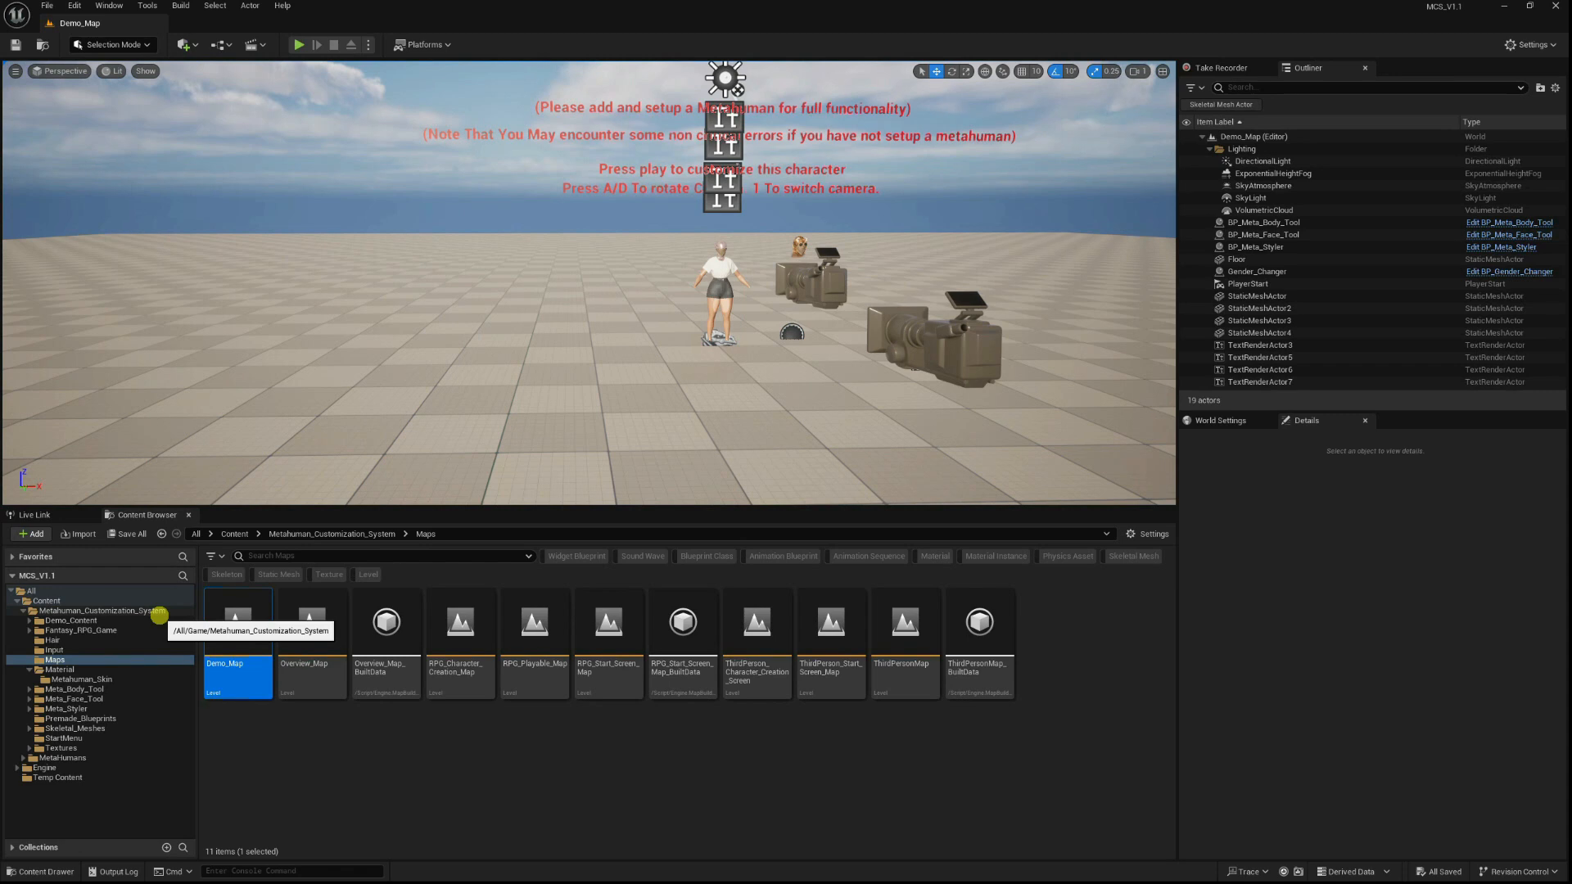
# Reveal the Metahuman_Customization_System folder on disk in File Explorer and close that window after viewing it.
pyautogui.rightClick(158, 614)
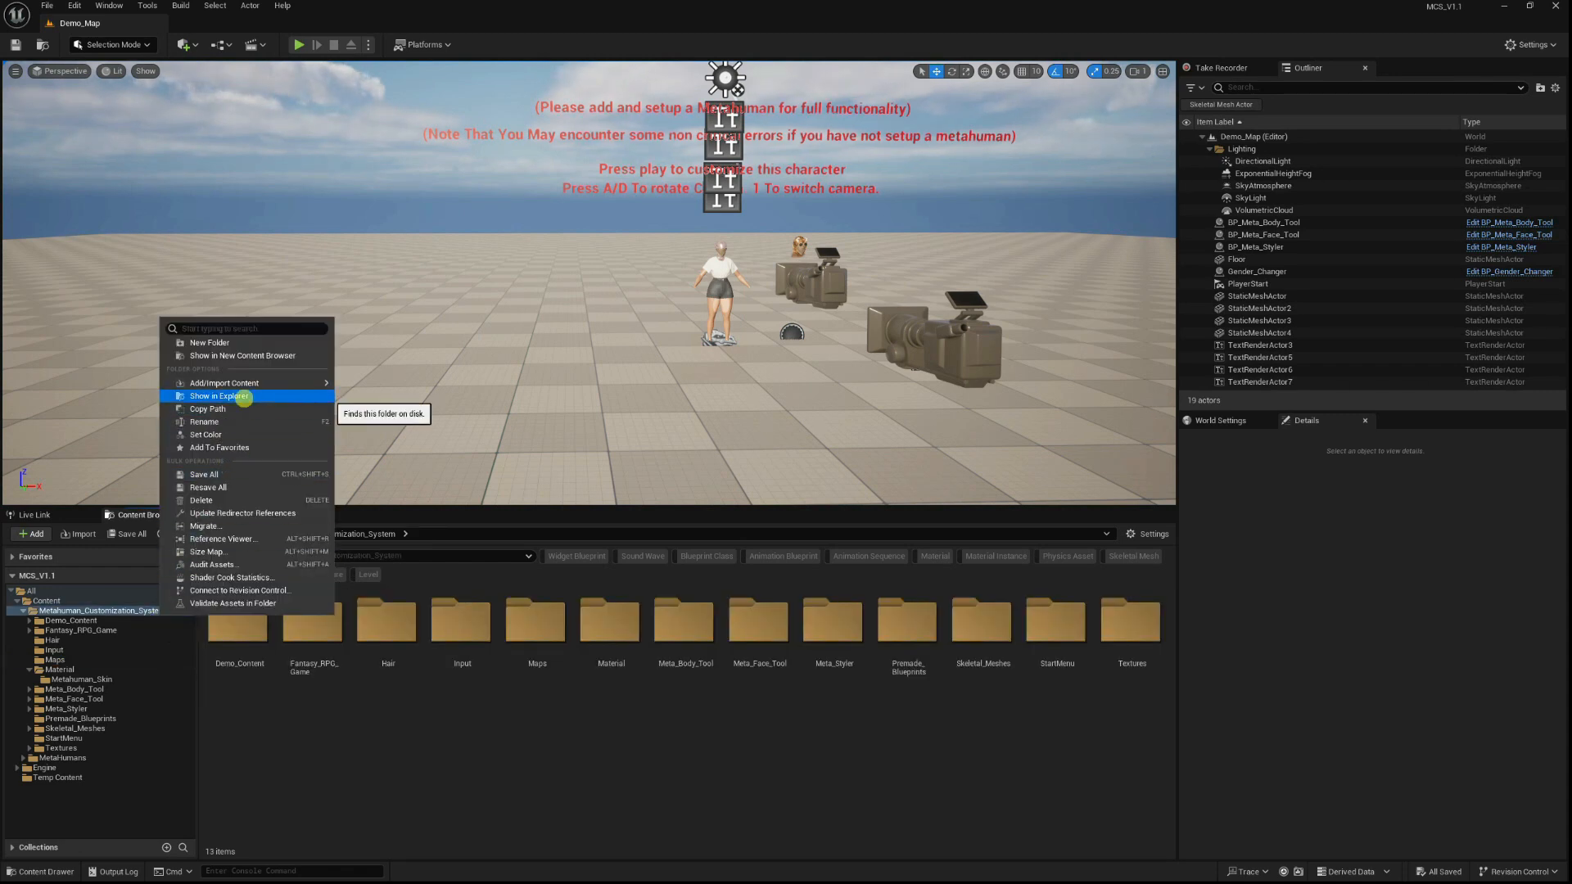
pyautogui.click(243, 398)
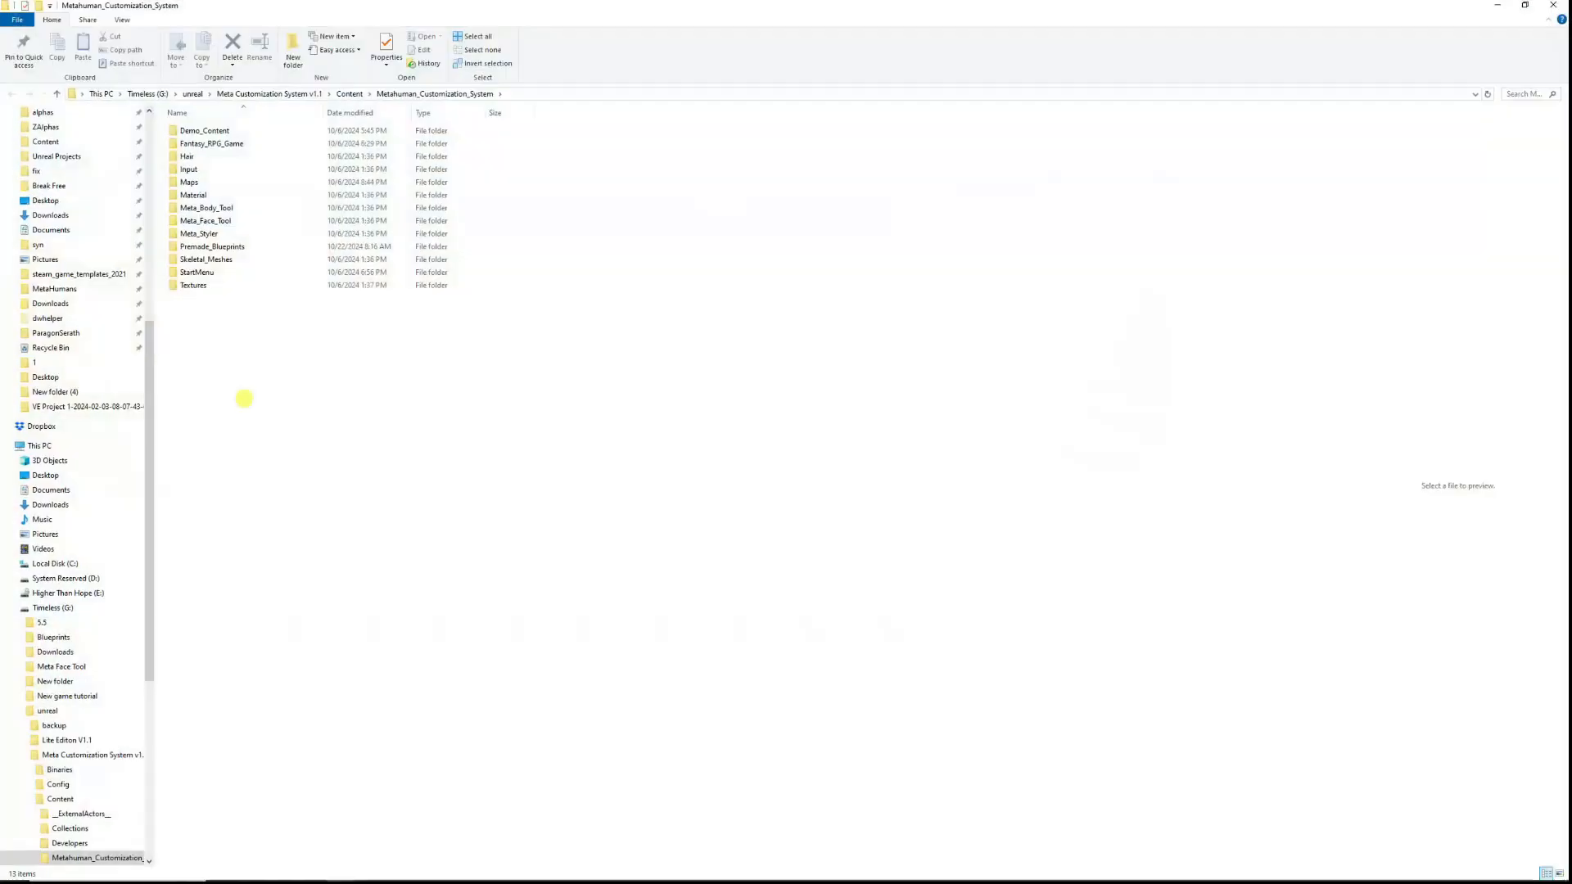
pyautogui.moveTo(687, 8); pyautogui.dragTo(996, 389)
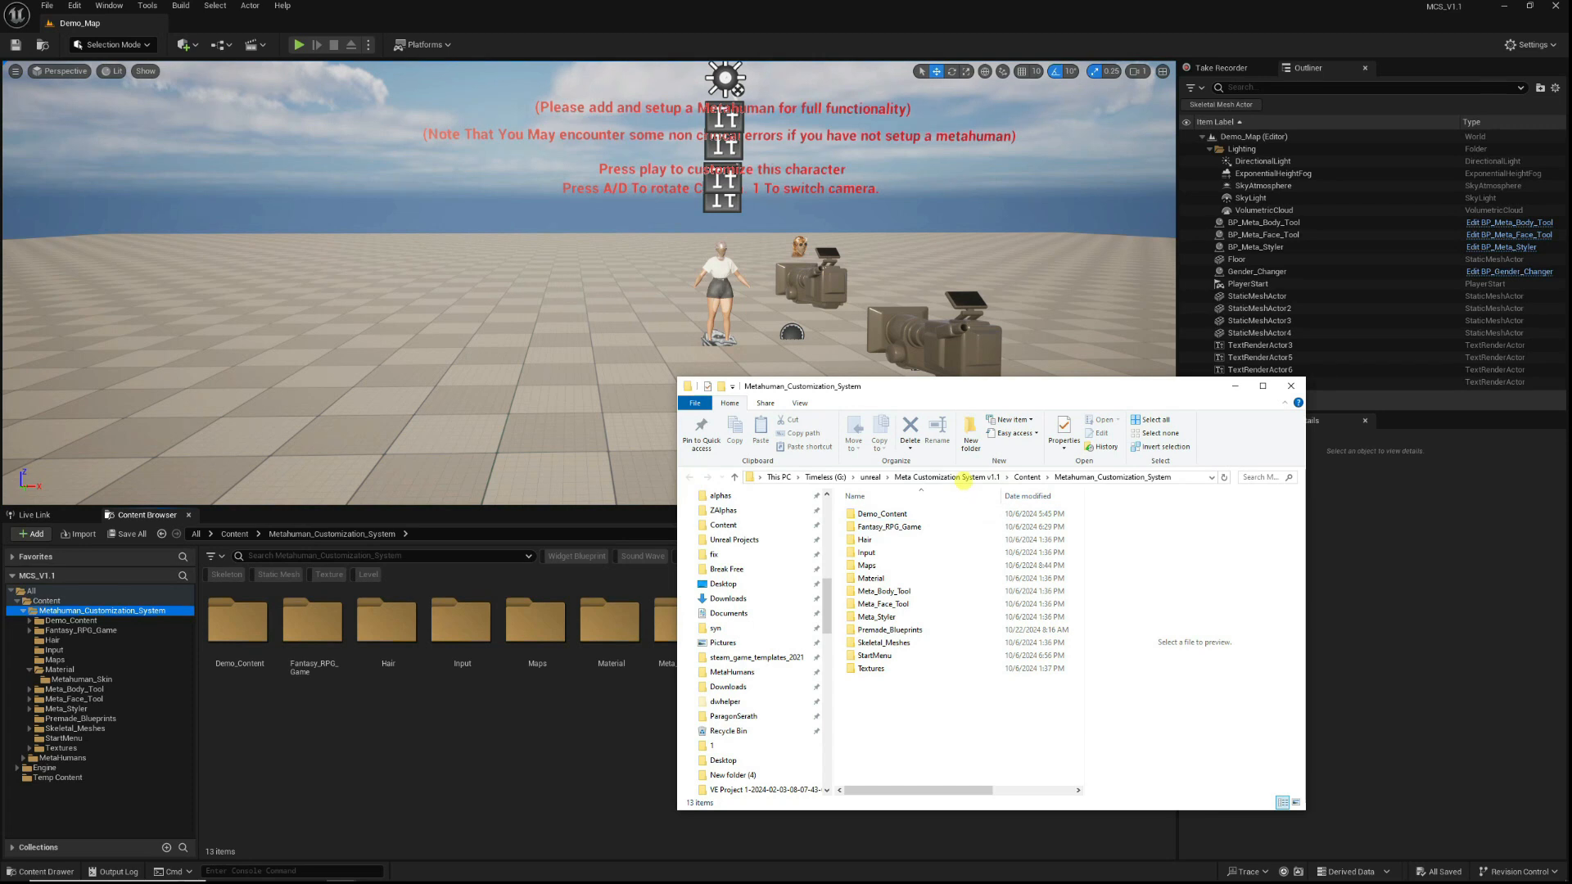
pyautogui.click(1290, 386)
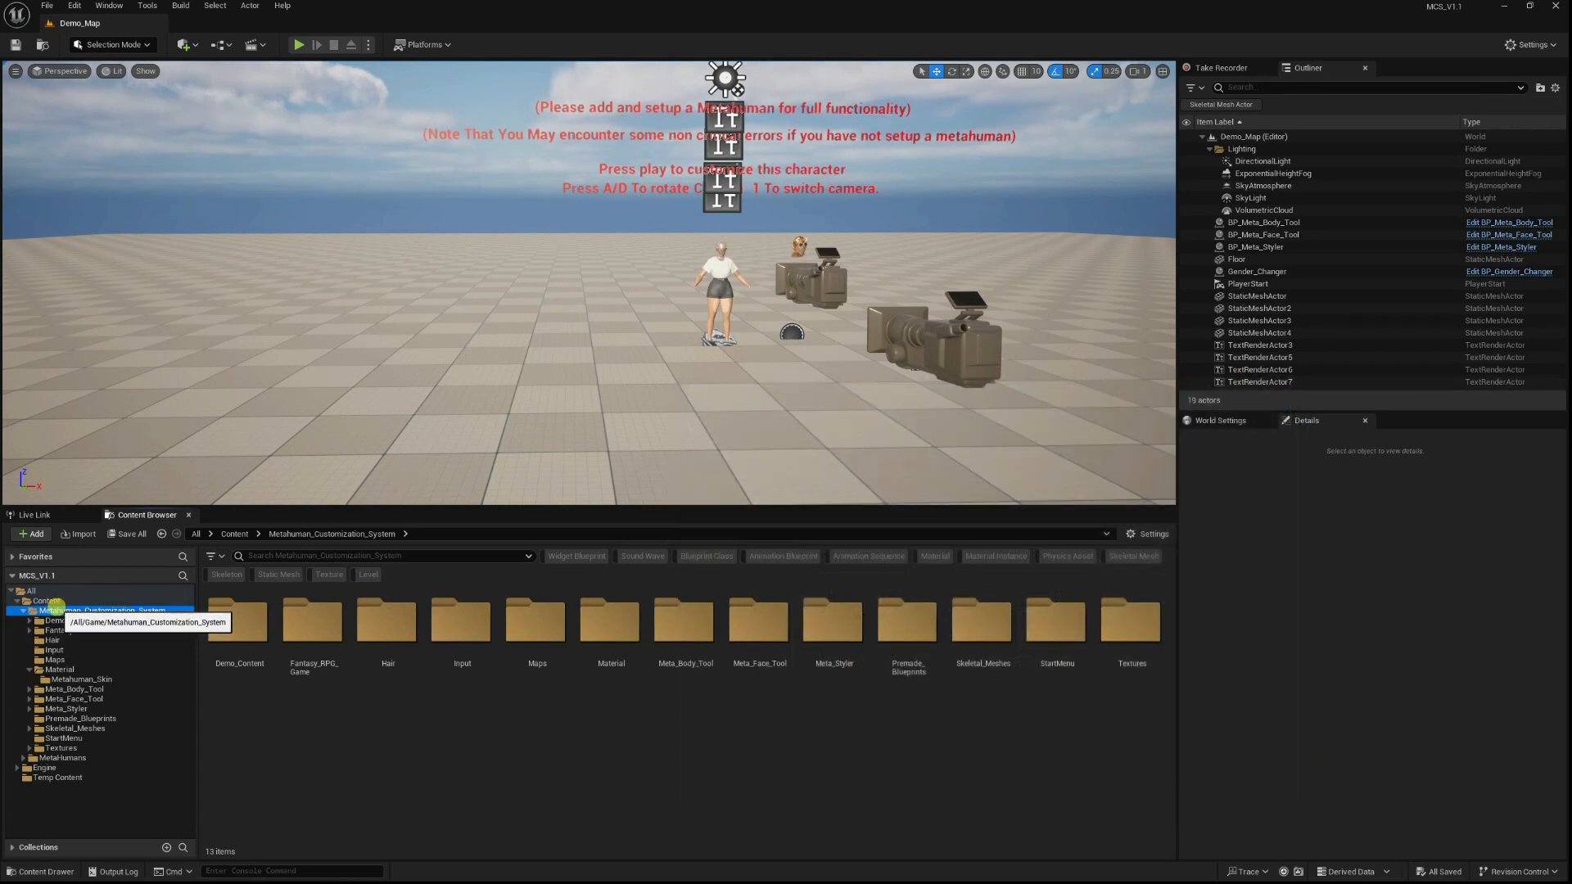
# Reveal the project's Content folder in File Explorer and go up to the Meta Customization System v1.1 folder.
pyautogui.click(47, 600)
pyautogui.rightClick(46, 601)
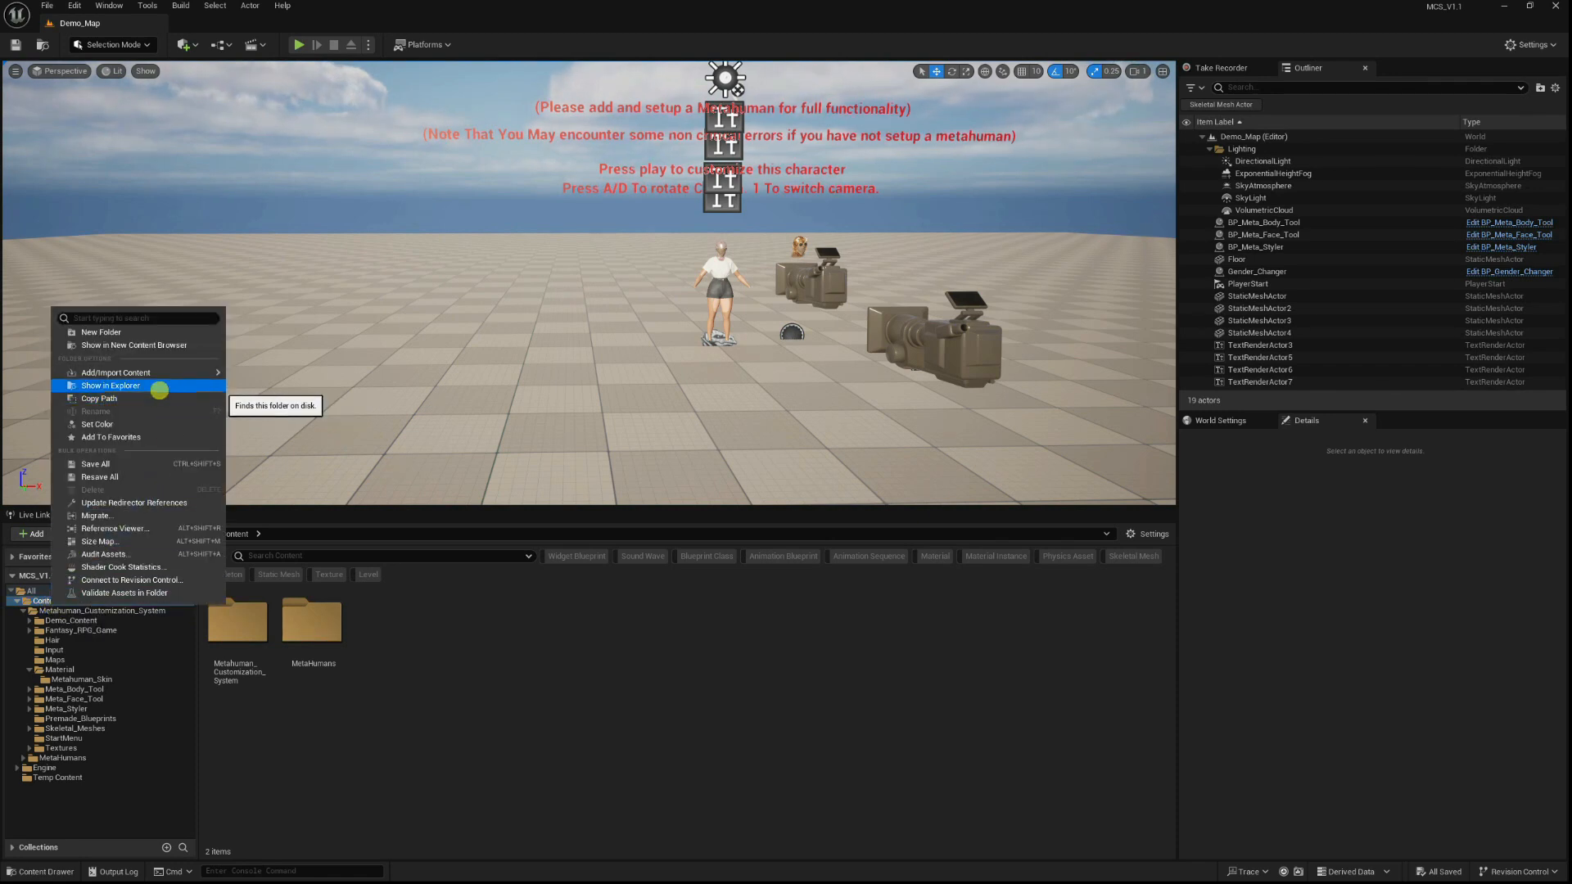
pyautogui.click(158, 391)
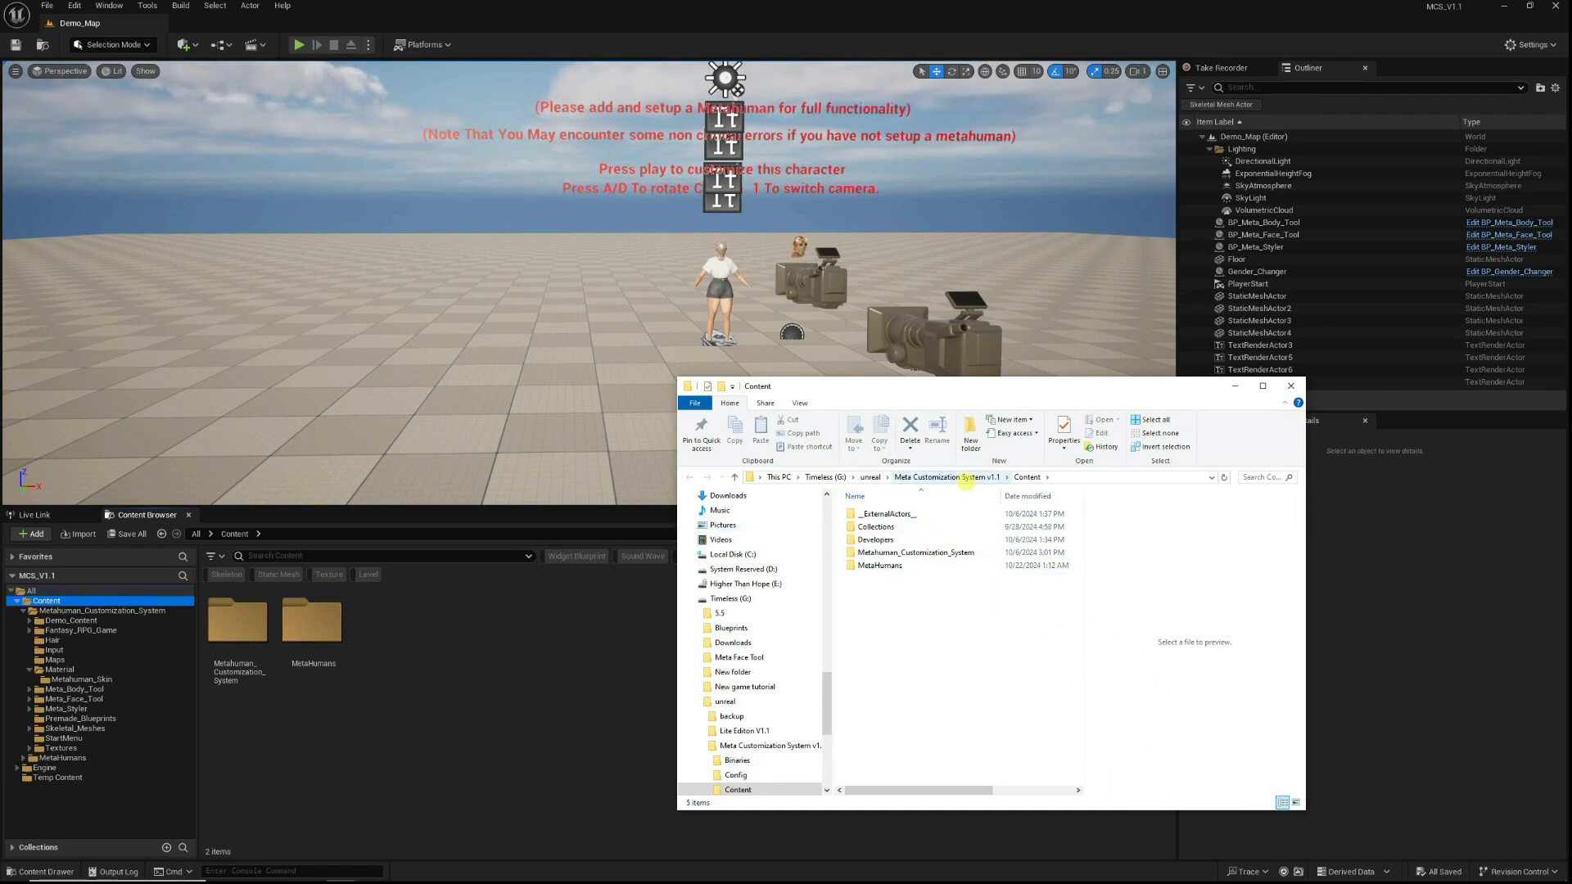
pyautogui.click(965, 478)
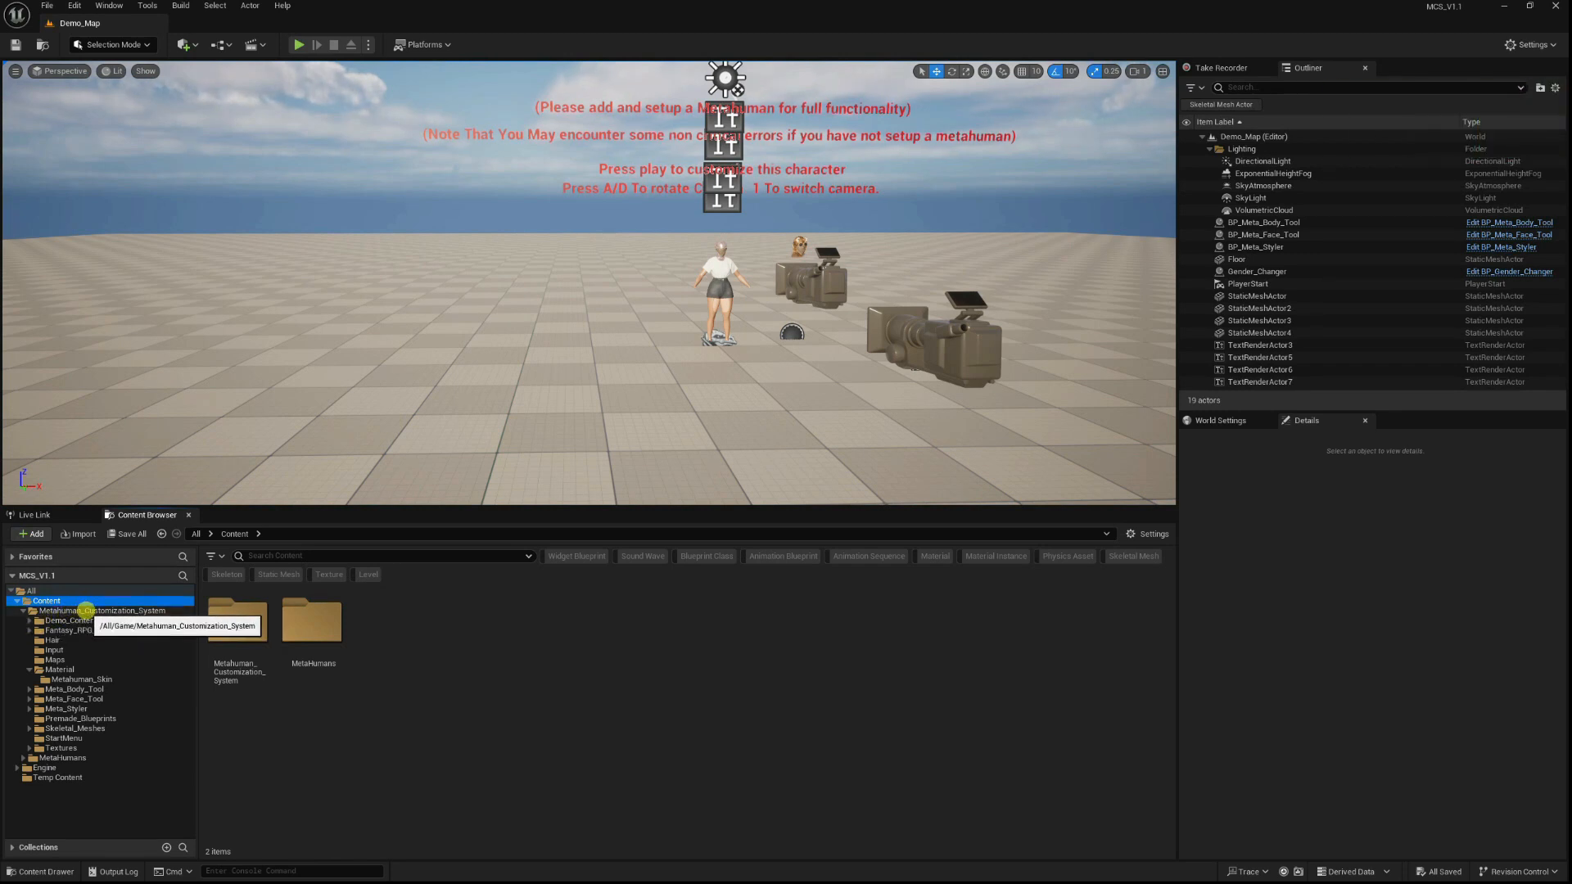
# Go from the Content folder's disk location up to the project root and open MCS_V1.1.uproject in Notepad.
pyautogui.rightClick(85, 610)
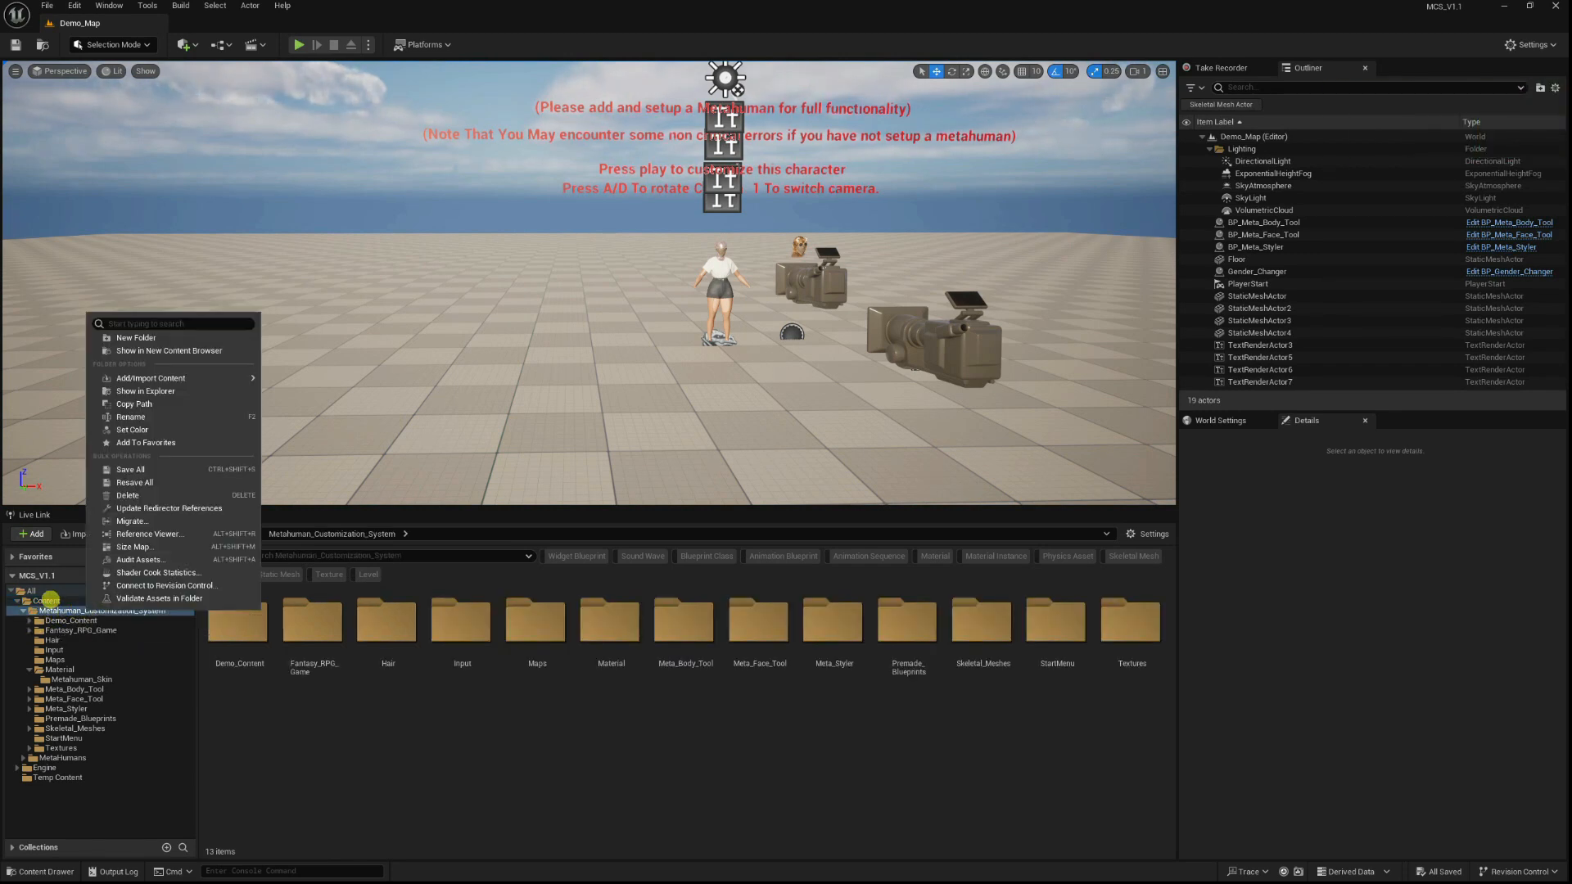
pyautogui.rightClick(49, 600)
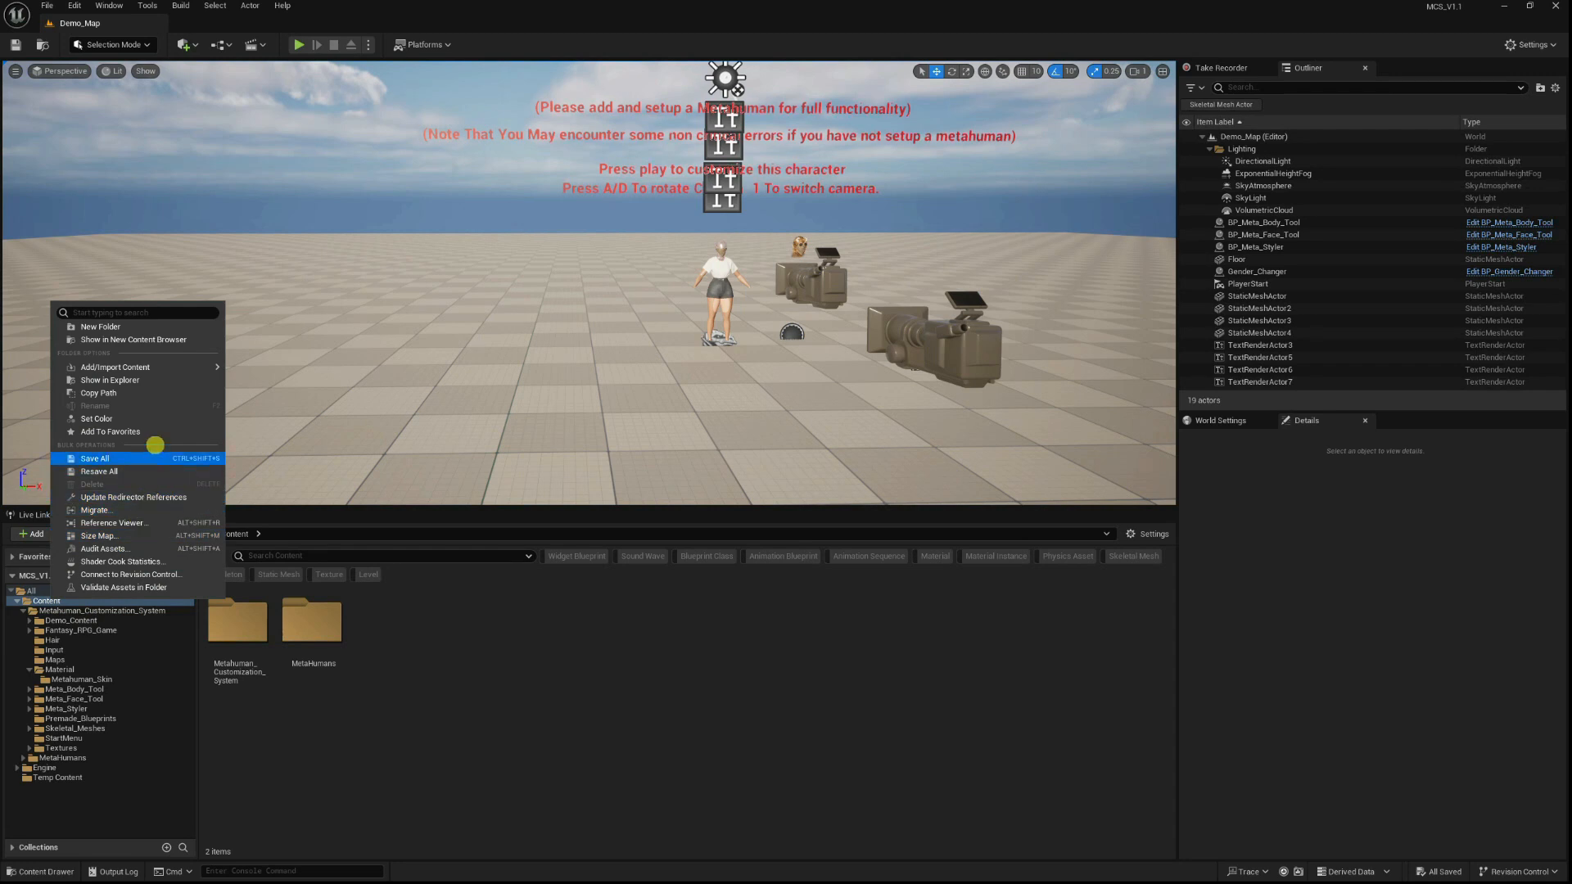
pyautogui.click(135, 380)
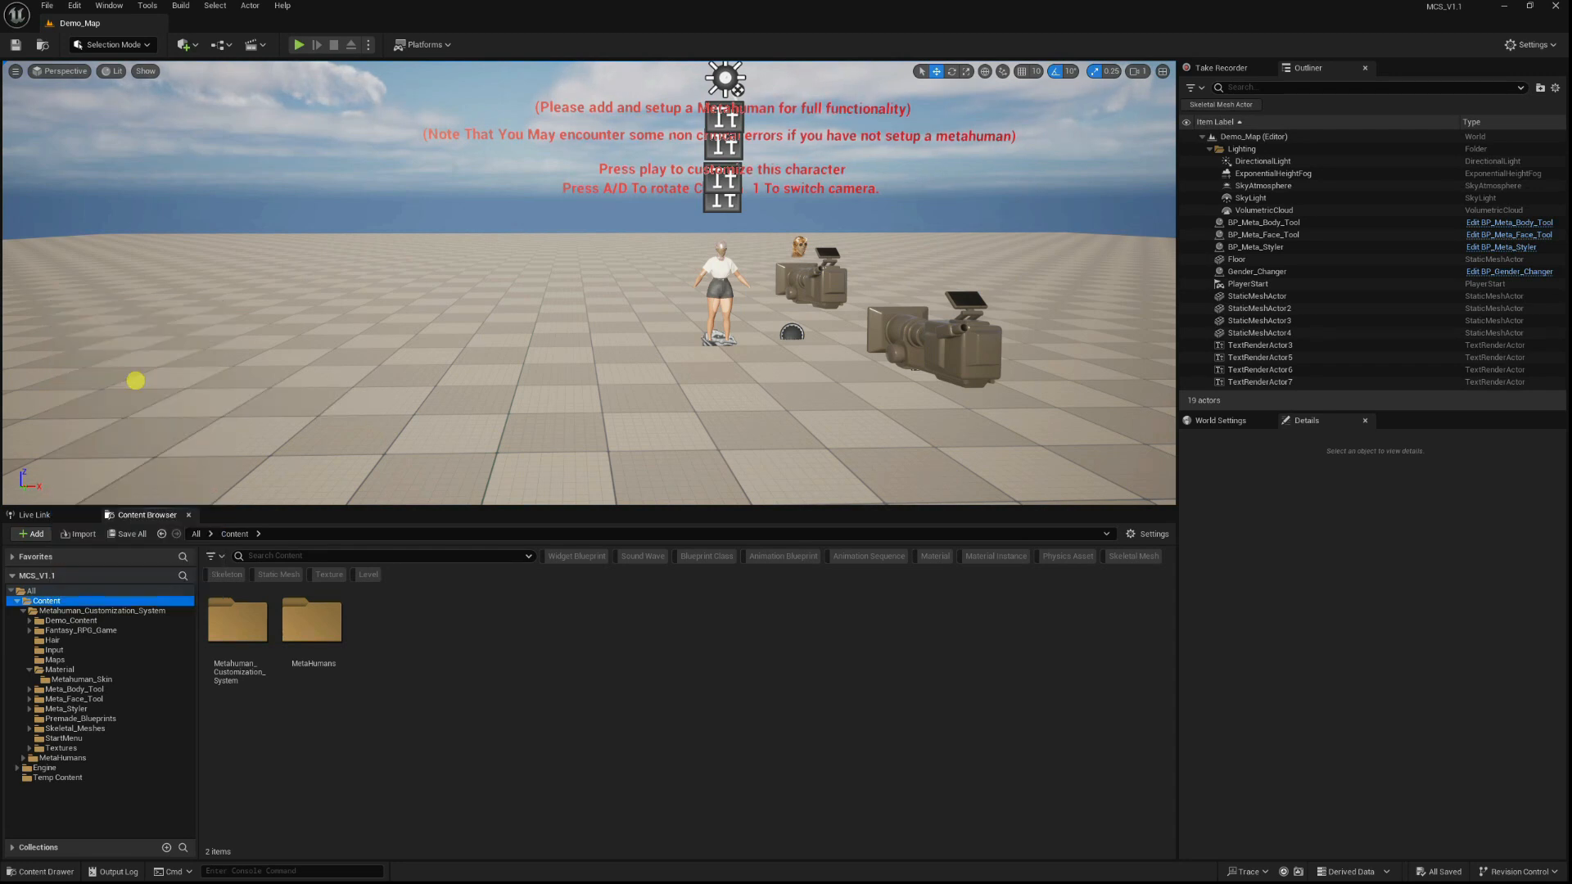
pyautogui.click(937, 478)
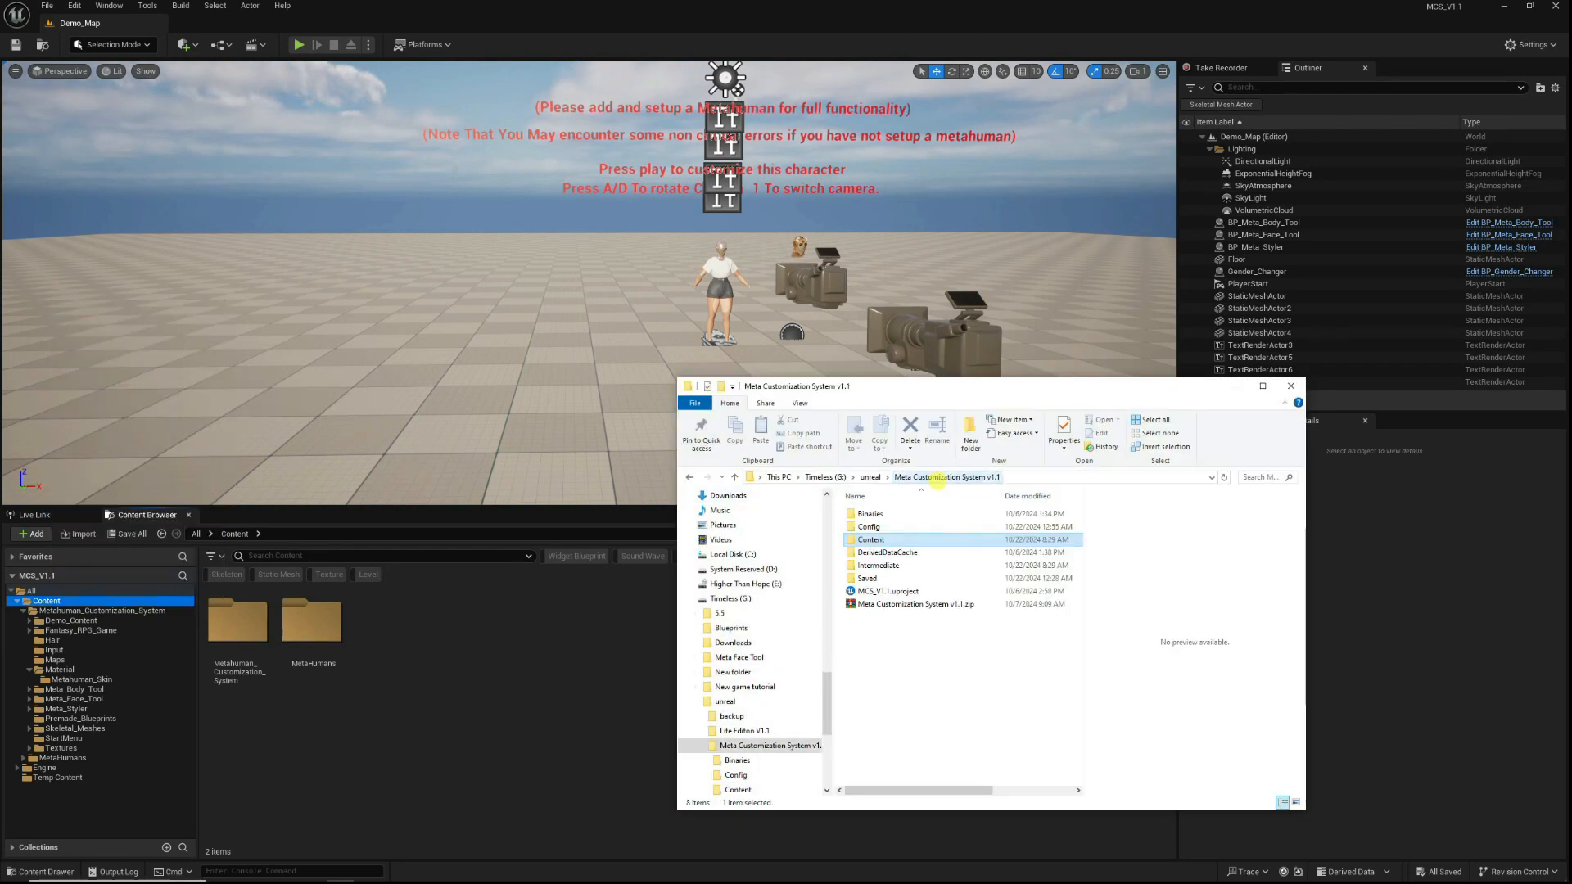
pyautogui.rightClick(898, 591)
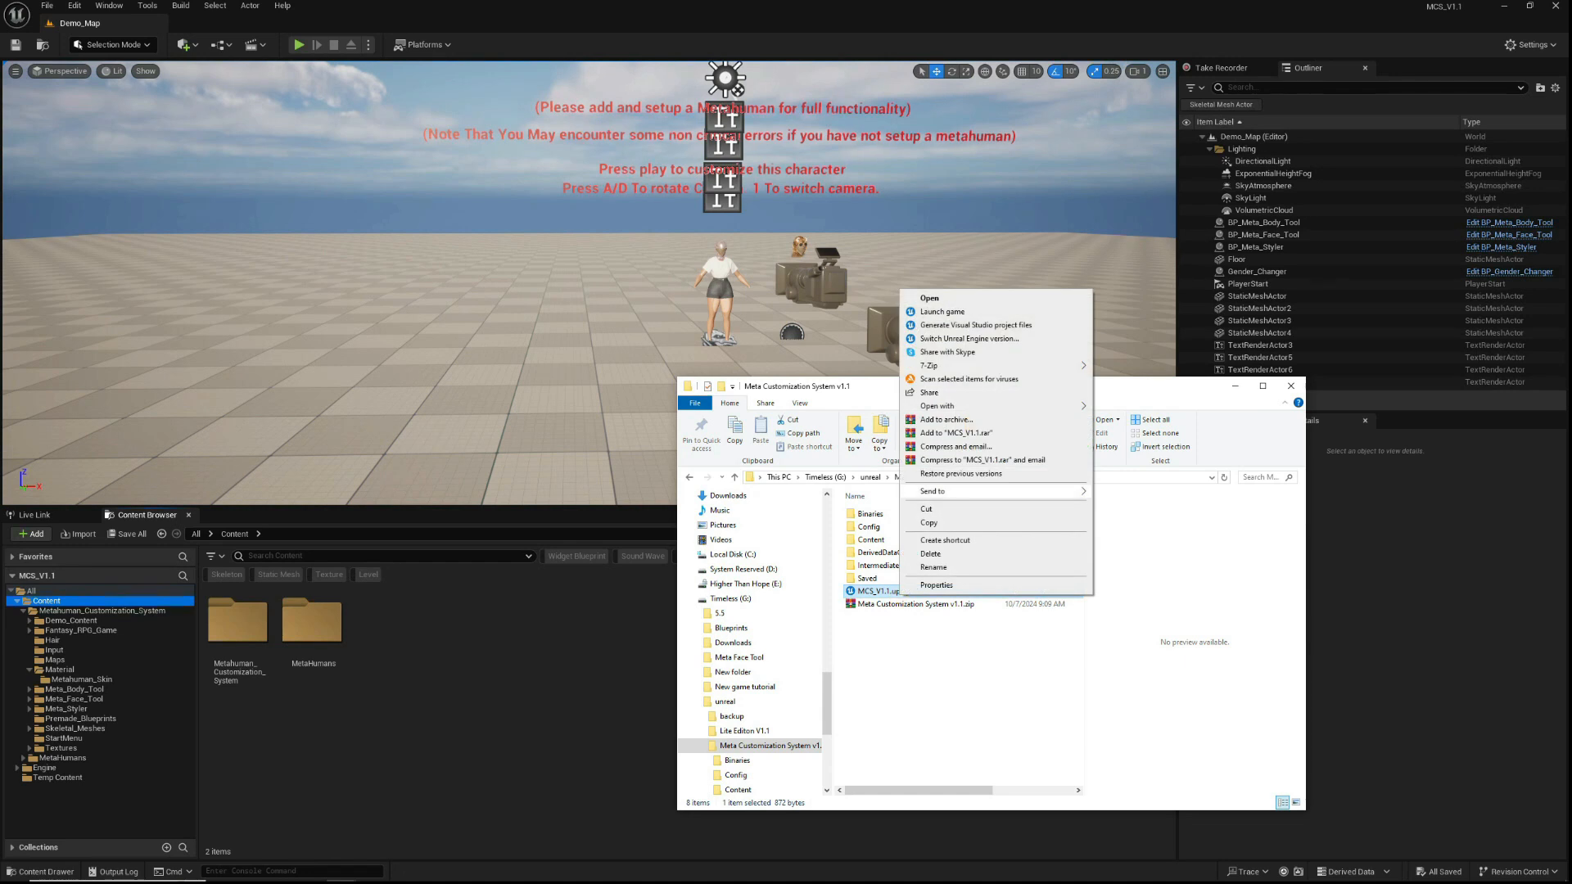
pyautogui.moveTo(982, 406)
pyautogui.click(1125, 407)
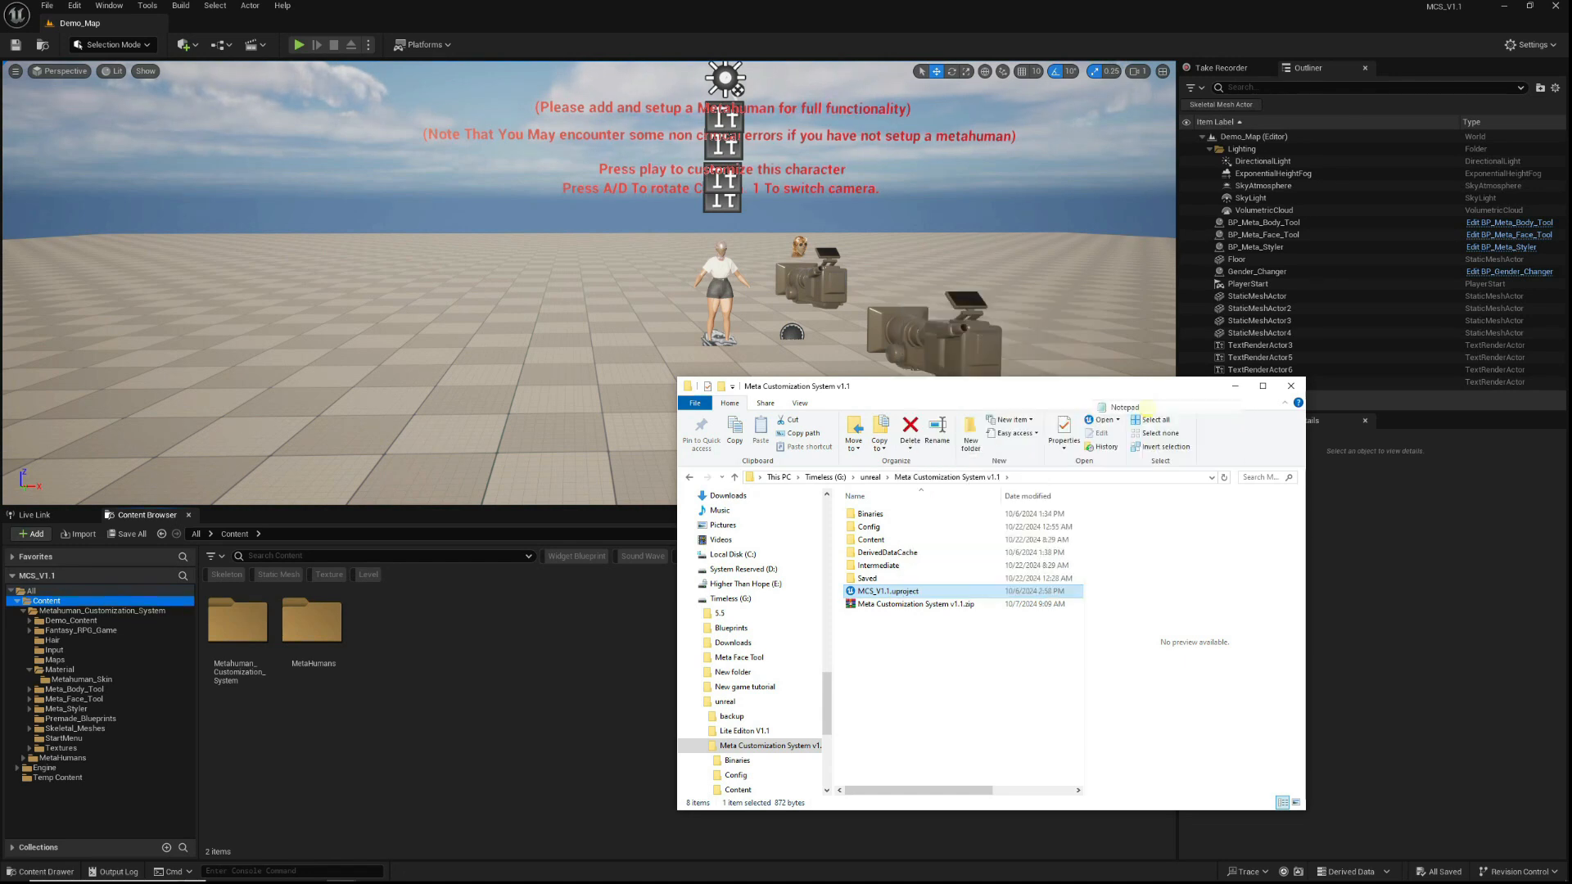
# Read through the Plugins section of the MCS_V1.1.uproject file to see which plugins the project requires.
pyautogui.scroll(-10, 757, 532)
pyautogui.scroll(5, 766, 659)
pyautogui.scroll(-5, 765, 659)
pyautogui.scroll(5, 784, 667)
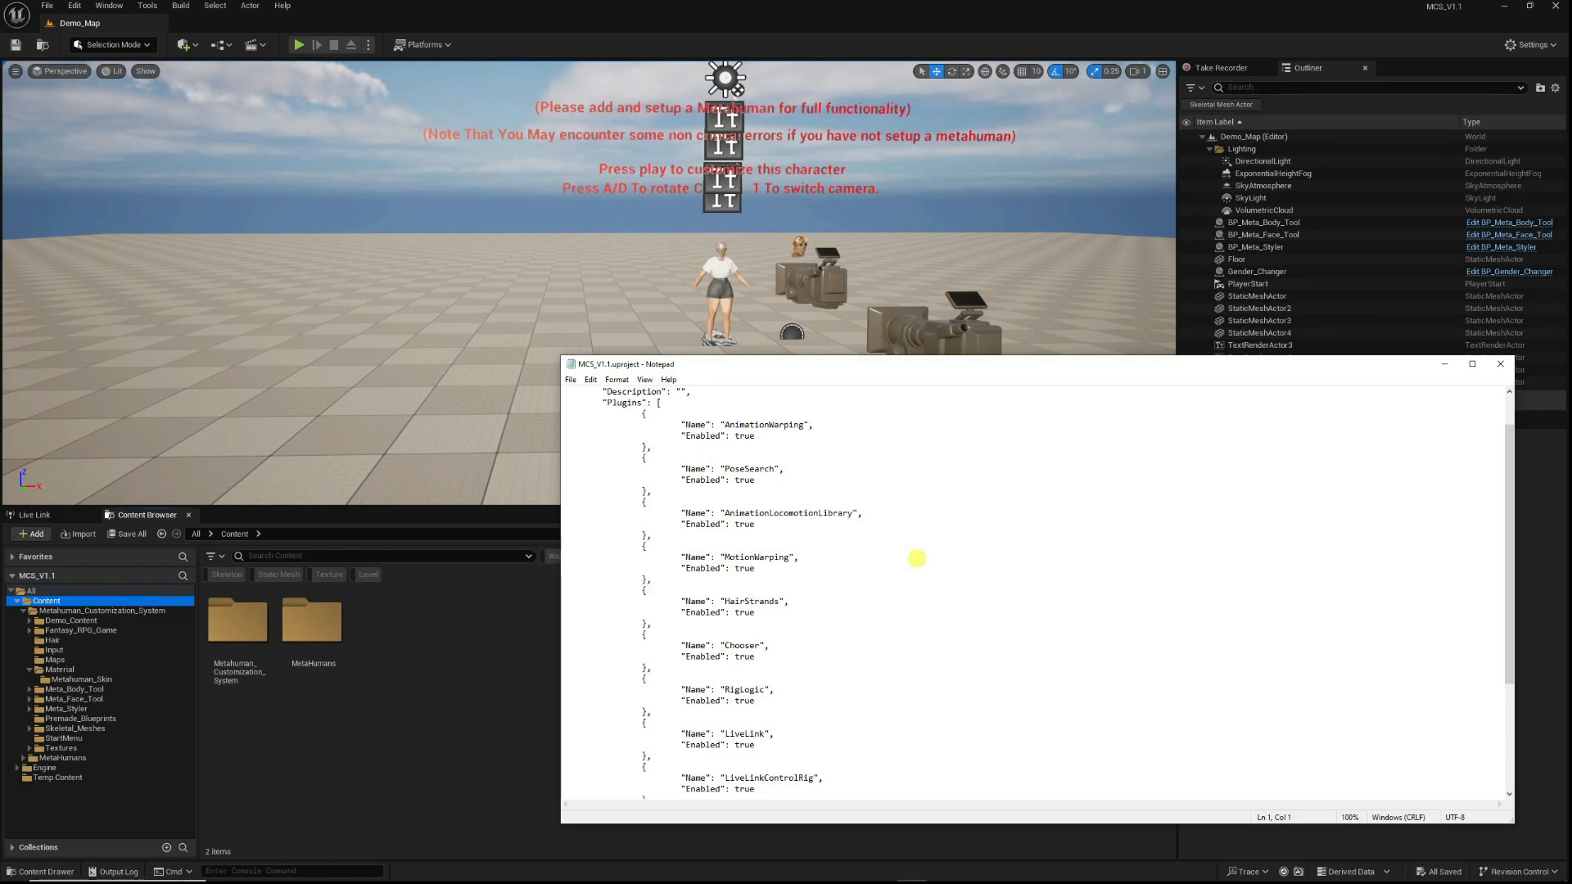
pyautogui.scroll(-1, 917, 555)
pyautogui.scroll(2, 917, 556)
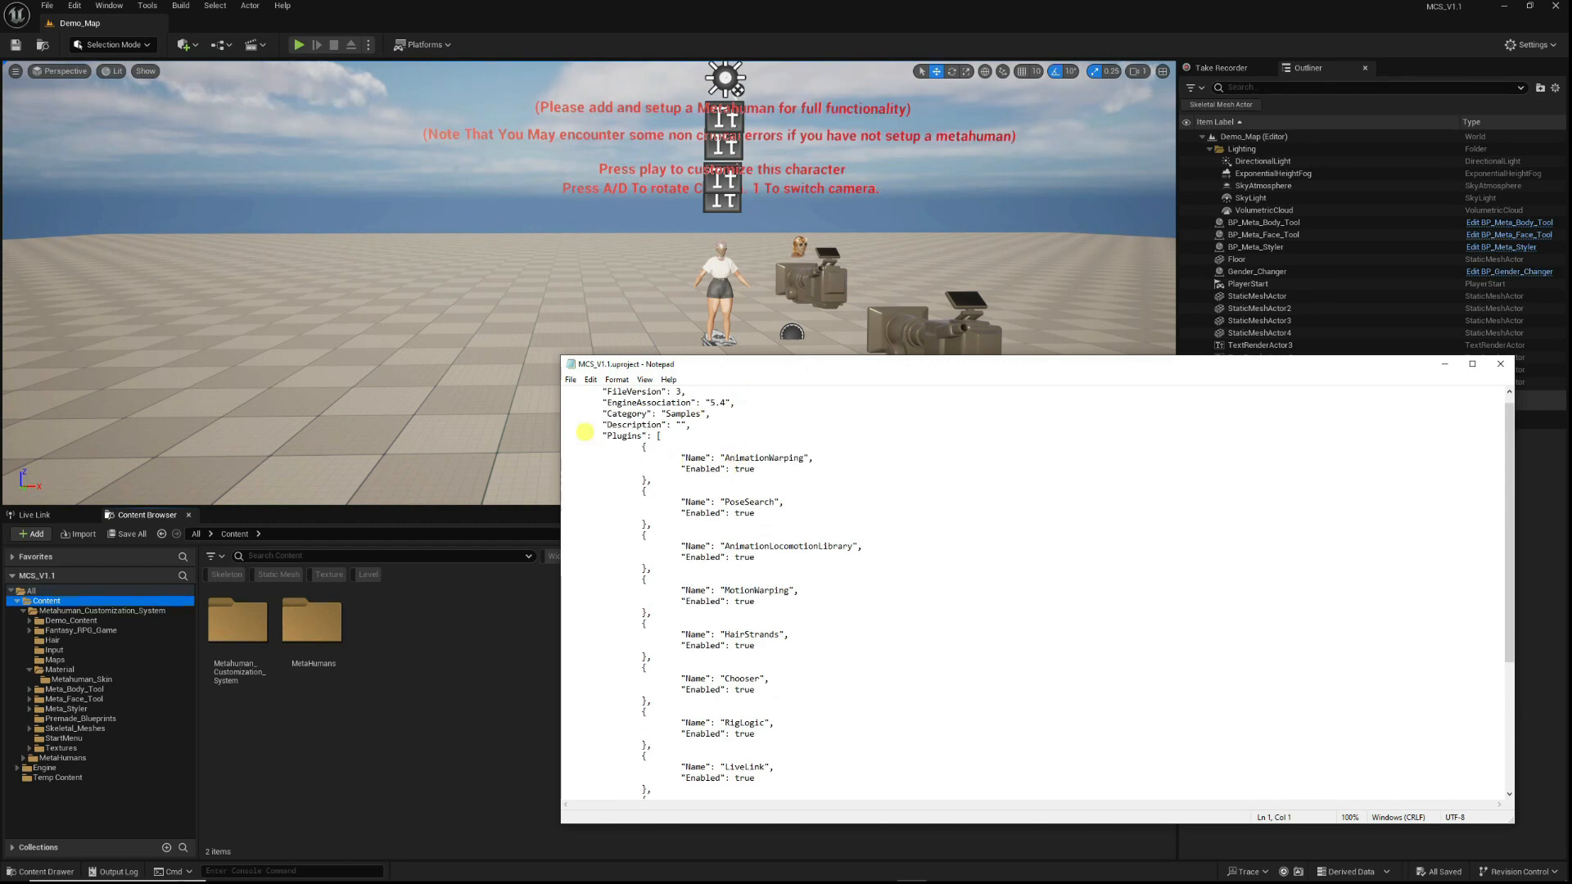
pyautogui.moveTo(597, 434); pyautogui.dragTo(859, 543)
pyautogui.click(870, 527)
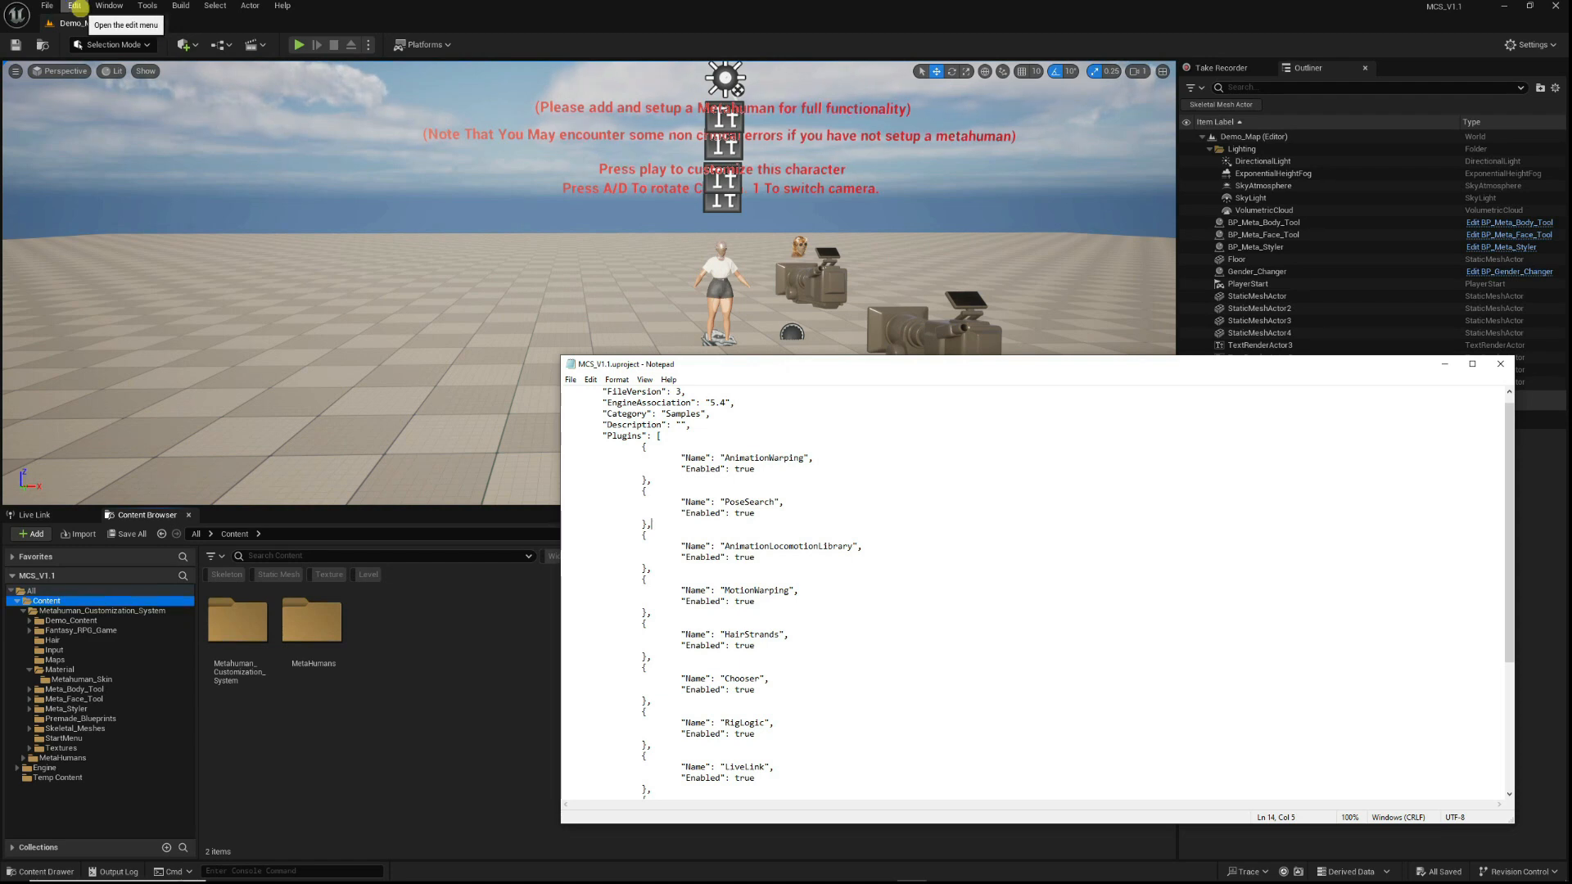
# Open Unreal Editor's Plugins window and bring the MCS_V1.1.uproject Notepad window back to the front.
pyautogui.click(76, 6)
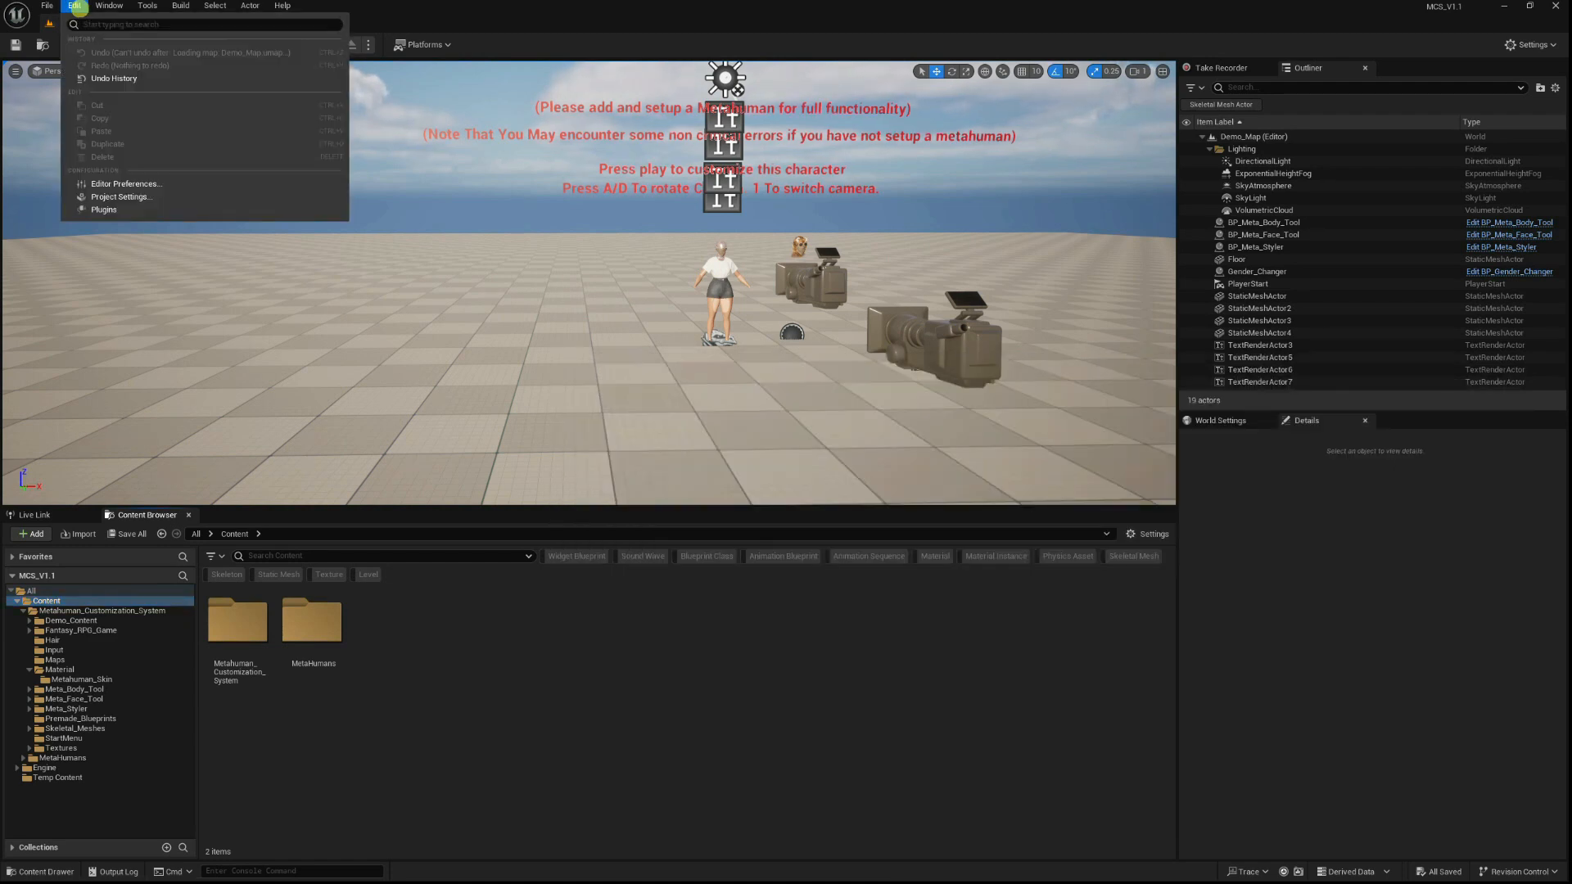
pyautogui.click(104, 210)
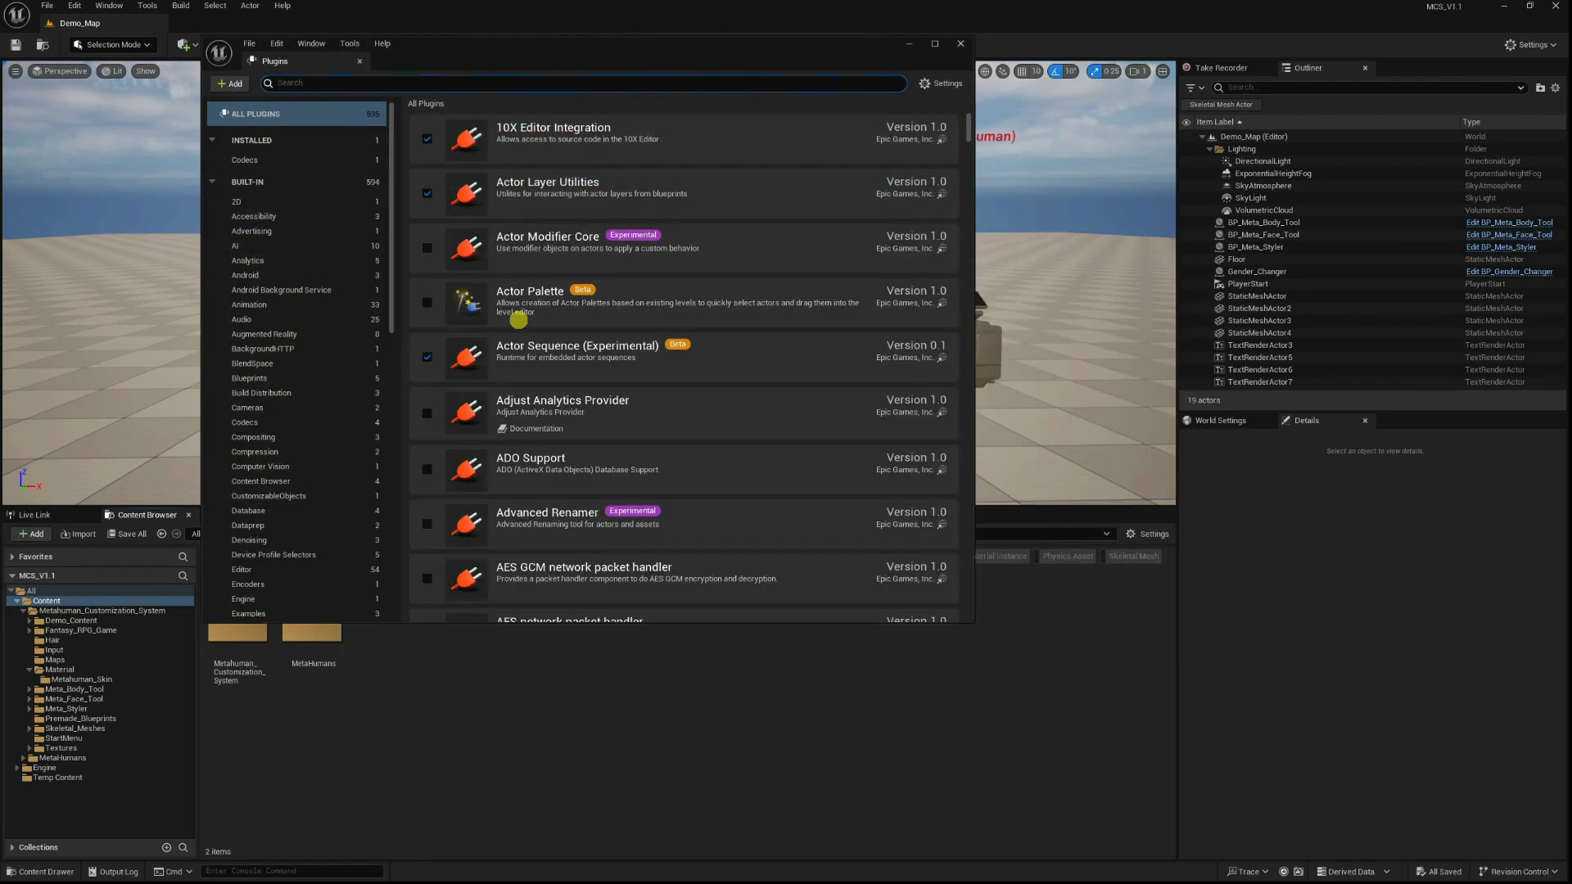
pyautogui.hotkey('alt', 'Tab')
pyautogui.hotkey('alt', 'Tab')
pyautogui.hotkey('alt', 'Tab')
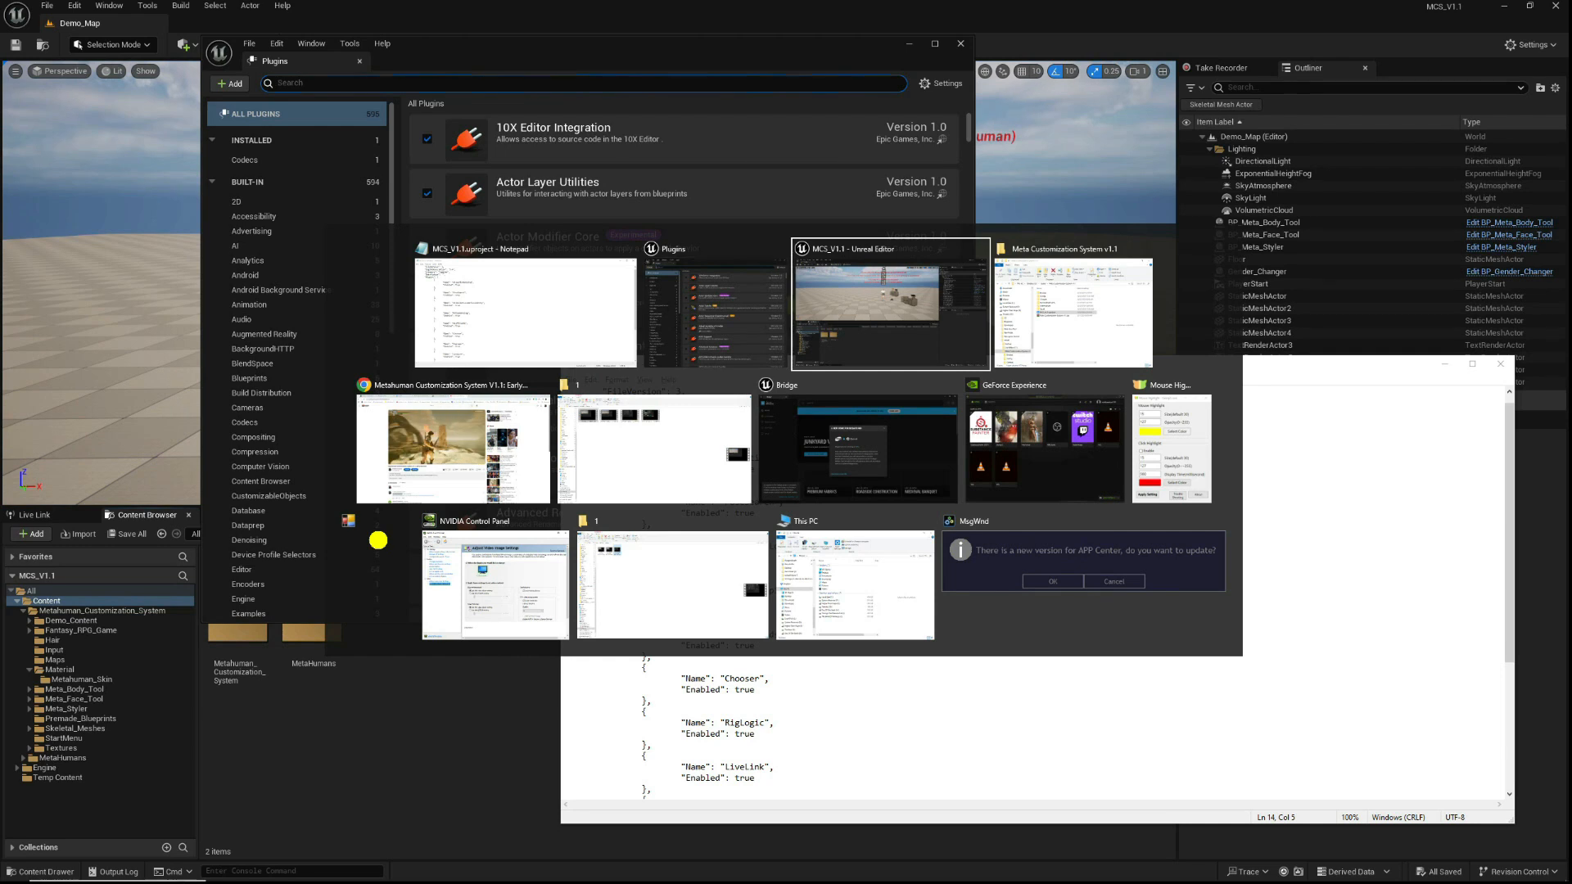
pyautogui.click(527, 332)
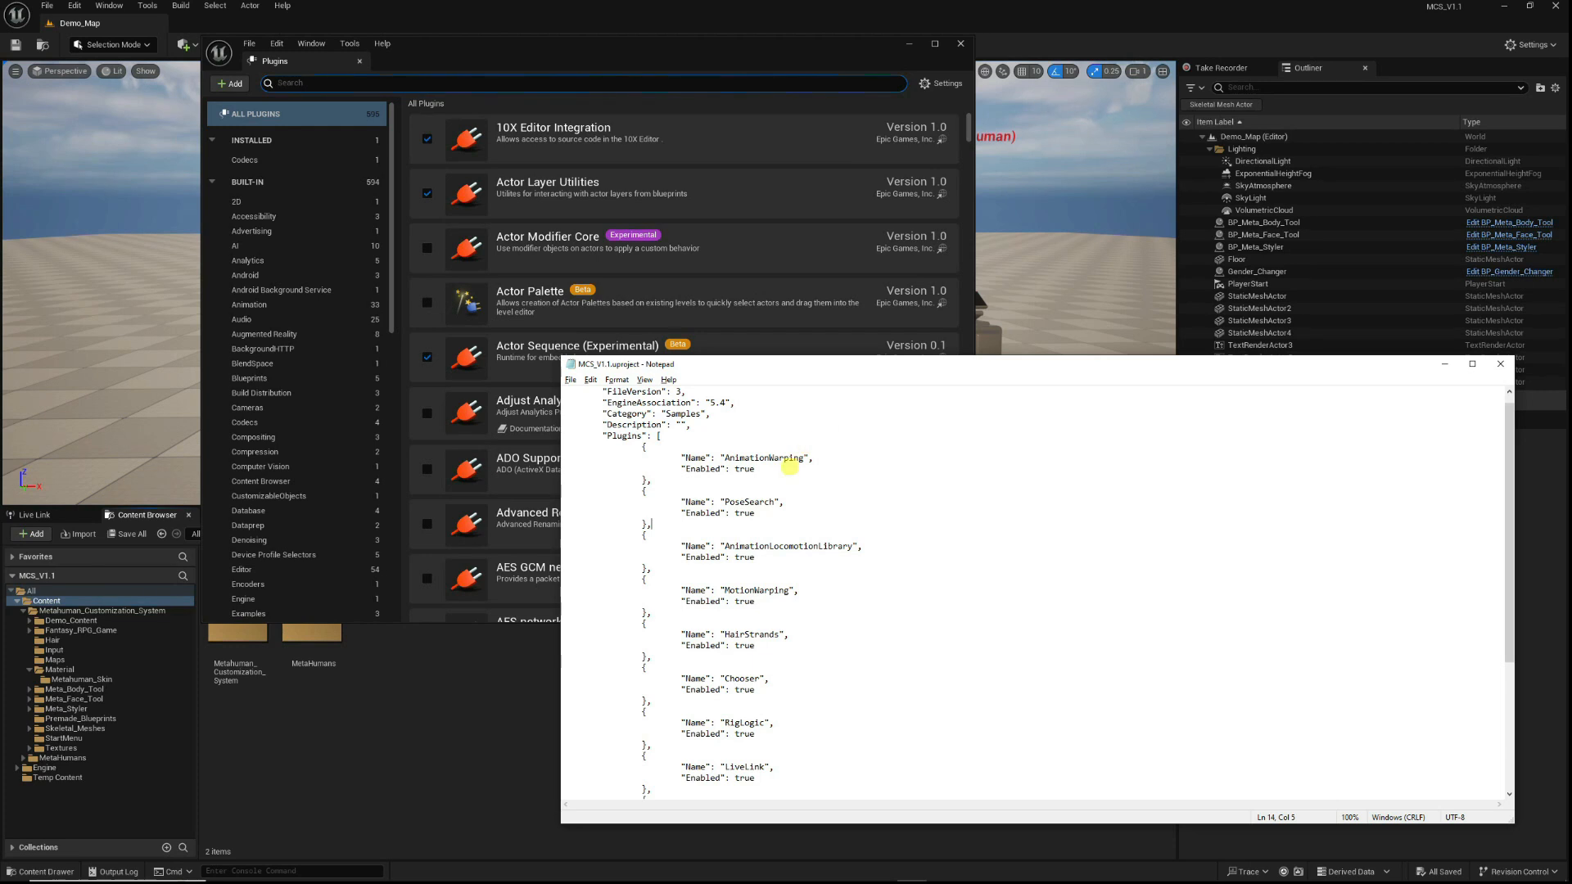
# Arrange the Plugins window and the MCS_V1.1.uproject Notepad window side by side, each filling half the screen.
pyautogui.moveTo(1186, 4); pyautogui.dragTo(0, 319)
pyautogui.click(1210, 364)
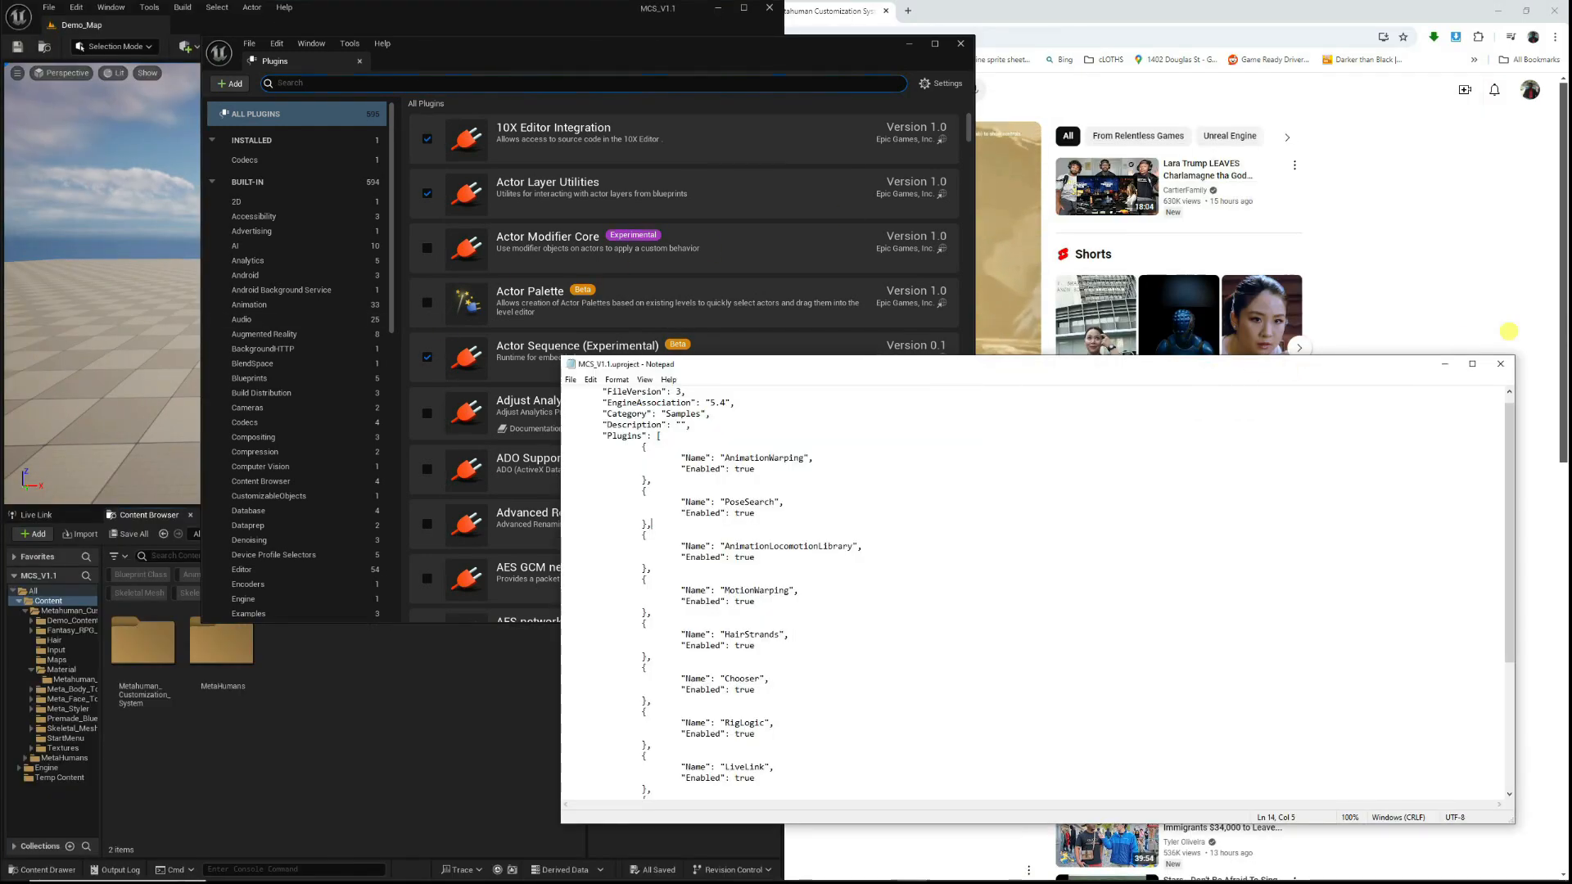
pyautogui.moveTo(1077, 363); pyautogui.dragTo(1568, 314)
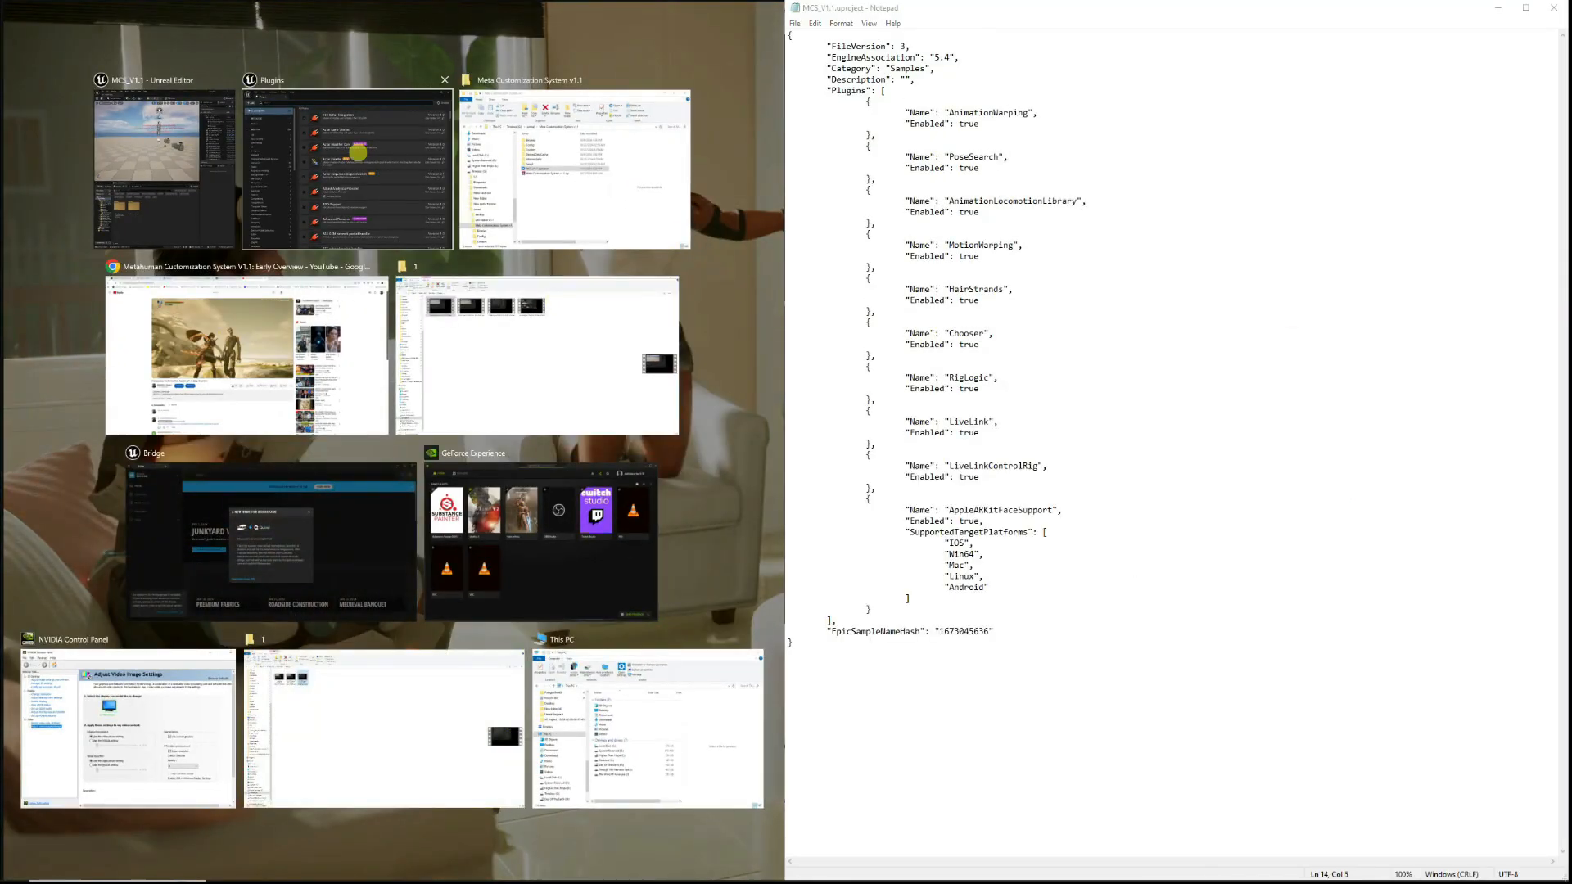
pyautogui.click(172, 175)
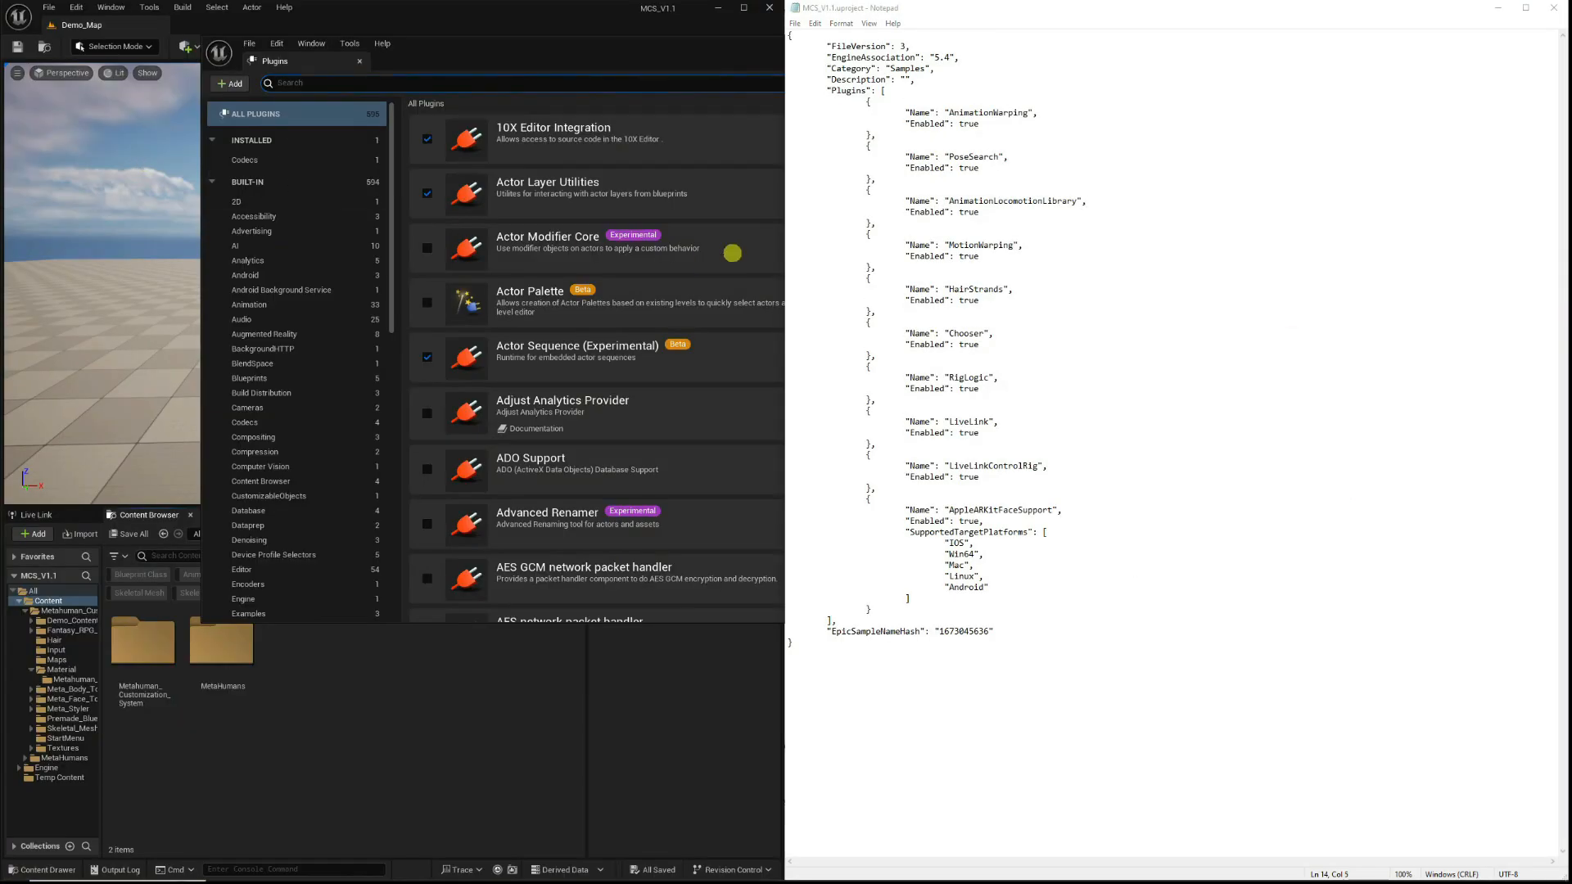
pyautogui.moveTo(568, 54); pyautogui.dragTo(3, 139)
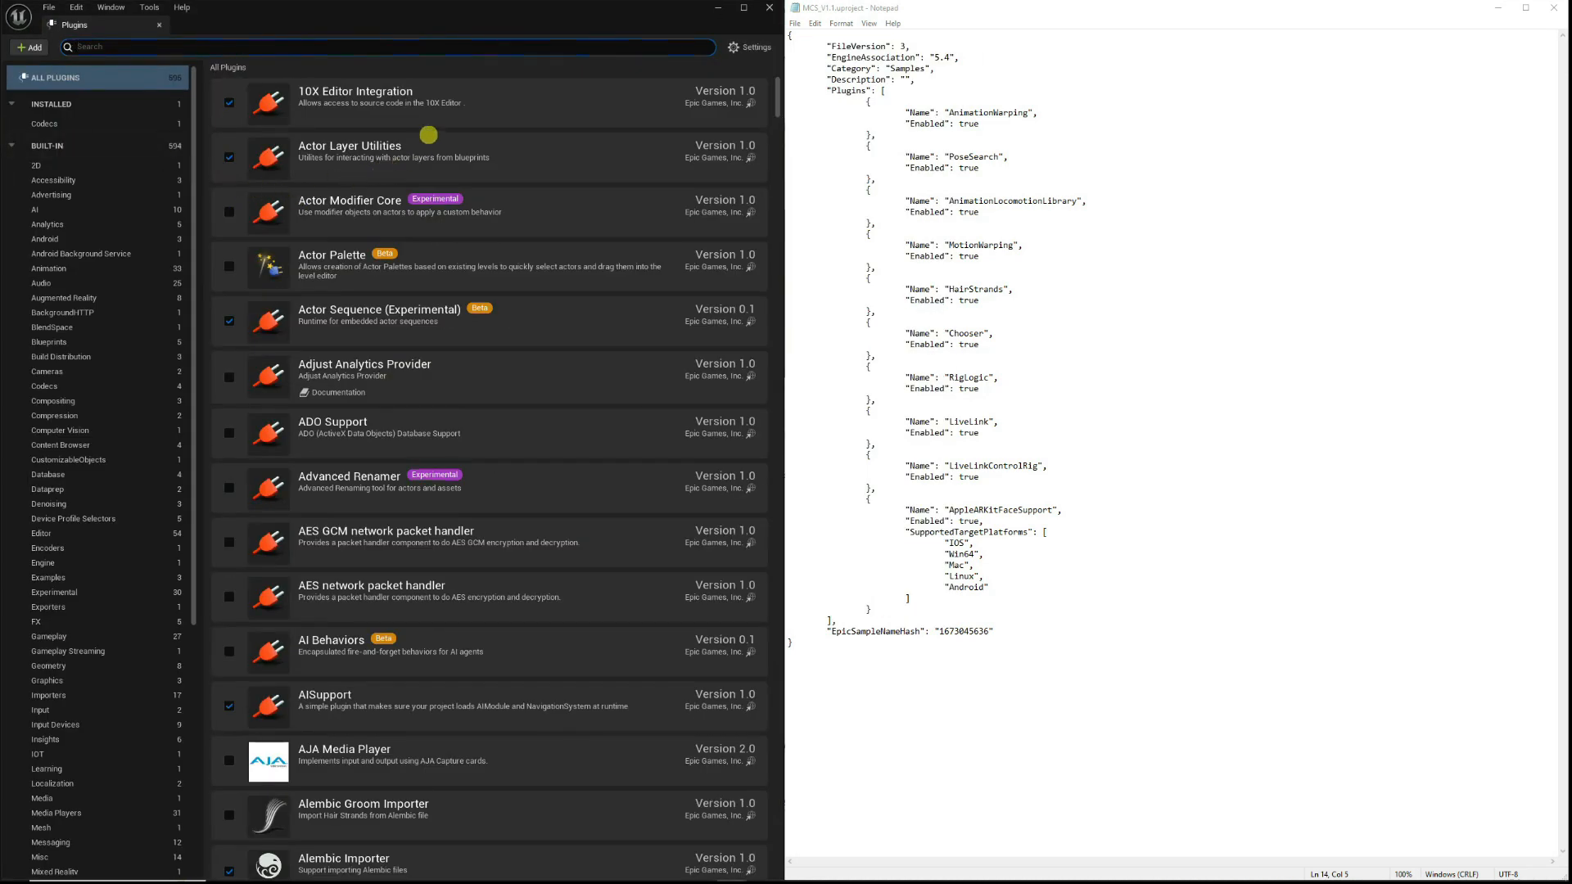
# Search the plugin list for "animation war" to check whether Animation Warping is enabled.
pyautogui.click(226, 49)
pyautogui.write('animation')
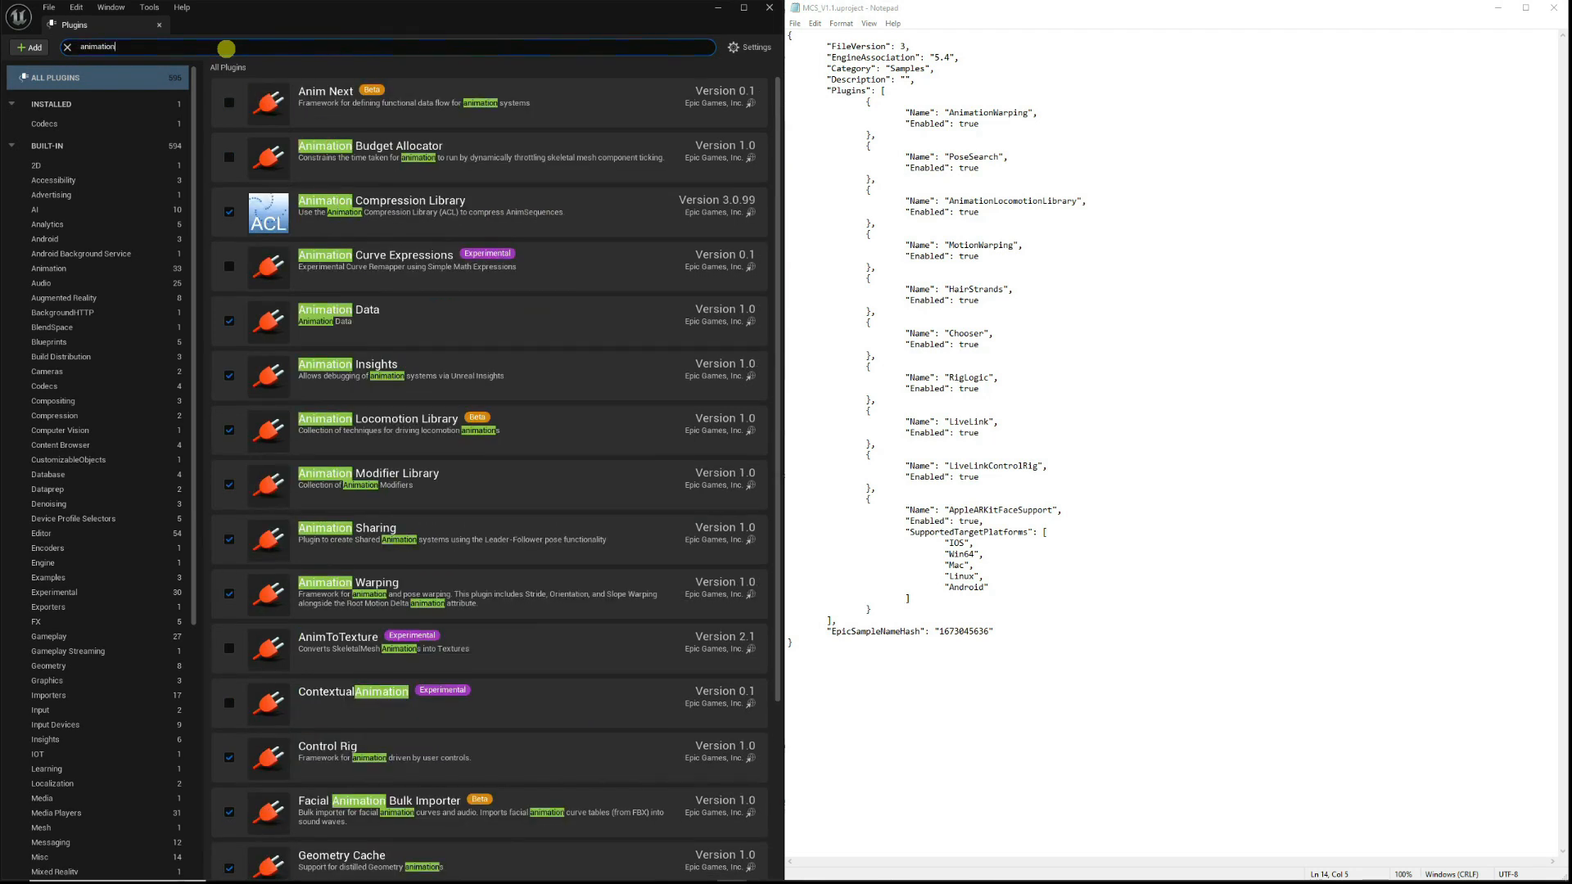
pyautogui.write(' war')
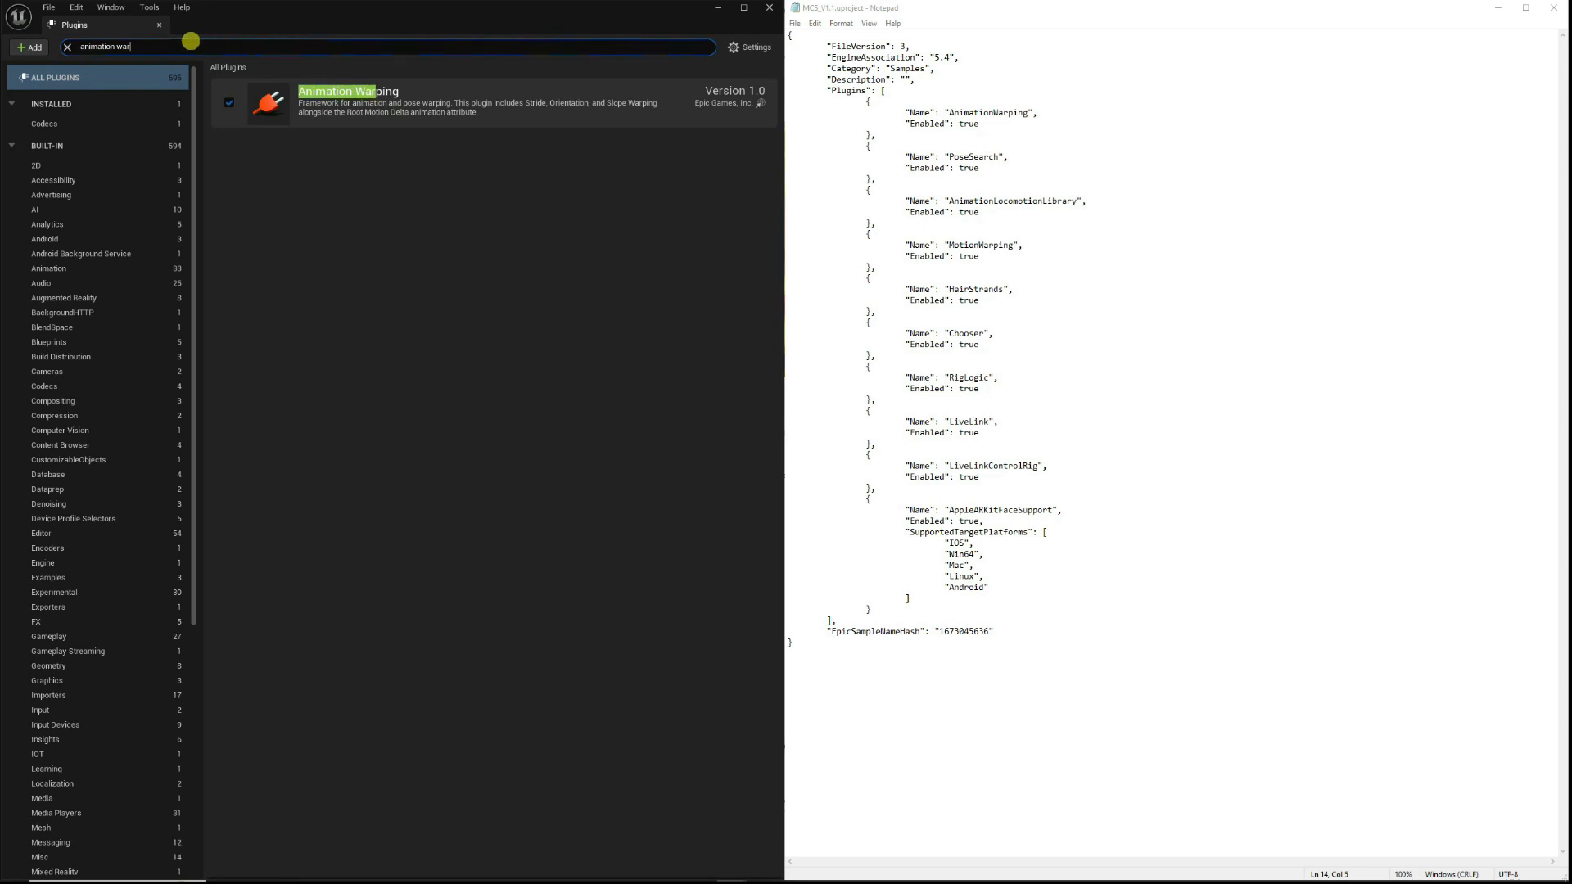
# Replace the plugin search with "pose search" to check whether Pose Search is enabled.
pyautogui.moveTo(168, 47); pyautogui.dragTo(78, 47)
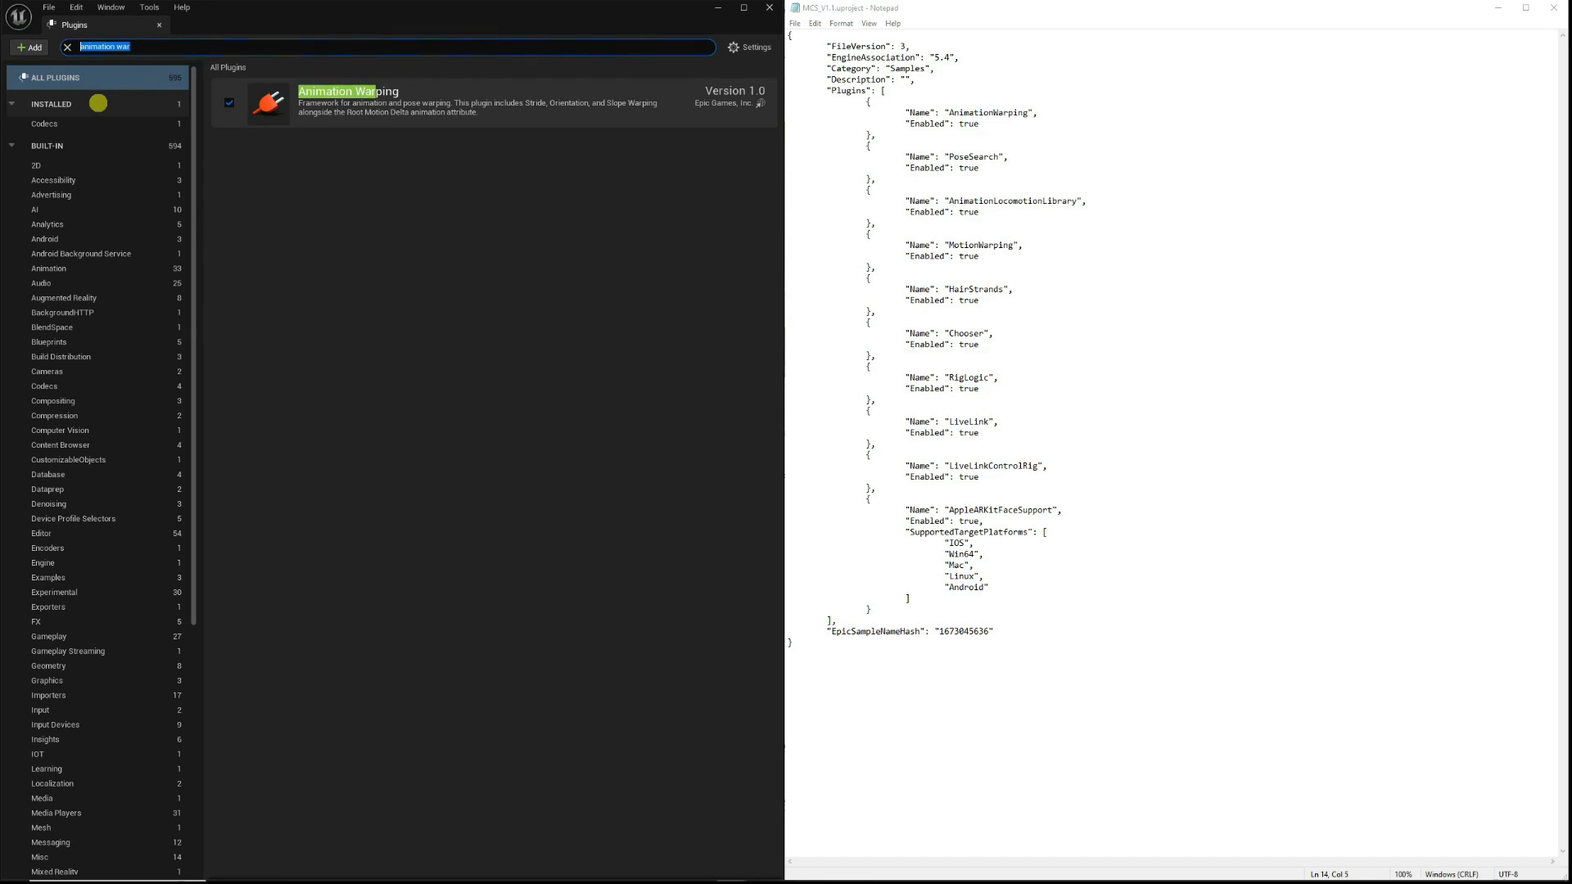
pyautogui.write('po')
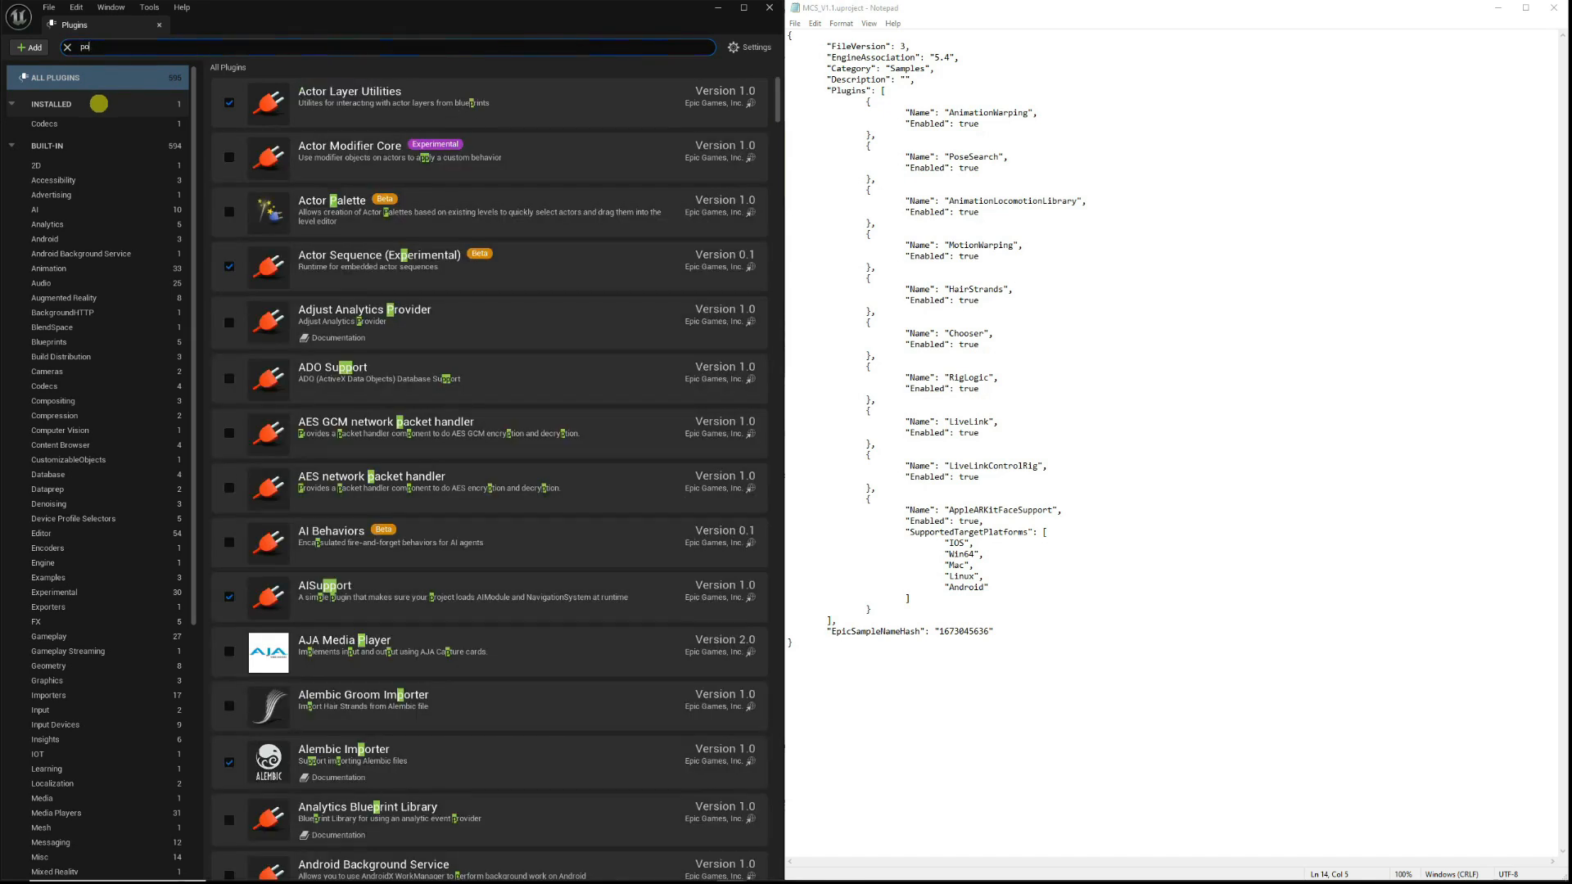
pyautogui.write('se sea')
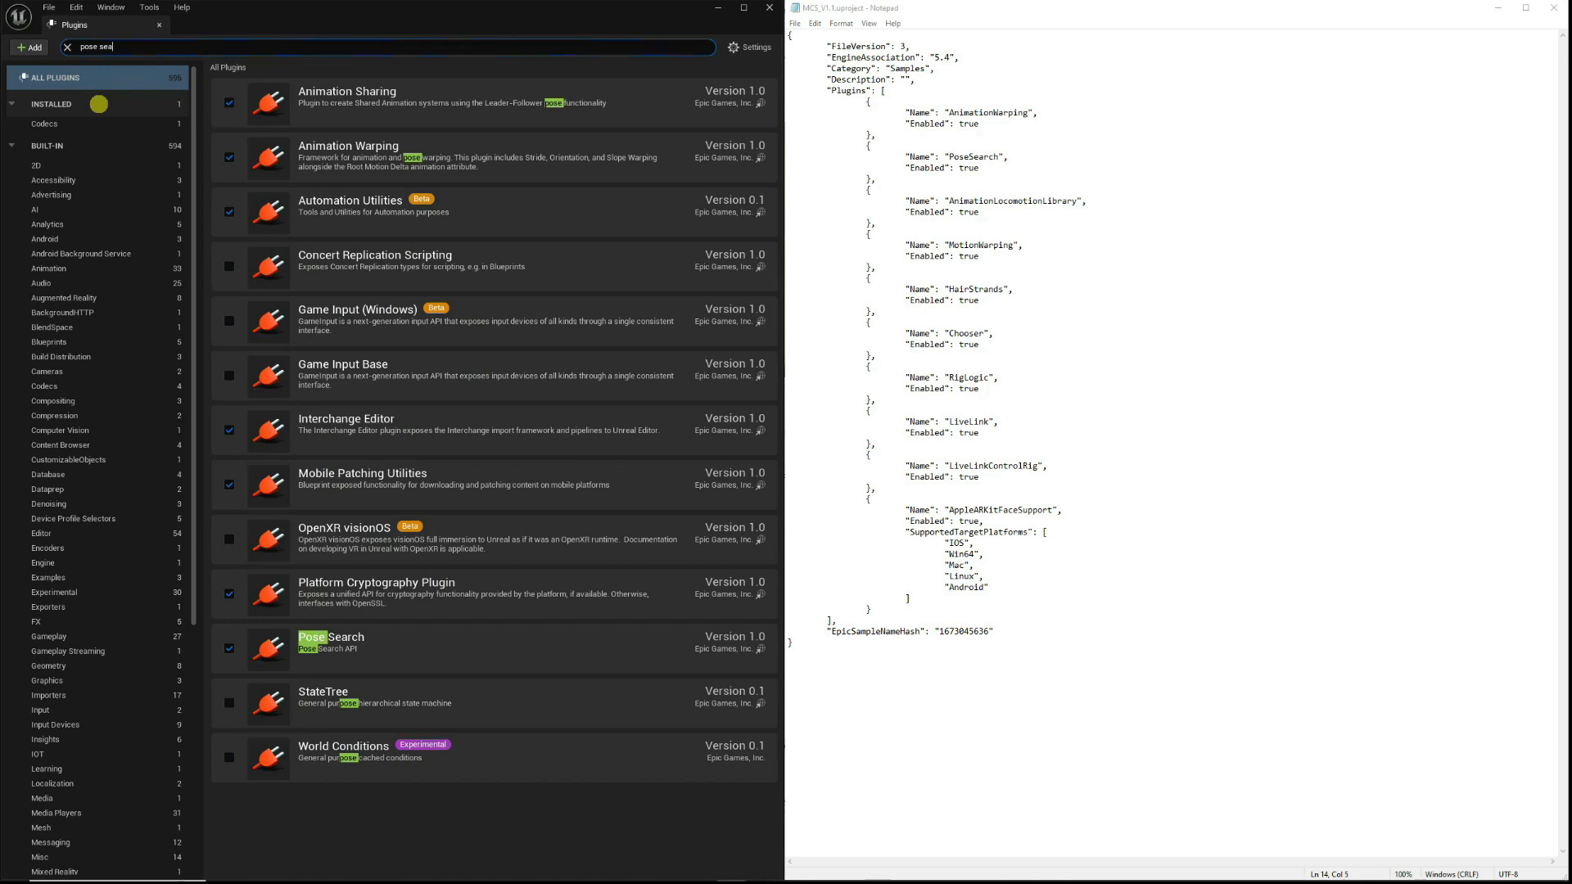
pyautogui.write('rc')
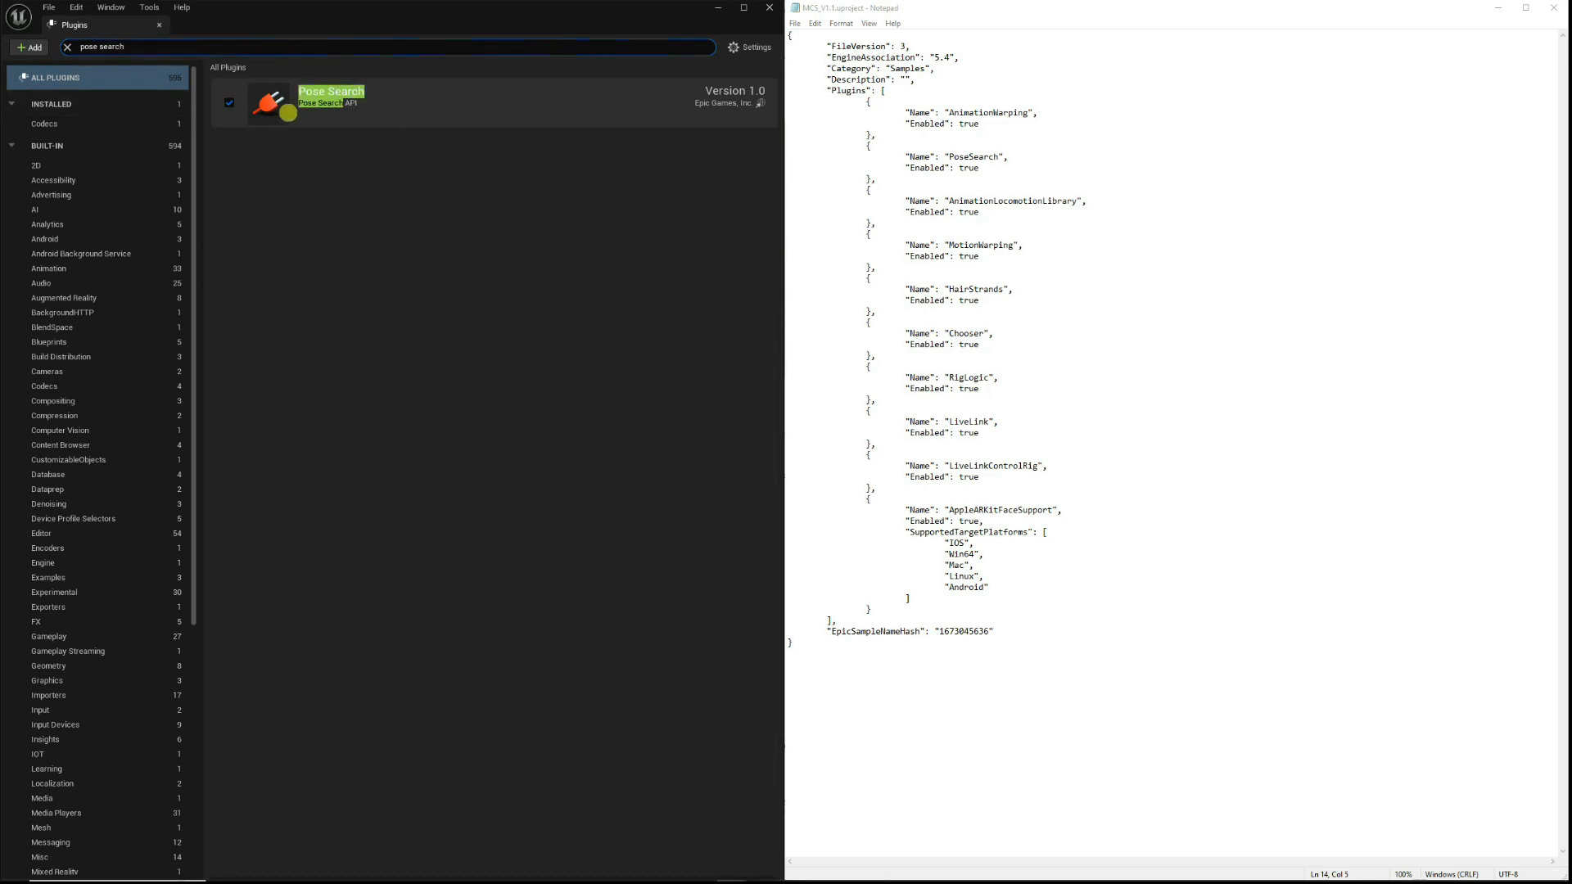
pyautogui.write('h')
# Search the plugins for "animation loco" to check whether Animation Locomotion Library is enabled.
pyautogui.hotkey('ctrl', 'a')
pyautogui.write('animation')
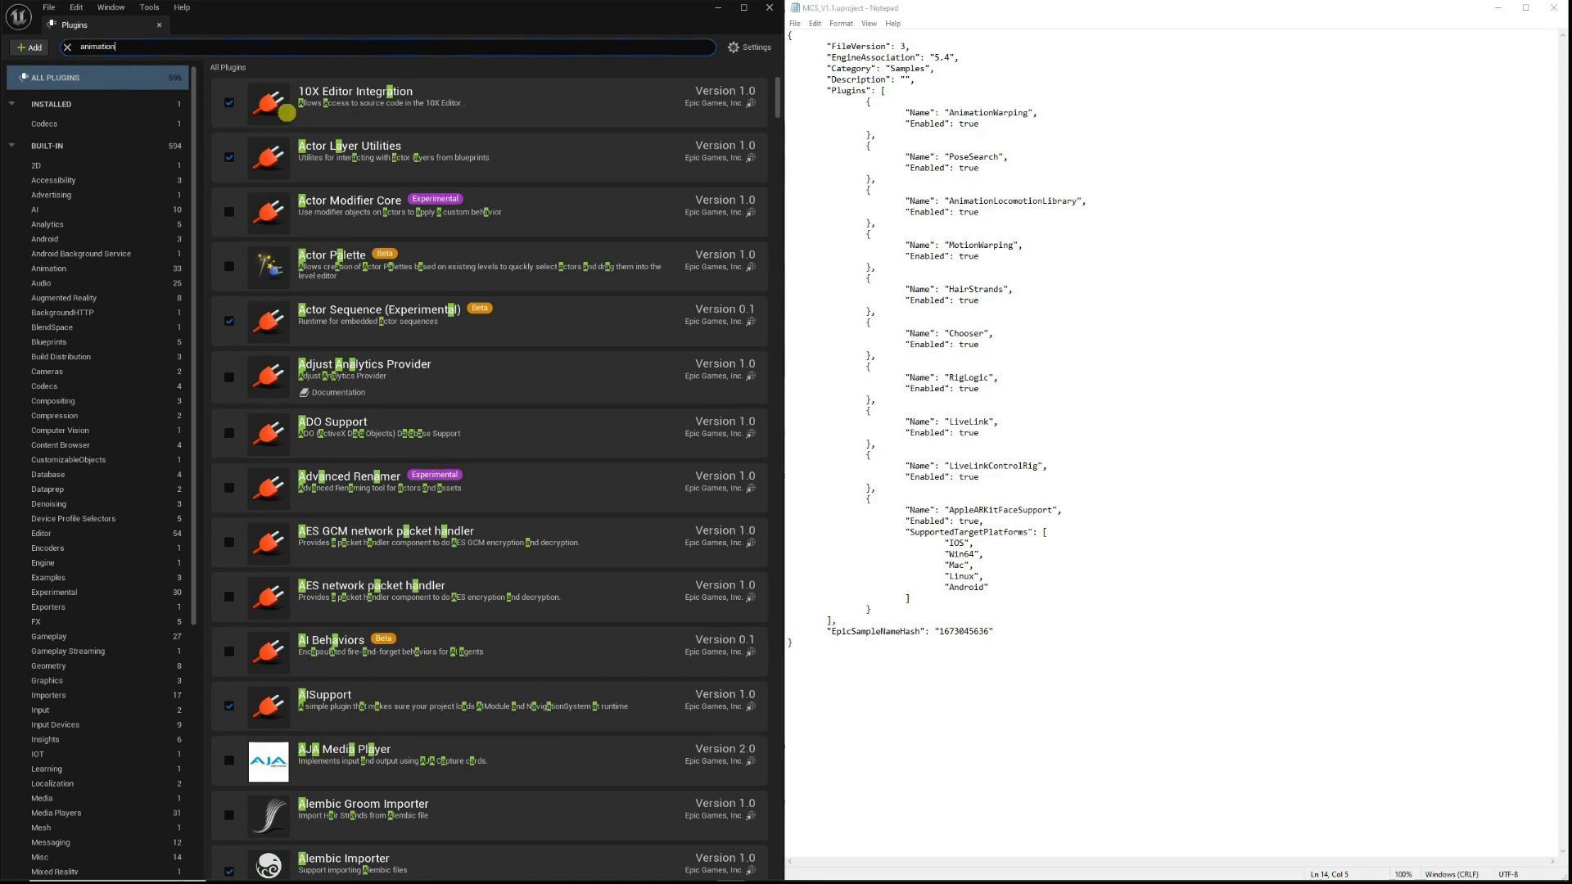
pyautogui.write(' loco')
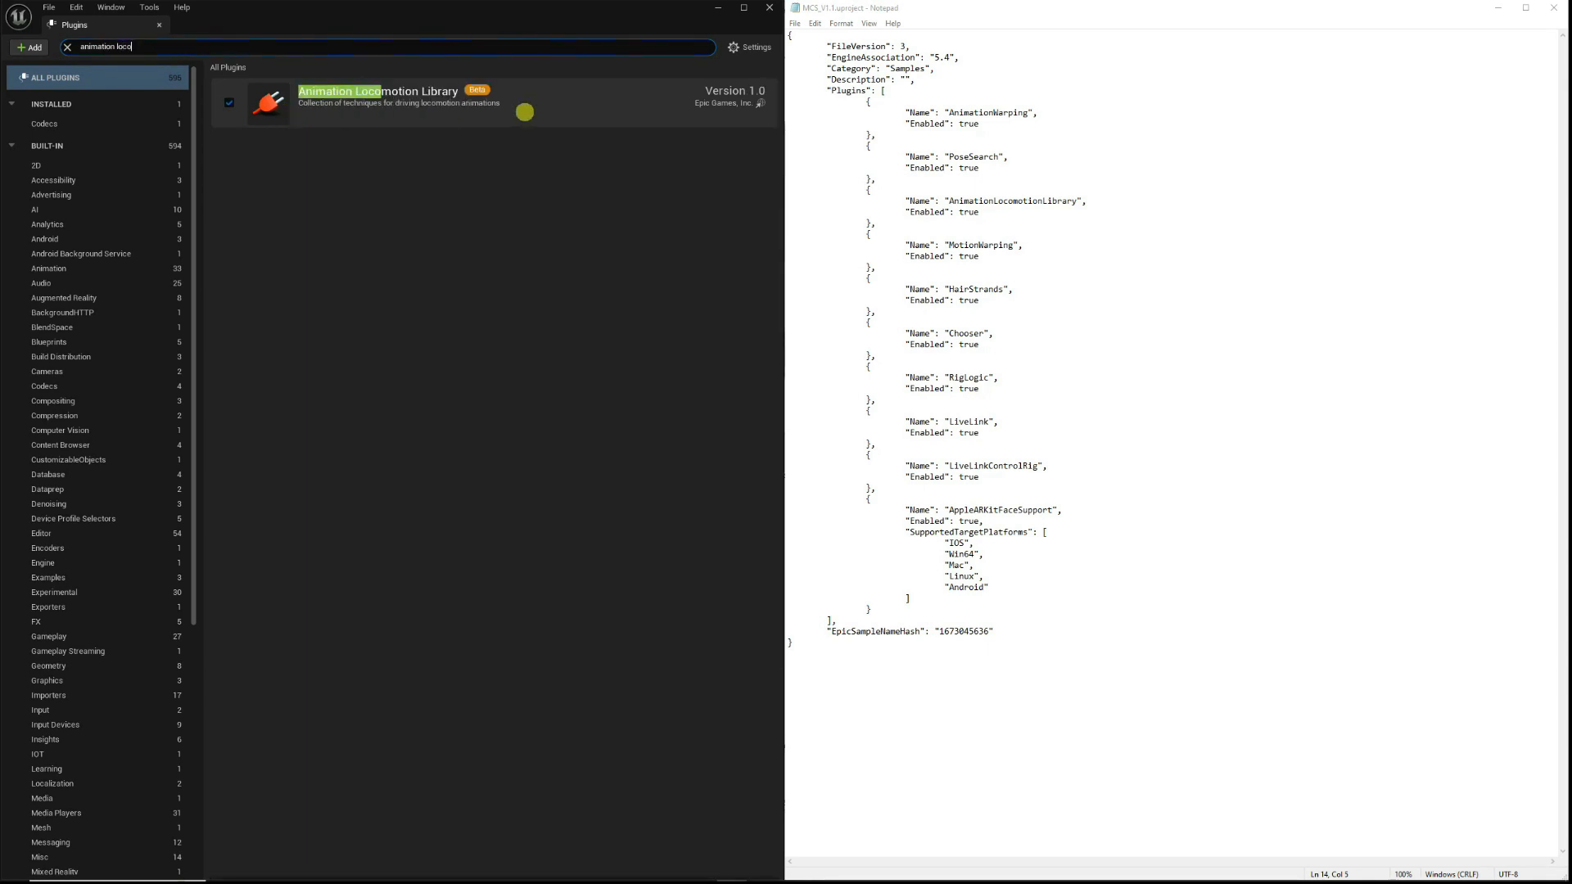
# Highlight the AnimationLocomotionLibrary, MotionWarping, RigLogic and HairStrands entries in the project file to review the plugins to check.
pyautogui.moveTo(948, 201); pyautogui.dragTo(1047, 201)
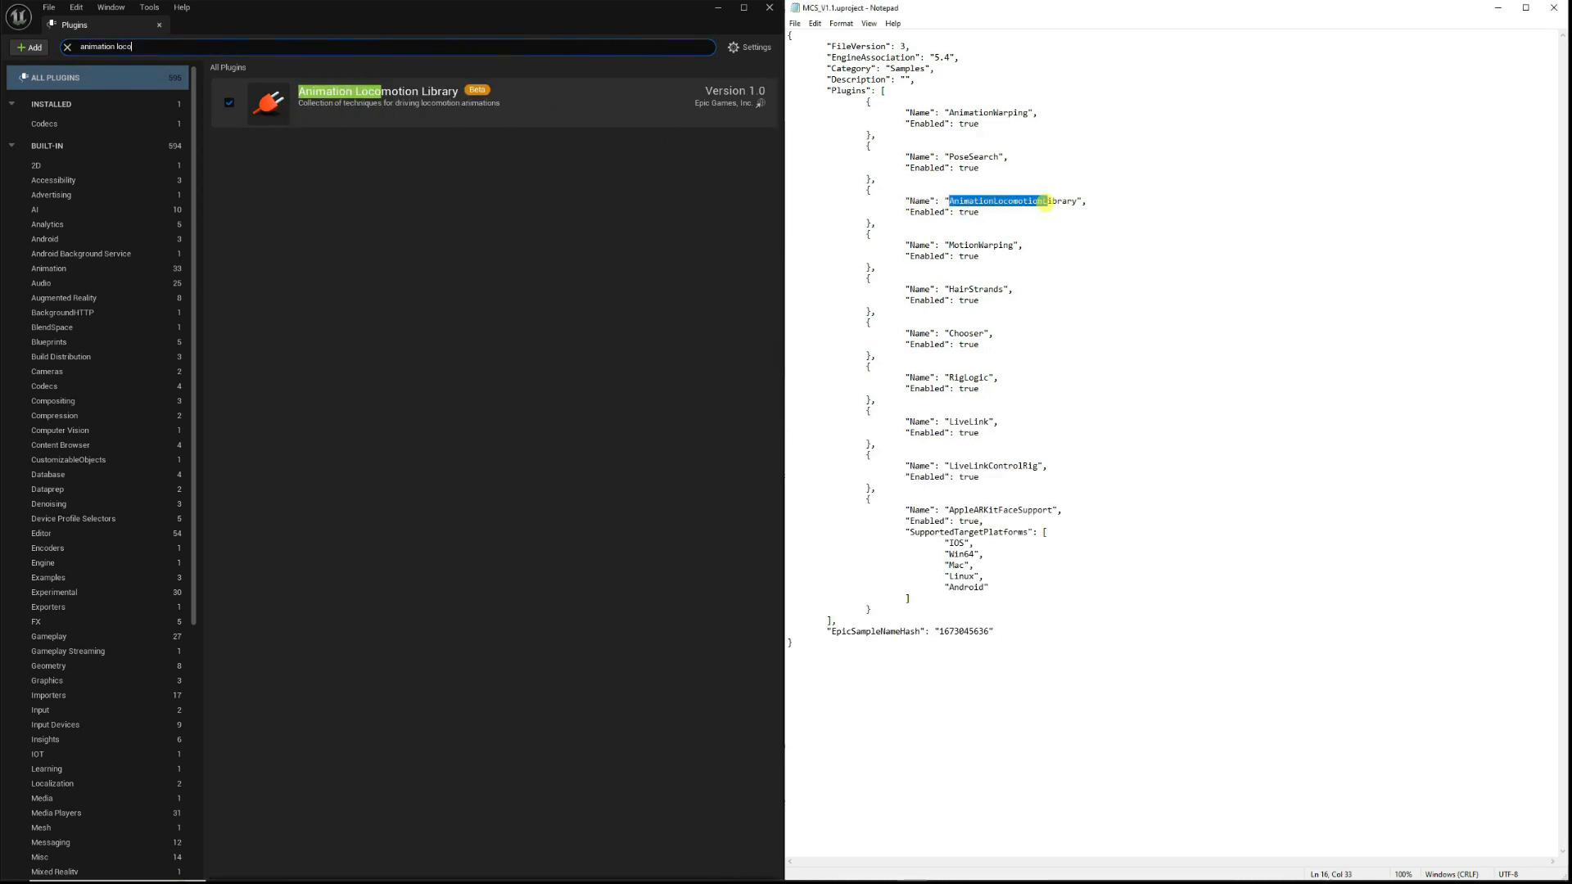
pyautogui.moveTo(950, 245); pyautogui.dragTo(1023, 245)
pyautogui.moveTo(958, 289); pyautogui.dragTo(998, 377)
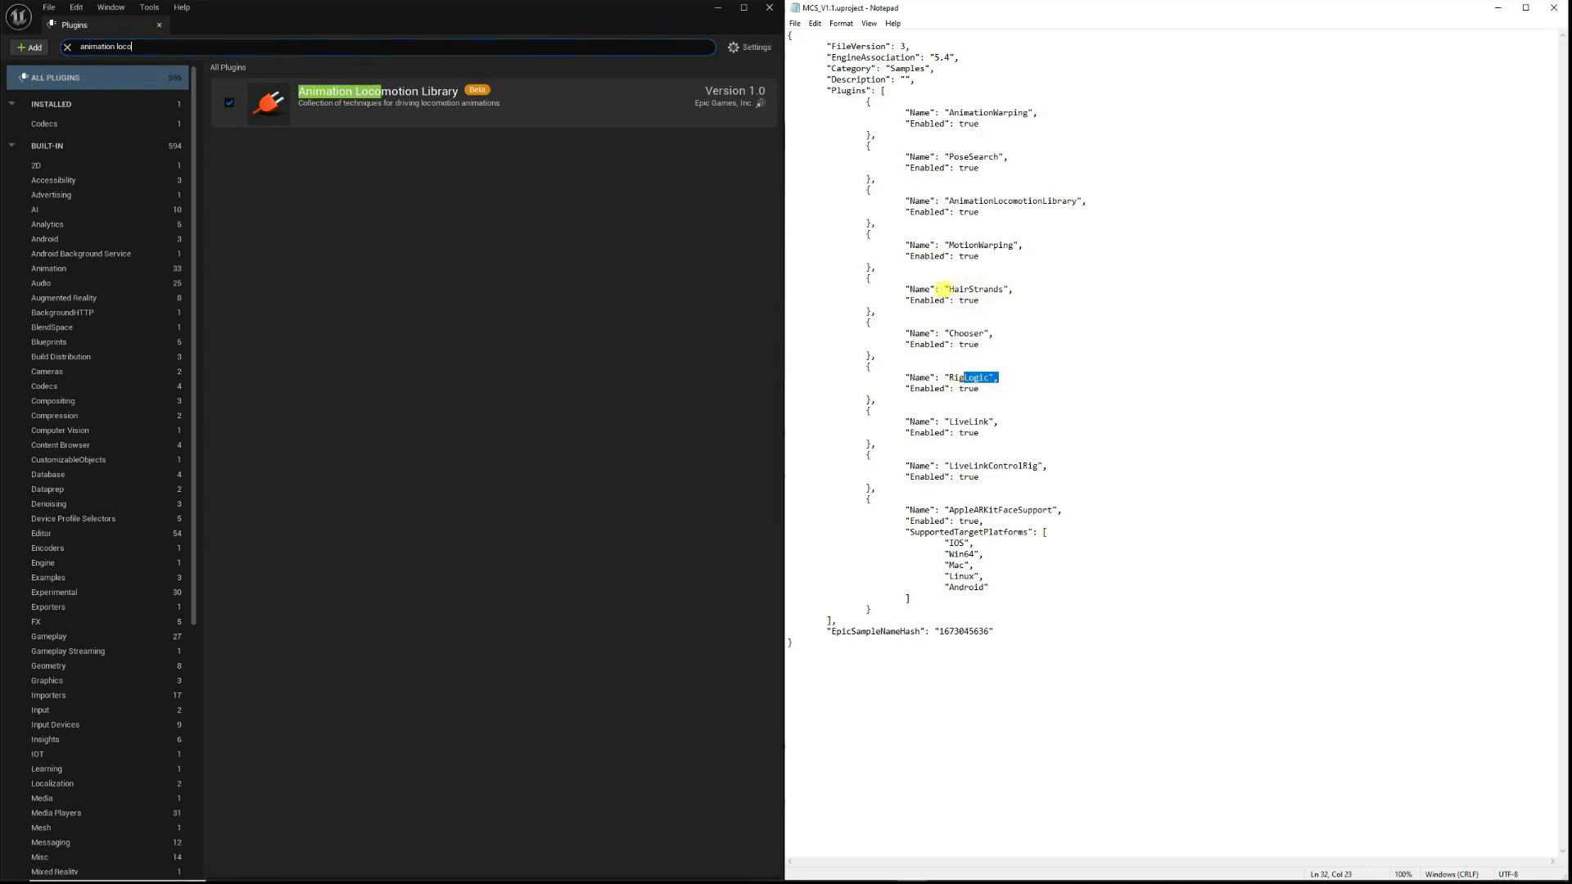
pyautogui.moveTo(949, 289); pyautogui.dragTo(1000, 289)
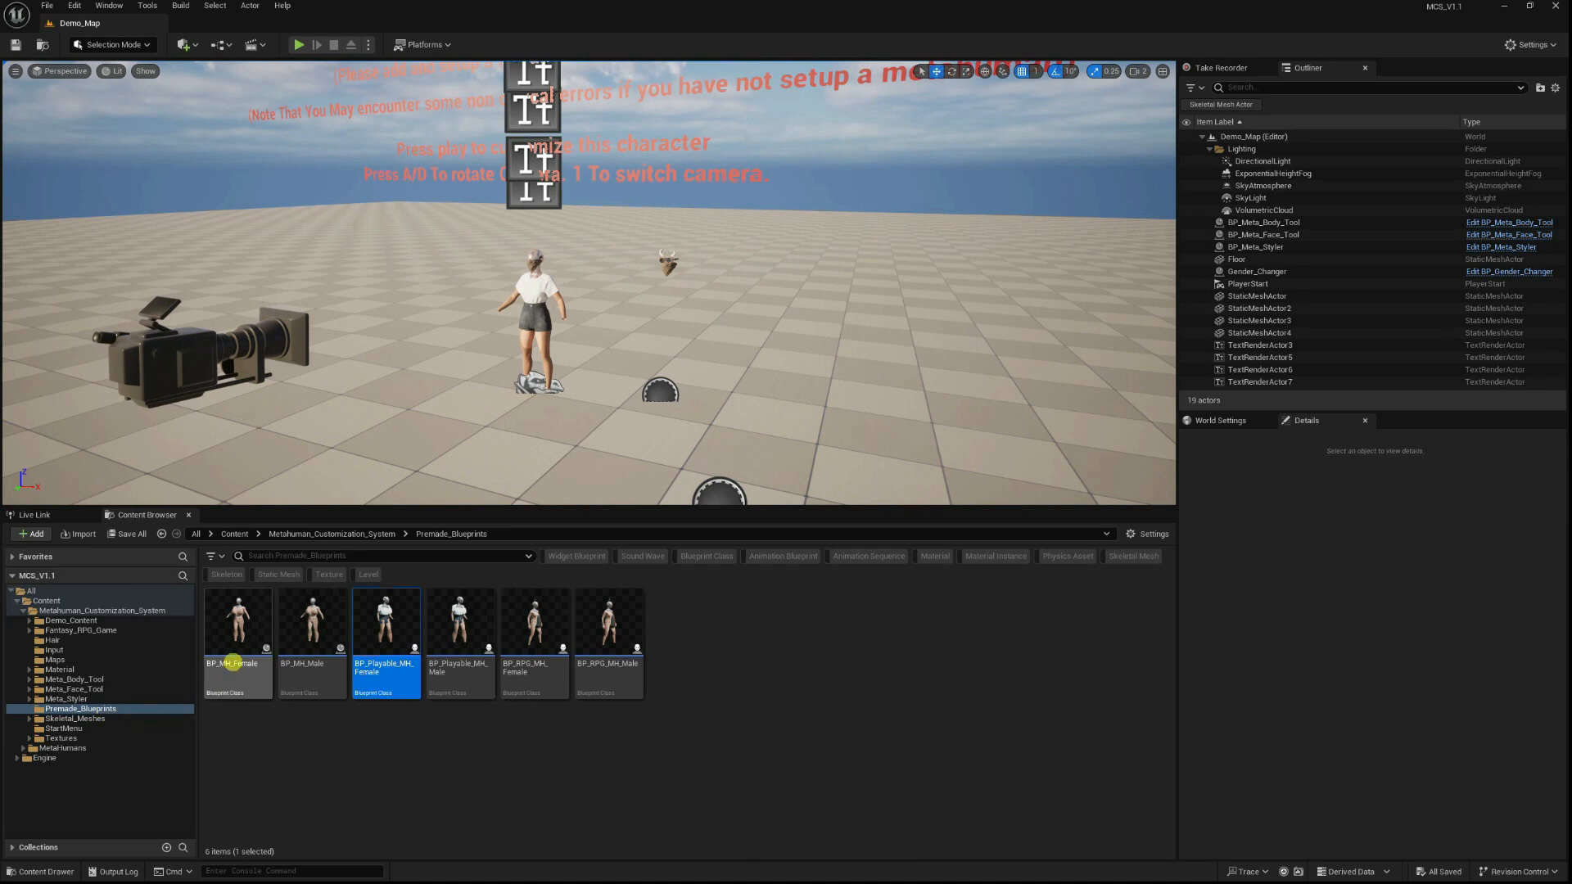
# Point out the basic BP_MH_Female and BP_MH_Male blueprints in the Premade_Blueprints folder.
pyautogui.click(250, 653)
pyautogui.click(310, 650)
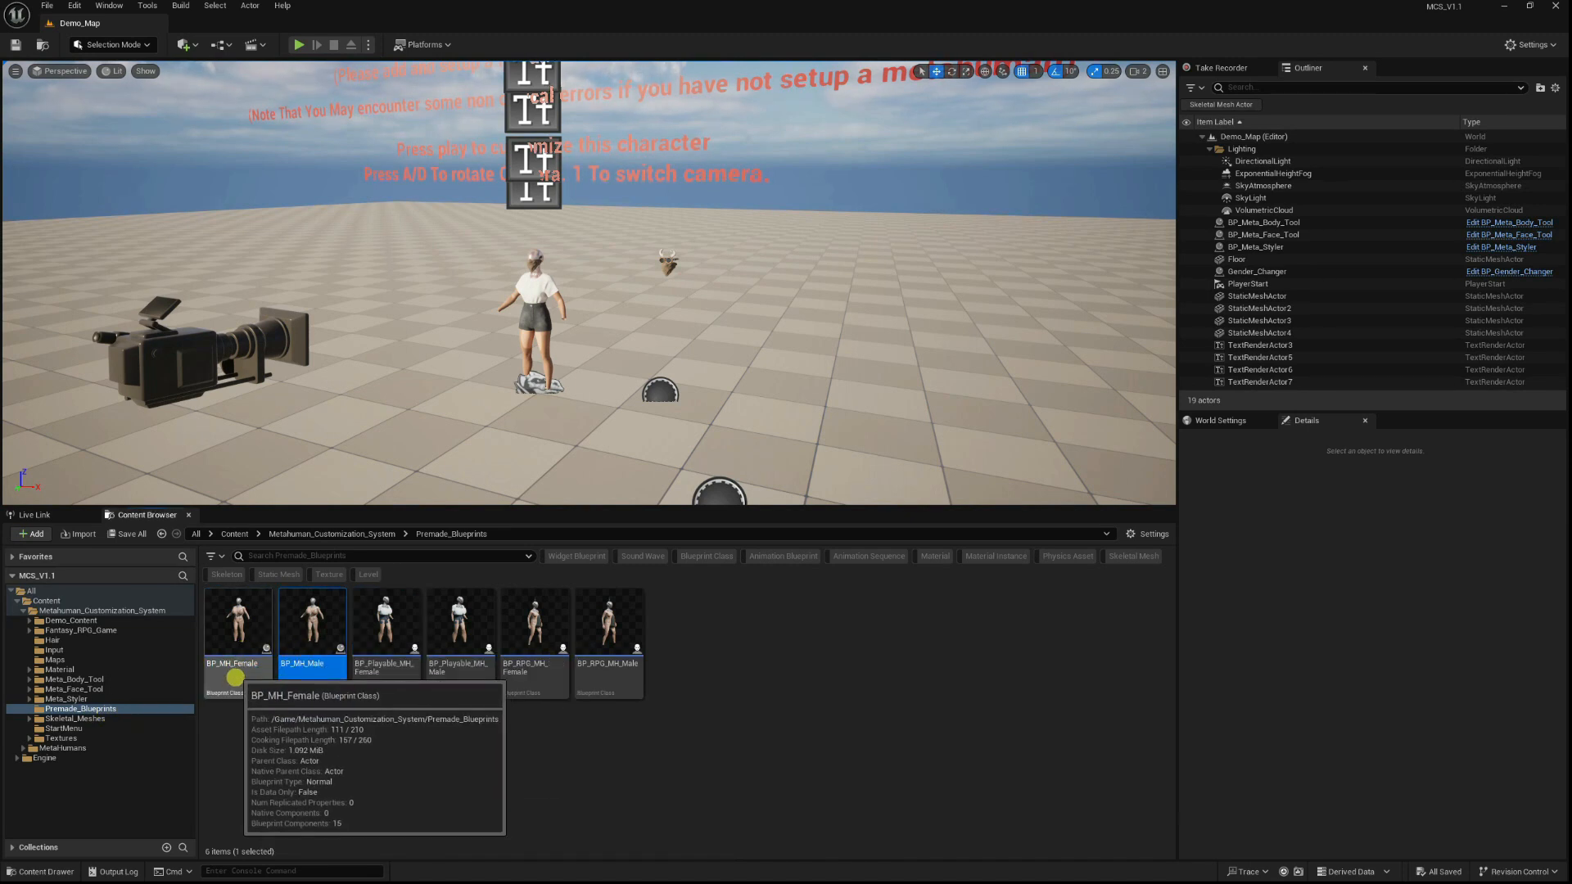
pyautogui.click(244, 680)
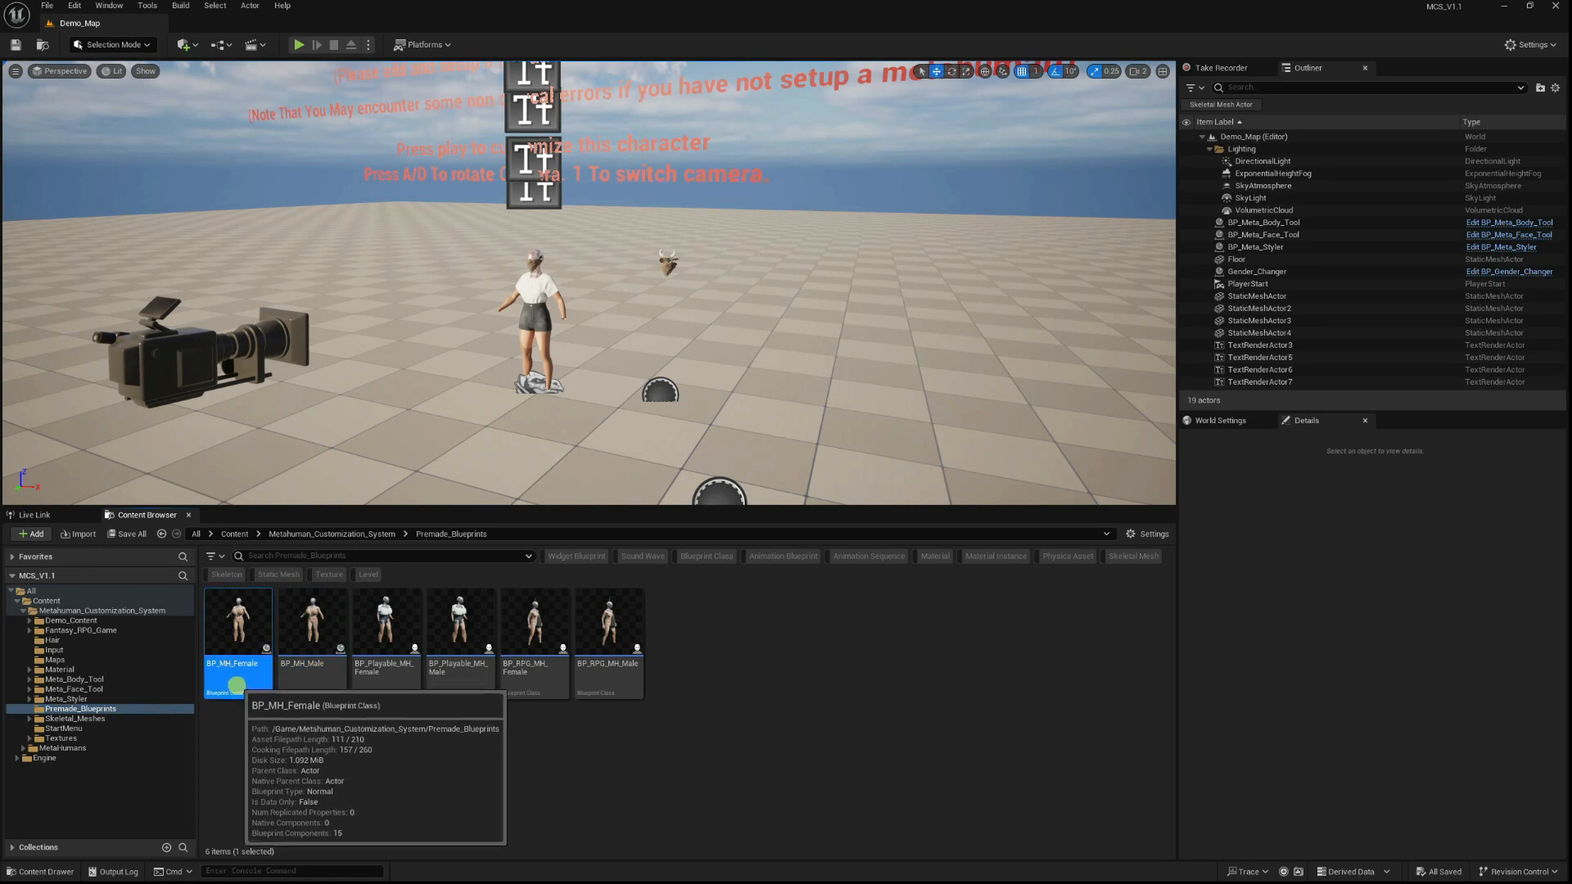
pyautogui.click(309, 696)
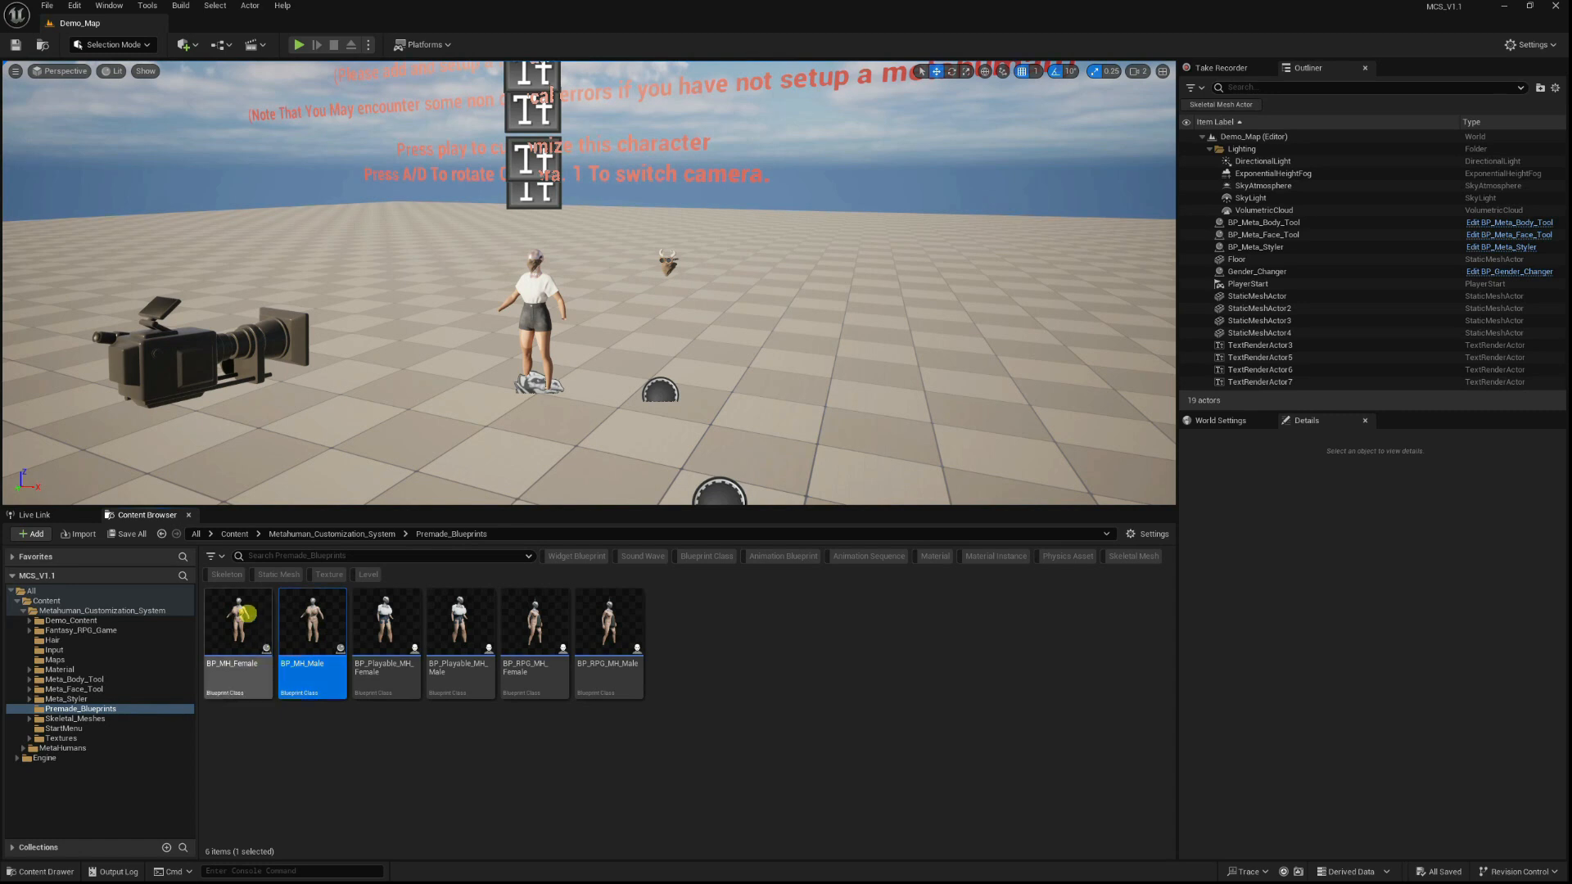
# Look inside the Kendra folder under MetaHumans and return to the Premade_Blueprints folder.
pyautogui.click(65, 748)
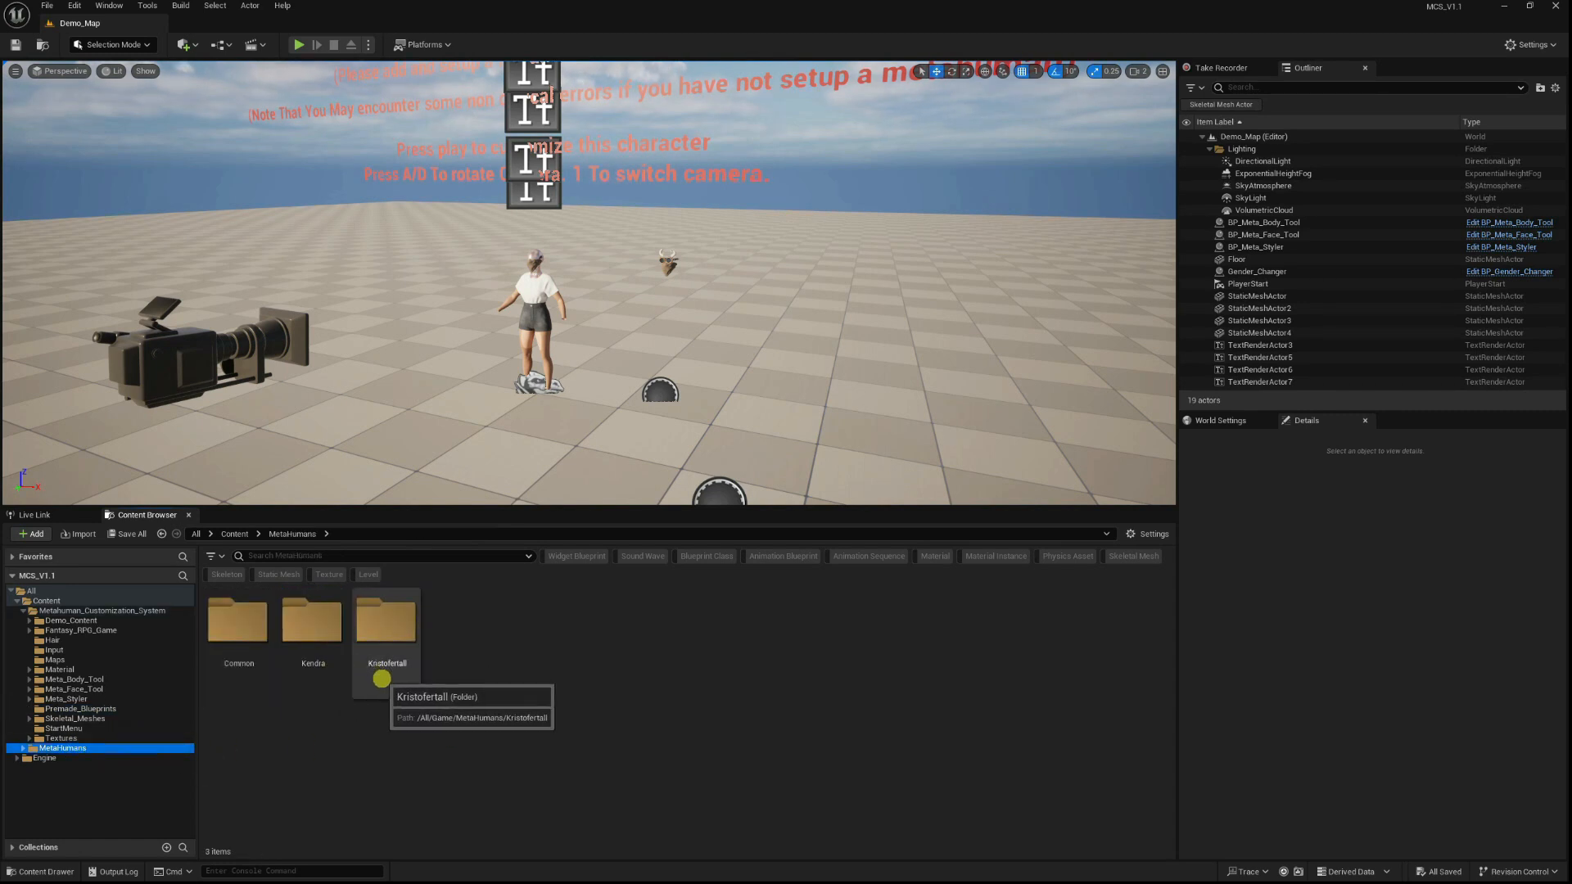
pyautogui.doubleClick(310, 655)
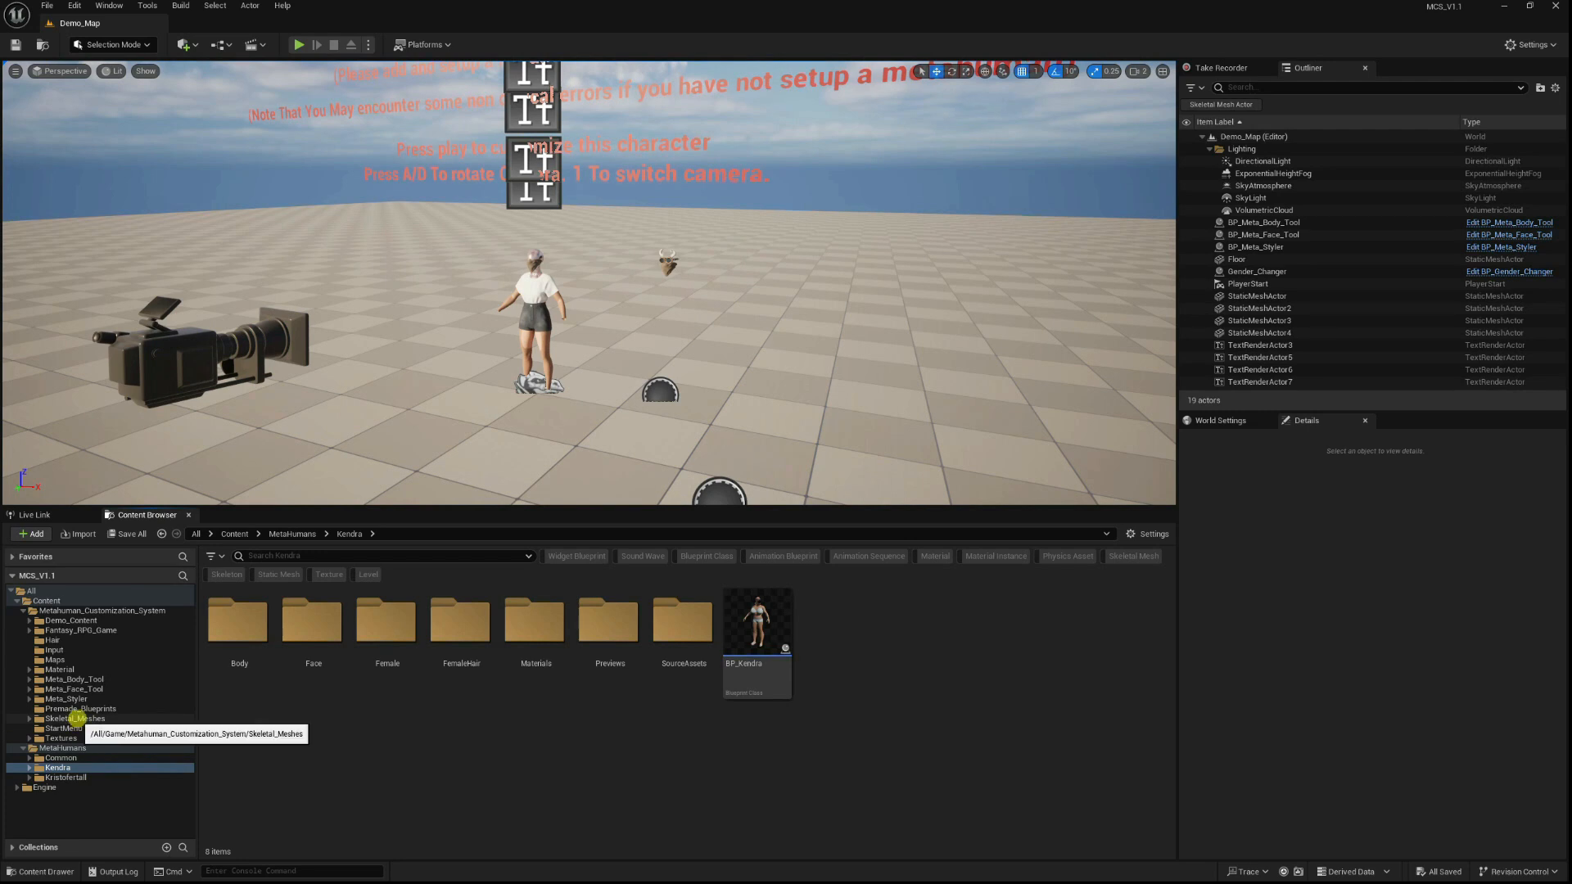
pyautogui.click(78, 709)
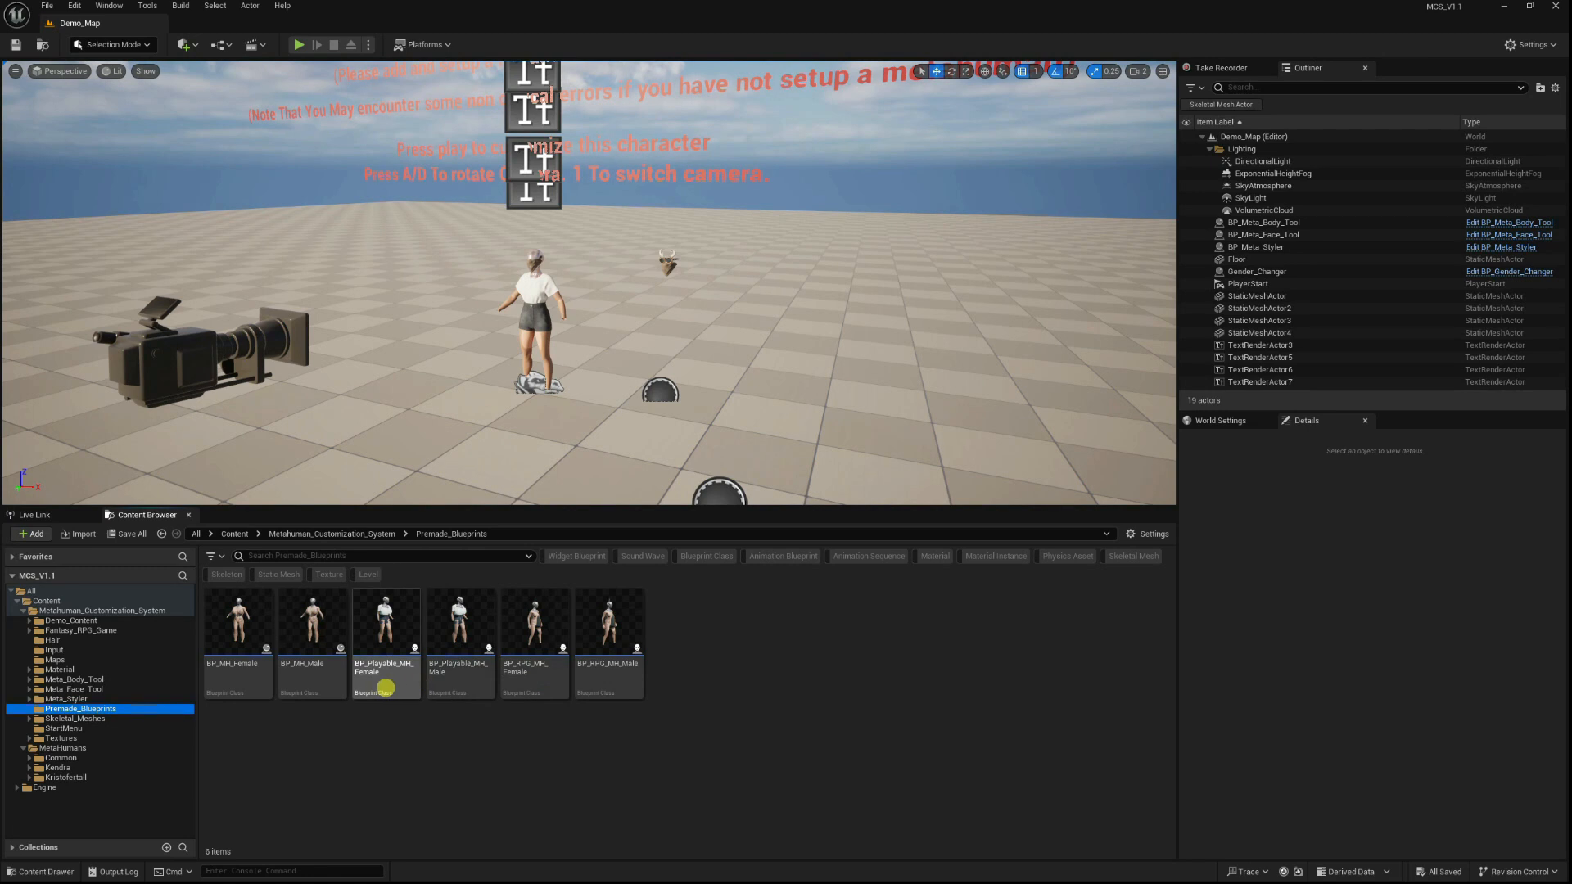
# Play the demo level full screen and start a new third-person game with the default customized character.
pyautogui.click(297, 42)
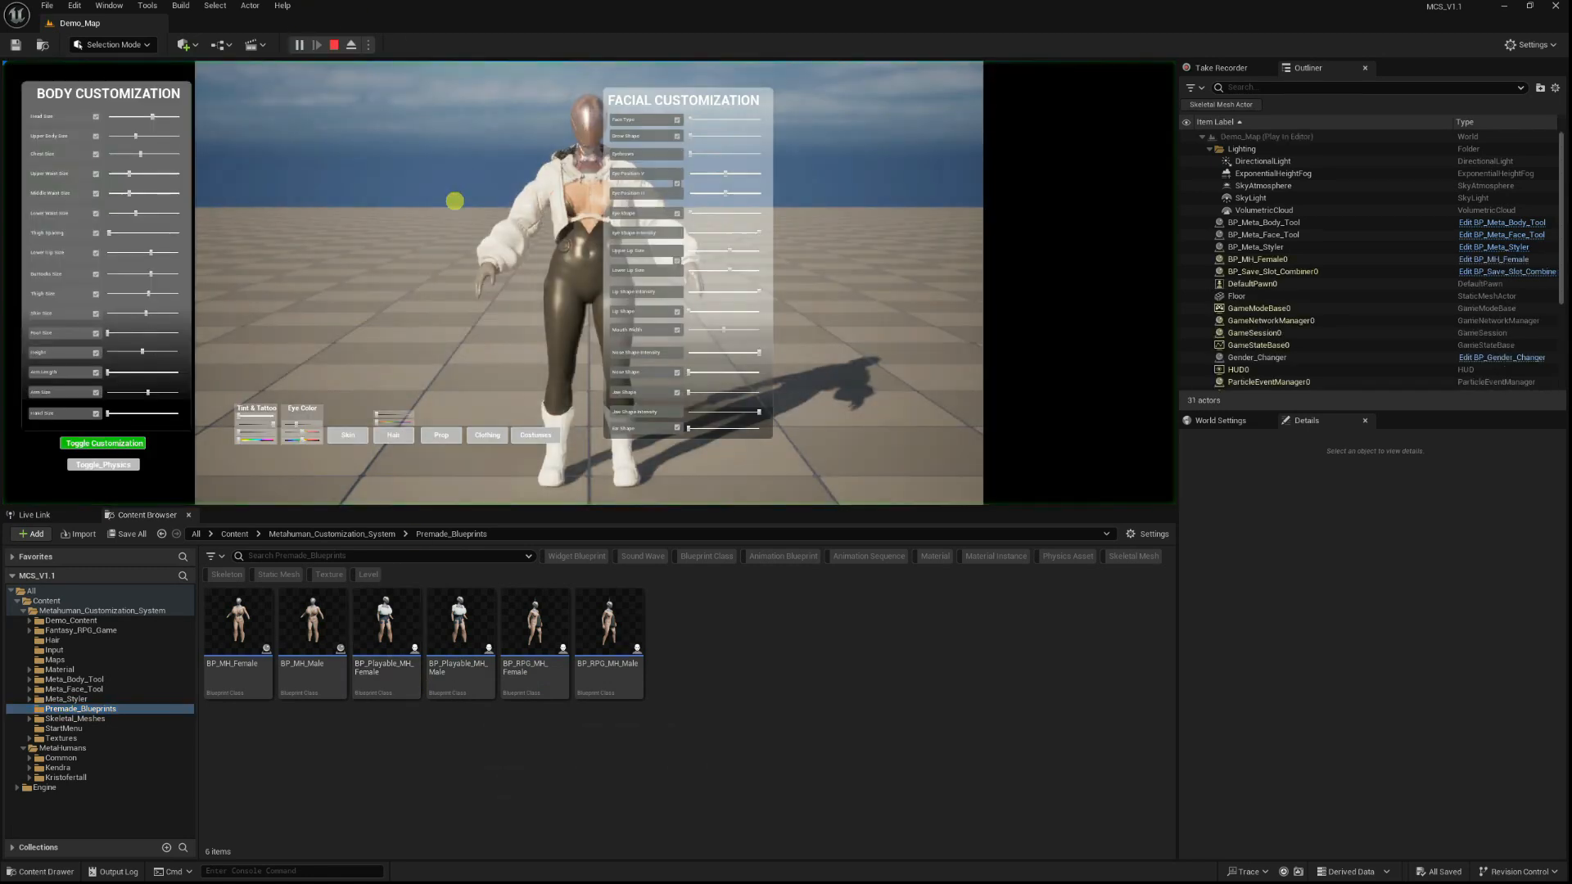
pyautogui.press('F11')
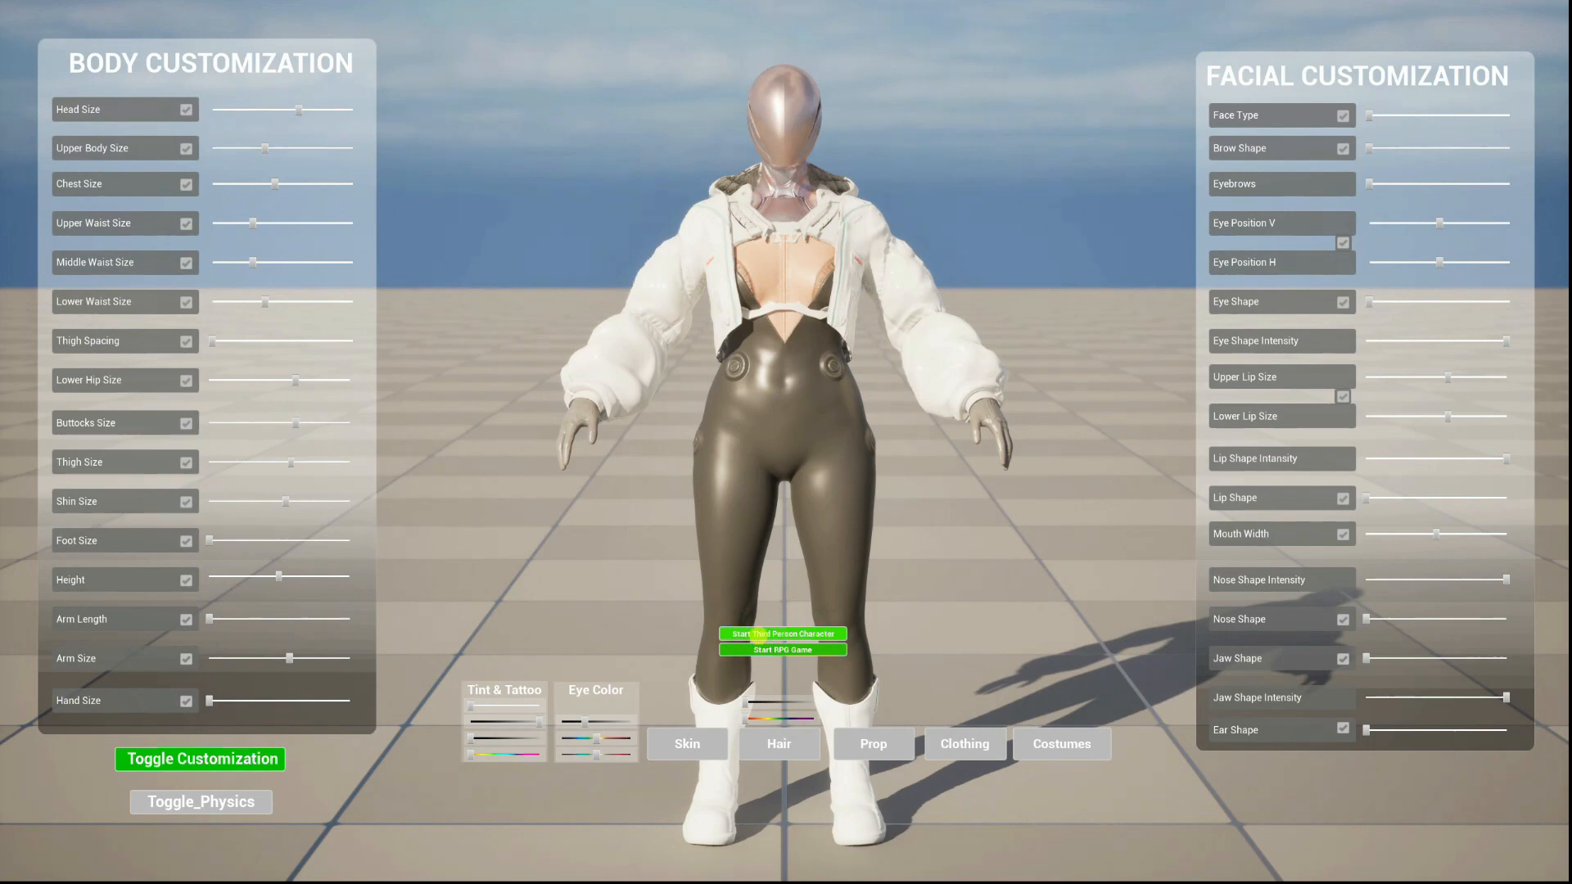
pyautogui.click(759, 633)
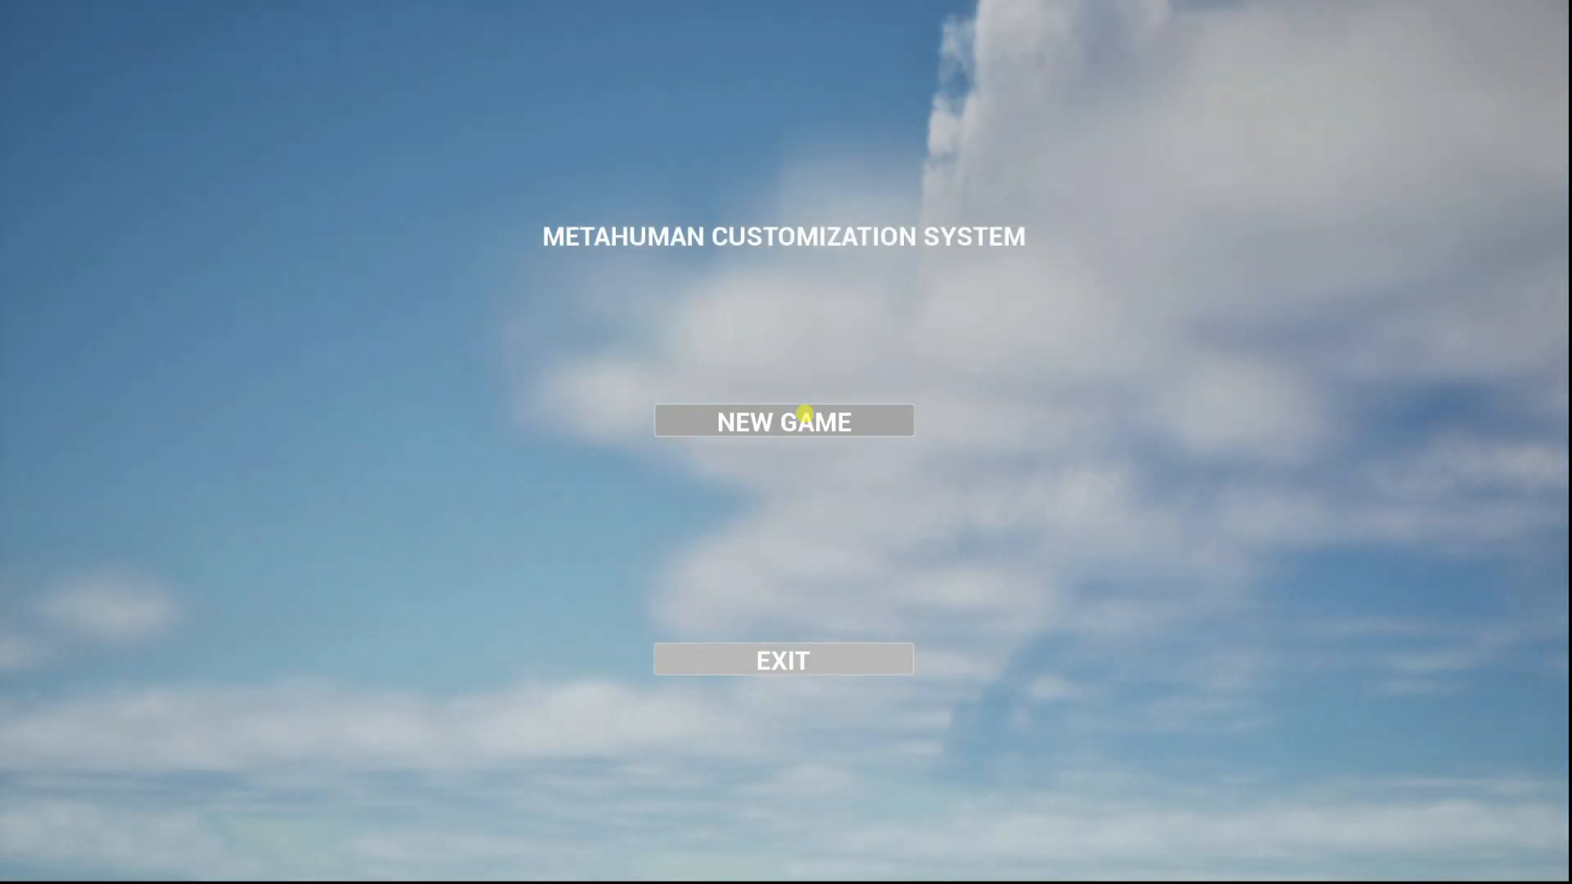
pyautogui.click(805, 415)
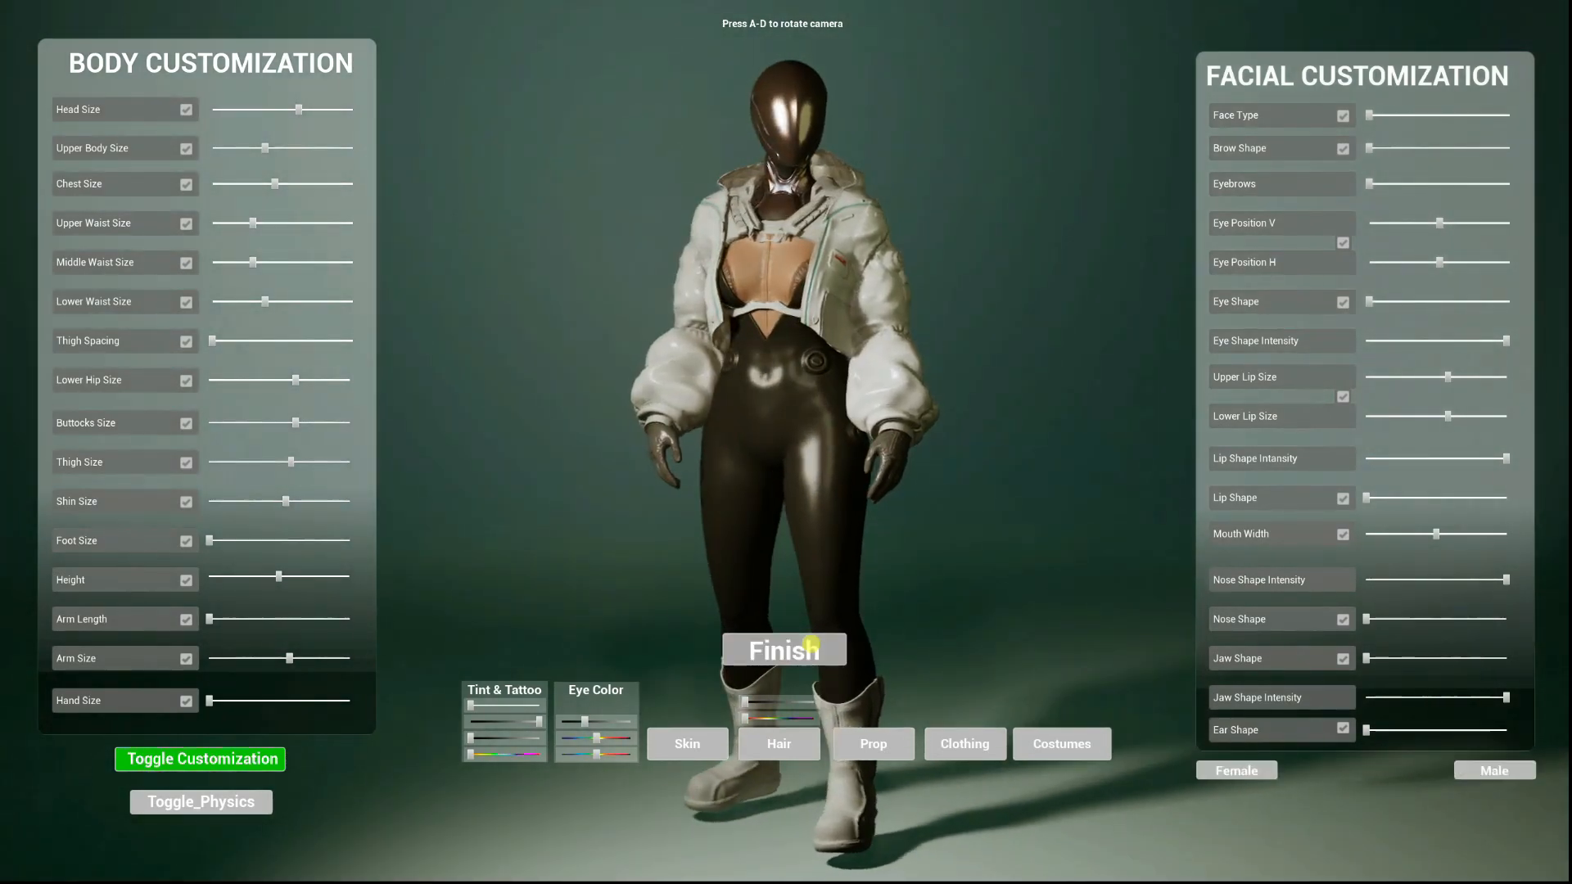
pyautogui.click(810, 643)
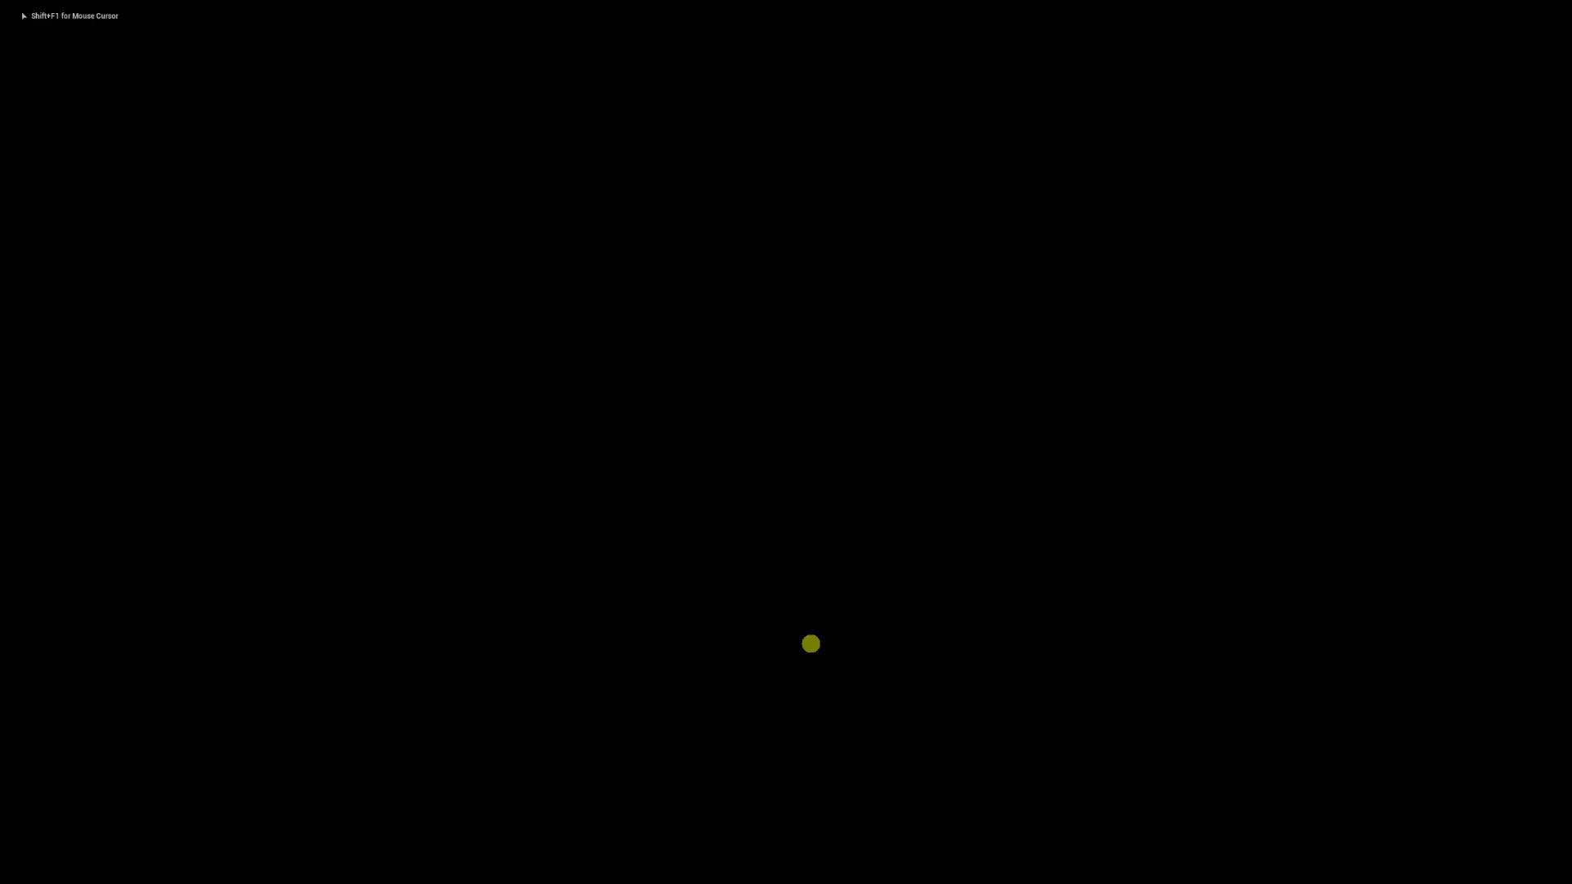
# Test the third-person character by running it around the level, ending with play stopped and full screen exited.
pyautogui.press('w')
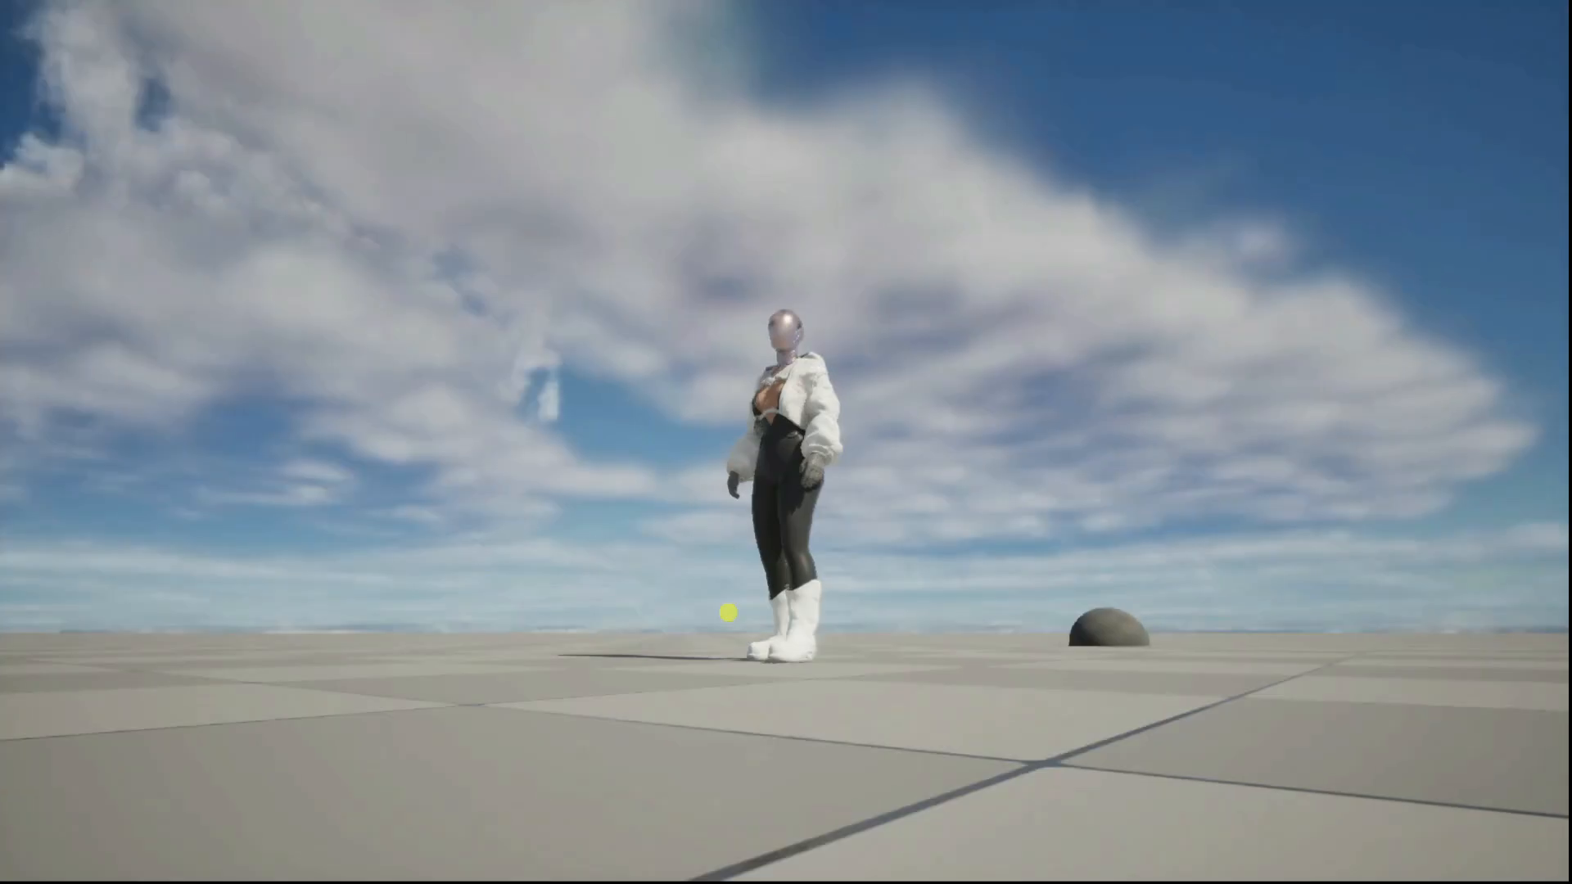
pyautogui.press('w')
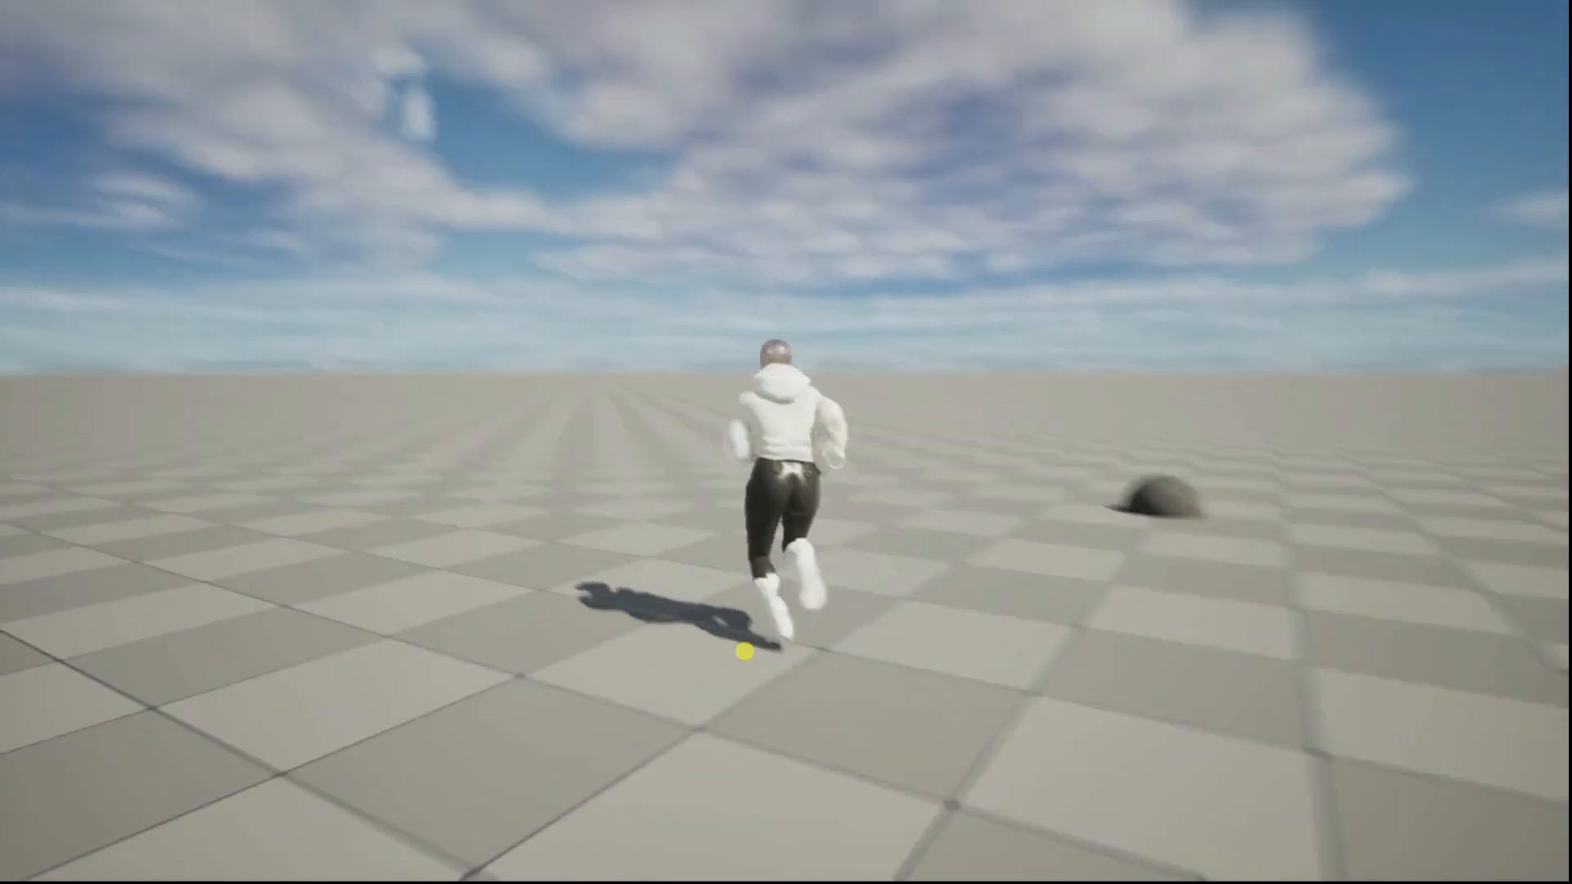
pyautogui.press('d')
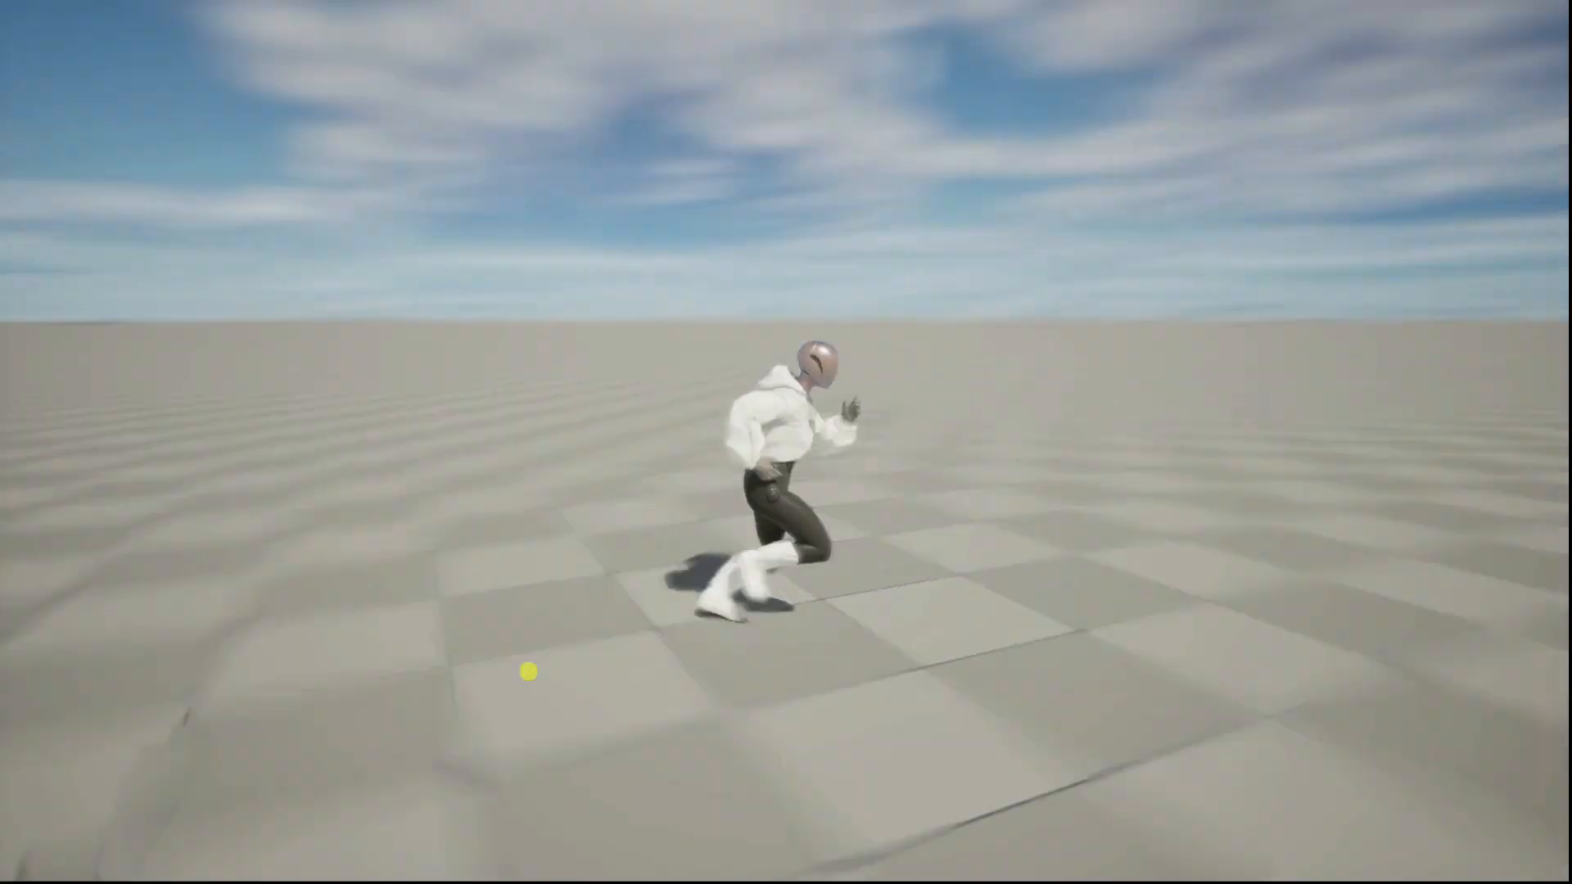
pyautogui.press('w')
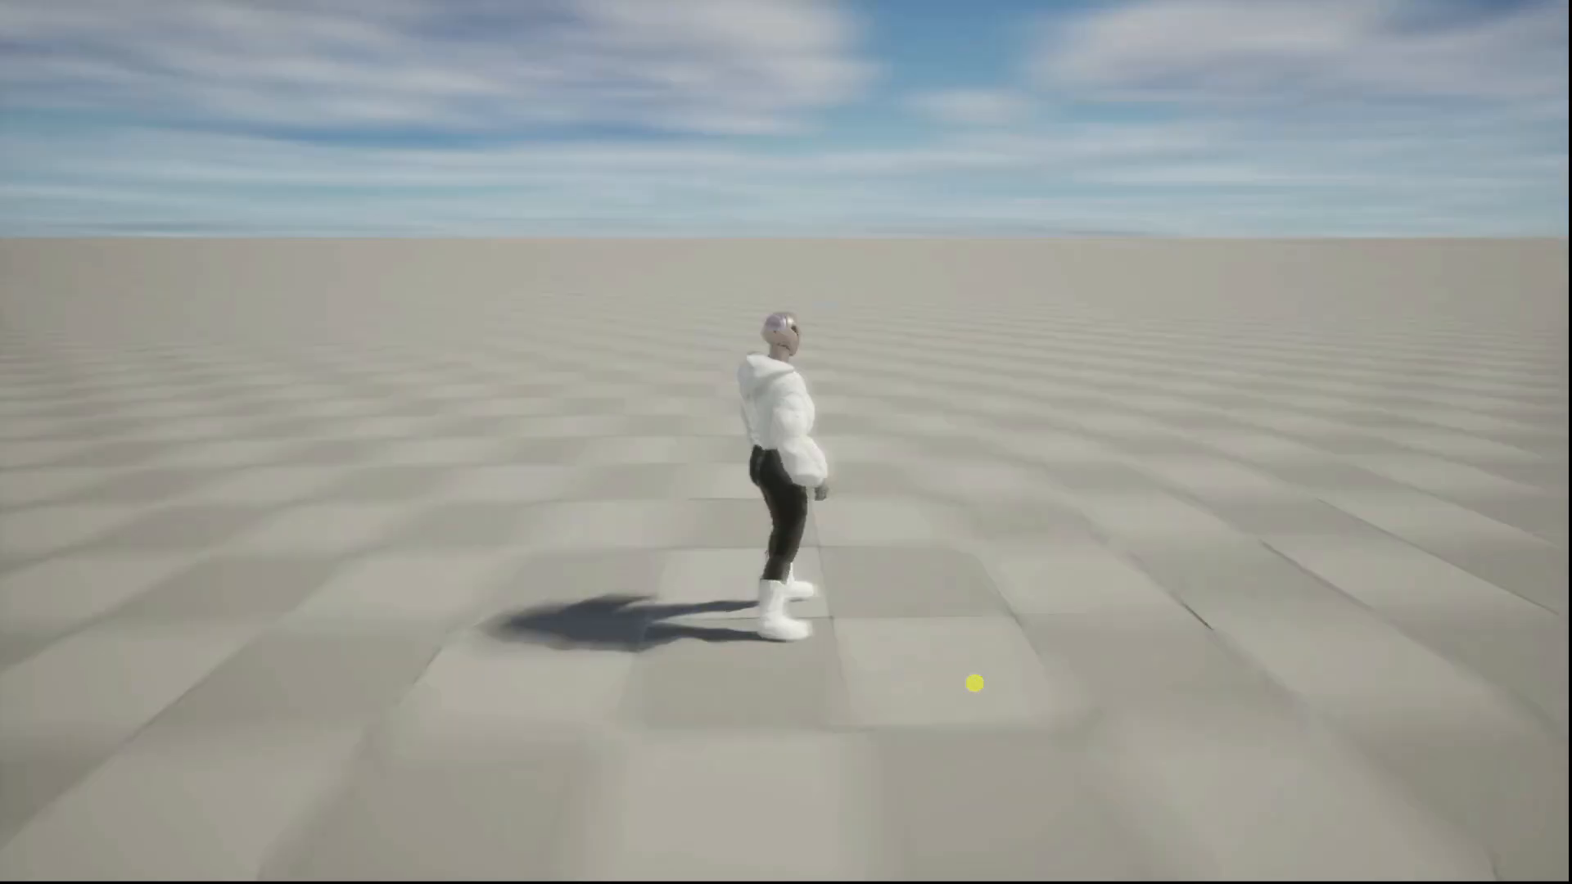
pyautogui.press('Escape')
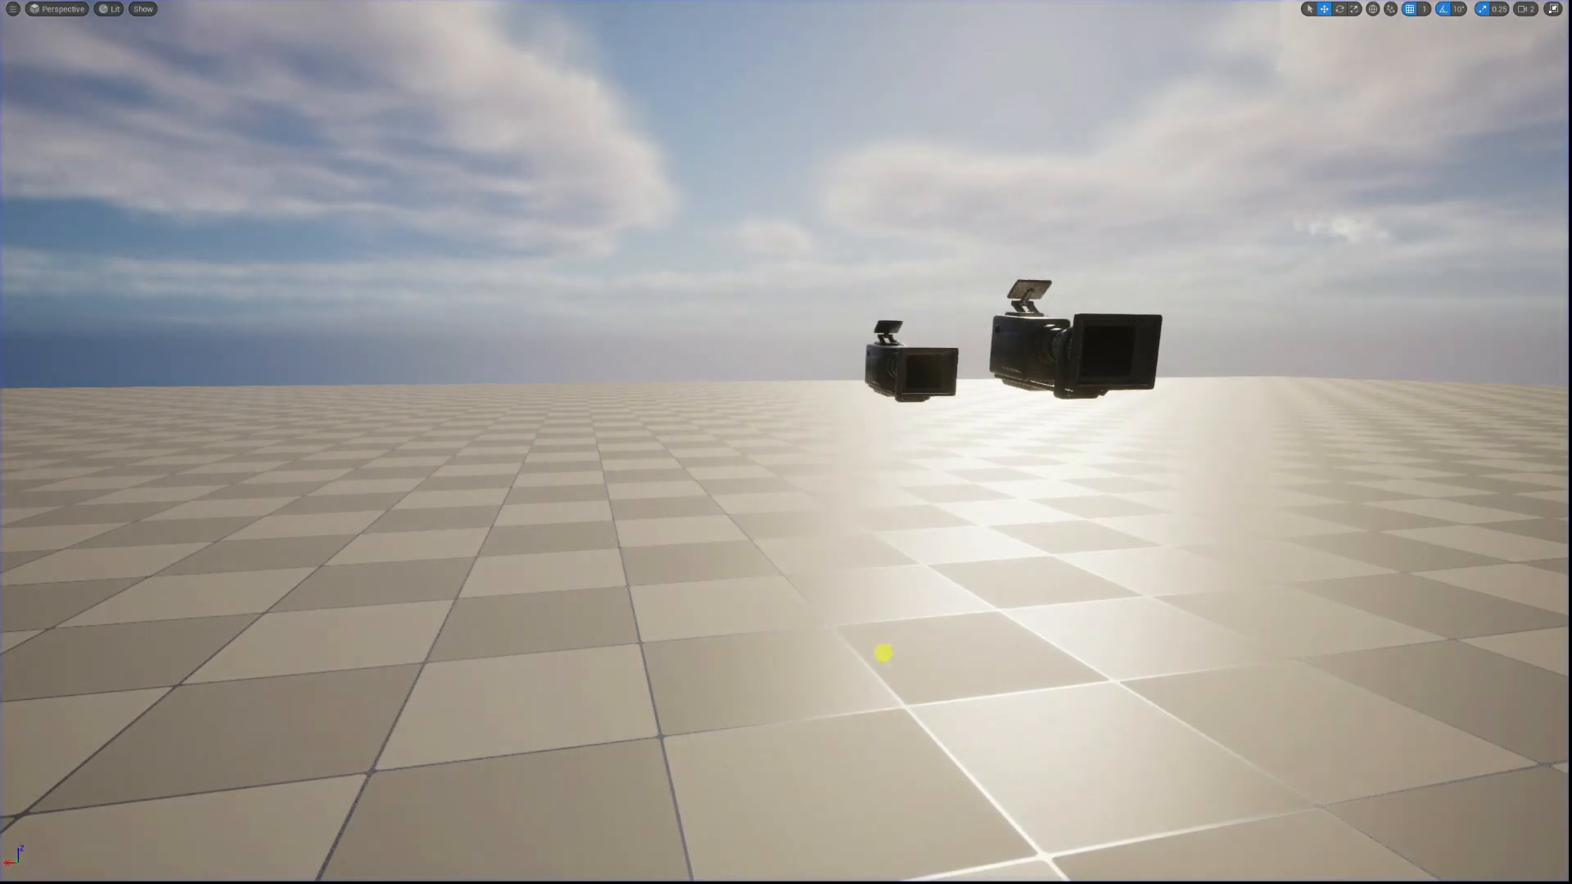
pyautogui.press('F11')
# Point out the playable and RPG male and female blueprints and bring the demo character back into view.
pyautogui.click(386, 677)
pyautogui.click(441, 680)
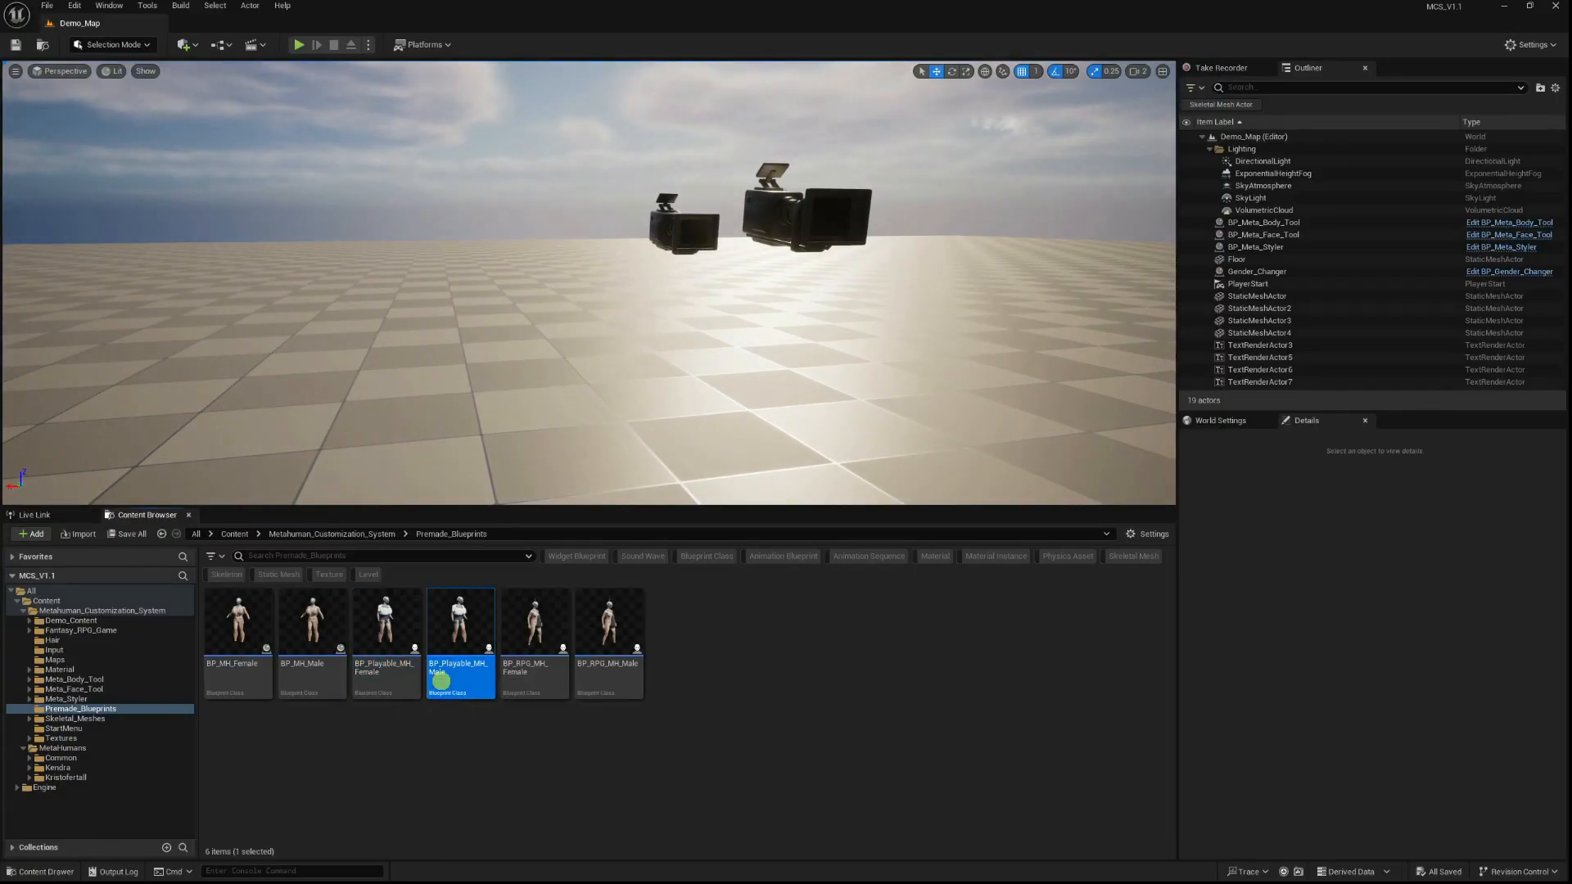
pyautogui.click(536, 646)
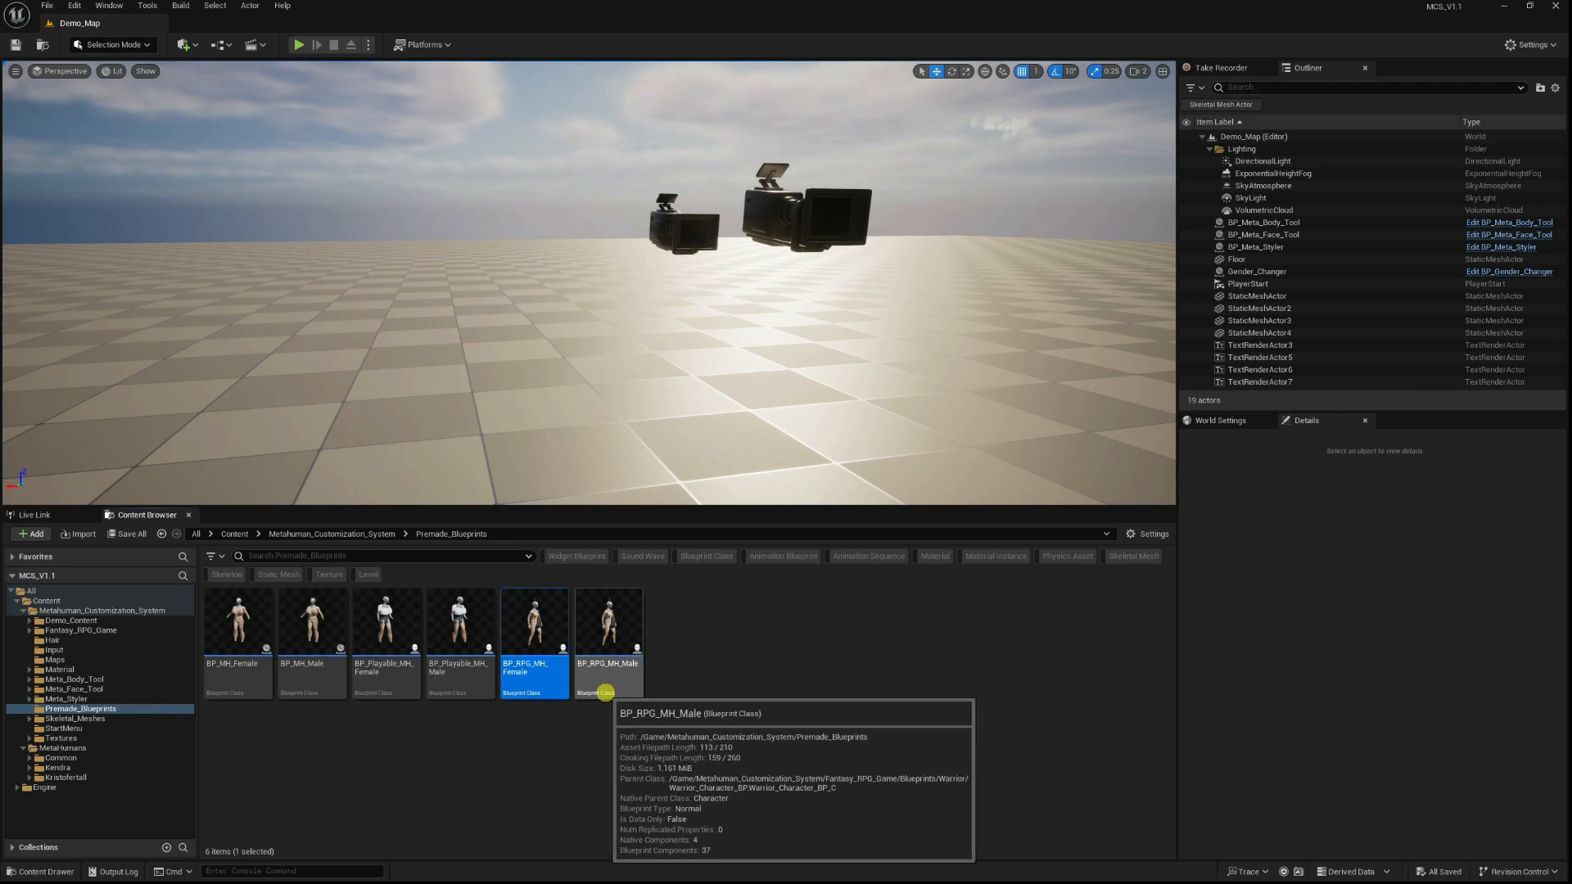
pyautogui.click(612, 670)
pyautogui.moveTo(547, 390); pyautogui.dragTo(737, 410, button='right')
pyautogui.press('w')
pyautogui.press('s')
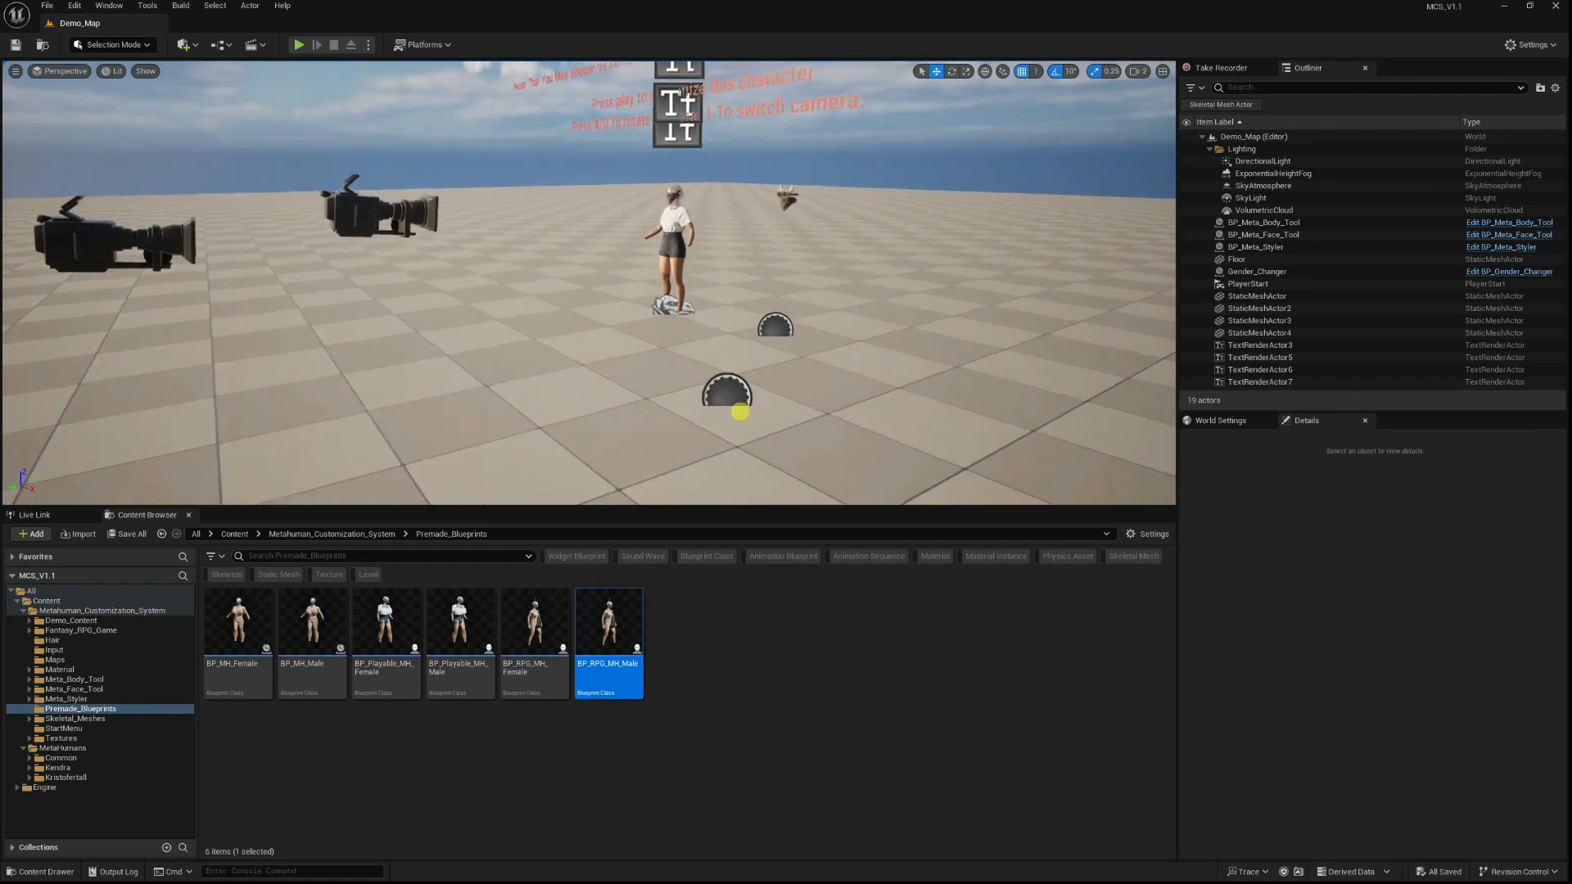
# Go through the basic, playable and RPG blueprints in the folder again, ending on BP_RPG_MH_Female.
pyautogui.click(538, 645)
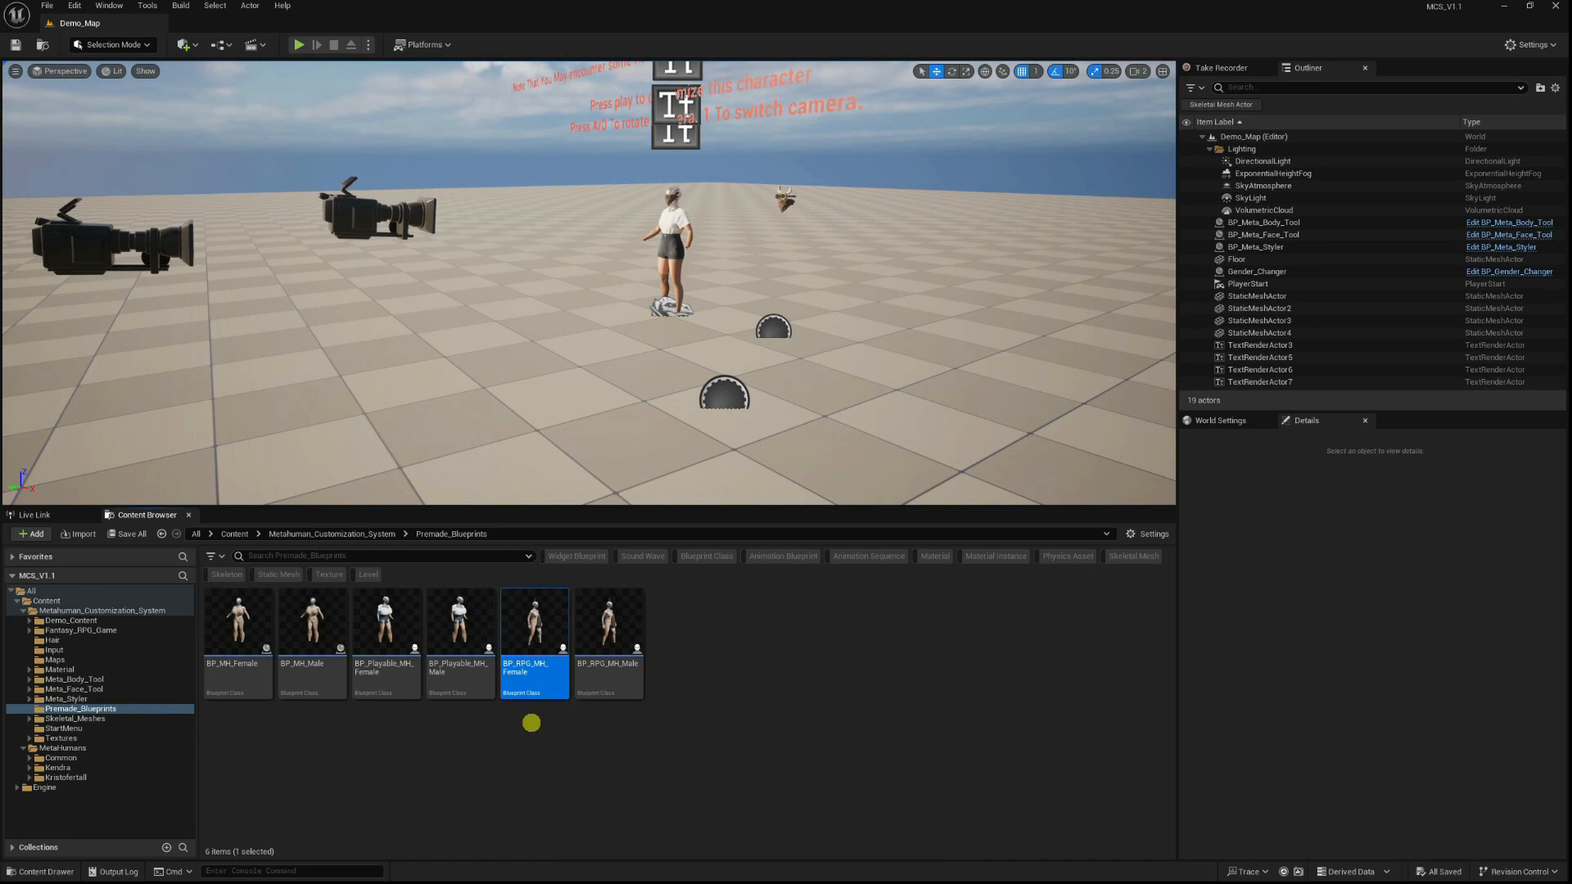
pyautogui.click(238, 623)
pyautogui.click(299, 624)
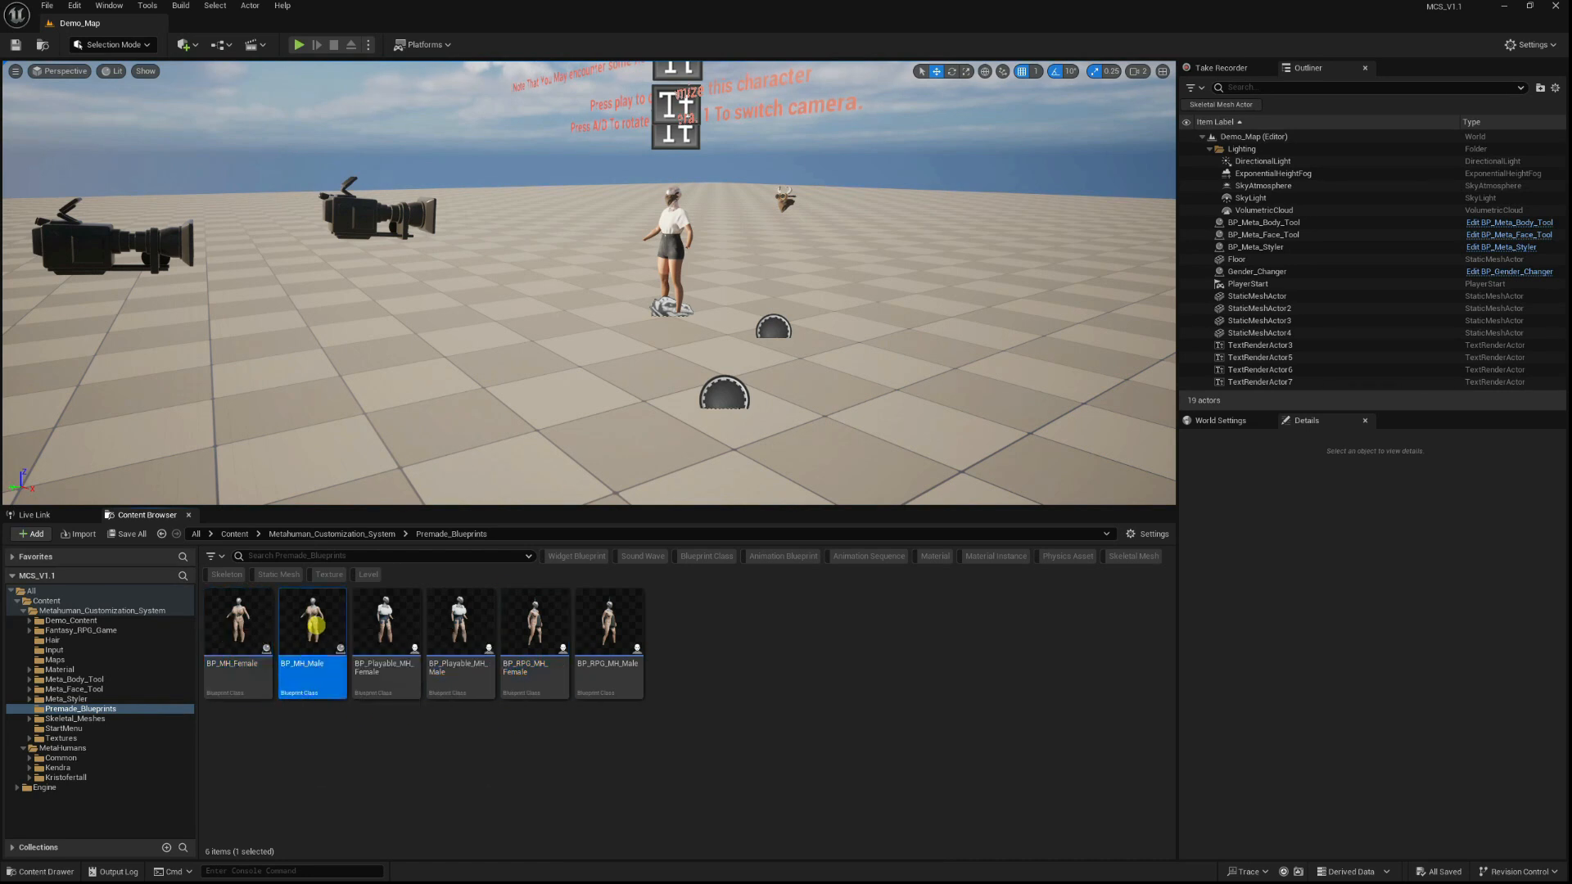
pyautogui.click(430, 629)
pyautogui.click(517, 628)
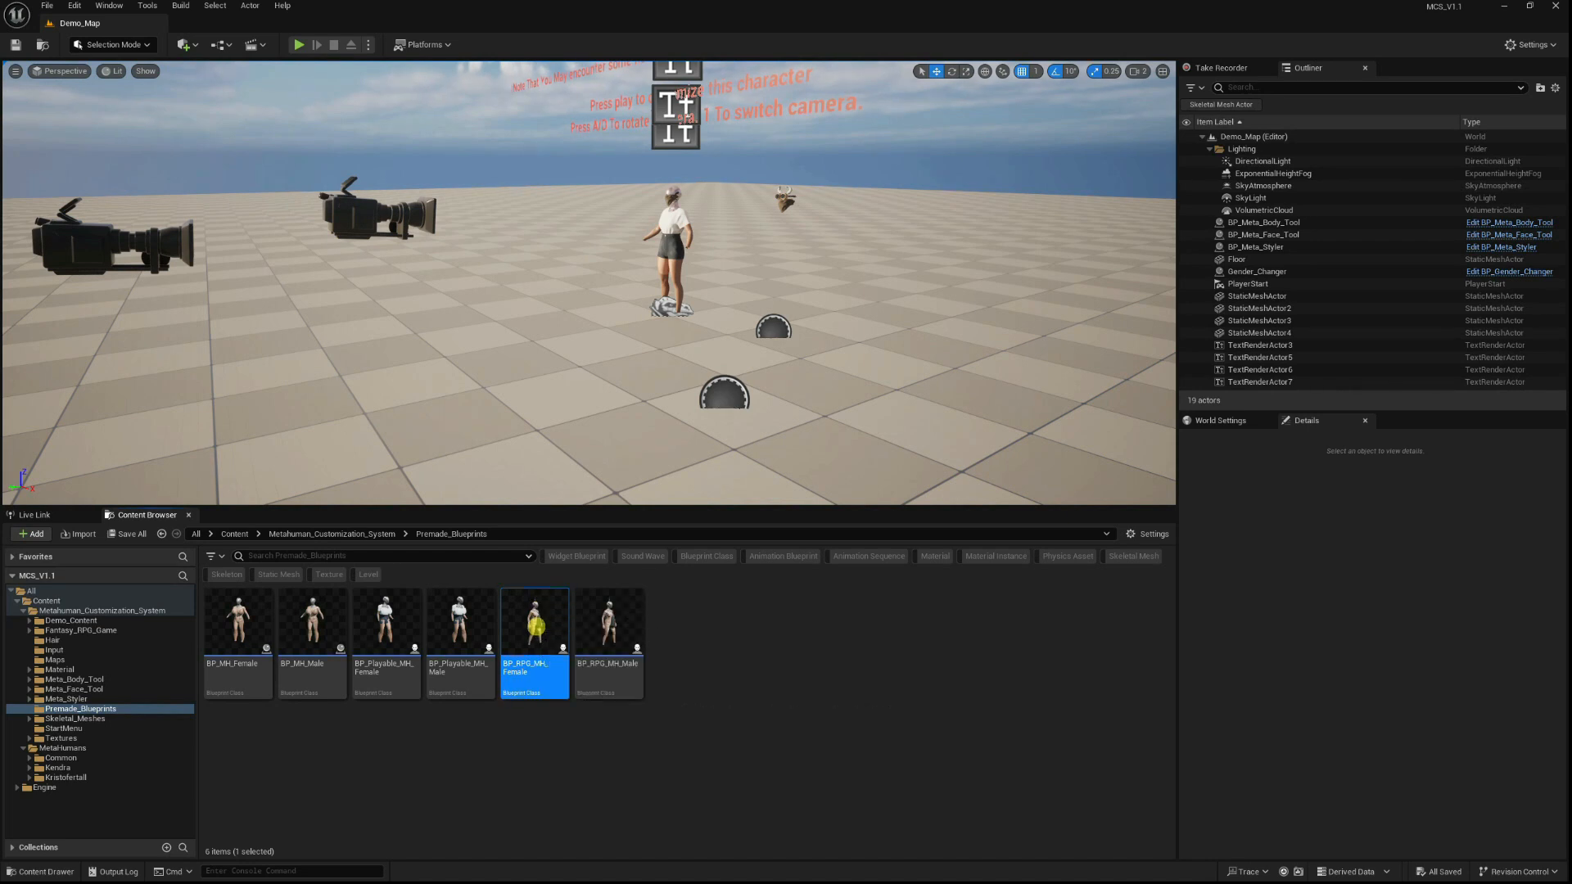
# Open the BP_RPG_MH_Female blueprint in a maximized editor and review its full component list.
pyautogui.doubleClick(536, 627)
pyautogui.moveTo(758, 421); pyautogui.dragTo(713, 50)
pyautogui.scroll(-10, 155, 302)
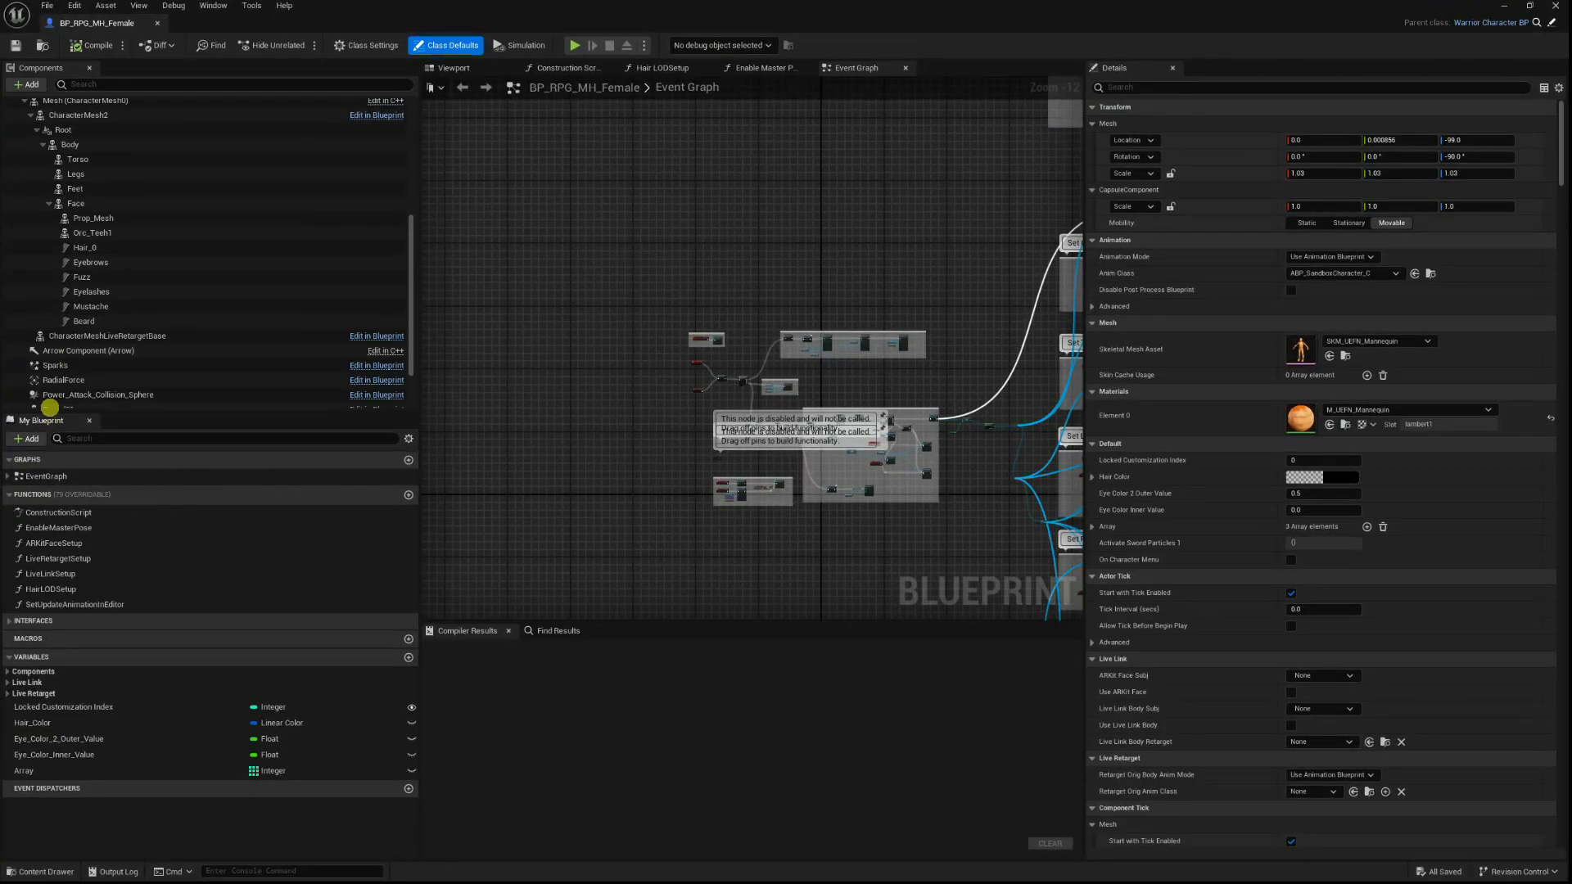
pyautogui.scroll(10, 77, 253)
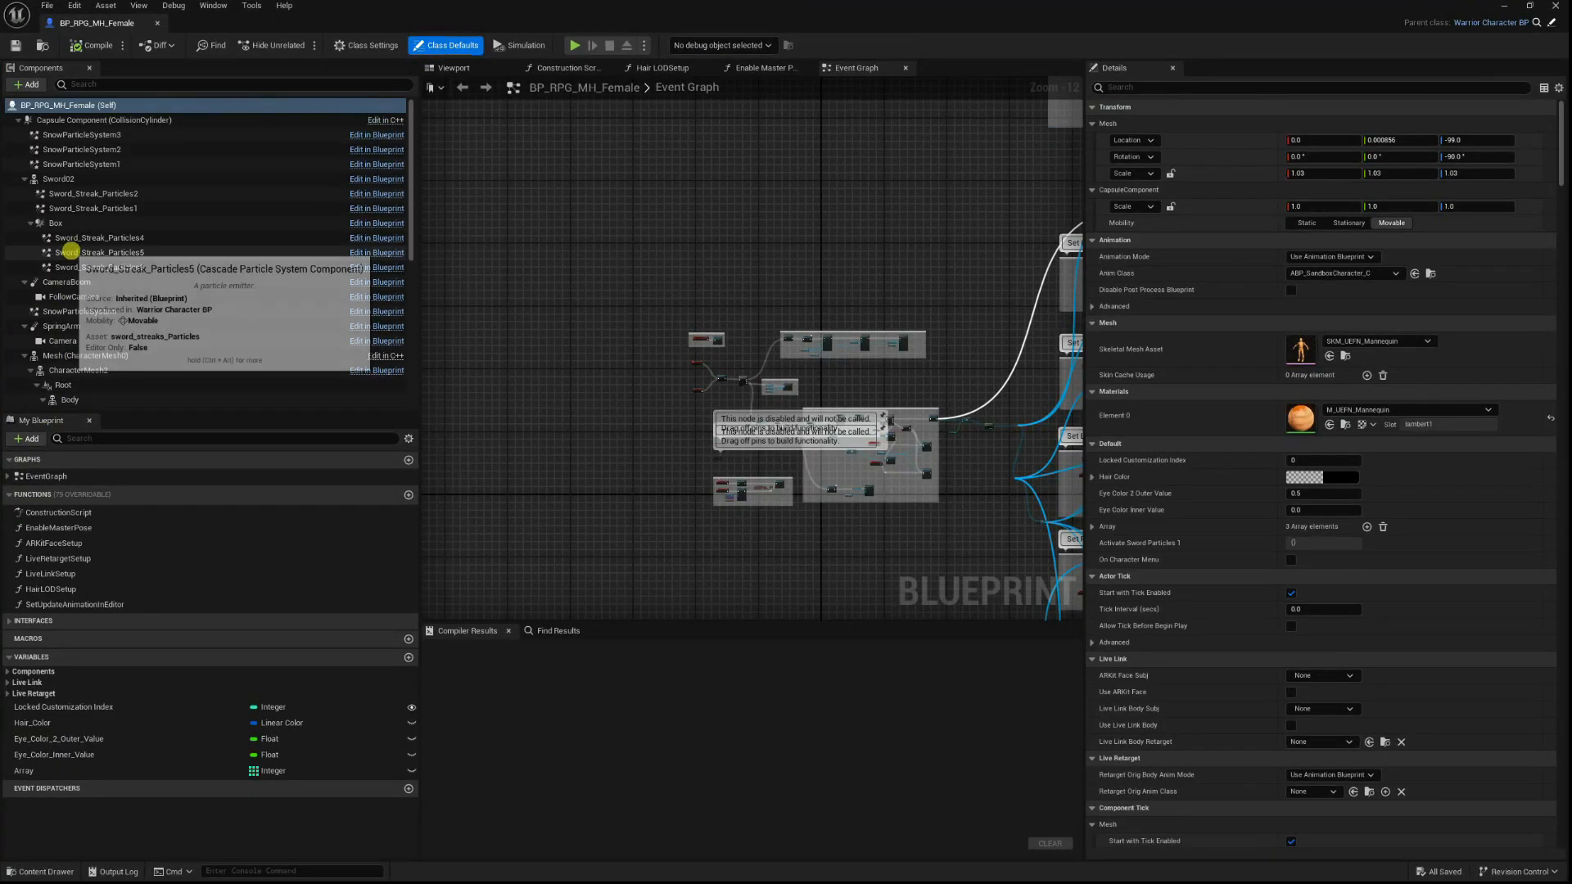
# Open BP_Playable_MH_Female as well and compare its components with those of BP_RPG_MH_Female.
pyautogui.moveTo(693, 7); pyautogui.dragTo(1107, 439)
pyautogui.click(381, 653)
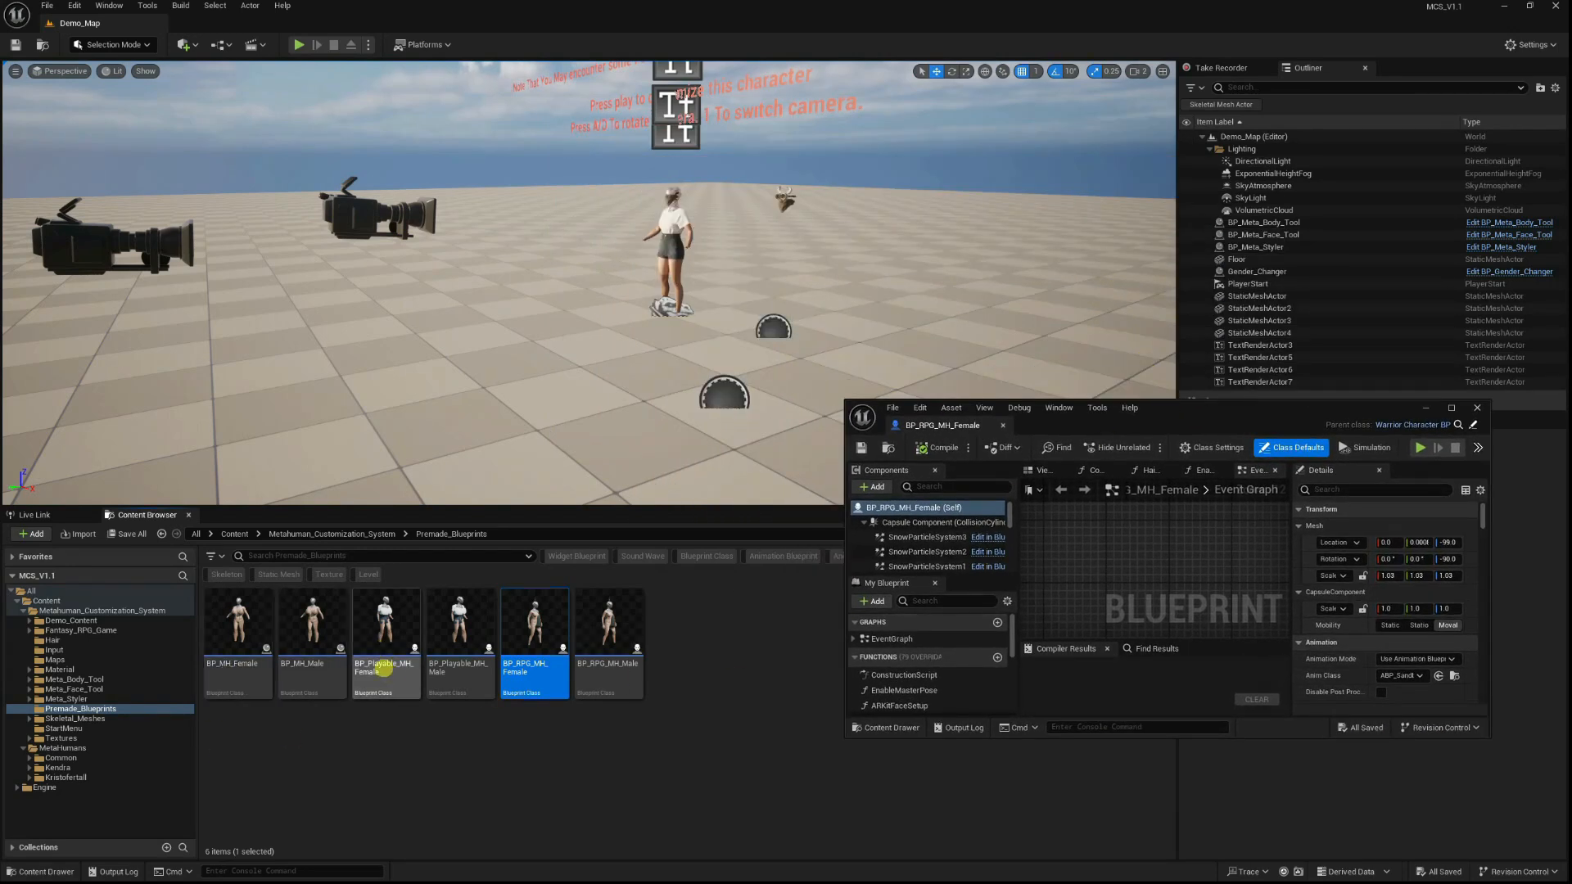
pyautogui.doubleClick(417, 685)
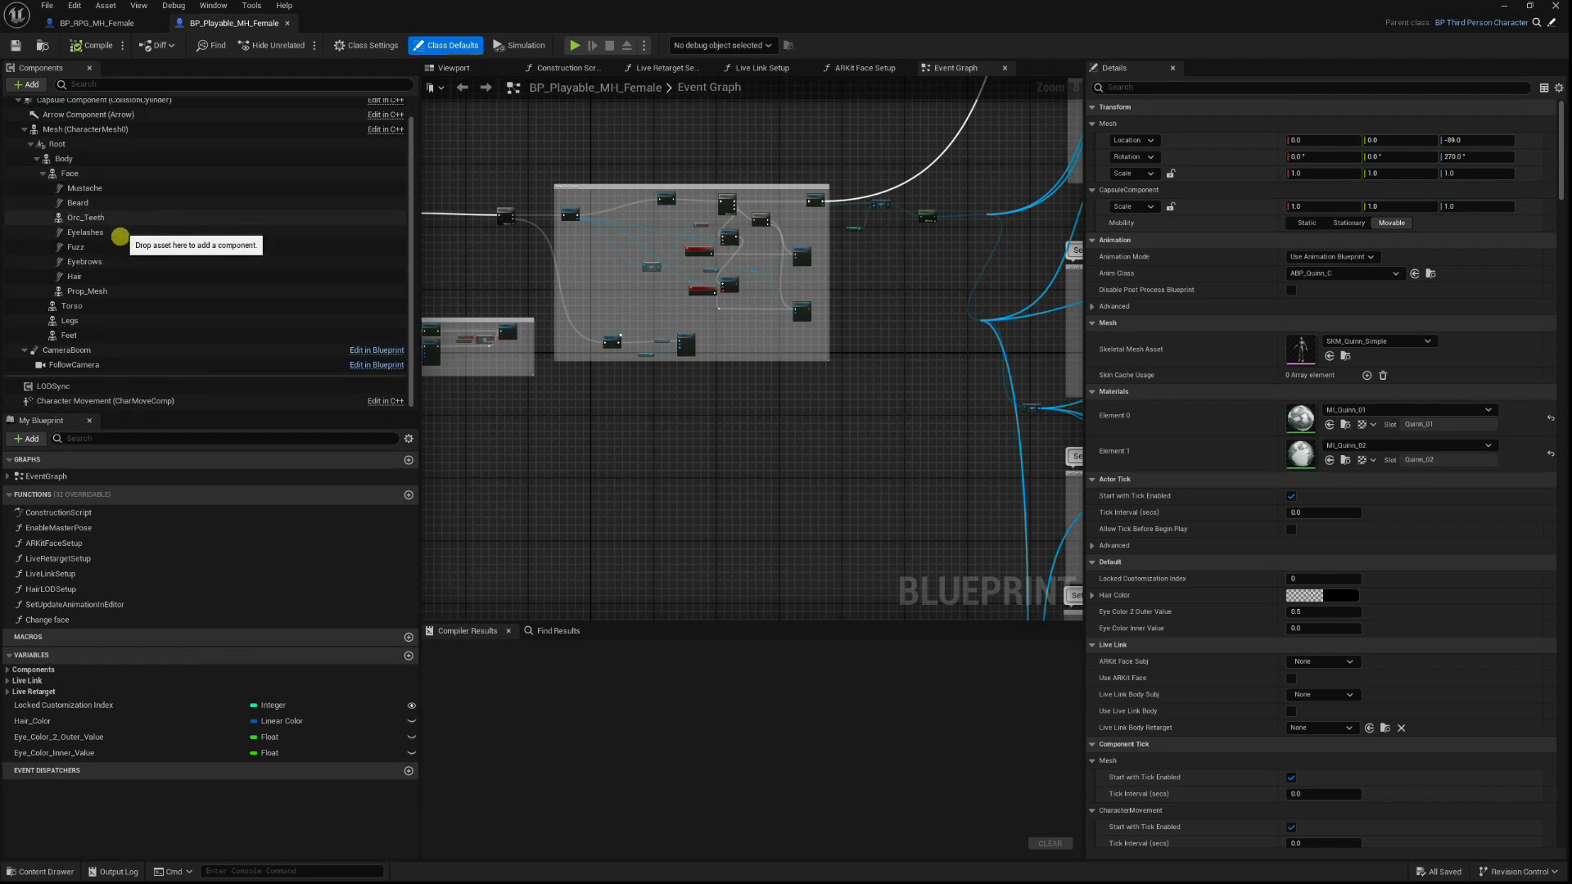
pyautogui.click(97, 23)
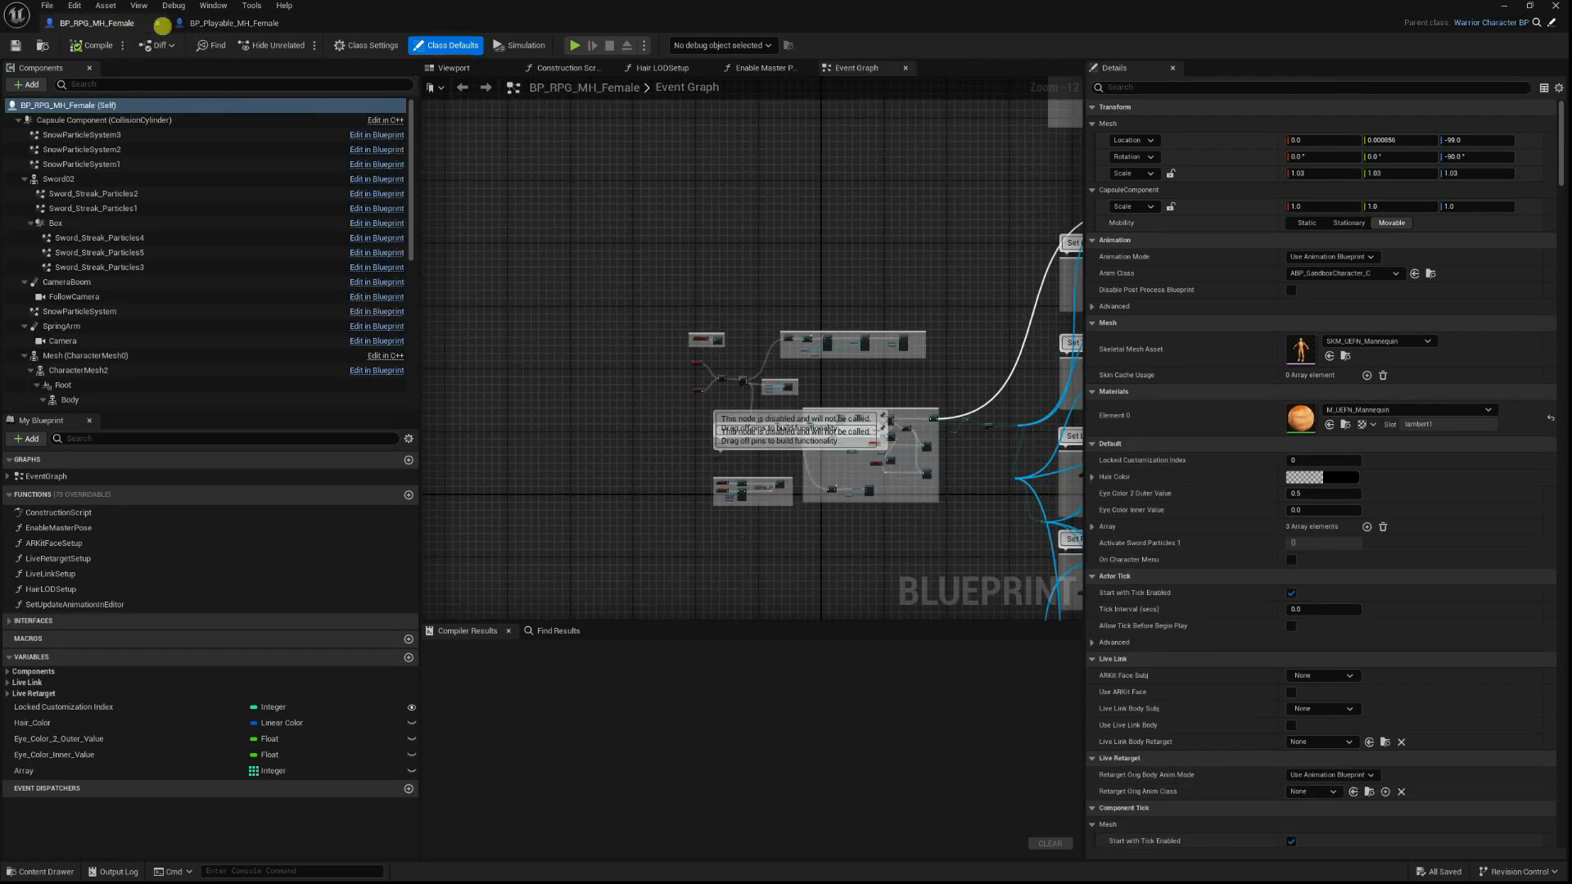
pyautogui.click(235, 23)
# Open the BP_MH_Female blueprint and examine its components and its character preview.
pyautogui.doubleClick(888, 4)
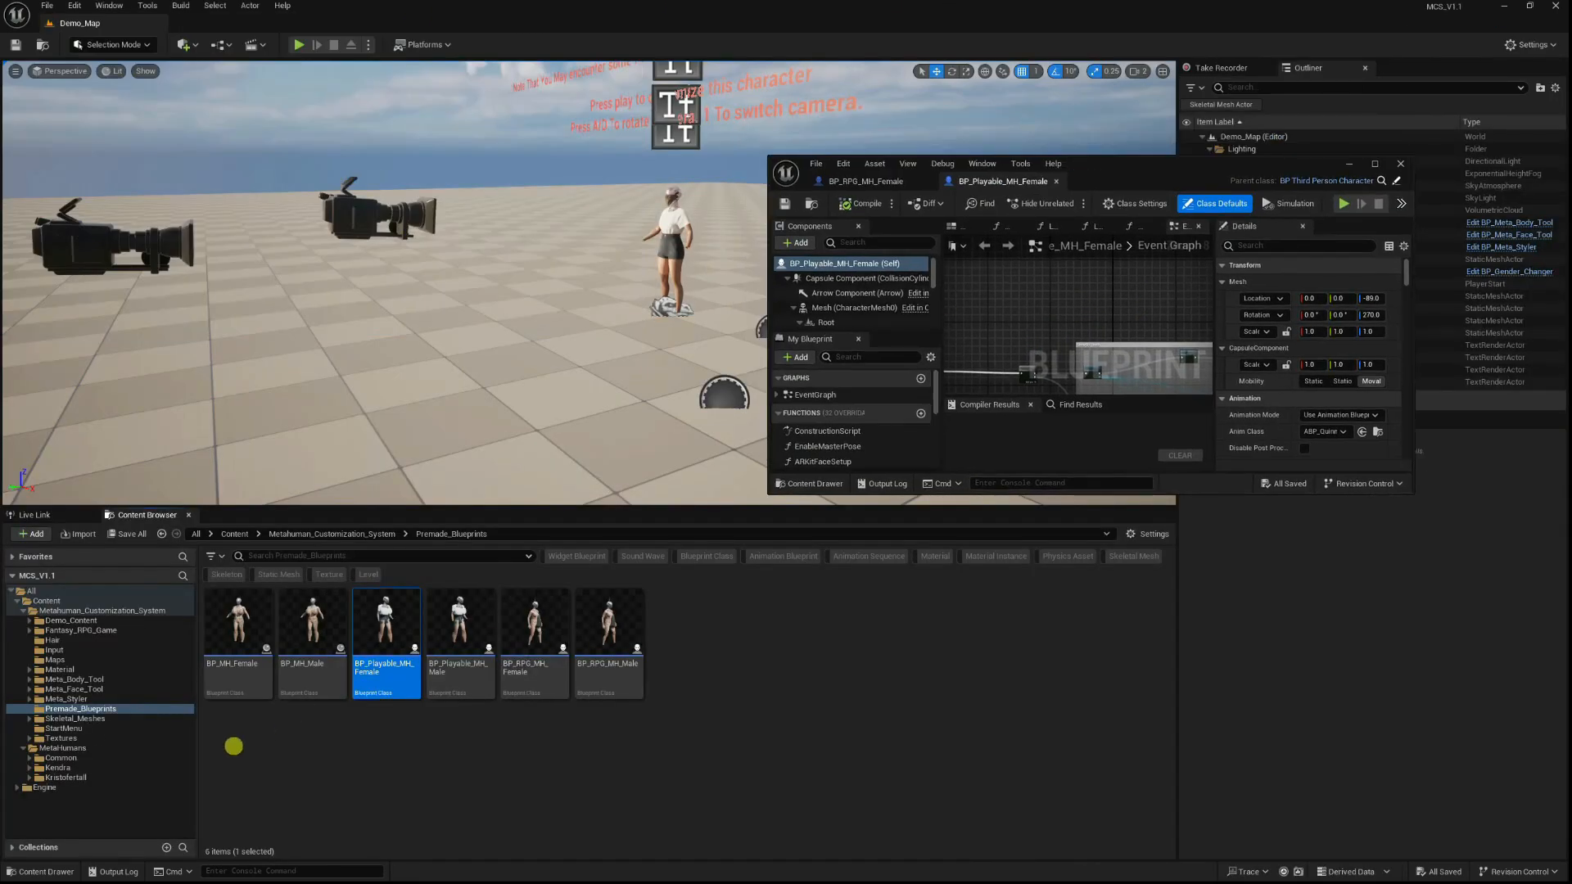
pyautogui.click(238, 642)
pyautogui.doubleClick(253, 640)
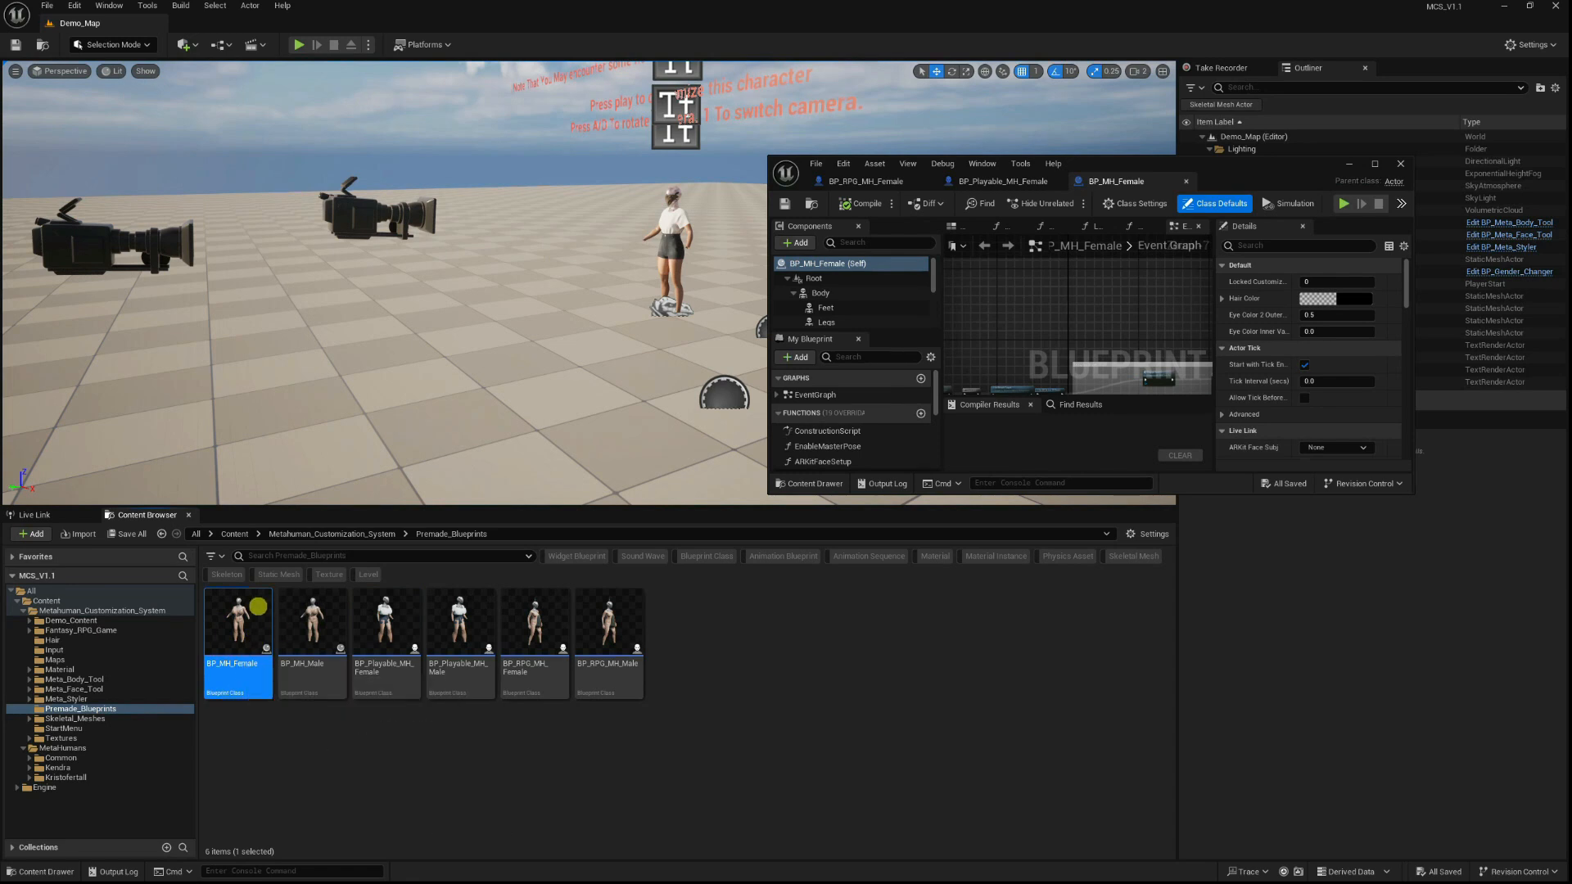
pyautogui.moveTo(1263, 170); pyautogui.dragTo(1142, 2)
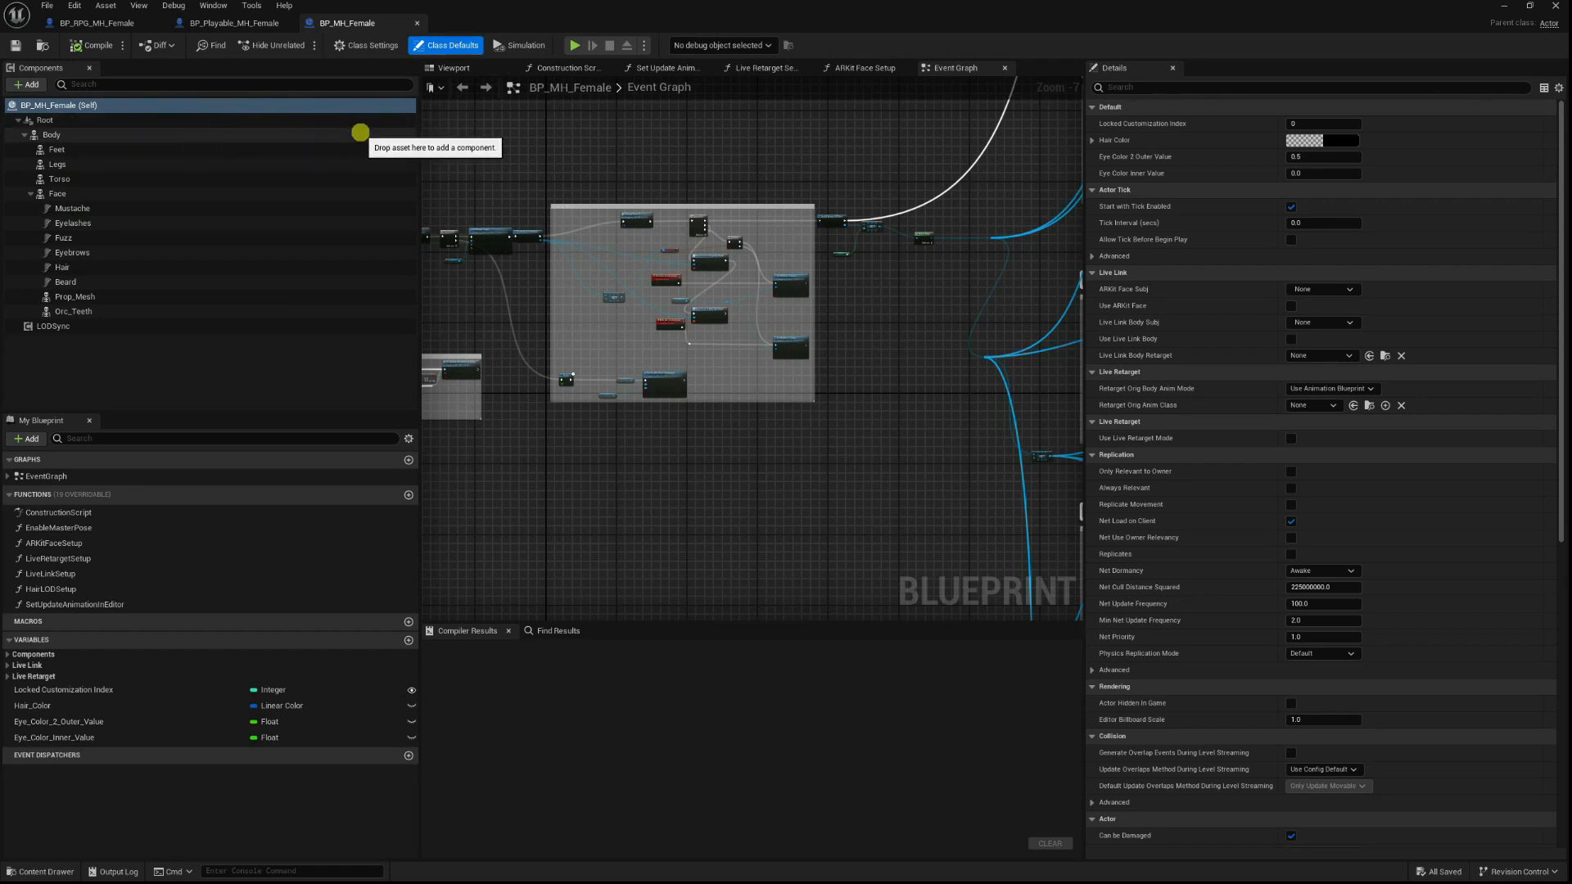
pyautogui.click(451, 68)
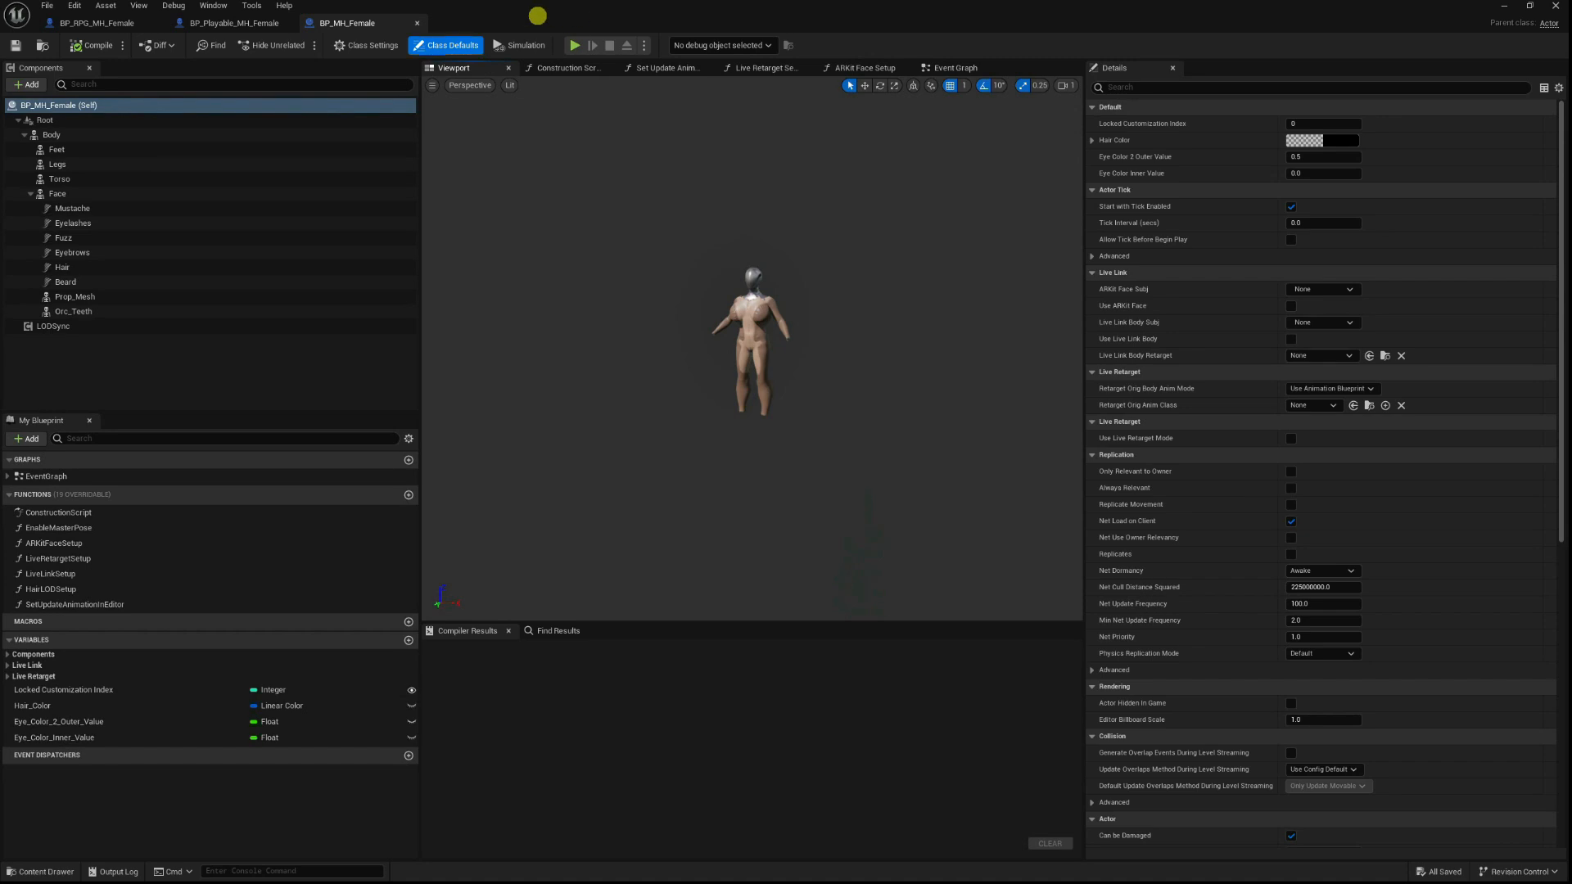
# Close the BP_MH_Female and BP_Playable_MH_Female blueprints and select BP_RPG_MH_Female in the folder.
pyautogui.click(416, 23)
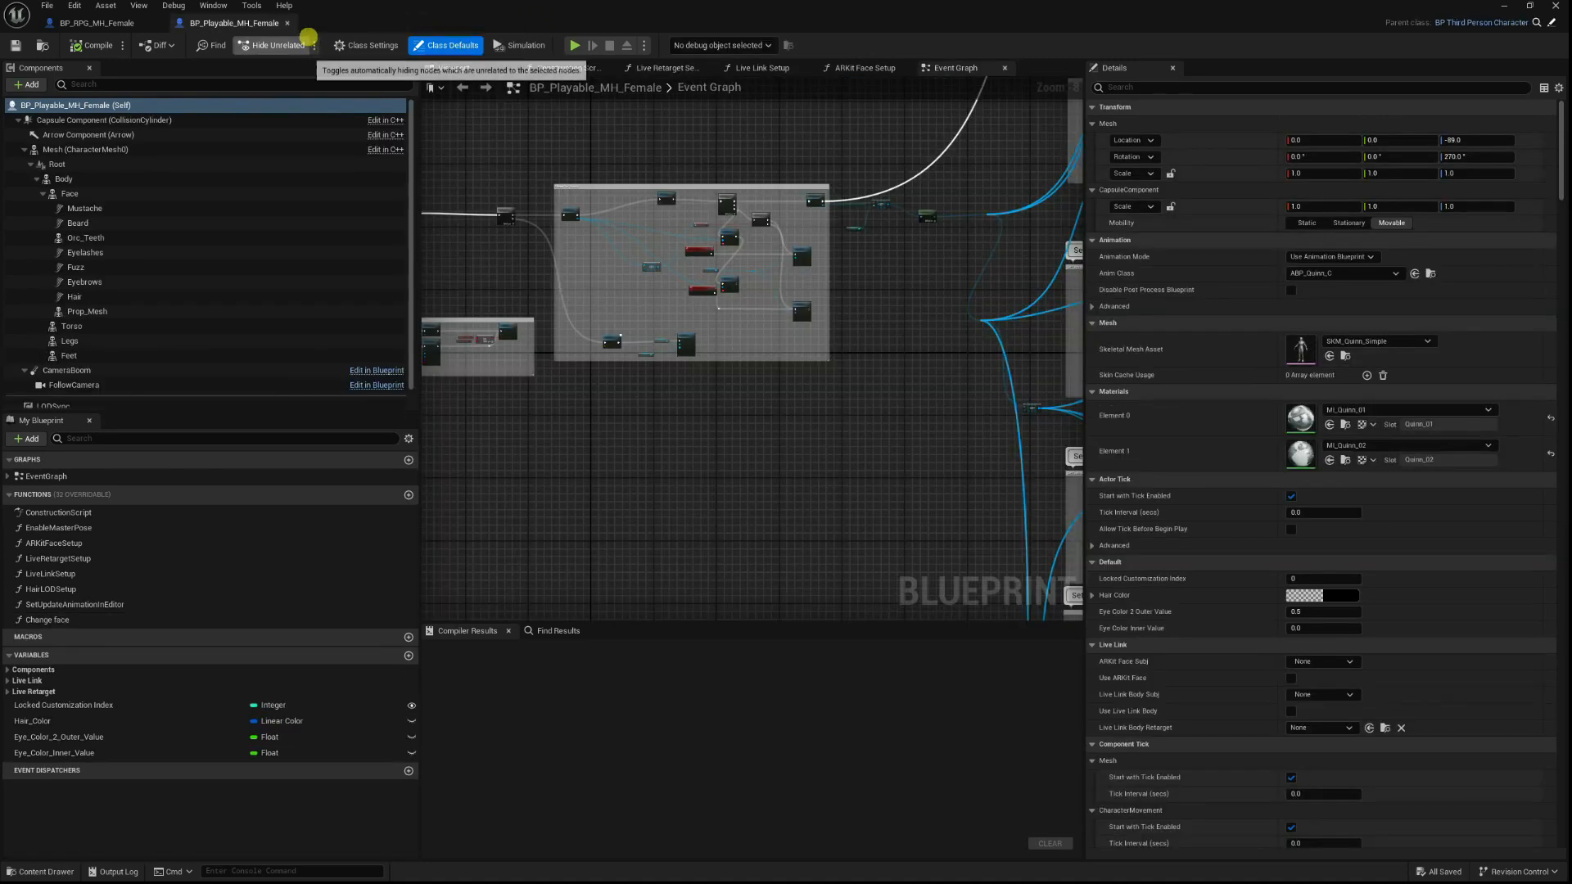
pyautogui.click(292, 19)
pyautogui.moveTo(579, 5); pyautogui.dragTo(1098, 604)
pyautogui.click(532, 676)
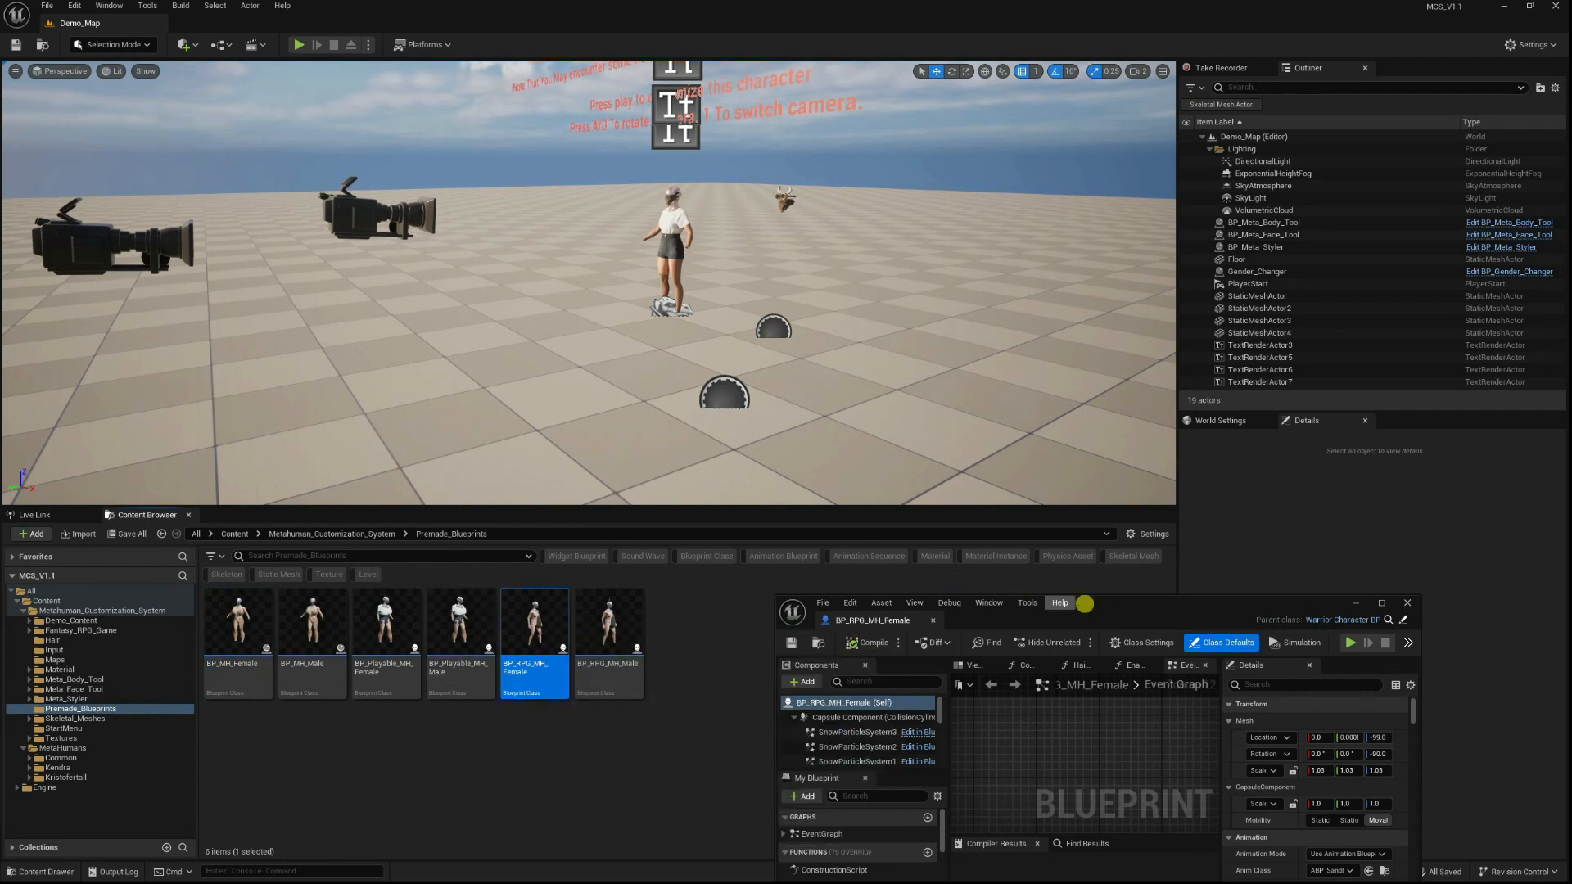
# Review the components of the open BP_RPG_MH_Female blueprint once more in its enlarged editor window.
pyautogui.moveTo(603, 637)
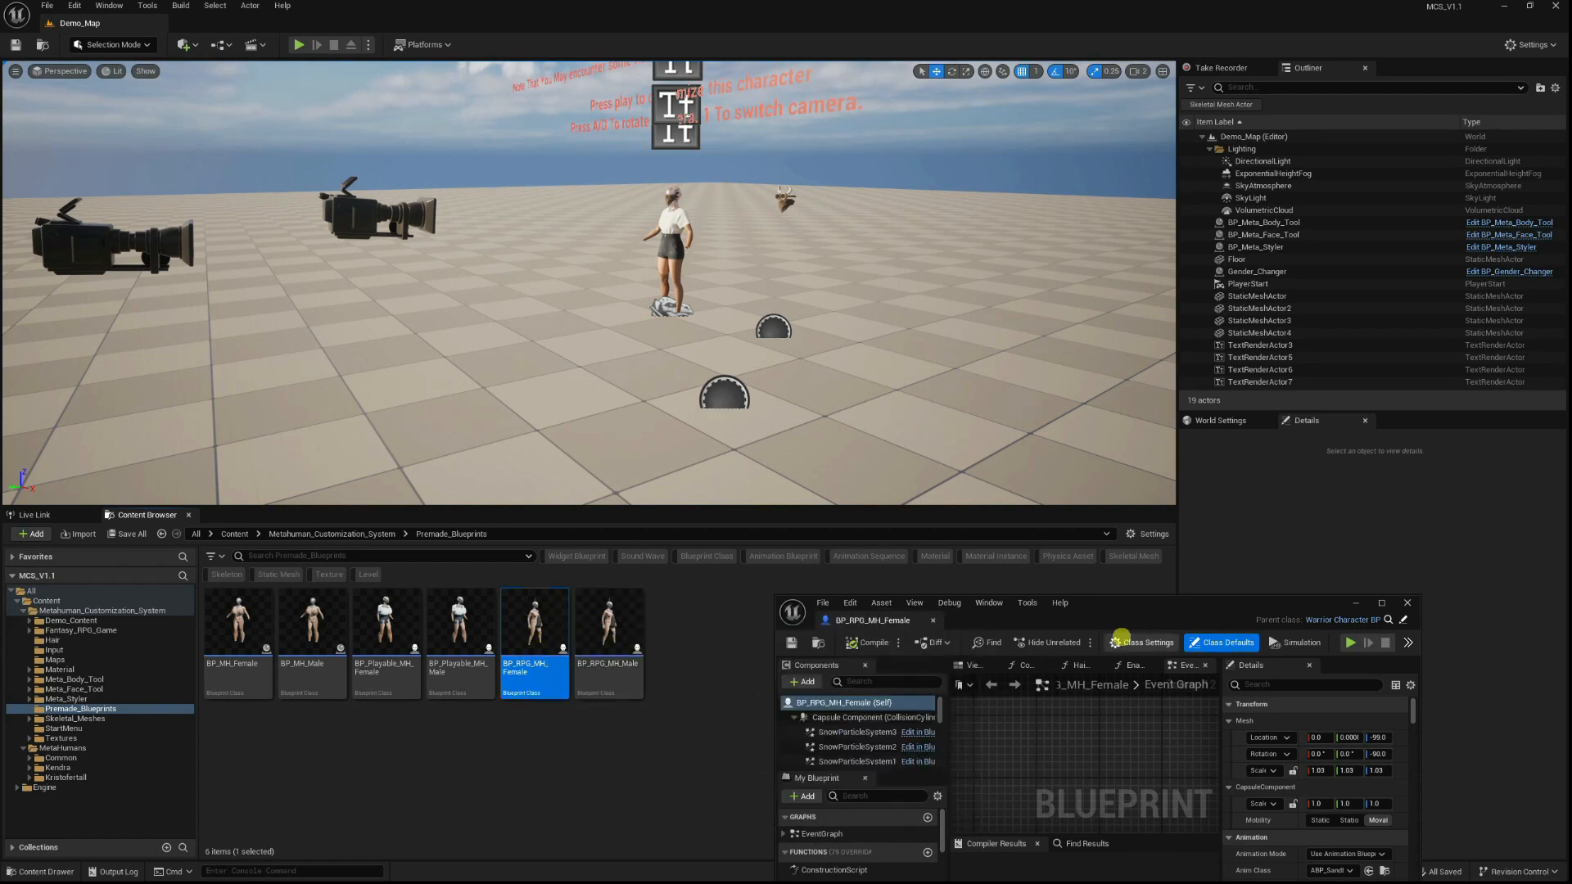
pyautogui.moveTo(1130, 610); pyautogui.dragTo(1006, 552)
pyautogui.doubleClick(865, 9)
pyautogui.scroll(3, 712, 278)
pyautogui.scroll(-4, 712, 263)
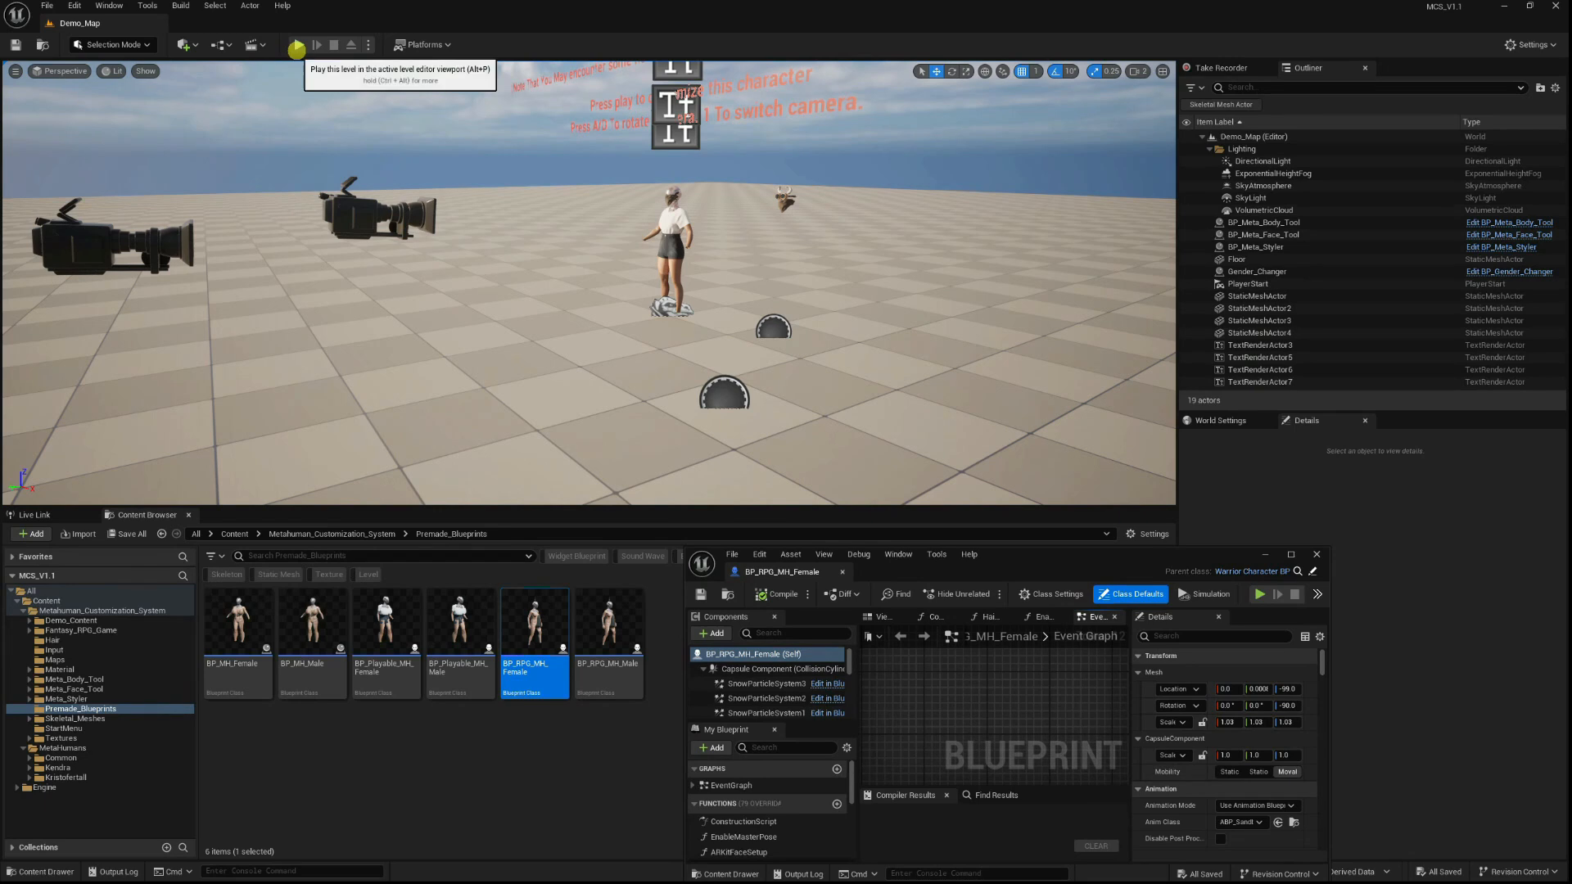
# Play the demo level in full screen and minimize the BP_RPG_MH_Female blueprint window that covers it.
pyautogui.click(296, 47)
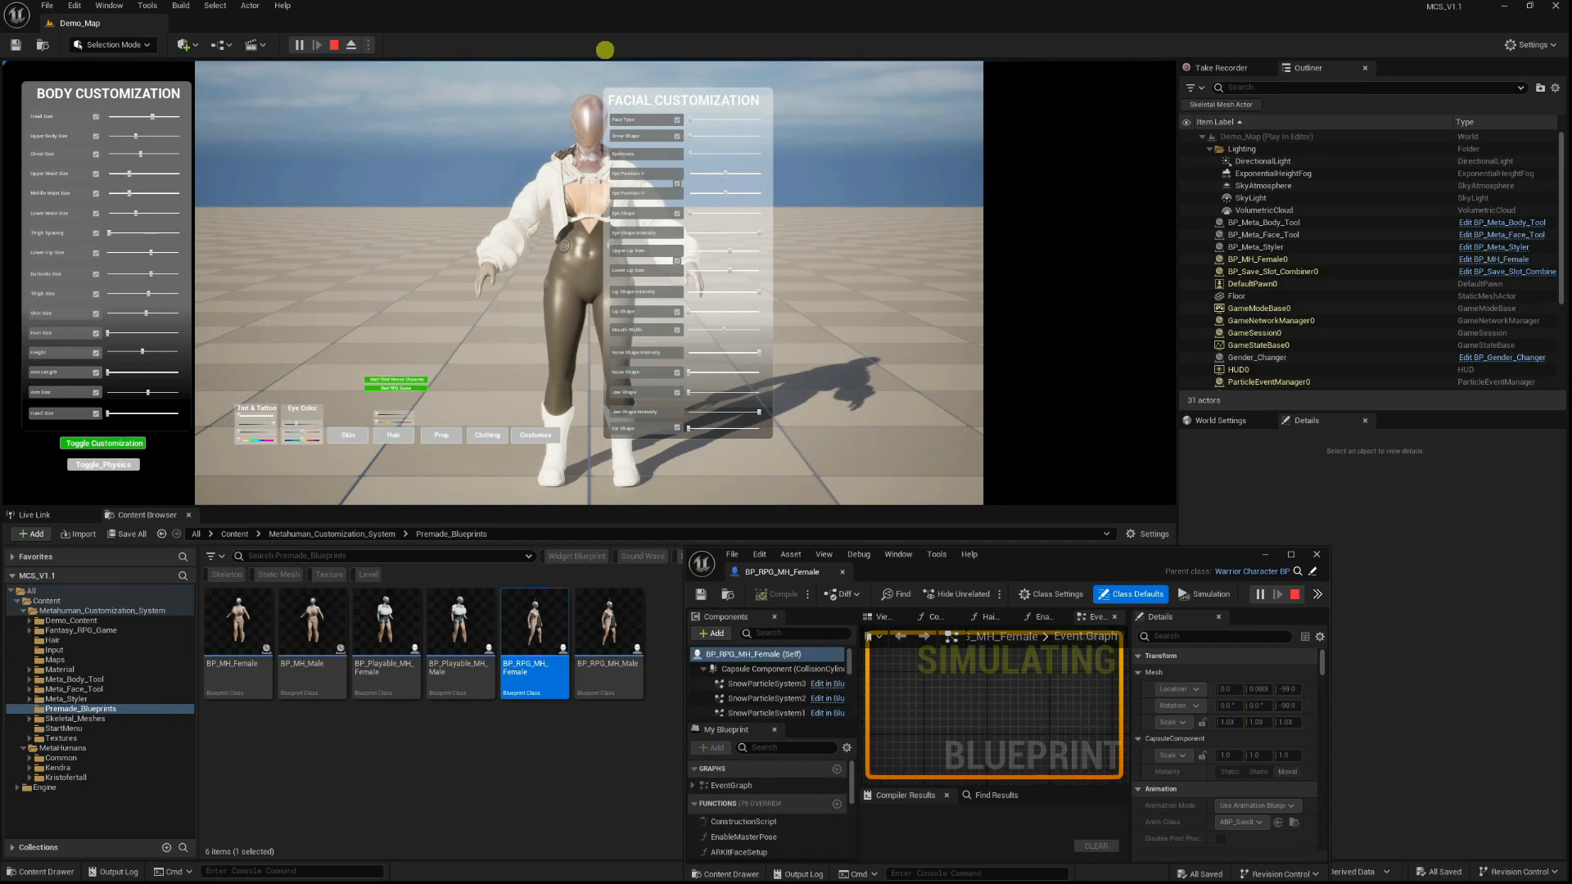
pyautogui.press('F11')
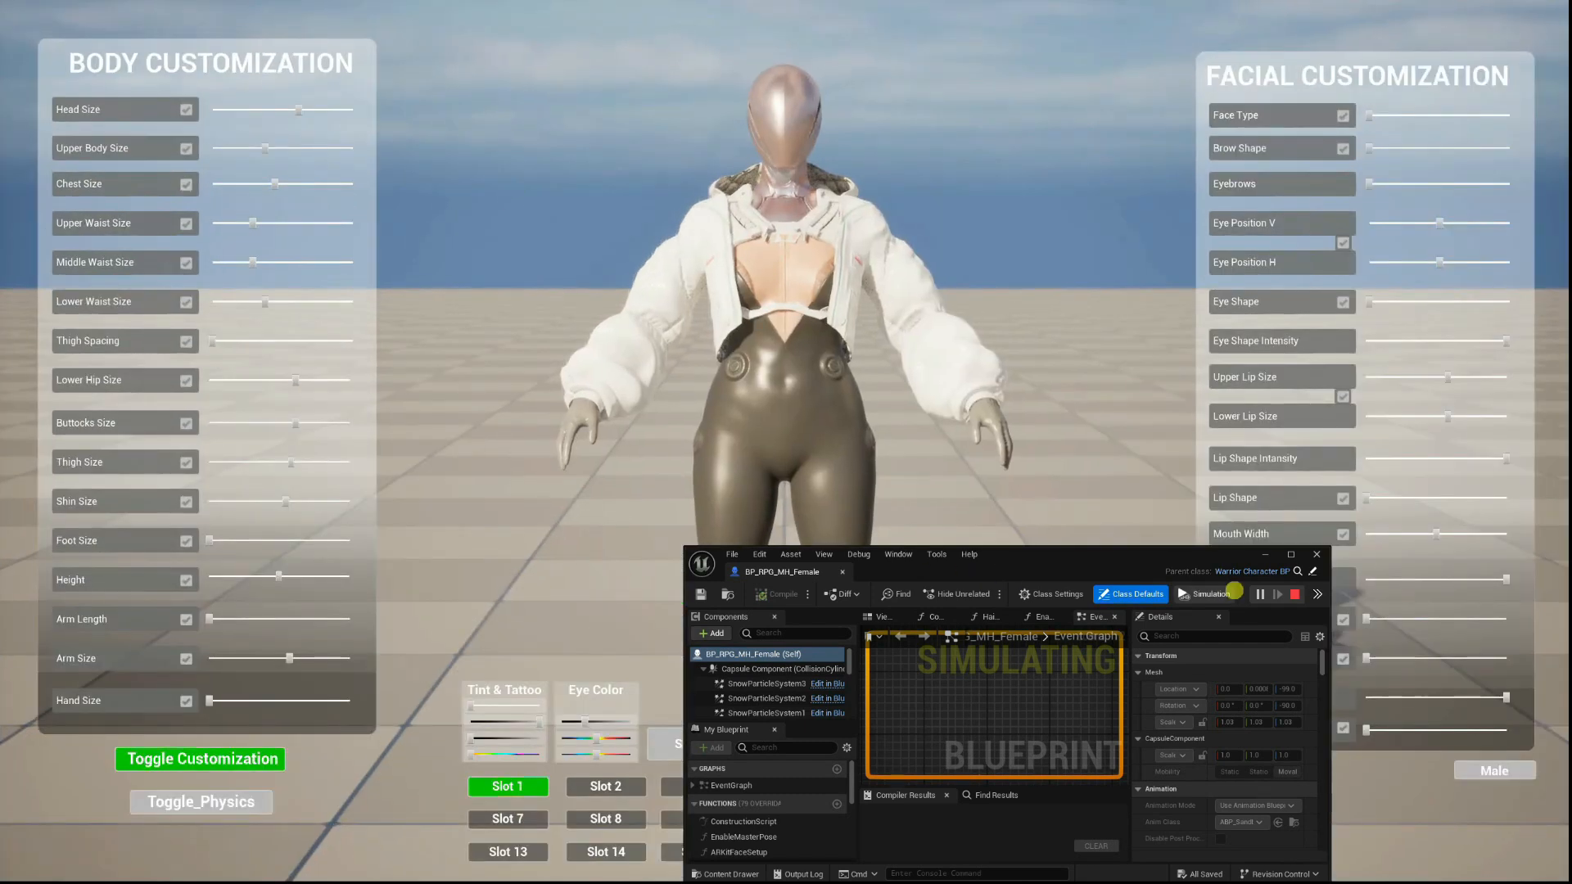
pyautogui.click(1266, 553)
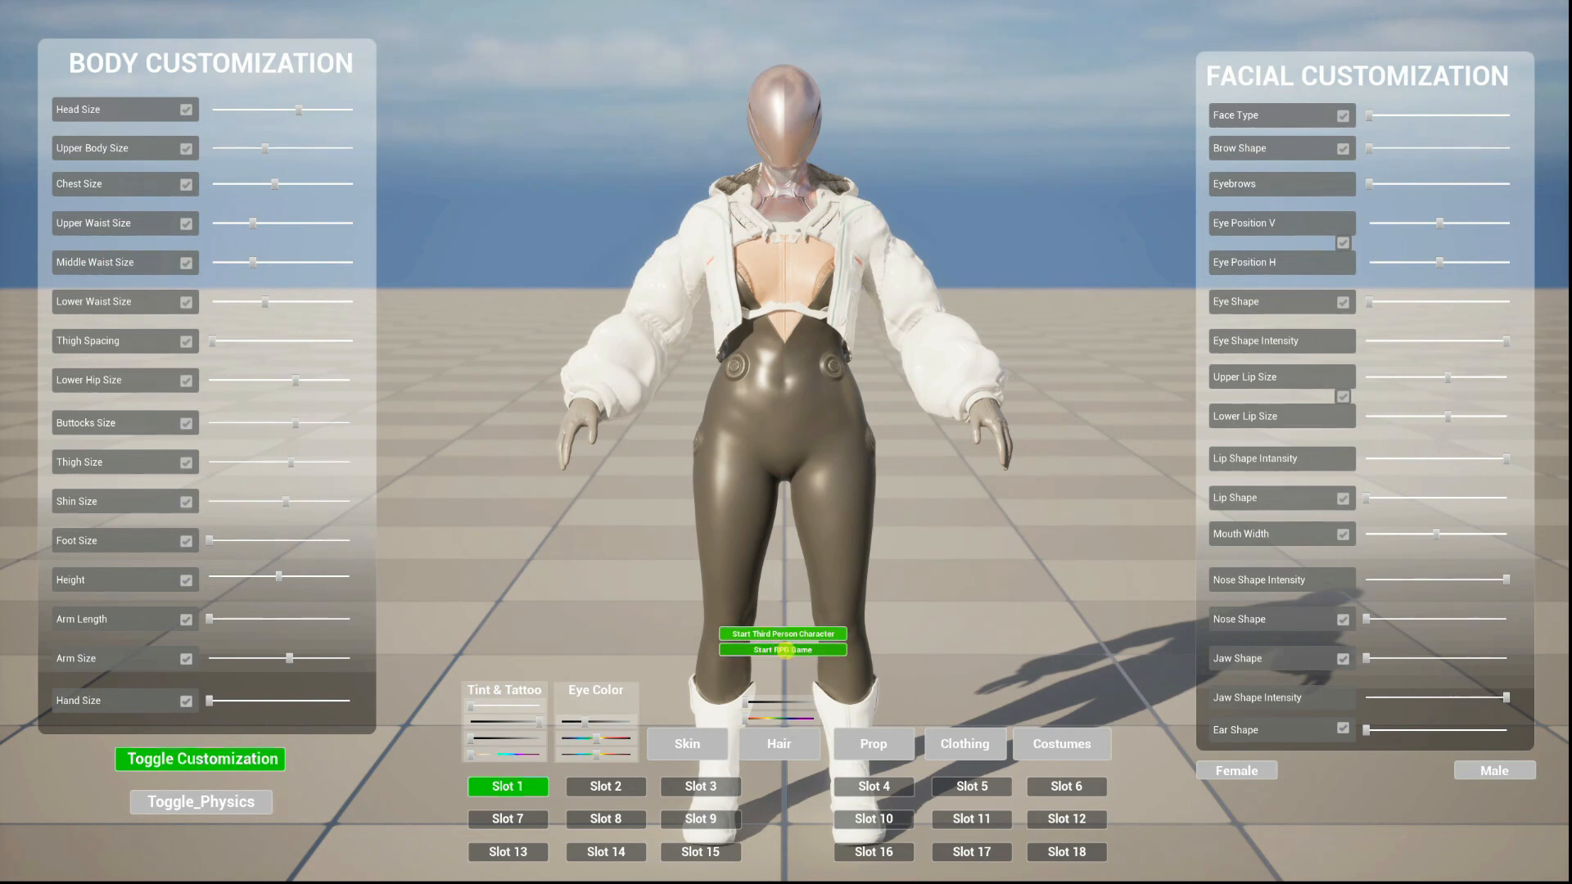
# Start the RPG game, begin a new game and finish character customization with the default look.
pyautogui.click(784, 650)
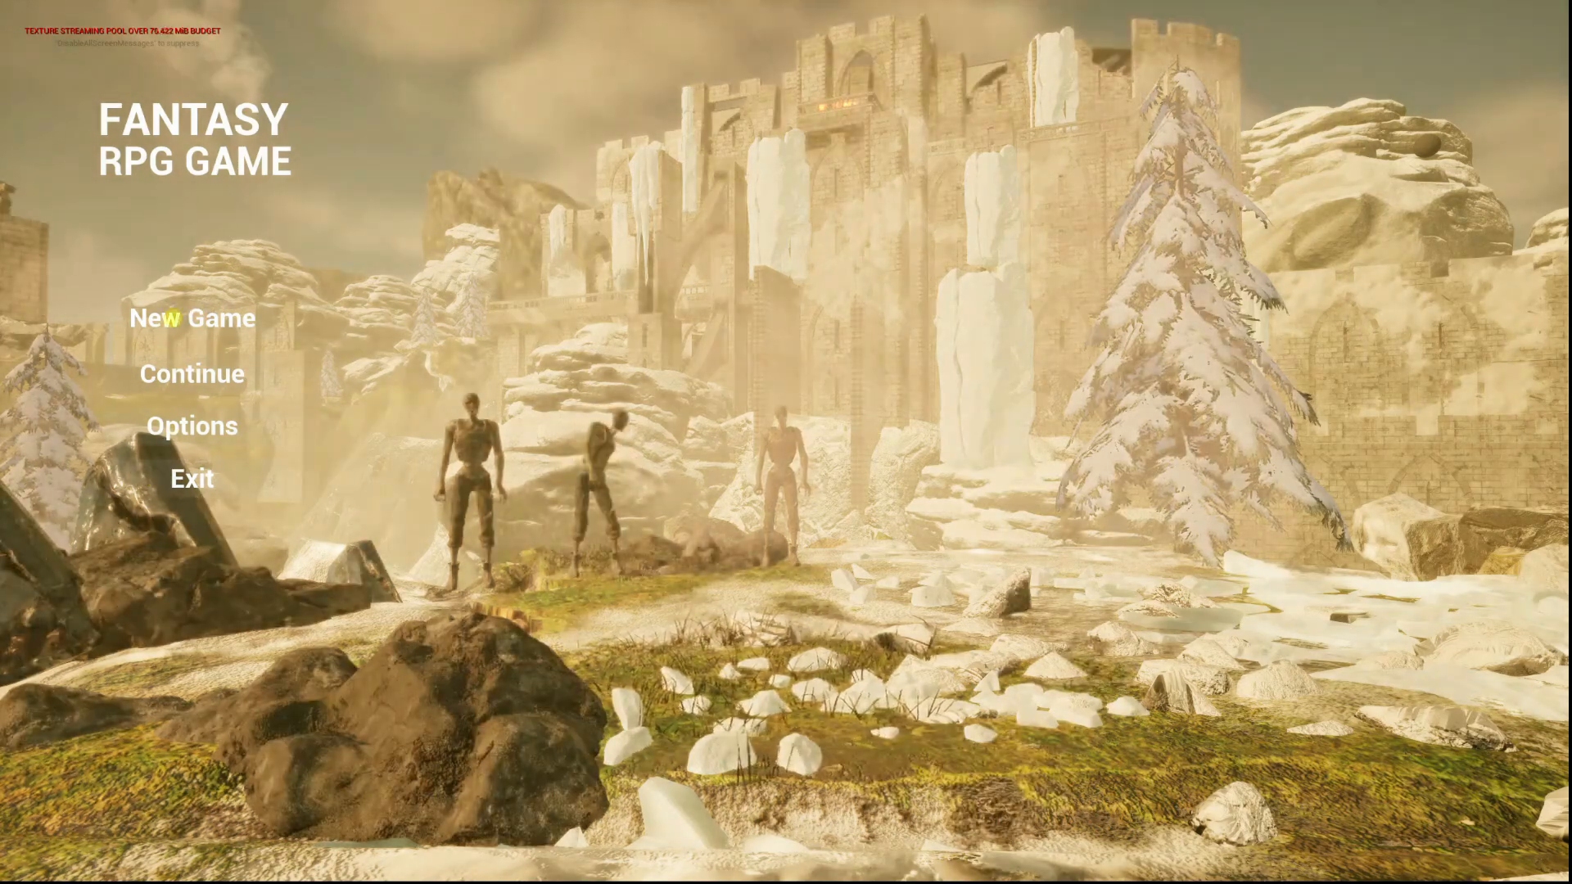
pyautogui.click(197, 318)
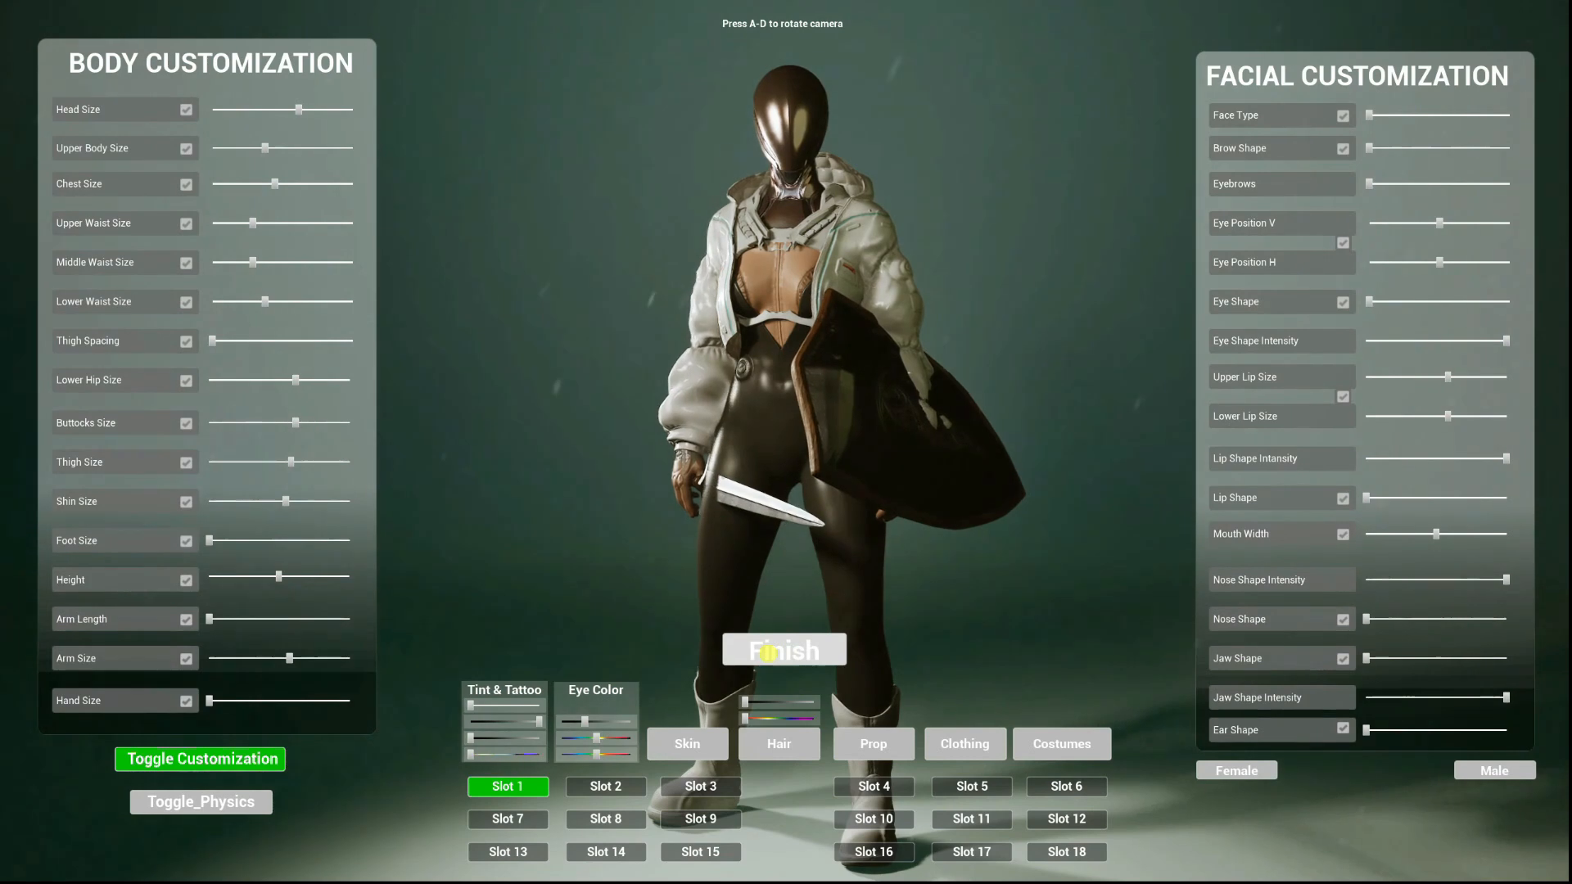
pyautogui.click(768, 653)
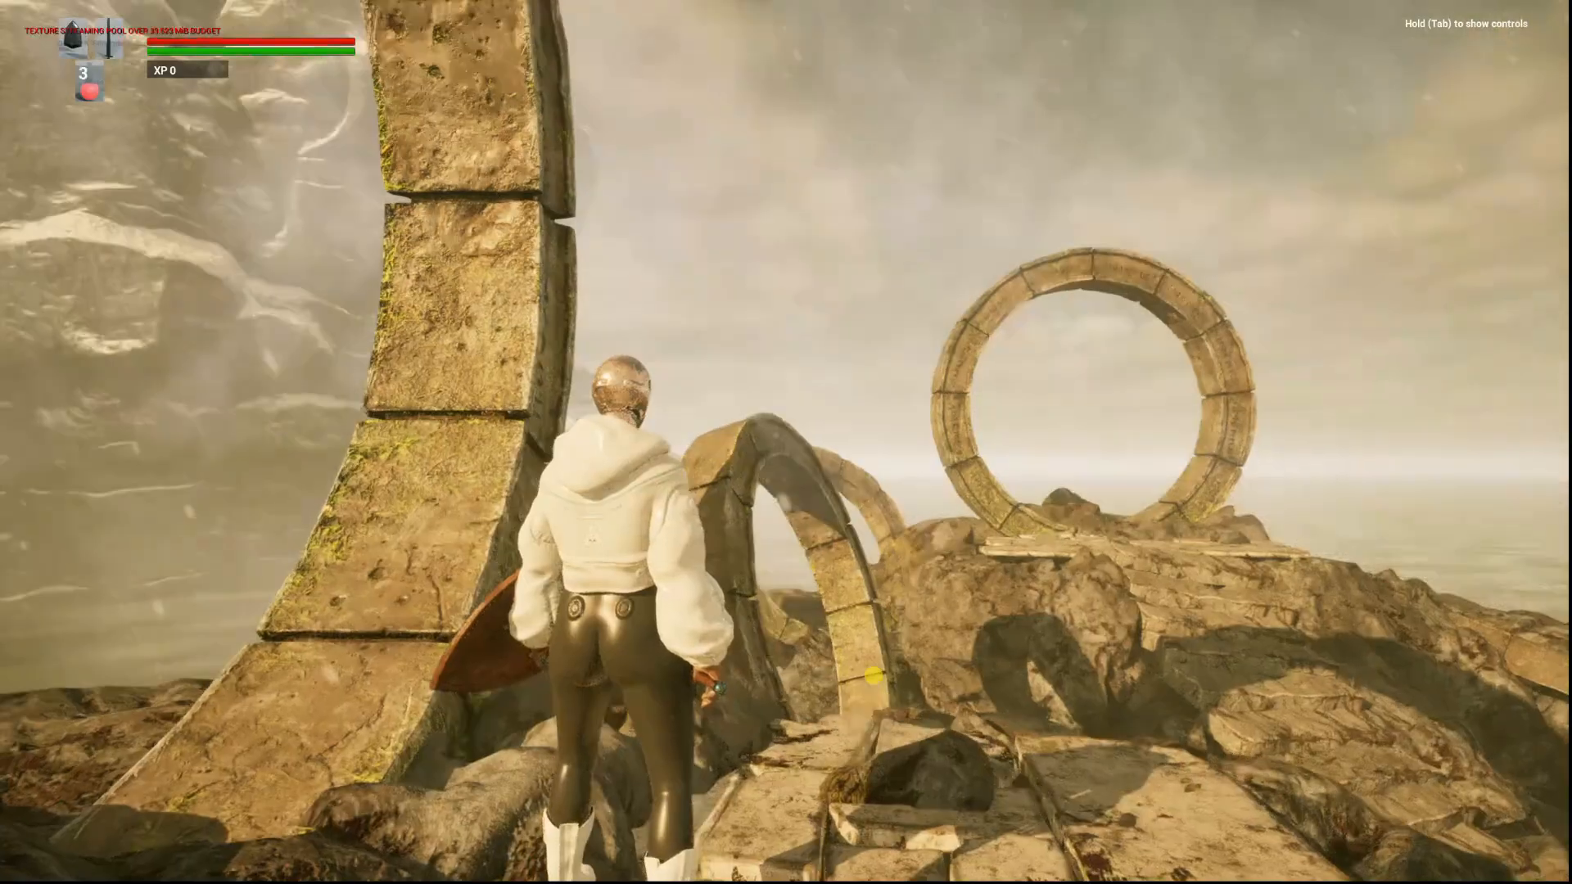
# Run and jump the character down from the ruins and explore the shore around the stone arches.
pyautogui.press('w')
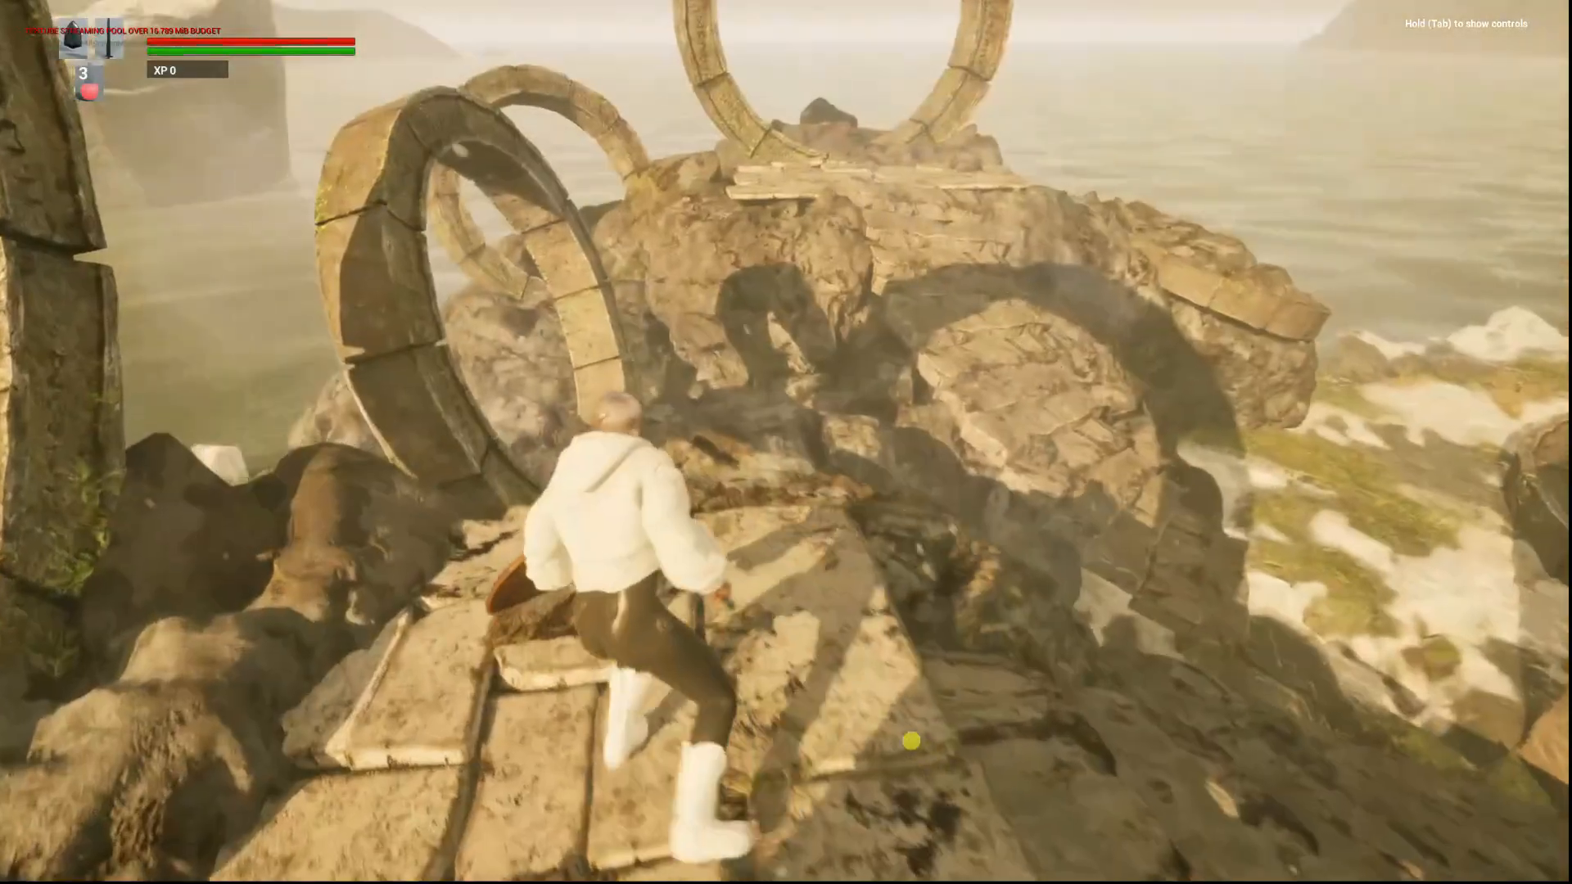
pyautogui.press('space')
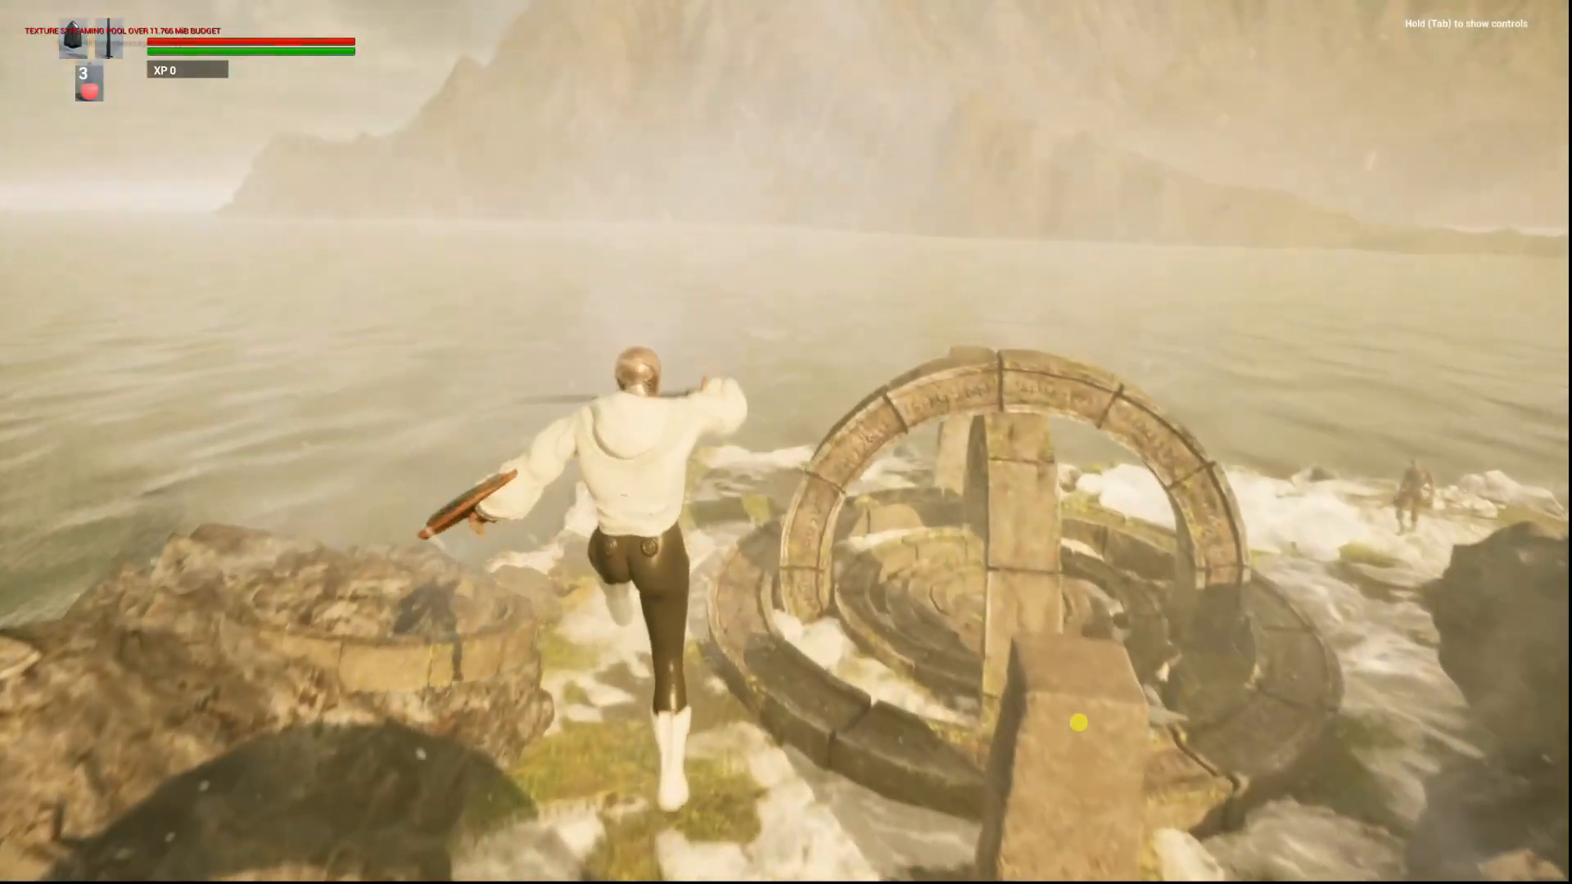
pyautogui.press('w')
pyautogui.press('w')
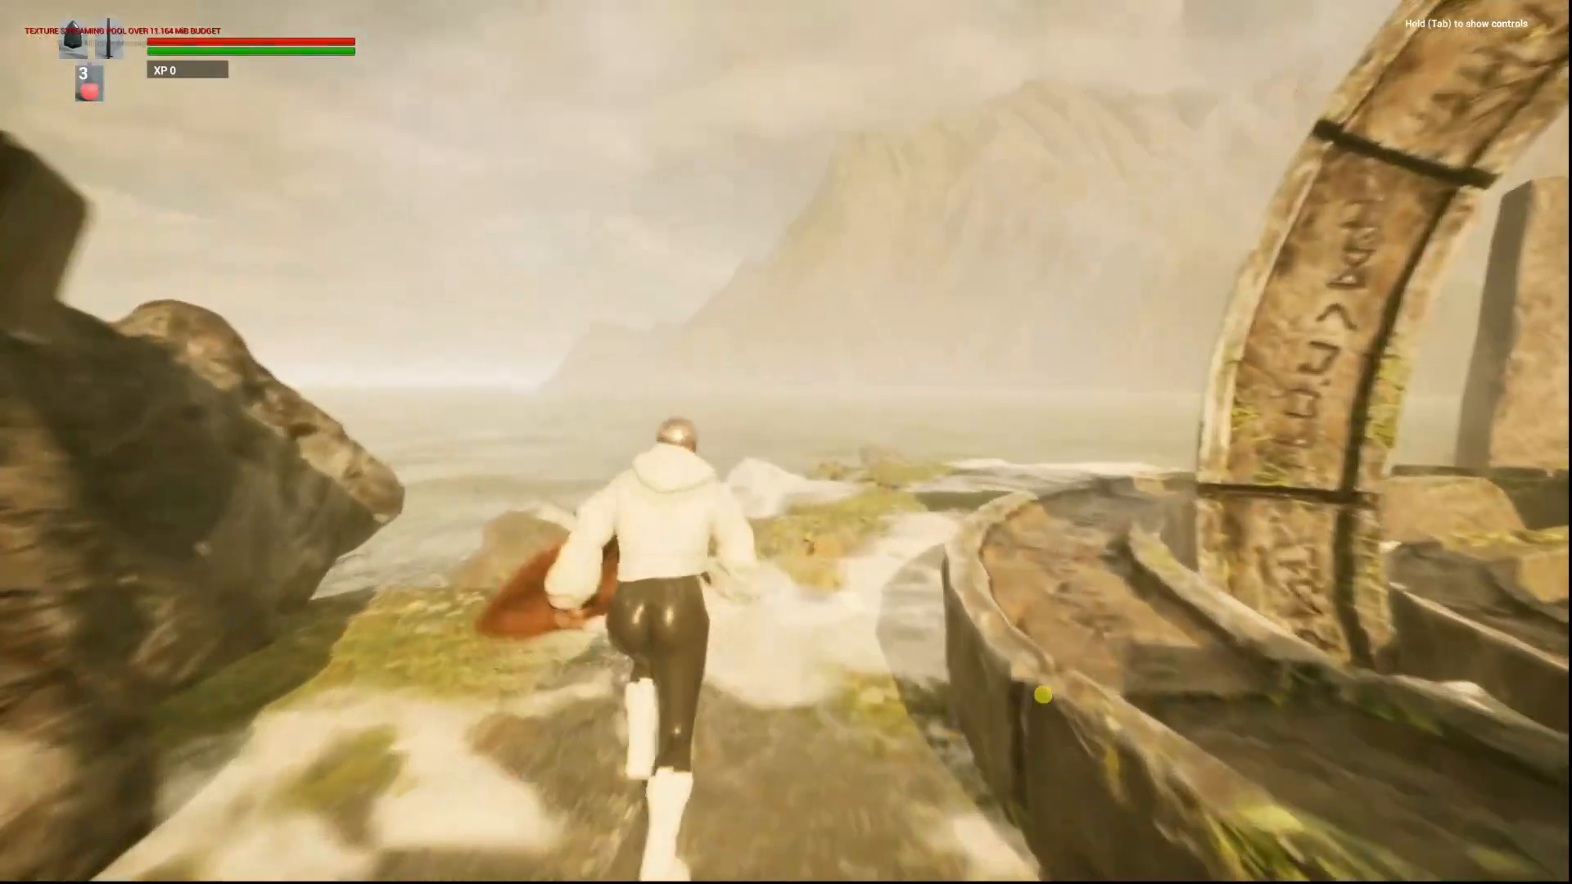
pyautogui.press('w')
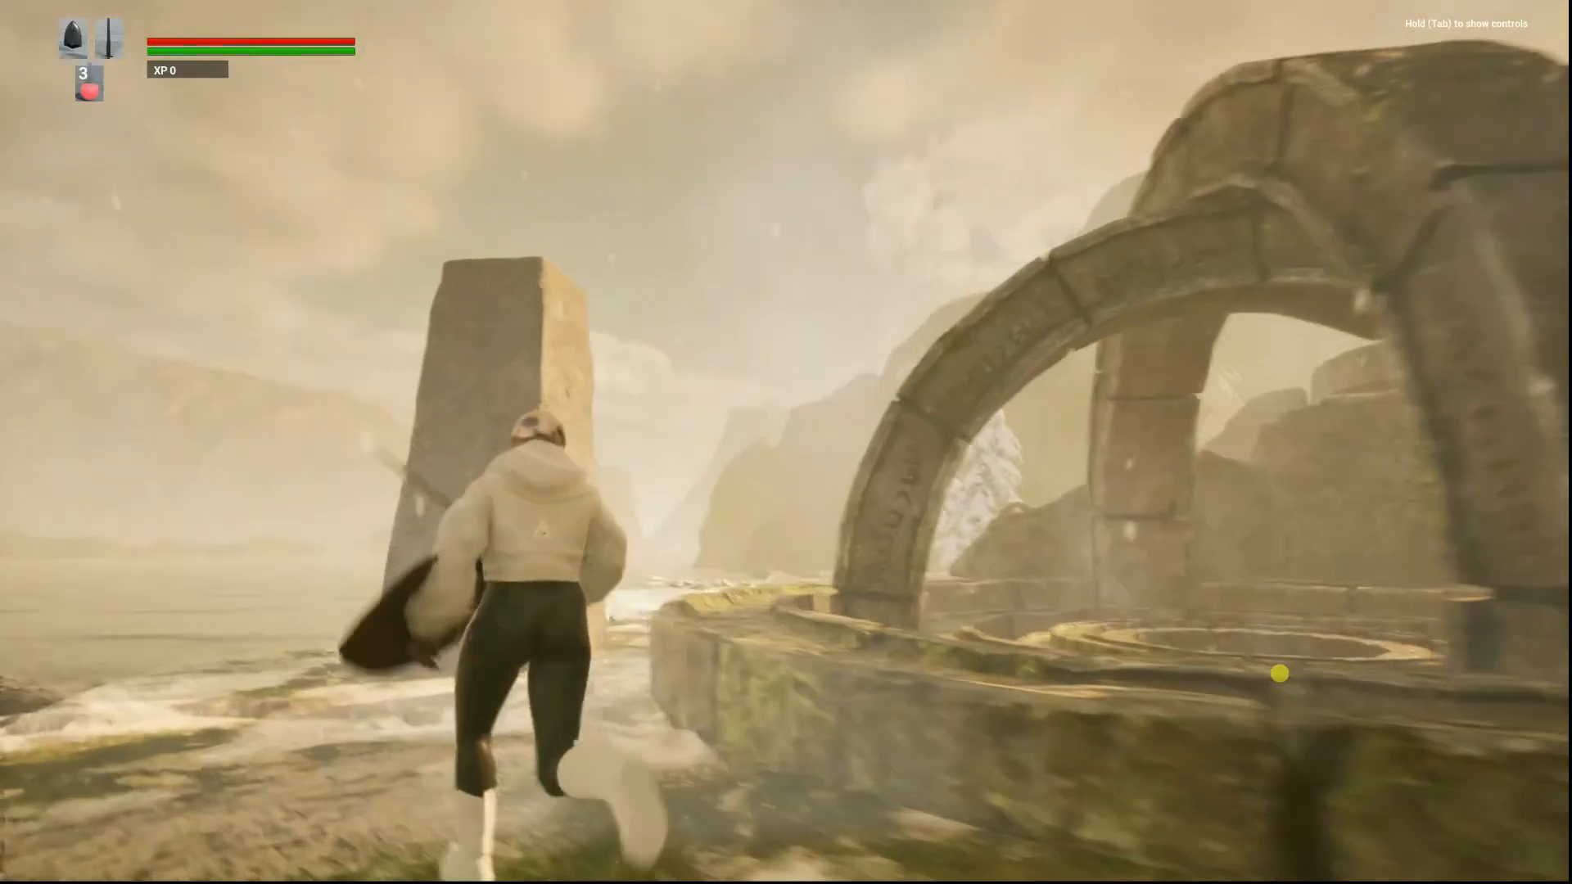
pyautogui.press('w')
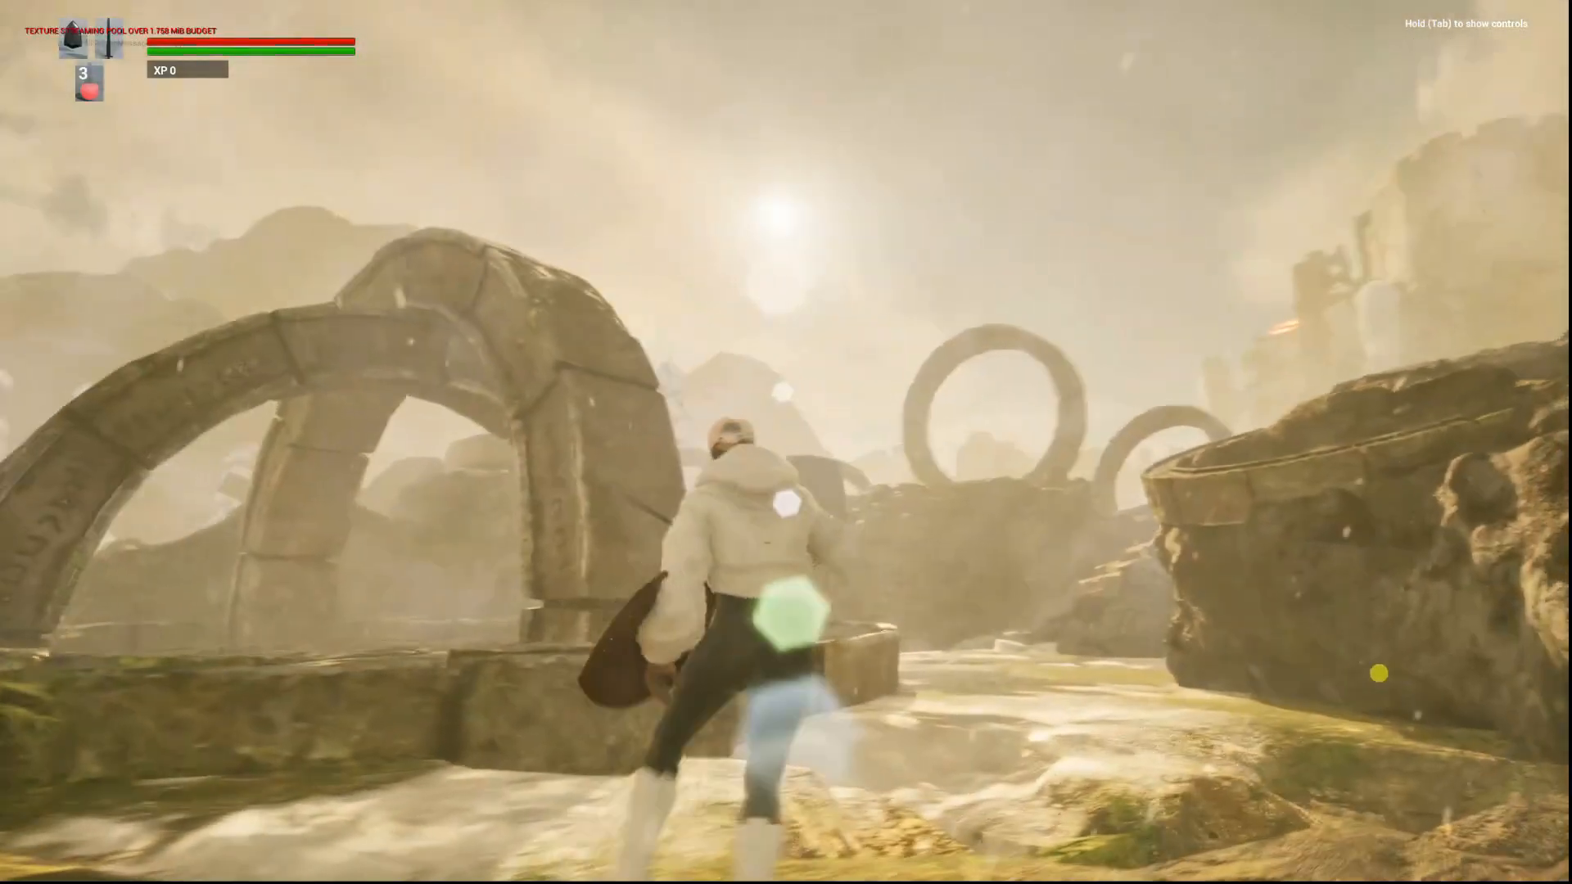
pyautogui.press('w')
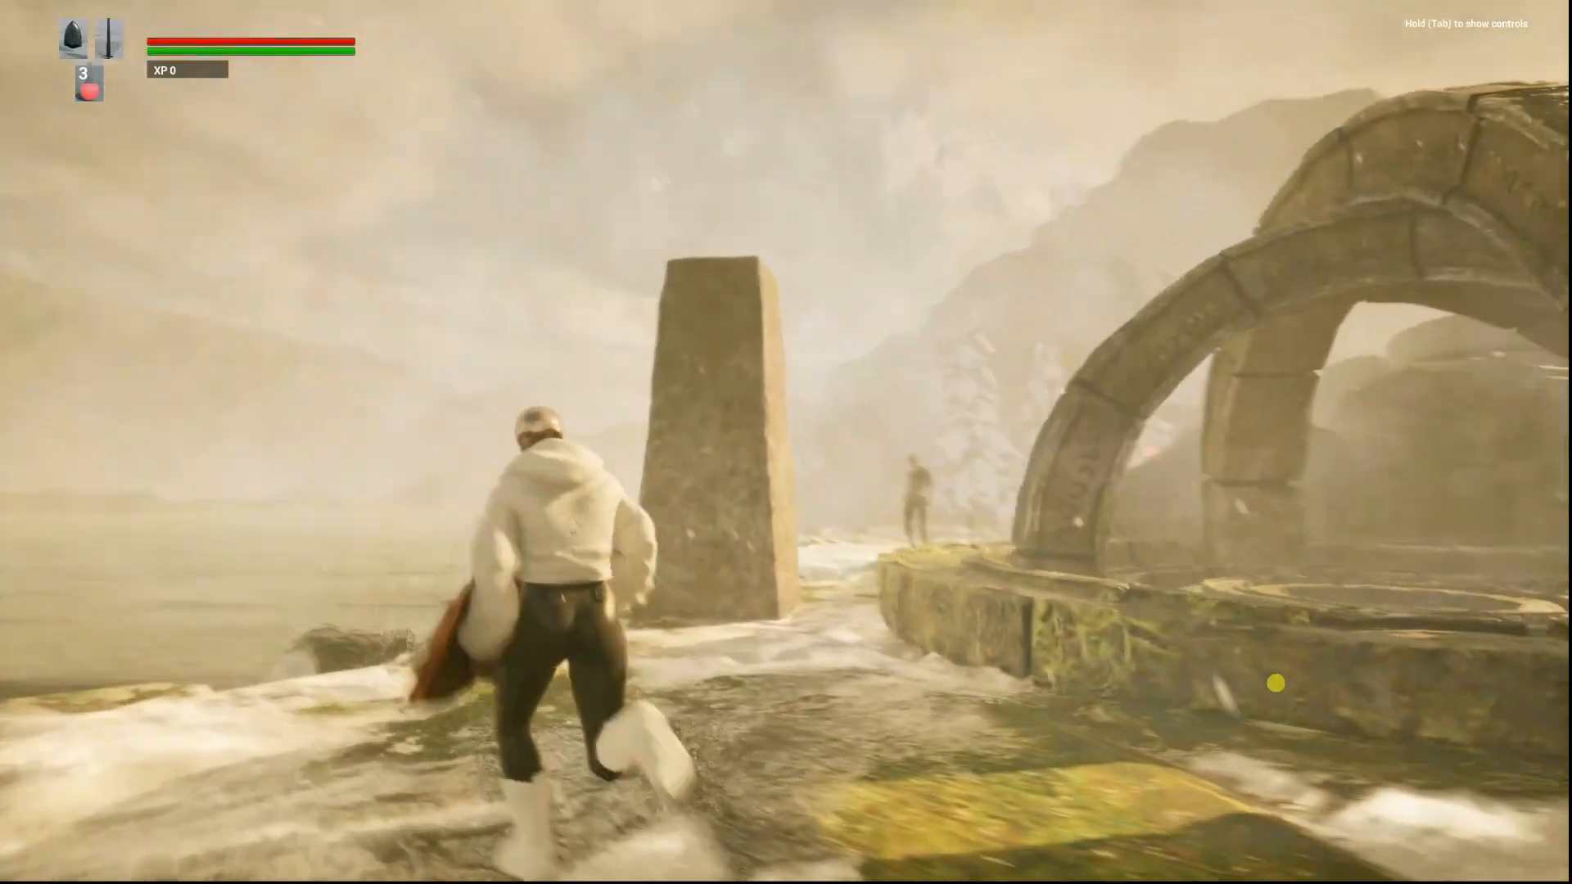
# Approach the enemy near the tall stone pillar and attack it with the sword.
pyautogui.press('w')
pyautogui.press('w')
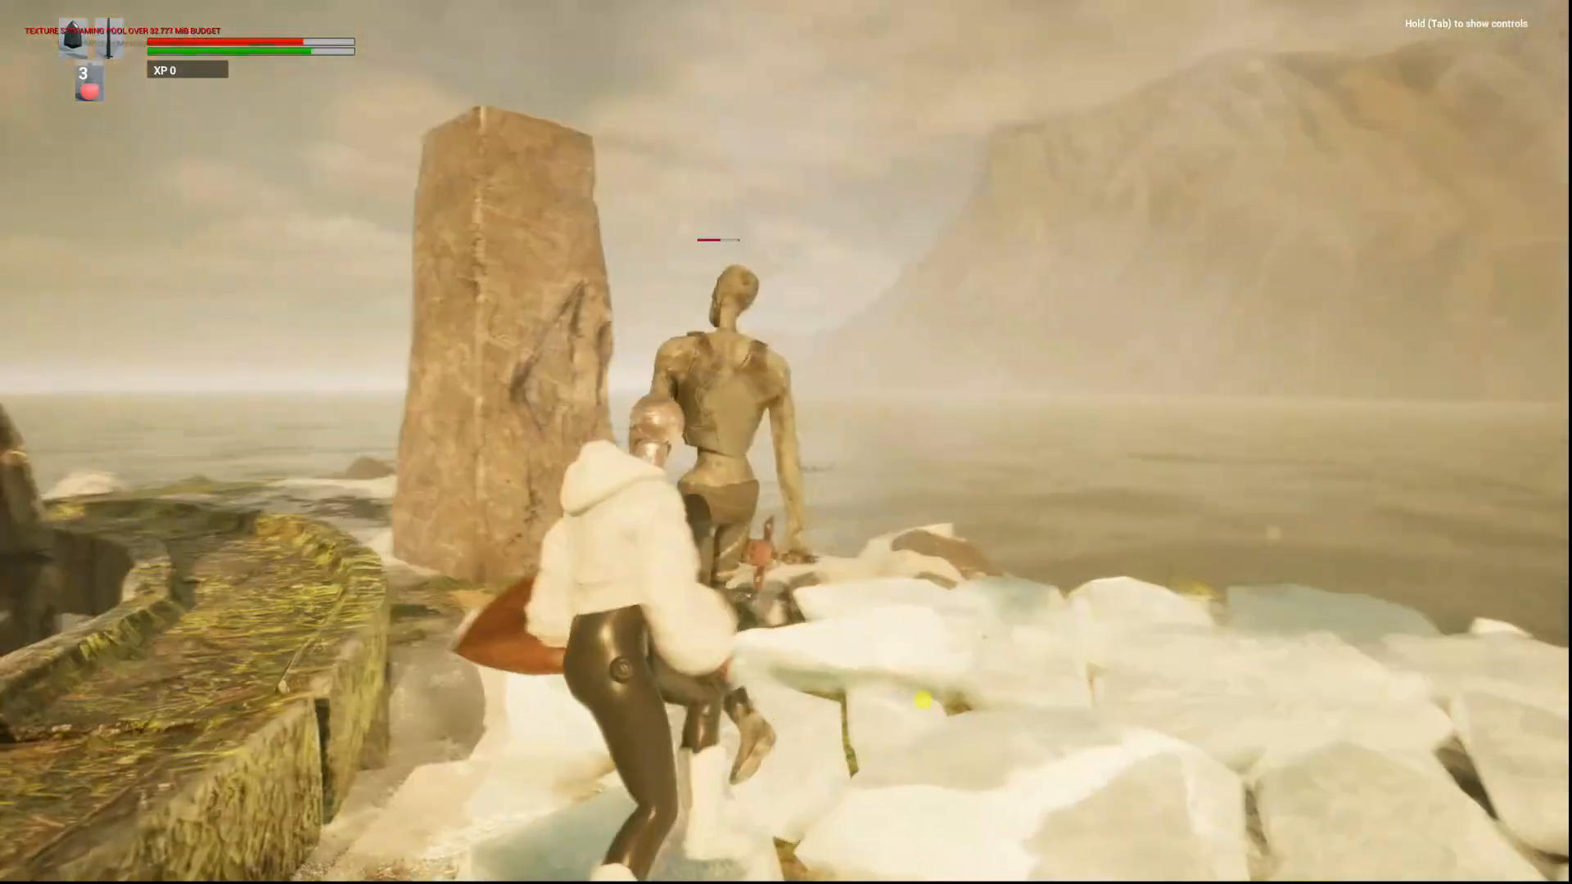
pyautogui.click(1072, 621)
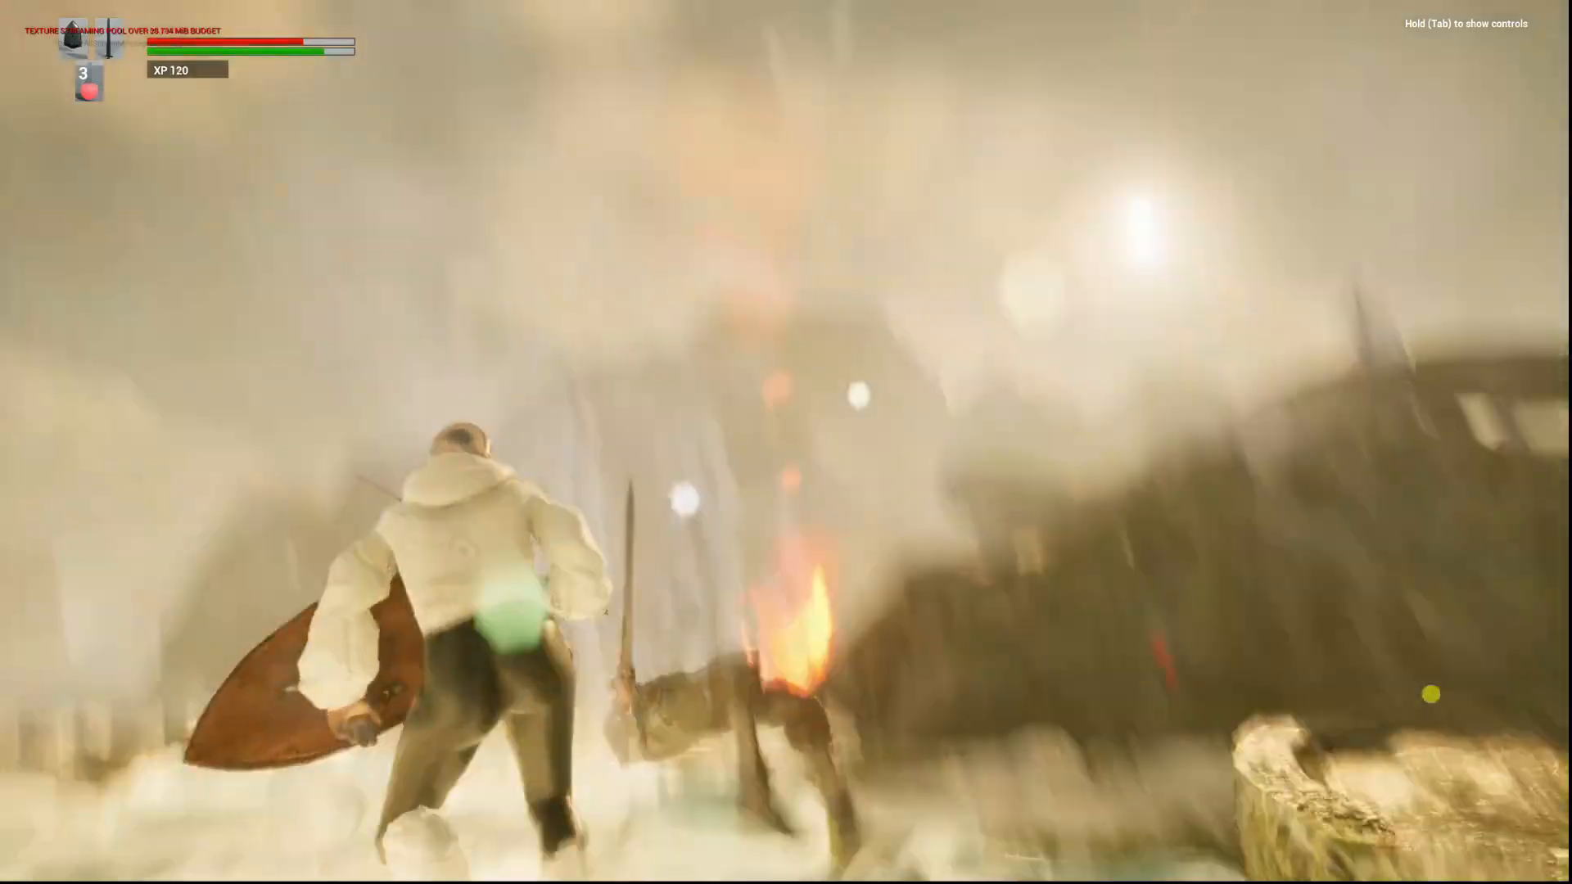
# Run on along the icy shore and fight the second enemy with repeated sword attacks.
pyautogui.press('w')
pyautogui.press('w')
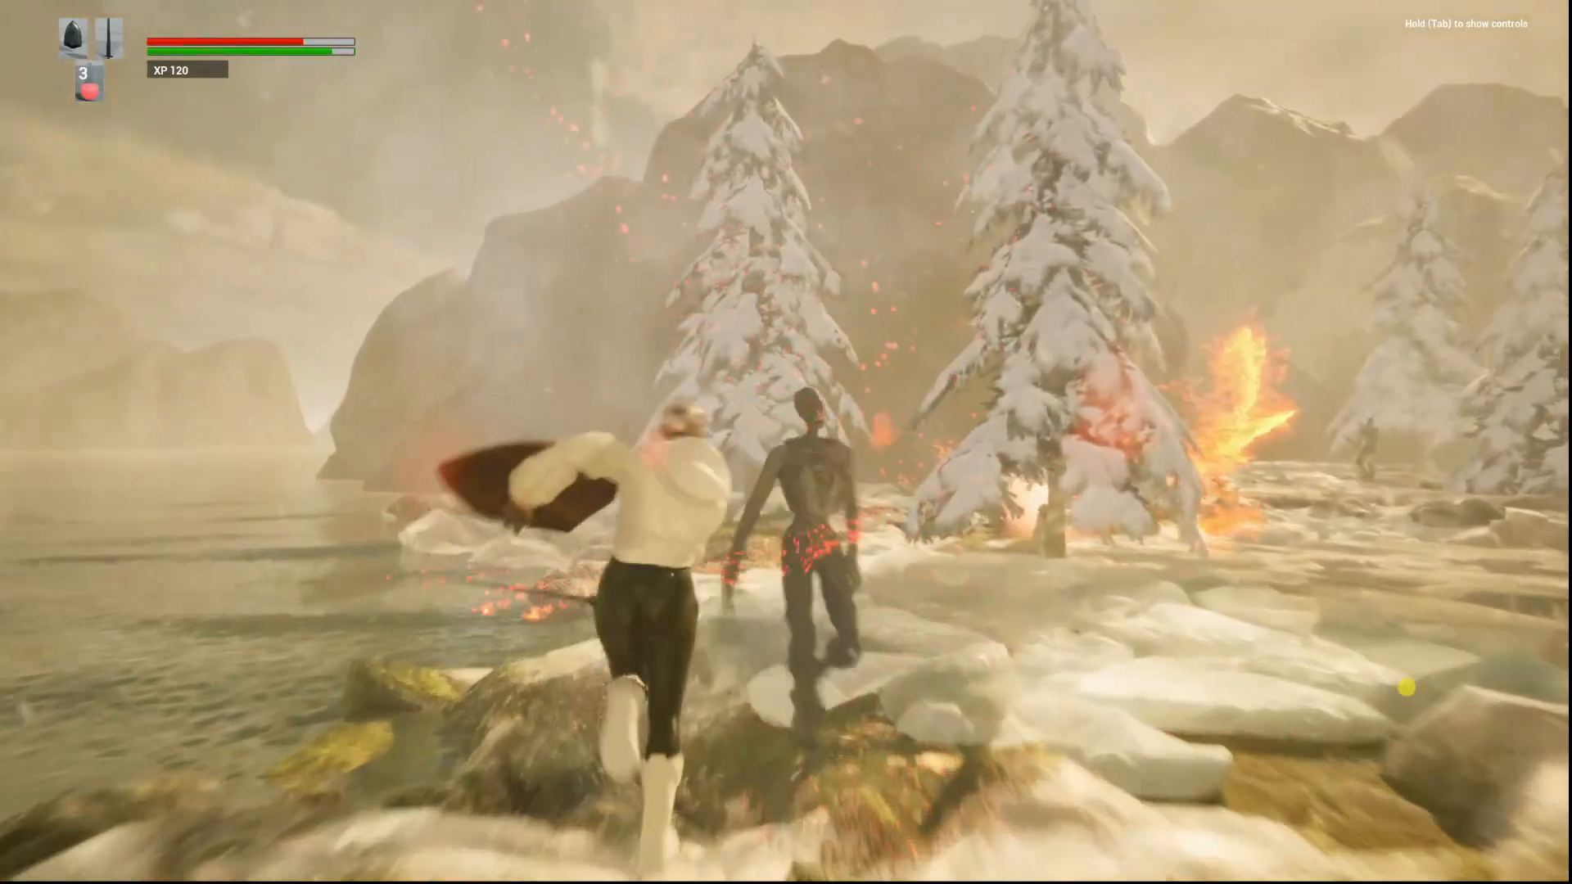
pyautogui.click(1406, 688)
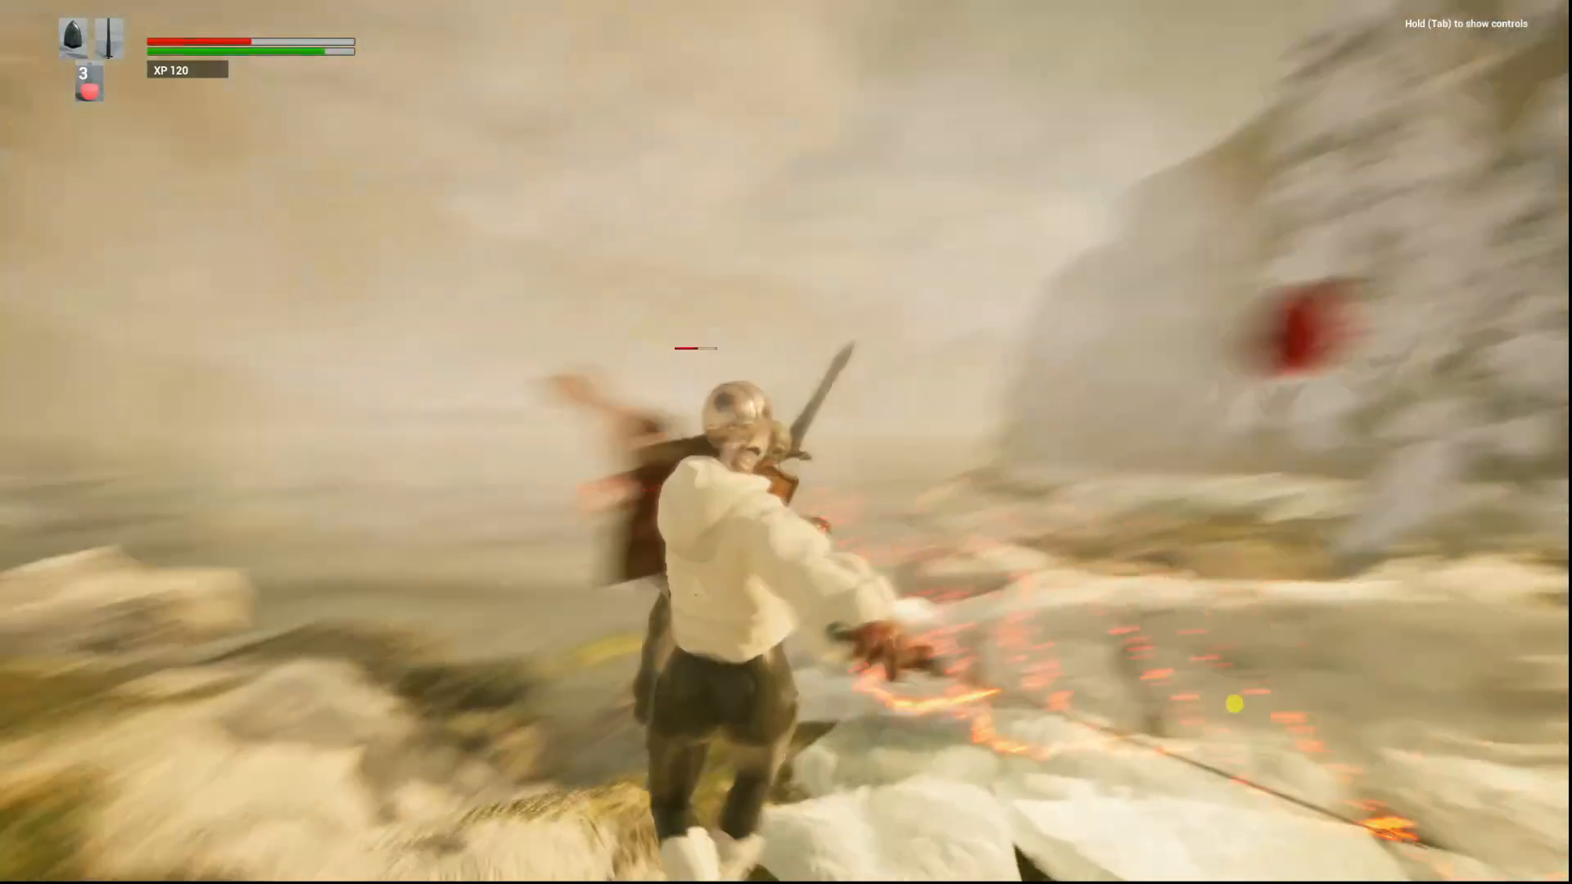
pyautogui.click(1181, 704)
pyautogui.click(1191, 703)
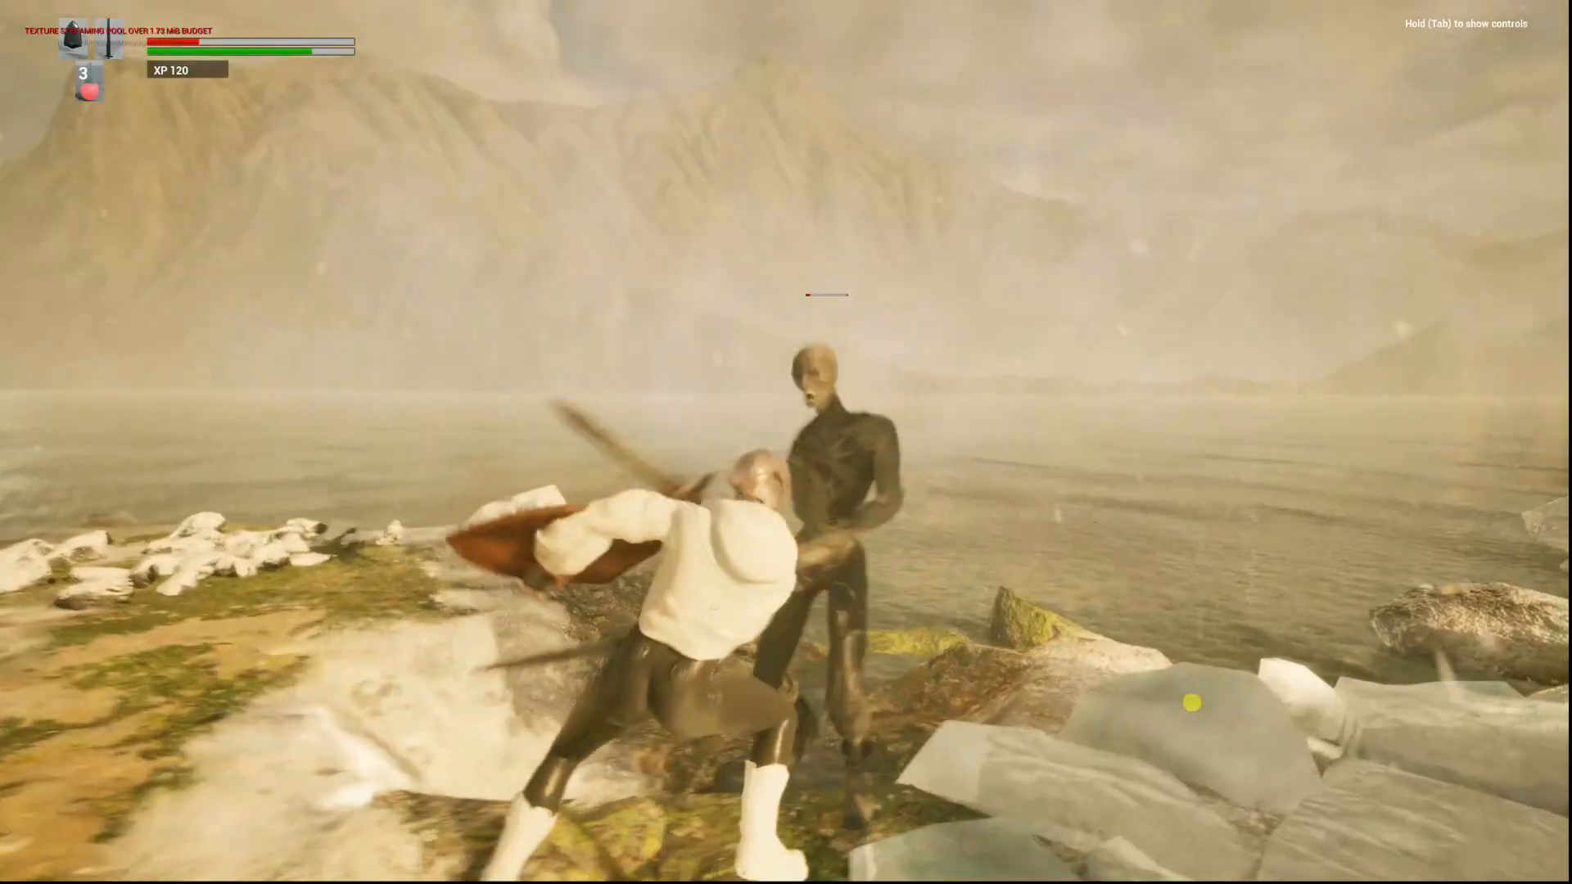
# Move the character toward the rock formation and use one healing item to restore health.
pyautogui.press('w')
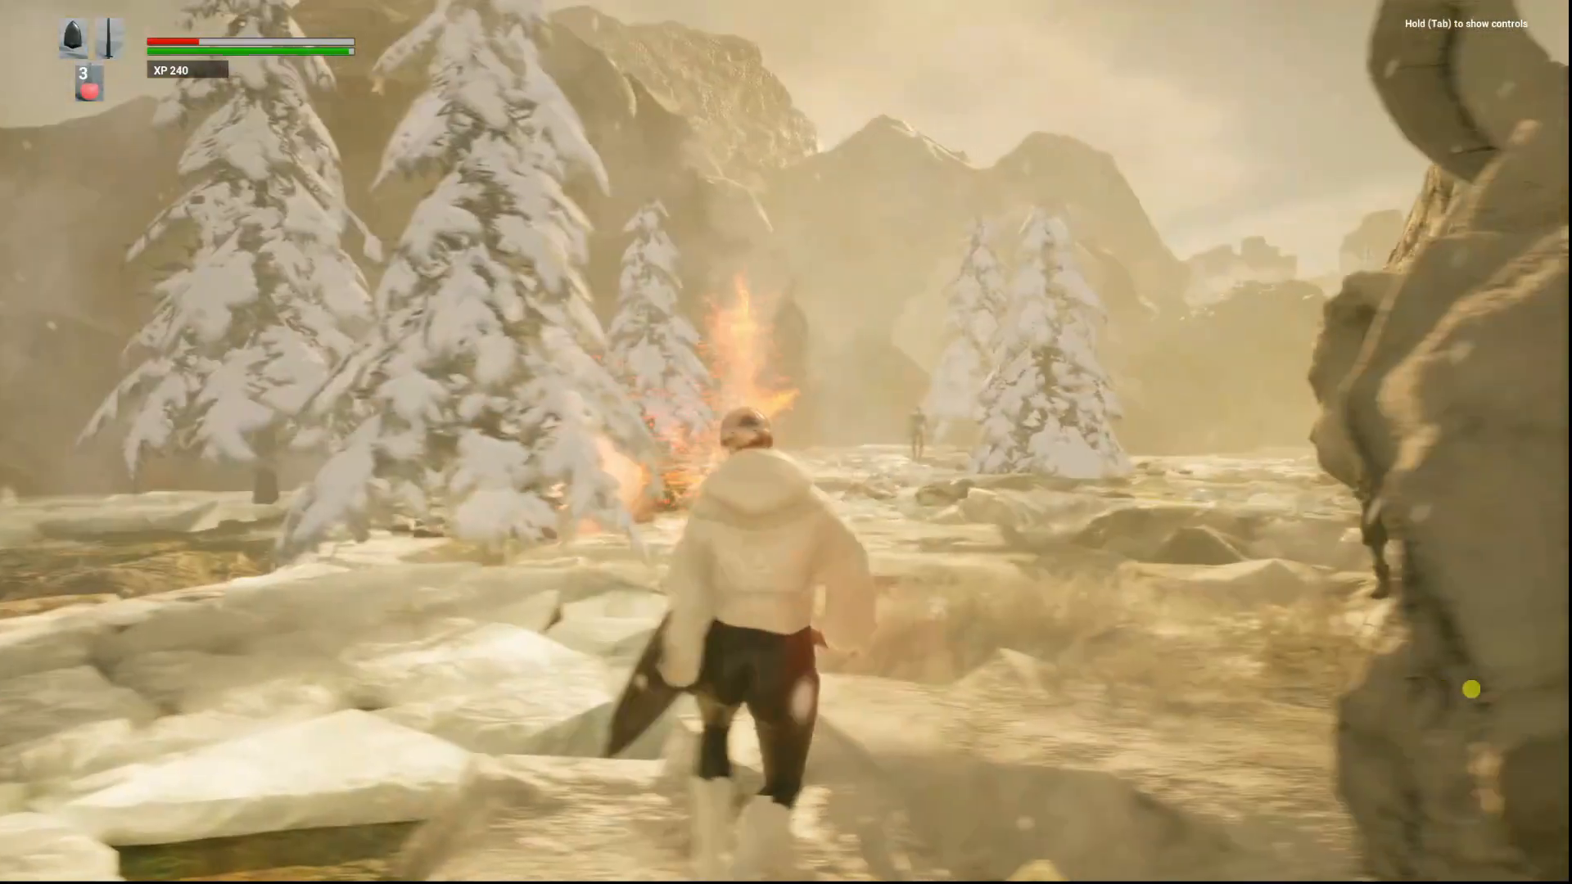
pyautogui.press('w')
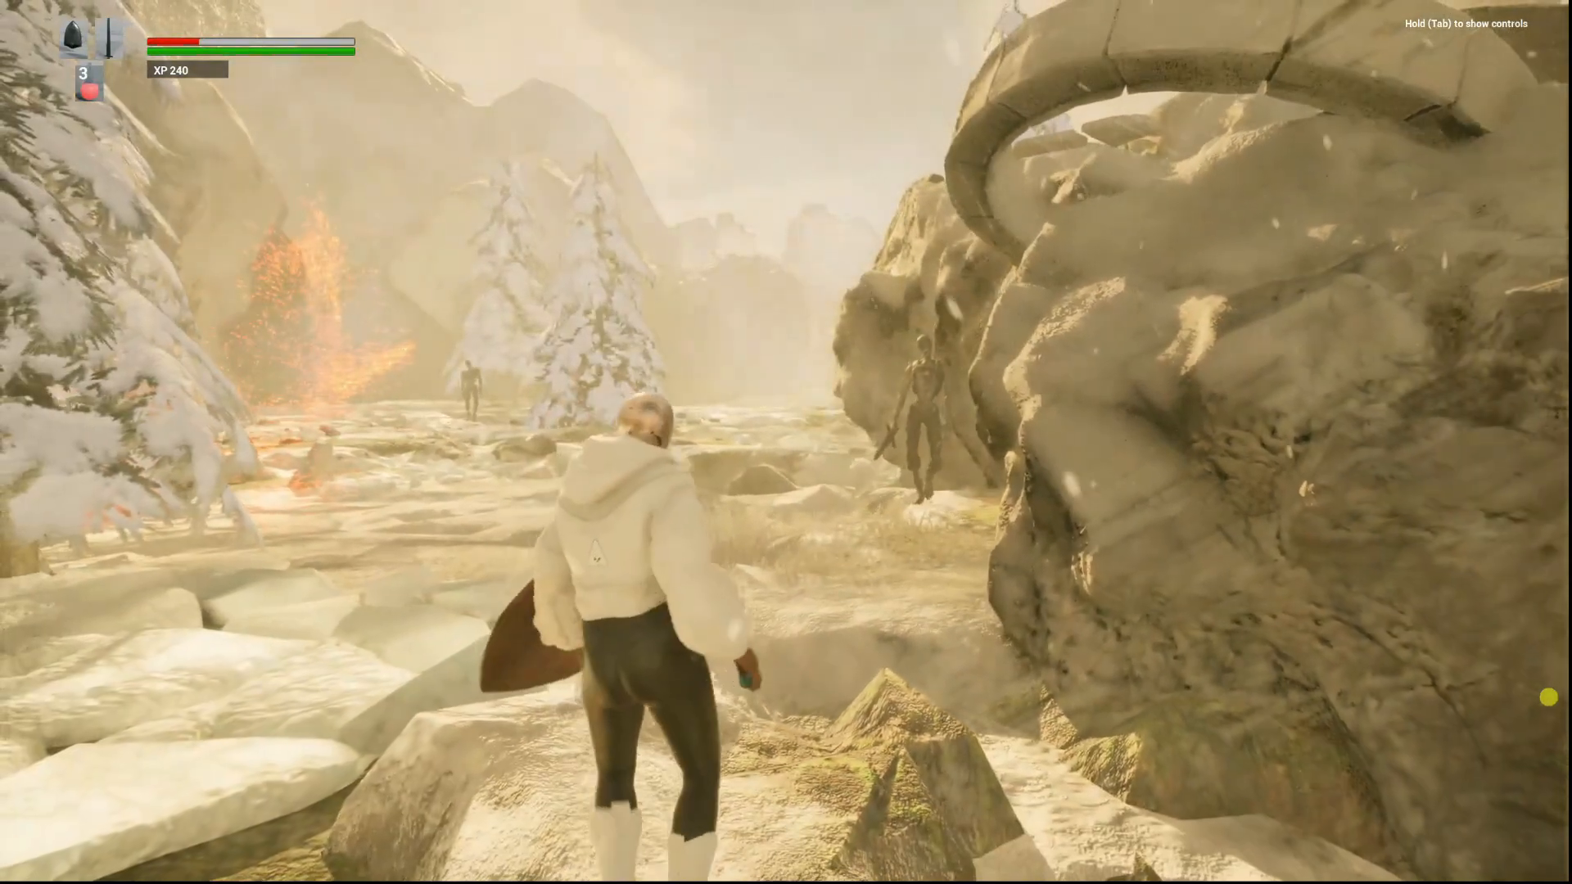
pyautogui.press('w')
pyautogui.press('q')
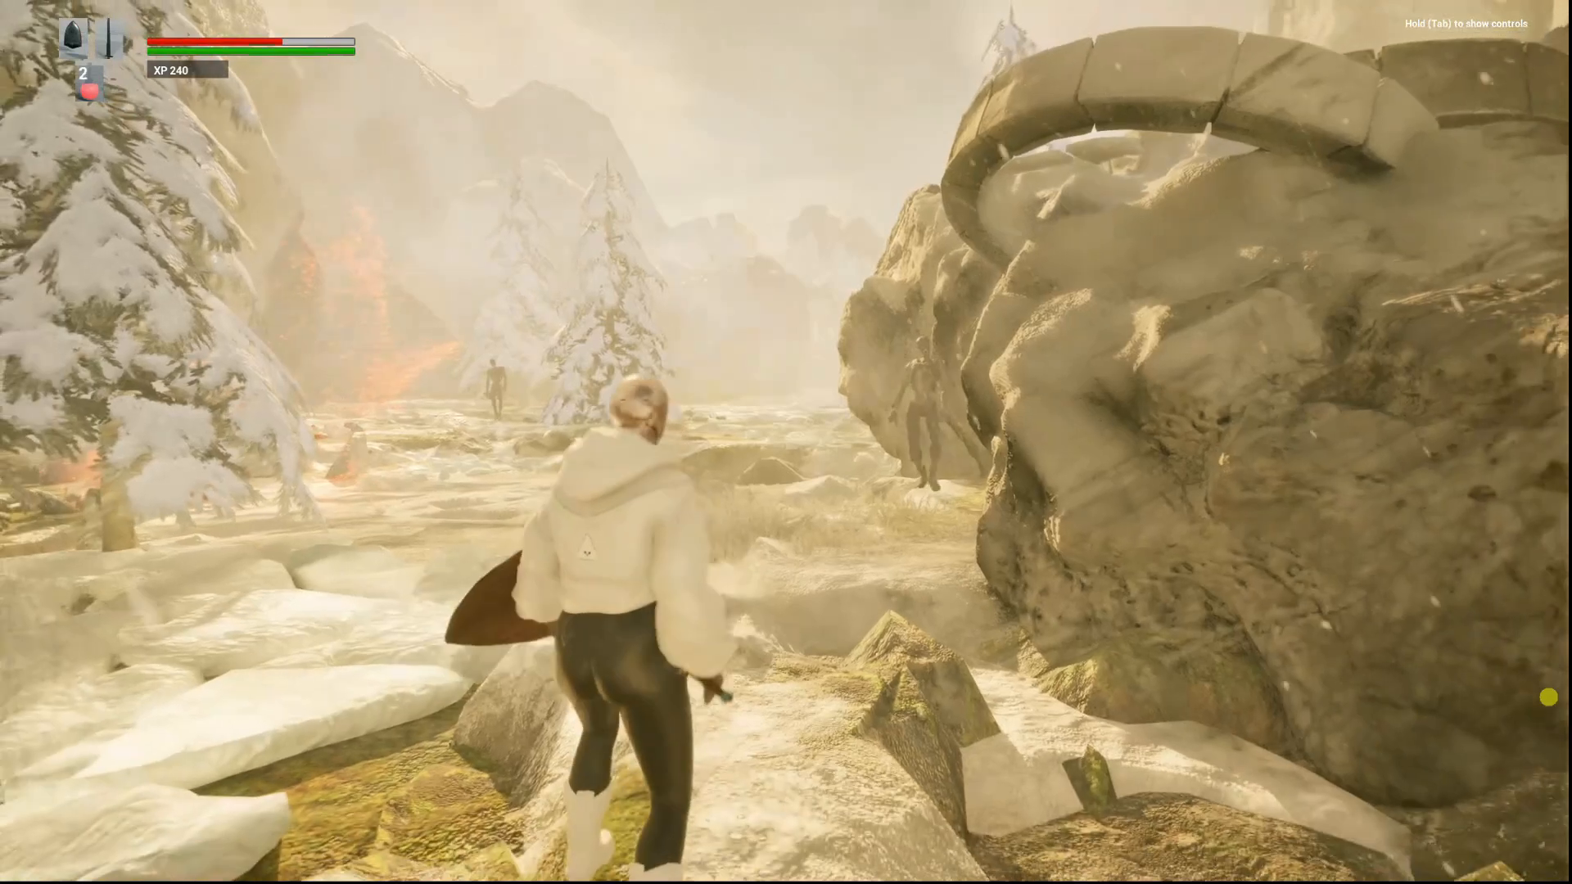
# Switch to the throwable fire item and use it against the enemy beside the rock formation.
pyautogui.press('w')
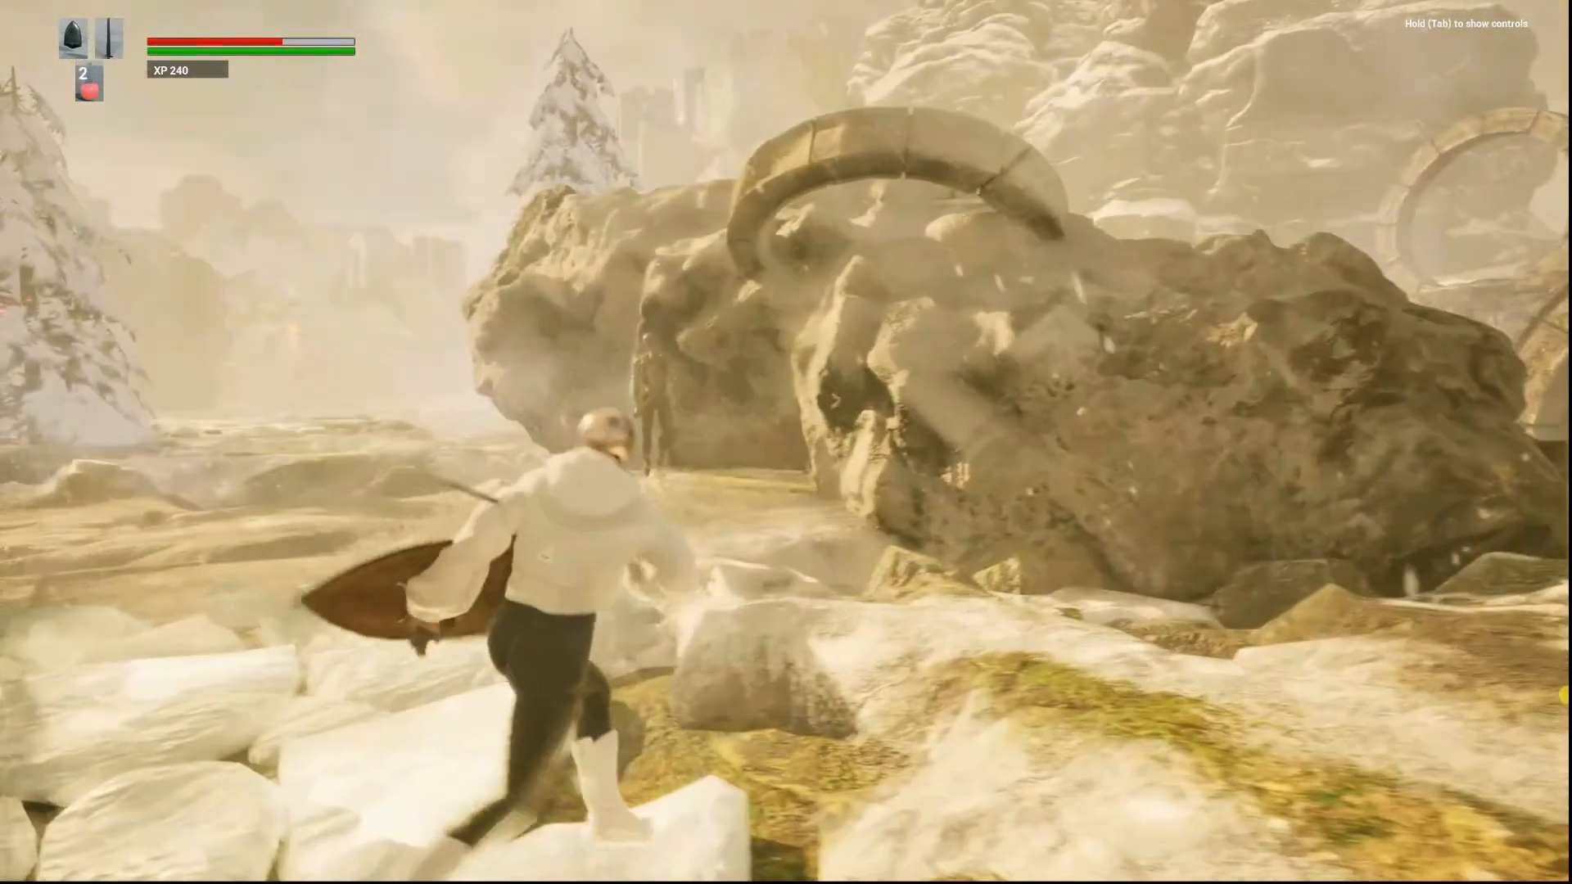
pyautogui.press('w')
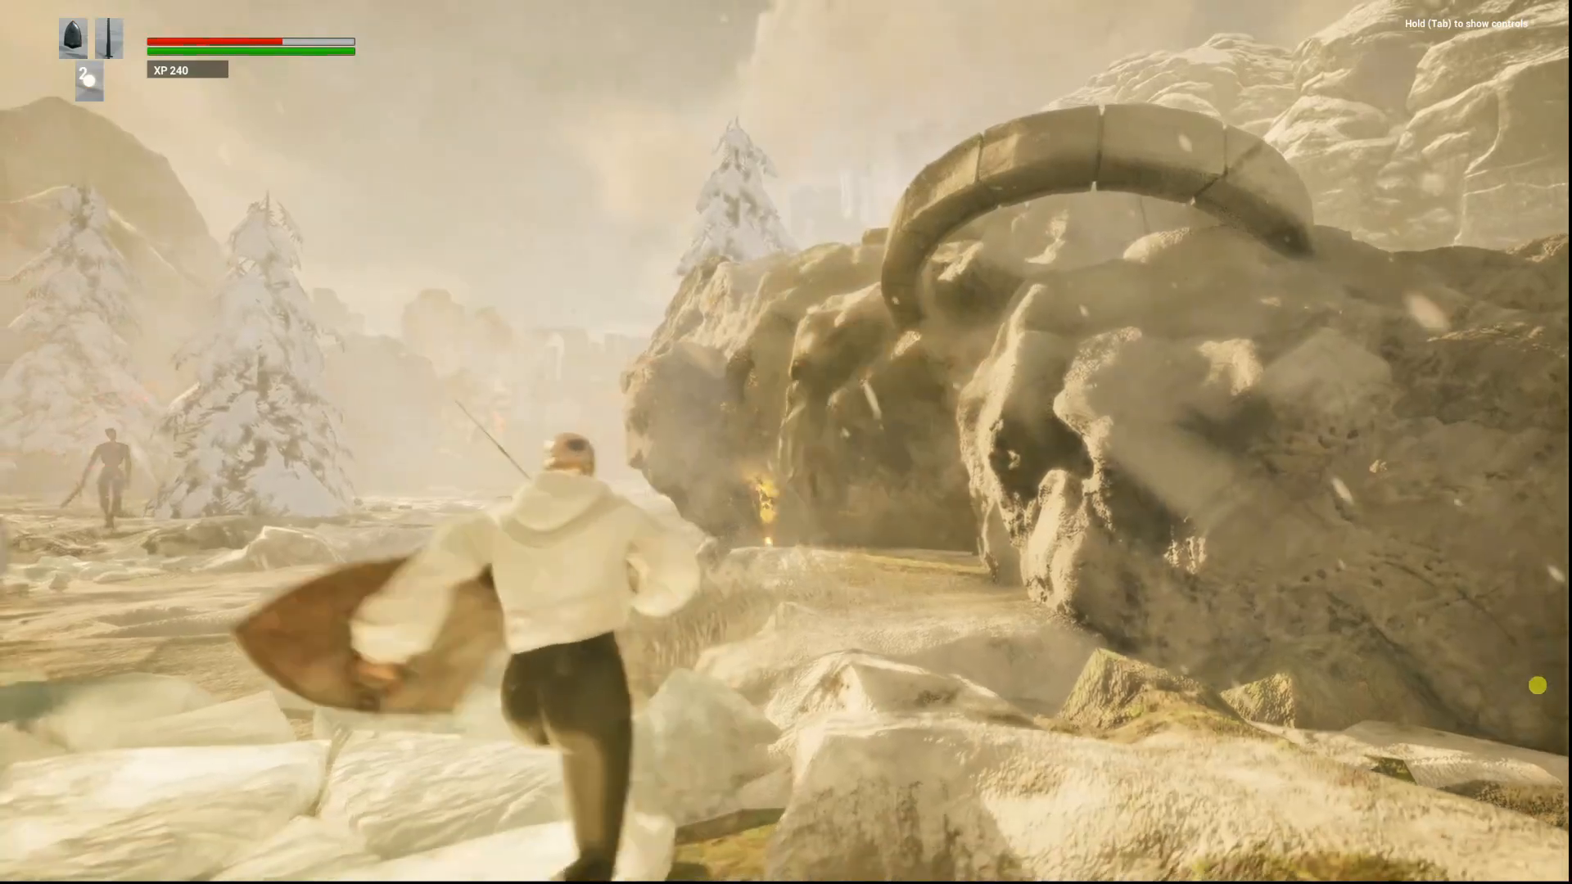
pyautogui.press('e')
pyautogui.press('w')
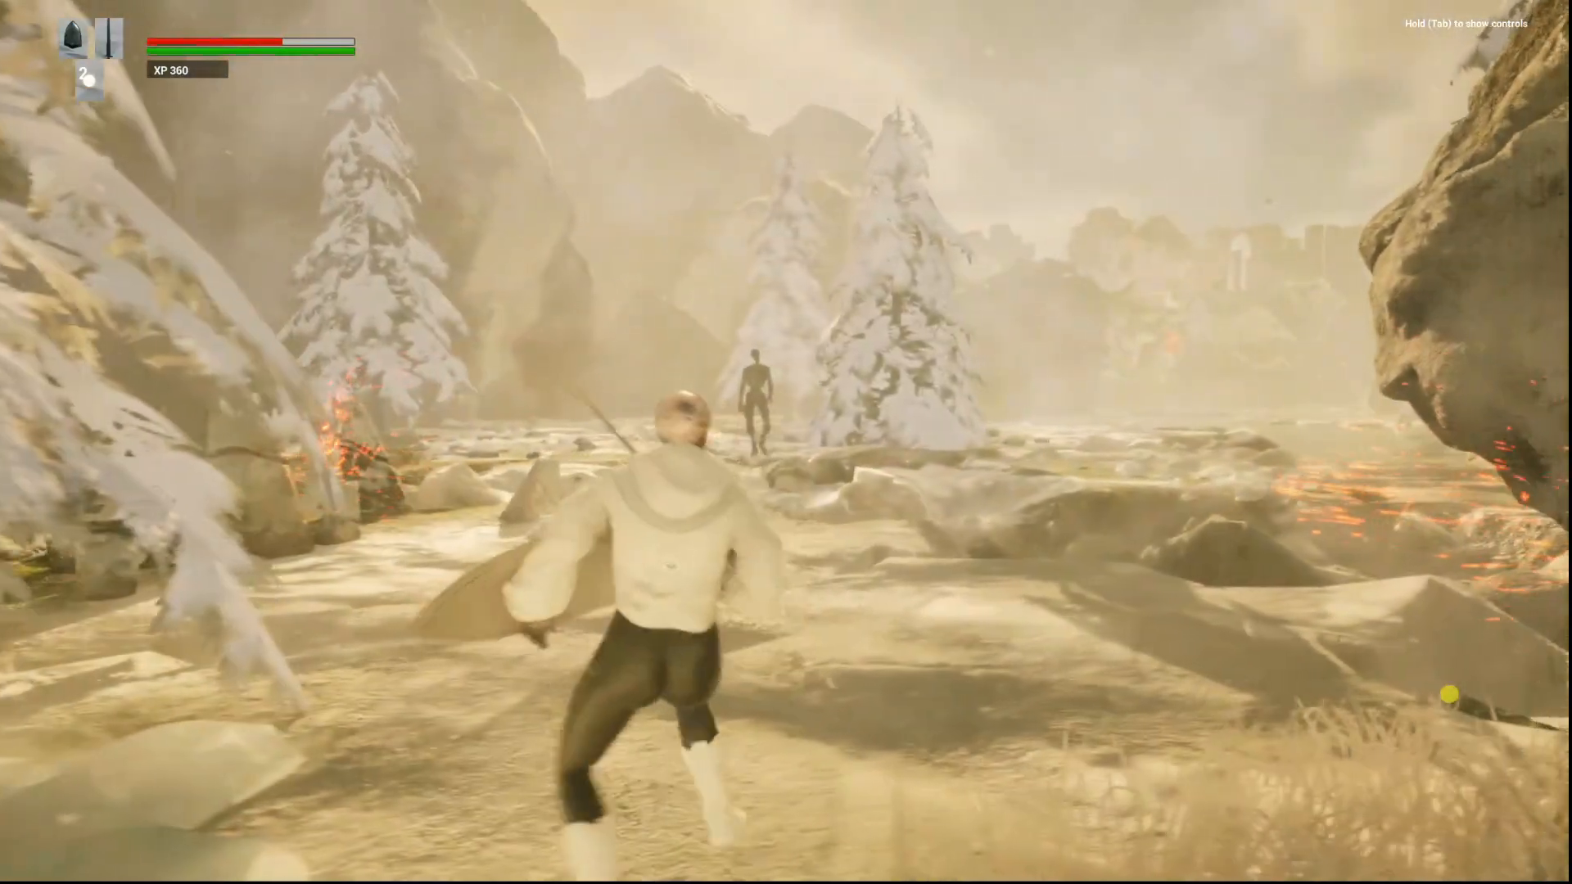
# Advance toward the next enemy in the snowfield and display the game's controls overview.
pyautogui.press('w')
pyautogui.press('w')
pyautogui.press('Tab')
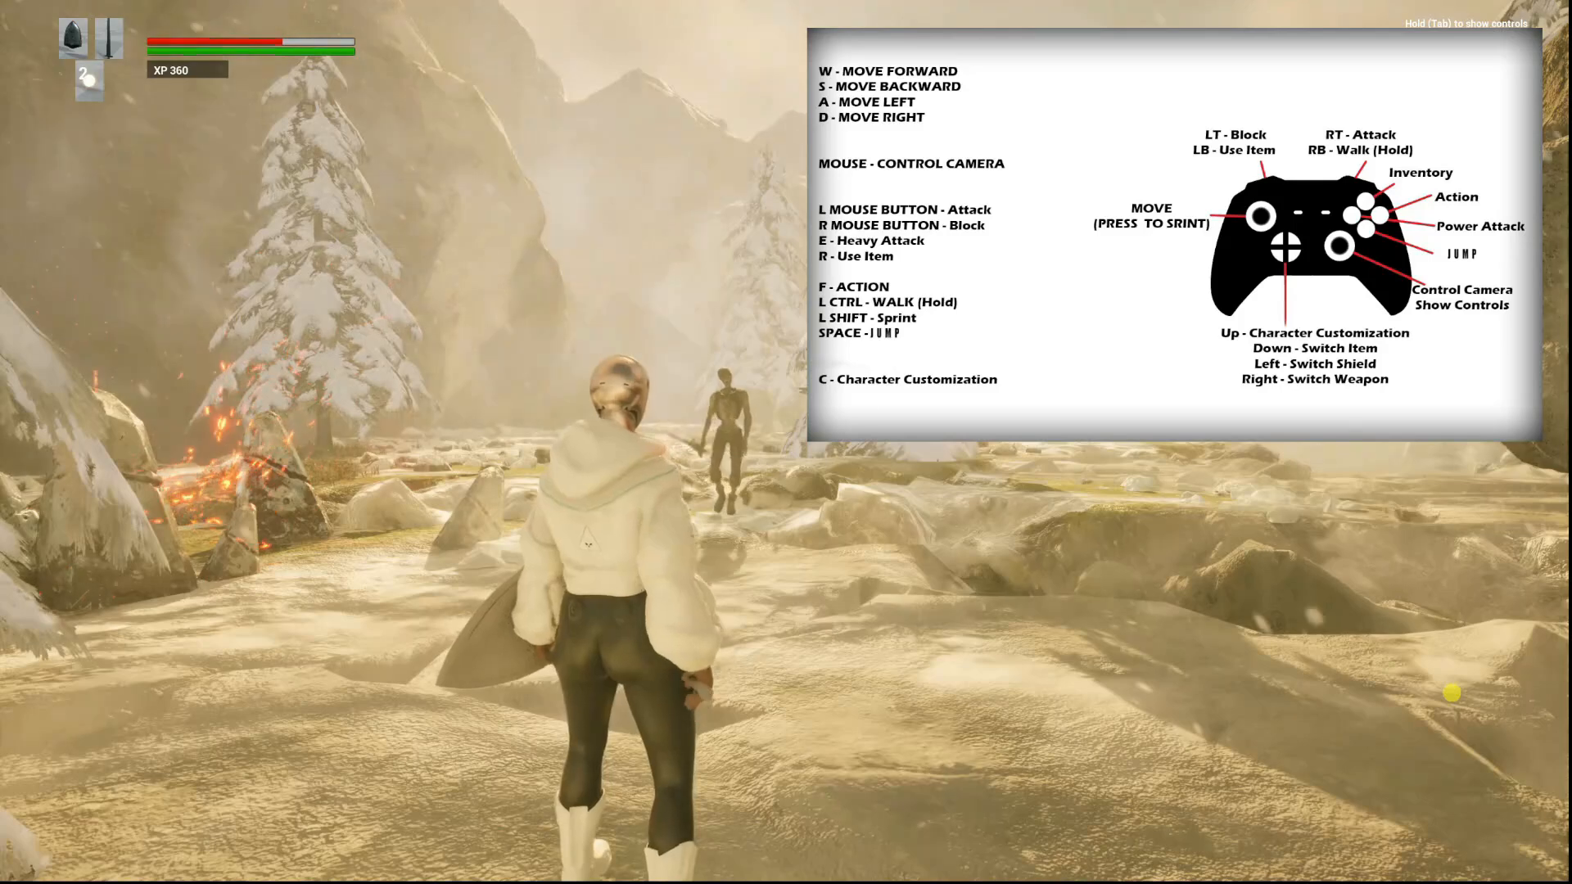
# Defeat the enemy in front of the snowy trees and explore the area around the burning stones.
pyautogui.press('w')
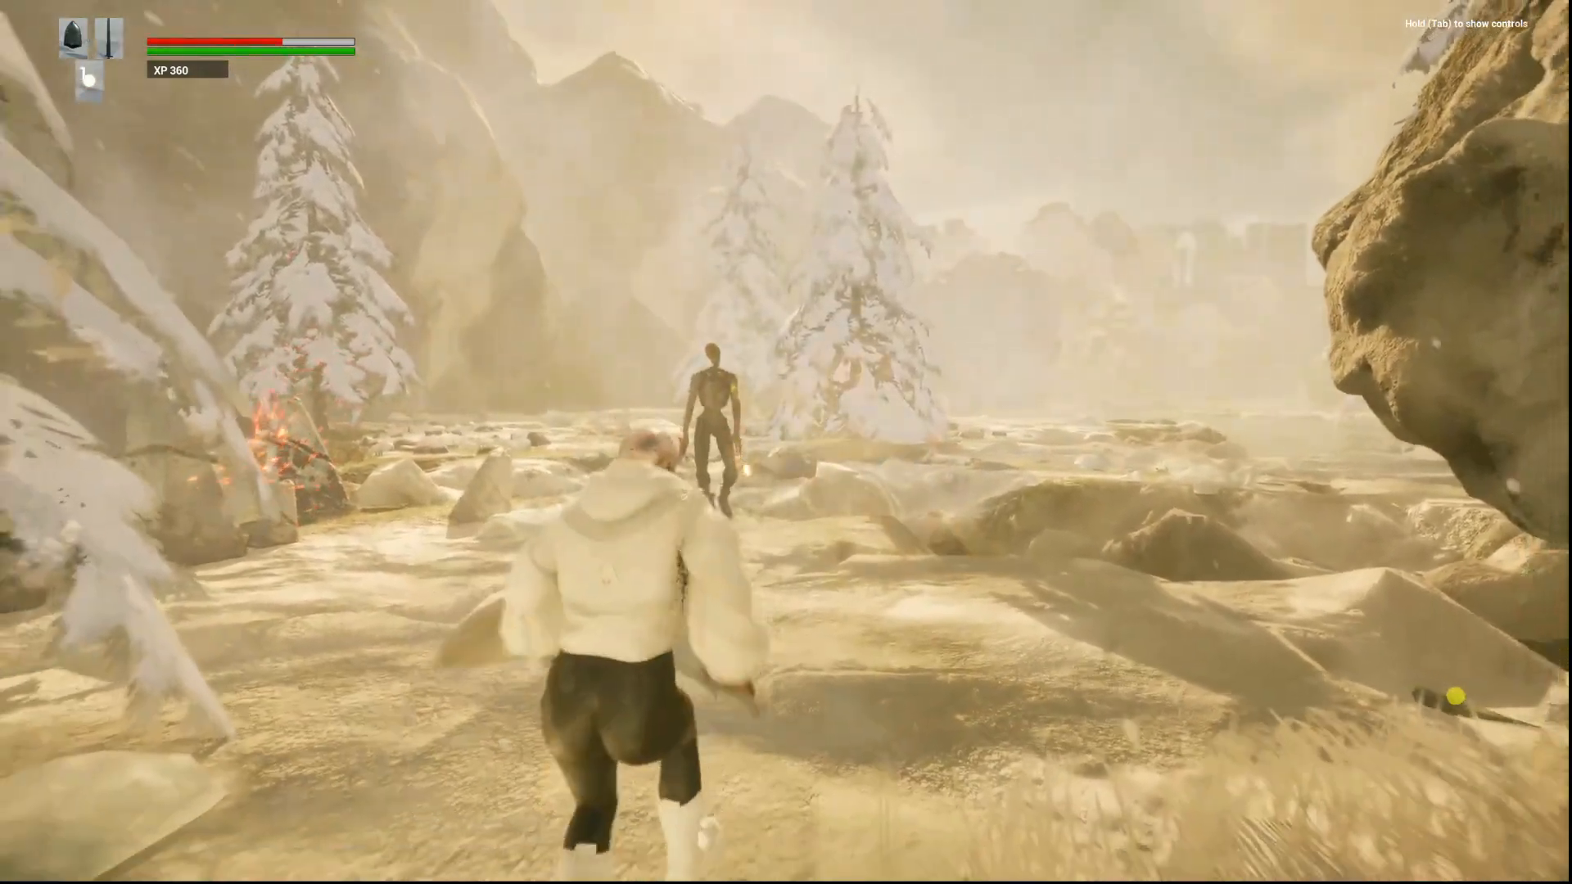
pyautogui.press('w')
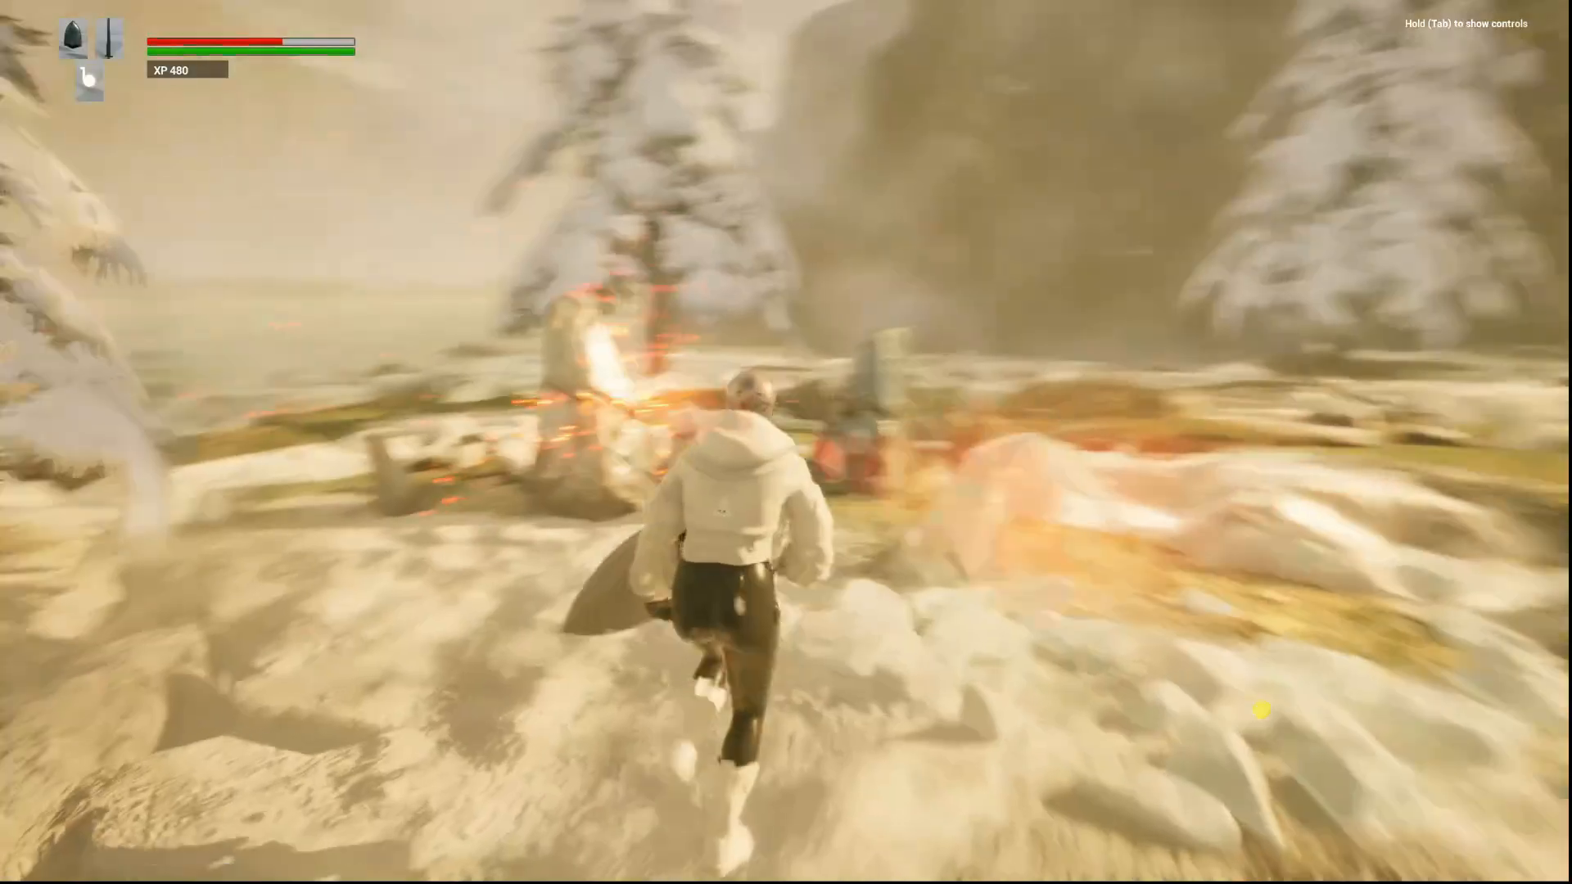
pyautogui.press('w')
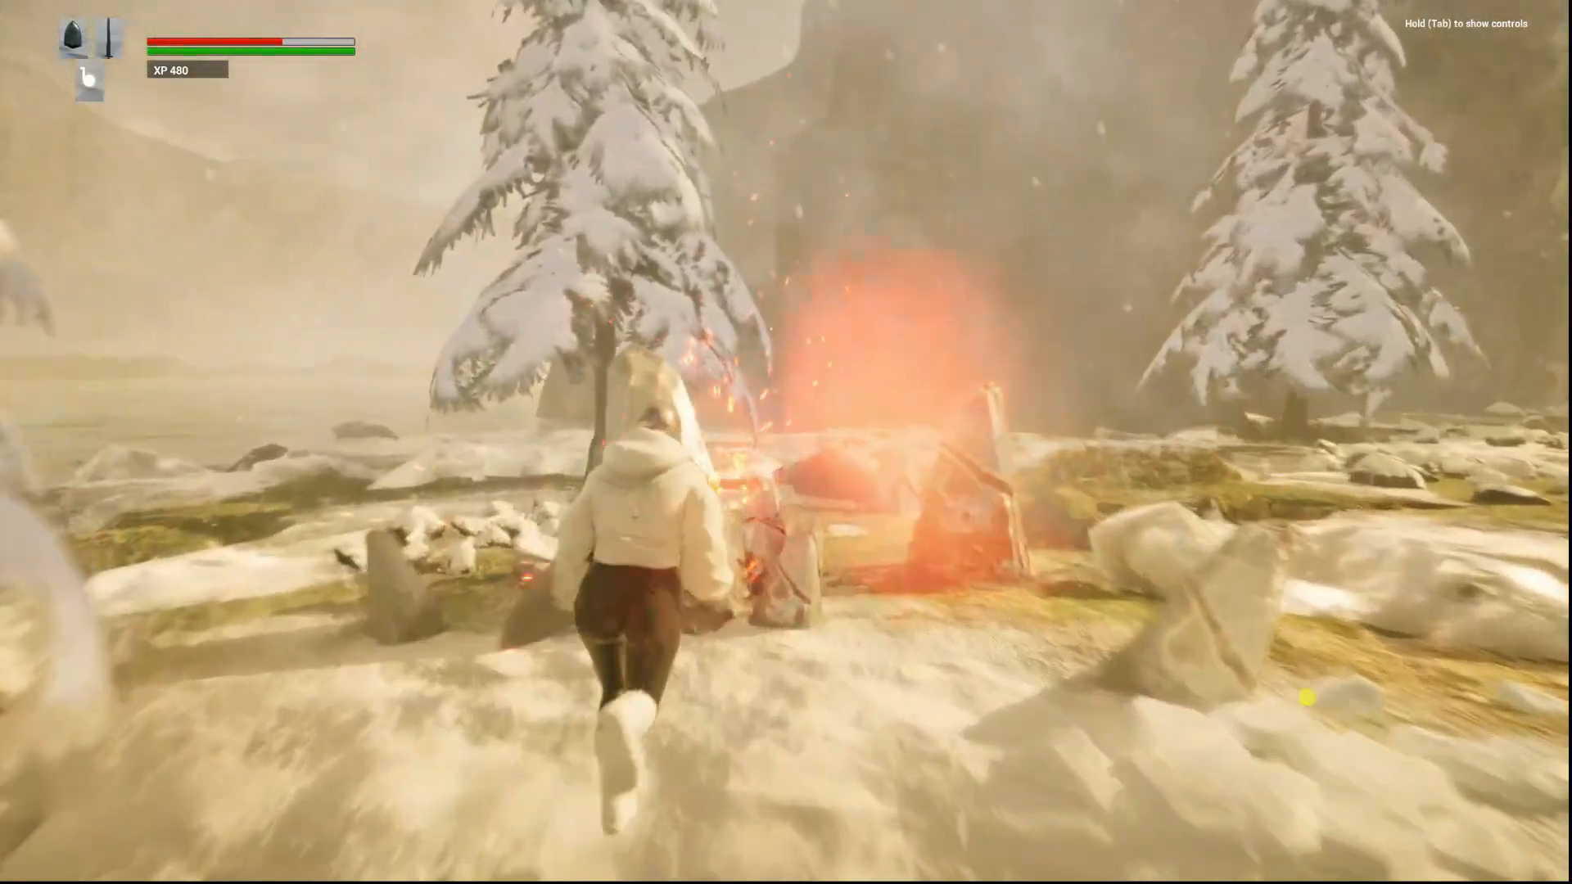
pyautogui.press('w')
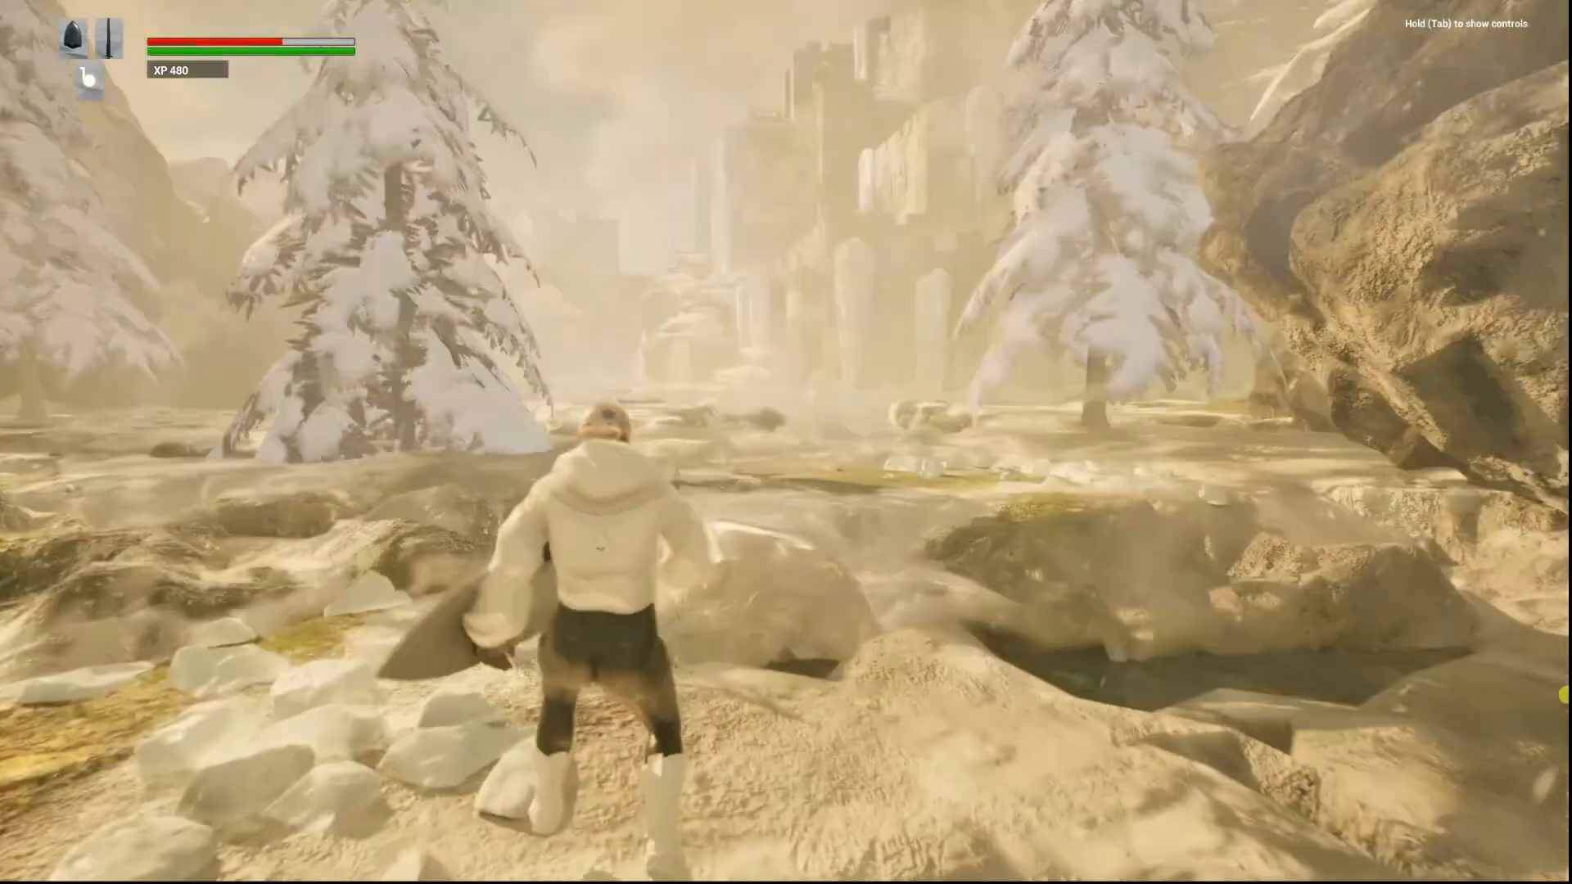
pyautogui.press('w')
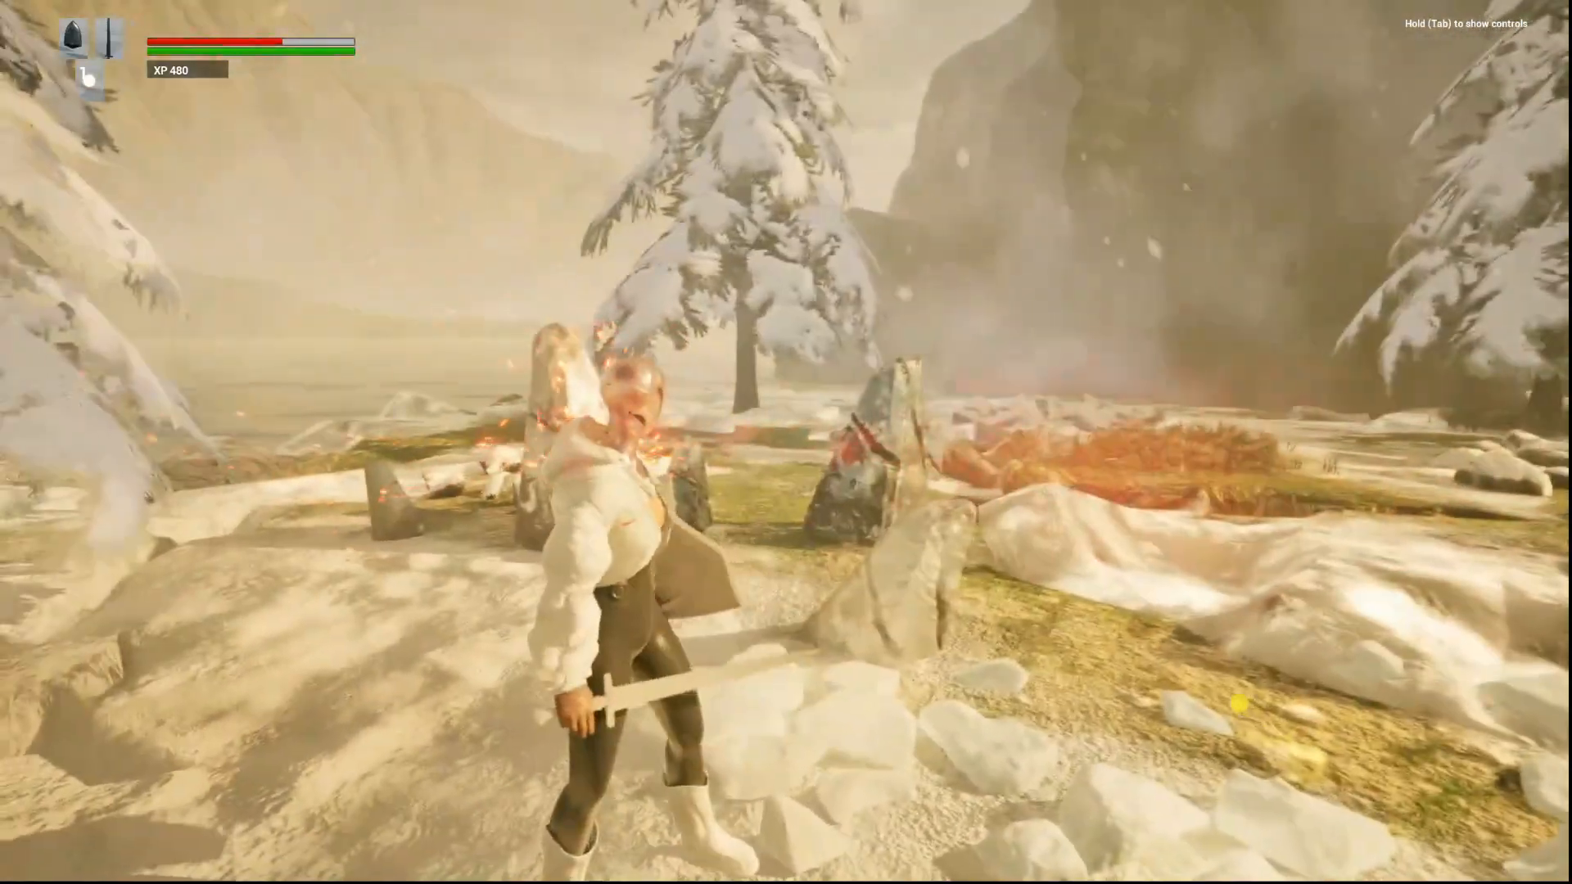
# Run to the save point at the burning stones and spend XP on the character's health and stamina.
pyautogui.press('w')
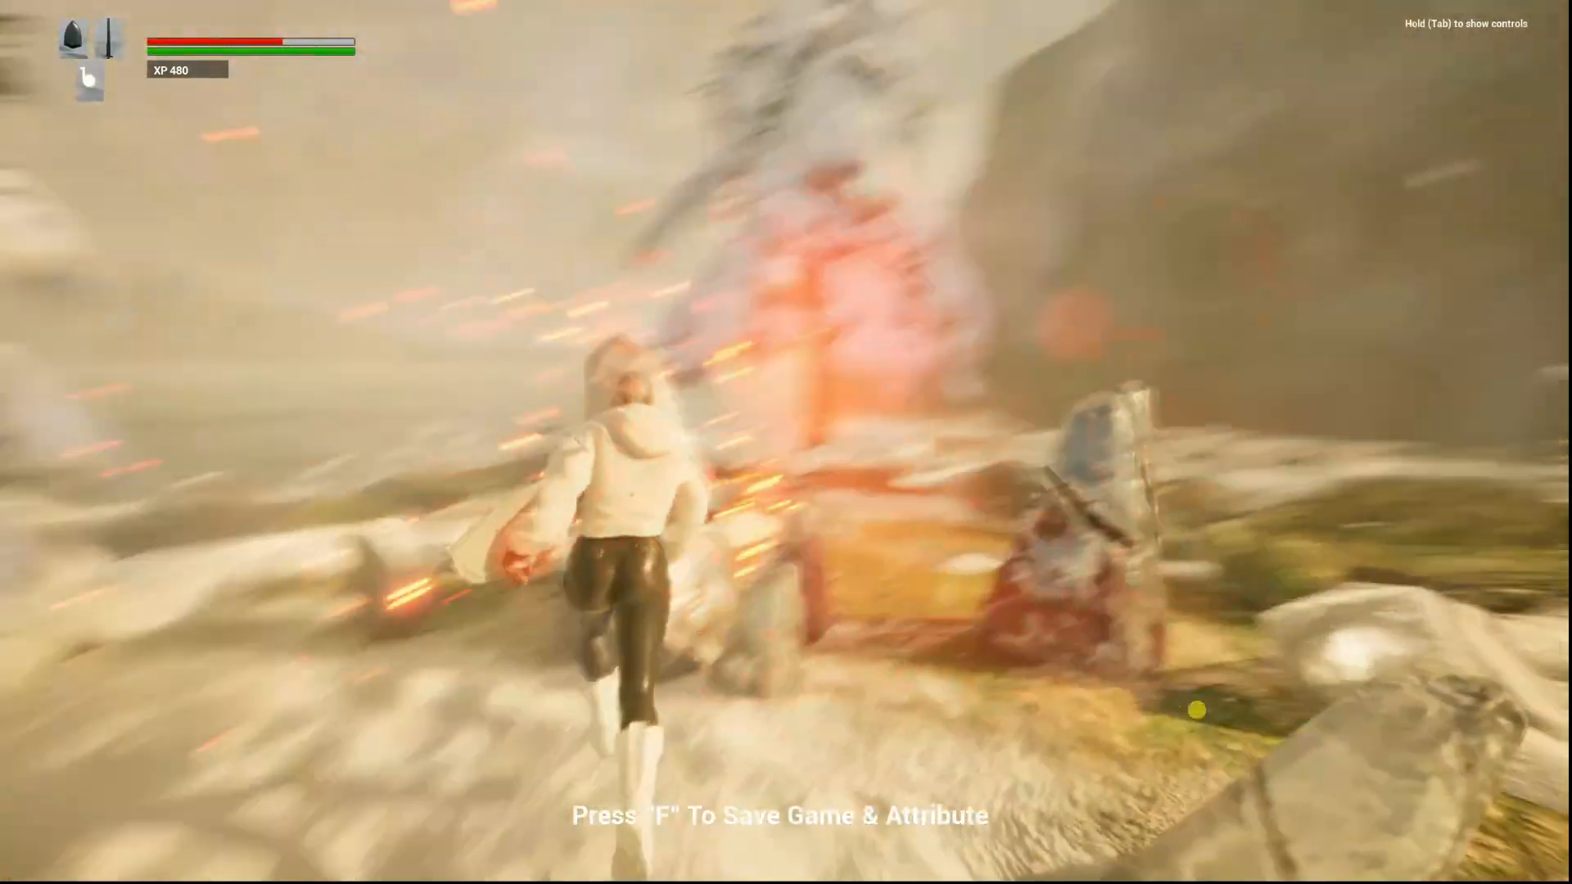
pyautogui.press('w')
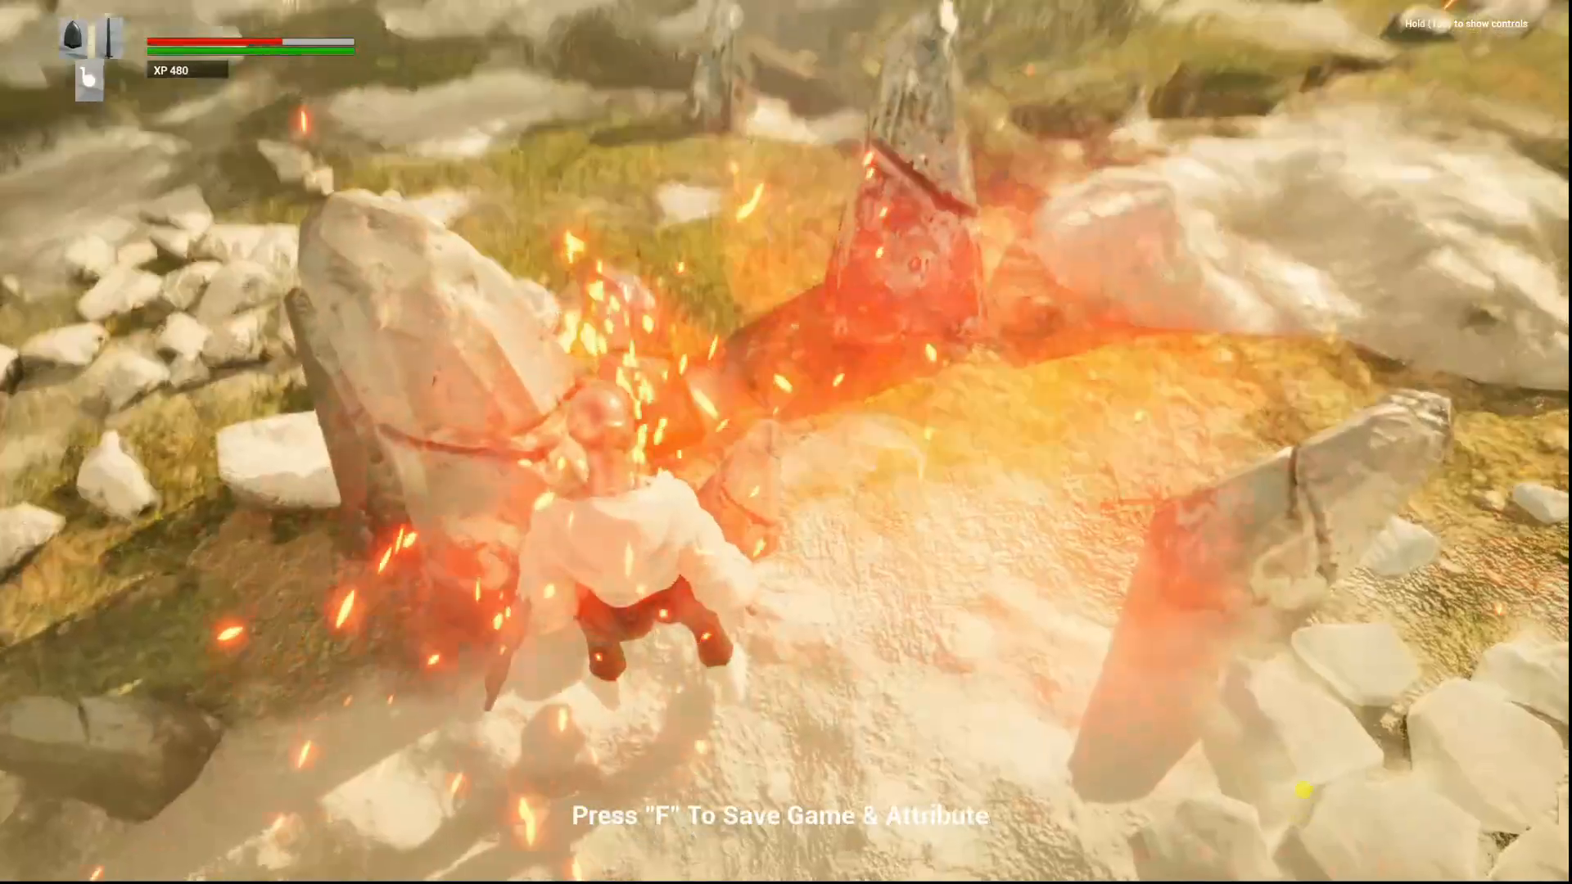
pyautogui.press('w')
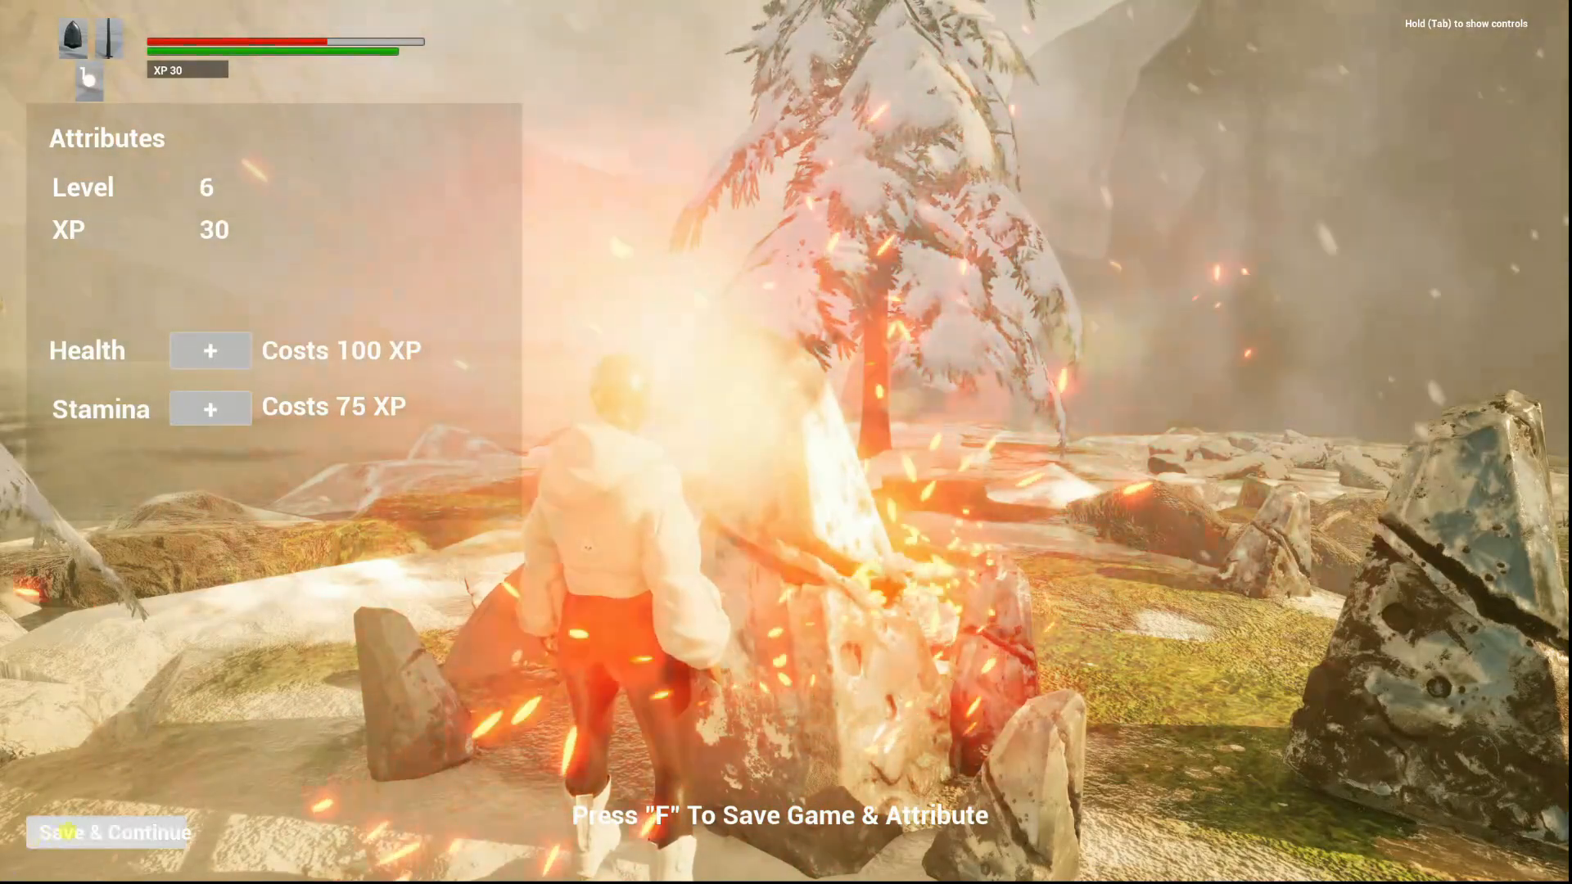
# Save the attributes and continue the game, running the character away from the save point across the snowfield.
pyautogui.press('w')
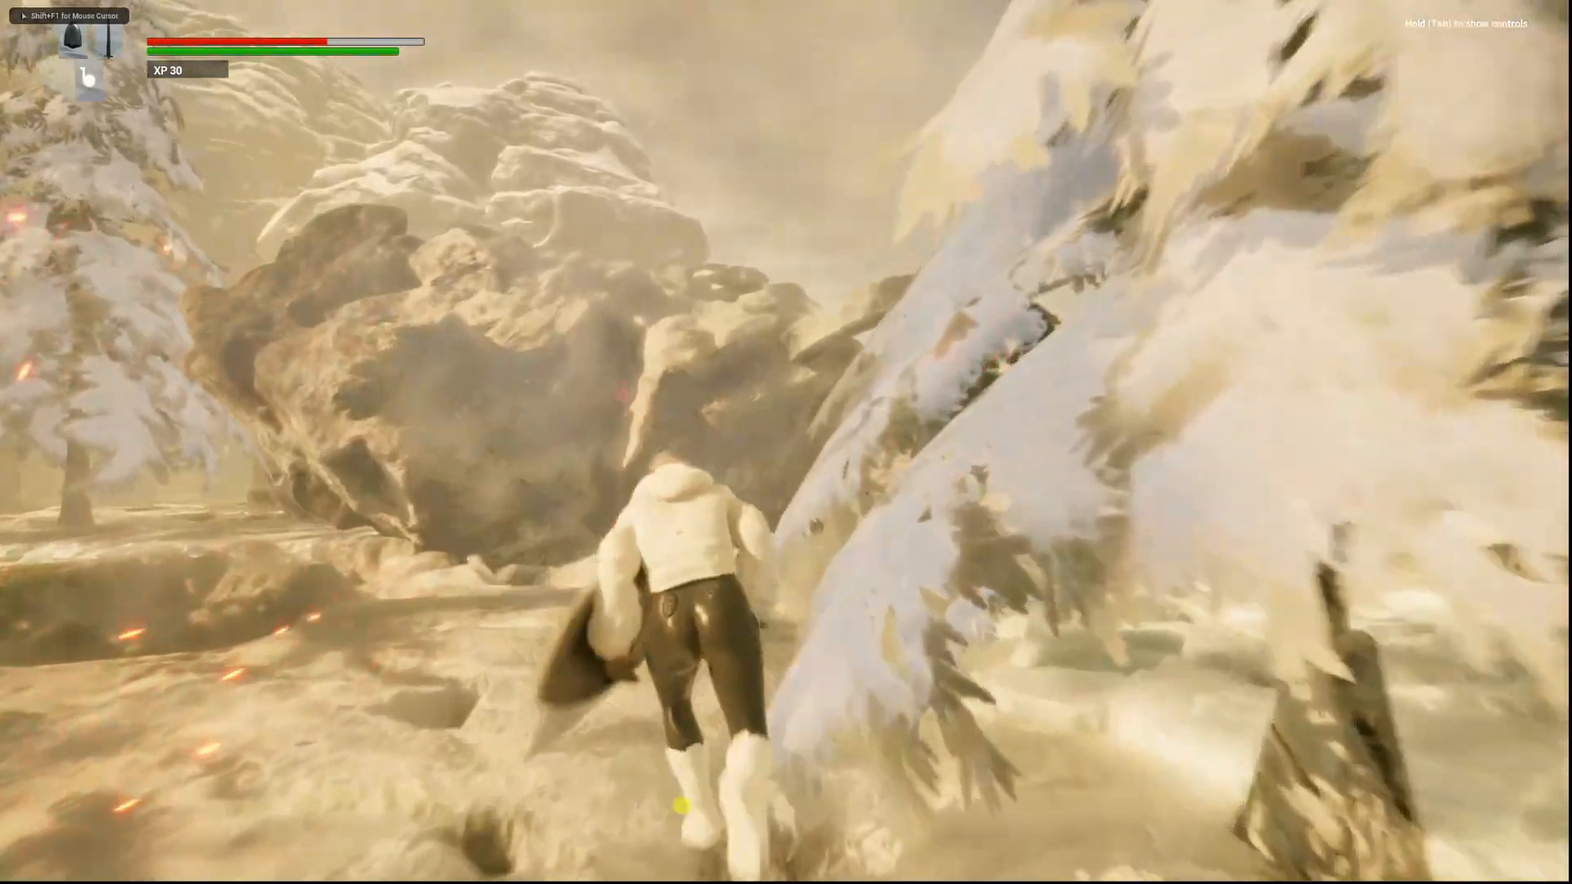
pyautogui.press('w')
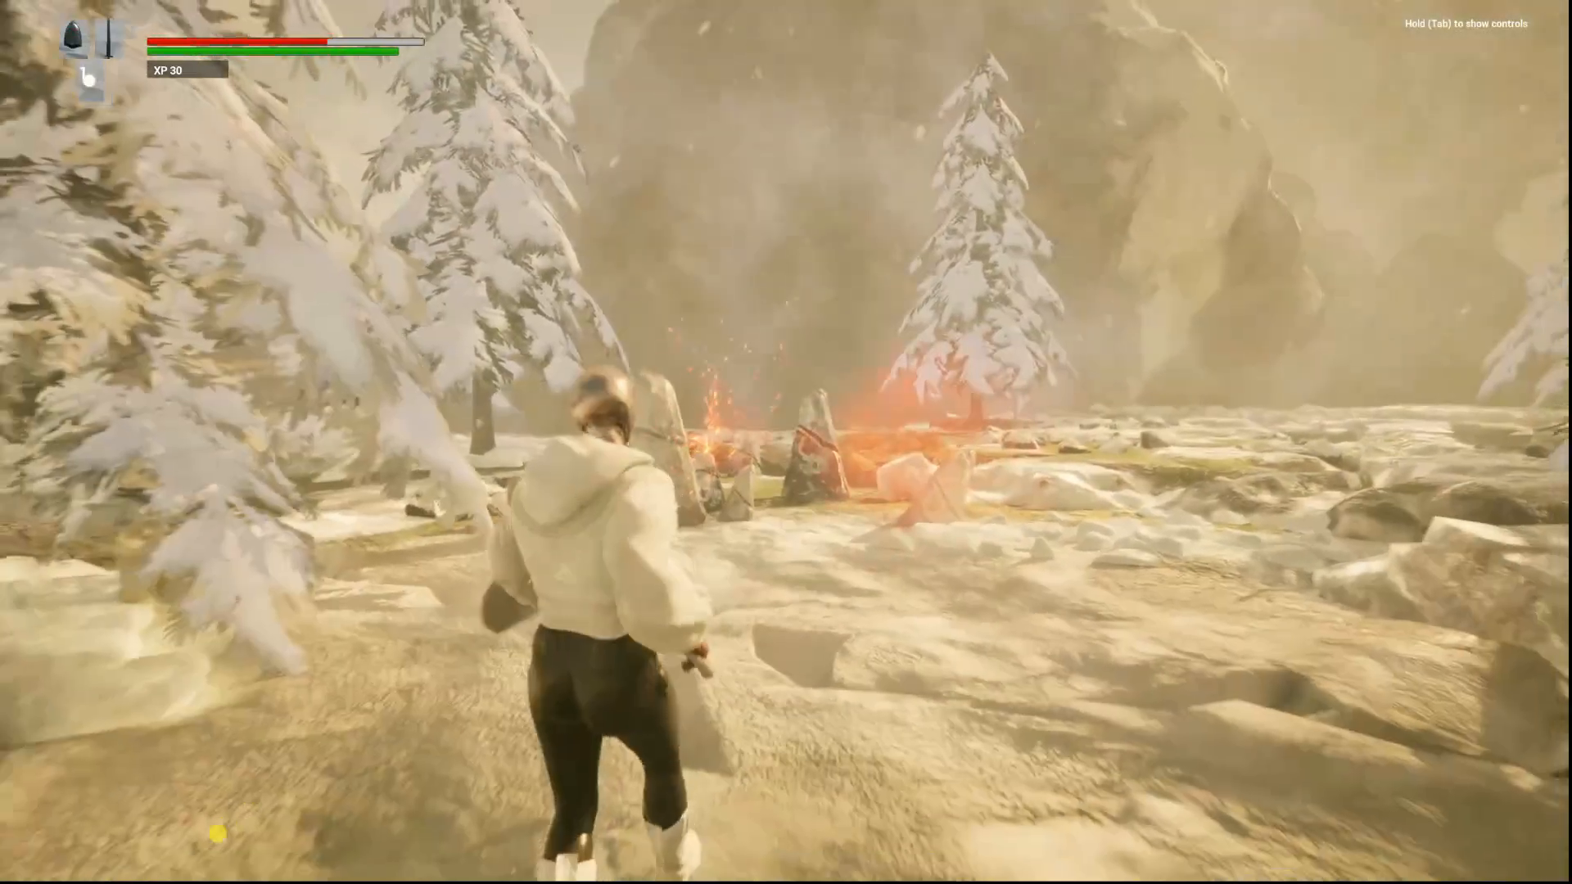
pyautogui.press('w')
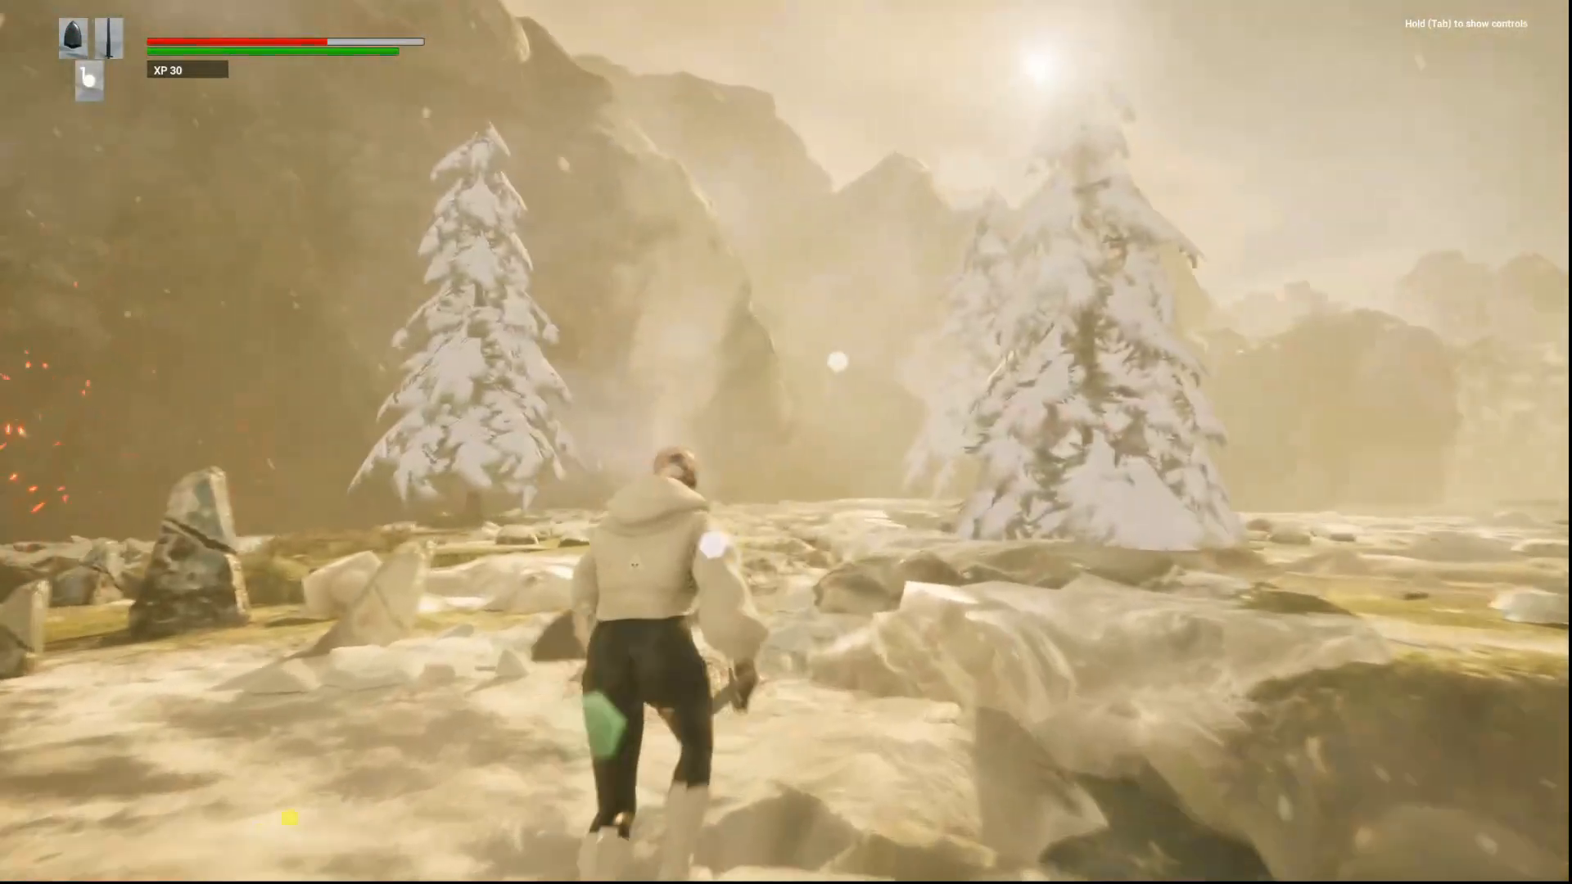
# Run the character through the snowfield and turn around toward the burning stones.
pyautogui.press('w')
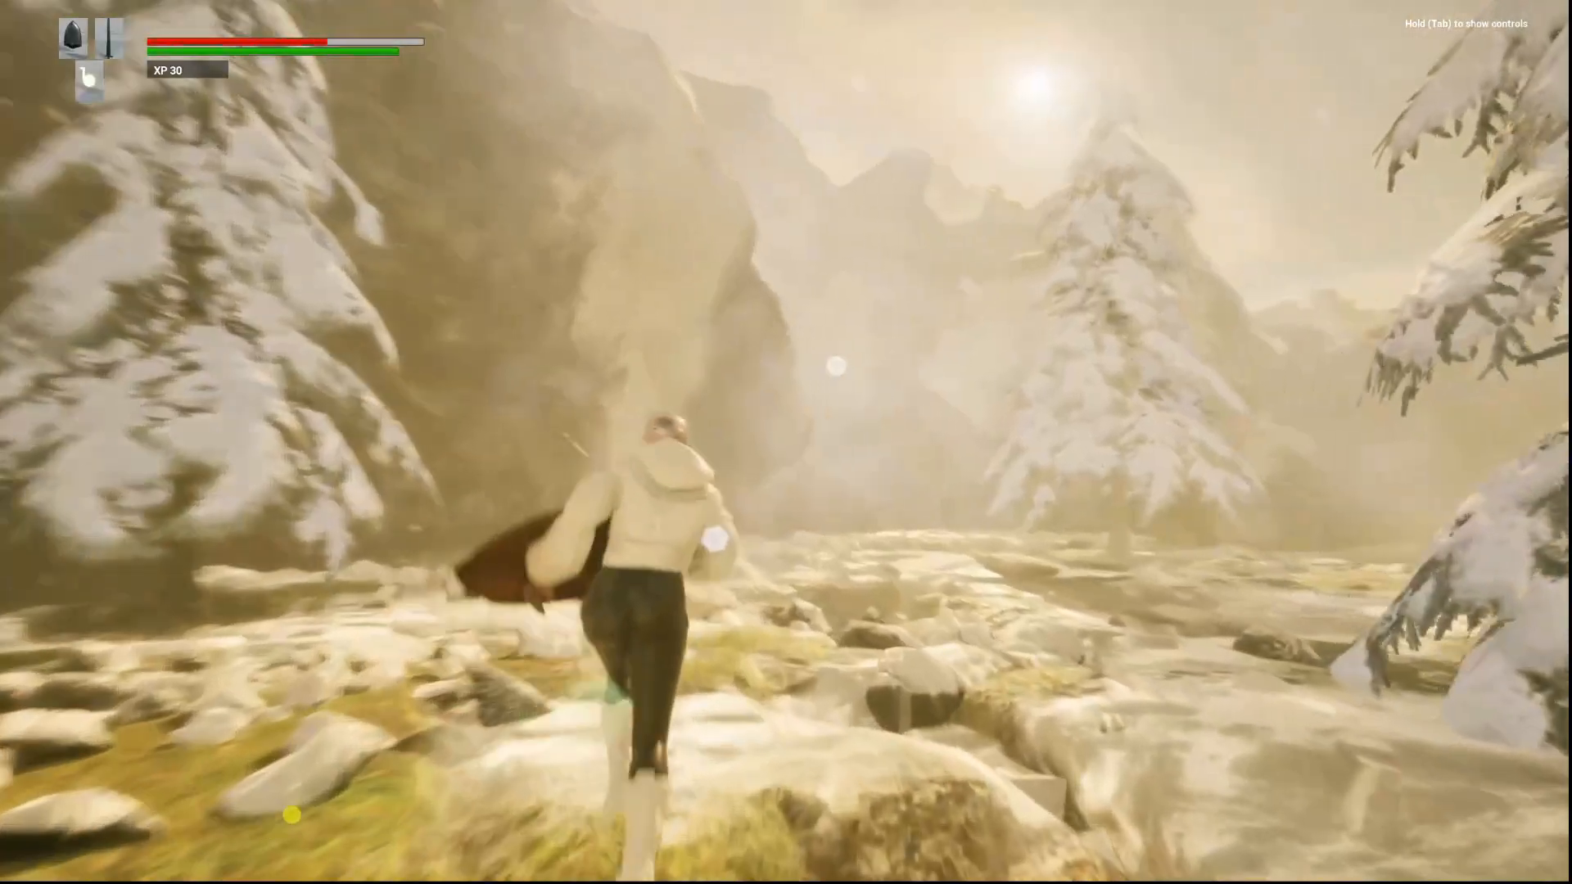
pyautogui.press('w')
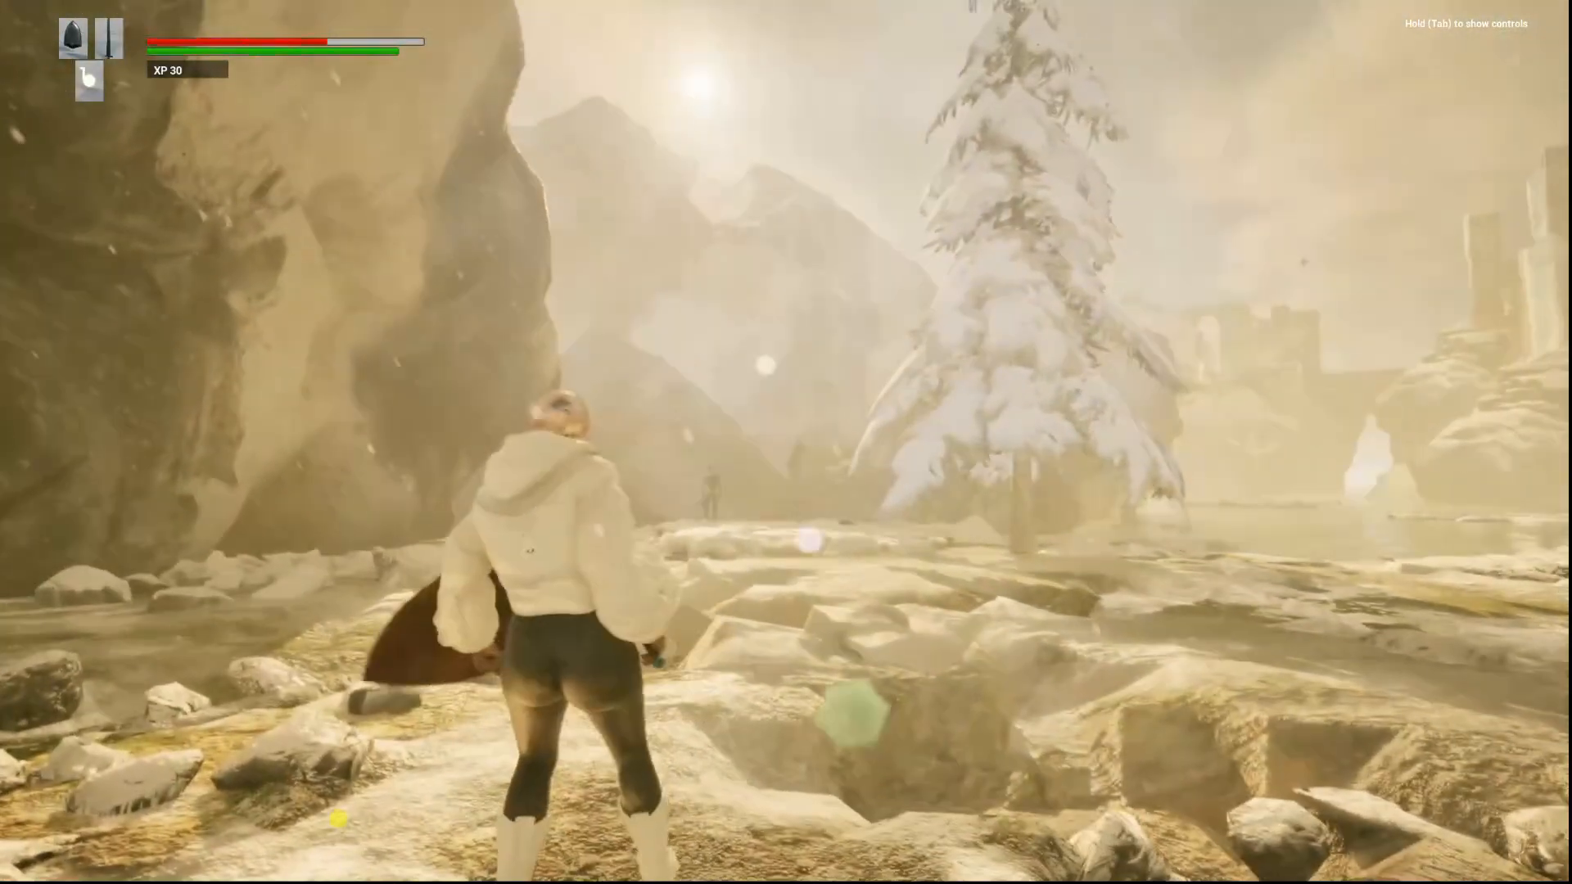
pyautogui.press('w')
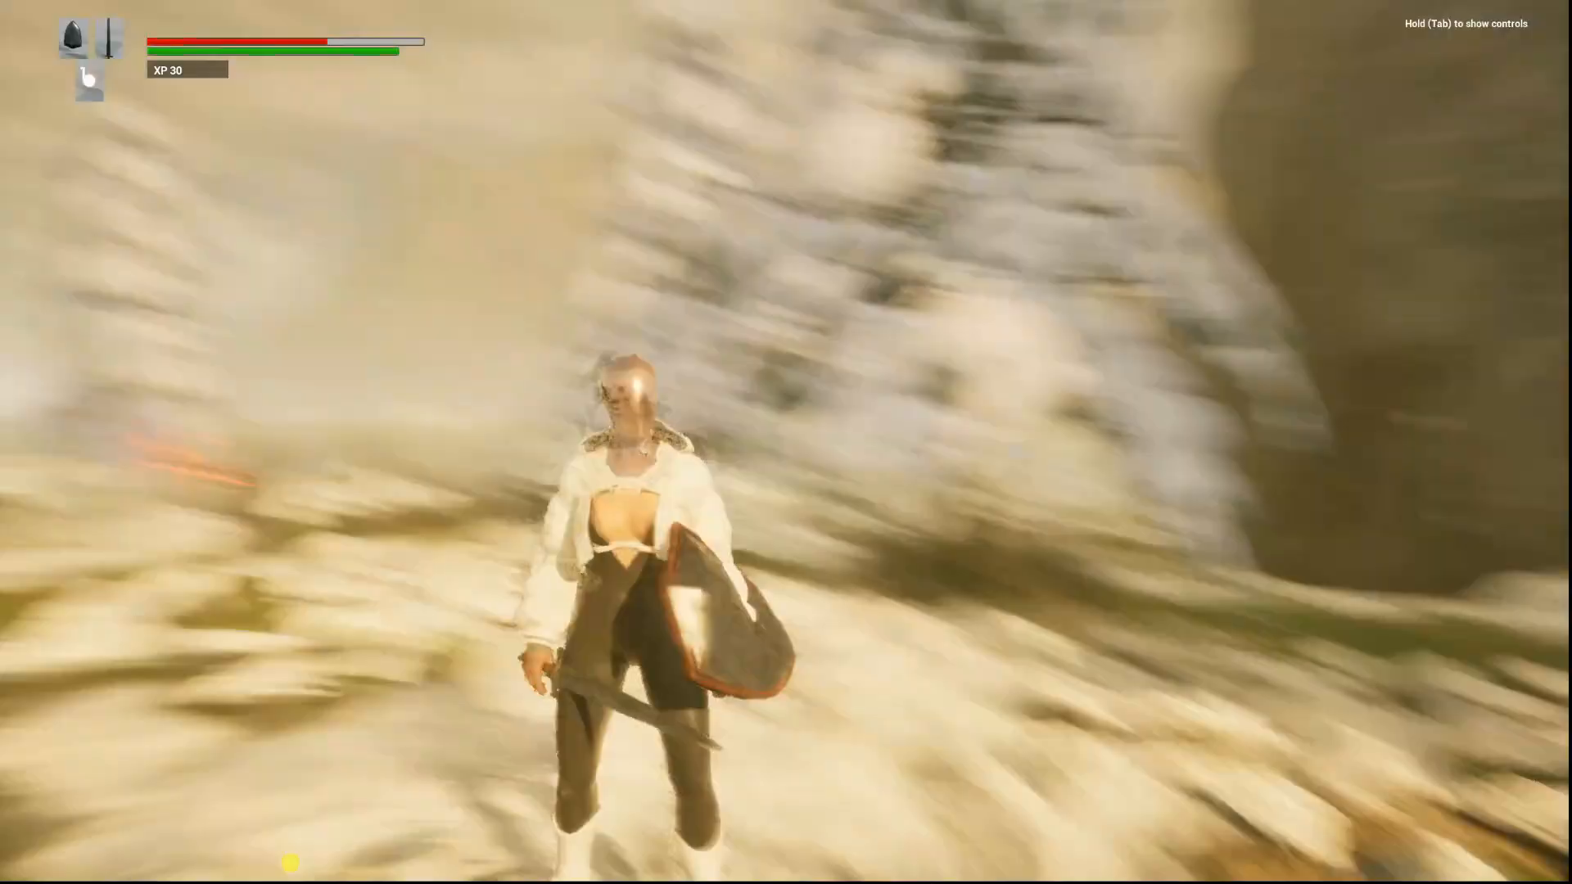
pyautogui.press('w')
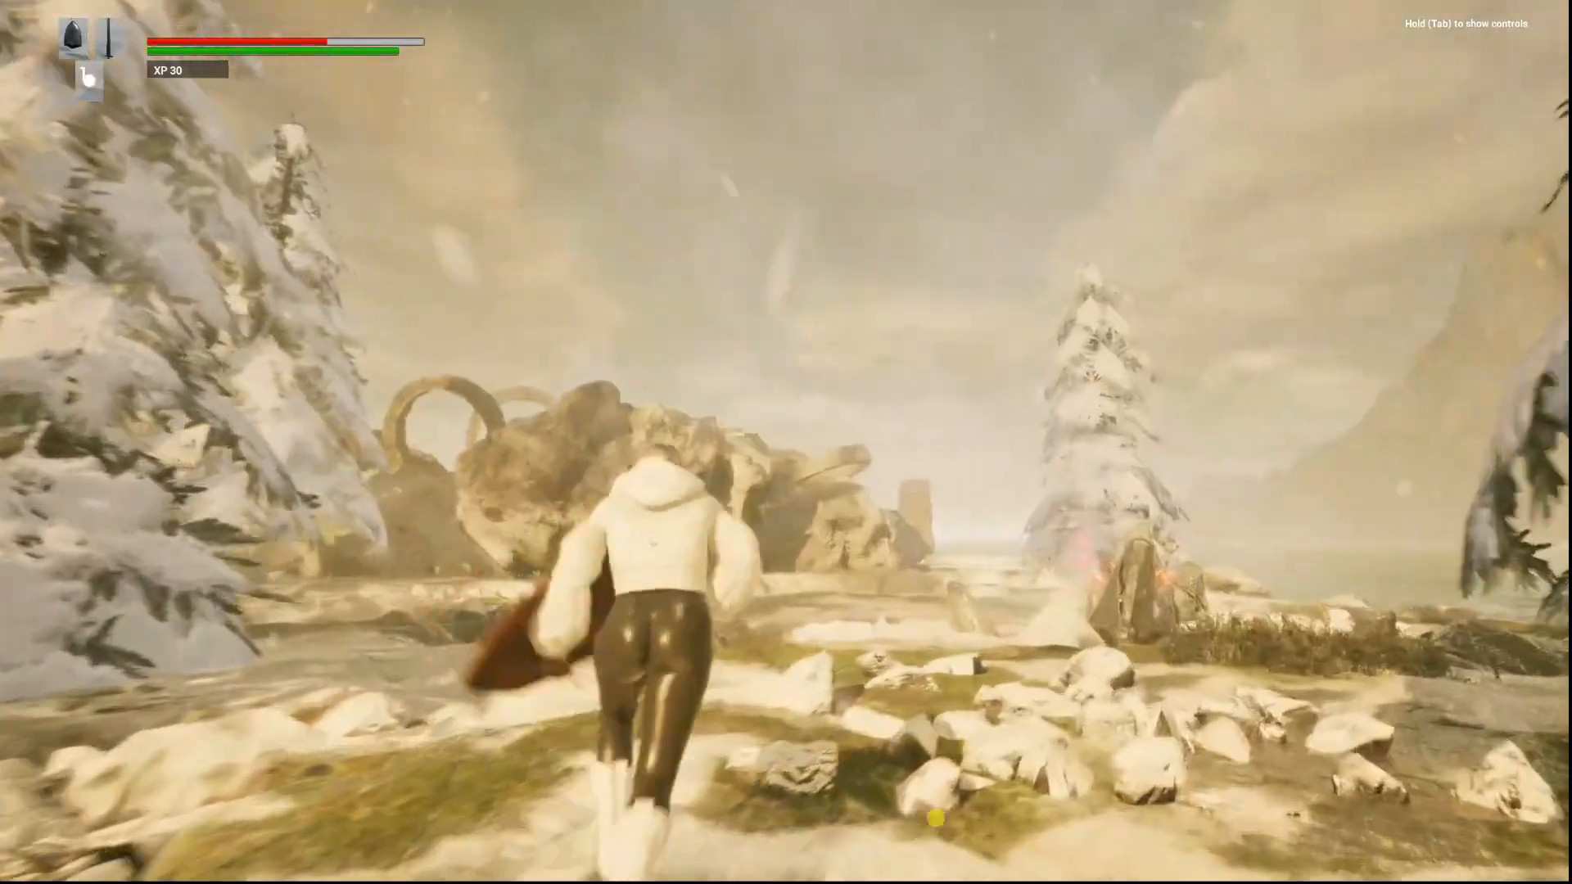
pyautogui.press('w')
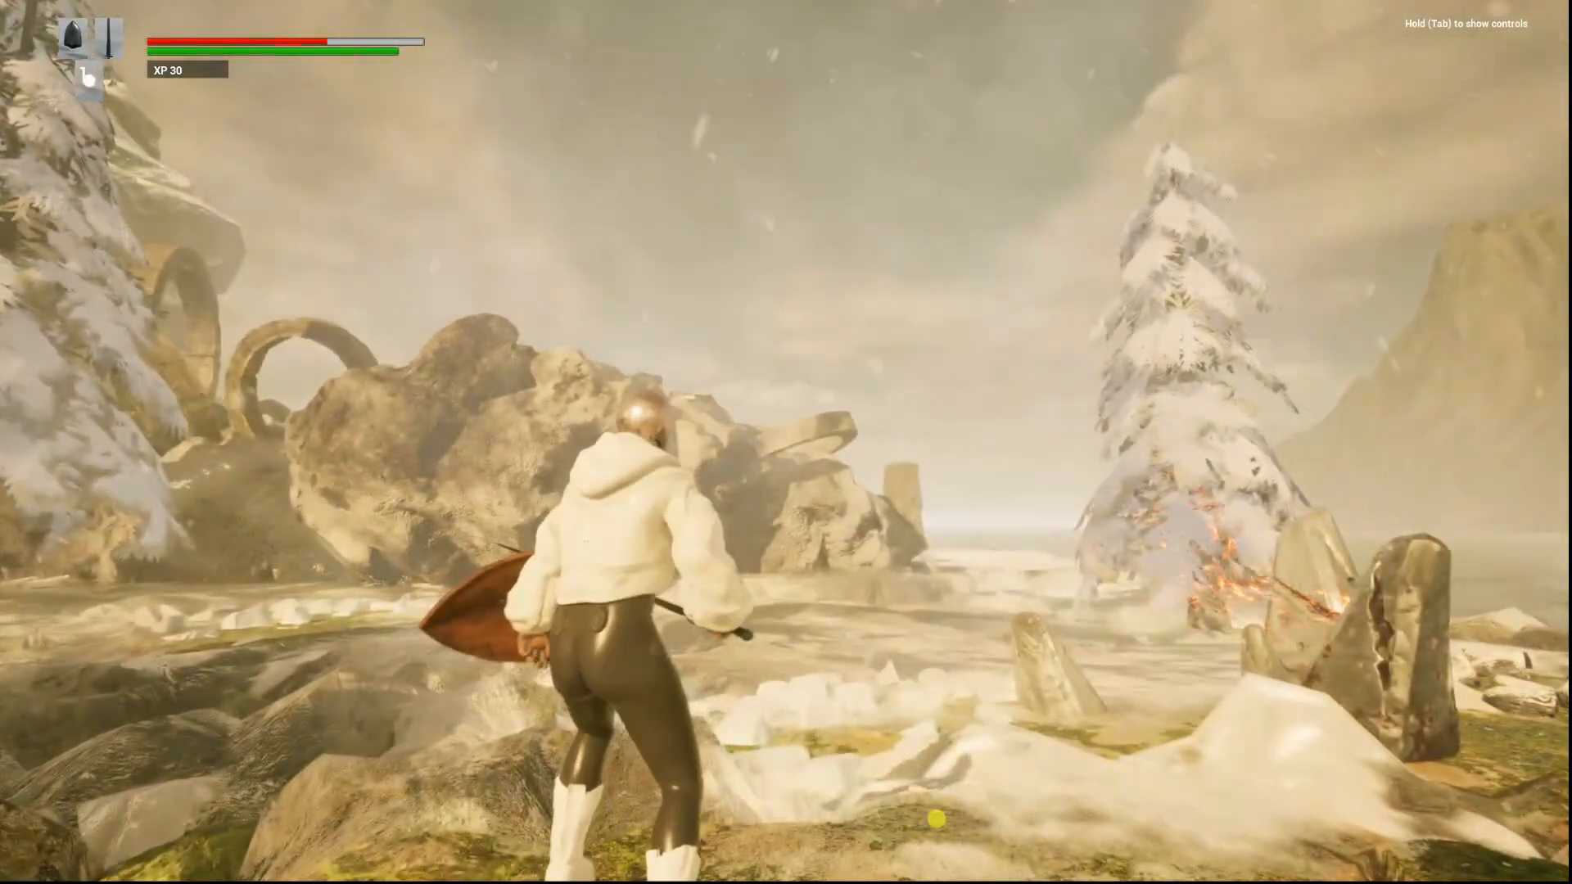
# Stop the playtest, read the Play In Editor runtime error in the Message Log, and dismiss the log and its notification.
pyautogui.press('Escape')
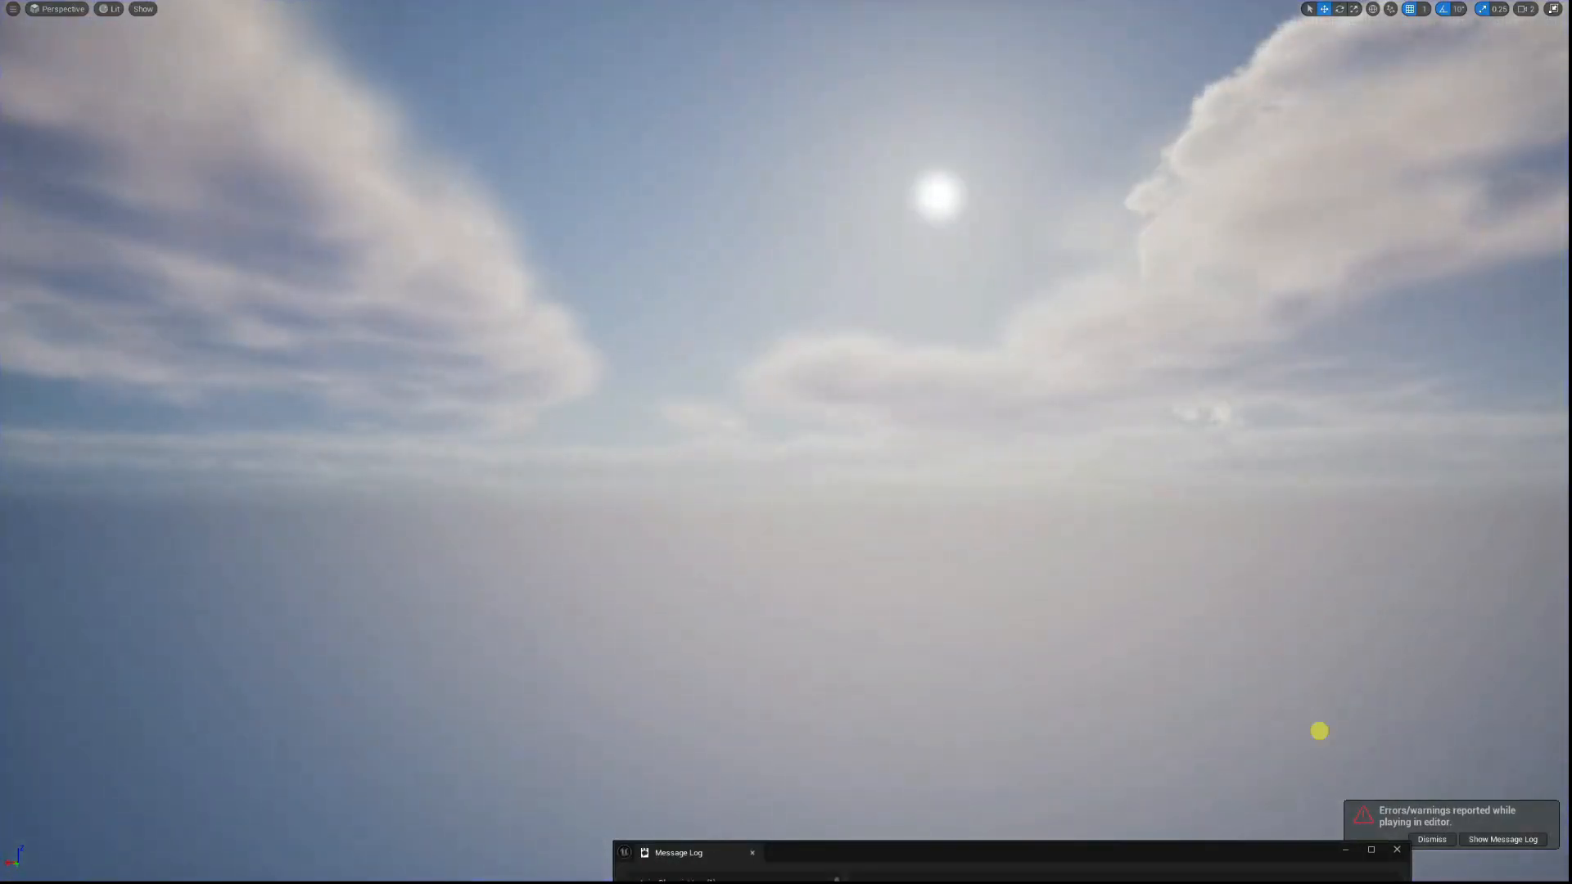
pyautogui.moveTo(1260, 852); pyautogui.dragTo(1141, 496)
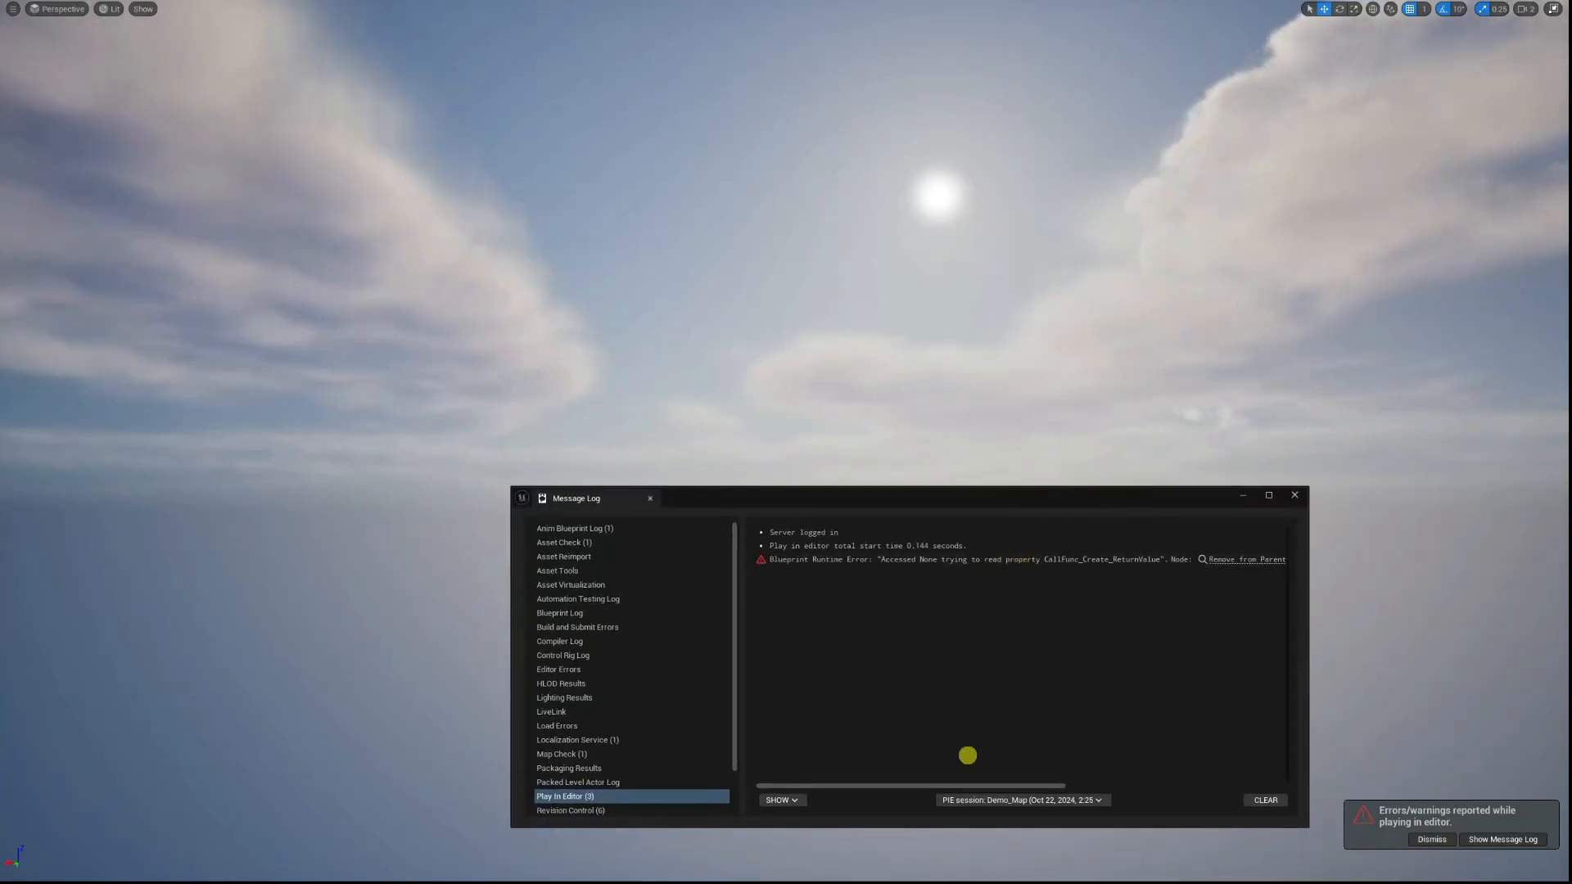
pyautogui.moveTo(981, 780); pyautogui.dragTo(1145, 784)
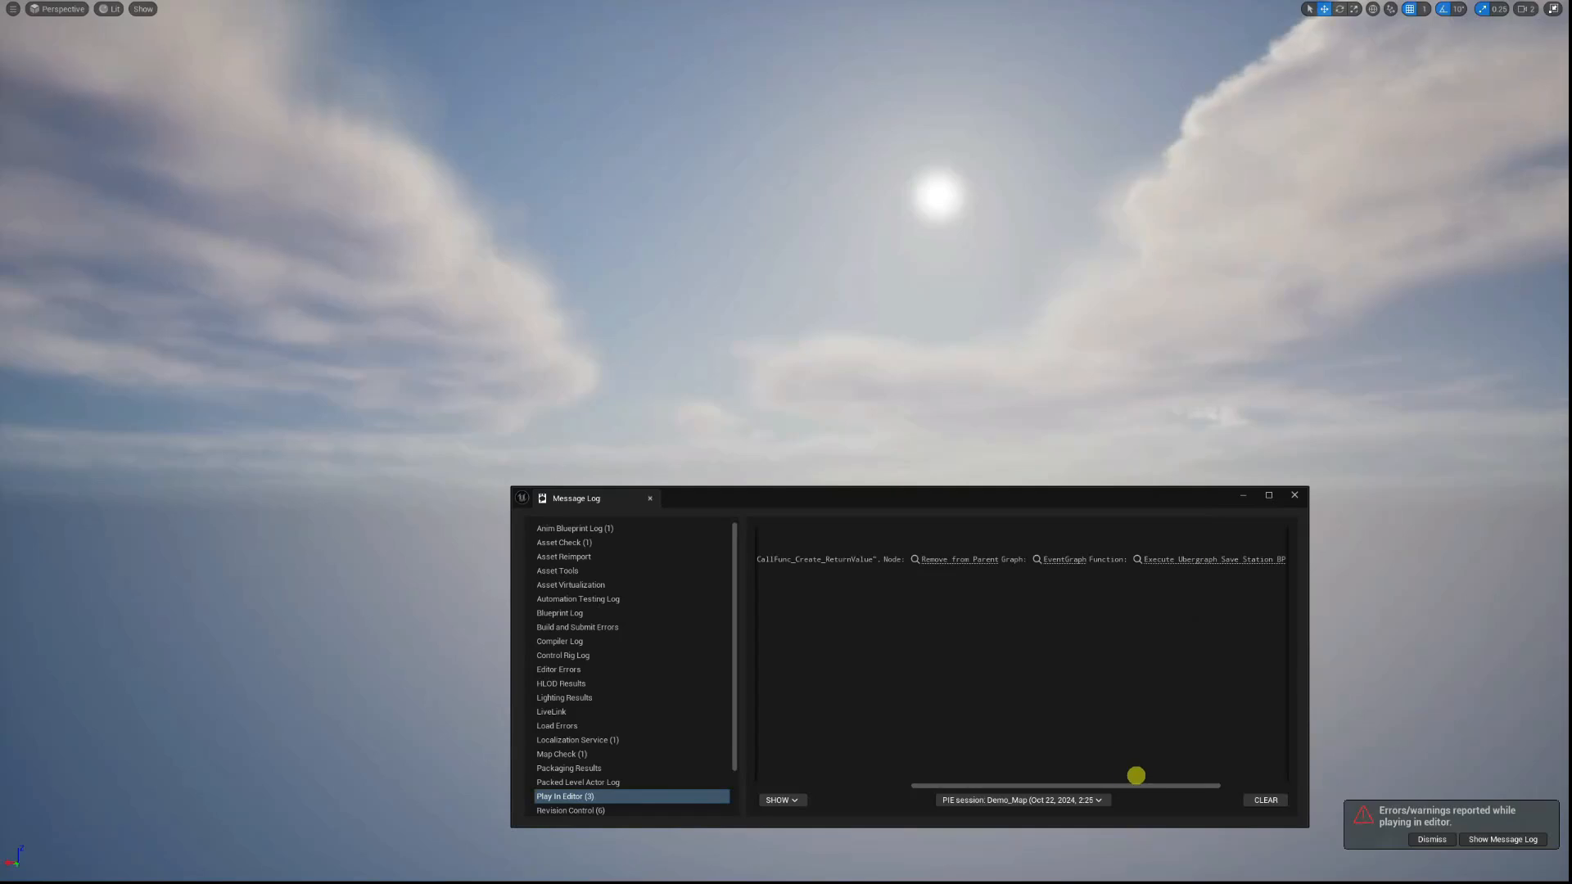
pyautogui.click(1295, 493)
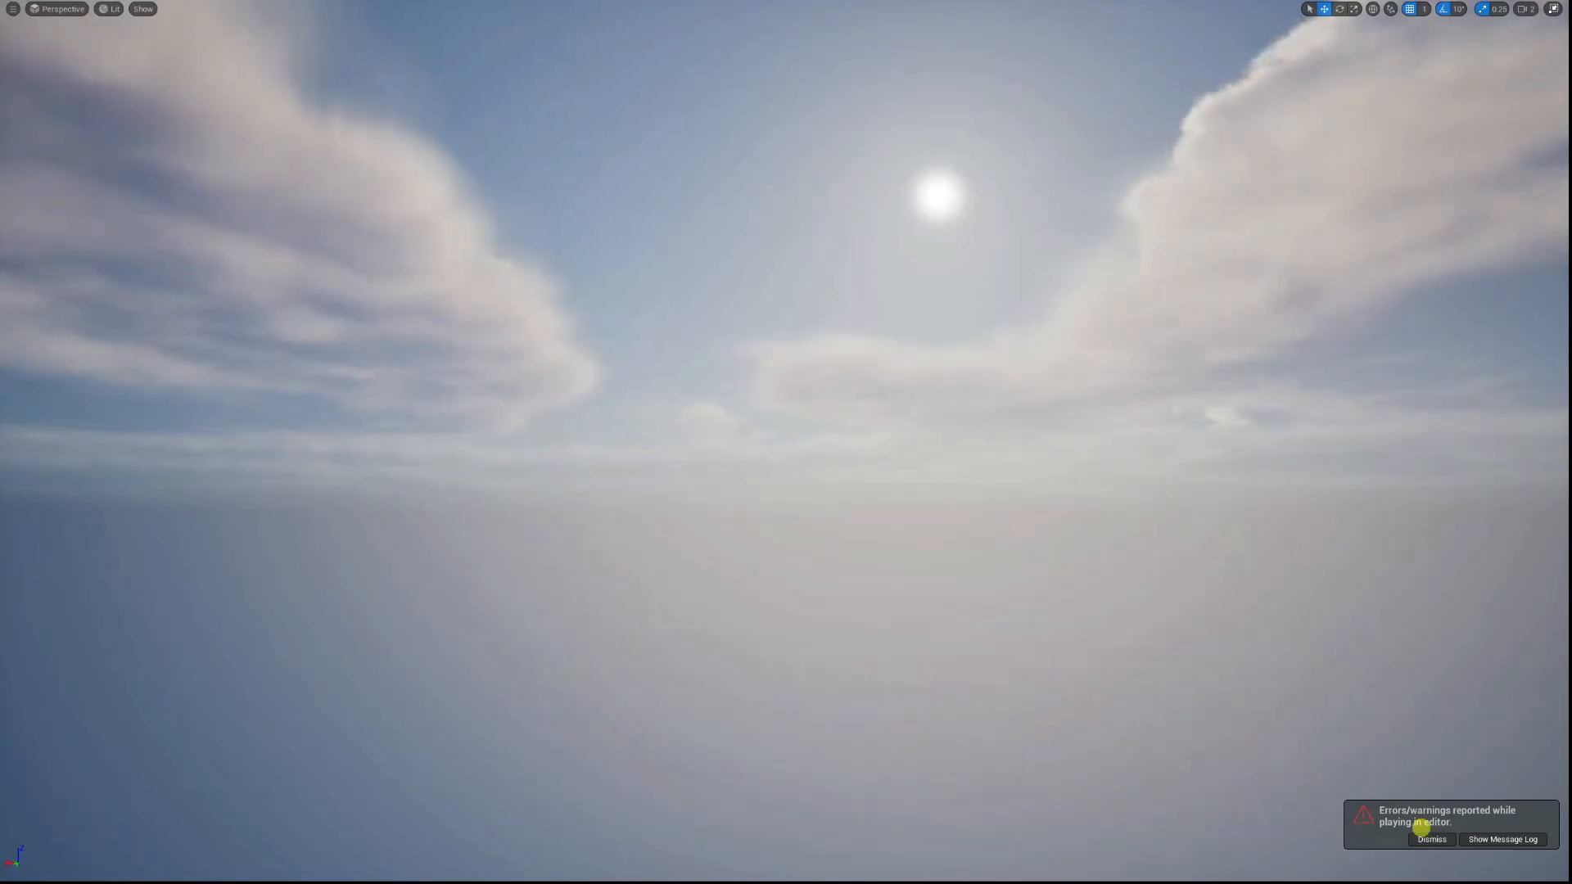
pyautogui.click(1430, 839)
# Exit the full-screen viewport, bring the demo character in Demo_Map into view, and close the editor window.
pyautogui.press('F11')
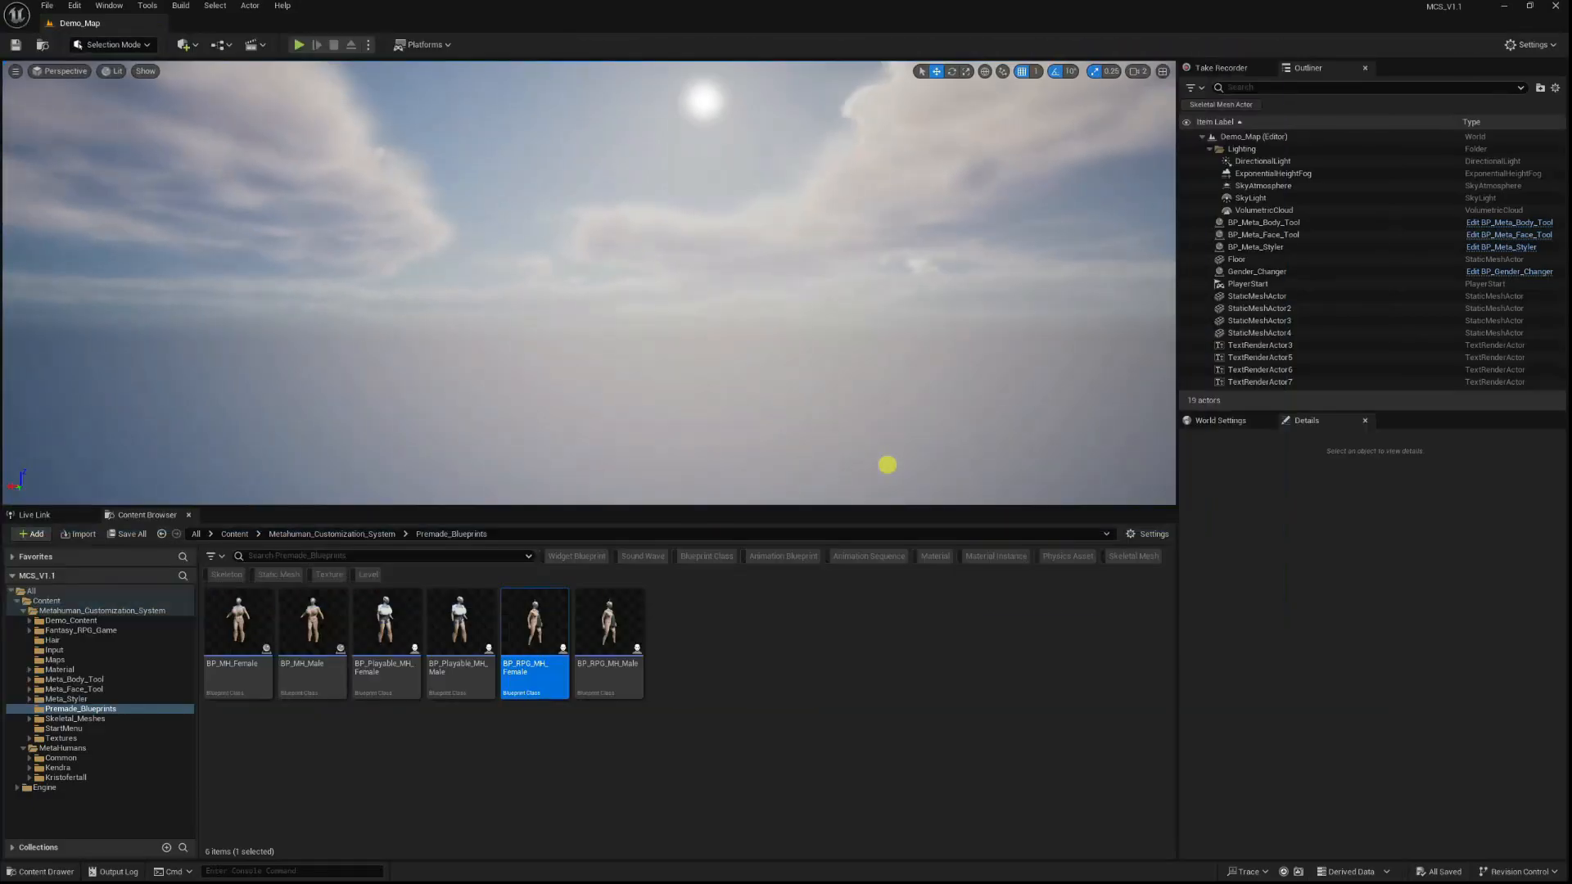
pyautogui.moveTo(654, 287); pyautogui.dragTo(244, 304, button='right')
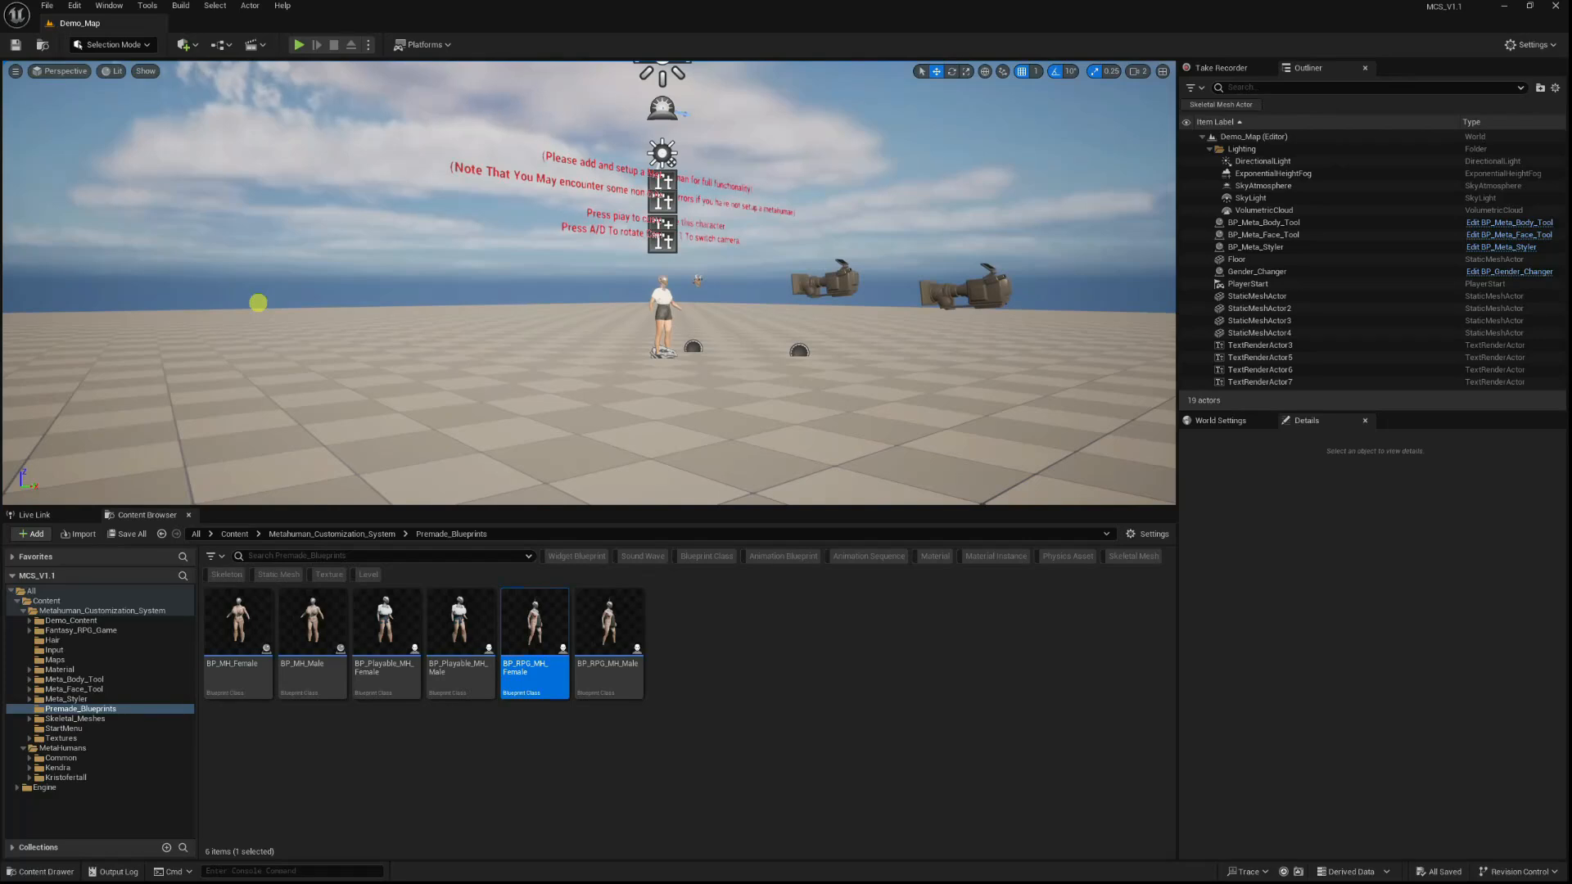
pyautogui.press('super')
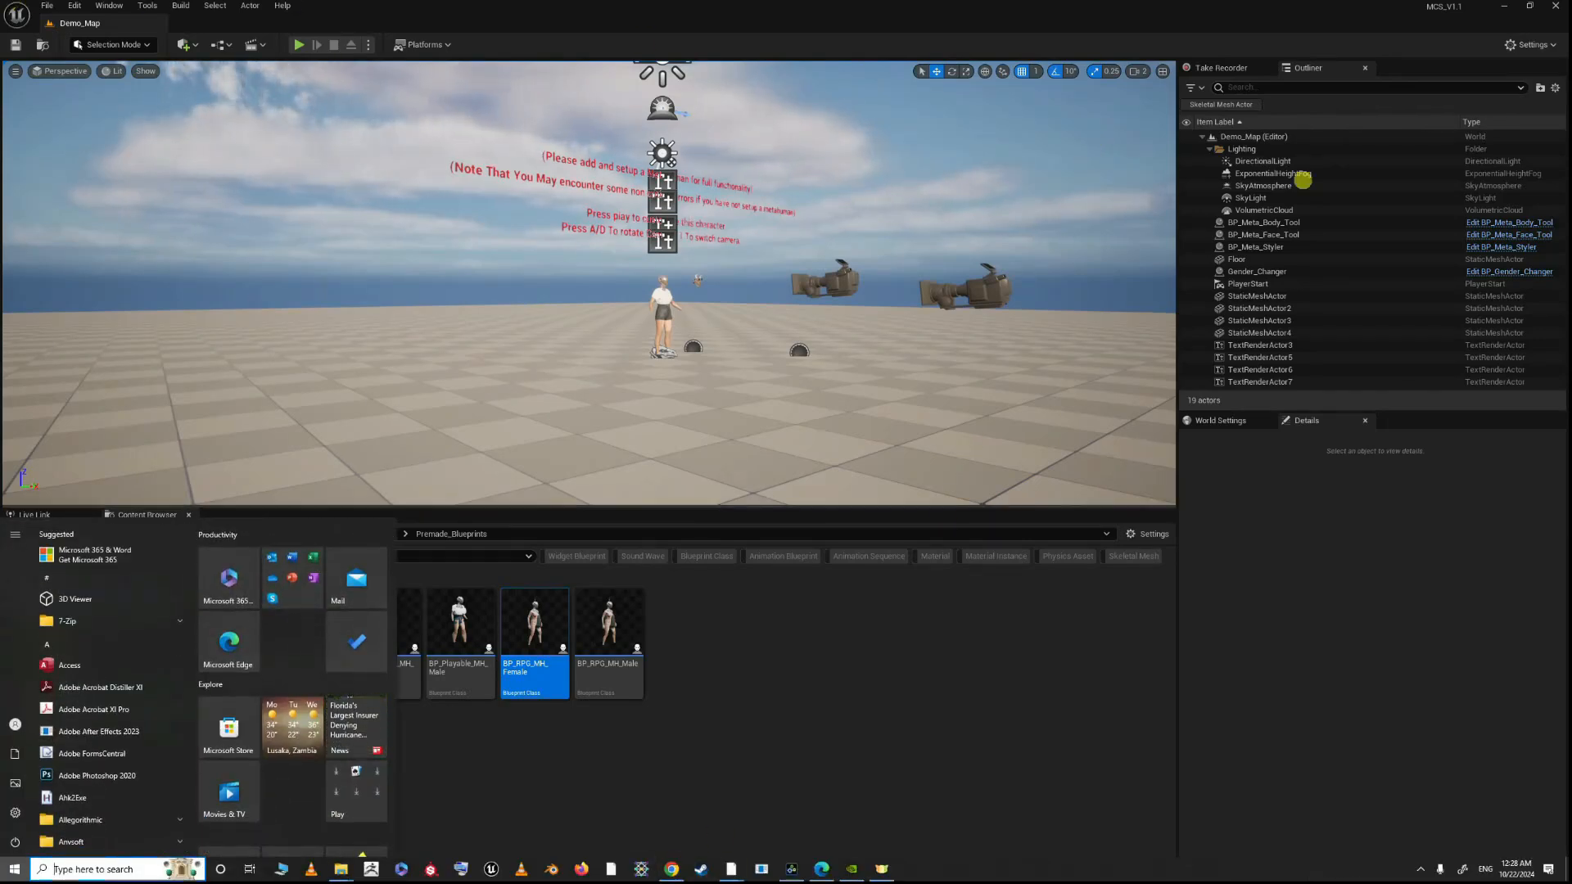
pyautogui.press('super')
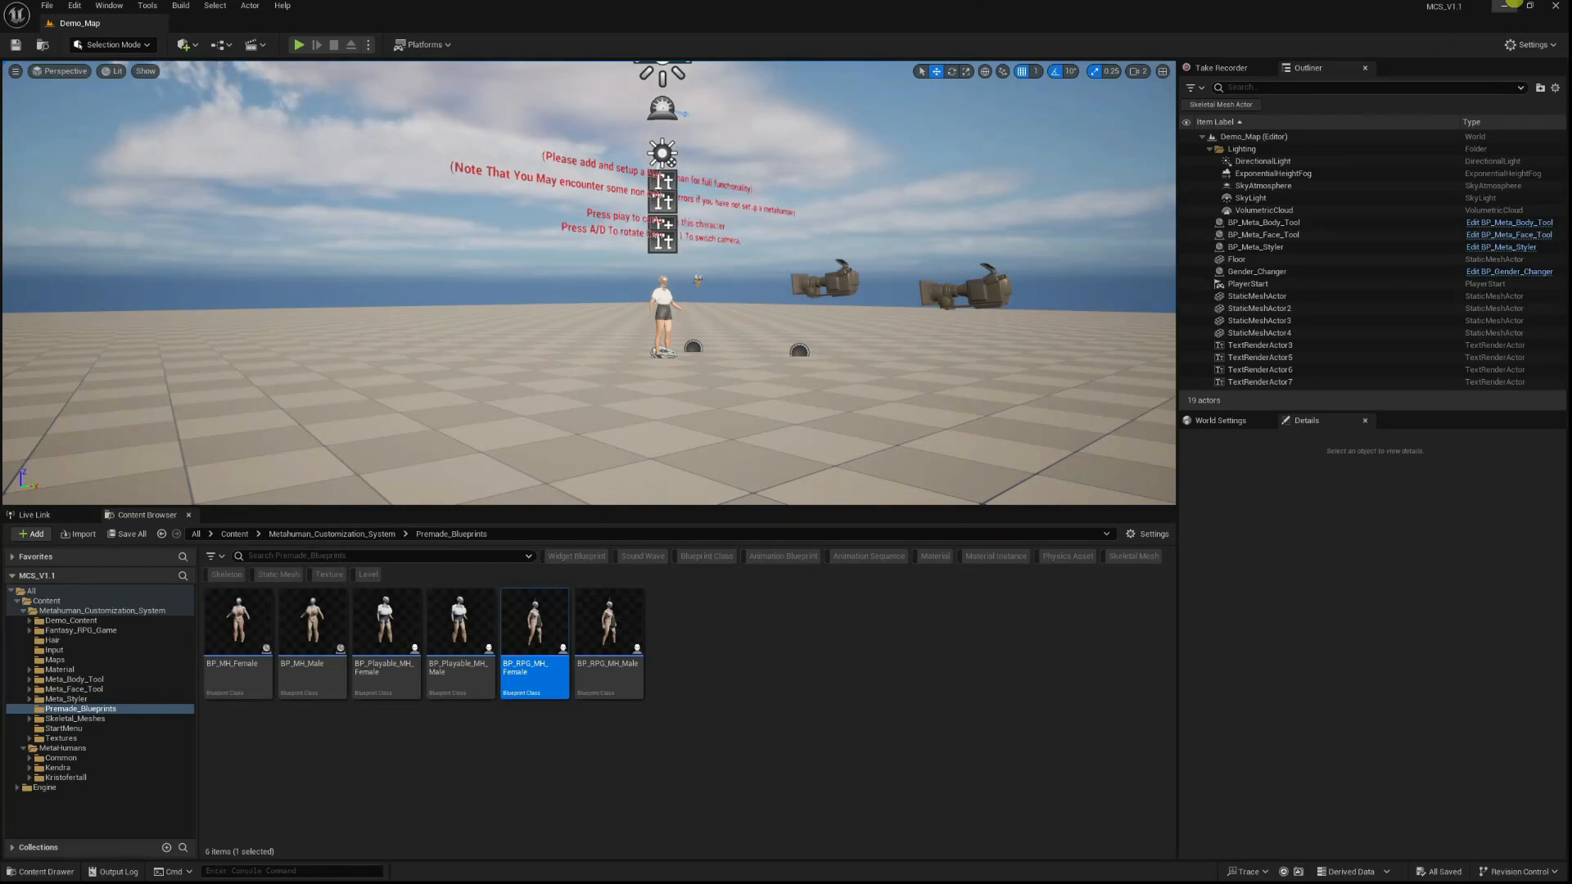
pyautogui.click(1549, 9)
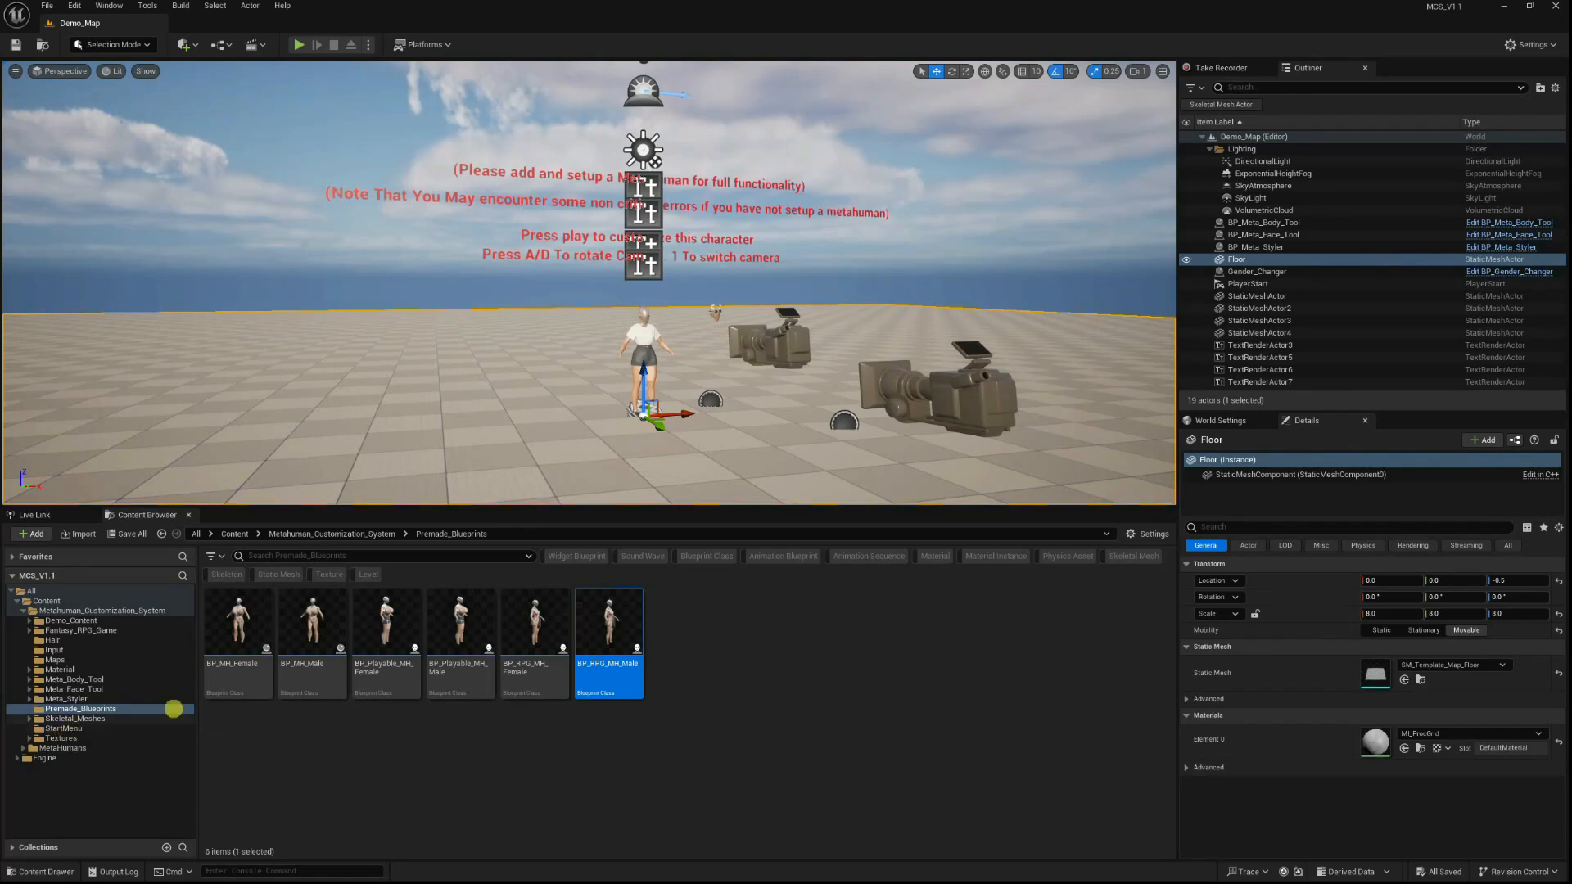
# Open the BP_RPG_MH_Female blueprint from the Premade_Blueprints folder.
pyautogui.click(628, 681)
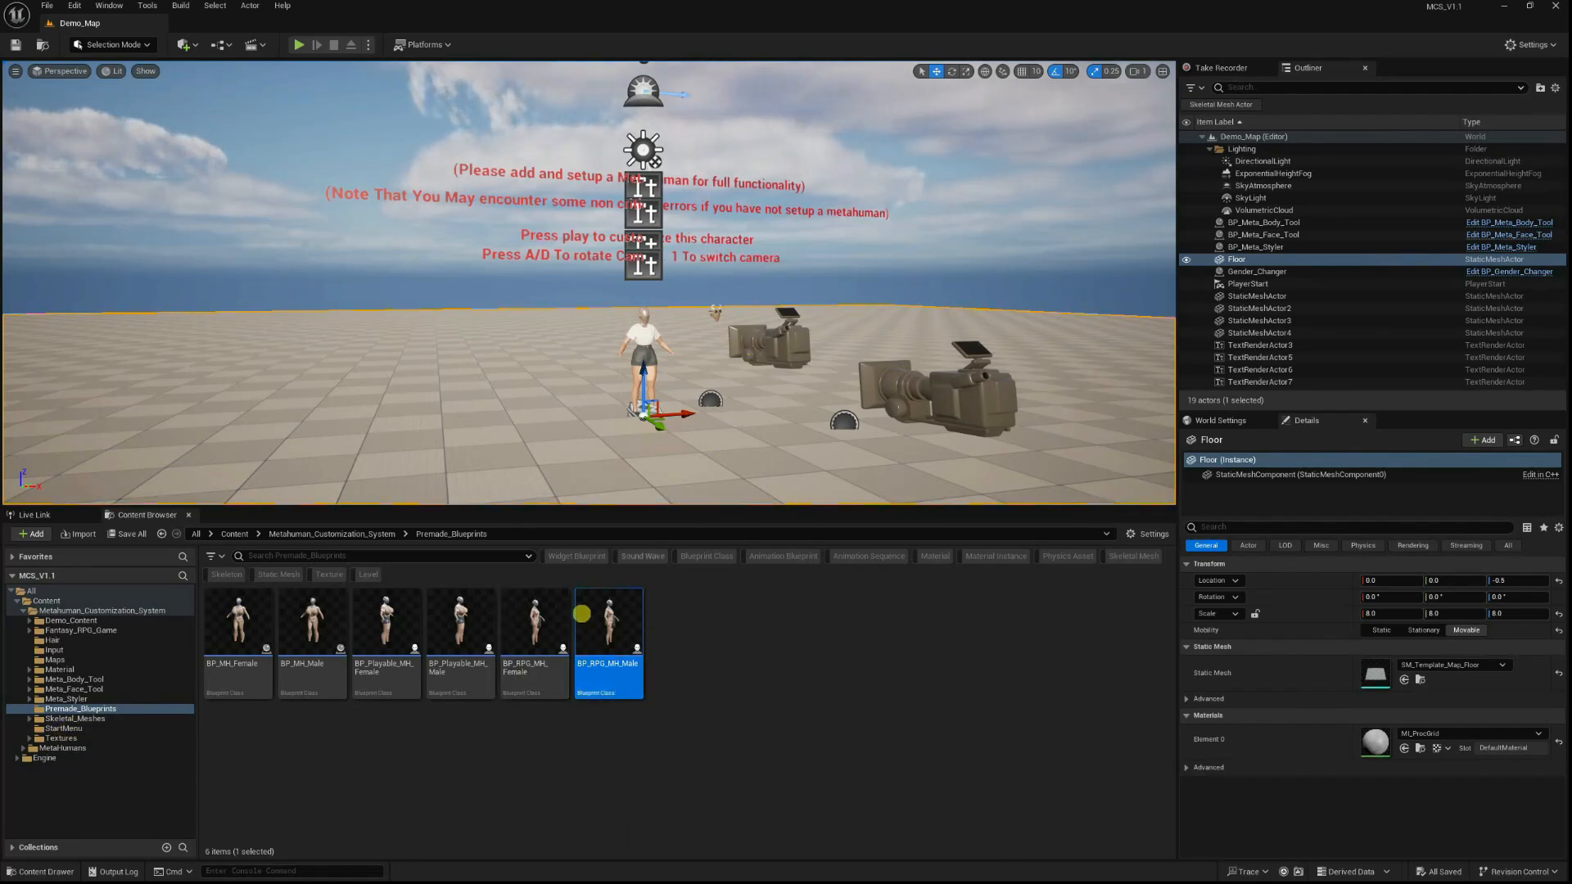
pyautogui.click(537, 774)
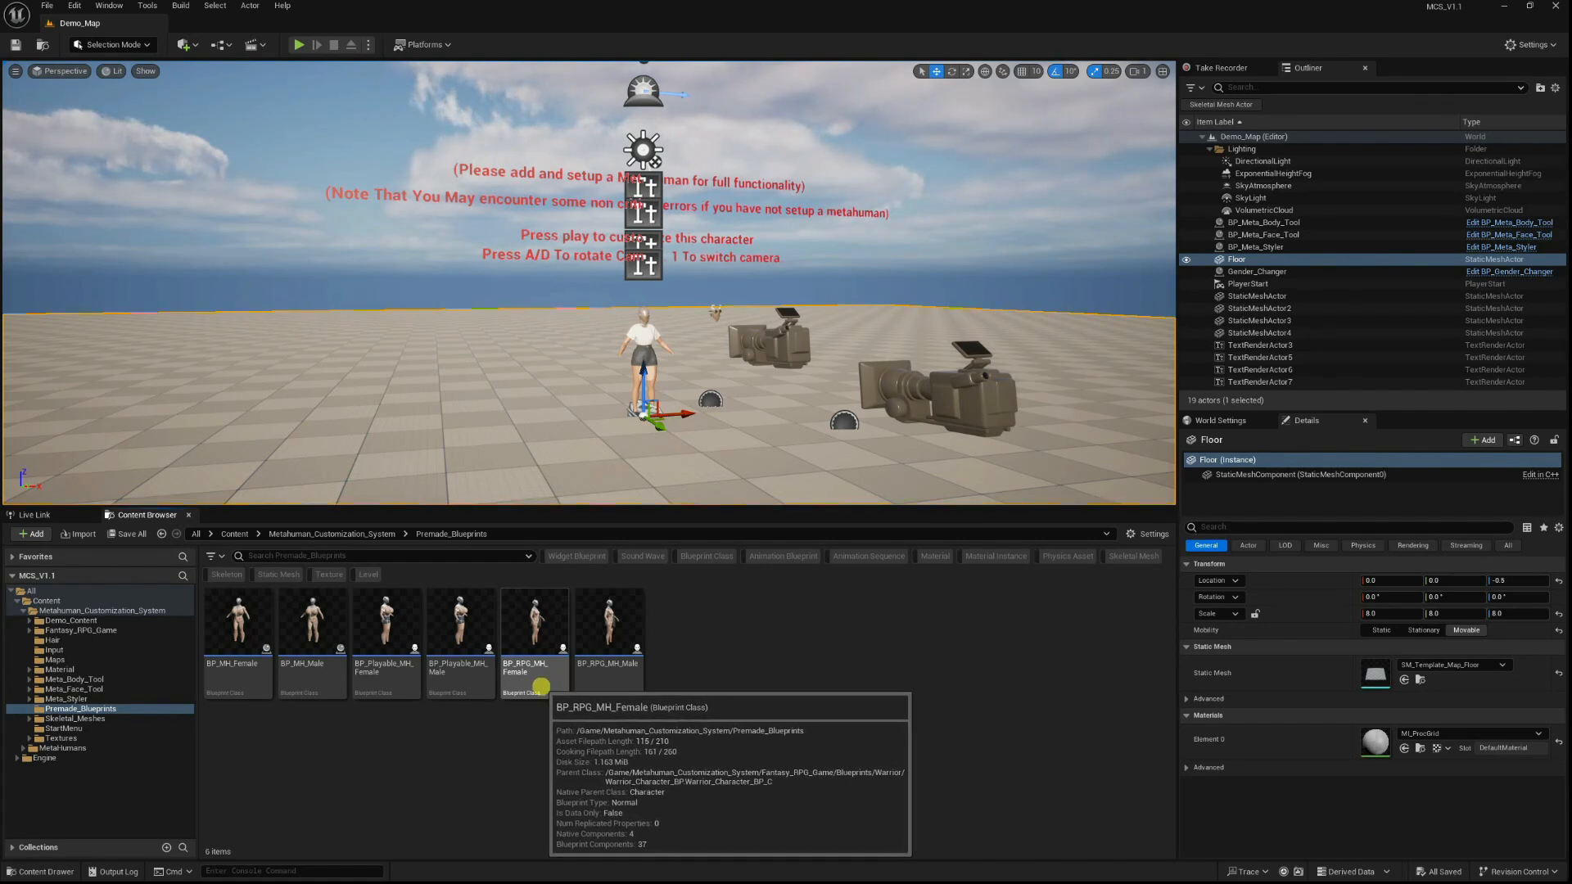
pyautogui.doubleClick(530, 663)
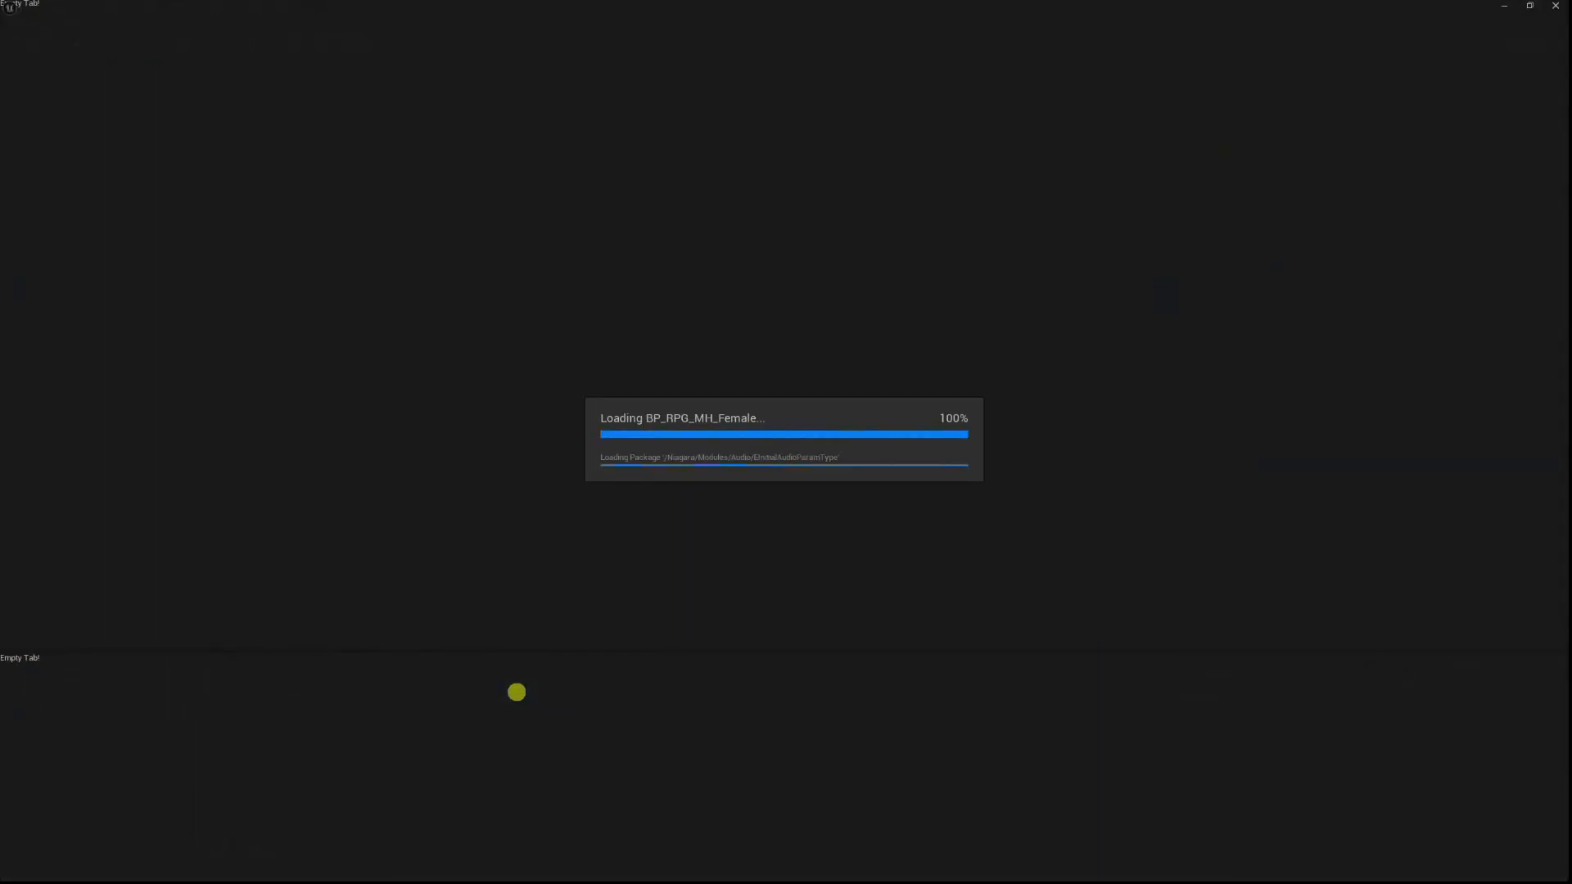
# Examine the costume, torso, legs and feet mesh groups in BP_RPG_MH_Female's event graph and its complete component list.
pyautogui.scroll(-10, 844, 401)
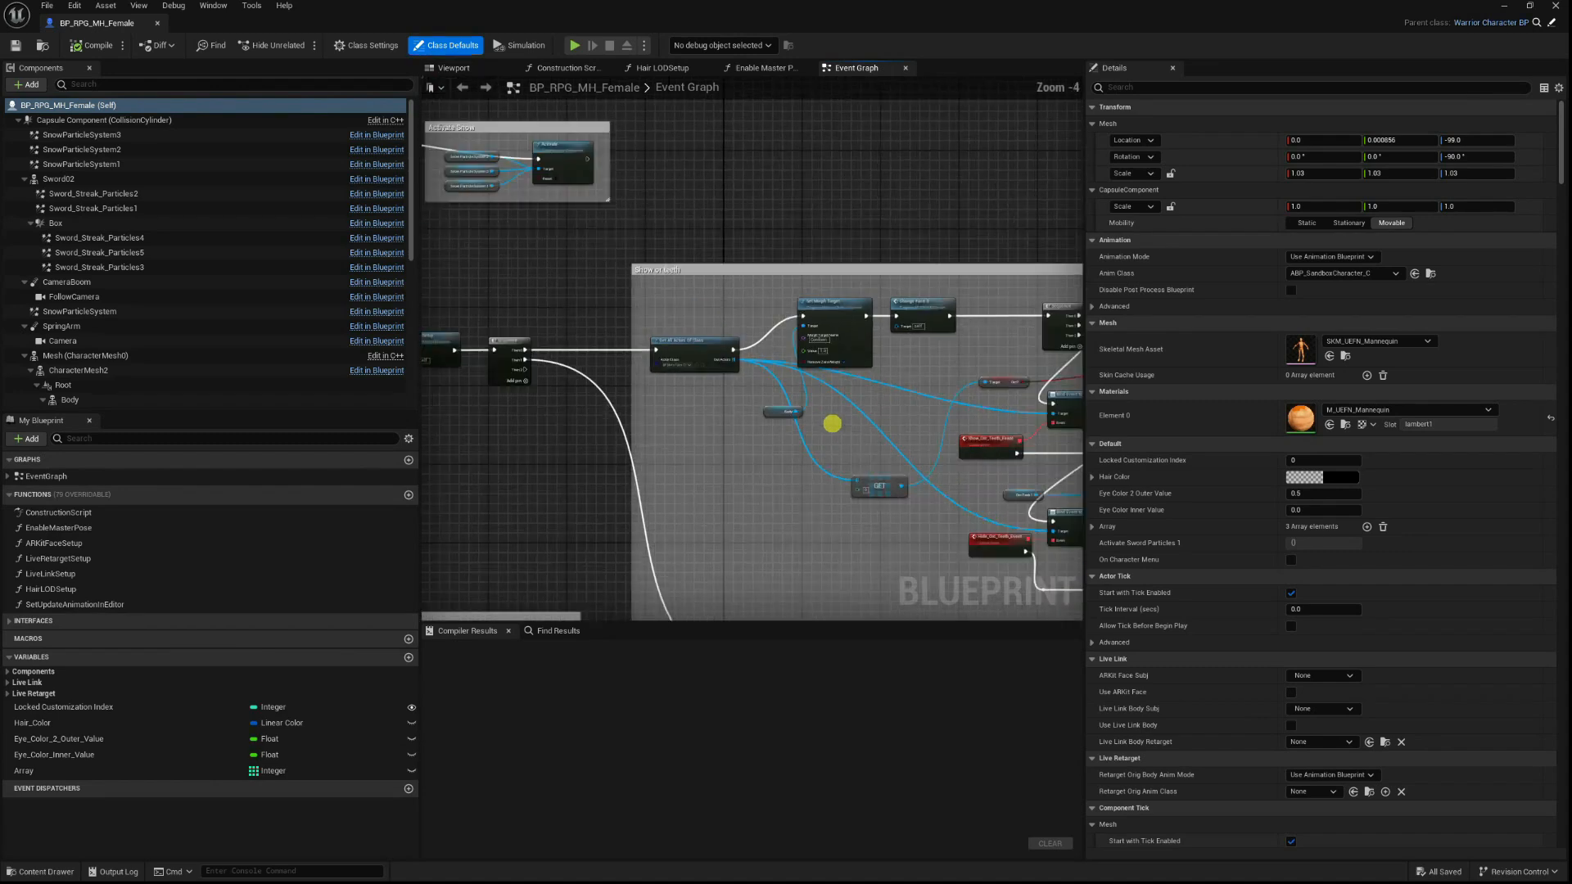
pyautogui.moveTo(947, 344); pyautogui.dragTo(748, 365, button='right')
pyautogui.scroll(-4, 164, 293)
pyautogui.scroll(-5, 163, 293)
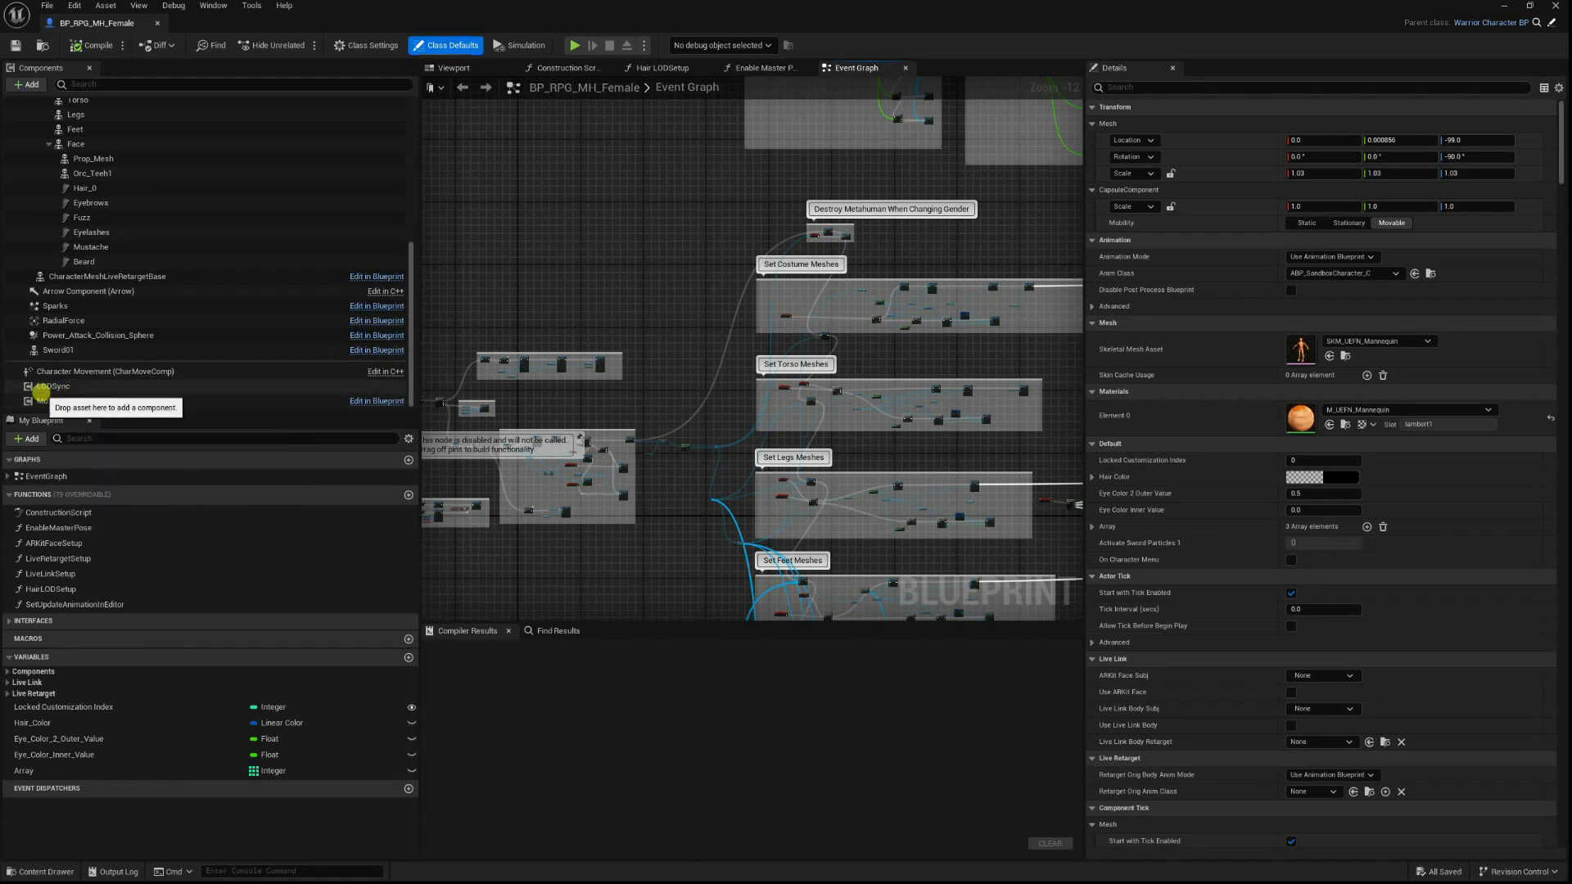
pyautogui.scroll(8, 77, 305)
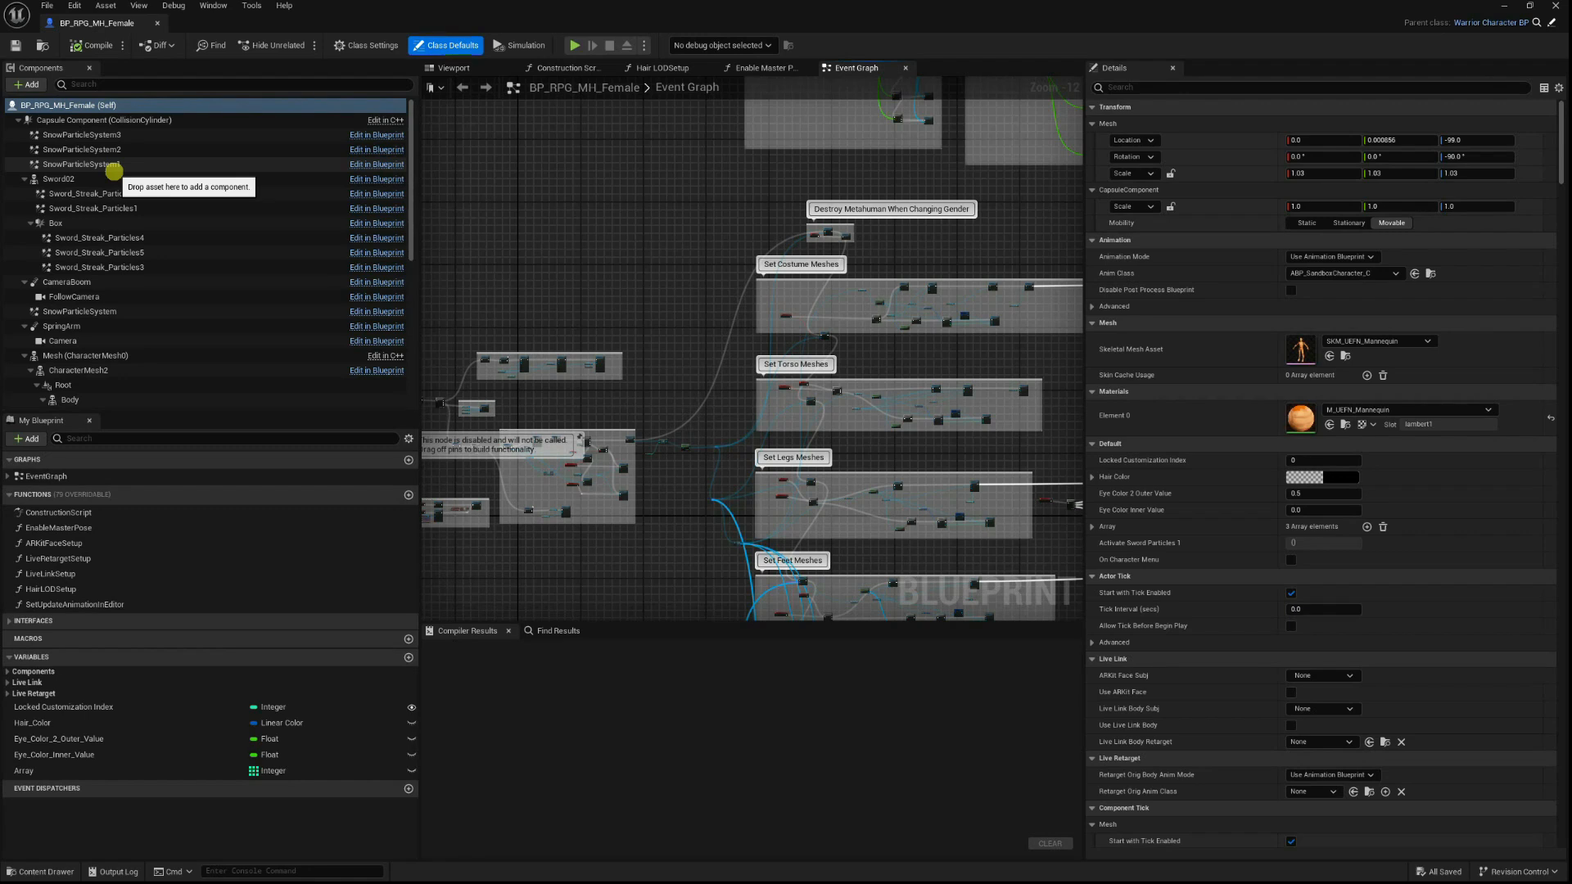
pyautogui.scroll(-8, 113, 170)
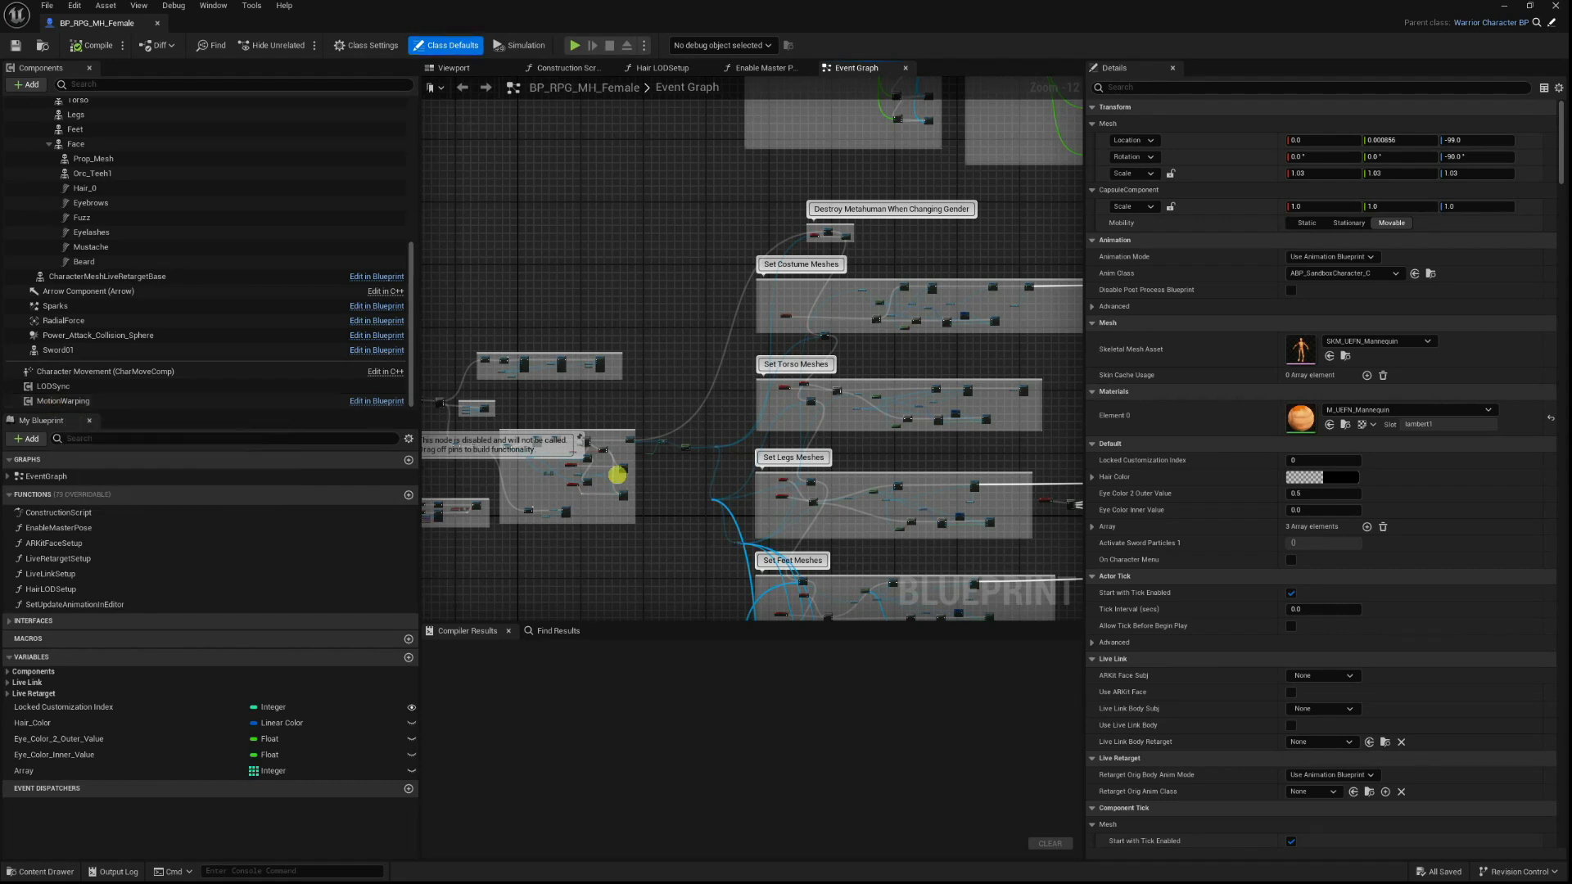
# Examine the beginning of the event graph, including the BeginPlay, Start_BP_From_Meta_Styler and disable-input events.
pyautogui.moveTo(579, 526); pyautogui.dragTo(709, 527, button='right')
pyautogui.scroll(10, 614, 385)
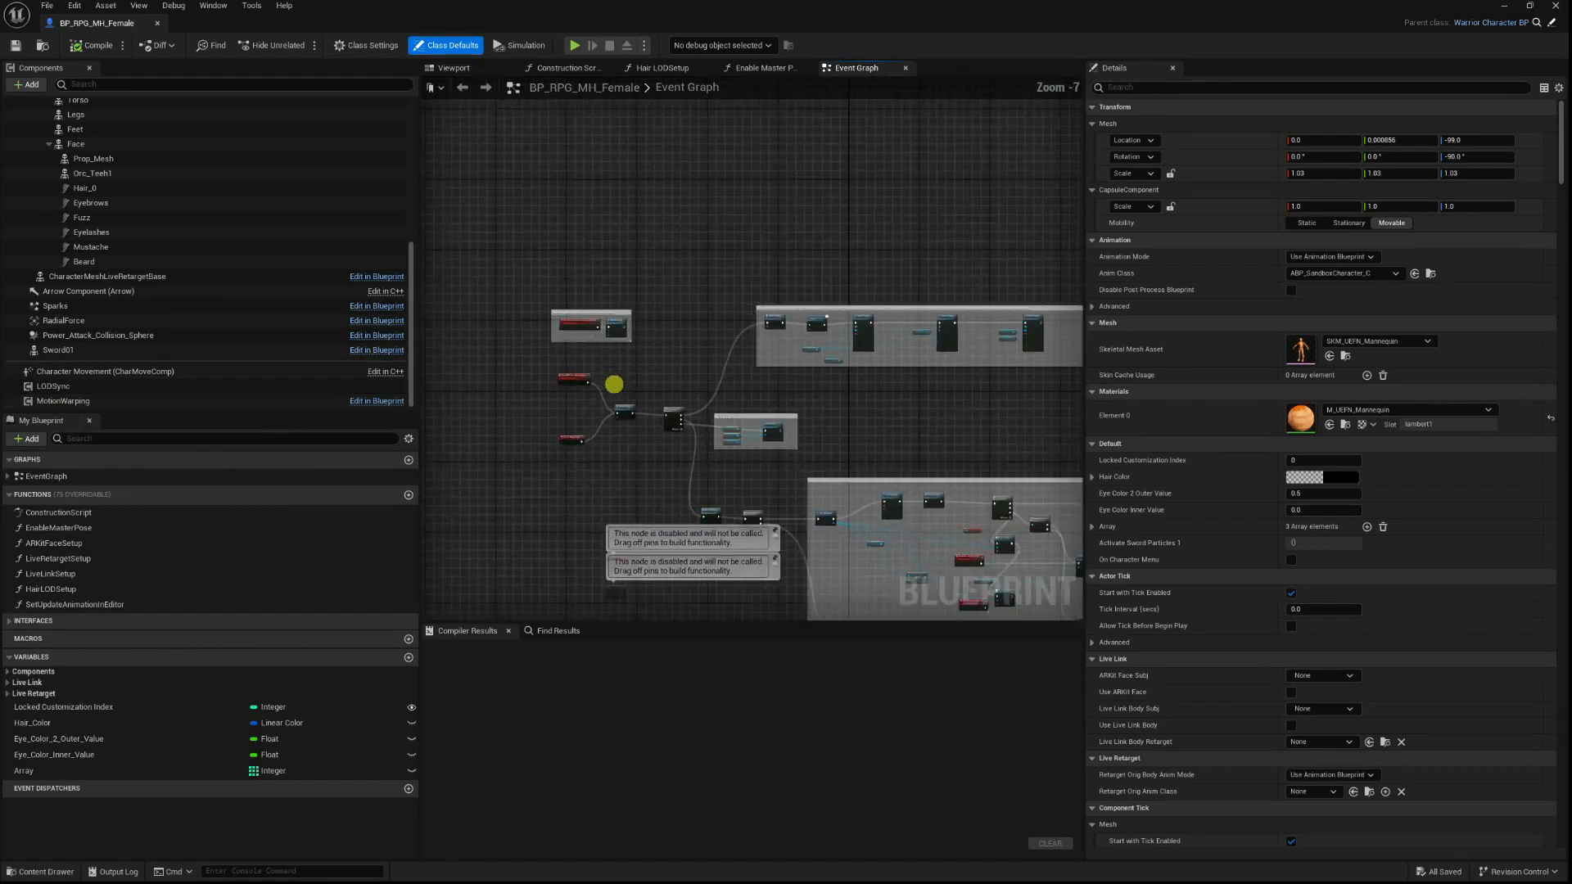
pyautogui.scroll(-6, 580, 294)
pyautogui.scroll(5, 533, 228)
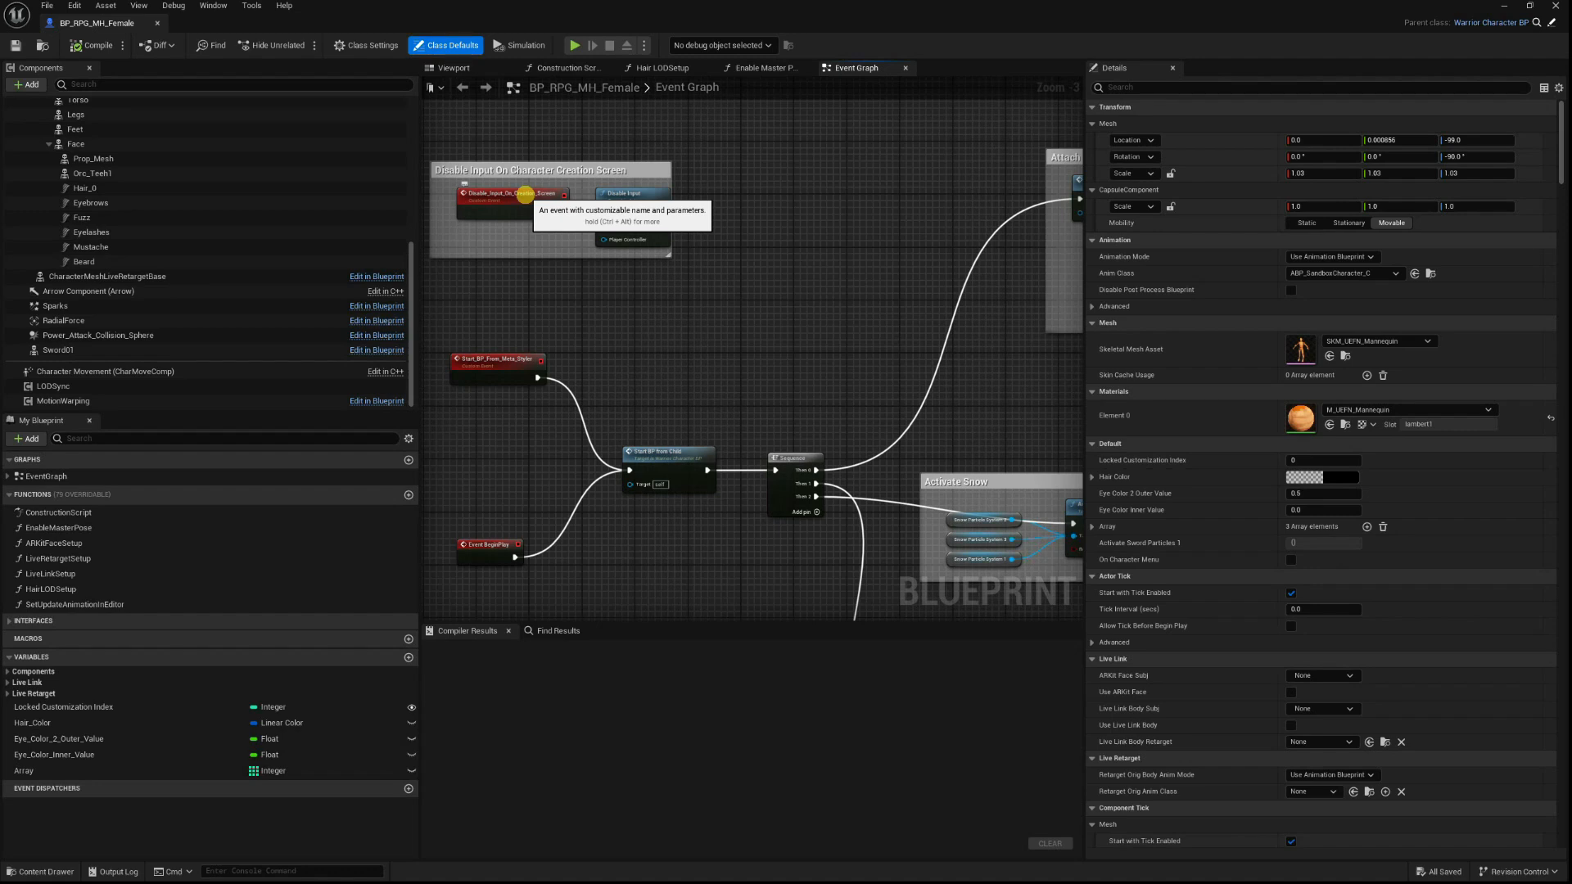
pyautogui.scroll(-4, 696, 308)
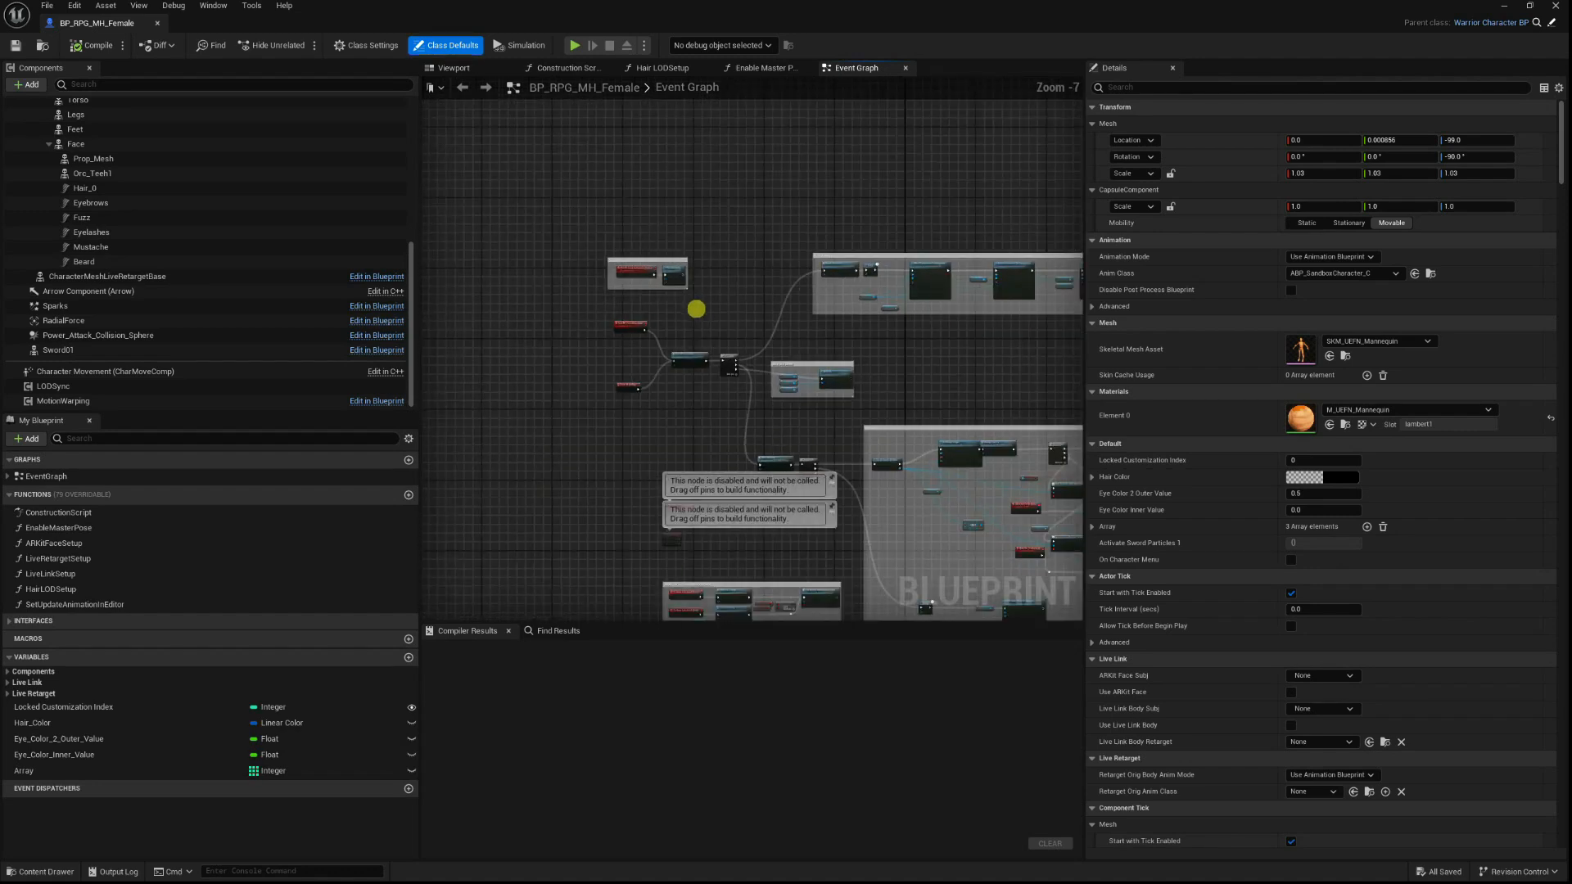
# Show the Premade_Blueprints folder in File Explorer and go up to the Meta Customization System v1.1 project folder.
pyautogui.moveTo(810, 6); pyautogui.dragTo(787, 100)
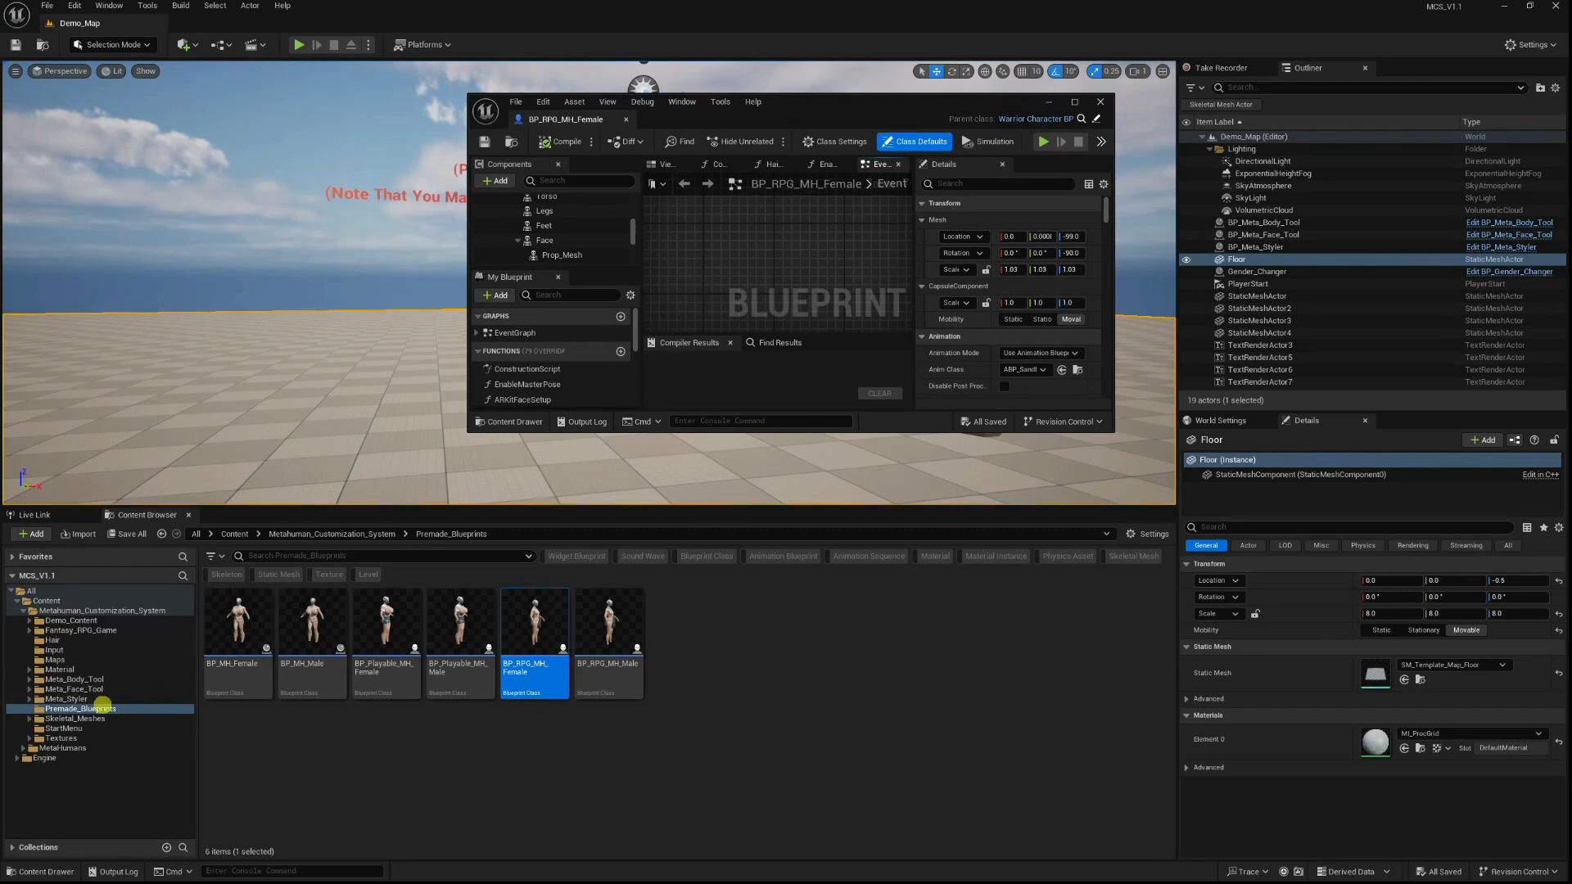
pyautogui.rightClick(92, 709)
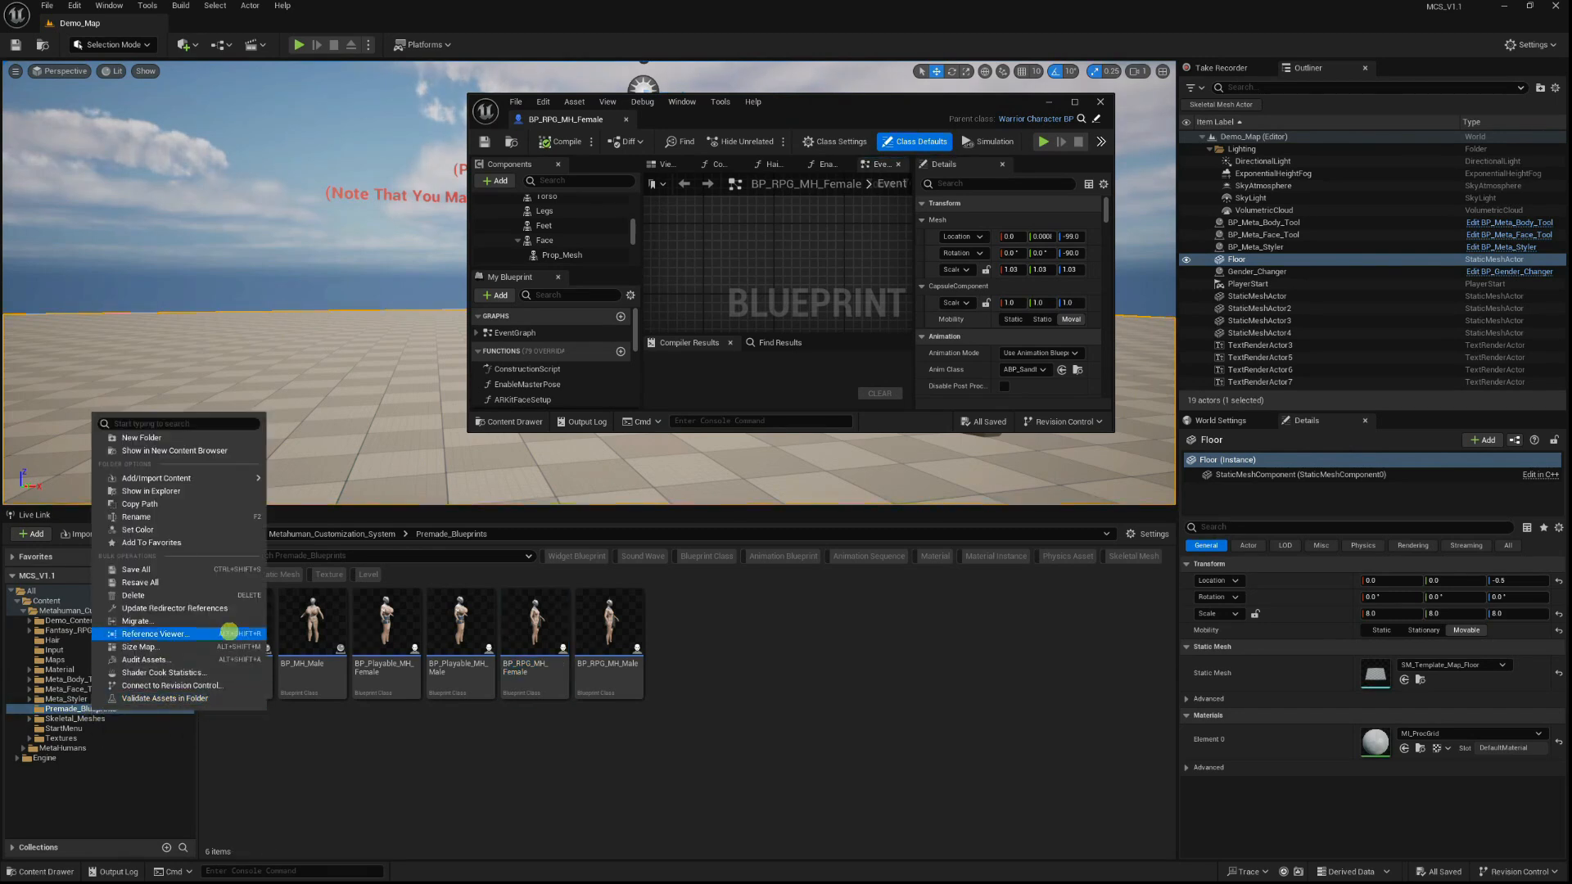
pyautogui.click(183, 491)
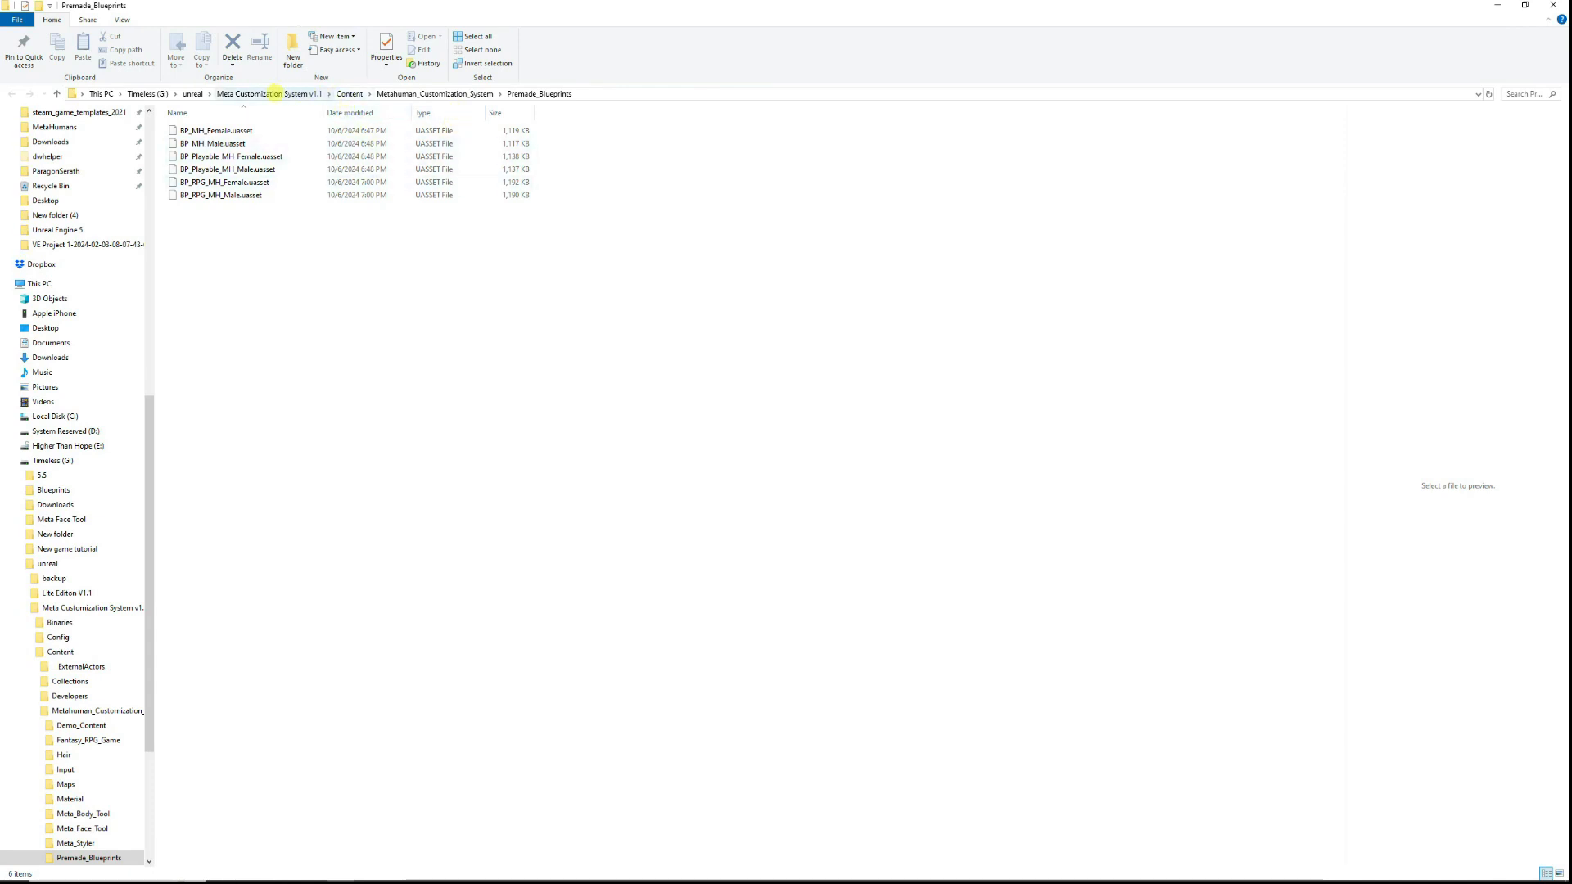
pyautogui.click(274, 93)
# Open MCS_V1.1.uproject in Notepad and maximize its window.
pyautogui.click(226, 208)
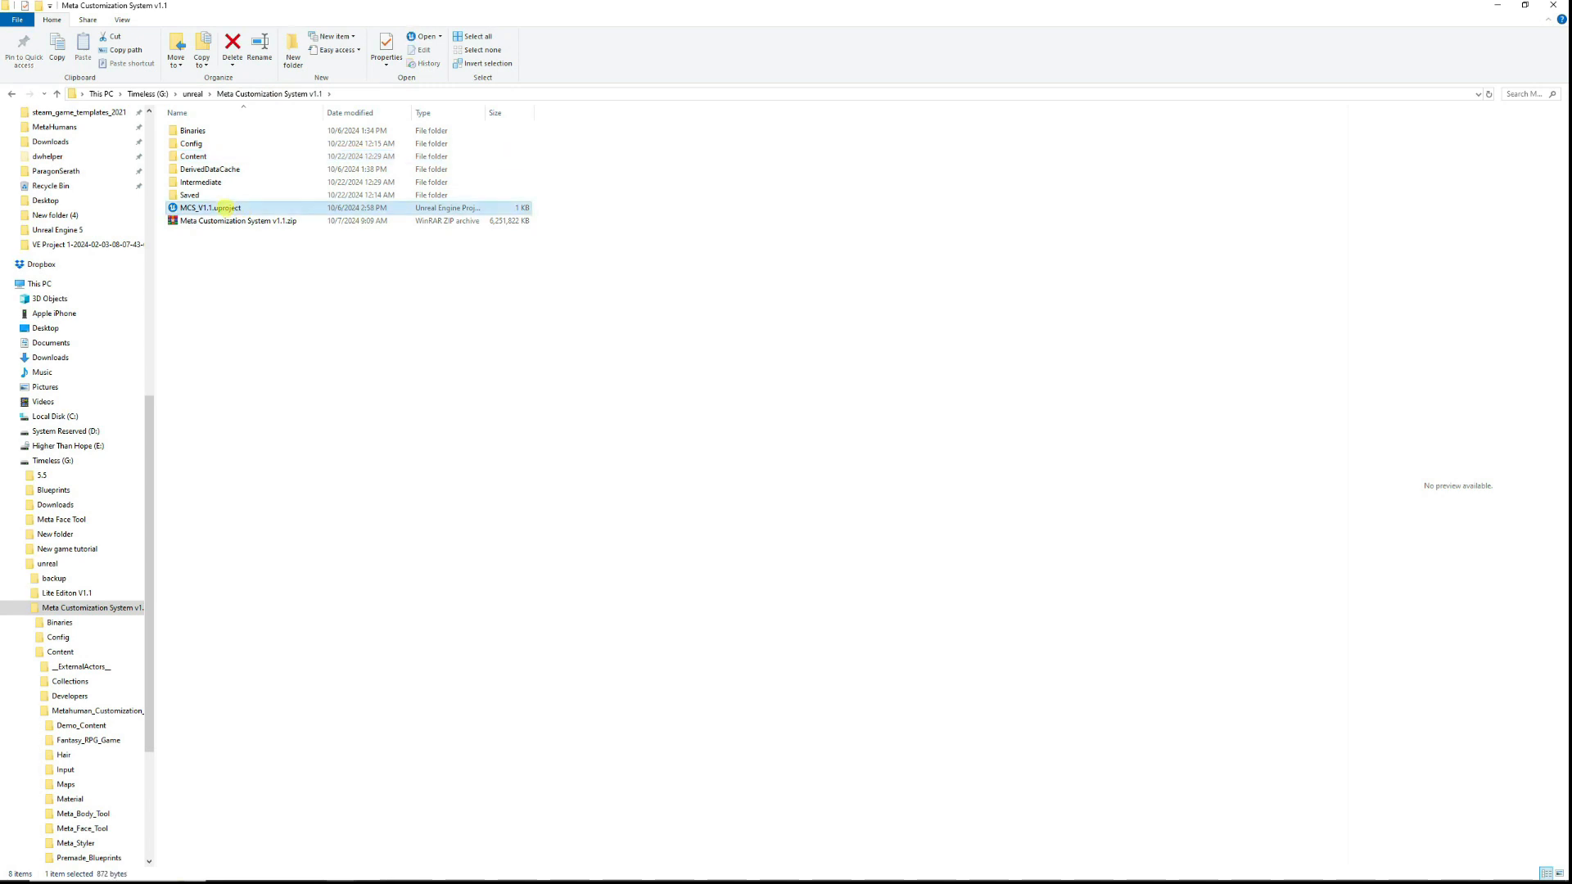
pyautogui.rightClick(226, 208)
pyautogui.moveTo(270, 325)
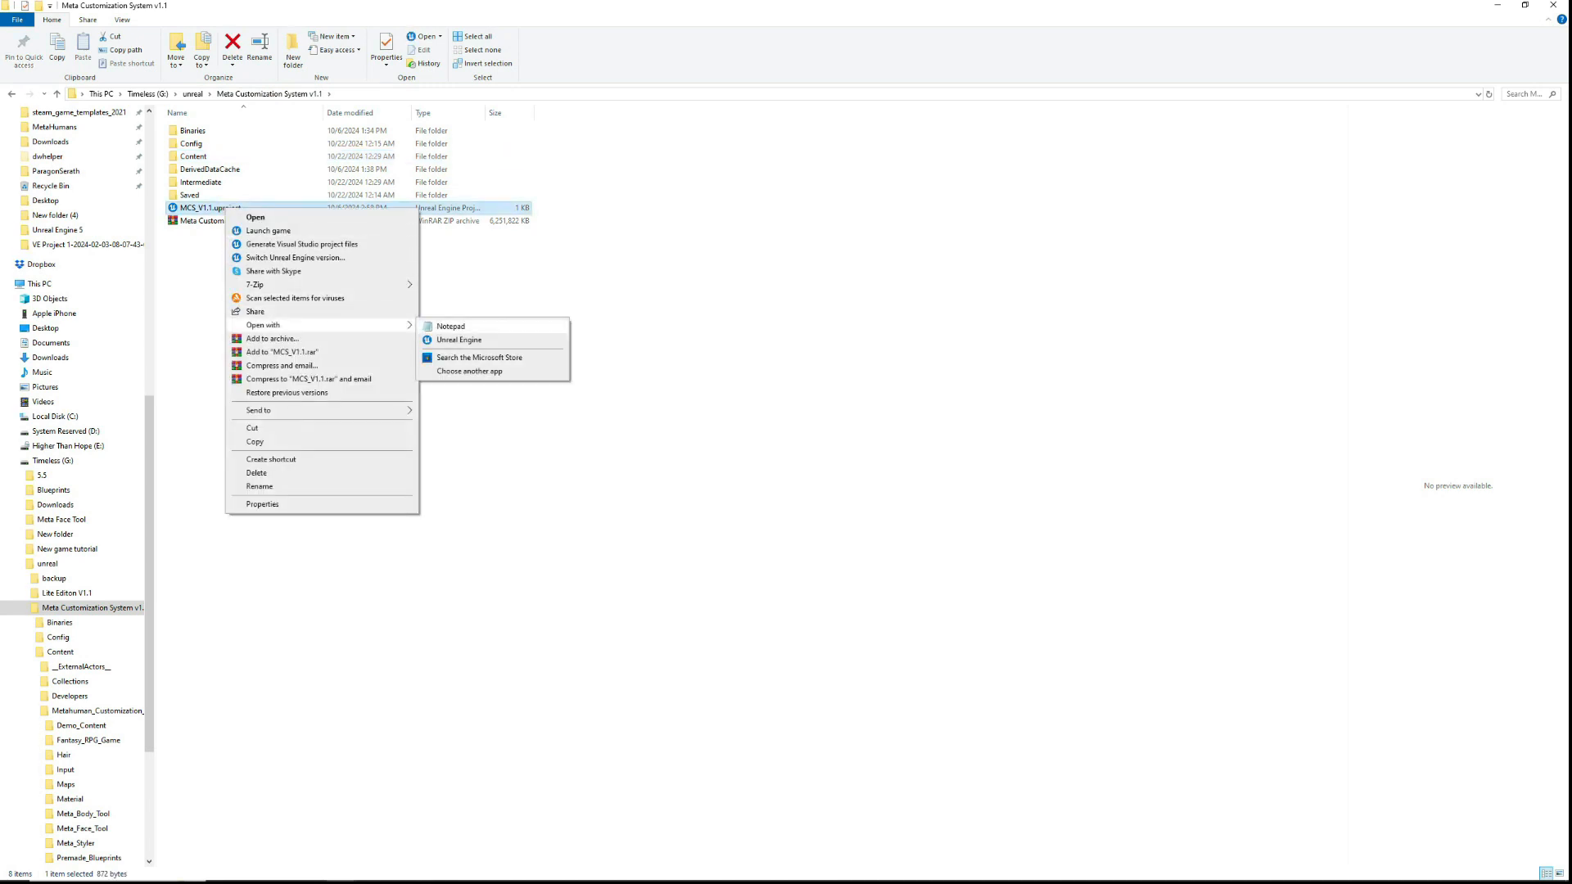
pyautogui.click(449, 325)
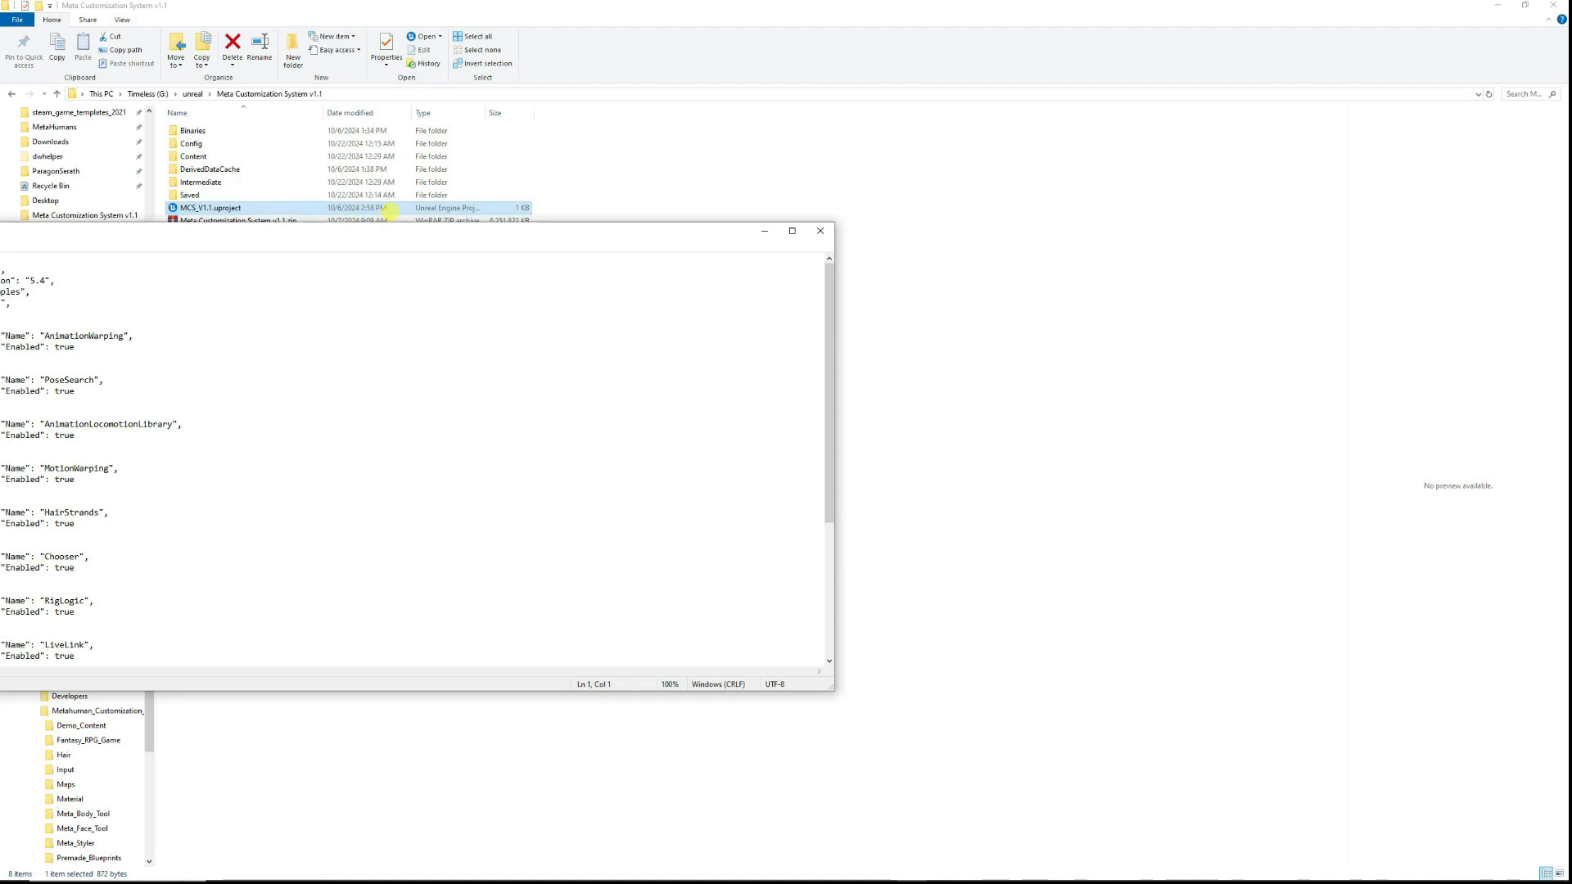
pyautogui.moveTo(390, 231); pyautogui.dragTo(881, 3)
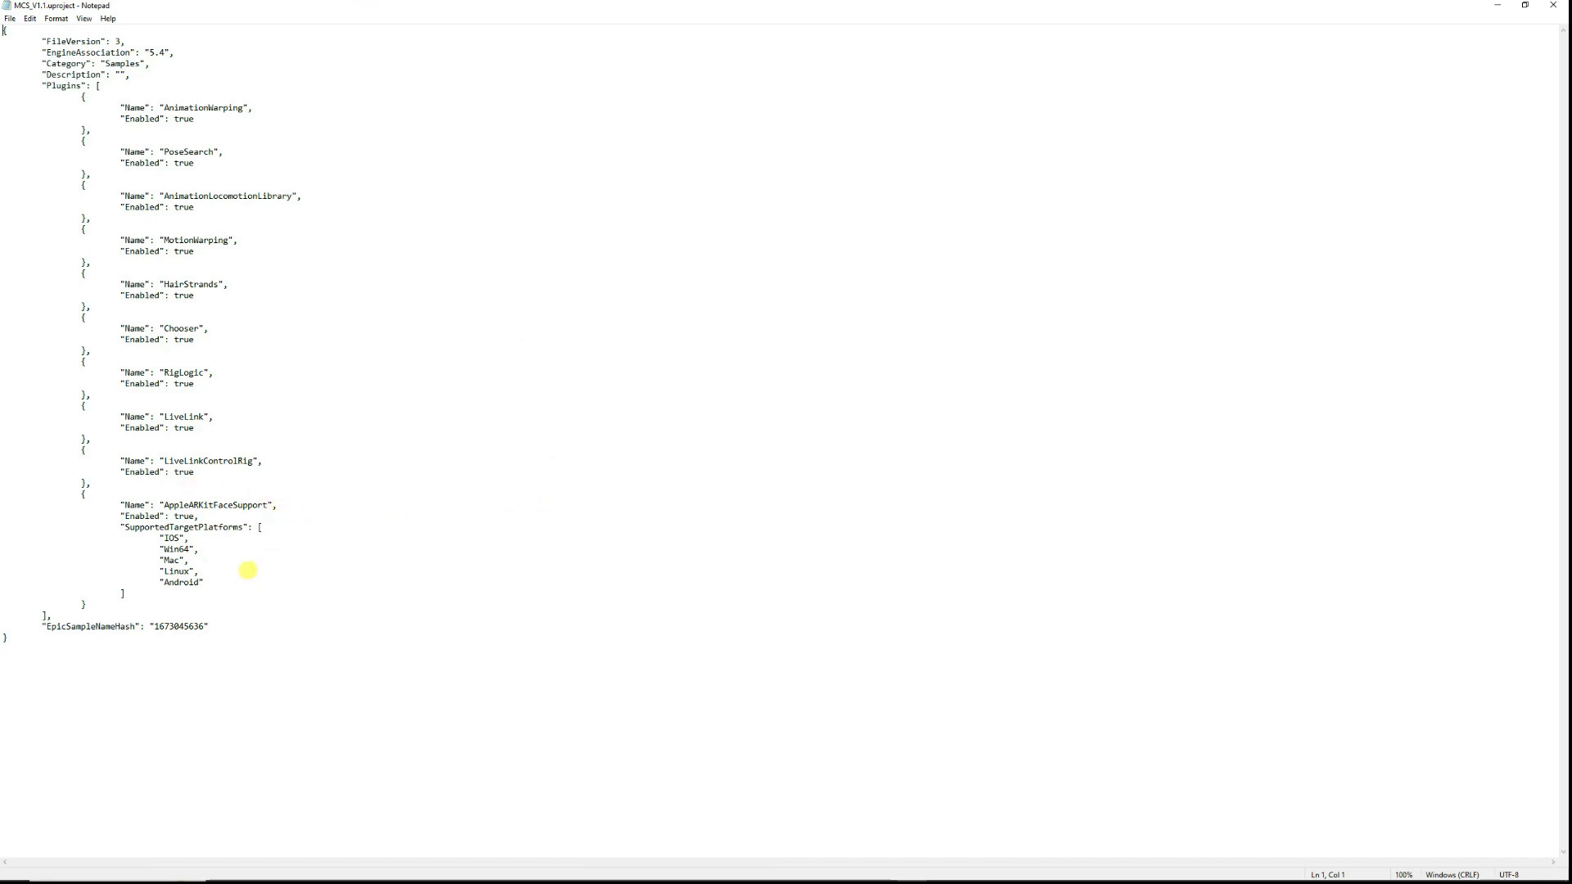
# Review the plugins enabled in the project file, highlighting AppleARKitFaceSupport, LiveLinkControlRig, RigLogic and HairStrands.
pyautogui.moveTo(163, 505); pyautogui.dragTo(263, 505)
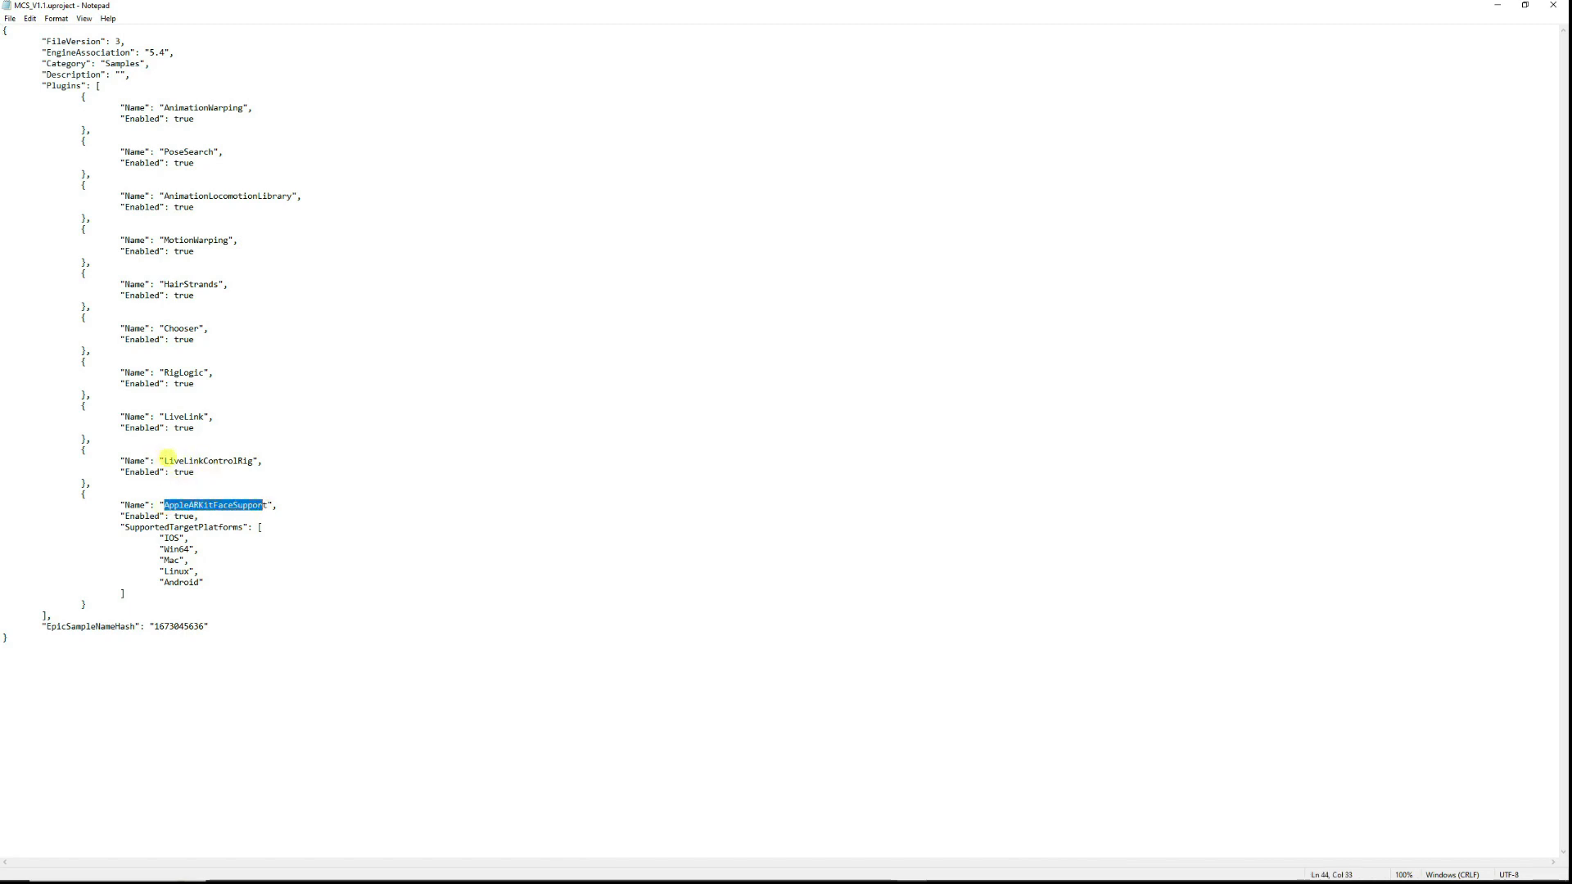
pyautogui.moveTo(167, 461); pyautogui.dragTo(252, 461)
pyautogui.moveTo(169, 417); pyautogui.dragTo(190, 372)
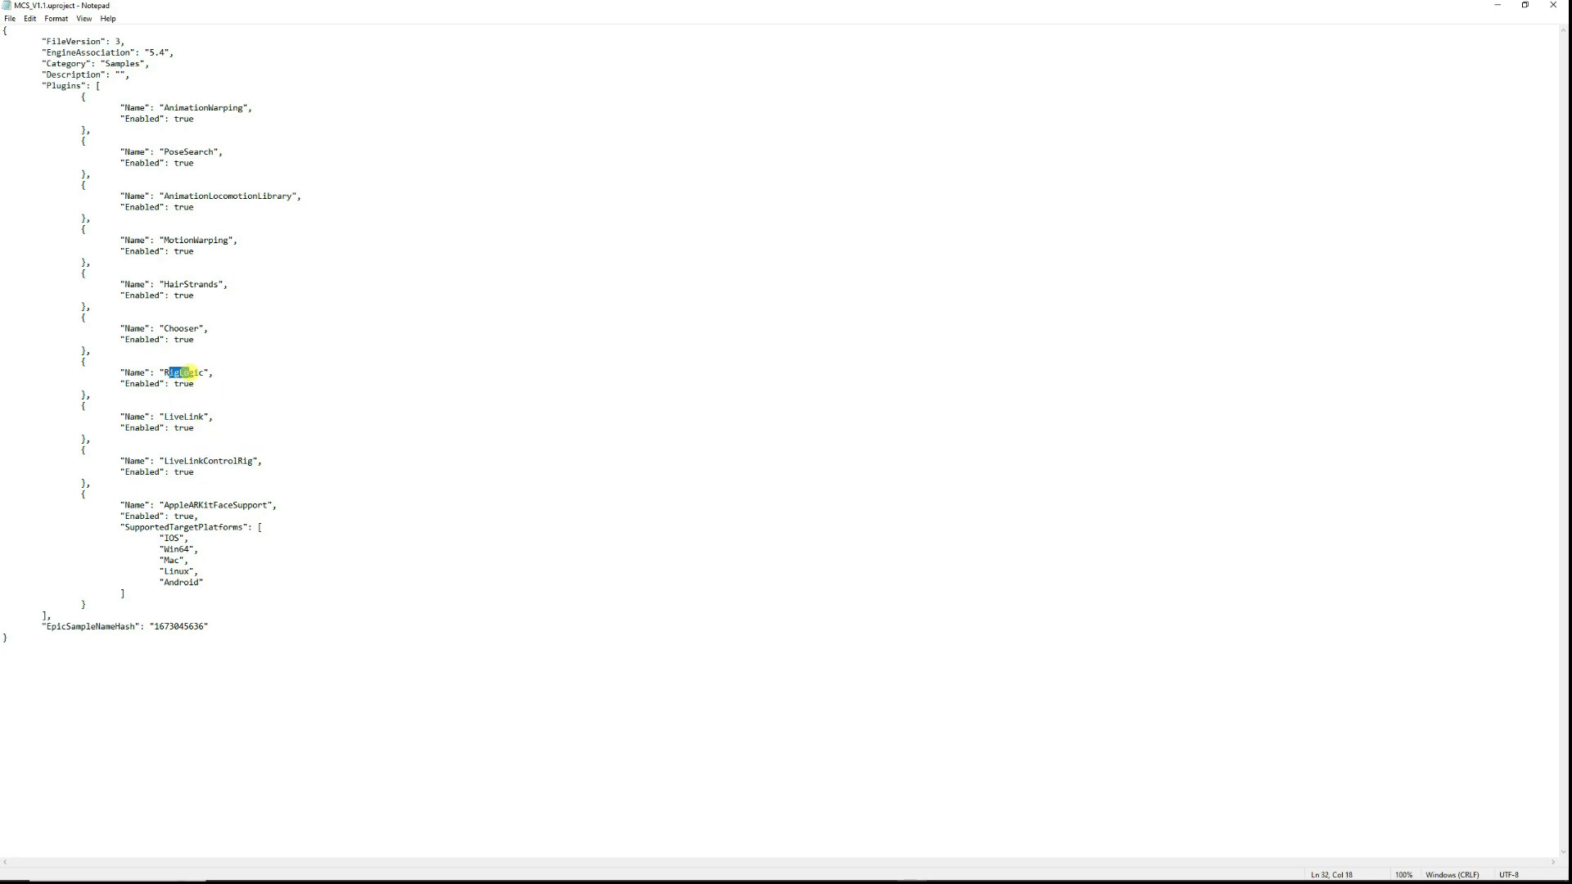
pyautogui.moveTo(168, 284); pyautogui.dragTo(206, 284)
pyautogui.moveTo(893, 3); pyautogui.dragTo(1006, 385)
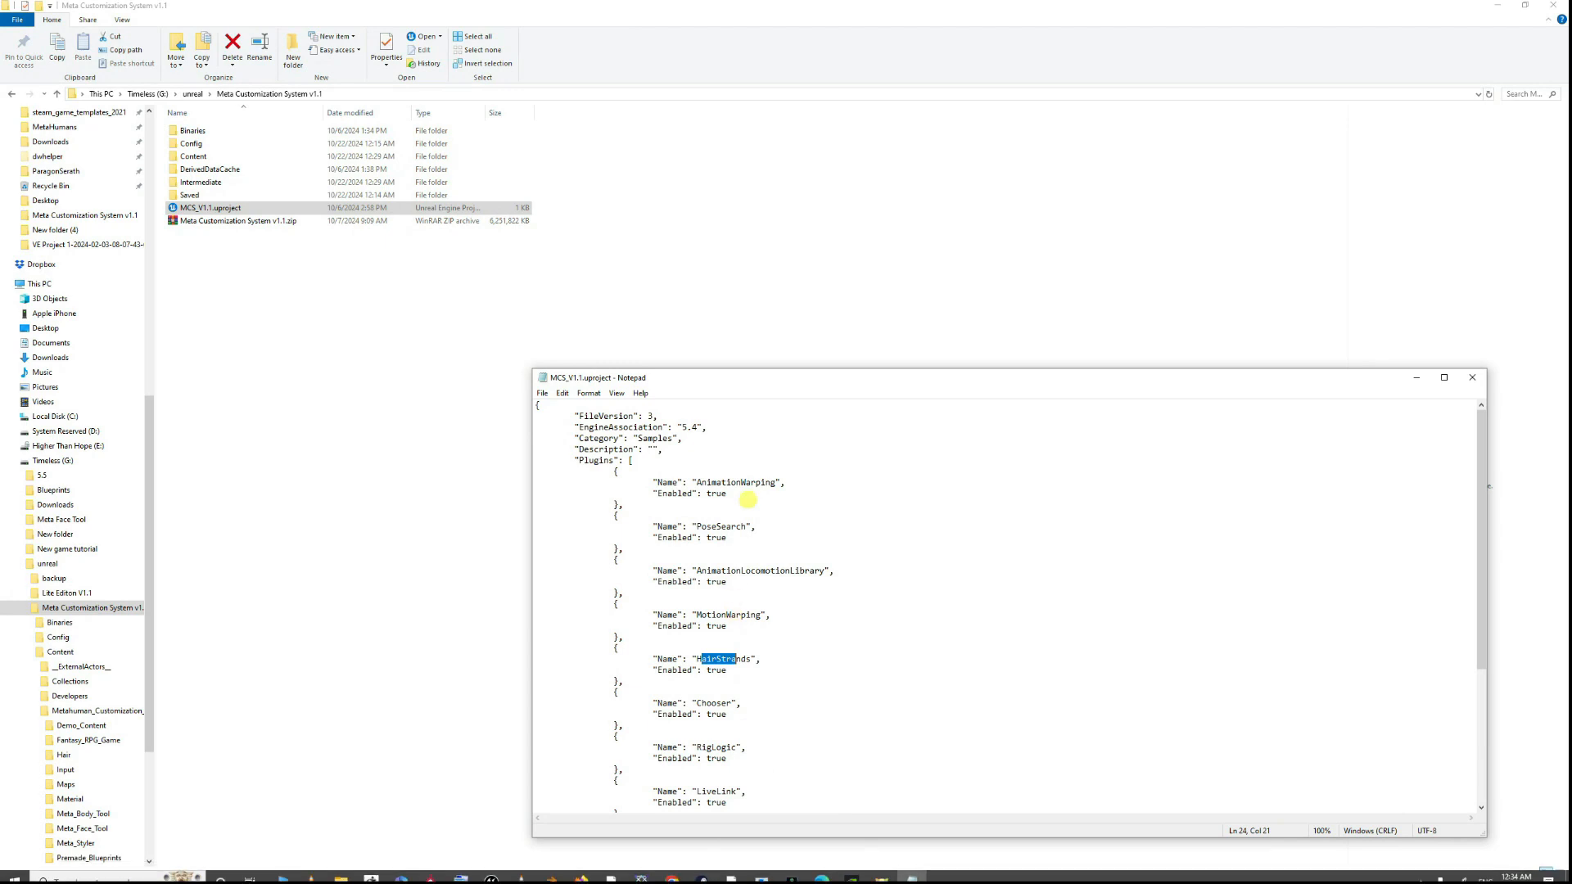
pyautogui.moveTo(798, 379); pyautogui.dragTo(814, 2)
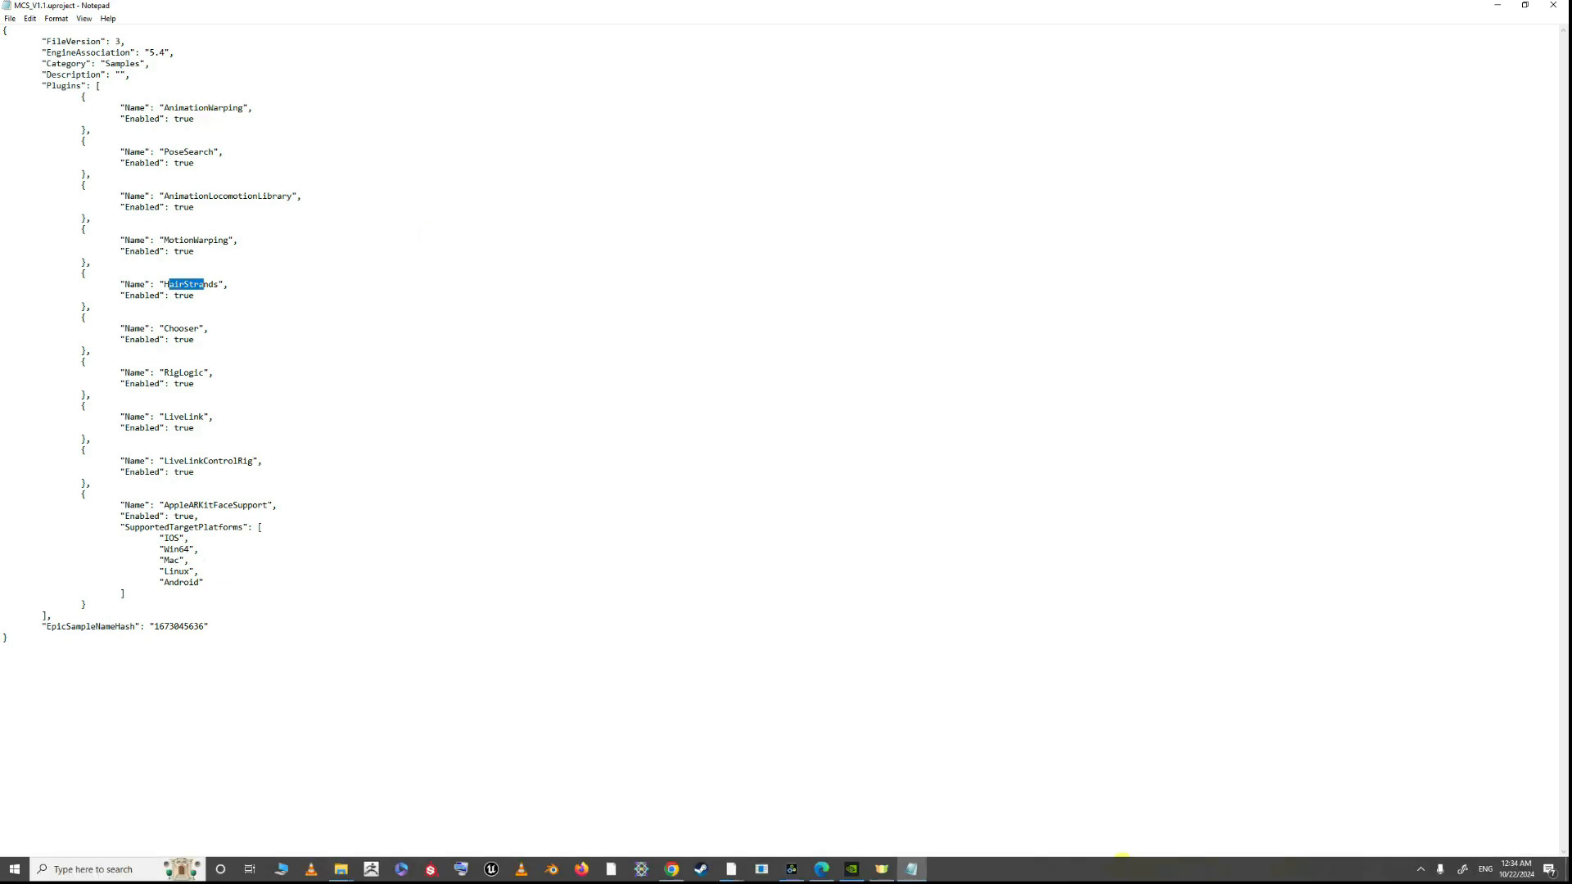
# Switch to the Unreal Editor and open the Plugins window.
pyautogui.moveTo(851, 868)
pyautogui.moveTo(730, 869)
pyautogui.click(789, 813)
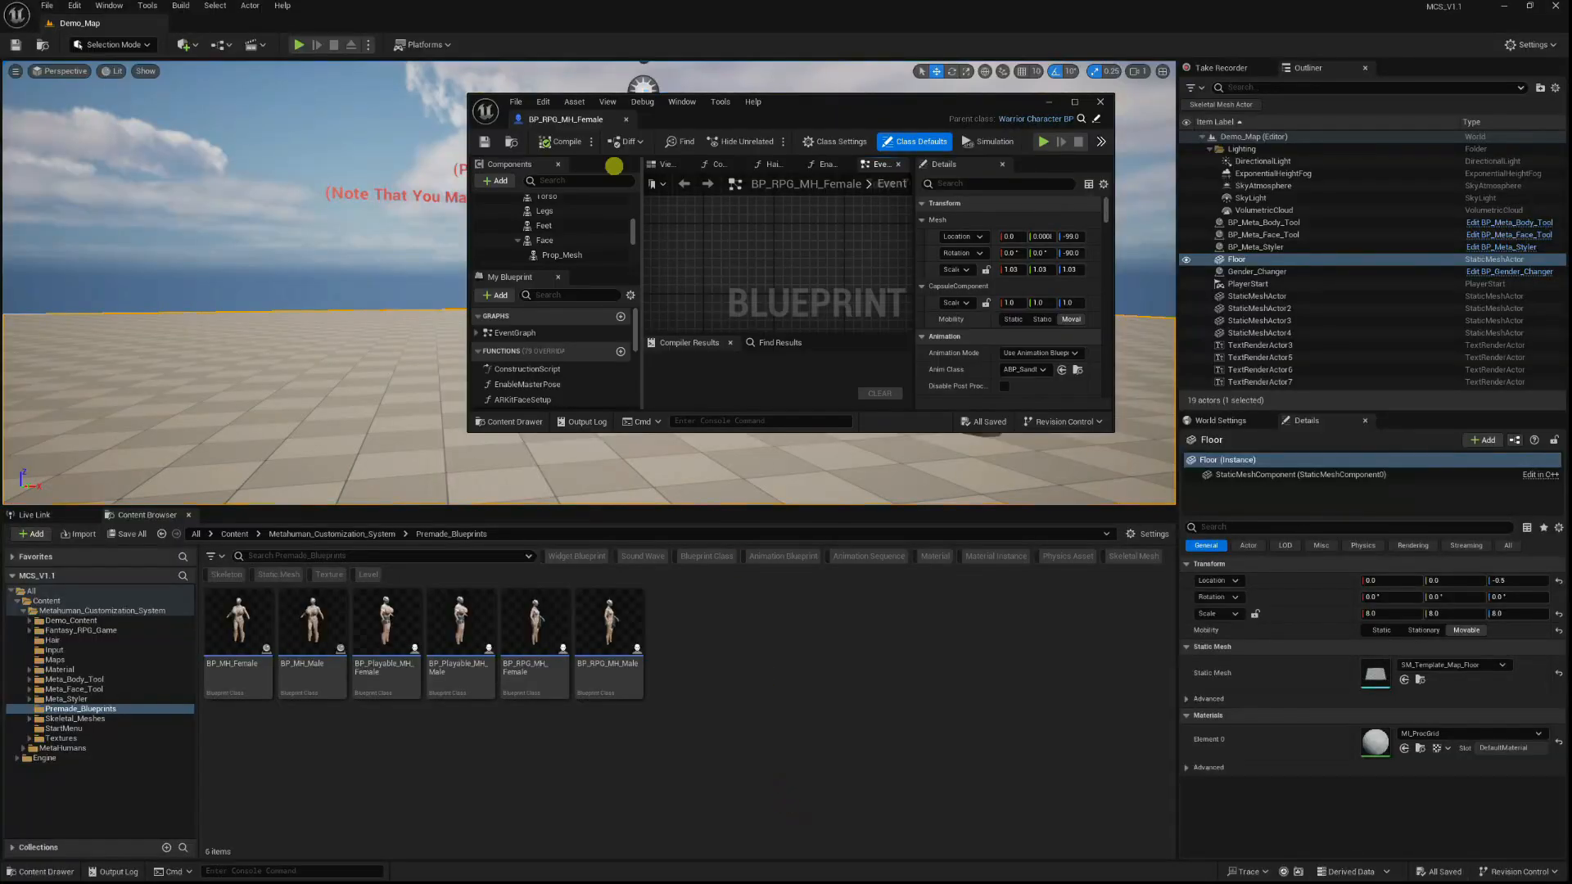
pyautogui.click(73, 6)
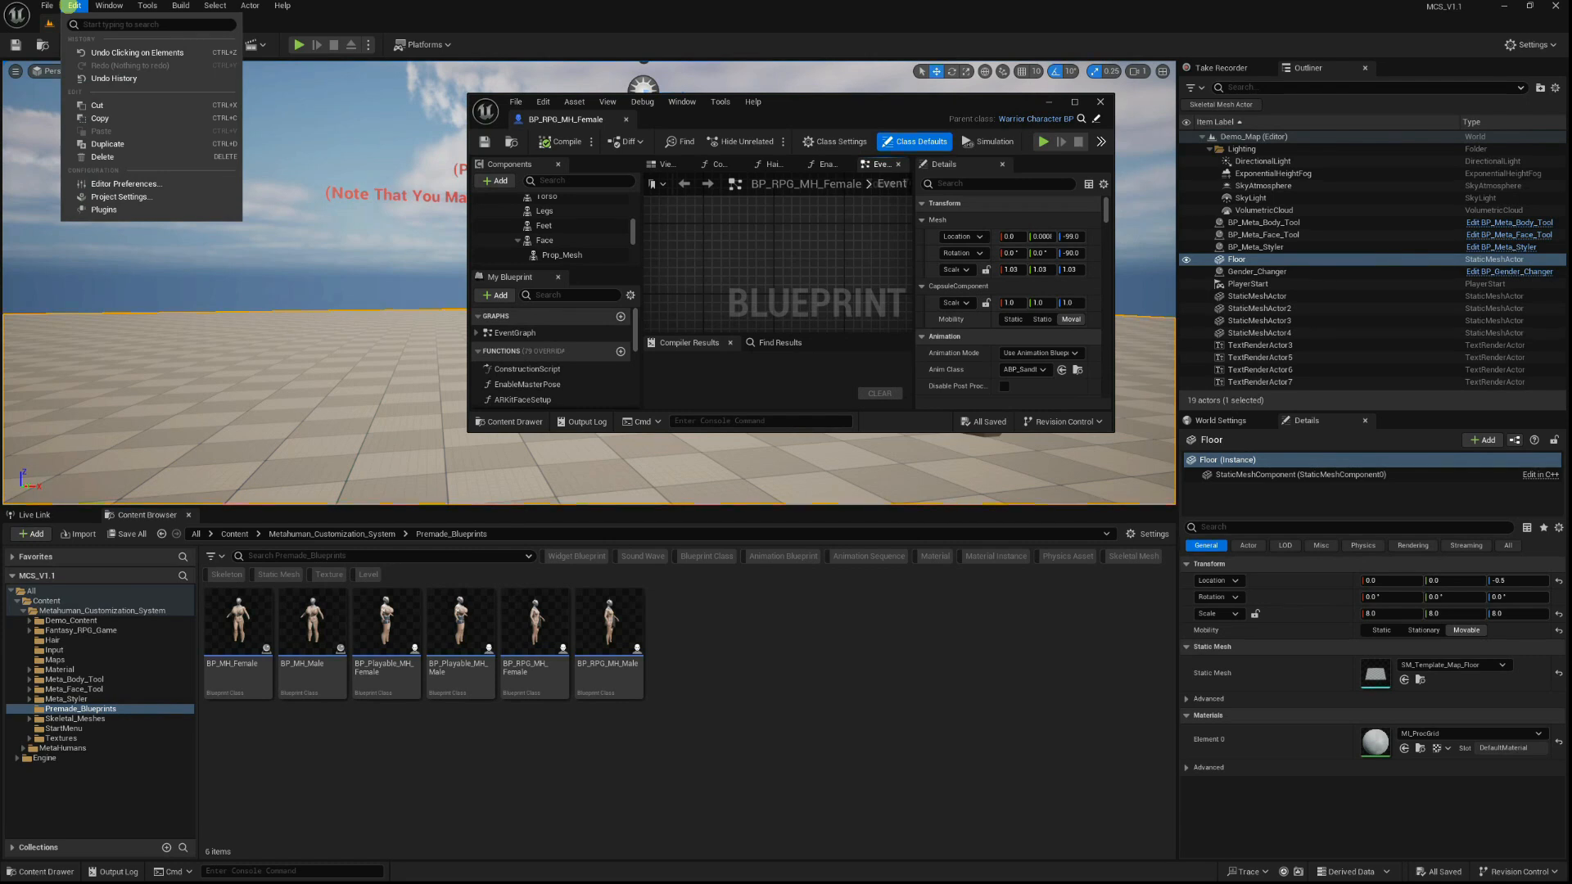
pyautogui.click(105, 210)
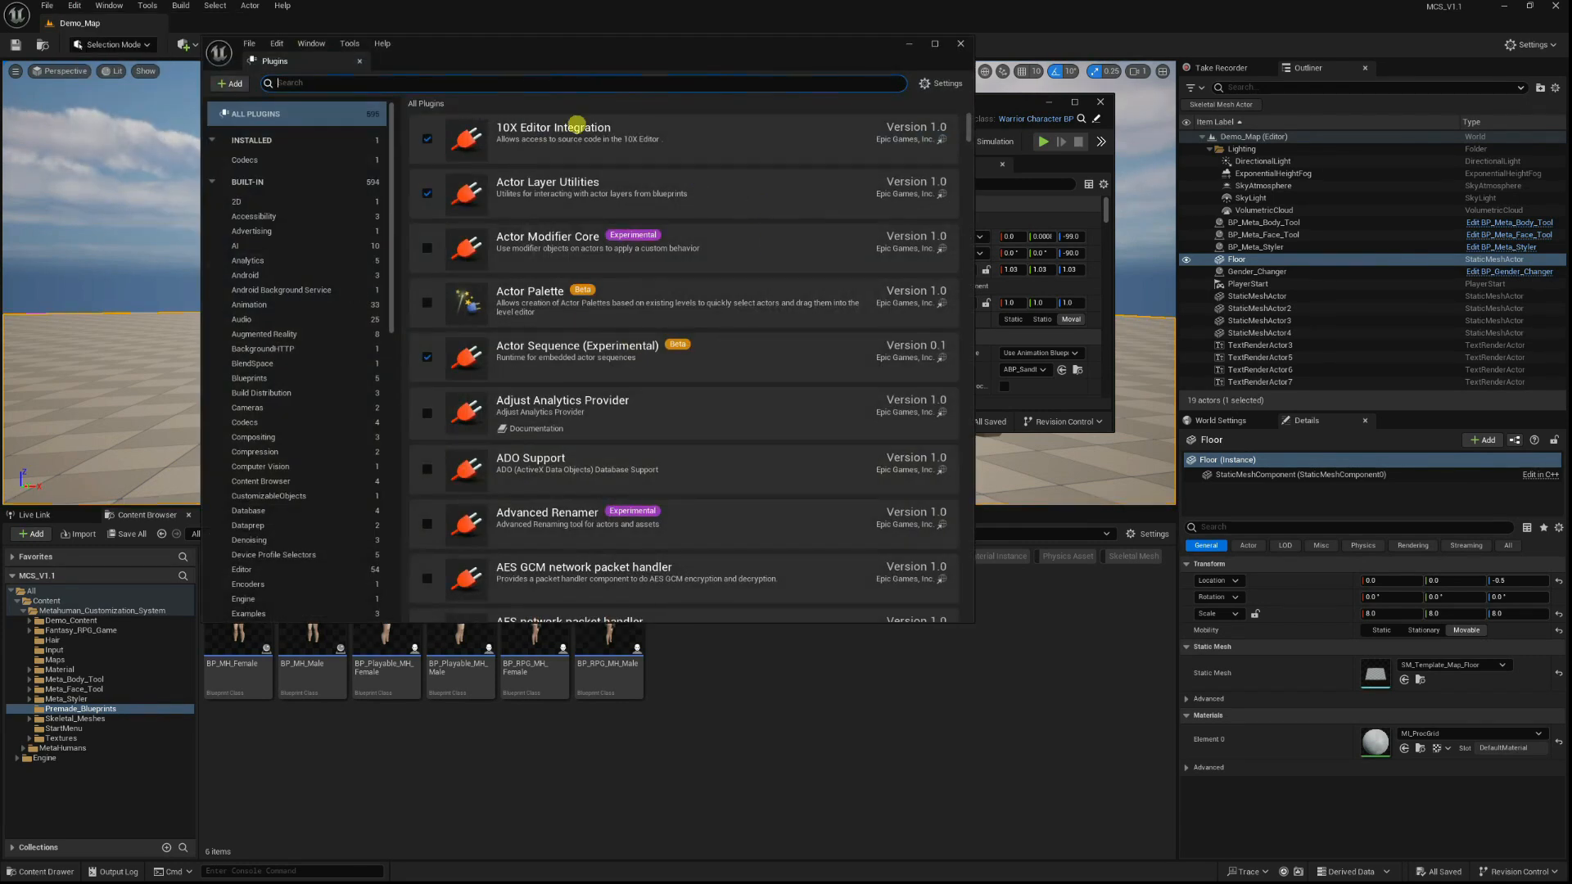
# Search the plugins for "animation war" to check Animation Warping, minimizing the Notepad project file.
pyautogui.write('animation')
pyautogui.write('wrap')
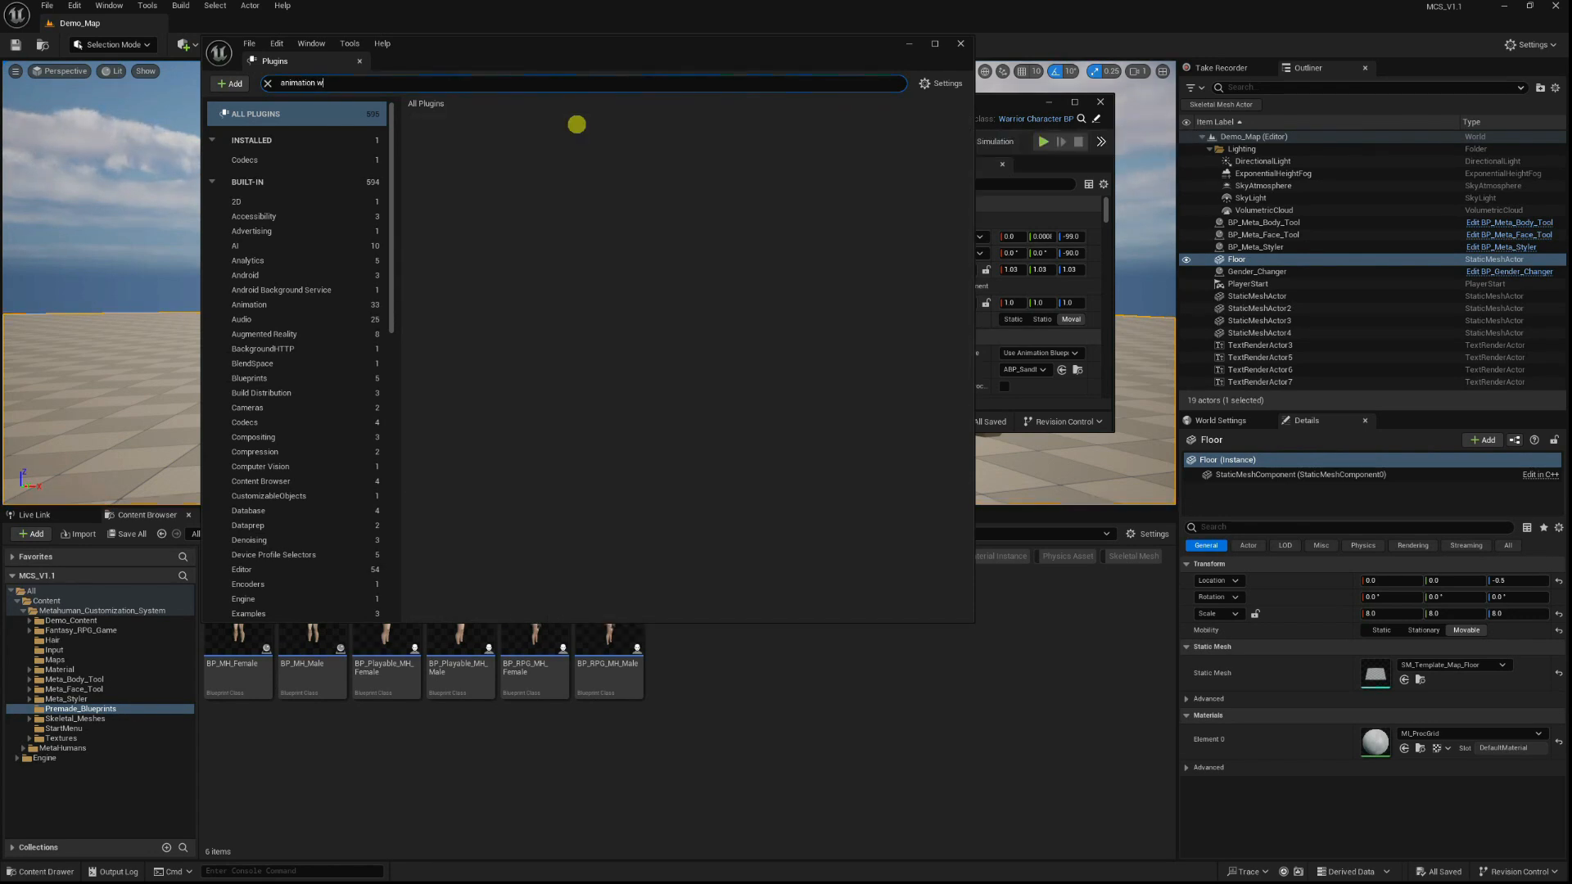
pyautogui.press('BackSpace')
pyautogui.press('BackSpace')
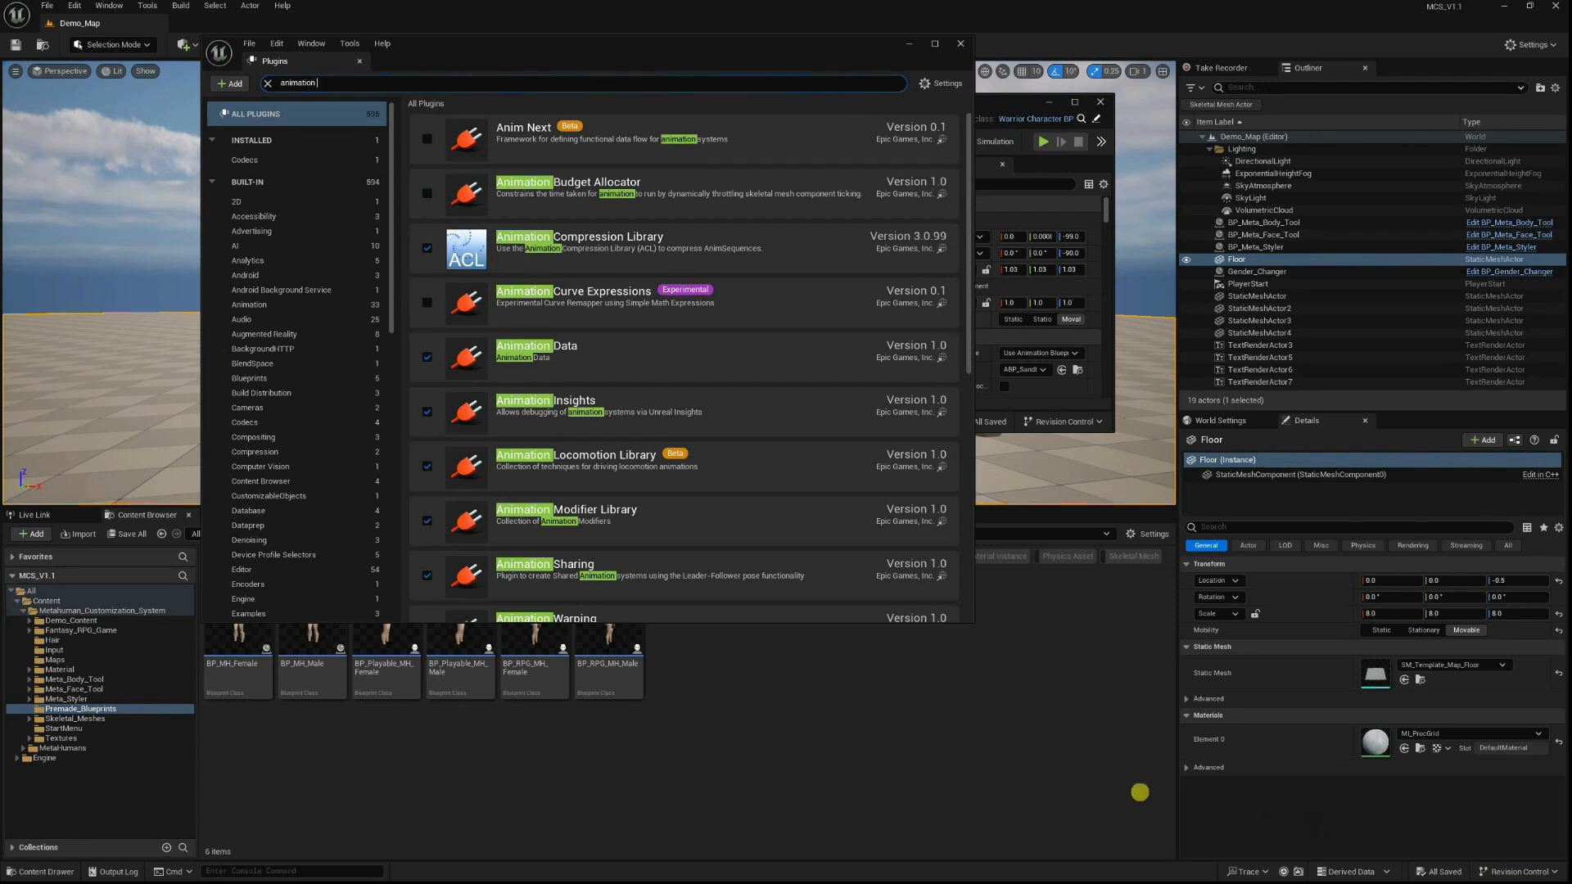
pyautogui.press('super')
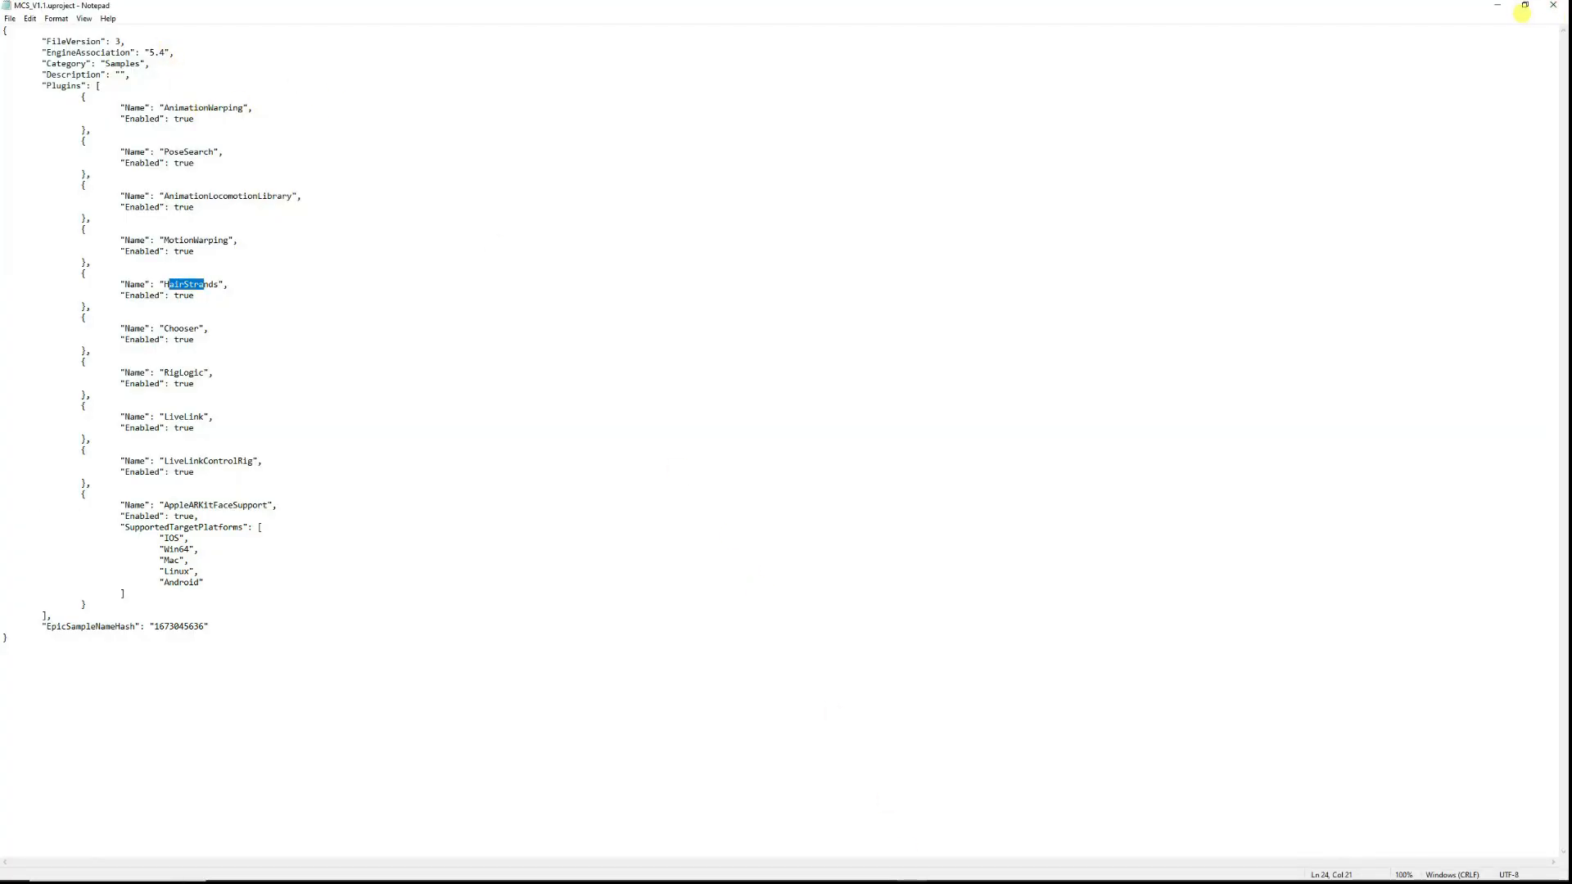
pyautogui.click(1497, 7)
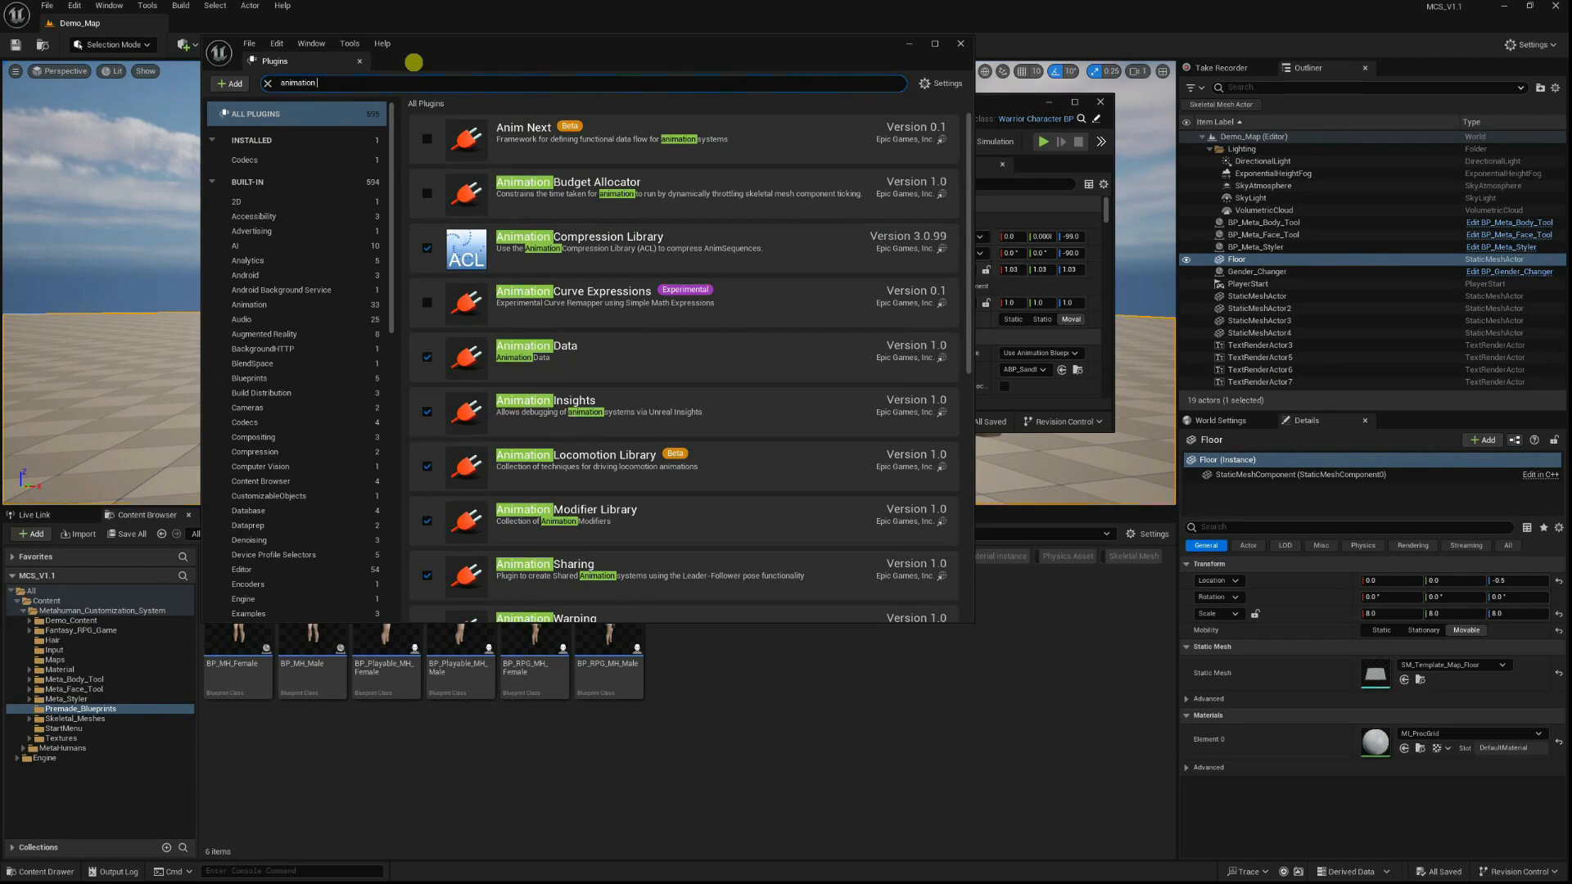
pyautogui.write('ar')
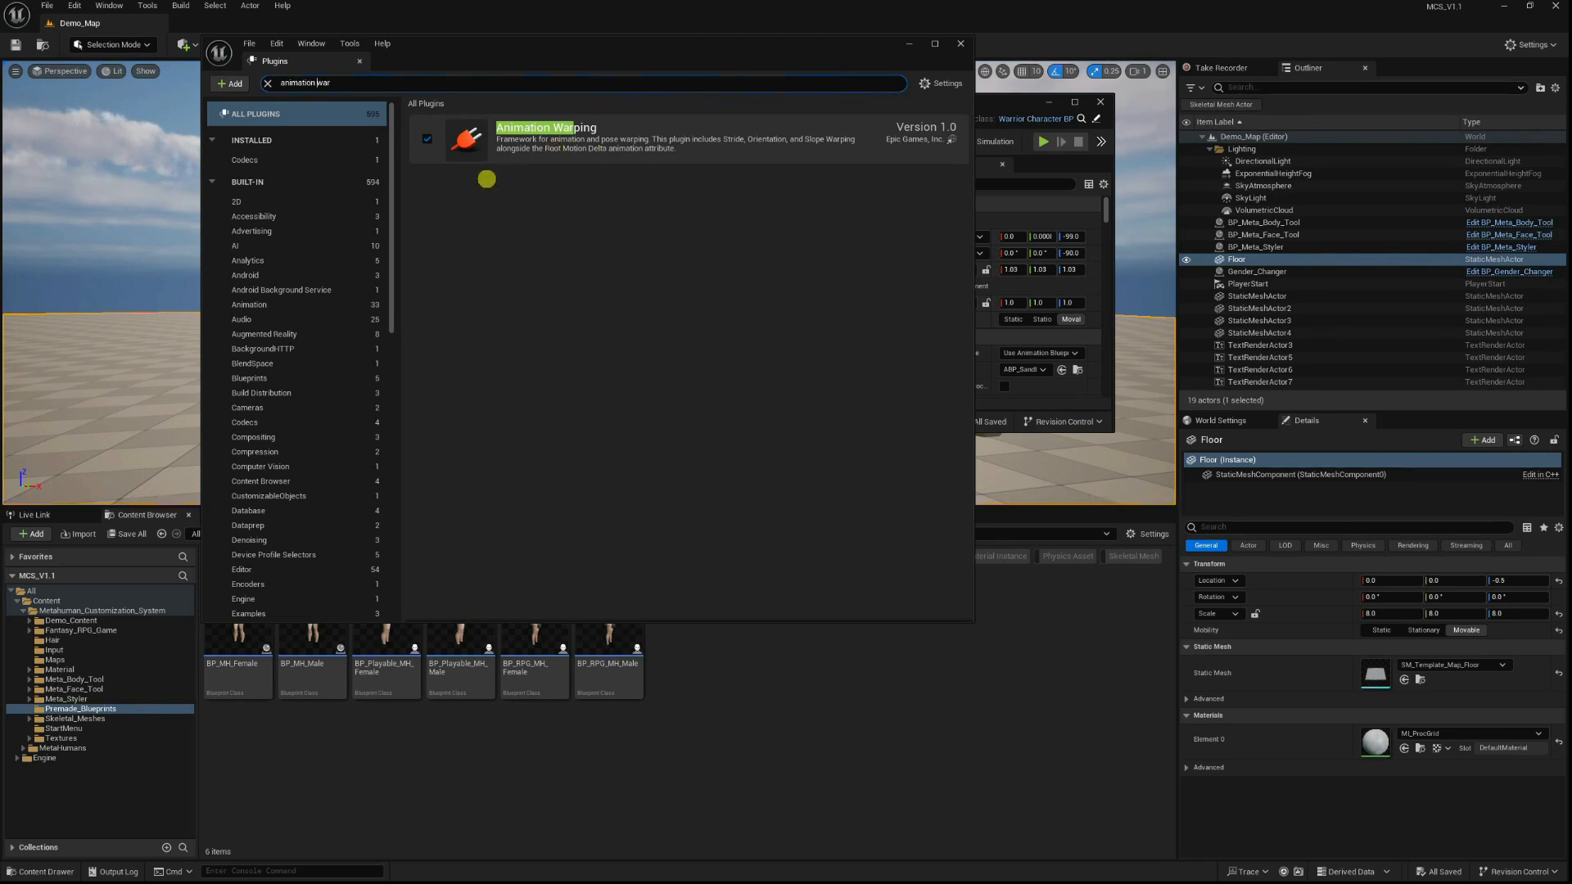
# Show the MCS_V1.1.uproject text in a smaller window over the editor and search the plugins for "pose sear".
pyautogui.hotkey('alt', 'Tab')
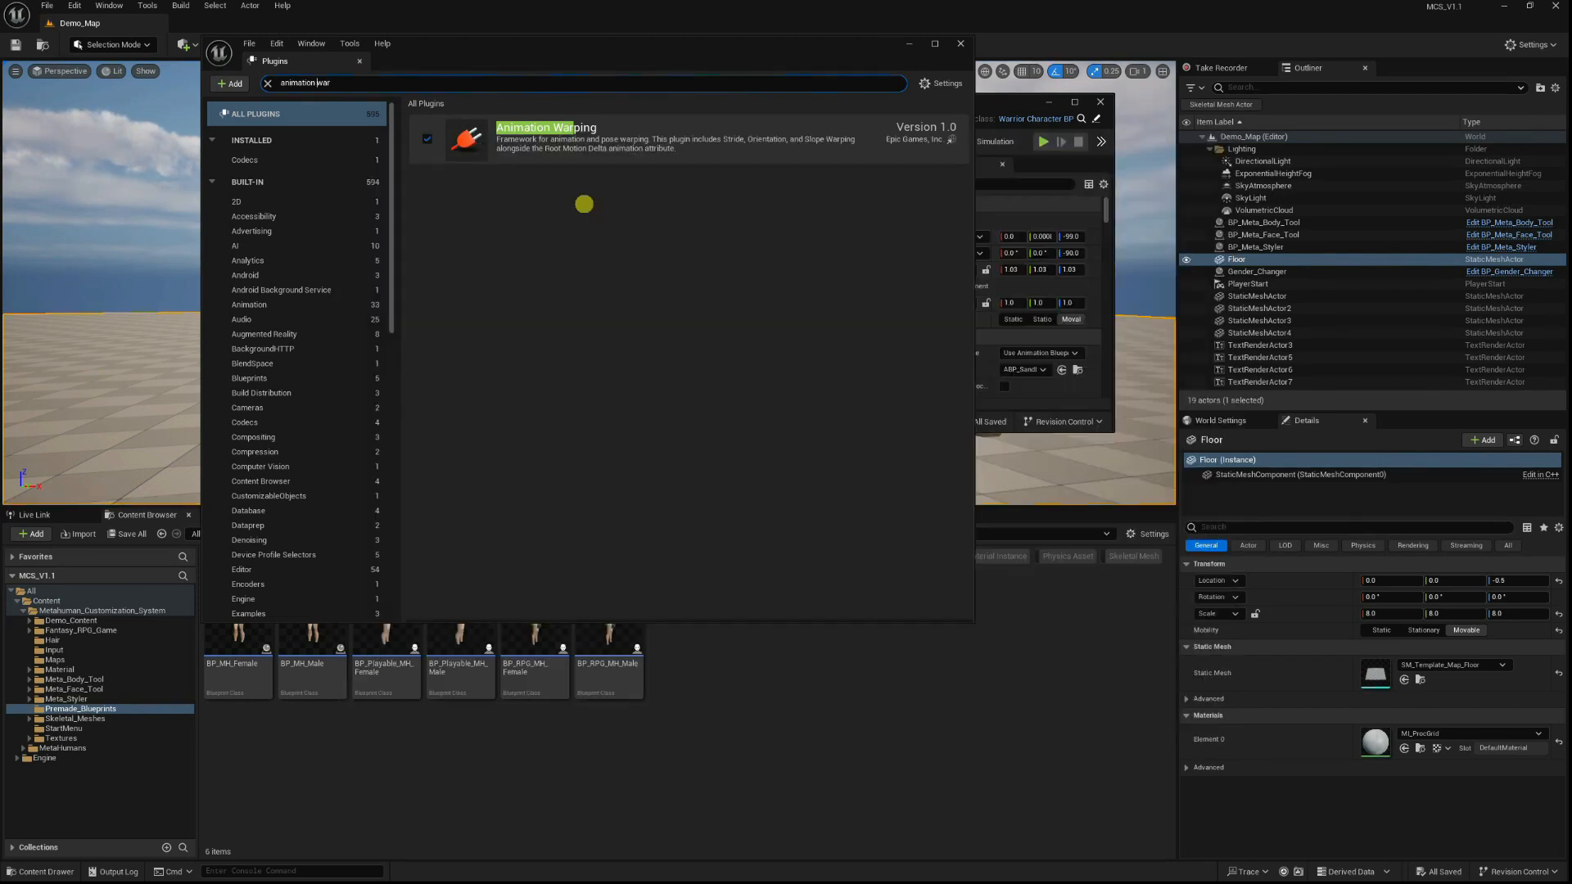
pyautogui.moveTo(562, 2); pyautogui.dragTo(1037, 363)
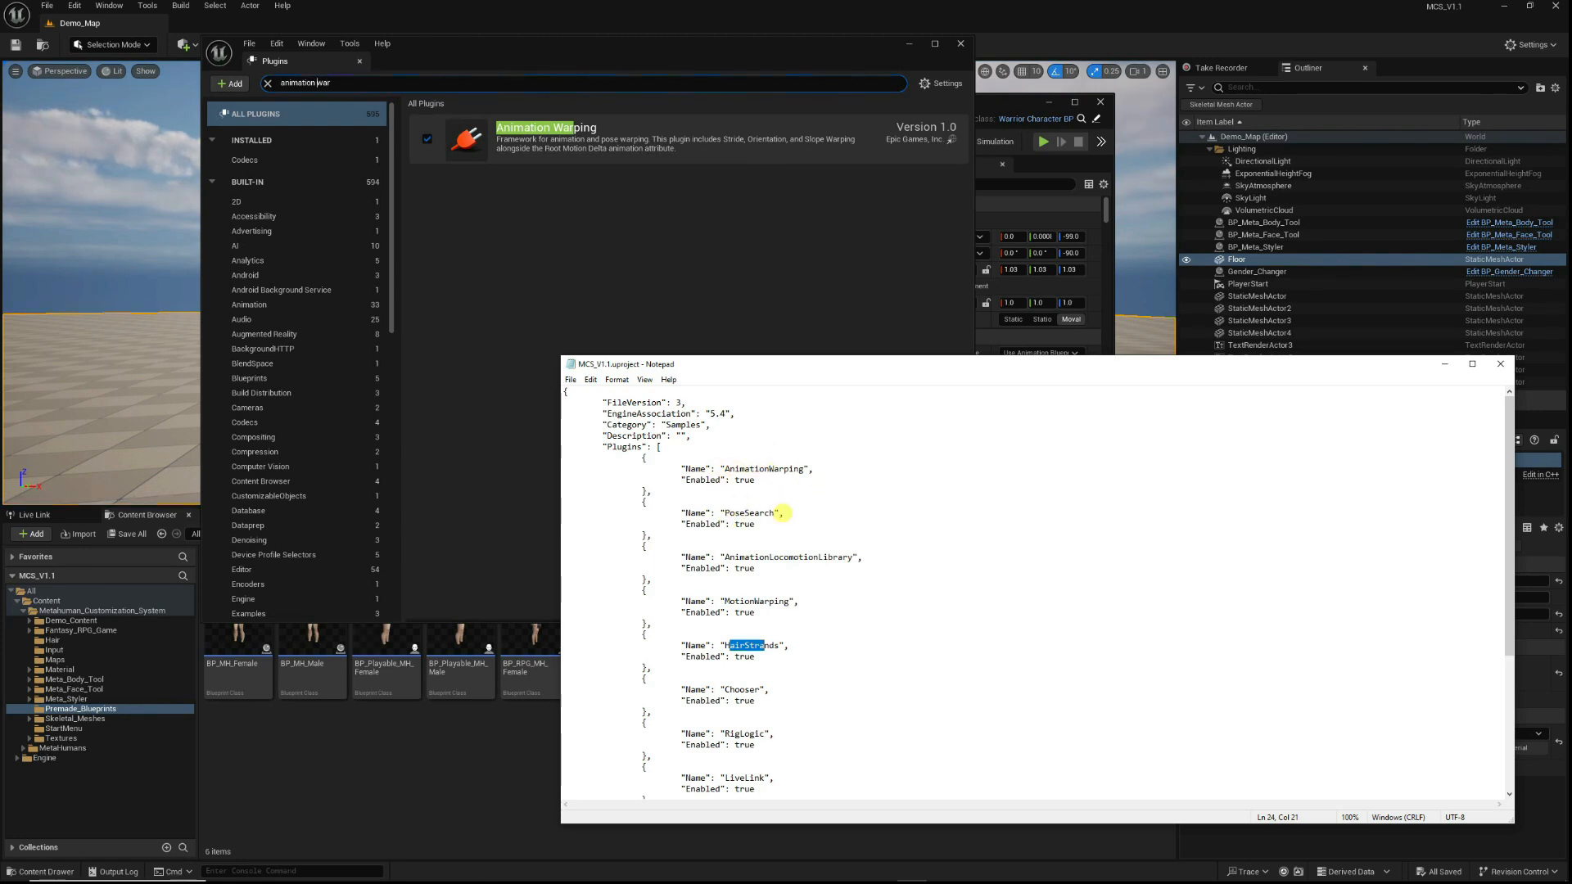
pyautogui.click(341, 75)
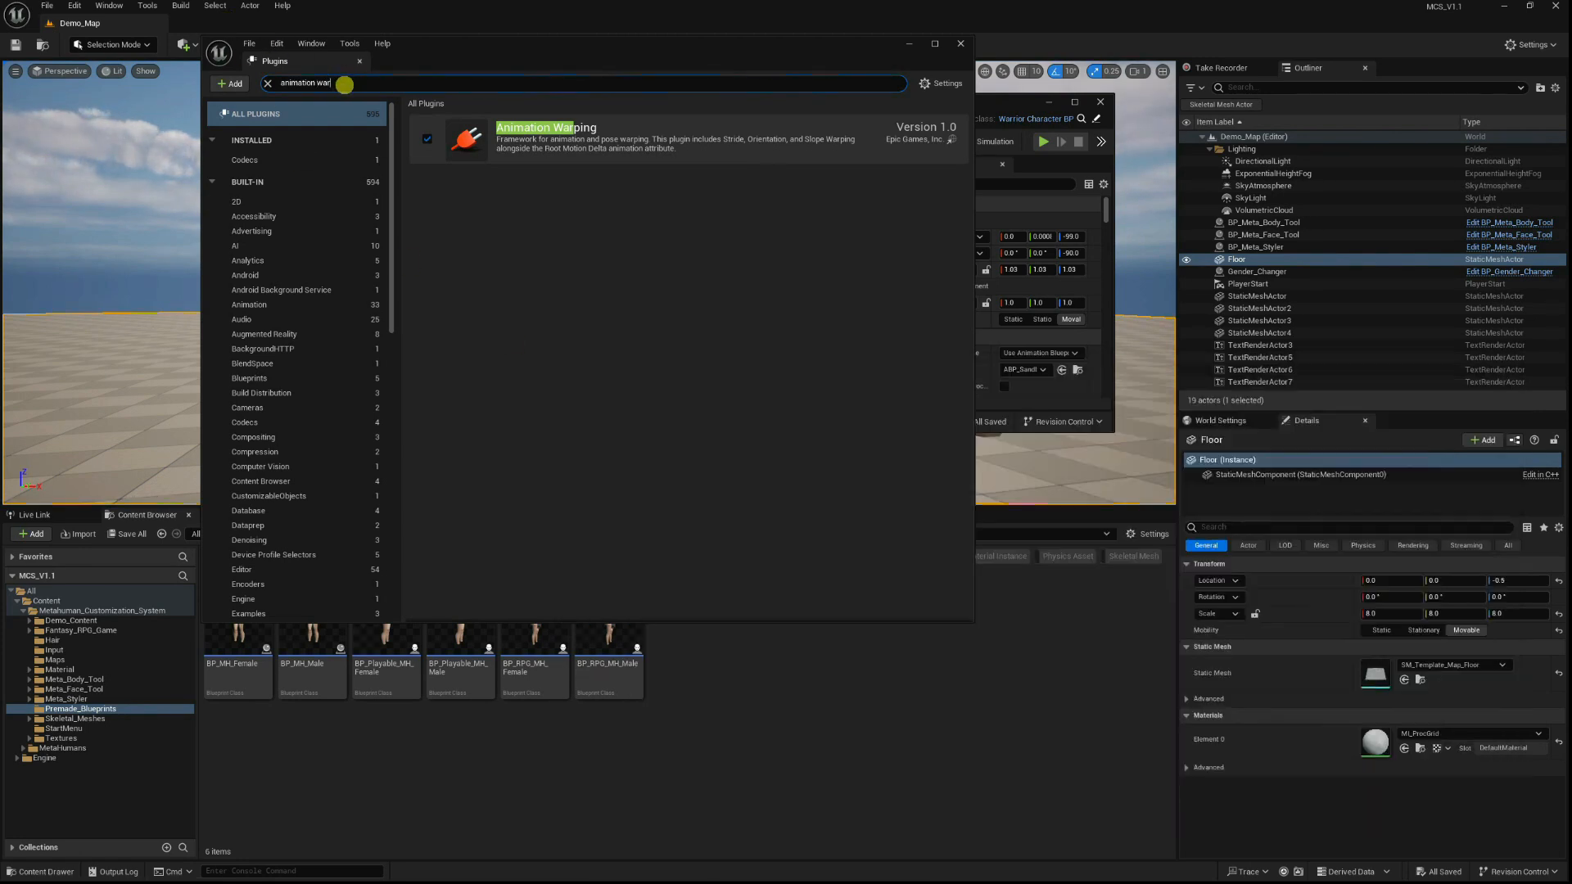
pyautogui.write('pos')
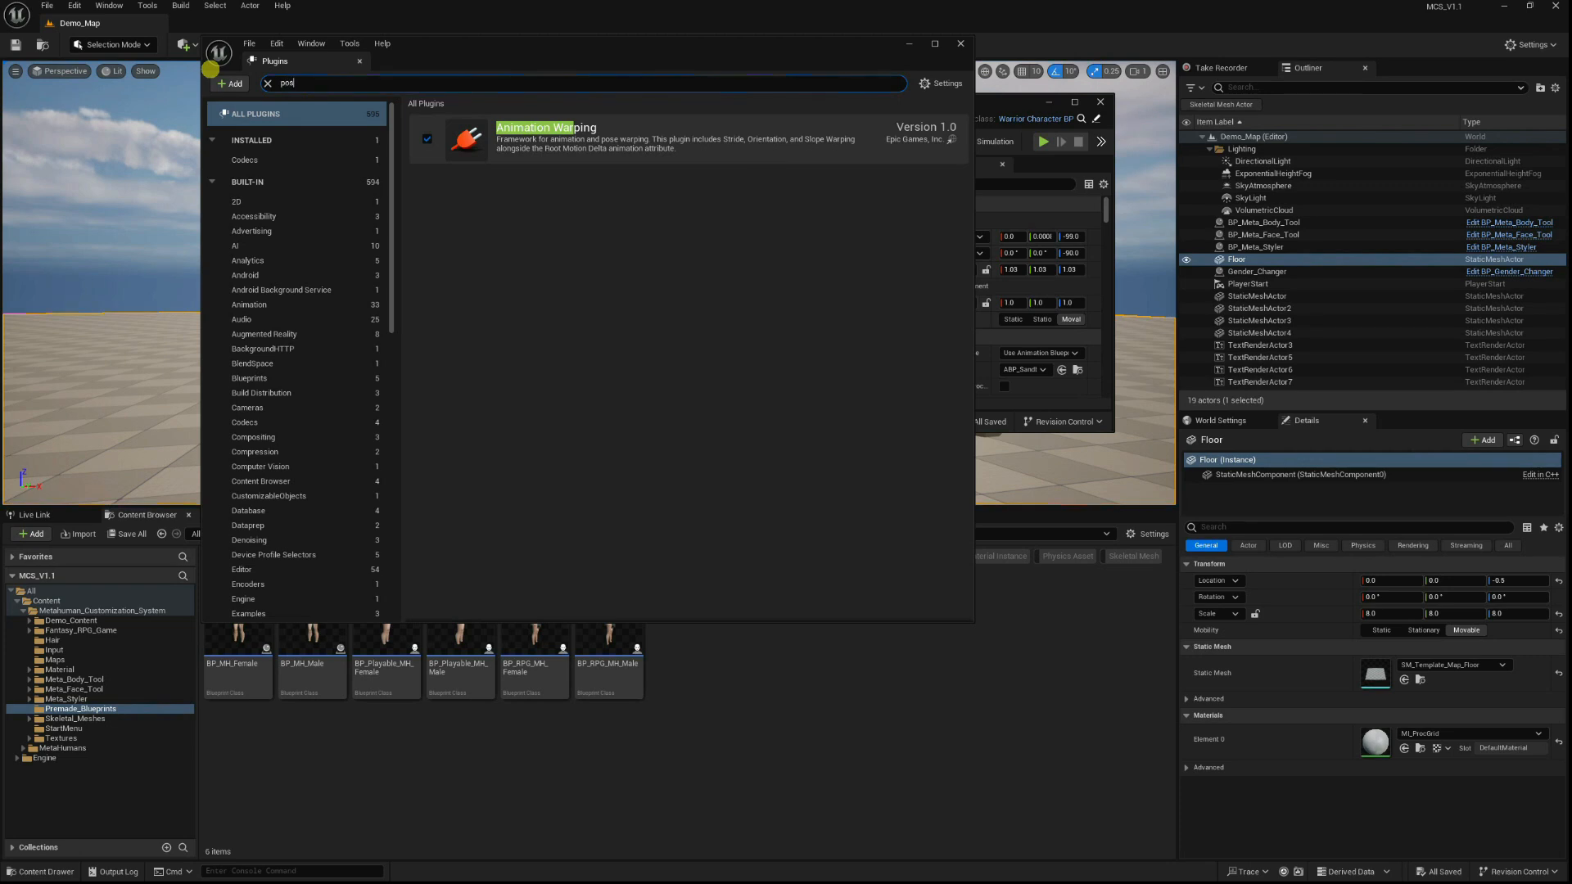
pyautogui.write('e sear')
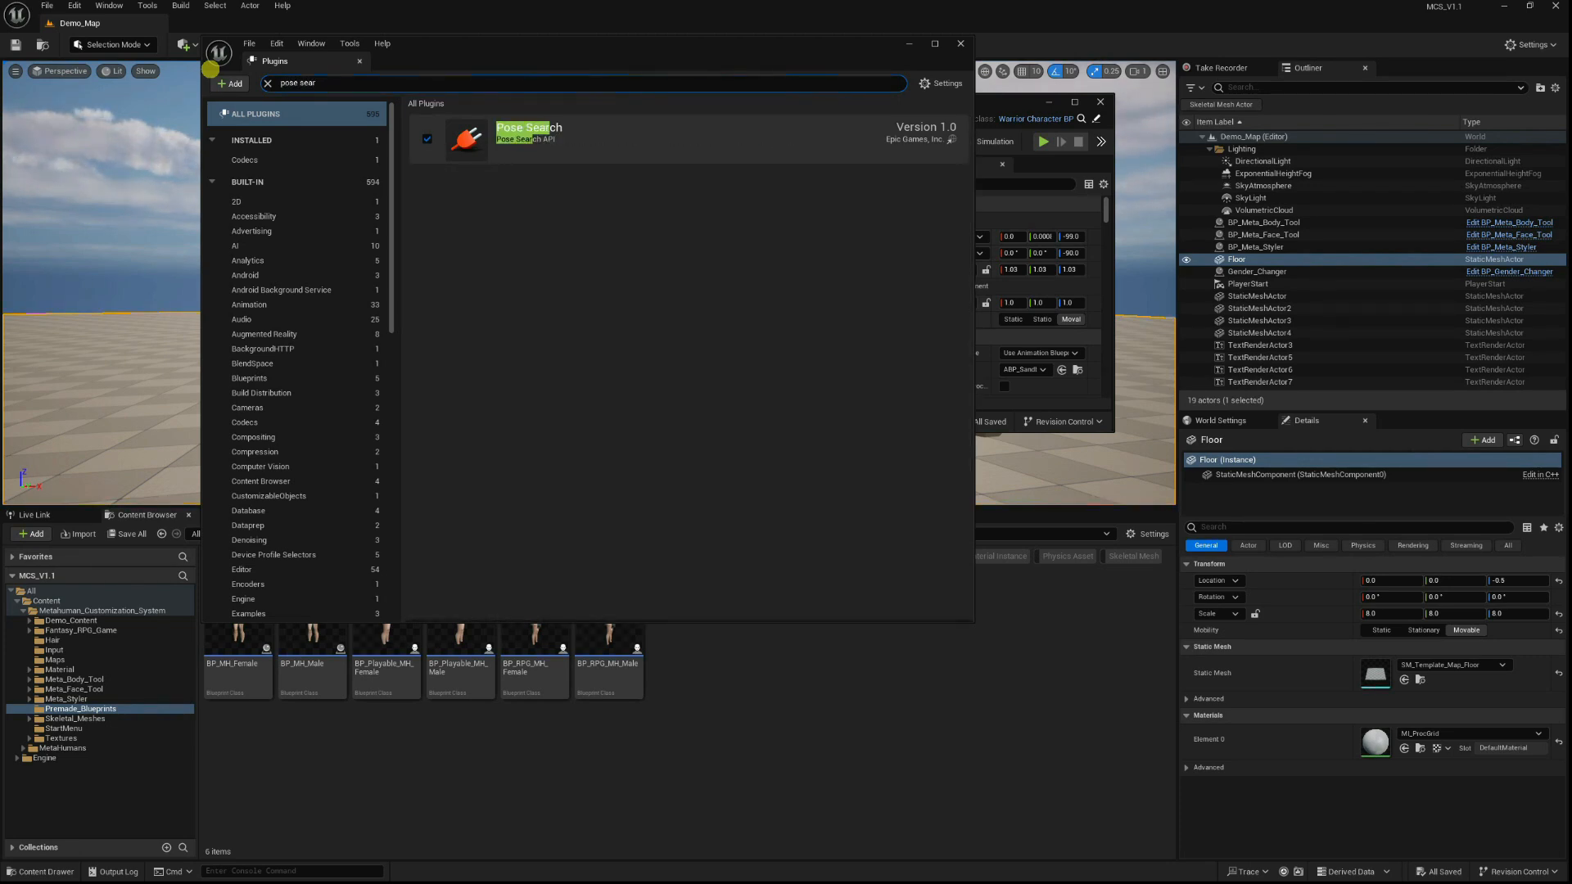
# Close the MCS_V1.1.uproject Notepad window and the Plugins window.
pyautogui.hotkey('alt', 'Tab')
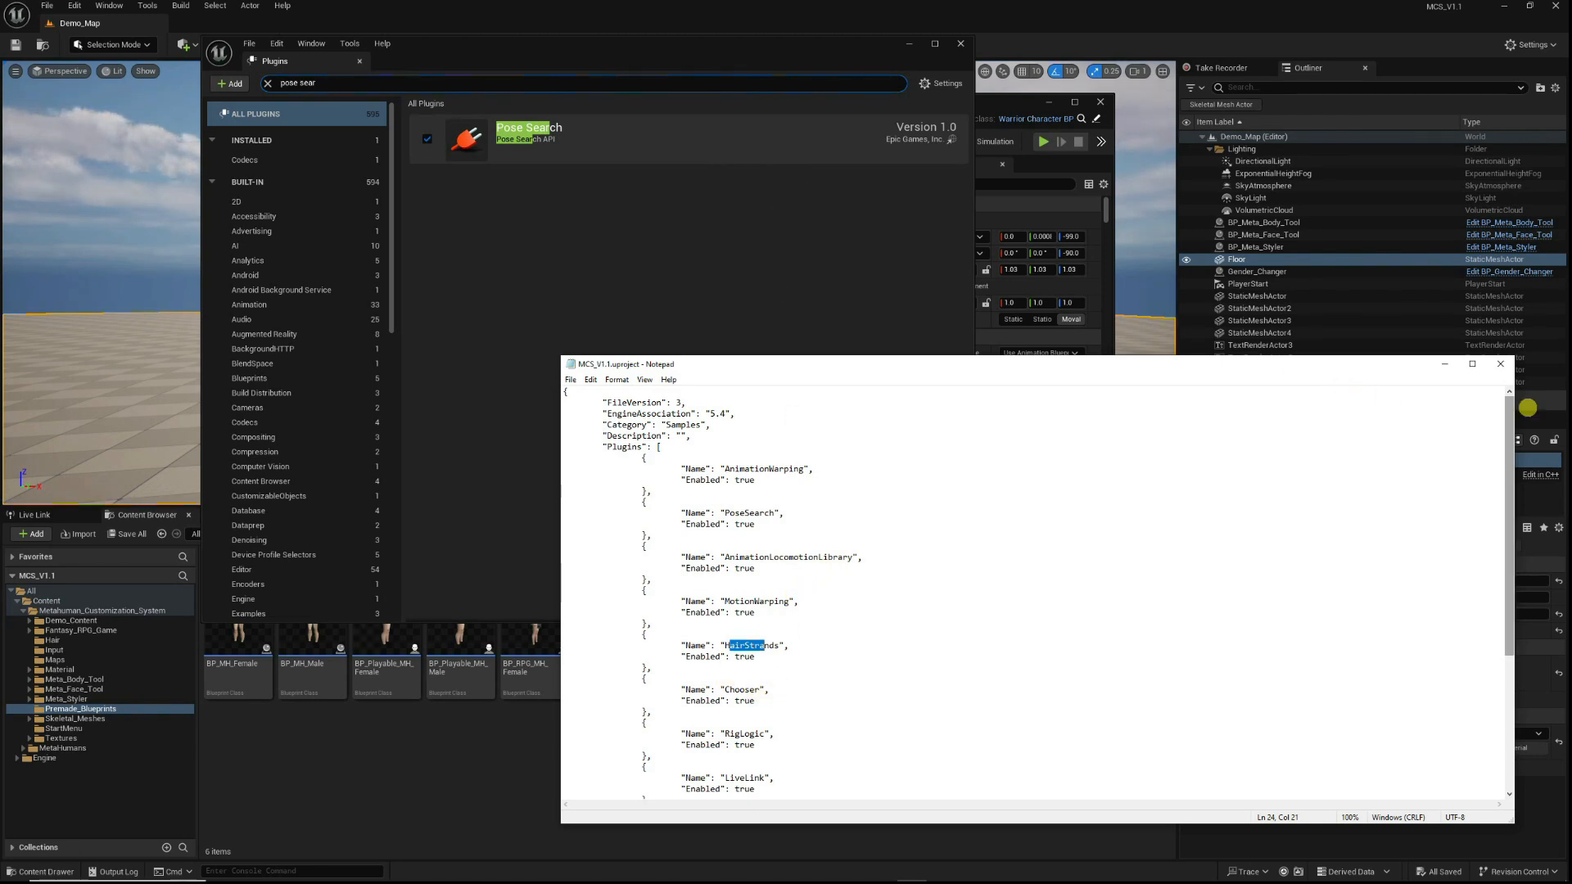
pyautogui.click(1501, 364)
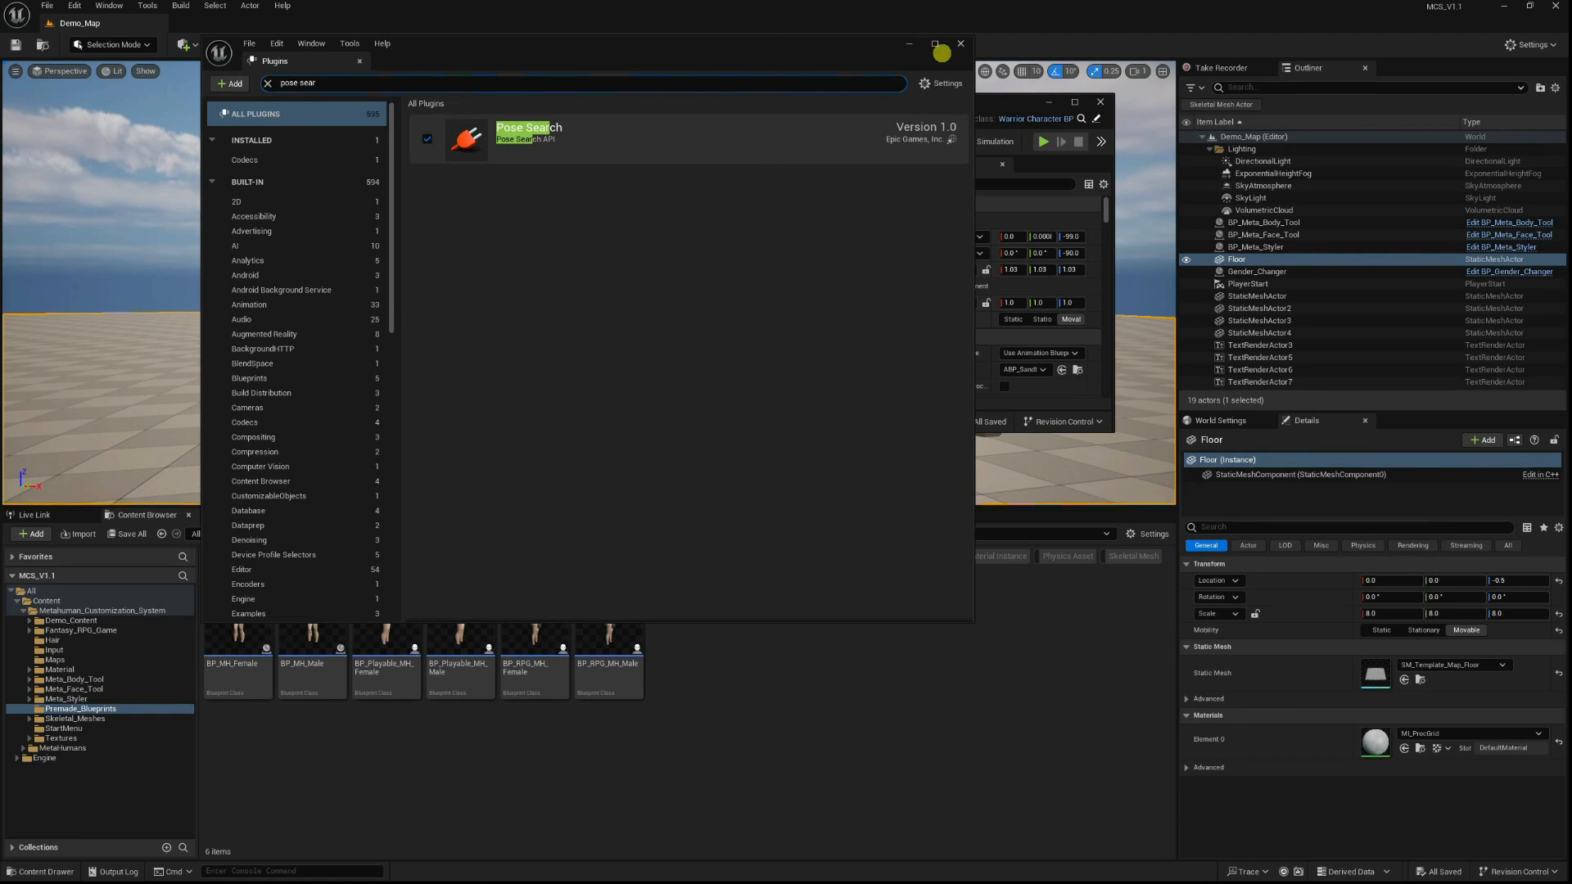
pyautogui.click(959, 45)
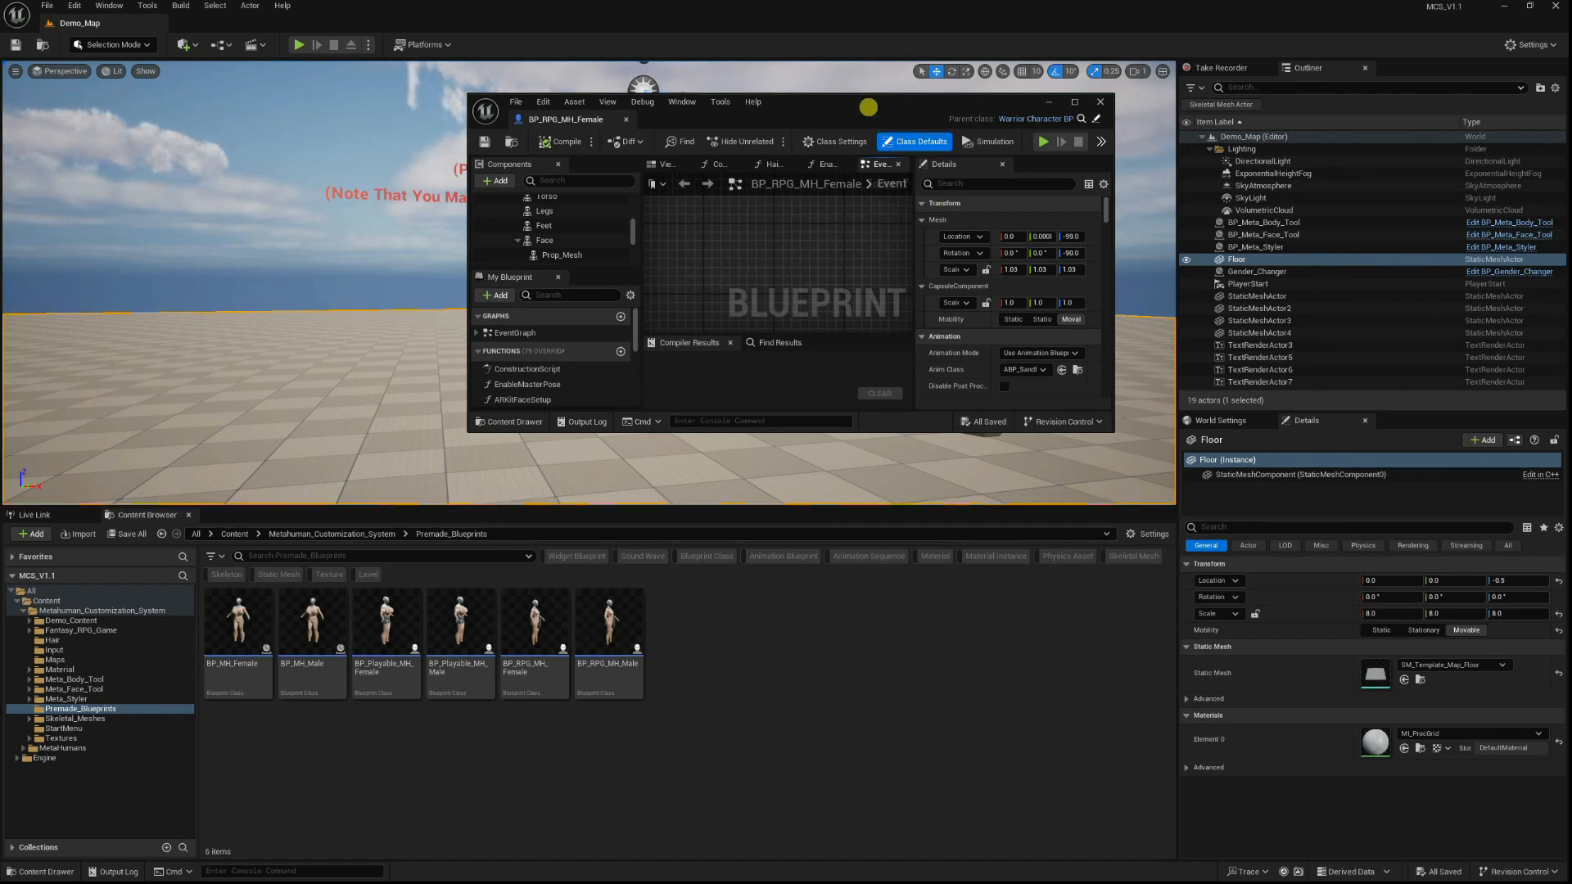
# Maximize the BP_RPG_MH_Female blueprint editor and look over the node groups in its event graph.
pyautogui.moveTo(867, 107); pyautogui.dragTo(860, 2)
pyautogui.scroll(-5, 766, 427)
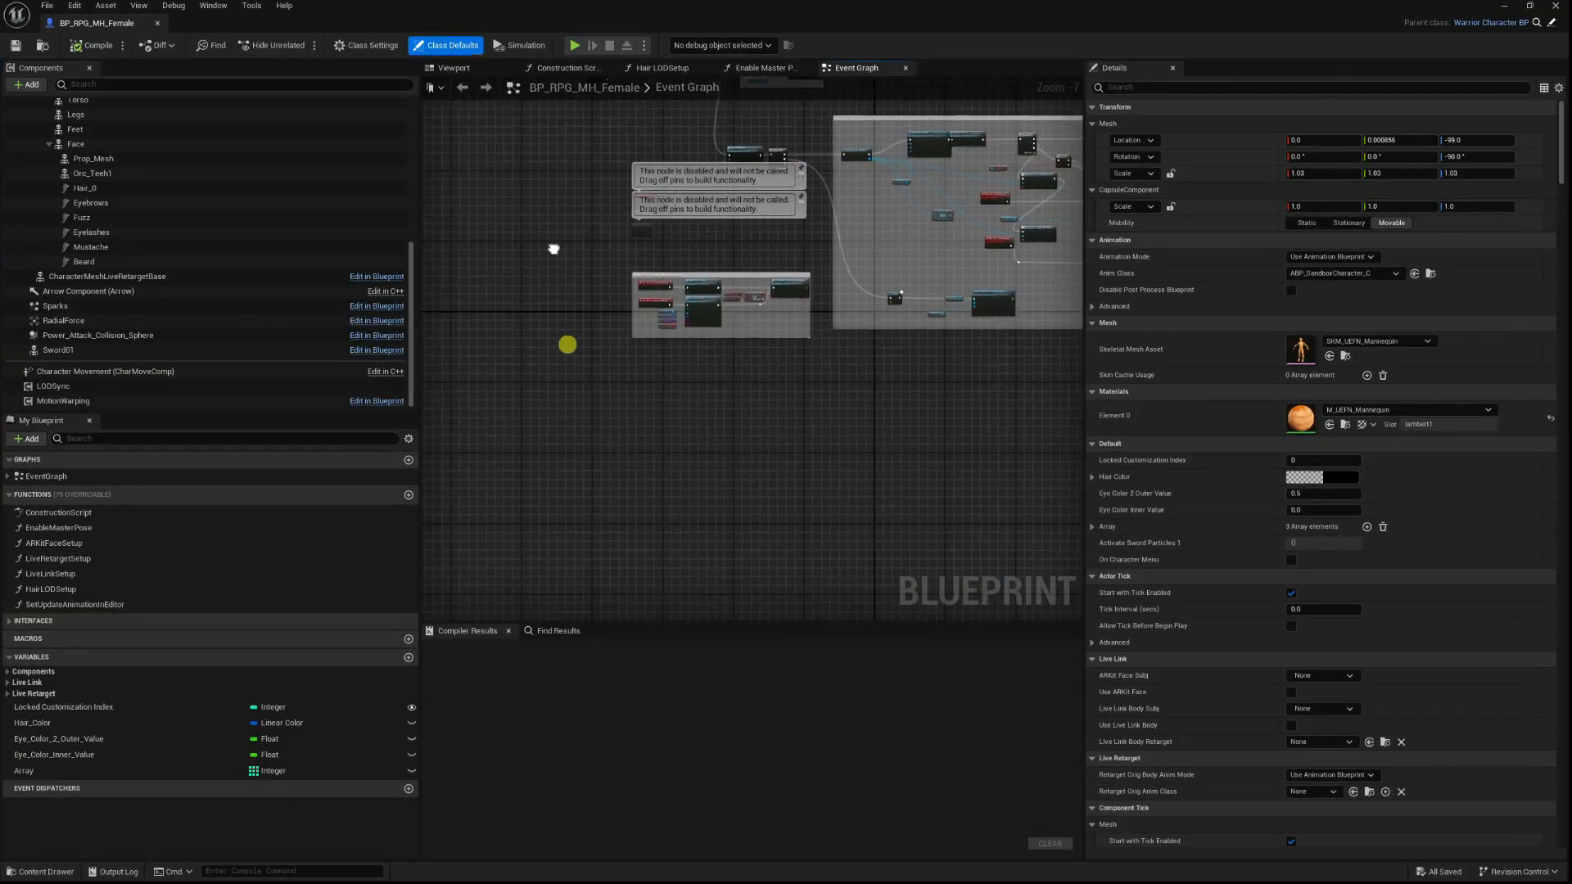
pyautogui.moveTo(564, 307); pyautogui.dragTo(573, 404, button='right')
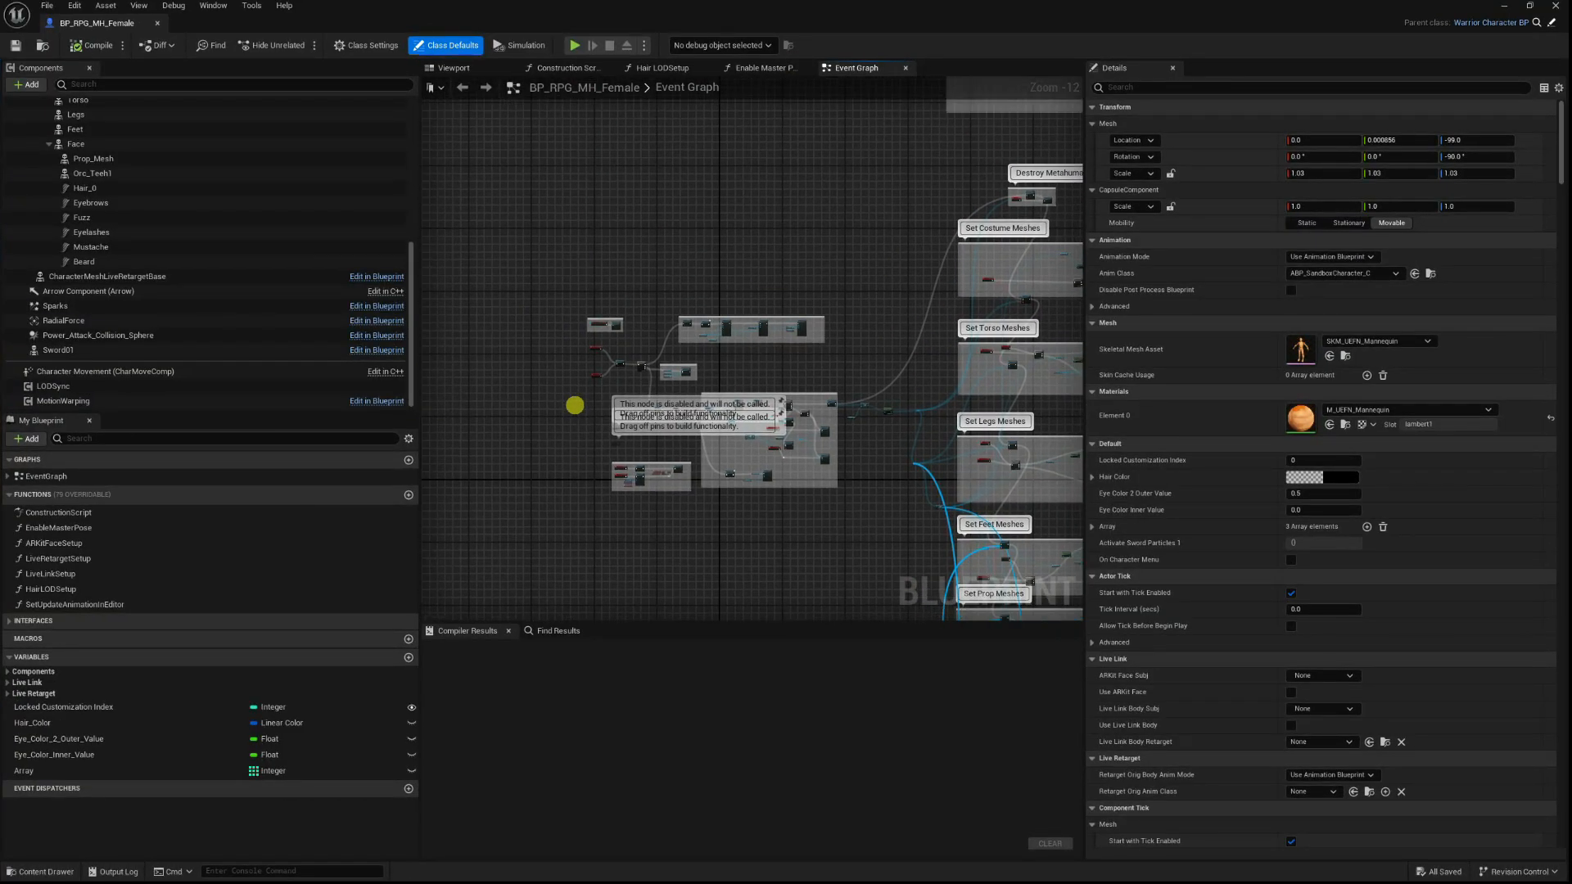
# Show BP_RPG_MH_Female in the blueprint viewport, select its Body component and frame it.
pyautogui.scroll(3, 126, 165)
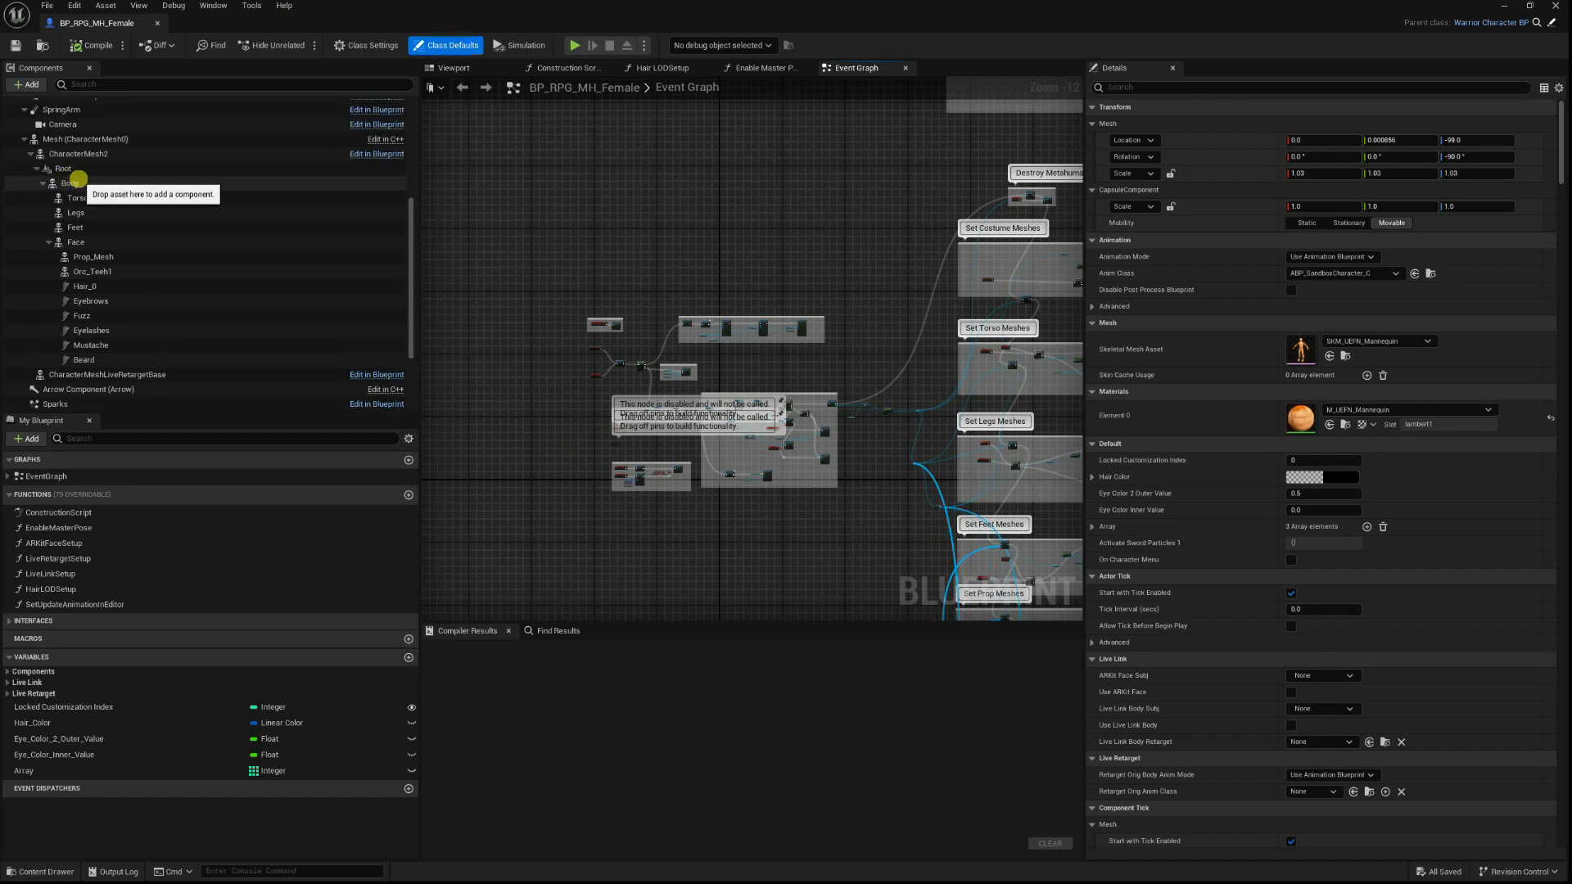
pyautogui.click(450, 65)
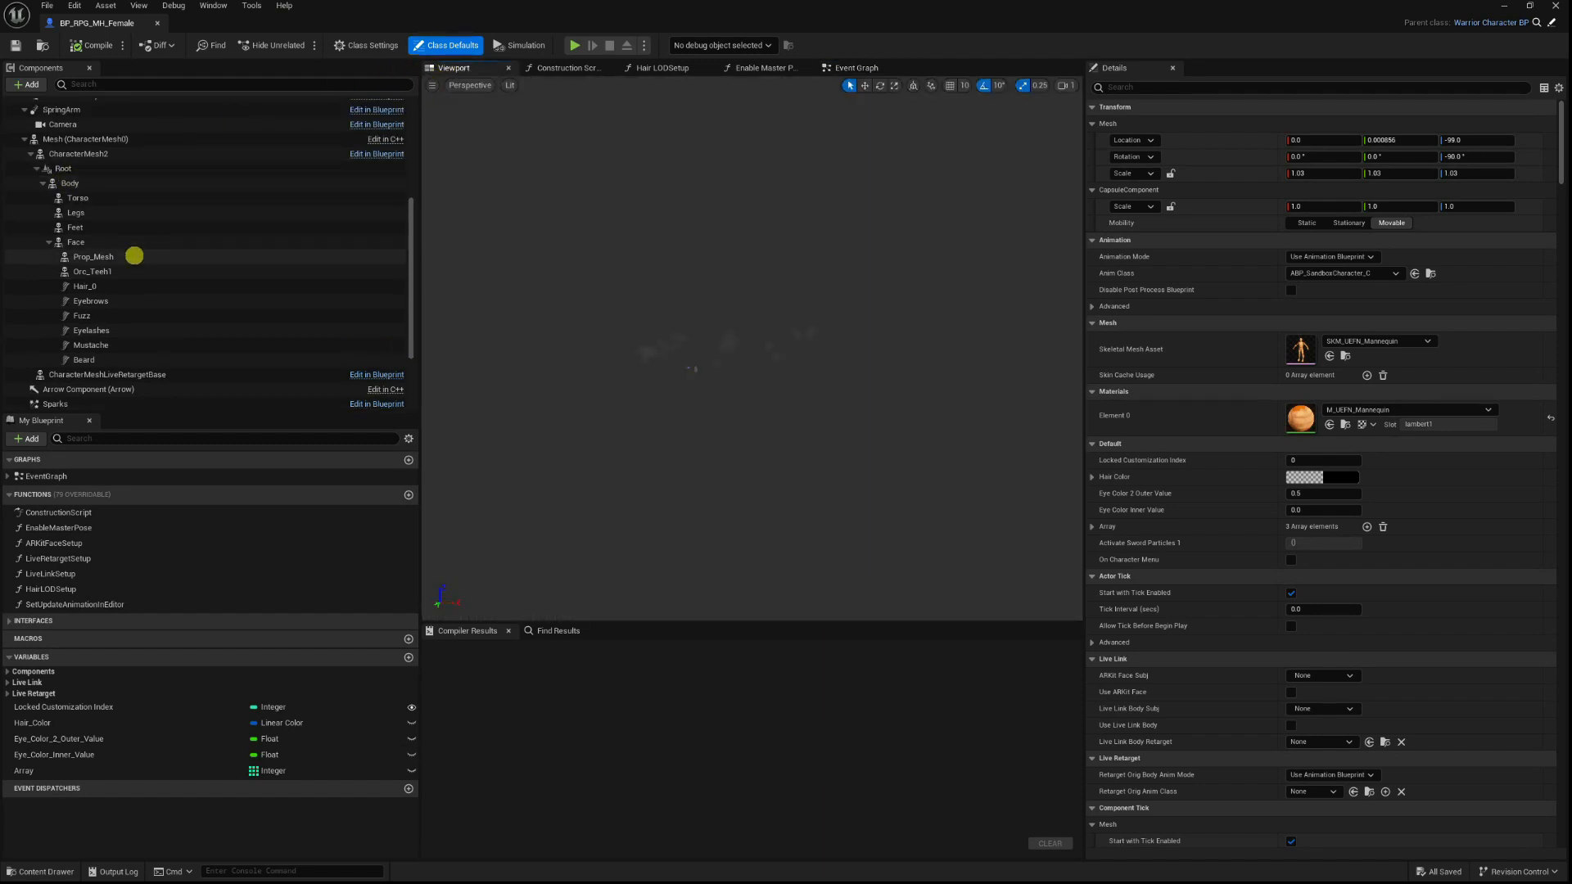
pyautogui.click(74, 182)
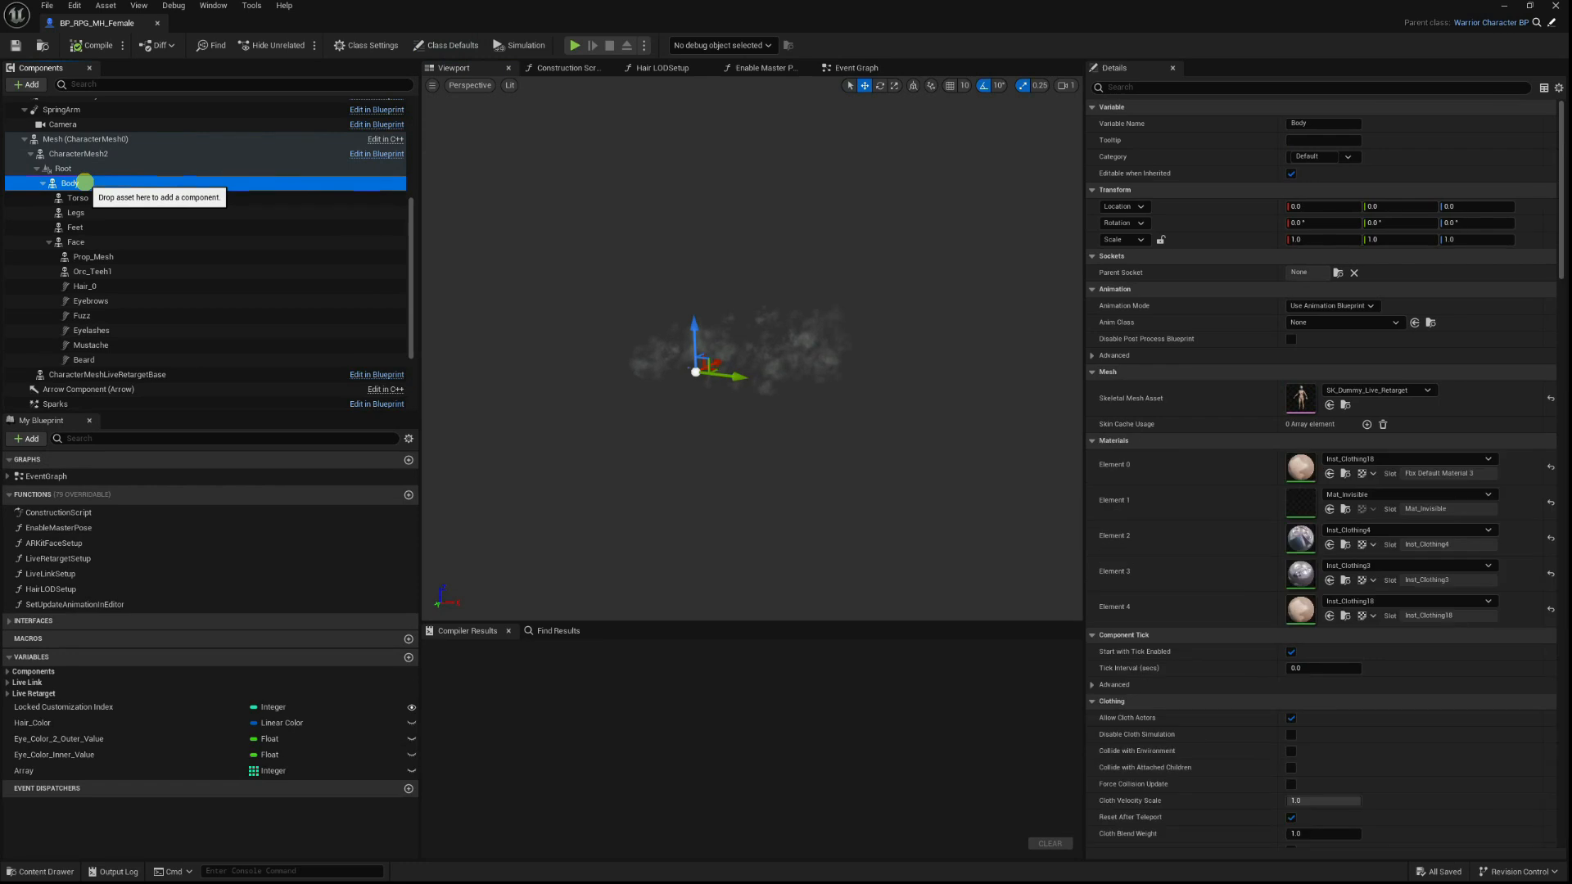
pyautogui.click(78, 197)
pyautogui.click(63, 182)
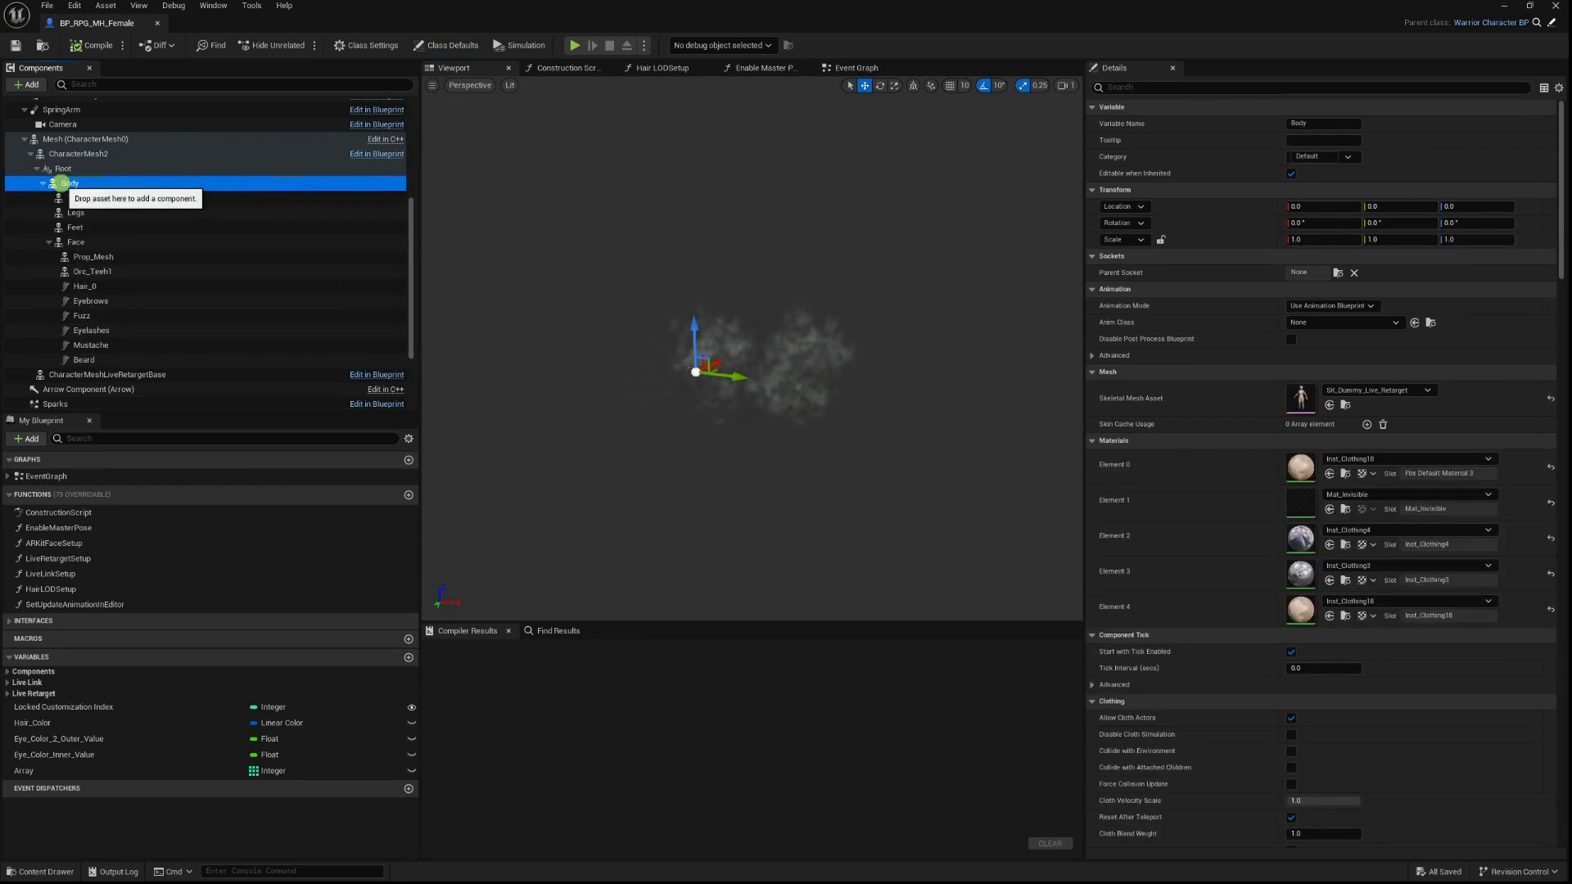
pyautogui.press('f')
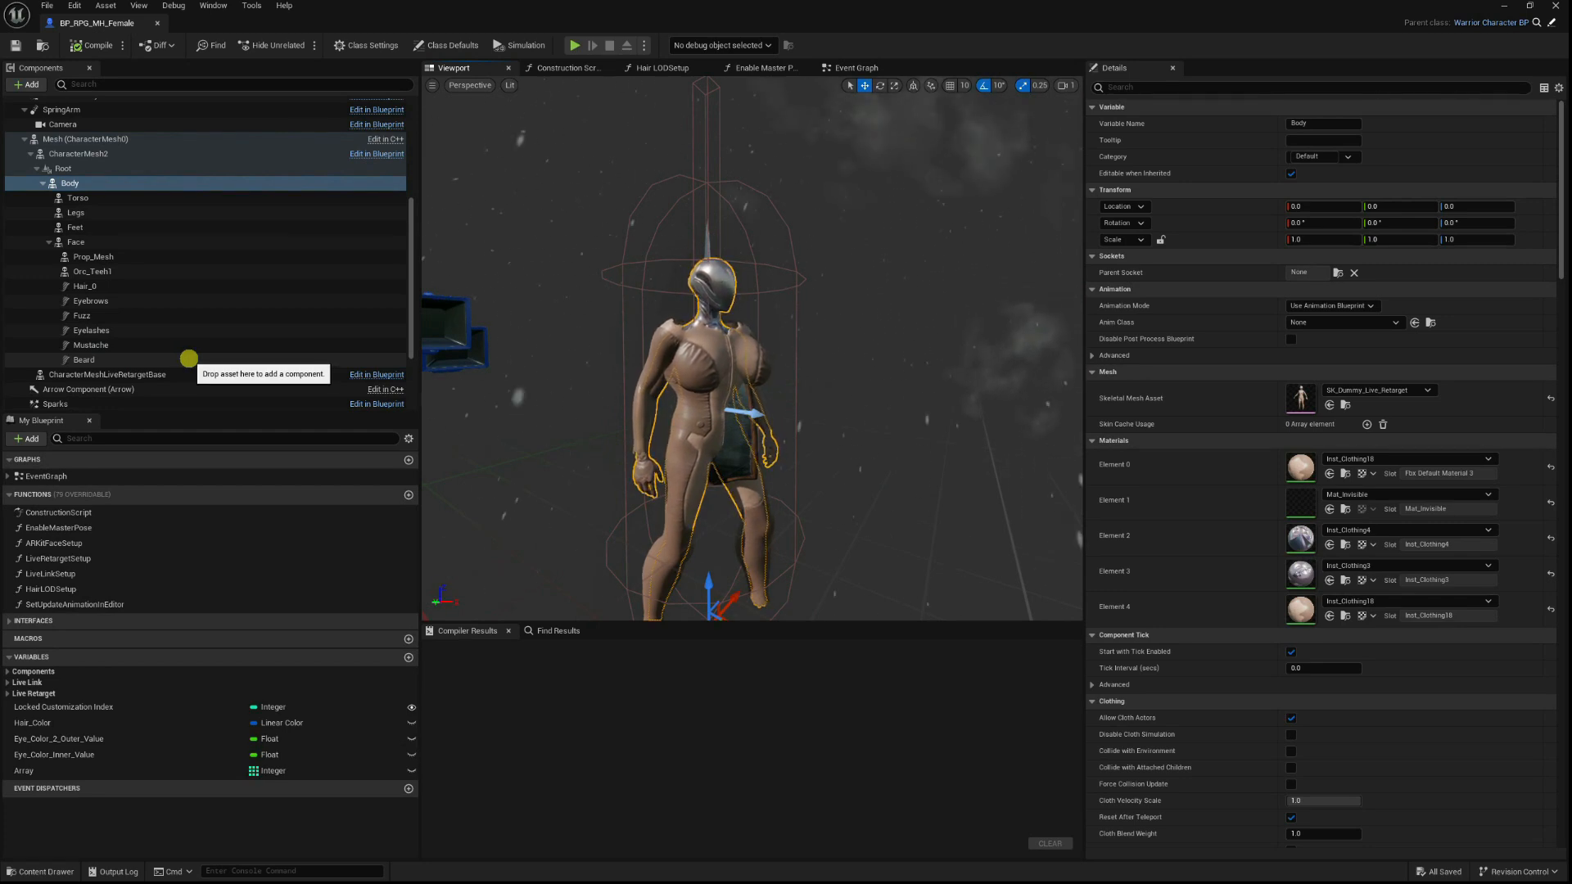
# Open the BP_Kendra blueprint from the MetaHumans/Kendra folder and maximize the blueprint editor.
pyautogui.moveTo(623, 2); pyautogui.dragTo(806, 150)
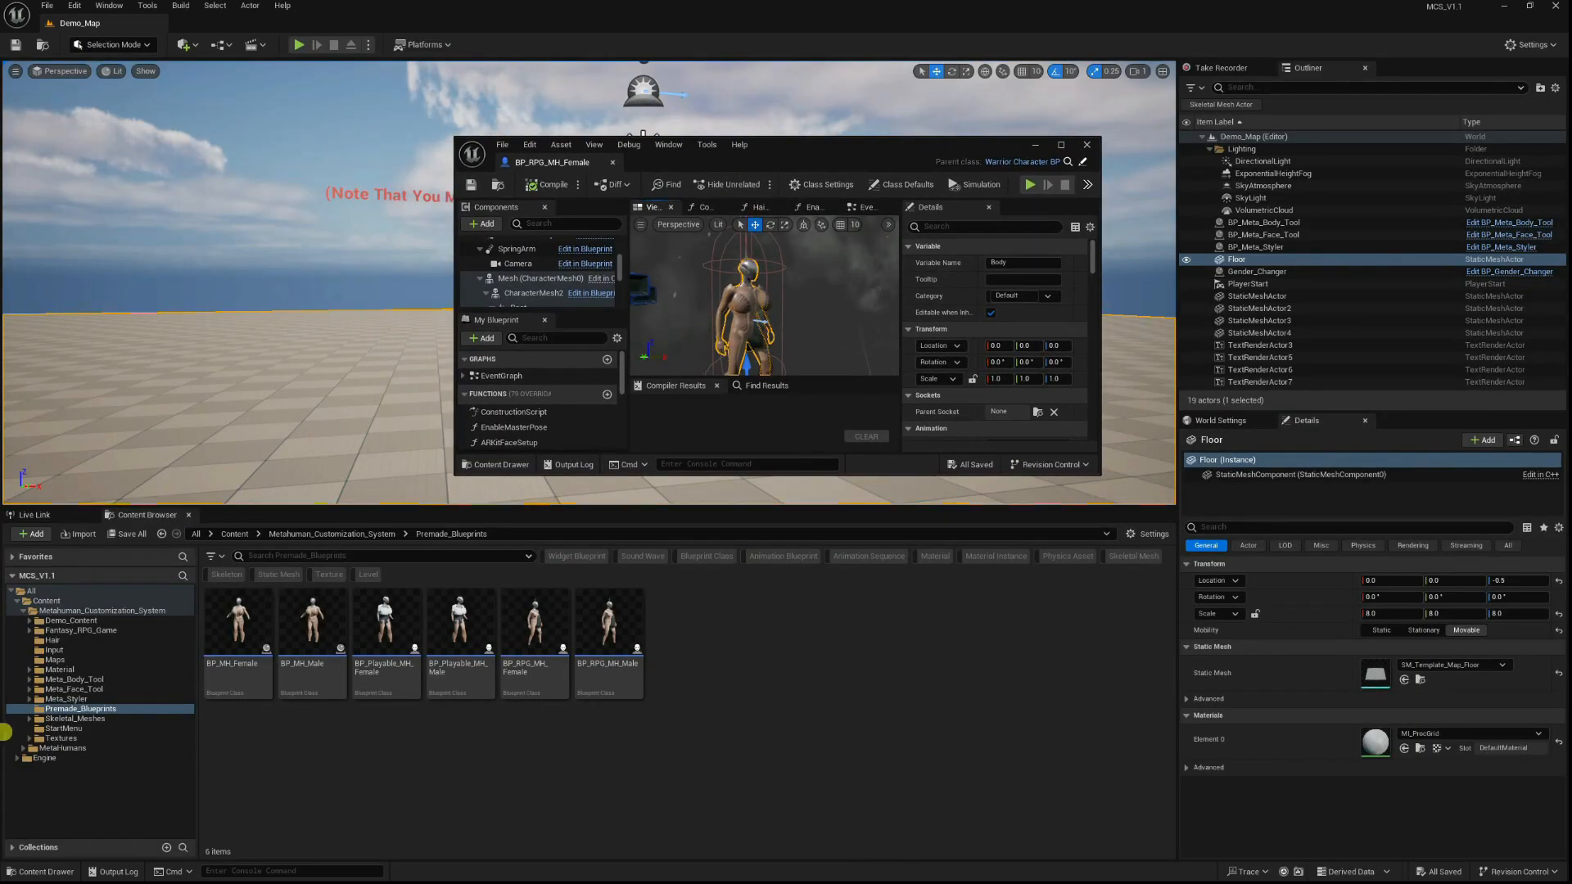
pyautogui.click(51, 747)
pyautogui.click(309, 646)
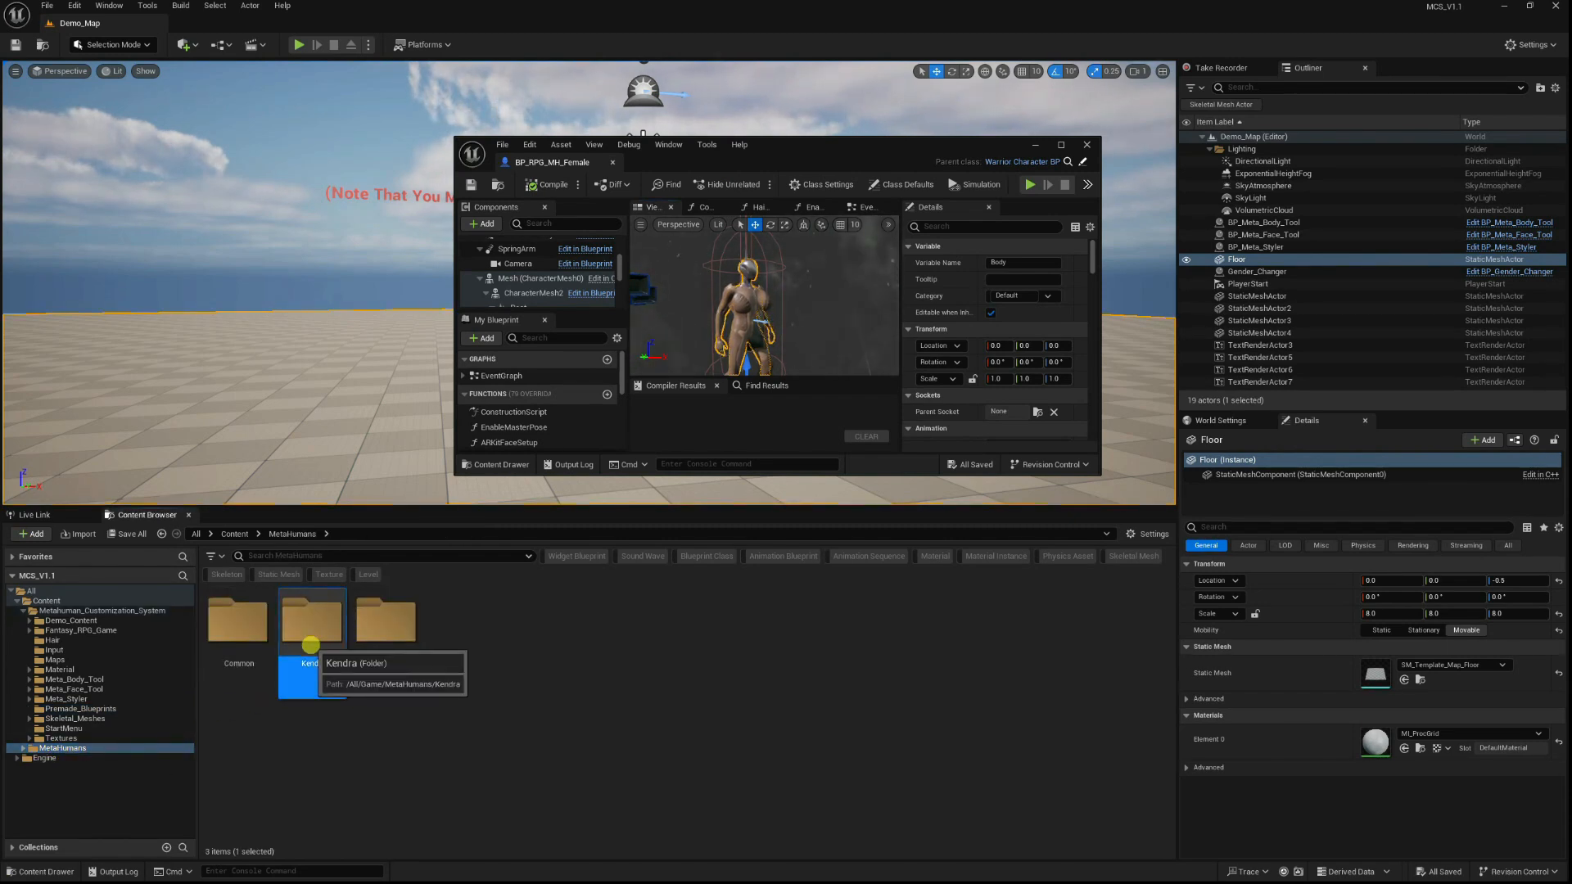
pyautogui.doubleClick(314, 629)
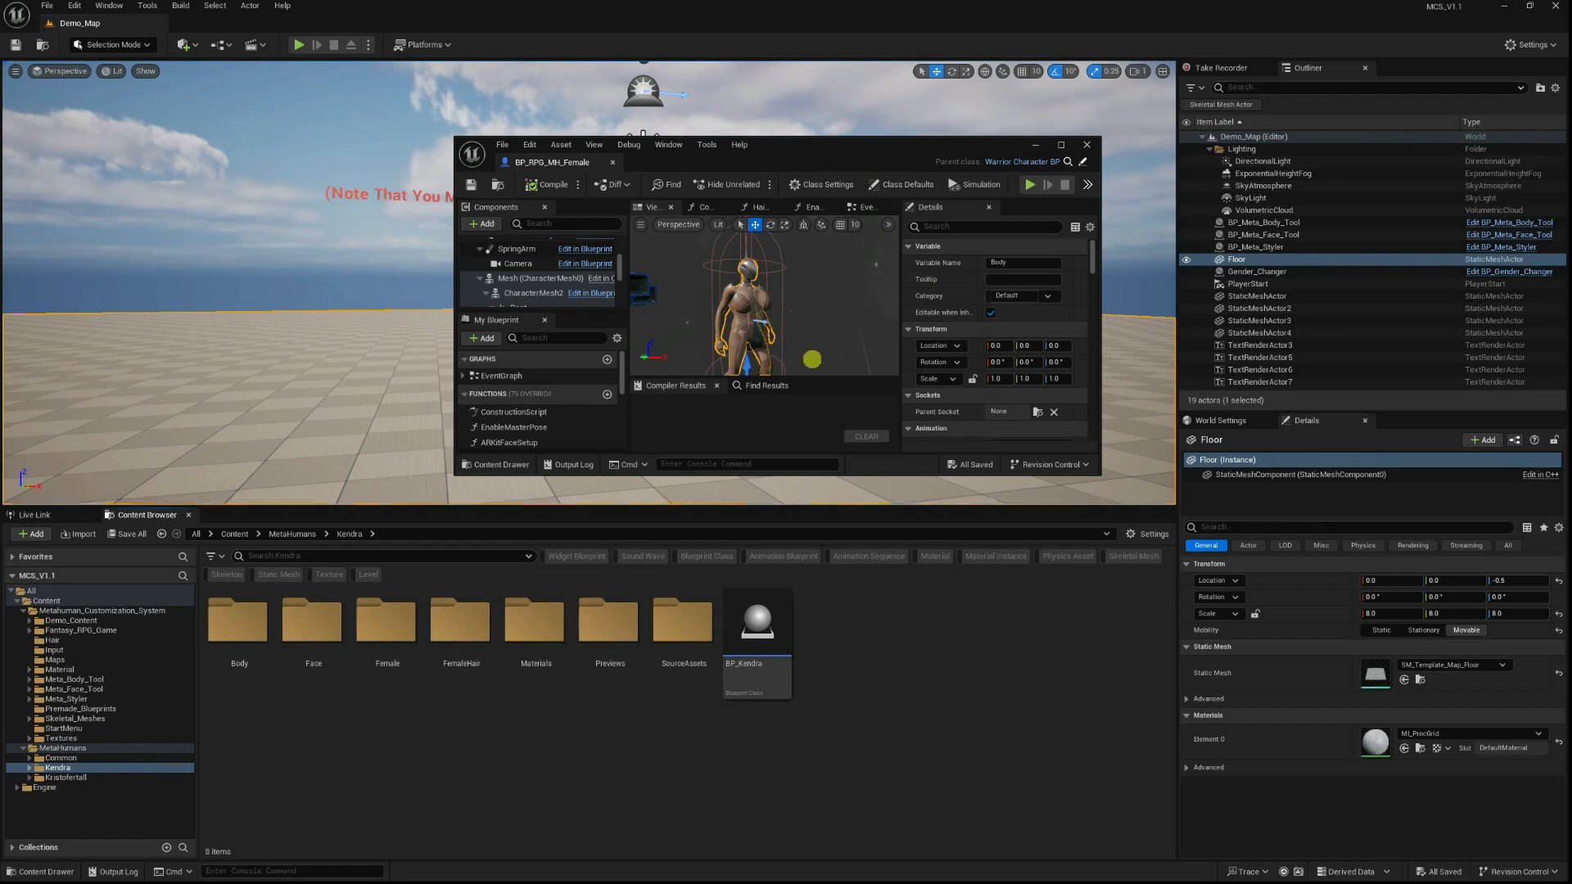
pyautogui.click(762, 643)
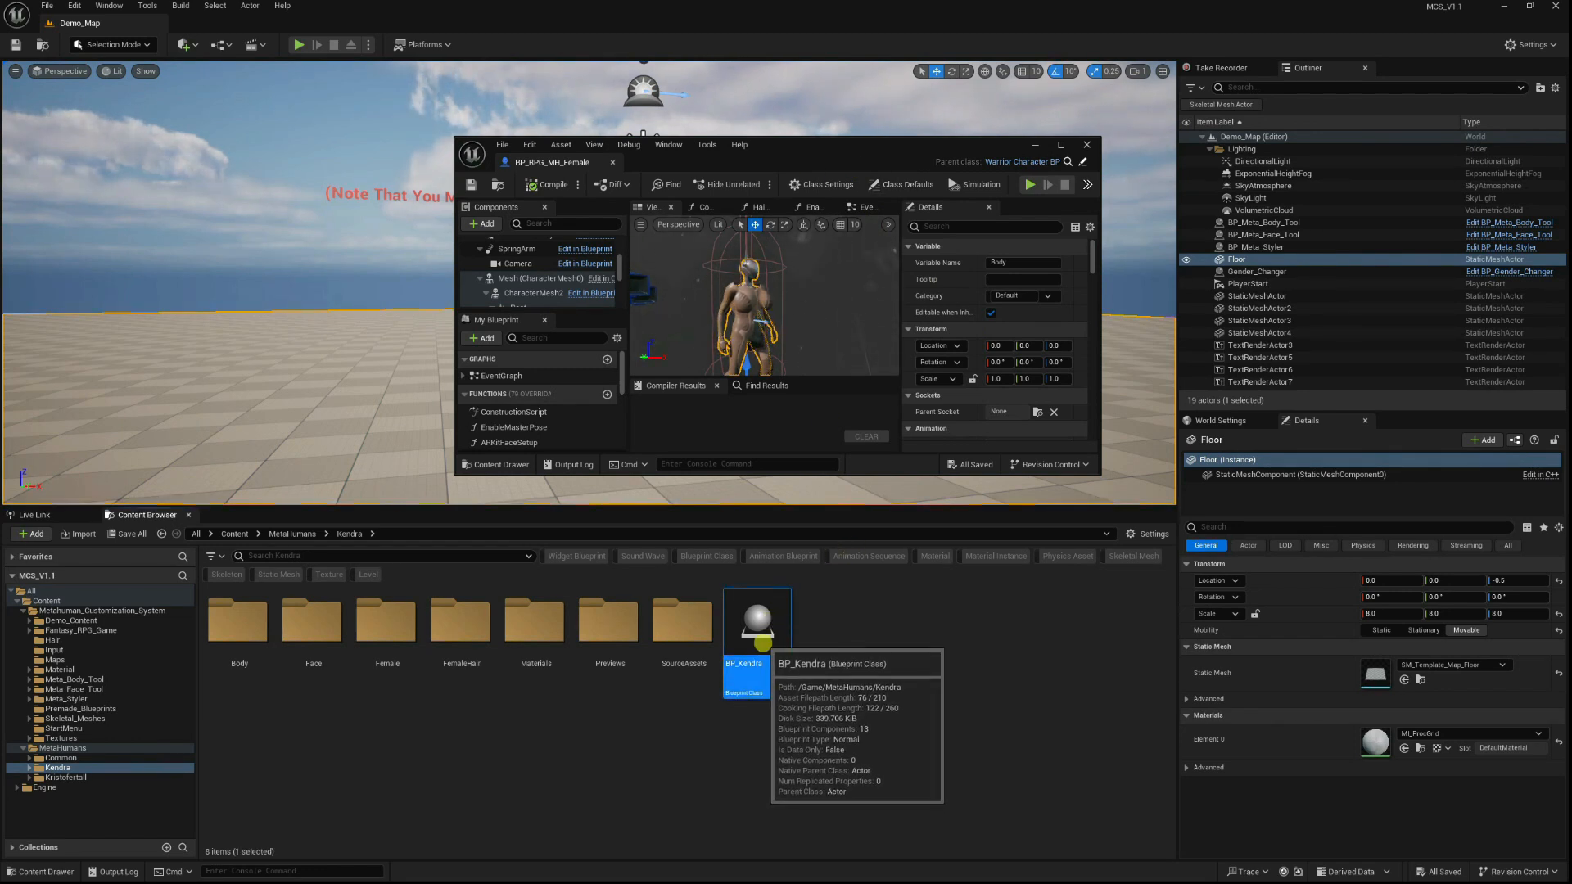
pyautogui.doubleClick(763, 634)
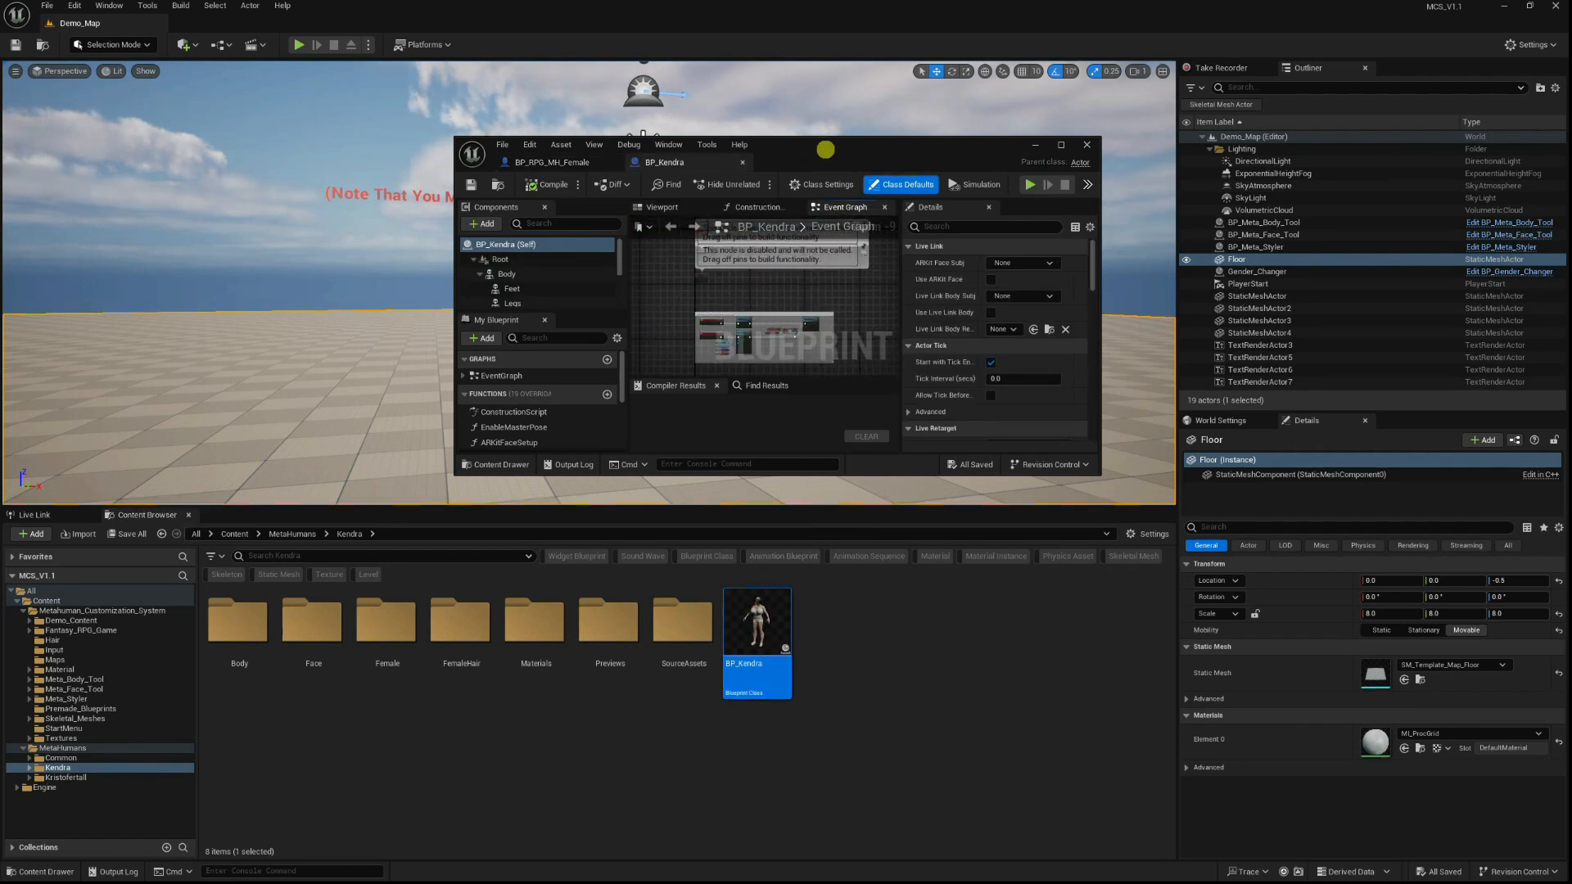
pyautogui.doubleClick(825, 149)
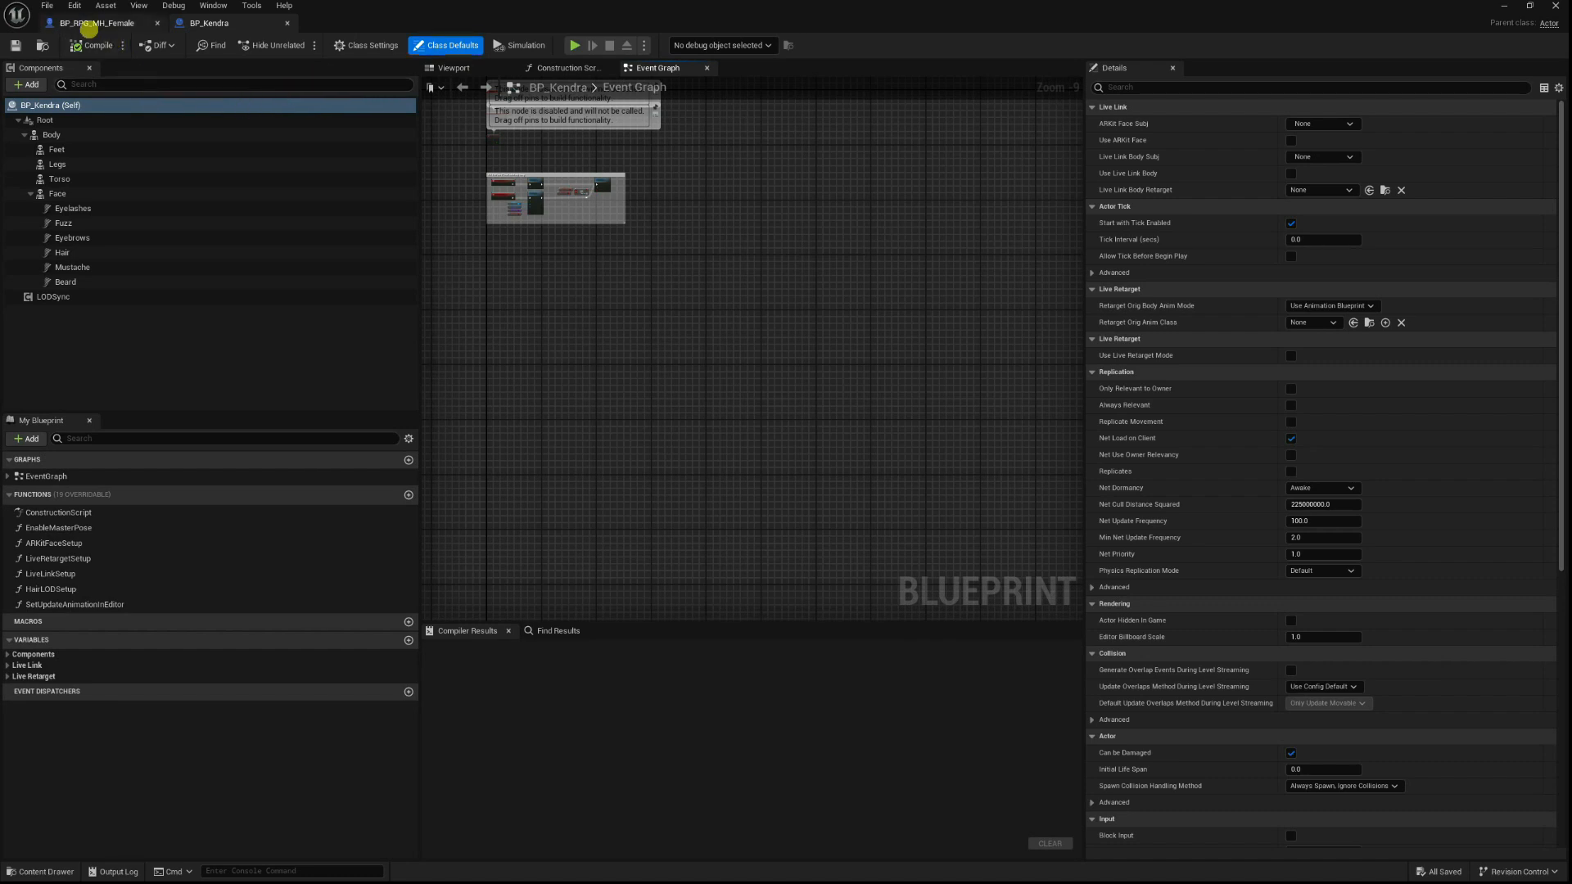
# Return to BP_RPG_MH_Female and inspect its Hair_0 component within the component hierarchy.
pyautogui.click(85, 25)
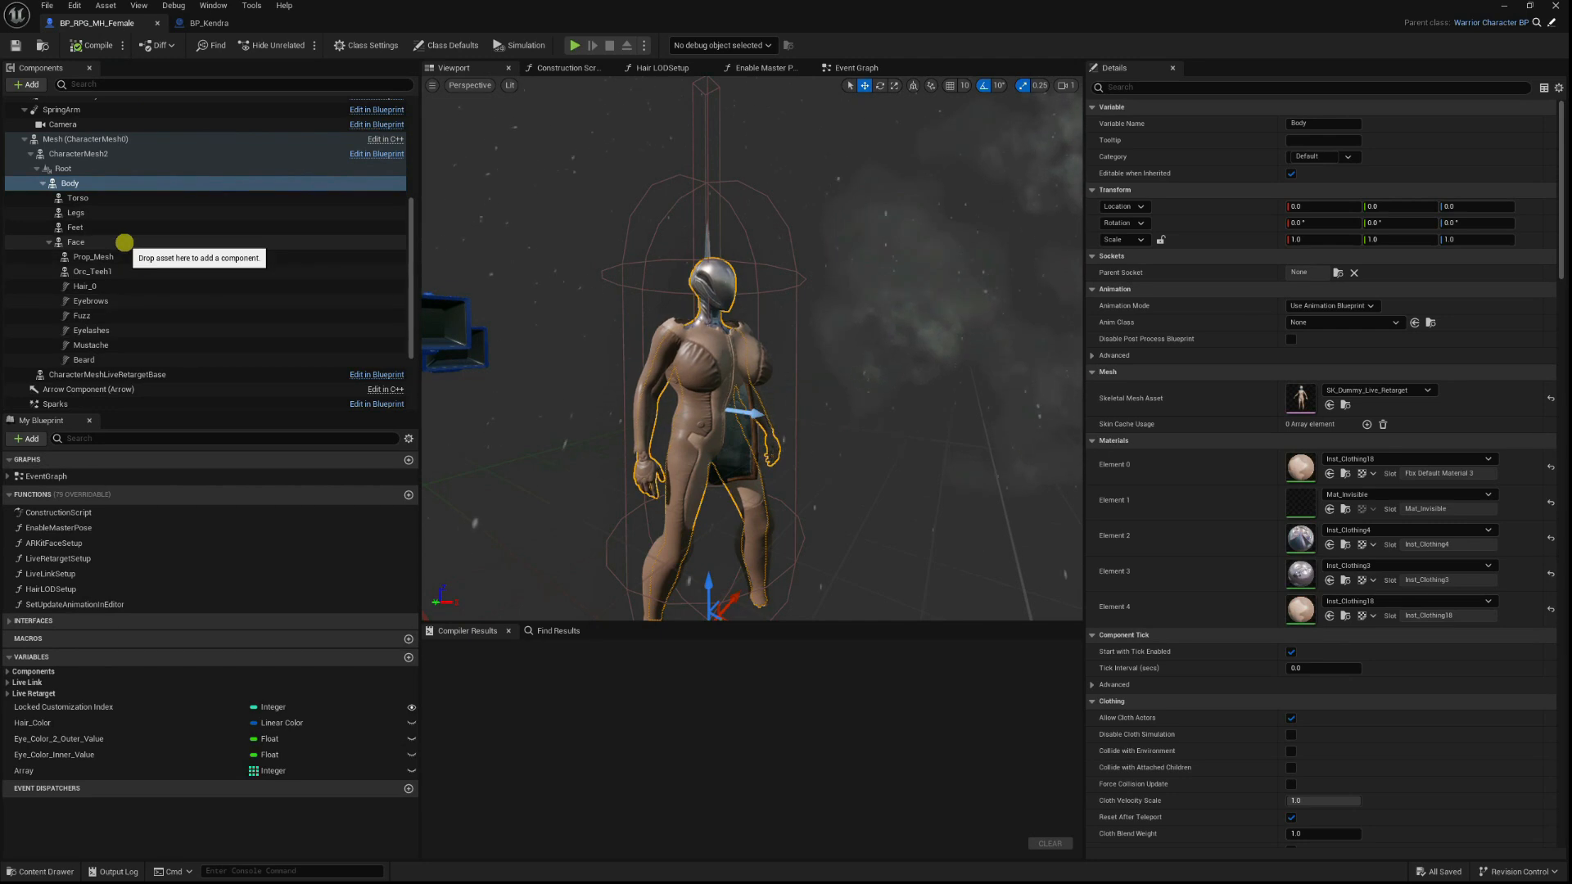
pyautogui.scroll(-2, 122, 250)
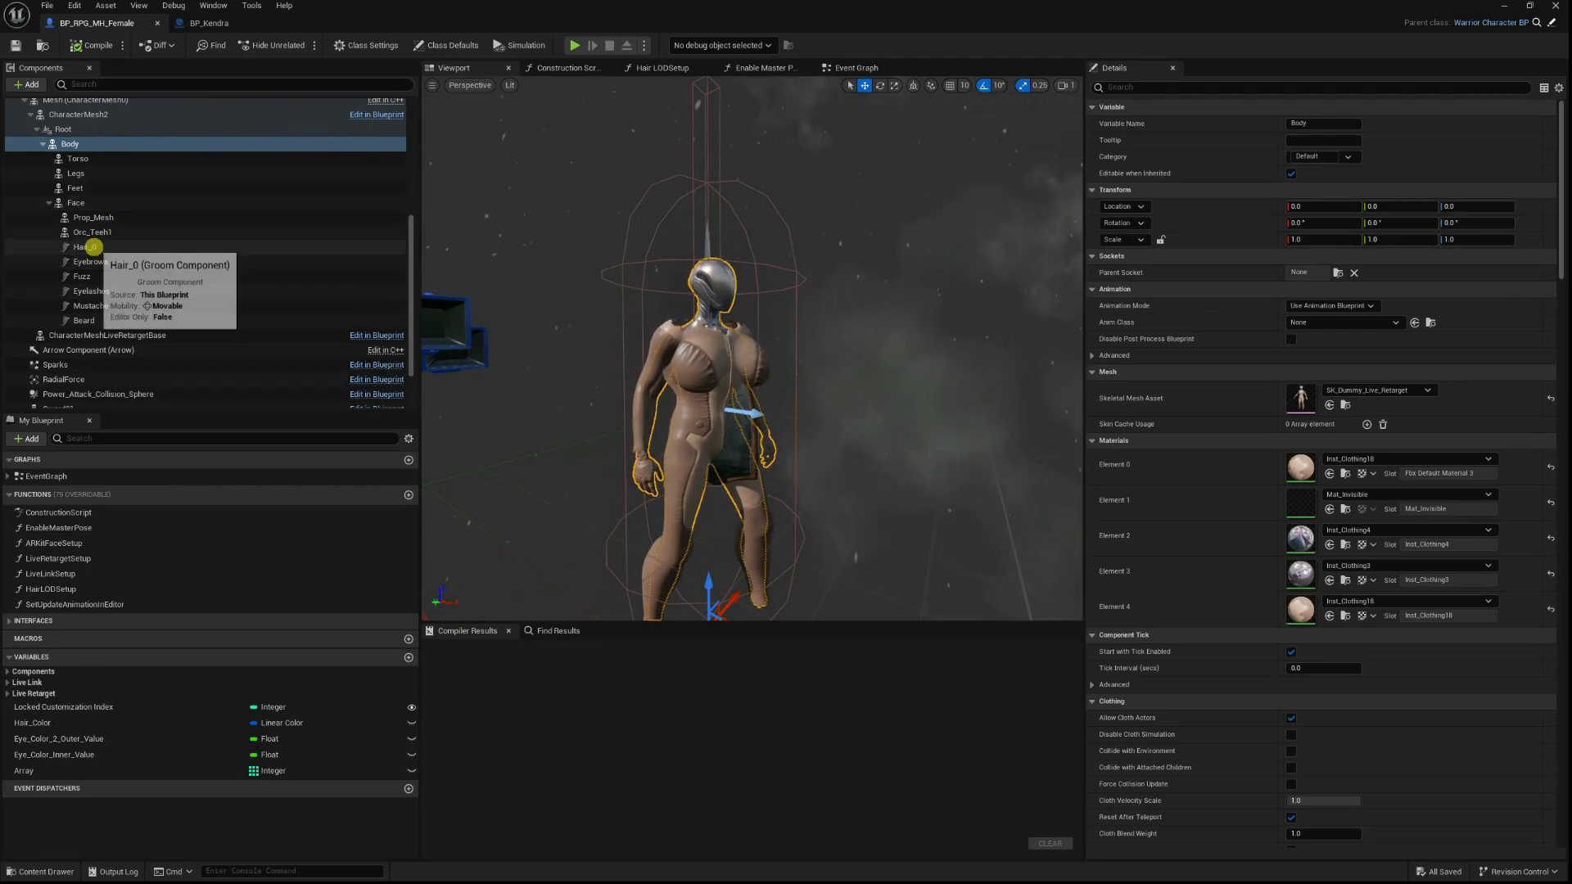
pyautogui.click(88, 246)
pyautogui.scroll(2, 143, 278)
pyautogui.scroll(1, 131, 241)
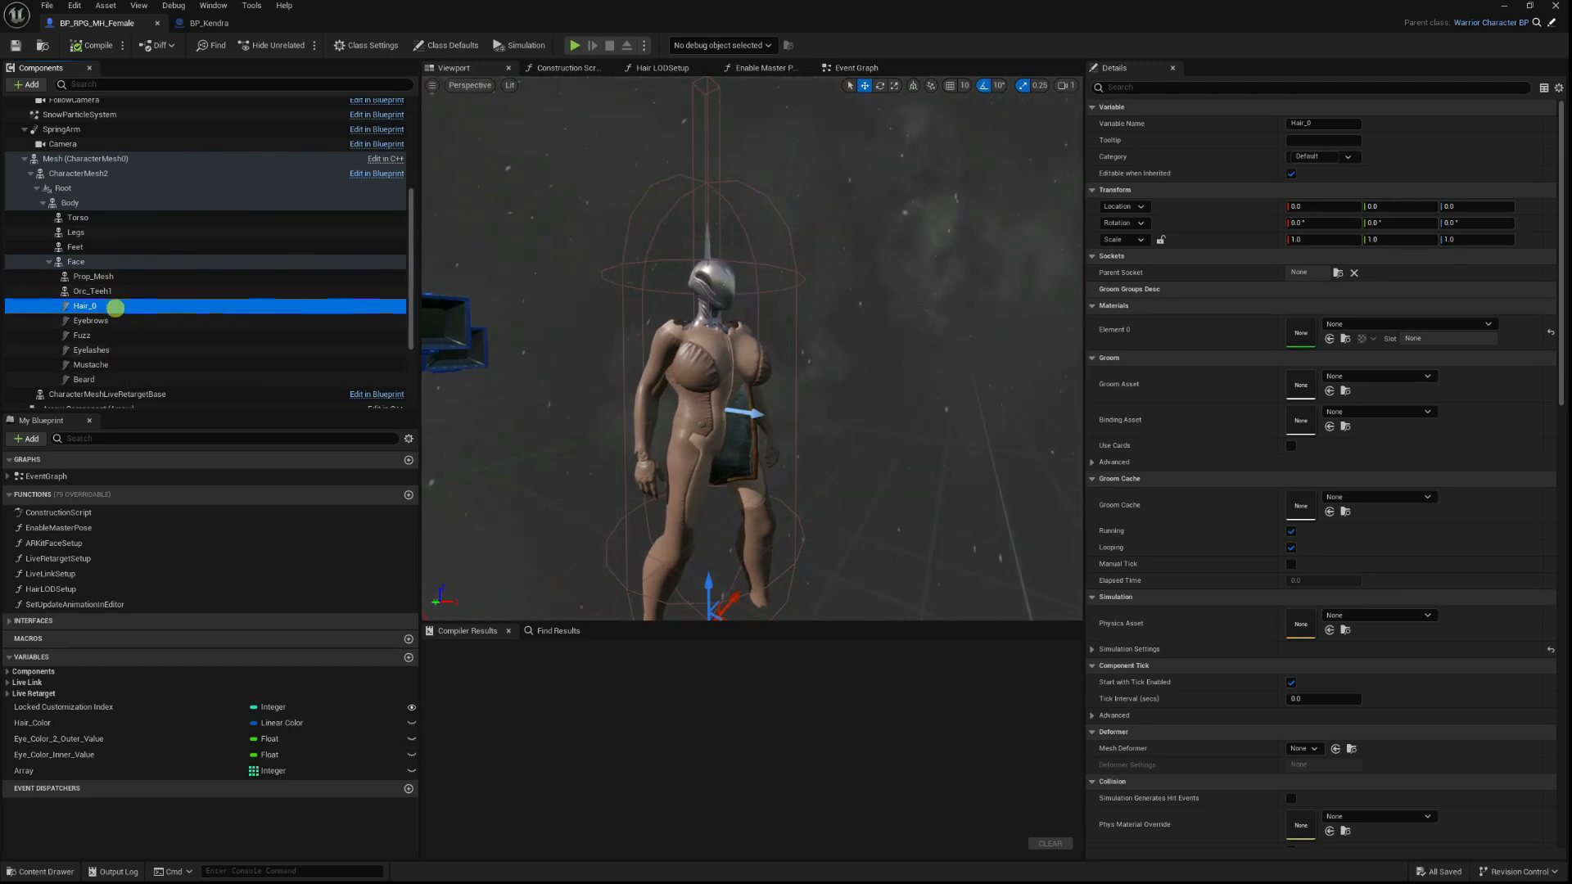
# Inspect the Hair component in BP_Kendra for comparison, and return to BP_RPG_MH_Female.
pyautogui.click(208, 23)
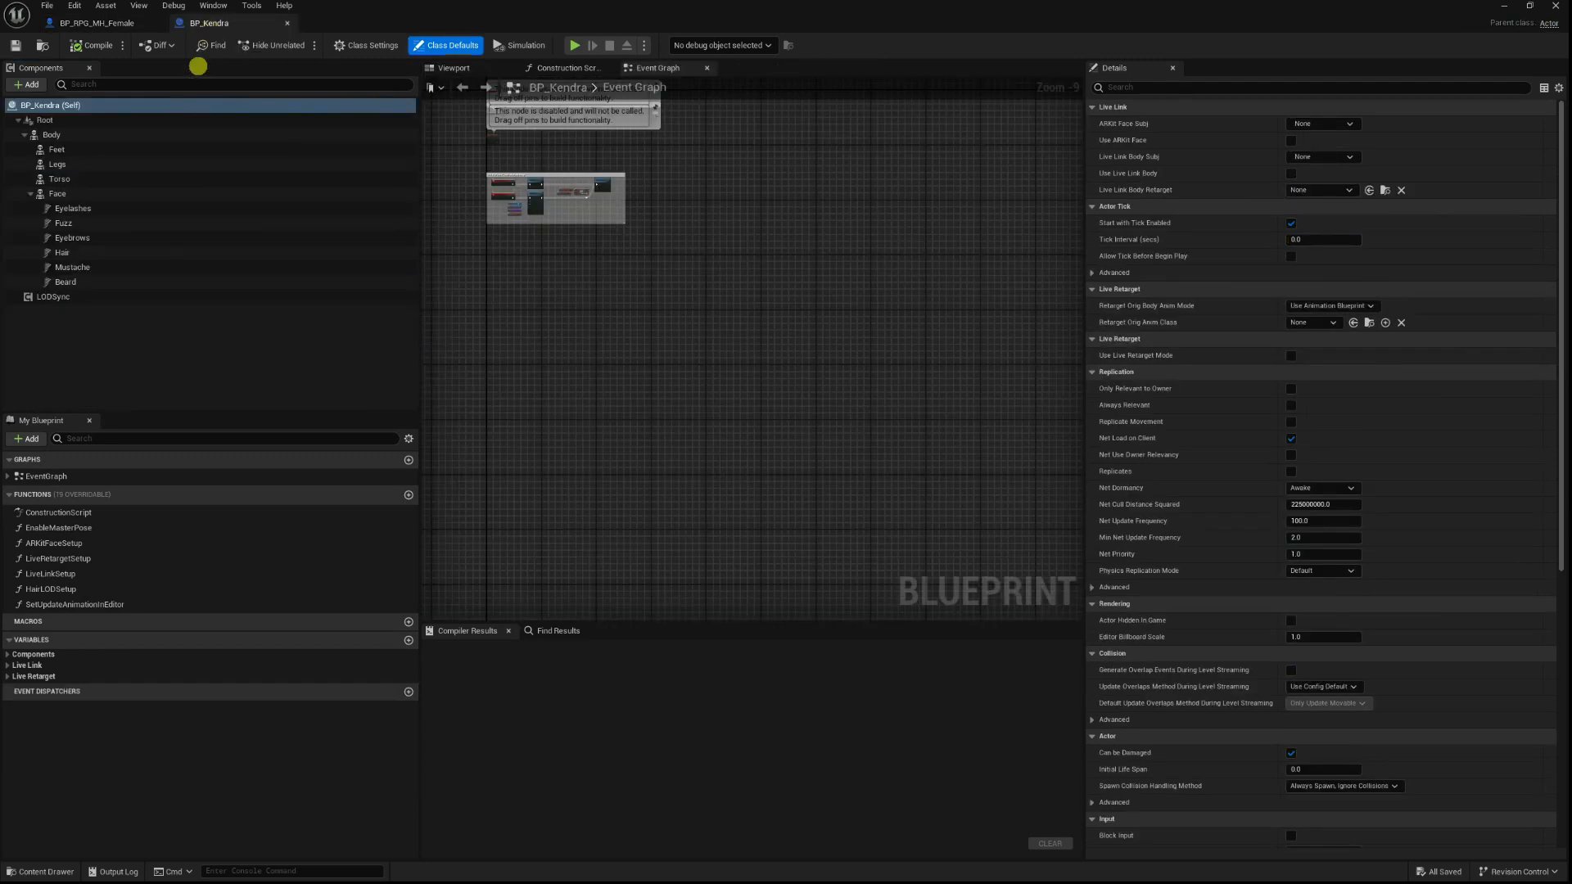
pyautogui.click(79, 253)
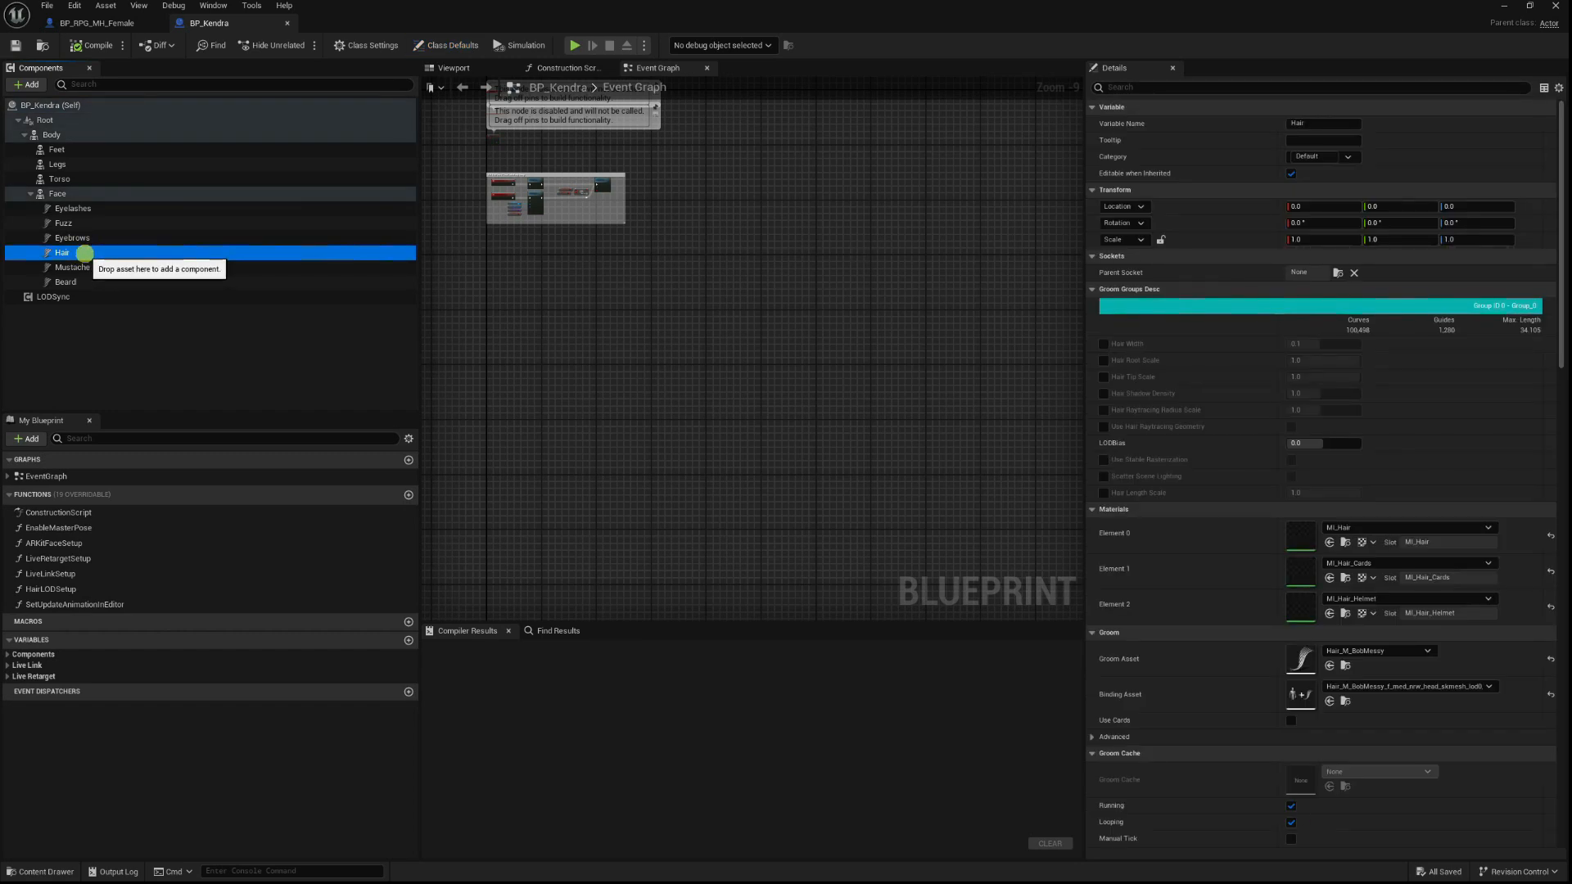
pyautogui.click(98, 23)
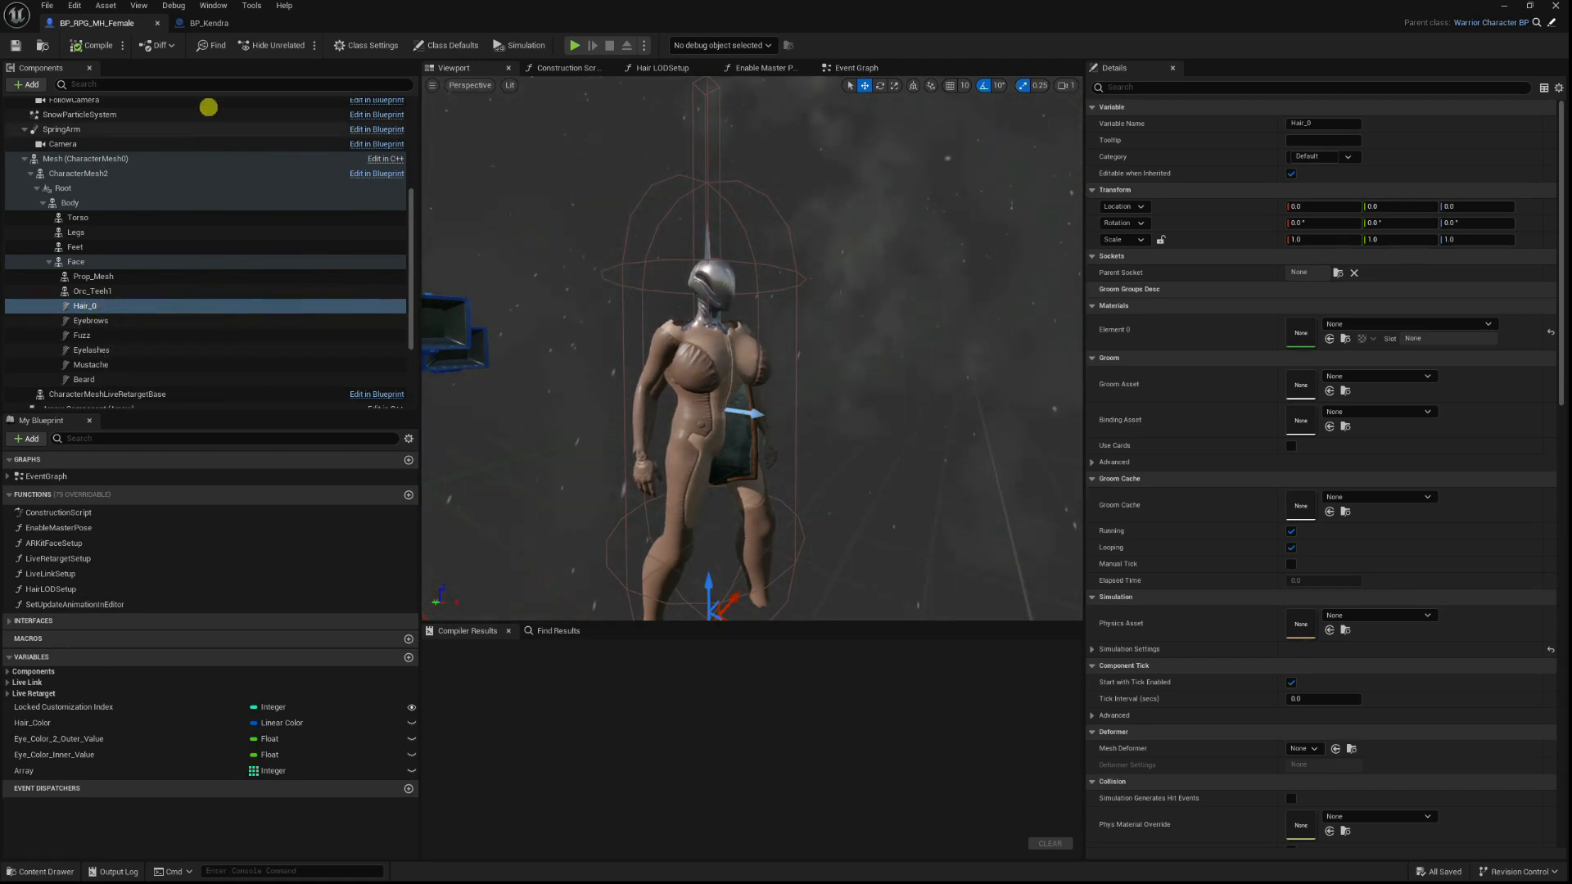
# Rename BP_Kendra's Hair component to Hair_0 to match the component name in BP_RPG_MH_Female, and compile BP_Kendra.
pyautogui.click(215, 23)
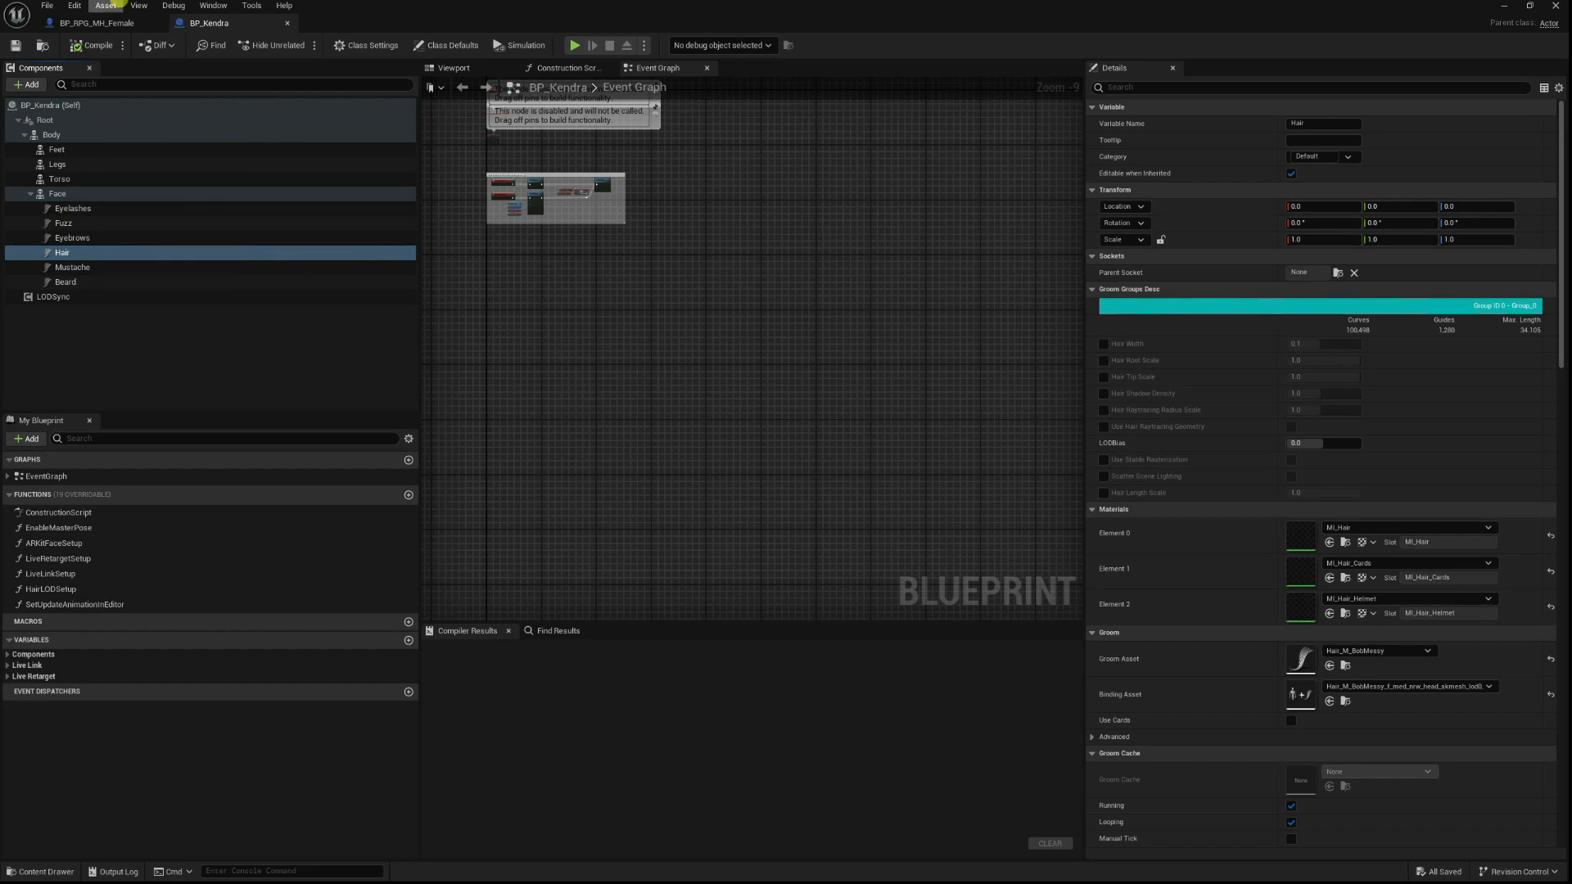
pyautogui.click(94, 23)
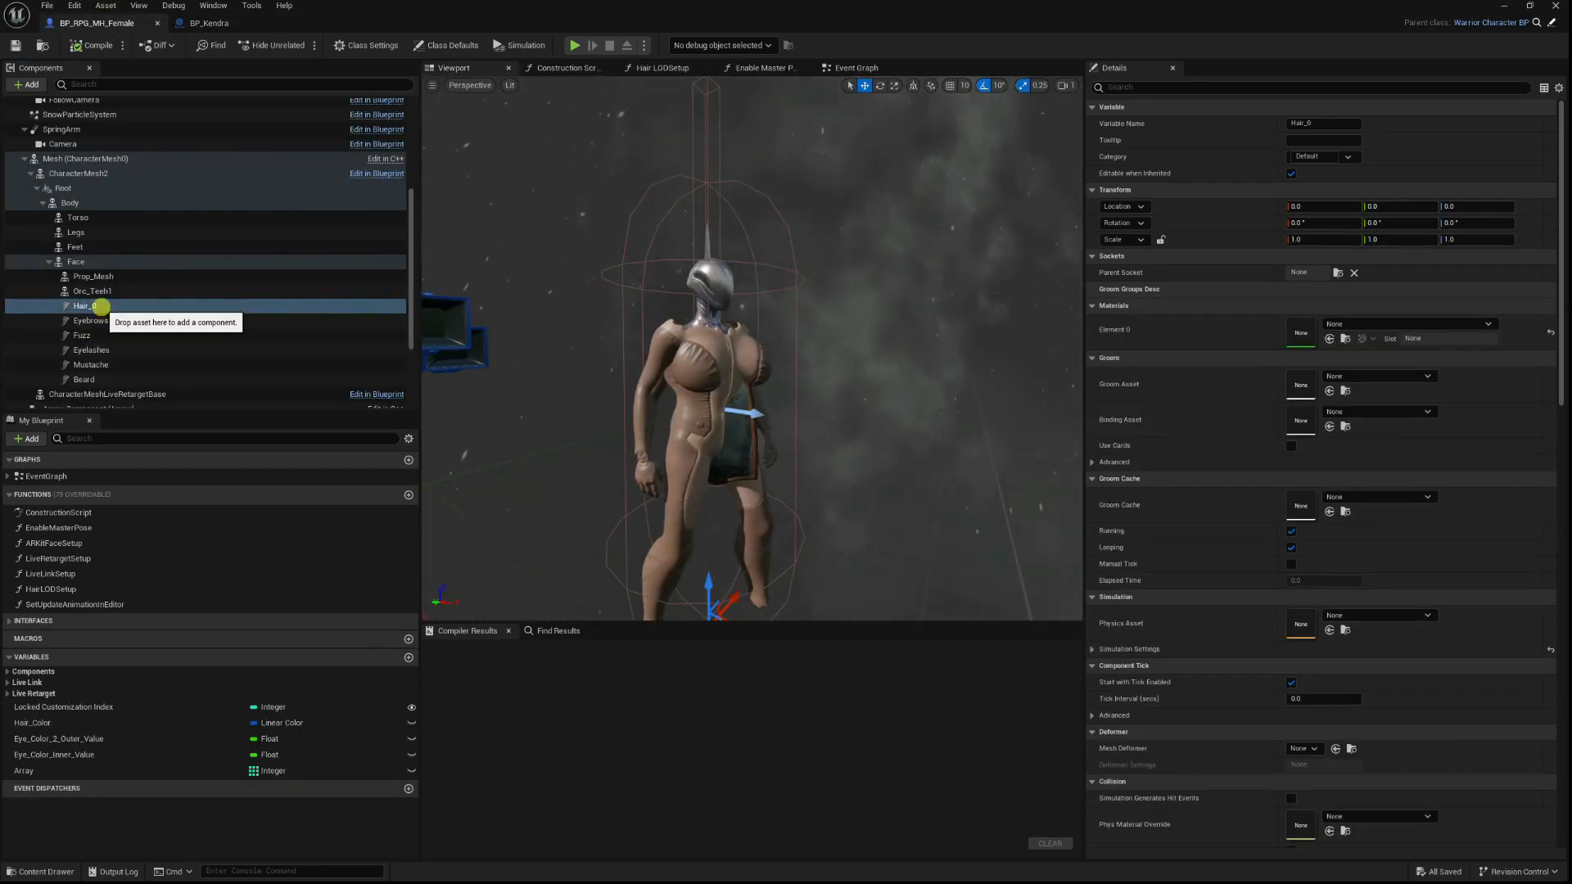
pyautogui.click(94, 305)
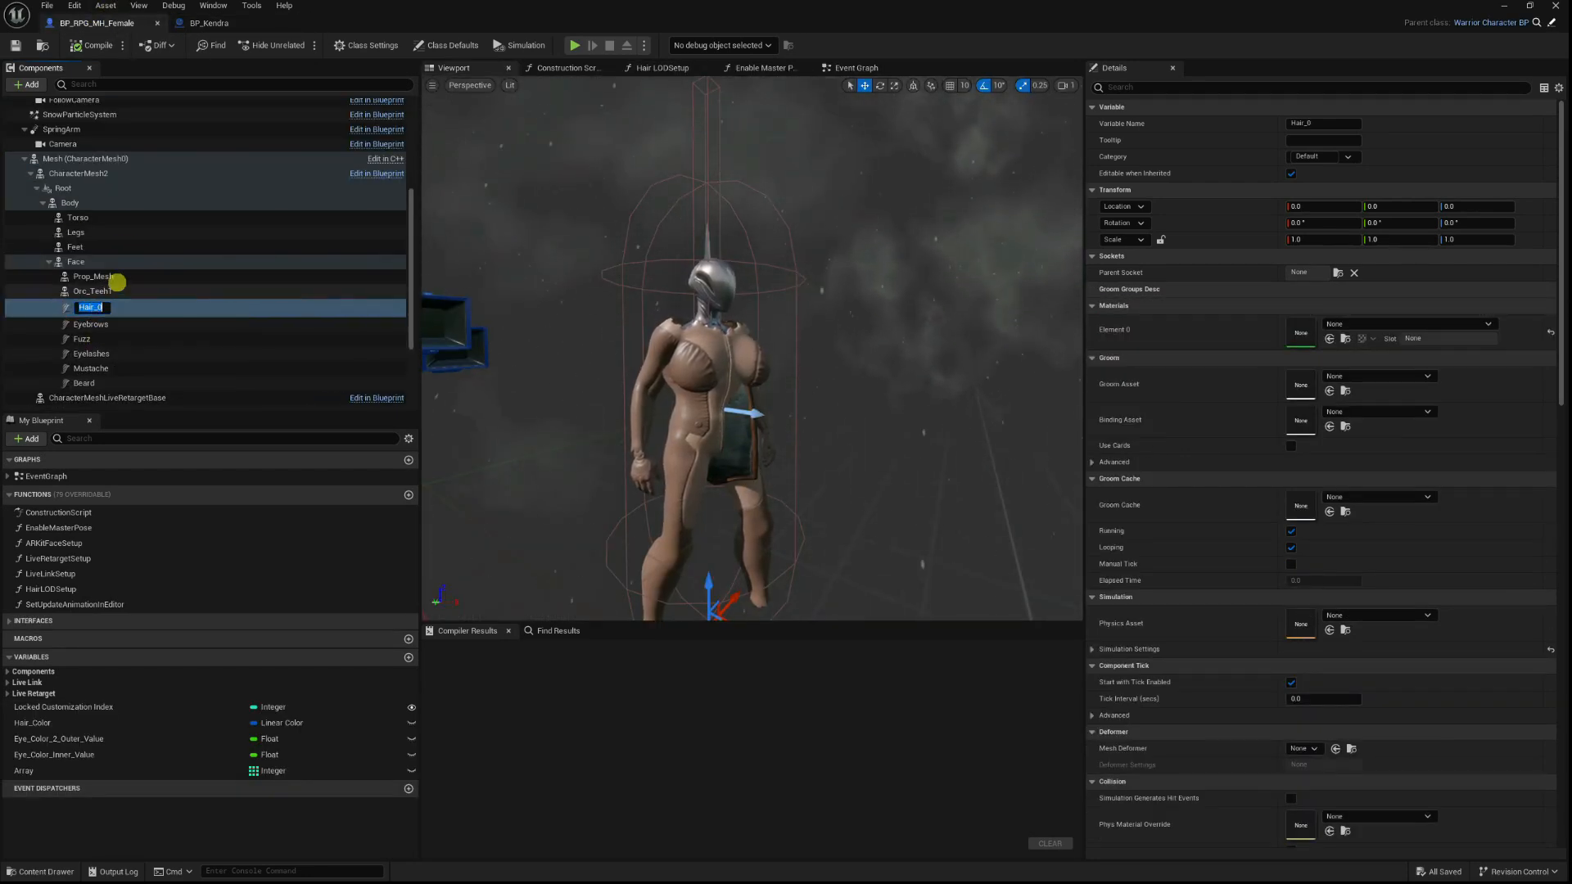
pyautogui.click(201, 24)
pyautogui.click(51, 255)
pyautogui.click(65, 253)
pyautogui.write('Hair_0')
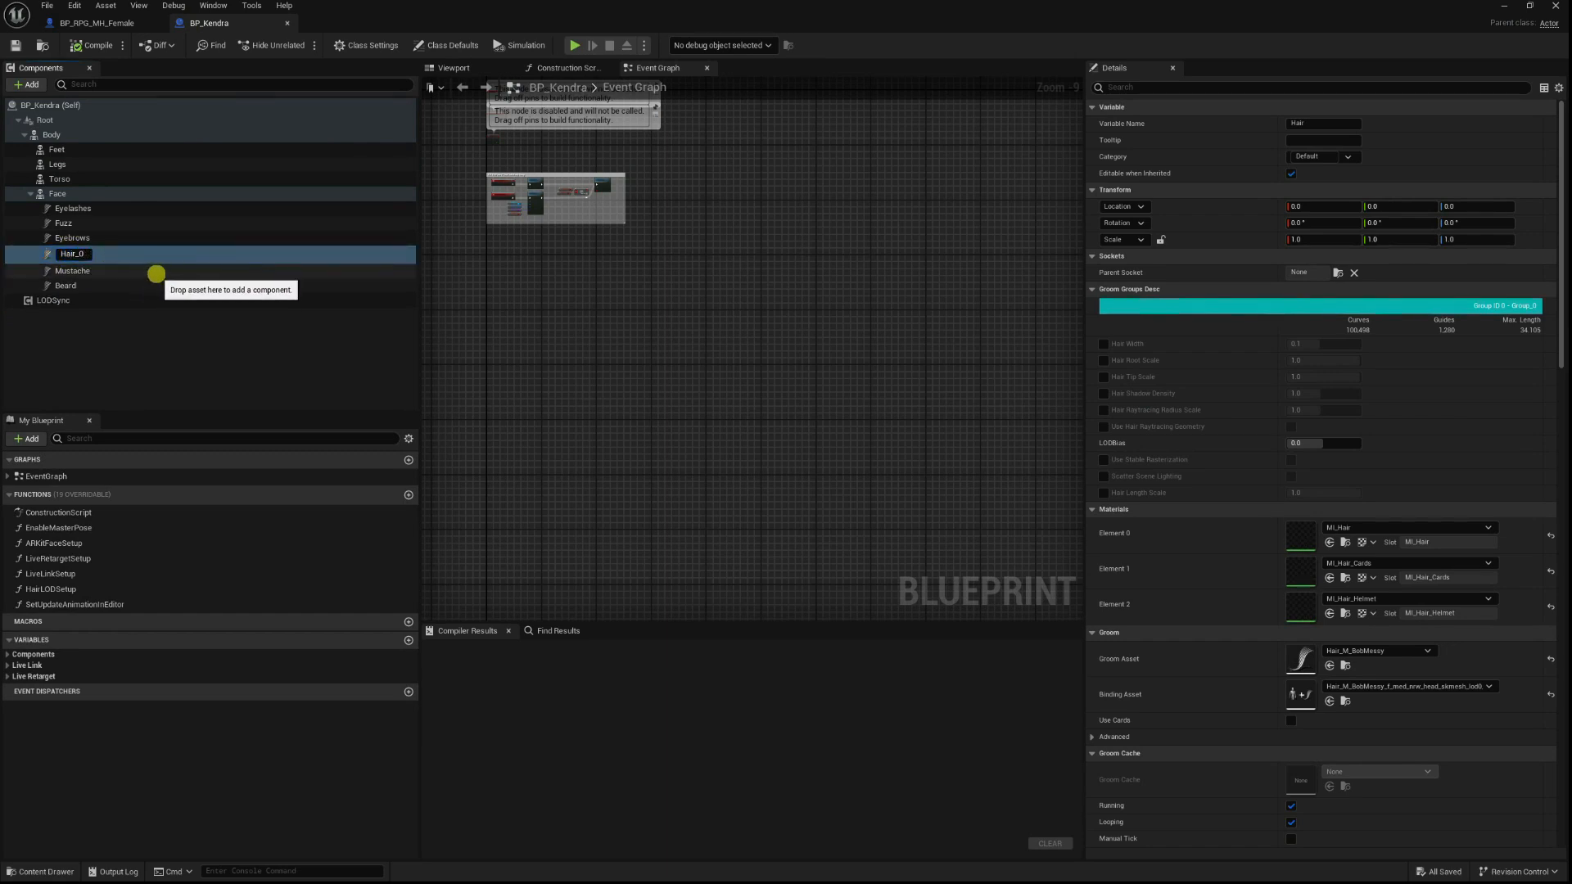
pyautogui.press('Return')
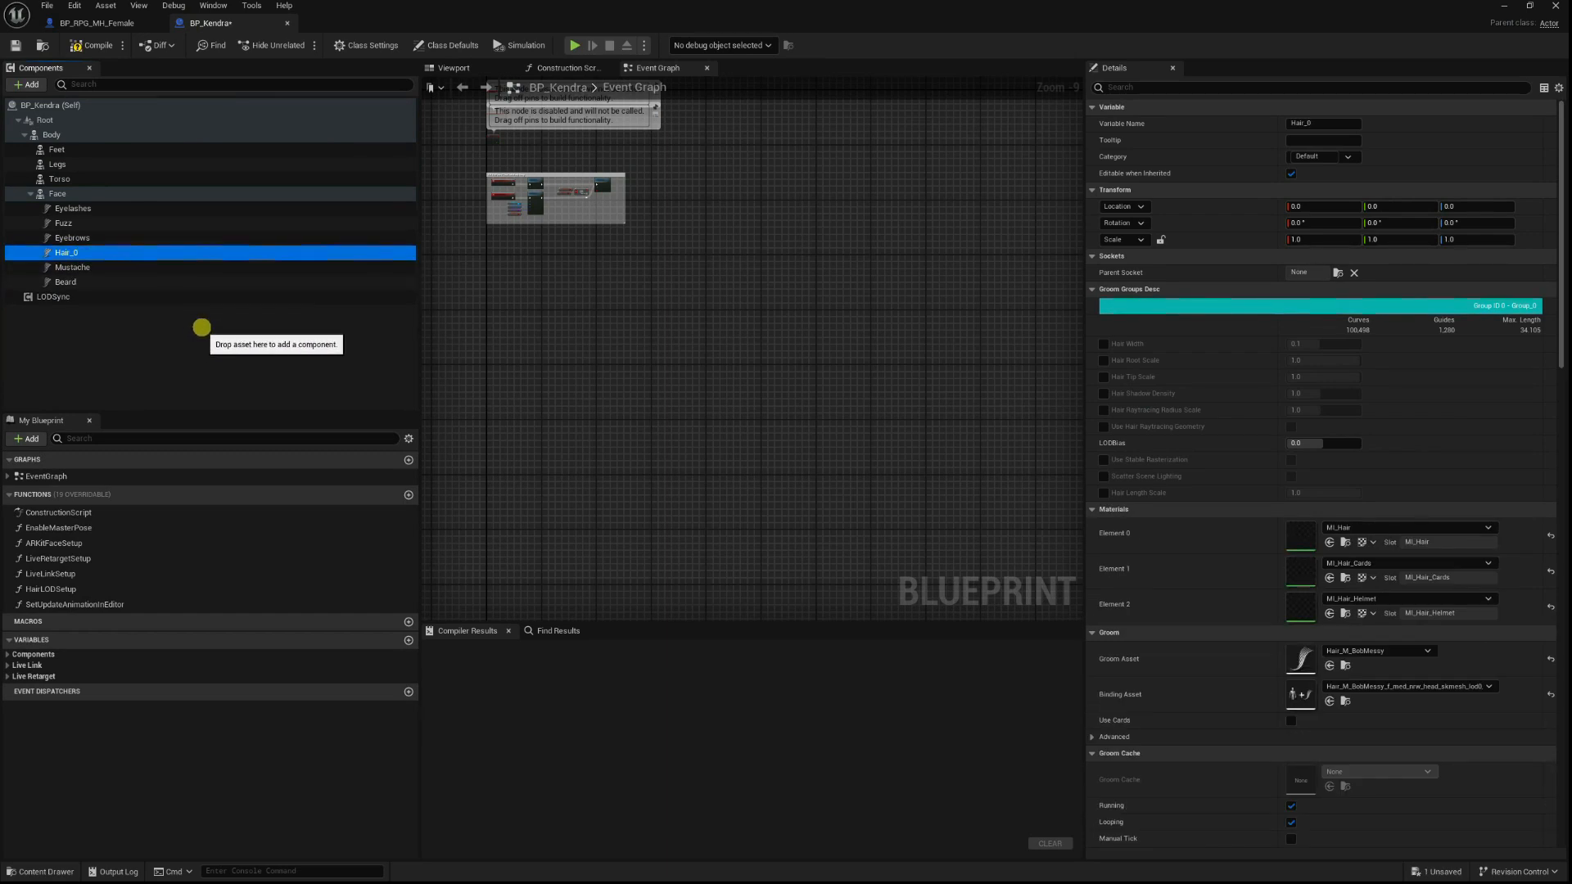
pyautogui.click(92, 45)
# Show BP_Kendra in its blueprint viewport and view the character framed on the Hair_0 component.
pyautogui.moveTo(683, 339); pyautogui.dragTo(809, 563, button='right')
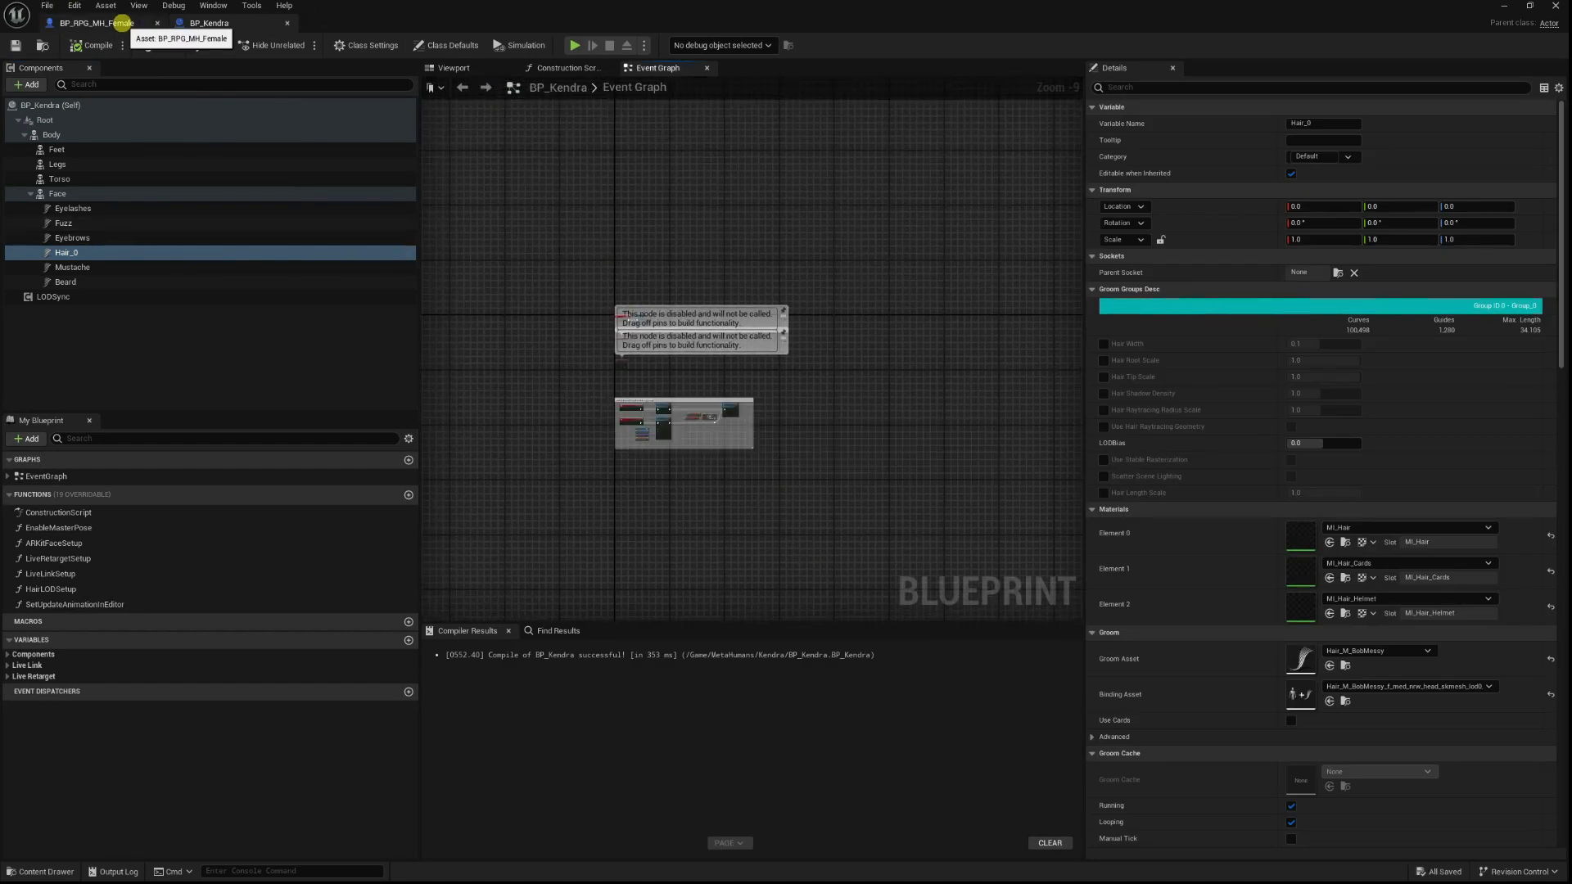
pyautogui.click(453, 69)
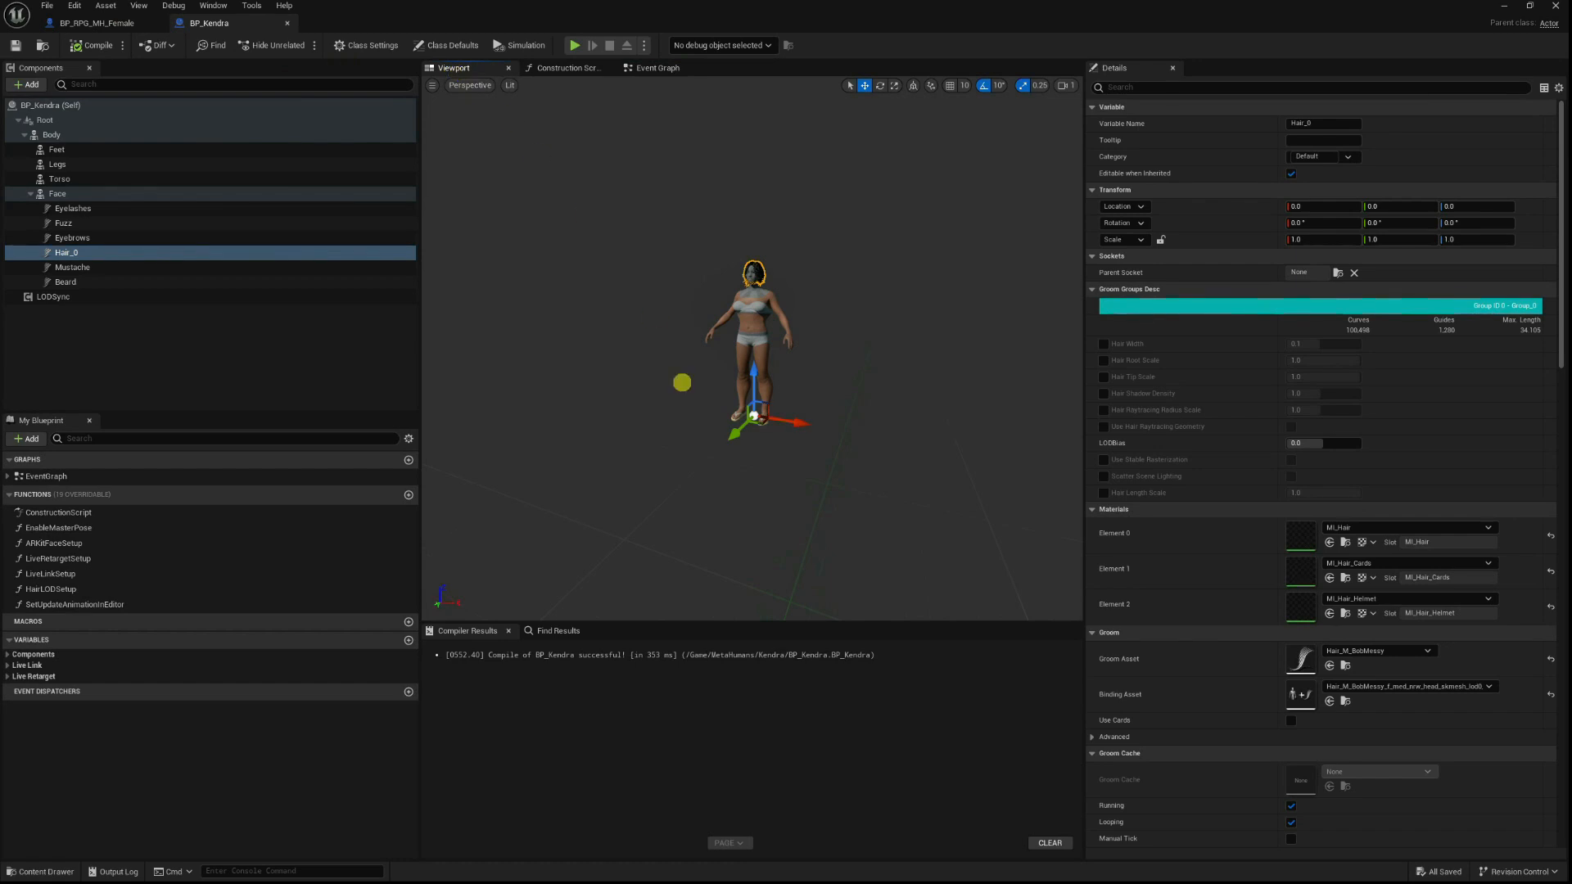
pyautogui.press('f')
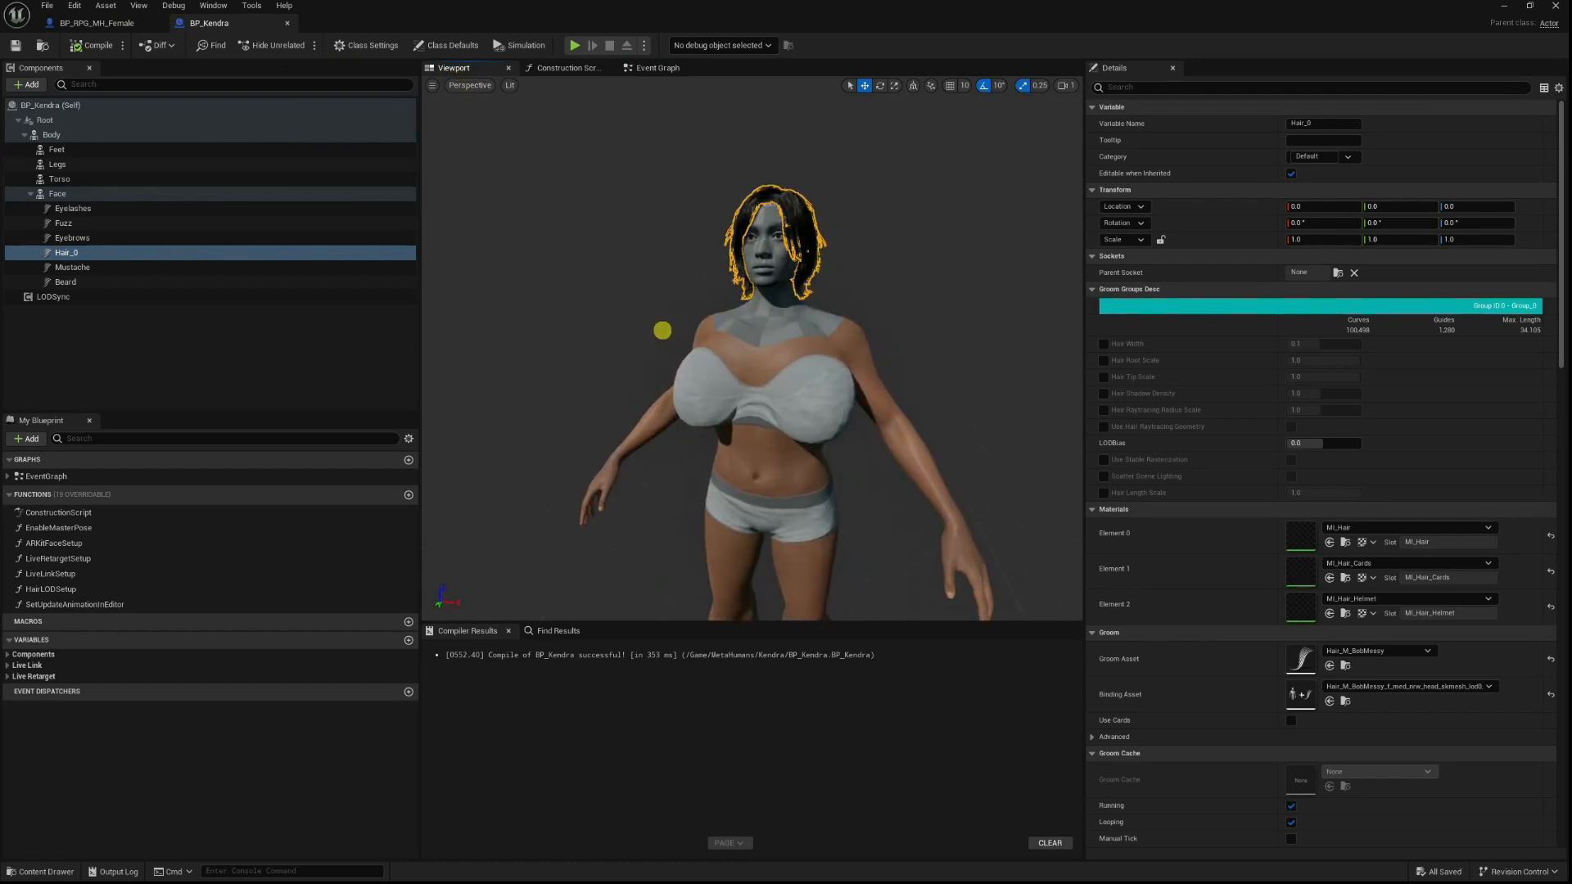
pyautogui.scroll(-10, 708, 324)
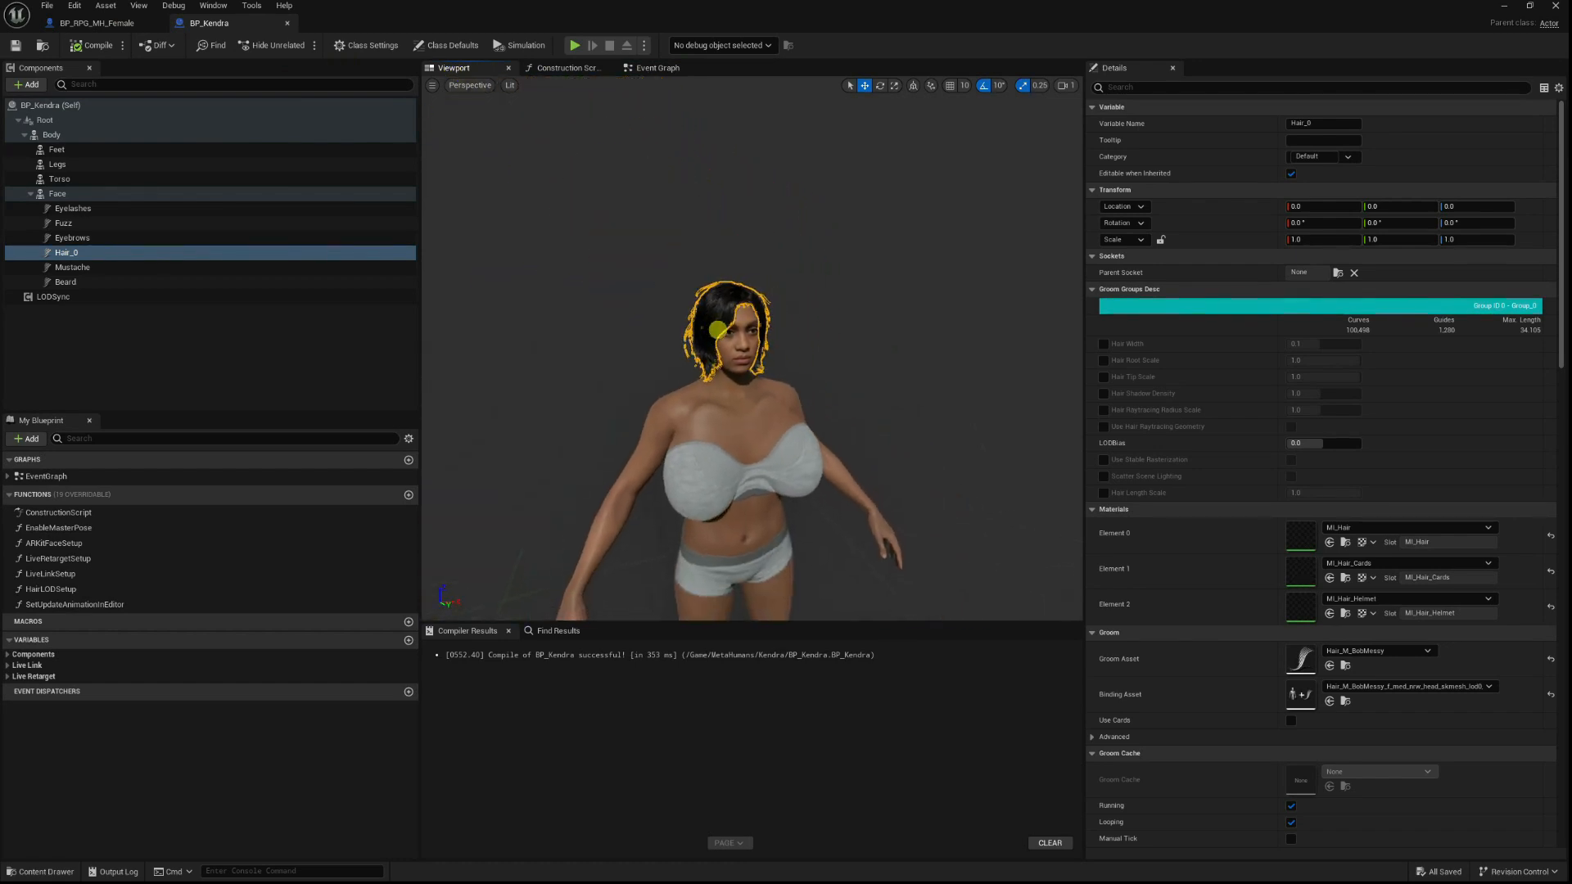
pyautogui.moveTo(725, 348); pyautogui.dragTo(723, 358)
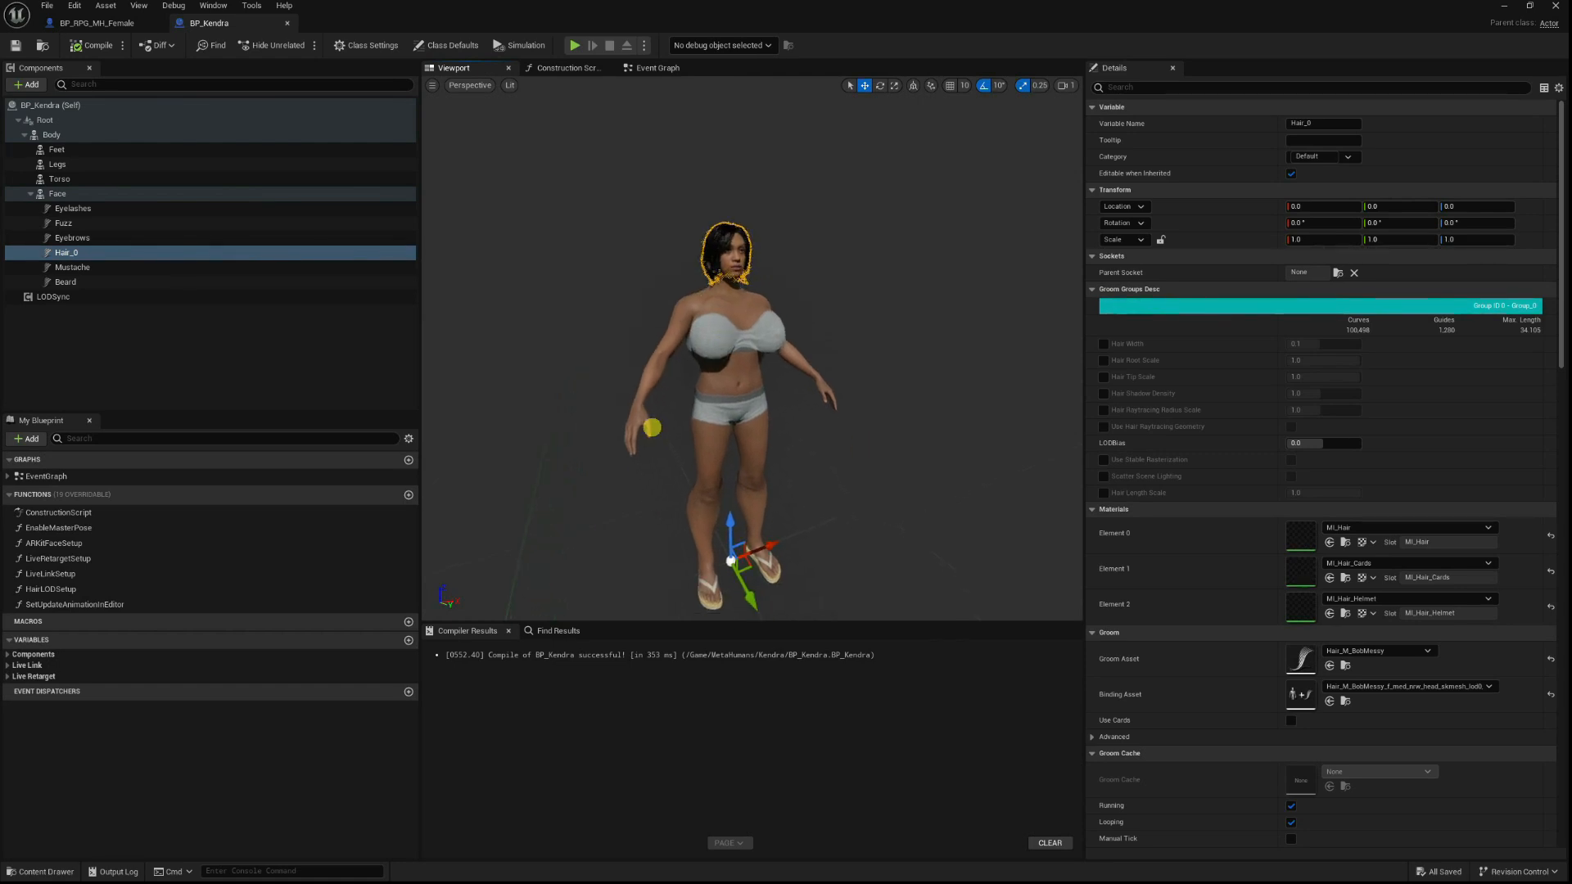
pyautogui.moveTo(805, 272); pyautogui.dragTo(747, 227)
pyautogui.scroll(-5, 747, 227)
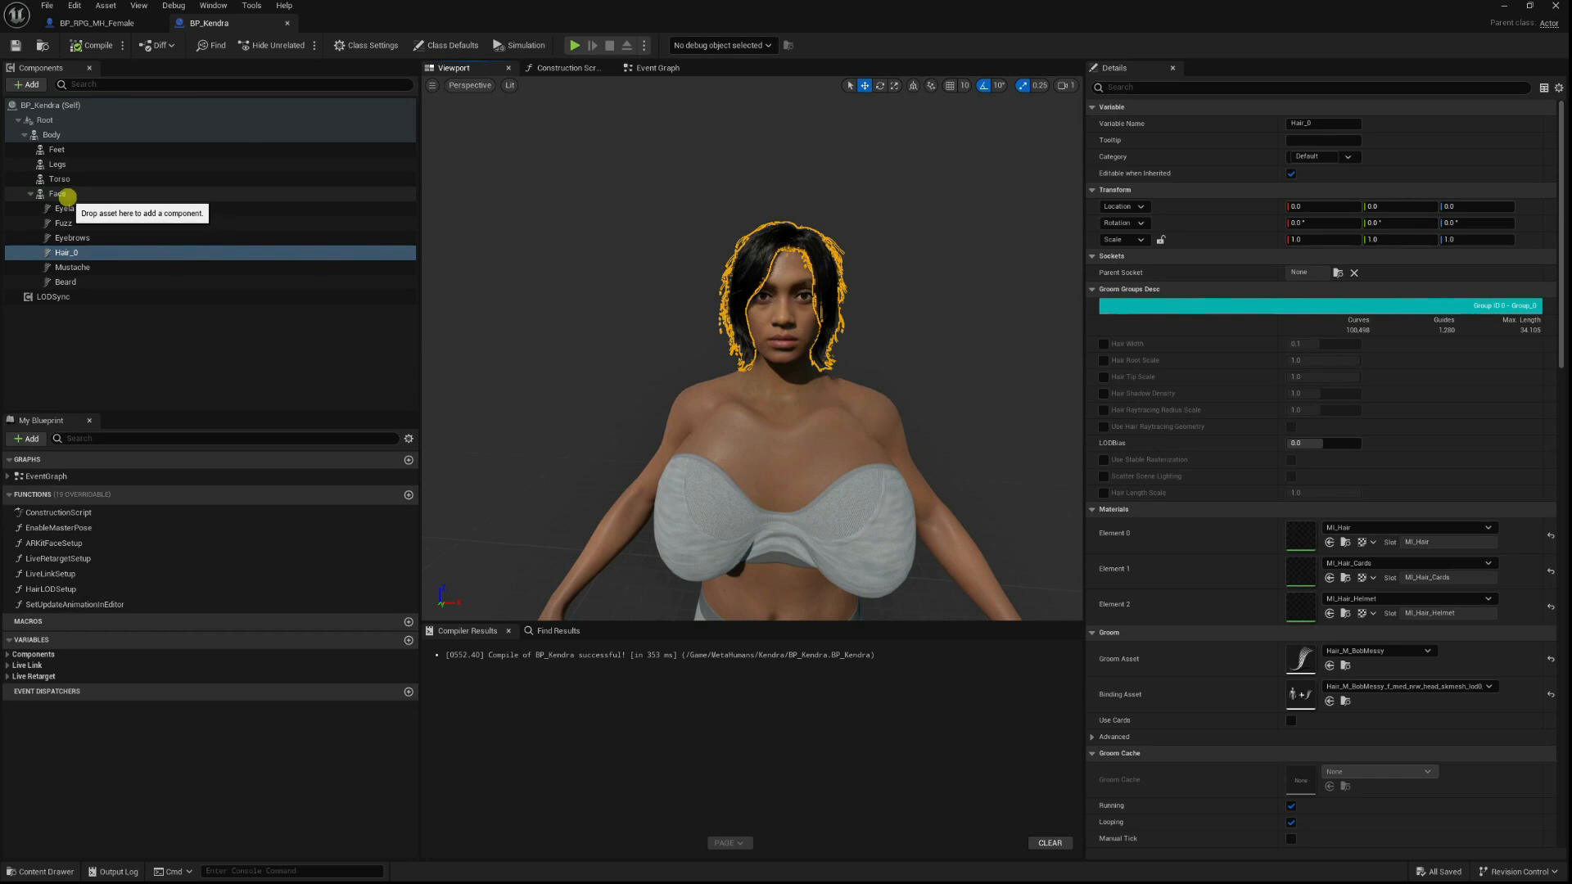
# Select BP_Kendra's Body component and locate its skeletal mesh f_tal_nrw_body in the Content Browser, resizing the blueprint window to keep both visible.
pyautogui.click(61, 134)
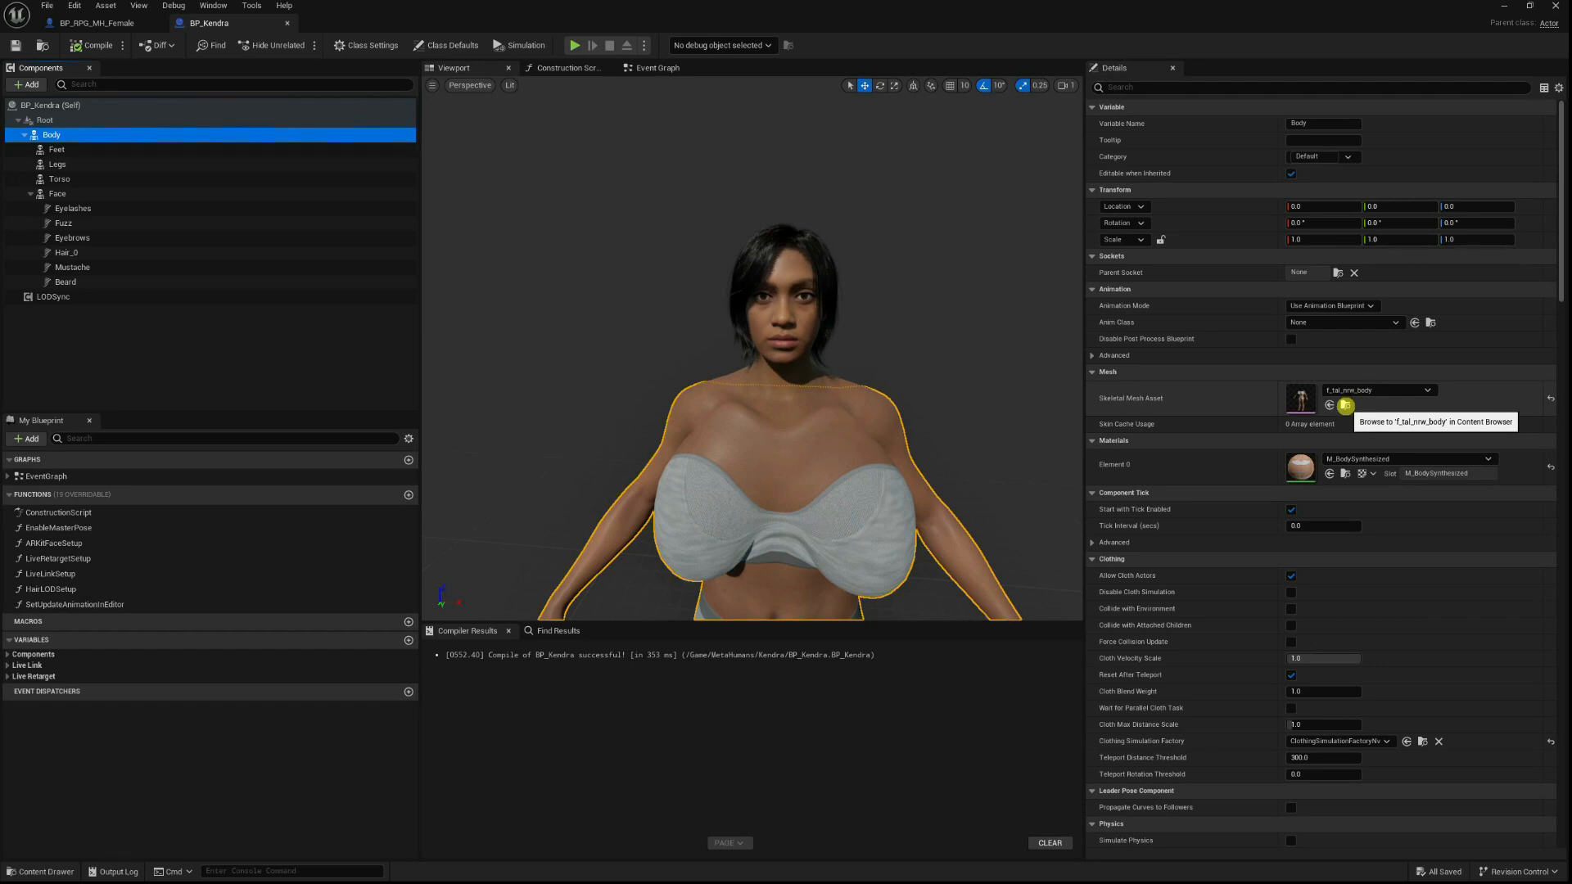
pyautogui.click(1345, 405)
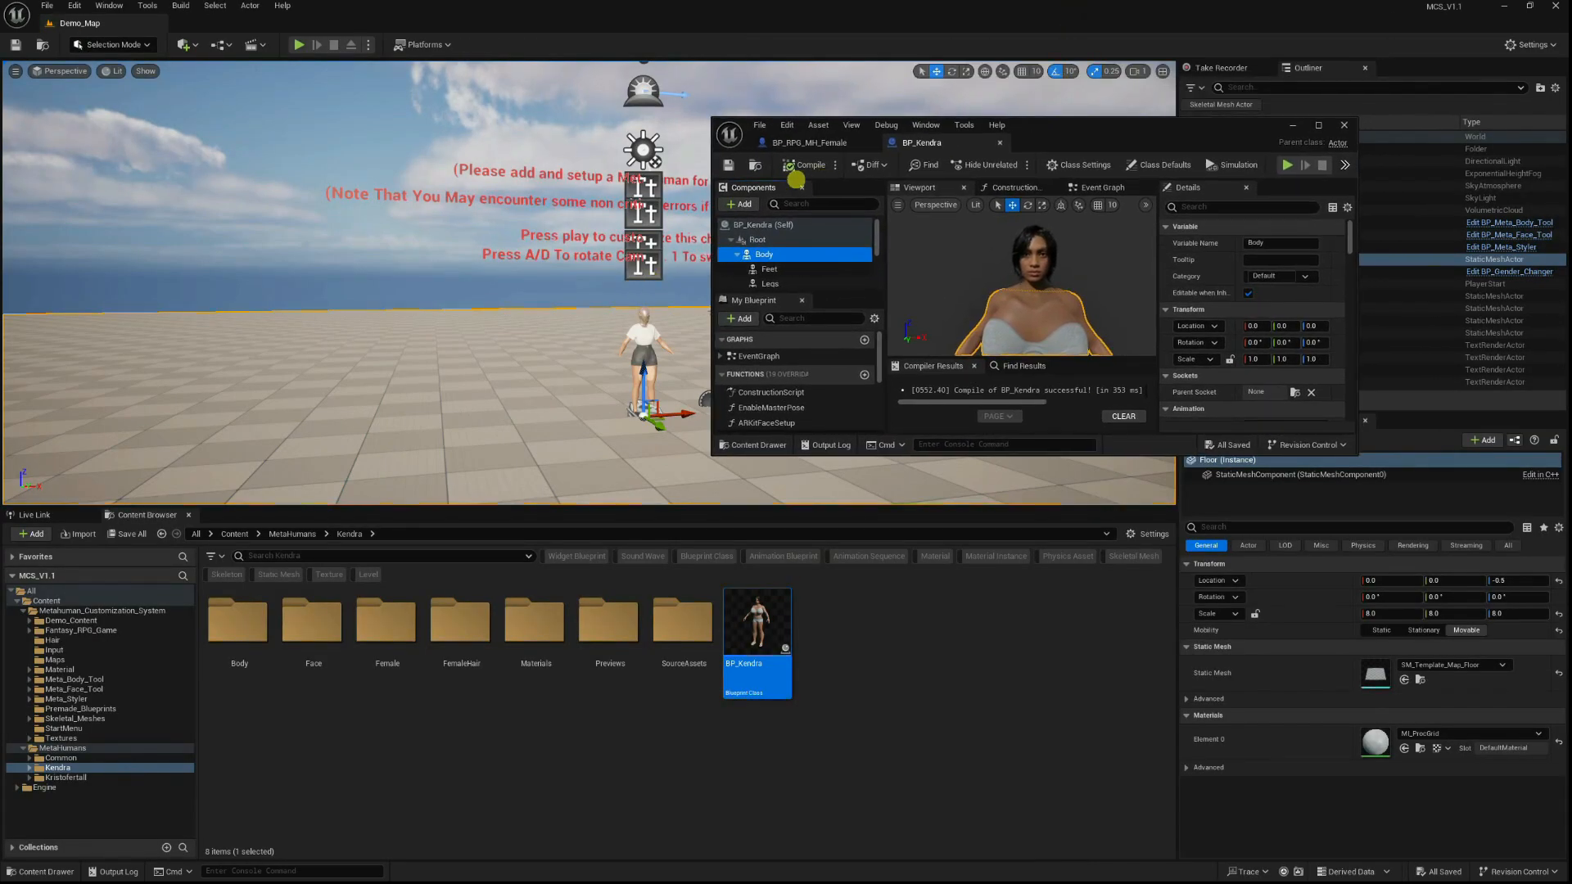
pyautogui.moveTo(711, 117); pyautogui.dragTo(5, 62)
pyautogui.moveTo(859, 83); pyautogui.dragTo(982, 118)
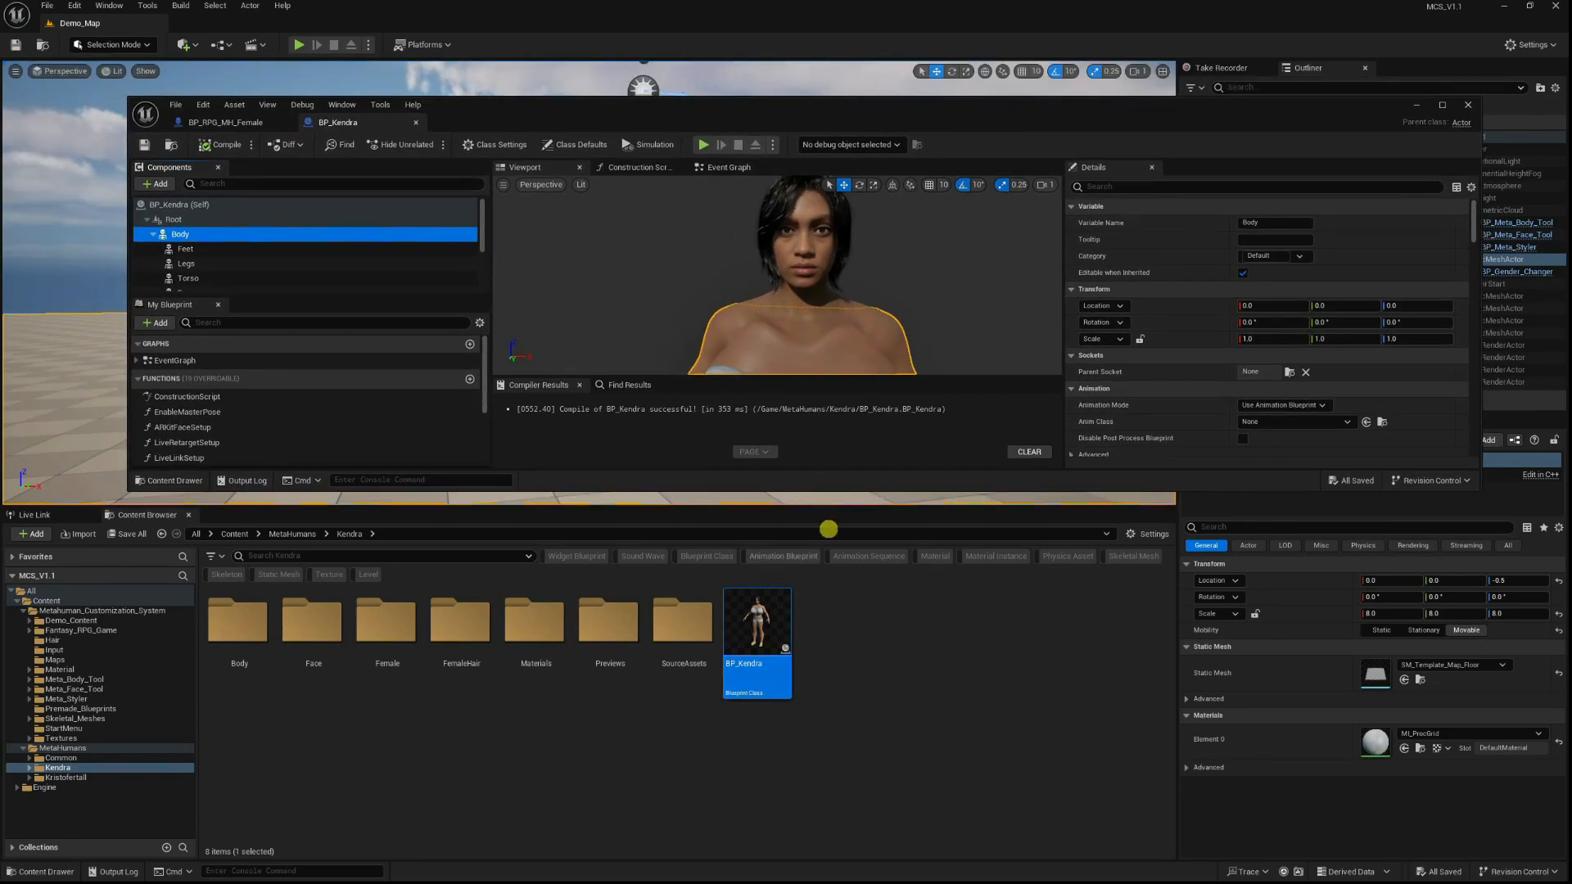
pyautogui.scroll(-3, 1285, 372)
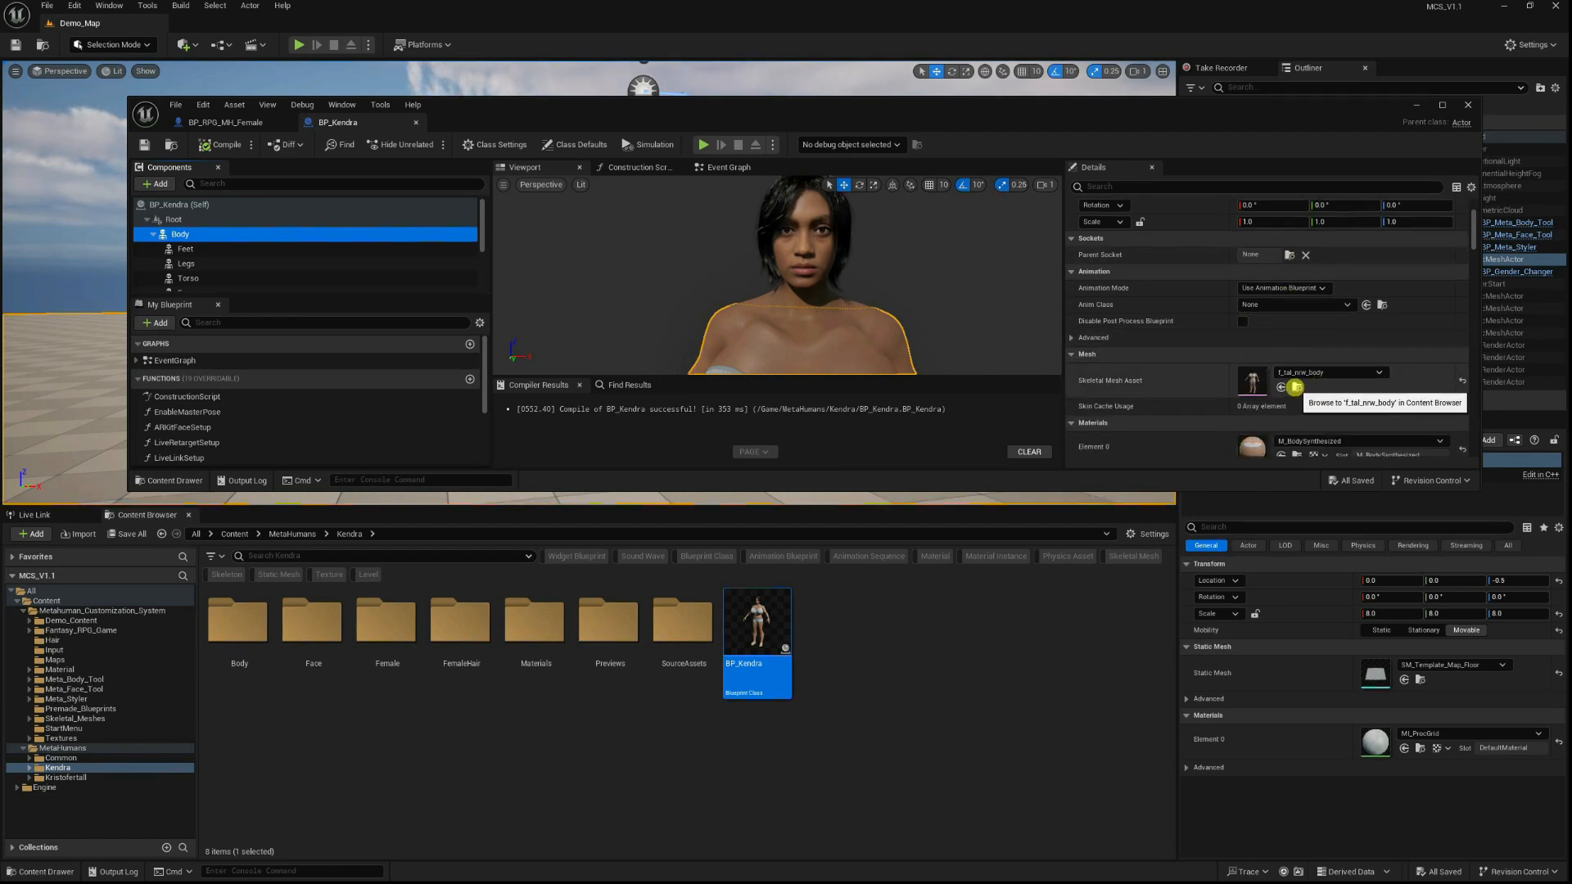
pyautogui.click(1295, 386)
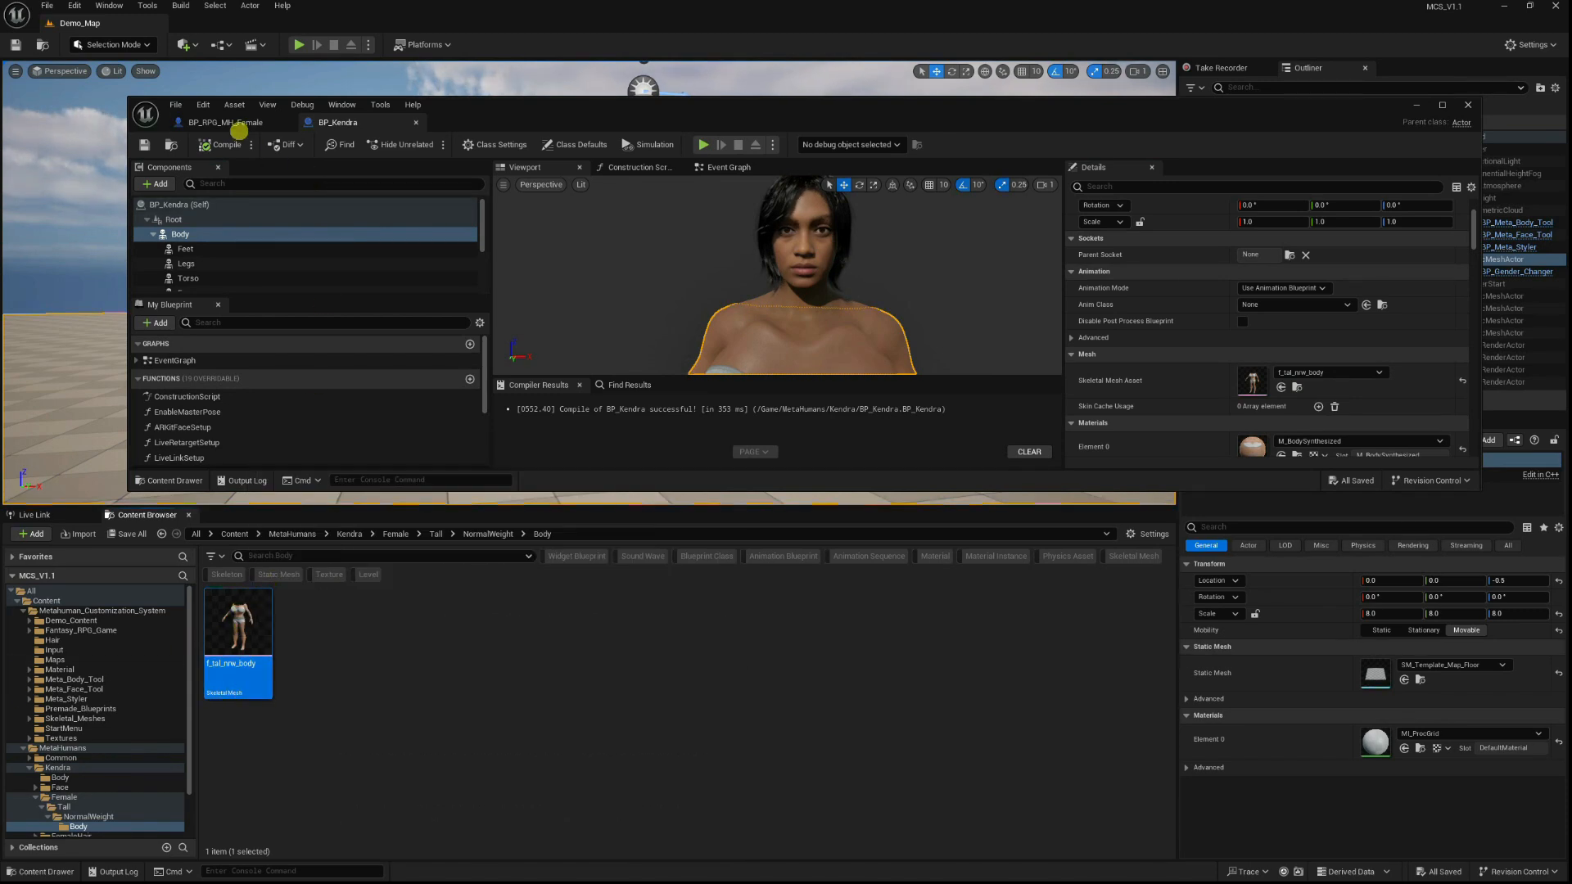
# Assign the f_tal_nrw_body skeletal mesh to the Body component of BP_RPG_MH_Female.
pyautogui.click(234, 122)
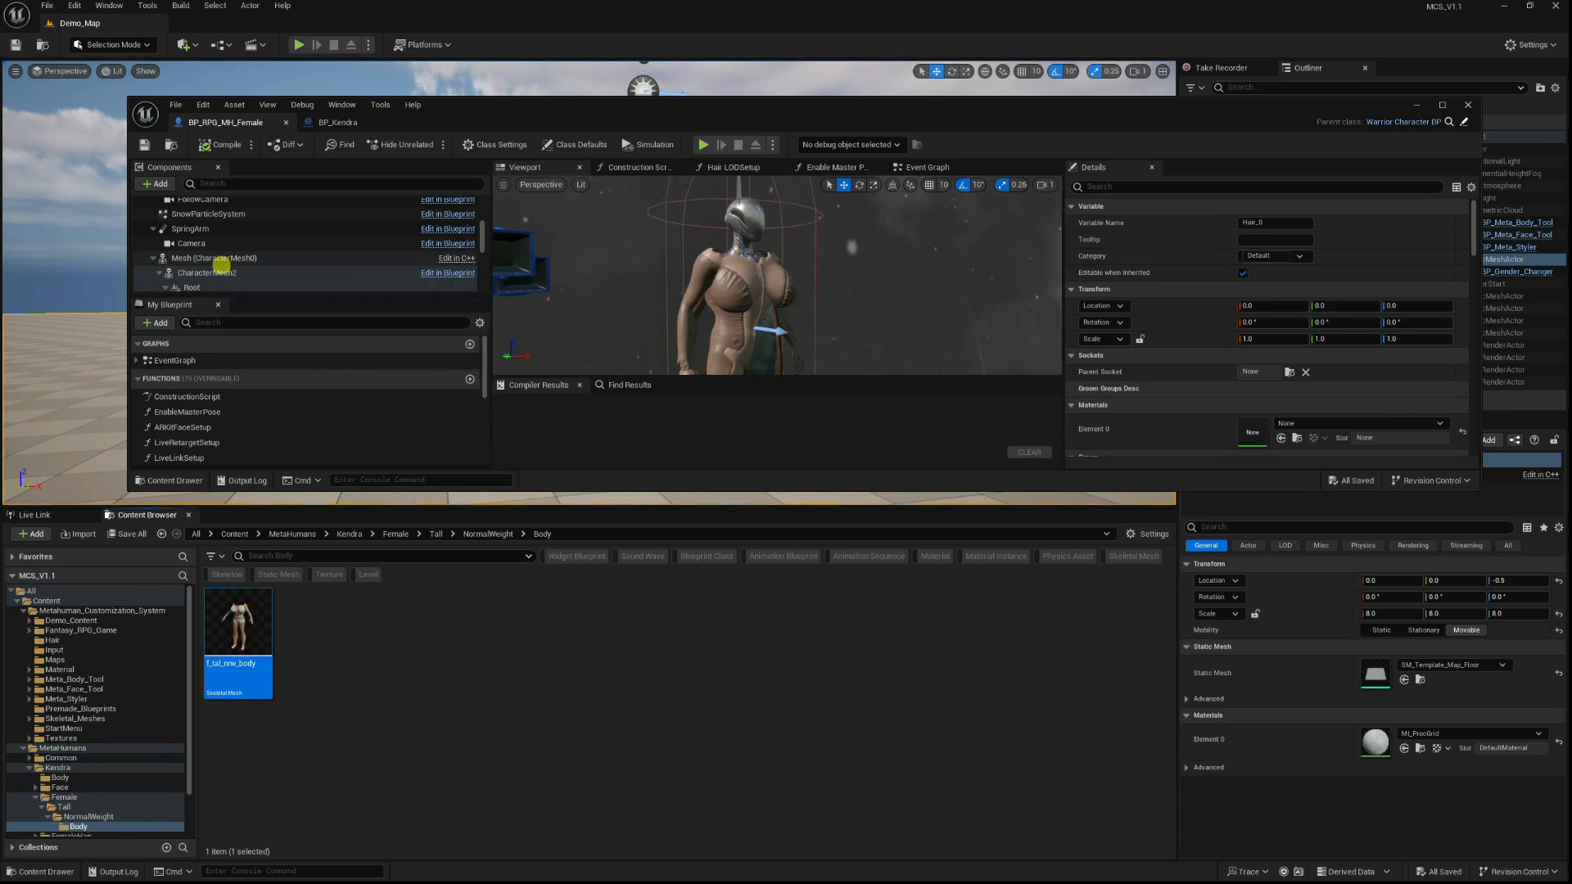
pyautogui.scroll(-2, 220, 268)
pyautogui.moveTo(219, 268); pyautogui.dragTo(226, 256)
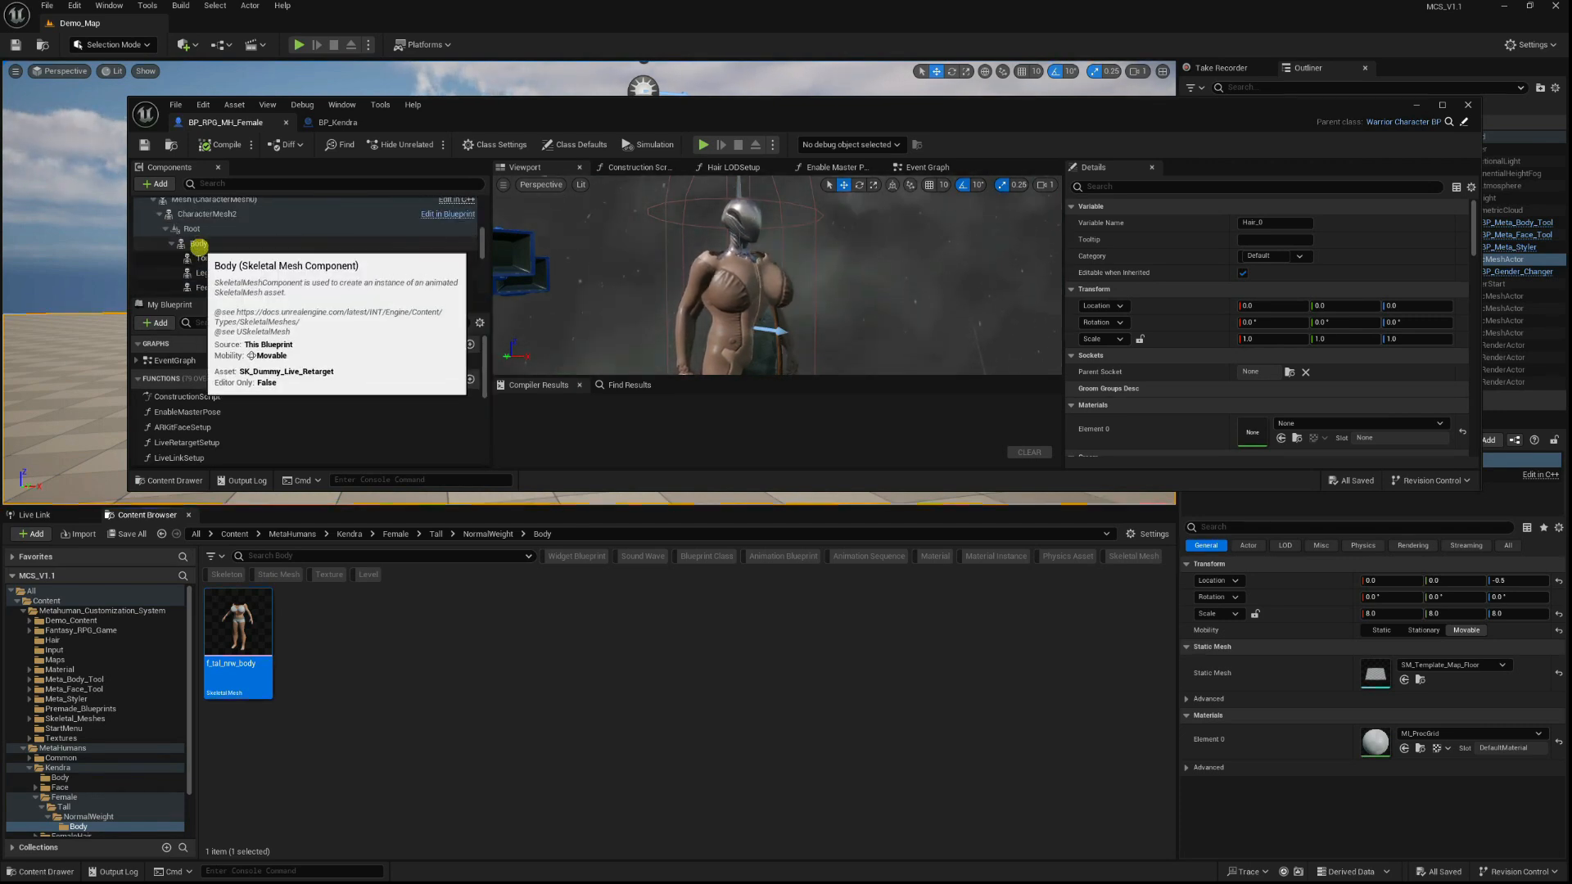
pyautogui.click(199, 244)
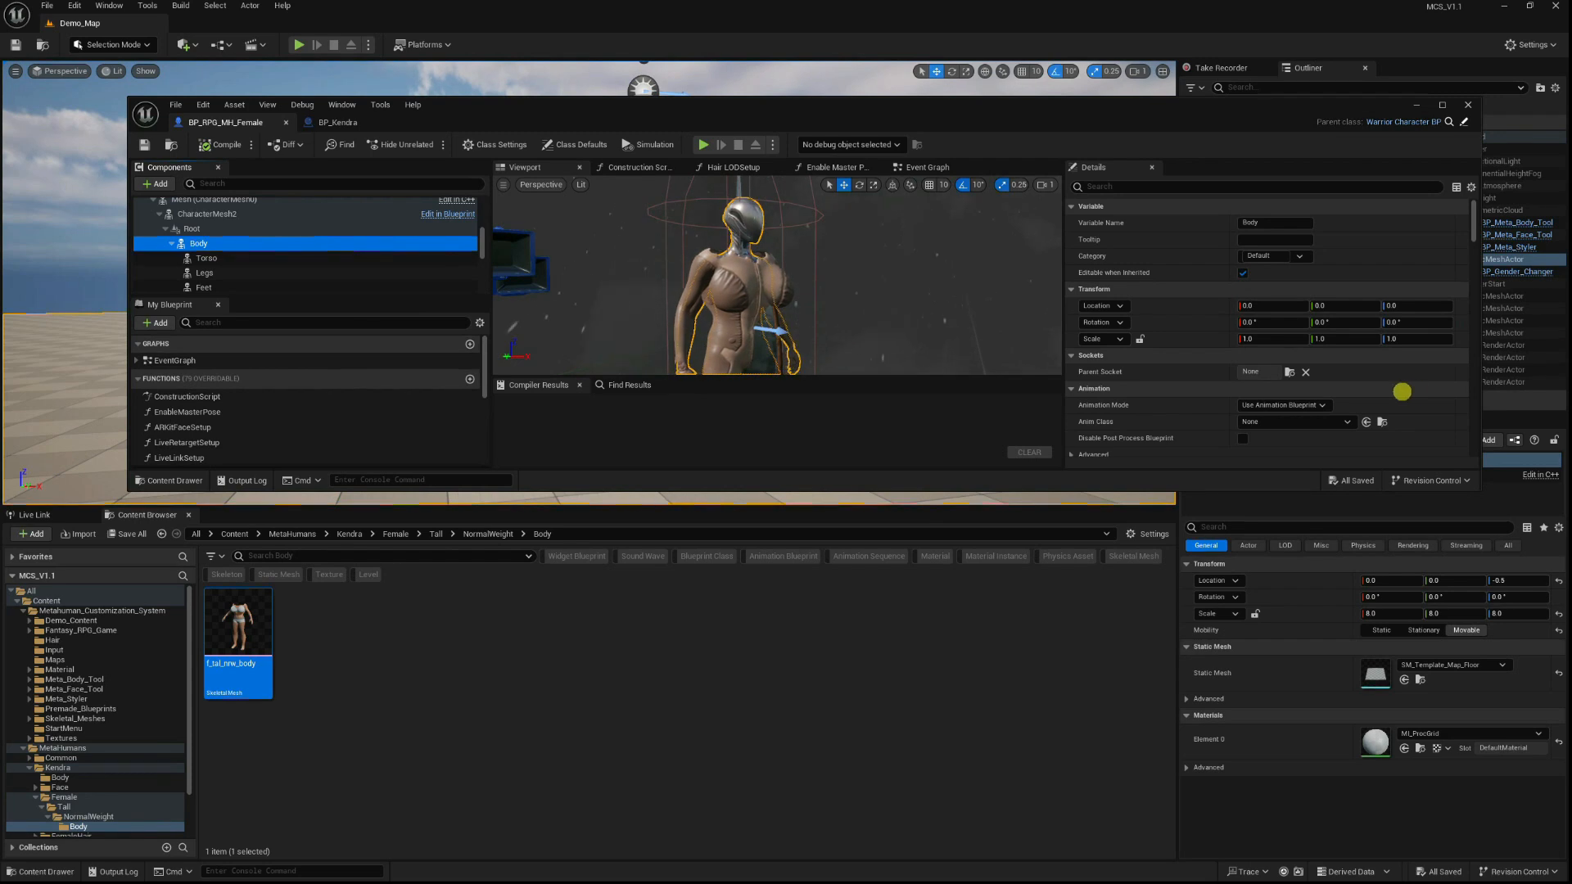
pyautogui.scroll(-3, 1380, 405)
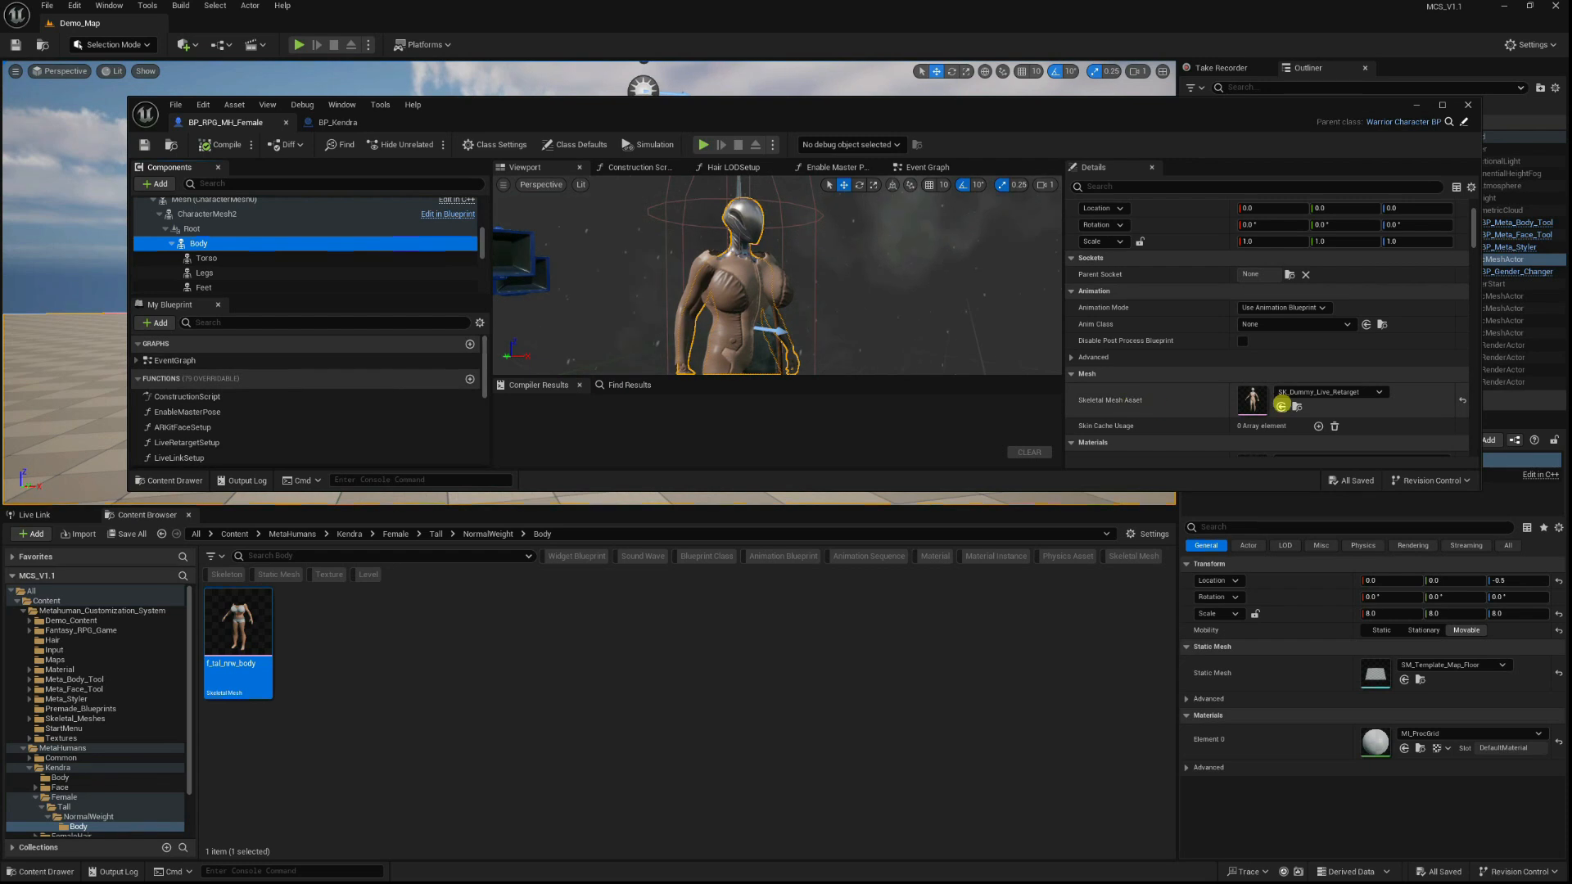
pyautogui.click(1281, 406)
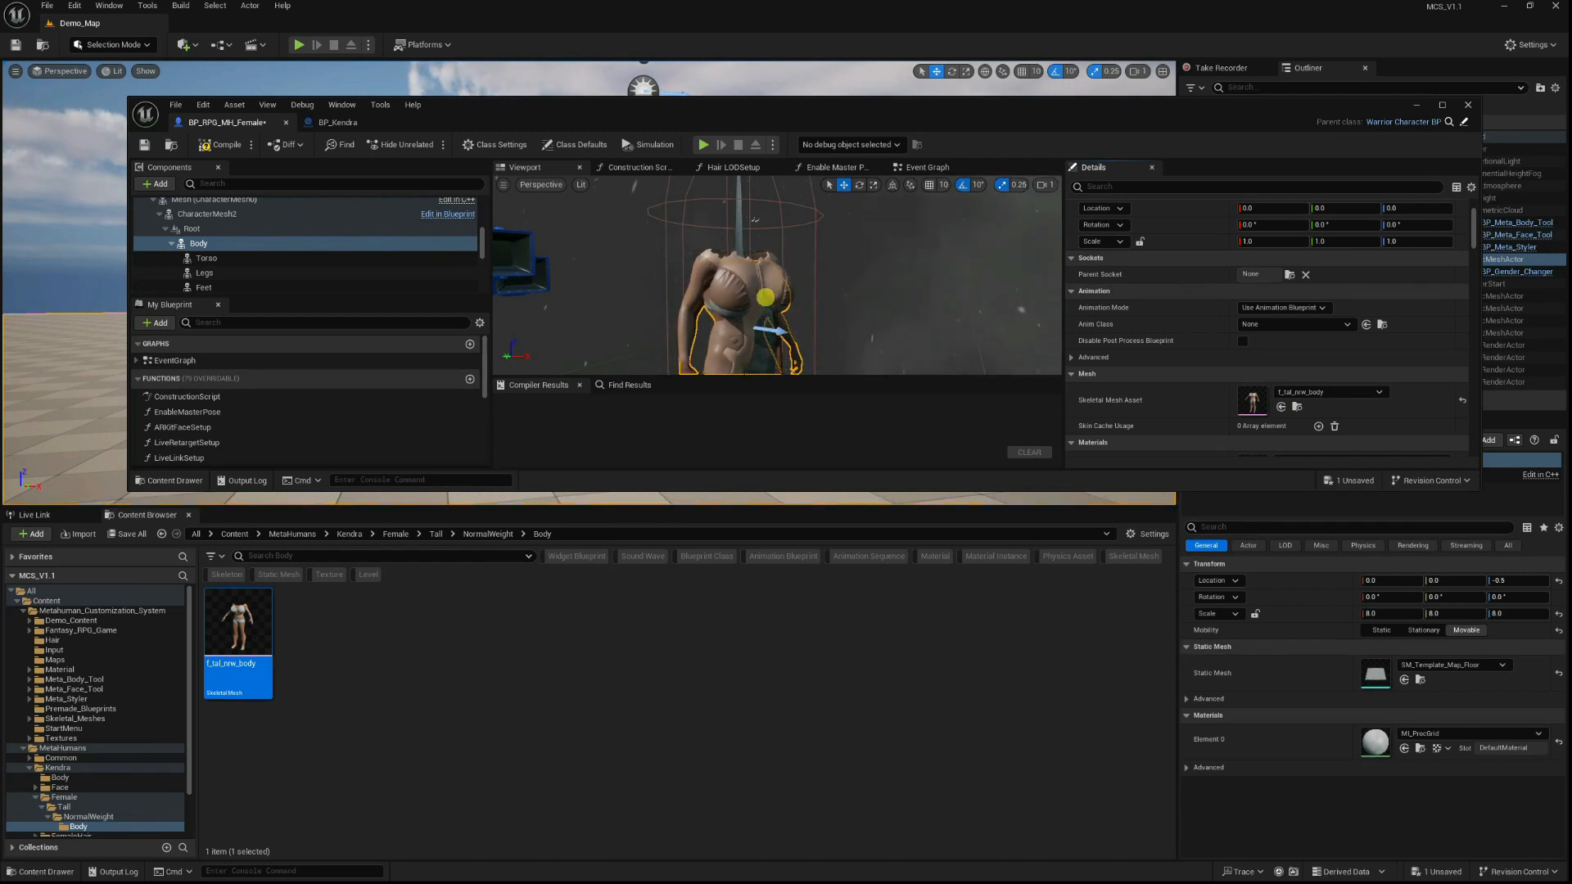
pyautogui.moveTo(817, 291); pyautogui.dragTo(694, 222)
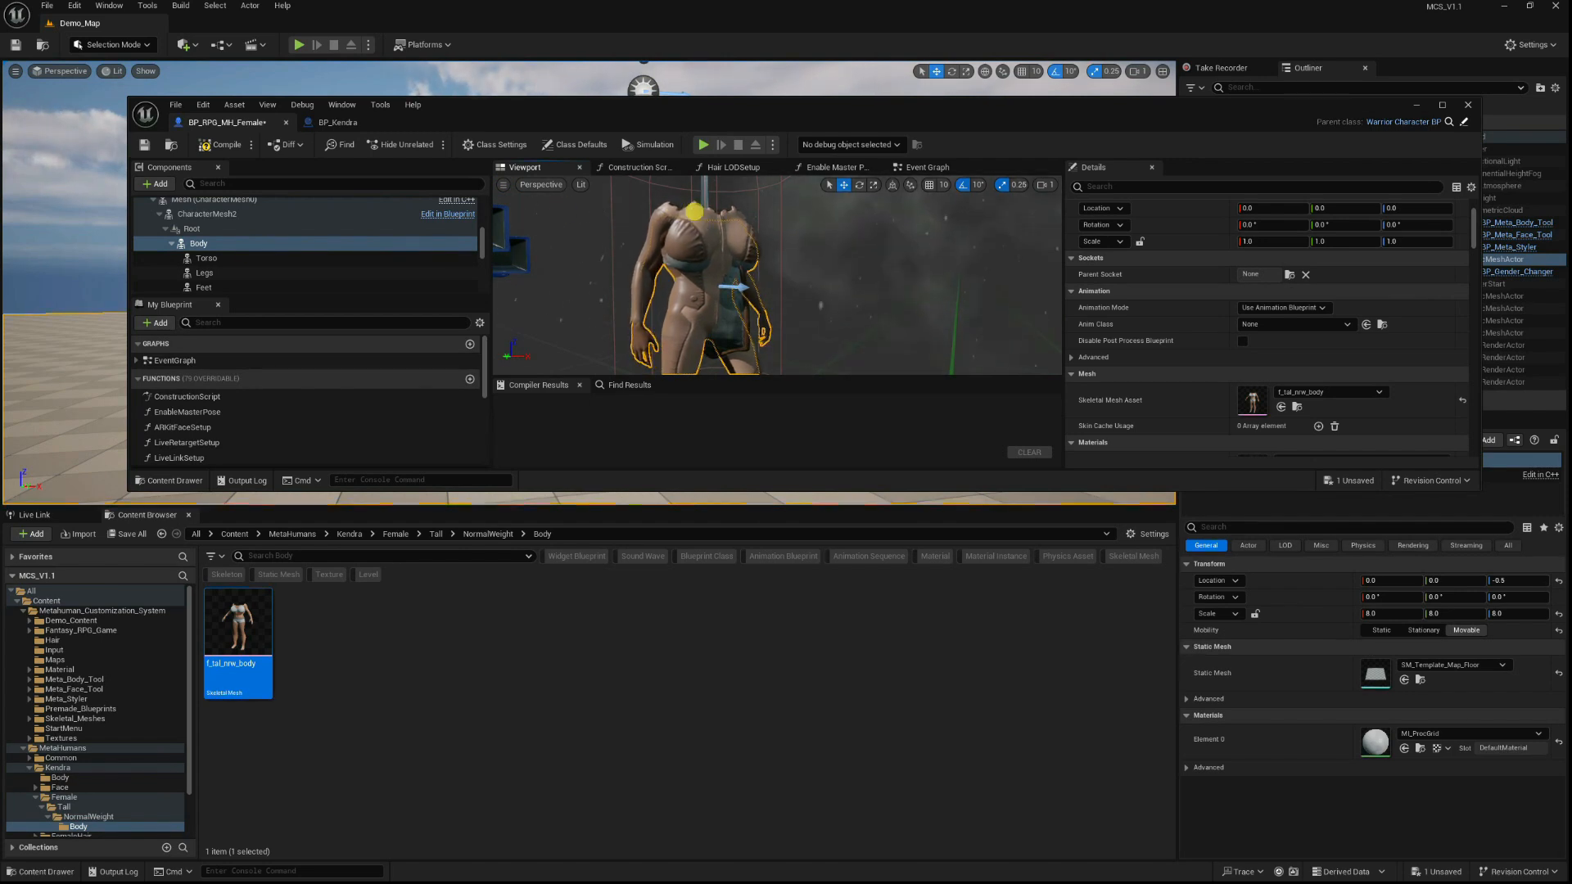
# Select CharacterMesh2 and search its details for visibility and hidden settings.
pyautogui.click(206, 214)
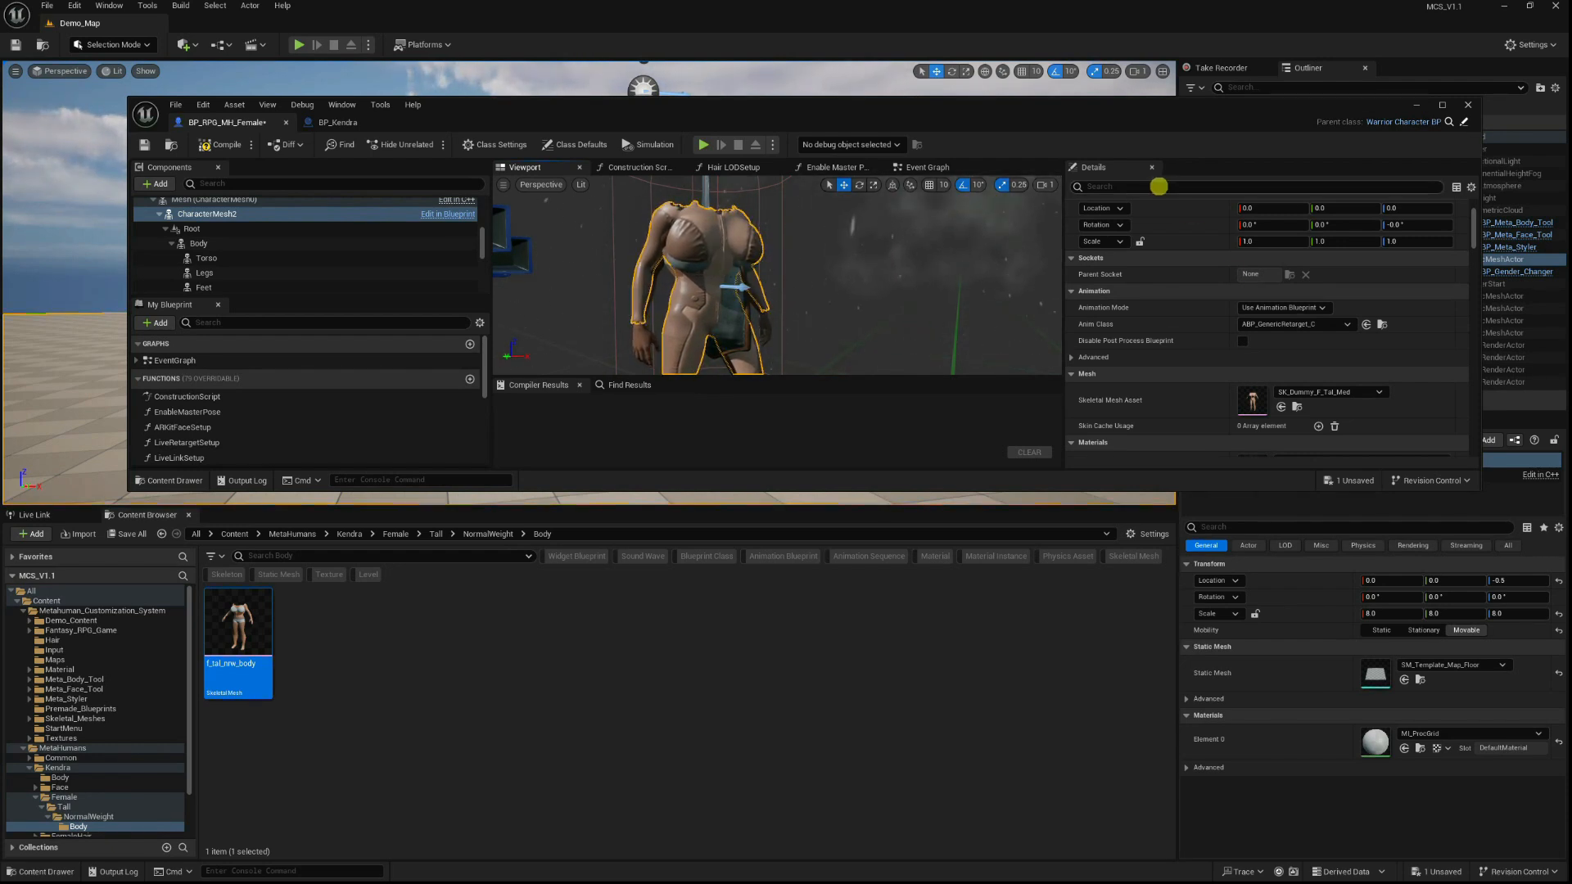
pyautogui.write('visibi')
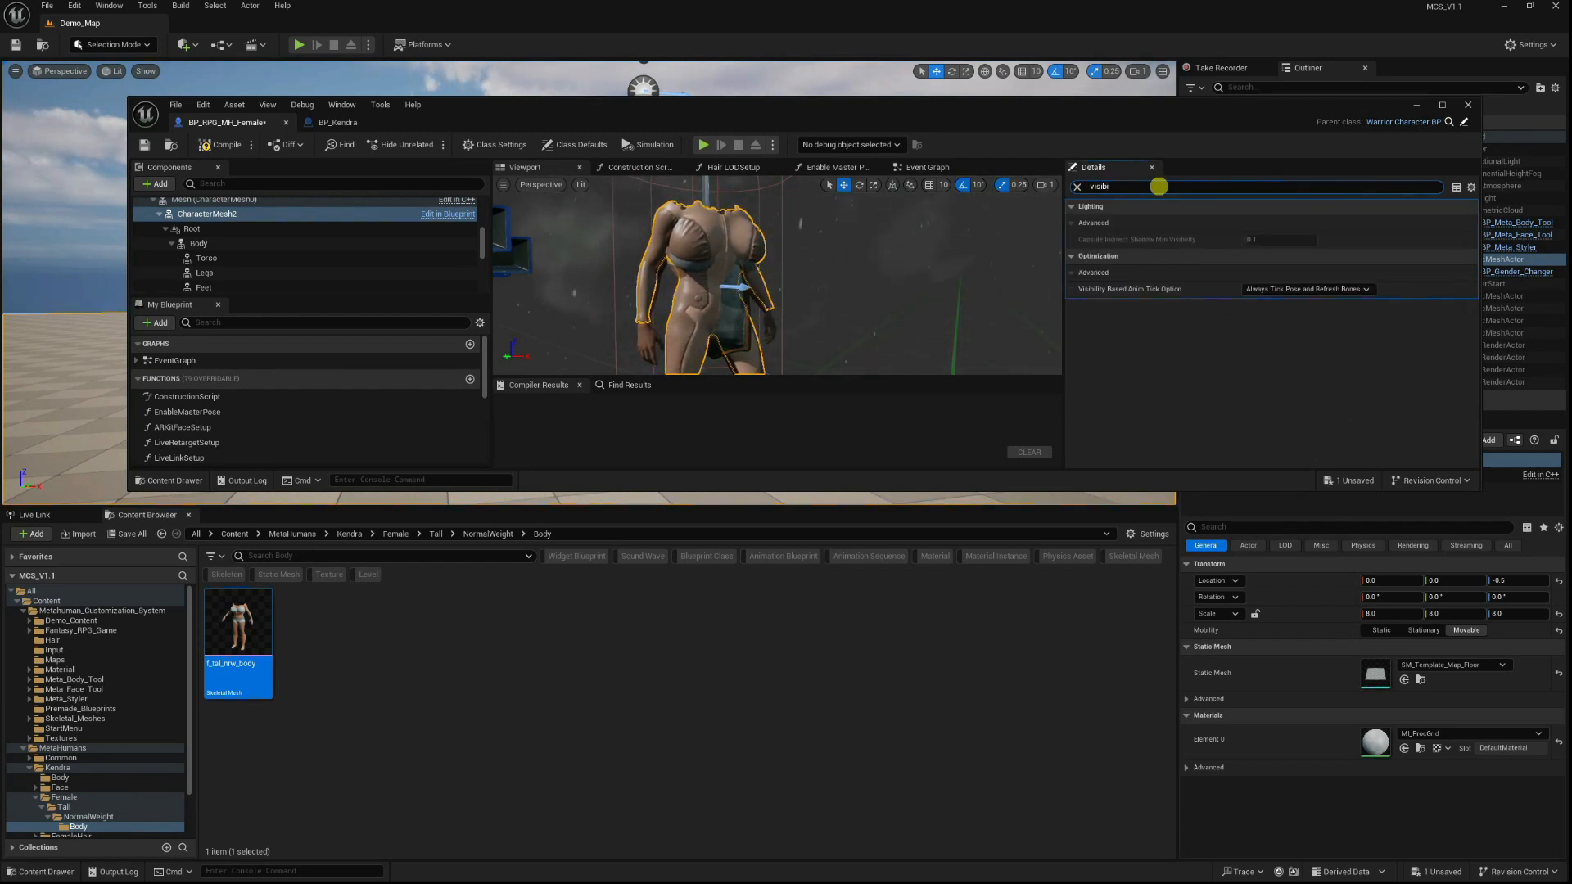
pyautogui.press('BackSpace')
pyautogui.press('BackSpace')
pyautogui.press('BackSpace')
pyautogui.press('BackSpace')
pyautogui.write('hidde')
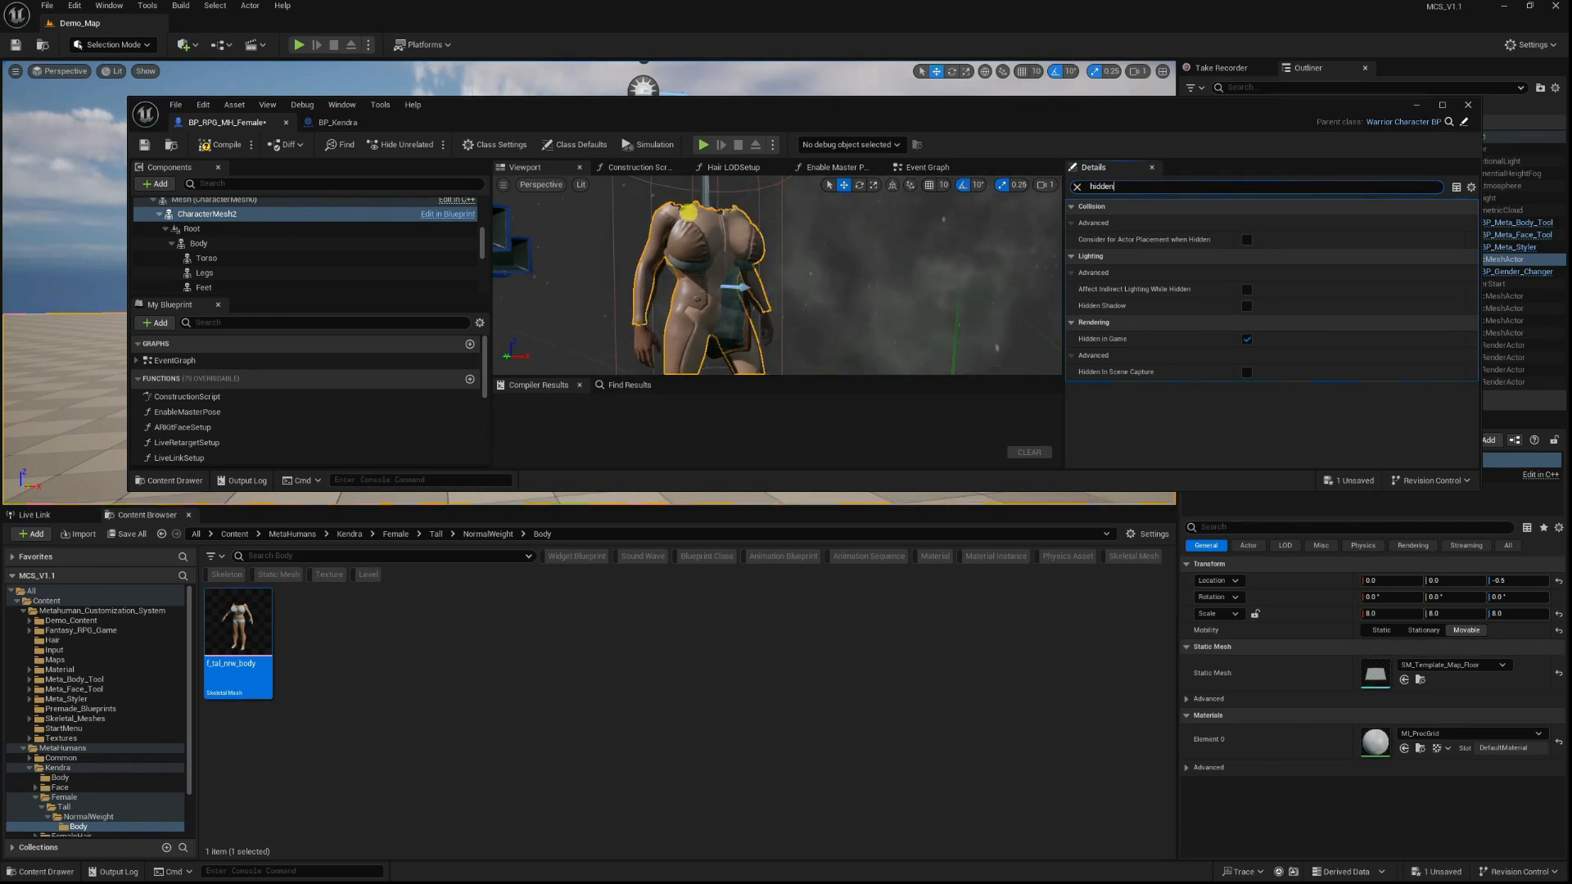
# Filter CharacterMesh2's properties by "visib" and turn off its Visible option, toggling it once to compare the meshes.
pyautogui.hotkey('ctrl', 'a')
pyautogui.write('v')
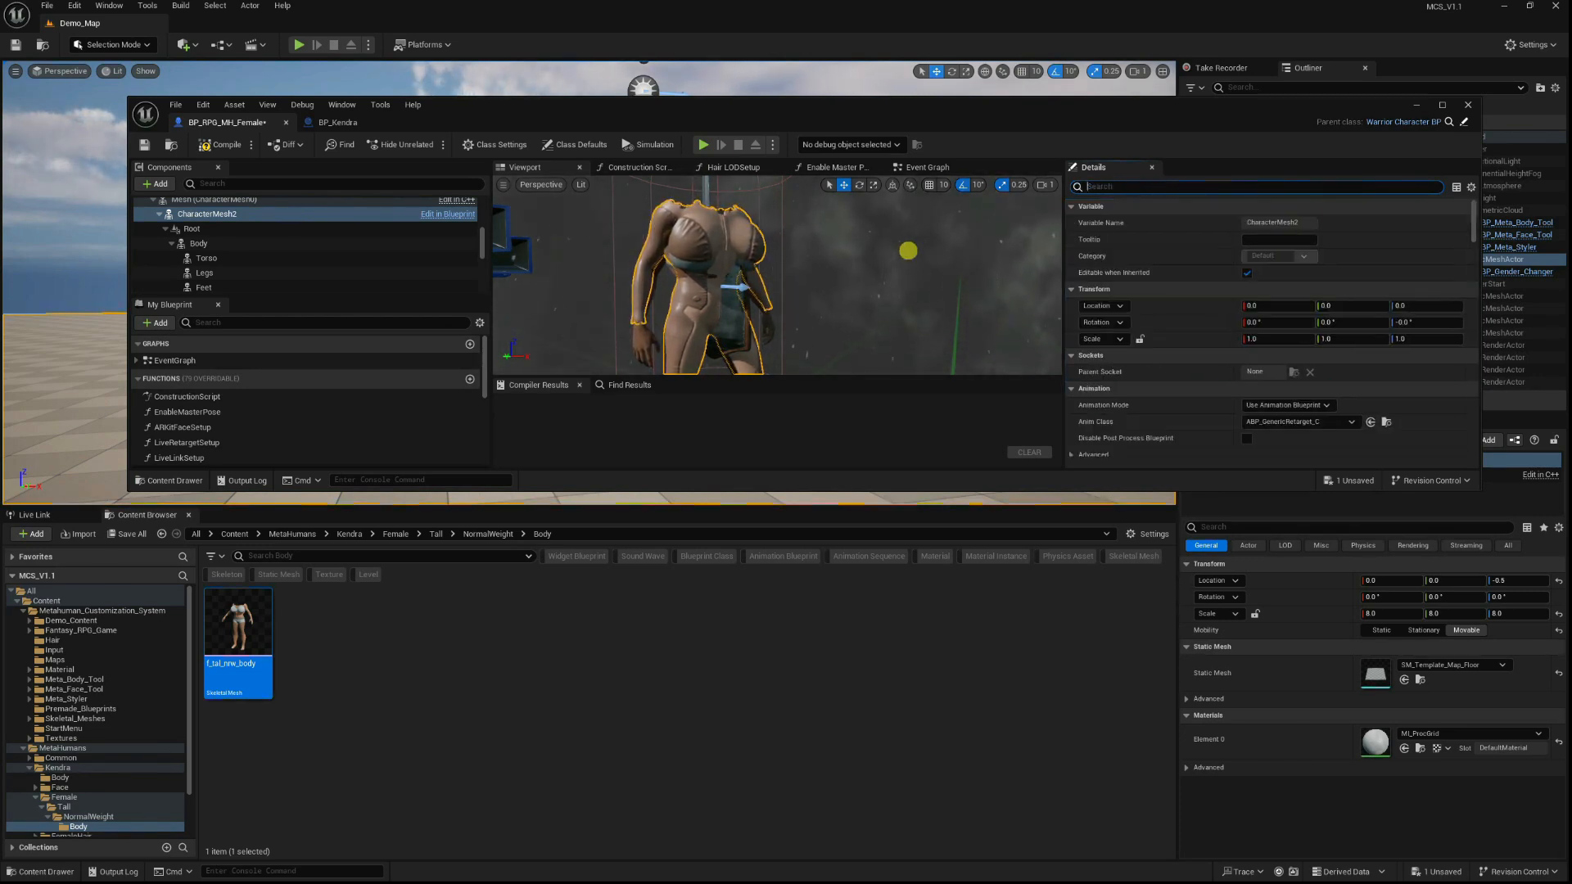
pyautogui.write('isibi')
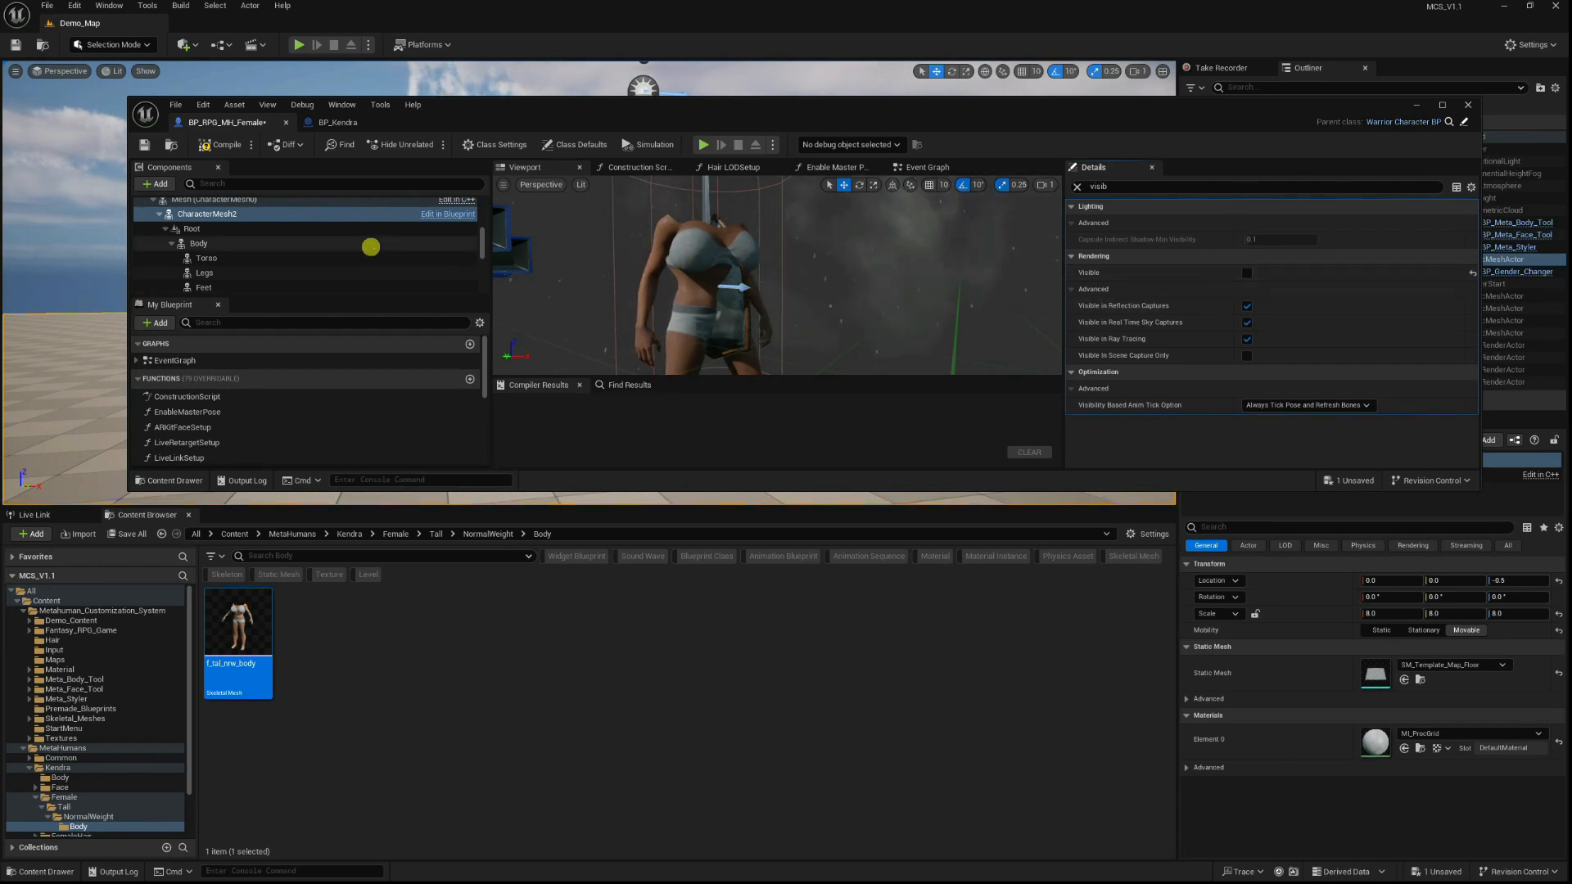
pyautogui.scroll(-3, 241, 240)
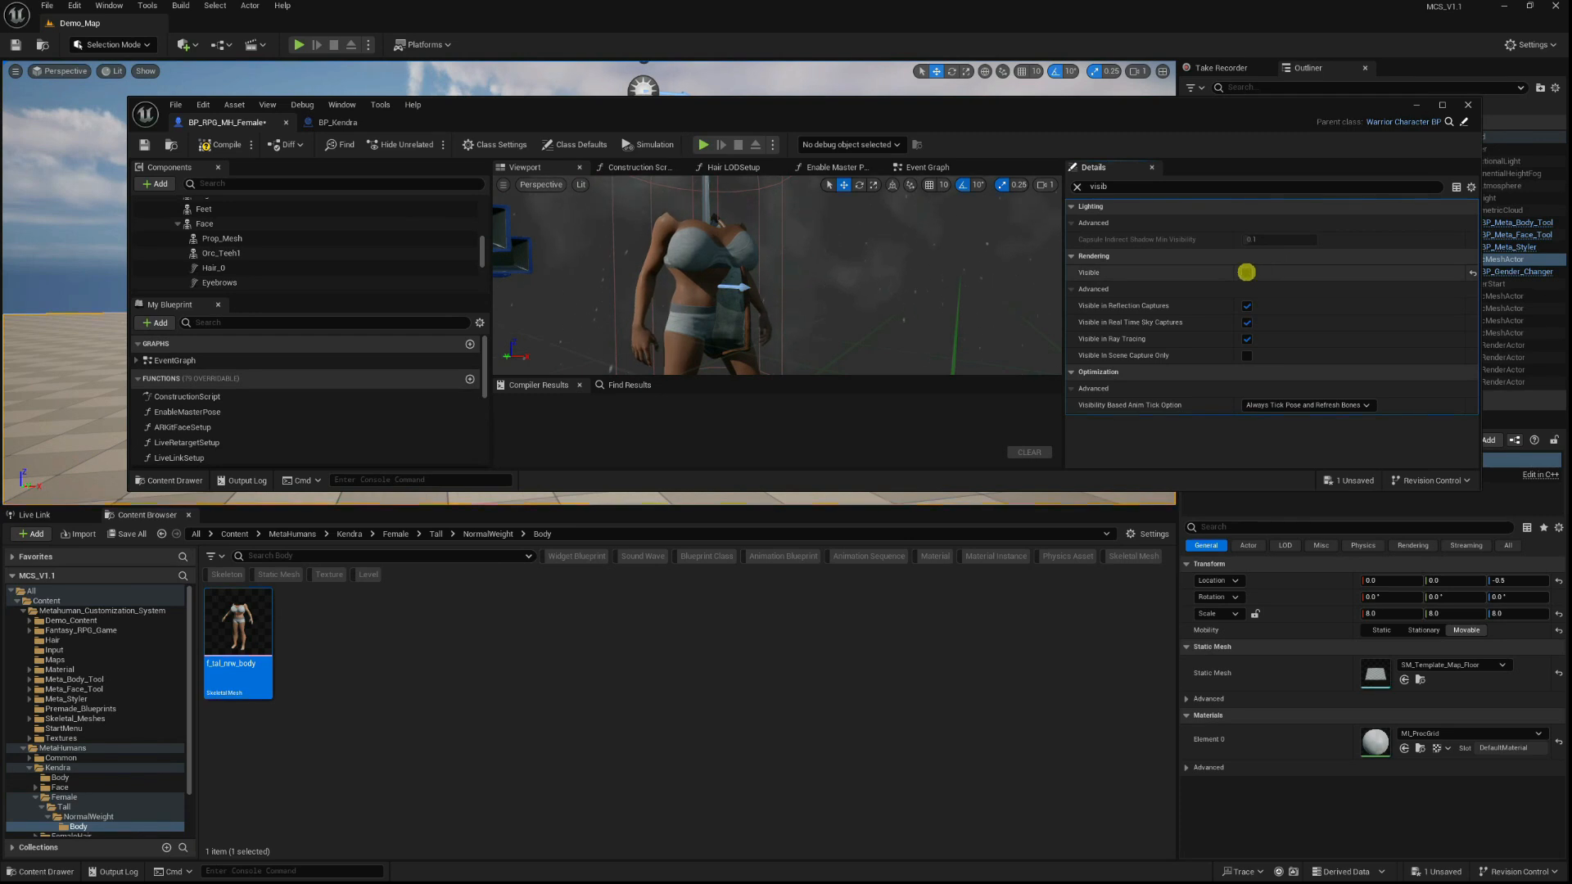
pyautogui.click(1246, 272)
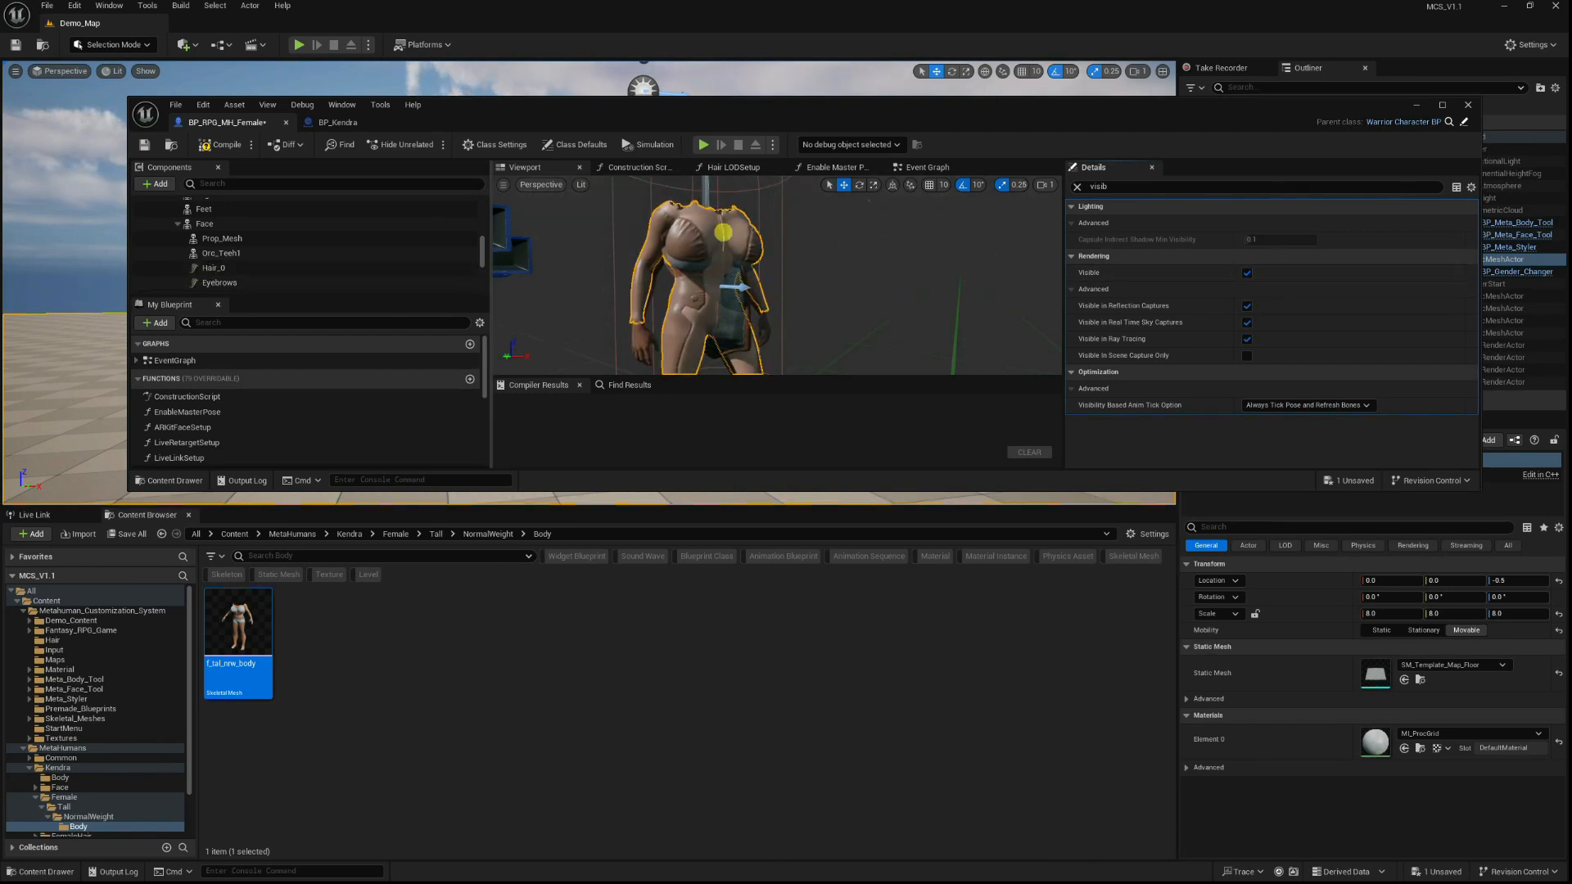
pyautogui.click(1245, 272)
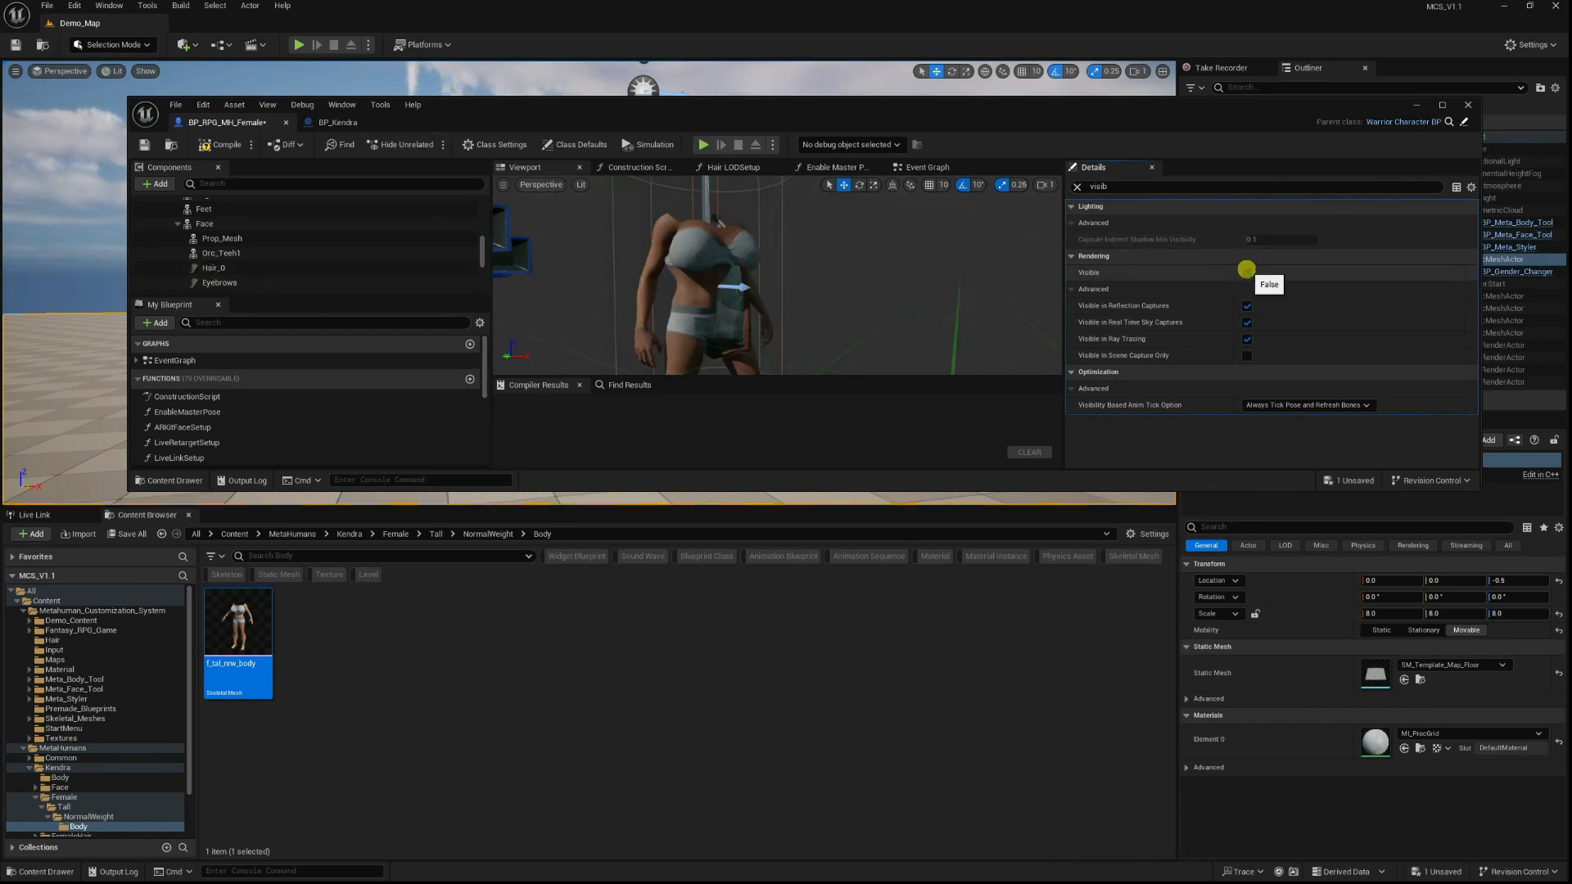
# Select the Face component in BP_RPG_MH_Female, and locate BP_Kendra's face skeletal mesh Kendra_FaceMesh in the Content Browser.
pyautogui.scroll(-1, 253, 232)
pyautogui.scroll(1, 249, 229)
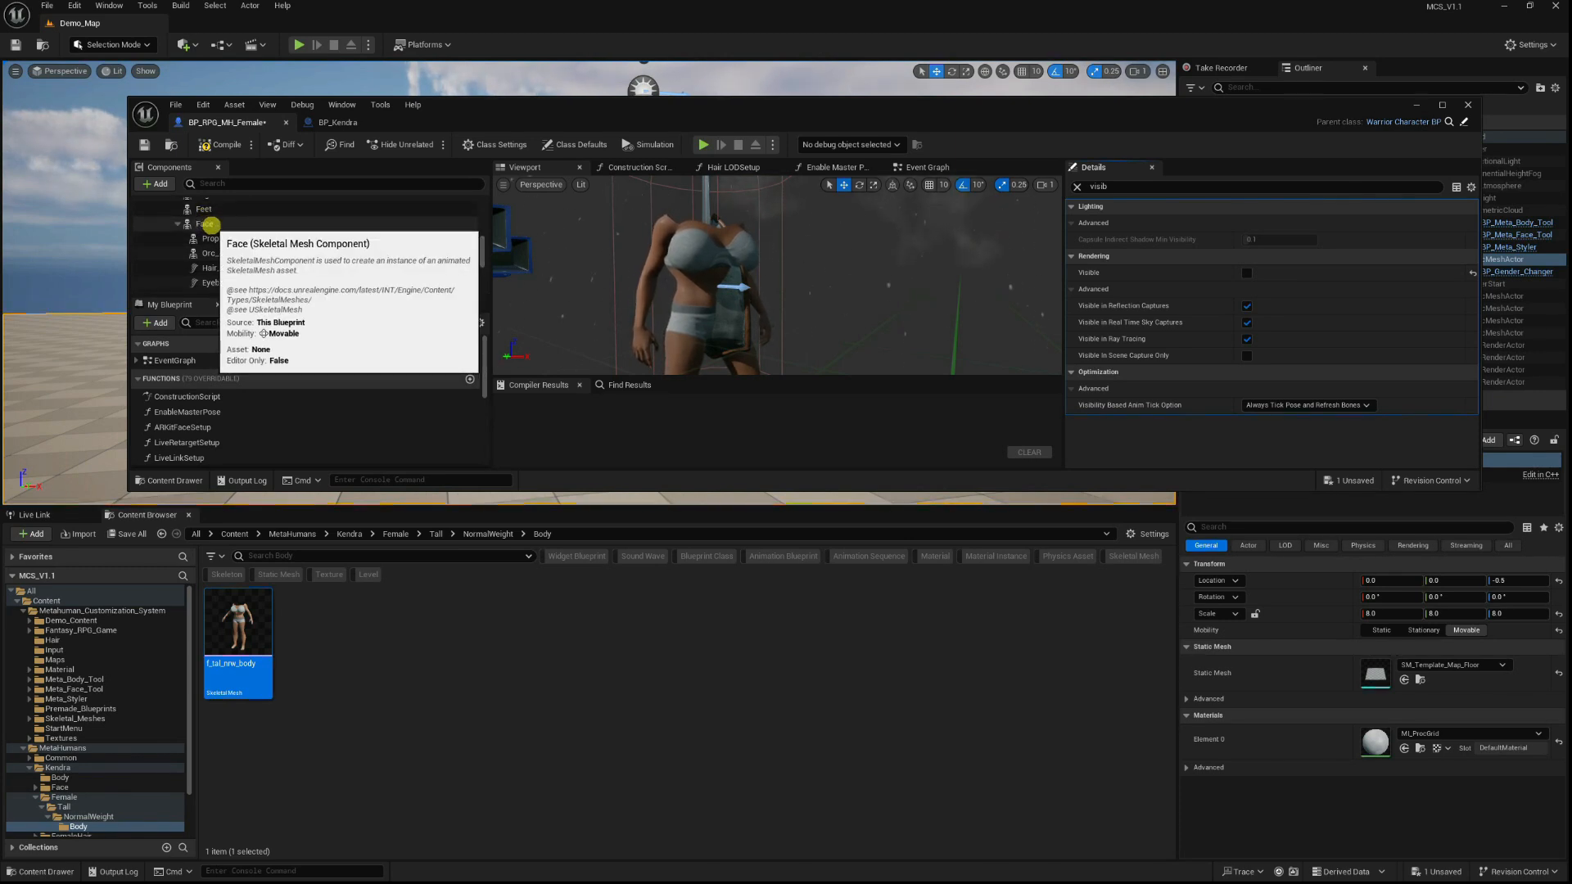
pyautogui.click(204, 225)
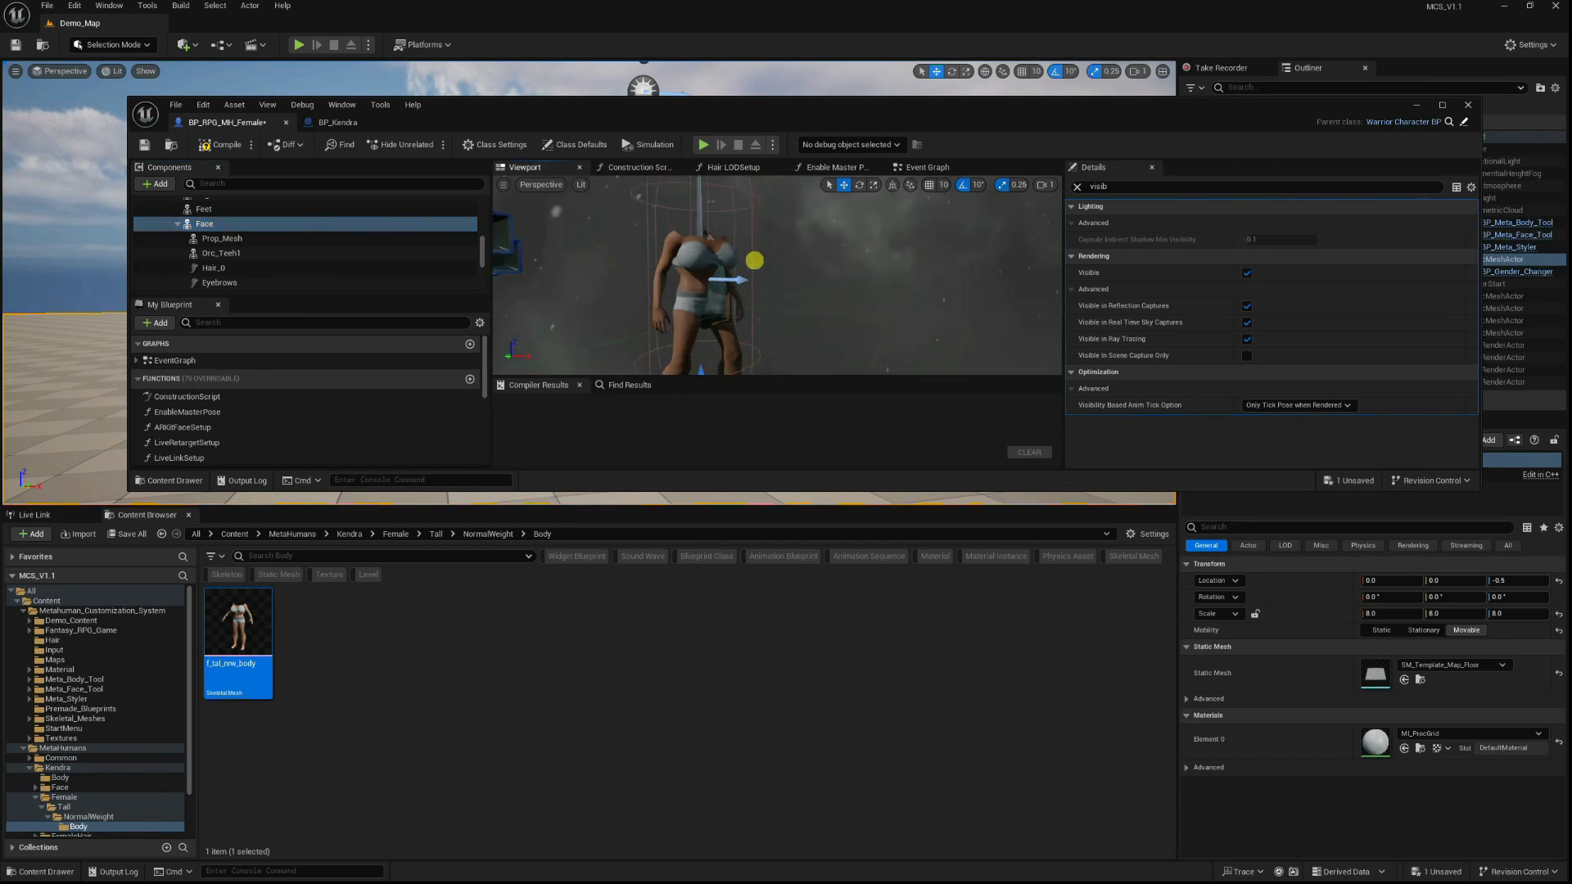
pyautogui.scroll(3, 758, 224)
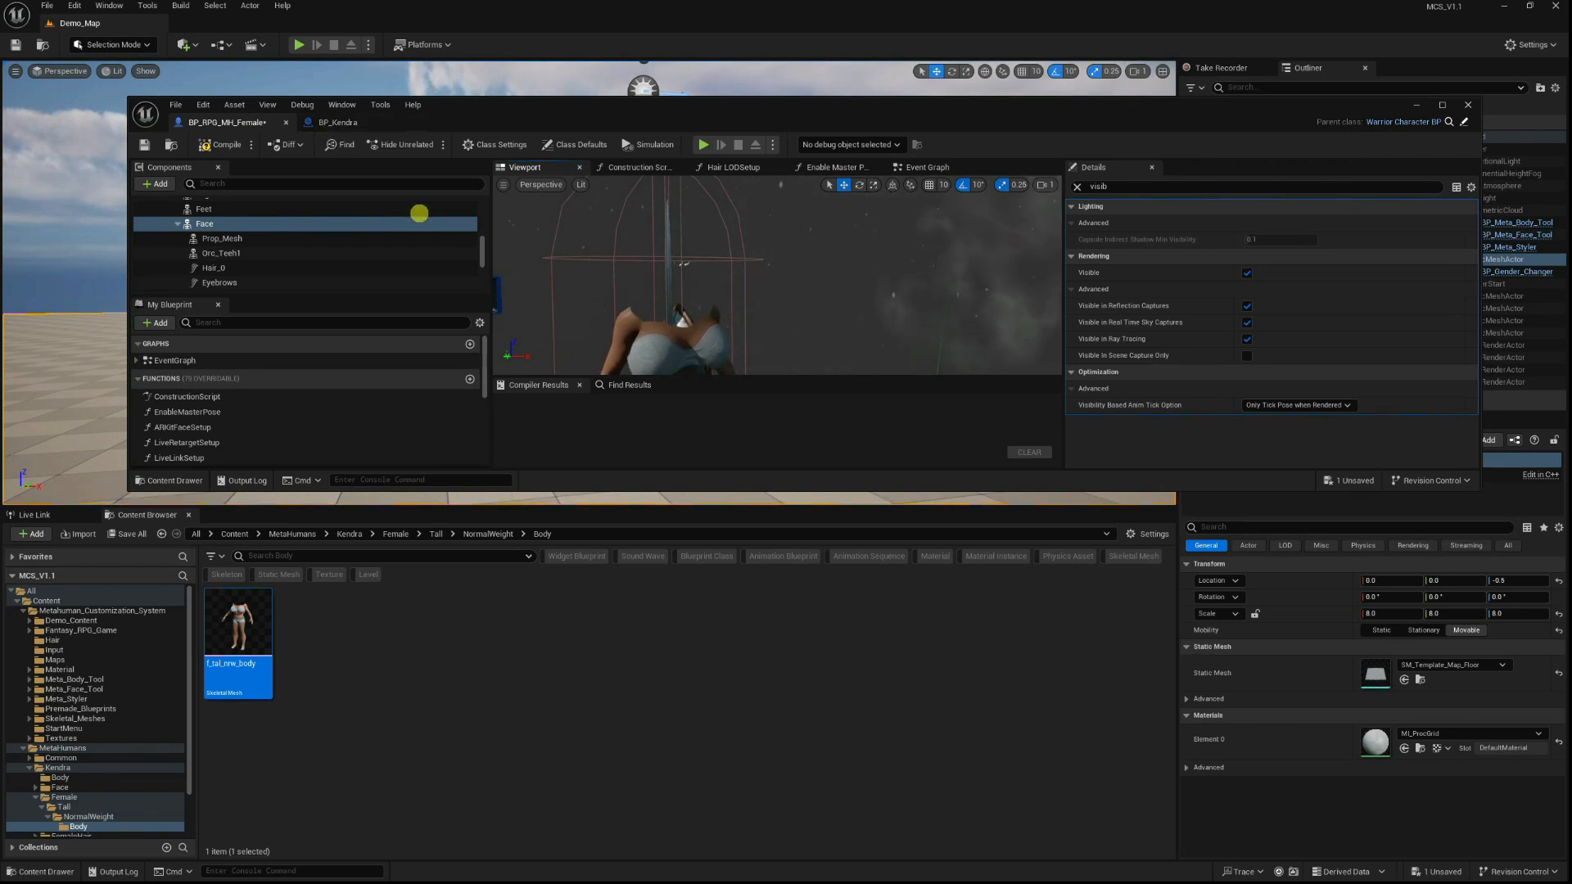
pyautogui.click(358, 121)
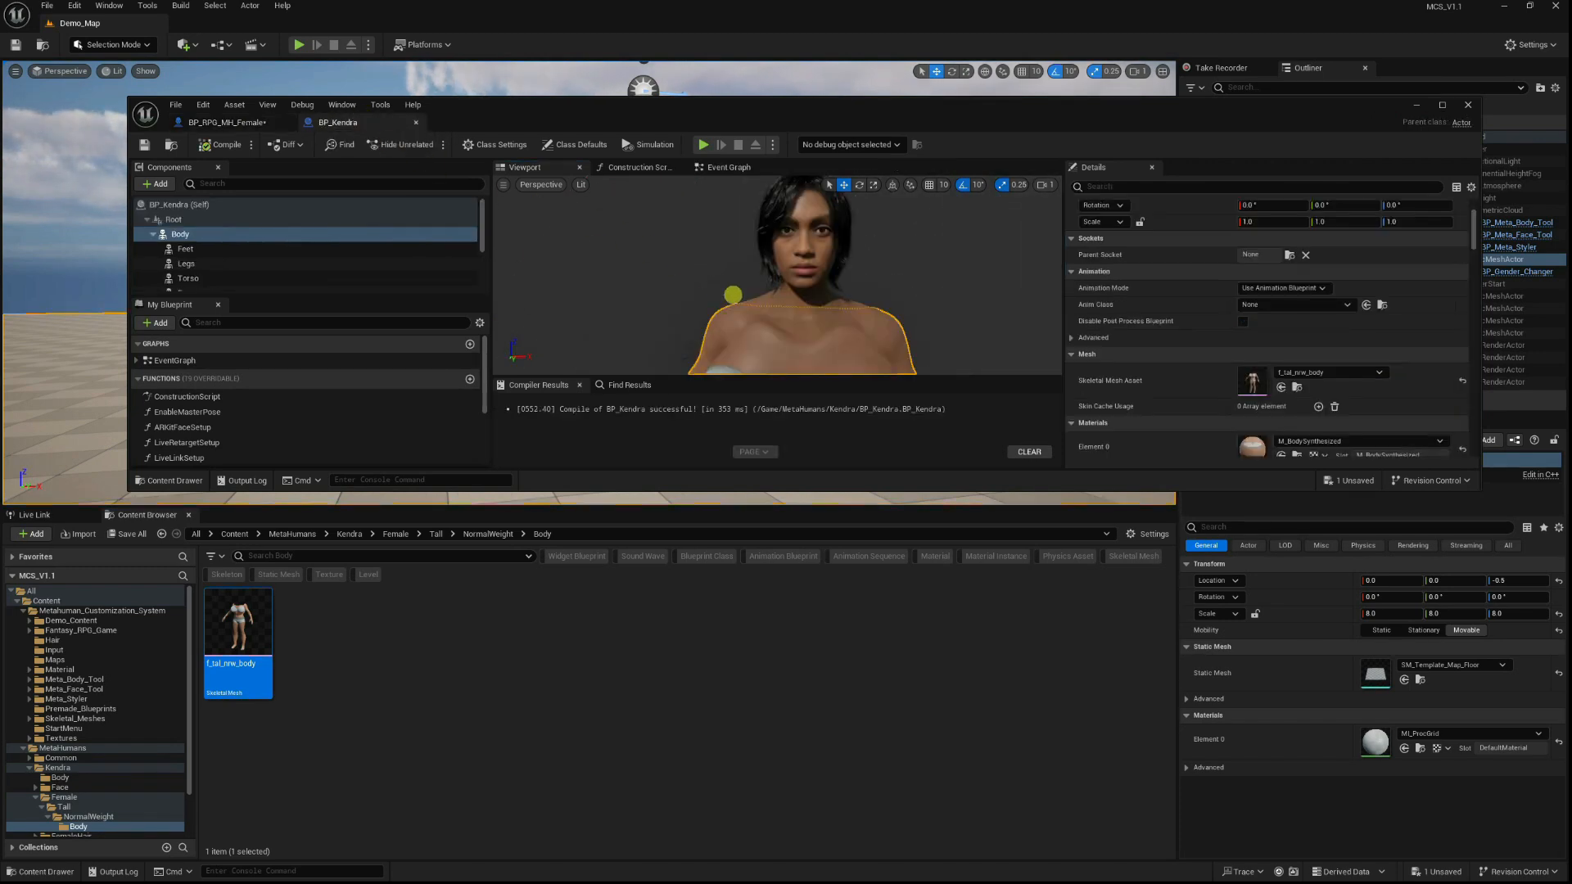
pyautogui.click(799, 290)
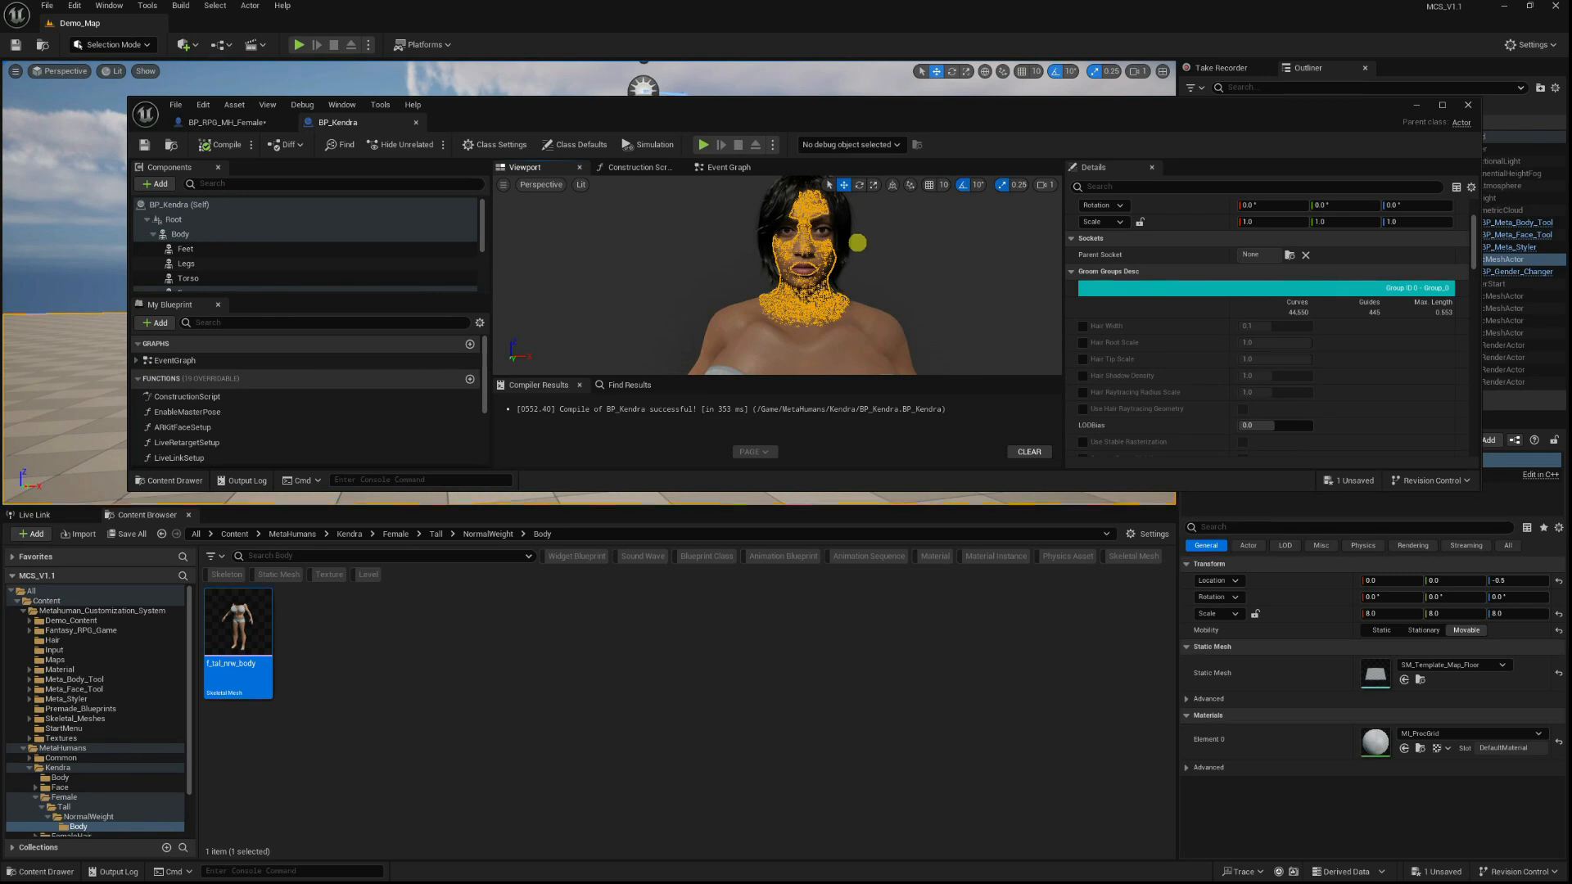
pyautogui.click(820, 232)
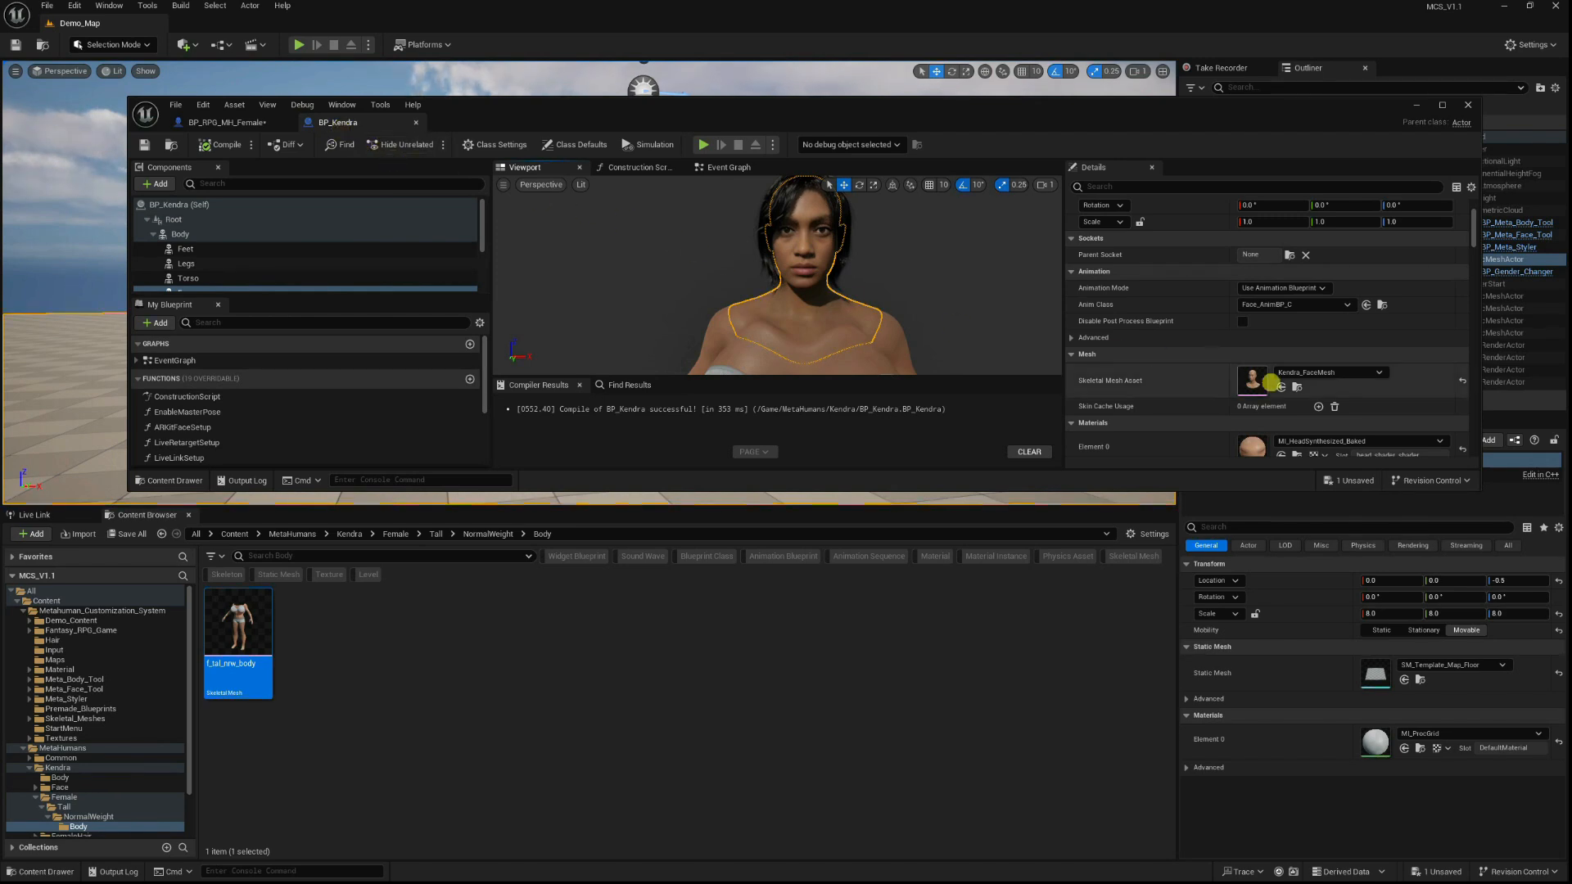
pyautogui.click(1297, 387)
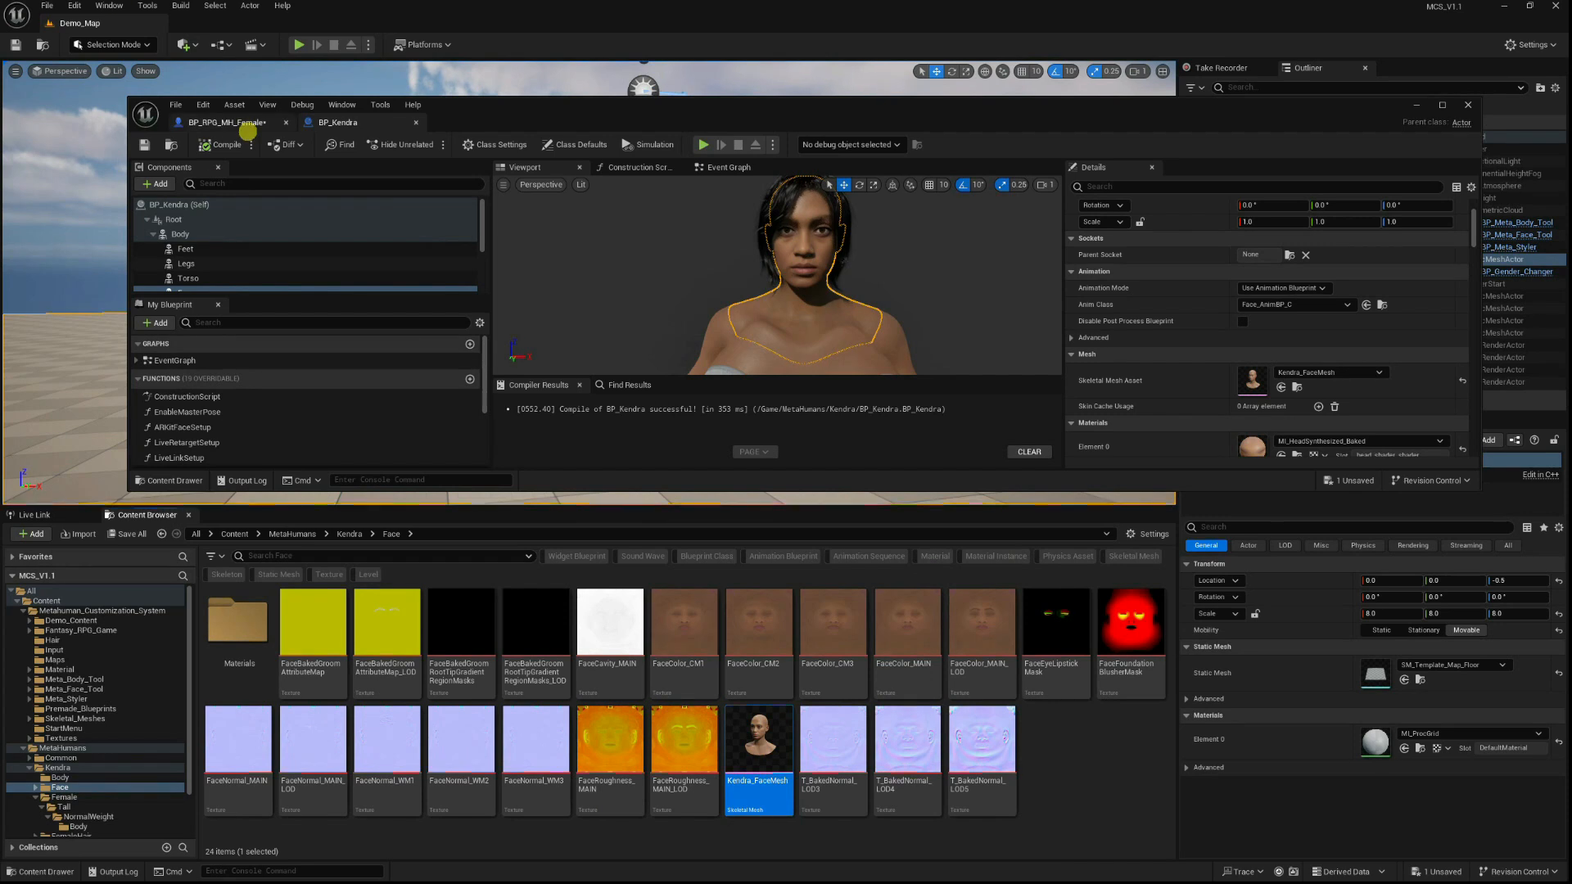
# Clear the property filter and assign the Kendra_FaceMesh skeletal mesh to the Face component of BP_RPG_MH_Female.
pyautogui.click(233, 123)
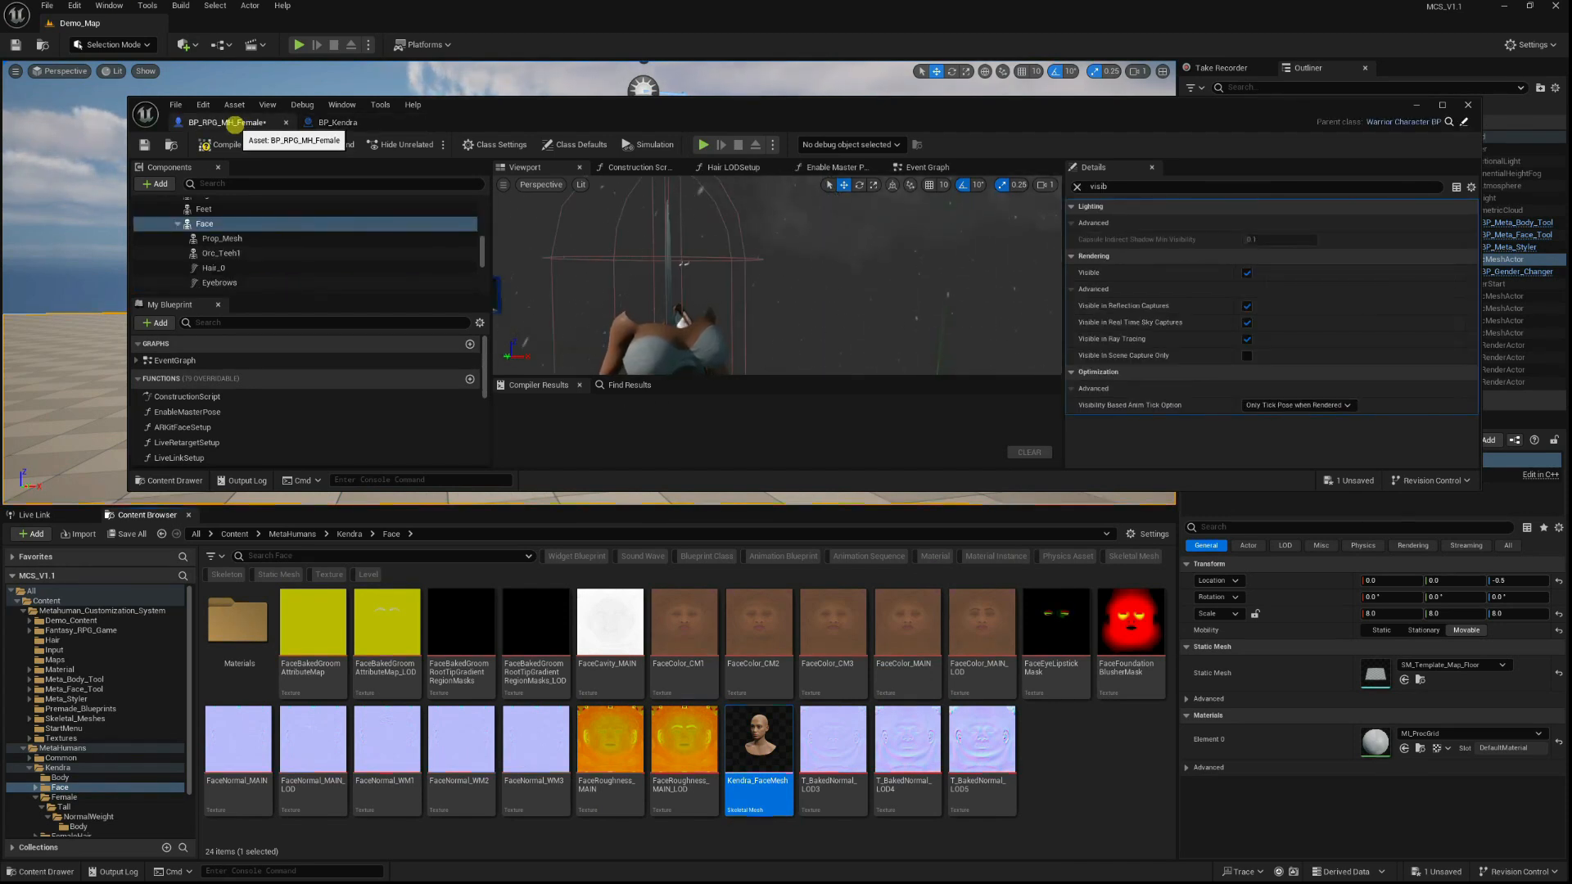
pyautogui.moveTo(221, 192); pyautogui.dragTo(220, 225)
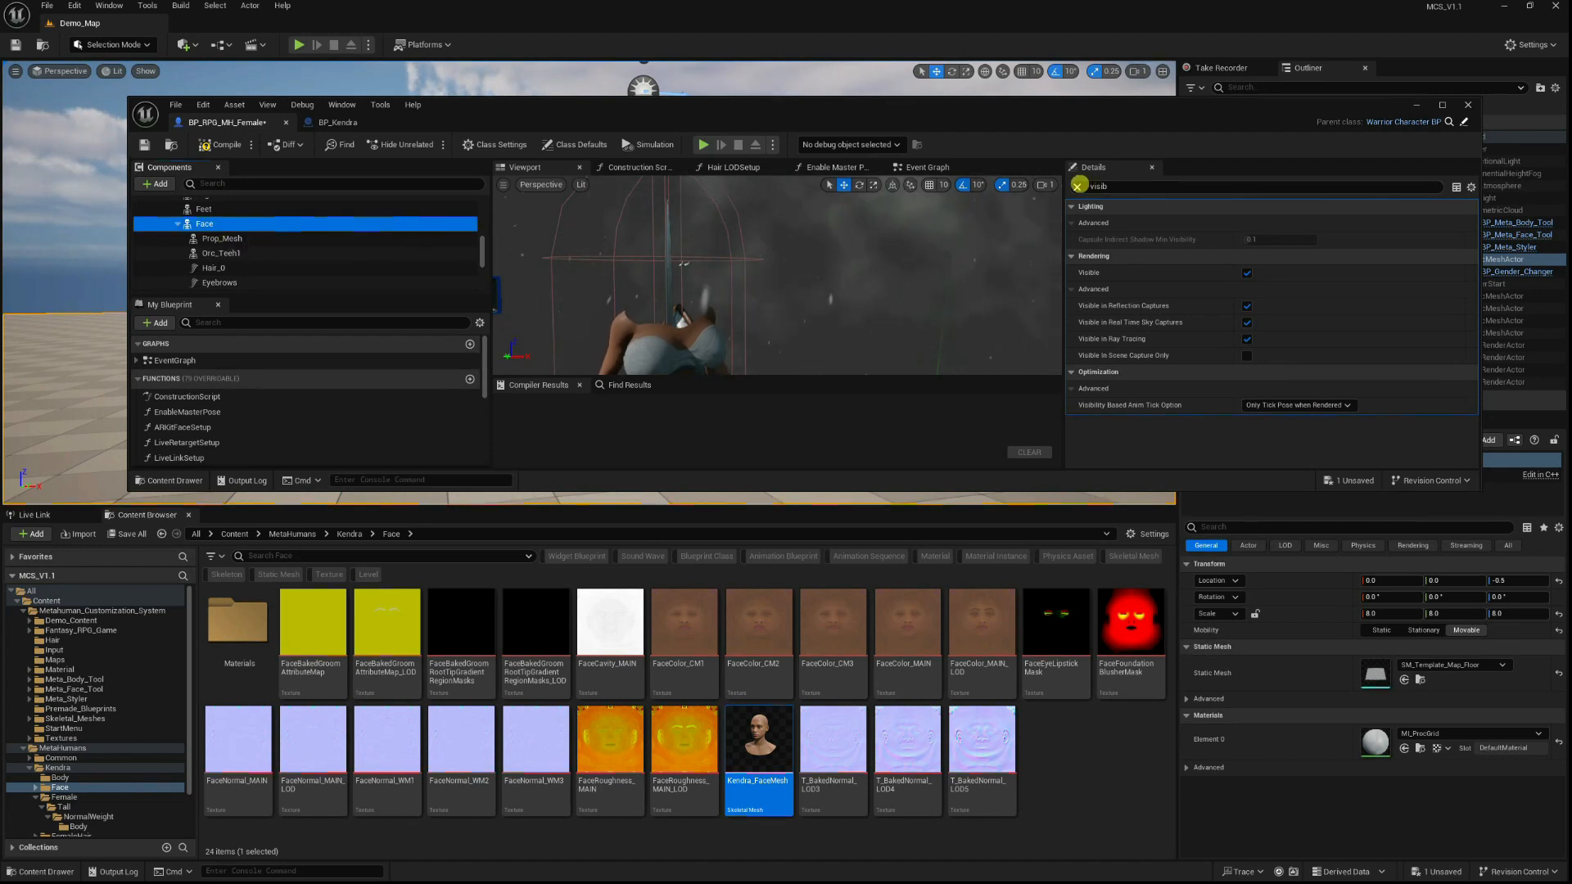
pyautogui.click(1078, 186)
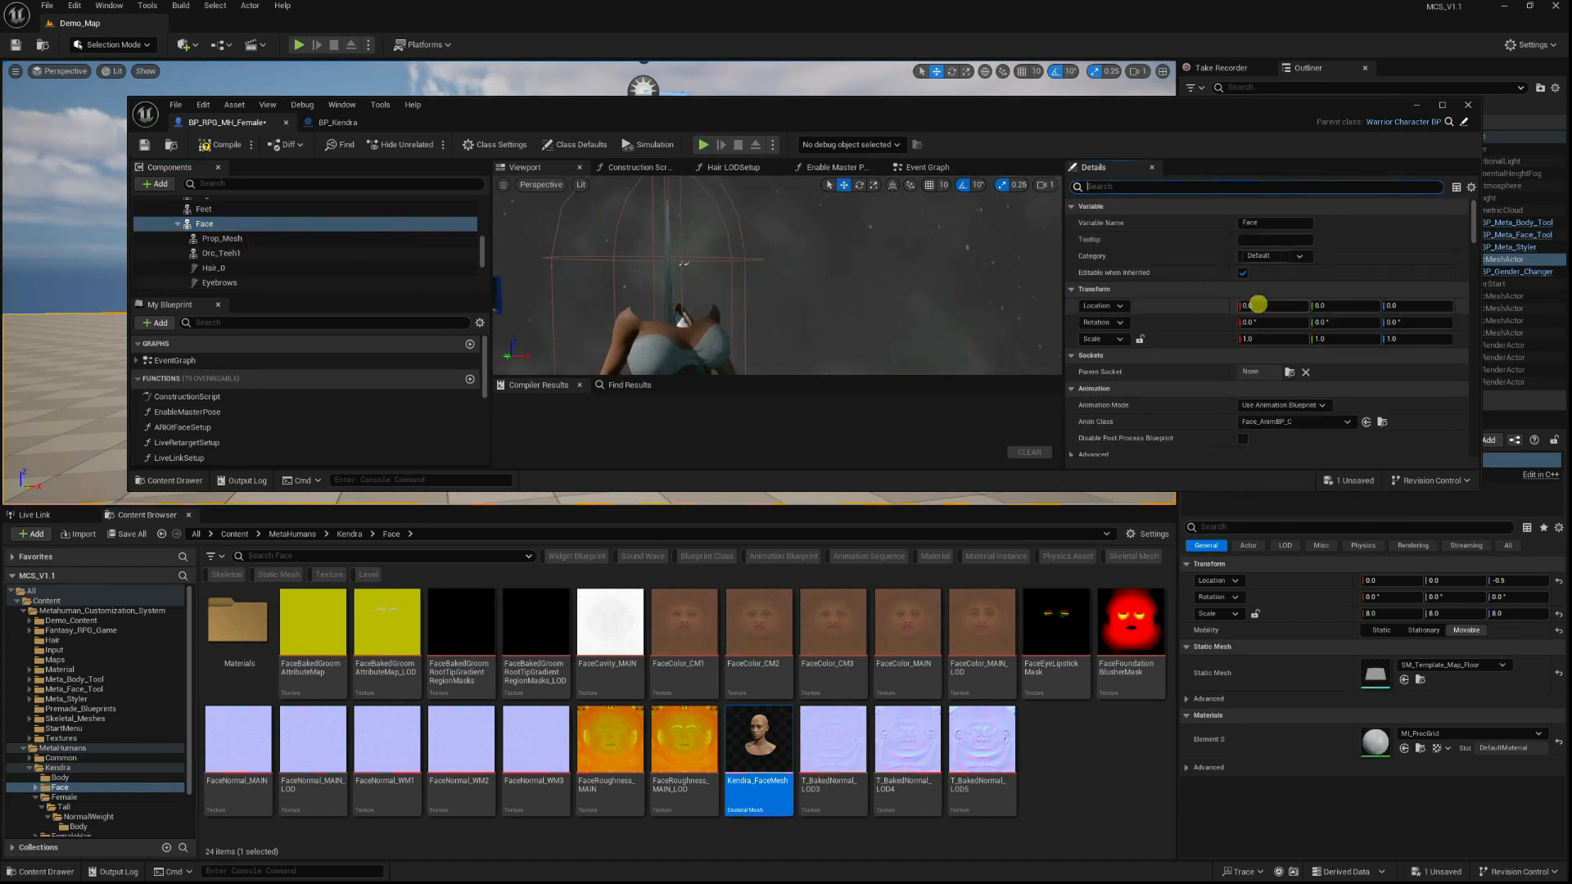
pyautogui.scroll(-4, 1258, 303)
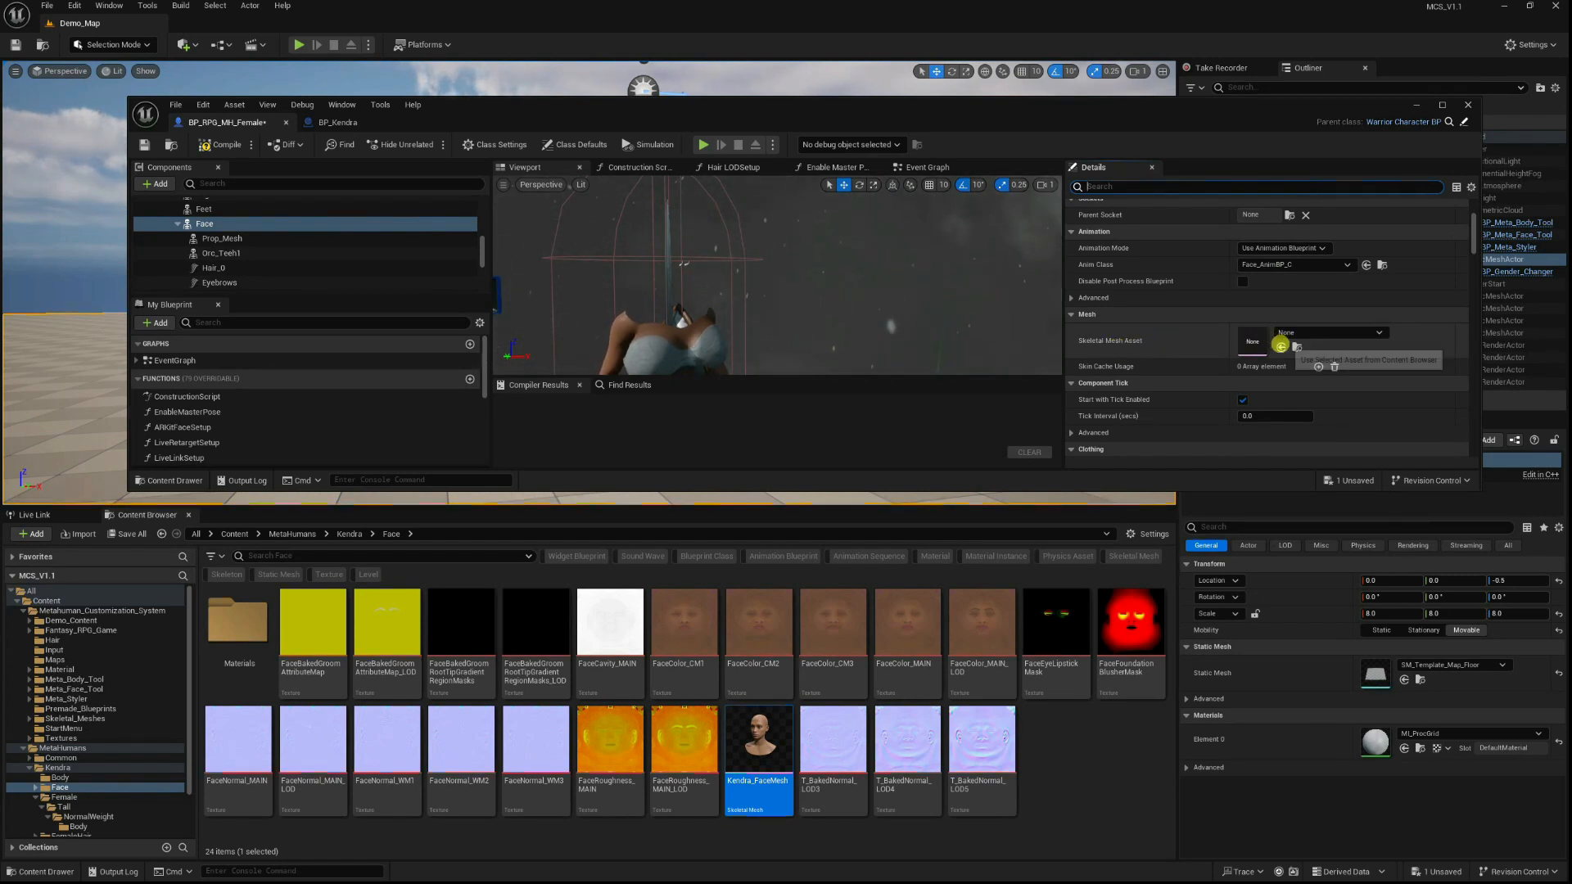
pyautogui.click(1282, 348)
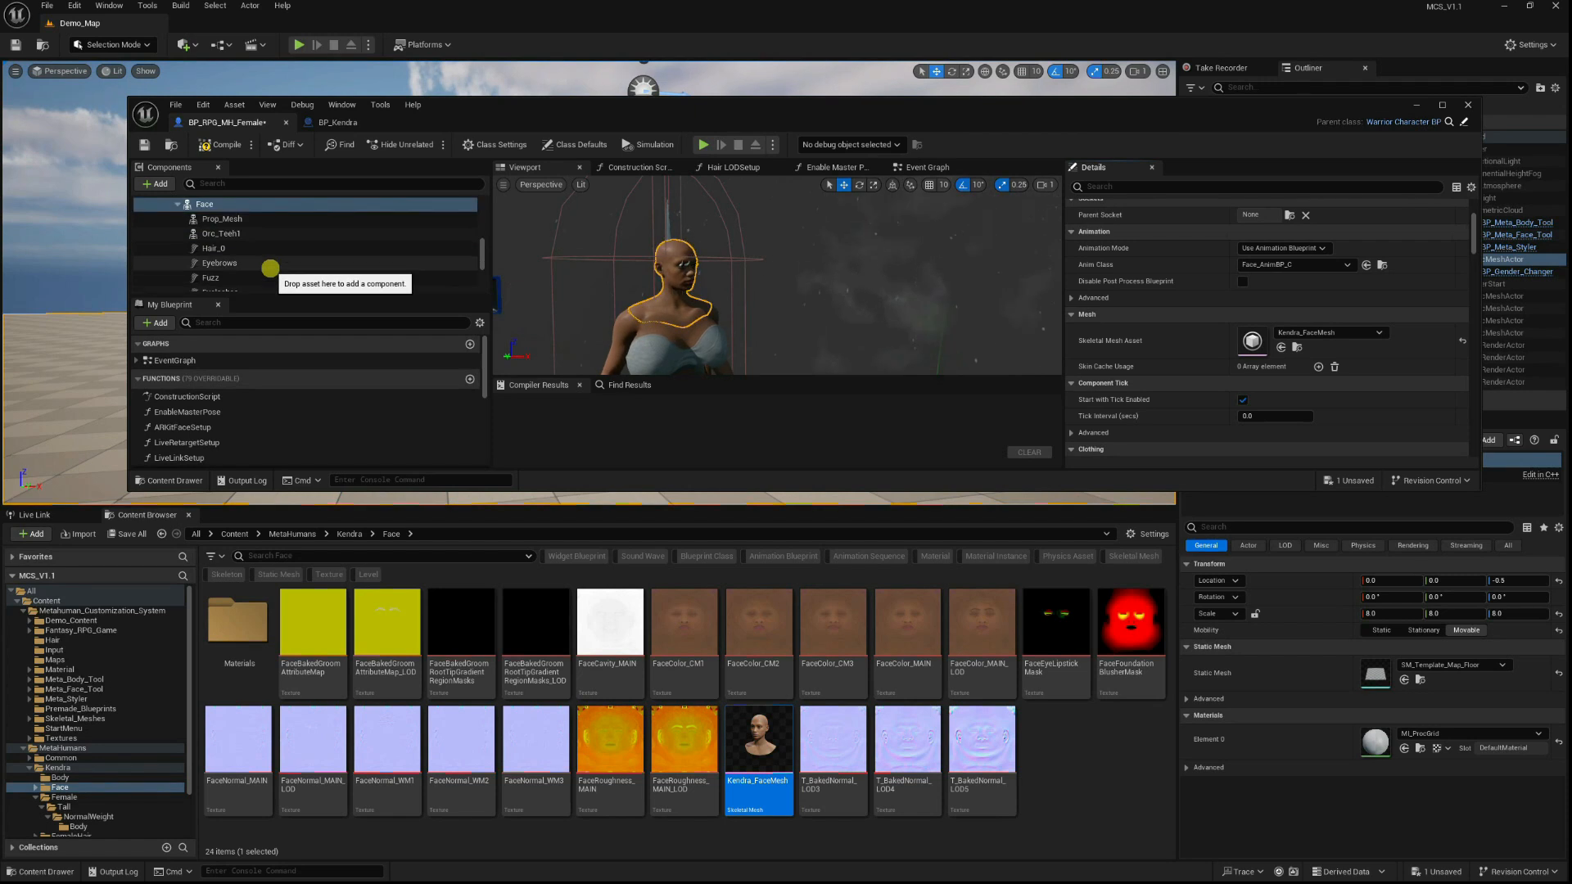
# Select BP_Kendra's Eyelashes component and locate its groom asset Eyelashes_L_SlightCurl in the Content Browser.
pyautogui.click(338, 123)
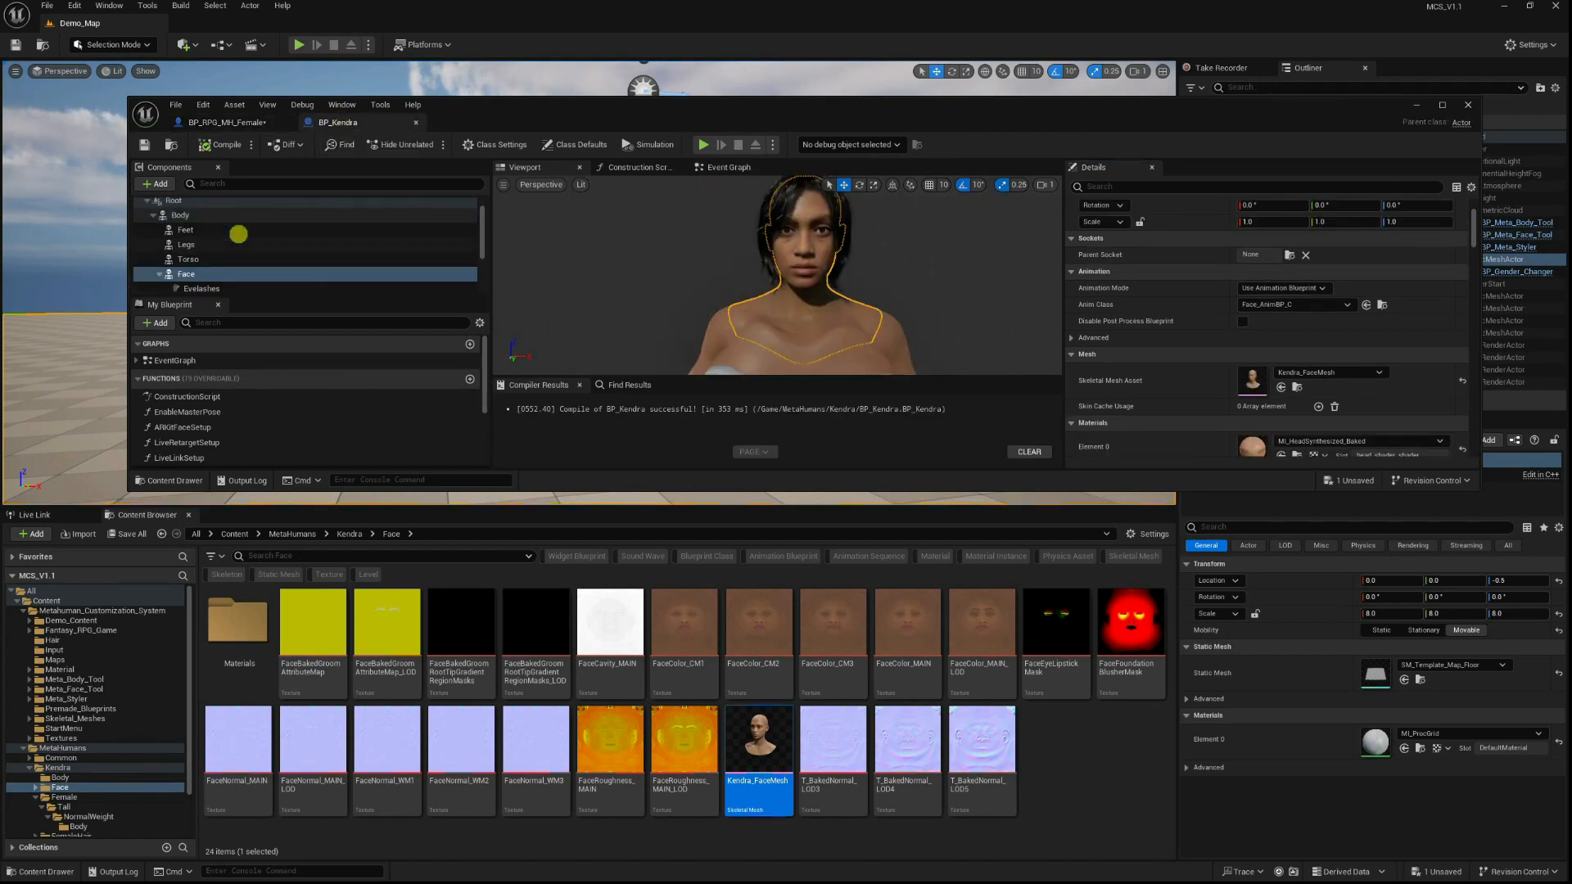
pyautogui.click(201, 230)
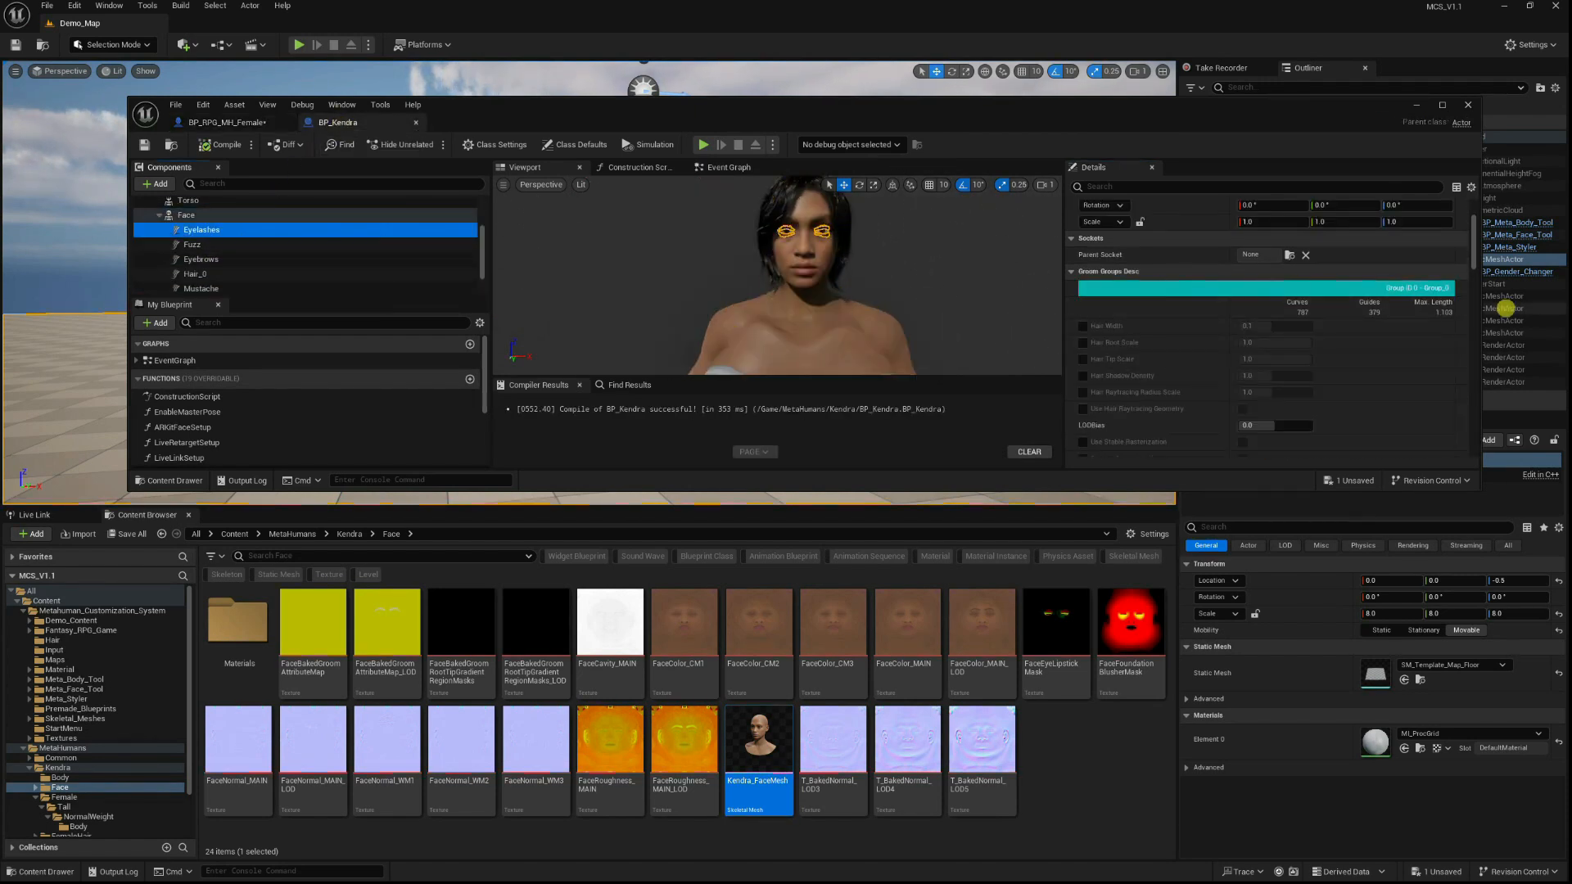
pyautogui.scroll(-3, 1282, 372)
pyautogui.scroll(-2, 1282, 378)
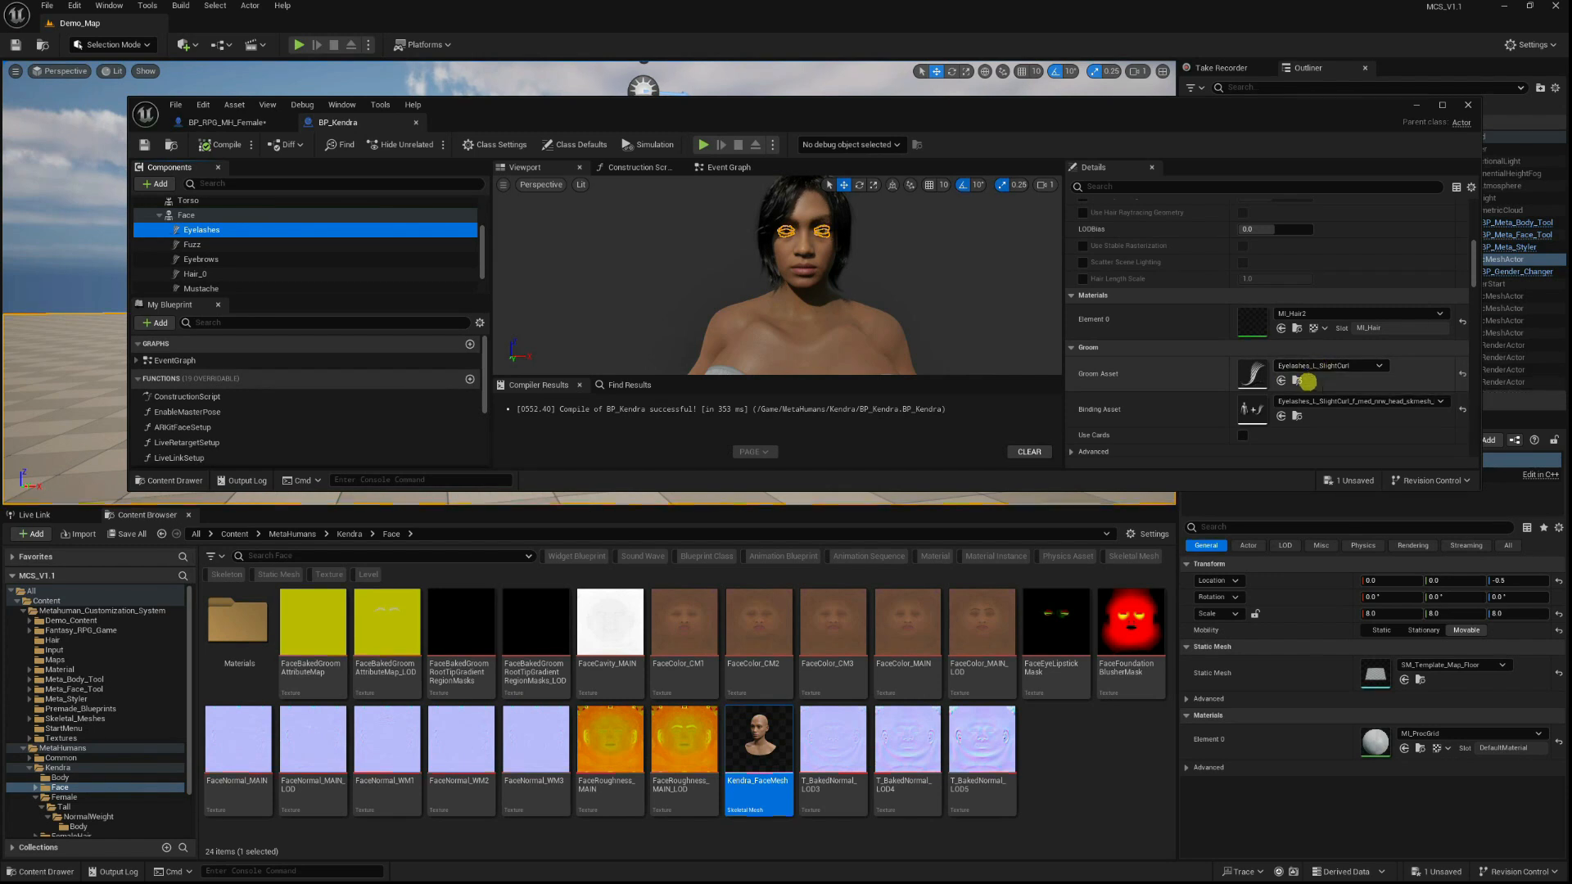
pyautogui.click(1295, 380)
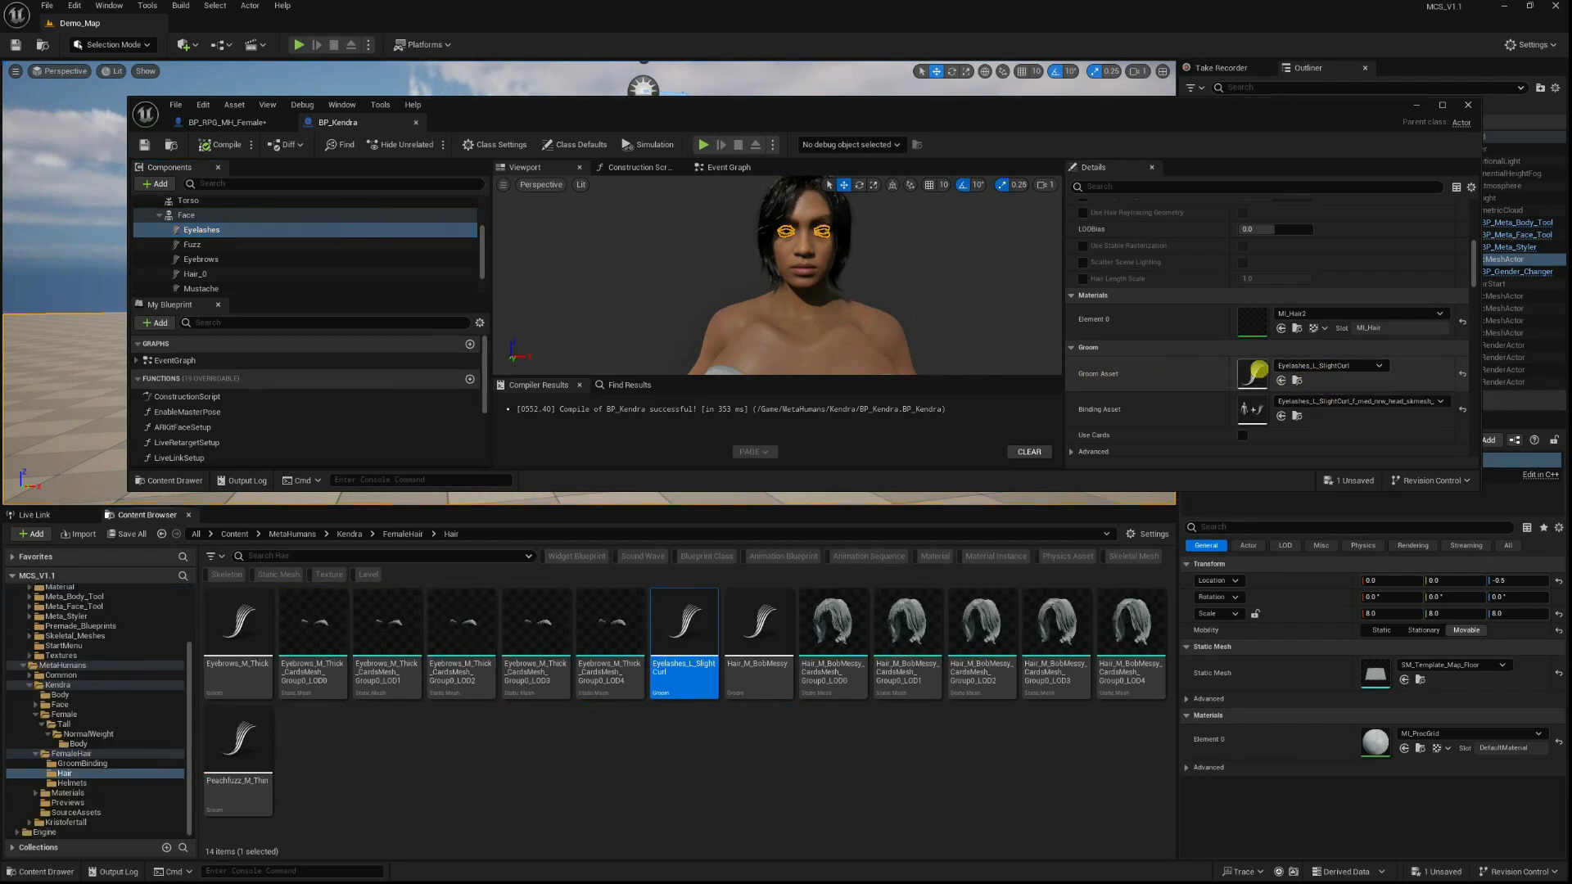
# Assign the Eyelashes_L_SlightCurl groom asset to the Eyelashes component of BP_RPG_MH_Female.
pyautogui.click(248, 125)
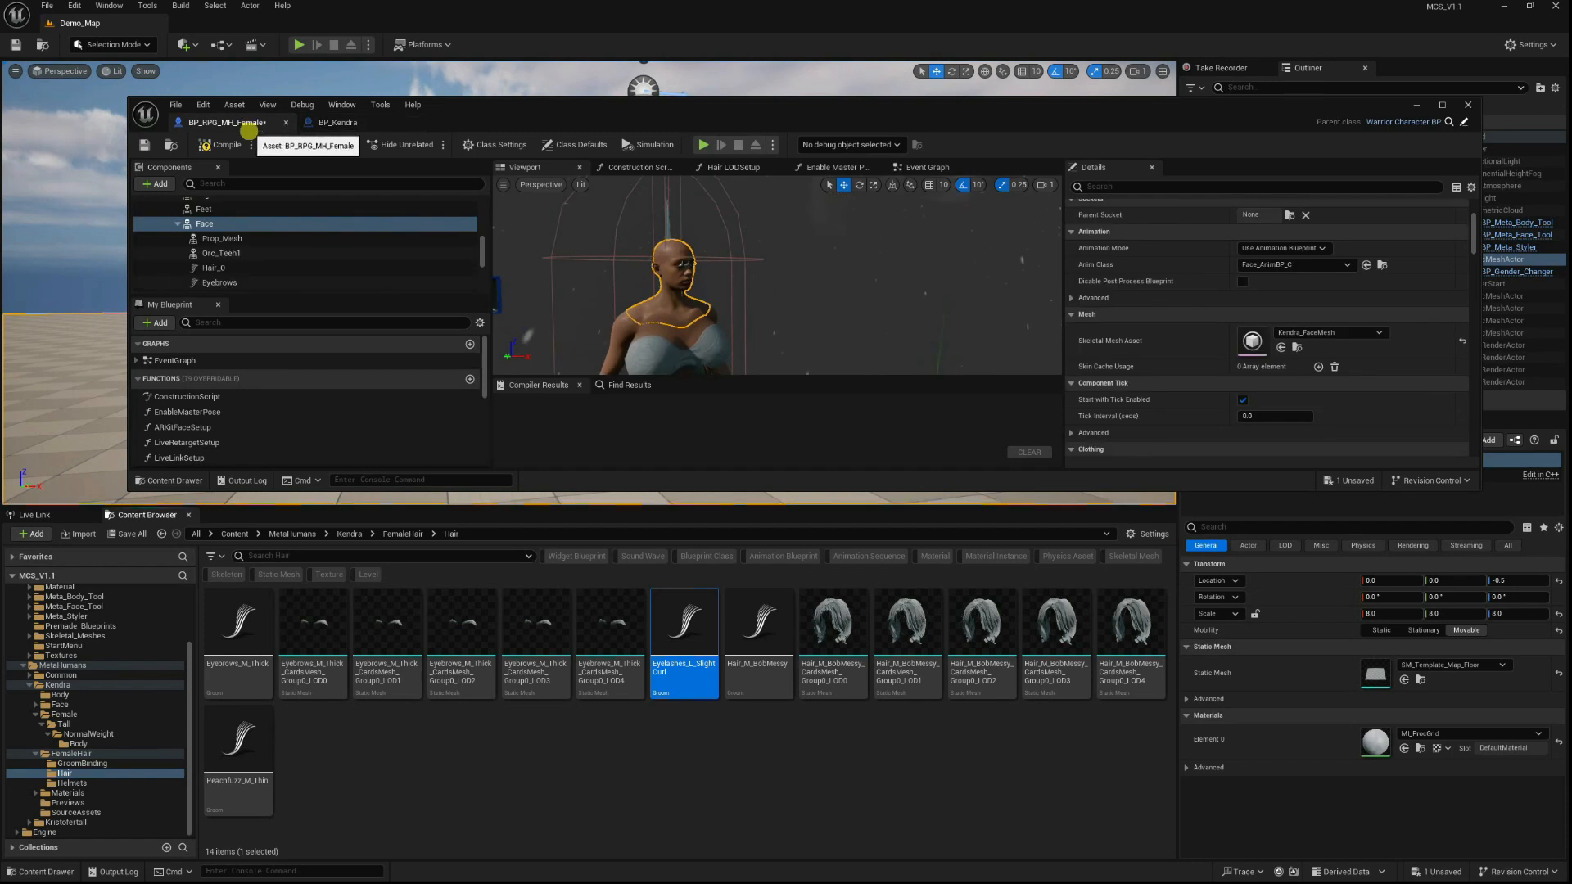
pyautogui.scroll(-2, 262, 221)
pyautogui.click(220, 243)
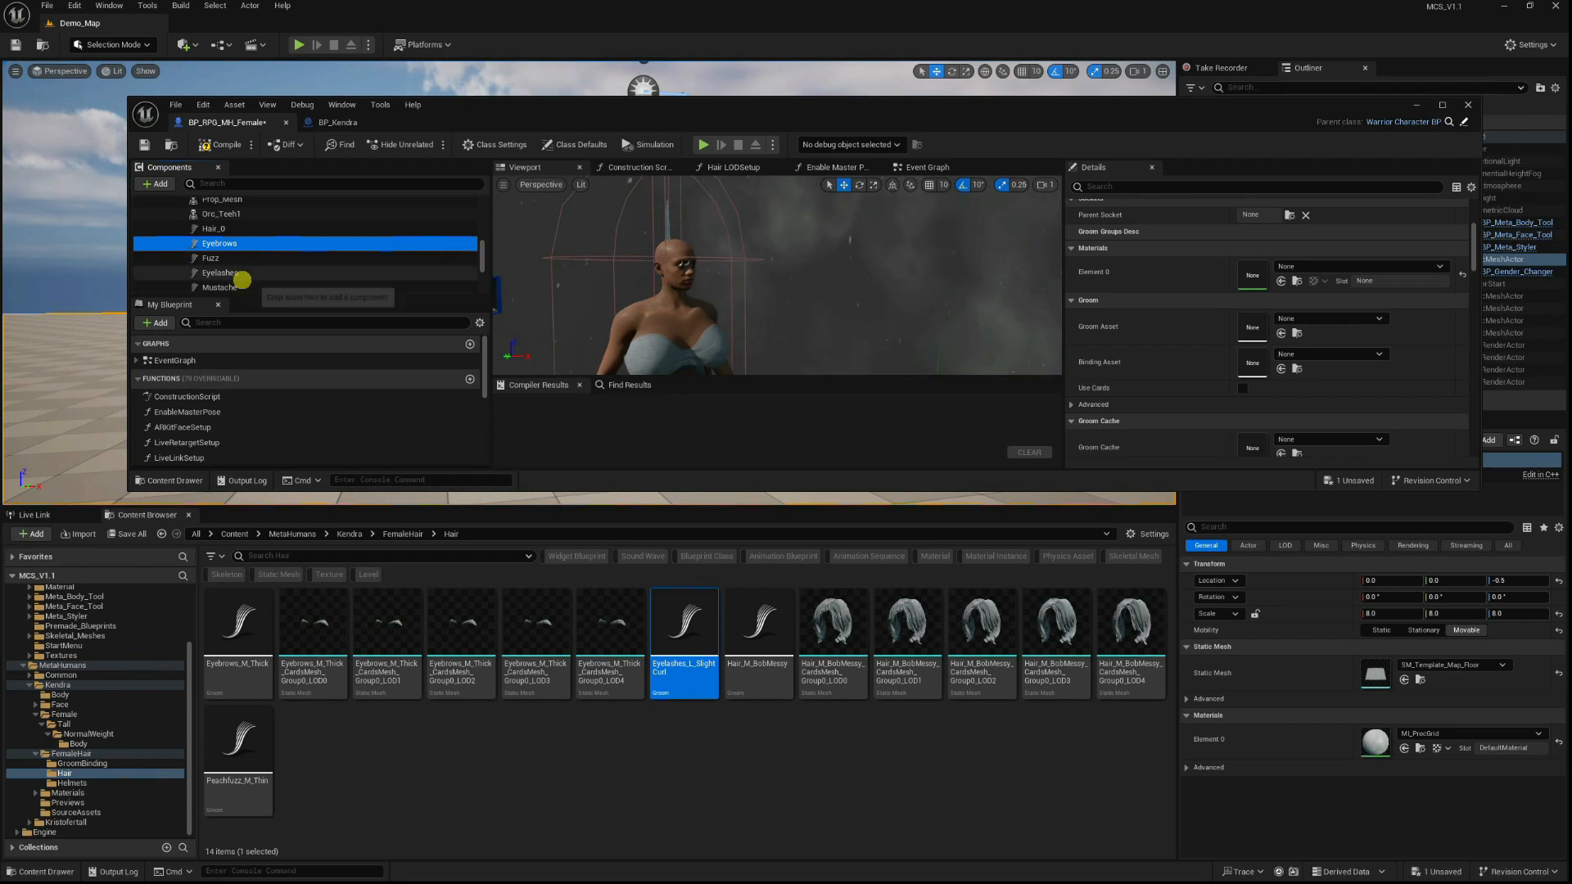
pyautogui.click(250, 274)
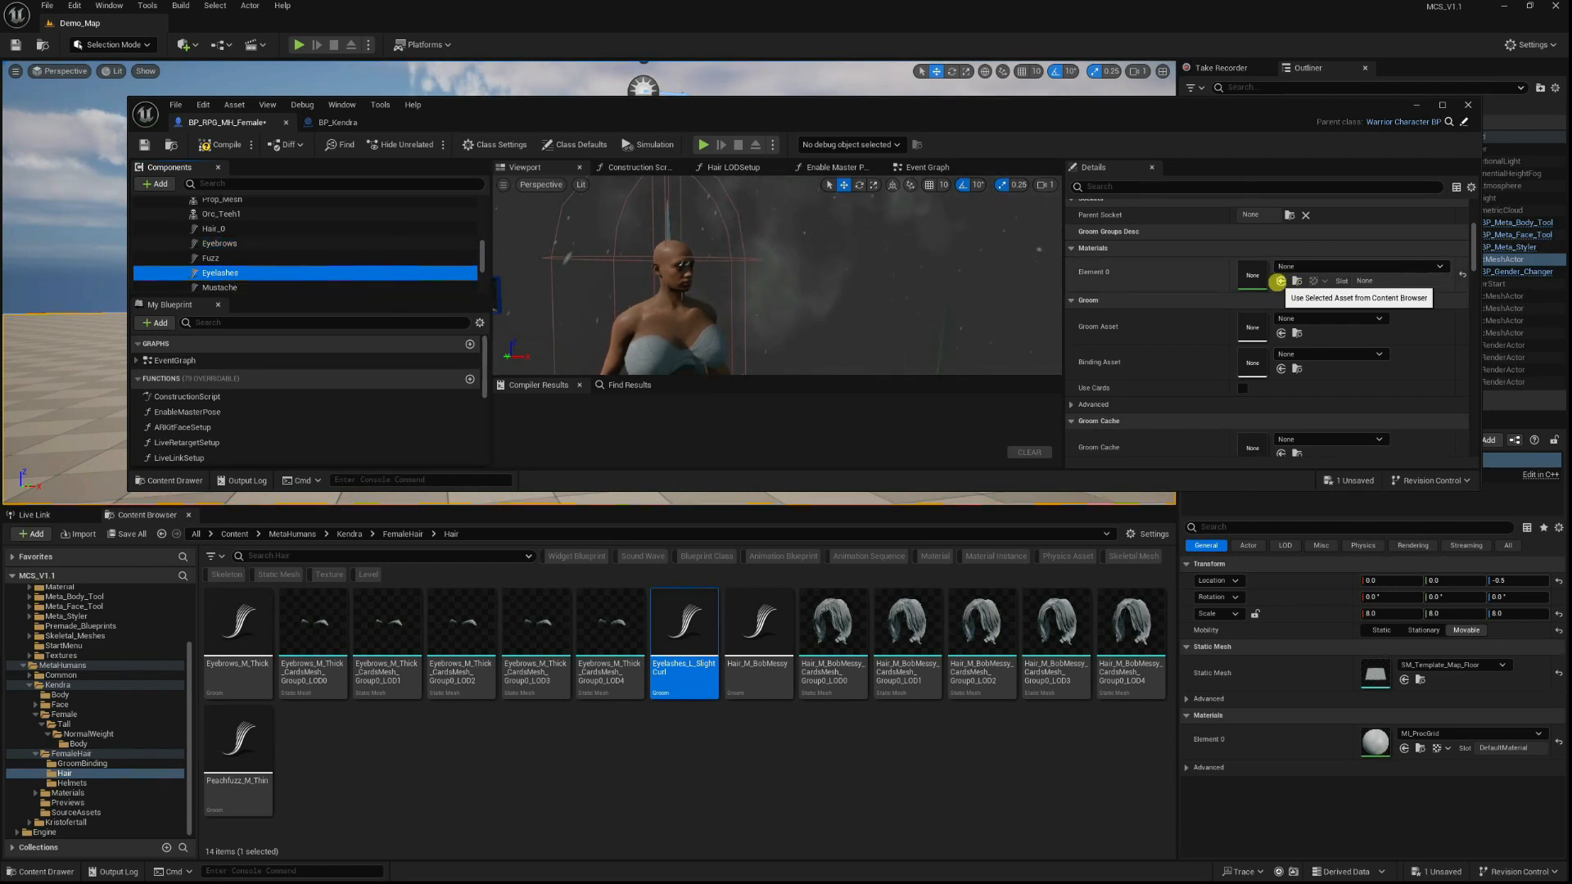
pyautogui.click(1281, 332)
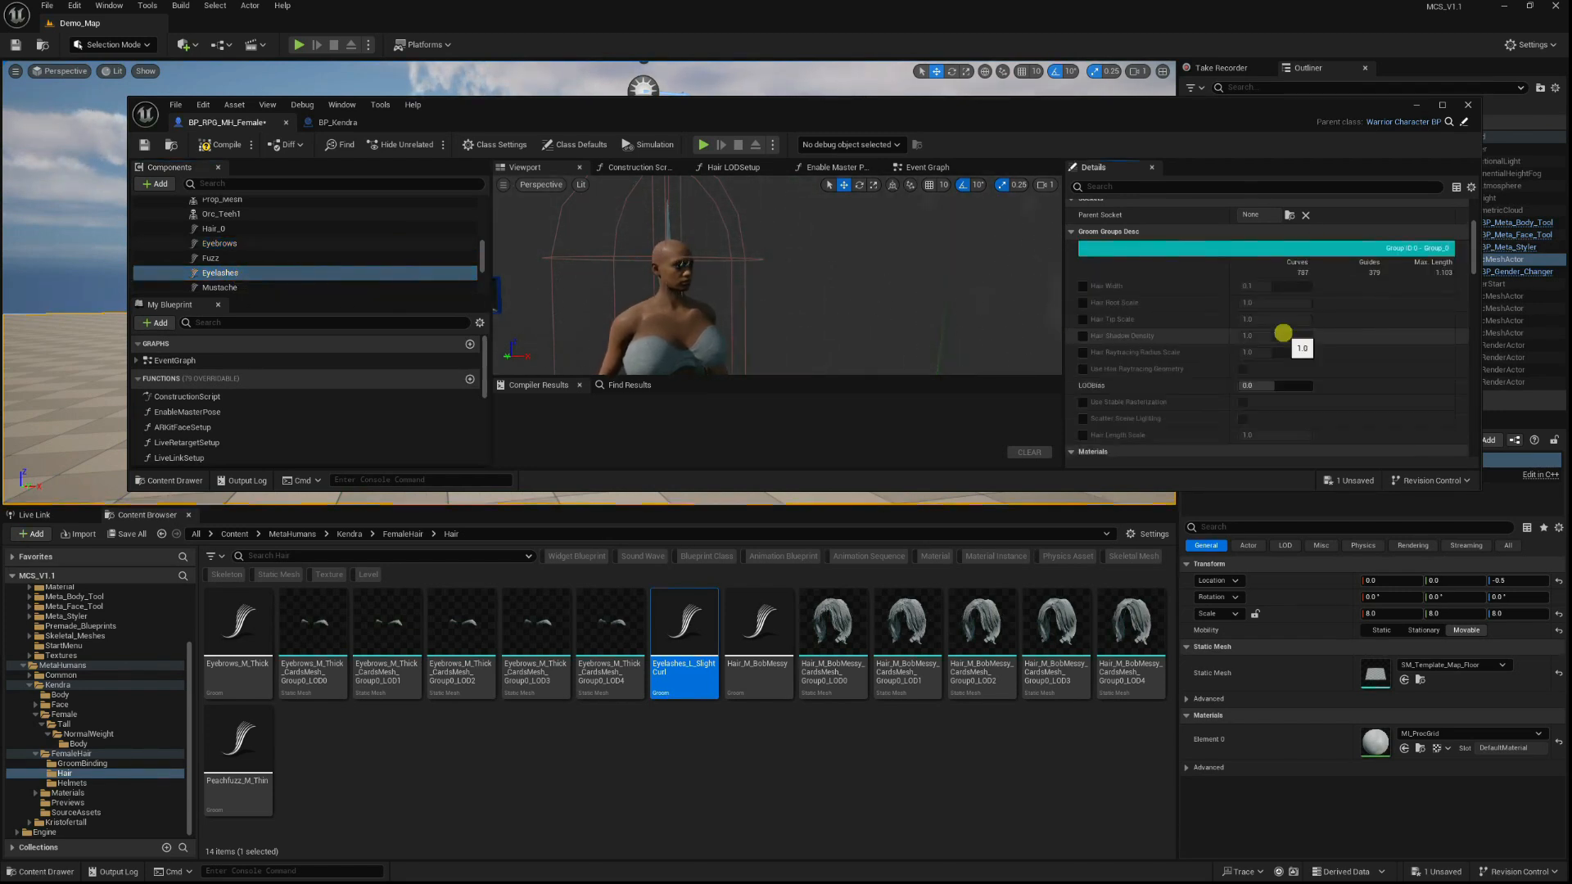
# Copy the Eyelashes_L_SlightCurl groom binding from BP_Kendra's Eyelashes component to the Binding Asset of BP_RPG_MH_Female's Eyelashes.
pyautogui.scroll(-5, 1282, 332)
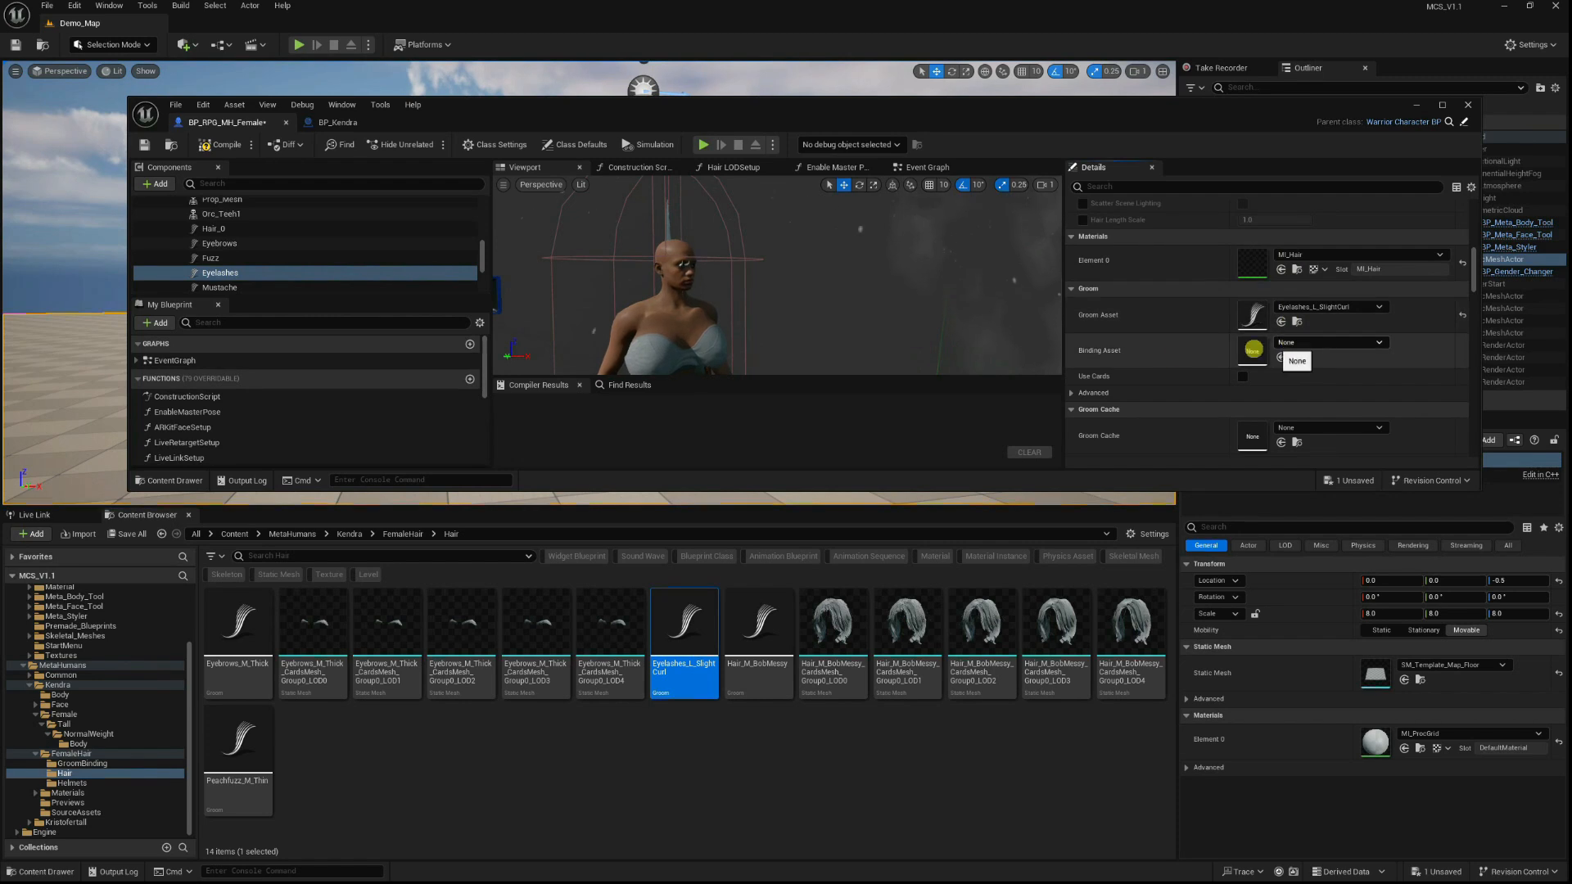
pyautogui.click(354, 125)
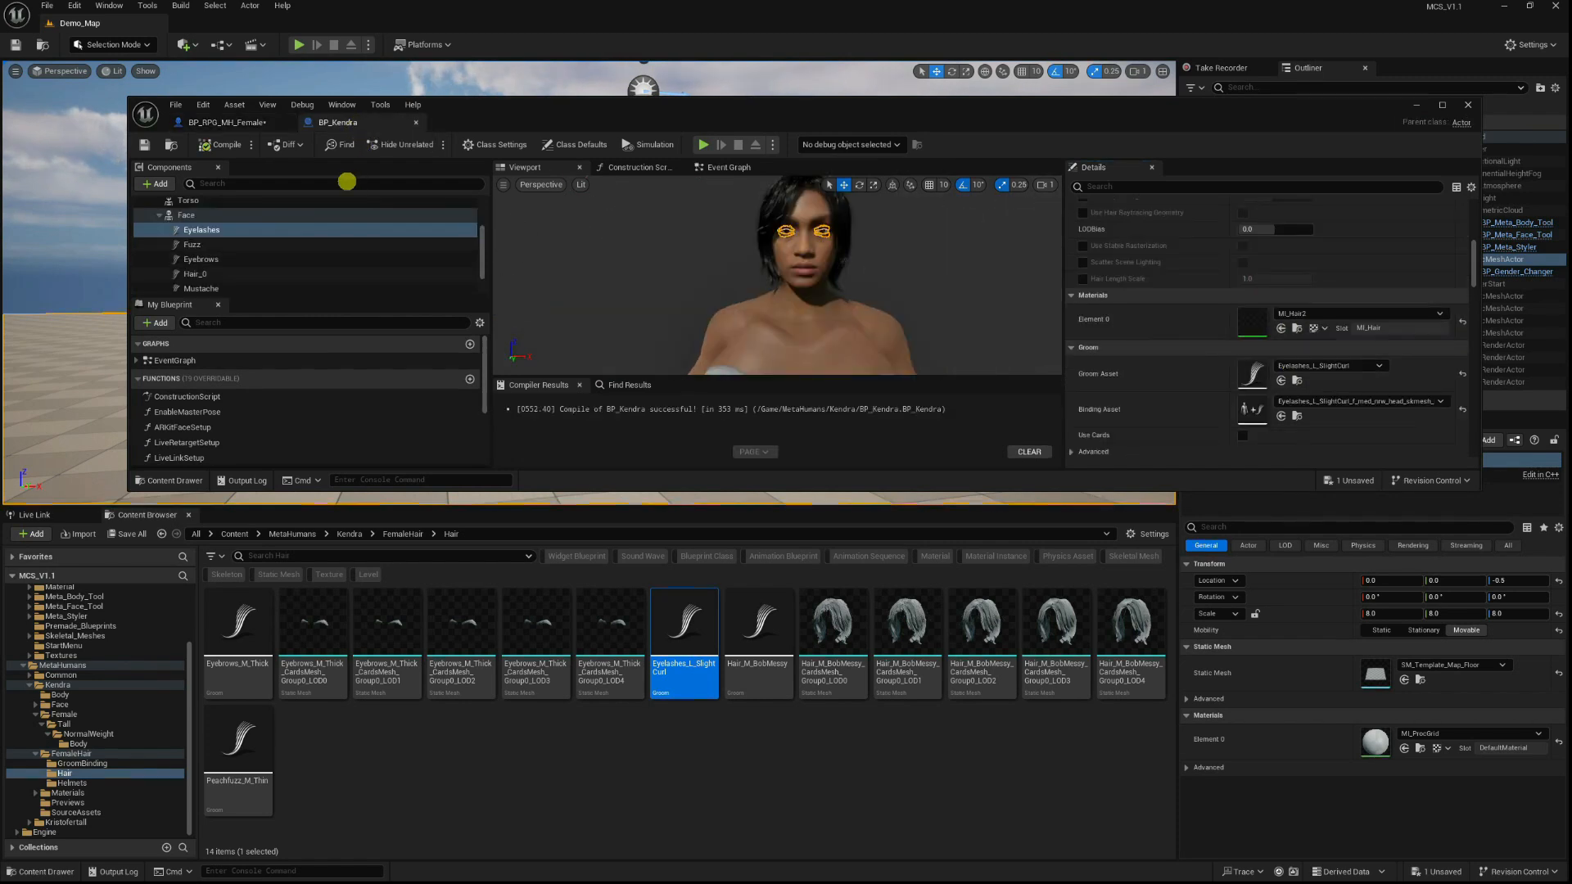
pyautogui.click(1282, 415)
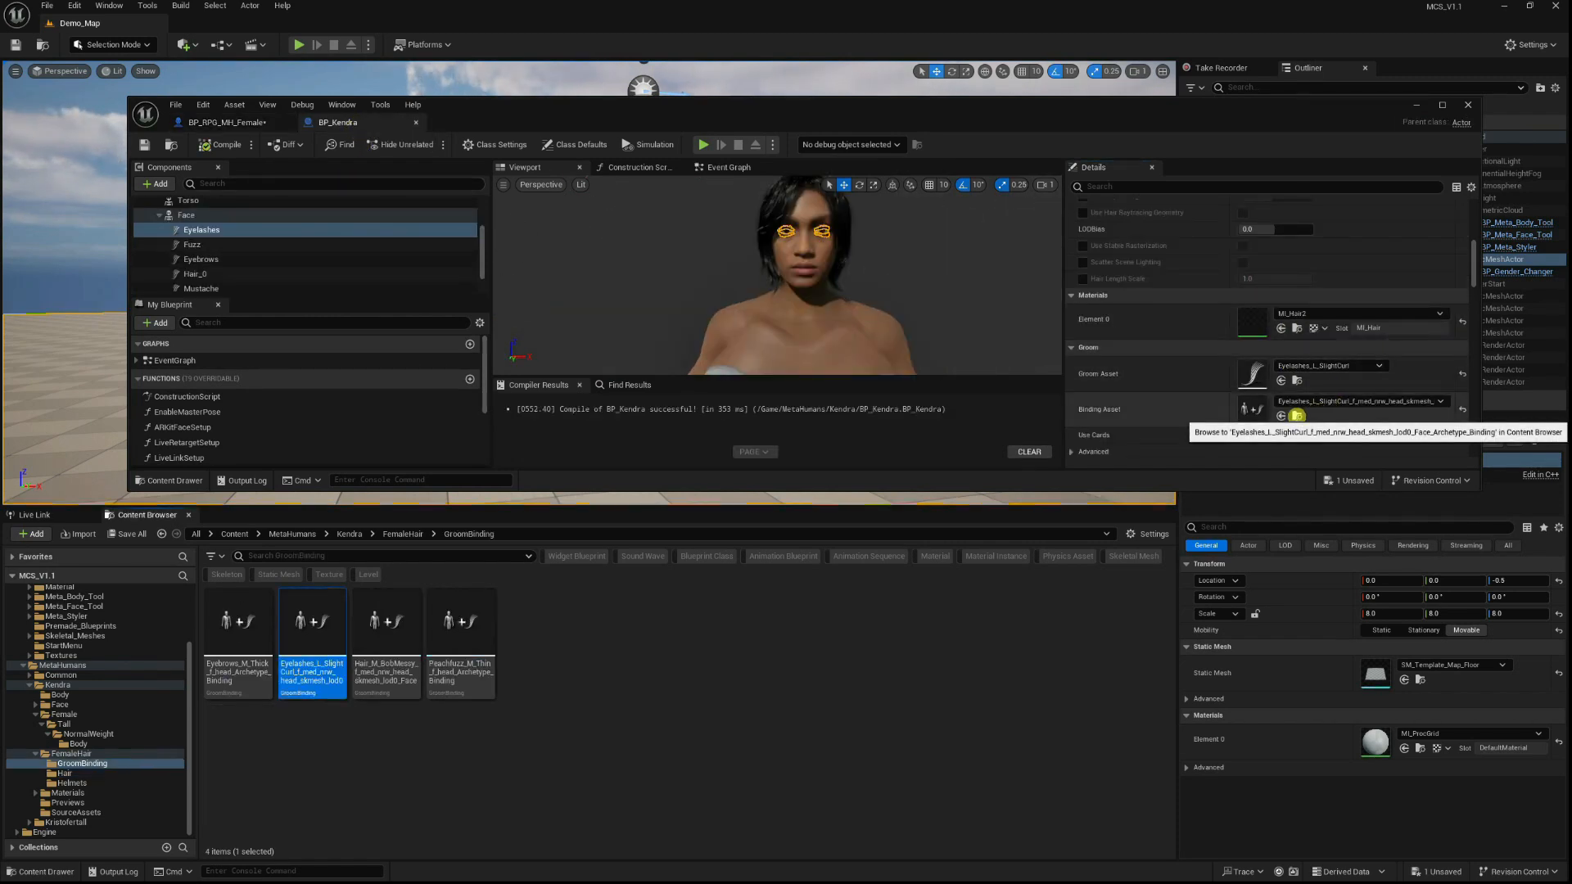
pyautogui.click(253, 121)
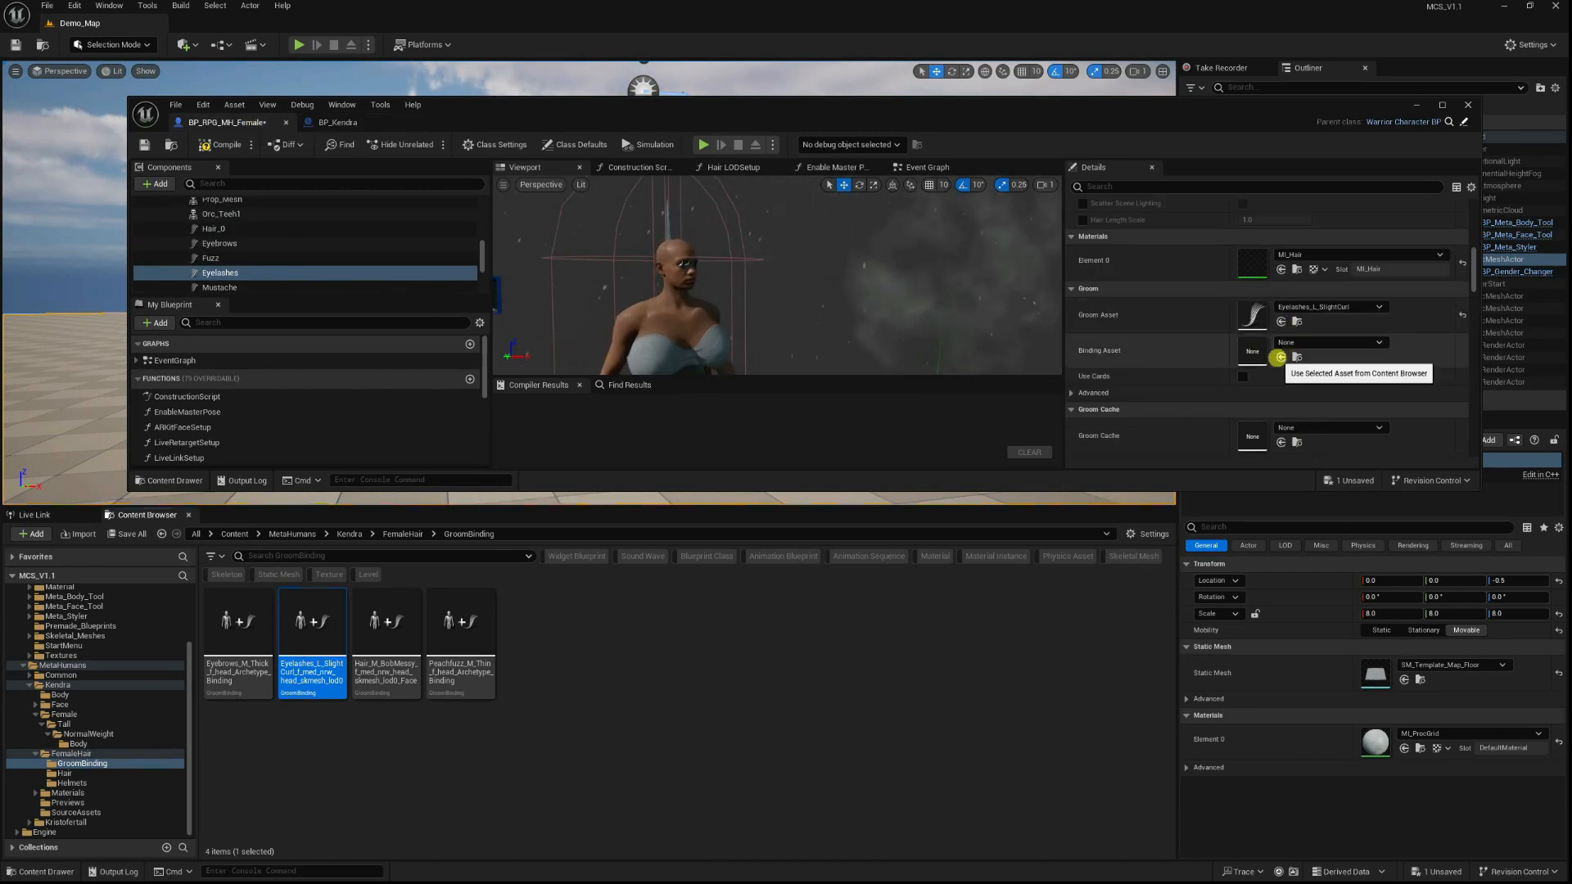
pyautogui.click(1280, 356)
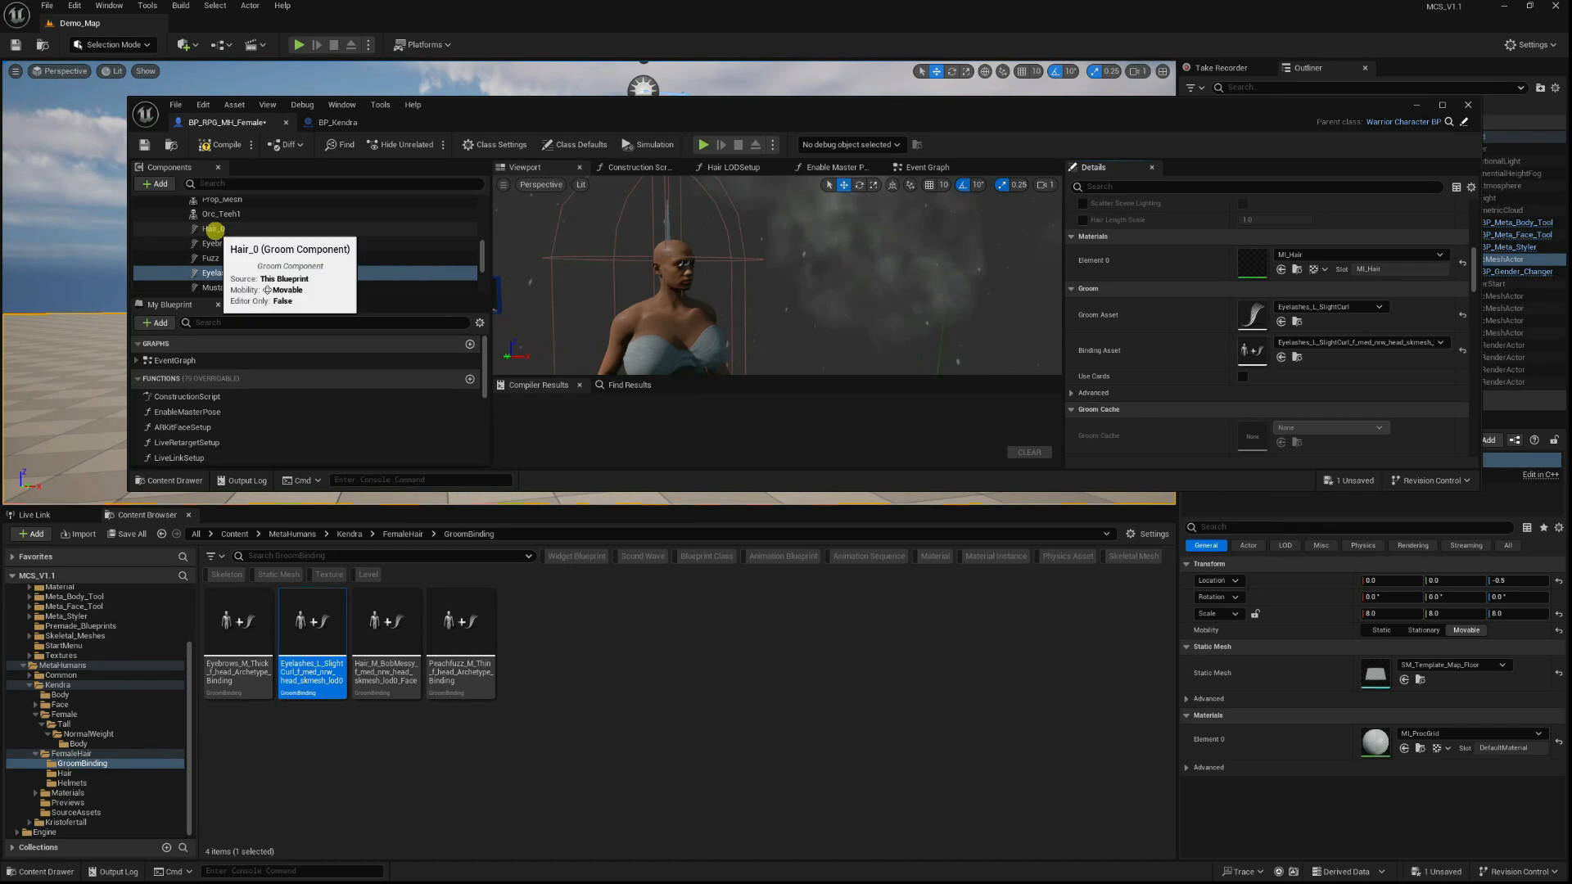
# Select Hair_0 in both blueprints and locate BP_Kendra's hair groom asset Hair_M_BobMessy in the Content Browser.
pyautogui.scroll(-1, 228, 260)
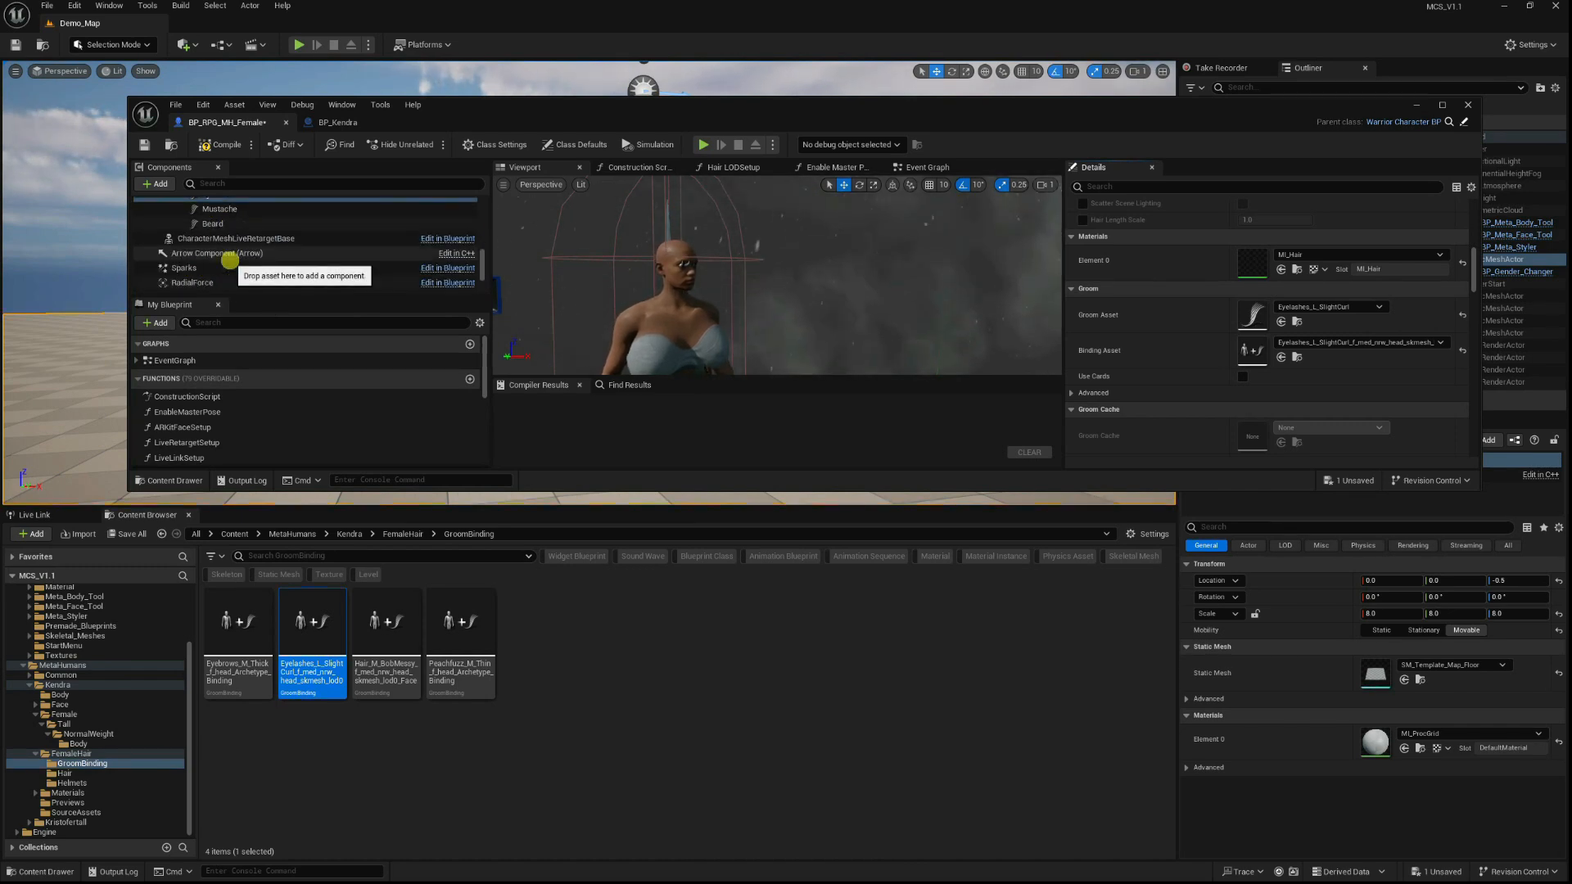
pyautogui.scroll(2, 223, 255)
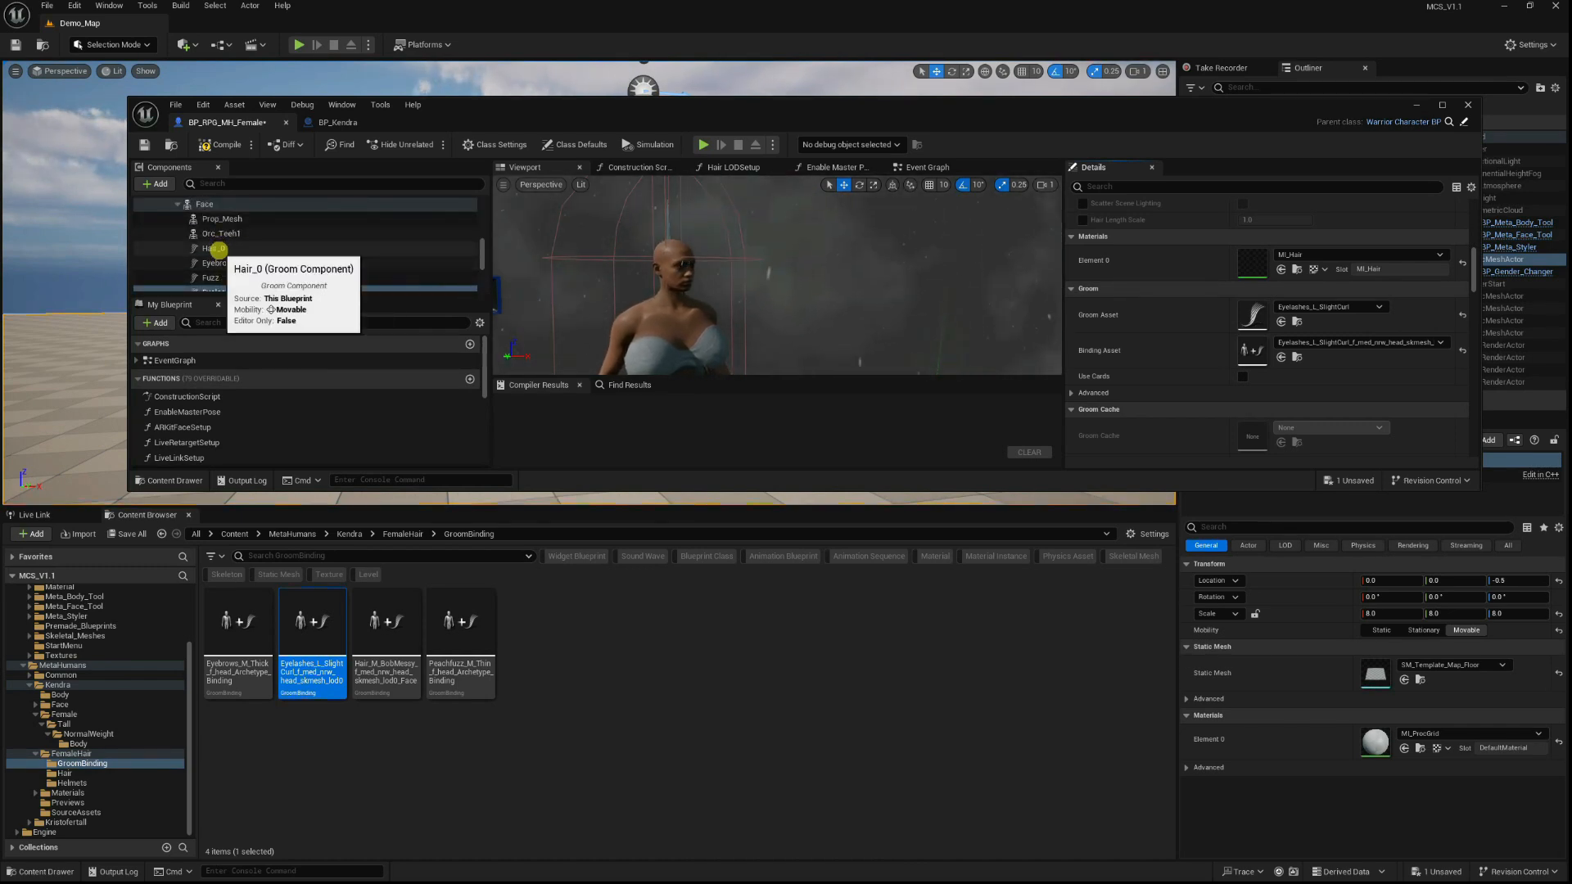
pyautogui.click(219, 249)
pyautogui.click(338, 122)
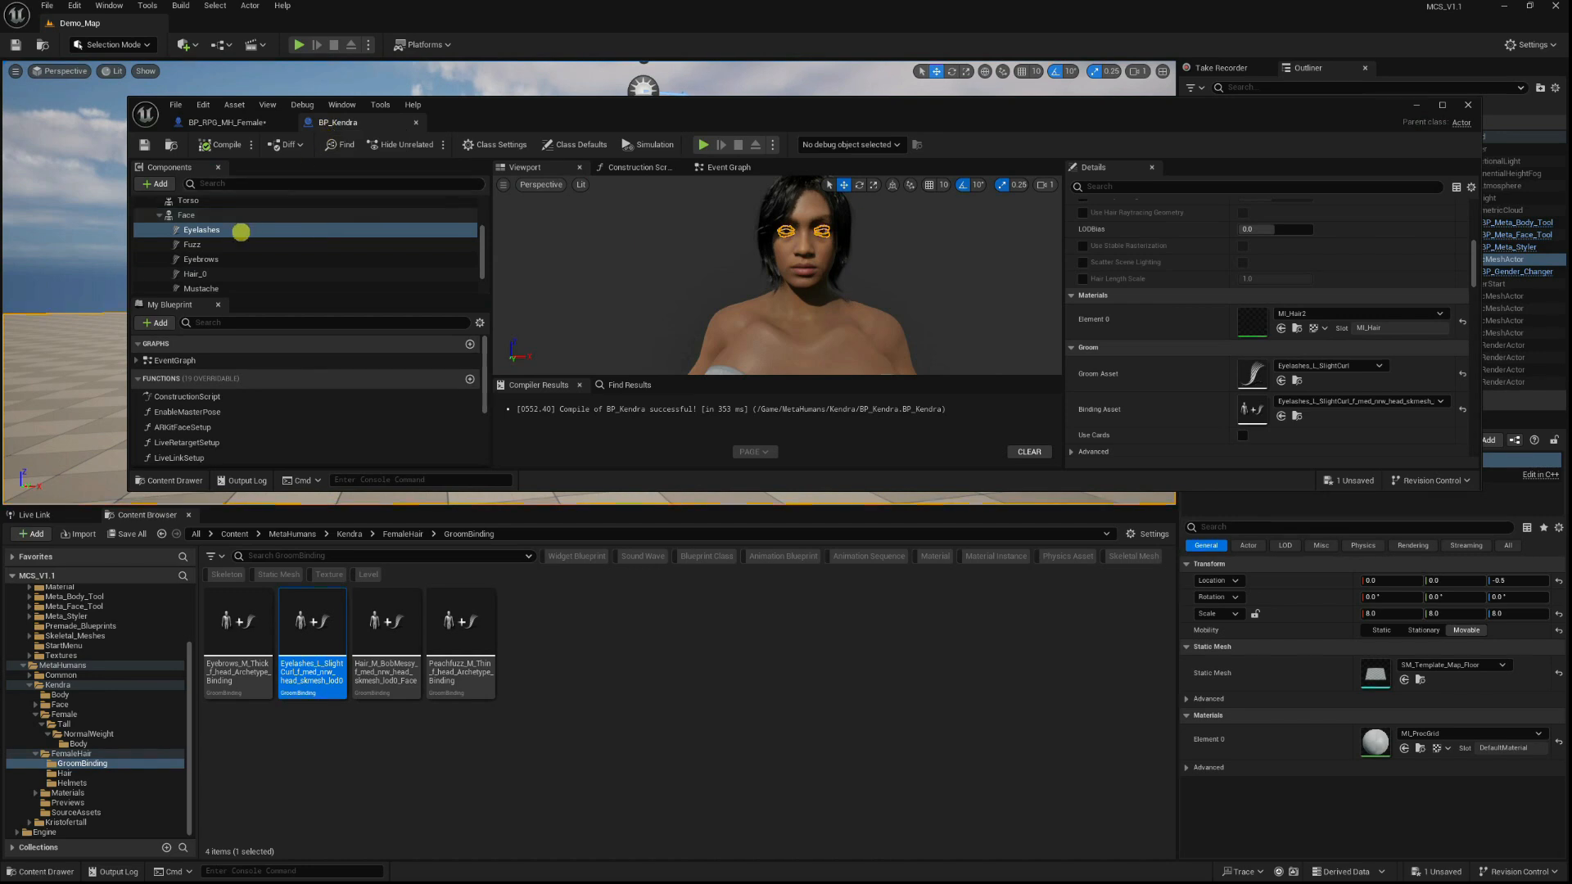
pyautogui.click(189, 275)
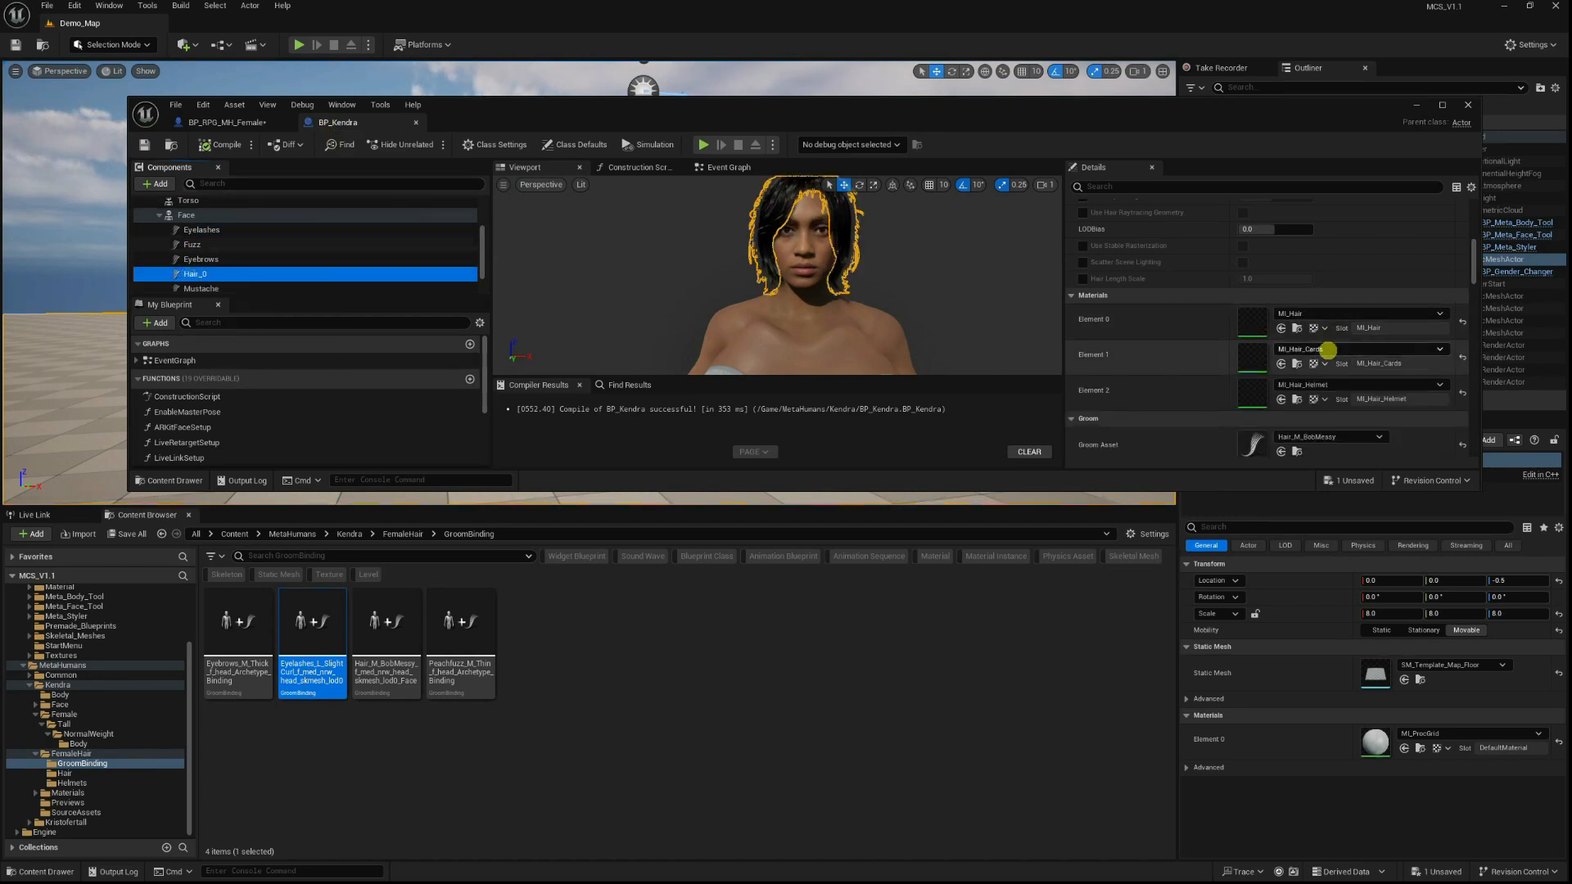
pyautogui.scroll(-2, 1326, 361)
pyautogui.click(1295, 392)
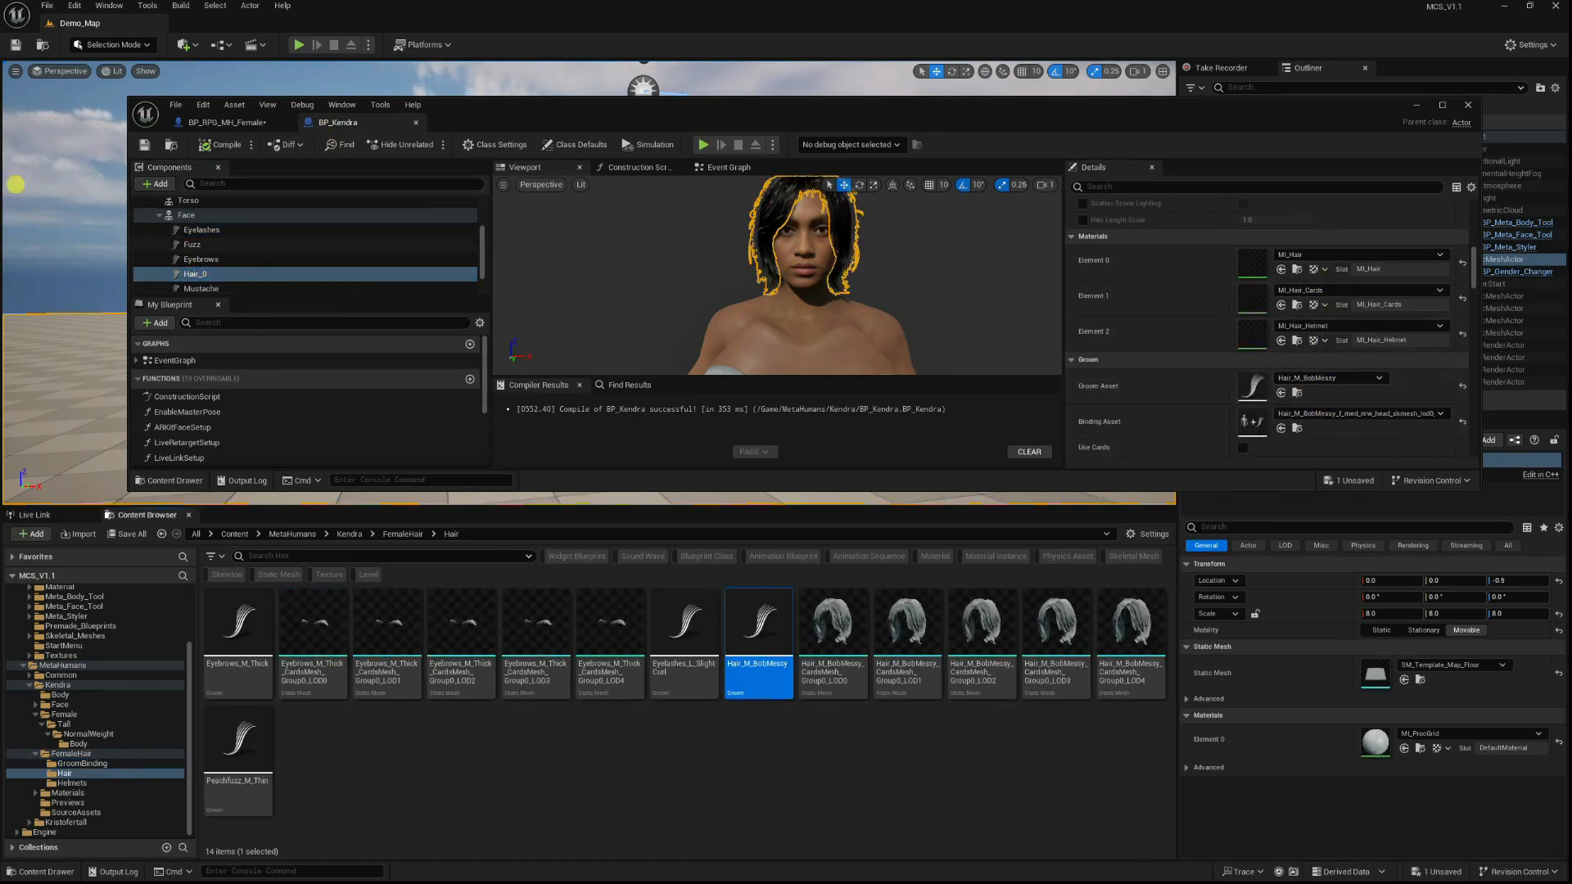
# Assign the Hair_M_BobMessy groom asset to the Hair_0 component of BP_RPG_MH_Female.
pyautogui.click(189, 125)
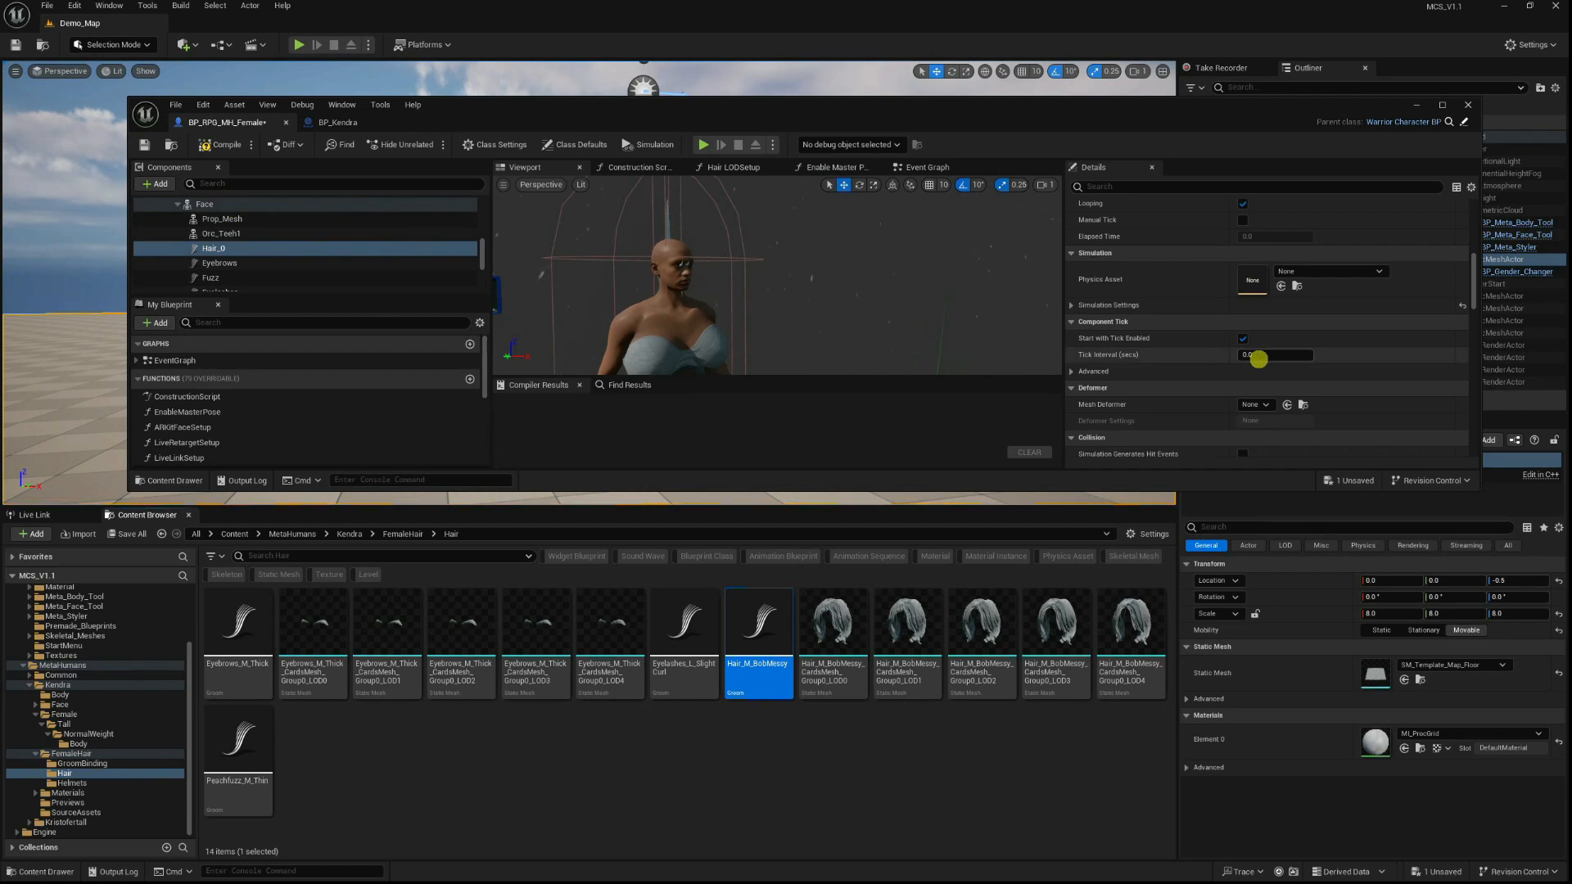
pyautogui.scroll(-3, 1261, 328)
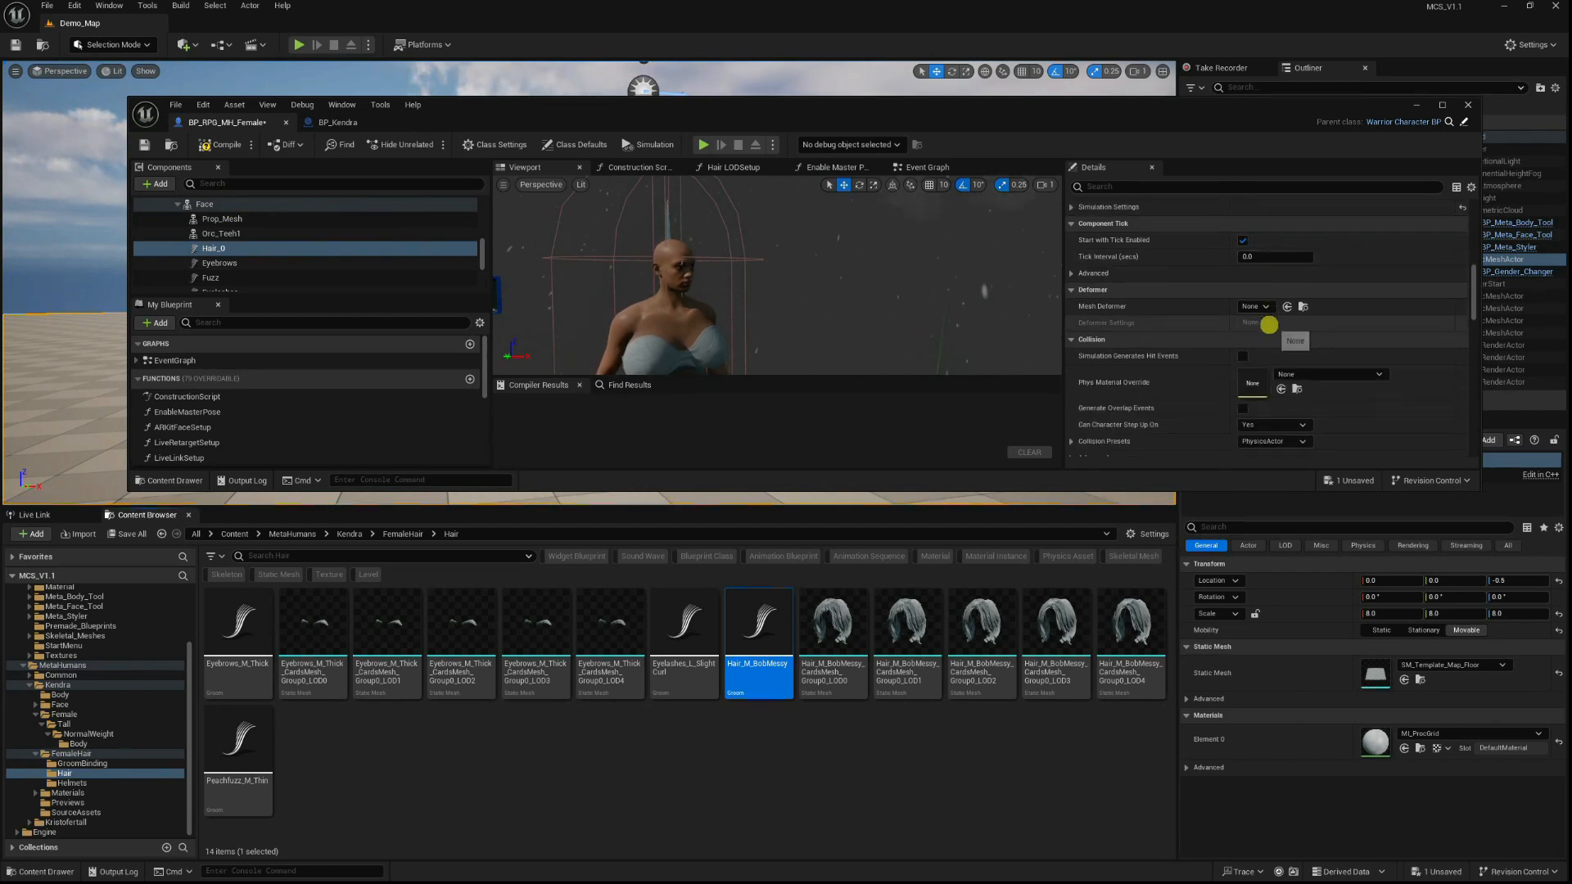
pyautogui.scroll(10, 1267, 334)
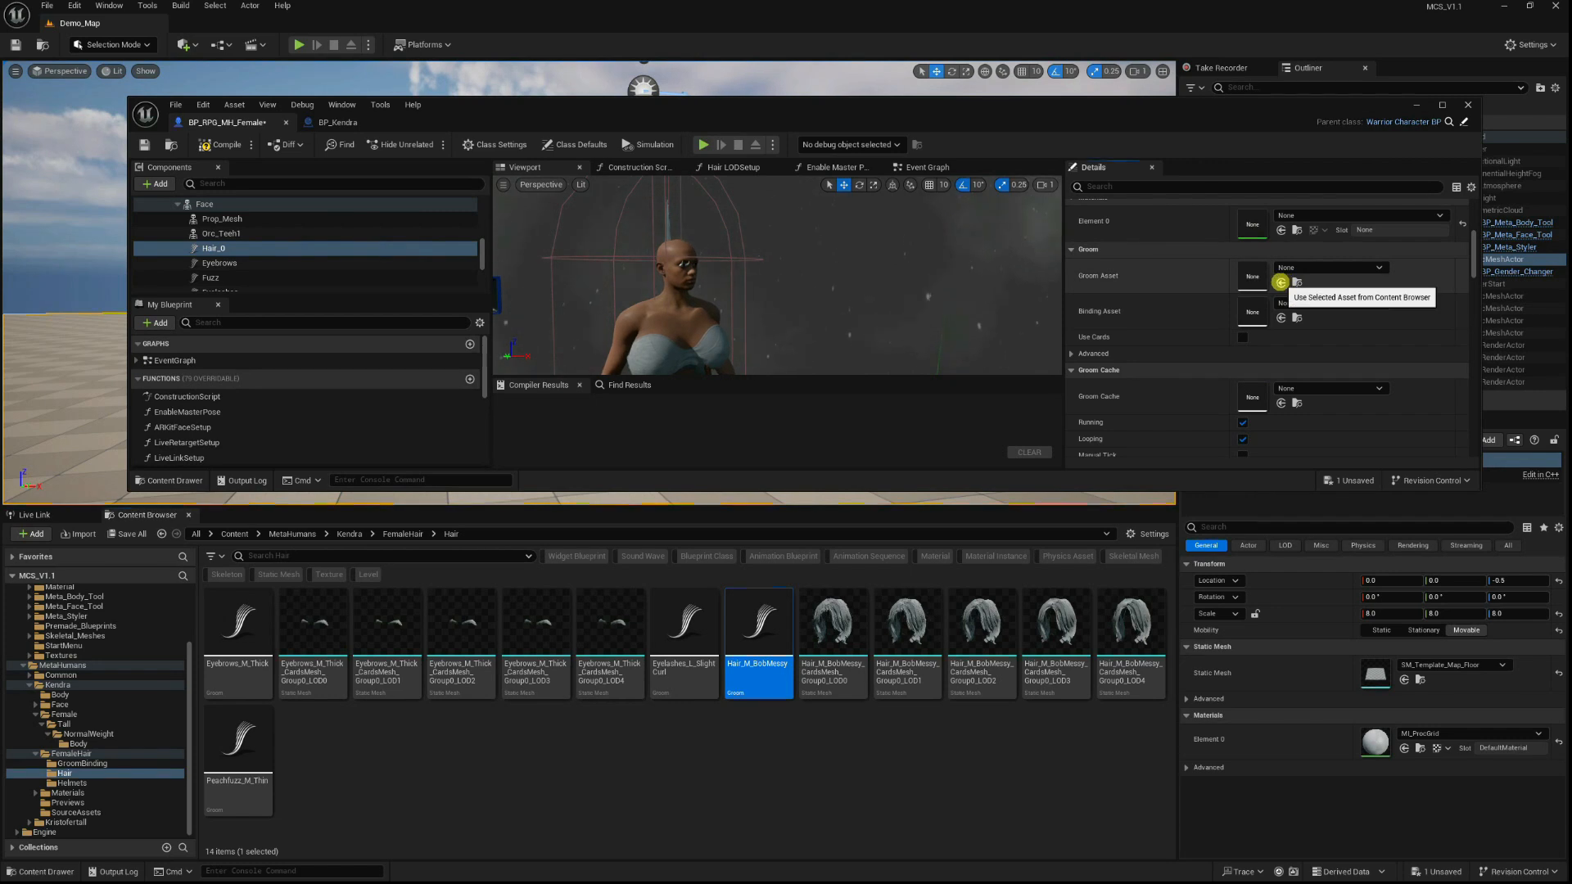
pyautogui.click(1280, 283)
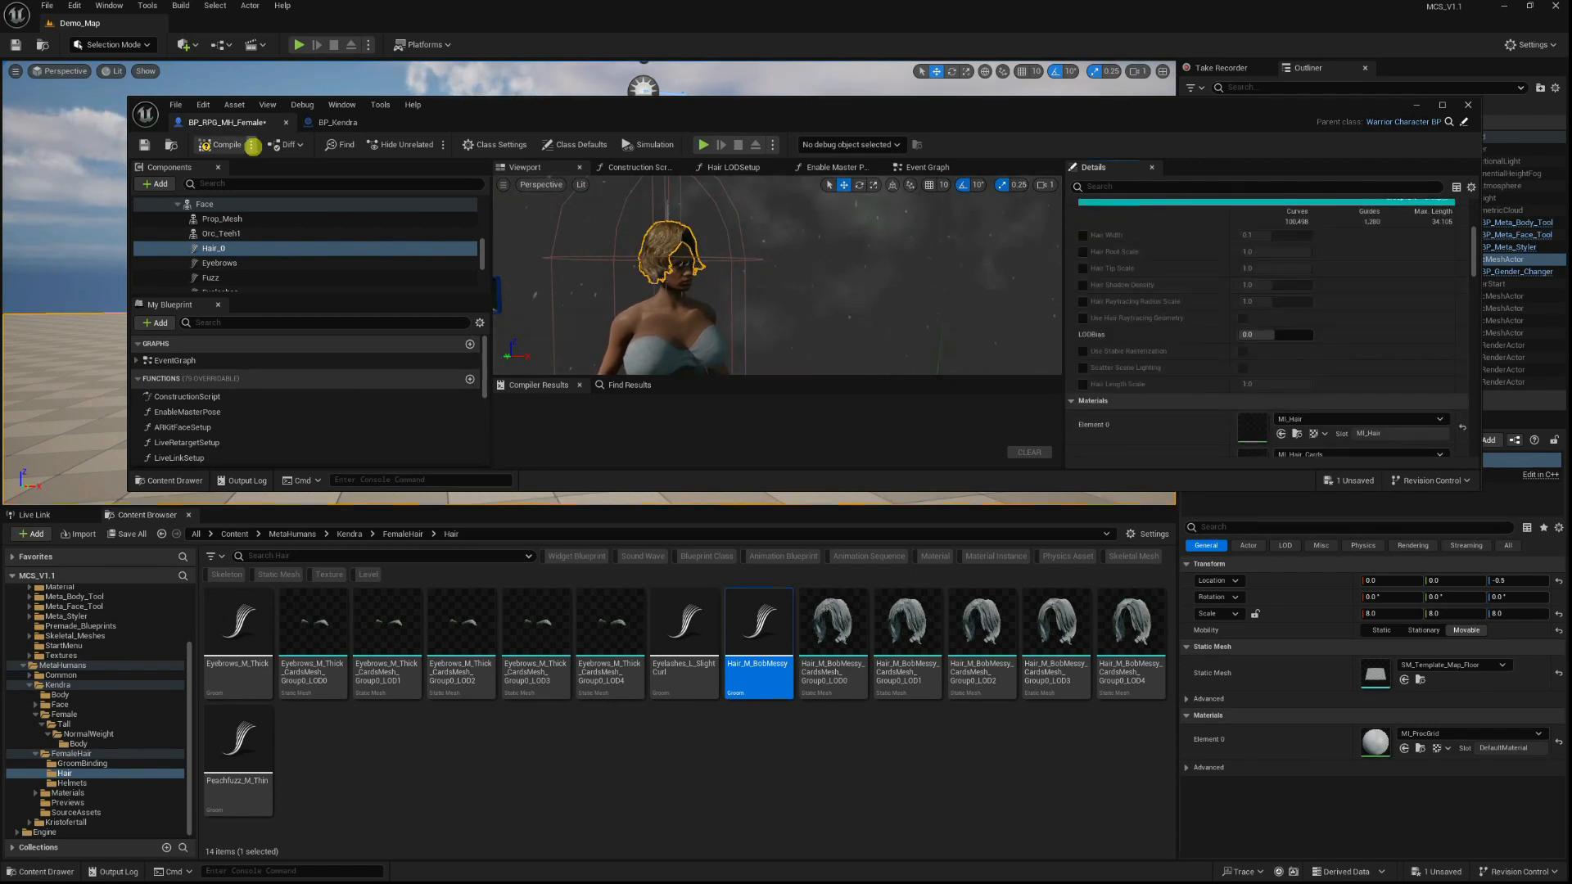
# Copy the Hair_M_BobMessy groom binding from BP_Kendra's Hair_0 to the Binding Asset of BP_RPG_MH_Female's Hair_0.
pyautogui.click(336, 123)
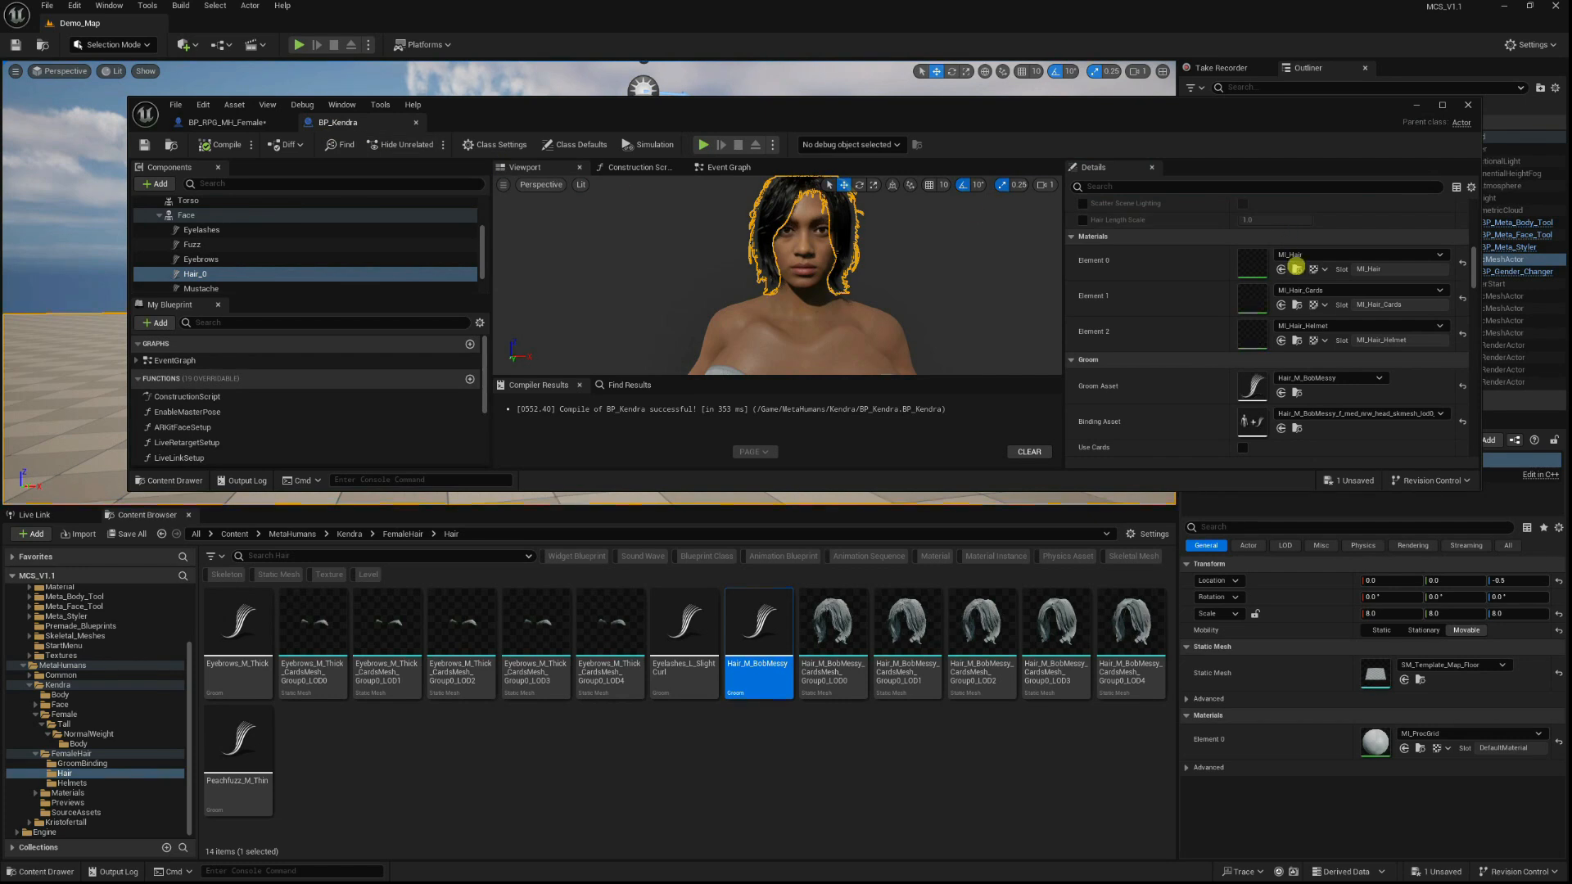
pyautogui.click(1294, 428)
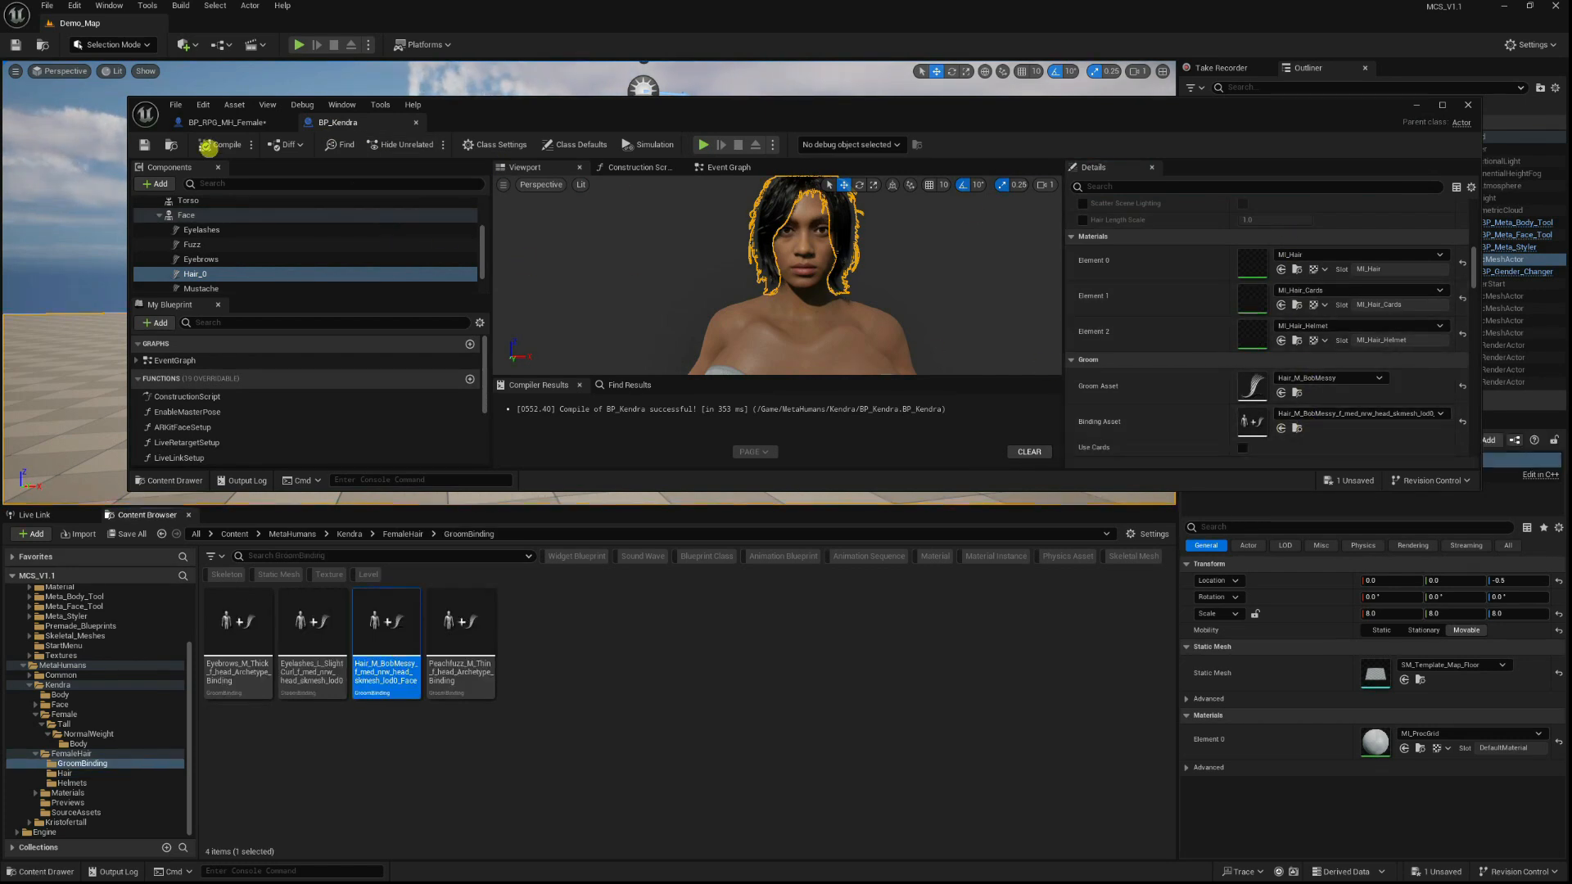
pyautogui.click(220, 122)
pyautogui.scroll(-5, 1197, 293)
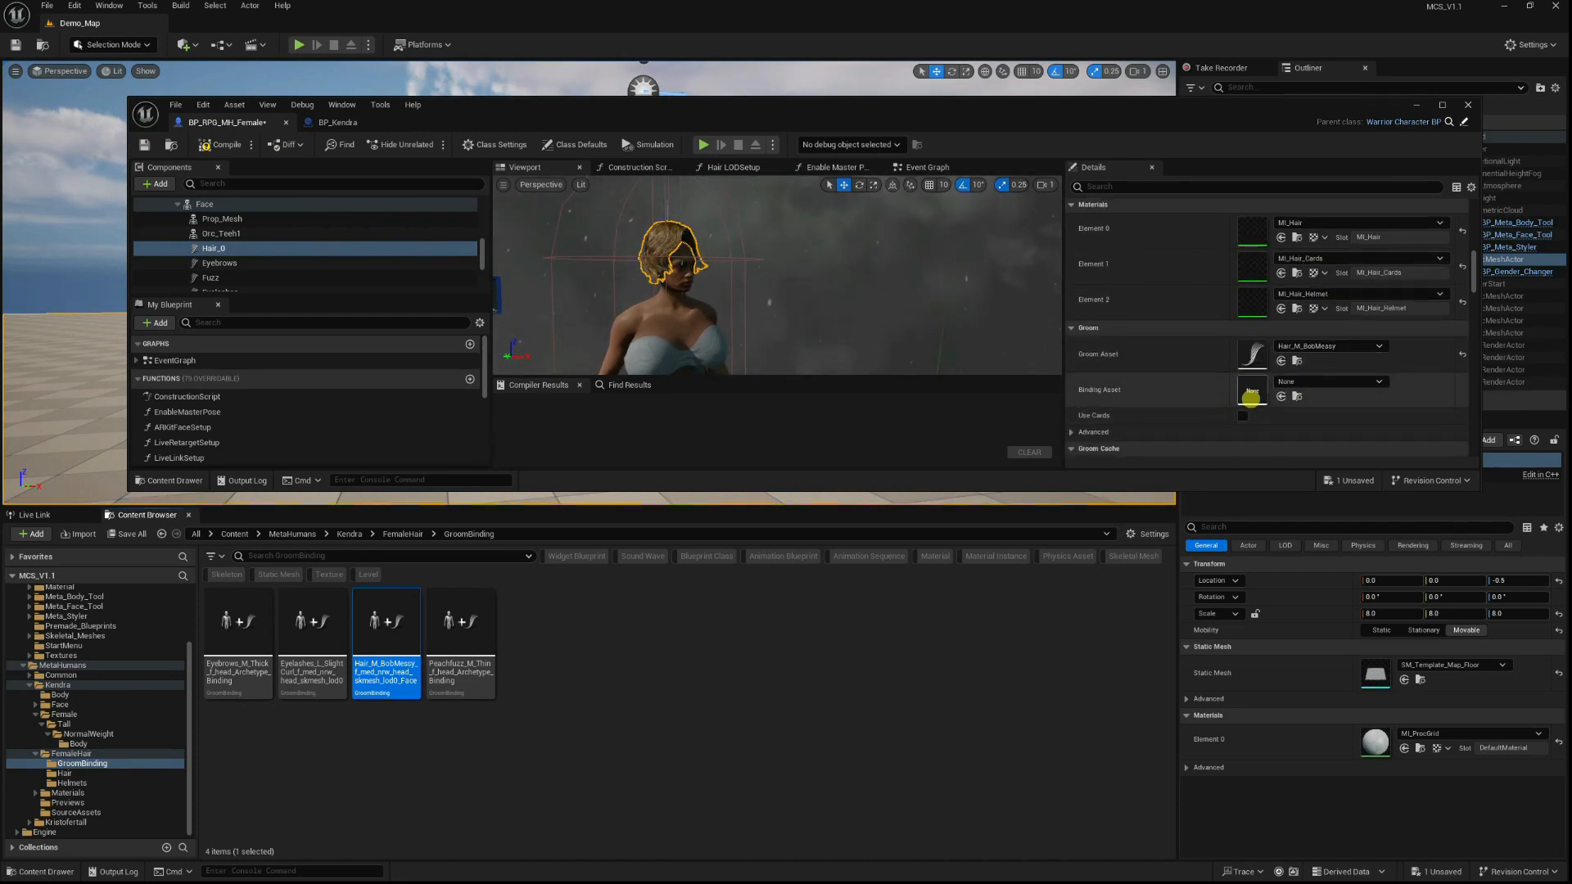
pyautogui.click(1281, 397)
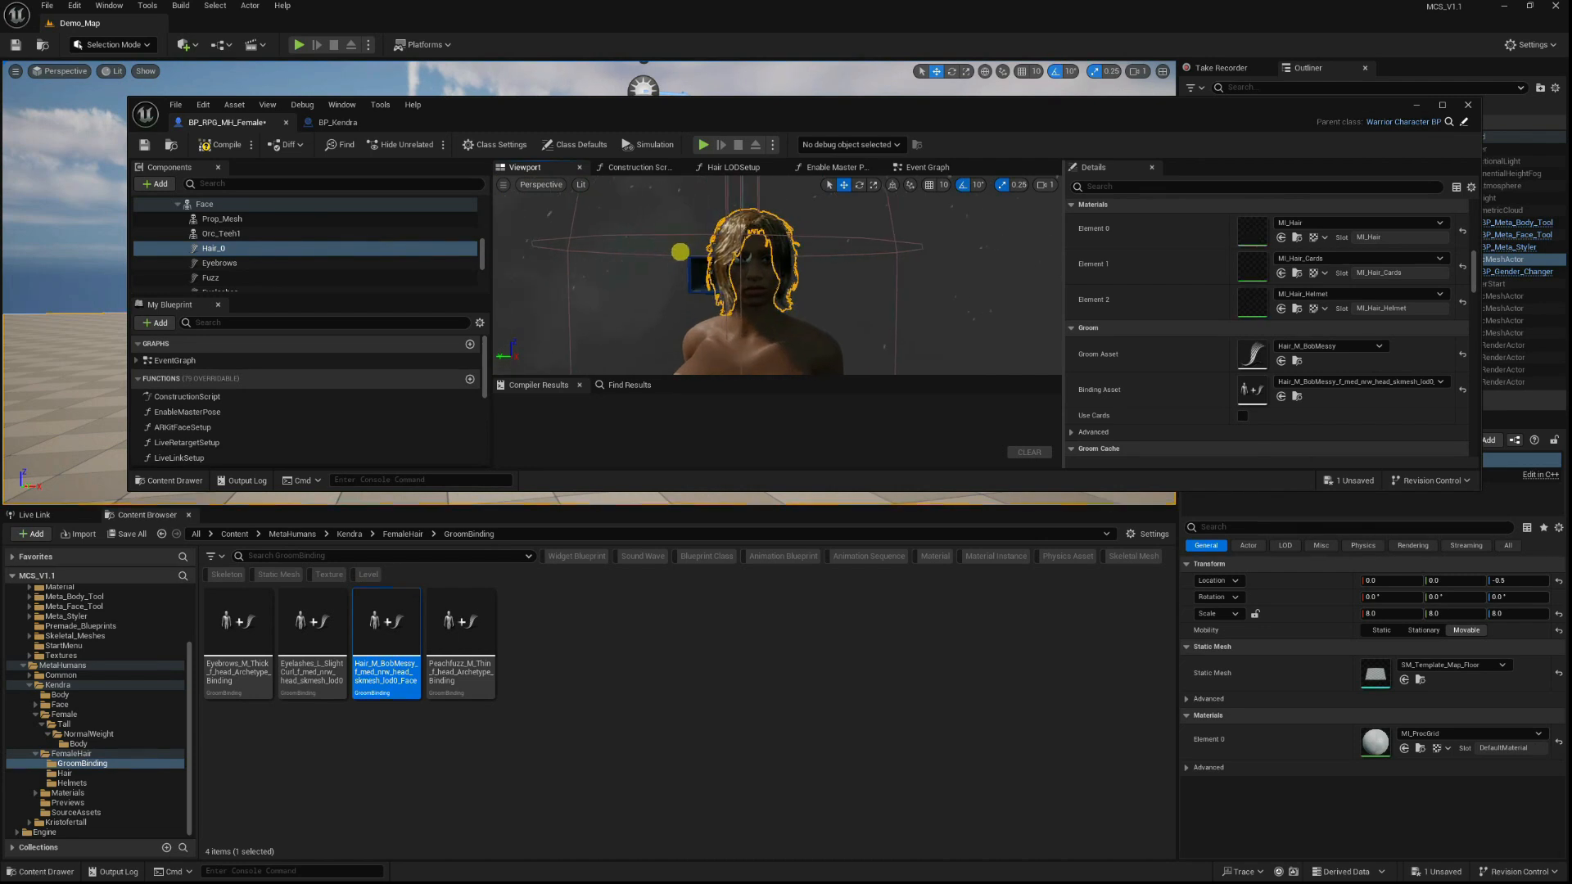
pyautogui.scroll(-5, 767, 280)
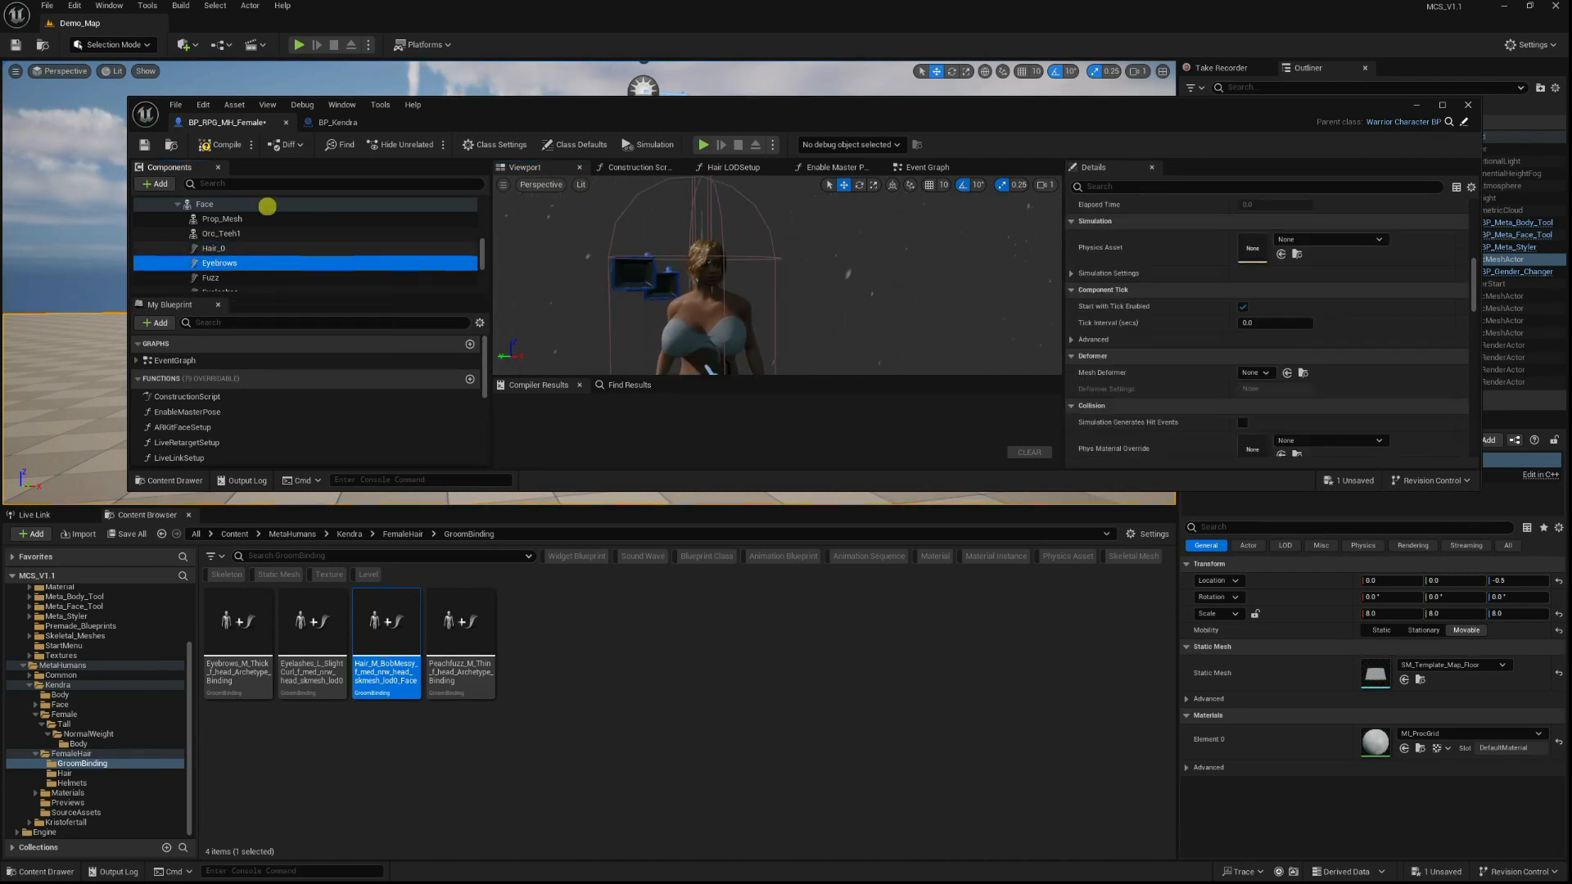
# Copy the Eyebrows_M_Thick groom asset from BP_Kendra's Eyebrows component to the Eyebrows of BP_RPG_MH_Female.
pyautogui.click(342, 122)
pyautogui.scroll(-1, 303, 209)
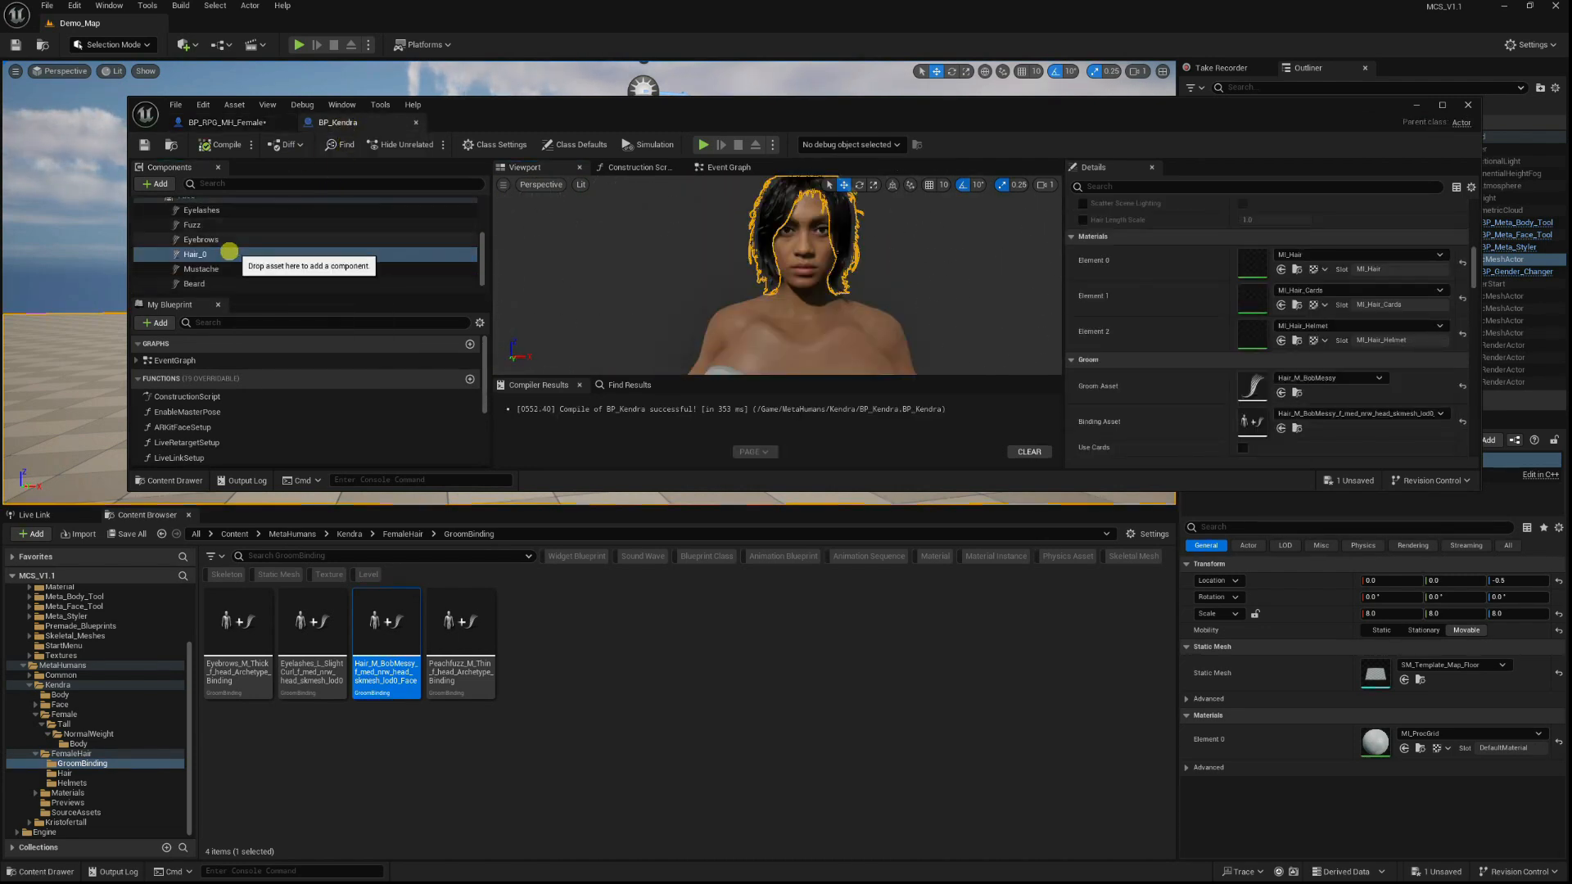
pyautogui.click(305, 240)
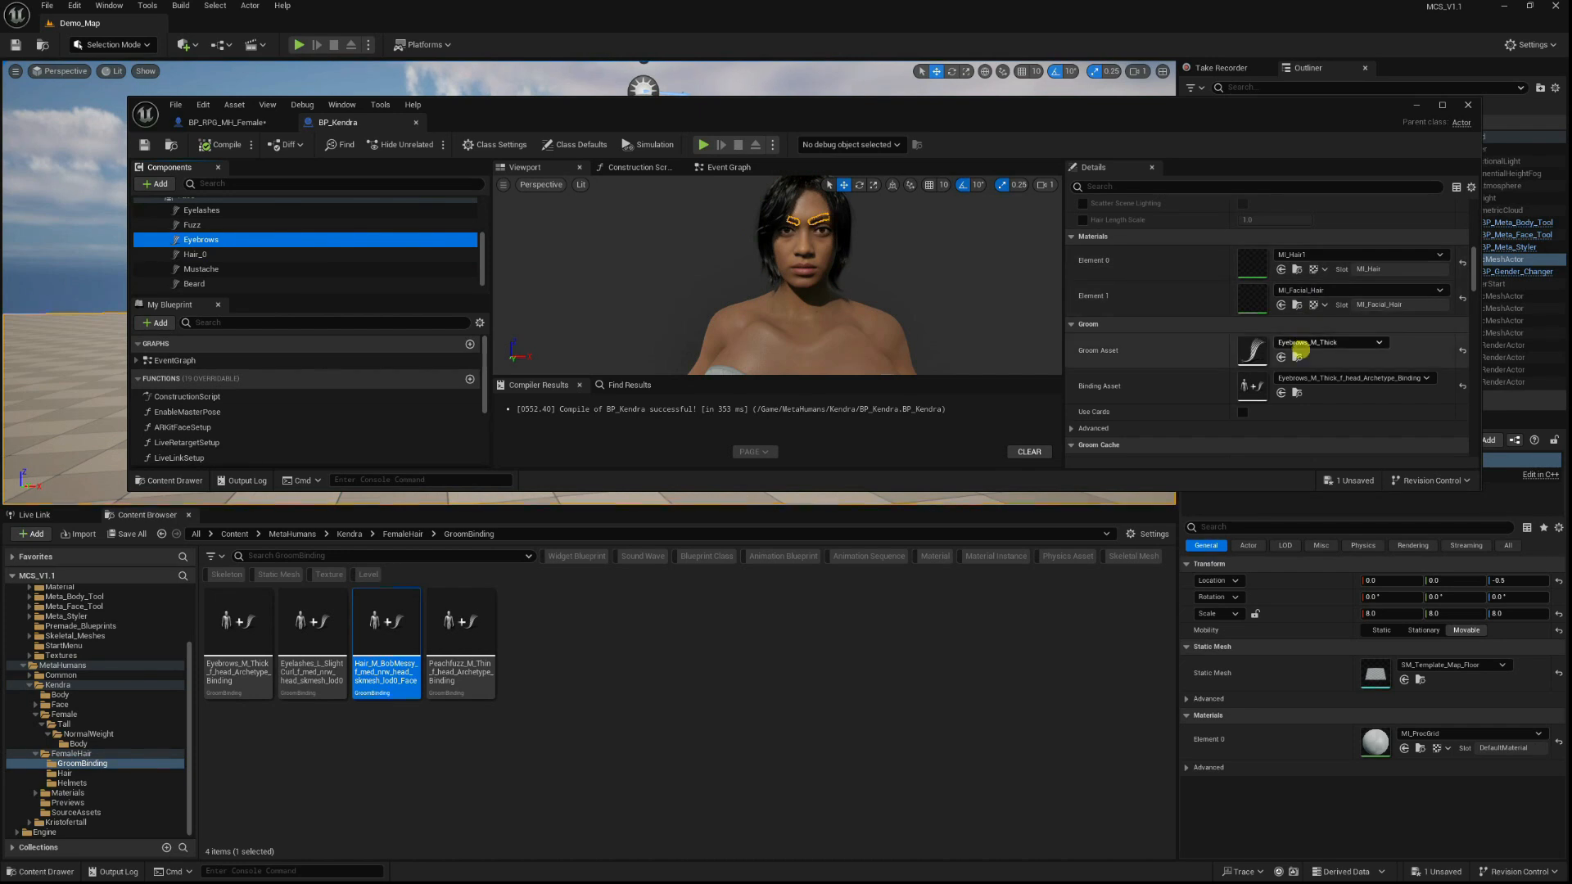
pyautogui.click(1298, 357)
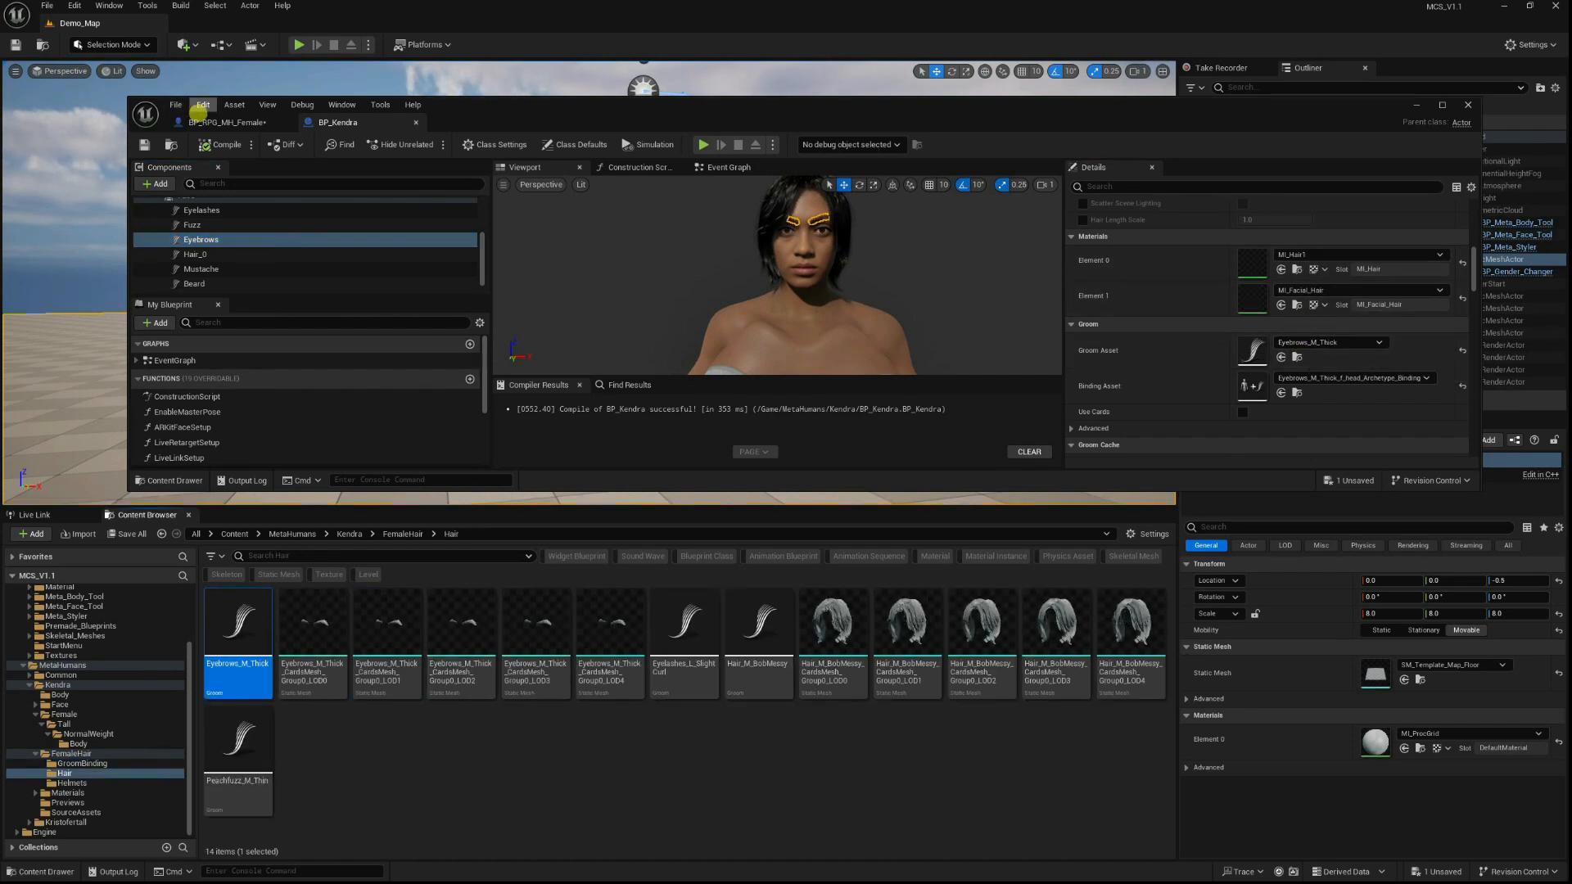
pyautogui.click(207, 121)
pyautogui.scroll(-3, 1203, 301)
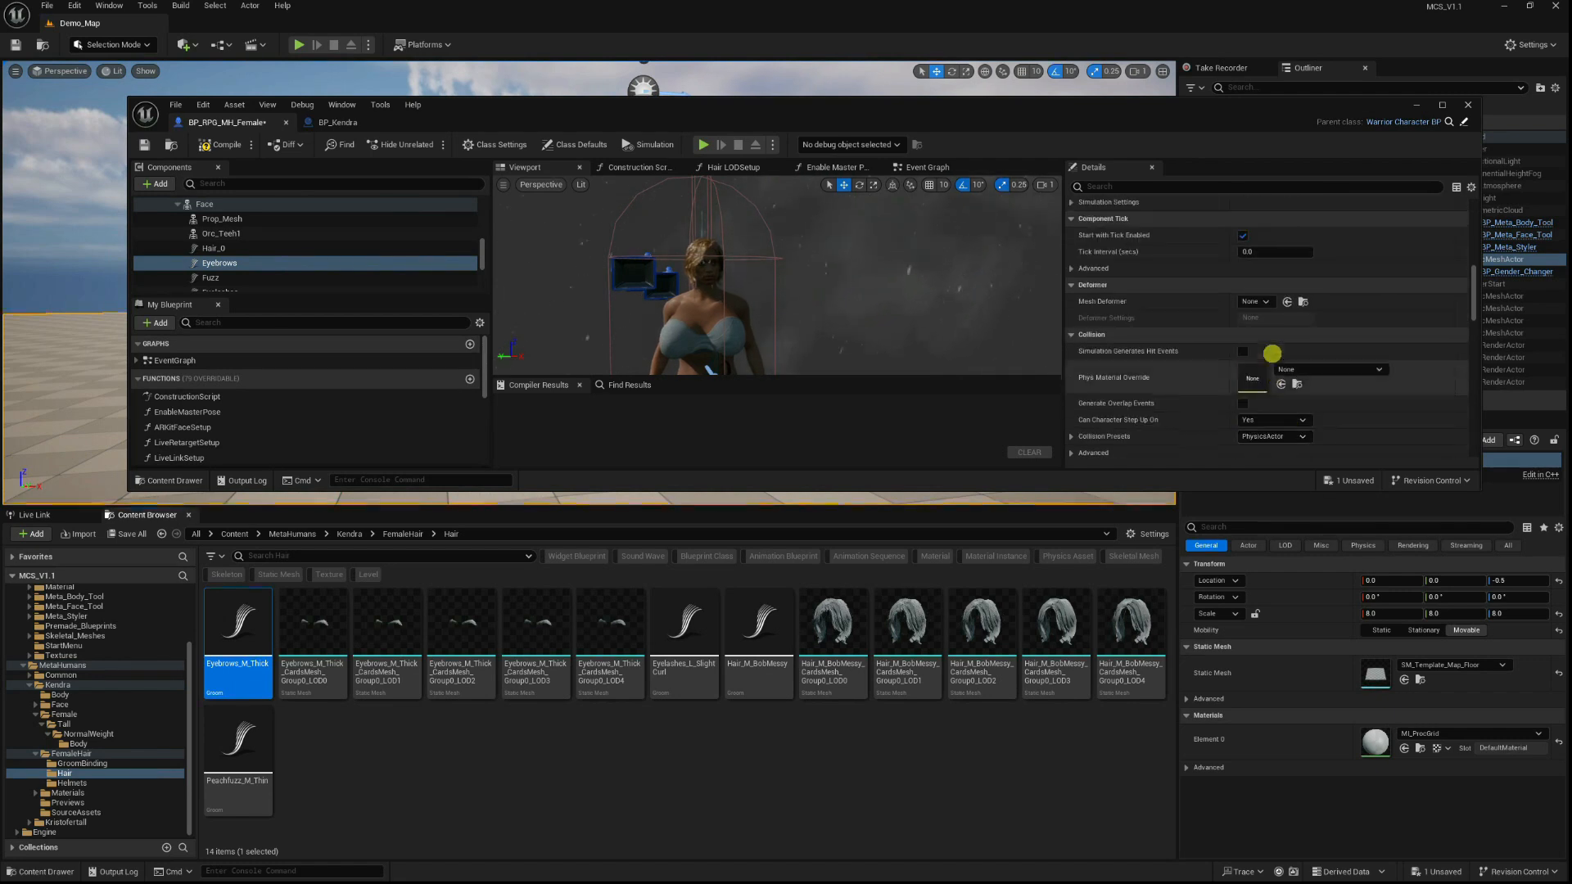
pyautogui.scroll(10, 1272, 353)
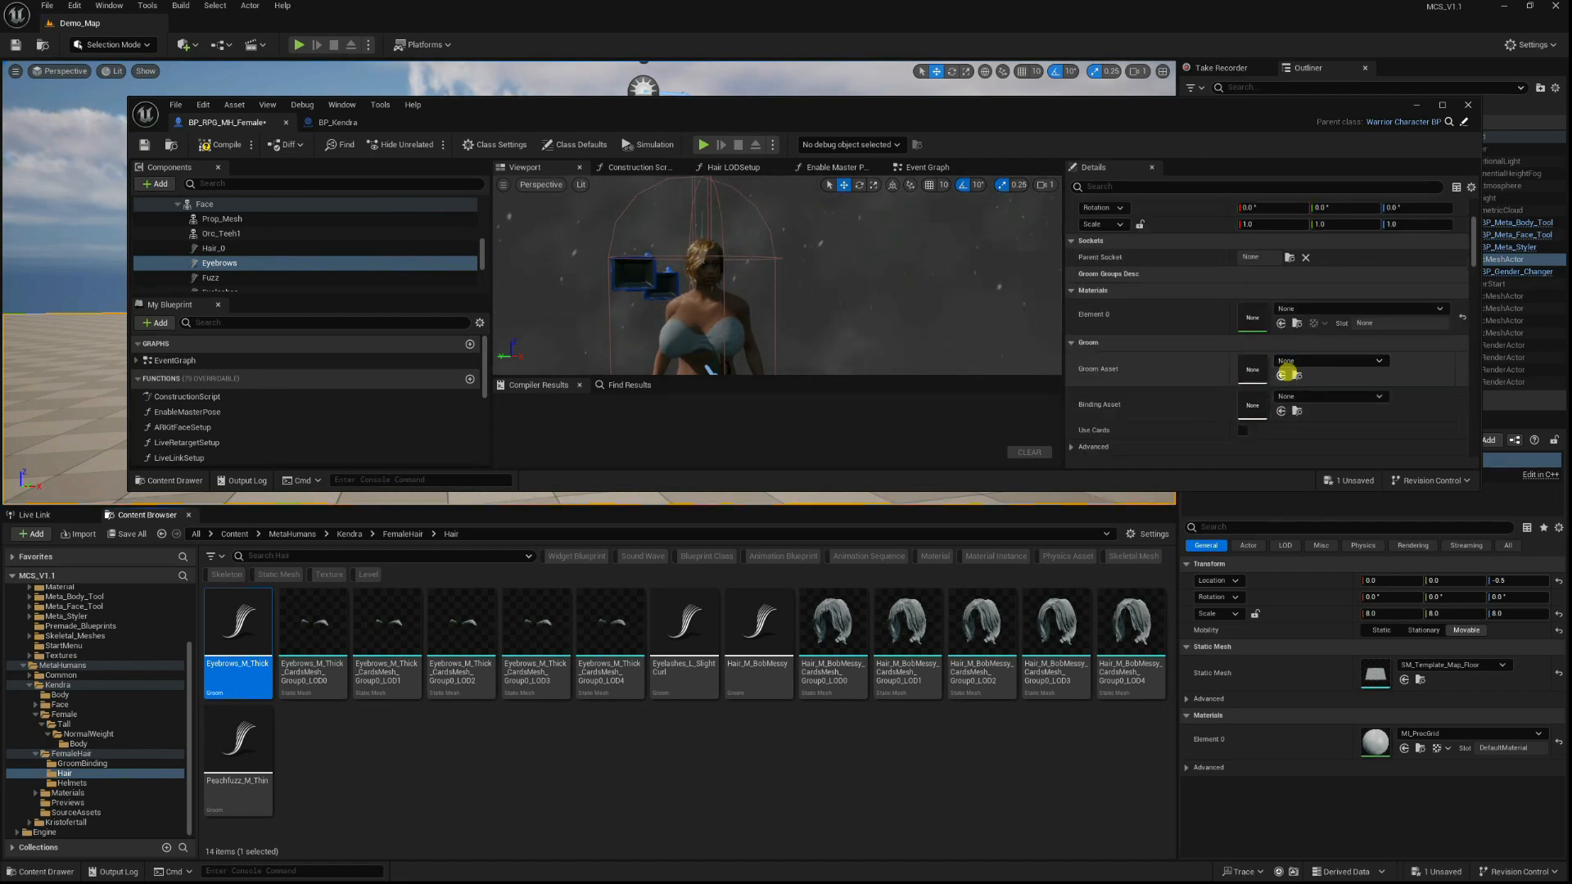
pyautogui.click(1280, 378)
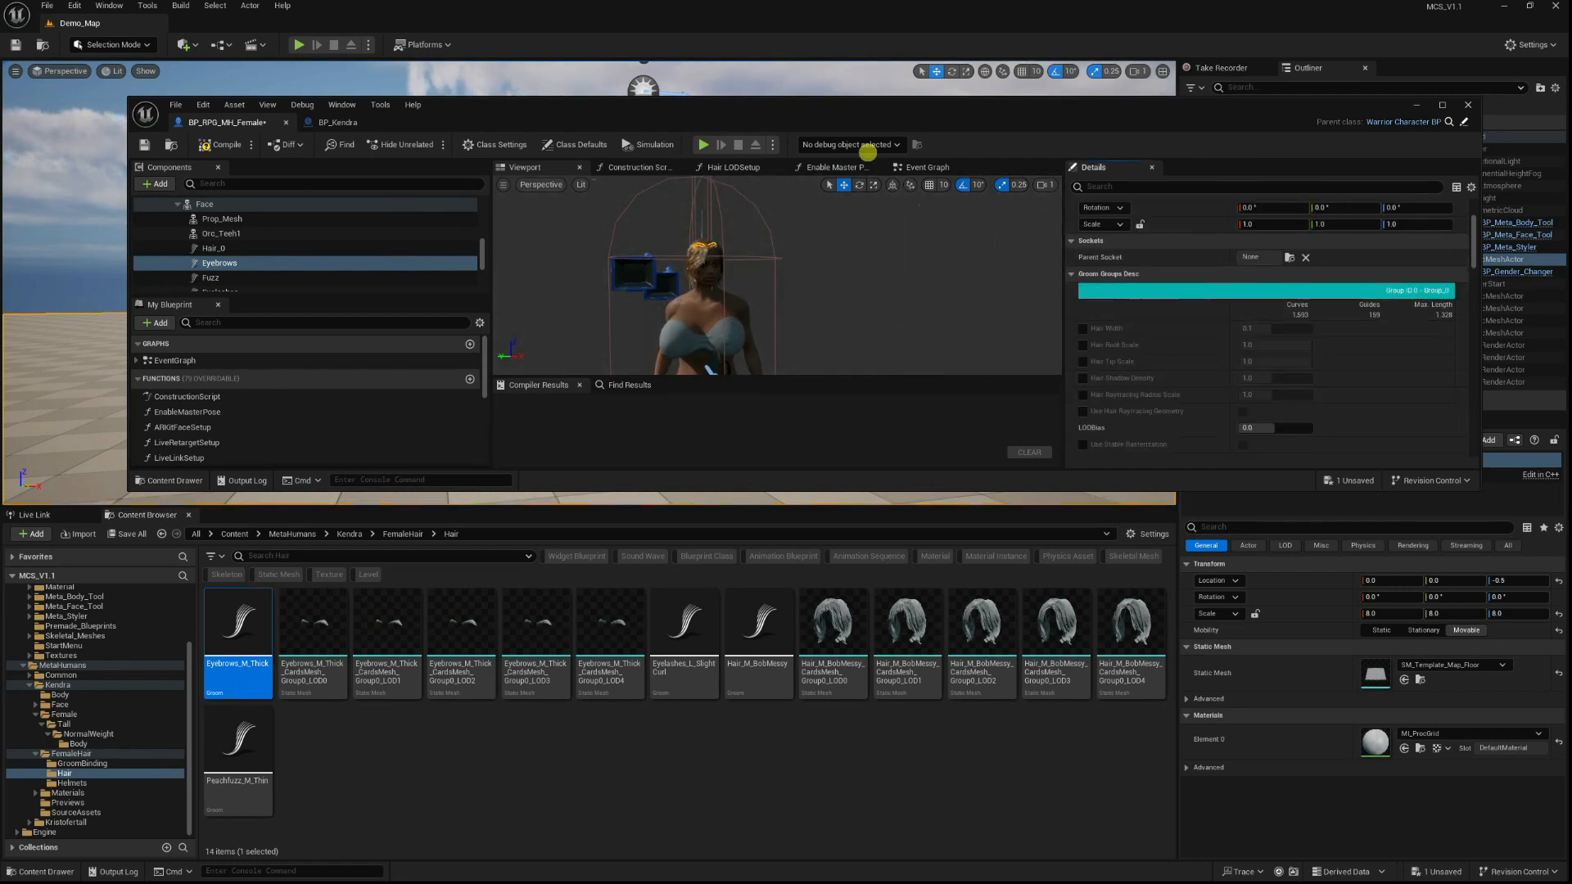
# Assign BP_Kendra's Eyebrows_M_Thick_f_head_Archetype_Binding as the Binding Asset of BP_RPG_MH_Female's Eyebrows.
pyautogui.click(345, 124)
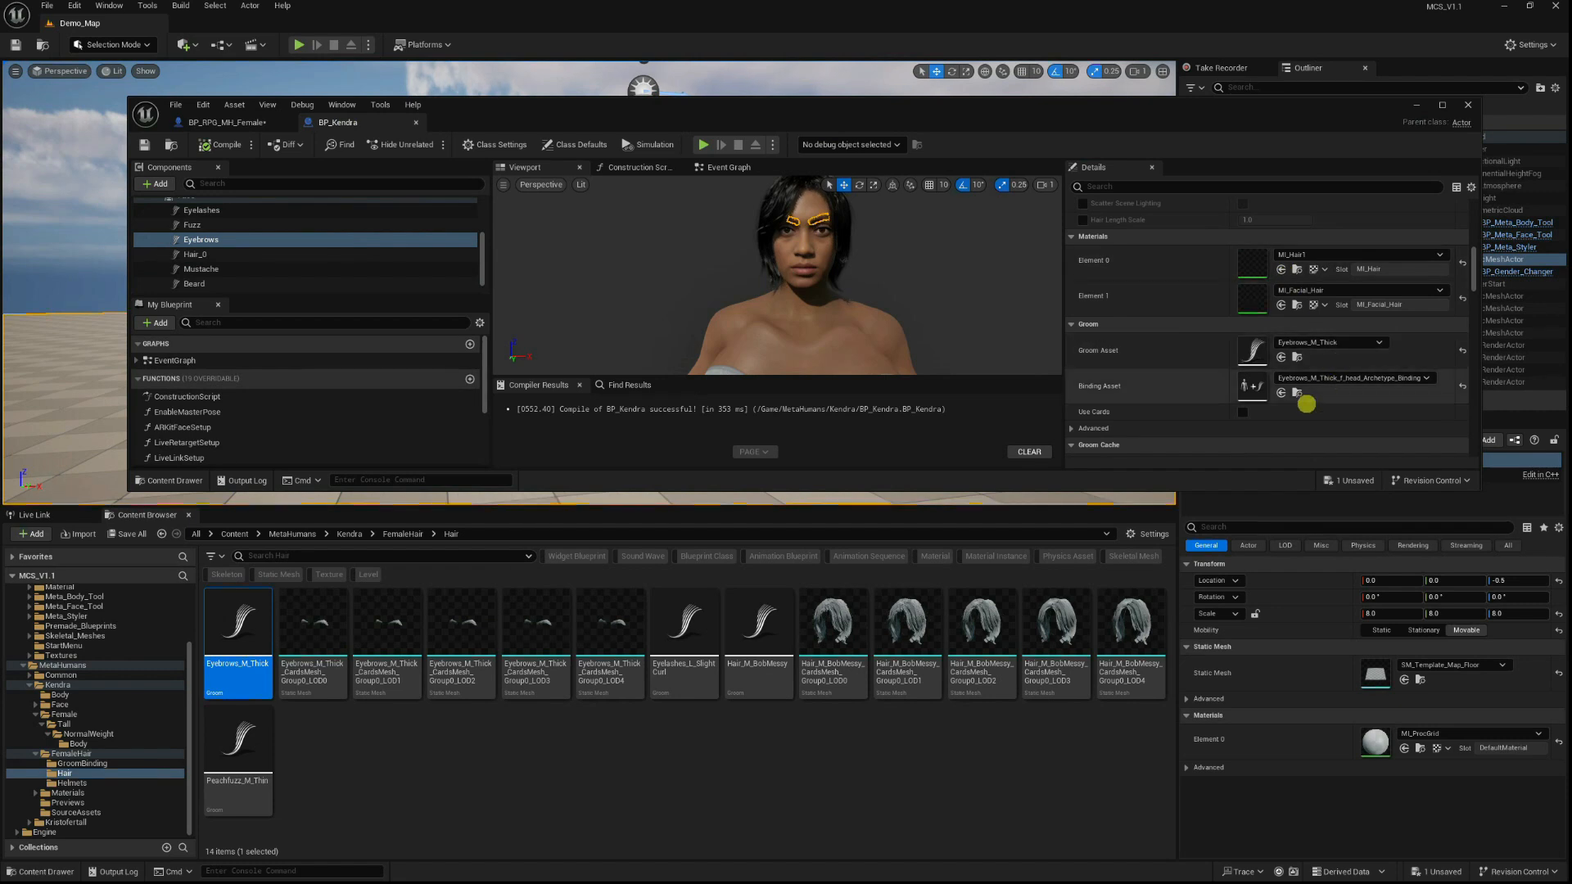
pyautogui.click(1297, 392)
pyautogui.click(234, 122)
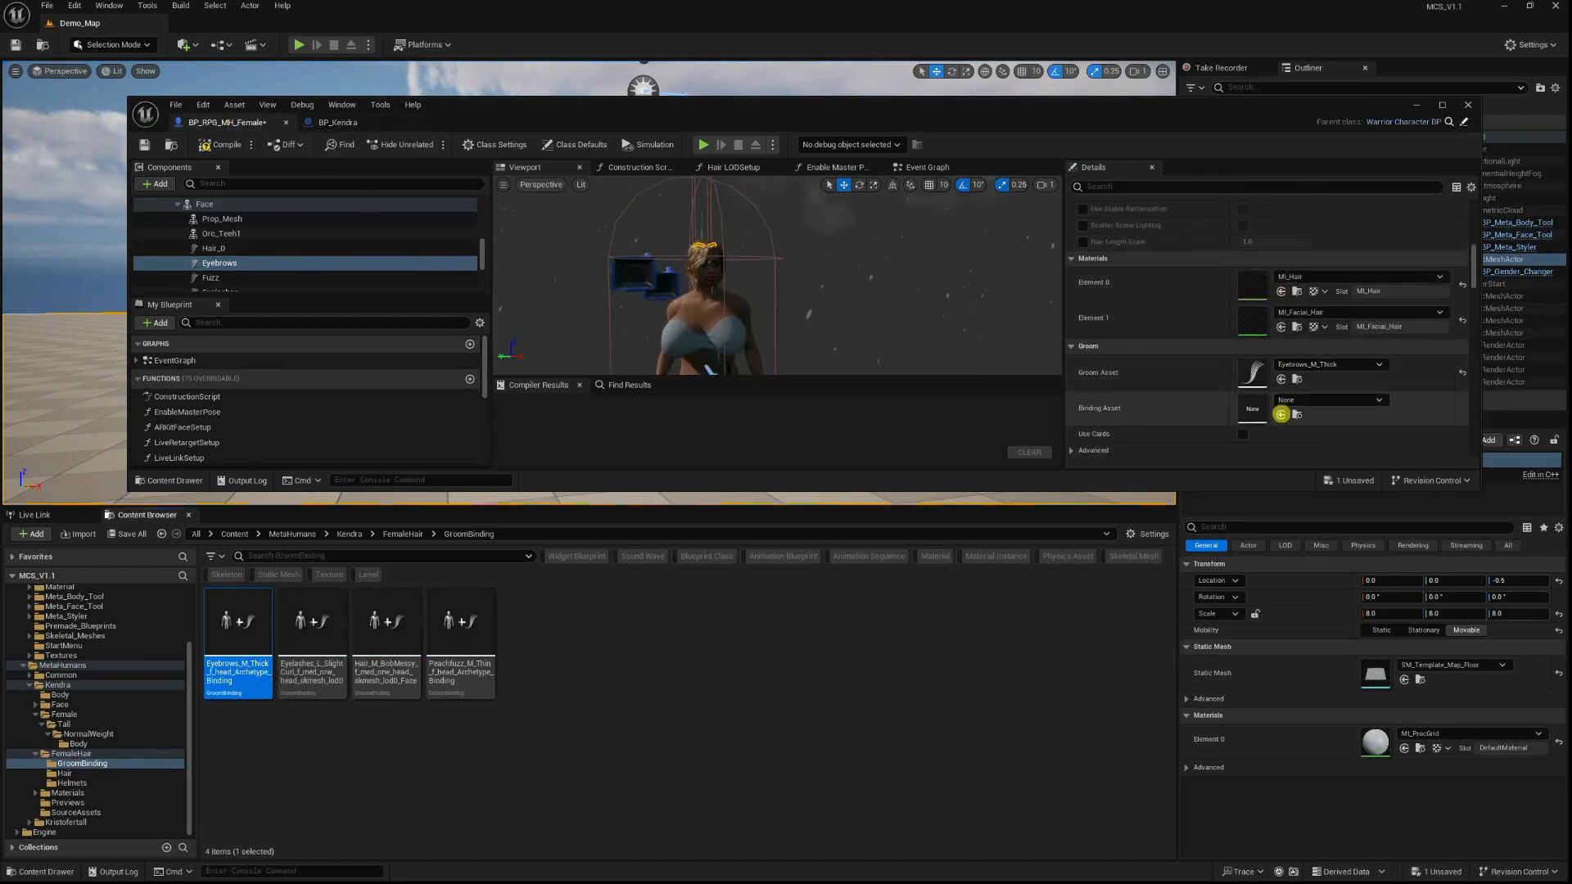
pyautogui.click(1280, 414)
# Copy the PeachFuzz_M_Thin groom asset from BP_Kendra's Fuzz component to the Fuzz component of BP_RPG_MH_Female.
pyautogui.scroll(-2, 237, 250)
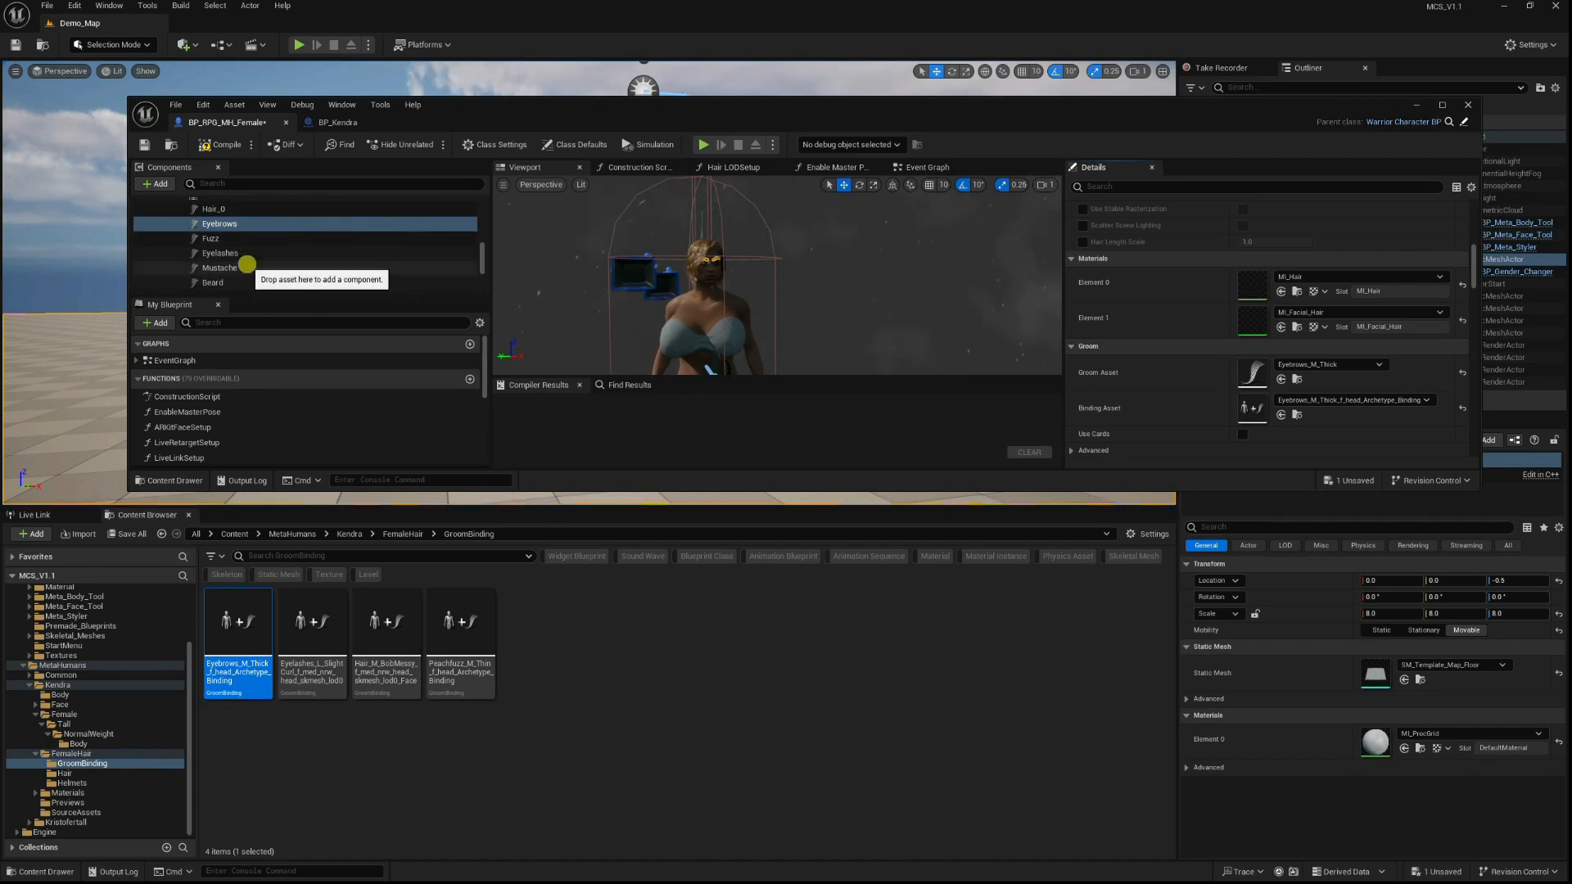
pyautogui.click(216, 238)
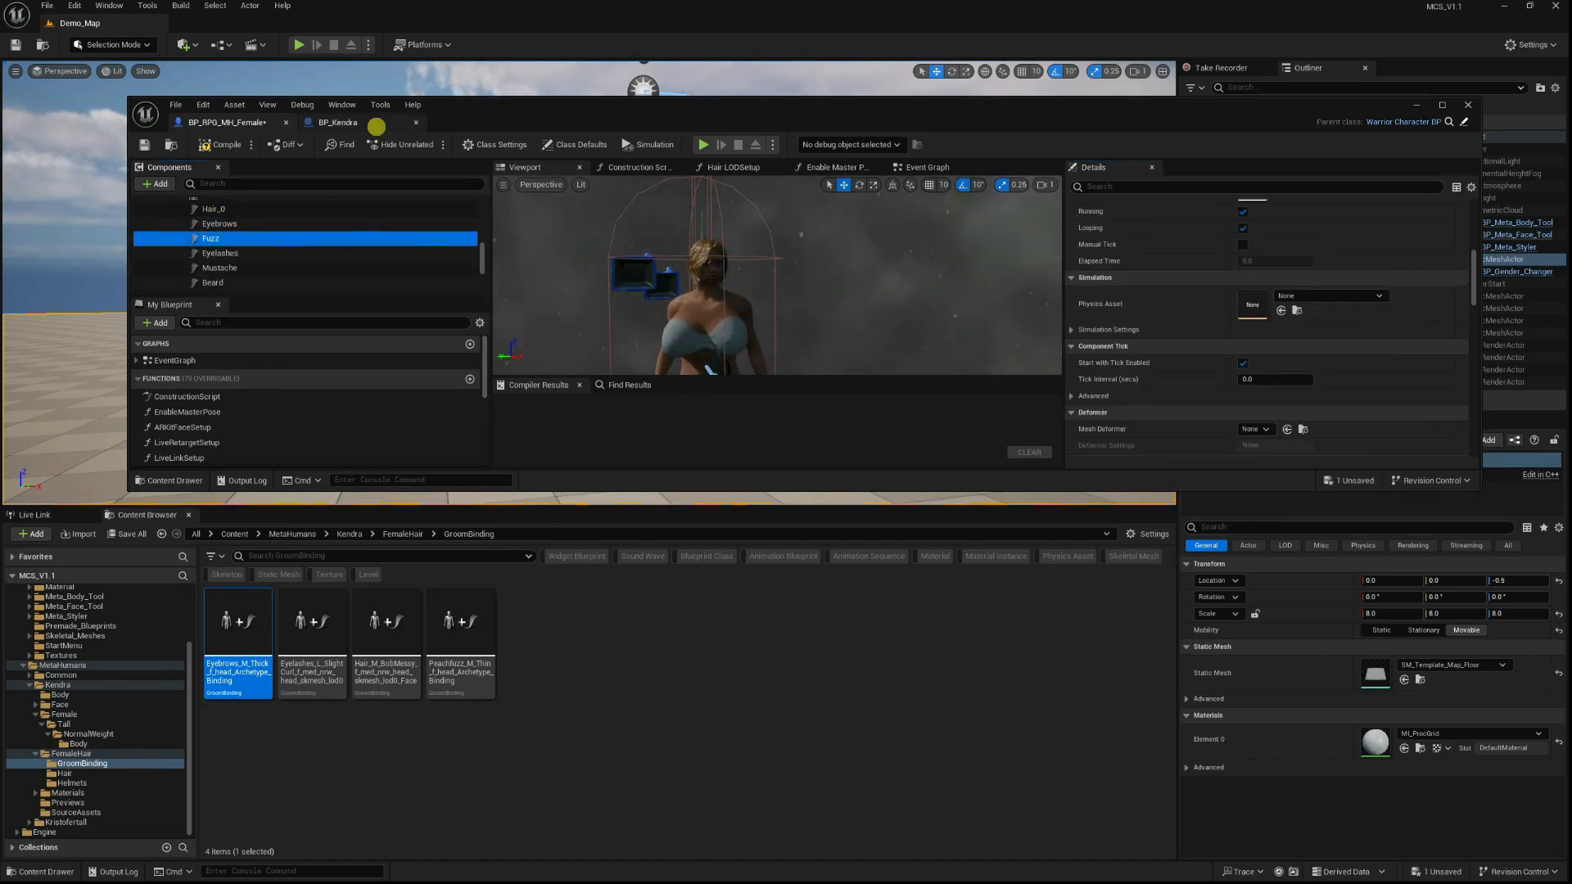
pyautogui.click(376, 125)
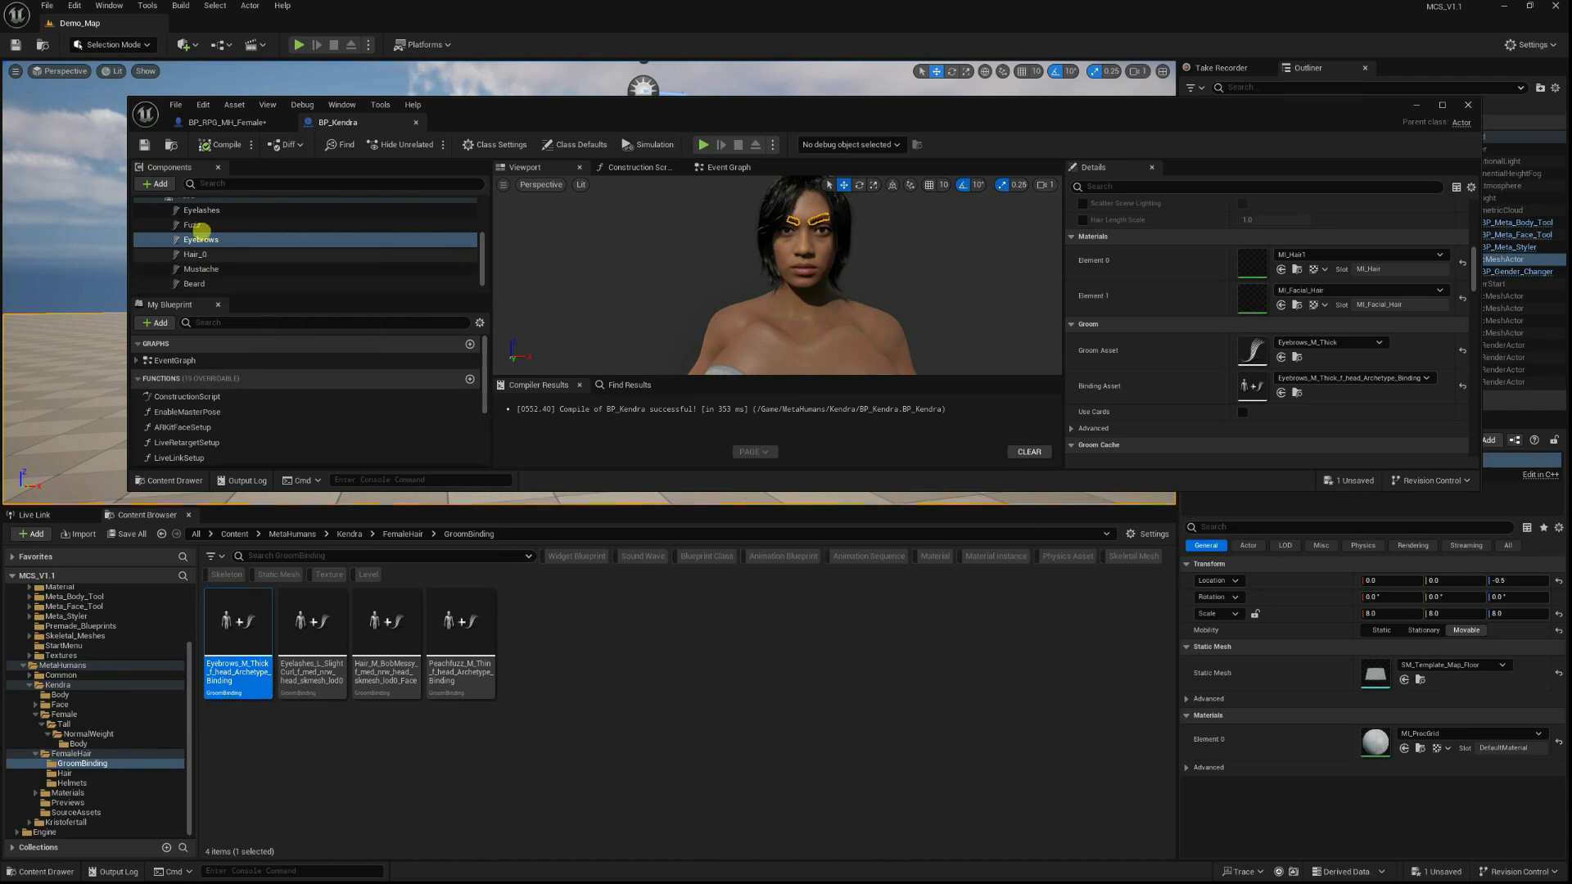
pyautogui.click(198, 226)
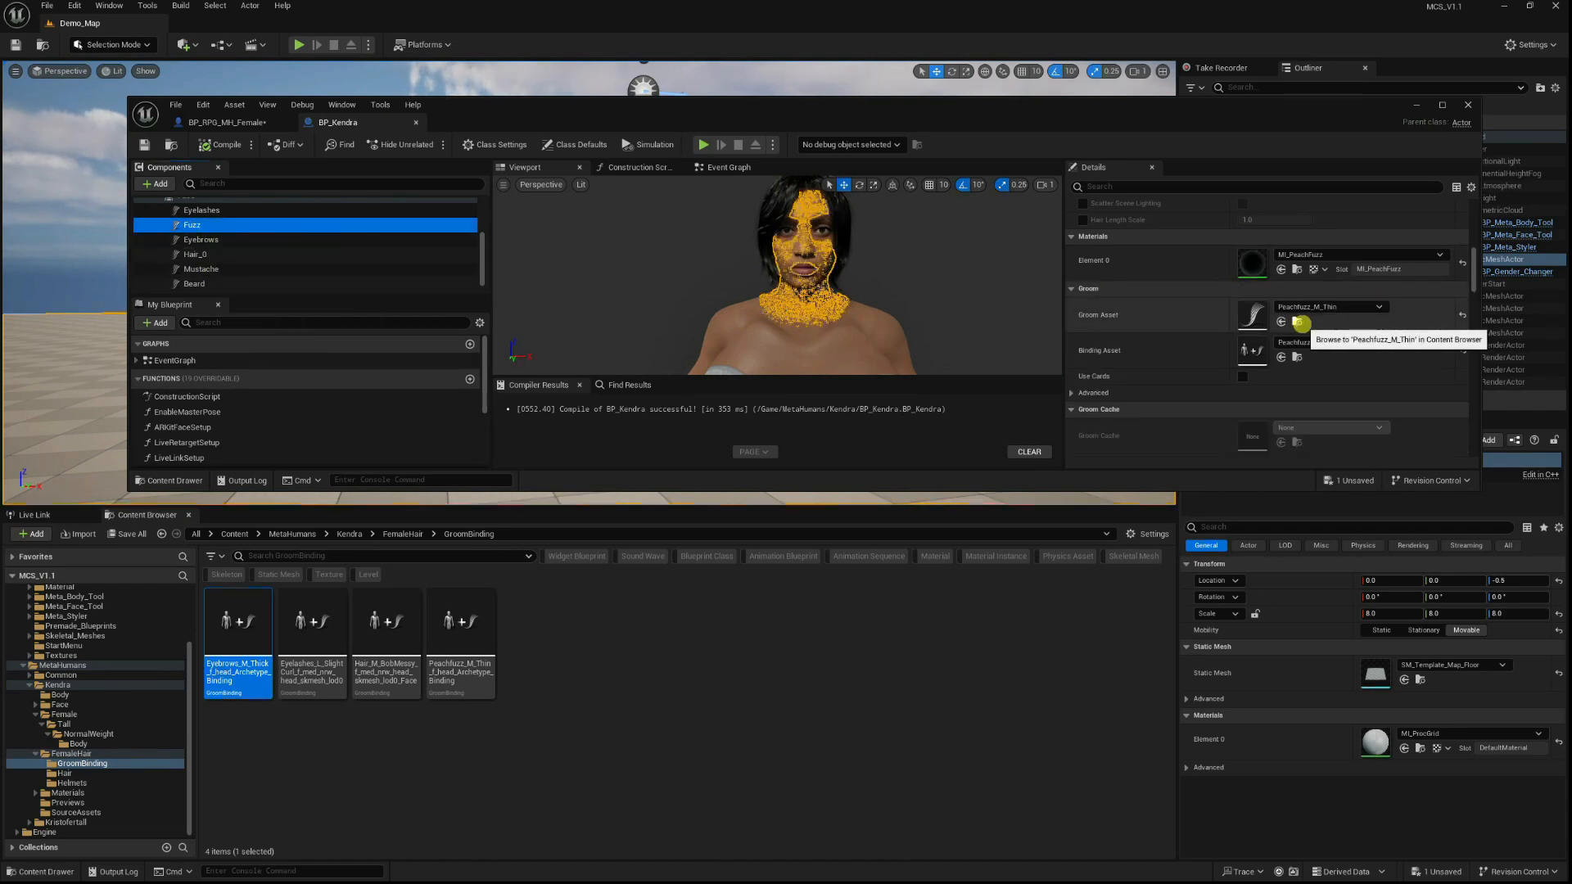
pyautogui.click(1297, 321)
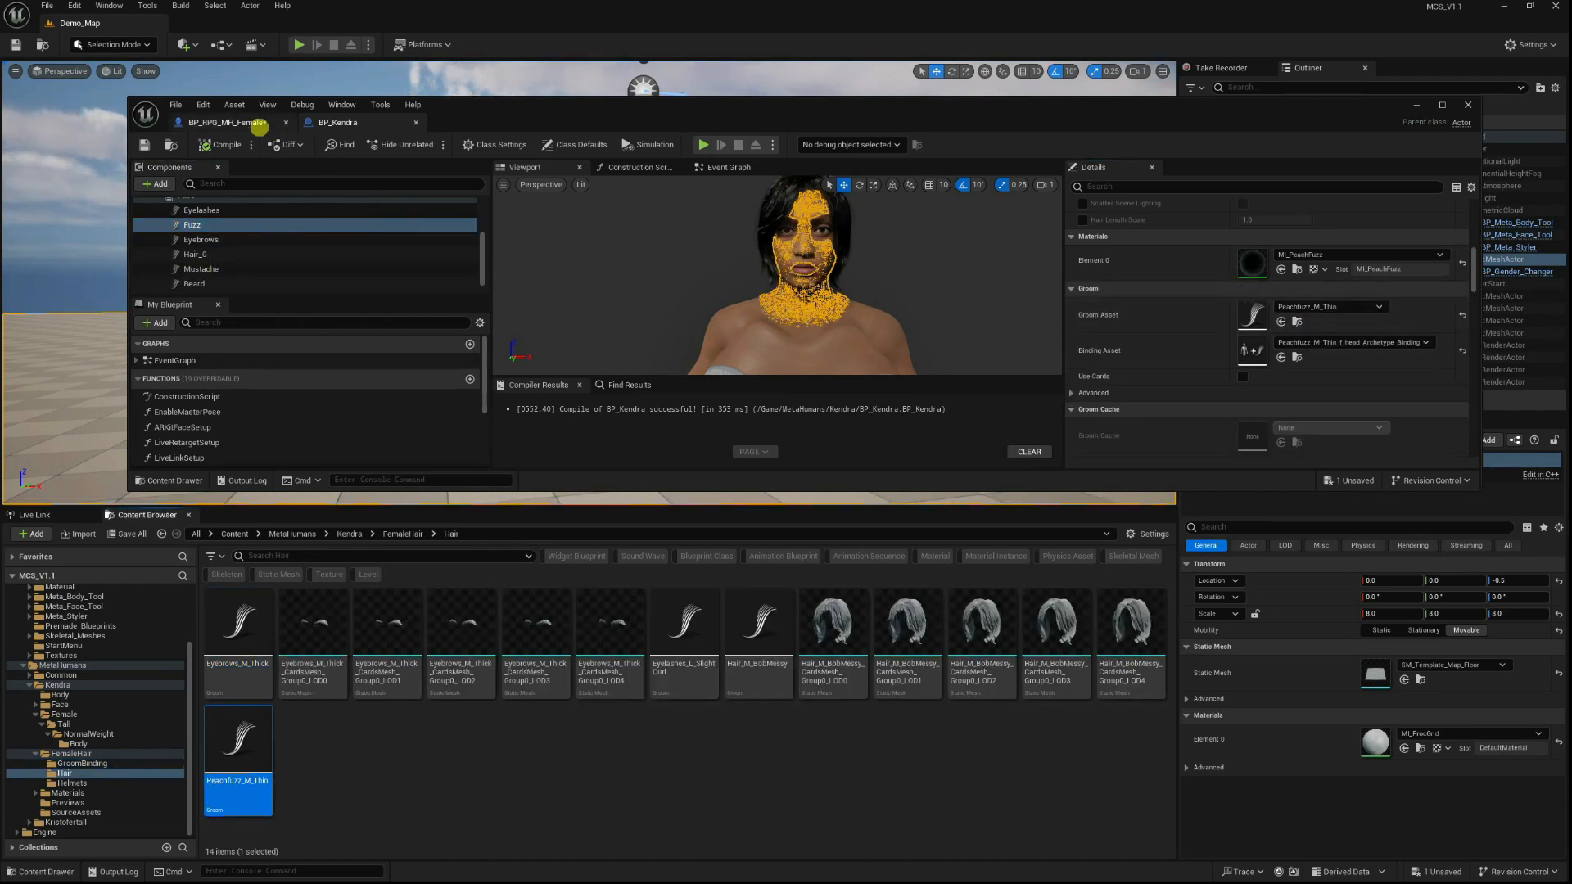
pyautogui.click(250, 122)
pyautogui.scroll(5, 1350, 361)
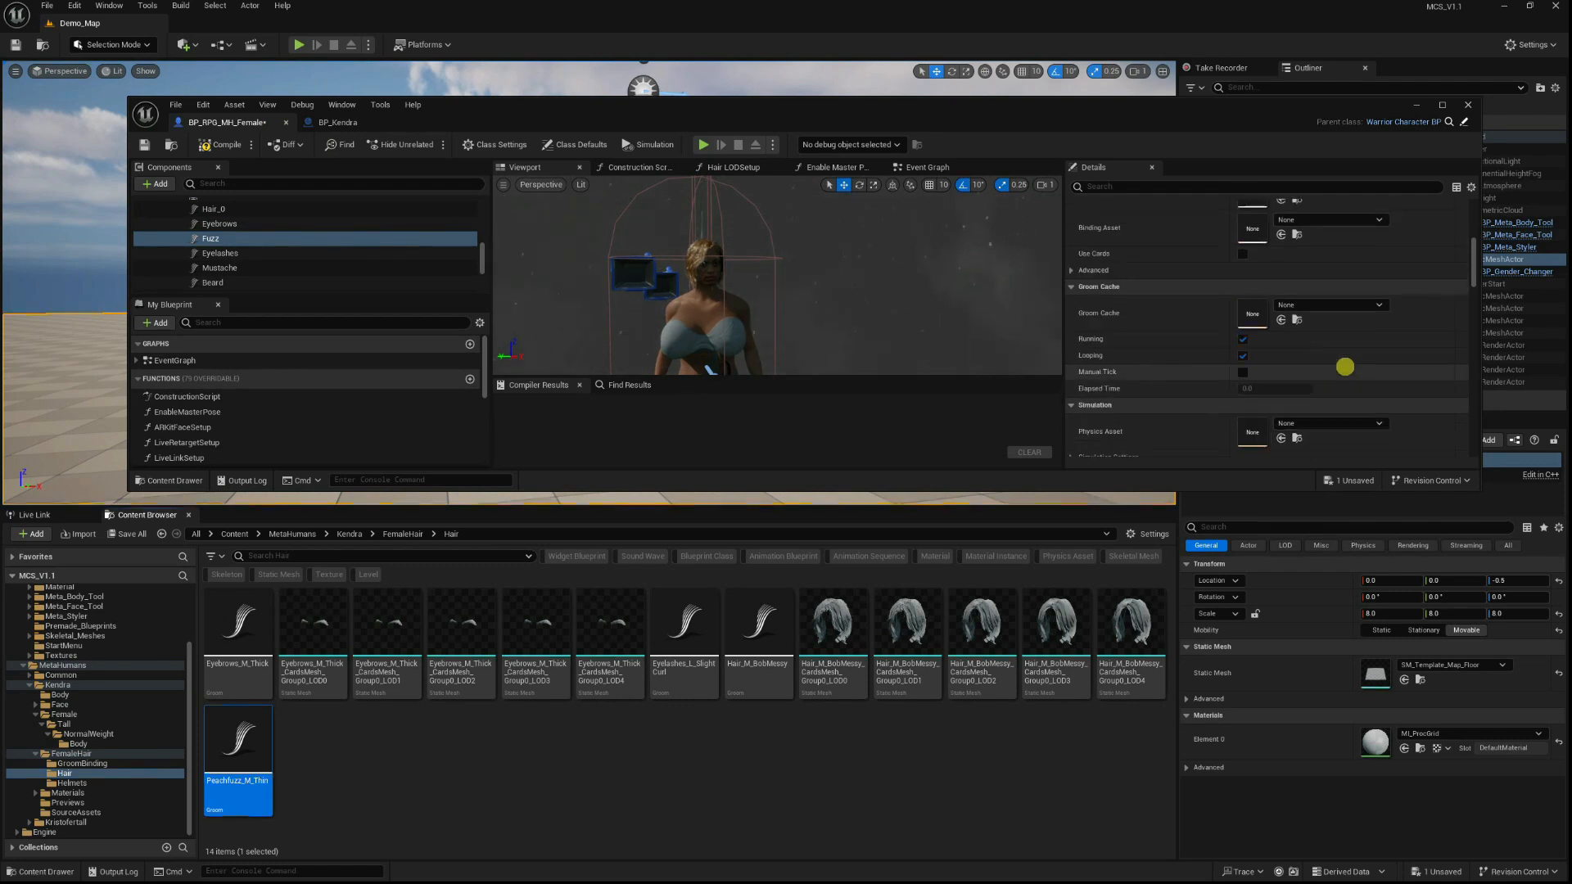
pyautogui.click(1279, 277)
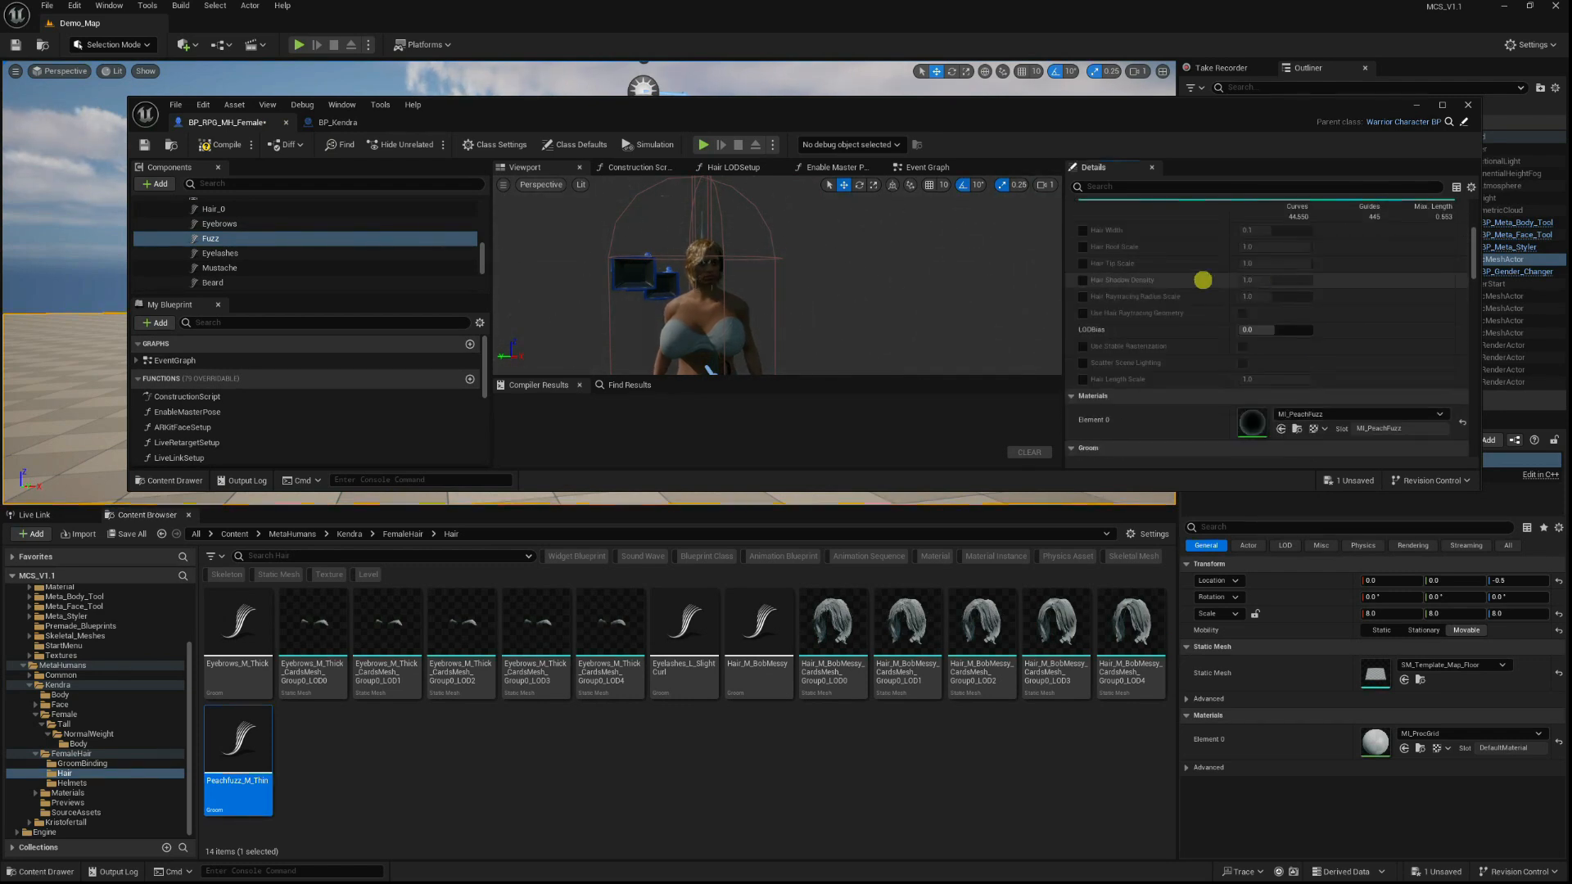
# Assign BP_Kendra's PeachFuzz_M_Thin_f_head_Archetype_Binding as the Binding Asset of BP_RPG_MH_Female's Fuzz.
pyautogui.click(367, 119)
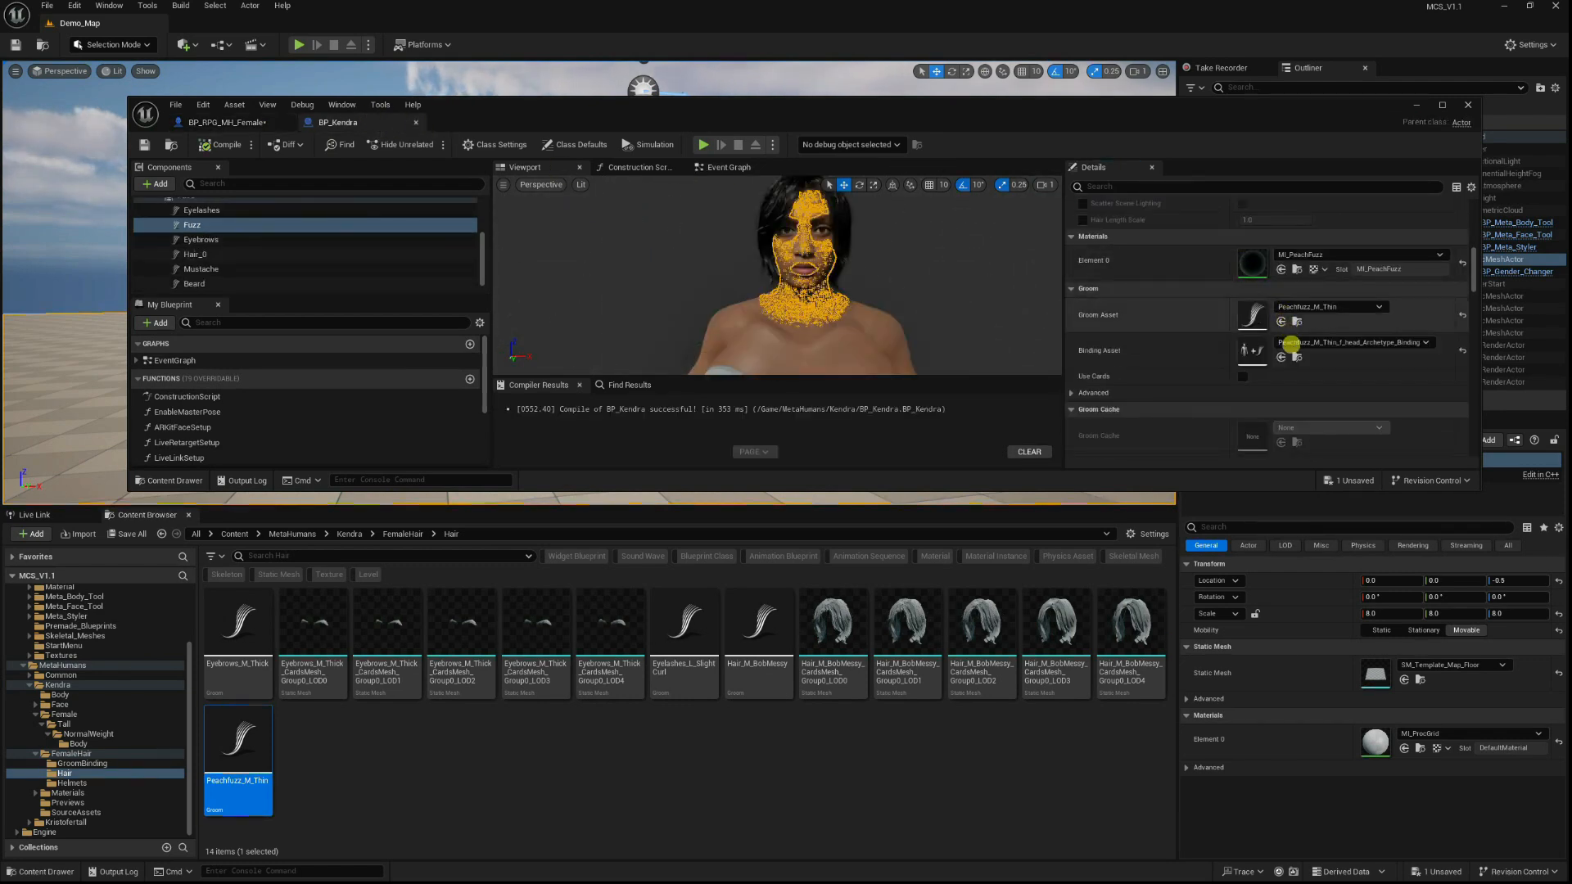
pyautogui.click(1297, 357)
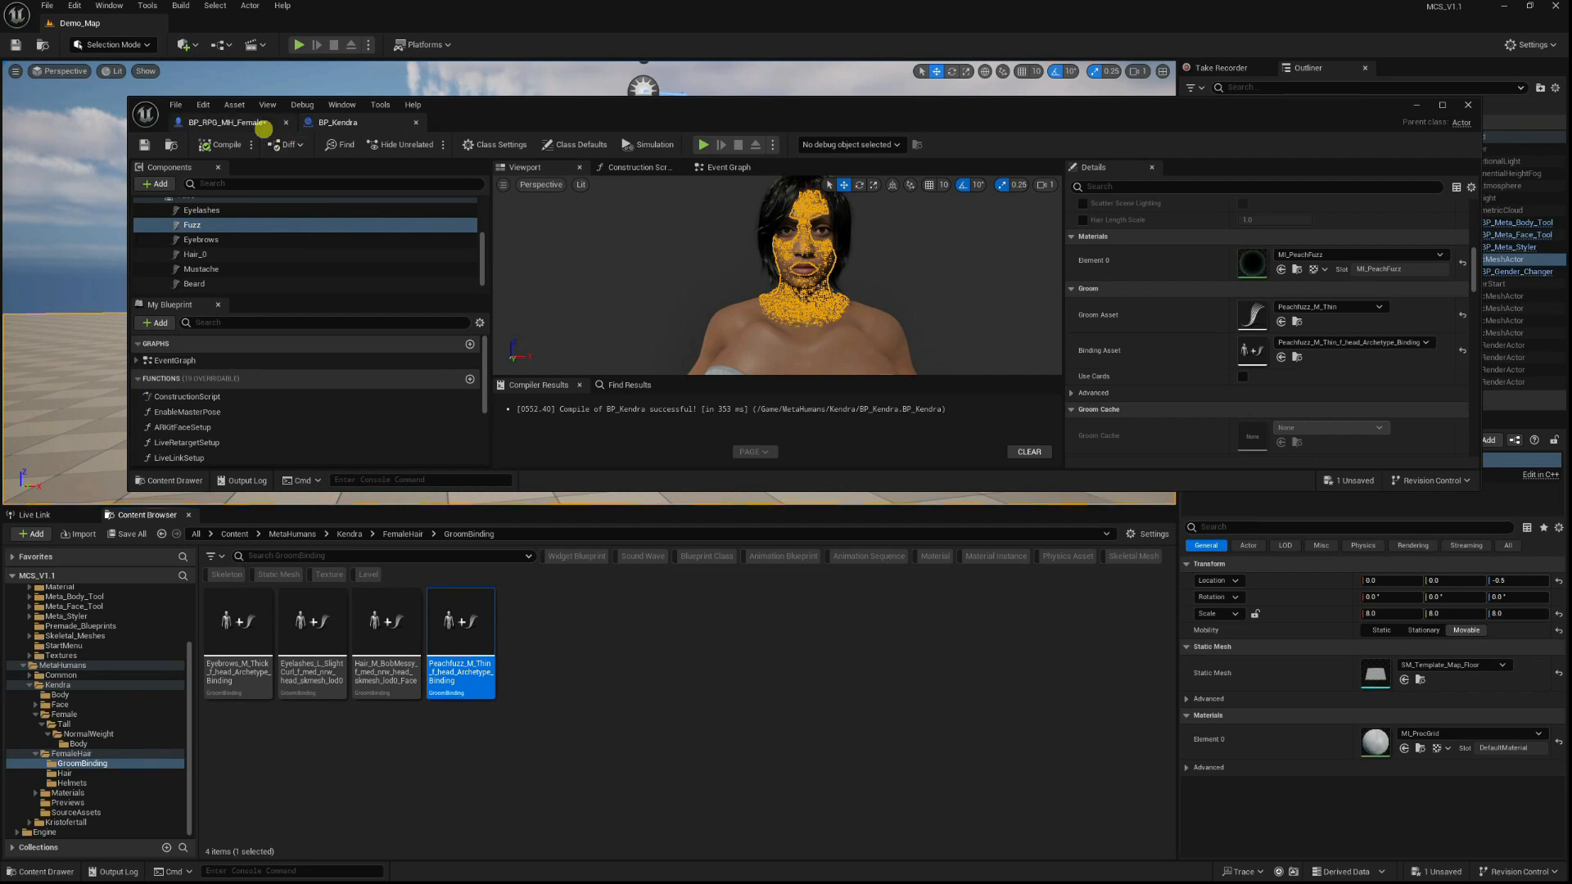
pyautogui.click(237, 122)
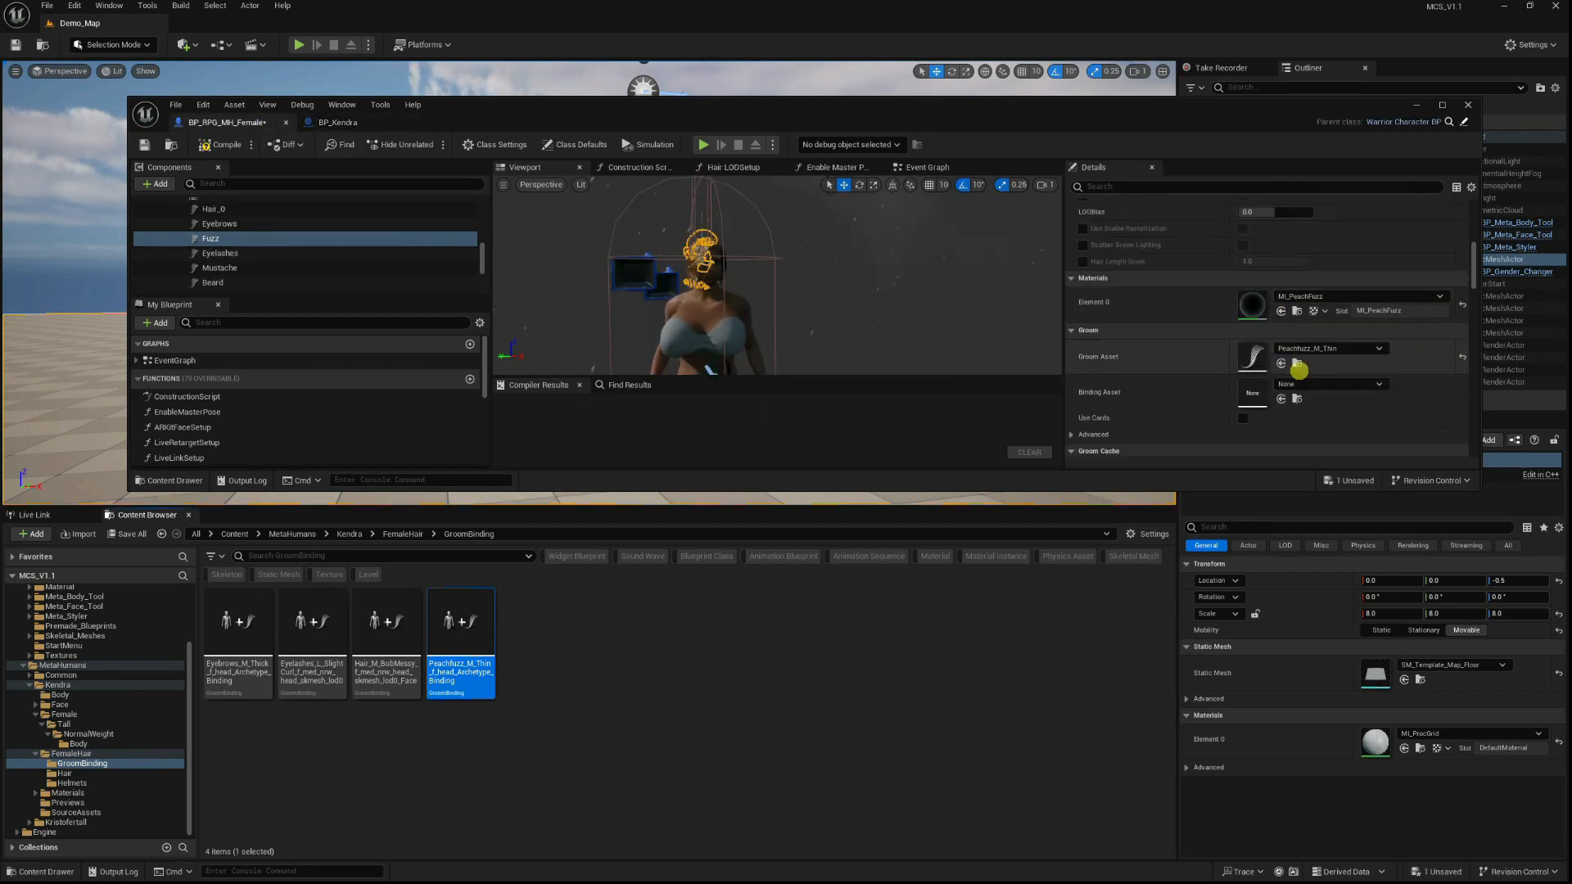
pyautogui.click(1281, 399)
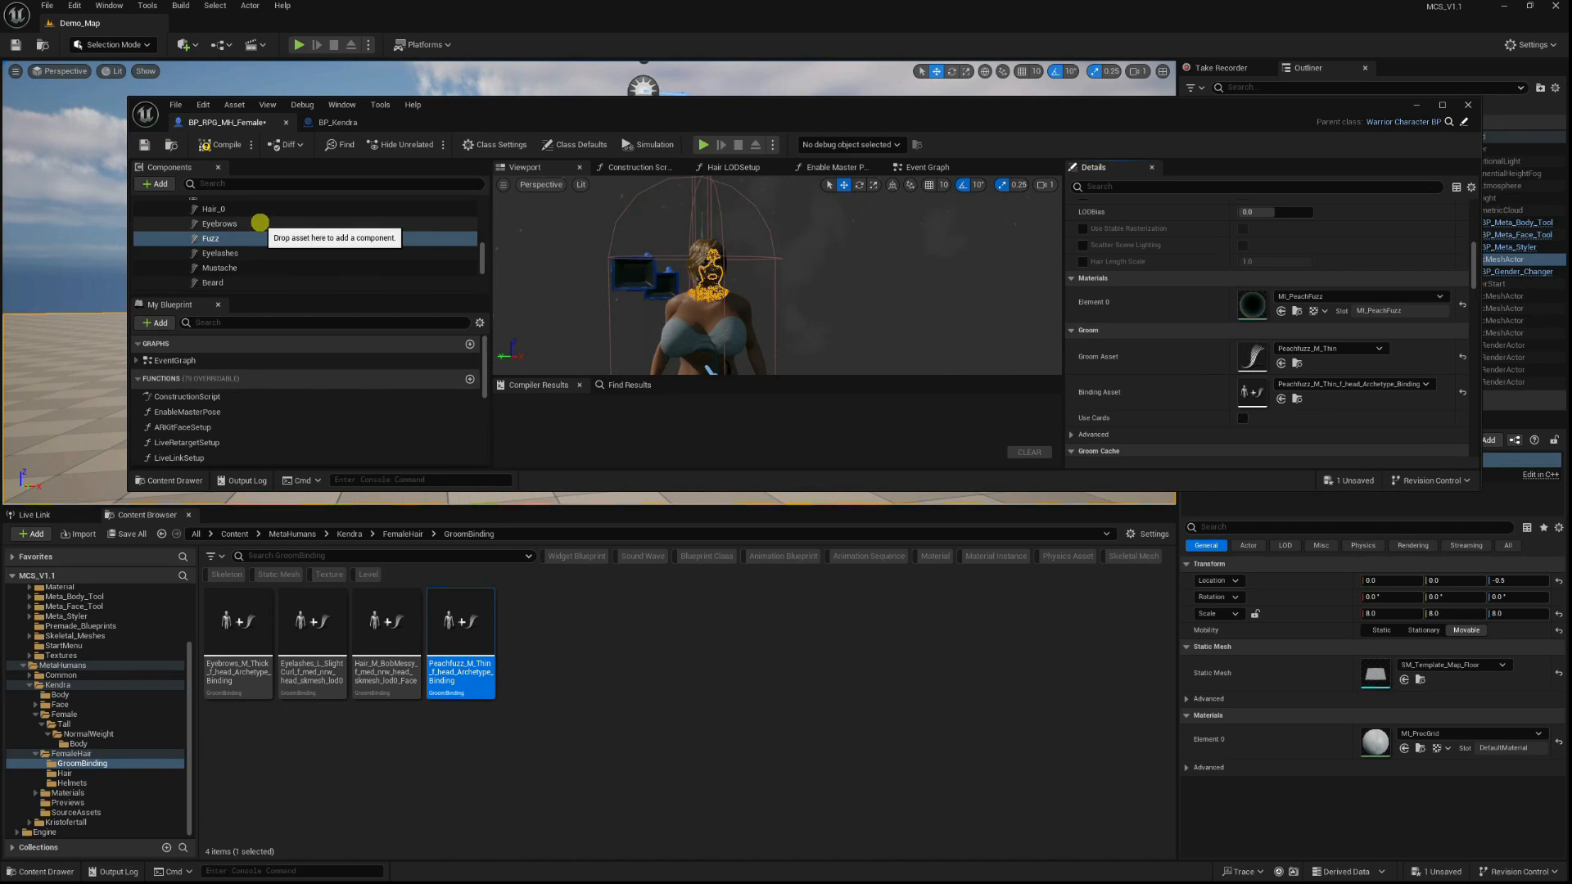
# Check the Eyebrows, Beard and Mustache components of BP_RPG_MH_Female and save the blueprint.
pyautogui.click(260, 224)
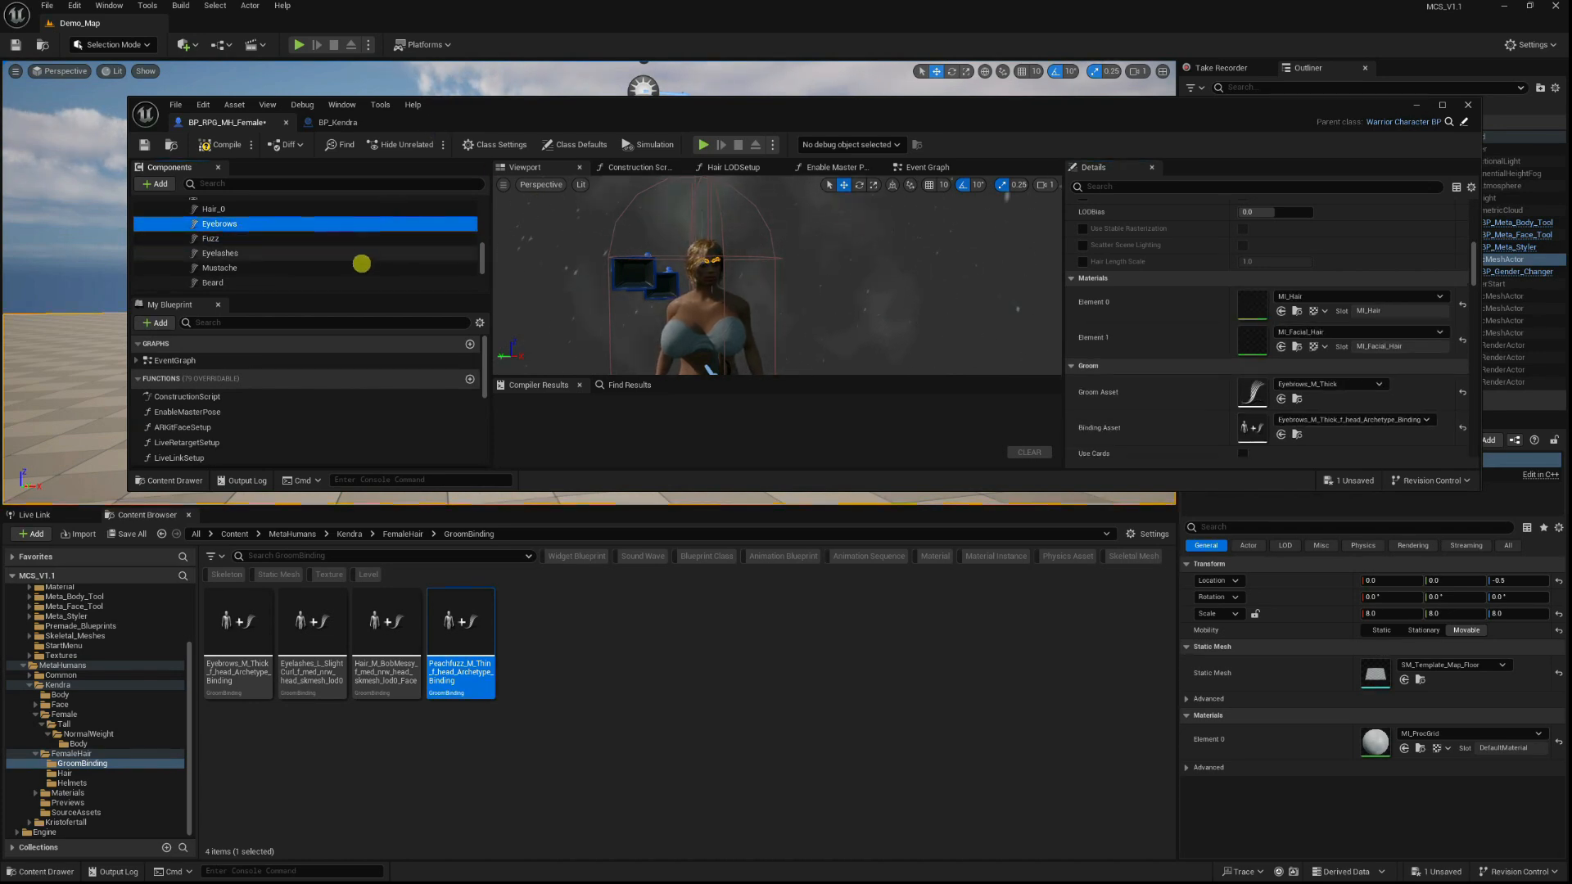
pyautogui.click(298, 281)
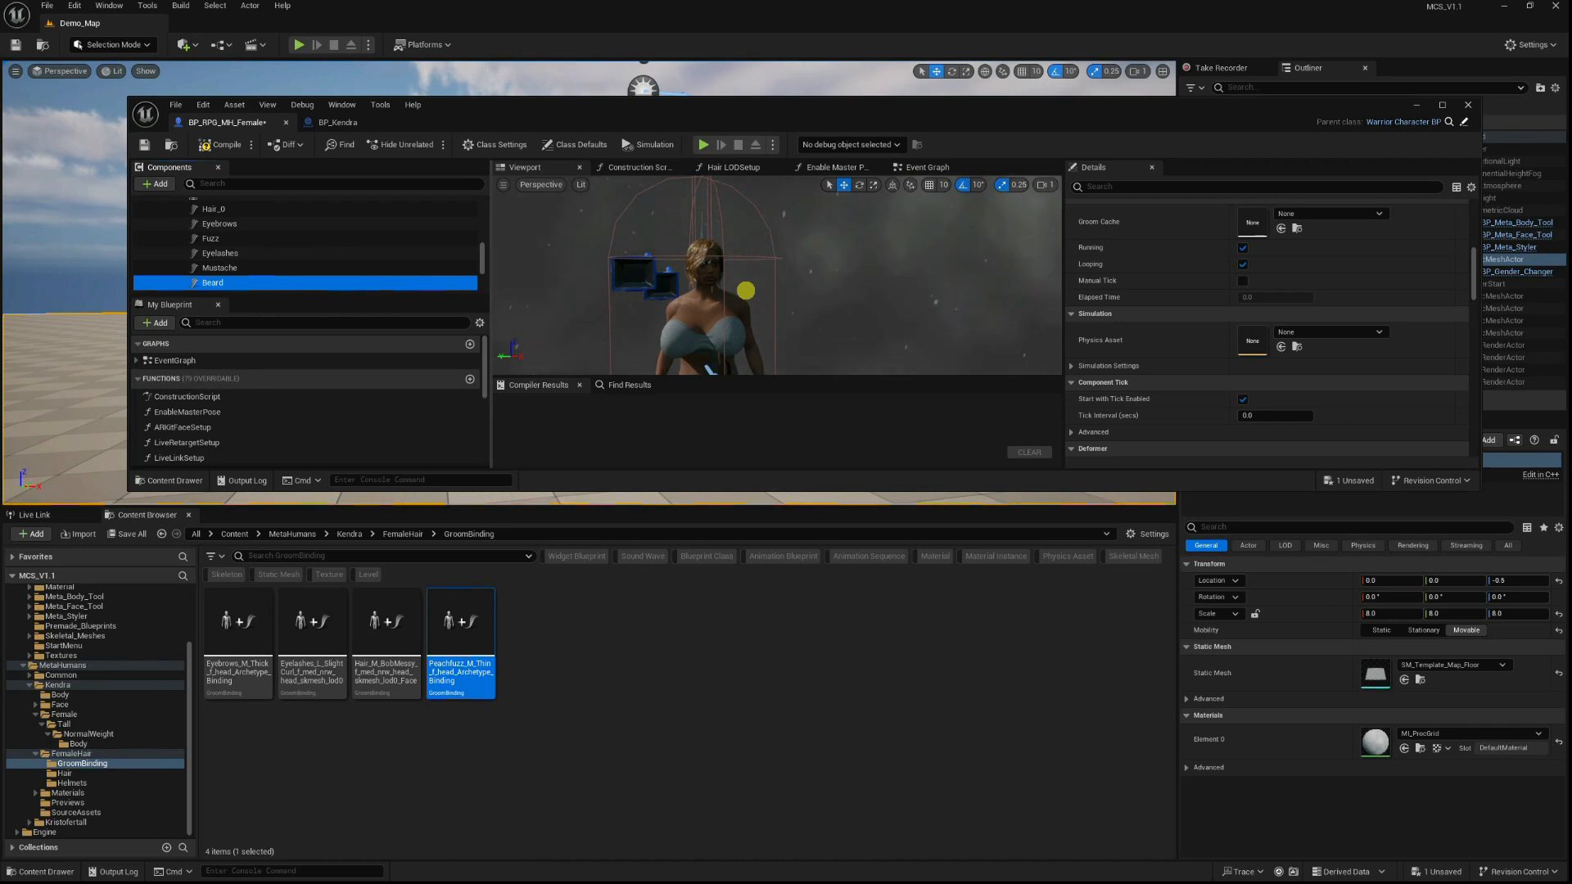
pyautogui.click(252, 272)
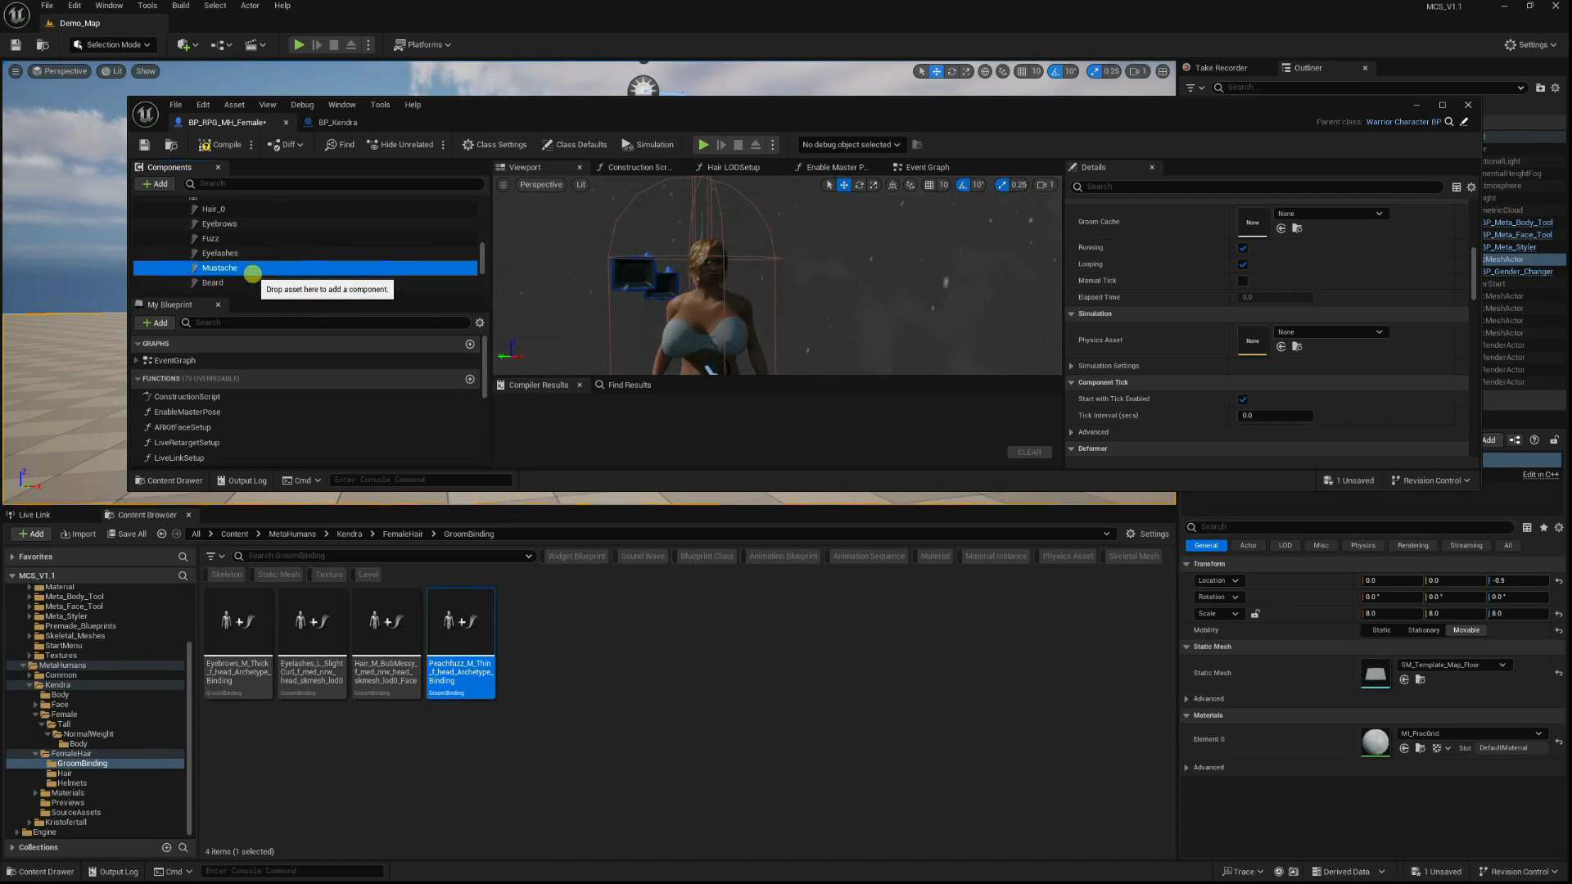
pyautogui.scroll(1, 239, 250)
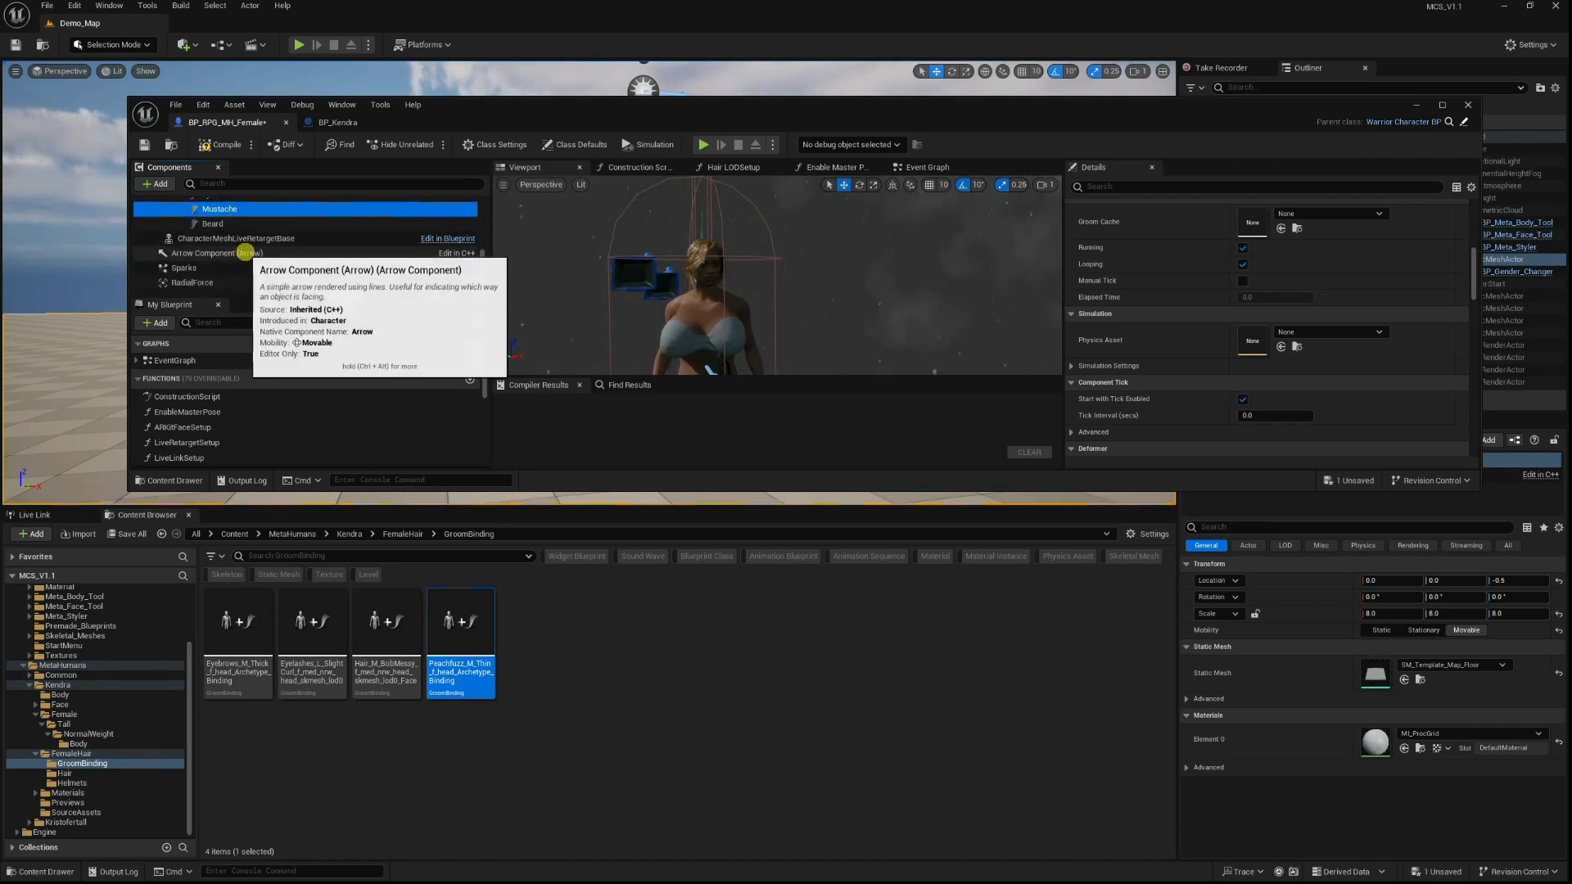
pyautogui.scroll(1, 244, 242)
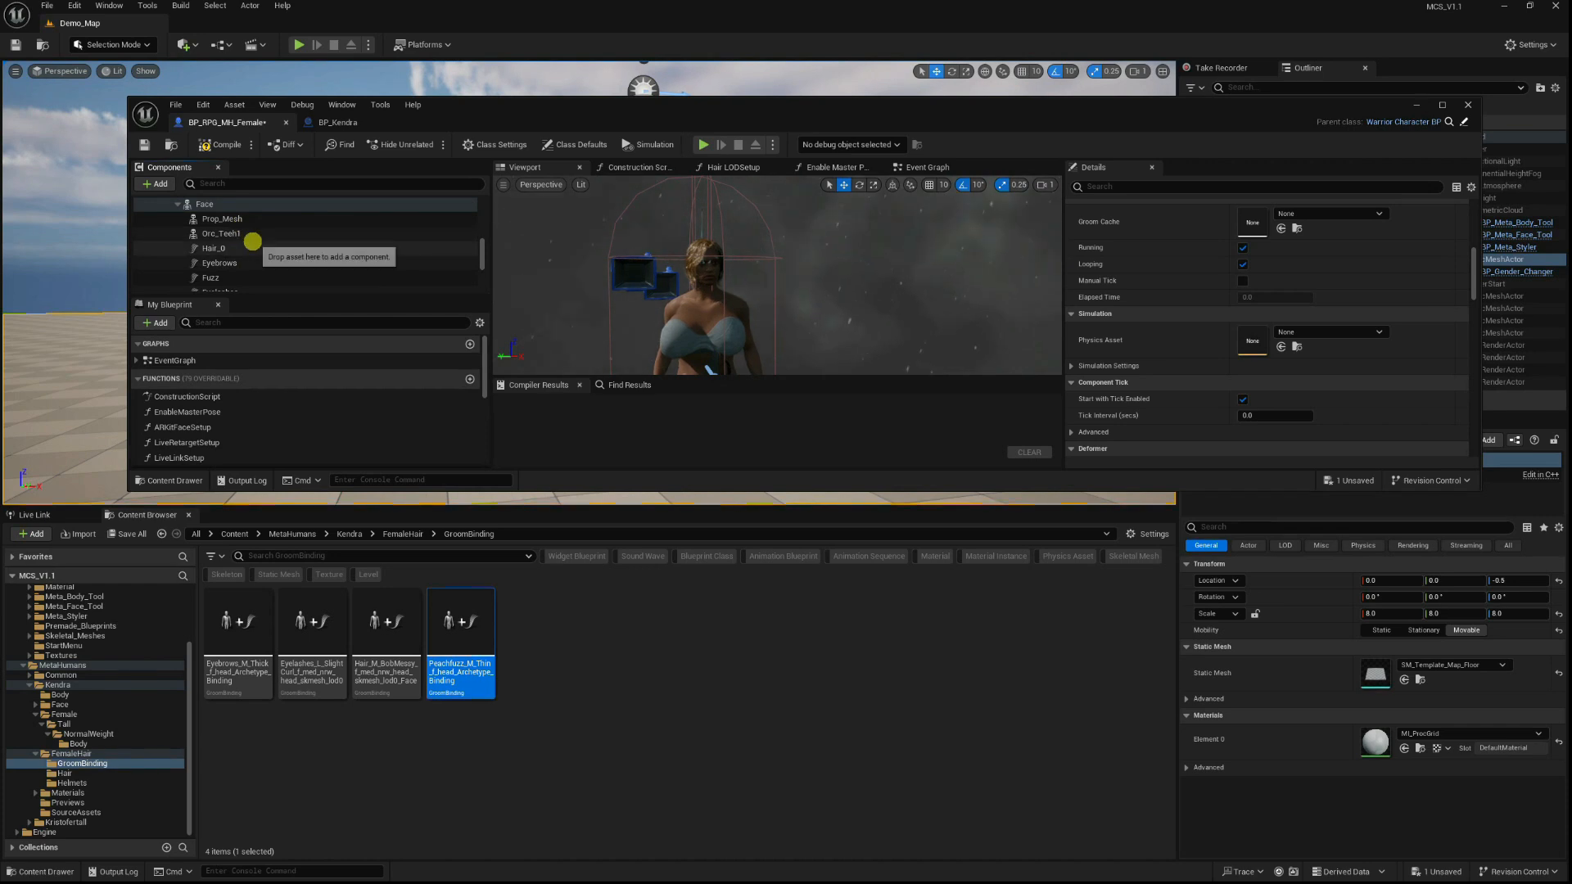
pyautogui.moveTo(709, 370); pyautogui.dragTo(712, 343)
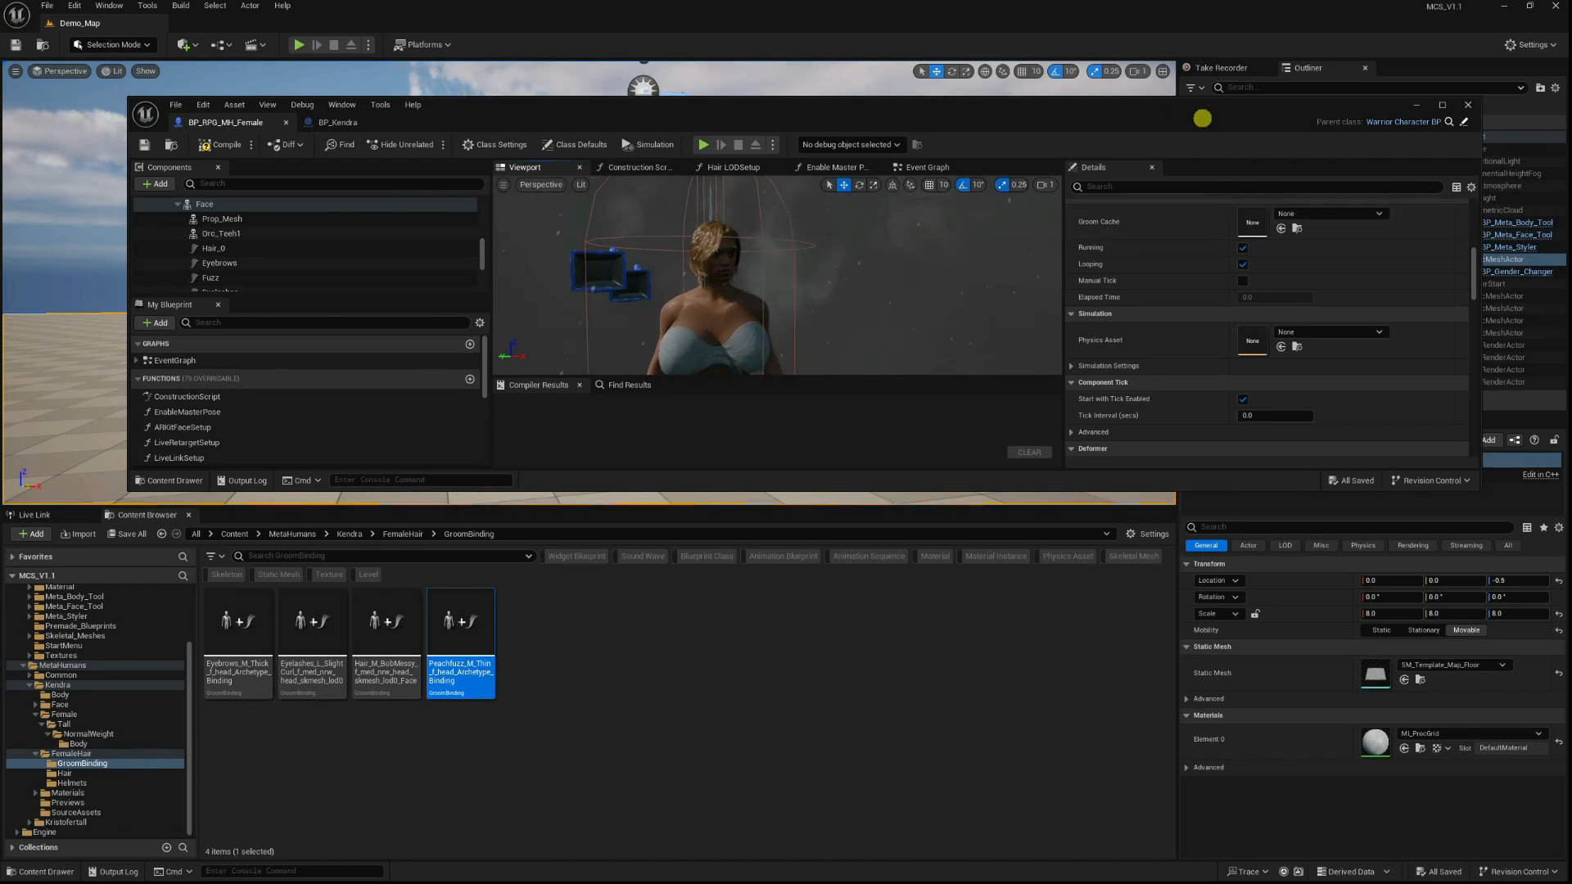
# Minimize the blueprint editor, play Demo_Map in full screen and start the RPG game from the customization screen.
pyautogui.click(1415, 104)
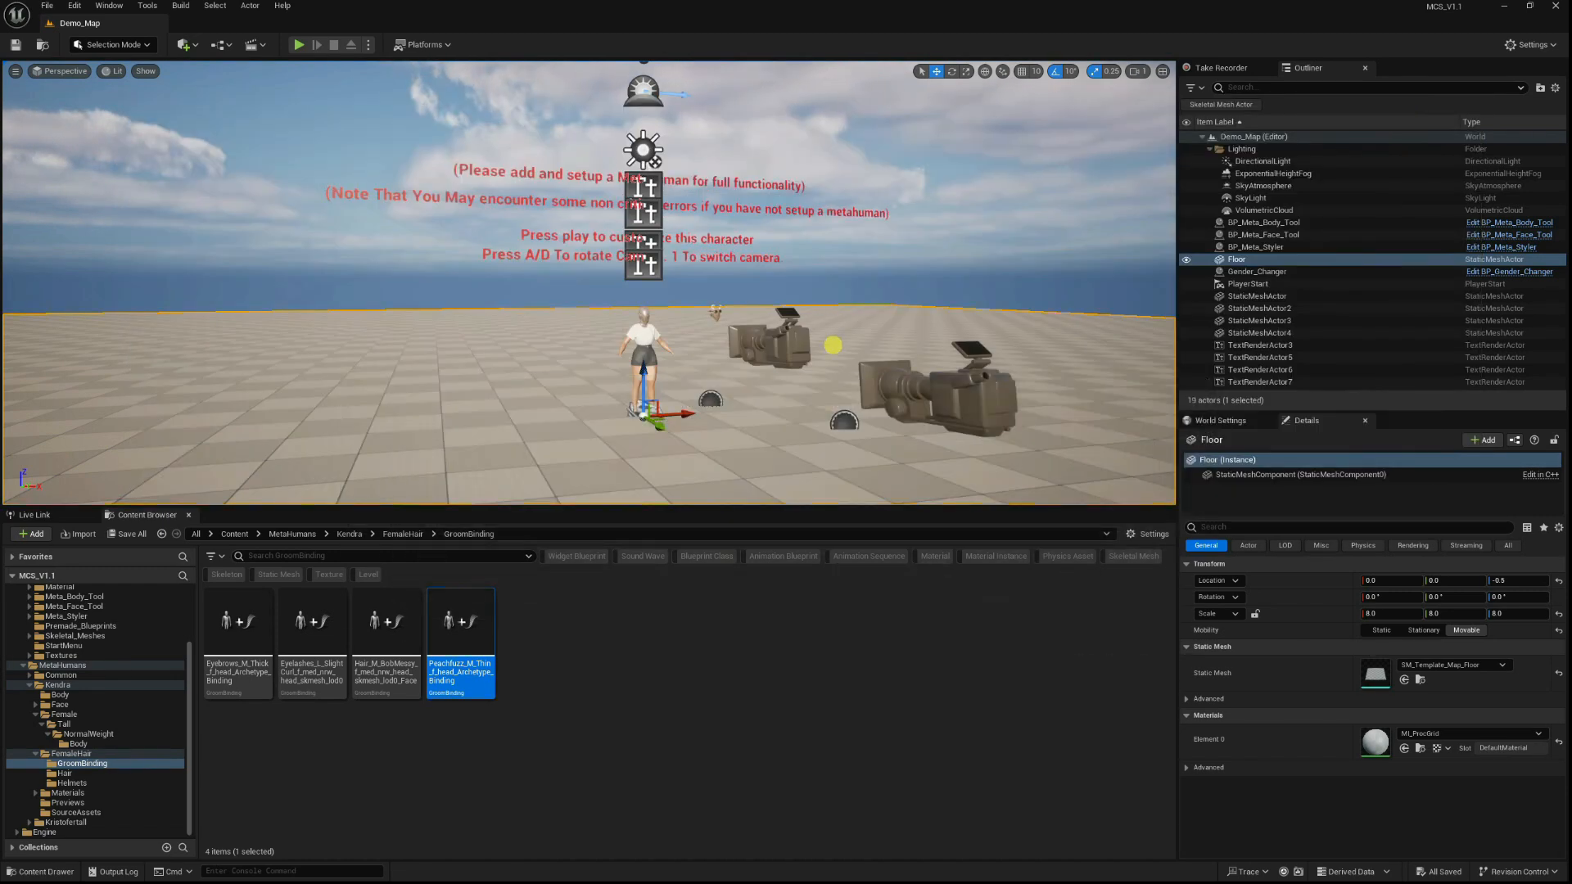
pyautogui.scroll(3, 839, 343)
pyautogui.press('F11')
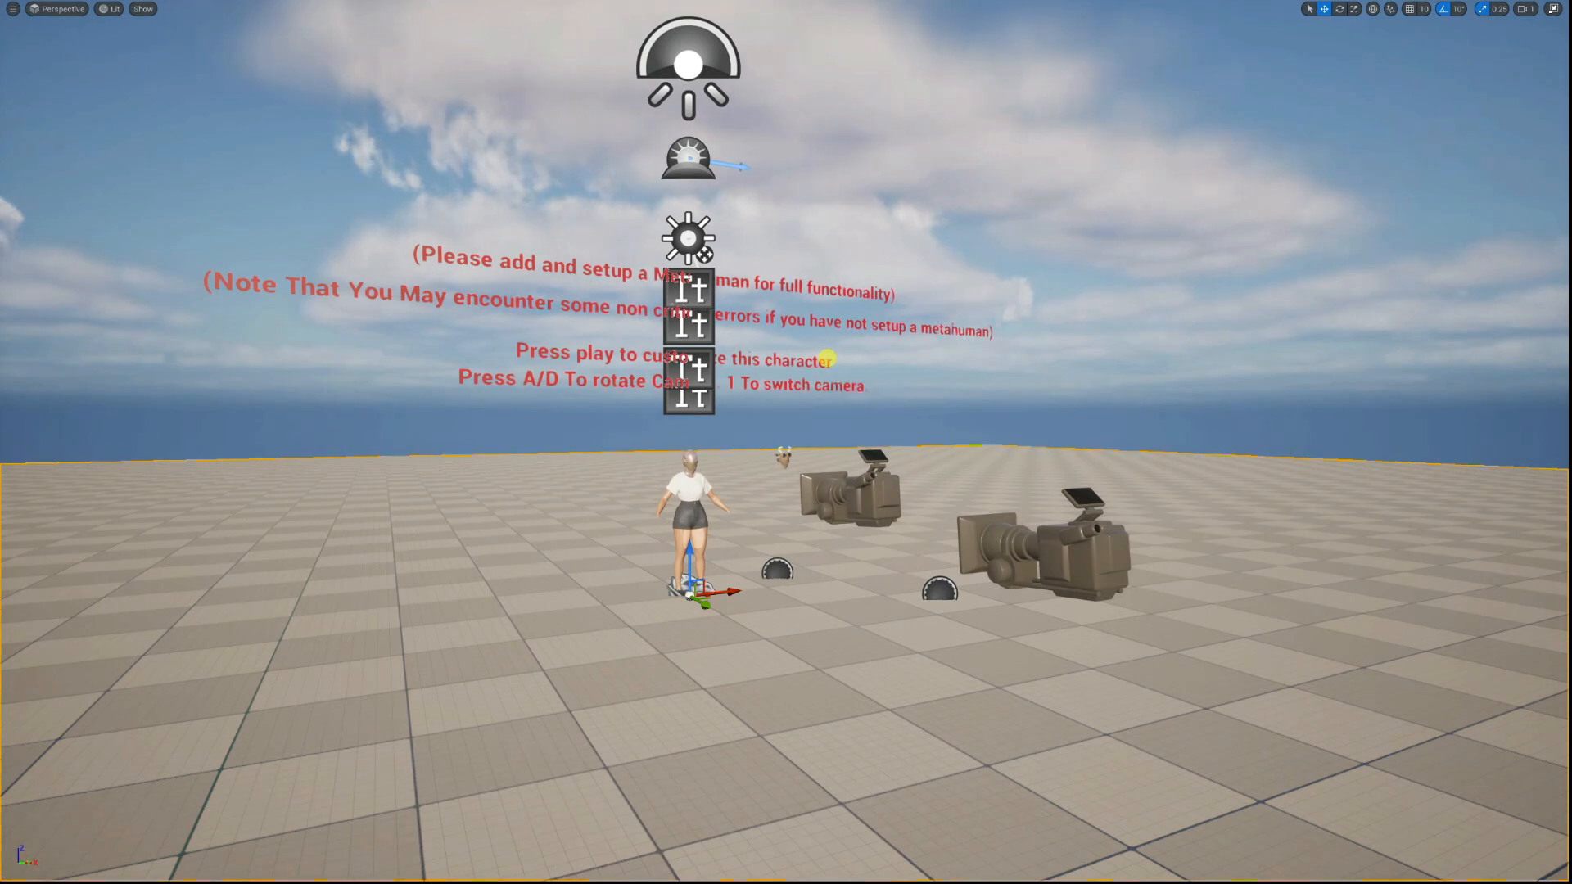
pyautogui.hotkey('alt', 'p')
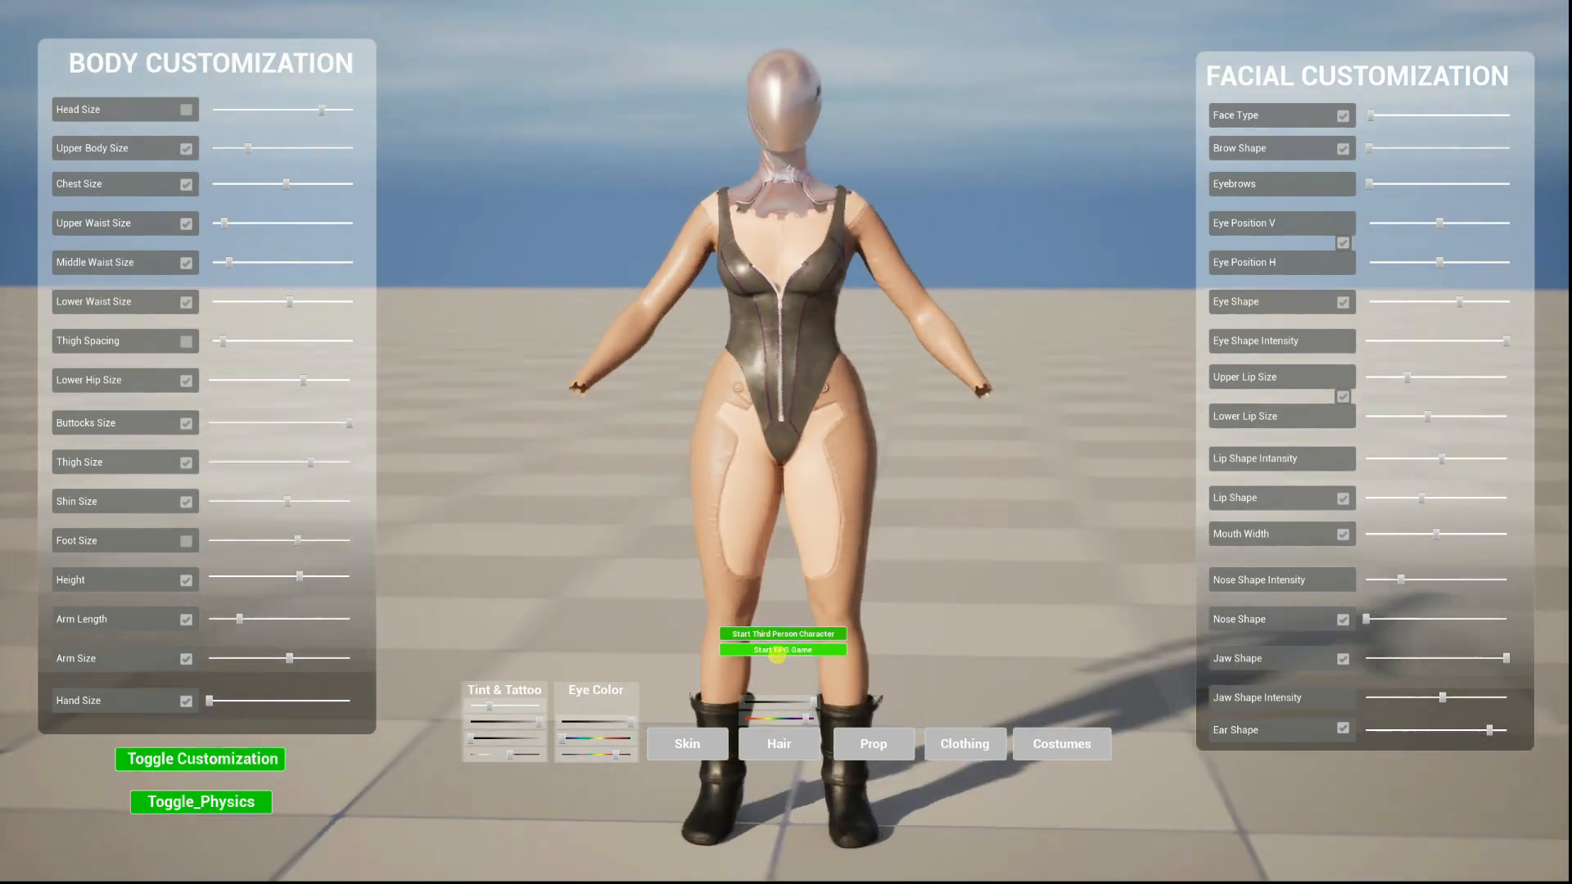
pyautogui.click(777, 649)
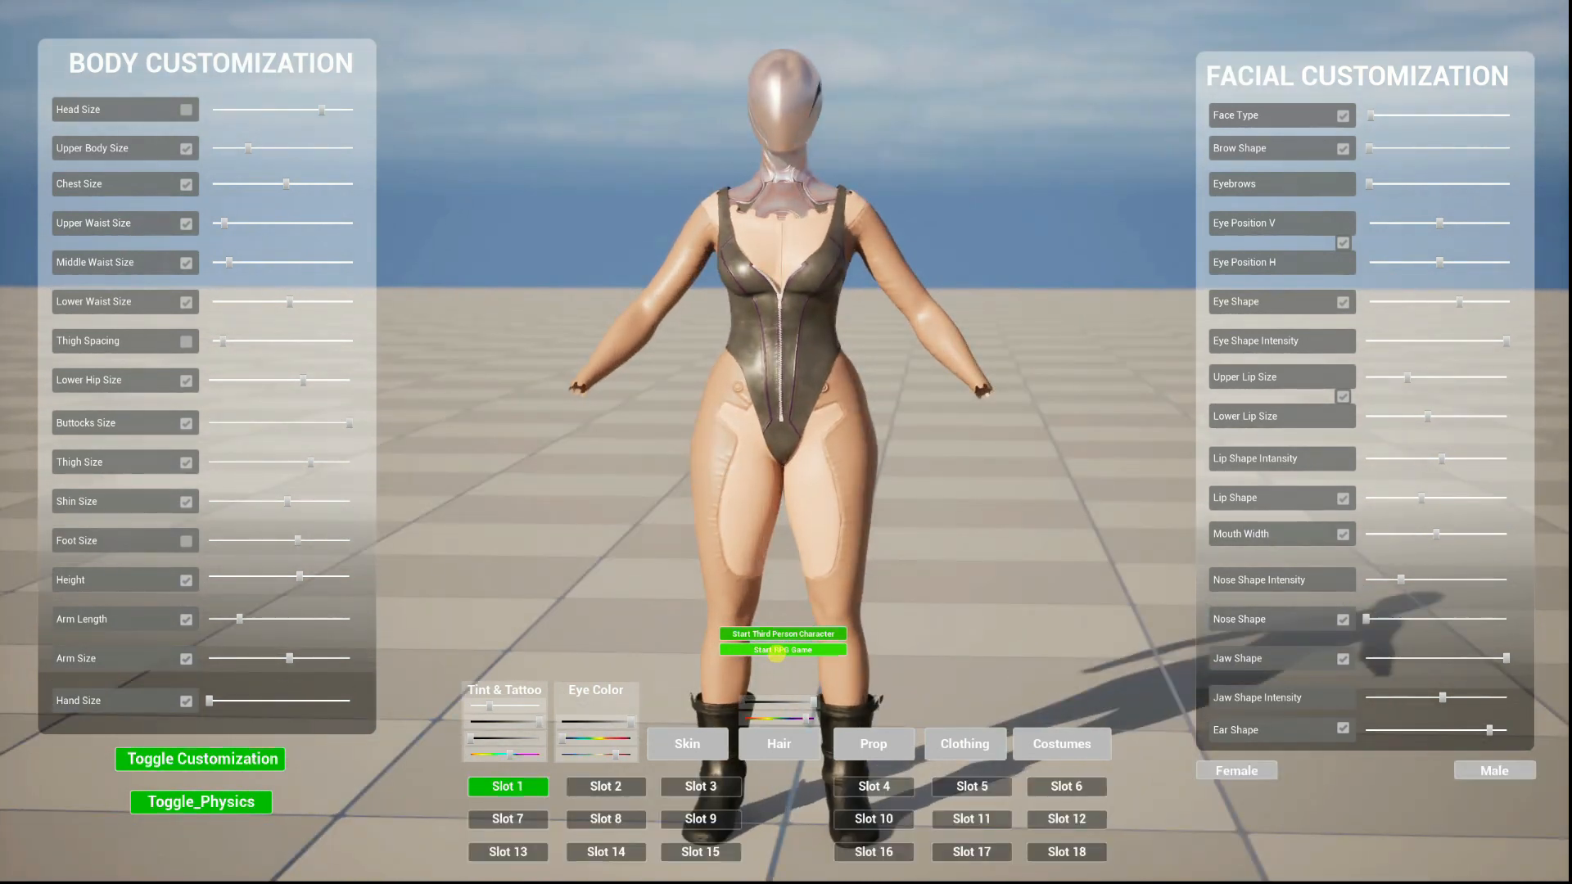
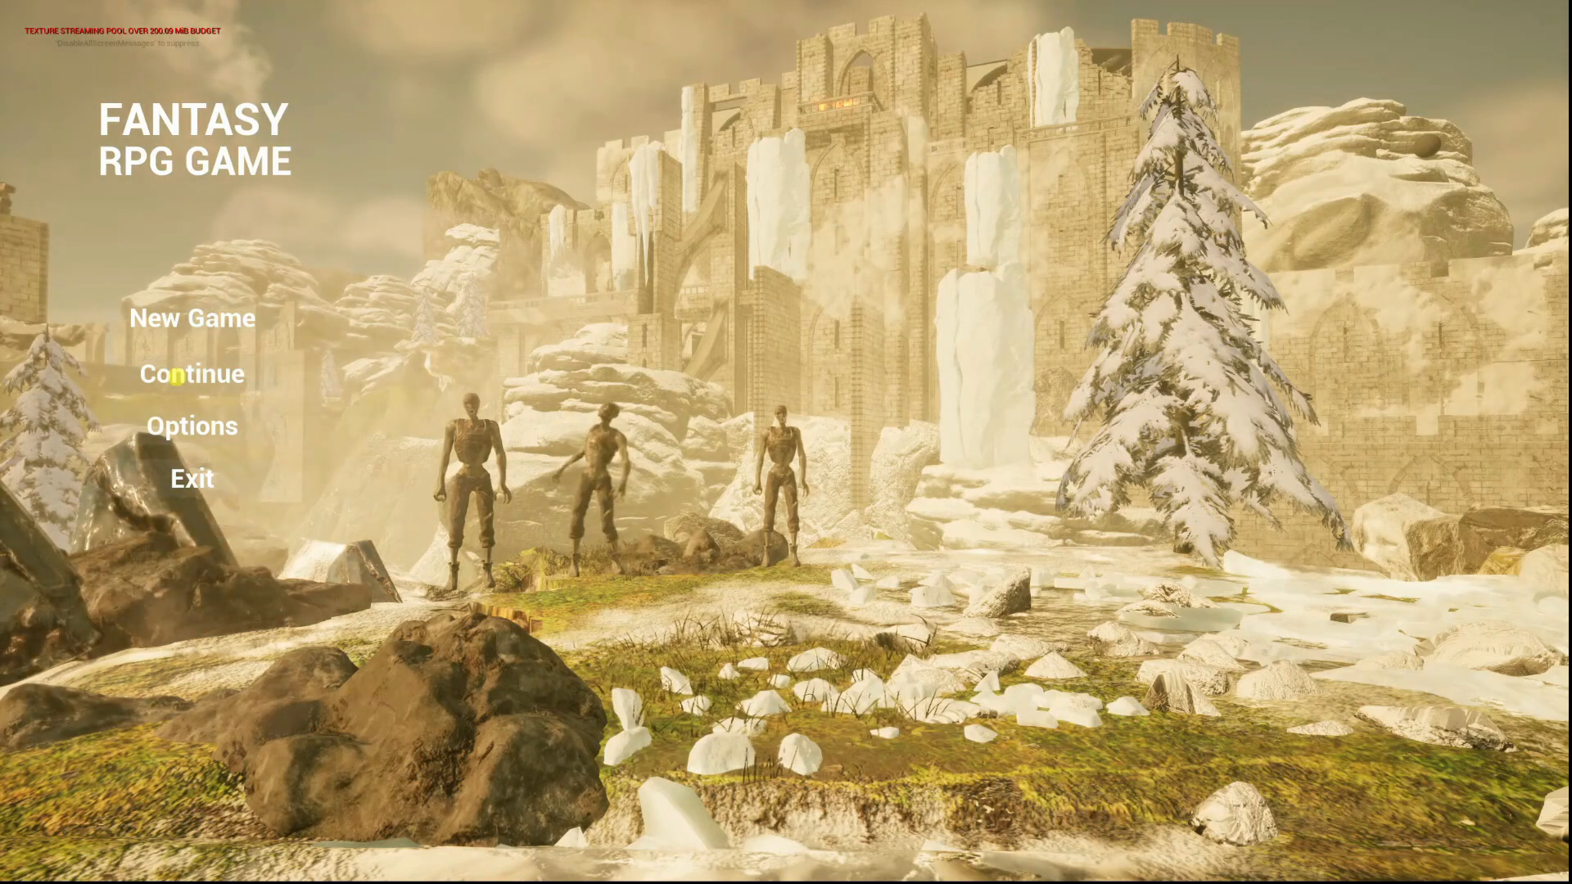
# Continue the saved game and run the female character around the castle to inspect her model in game and on the customization screen.
pyautogui.click(176, 376)
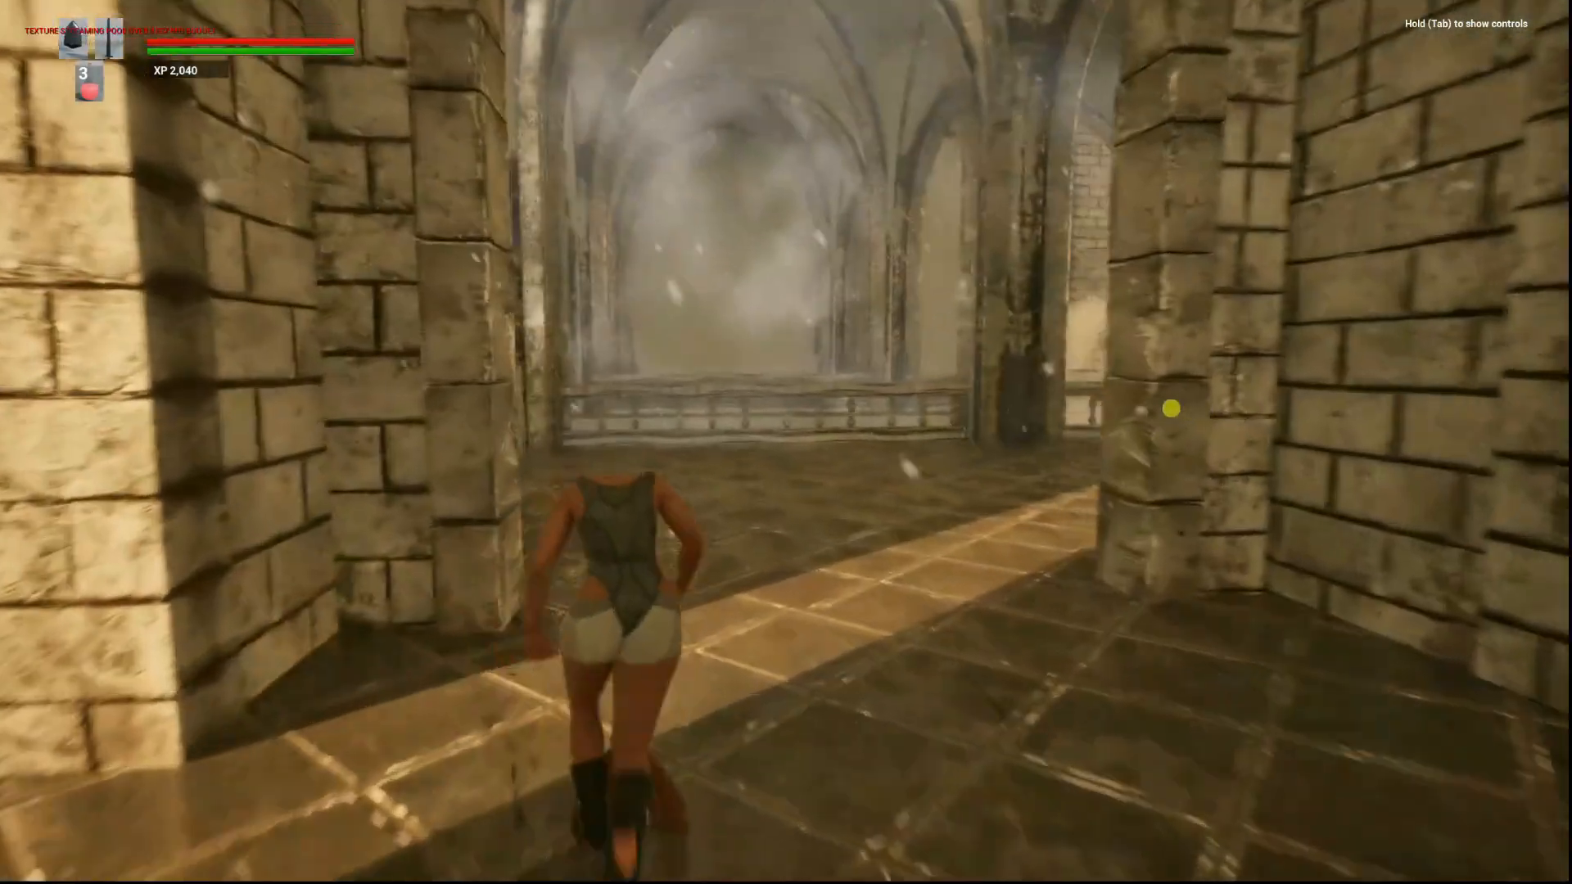
pyautogui.press('w')
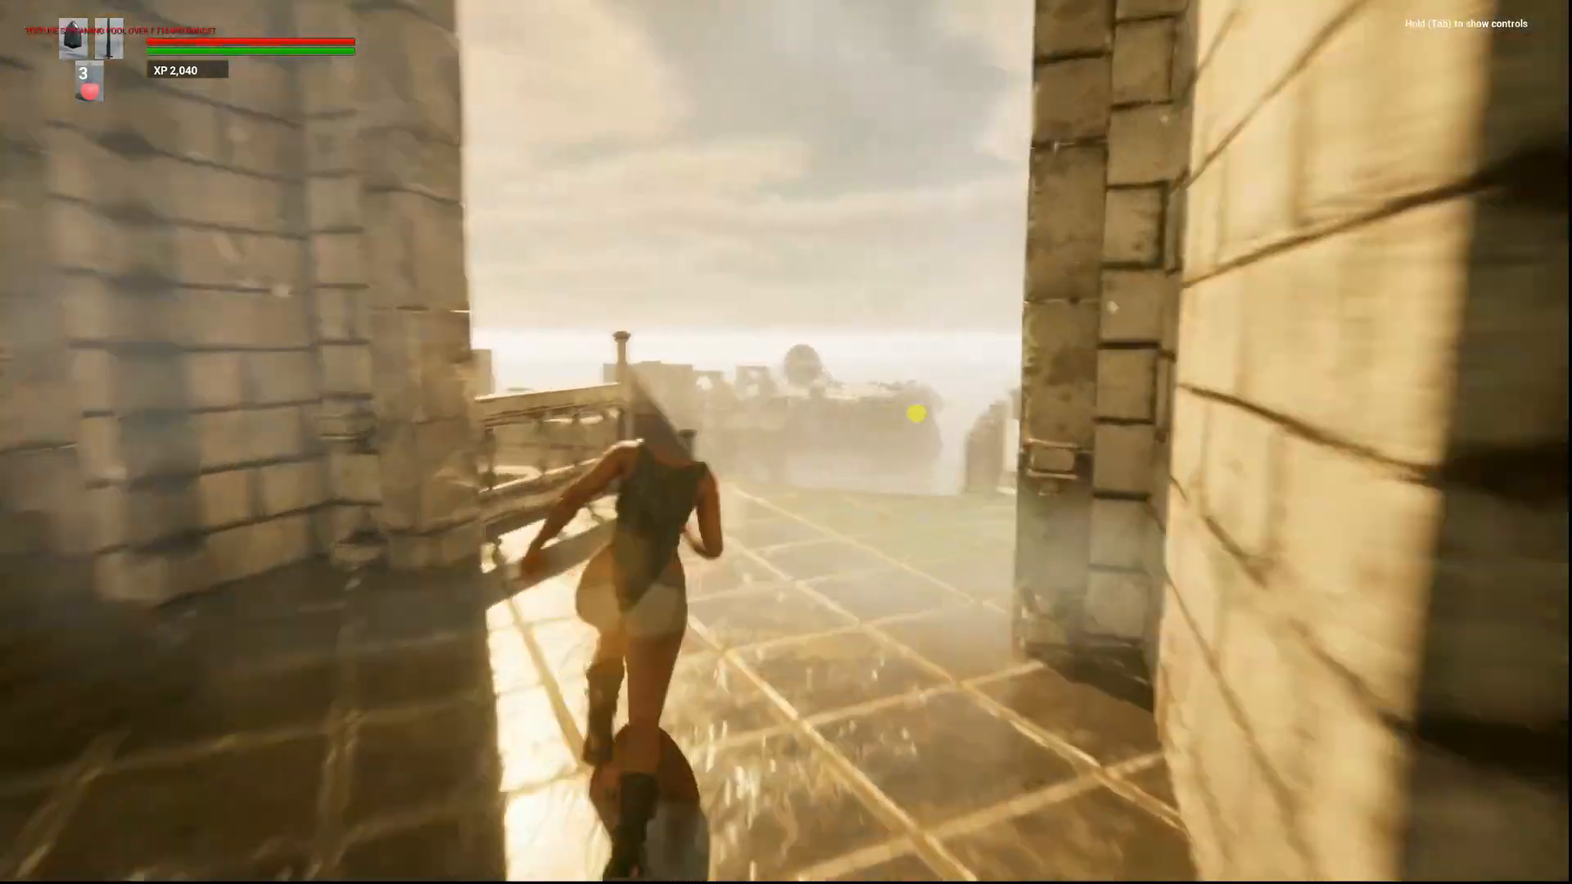
pyautogui.press('s')
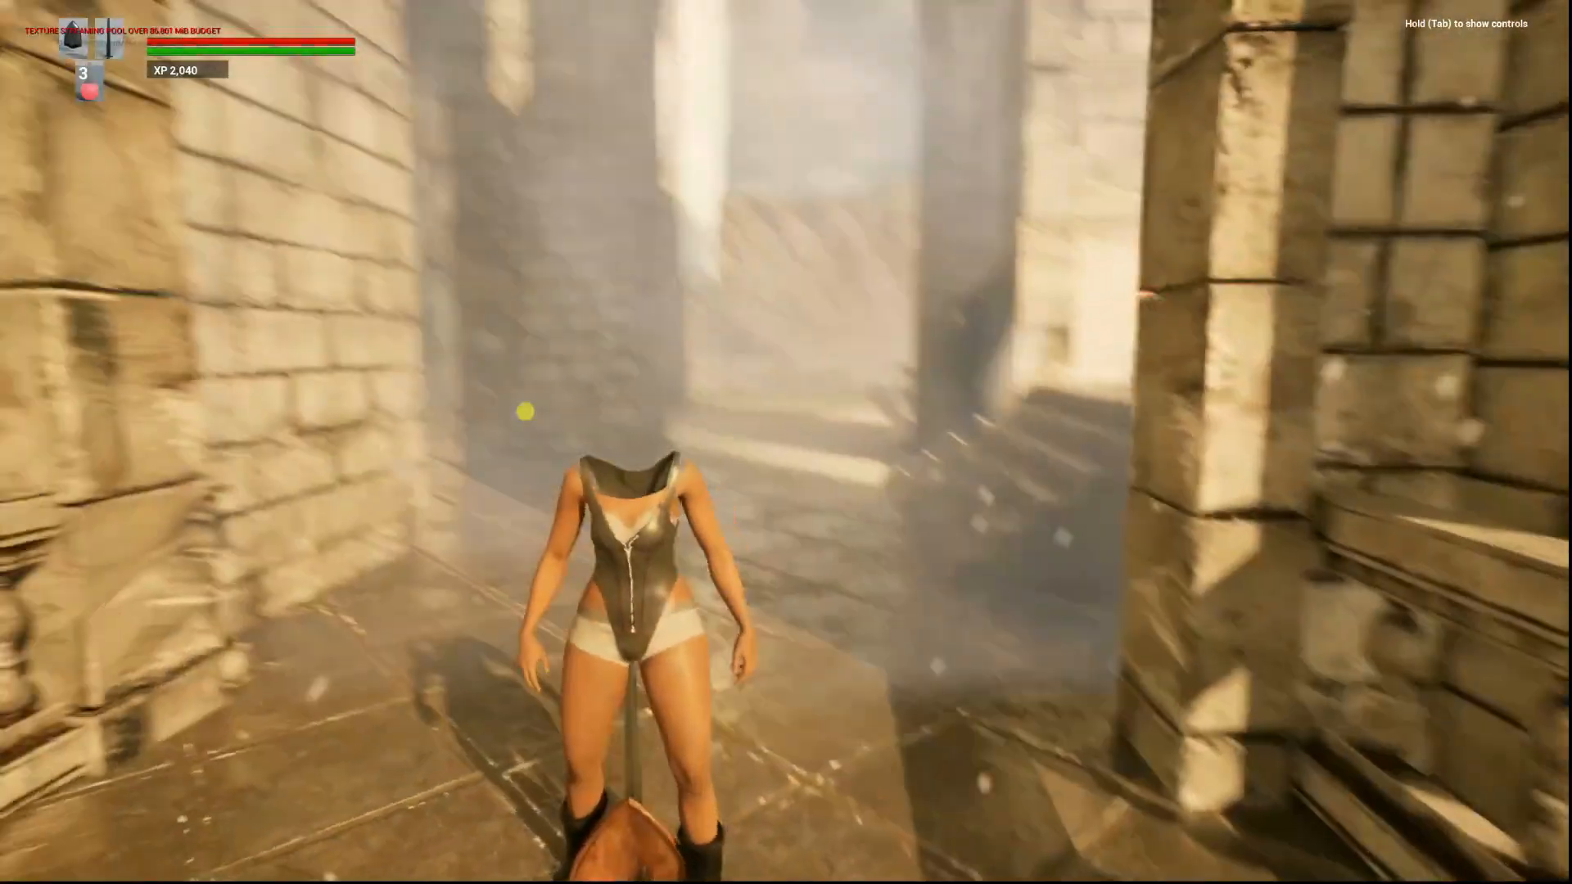
pyautogui.press('w')
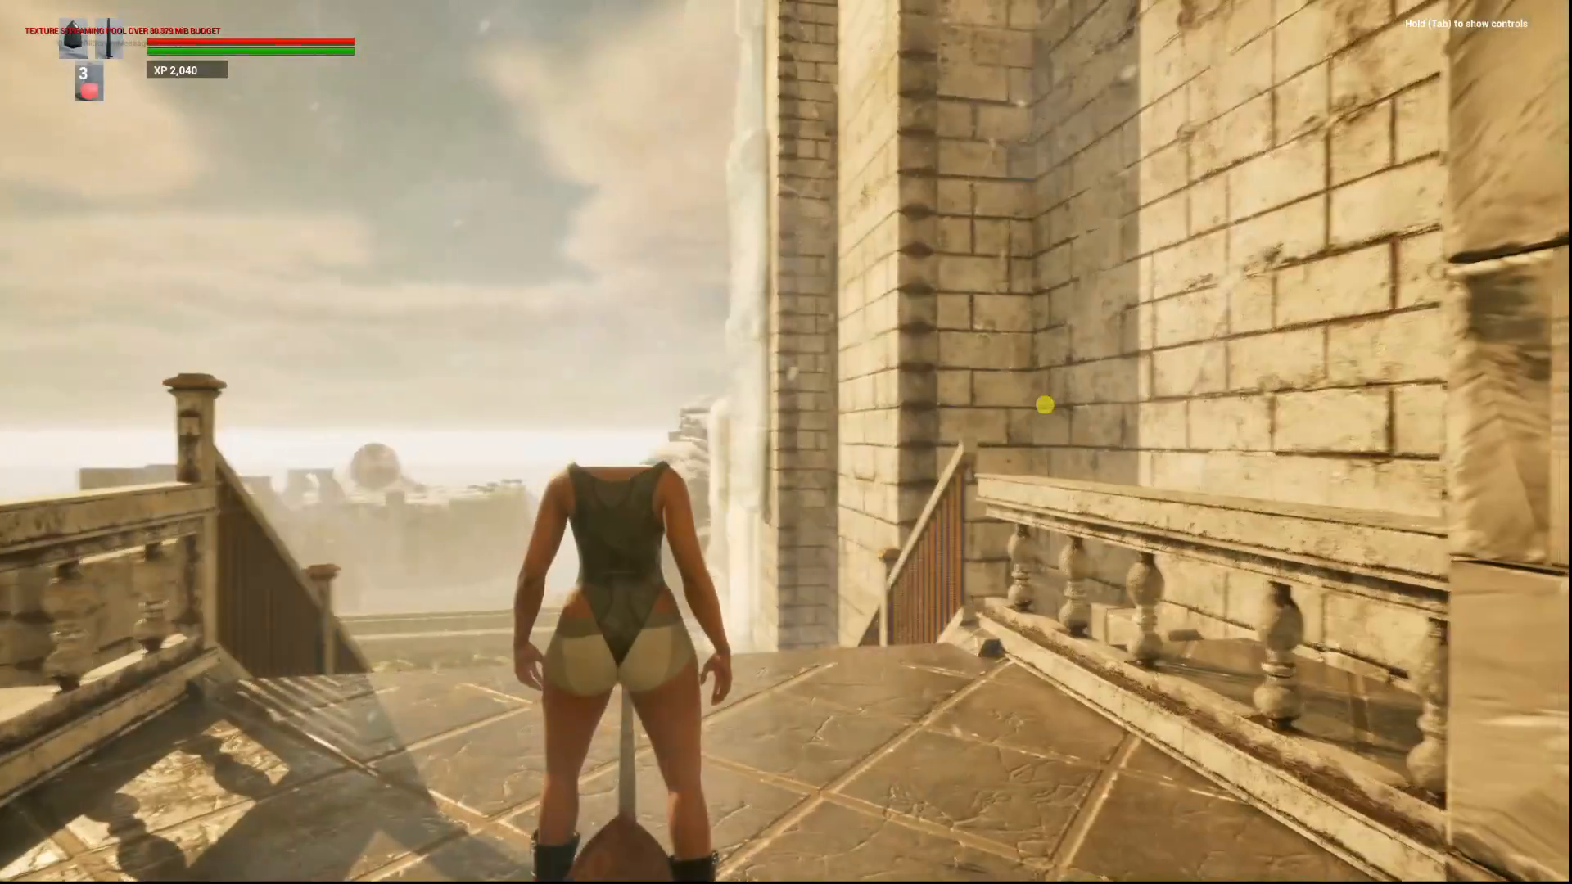
pyautogui.press('w')
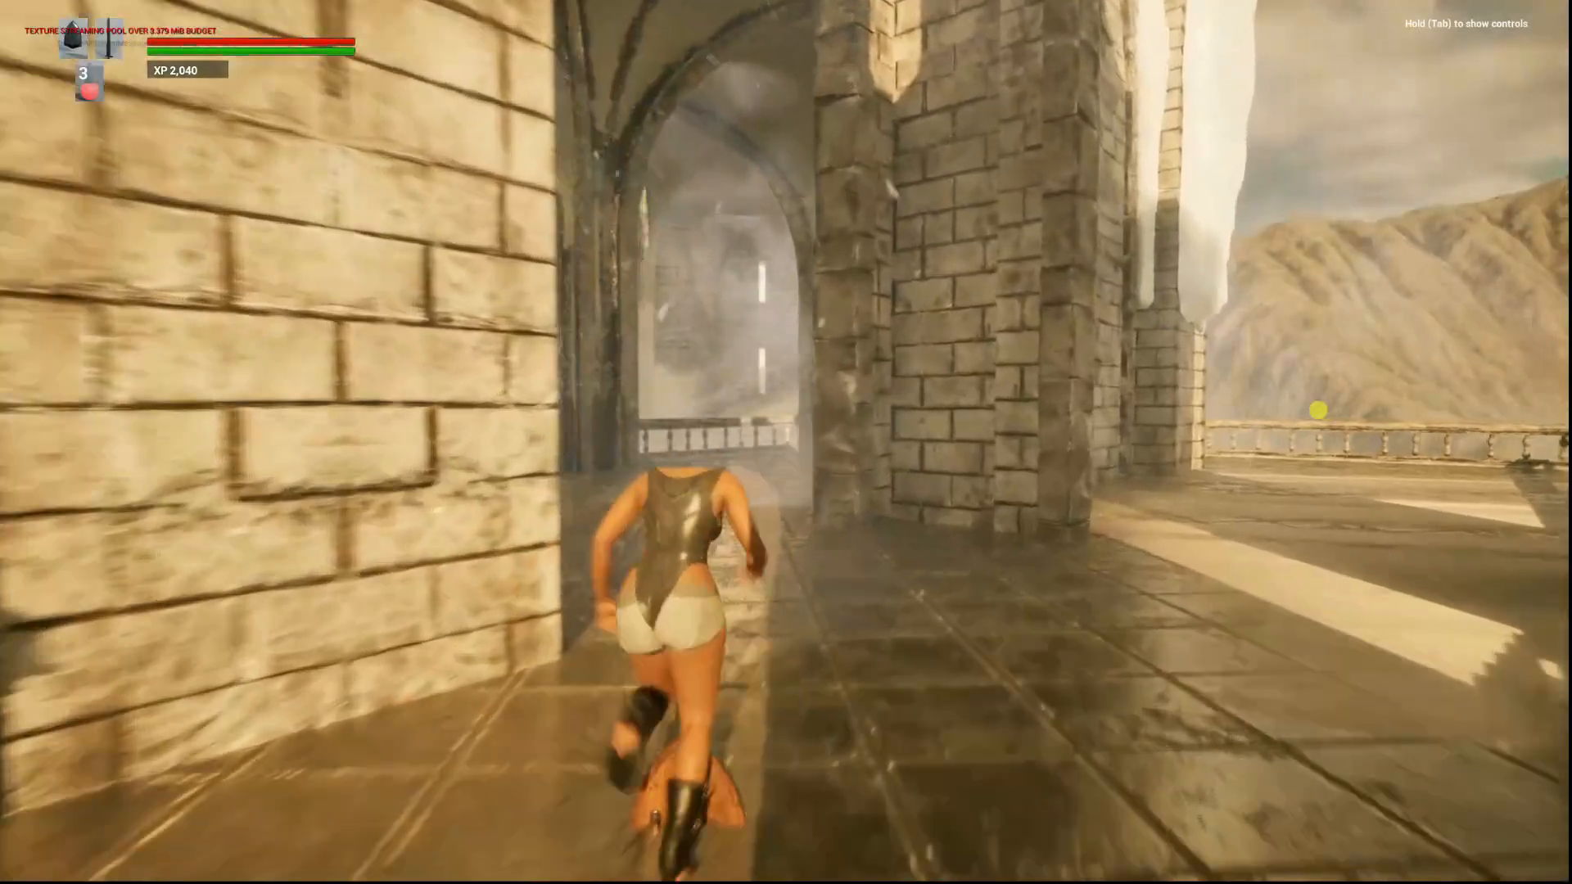
pyautogui.press('w')
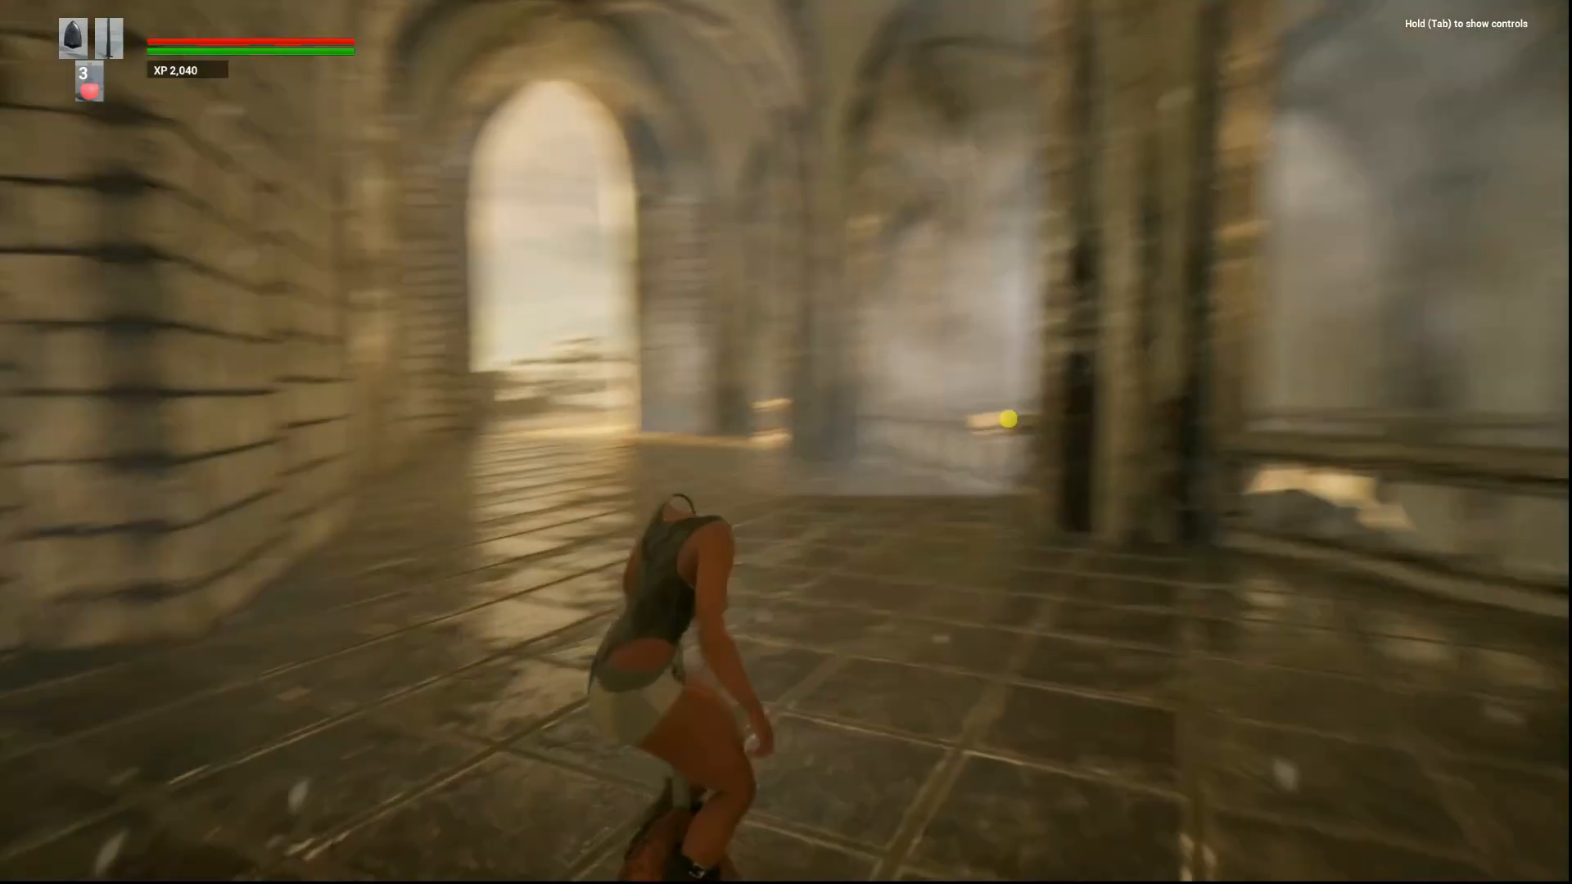
pyautogui.press('w')
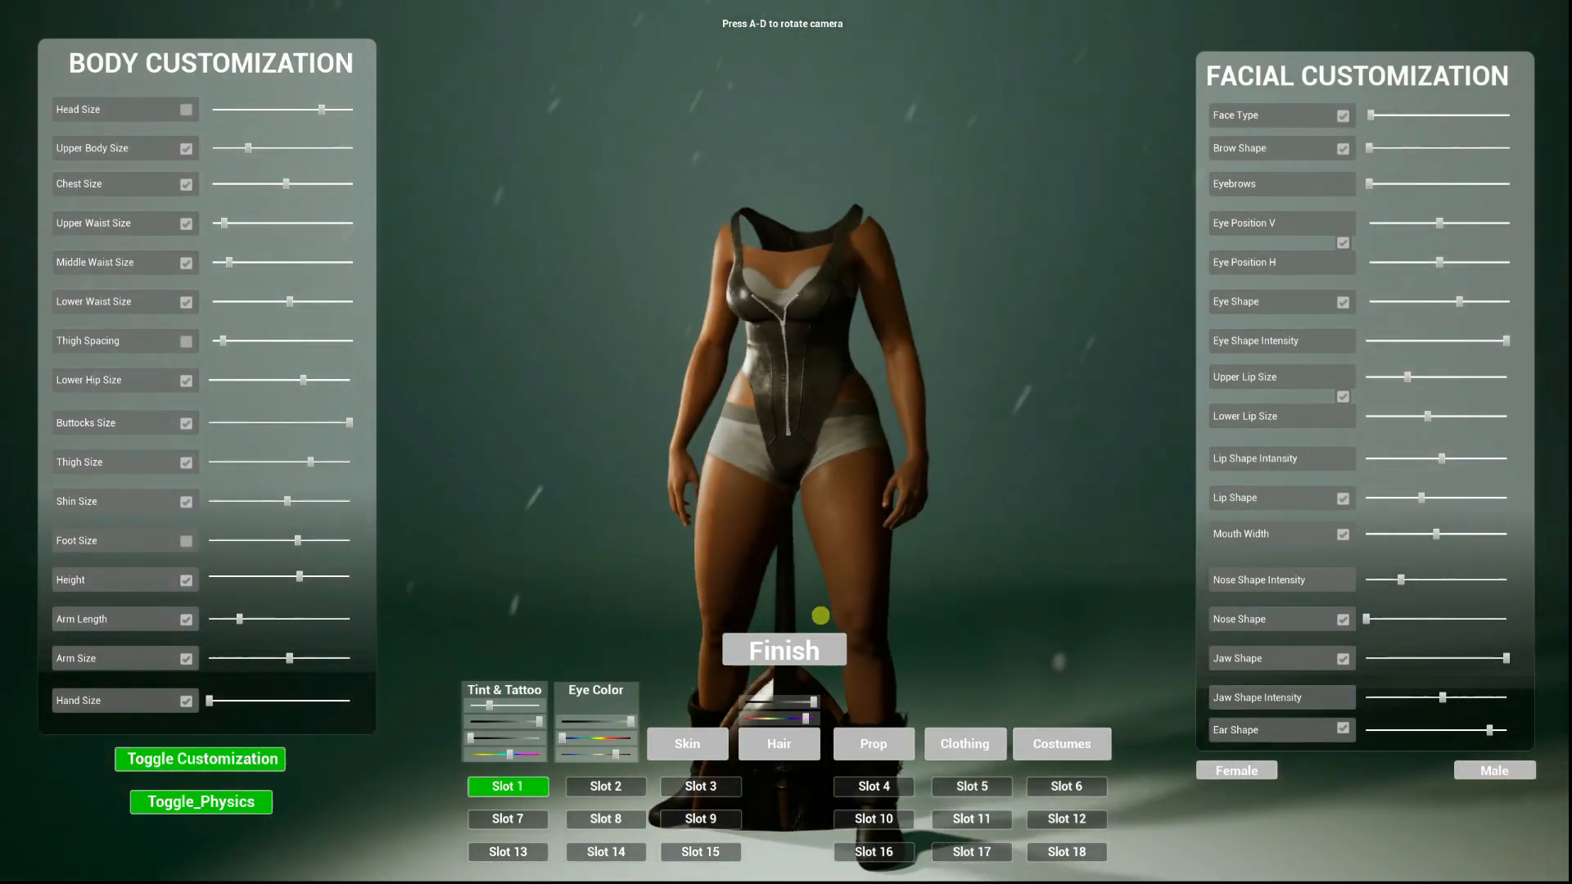
# End the full-screen play session and bring back the BP_RPG_MH_Female blueprint editor, maximized with its Face component selected.
pyautogui.press('Escape')
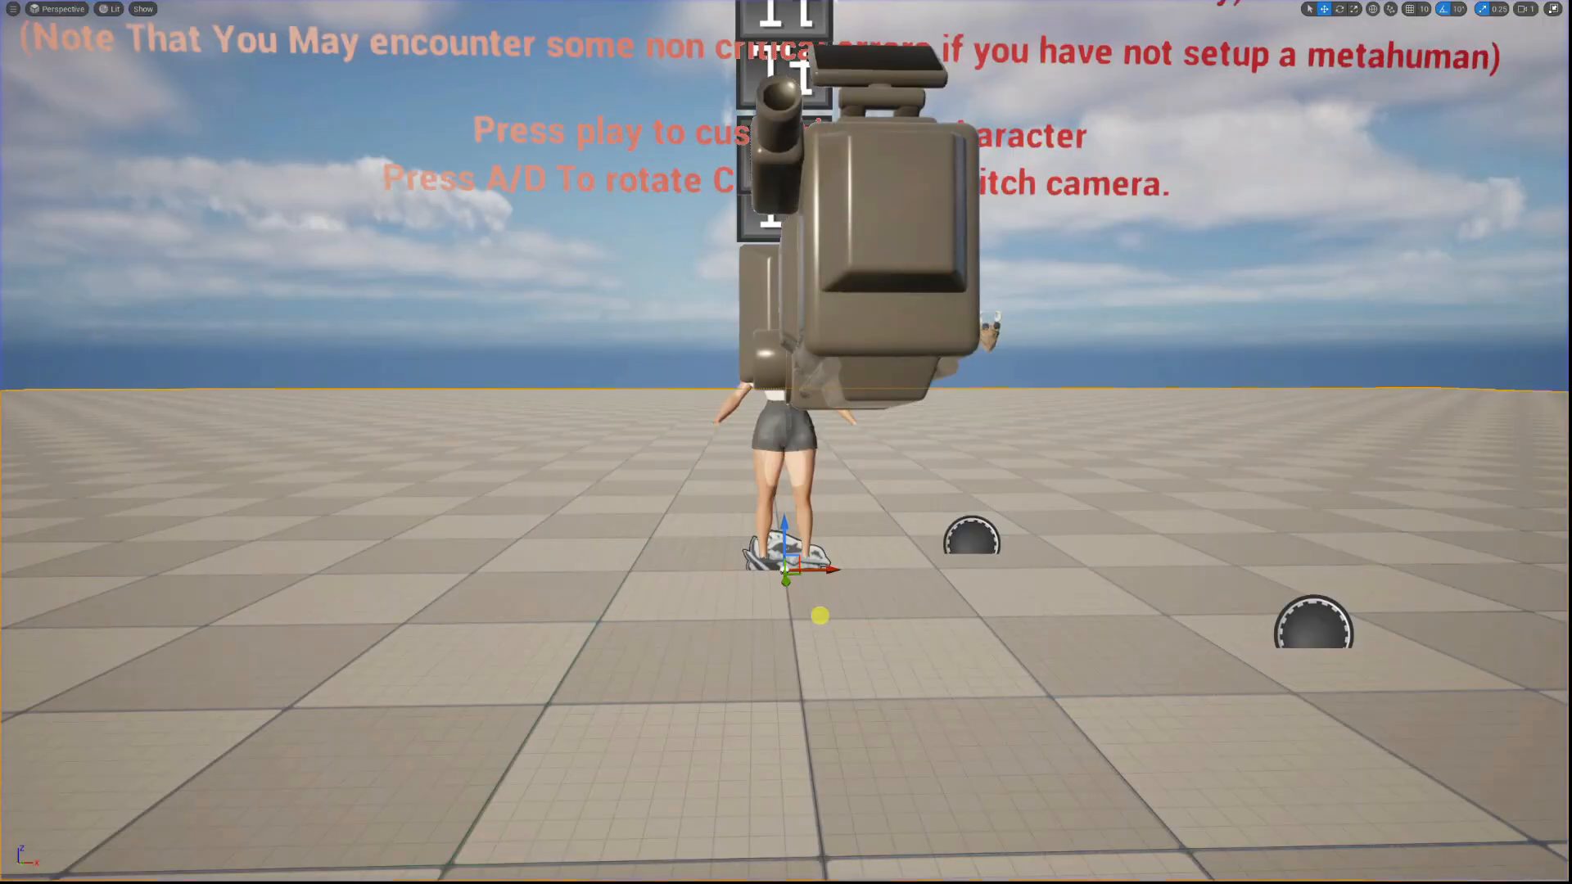
pyautogui.press('F11')
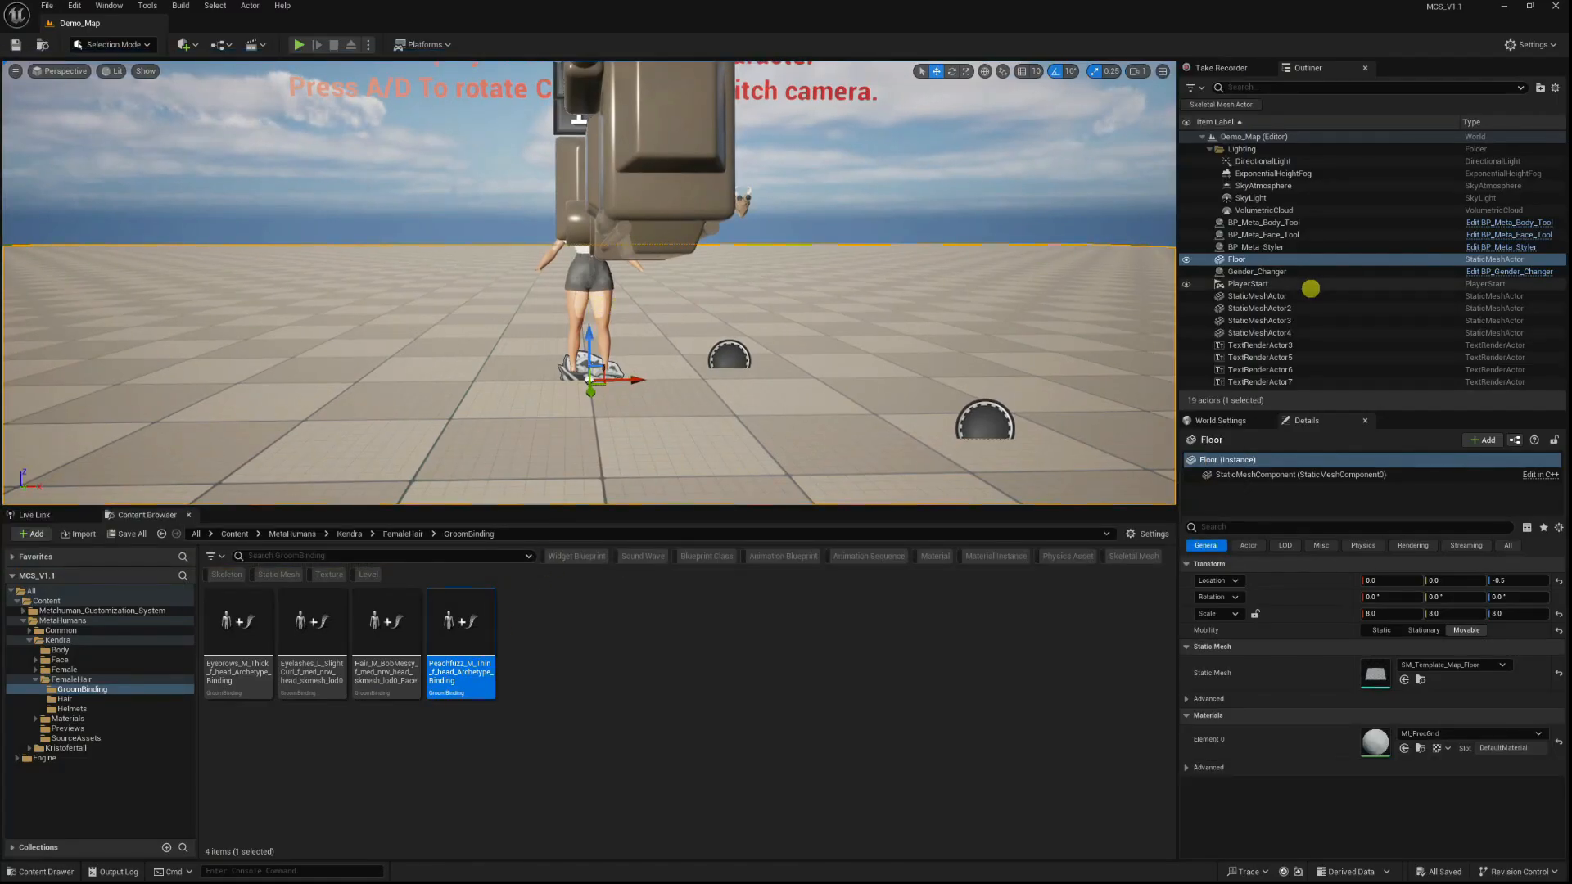
pyautogui.press('super')
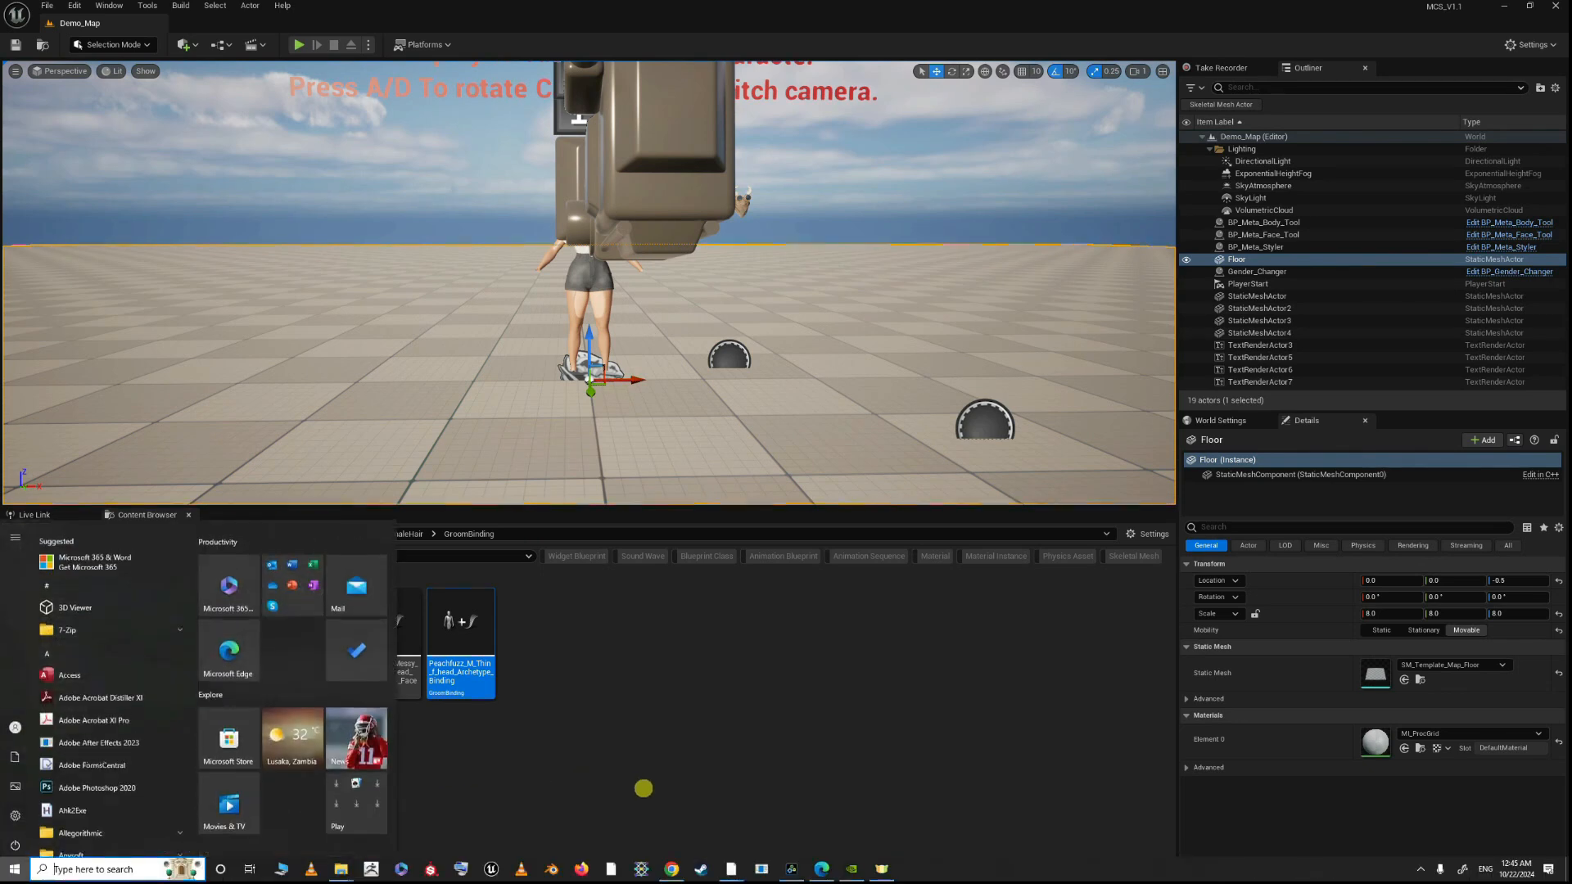
pyautogui.moveTo(761, 868)
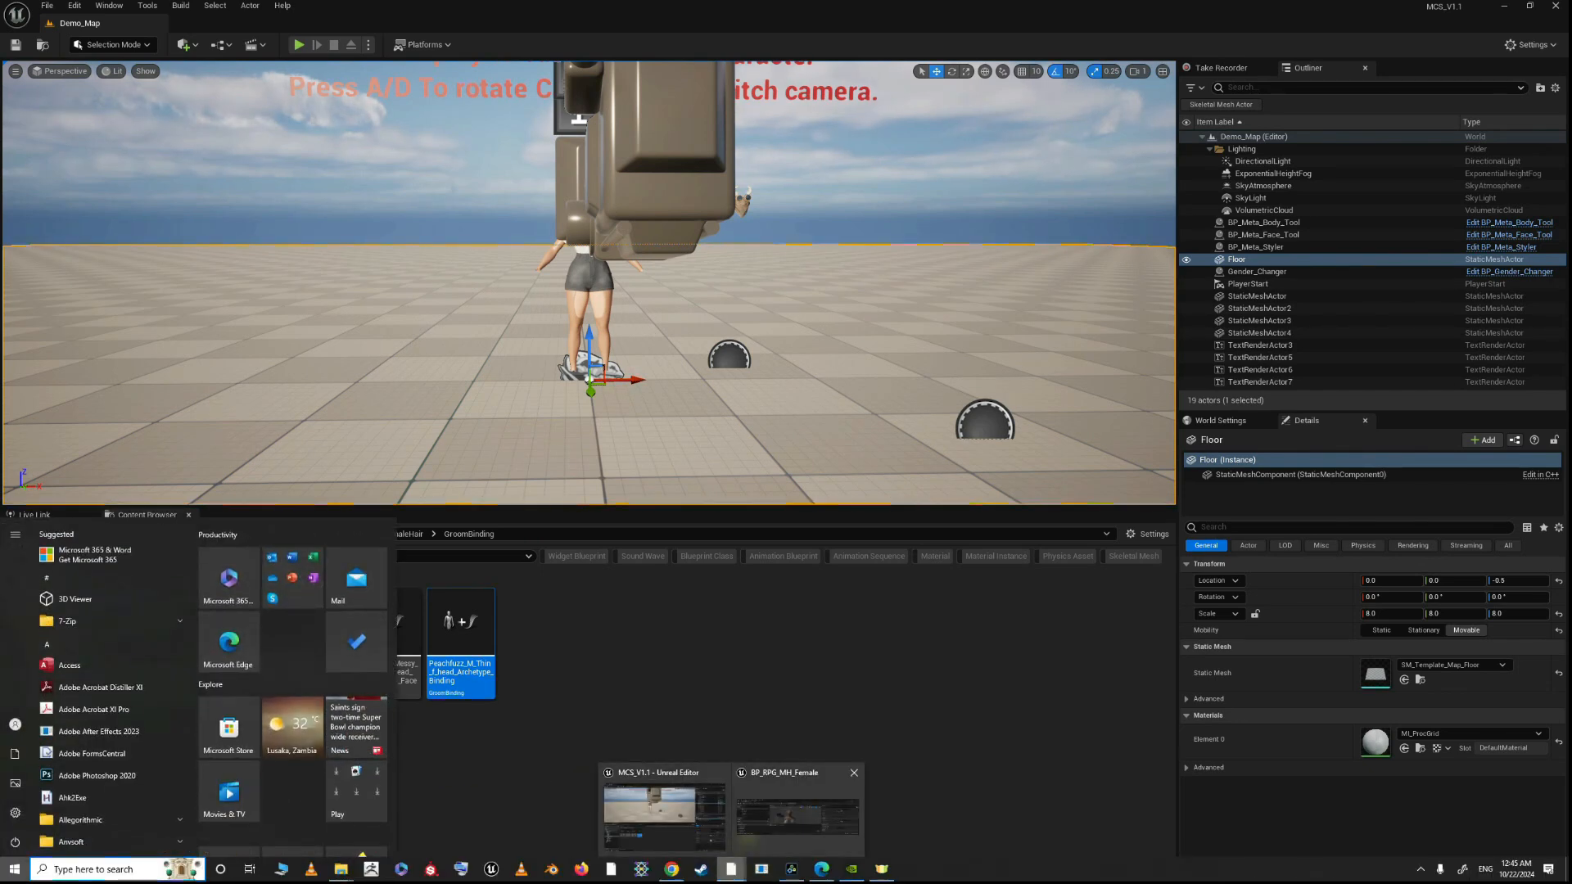
pyautogui.click(789, 807)
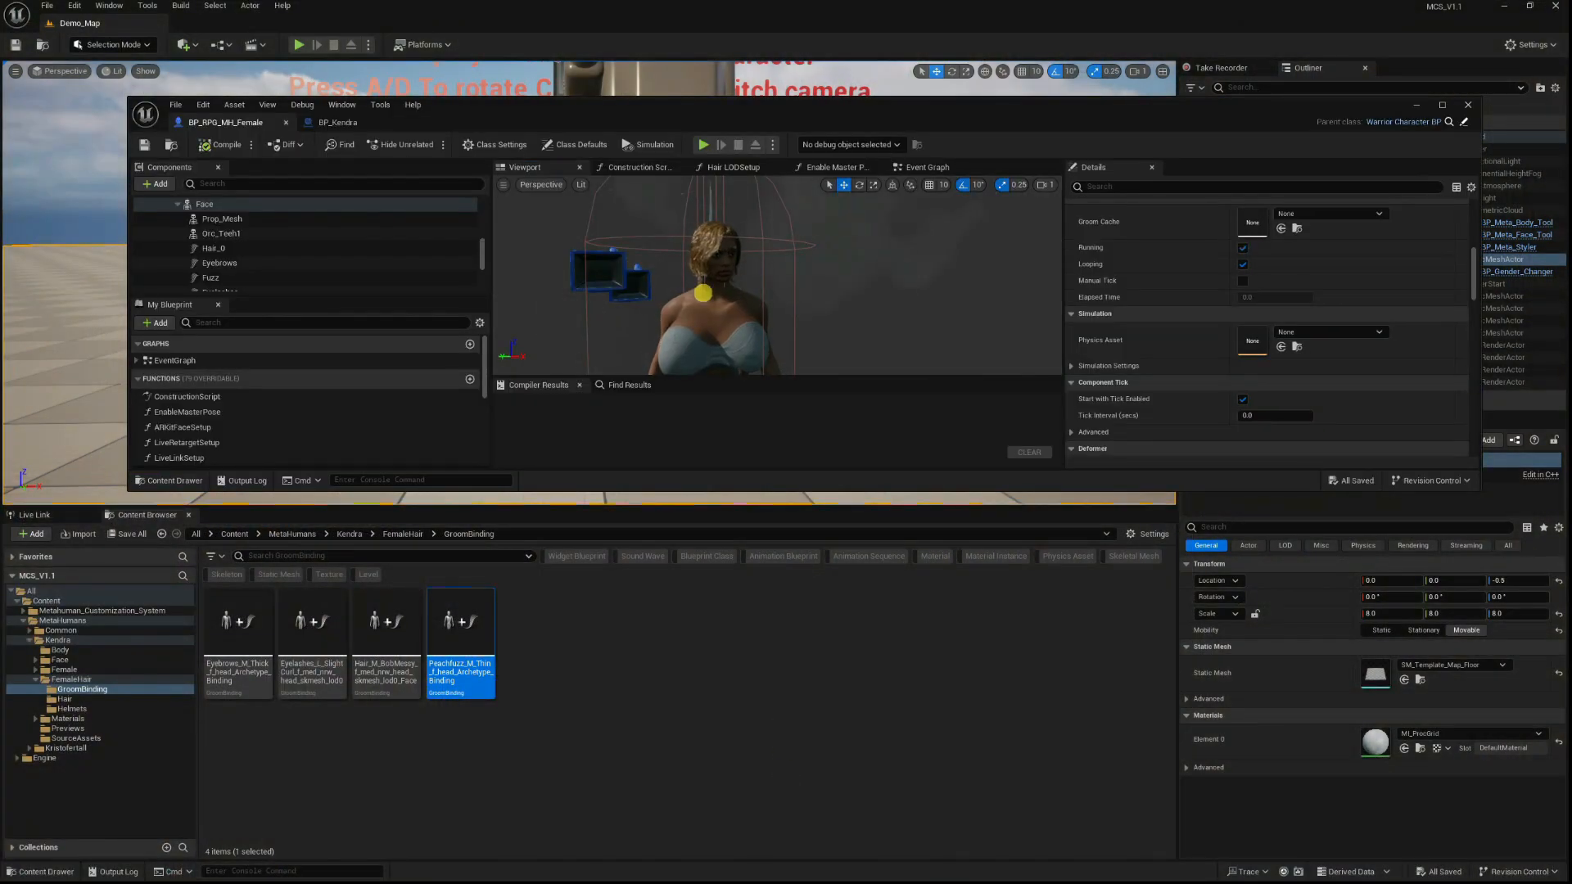
pyautogui.click(211, 277)
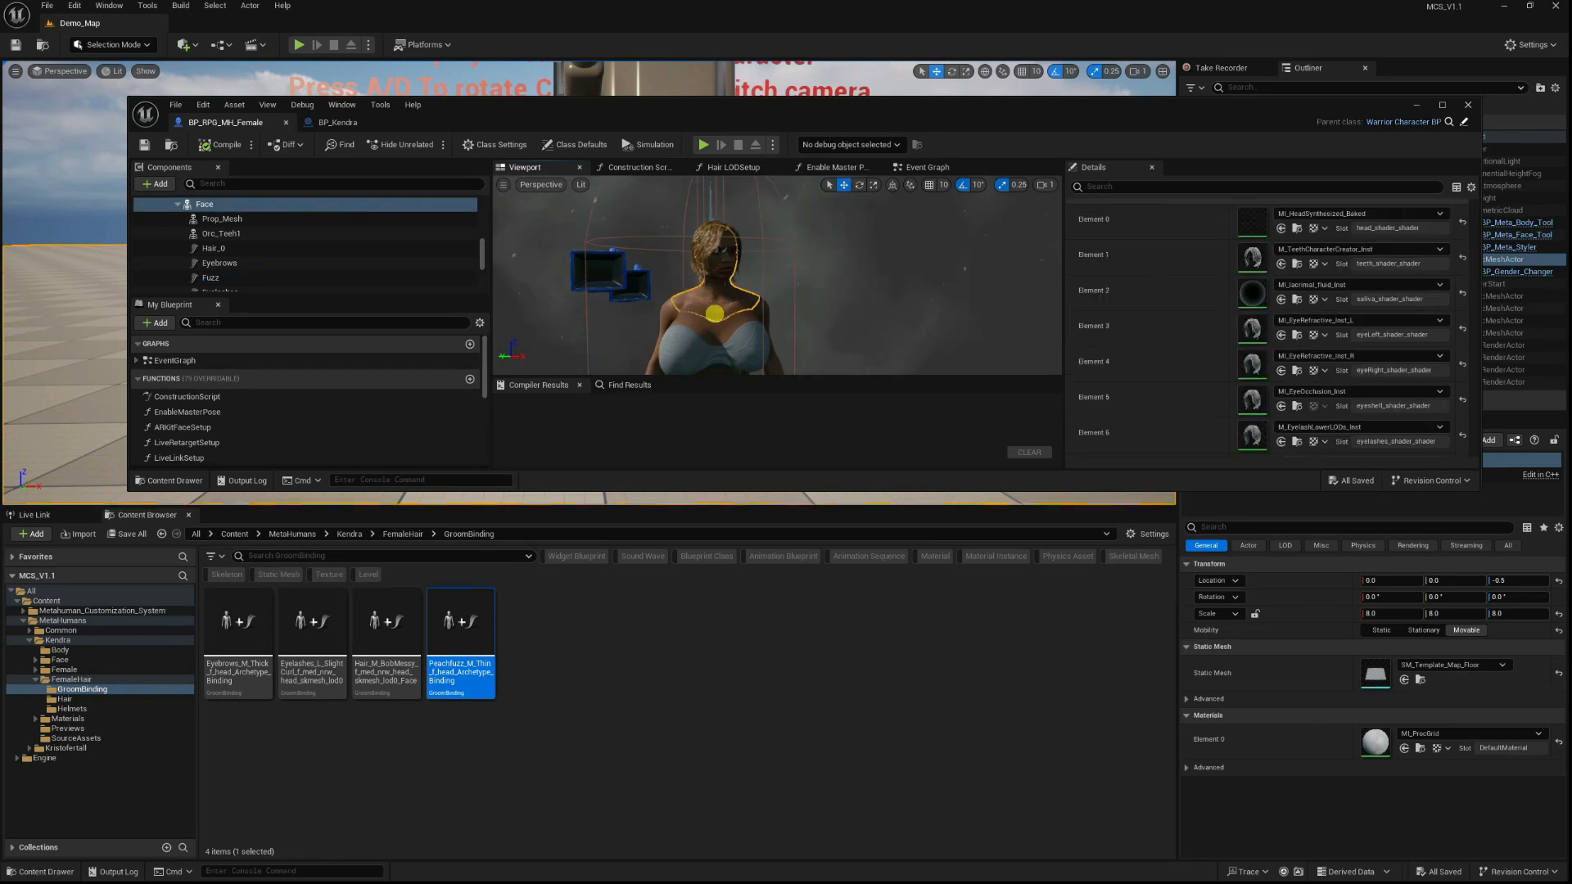
pyautogui.click(717, 316)
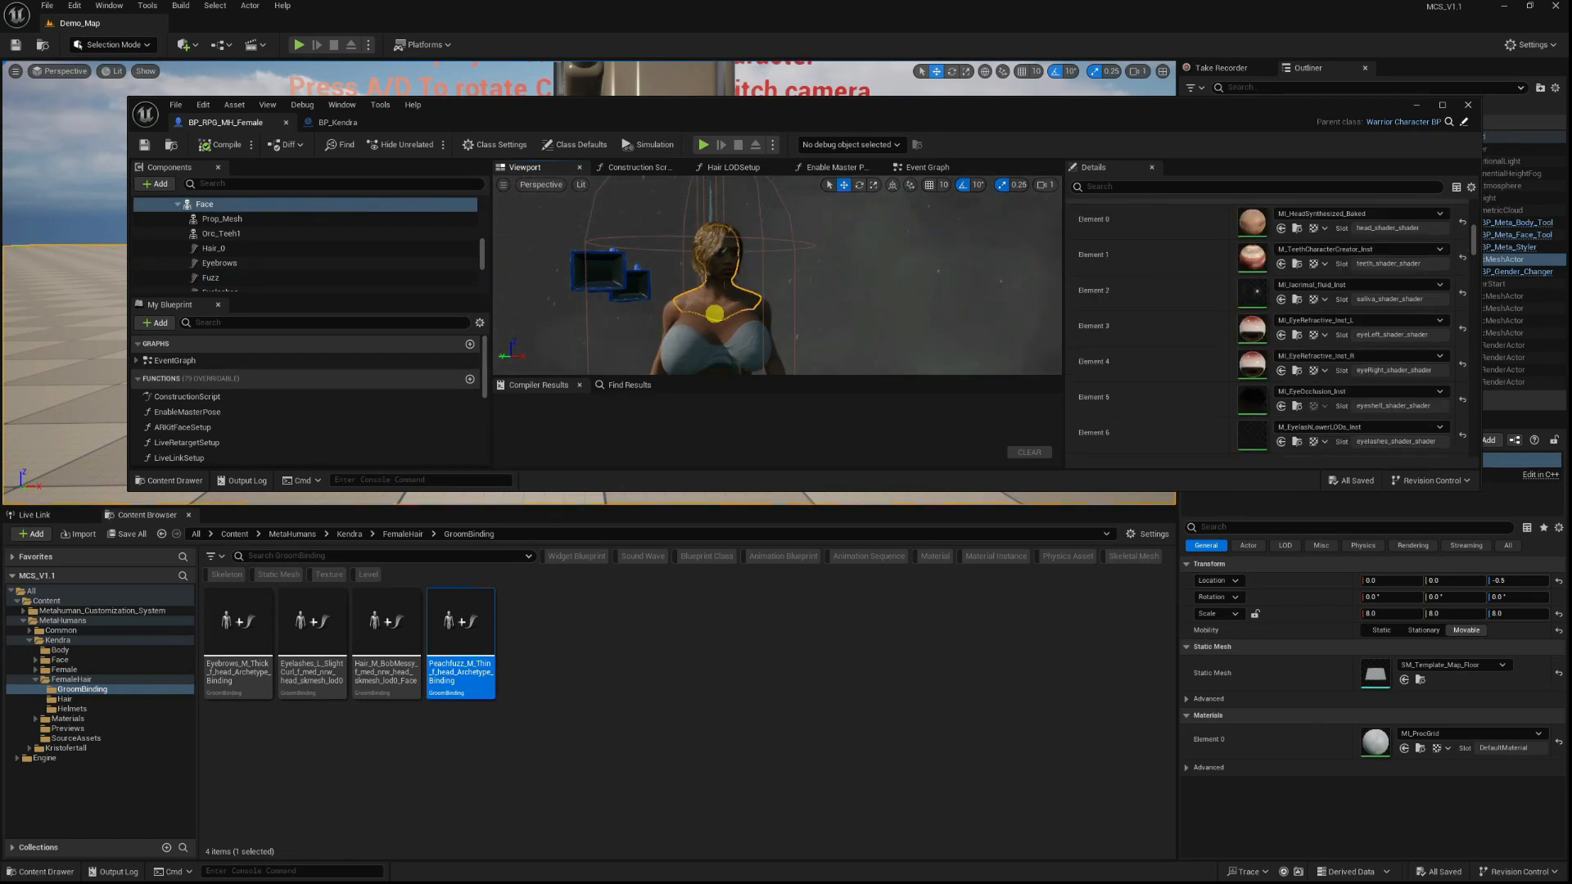
pyautogui.doubleClick(841, 116)
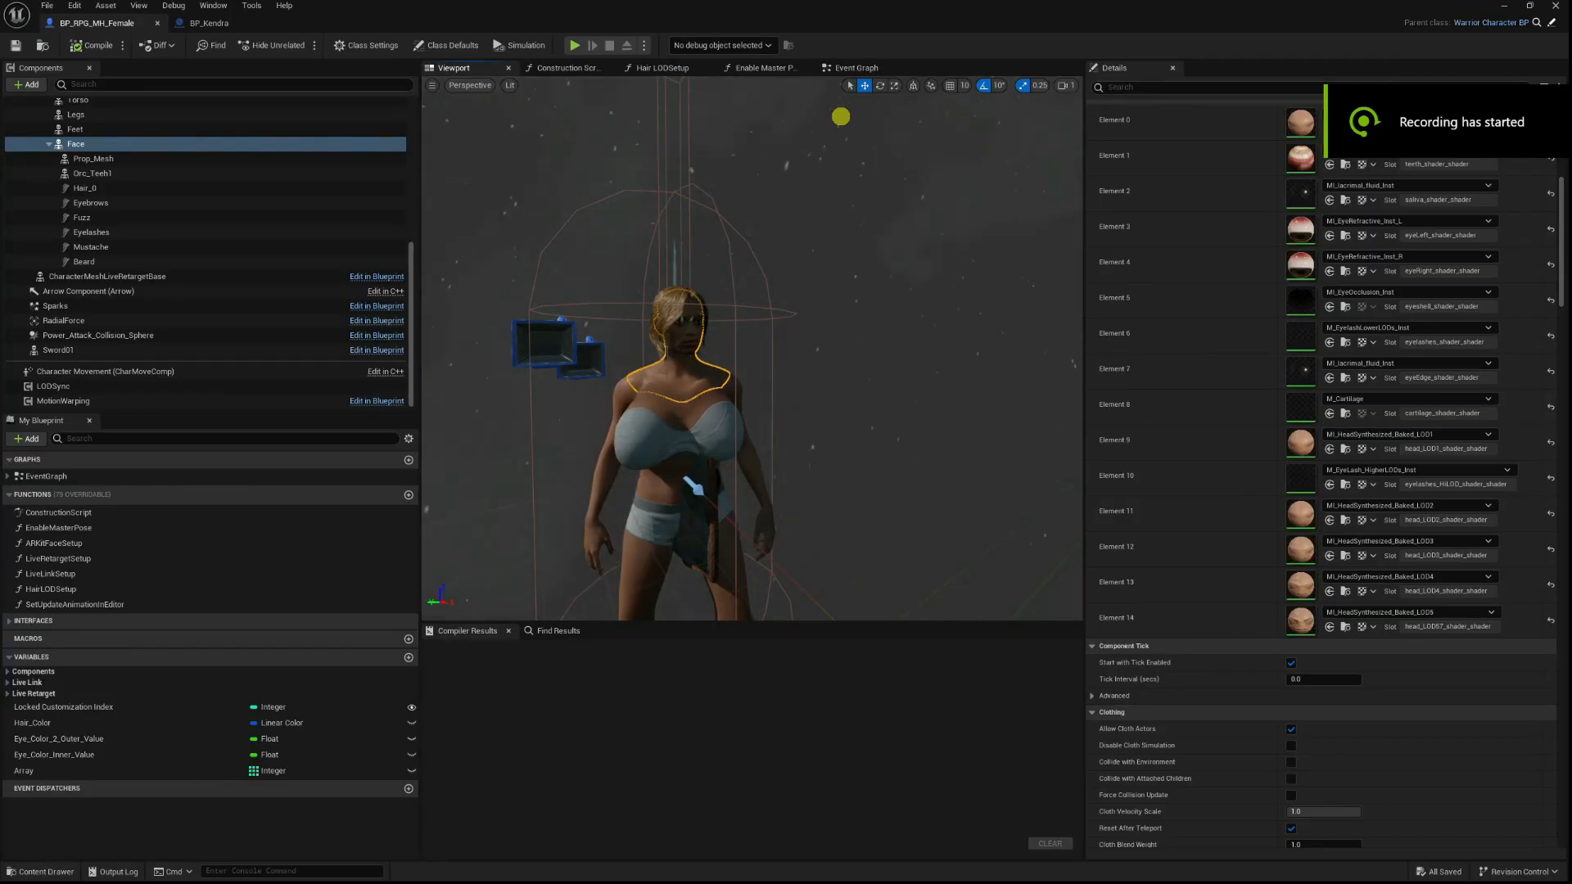
pyautogui.moveTo(905, 1); pyautogui.dragTo(852, 4)
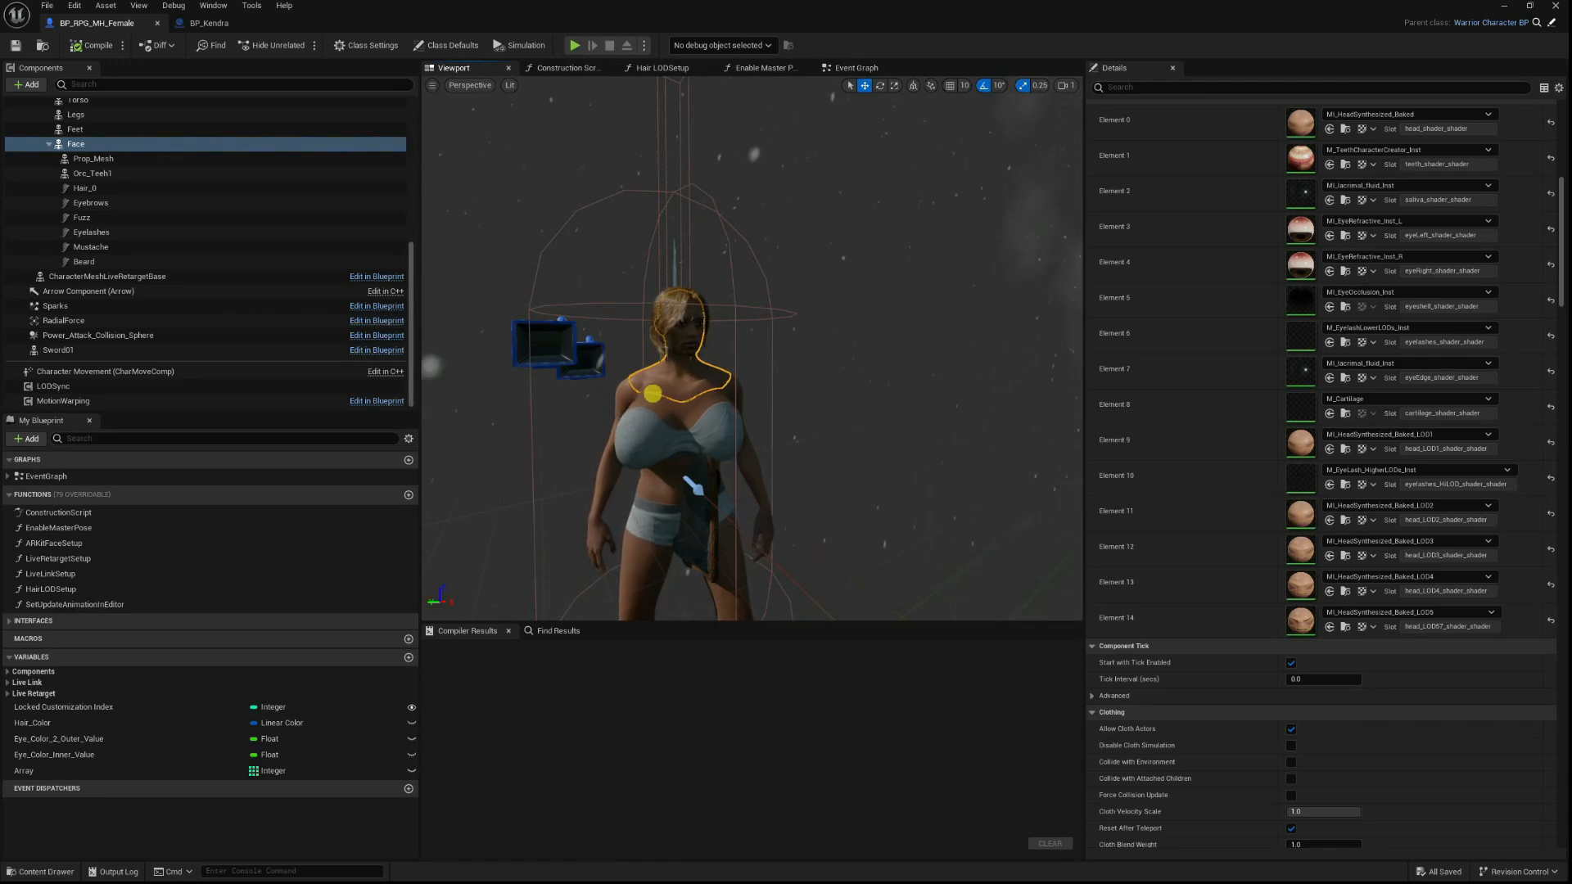
# Open the Event Graph of BP_RPG_MH_Female and select the first Set Skeletal Mesh Asset node in the Female_Faces group.
pyautogui.click(851, 68)
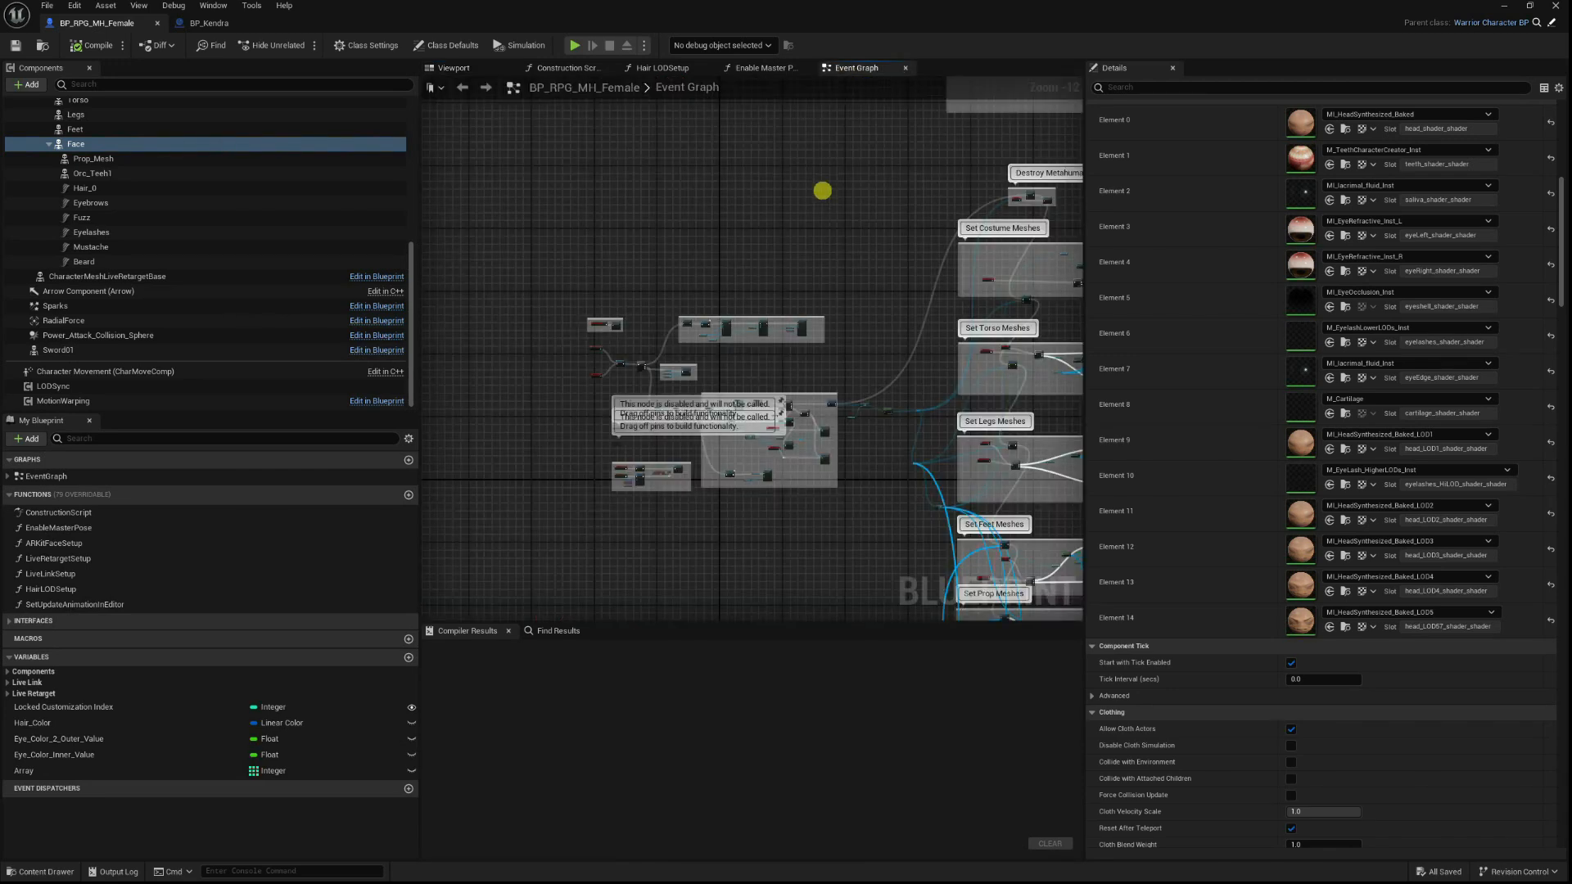
pyautogui.moveTo(824, 241); pyautogui.dragTo(571, 538, button='right')
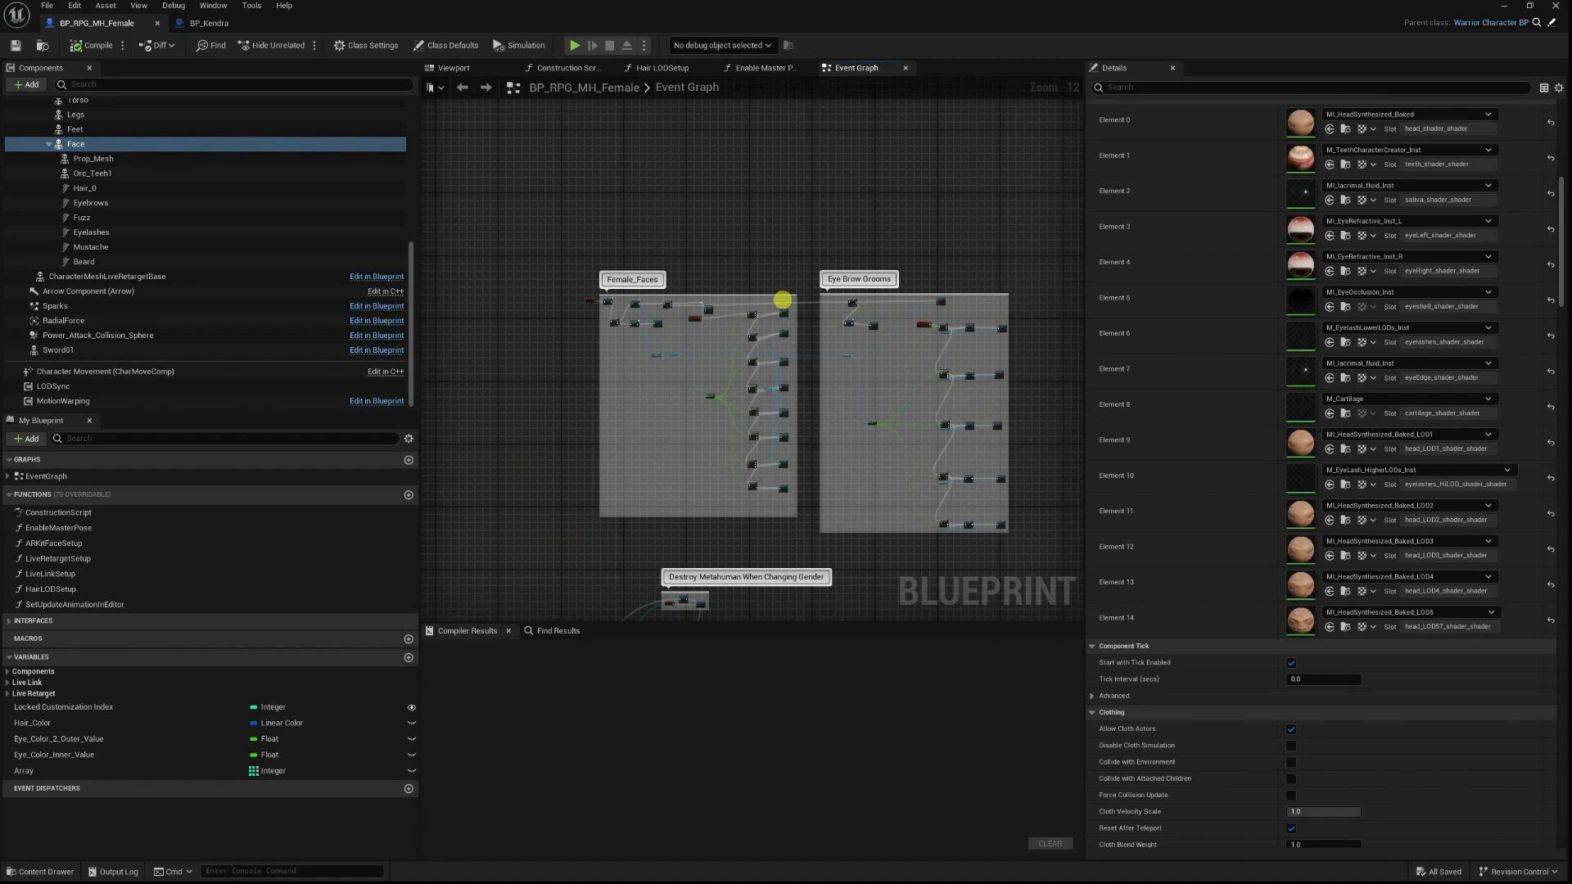
pyautogui.scroll(12, 782, 300)
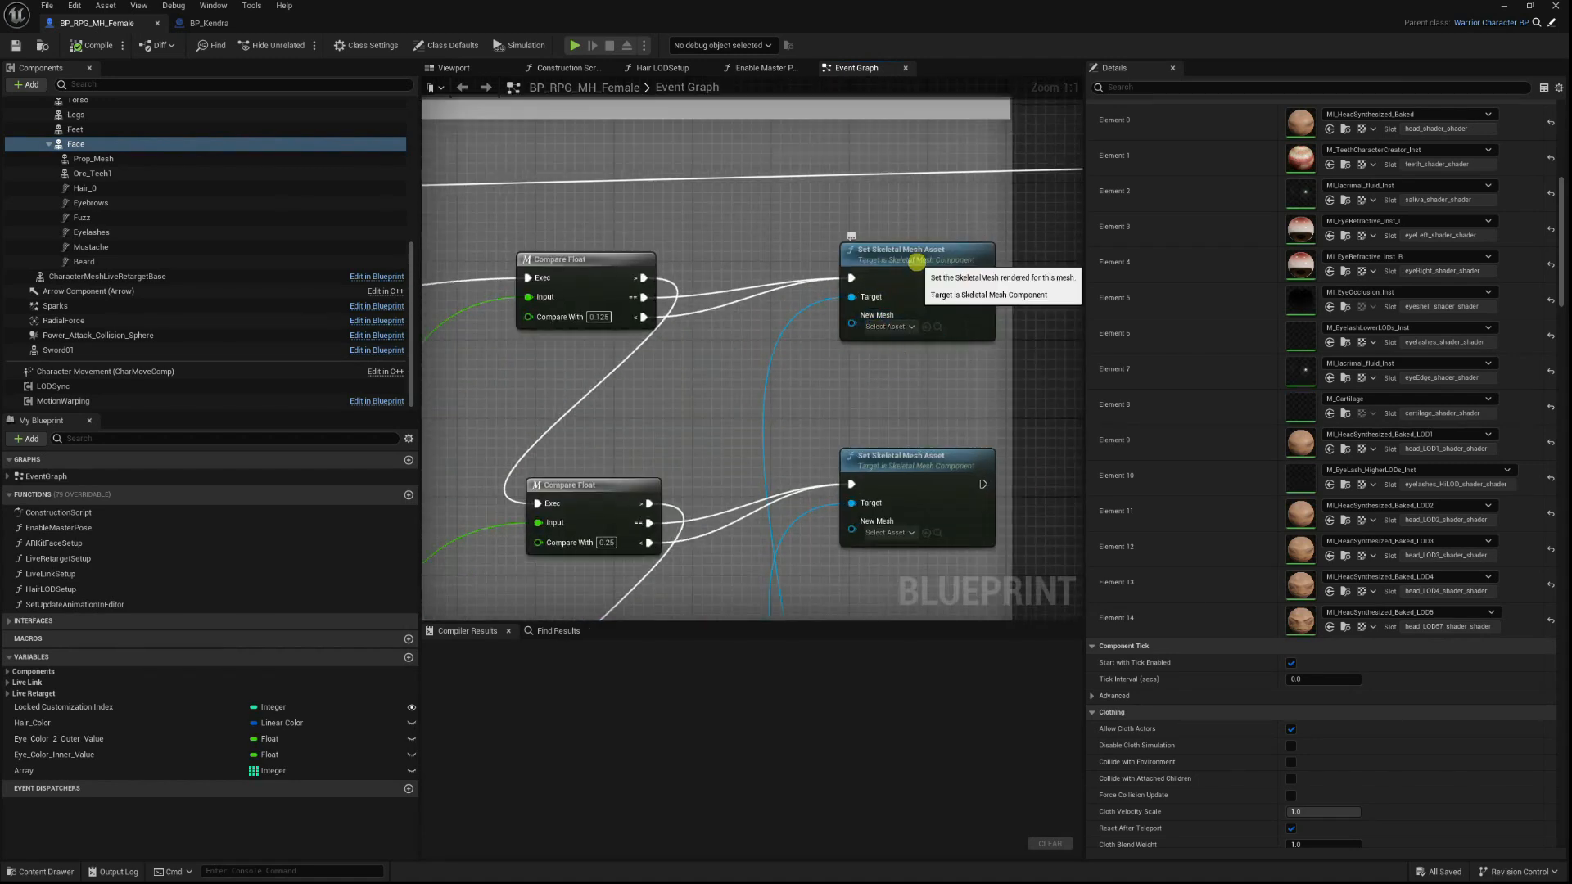
pyautogui.click(915, 261)
pyautogui.scroll(-7, 880, 318)
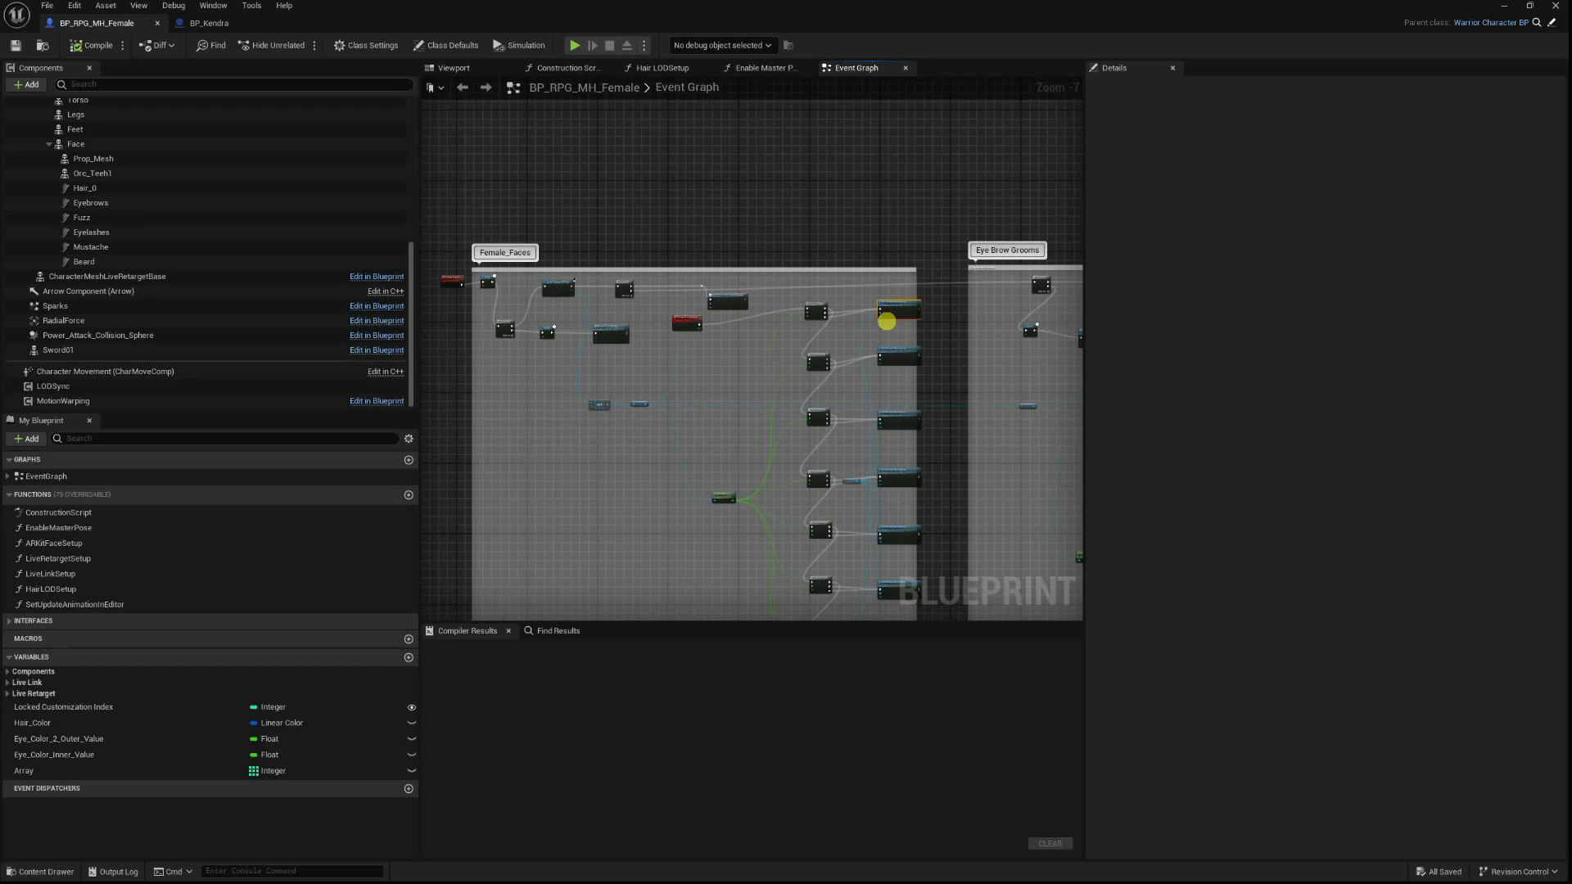
pyautogui.scroll(5, 887, 320)
# Examine the New Mesh inputs of the Set Skeletal Mesh Asset nodes and the overall layout of the Female_Faces group.
pyautogui.doubleClick(832, 4)
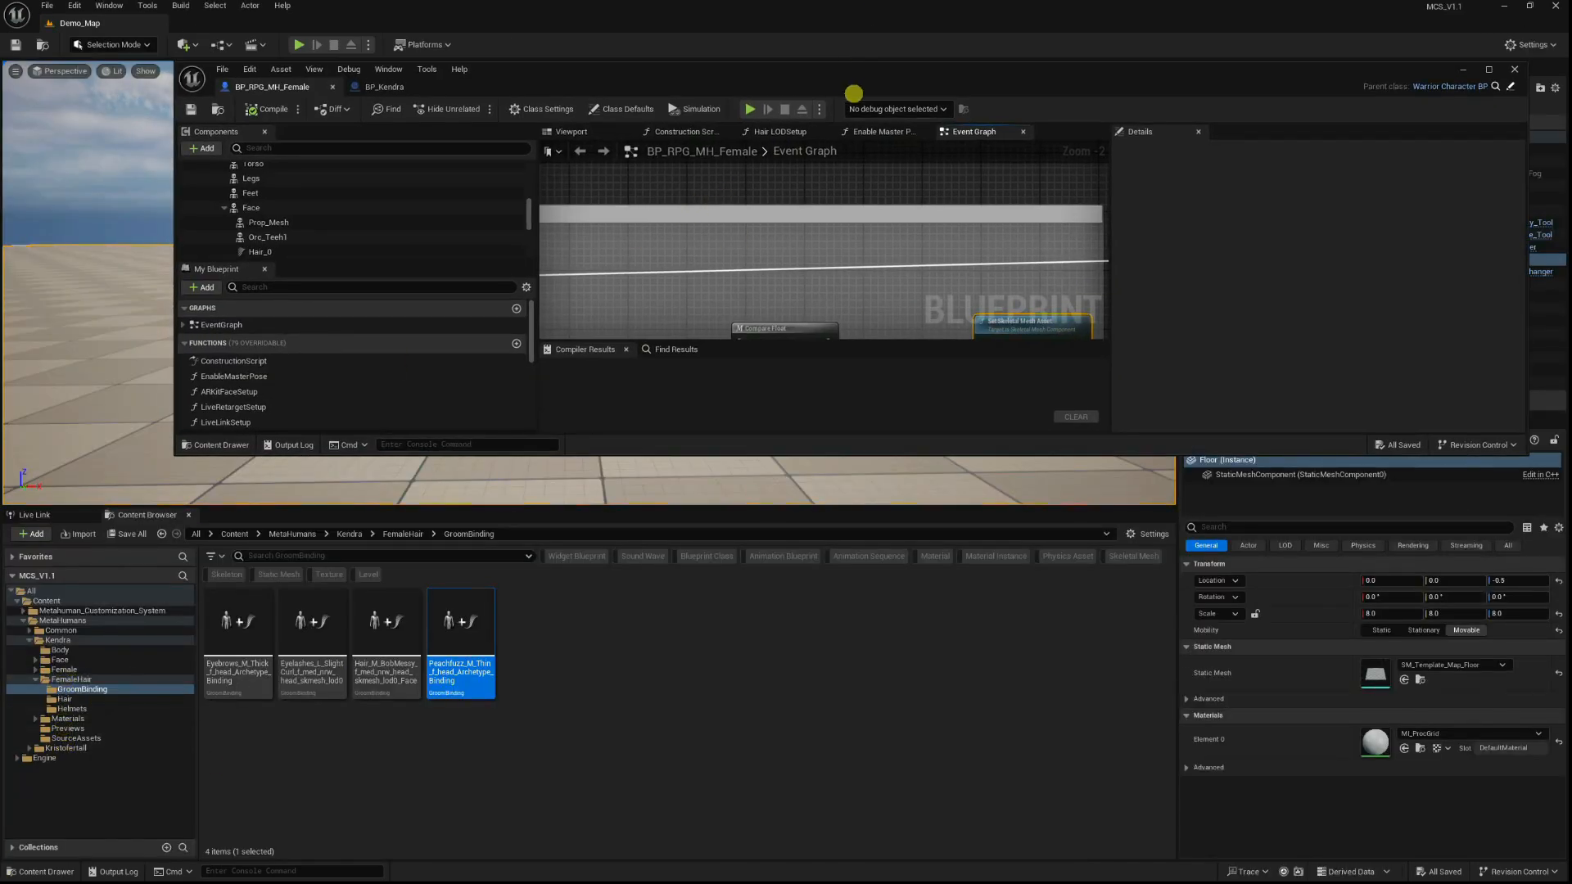
pyautogui.doubleClick(867, 80)
pyautogui.moveTo(929, 484); pyautogui.dragTo(839, 743, button='right')
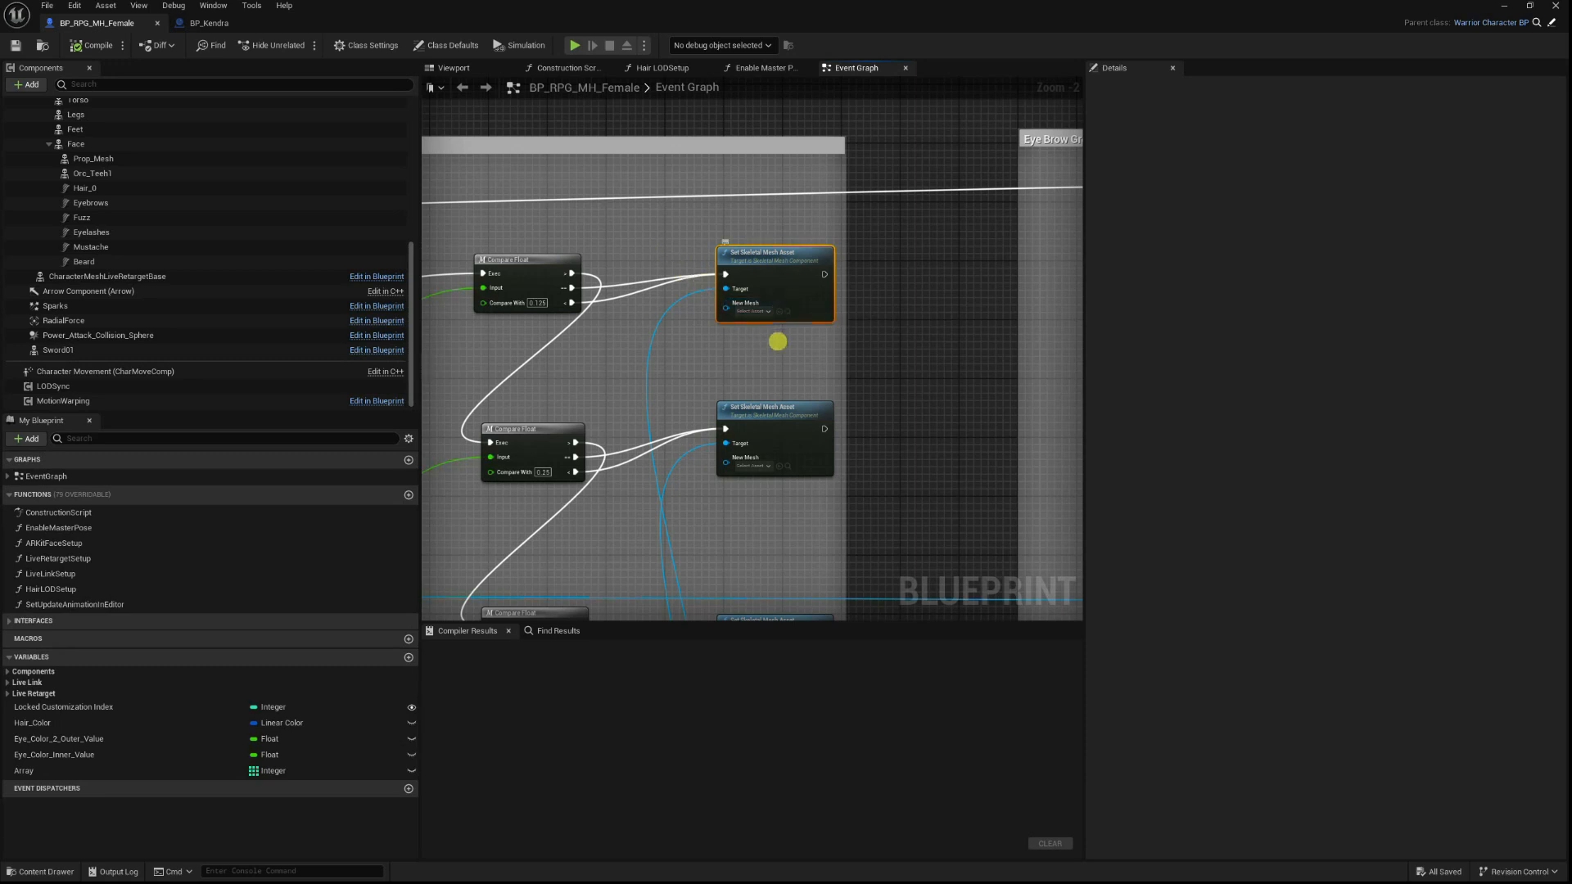
pyautogui.scroll(2, 778, 341)
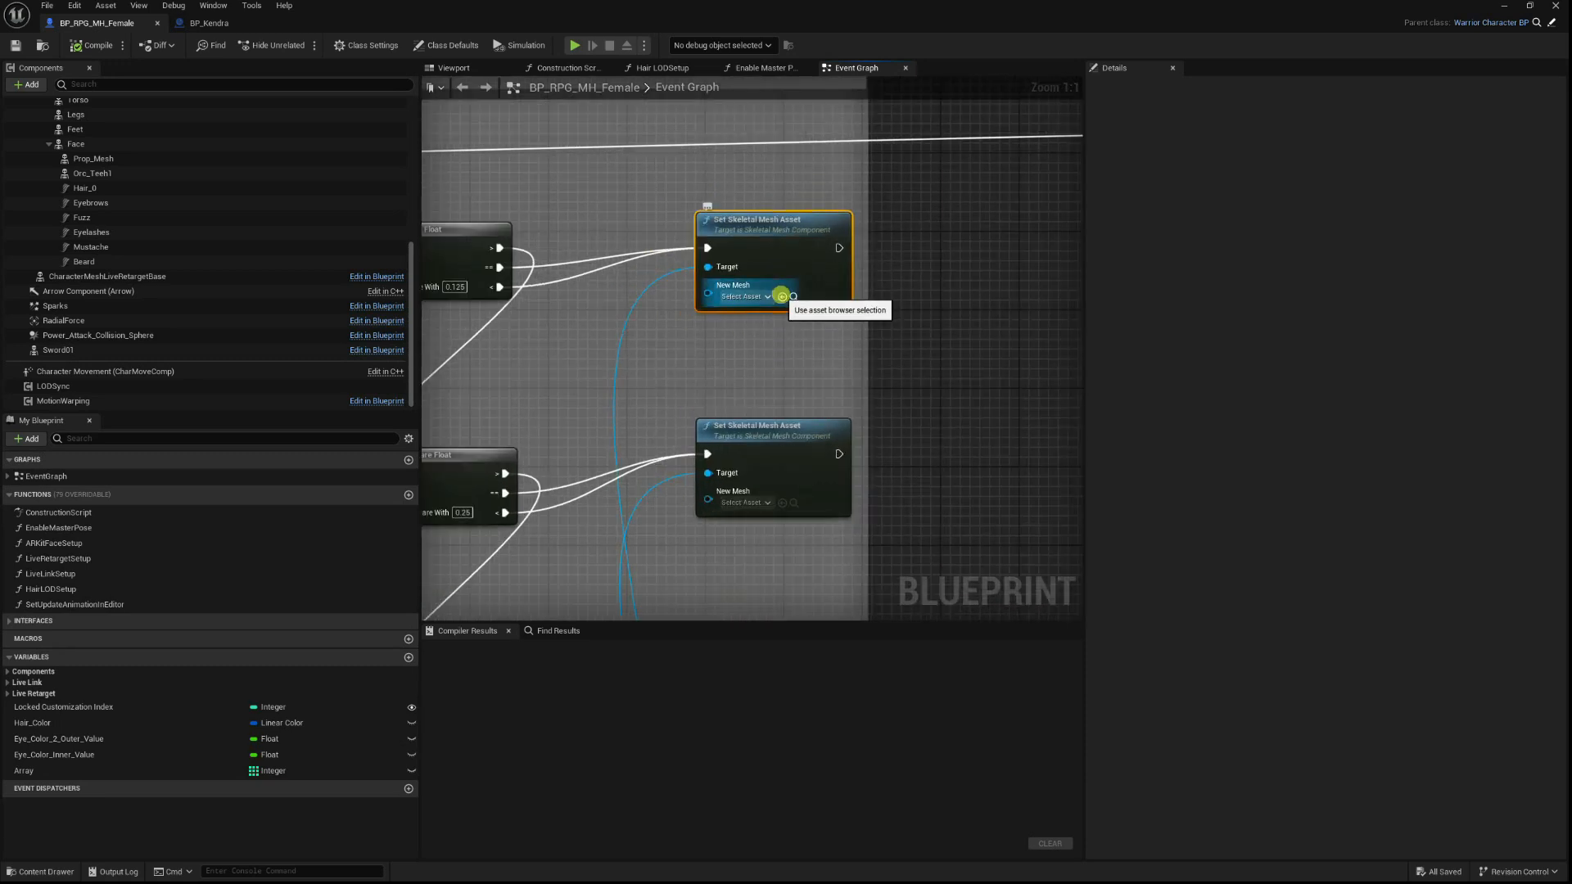
pyautogui.scroll(-12, 782, 297)
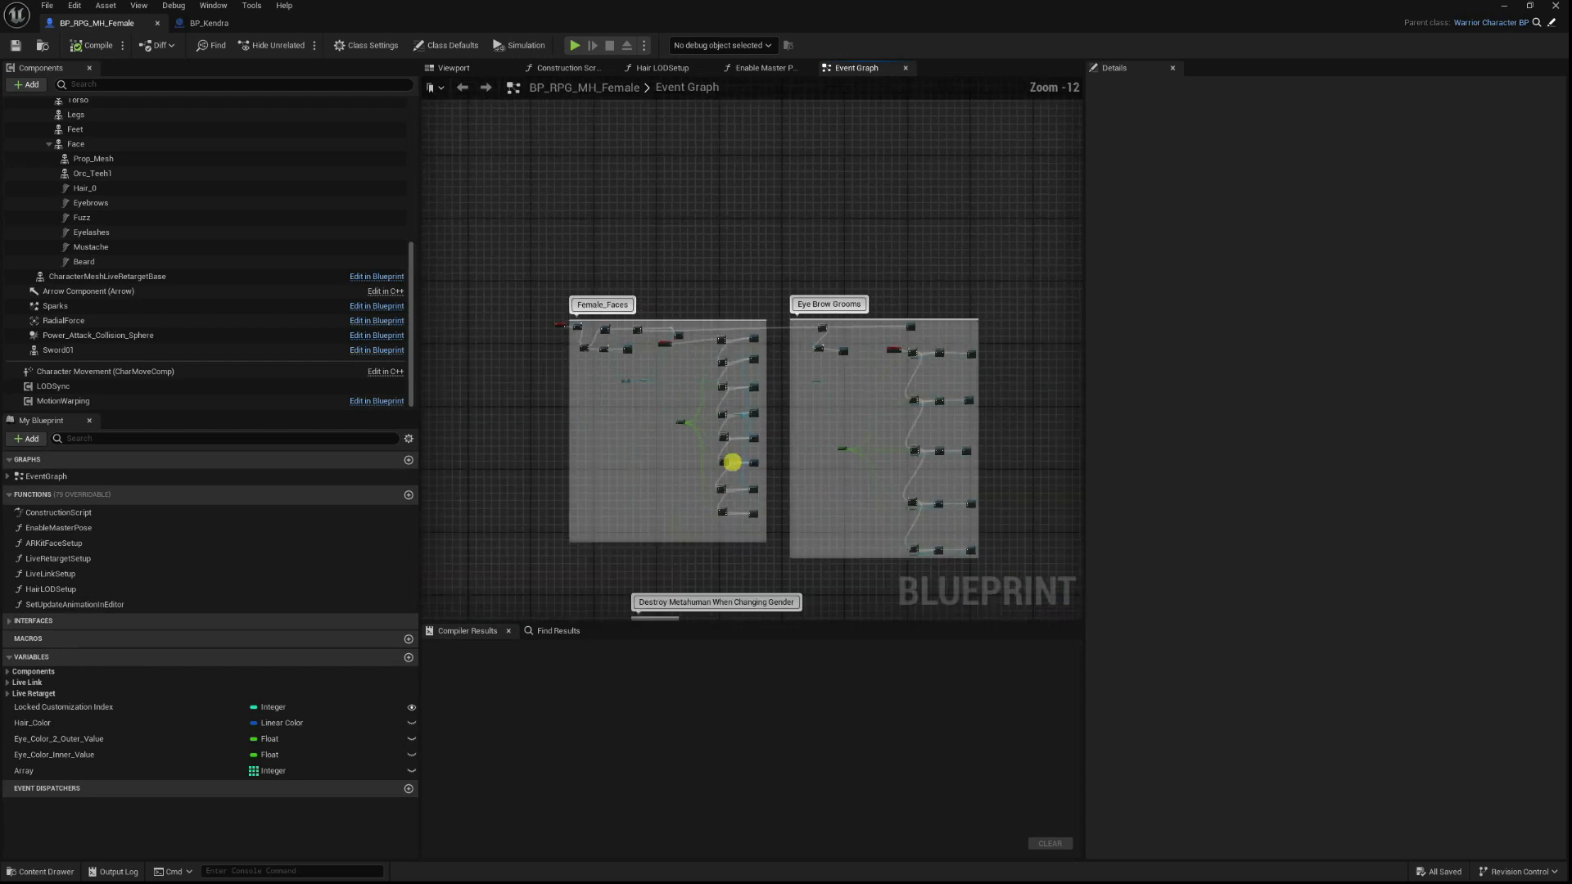
pyautogui.moveTo(889, 2); pyautogui.dragTo(688, 484, button='right')
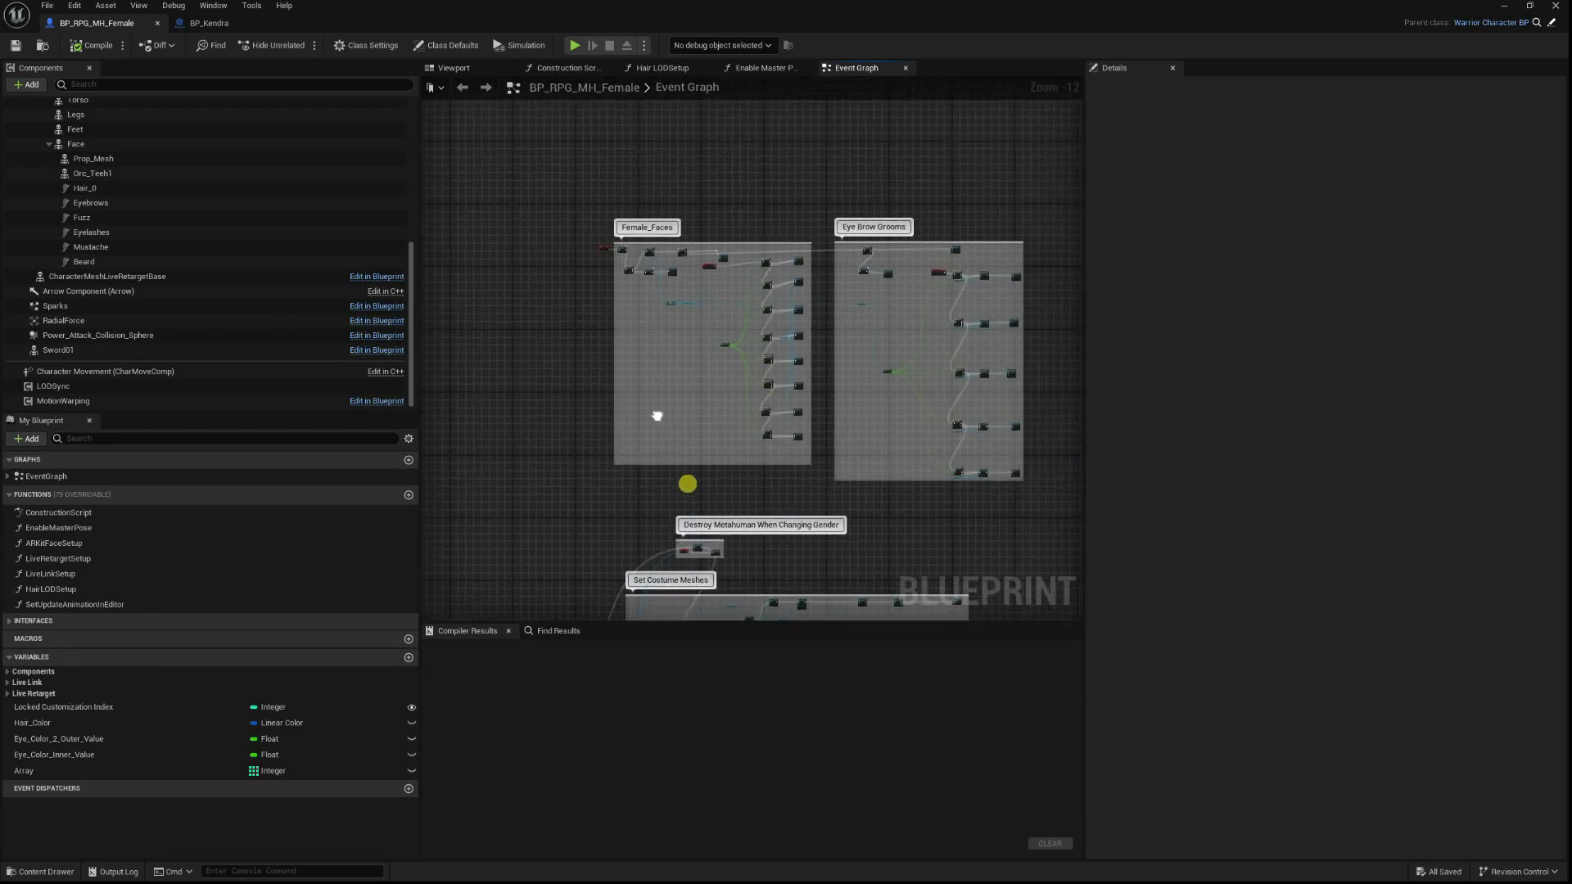
pyautogui.scroll(6, 821, 280)
pyautogui.scroll(6, 821, 280)
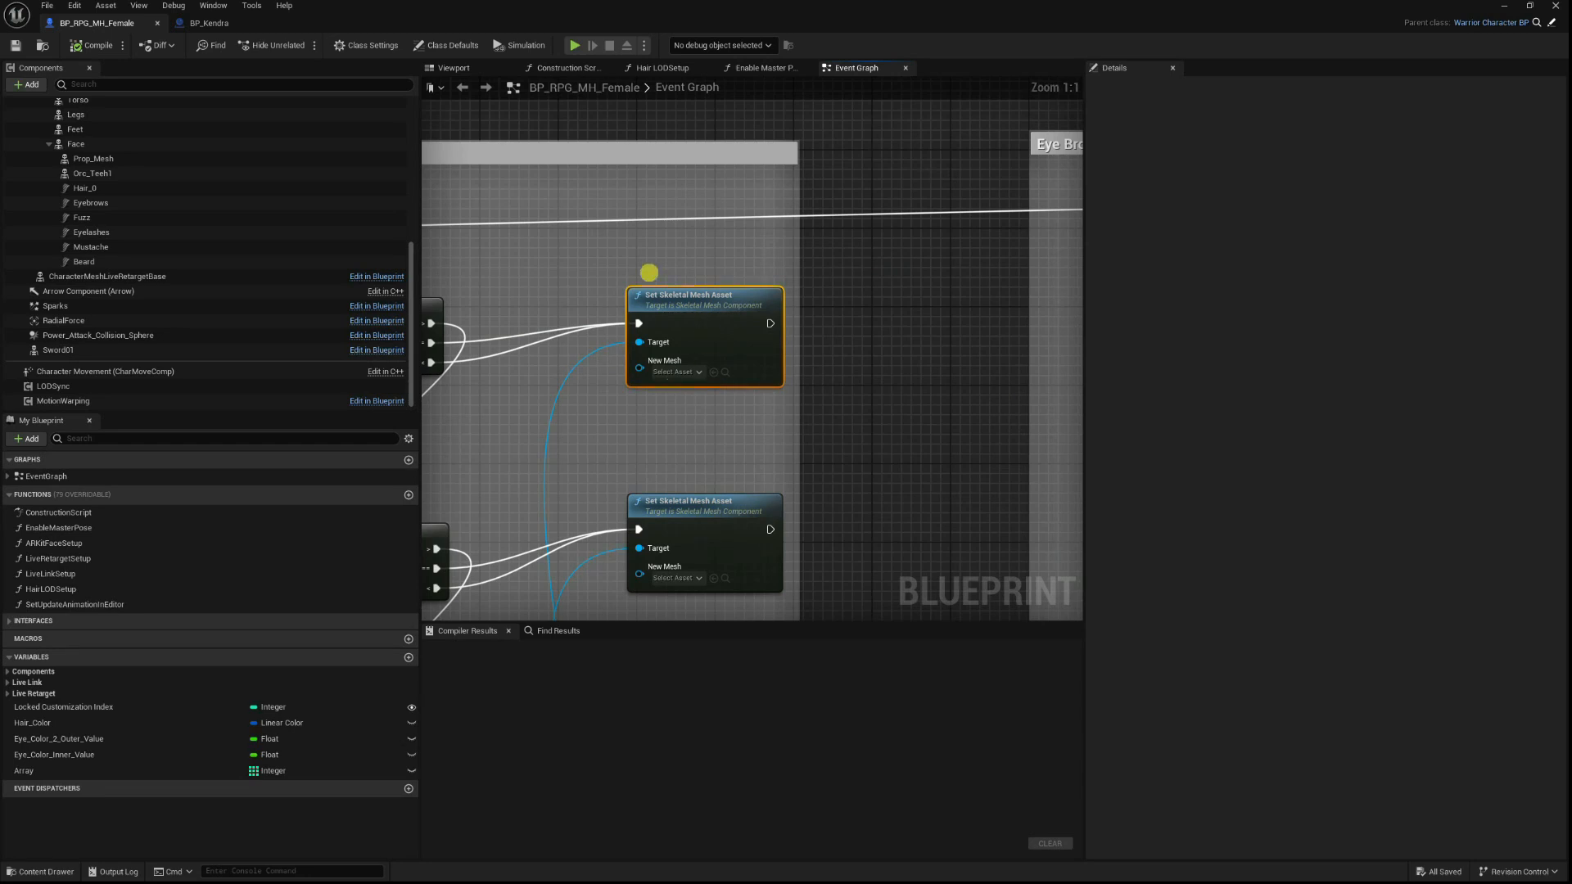
pyautogui.moveTo(709, 393); pyautogui.dragTo(836, 312, button='right')
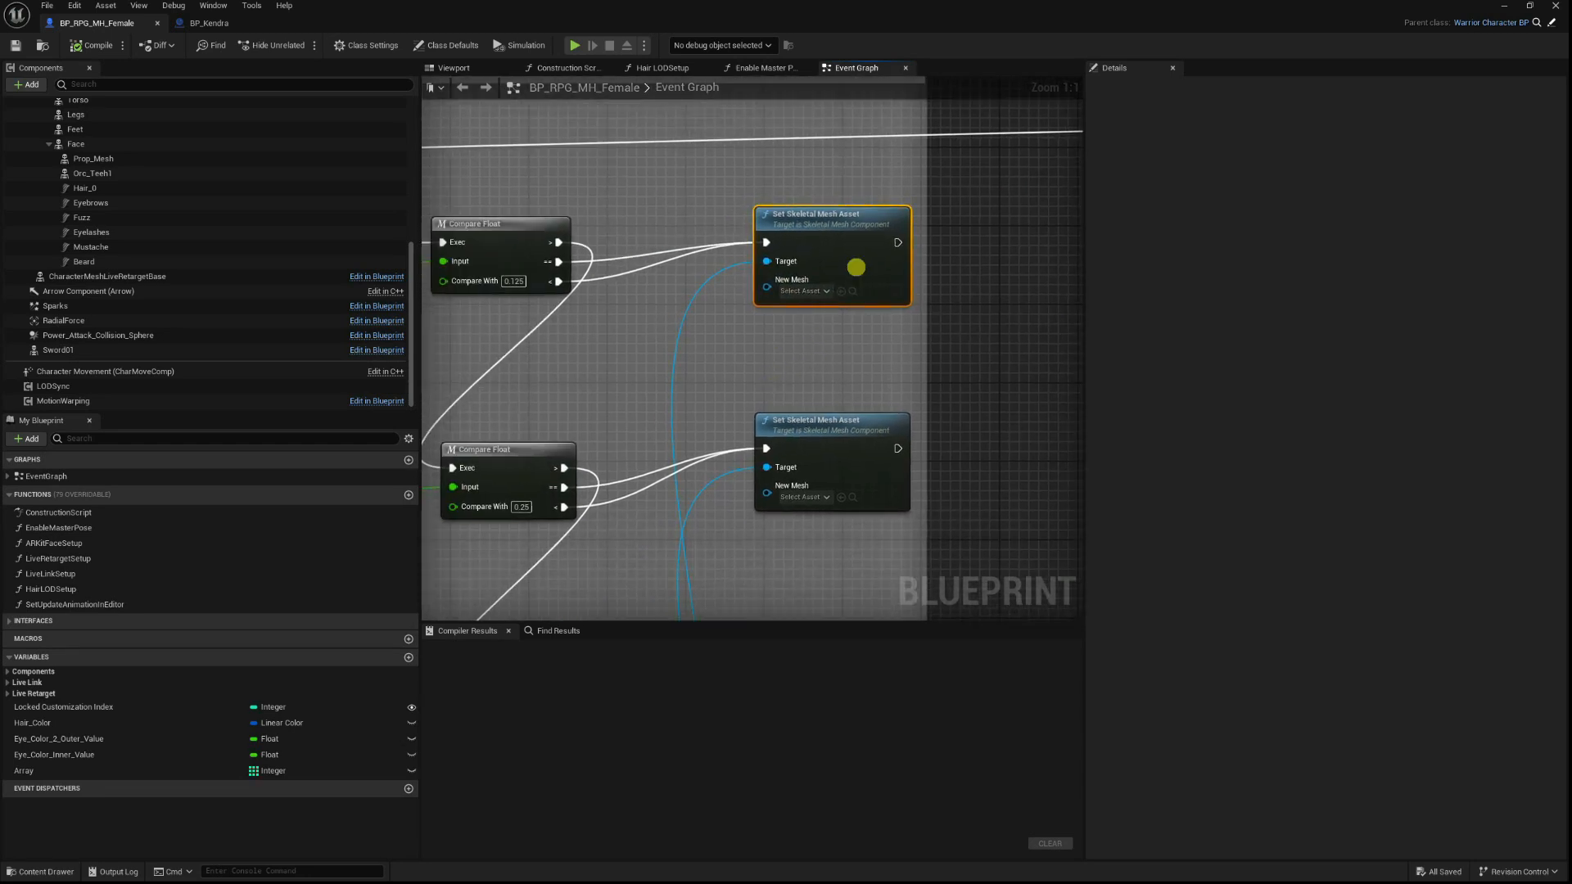
# Locate the Face component's Kendra_FaceMesh asset in the content folders and assign it as New Mesh of the first Set Skeletal Mesh Asset node.
pyautogui.moveTo(945, 8); pyautogui.dragTo(949, 62)
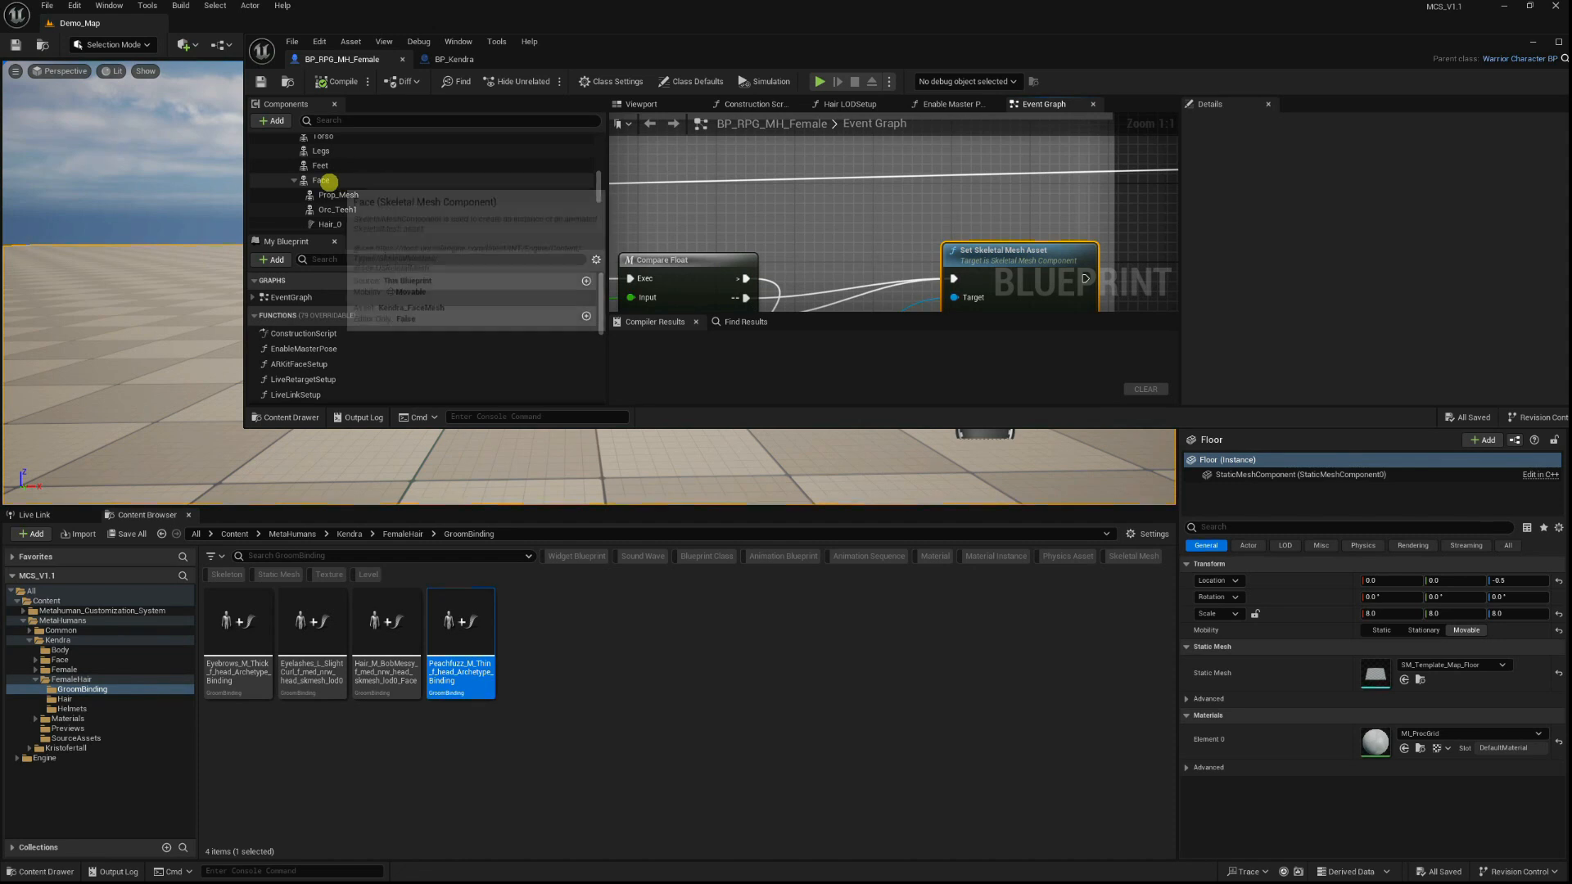
pyautogui.click(328, 180)
pyautogui.moveTo(1013, 245); pyautogui.dragTo(900, 160, button='right')
pyautogui.scroll(-5, 1337, 336)
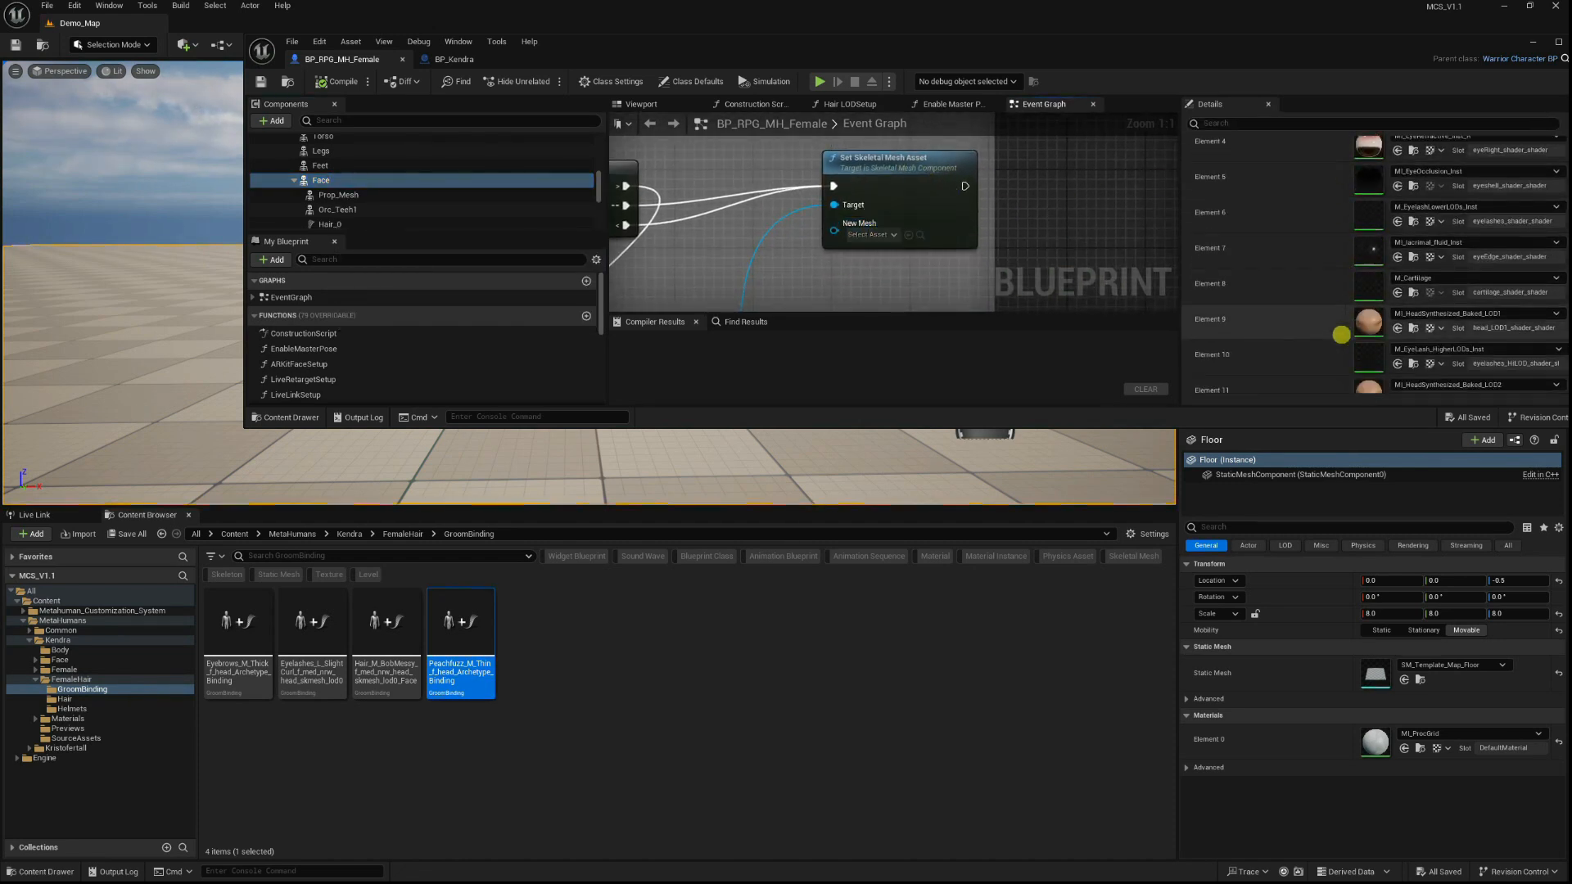
pyautogui.scroll(8, 1330, 344)
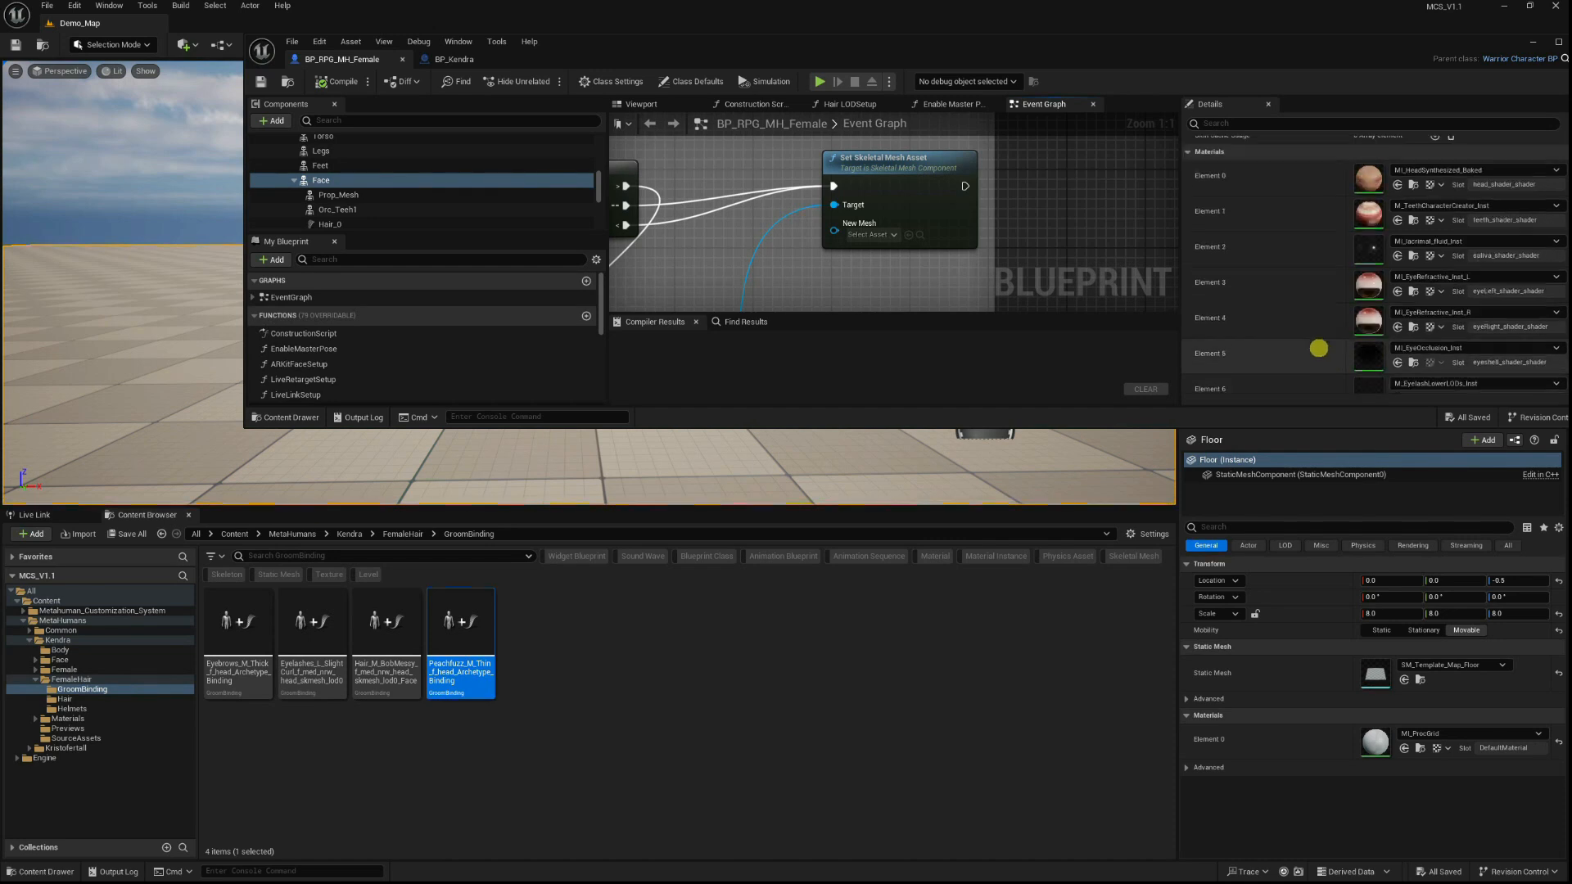
pyautogui.click(1413, 292)
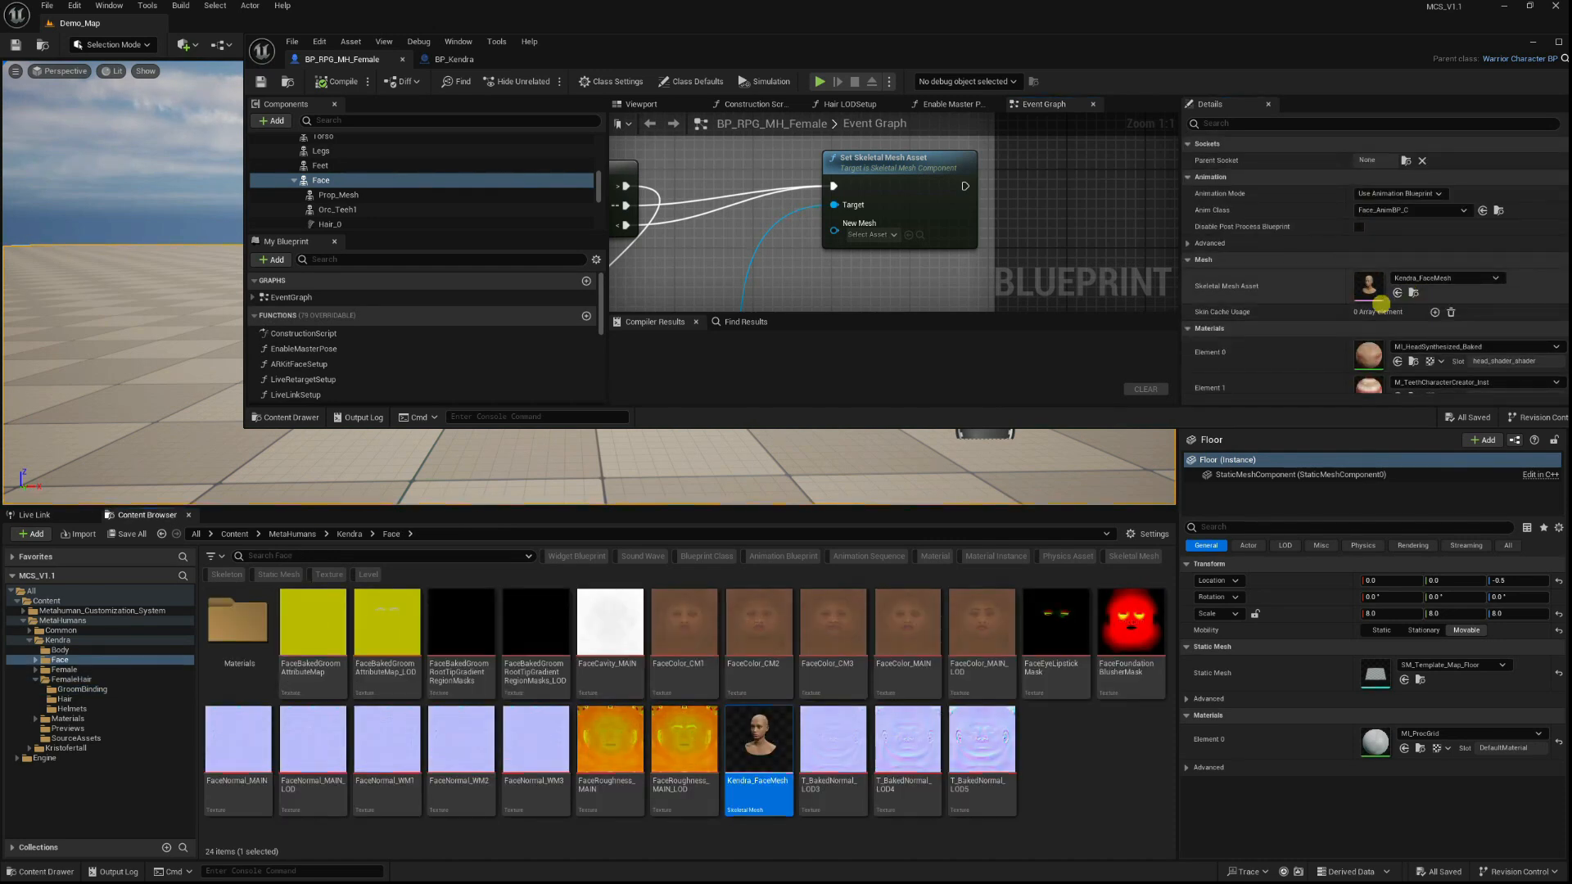
pyautogui.click(914, 235)
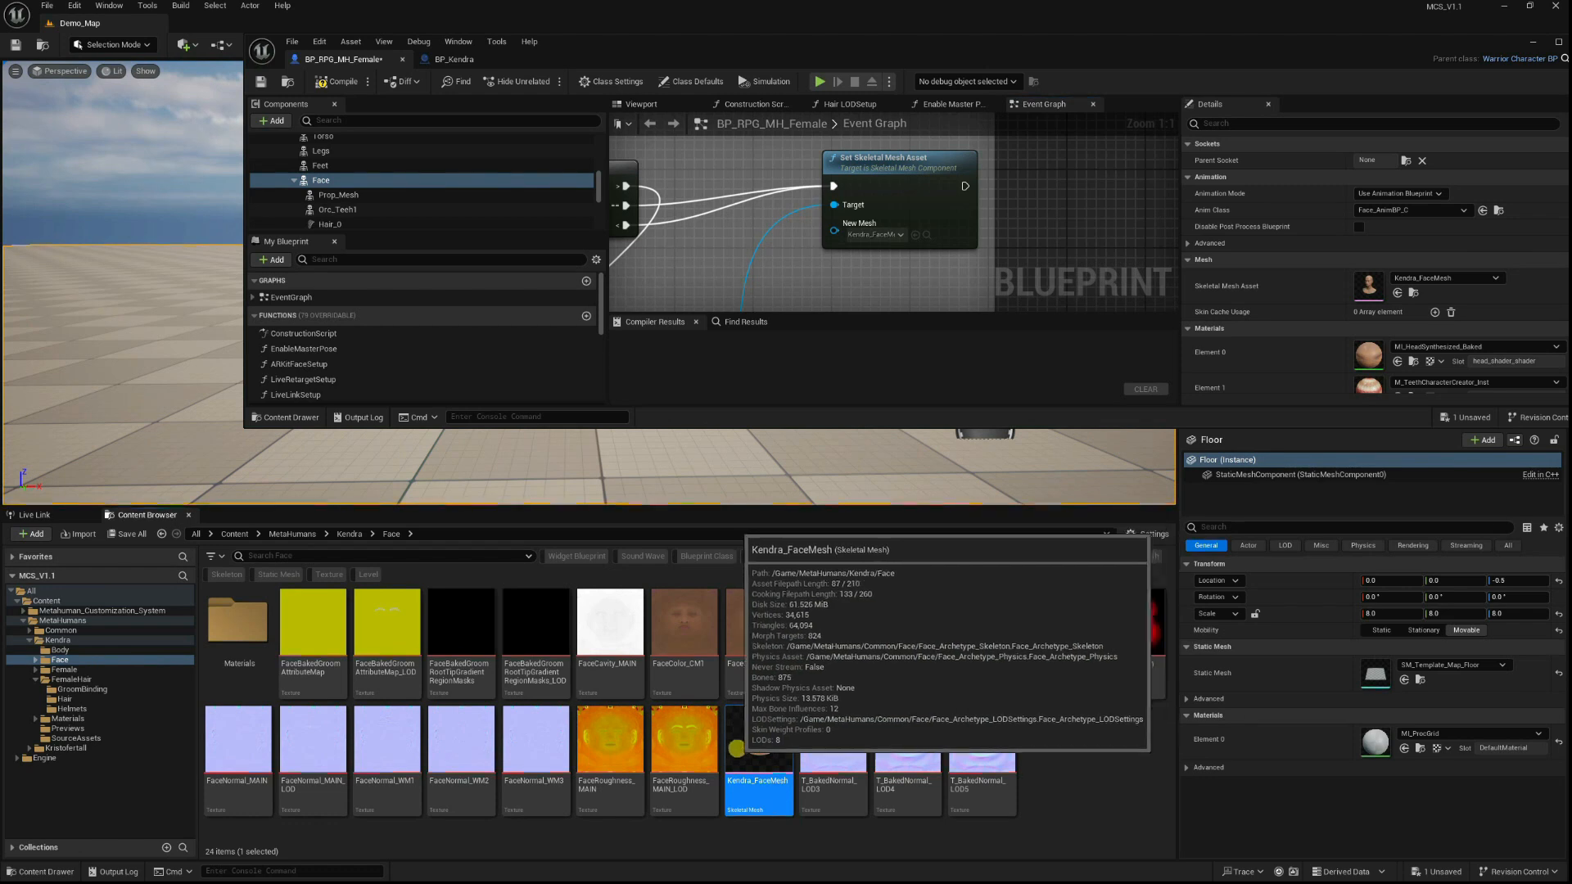
# Assign Kendra_FaceMesh as New Mesh of the second Set Skeletal Mesh Asset node in Female_Faces and maximize the blueprint editor.
pyautogui.moveTo(883, 200); pyautogui.dragTo(882, 157, button='right')
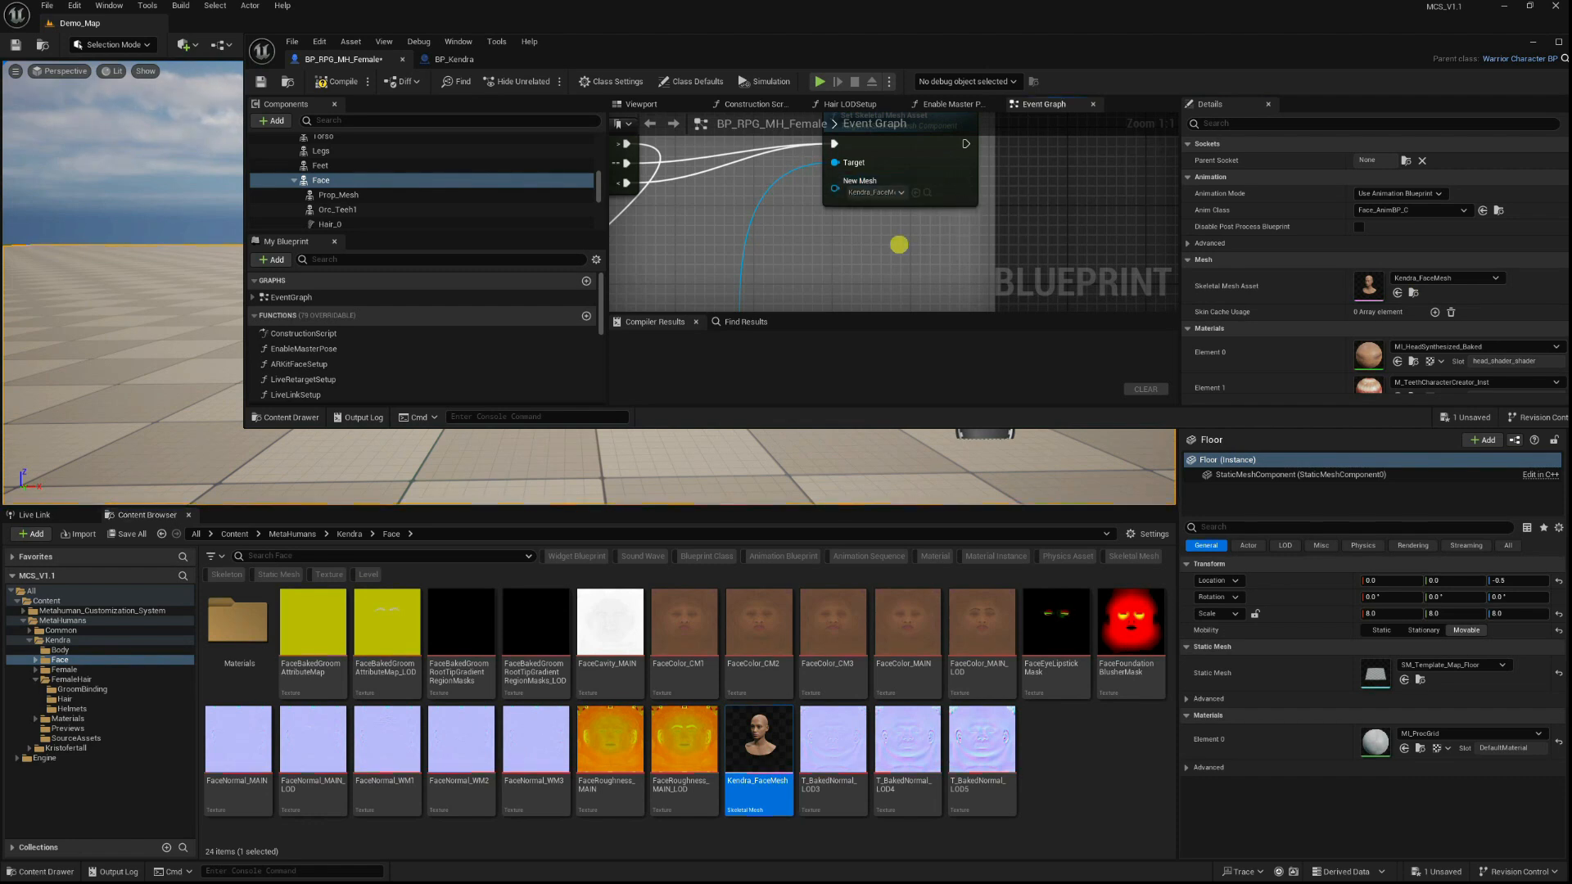
pyautogui.moveTo(902, 246); pyautogui.dragTo(912, 71, button='right')
pyautogui.moveTo(930, 153); pyautogui.dragTo(909, 242, button='right')
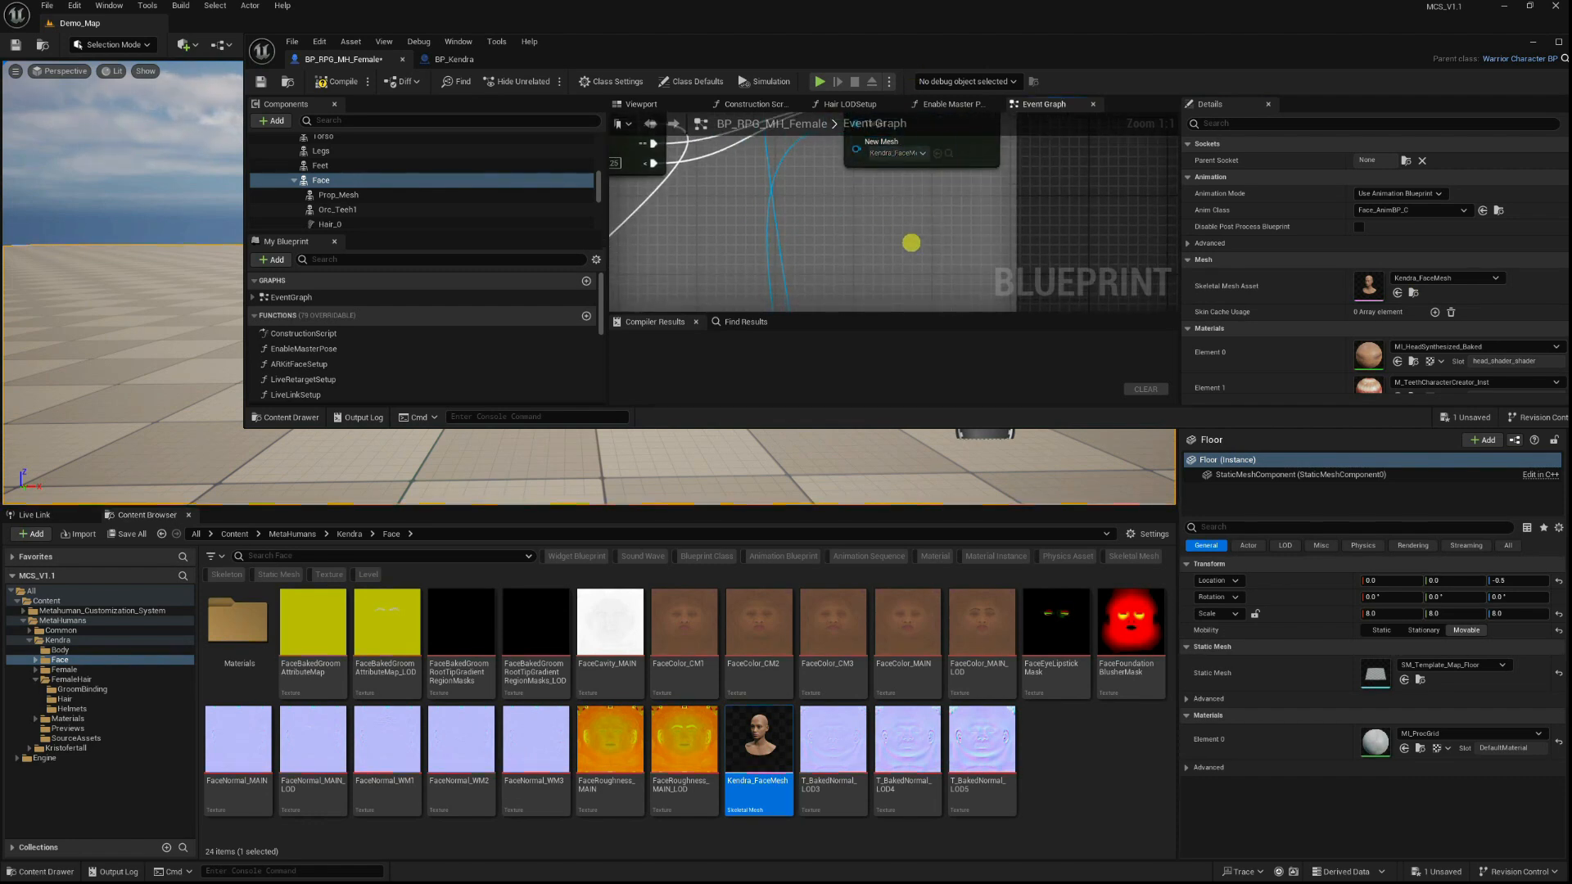
pyautogui.moveTo(1023, 40); pyautogui.dragTo(1035, 2)
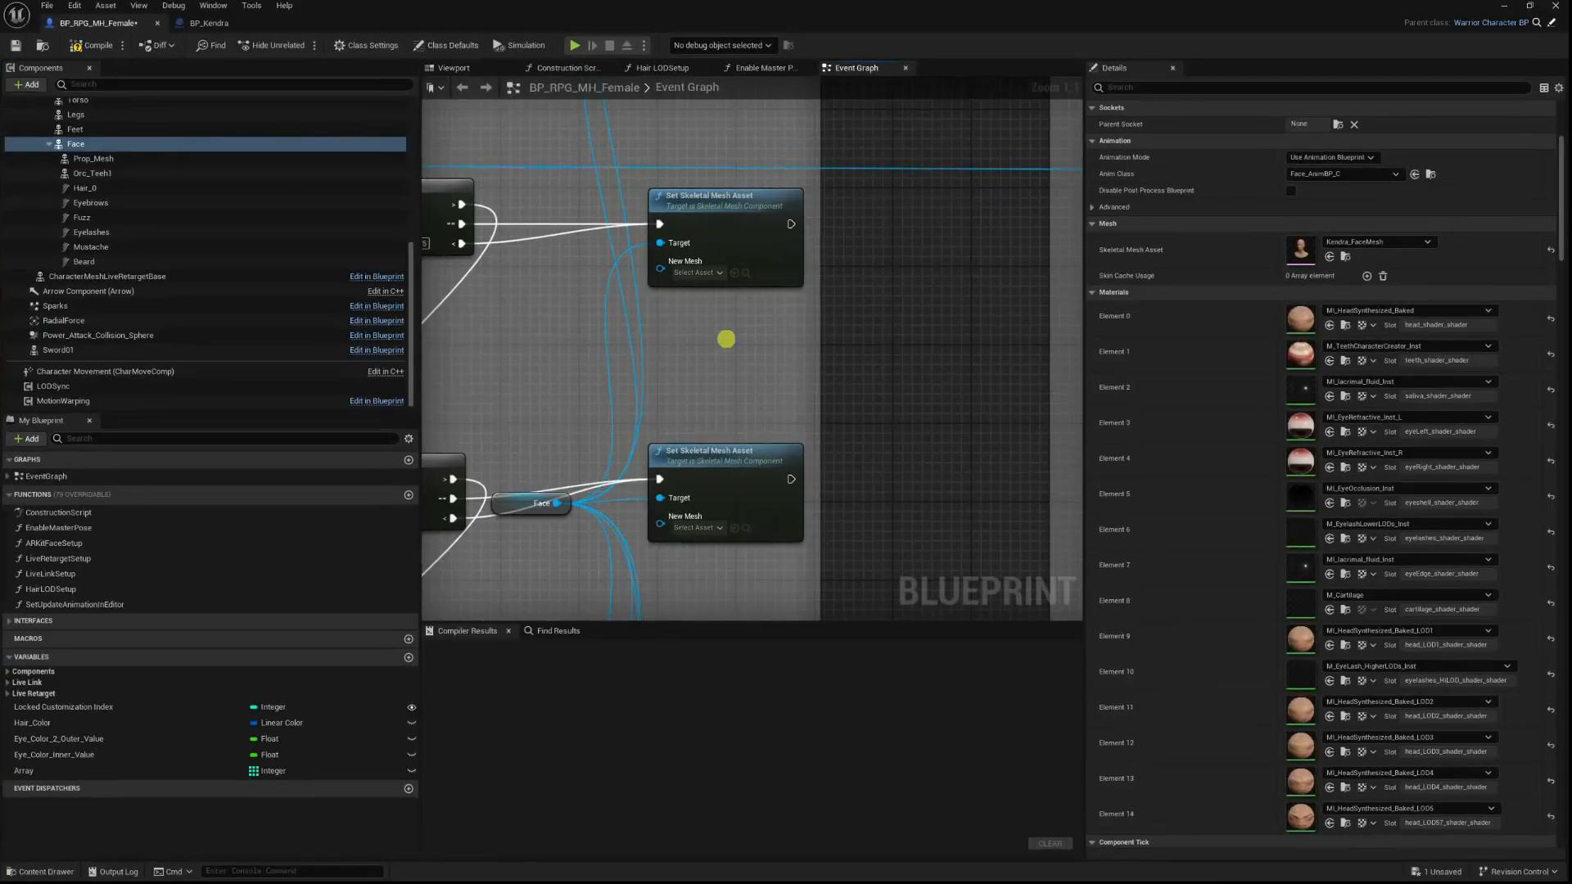
# Assign Kendra_FaceMesh as New Mesh of the remaining Set Skeletal Mesh Asset nodes in Female_Faces and save the blueprint.
pyautogui.click(735, 272)
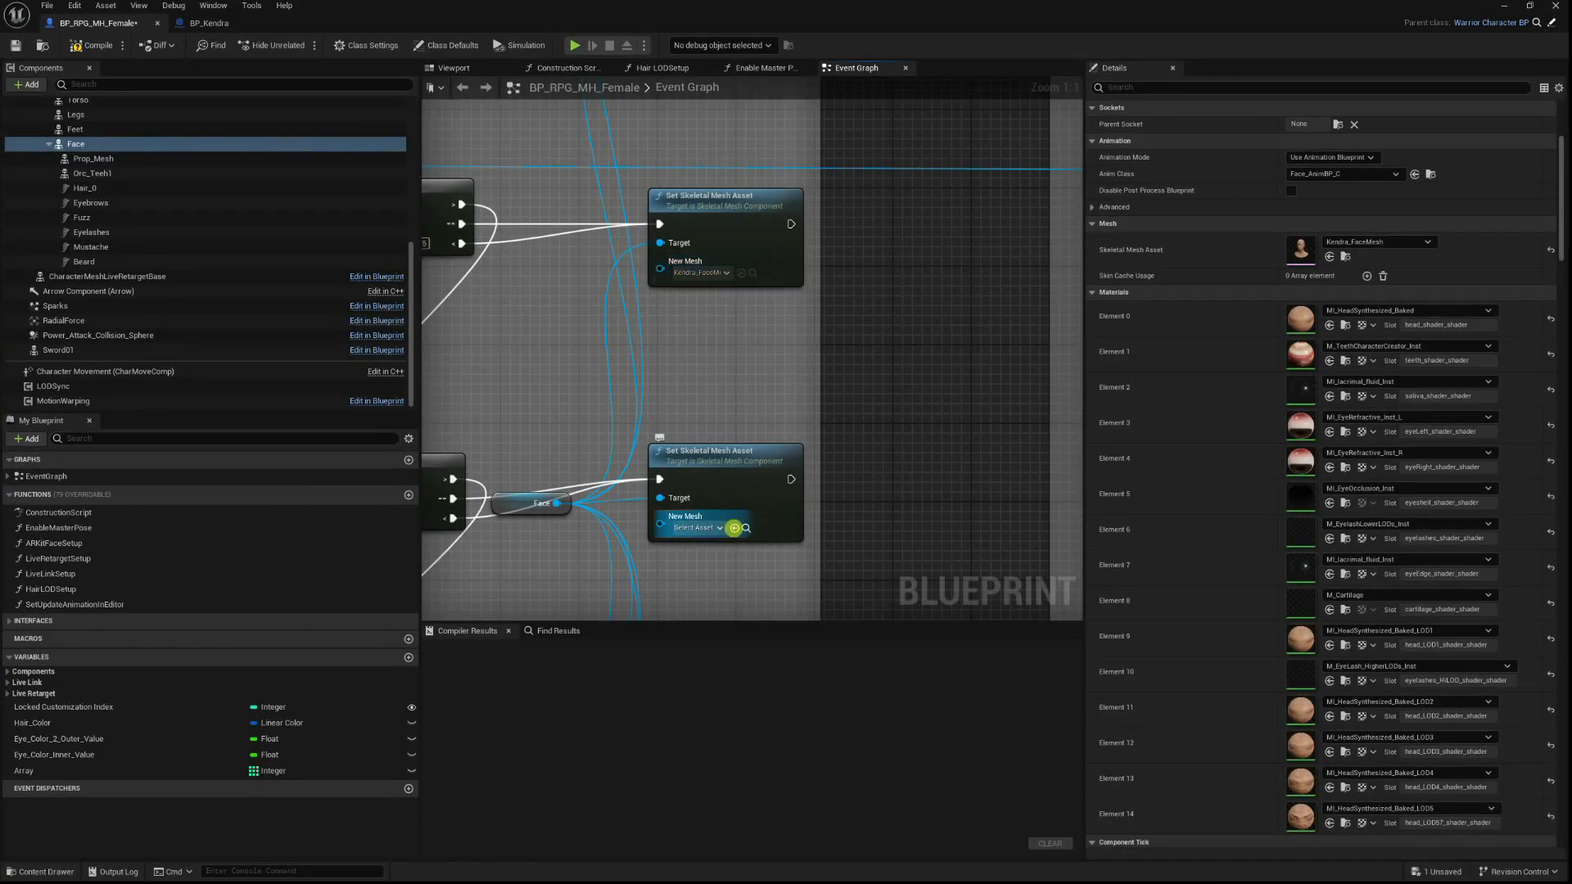
pyautogui.click(734, 528)
pyautogui.moveTo(720, 417); pyautogui.dragTo(769, 260, button='right')
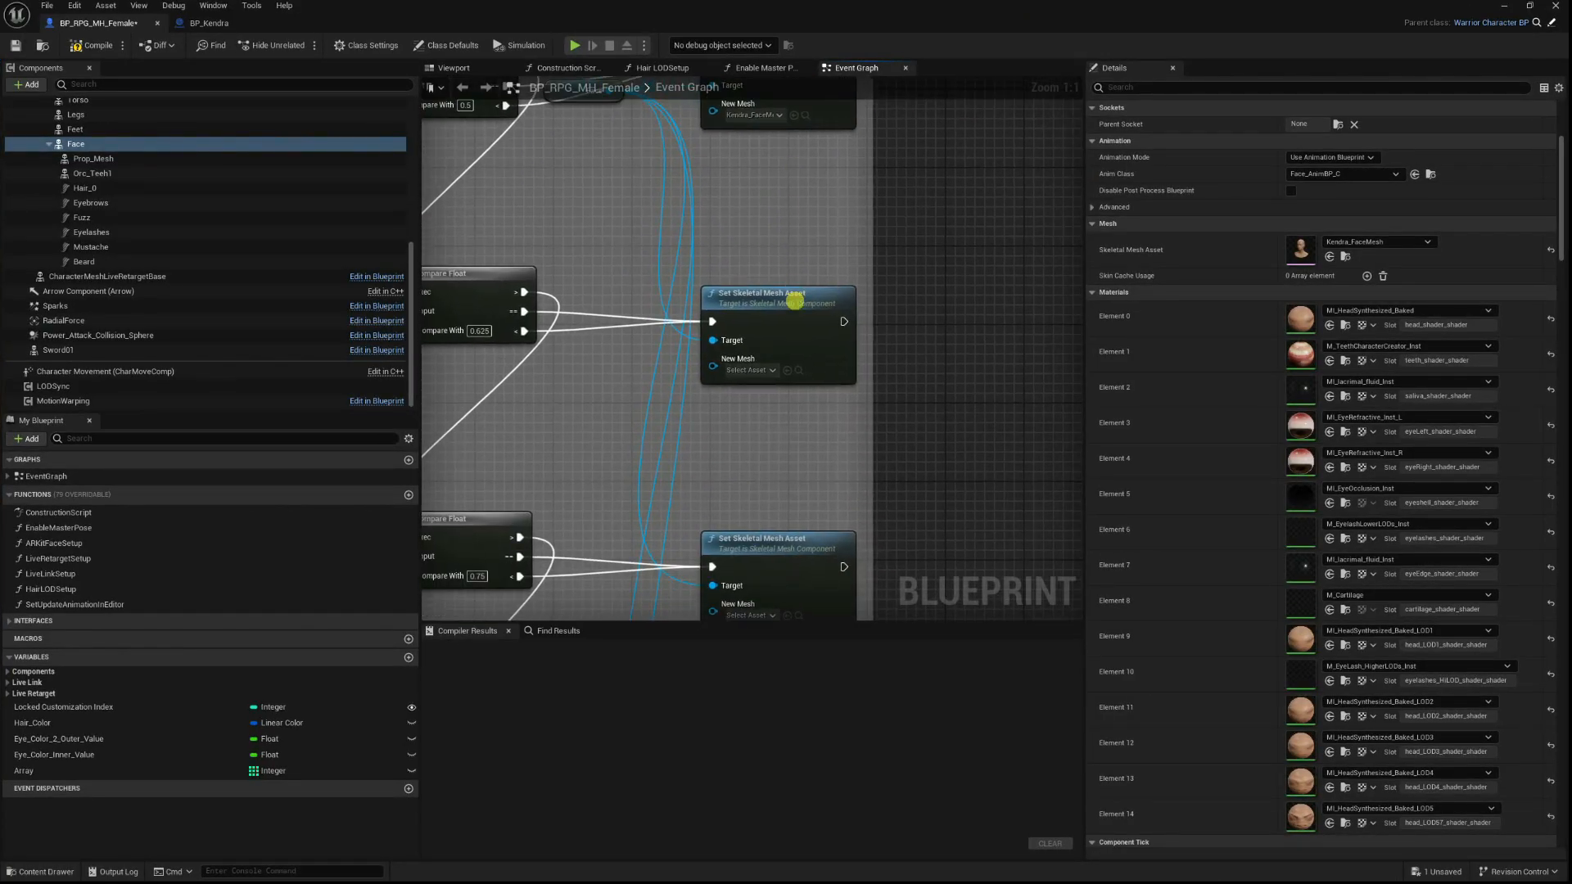
pyautogui.moveTo(782, 430); pyautogui.dragTo(779, 200, button='right')
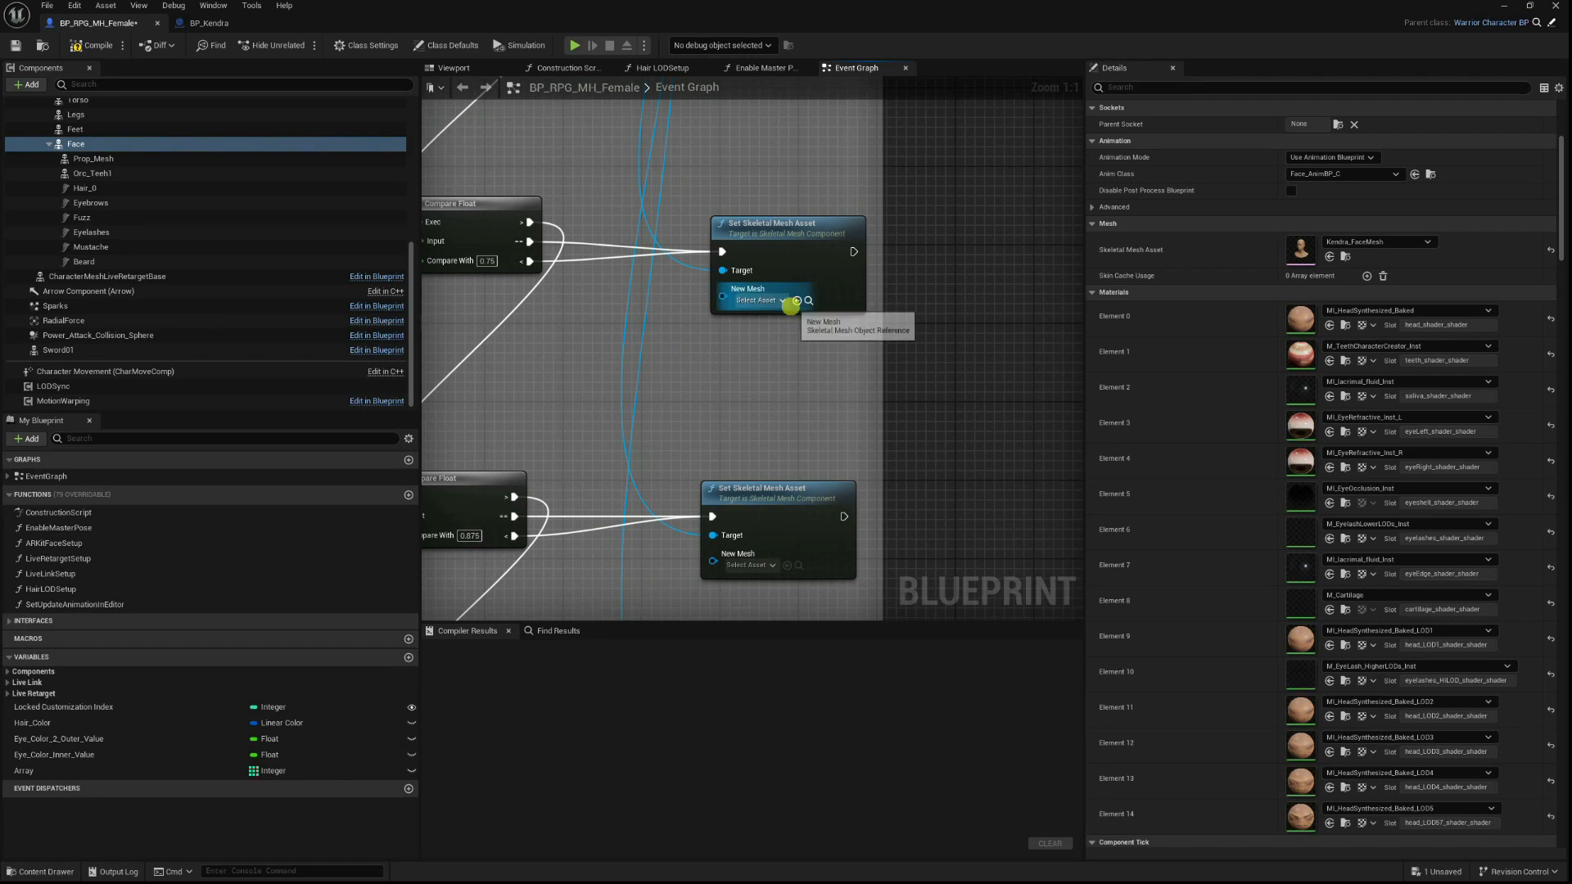
pyautogui.click(803, 301)
pyautogui.click(787, 565)
pyautogui.moveTo(786, 571); pyautogui.dragTo(802, 228, button='right')
pyautogui.click(812, 299)
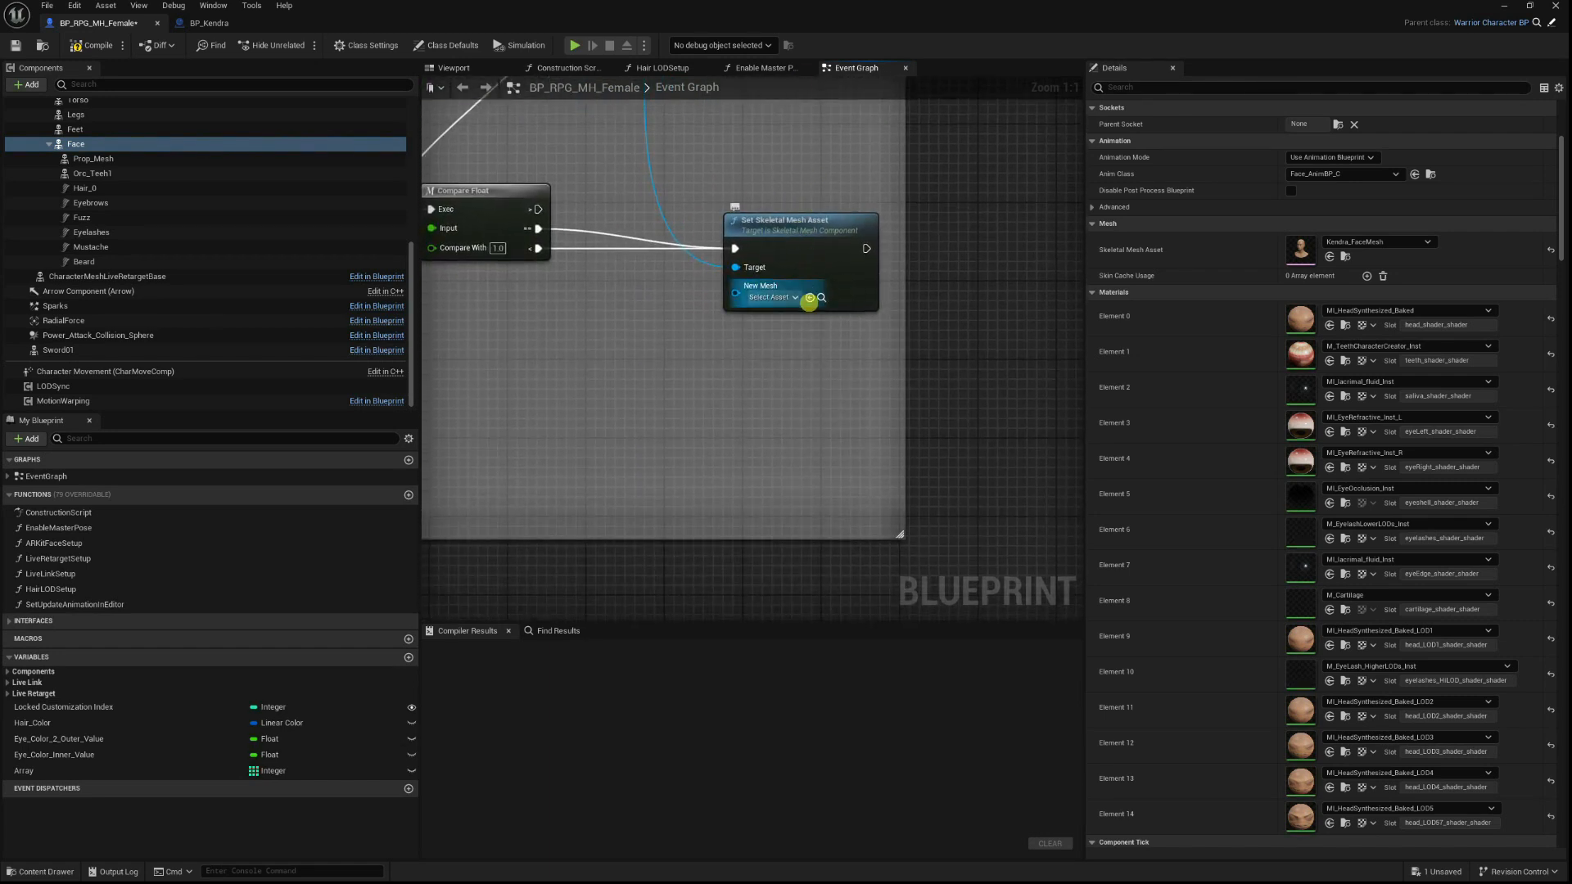
pyautogui.scroll(-5, 891, 456)
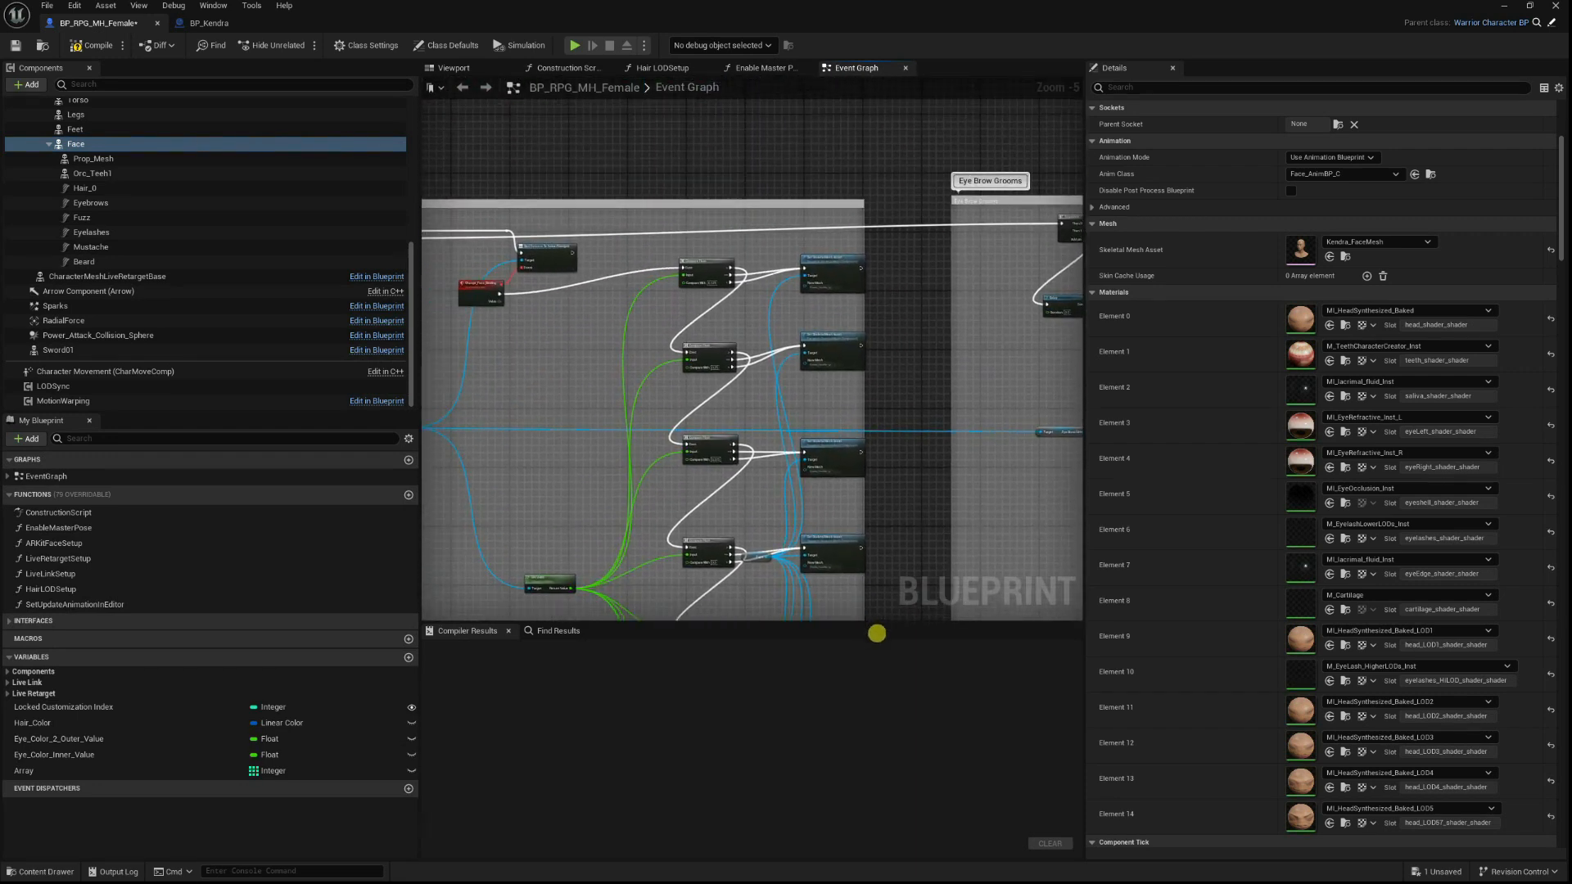
pyautogui.hotkey('ctrl', 's')
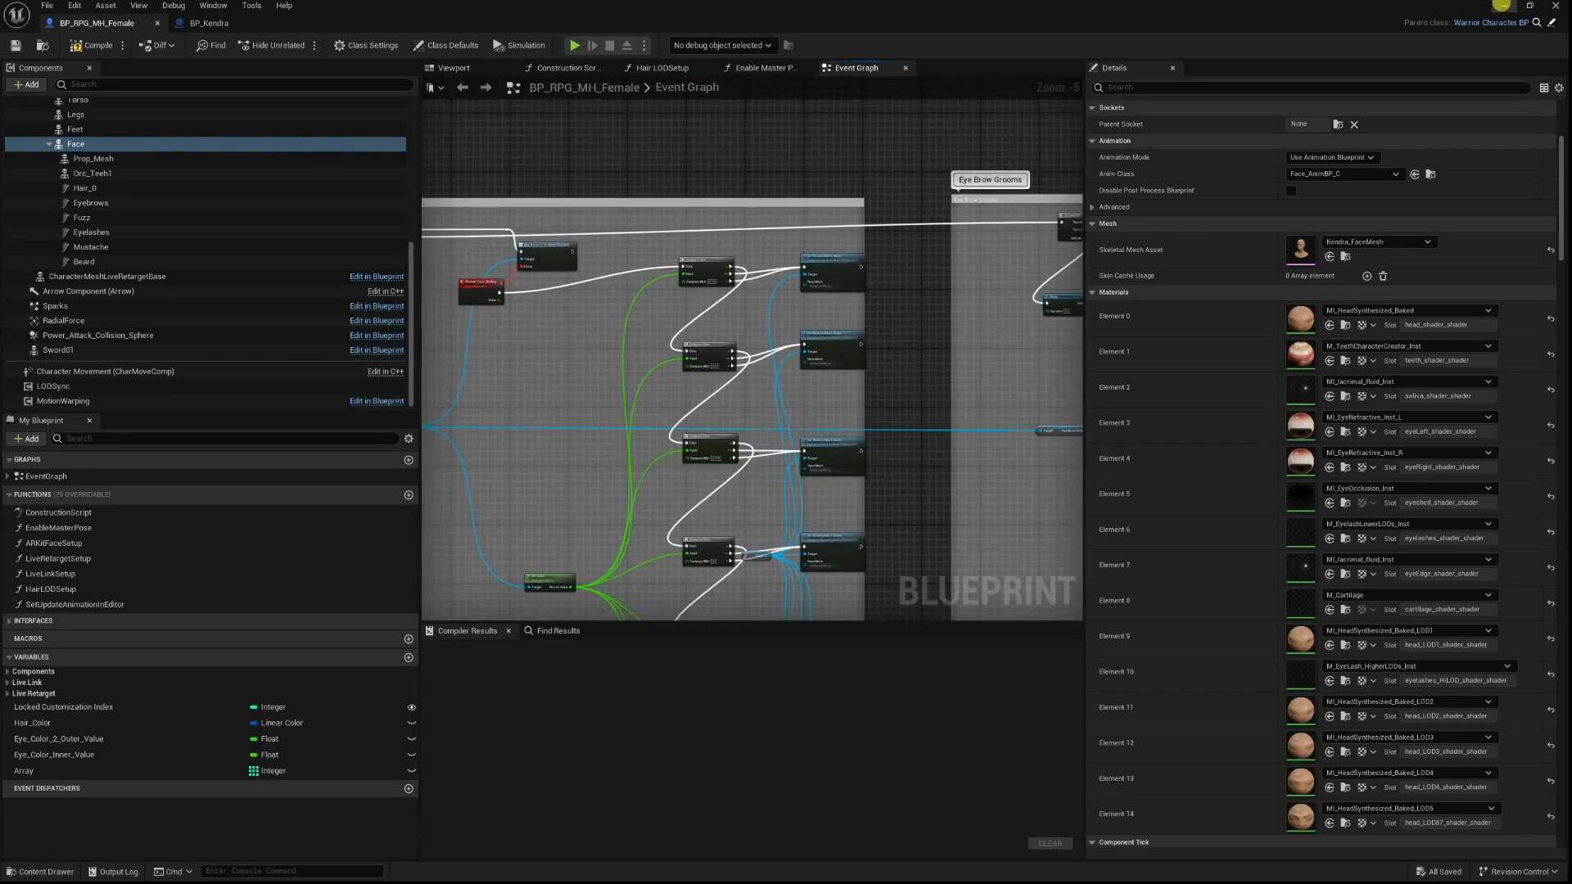
# Minimize the blueprint editor, play Demo_Map full screen, and start the RPG game from its last save.
pyautogui.click(1502, 5)
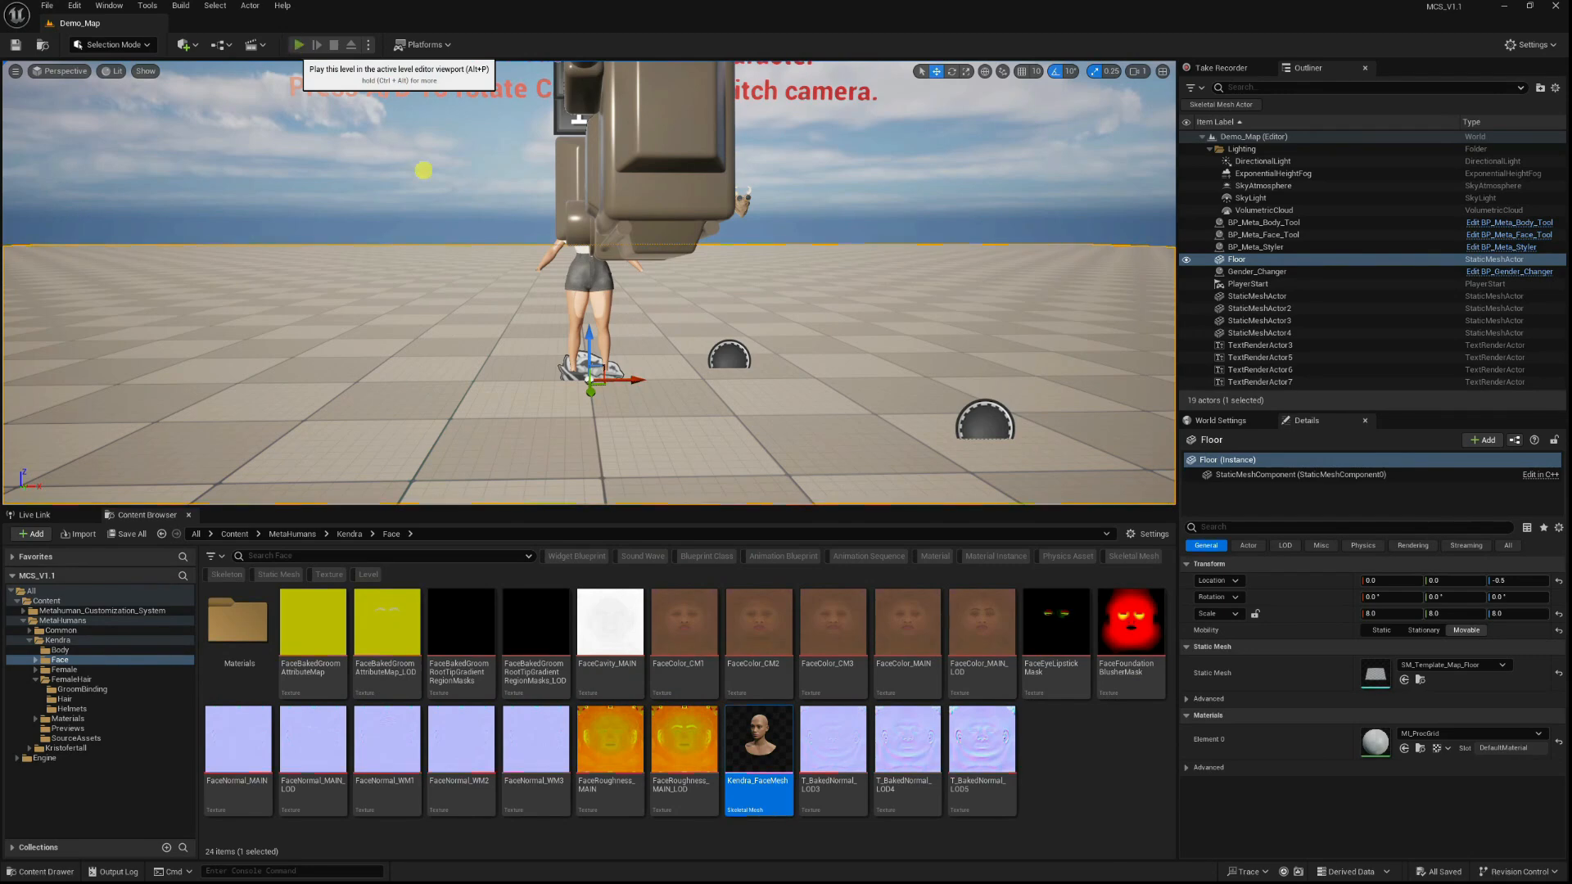
pyautogui.press('F11')
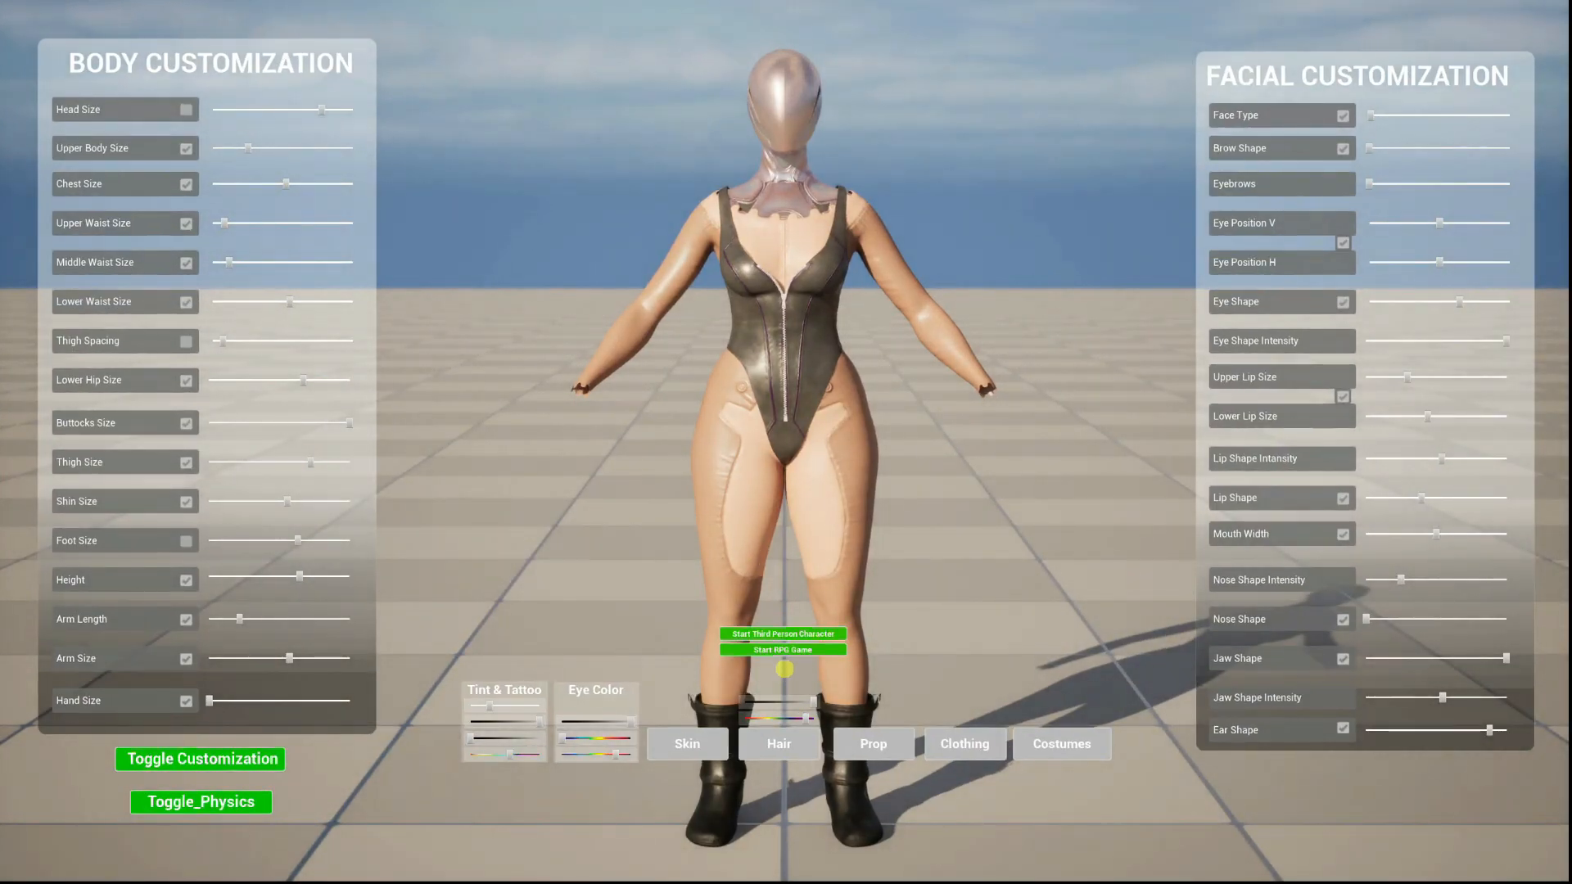
pyautogui.click(780, 649)
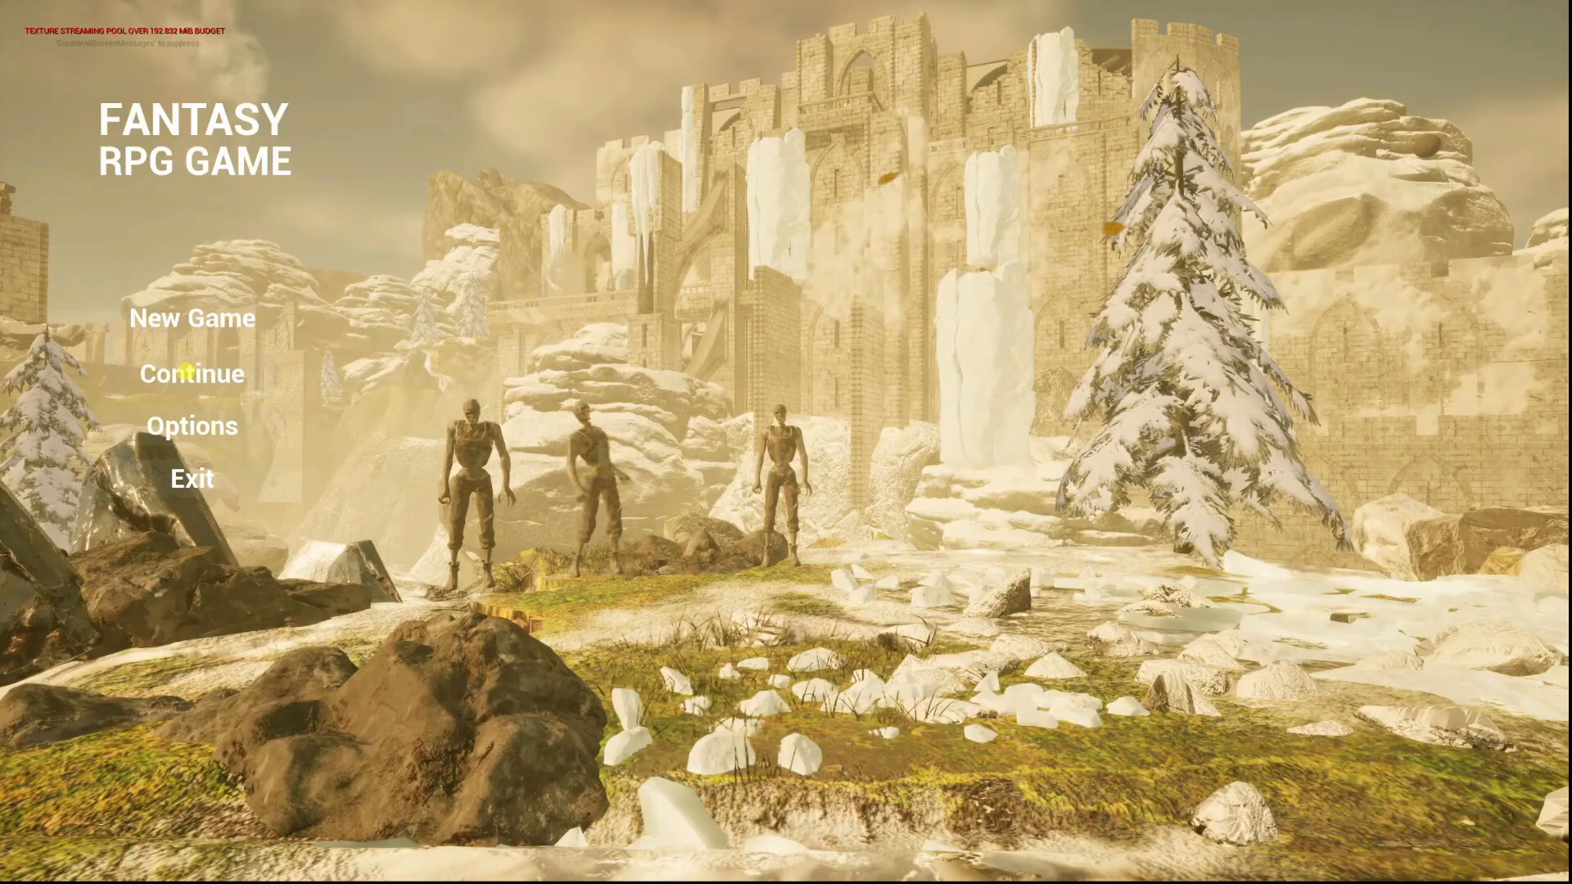
pyautogui.click(186, 370)
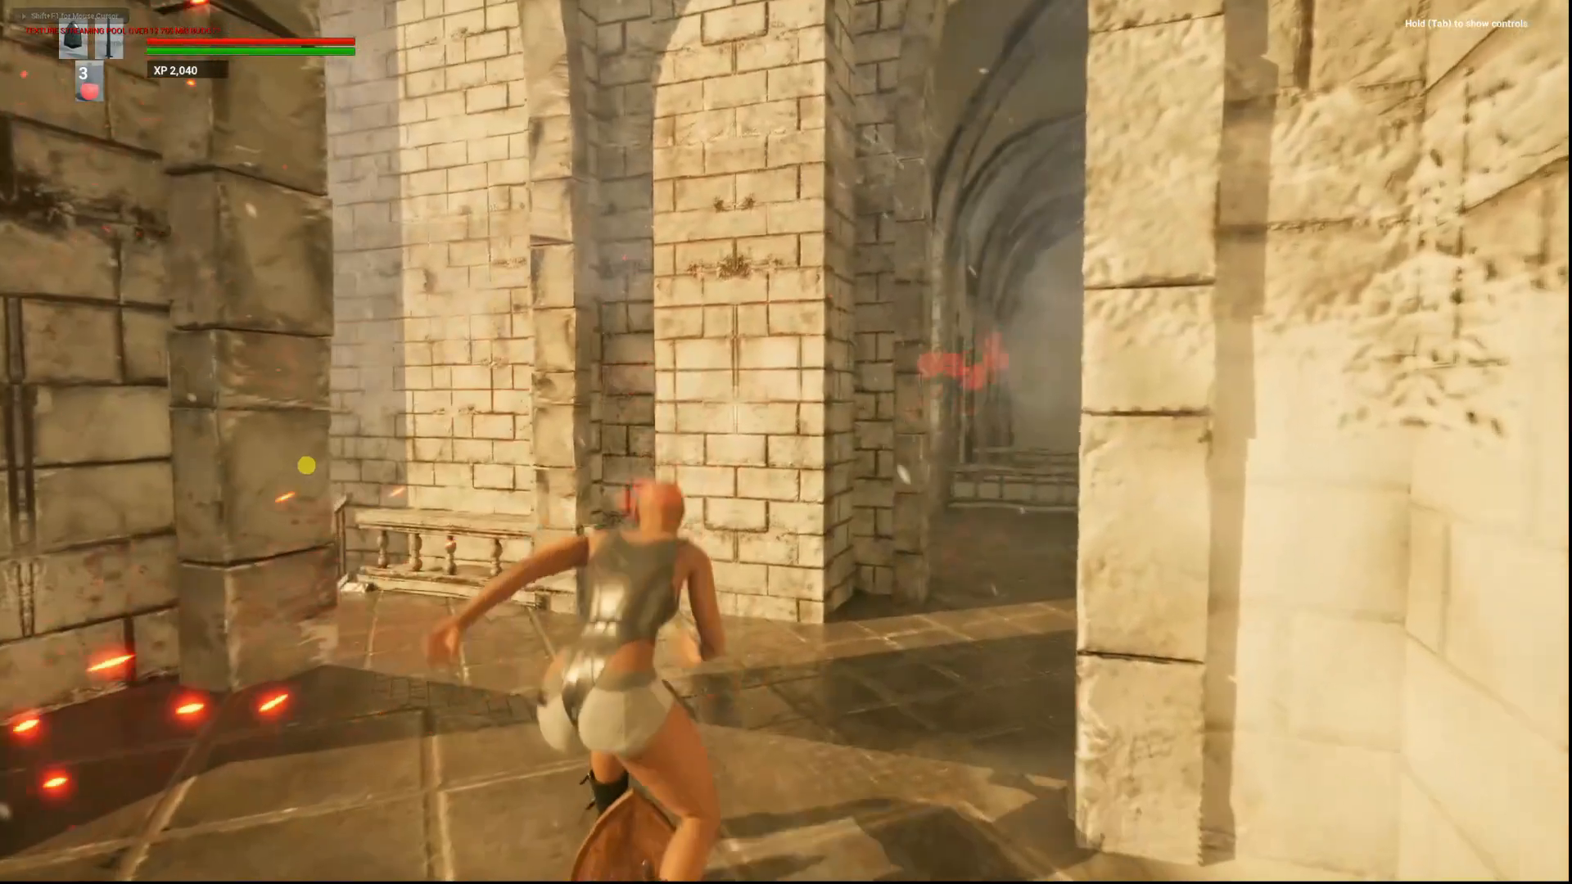
# Run the female character around the castle terrace to check her head, and end the play session.
pyautogui.press('w')
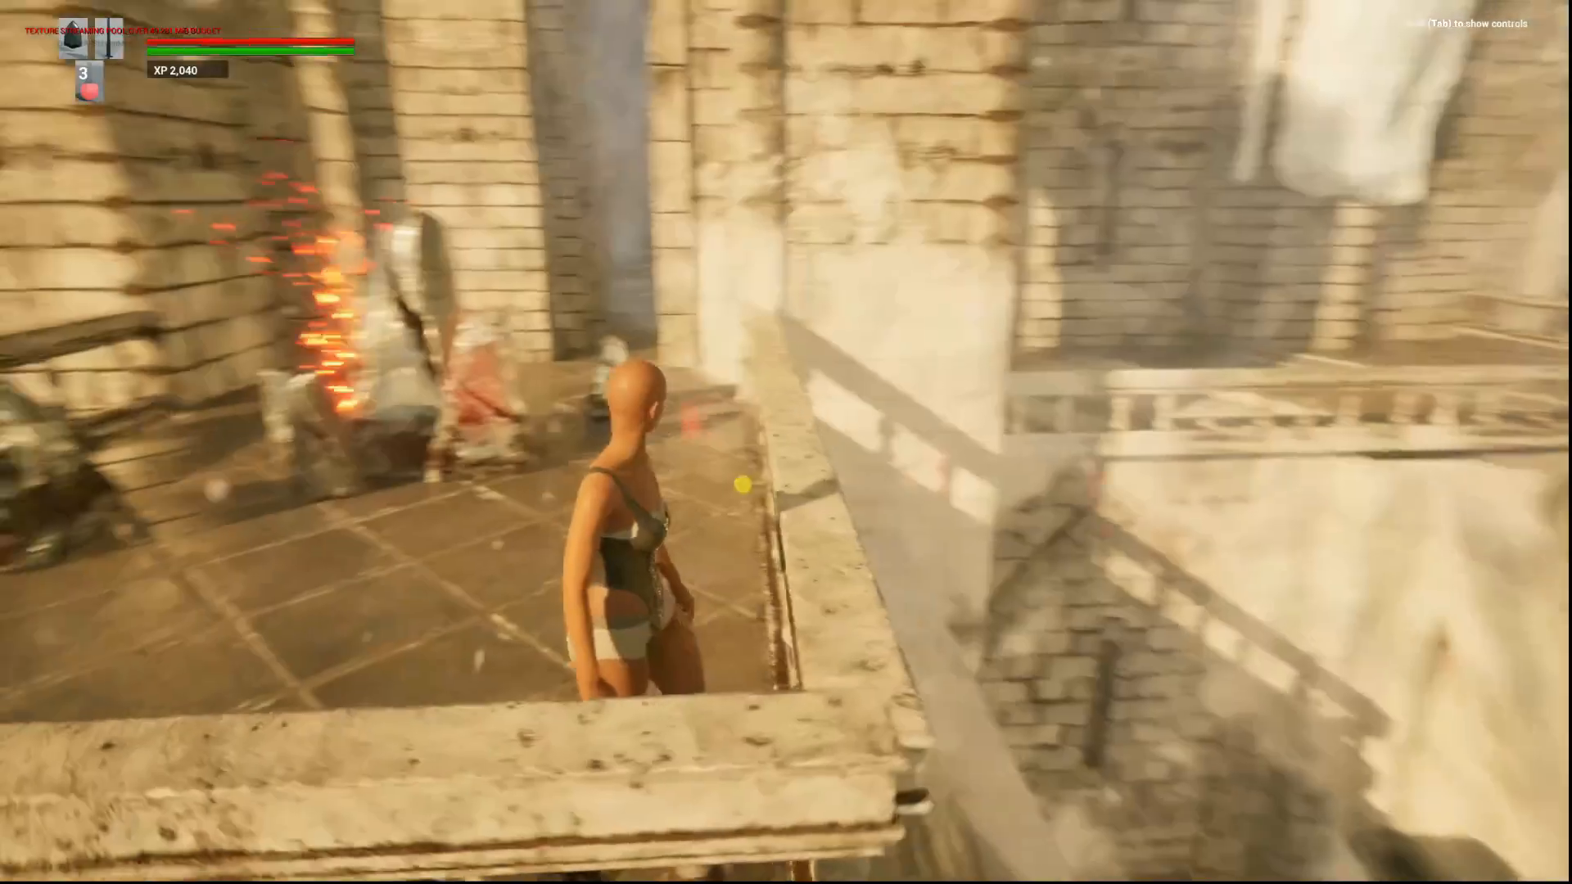
pyautogui.press('w')
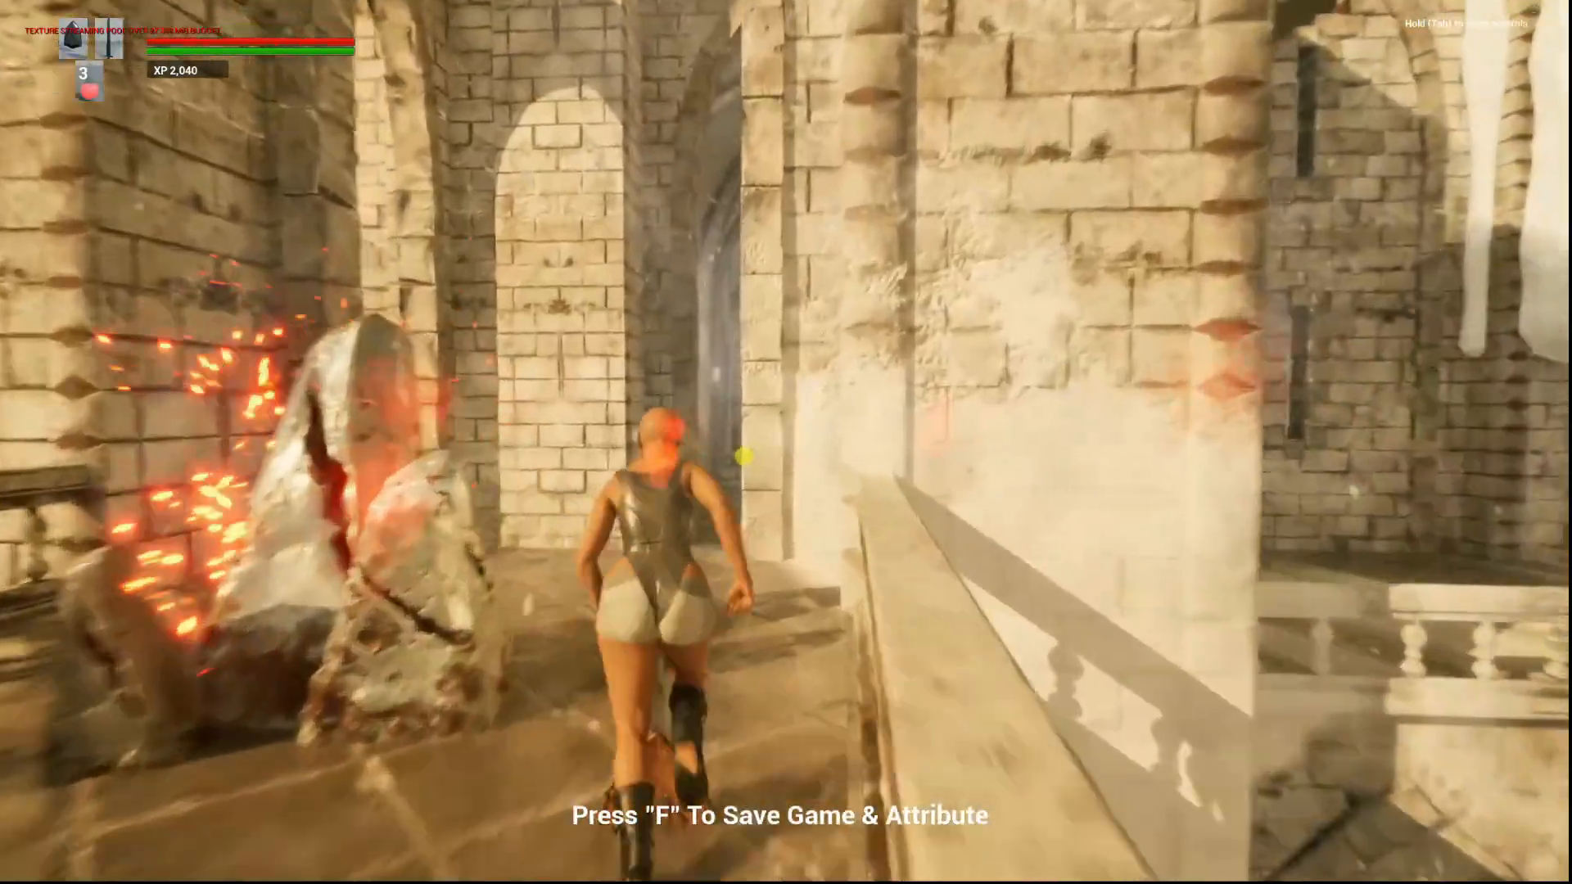
pyautogui.press('w')
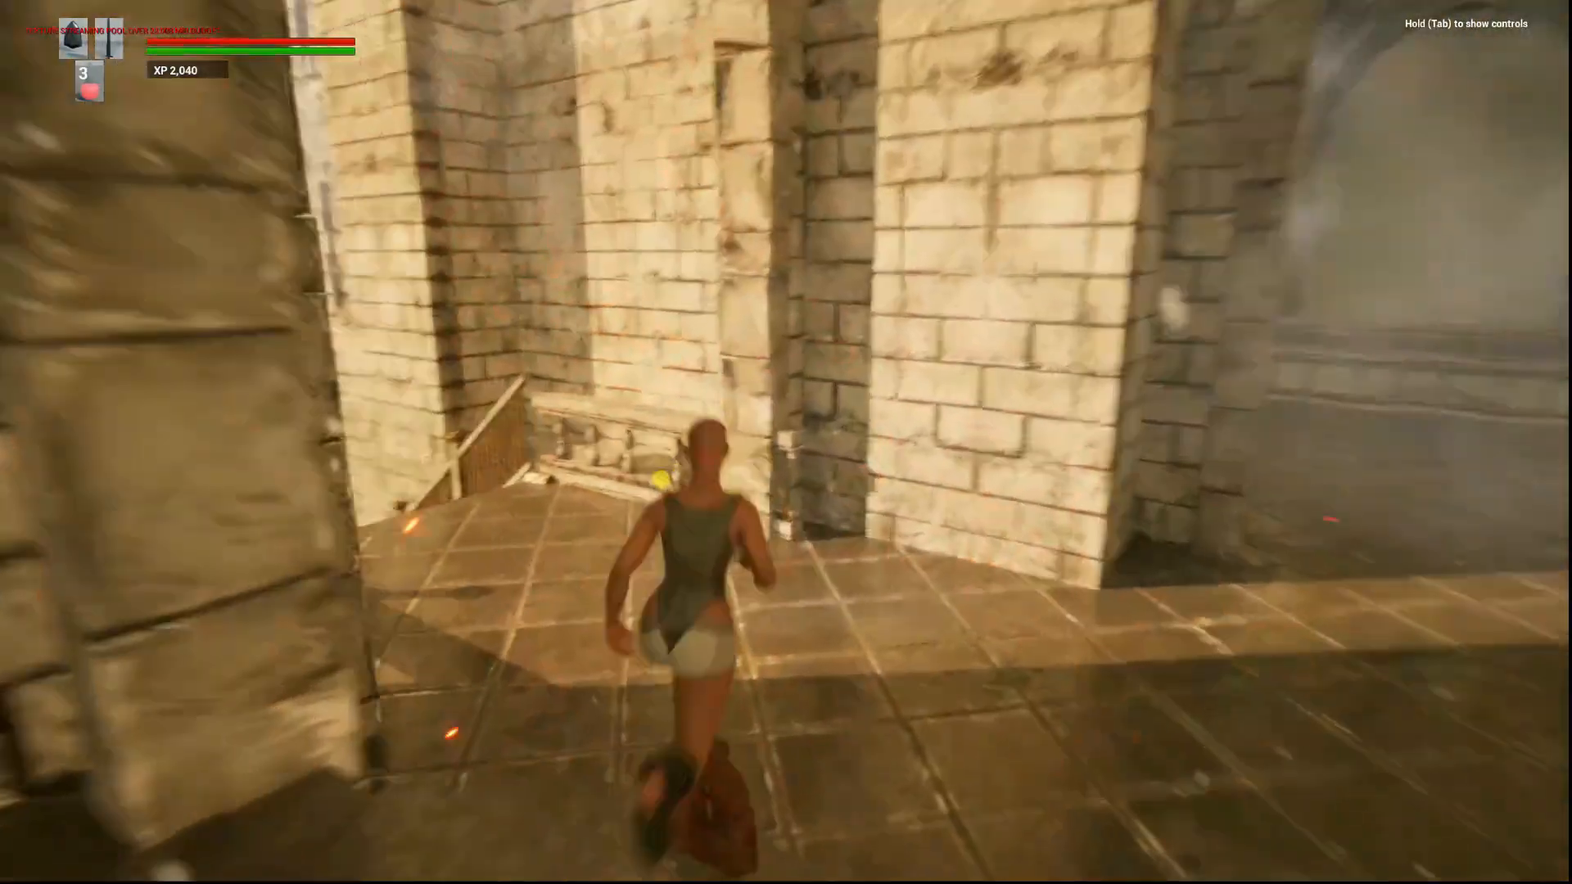
pyautogui.press('w')
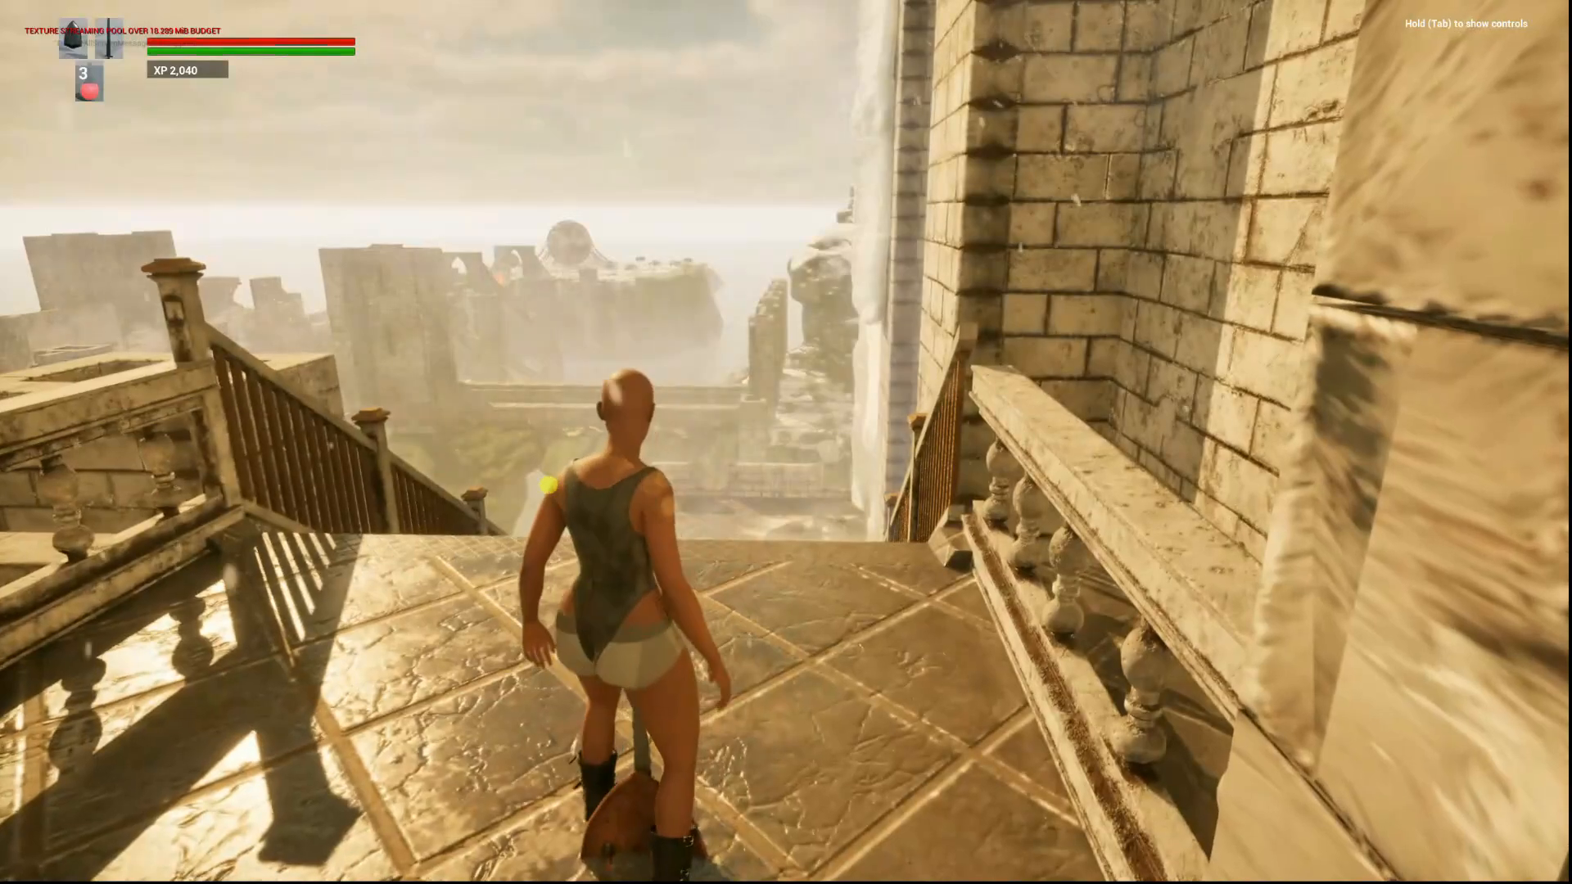
pyautogui.press('Escape')
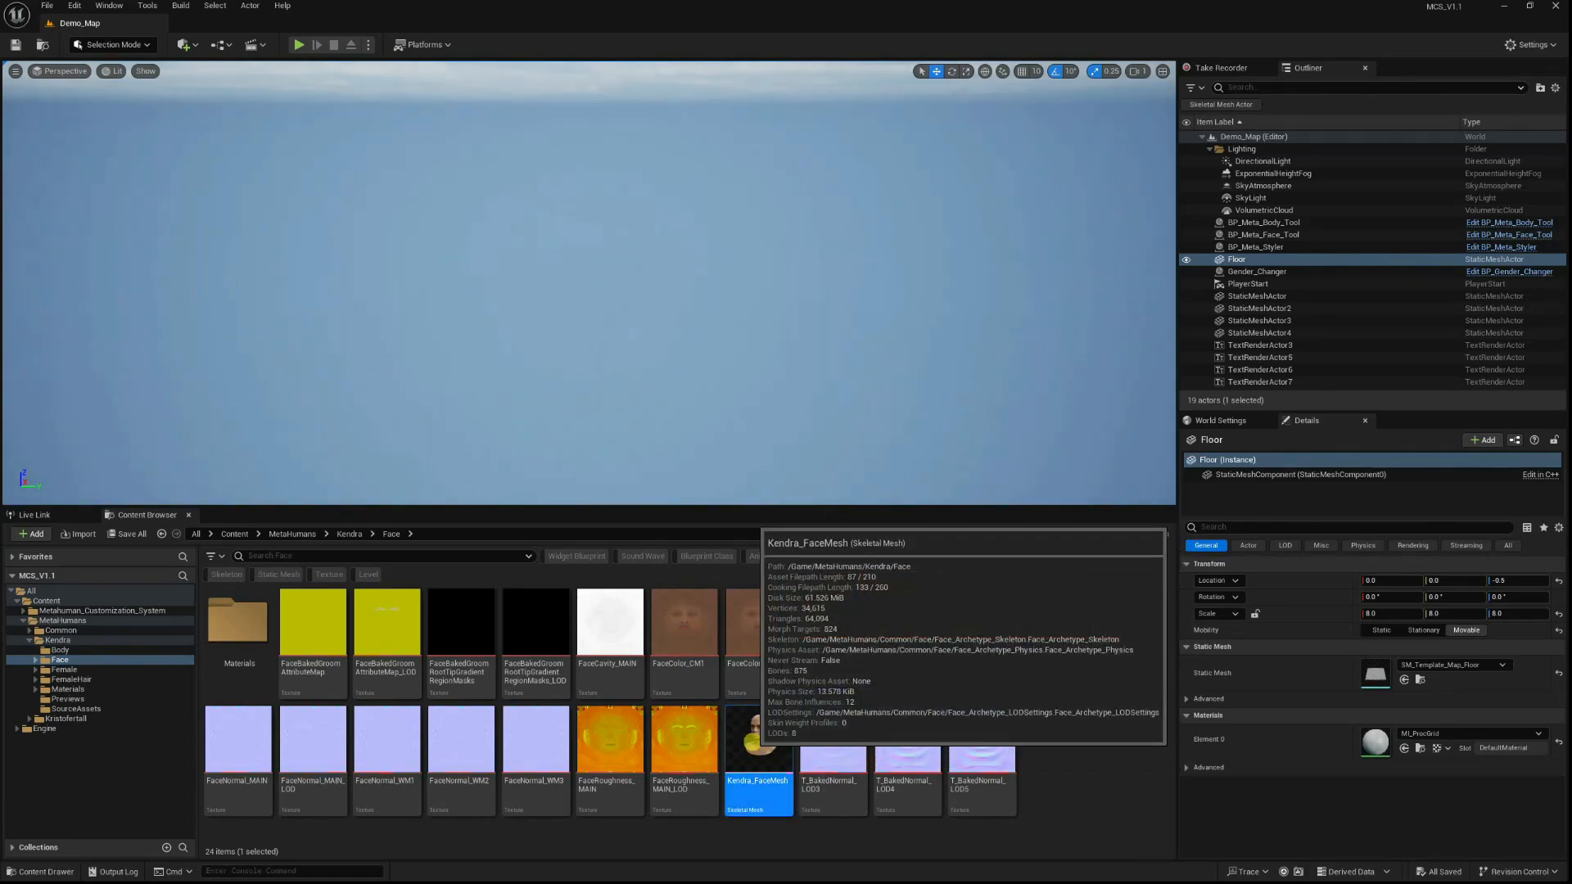
# Inspect the Kendra_FaceMesh asset and examine the face, costume and body mesh groups in BP_RPG_MH_Female's Event Graph.
pyautogui.doubleClick(747, 740)
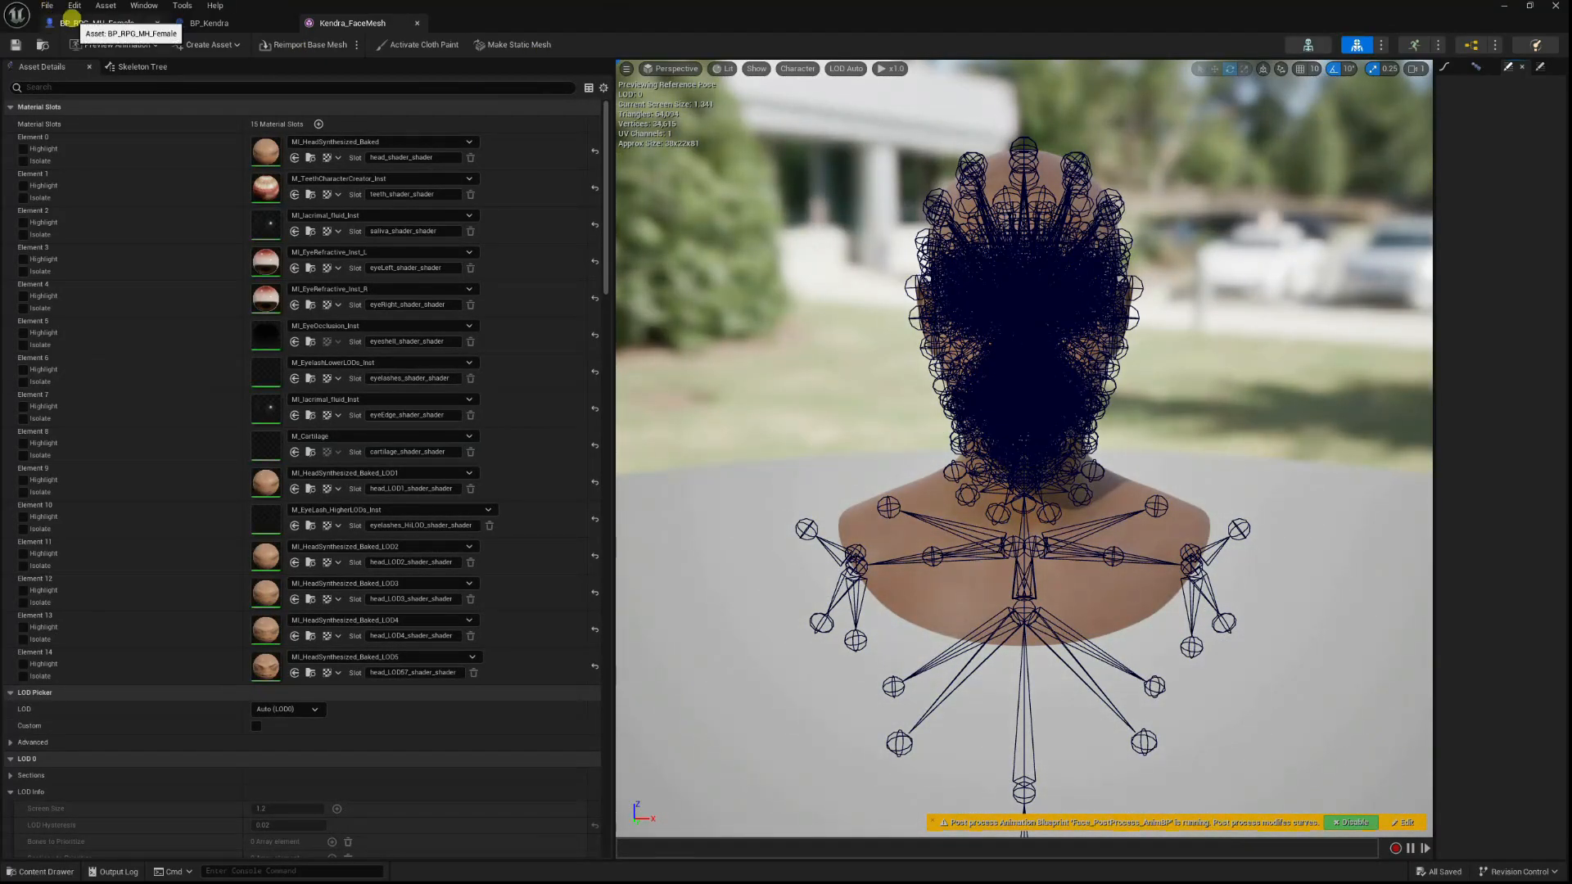
pyautogui.click(72, 18)
pyautogui.scroll(-4, 814, 385)
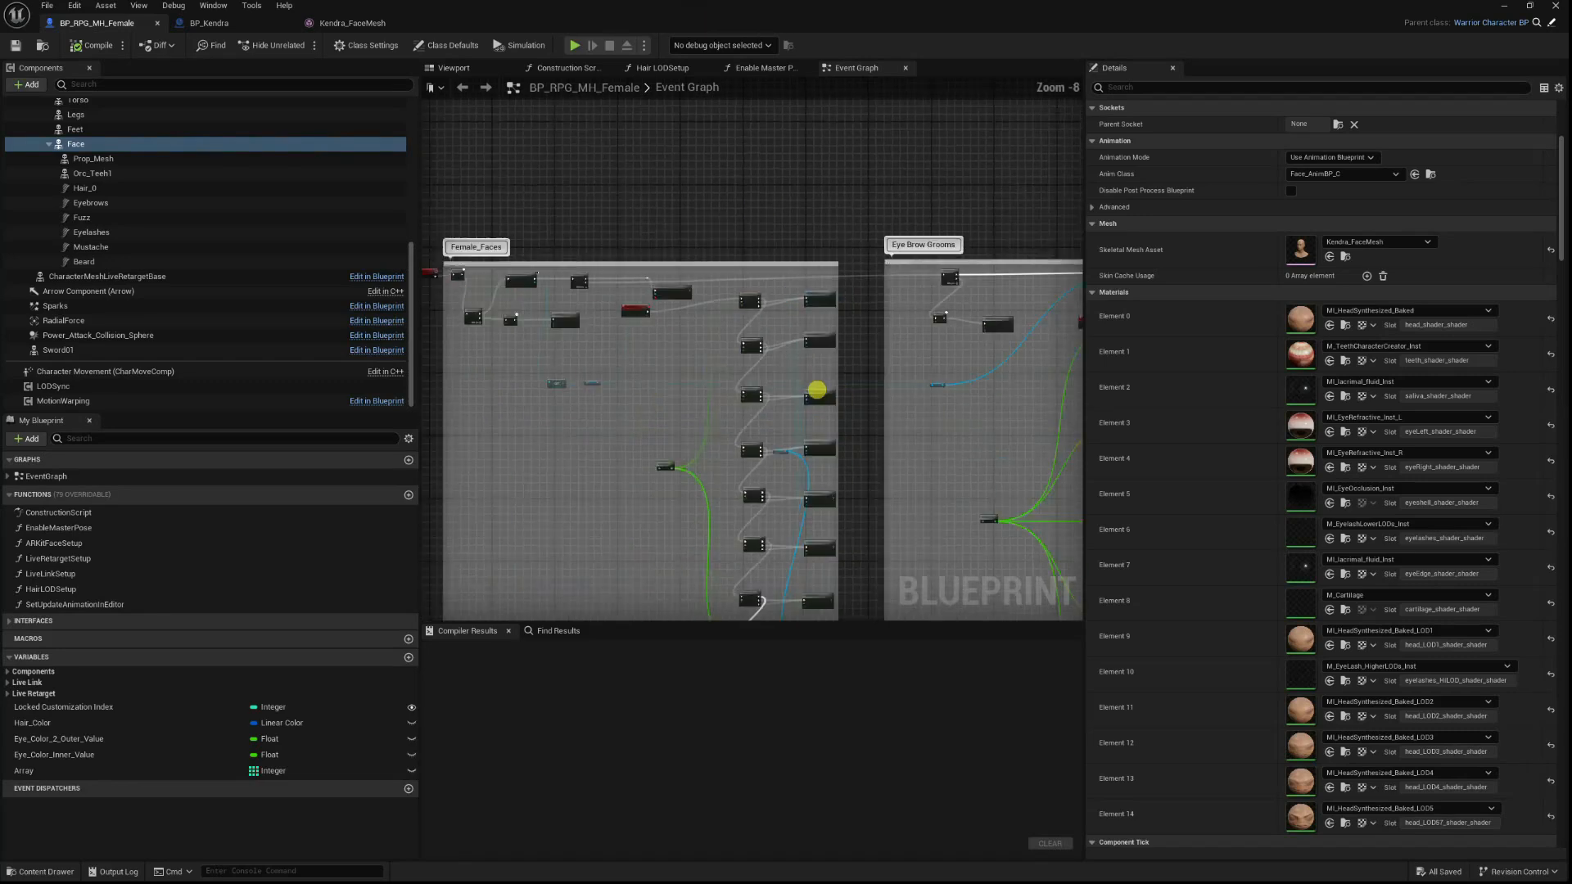
pyautogui.moveTo(775, 504); pyautogui.dragTo(767, 397, button='right')
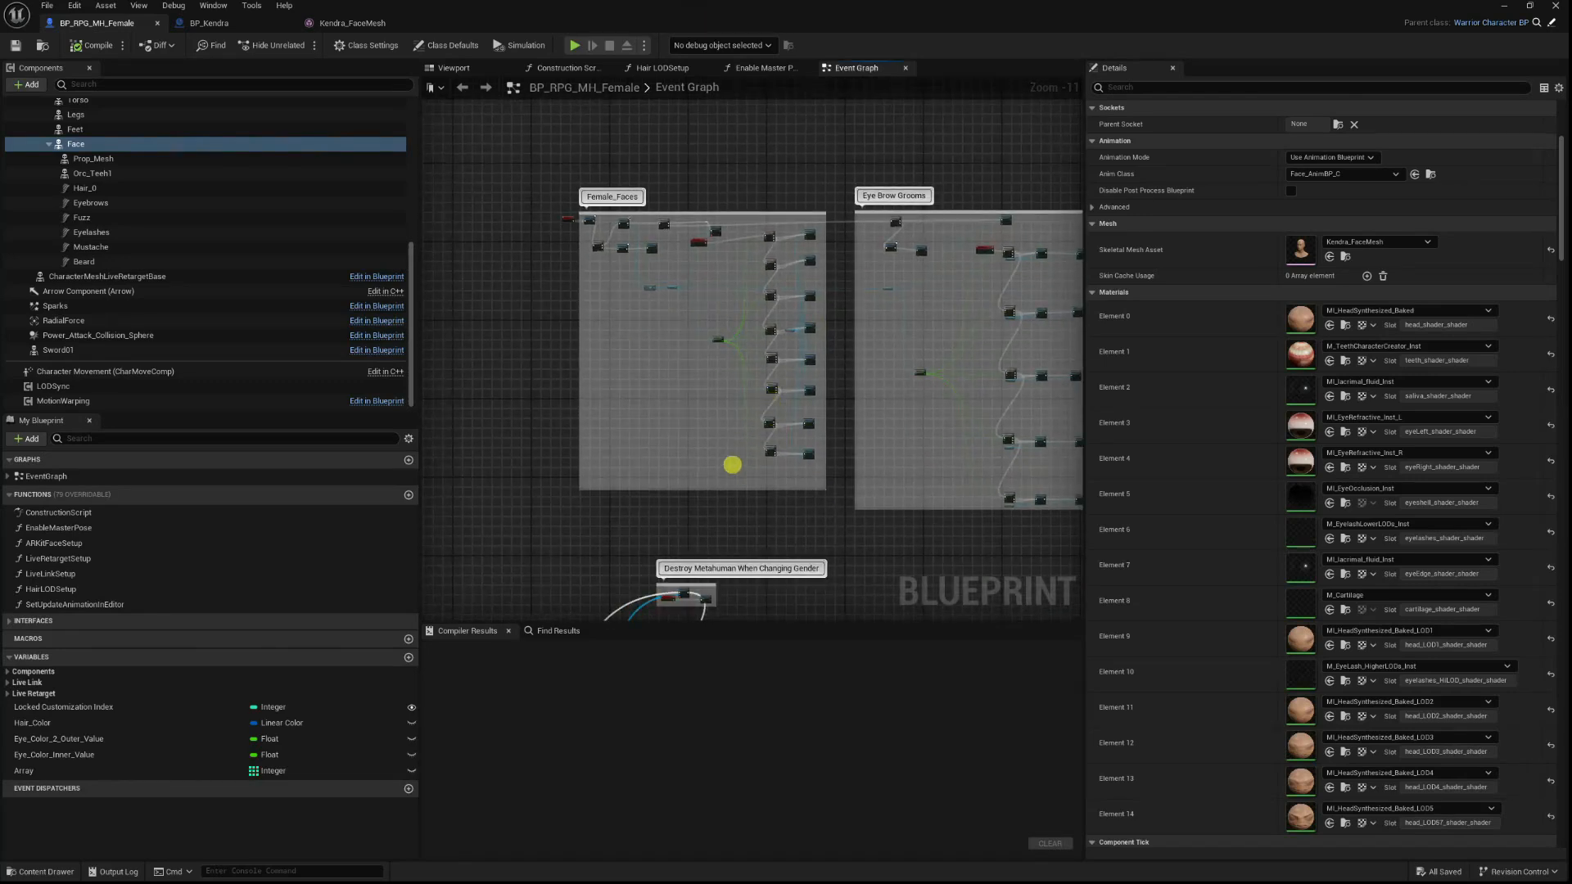
pyautogui.moveTo(733, 459); pyautogui.dragTo(759, 220, button='right')
pyautogui.moveTo(751, 300); pyautogui.dragTo(831, 101, button='right')
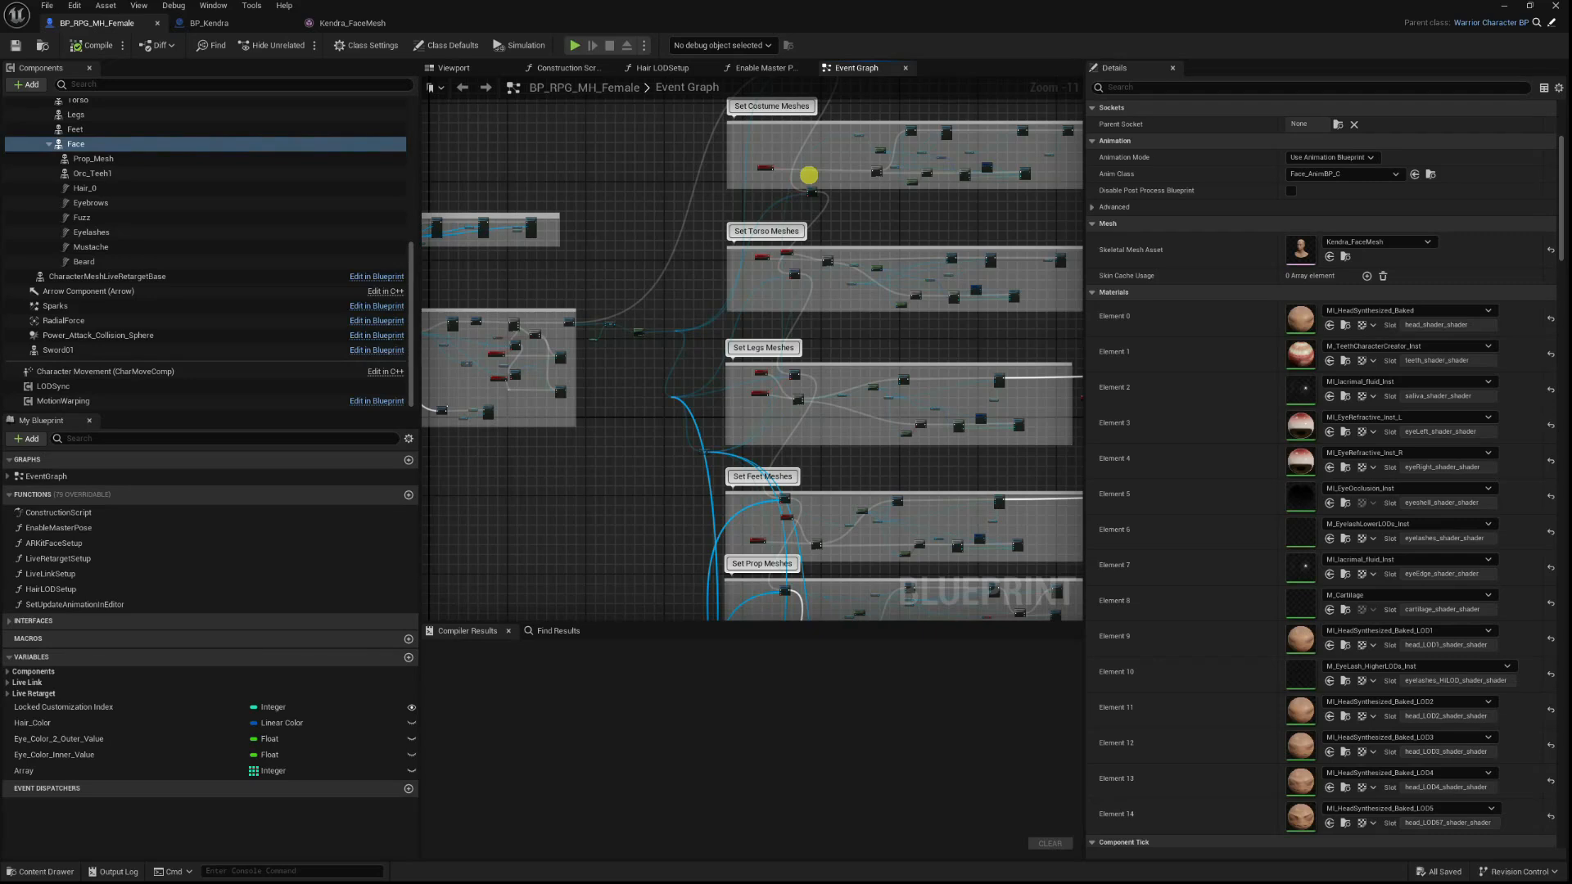
# Shrink the editor window to locate BP_RPG_MH_Female in the content folders, and examine its component hierarchy and character preview.
pyautogui.doubleClick(772, 2)
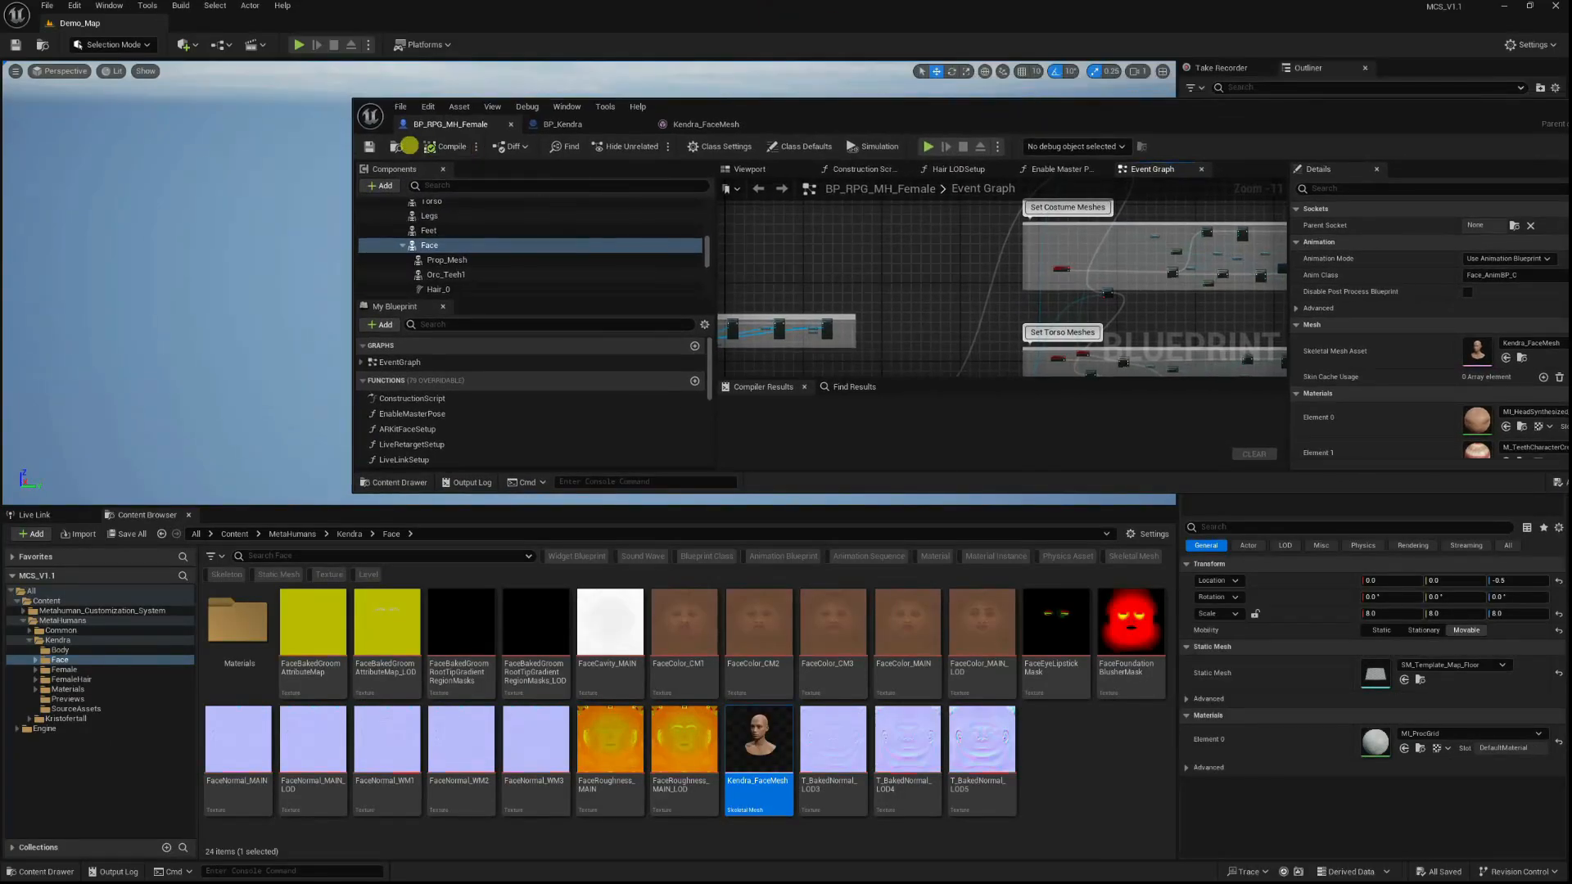
pyautogui.click(397, 146)
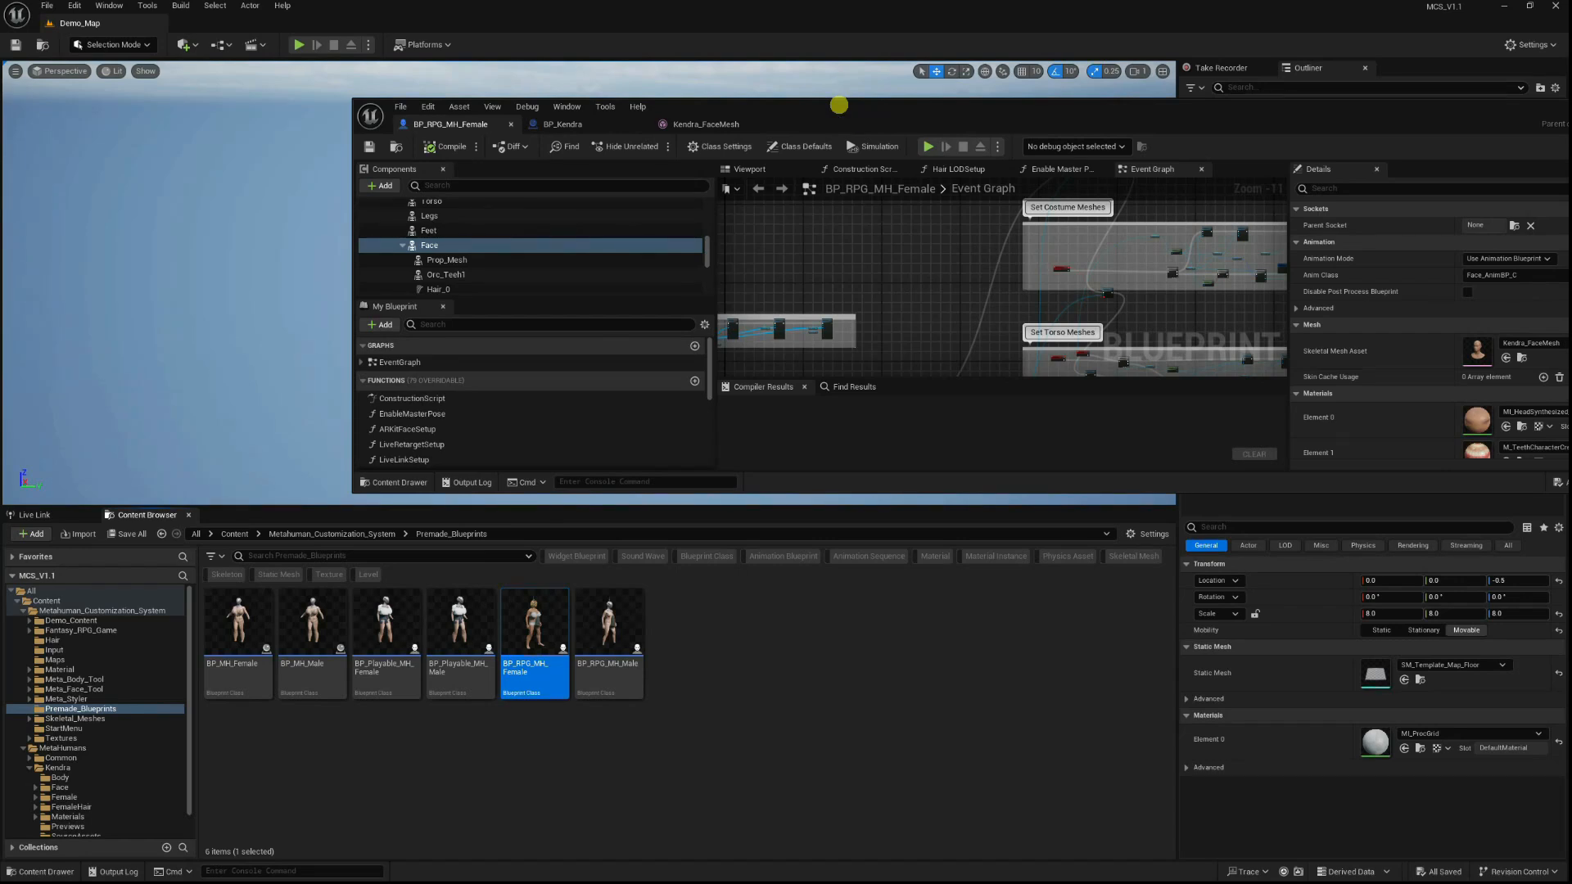
pyautogui.scroll(-5, 578, 253)
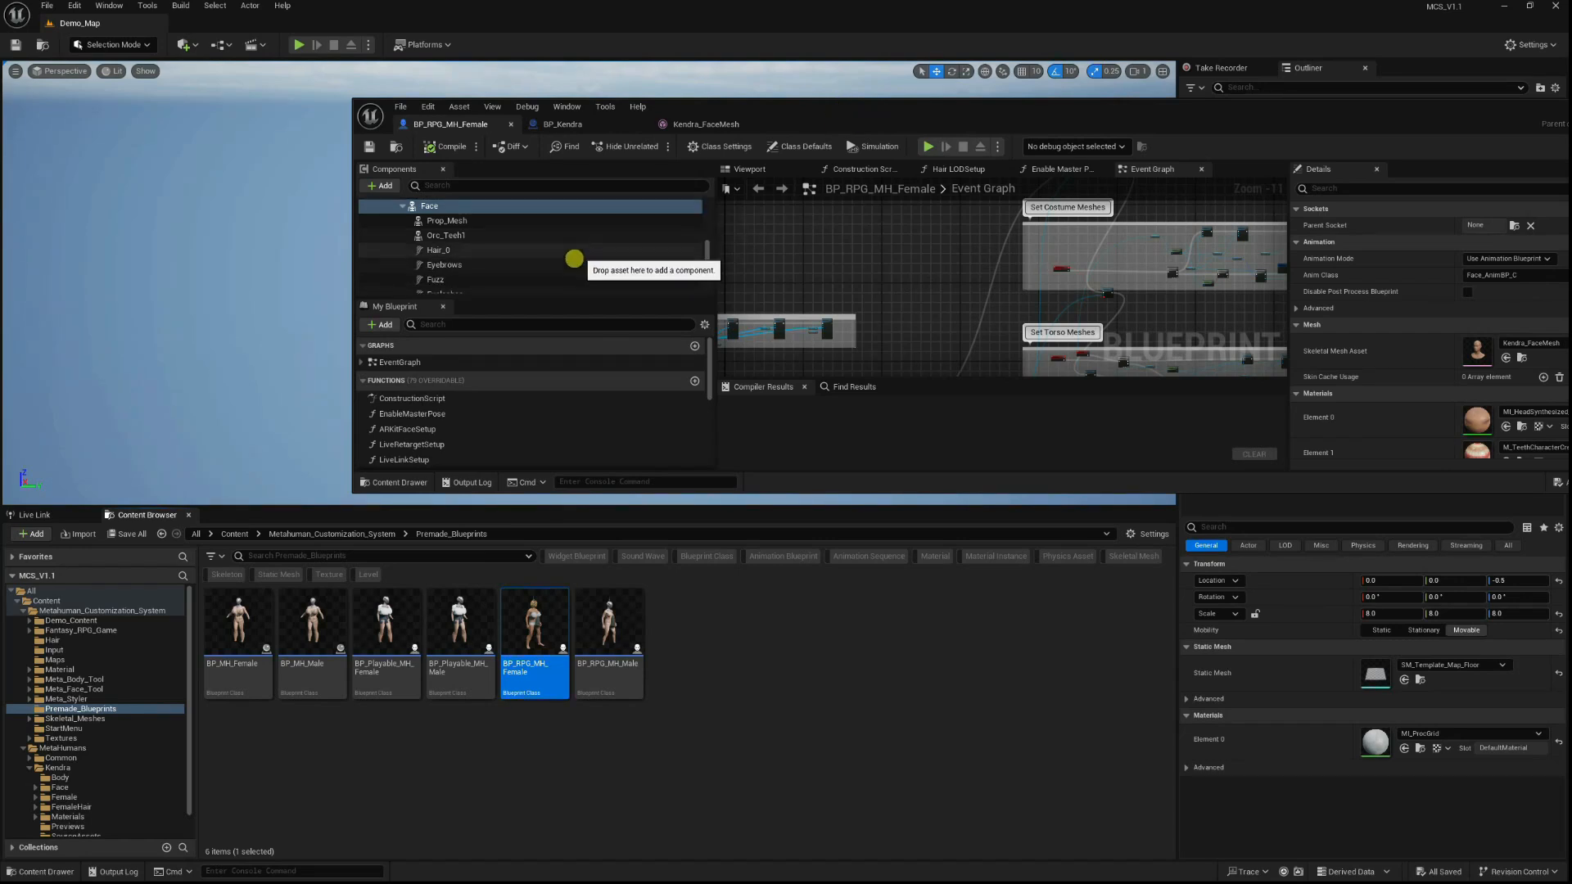
pyautogui.scroll(7, 471, 262)
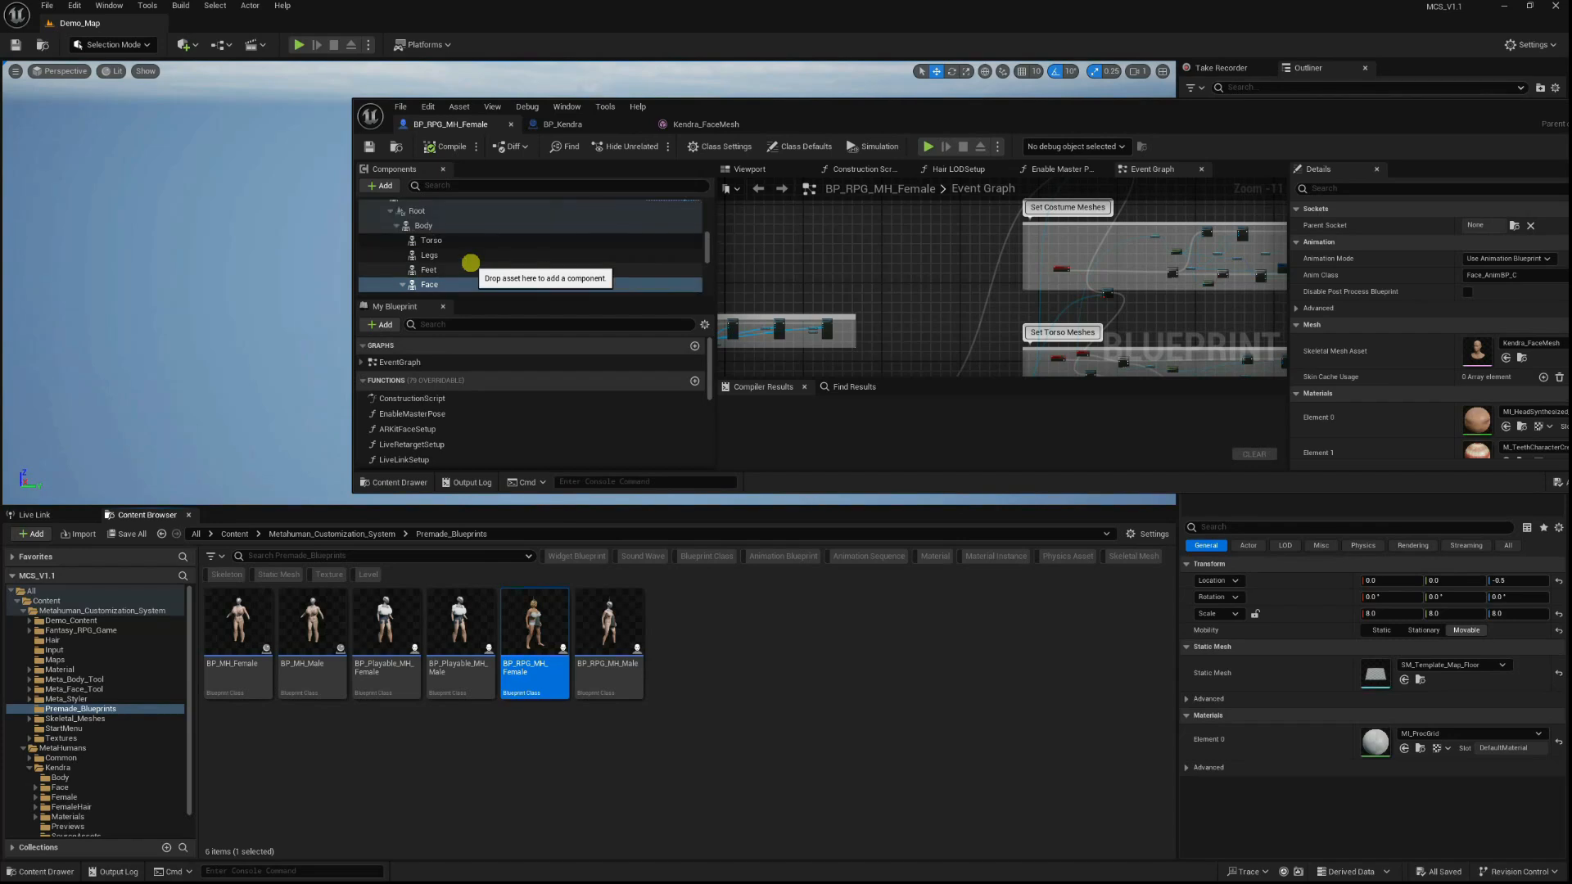
pyautogui.click(748, 169)
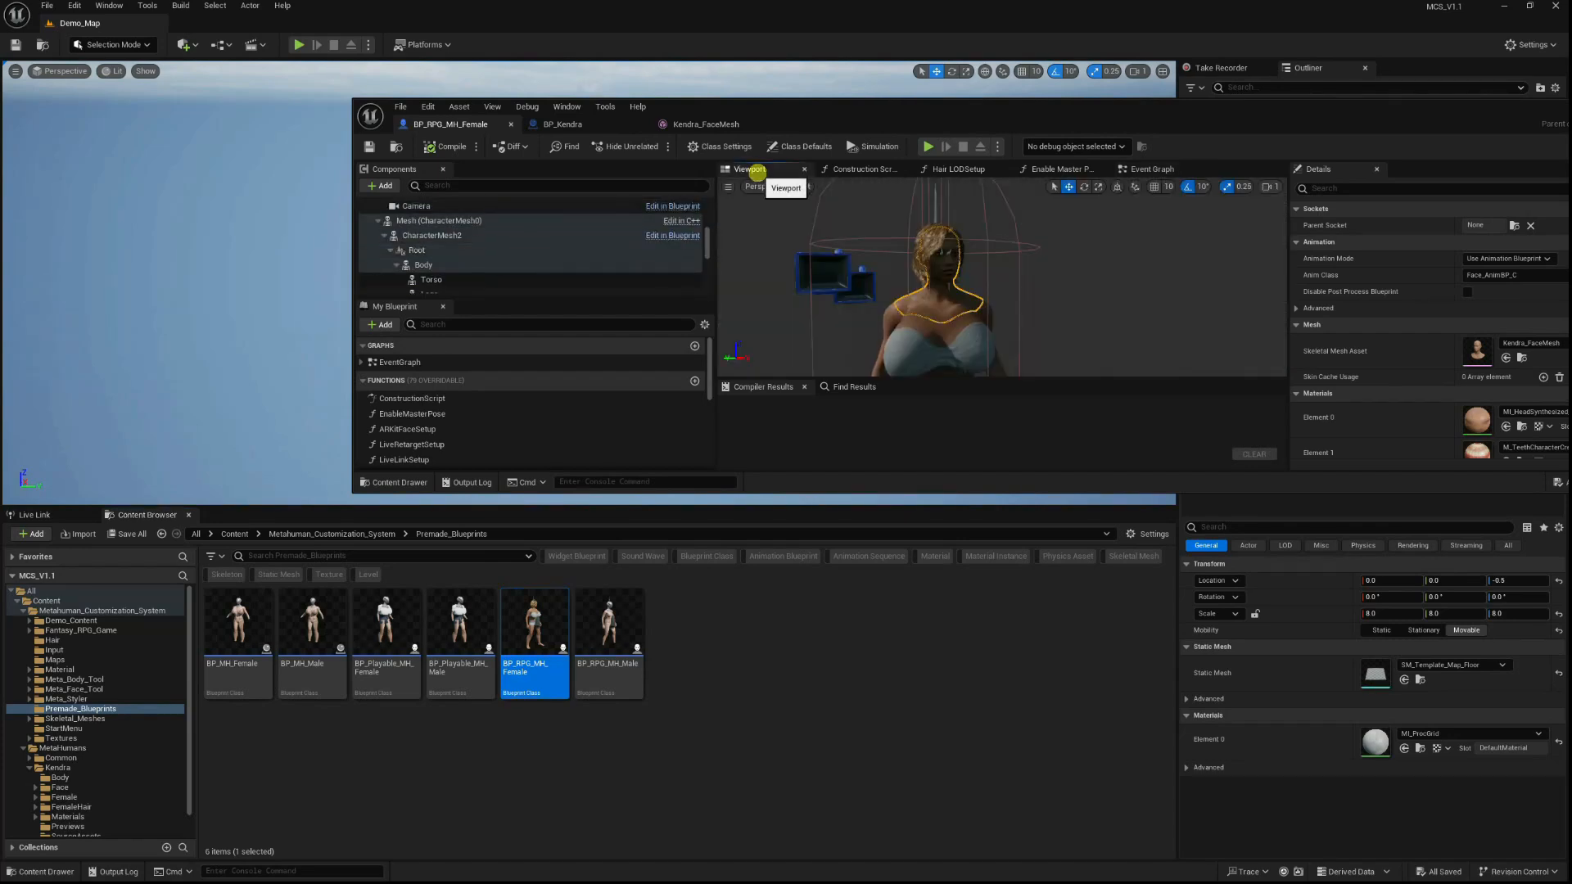
pyautogui.moveTo(1045, 270); pyautogui.dragTo(1061, 301, button='right')
pyautogui.scroll(1, 414, 238)
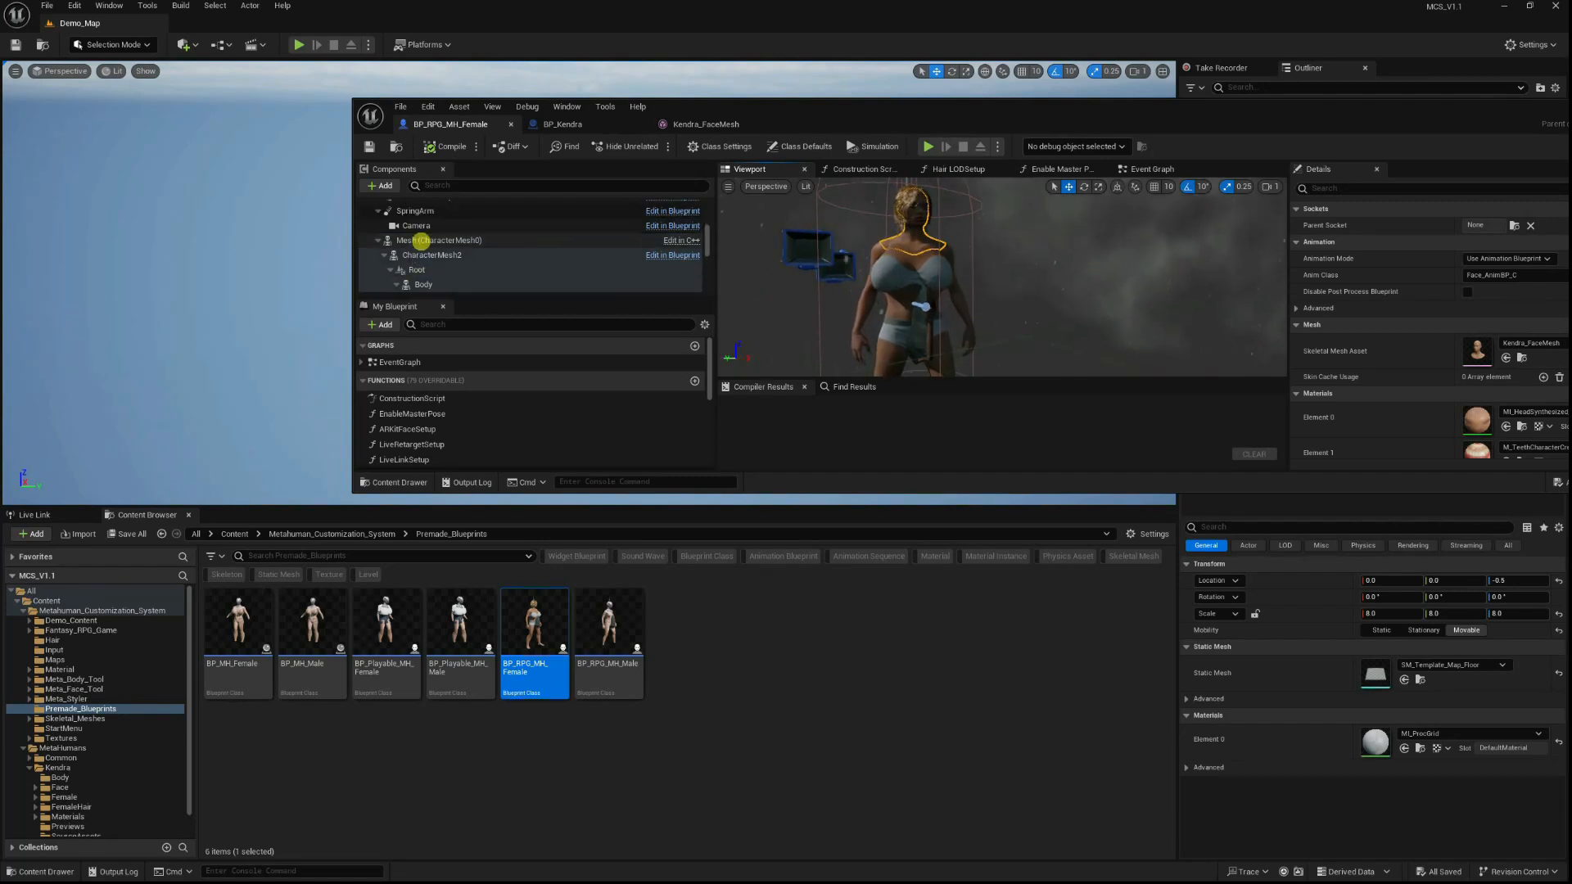
pyautogui.scroll(-1, 491, 264)
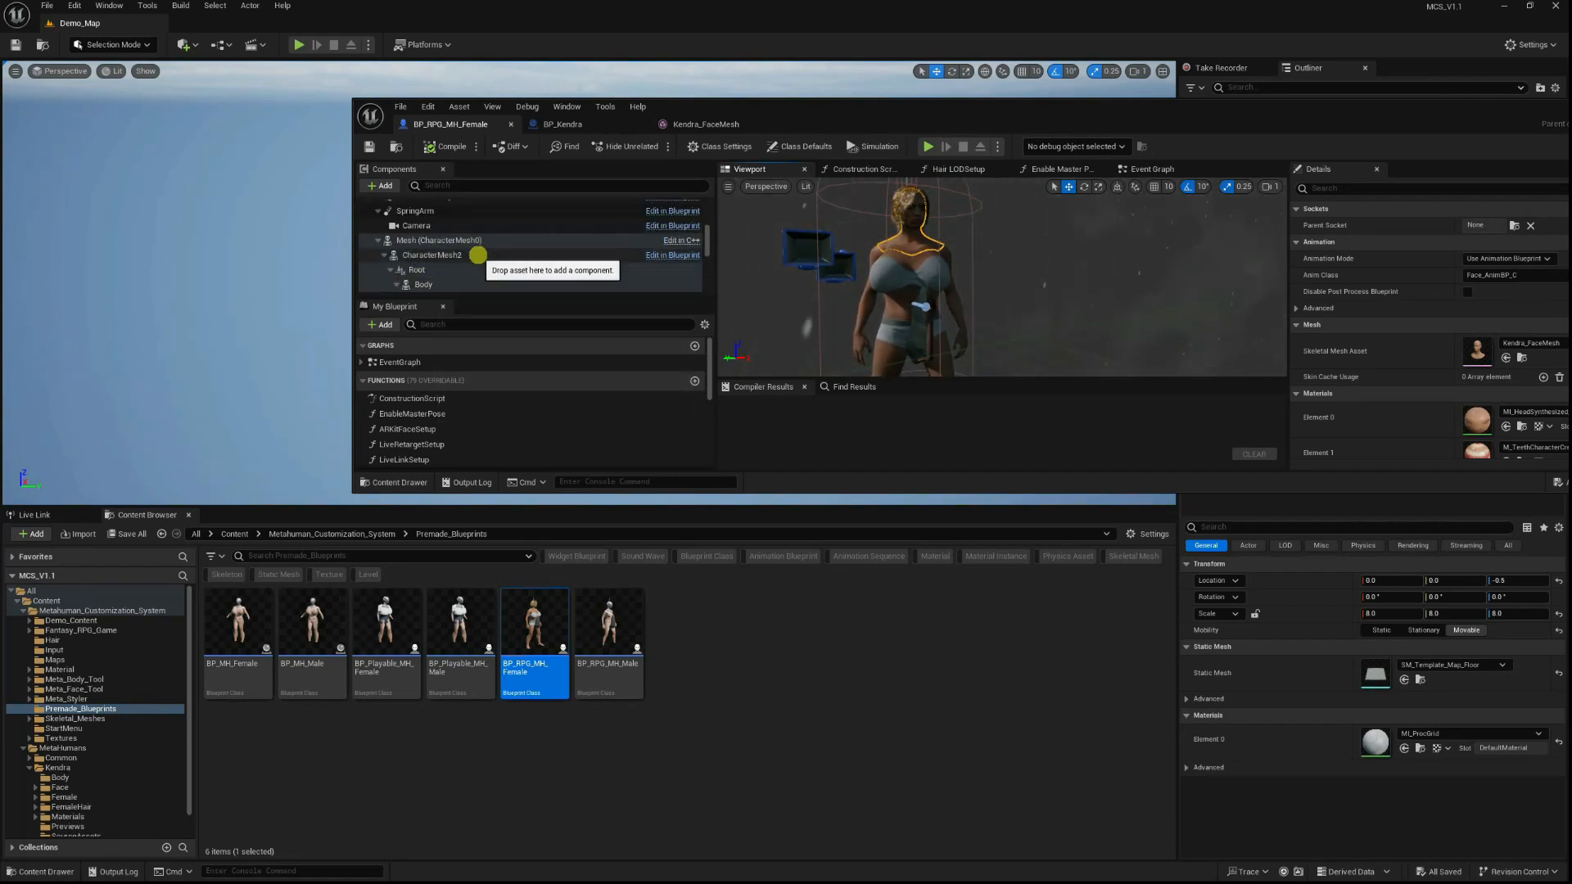
# Turn on the Visible rendering option for the CharacterMesh2 component.
pyautogui.click(447, 235)
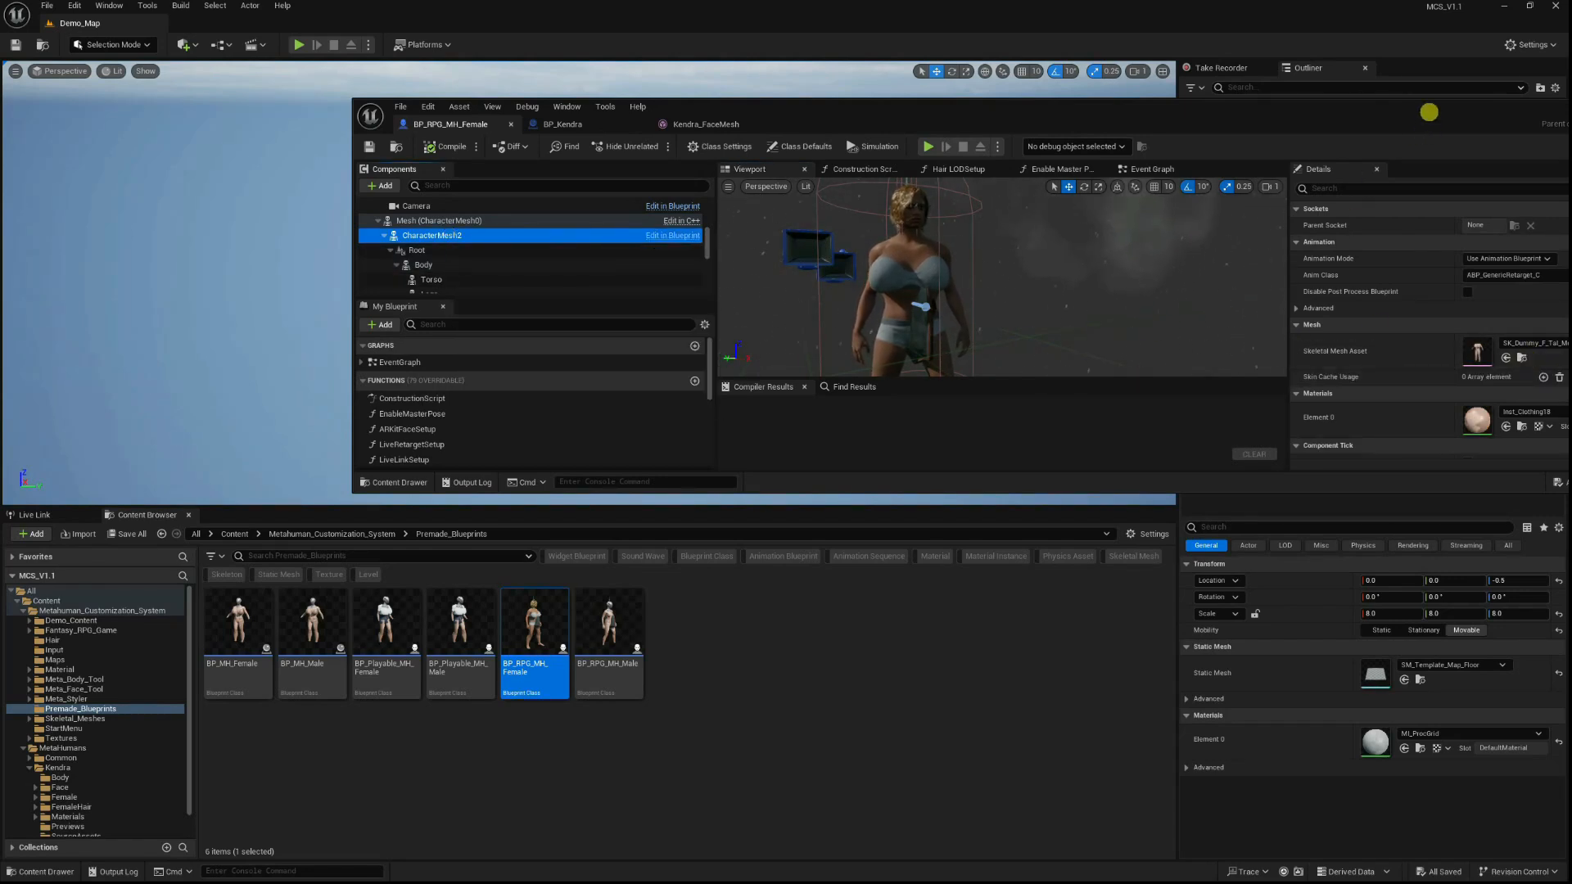
pyautogui.doubleClick(1432, 108)
pyautogui.click(1169, 89)
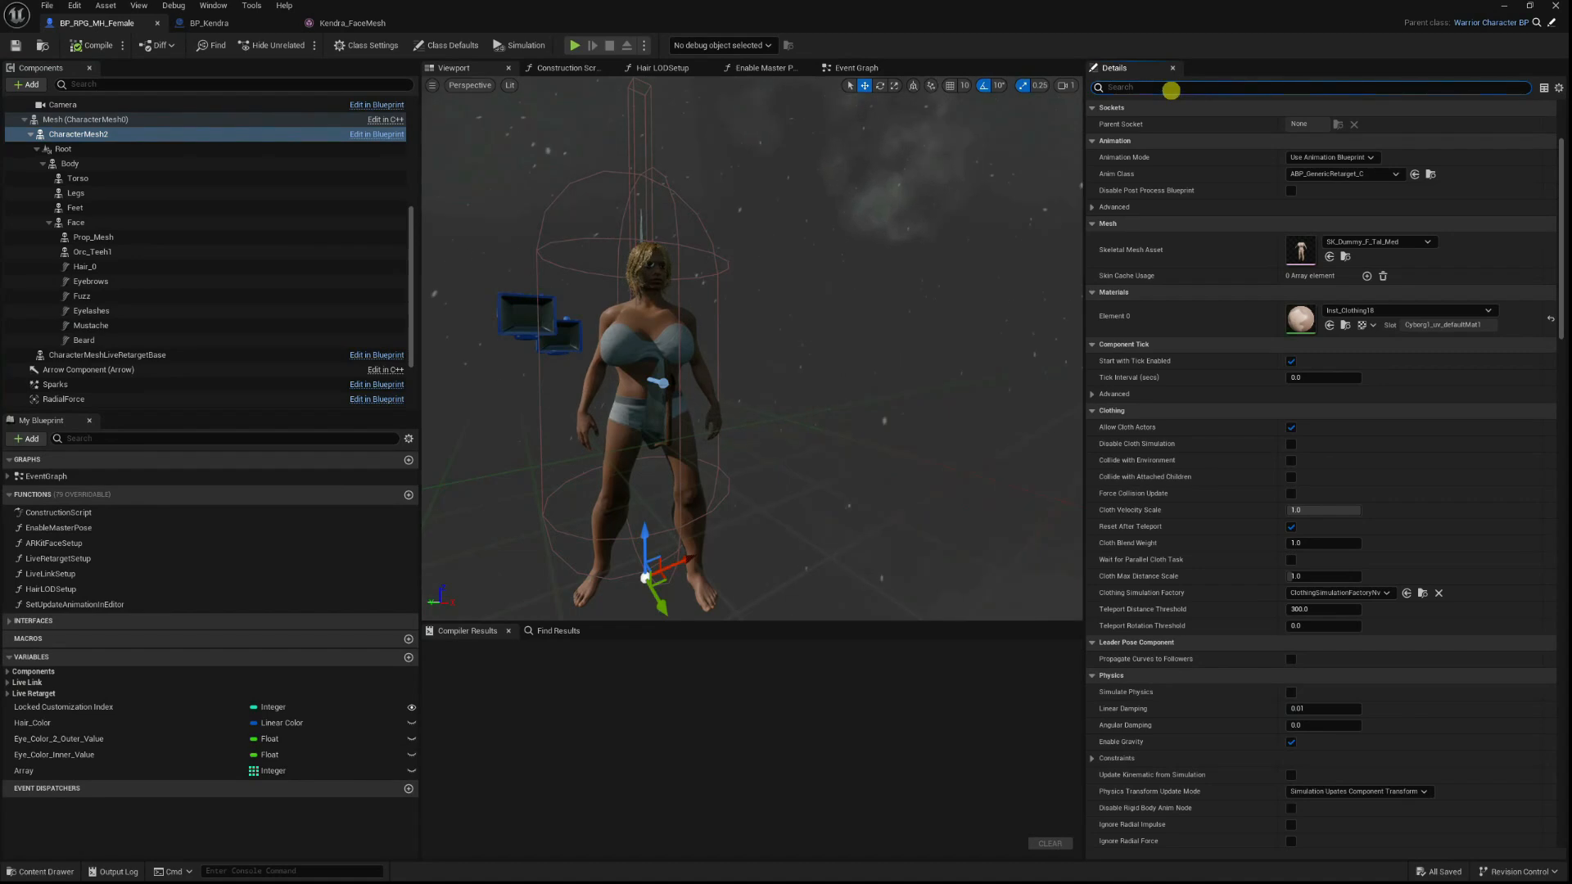
pyautogui.write('visi')
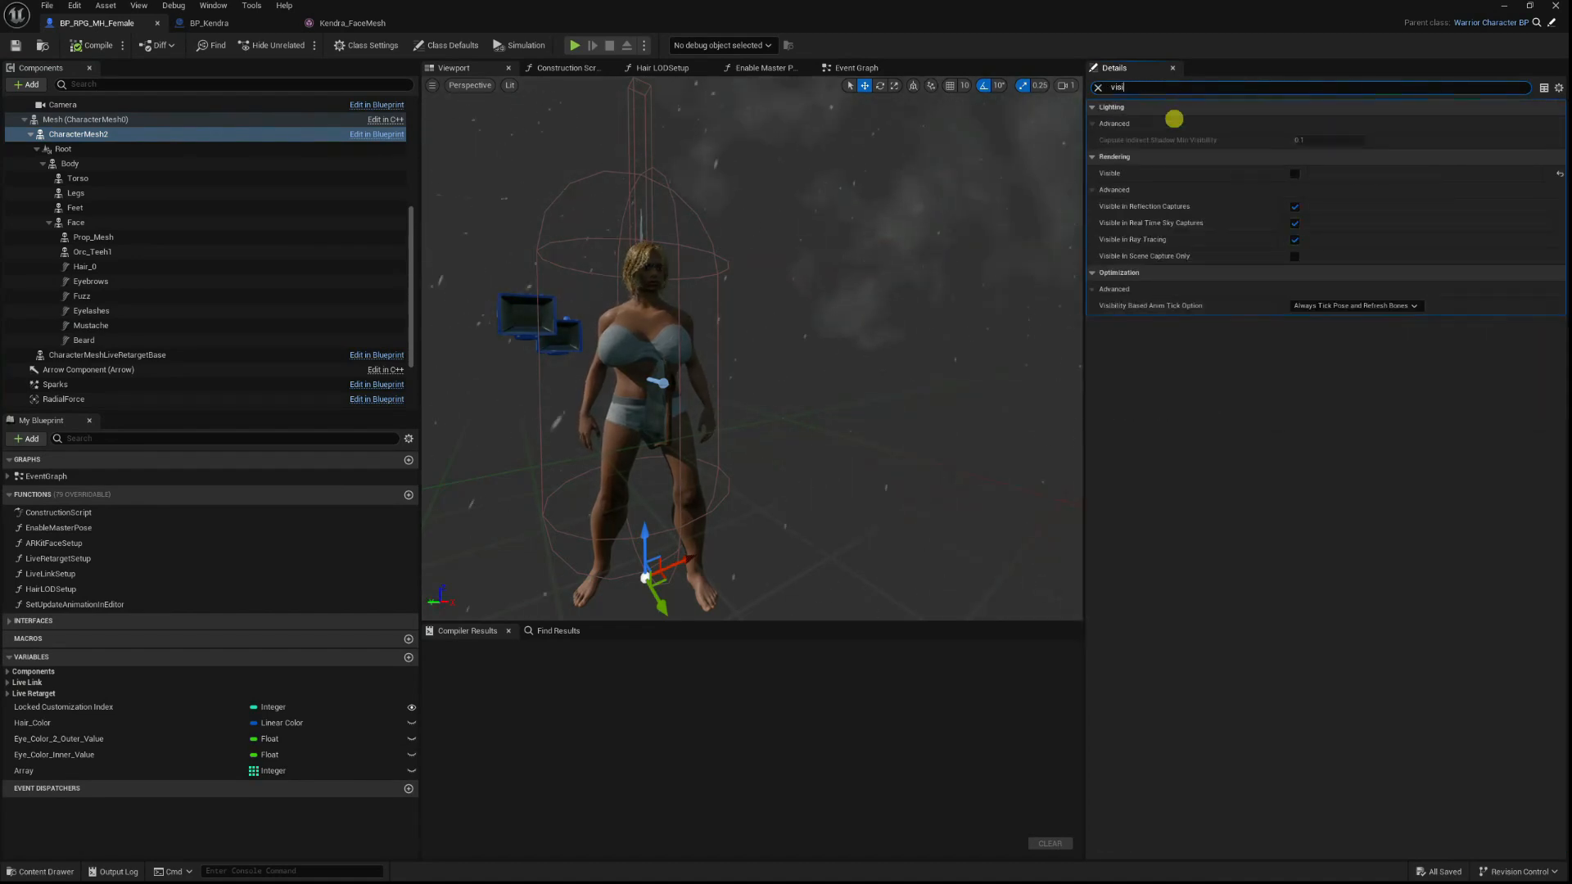
pyautogui.click(1294, 174)
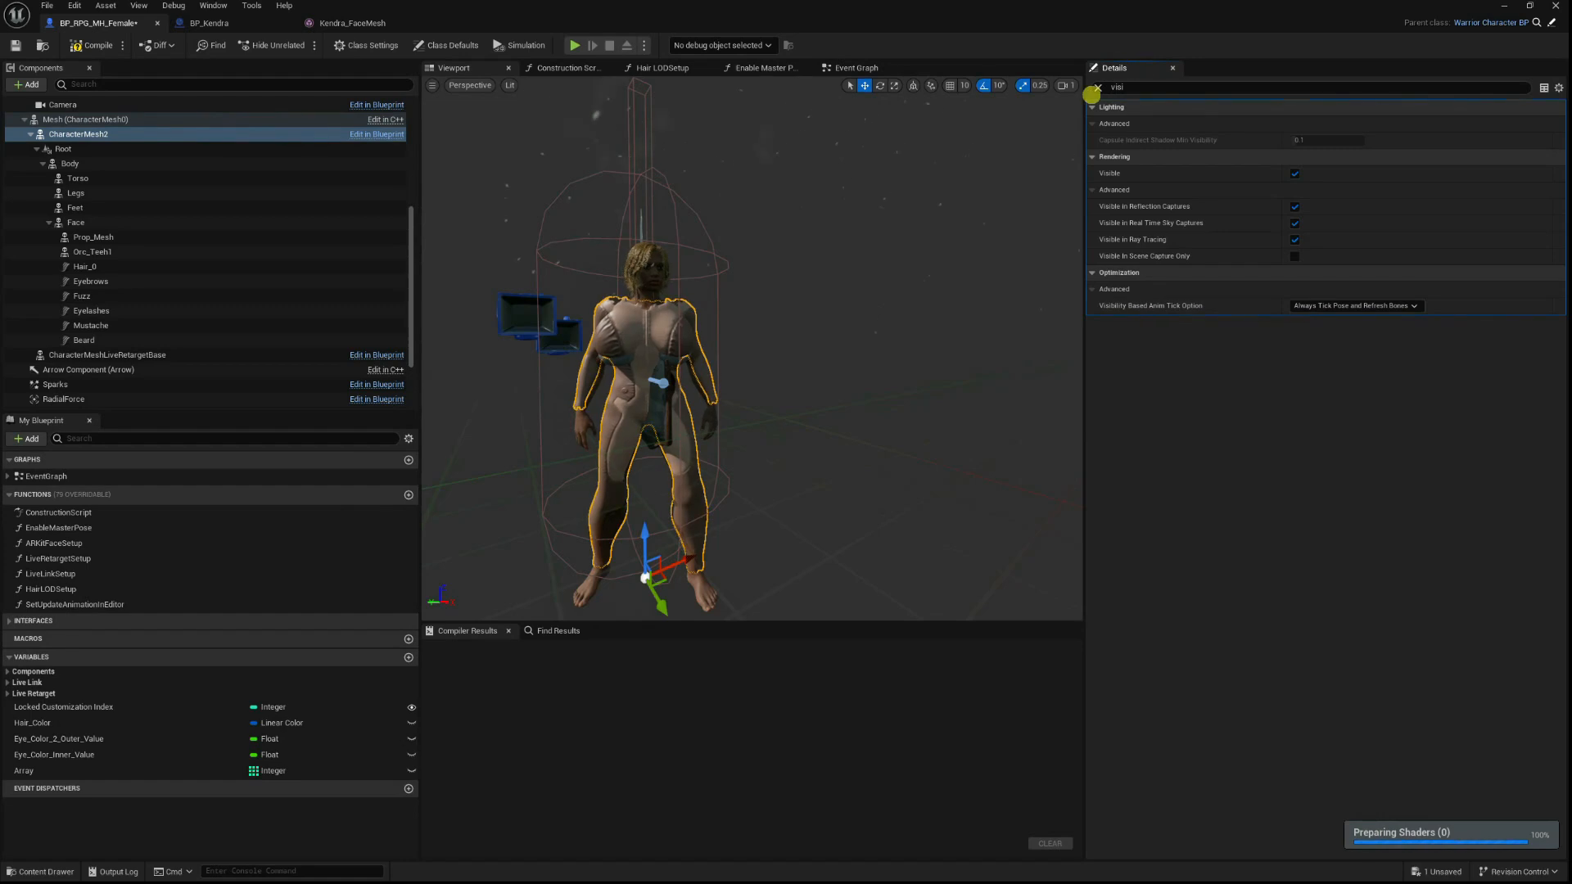
pyautogui.click(1098, 88)
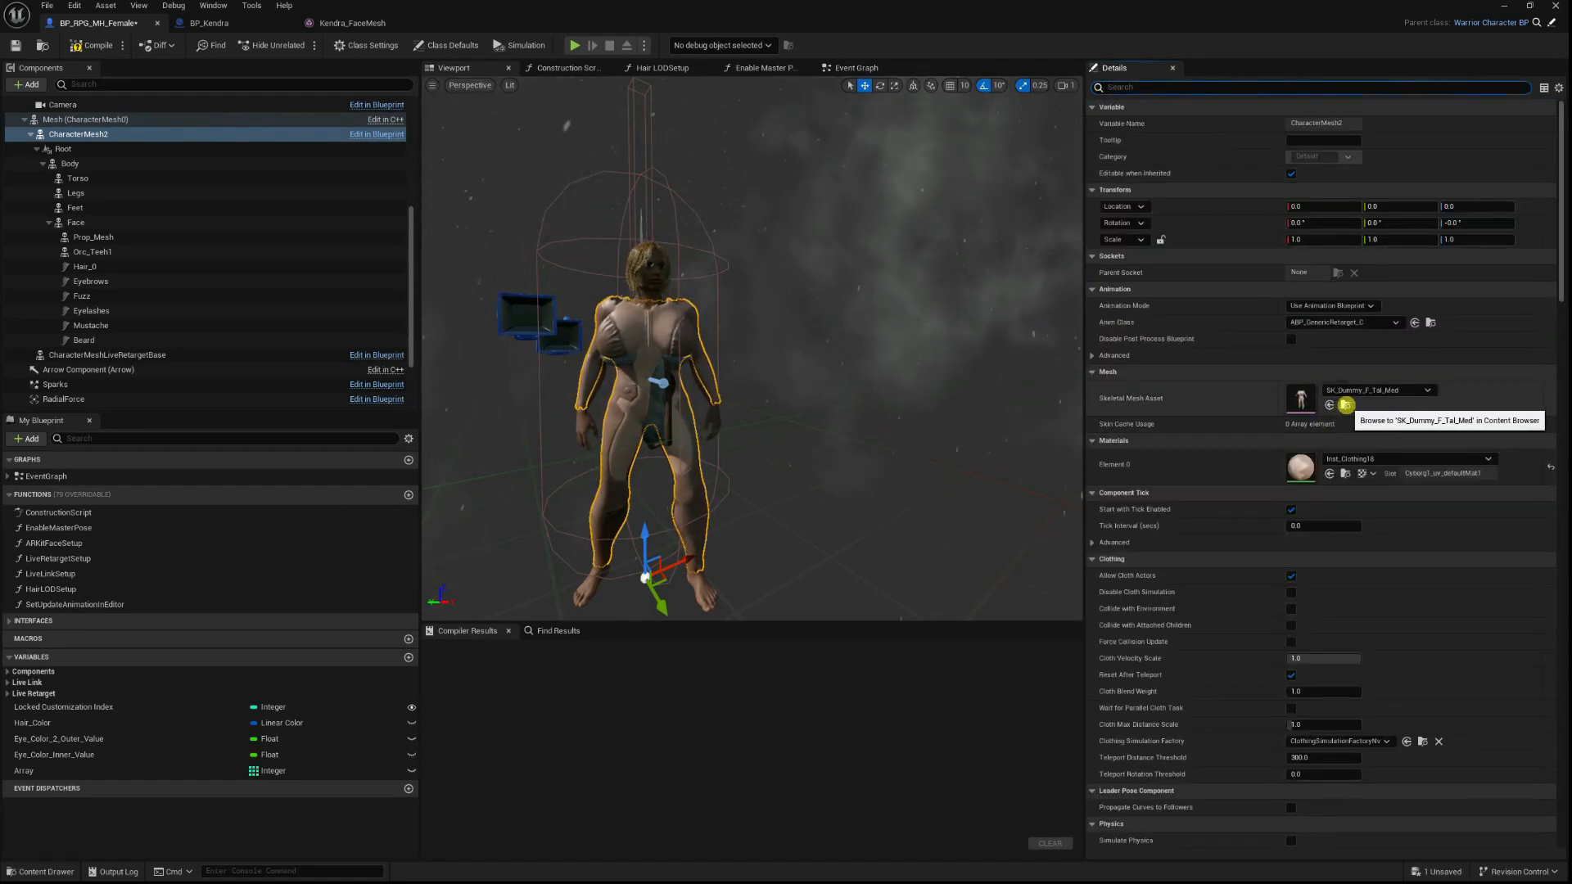
# Locate CharacterMesh2's skeletal mesh asset SK_Dummy_F_Tal_Med in the project content and open it for editing.
pyautogui.click(1346, 405)
pyautogui.moveTo(820, 10); pyautogui.dragTo(735, 68)
pyautogui.scroll(-4, 1192, 354)
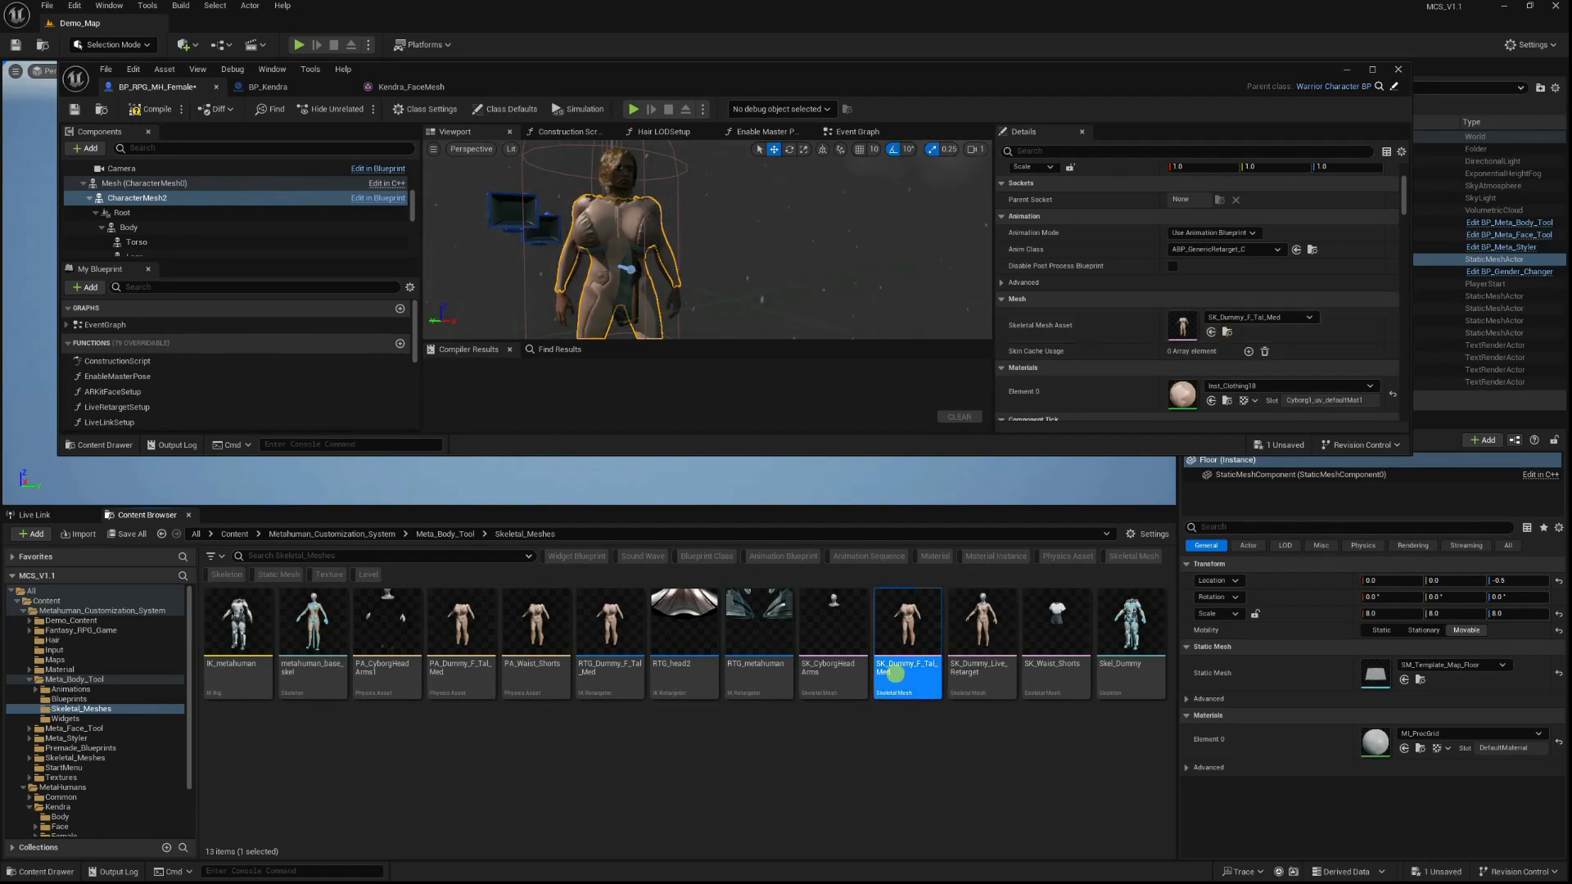
pyautogui.doubleClick(900, 638)
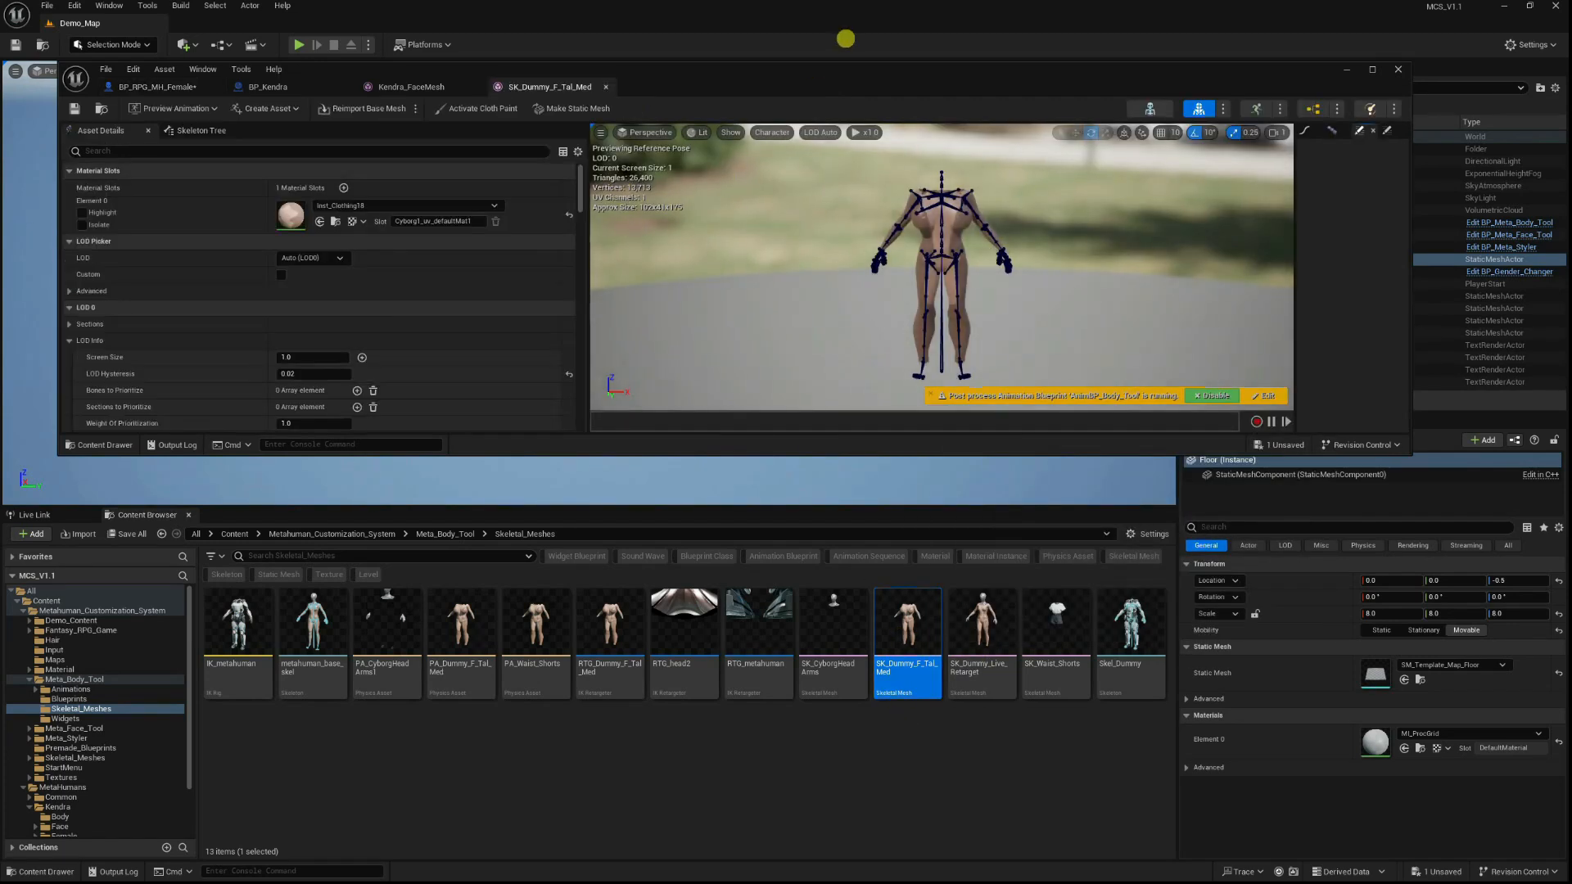
pyautogui.moveTo(842, 85)
pyautogui.mouseDown()
pyautogui.moveTo(846, 32)
pyautogui.moveTo(848, 96)
pyautogui.mouseUp()
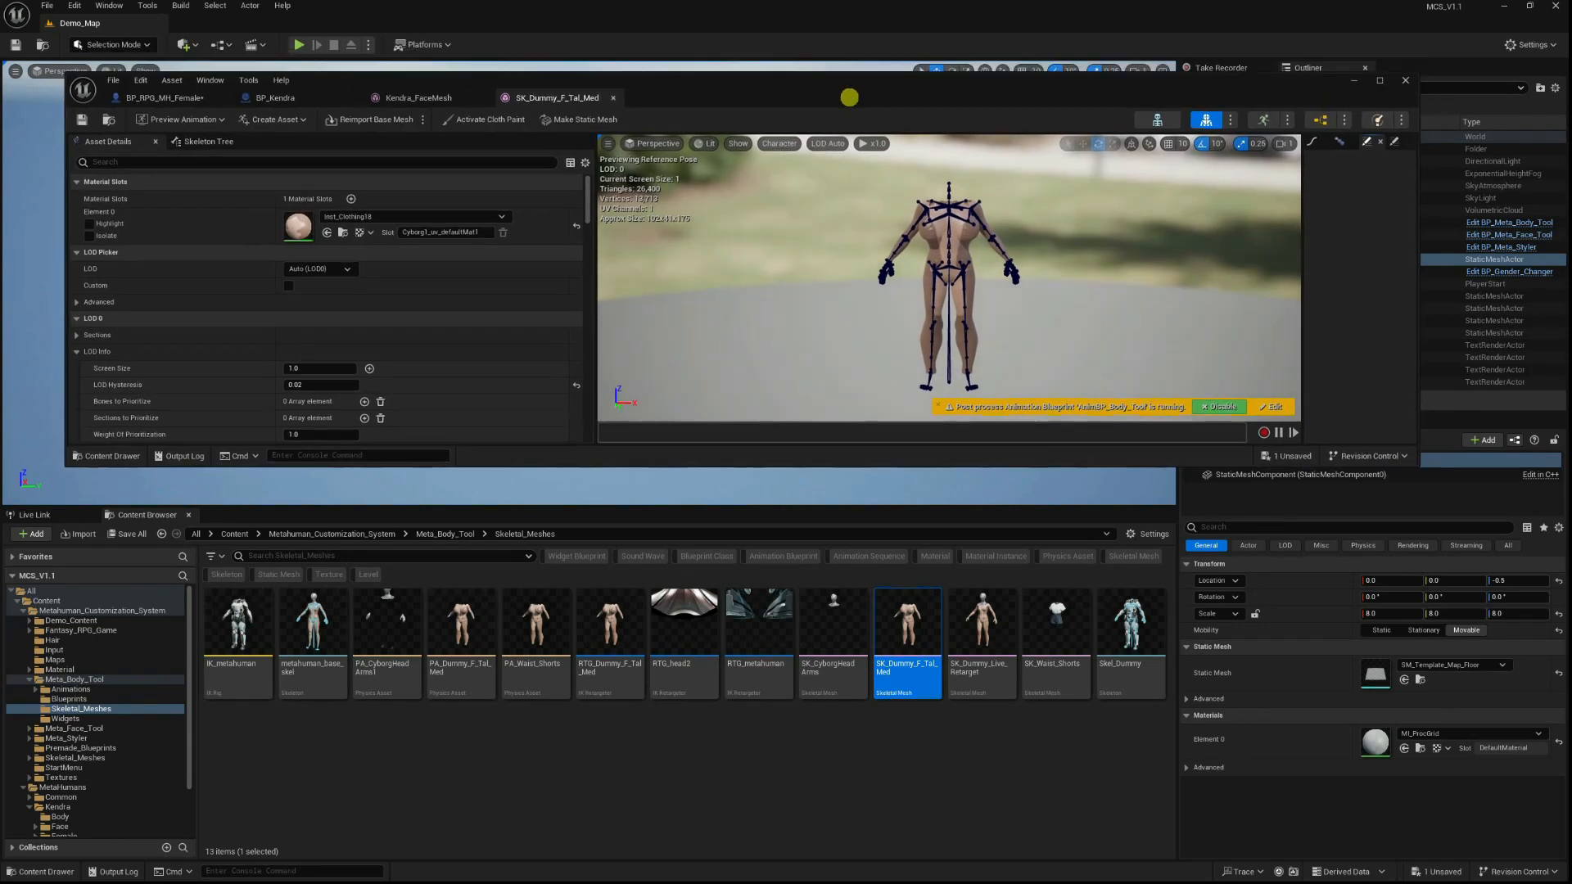
# Examine the skeleton tree of SK_Dummy_F_Tal_Med, including the Shield_Particle and Shield sockets under the hand_l bone.
pyautogui.click(181, 146)
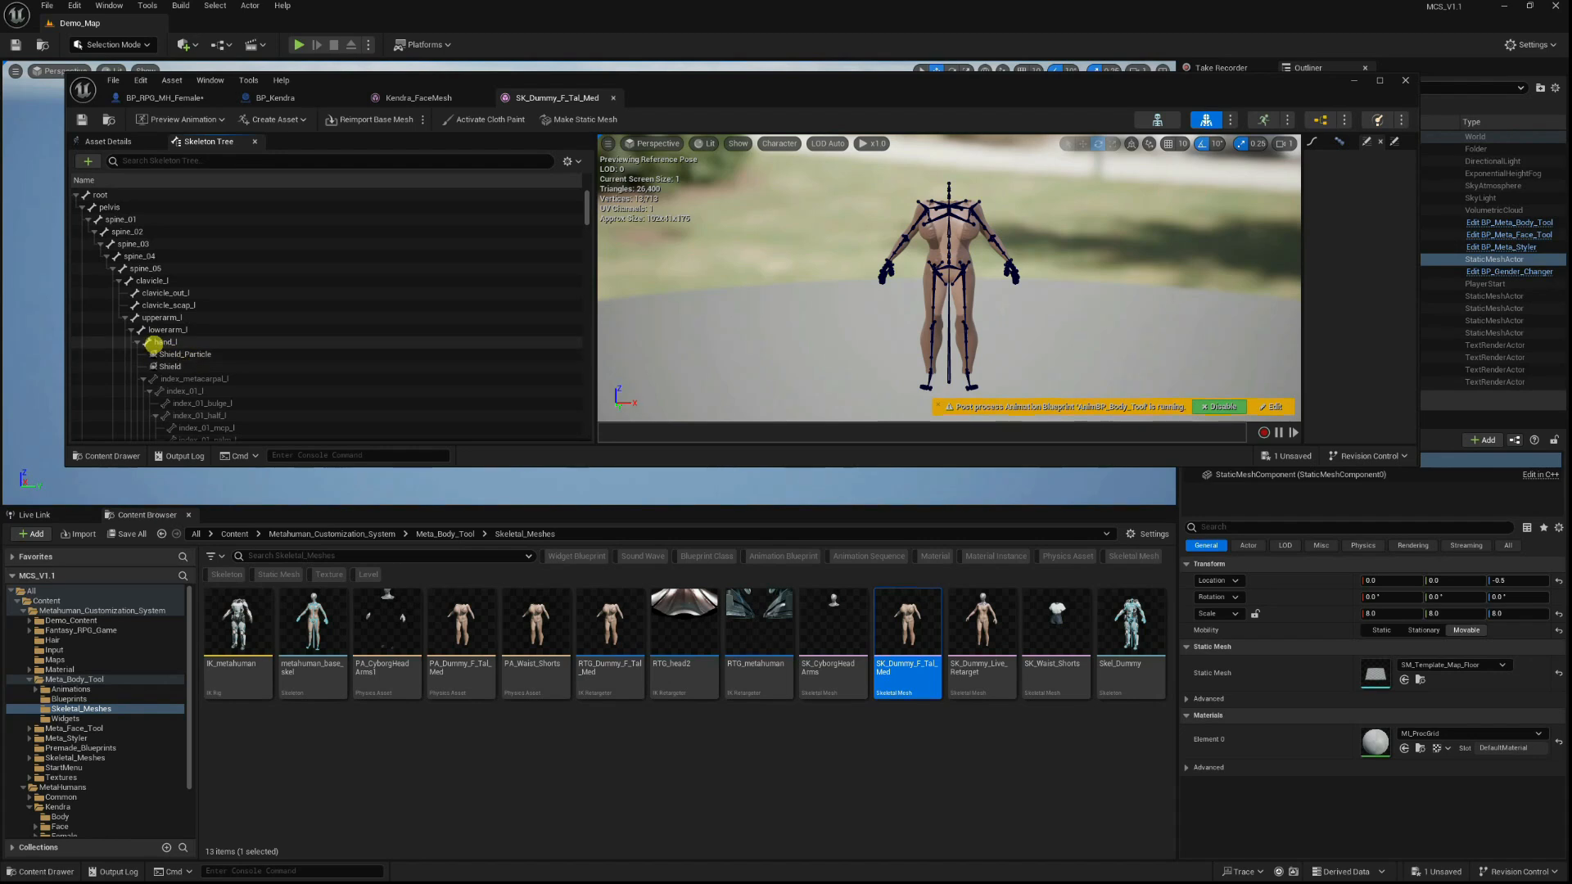
pyautogui.click(157, 342)
pyautogui.click(167, 356)
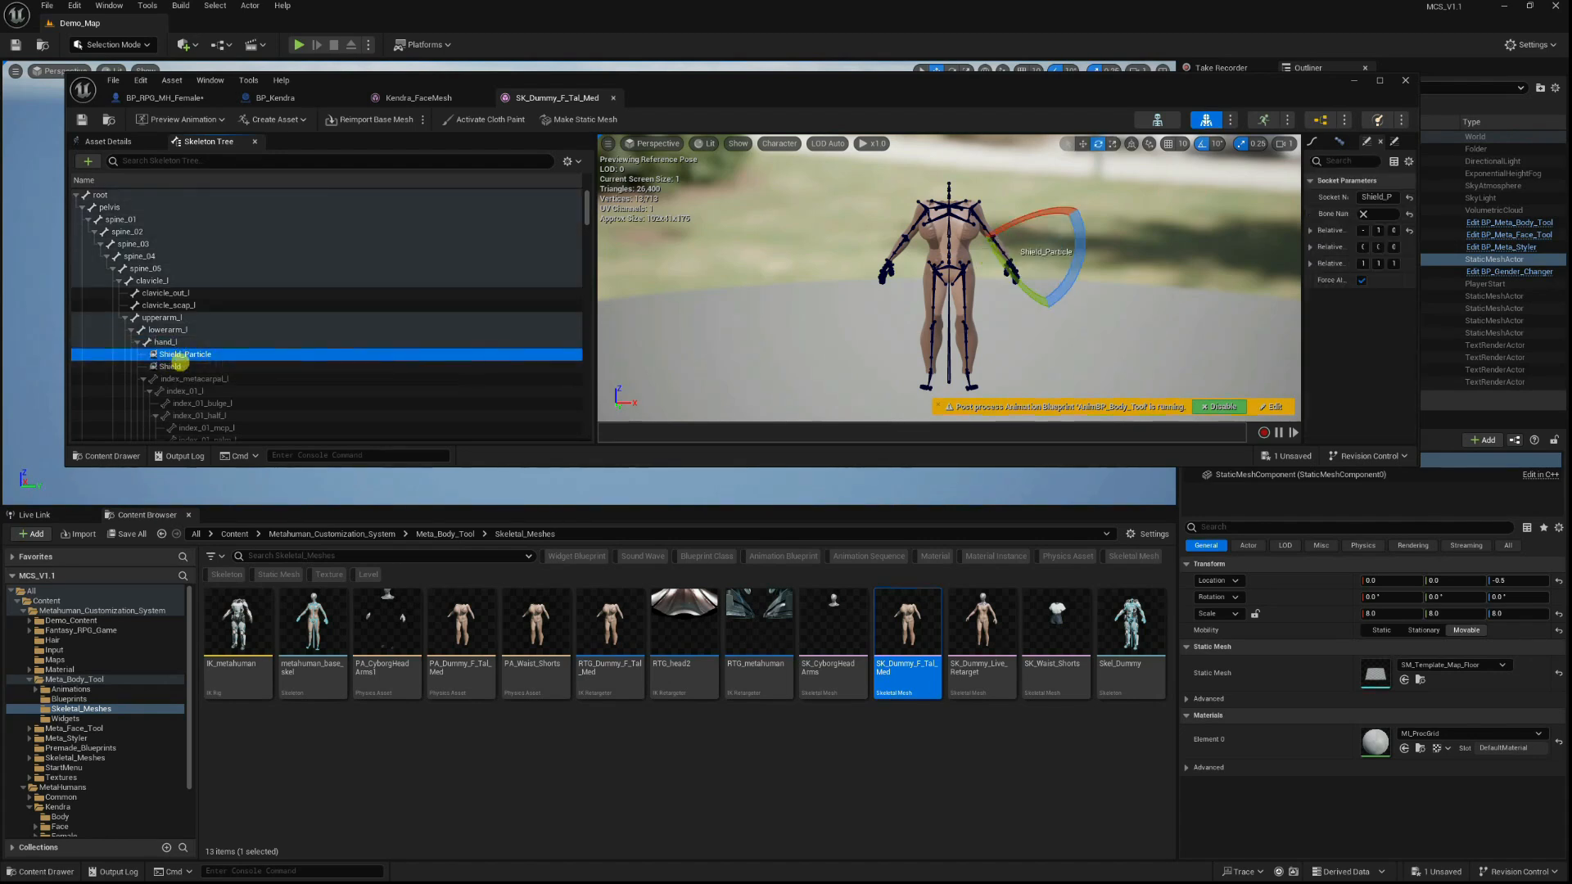
pyautogui.click(171, 366)
pyautogui.scroll(-10, 238, 365)
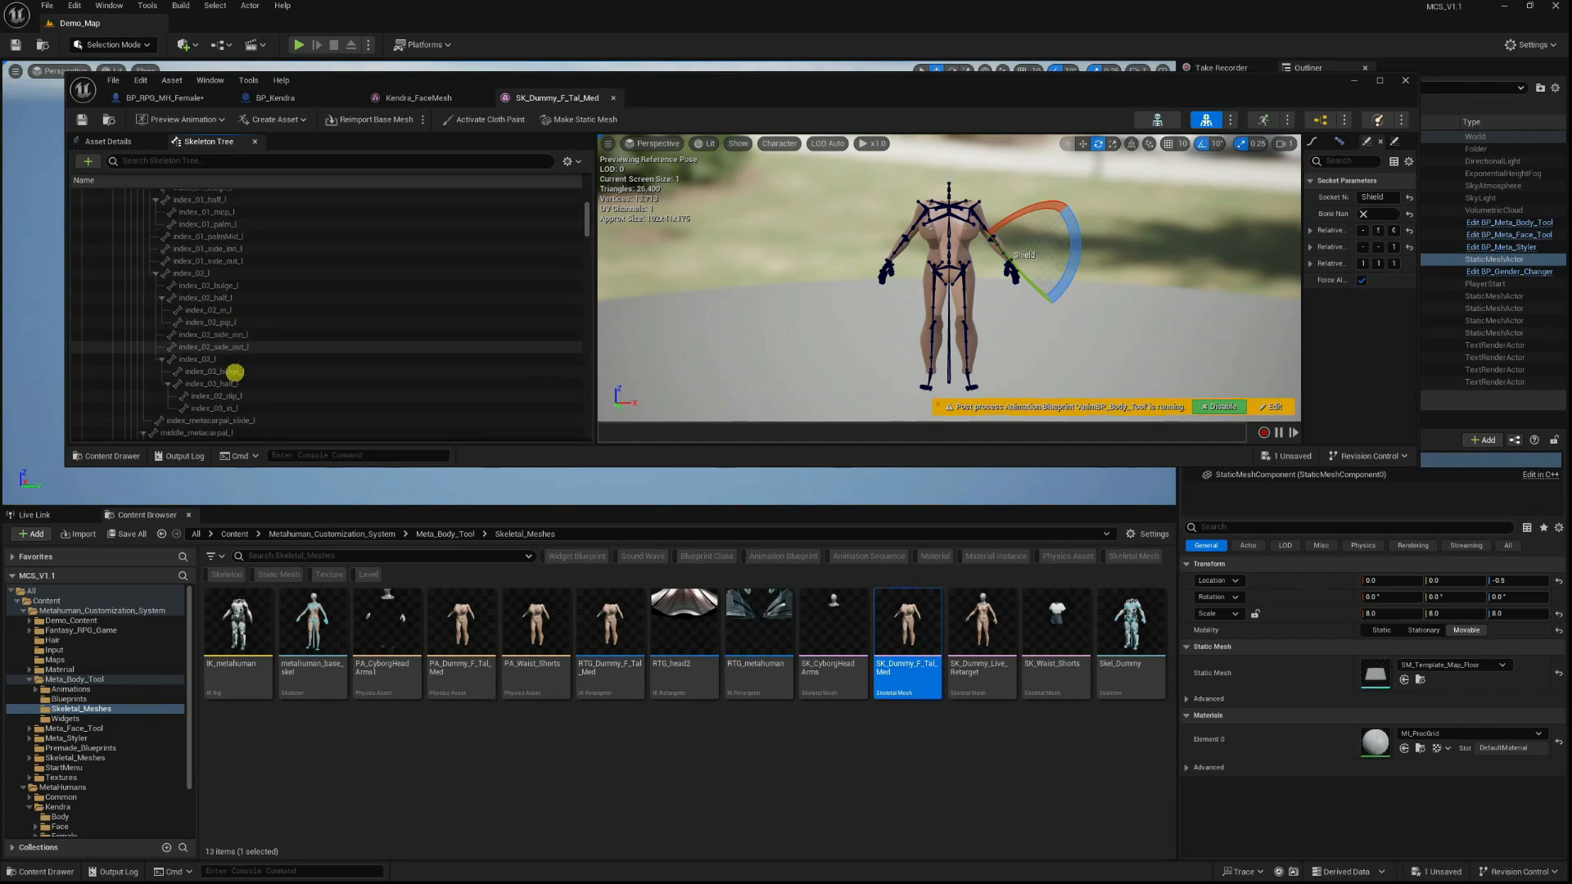
pyautogui.scroll(-15, 233, 380)
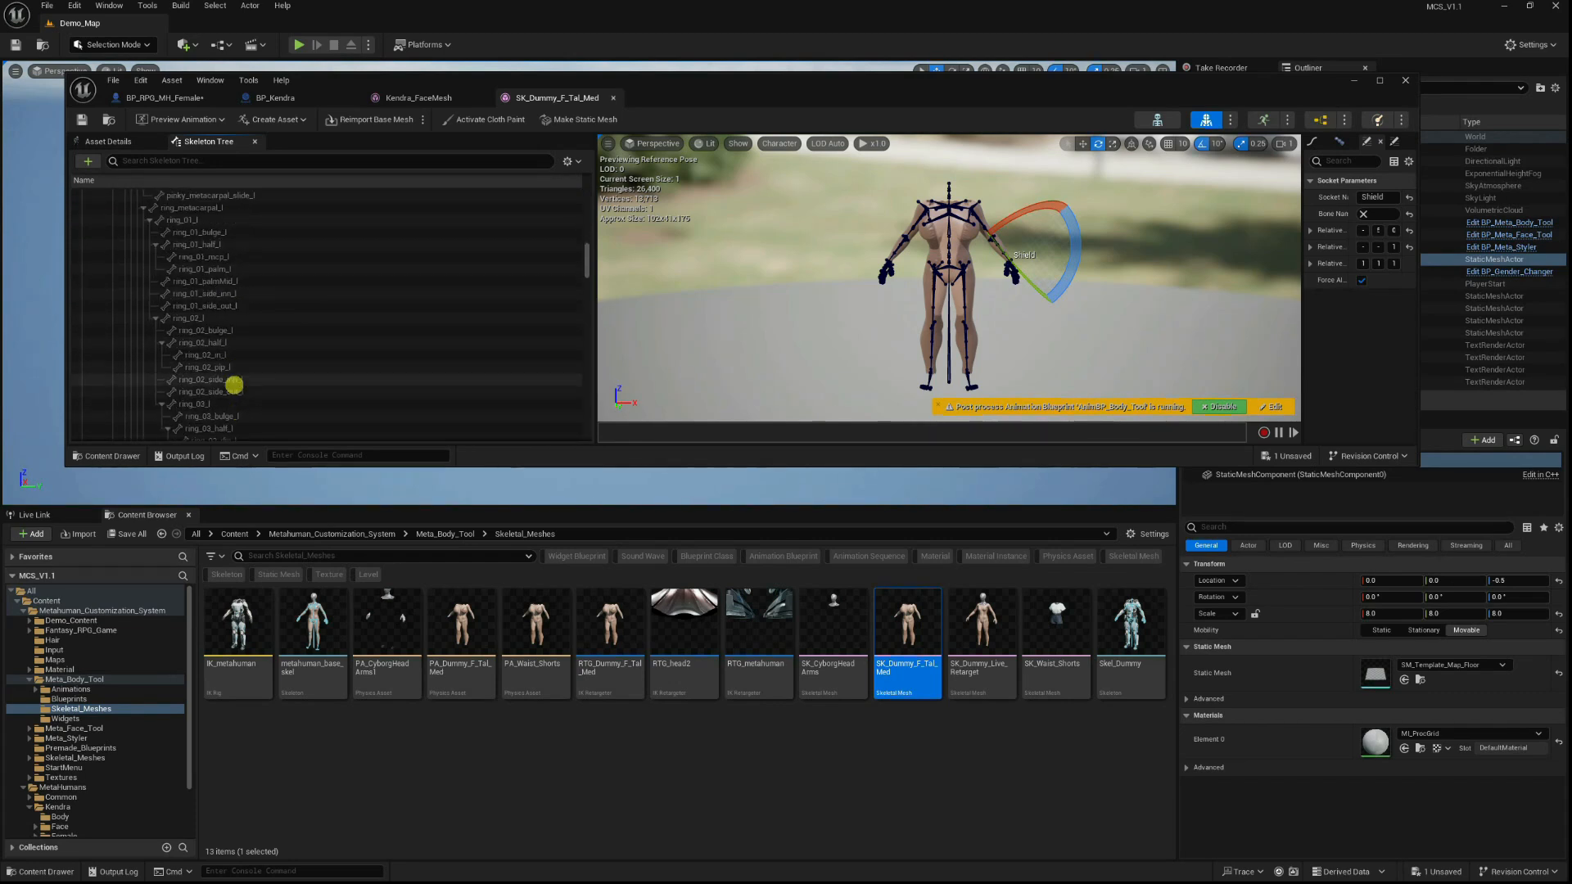
pyautogui.moveTo(586, 263); pyautogui.dragTo(540, 290)
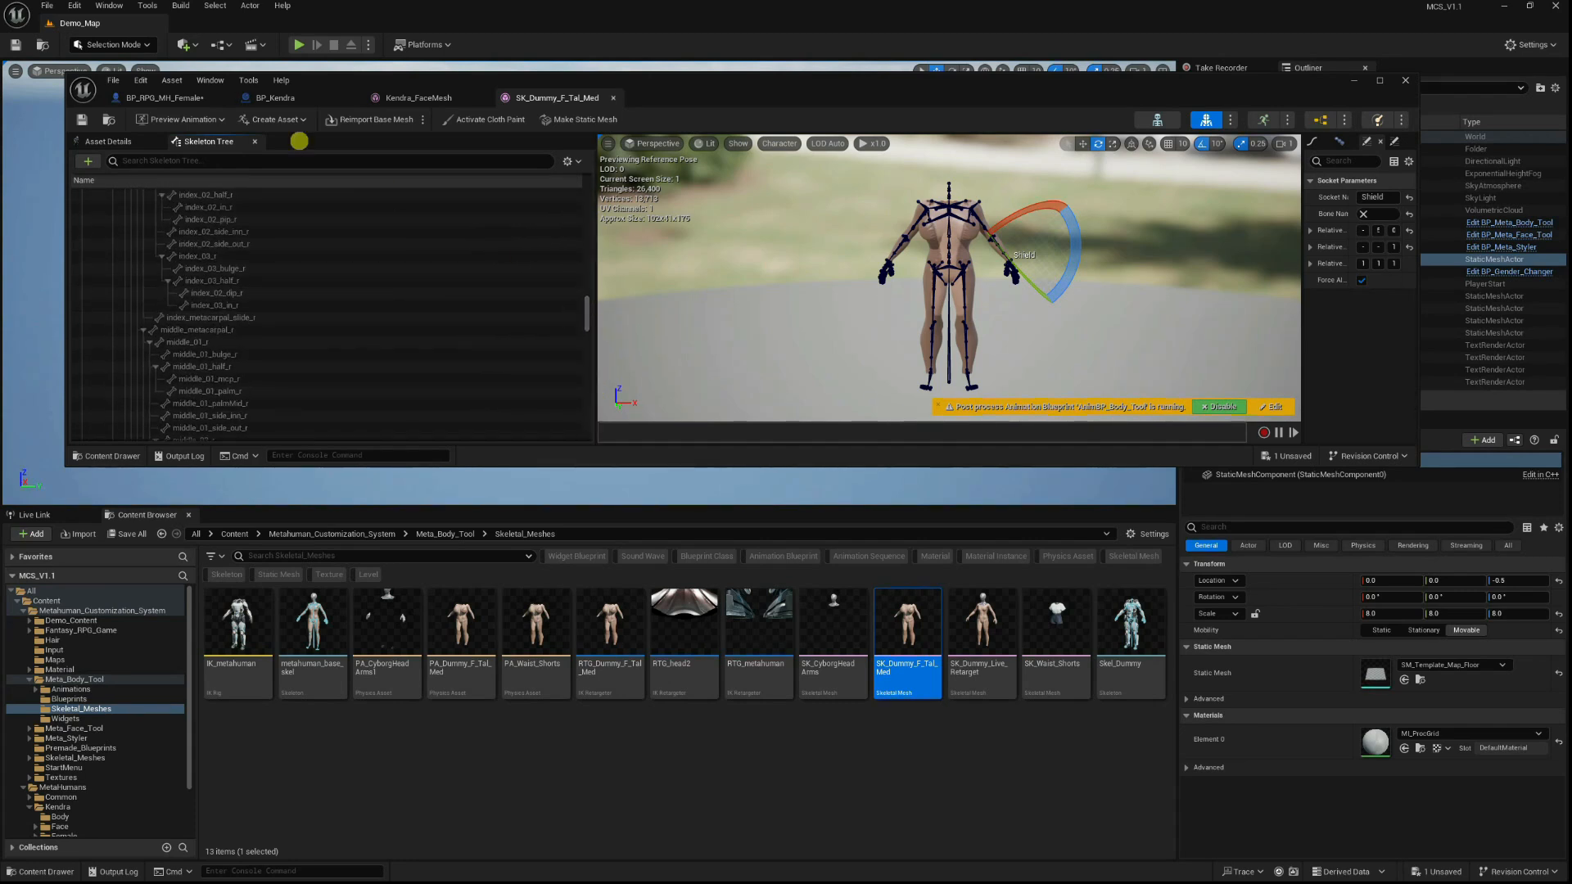
# Filter the skeleton tree by "hand" and copy the Sword_Hand socket under the hand_r bone.
pyautogui.write('hand')
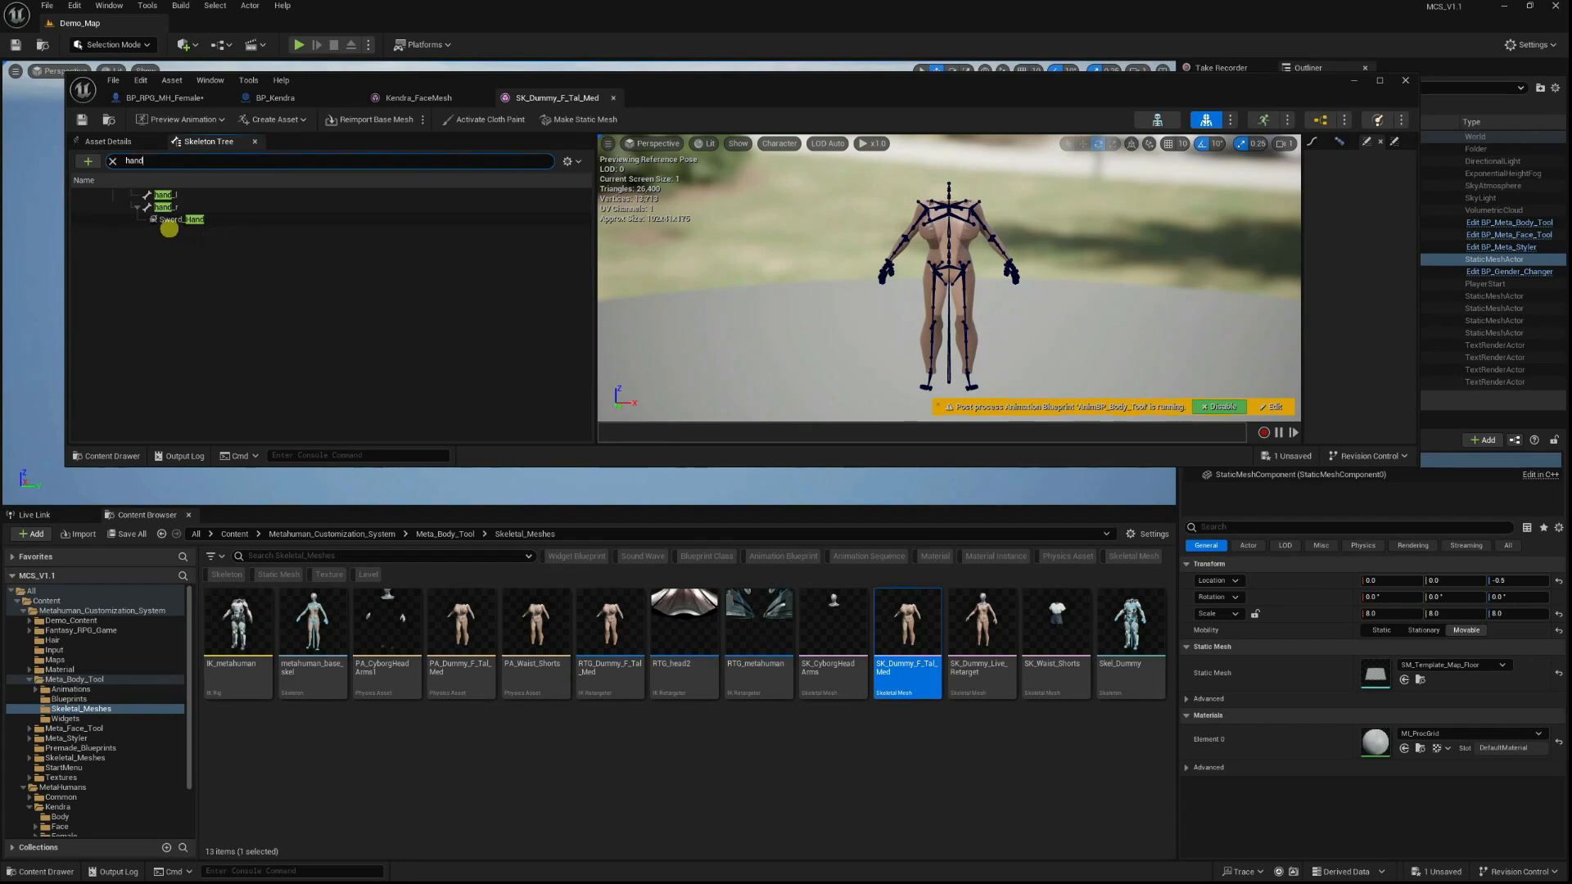
pyautogui.click(185, 219)
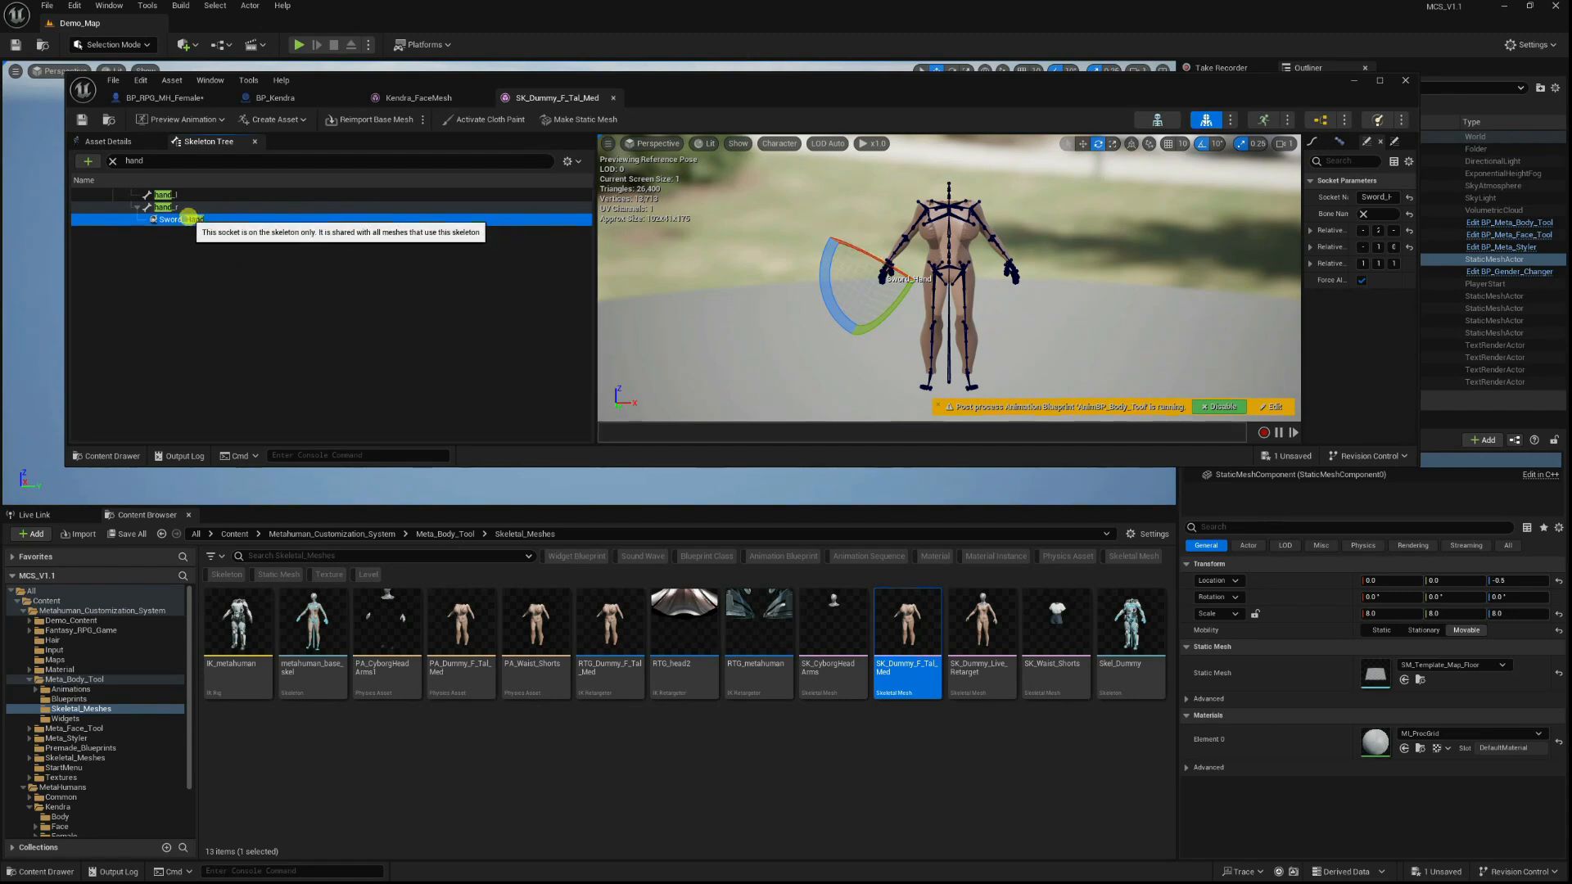
pyautogui.click(148, 160)
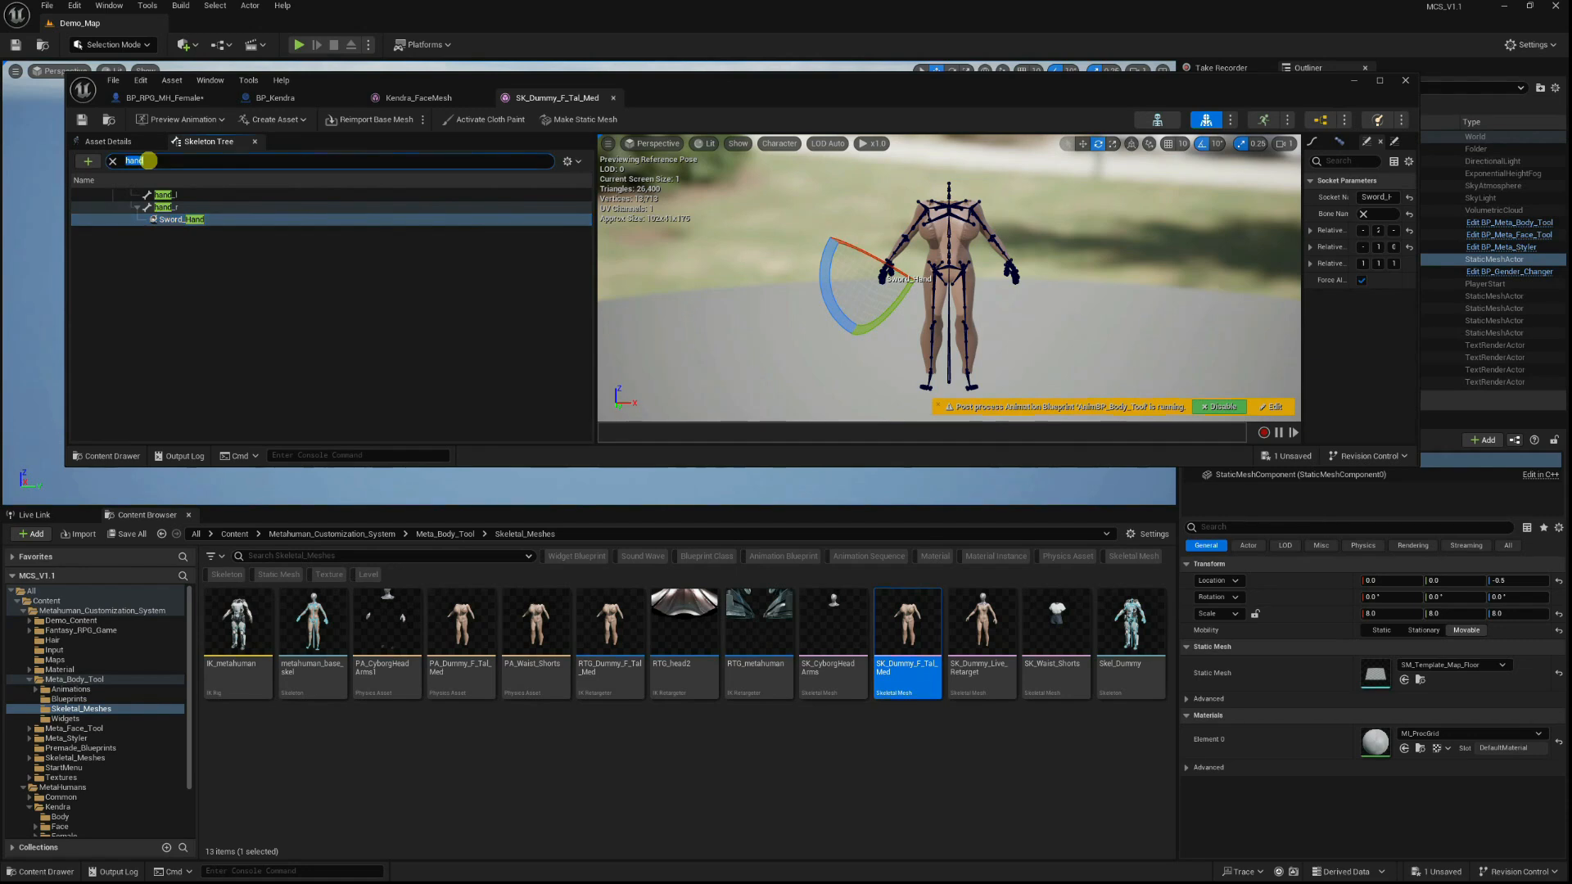
pyautogui.click(182, 217)
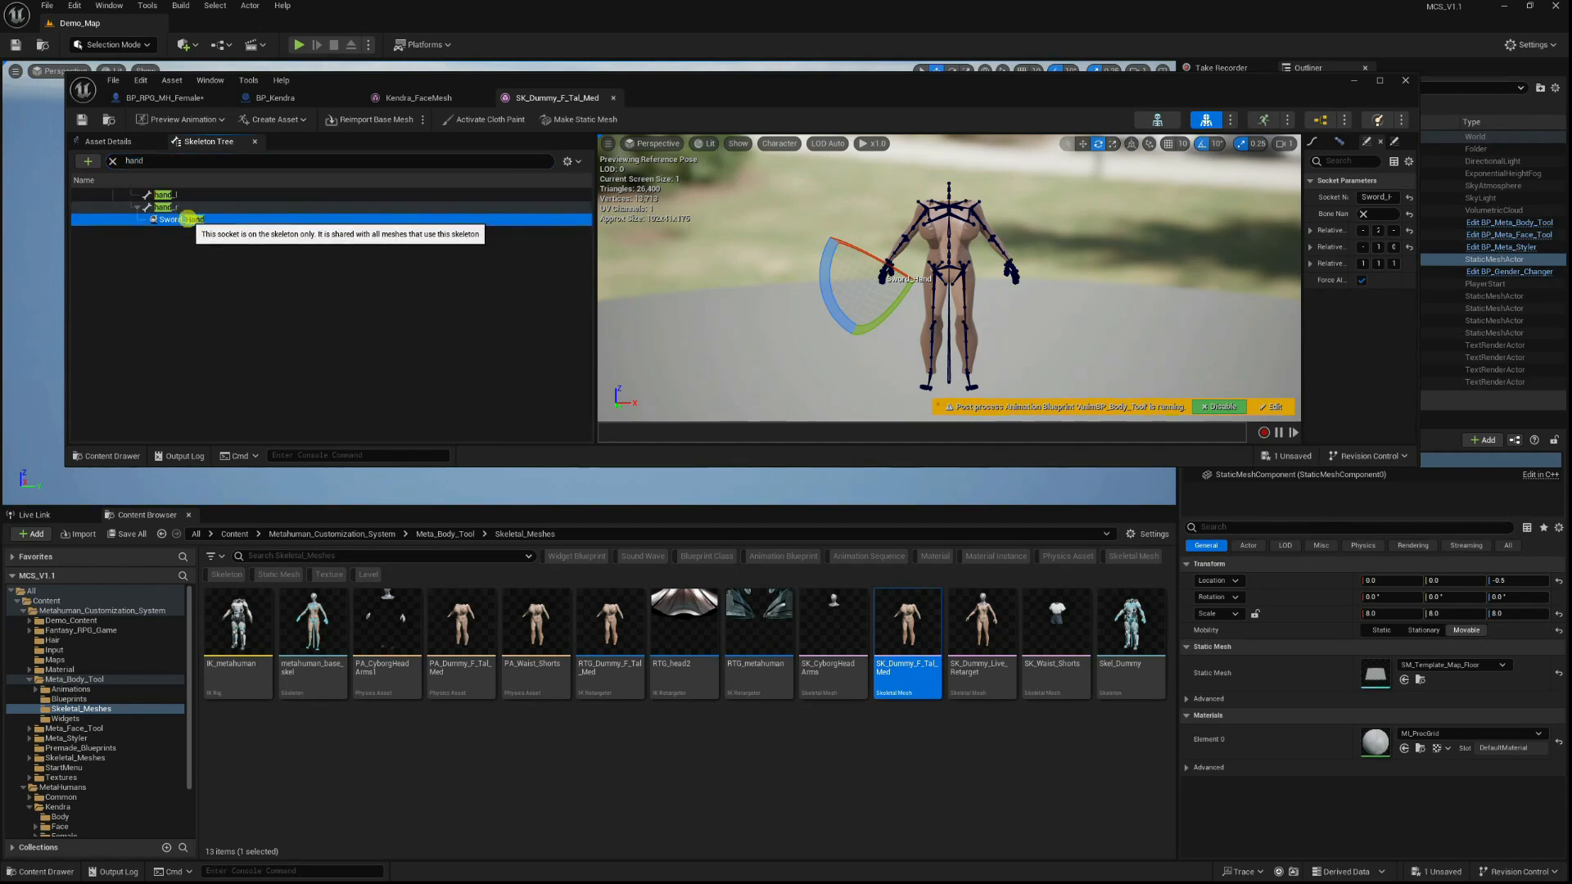
pyautogui.rightClick(201, 218)
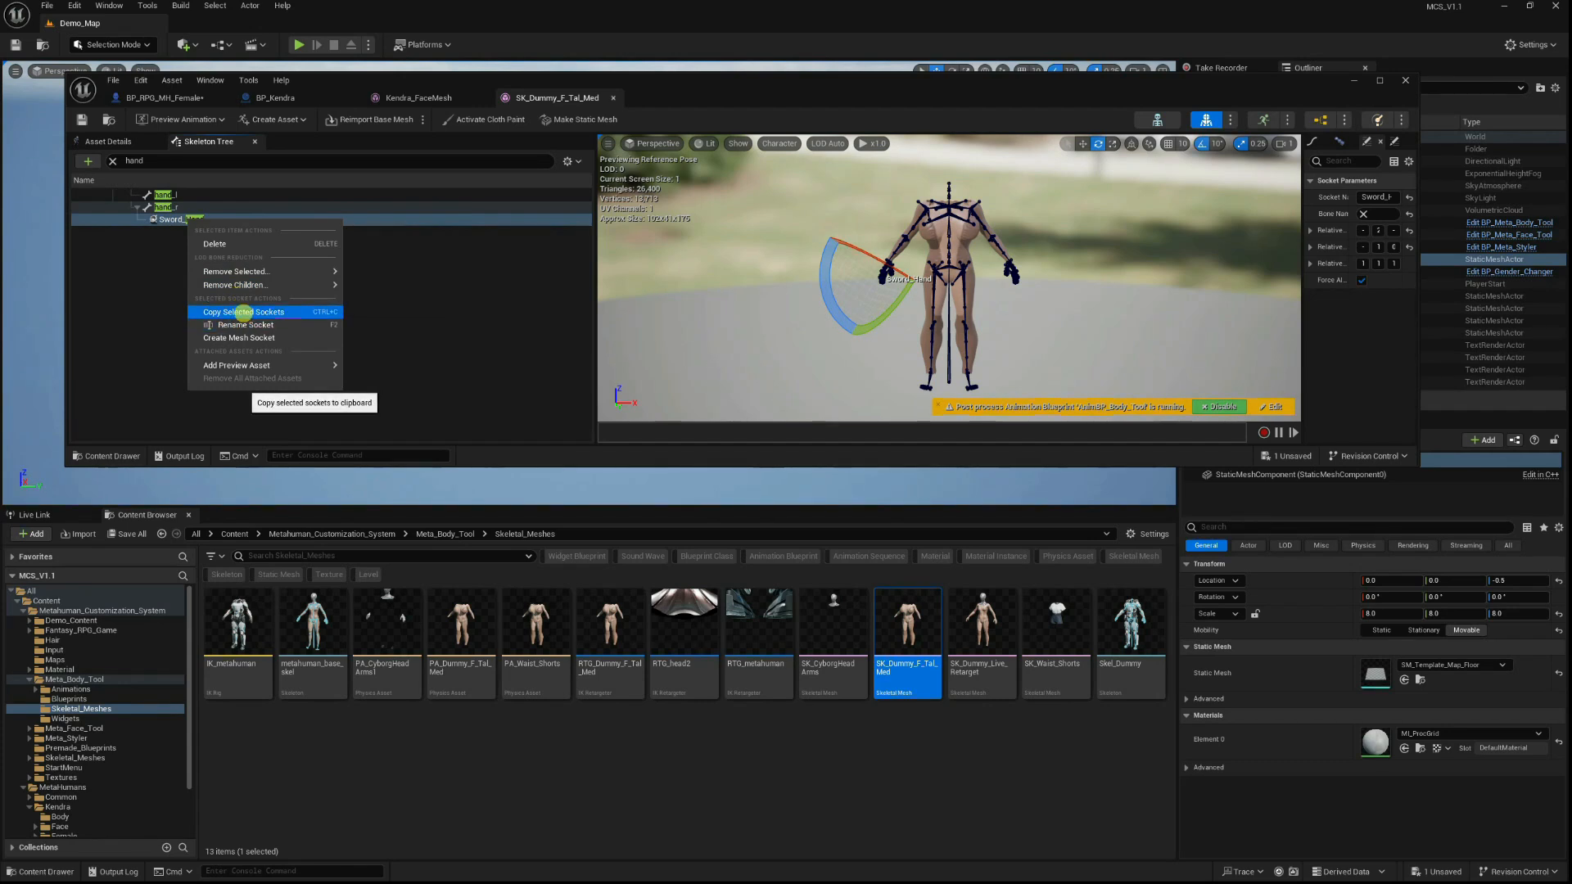
pyautogui.click(243, 312)
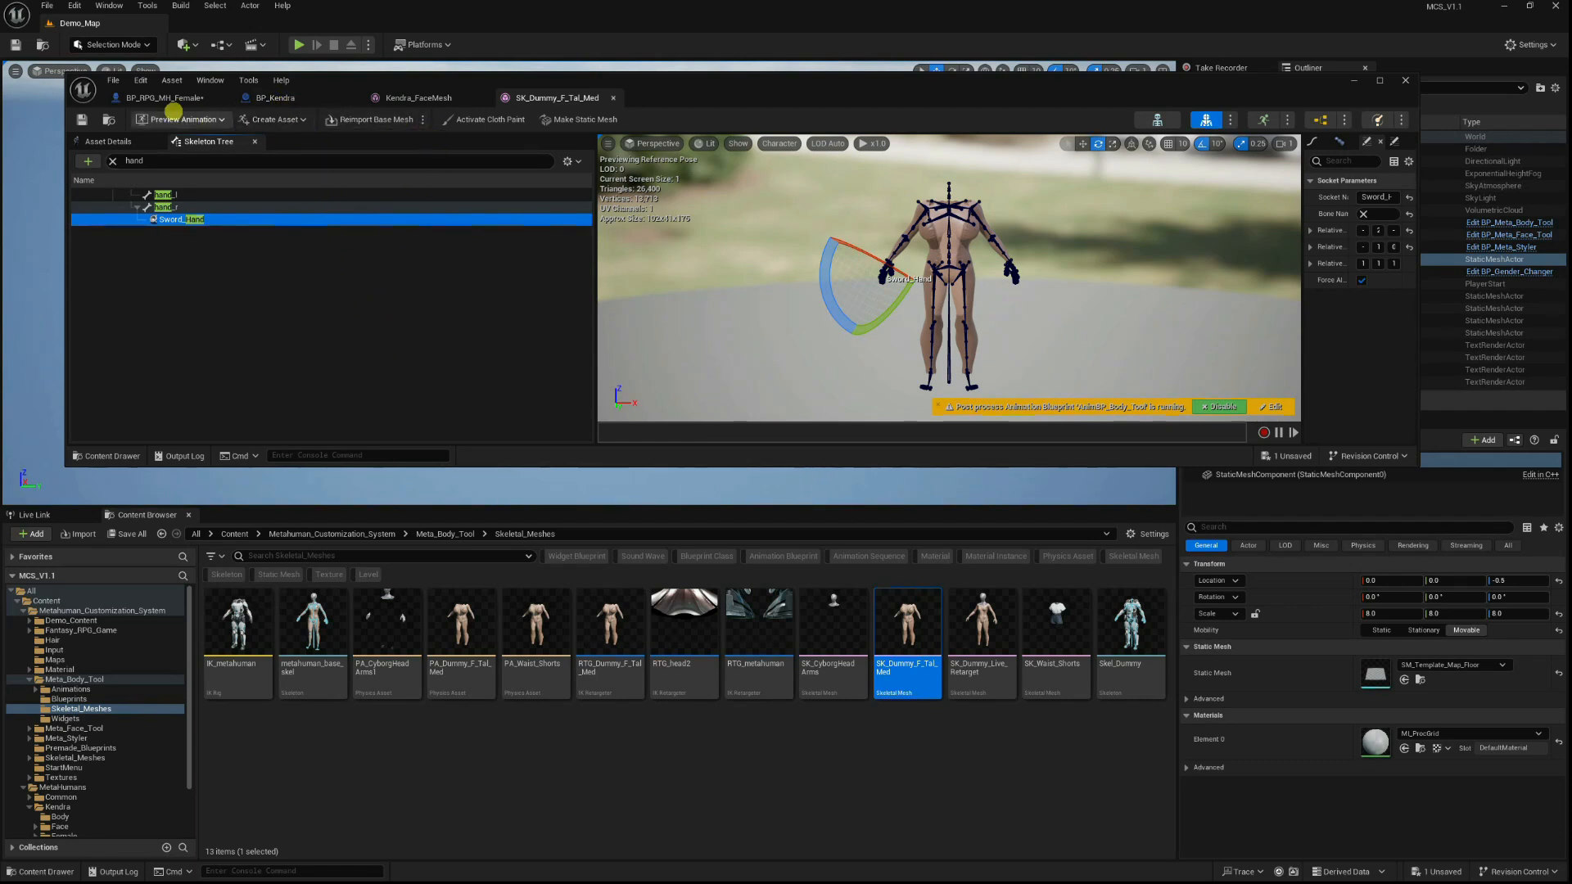
# Return to the BP_RPG_MH_Female blueprint and turn off the Visible option for CharacterMesh2.
pyautogui.click(168, 99)
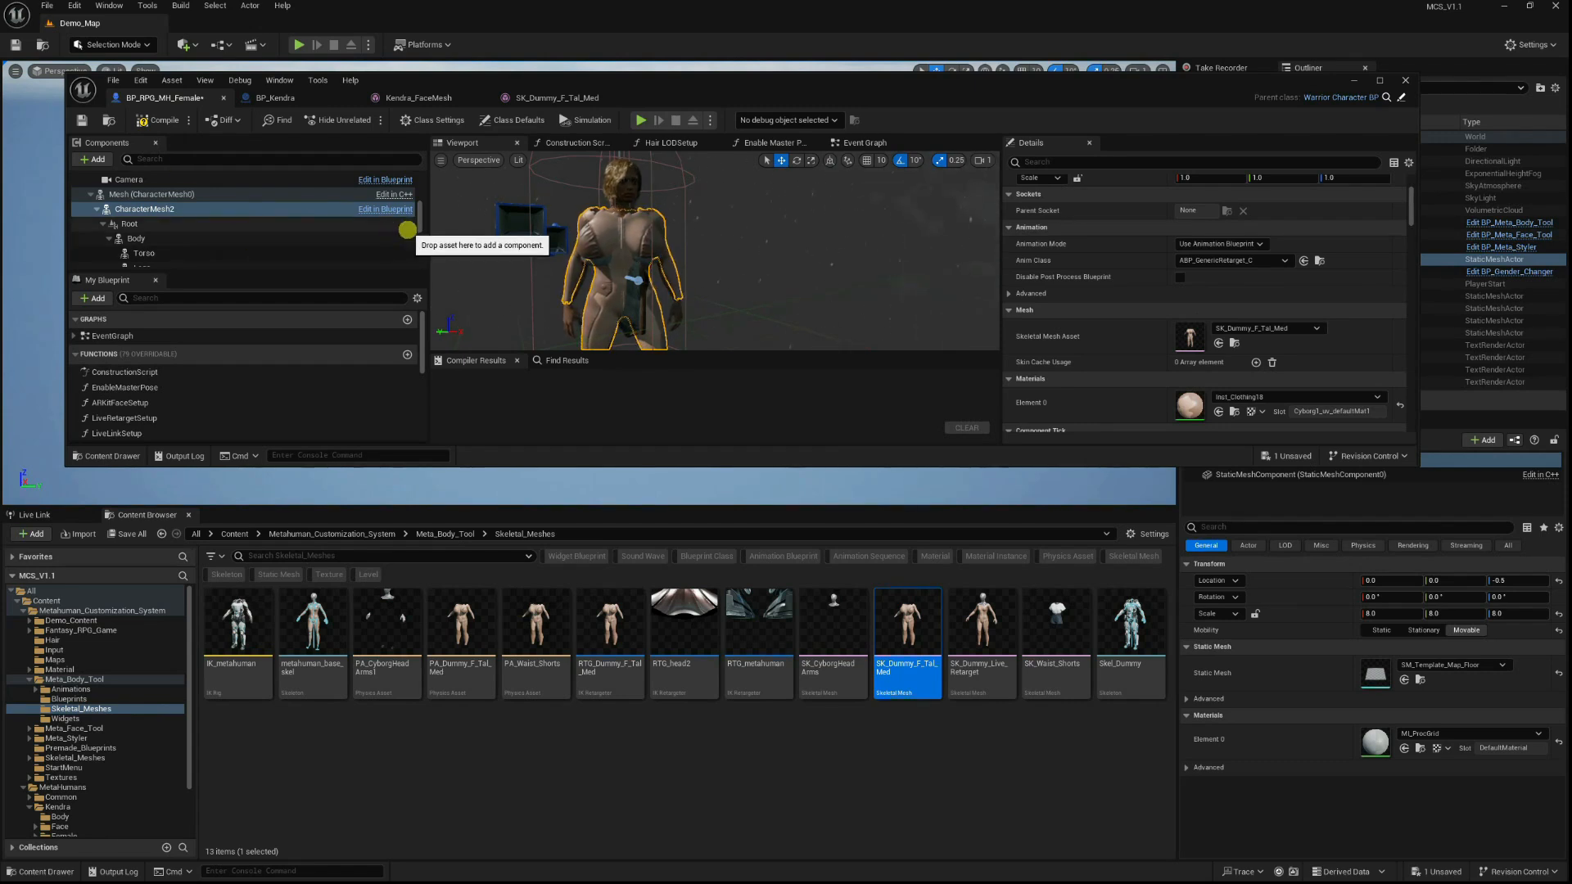
pyautogui.click(1078, 161)
pyautogui.write('visi')
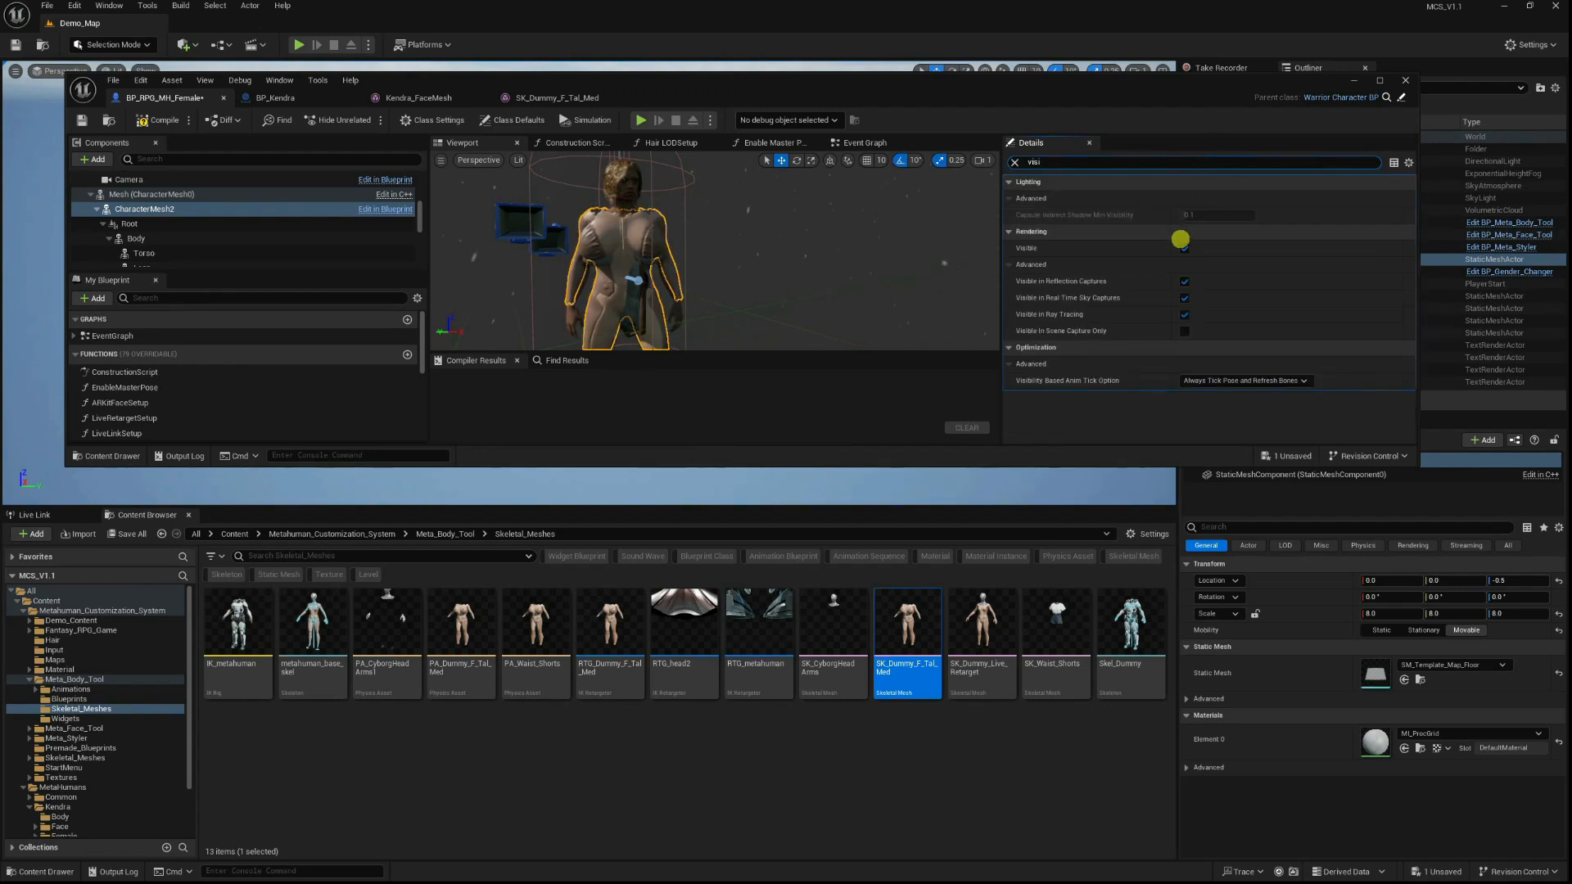
pyautogui.click(1183, 247)
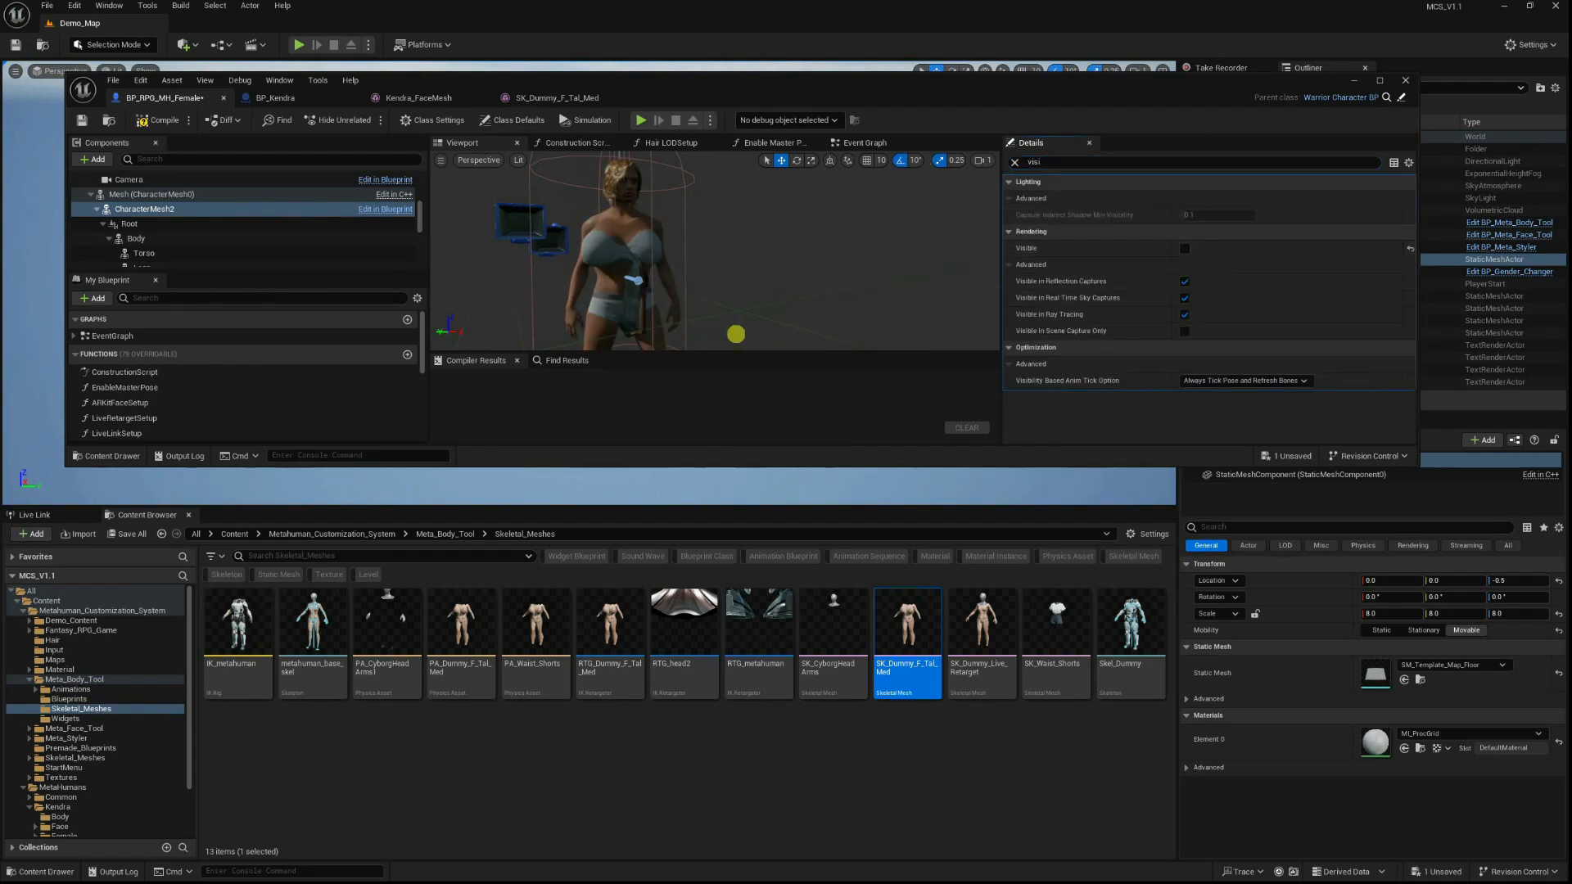
# Locate the Body component's skeletal mesh f_tal_nrw_body in the project content and open it for editing.
pyautogui.click(135, 239)
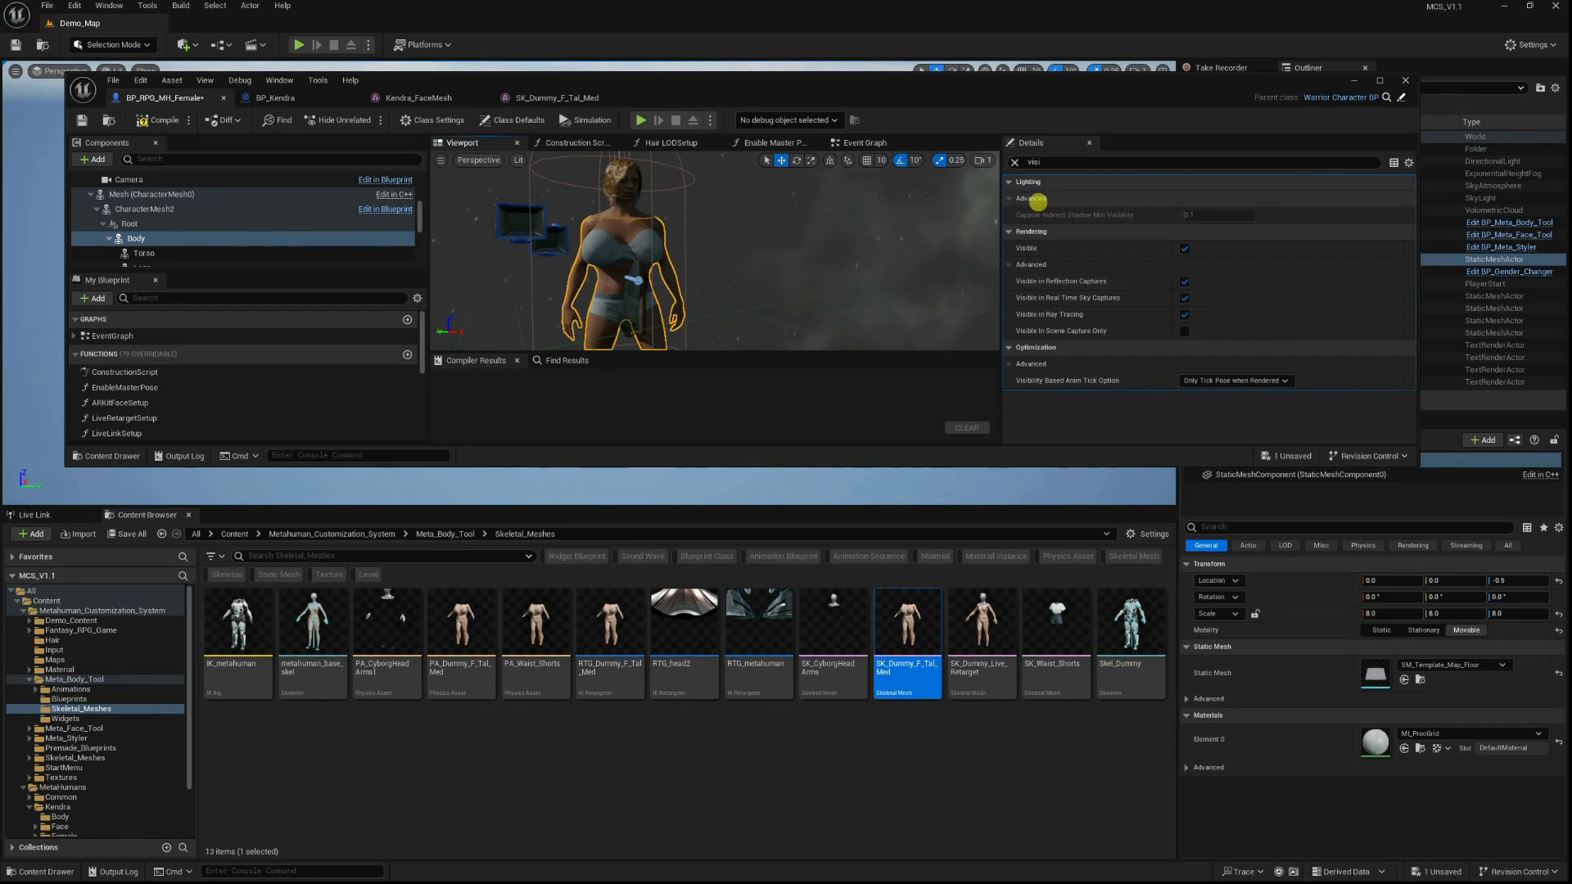
pyautogui.click(1014, 162)
pyautogui.scroll(-5, 1144, 291)
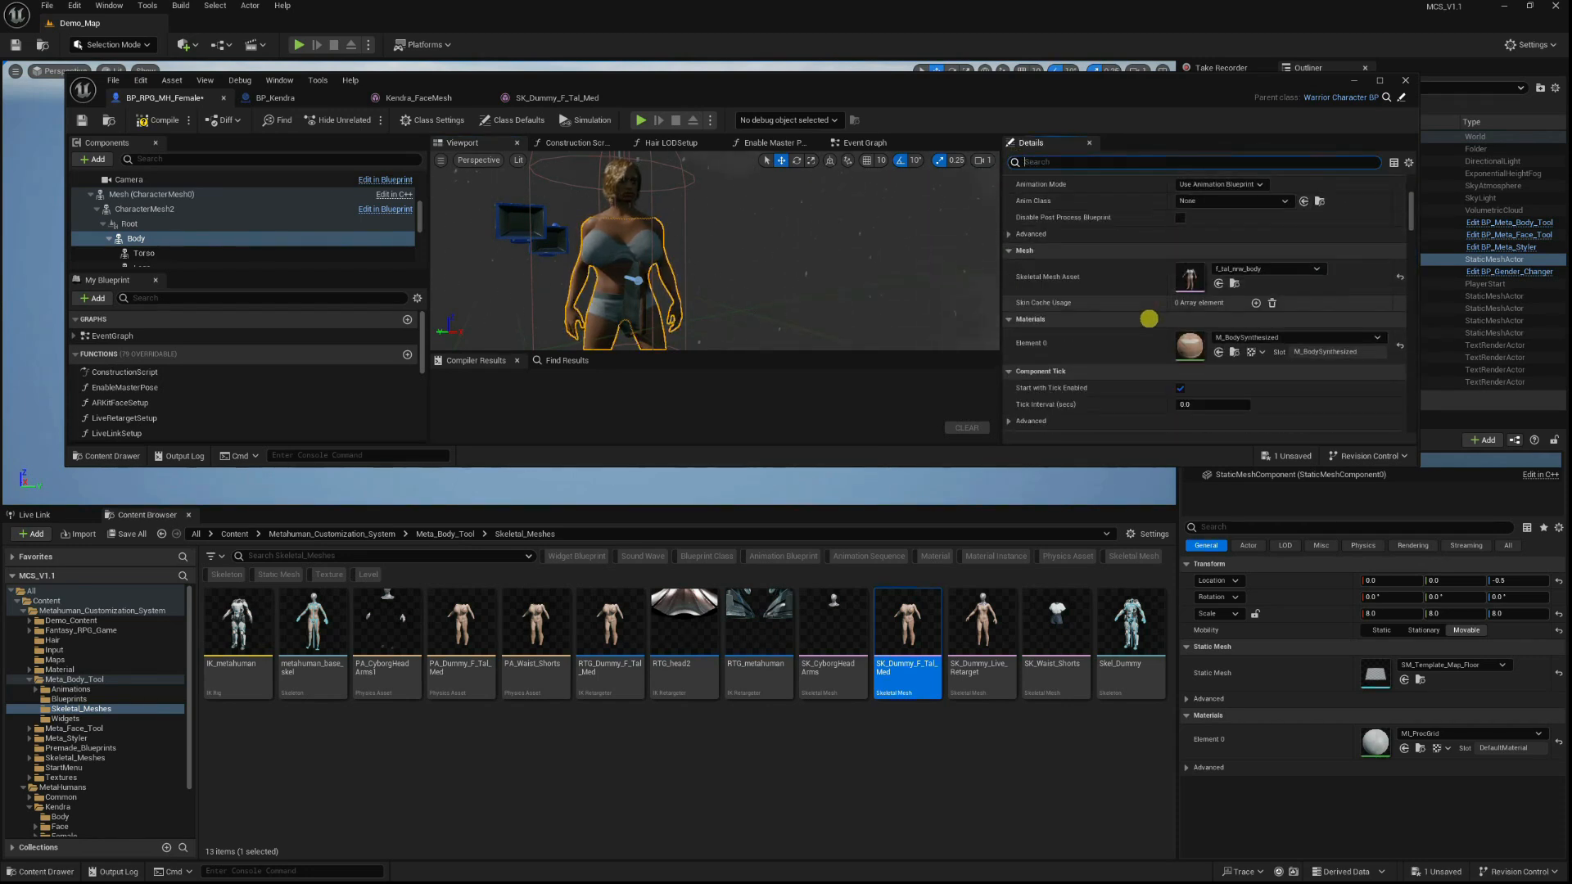
pyautogui.scroll(2, 1187, 315)
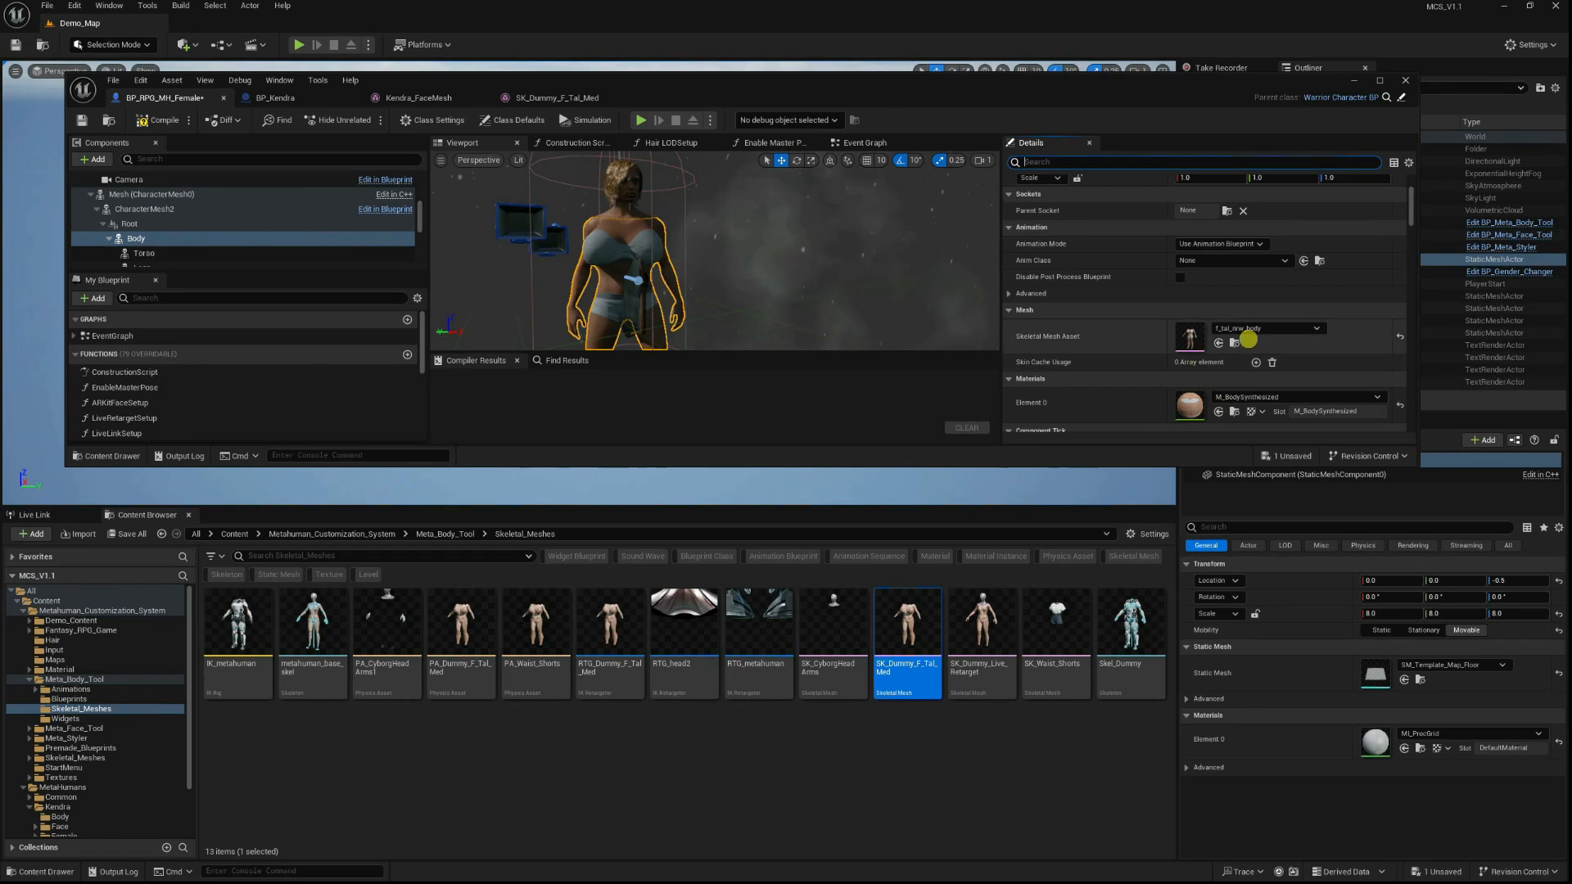
pyautogui.click(1234, 343)
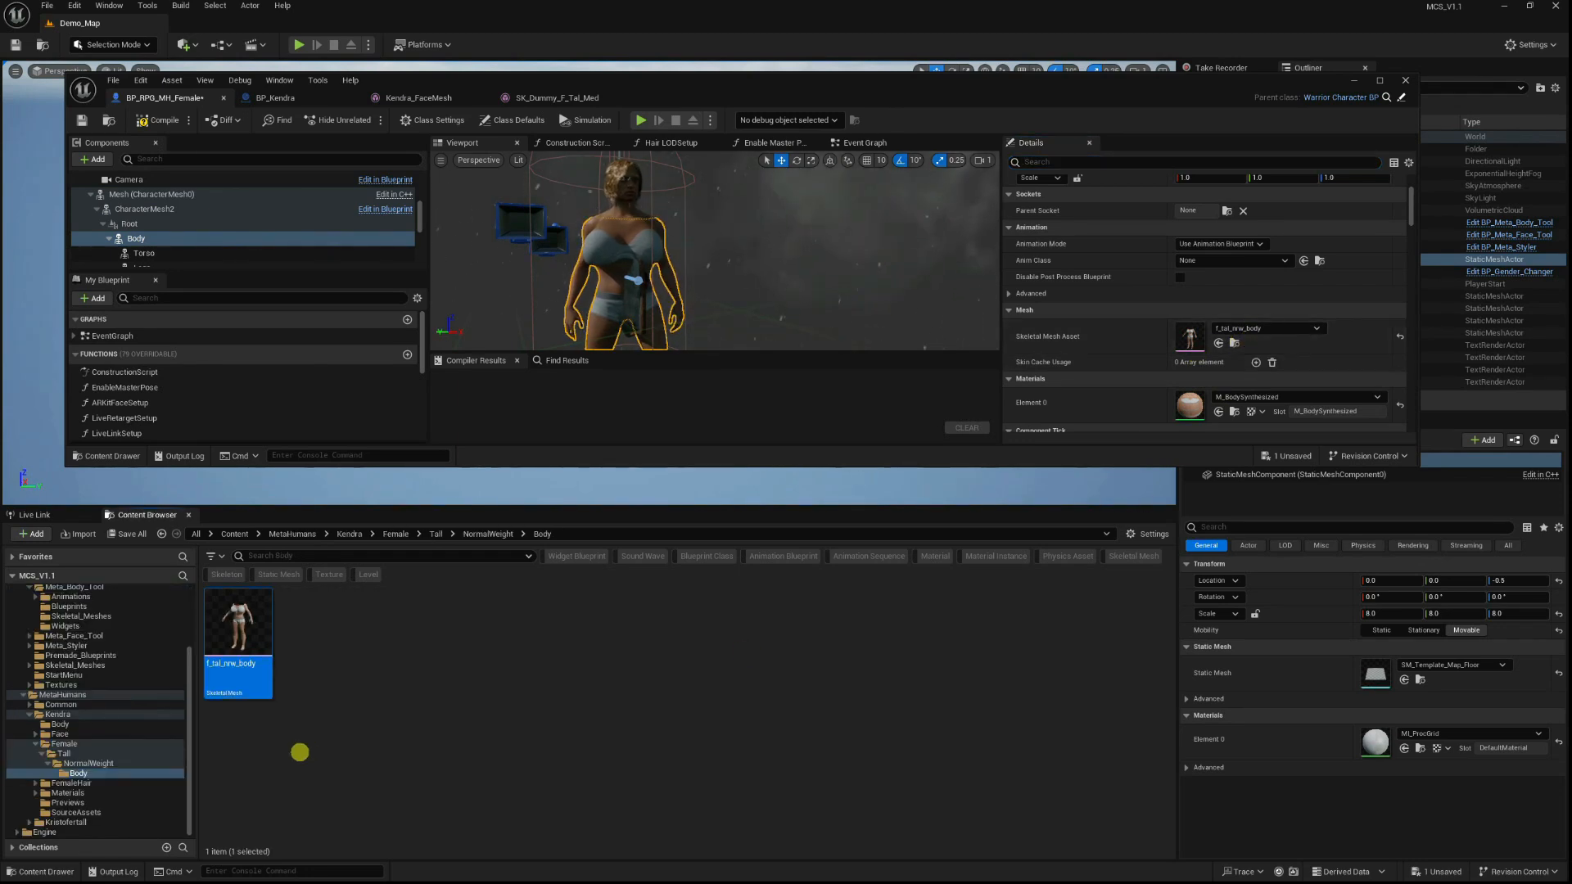
pyautogui.doubleClick(235, 622)
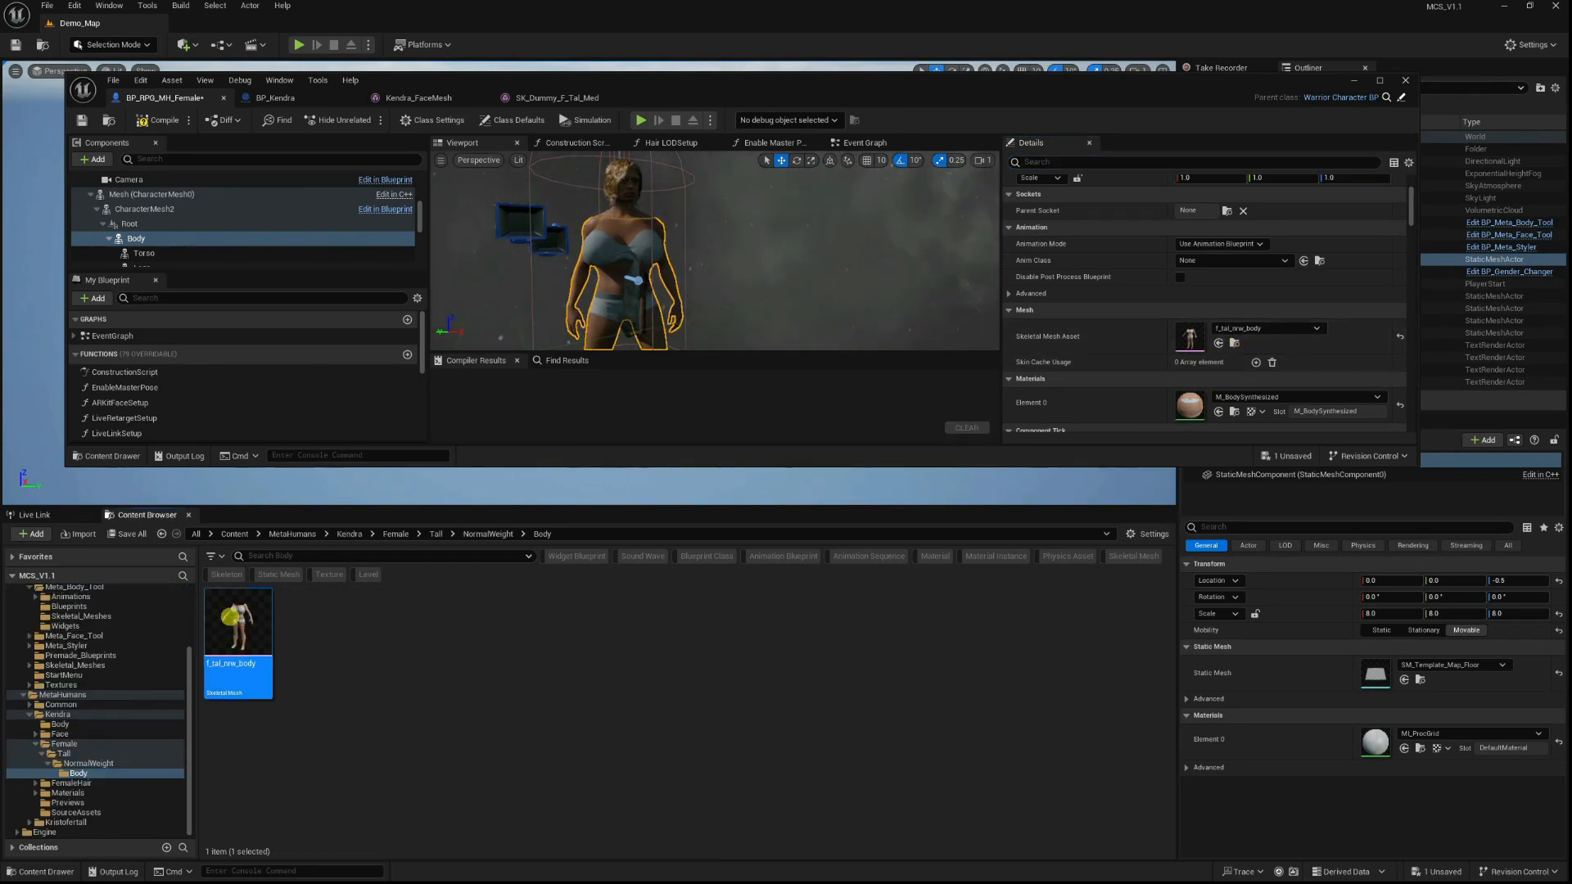
# Open the metahuman_base_skel skeleton used by f_tal_nrw_body and locate its asset in the project content.
pyautogui.moveTo(852, 96); pyautogui.dragTo(869, 3)
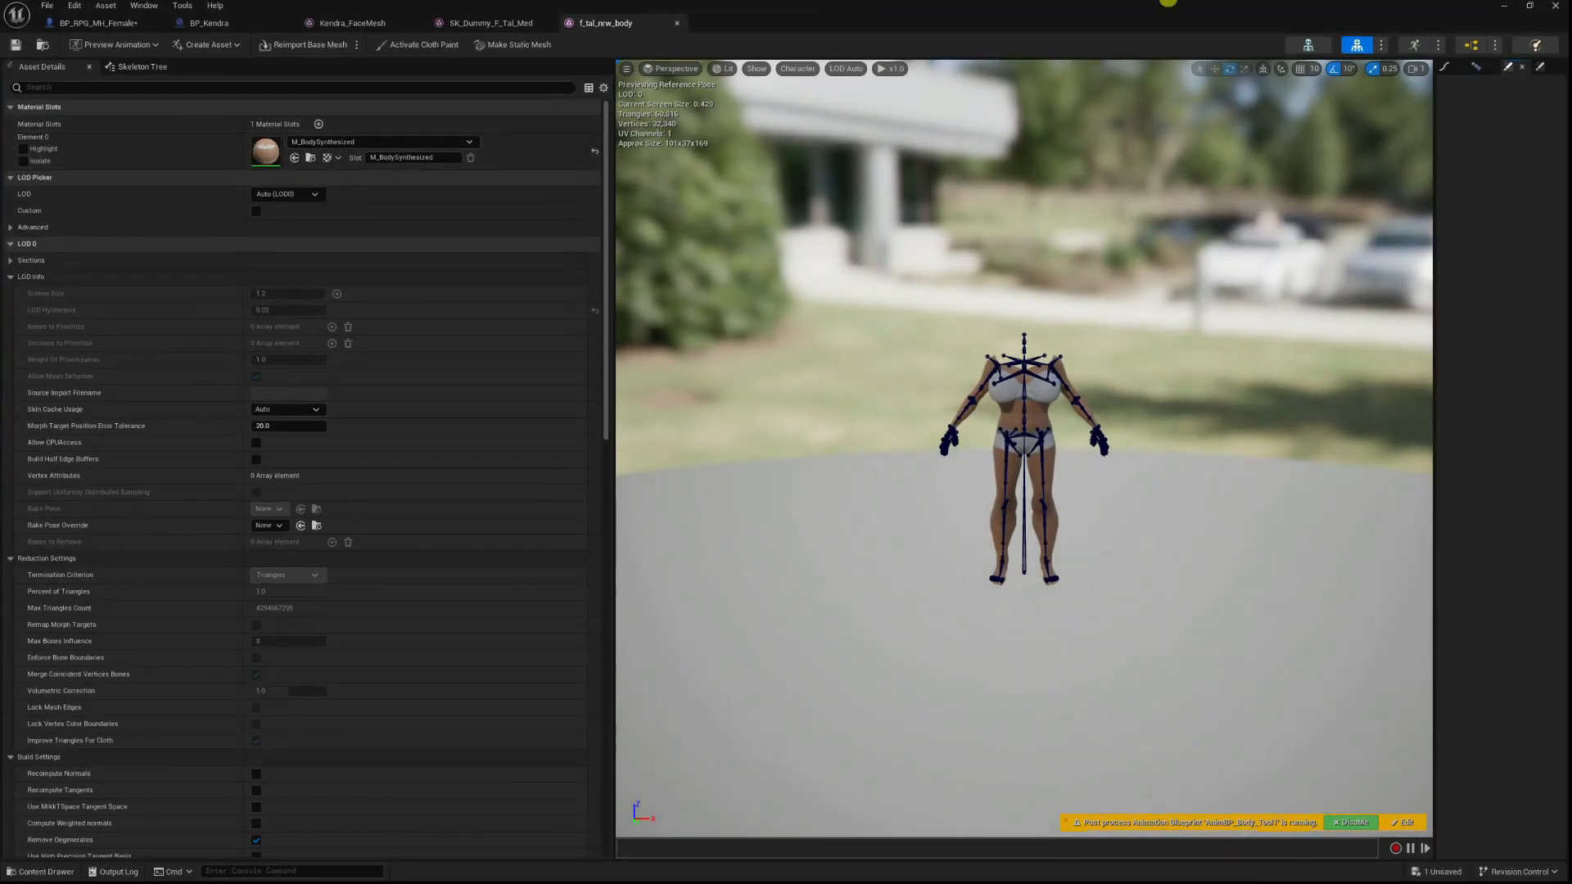
pyautogui.moveTo(1061, 30); pyautogui.dragTo(1062, 68)
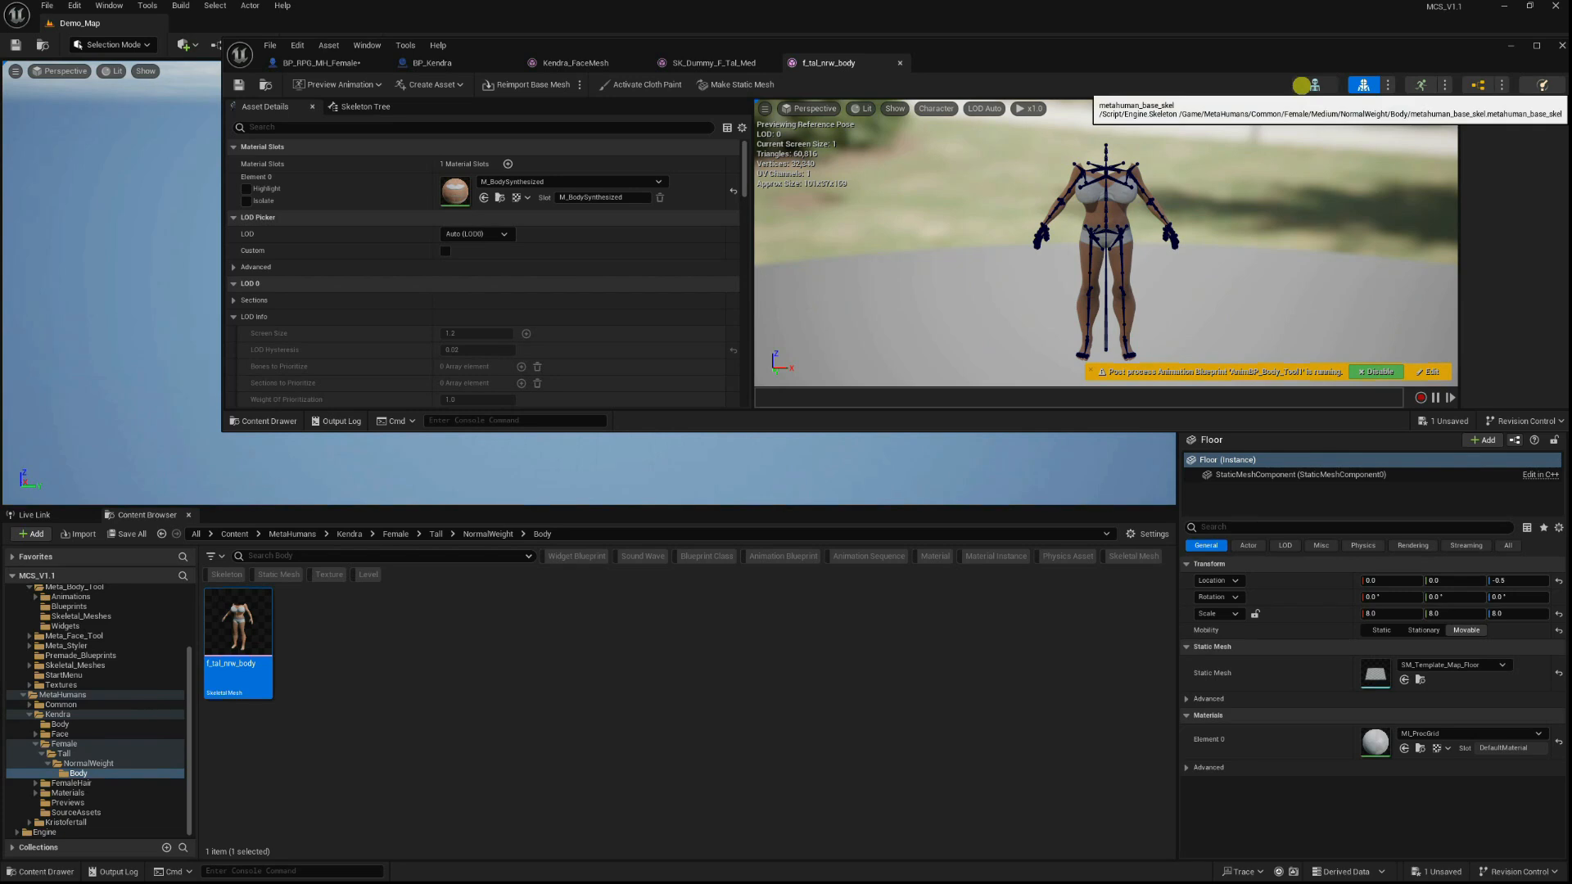
pyautogui.click(1303, 85)
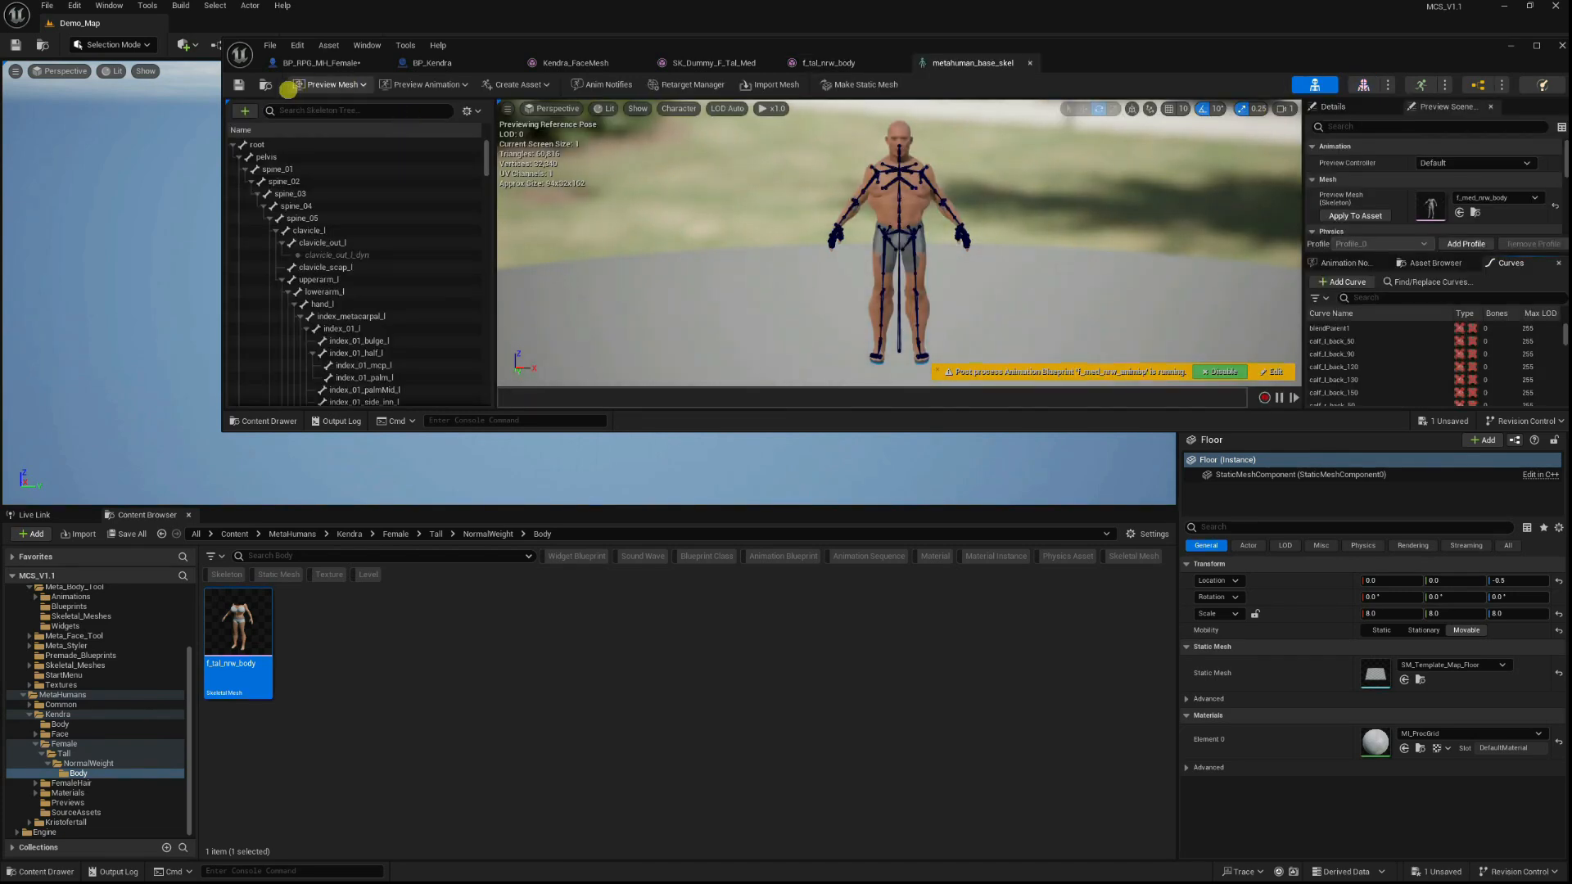
pyautogui.click(265, 85)
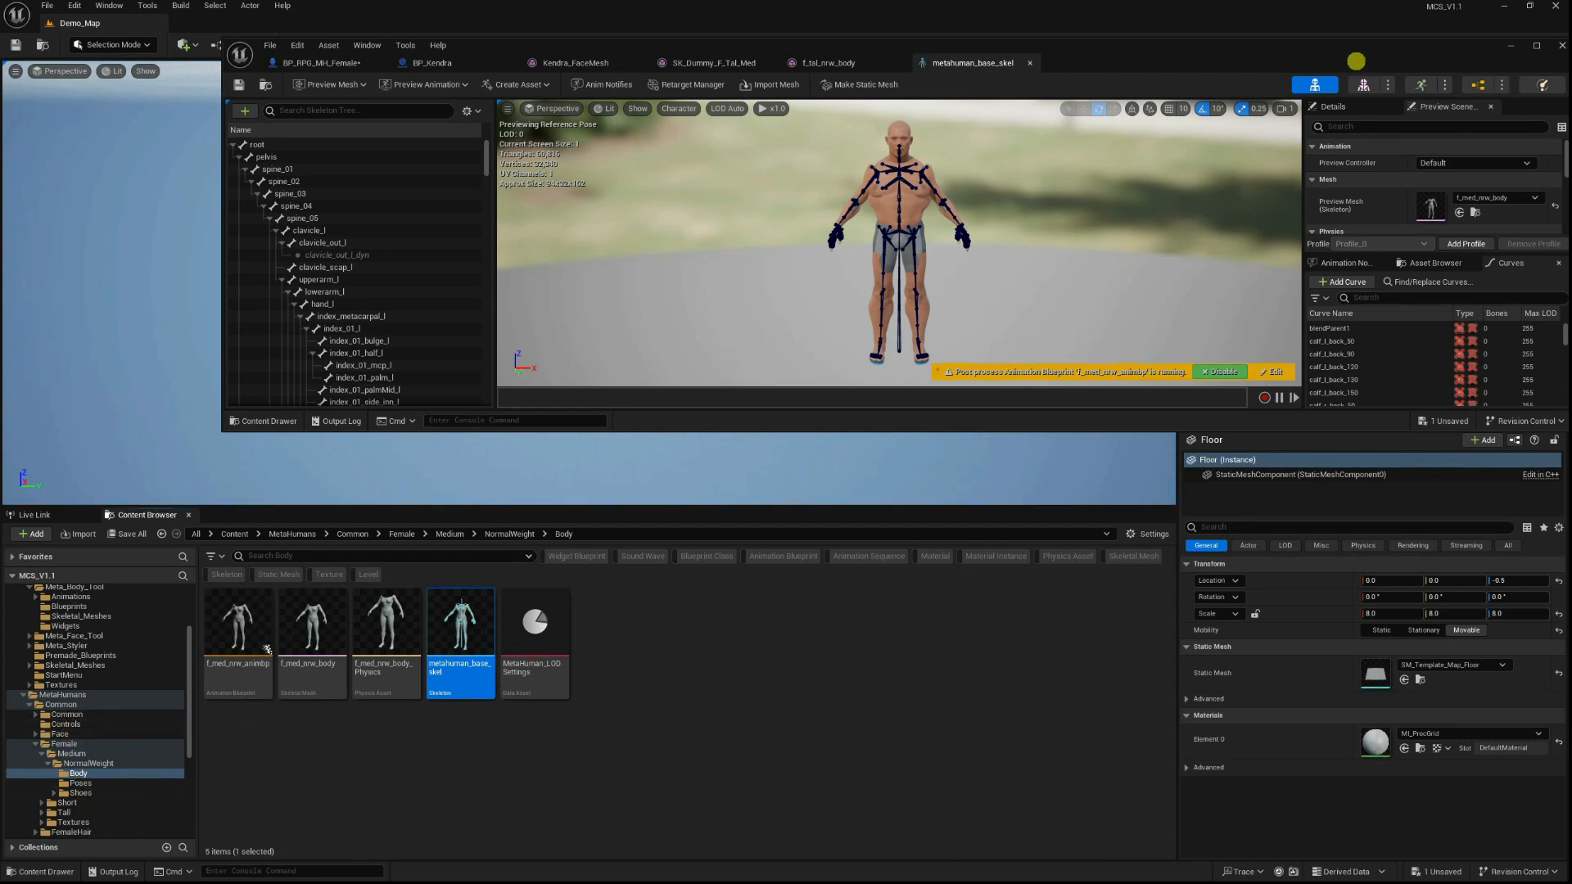
# Compare the skeleton tree of the f_tal_nrw_body mesh with the metahuman_base_skel skeleton.
pyautogui.click(1363, 83)
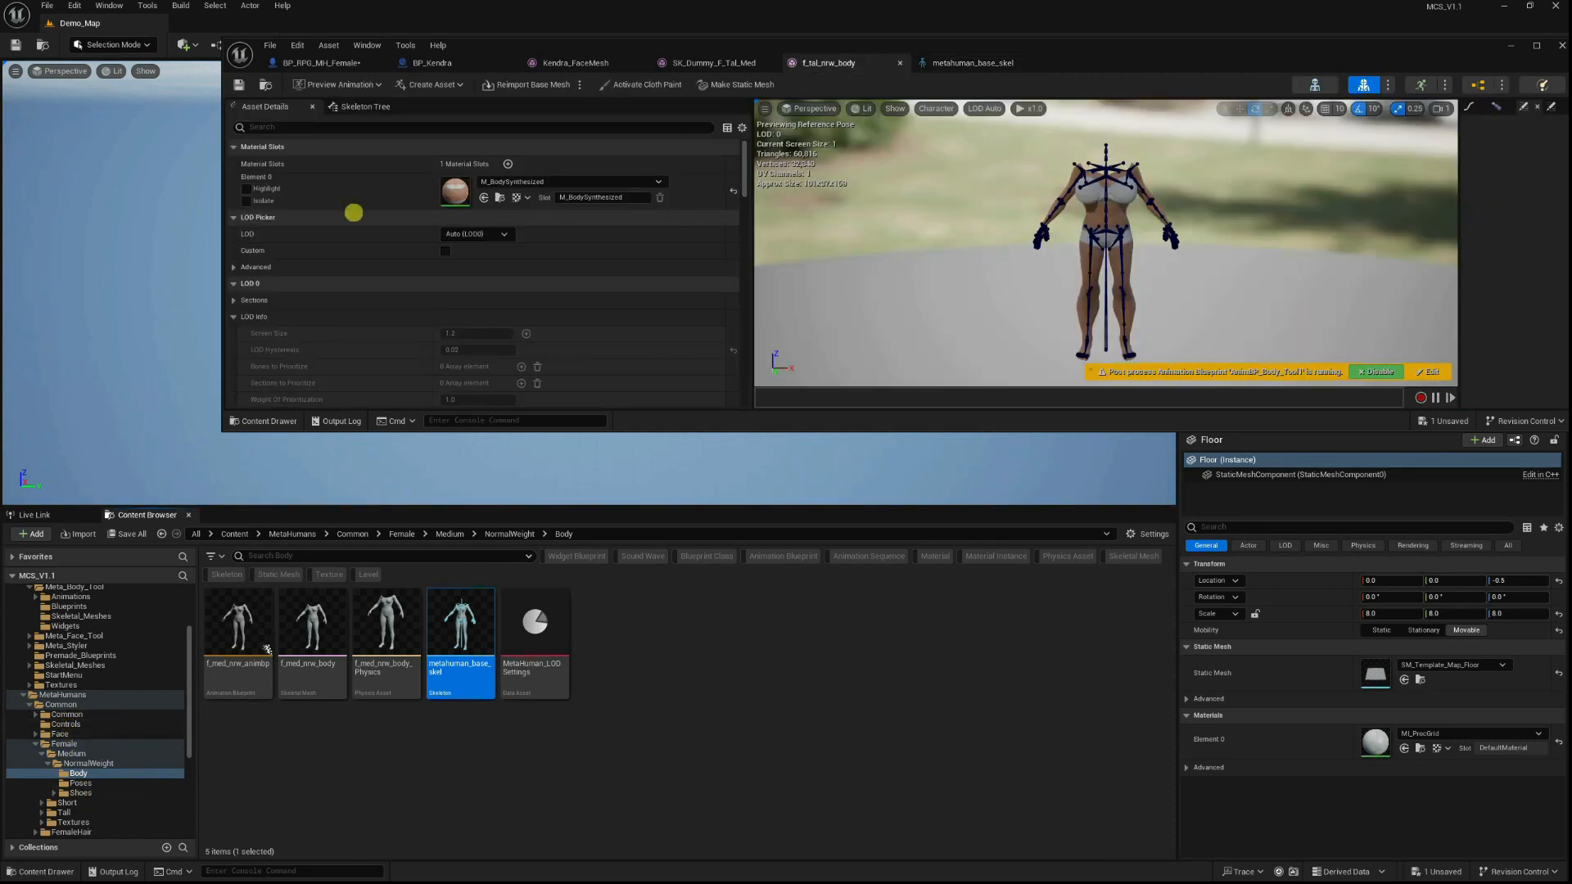
pyautogui.click(368, 106)
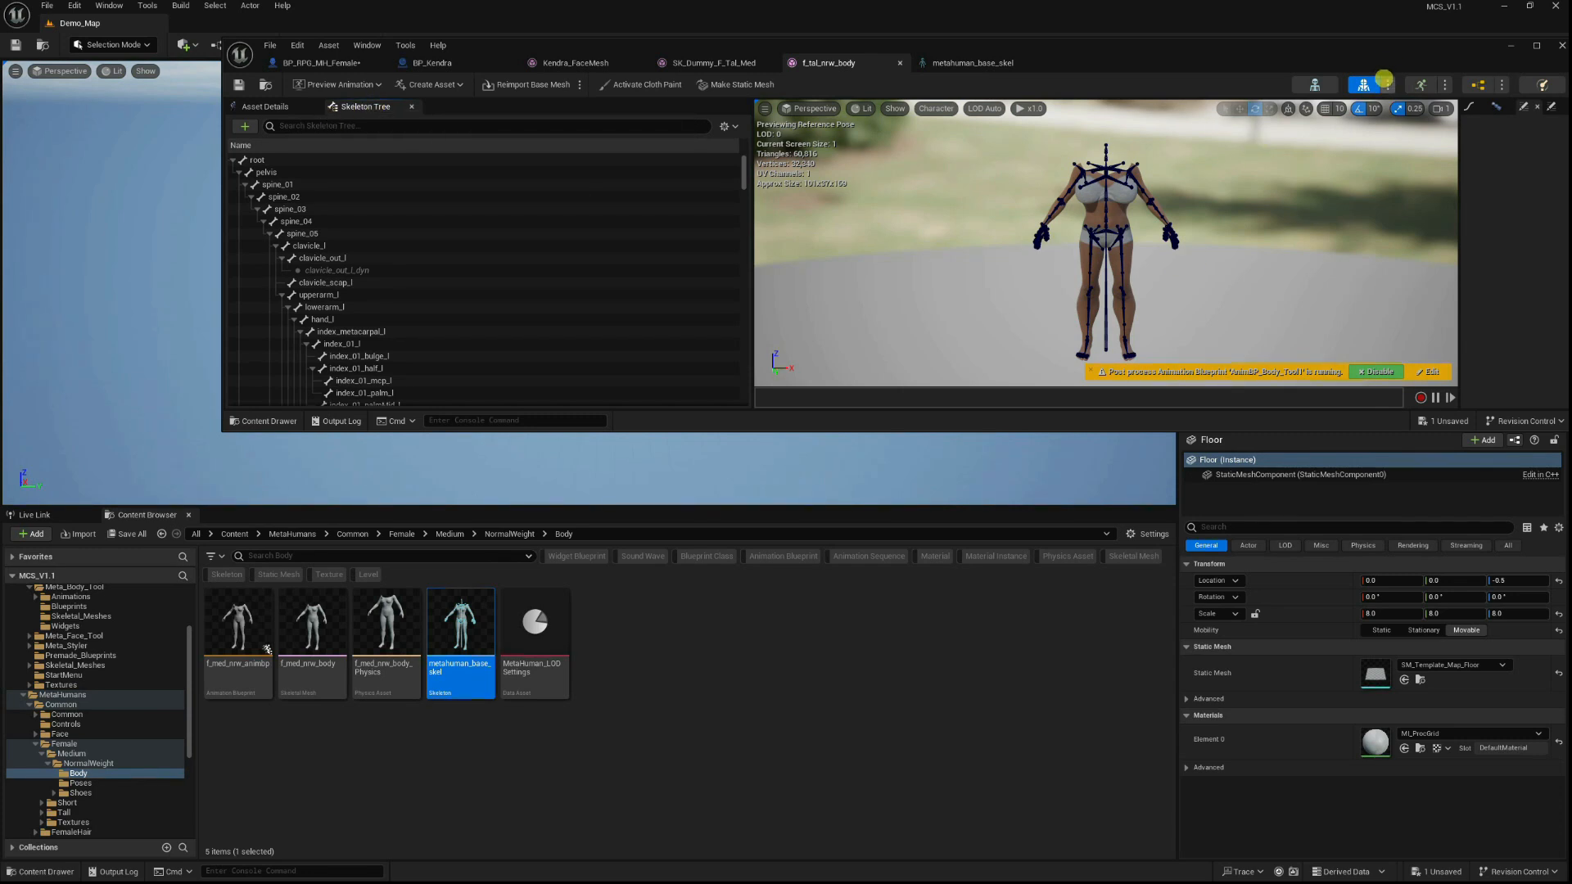
pyautogui.click(1314, 85)
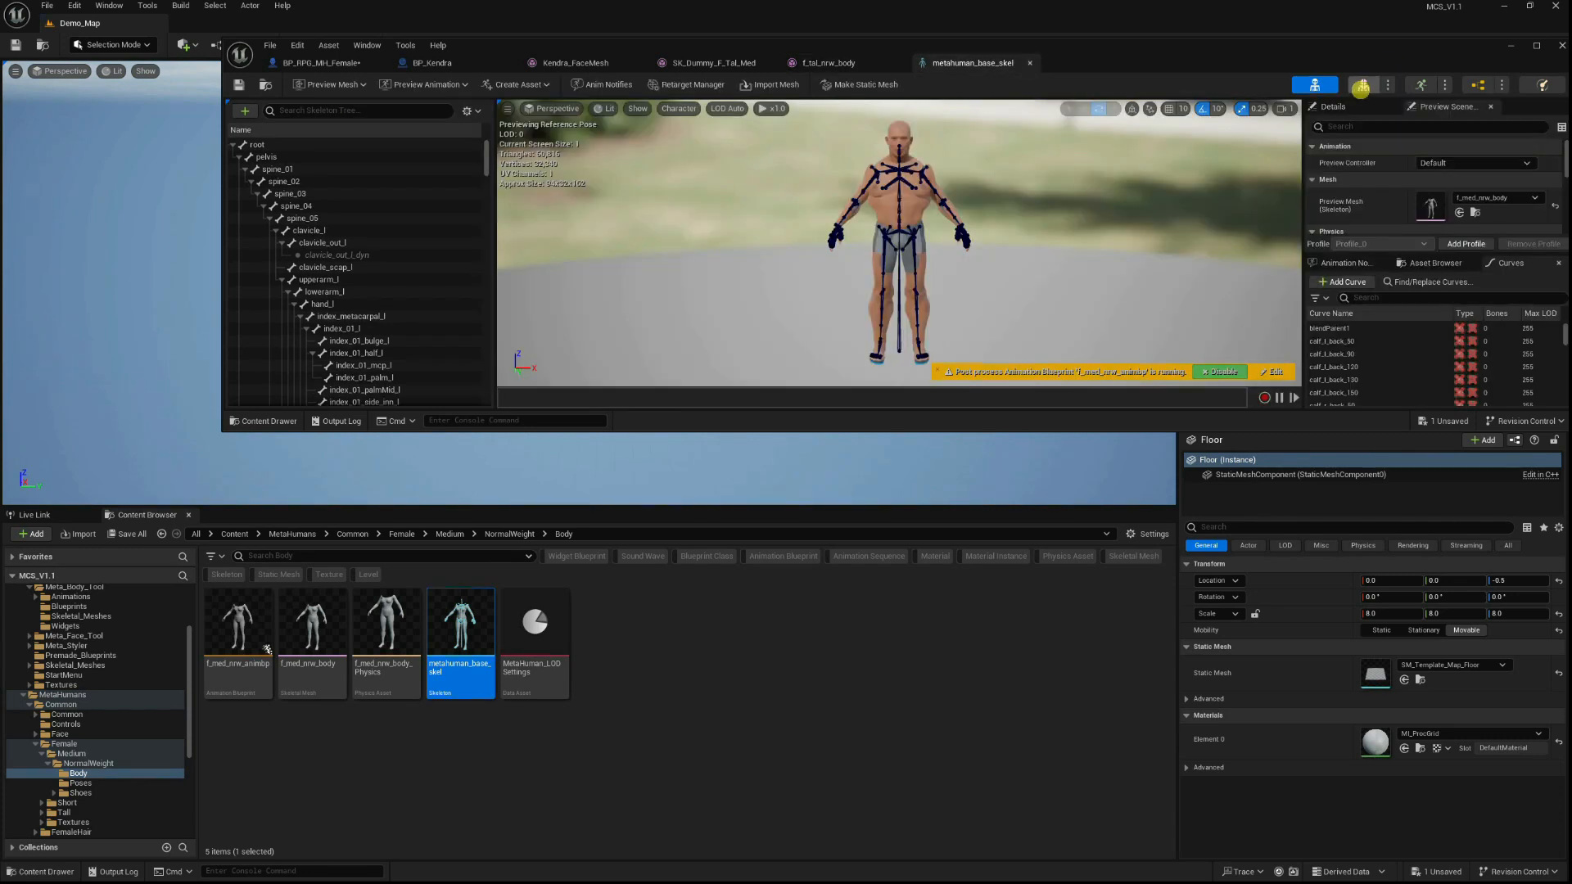
pyautogui.click(1363, 82)
pyautogui.click(1317, 85)
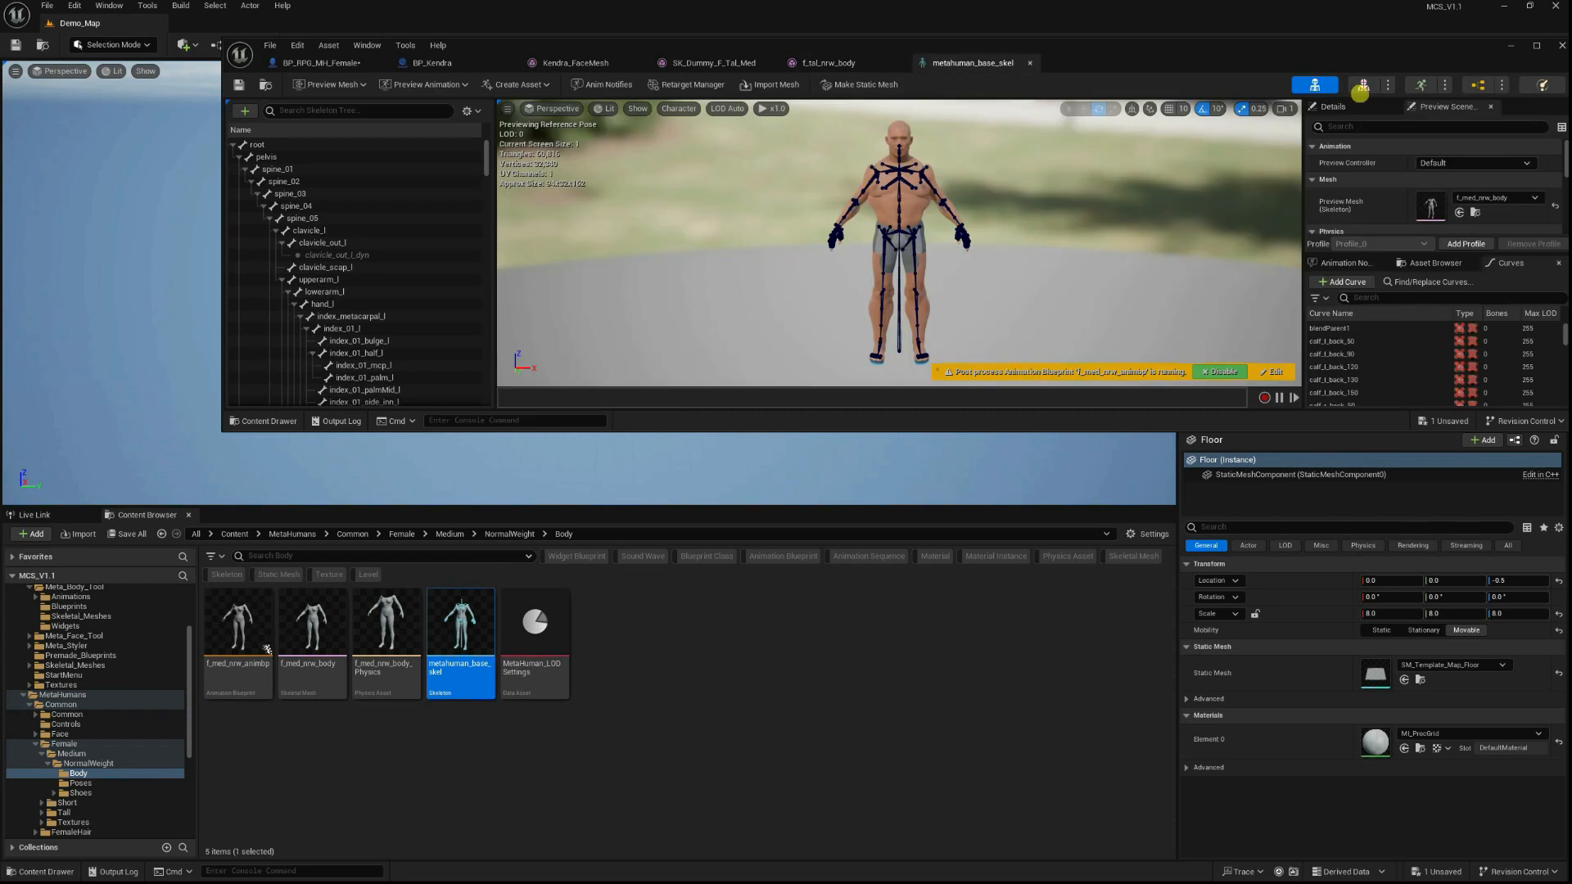
# Filter the f_tal_nrw_body skeleton tree by hand and paste the copied Sword_Hand socket with the hand_r bone selected.
pyautogui.click(1364, 84)
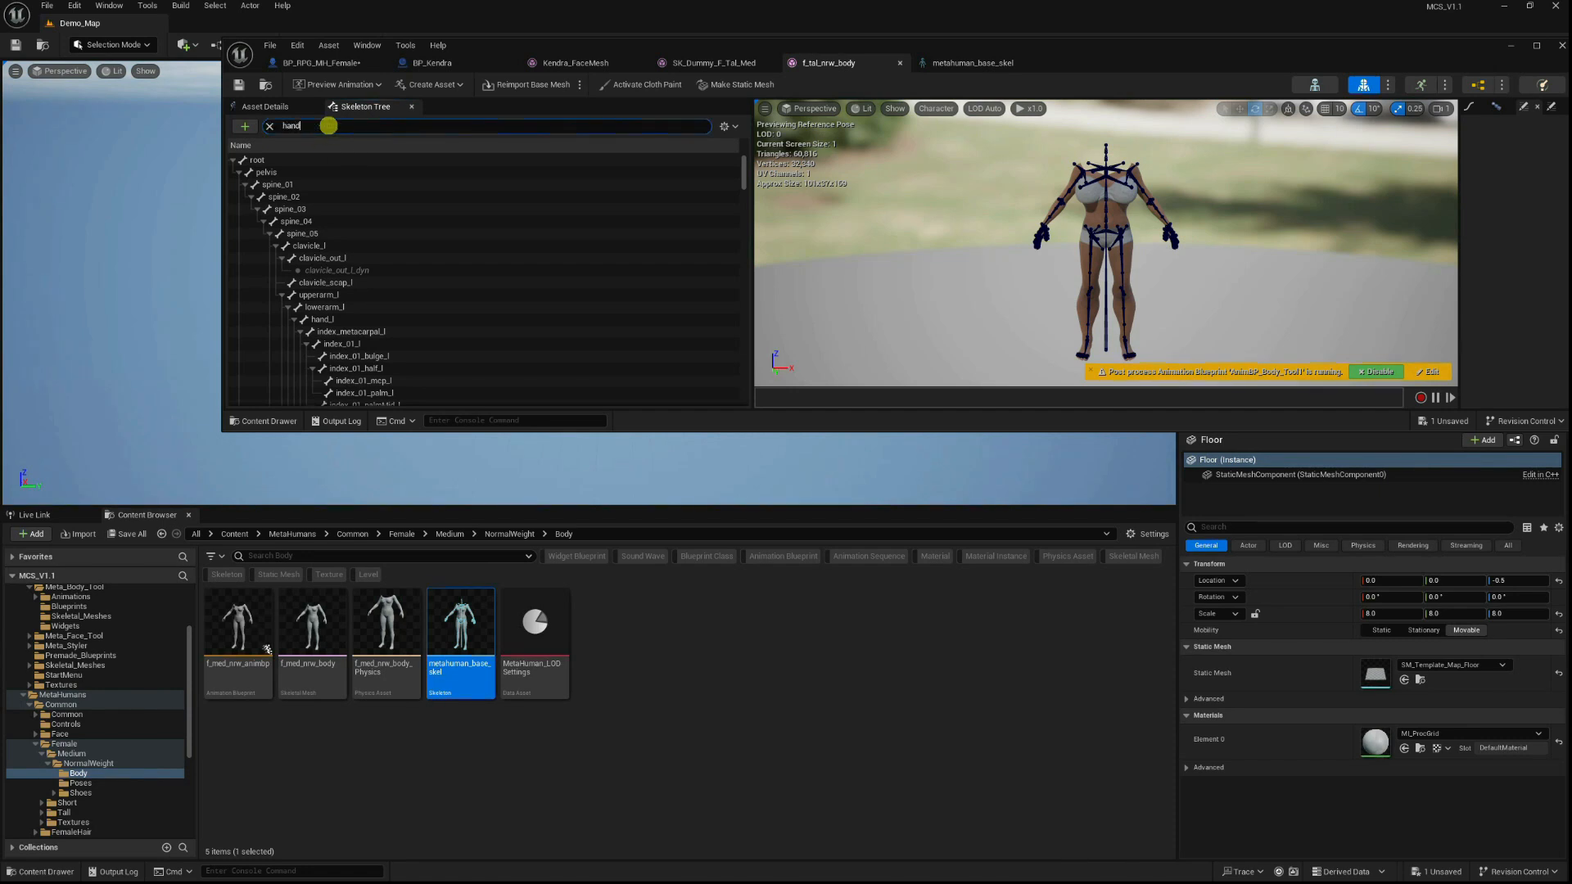
pyautogui.click(324, 172)
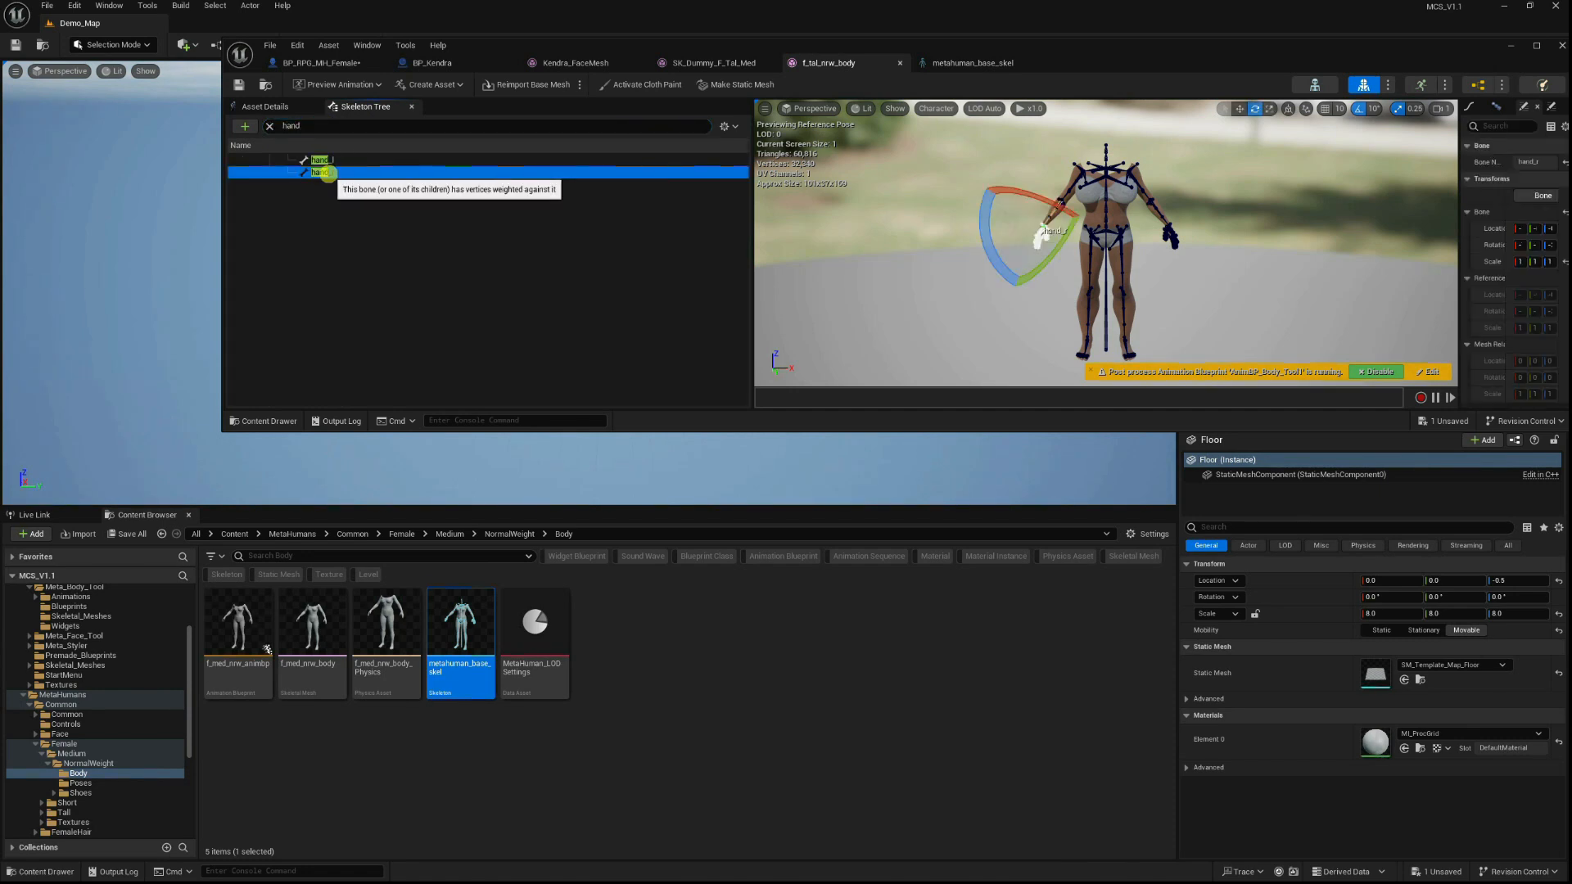
pyautogui.rightClick(329, 173)
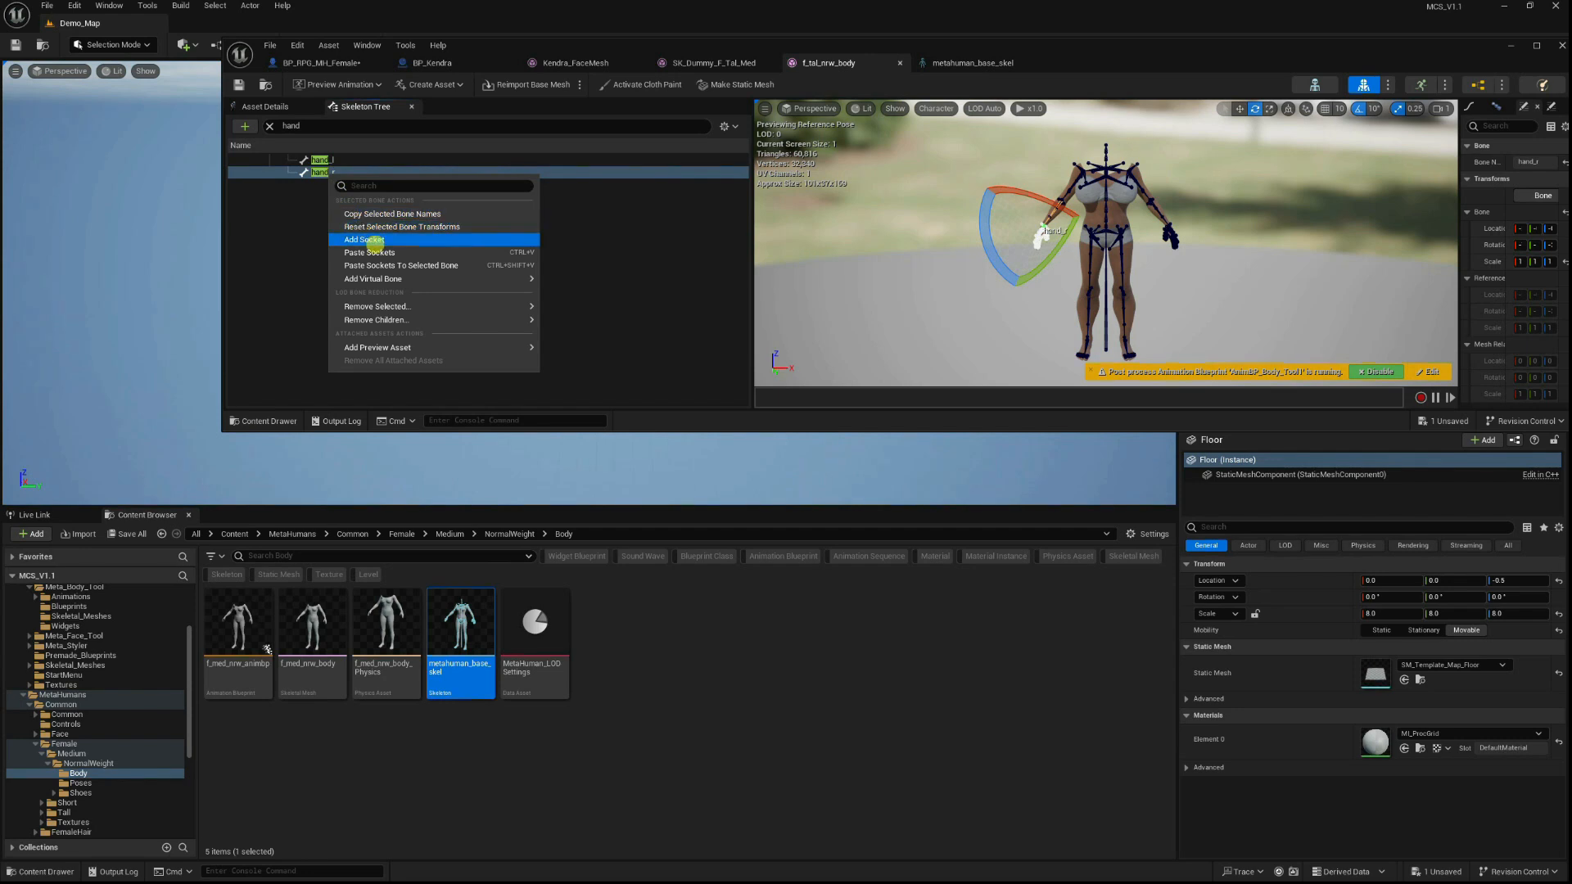
pyautogui.click(418, 251)
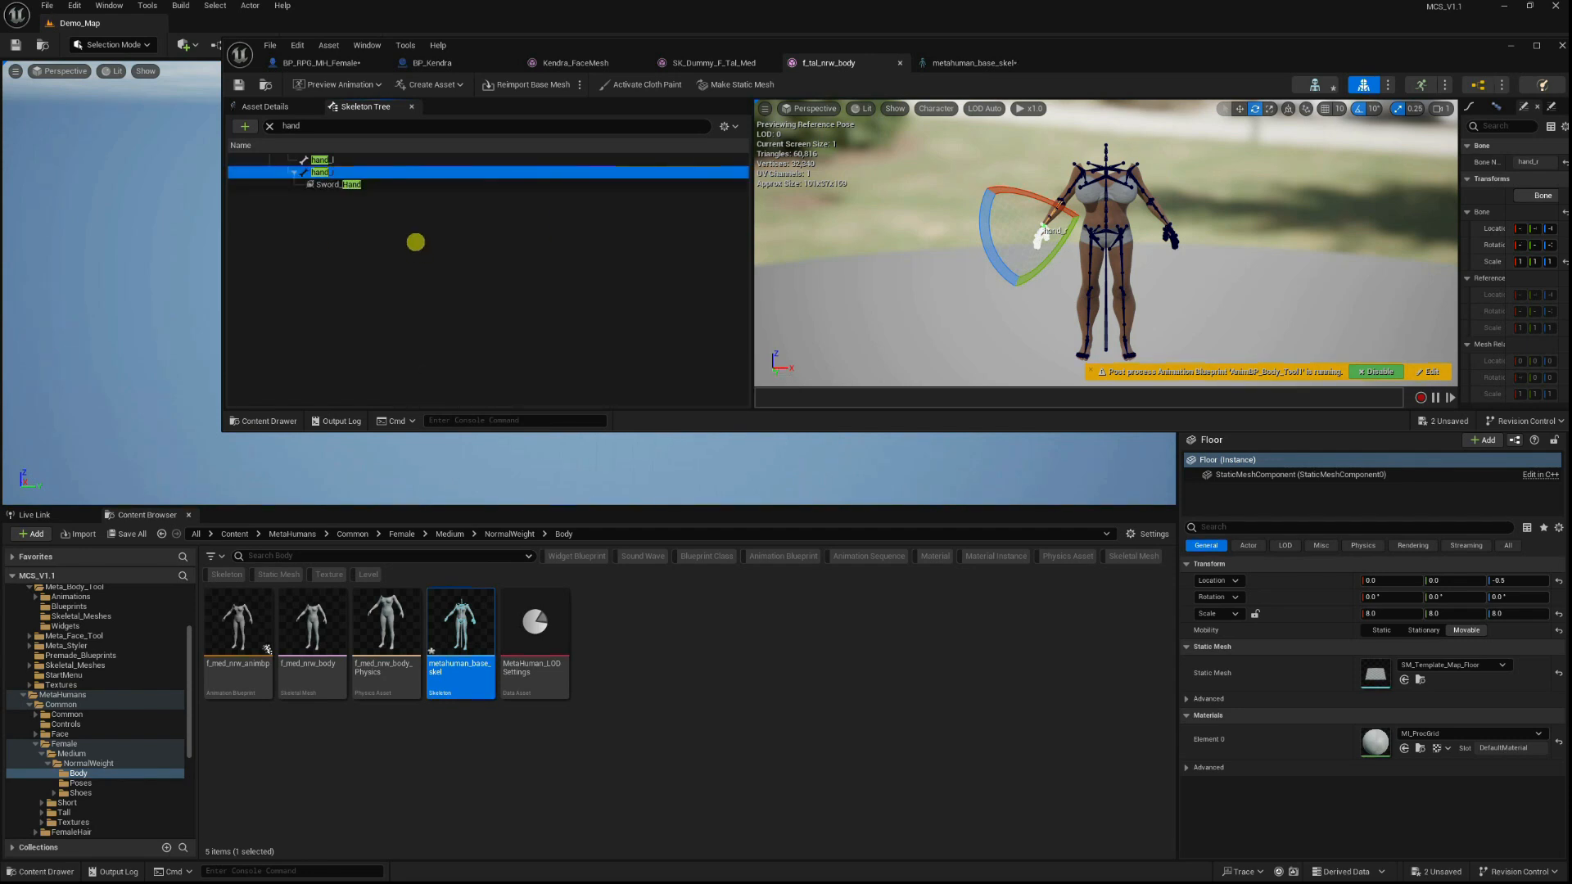
pyautogui.click(352, 184)
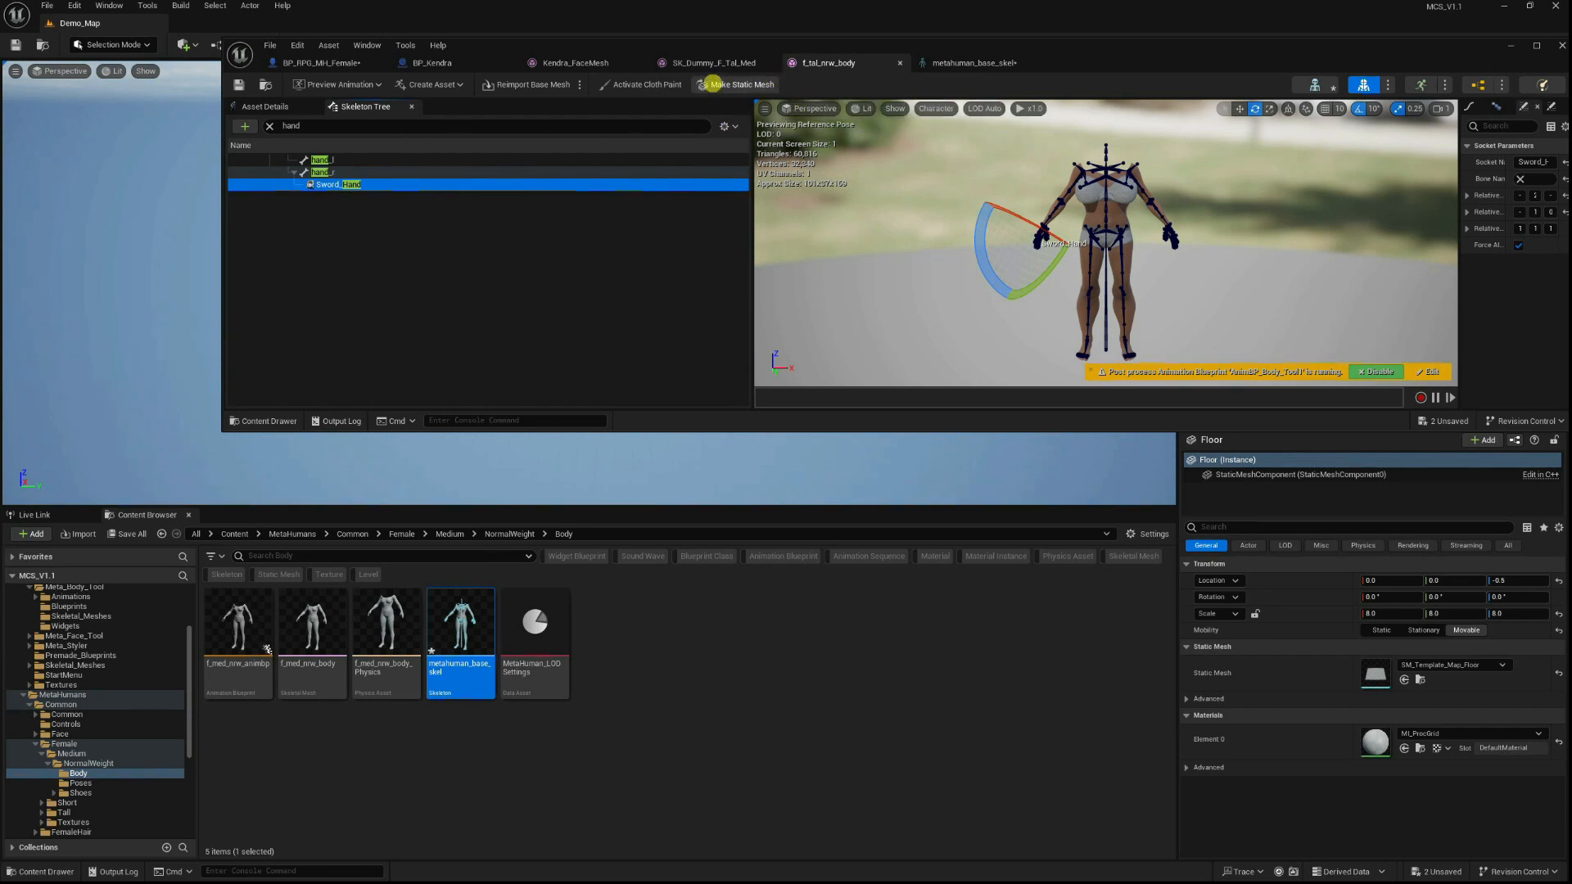
# Find the Shield_Particle socket in SK_Dummy_F_Tal_Med by searching shield, copy it, and paste it into the f_tal_nrw_body skeleton with hand_l selected.
pyautogui.click(717, 66)
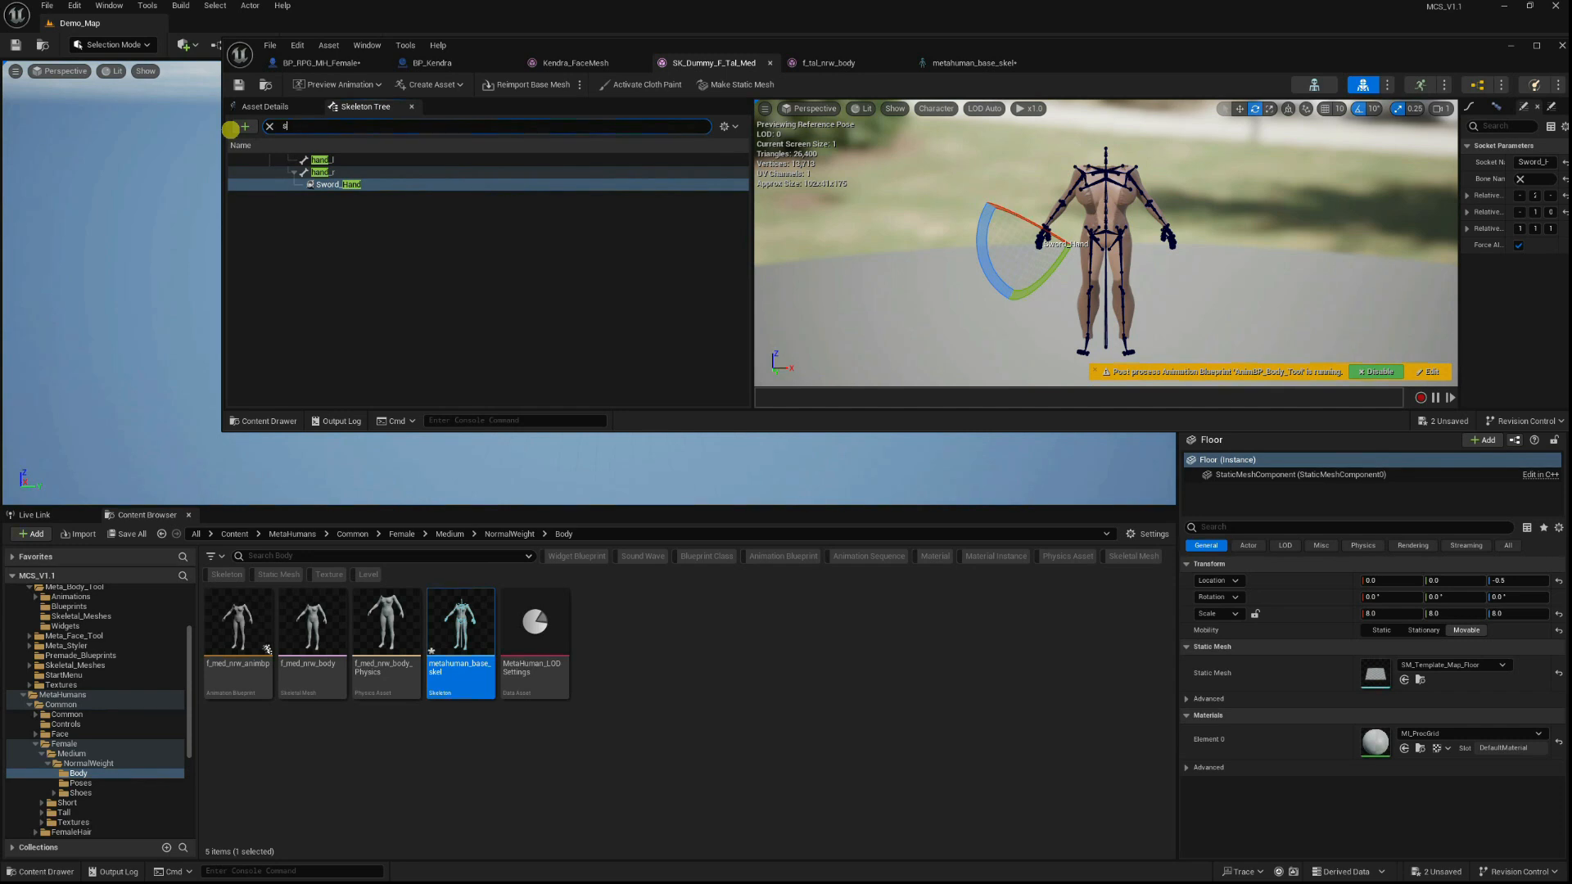
pyautogui.write('ld')
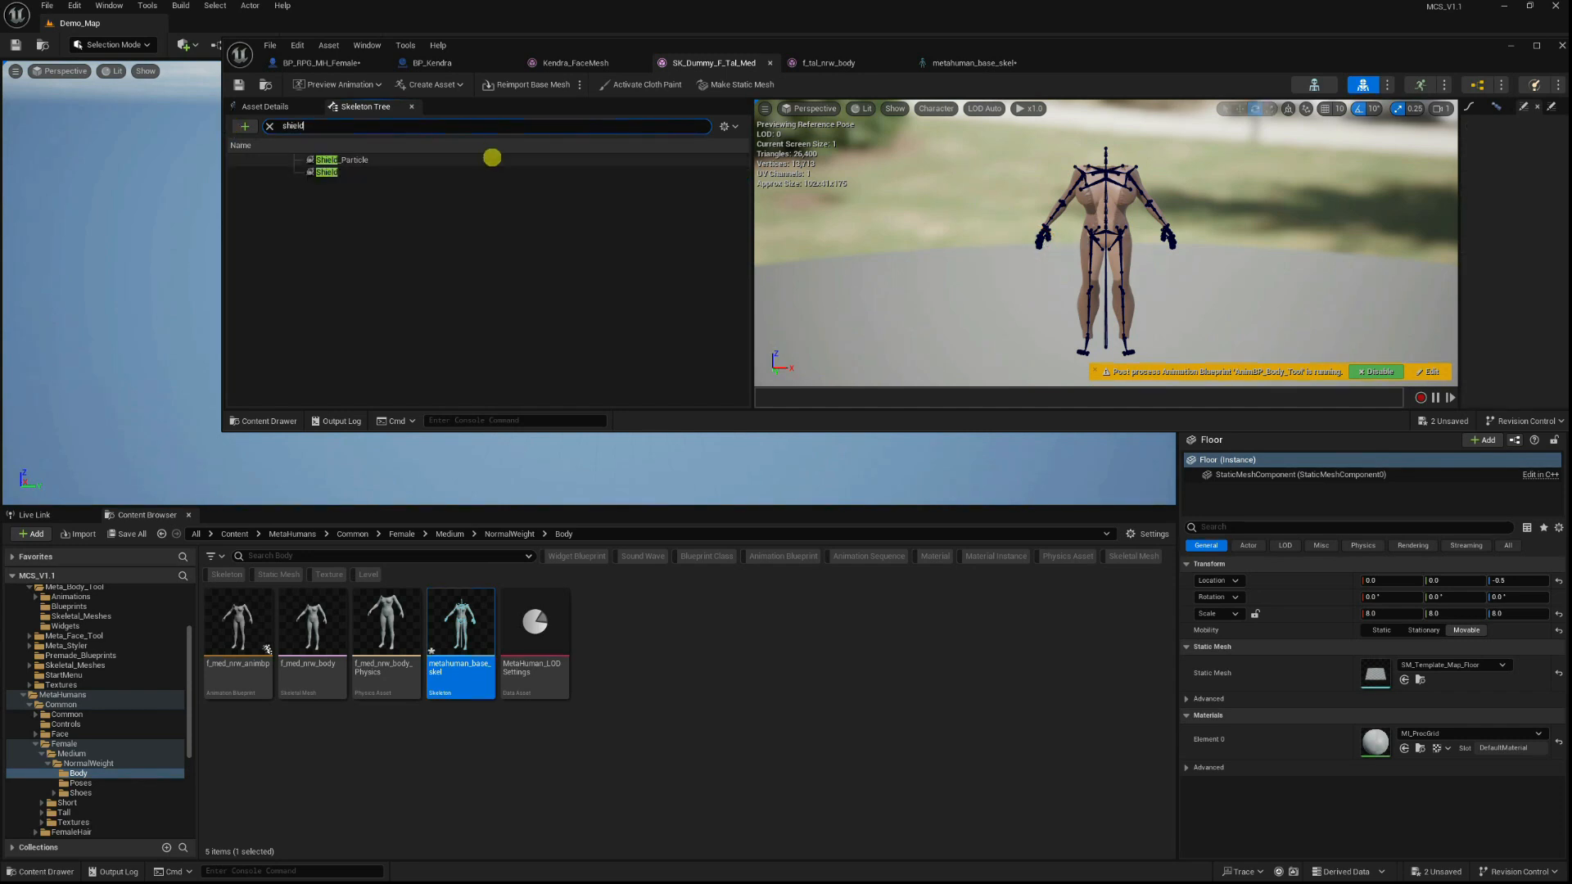
pyautogui.rightClick(352, 160)
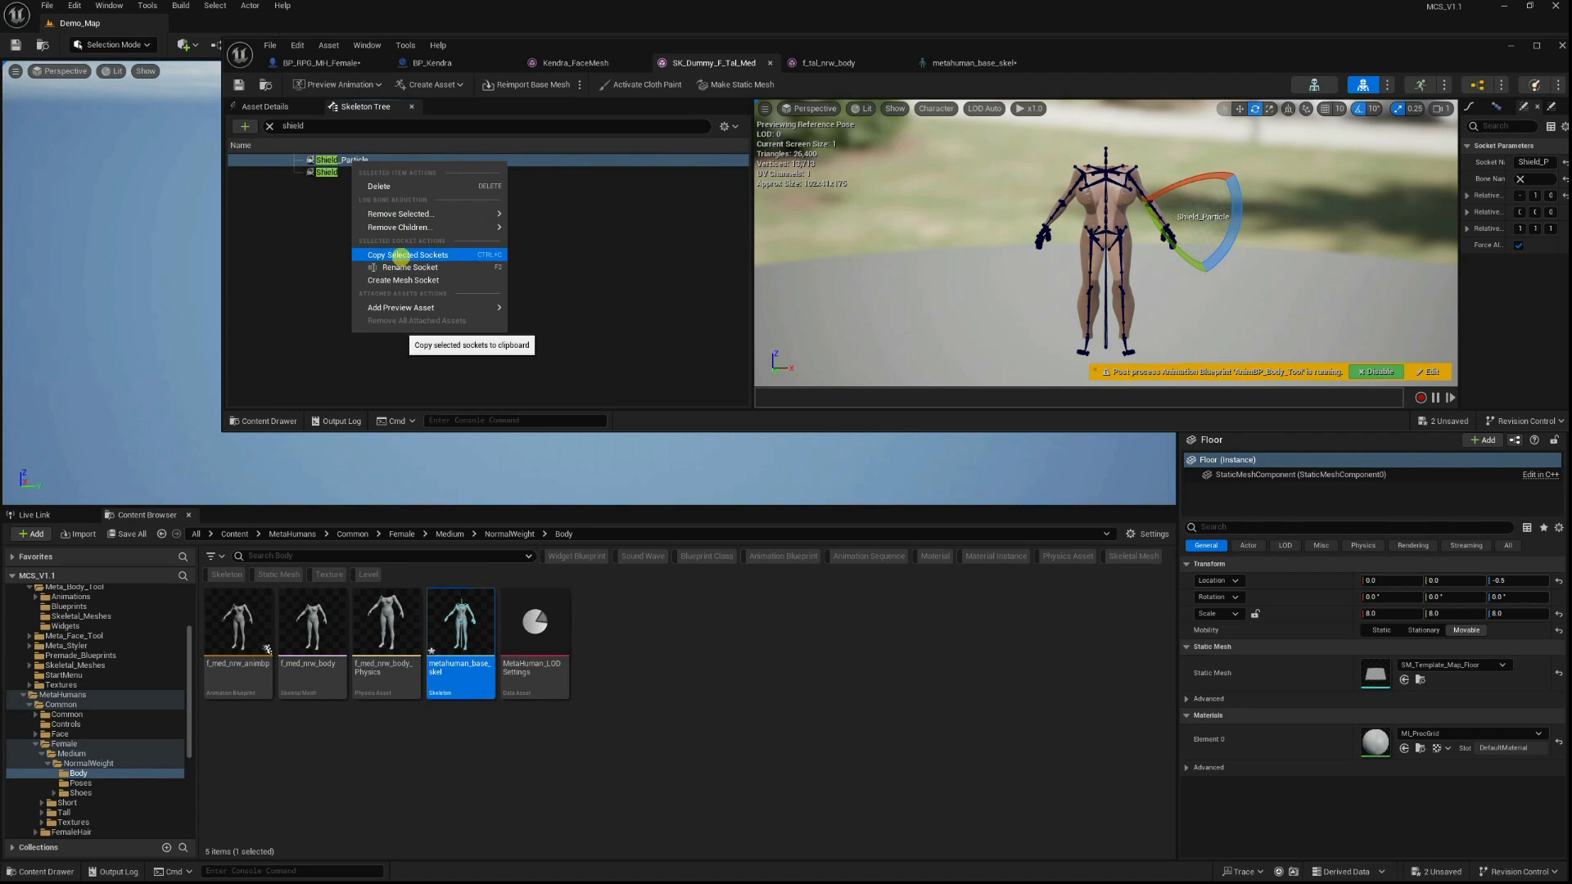
pyautogui.click(397, 254)
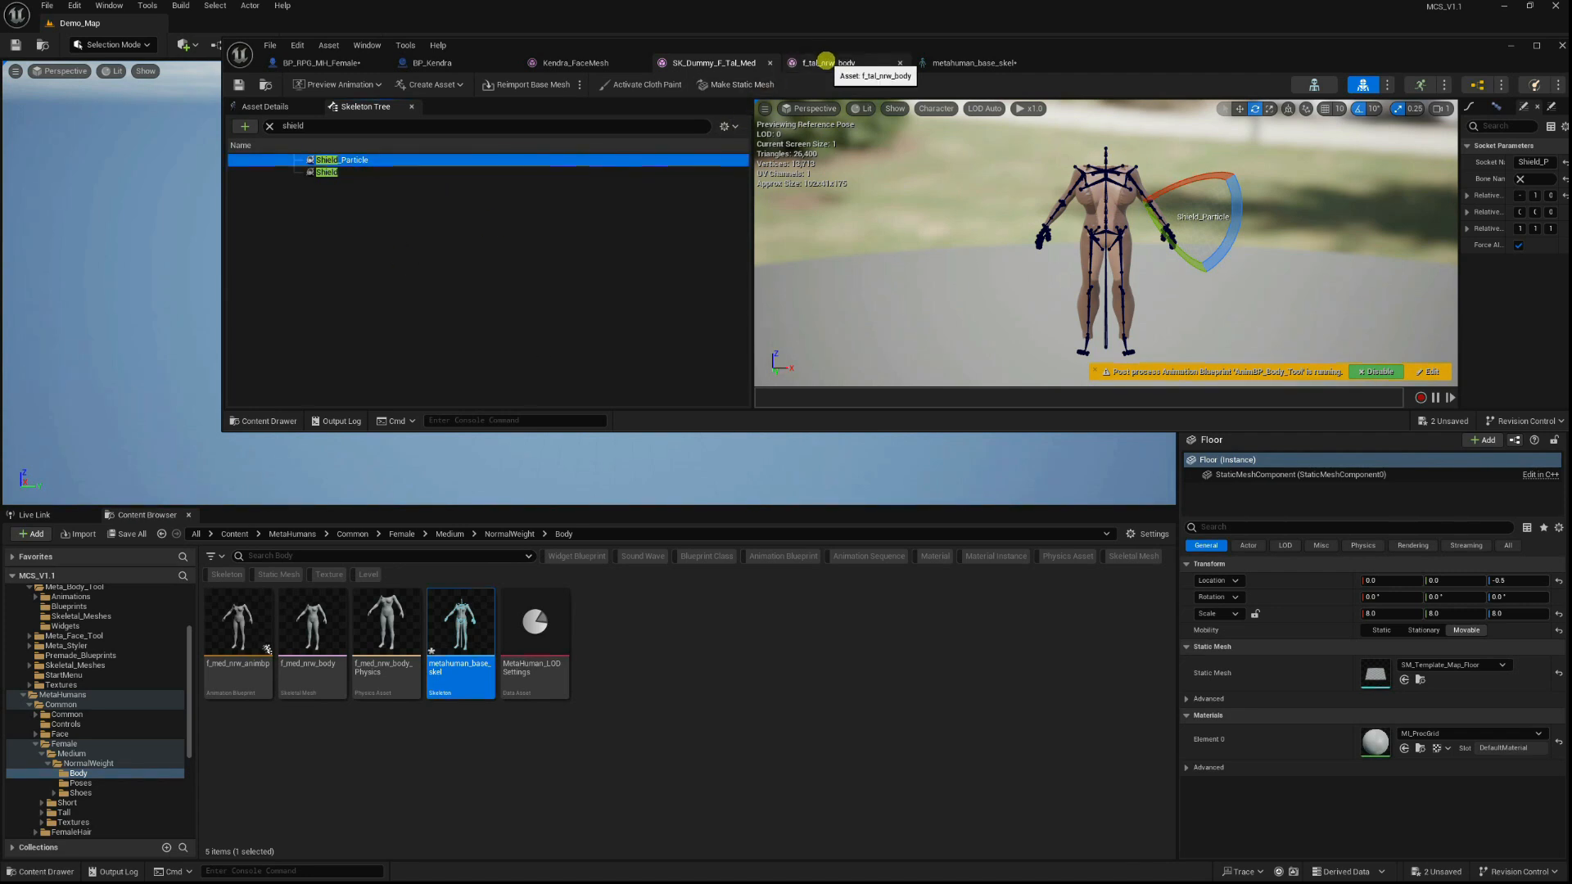
pyautogui.click(825, 62)
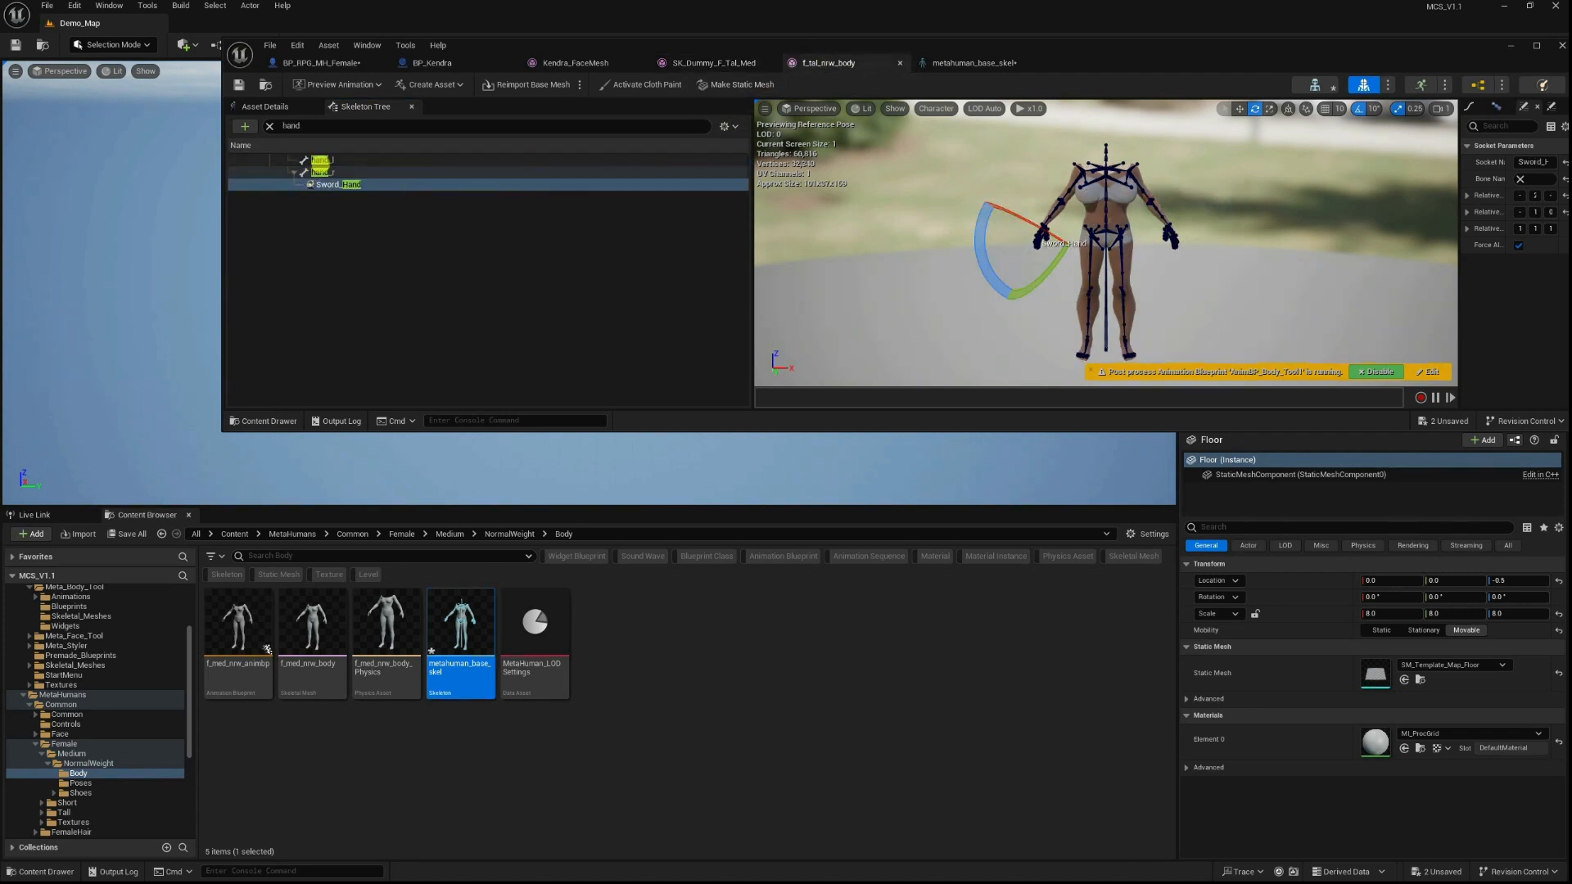
pyautogui.click(318, 161)
pyautogui.rightClick(324, 161)
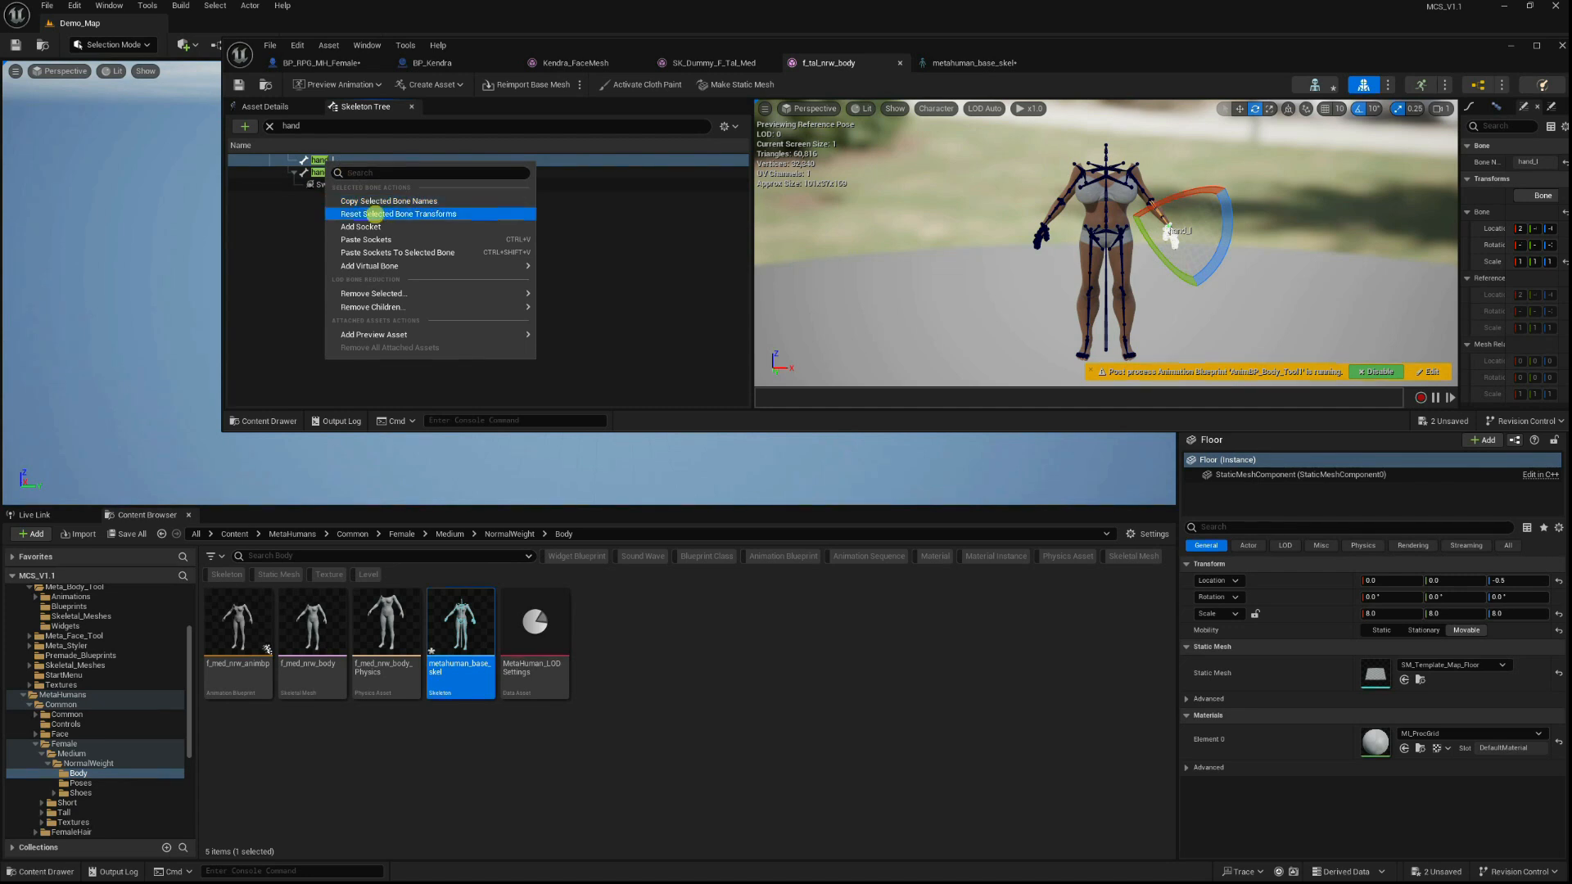
pyautogui.click(402, 235)
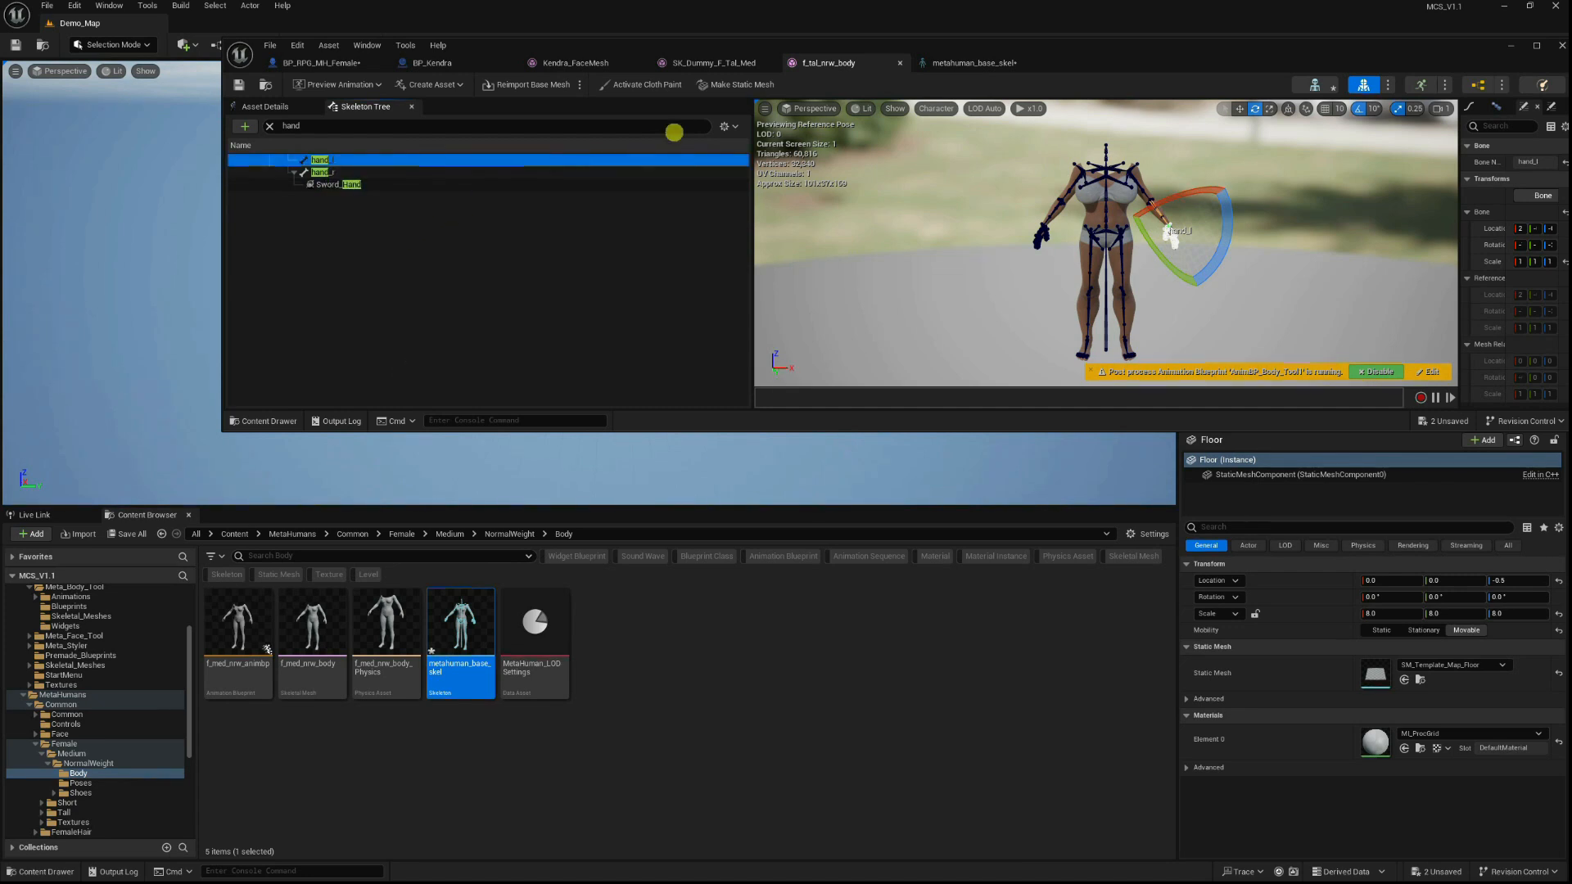
# Copy the Shield socket from SK_Dummy_F_Tal_Med into the f_tal_nrw_body skeleton and save all modified assets.
pyautogui.click(365, 130)
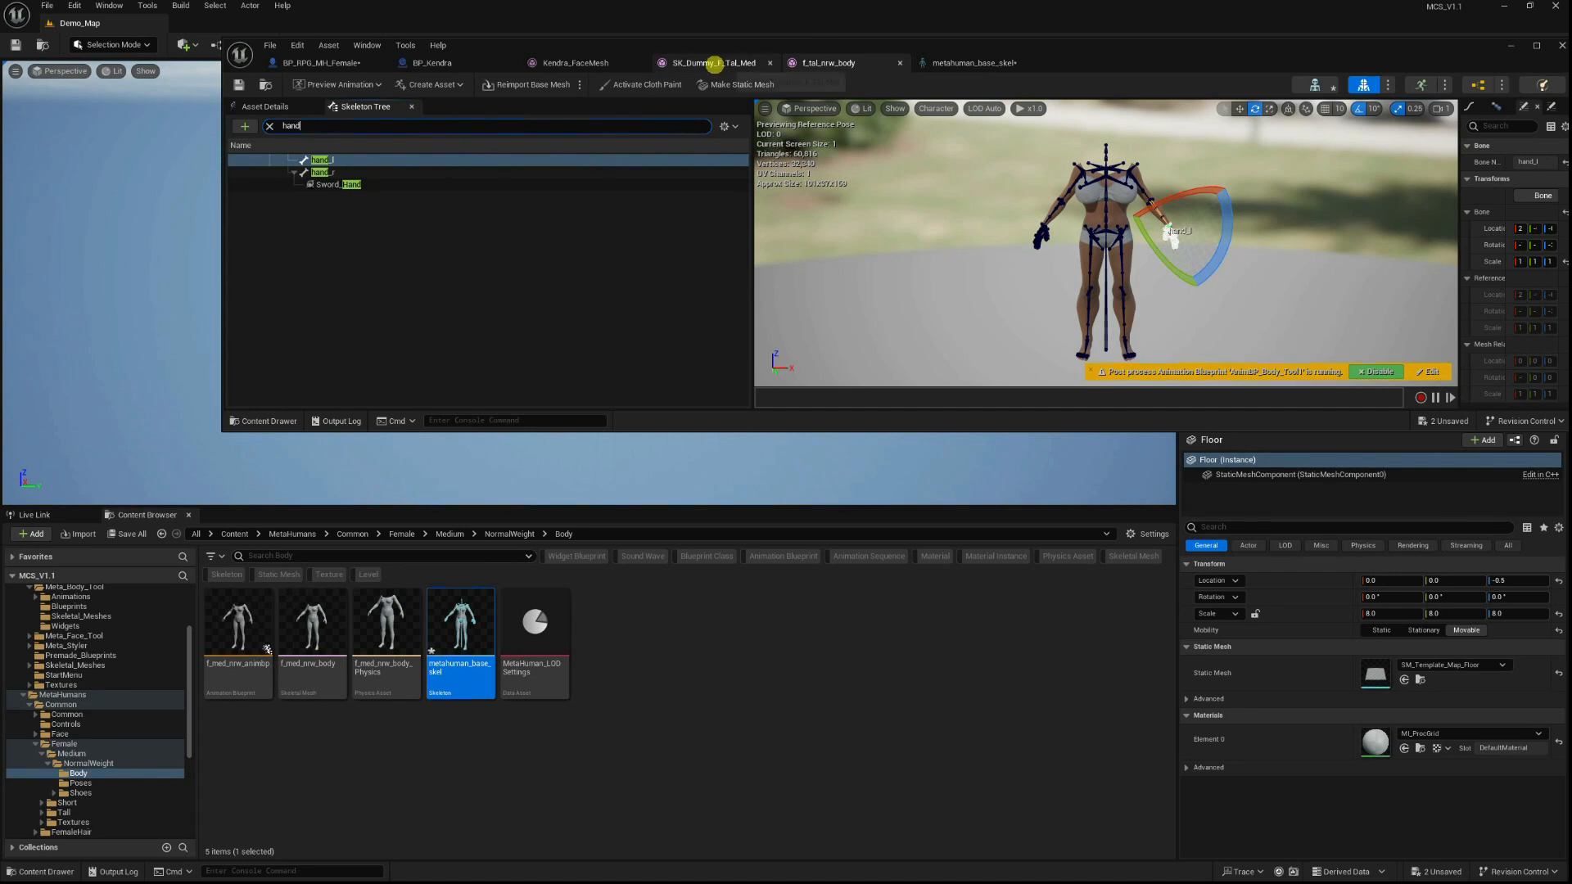
pyautogui.click(716, 63)
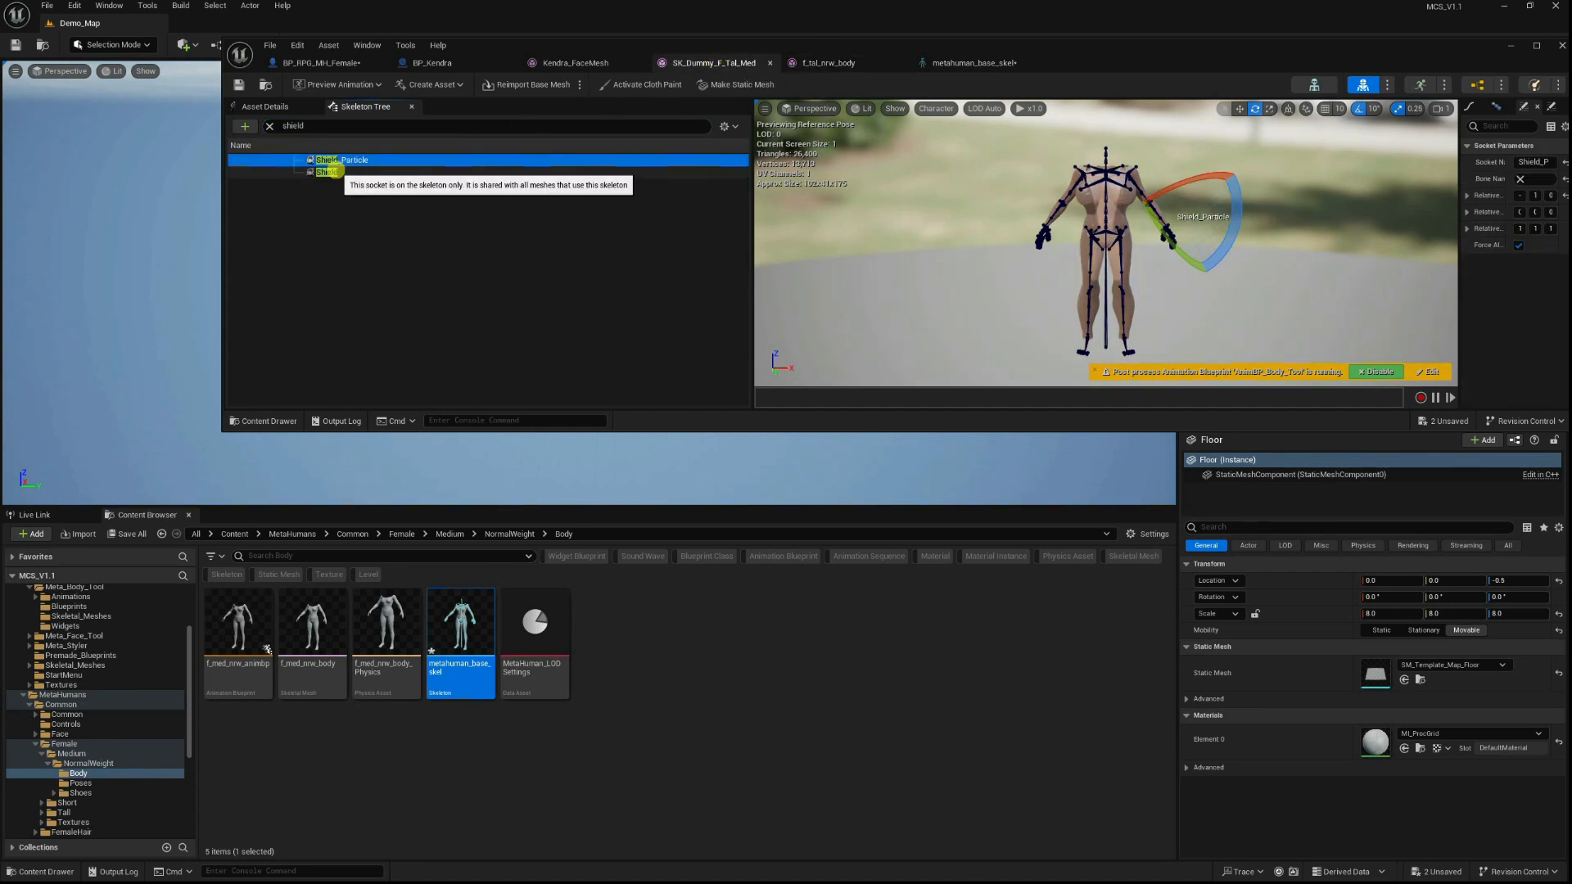
pyautogui.rightClick(332, 172)
pyautogui.moveTo(422, 242)
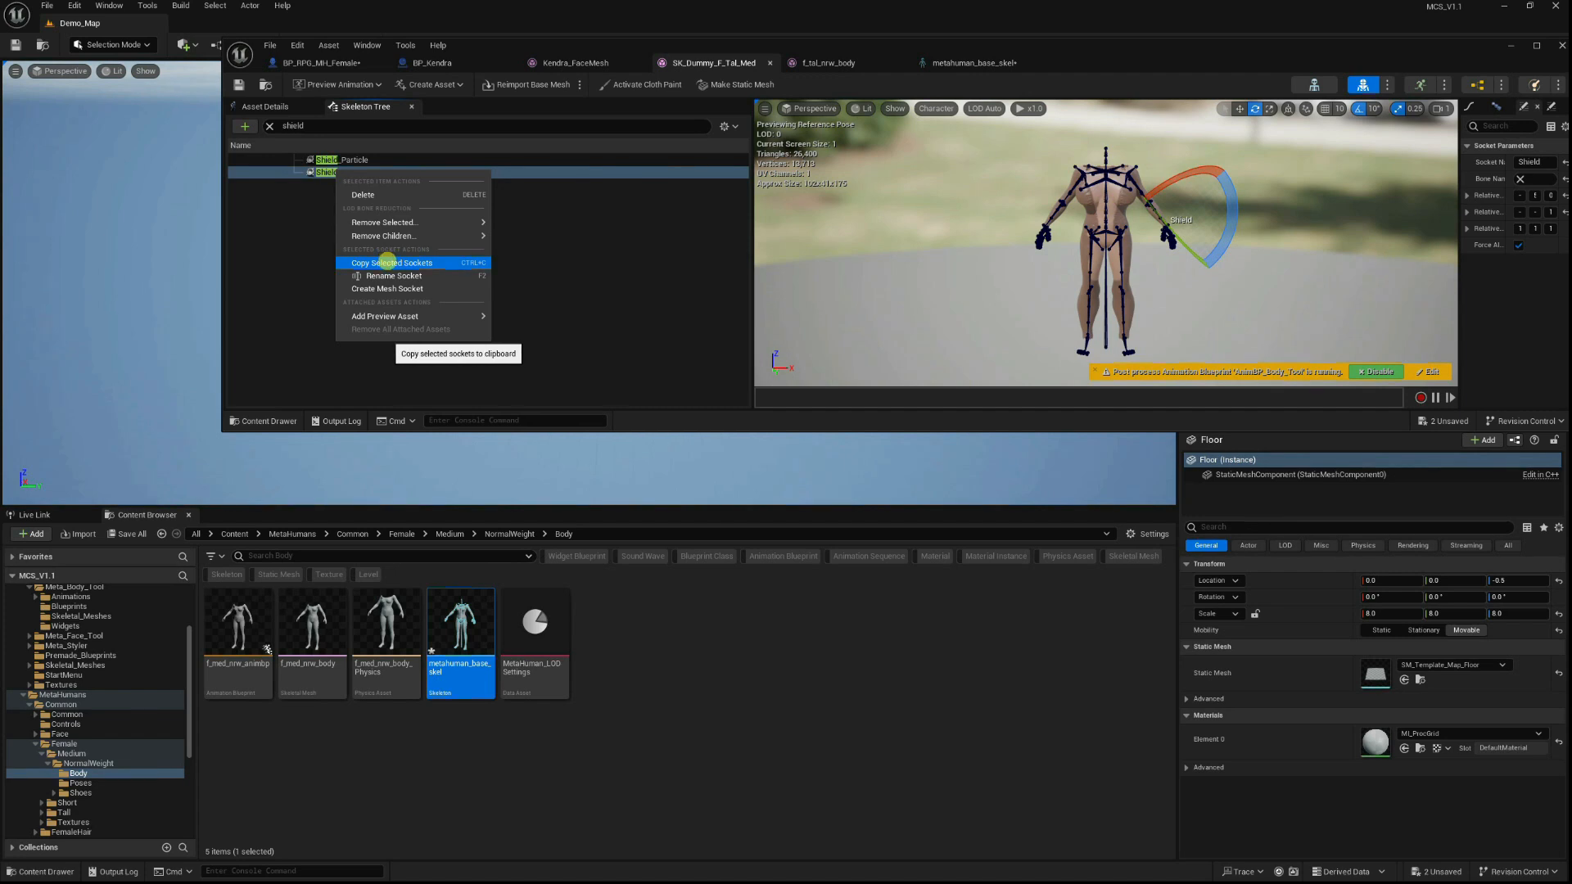
pyautogui.click(384, 262)
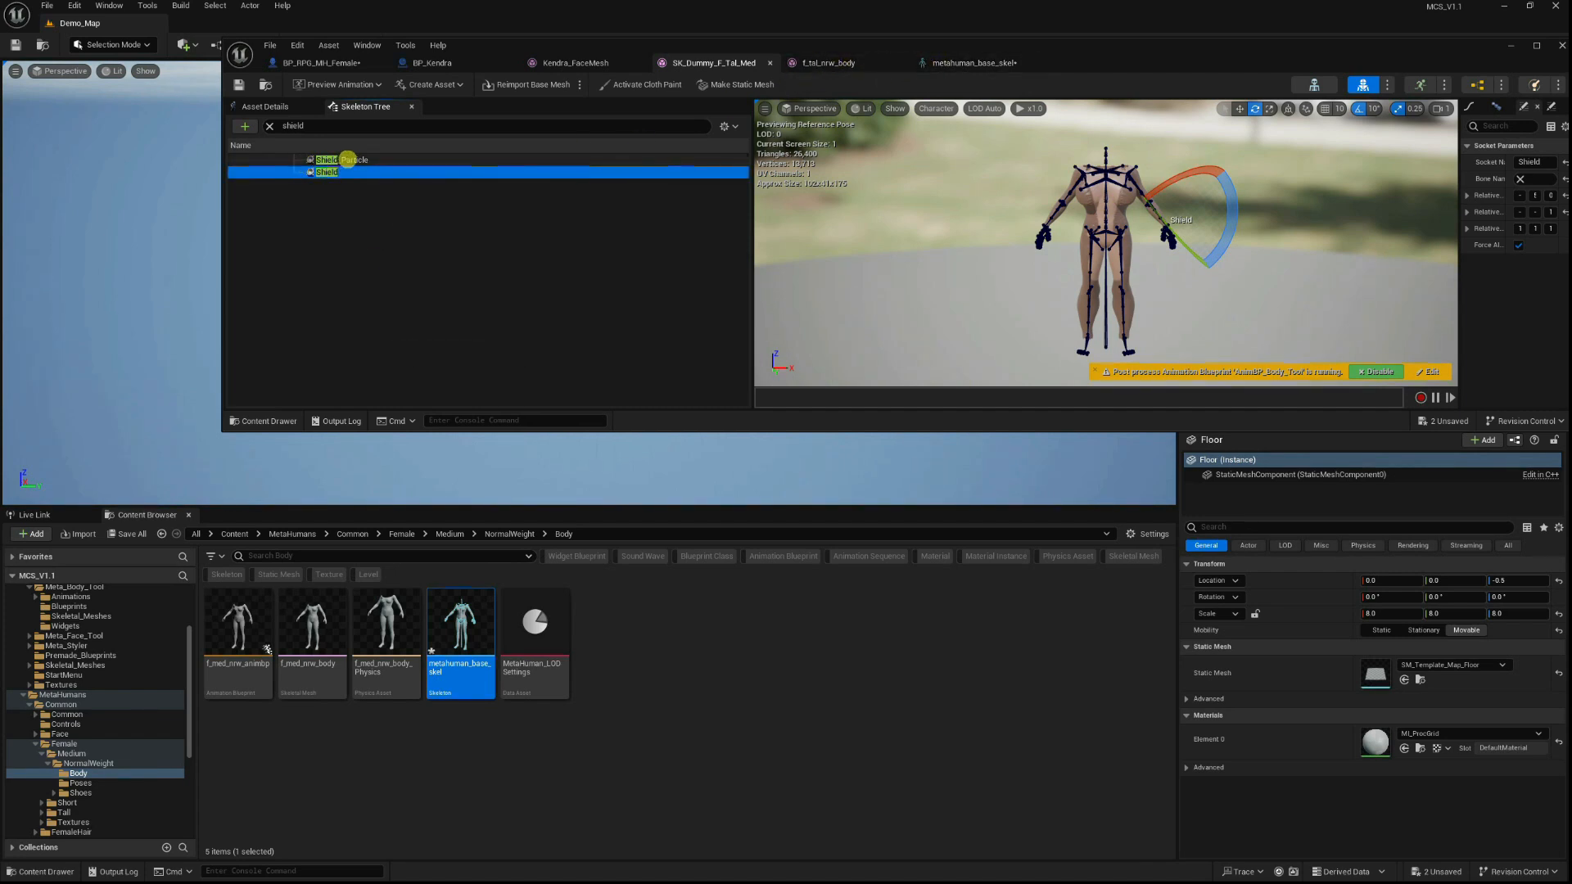
pyautogui.rightClick(327, 172)
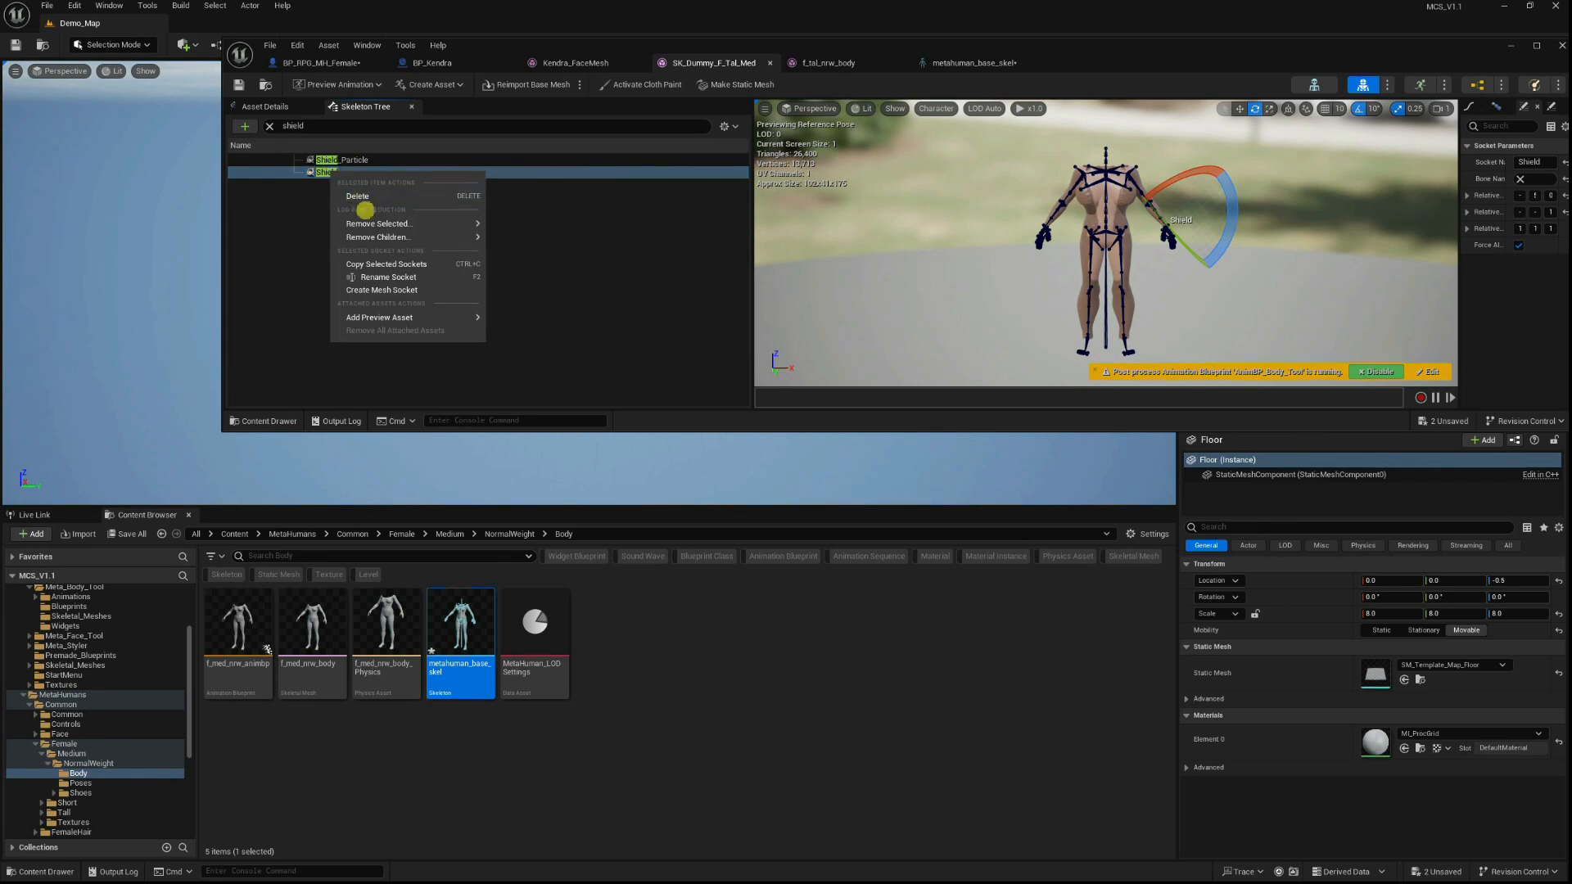
pyautogui.click(536, 225)
pyautogui.click(827, 64)
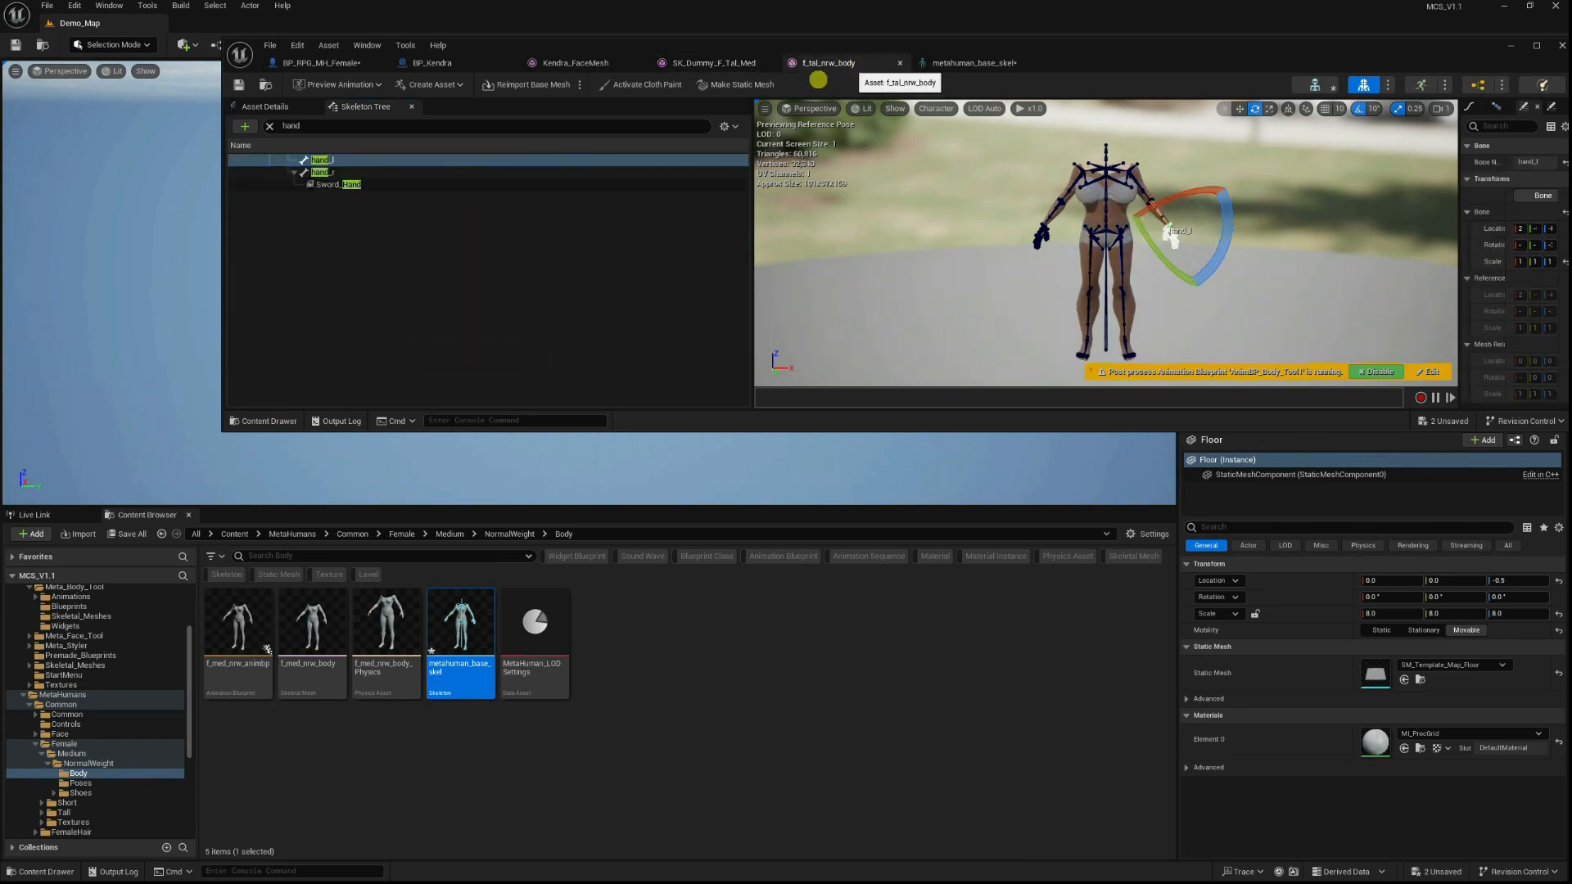
pyautogui.rightClick(319, 162)
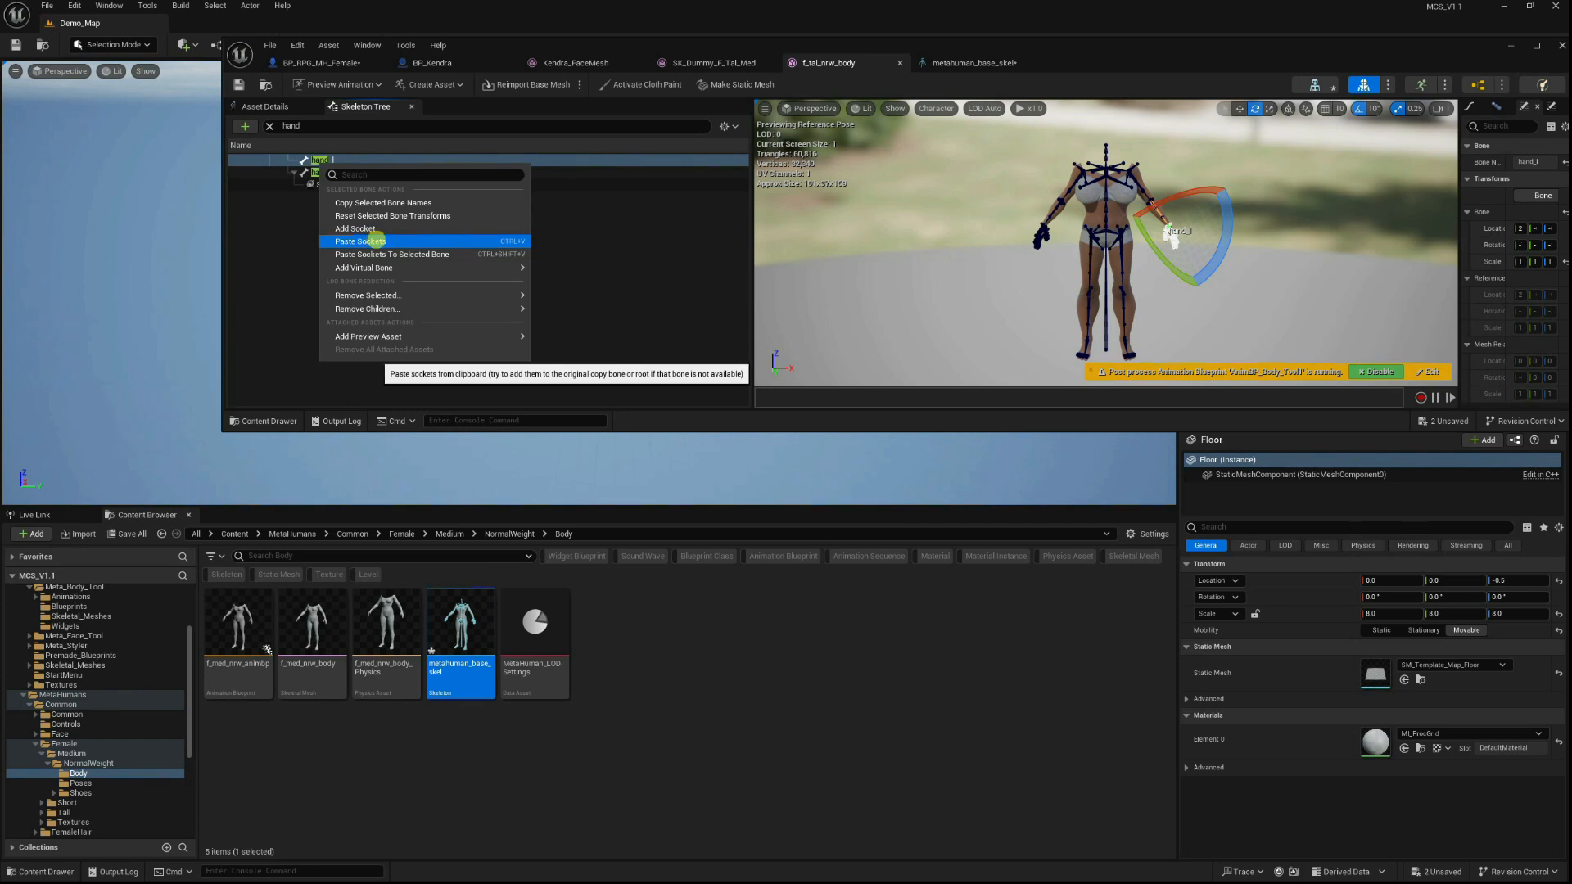
pyautogui.click(377, 241)
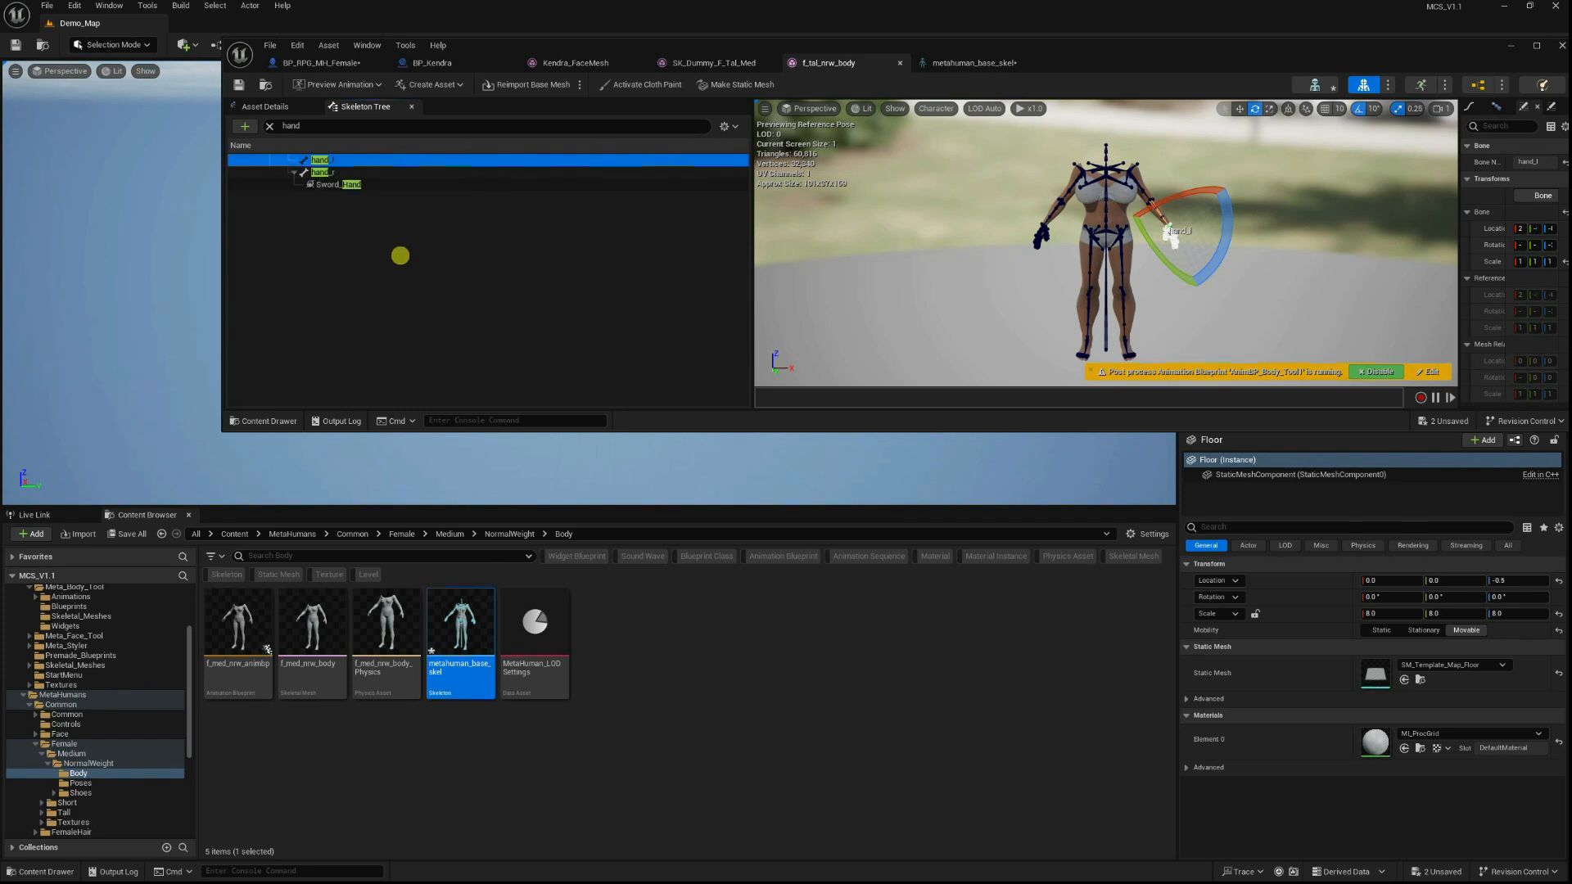
pyautogui.hotkey('ctrl', 'shift', 's')
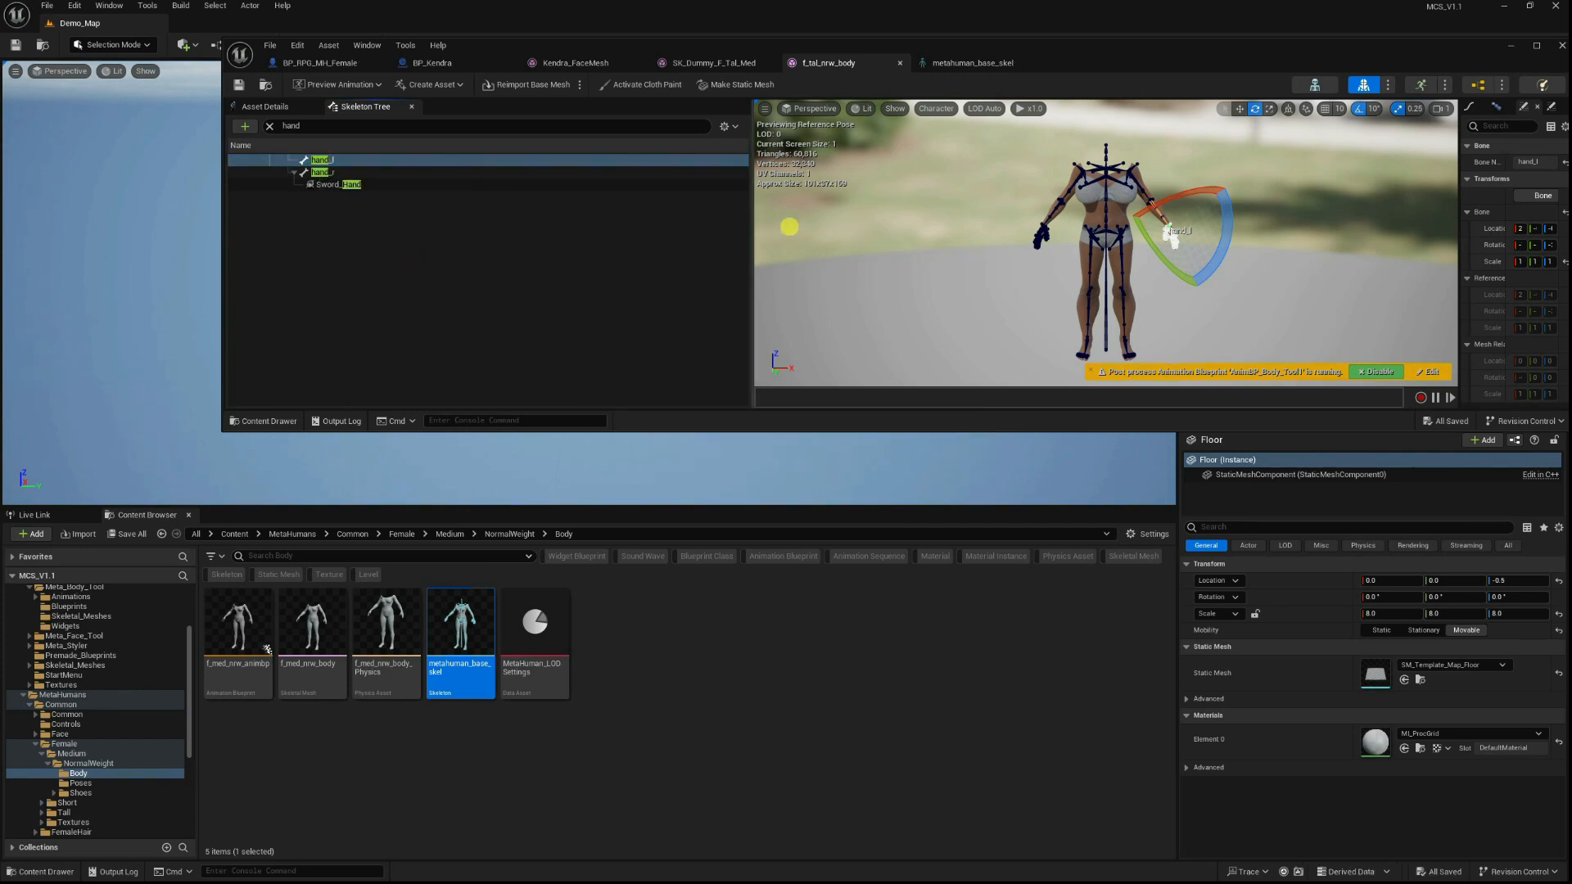
# Play the Demo_Map level in full screen, start the RPG game and continue the saved game.
pyautogui.click(1511, 46)
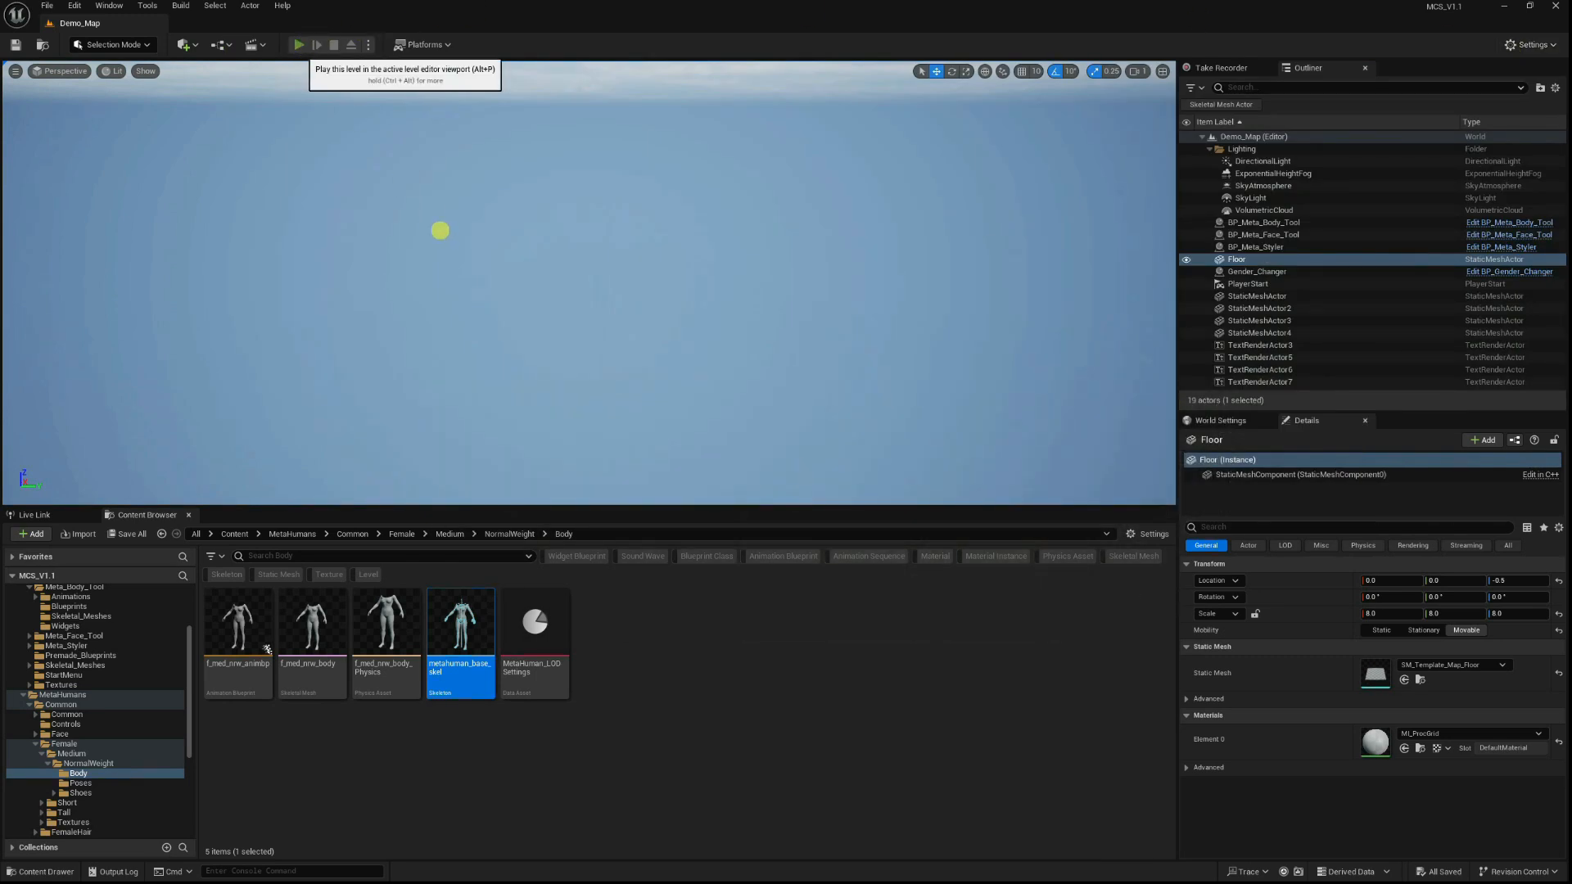
pyautogui.hotkey('alt', 'p')
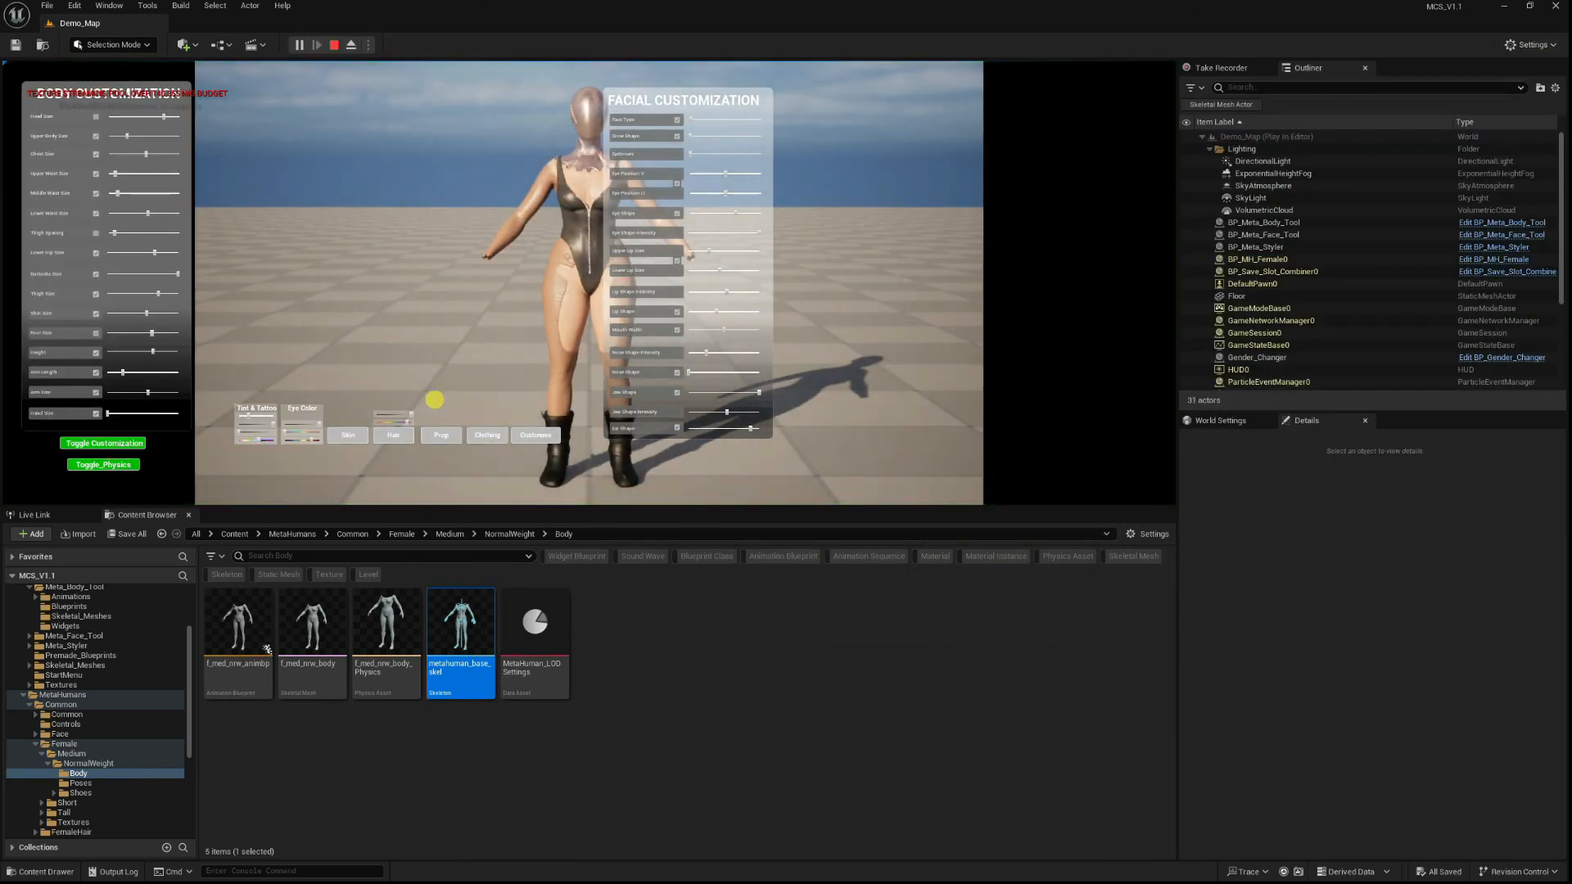
pyautogui.press('F11')
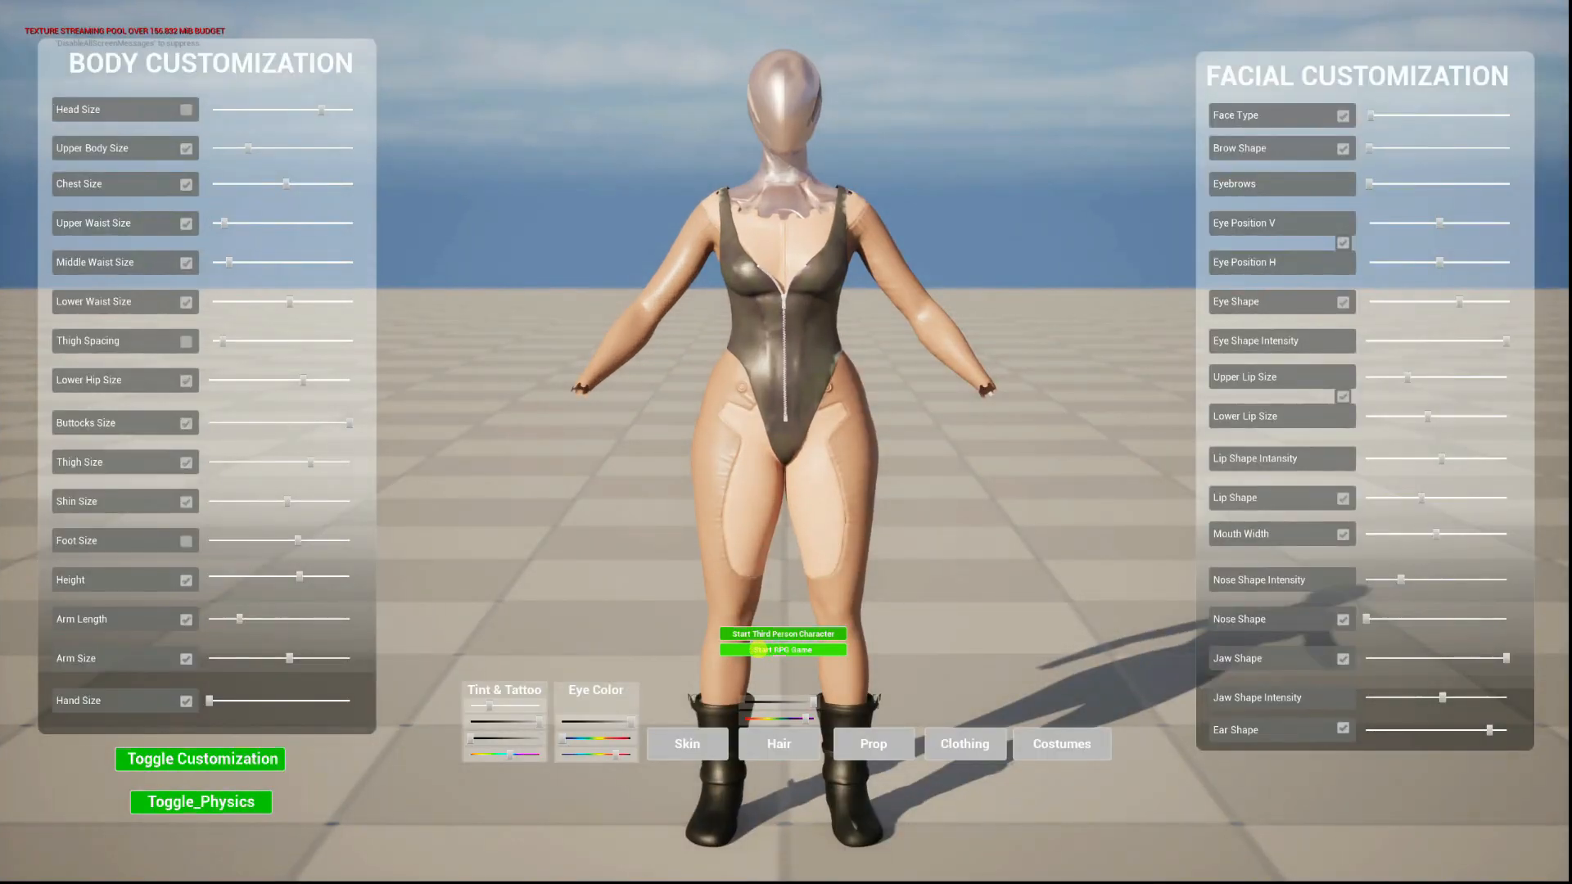
pyautogui.click(759, 649)
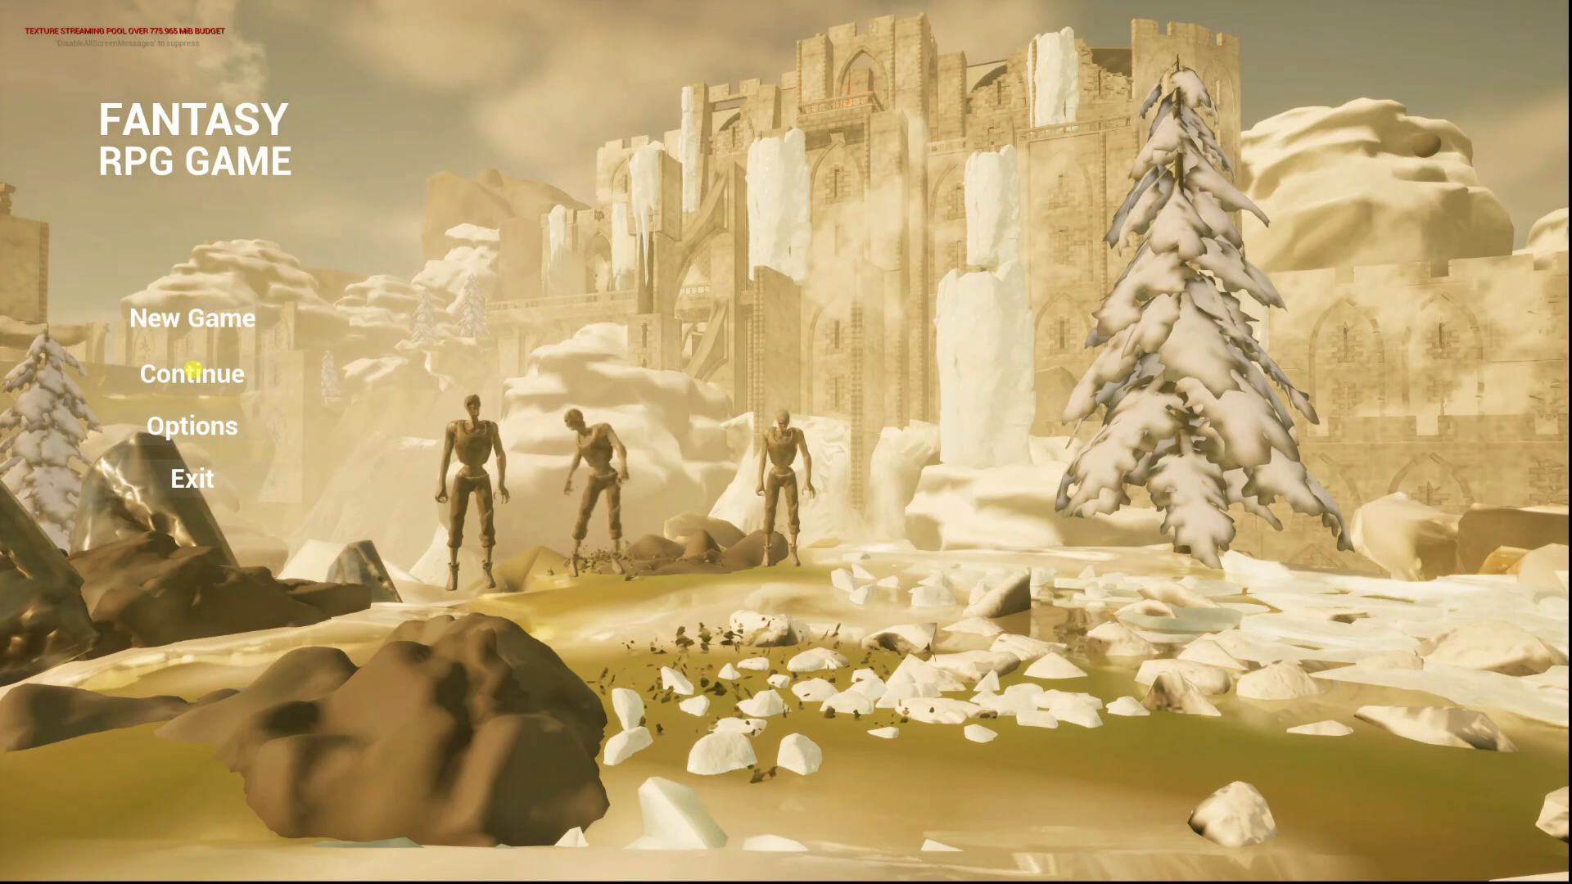
pyautogui.click(192, 373)
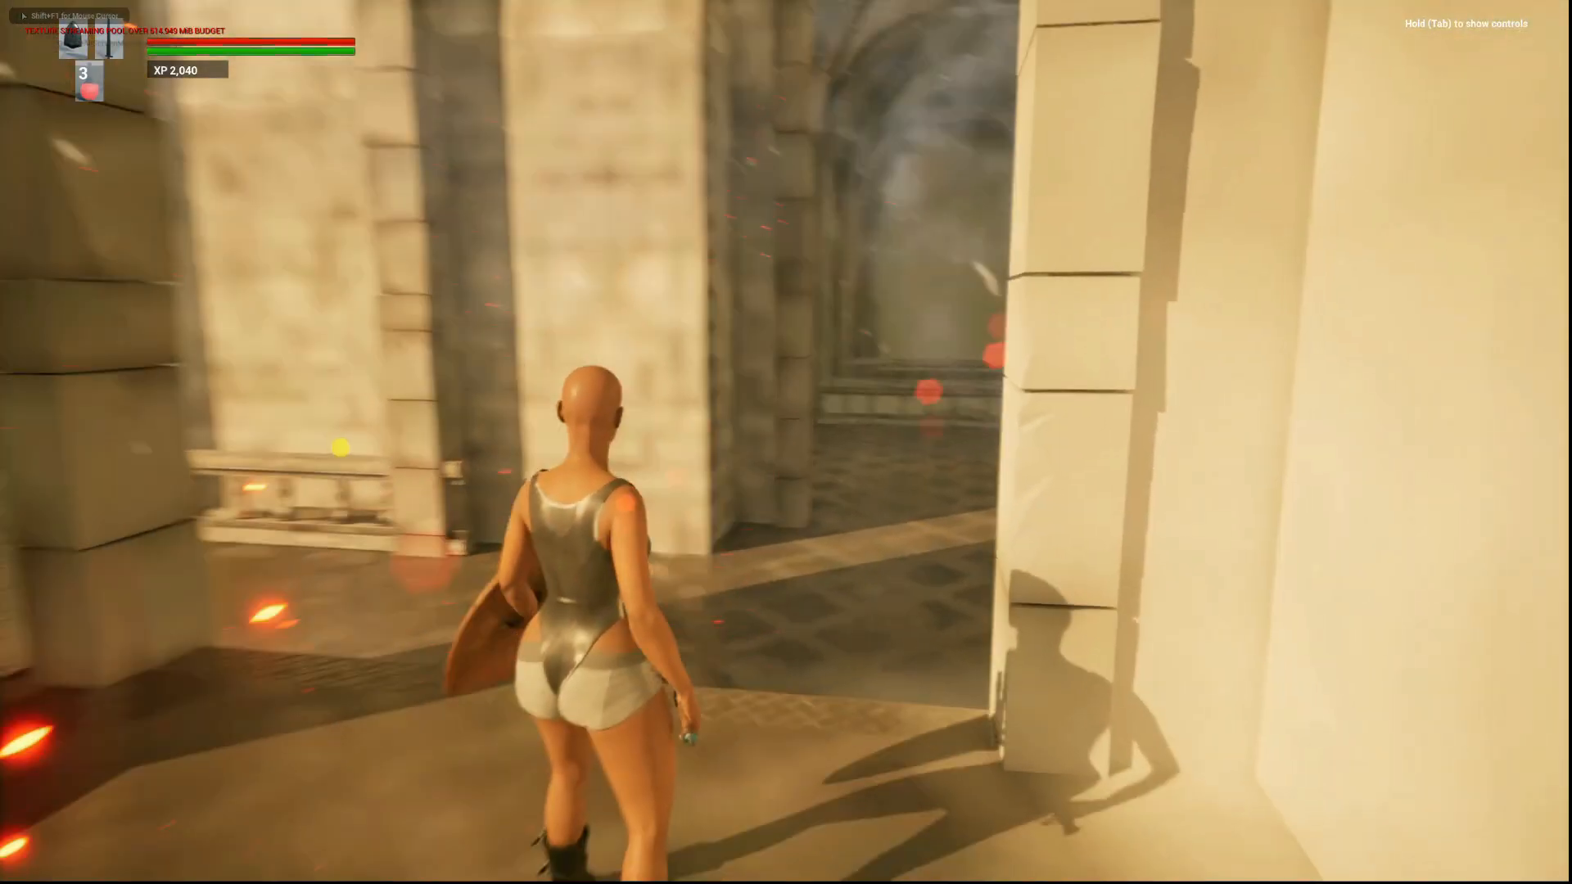
# Run the character through the castle and fight the enemies to check how the sword and shield attach.
pyautogui.press('w')
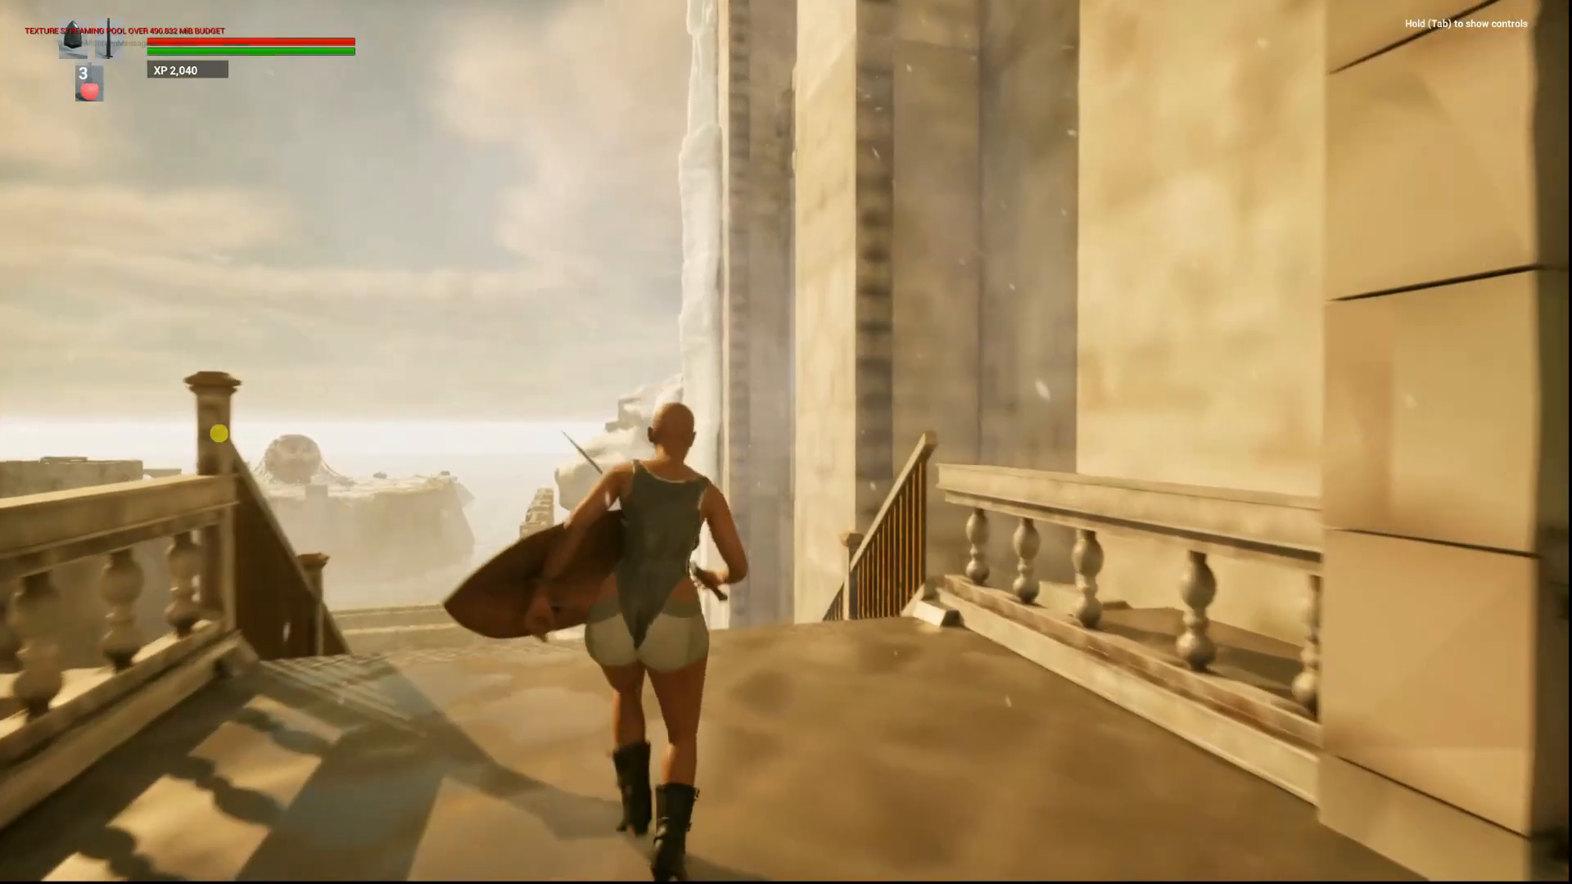
pyautogui.press('w')
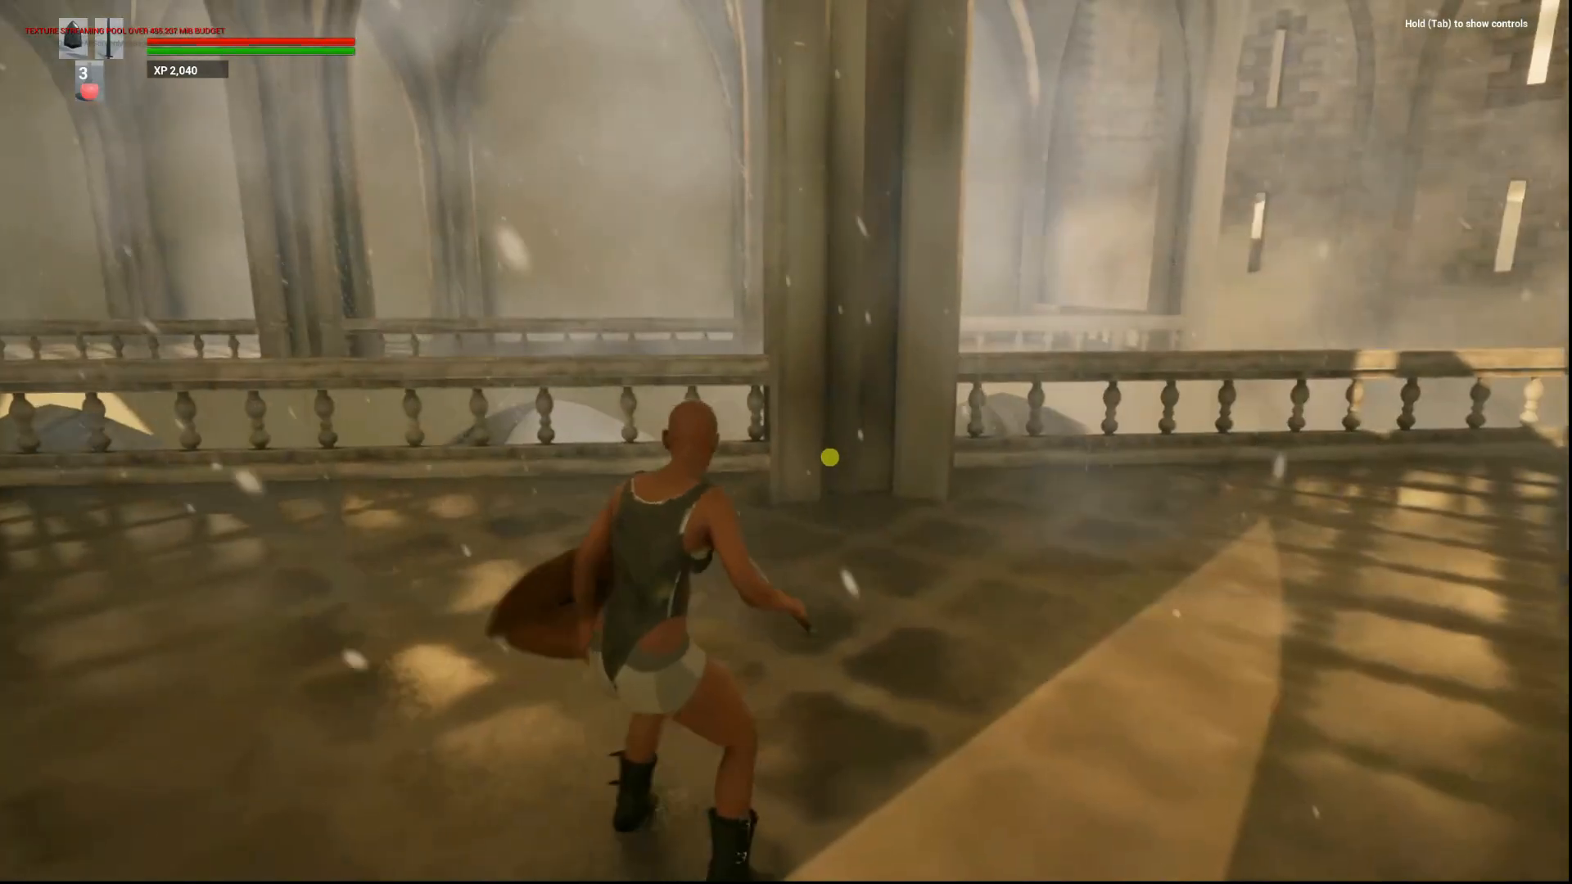
pyautogui.press('a')
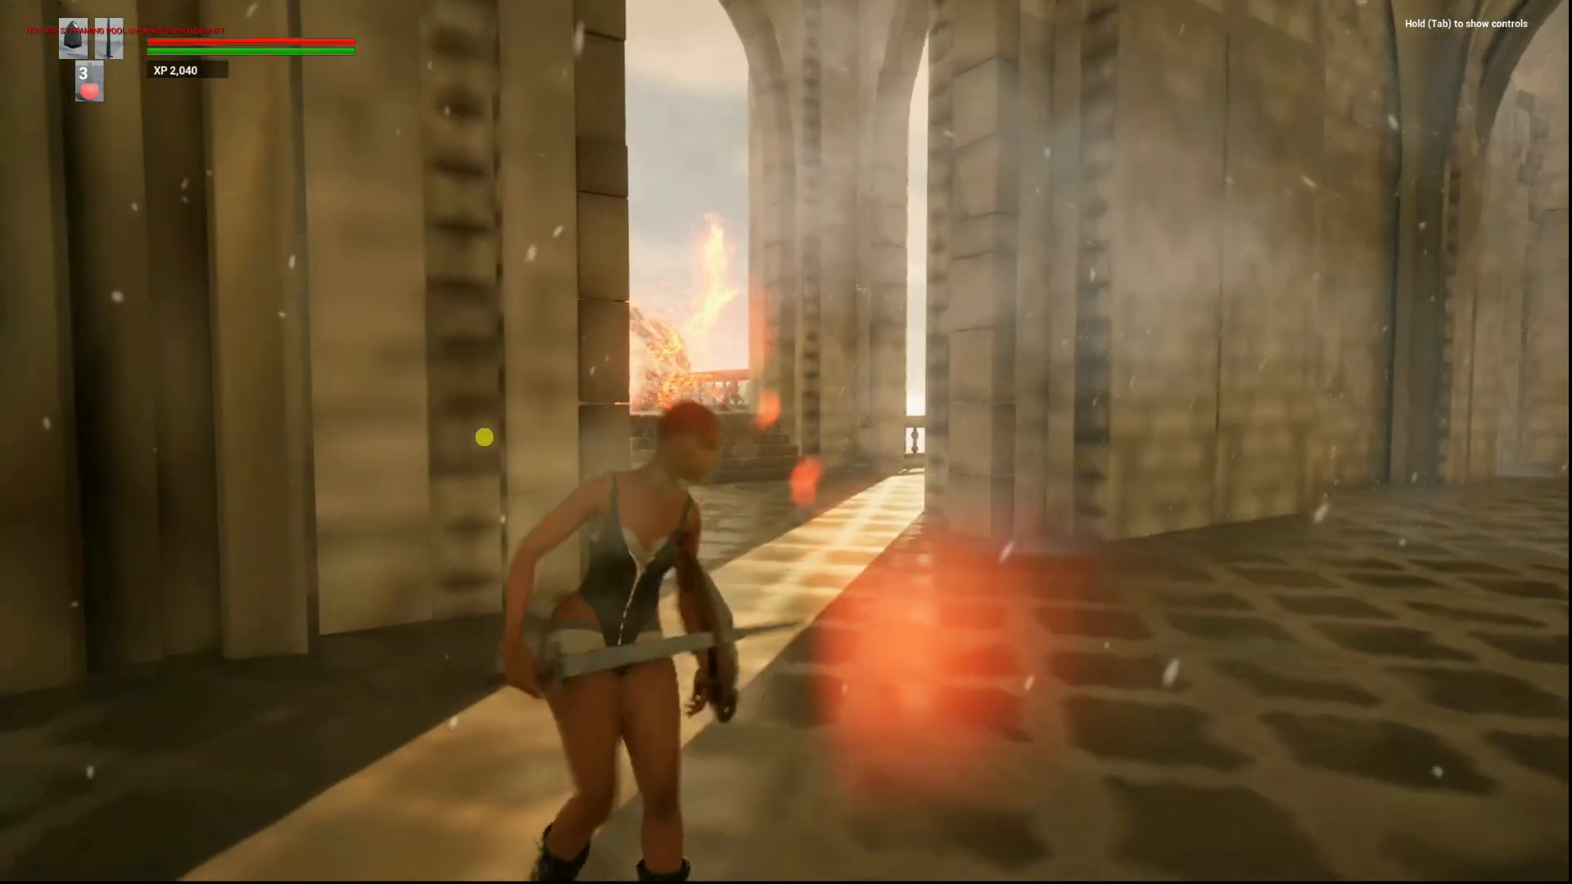
pyautogui.press('w')
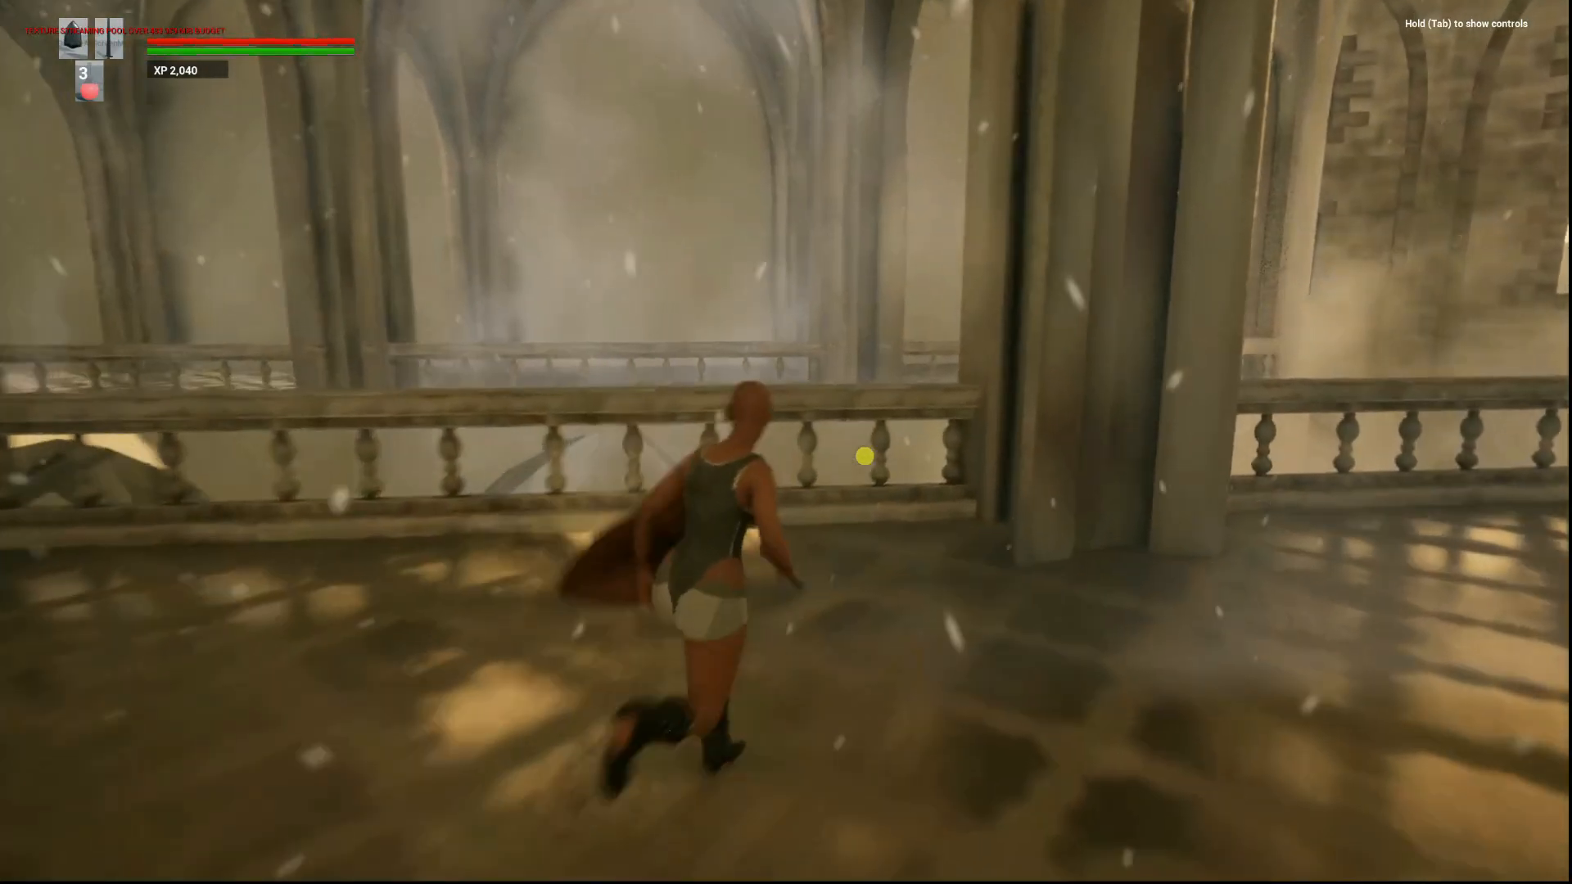
pyautogui.press('w')
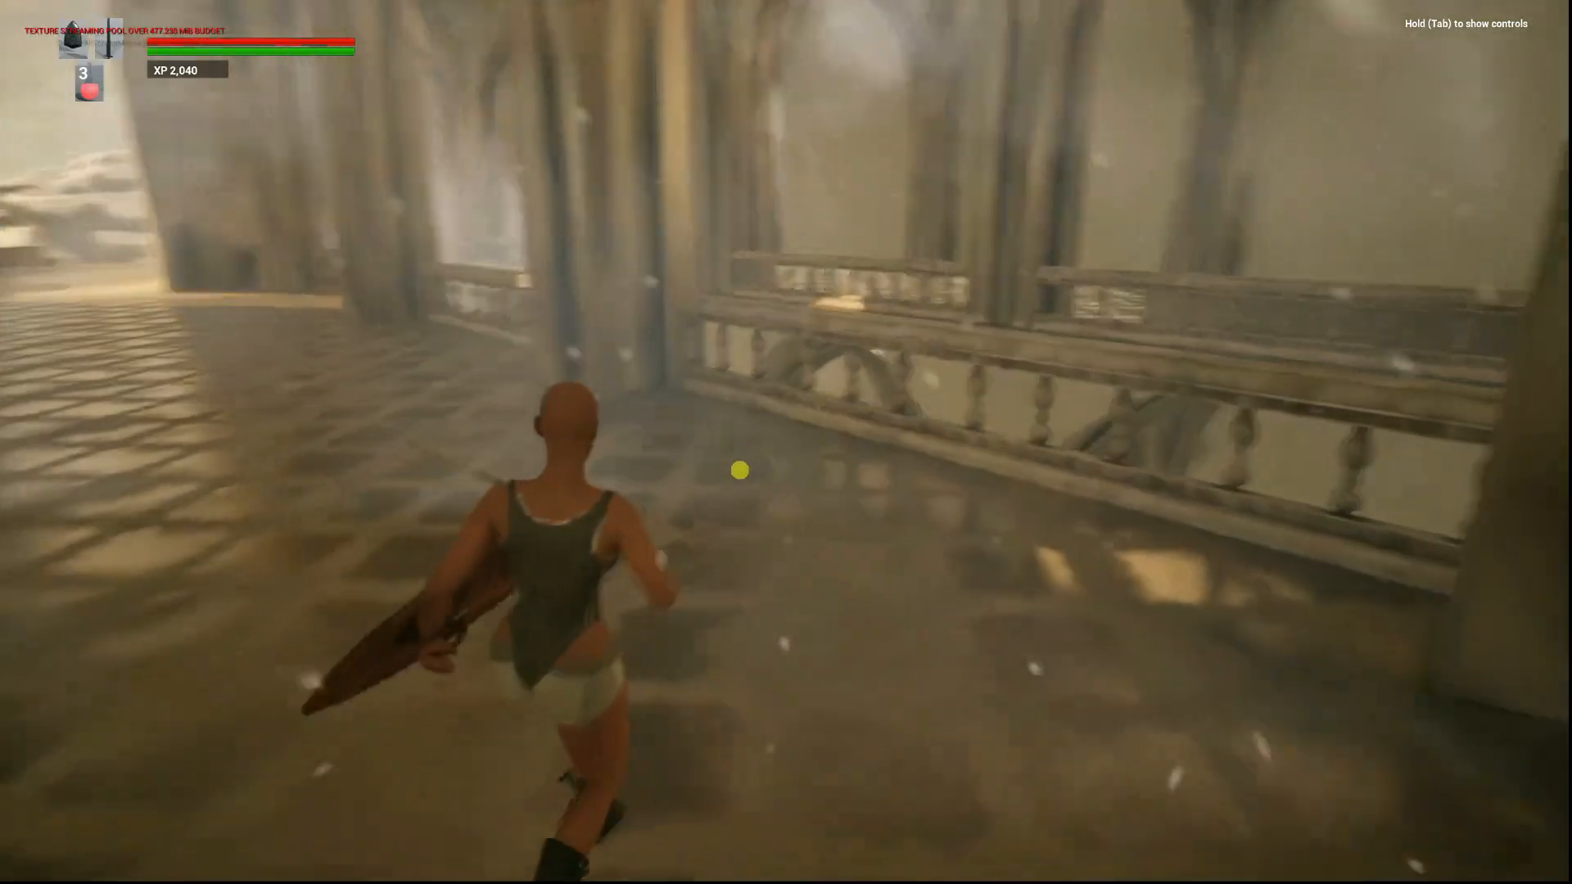
pyautogui.press('w')
pyautogui.press('space')
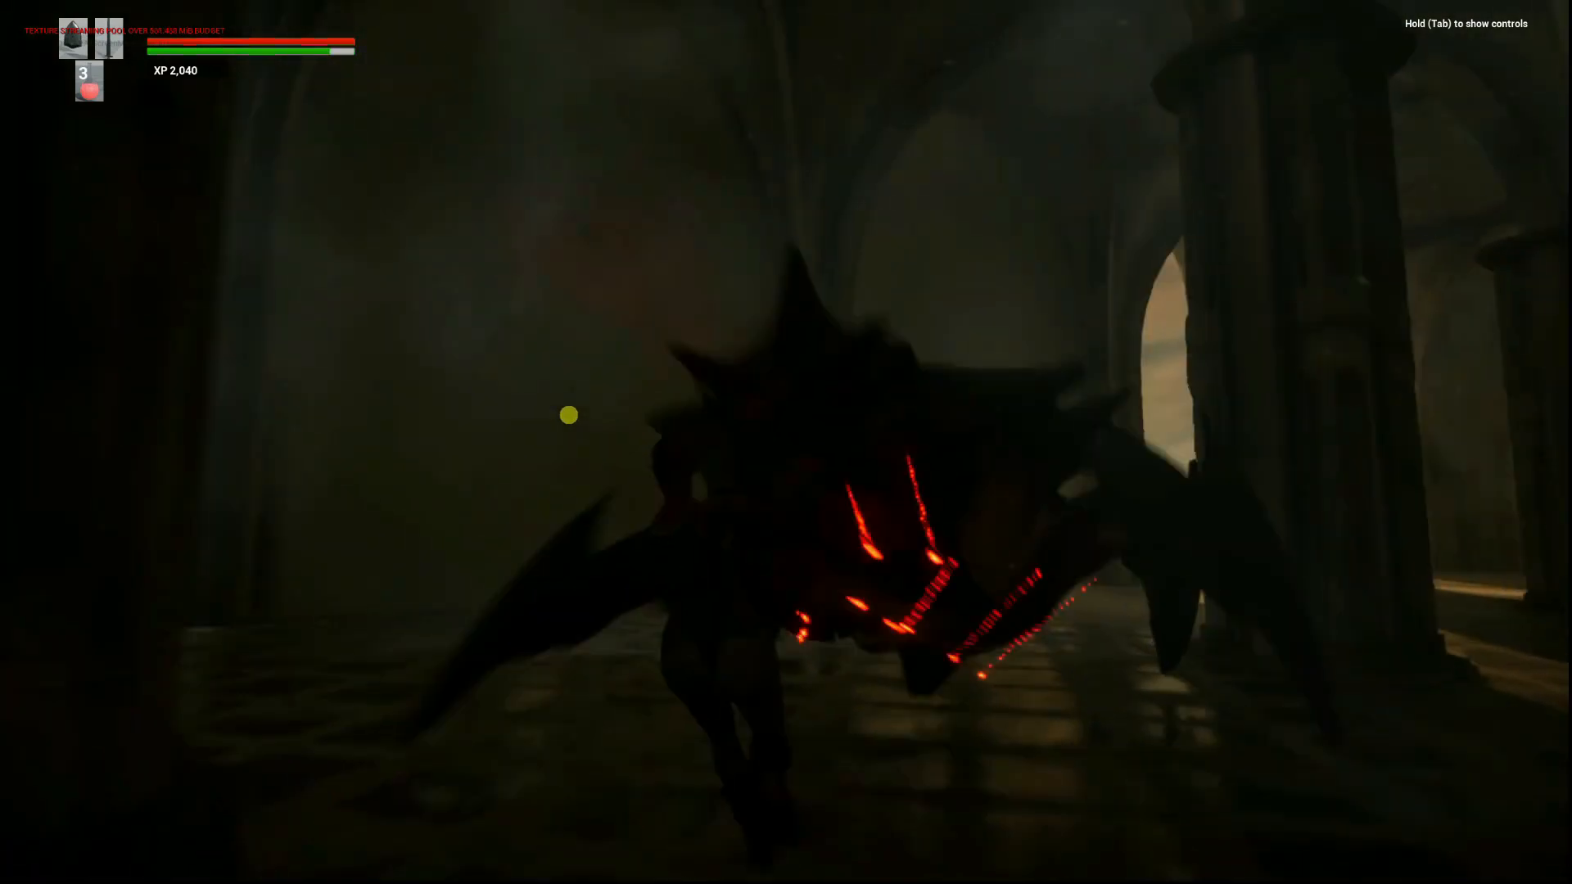
pyautogui.click(574, 414)
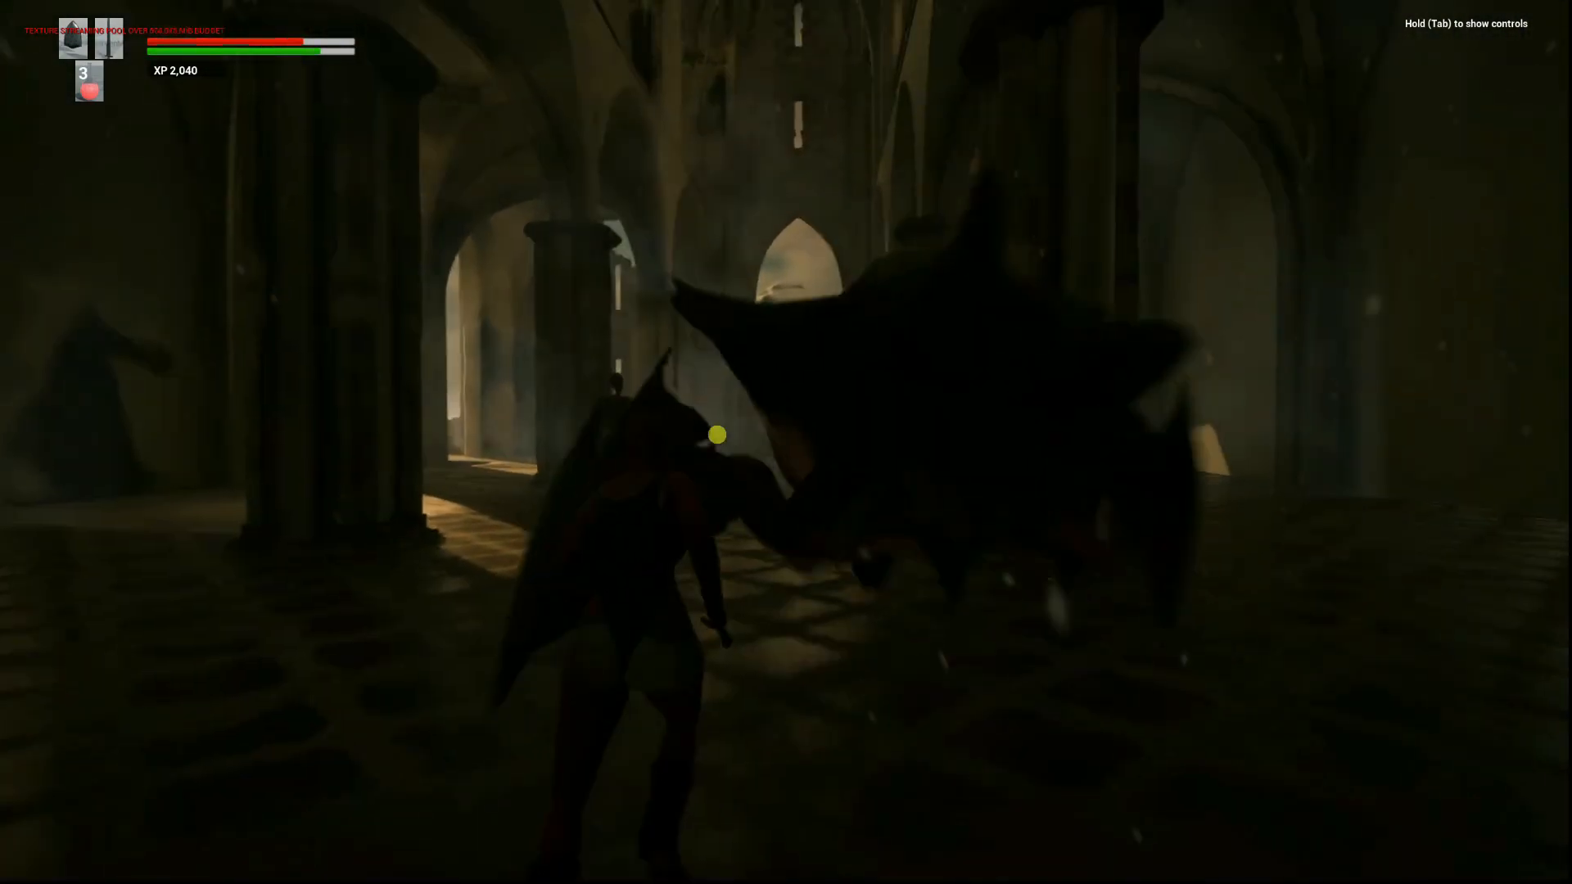
pyautogui.click(716, 435)
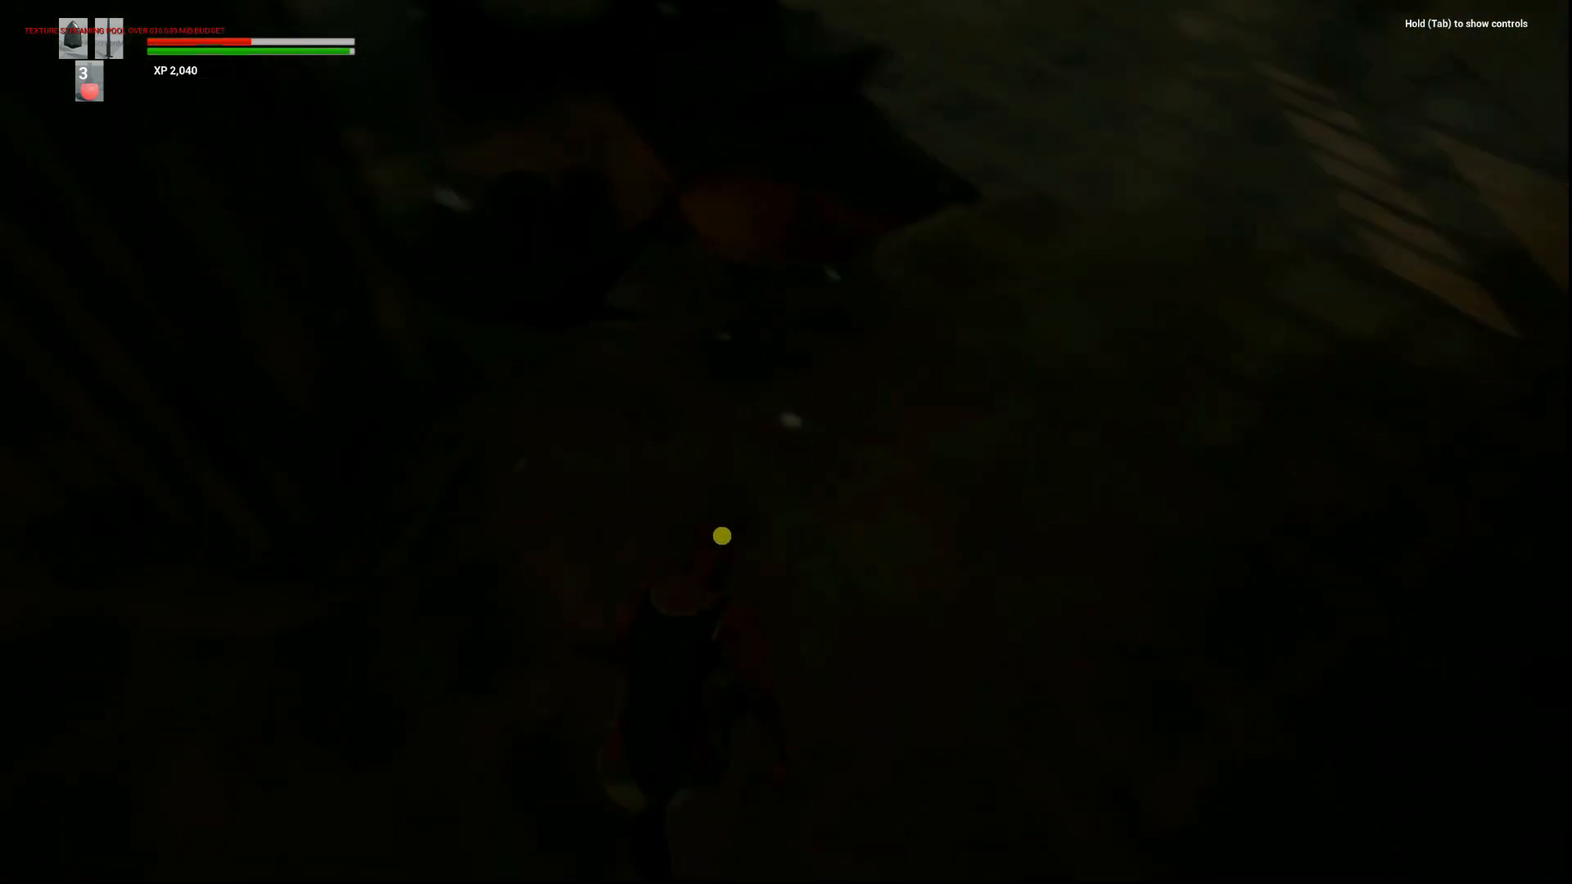
pyautogui.press('w')
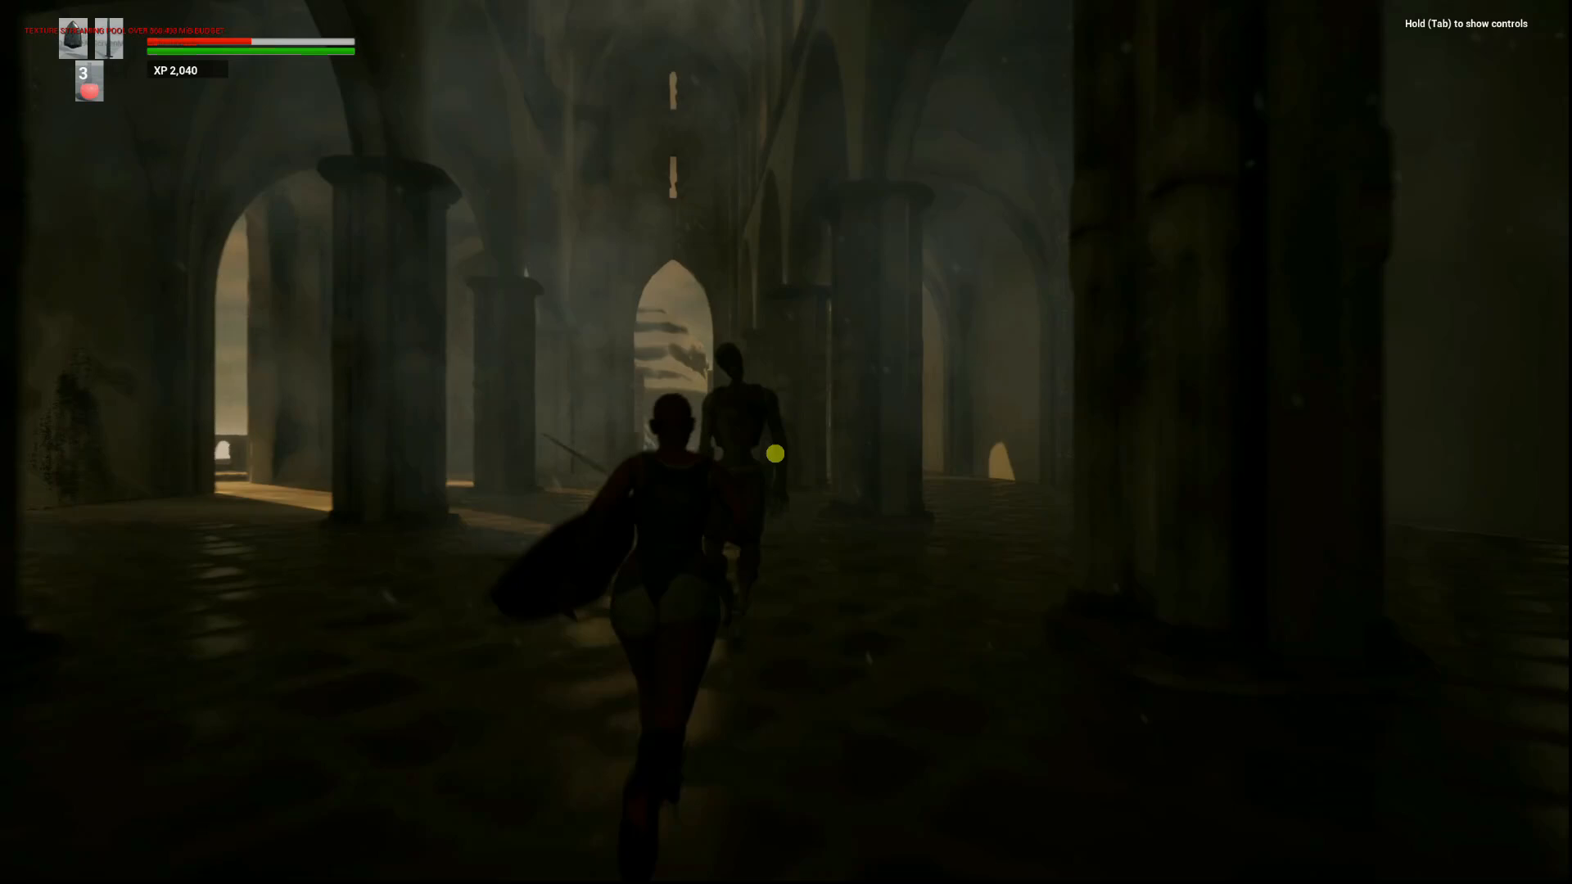
# Keep attacking the enemies in the castle hall to test the sword and shield, and end the play session.
pyautogui.click(785, 449)
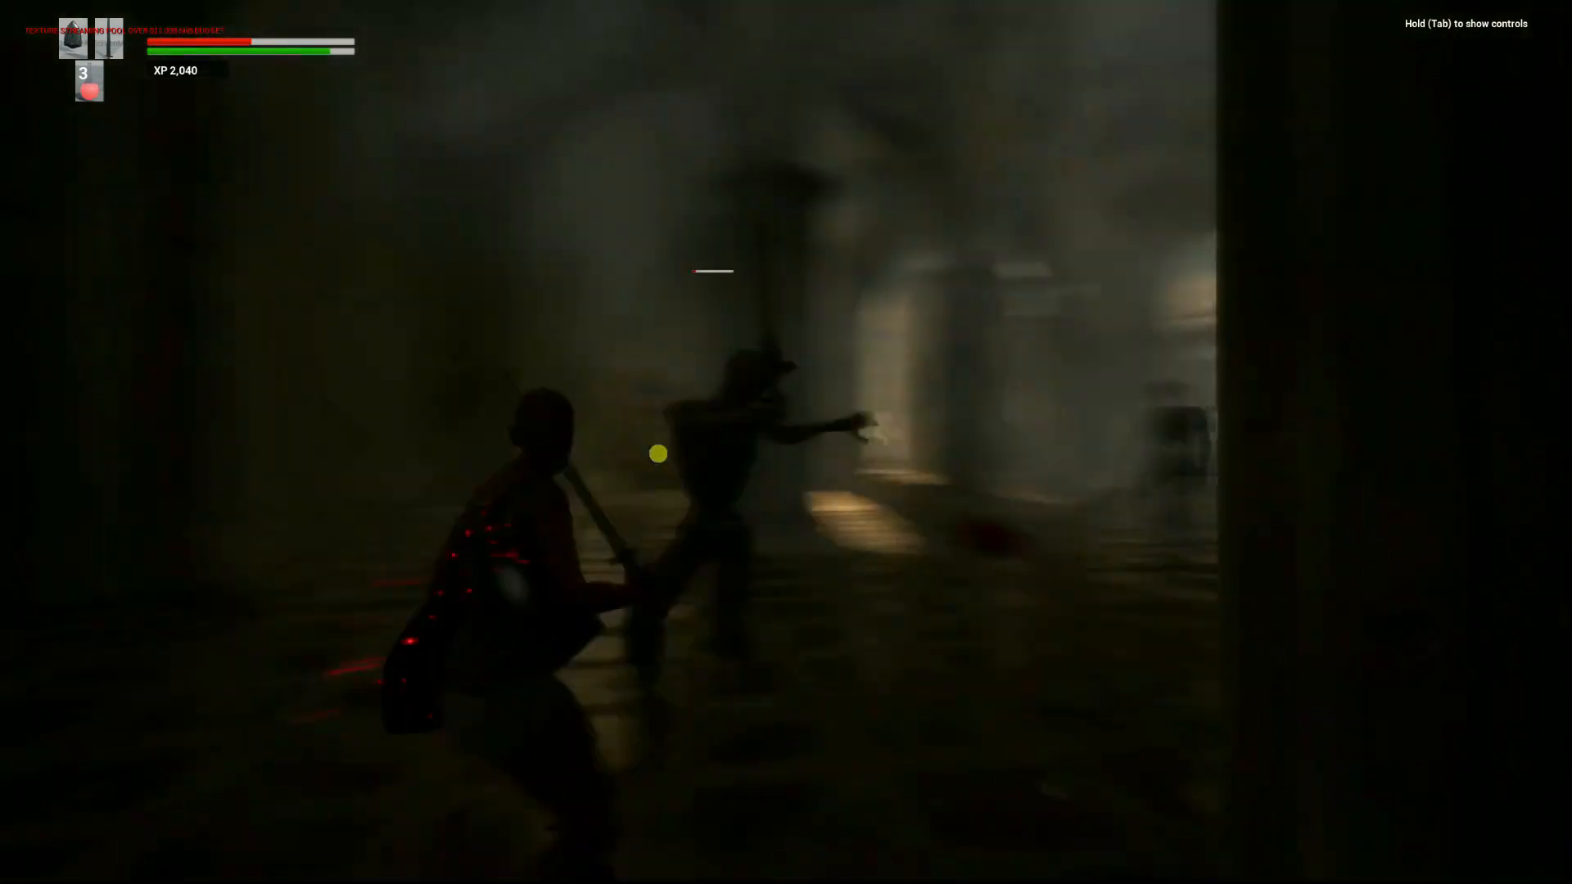
pyautogui.click(681, 442)
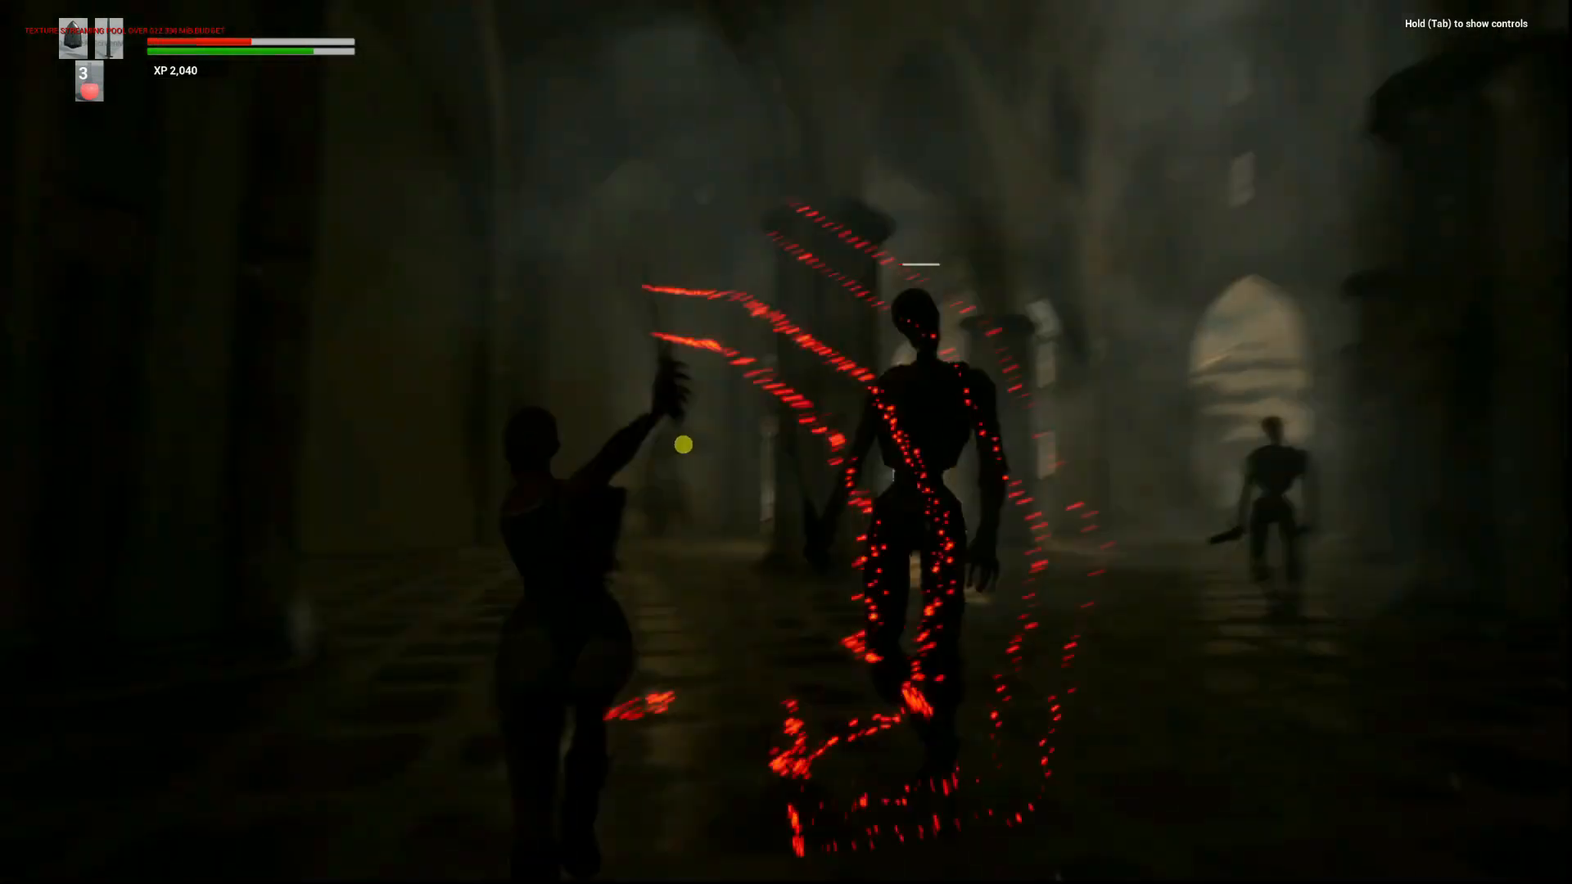
pyautogui.press('w')
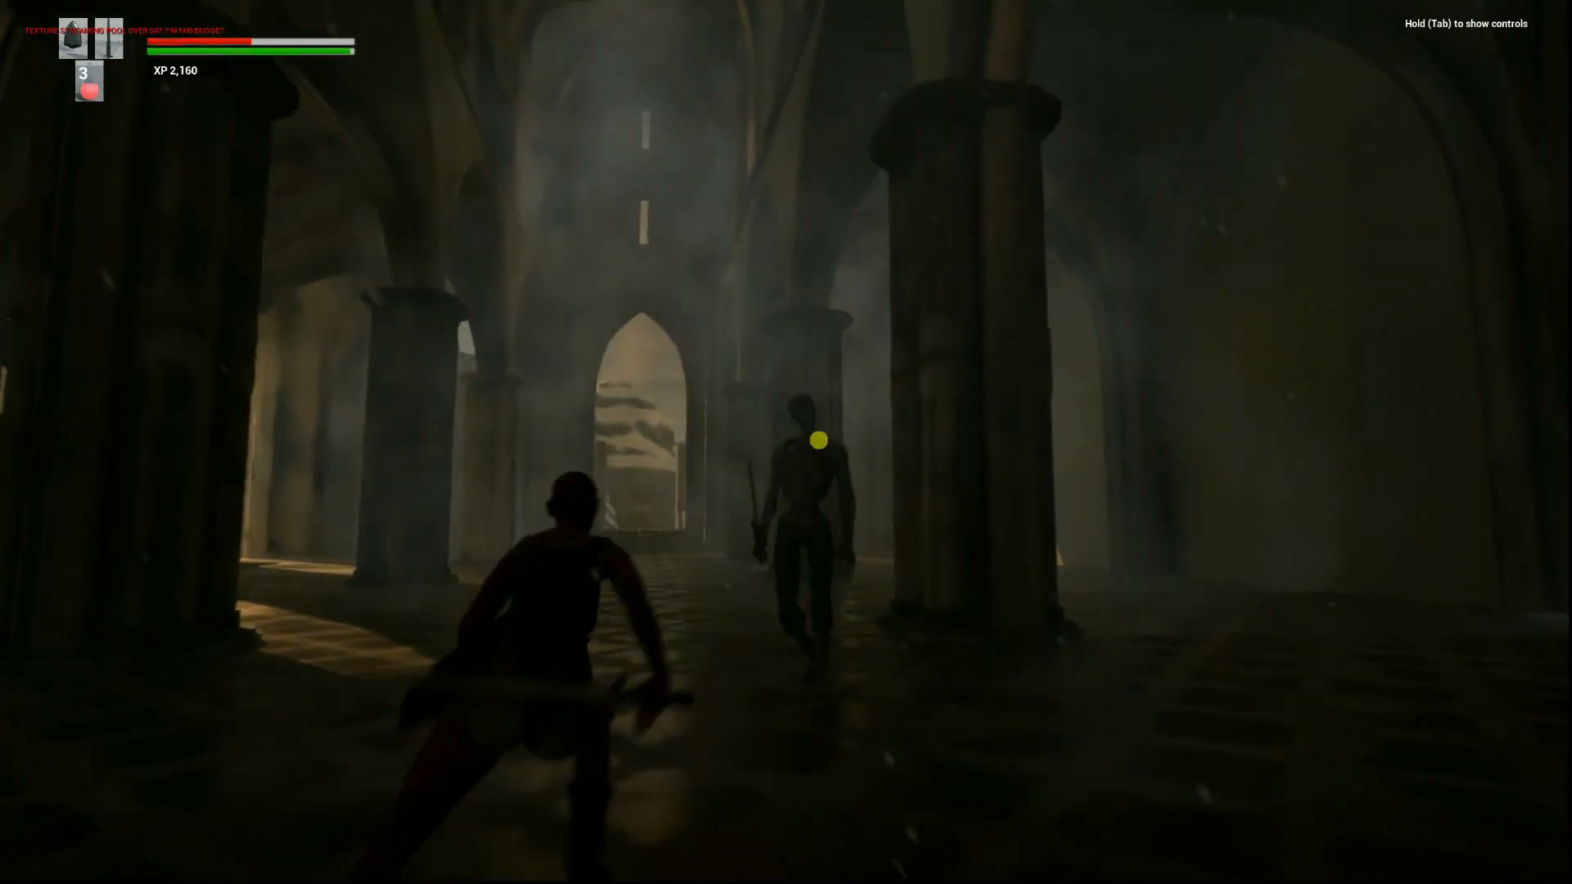
pyautogui.click(820, 437)
pyautogui.click(846, 431)
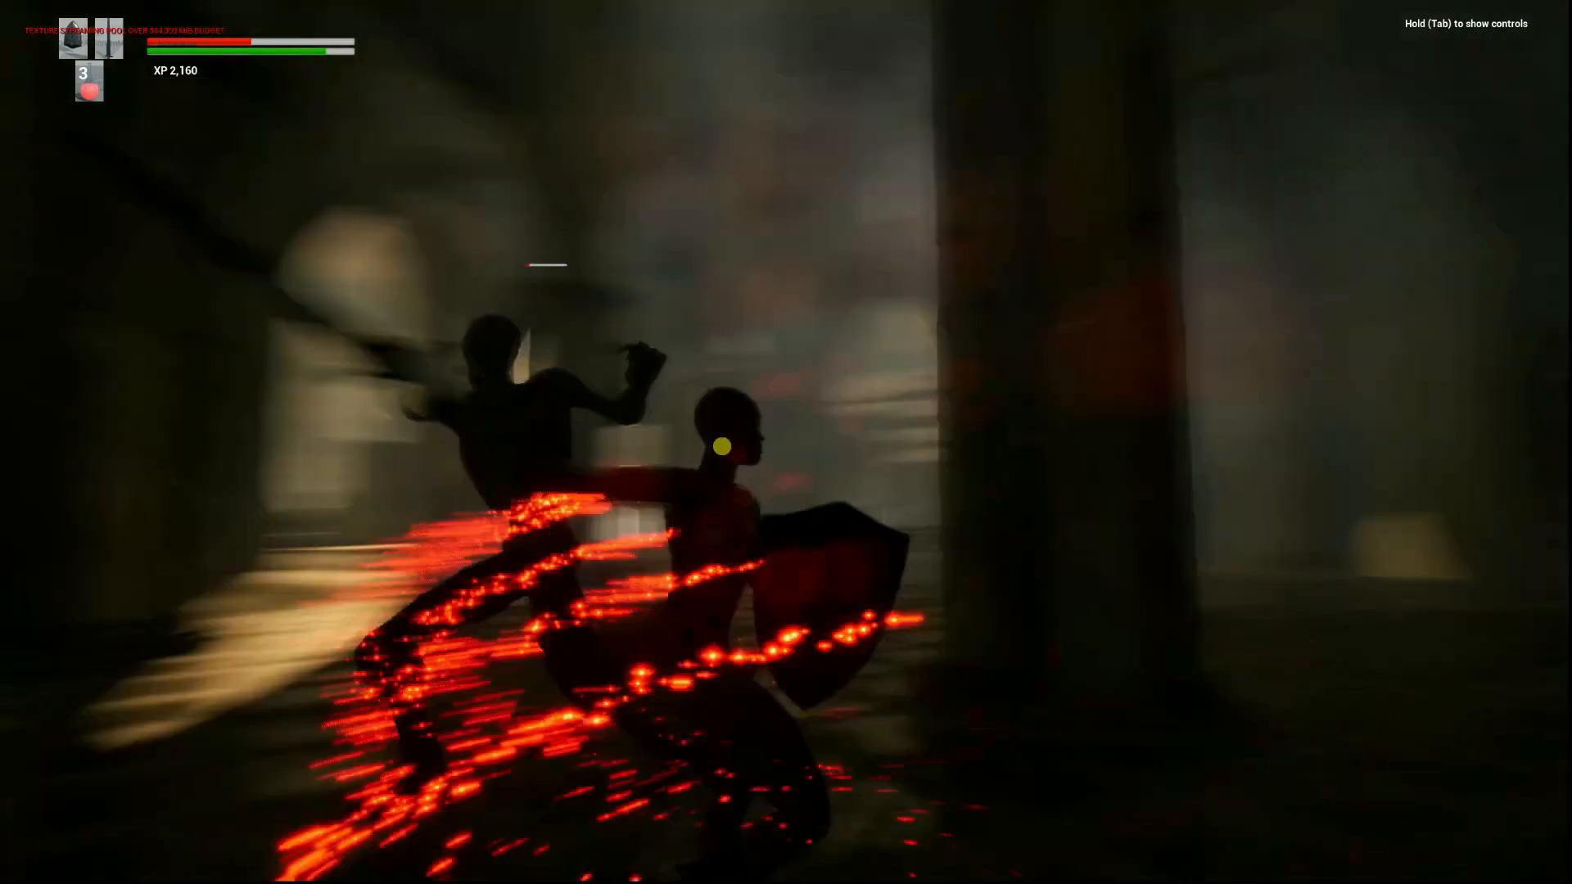
pyautogui.click(737, 440)
pyautogui.press('w')
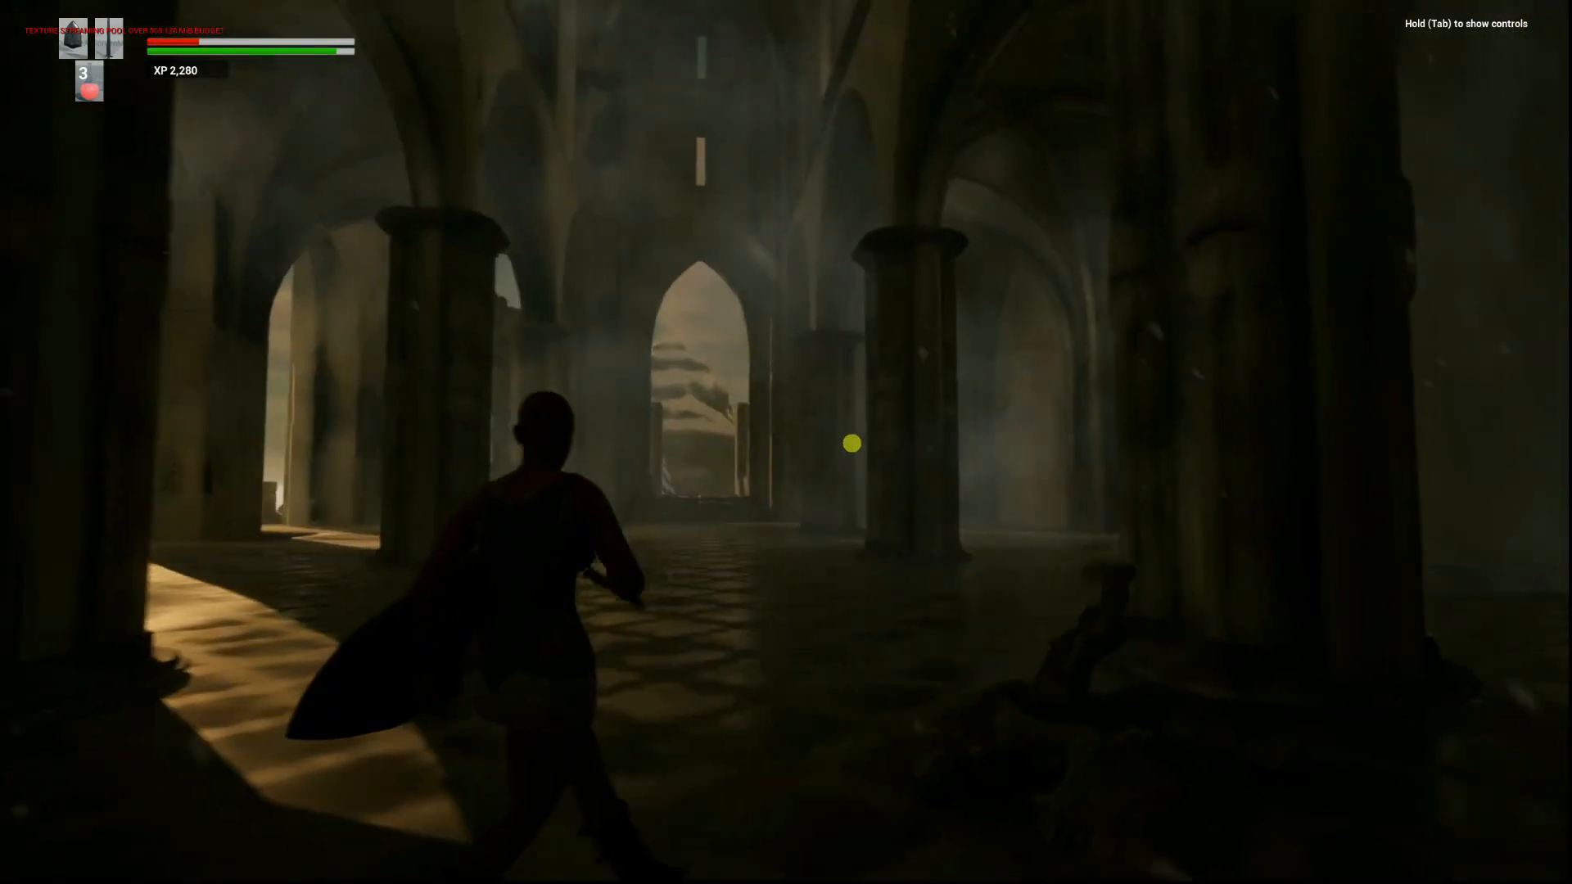
pyautogui.press('w')
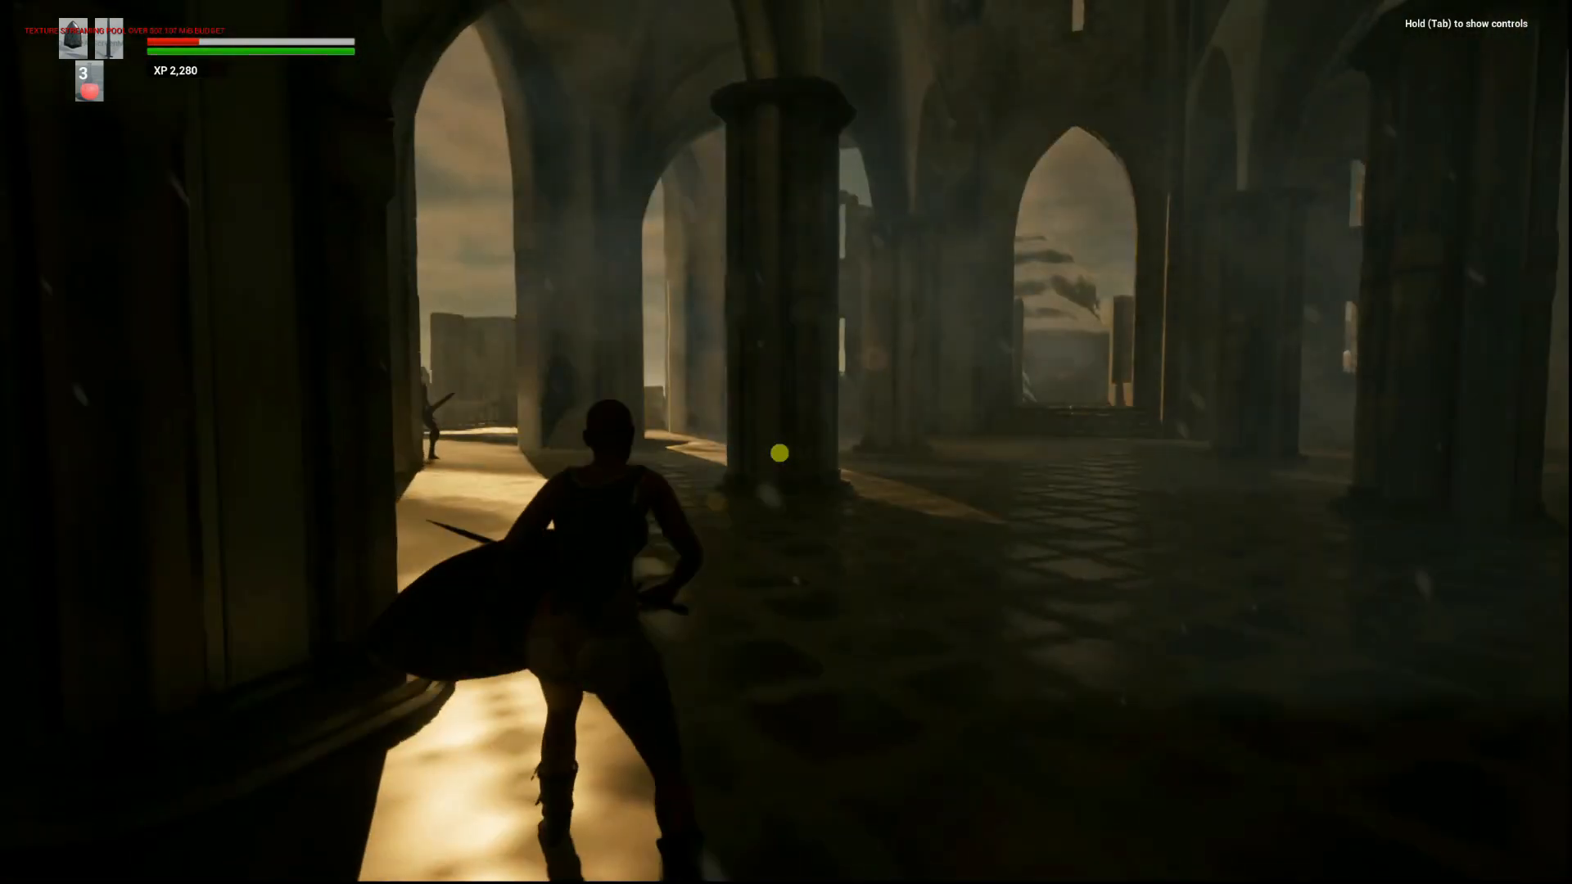
pyautogui.press('Escape')
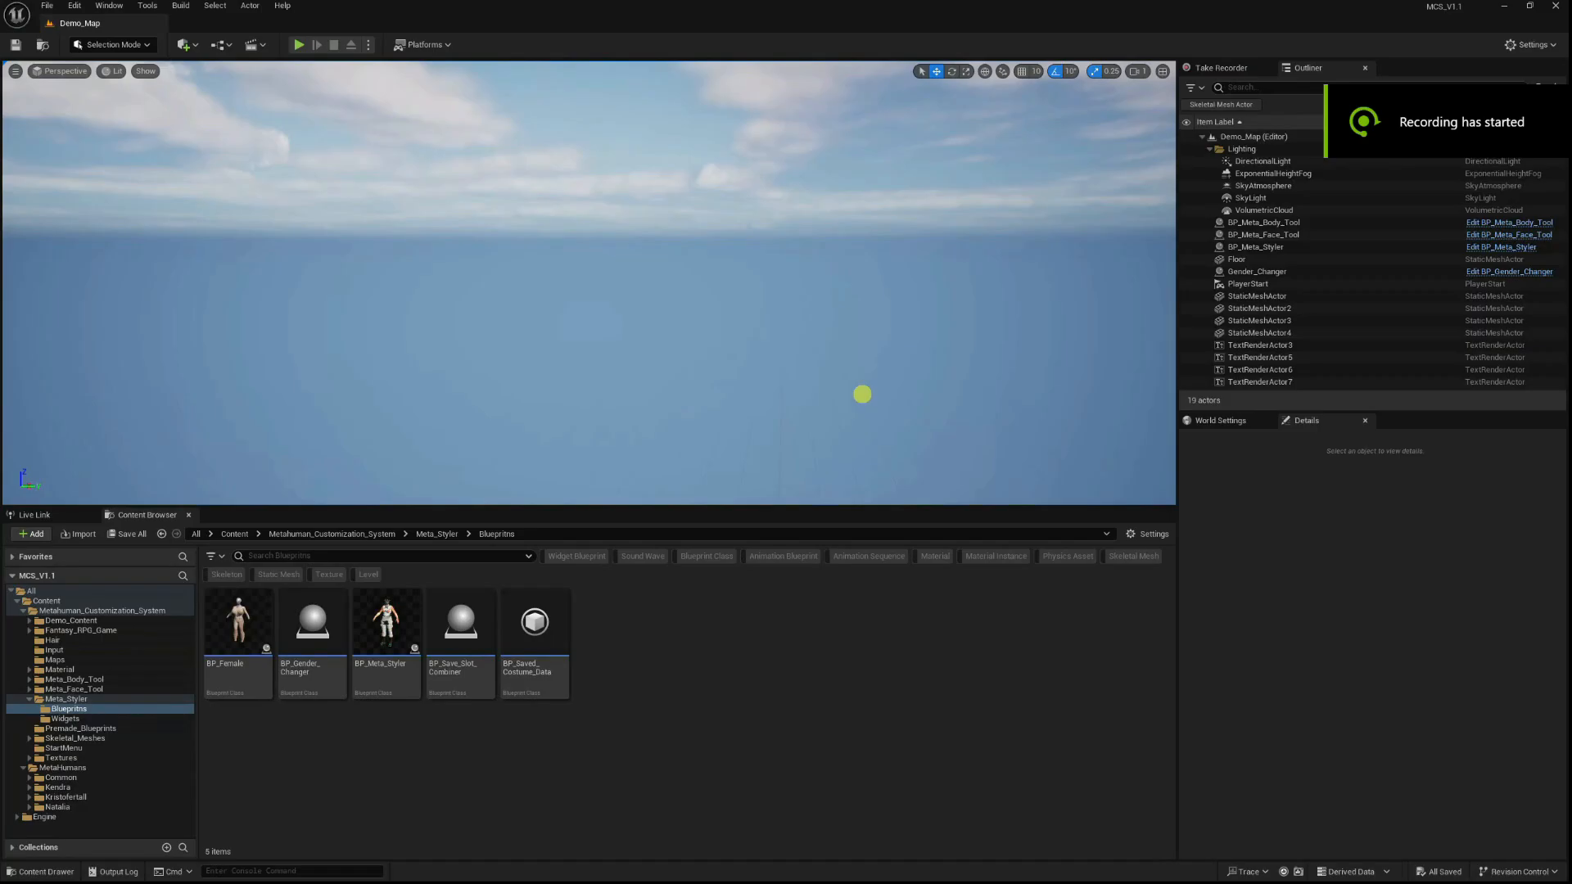
# Select the BP_Meta_Styler actor in Demo_Map and open the BP_Meta_Styler blueprint at its event graph in a floating window.
pyautogui.moveTo(626, 384); pyautogui.dragTo(353, 424, button='right')
pyautogui.press('w')
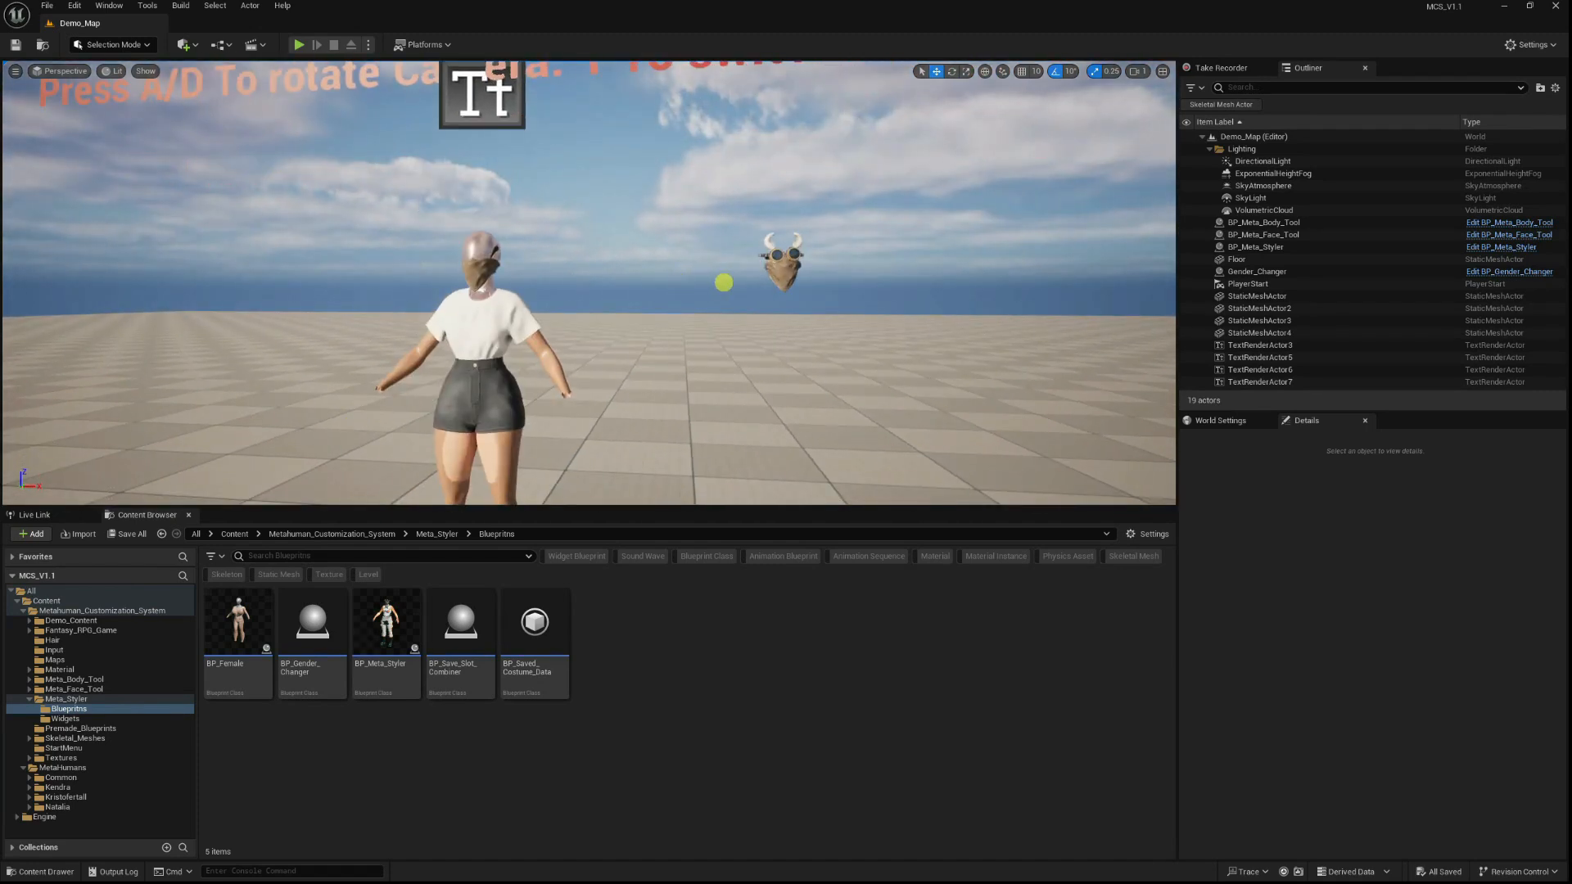
pyautogui.click(1255, 246)
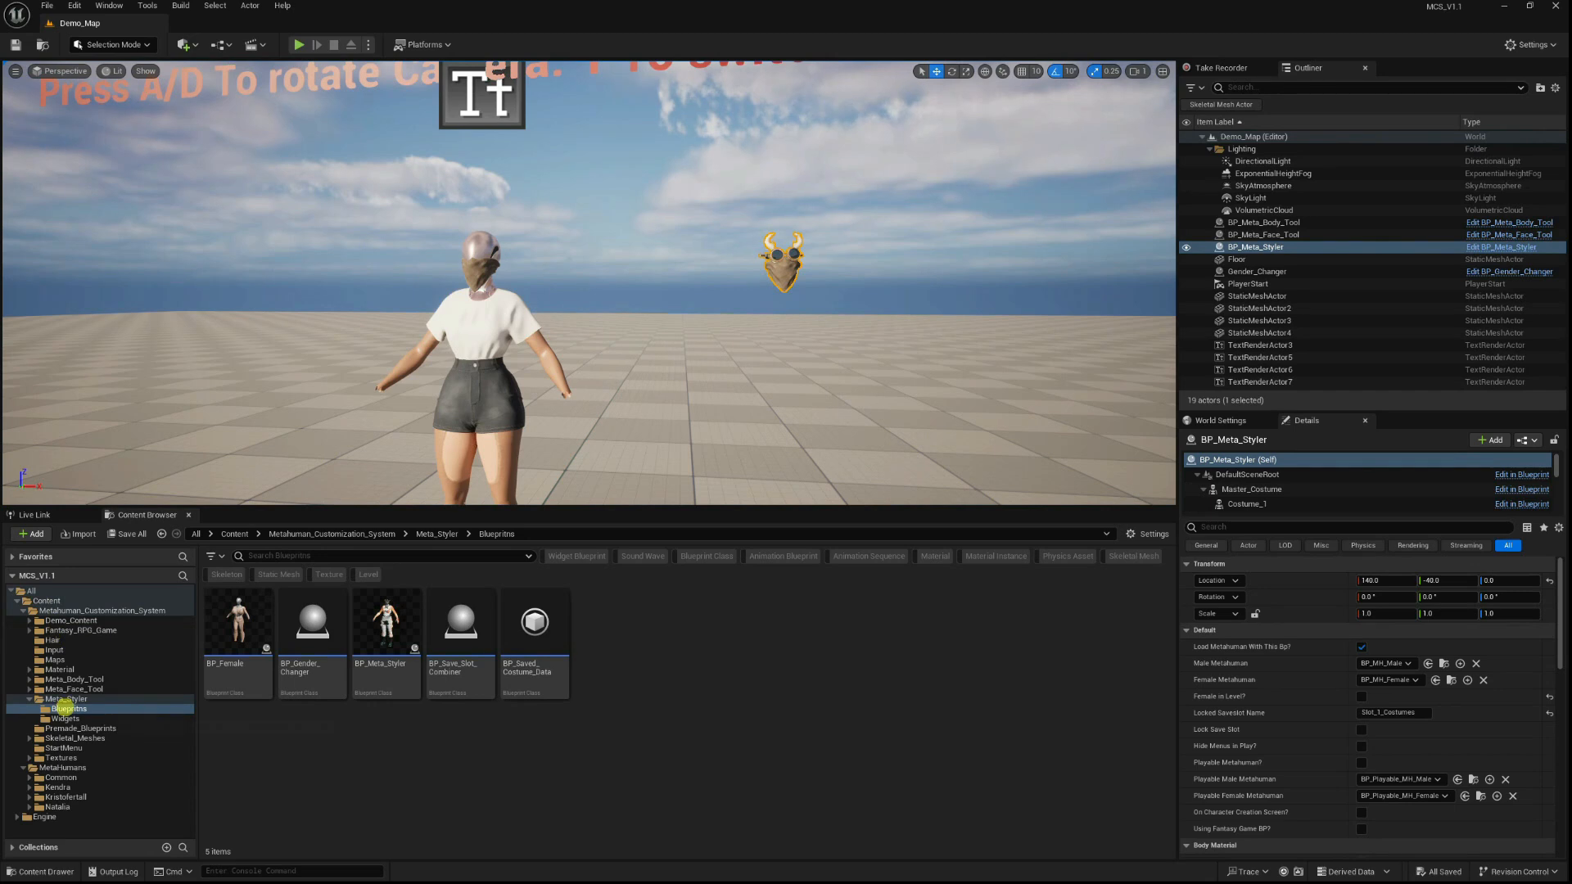
pyautogui.doubleClick(385, 632)
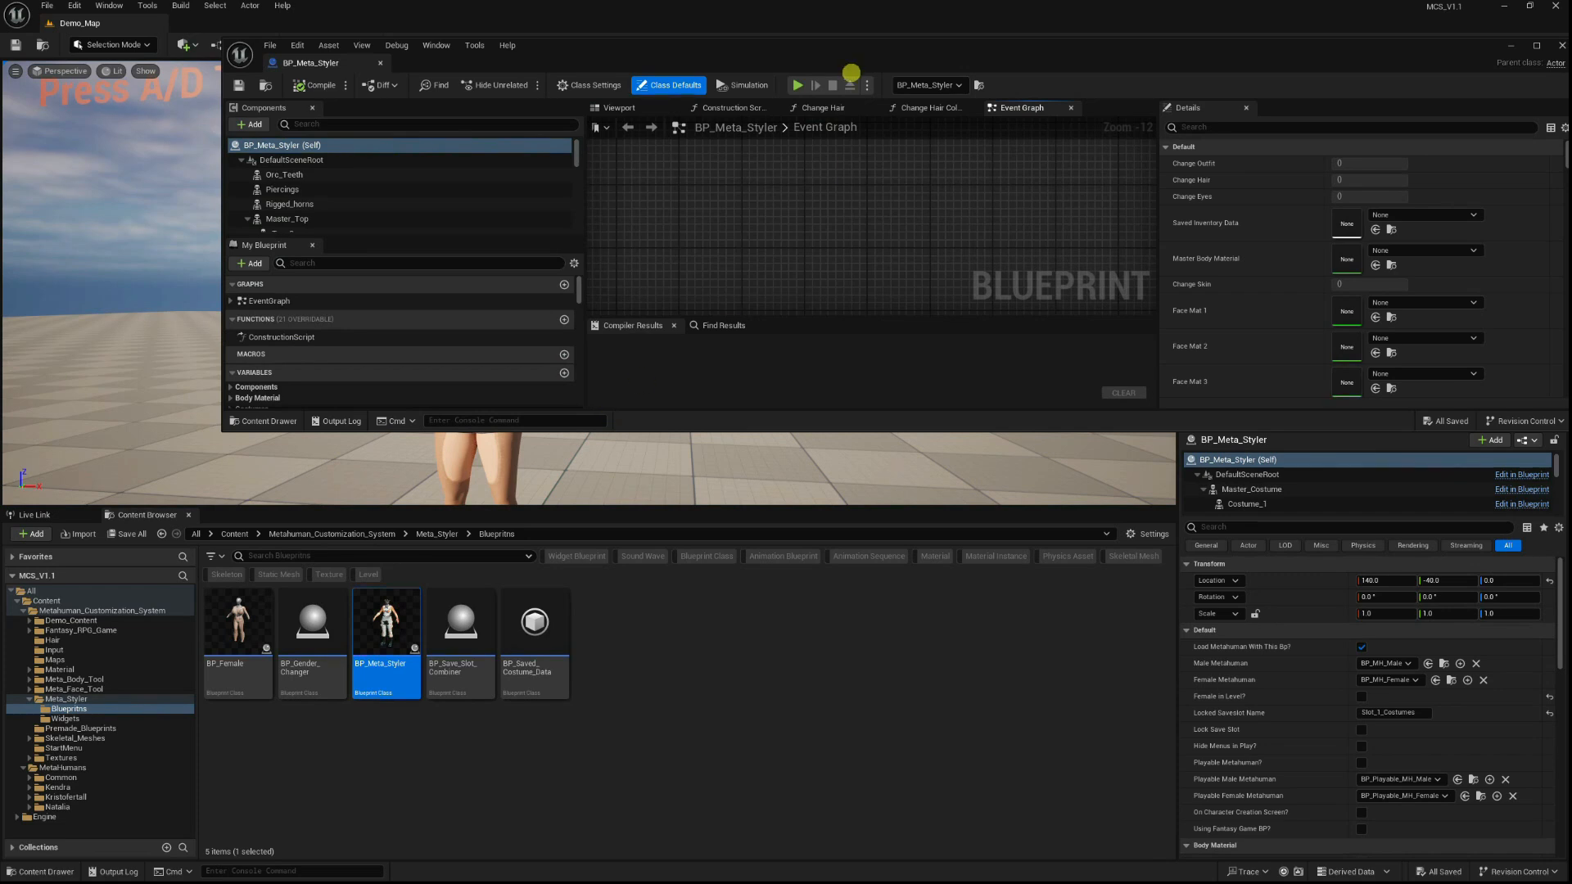
pyautogui.doubleClick(864, 46)
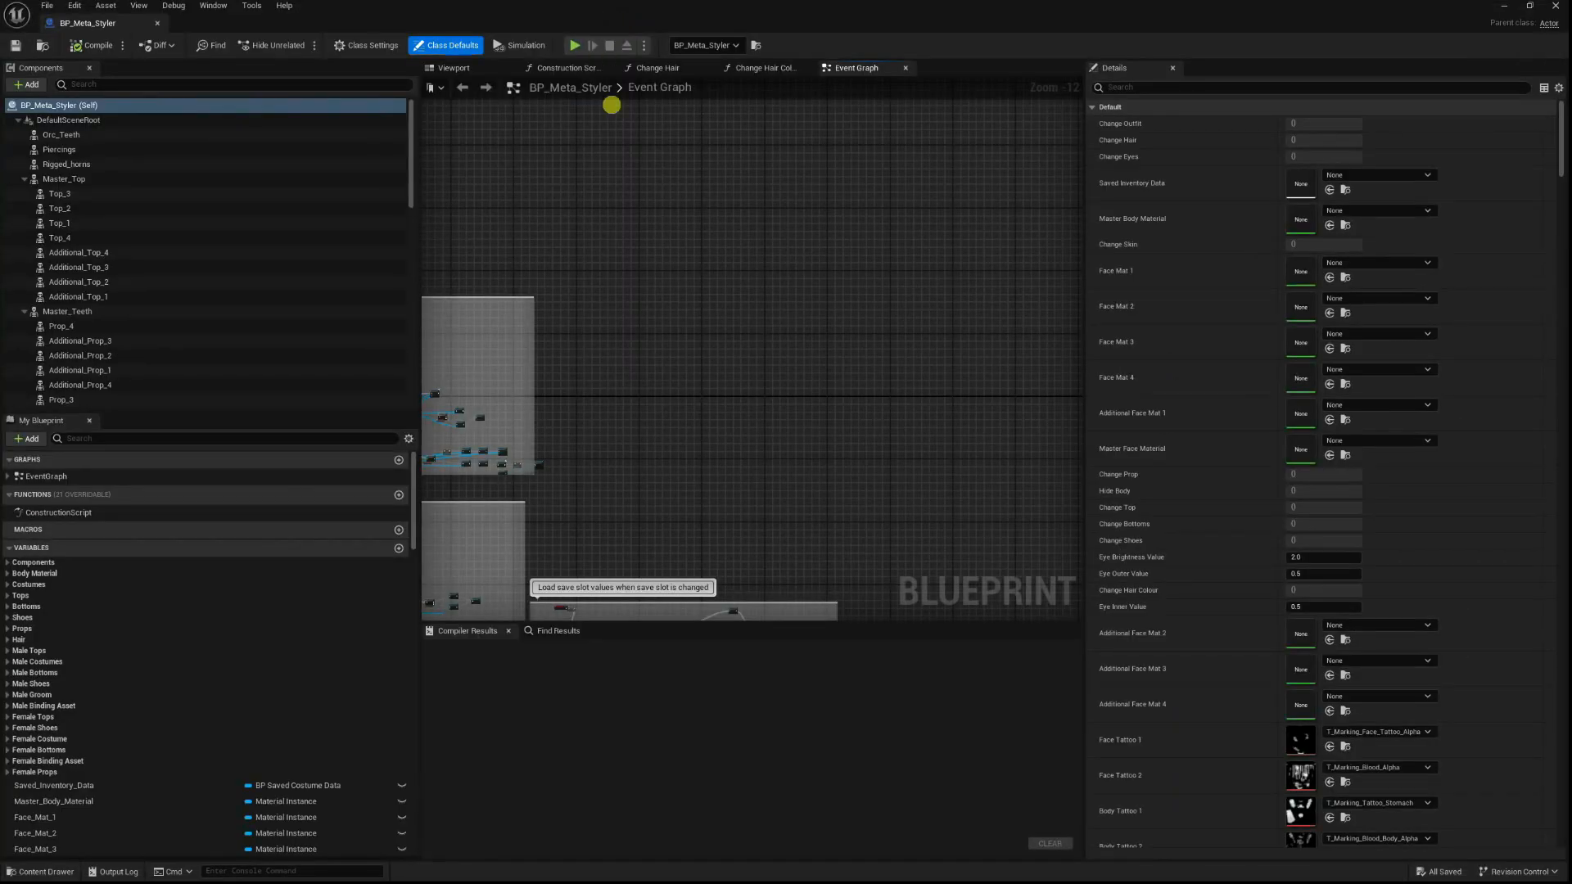
pyautogui.moveTo(623, 546); pyautogui.dragTo(895, 242, button='right')
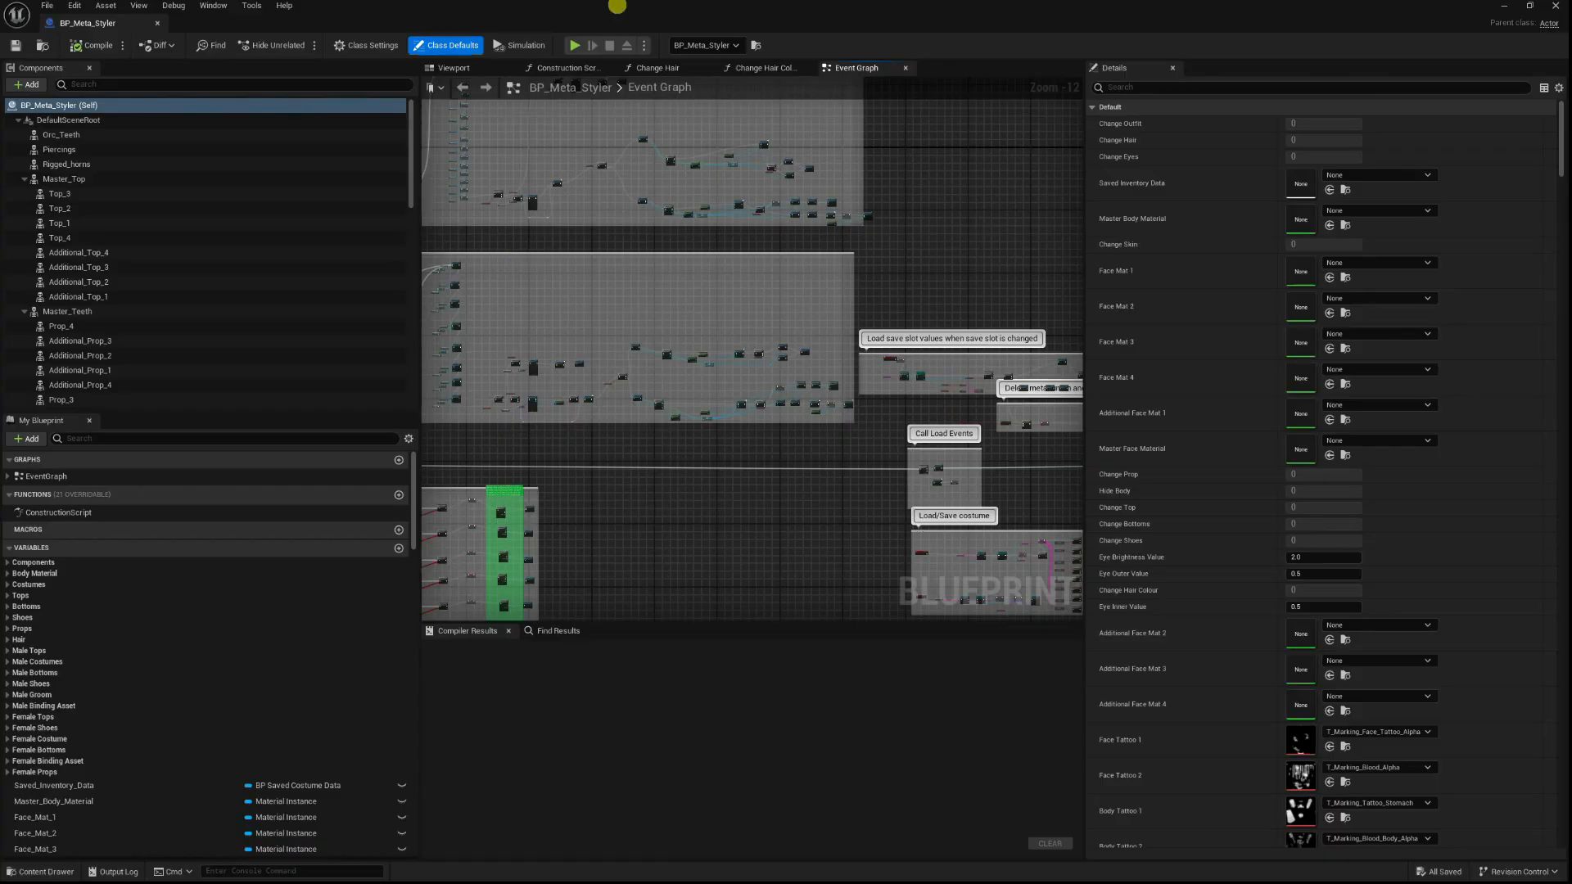
pyautogui.doubleClick(617, 7)
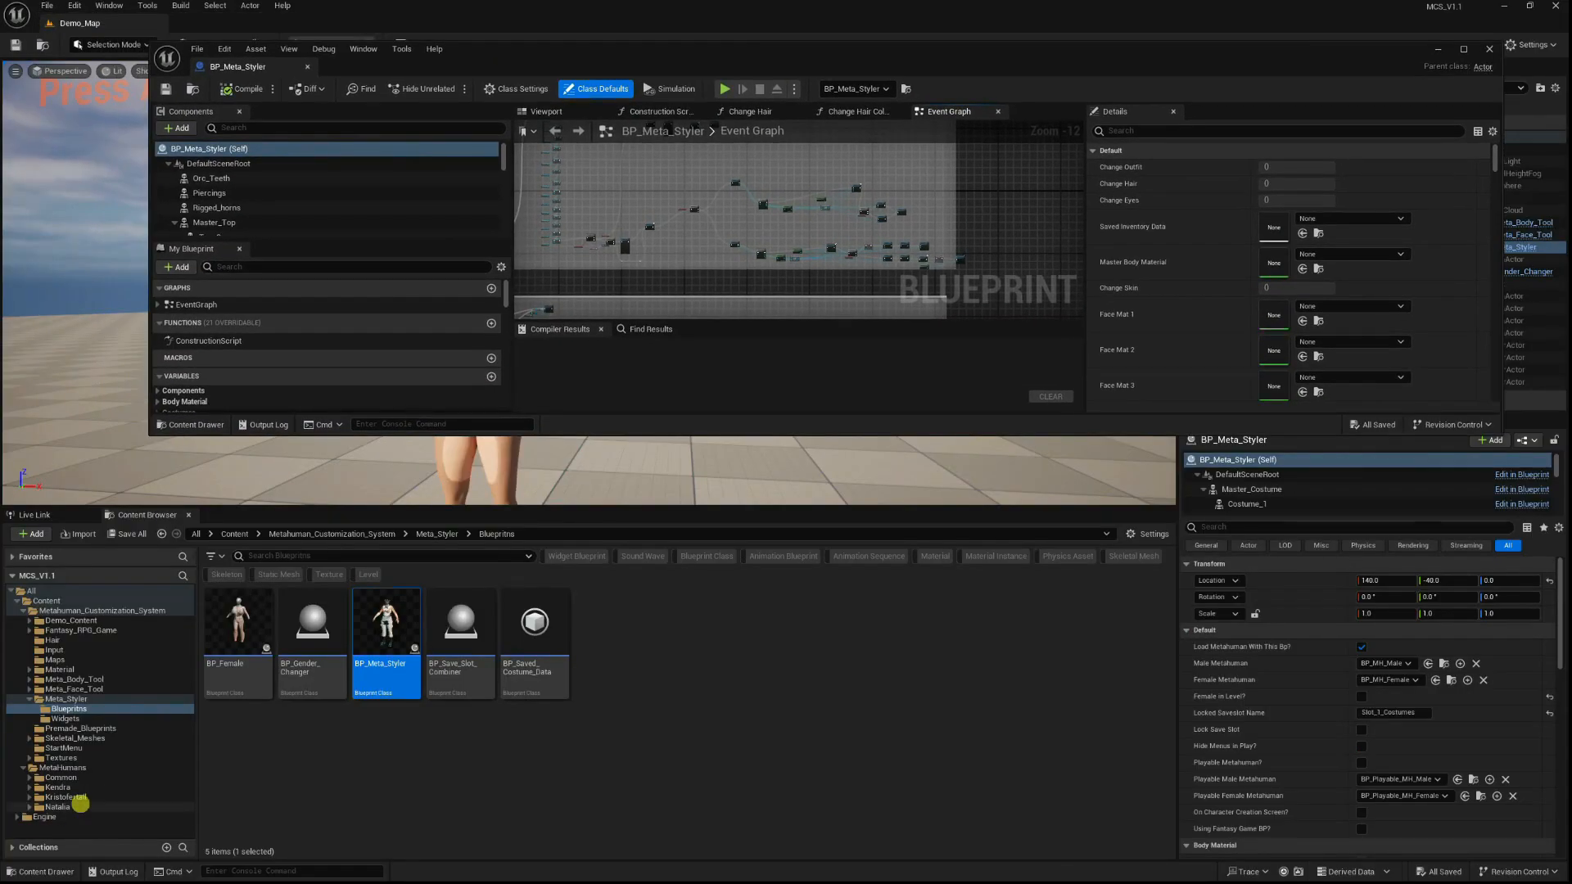
# Open the MetaHumans/Natalia content folder and launch Quixel Bridge, dismissing the Megascans notice.
pyautogui.click(79, 805)
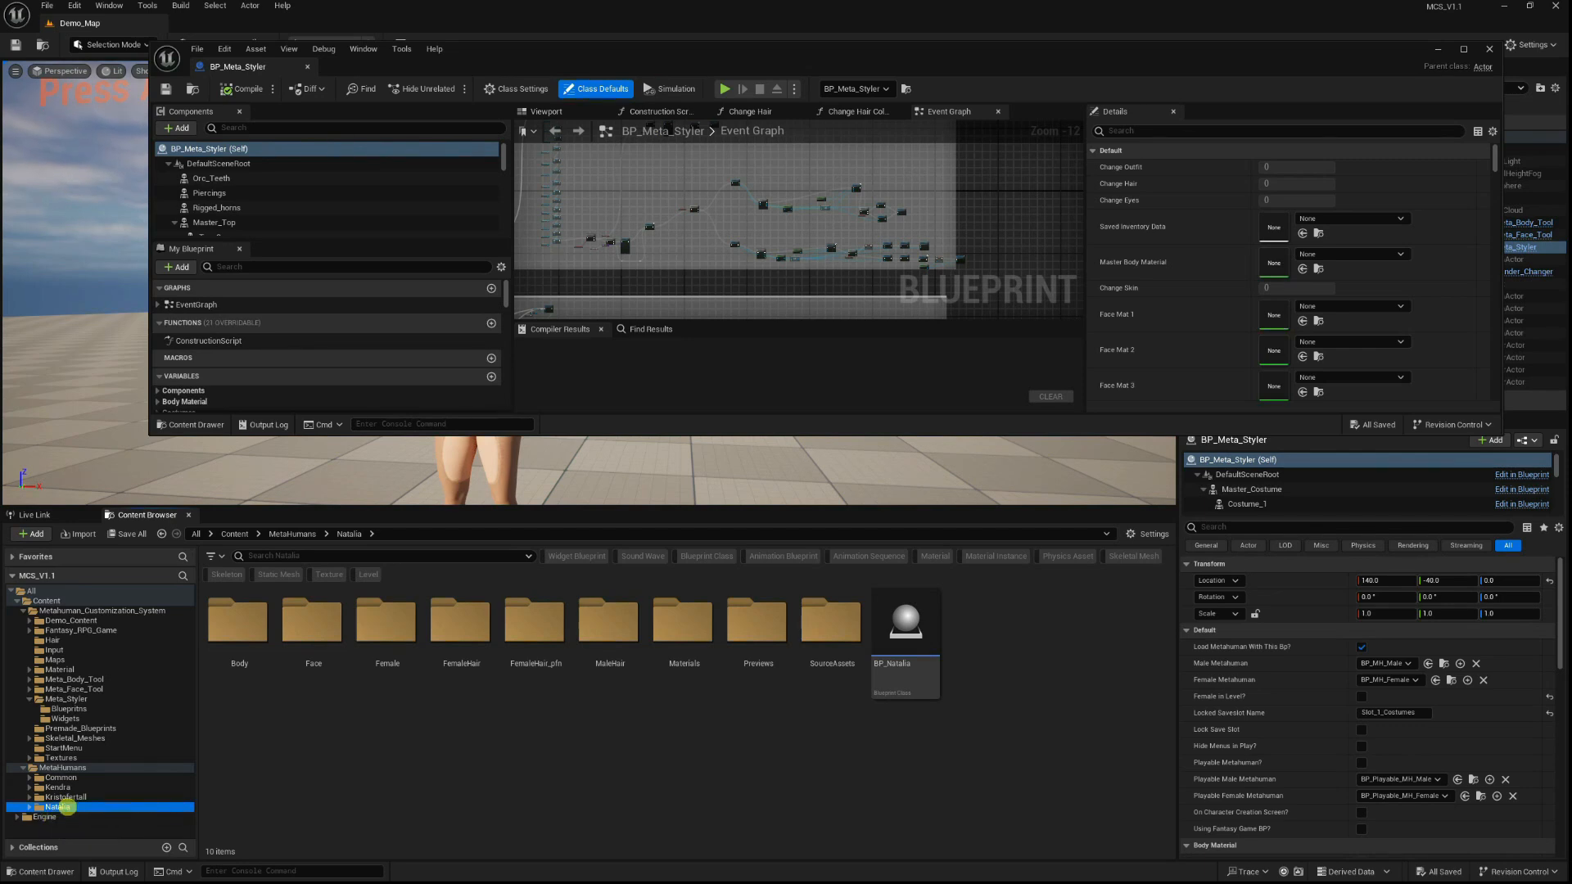
pyautogui.click(108, 5)
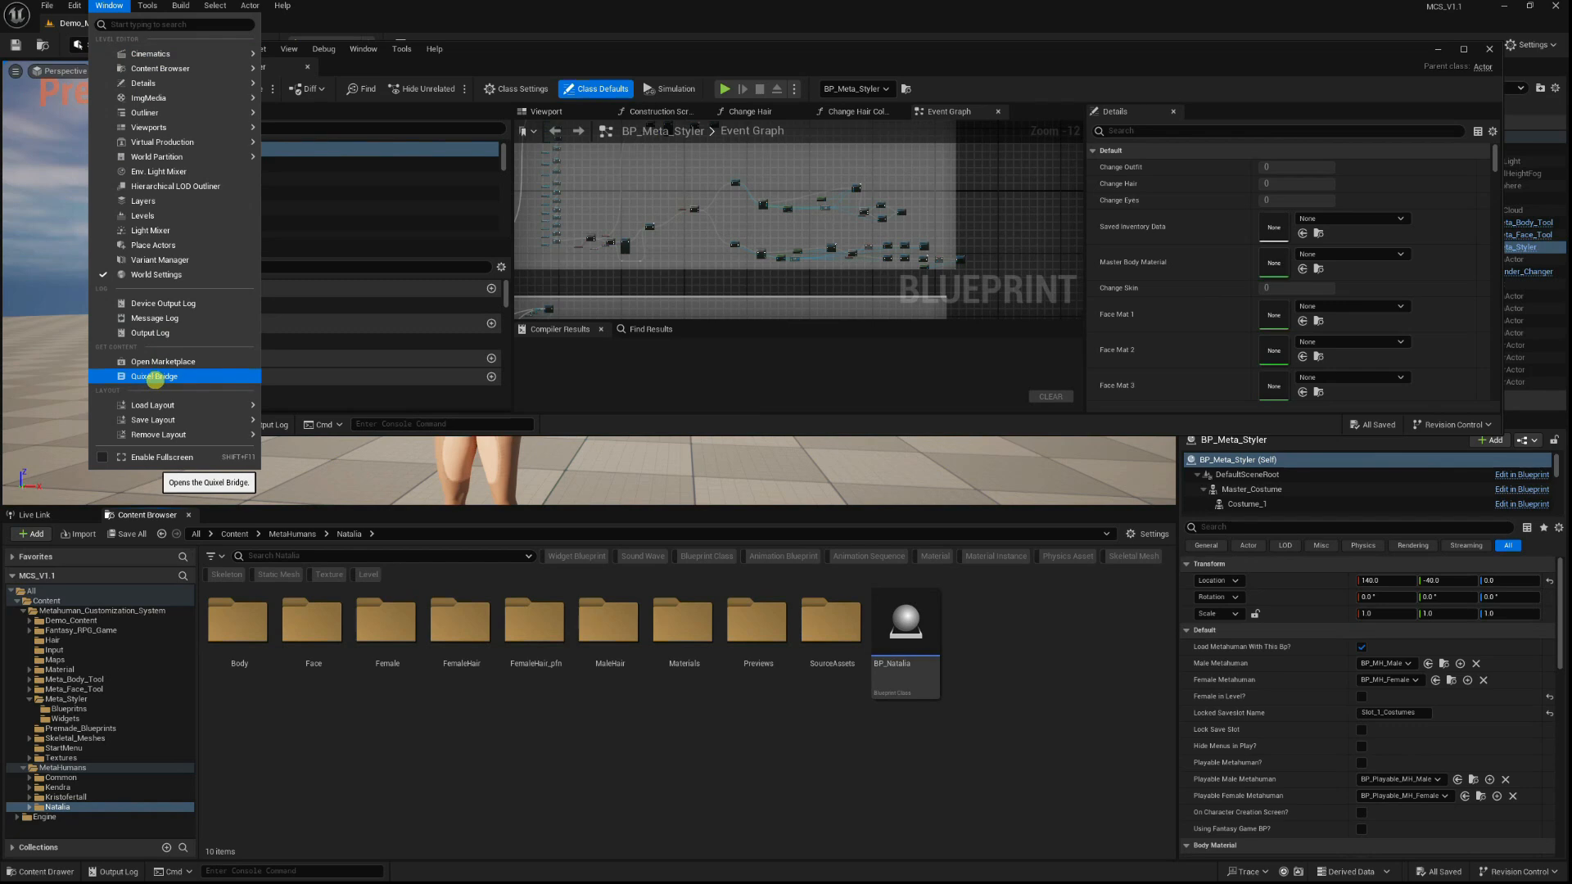
pyautogui.click(154, 377)
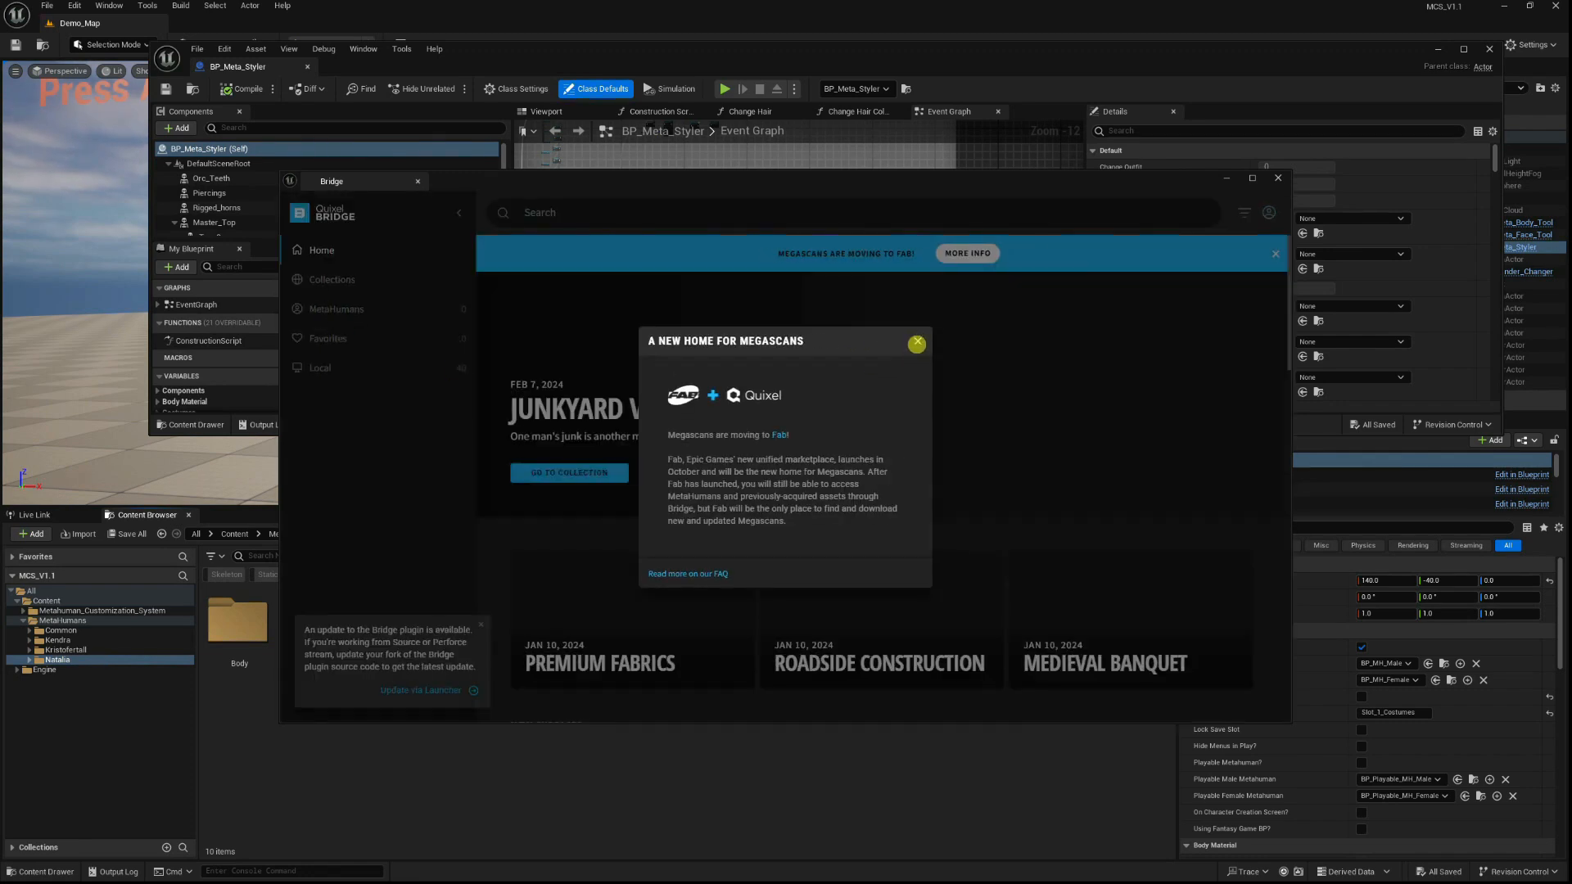
pyautogui.click(913, 343)
# View the local My MetaHumans collection in Bridge, open the details of the Natalia MetaHuman, and minimize Bridge.
pyautogui.moveTo(326, 373)
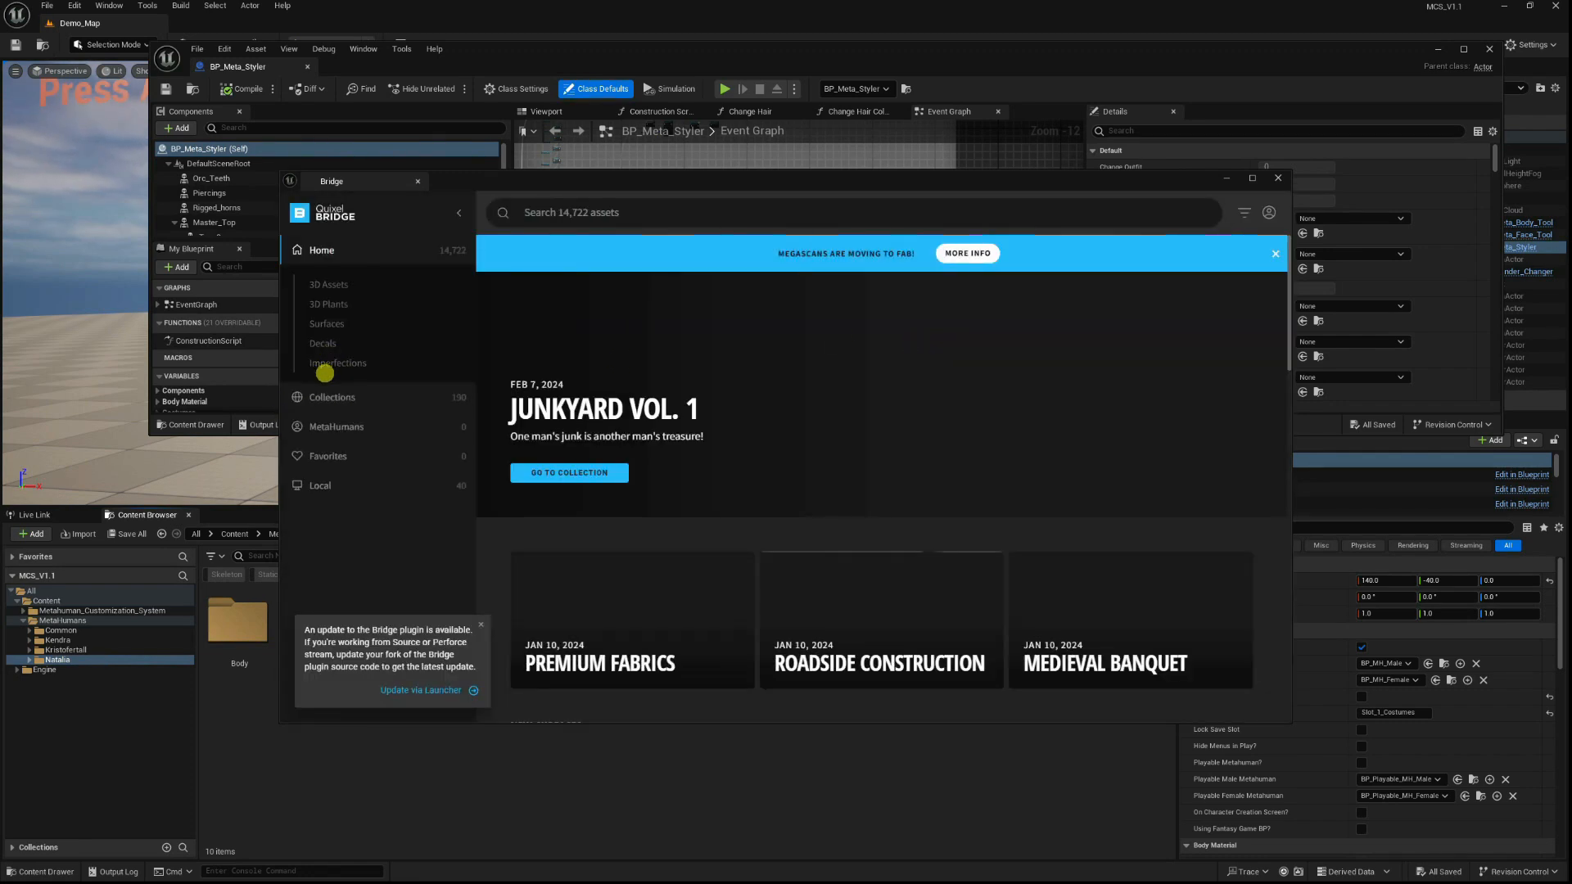
pyautogui.click(324, 485)
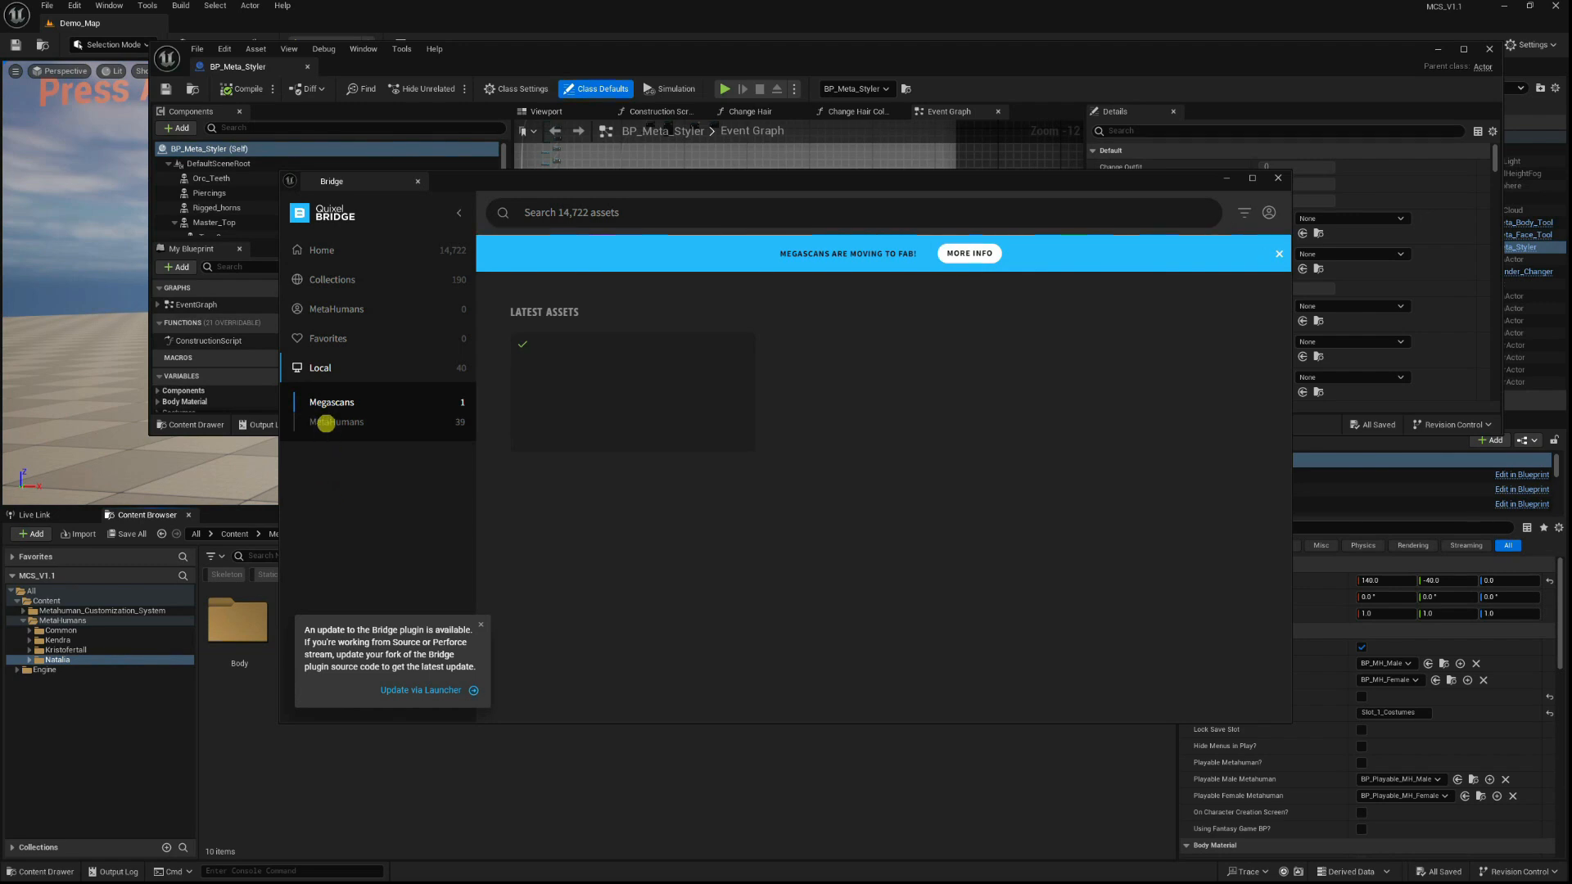
pyautogui.click(334, 443)
pyautogui.click(370, 463)
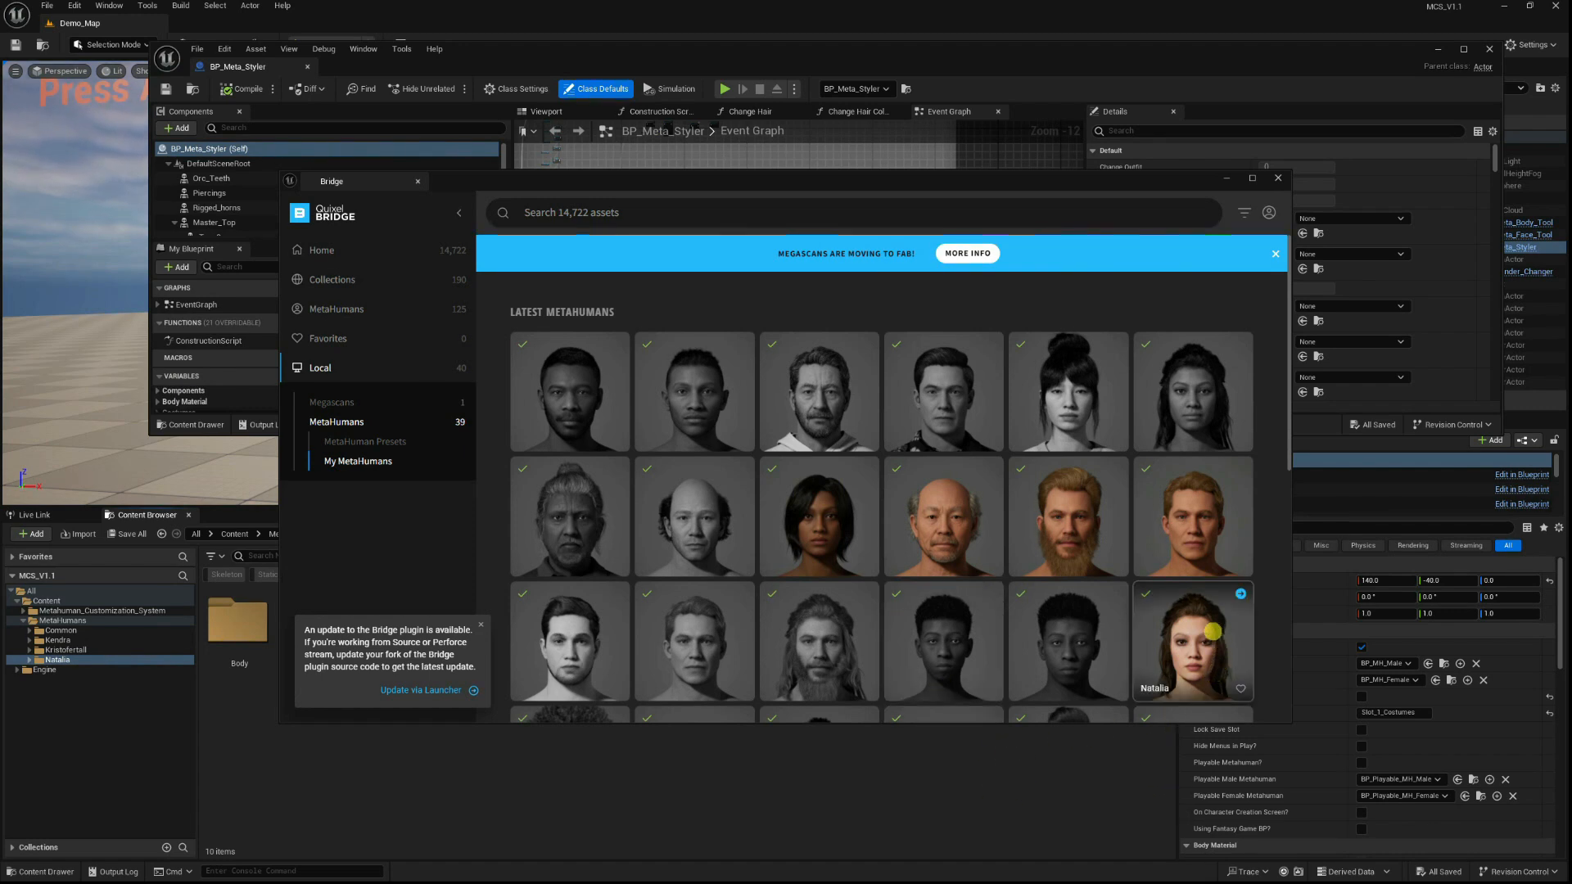
pyautogui.click(1212, 631)
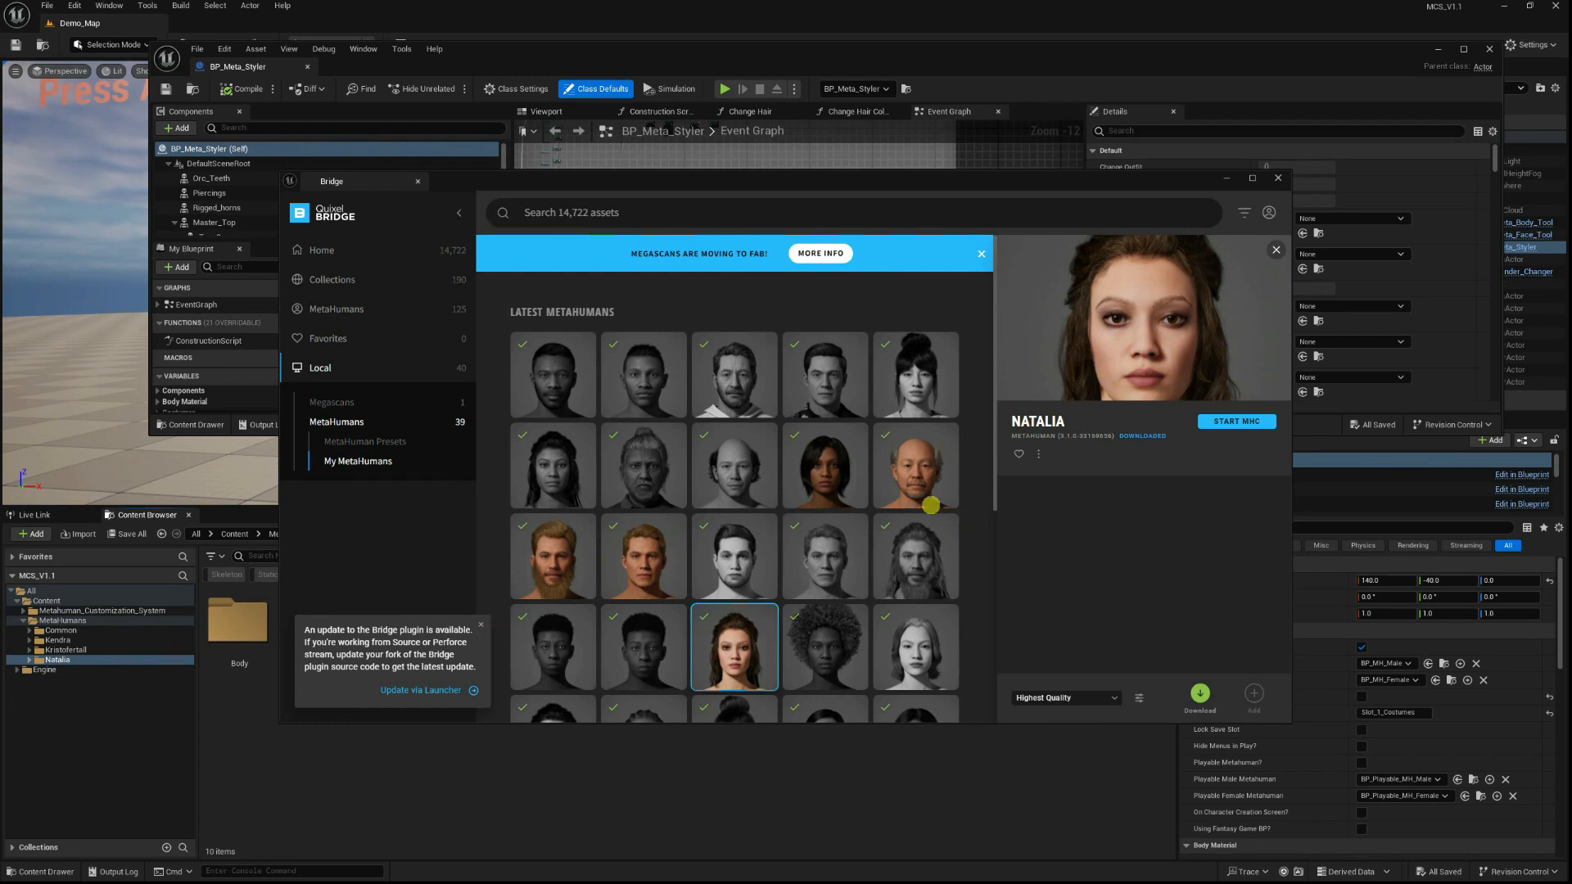
pyautogui.moveTo(709, 635)
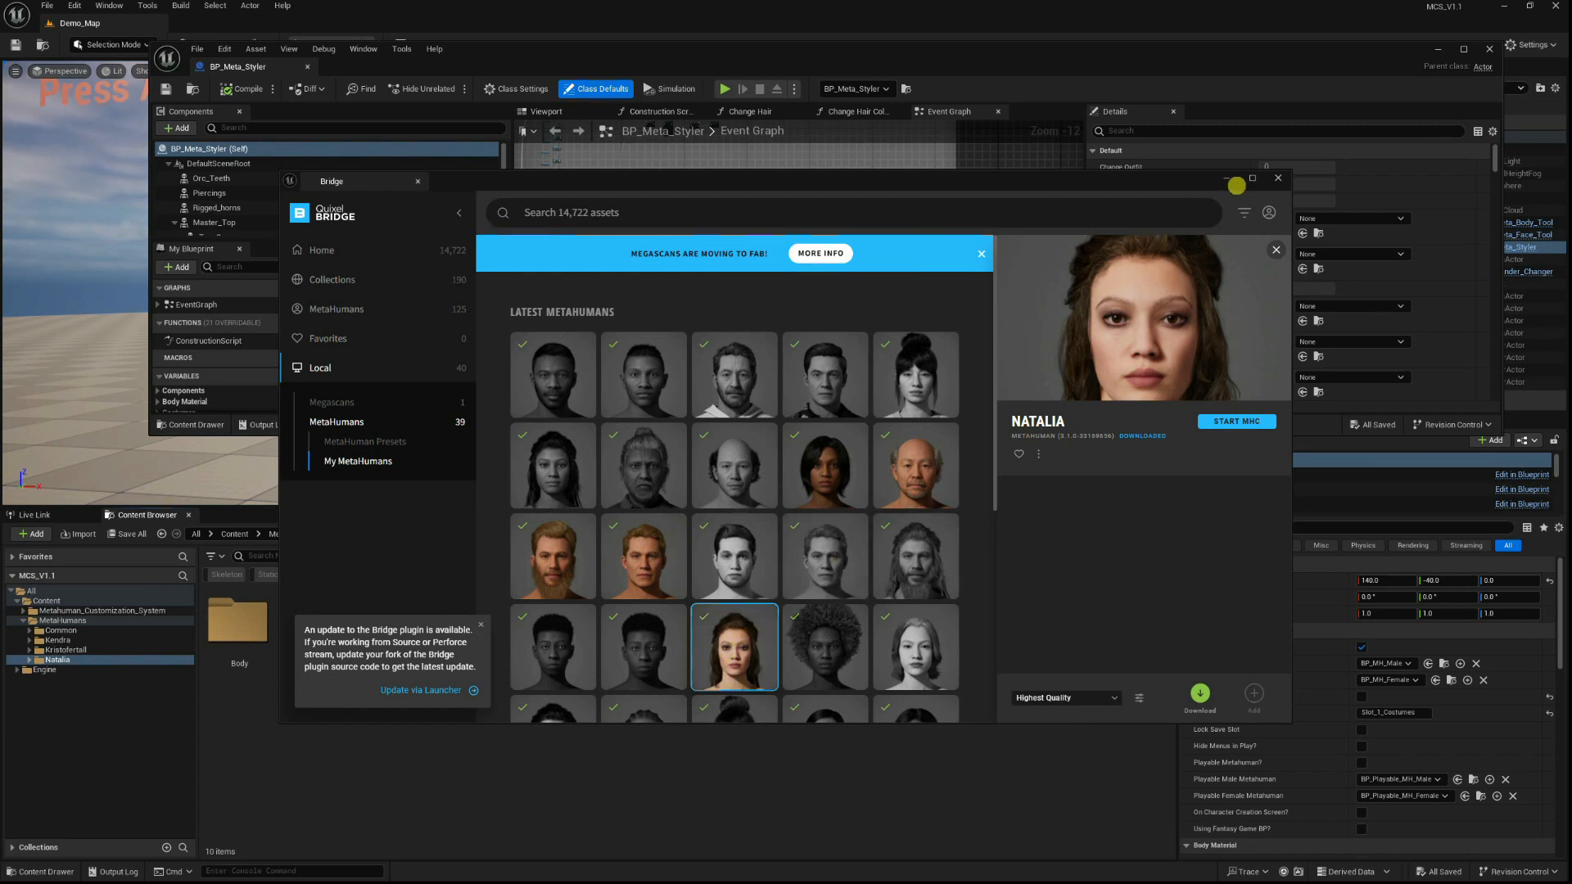
pyautogui.click(1226, 178)
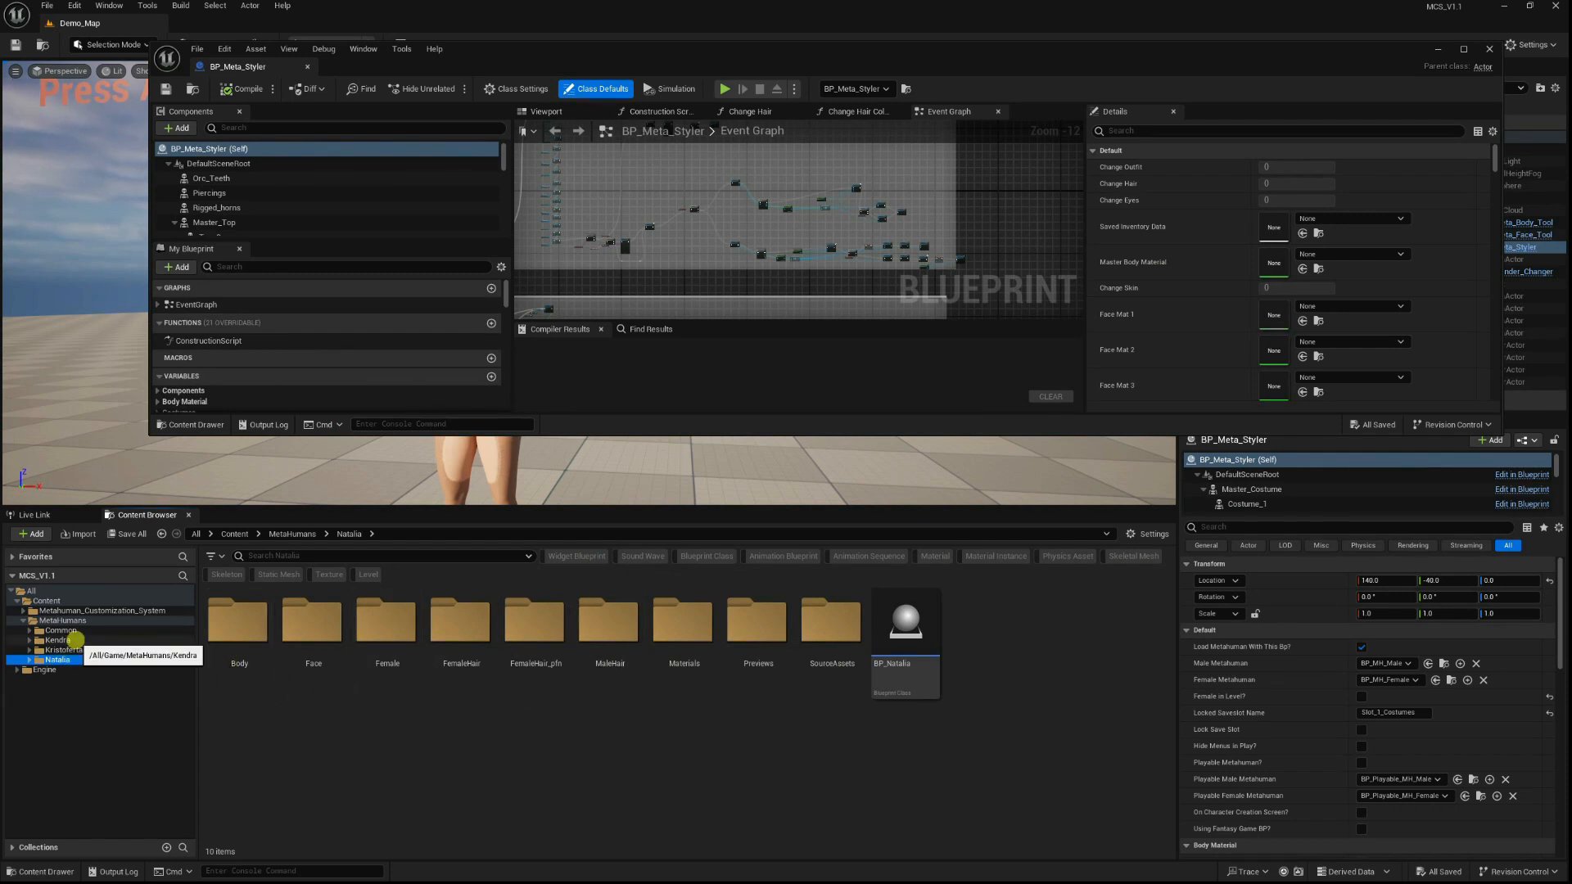
# Reposition the BP_Meta_Styler blueprint window above the content folders, with the female character in view beside it.
pyautogui.moveTo(879, 47); pyautogui.dragTo(611, 700)
pyautogui.moveTo(730, 449); pyautogui.dragTo(750, 419, button='right')
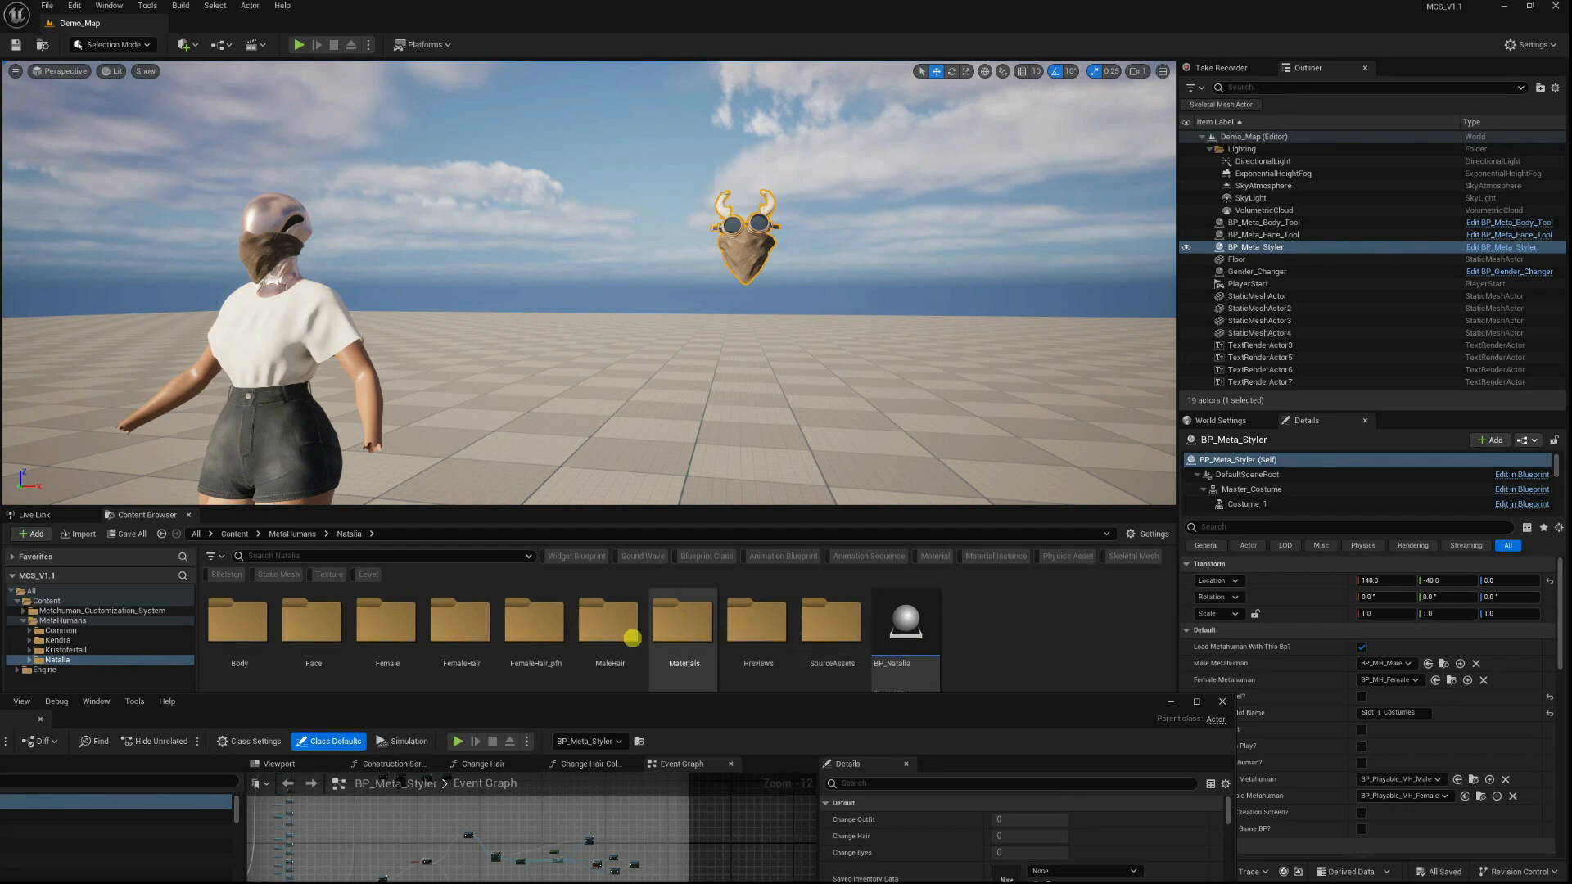
pyautogui.moveTo(396, 698); pyautogui.dragTo(870, 186)
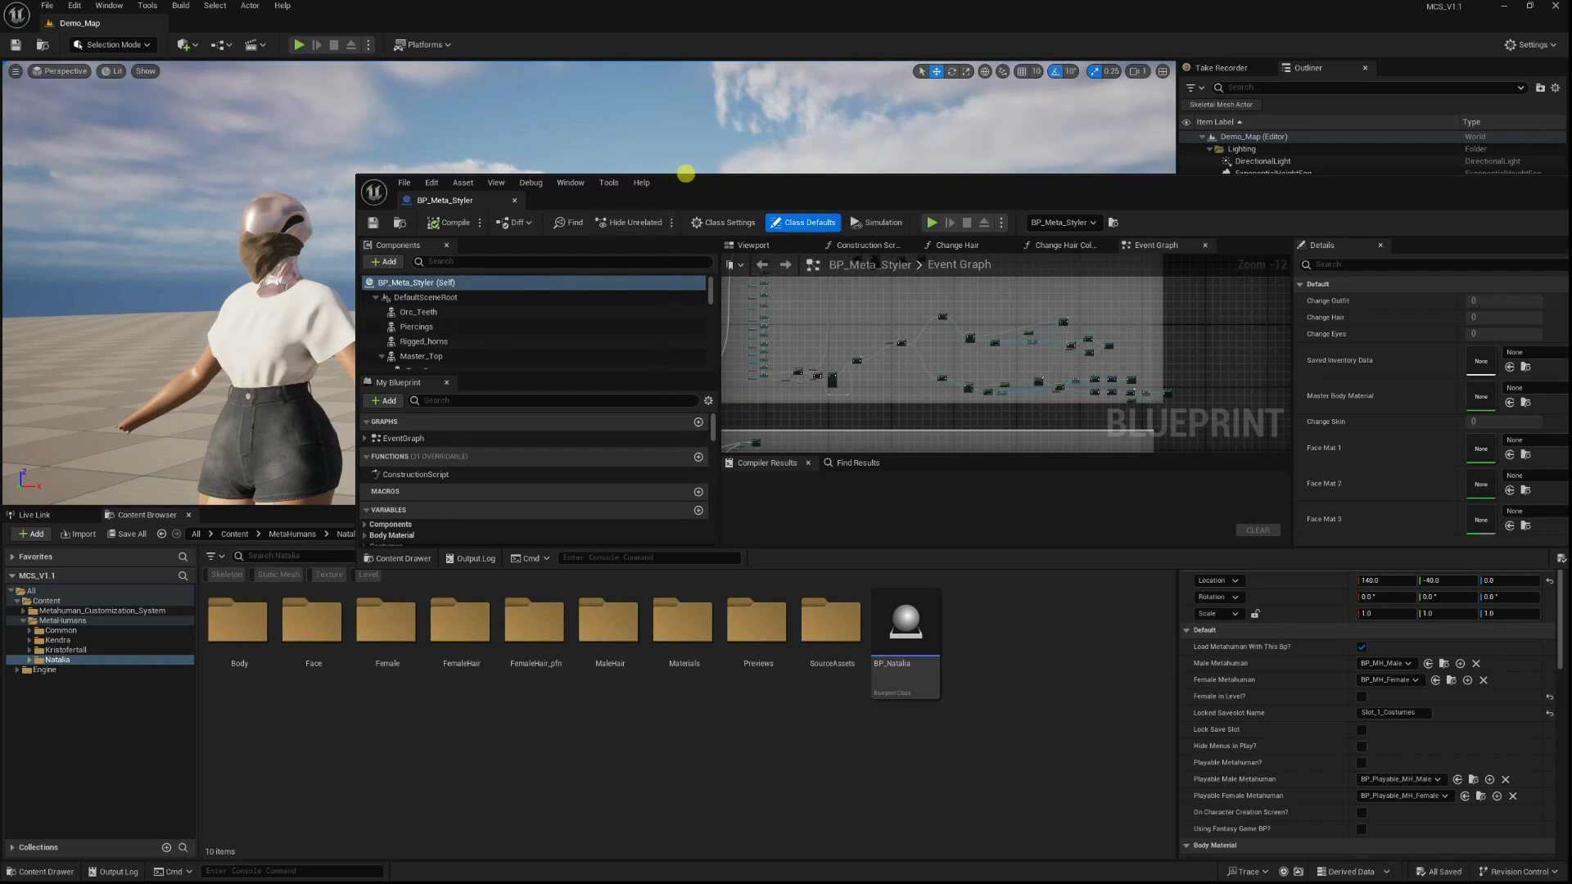
pyautogui.moveTo(686, 175); pyautogui.dragTo(676, 90)
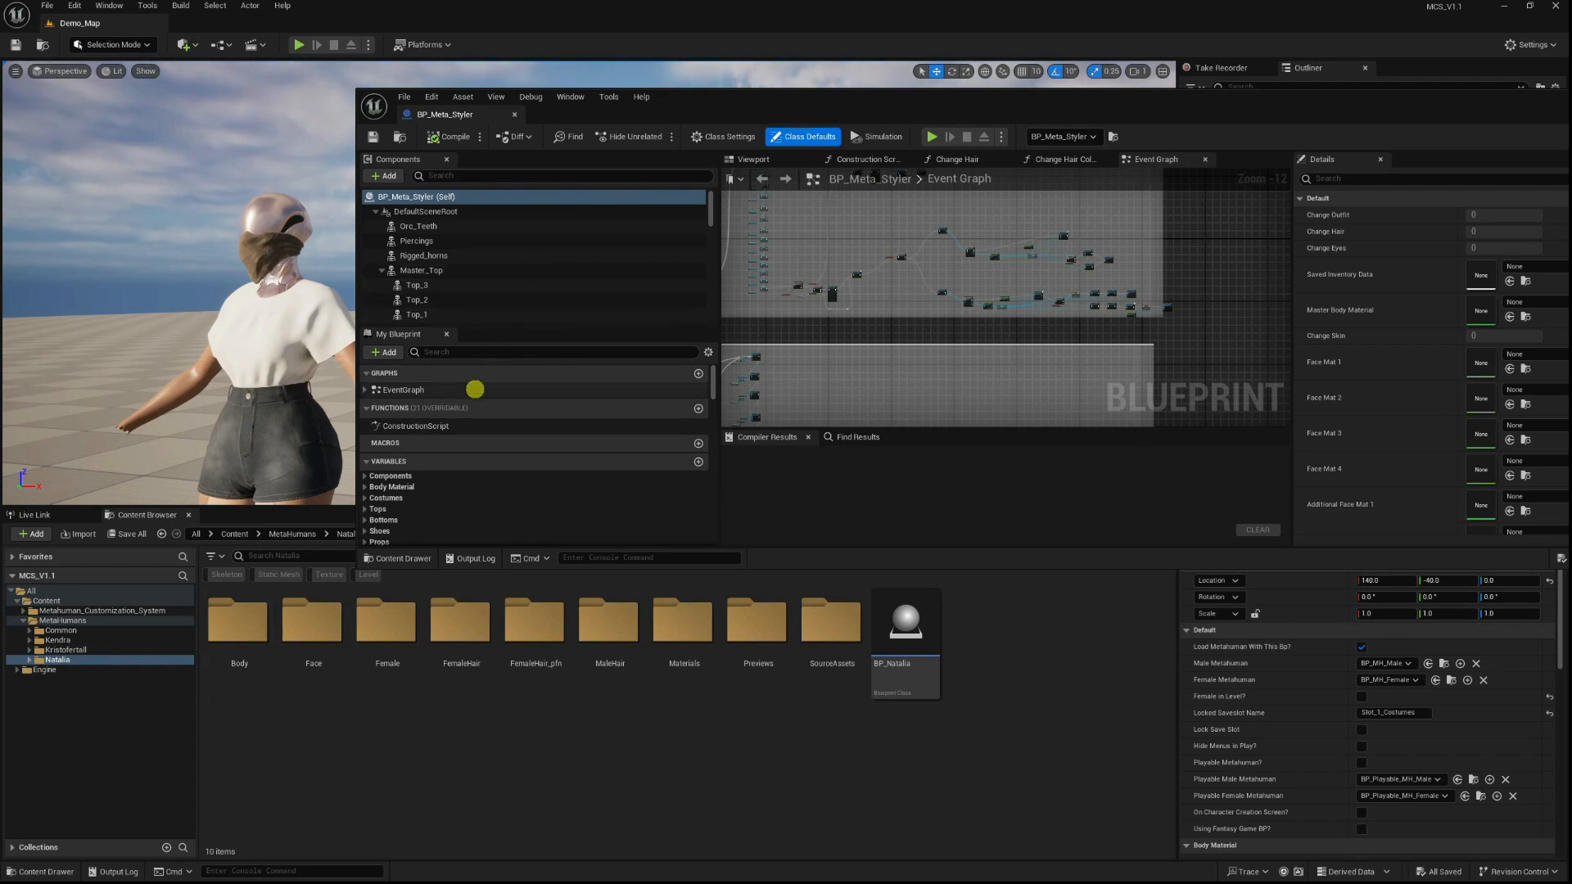
pyautogui.moveTo(850, 106); pyautogui.dragTo(795, 107)
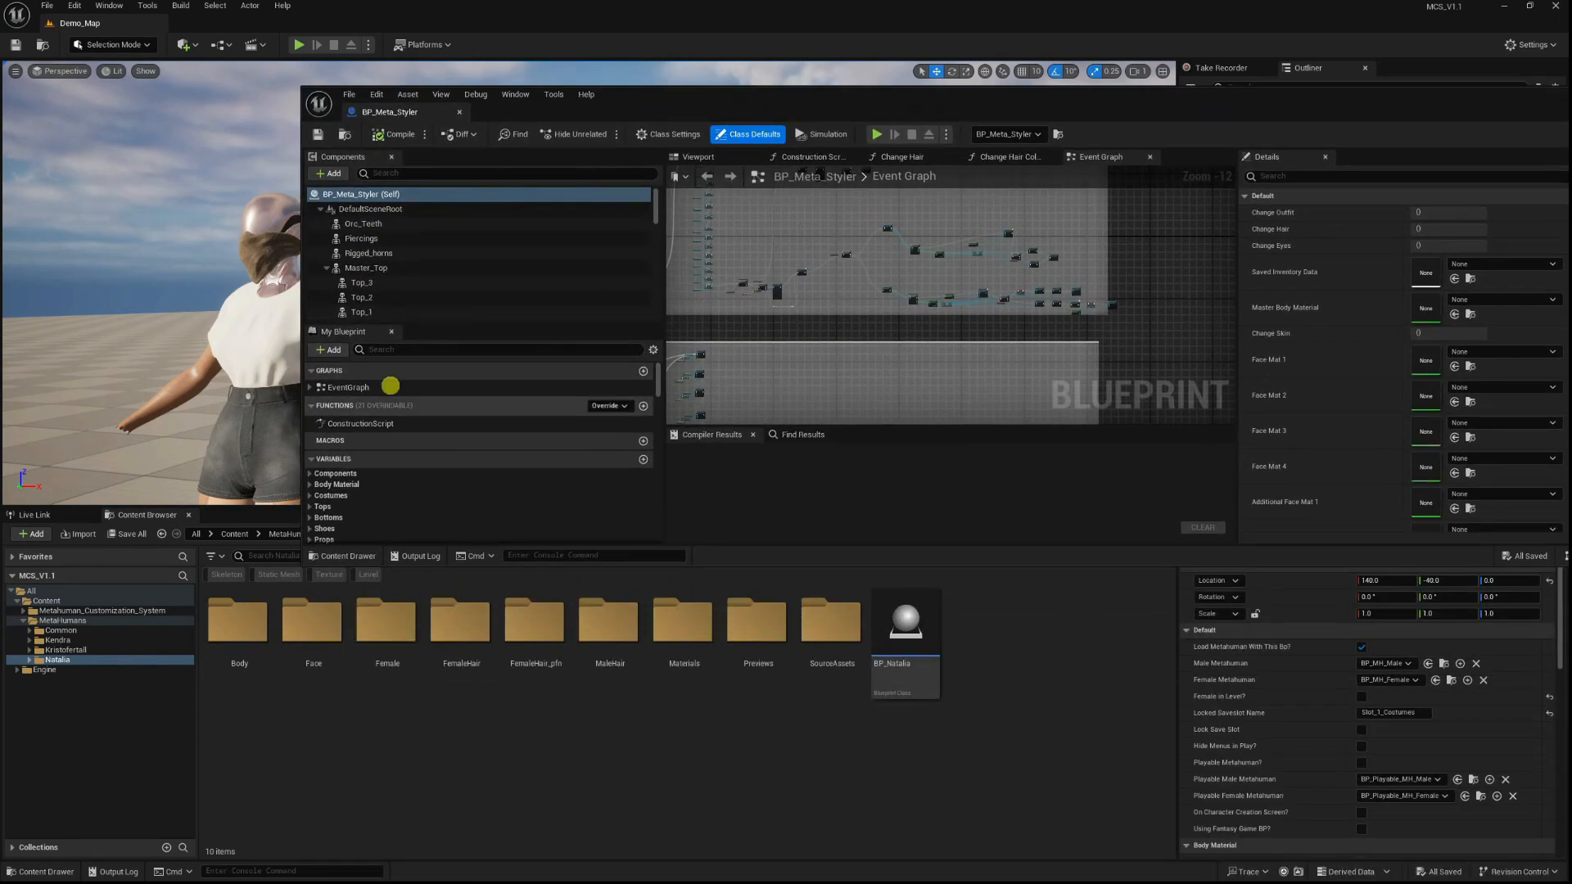
# Filter the BP_Meta_Styler components by groom, look through the groom components, and select Groom_1.
pyautogui.scroll(-4, 404, 278)
pyautogui.scroll(4, 404, 246)
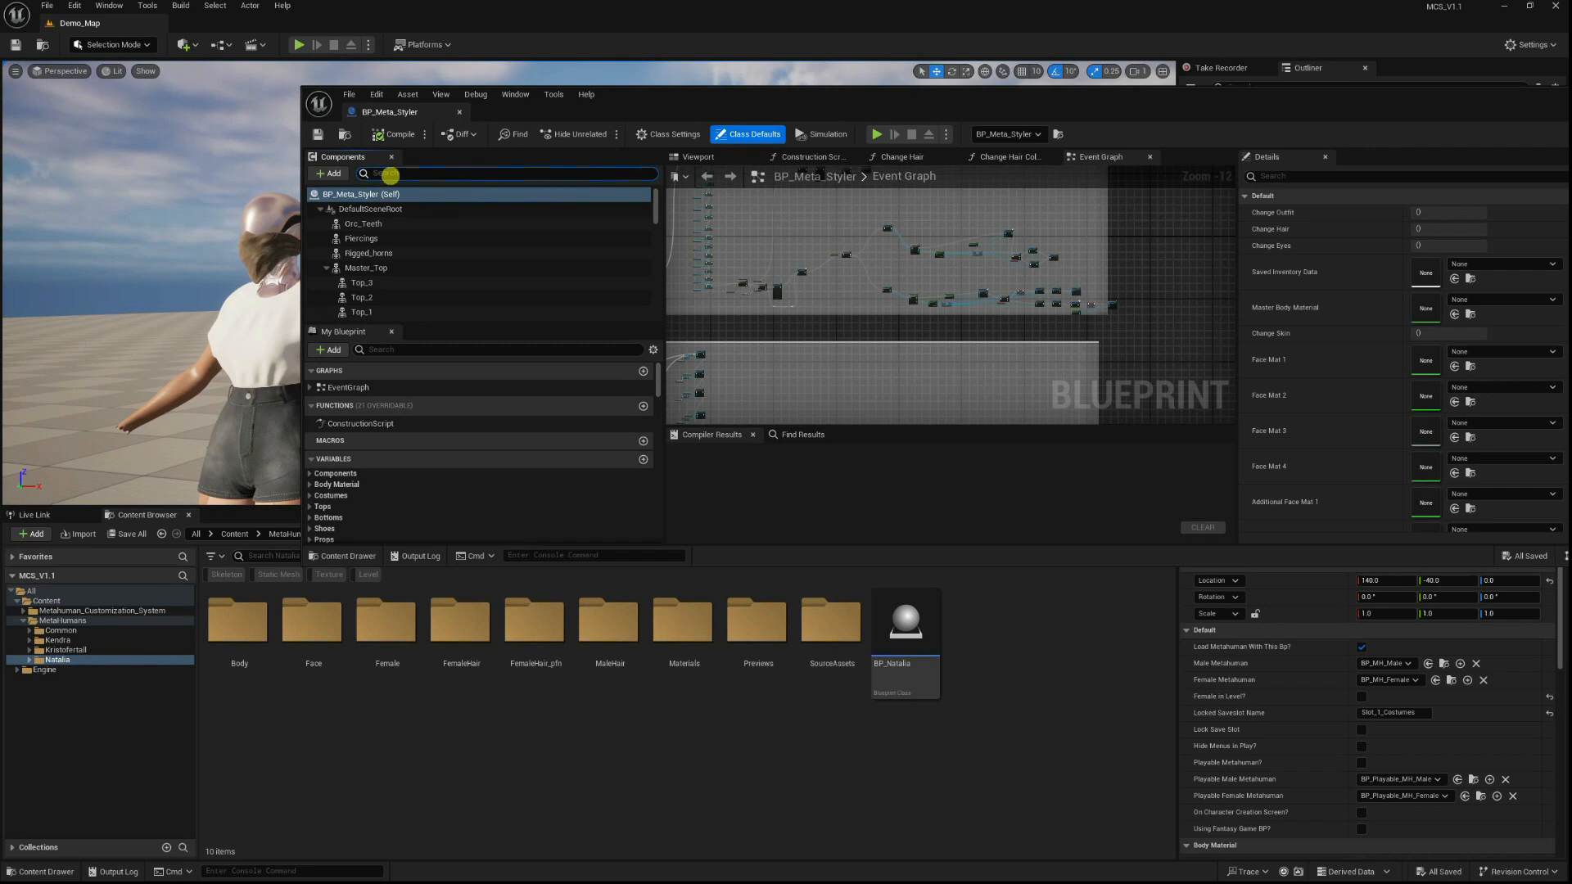
pyautogui.write('room')
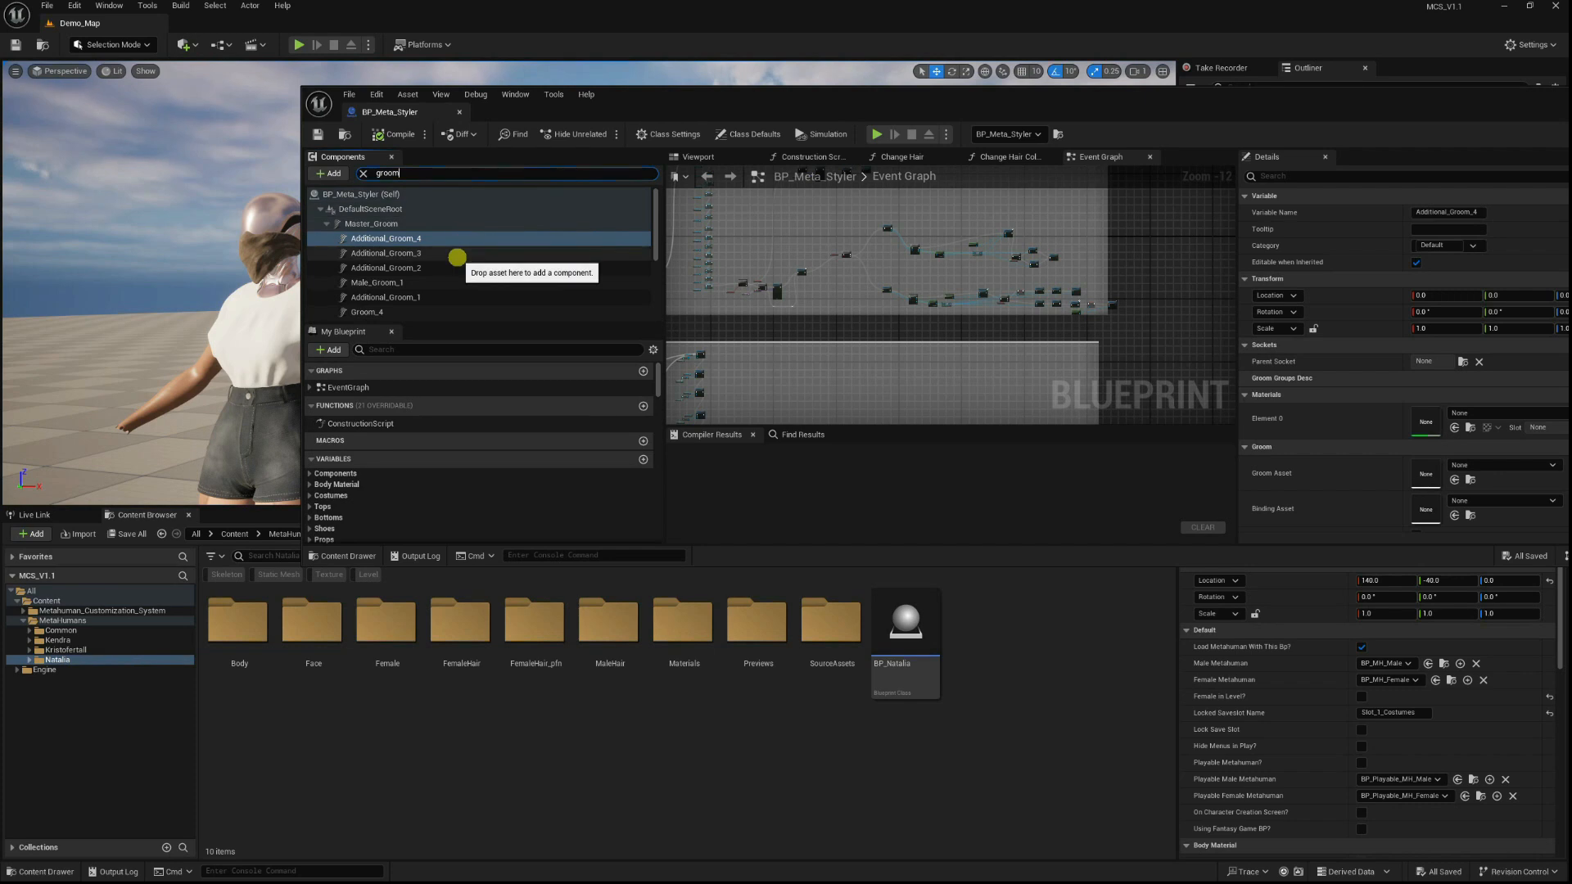
pyautogui.scroll(-1, 457, 258)
pyautogui.scroll(-4, 450, 274)
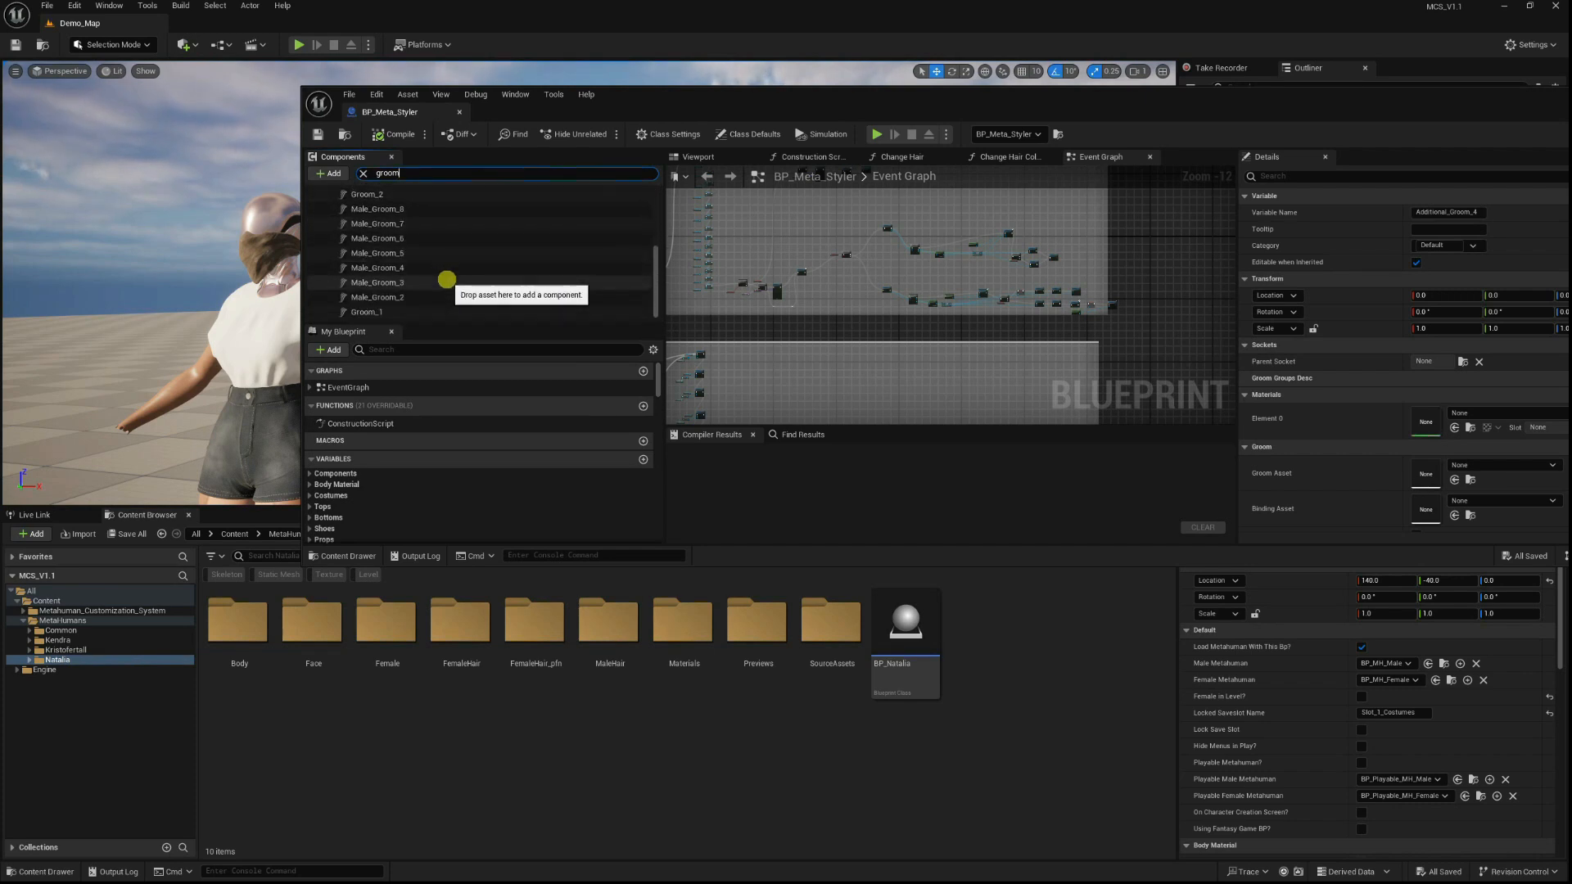
pyautogui.scroll(3, 449, 281)
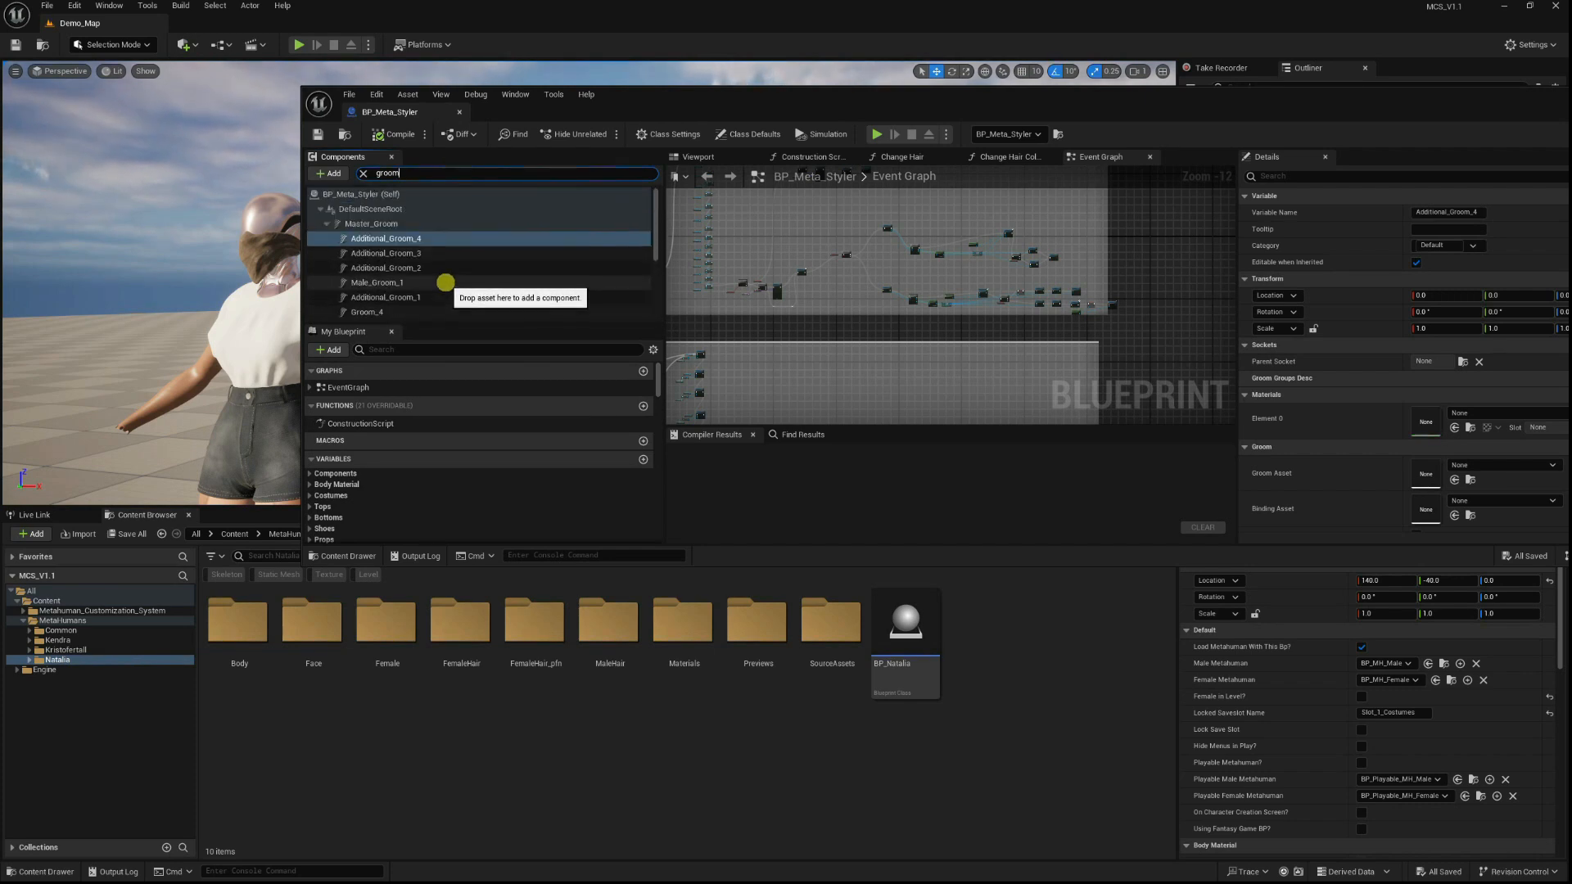
pyautogui.scroll(-3, 452, 282)
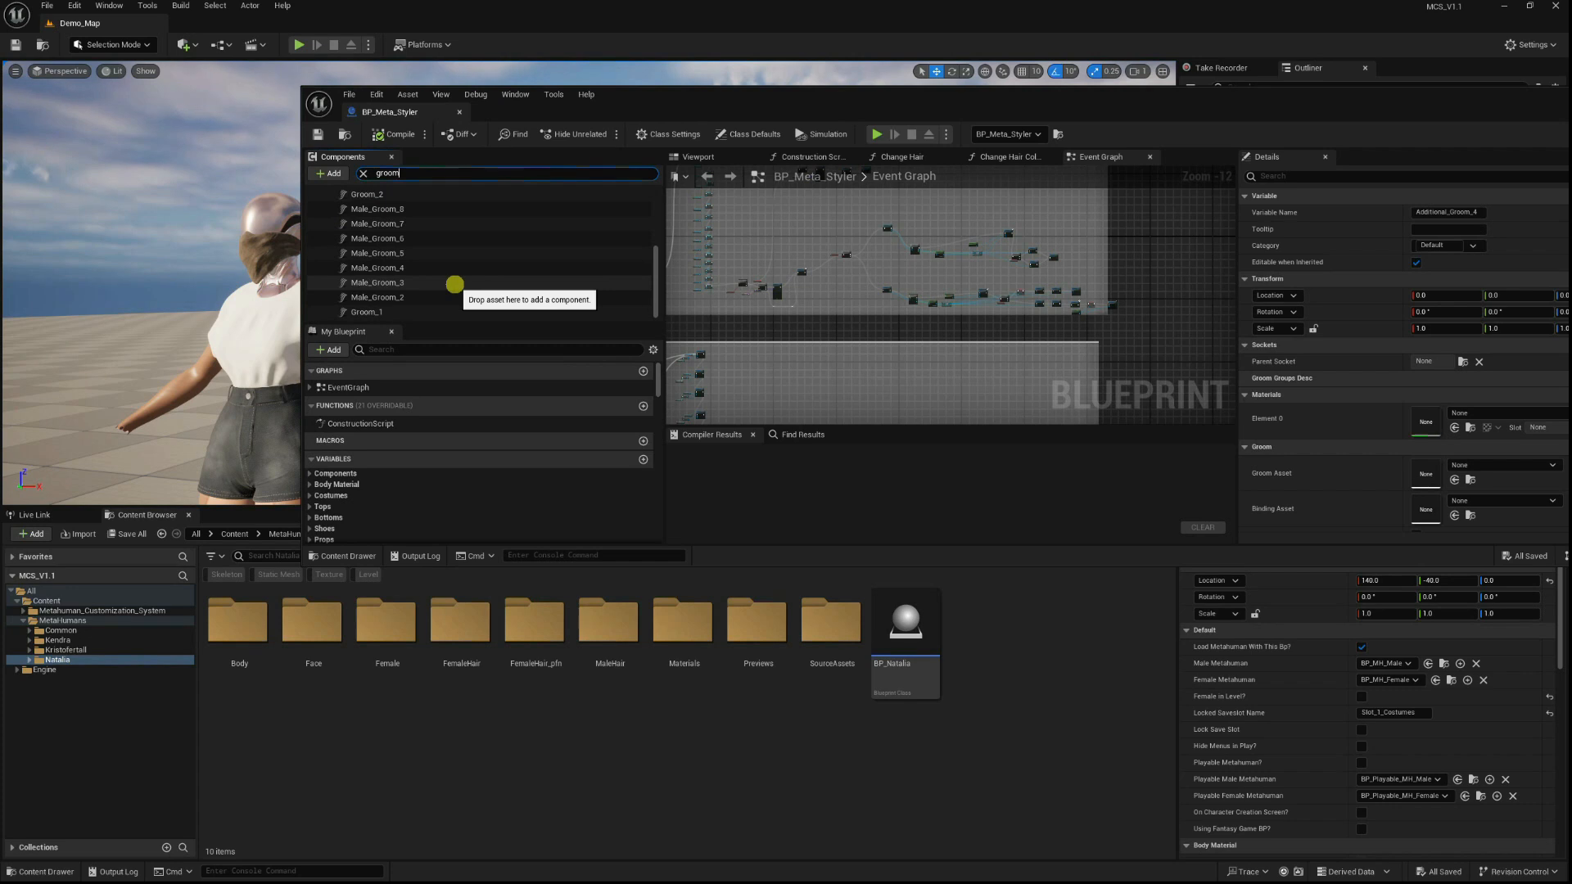
pyautogui.moveTo(454, 284); pyautogui.dragTo(404, 297)
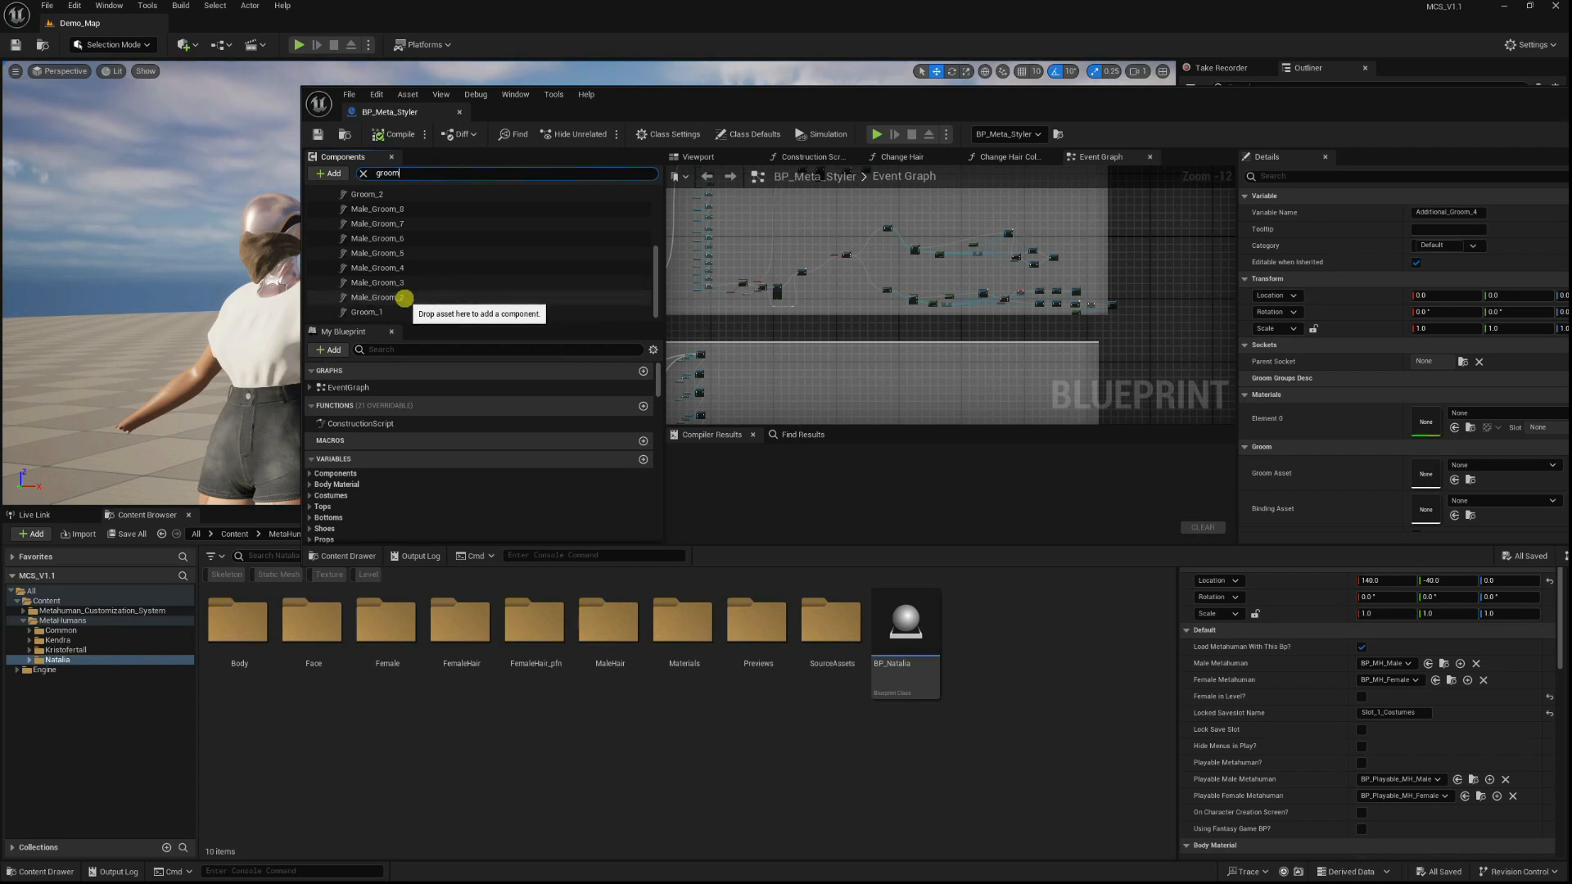
pyautogui.moveTo(404, 297)
pyautogui.mouseDown()
pyautogui.moveTo(413, 280)
pyautogui.moveTo(374, 293)
pyautogui.mouseUp()
pyautogui.scroll(5, 409, 287)
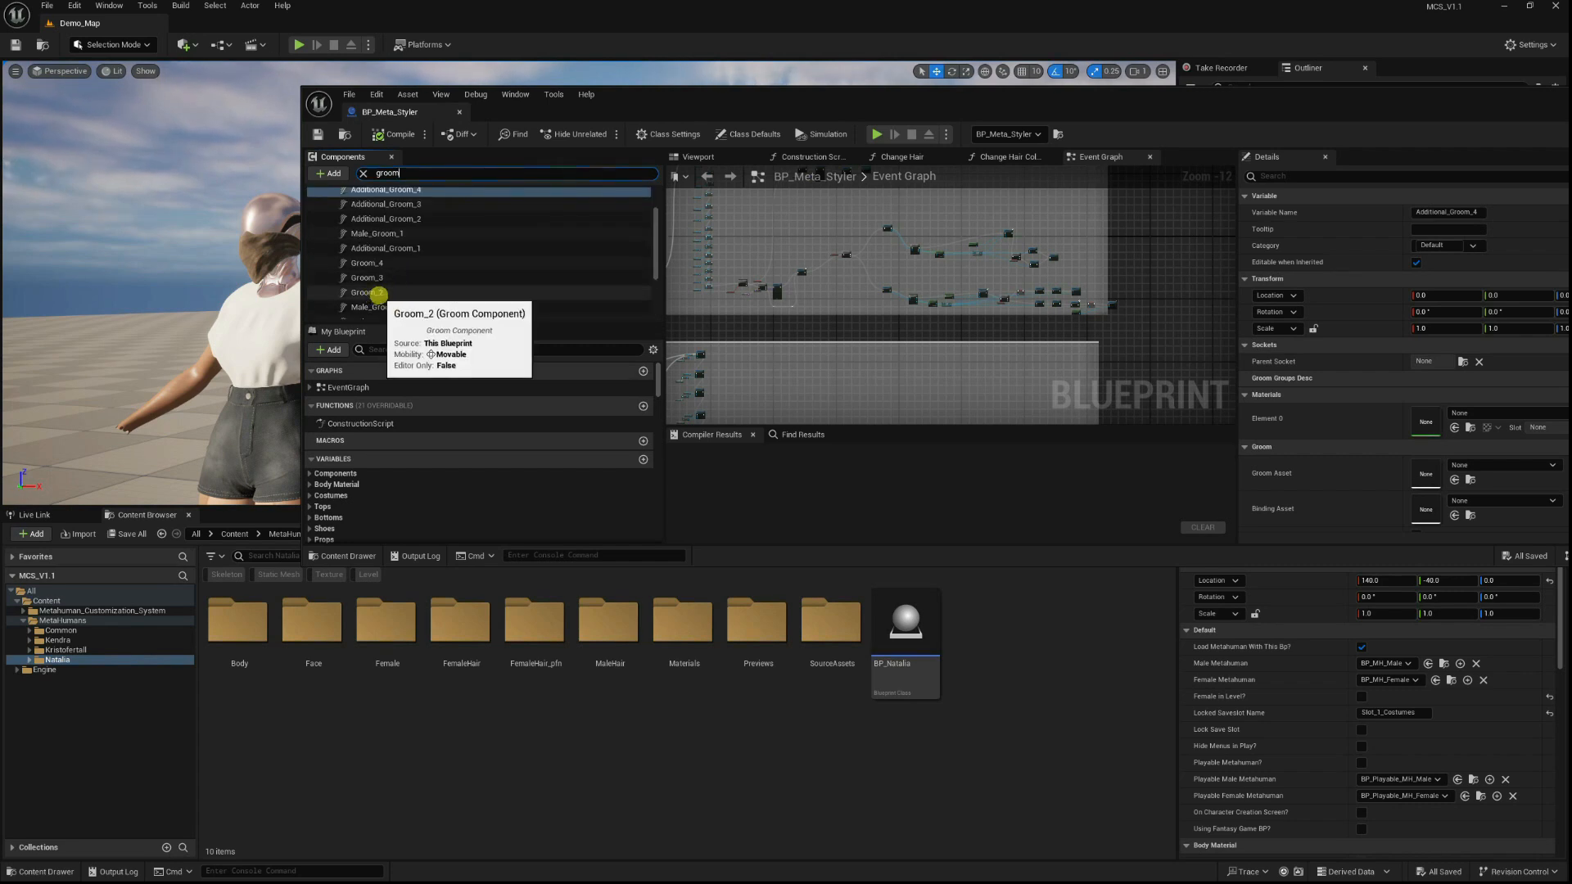
pyautogui.scroll(-3, 373, 293)
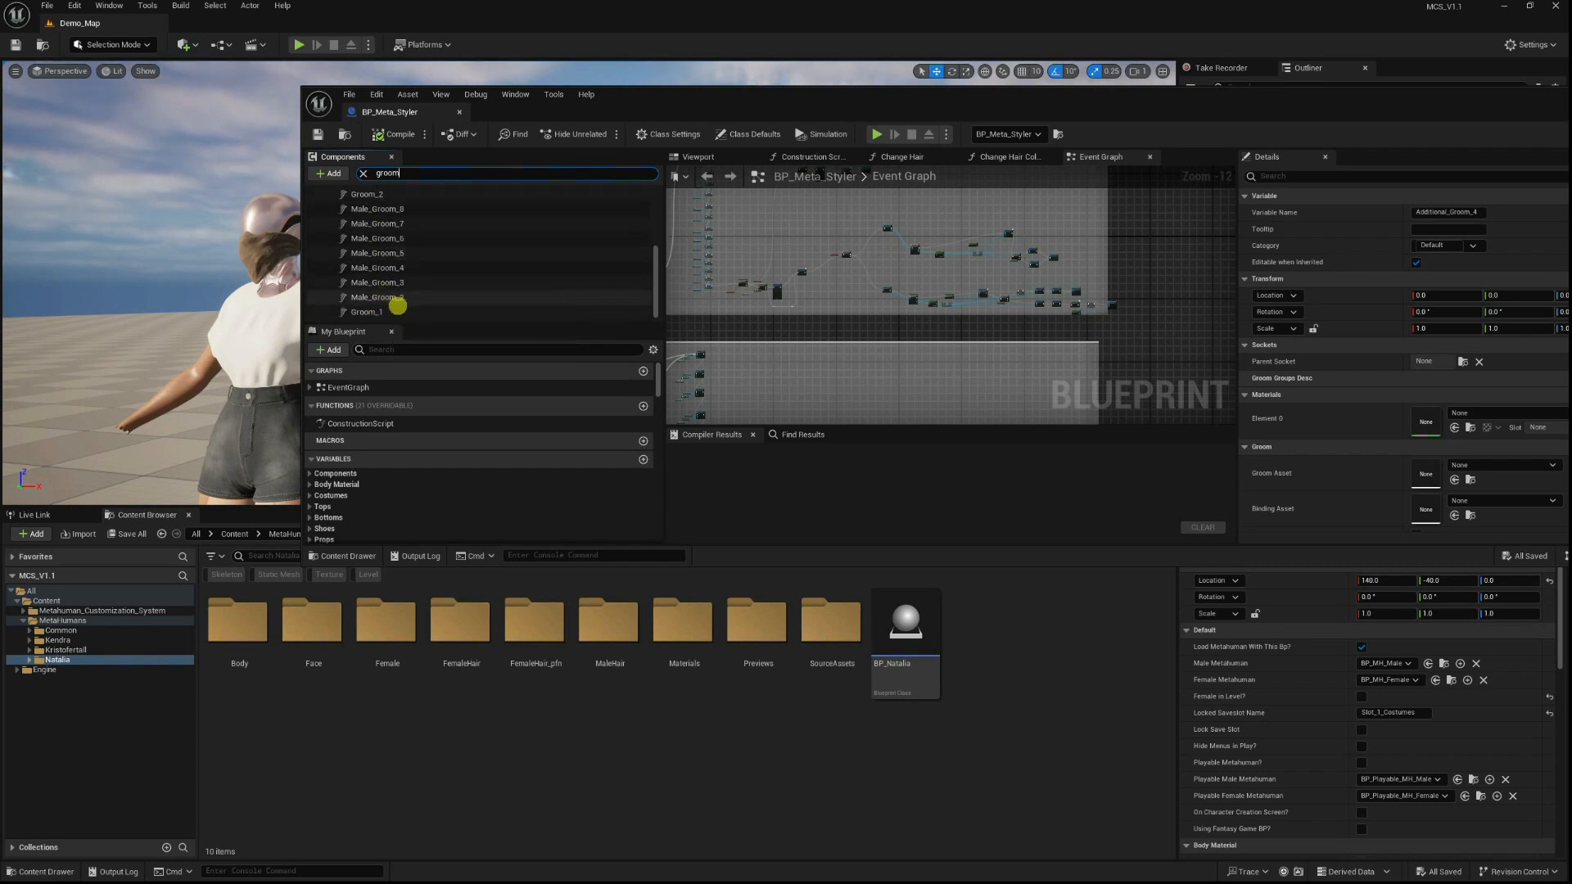
pyautogui.click(372, 311)
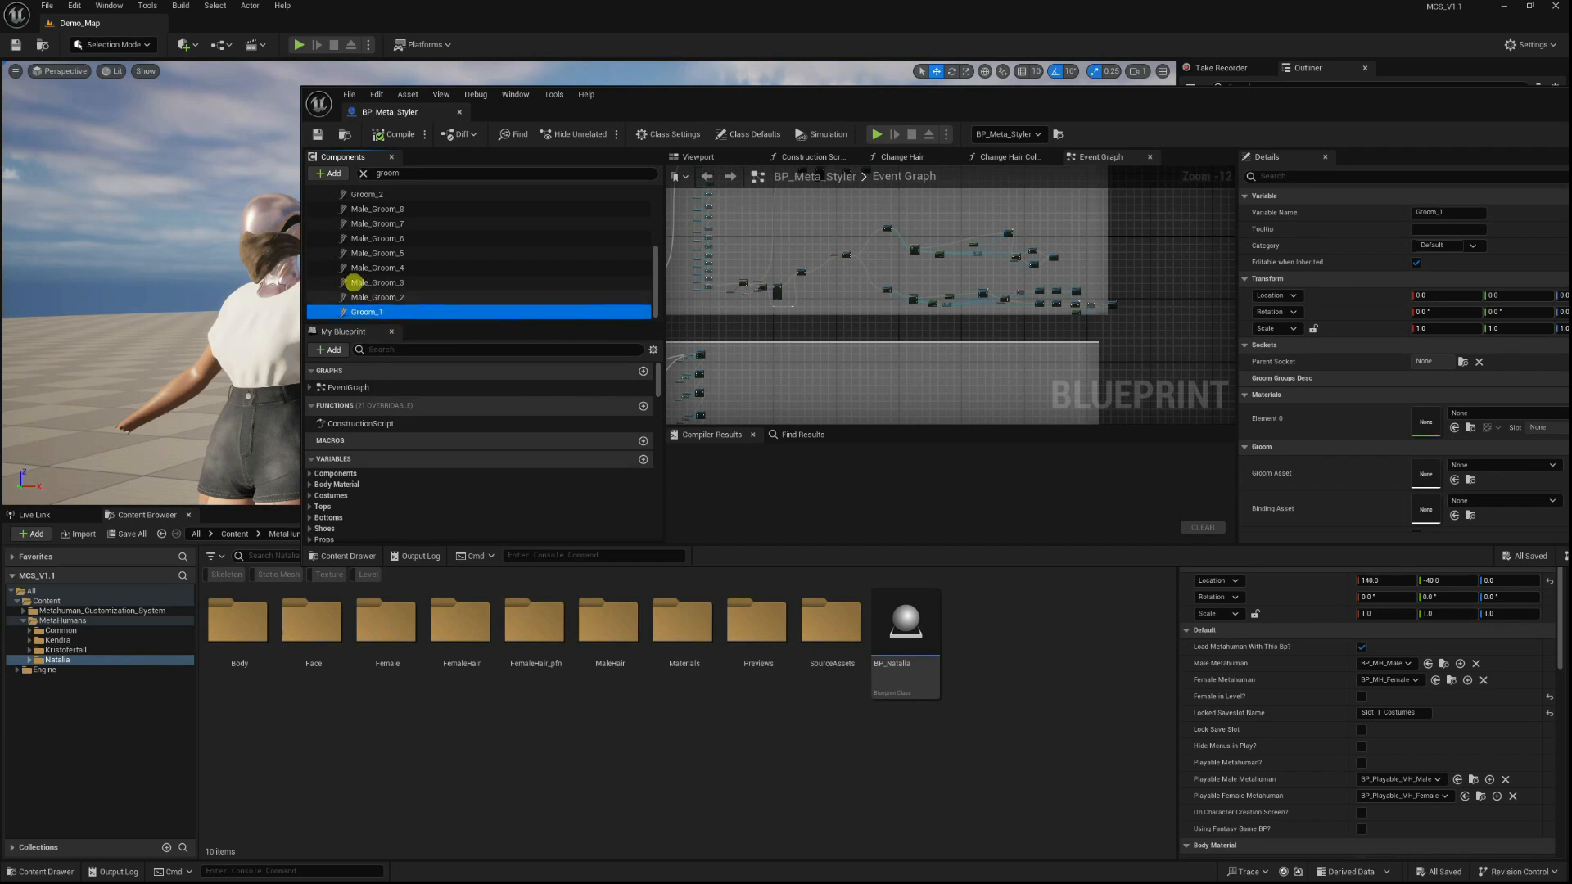
# Look over the Groom_2 and Male_Groom_2 components of BP_Meta_Styler and return to Groom_1.
pyautogui.scroll(3, 366, 262)
pyautogui.click(368, 234)
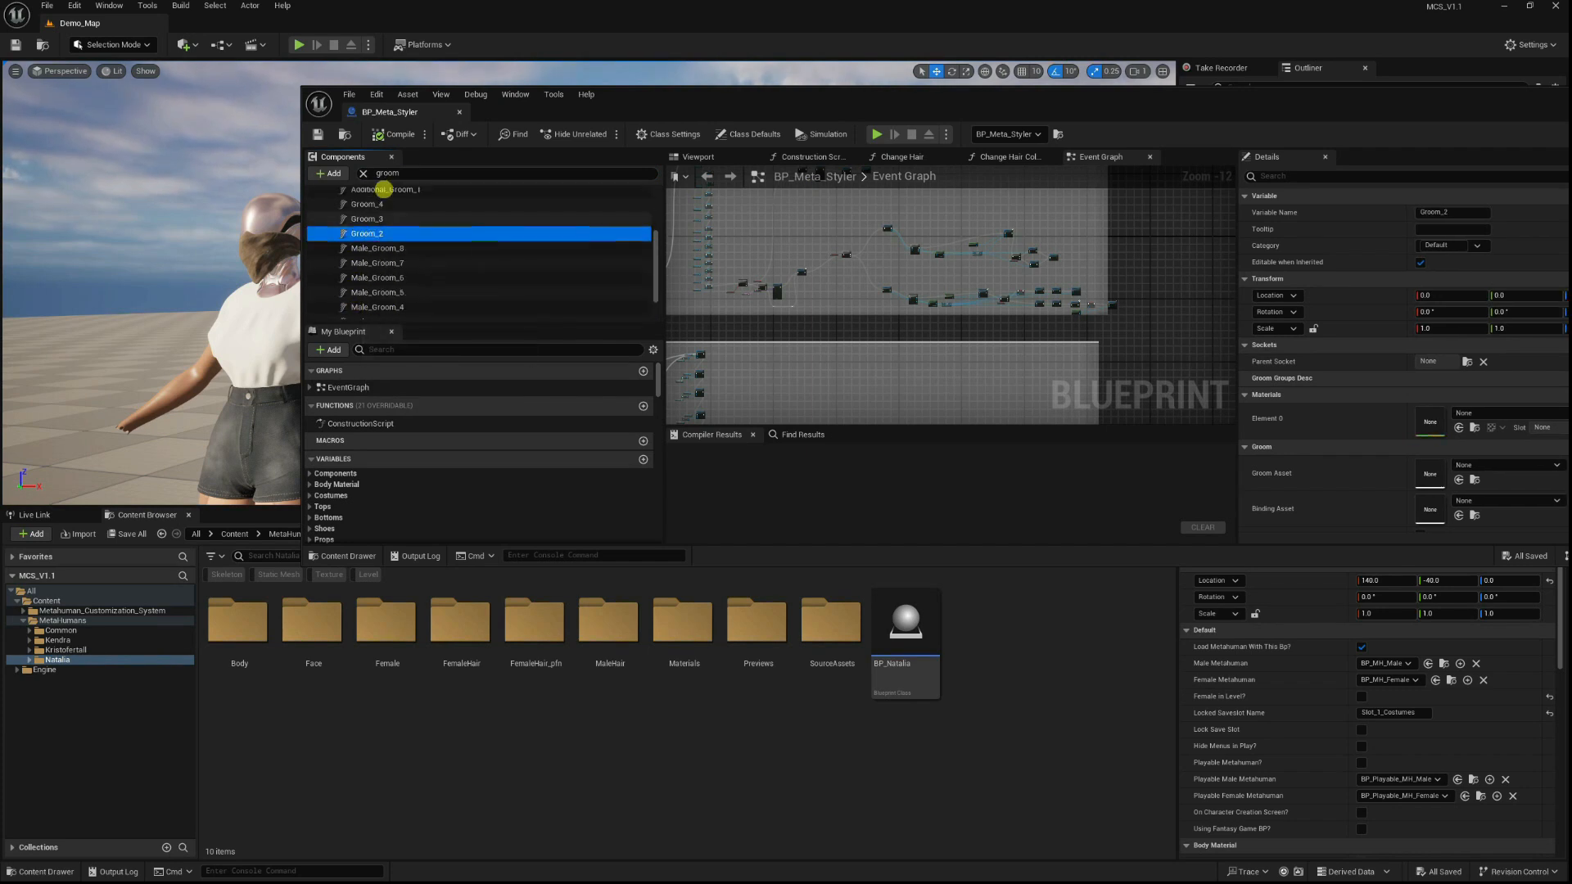
pyautogui.scroll(-2, 417, 229)
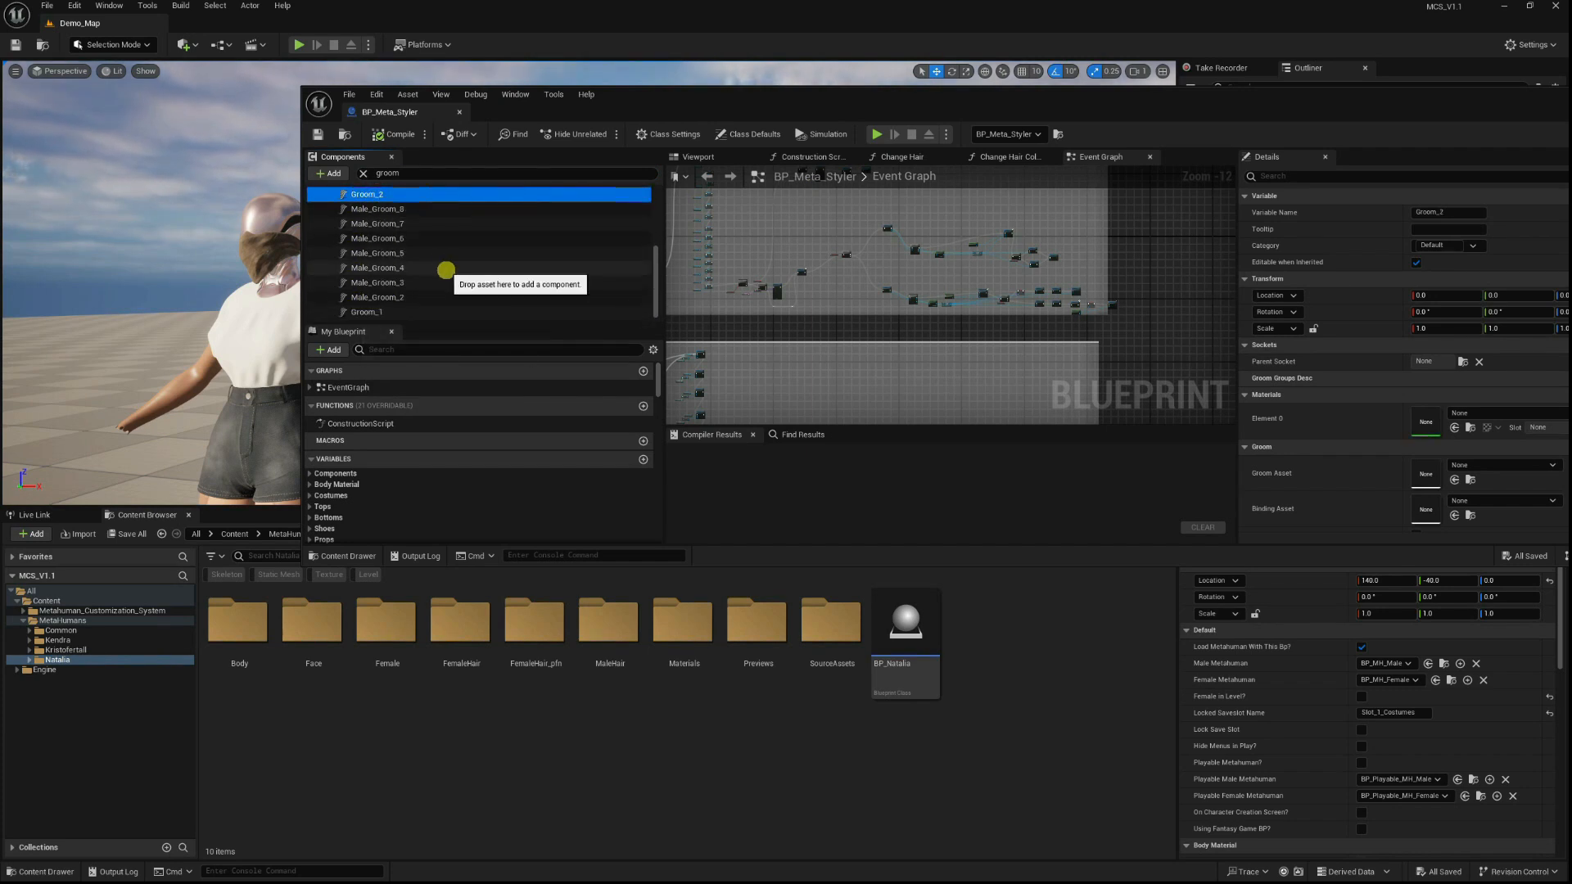
pyautogui.click(435, 296)
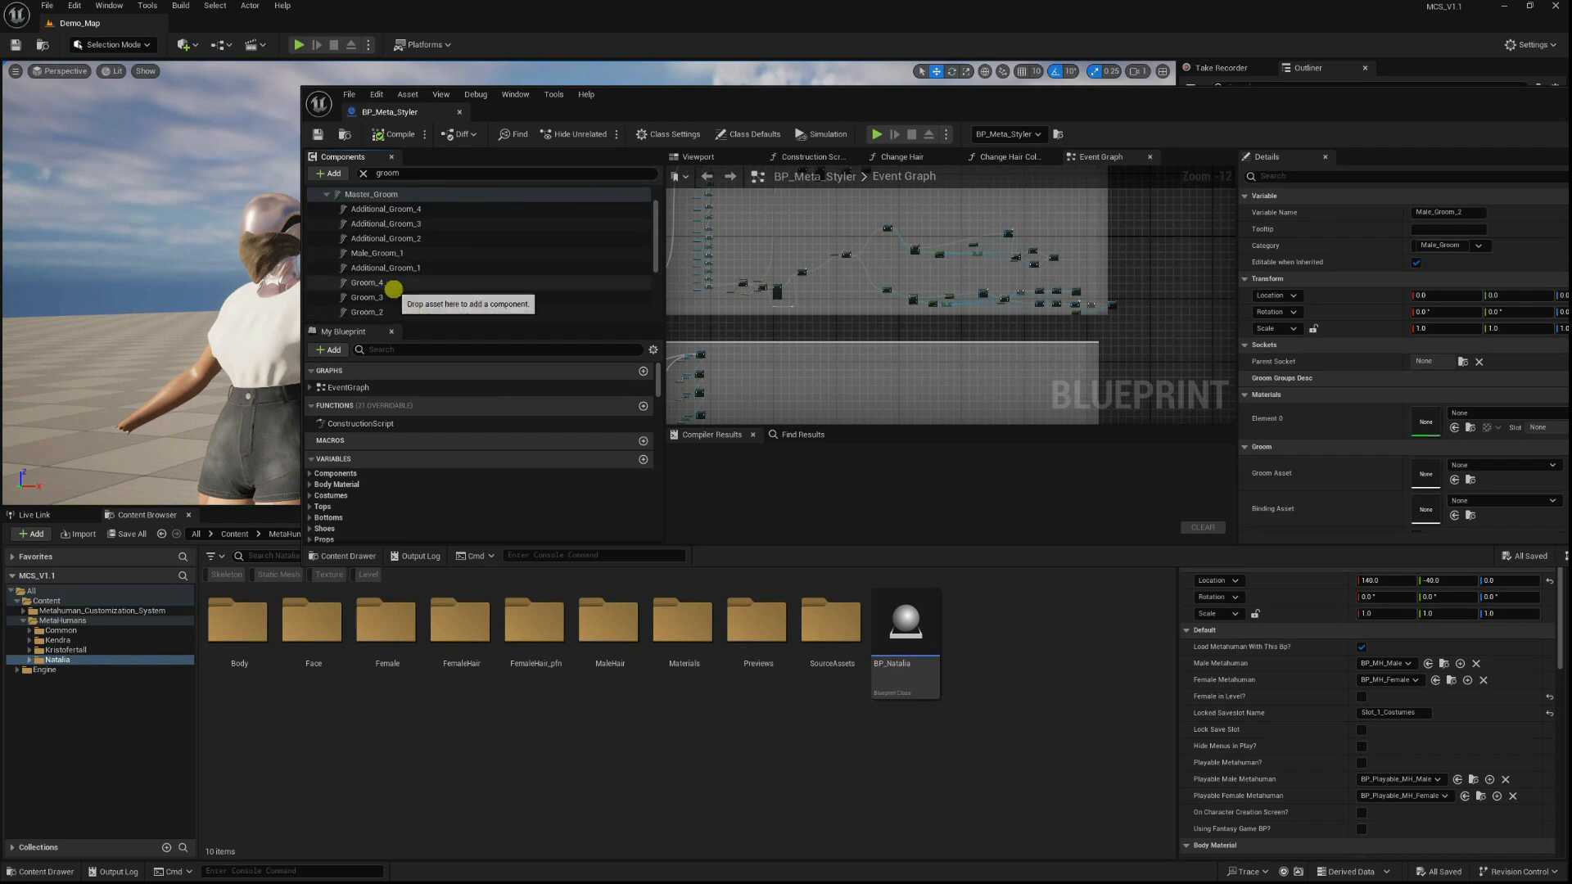
pyautogui.click(385, 312)
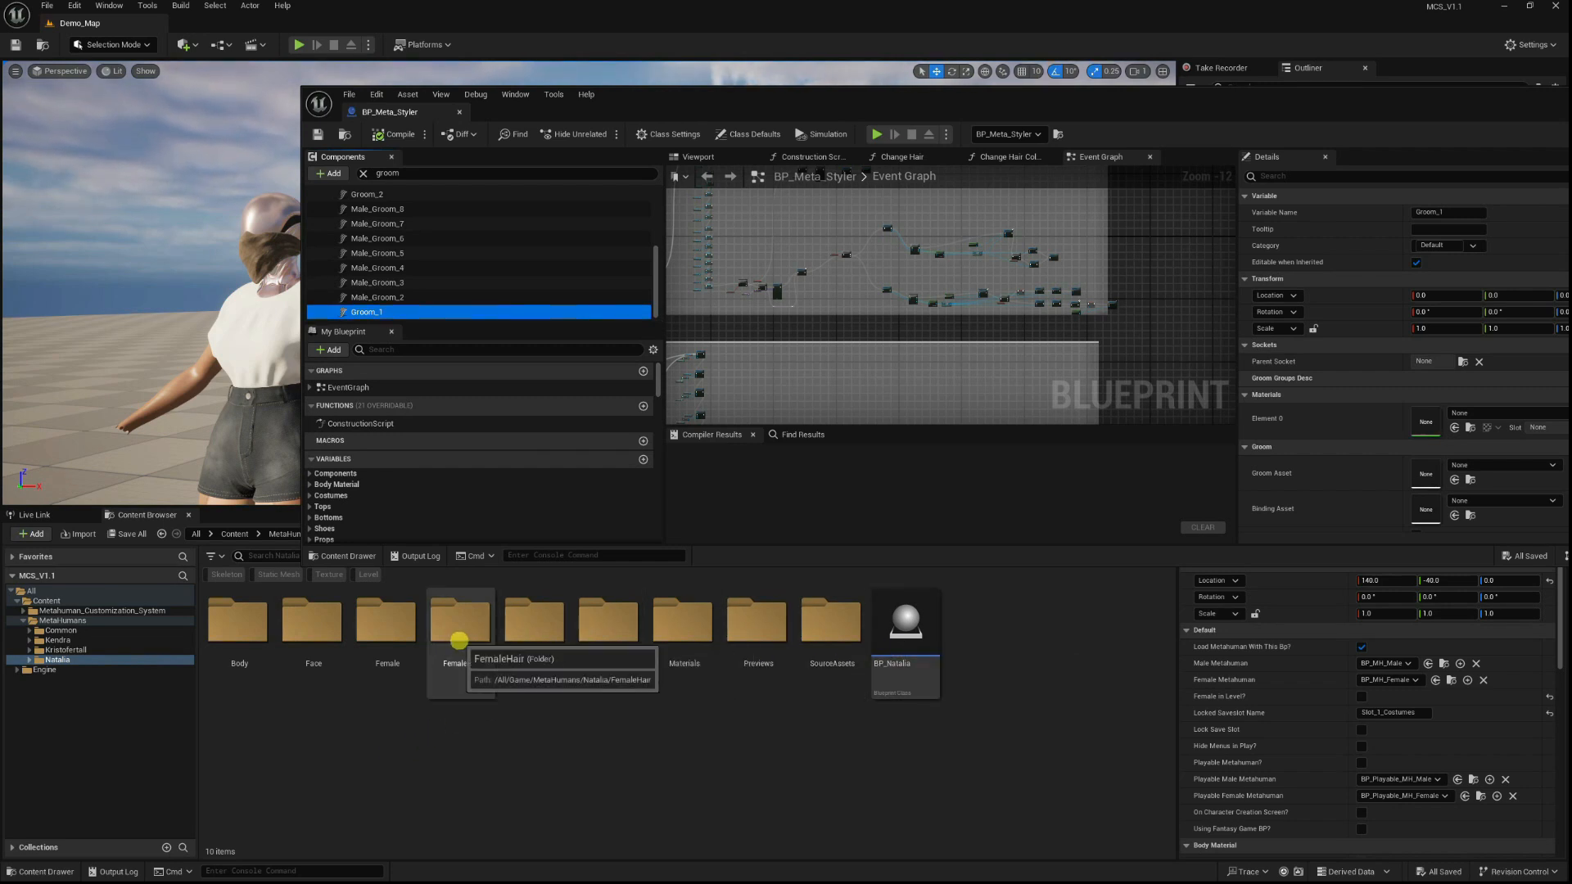
# Check Natalia's FemaleHair folder, return to the Natalia folder, and move the blueprint window clear of the content path.
pyautogui.doubleClick(459, 630)
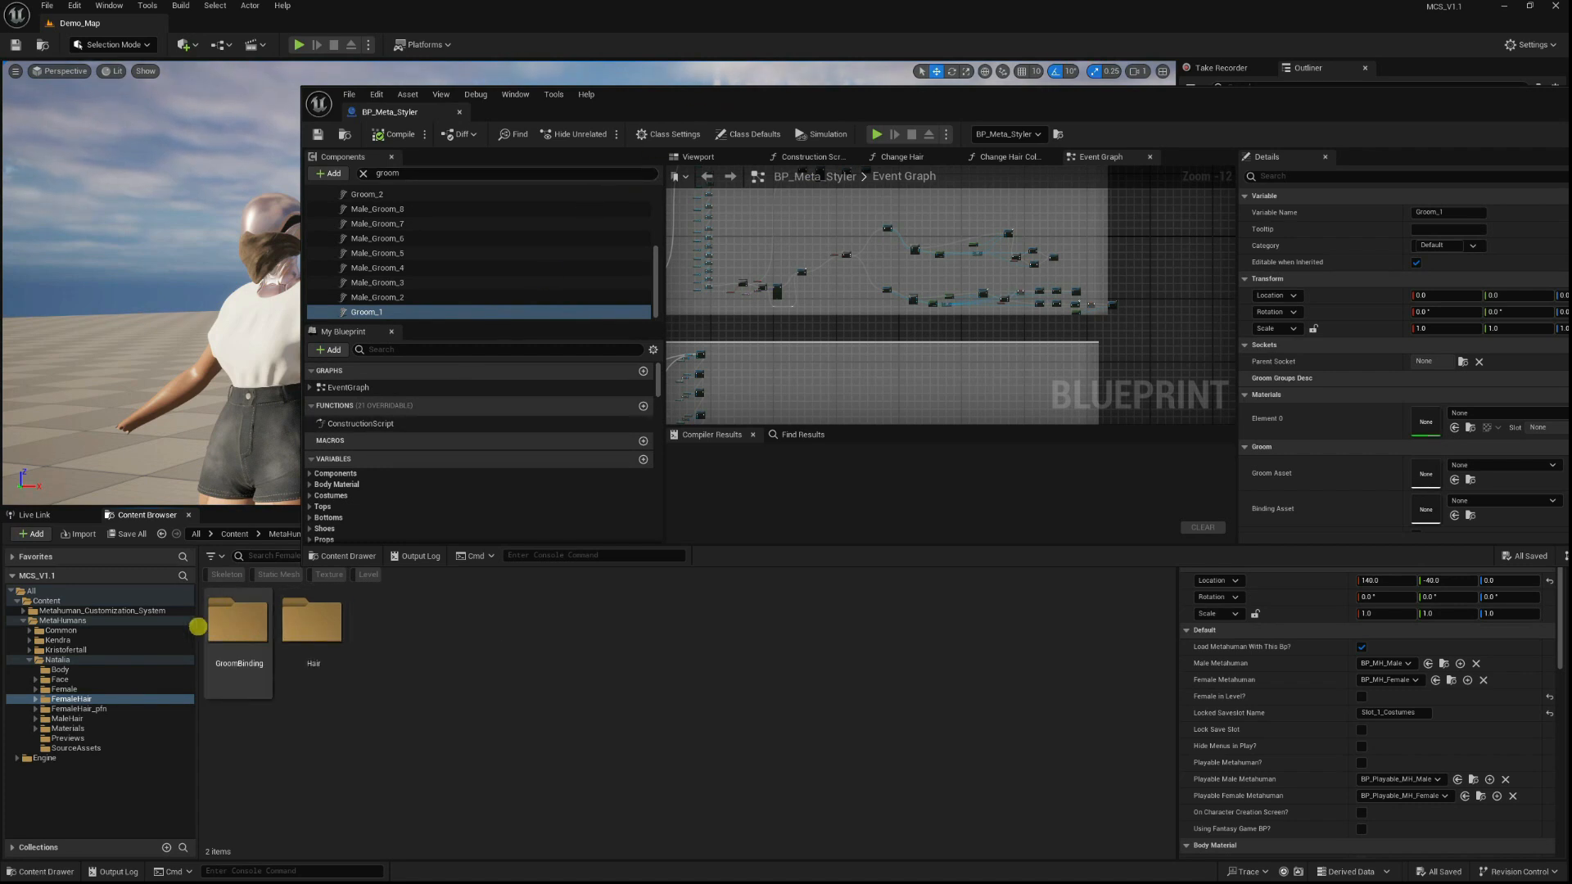
pyautogui.click(45, 662)
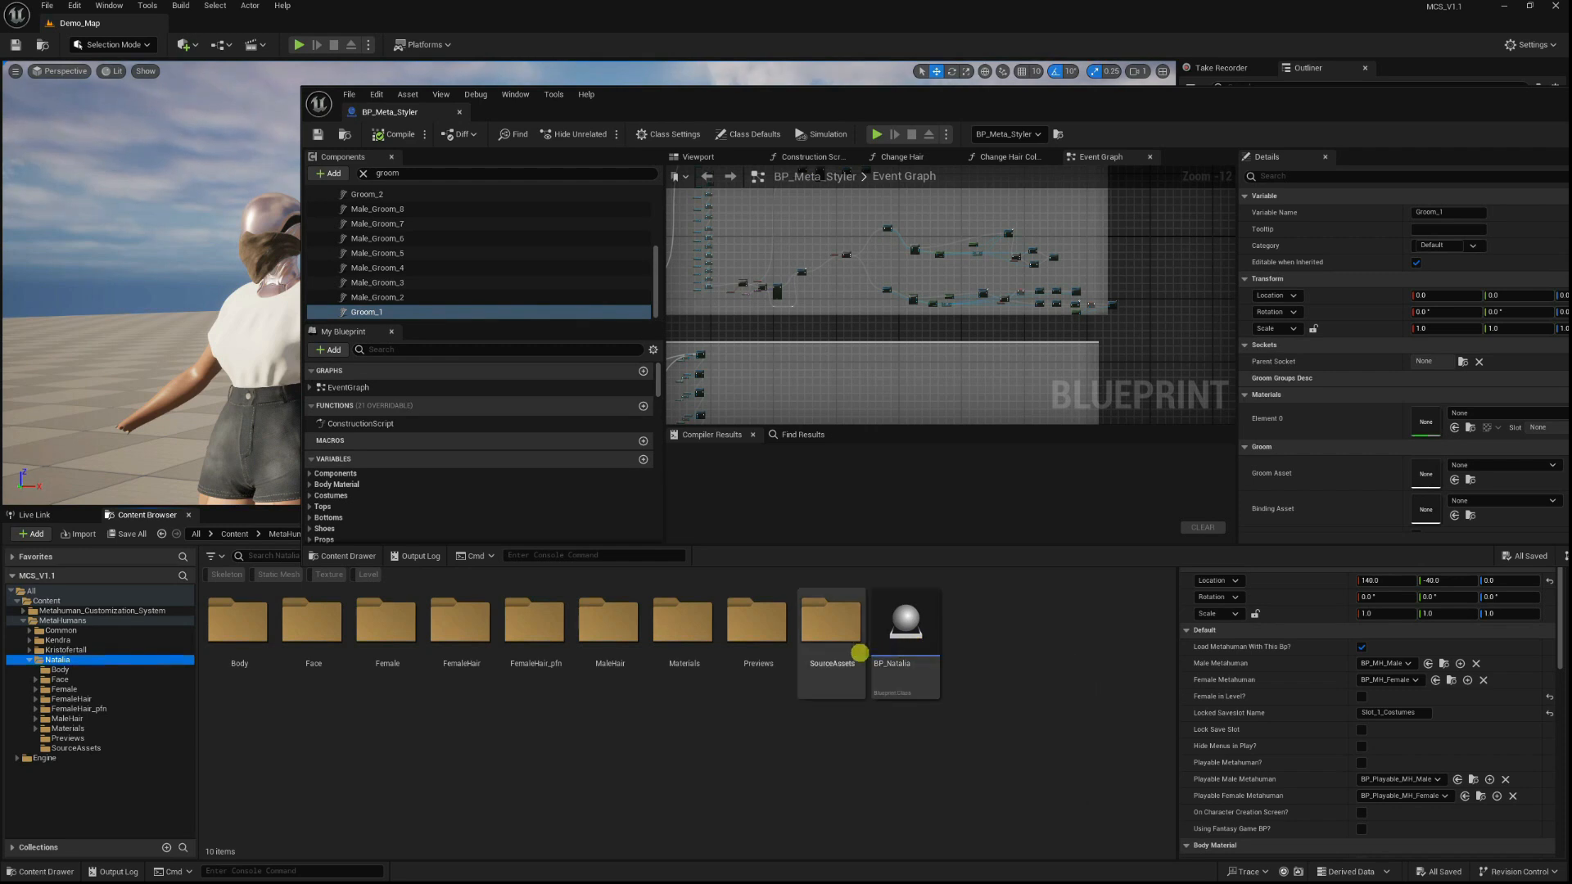
pyautogui.scroll(5, 459, 252)
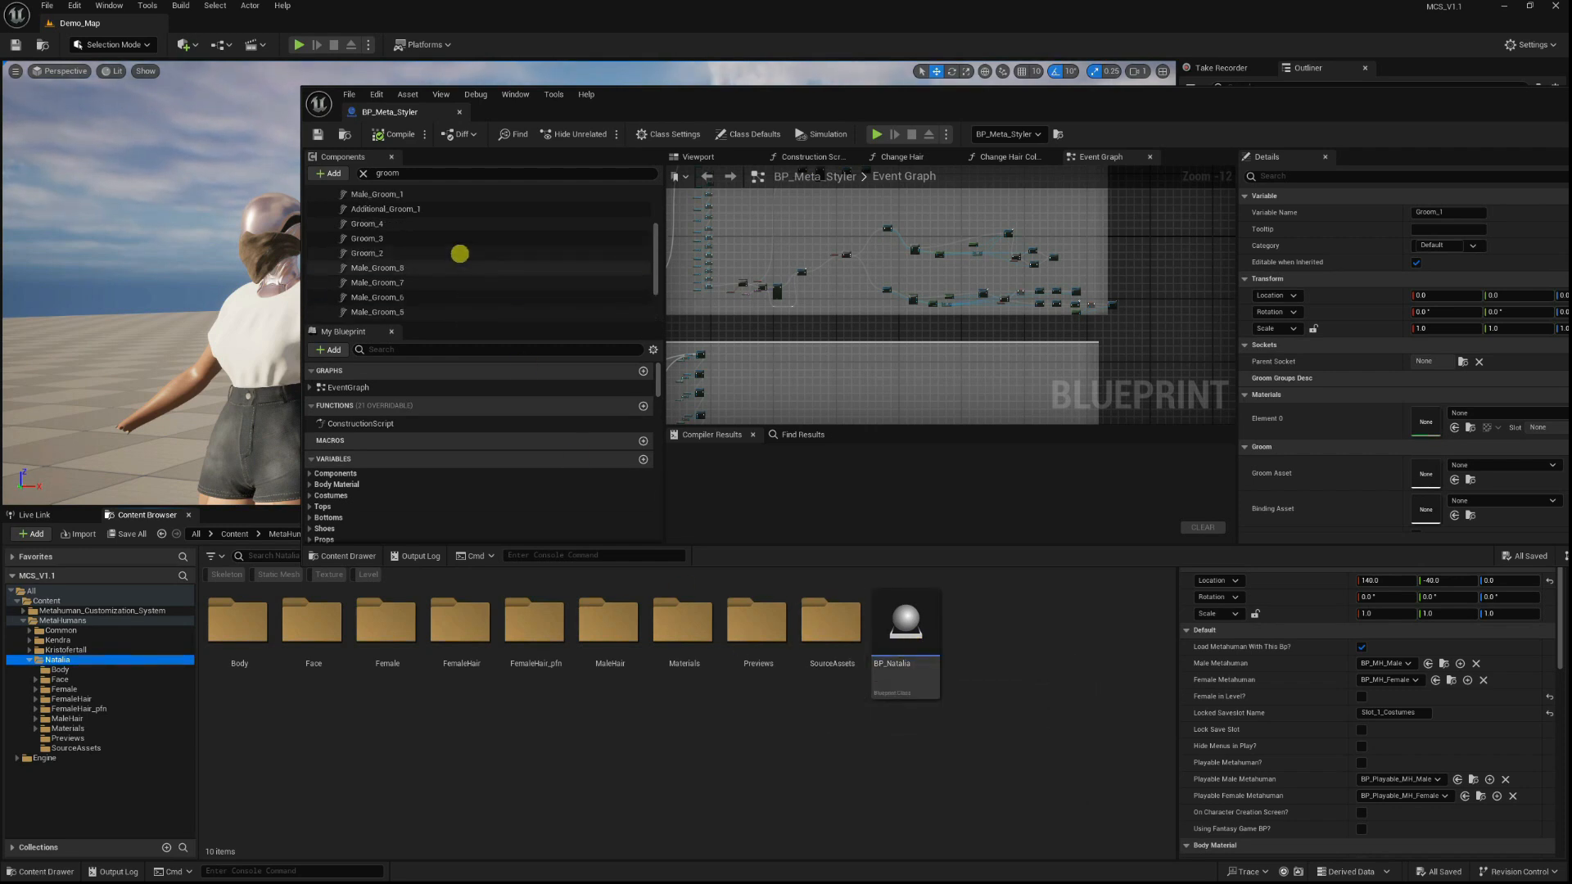
pyautogui.moveTo(753, 110); pyautogui.dragTo(813, 84)
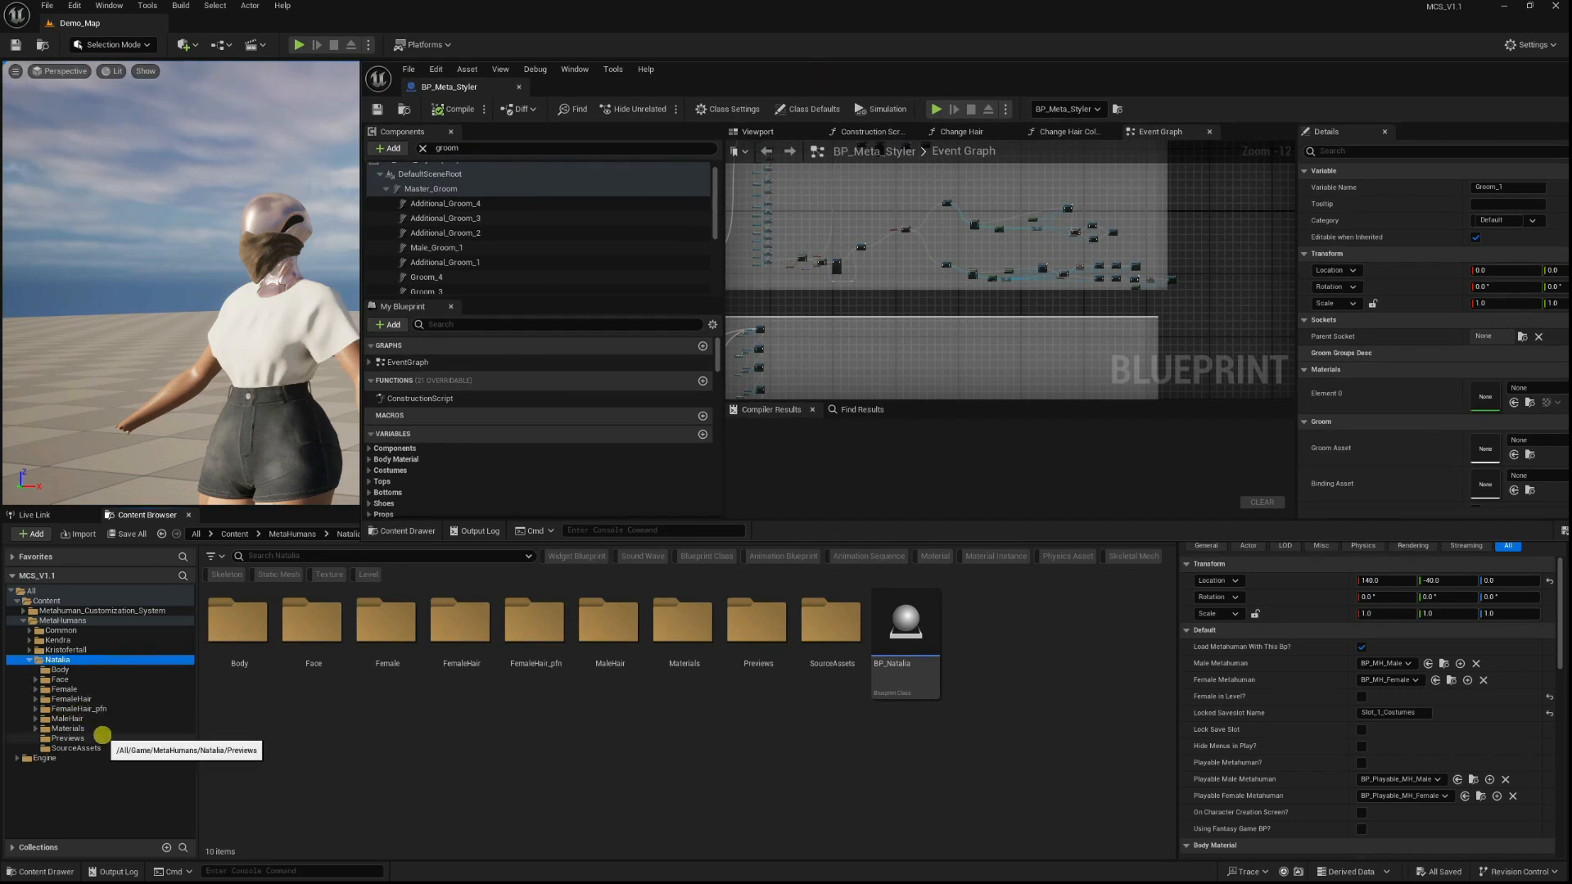
# Inspect the Hair folder inside Natalia's FemaleHair, plus the Hair and GroomBinding folders inside MaleHair.
pyautogui.click(82, 700)
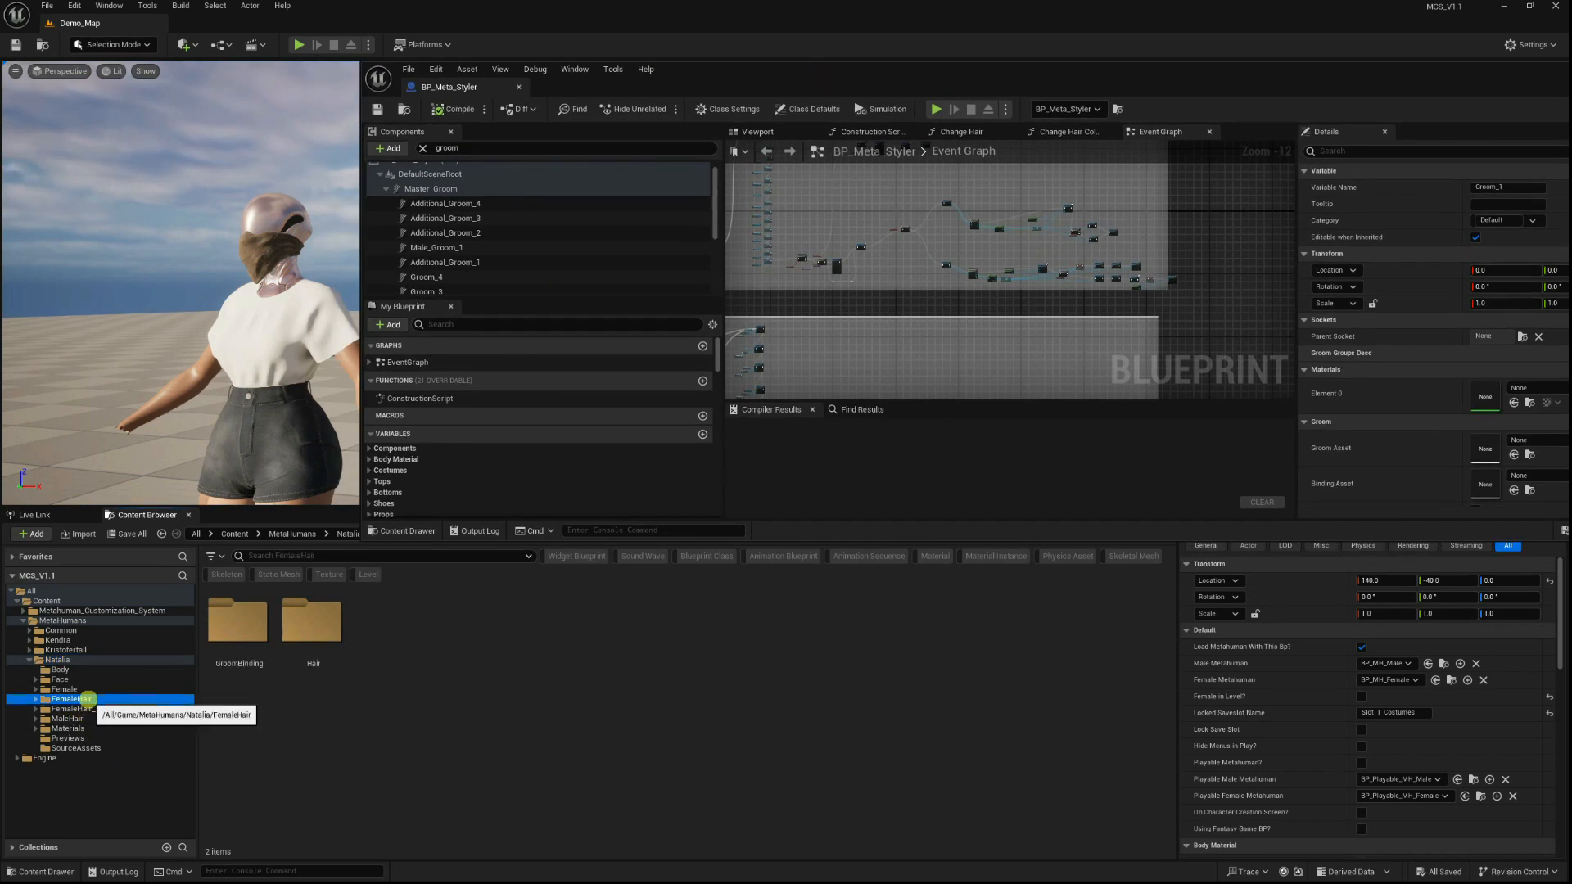
pyautogui.click(322, 641)
pyautogui.doubleClick(323, 641)
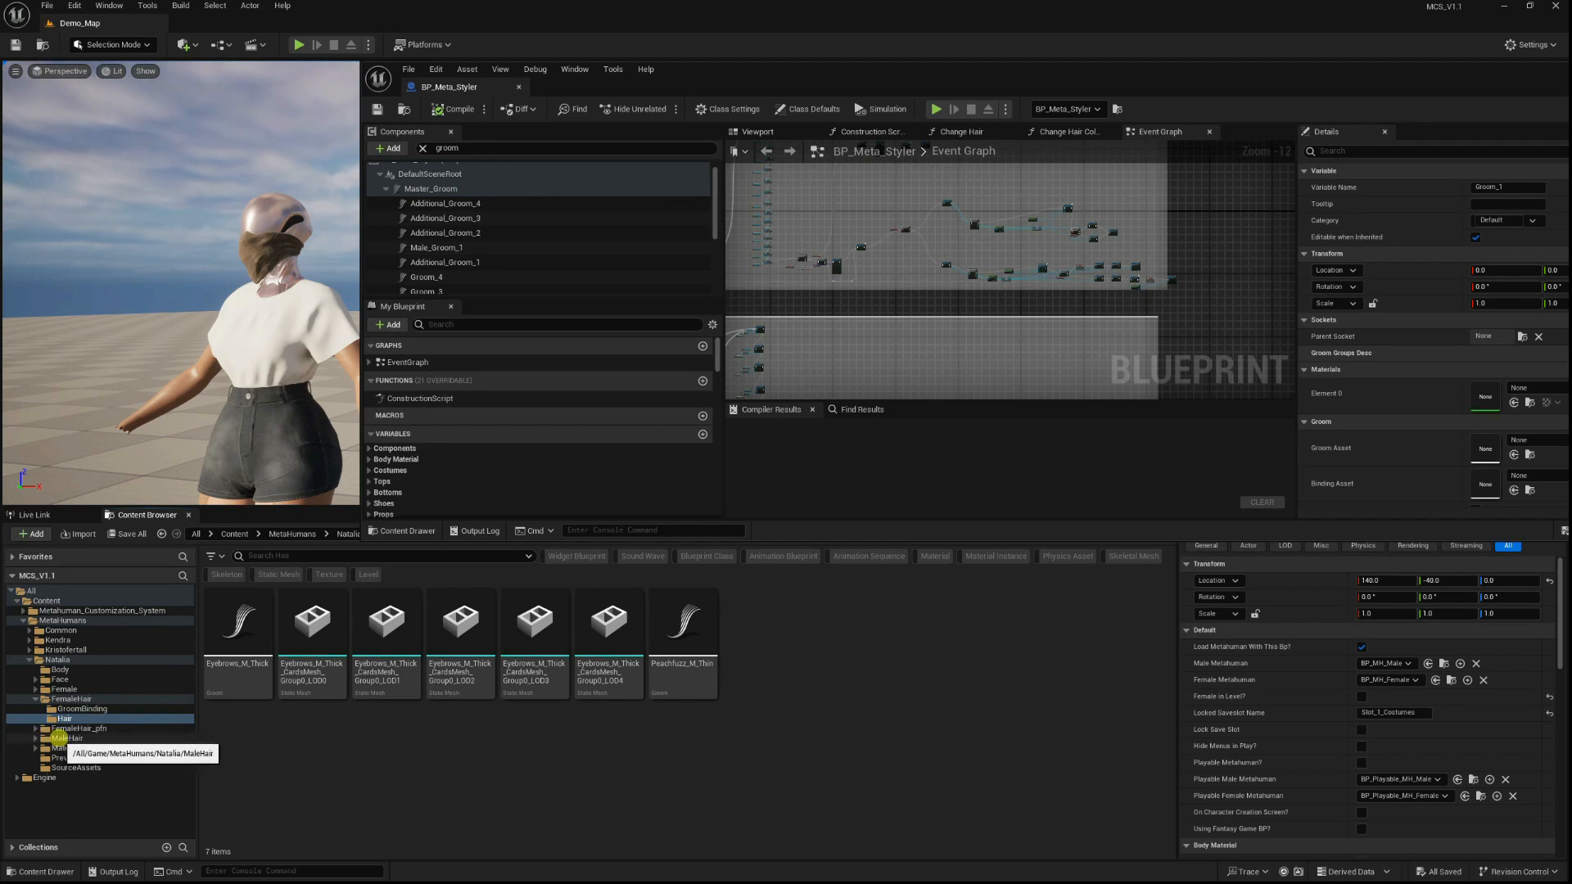
pyautogui.click(57, 738)
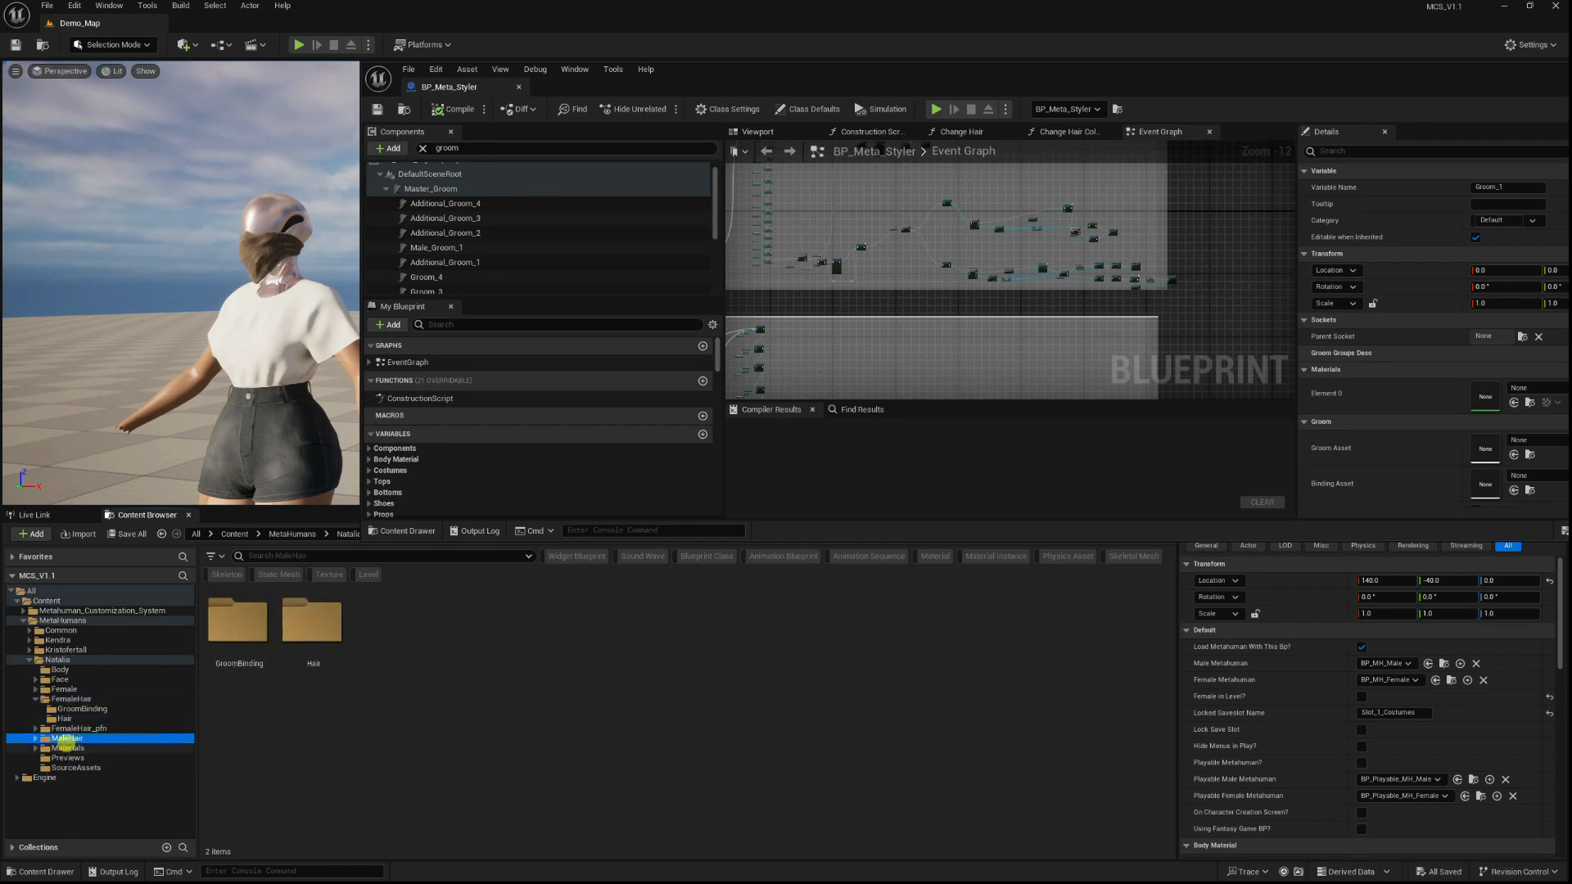
pyautogui.doubleClick(318, 622)
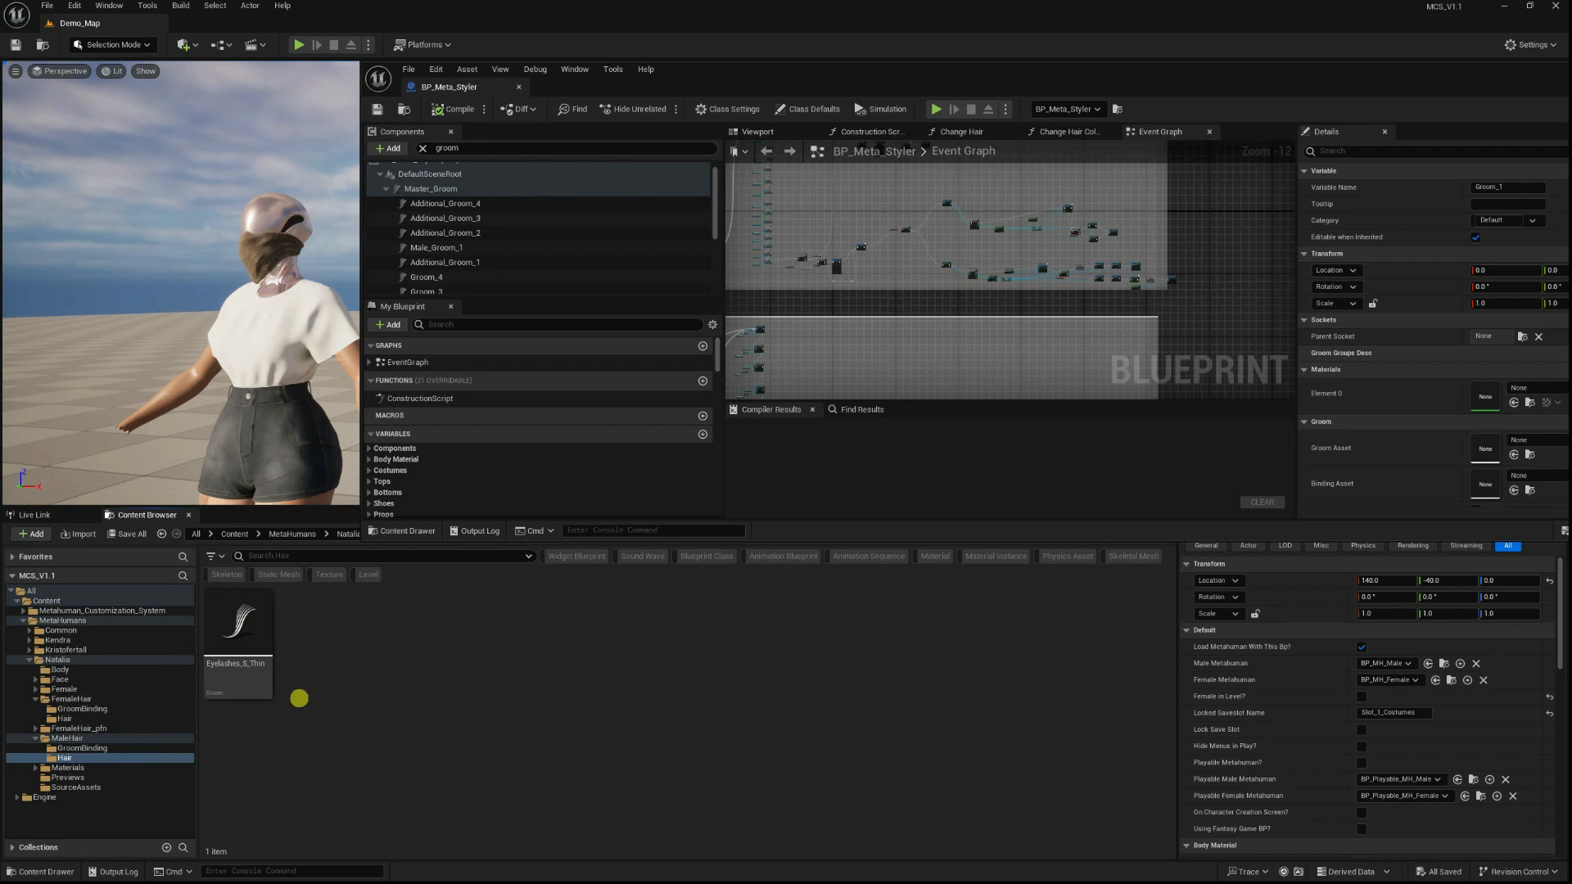
pyautogui.click(82, 747)
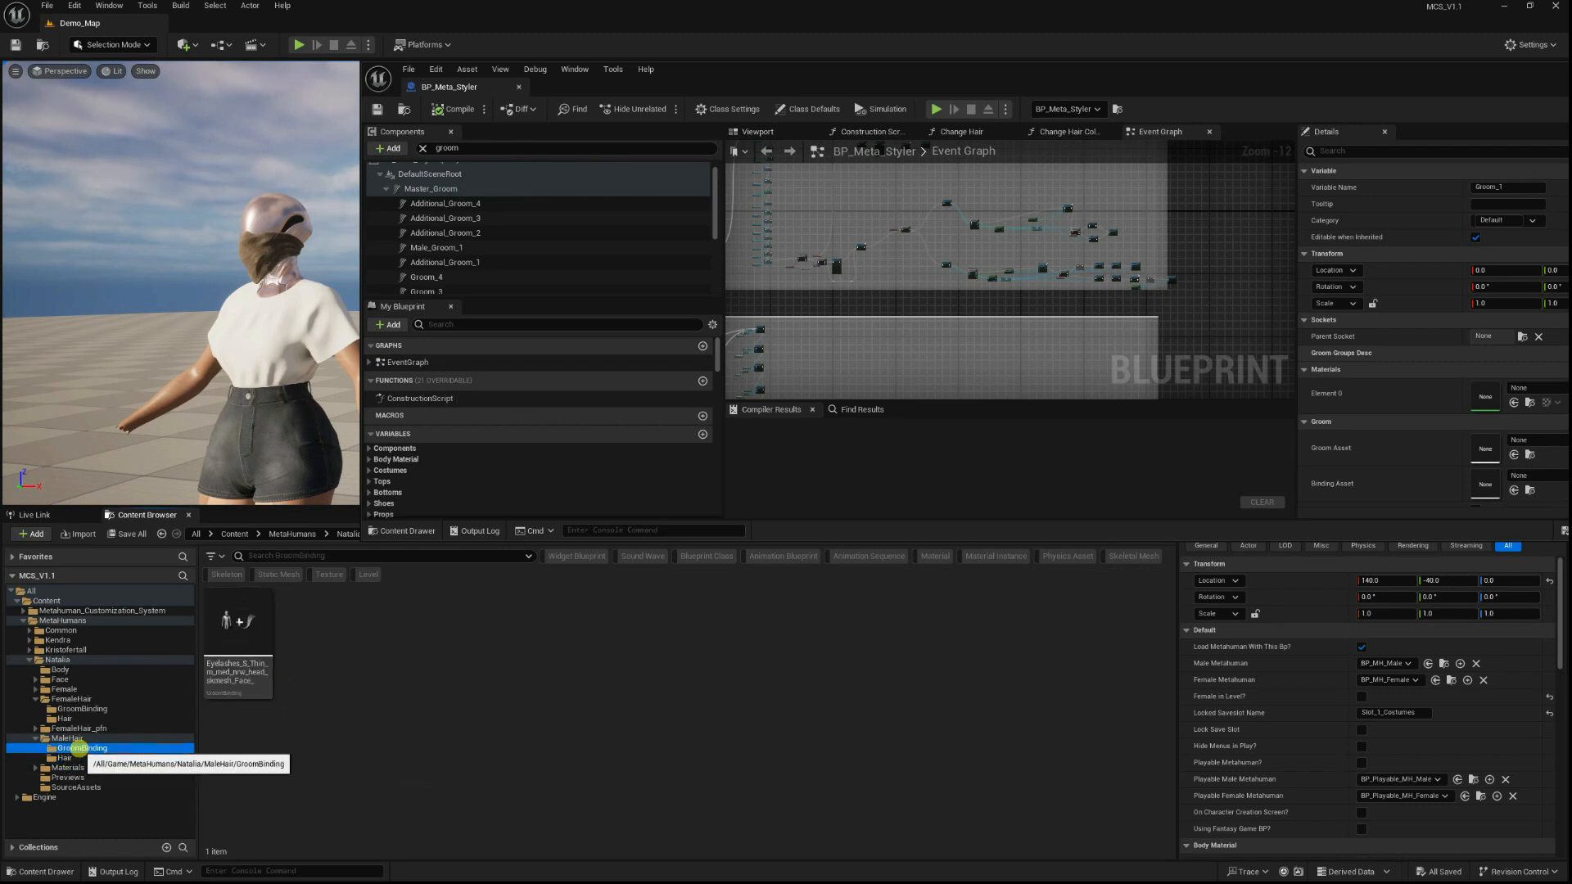
# Open the BP_Natalia blueprint from the Natalia folder and select the character's hair in its 3D preview.
pyautogui.click(57, 659)
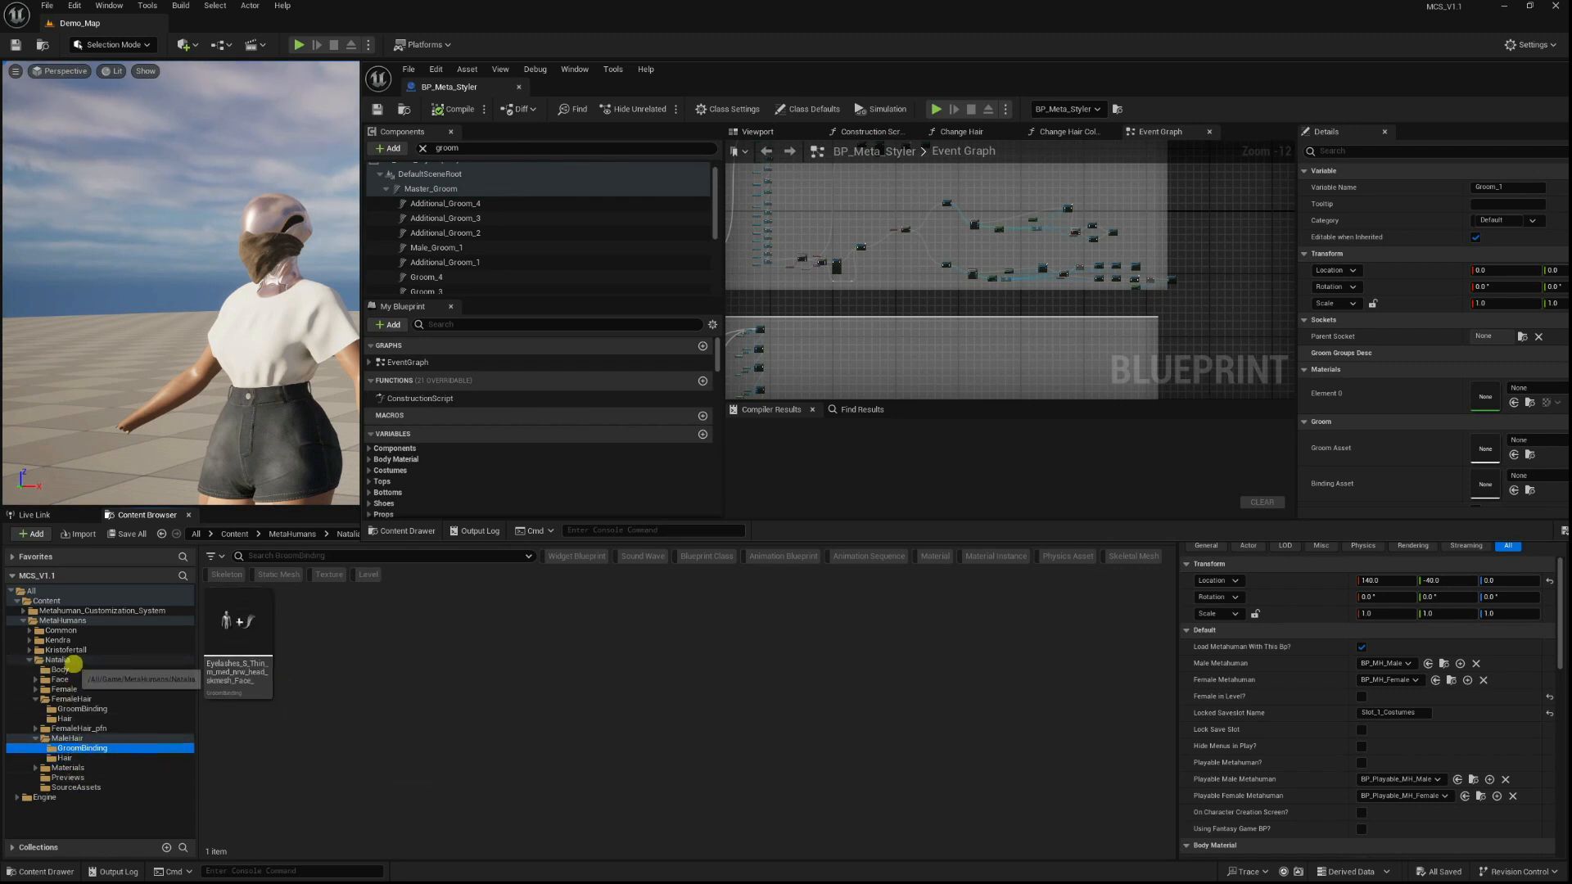
pyautogui.doubleClick(904, 635)
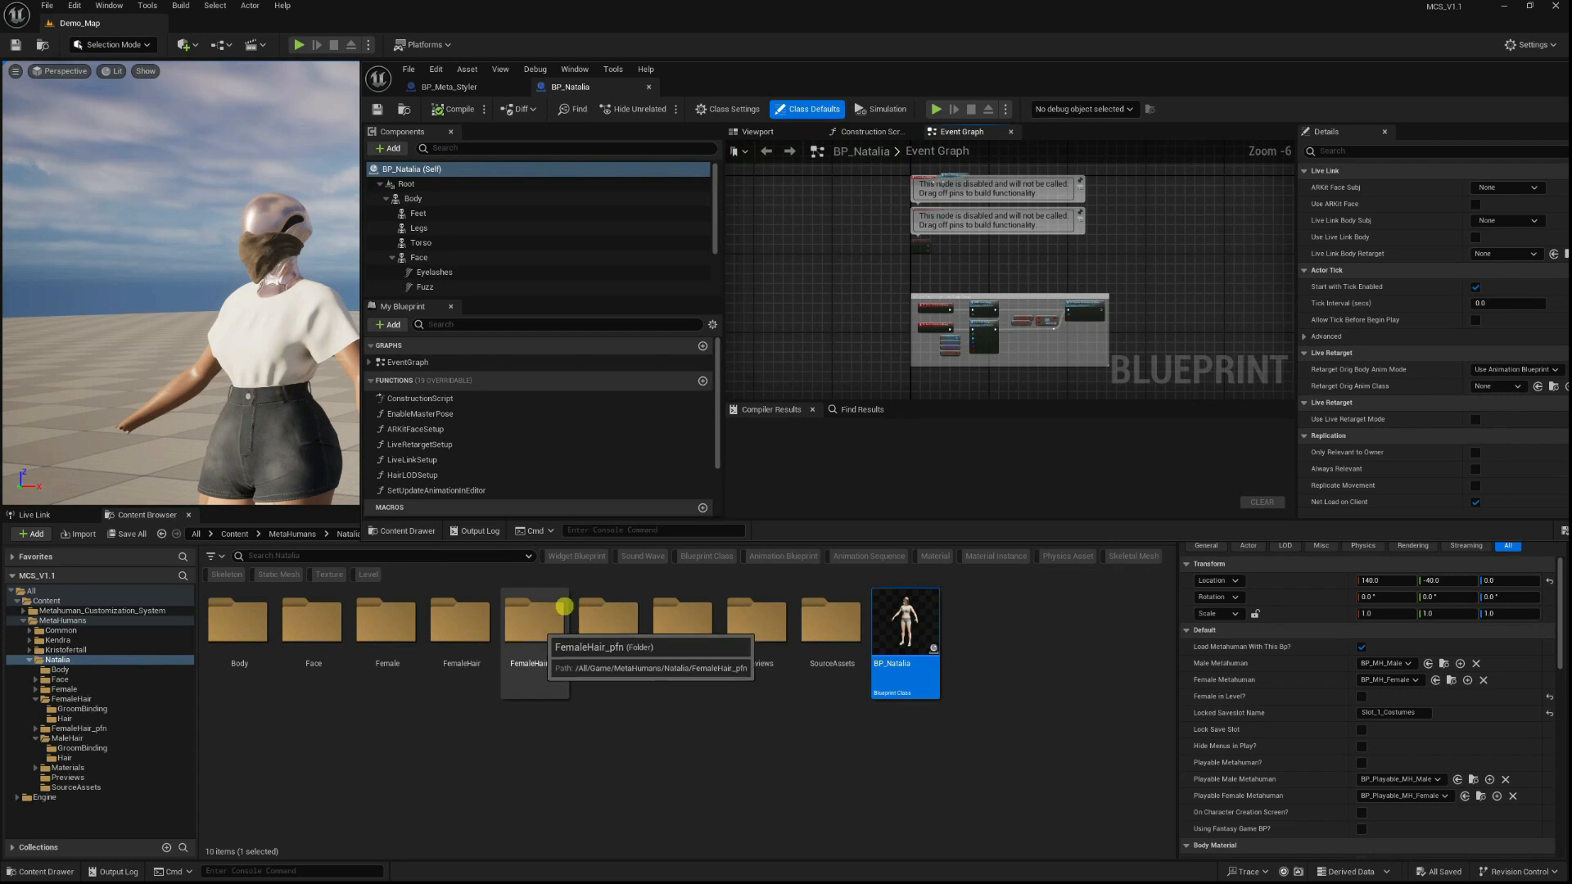
pyautogui.click(767, 132)
pyautogui.moveTo(1110, 268); pyautogui.dragTo(1097, 152)
pyautogui.scroll(2, 1105, 281)
pyautogui.moveTo(1105, 281); pyautogui.dragTo(1098, 292)
pyautogui.click(955, 288)
# Locate the hair component's groom asset, Hair_L_MessyClumps, in the content folders.
pyautogui.scroll(-10, 1466, 414)
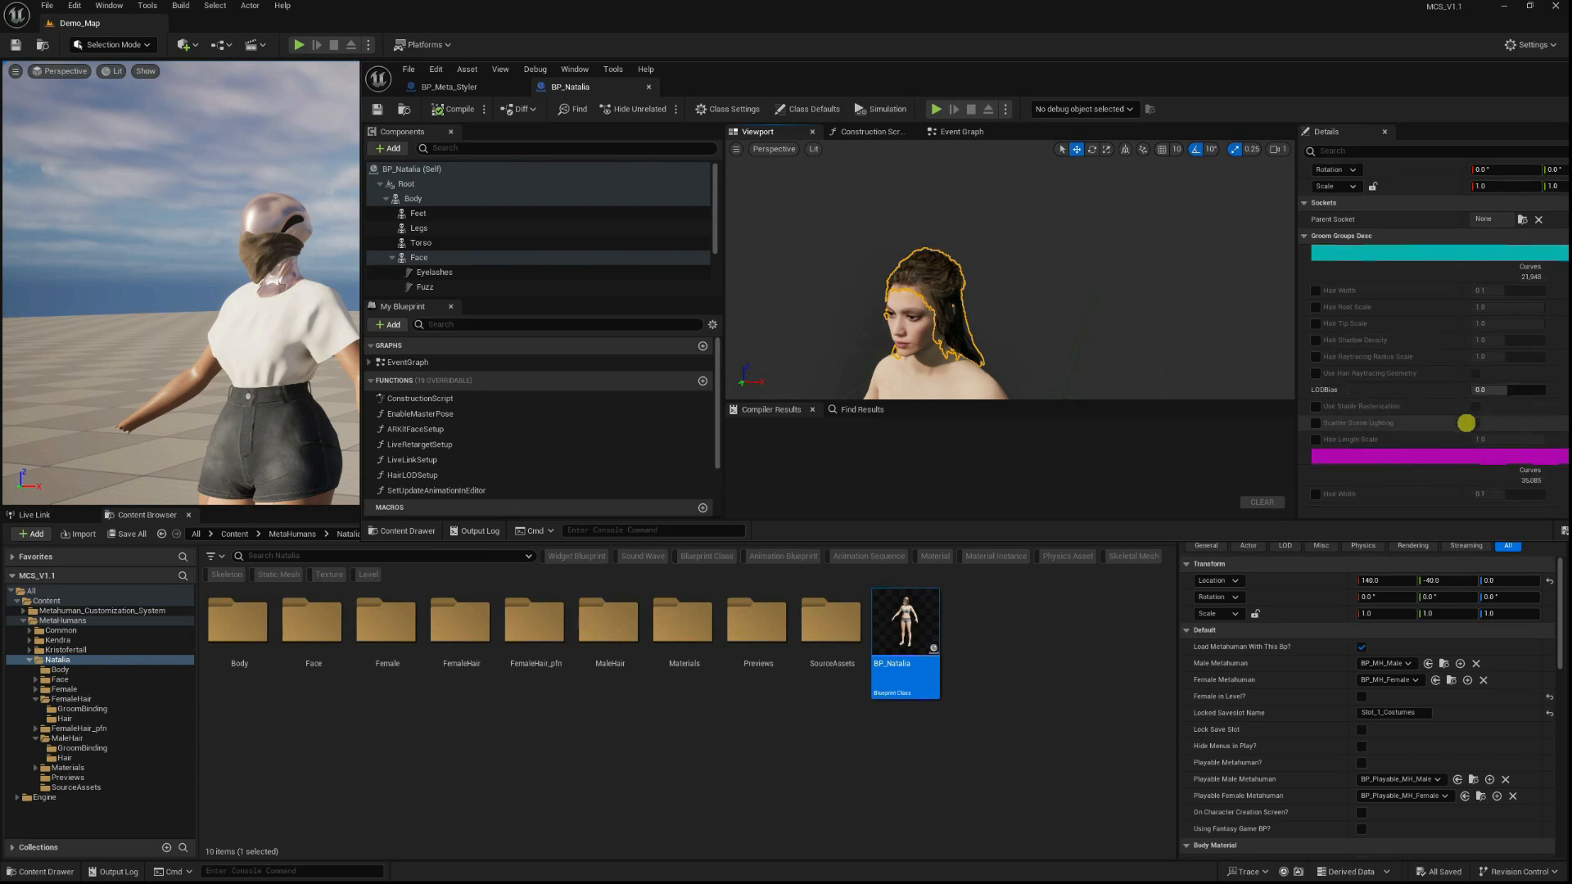
pyautogui.scroll(-1, 1469, 423)
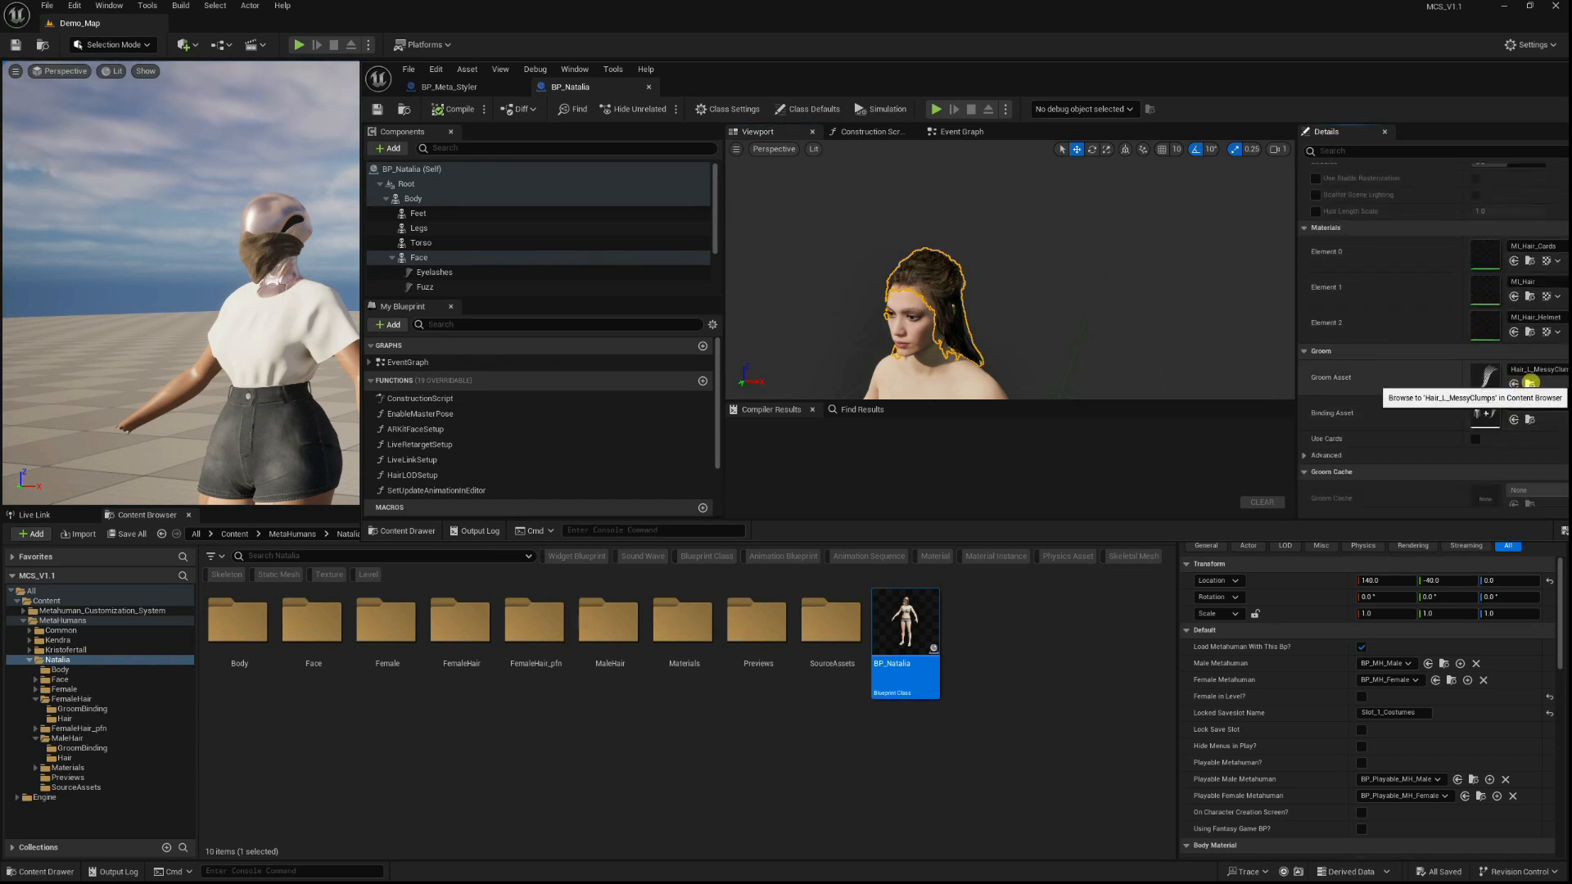
pyautogui.click(1529, 382)
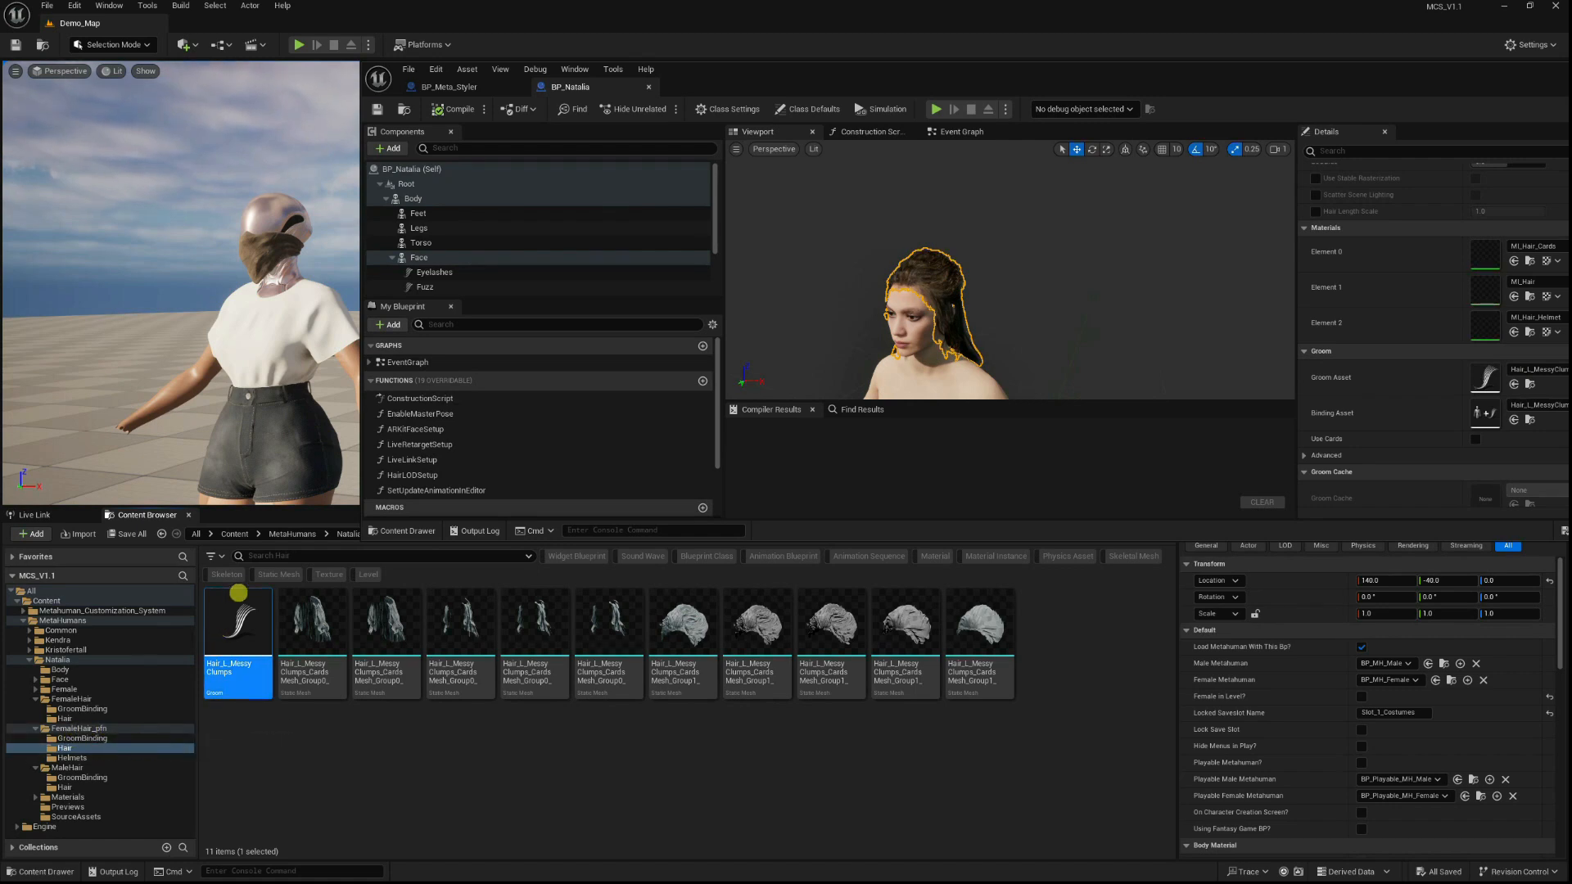
pyautogui.moveTo(237, 632)
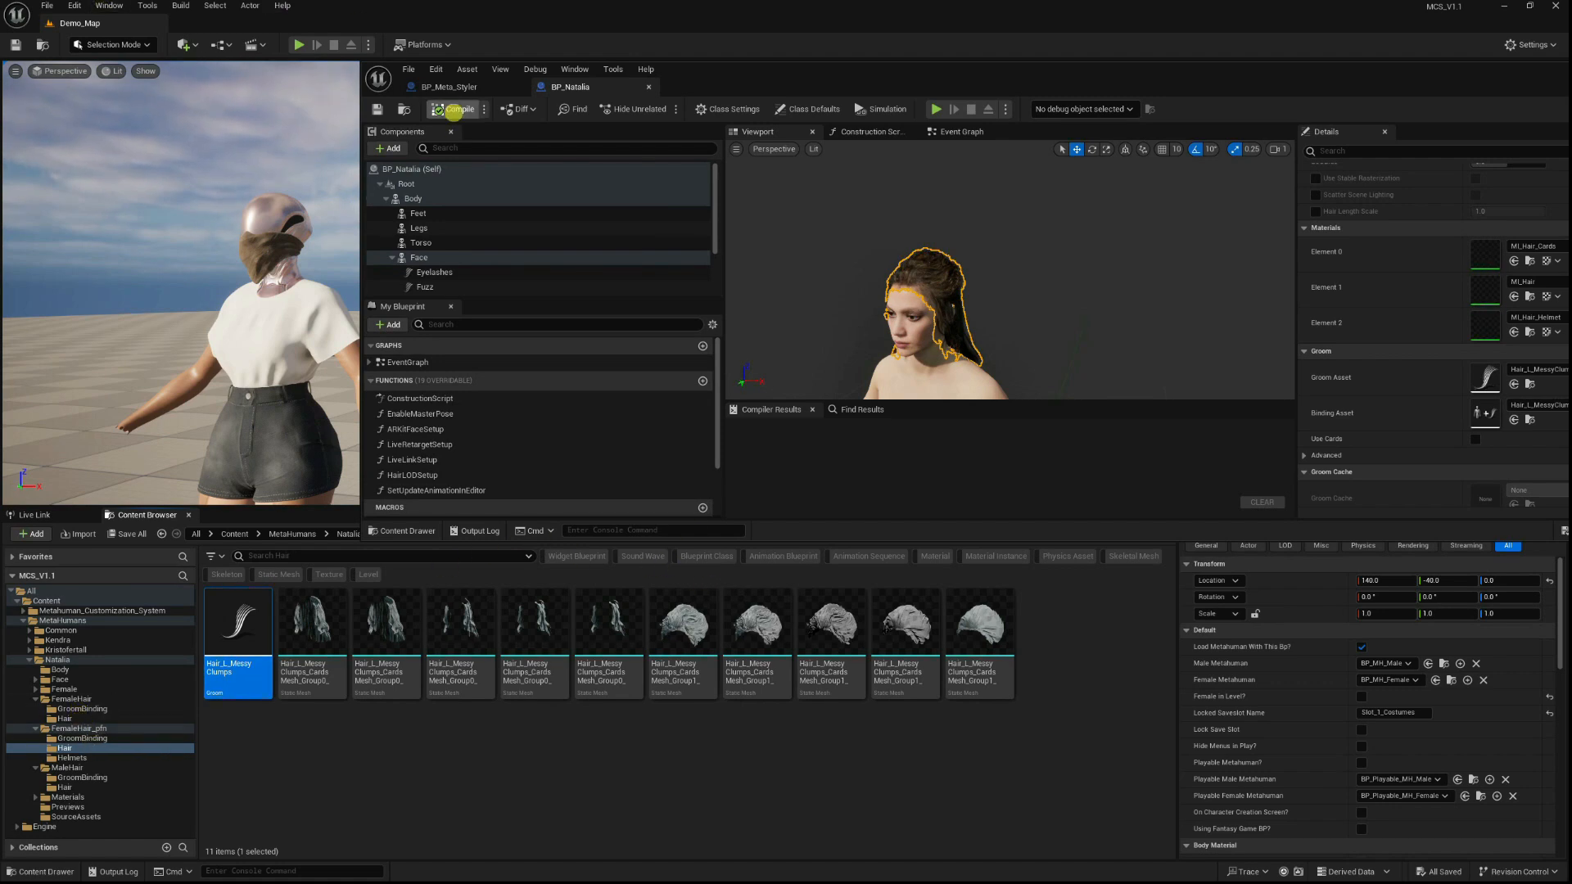
# Return to the BP_Meta_Styler blueprint and look through its Groom_3, Groom_2 and Groom_1 components.
pyautogui.click(450, 85)
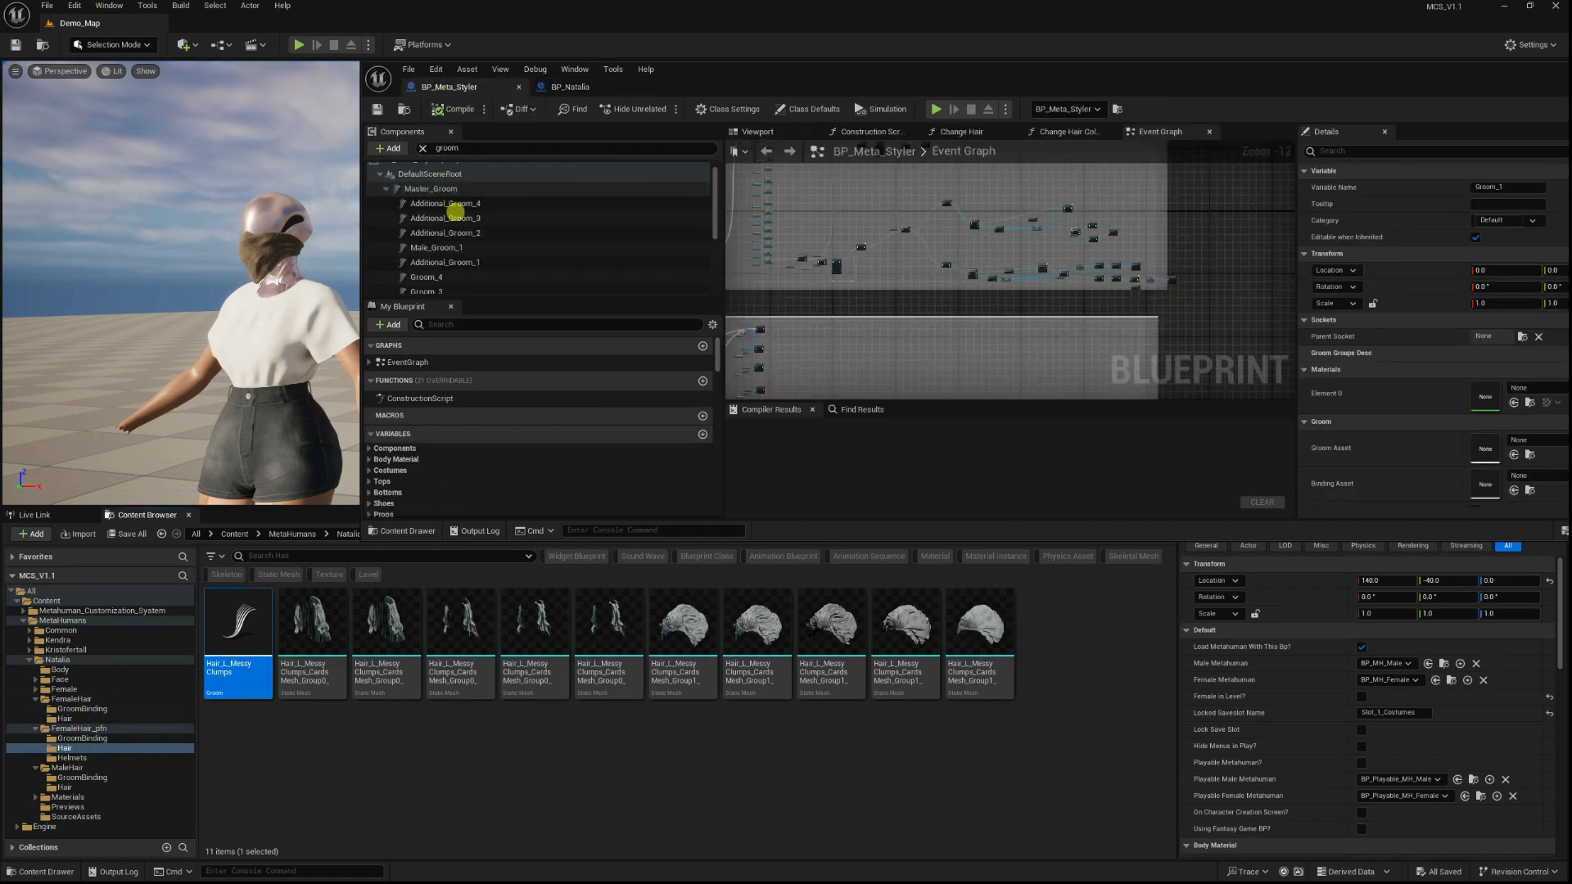
pyautogui.scroll(-5, 450, 237)
pyautogui.scroll(3, 470, 229)
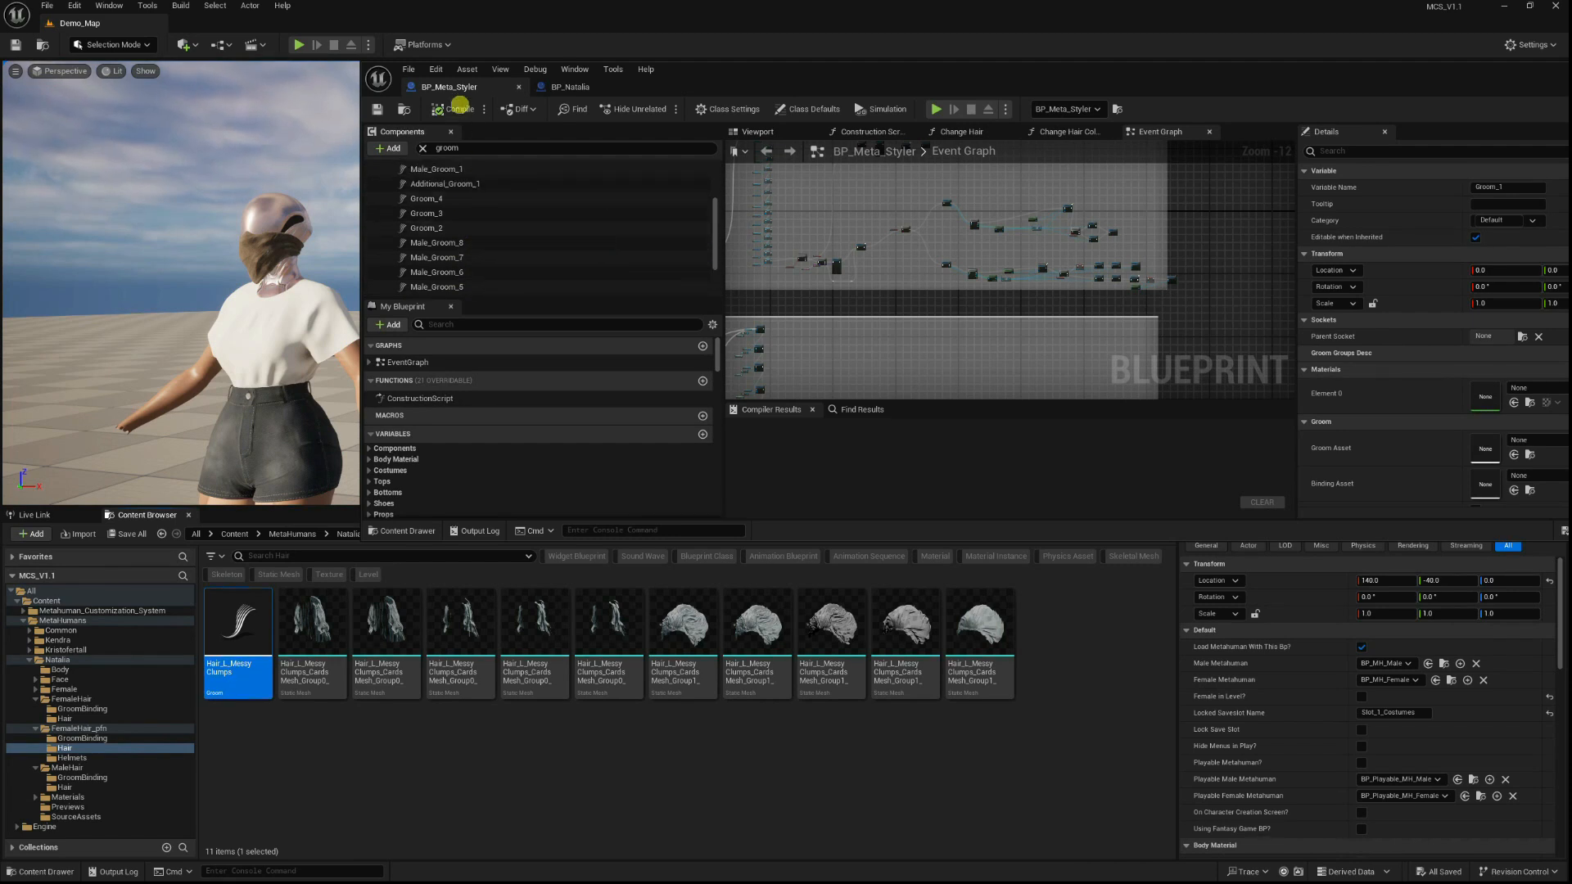
pyautogui.click(428, 213)
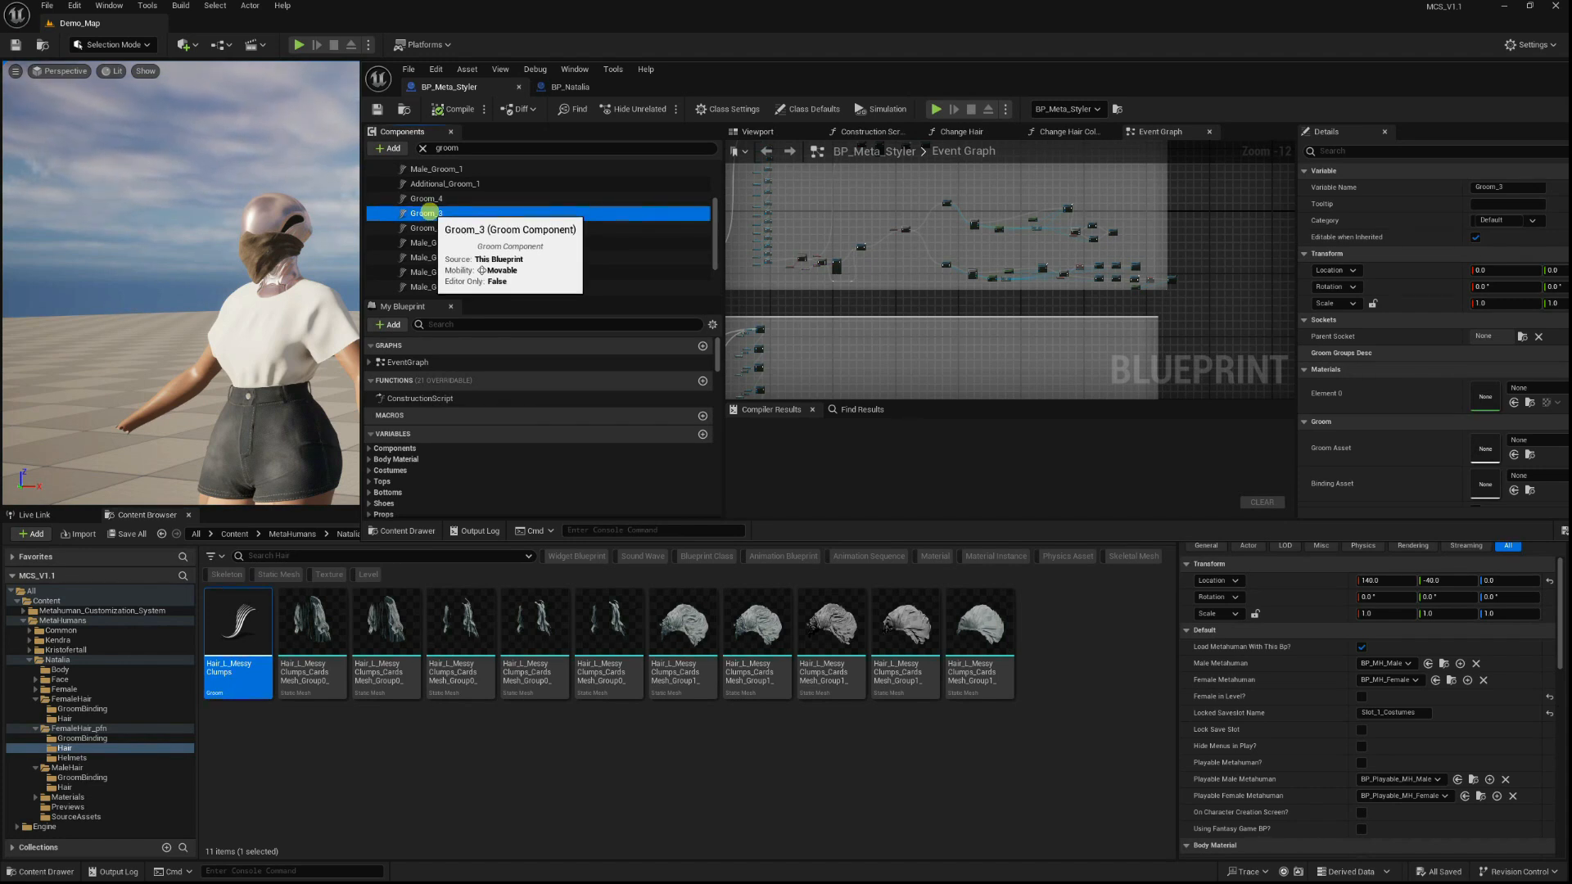
pyautogui.scroll(-1, 428, 213)
pyautogui.click(442, 208)
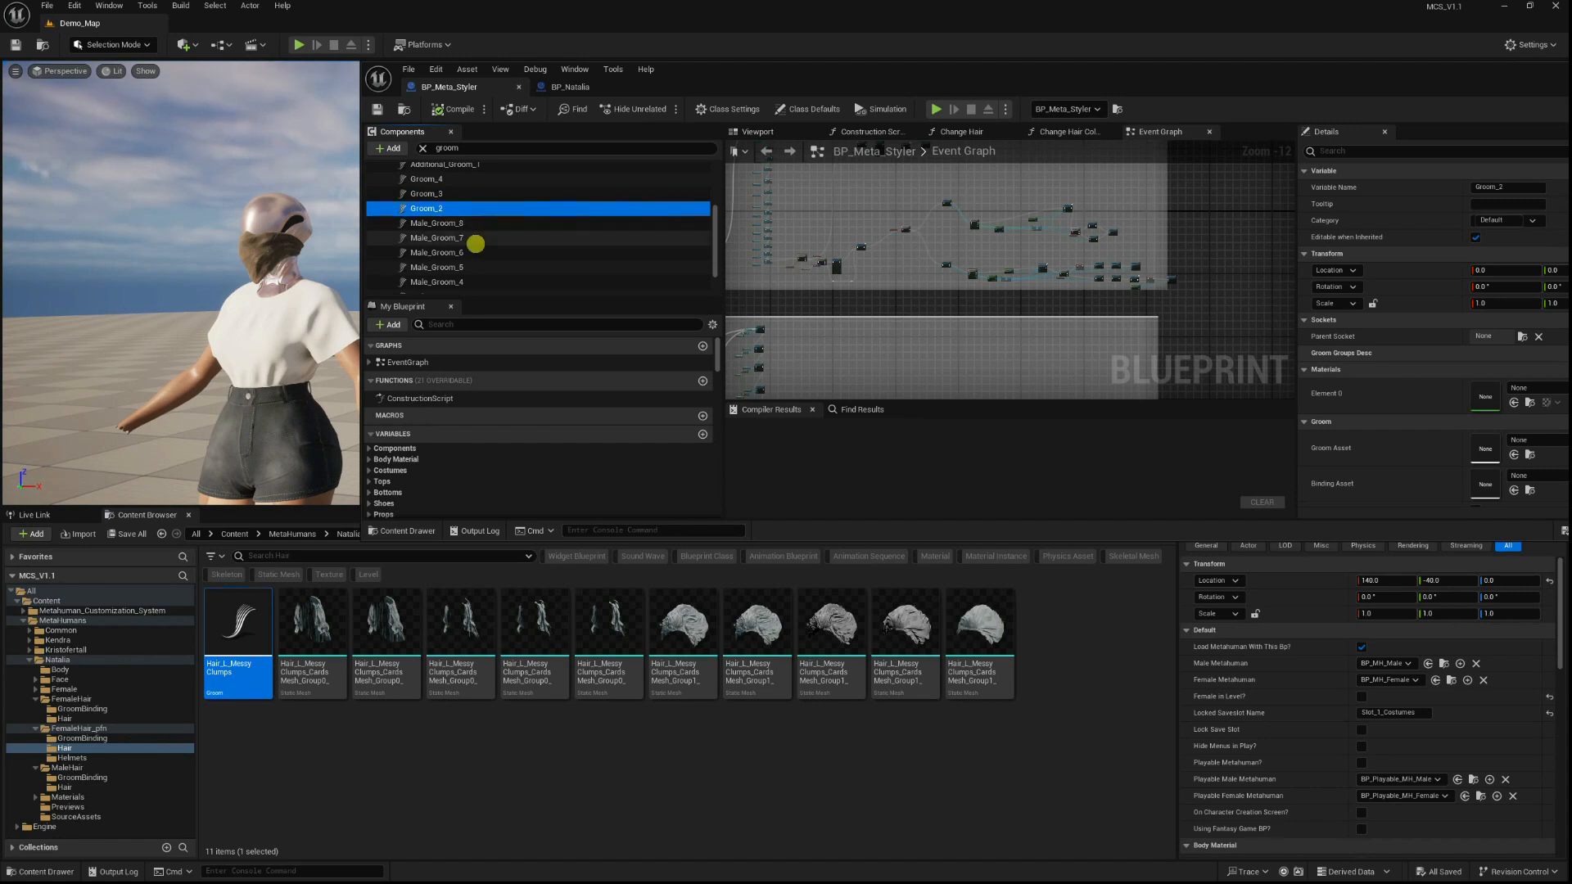
pyautogui.scroll(-3, 473, 244)
pyautogui.click(426, 287)
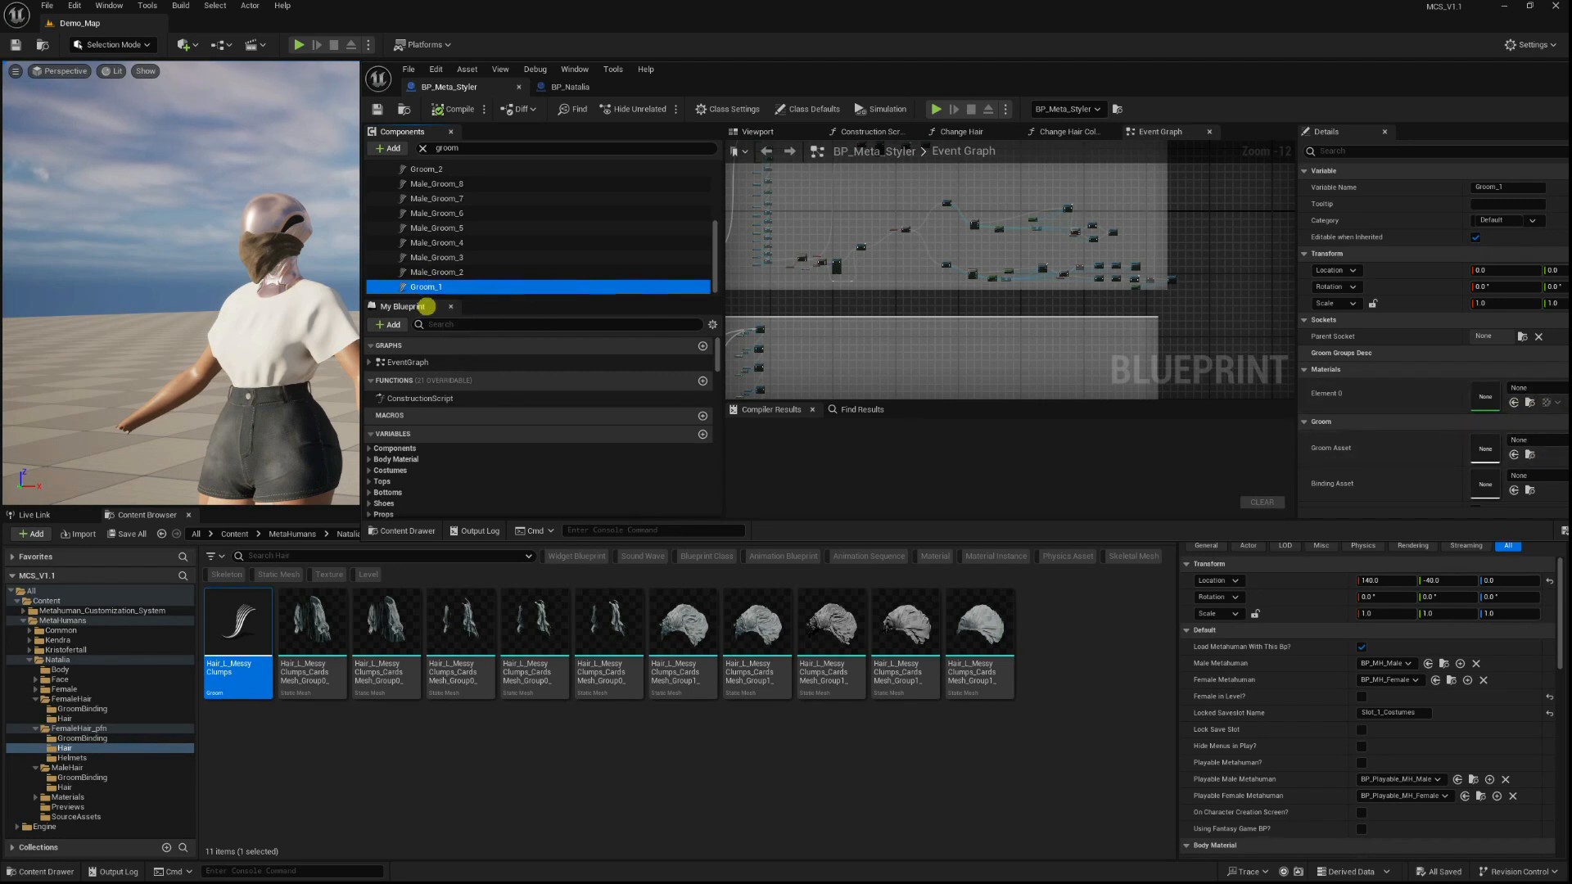
# Play the level with the blueprint window moved below the game view, and open the character's Hair slots.
pyautogui.moveTo(822, 70); pyautogui.dragTo(688, 503)
pyautogui.click(298, 45)
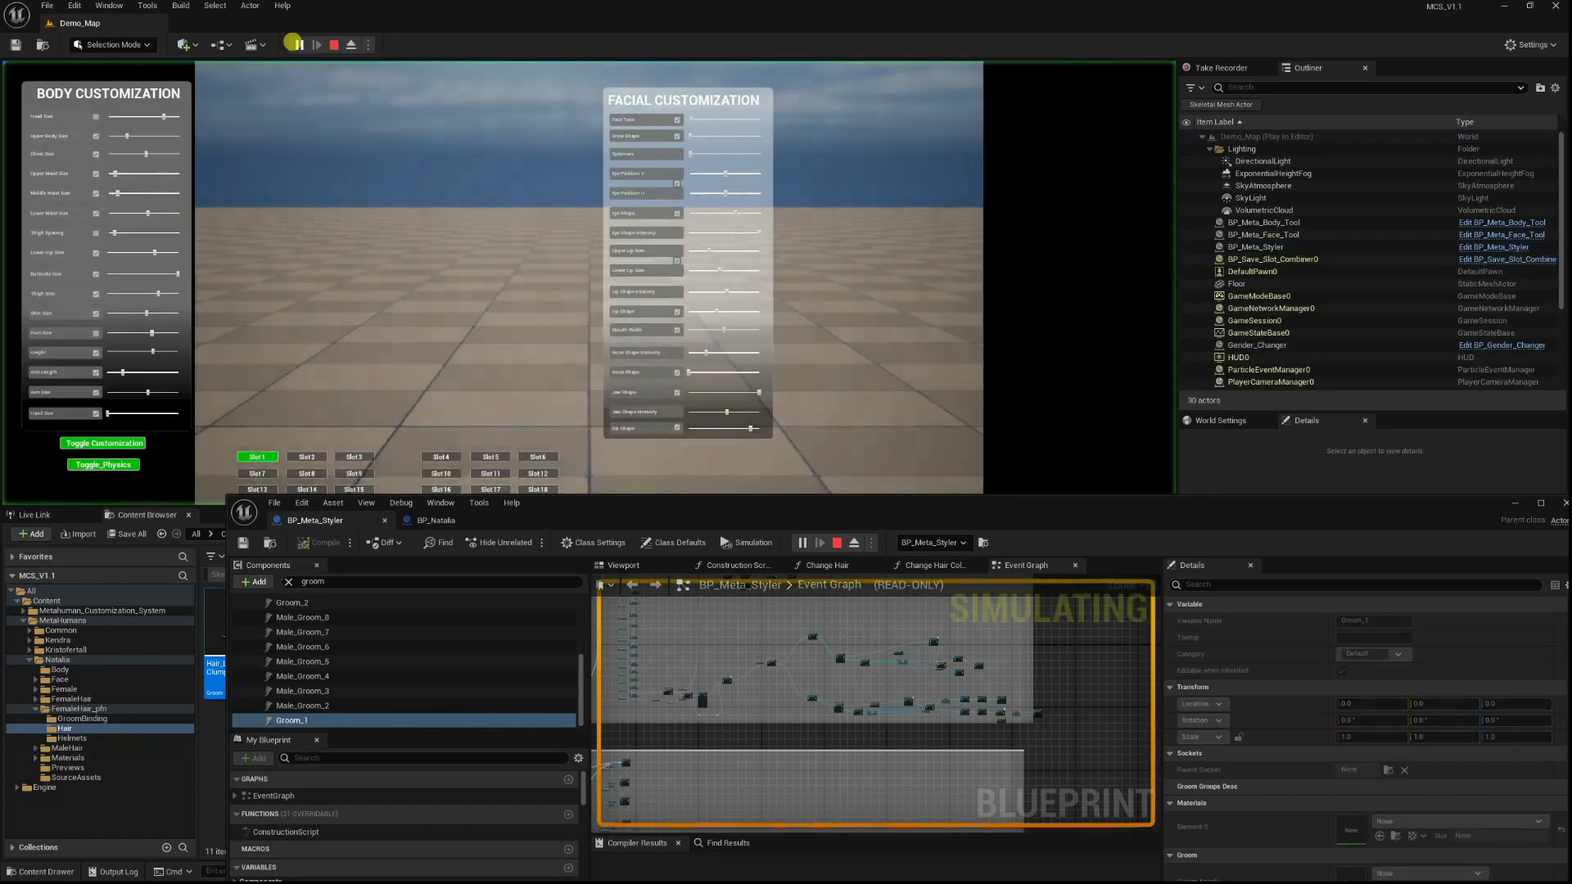
pyautogui.moveTo(697, 520); pyautogui.dragTo(650, 565)
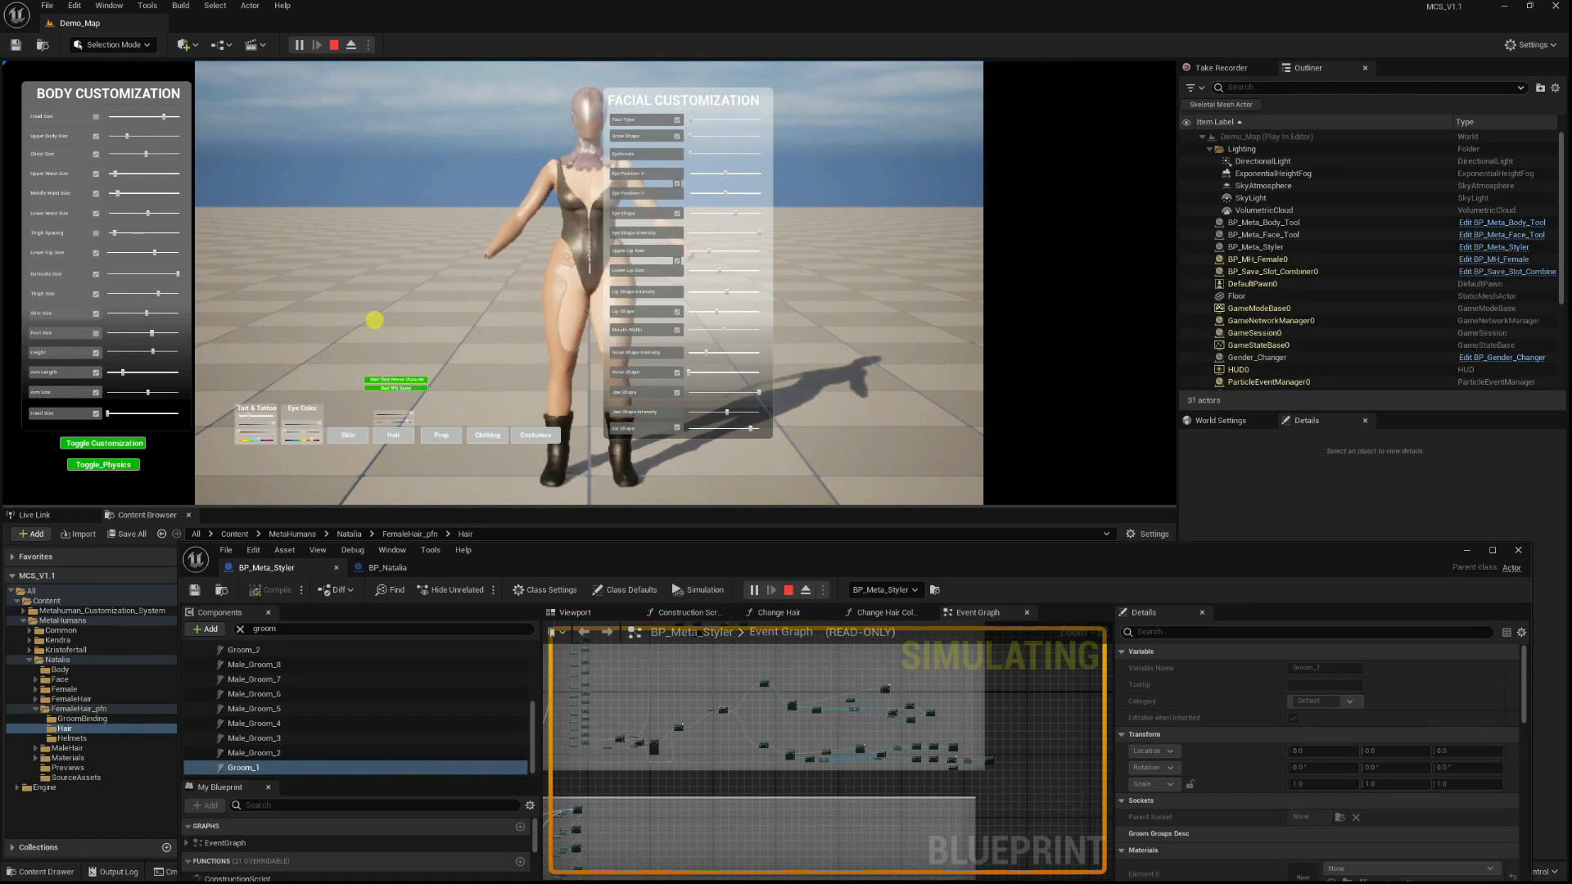
pyautogui.click(395, 435)
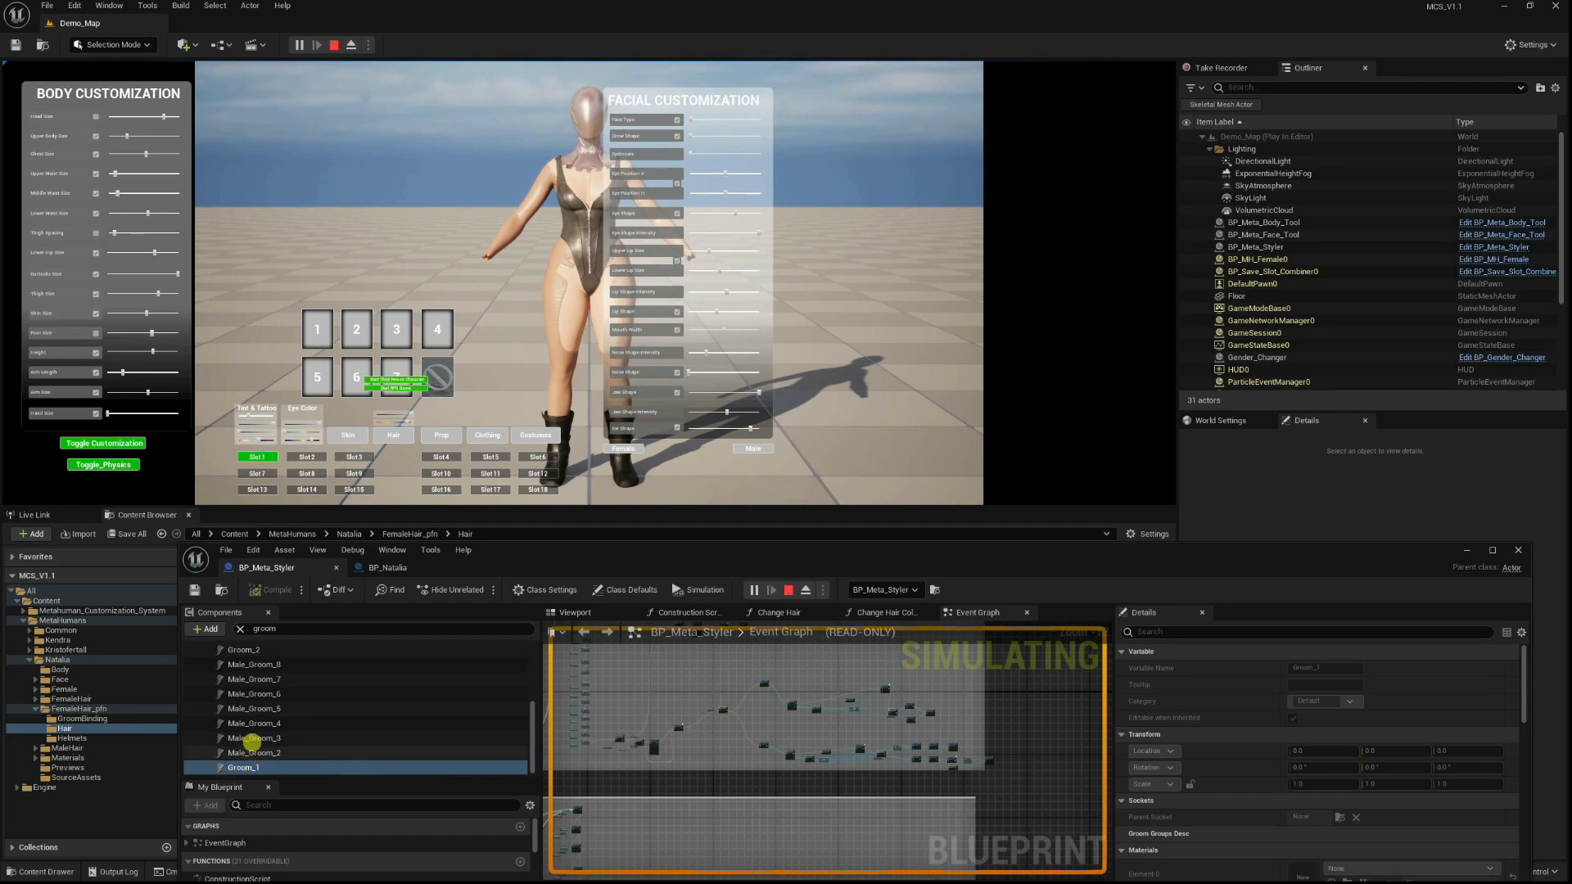
# Compare the Groom_2, Groom_3 and Groom_4 components with the numbered hair slots in the running game.
pyautogui.click(256, 649)
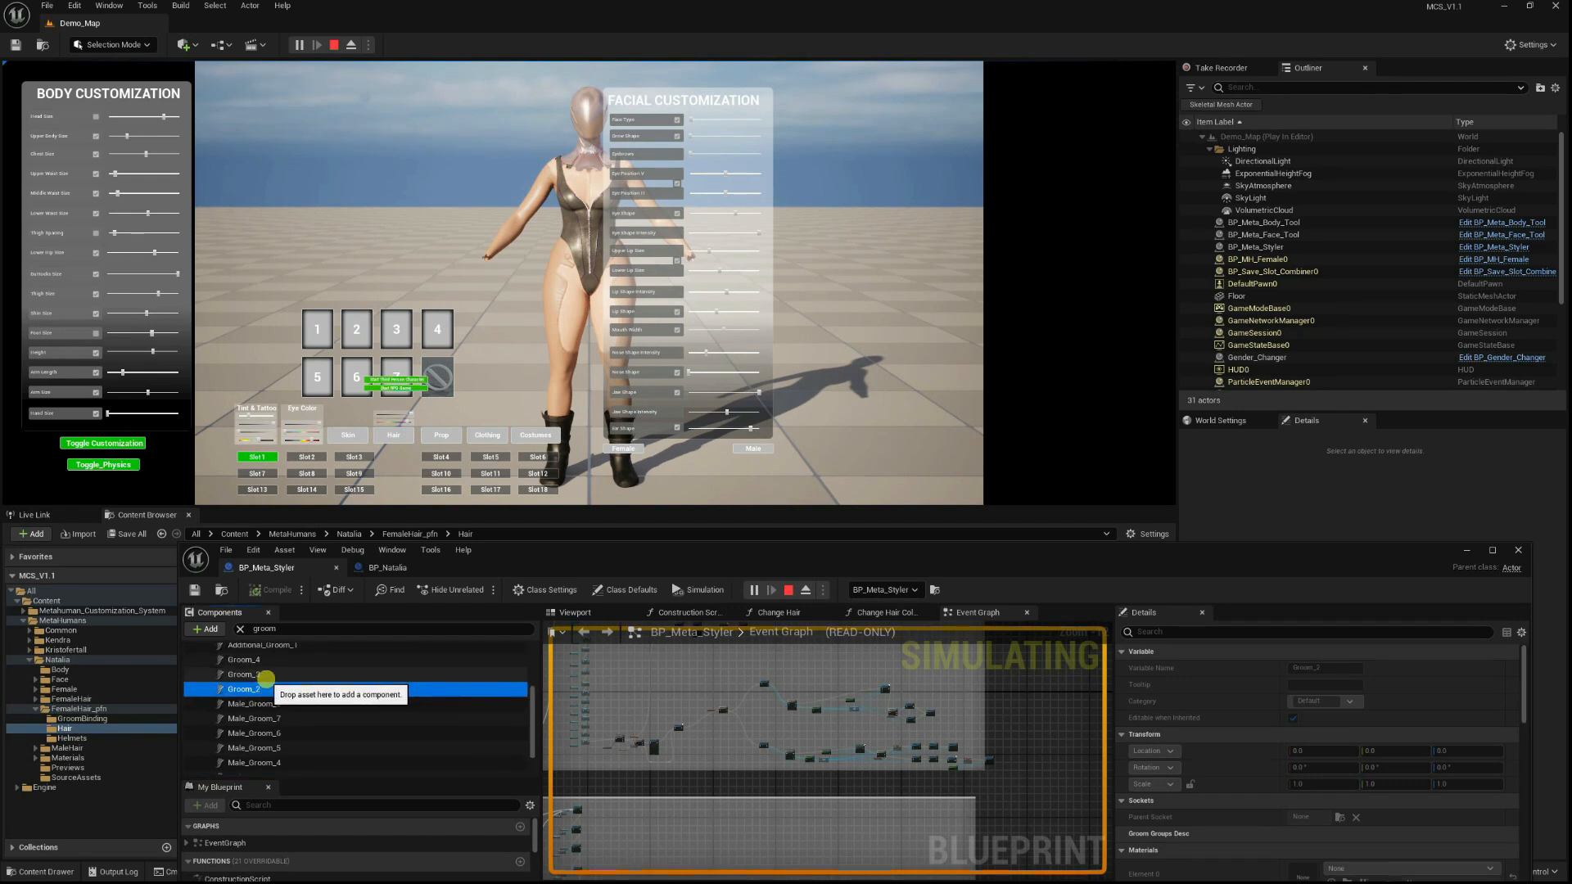
pyautogui.click(266, 674)
pyautogui.click(267, 660)
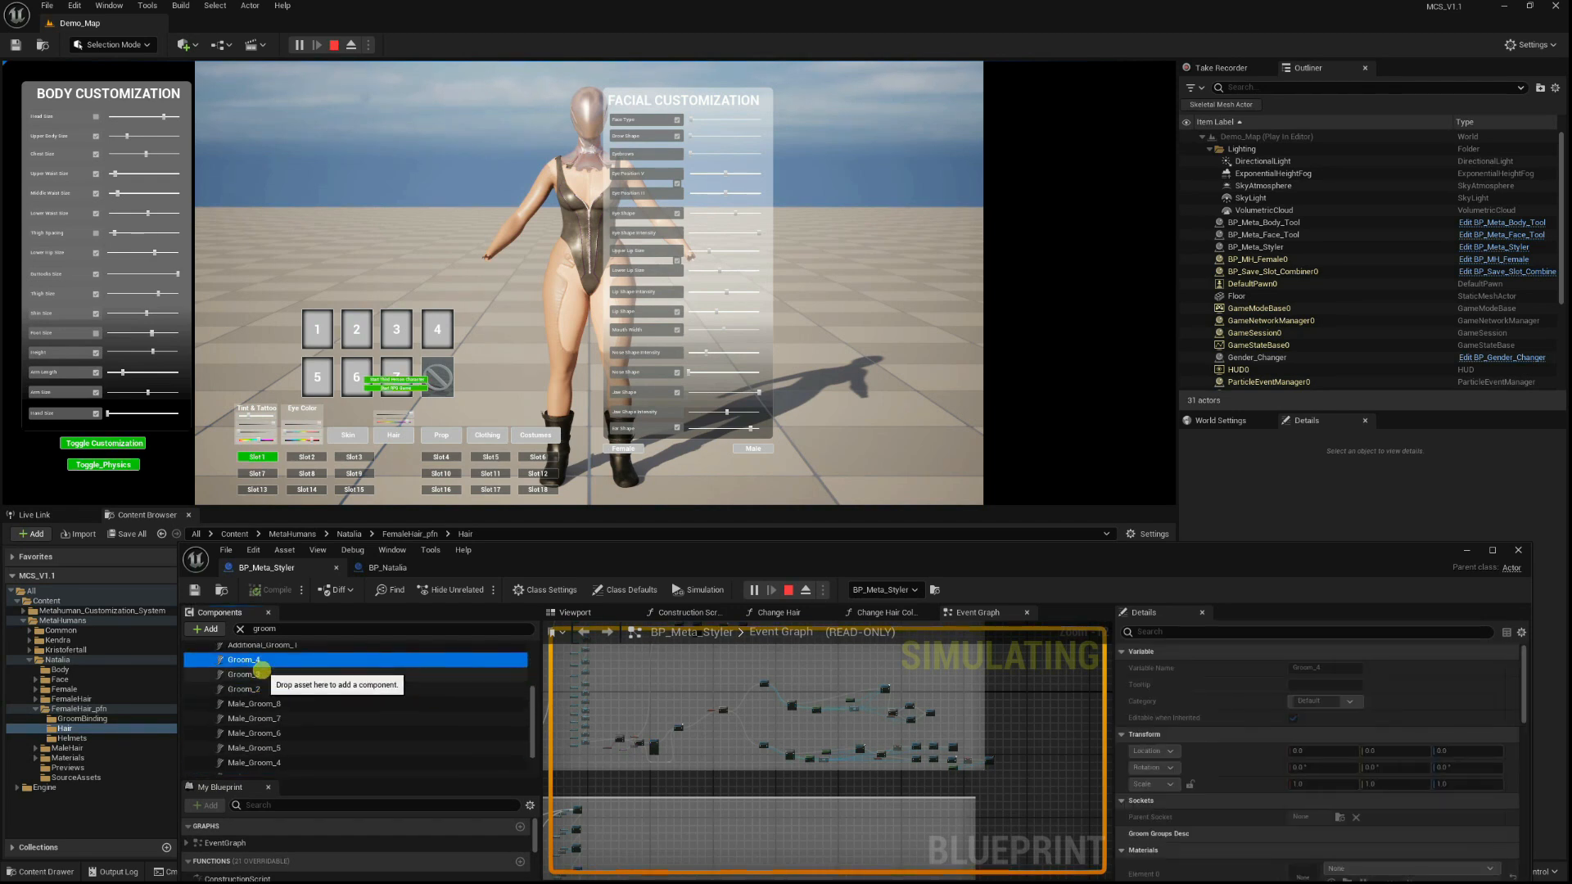
pyautogui.click(259, 673)
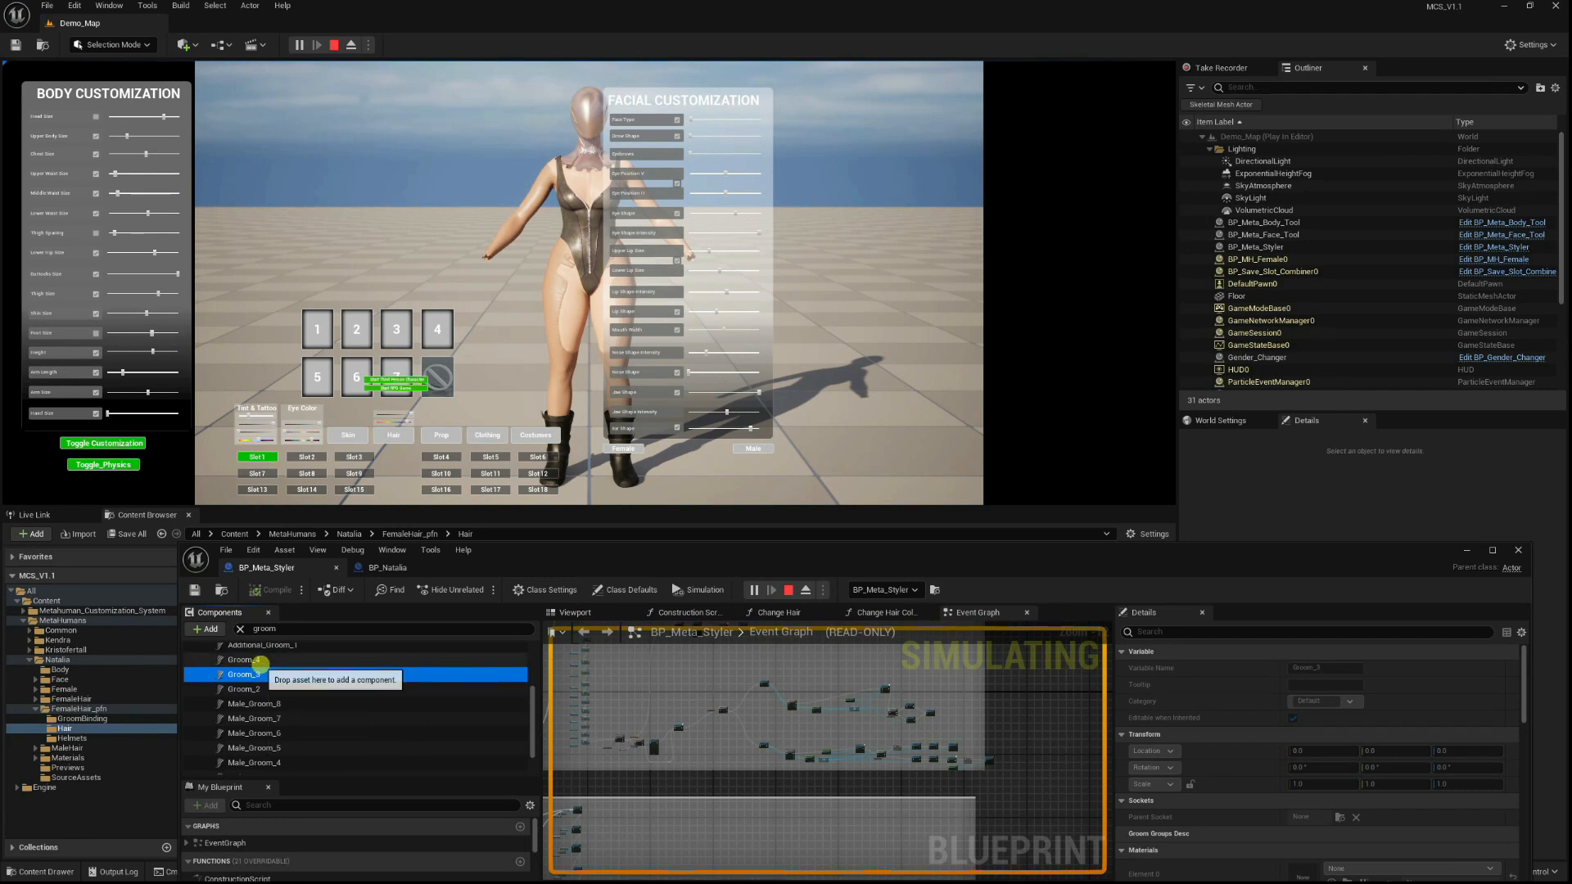
pyautogui.click(295, 660)
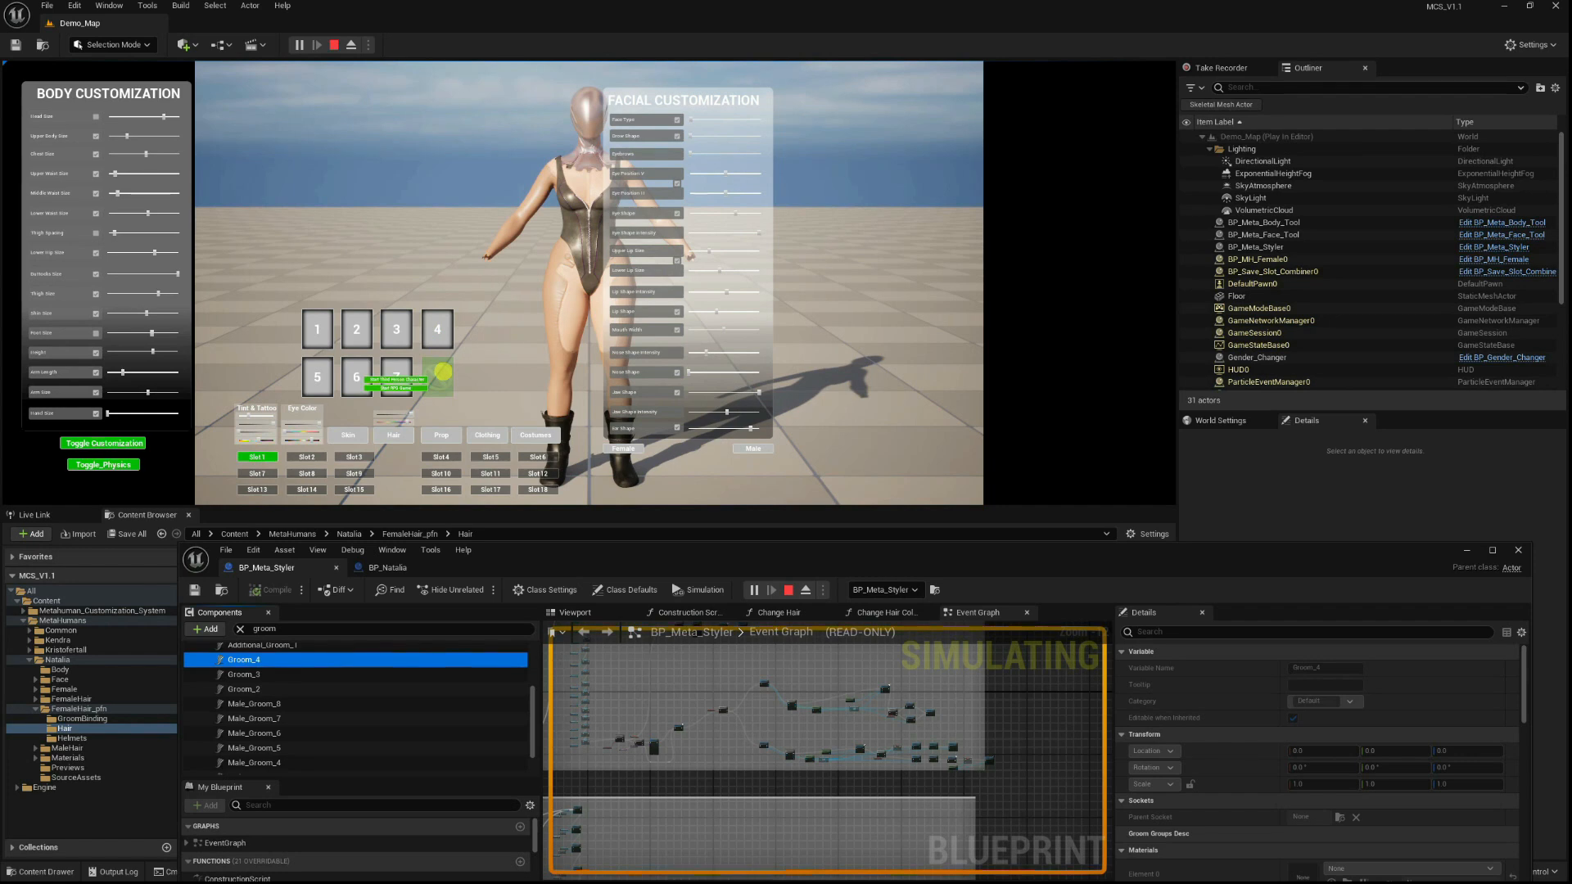
# Try hair slots 1, 2 and 3 on the female character in the running game.
pyautogui.click(307, 321)
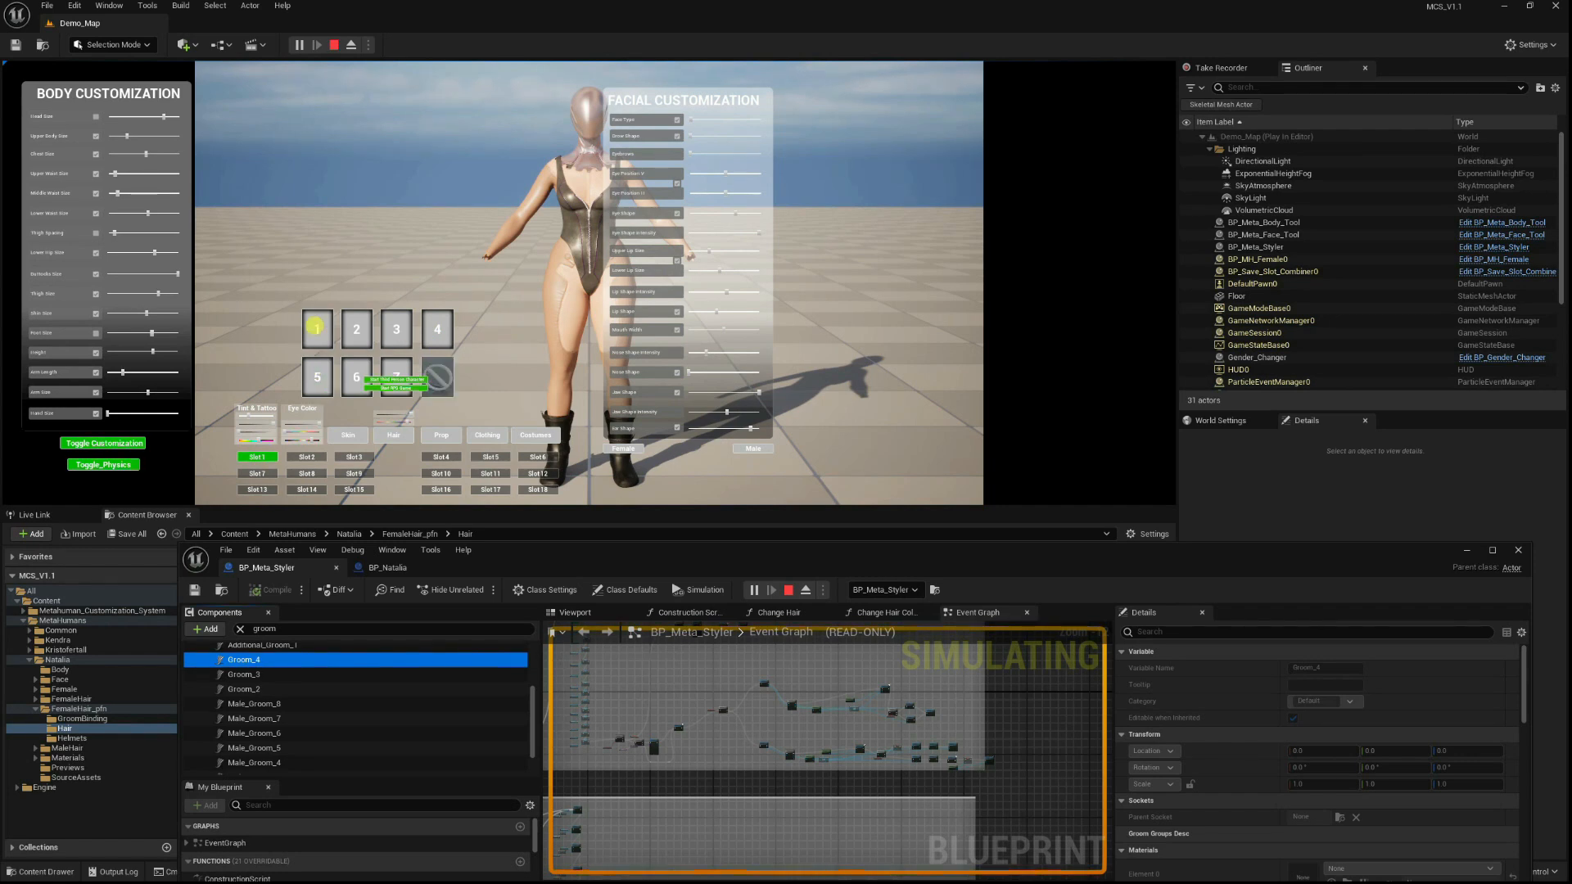
pyautogui.click(354, 341)
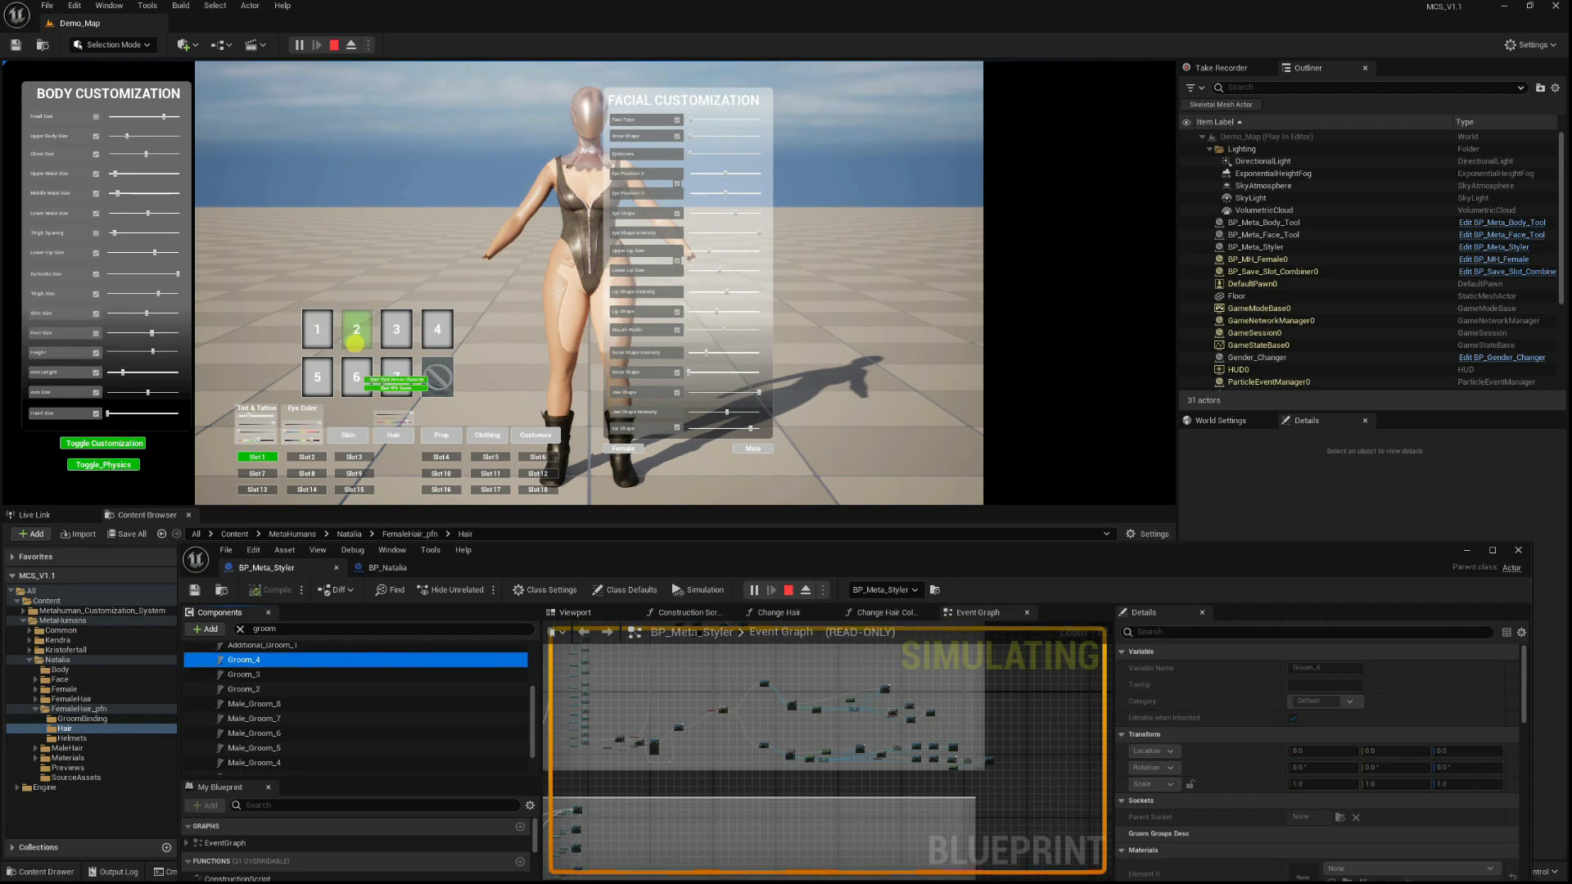
pyautogui.click(396, 319)
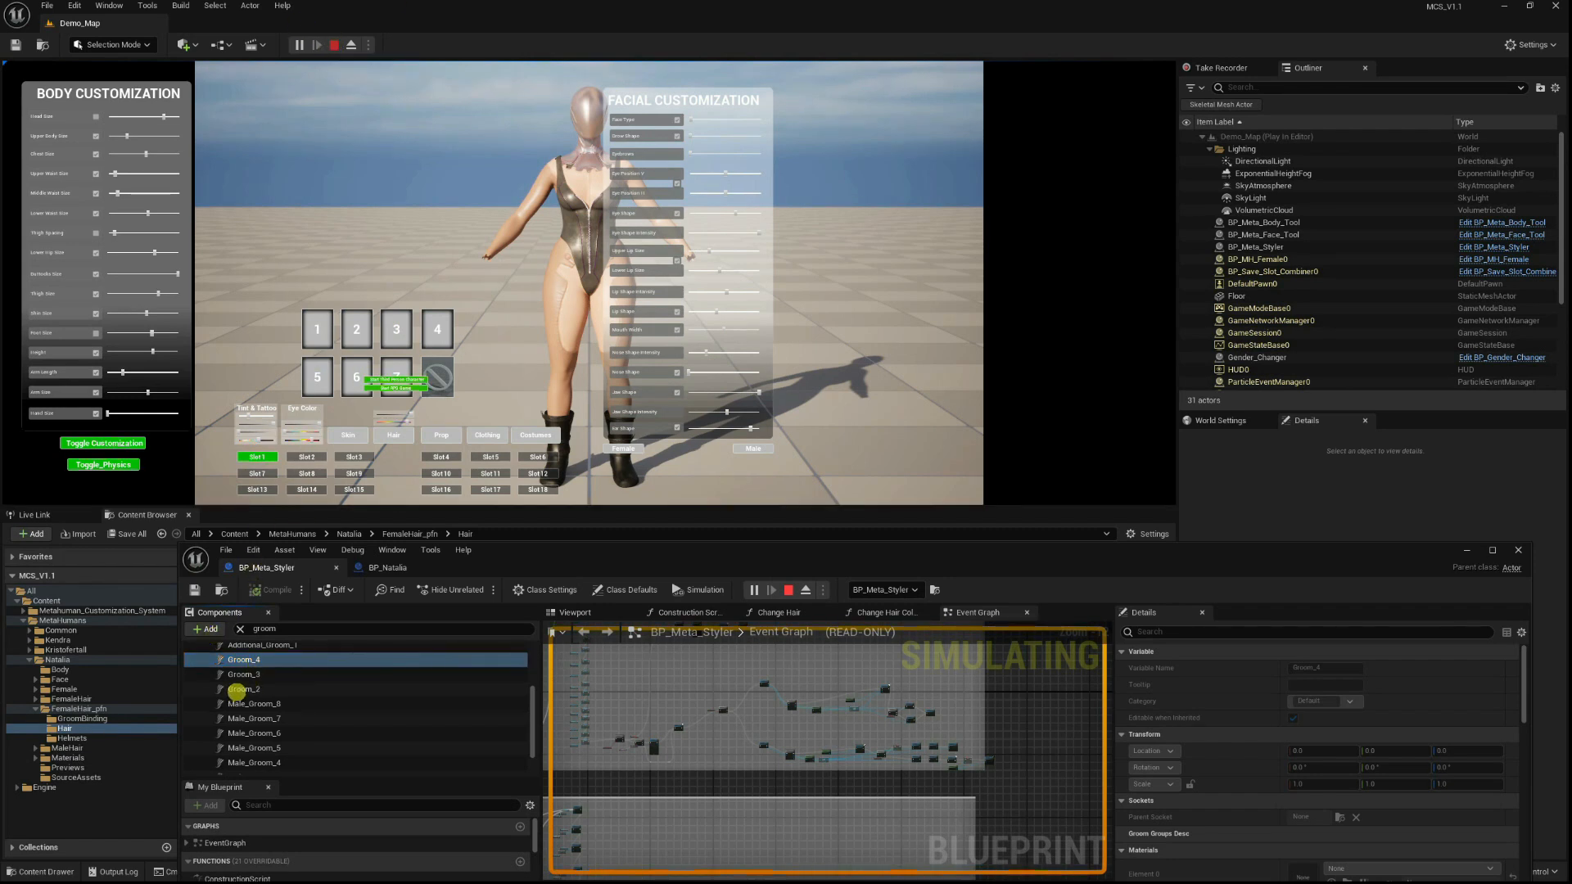
# Stop the game and assign the Hair_L_MessyClumps groom as the Groom Asset of the Groom_3 component.
pyautogui.press('Escape')
pyautogui.click(240, 689)
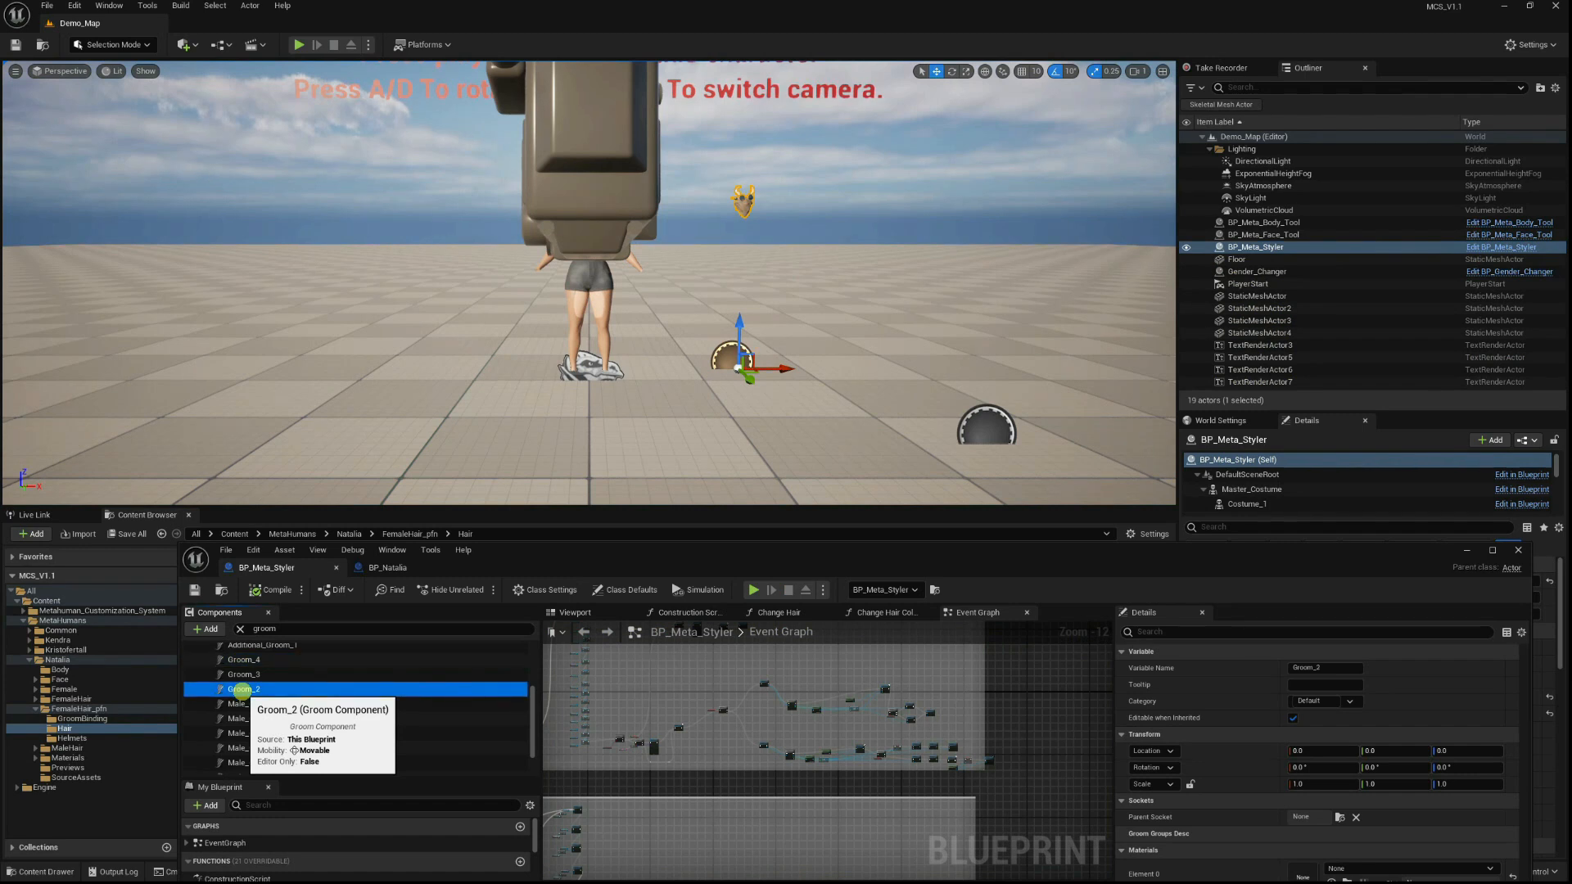
pyautogui.click(244, 674)
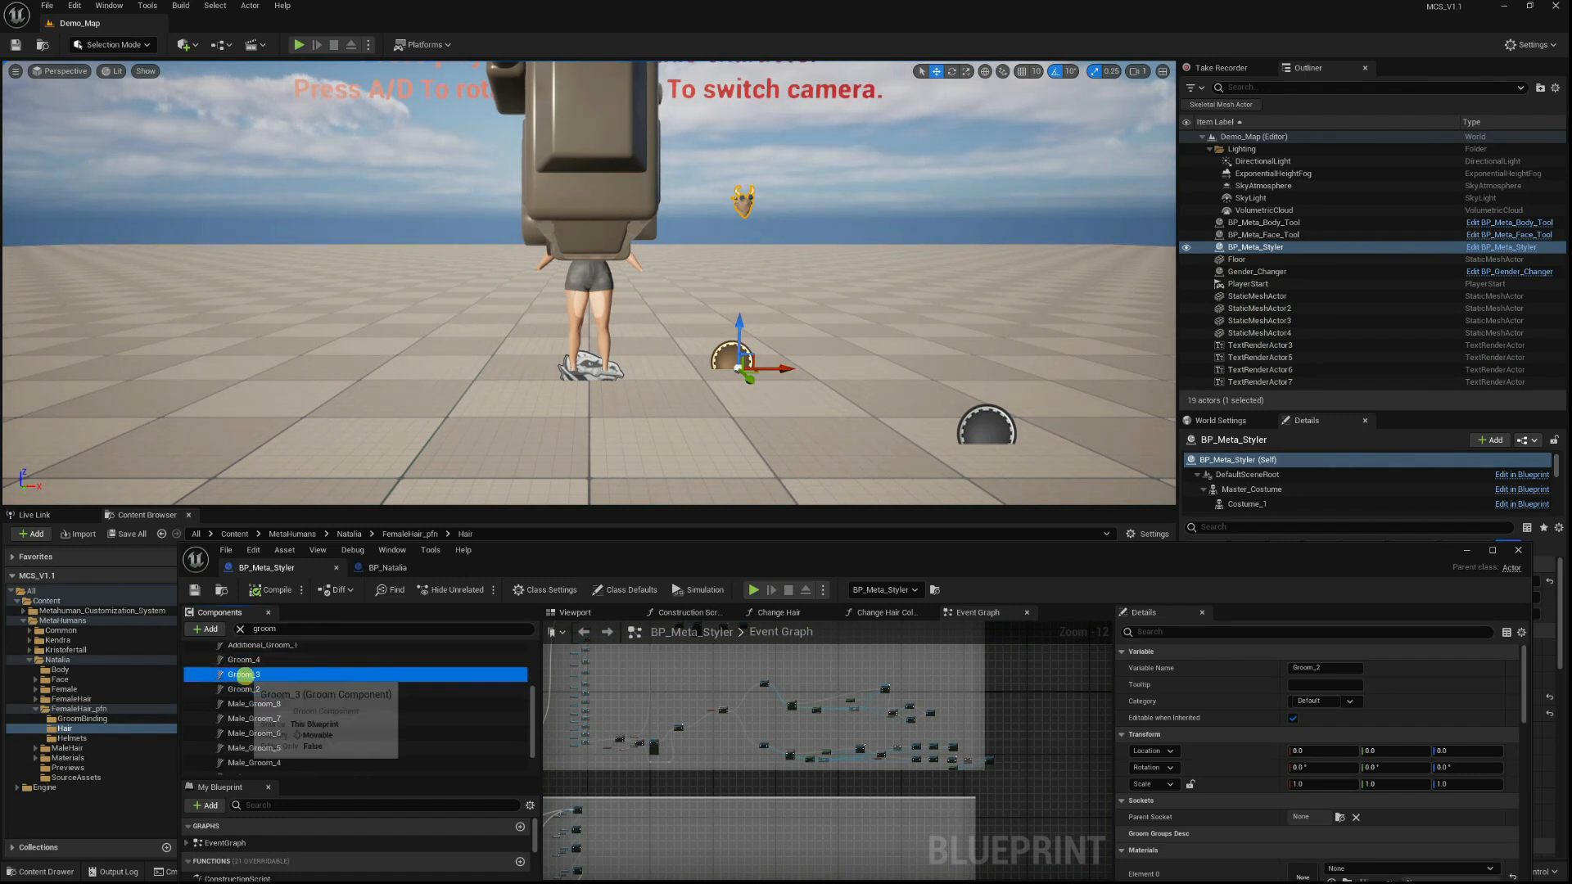
pyautogui.moveTo(555, 561); pyautogui.dragTo(716, 151)
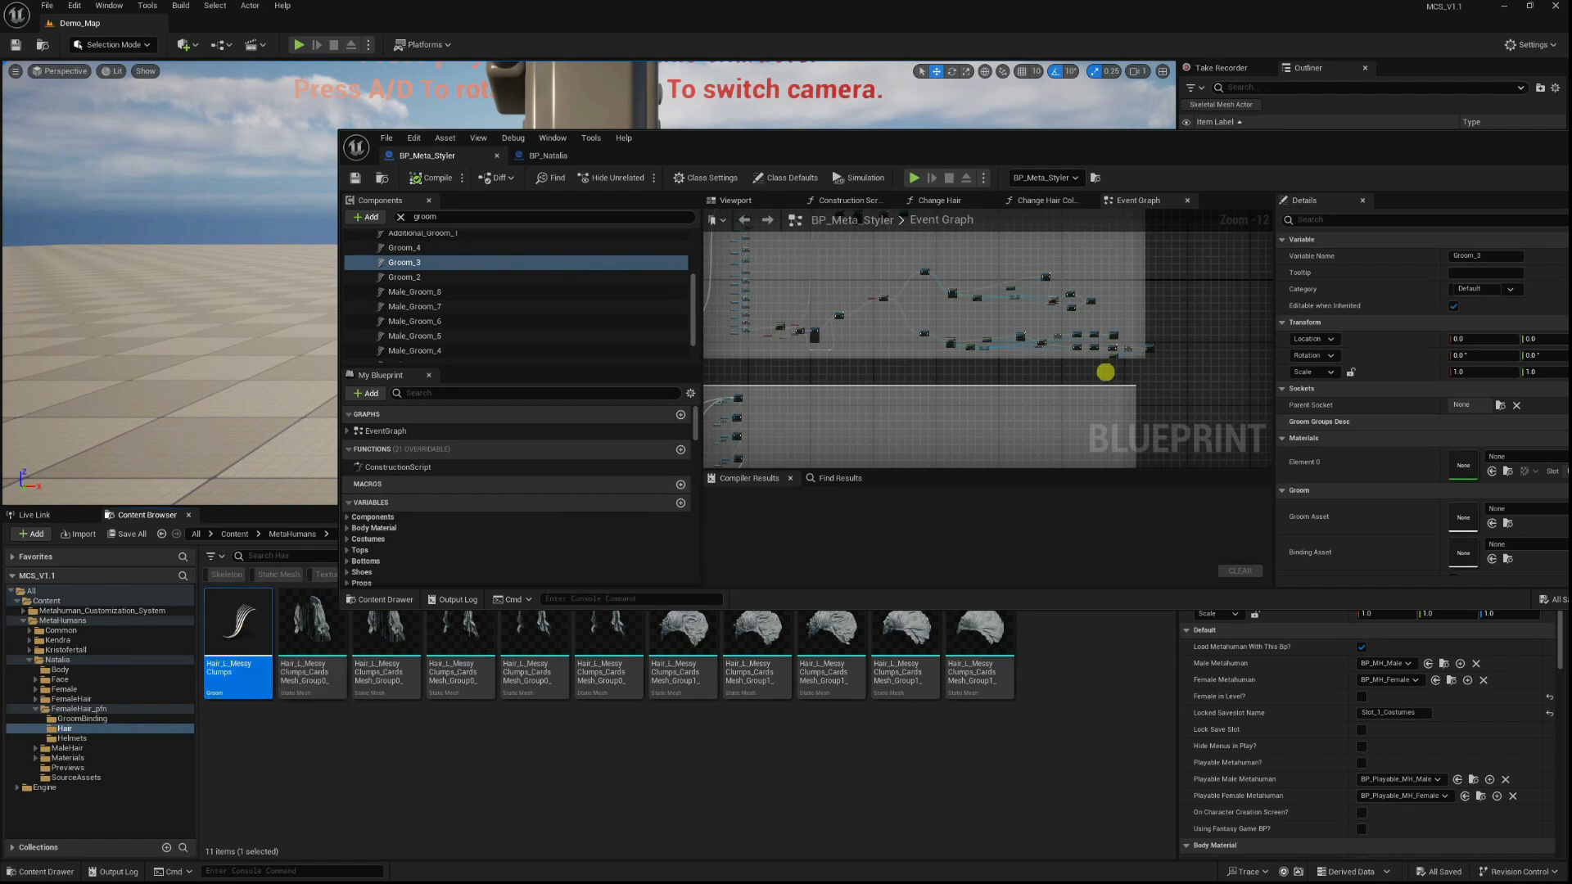
pyautogui.moveTo(1392, 144); pyautogui.dragTo(1166, 119)
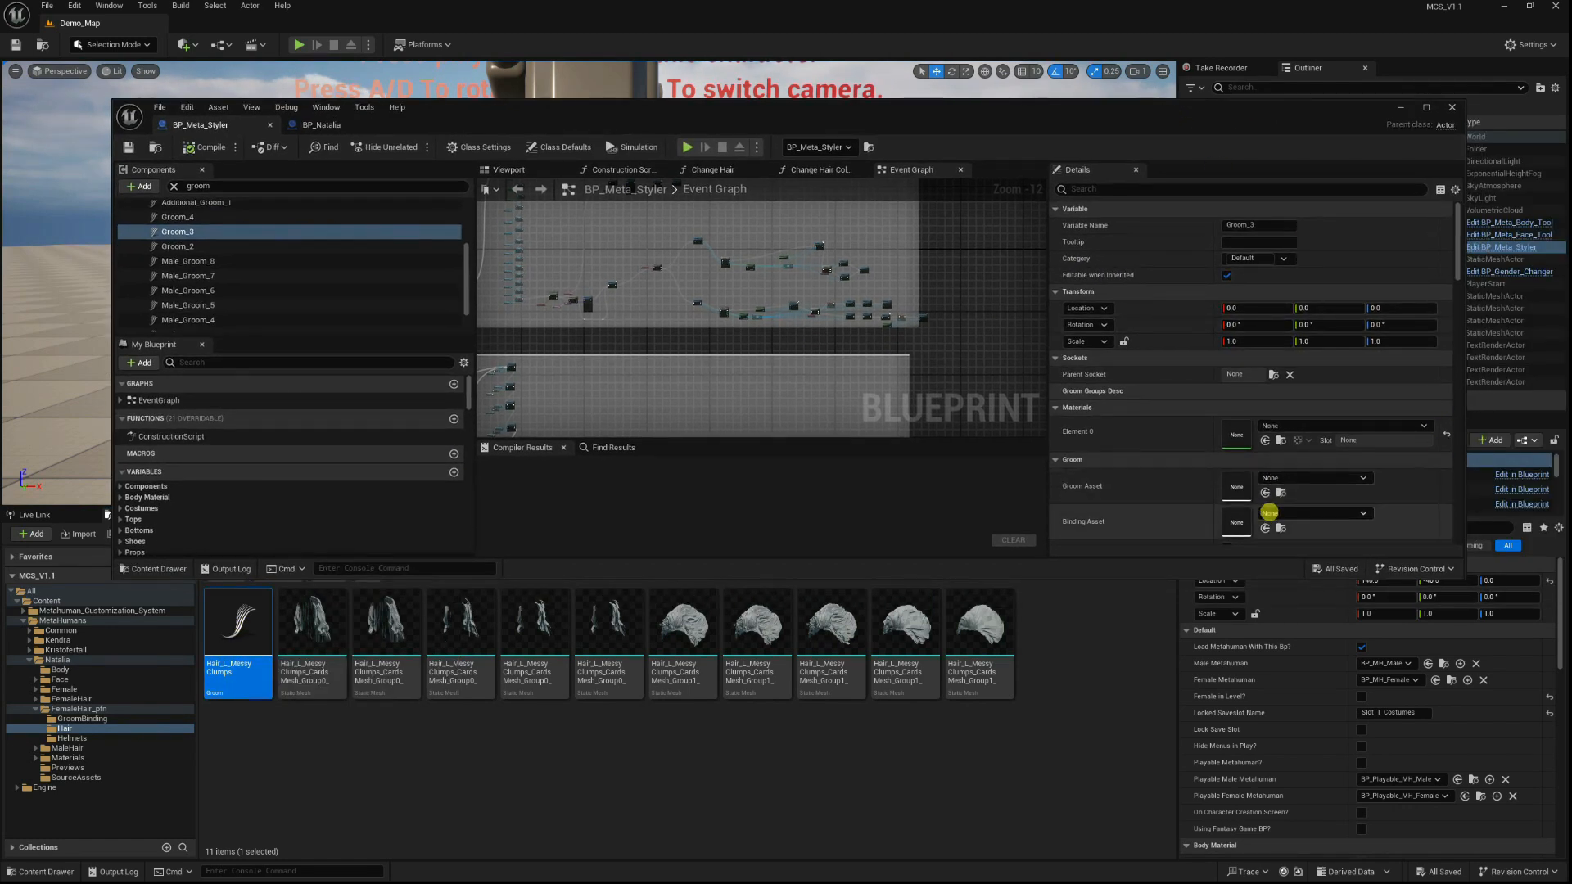
pyautogui.click(1264, 494)
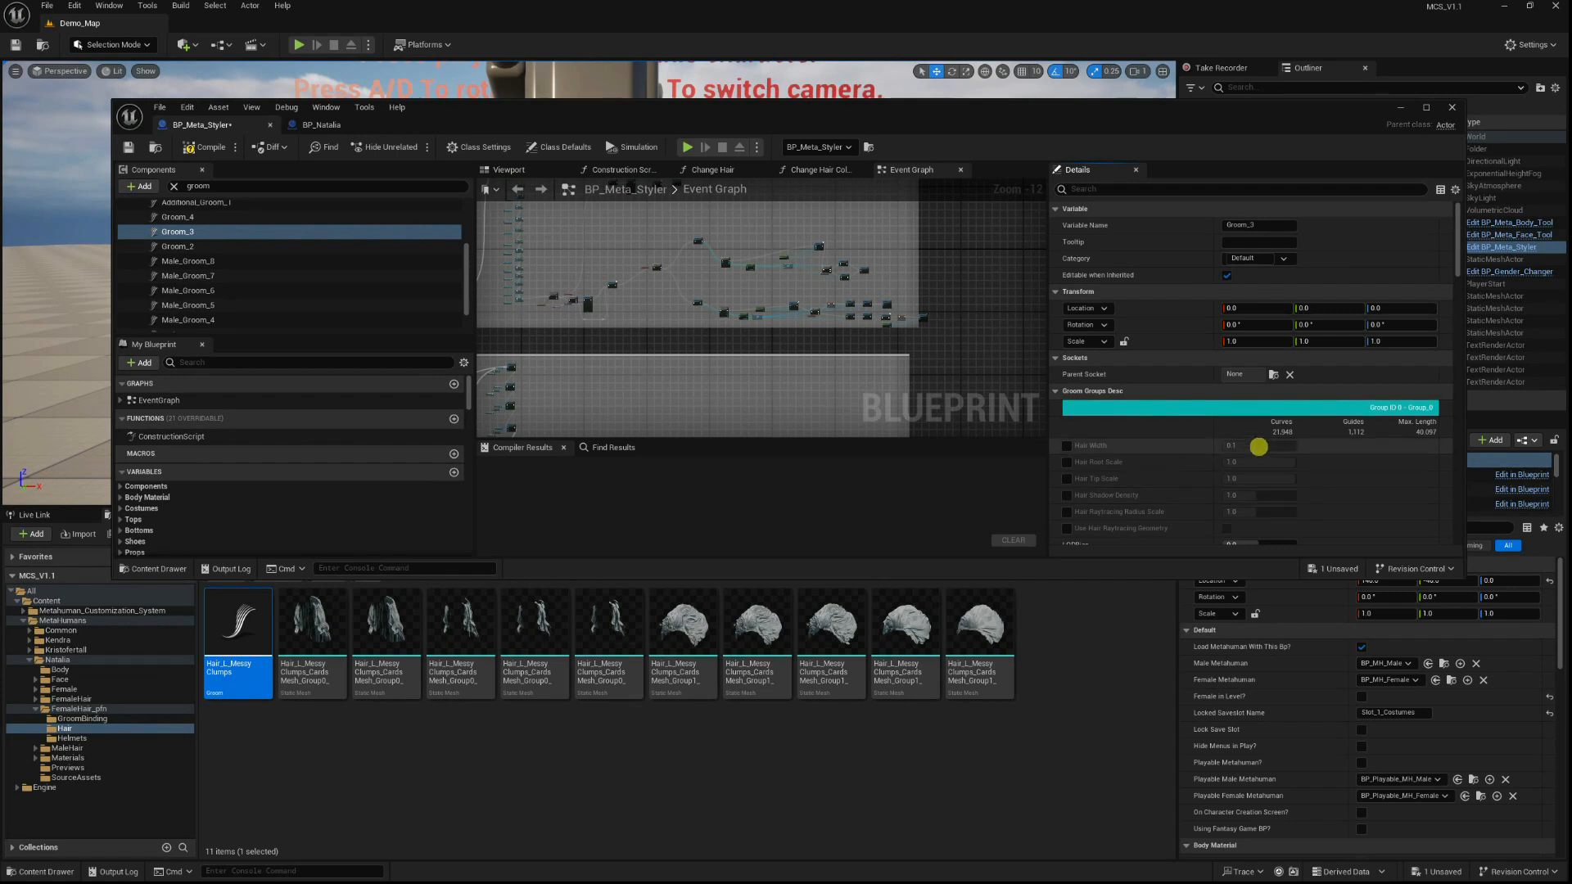
# Set Groom_3's Binding Asset to Hair_L_MessyClumps_Melina_Face_Archetype_Binding, searching for "messy cl".
pyautogui.scroll(-5, 1256, 447)
pyautogui.scroll(-5, 1255, 444)
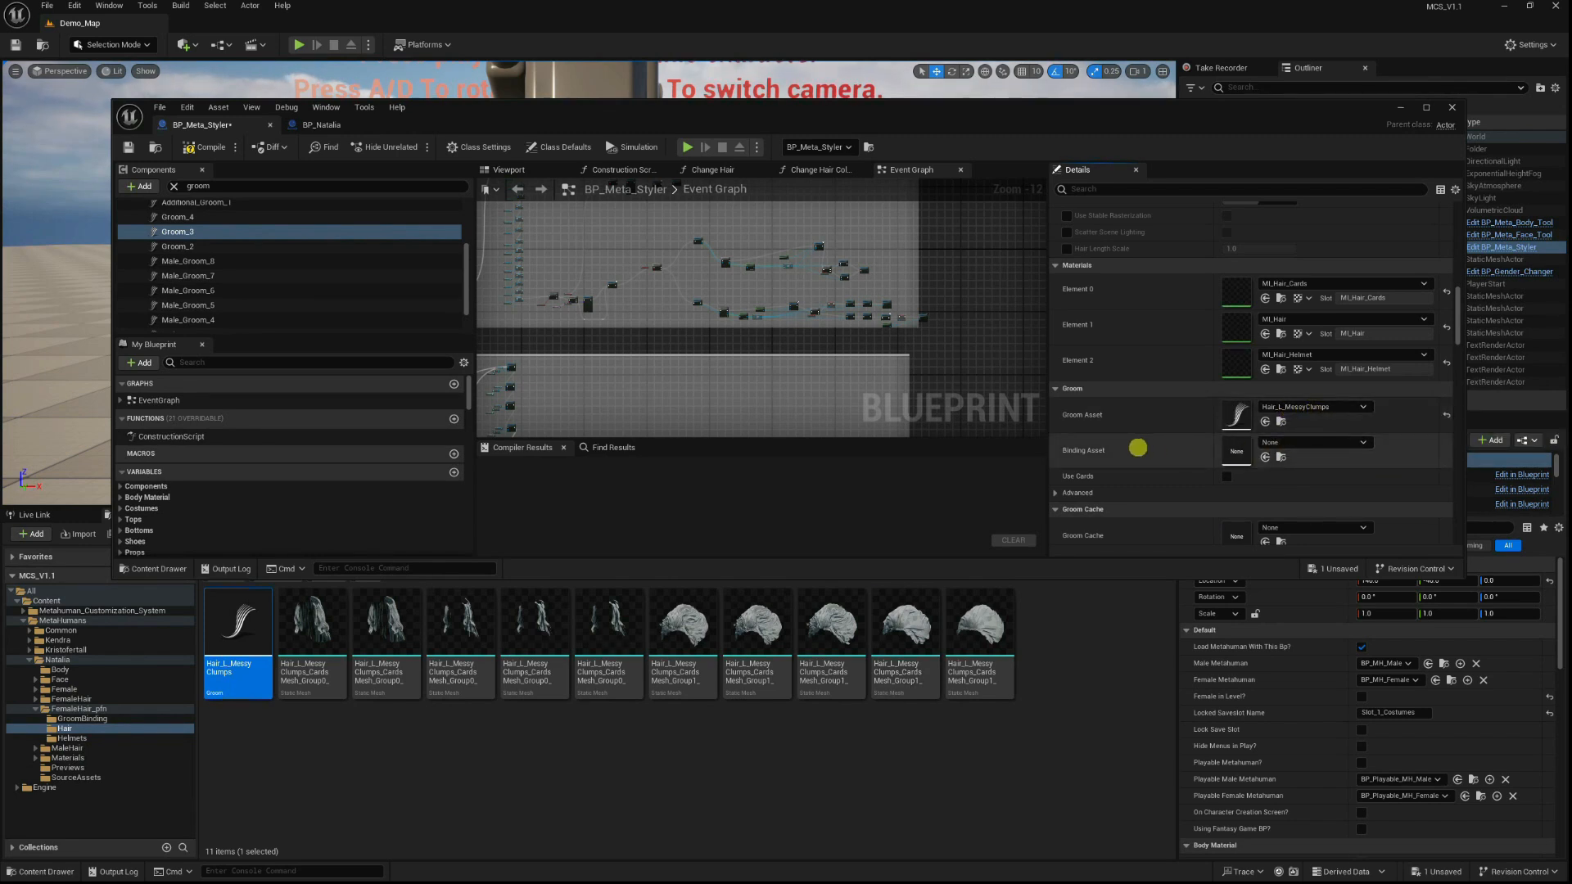
pyautogui.click(1304, 443)
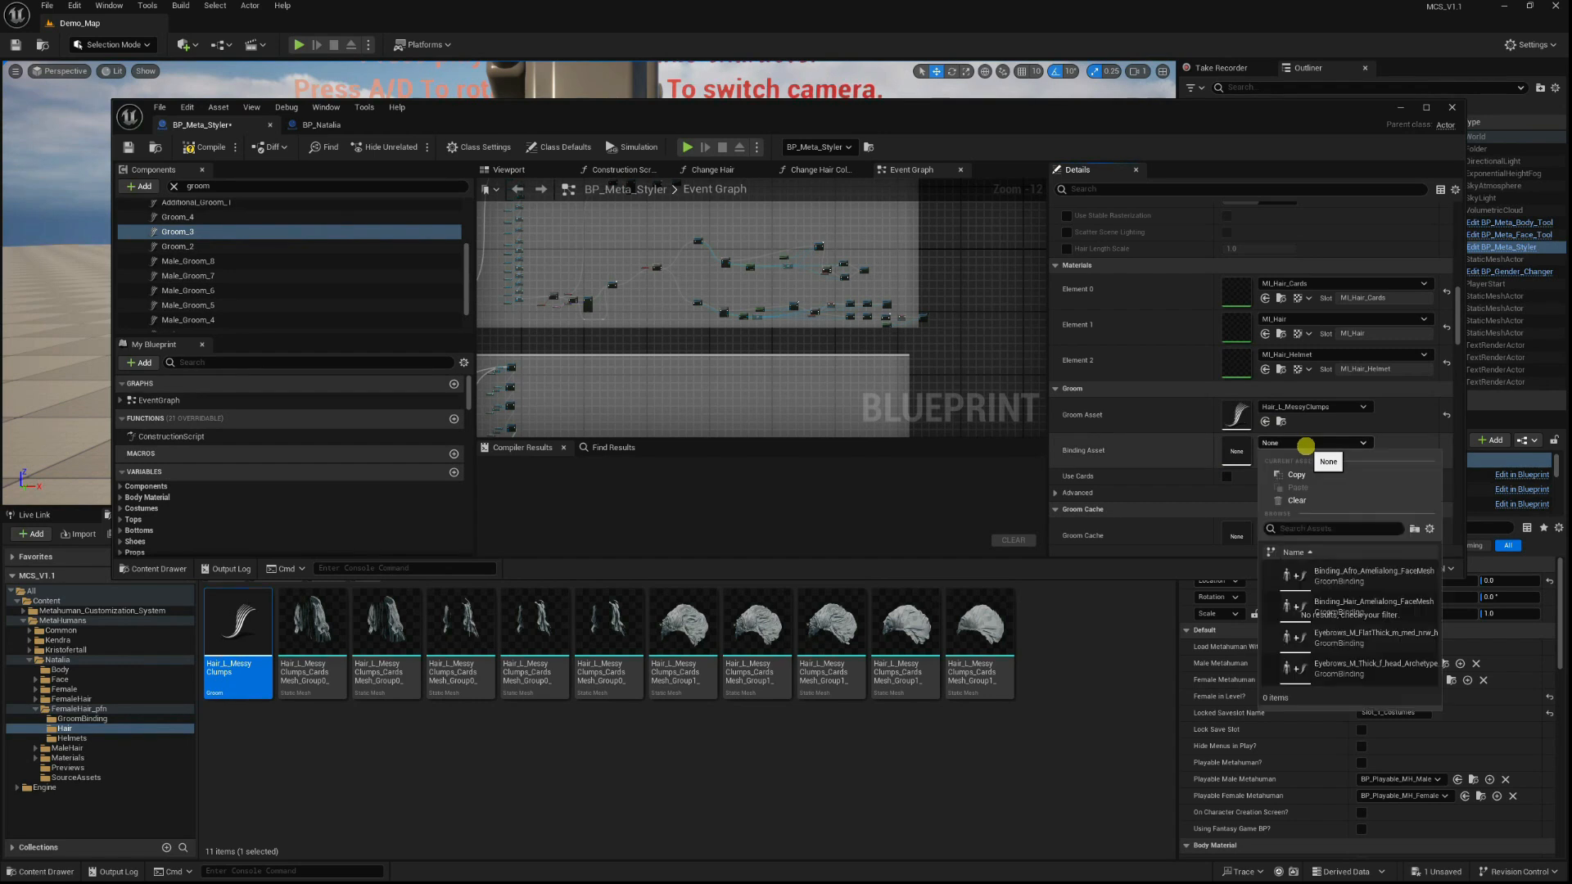
pyautogui.write('messy cl')
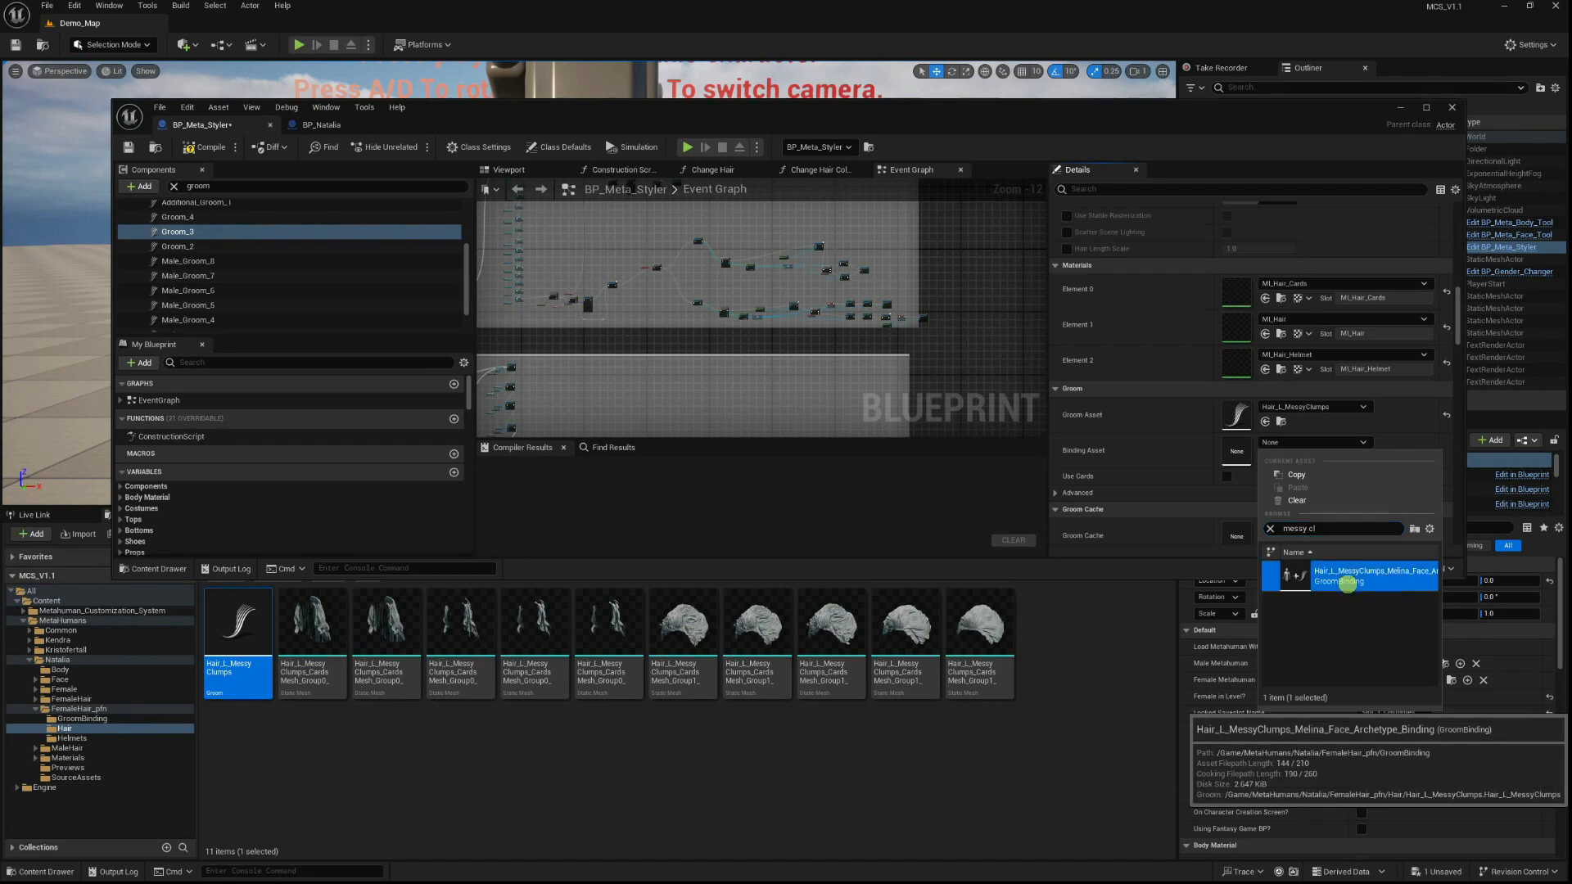
pyautogui.click(1349, 583)
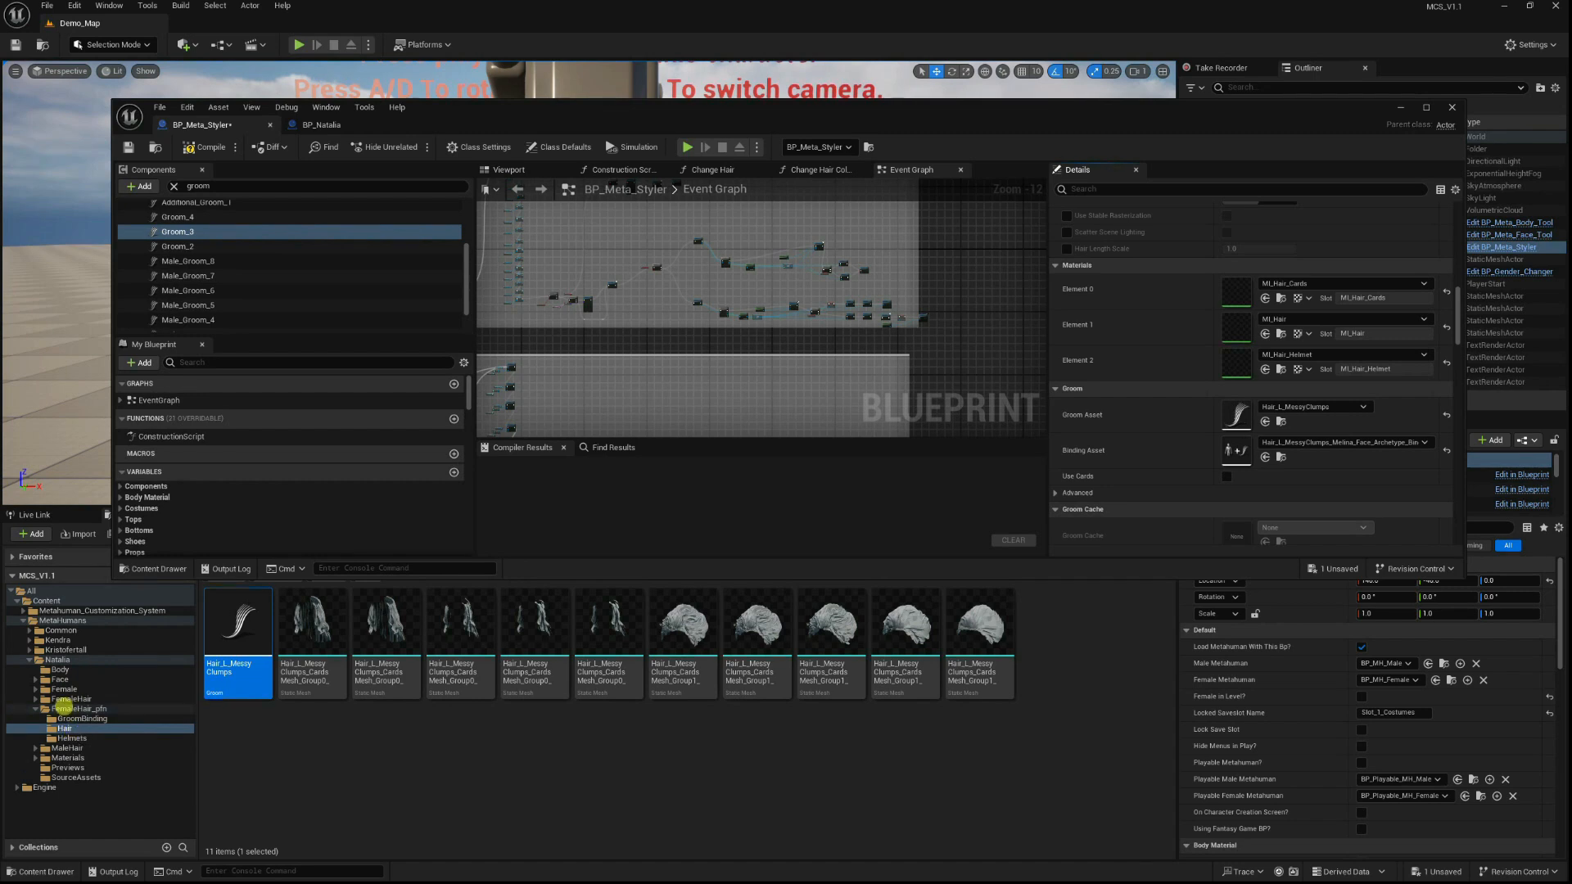
# Open the Kendra MetaHuman's content folder and bring up the groom settings of the Groom_2 component.
pyautogui.click(57, 640)
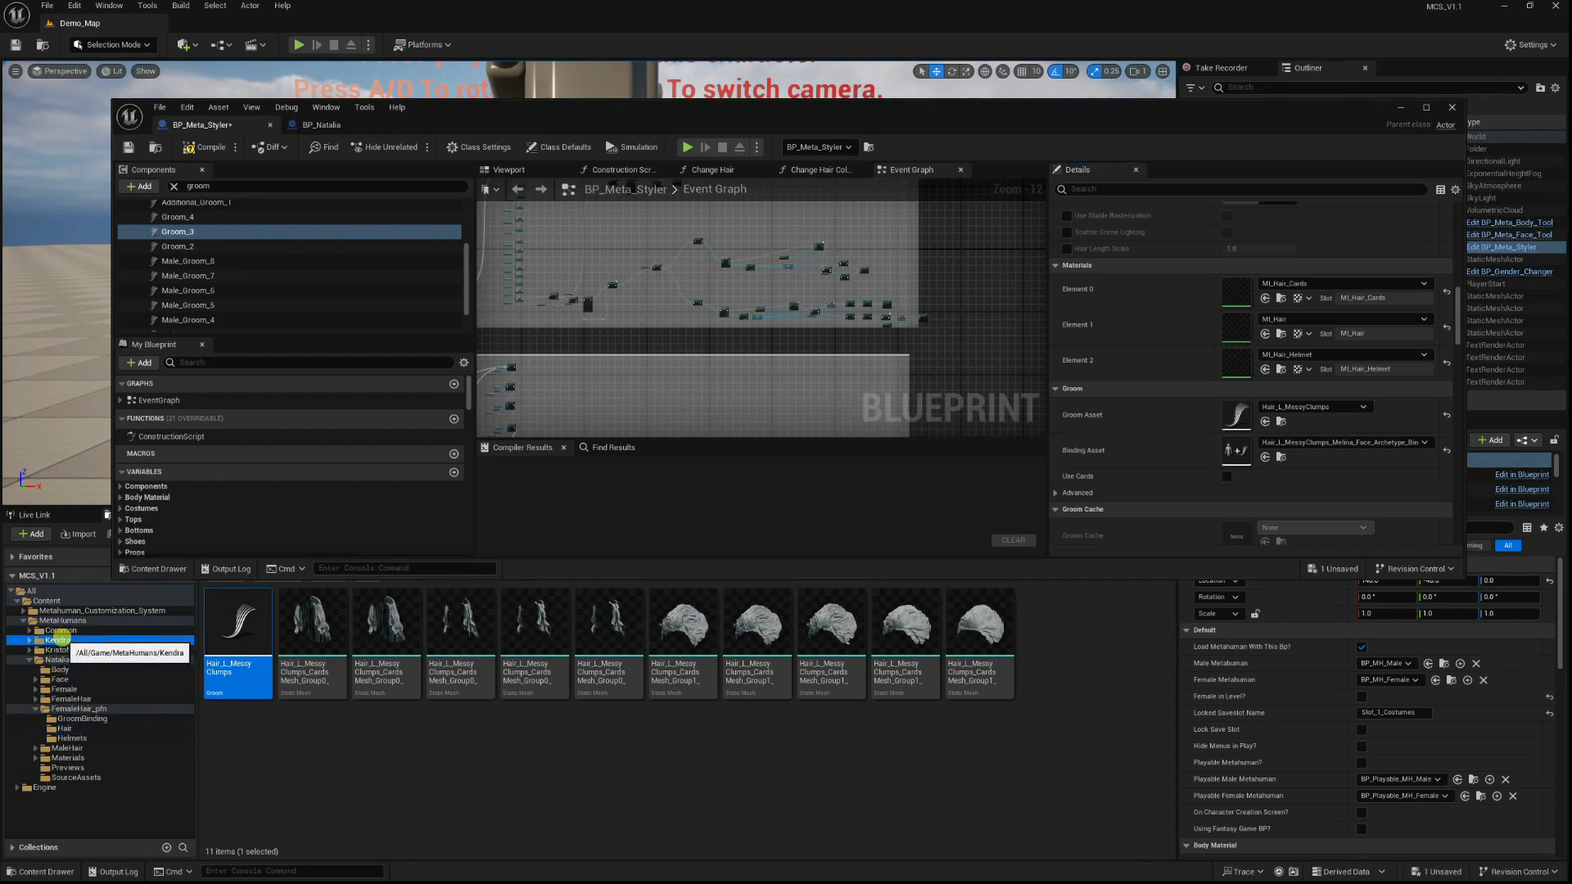
pyautogui.click(209, 245)
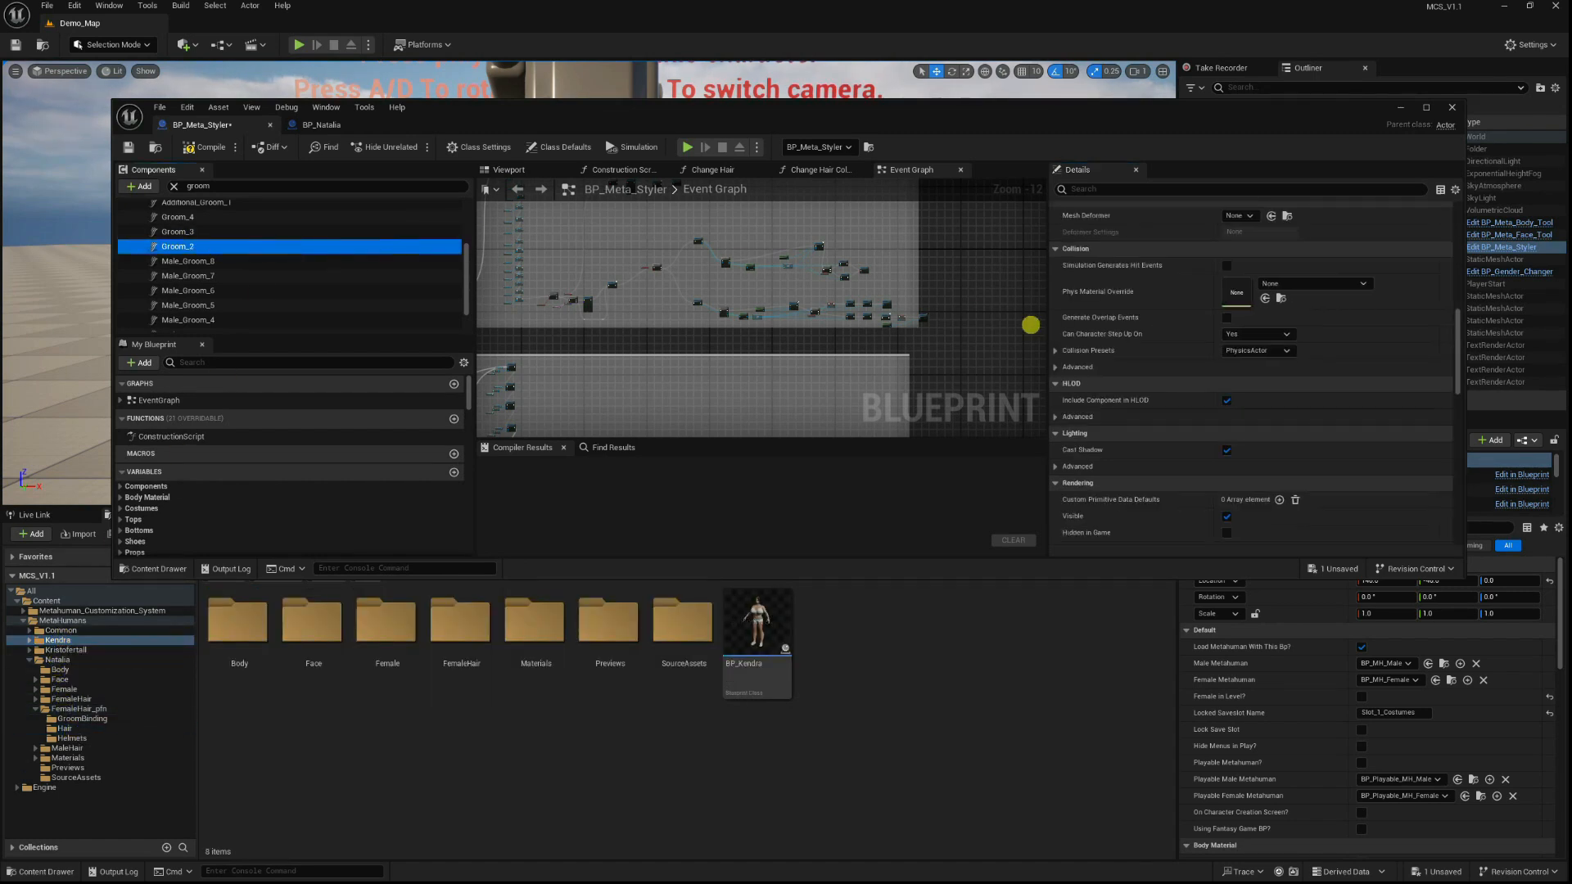
pyautogui.scroll(-1, 1287, 411)
pyautogui.scroll(-10, 1287, 412)
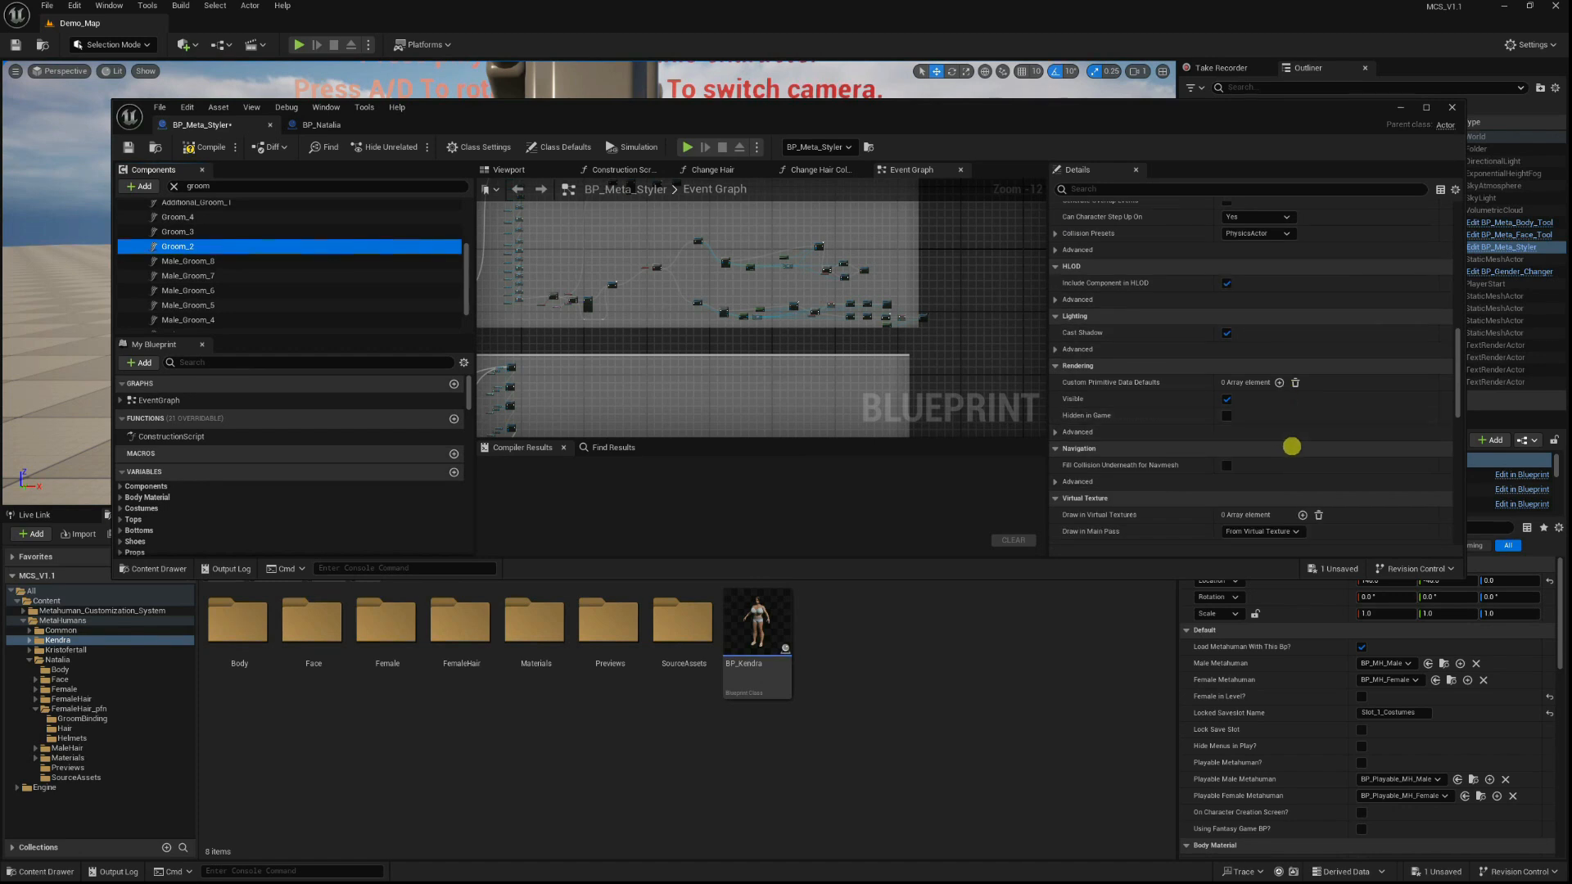
pyautogui.scroll(8, 1287, 376)
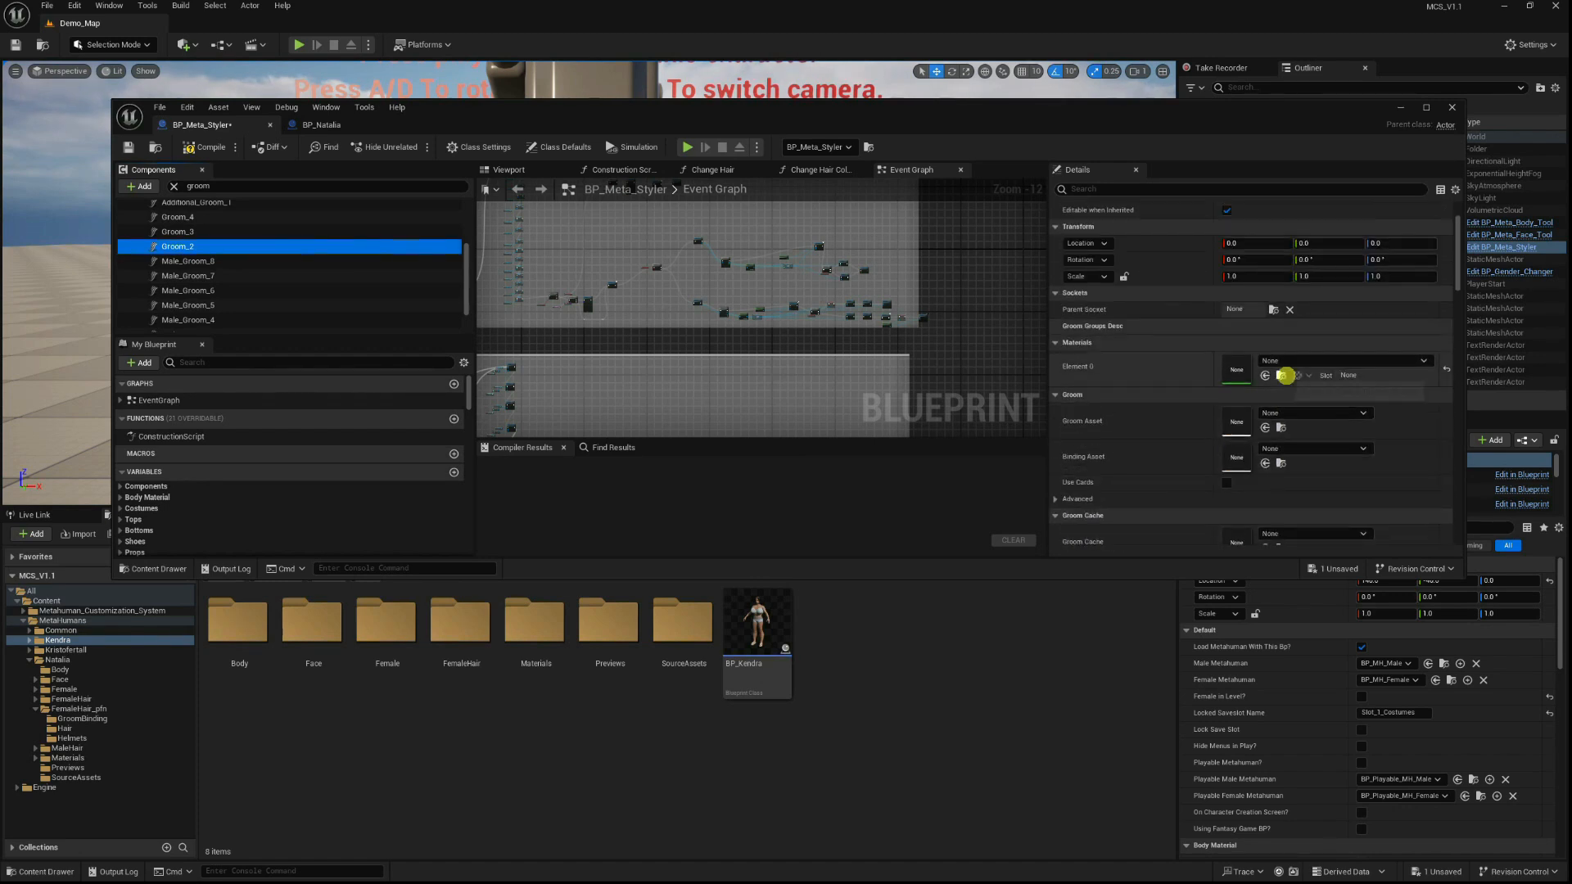
pyautogui.click(1289, 412)
pyautogui.click(1287, 414)
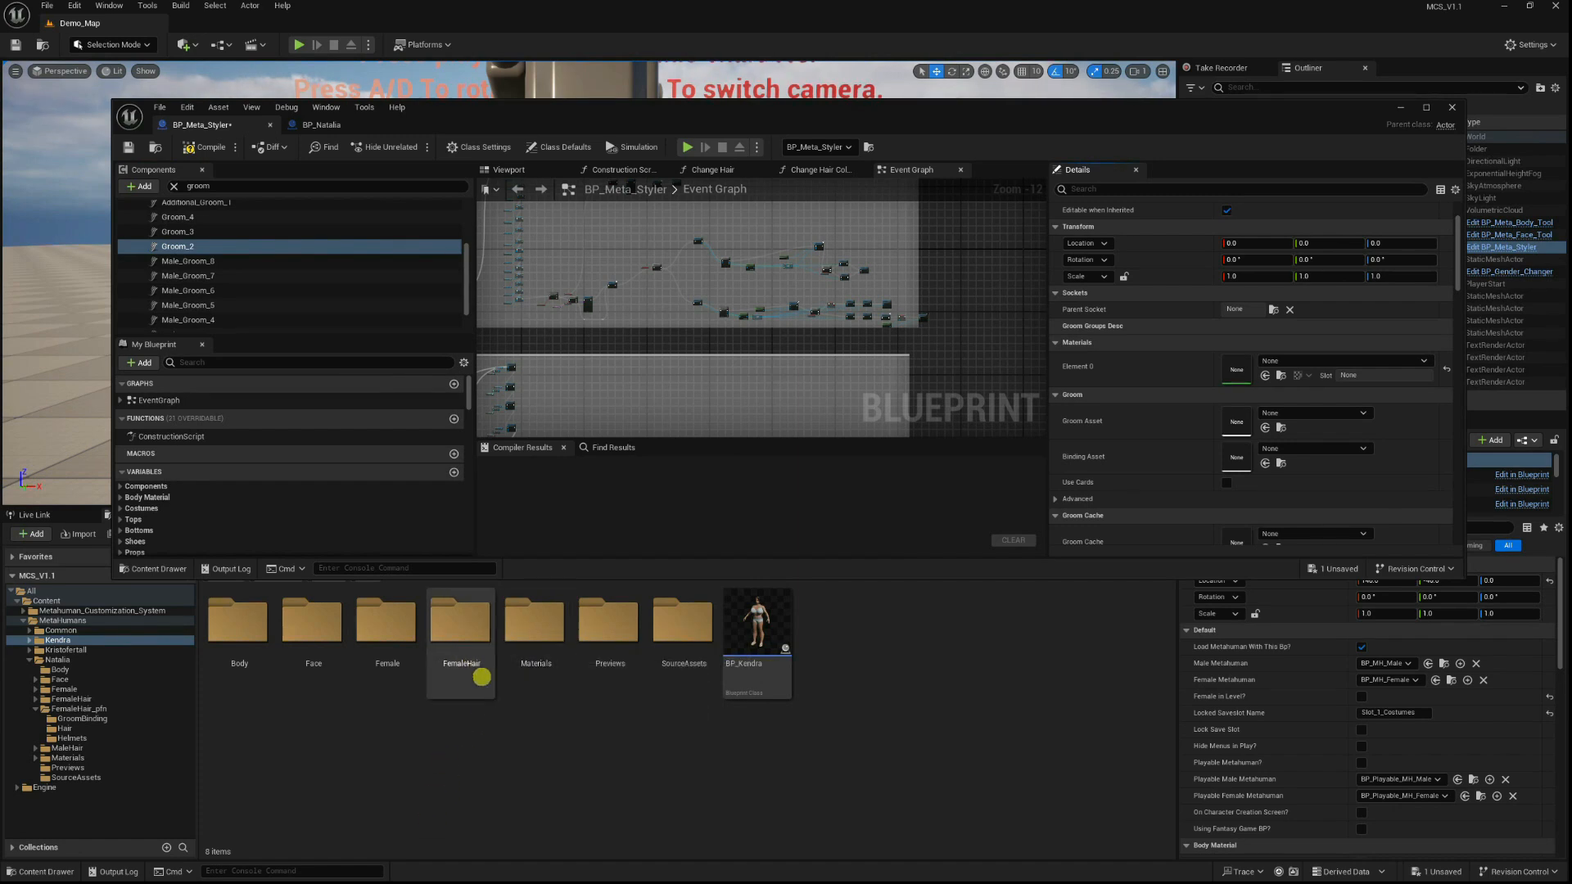
# Assign the Hair_M_BobMessy groom from Kendra's FemaleHair/Hair folder as Groom_2's Groom Asset.
pyautogui.doubleClick(461, 647)
pyautogui.click(299, 637)
pyautogui.doubleClick(299, 637)
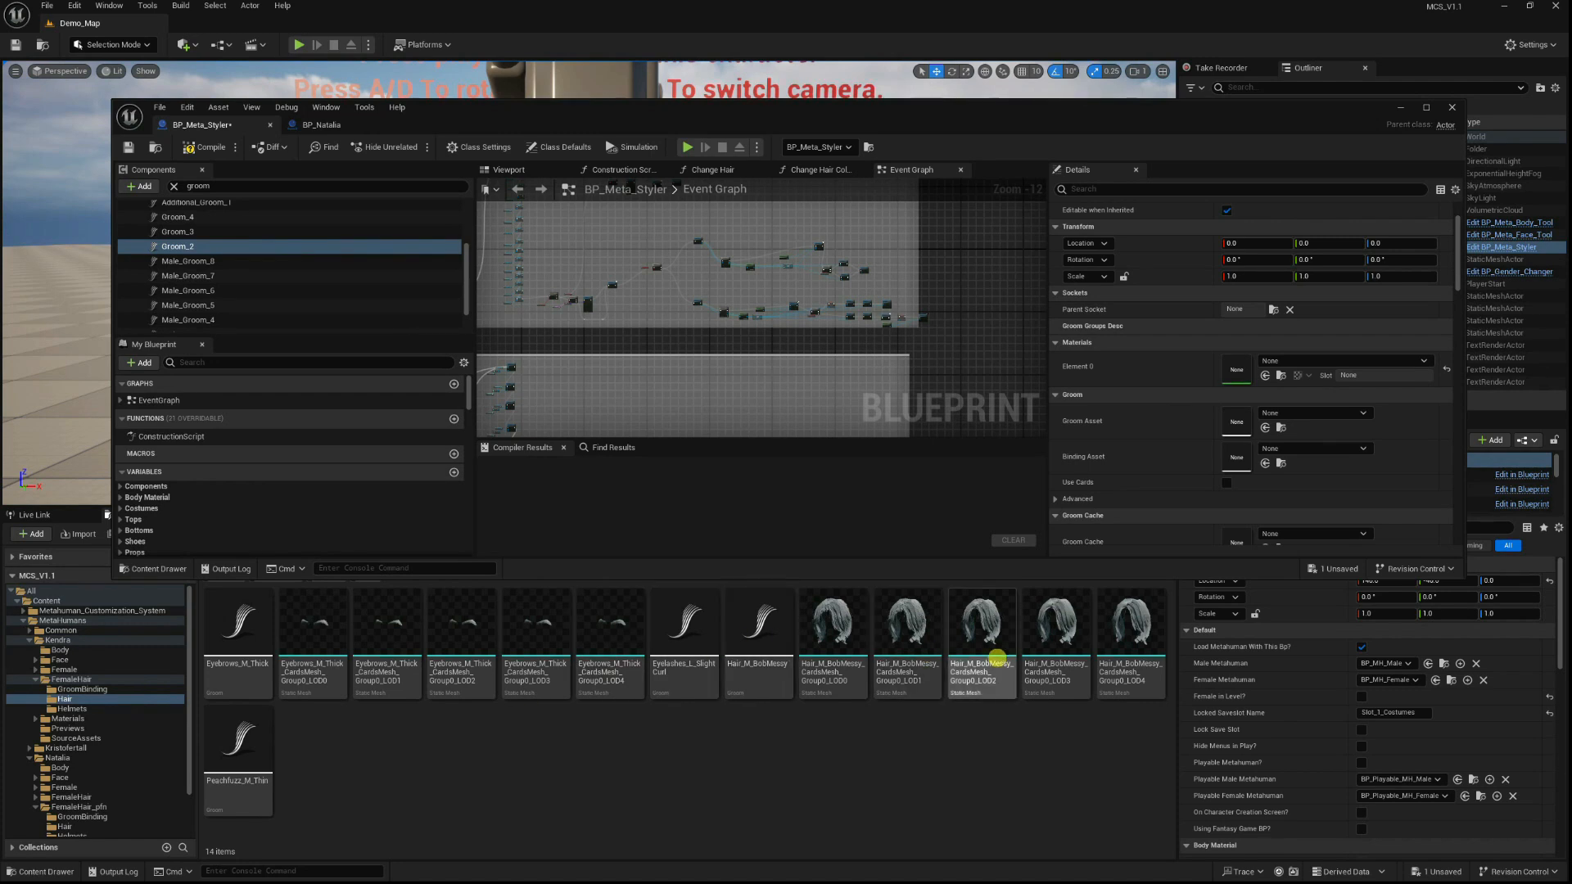
pyautogui.click(778, 680)
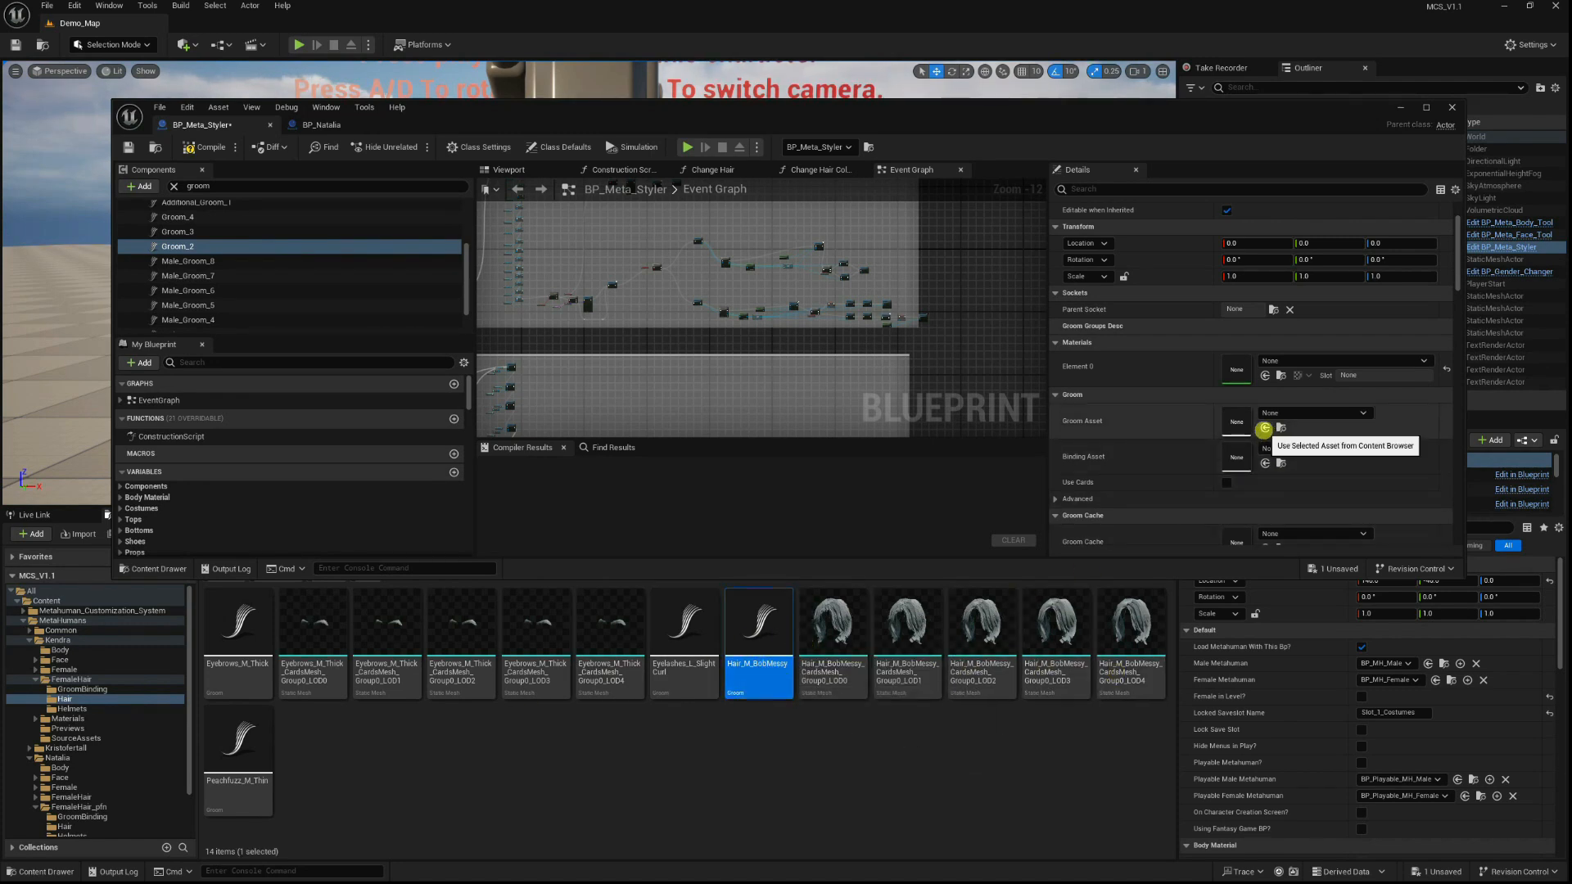
pyautogui.click(1264, 429)
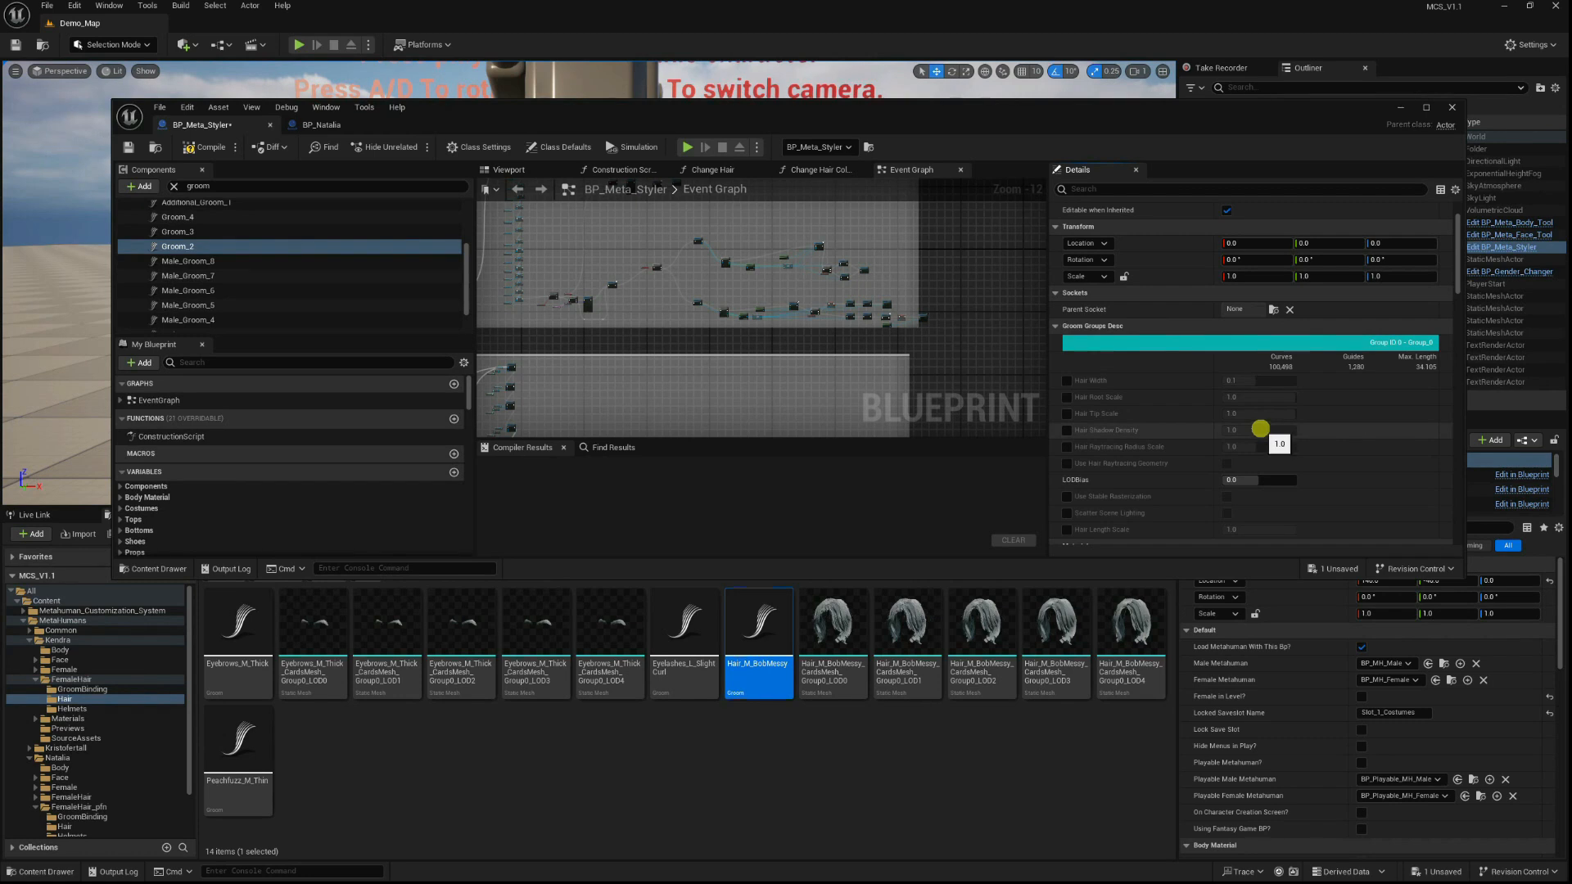
# Set Groom_2's Binding Asset to the Hair_M_BobMessy face archetype binding, then save and compile the blueprint.
pyautogui.scroll(-2, 1277, 418)
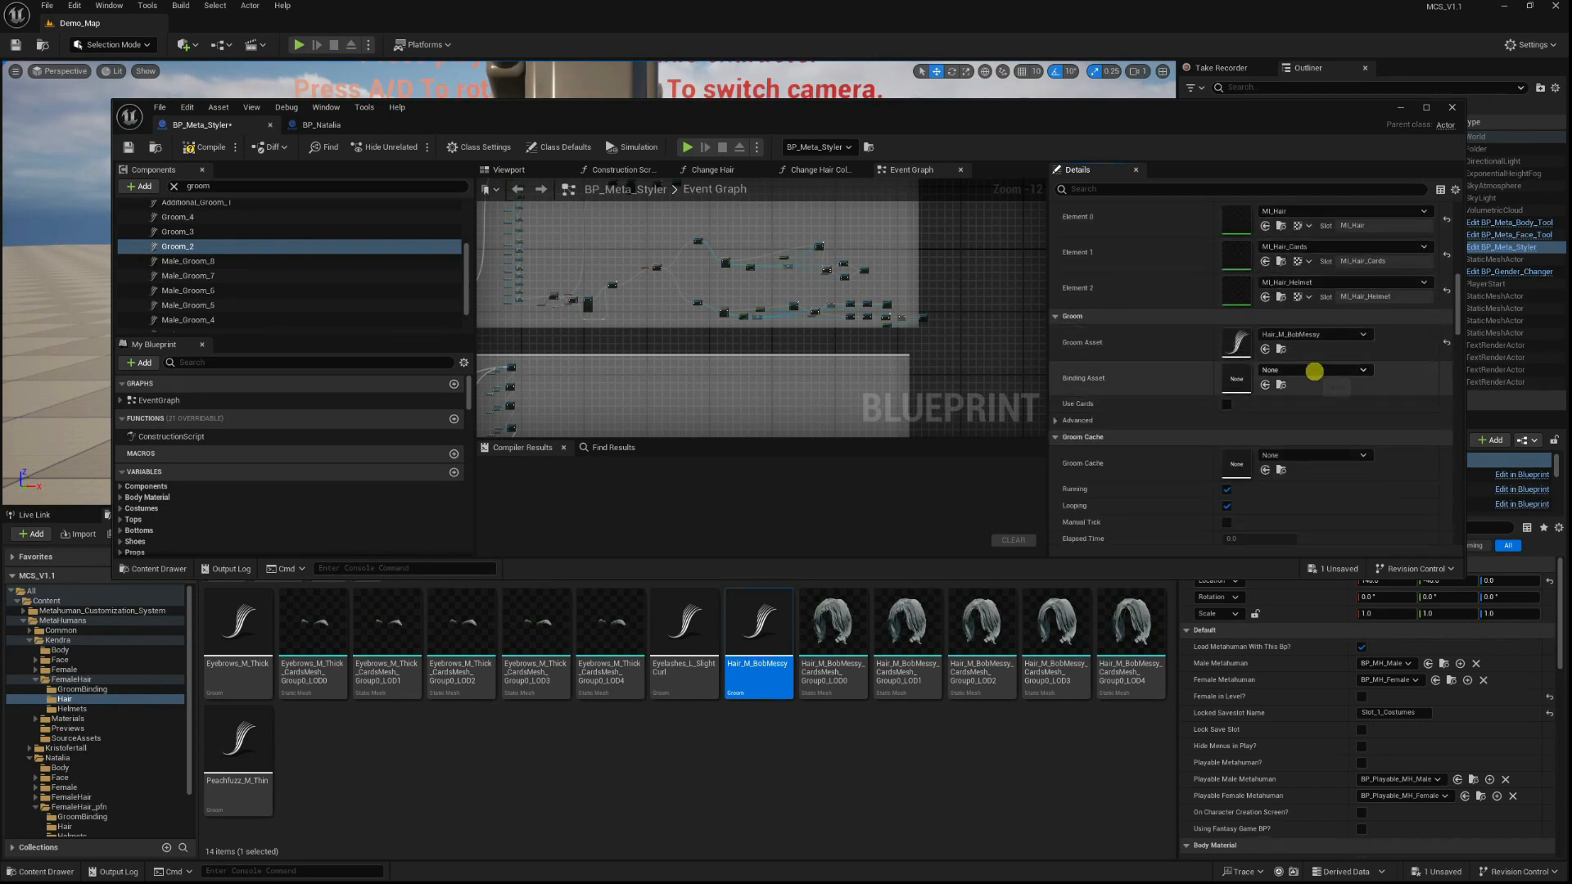
pyautogui.click(1314, 370)
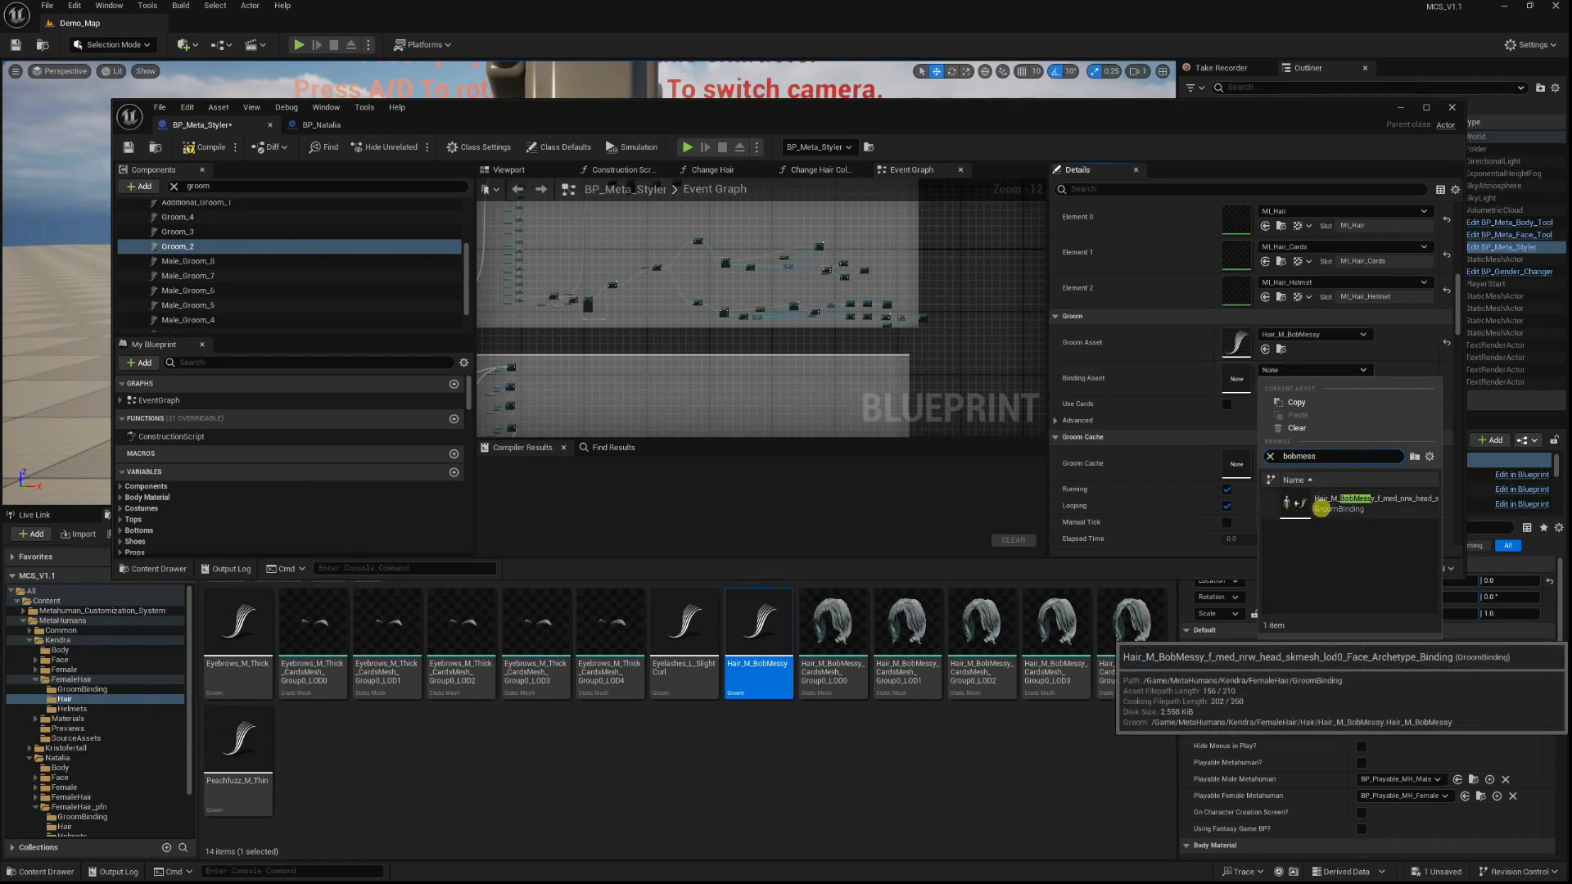
pyautogui.click(1321, 503)
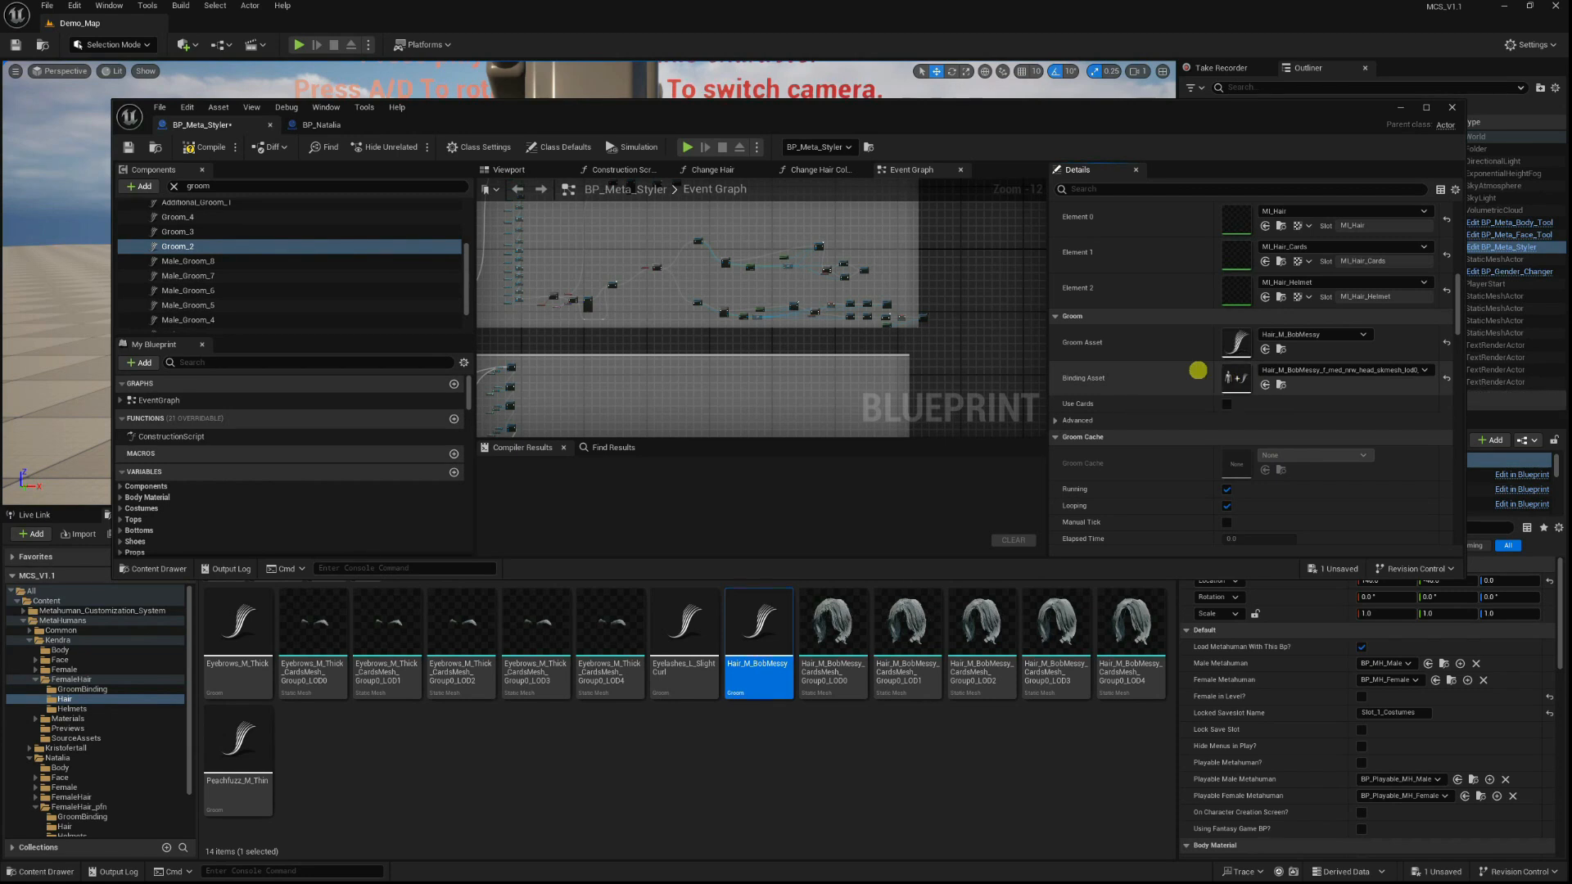
pyautogui.hotkey('ctrl', 's')
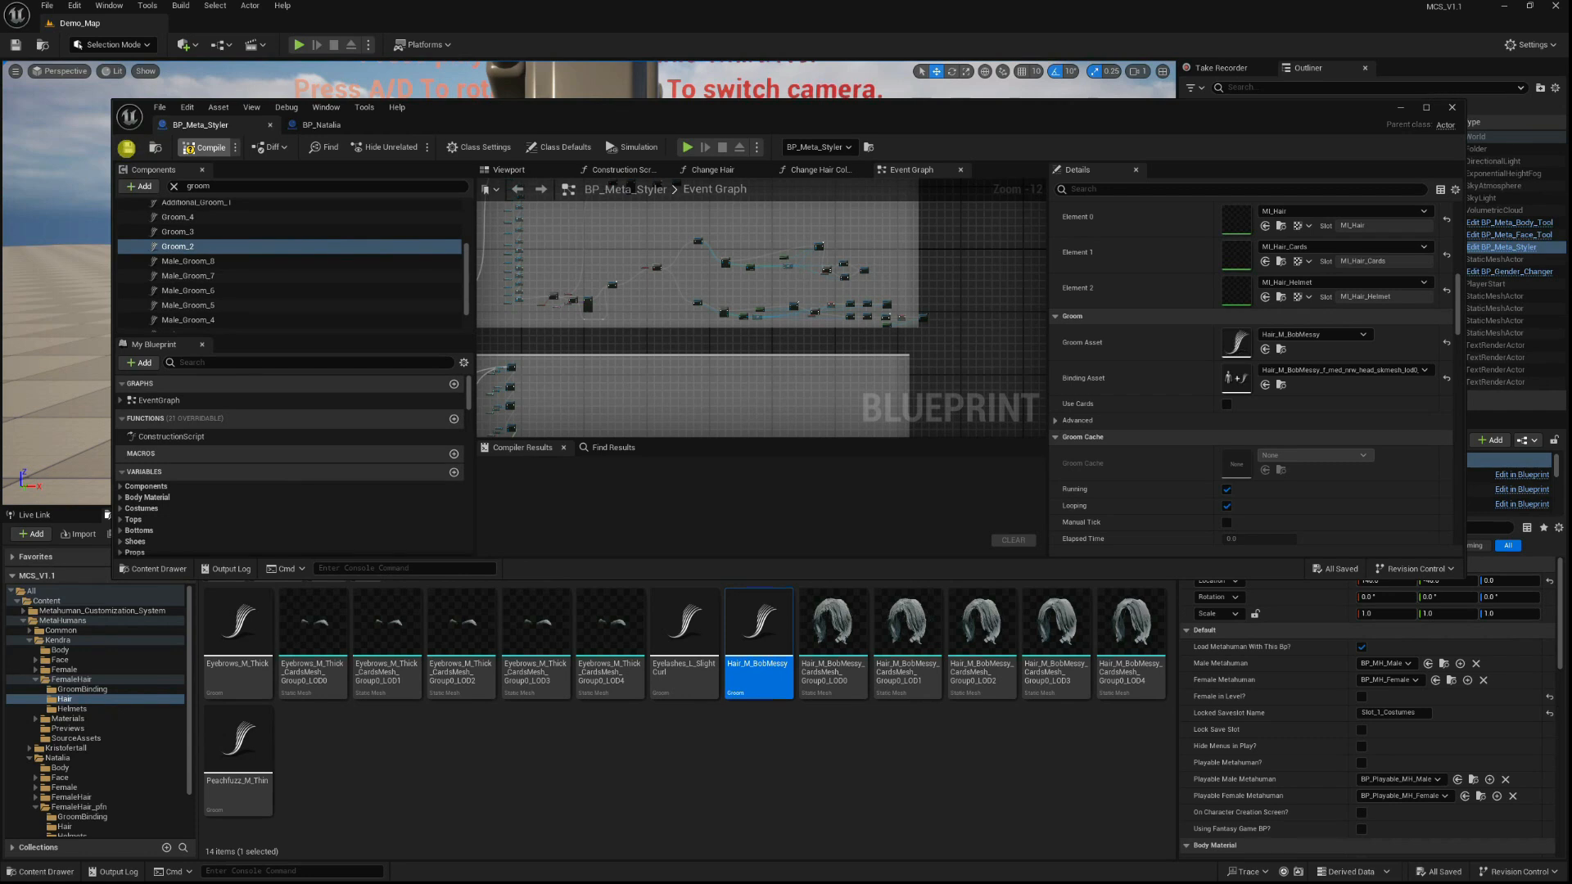
pyautogui.click(201, 148)
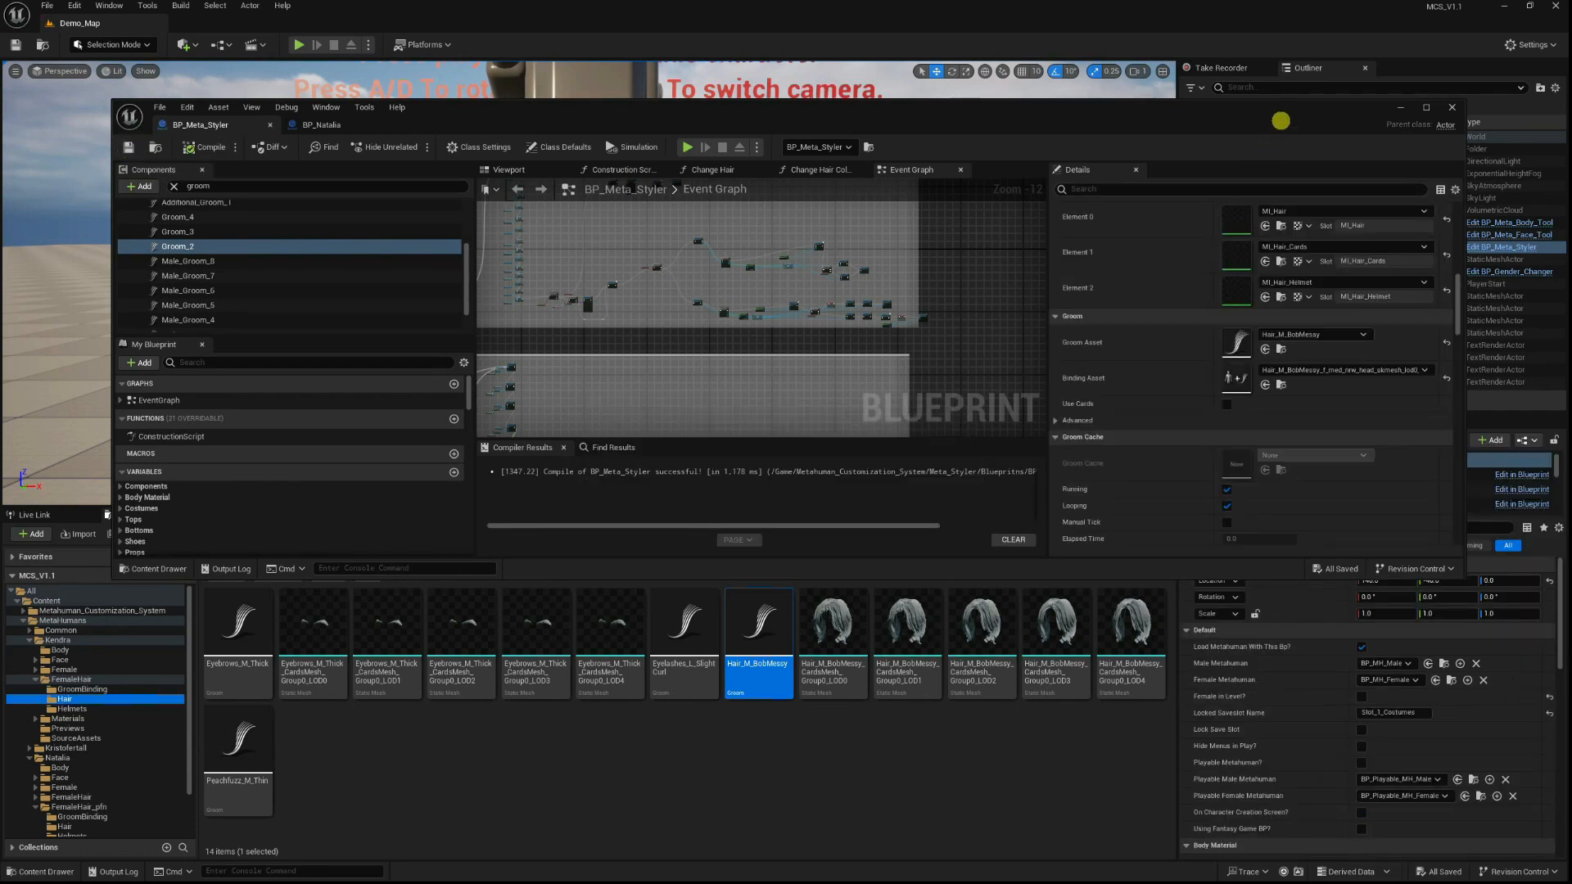
# Play the level in full screen with the blueprint window minimized, and try hair slots 2 and 1 on the character.
pyautogui.click(1402, 109)
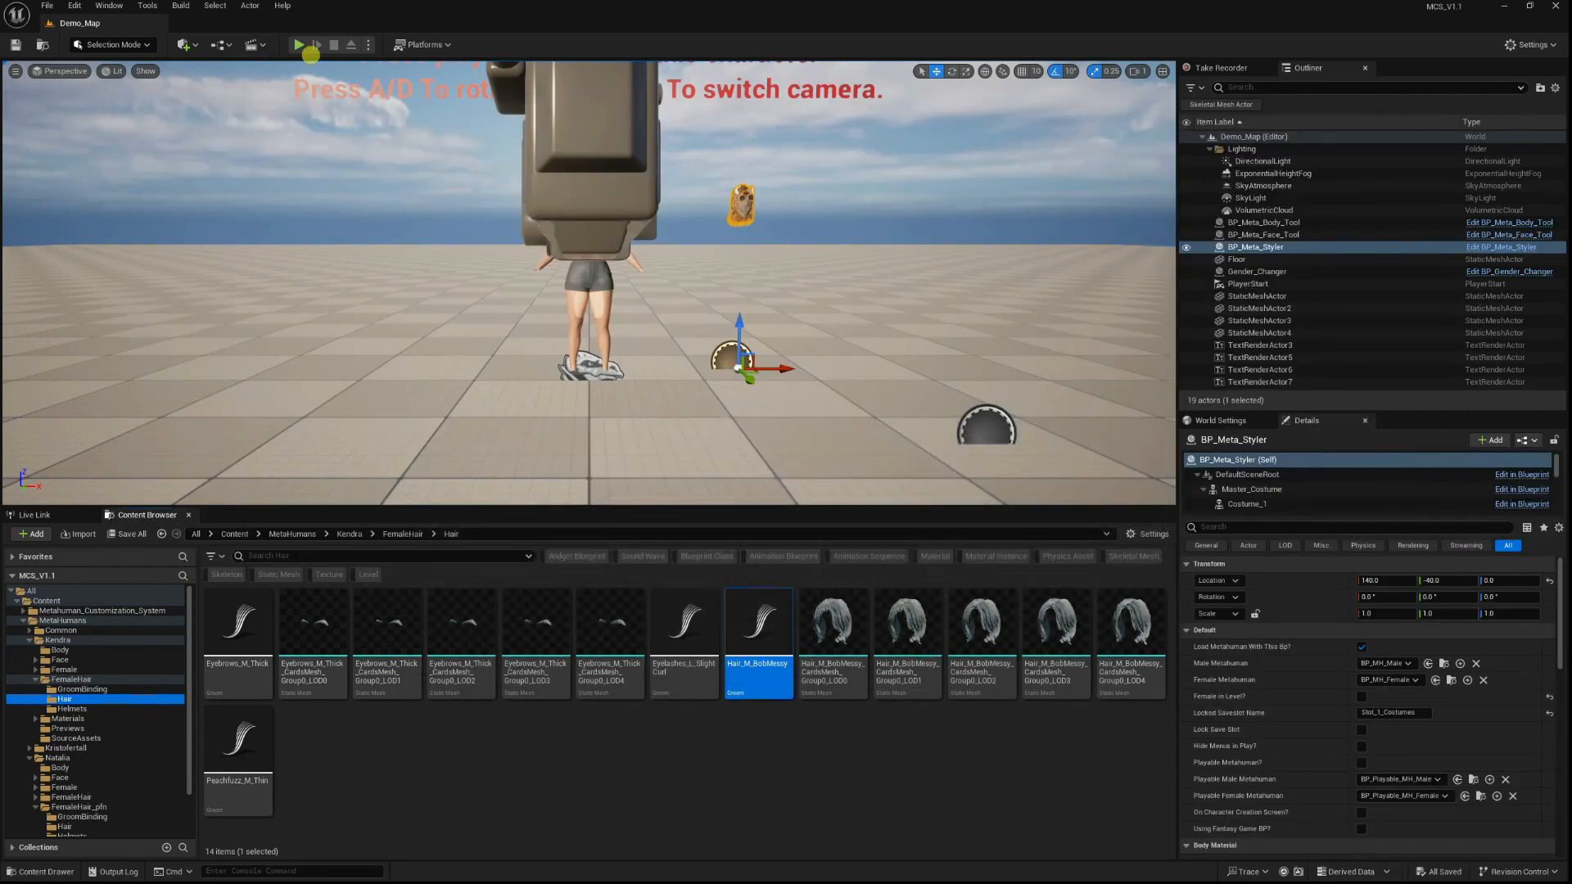
pyautogui.click(299, 45)
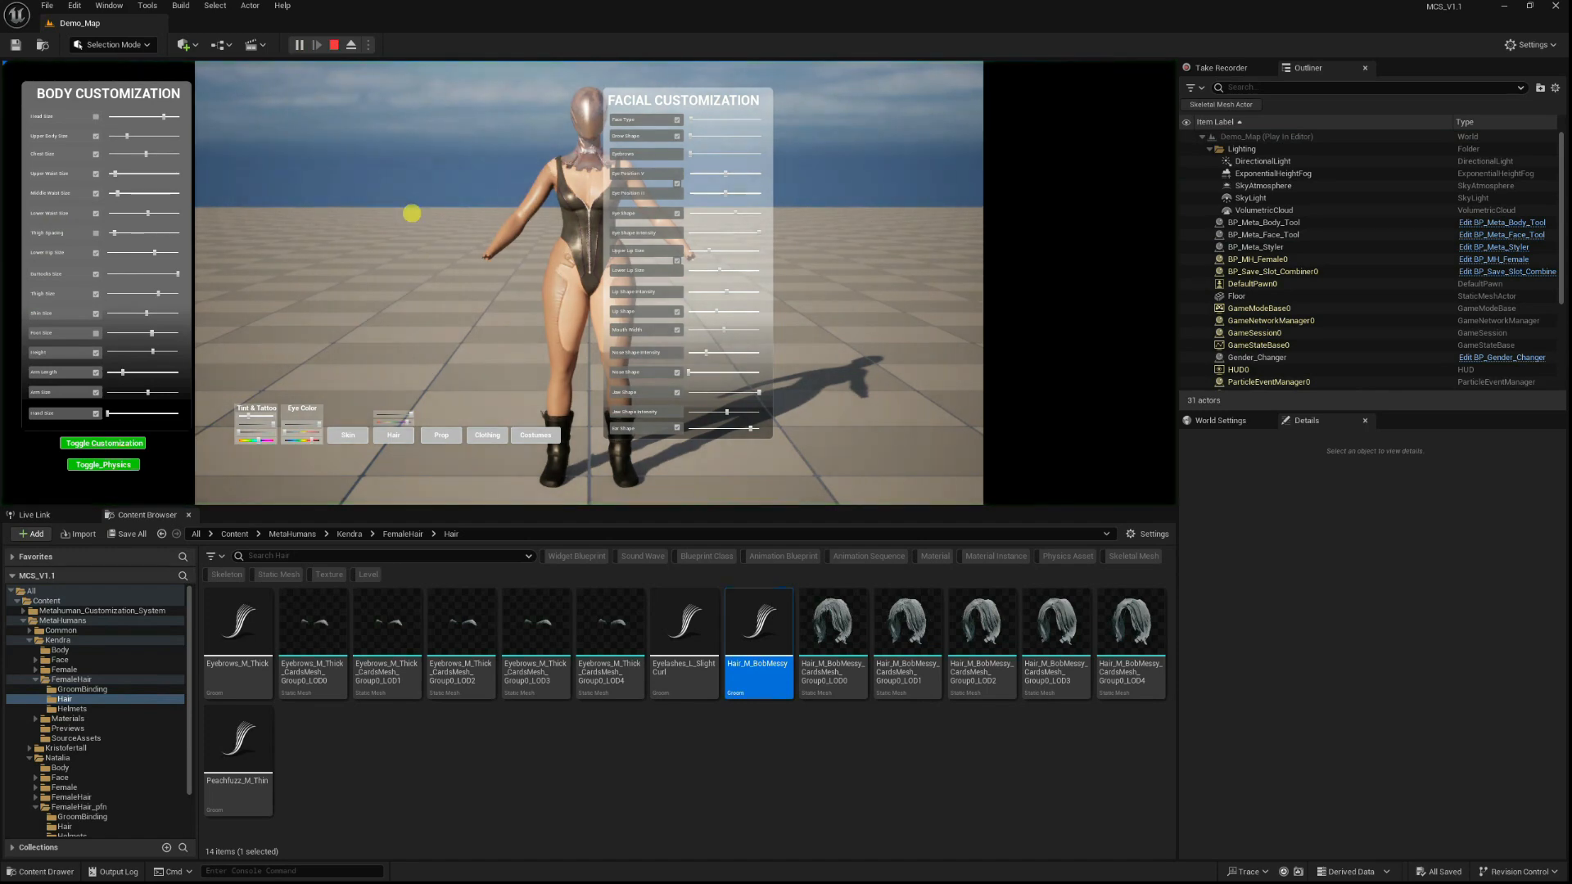
pyautogui.press('F11')
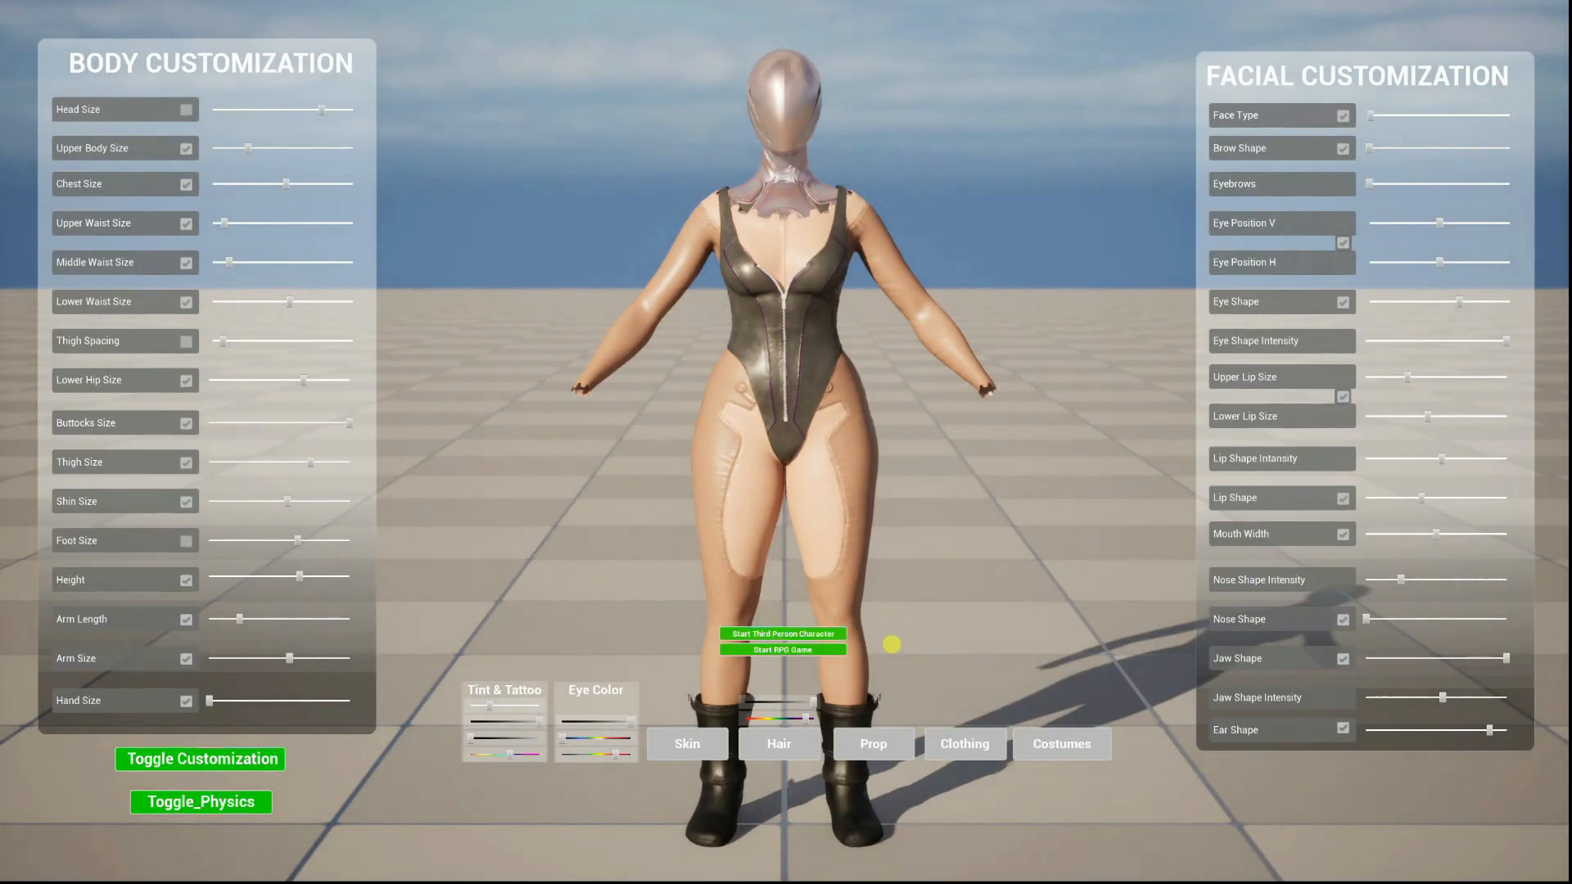
pyautogui.click(747, 749)
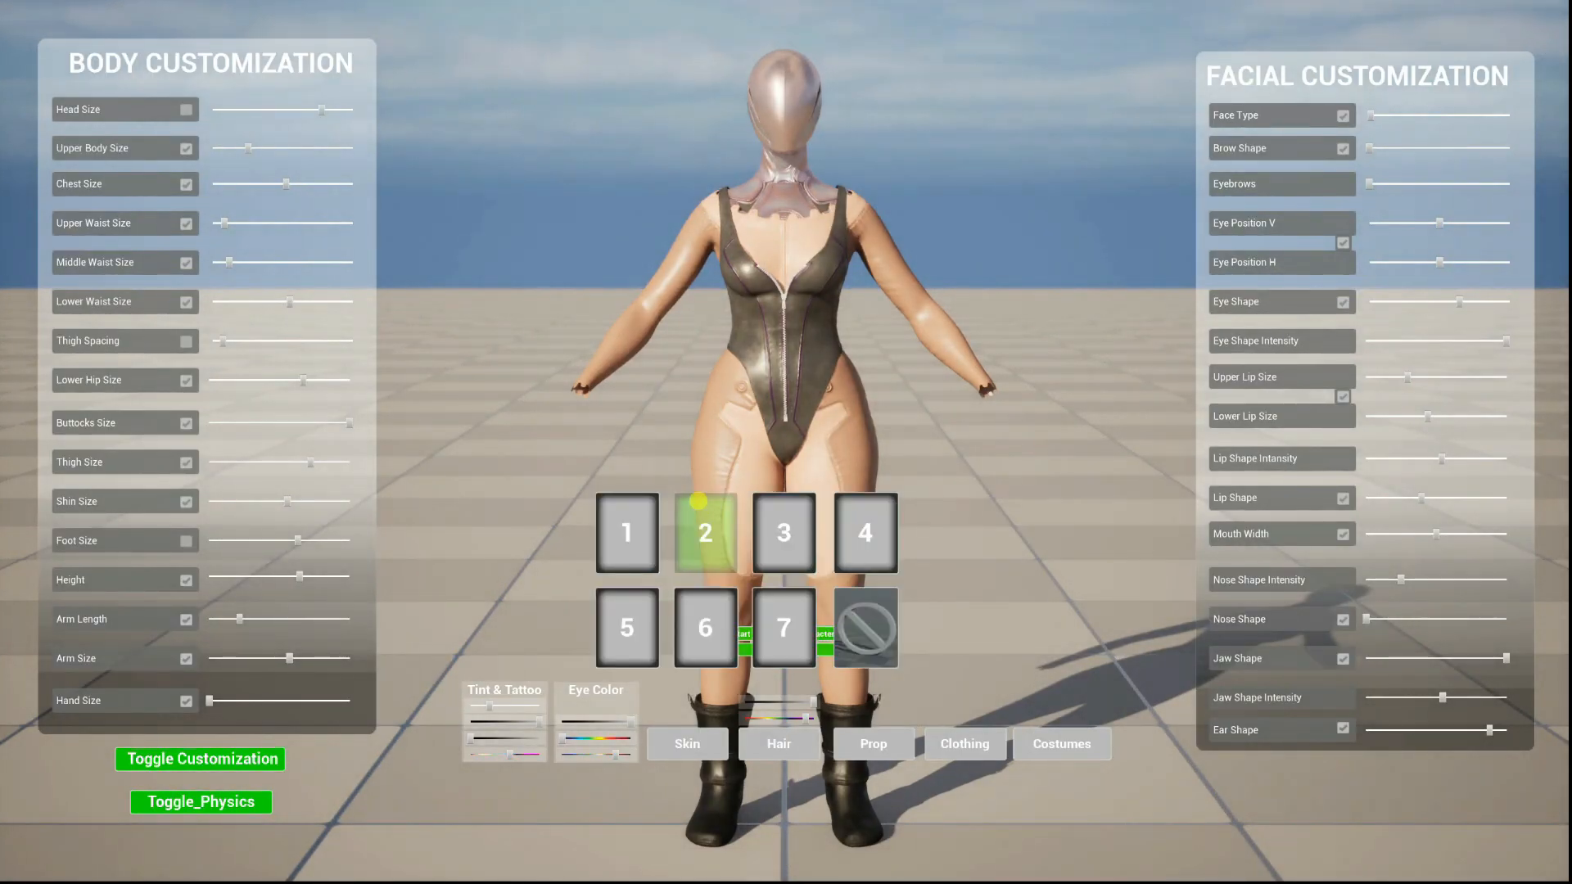
pyautogui.click(699, 505)
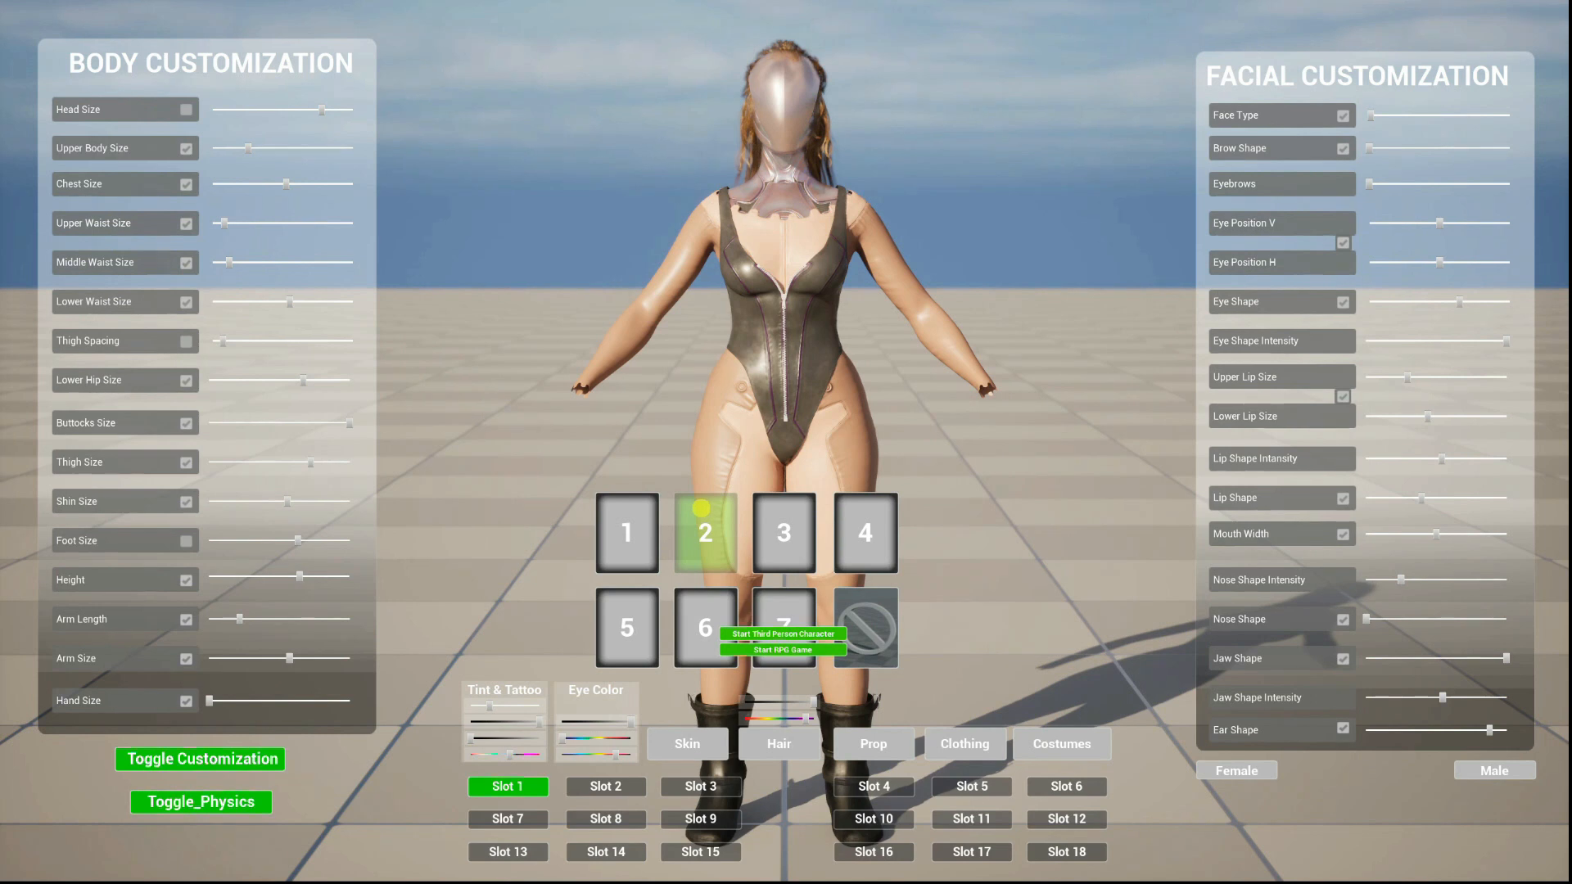
pyautogui.click(624, 531)
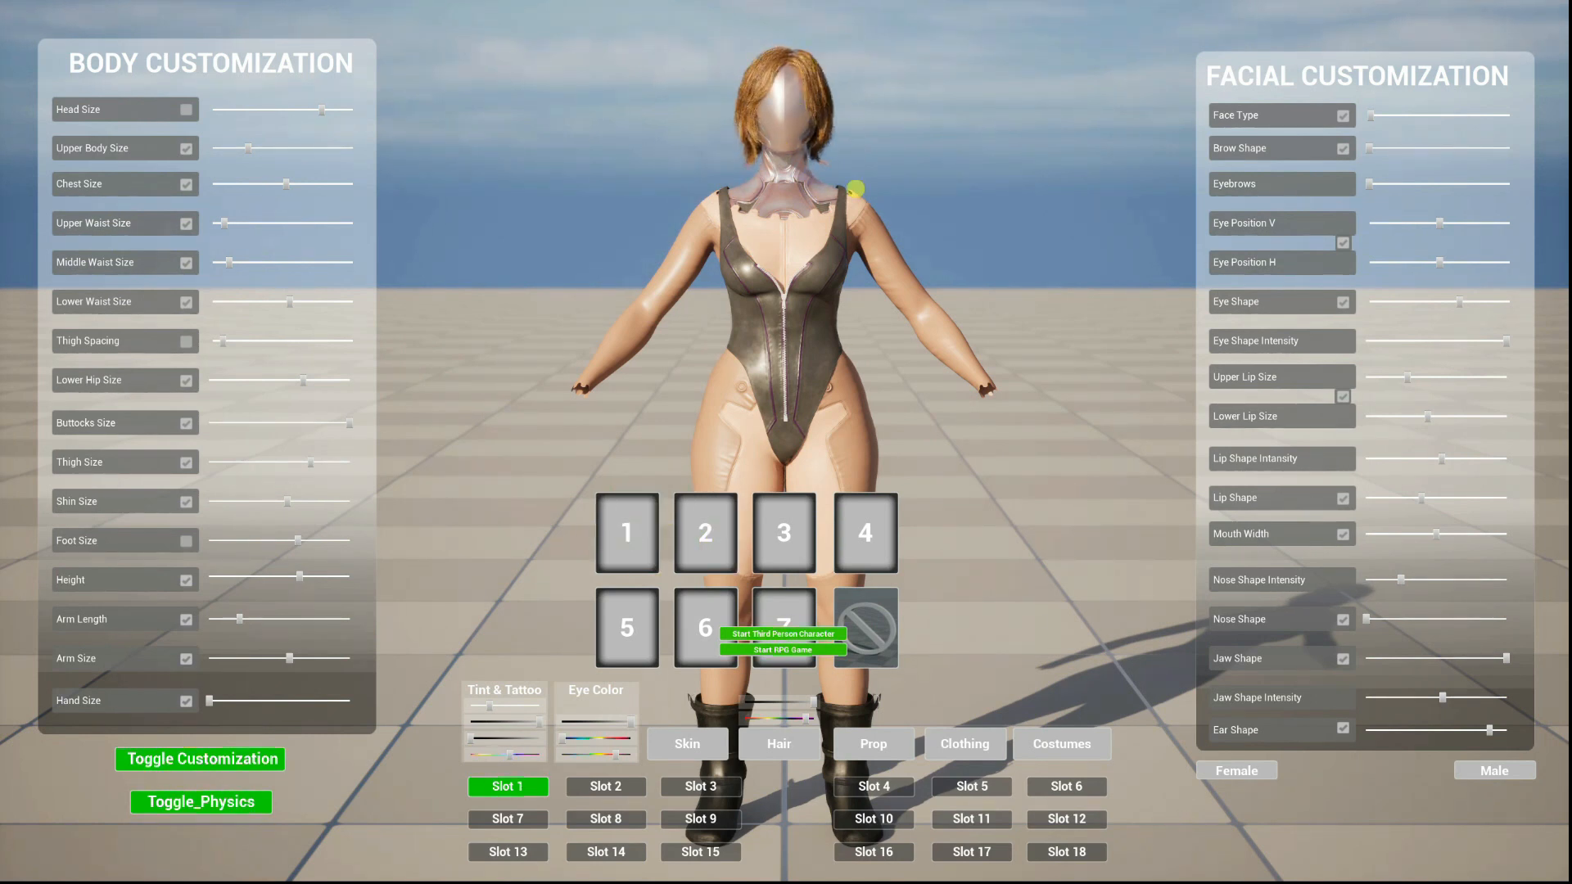
# Stop the full-screen game, return to the normal editor view and open the level's BP_Meta_Styler actor for editing.
pyautogui.press('Escape')
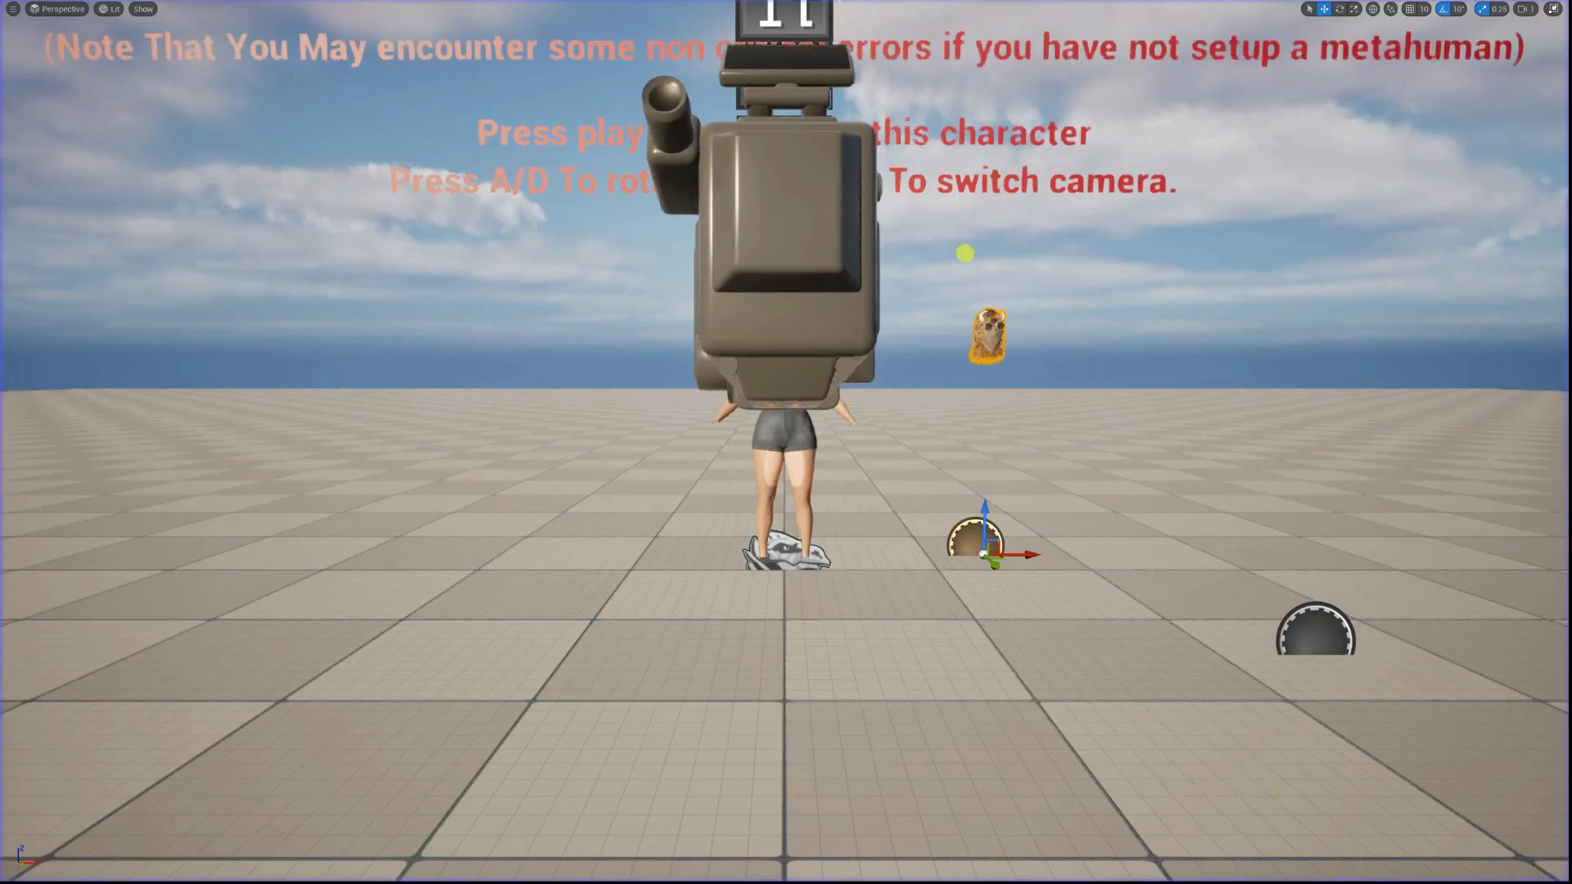
pyautogui.click(1033, 737)
pyautogui.press('F11')
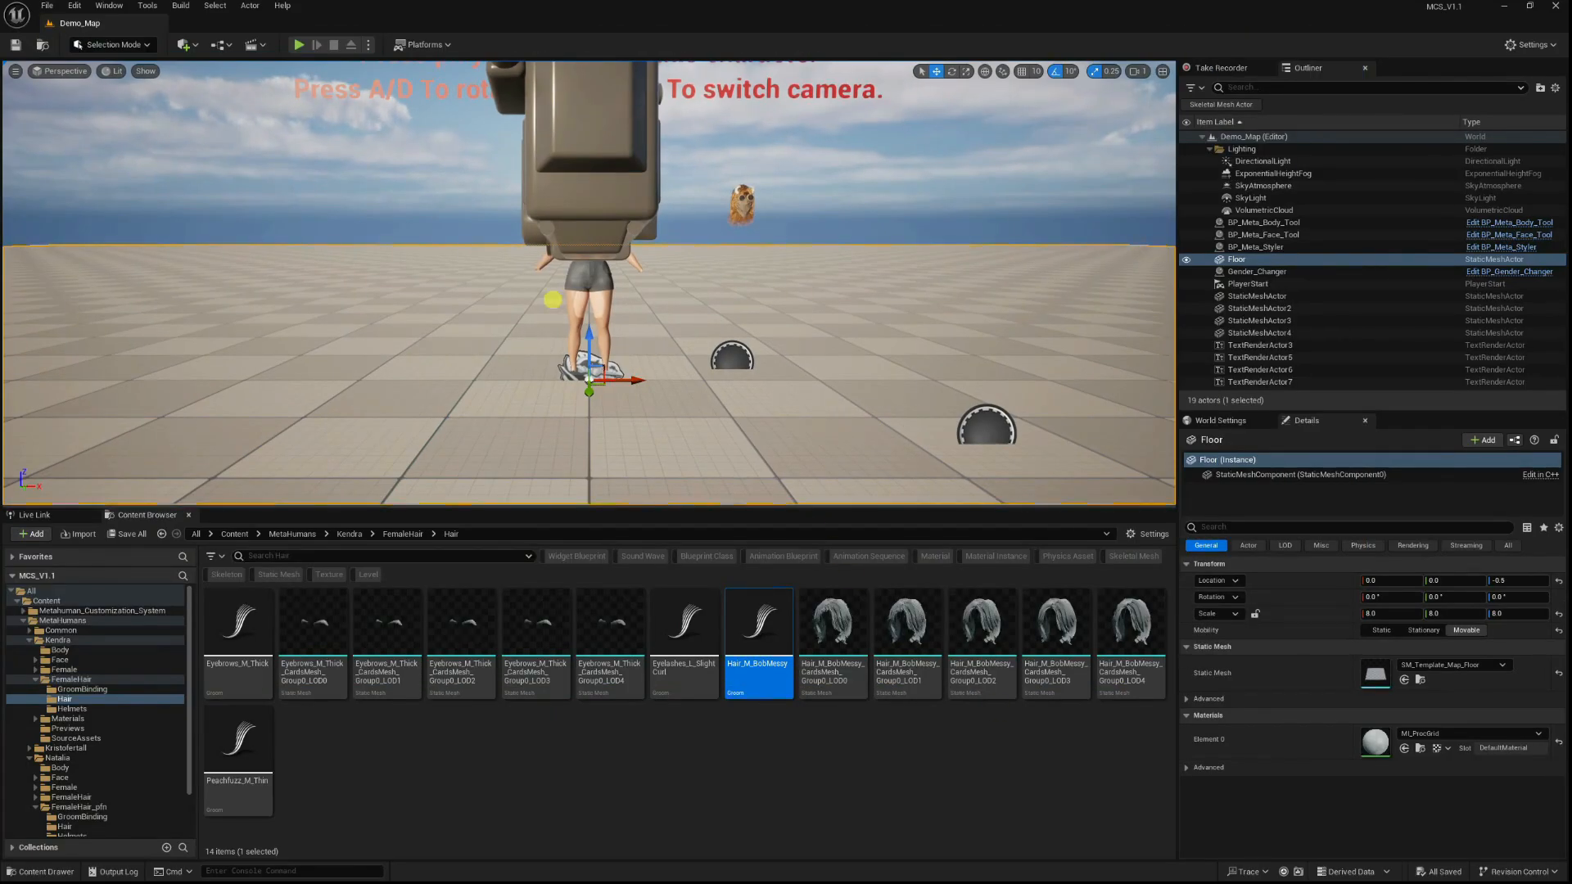
pyautogui.scroll(5, 677, 415)
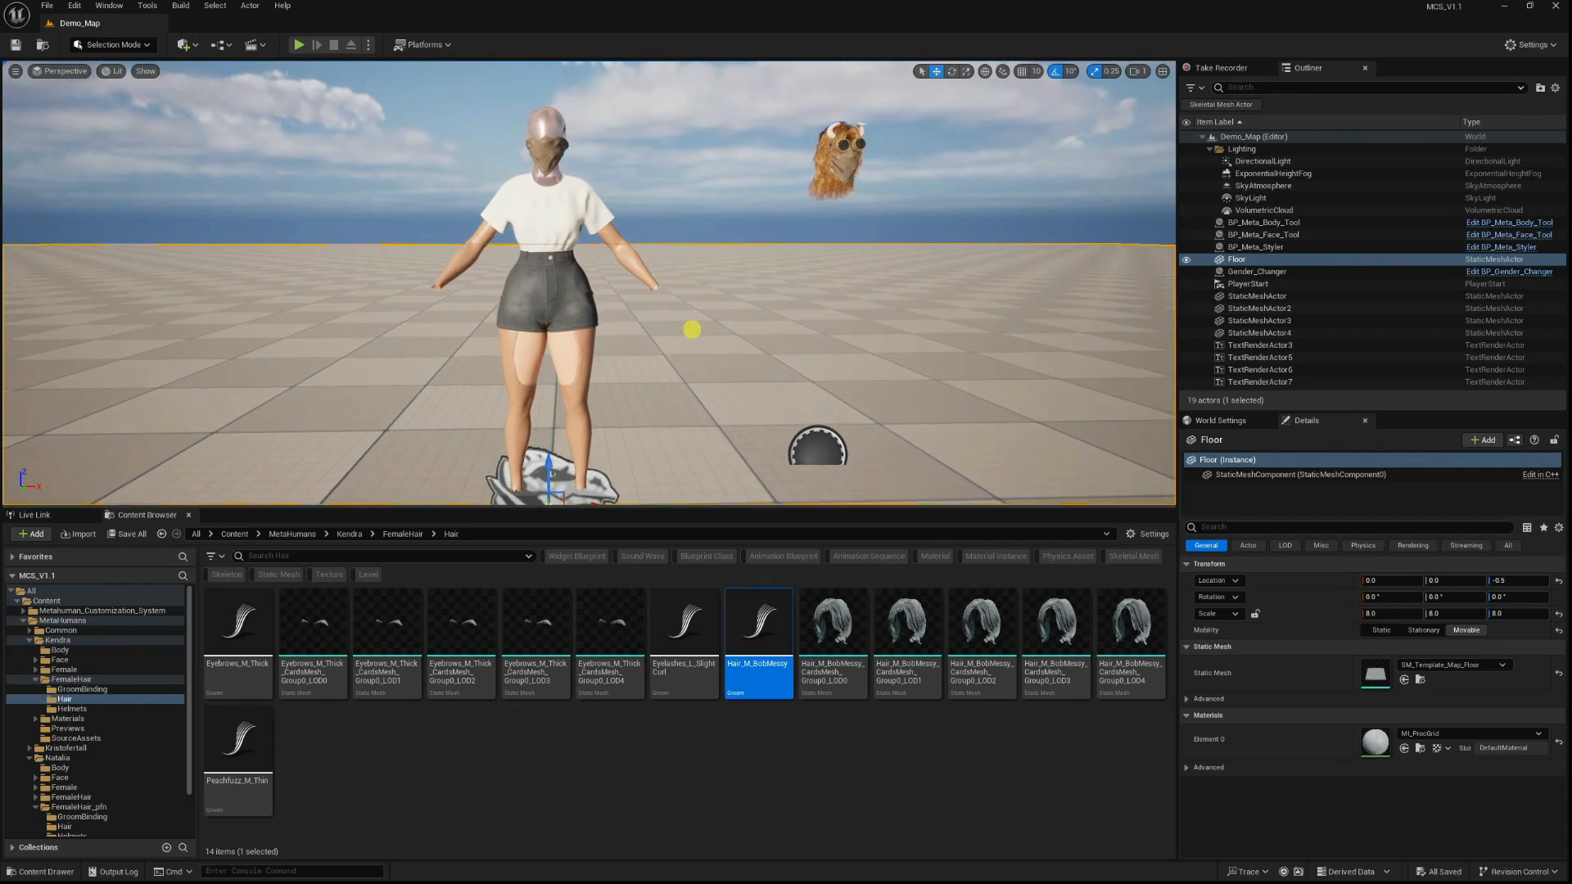
pyautogui.scroll(3, 692, 329)
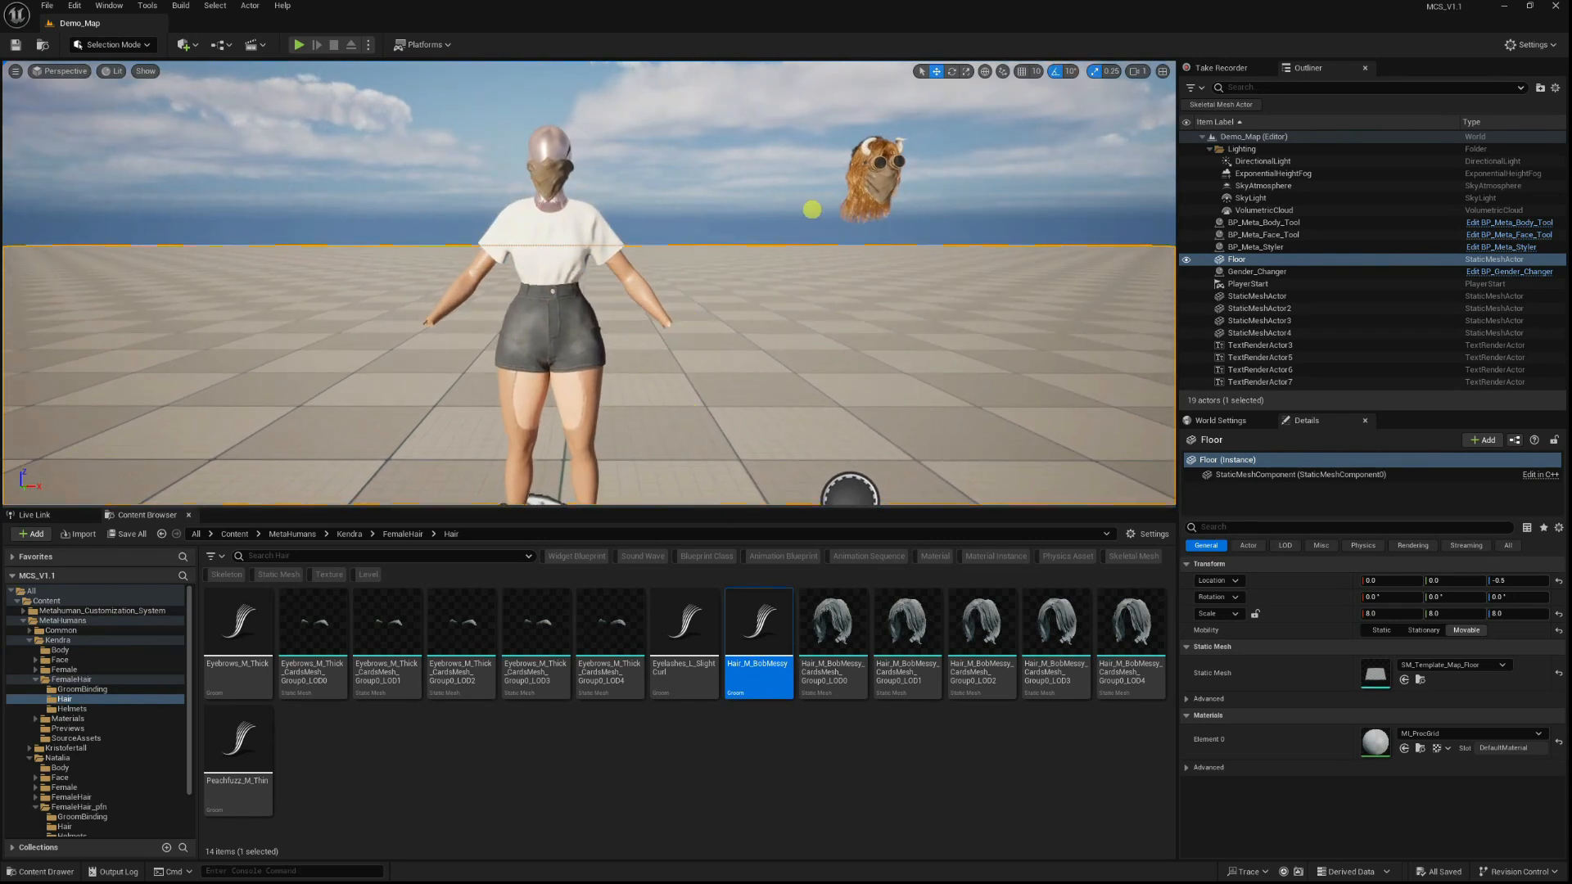
pyautogui.click(884, 177)
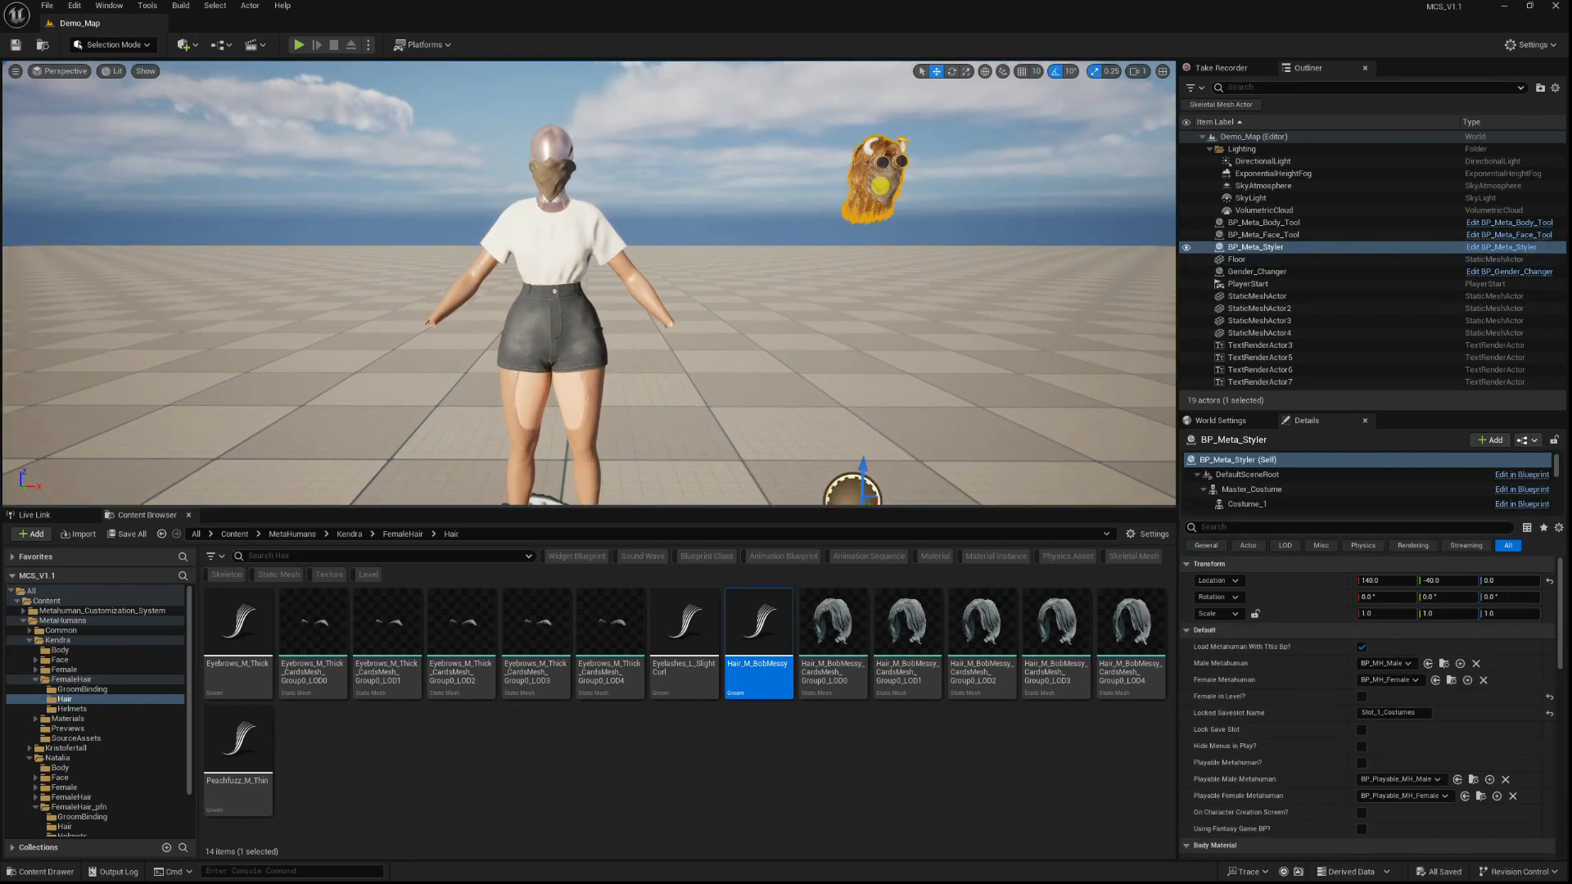
pyautogui.rightClick(879, 185)
pyautogui.click(924, 243)
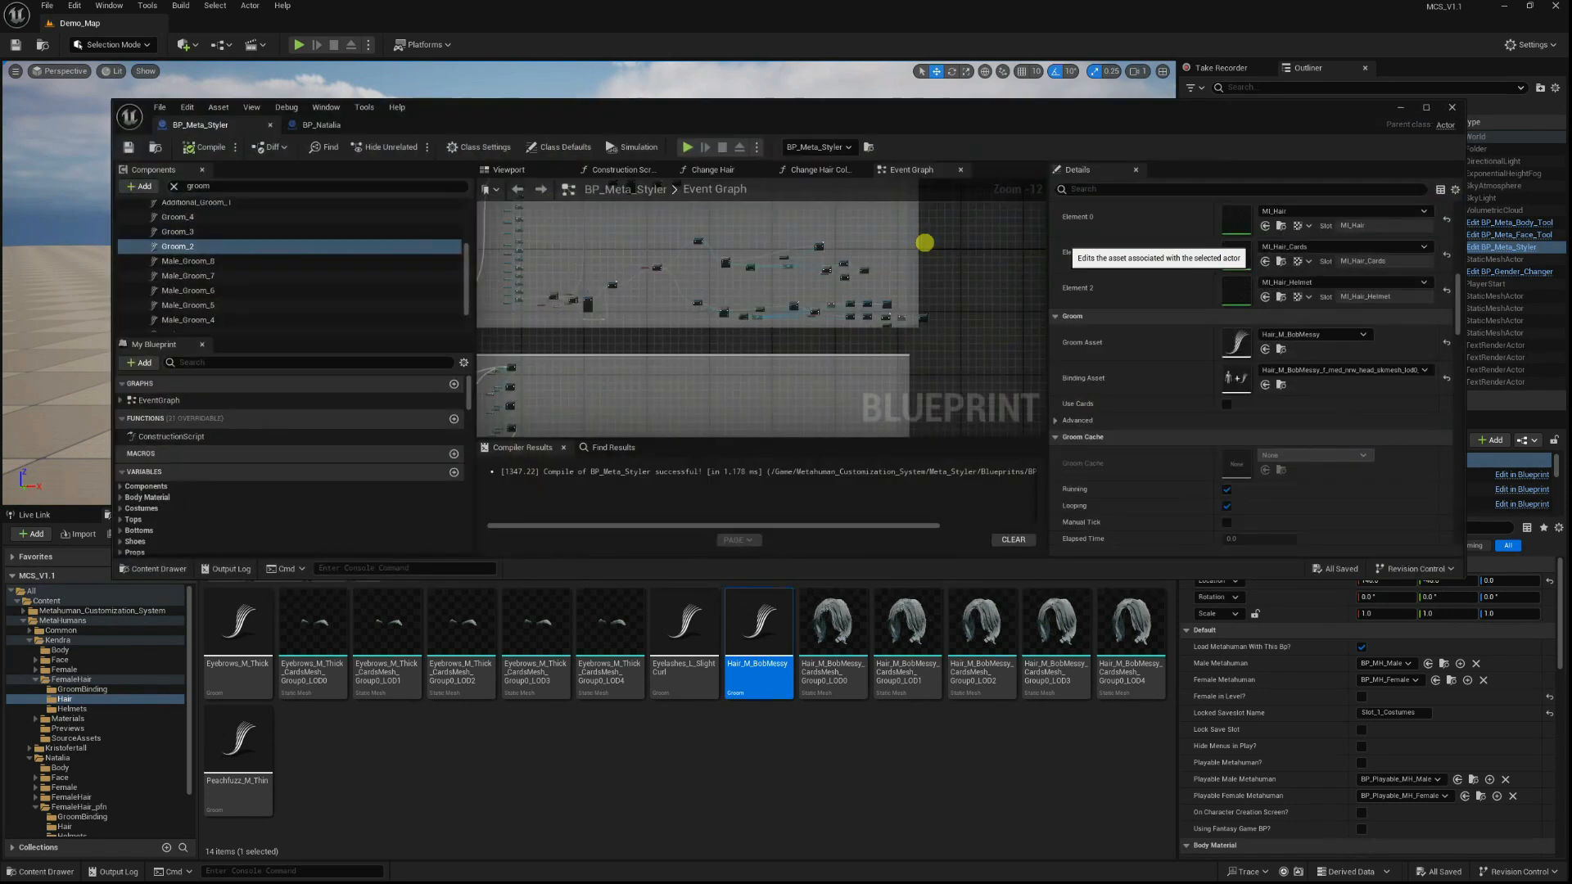
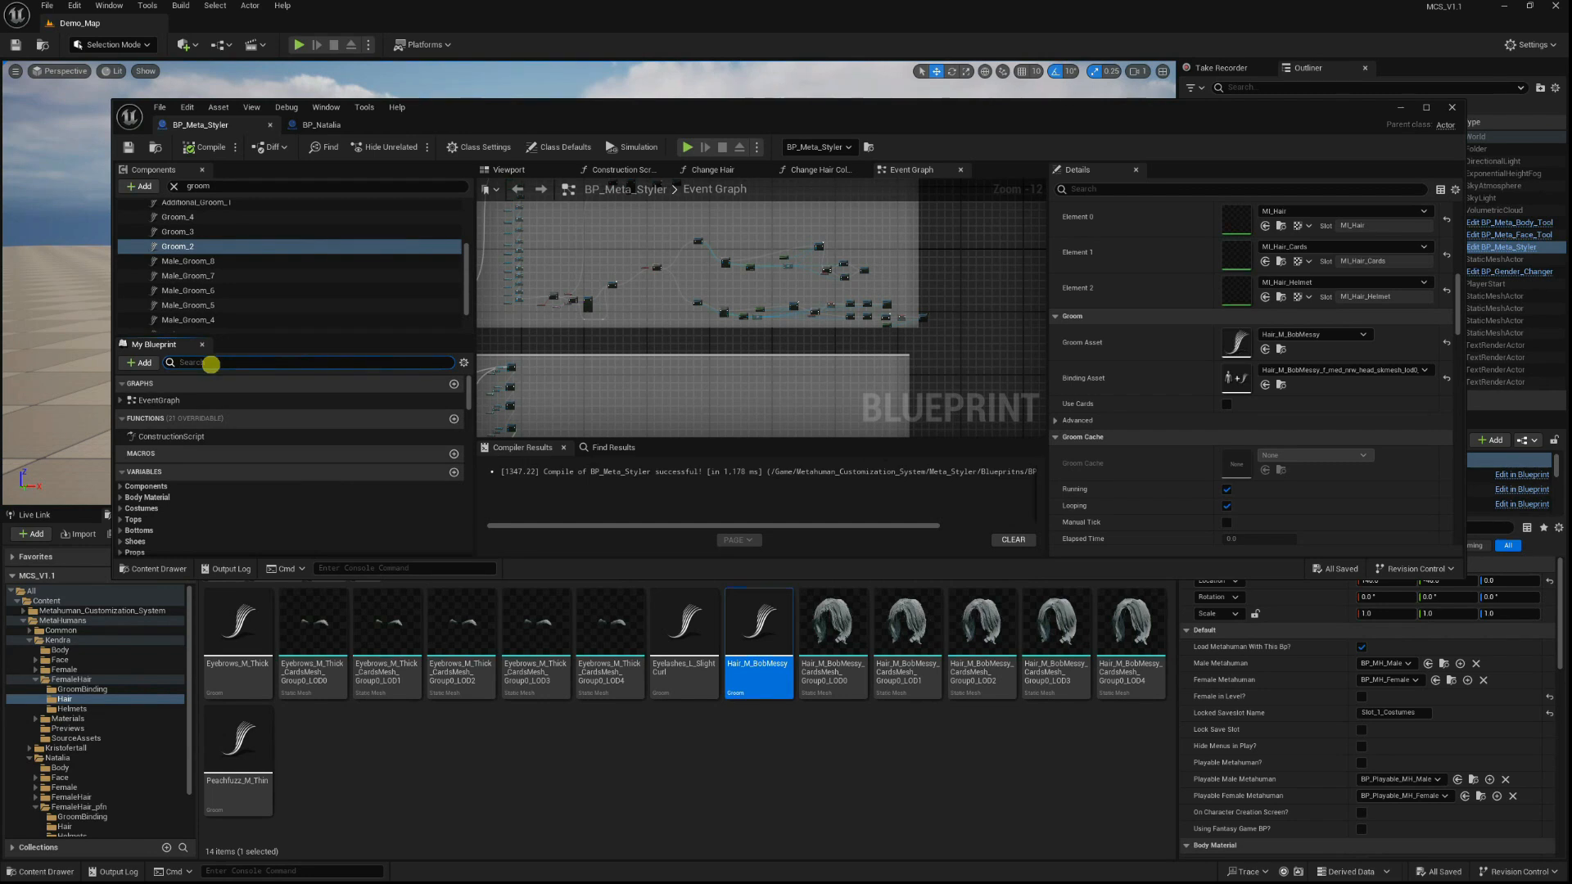
# Search the blueprint's variables for "mat" and look through the body material variables.
pyautogui.click(211, 364)
pyautogui.write('mat')
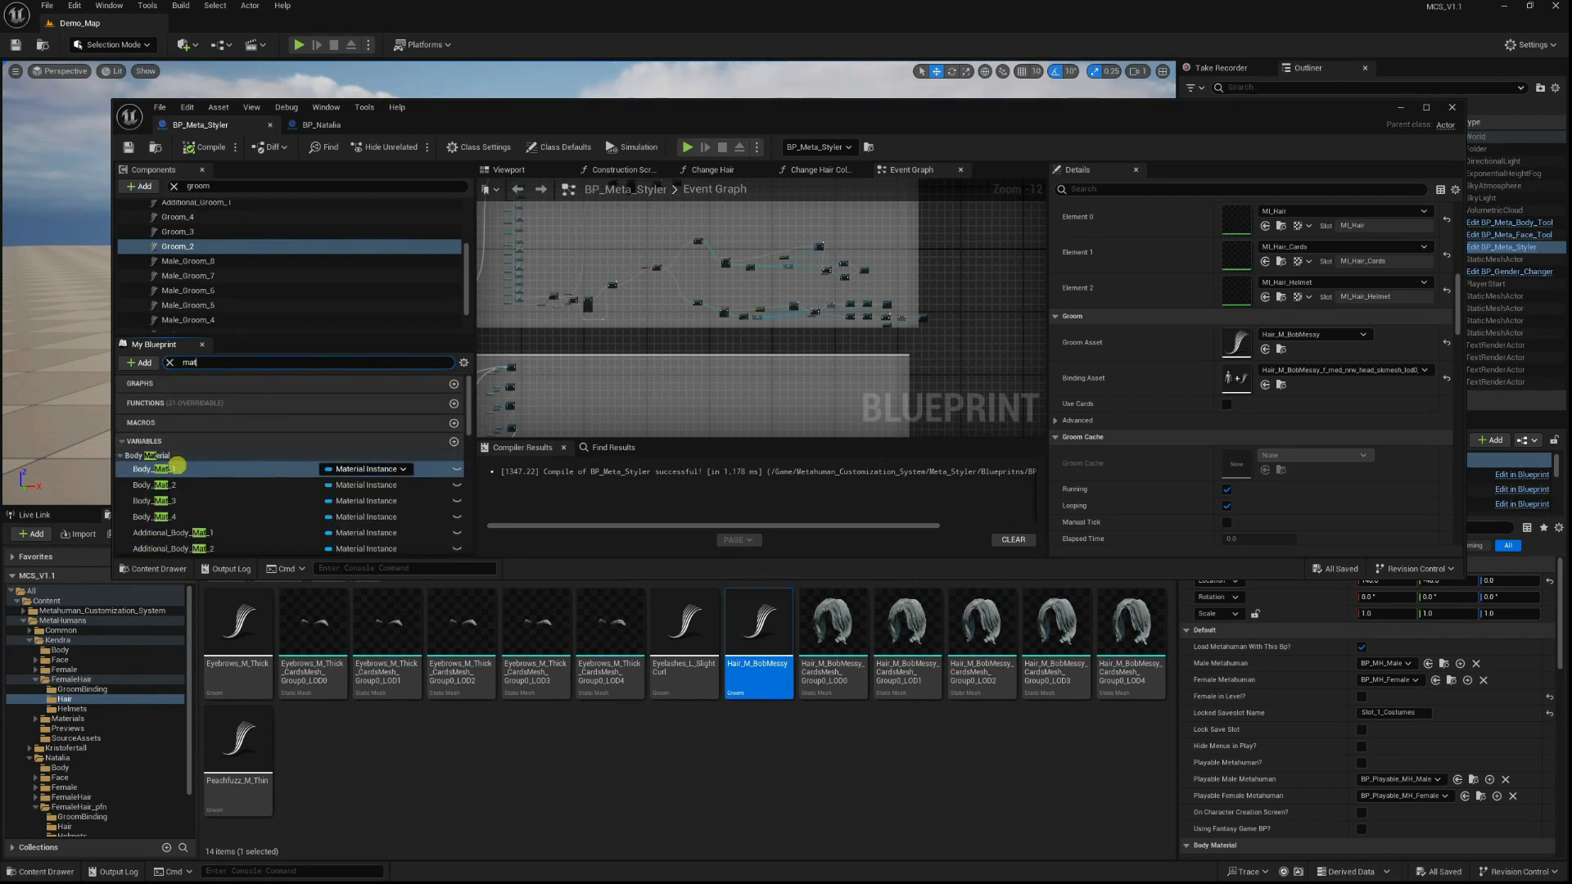
pyautogui.scroll(-10, 195, 501)
pyautogui.scroll(10, 196, 501)
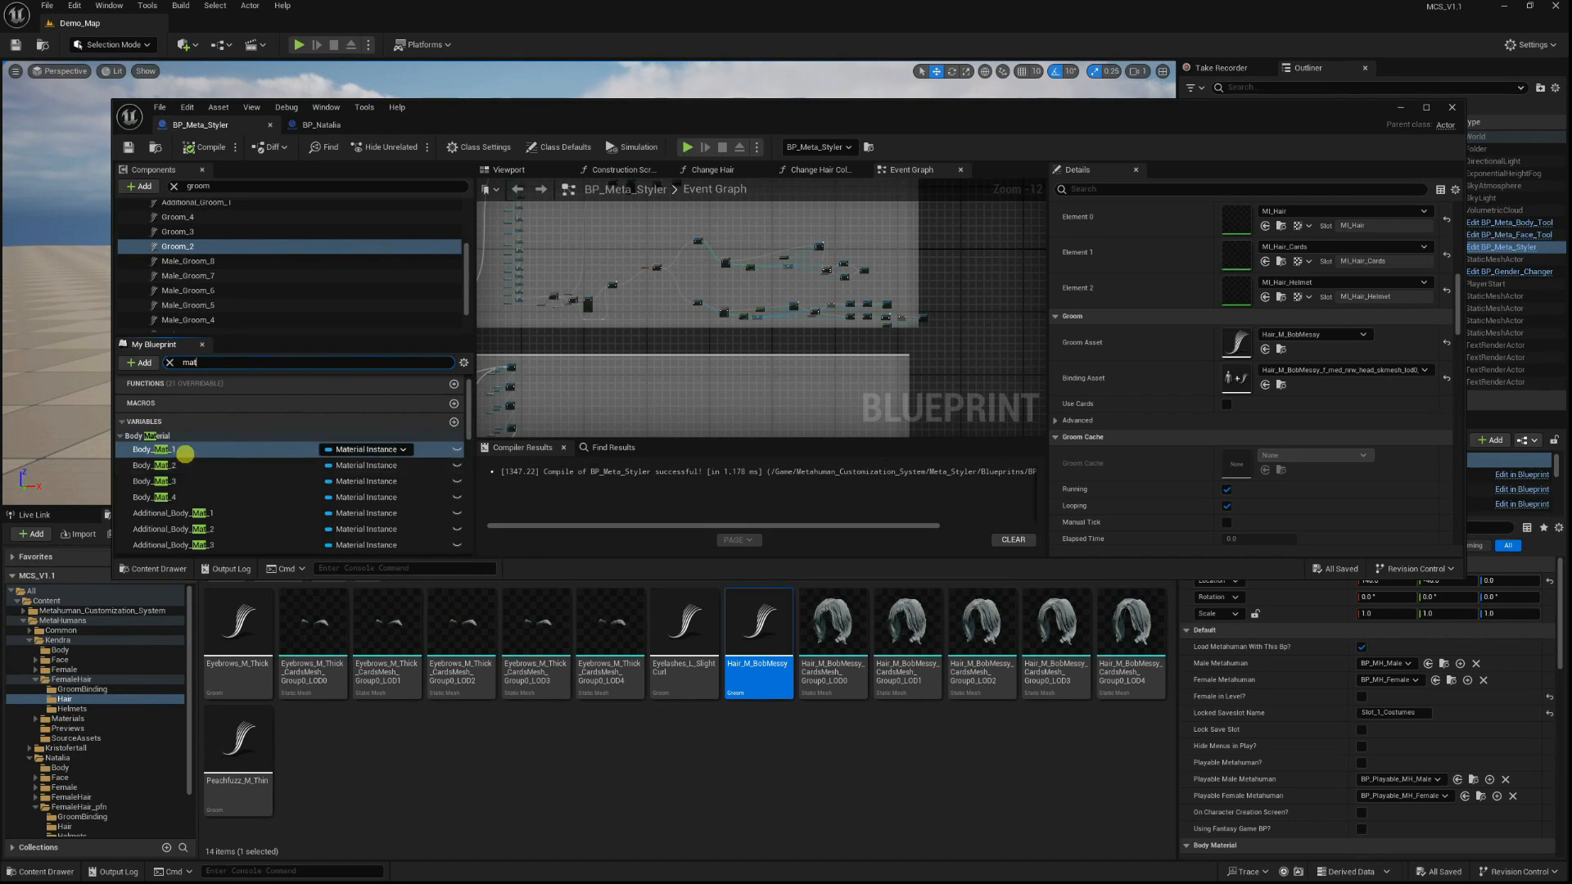
# Play the level with the blueprint window moved aside, compare the in-game slot list with the Body_Mat variables, and stop playing.
pyautogui.moveTo(580, 113); pyautogui.dragTo(1051, 454)
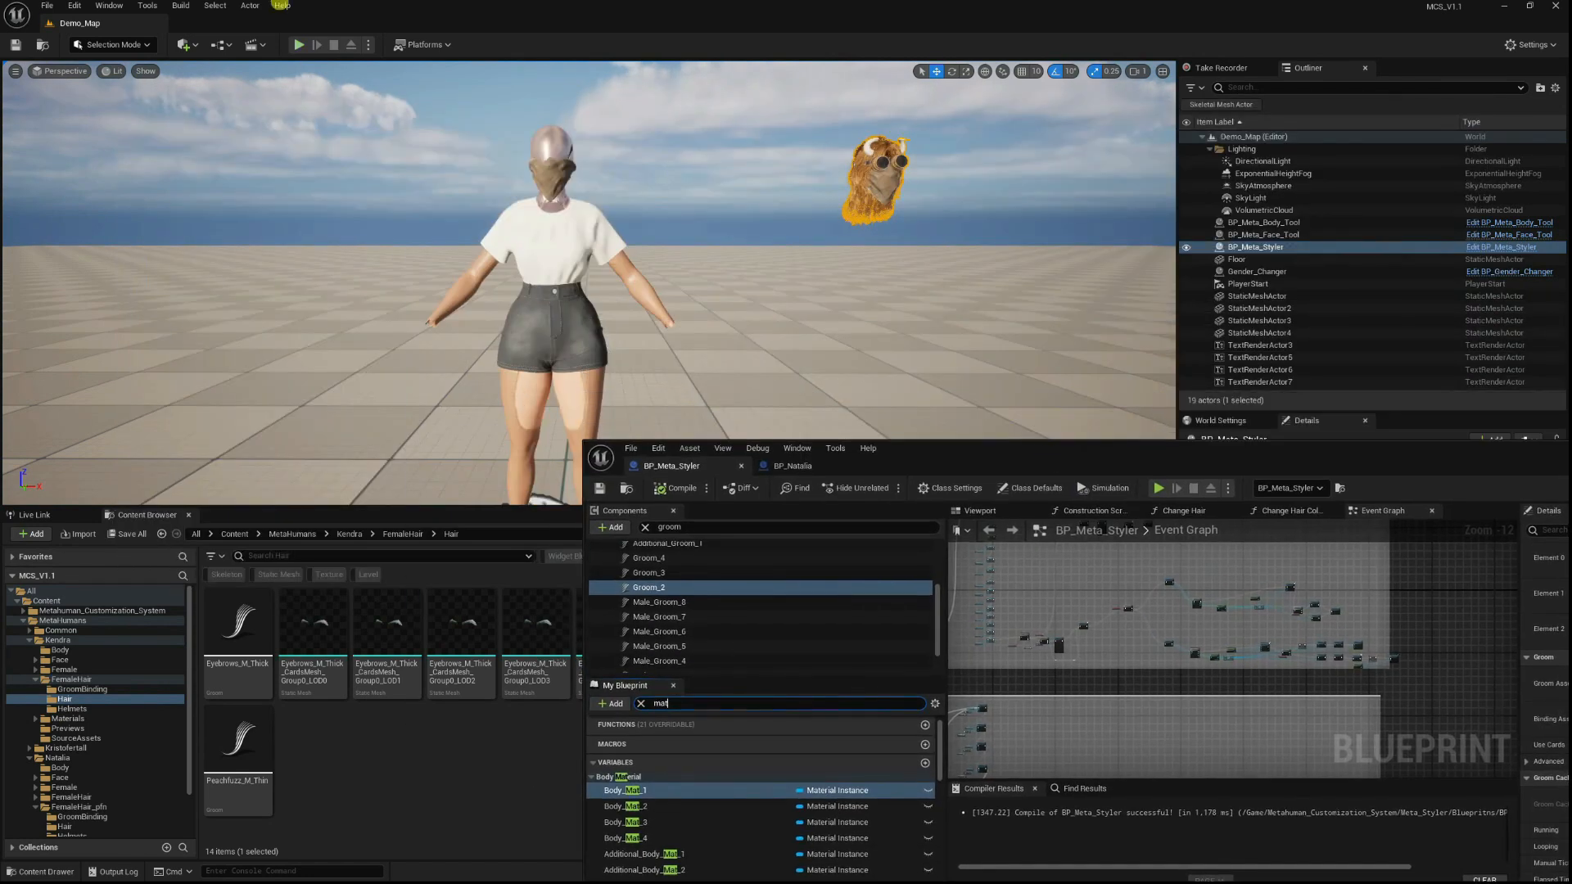
pyautogui.click(300, 43)
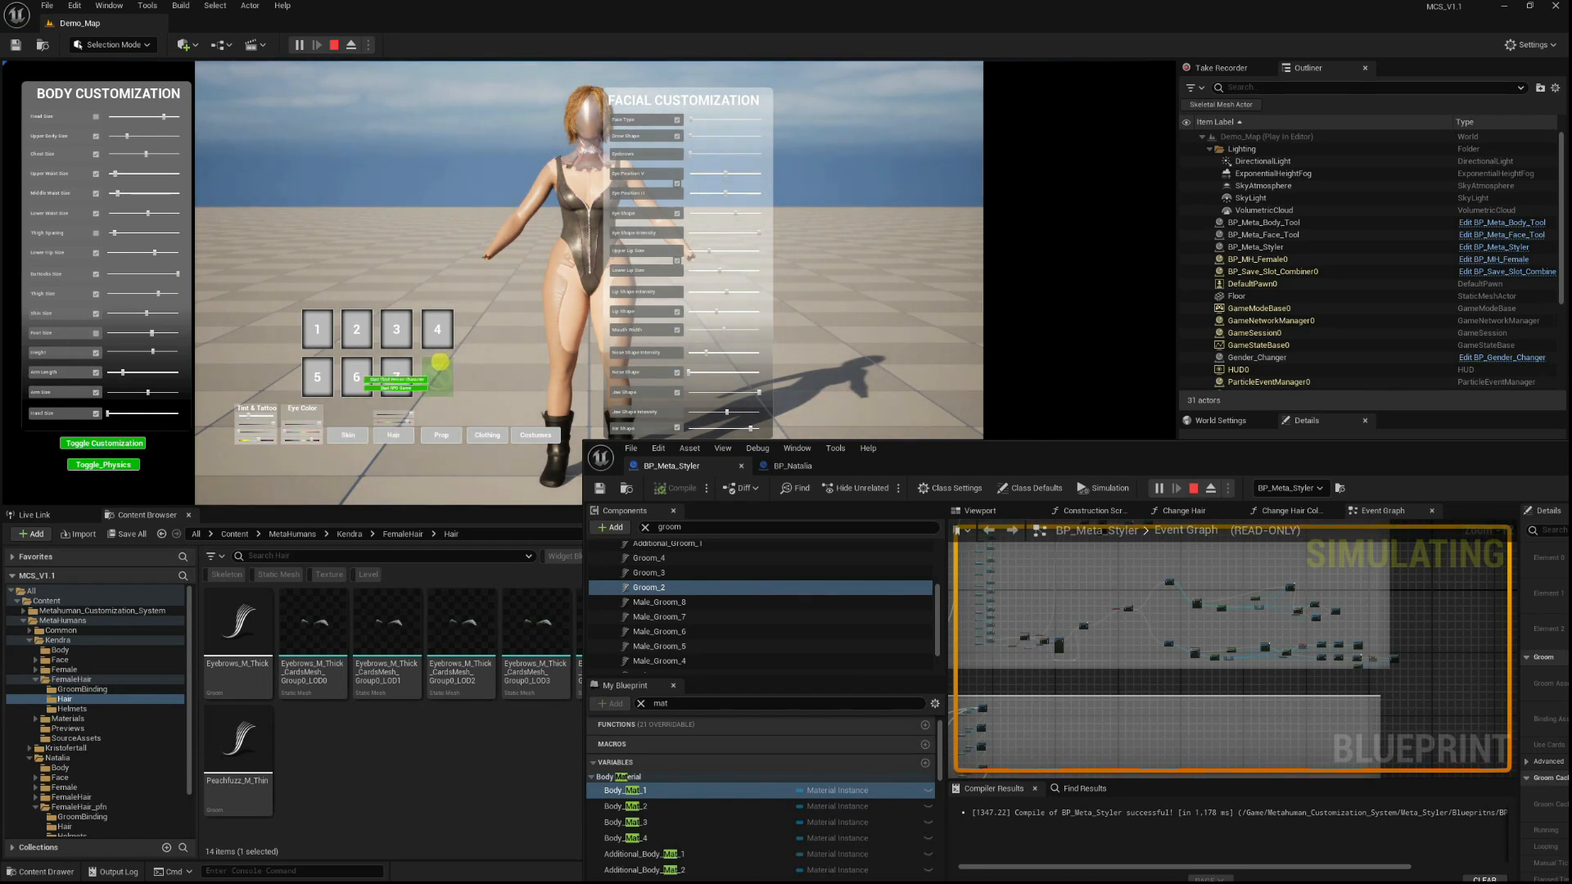
pyautogui.click(319, 332)
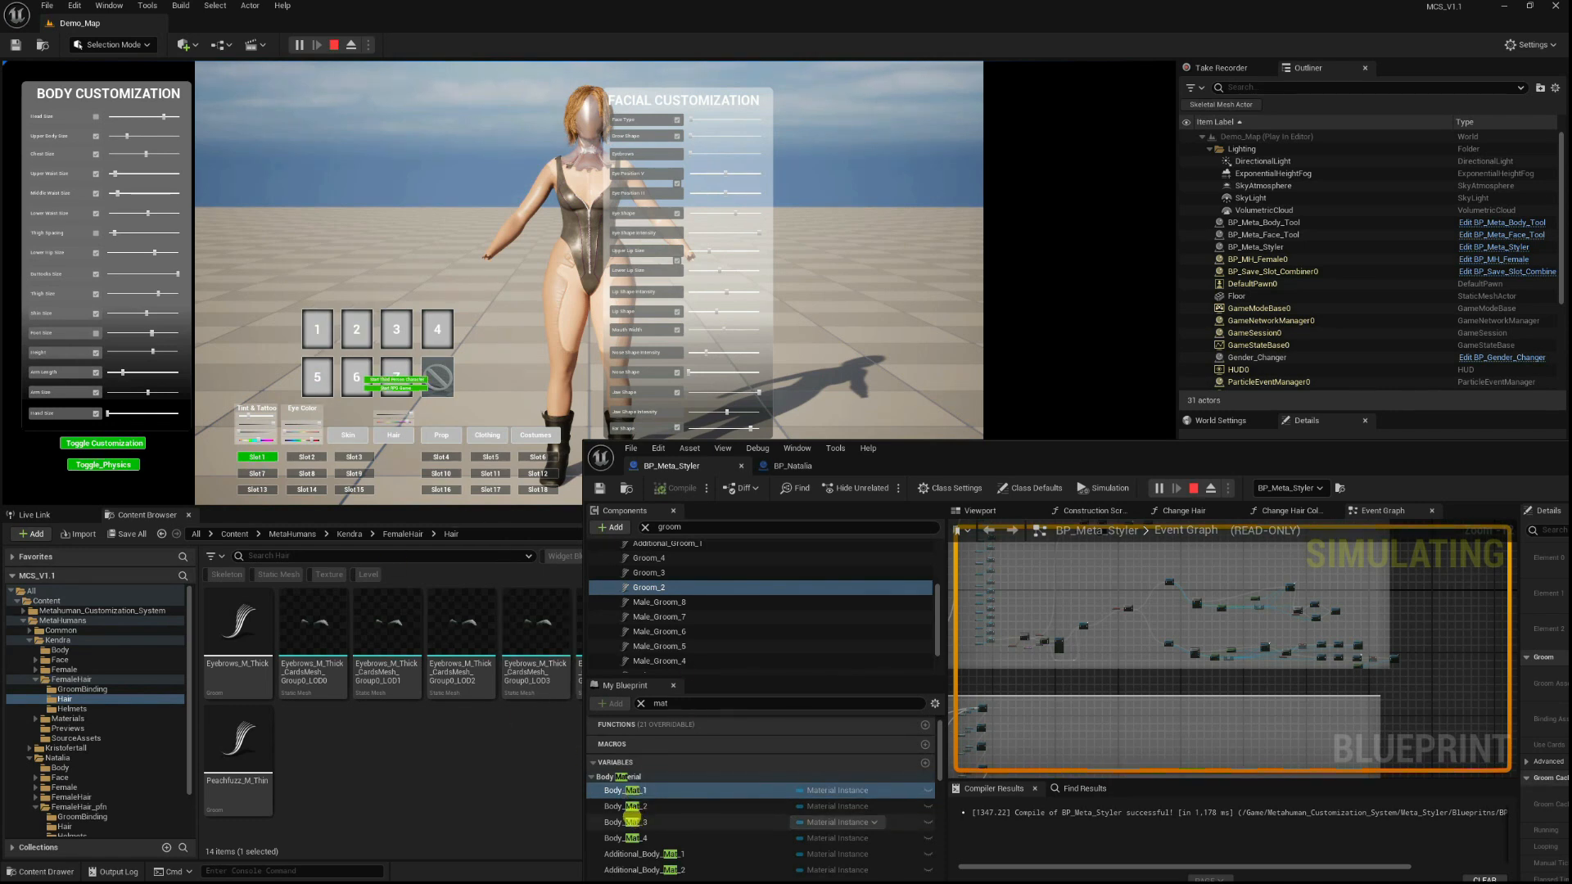
pyautogui.click(638, 806)
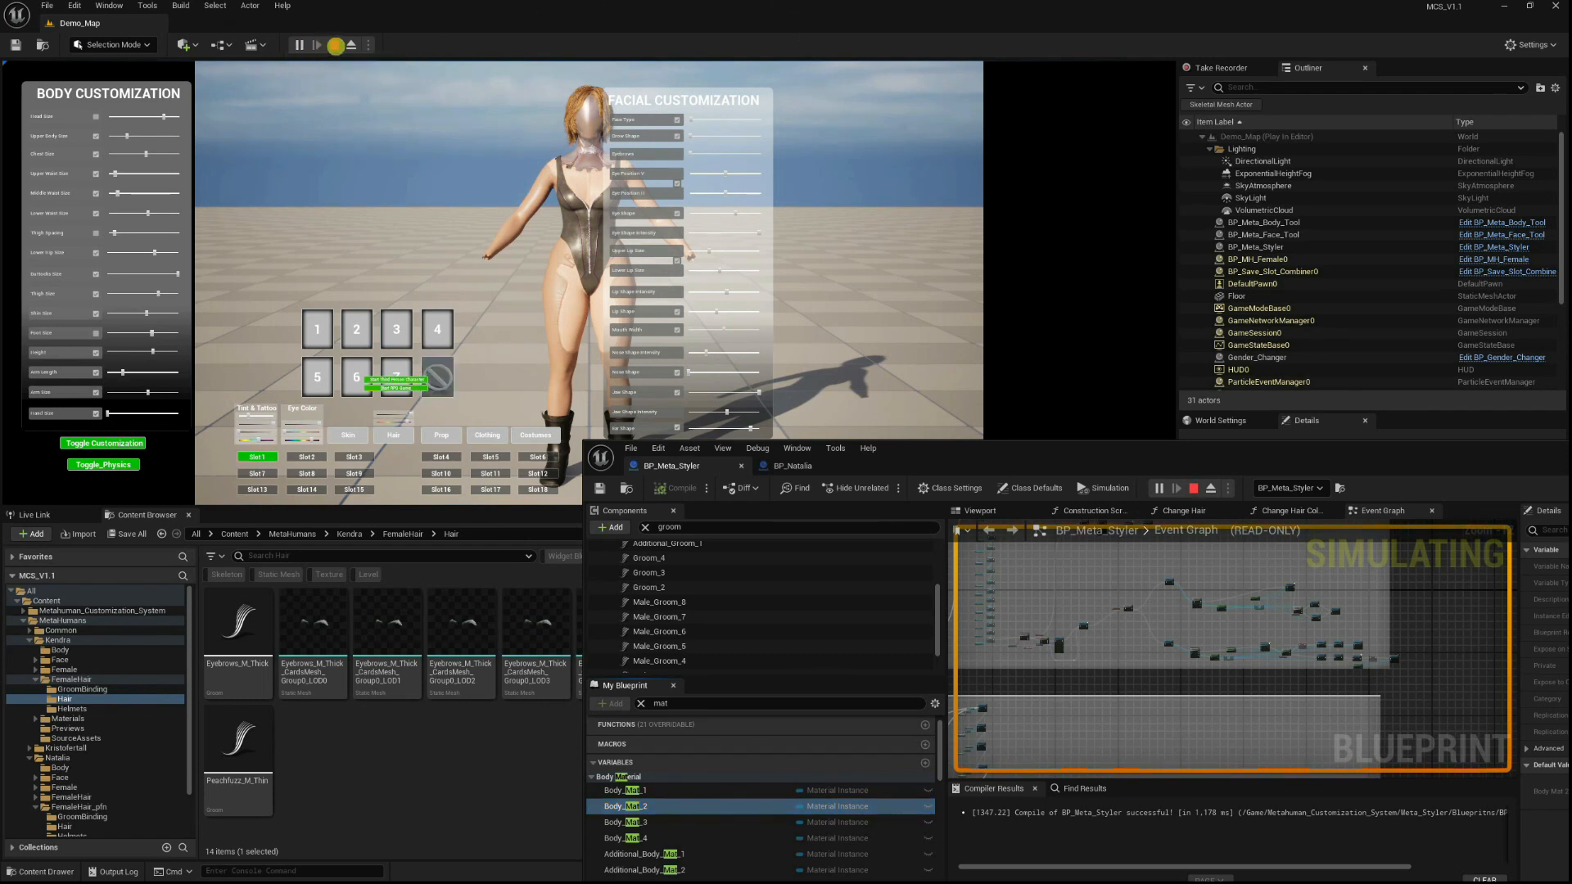
pyautogui.press('Escape')
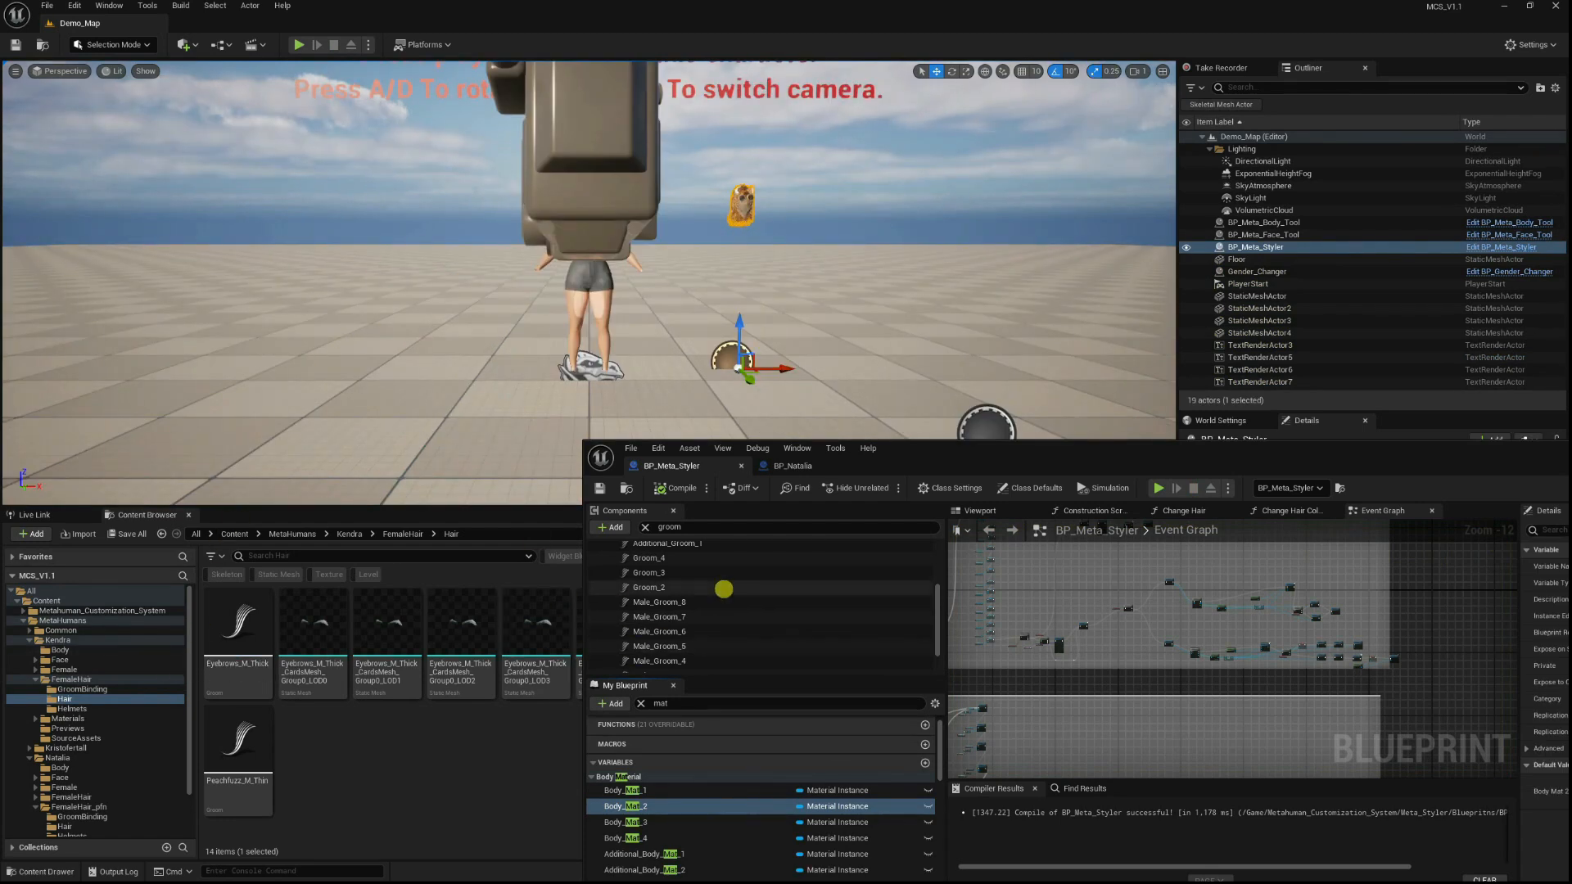
# Bring the blueprint window back into view, inspect the Body_Mat_1 variable and show the blueprint's viewport.
pyautogui.moveTo(929, 452); pyautogui.dragTo(877, 160)
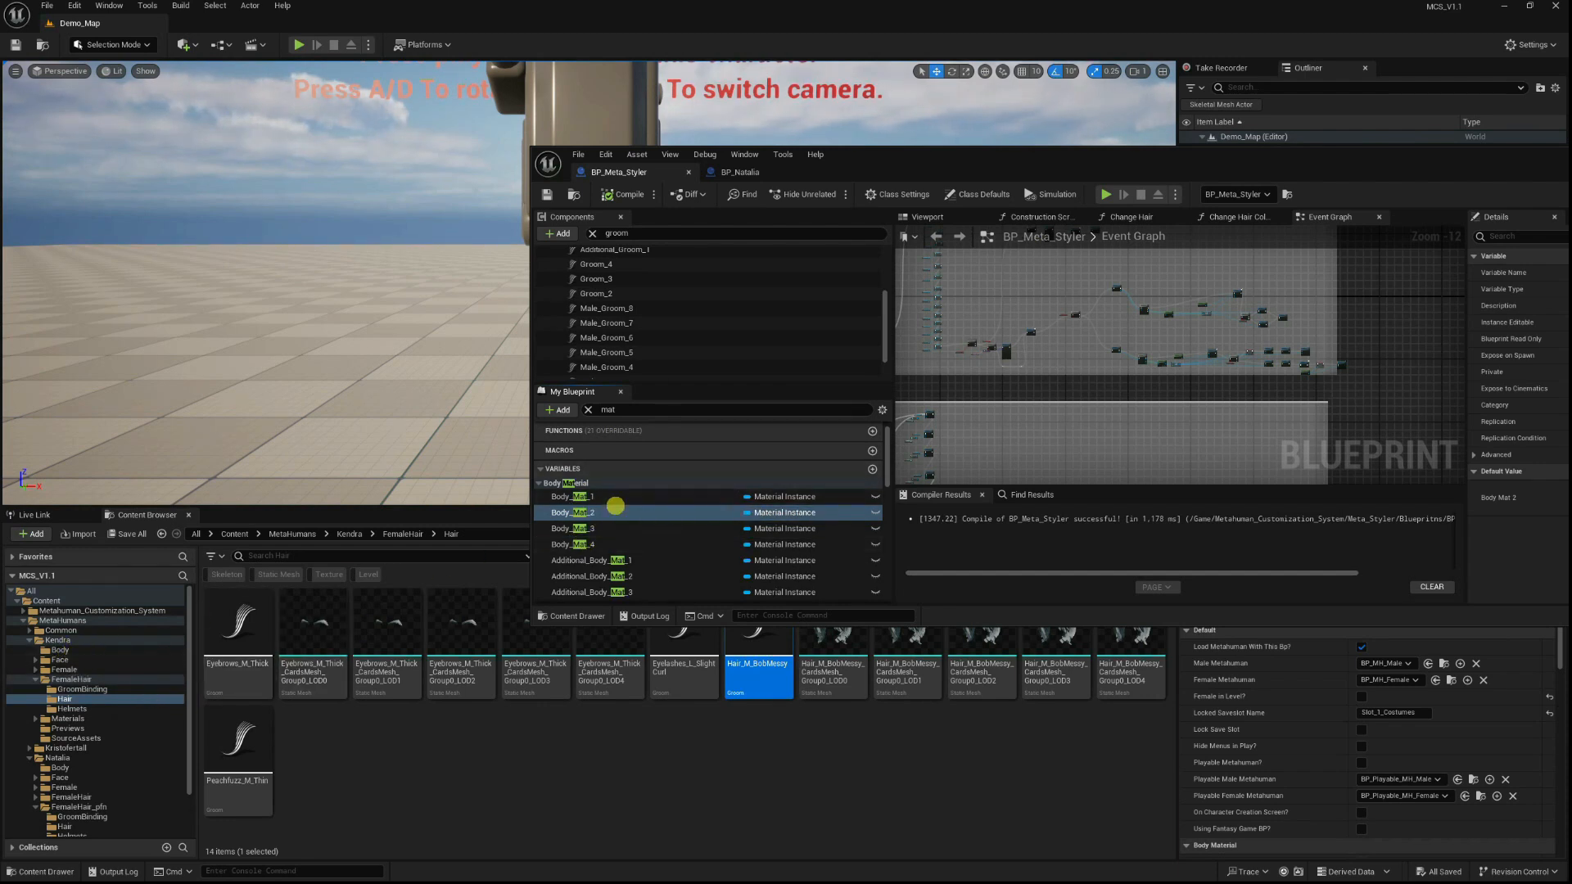
pyautogui.click(614, 497)
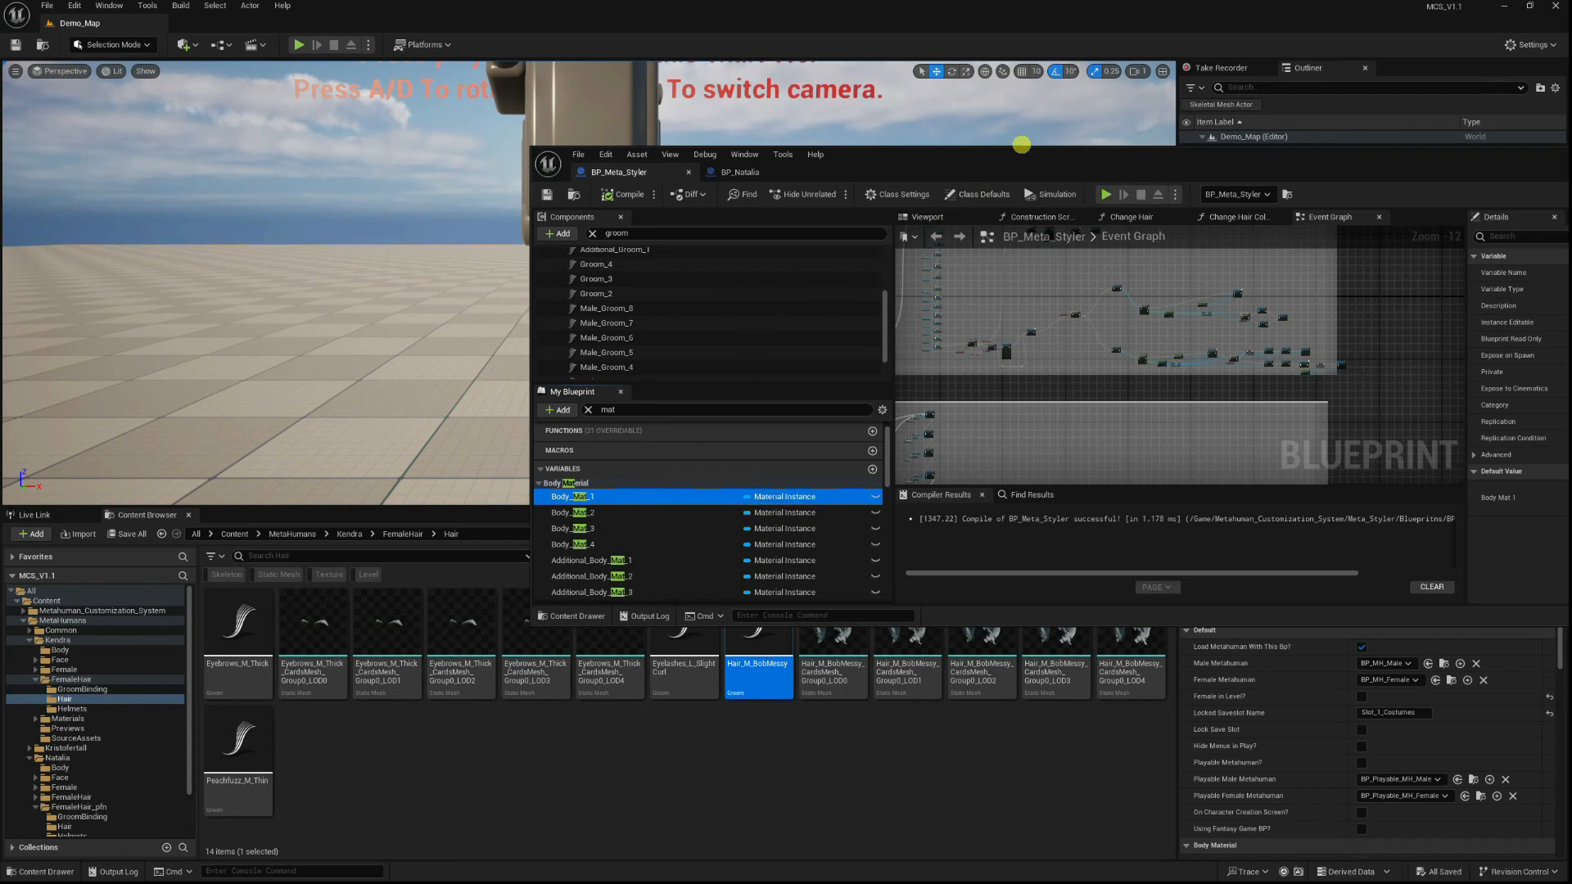
pyautogui.moveTo(1002, 162); pyautogui.dragTo(798, 160)
pyautogui.click(722, 215)
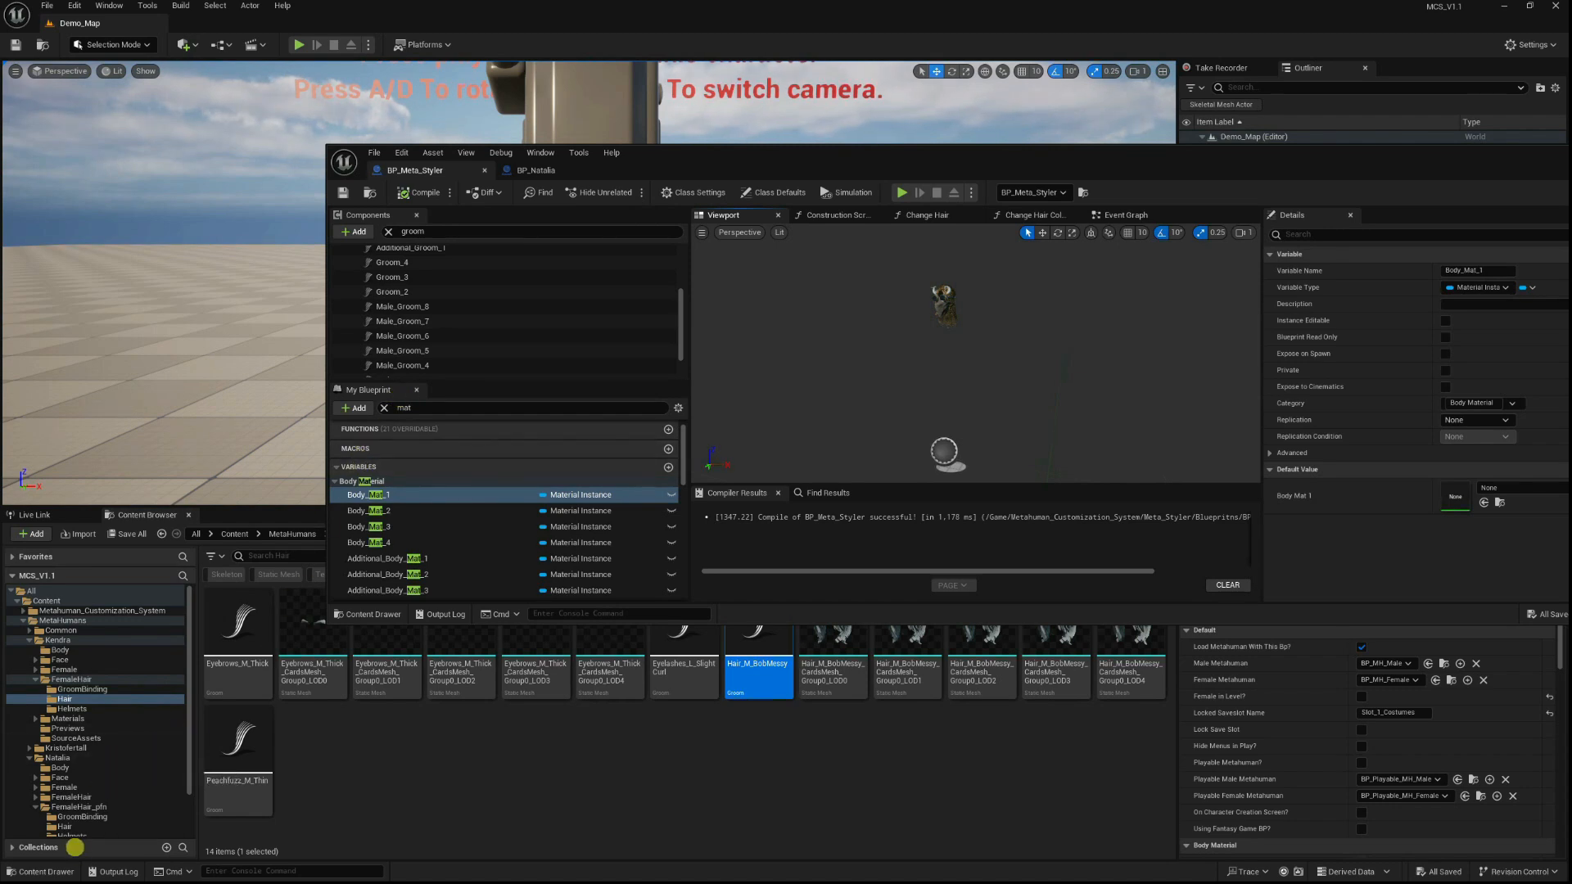
# Check the Groom_1 and Groom_2 components, and locate Groom_2's Groom Asset among the project assets.
pyautogui.scroll(-2, 108, 773)
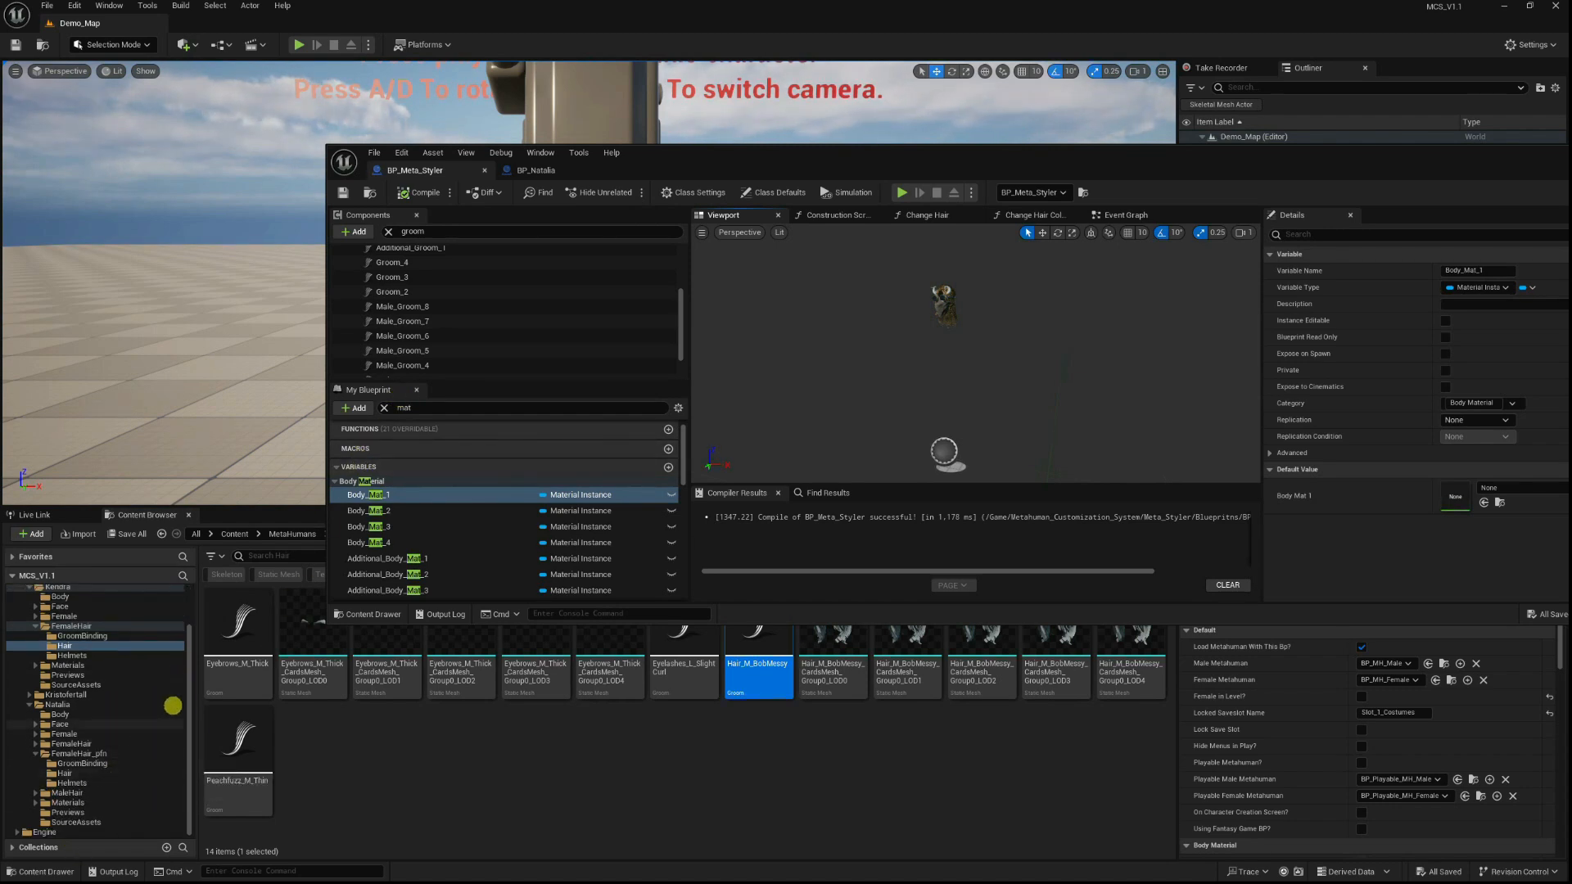
pyautogui.scroll(1, 407, 307)
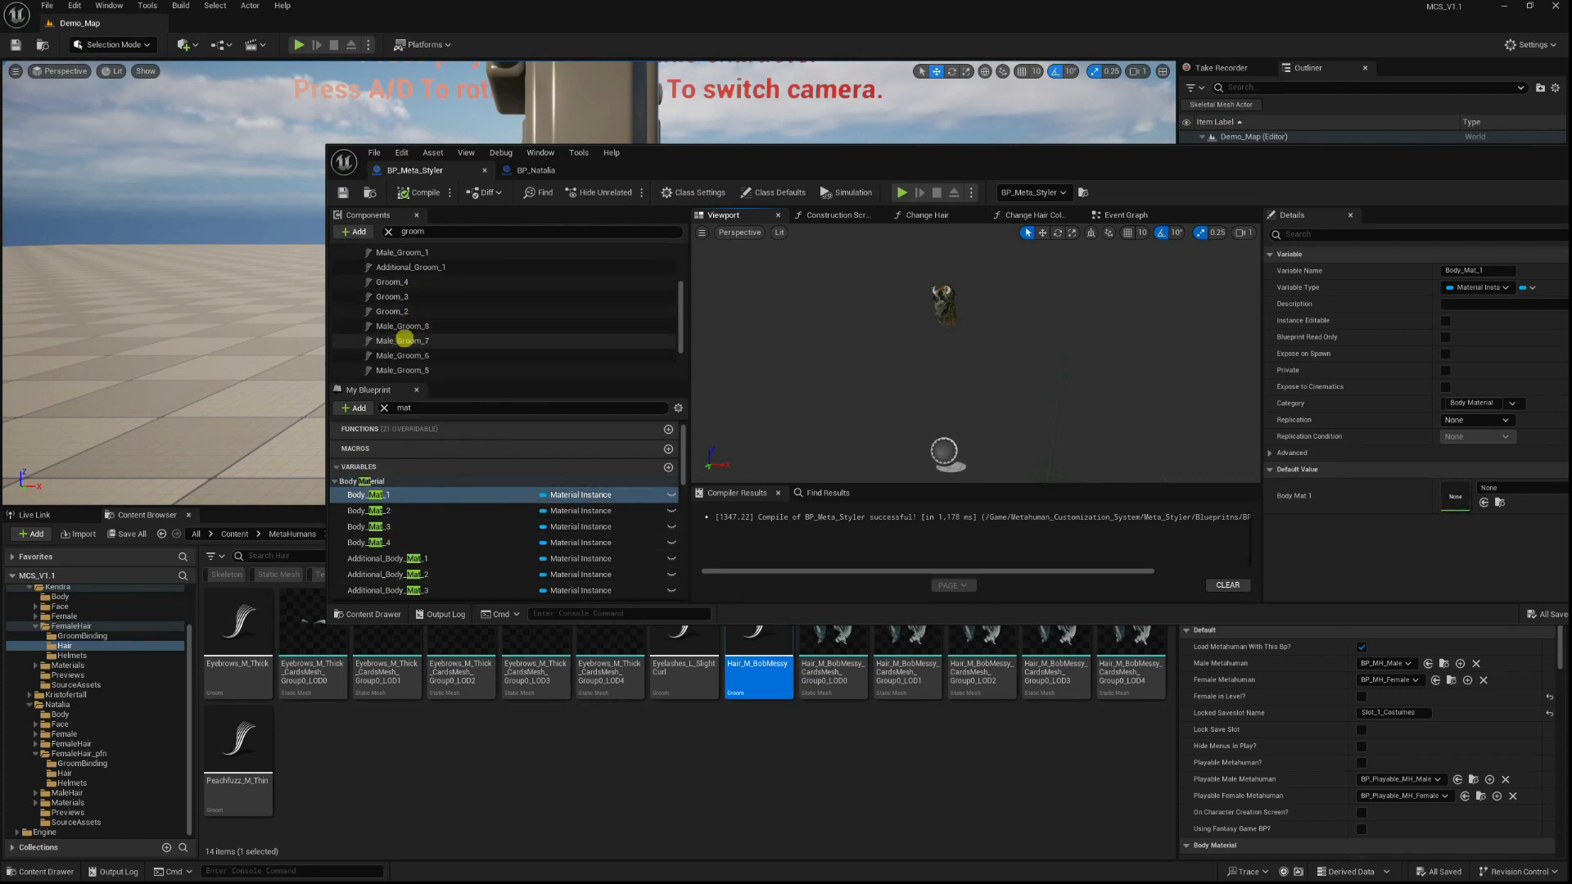
pyautogui.scroll(-4, 421, 360)
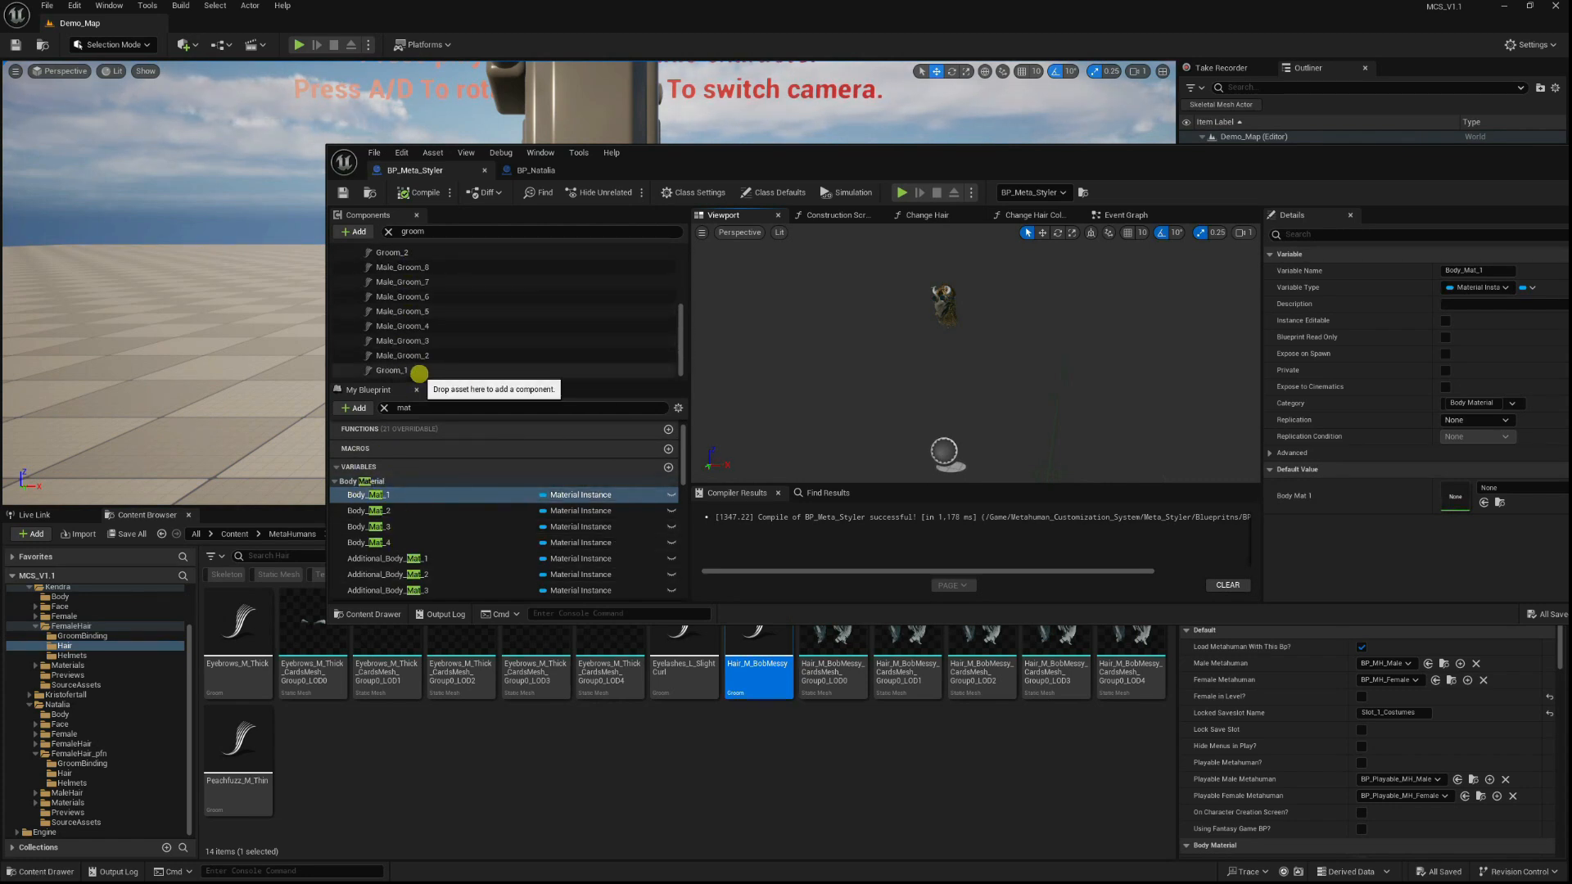
pyautogui.click(417, 371)
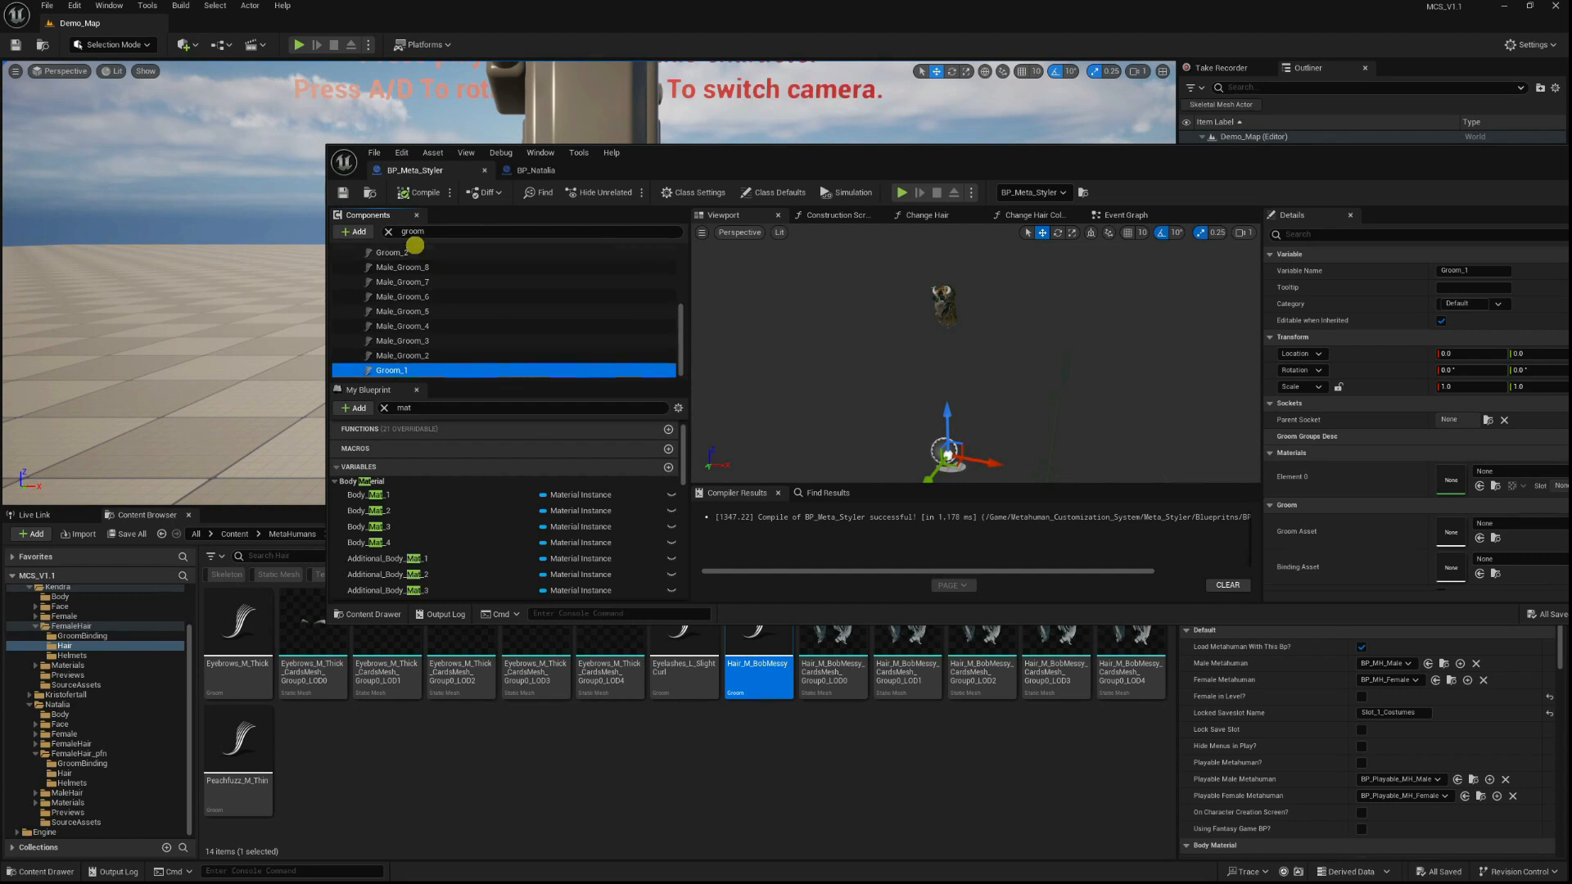
pyautogui.click(408, 252)
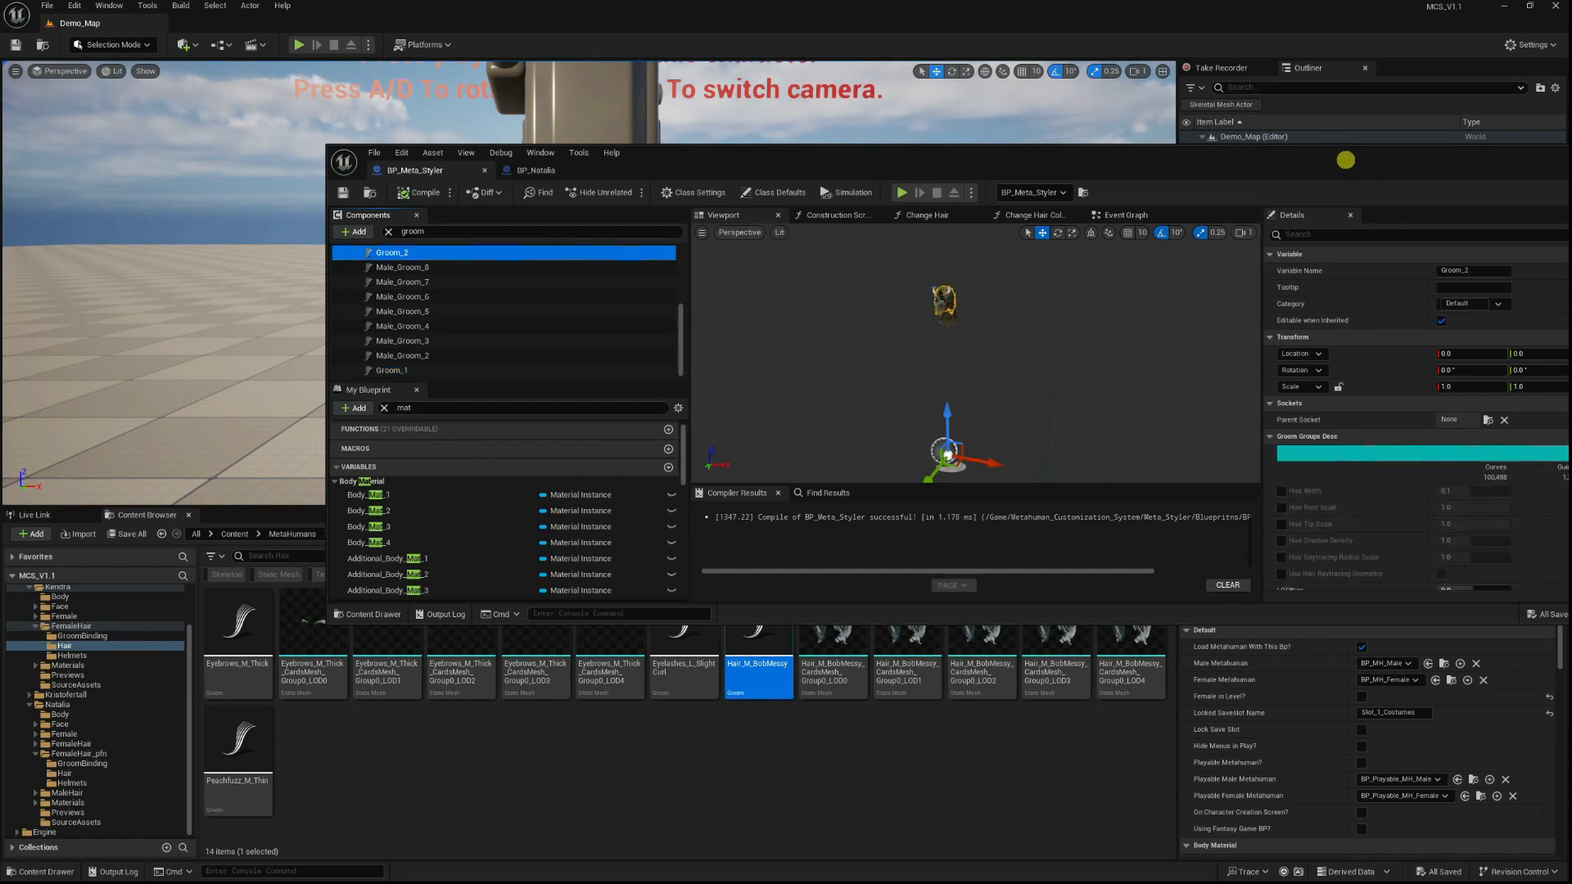
pyautogui.moveTo(1344, 159); pyautogui.dragTo(995, 126)
pyautogui.scroll(-5, 1203, 447)
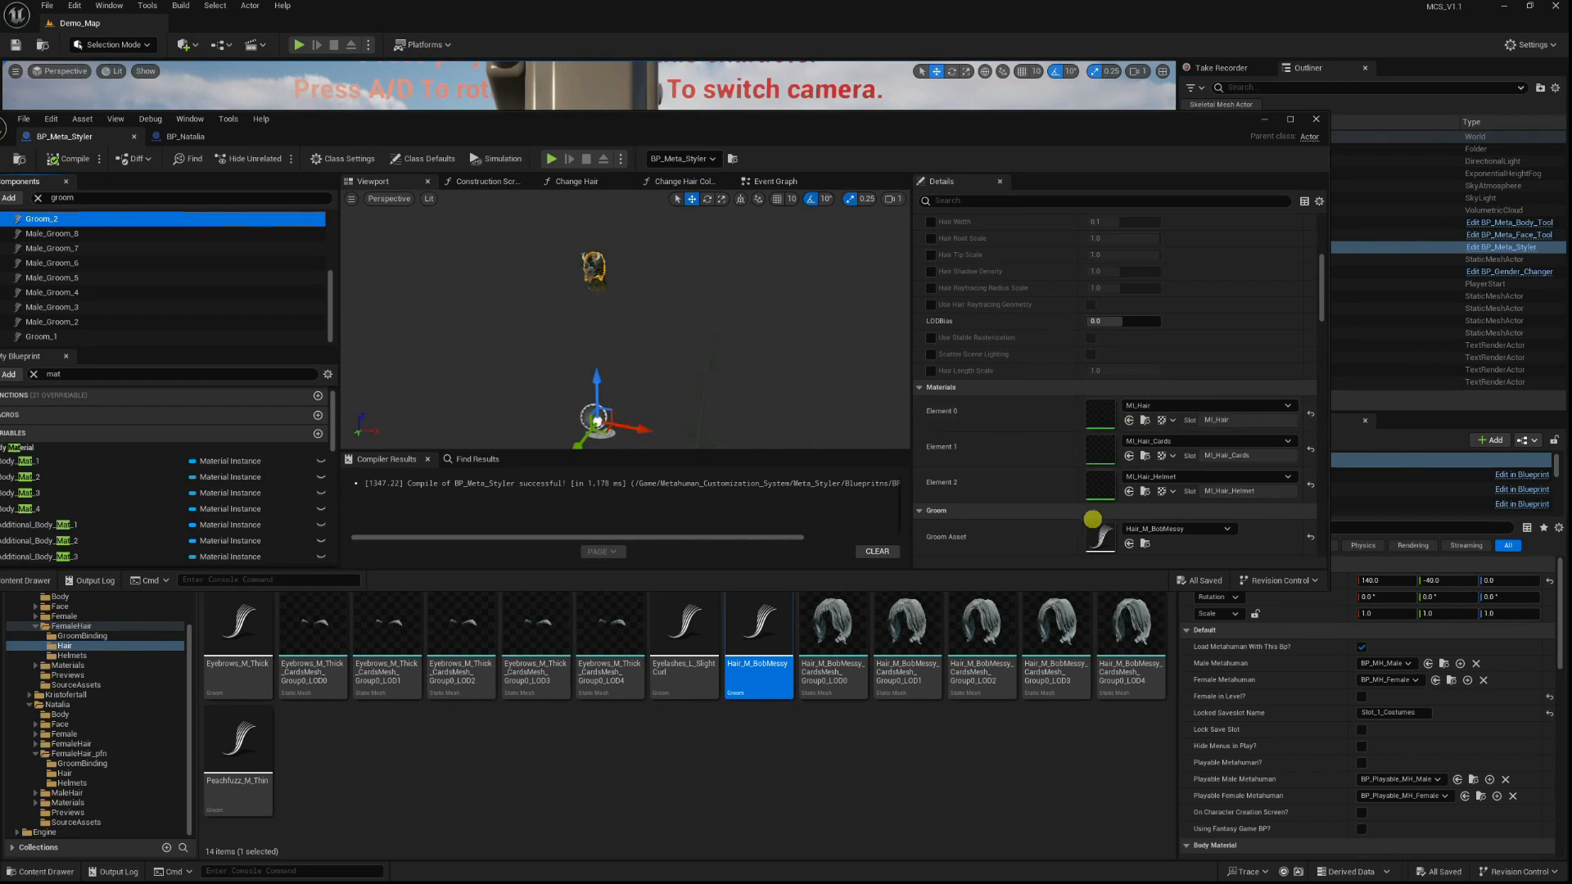
pyautogui.scroll(-3, 1113, 516)
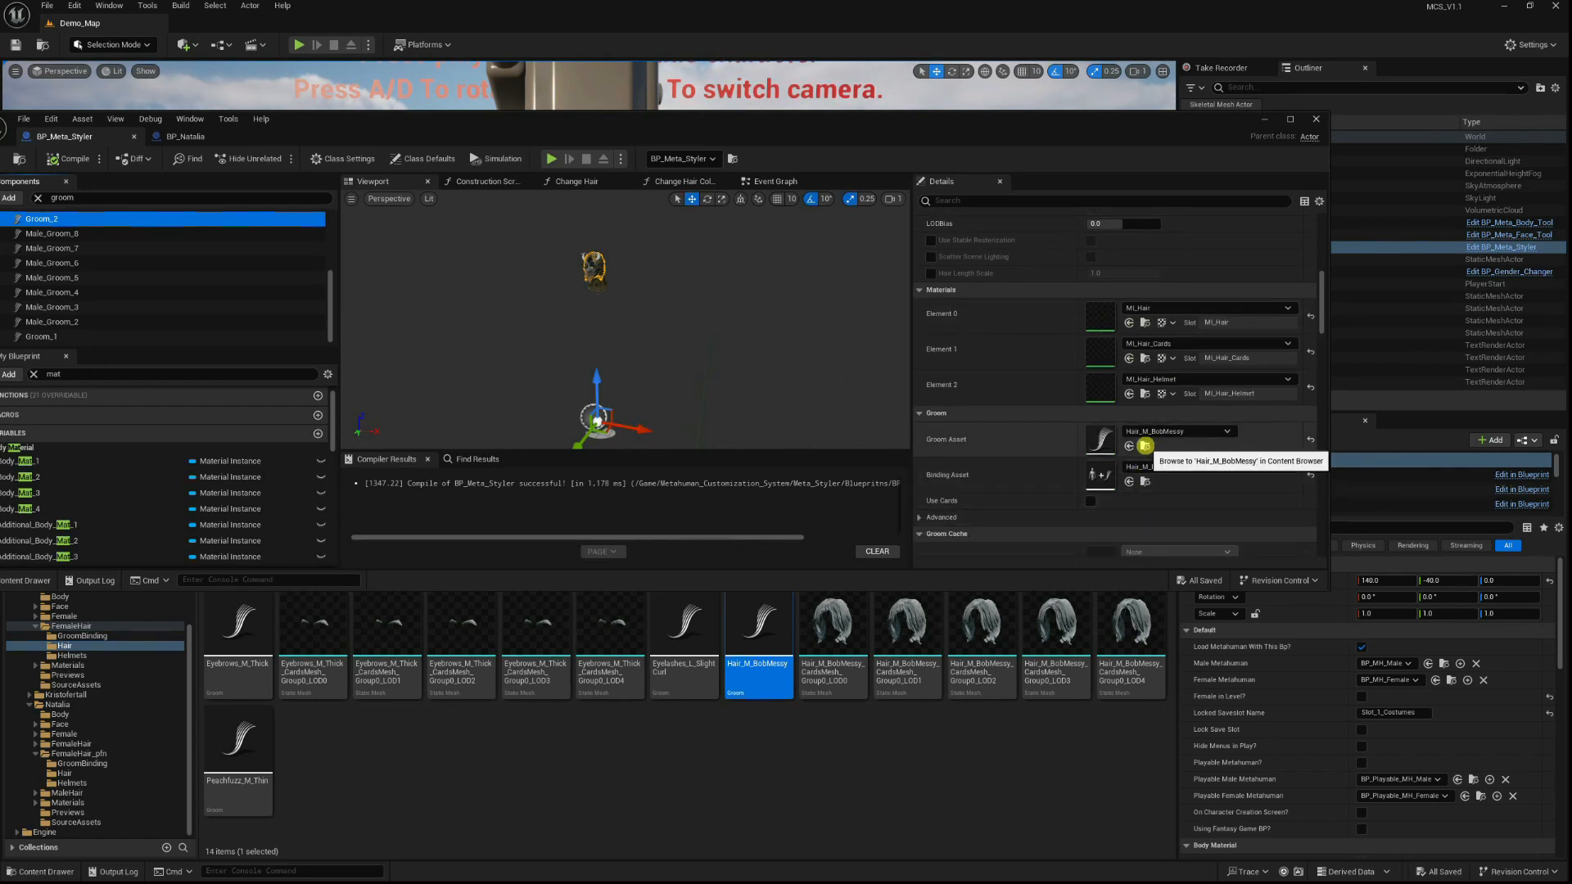
pyautogui.click(1144, 446)
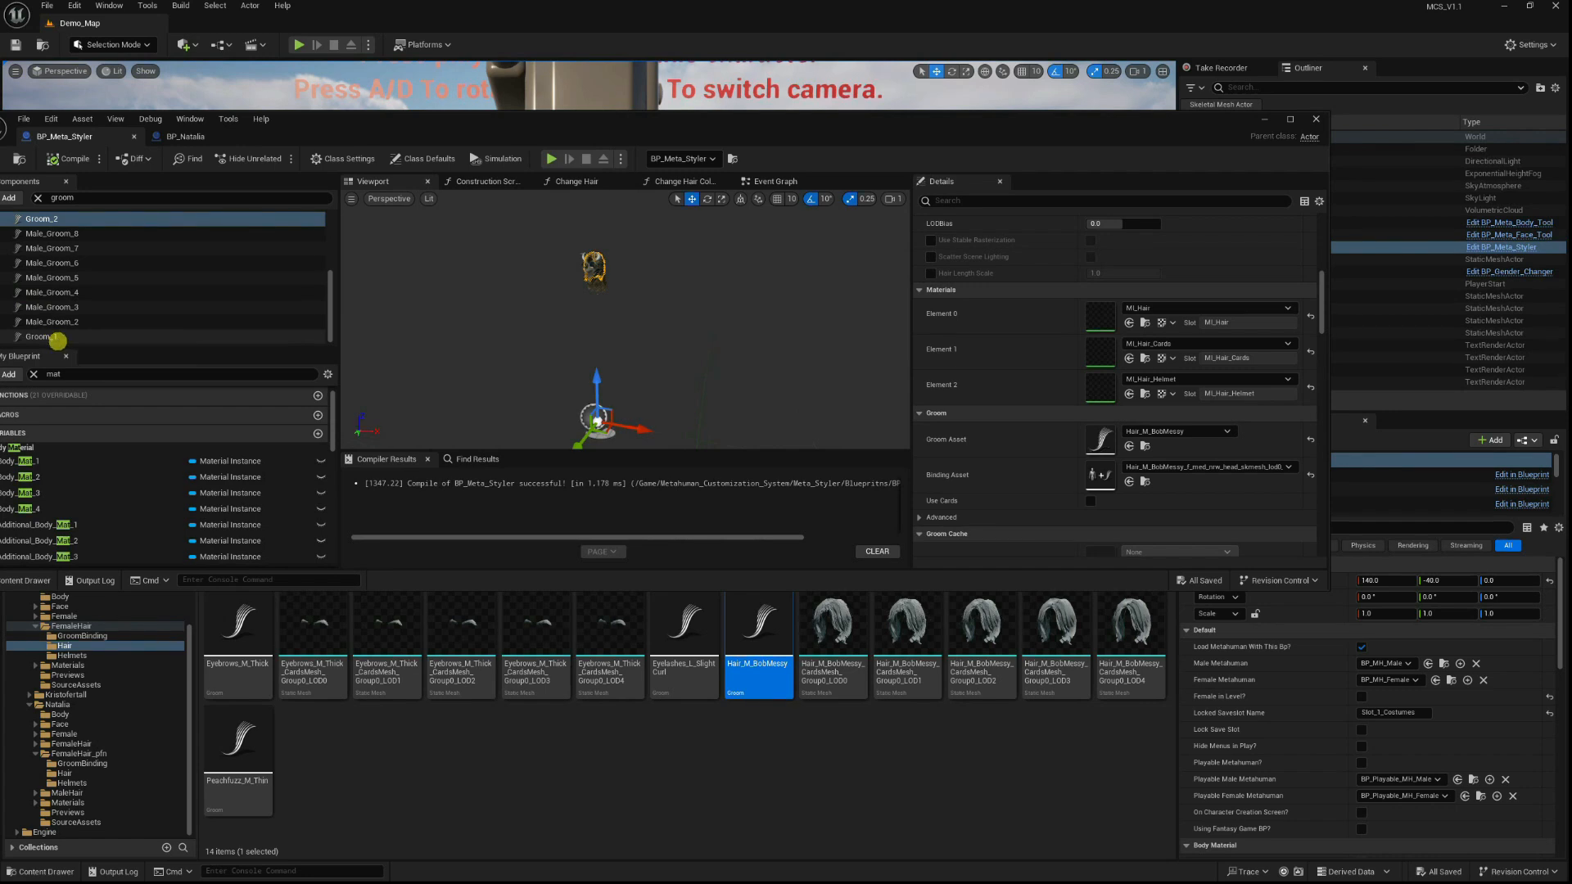
# Assign the Hair_M_BobMessy groom as Groom_1's Groom Asset.
pyautogui.click(181, 337)
pyautogui.scroll(5, 1120, 396)
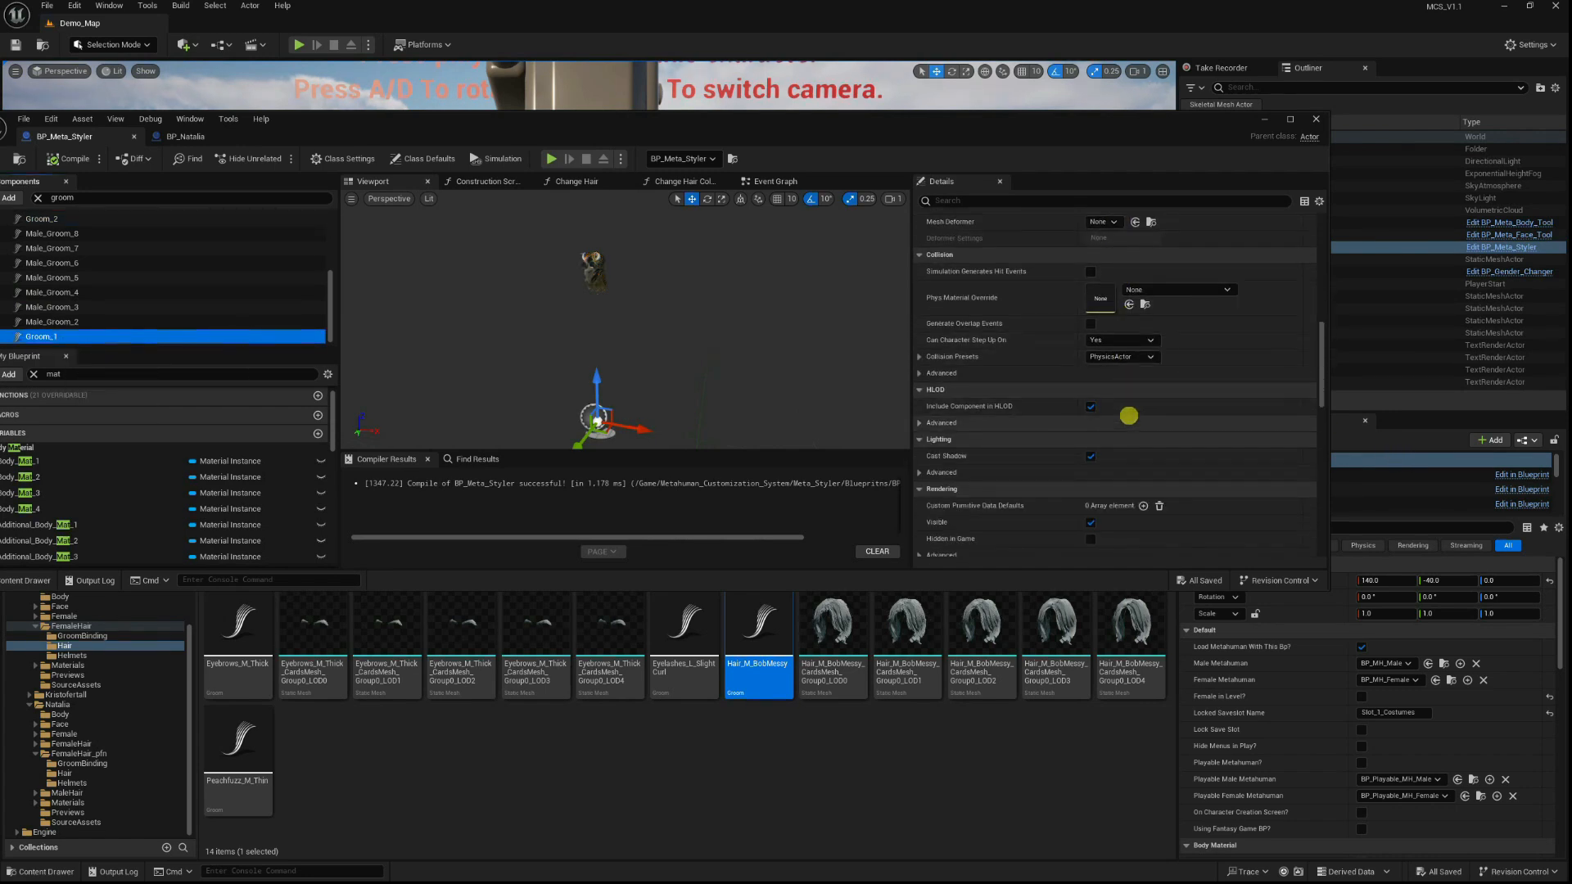
pyautogui.scroll(3, 1140, 412)
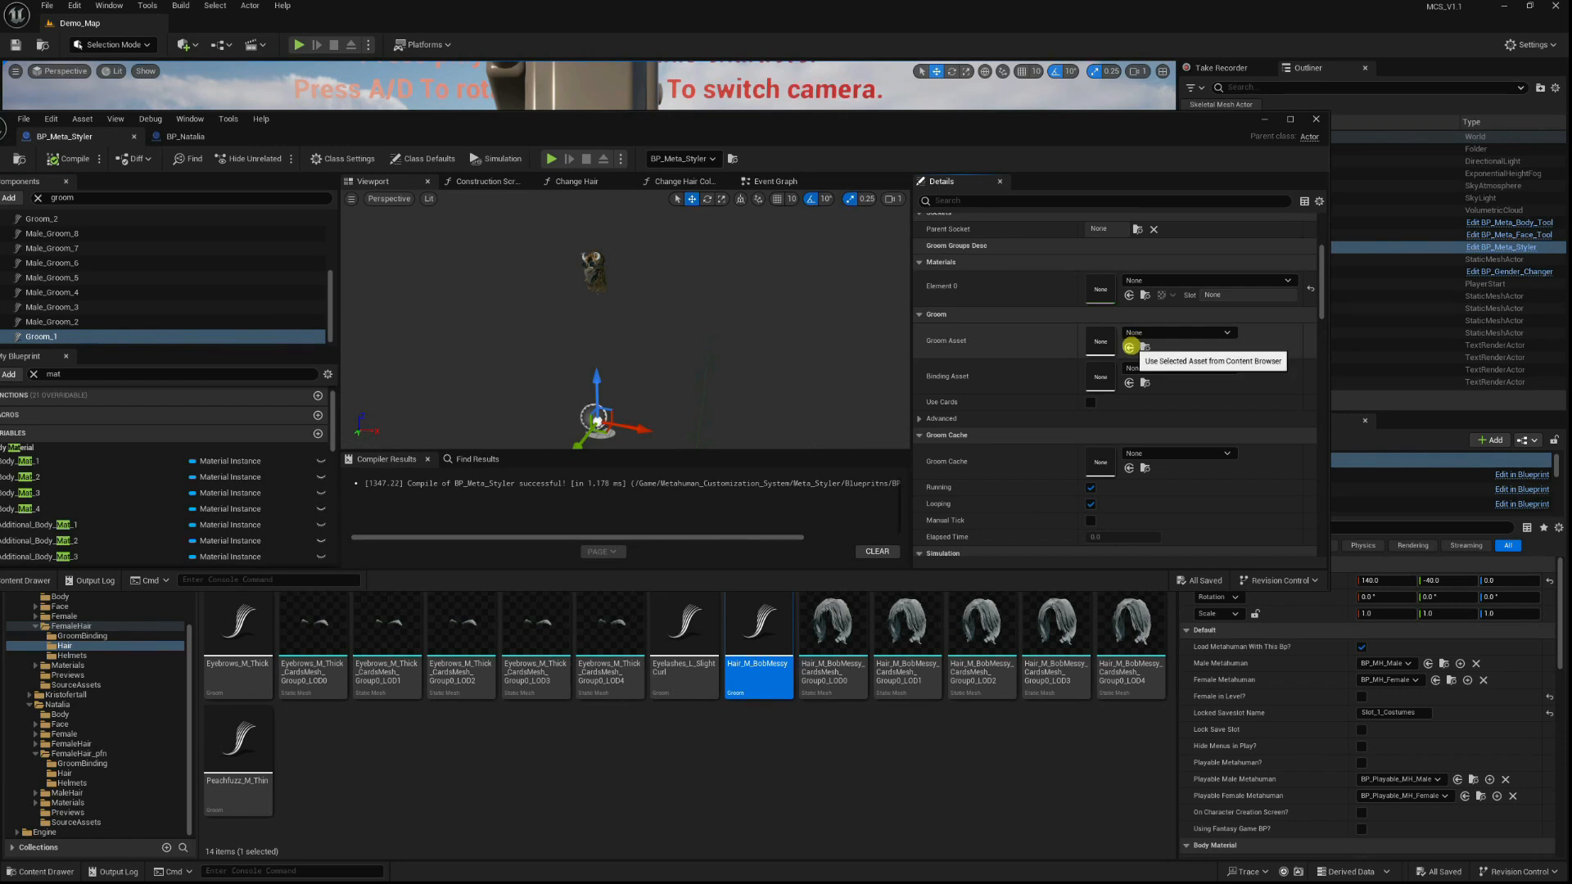
pyautogui.click(1129, 346)
# Set Groom_1's Binding Asset to the Hair_M_BobMessy head binding and save the blueprint.
pyautogui.scroll(-5, 1159, 403)
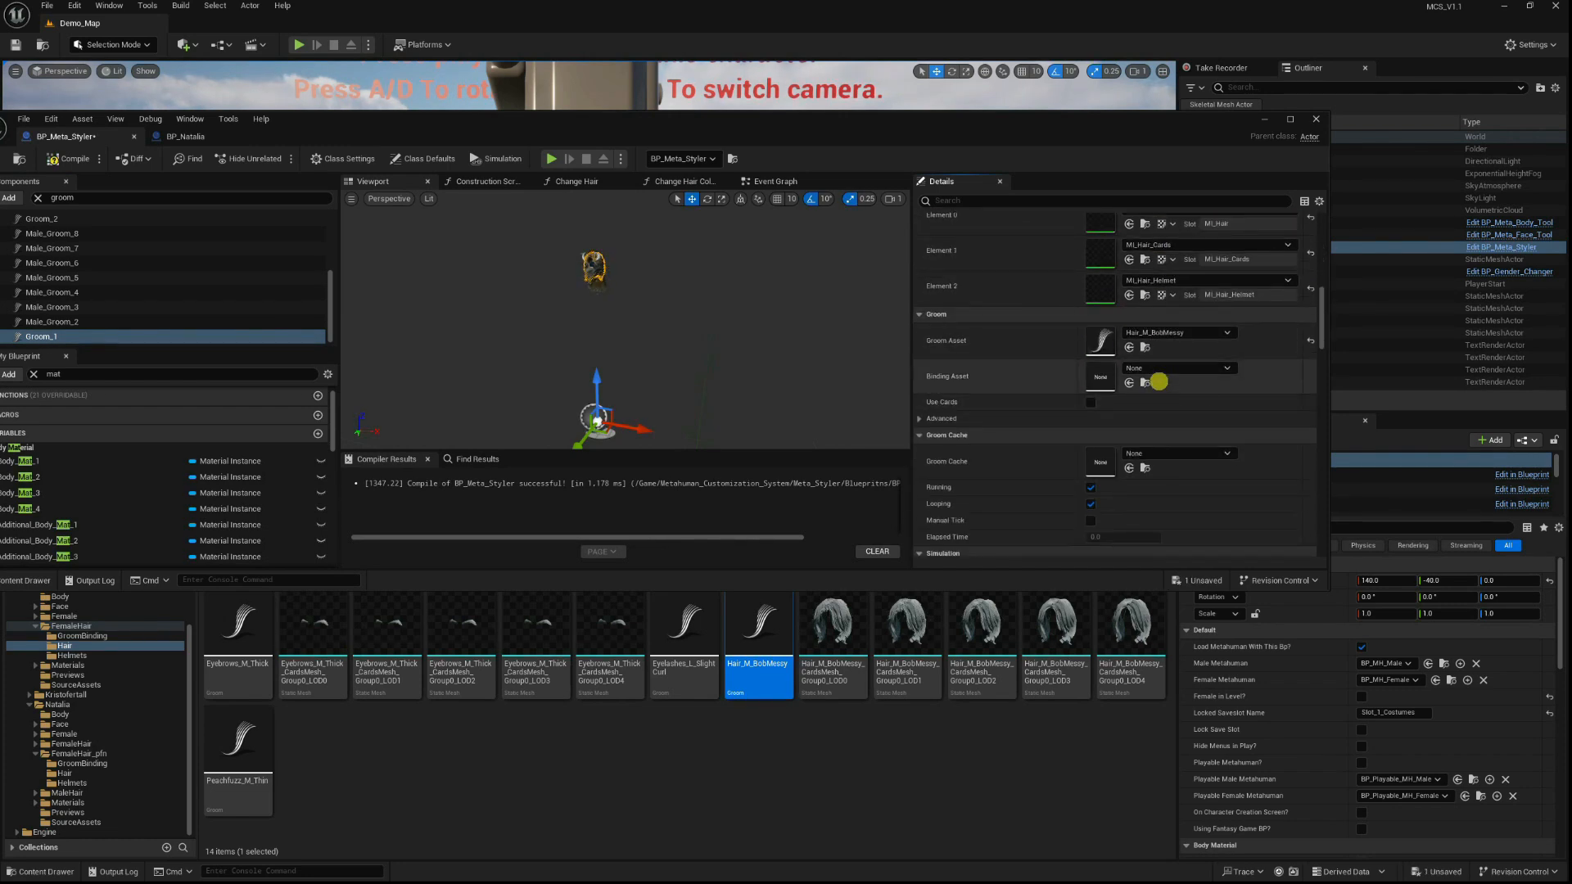
pyautogui.click(1168, 369)
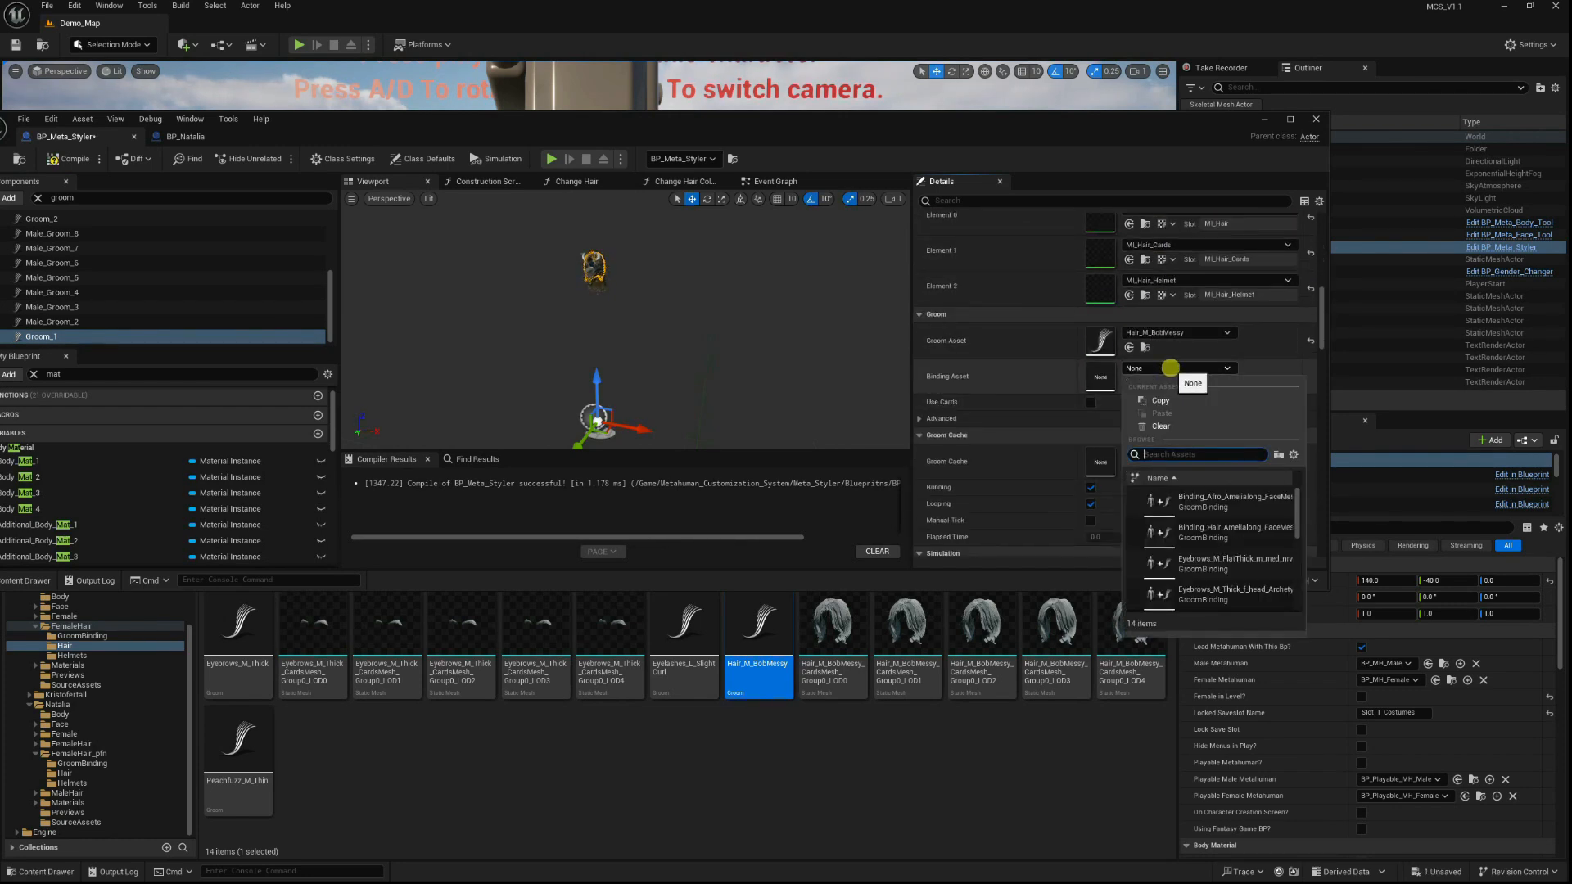
pyautogui.write('bobme')
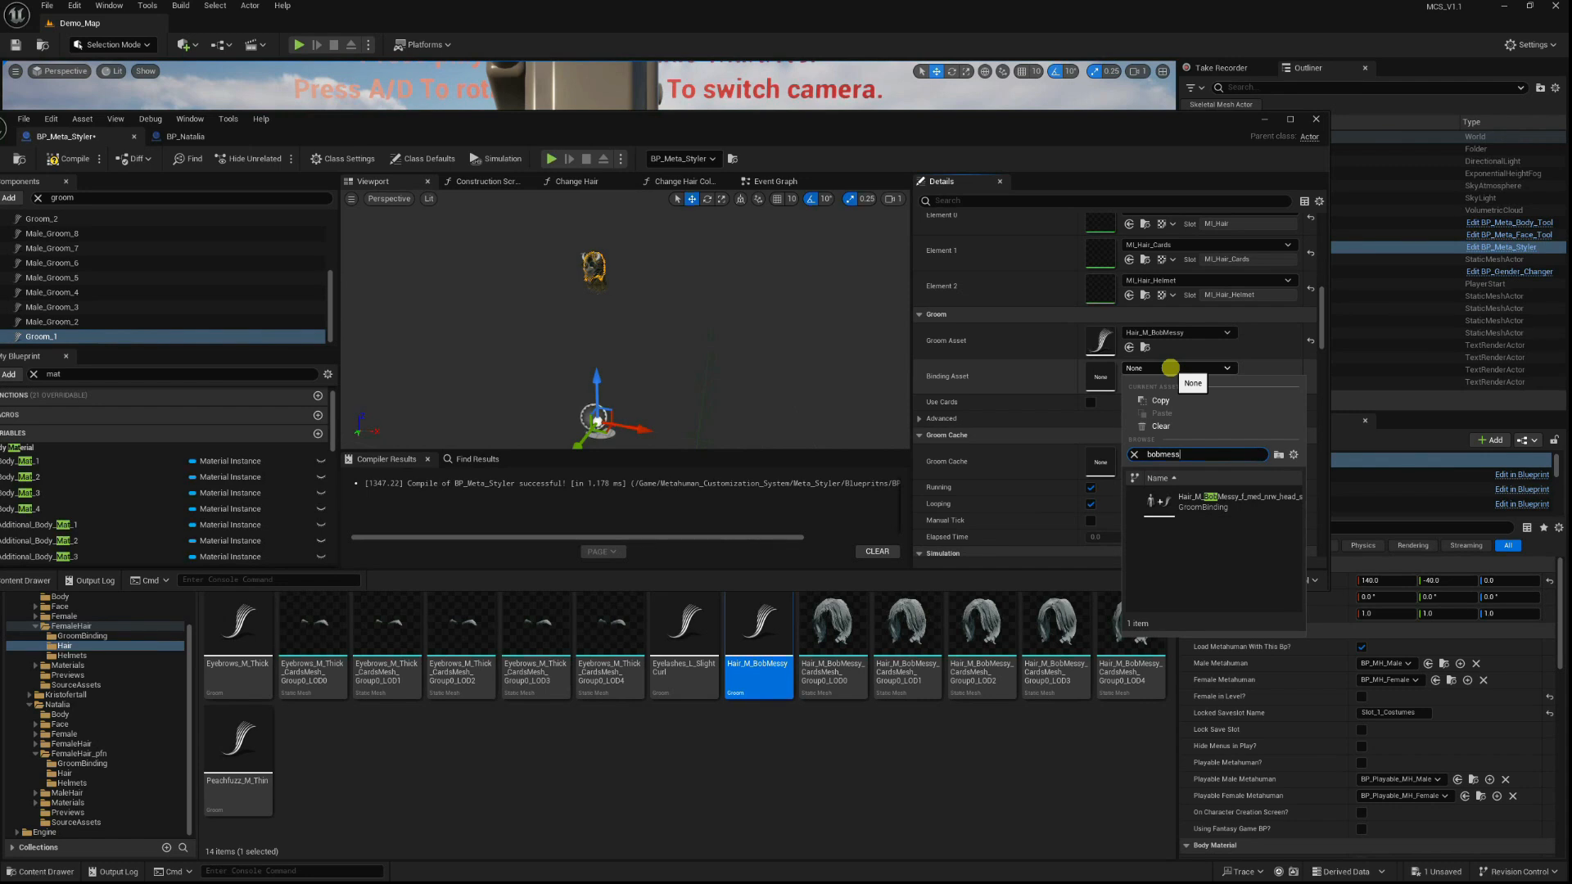
pyautogui.write('ss')
pyautogui.click(1193, 501)
pyautogui.hotkey('ctrl', 's')
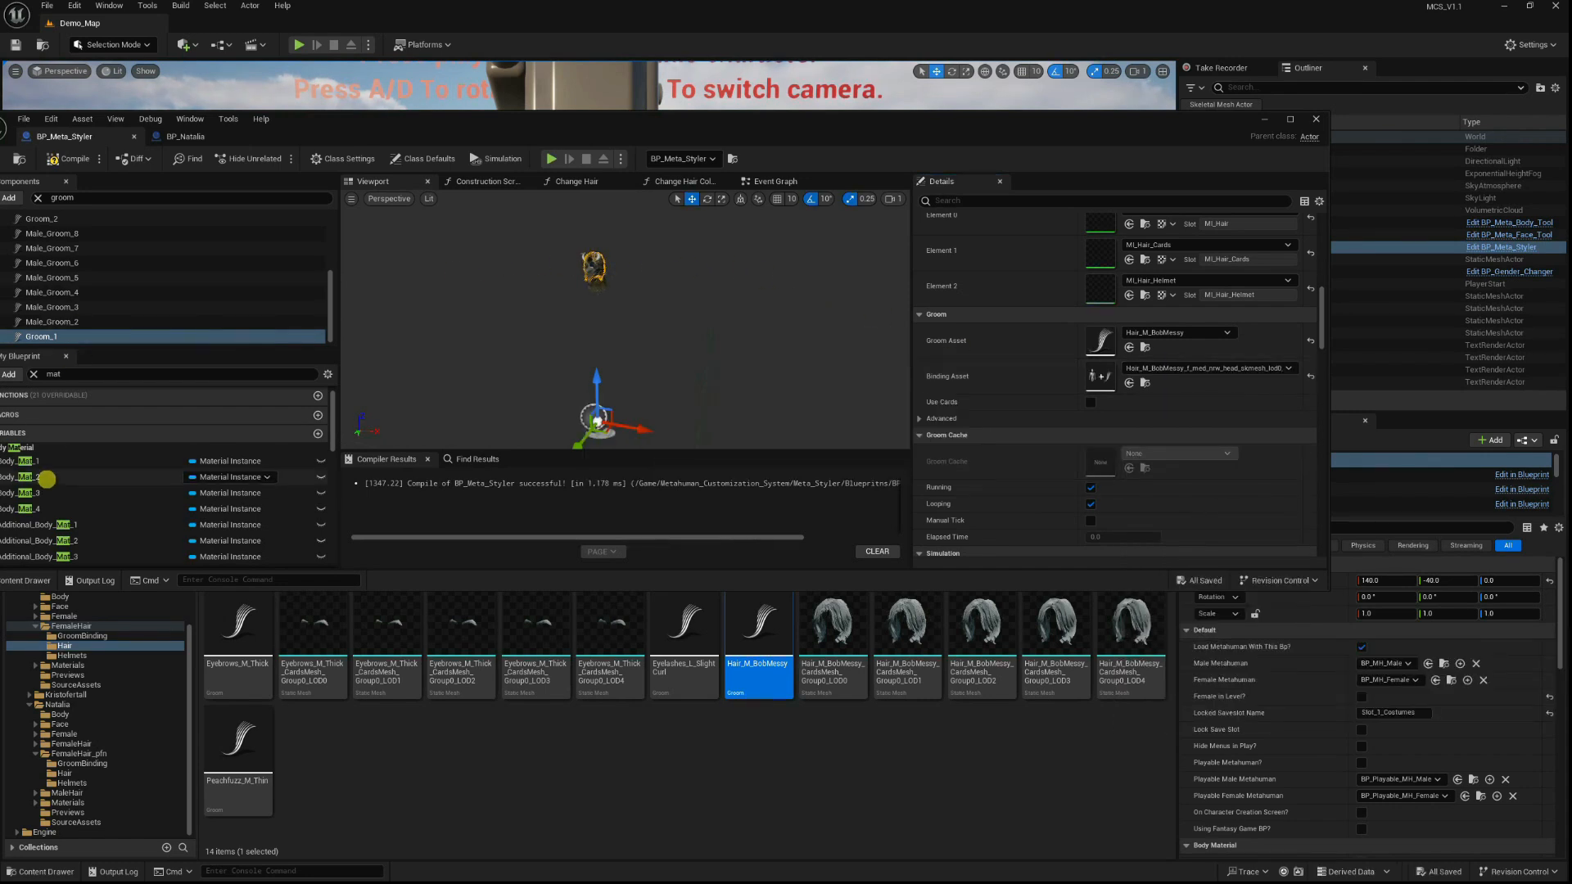
# Set the Body_Mat_1 variable's default value to M_BodySynthesized from Kendra's Materials folder.
pyautogui.click(41, 462)
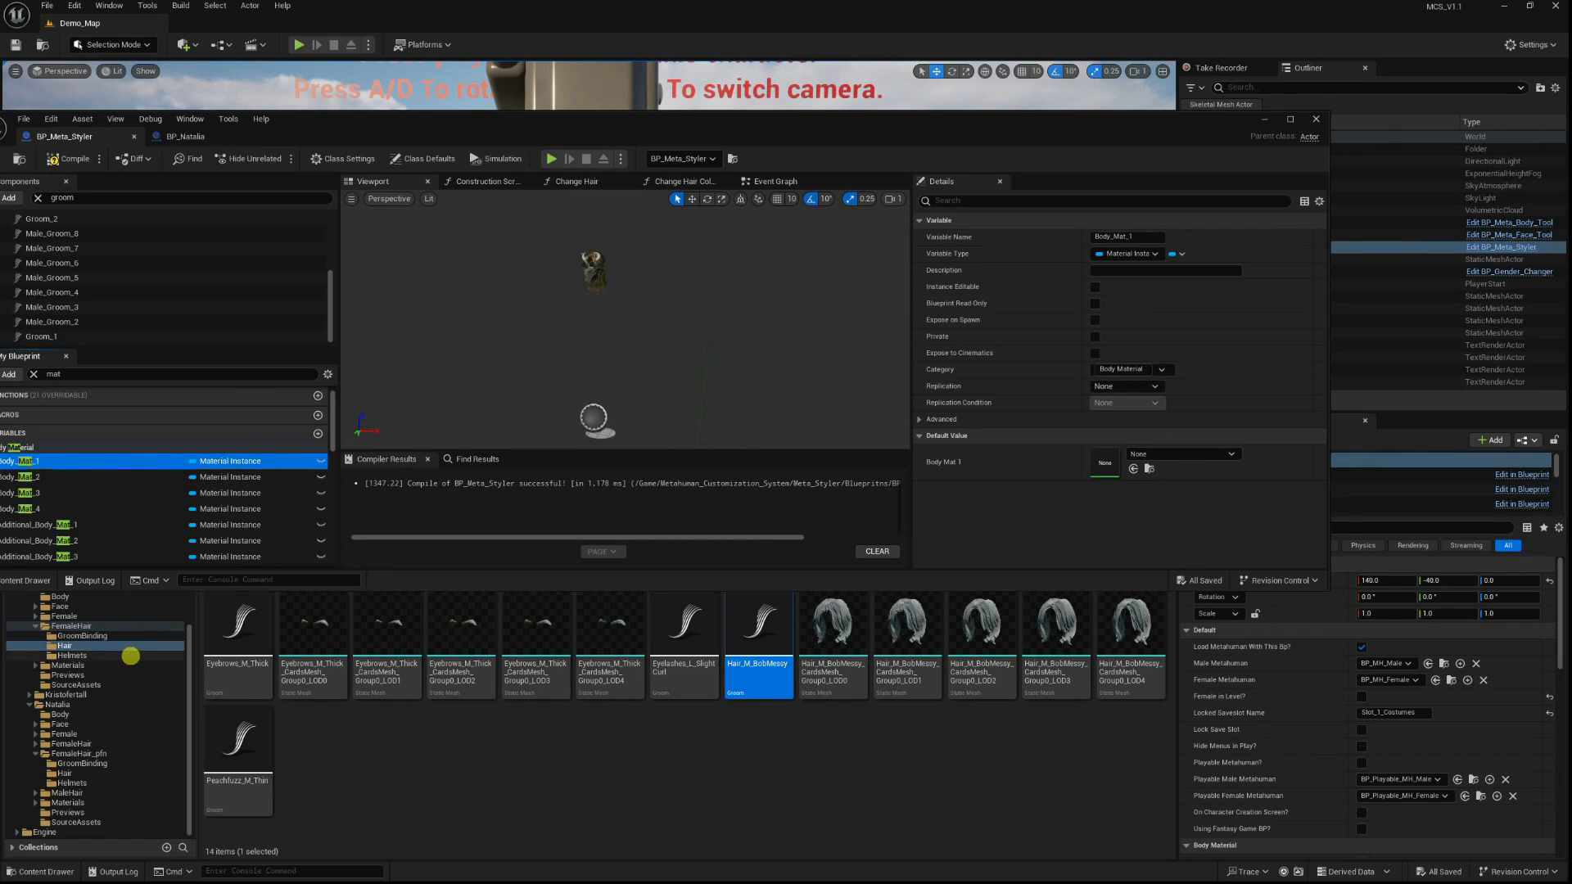
pyautogui.scroll(3, 128, 676)
pyautogui.click(81, 641)
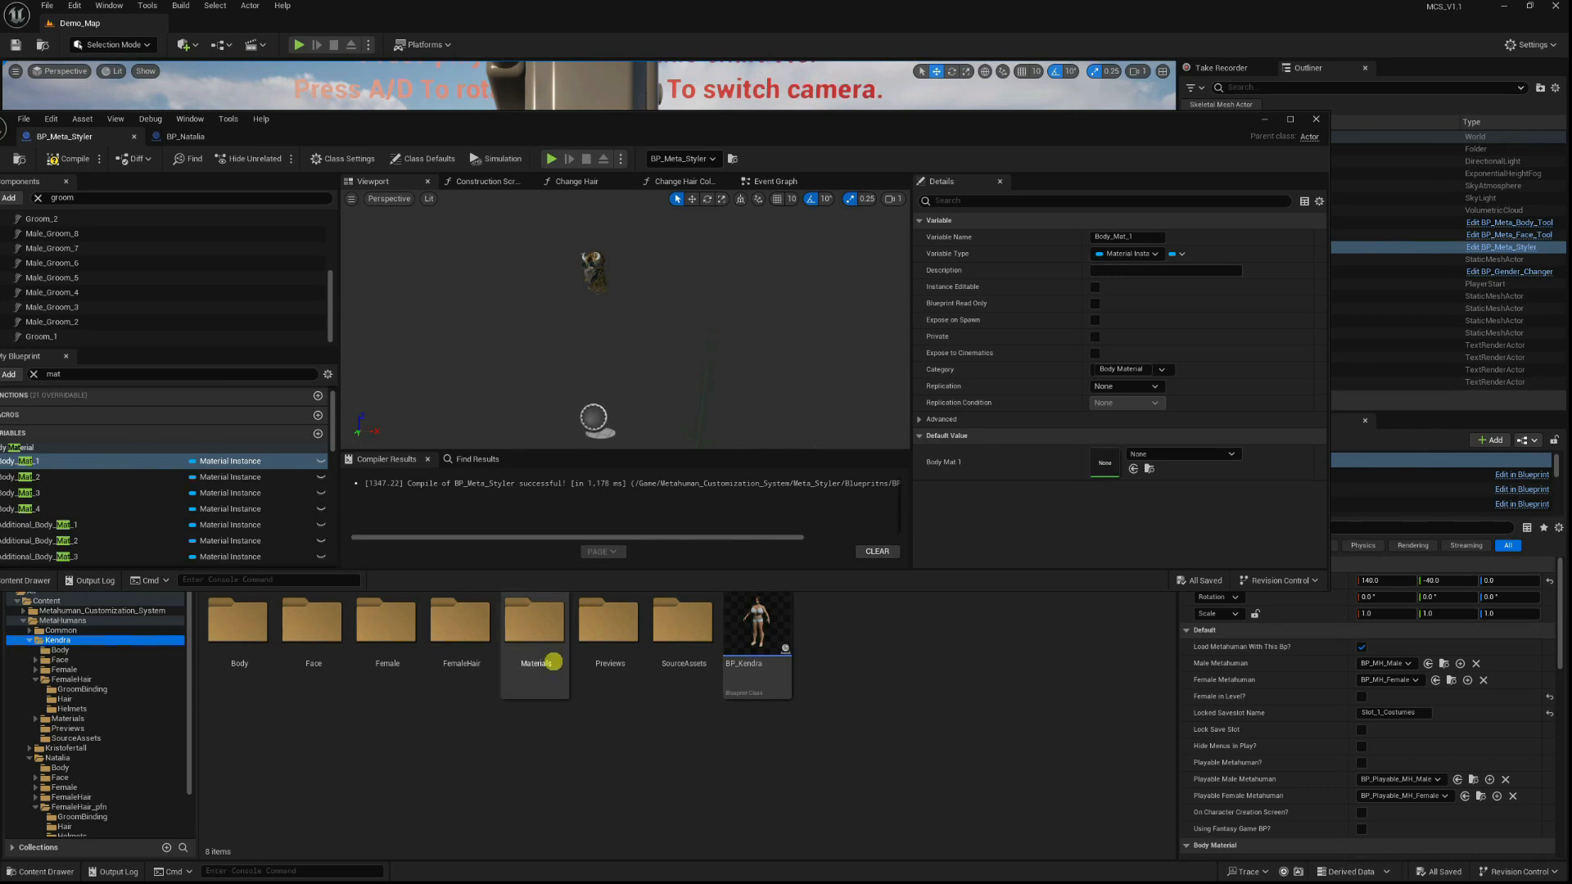
pyautogui.doubleClick(542, 651)
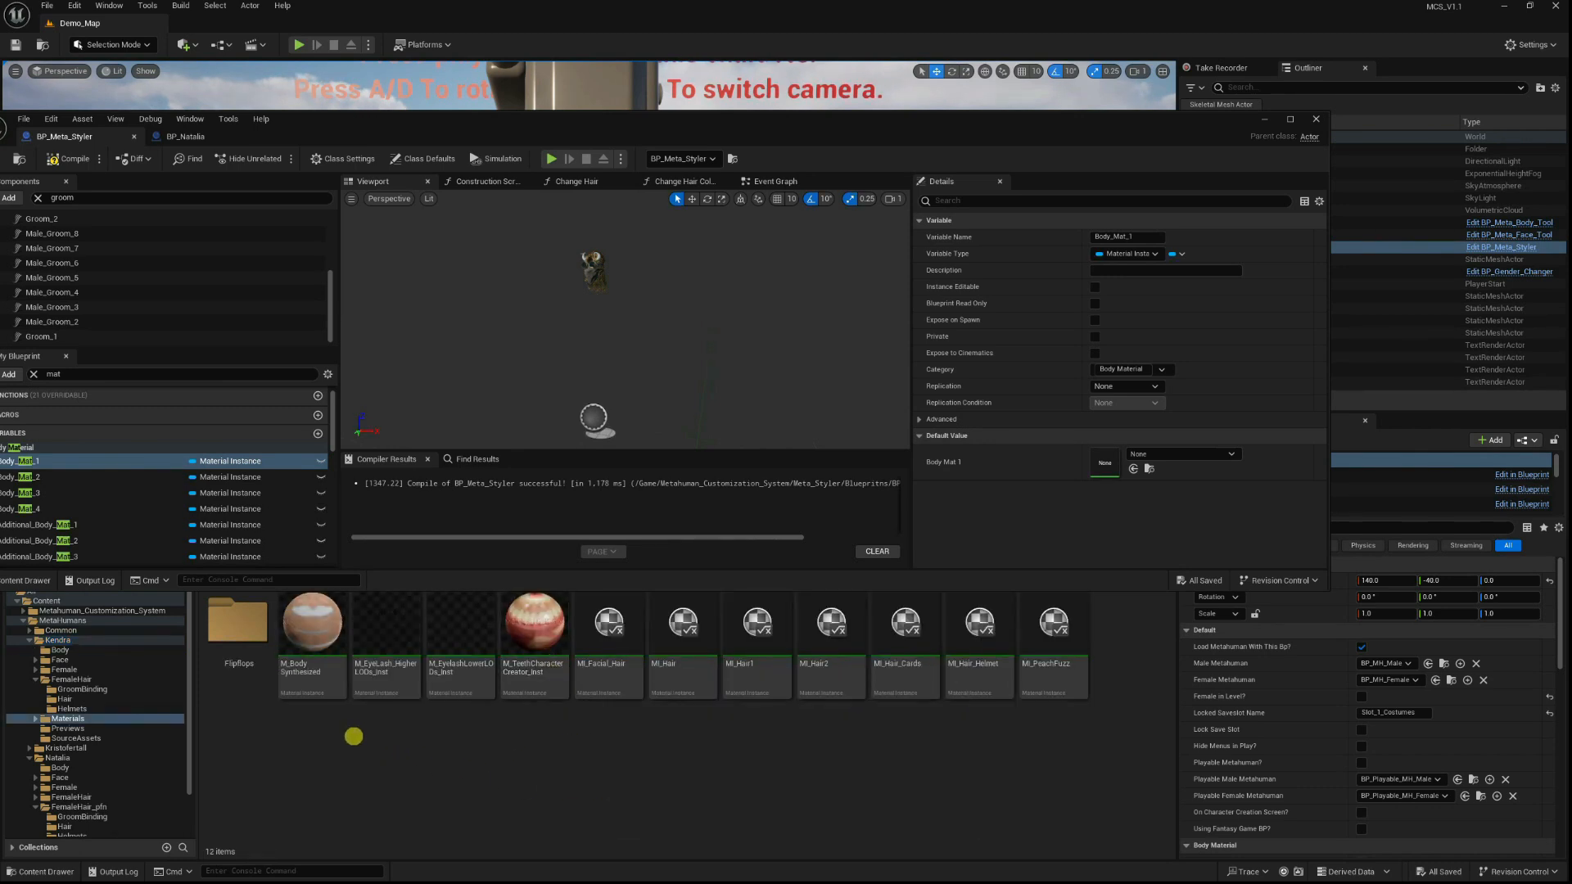
pyautogui.click(315, 680)
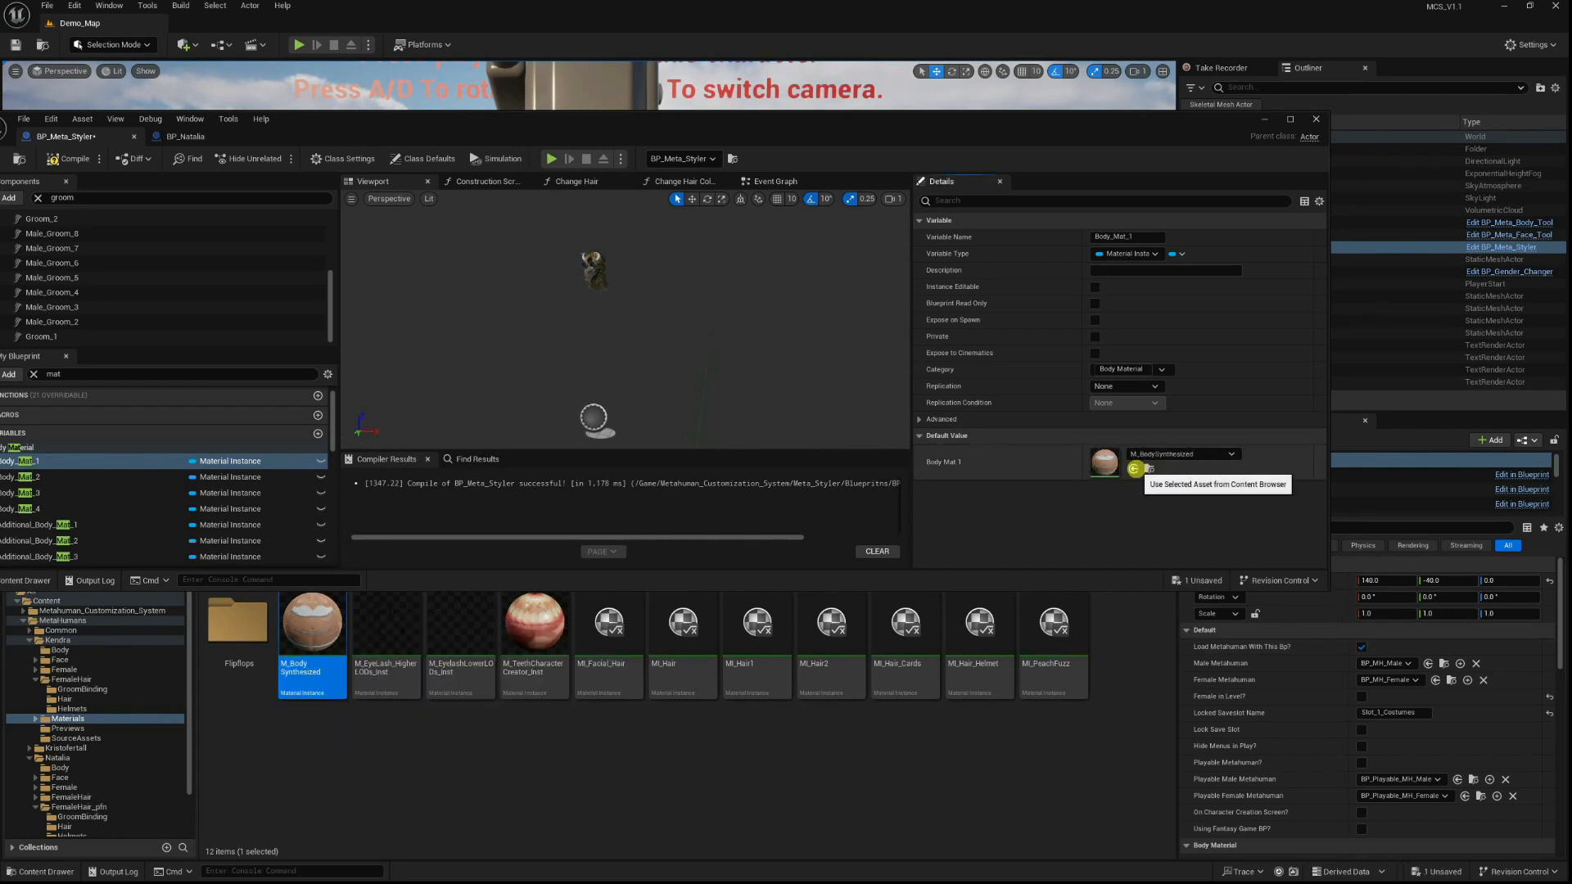
pyautogui.click(1133, 468)
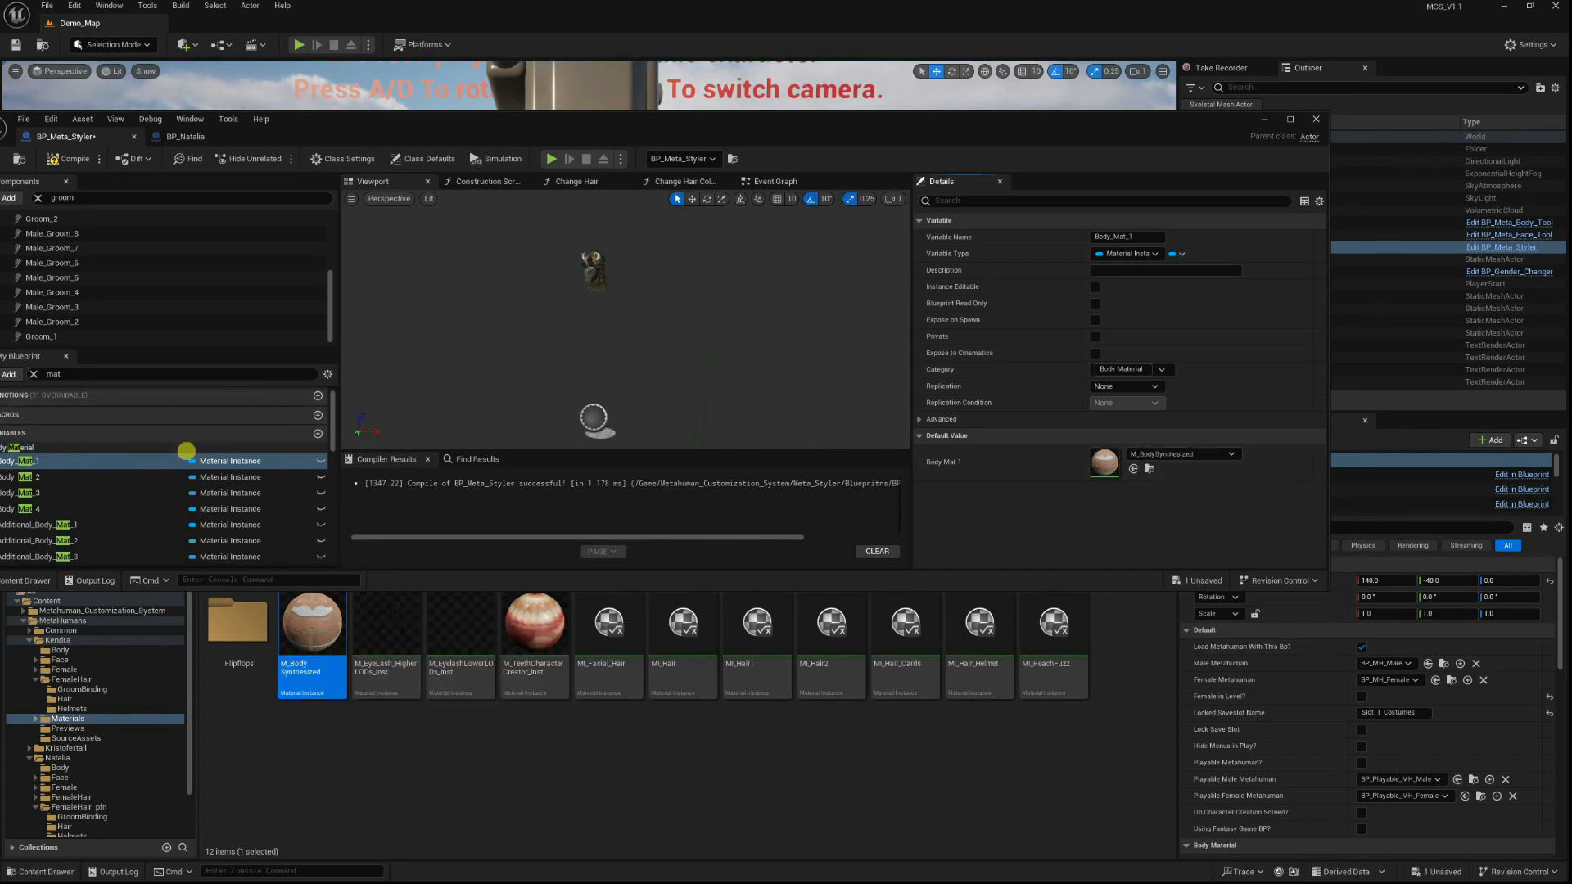
# Set the Body_Mat_2 variable's default value to Kendra's M_BodySynthesized material as well.
pyautogui.click(85, 481)
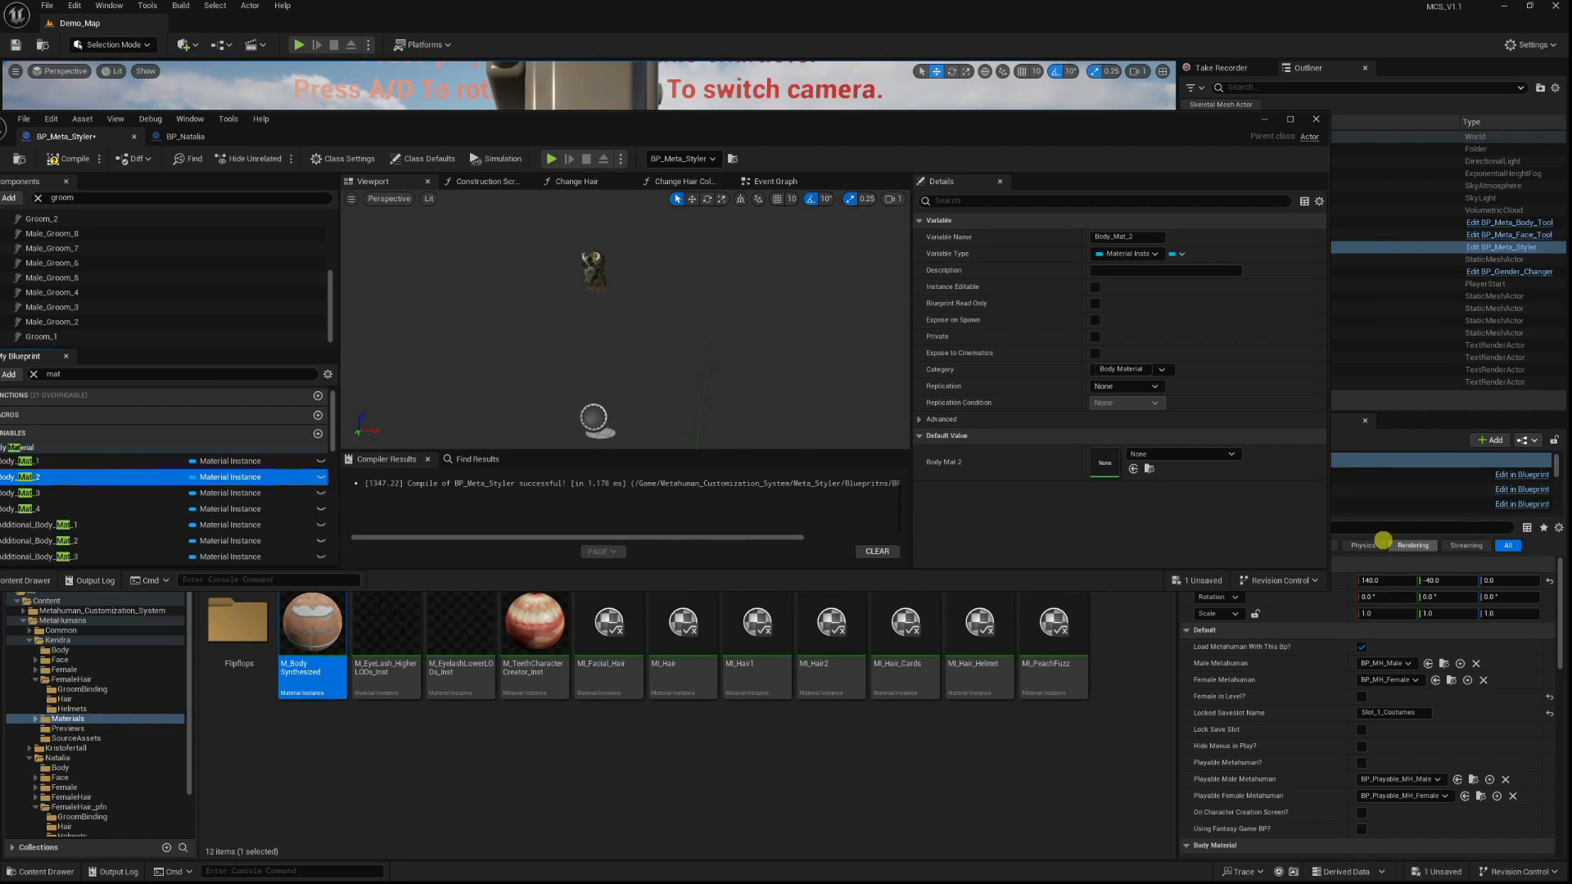
pyautogui.moveTo(392, 135); pyautogui.dragTo(505, 121)
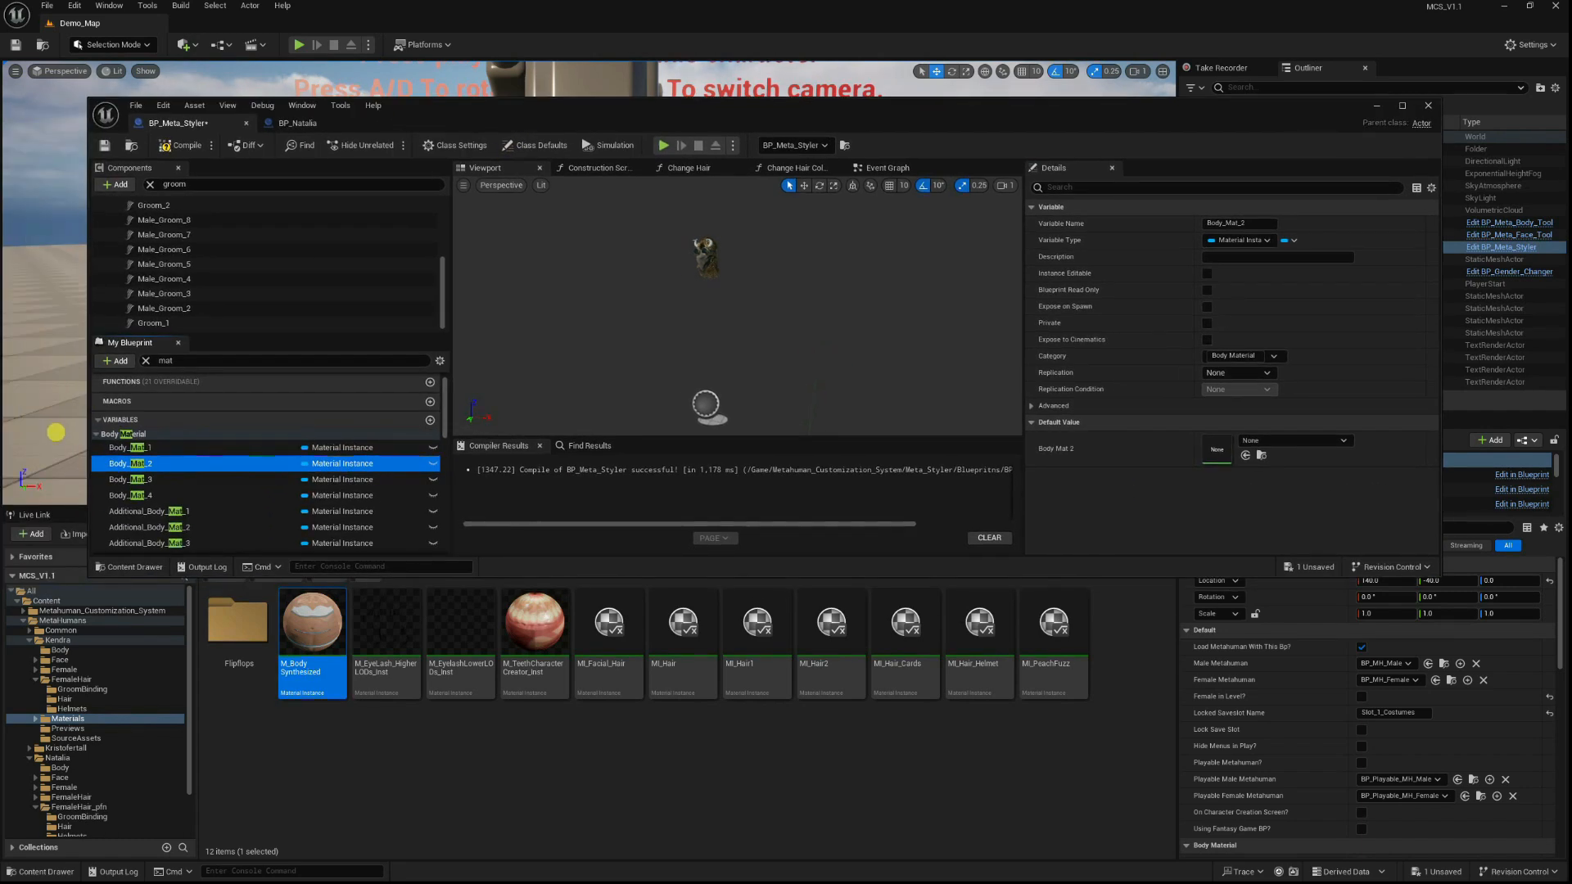
pyautogui.click(1245, 455)
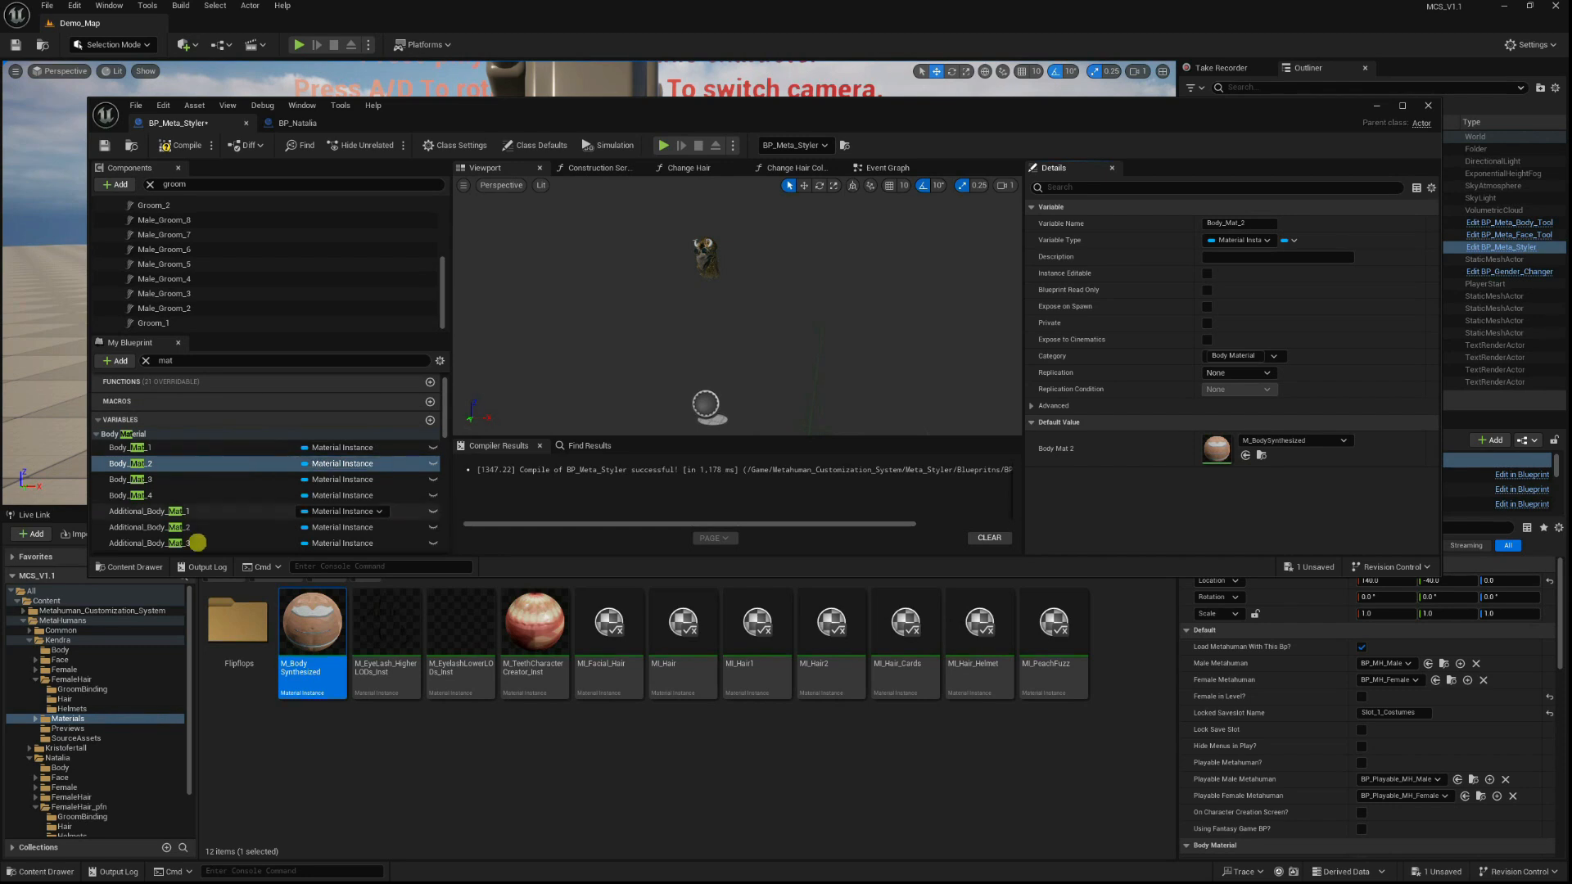
pyautogui.moveTo(204, 606); pyautogui.dragTo(202, 635)
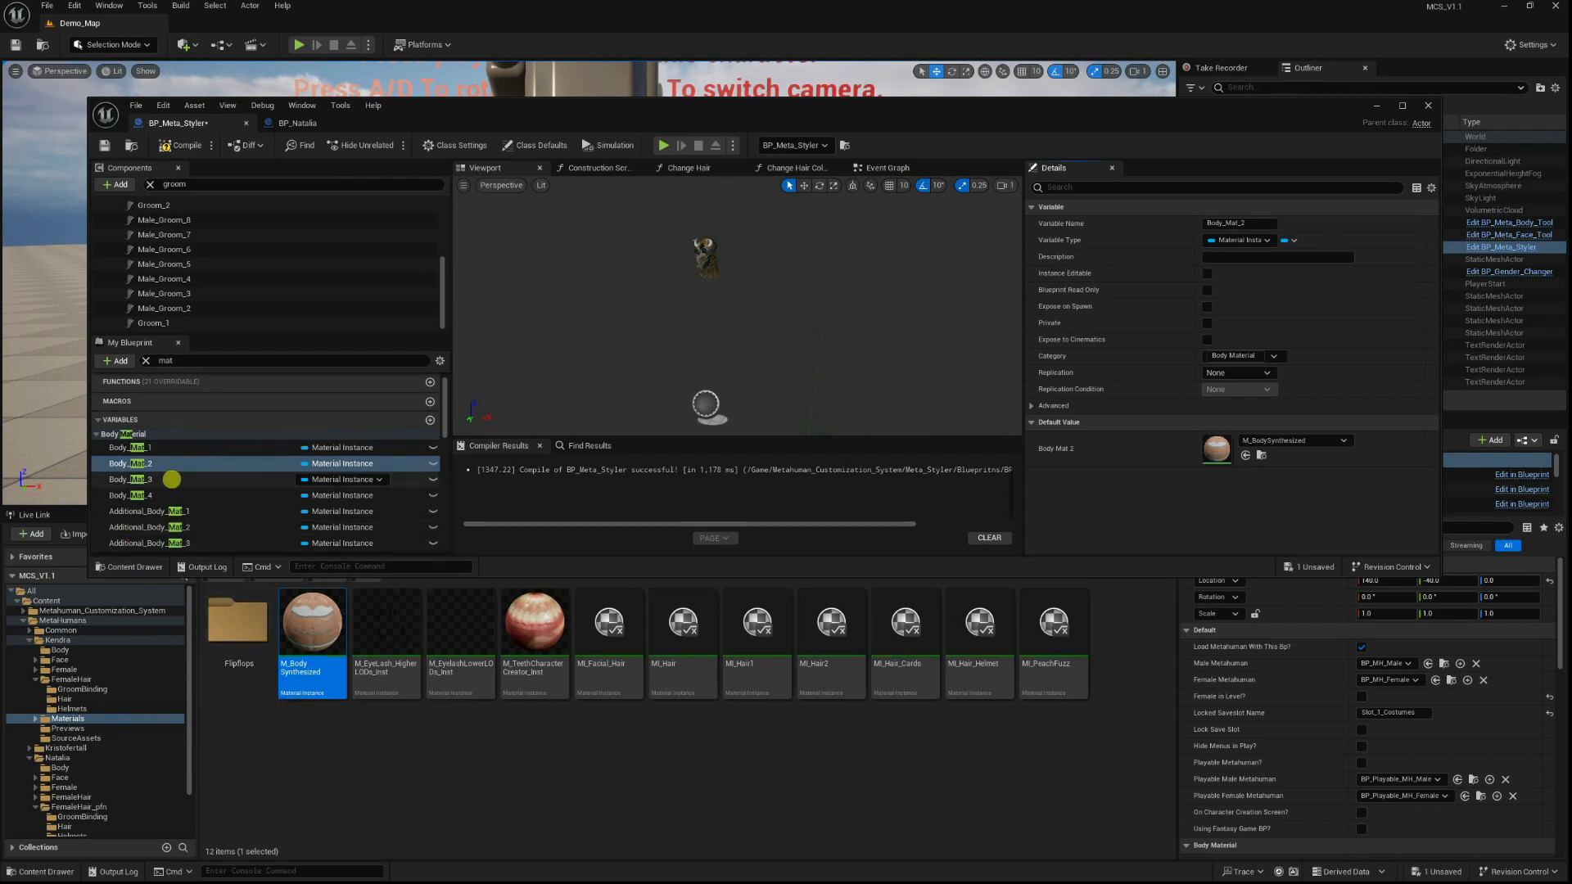
# Set the Body_Mat_3 variable's default value to M_BodySynthesized from Natalia's Materials folder and save the blueprint.
pyautogui.click(164, 479)
pyautogui.scroll(-2, 59, 702)
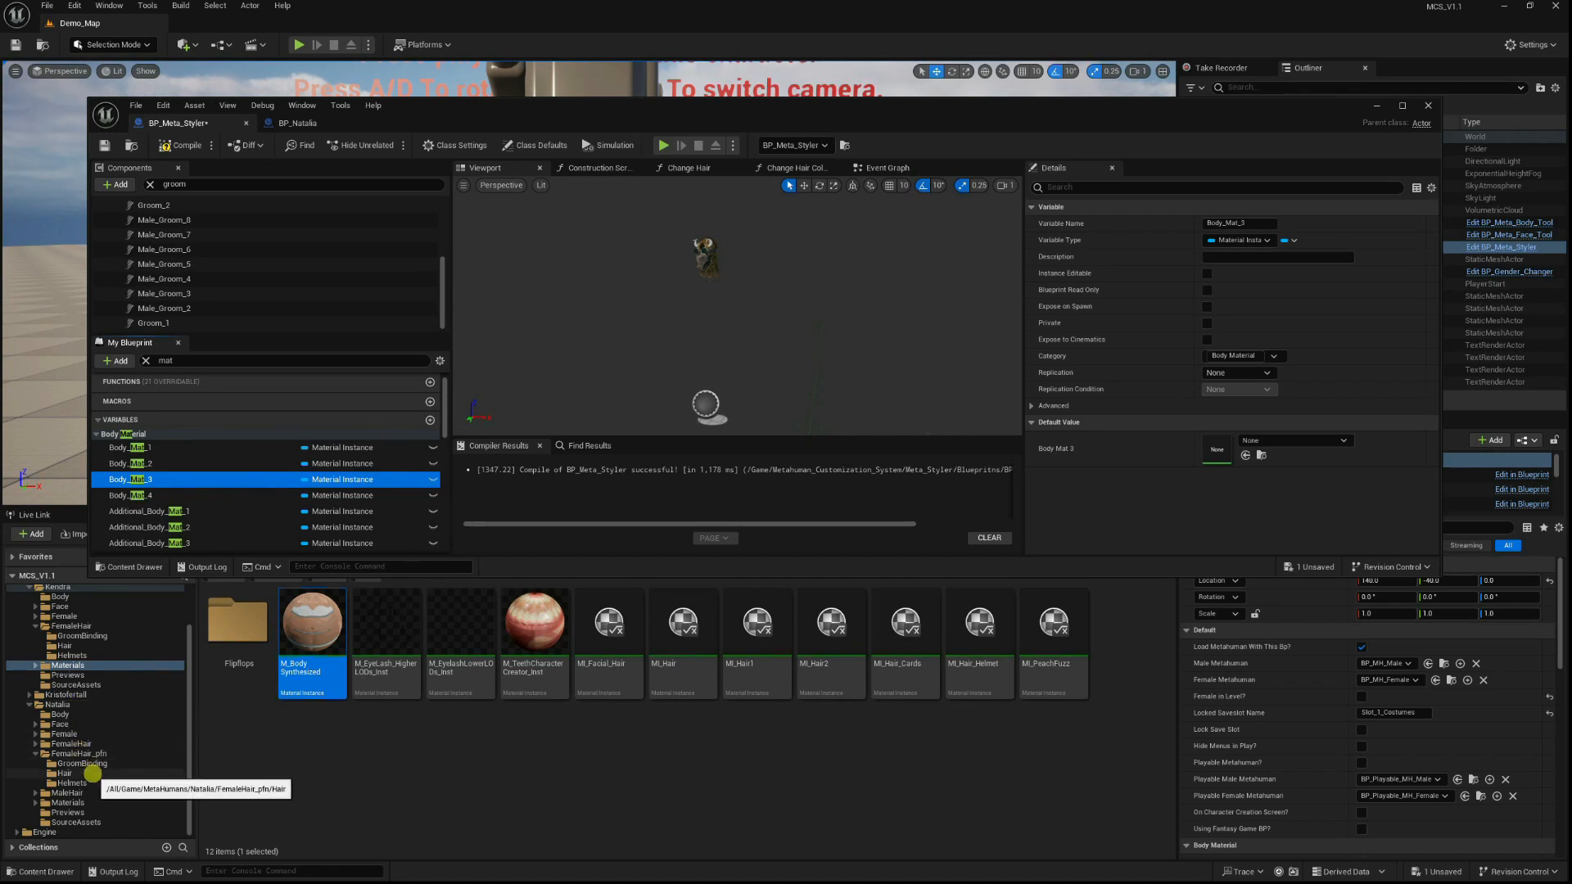
pyautogui.click(68, 734)
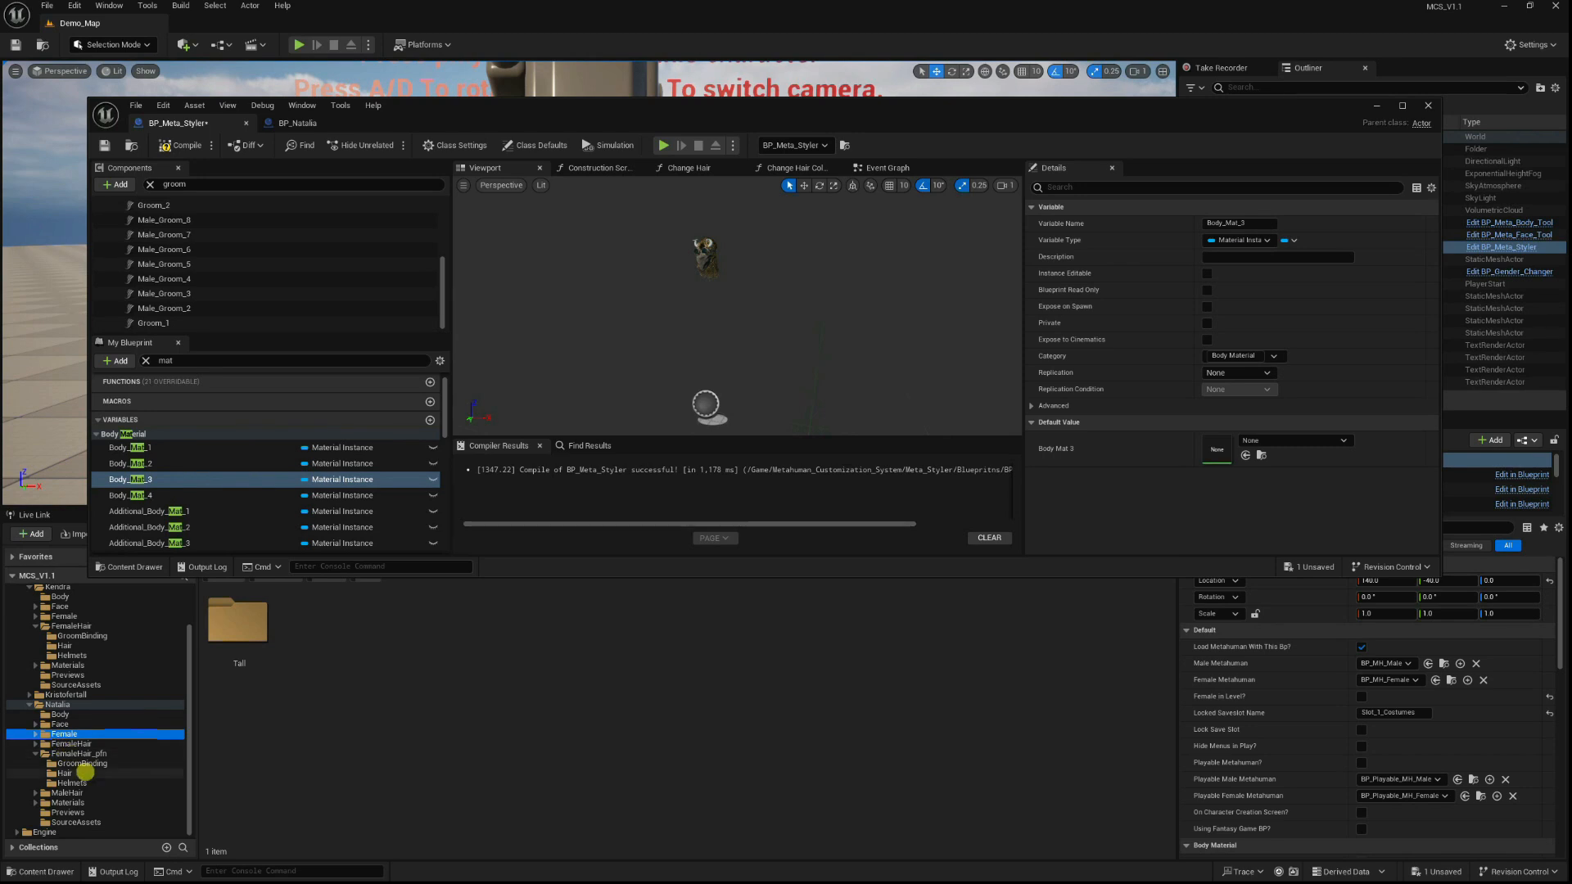
pyautogui.click(82, 803)
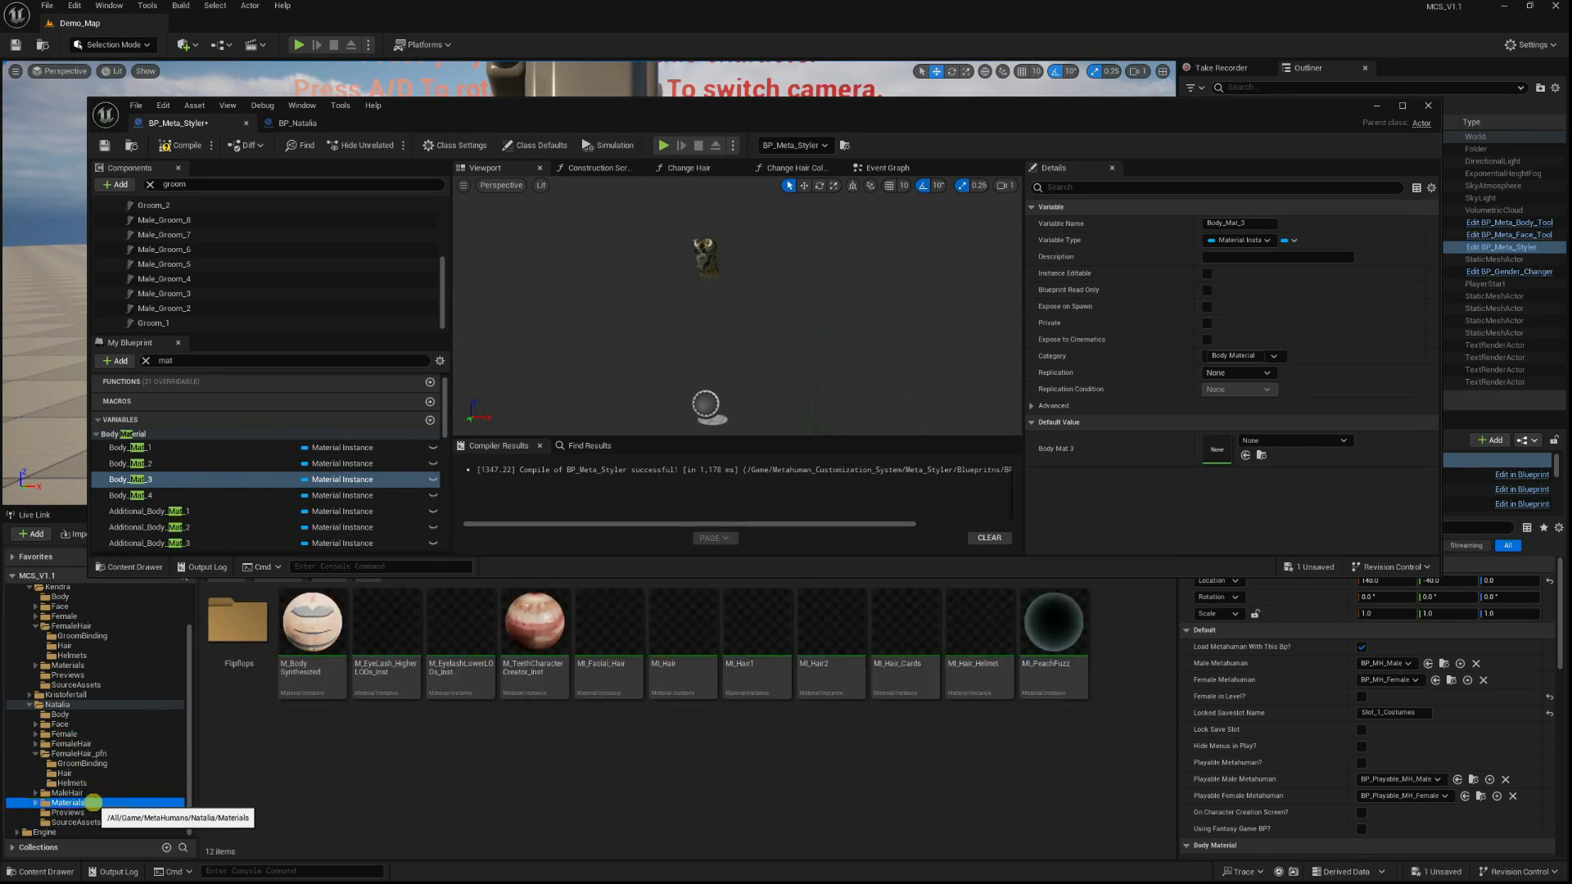
pyautogui.click(314, 646)
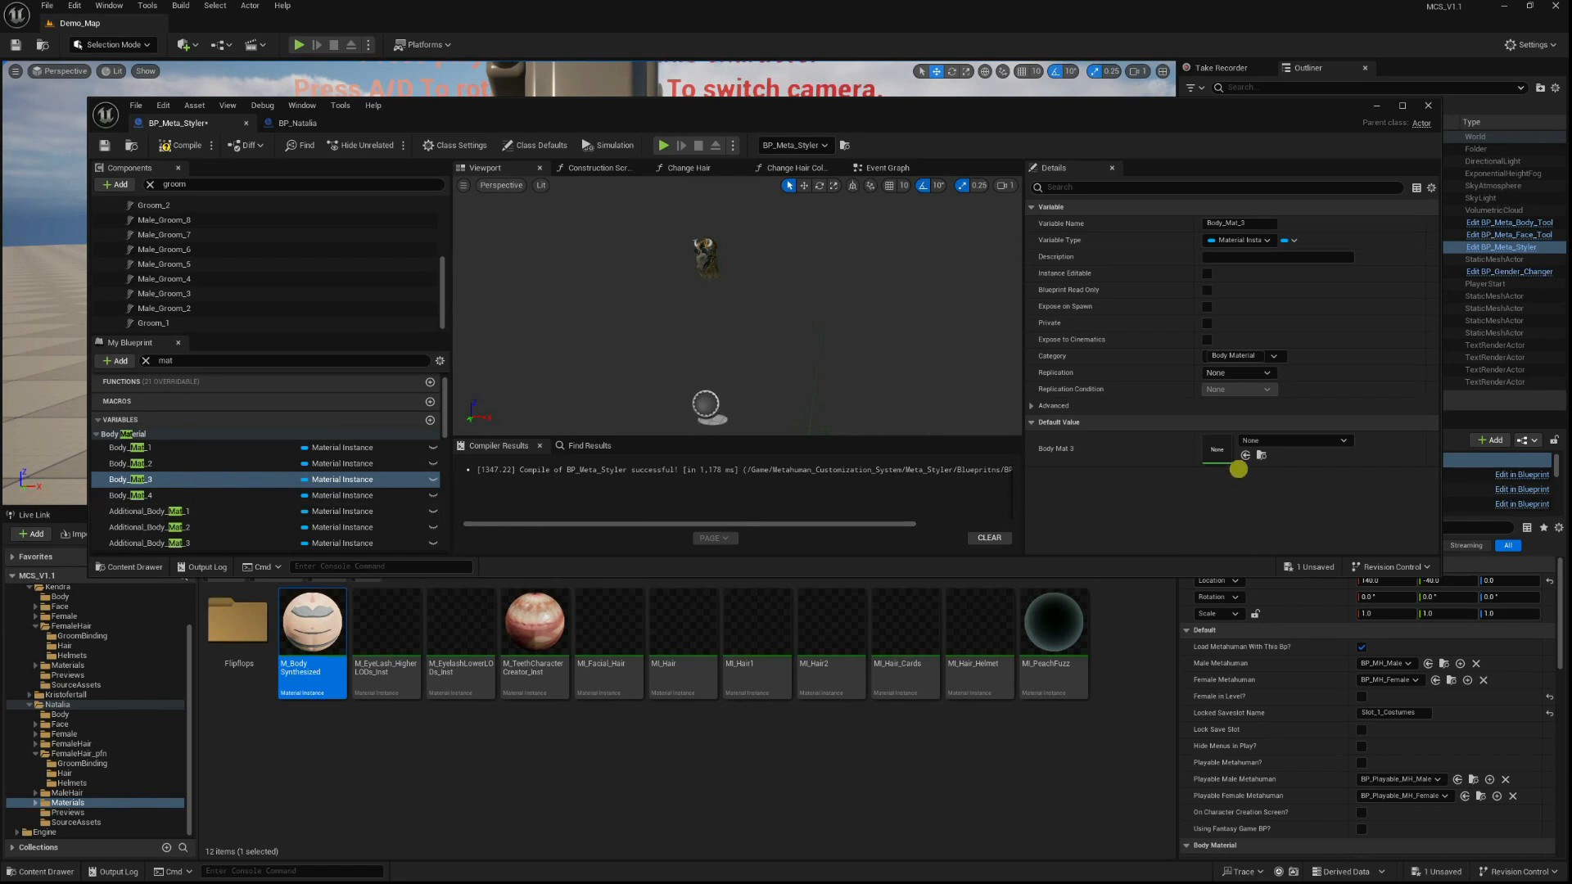
pyautogui.click(1246, 456)
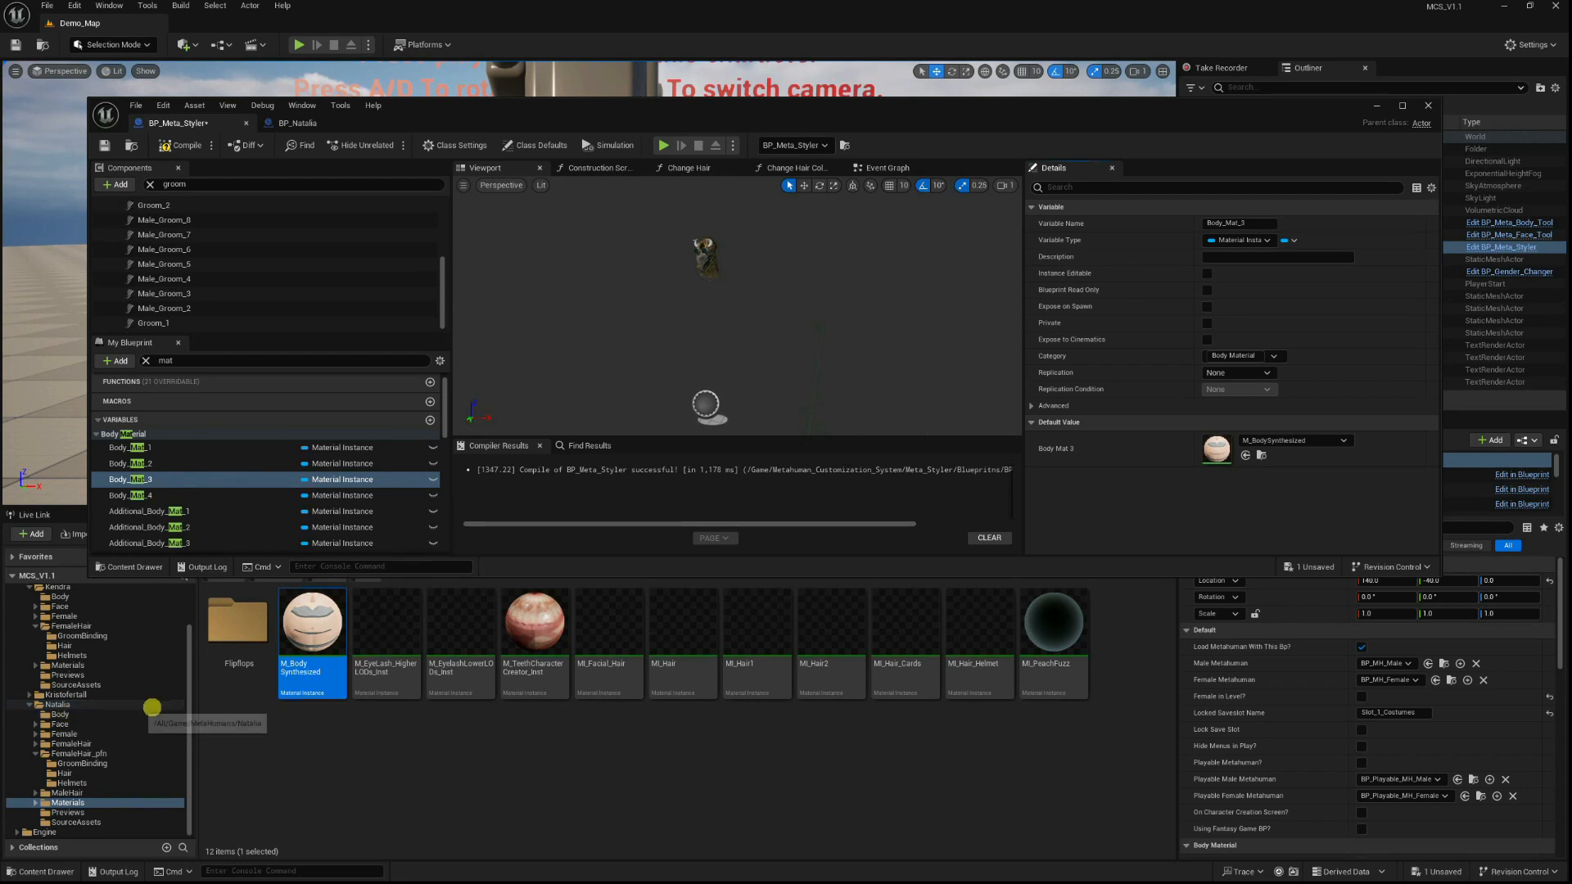
pyautogui.hotkey('ctrl', 's')
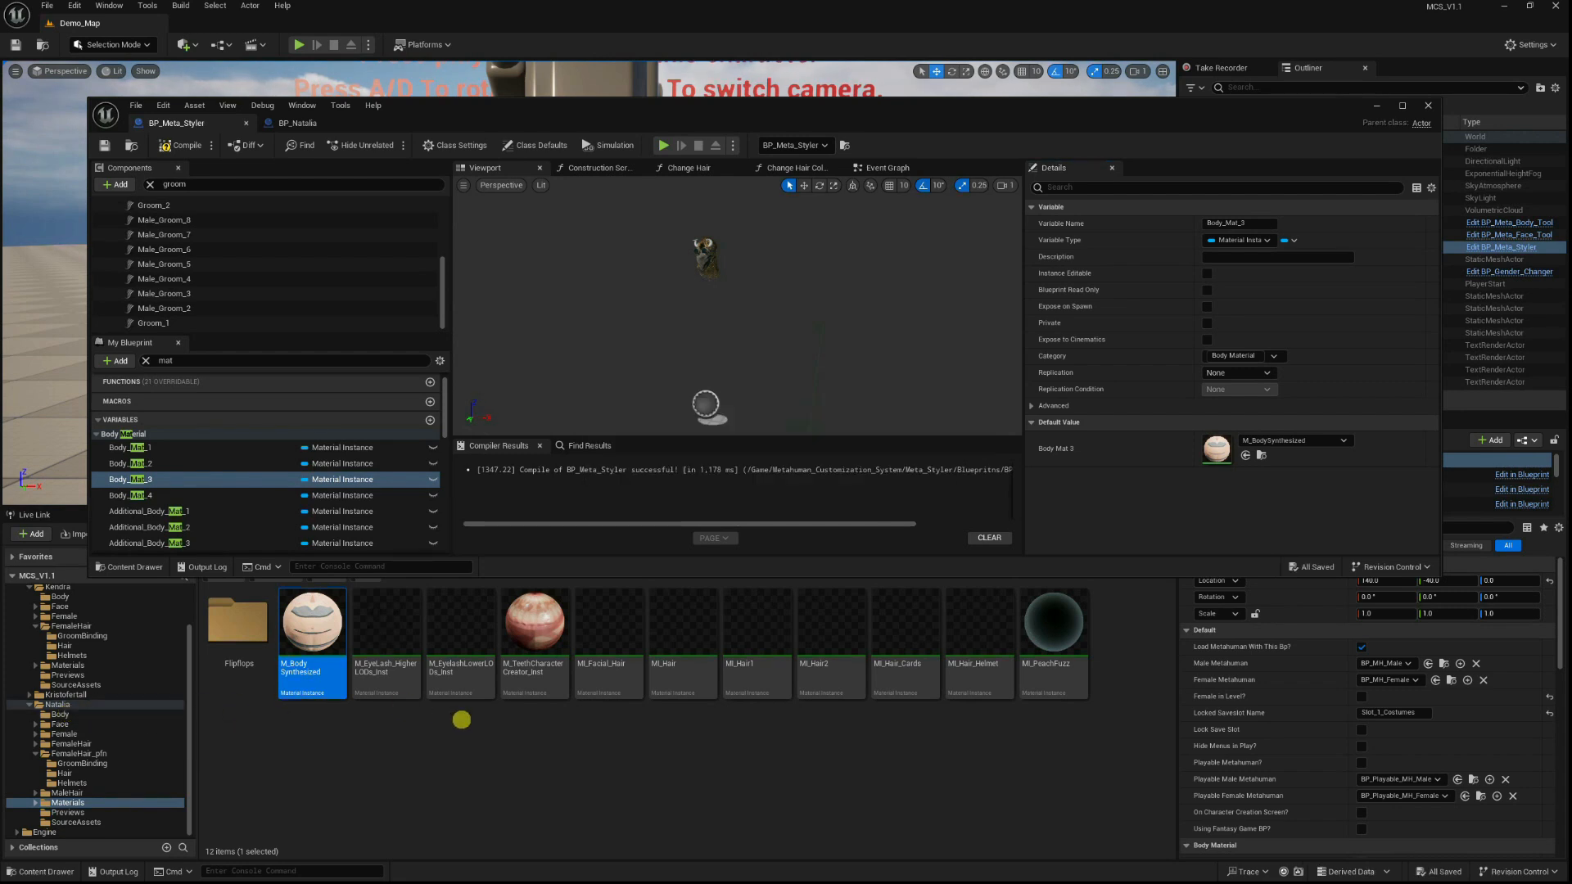
# Uncover the level viewport, run a brief play test of Demo_Map and stop it.
pyautogui.moveTo(788, 116); pyautogui.dragTo(933, 179)
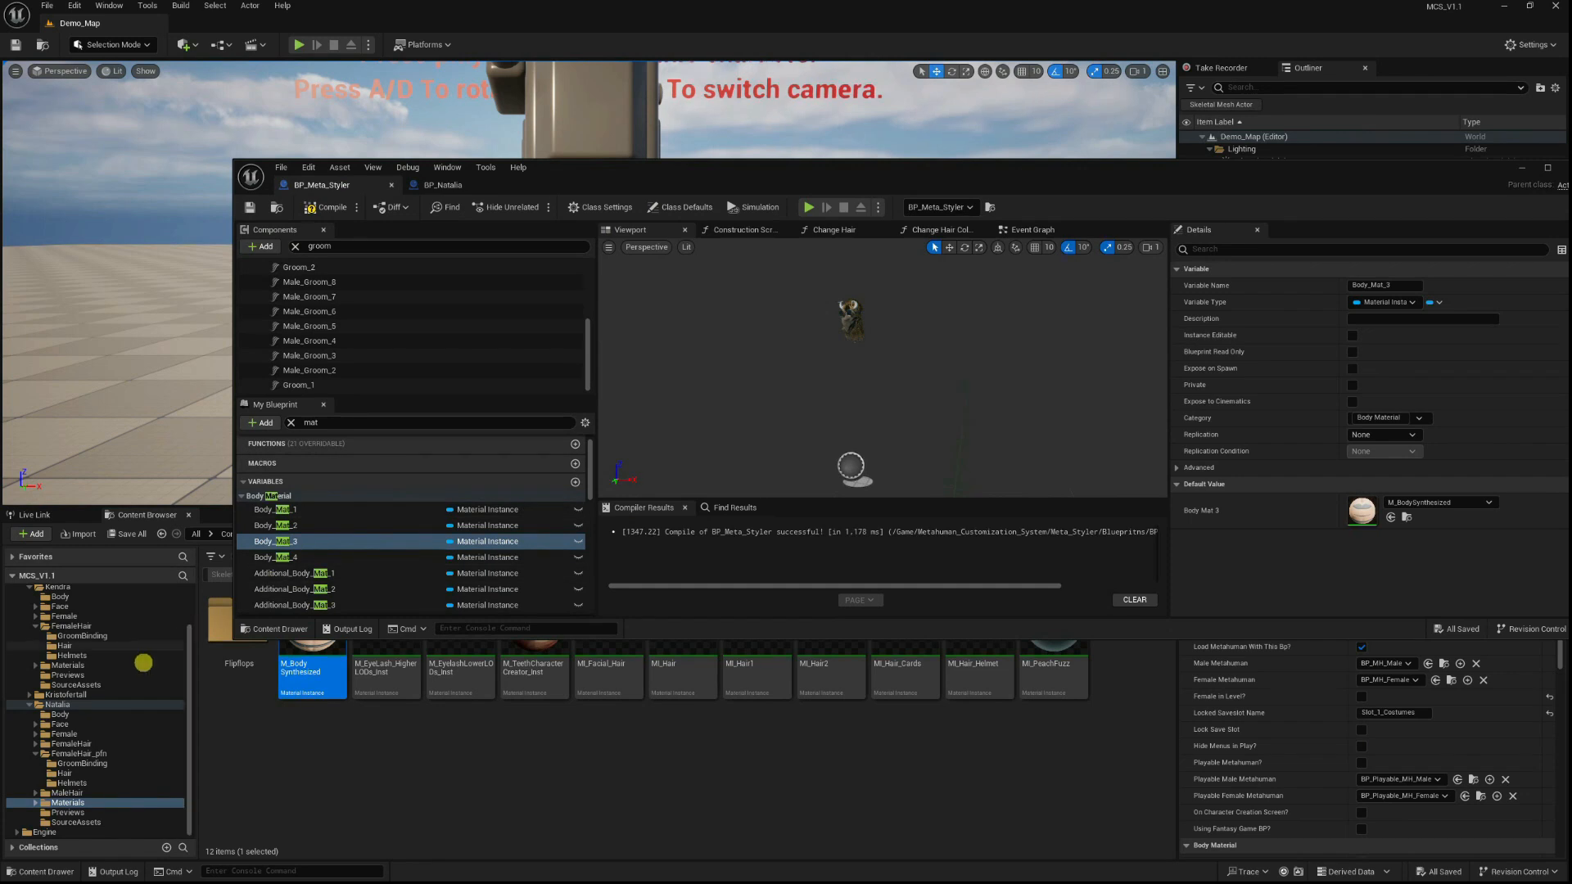
pyautogui.scroll(3, 106, 677)
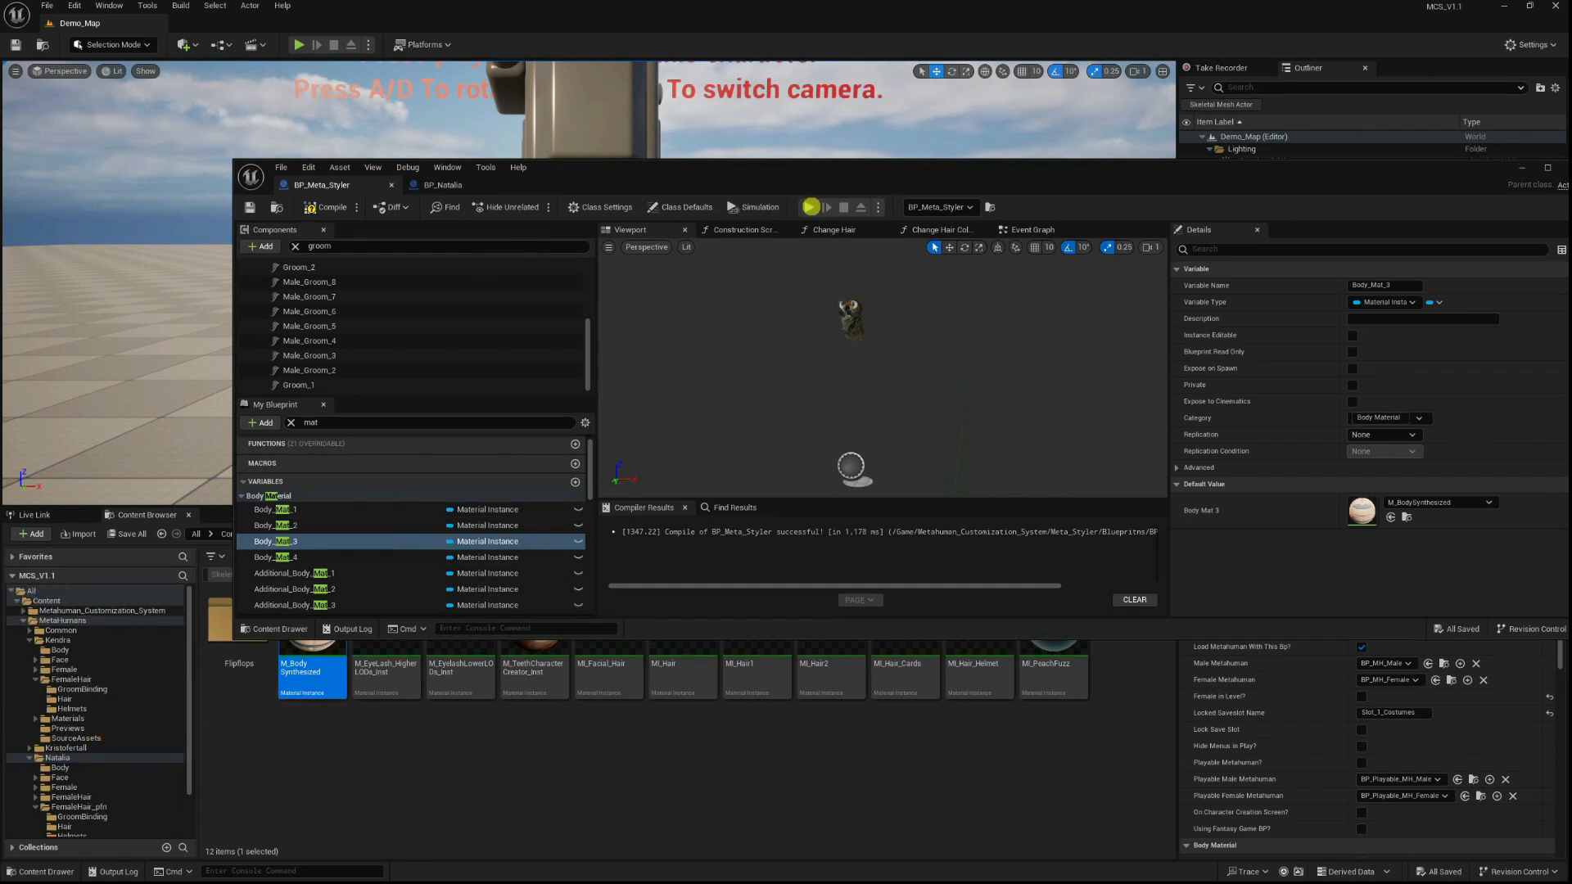
pyautogui.moveTo(897, 176); pyautogui.dragTo(749, 687)
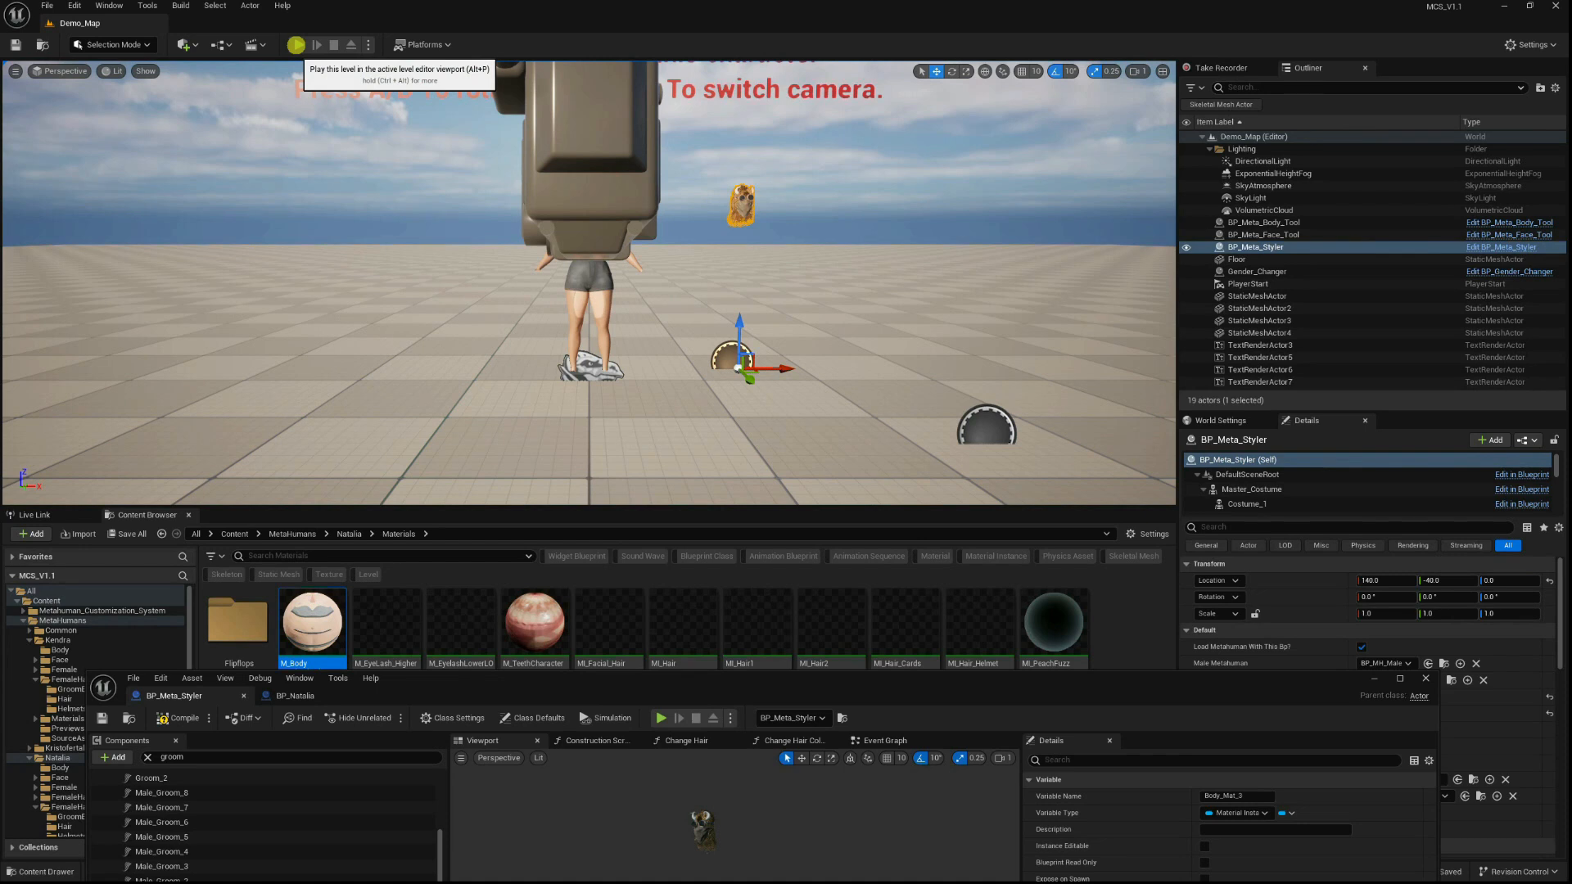
pyautogui.click(296, 45)
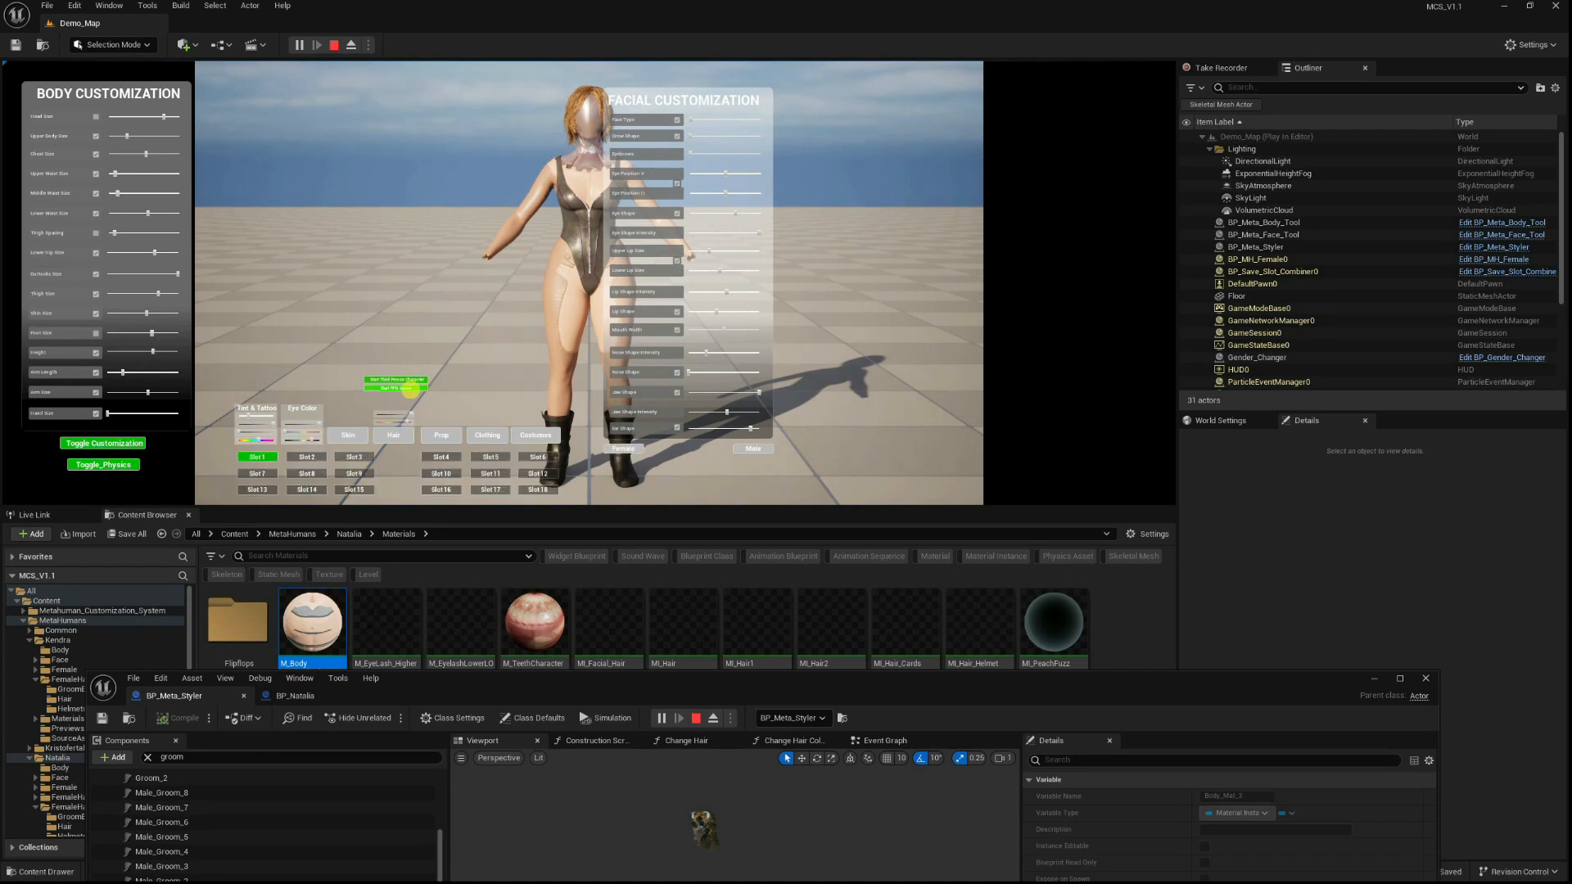
pyautogui.press('Escape')
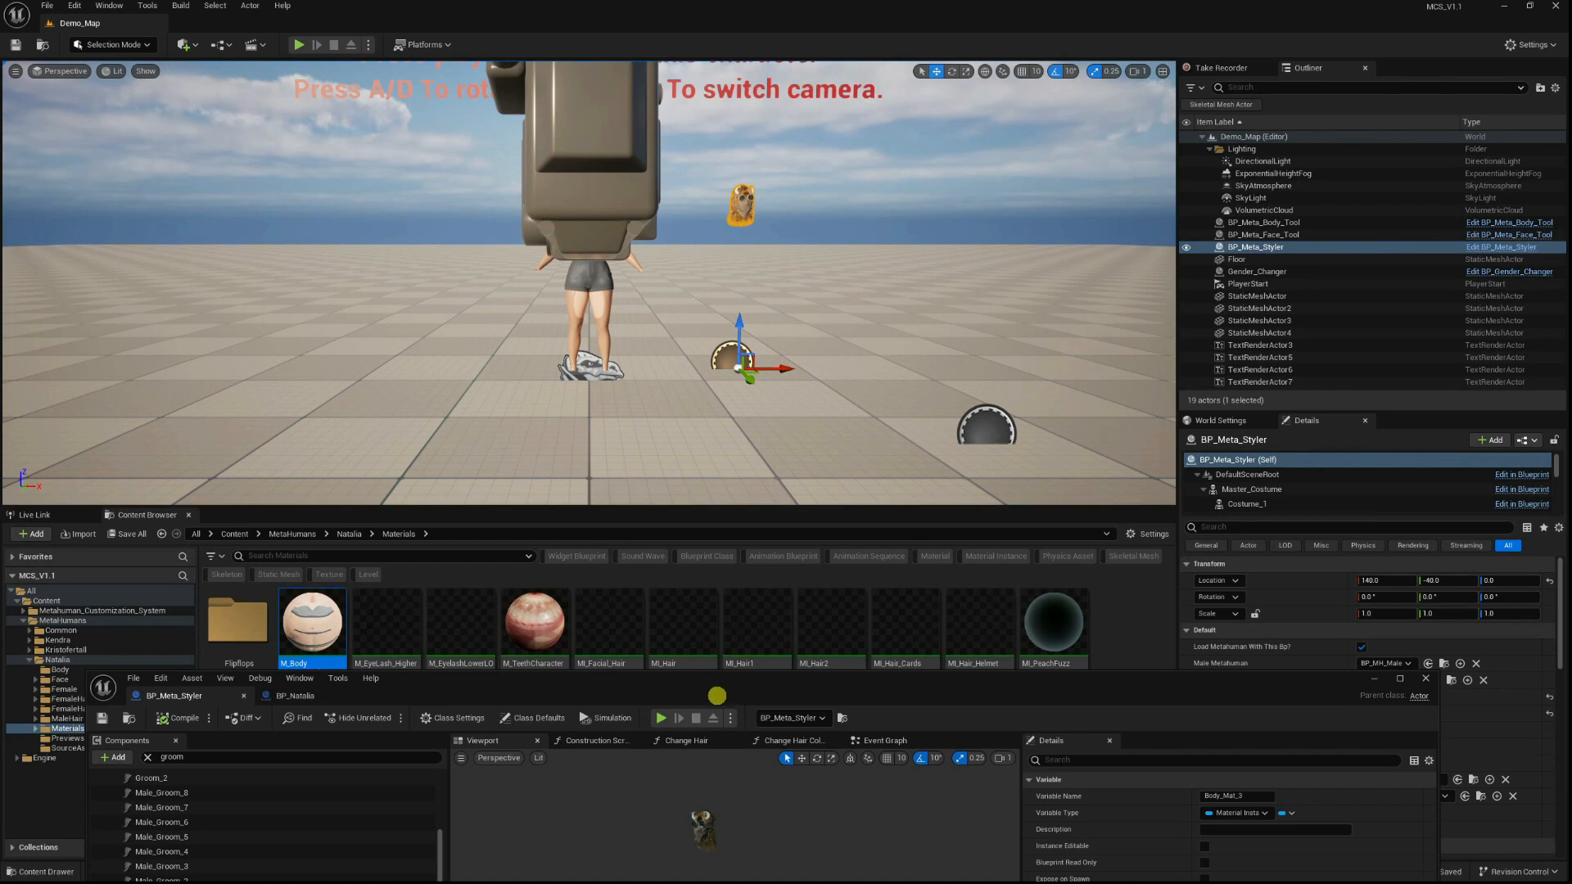
# Open the RPG_Character_Creation_Map level from the Metahuman_Customization_System Maps folder.
pyautogui.moveTo(724, 690); pyautogui.dragTo(1152, 693)
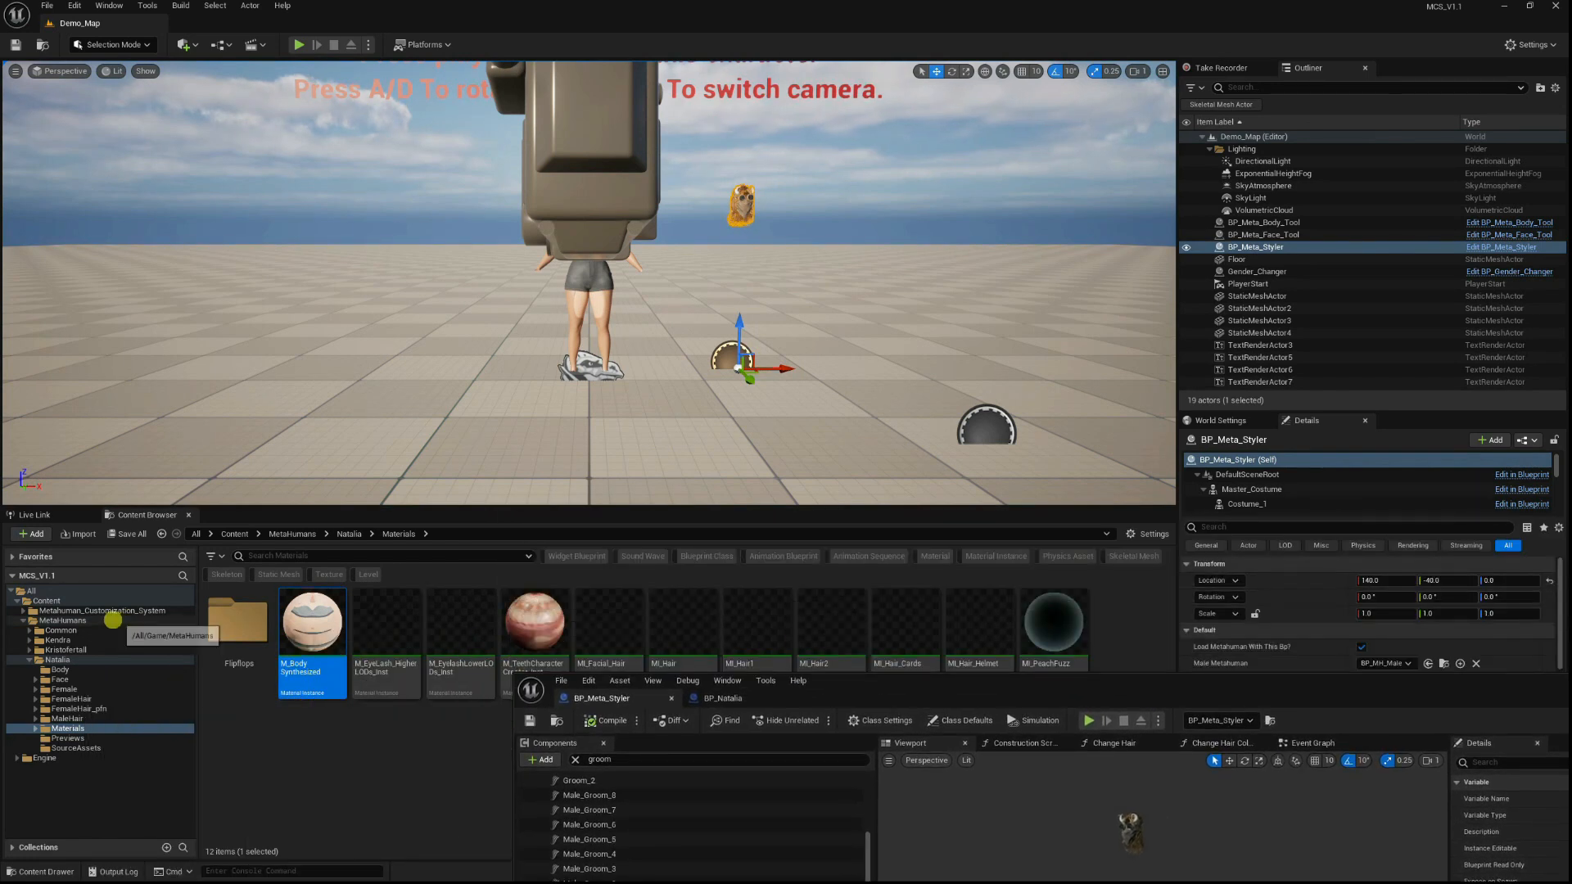
pyautogui.click(53, 602)
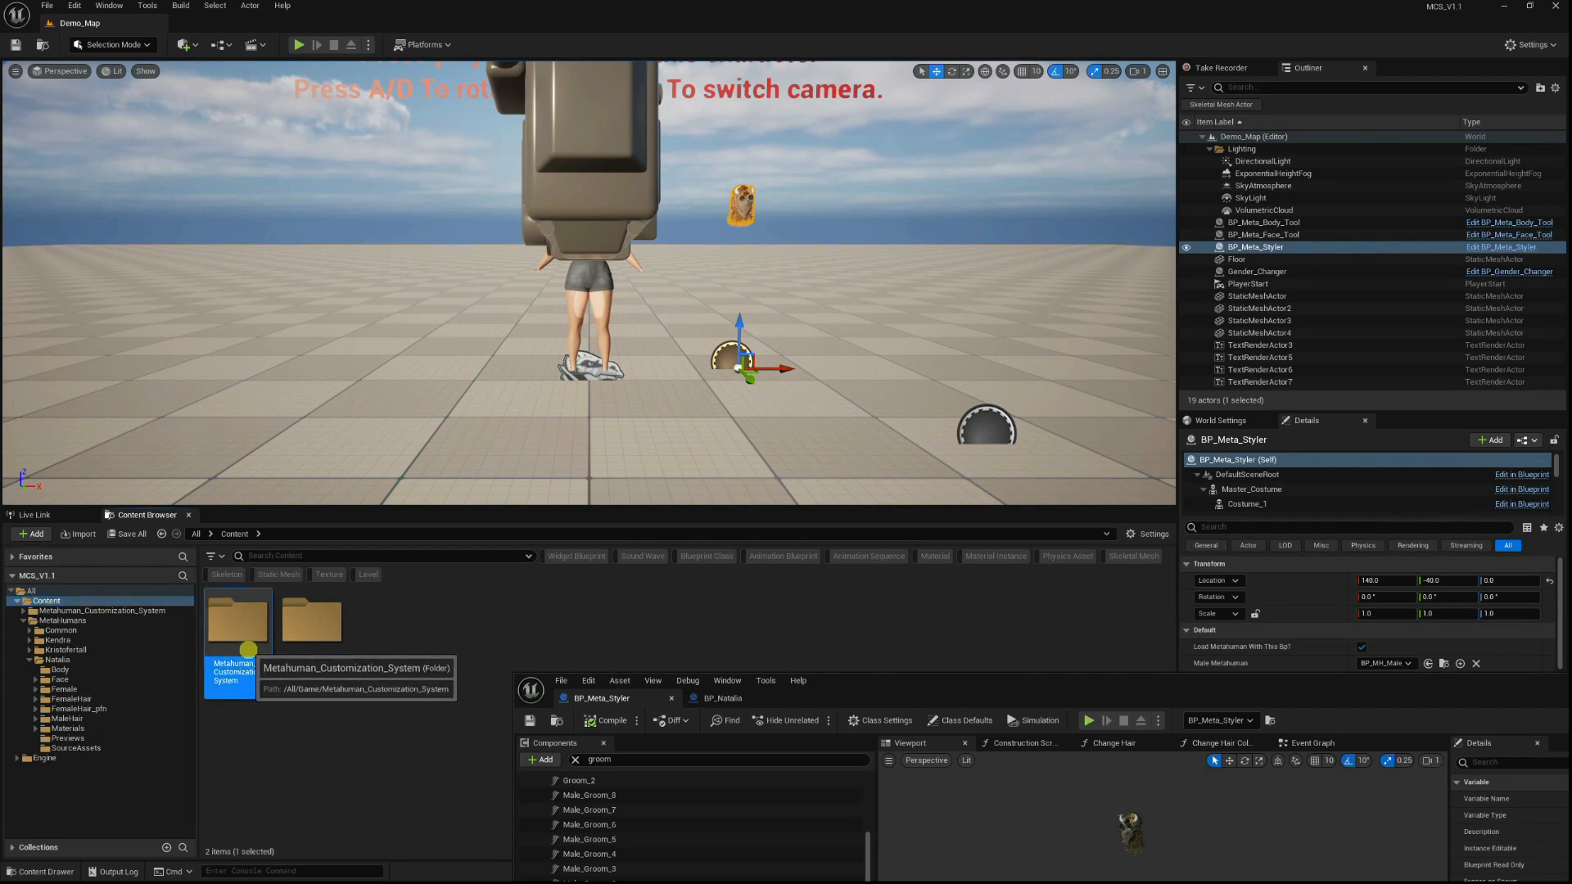
pyautogui.doubleClick(245, 632)
pyautogui.doubleClick(534, 624)
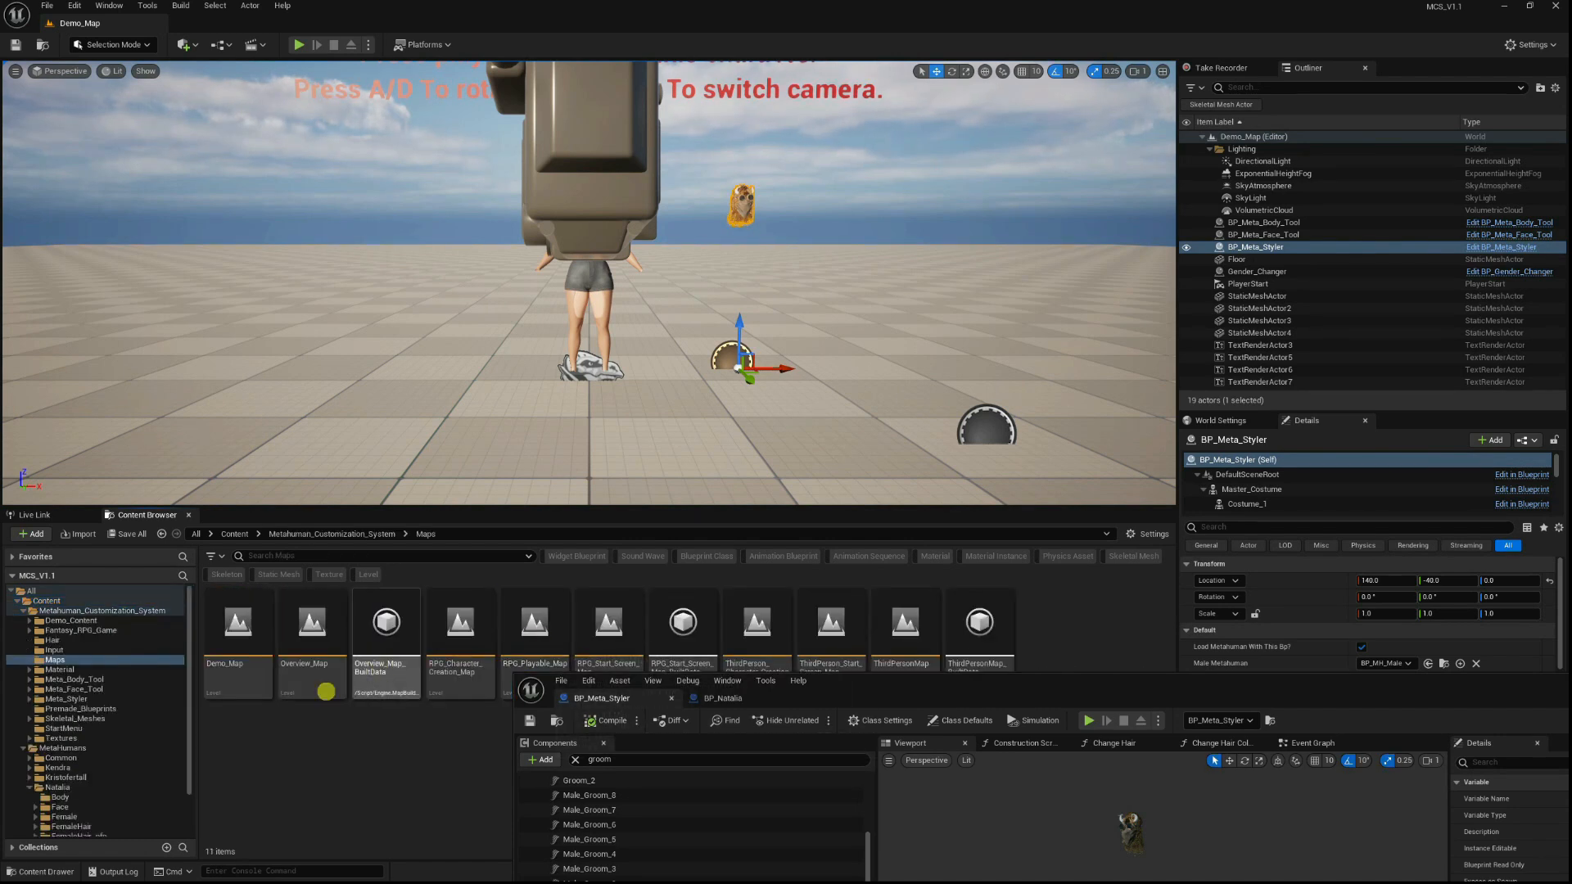
pyautogui.moveTo(1064, 694); pyautogui.dragTo(818, 756)
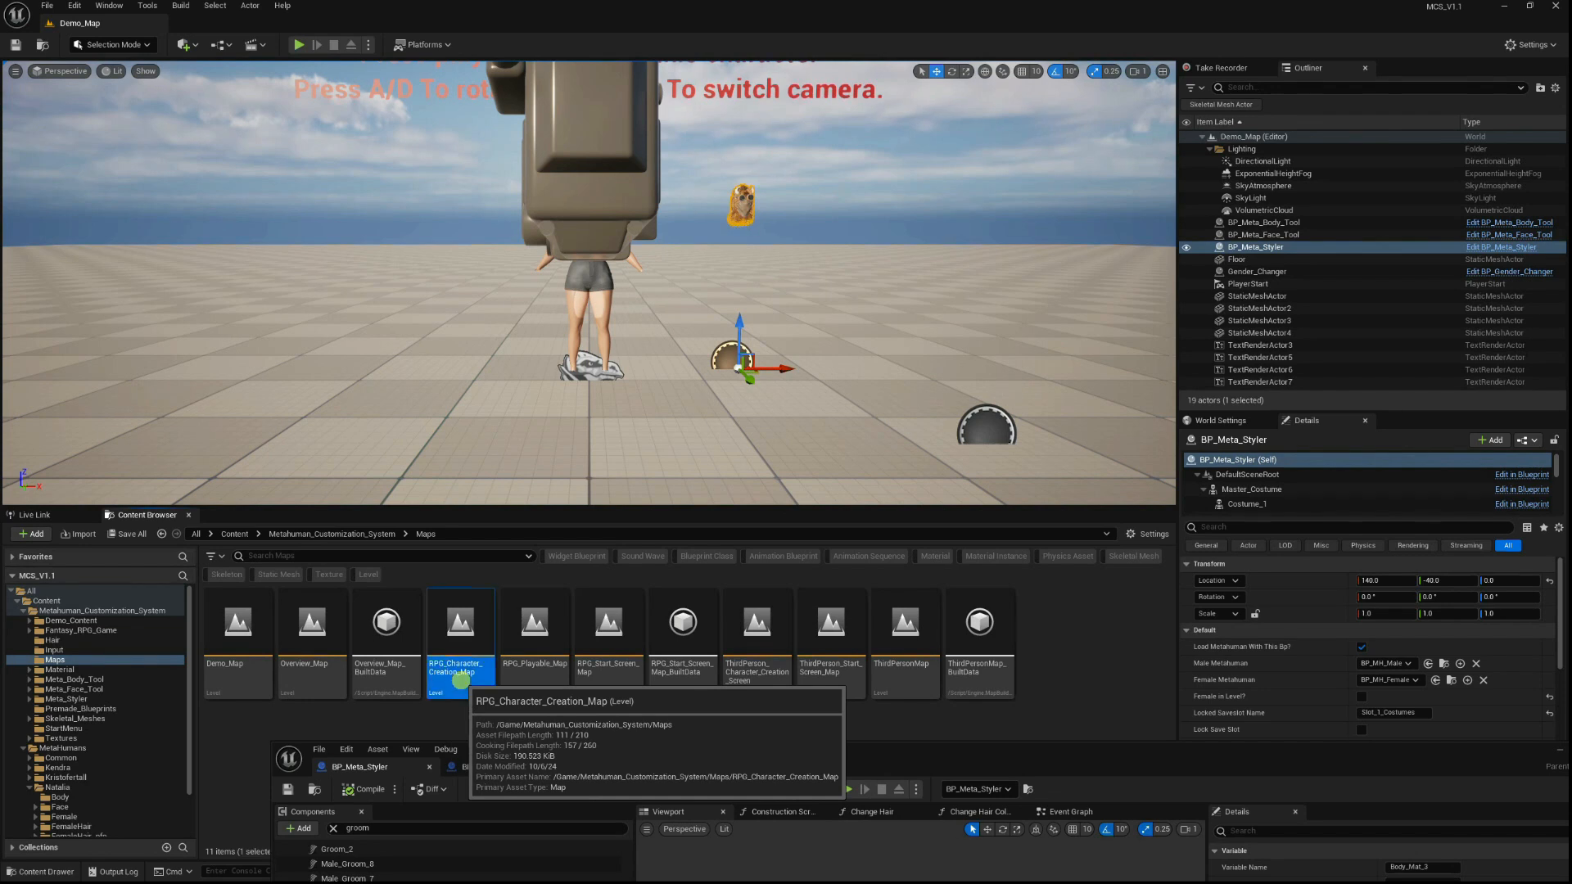
pyautogui.doubleClick(460, 680)
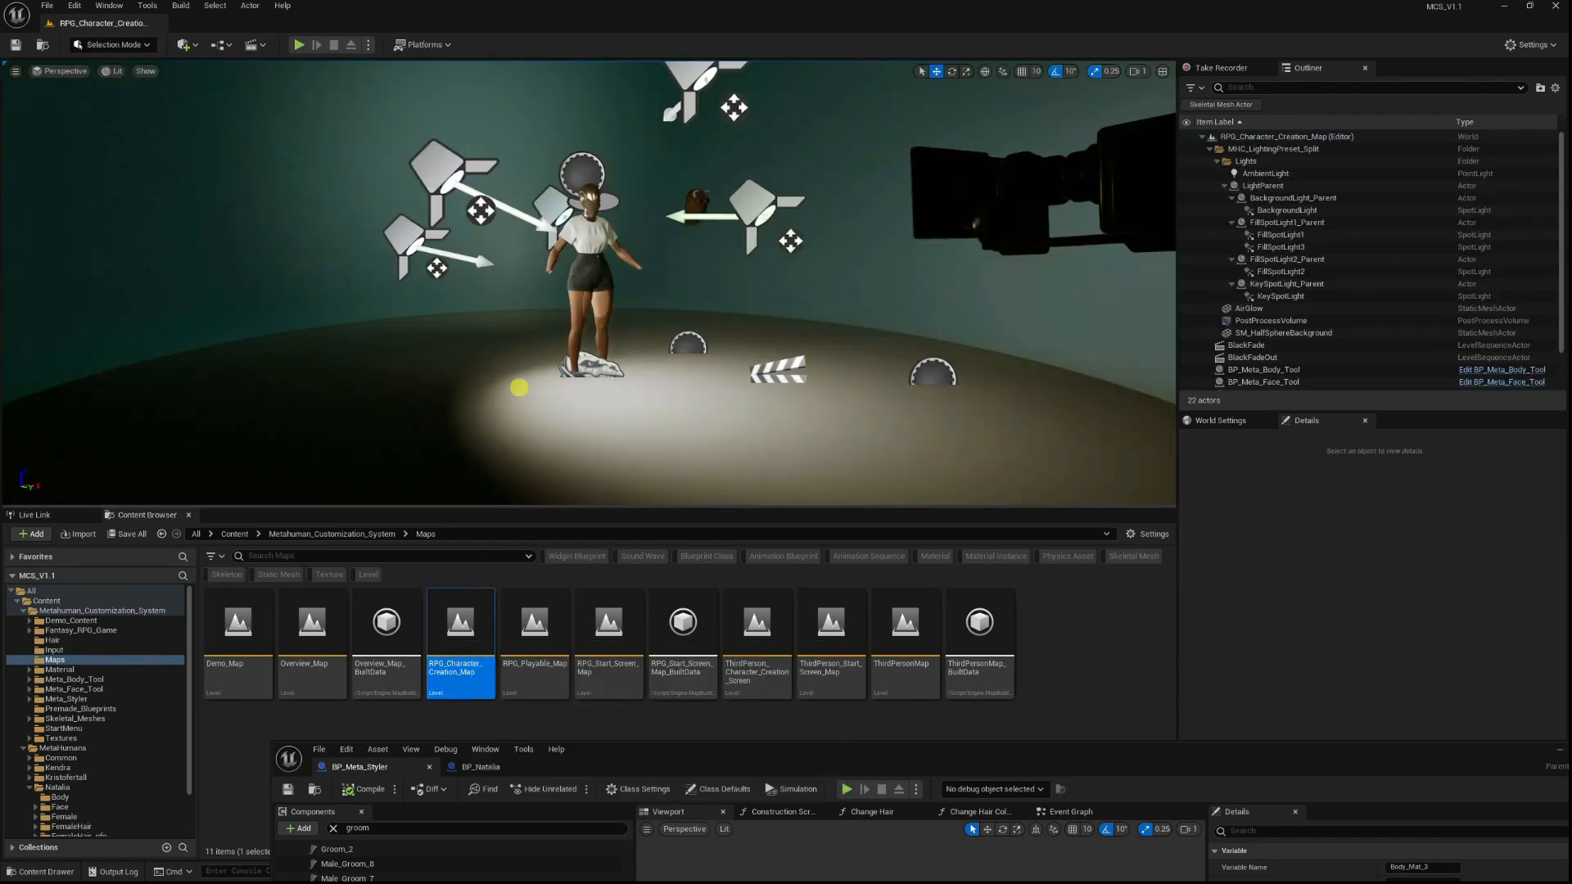
# Play the character creation level full screen, show the hair slots to check them, and end the play session.
pyautogui.click(300, 43)
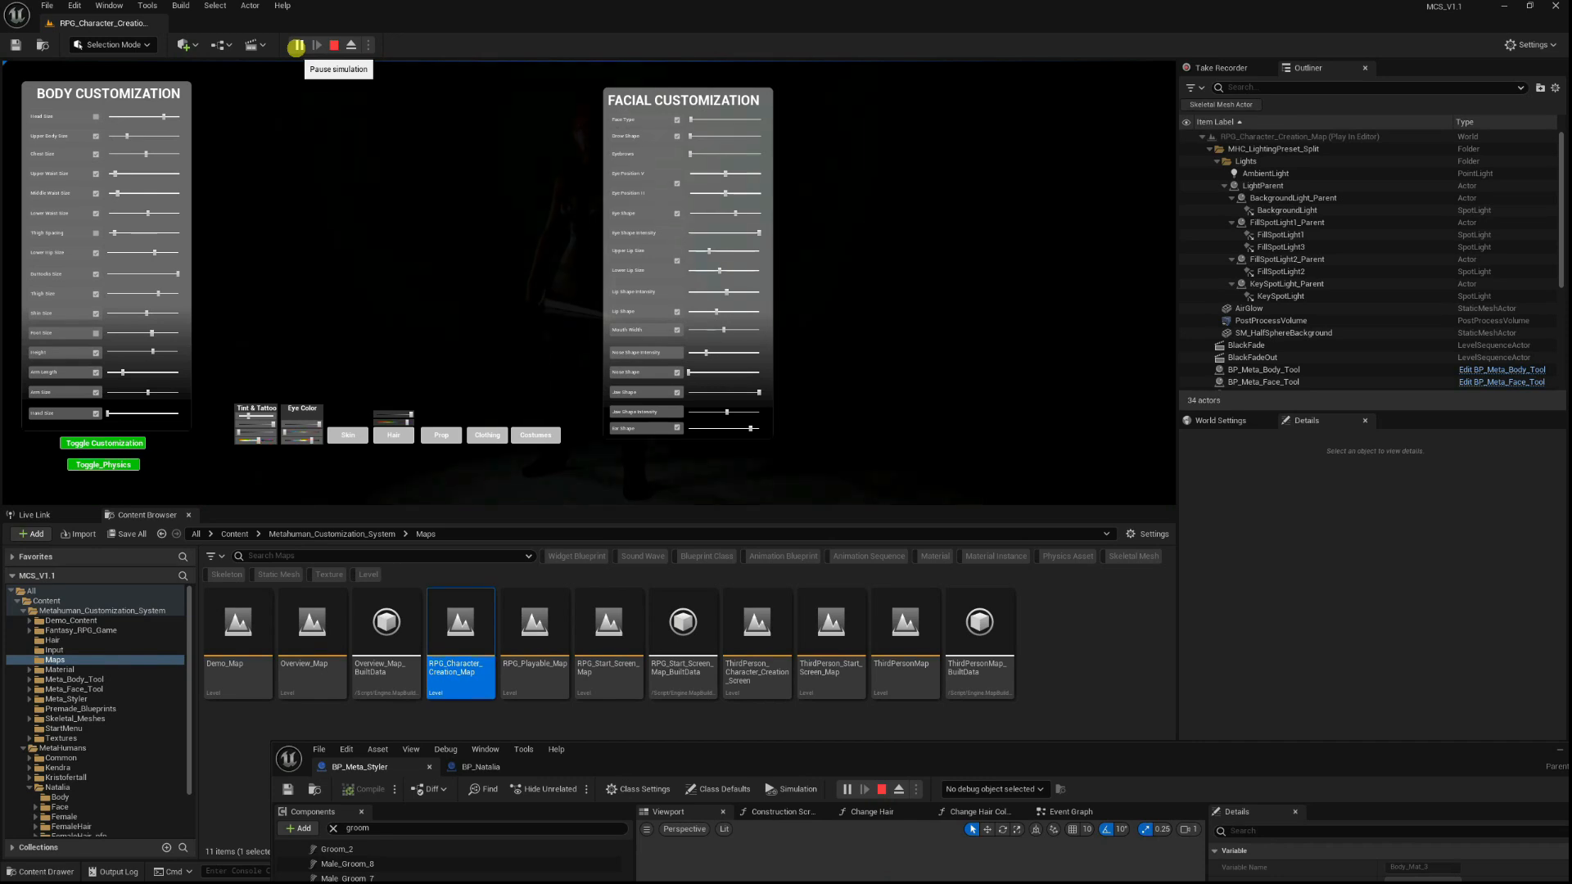
pyautogui.press('F11')
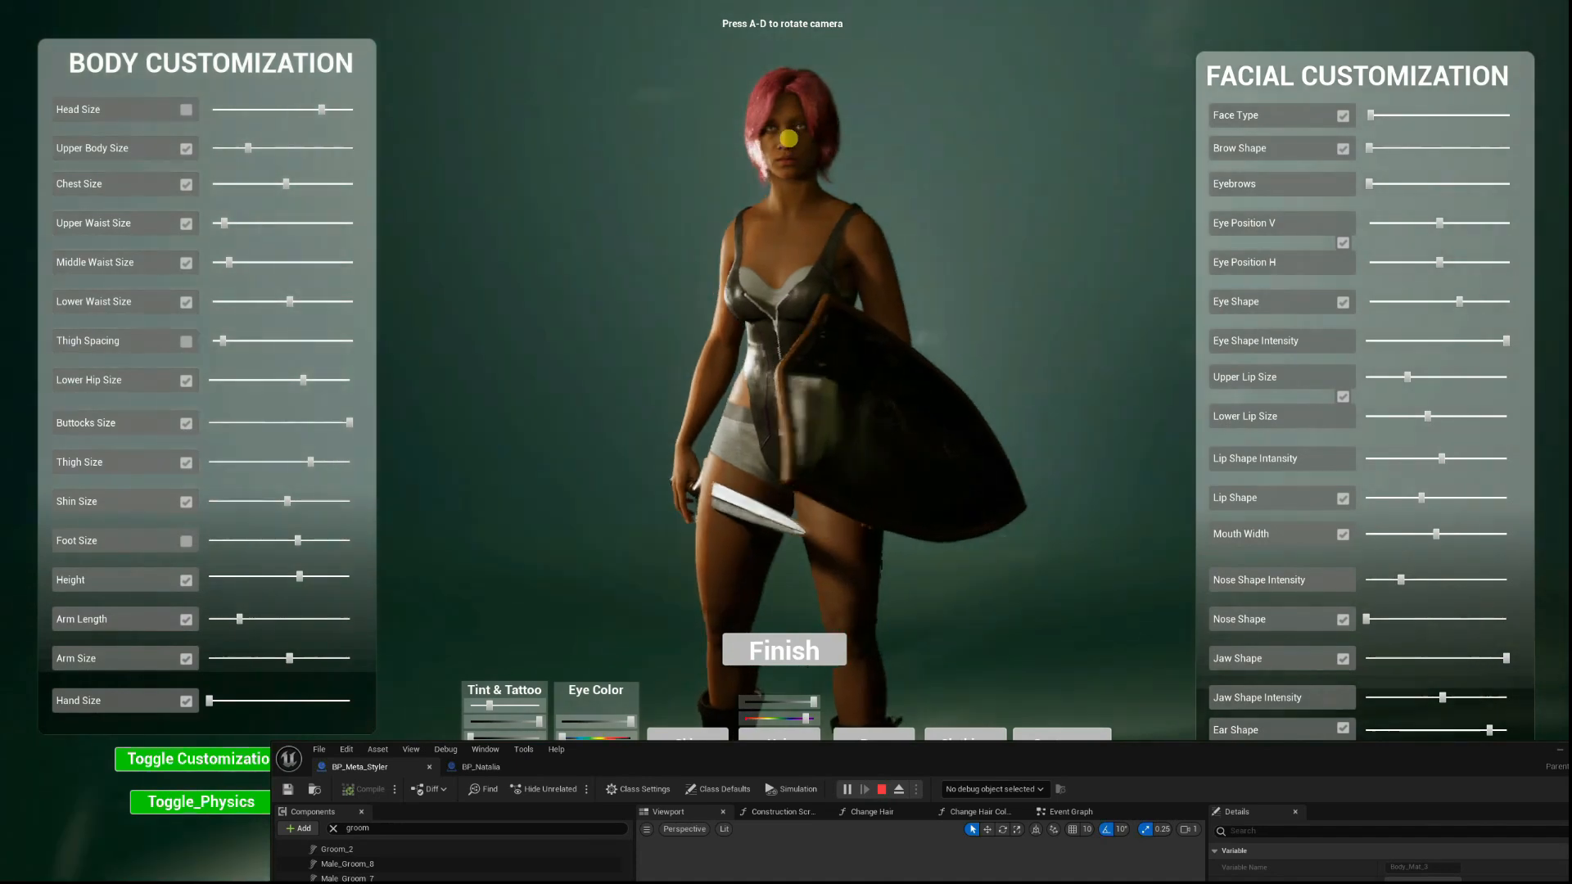
pyautogui.moveTo(701, 747); pyautogui.dragTo(604, 829)
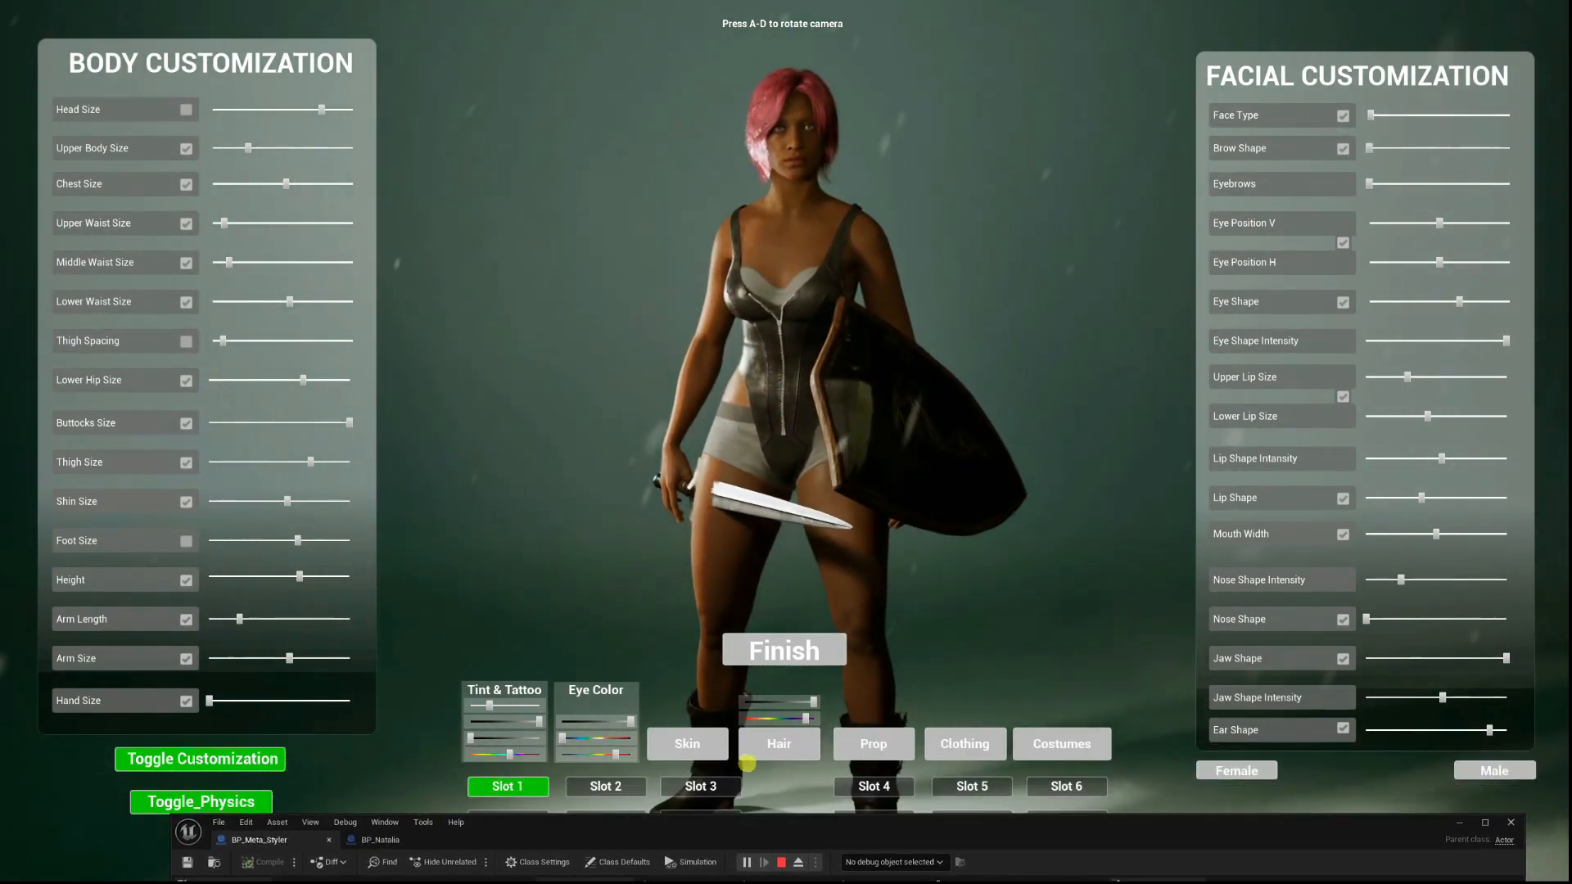
pyautogui.click(774, 745)
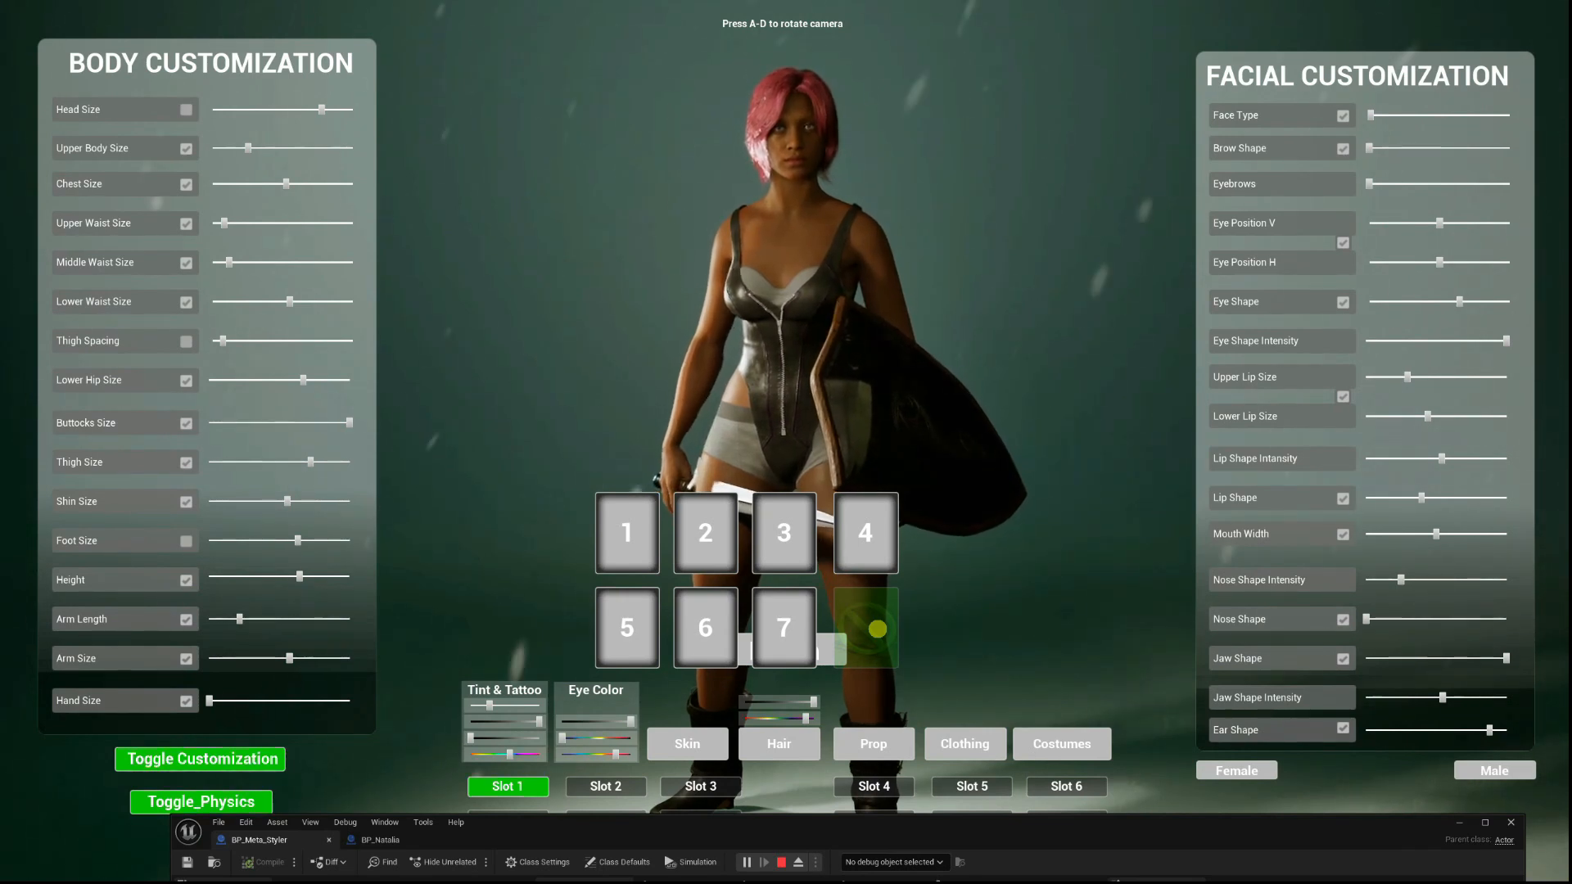
pyautogui.moveTo(769, 833); pyautogui.dragTo(772, 668)
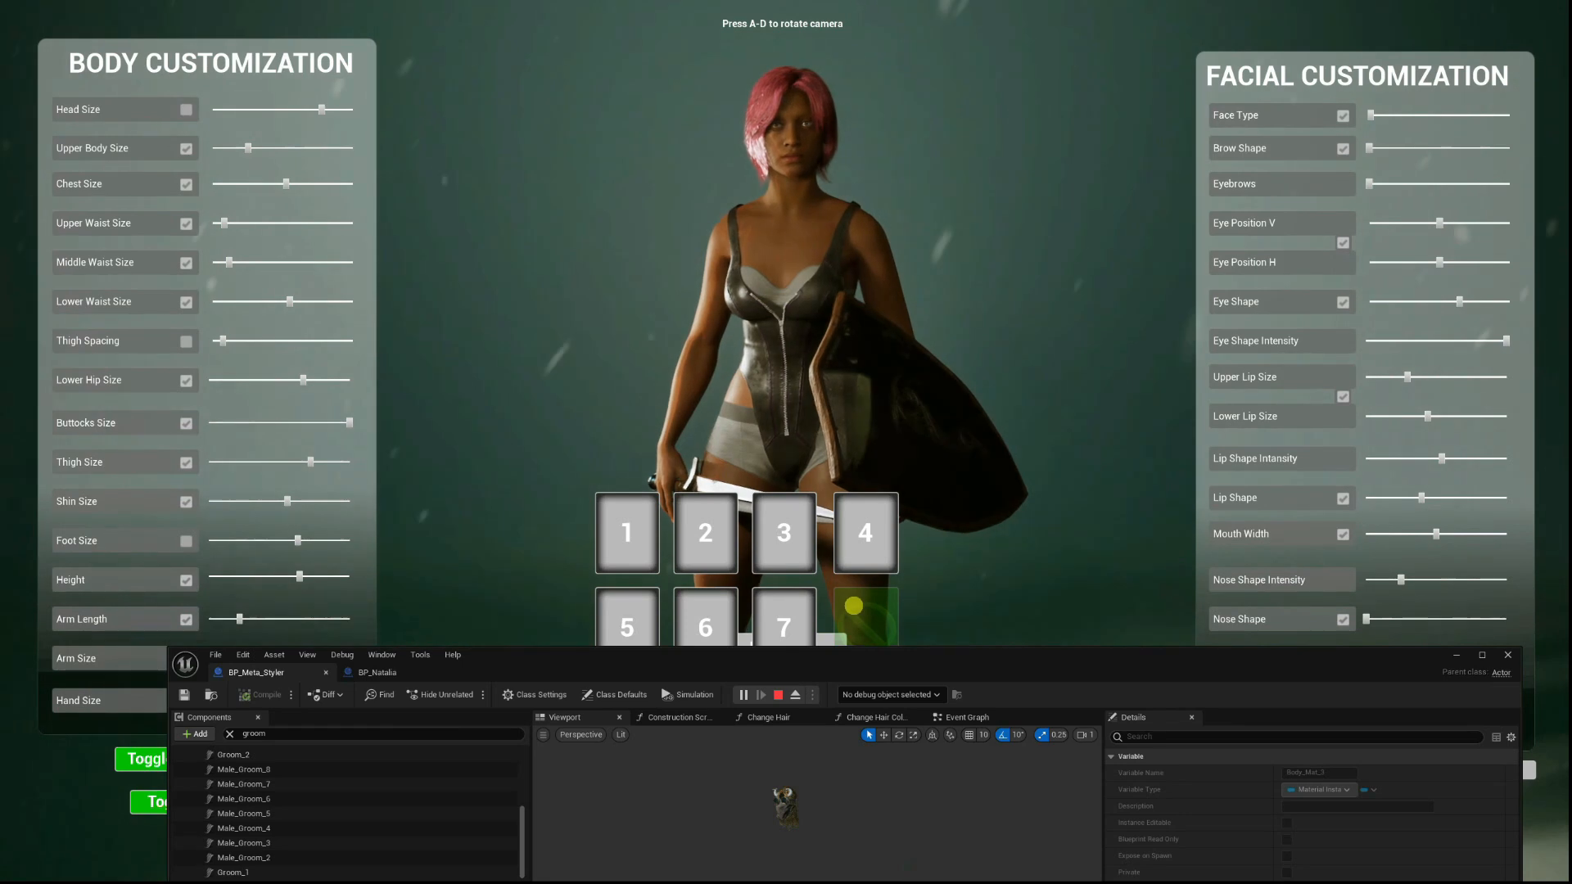
pyautogui.press('Escape')
# Clear the Groom Asset of the Groom_1 component in BP_Meta_Styler.
pyautogui.moveTo(757, 664); pyautogui.dragTo(963, 322)
pyautogui.click(459, 529)
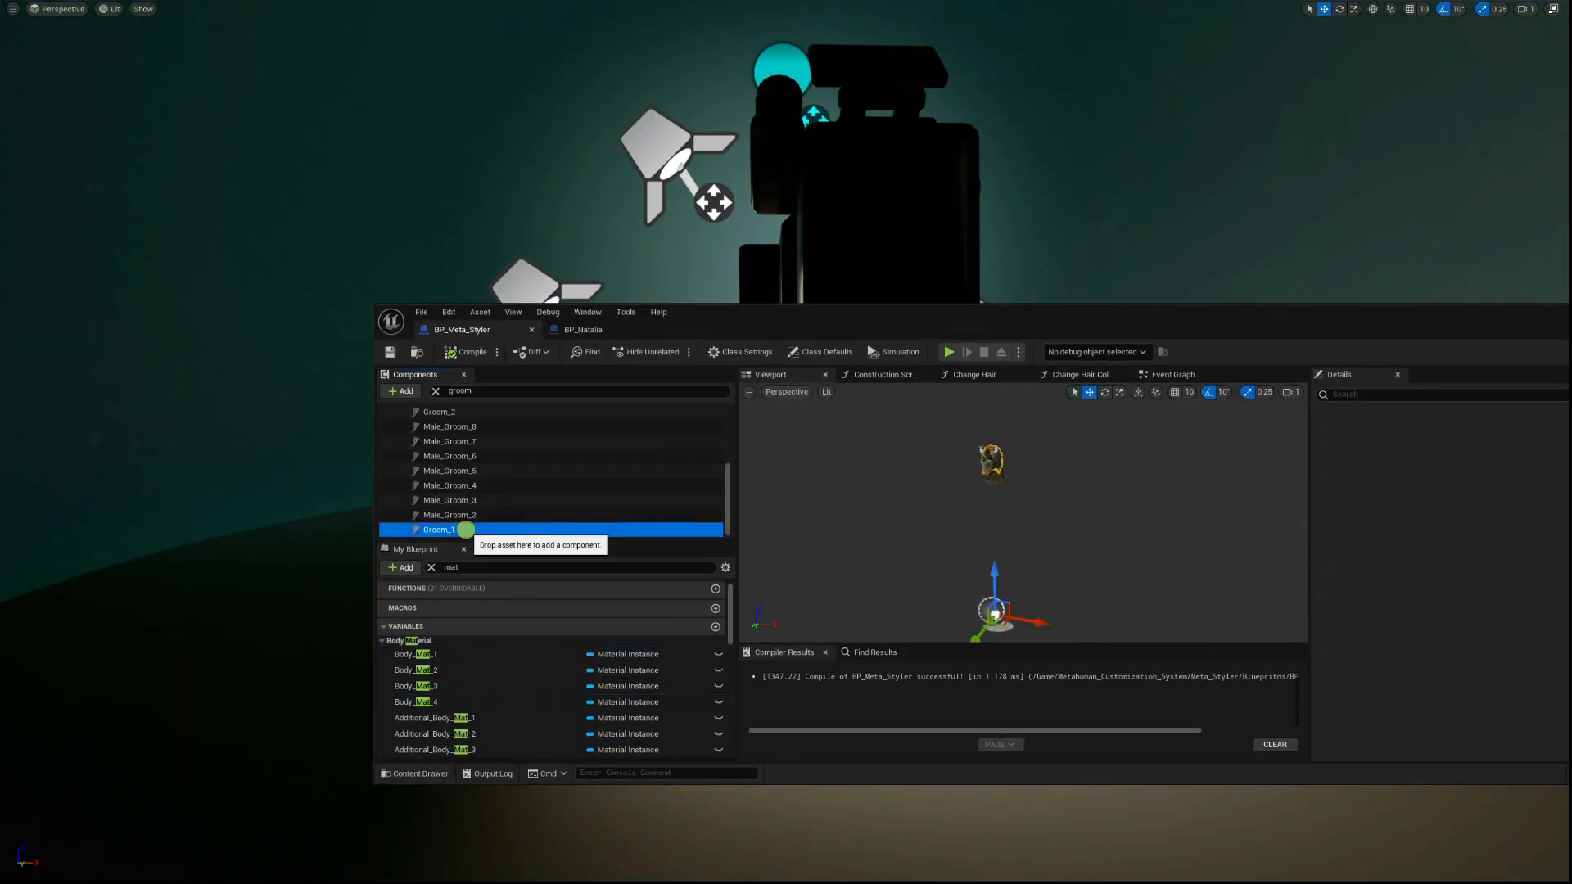
pyautogui.moveTo(1218, 321); pyautogui.dragTo(820, 291)
pyautogui.scroll(-5, 1149, 533)
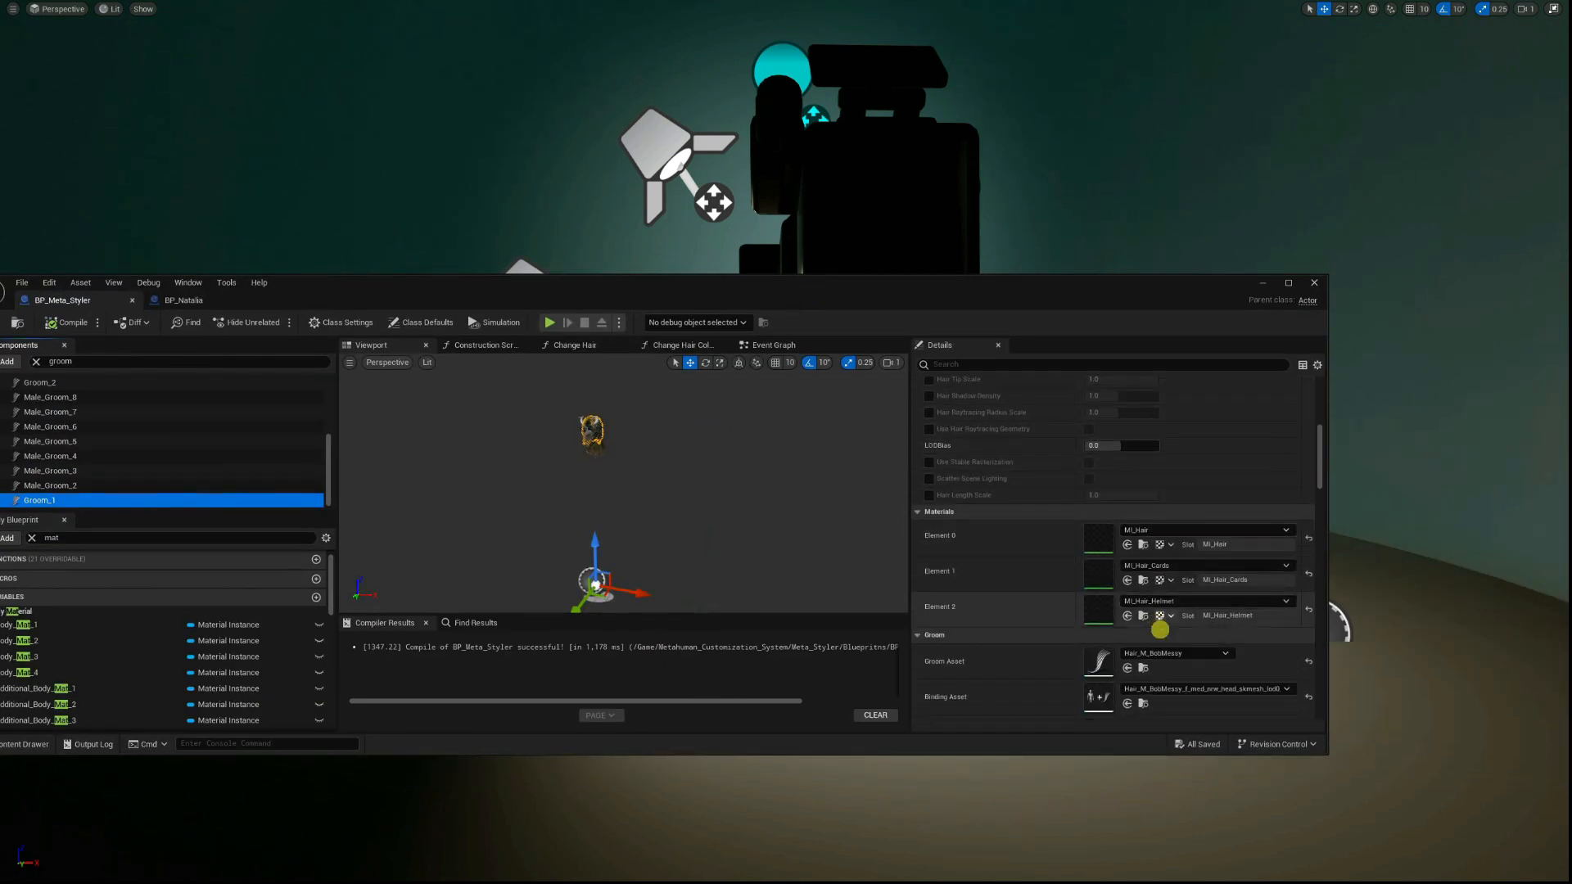
pyautogui.scroll(-1, 1159, 630)
pyautogui.click(1186, 635)
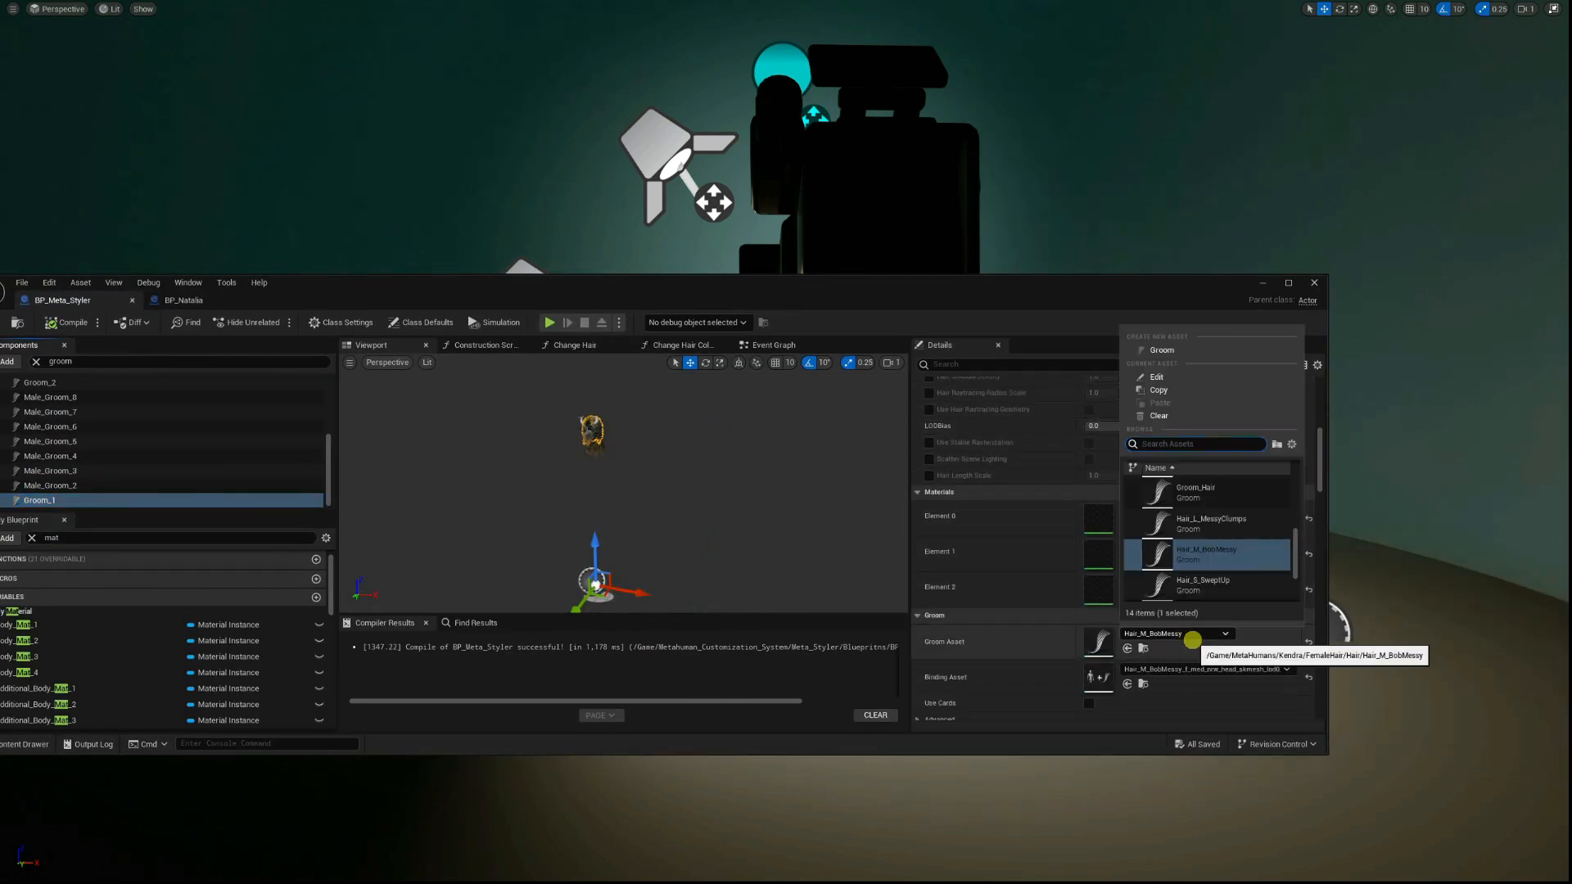
pyautogui.click(1184, 415)
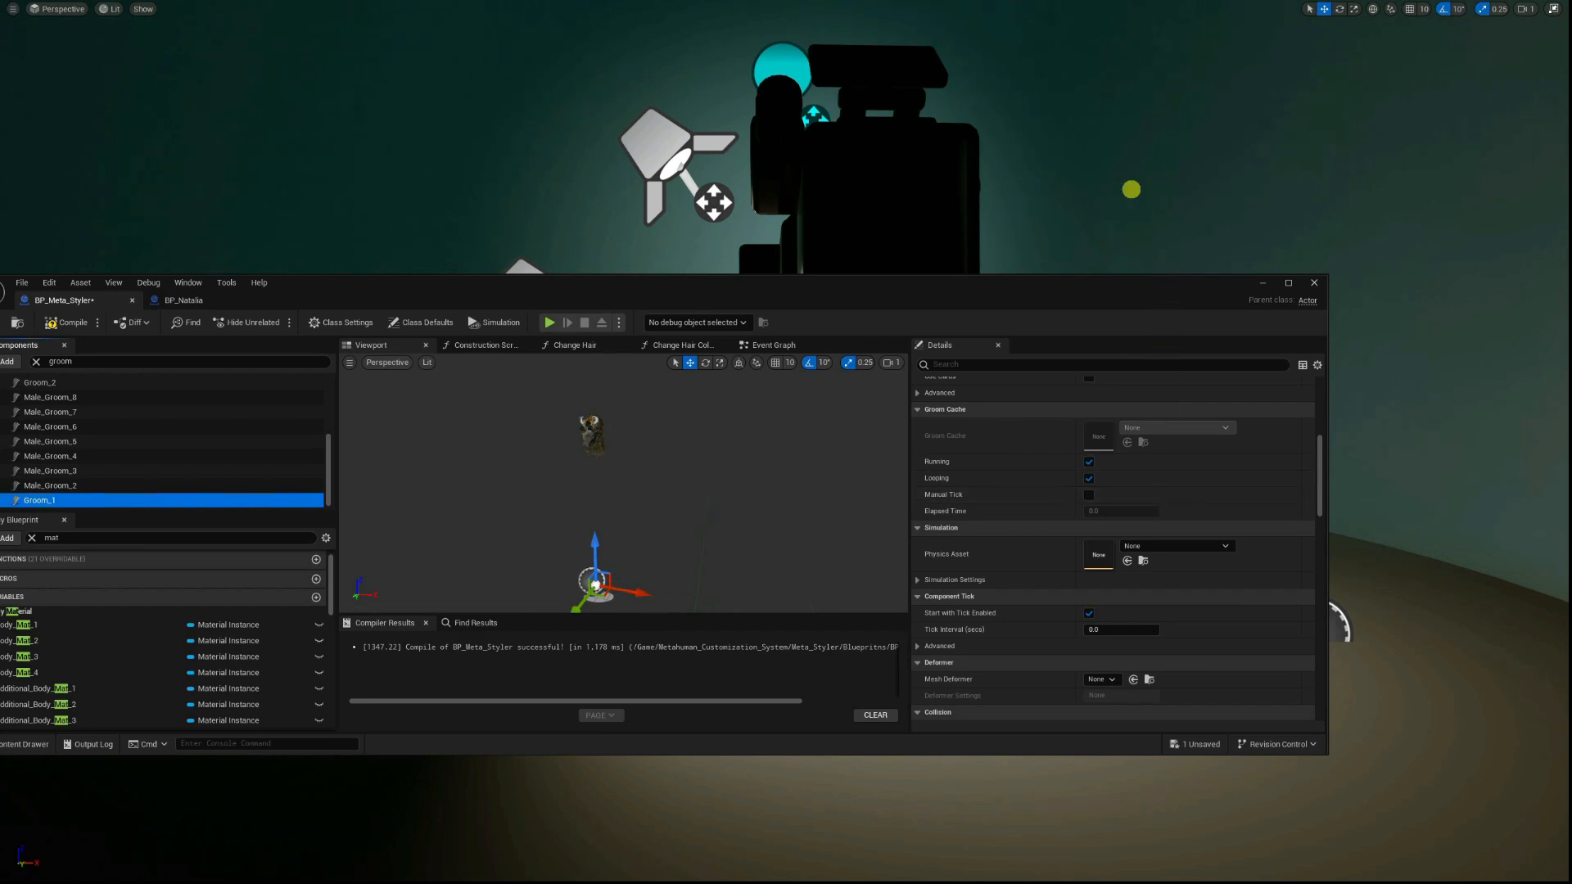
# Play the level again and test hair slot 1 by applying it, removing the hair and reapplying it.
pyautogui.hotkey('alt', 'p')
pyautogui.moveTo(1004, 292); pyautogui.dragTo(1066, 753)
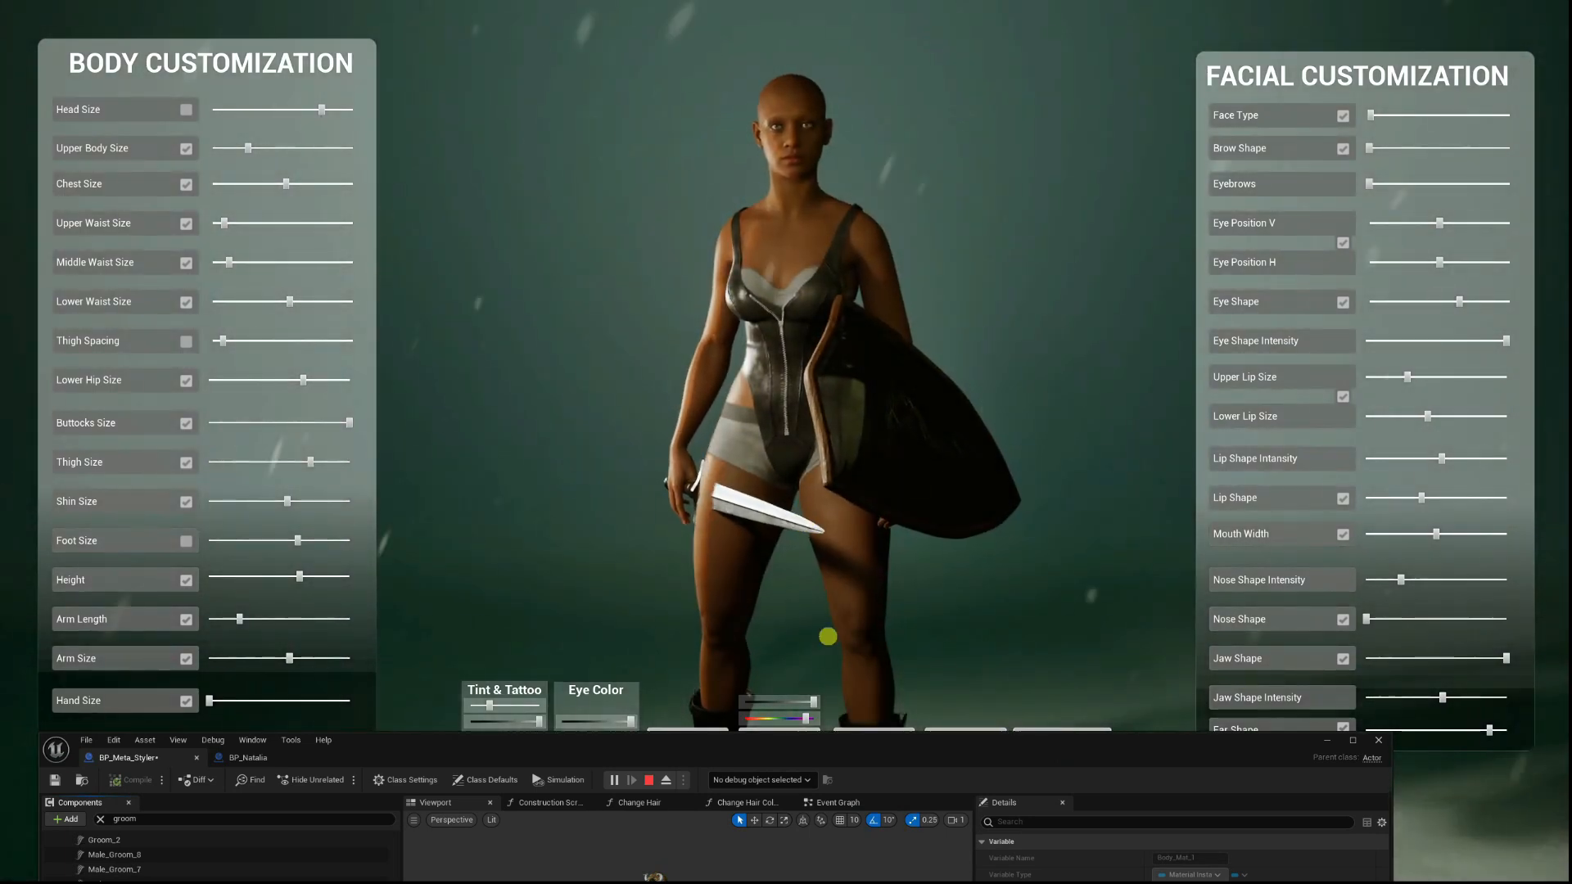
pyautogui.moveTo(769, 737); pyautogui.dragTo(711, 777)
pyautogui.click(753, 743)
pyautogui.click(630, 534)
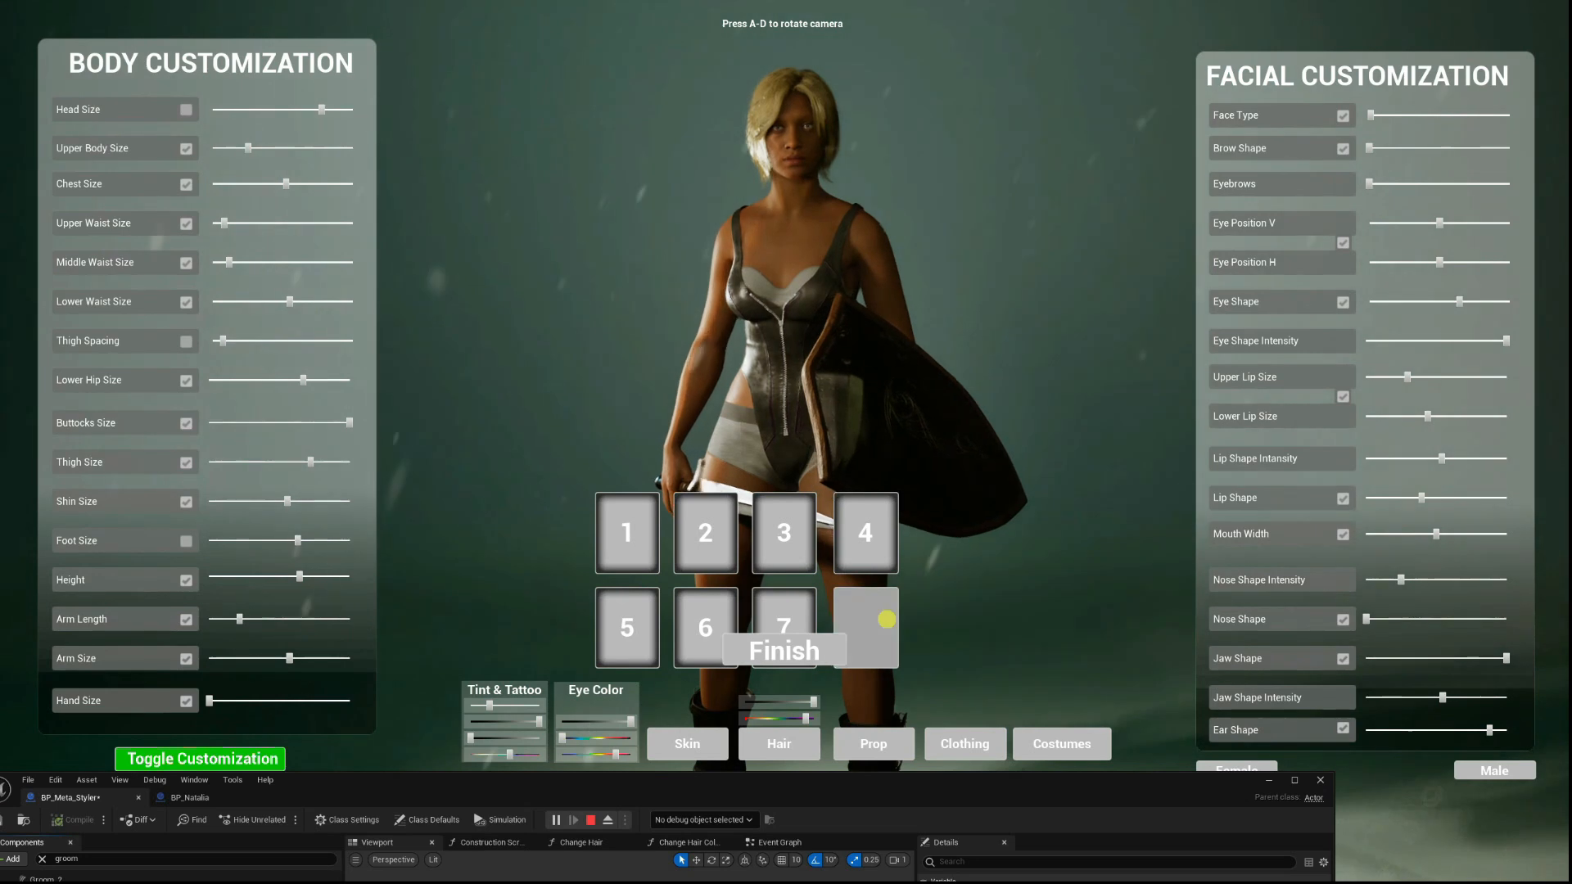
pyautogui.click(884, 615)
pyautogui.click(626, 533)
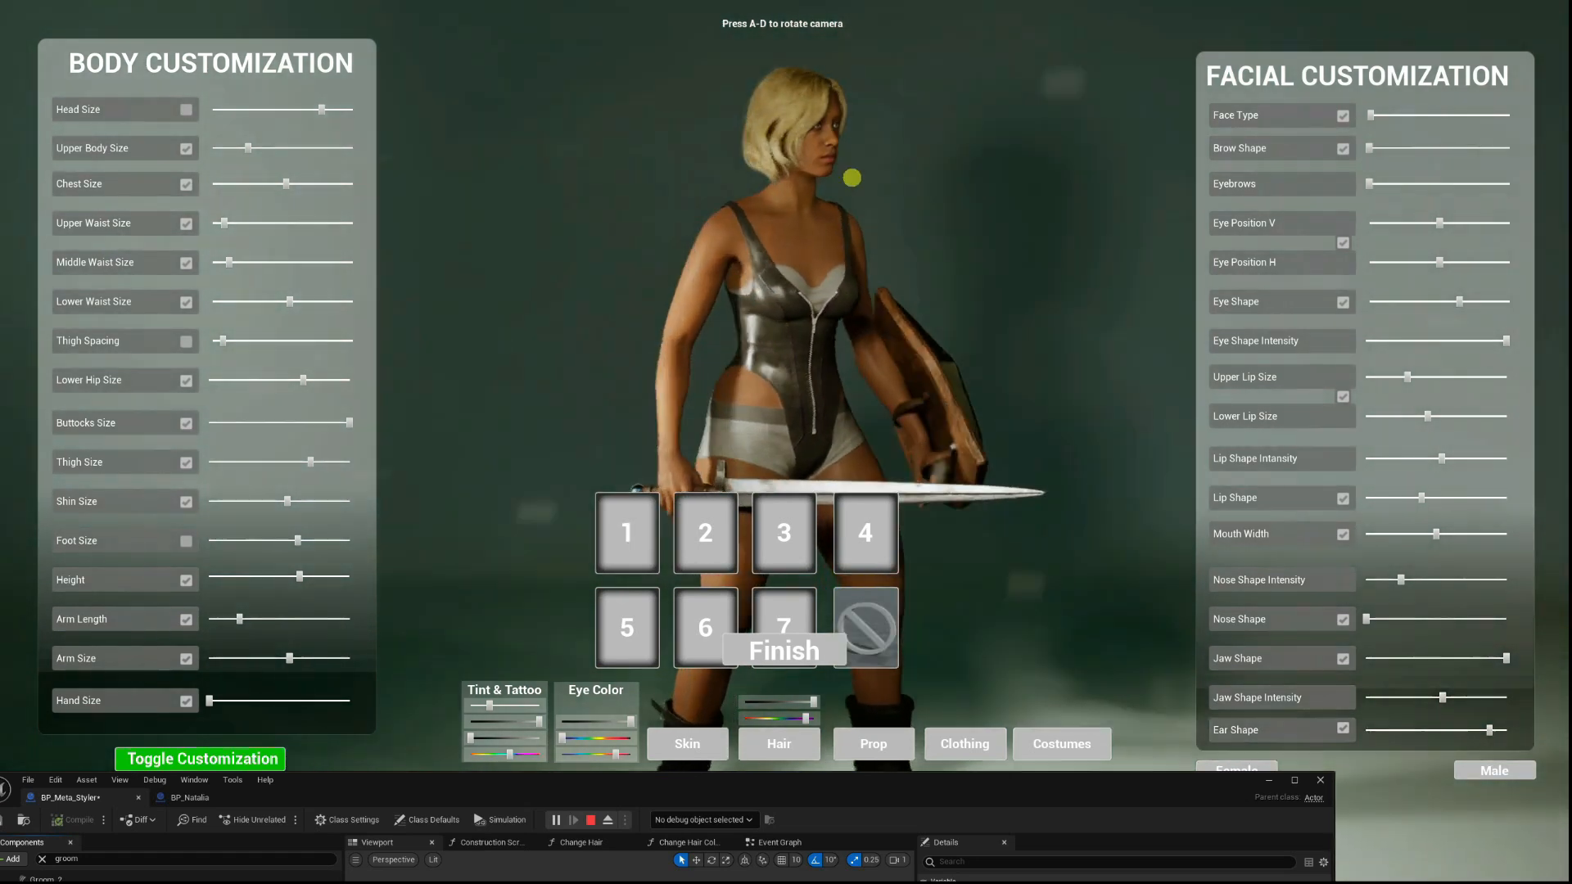
pyautogui.click(784, 599)
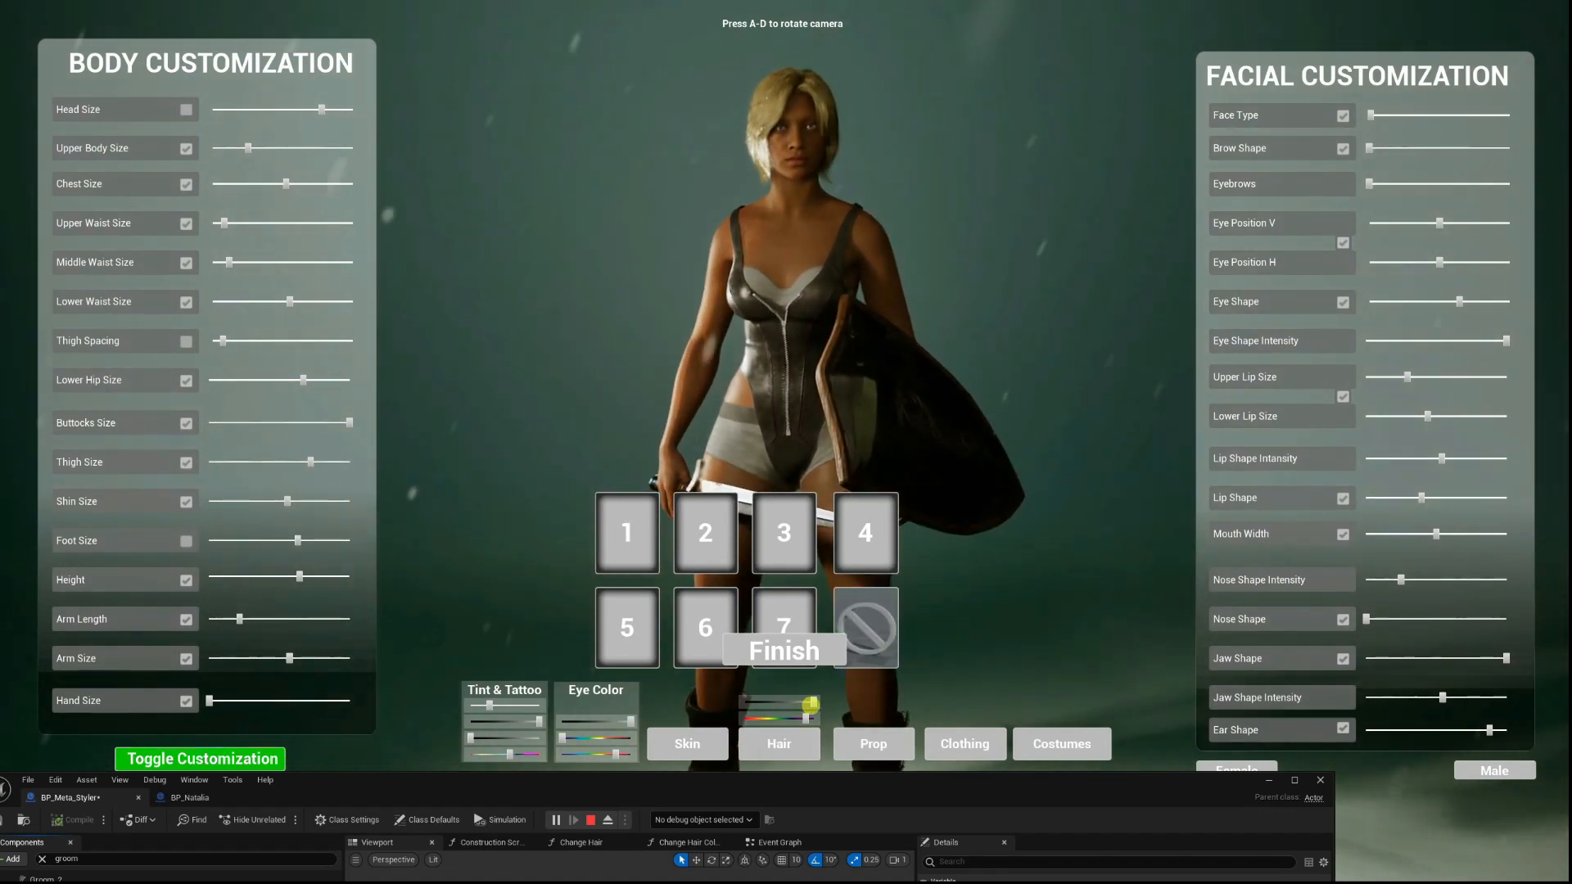
# Apply hair slot 2 and rotate the camera around the character to inspect the hairstyle from both sides.
pyautogui.click(778, 744)
pyautogui.click(779, 744)
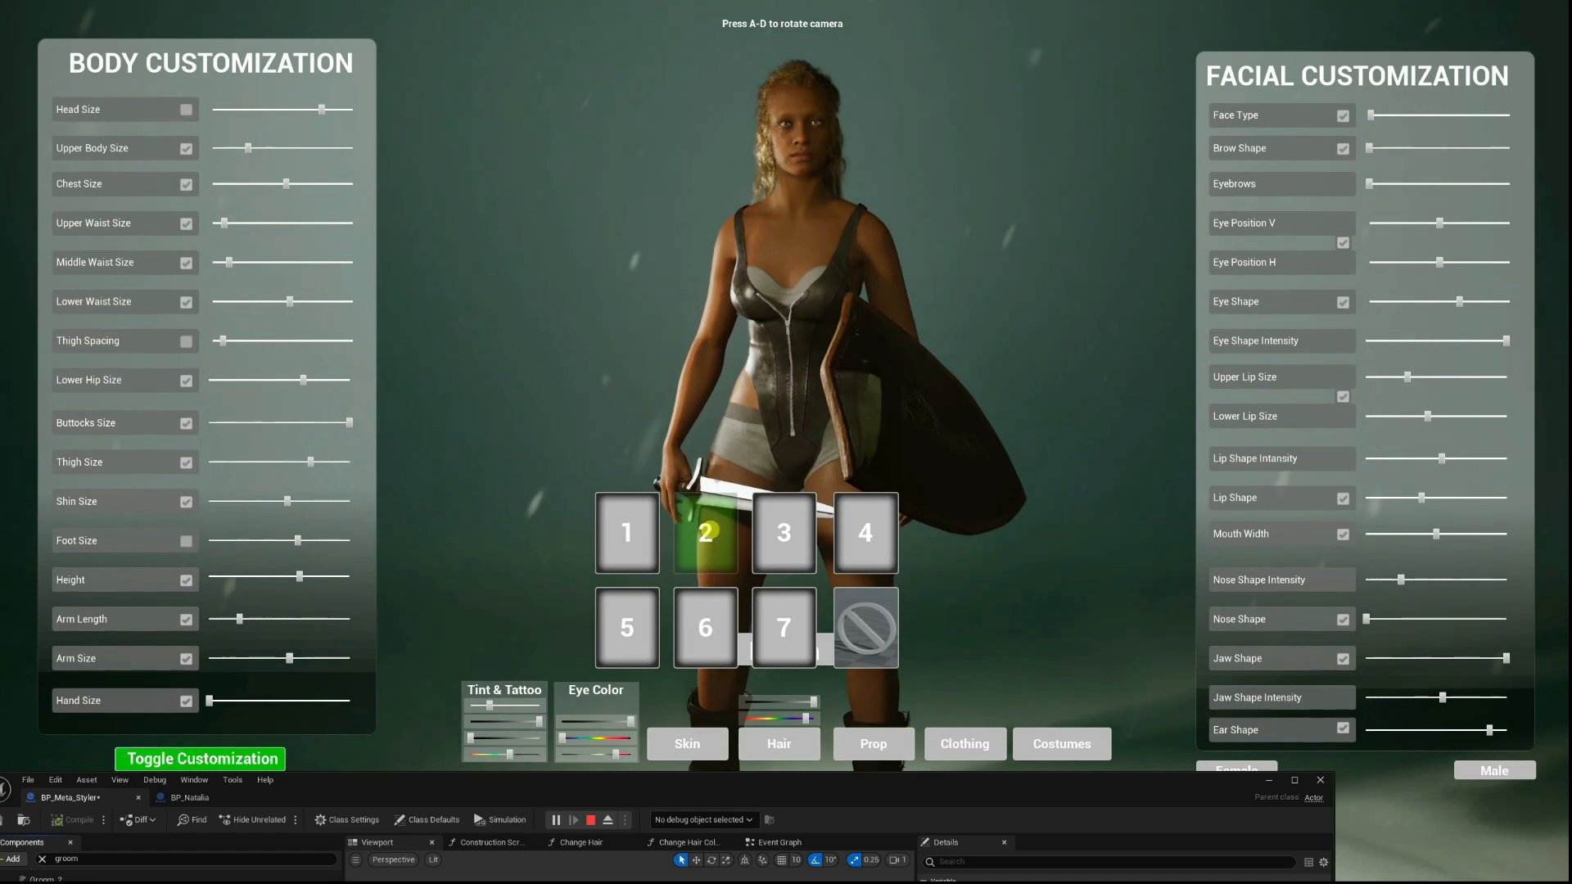
pyautogui.press('a')
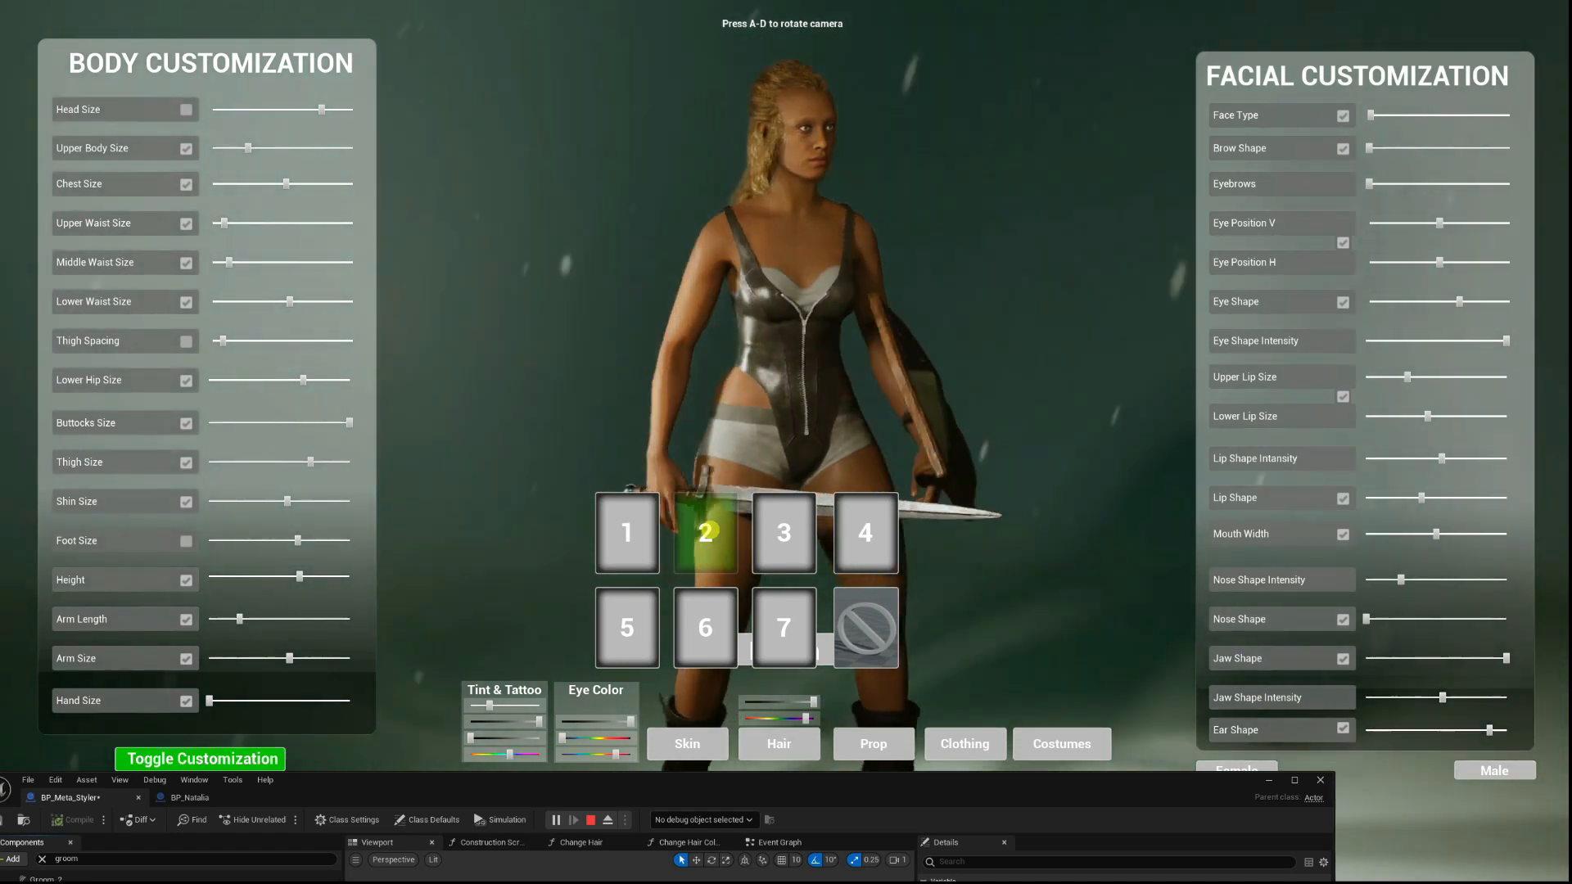
pyautogui.press('d')
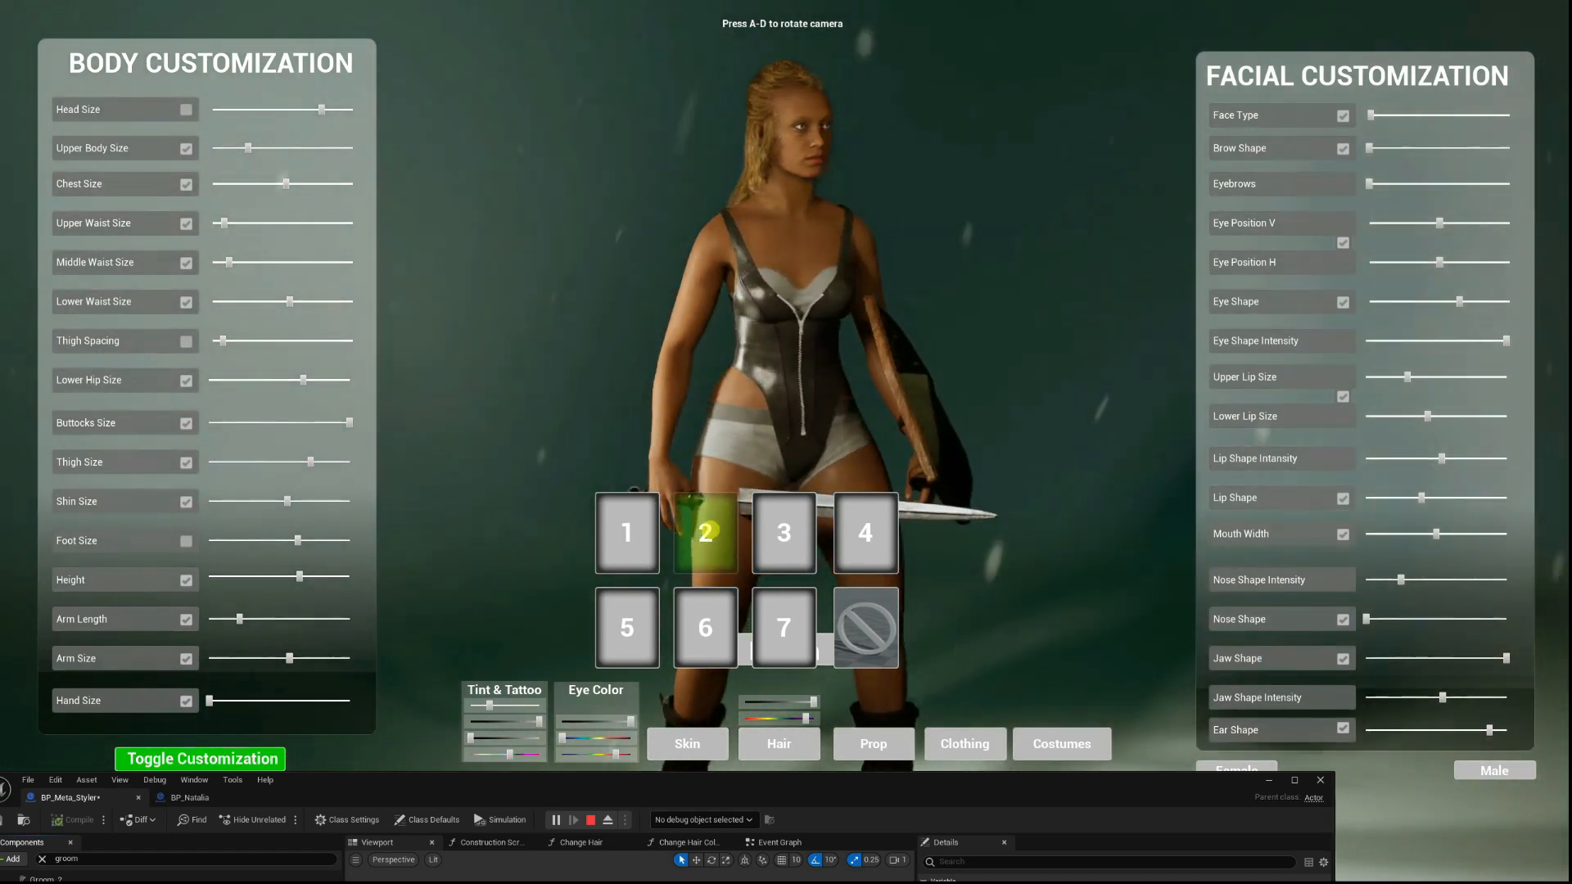
pyautogui.click(709, 530)
pyautogui.press('a')
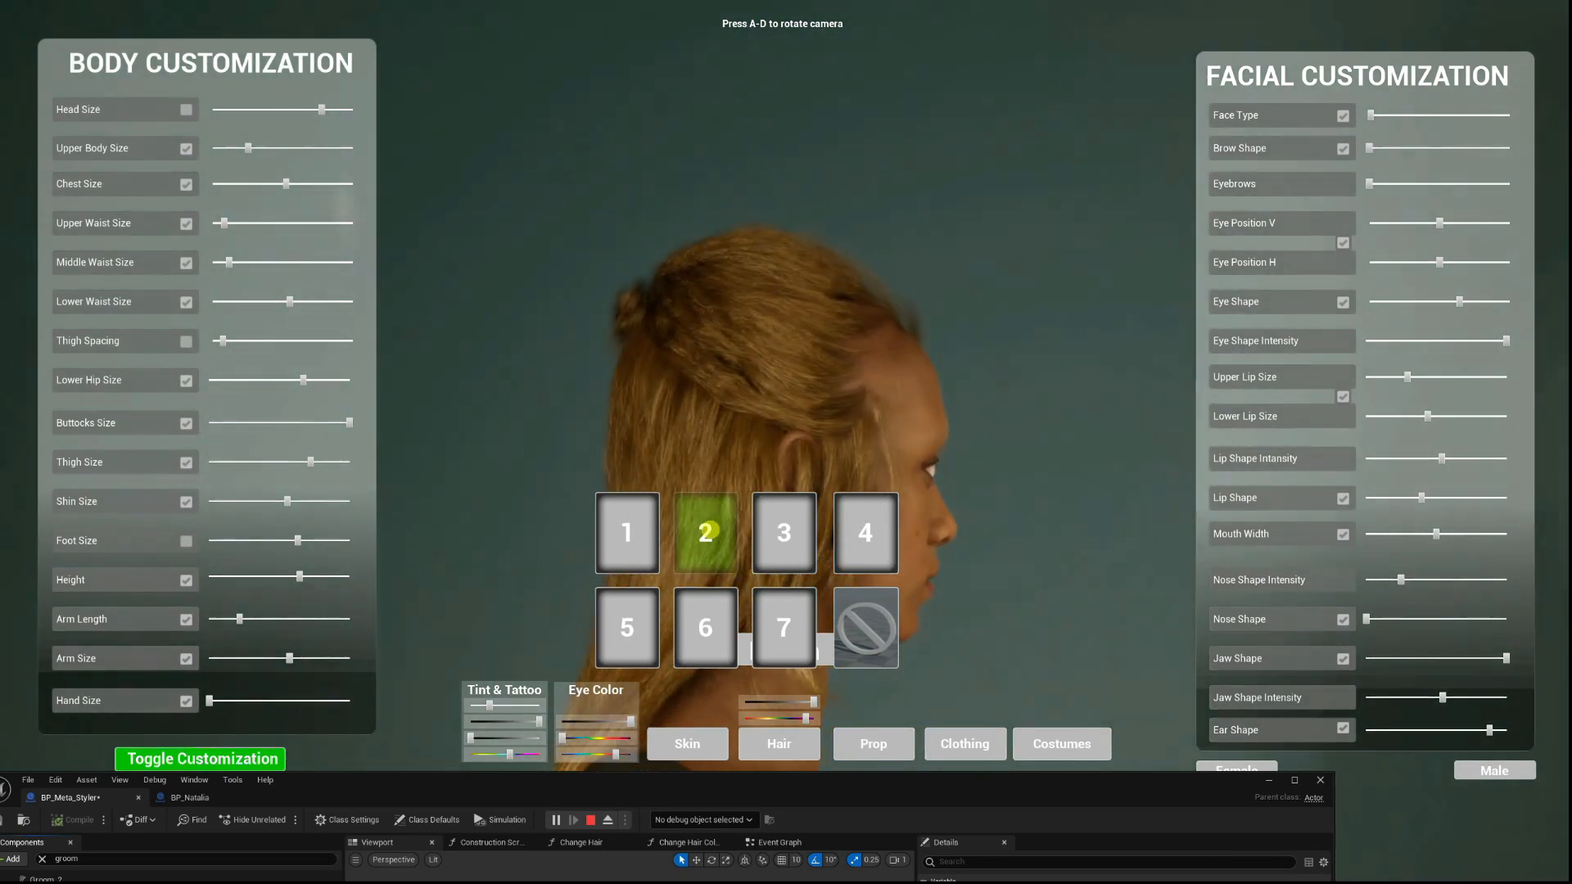
pyautogui.press('d')
pyautogui.press('d')
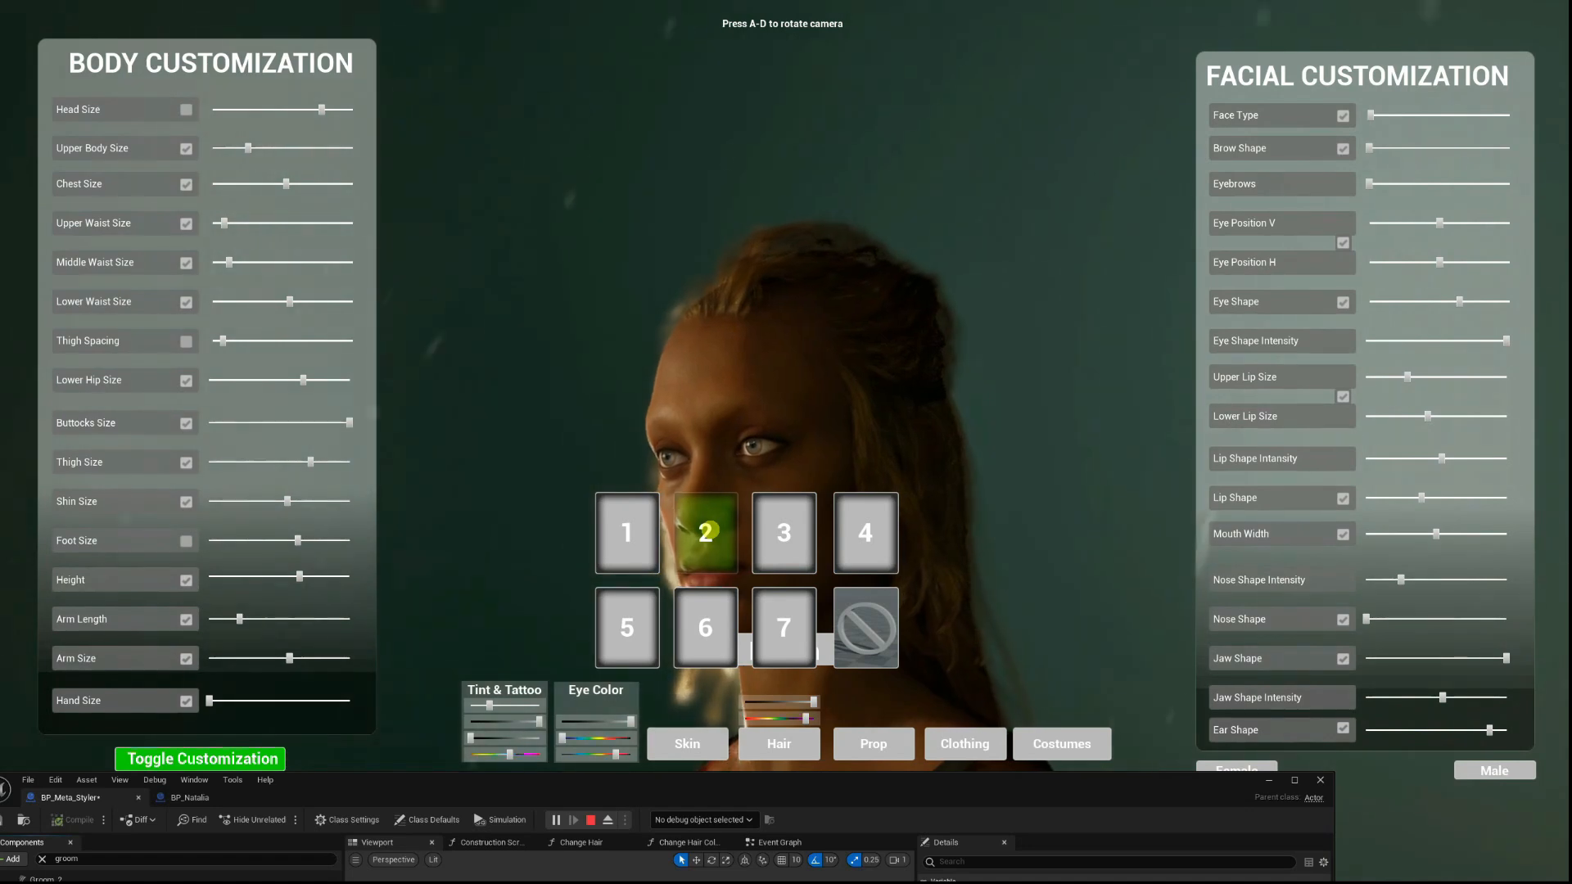
pyautogui.press('a')
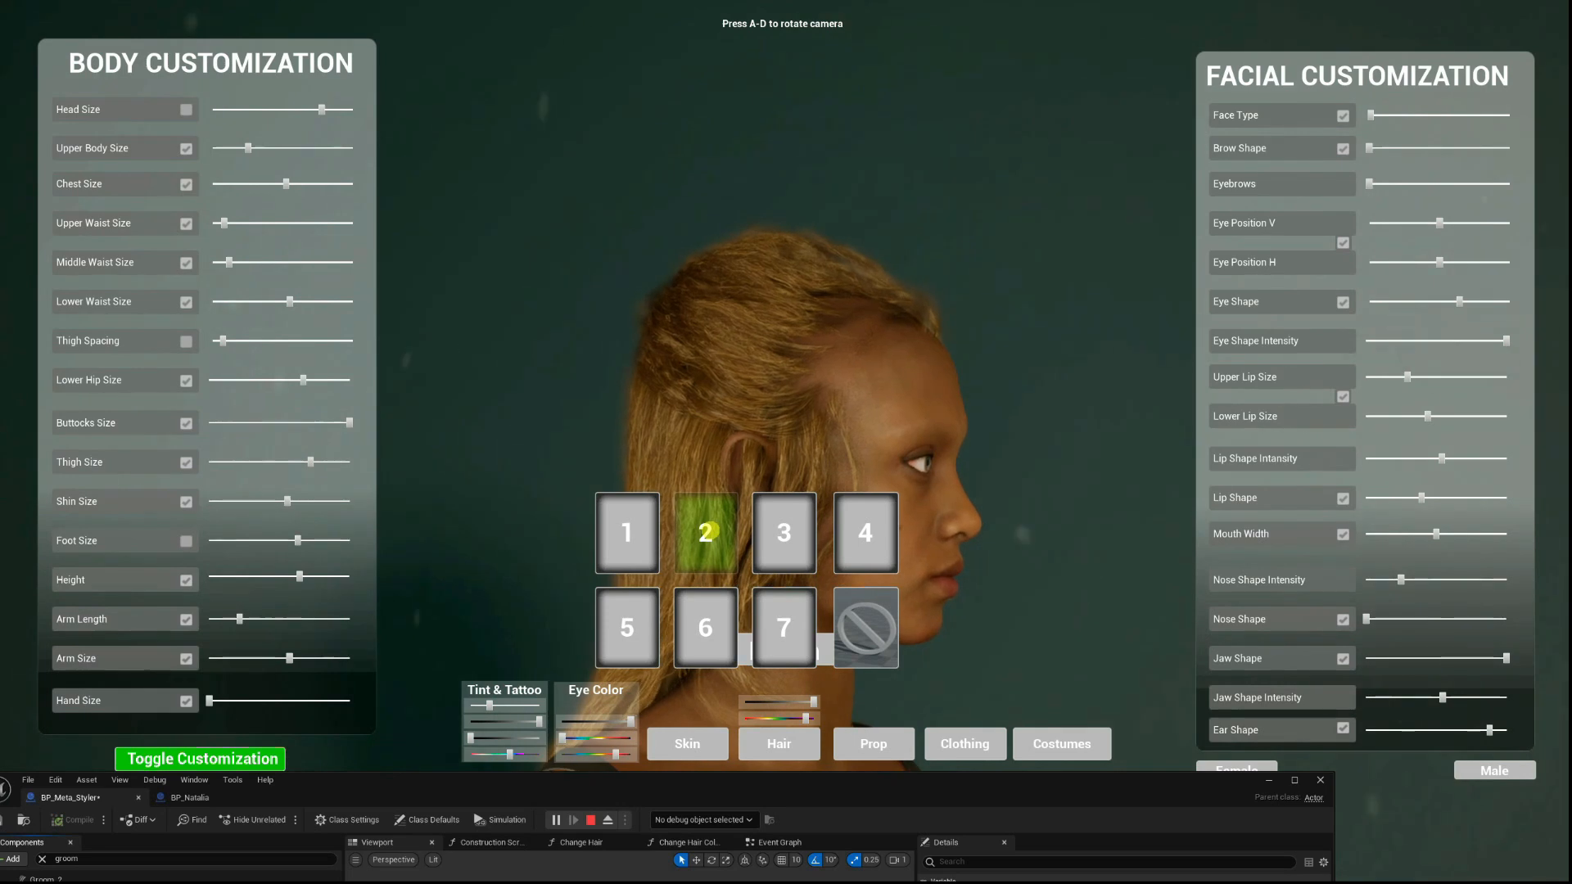
# Inspect the slot 2 hairstyle close up and at full-body distance while rotating the camera around the character.
pyautogui.press('d')
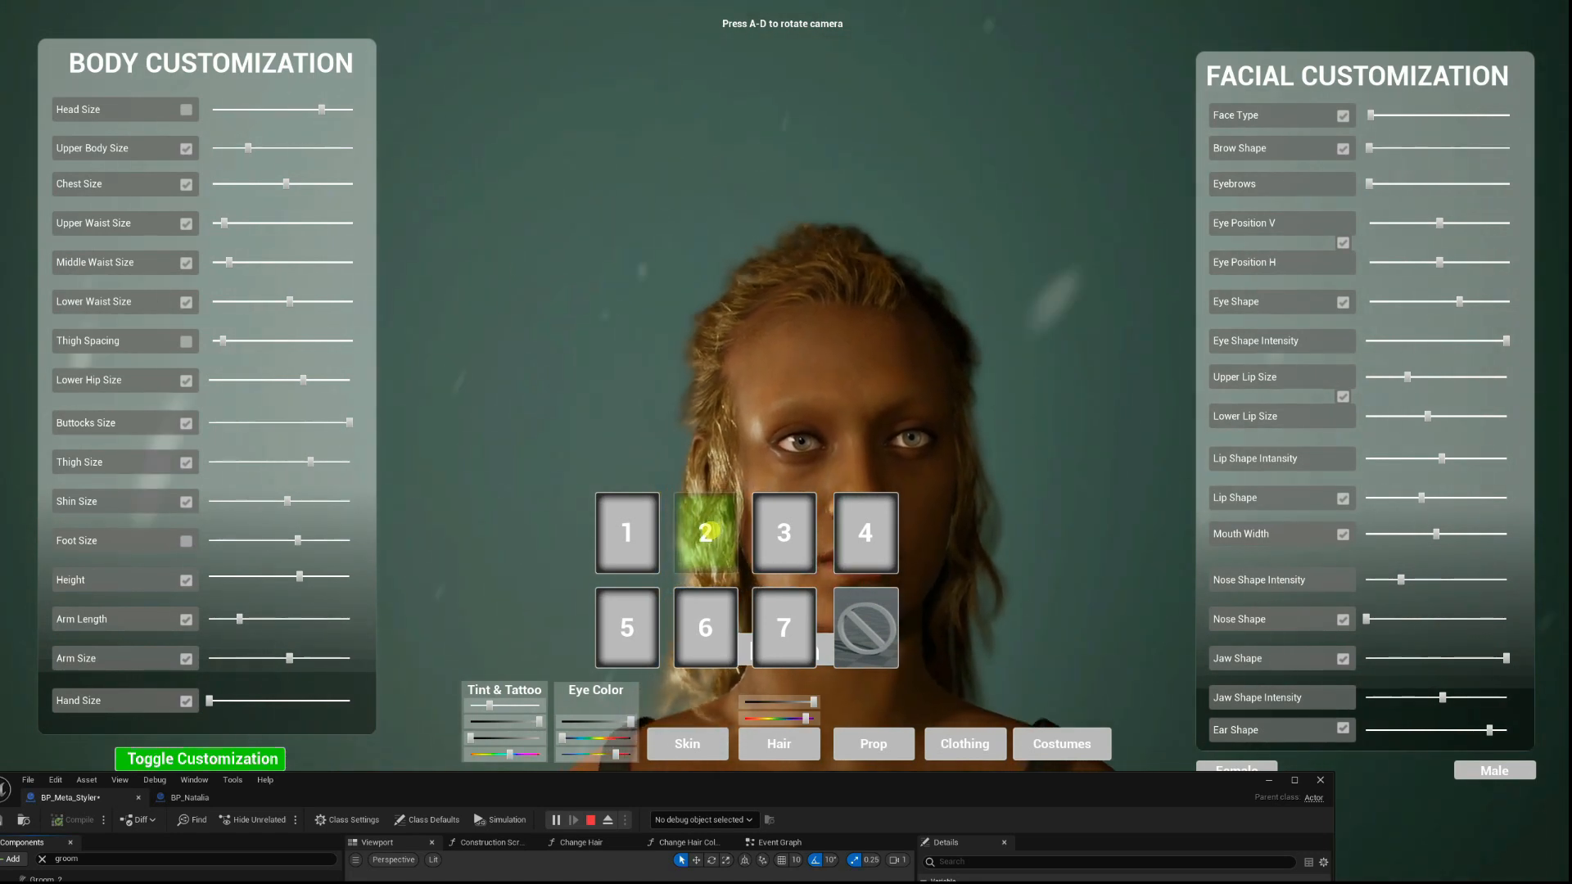
pyautogui.press('a')
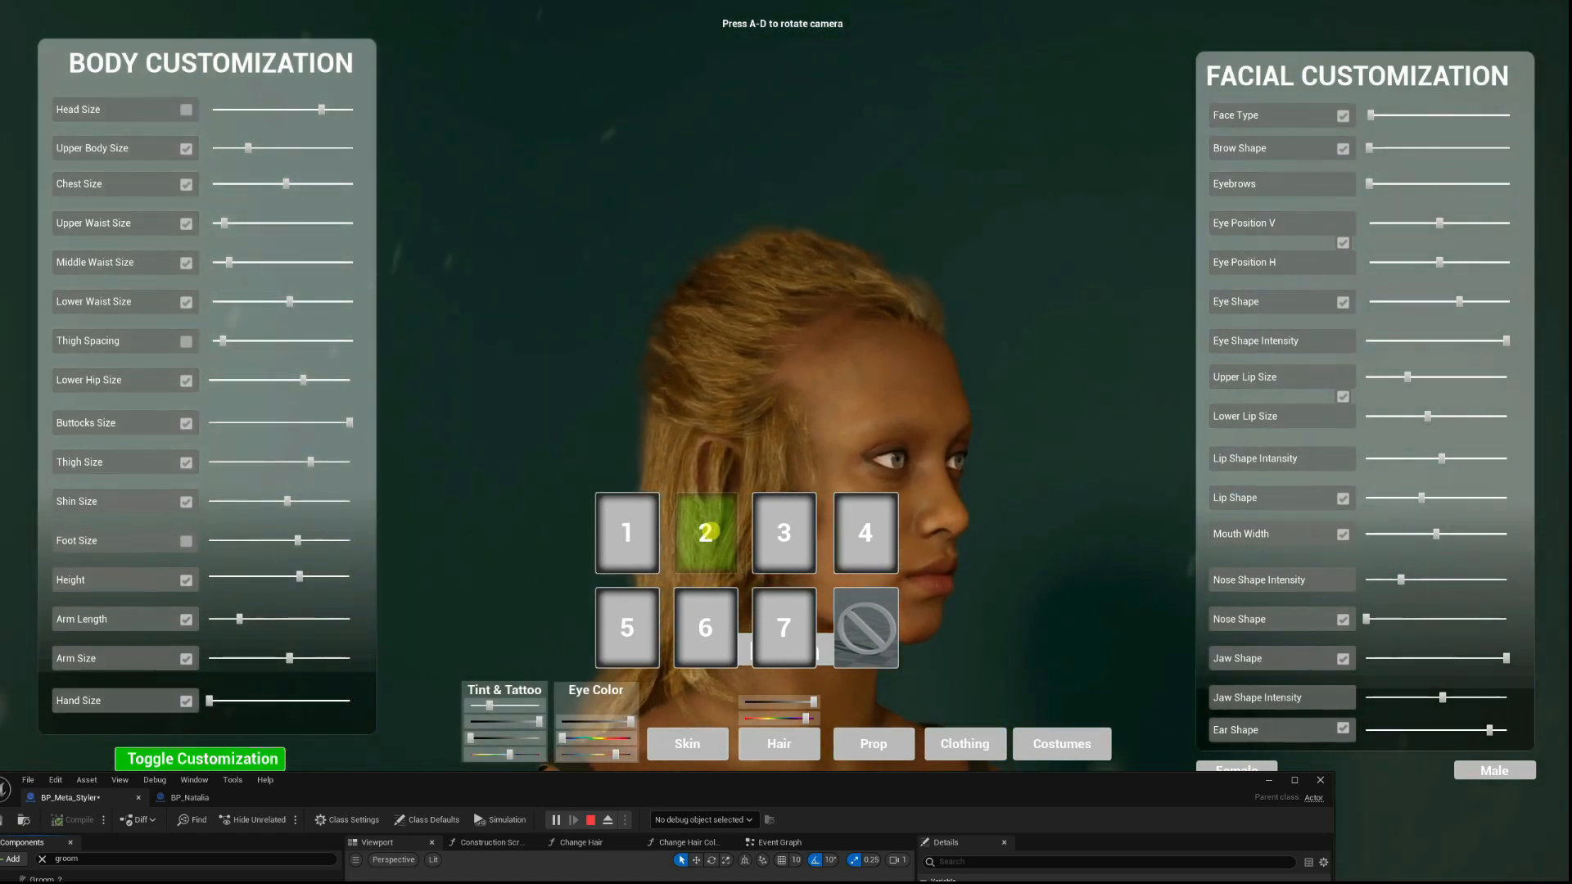
pyautogui.click(706, 532)
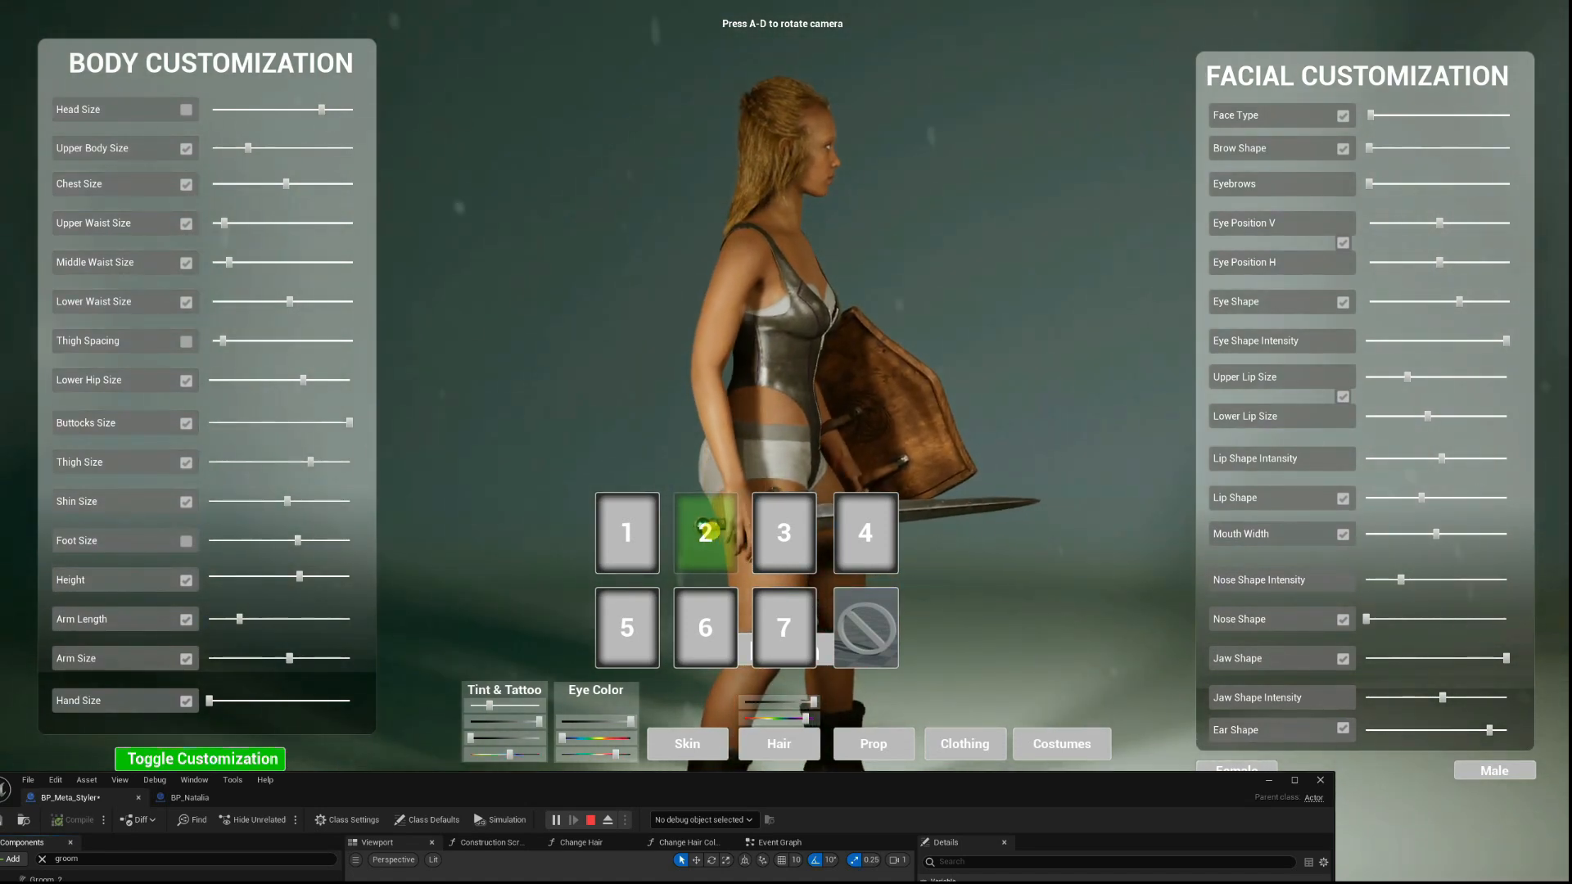
pyautogui.press('d')
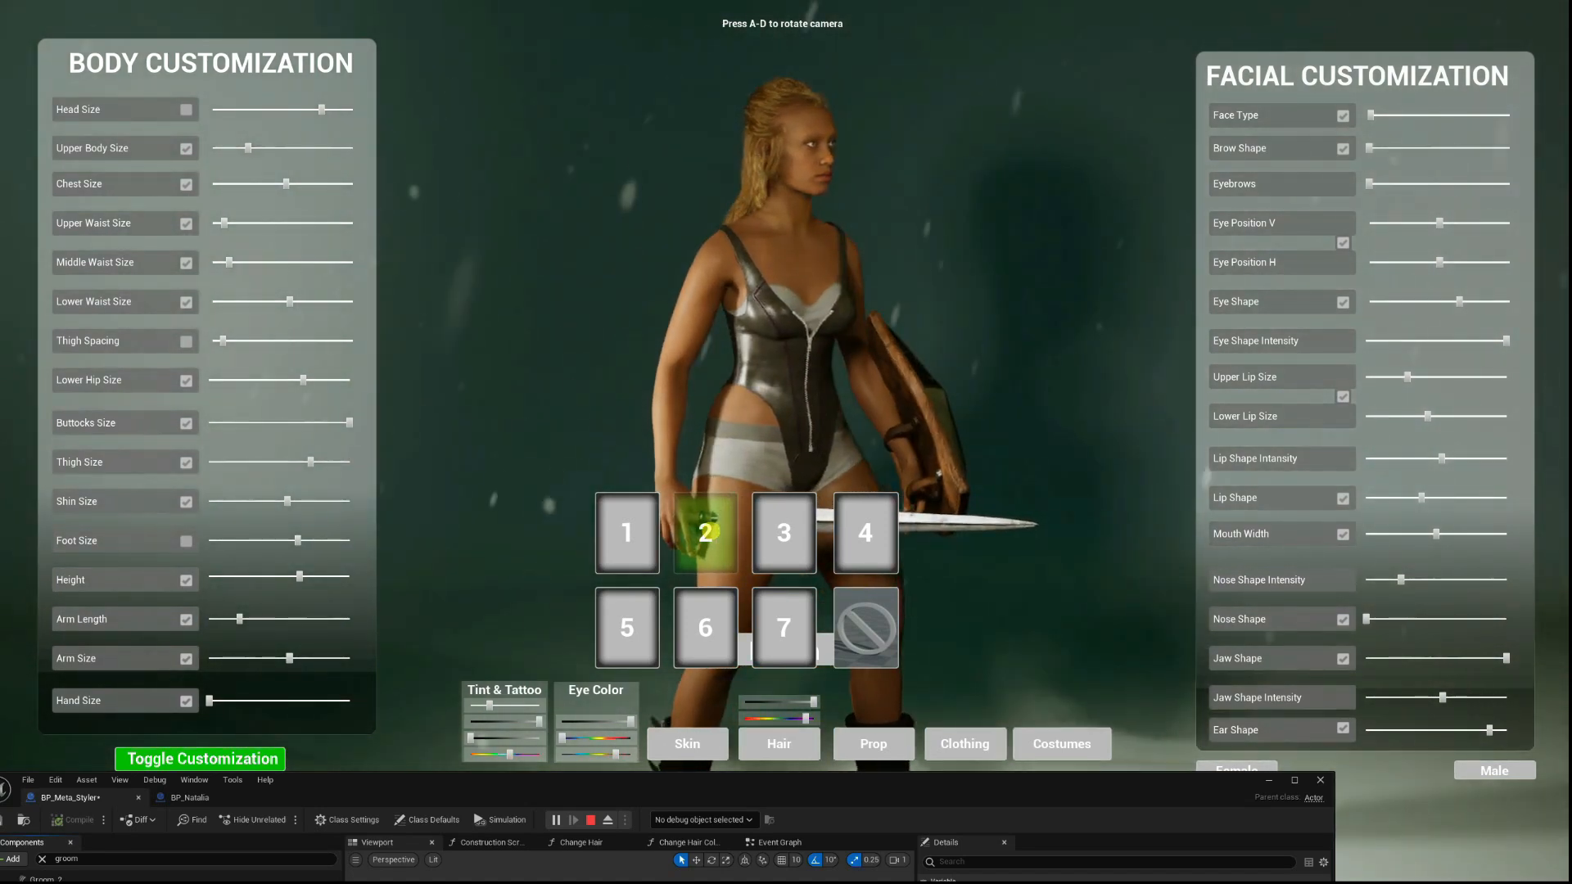
pyautogui.press('d')
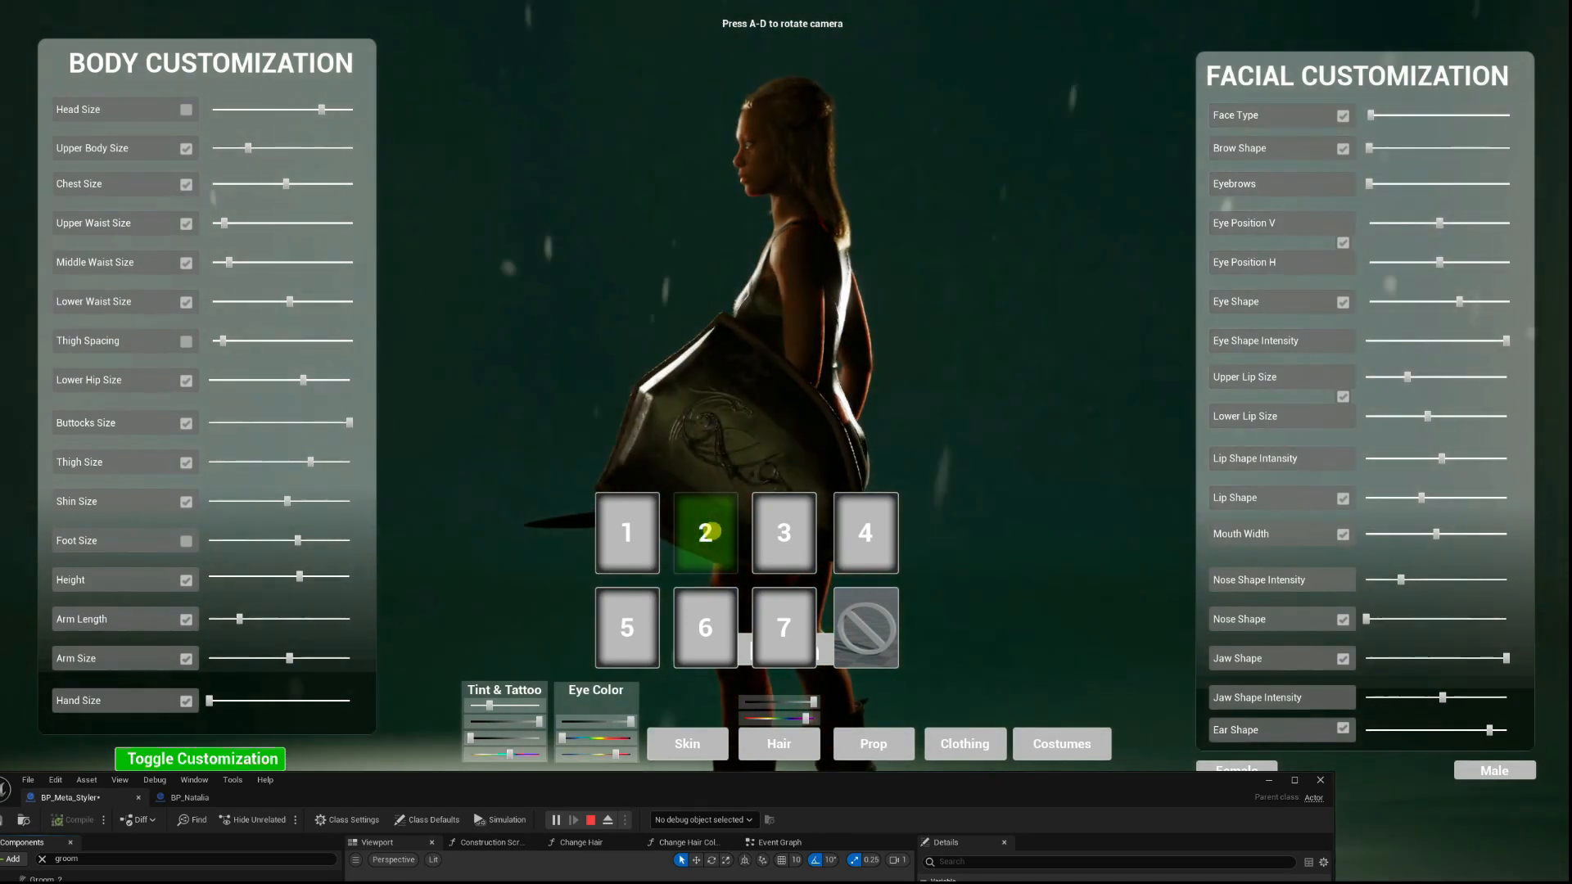
pyautogui.press('a')
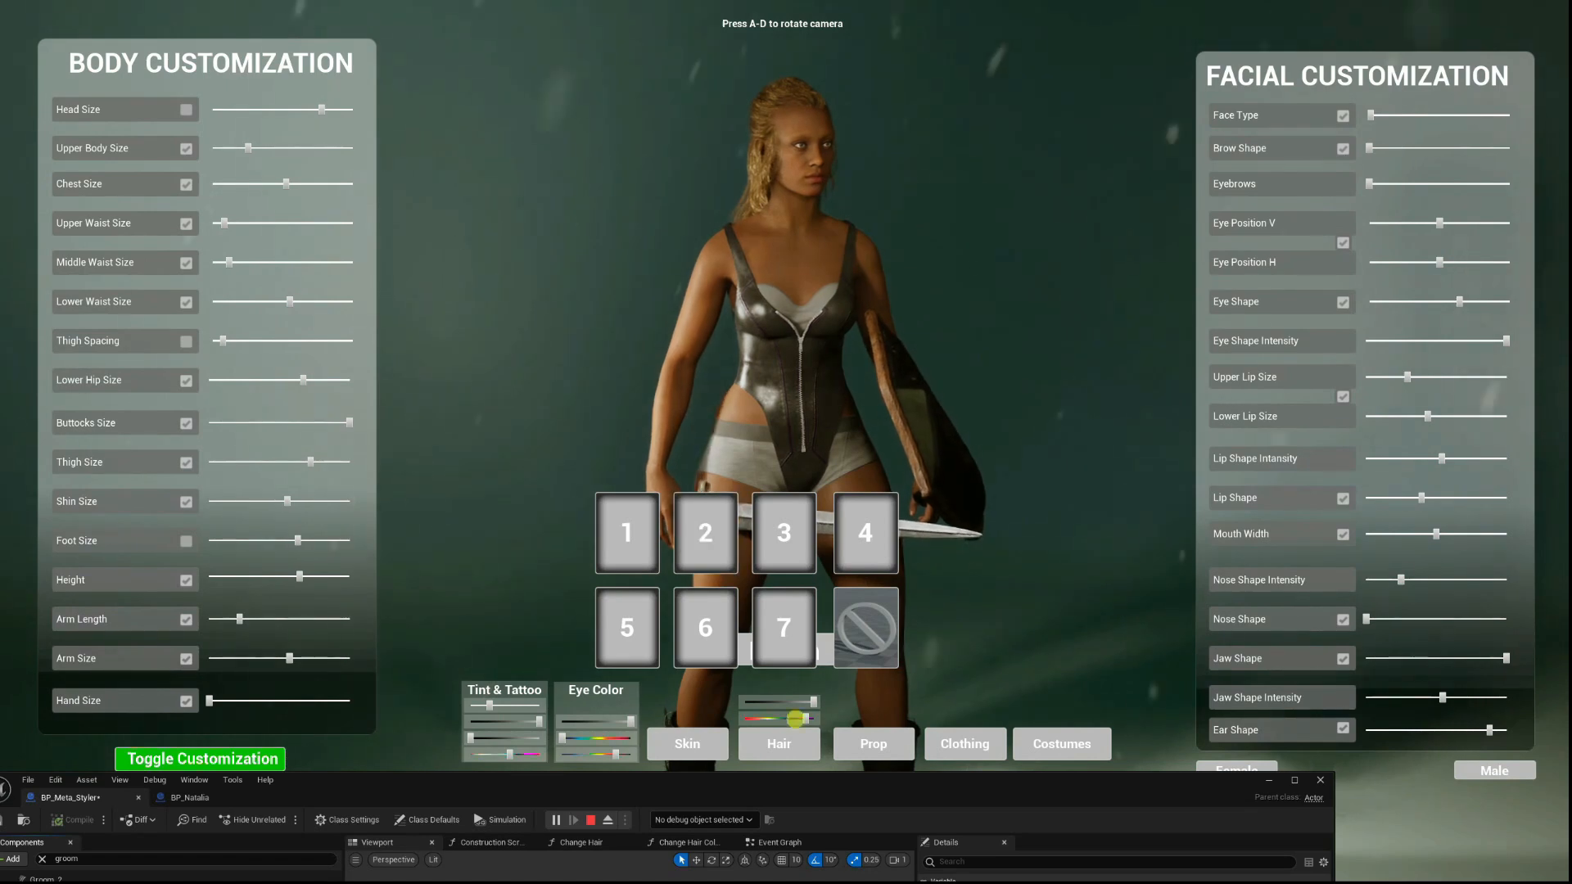
# Reposition the Blueprint editor window clear of the hair slots and view the long hairstyle from the front and side.
pyautogui.moveTo(764, 789); pyautogui.dragTo(934, 626)
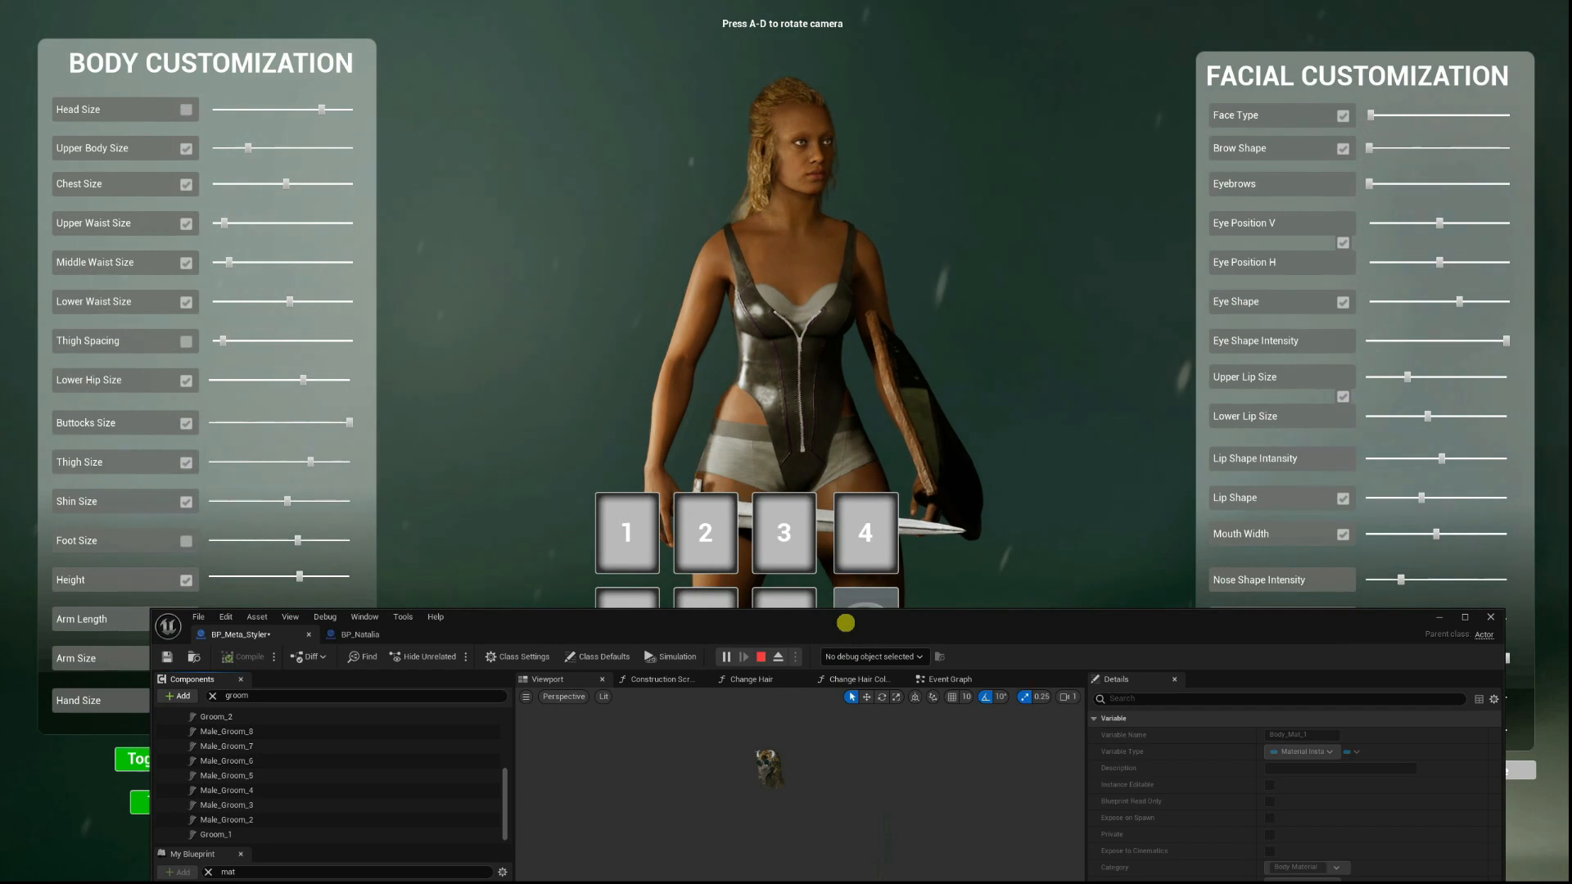
pyautogui.moveTo(845, 623); pyautogui.dragTo(870, 707)
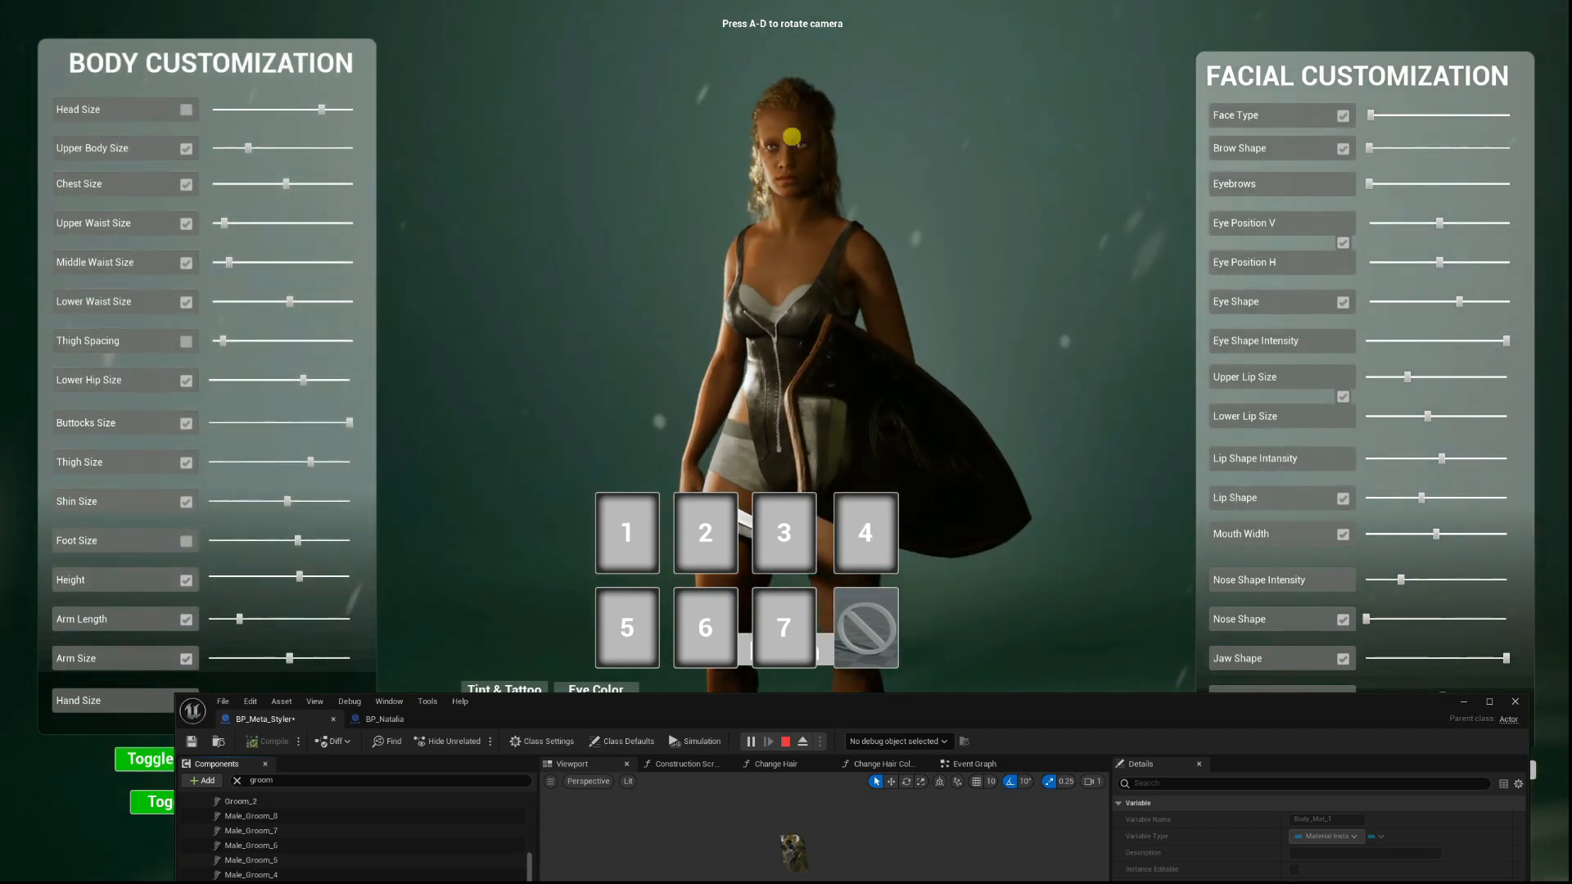
pyautogui.press('d')
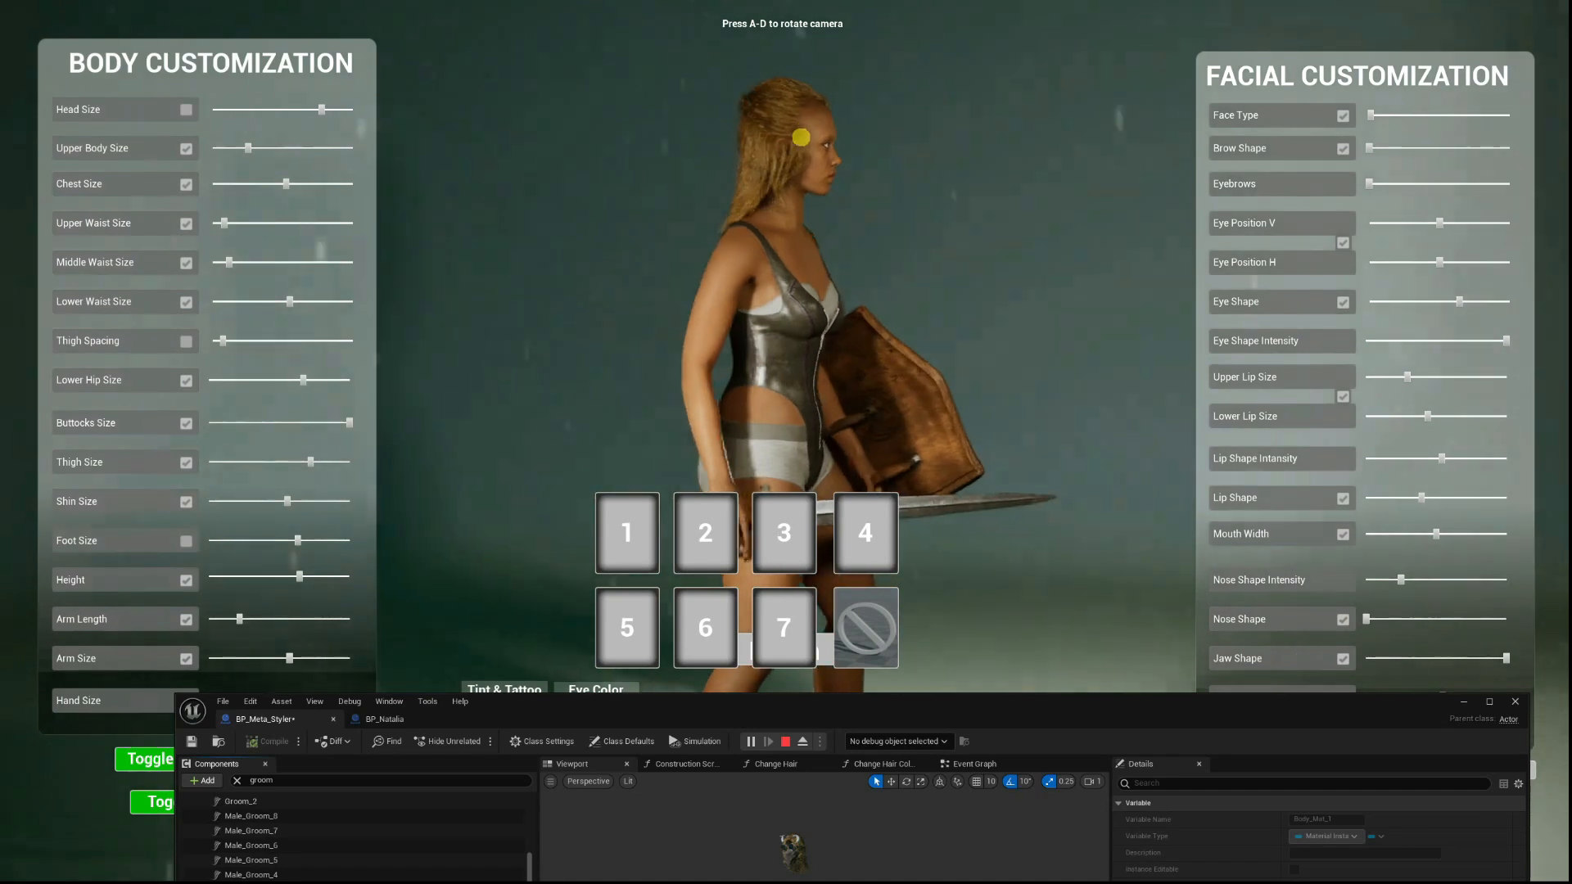
pyautogui.press('a')
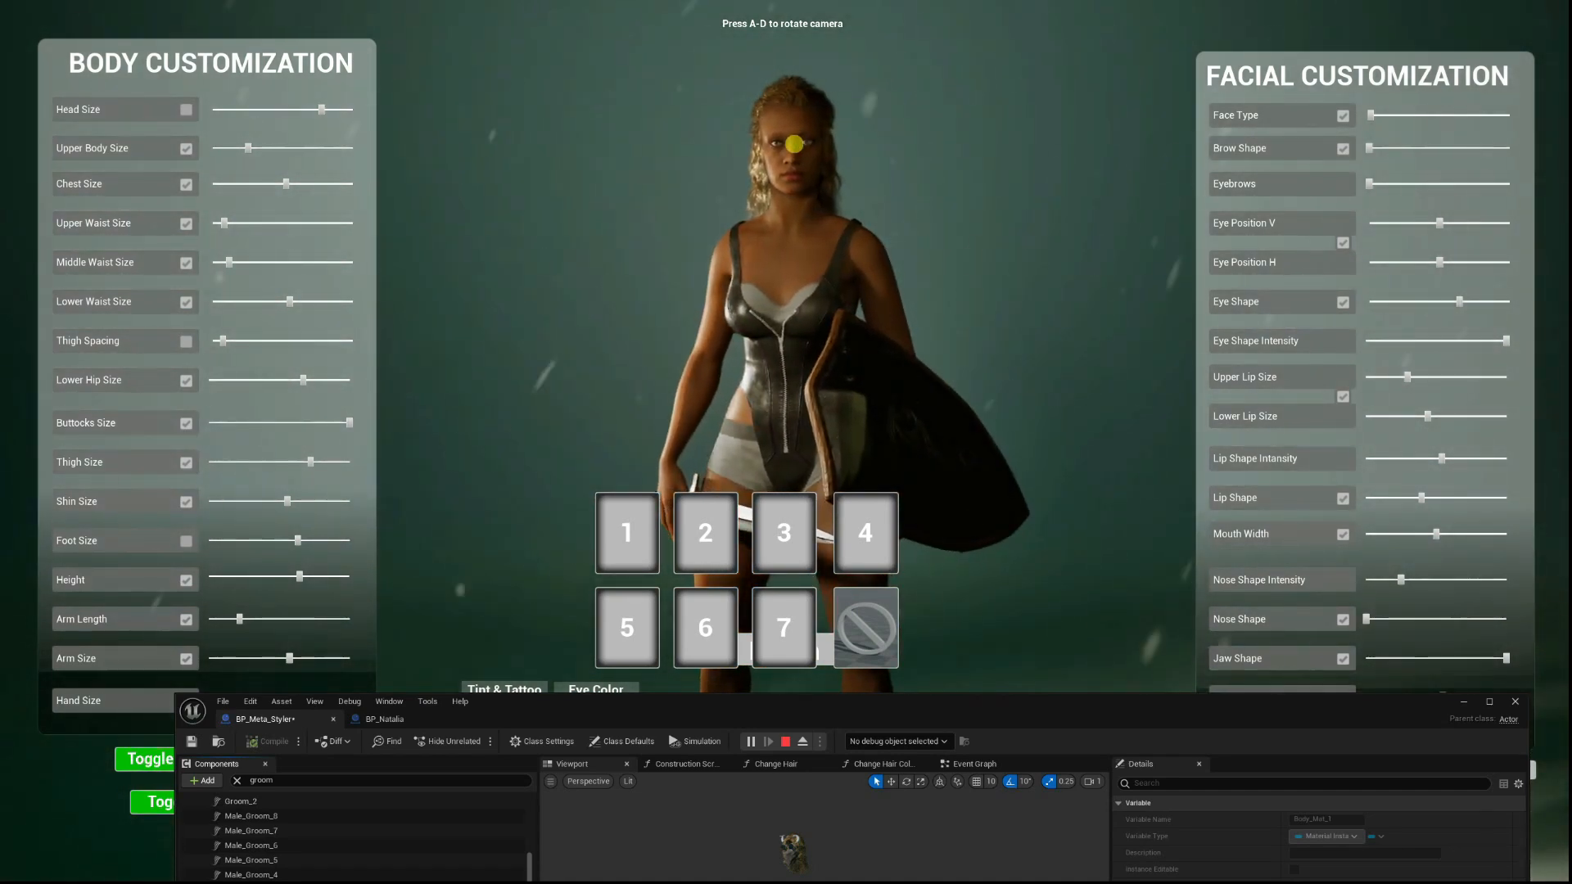
# Switch to the short blonde hairstyle and inspect it close up and at full-body distance from the front and side.
pyautogui.click(703, 550)
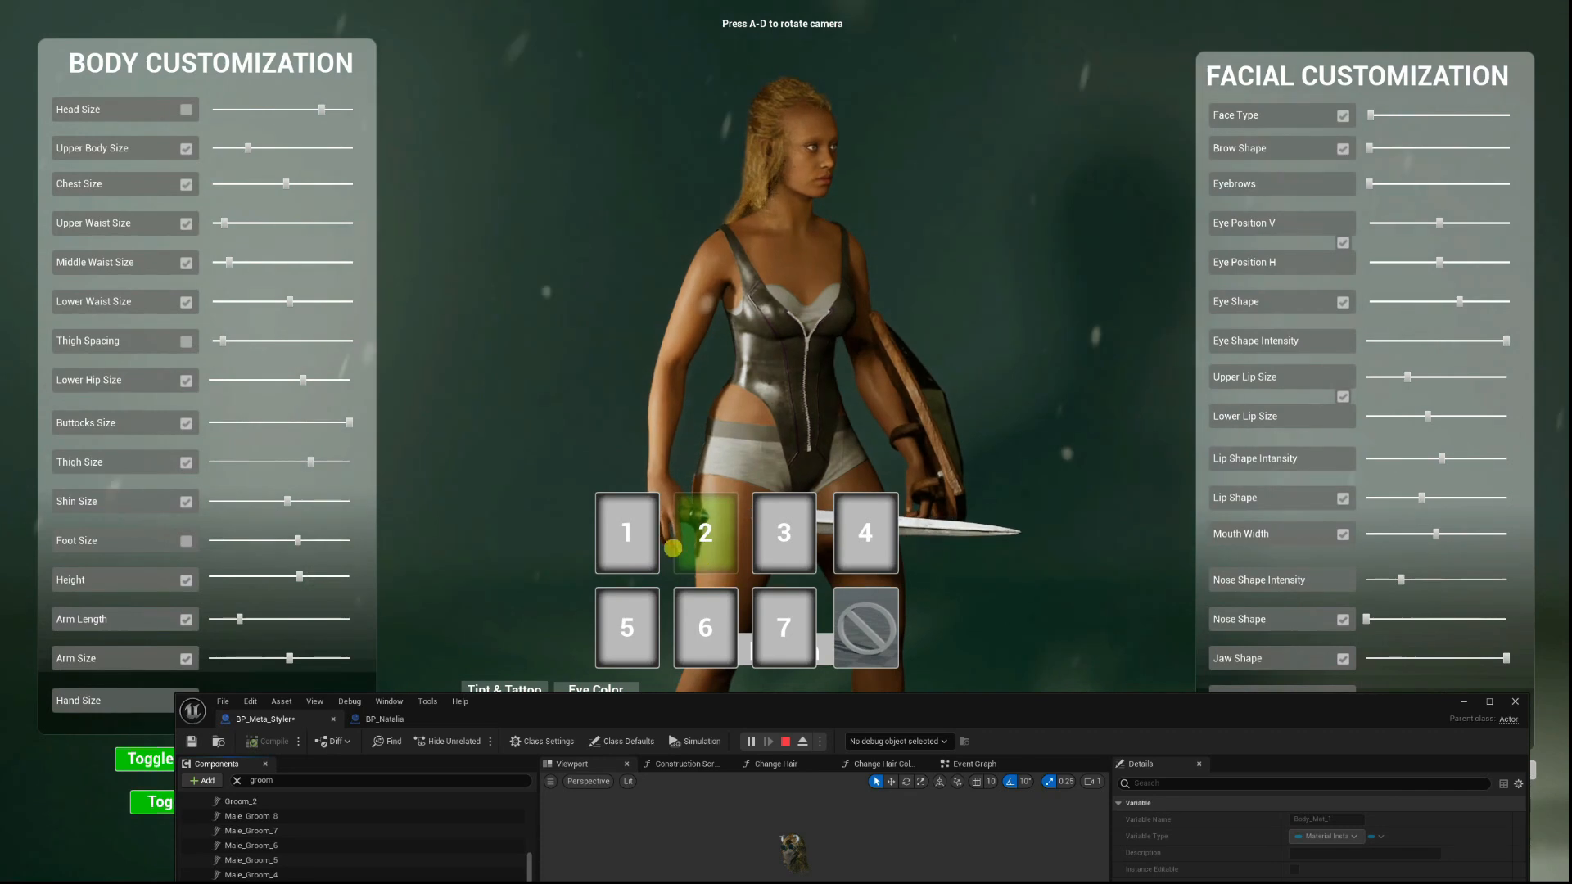
pyautogui.press('d')
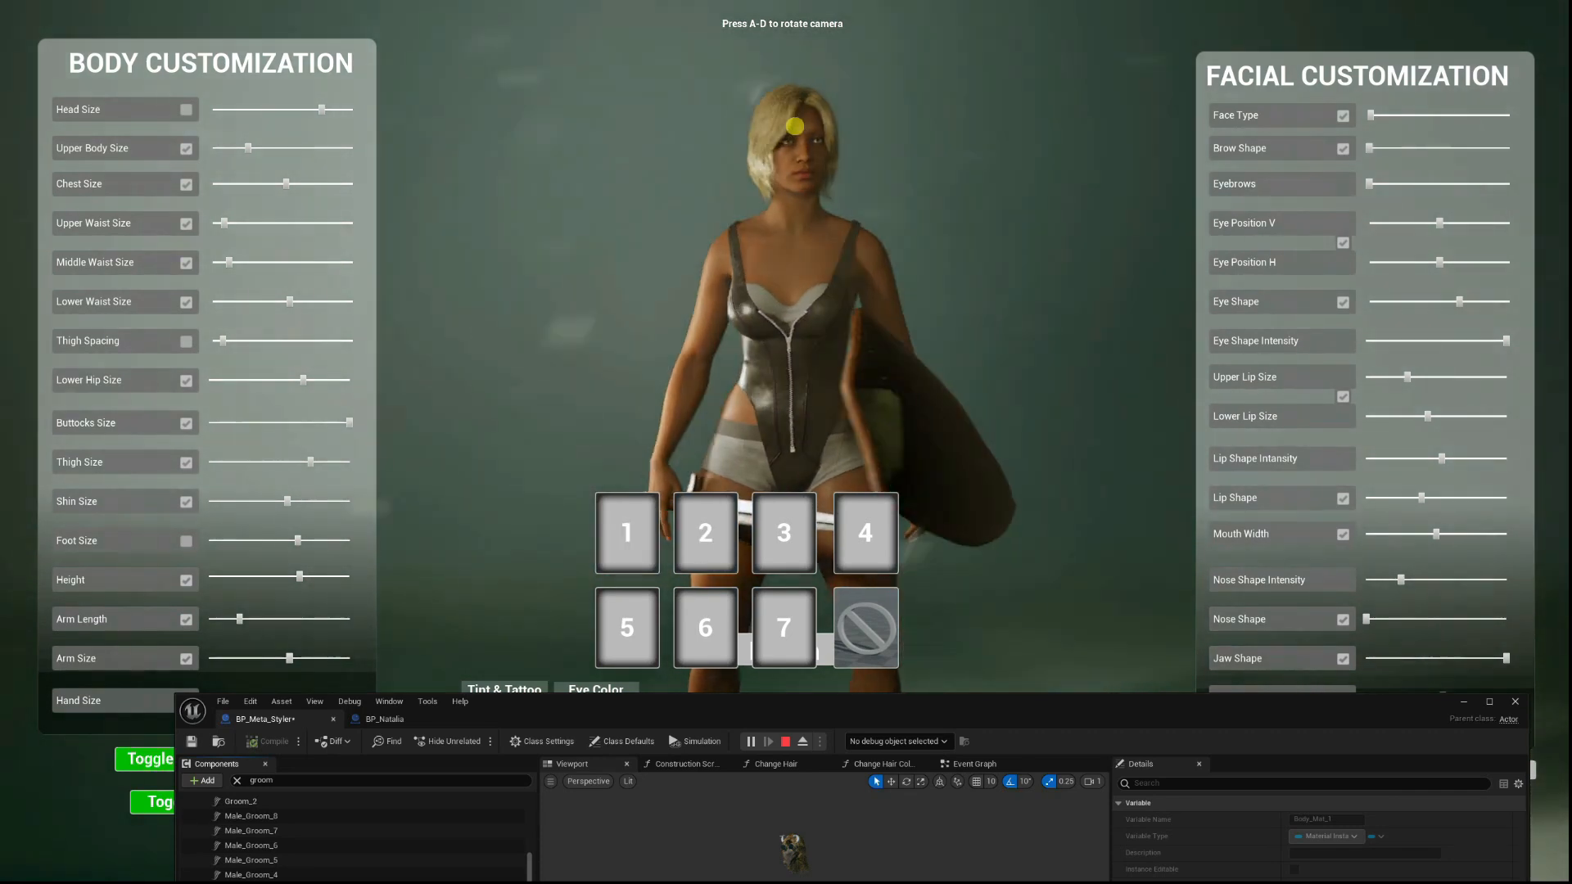
pyautogui.scroll(5, 807, 210)
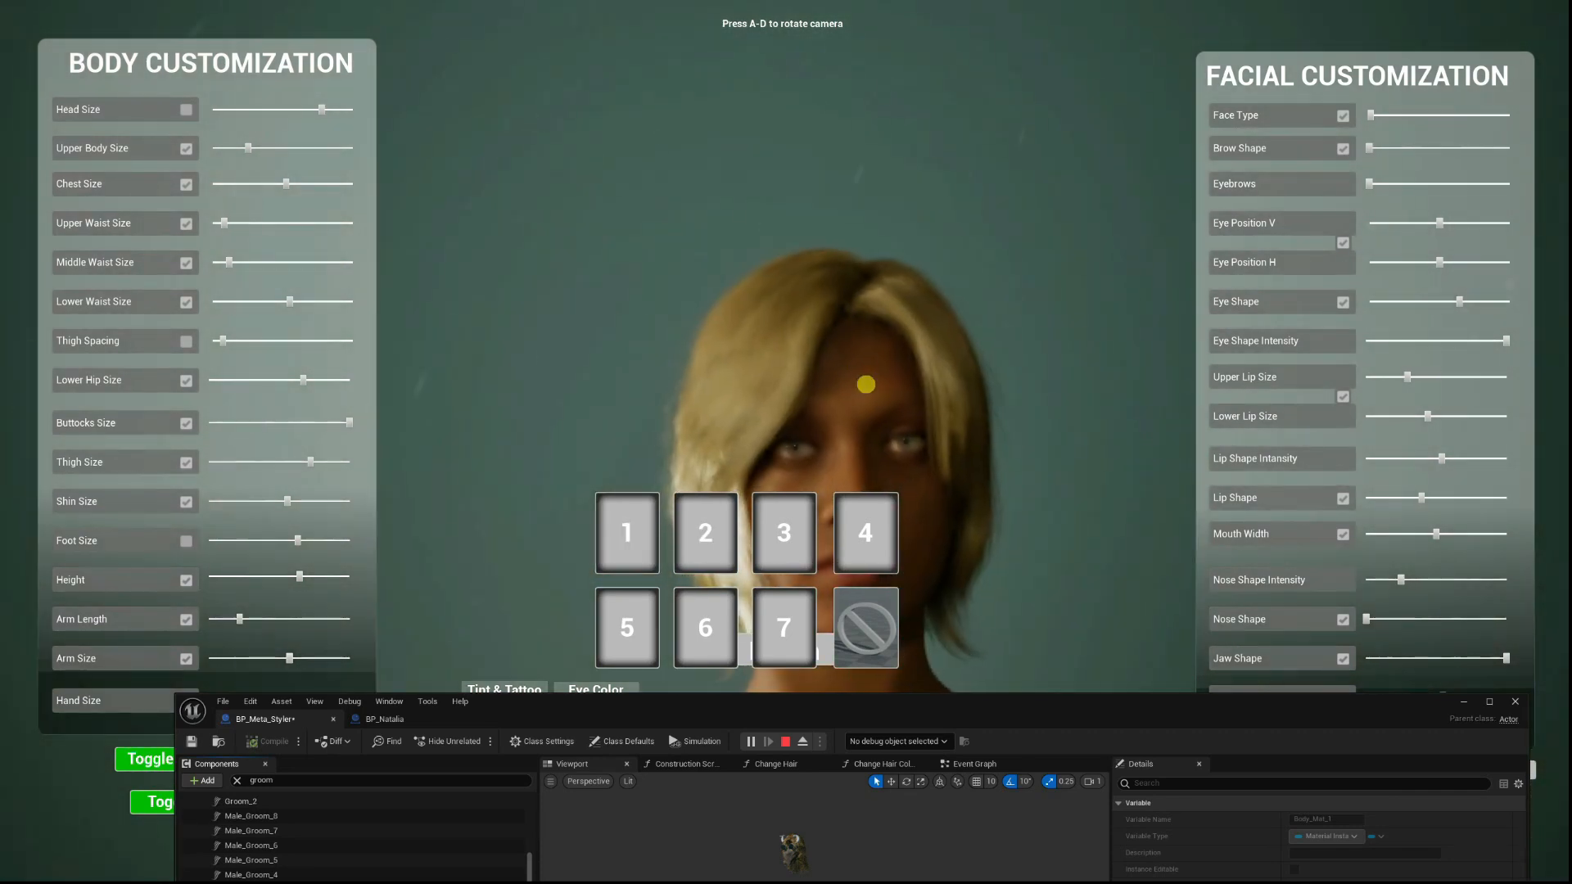
pyautogui.press('d')
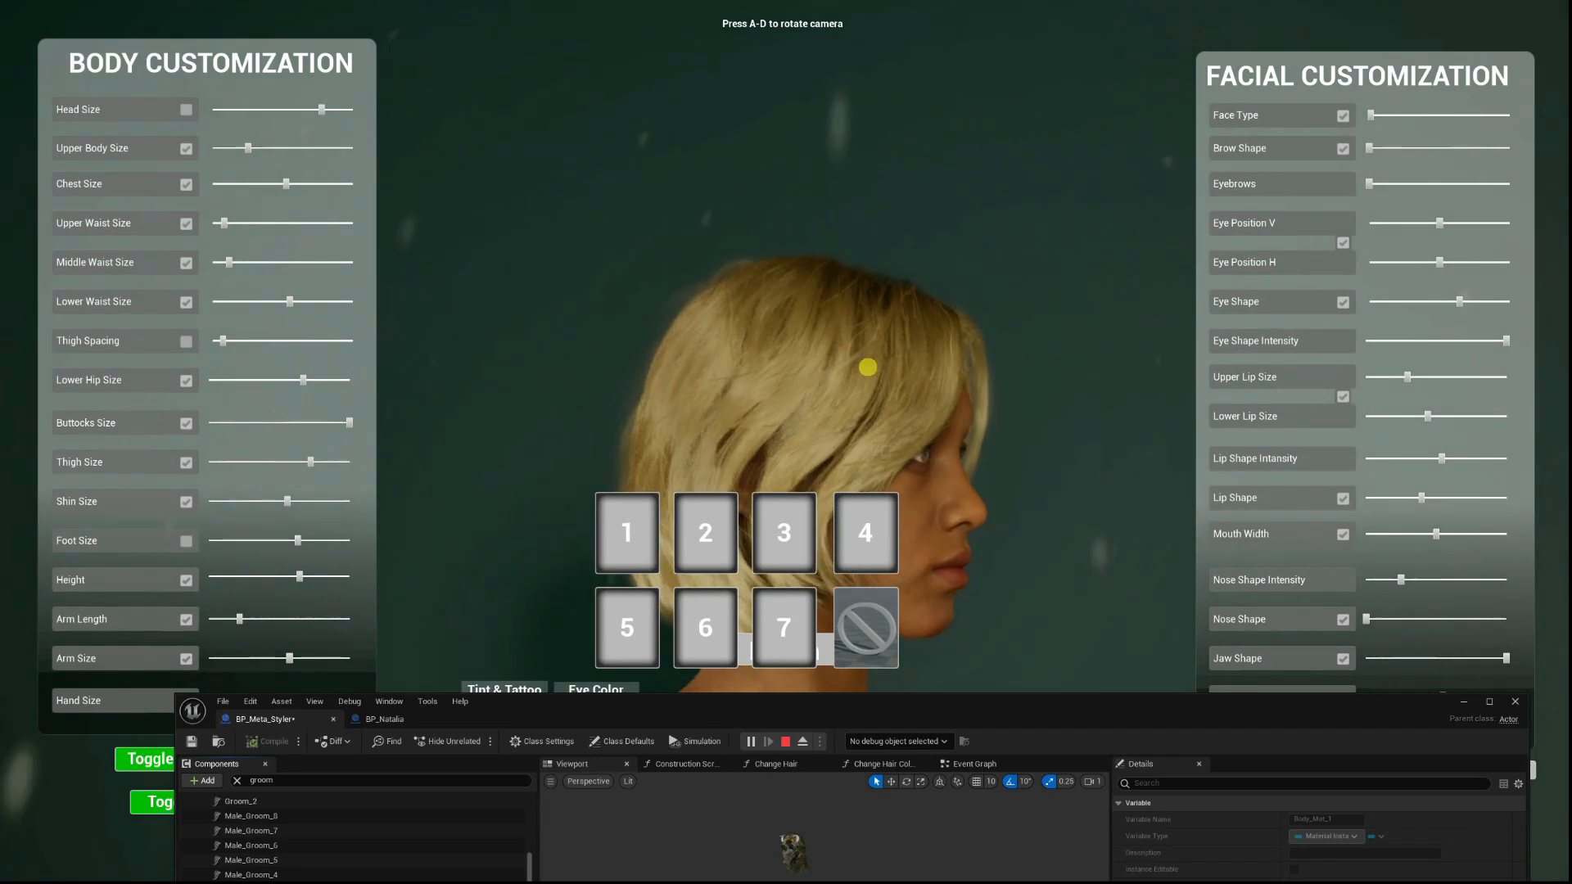
pyautogui.scroll(-5, 867, 367)
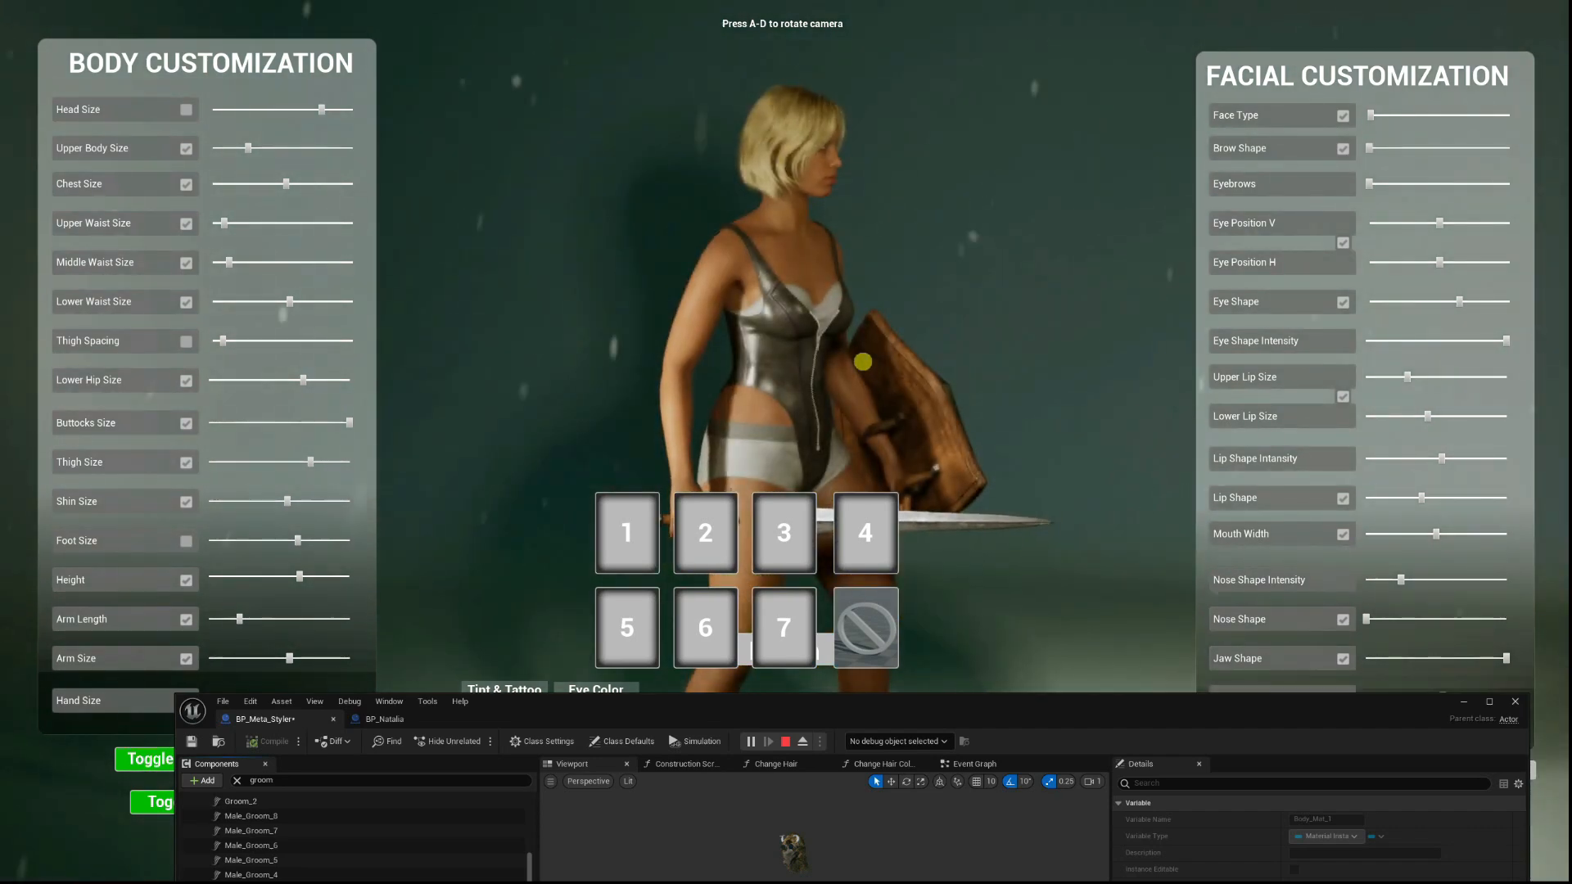
pyautogui.press('a')
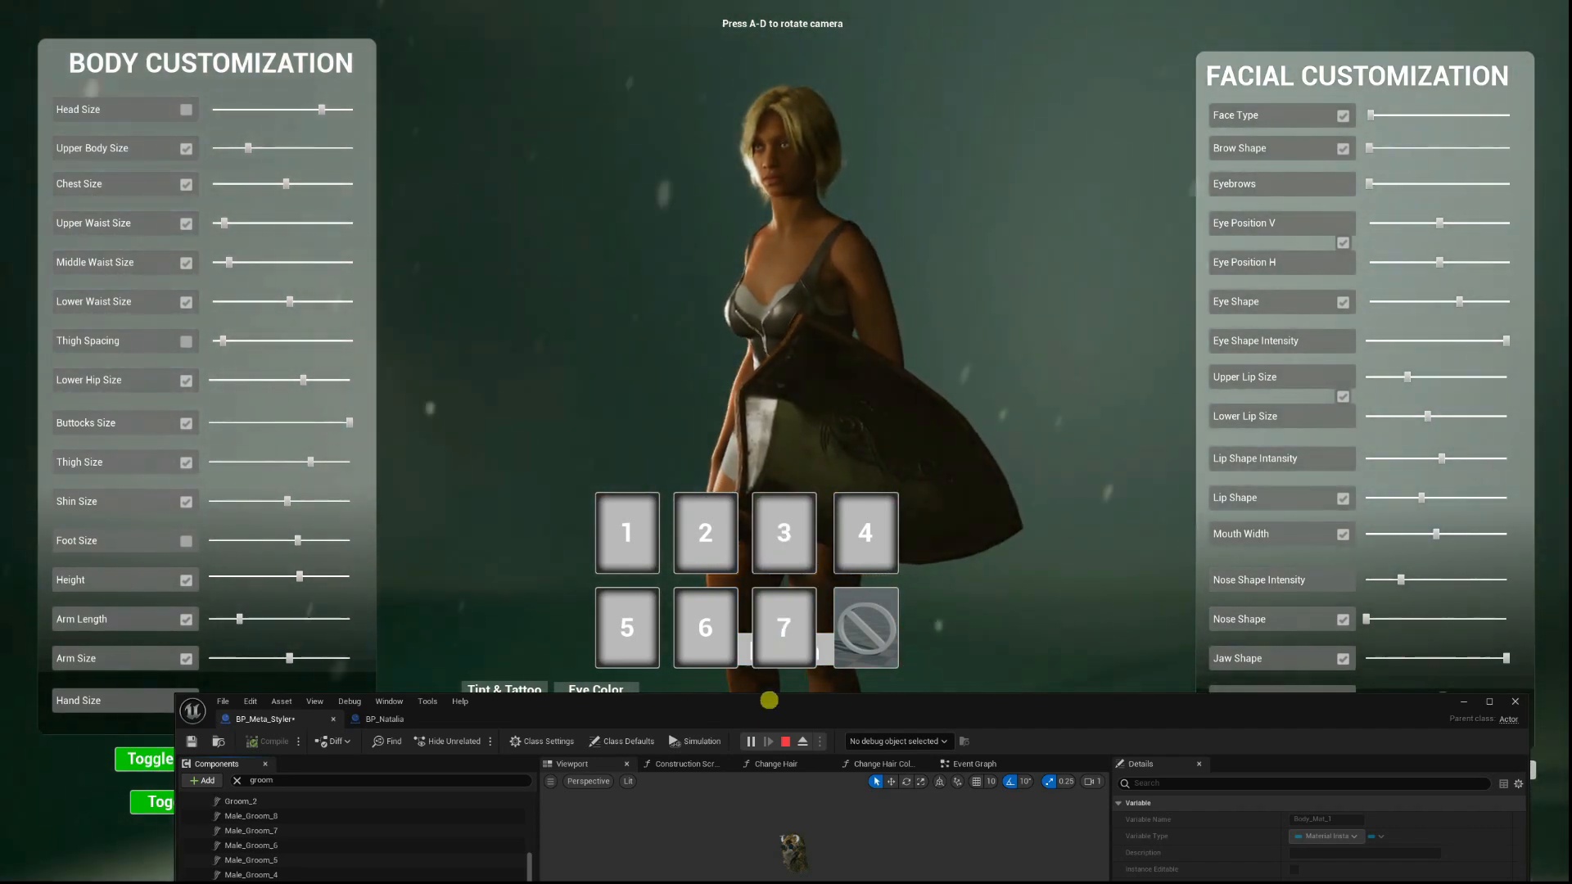
# Move the Blueprint editor window off the customization controls and rotate the camera to compare the short and long hairstyles.
pyautogui.moveTo(758, 709); pyautogui.dragTo(1371, 181)
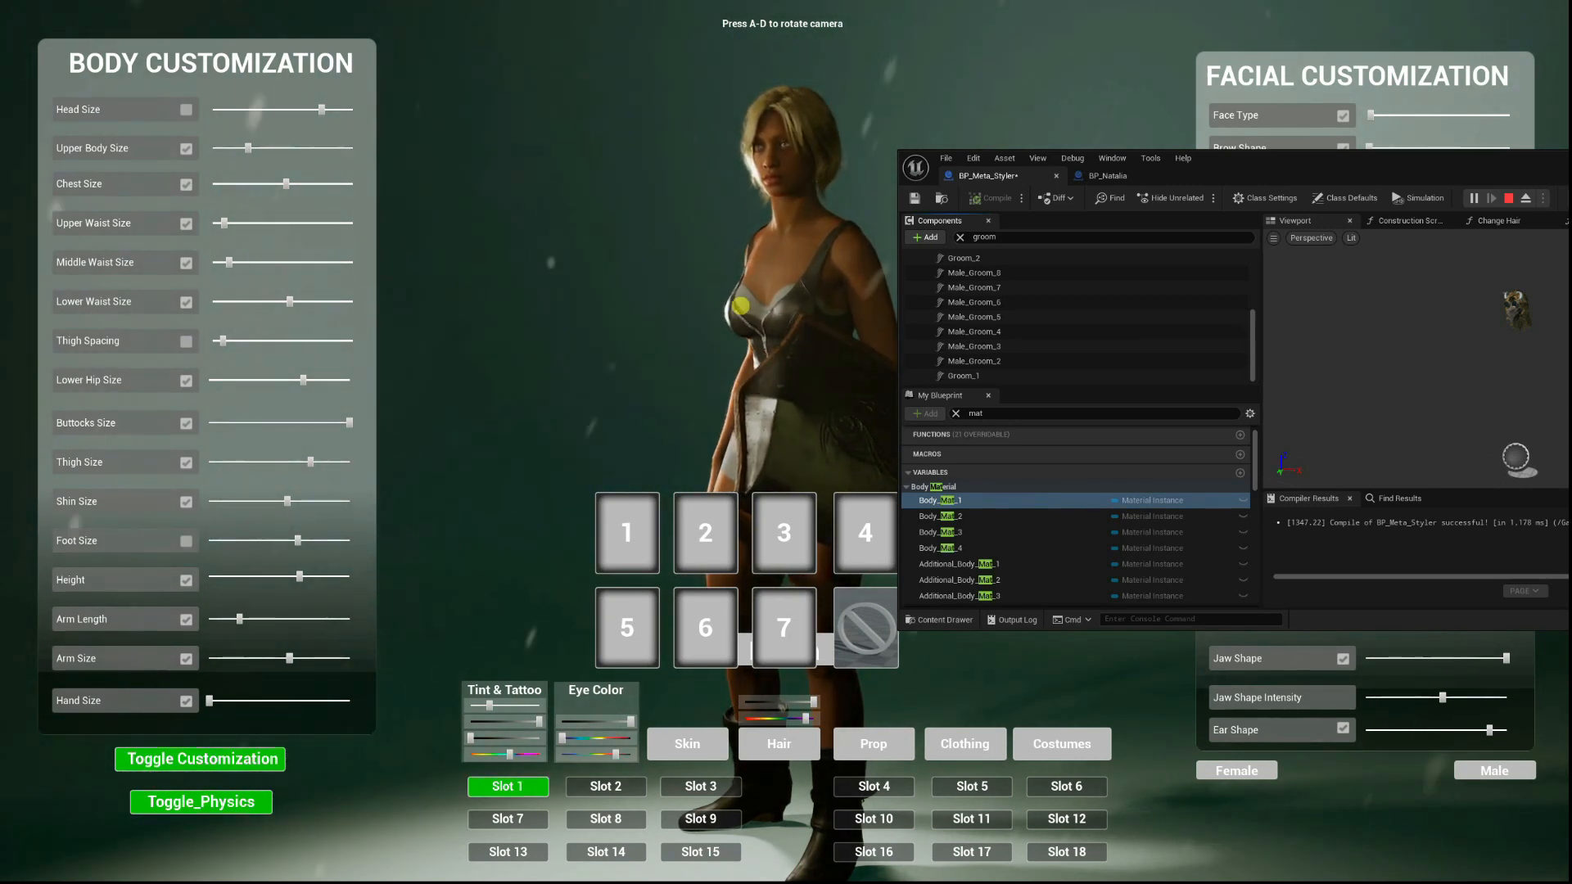
pyautogui.press('d')
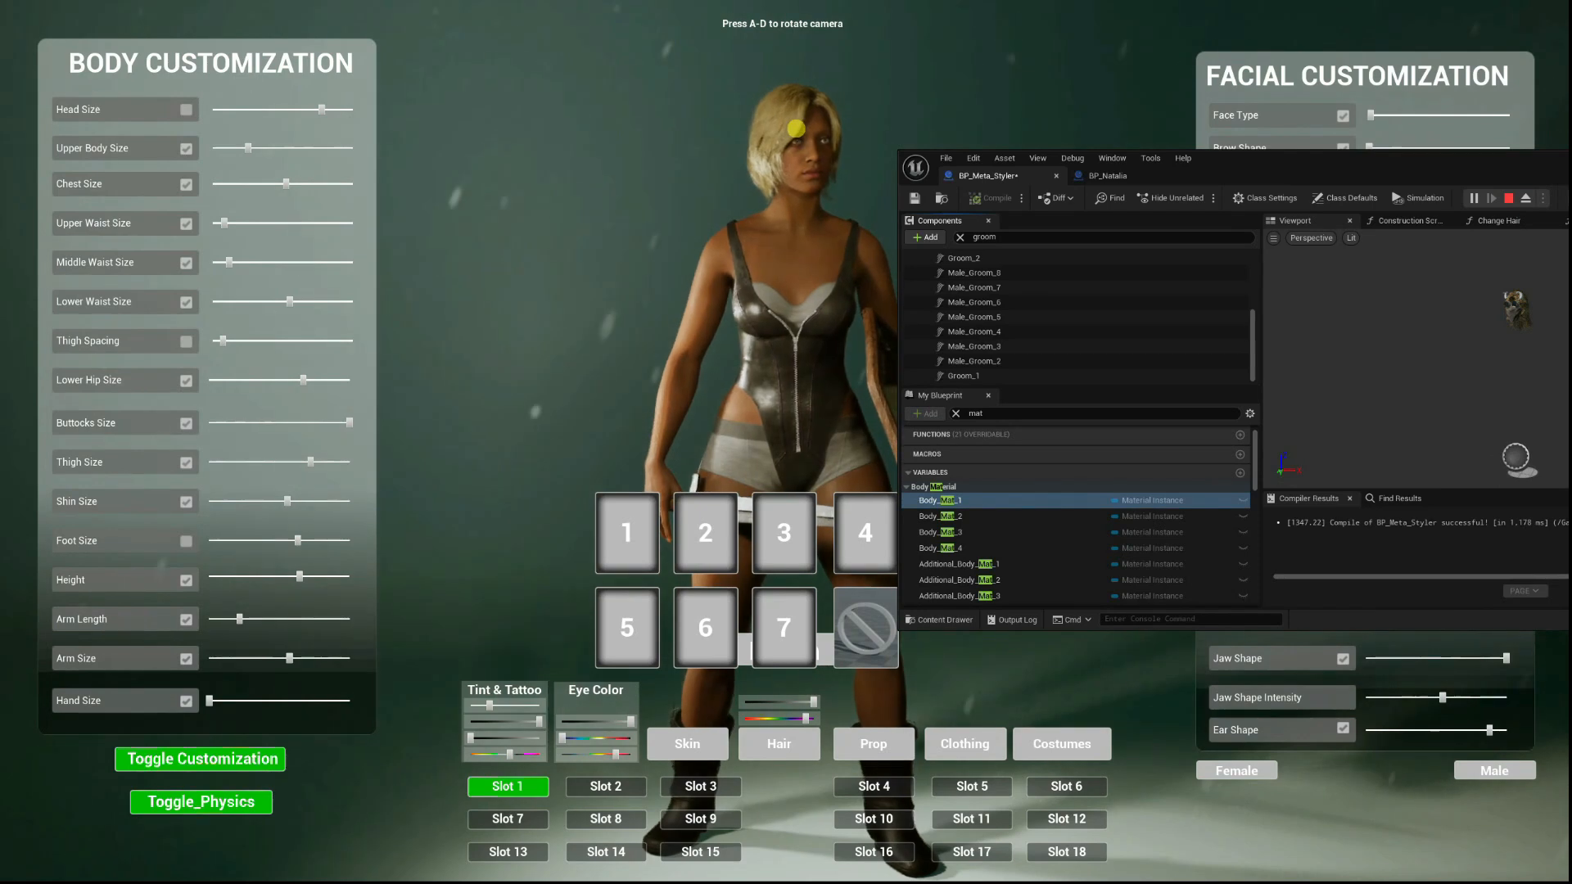
pyautogui.press('d')
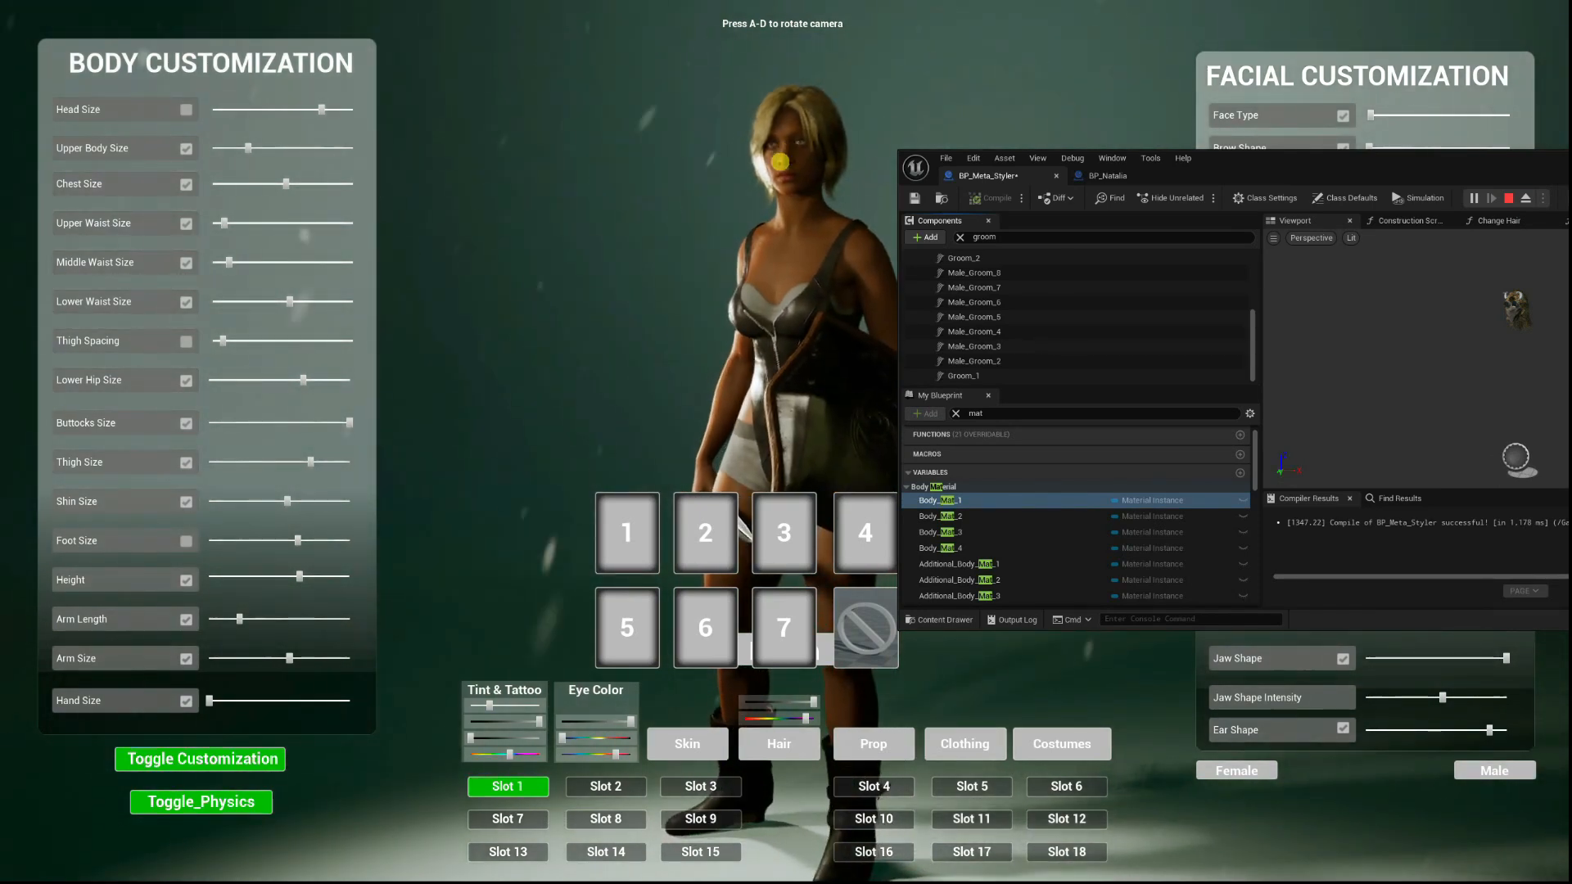
pyautogui.press('d')
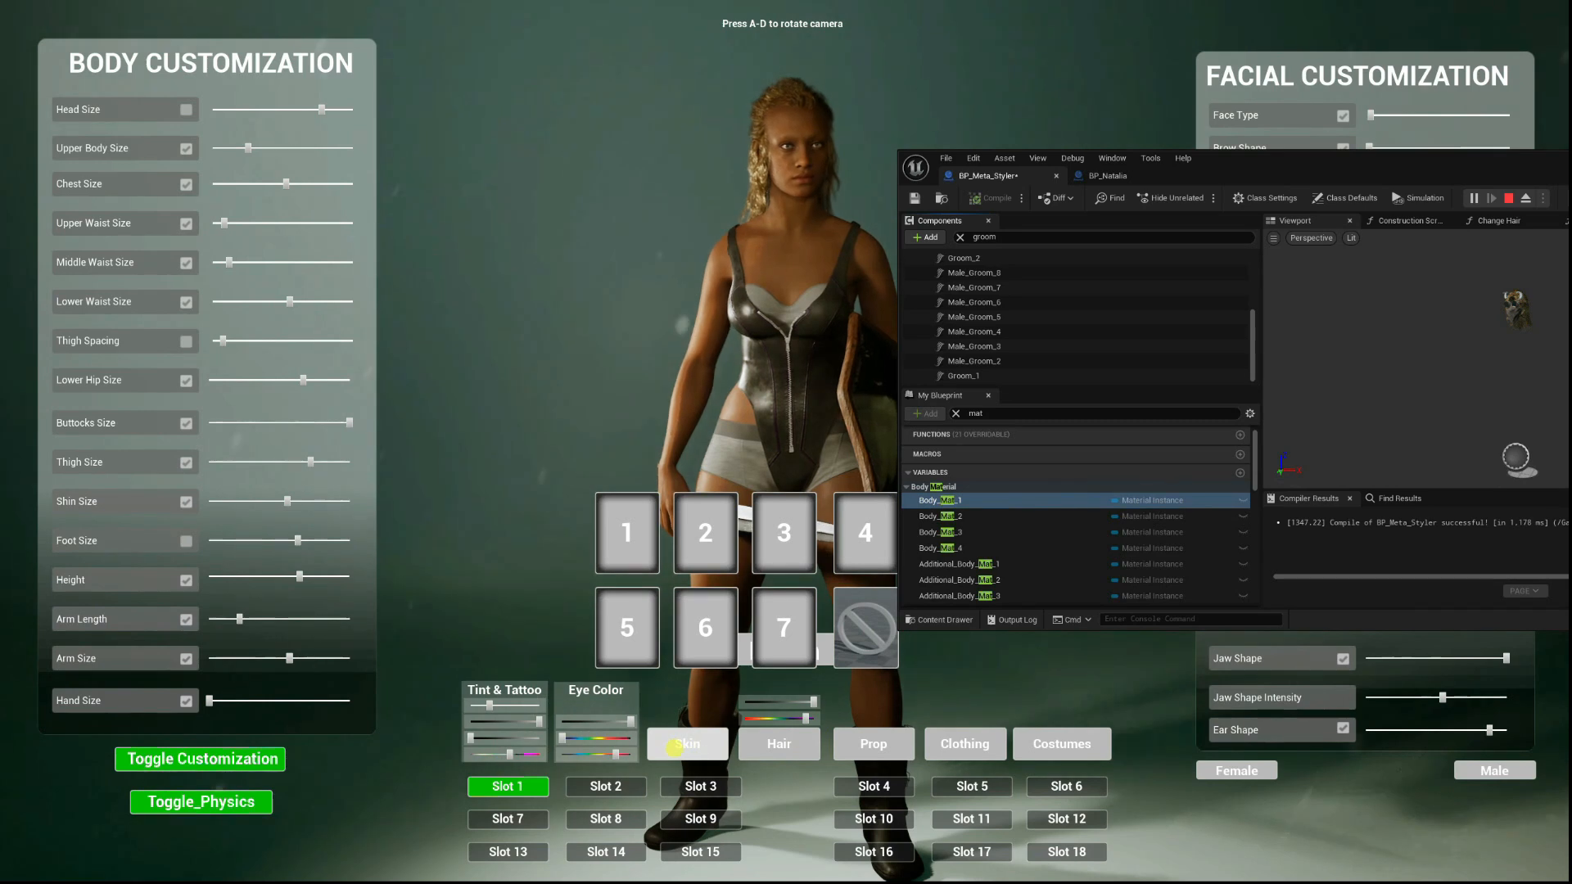
pyautogui.press('a')
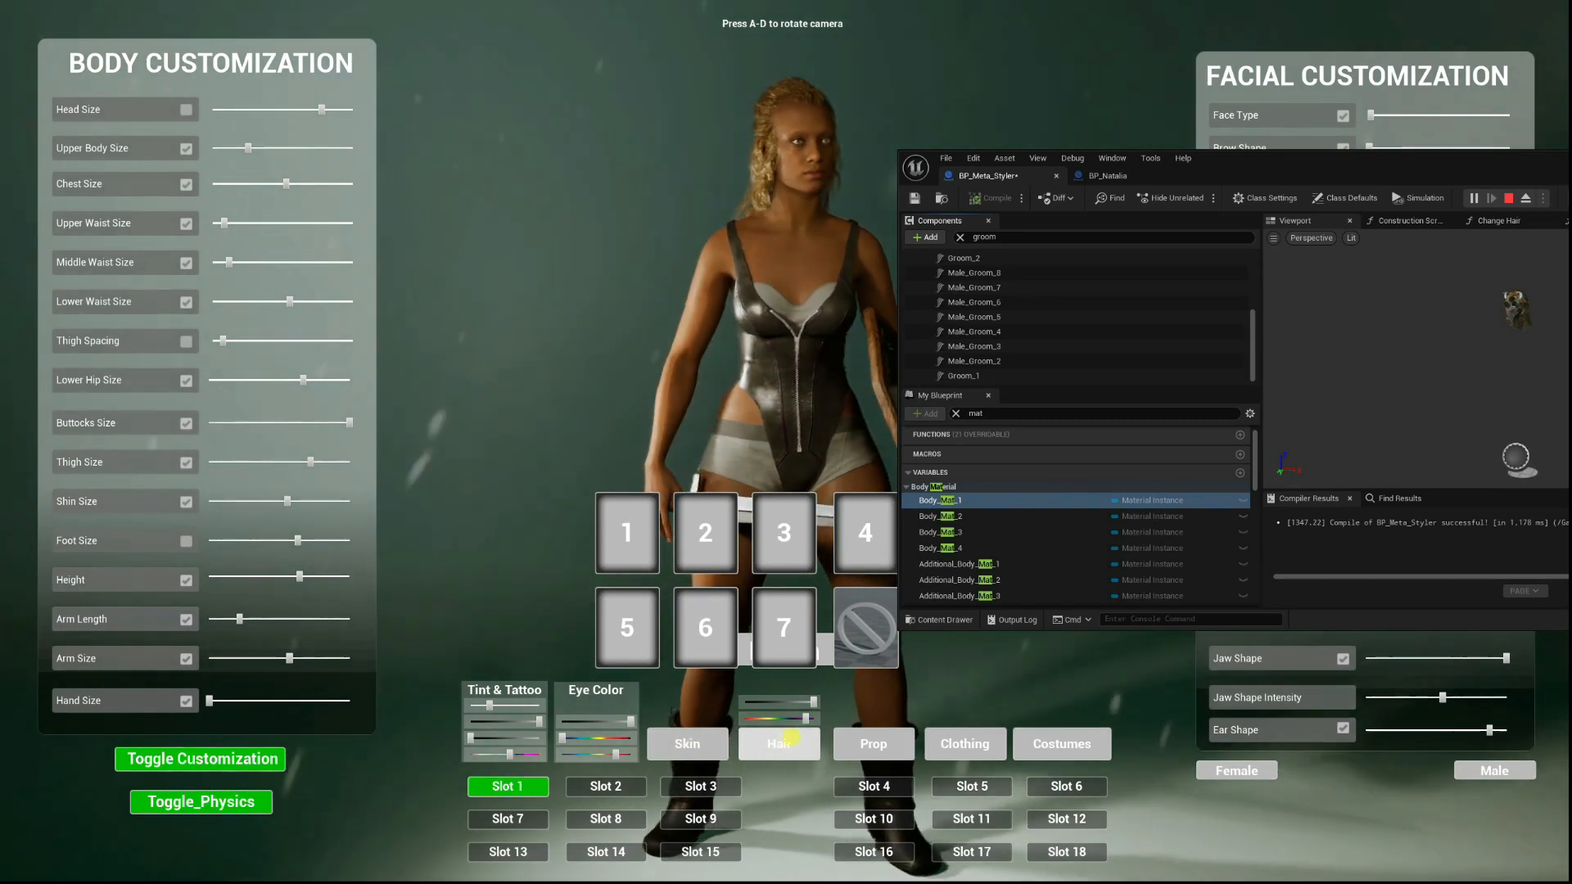
# Show the skin slots and alternate between skins 2 and 1, rotating the camera to compare the body and face skin.
pyautogui.click(1036, 750)
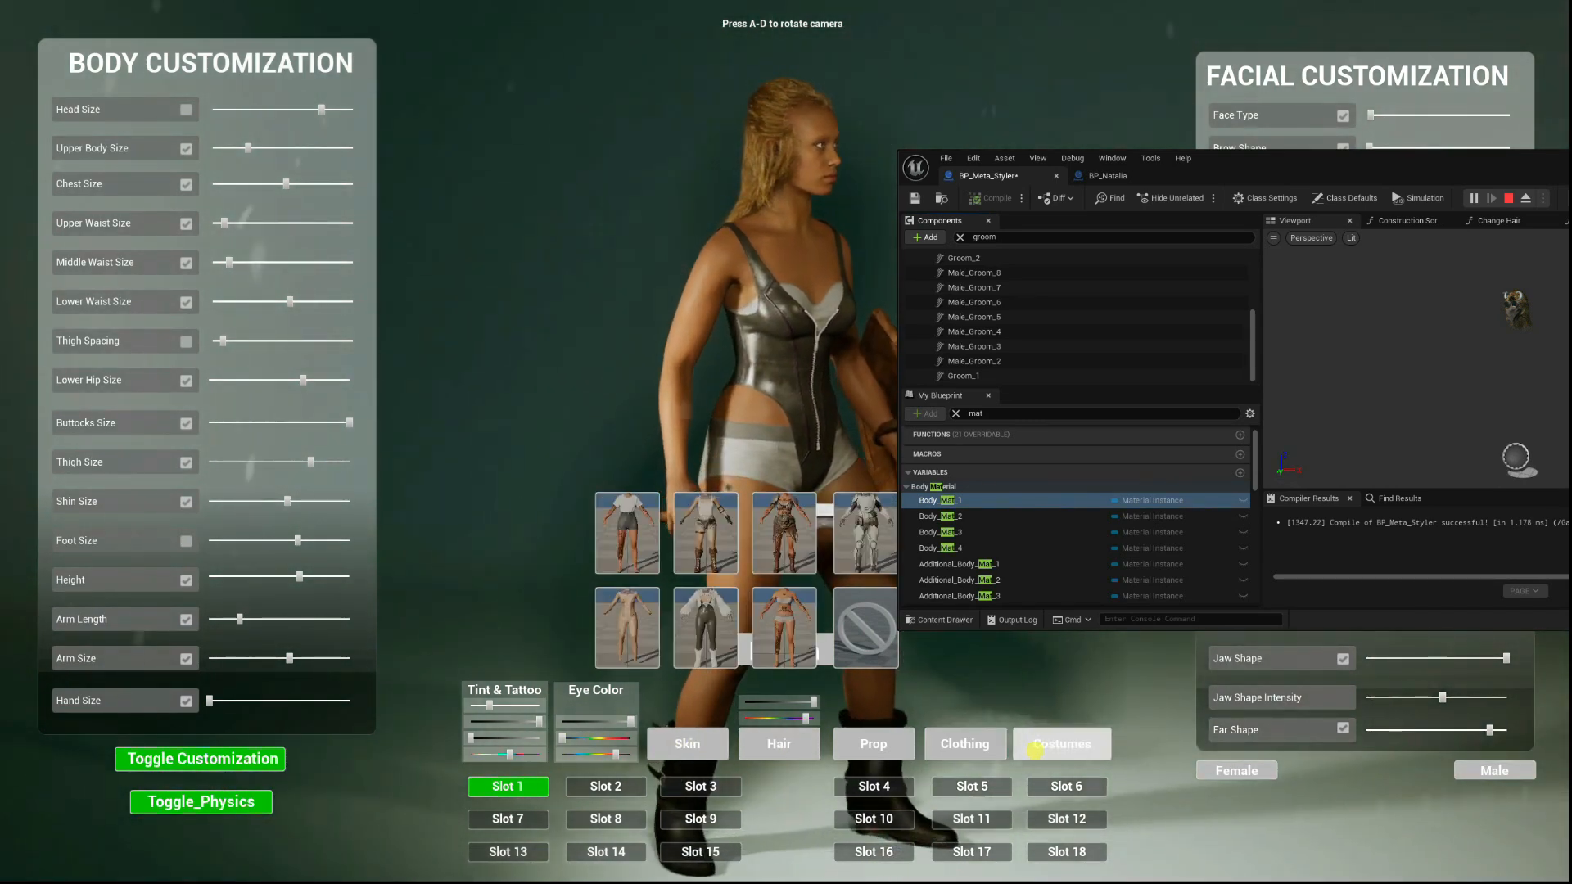
pyautogui.click(688, 744)
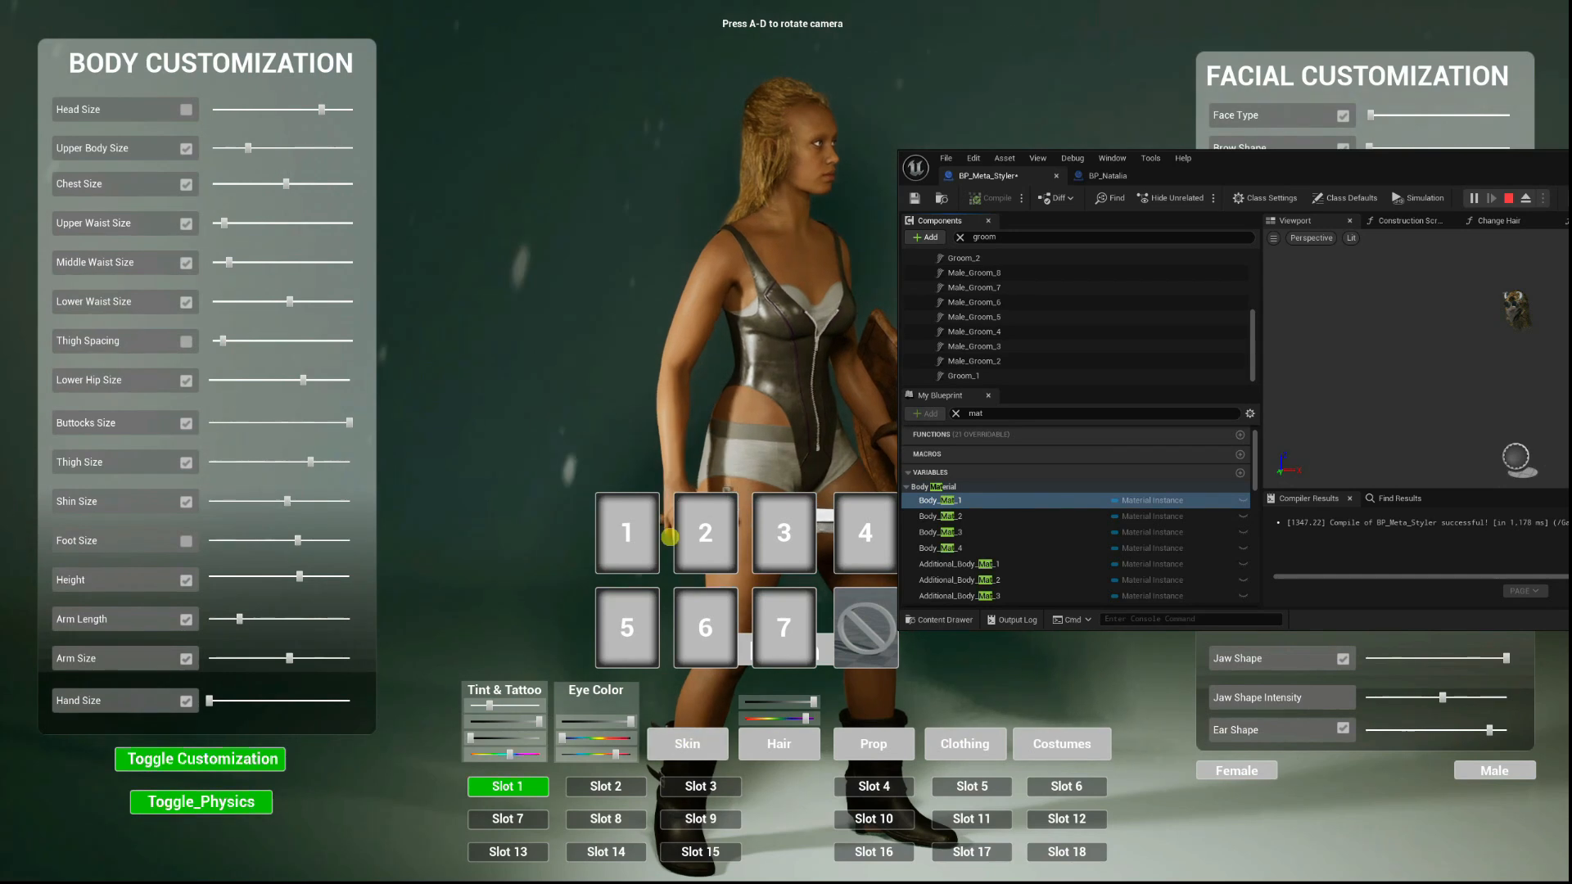
pyautogui.click(695, 533)
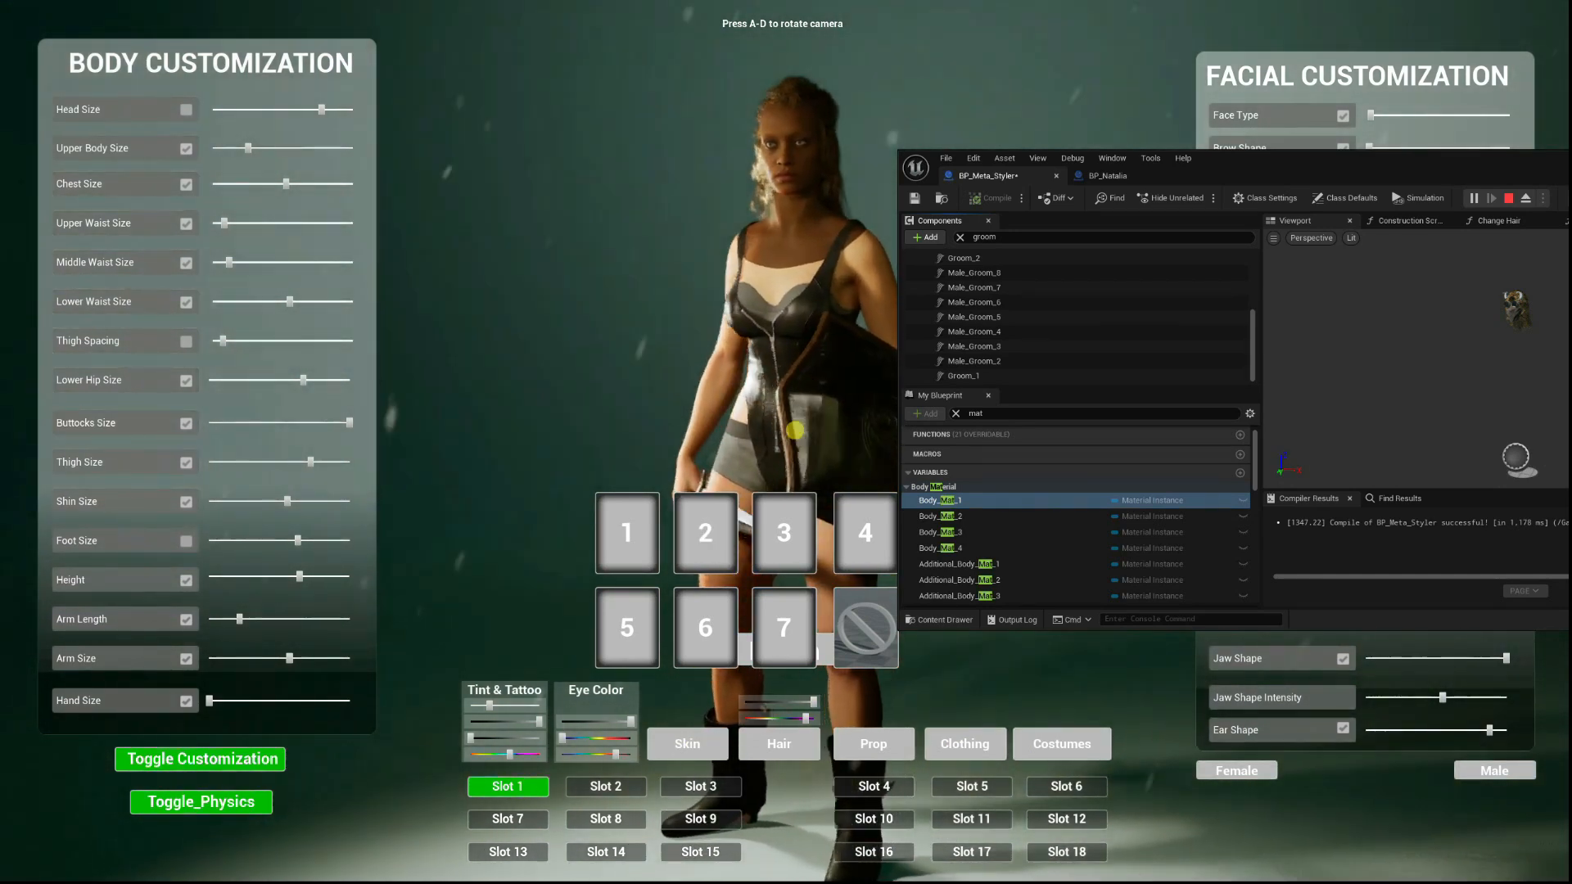
pyautogui.click(633, 540)
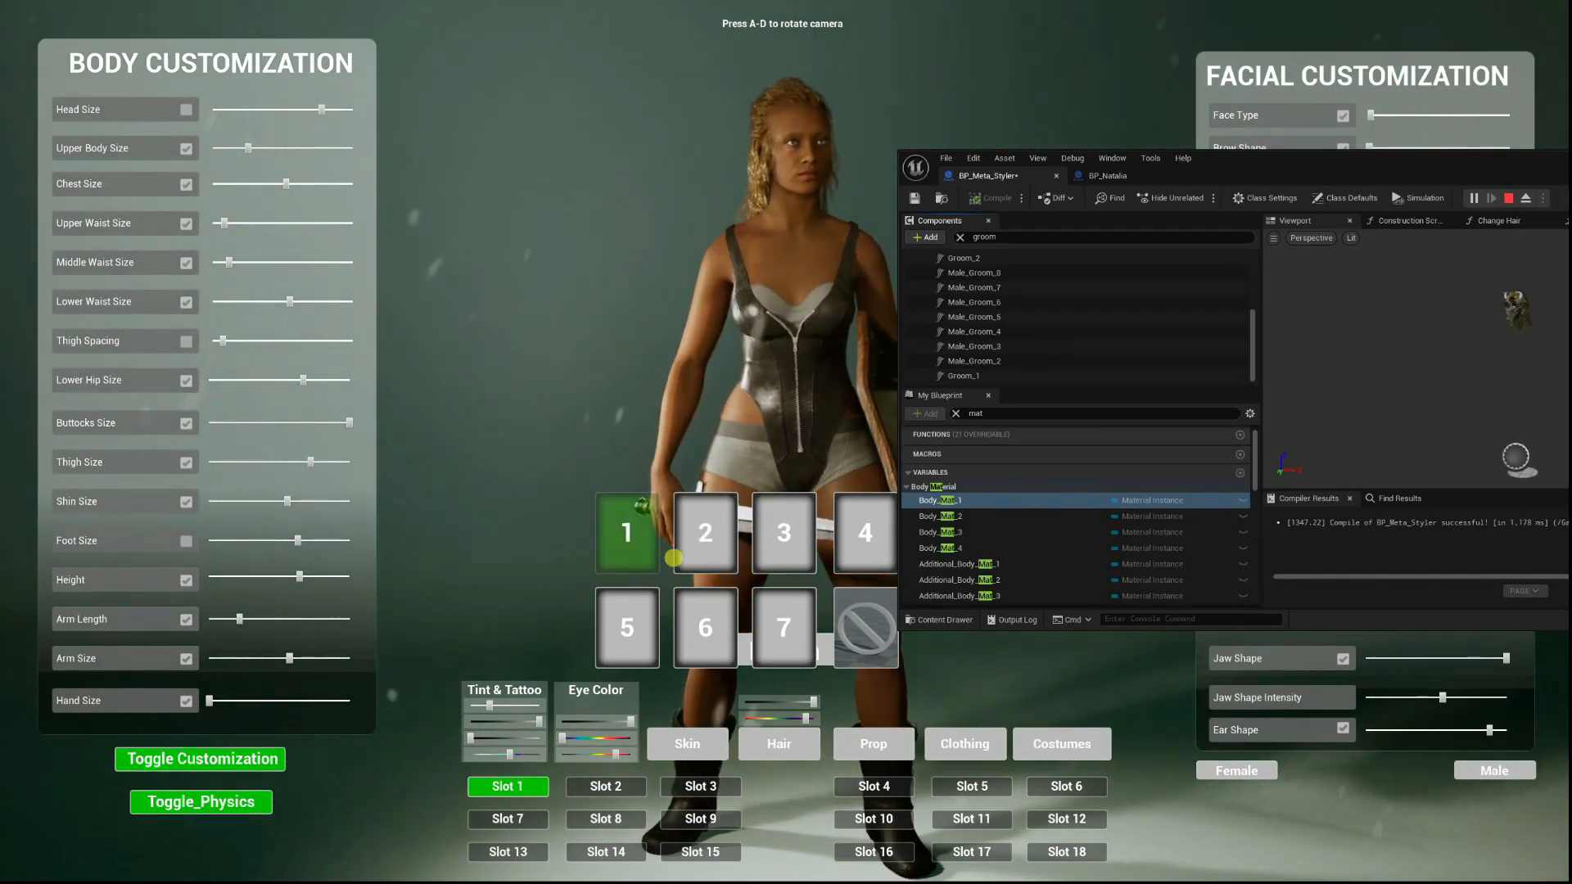
pyautogui.click(688, 557)
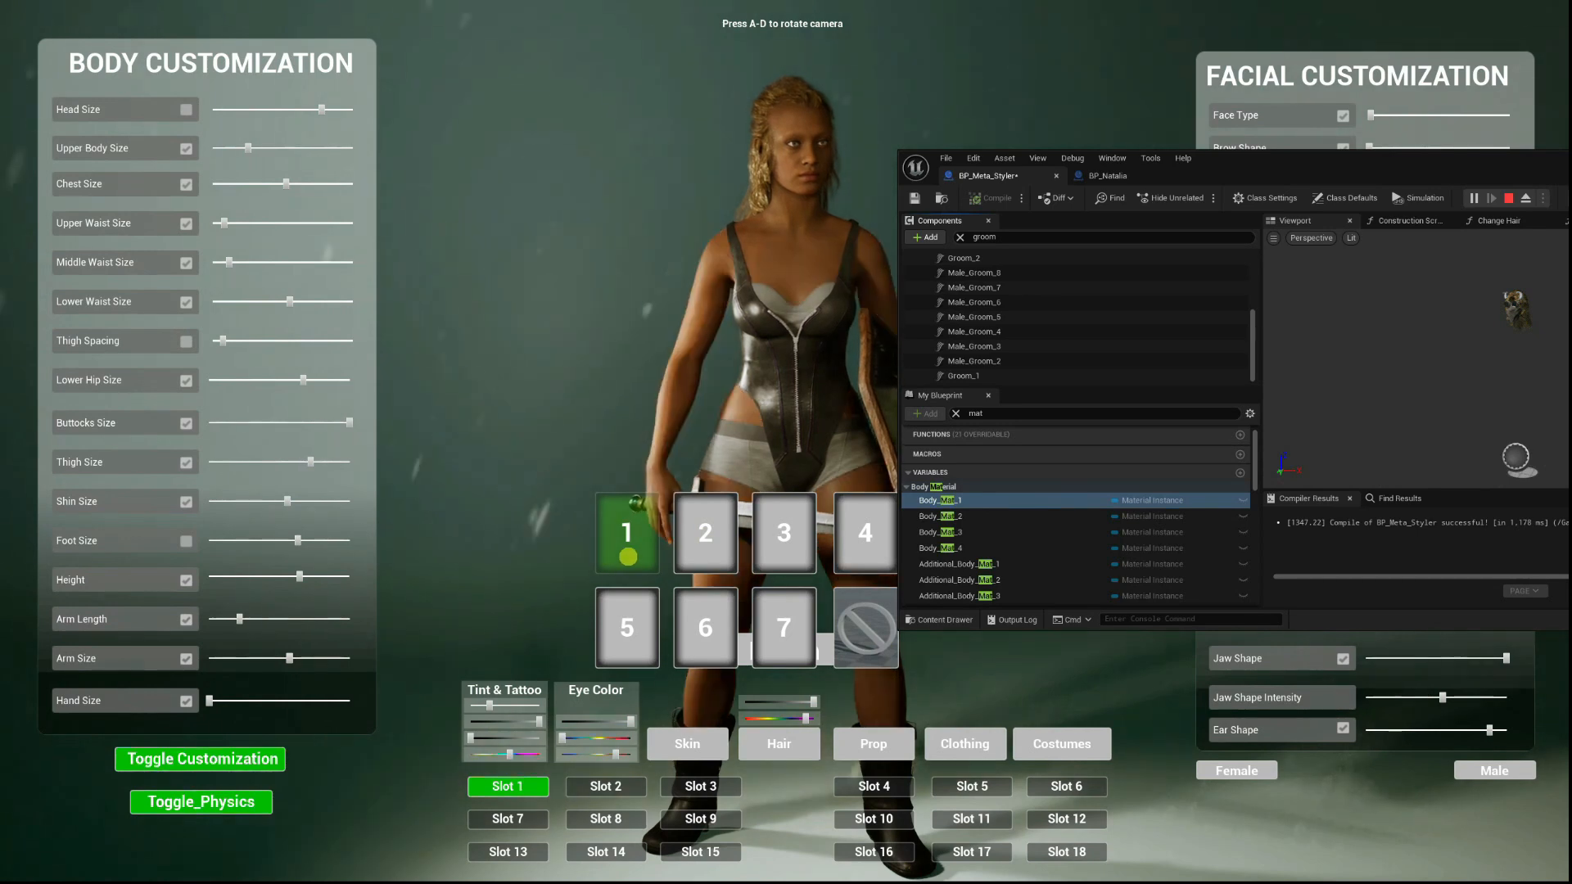
pyautogui.press('a')
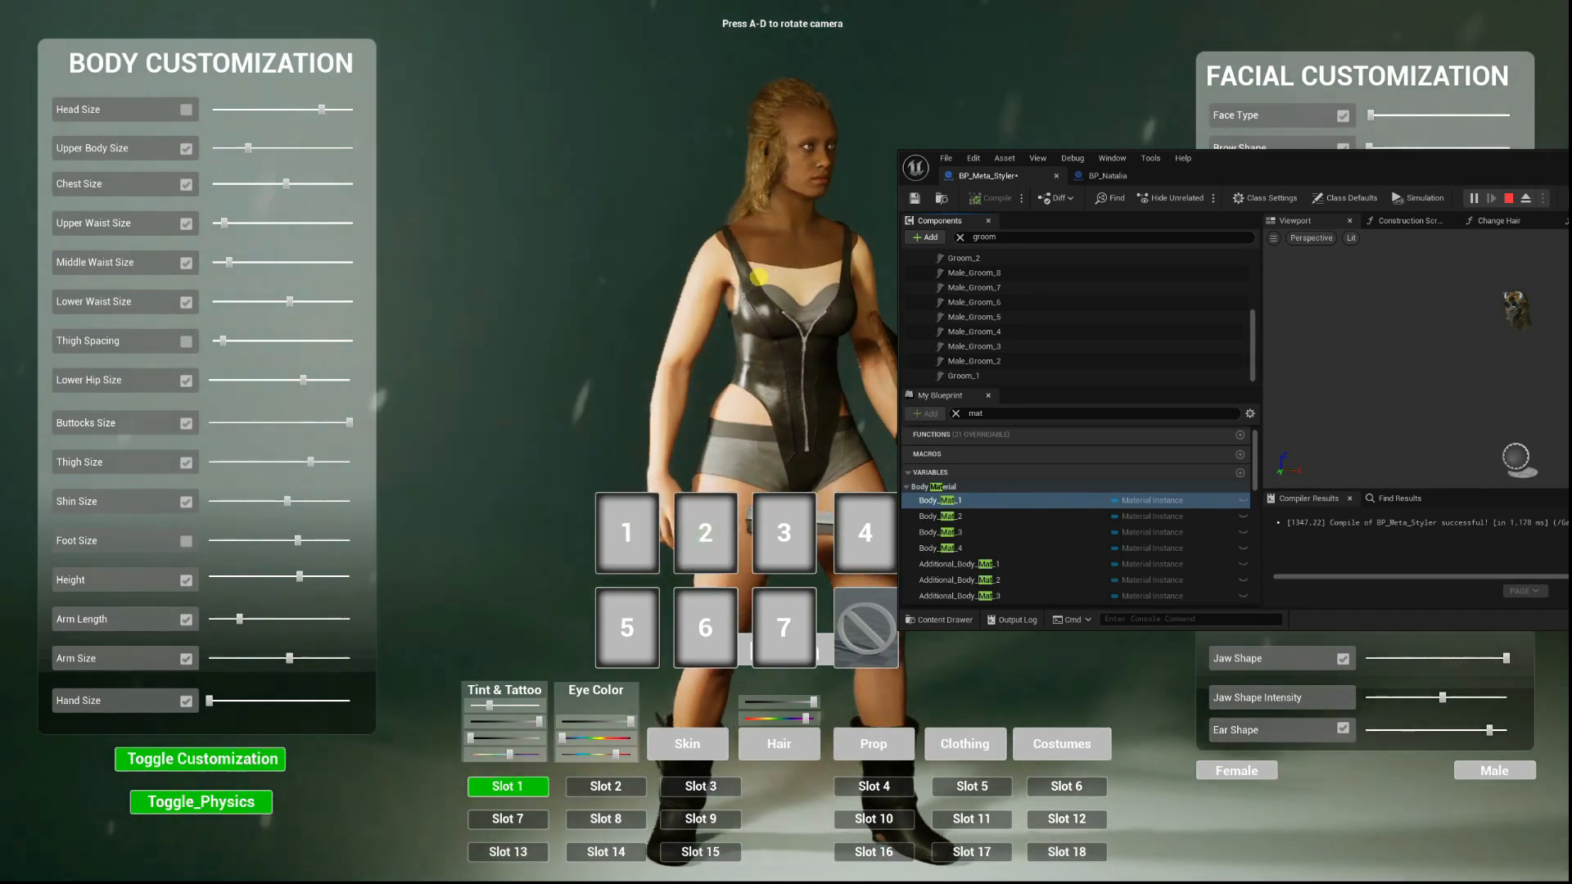
pyautogui.press('d')
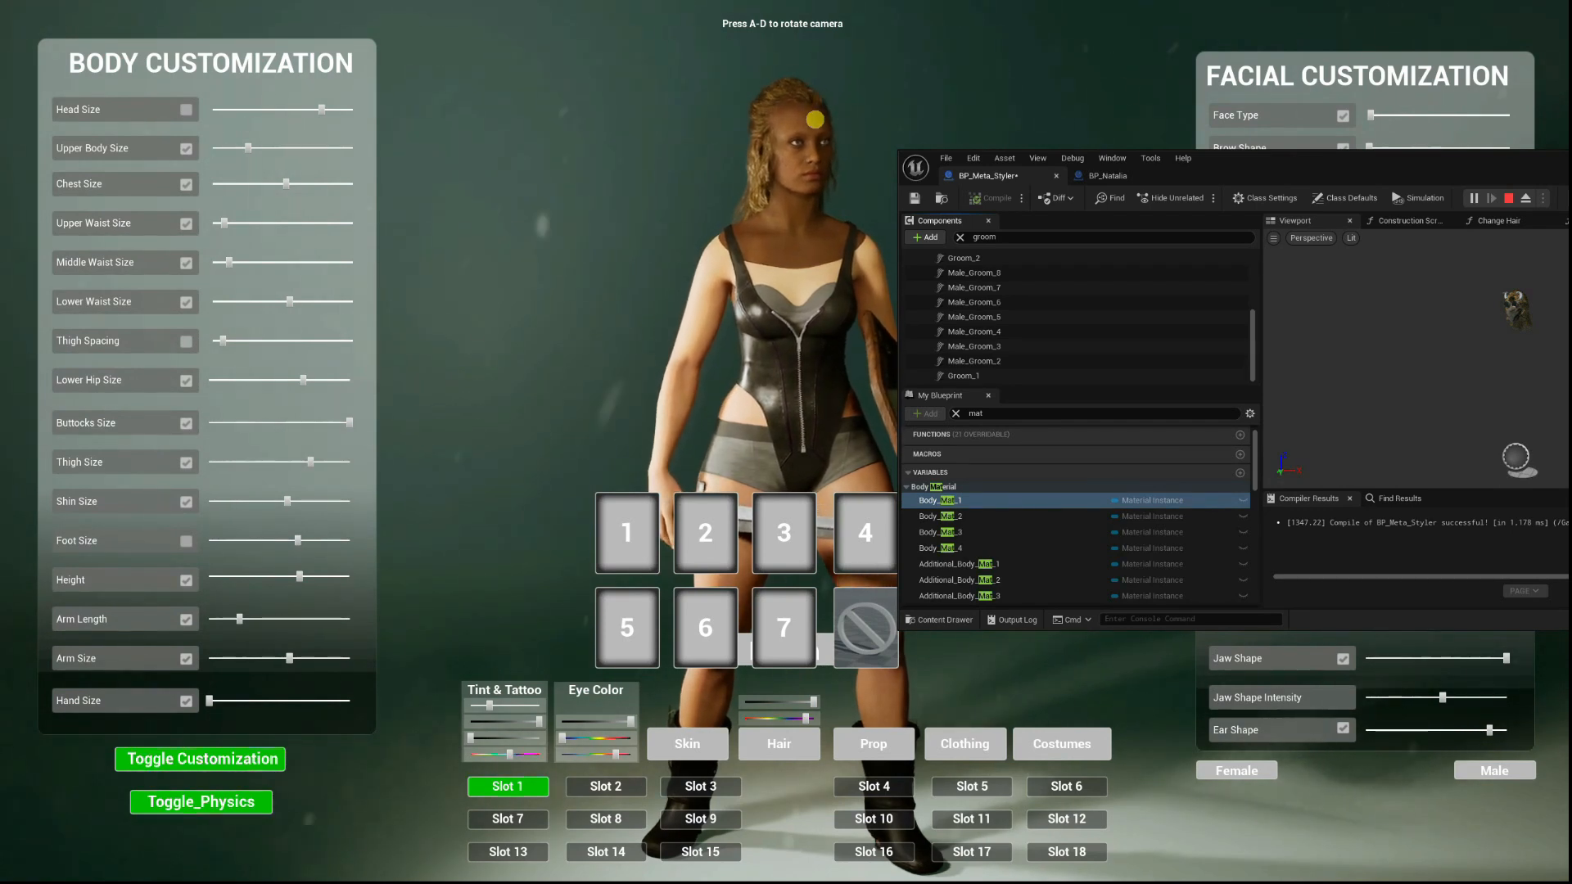
# End the play session, save BP_Meta_Styler and leave the full-screen viewport.
pyautogui.press('Escape')
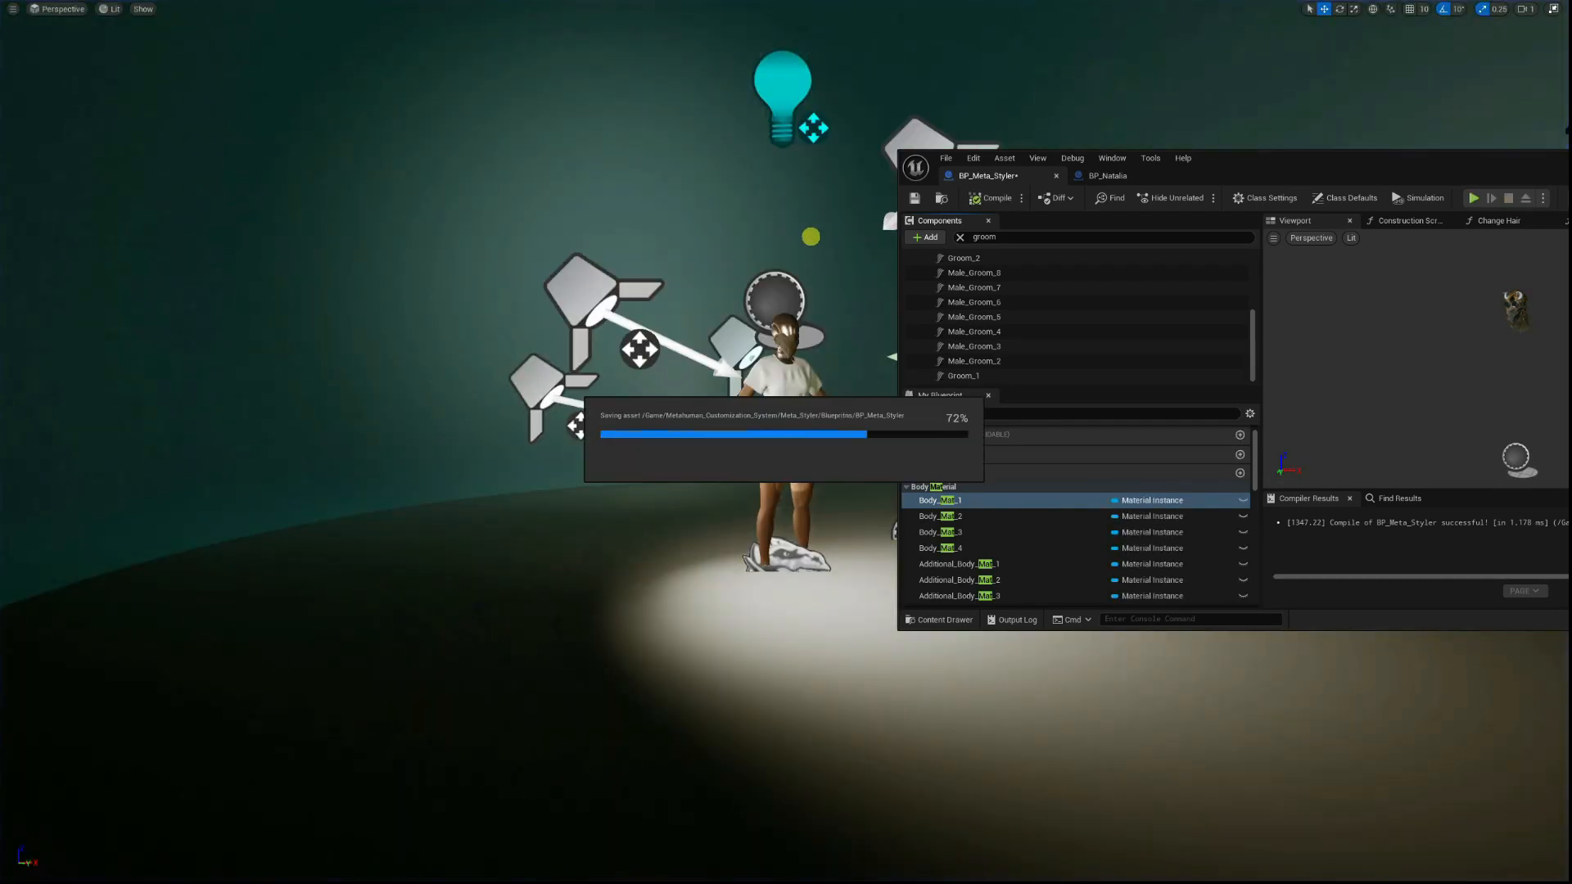
pyautogui.press('F11')
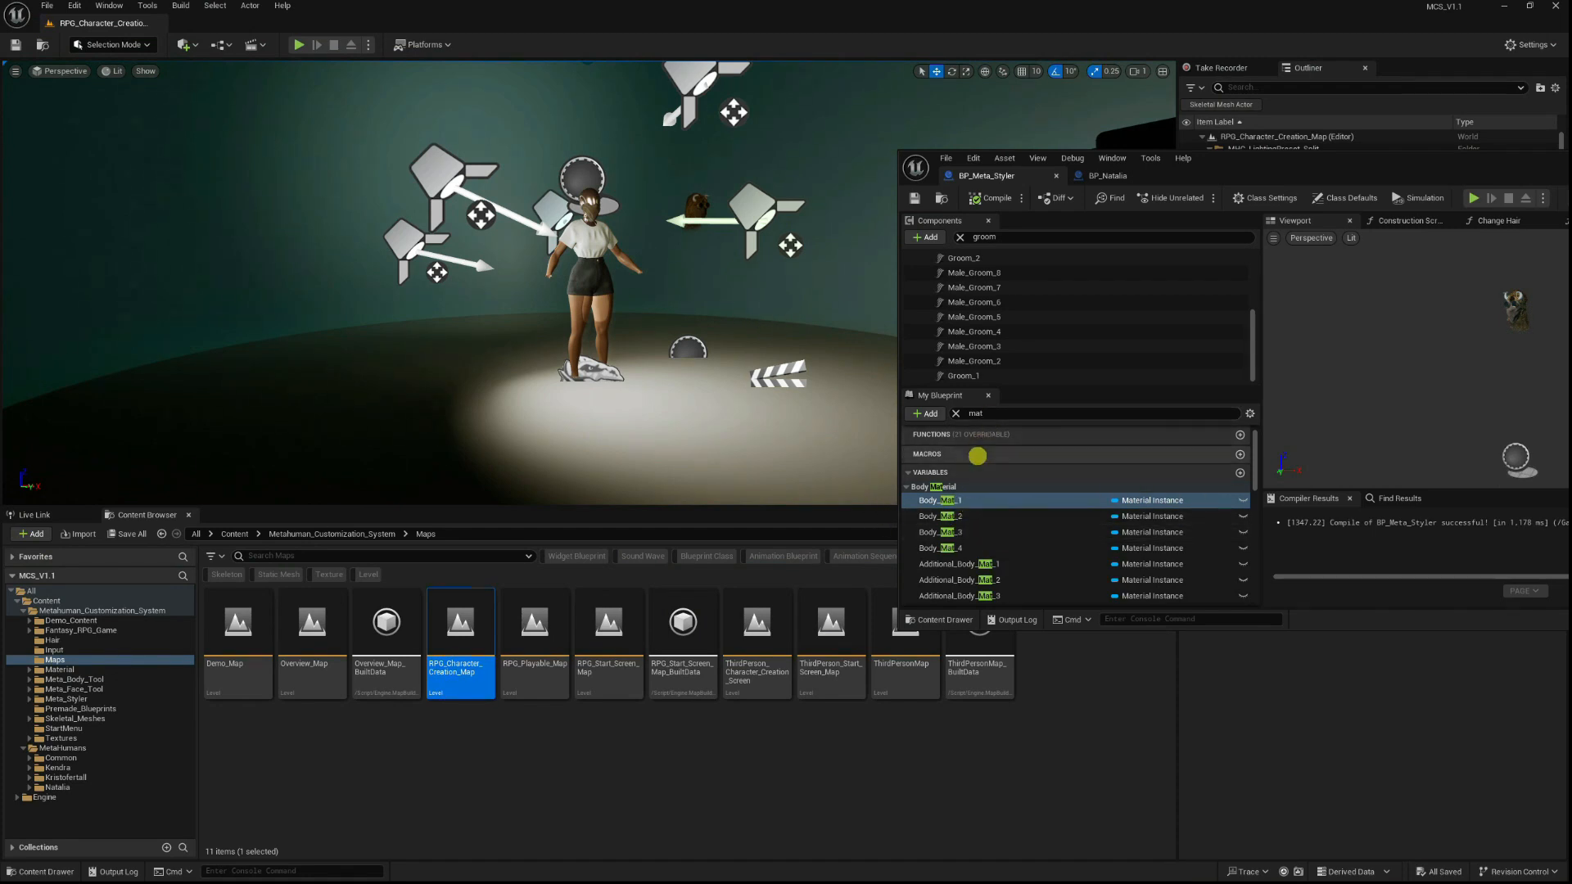
# Filter the BP_Meta_Styler variables by "mat face" to list the face materials, and move the Blueprint editor window beside the content folder tree.
pyautogui.scroll(-10, 996, 543)
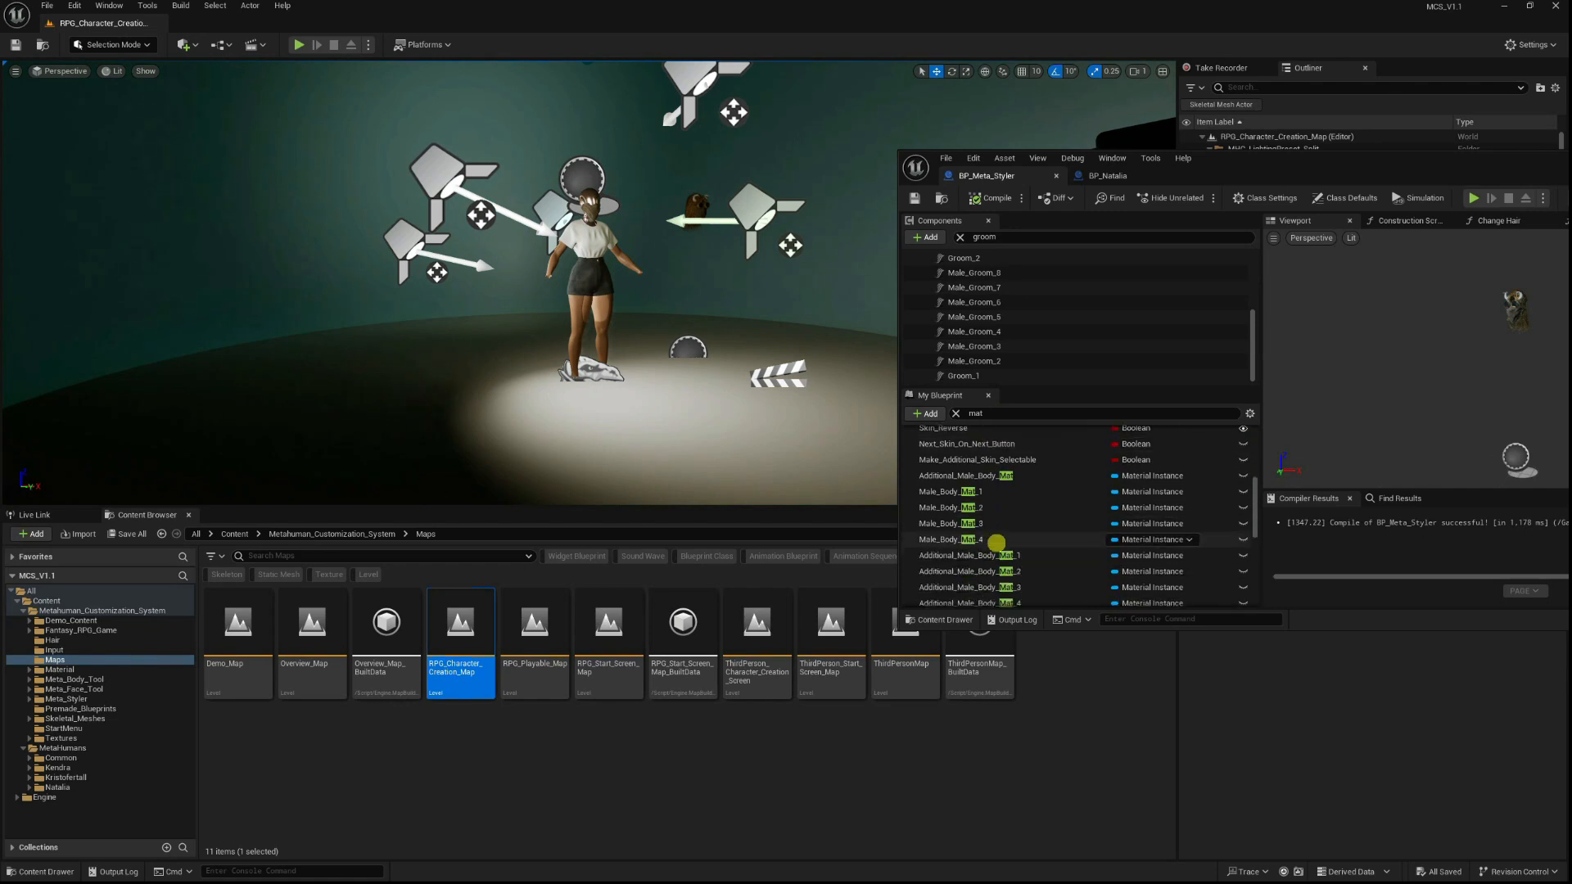
pyautogui.scroll(-3, 997, 543)
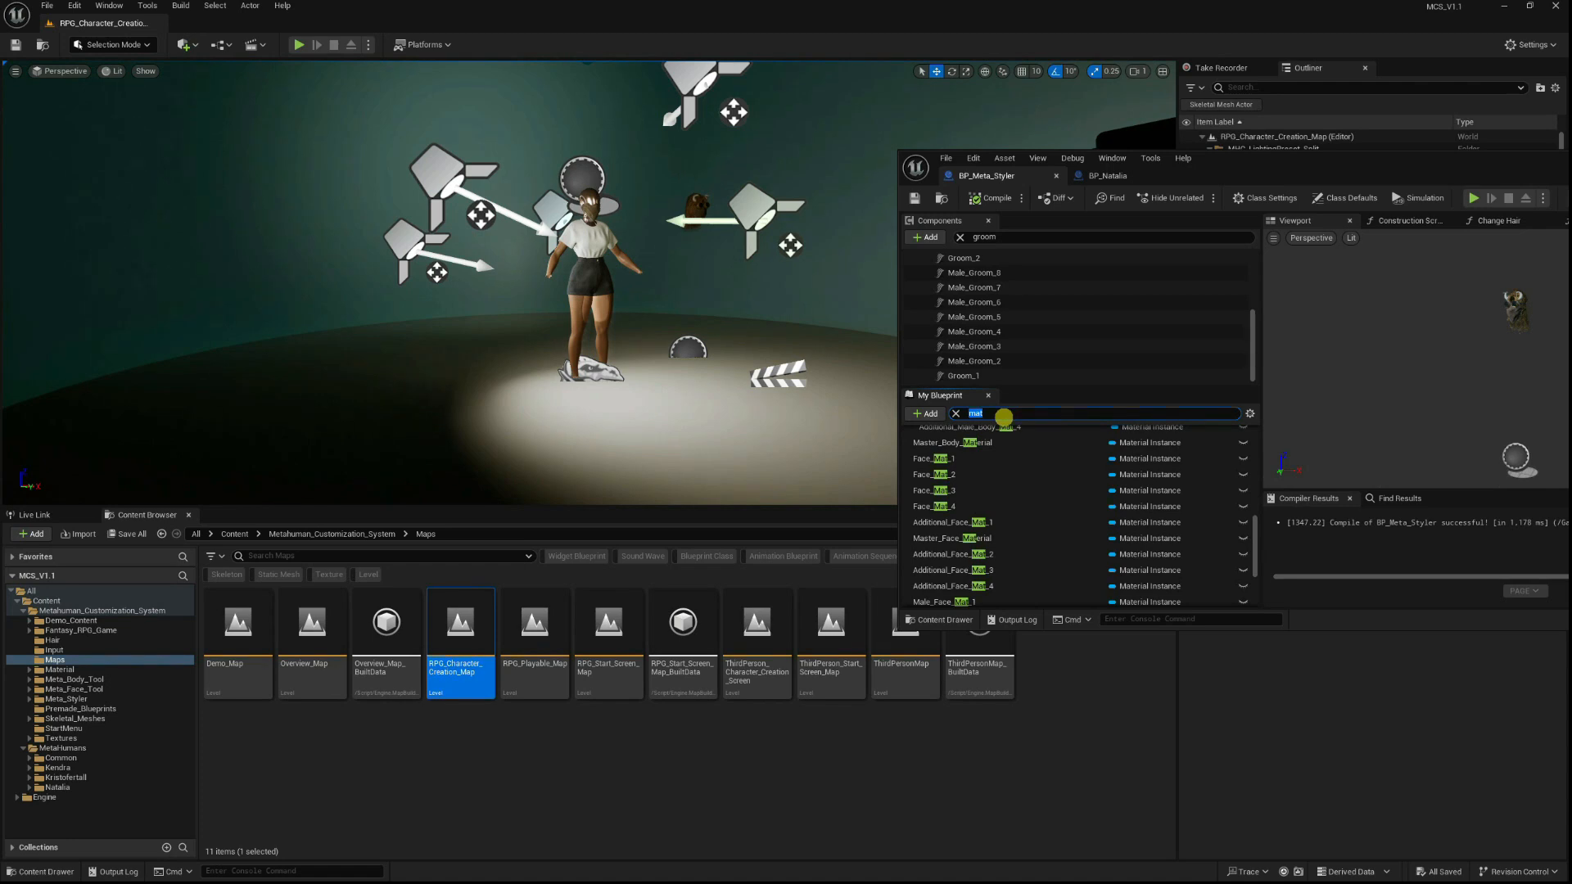
pyautogui.write('face')
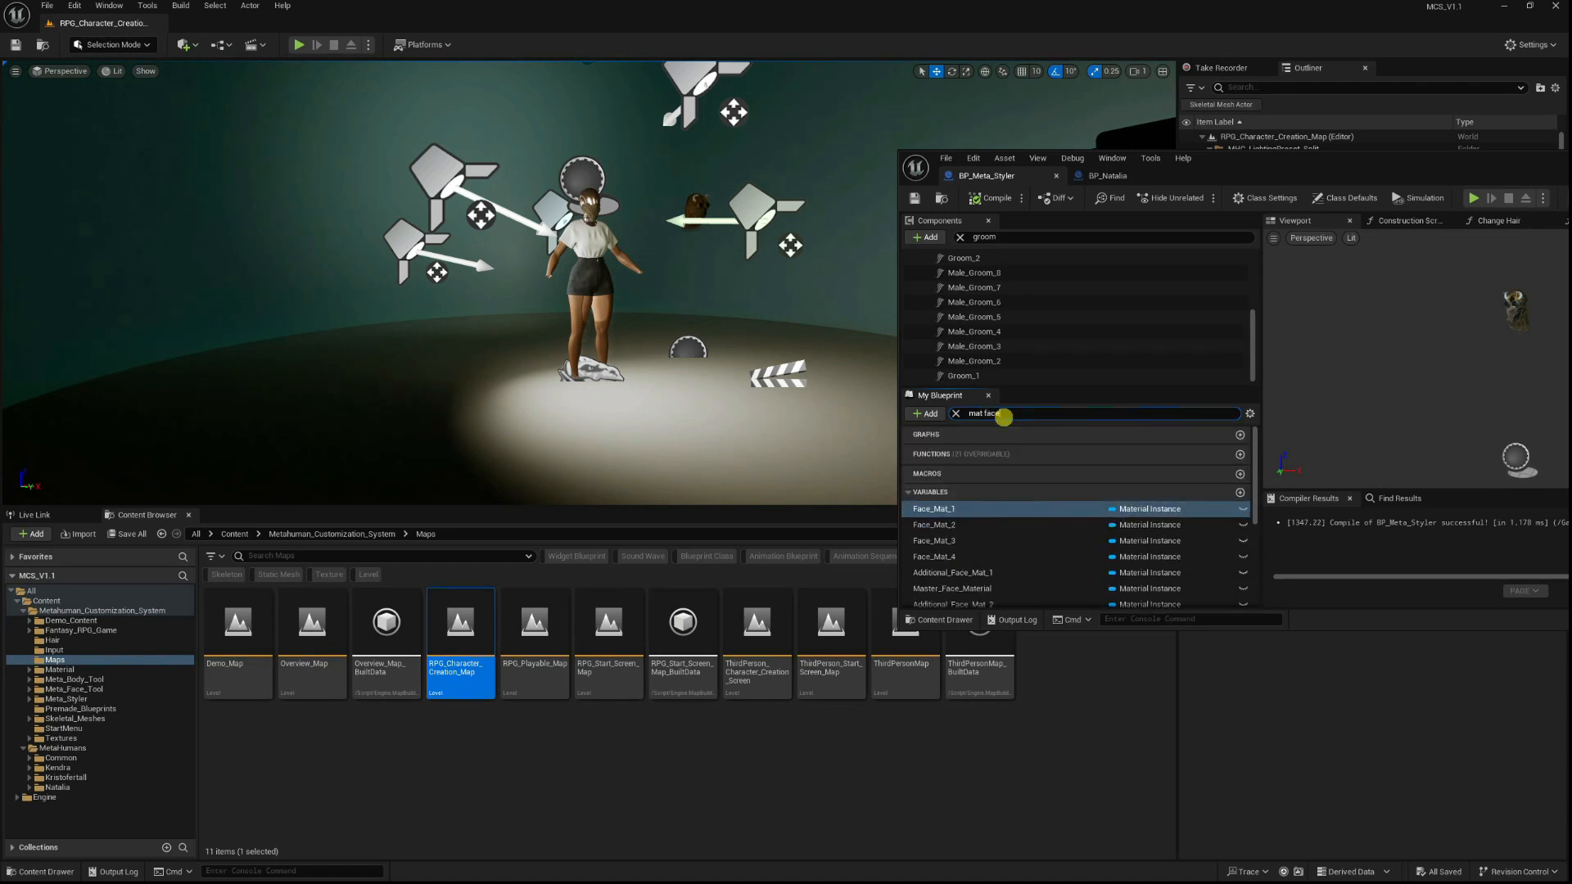
pyautogui.scroll(-1, 997, 574)
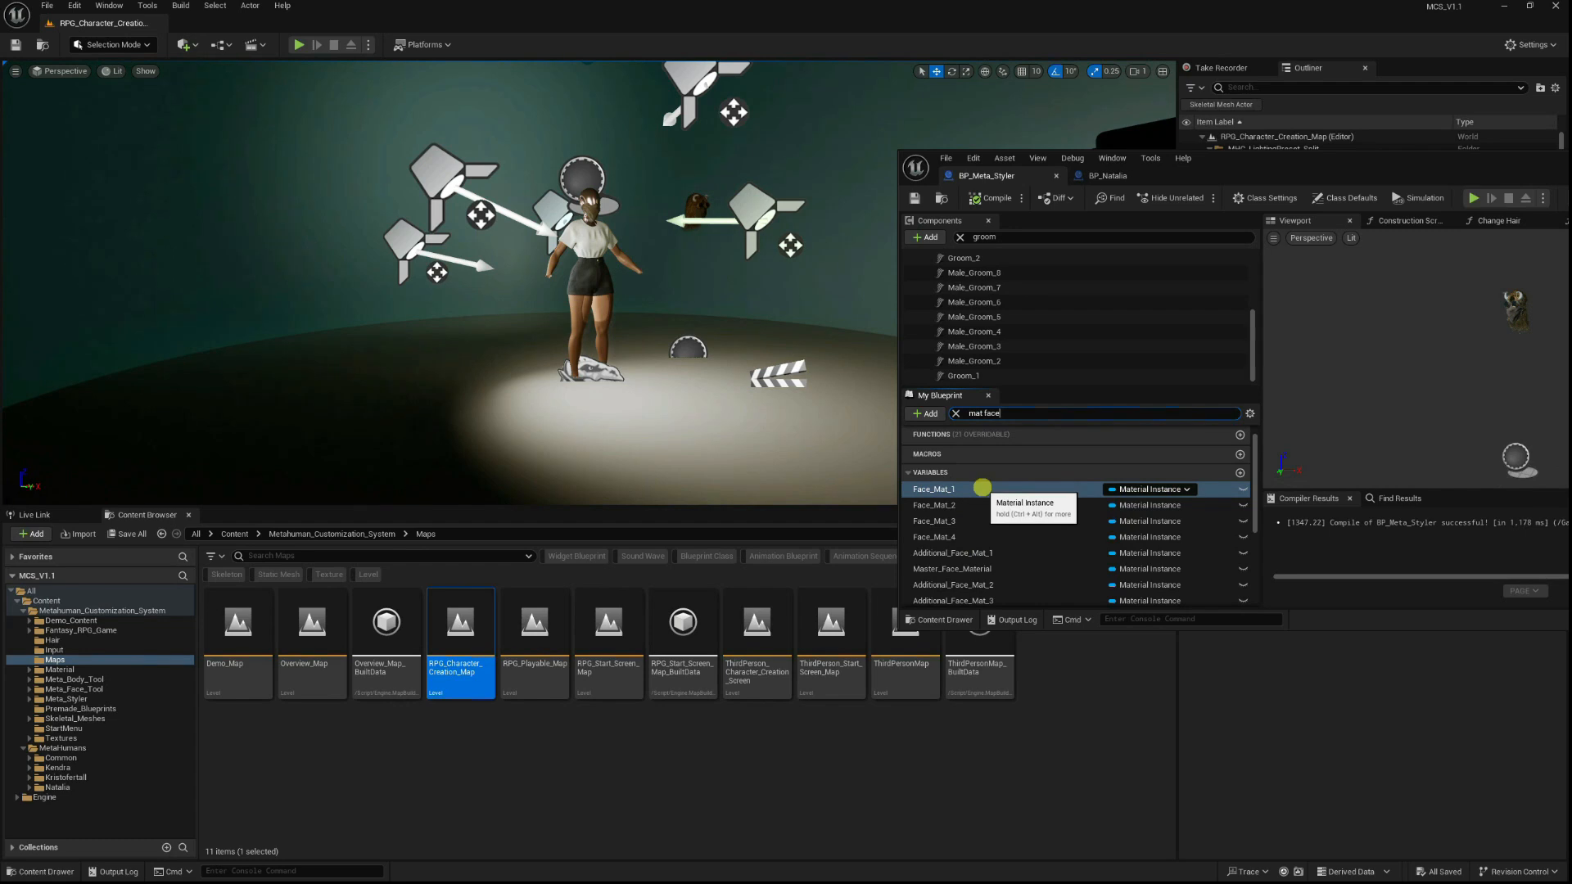
pyautogui.moveTo(1283, 161); pyautogui.dragTo(871, 112)
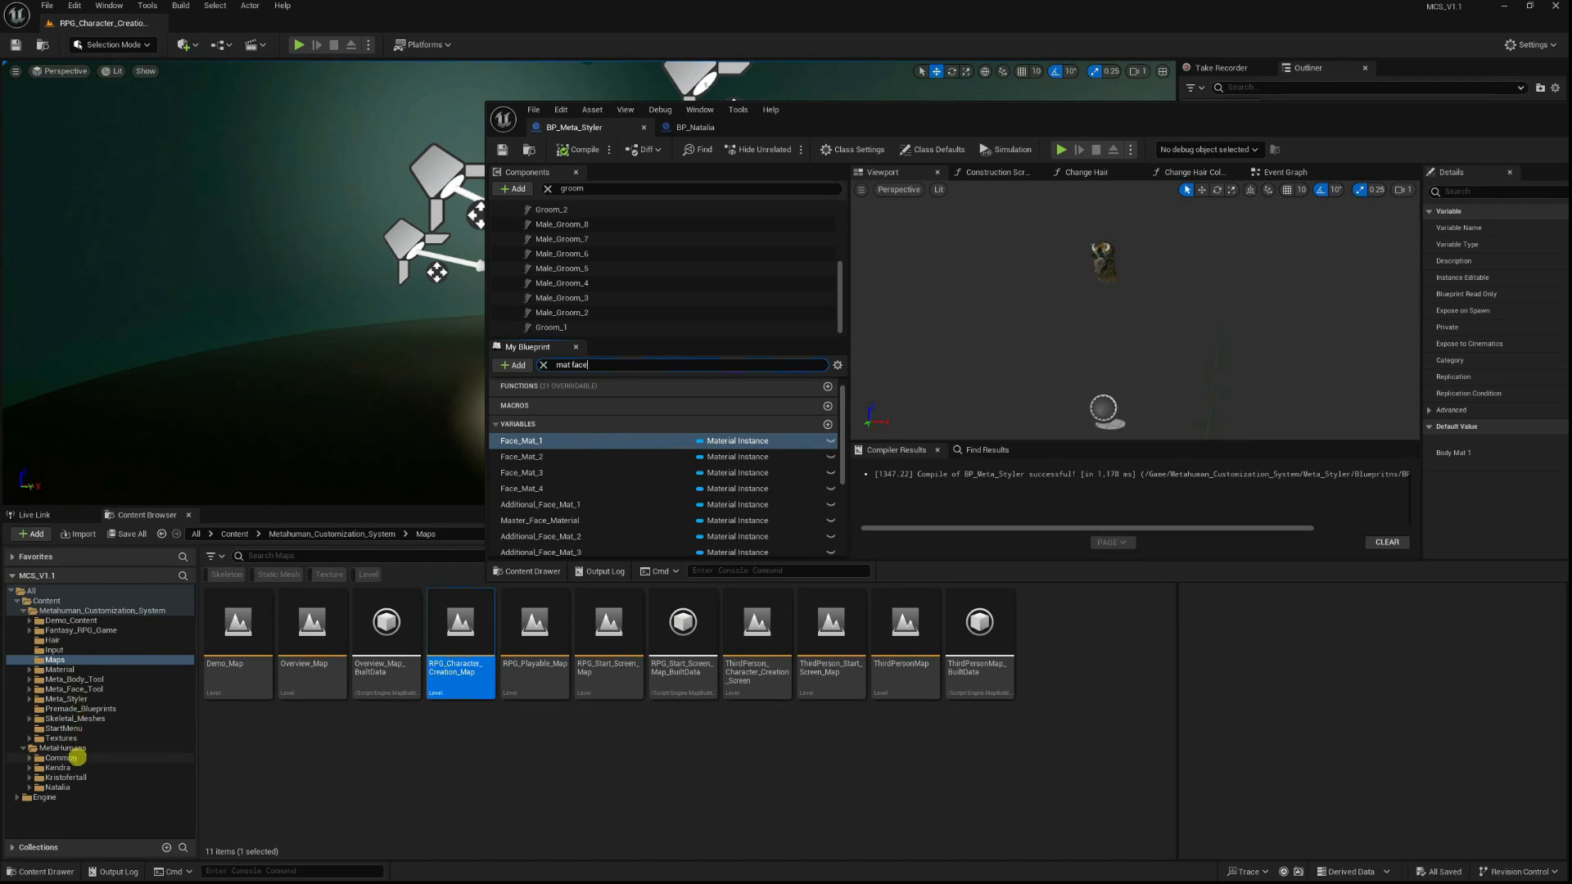
# Open the Baked folder in Kendra's Face materials and select MI_HeadSynthesized_Baked.
pyautogui.click(77, 765)
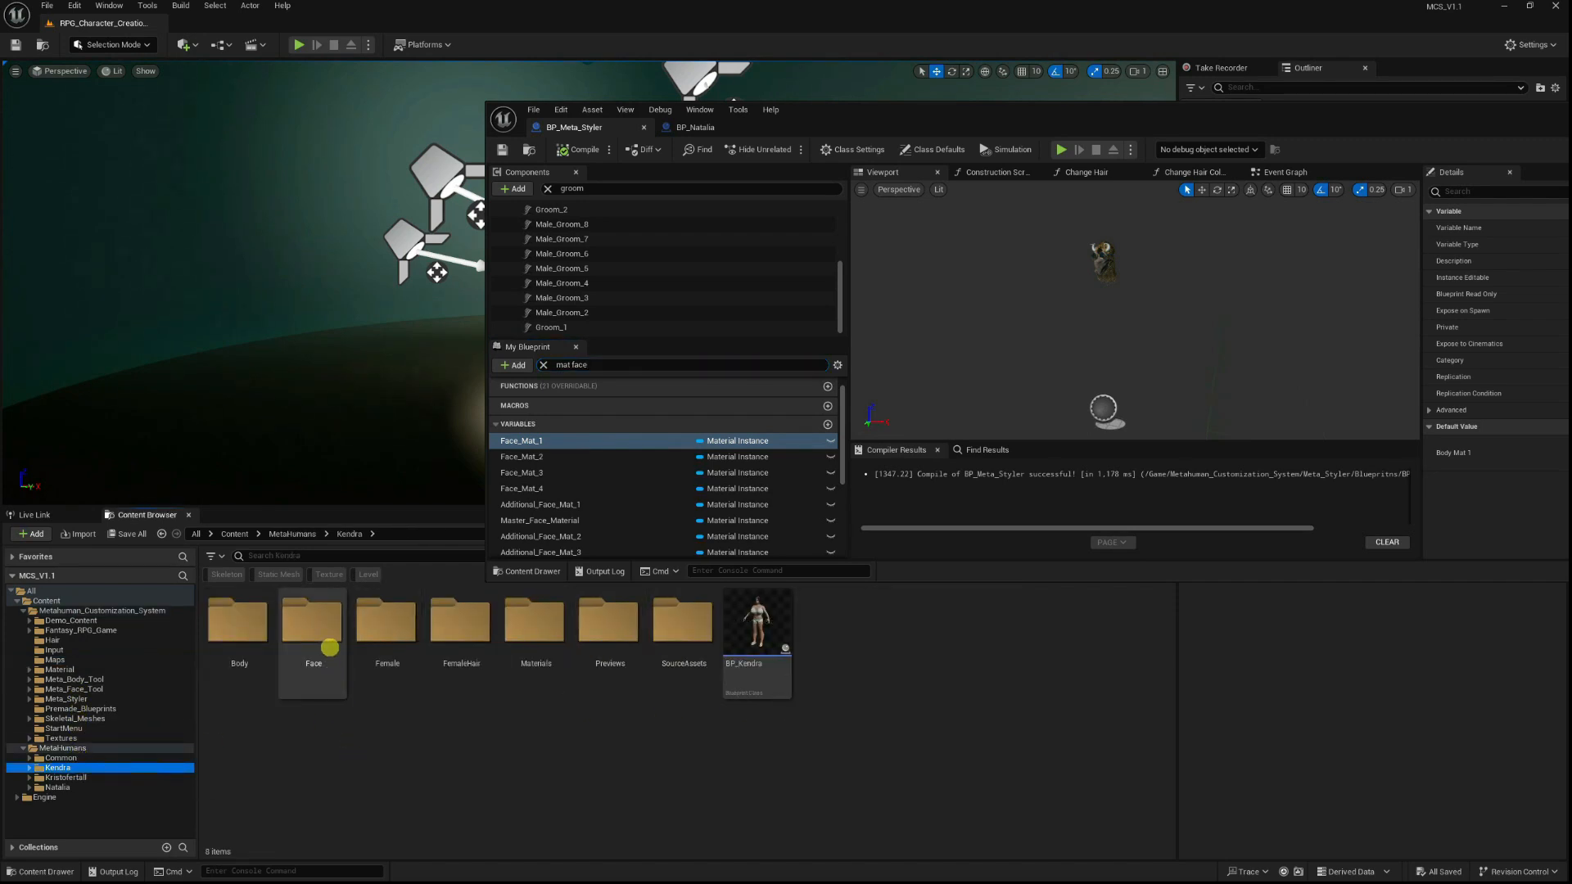
pyautogui.doubleClick(315, 643)
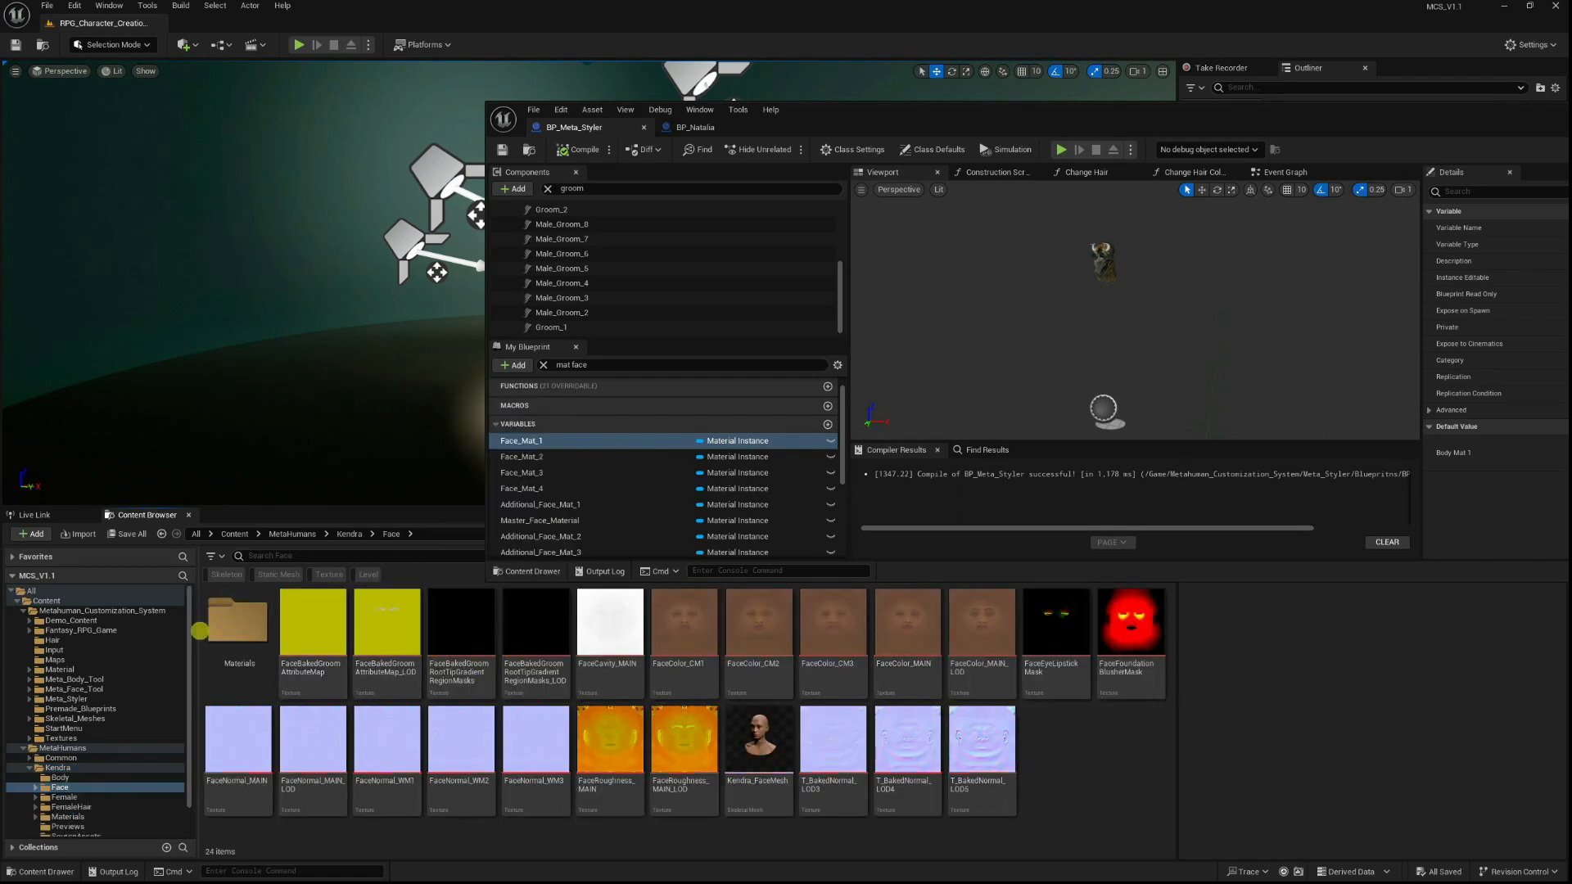
pyautogui.click(231, 633)
pyautogui.doubleClick(230, 633)
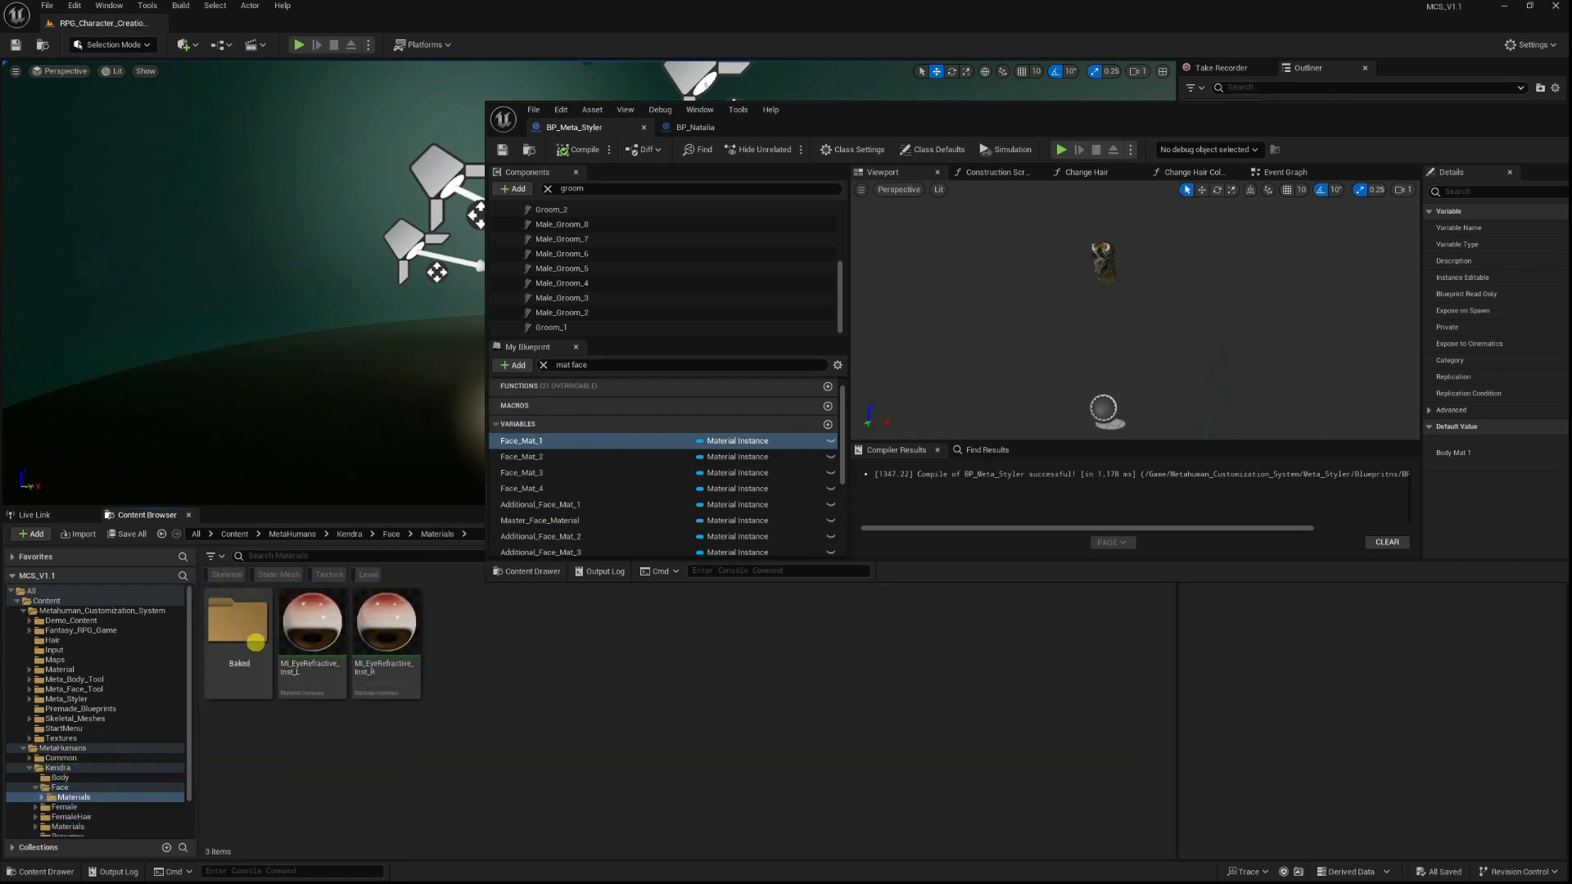
pyautogui.doubleClick(270, 651)
pyautogui.click(234, 645)
pyautogui.moveTo(248, 683)
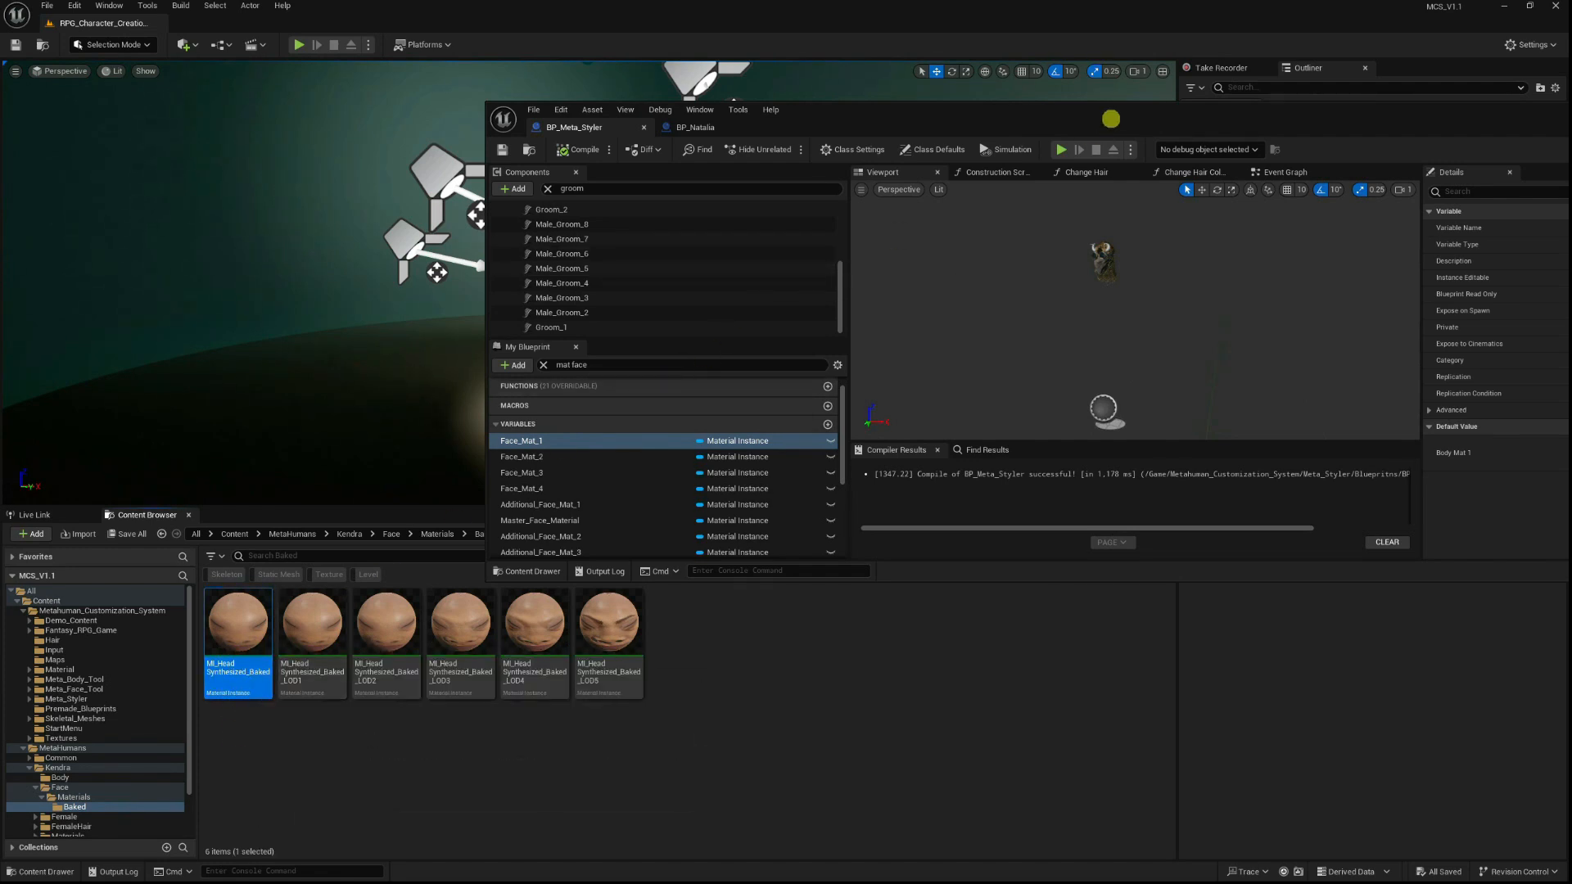
# Move the Blueprint editor clear of the assets and assign Kendra's MI_HeadSynthesized_Baked as default value of Face_Mat_1 and Face_Mat_2.
pyautogui.moveTo(1133, 121); pyautogui.dragTo(803, 100)
pyautogui.click(241, 421)
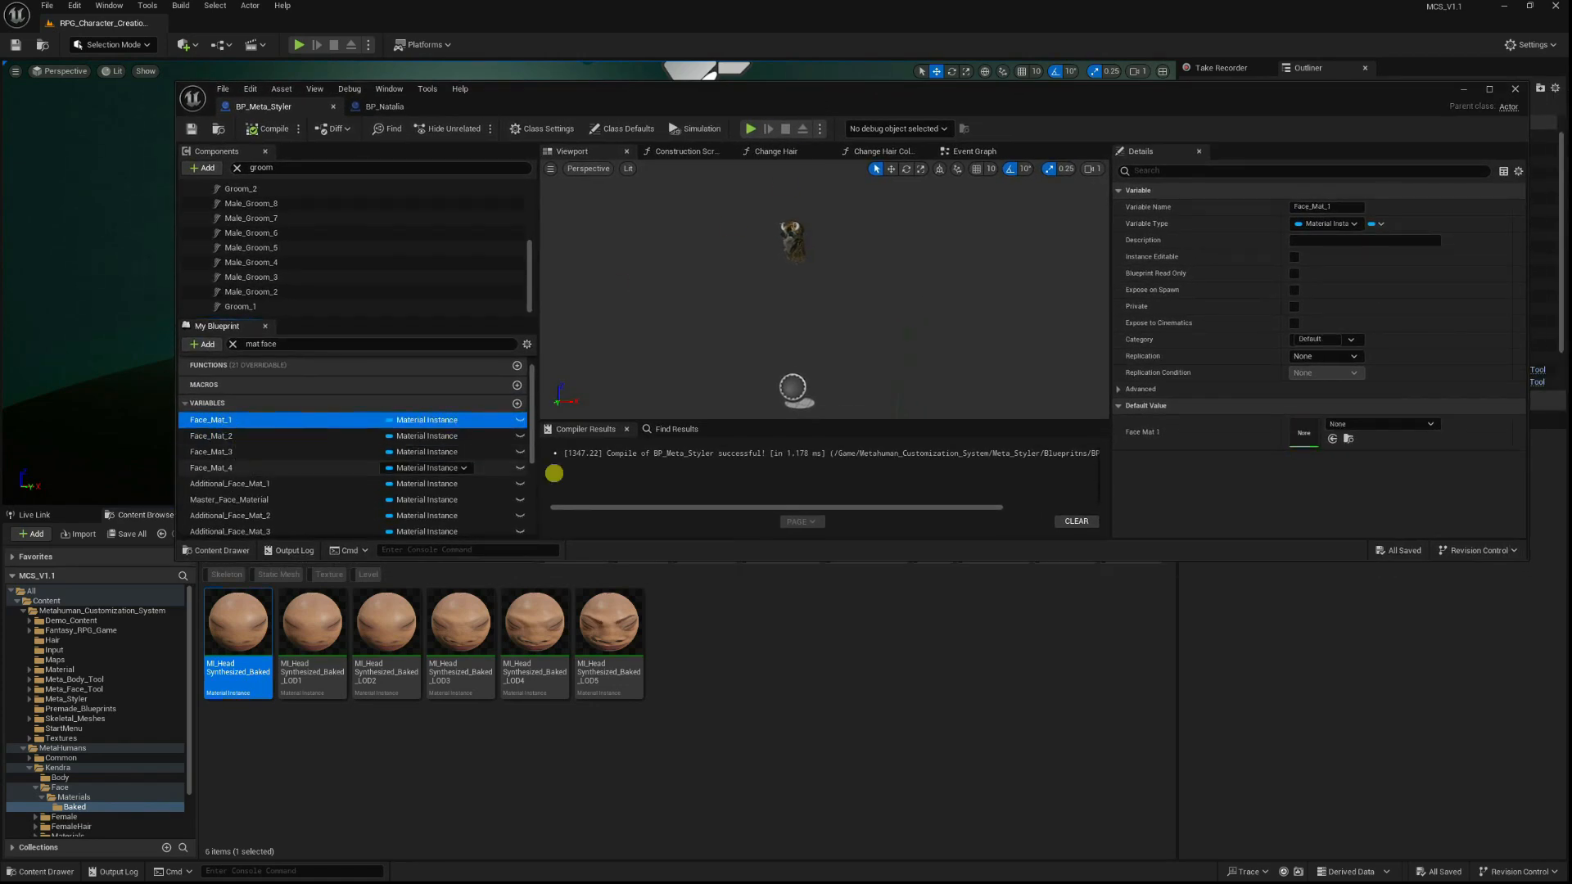
pyautogui.click(1333, 439)
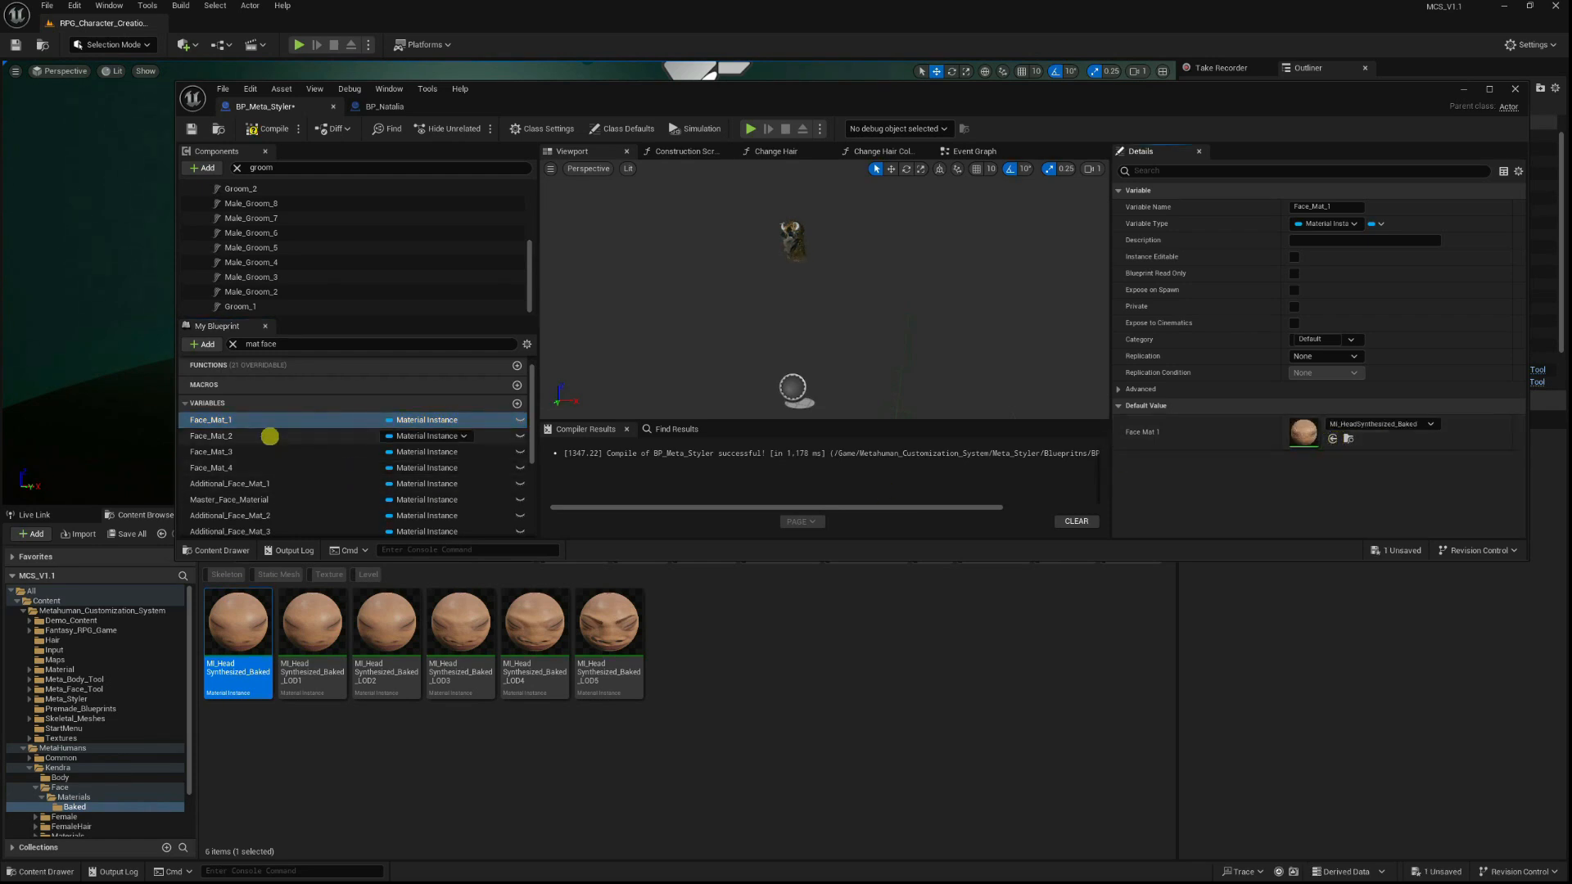
pyautogui.click(274, 435)
pyautogui.click(1332, 438)
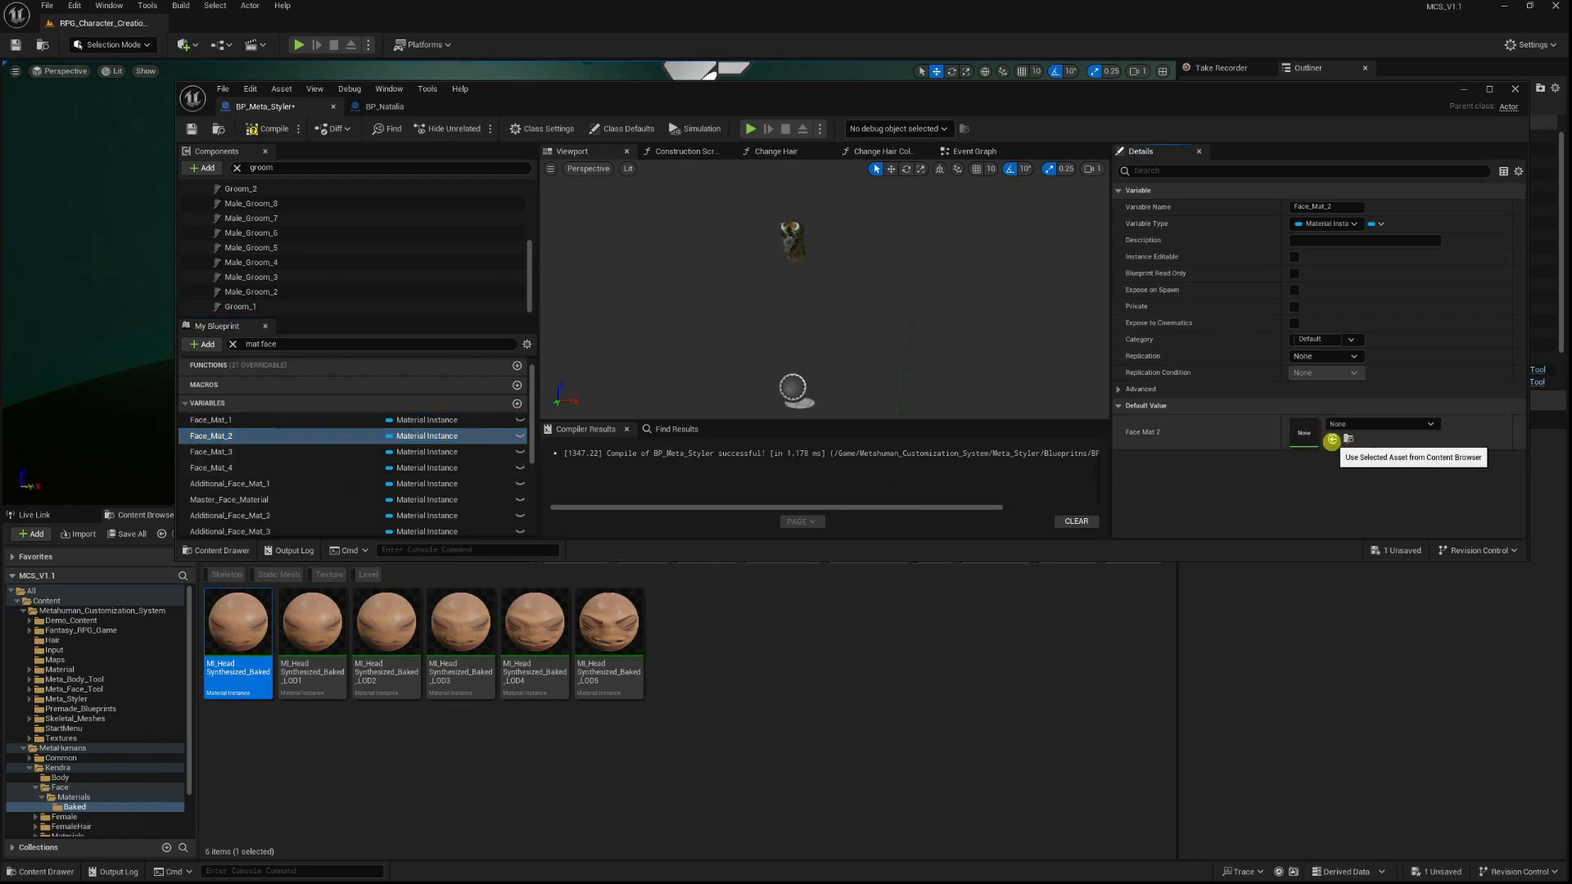
# Assign MI_HeadSynthesized_Baked from Natalia's Face/Materials/Baked folder as the default value of Face_Mat_3 and save BP_Meta_Styler.
pyautogui.scroll(-2, 20, 776)
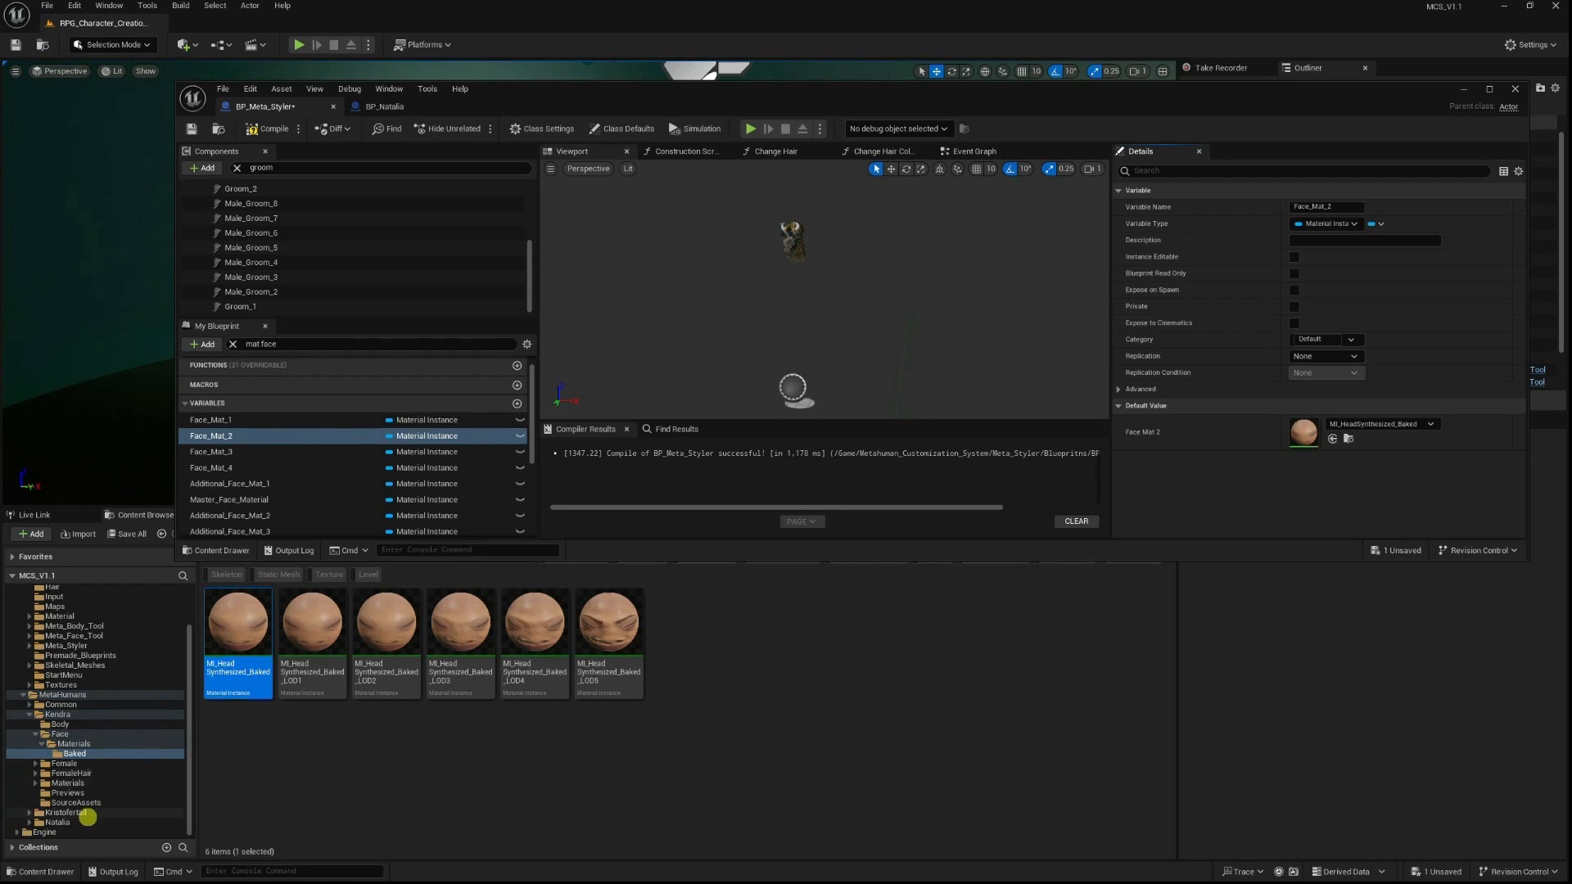
pyautogui.click(82, 820)
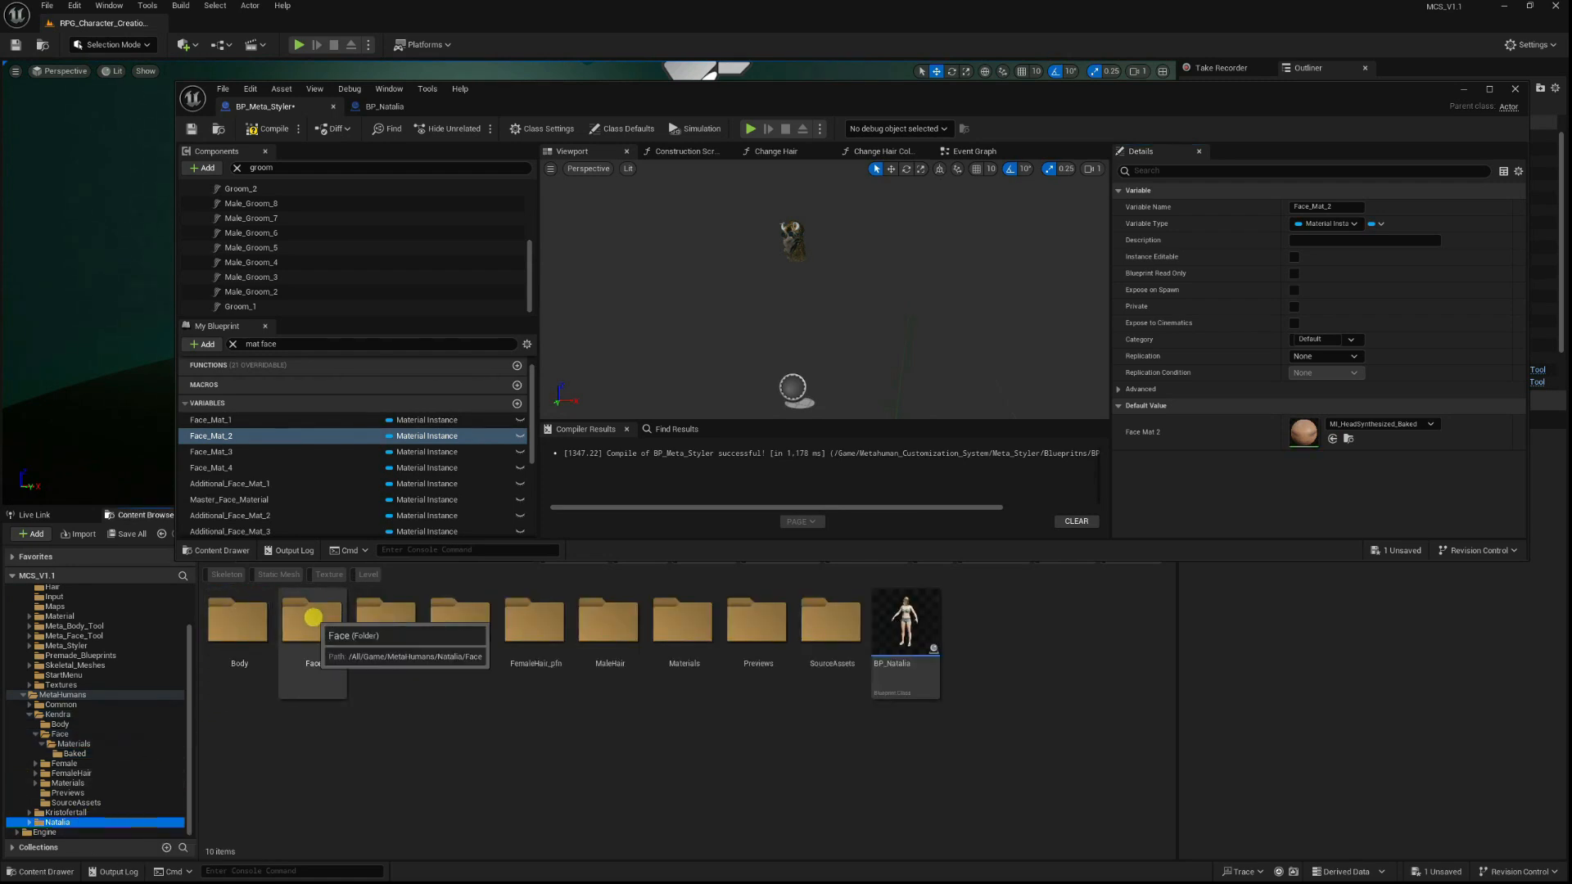
pyautogui.doubleClick(313, 618)
pyautogui.doubleClick(237, 618)
pyautogui.doubleClick(237, 618)
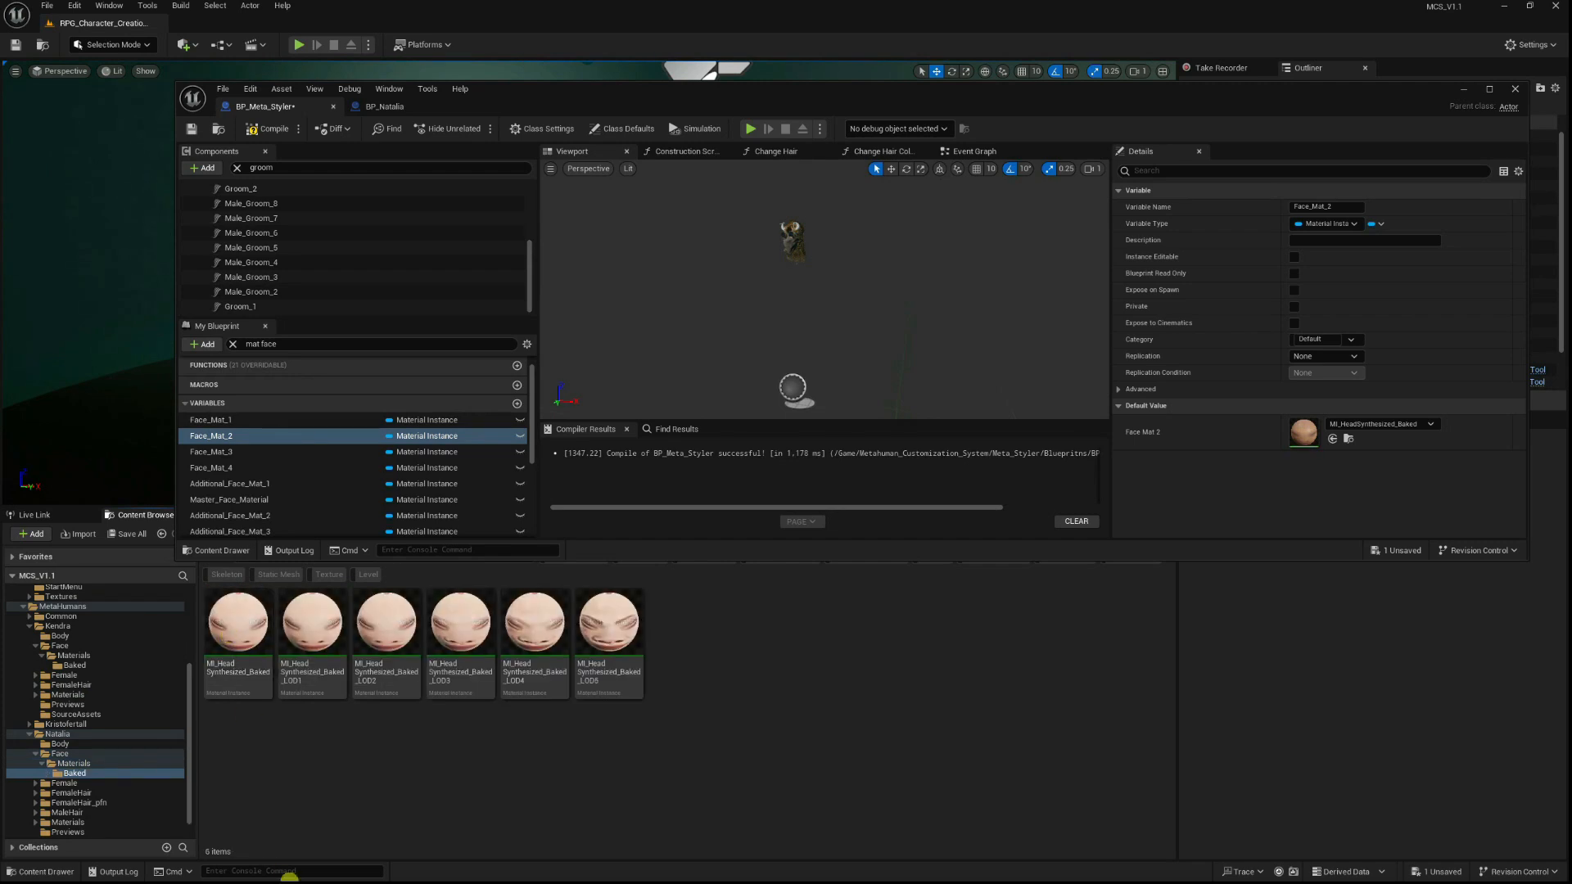
pyautogui.click(221, 633)
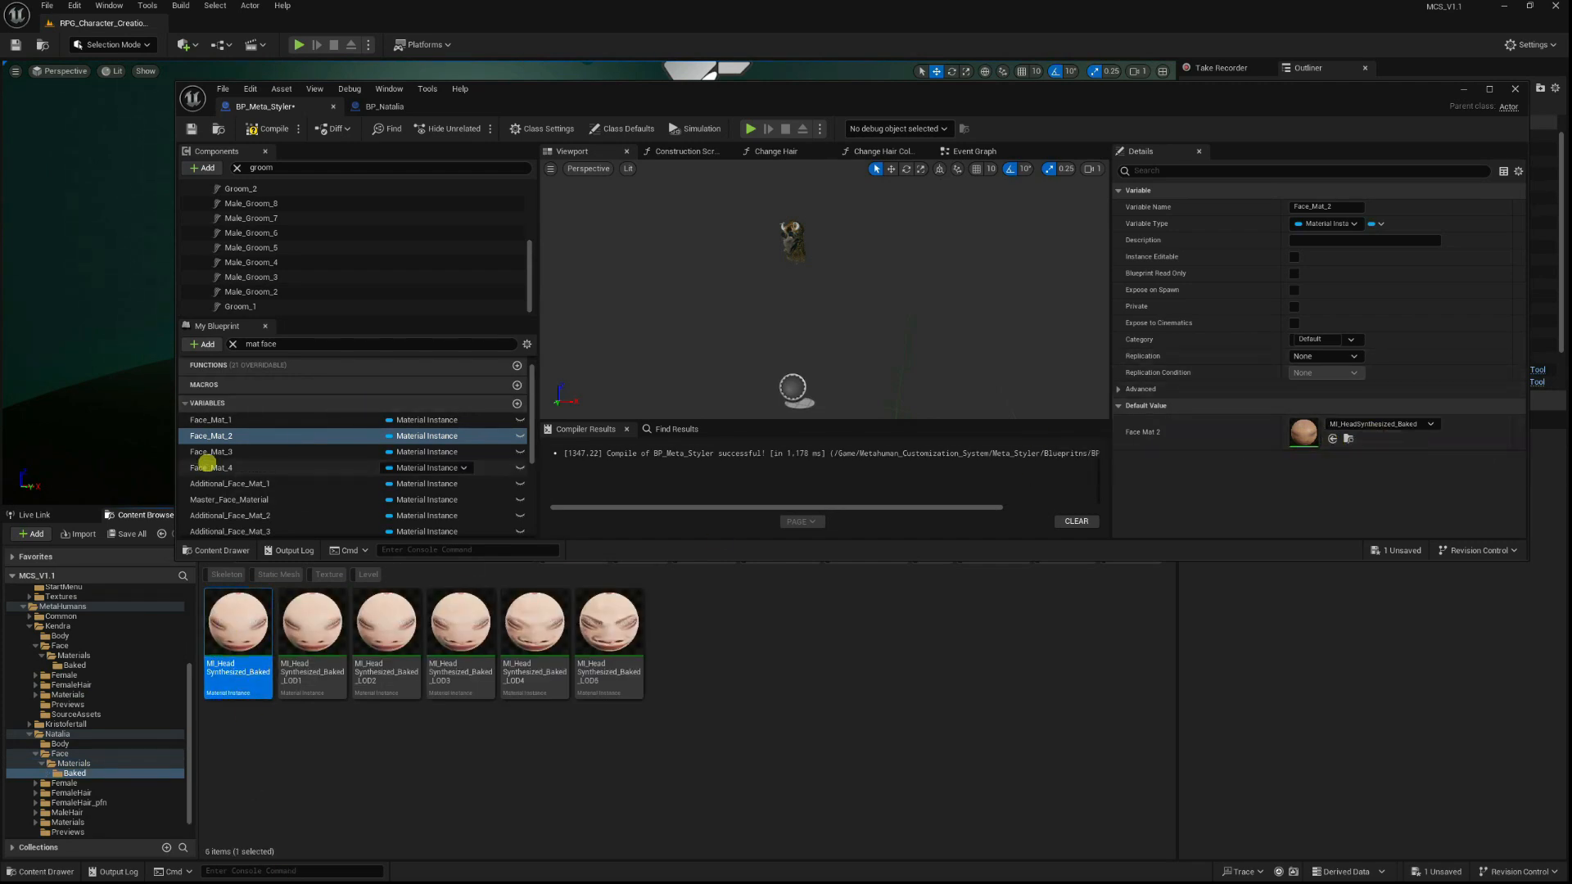
pyautogui.click(212, 452)
pyautogui.click(1327, 439)
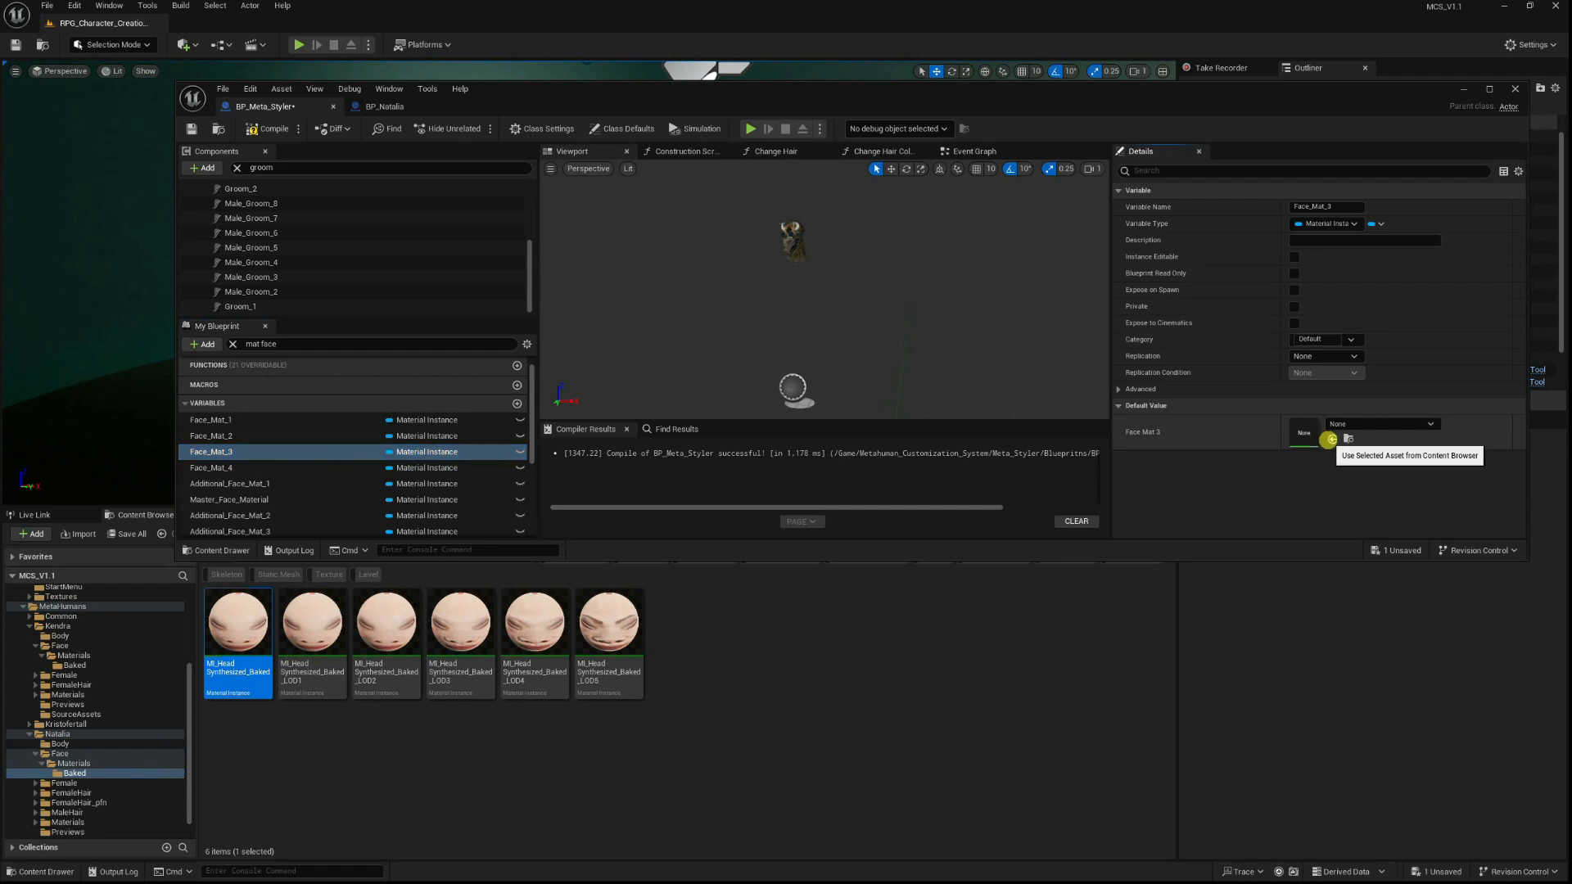
pyautogui.hotkey('ctrl', 's')
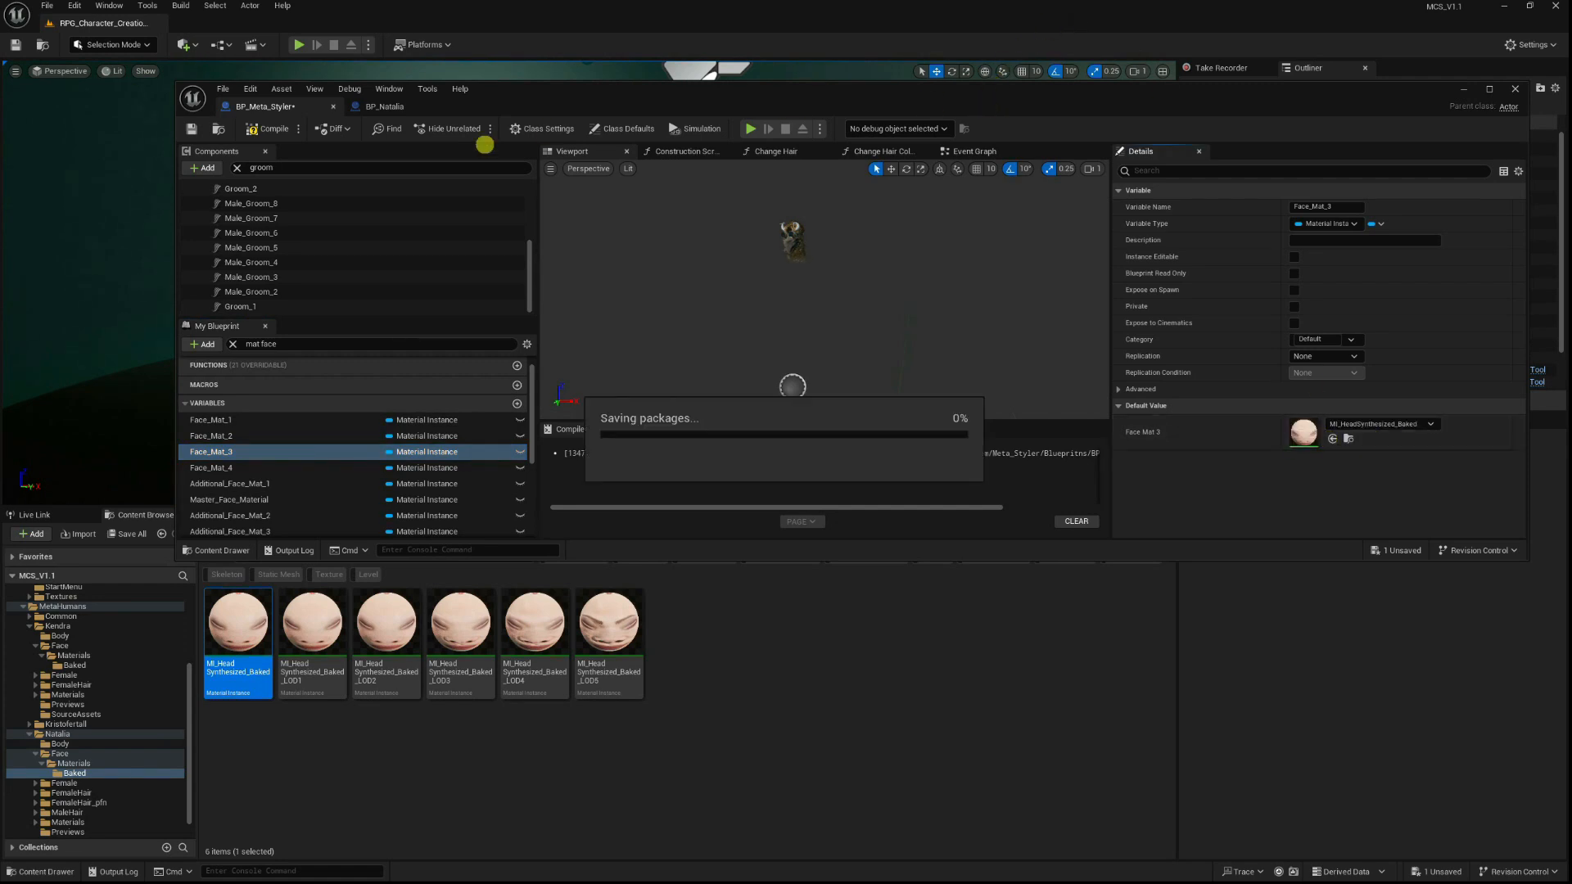
# Play the character creation map full screen with the Blueprint window moved aside, show the numbered slots and choose slot 2.
pyautogui.moveTo(840, 98); pyautogui.dragTo(957, 657)
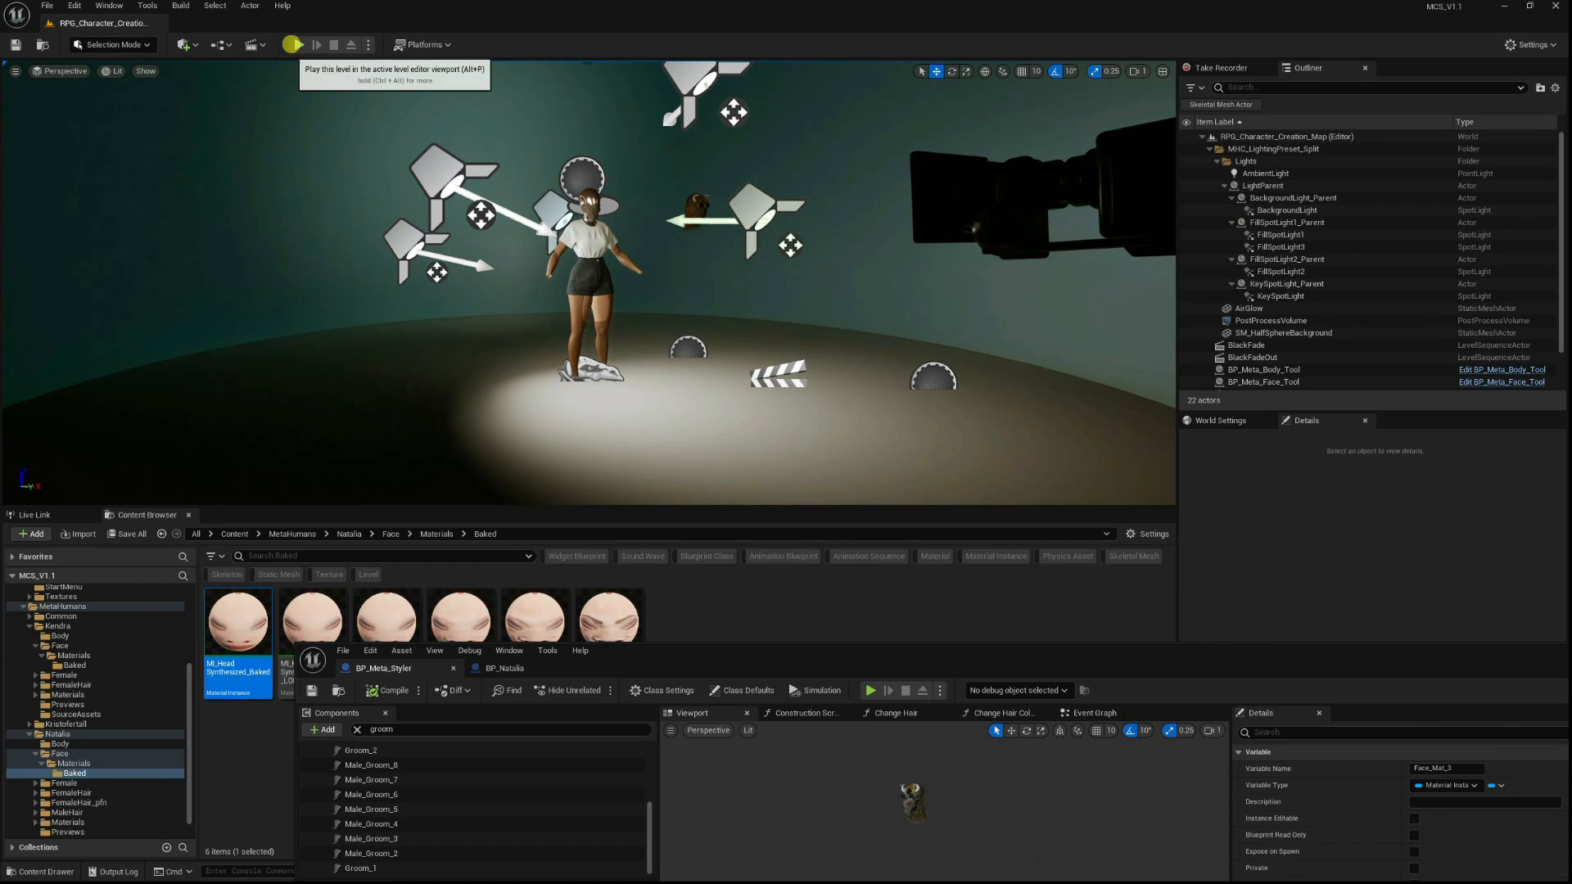
pyautogui.click(294, 44)
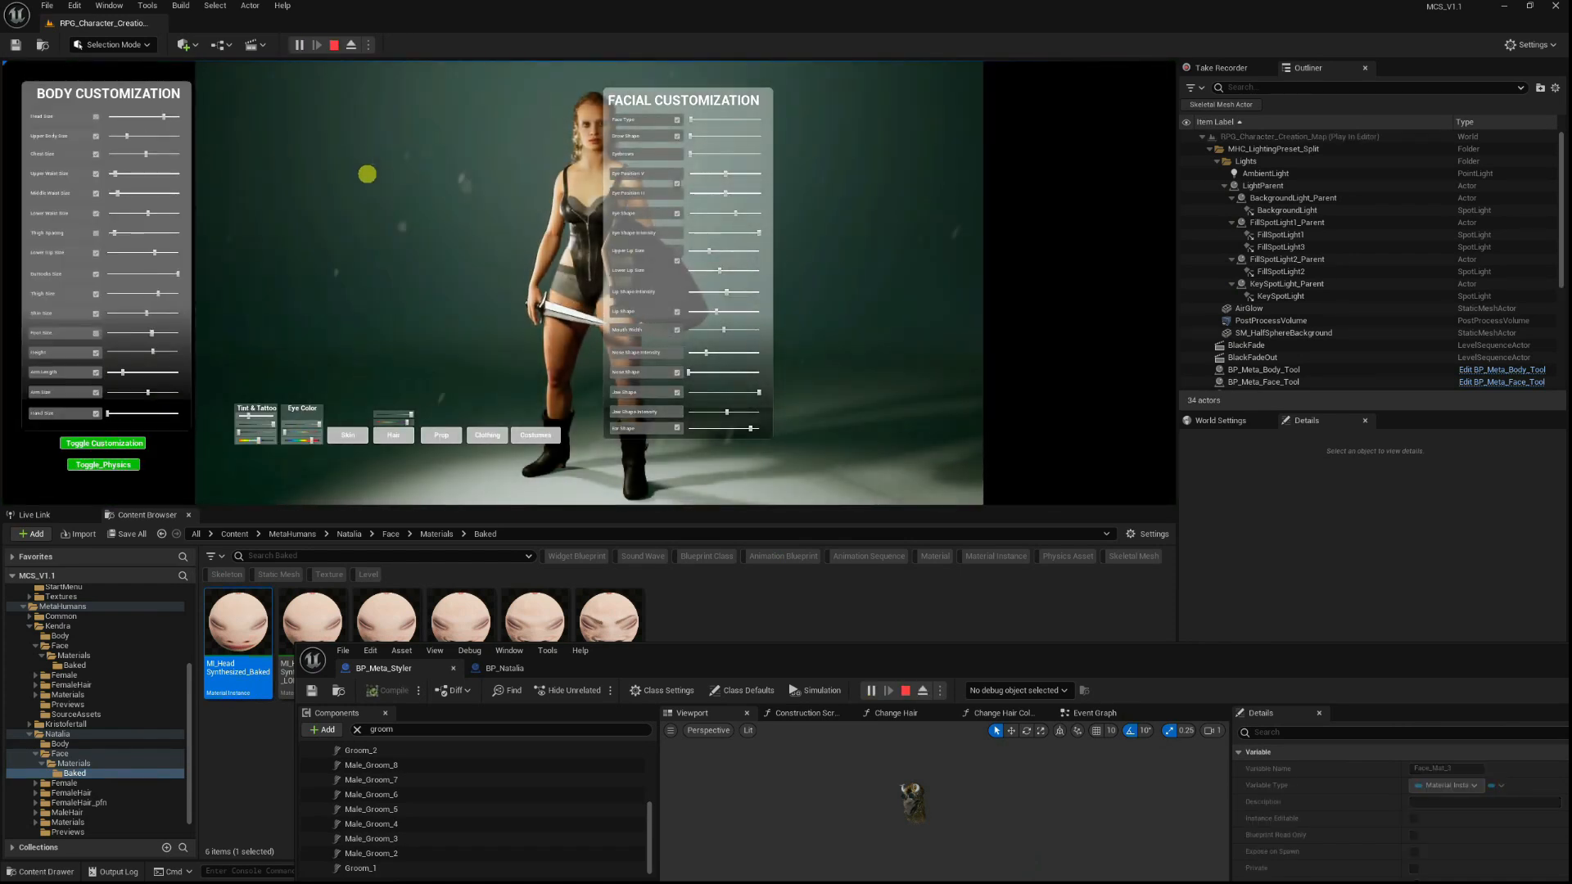
pyautogui.press('F11')
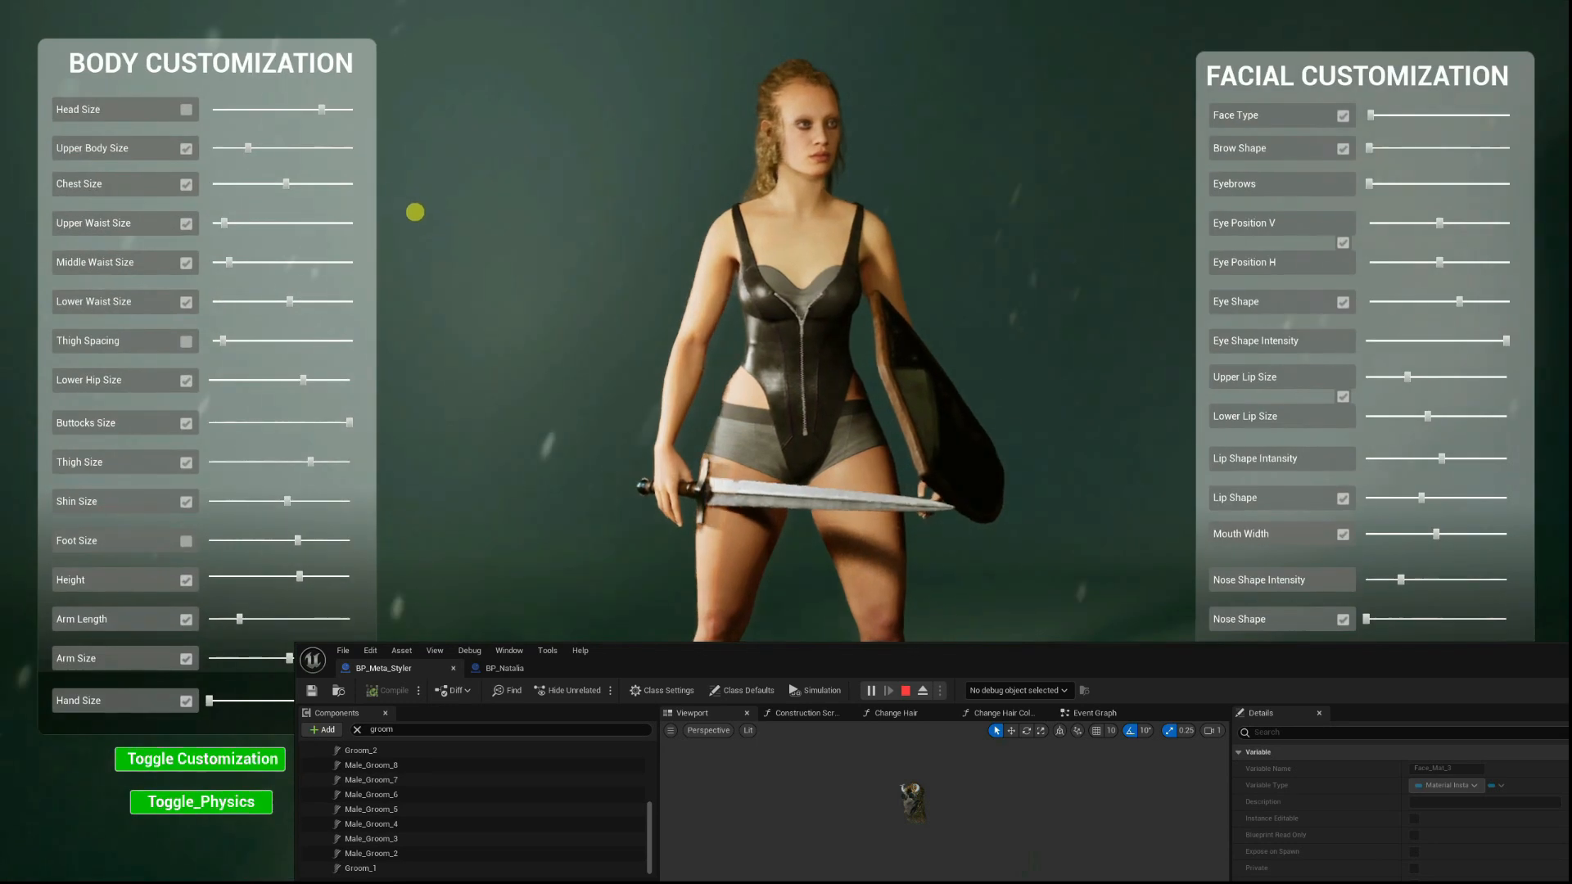
pyautogui.moveTo(1014, 660); pyautogui.dragTo(773, 795)
pyautogui.click(778, 651)
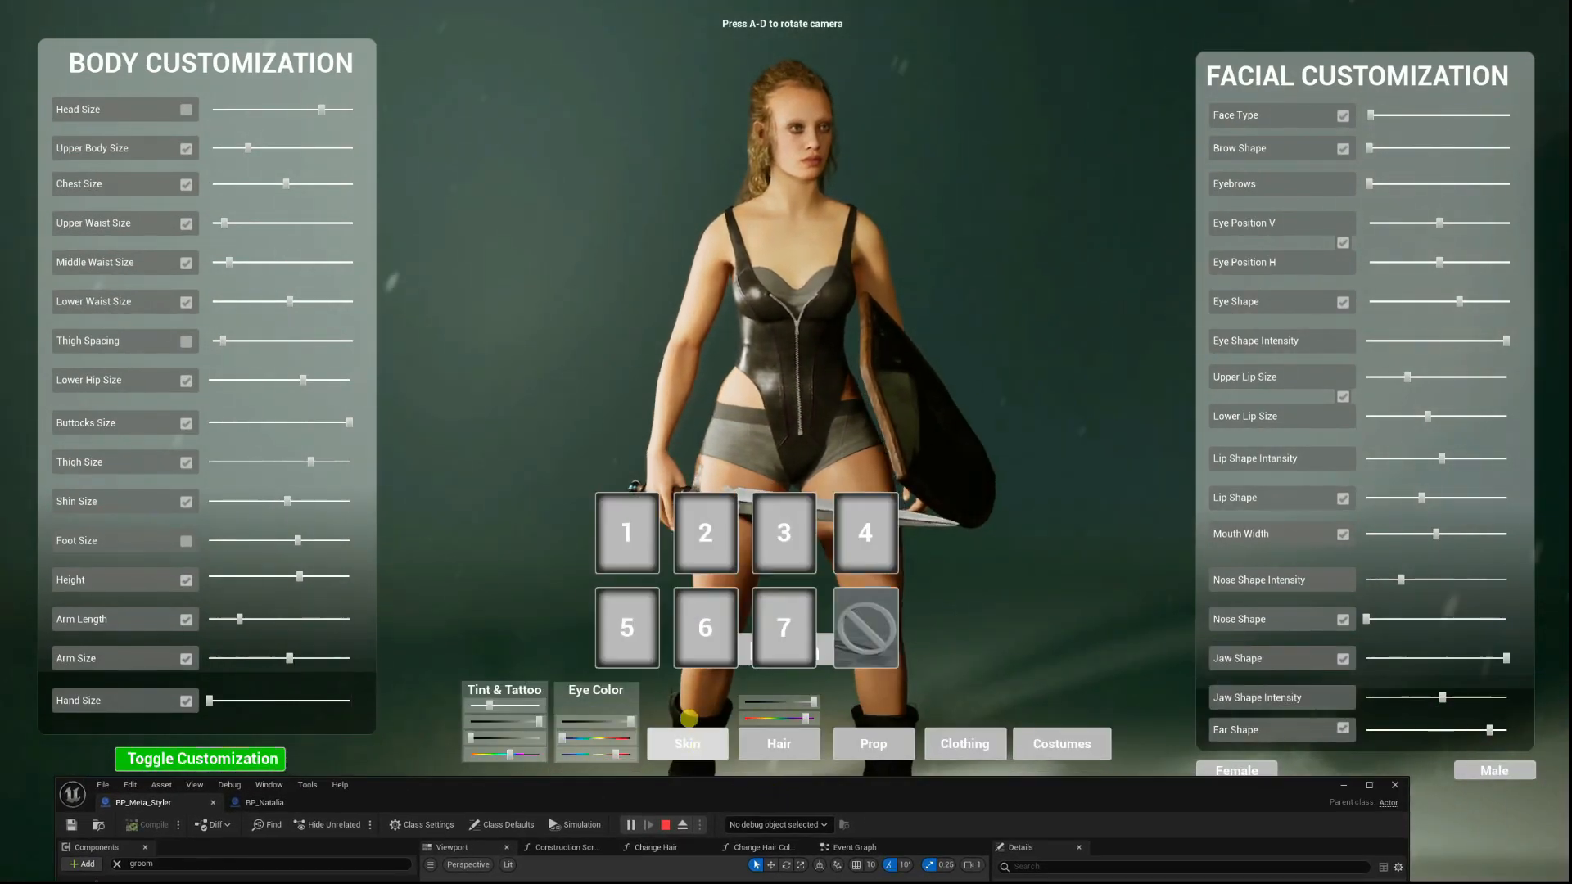
pyautogui.click(706, 539)
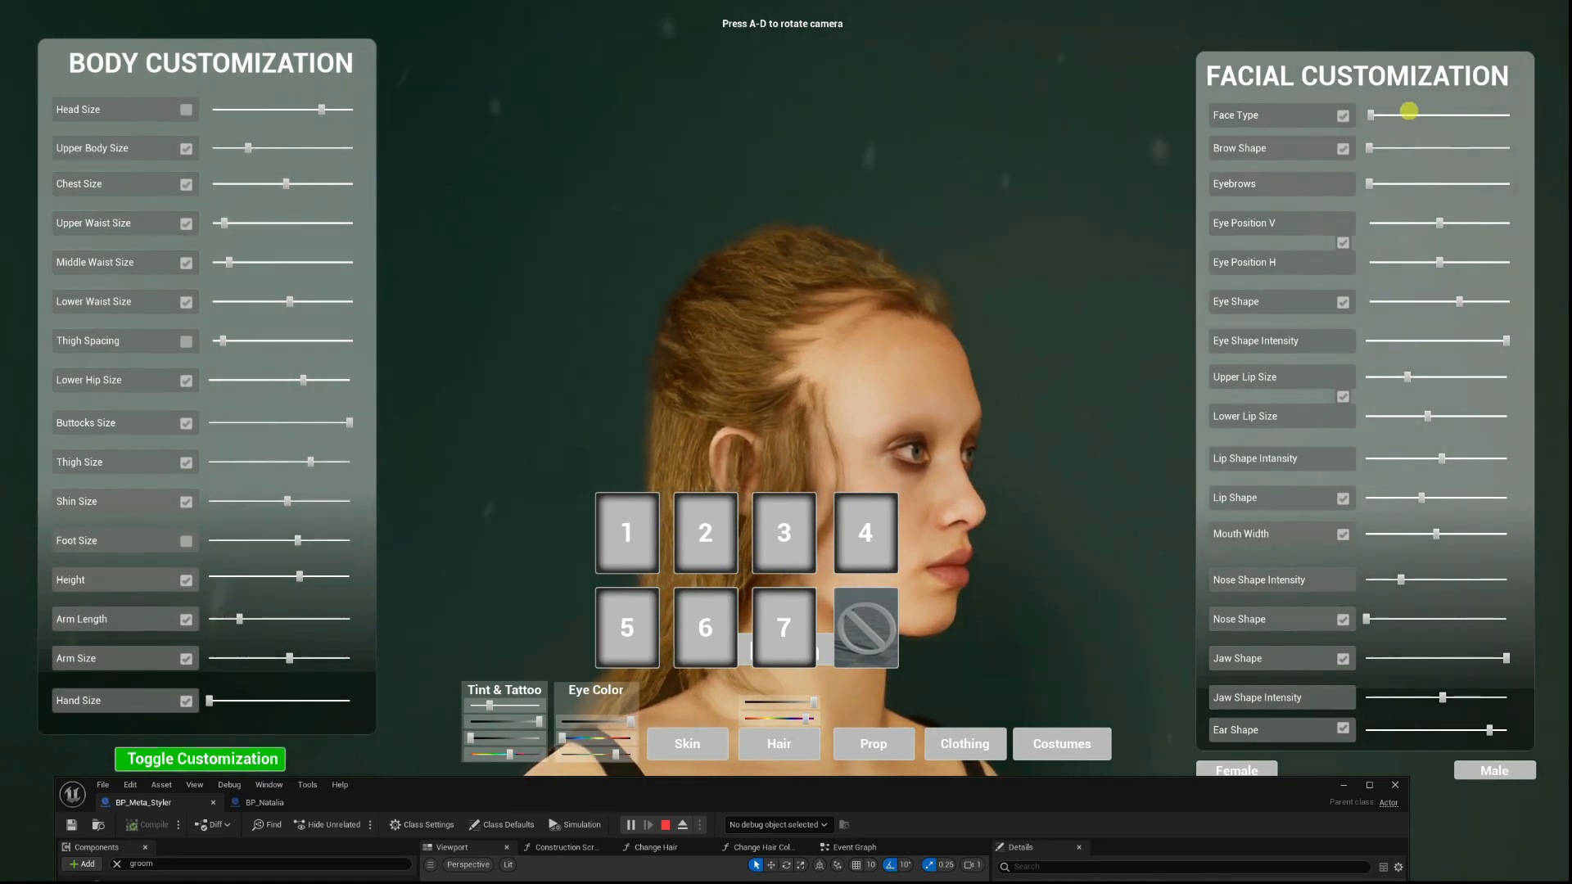
# Reduce the character's Head Size slightly and toggle its checkbox to compare the head scaling in profile.
pyautogui.moveTo(322, 109); pyautogui.dragTo(294, 111)
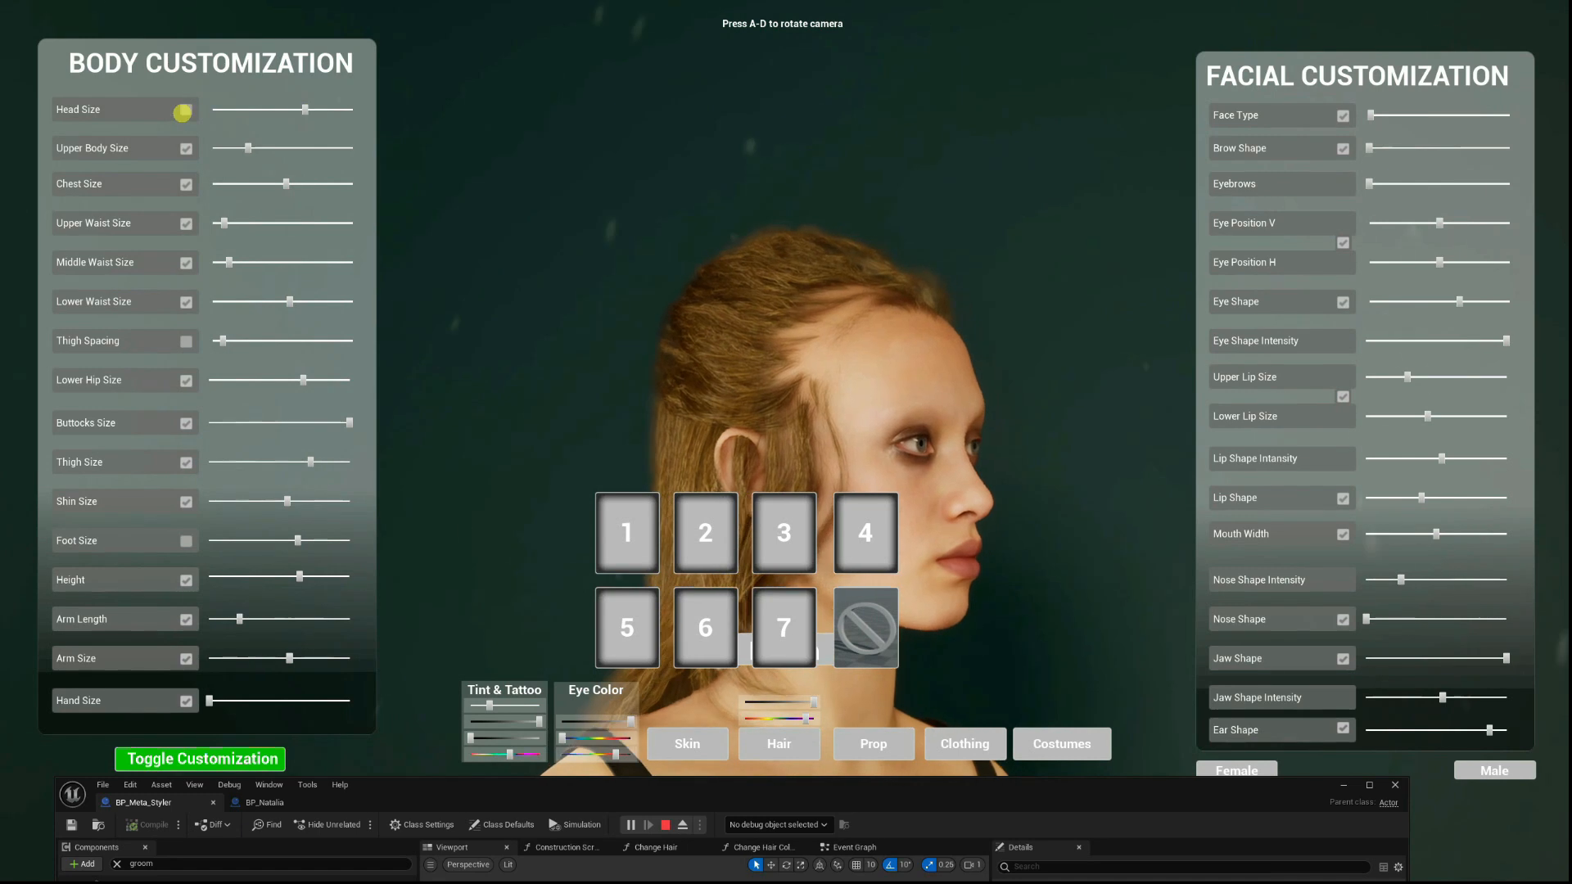
pyautogui.moveTo(281, 110)
pyautogui.mouseDown()
pyautogui.moveTo(257, 113)
pyautogui.moveTo(288, 117)
pyautogui.mouseUp()
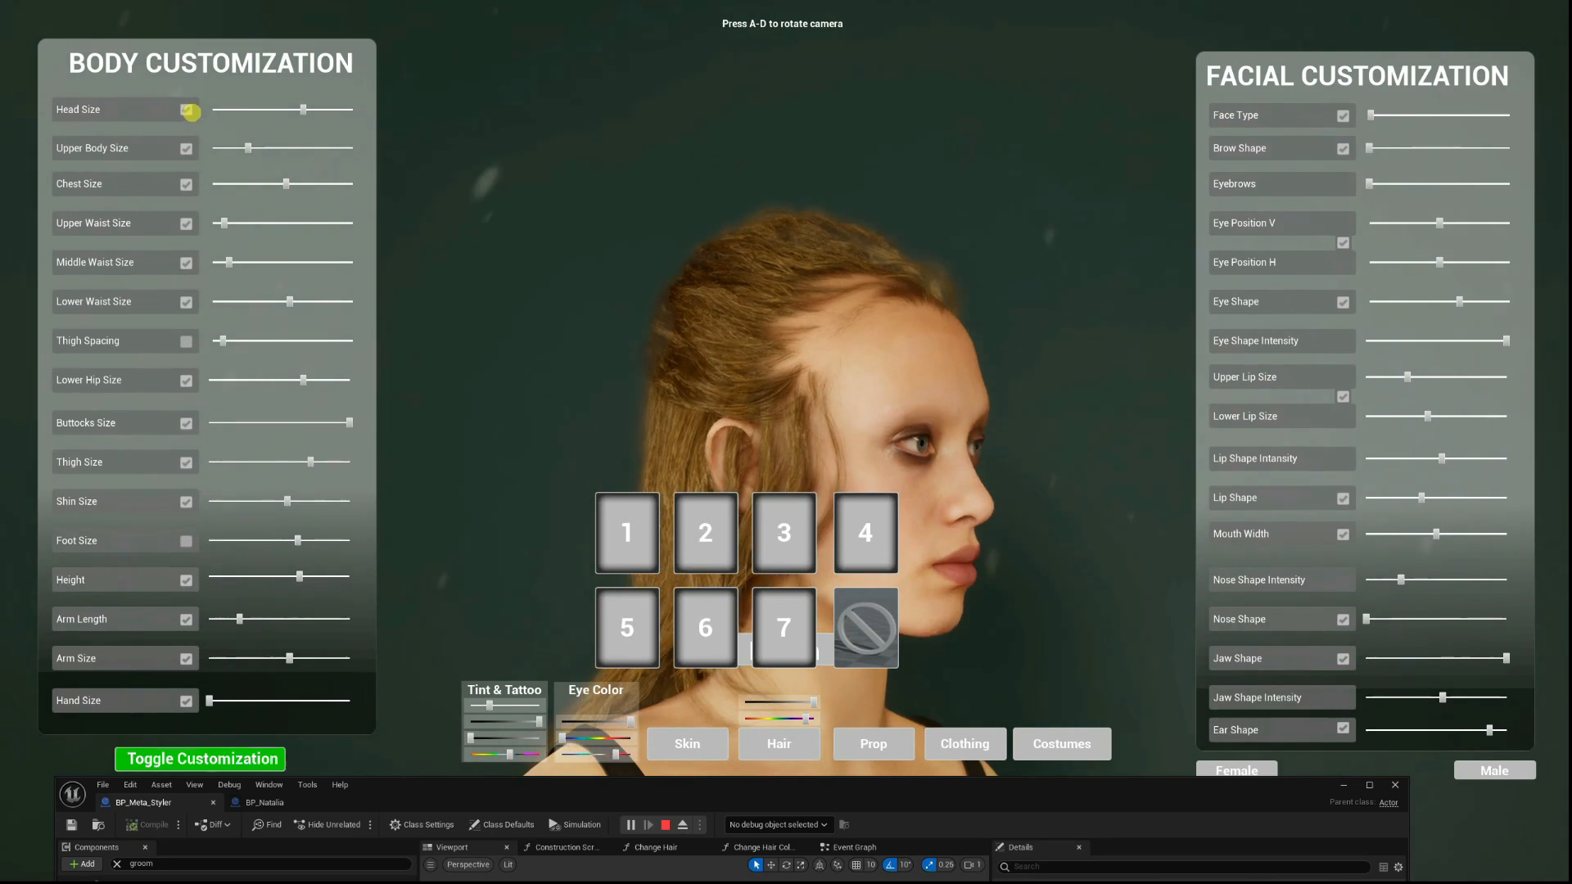
pyautogui.click(187, 109)
# Rotate the camera toward the front of the face and try the Face Type slider, returning it to its minimum.
pyautogui.press('a')
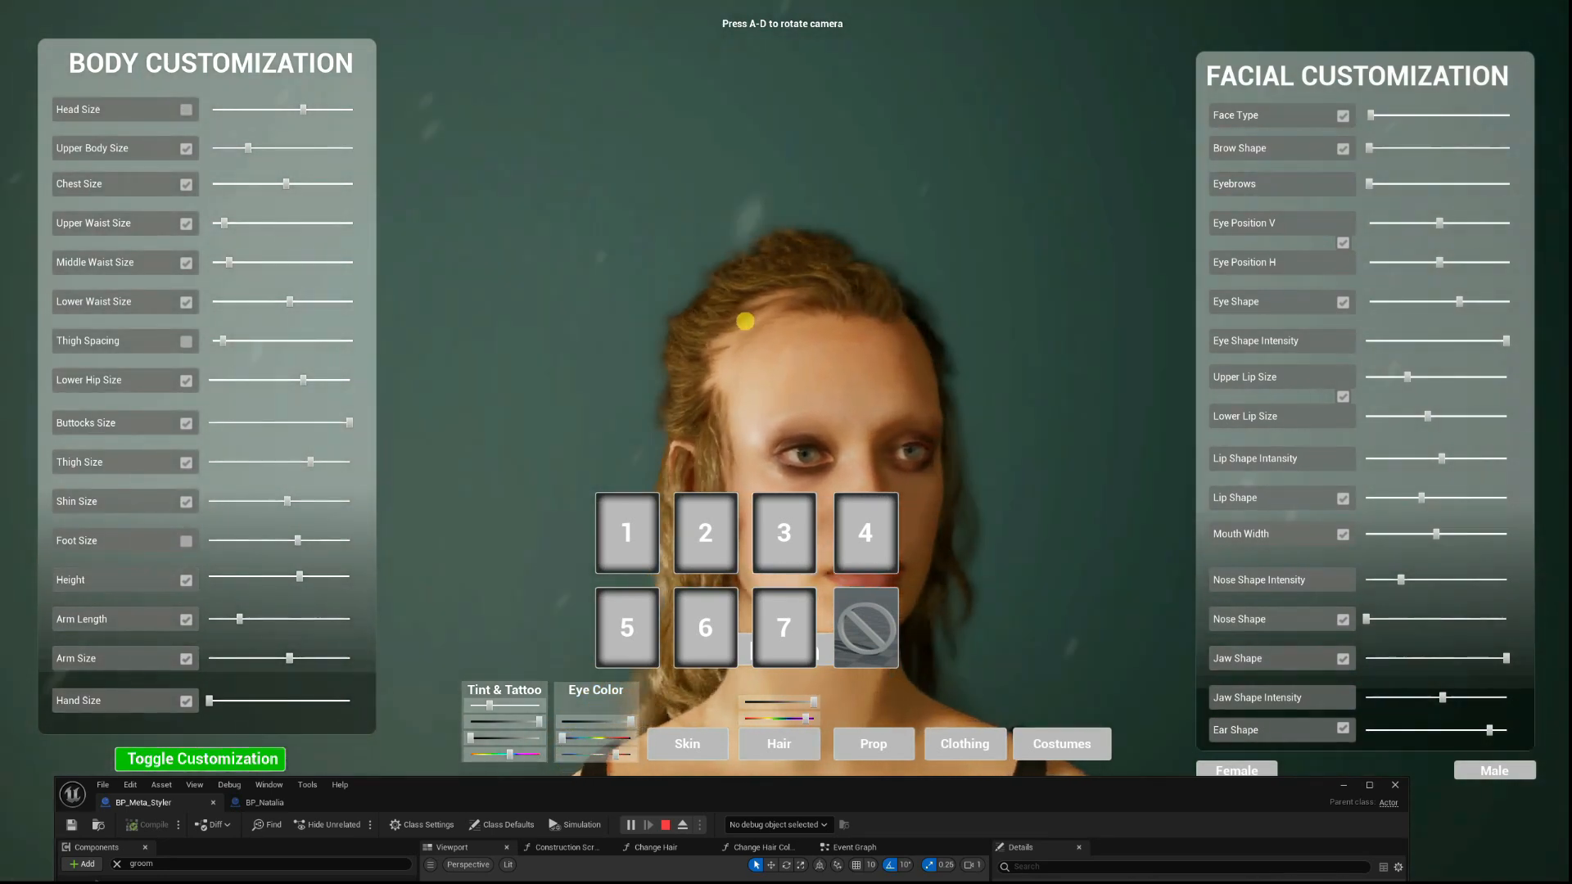
pyautogui.press('a')
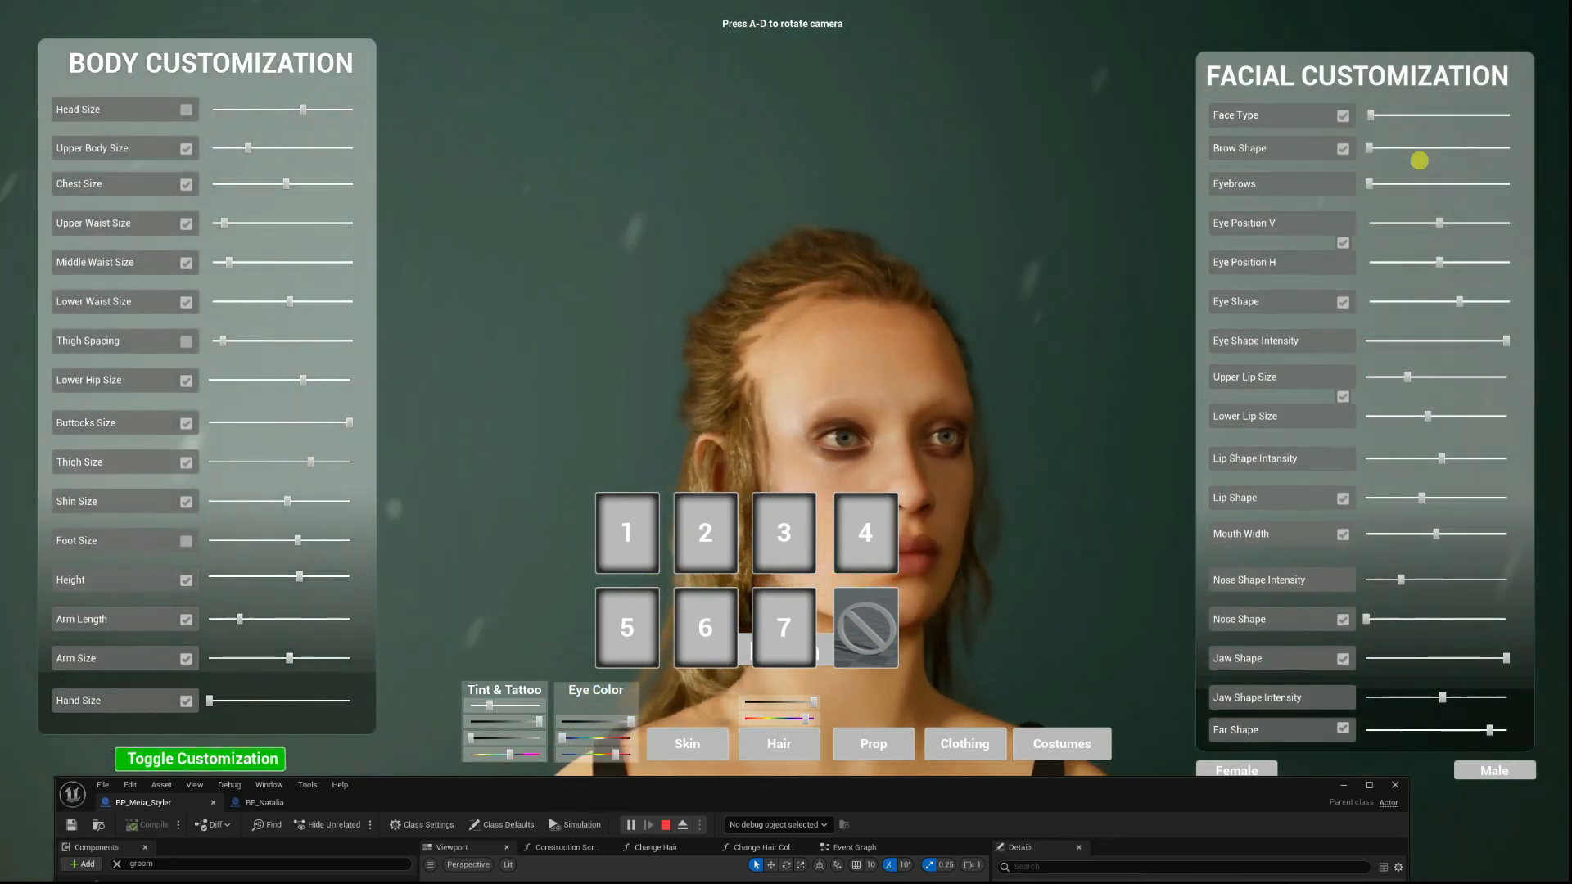
pyautogui.moveTo(1369, 115)
pyautogui.mouseDown()
pyautogui.moveTo(1396, 120)
pyautogui.moveTo(1349, 116)
pyautogui.moveTo(1417, 116)
pyautogui.moveTo(1369, 119)
pyautogui.mouseUp()
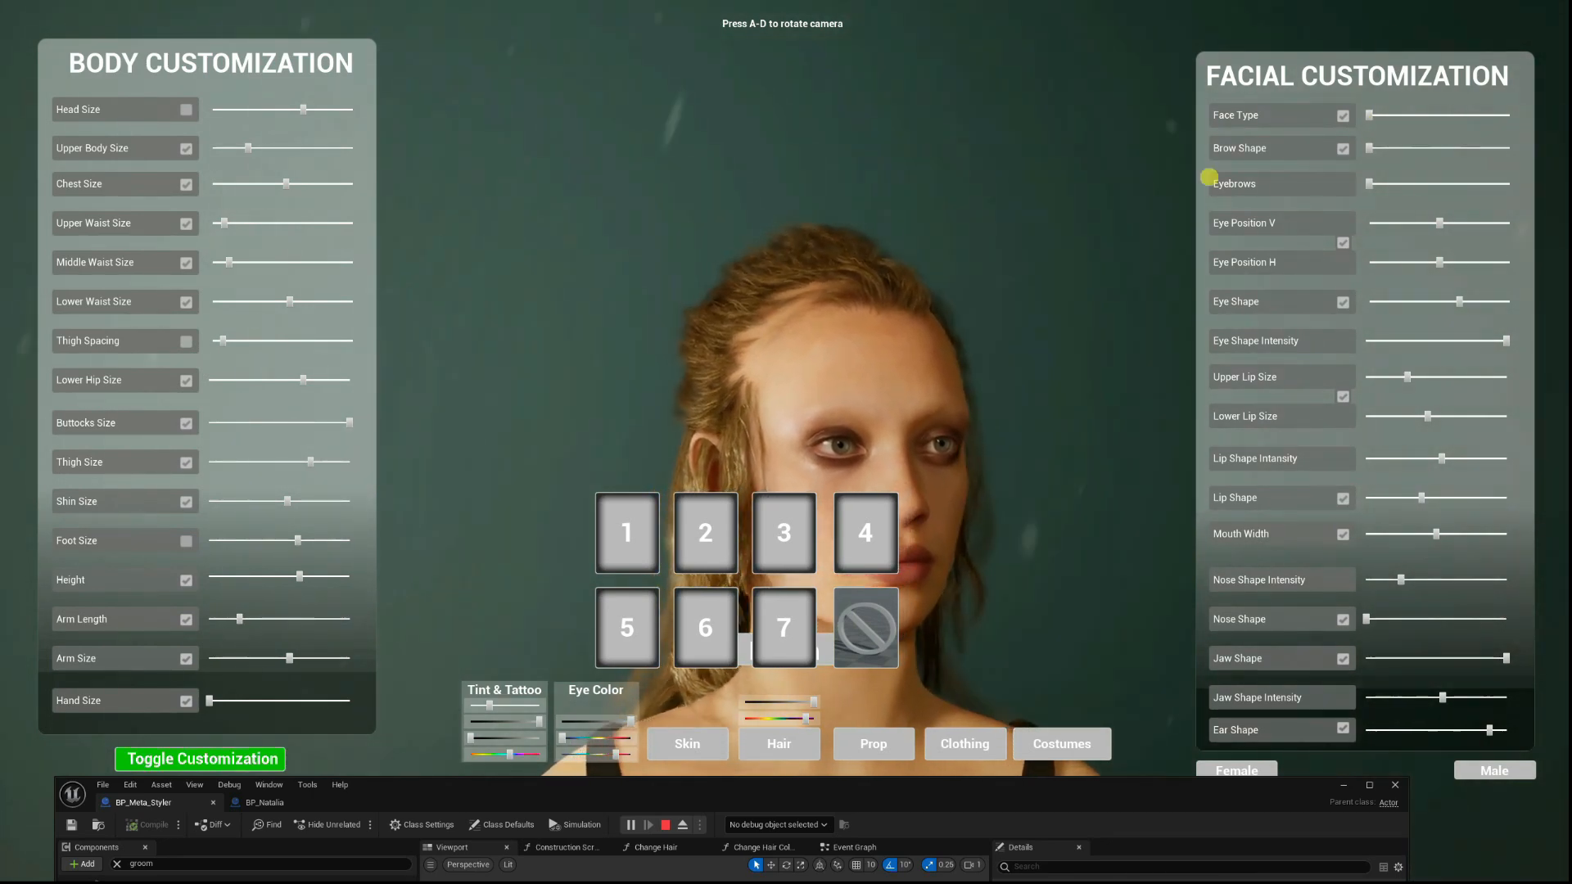
# End the play session, leave the full-screen viewport and select the BP_Meta_Styler actor to review its playable MetaHuman settings.
pyautogui.press('Escape')
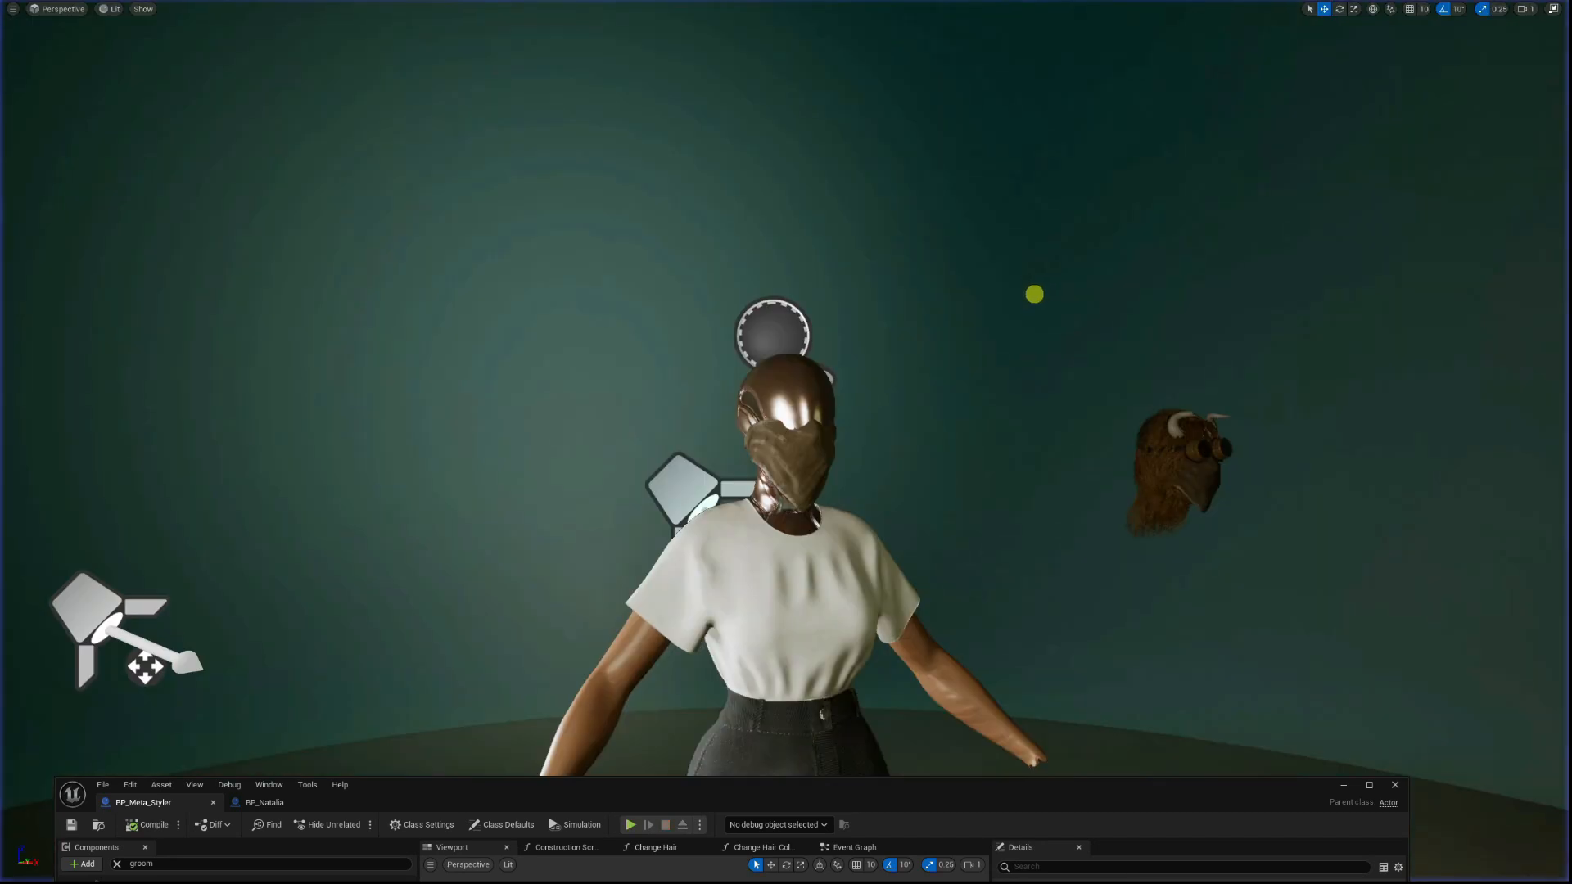
pyautogui.press('F11')
pyautogui.moveTo(771, 786); pyautogui.dragTo(396, 746)
pyautogui.click(908, 300)
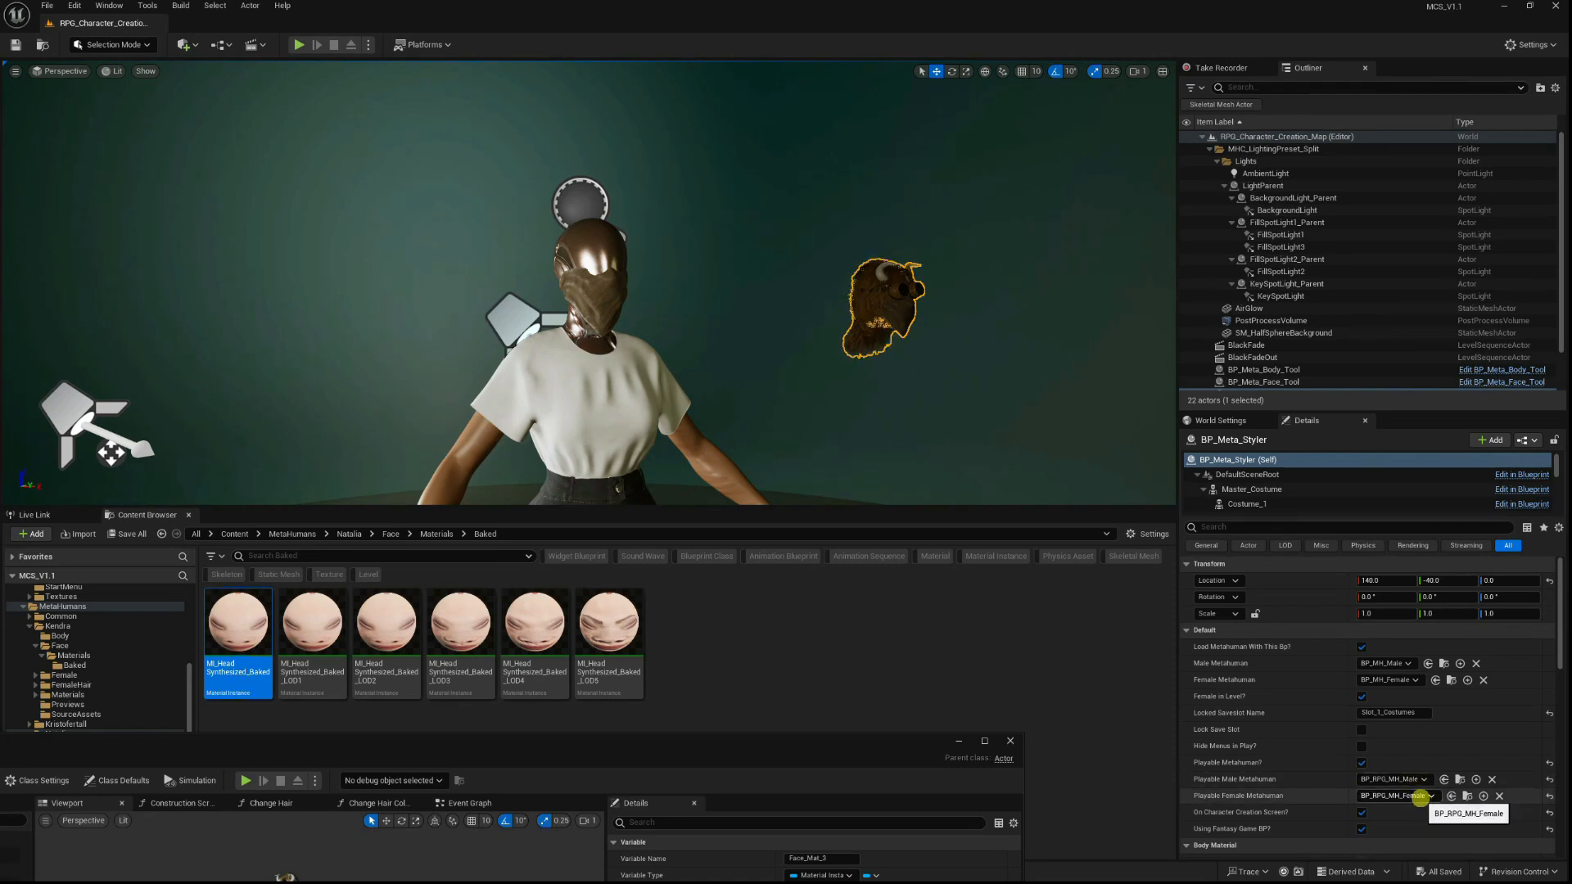
pyautogui.scroll(-5, 245, 150)
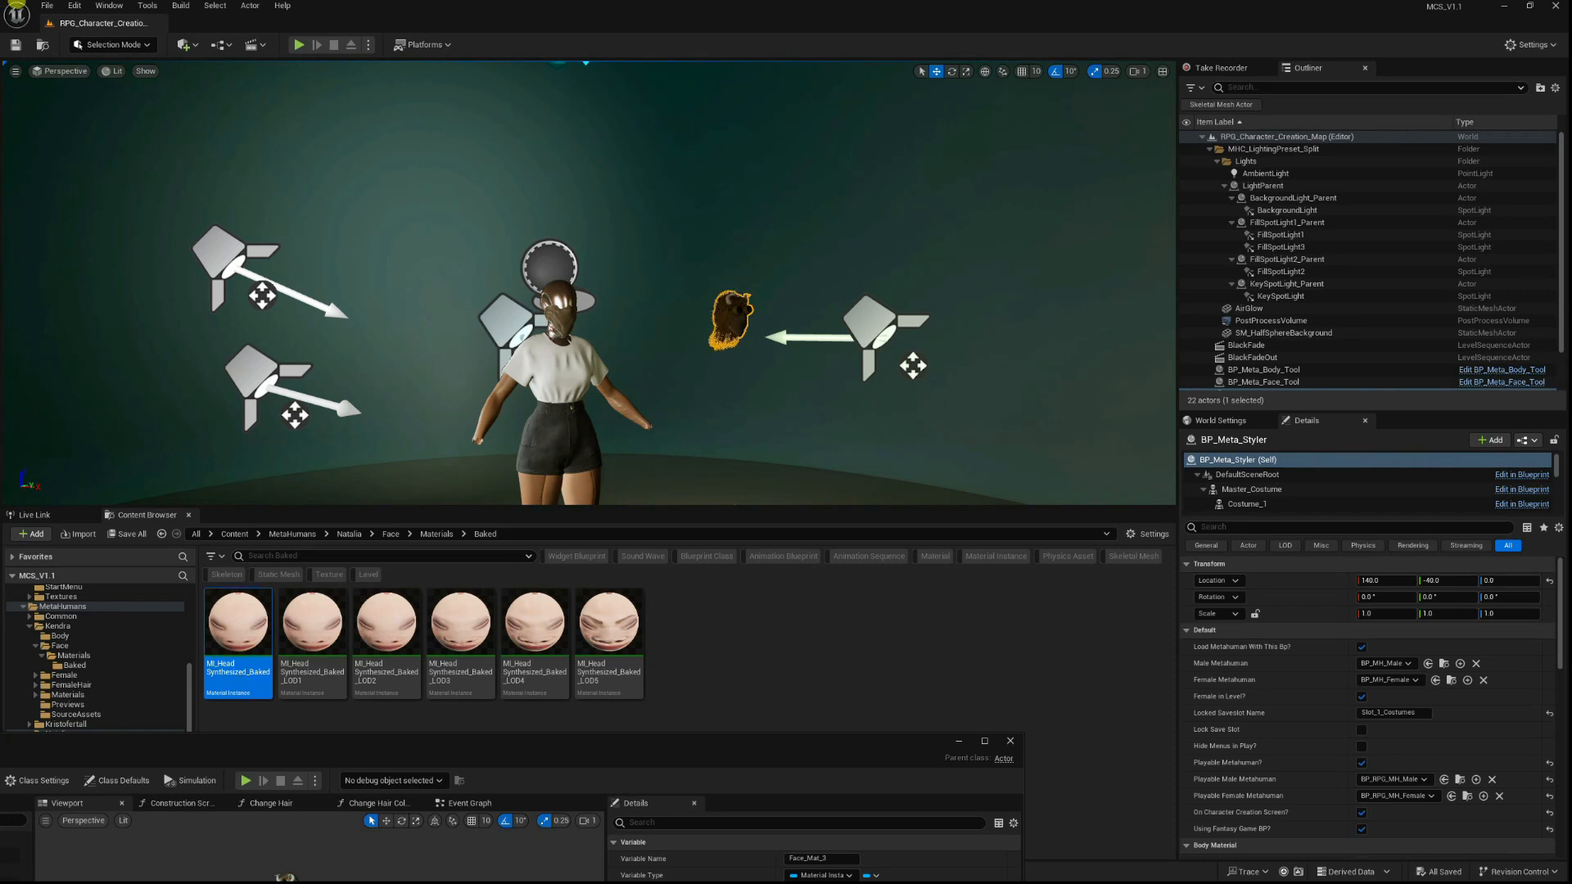
# Open Demo_Map from the Metahuman_Customization_System Maps folder.
pyautogui.click(38, 6)
pyautogui.moveTo(154, 93)
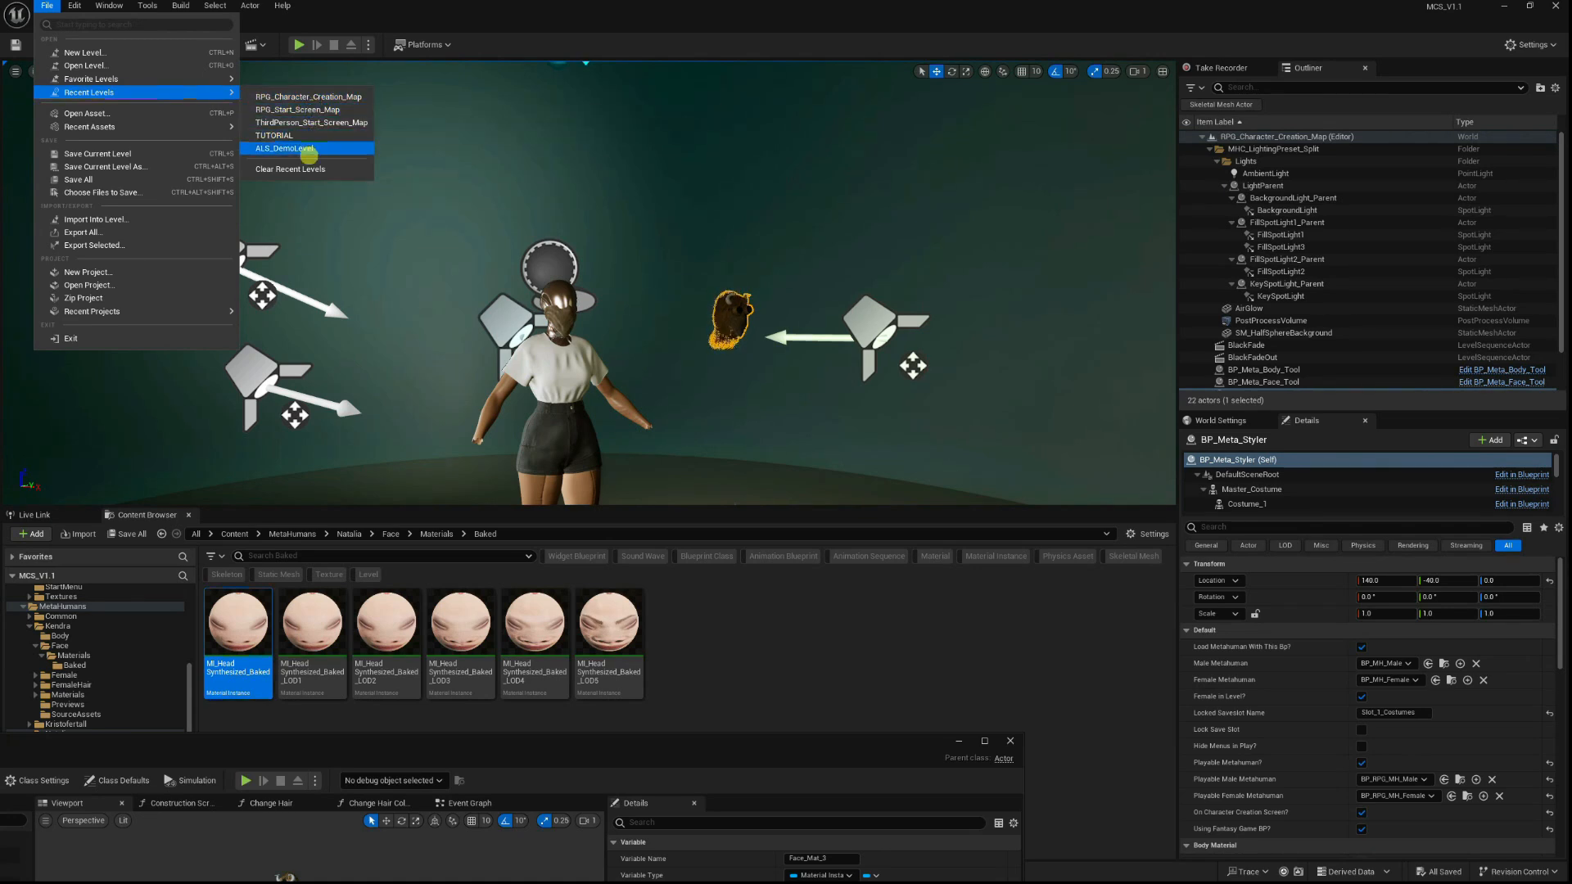
pyautogui.scroll(5, 64, 641)
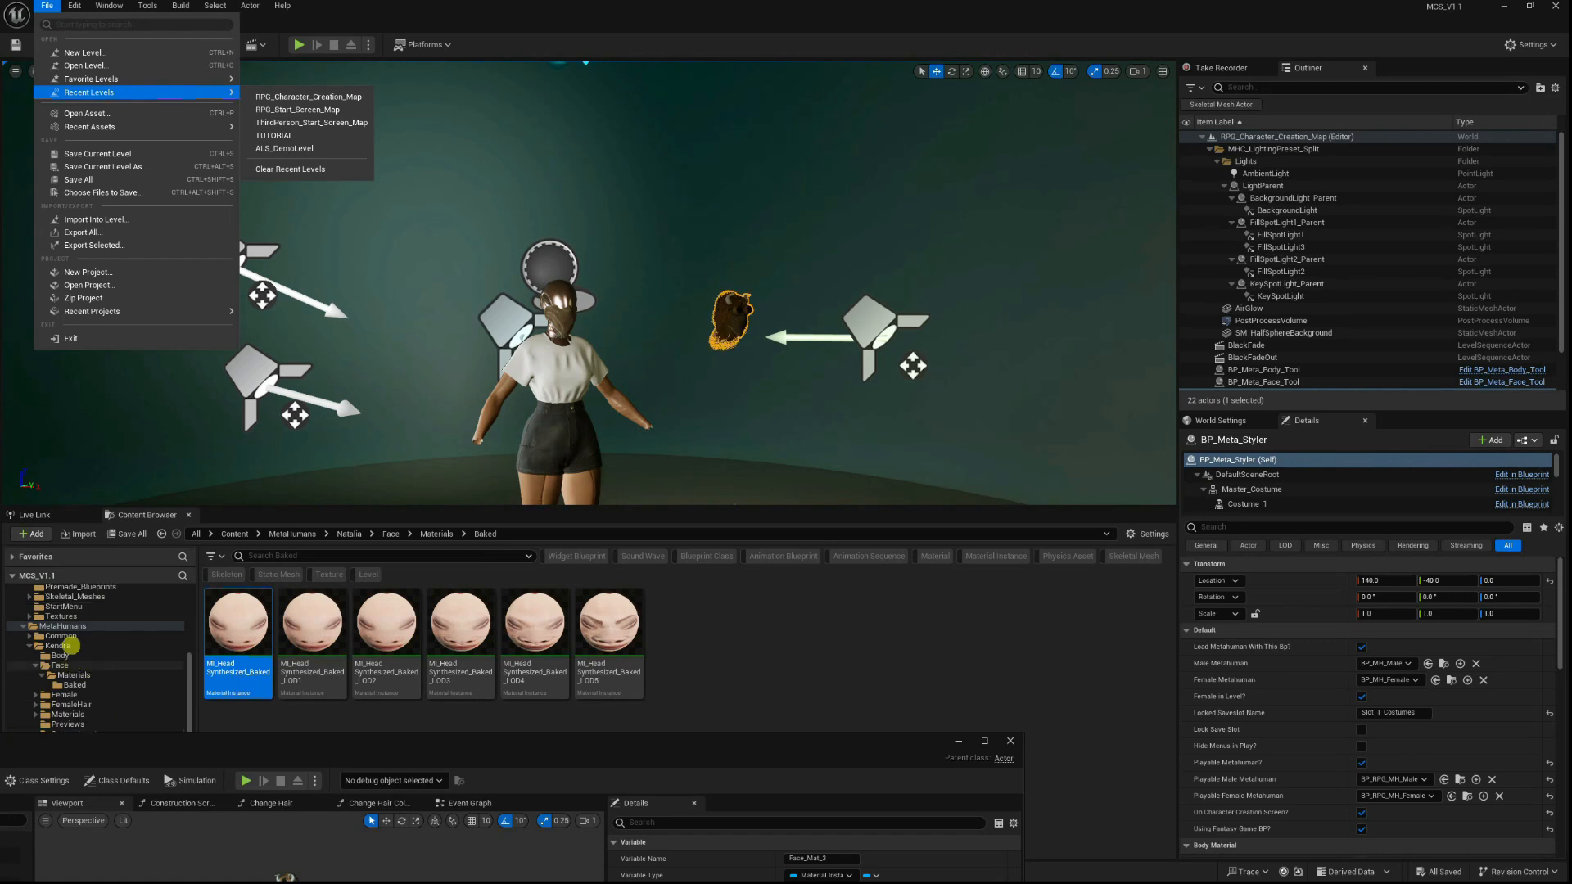
pyautogui.click(74, 653)
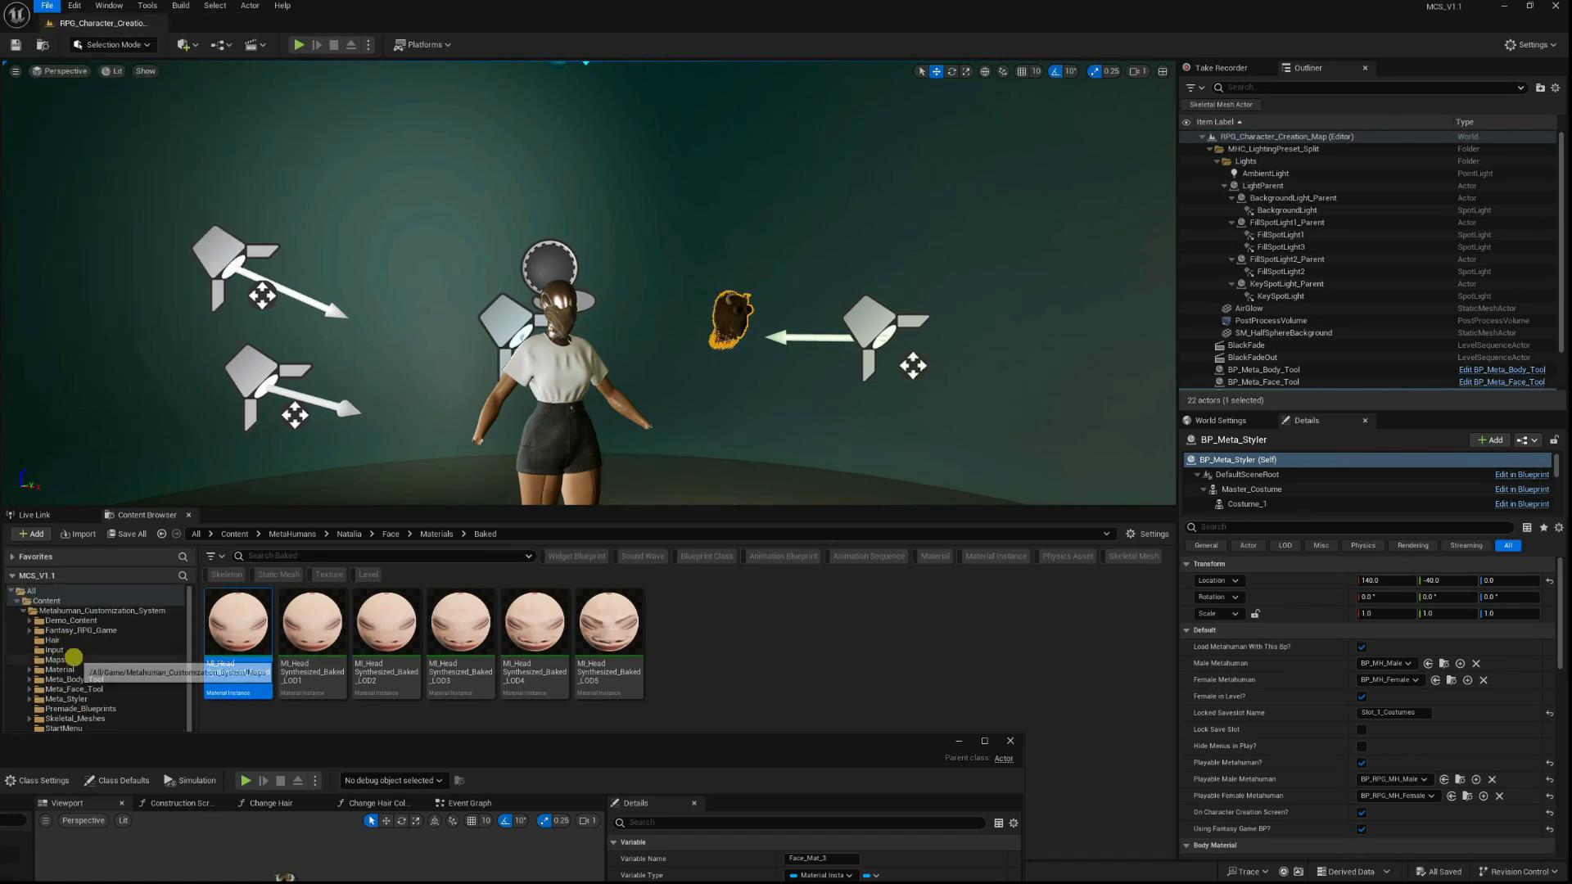
pyautogui.click(56, 660)
pyautogui.doubleClick(239, 628)
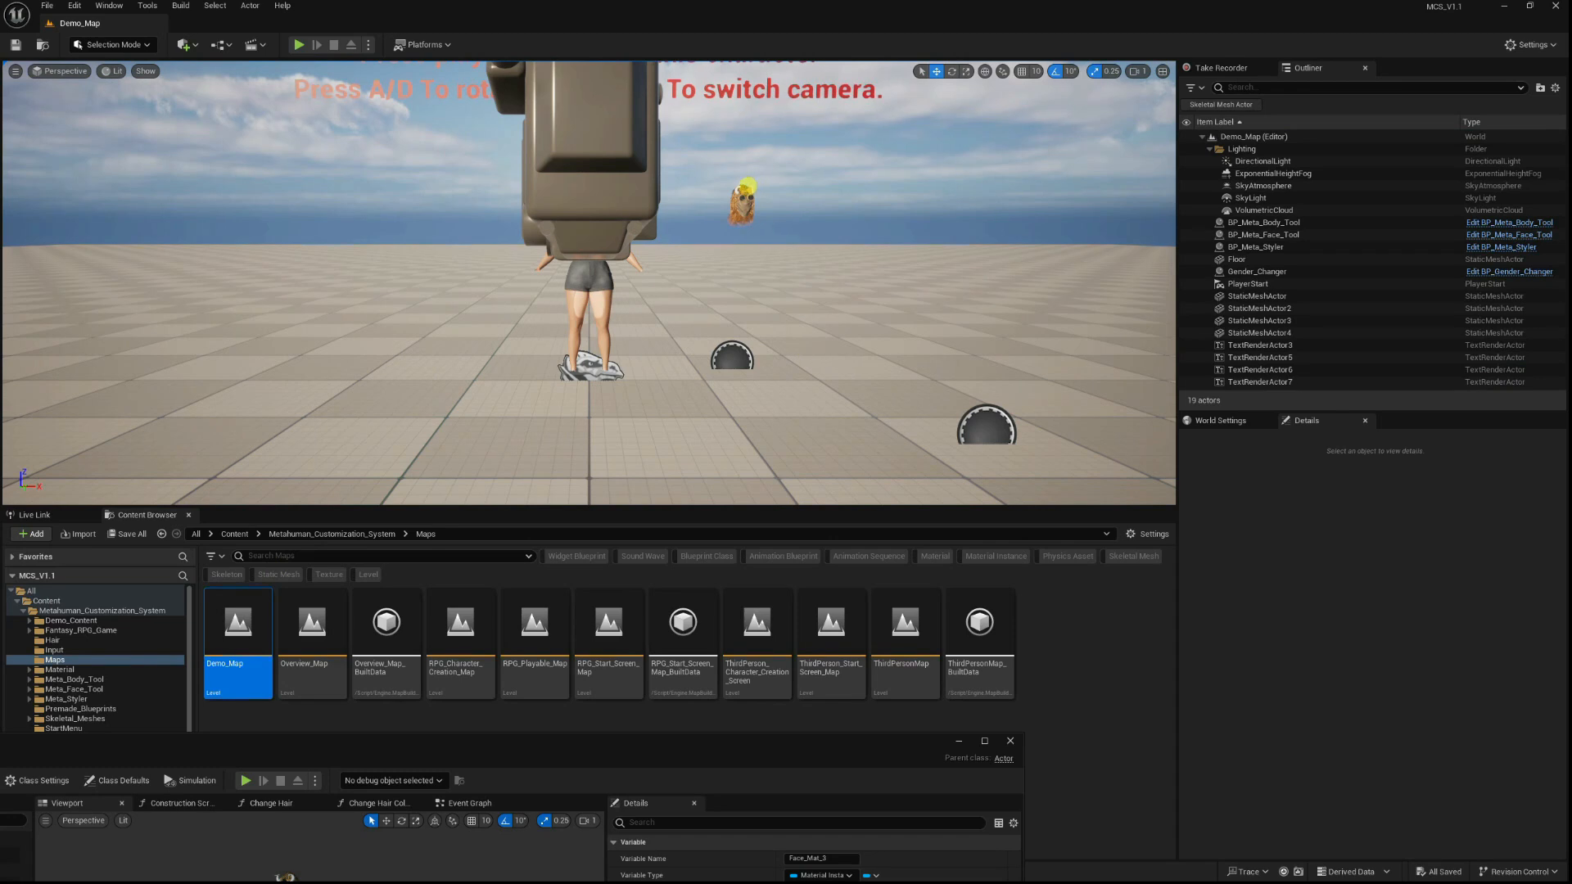
# Locate the BP_Meta_Styler actor's Playable Male Metahuman blueprint in the content folders and examine the playable and RPG MetaHuman blueprints beside it.
pyautogui.click(745, 188)
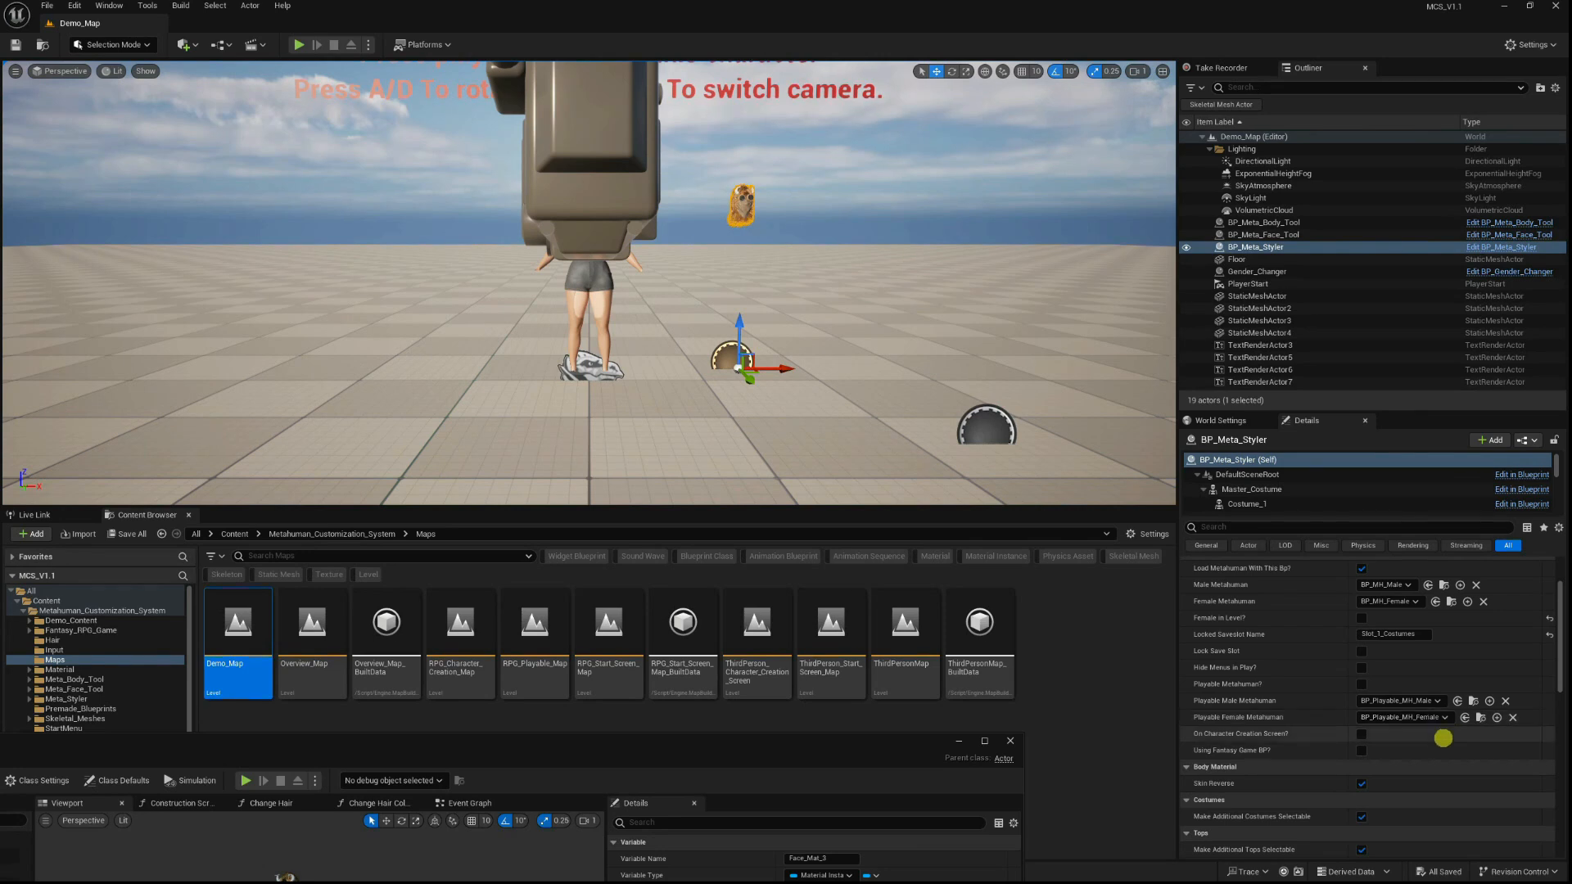
pyautogui.click(1472, 701)
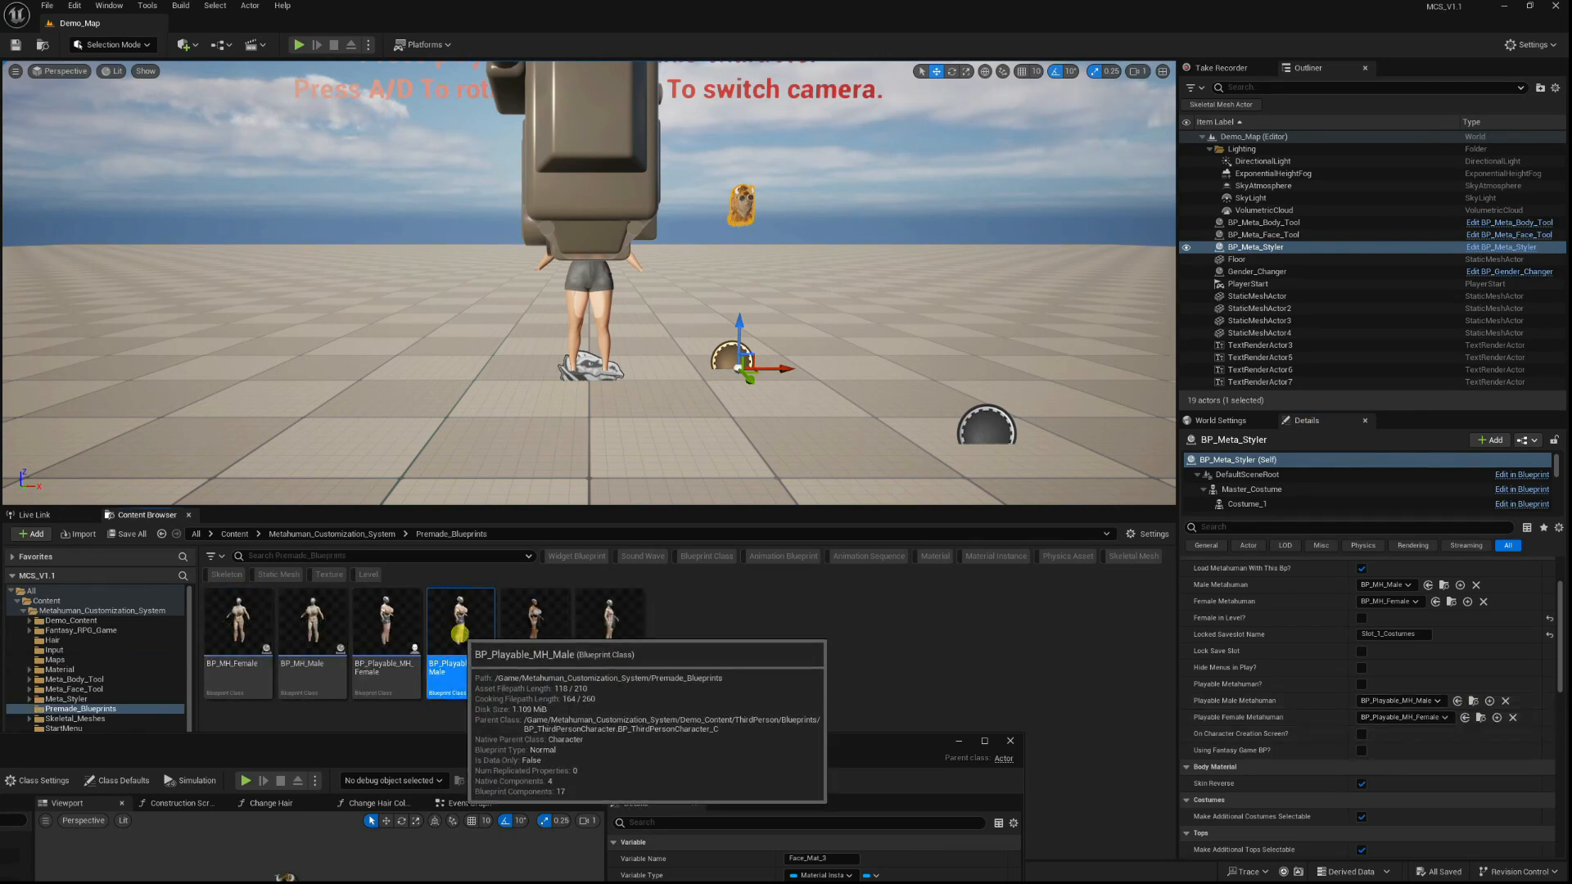
pyautogui.click(387, 634)
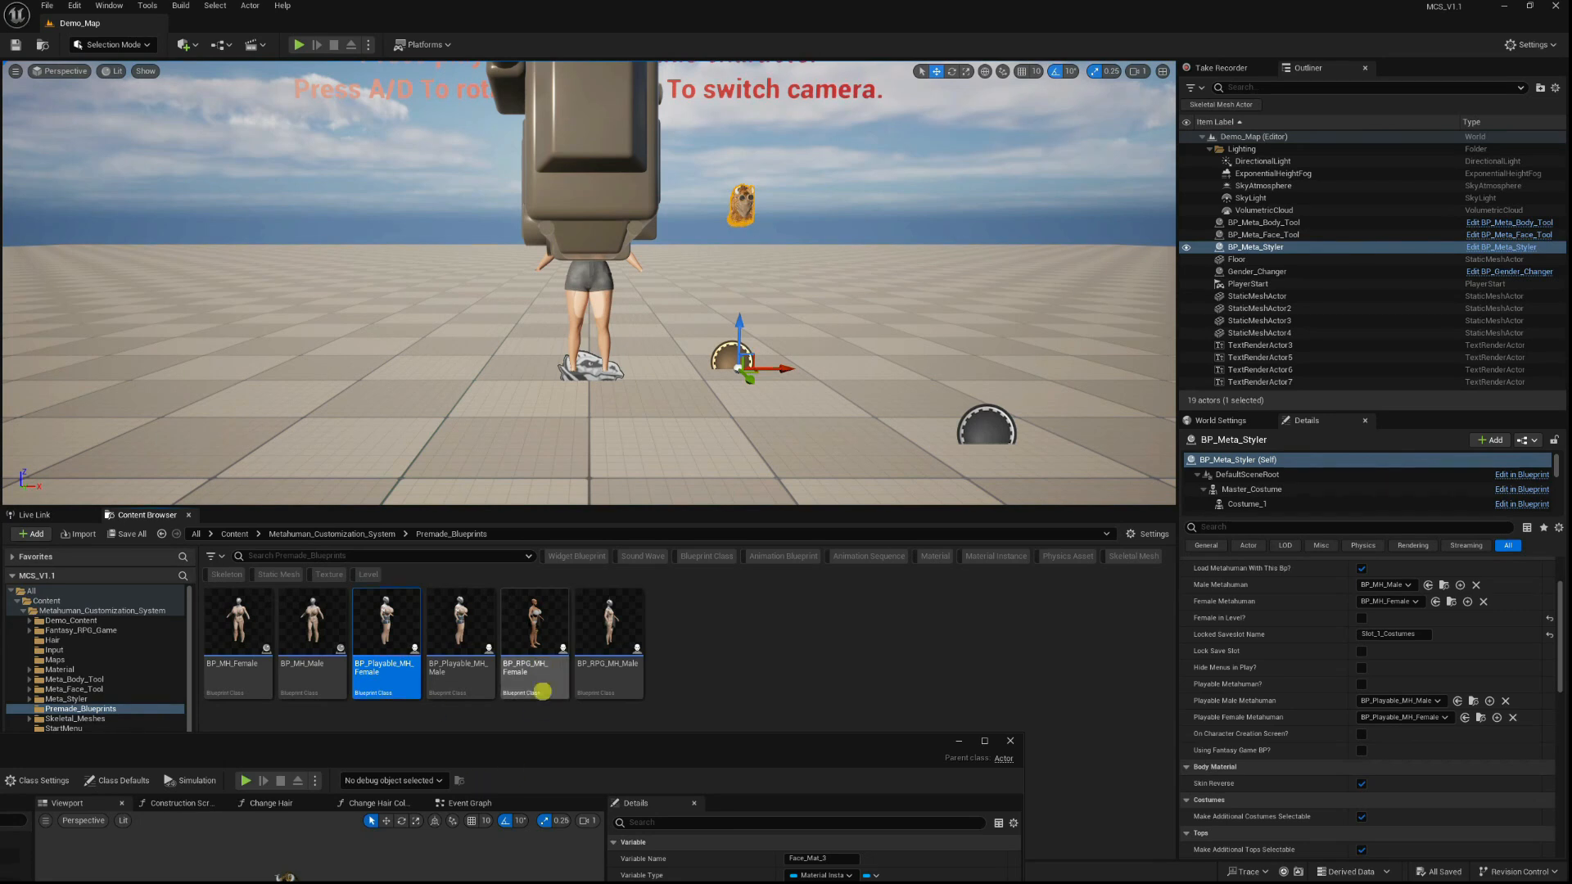
pyautogui.click(538, 626)
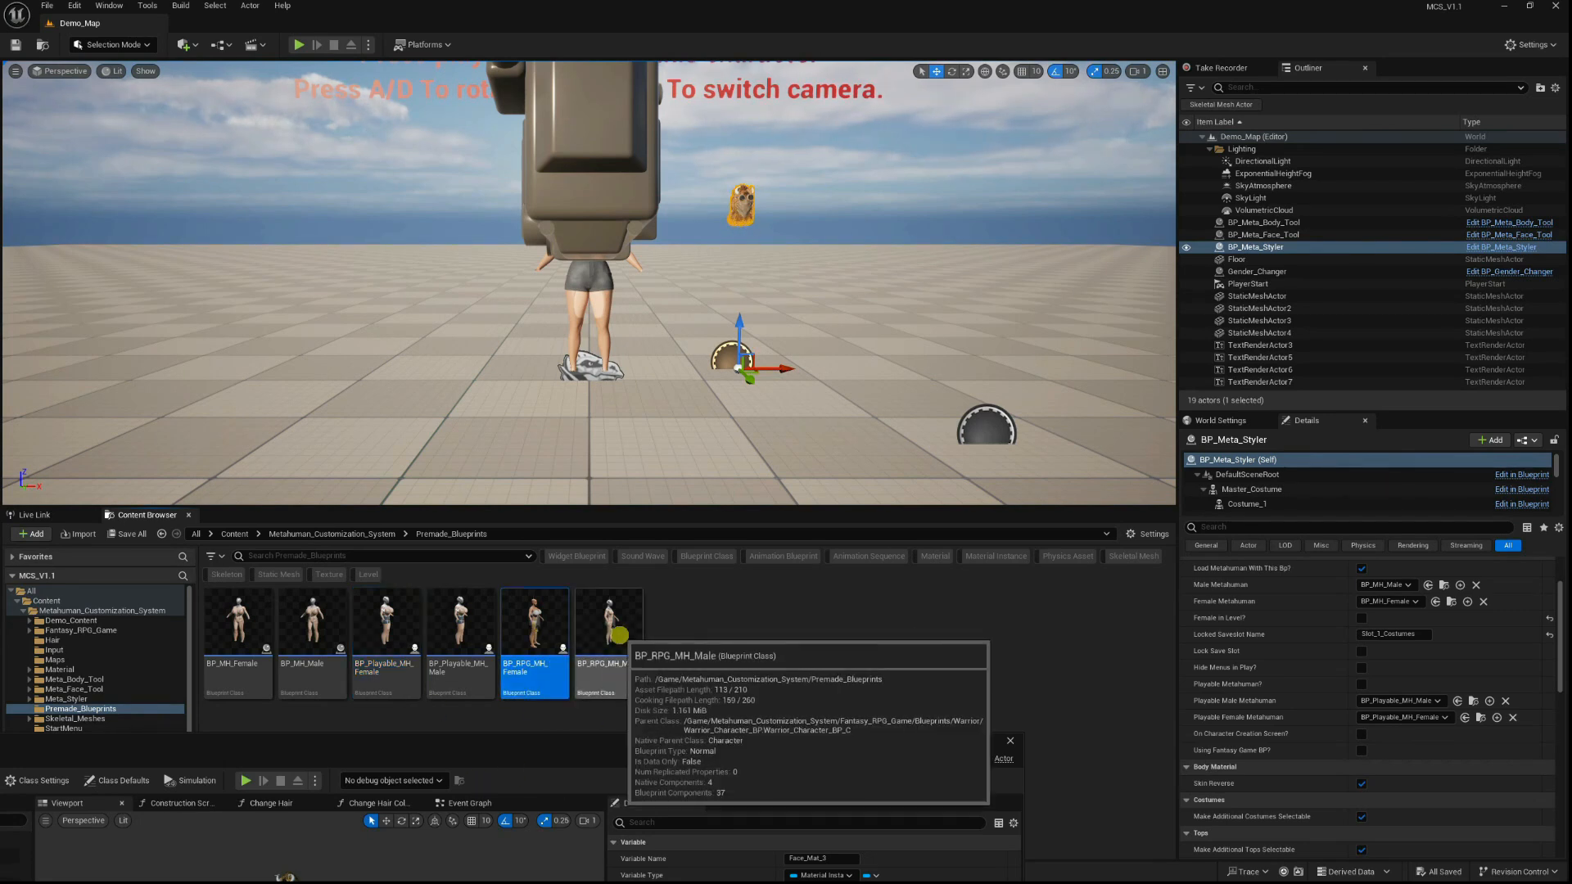
pyautogui.click(606, 628)
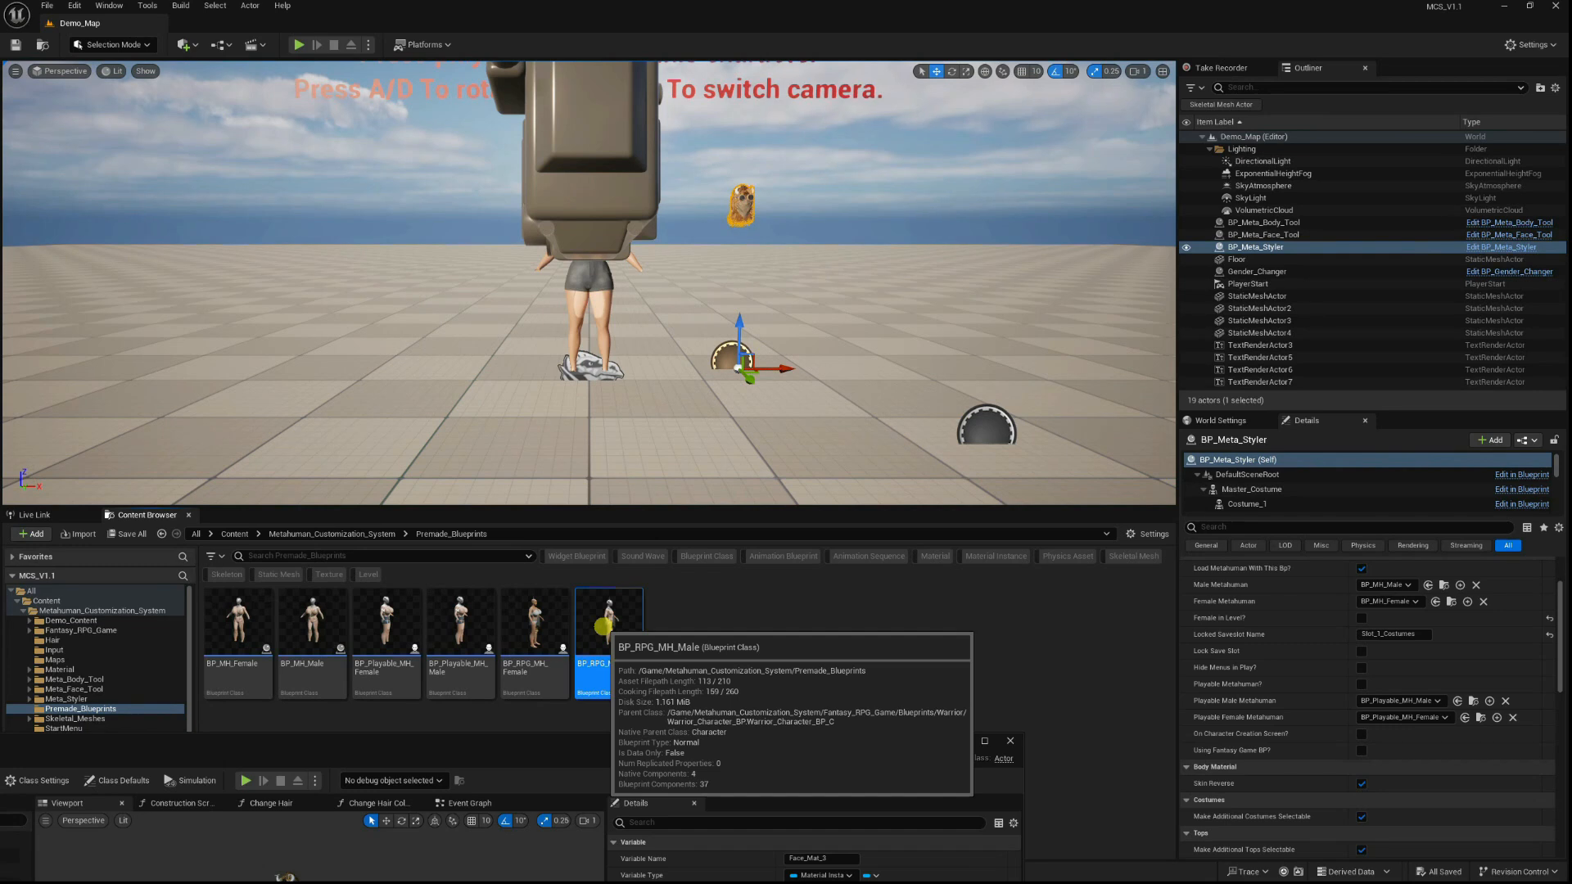
# Compare the playable female blueprint with the female and male RPG MetaHuman blueprints in the Premade_Blueprints folder.
pyautogui.click(540, 623)
pyautogui.click(387, 630)
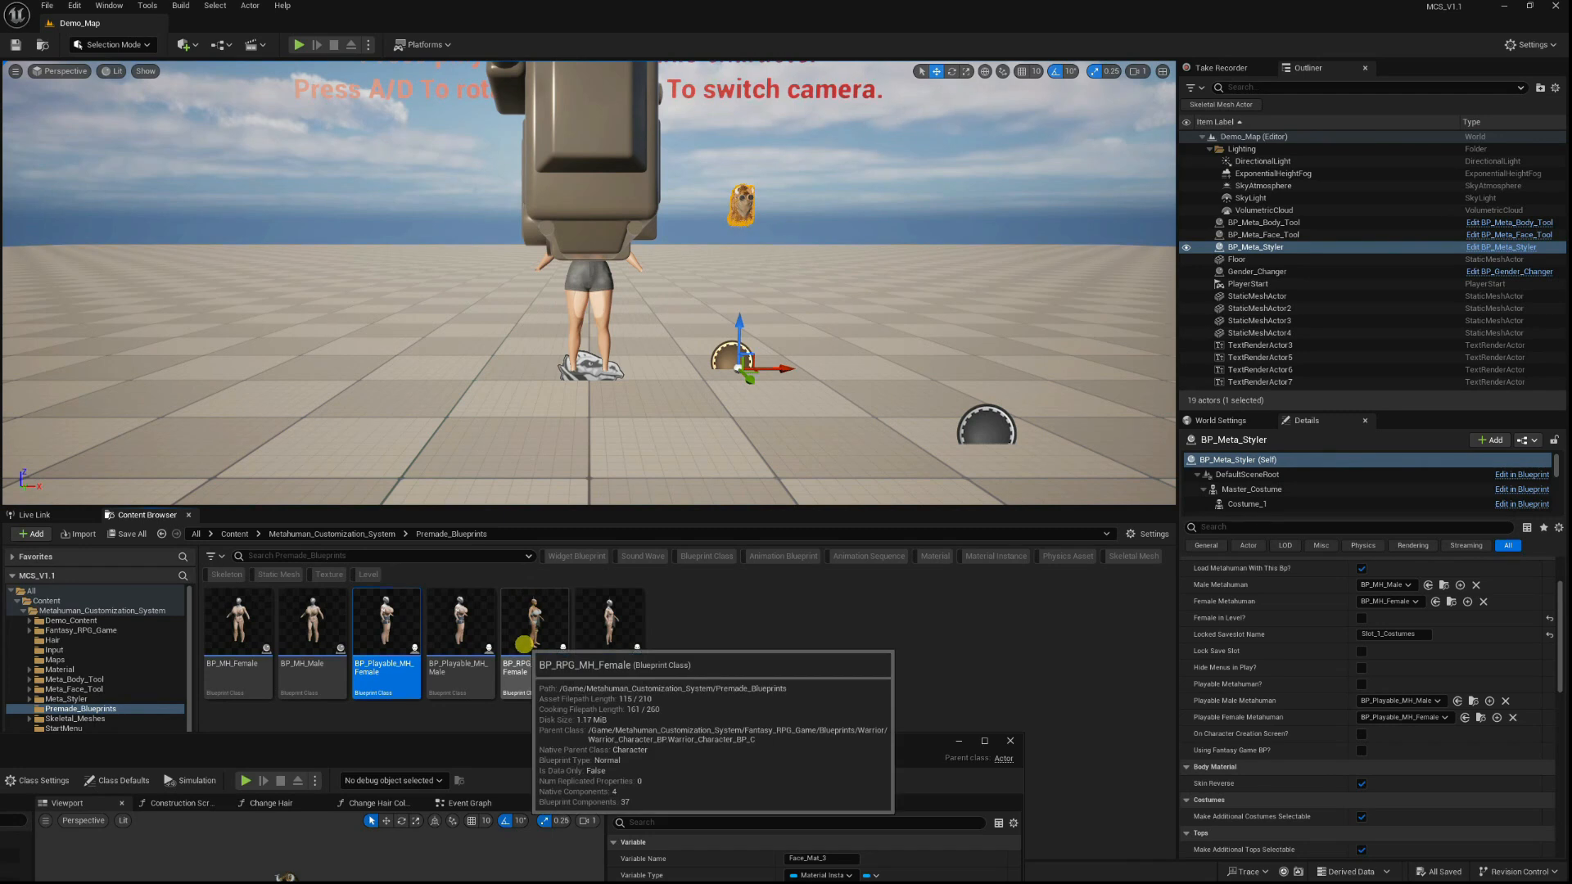
pyautogui.click(528, 632)
pyautogui.click(625, 635)
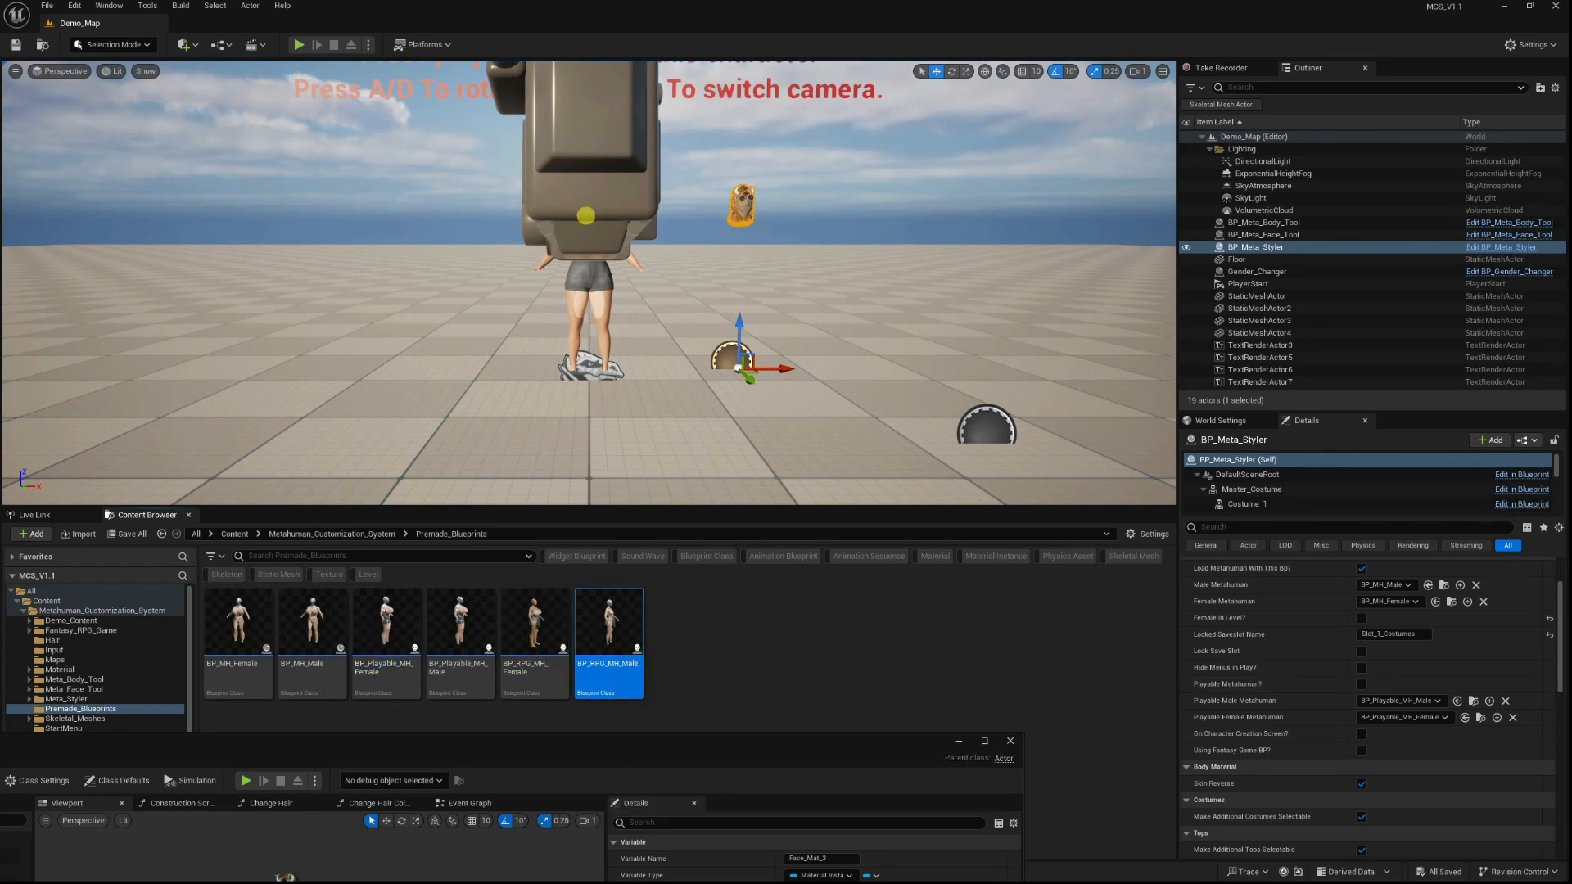
# Open the recent level RPG_Character_Creation_Map and select its BP_Meta_Styler actor to review the playable MetaHuman settings.
pyautogui.click(45, 7)
pyautogui.moveTo(189, 92)
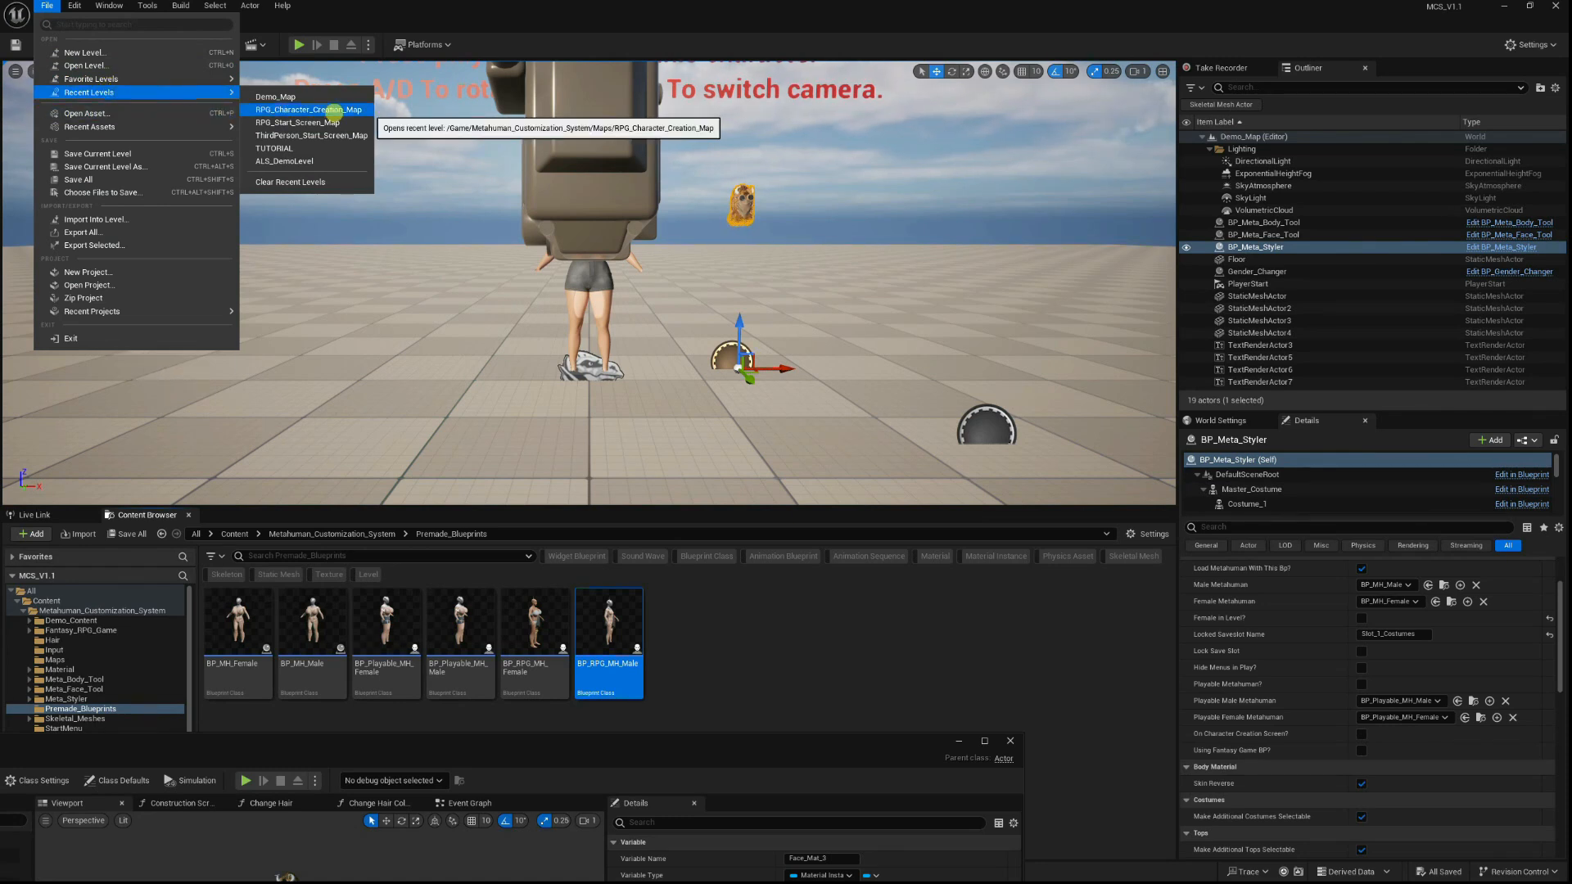
pyautogui.click(334, 109)
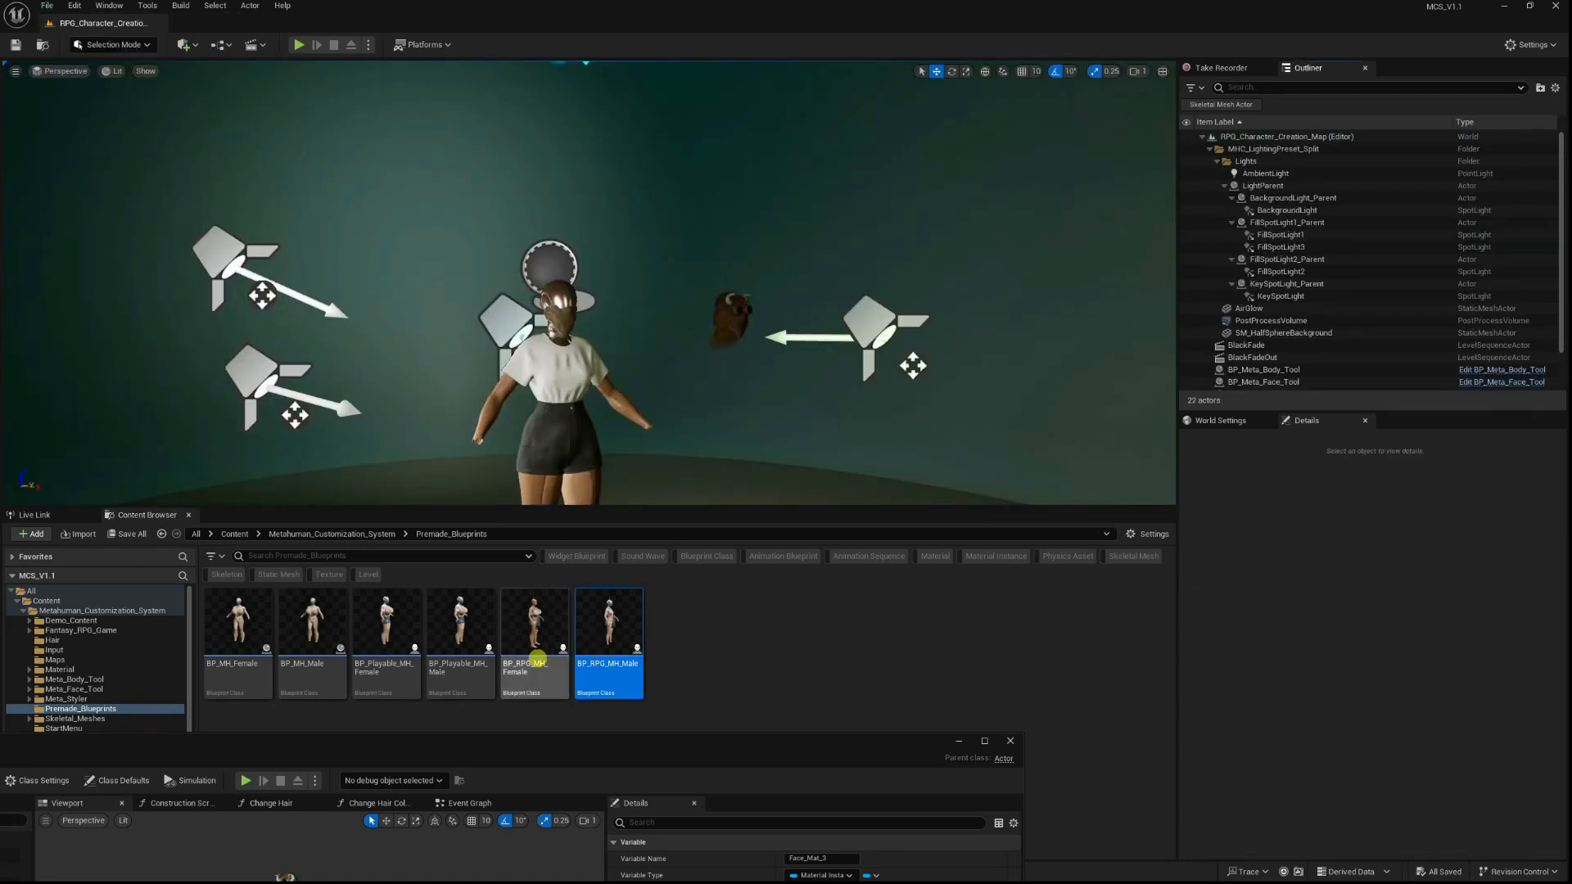
pyautogui.click(536, 658)
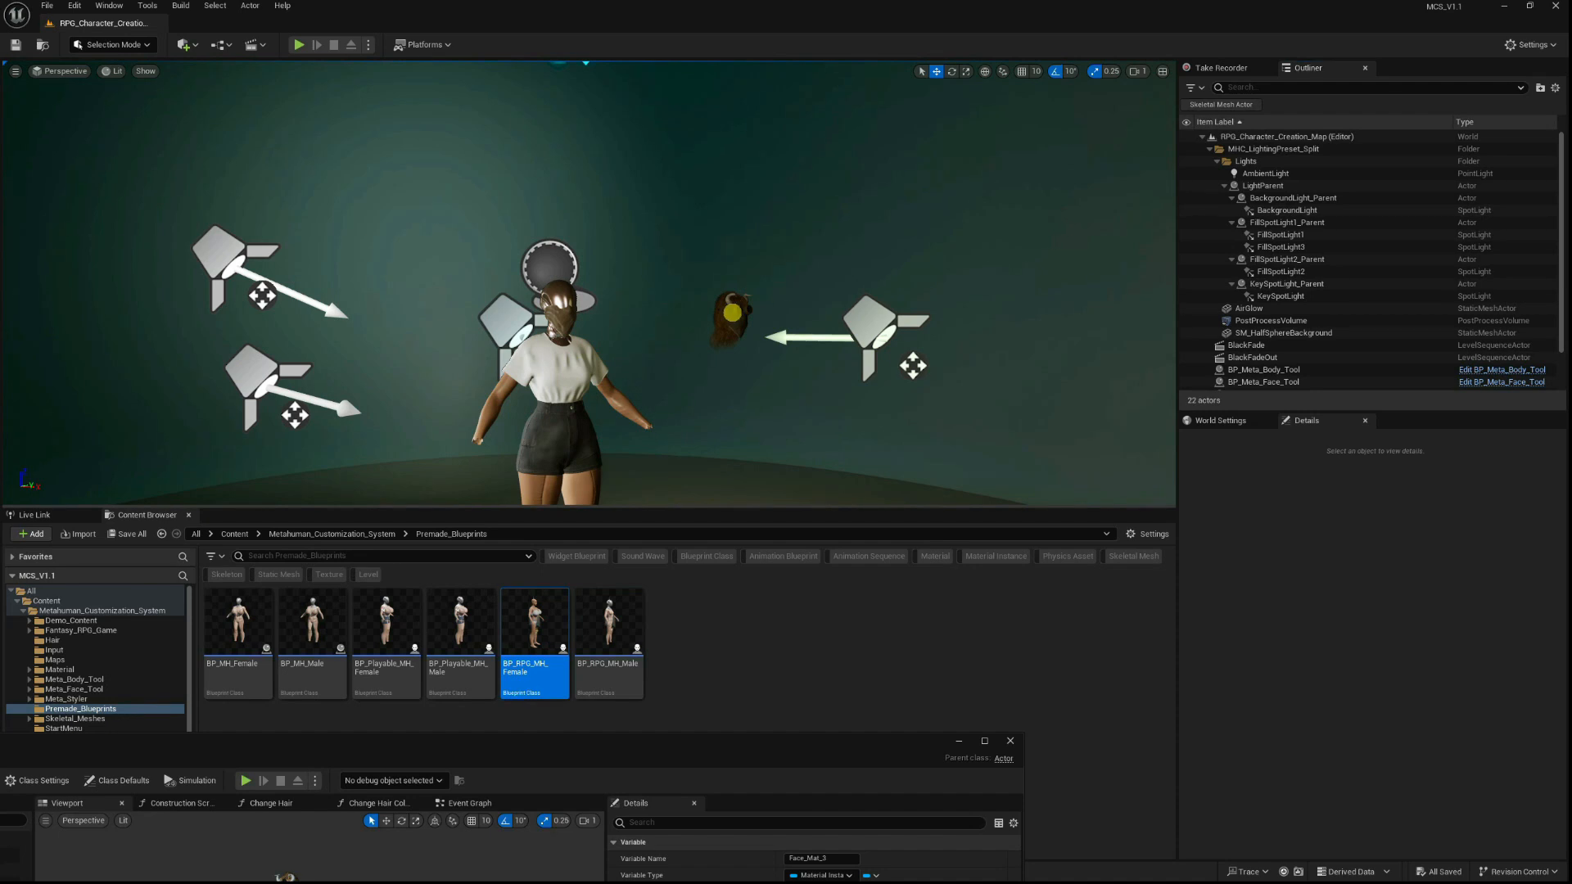
pyautogui.click(731, 312)
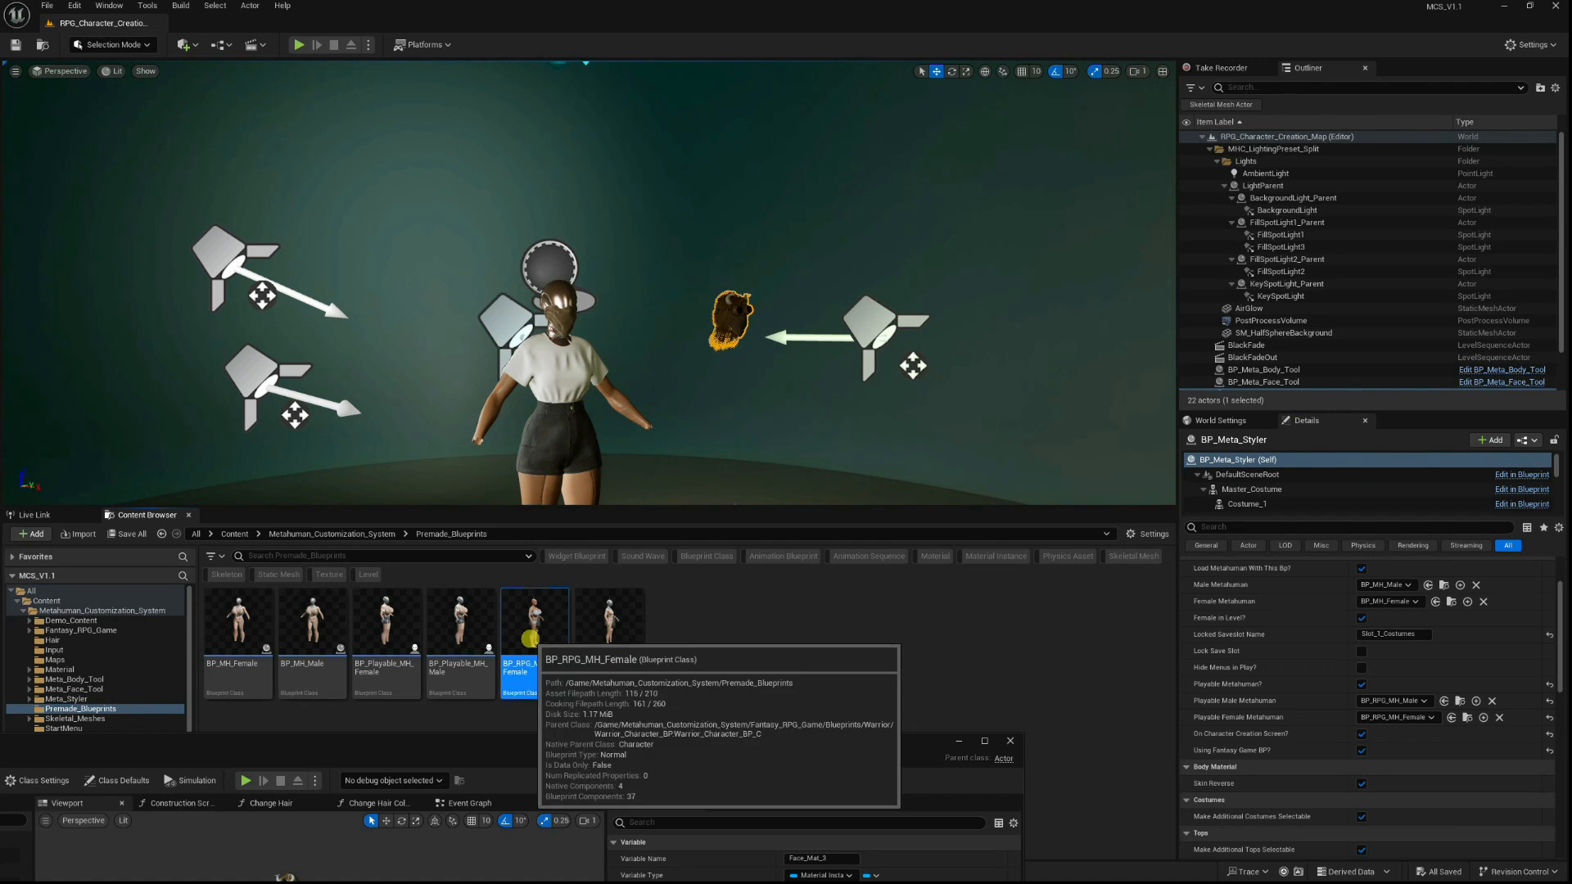
# Check the playable and RPG MetaHuman blueprints against the Playable Male and Female Metahuman settings of this map's BP_Meta_Styler.
pyautogui.click(381, 634)
pyautogui.click(431, 622)
pyautogui.click(542, 626)
pyautogui.click(618, 652)
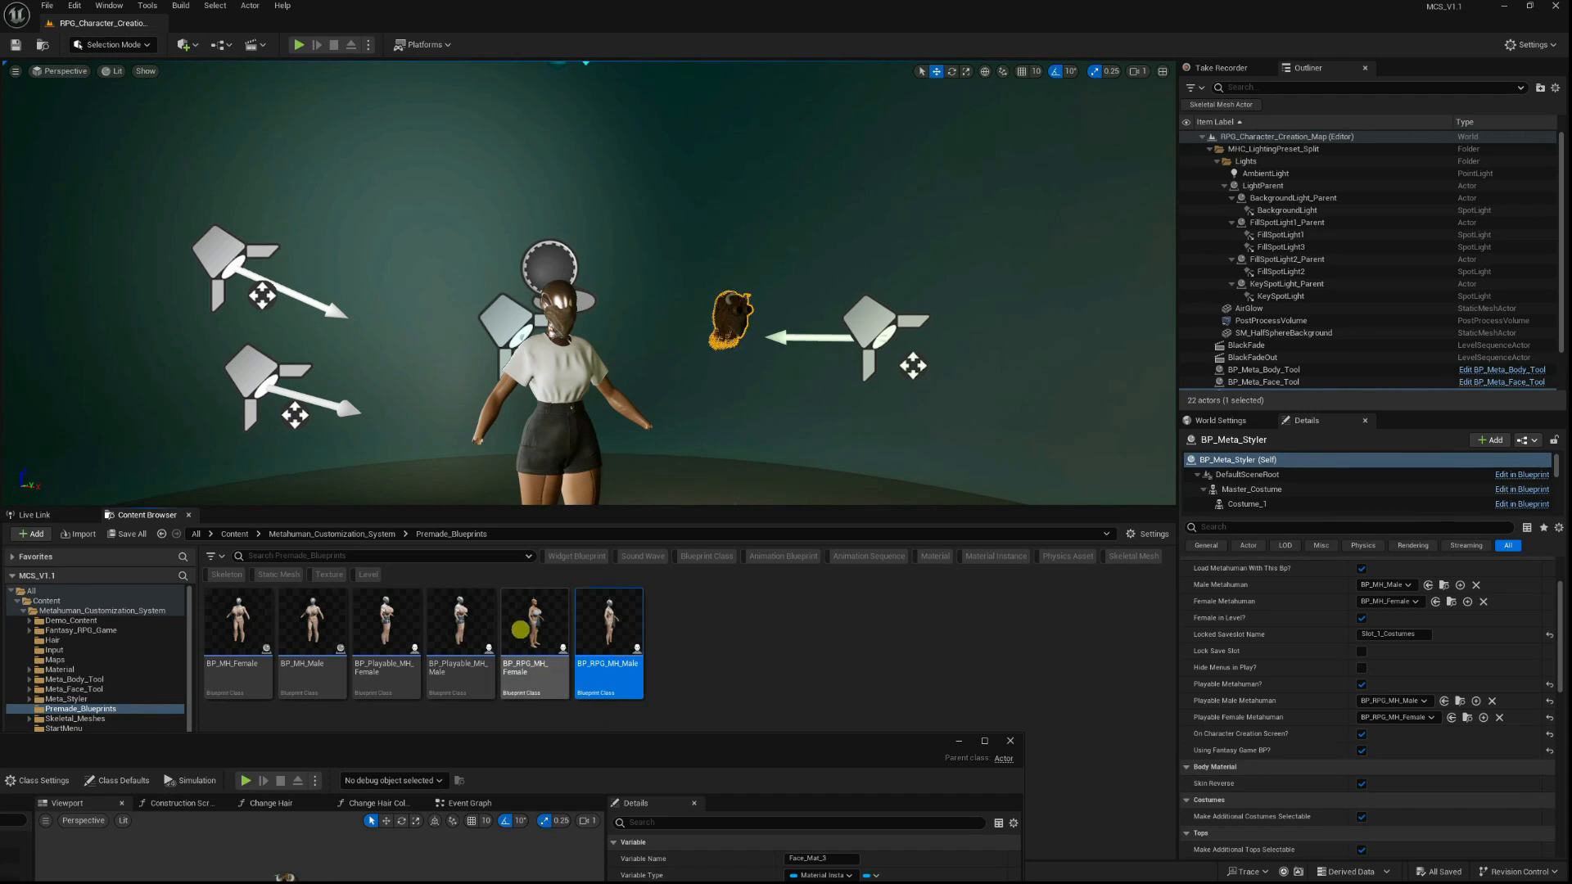
pyautogui.click(535, 622)
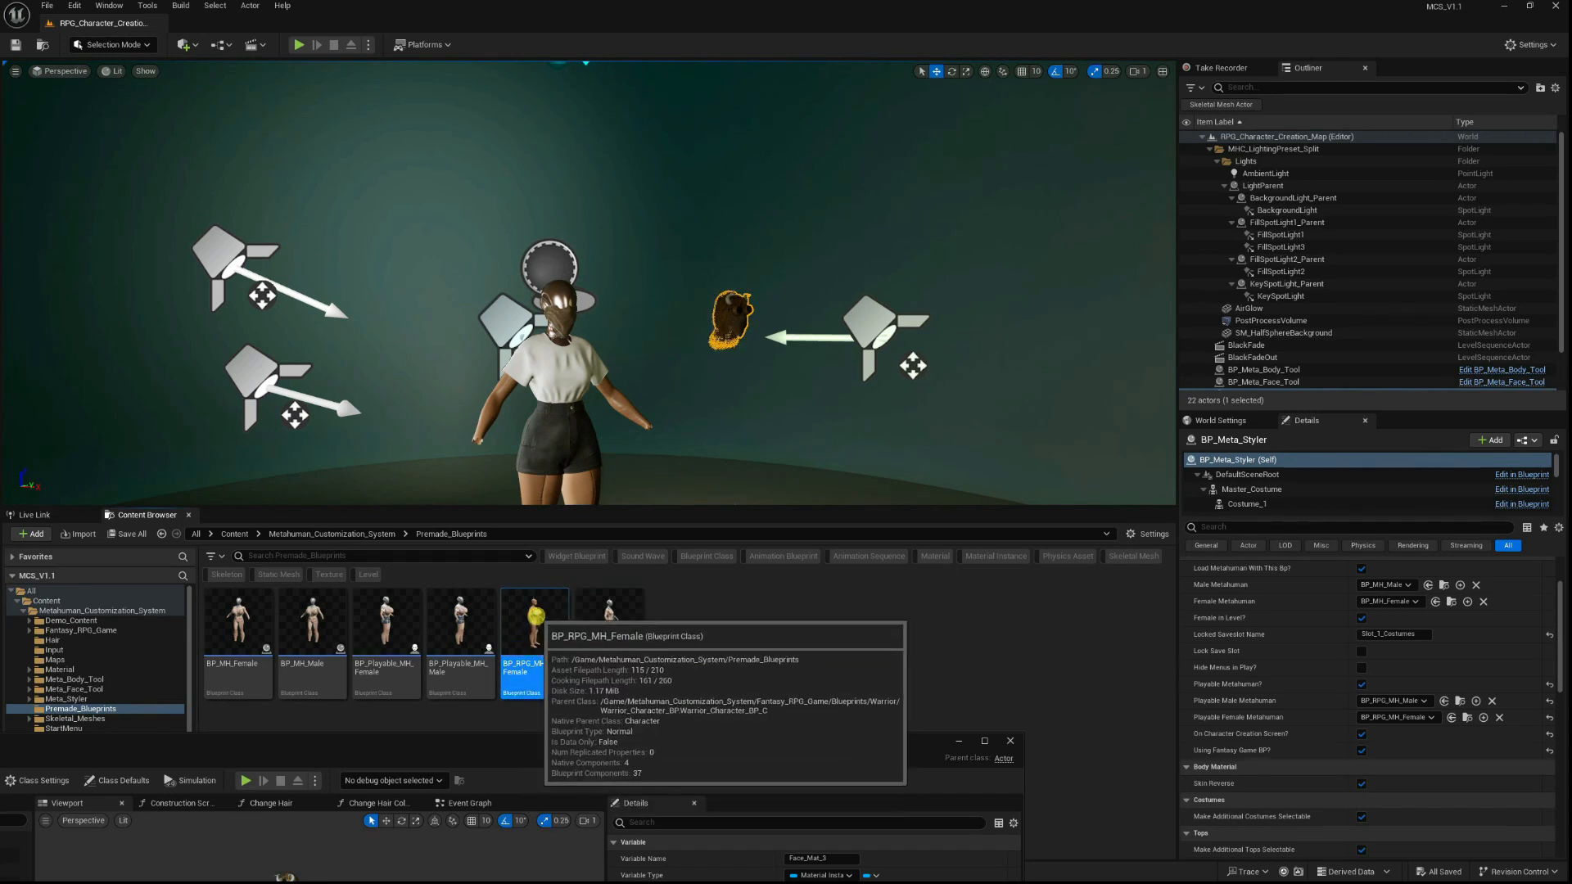
pyautogui.click(604, 624)
pyautogui.click(520, 622)
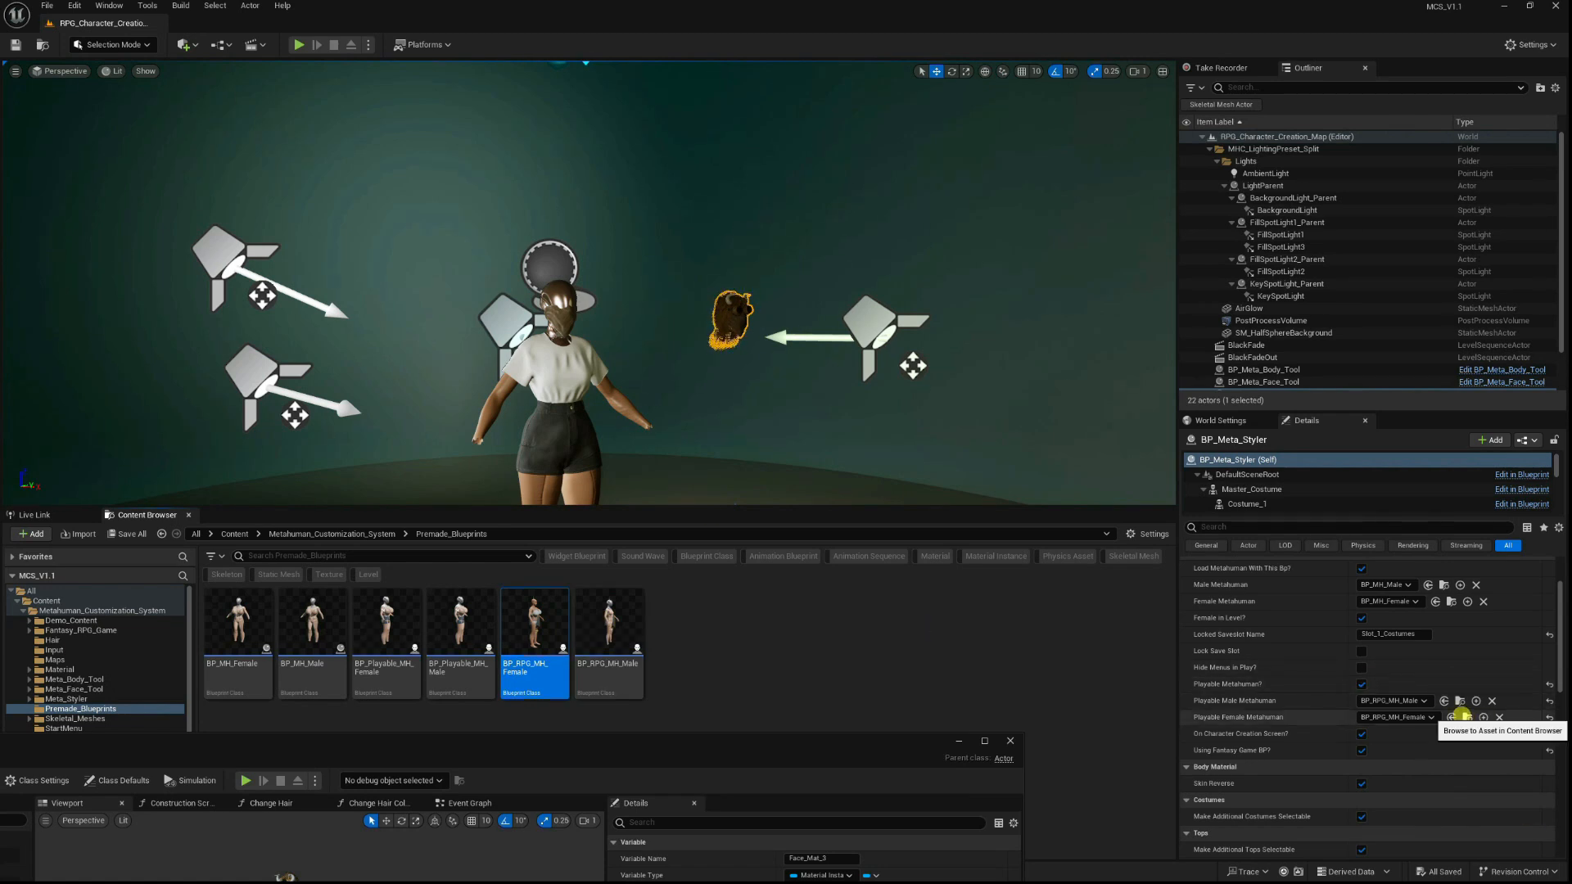
# Reopen the recent level Demo_Map and select its BP_Meta_Styler actor.
pyautogui.click(45, 6)
pyautogui.moveTo(183, 93)
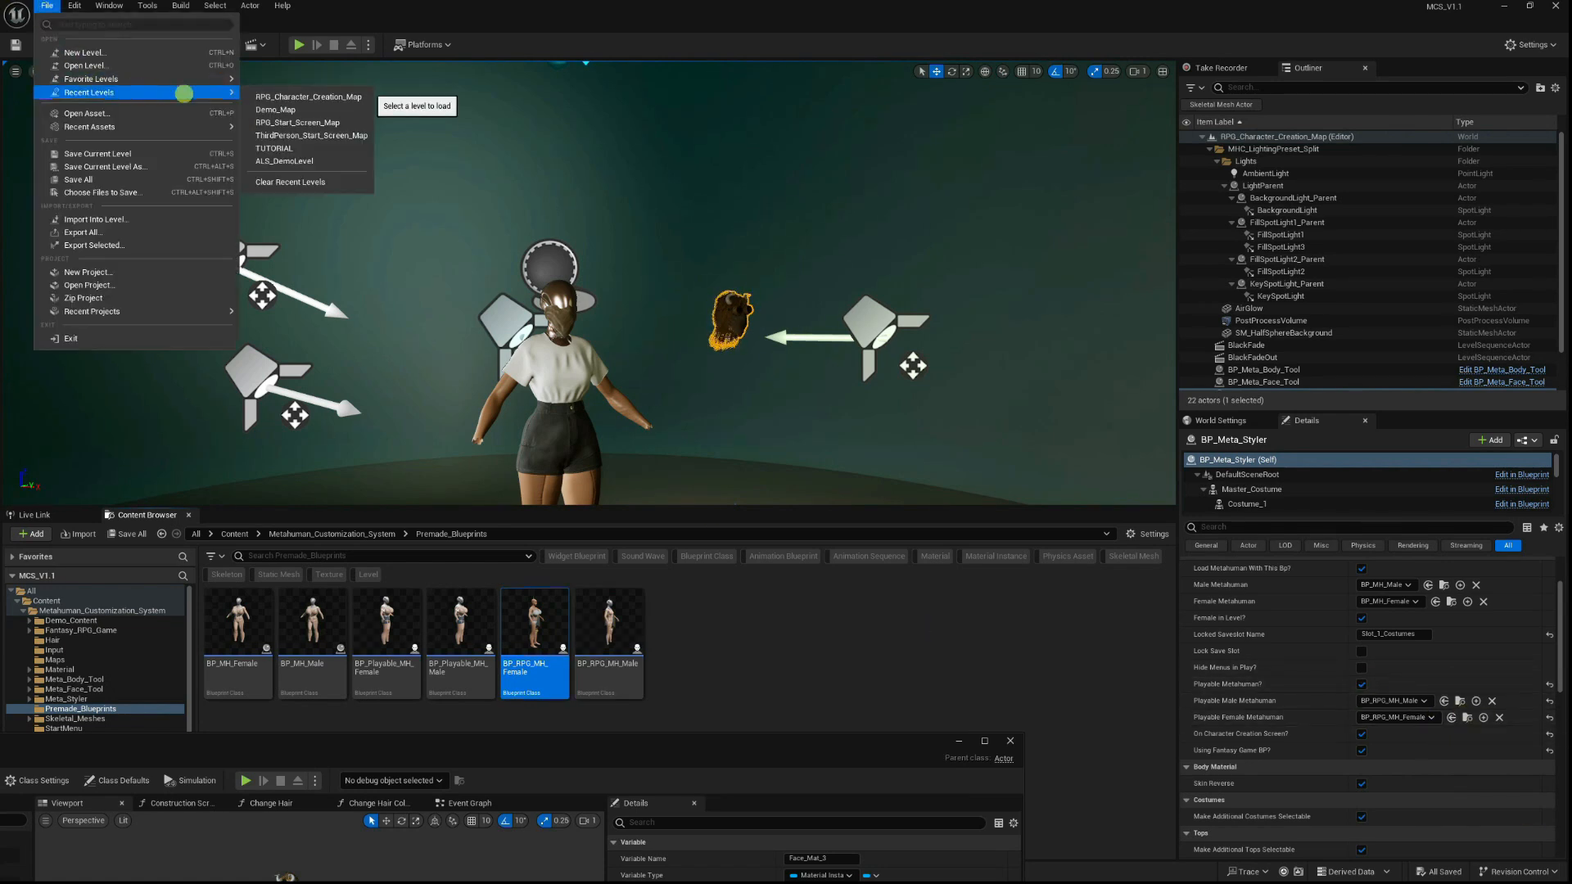
pyautogui.click(276, 109)
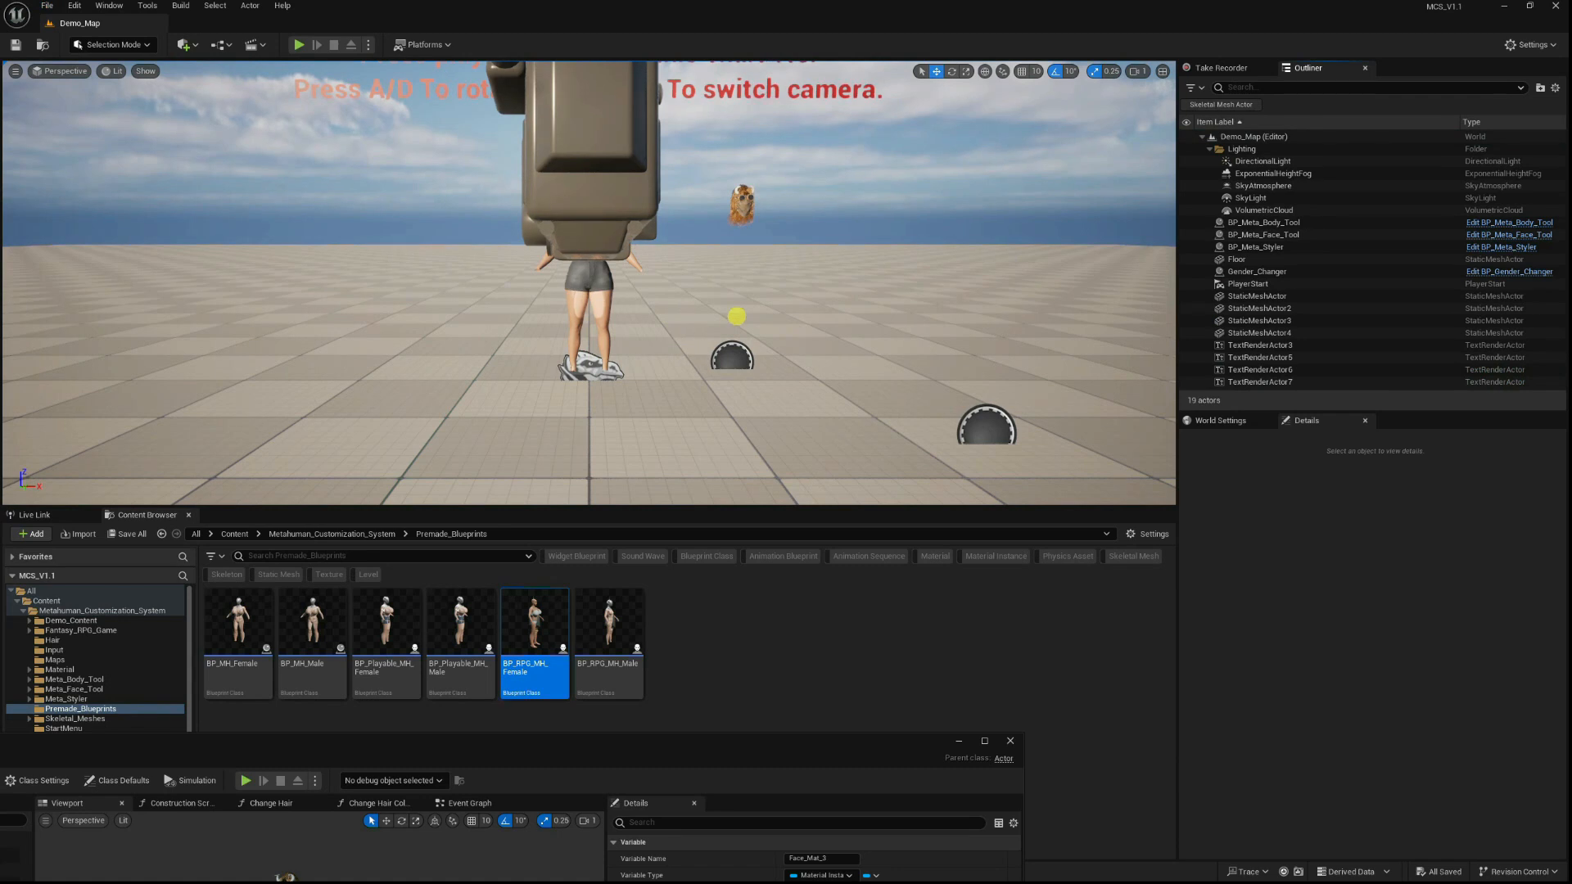
pyautogui.click(1255, 247)
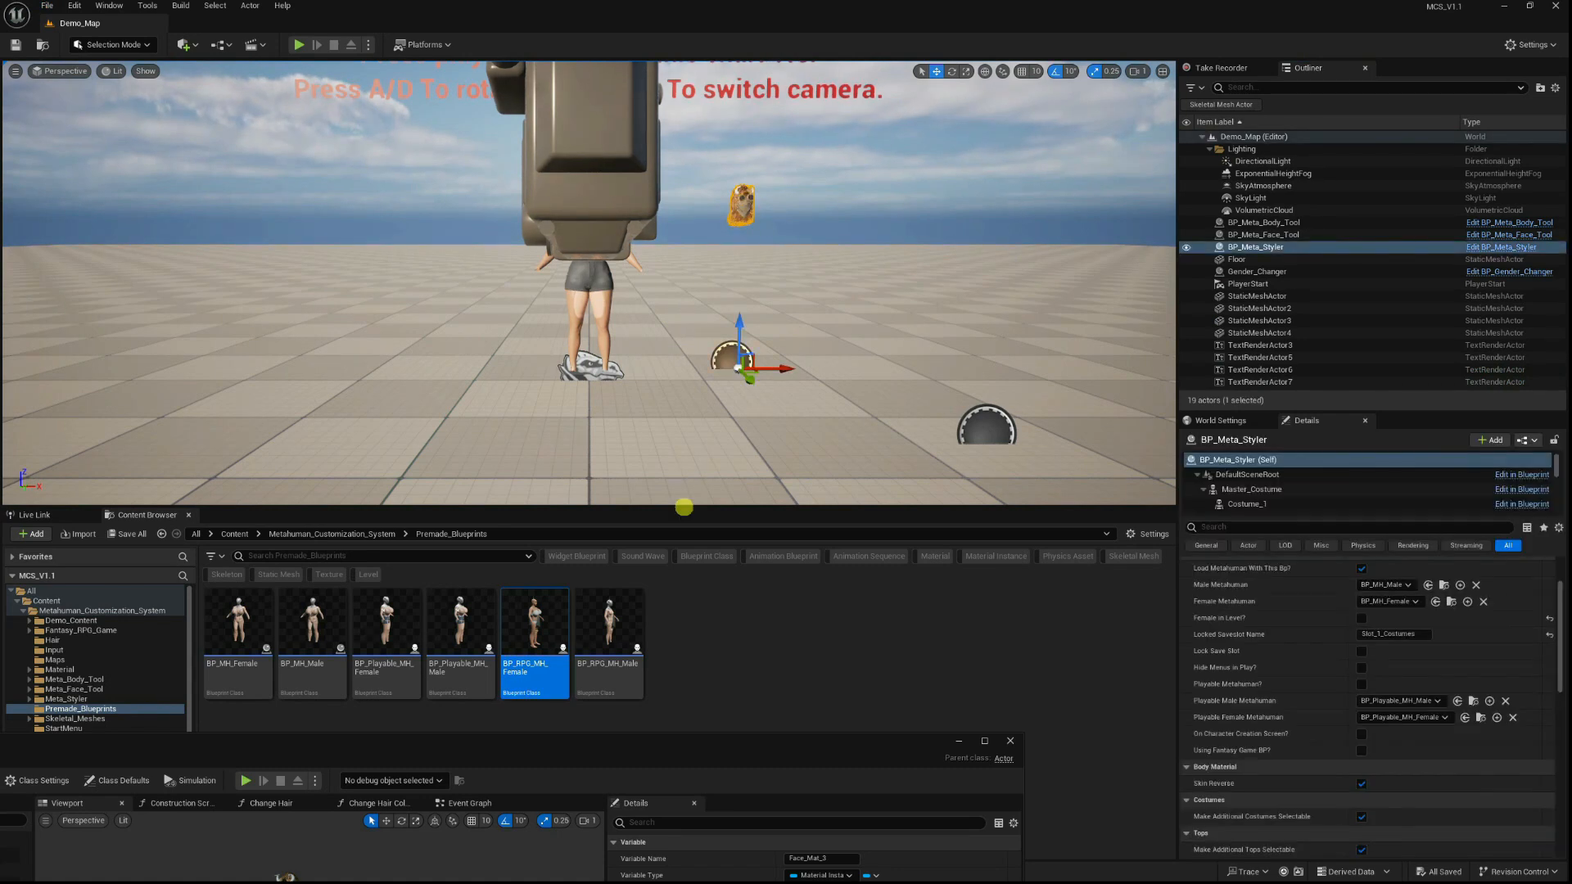
# Assign BP_RPG_MH_Female and BP_RPG_MH_Male as BP_Meta_Styler's playable female and male MetaHumans and enable Playable Metahuman.
pyautogui.moveTo(530, 699)
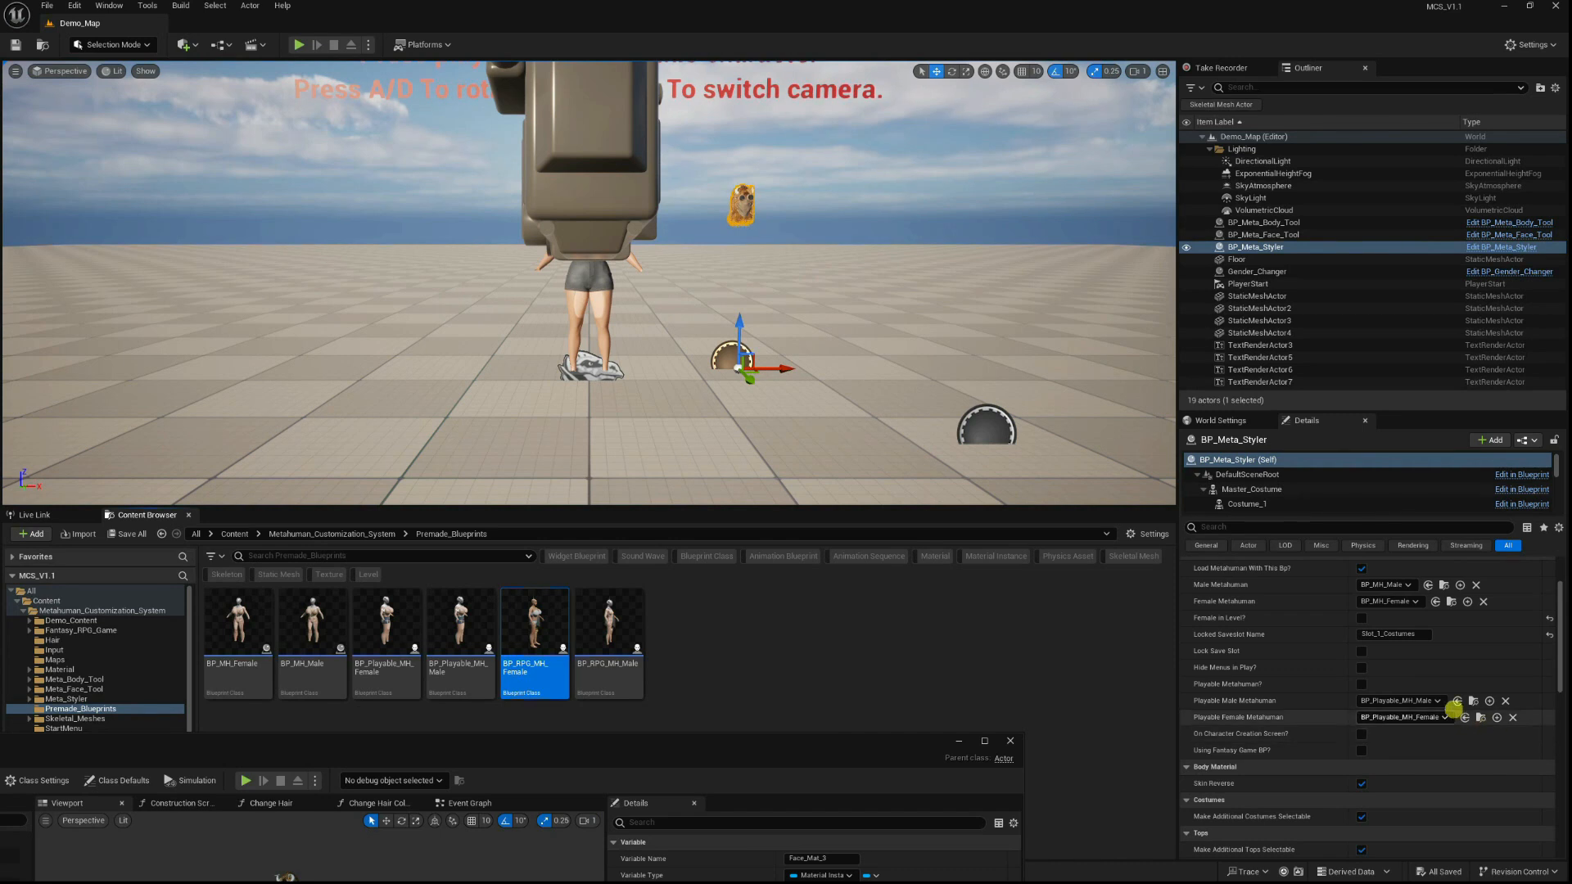
pyautogui.click(1465, 718)
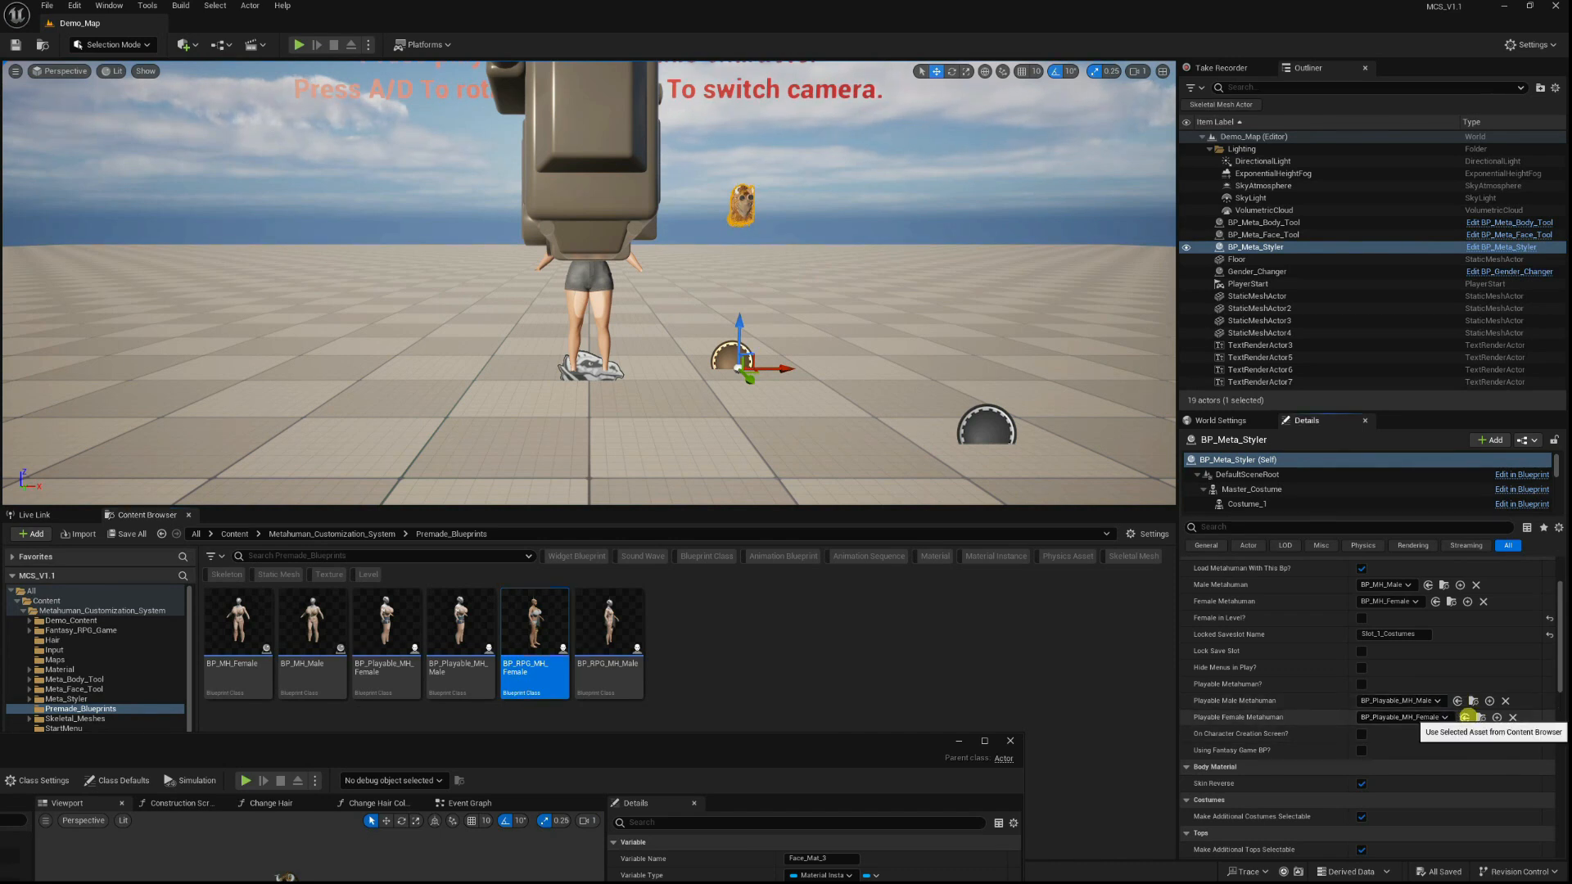
pyautogui.click(606, 630)
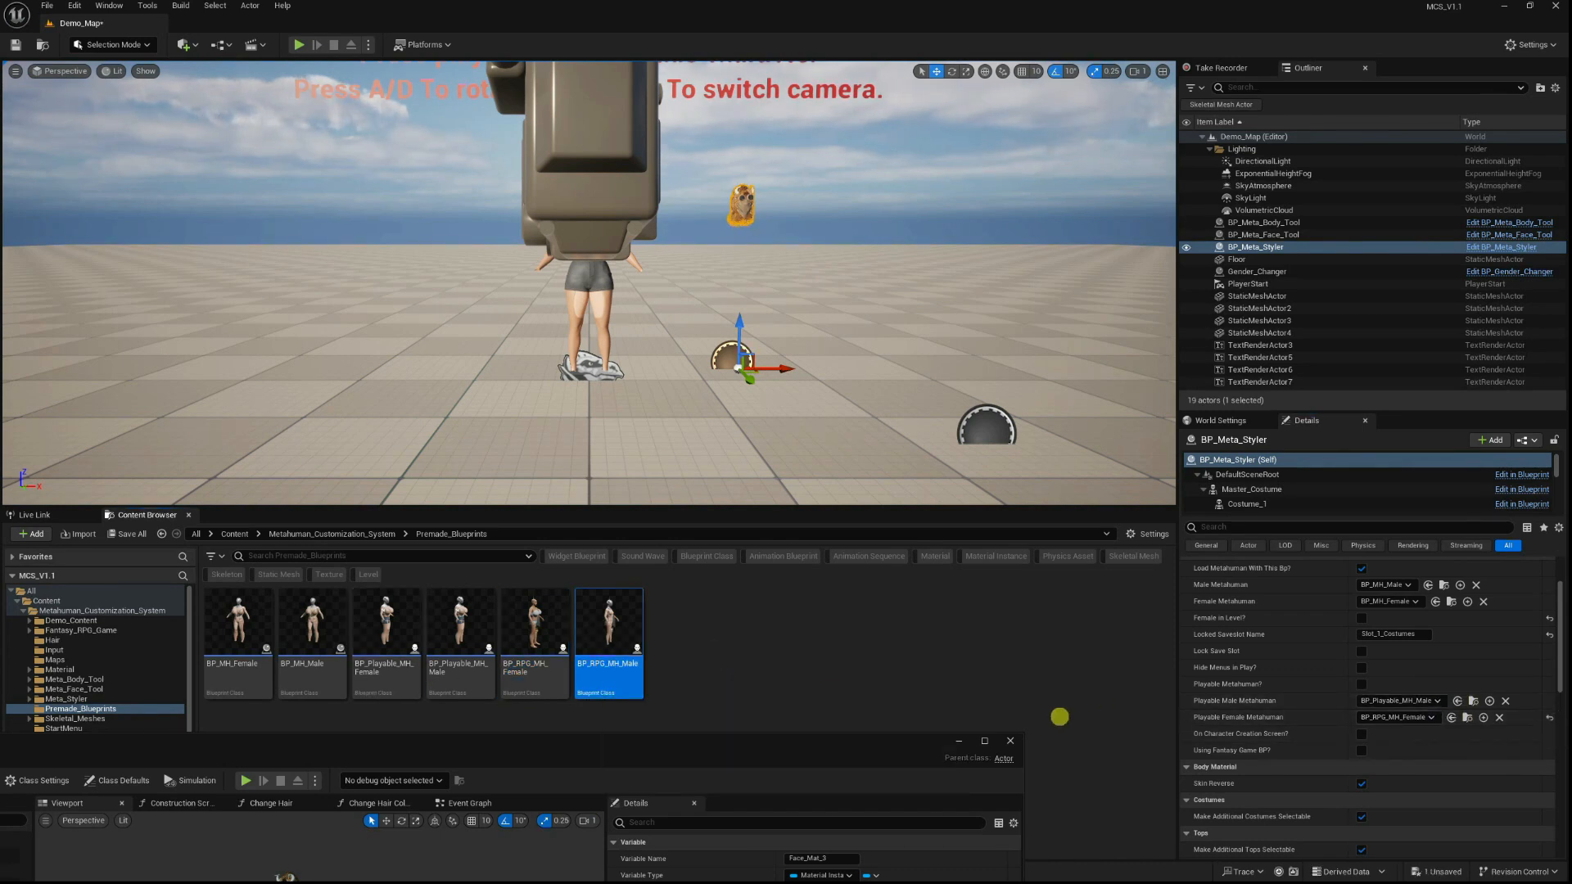
pyautogui.click(1456, 700)
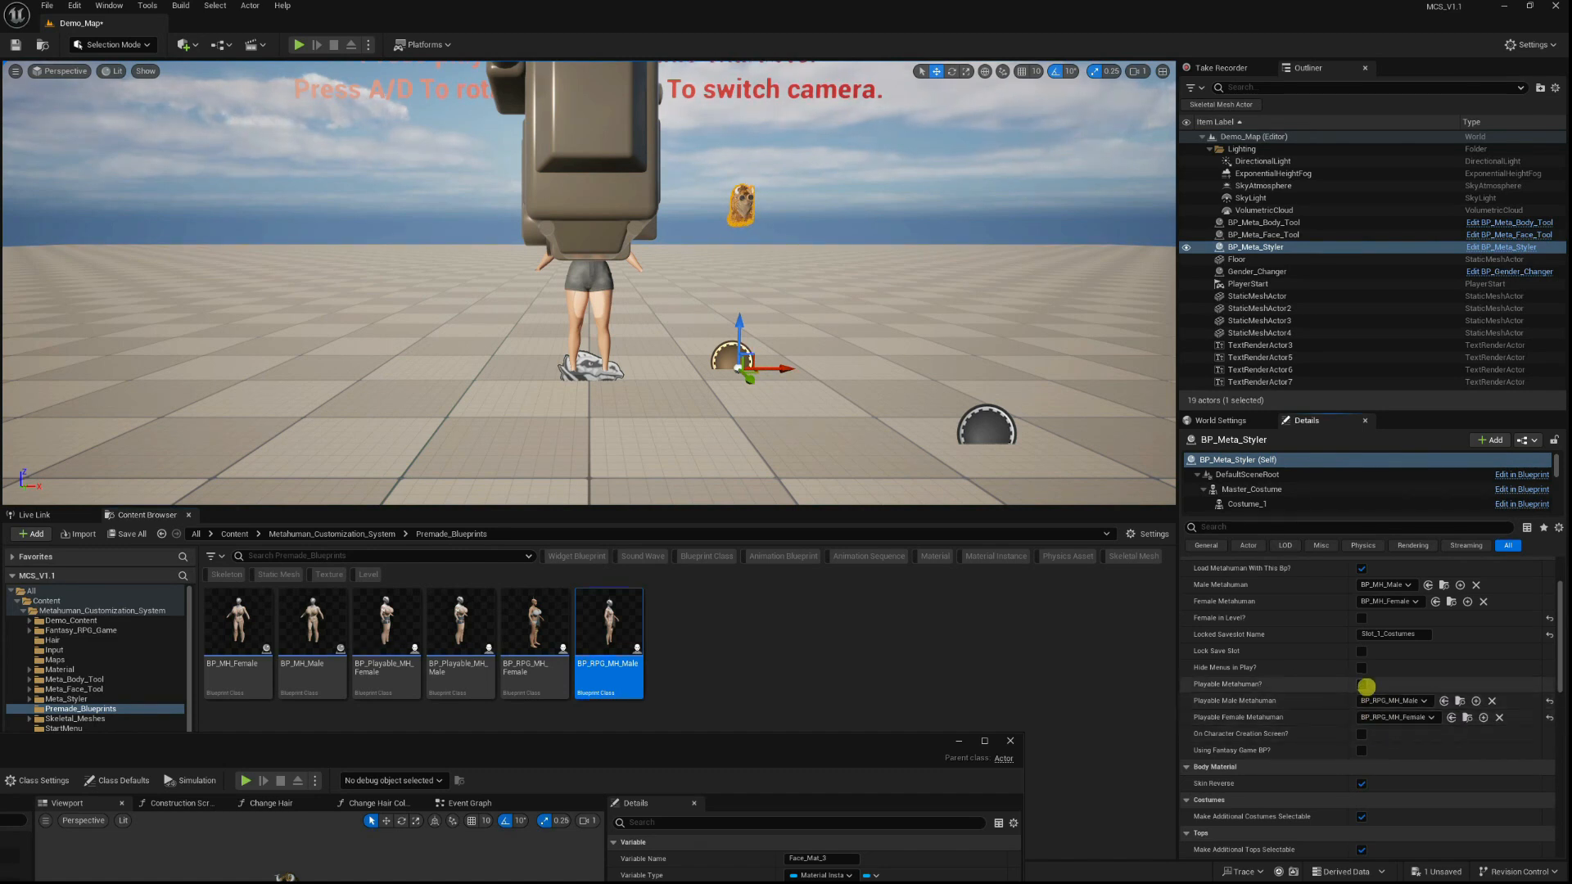
pyautogui.click(1362, 684)
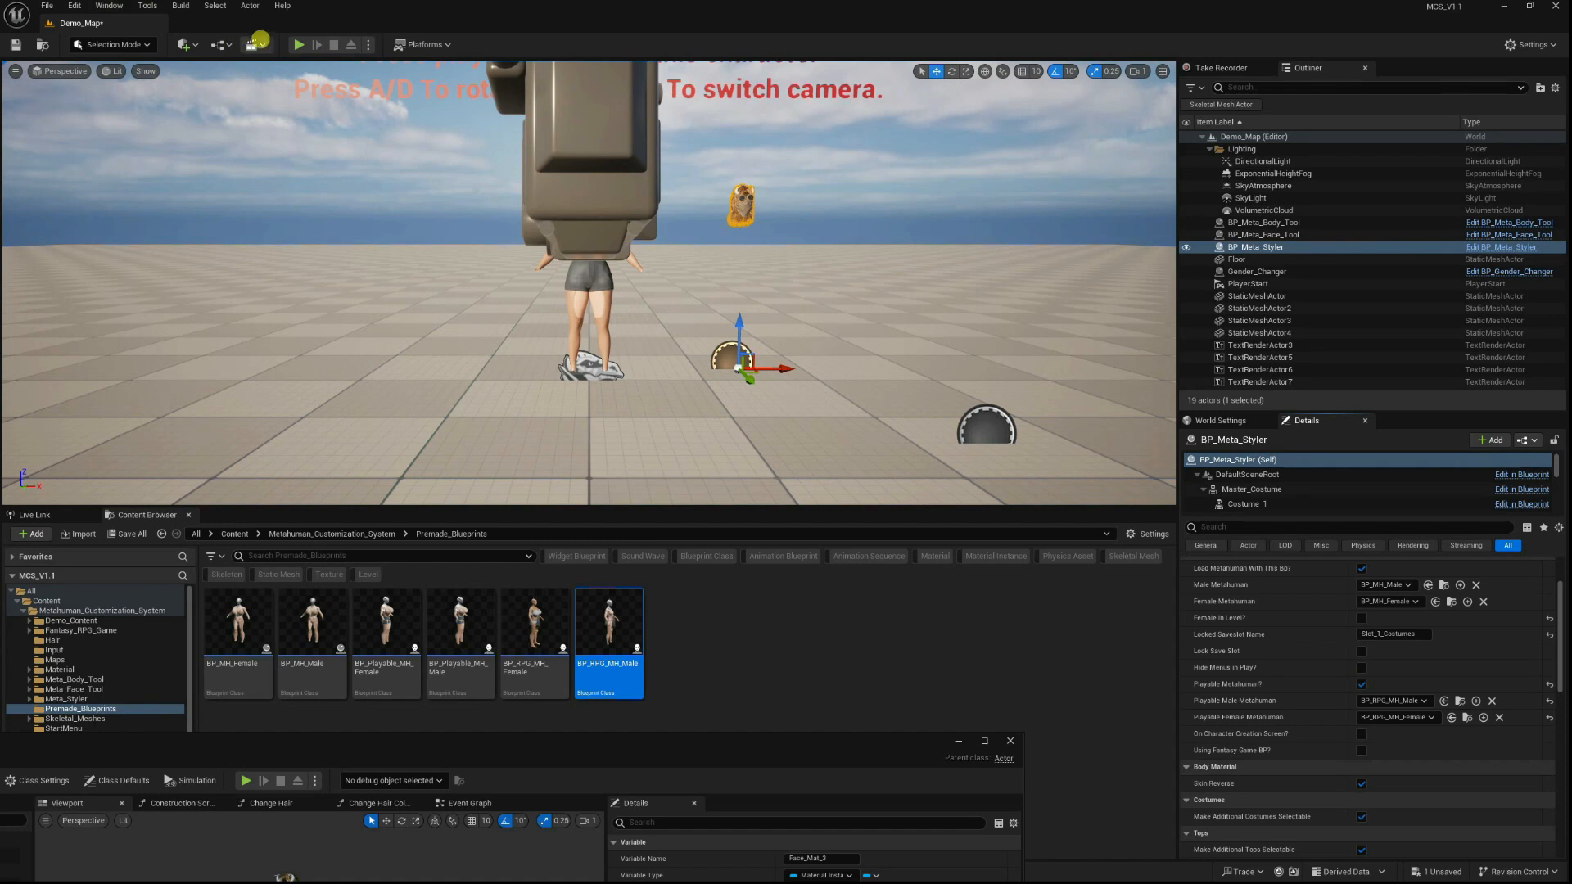
# Play Demo_Map to try moving the RPG MetaHuman character, and end the play session.
pyautogui.click(297, 44)
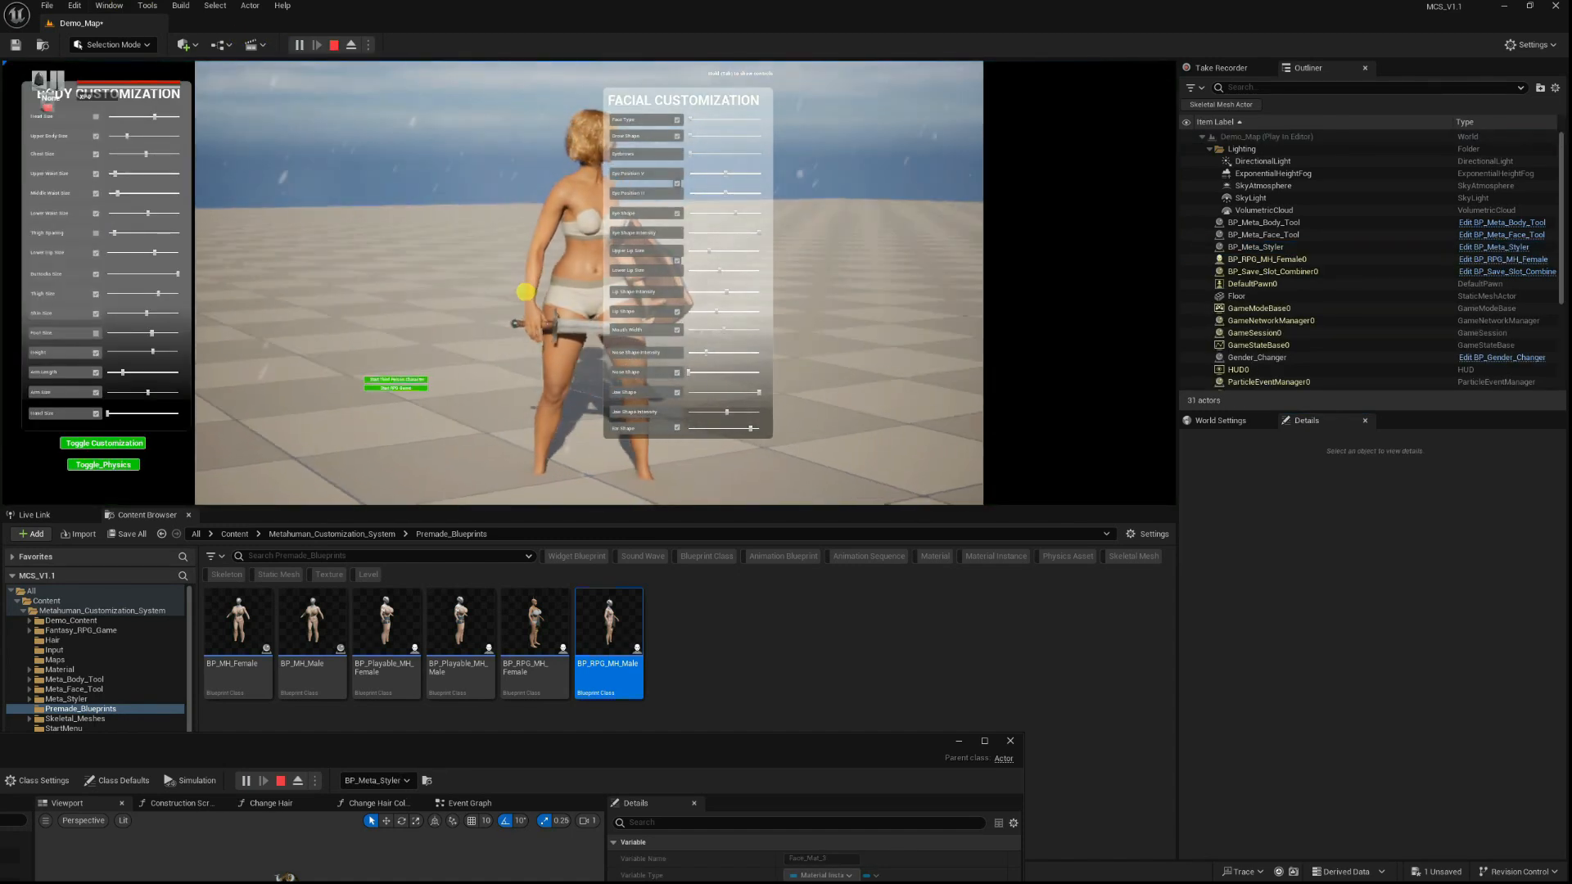
pyautogui.press('a')
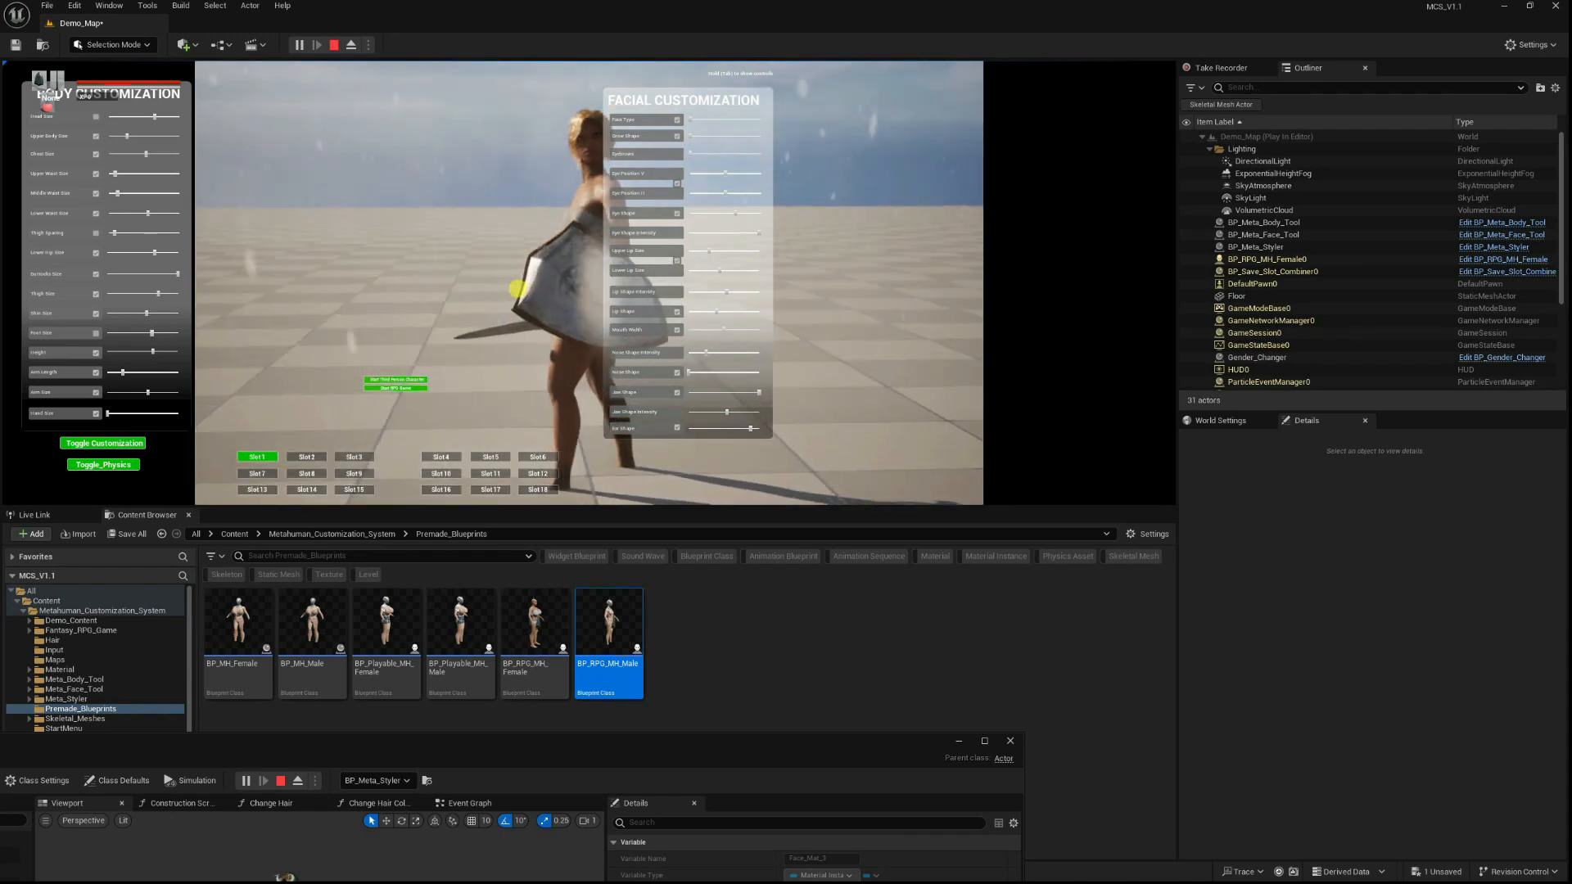
pyautogui.press('w')
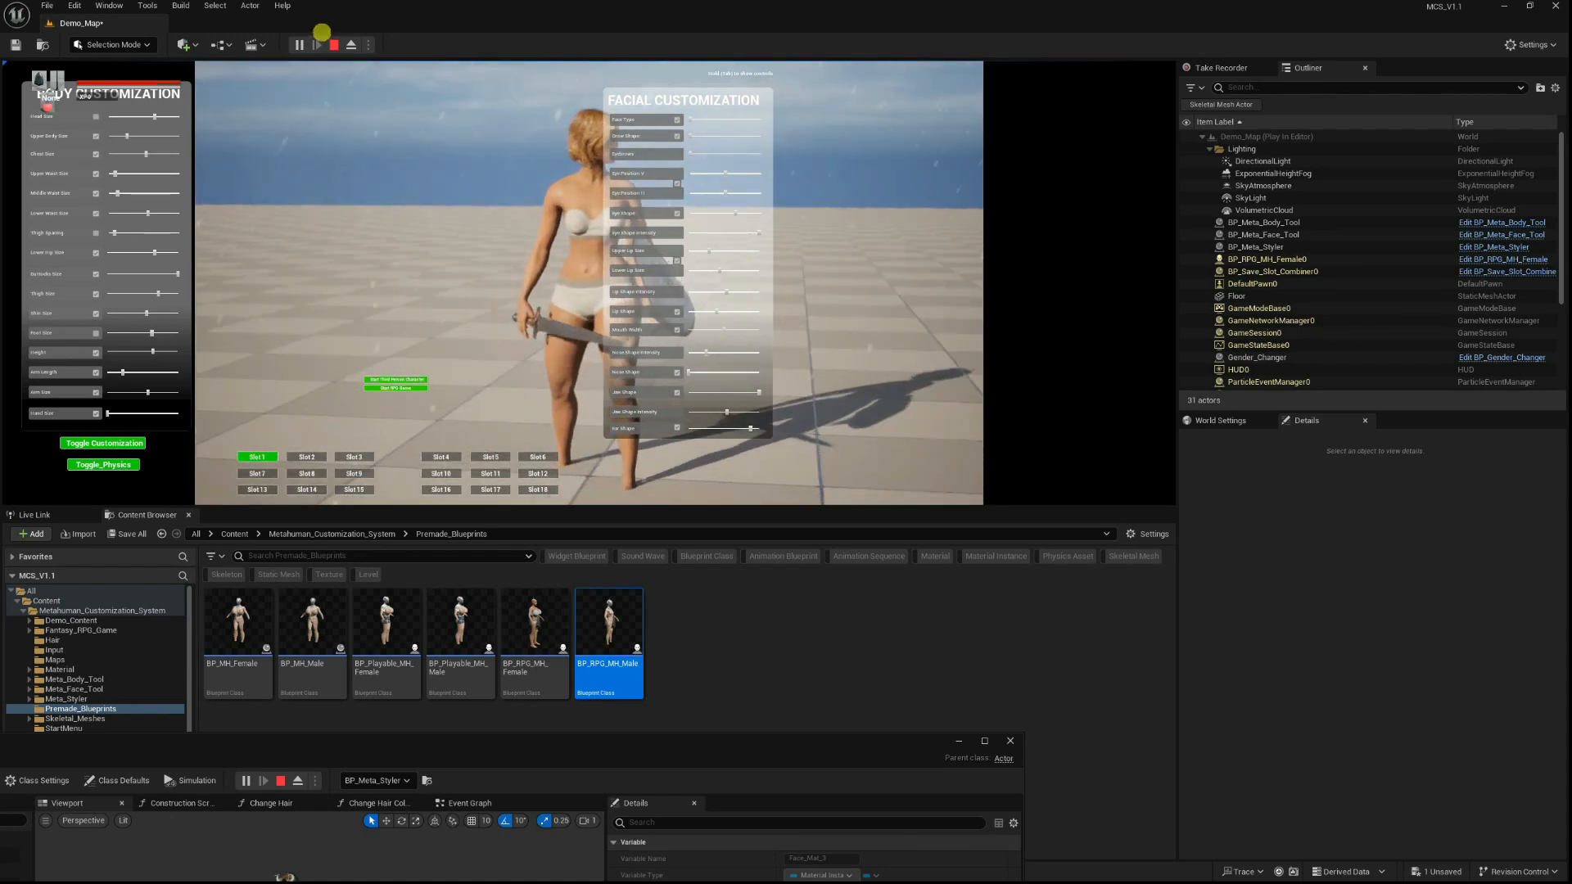
pyautogui.click(334, 43)
# Undo the playable MetaHuman changes on BP_Meta_Styler and briefly play-test Demo_Map with the restored settings.
pyautogui.click(1361, 684)
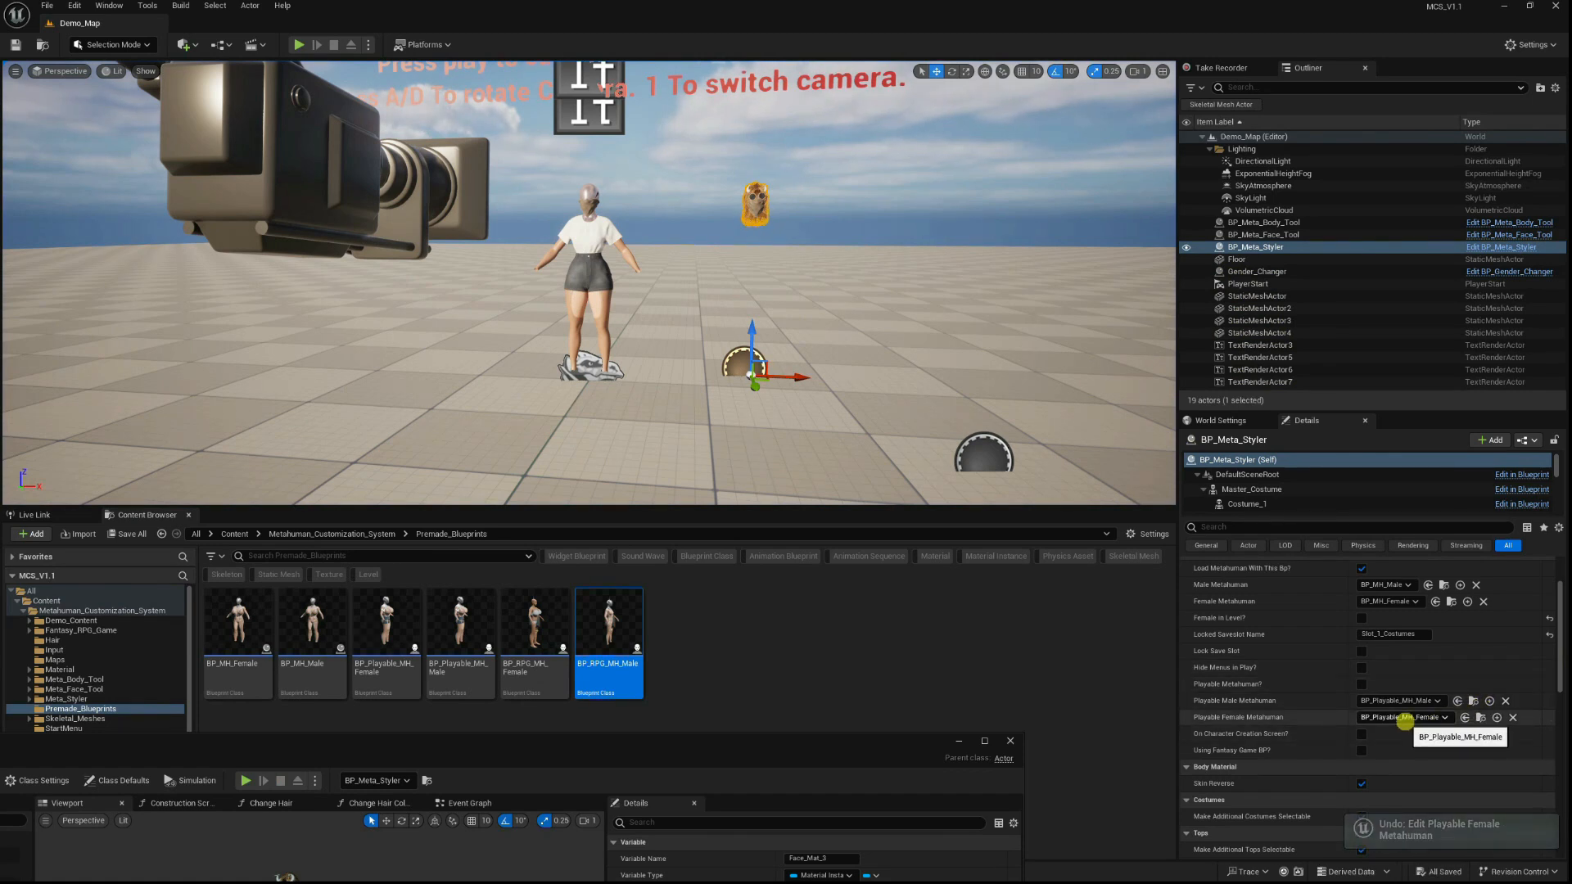
pyautogui.click(302, 47)
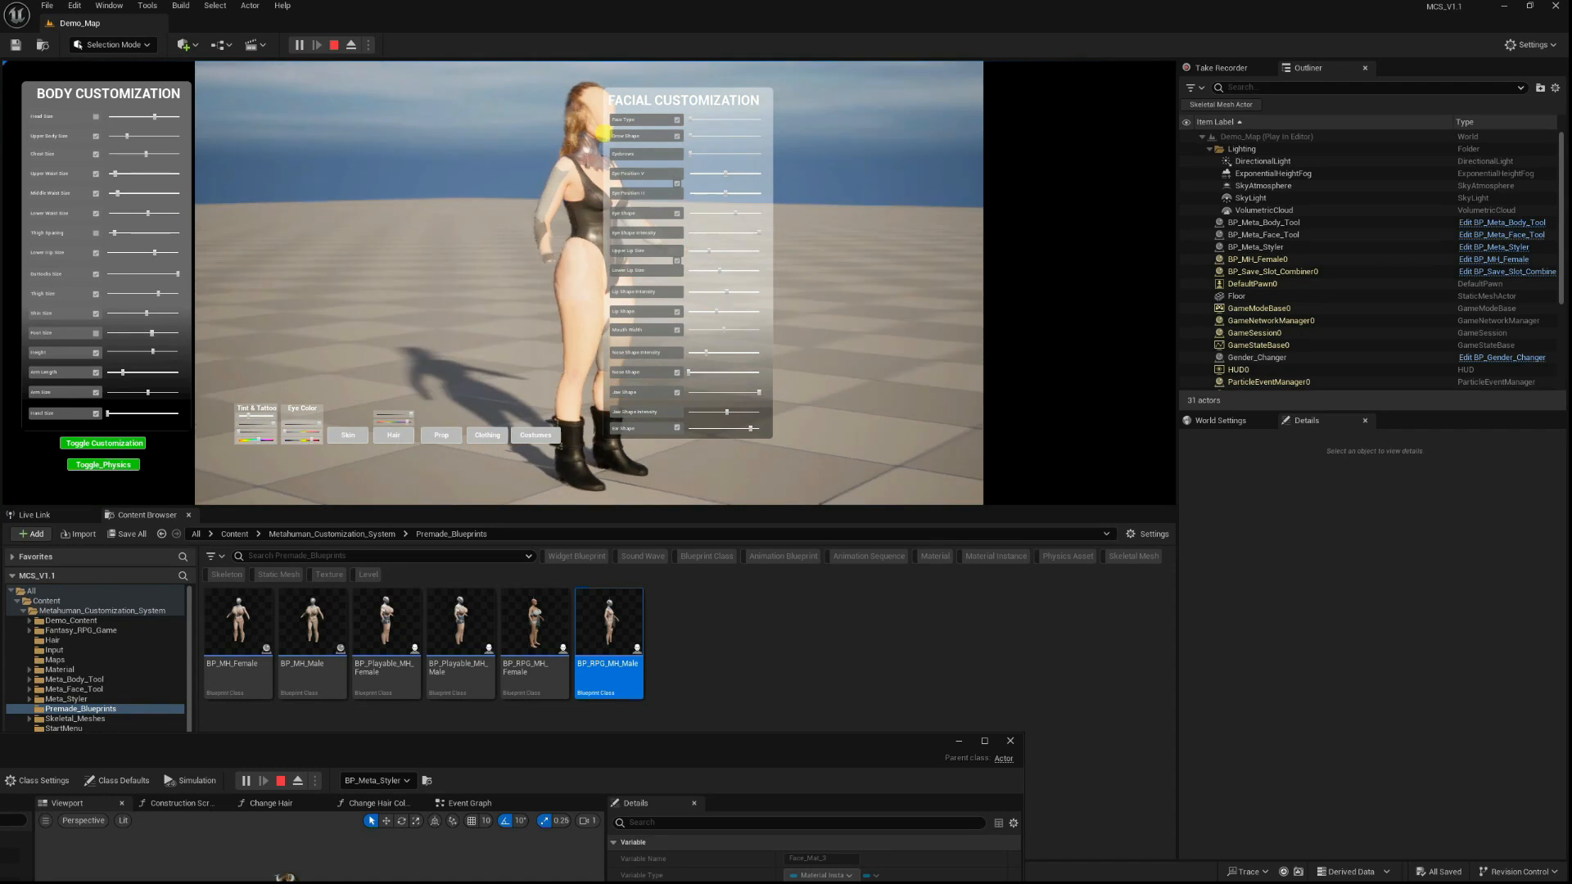
pyautogui.click(332, 44)
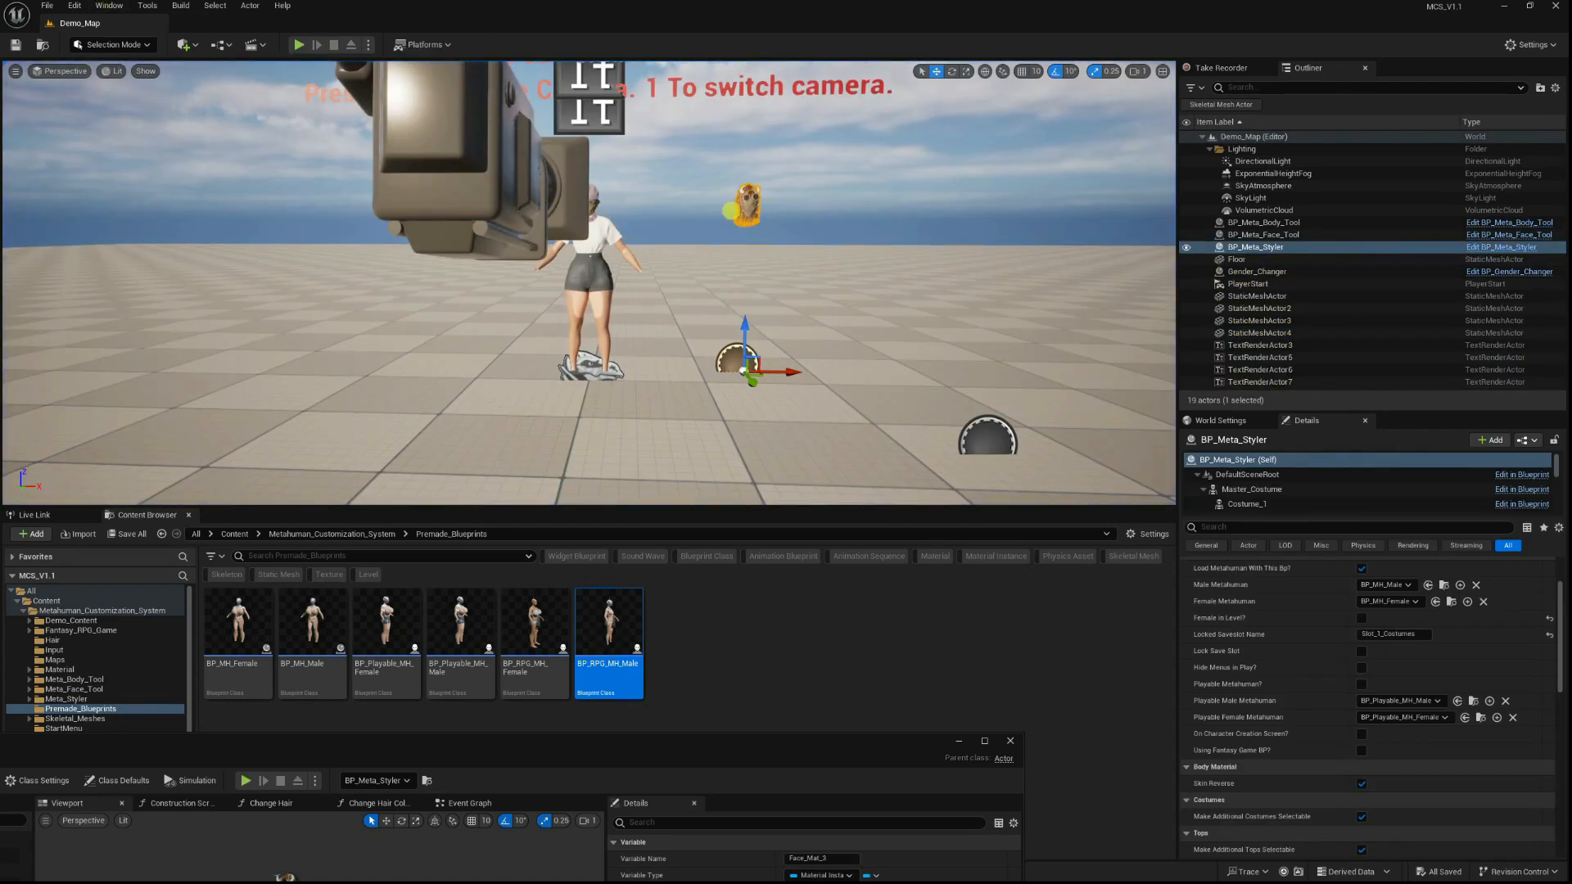
# Assign the BP_Kendra blueprint from the MetaHumans/Kendra folder as the Female Metahuman of BP_Meta_Styler.
pyautogui.moveTo(590, 282); pyautogui.dragTo(679, 287, button='right')
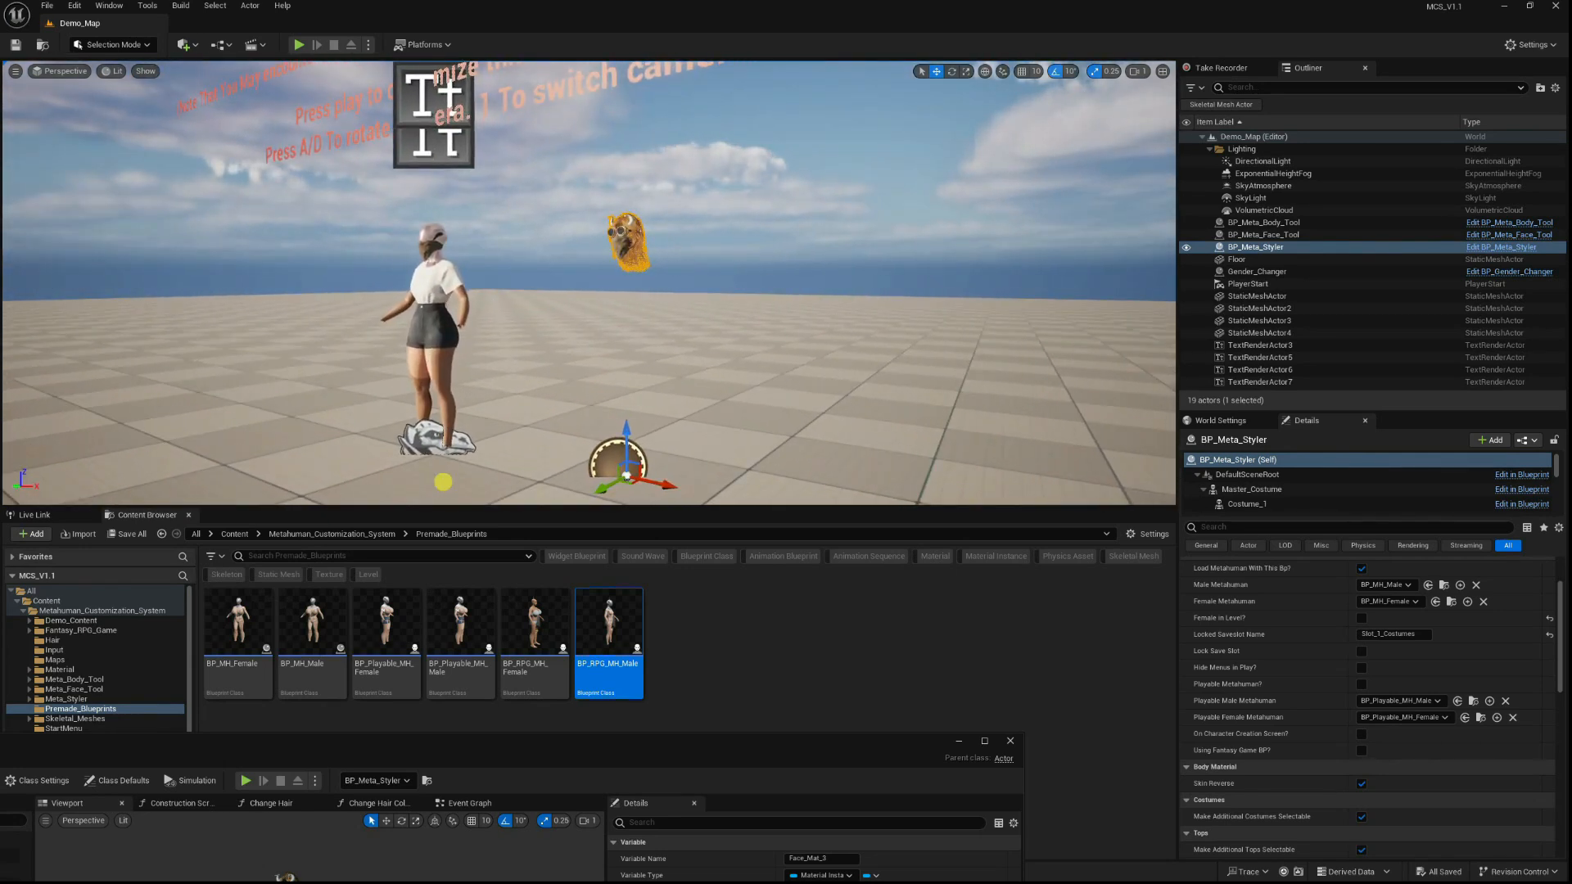
pyautogui.click(239, 636)
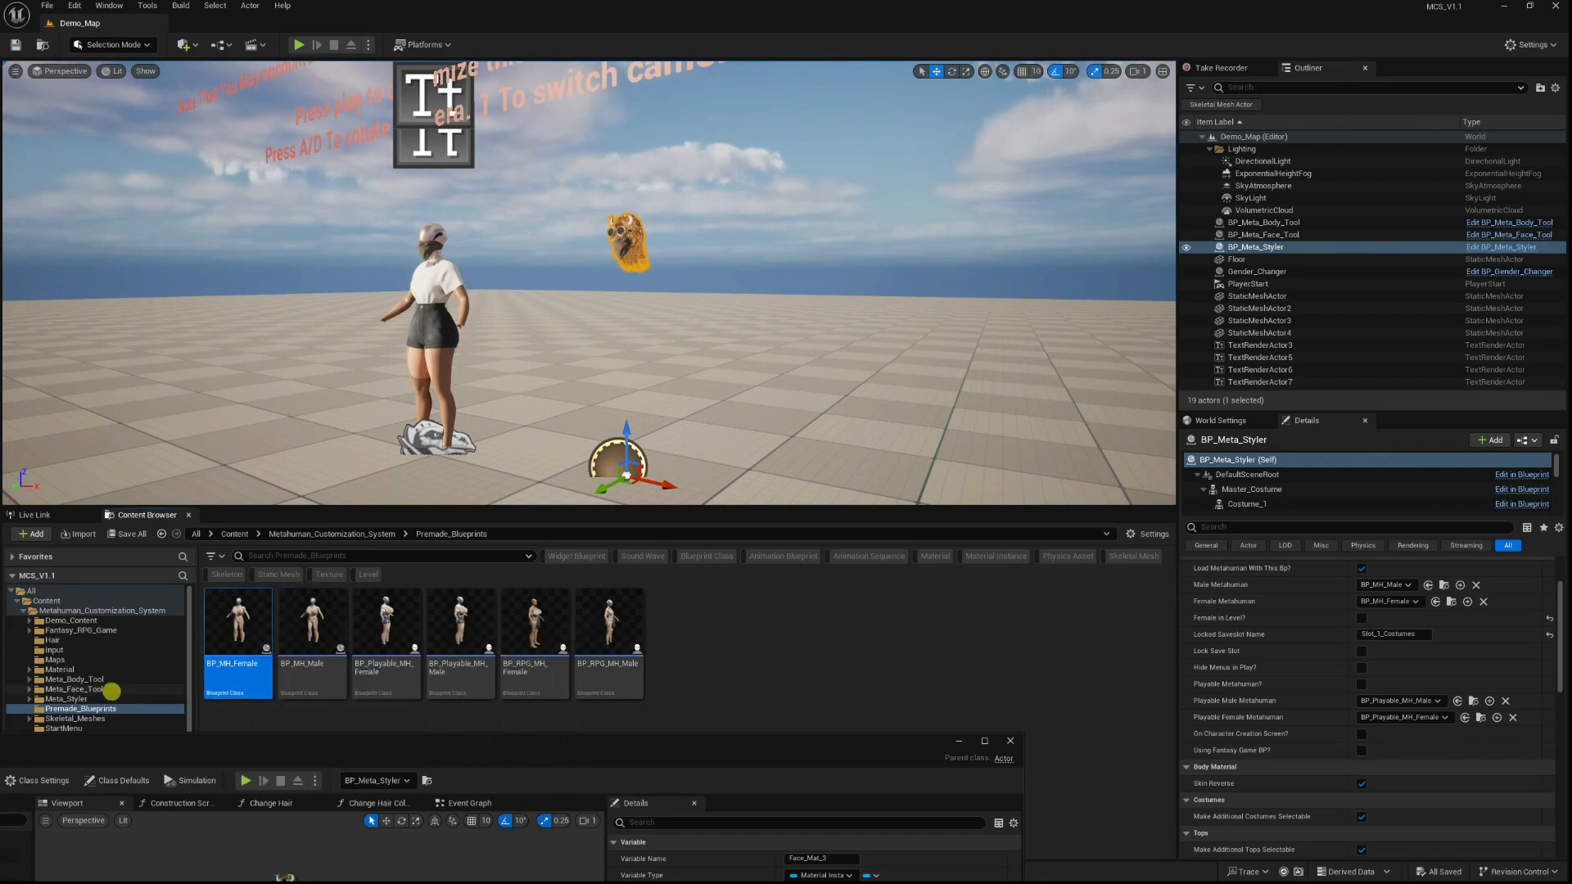
pyautogui.scroll(-5, 109, 712)
pyautogui.moveTo(169, 756); pyautogui.dragTo(747, 778)
pyautogui.scroll(-2, 78, 696)
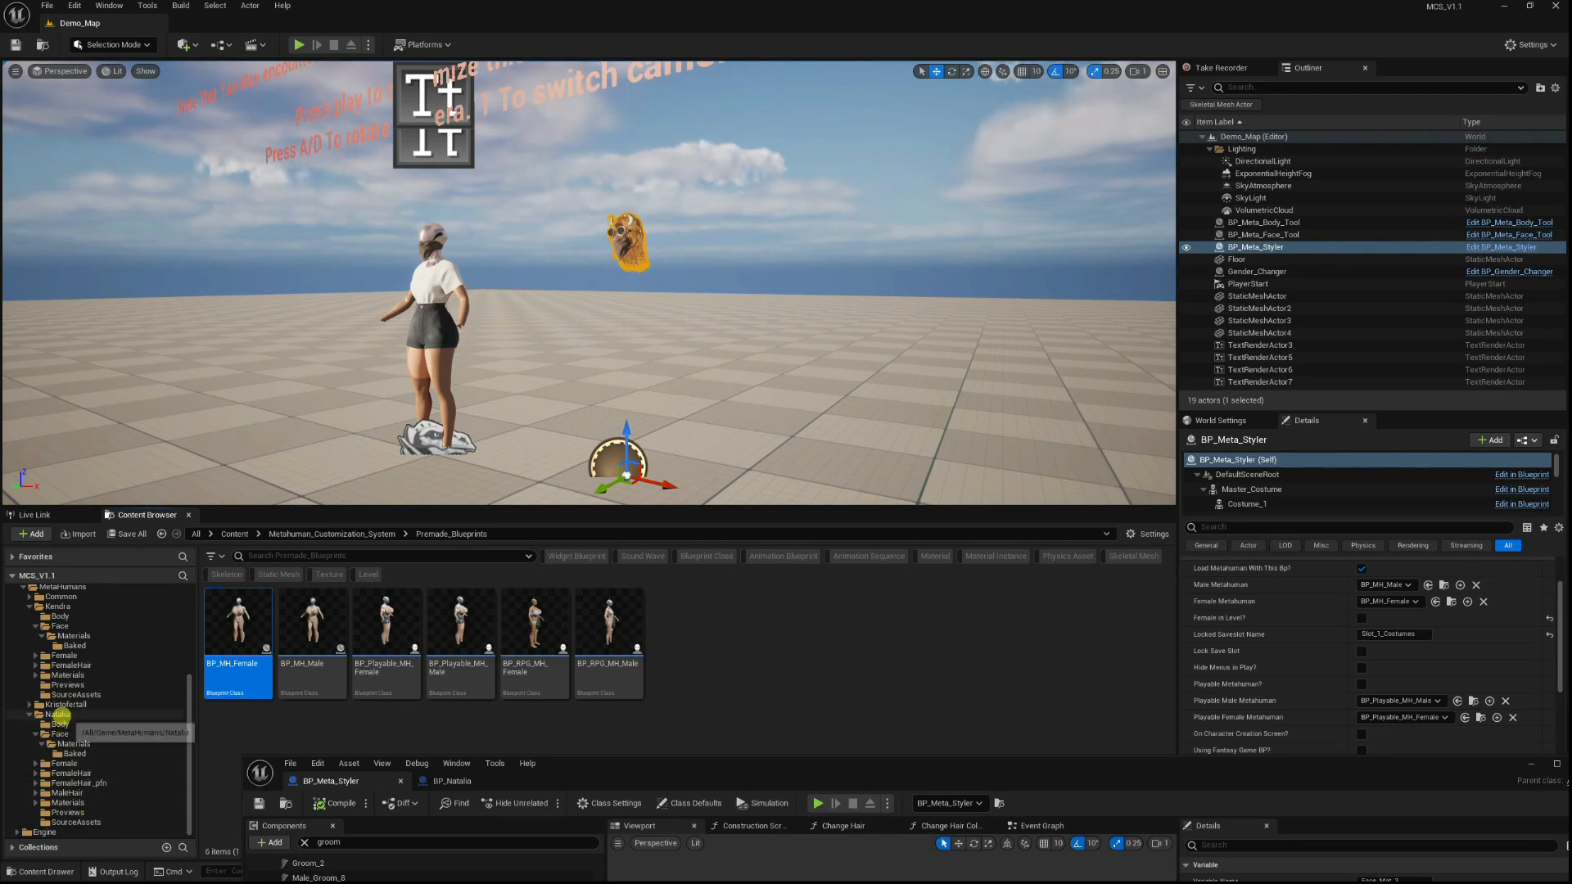
pyautogui.click(57, 714)
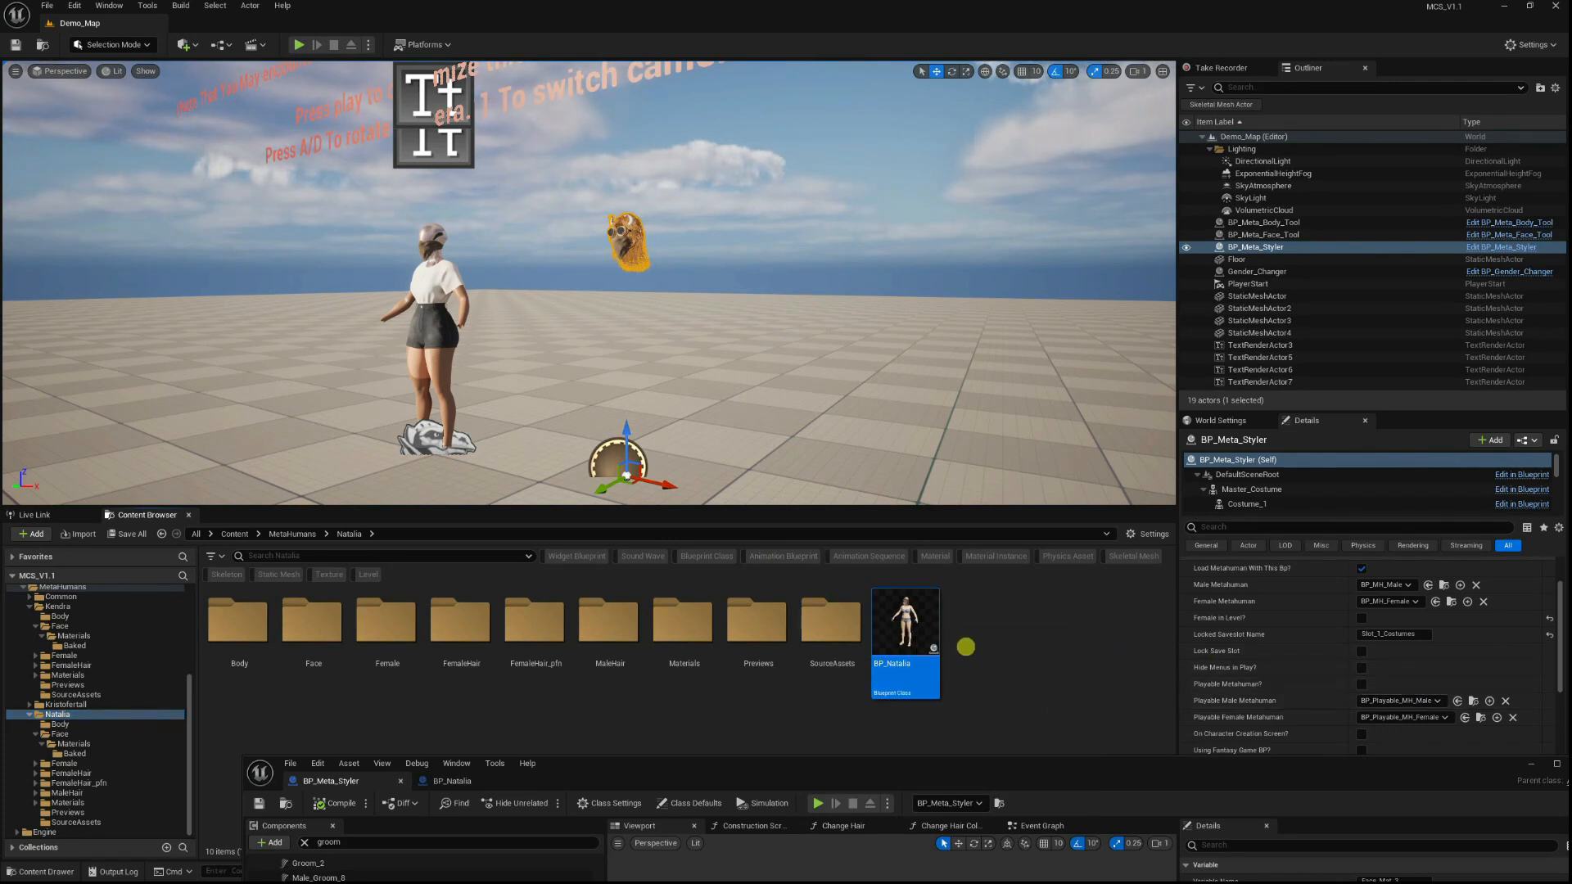
pyautogui.scroll(3, 76, 681)
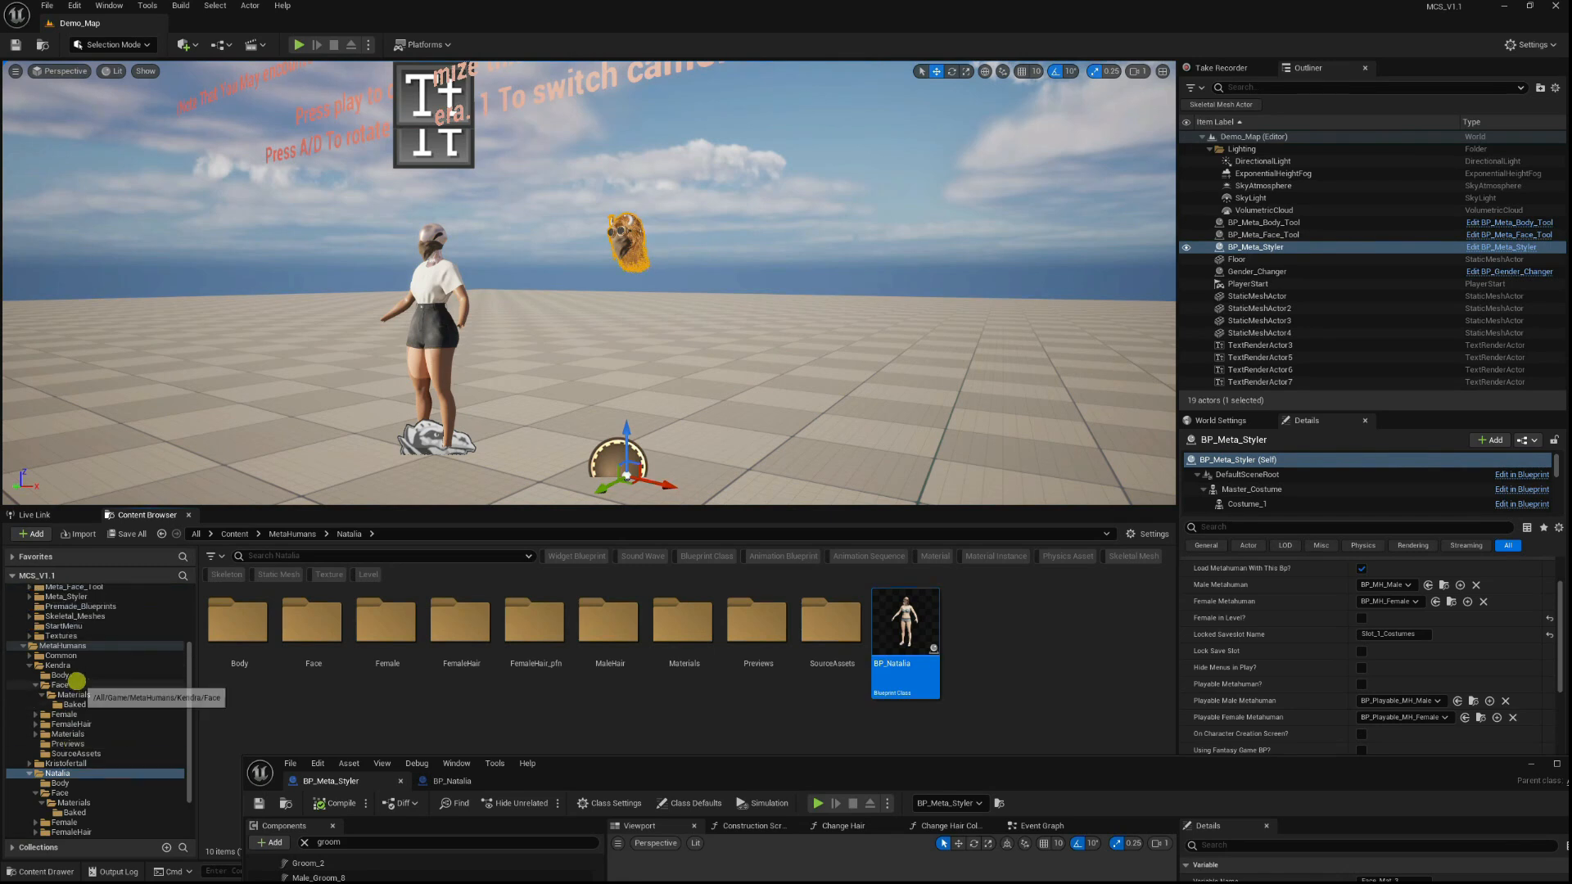
pyautogui.click(77, 665)
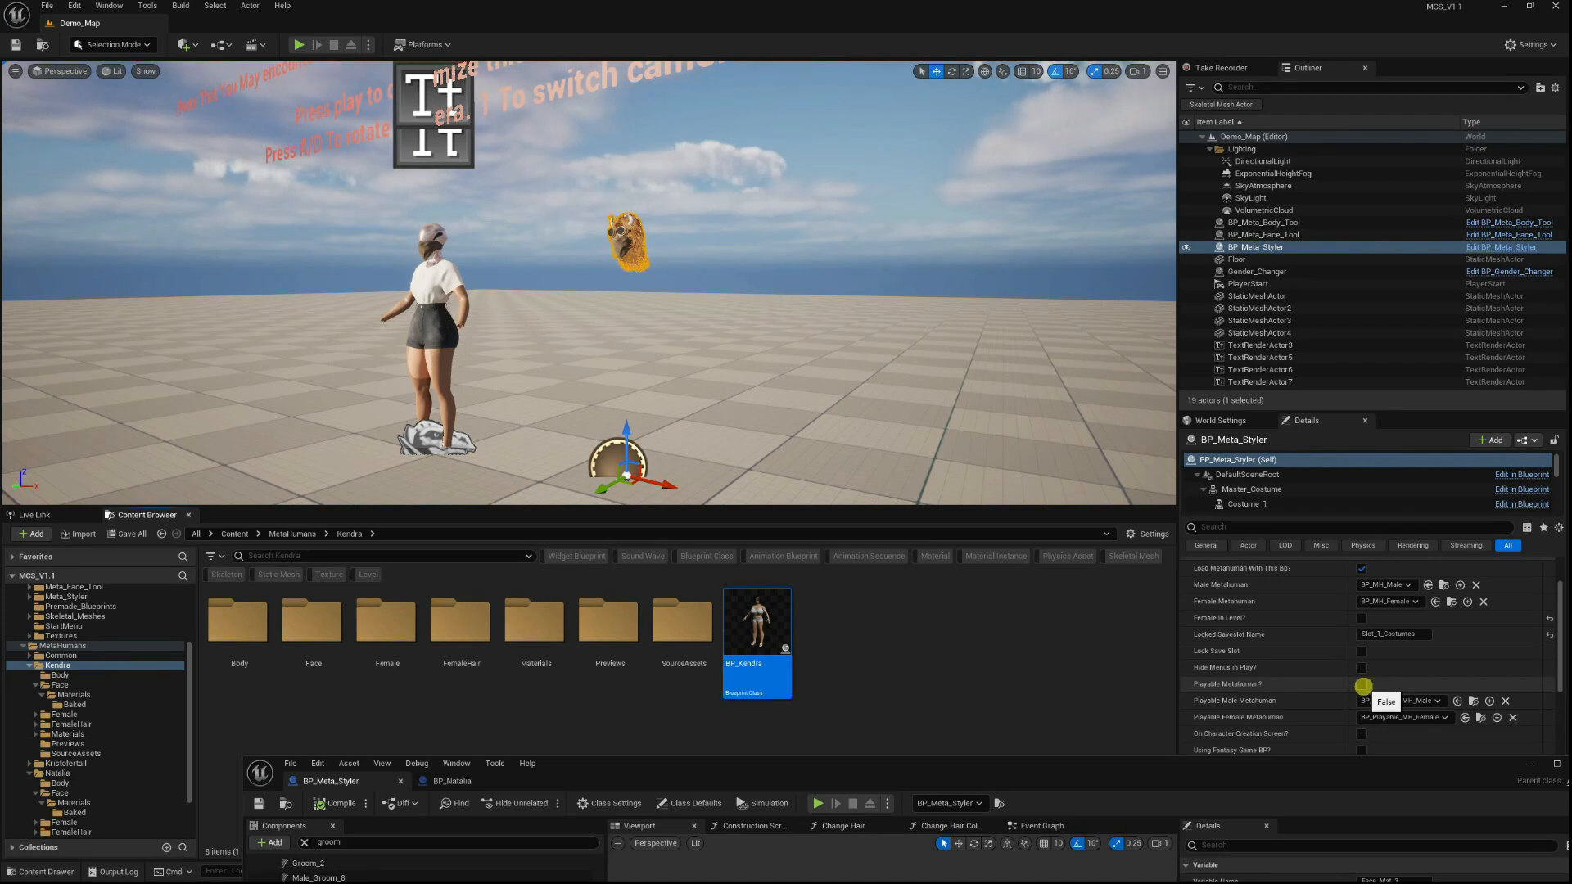
pyautogui.click(1435, 602)
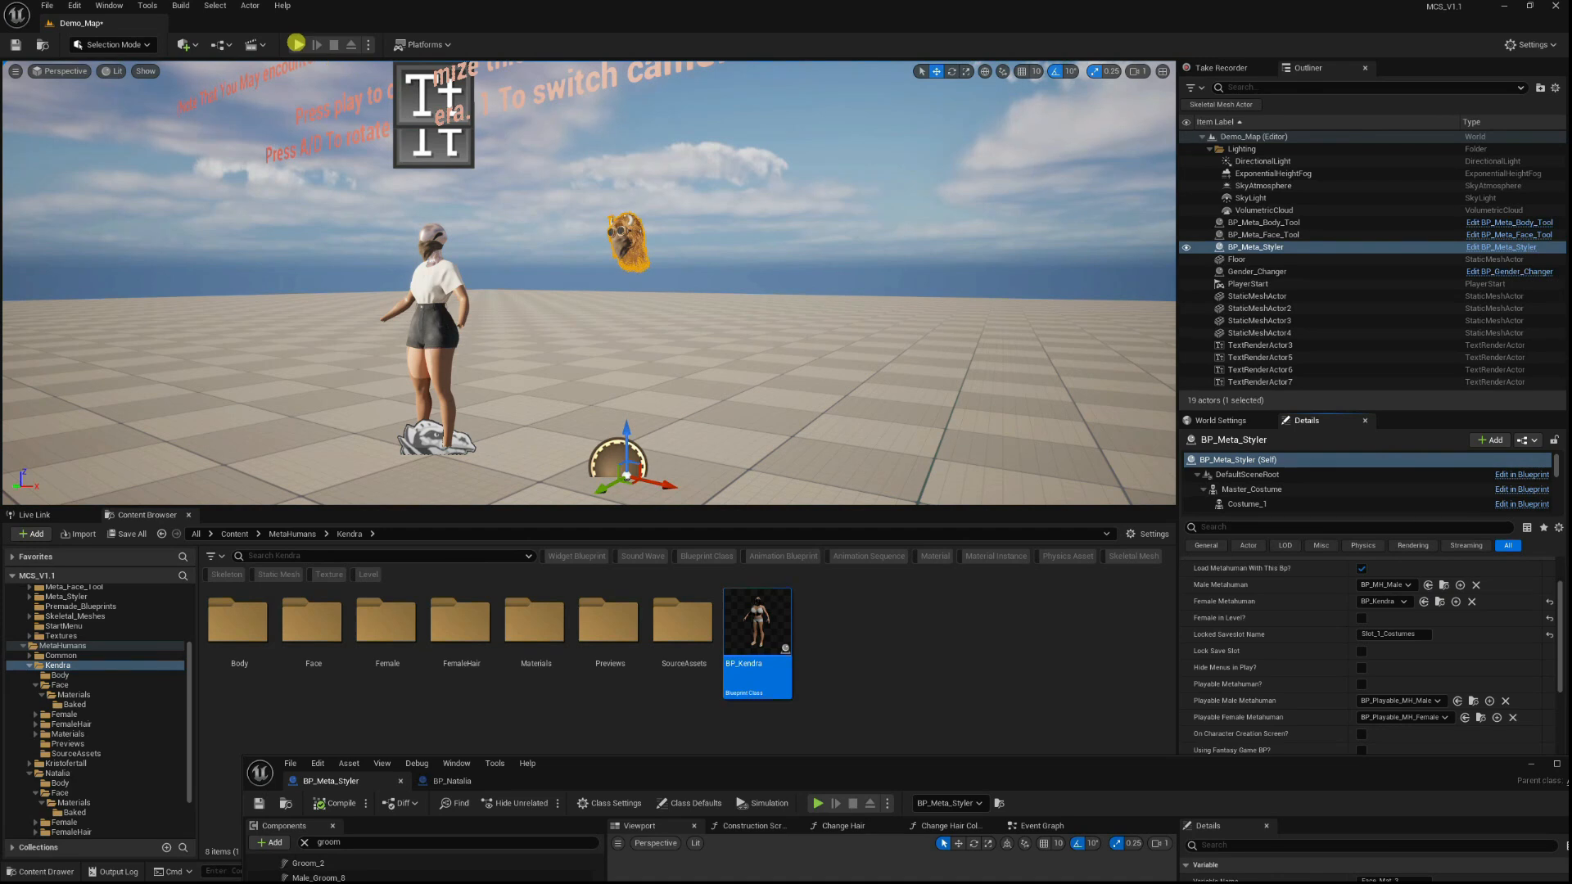
# Play-test the level with the Kendra character, stop the simulation, and undo the Female Metahuman assignment.
pyautogui.click(297, 44)
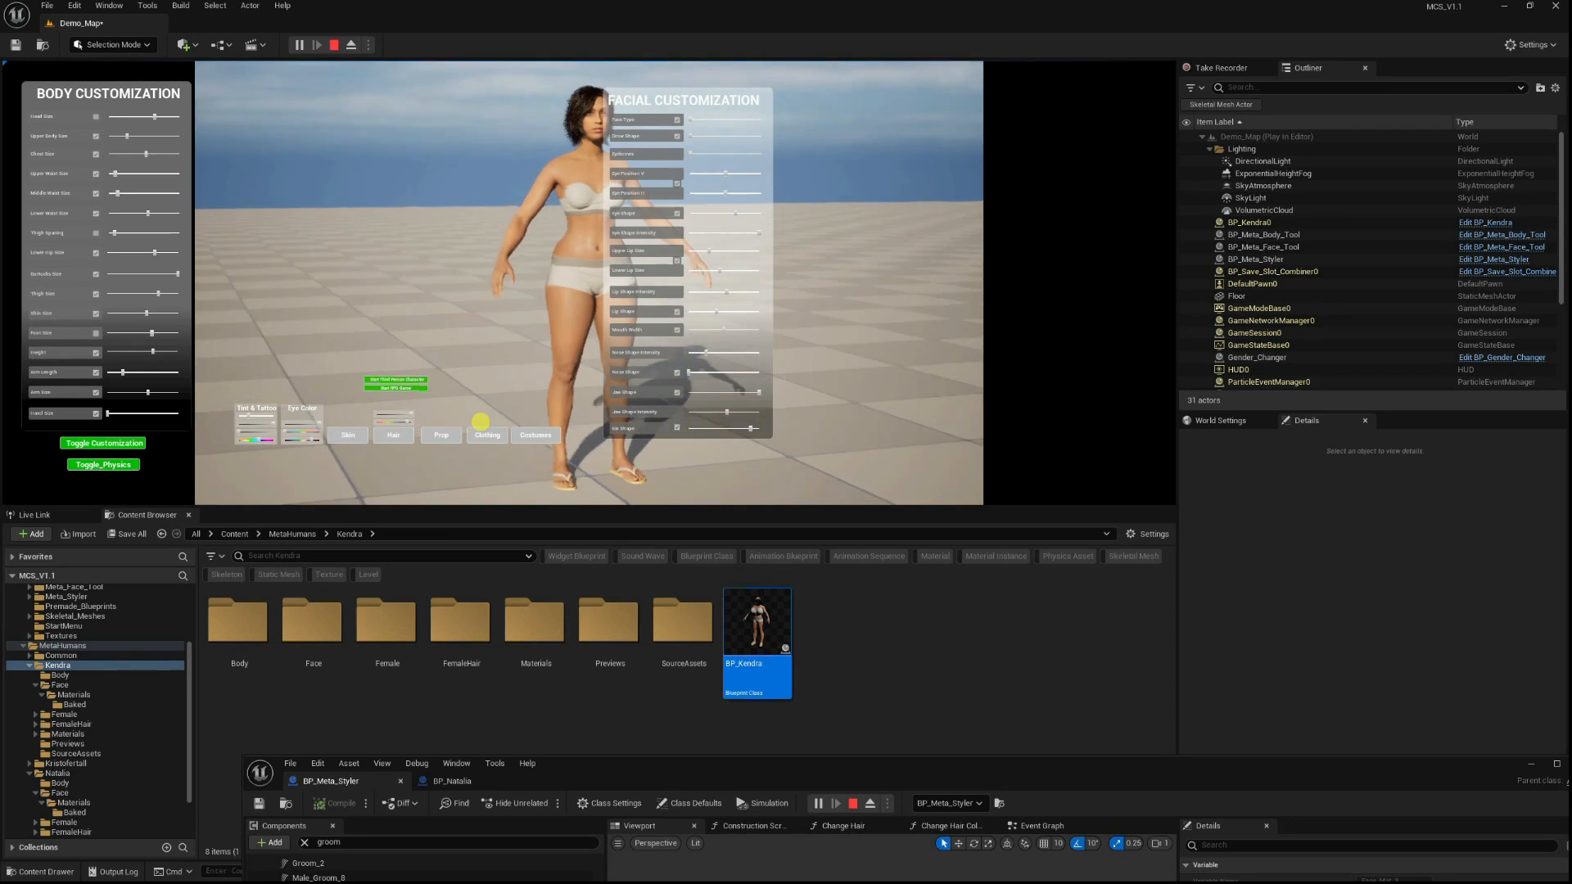
pyautogui.click(484, 432)
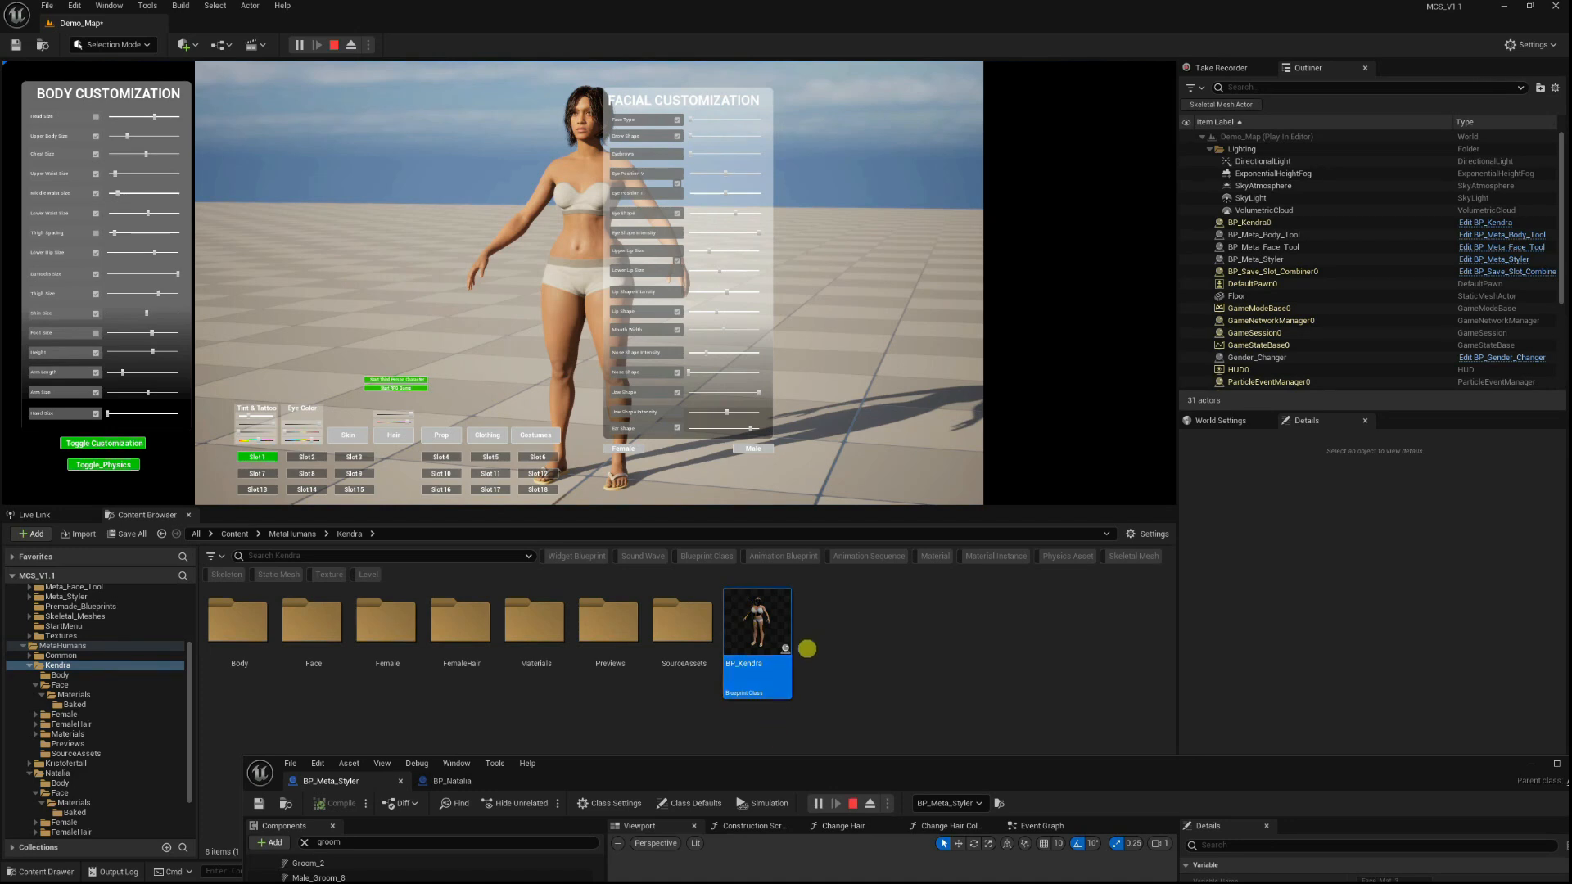
pyautogui.moveTo(798, 650)
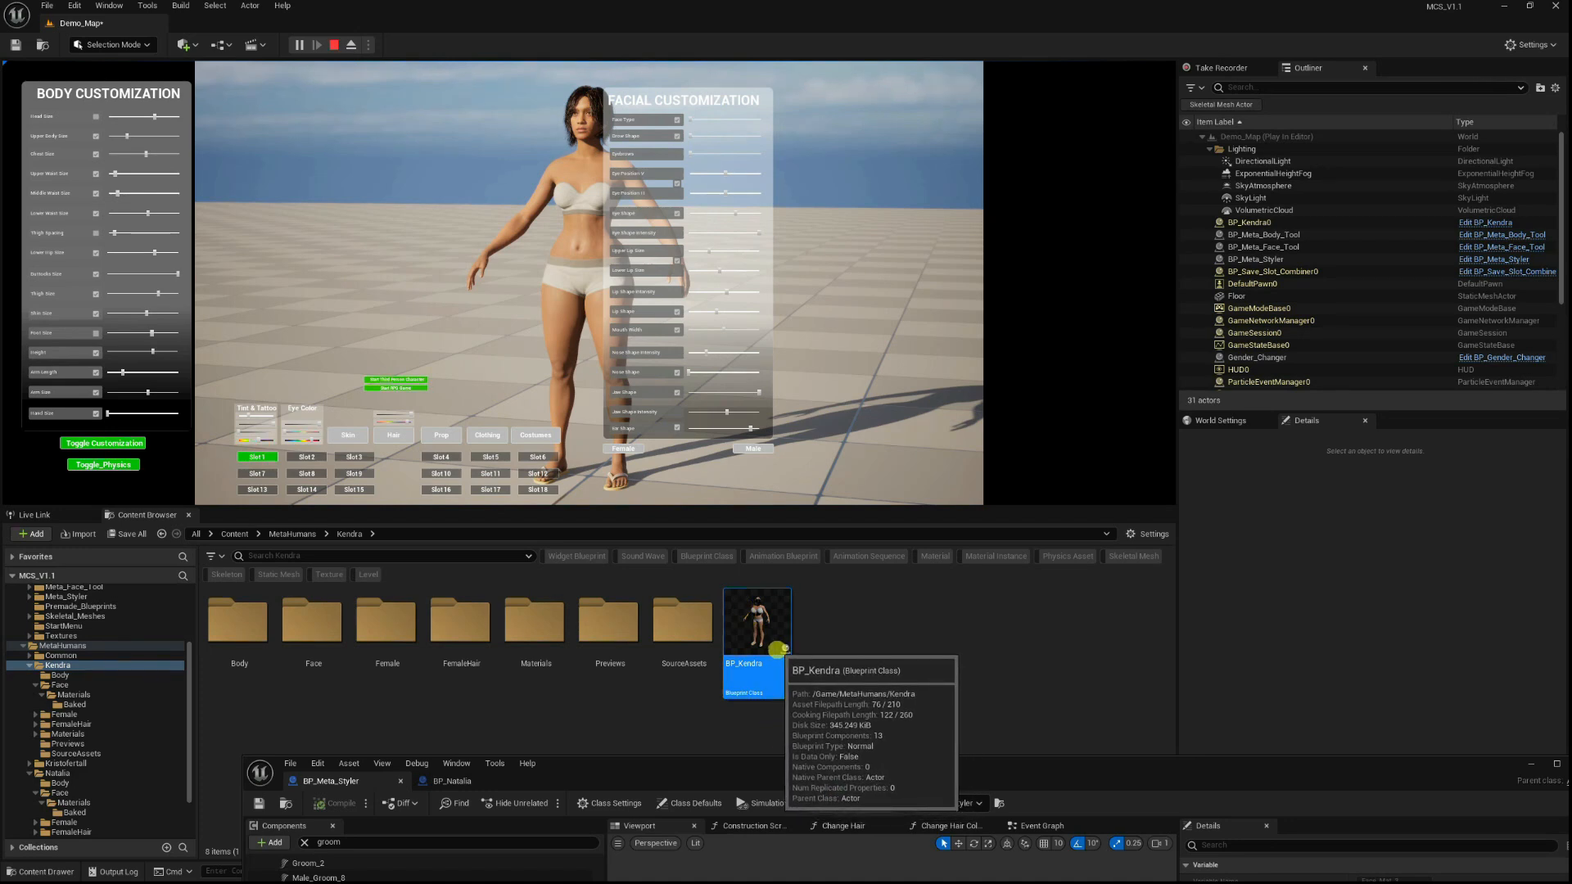
pyautogui.click(333, 44)
pyautogui.hotkey('ctrl', 'z')
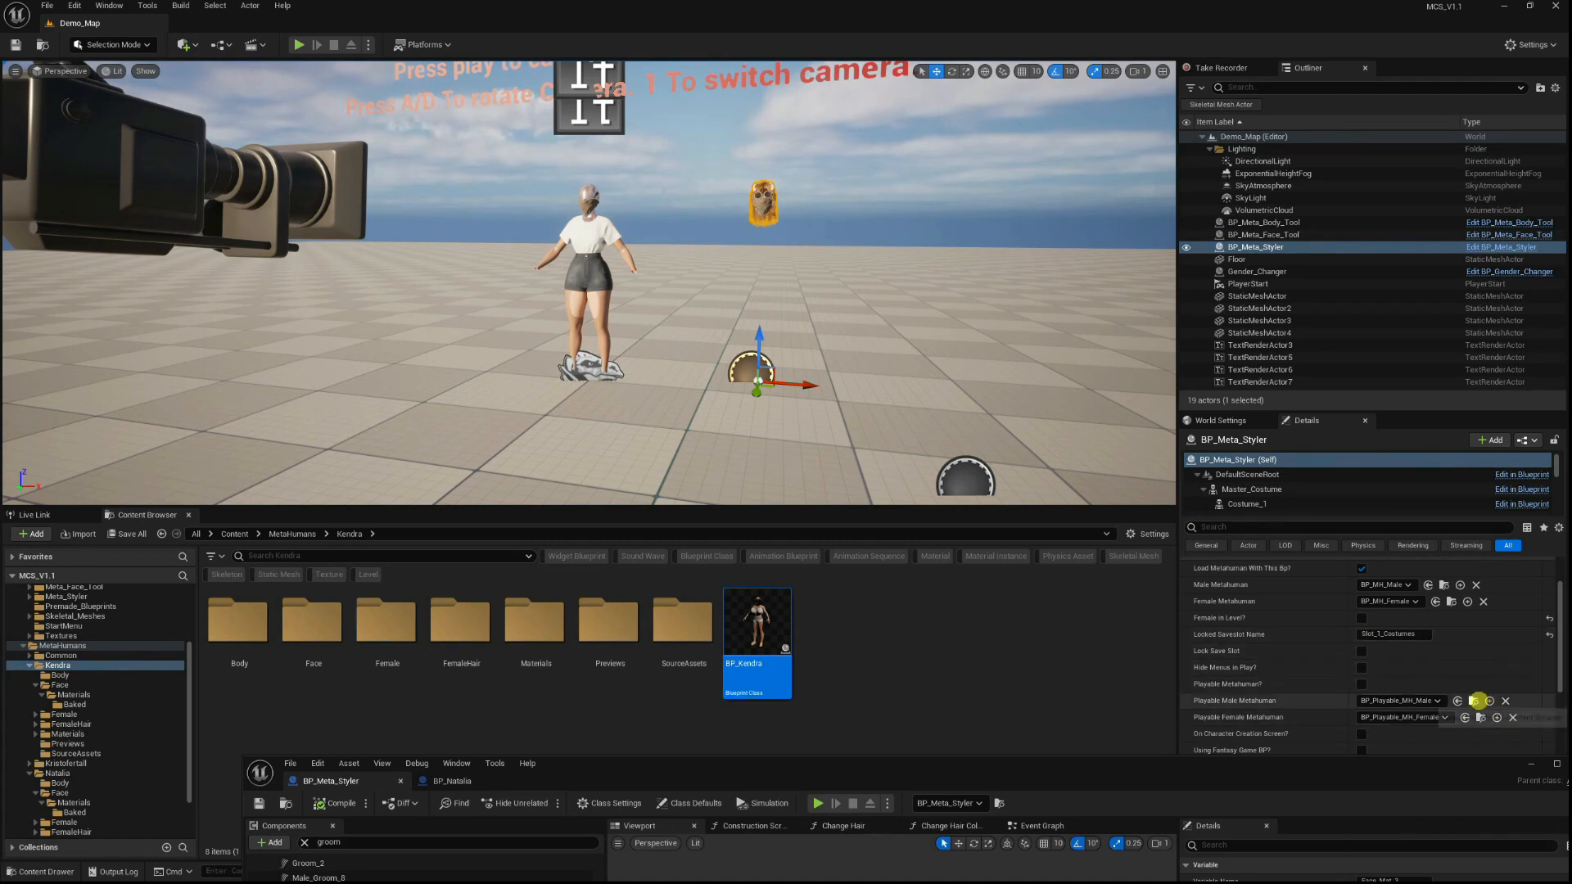
# Assign BP_RPG_MH_Female from Premade_Blueprints as Playable Male Metahuman and BP_RPG_MH_Male as Playable Female Metahuman.
pyautogui.click(1474, 701)
pyautogui.click(544, 634)
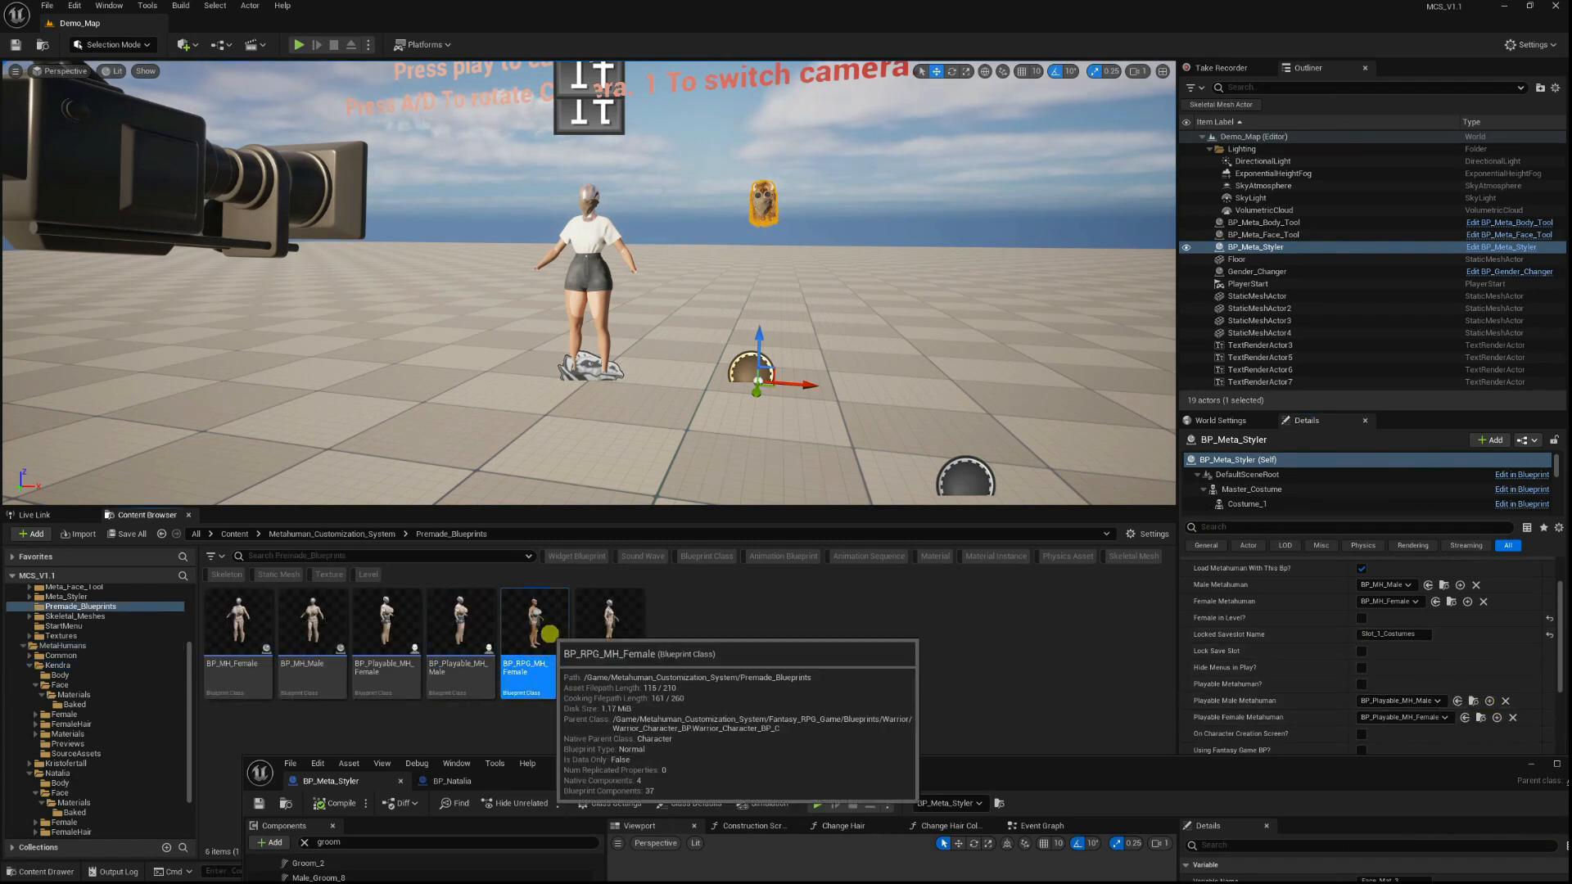
pyautogui.click(1458, 701)
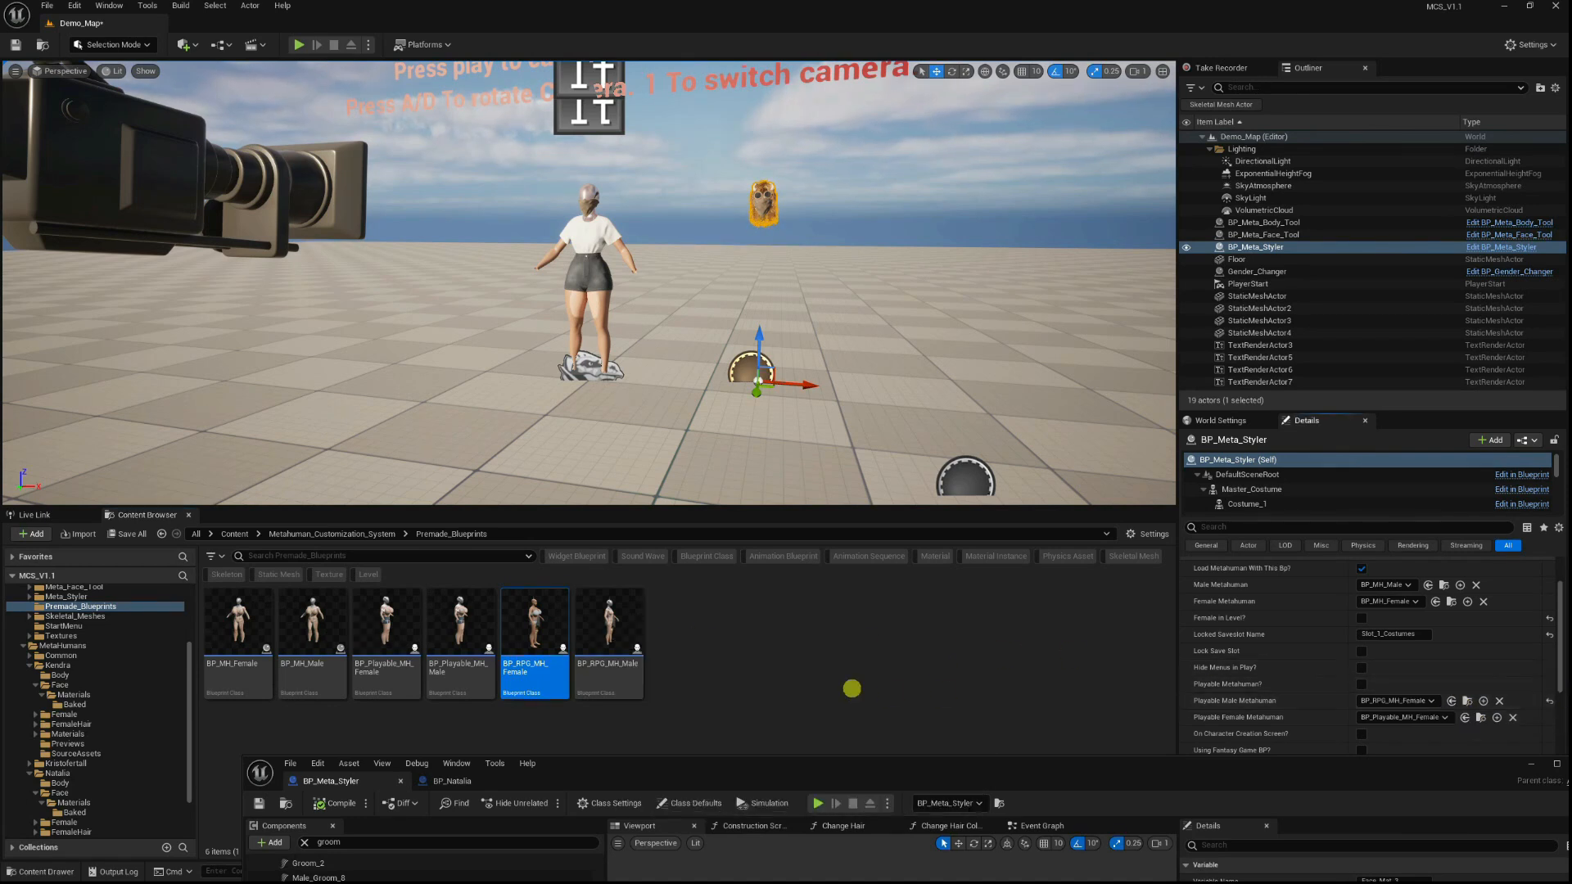
pyautogui.click(635, 655)
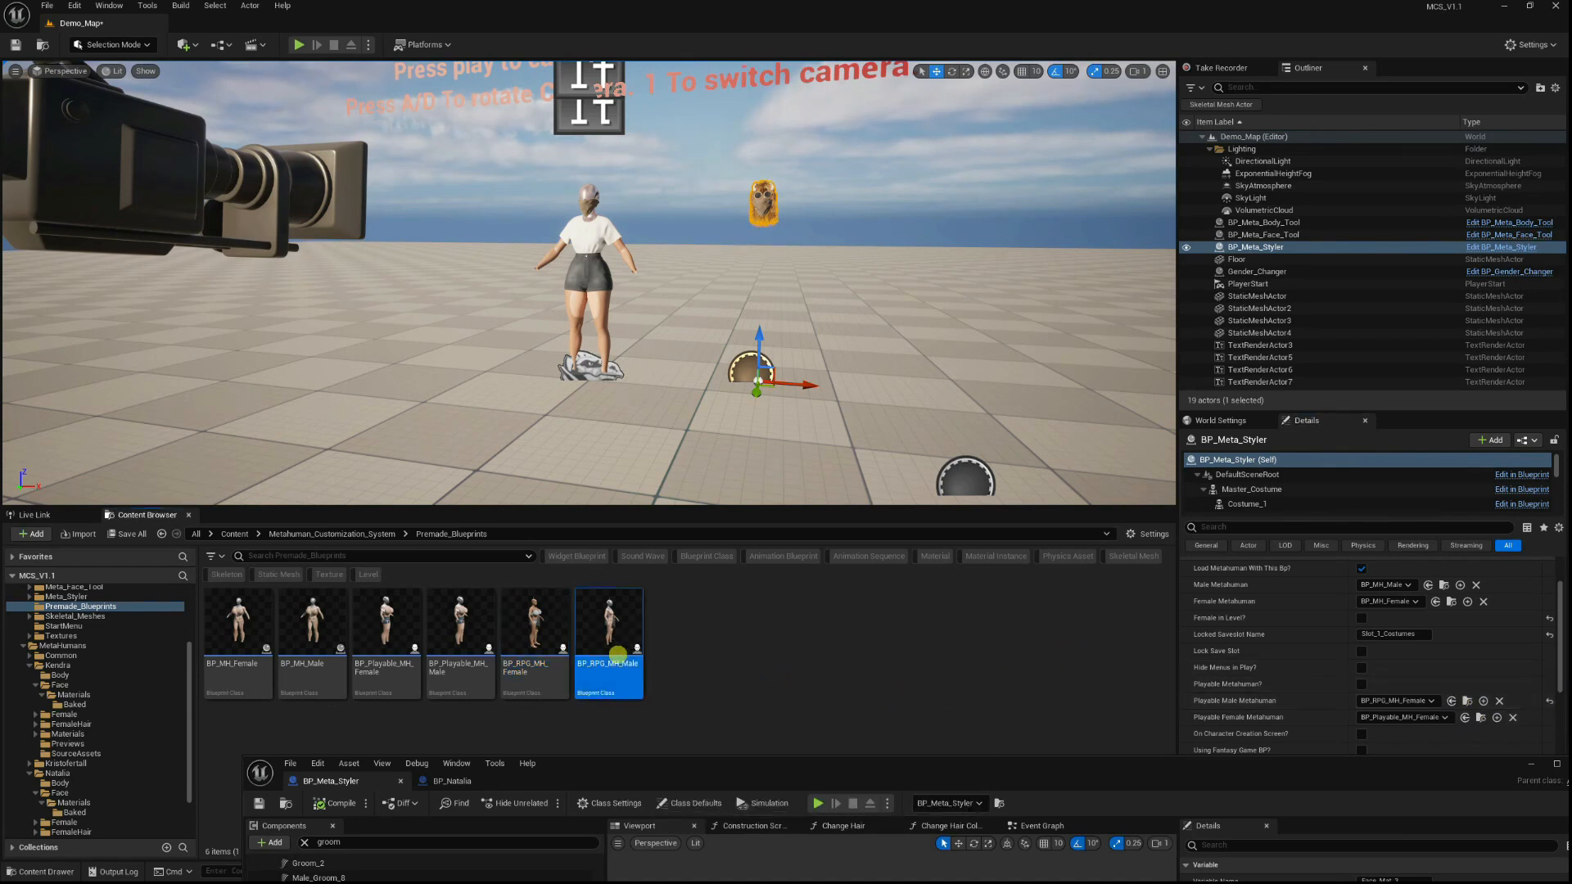
pyautogui.click(1464, 717)
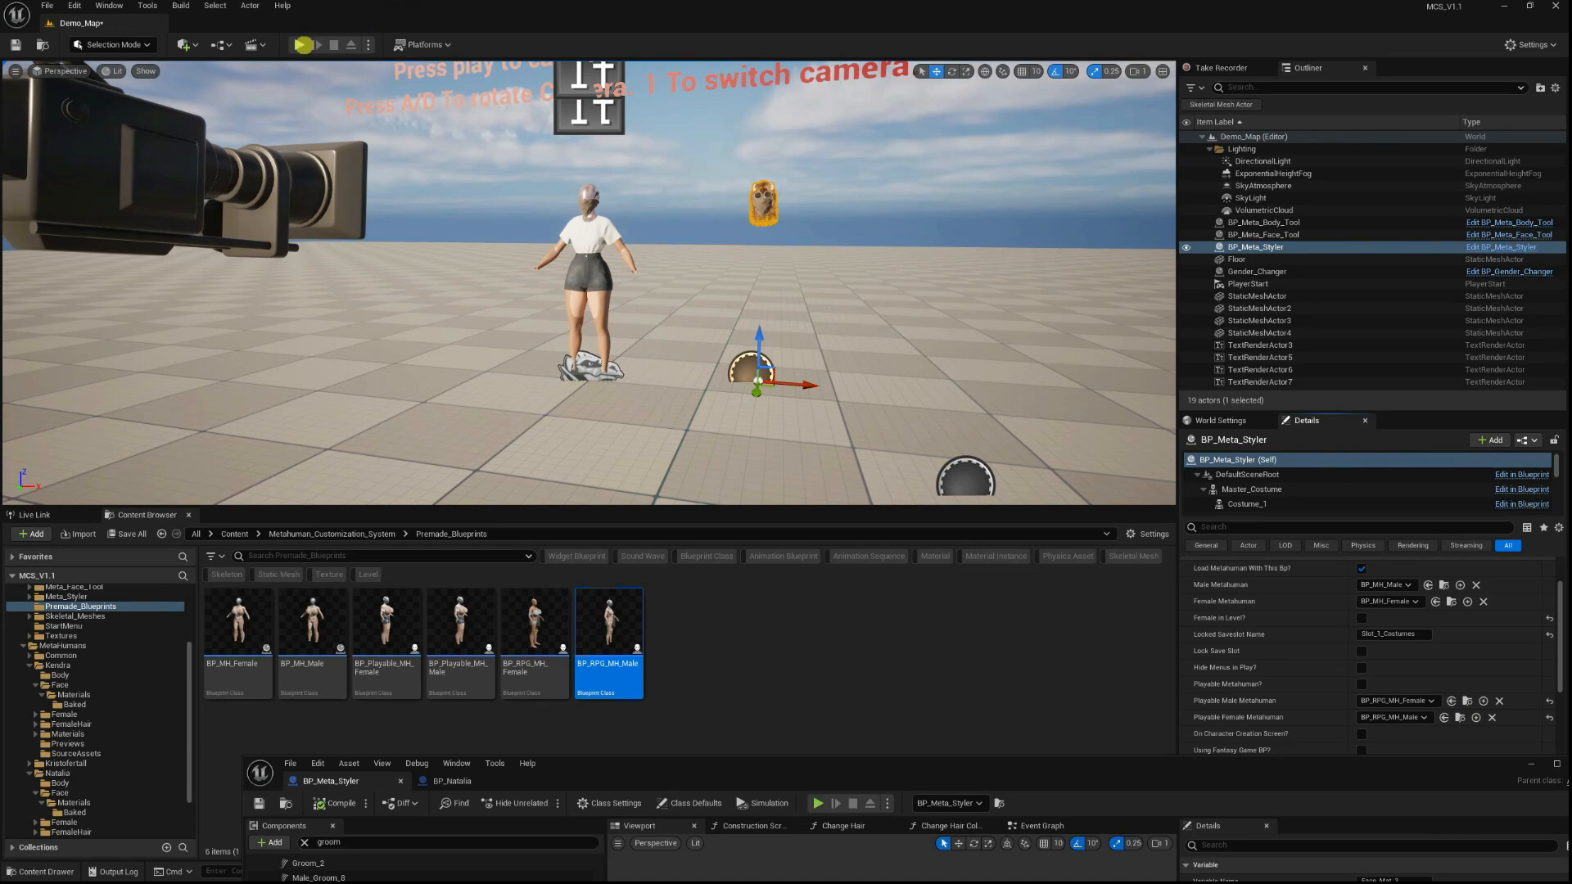
# Enable Playable Metahuman? on BP_Meta_Styler and play-test the level with the option off and on.
pyautogui.click(299, 44)
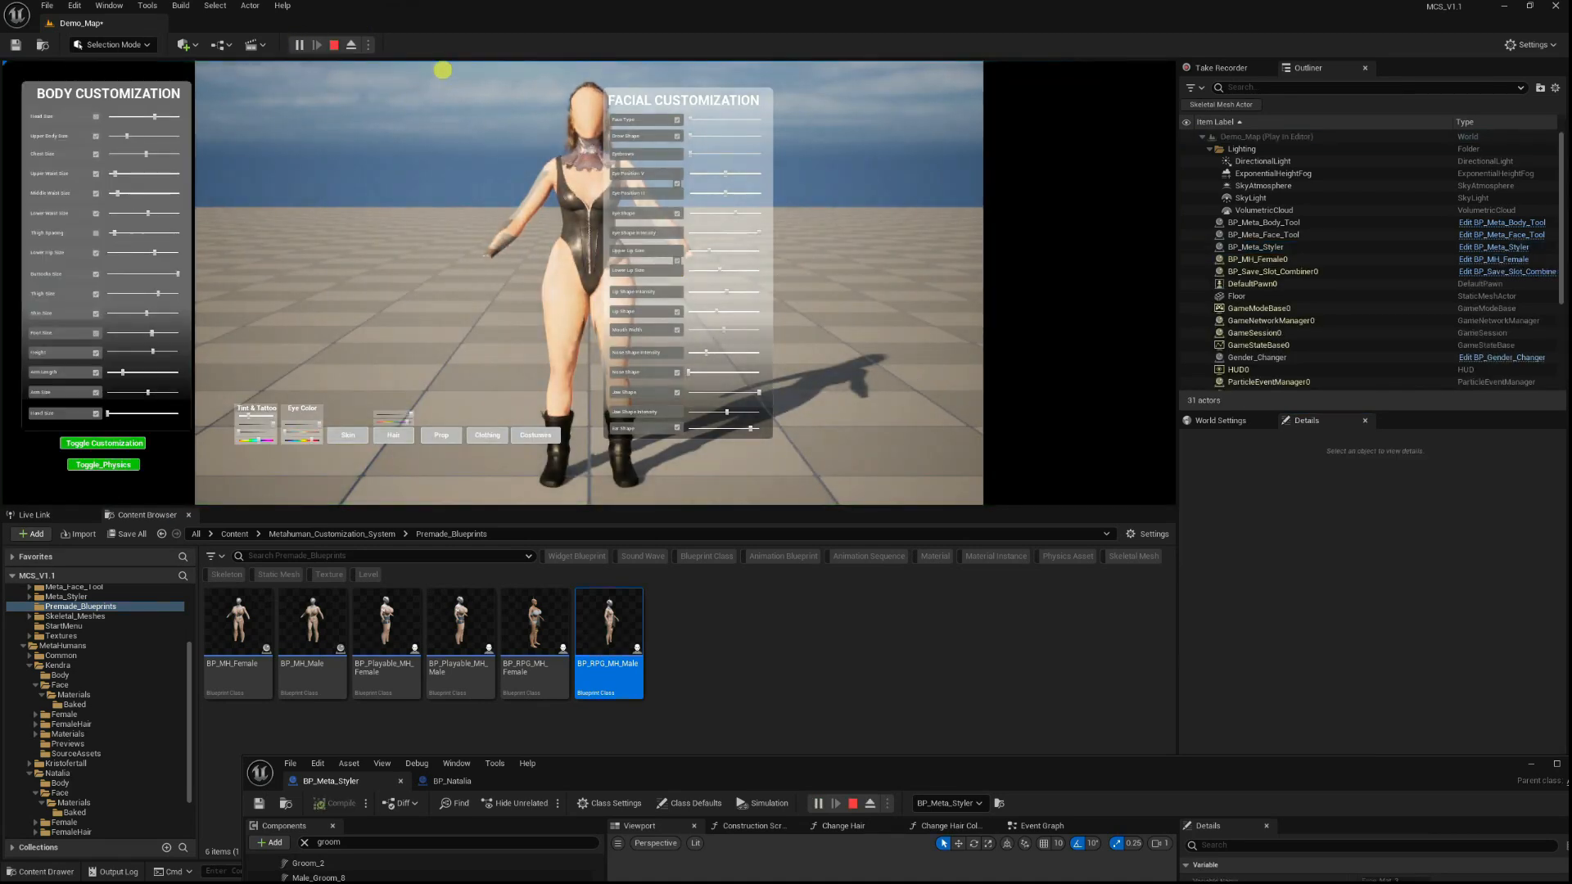
pyautogui.click(333, 45)
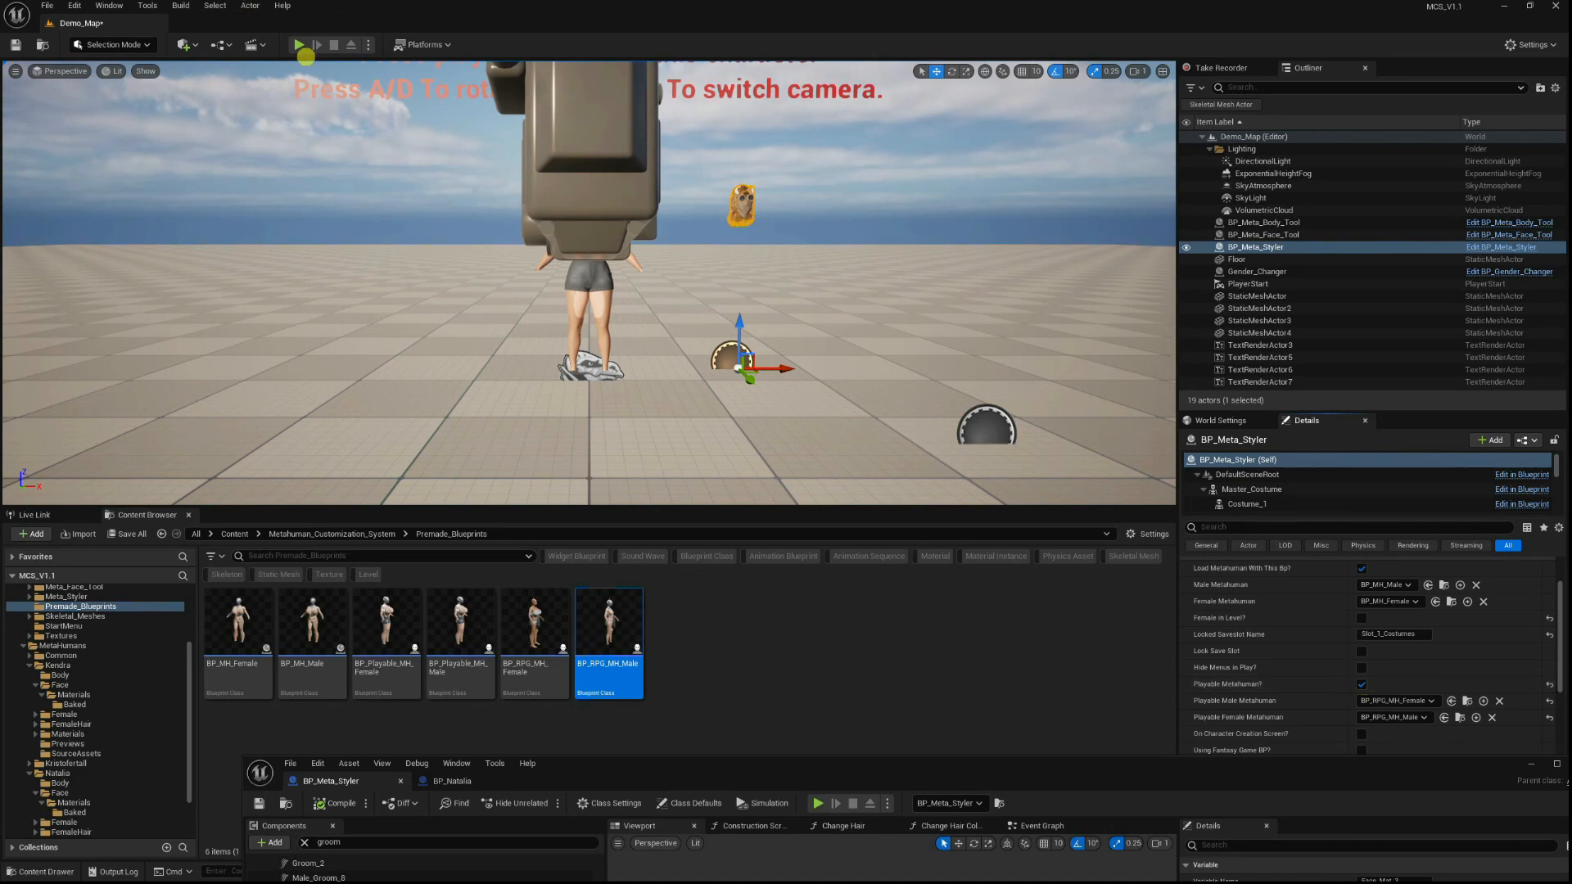
pyautogui.click(299, 45)
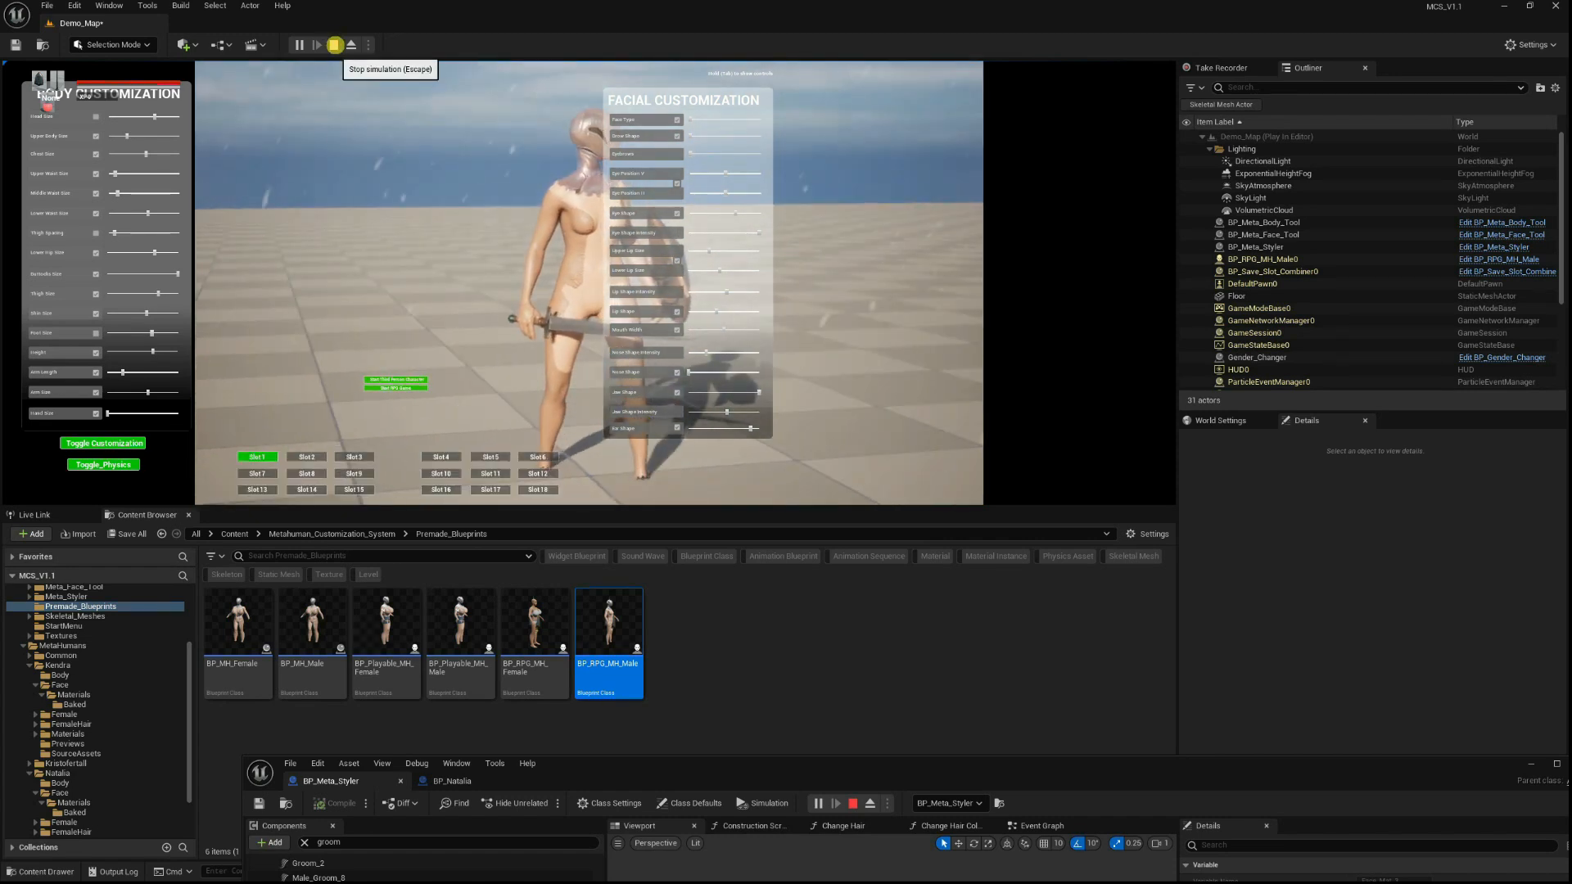
pyautogui.click(334, 45)
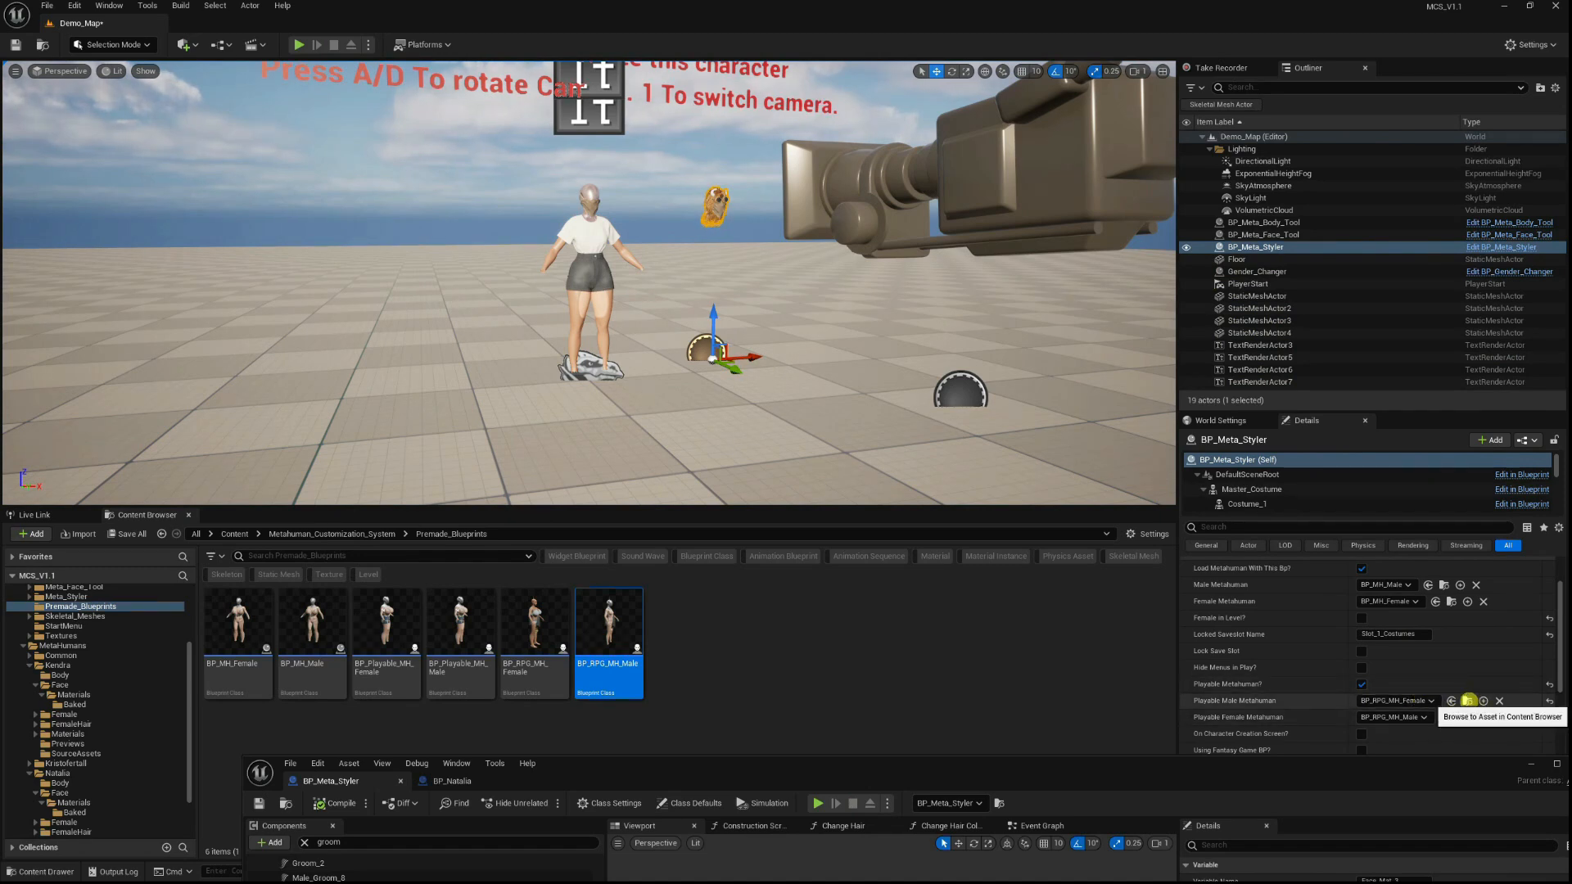
# Set Playable Female Metahuman to BP_RPG_MH_Female and Playable Male Metahuman to BP_RPG_MH_Male, and play-test the level.
pyautogui.click(1468, 700)
pyautogui.click(1445, 717)
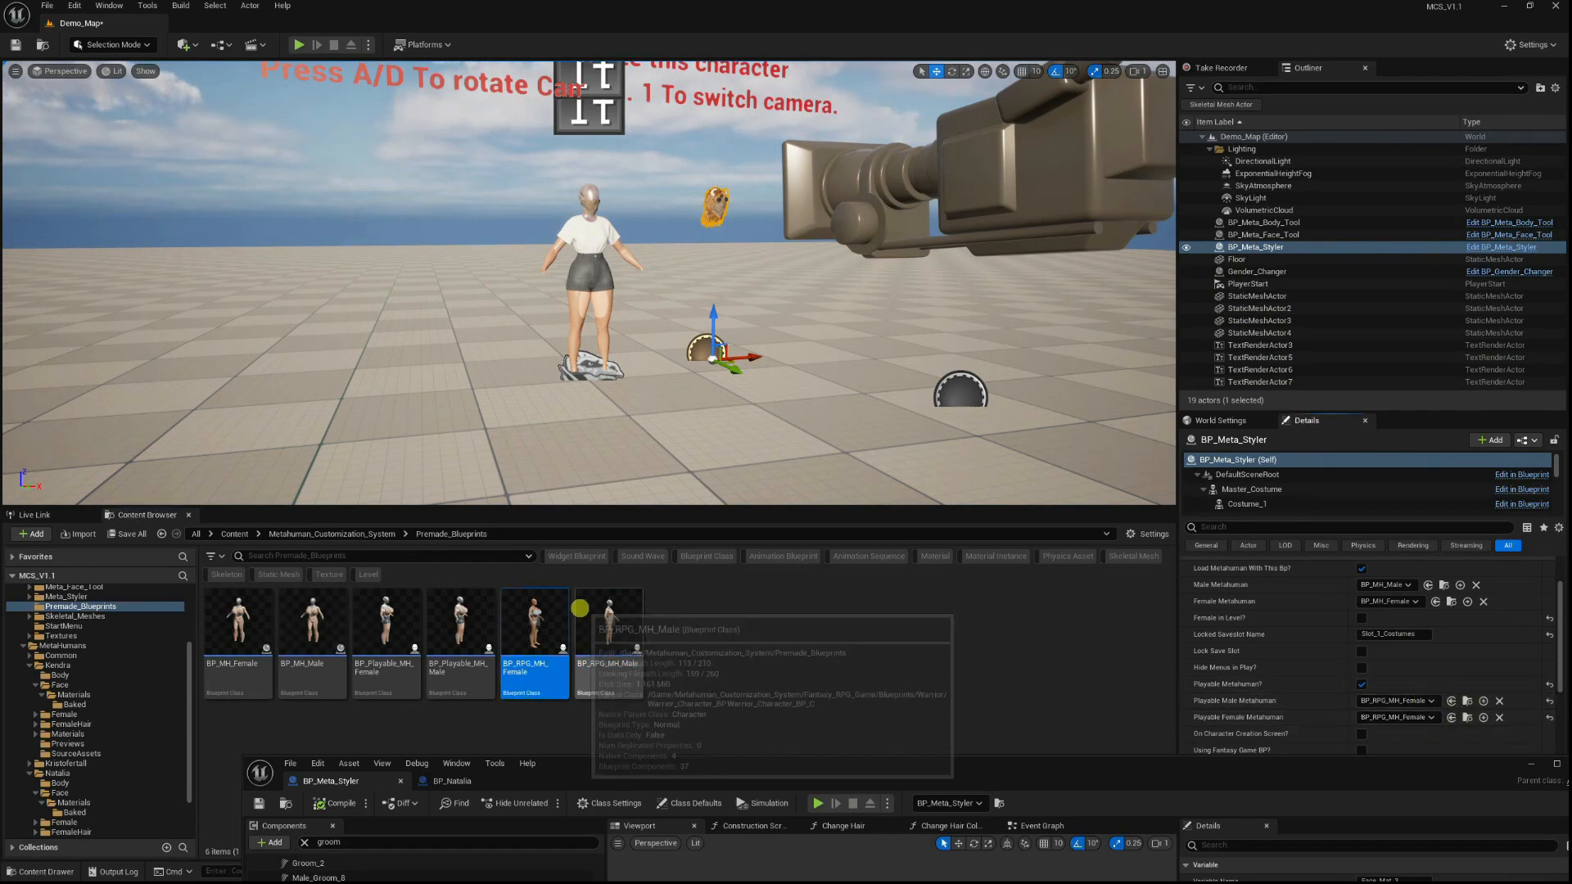
pyautogui.click(606, 629)
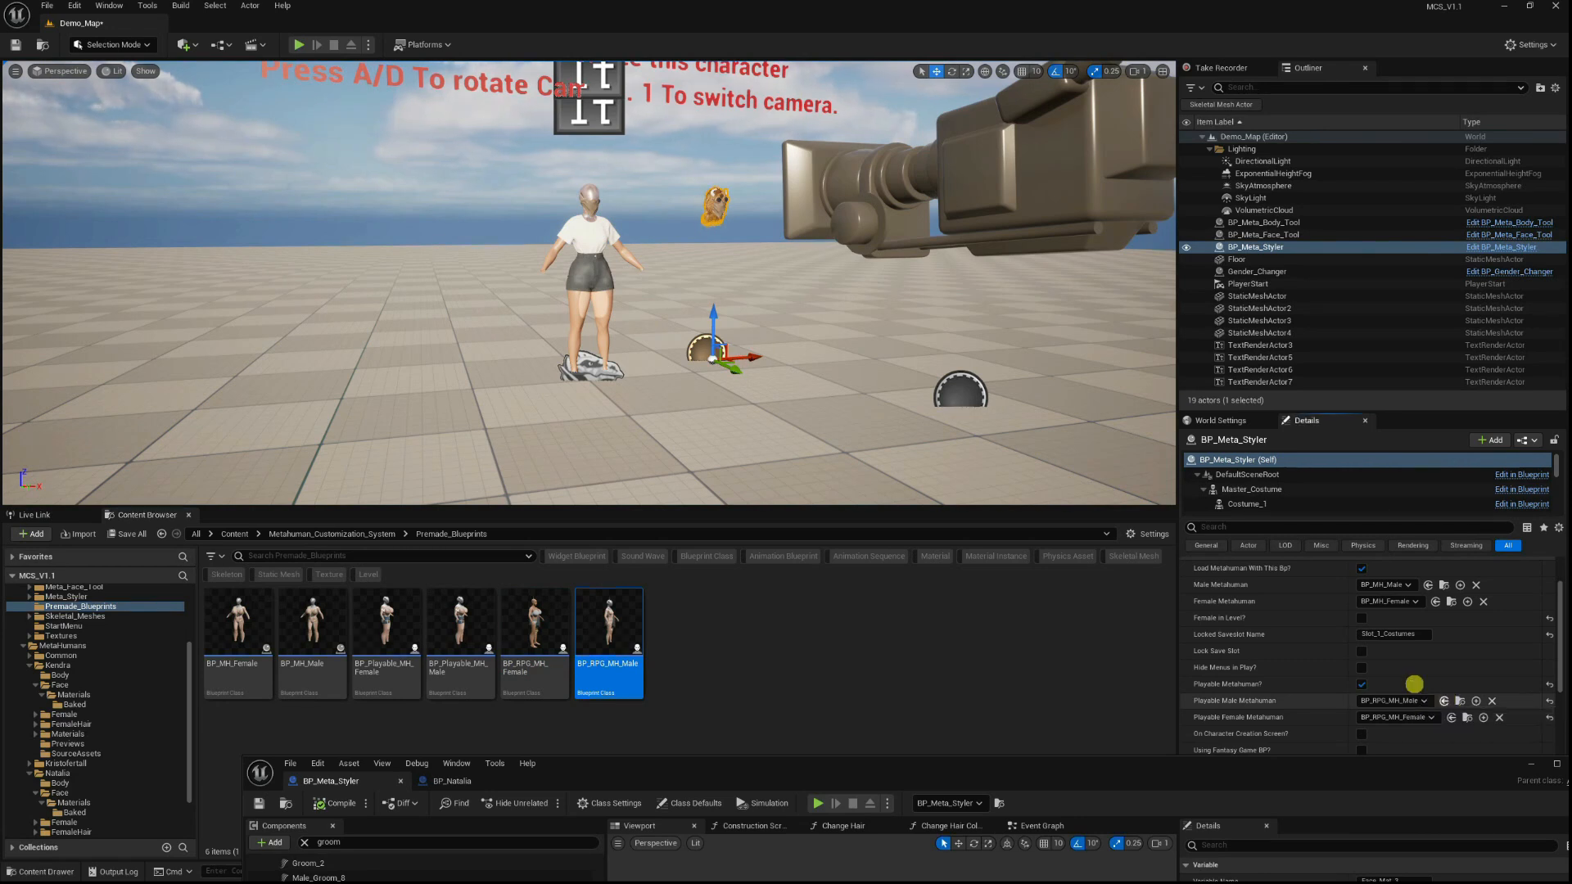
pyautogui.click(298, 46)
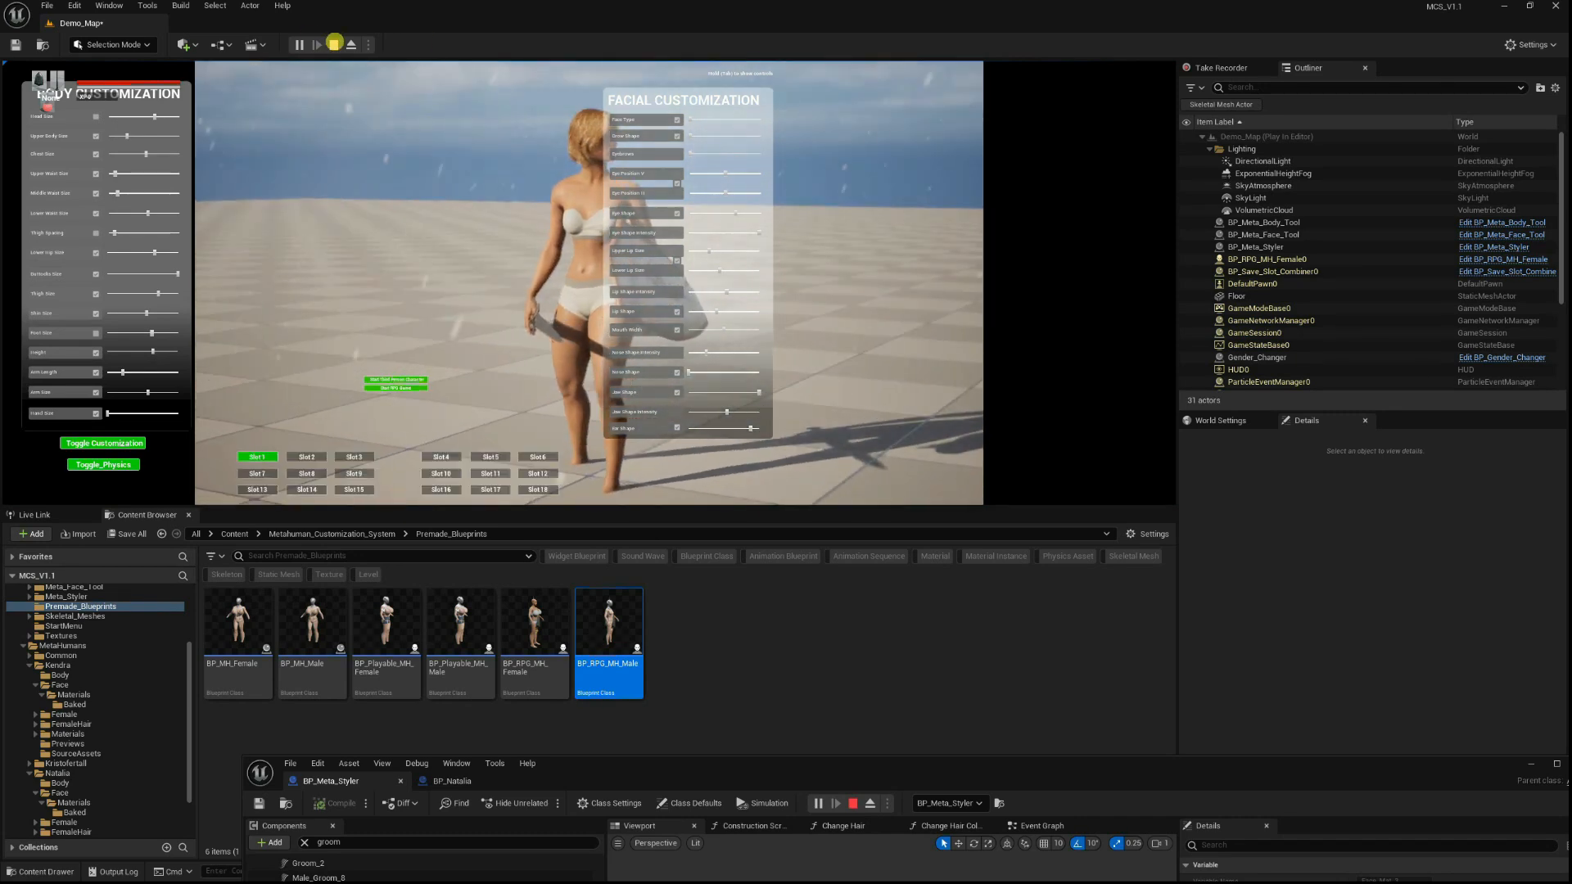
pyautogui.click(334, 44)
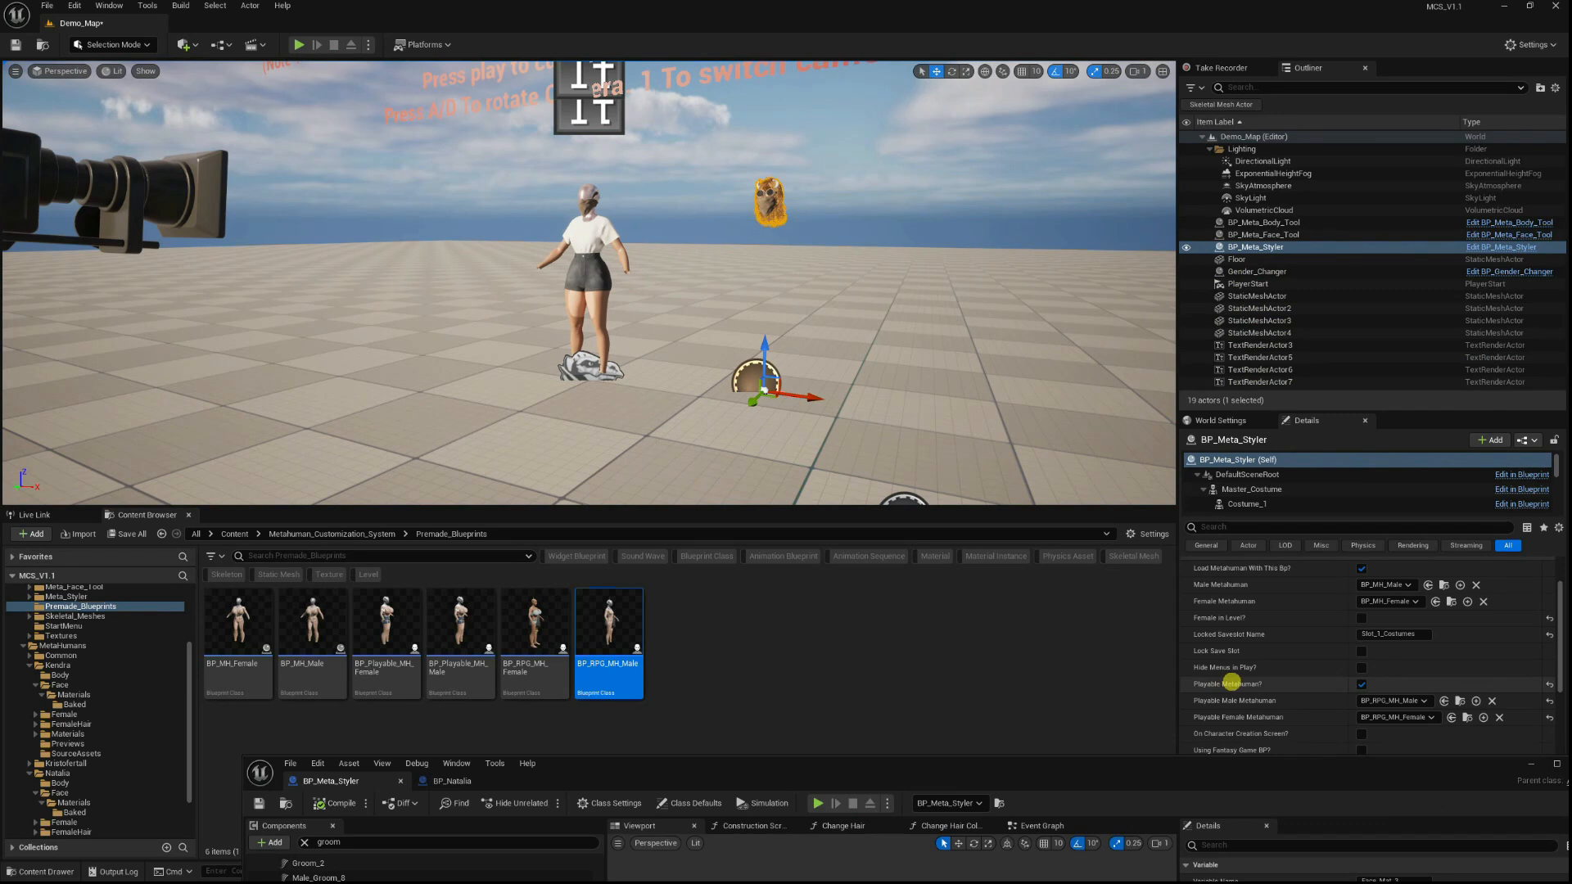
# Enable Using Fantasy Game BP? on BP_Meta_Styler and play-test the RPG character by moving it and rotating the camera around it.
pyautogui.scroll(-3, 1240, 686)
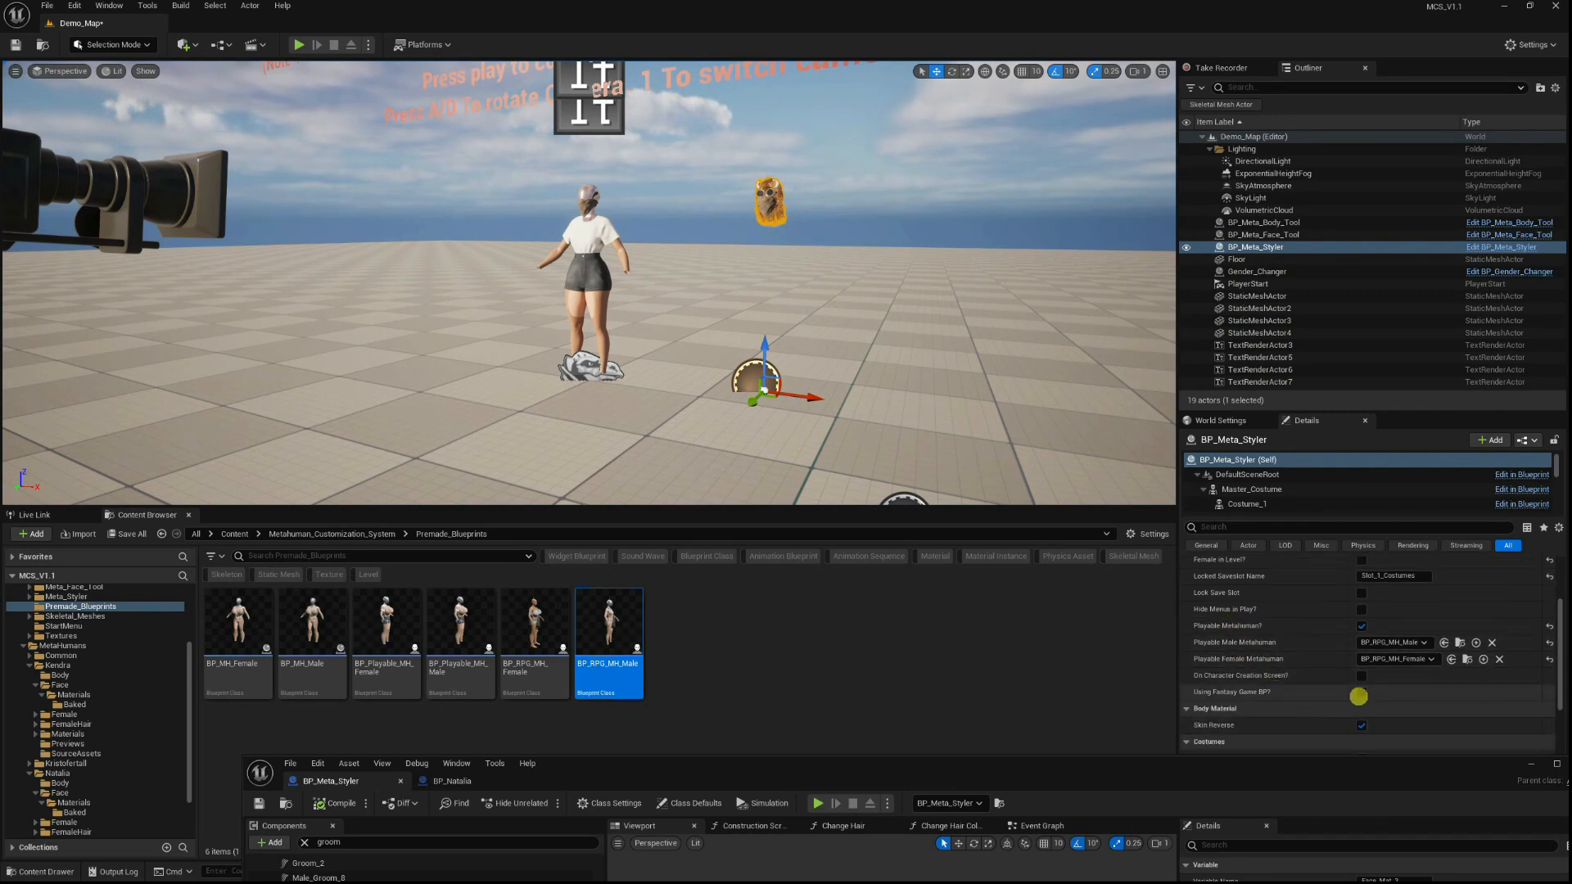
pyautogui.click(1360, 694)
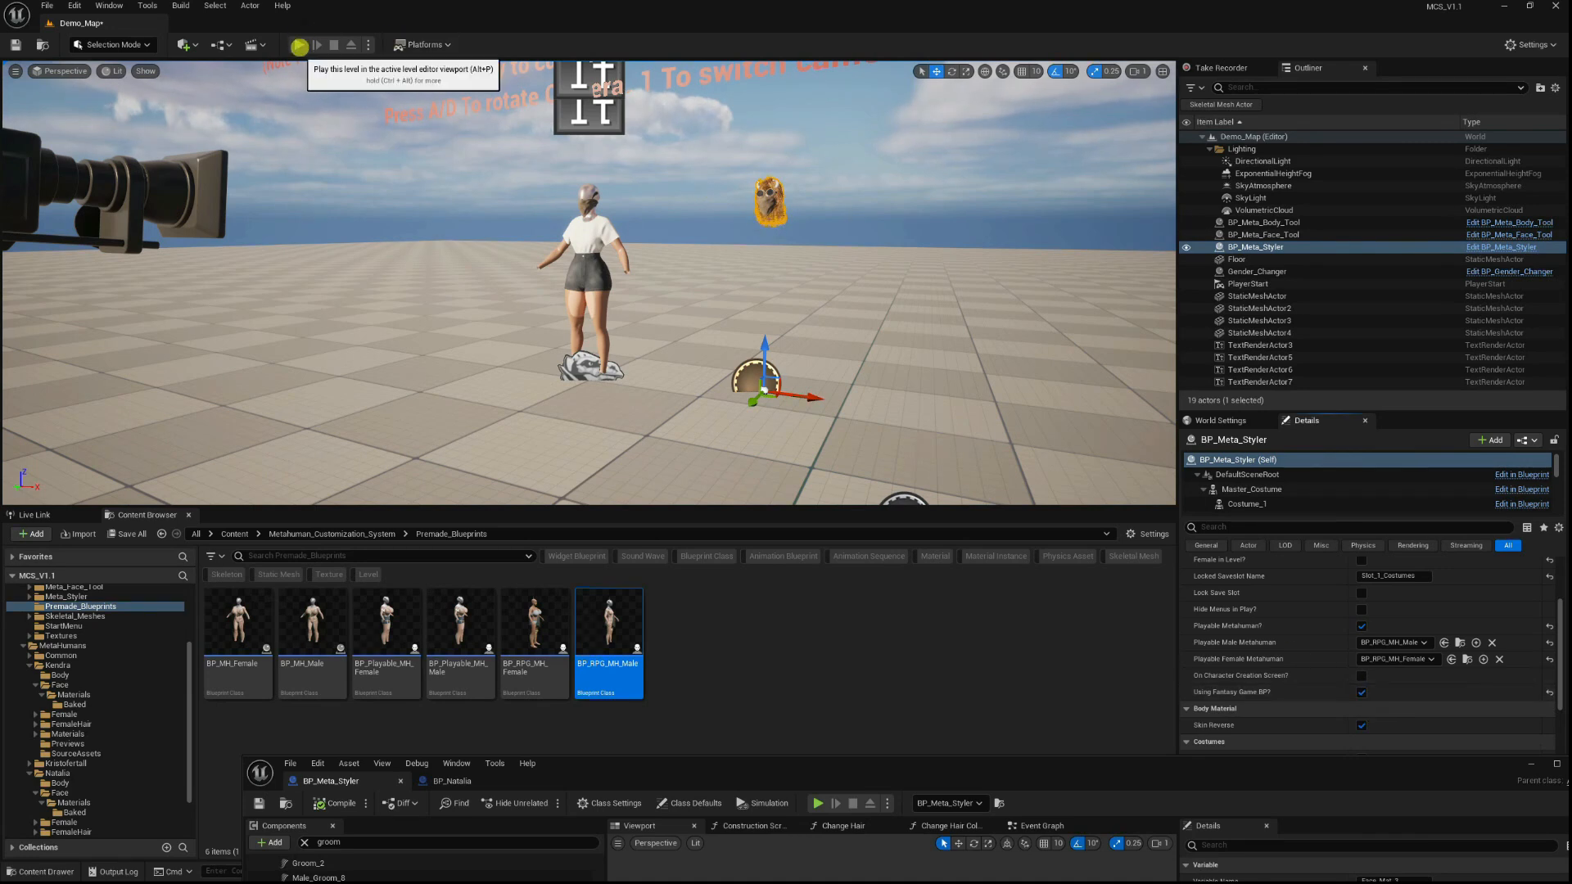
pyautogui.click(300, 46)
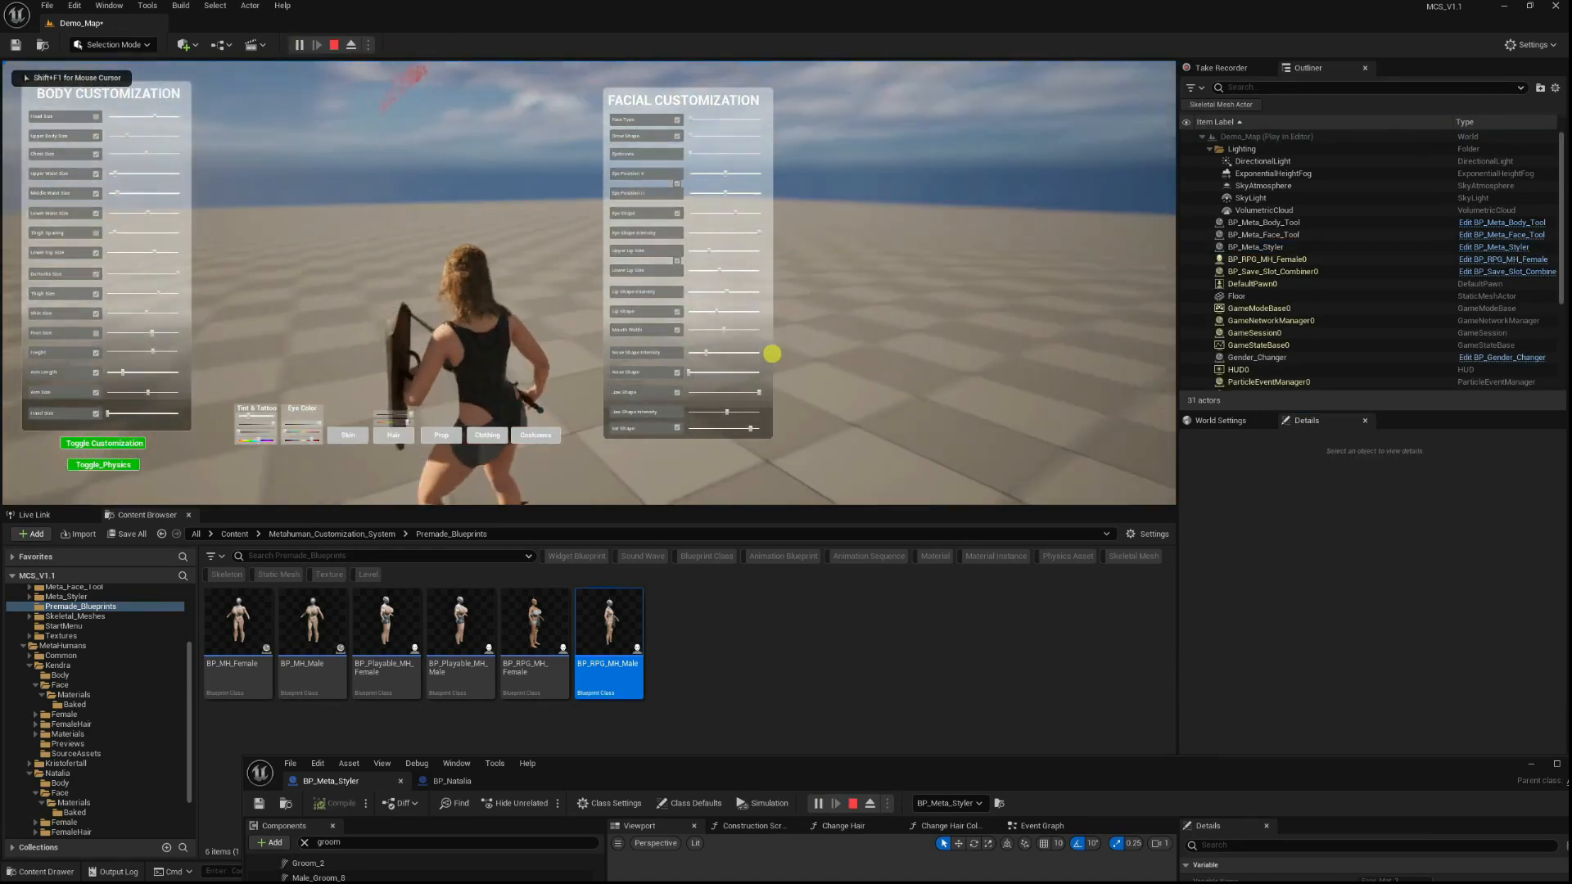
pyautogui.press('w')
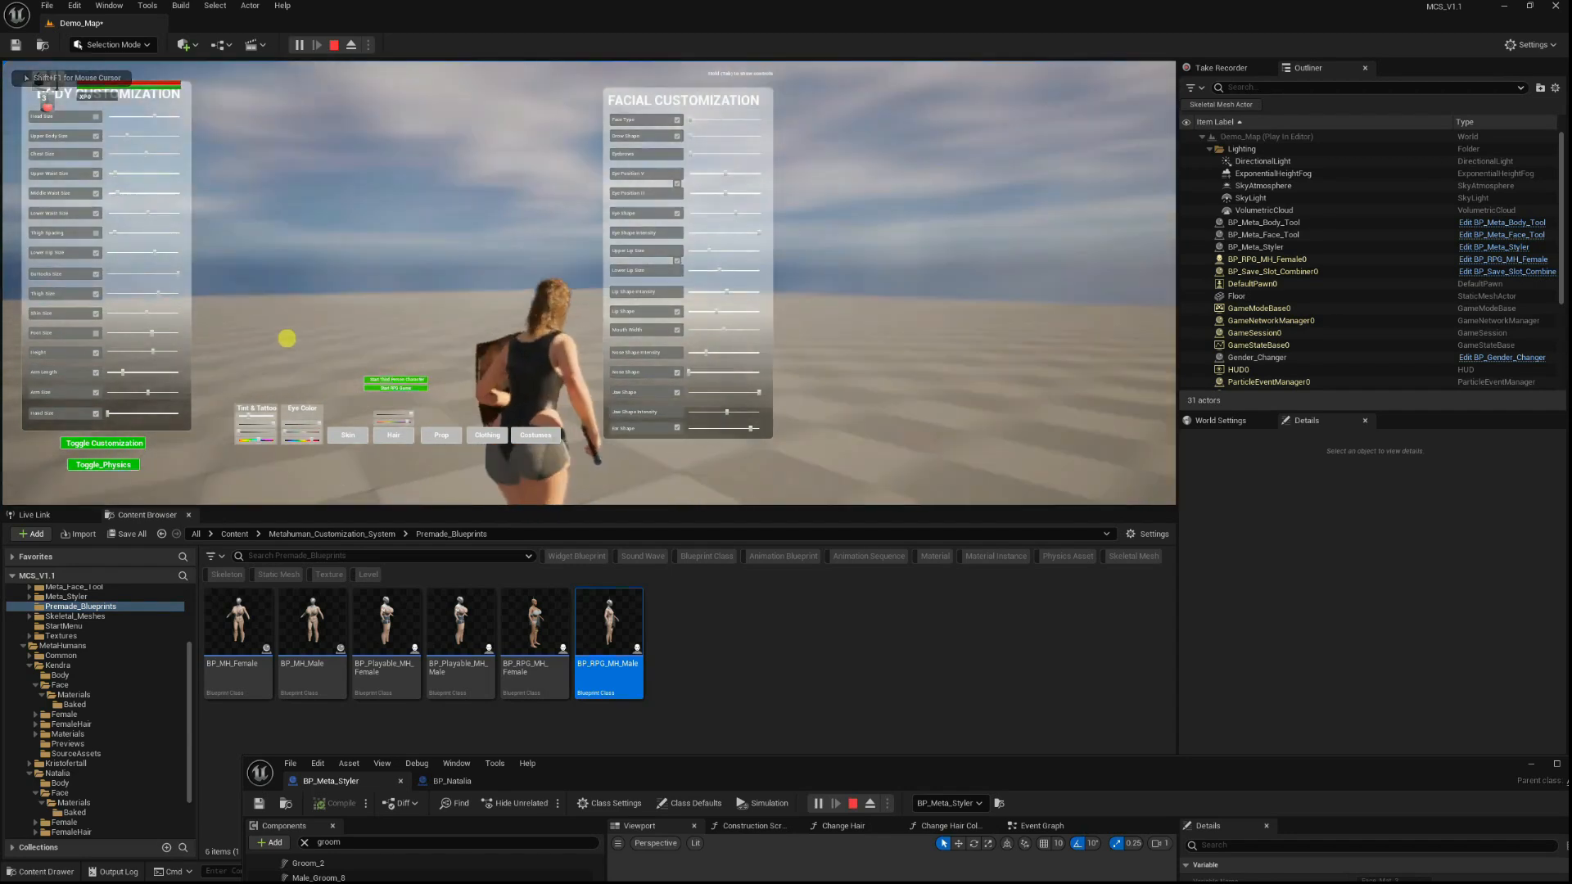
pyautogui.press('w')
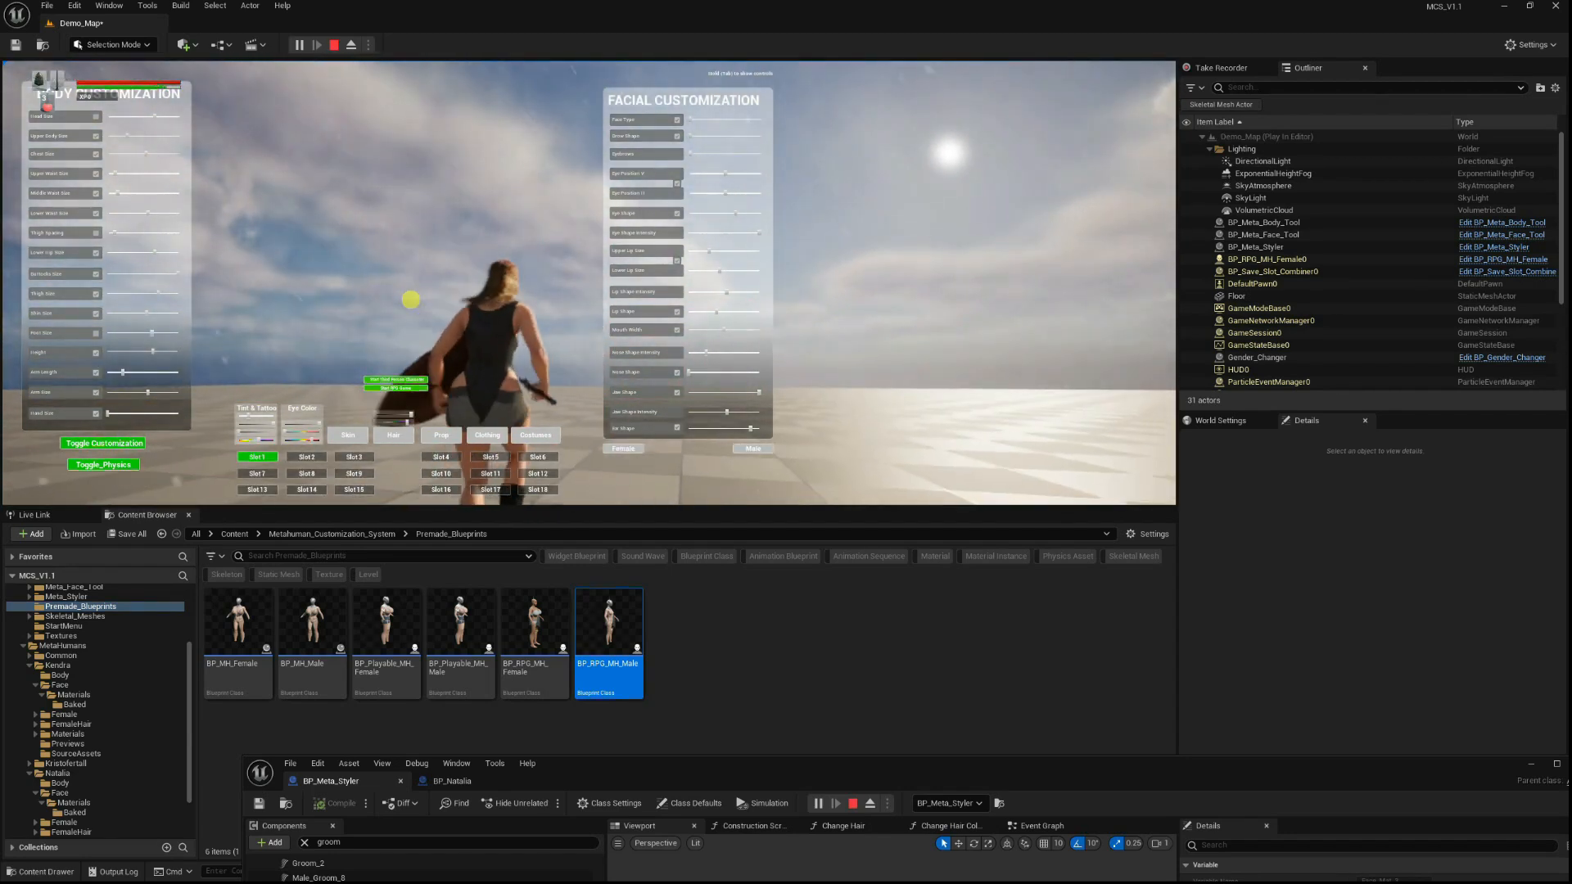
pyautogui.moveTo(445, 299); pyautogui.dragTo(1102, 336)
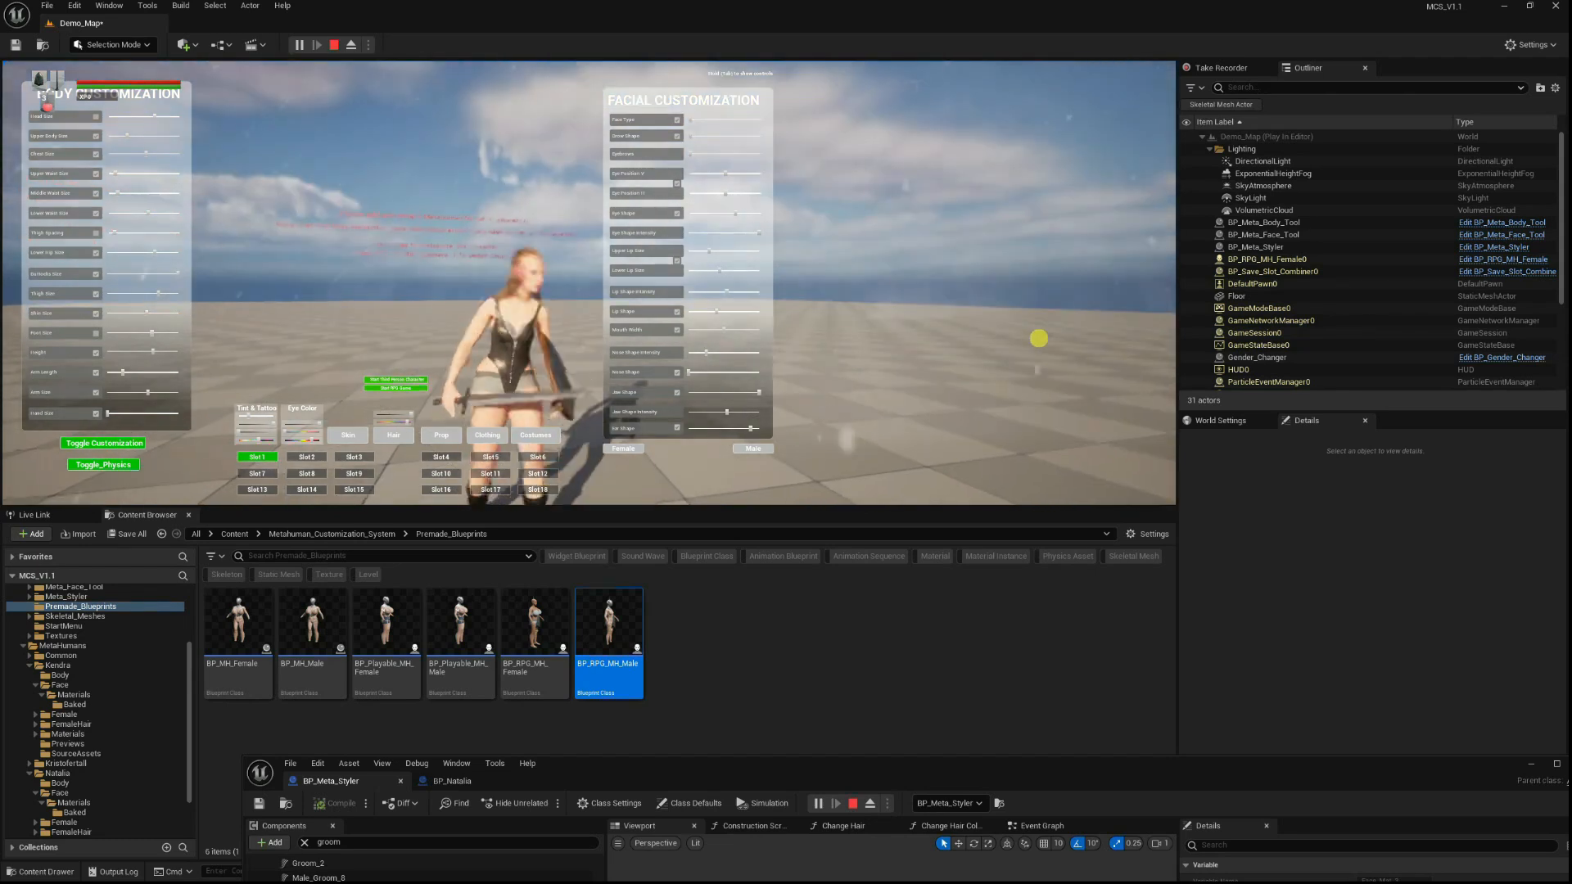
pyautogui.moveTo(904, 348); pyautogui.dragTo(660, 348)
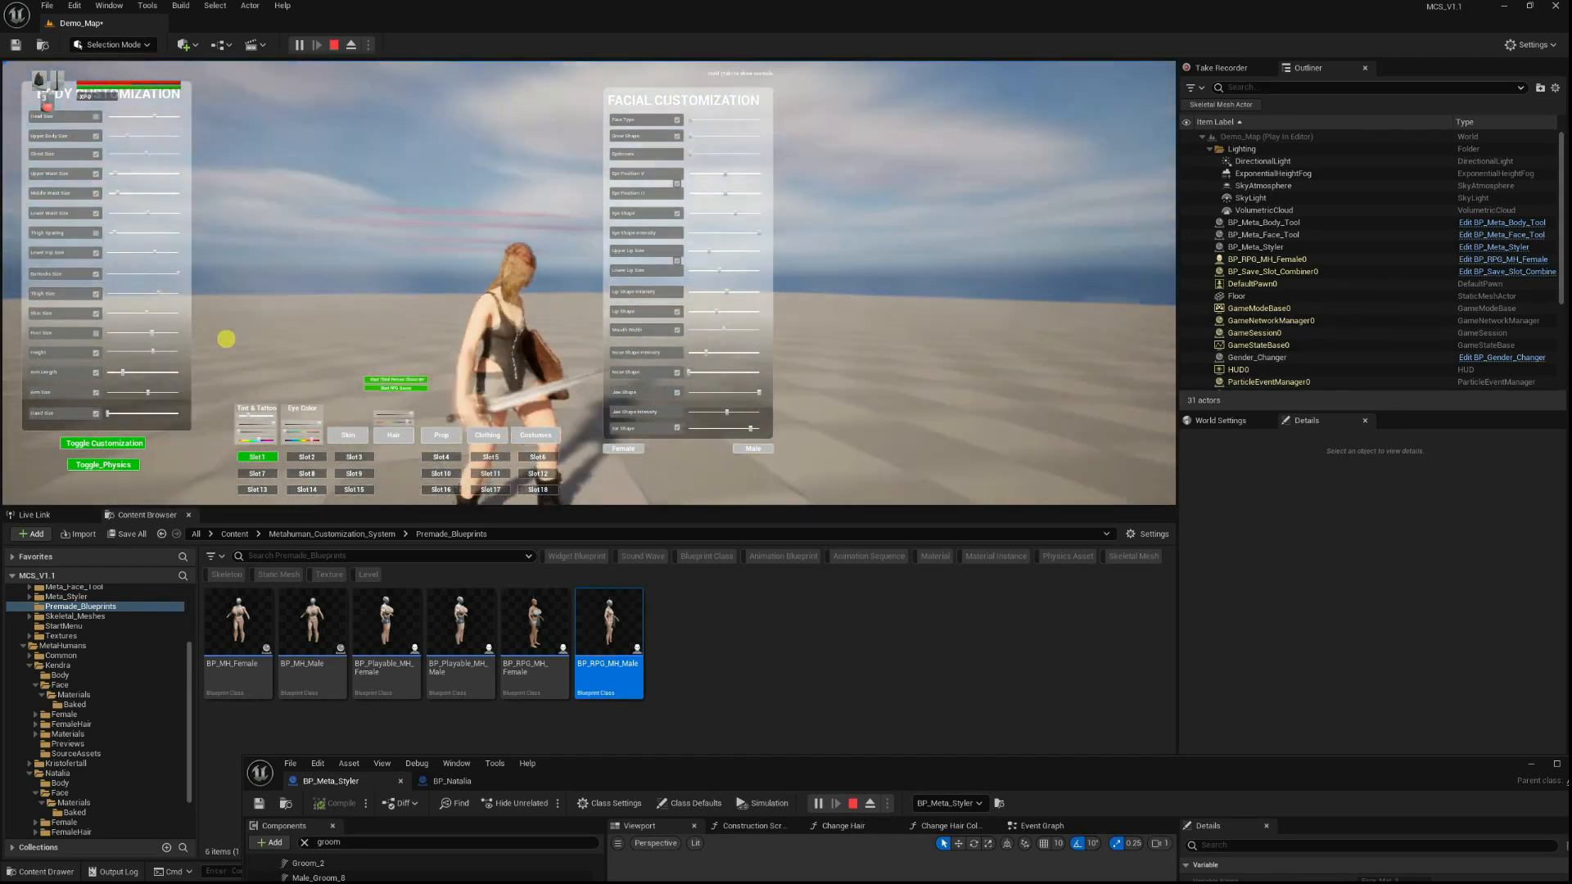
pyautogui.moveTo(482, 334); pyautogui.dragTo(287, 323)
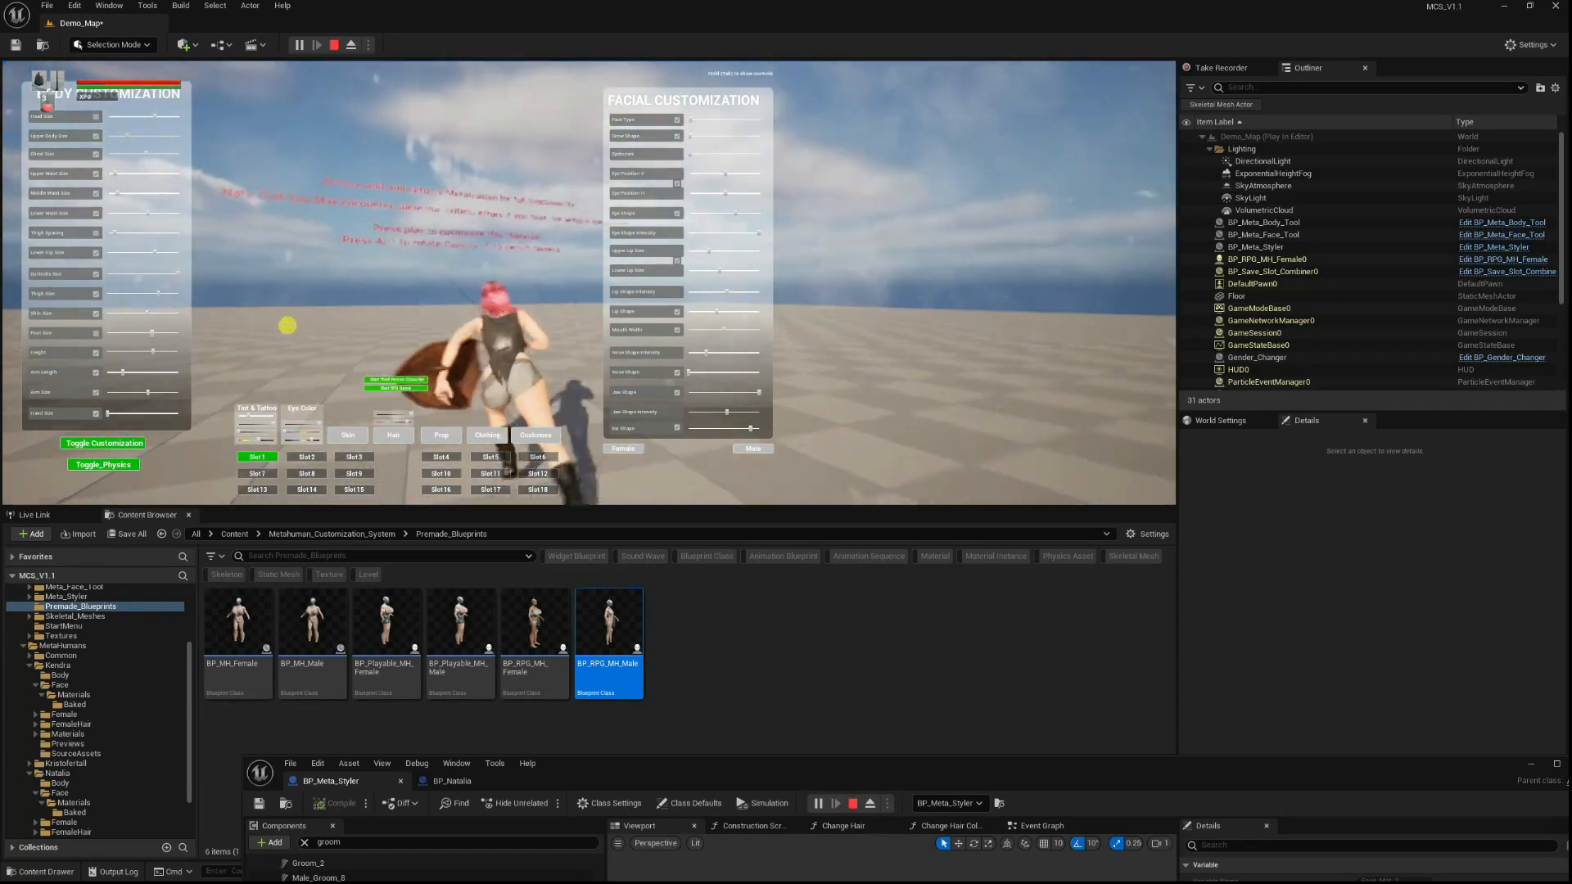
pyautogui.press('Escape')
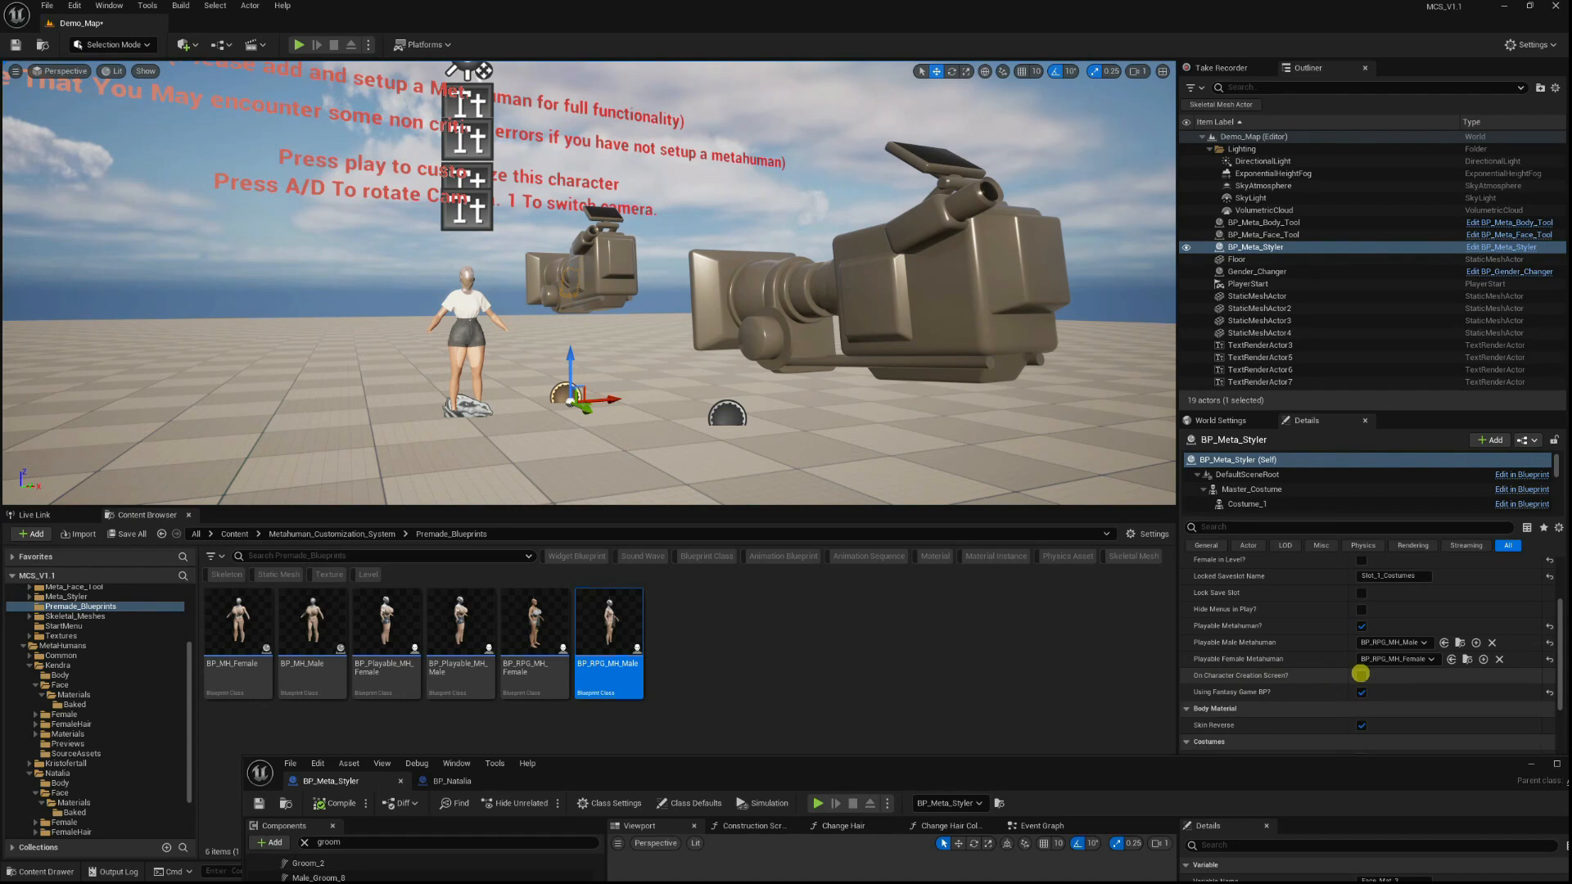
# Enable On Character Creation Screen? on BP_Meta_Styler and briefly play-test the level.
pyautogui.click(300, 47)
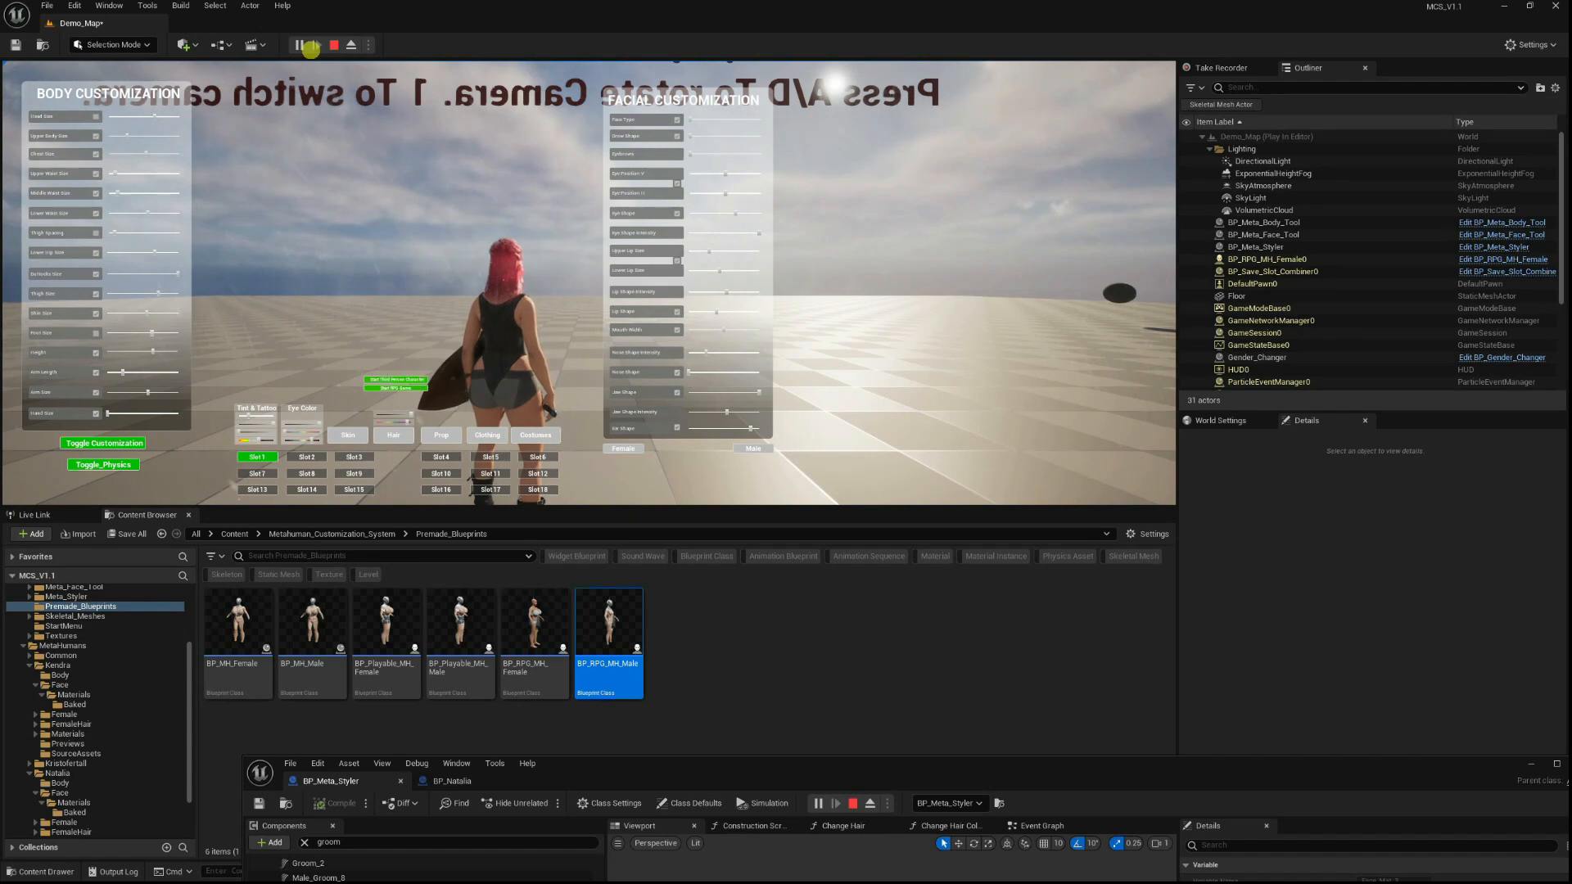
pyautogui.click(330, 46)
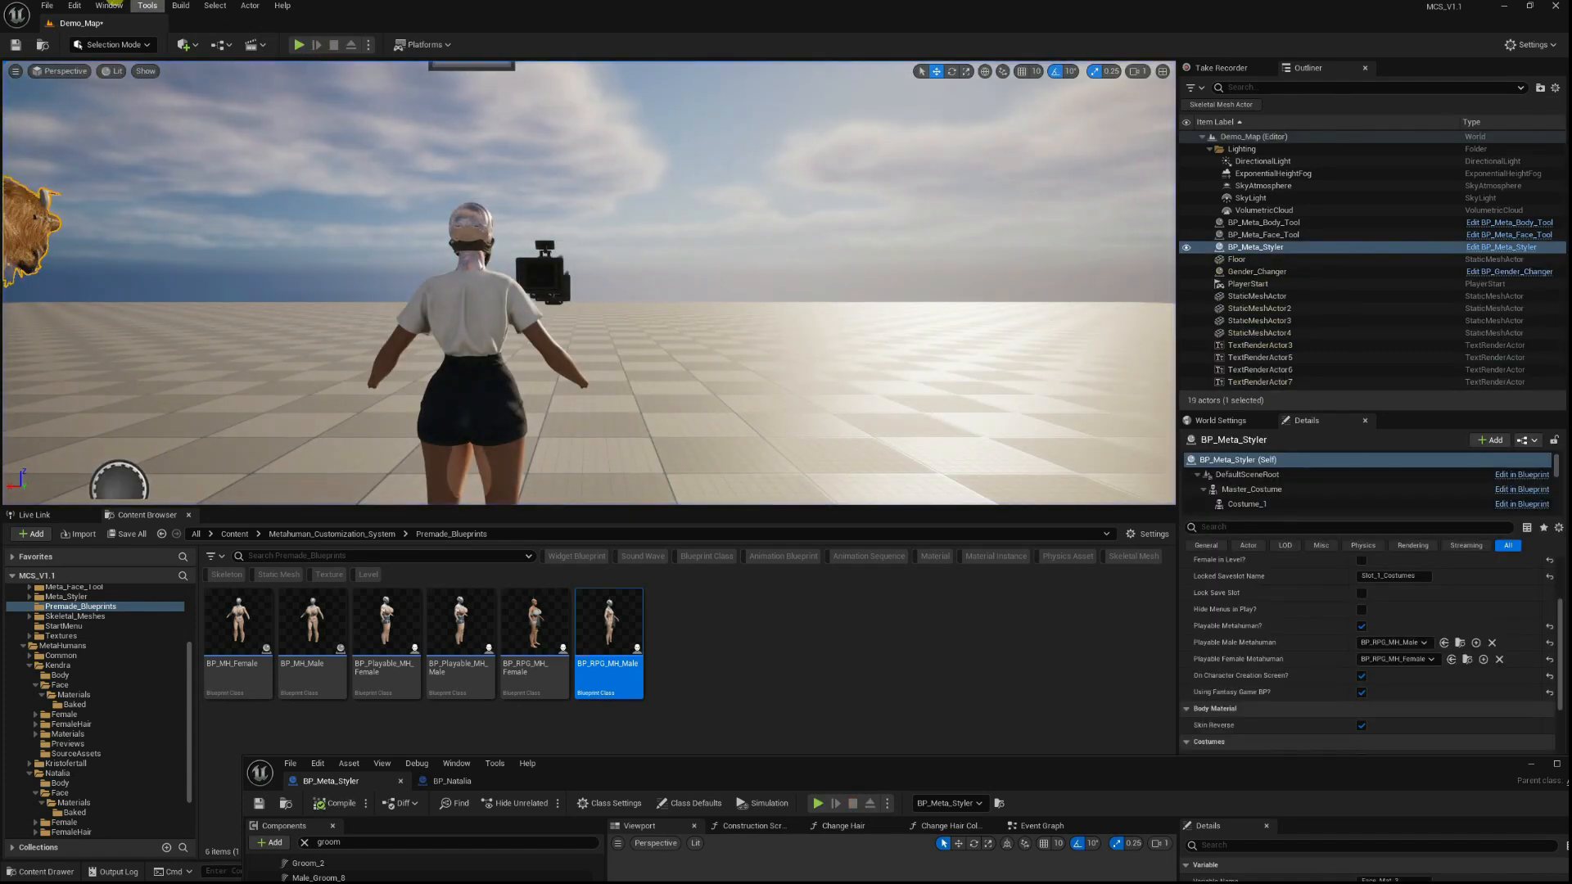
# Open RPG_Character_Creation_Map without saving Demo_Map and briefly play-test it.
pyautogui.click(47, 7)
pyautogui.moveTo(205, 93)
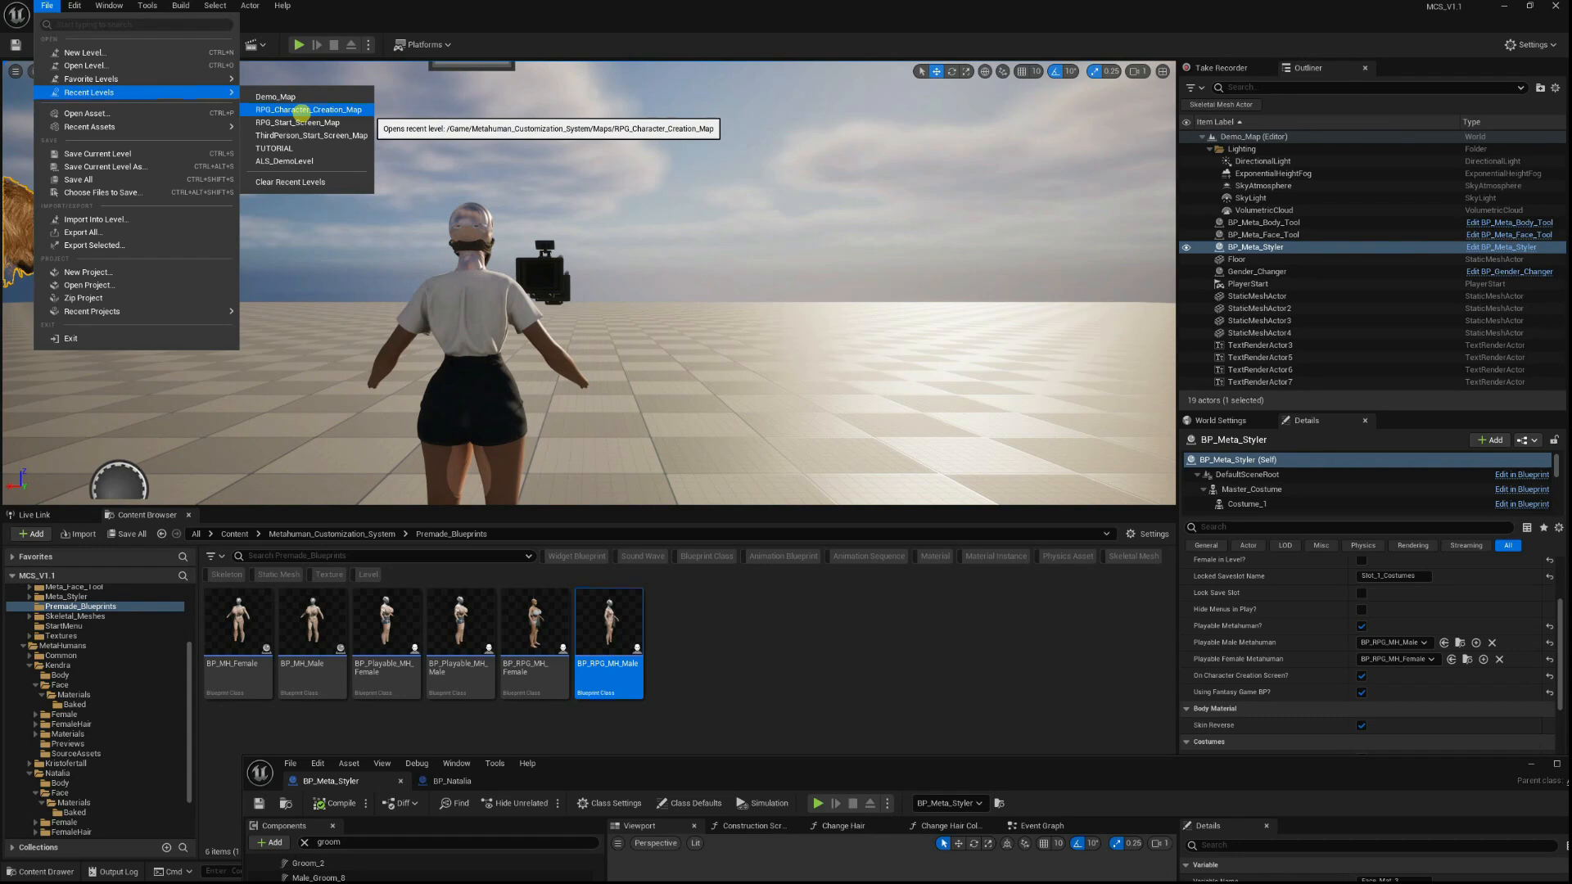
pyautogui.click(301, 109)
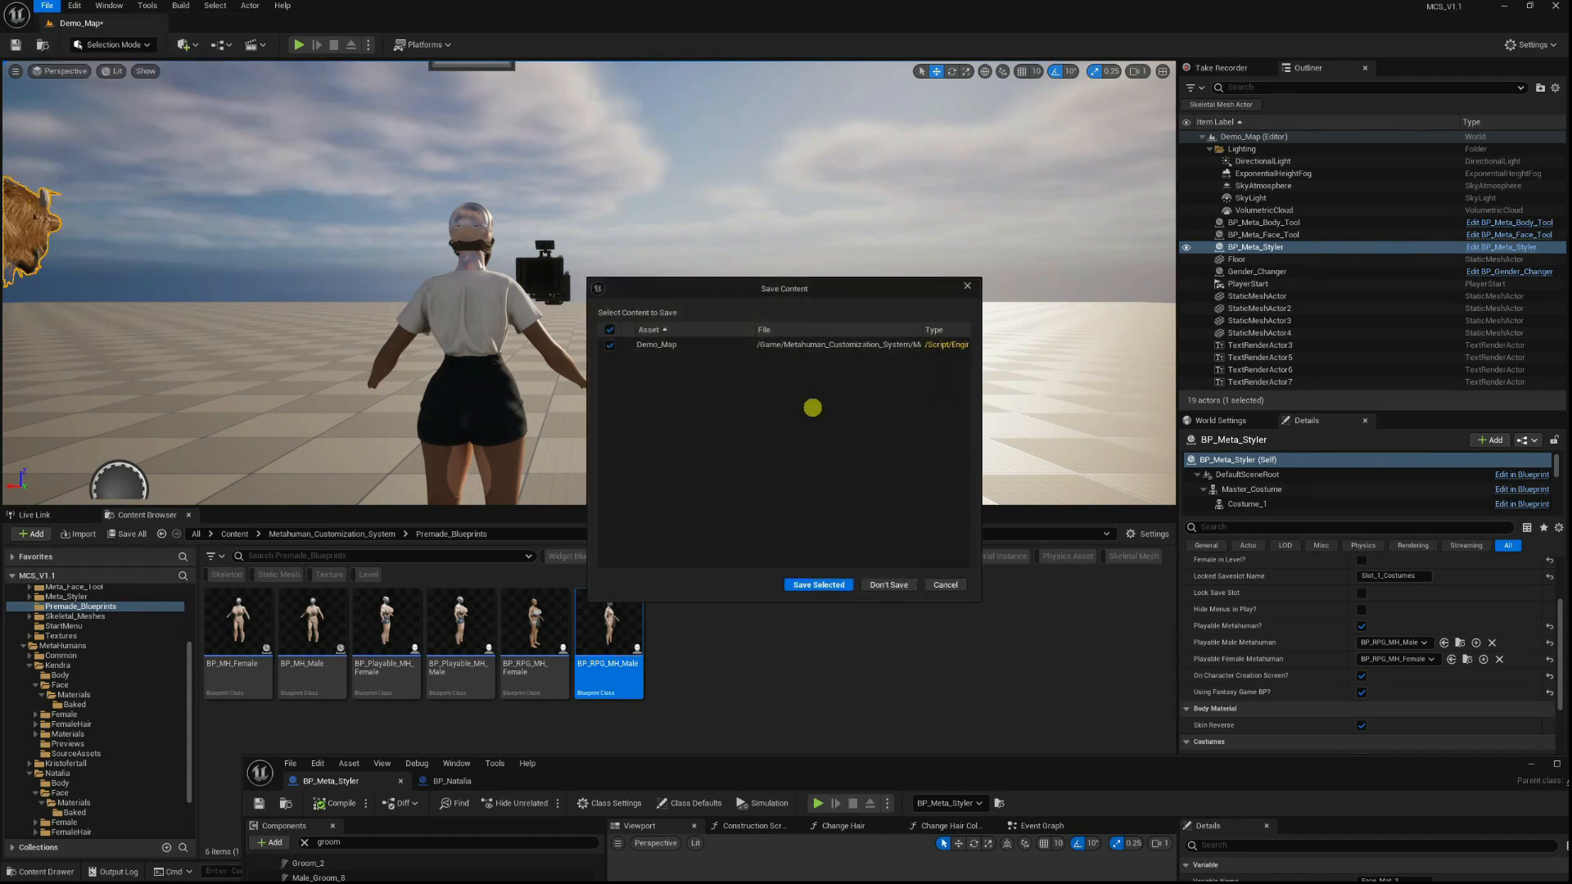
pyautogui.click(886, 583)
pyautogui.click(299, 44)
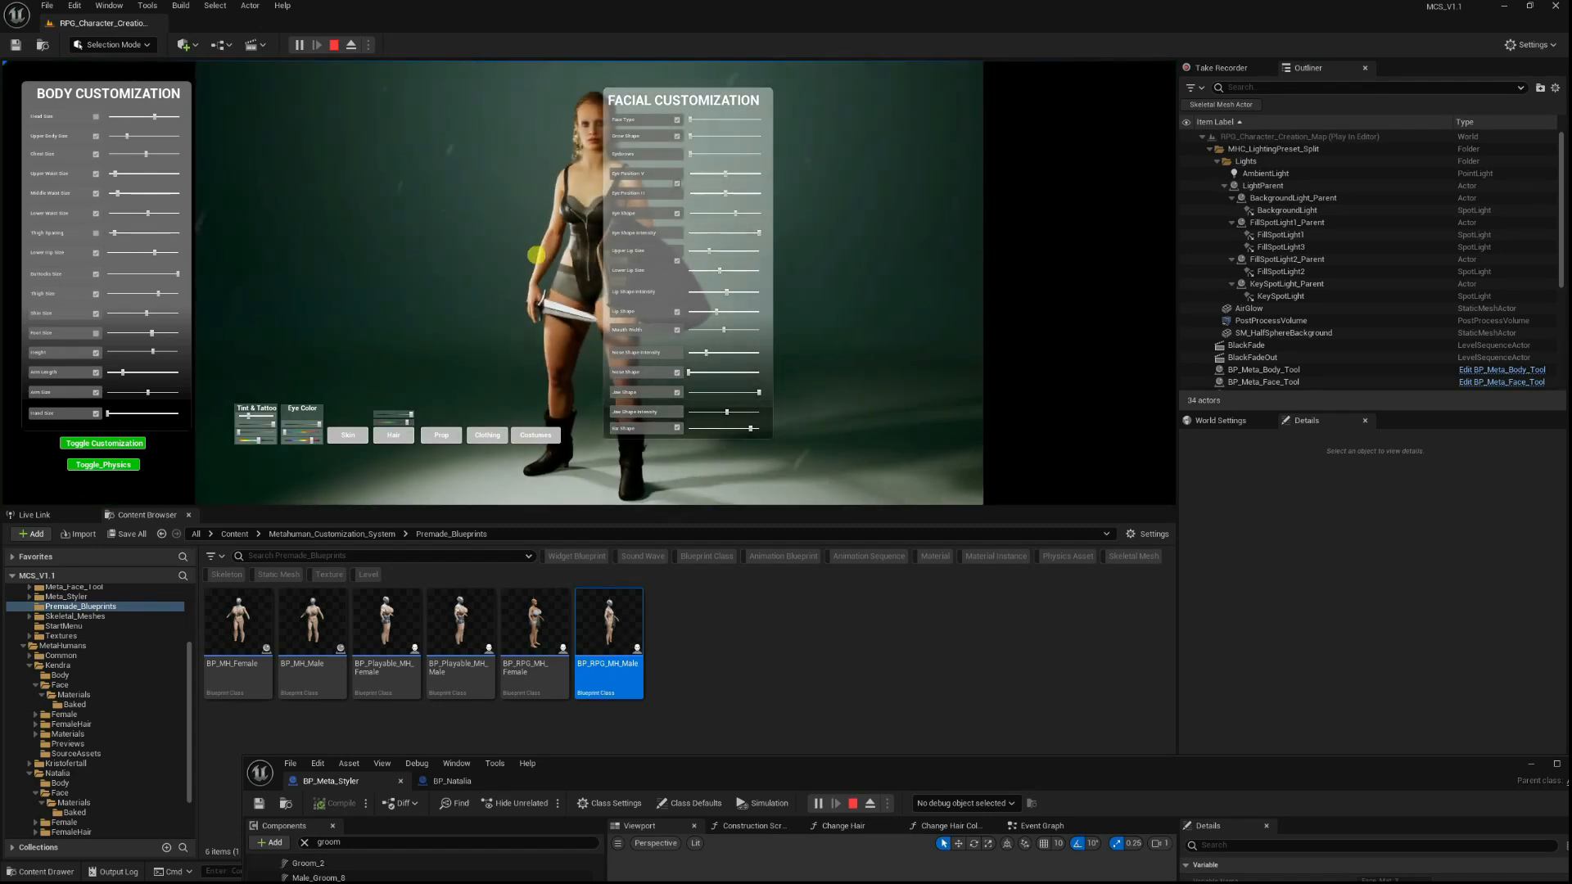
pyautogui.click(334, 44)
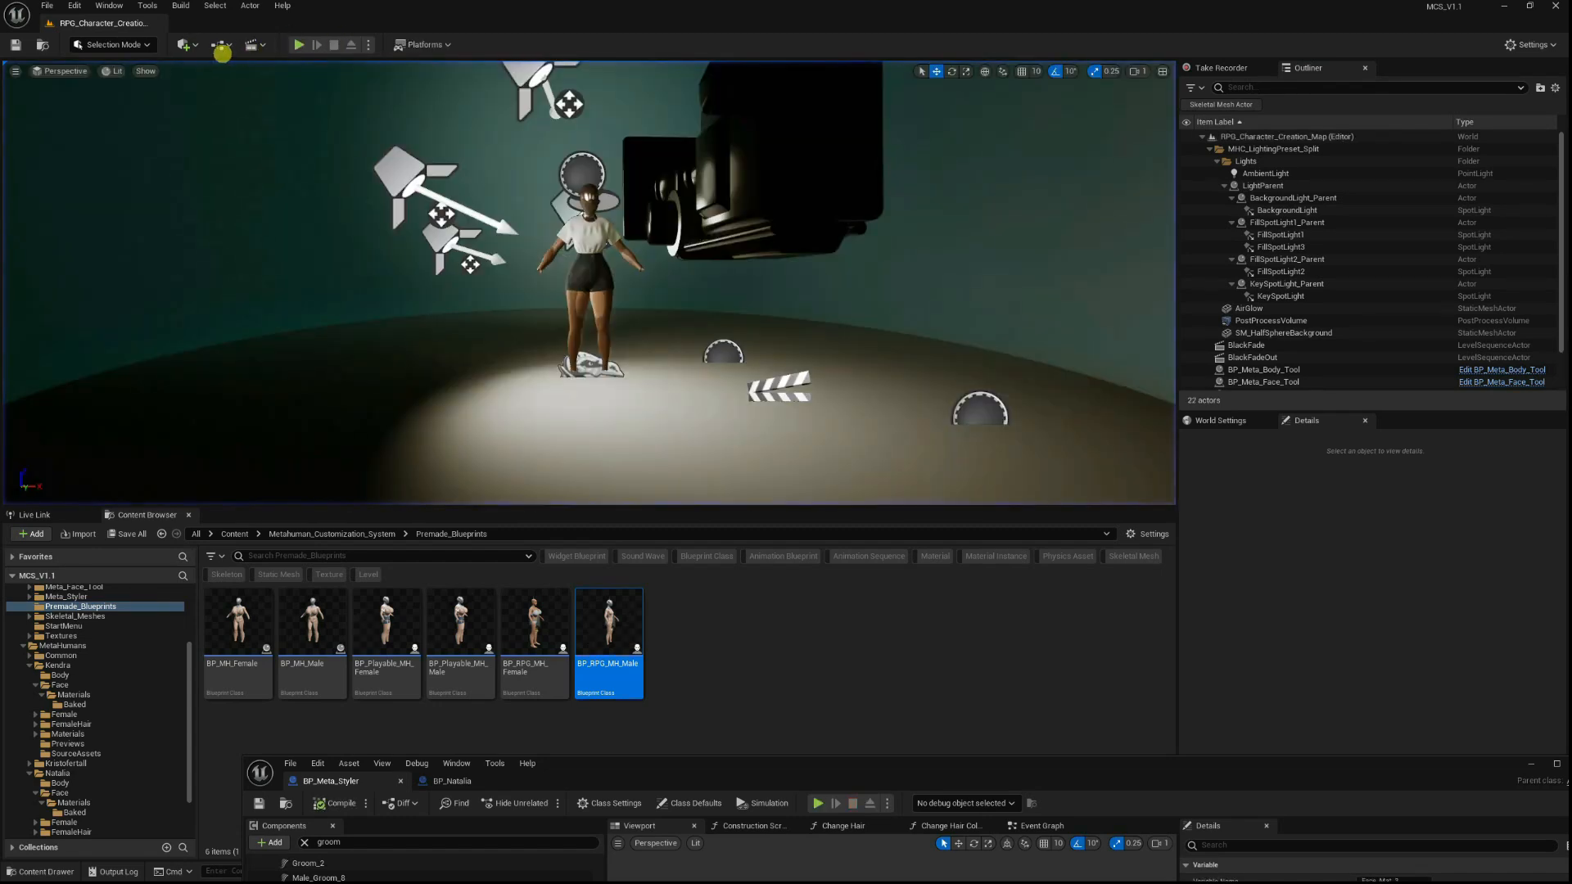
# Open RPG_Character_Creation_Map's level blueprint and examine the nodes for camera possession, the finish button widget and reloading on gender change.
pyautogui.click(221, 44)
pyautogui.click(260, 132)
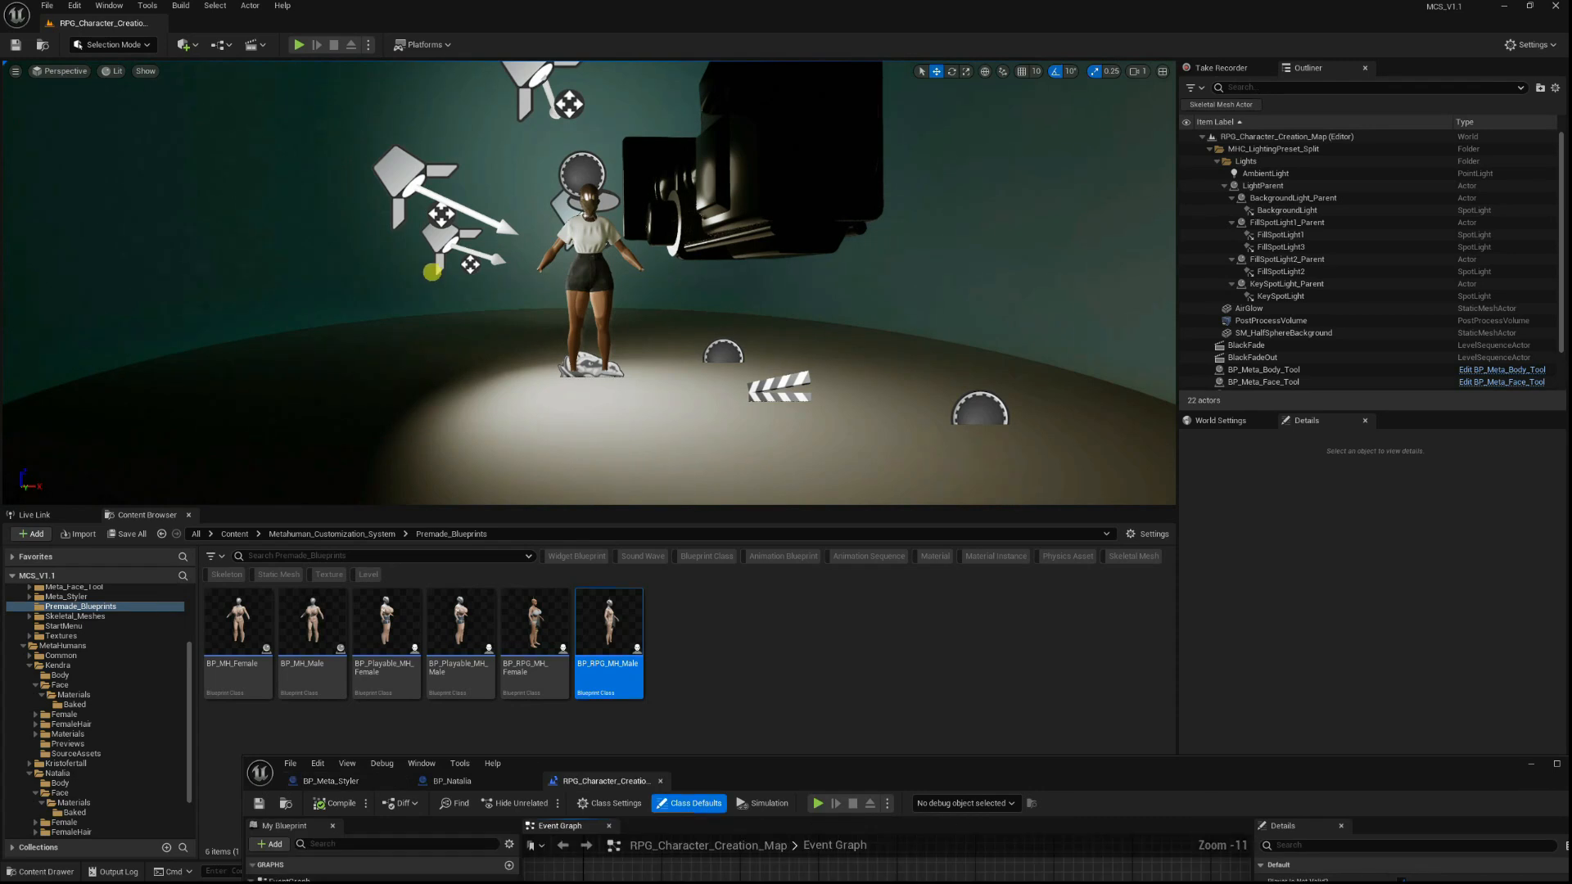
pyautogui.moveTo(857, 768); pyautogui.dragTo(795, 233)
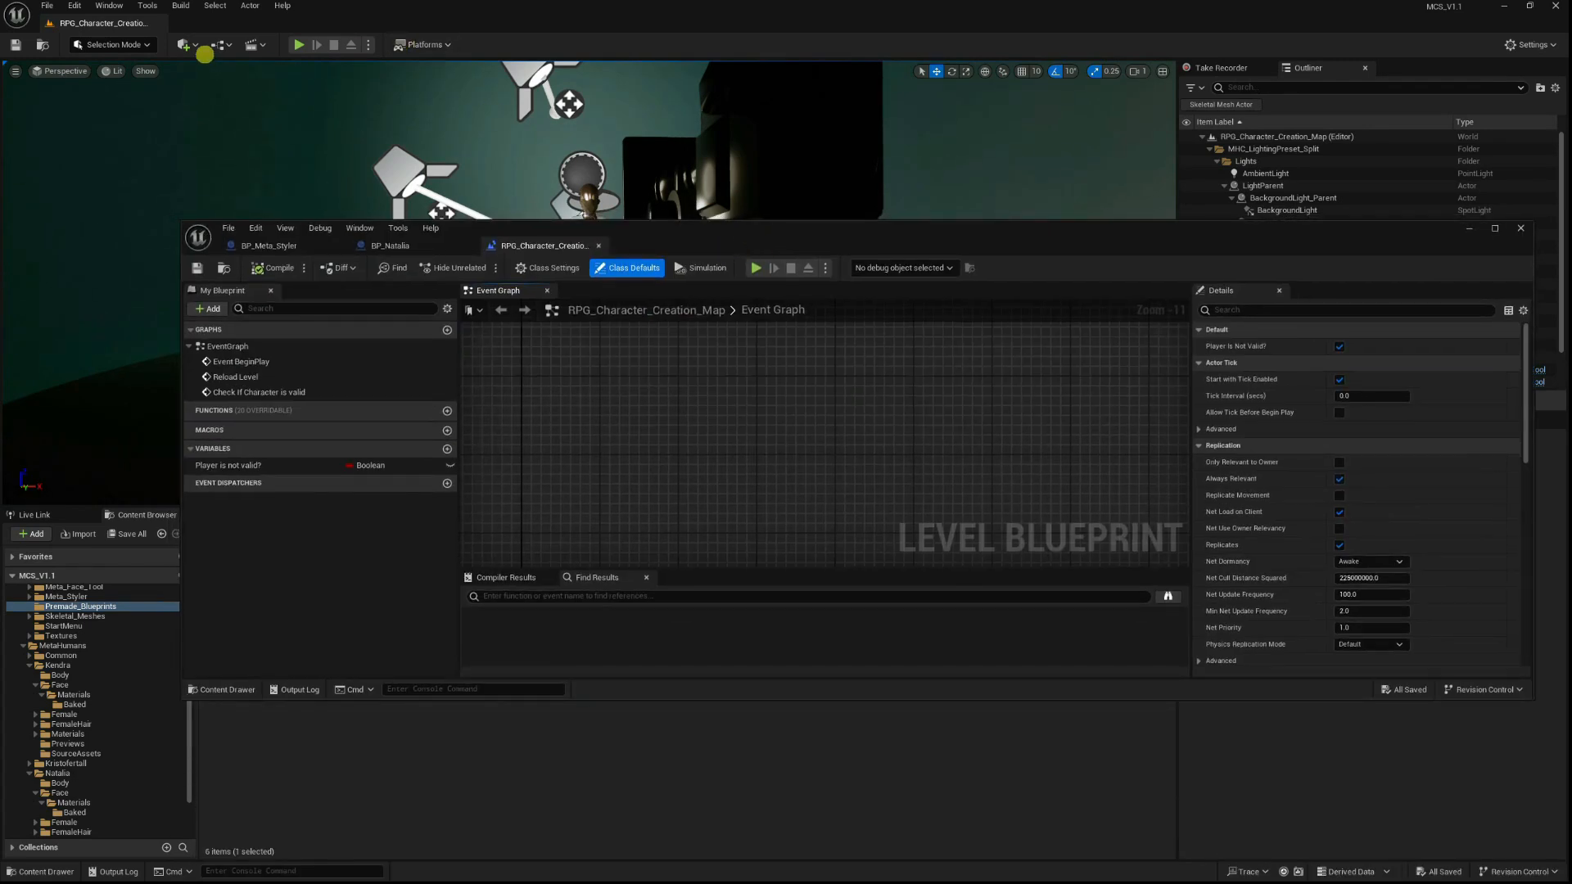
pyautogui.click(221, 44)
pyautogui.click(884, 230)
pyautogui.doubleClick(883, 231)
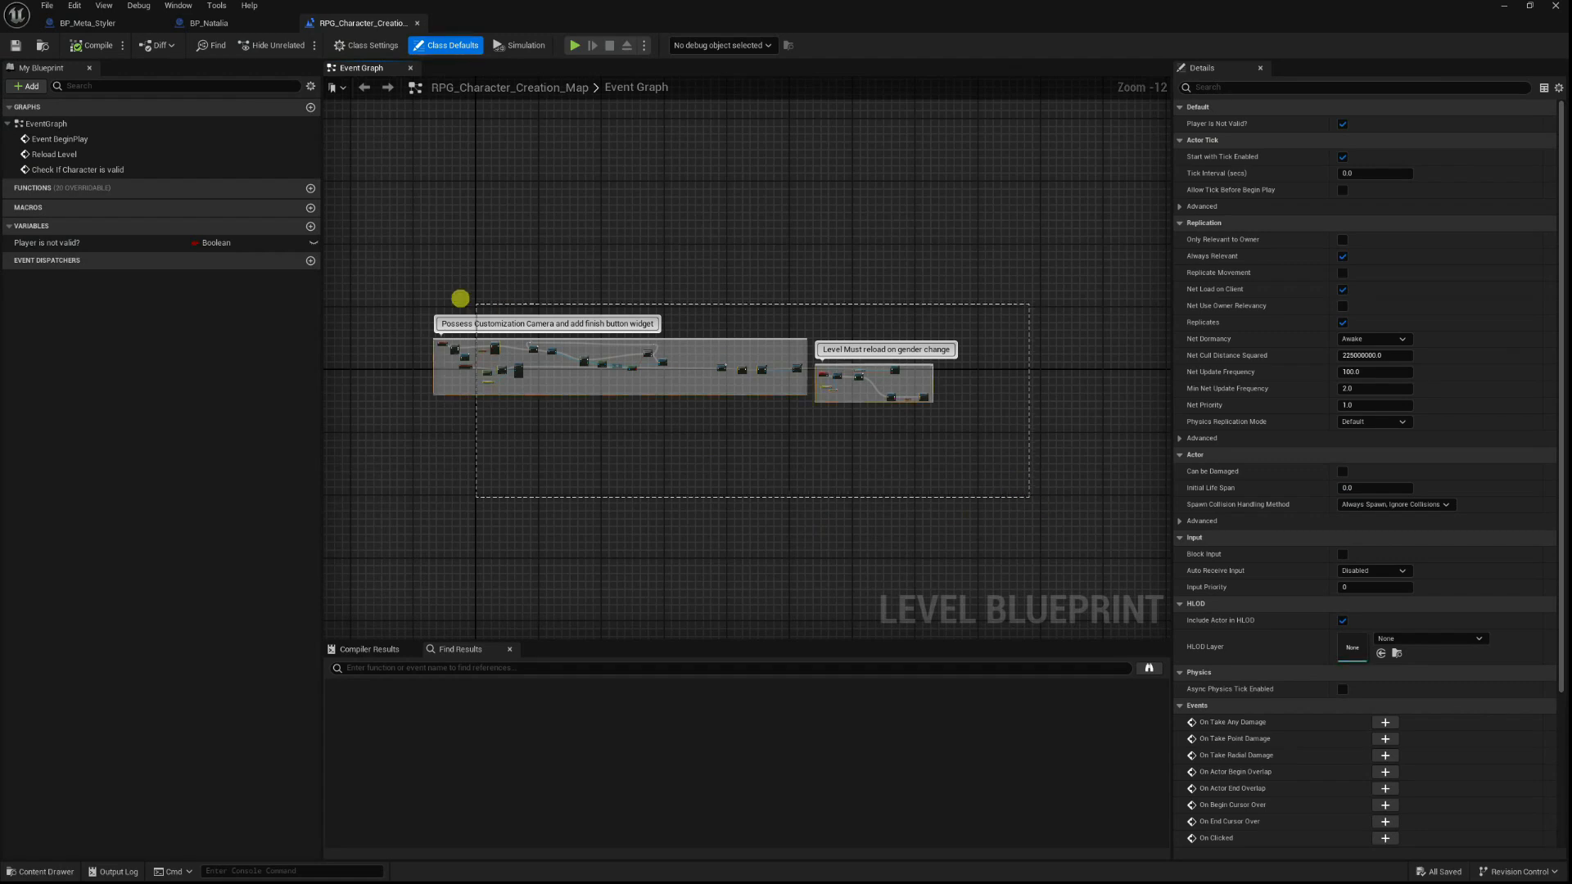
pyautogui.moveTo(403, 246); pyautogui.dragTo(402, 283)
pyautogui.scroll(5, 452, 358)
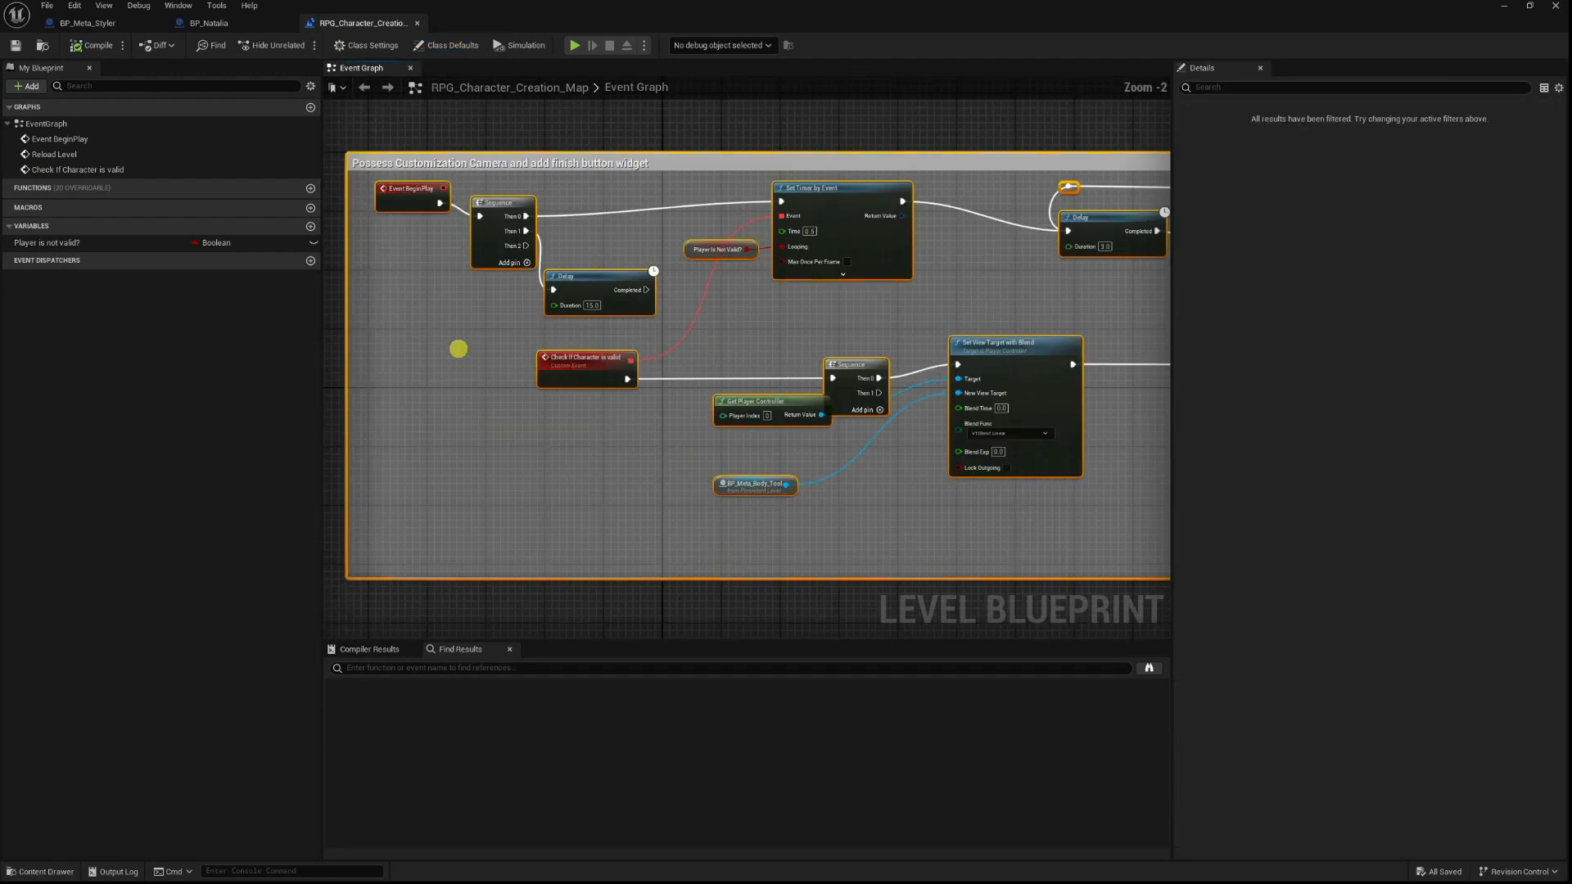
pyautogui.scroll(-3, 462, 352)
pyautogui.scroll(8, 798, 393)
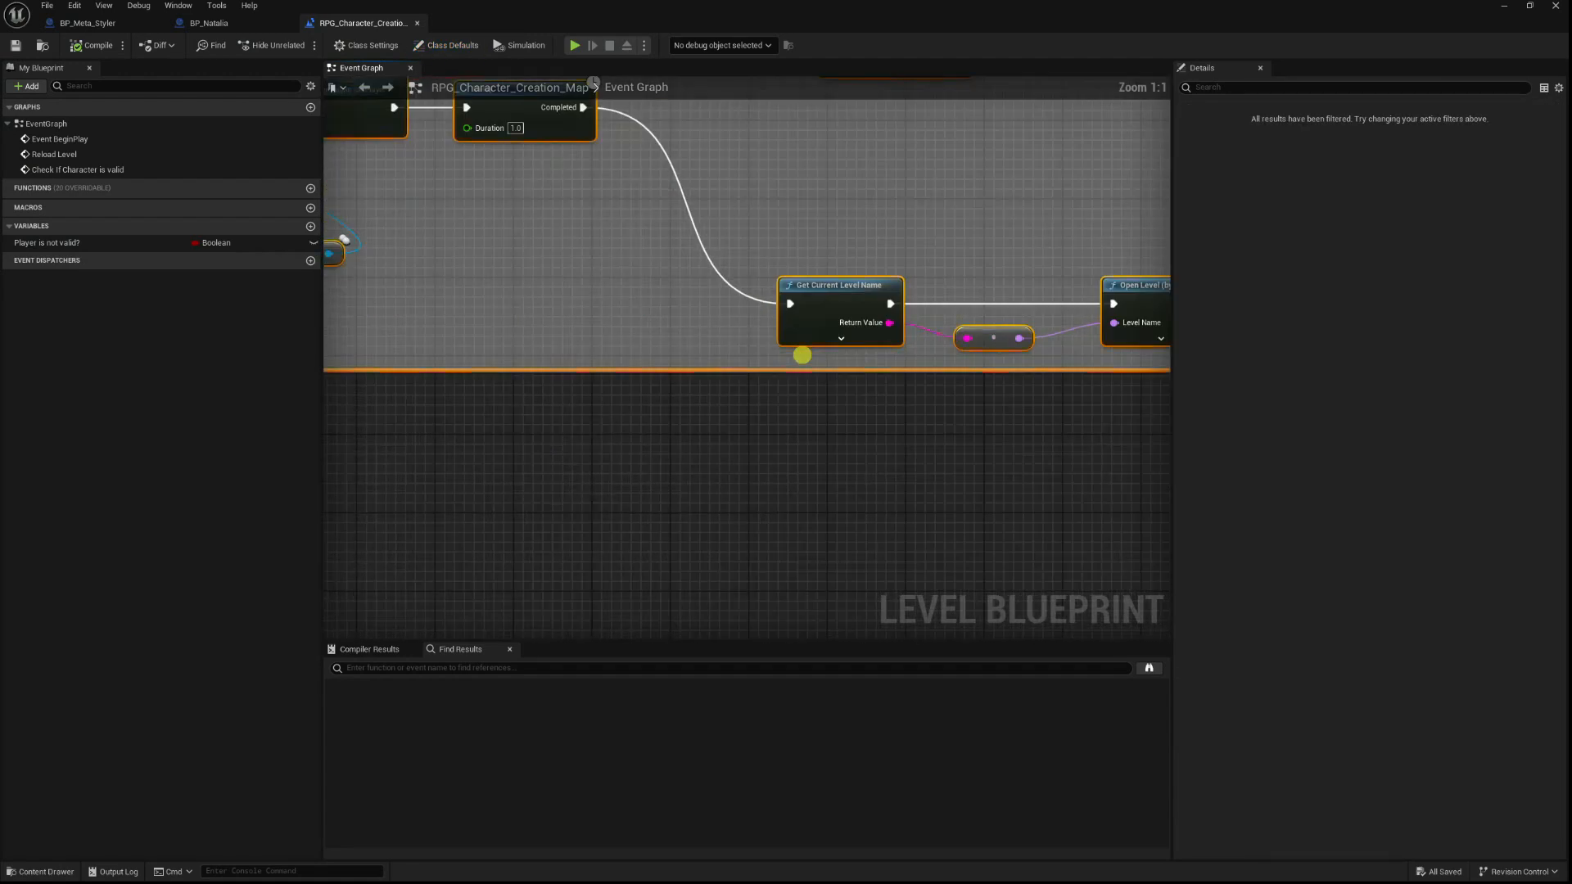
pyautogui.scroll(-9, 836, 304)
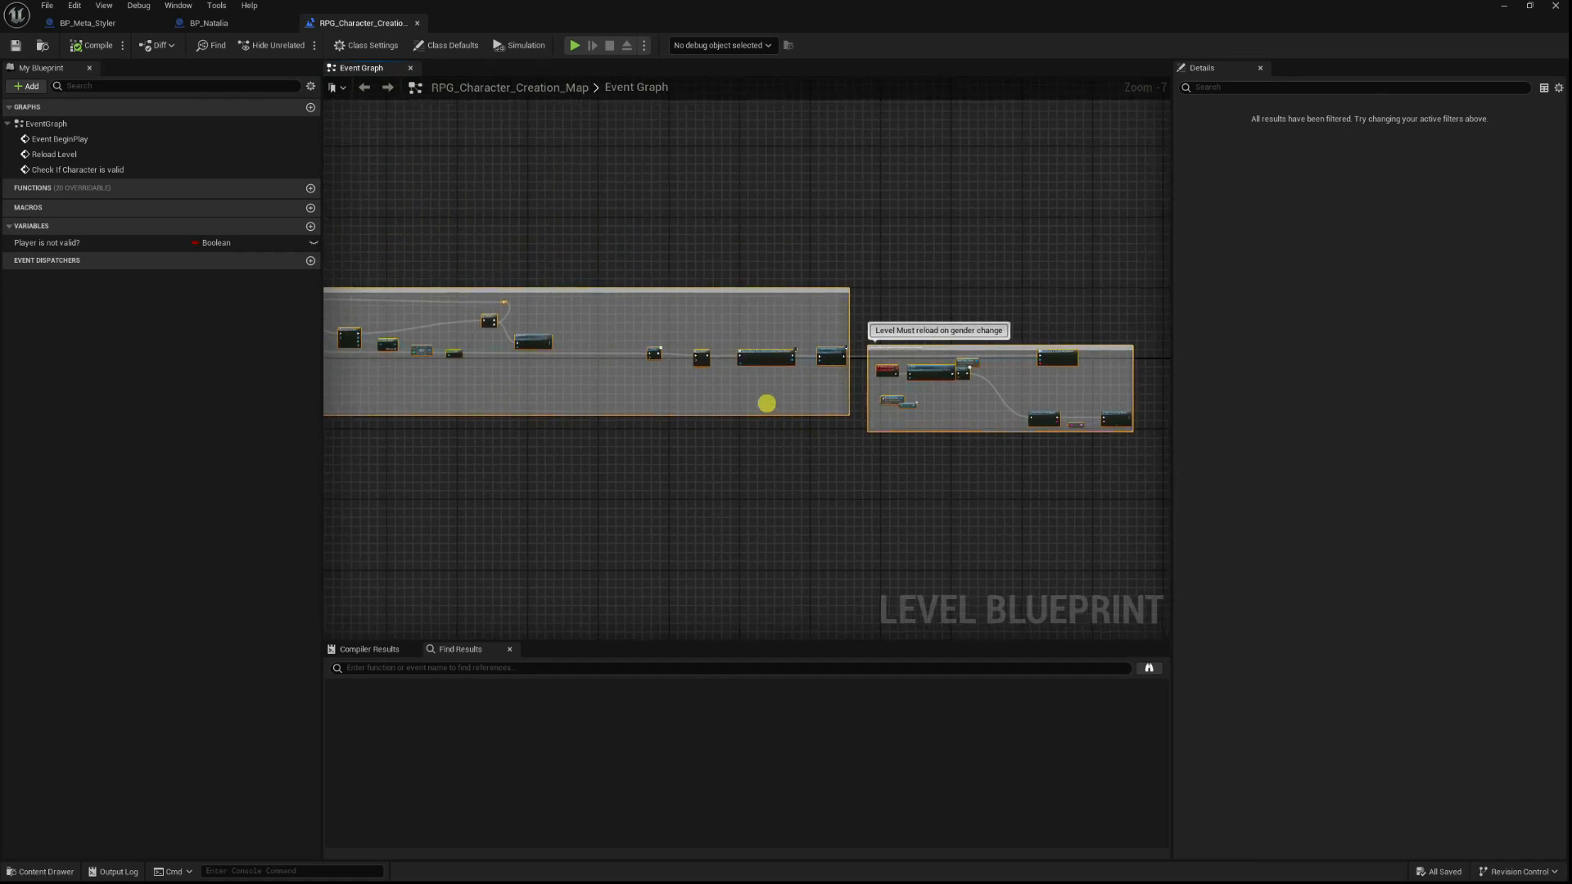
# Uncover the level viewport and play-test the character creation level to check the finish button and save slots.
pyautogui.moveTo(736, 6); pyautogui.dragTo(842, 531)
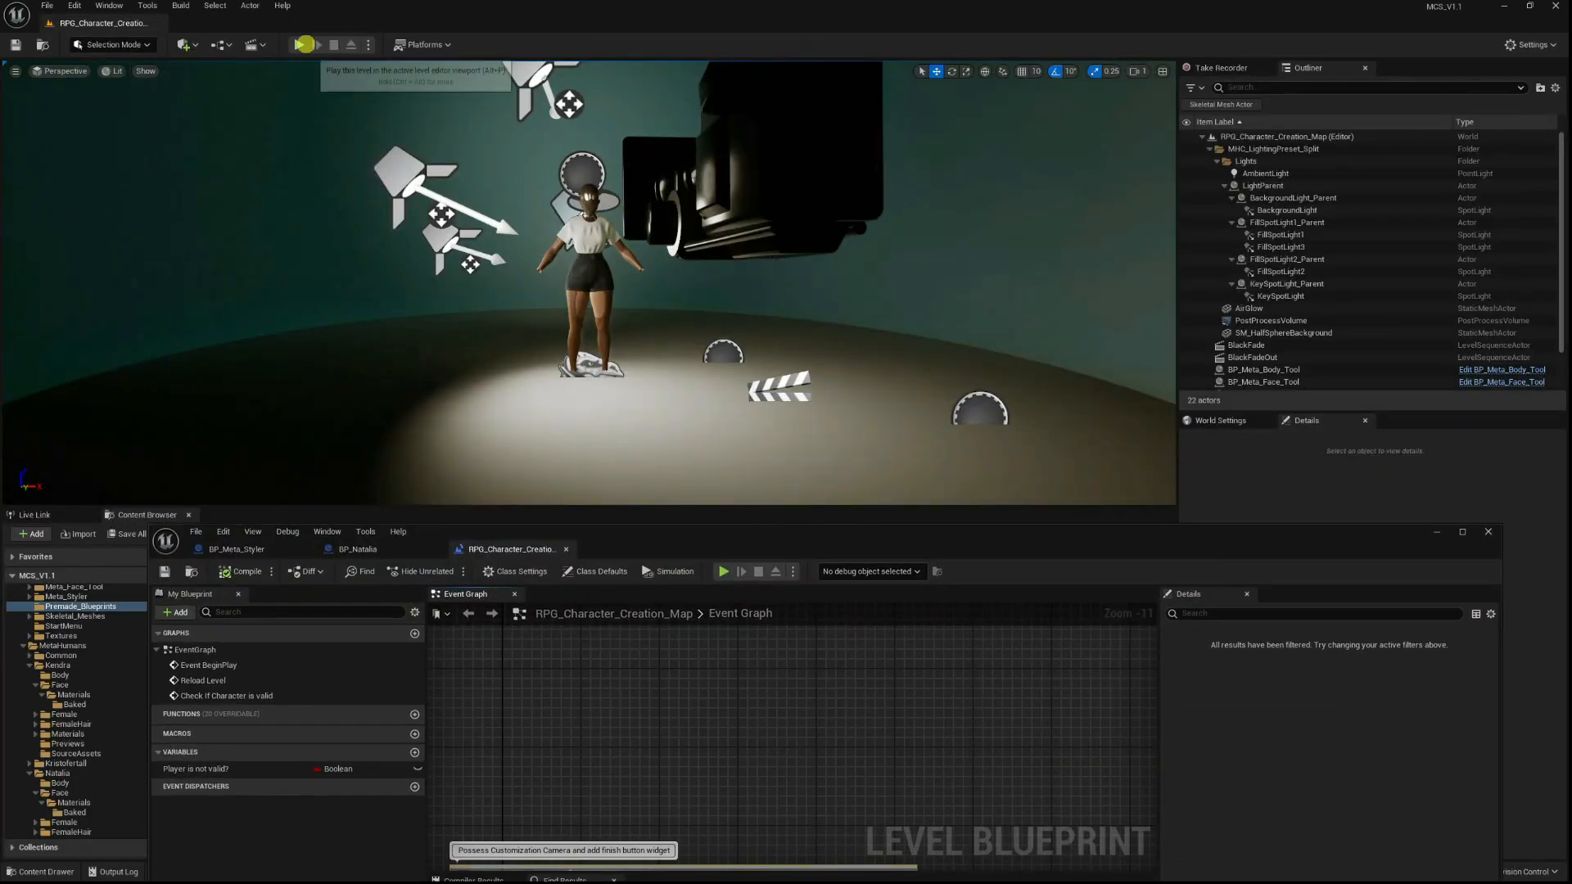
pyautogui.click(300, 44)
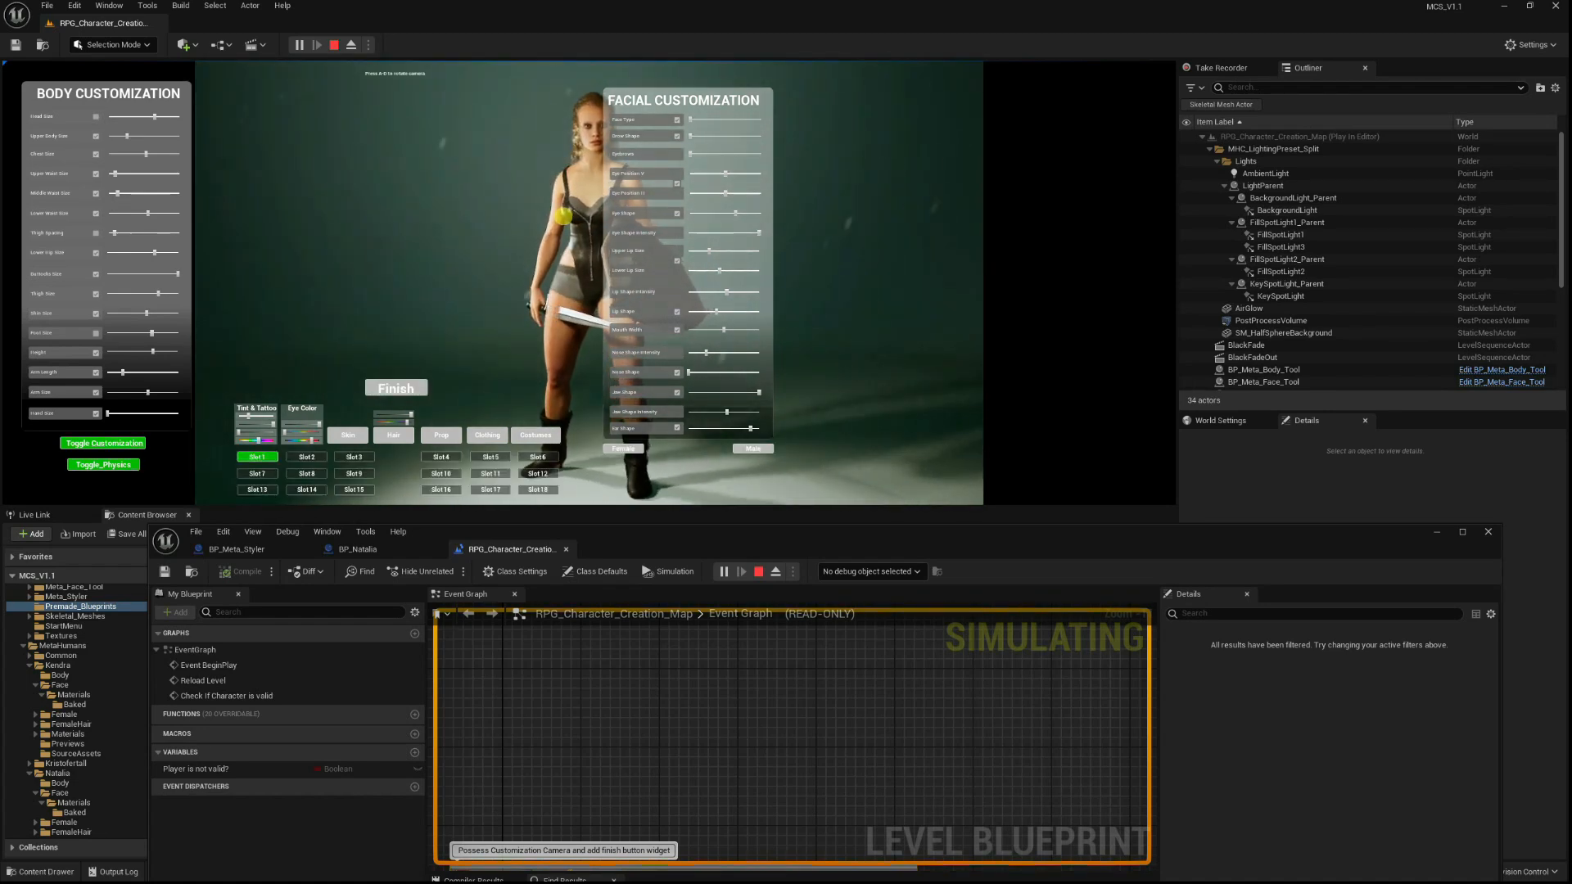
pyautogui.press('Escape')
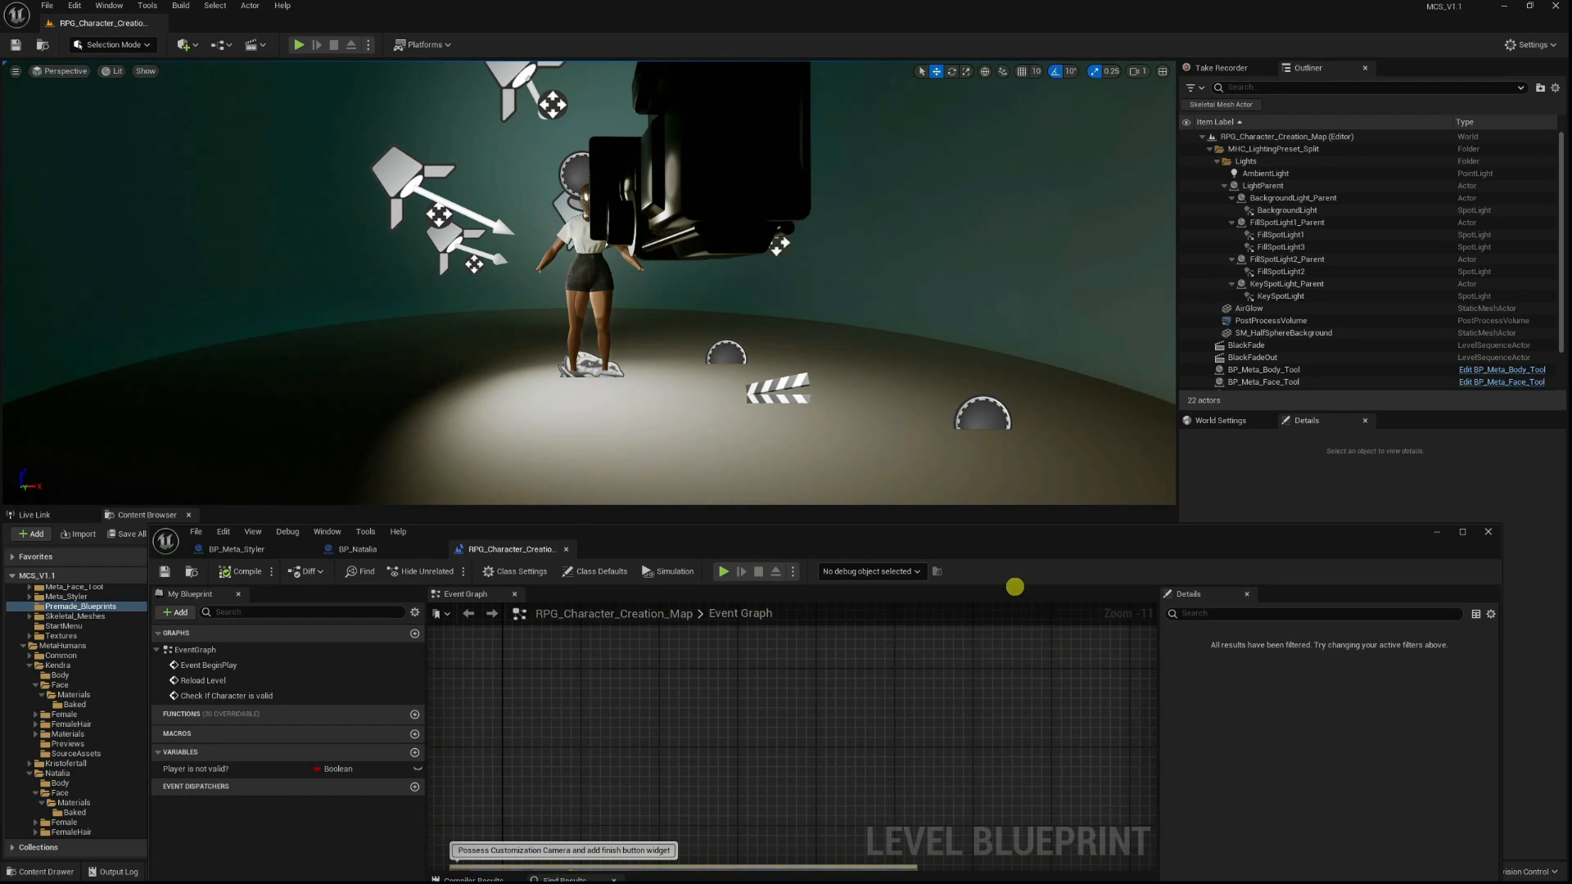
# Select BP_Meta_Styler in the character creation level to view its options, and play-test the level with a close-up of the face.
pyautogui.moveTo(1015, 532); pyautogui.dragTo(758, 720)
pyautogui.moveTo(564, 327); pyautogui.dragTo(853, 294, button='right')
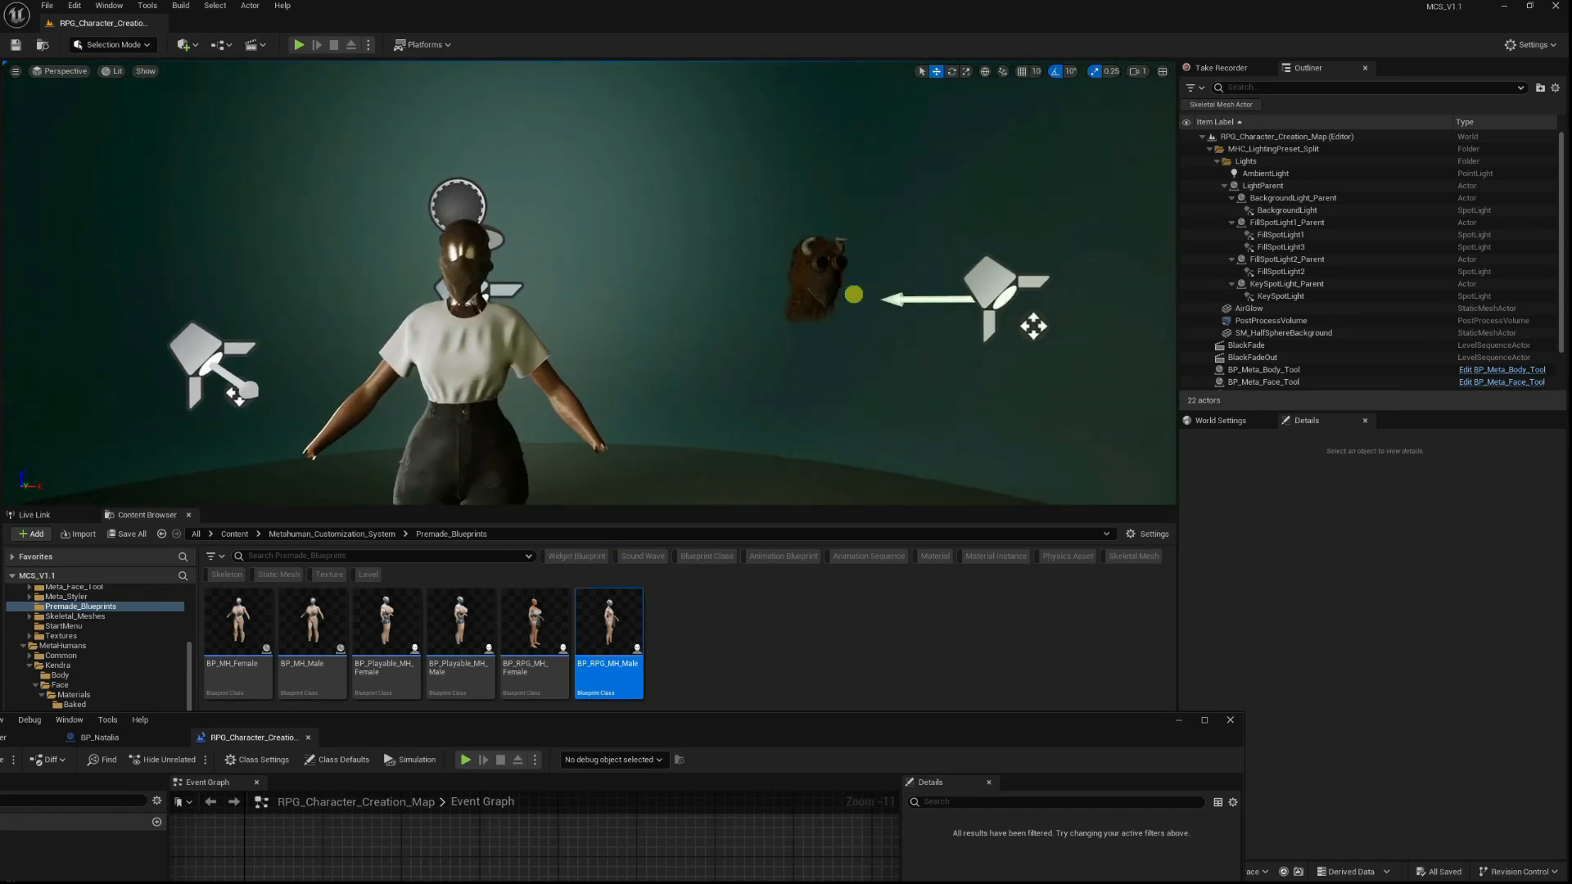
pyautogui.click(816, 270)
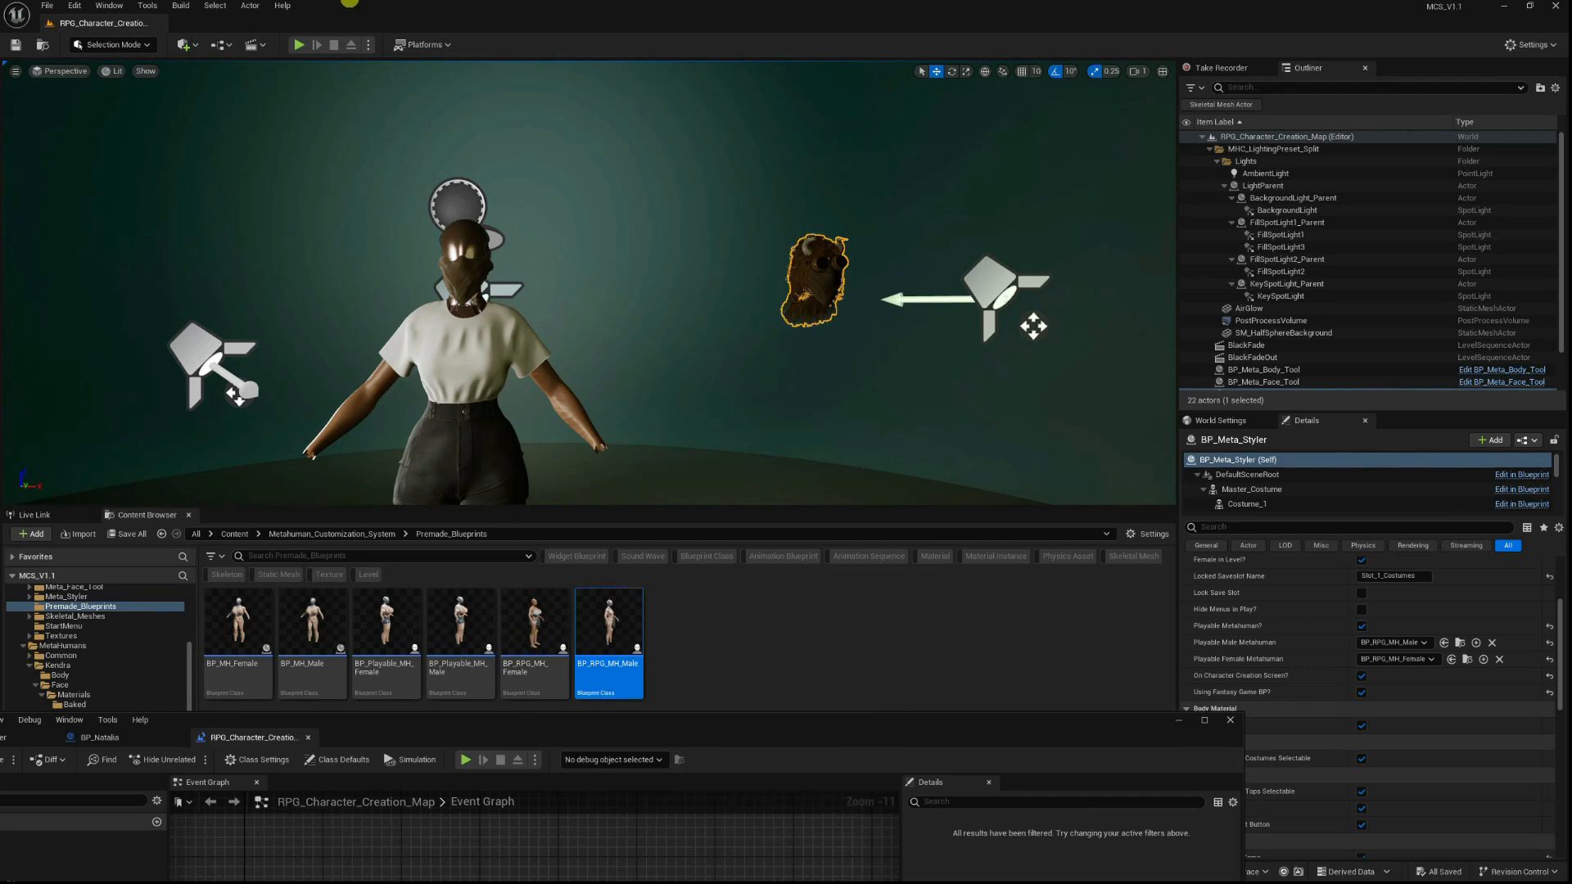
pyautogui.click(303, 45)
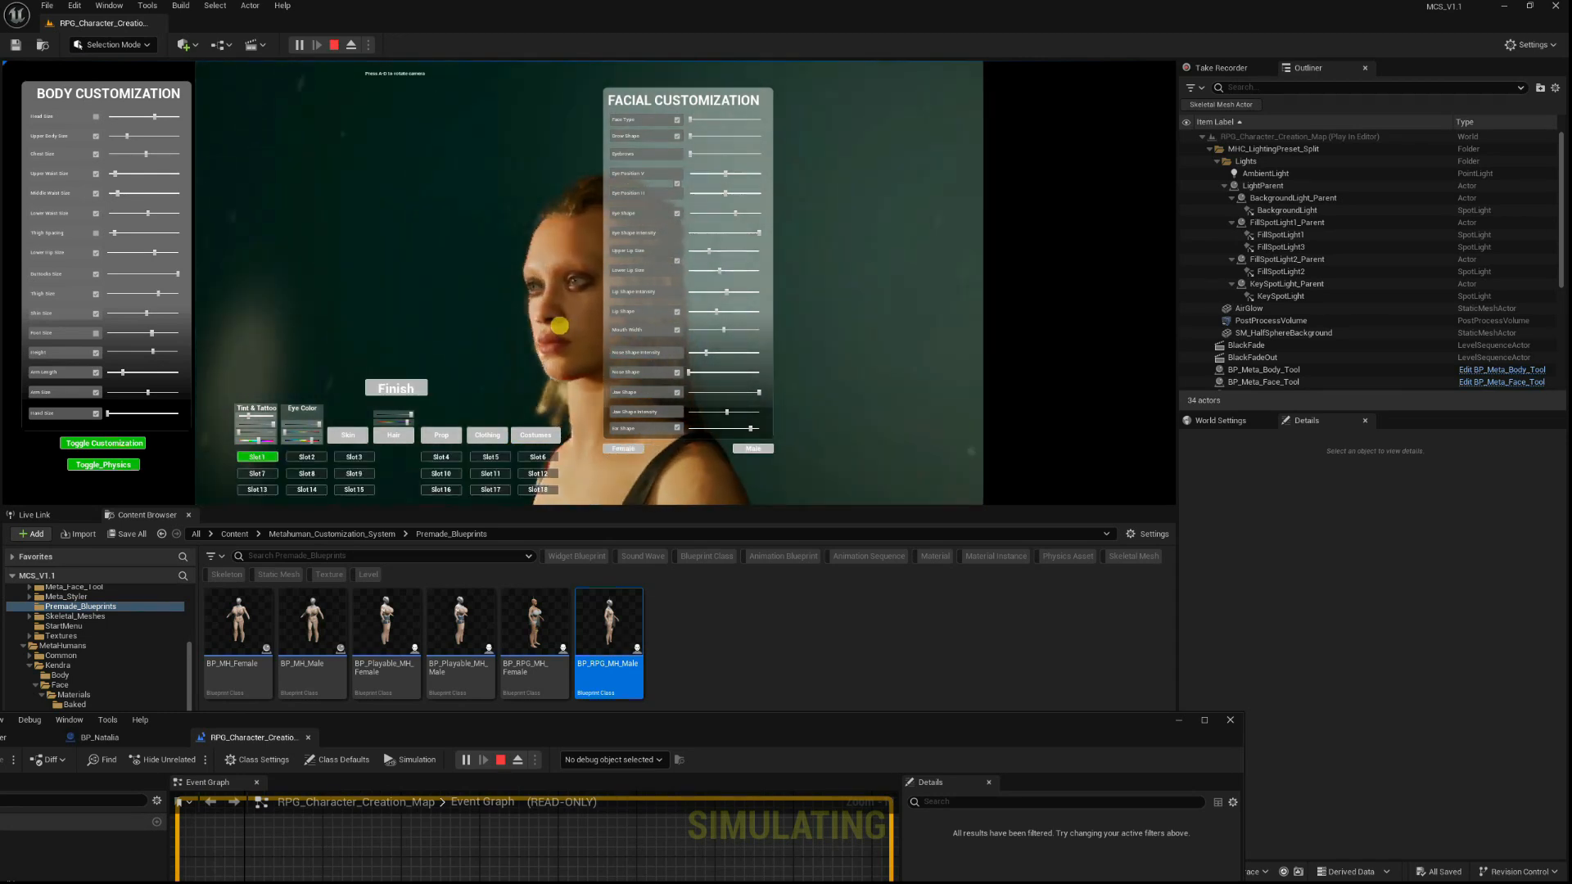
pyautogui.press('Escape')
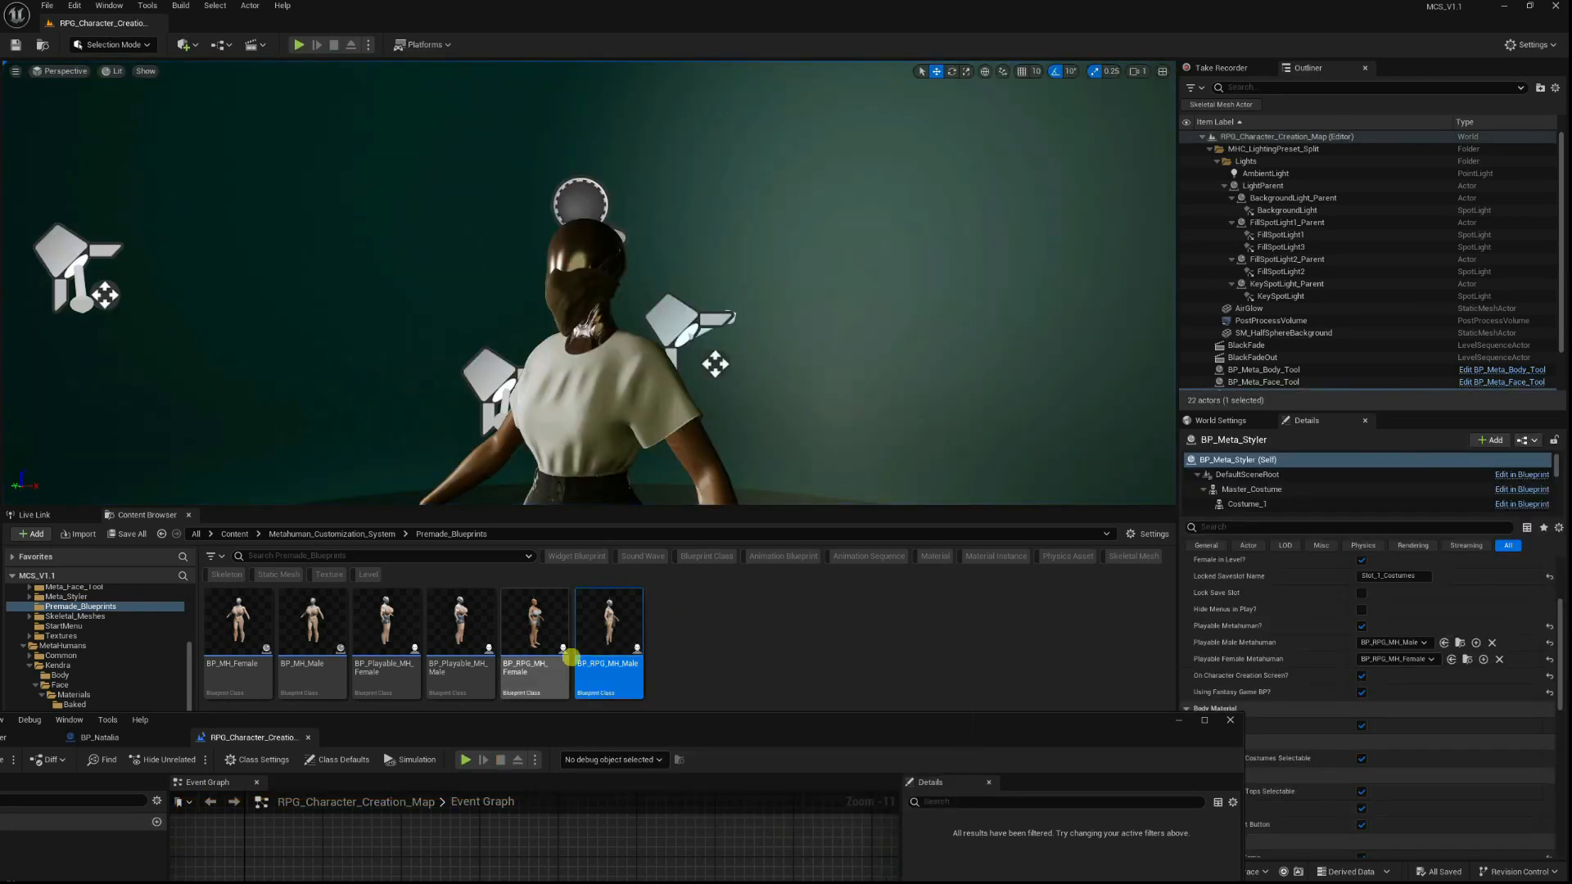
# In BP_RPG_MH_Female's event graph, set New Mesh to Natalia_FaceMesh on the Set Skeletal Mesh Asset nodes after the 0.125 and 0.25 comparisons.
pyautogui.doubleClick(514, 633)
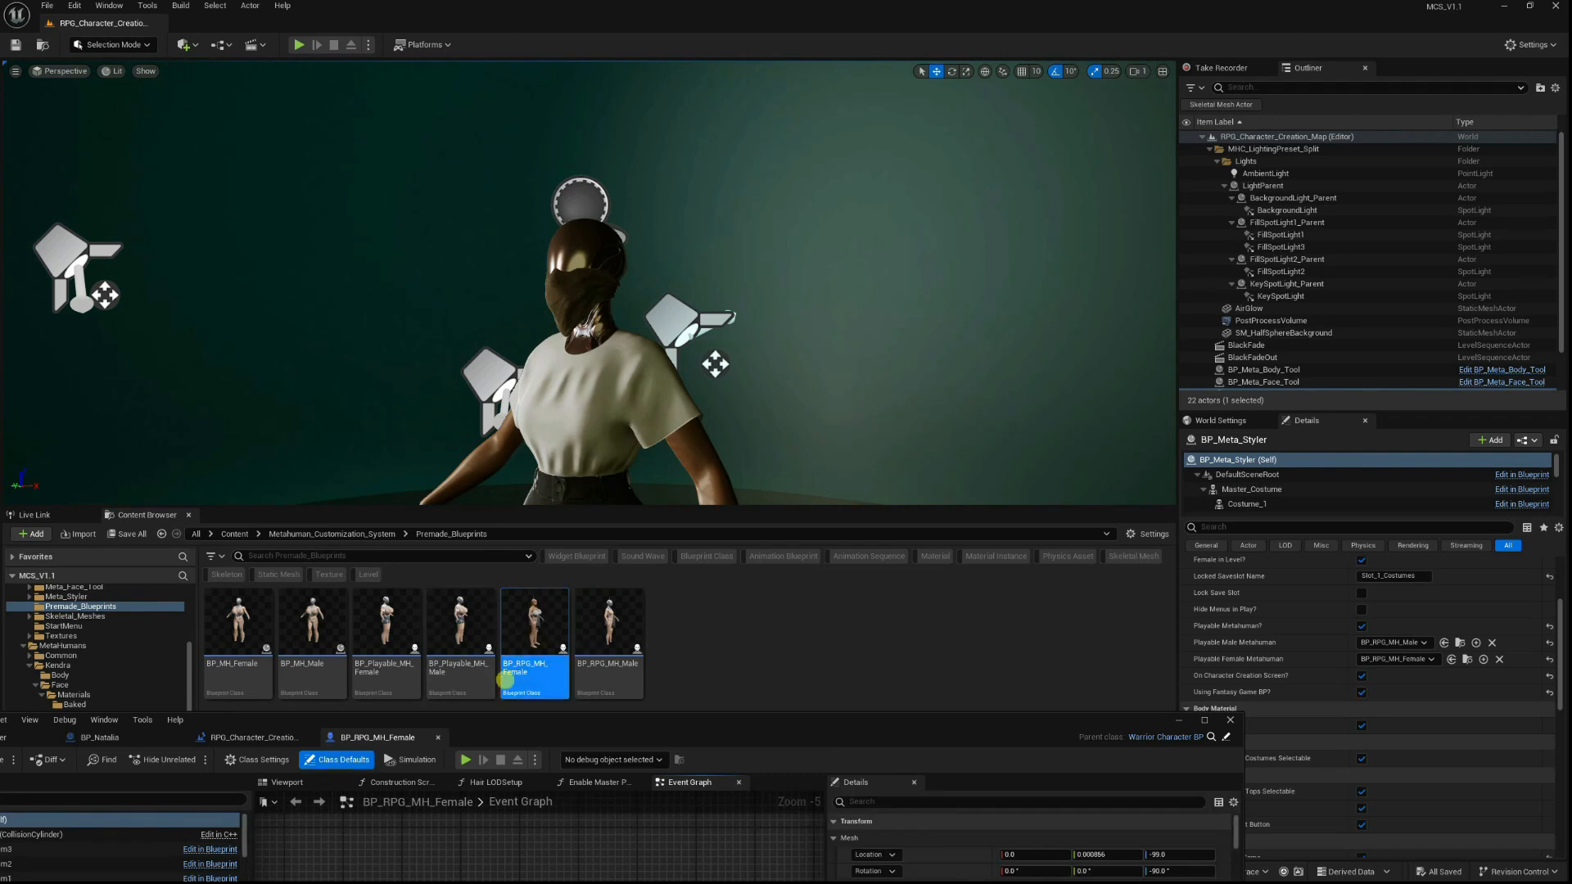
pyautogui.moveTo(561, 720); pyautogui.dragTo(729, 140)
pyautogui.doubleClick(730, 140)
pyautogui.scroll(-3, 684, 256)
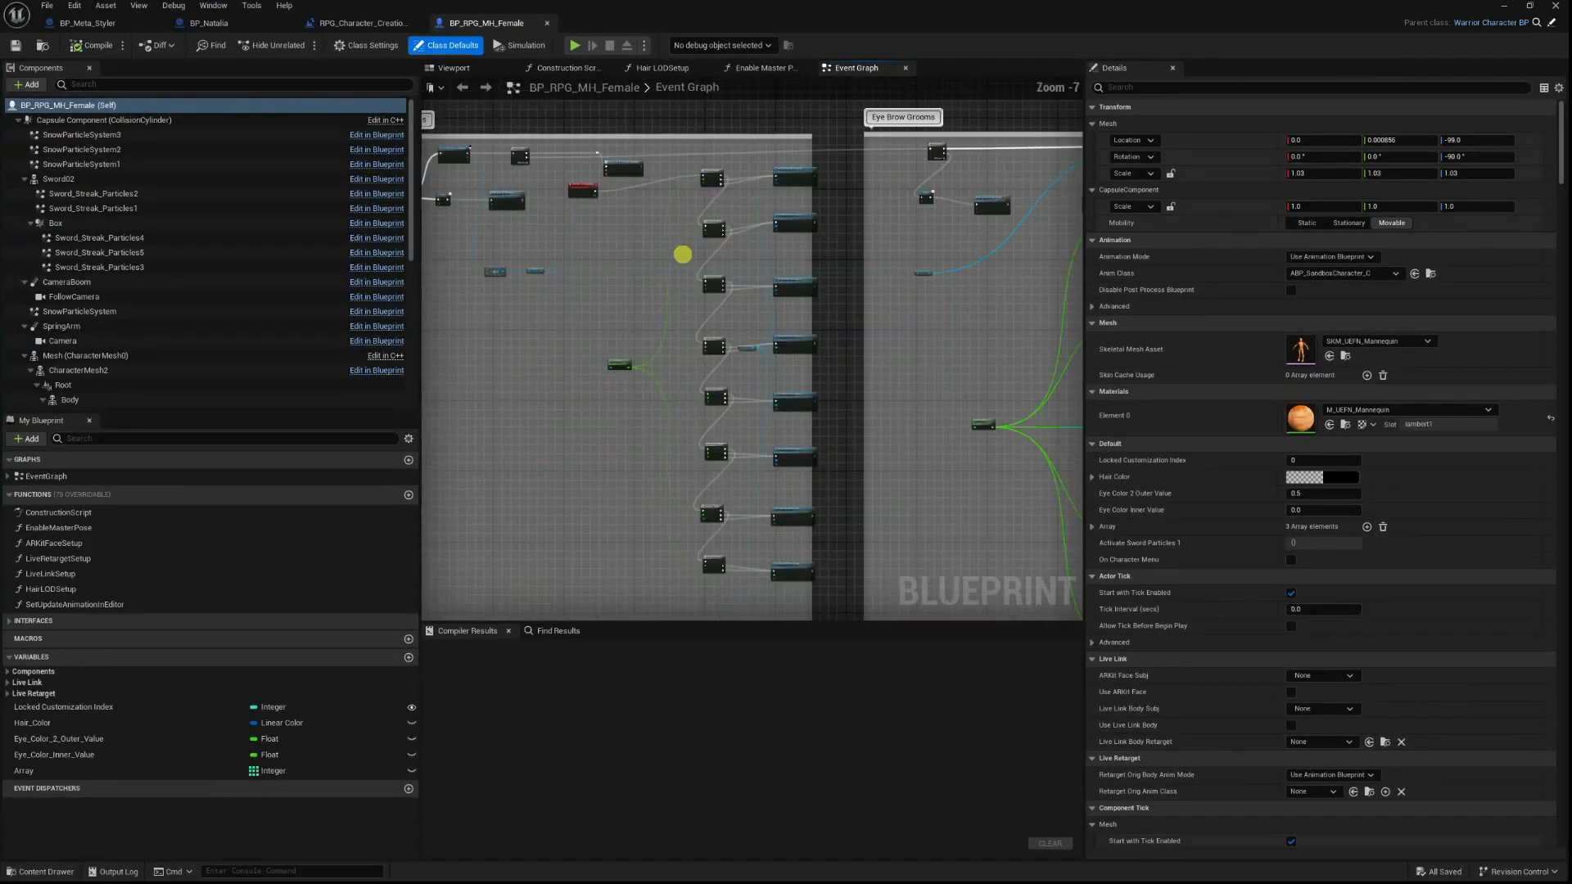
pyautogui.scroll(8, 723, 199)
pyautogui.moveTo(690, 371); pyautogui.dragTo(847, 335, button='right')
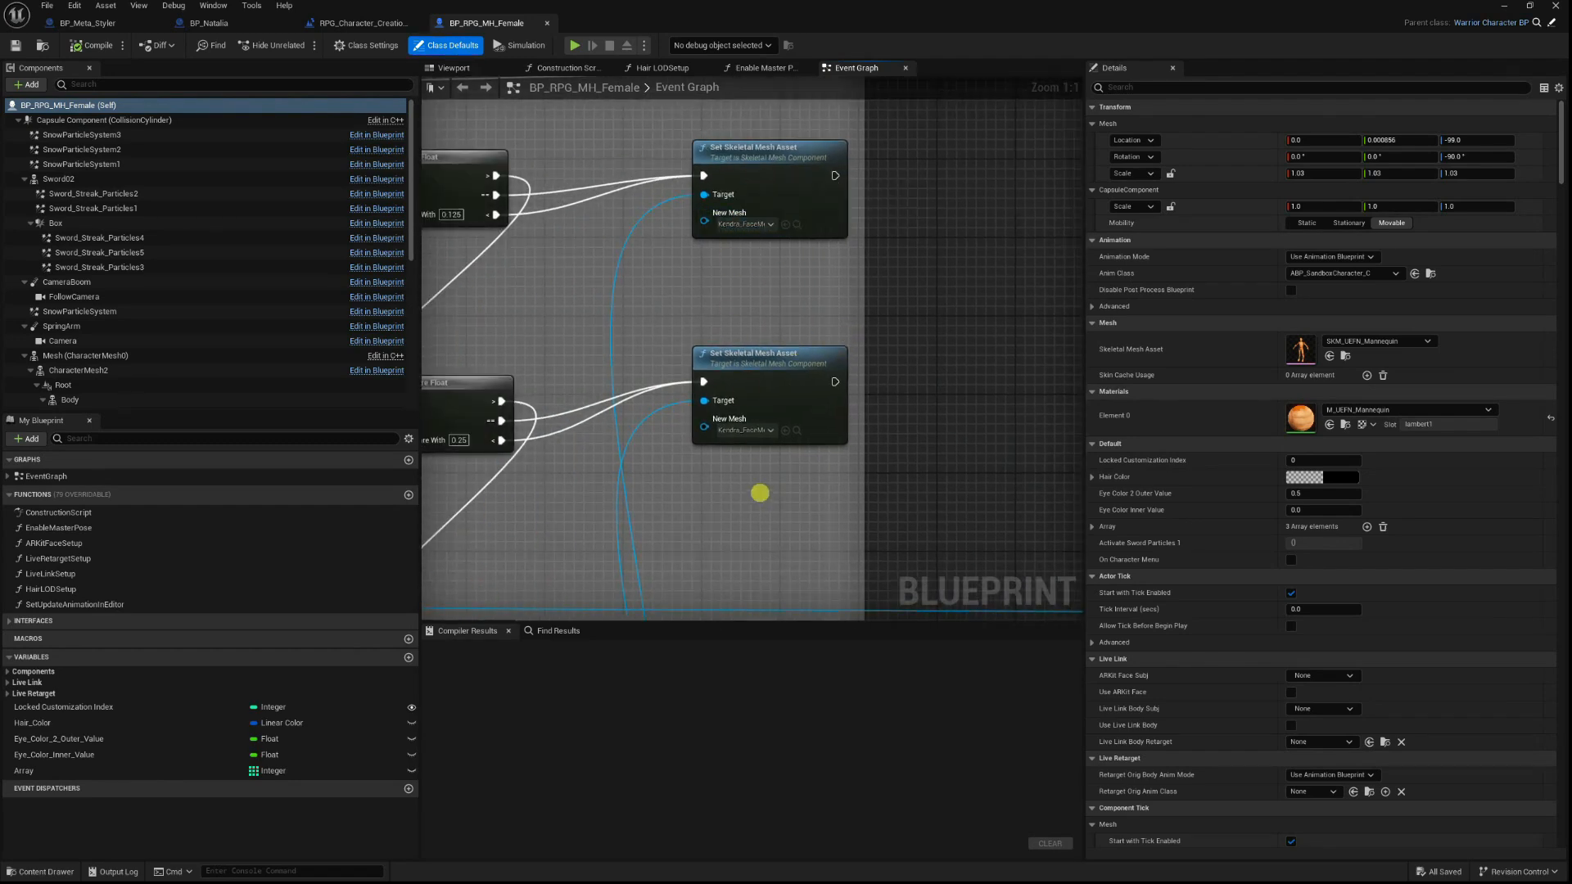
pyautogui.click(749, 432)
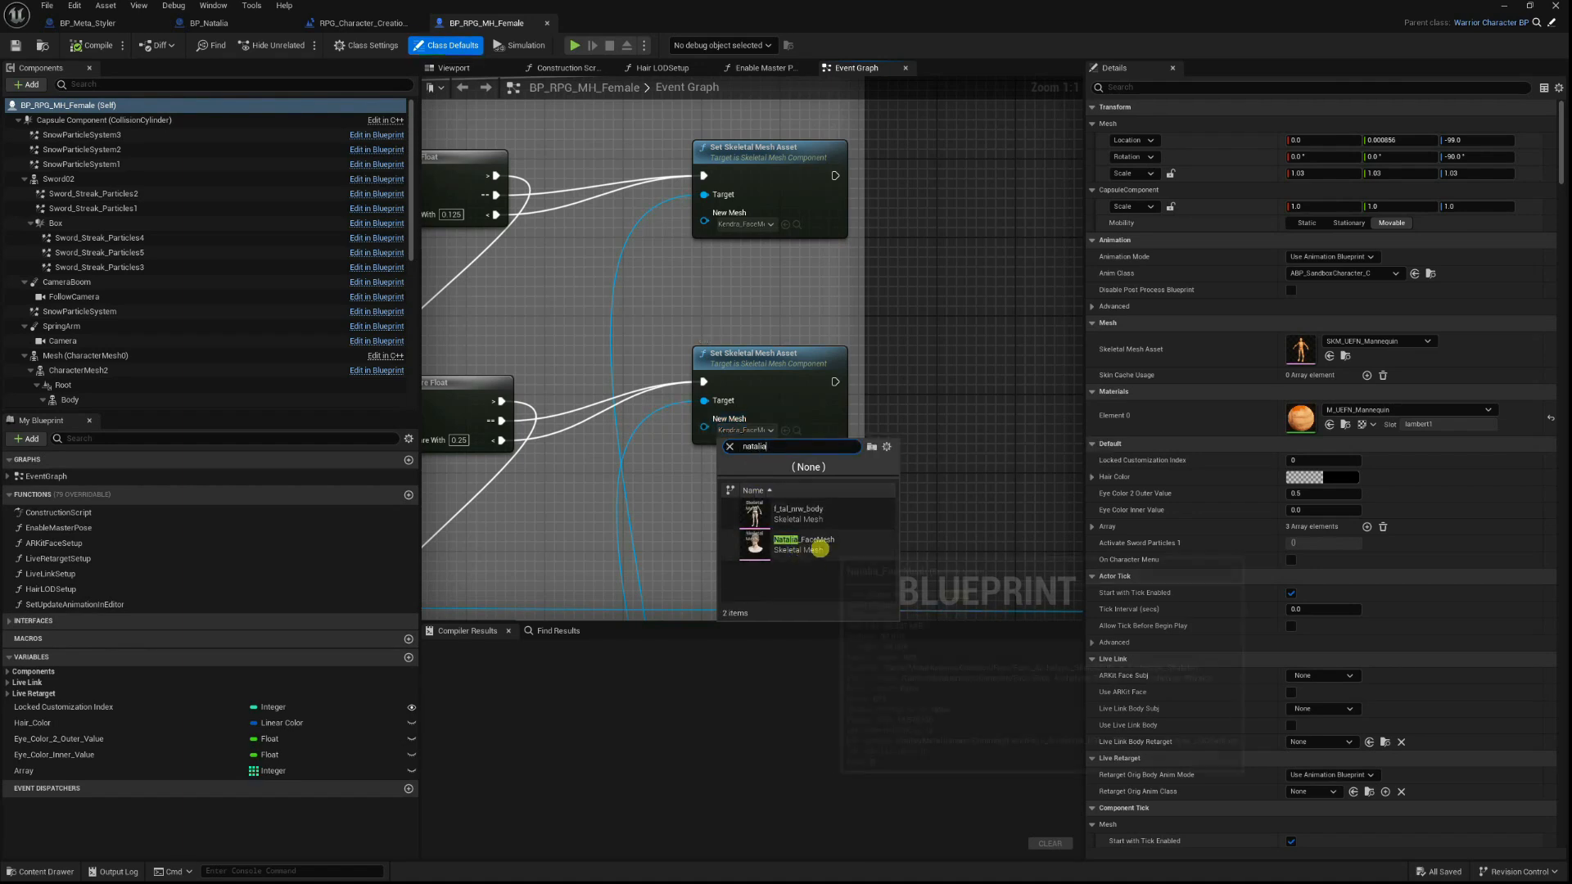
pyautogui.click(802, 544)
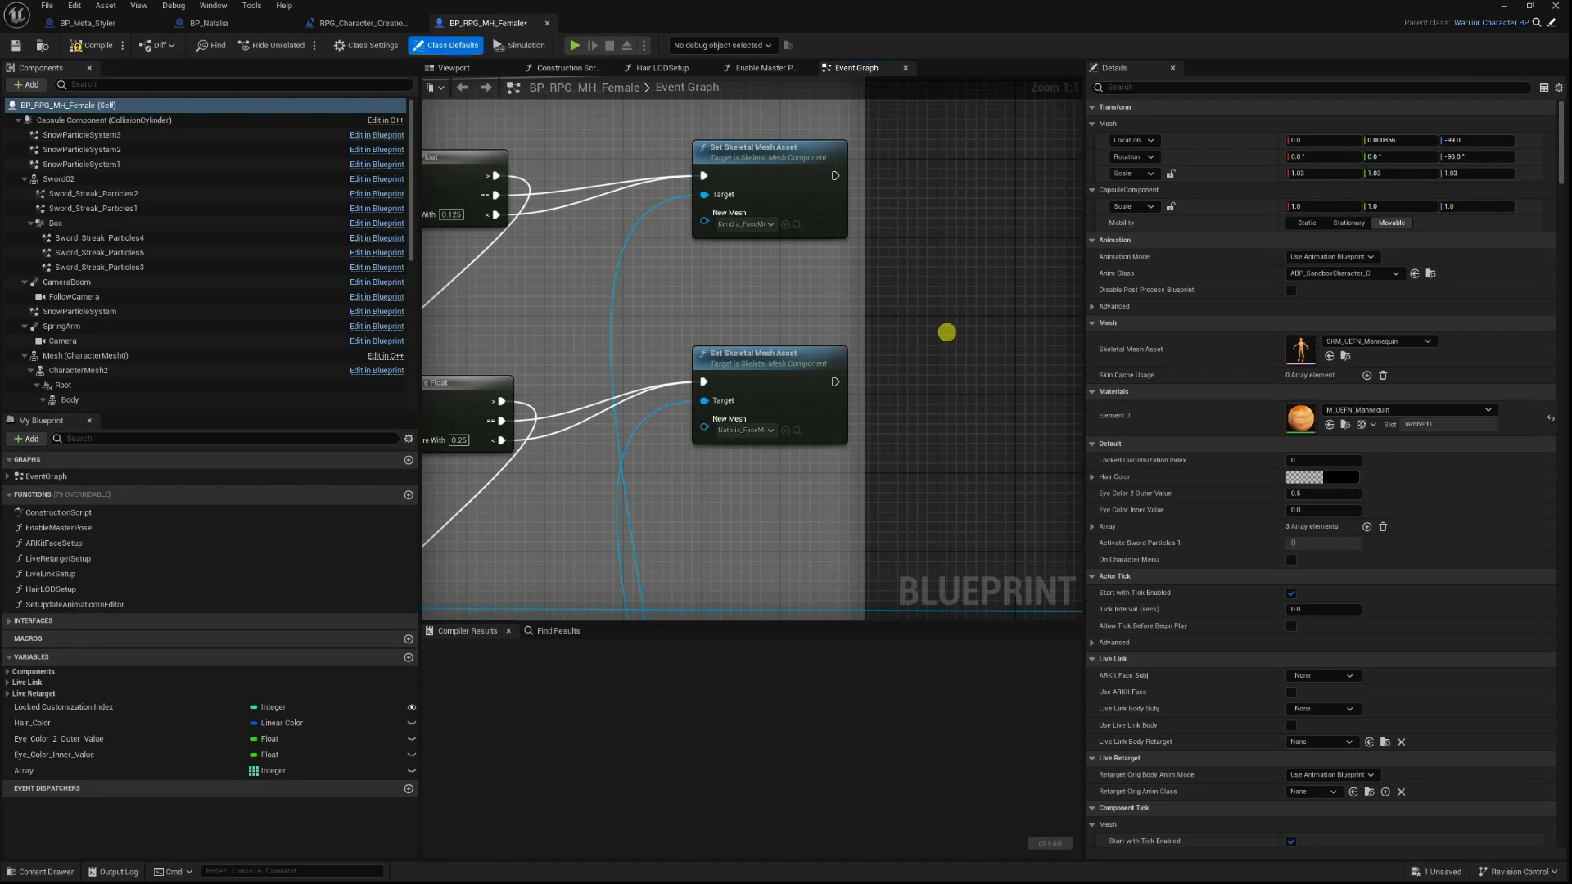
# Clear the blueprint window away and play-test the character creation level in full screen with a close-up of the face.
pyautogui.moveTo(926, 4); pyautogui.dragTo(639, 611)
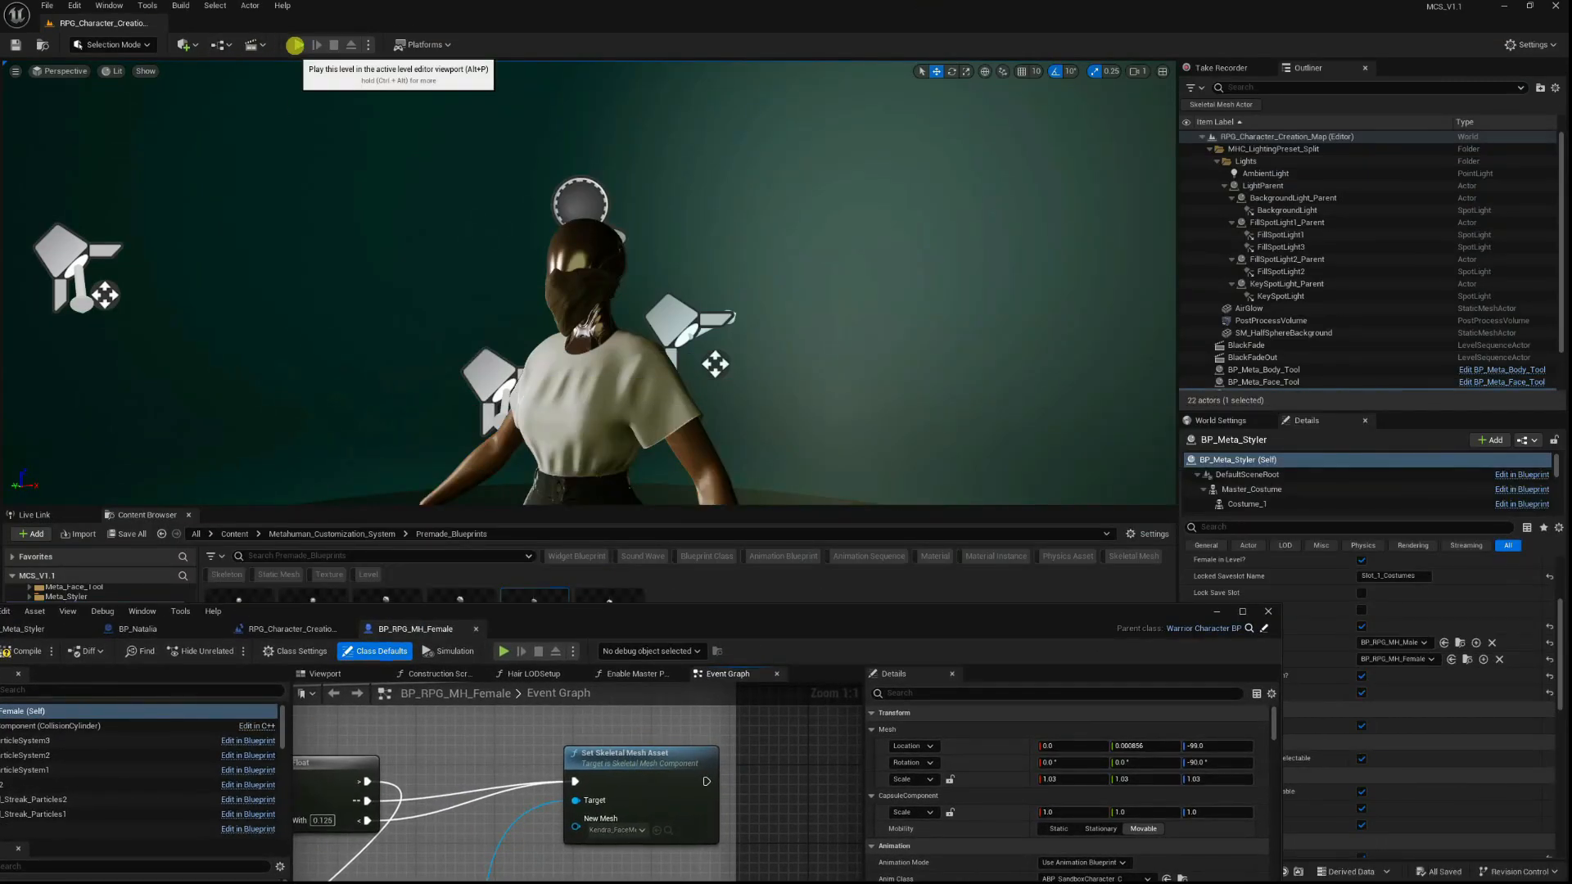
pyautogui.click(295, 45)
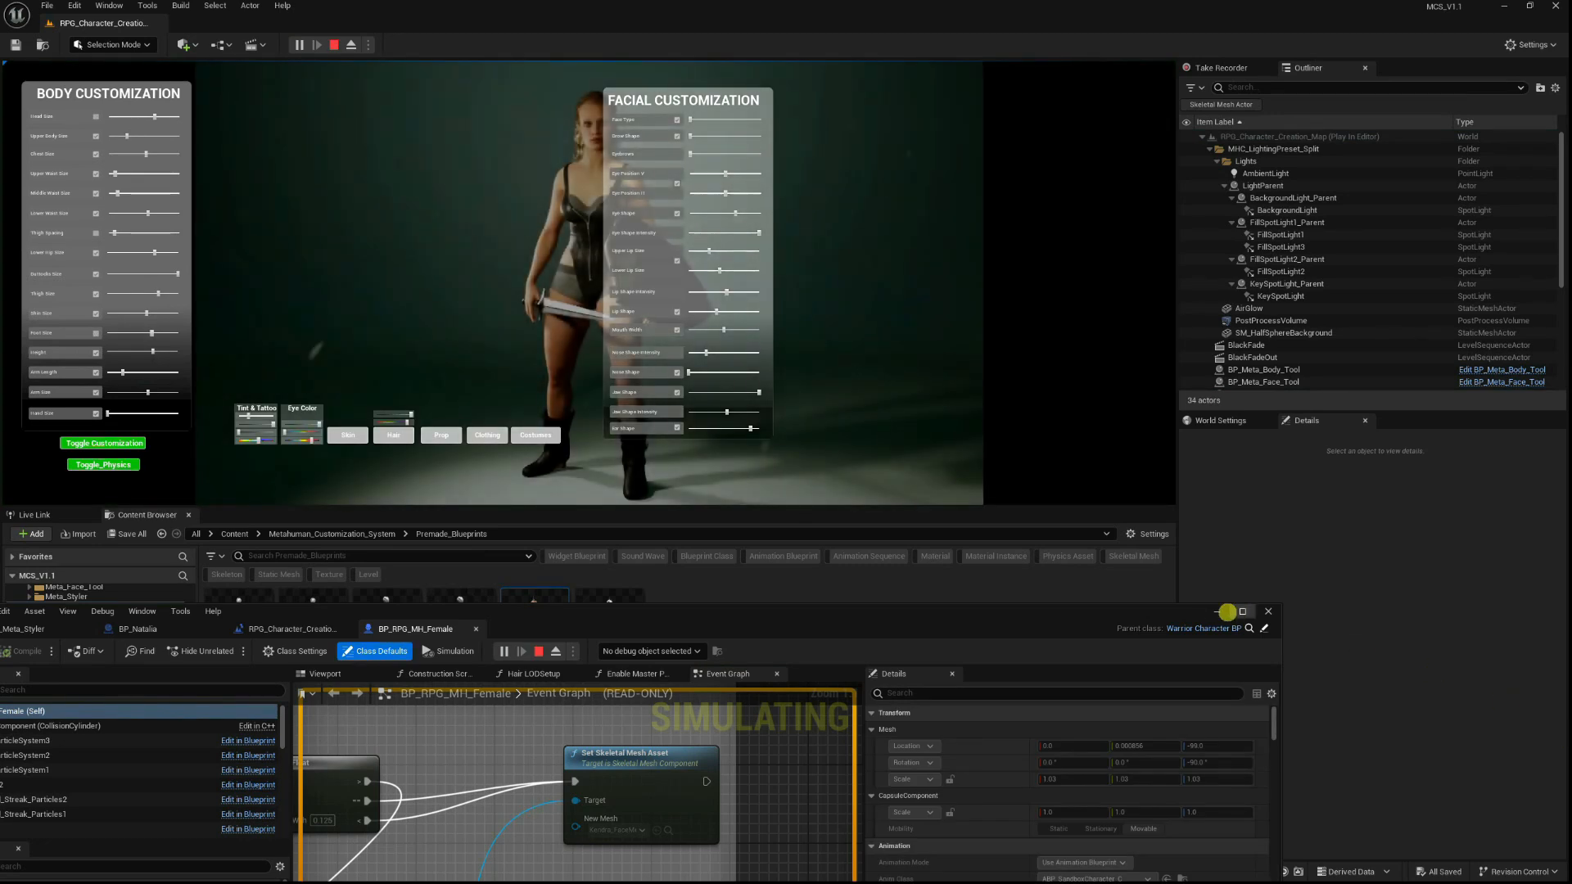
pyautogui.click(1218, 612)
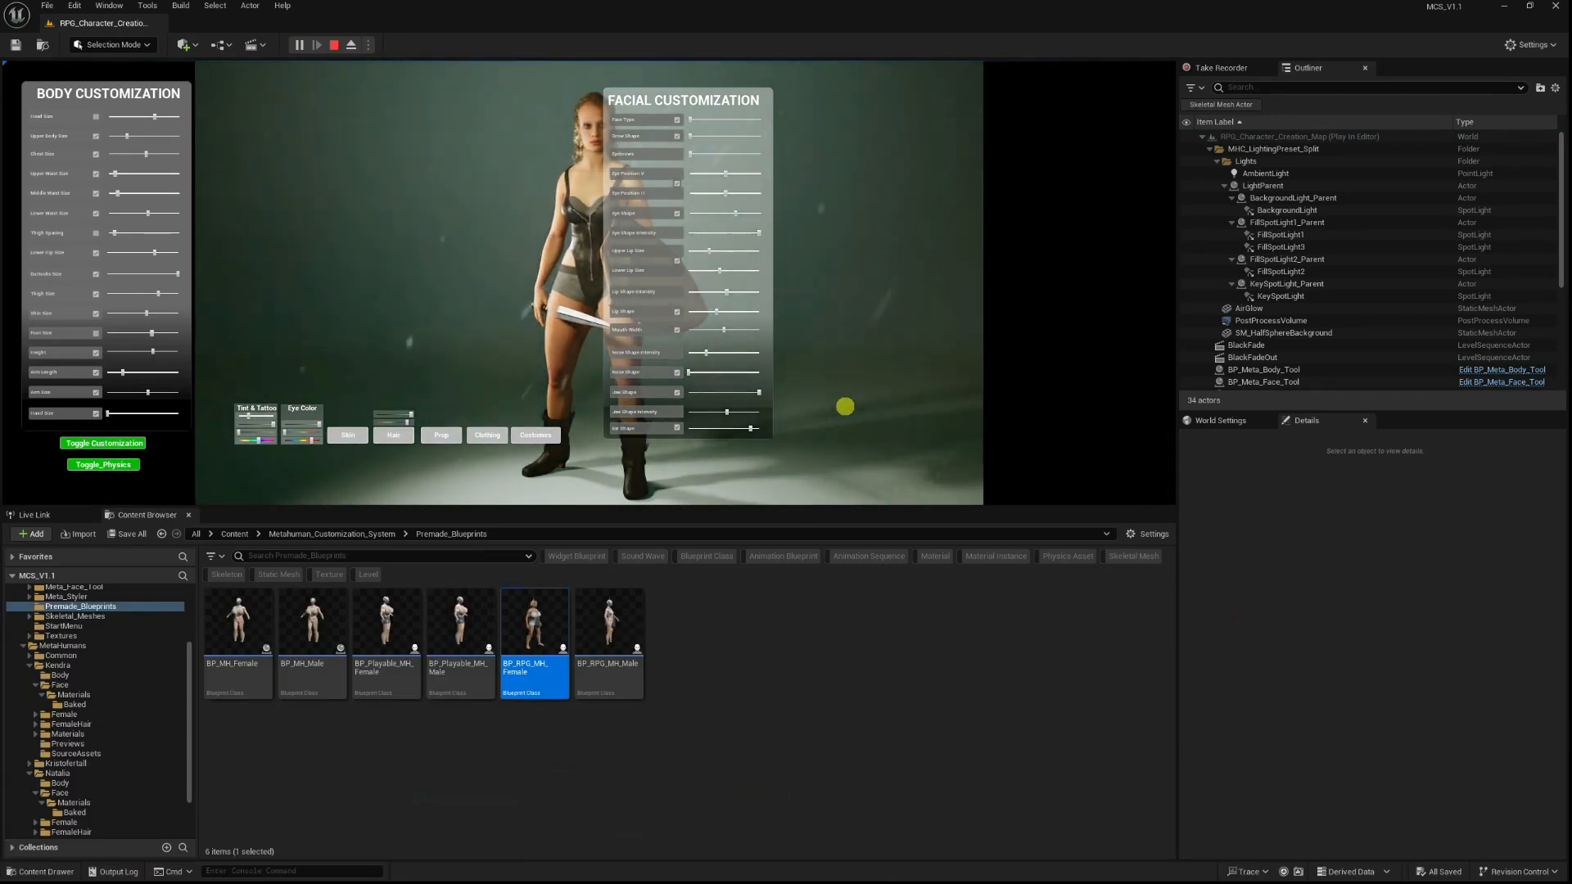
pyautogui.press('F11')
pyautogui.scroll(5, 1035, 436)
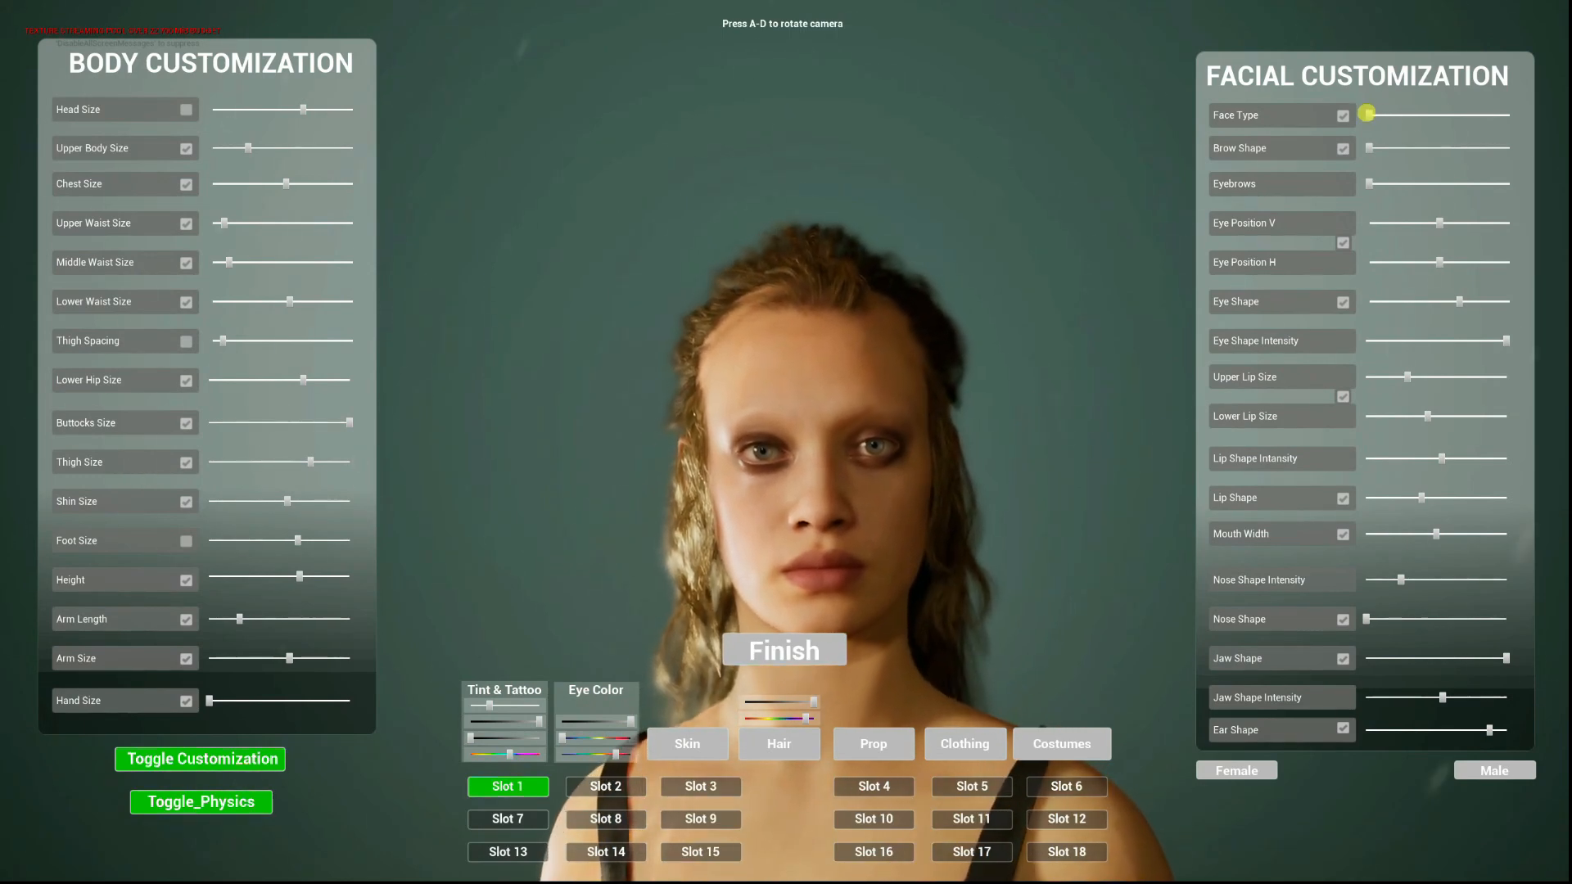
# Raise the character's Face Type slightly and rotate the camera to both sides of the face.
pyautogui.moveTo(1379, 117); pyautogui.dragTo(1392, 116)
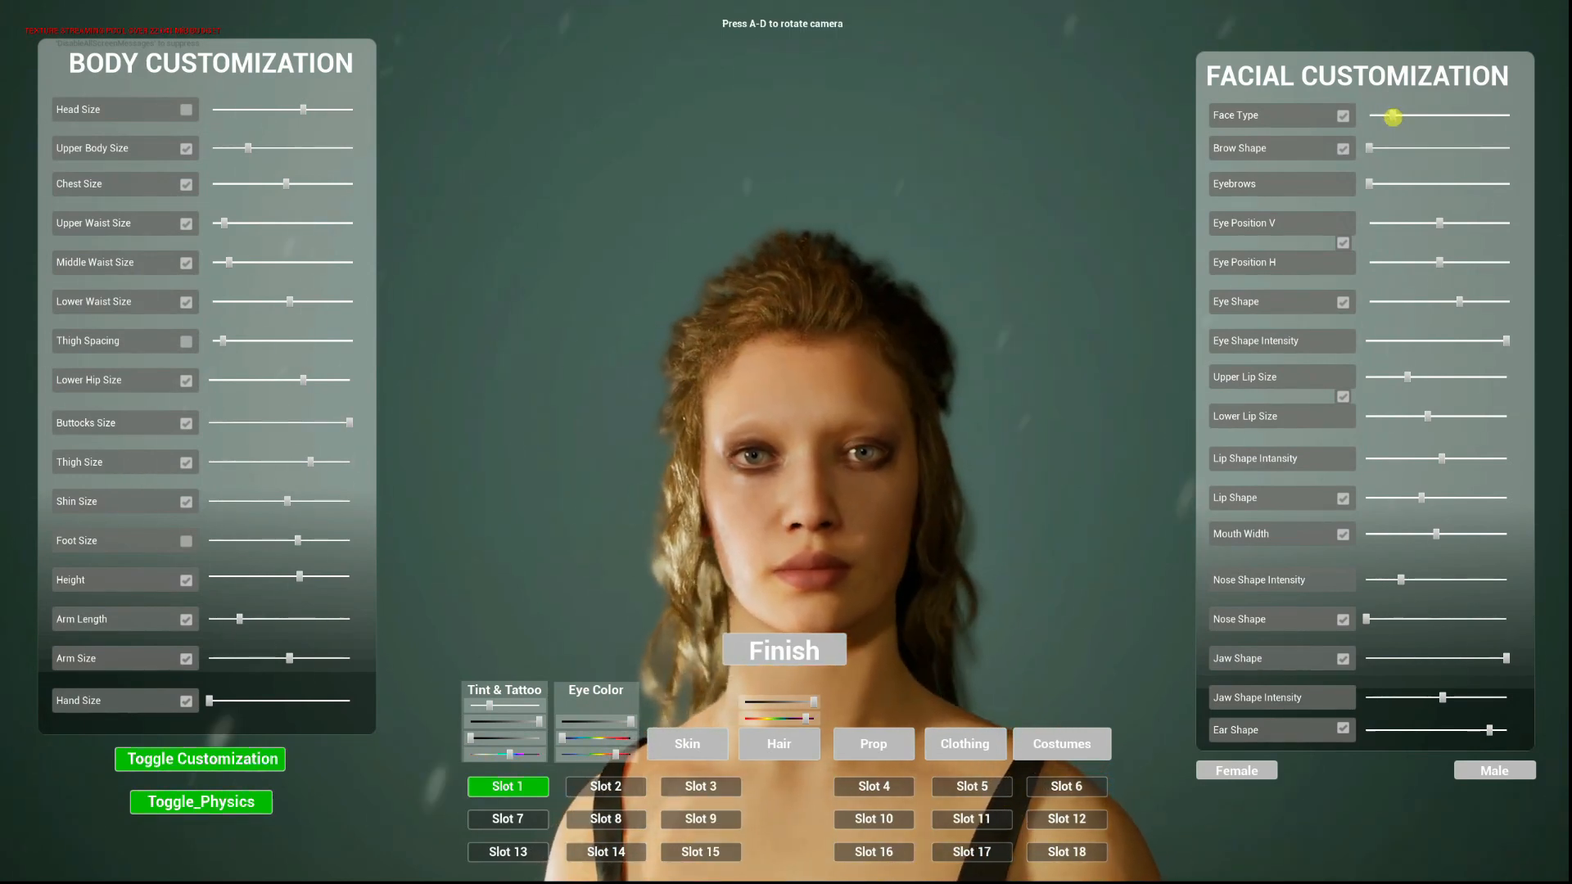
pyautogui.press('a')
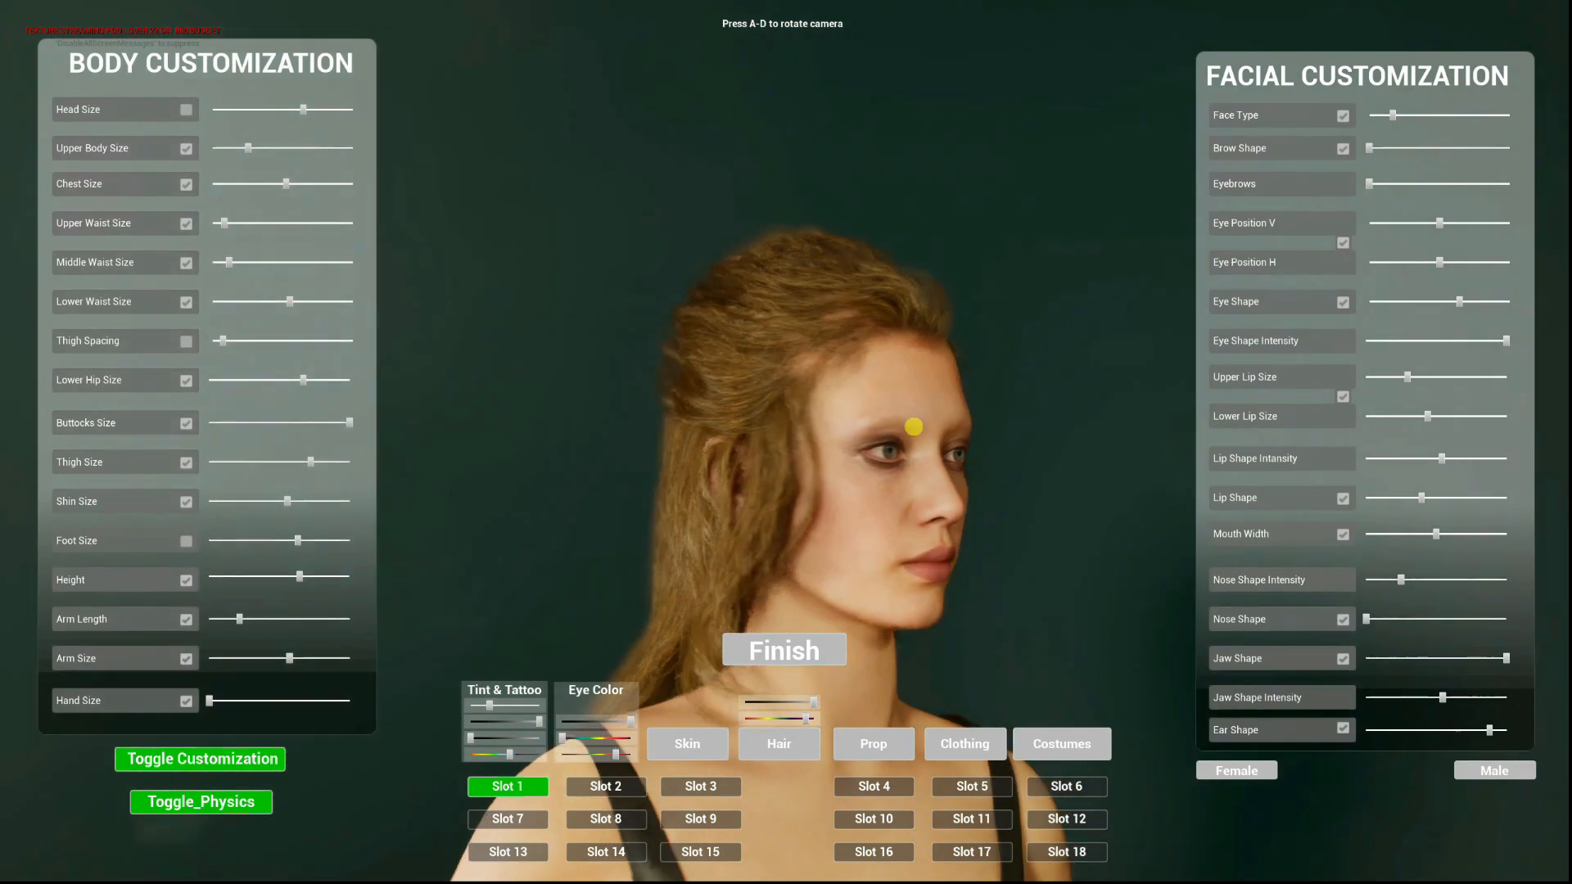
pyautogui.press('d')
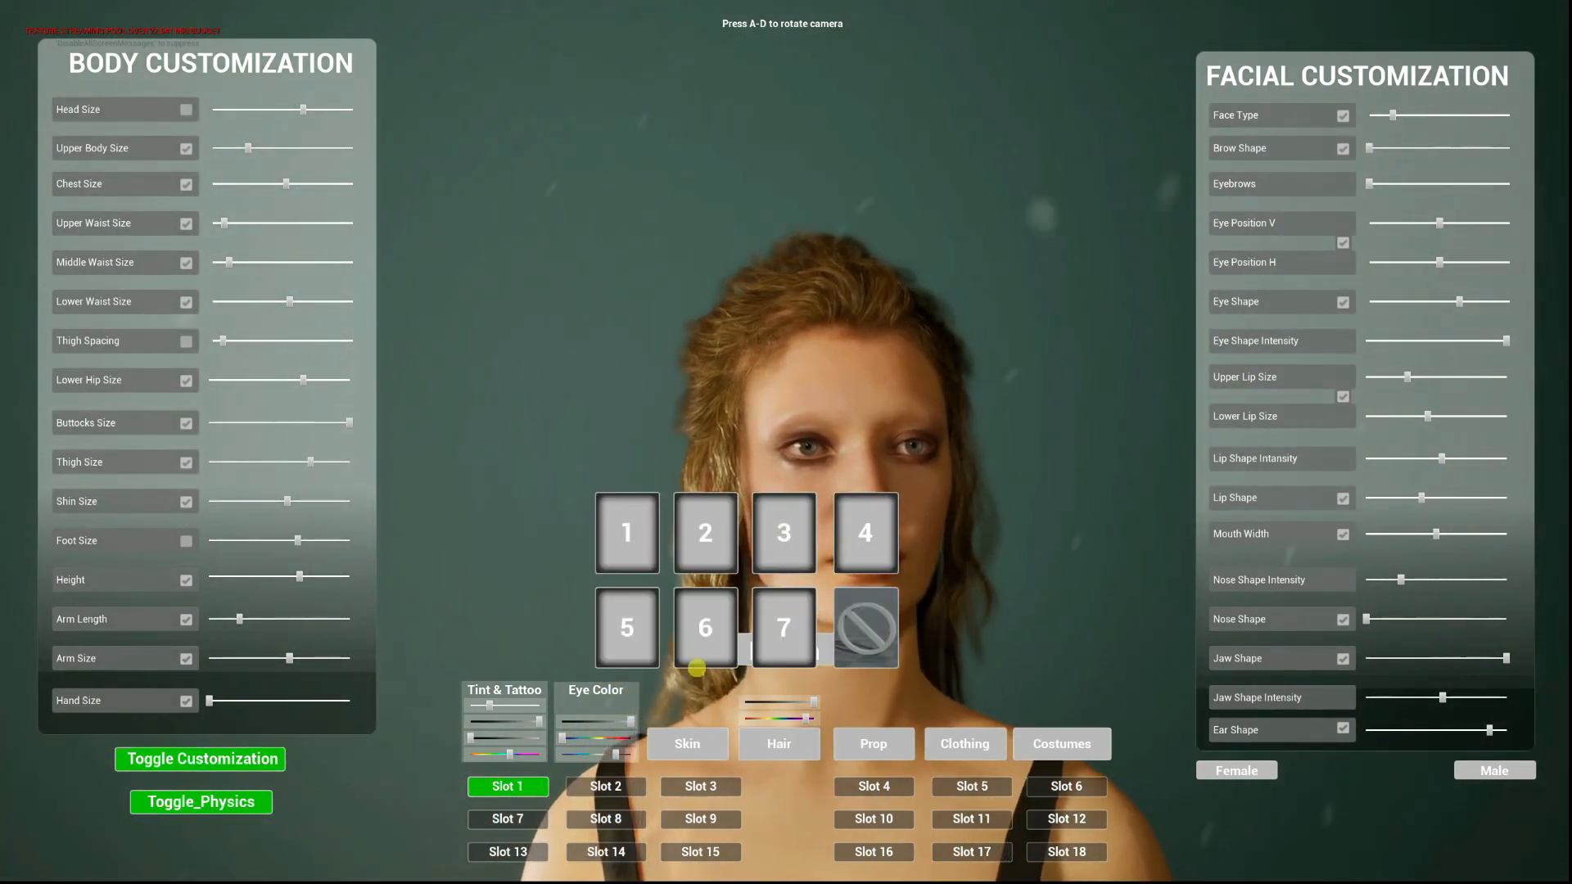
# Give the character the short pink hairstyle and rotate the camera around her in close-up and full-body view.
pyautogui.press('1')
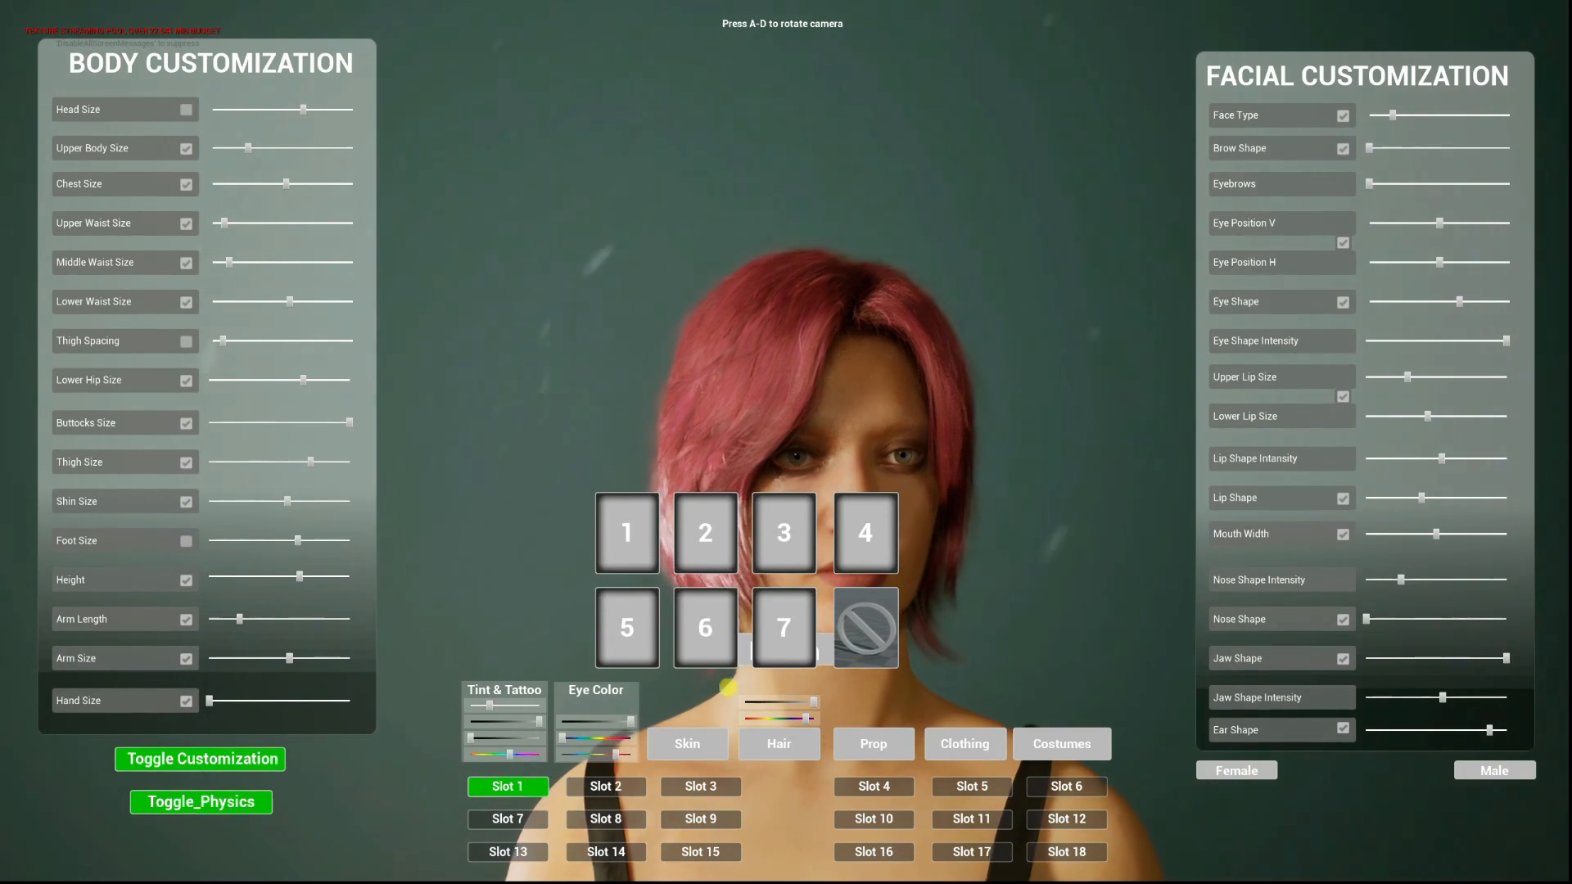
pyautogui.click(814, 746)
pyautogui.press('a')
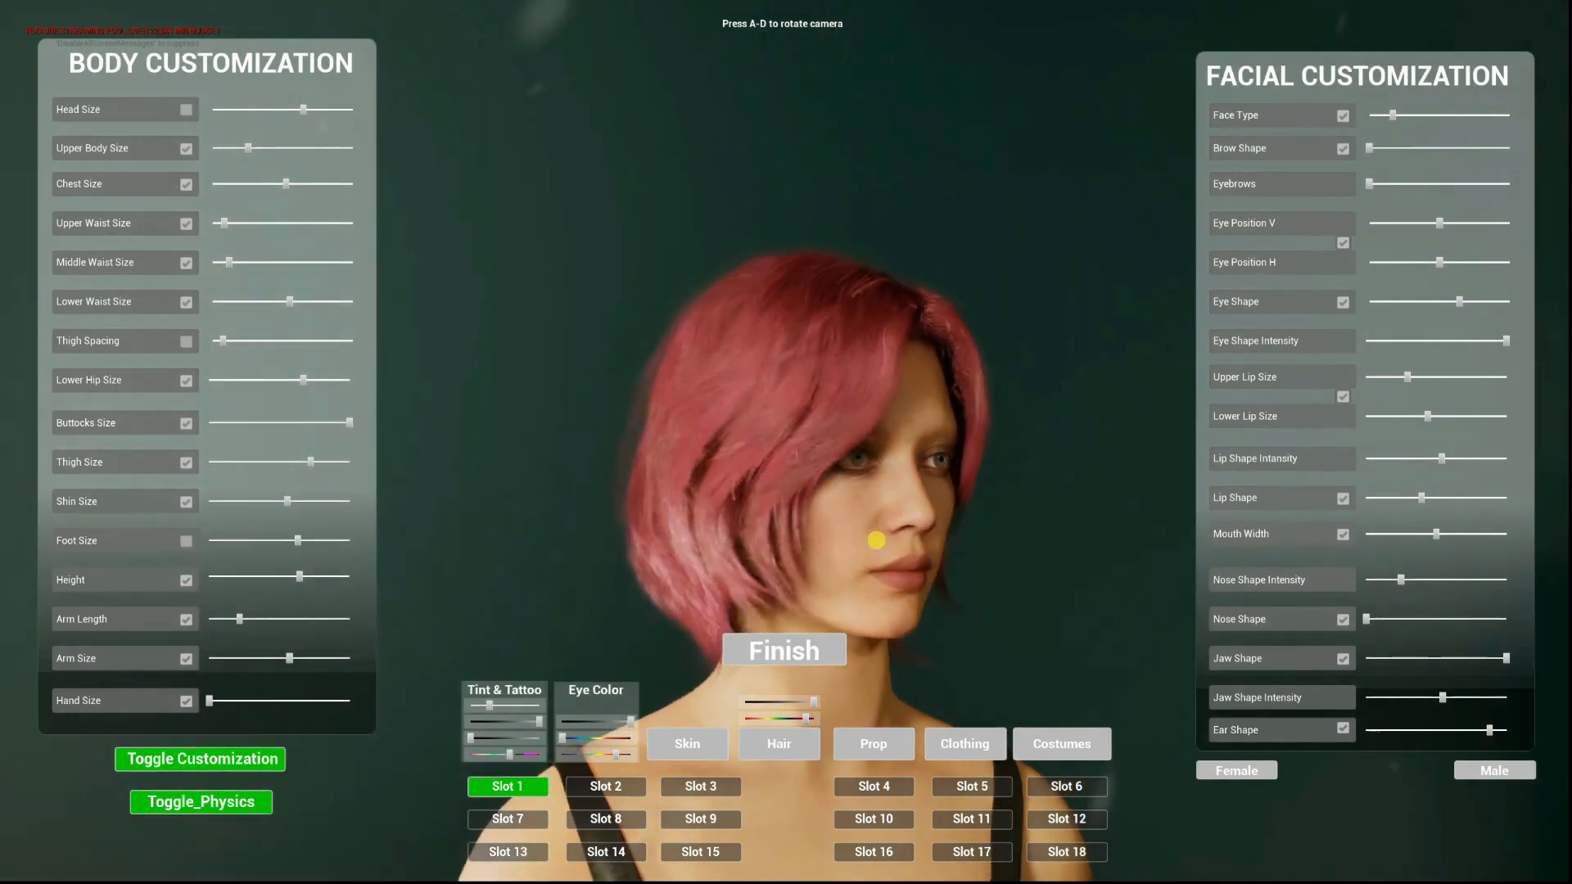
pyautogui.press('d')
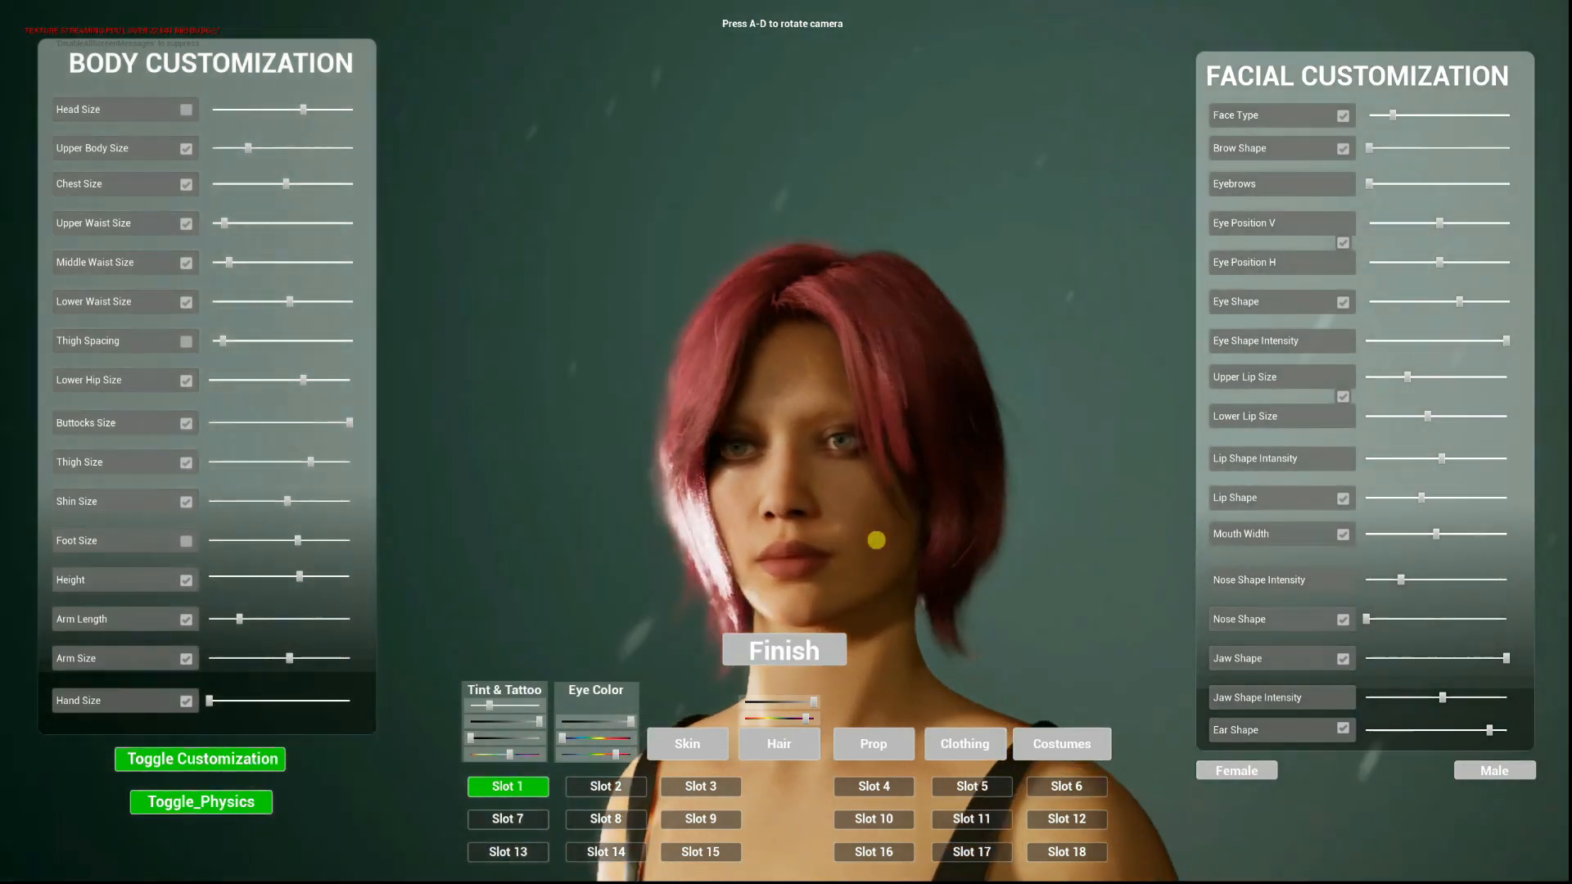
pyautogui.press('a')
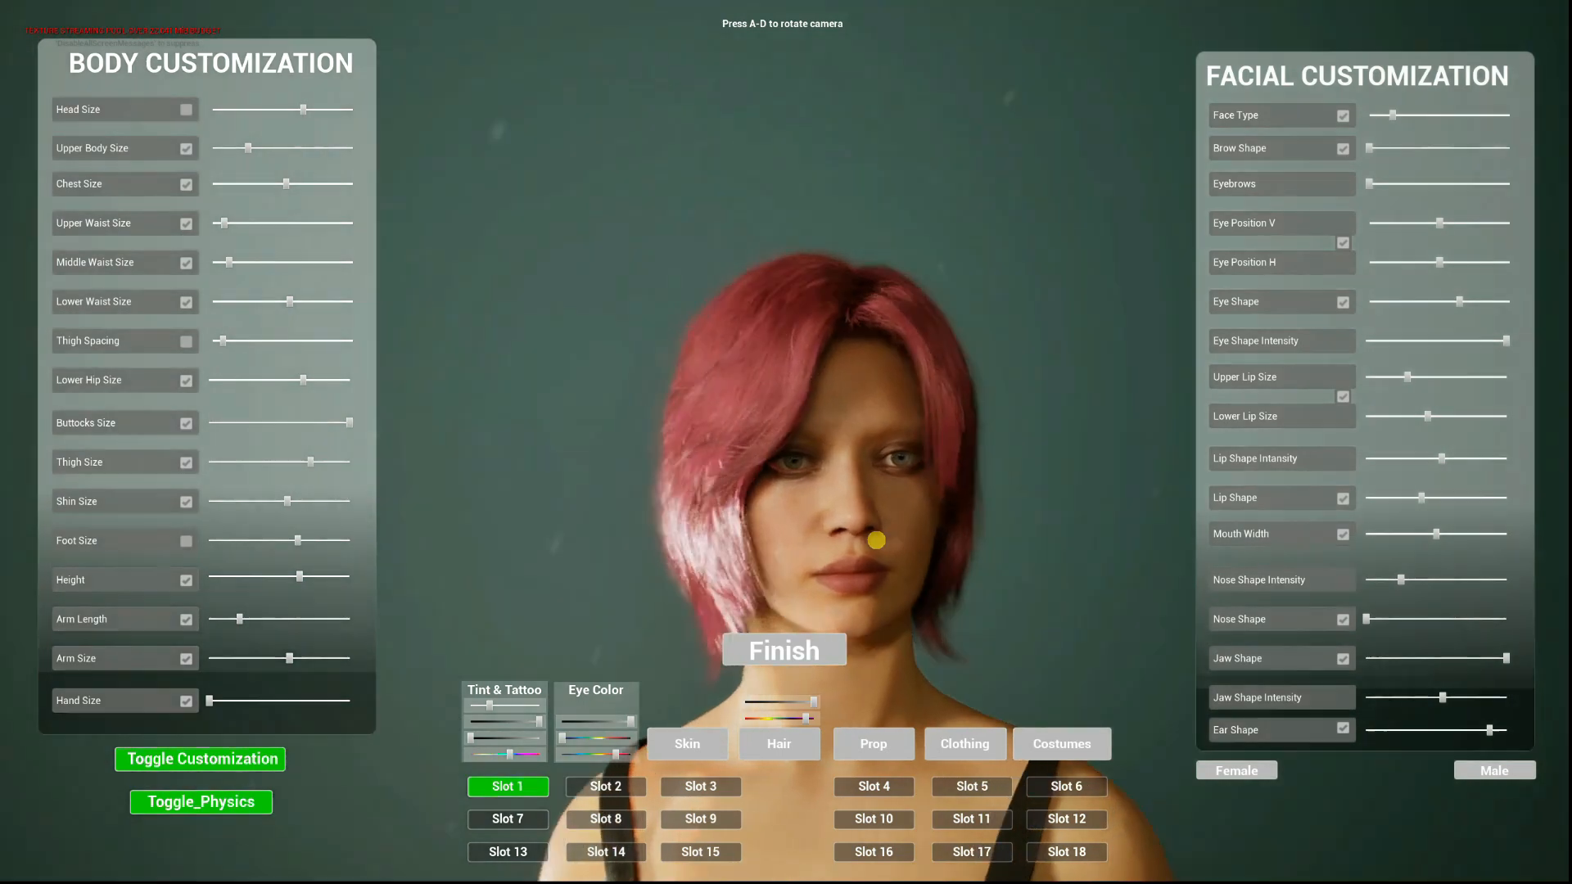
pyautogui.scroll(-3, 793, 386)
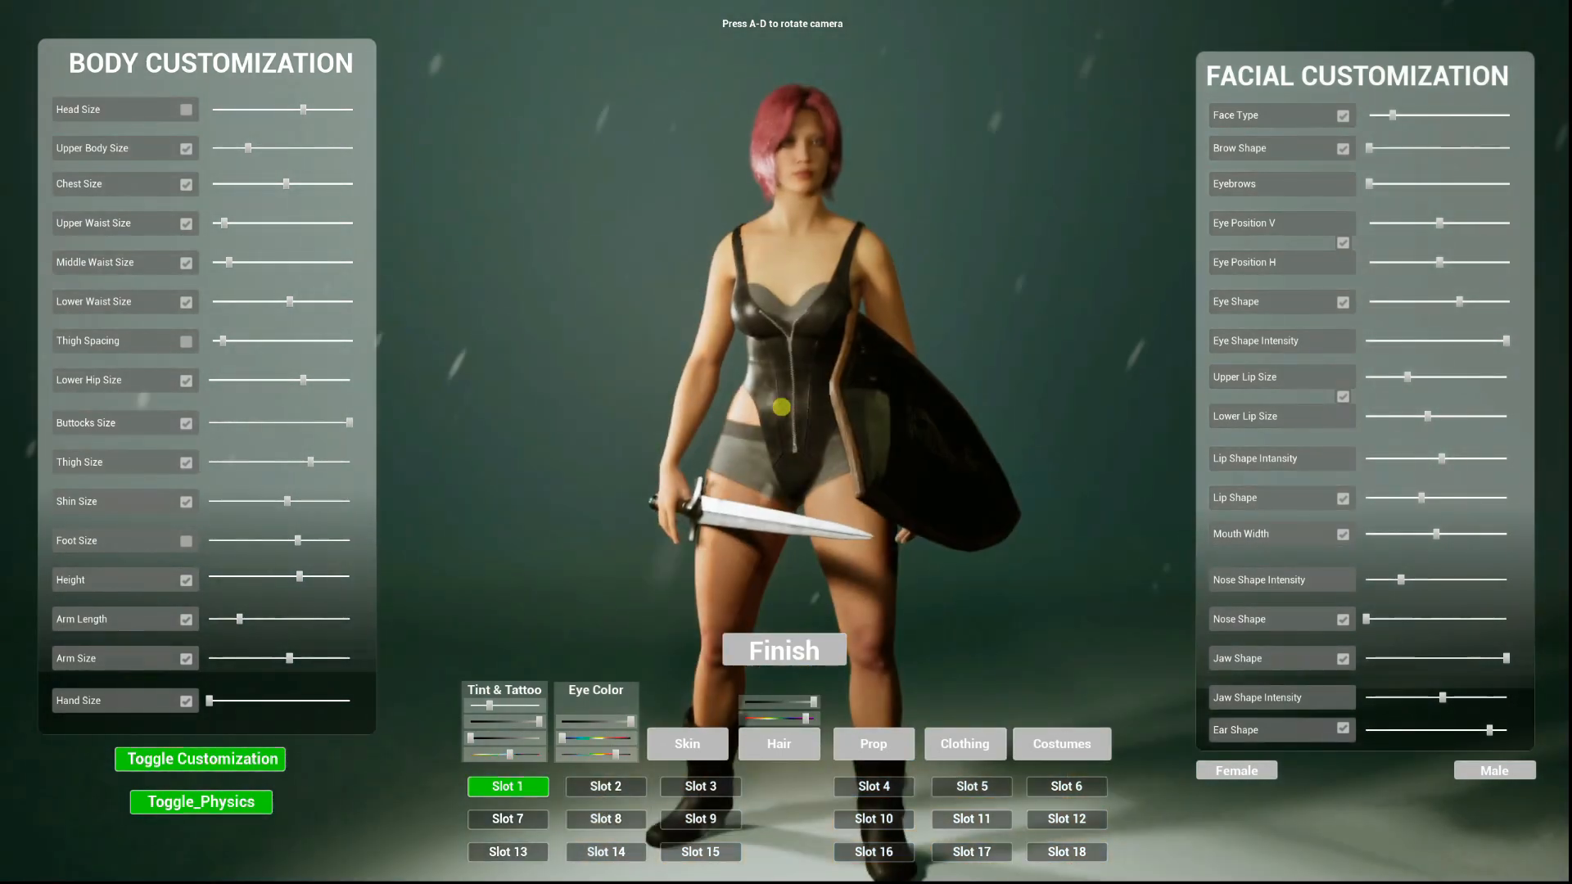
pyautogui.press('a')
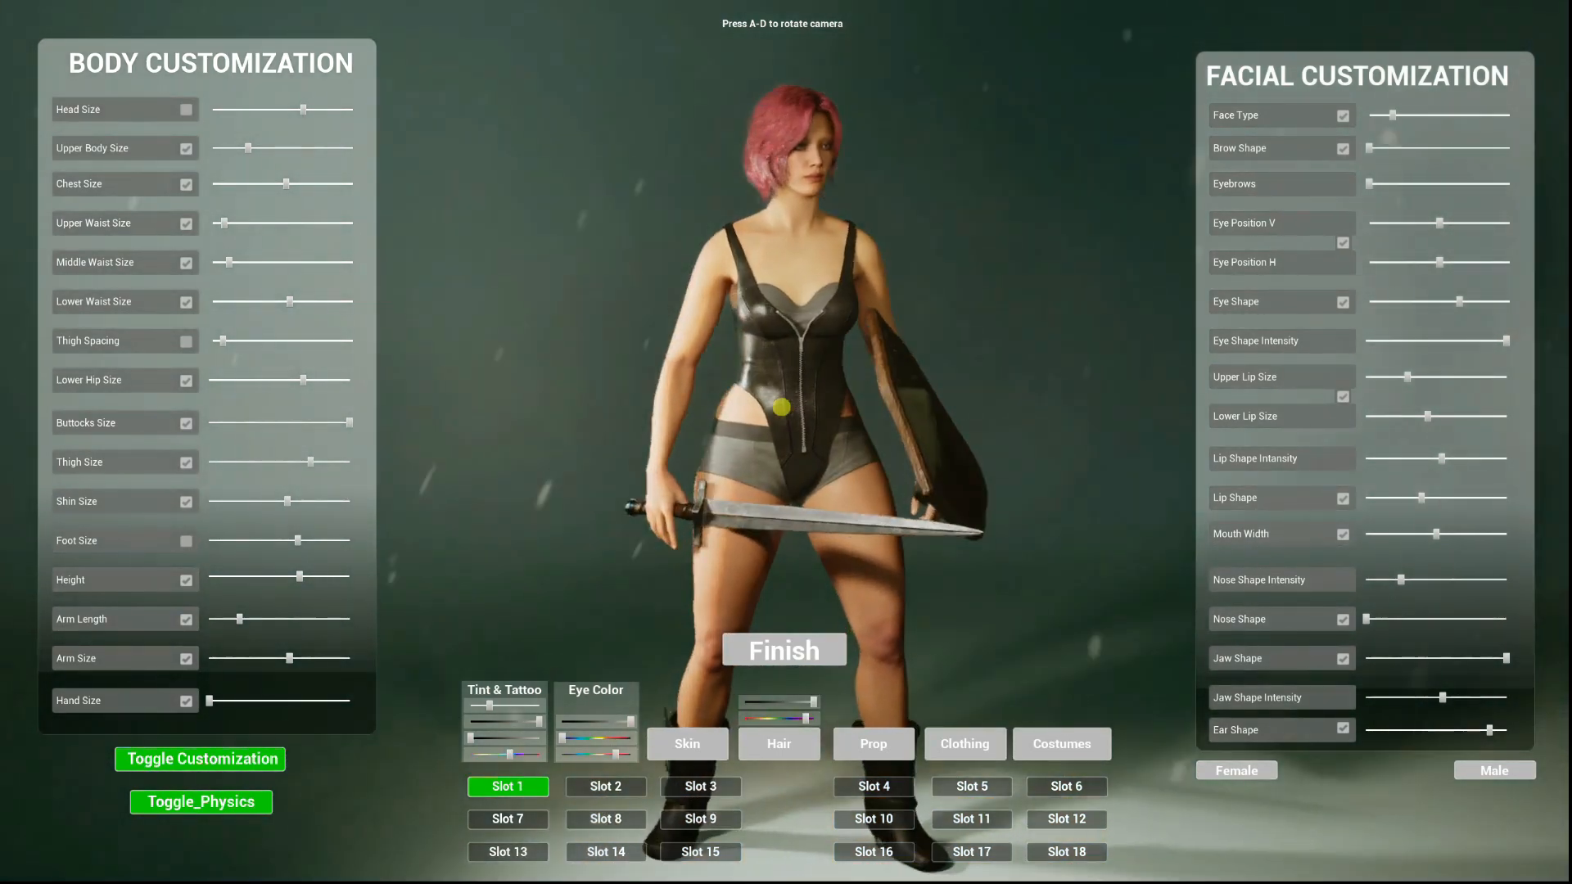
# Rotate the camera to both sides of the pink-haired character in full-body view and zoom in on her face.
pyautogui.press('a')
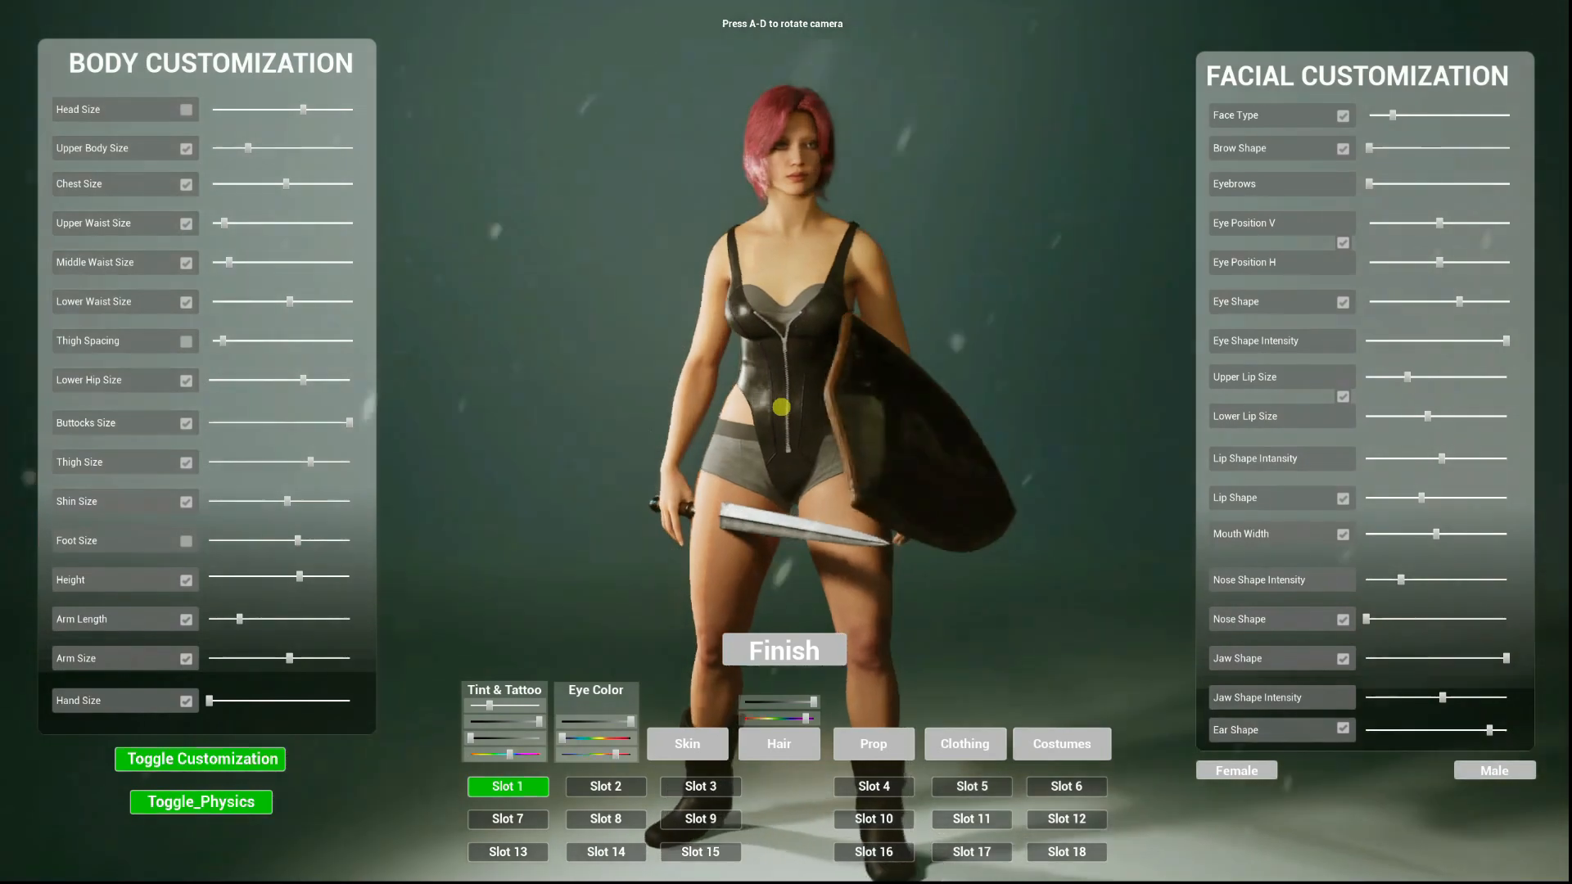
pyautogui.press('a')
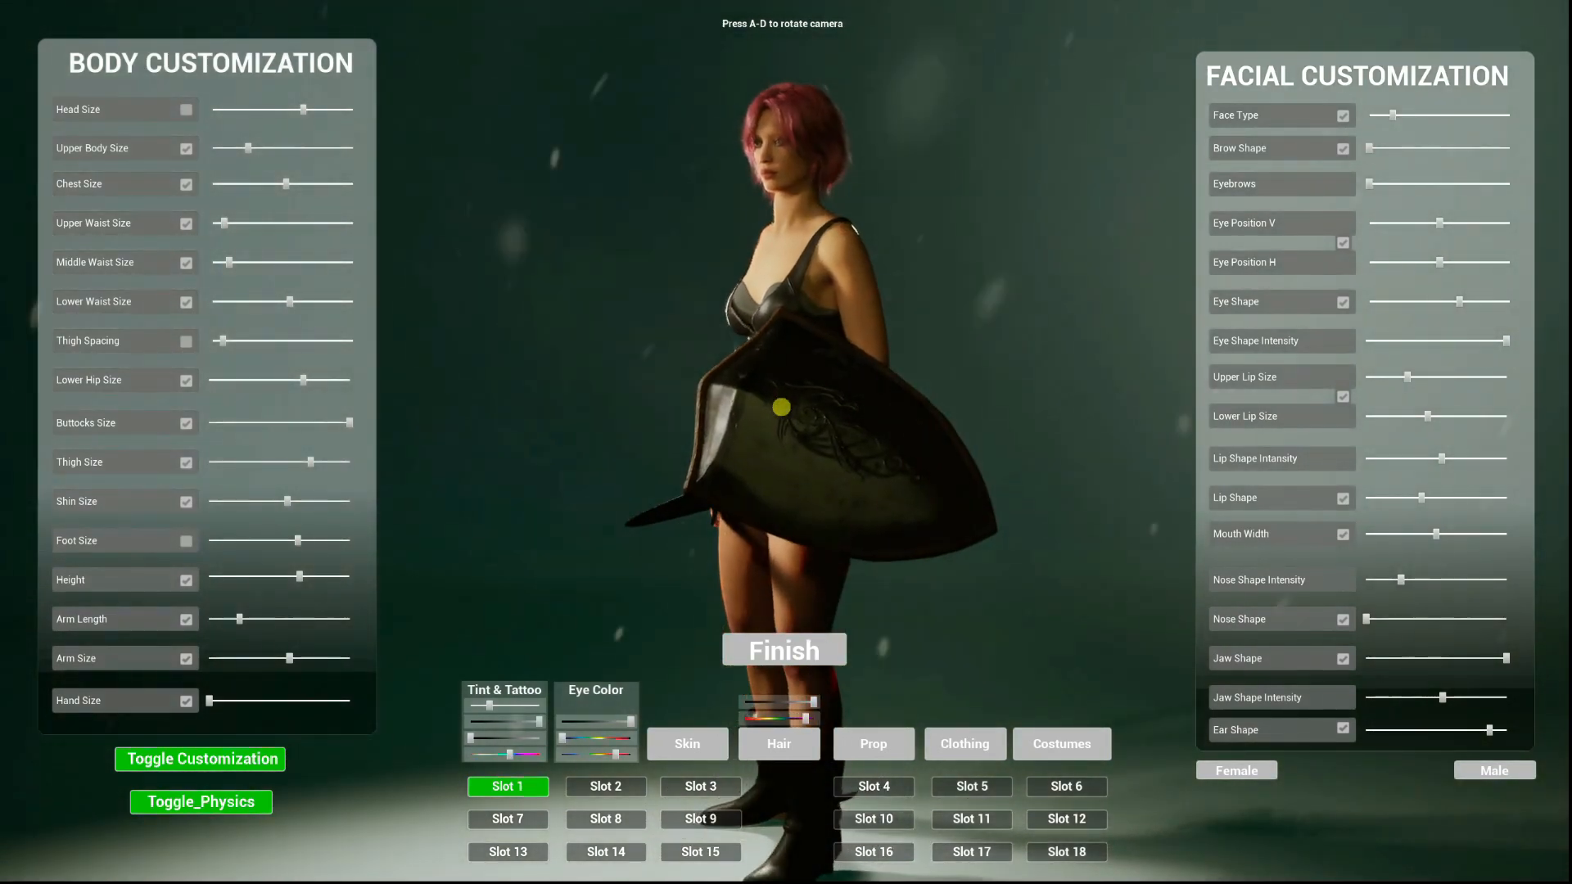
pyautogui.press('d')
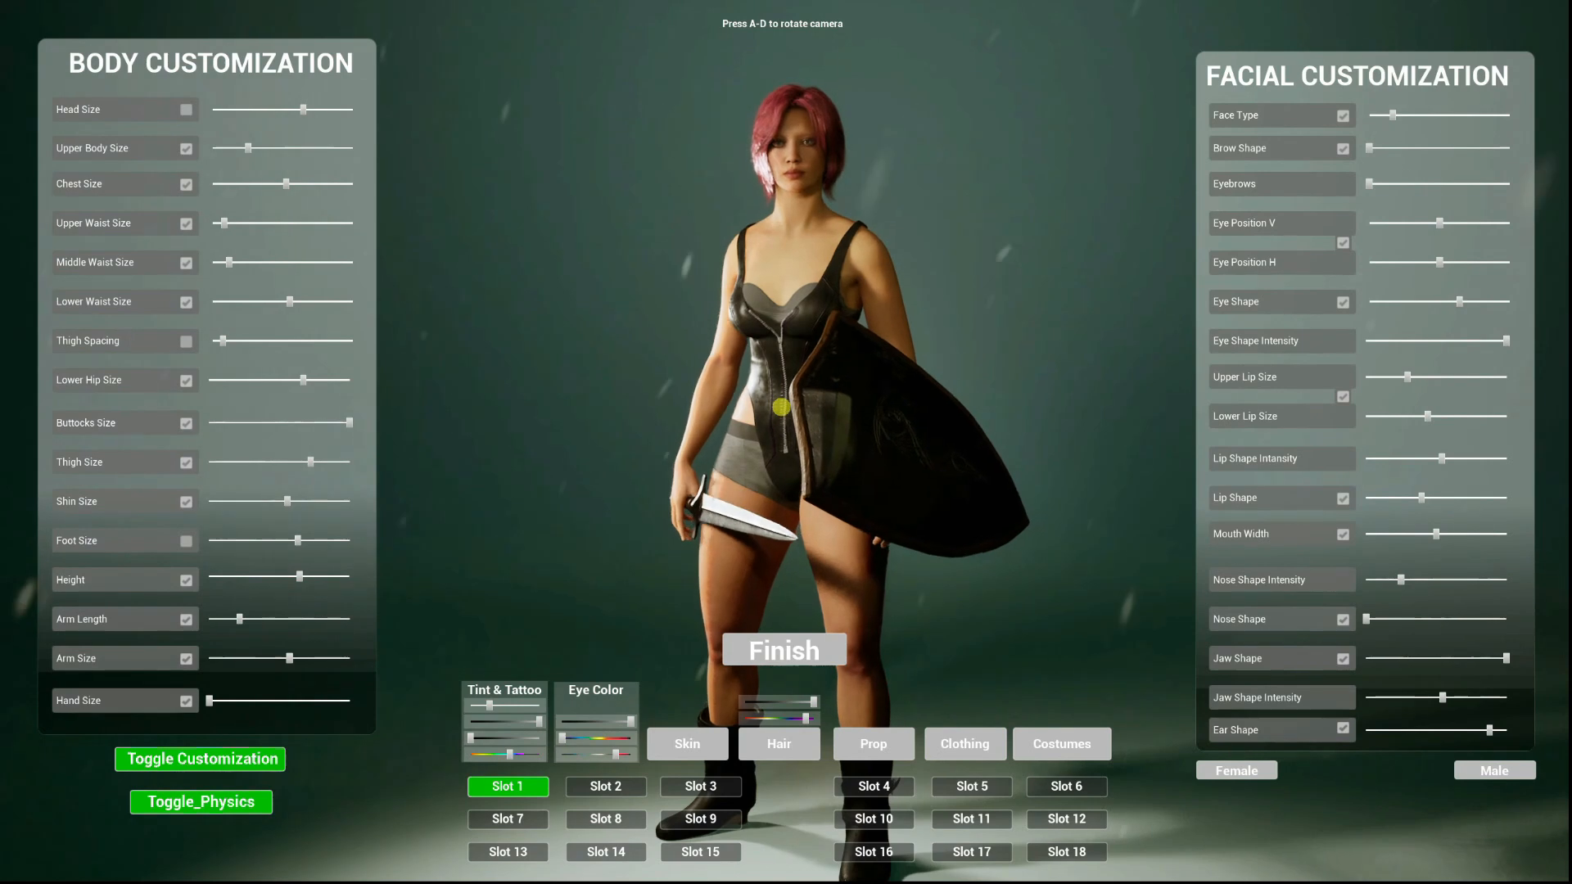
pyautogui.scroll(3, 781, 407)
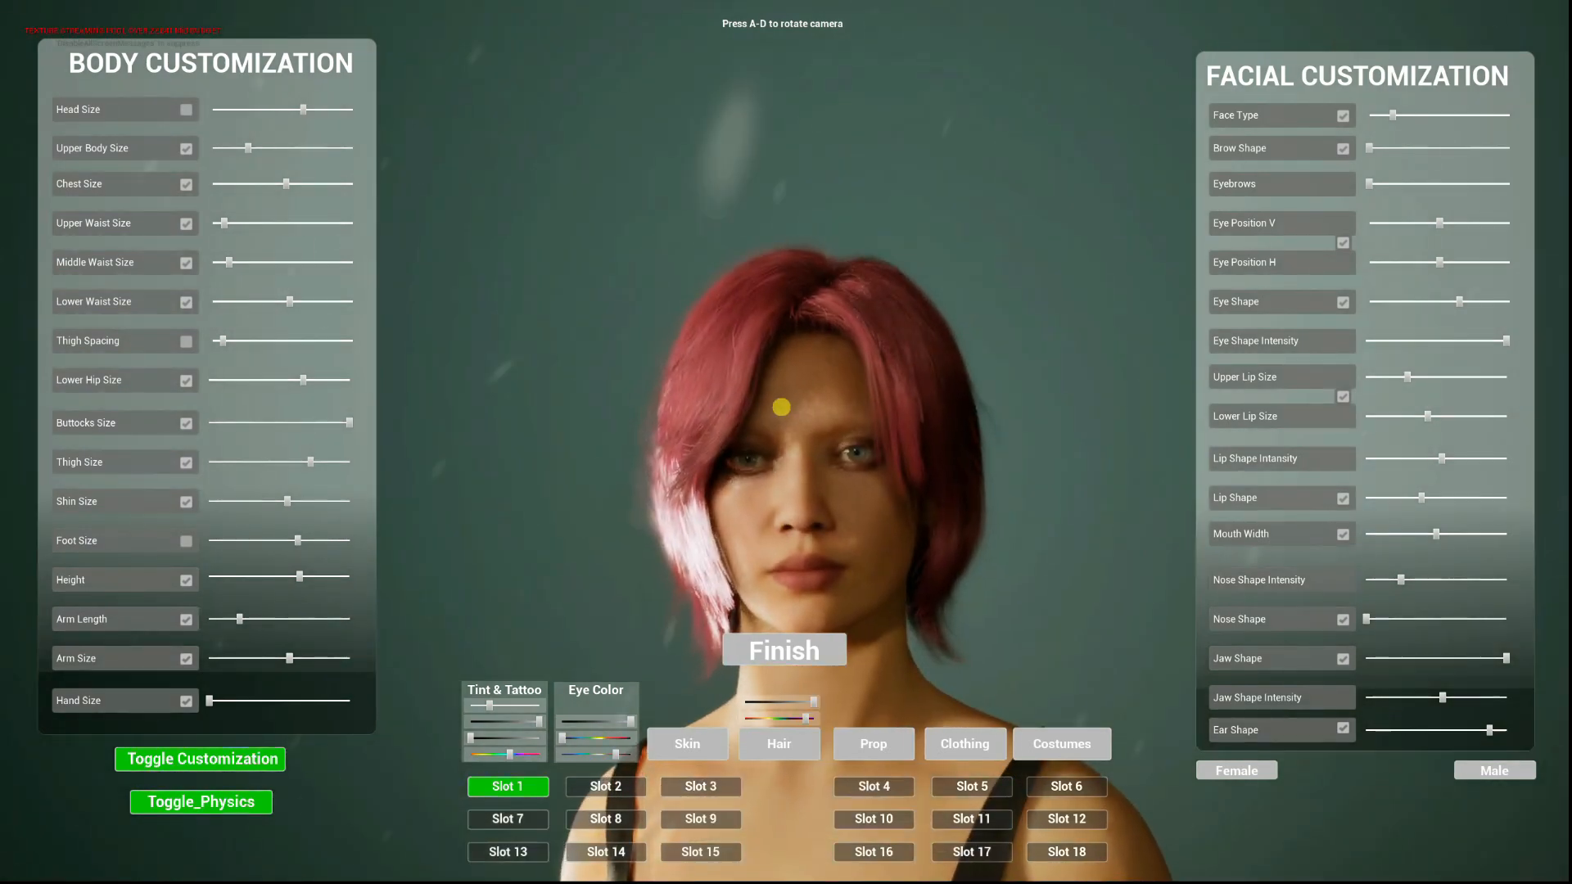
# Lower the character's Face Type to its minimum, apply hairstyle 6, and test the Face Type at slightly higher values.
pyautogui.moveTo(1392, 115); pyautogui.dragTo(1369, 116)
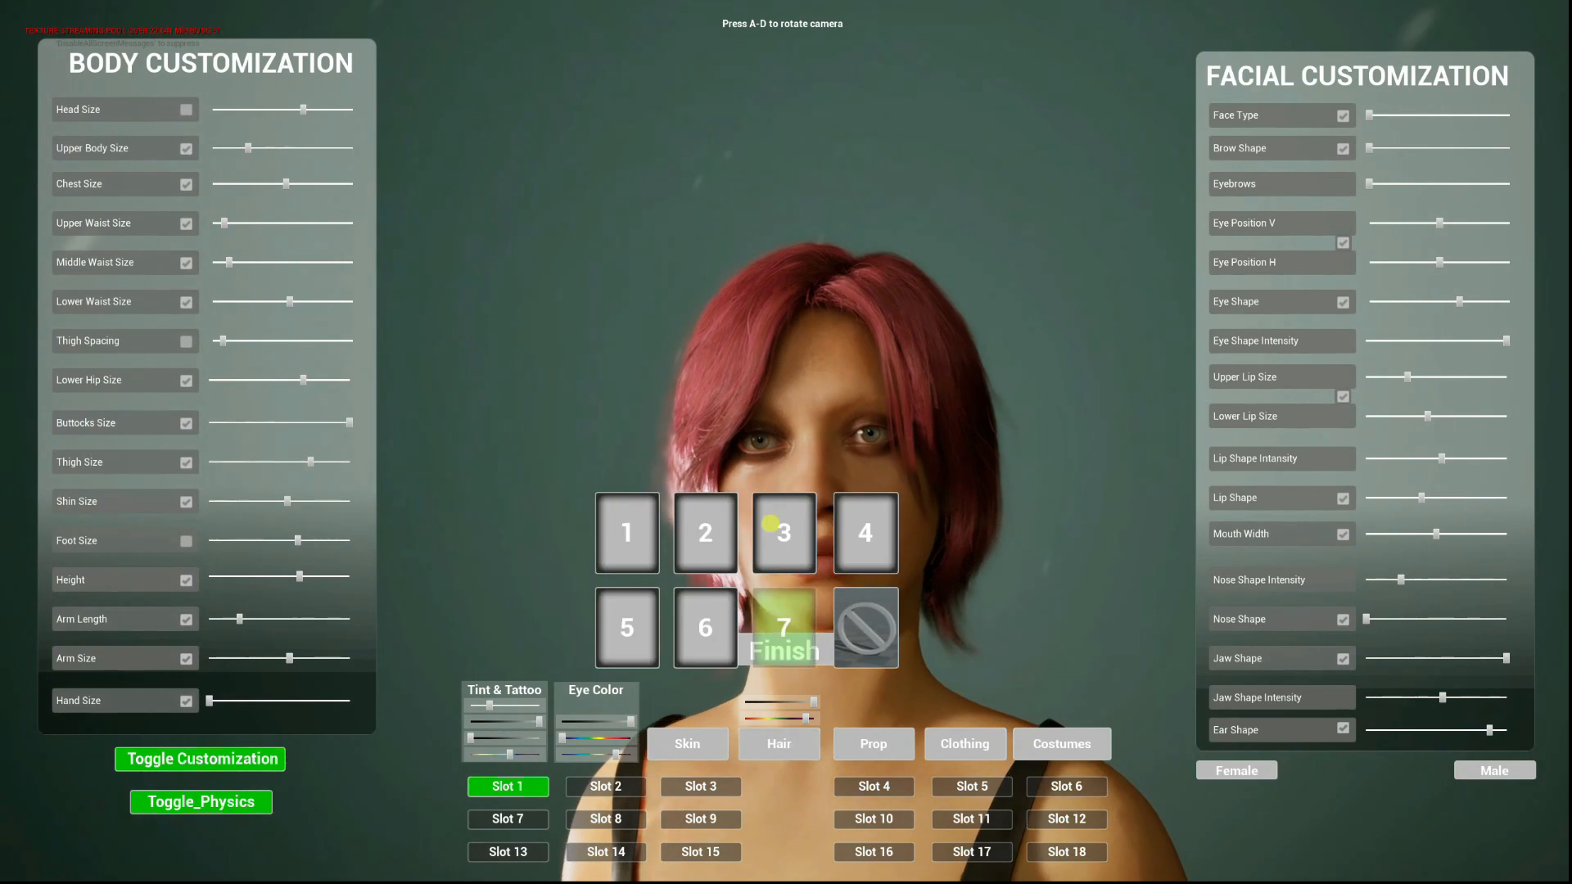
pyautogui.click(704, 626)
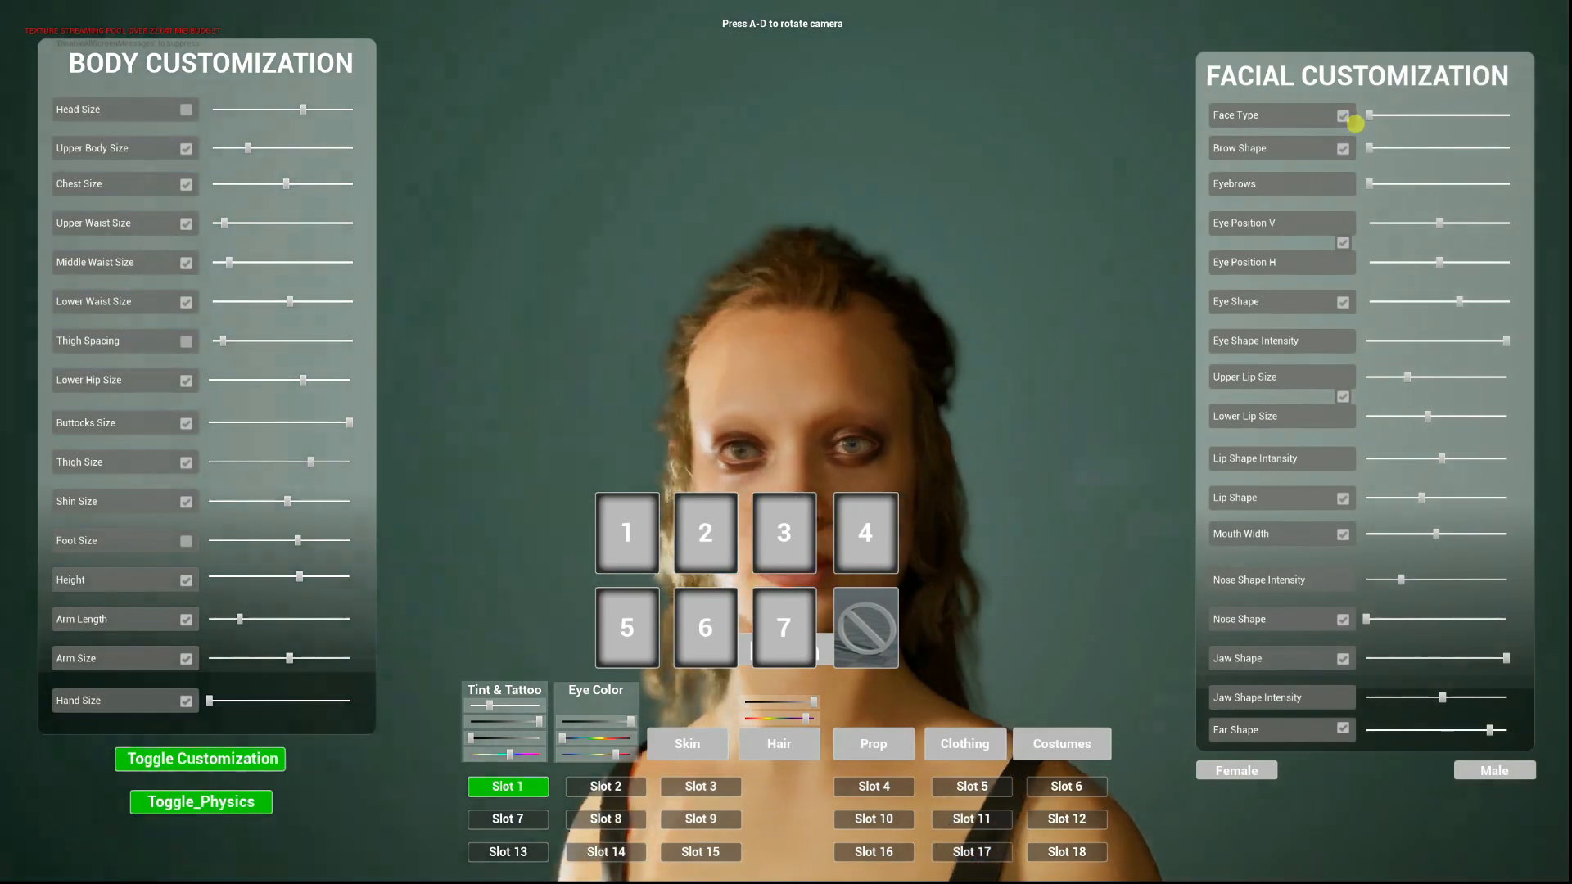
pyautogui.moveTo(1383, 112); pyautogui.dragTo(1391, 112)
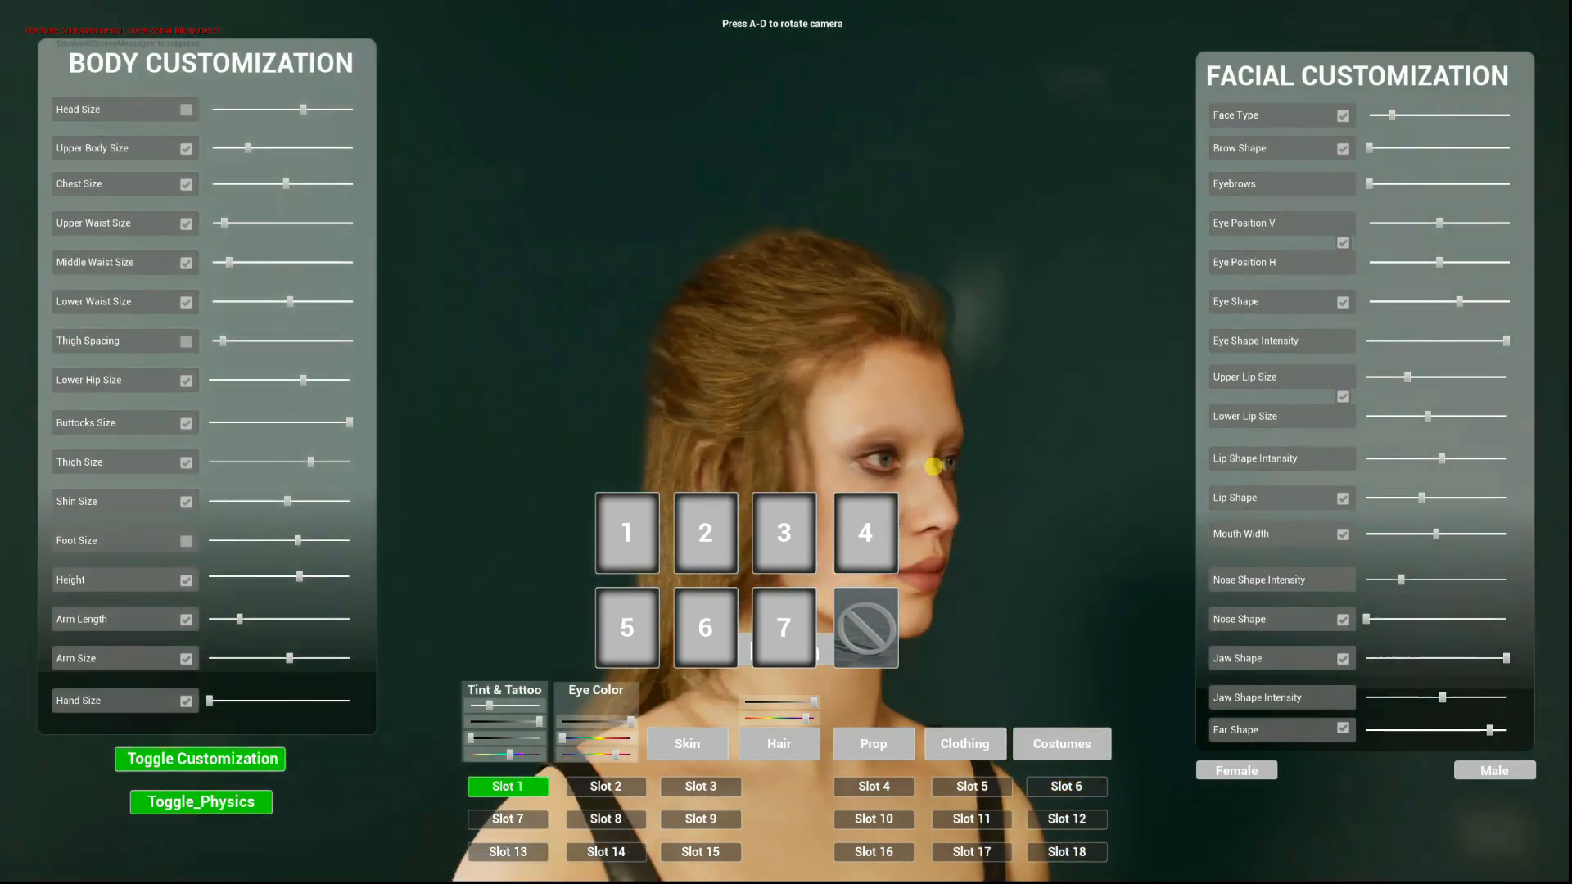
pyautogui.moveTo(1400, 110); pyautogui.dragTo(1375, 114)
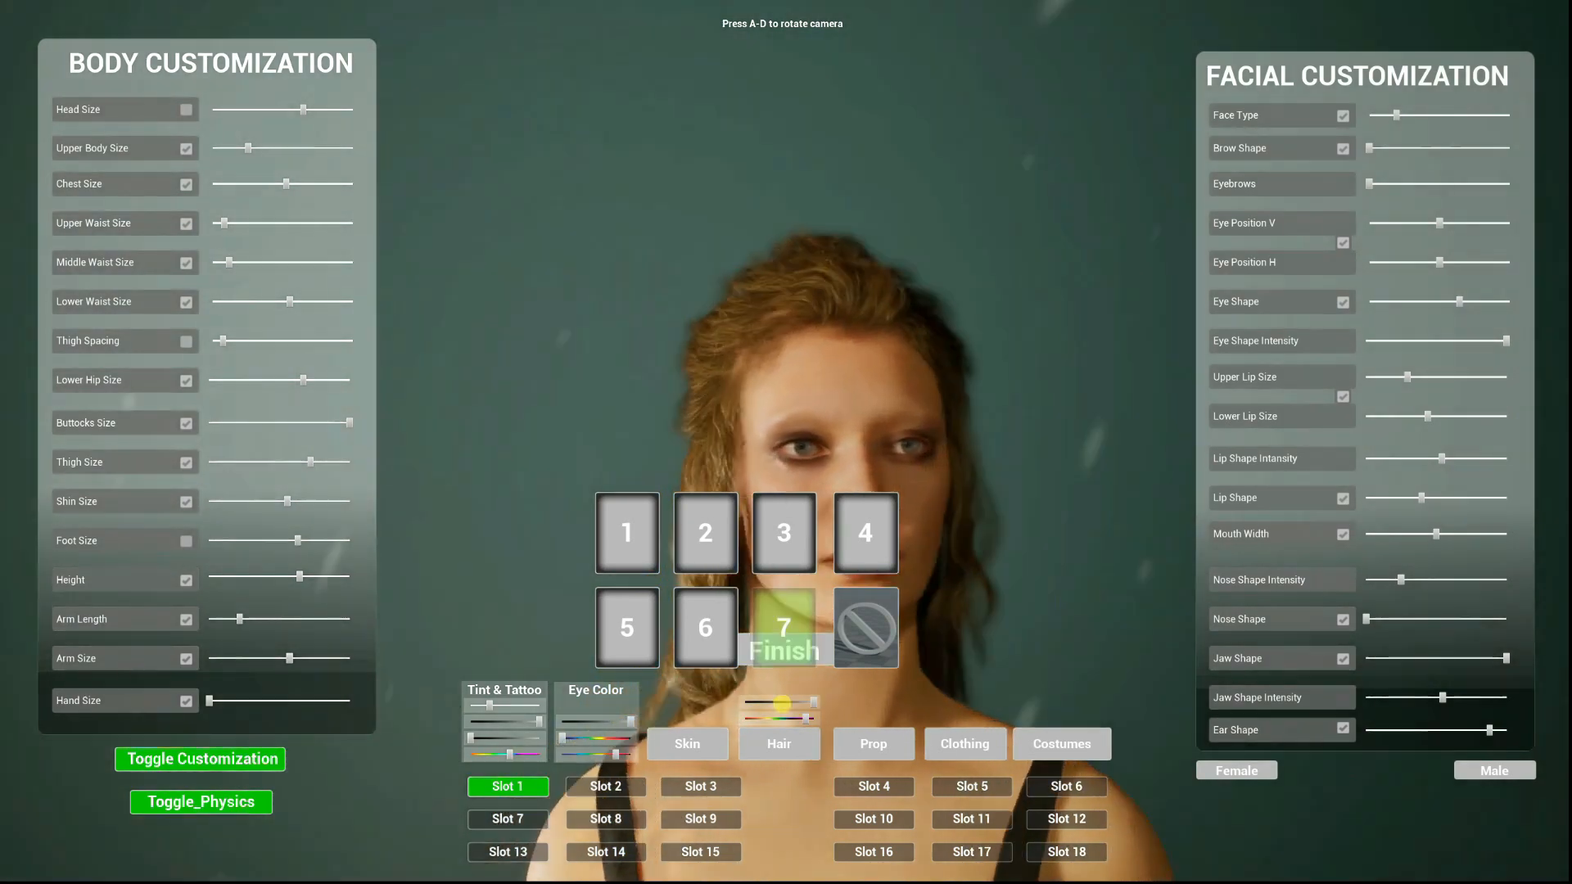
# End the play-test, leave full screen and open BP_RPG_MH_Female in a maximized editor window.
pyautogui.press('Escape')
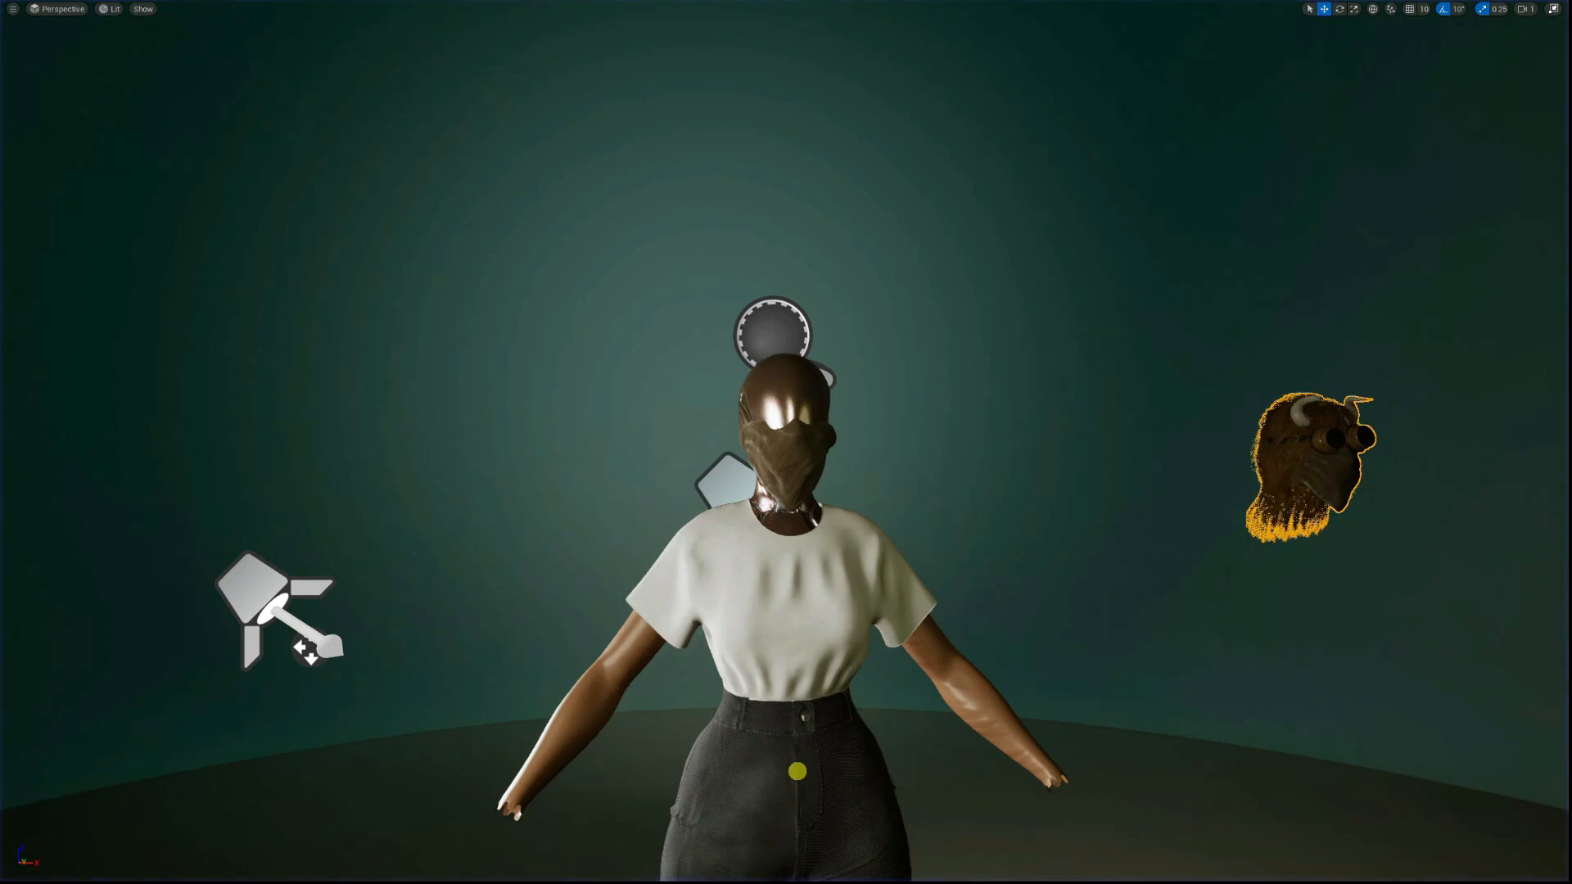
pyautogui.press('F11')
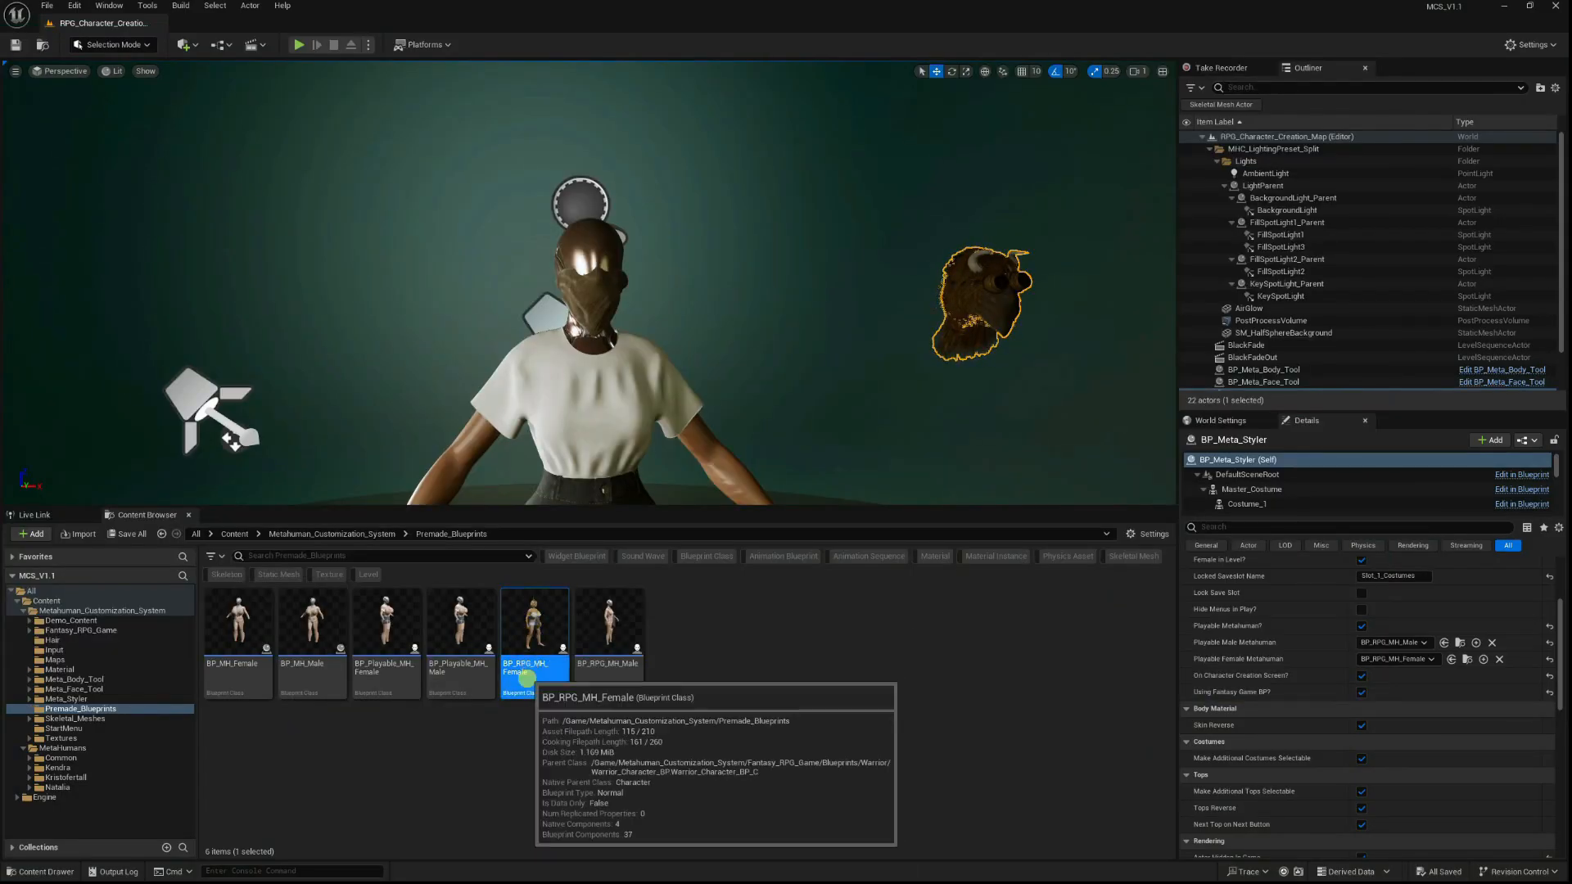
pyautogui.doubleClick(540, 696)
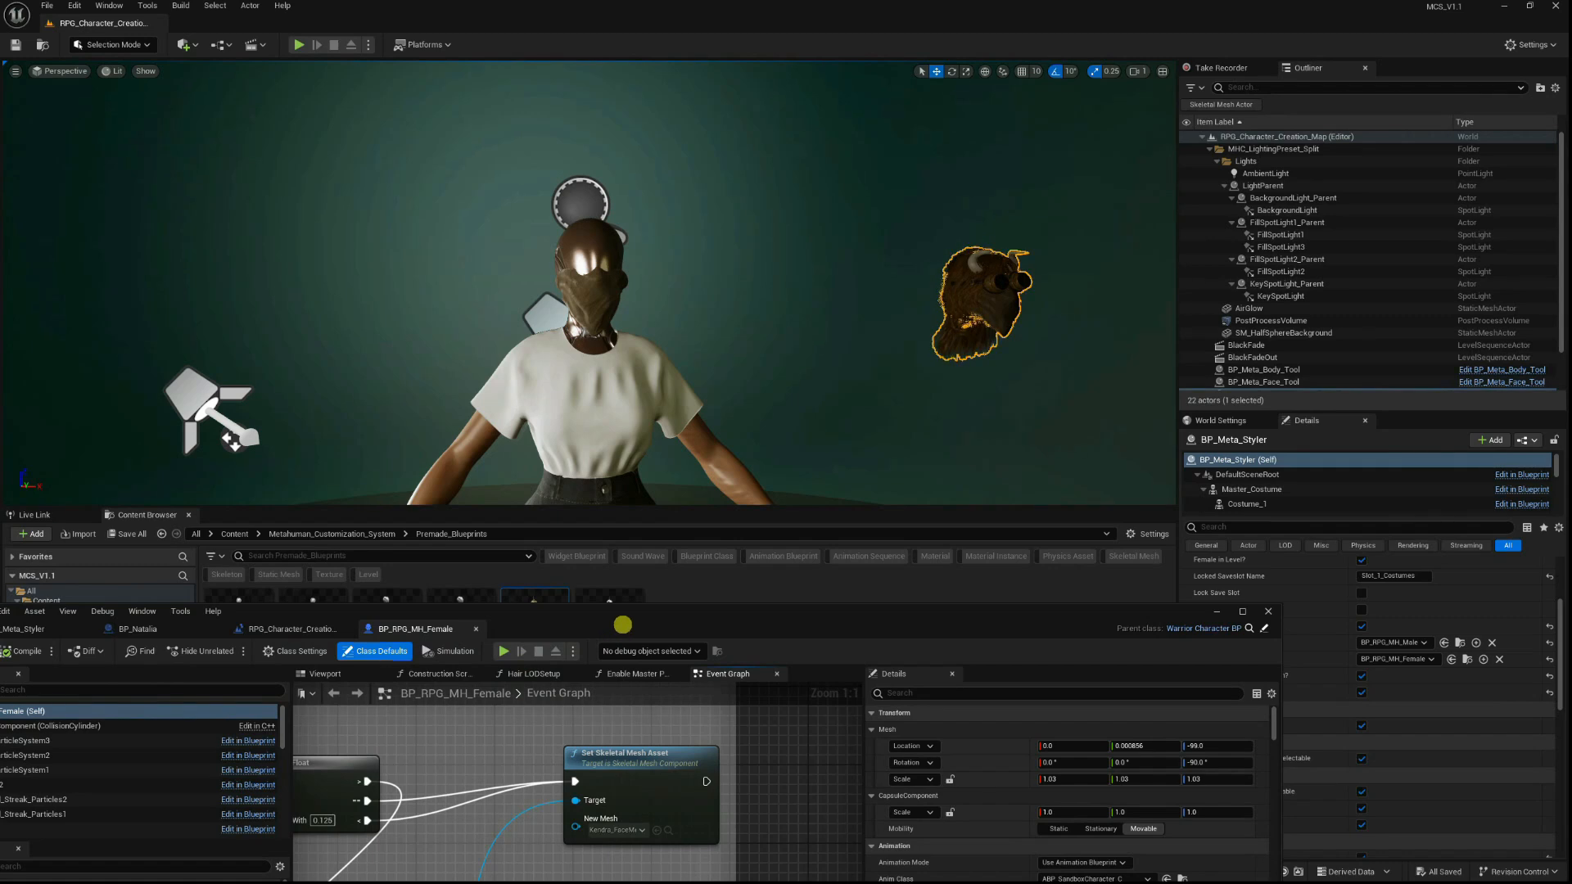
pyautogui.moveTo(622, 624); pyautogui.dragTo(655, 6)
# Examine the Compare Float and Set Skeletal Mesh Asset nodes in BP_RPG_MH_Female's event graph.
pyautogui.scroll(-6, 901, 344)
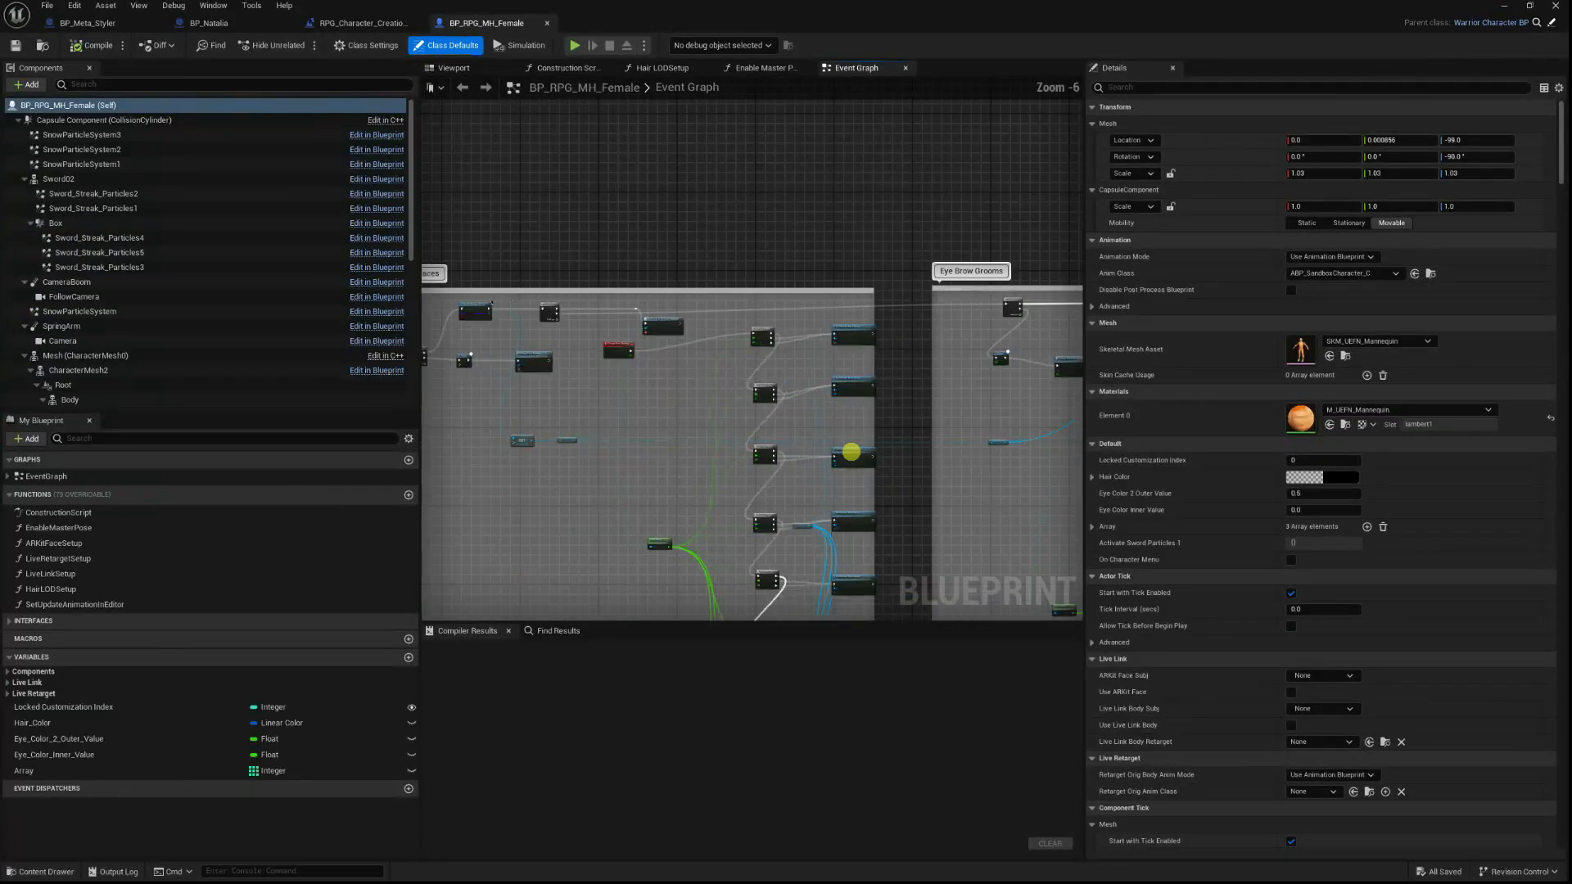
pyautogui.scroll(5, 851, 452)
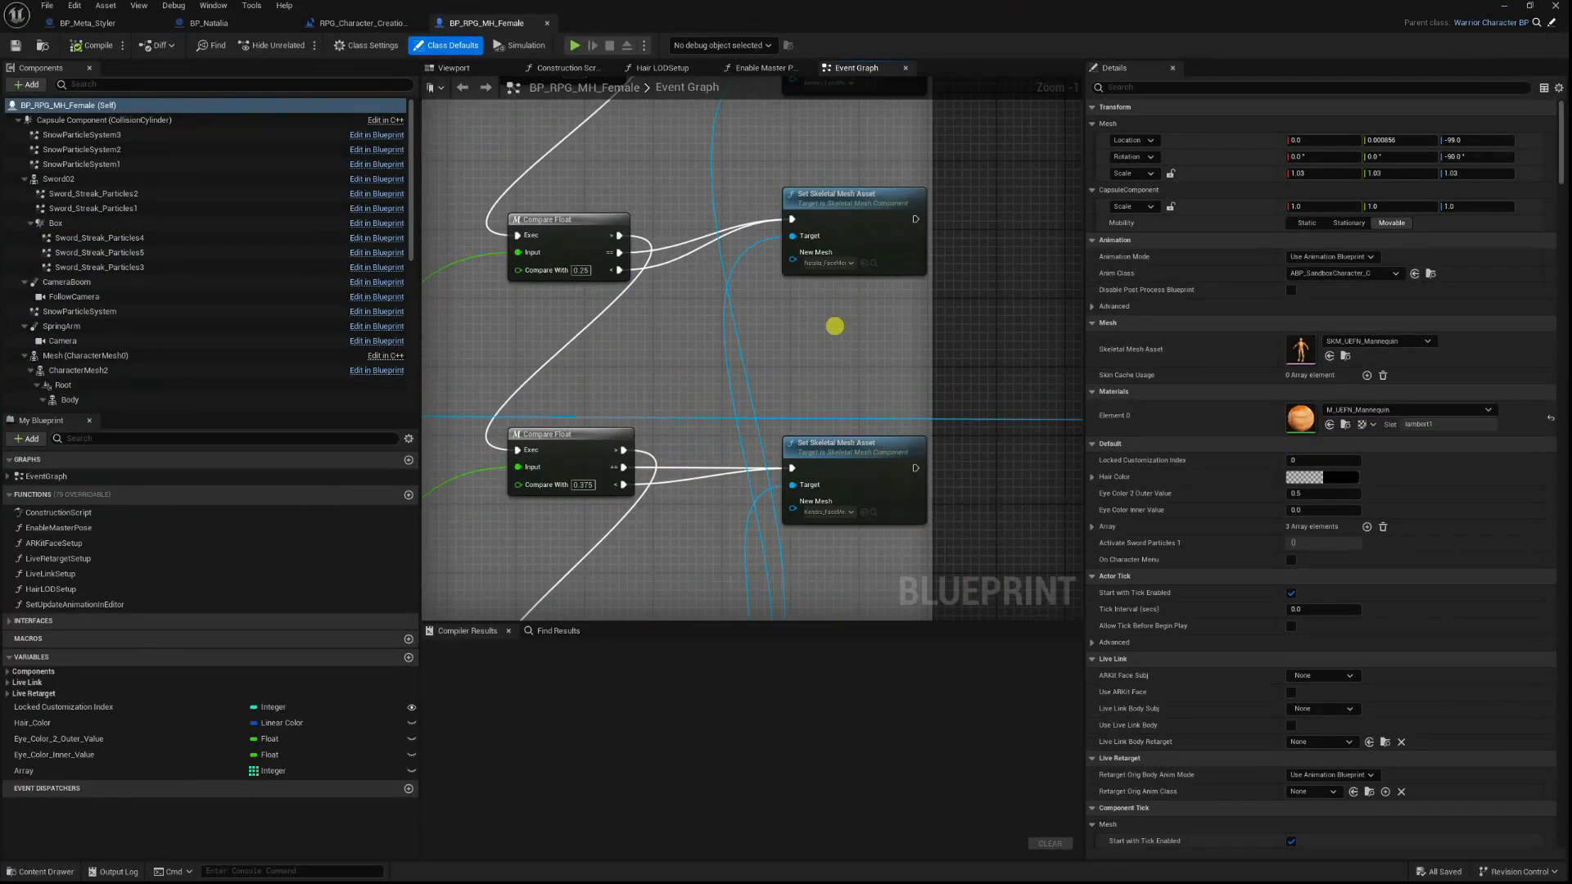
pyautogui.moveTo(834, 326); pyautogui.dragTo(809, 173, button='right')
pyautogui.moveTo(857, 335); pyautogui.dragTo(823, 609, button='right')
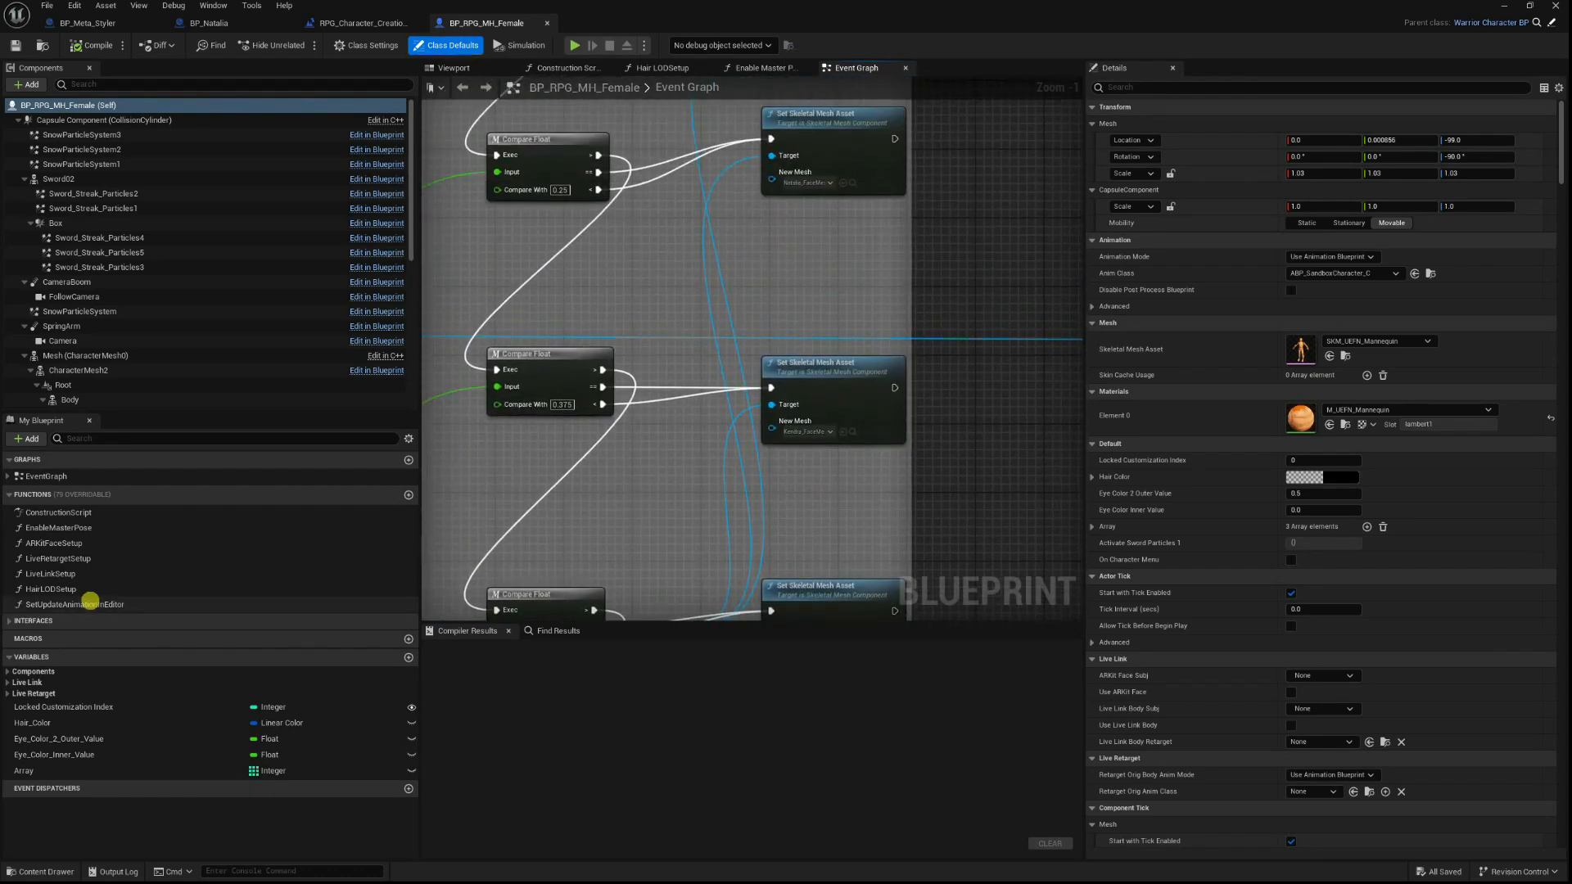
pyautogui.scroll(-5, 602, 349)
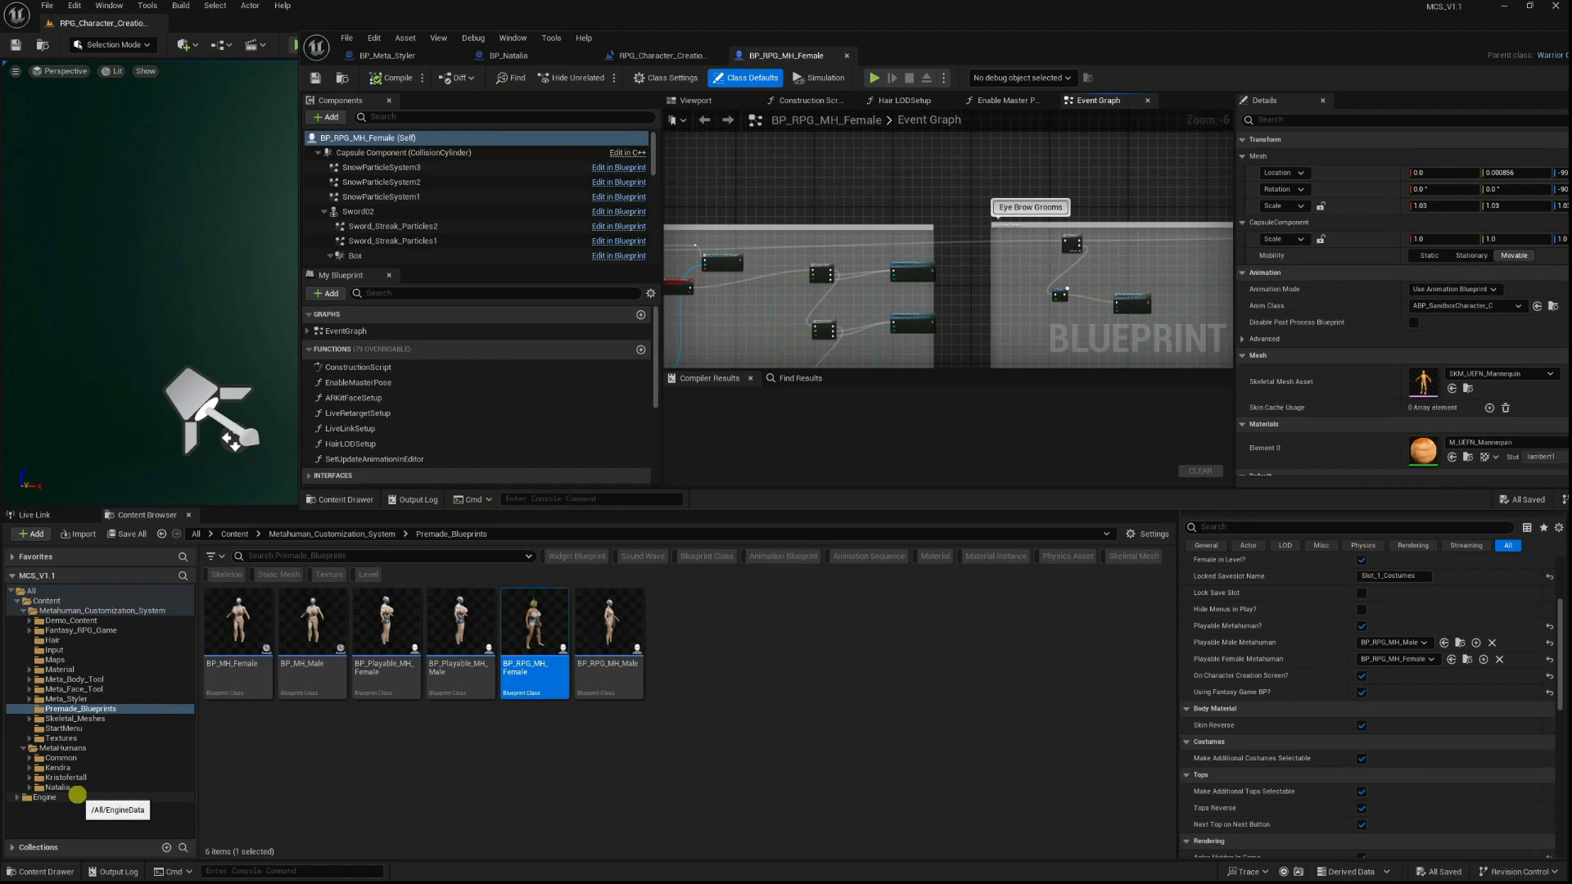
pyautogui.moveTo(956, 37); pyautogui.dragTo(845, 50)
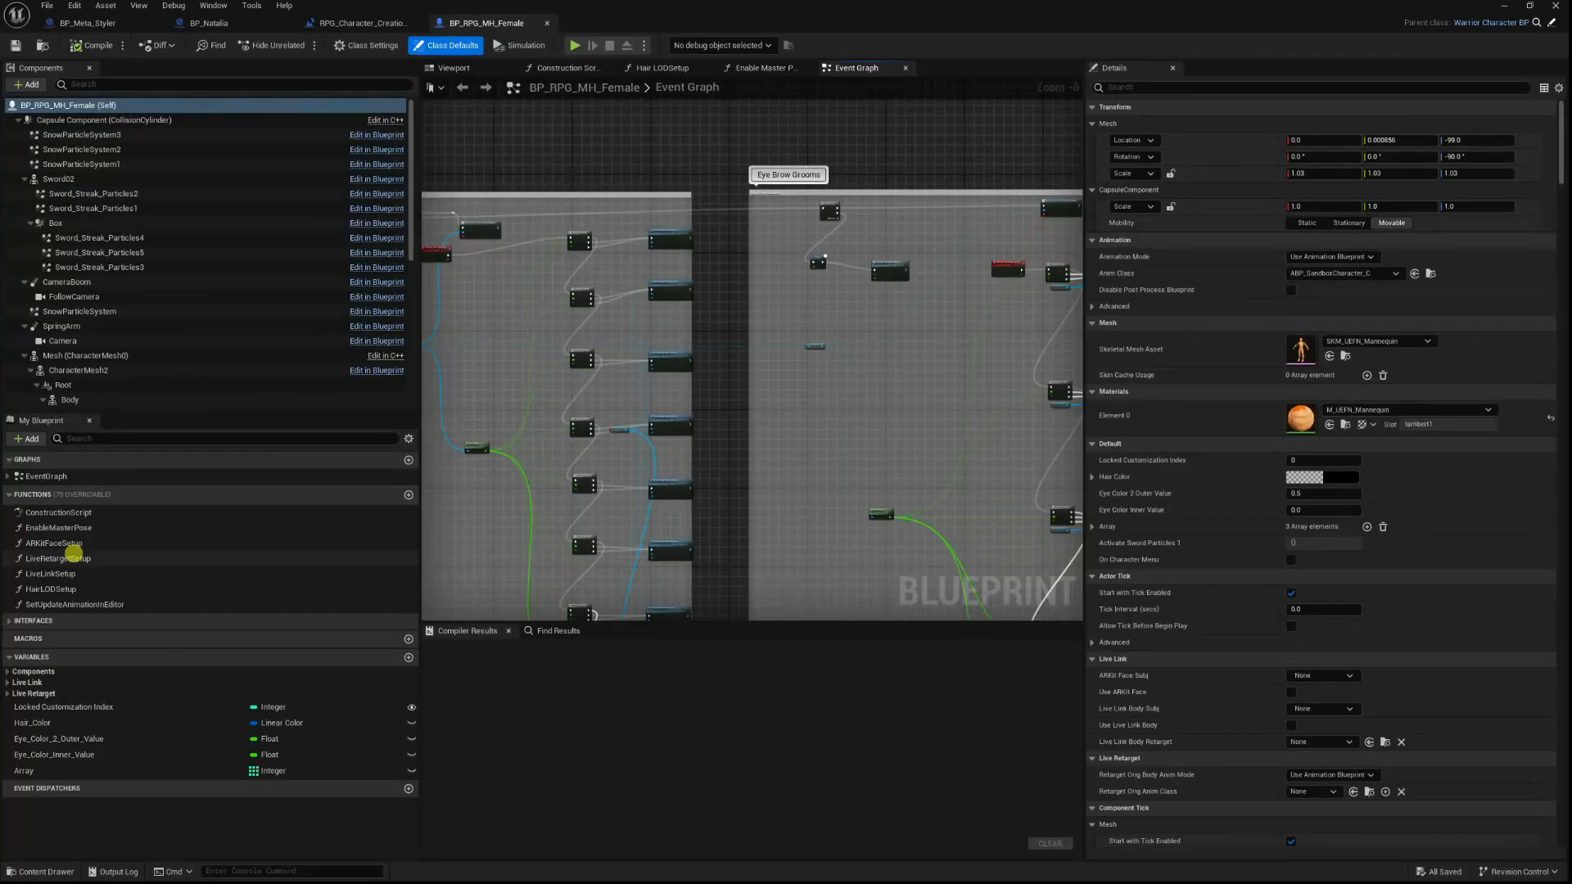
# Lower the blueprint window, switch to BP_Meta_Styler and look through Groom_3, Groom_4, Additional_Groom_1 and Additional_Groom_2 among its components.
pyautogui.moveTo(439, 37); pyautogui.dragTo(459, 243)
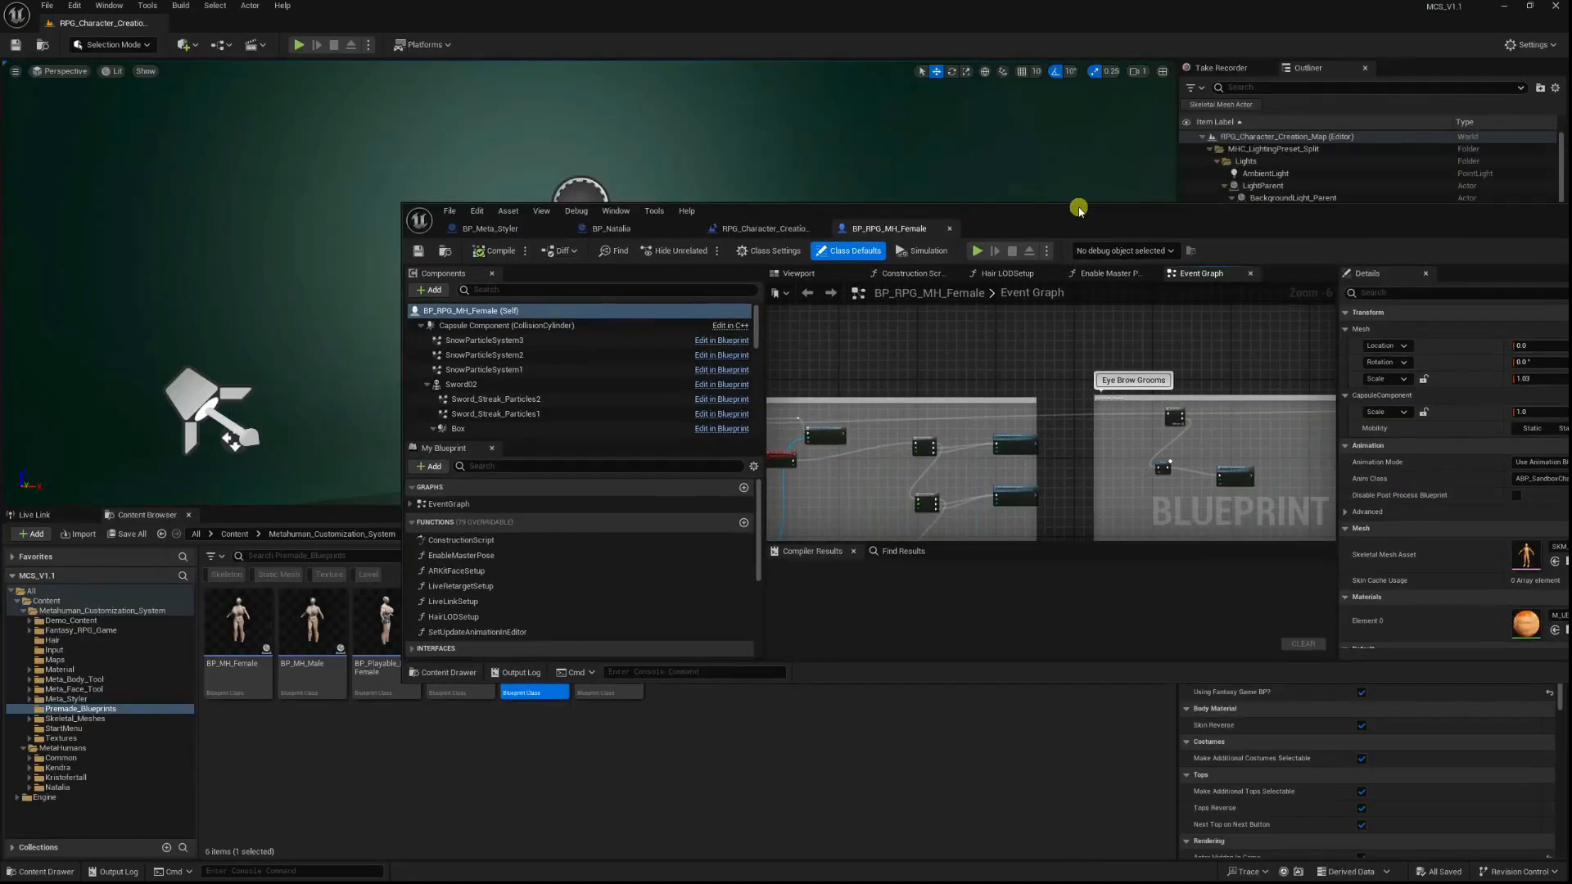
pyautogui.click(482, 229)
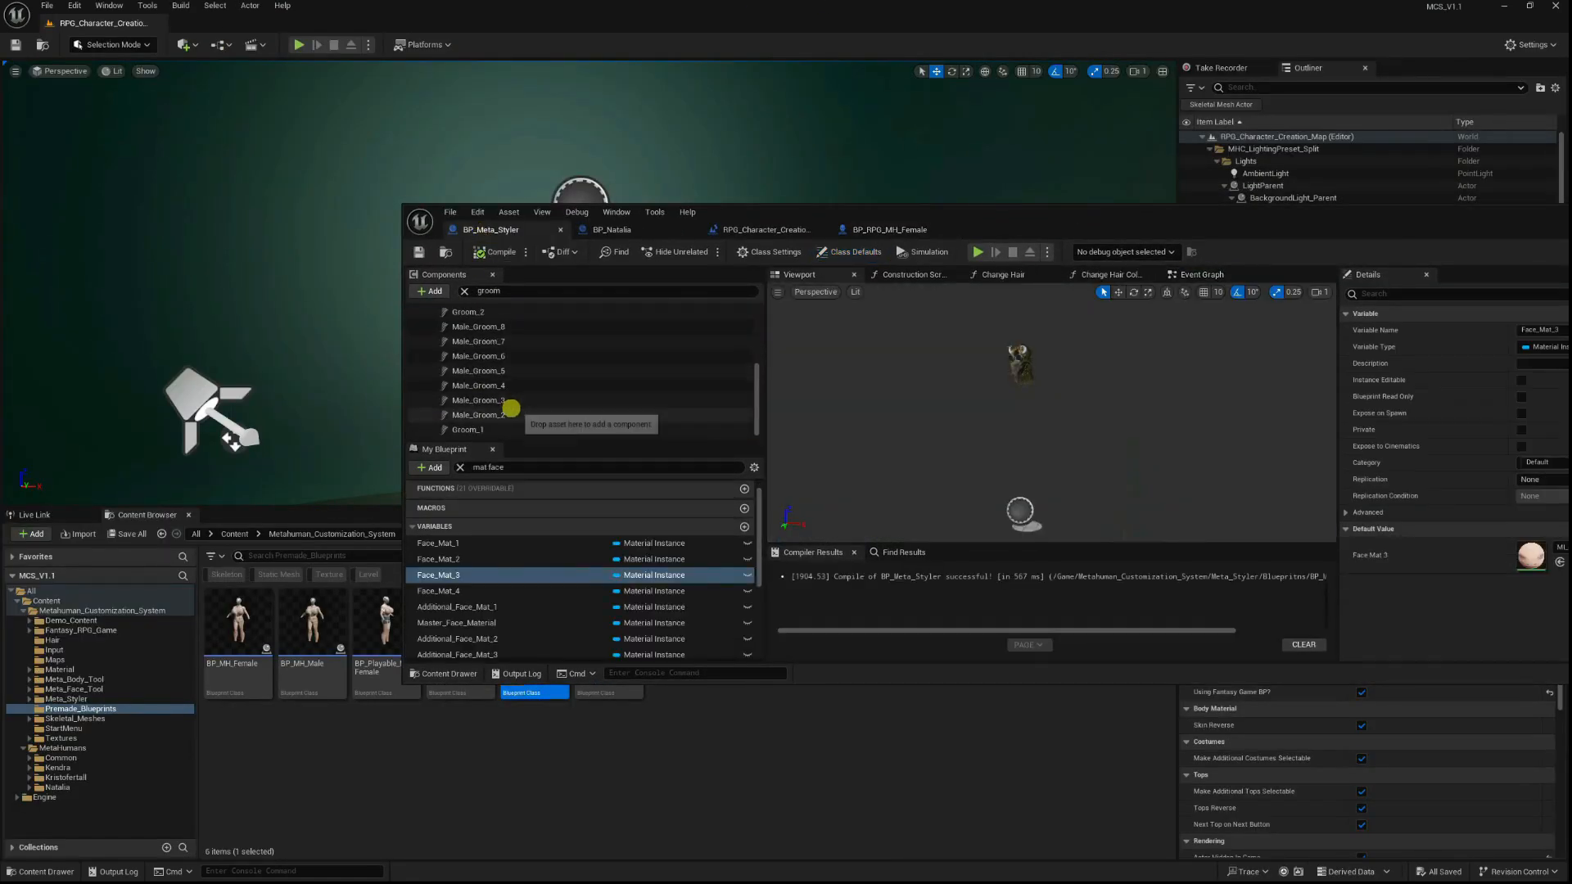
pyautogui.scroll(3, 483, 360)
pyautogui.scroll(3, 483, 336)
pyautogui.click(481, 375)
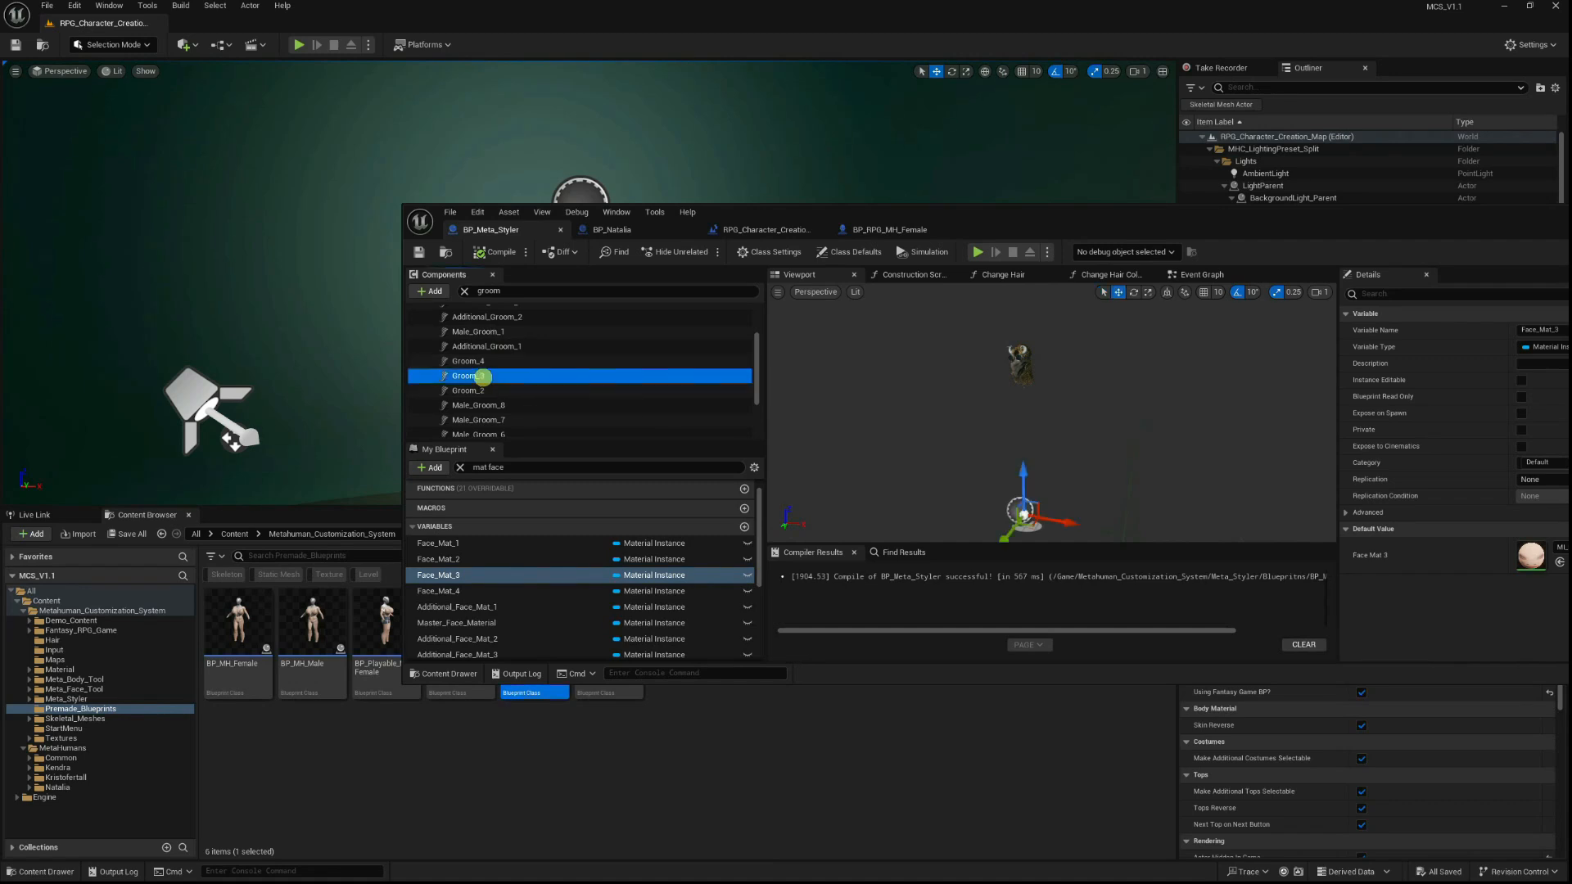
pyautogui.click(483, 361)
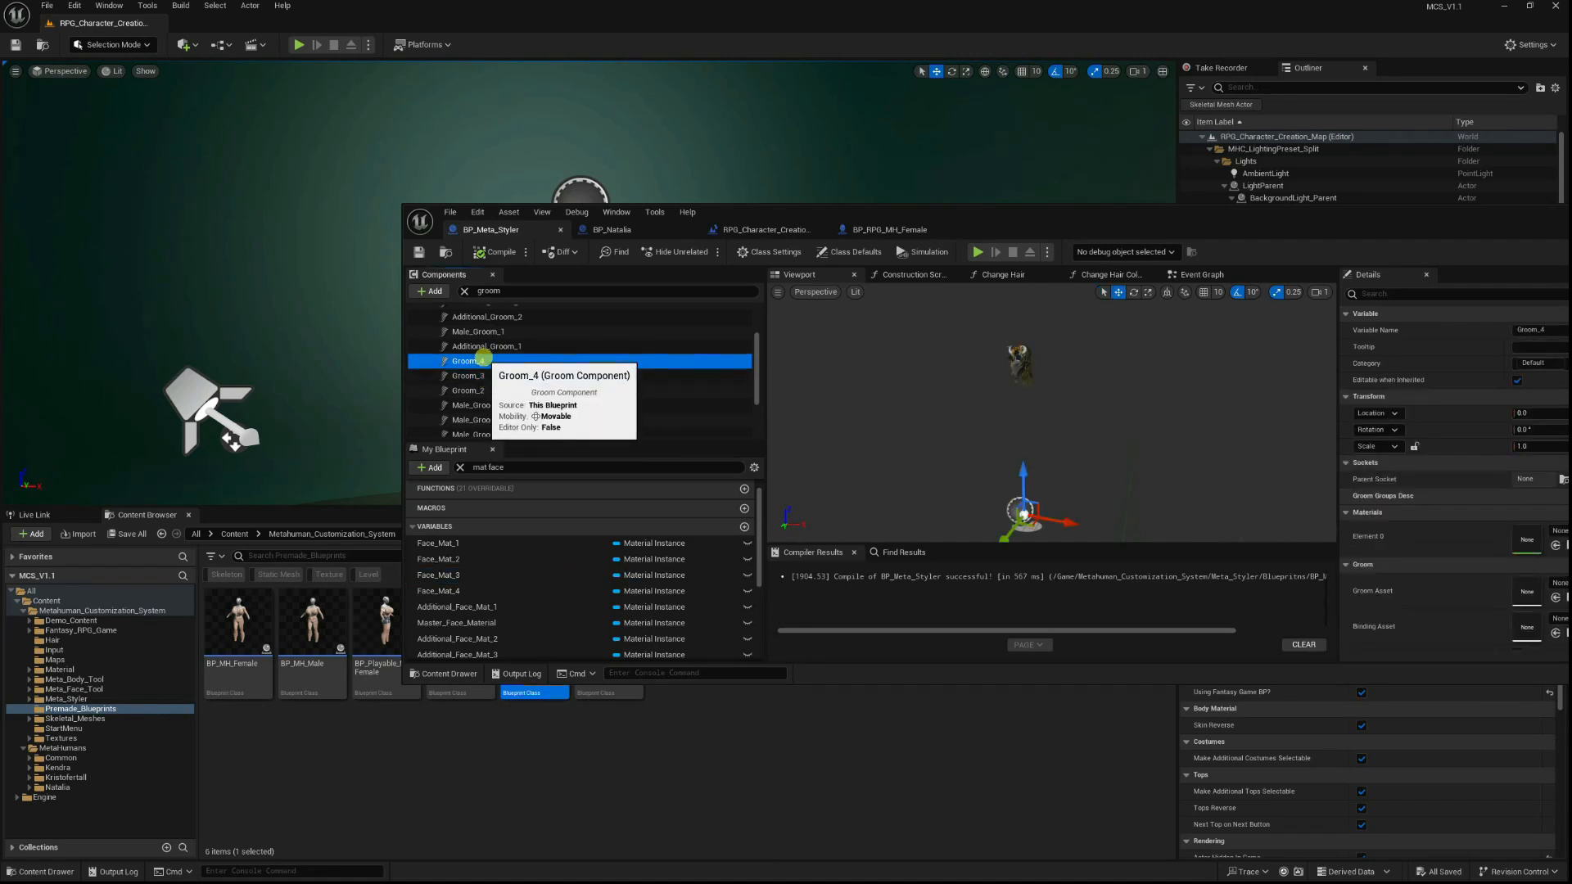
pyautogui.scroll(3, 515, 373)
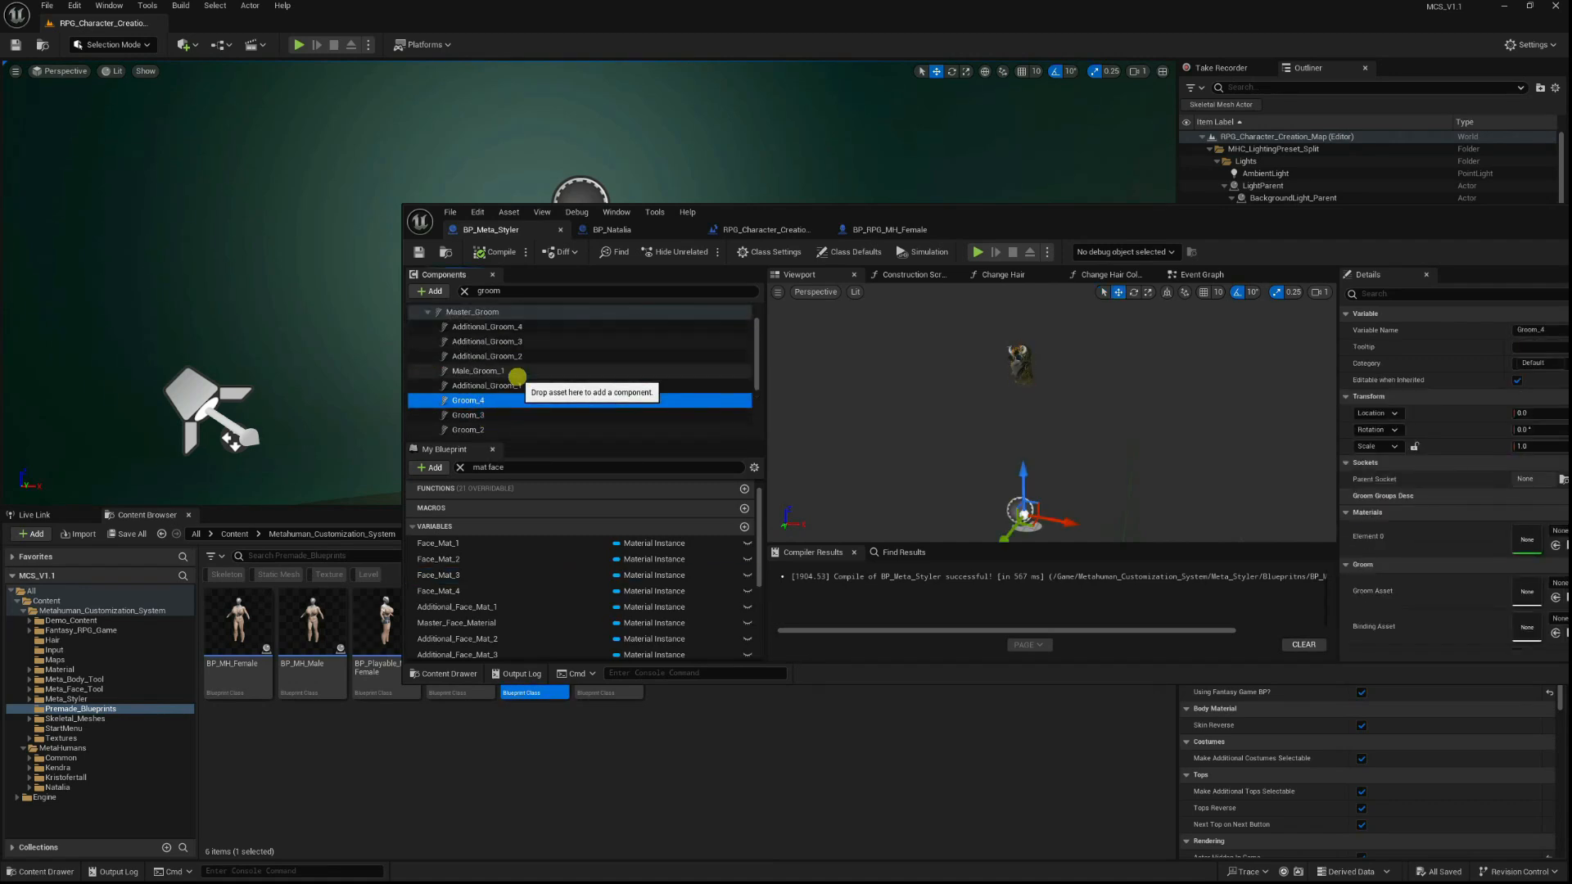
pyautogui.click(524, 386)
pyautogui.click(509, 357)
# Look through the male groom components Male_Groom_2, Male_Groom_3 and Male_Groom_4 in BP_Meta_Styler.
pyautogui.scroll(-3, 508, 372)
pyautogui.scroll(-5, 508, 372)
pyautogui.scroll(3, 506, 393)
pyautogui.scroll(-3, 507, 410)
pyautogui.click(501, 413)
pyautogui.click(528, 400)
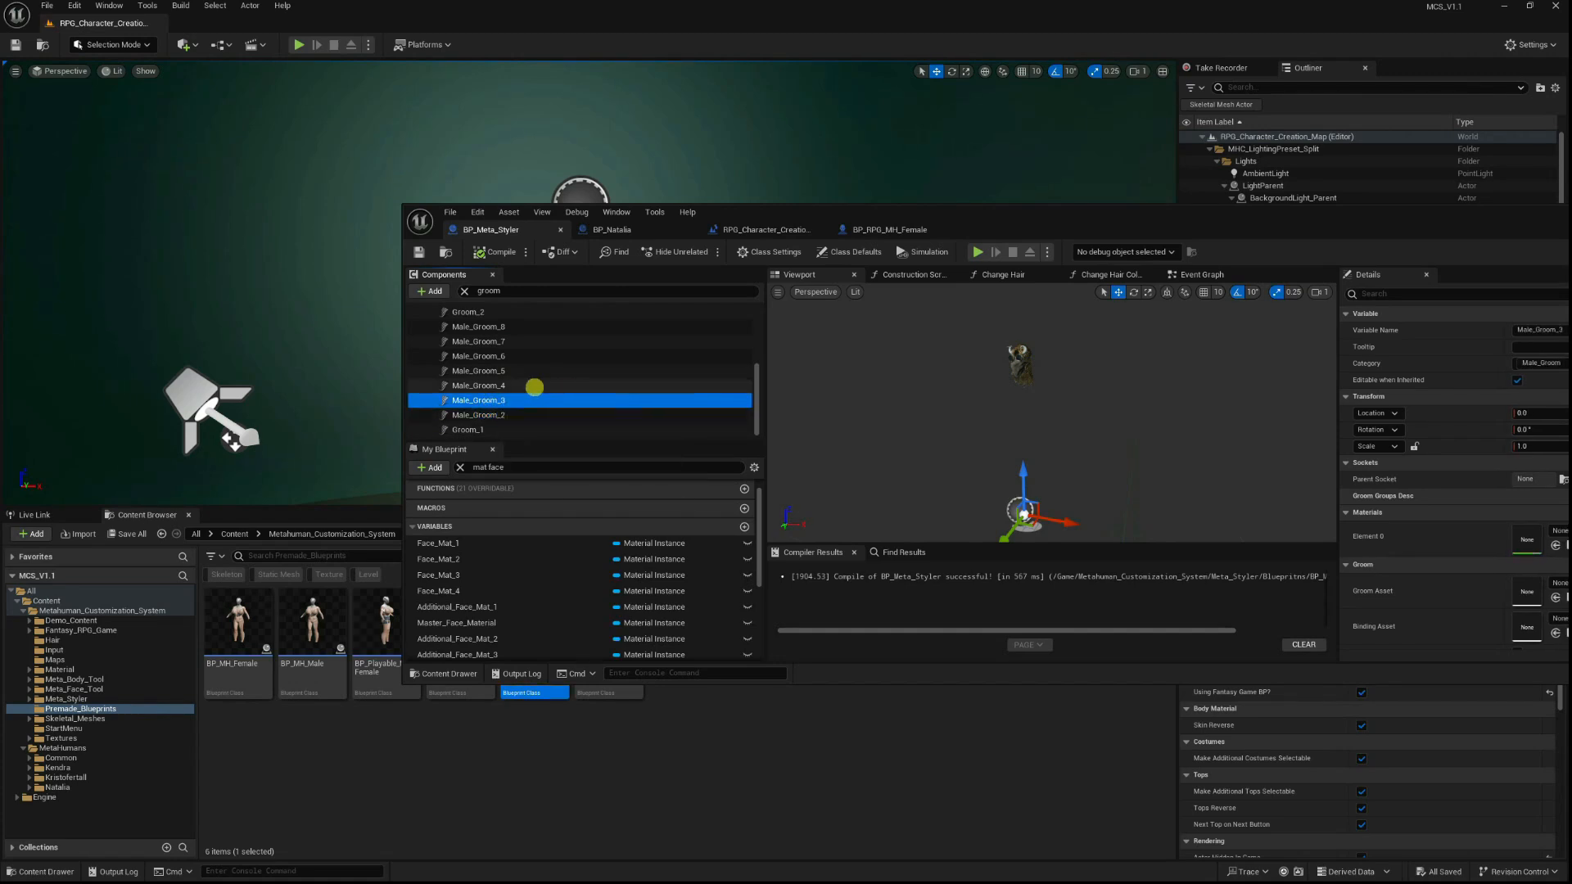
pyautogui.click(536, 385)
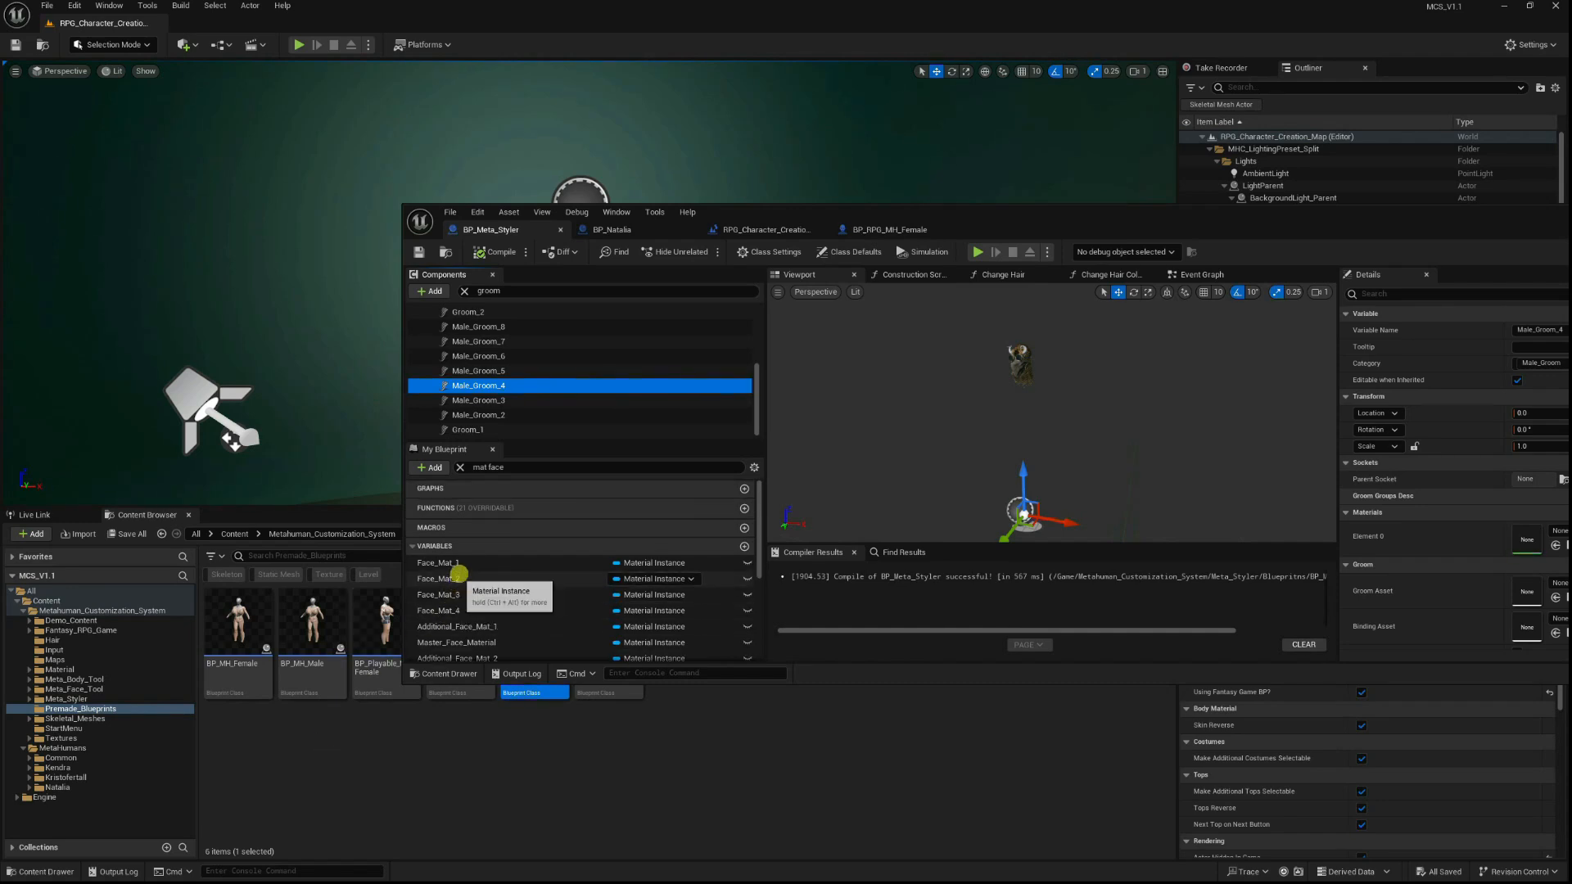
# Look through the face material variables Face_Mat_1 to Face_Mat_4, the additional ones and Male_Face_Mat_1.
pyautogui.click(456, 563)
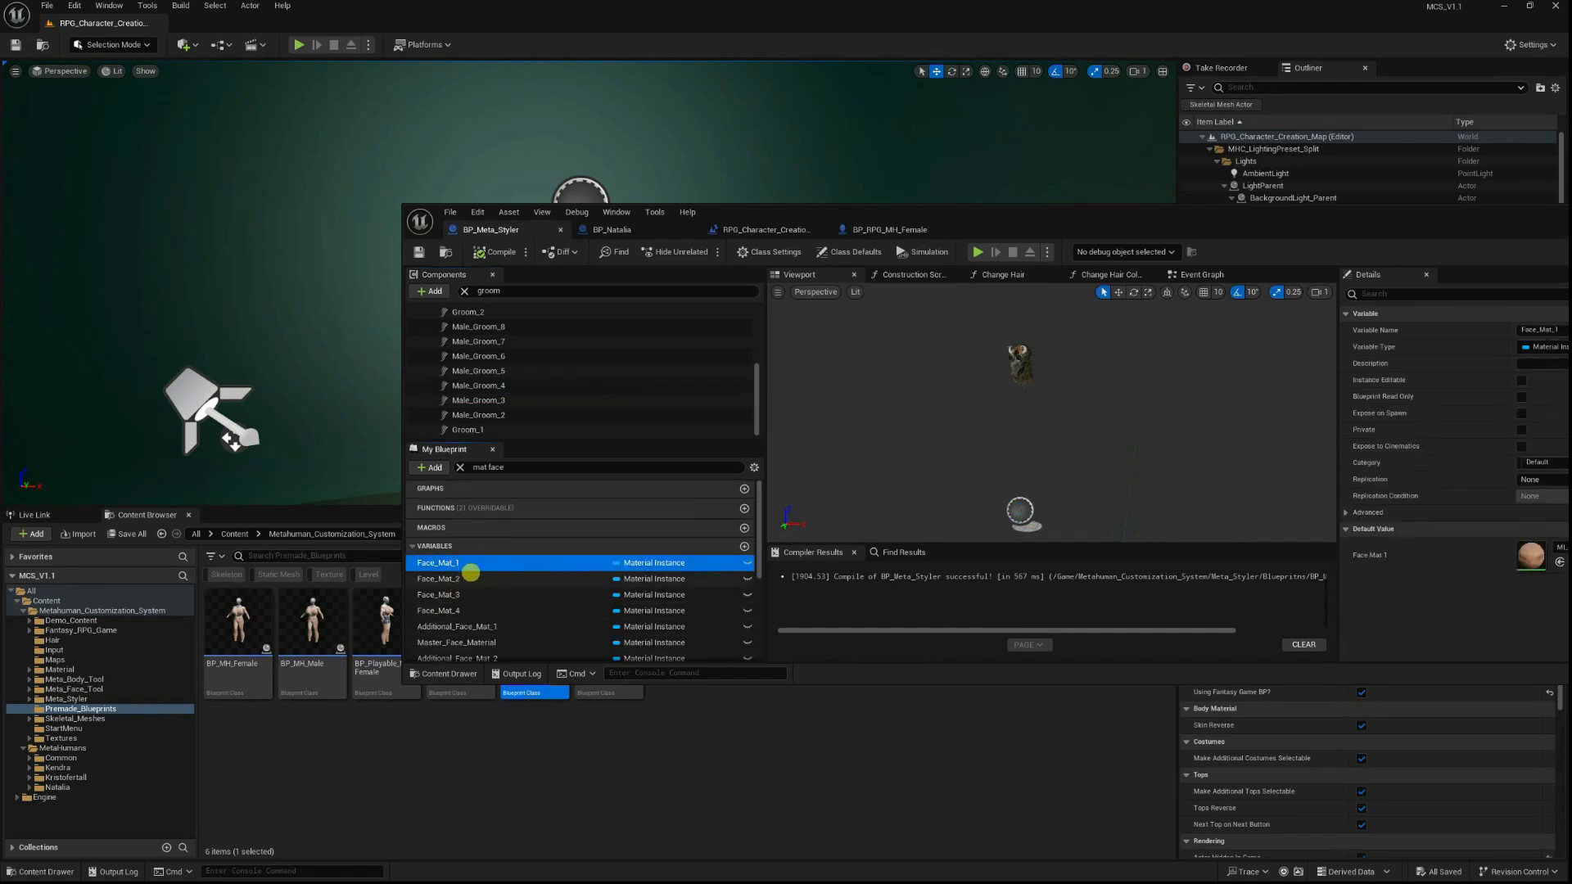
pyautogui.click(472, 578)
pyautogui.click(487, 594)
pyautogui.scroll(-1, 496, 595)
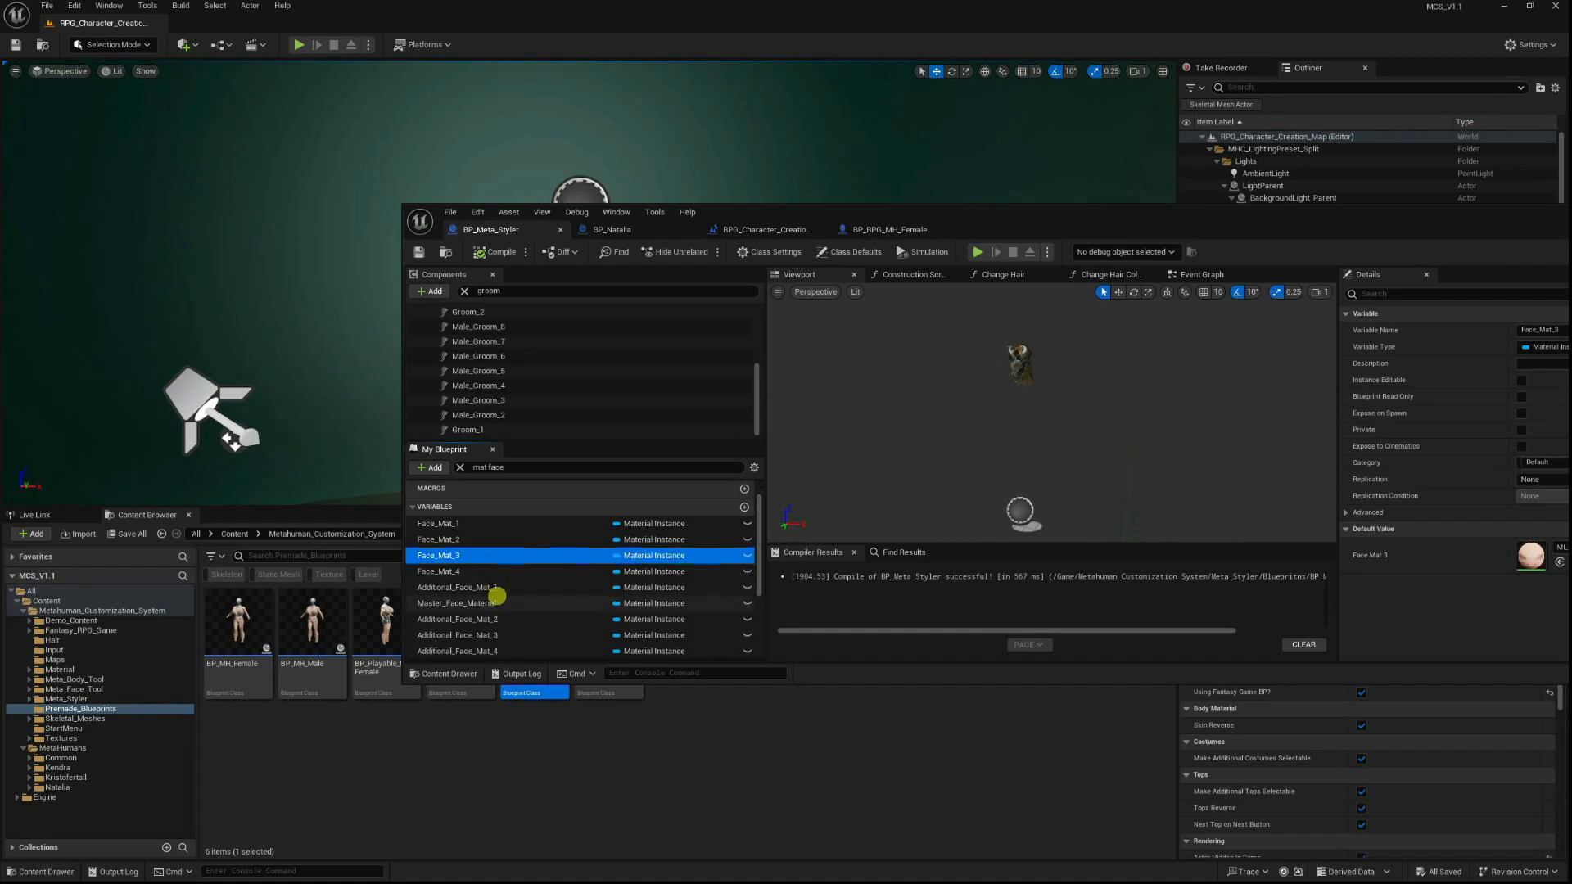
pyautogui.click(500, 572)
pyautogui.scroll(-3, 498, 589)
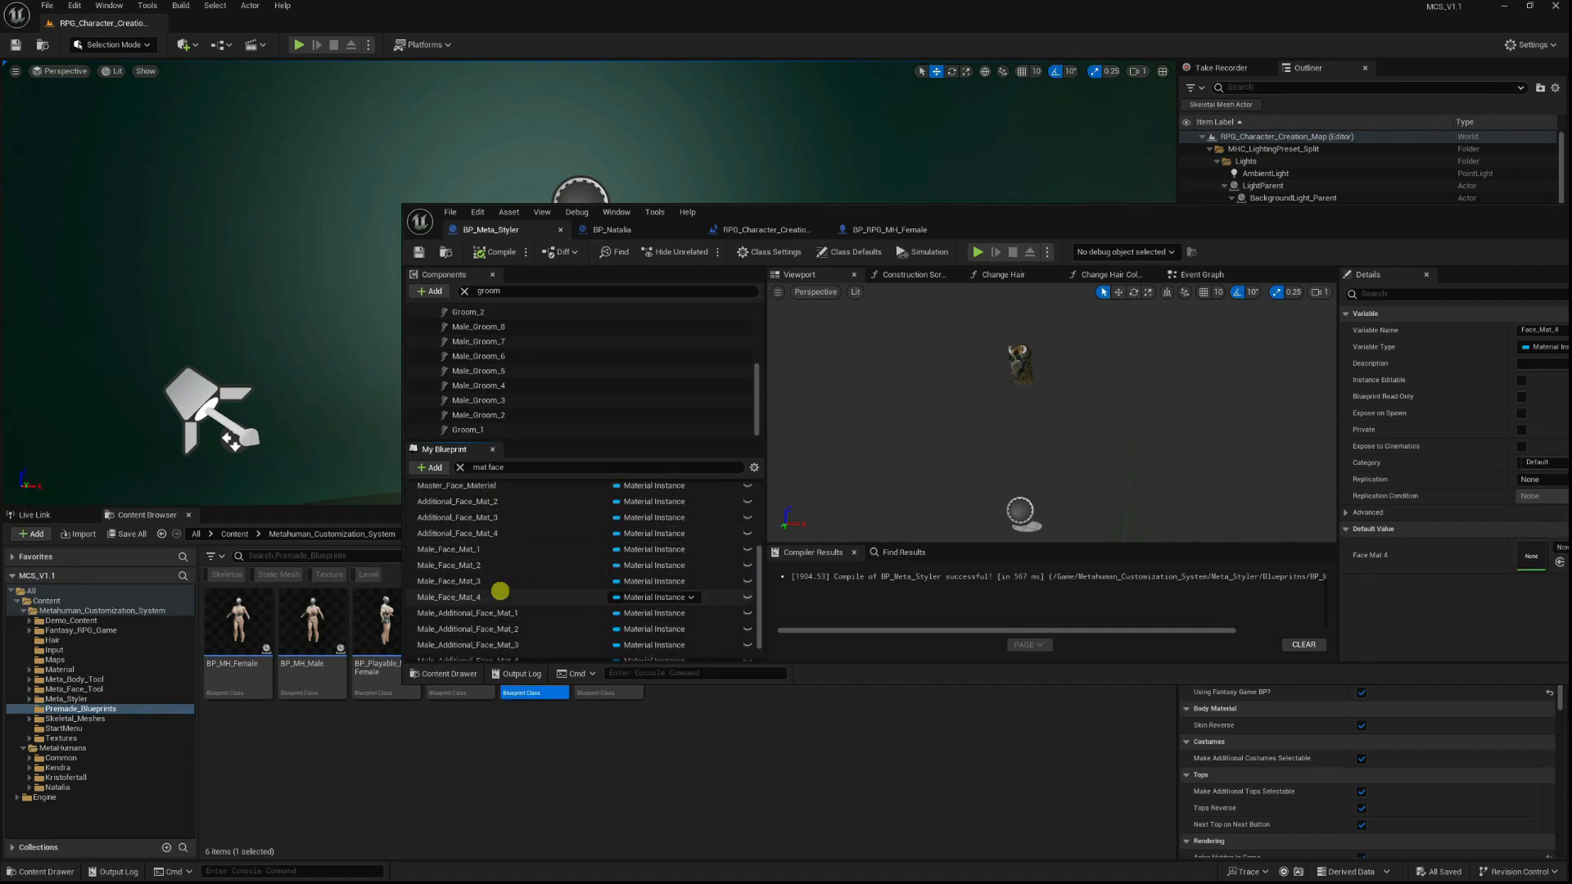
pyautogui.scroll(-1, 501, 591)
pyautogui.click(477, 524)
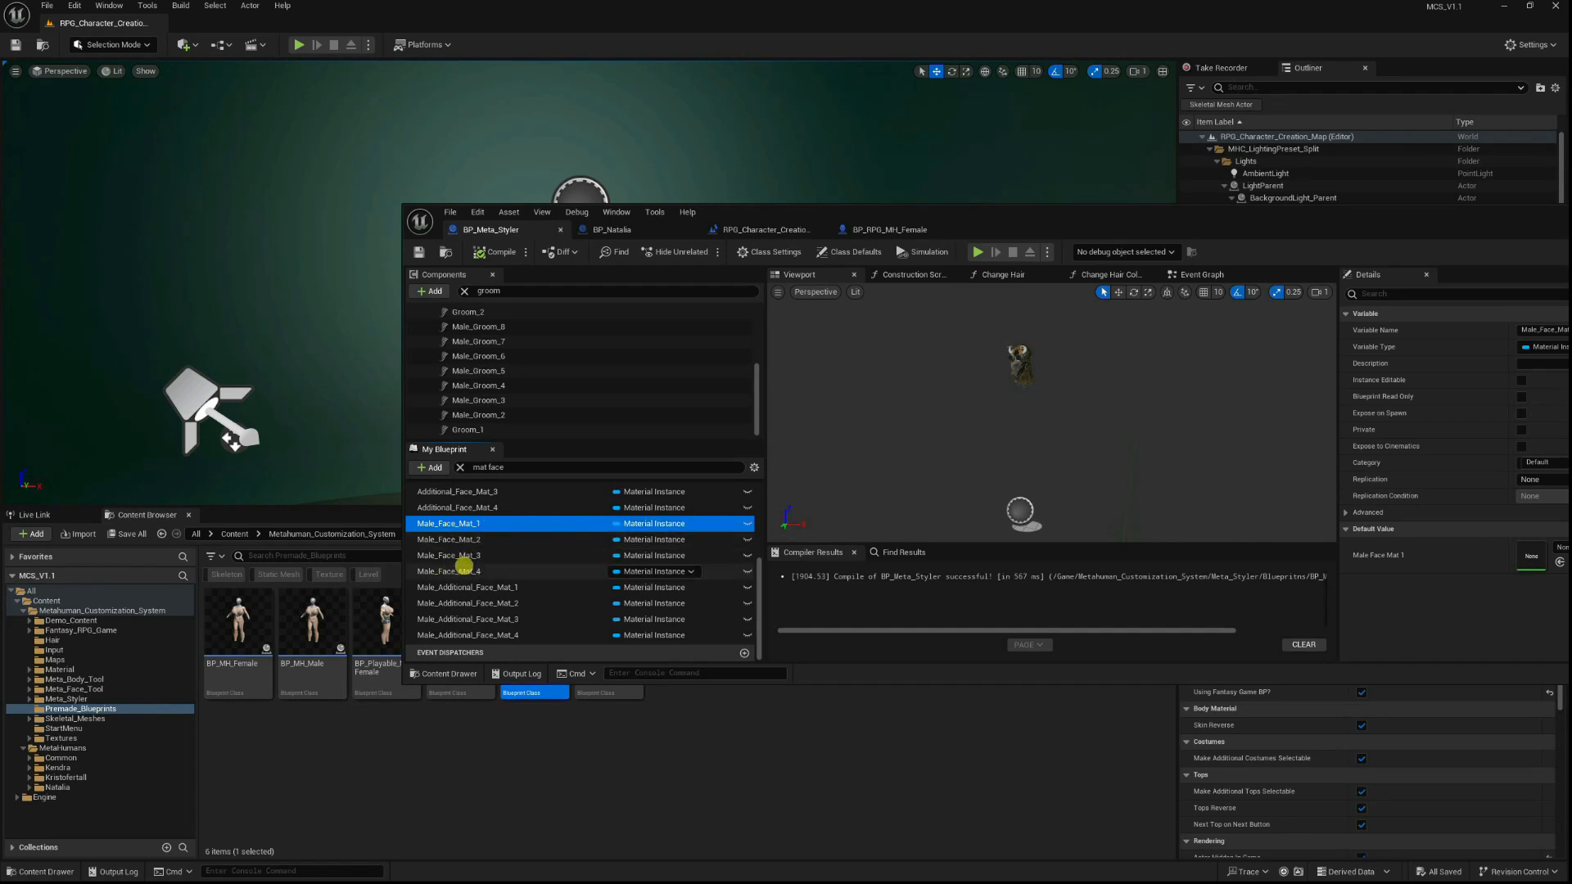
# Filter the blueprint's variables by "mat body" and locate Body_Mat_2's default material in the Content Browser.
pyautogui.click(519, 468)
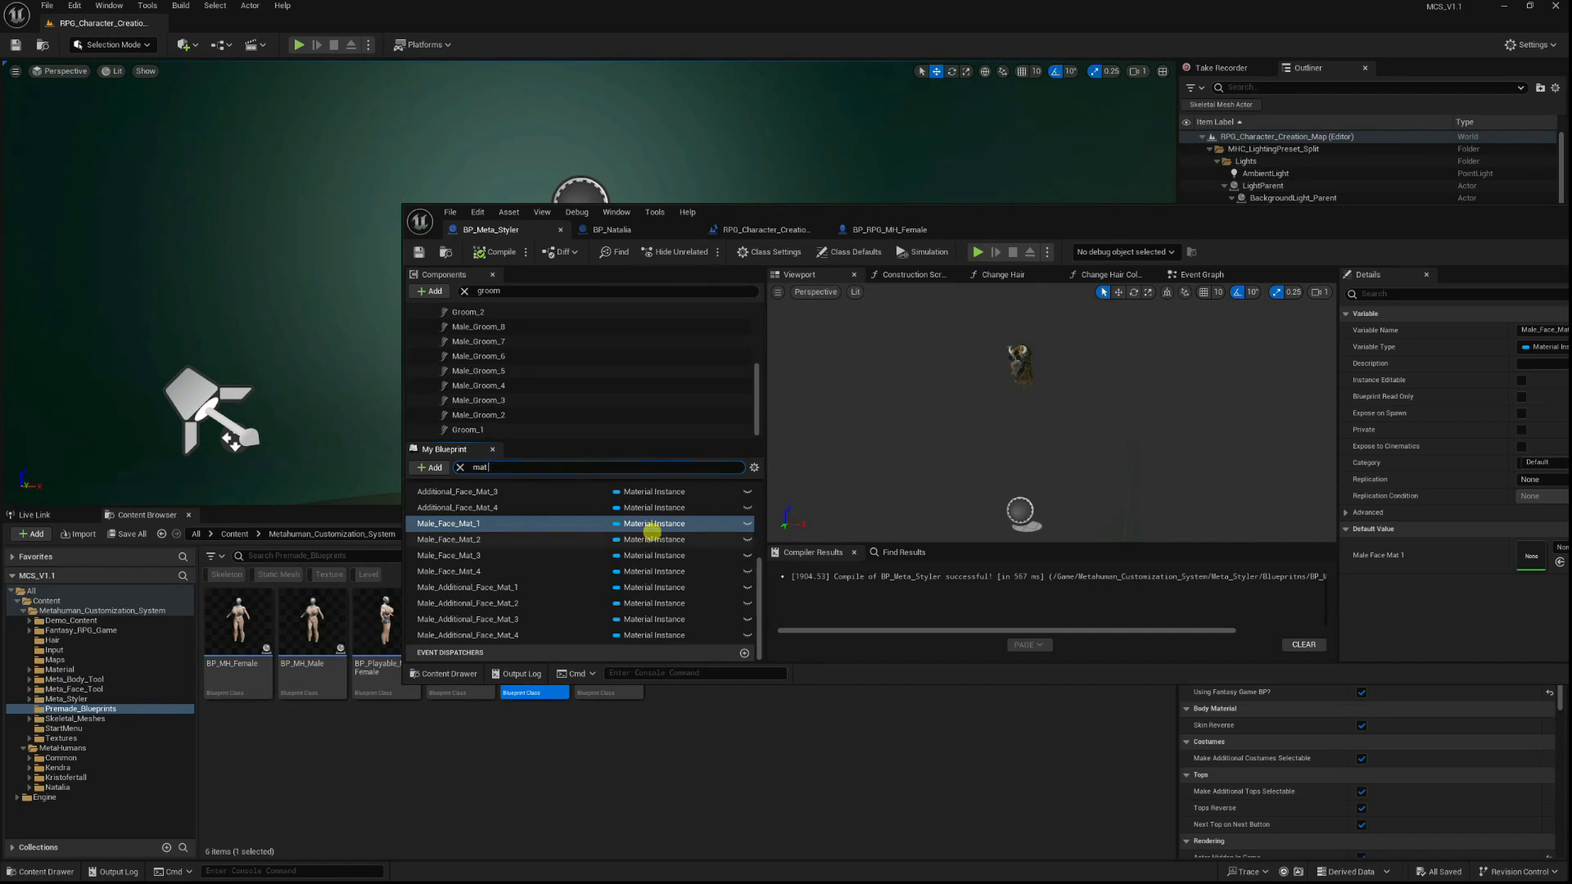
pyautogui.write('body')
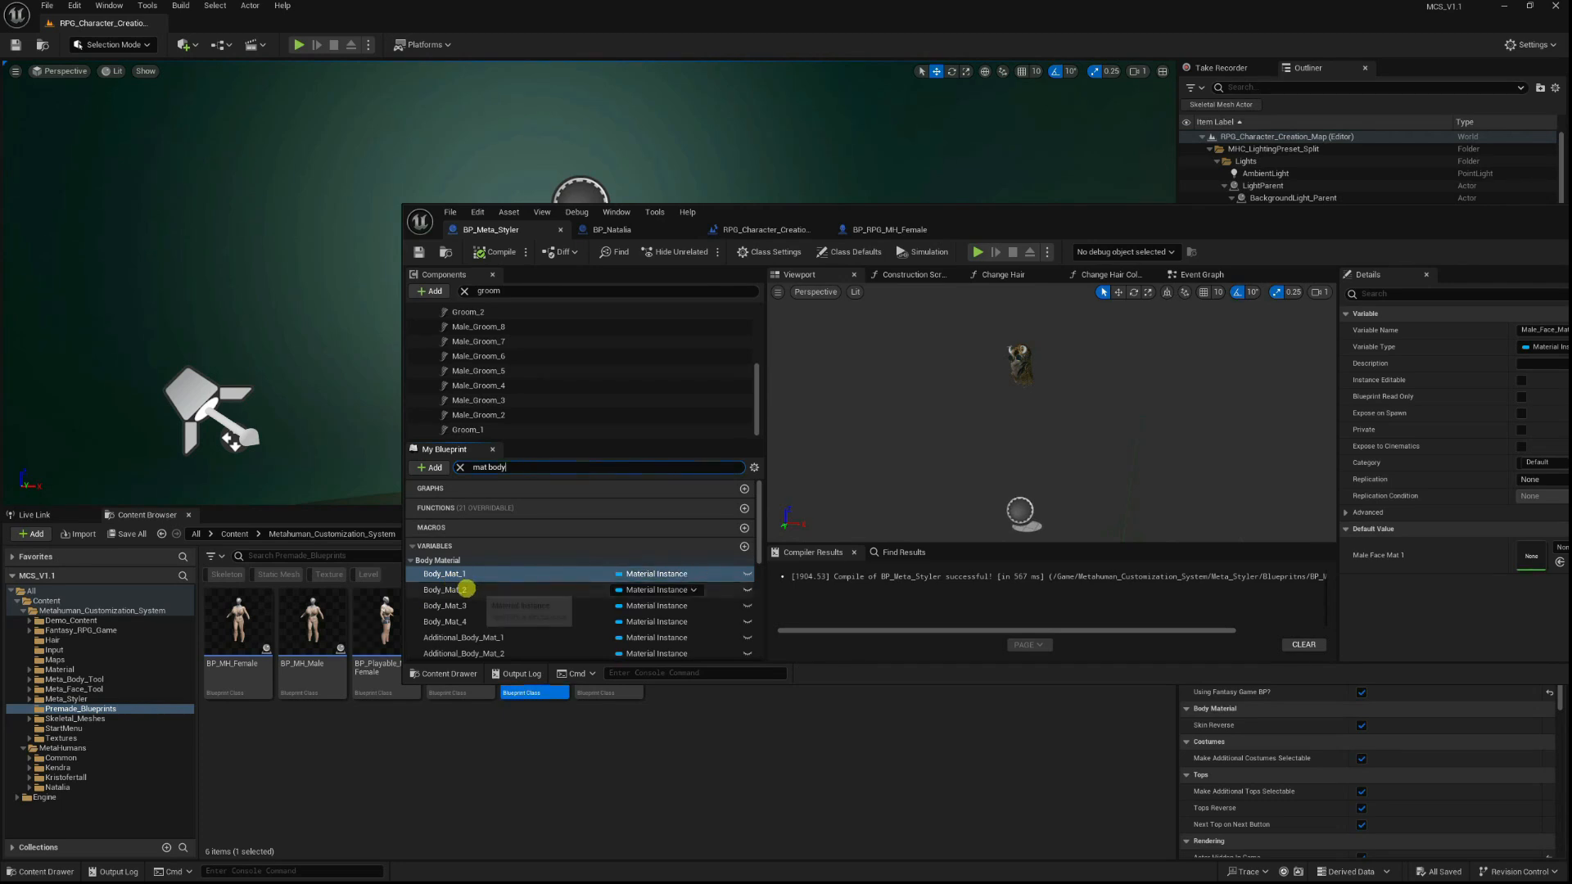
pyautogui.click(528, 594)
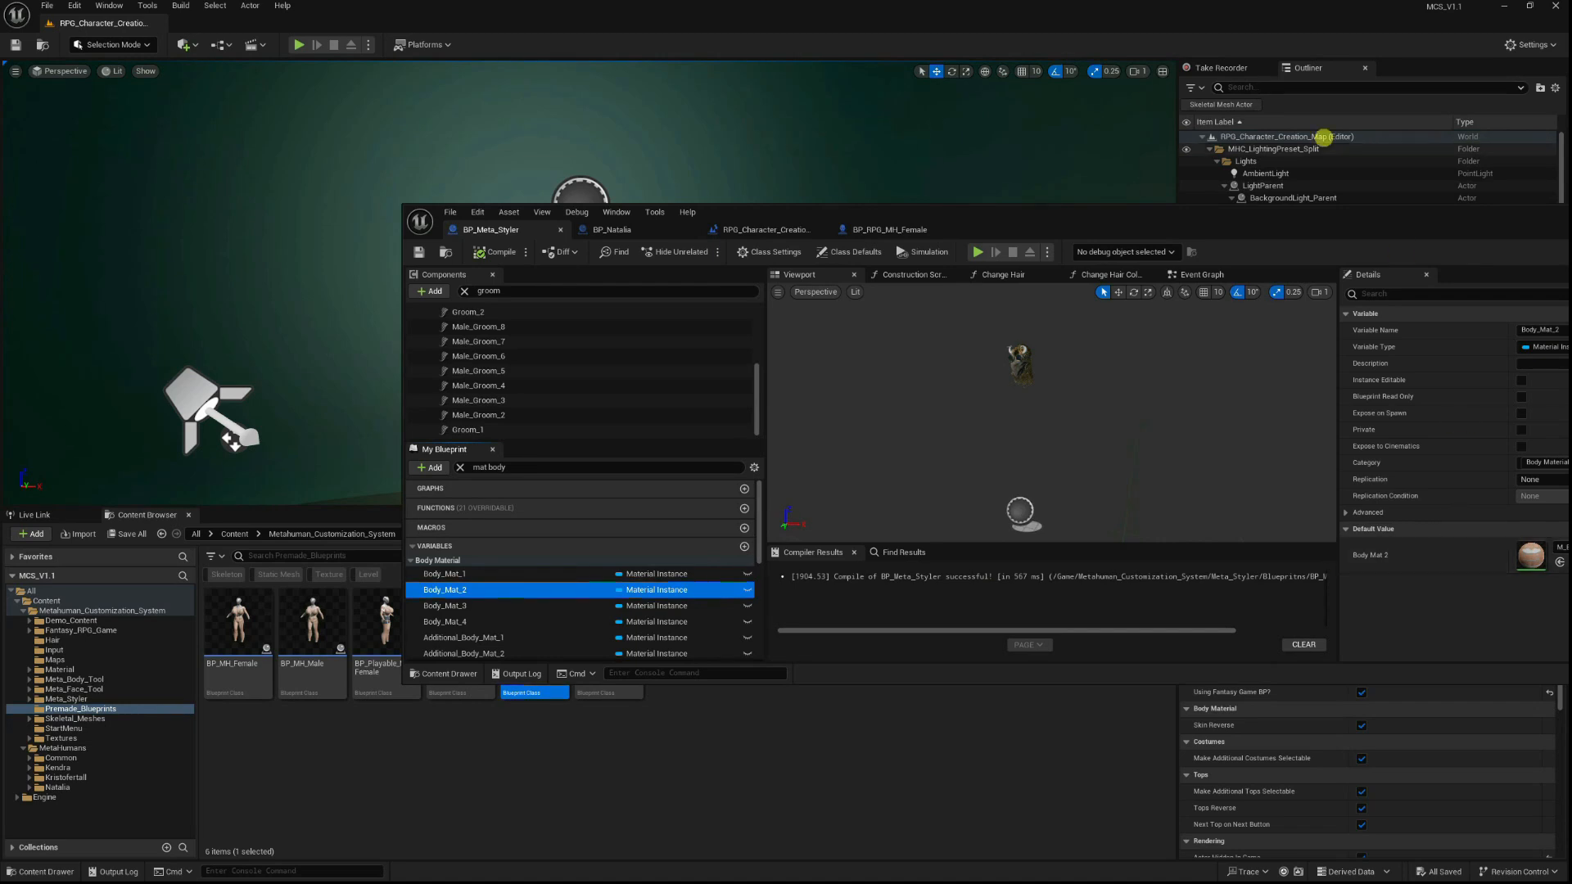
pyautogui.moveTo(1264, 237); pyautogui.dragTo(1066, 186)
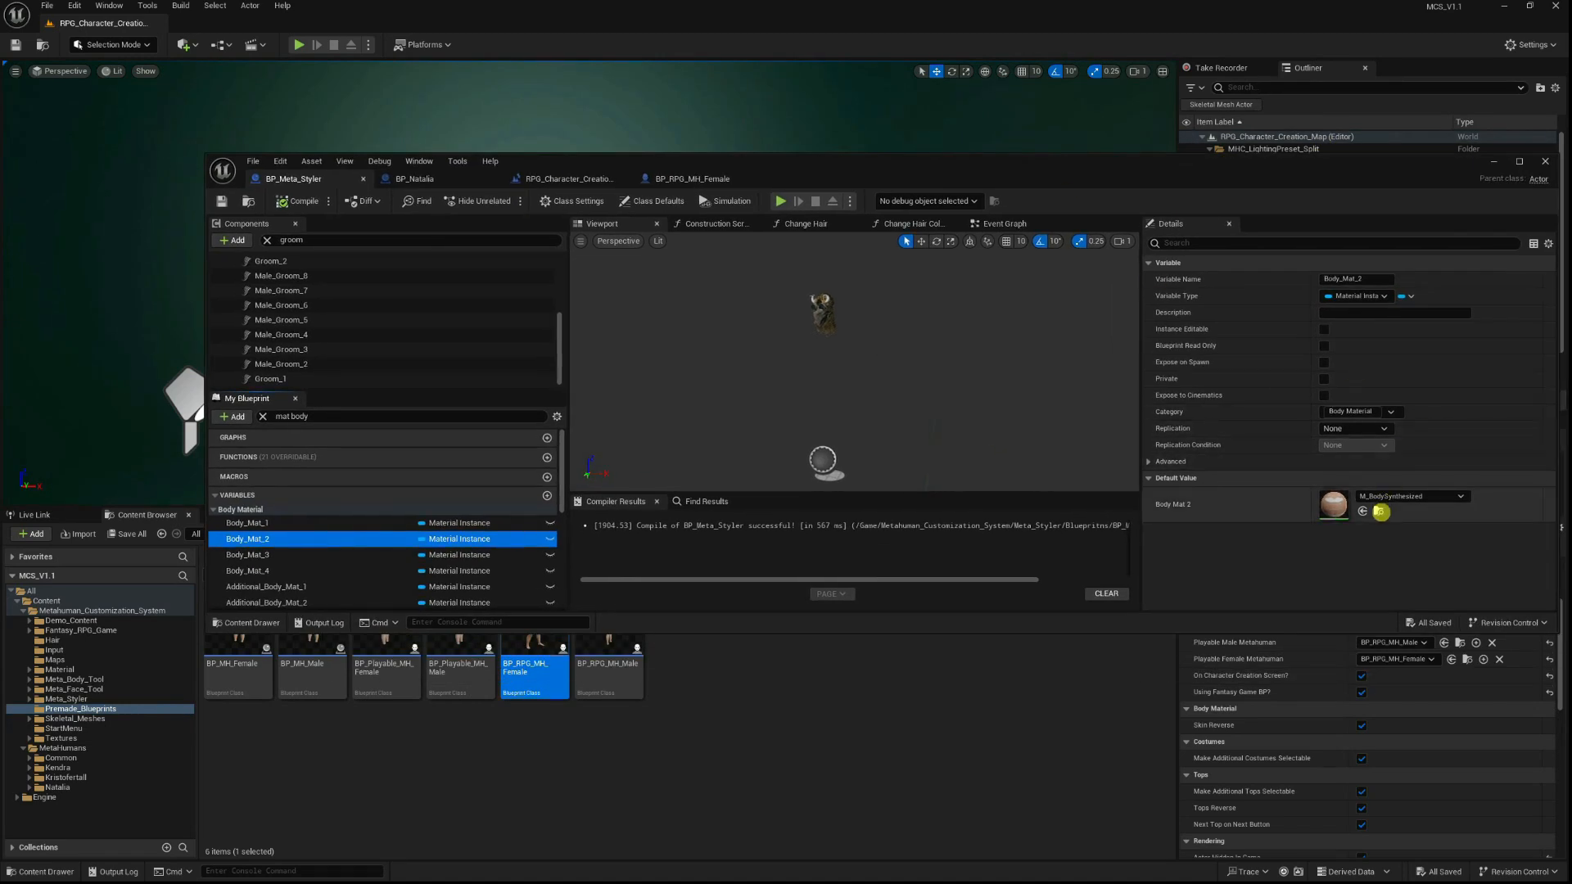
pyautogui.click(1379, 510)
# Assign the selected M_BodySynthesized material as Body_Mat_1's default value and lower the blueprint window to uncover the level viewport.
pyautogui.click(250, 523)
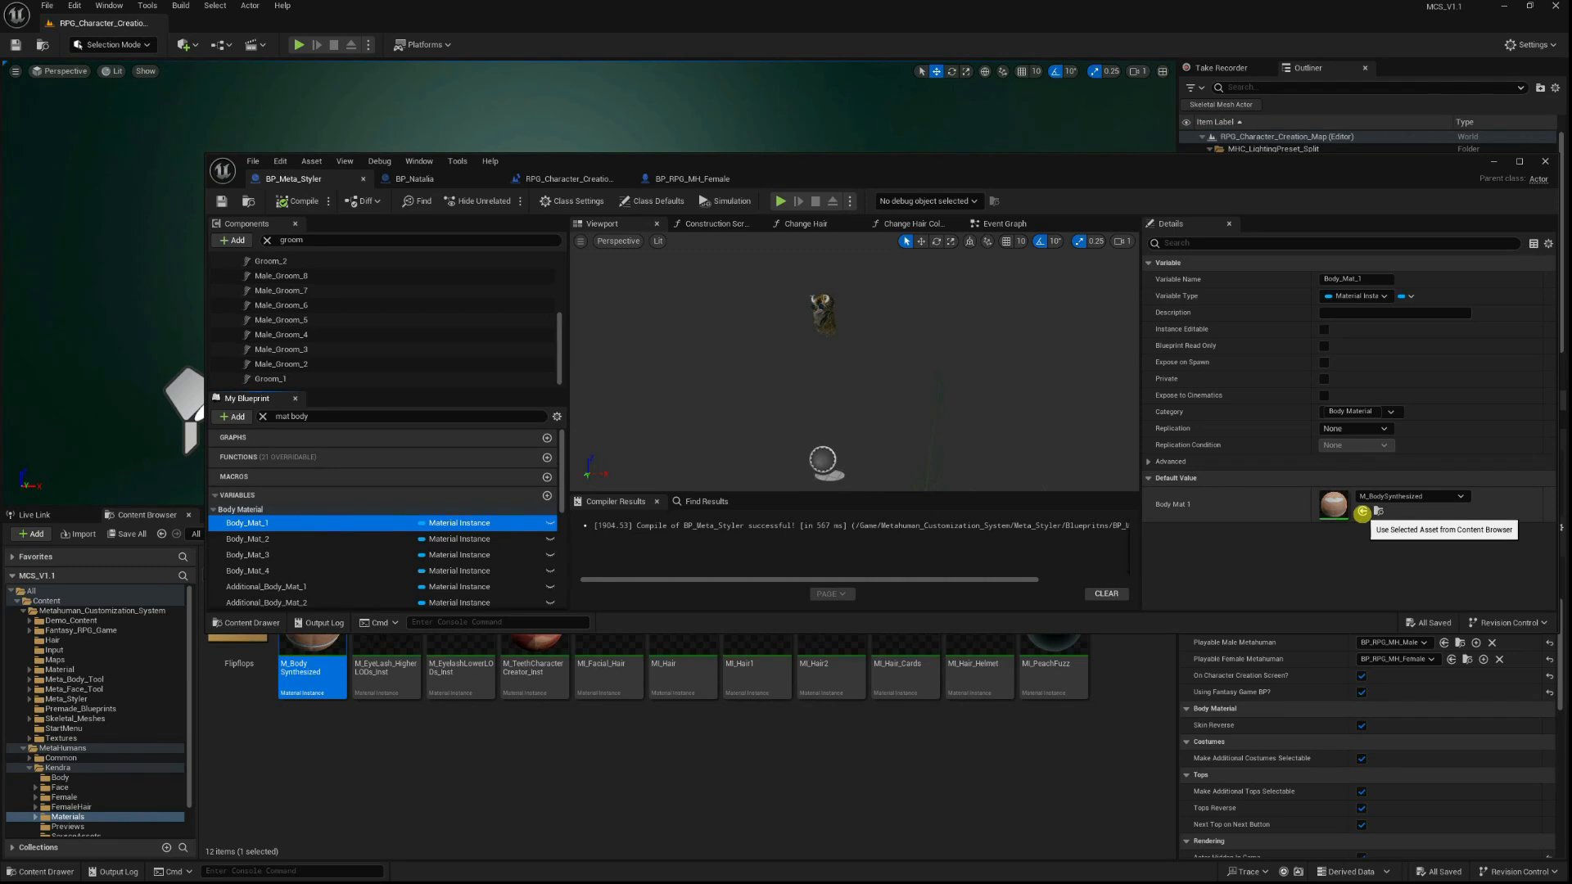
pyautogui.click(1362, 511)
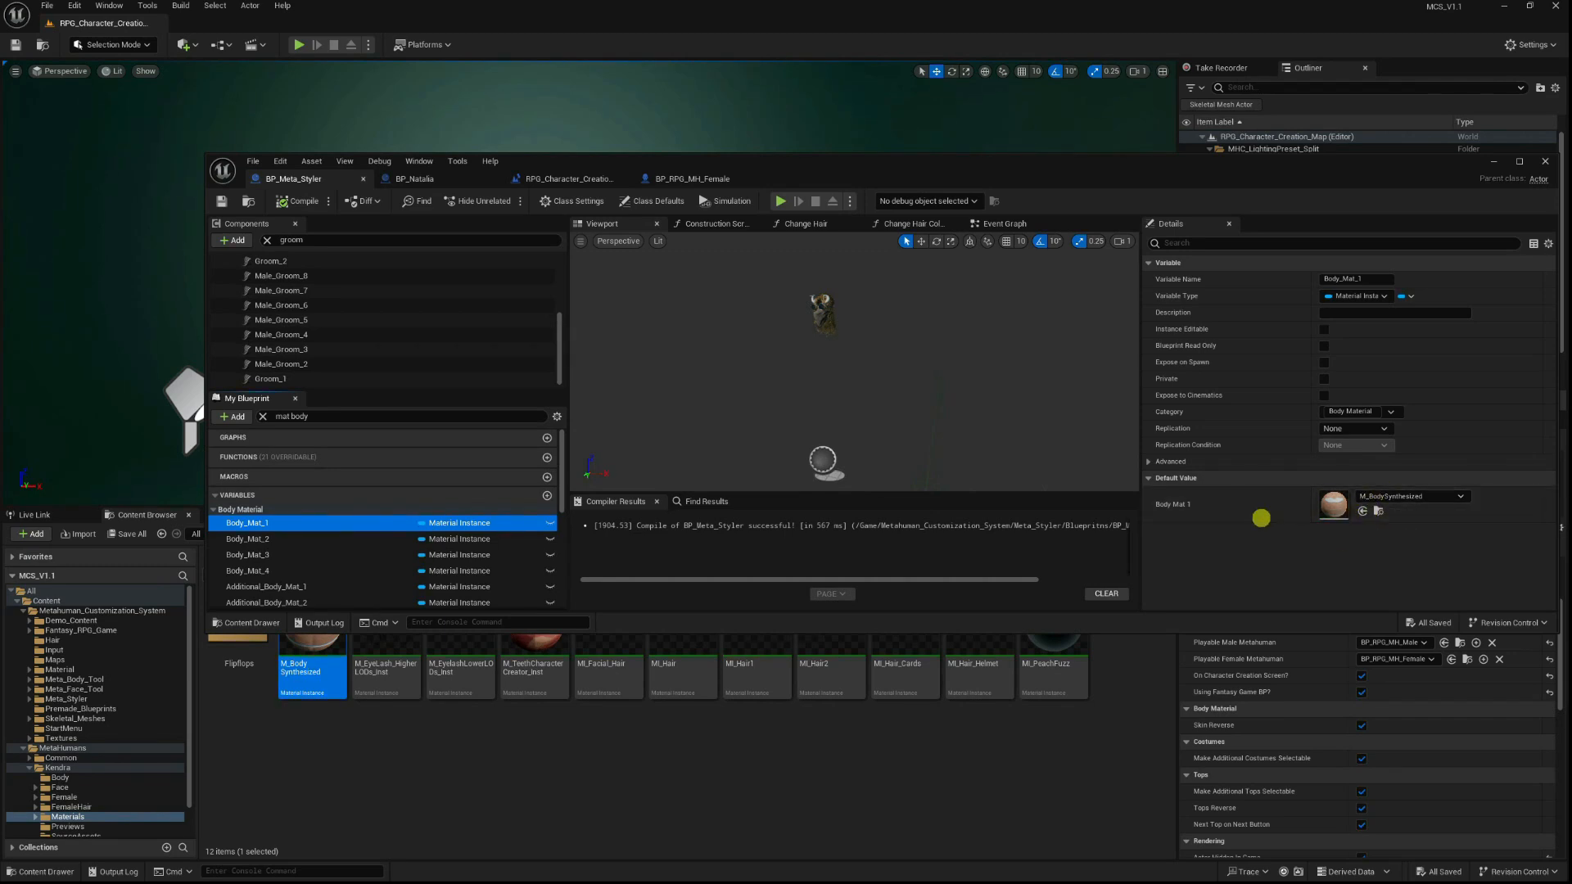
pyautogui.moveTo(796, 156); pyautogui.dragTo(780, 385)
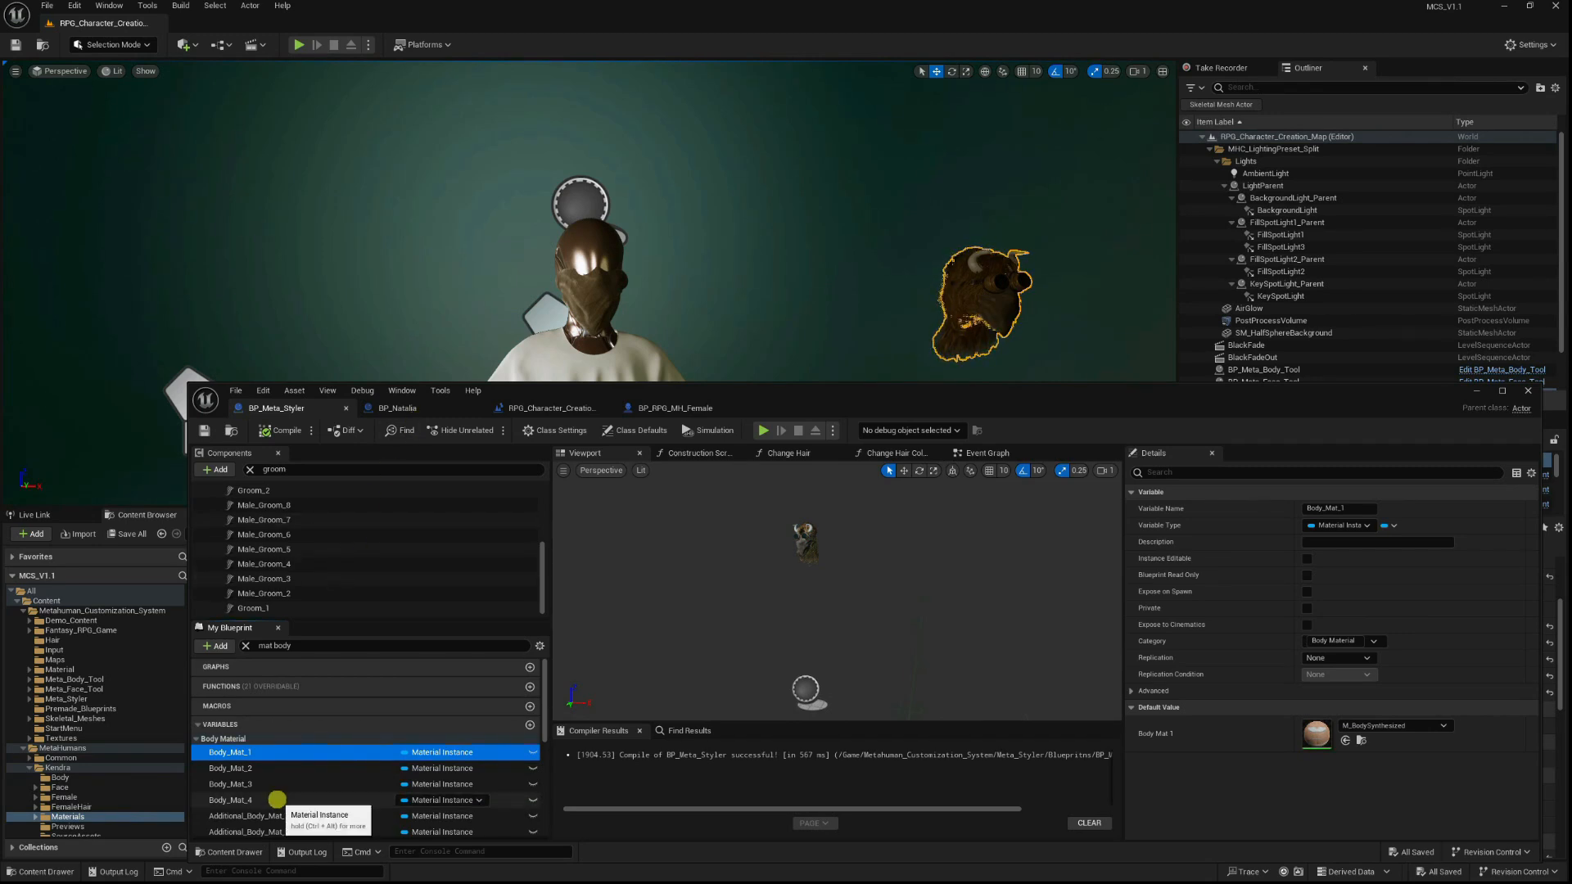
pyautogui.scroll(2, 260, 503)
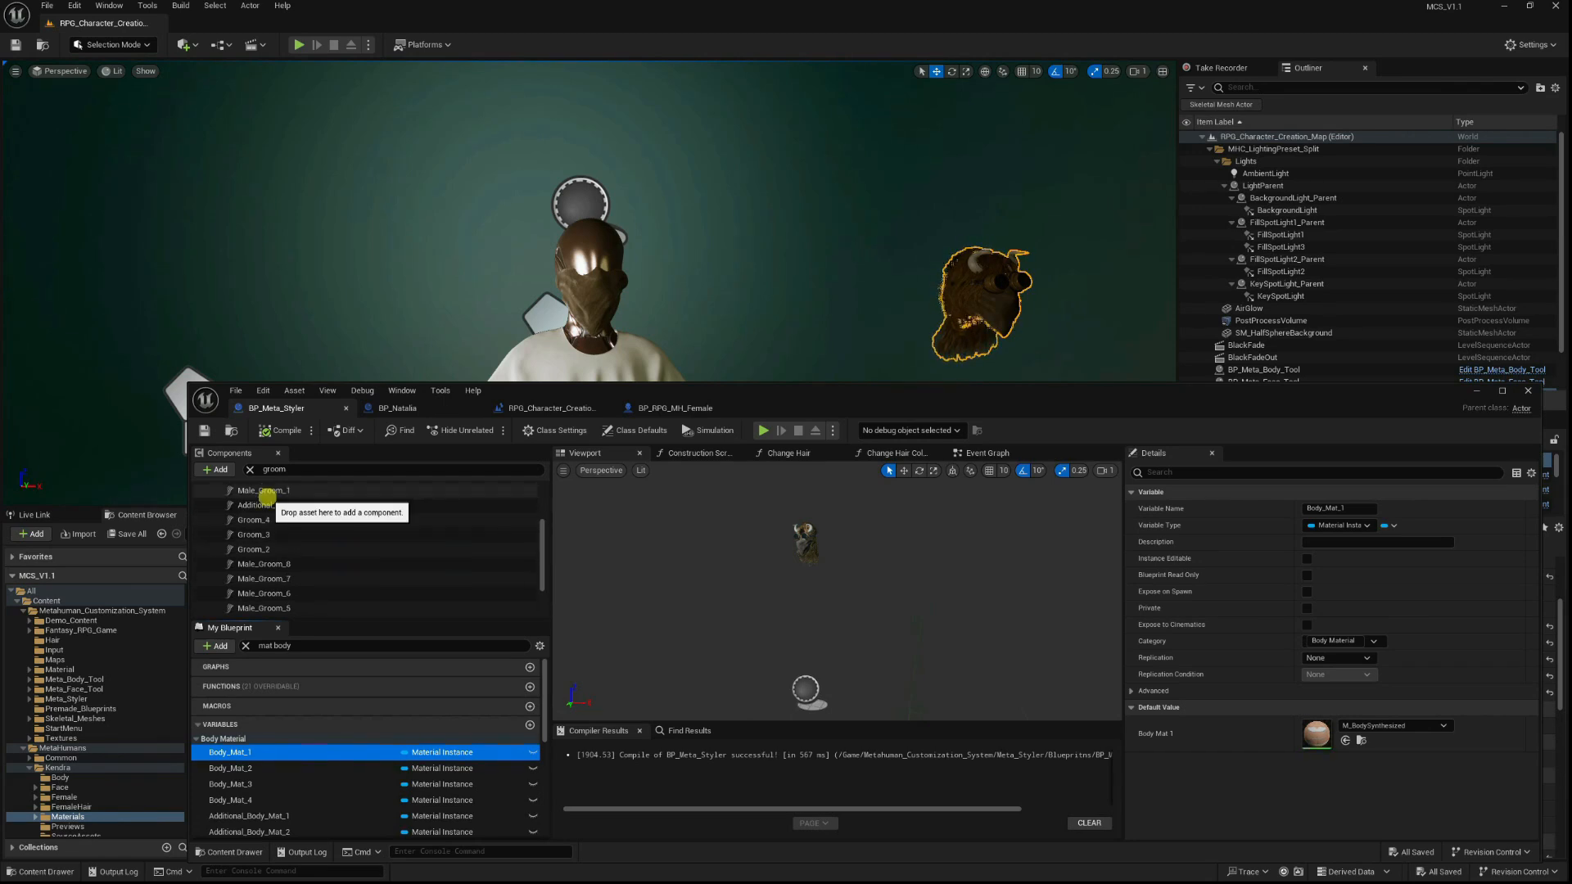
# Look over BP_Natalia and the RPG_Character_Creation_Map level blueprint, and locate that map in the Content Browser.
pyautogui.moveTo(824, 402); pyautogui.dragTo(1009, 659)
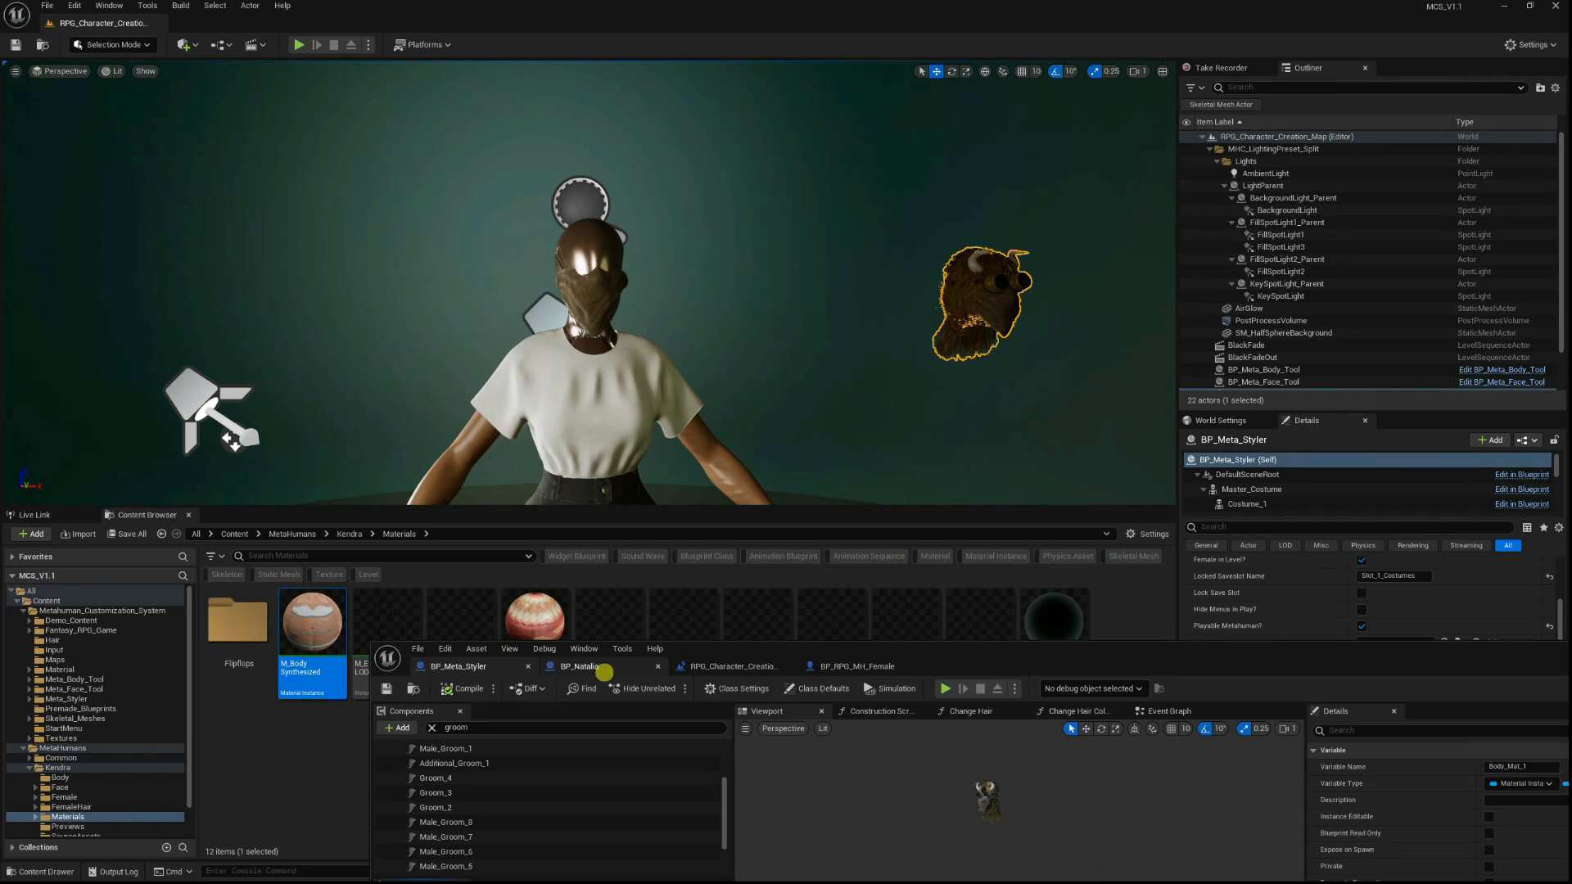
pyautogui.click(598, 668)
pyautogui.moveTo(1098, 663); pyautogui.dragTo(940, 260)
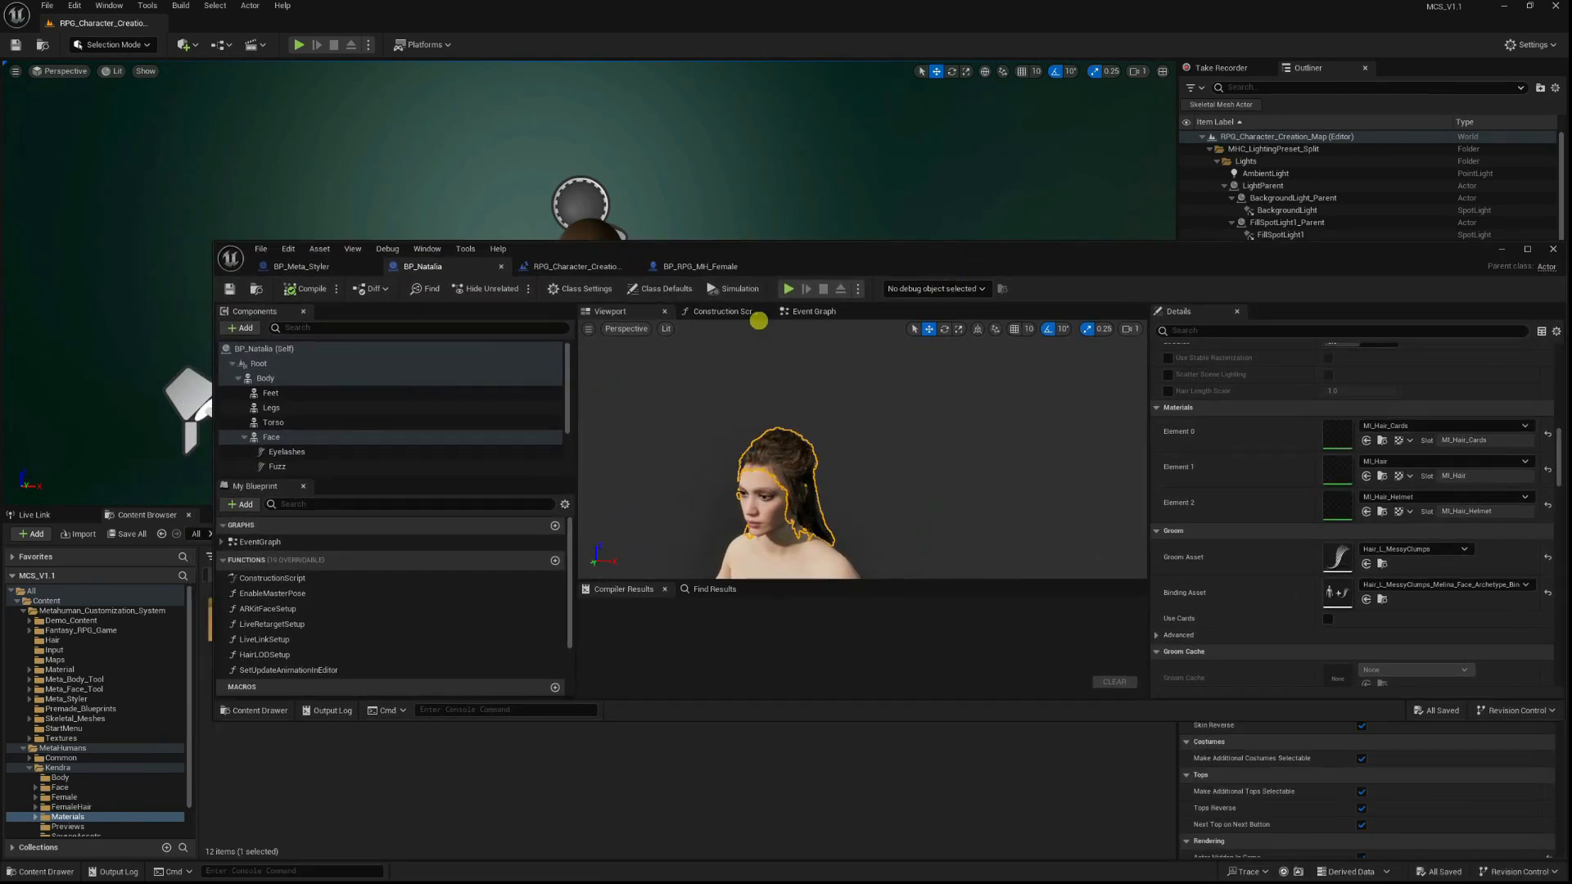
pyautogui.click(596, 267)
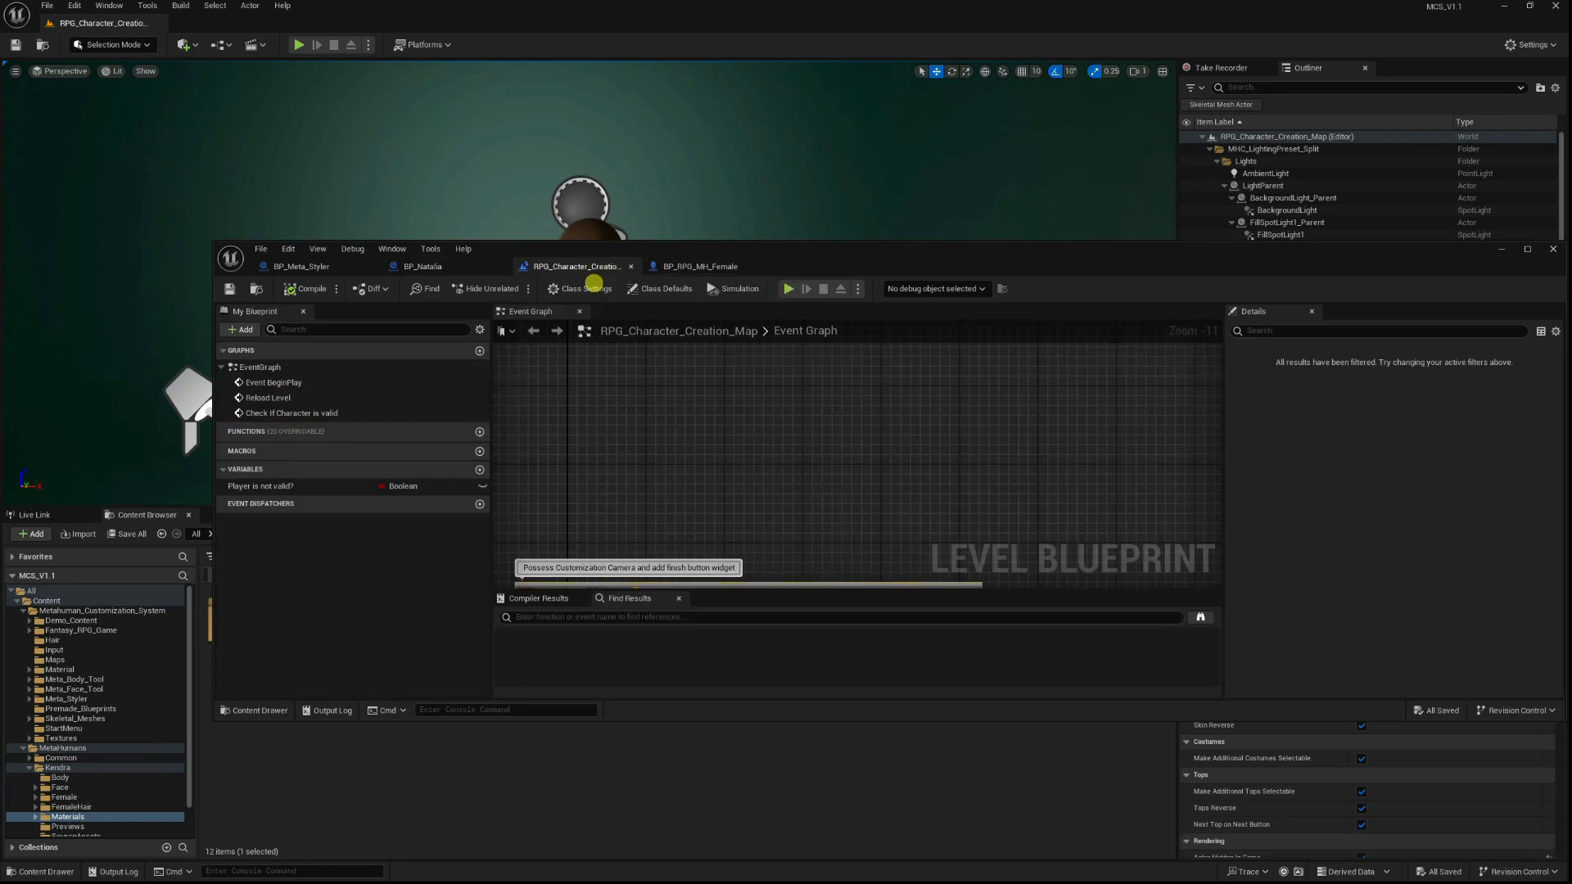
pyautogui.press('Home')
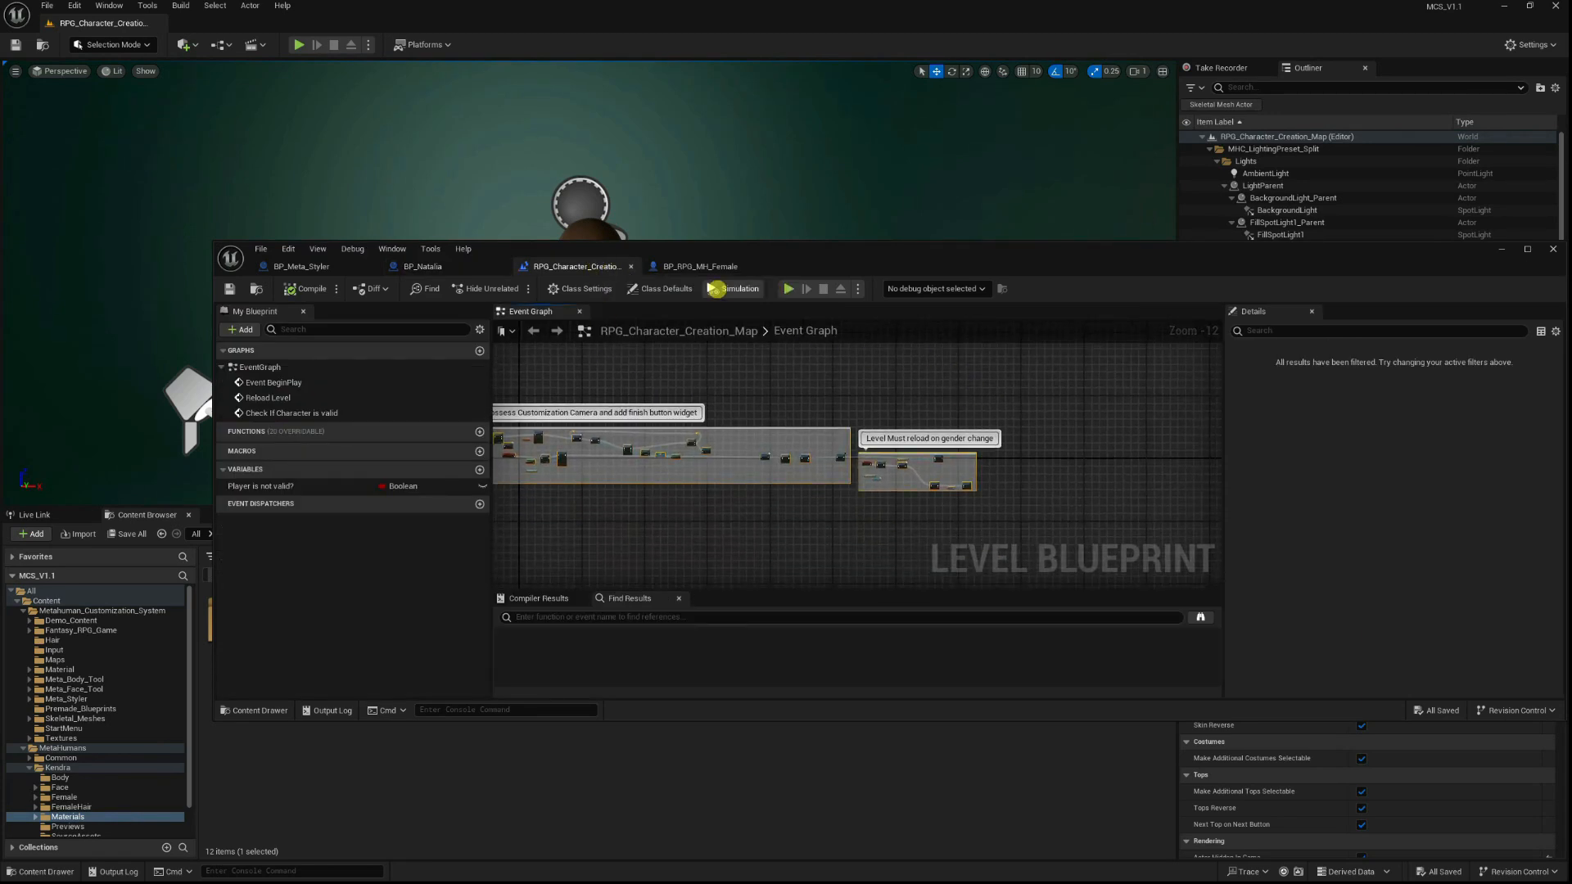
pyautogui.moveTo(792, 245); pyautogui.dragTo(1436, 348)
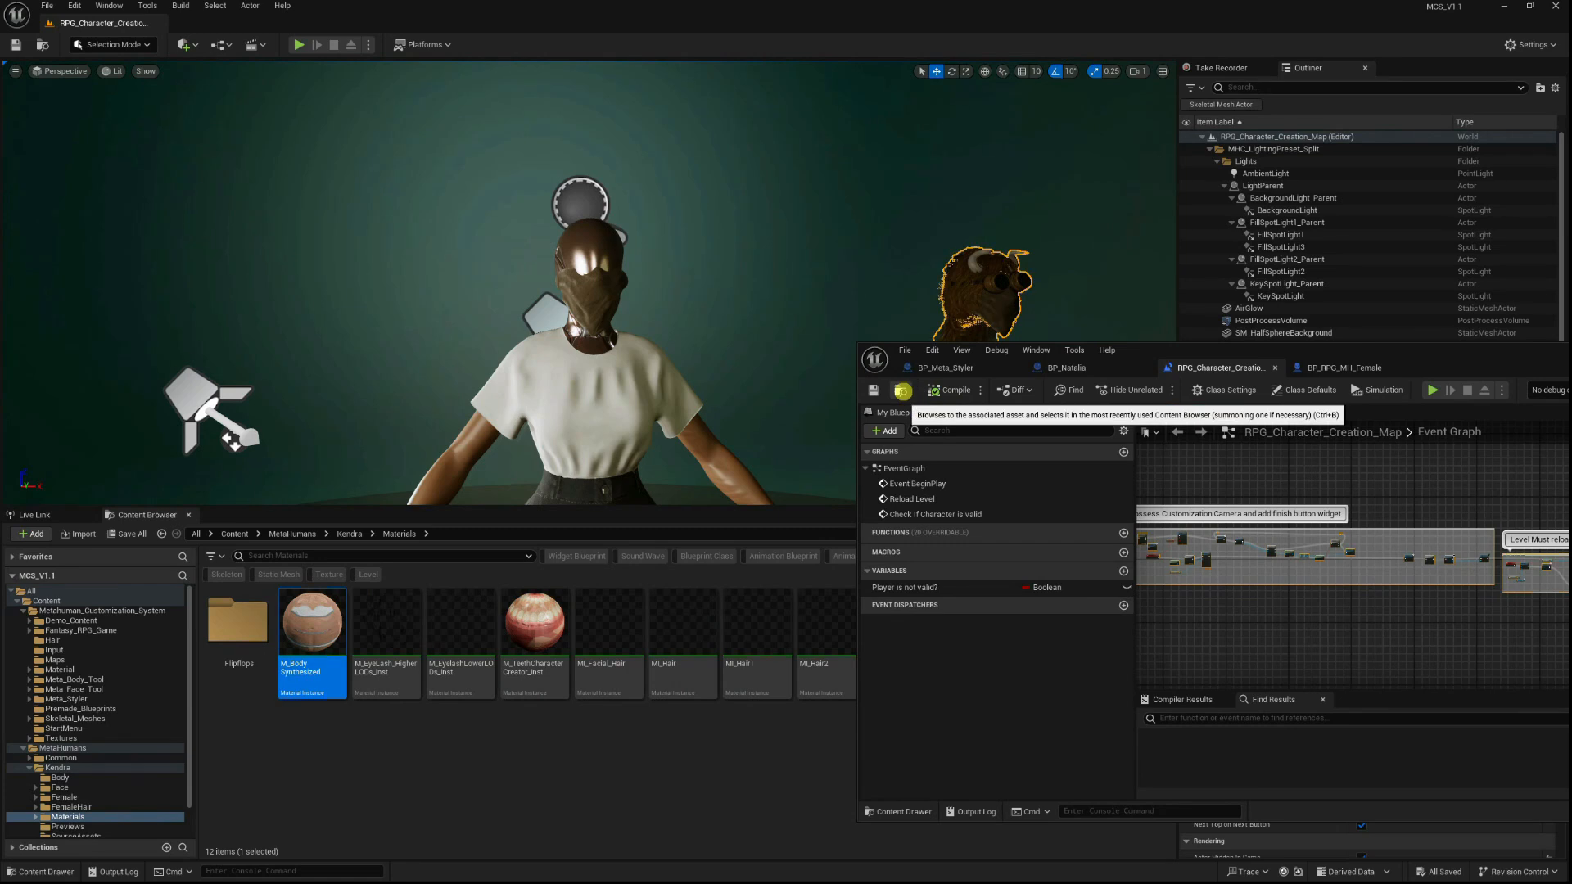
pyautogui.click(904, 391)
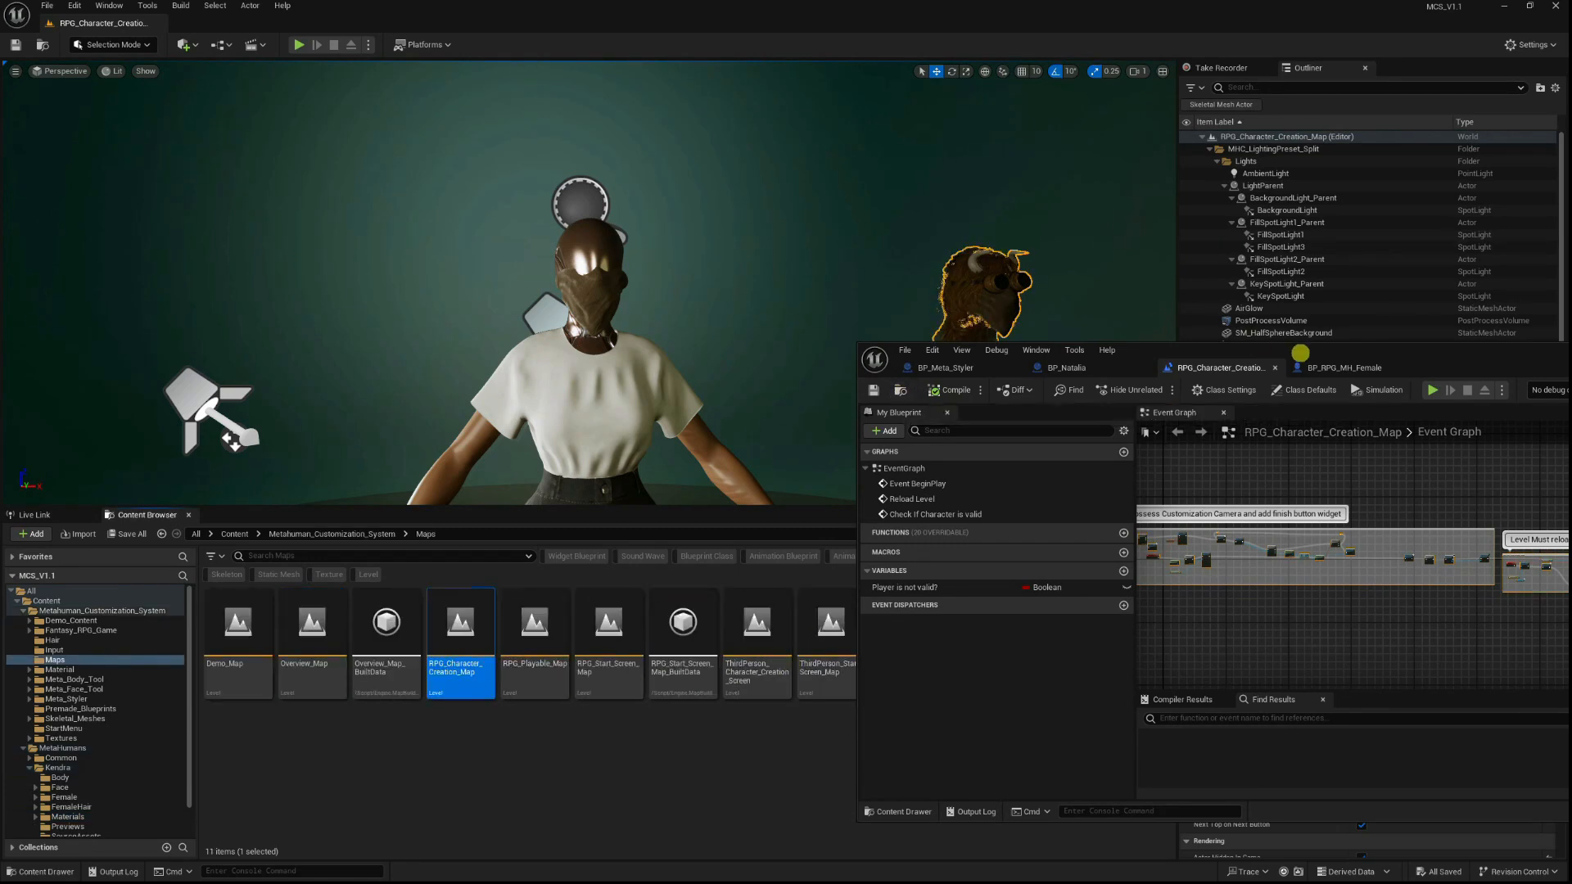
# Locate BP_RPG_MH_Female in the Content Browser, maximize the blueprint window and find the Eye Brow Grooms section in its event graph.
pyautogui.click(1310, 368)
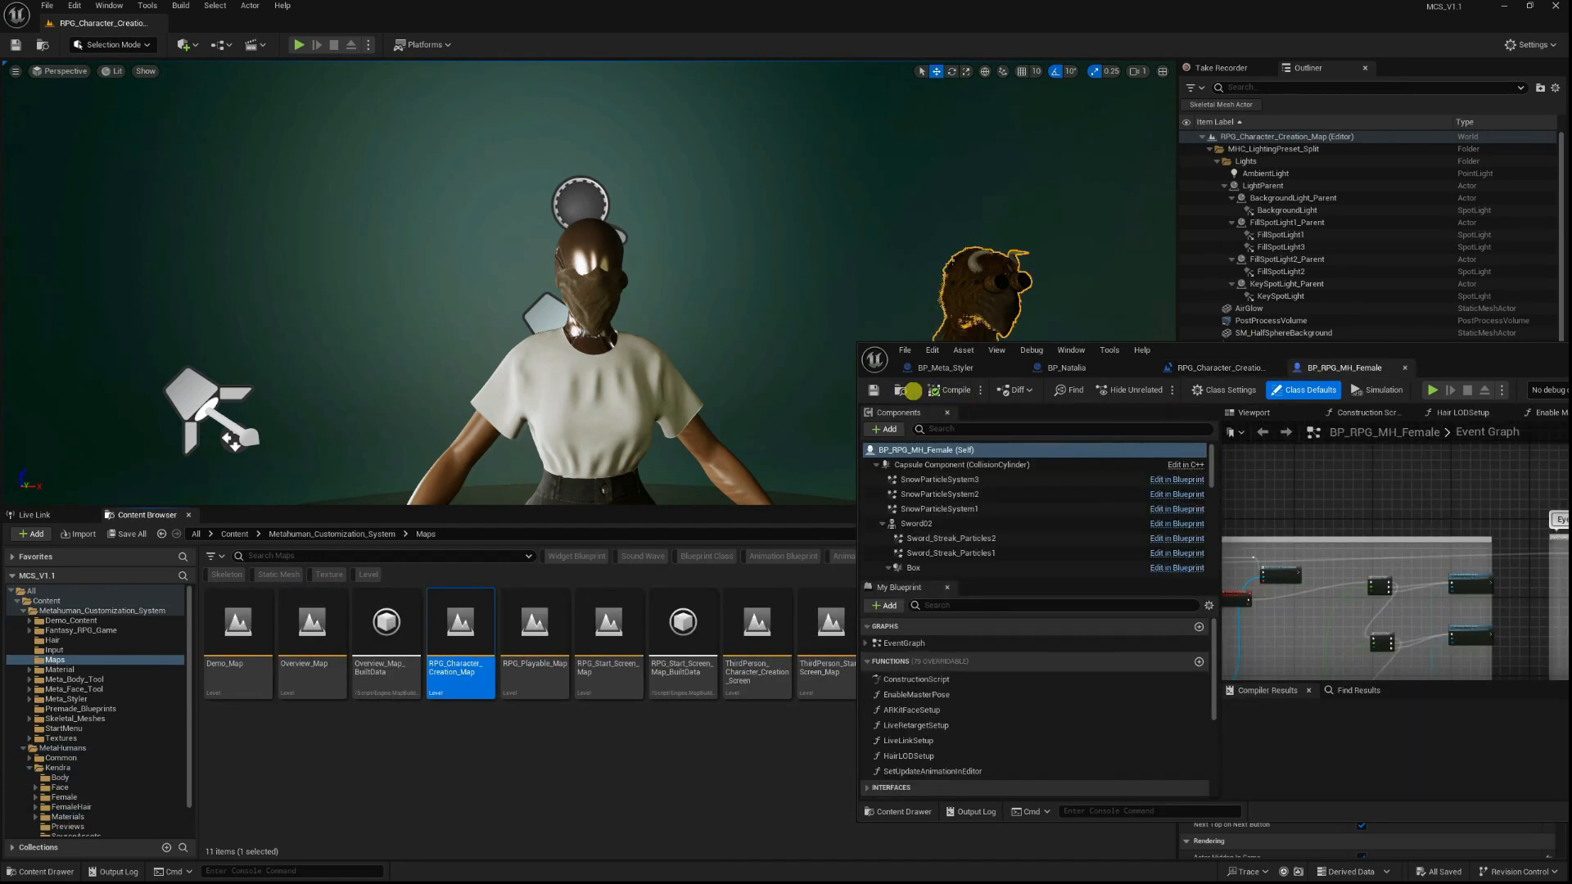
pyautogui.click(911, 391)
pyautogui.doubleClick(1459, 351)
pyautogui.scroll(2, 834, 262)
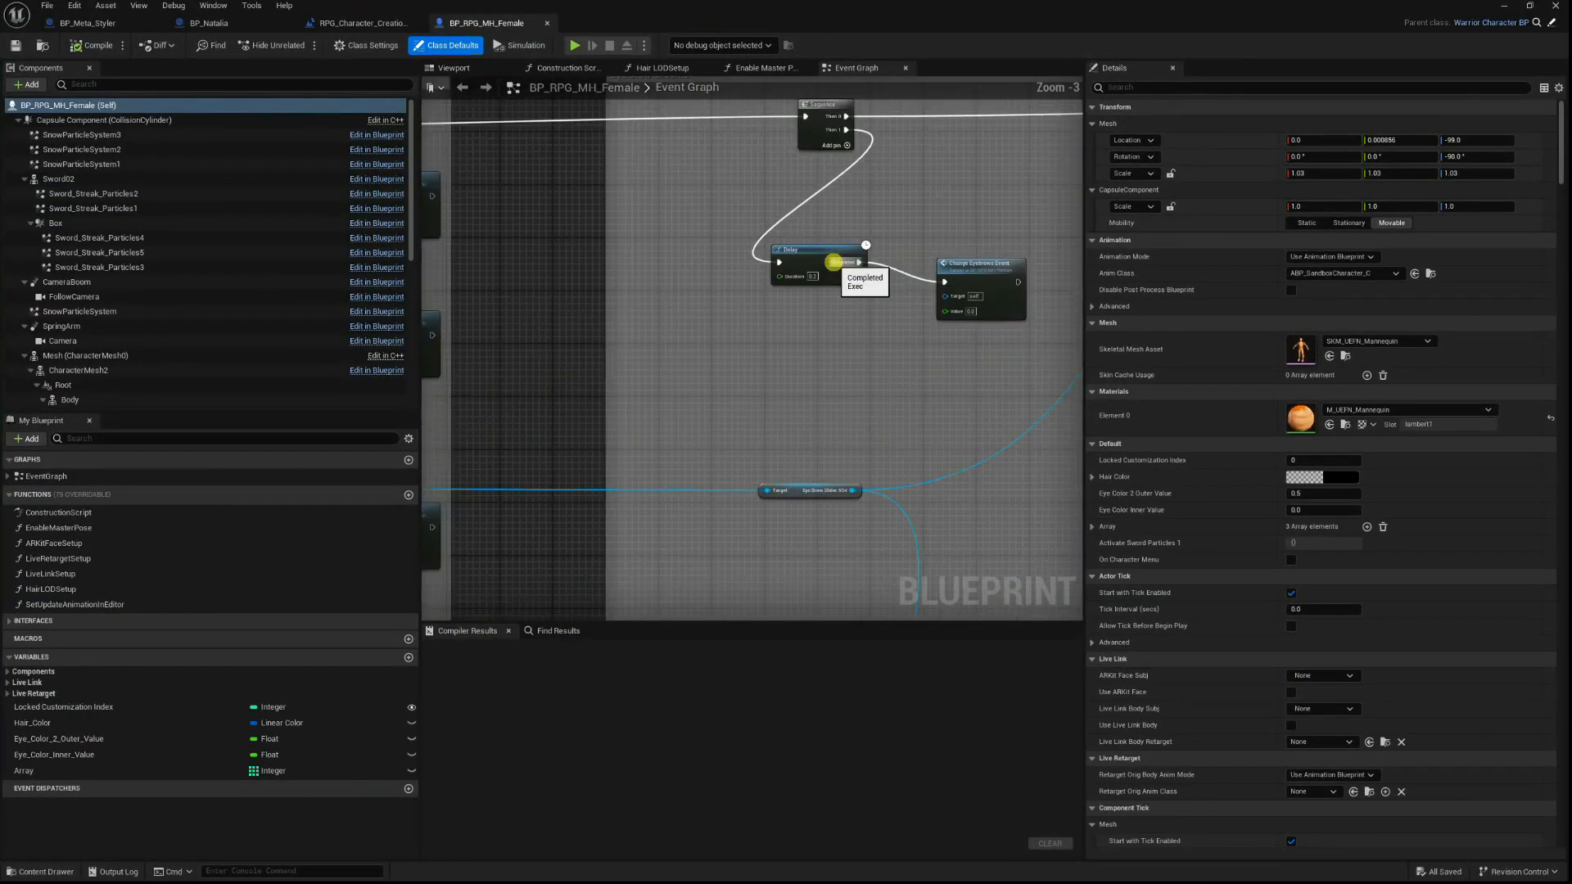
pyautogui.scroll(-7, 833, 262)
pyautogui.scroll(5, 920, 243)
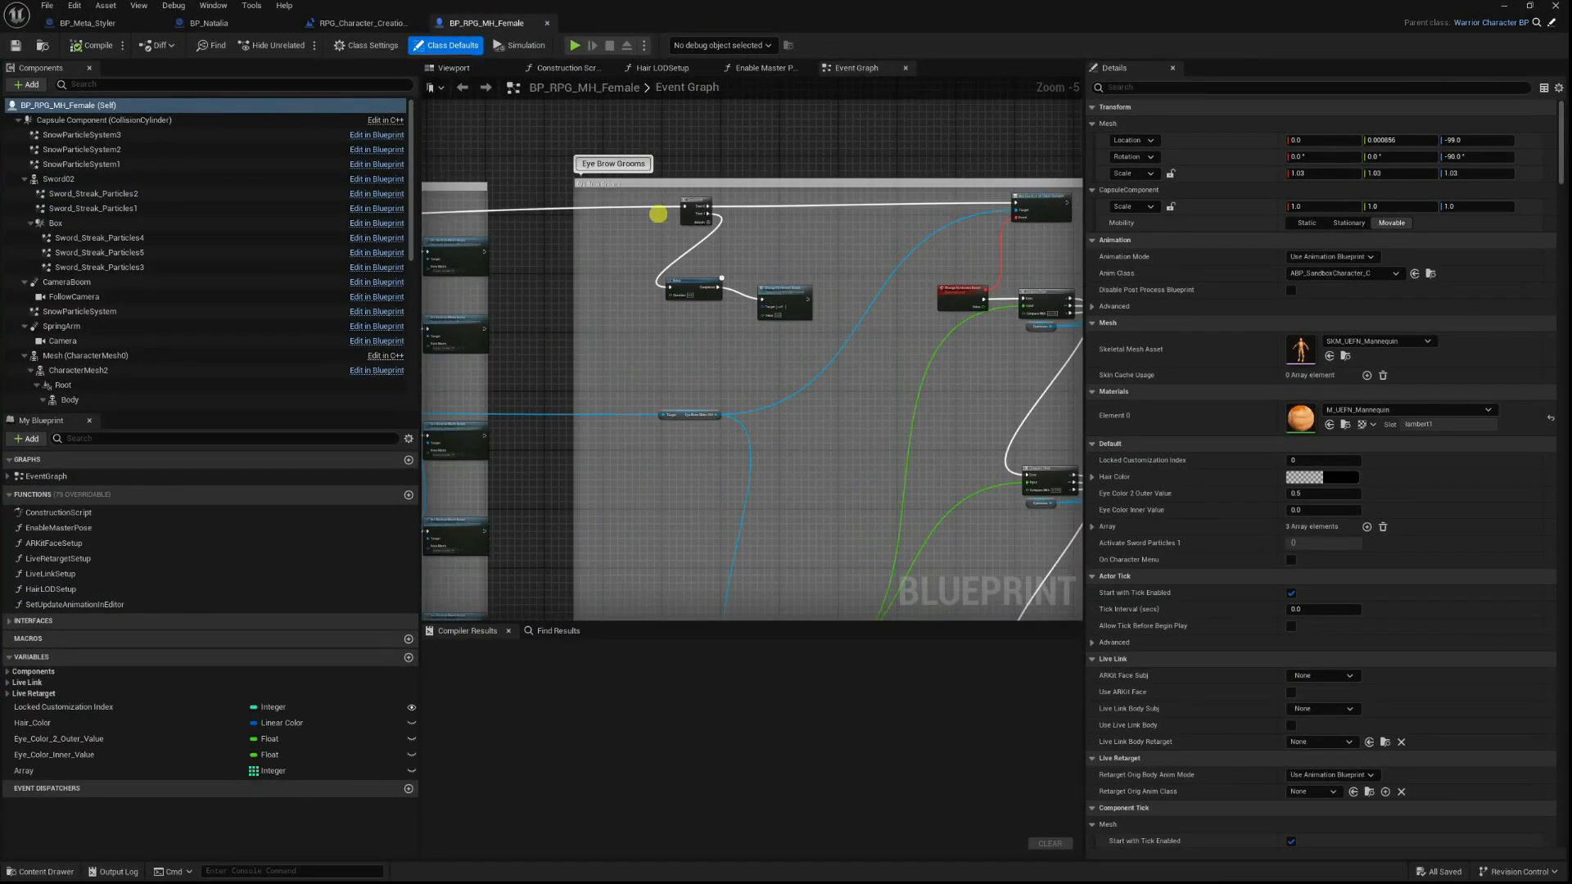
pyautogui.scroll(-7, 658, 214)
pyautogui.scroll(3, 681, 379)
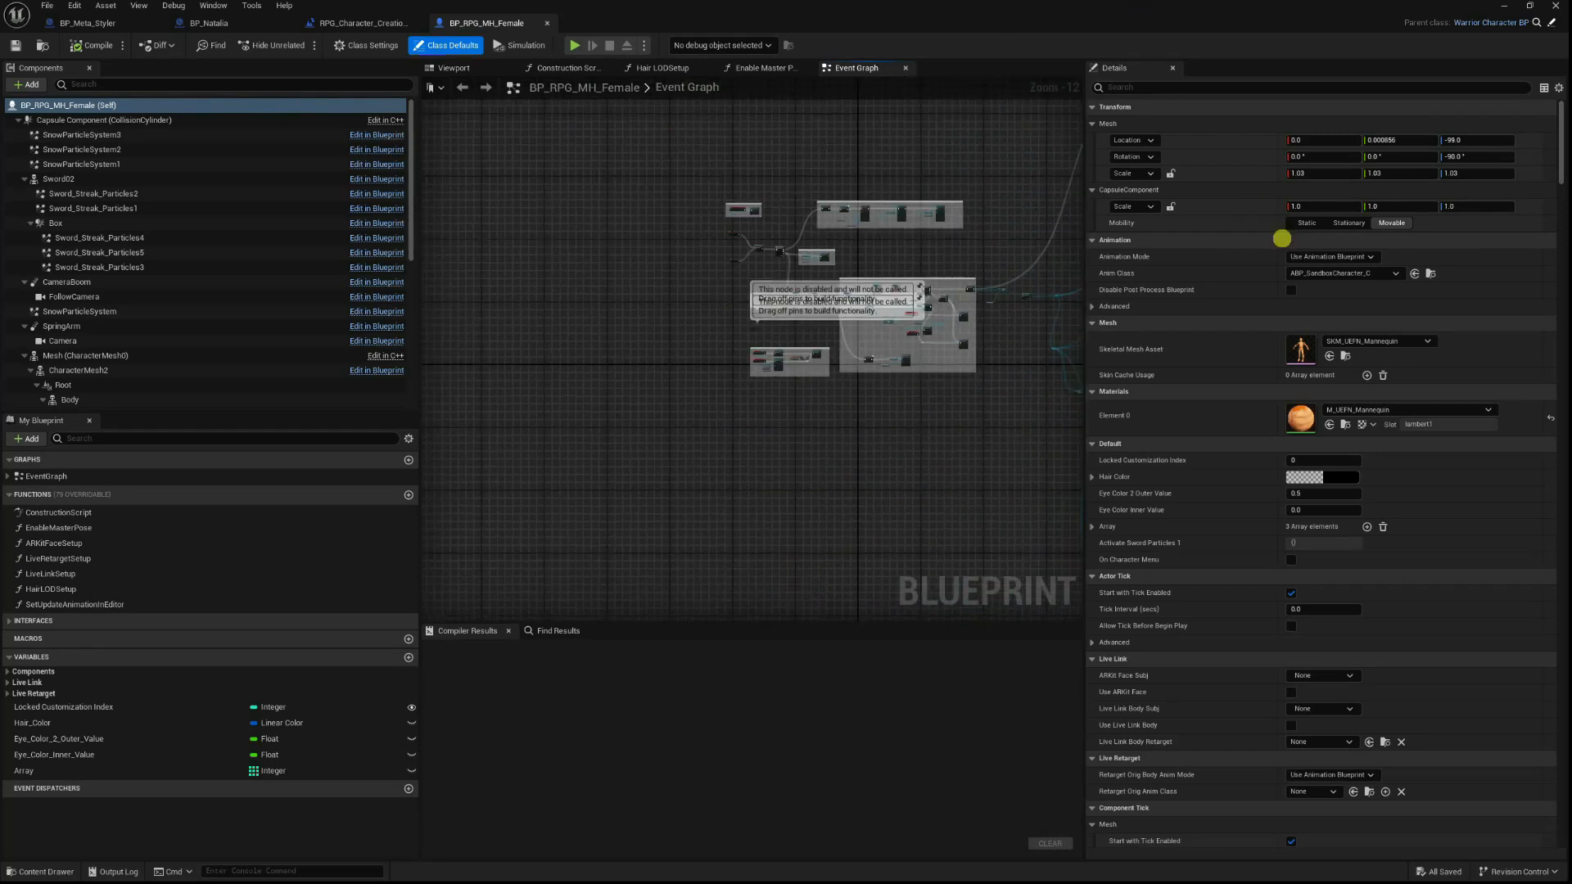
pyautogui.scroll(-3, 724, 381)
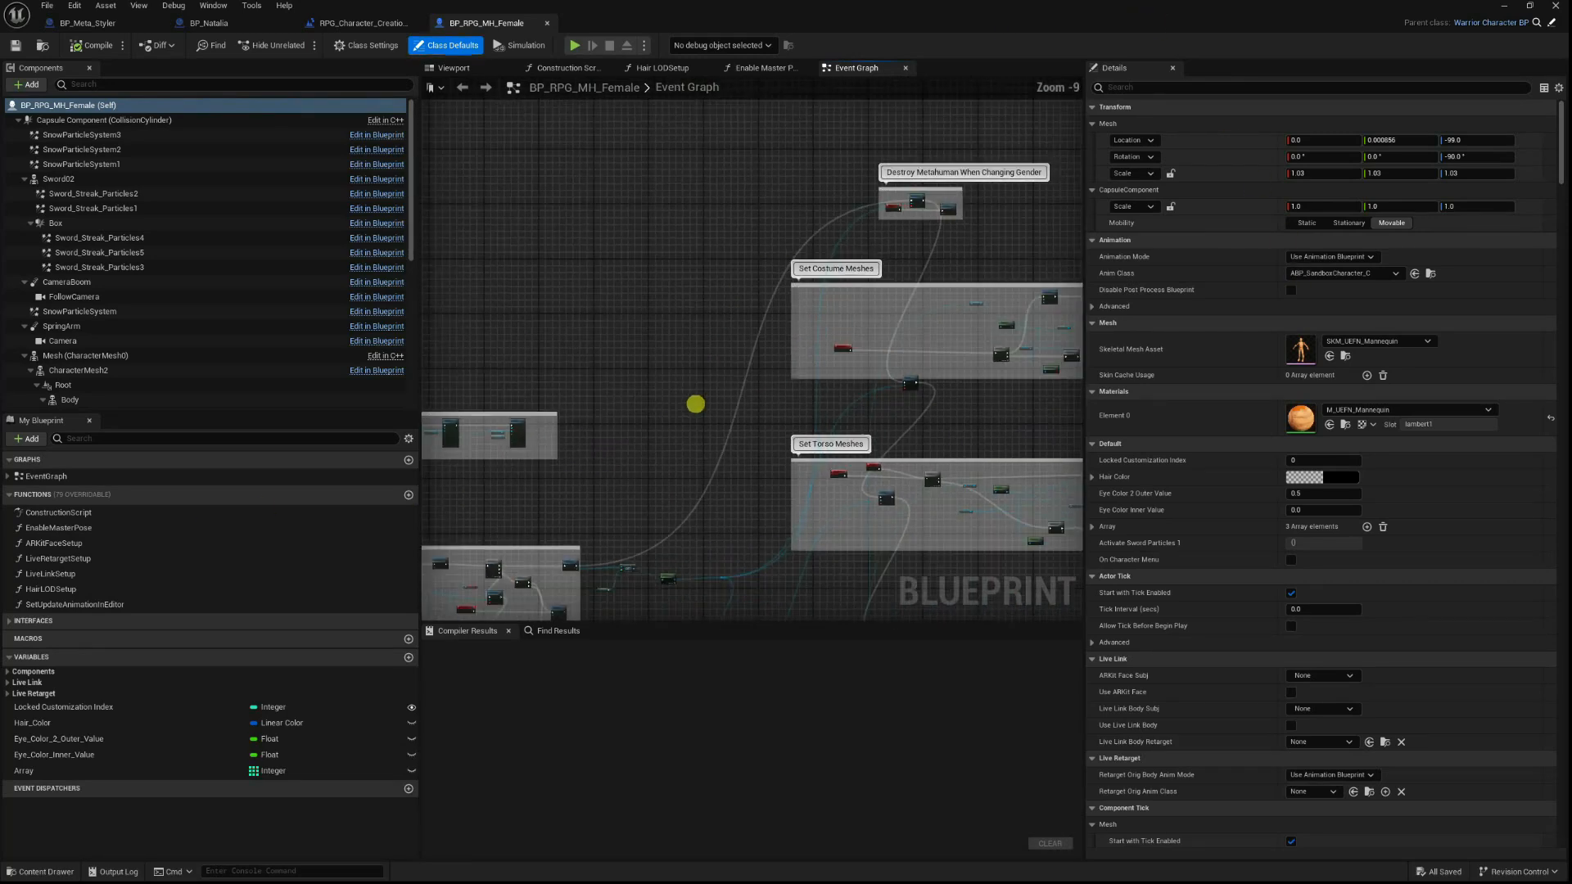
pyautogui.scroll(7, 856, 425)
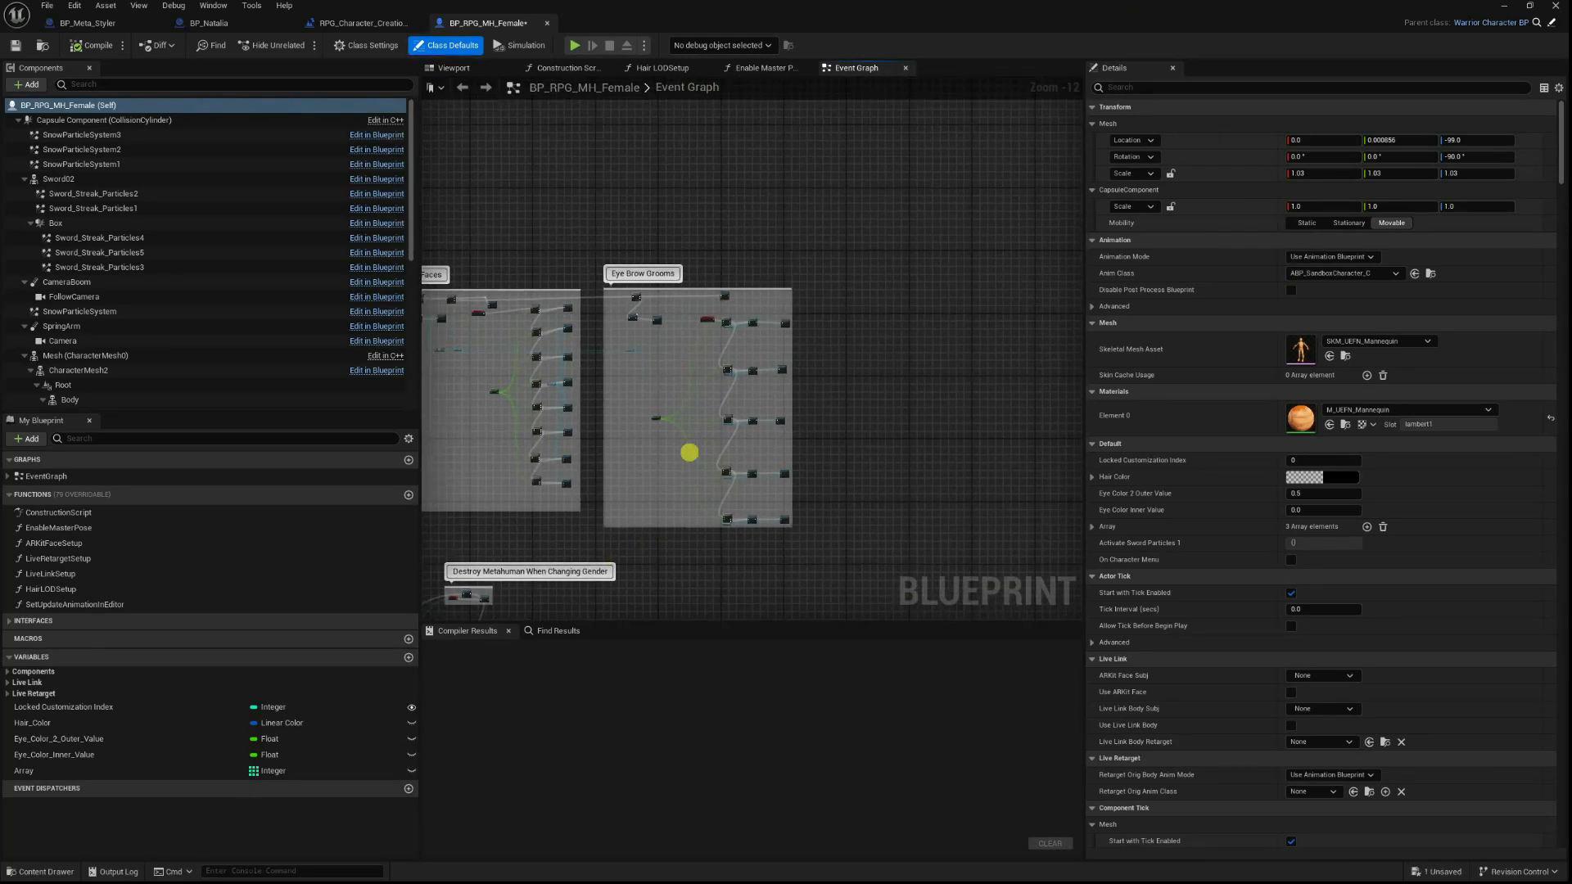
pyautogui.scroll(3, 709, 350)
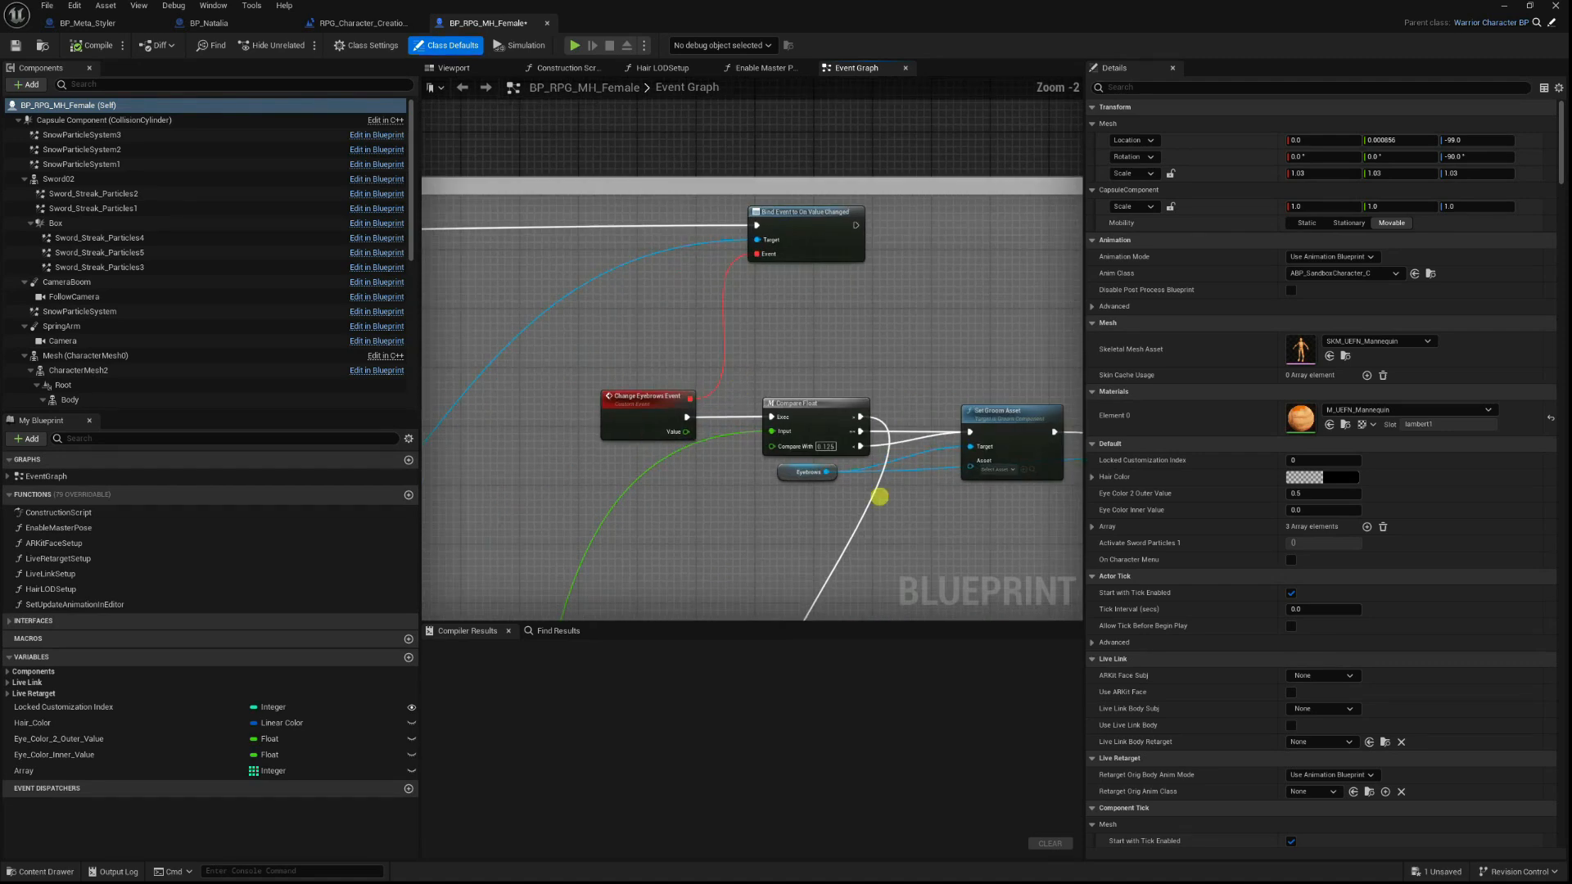
# In the first eyebrow branch, assign Kendra's Eyebrows_M_Thick groom and the matching Eyebrows_M_Thick_f_head_Archetype_Binding to the Set Groom Asset and Set Binding Asset nodes.
pyautogui.click(698, 270)
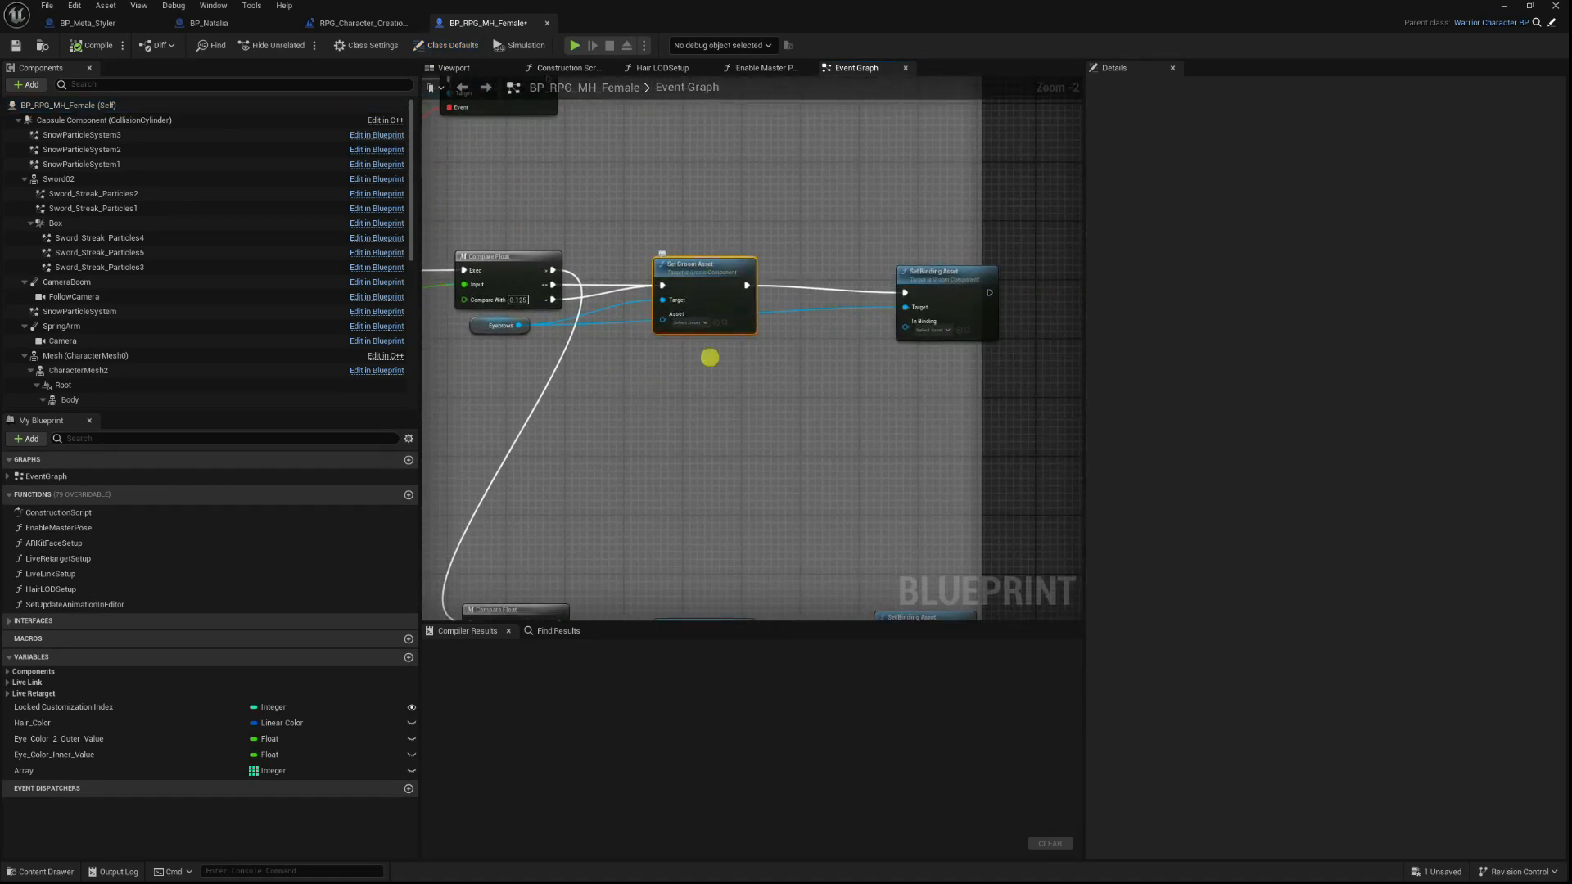
pyautogui.click(692, 323)
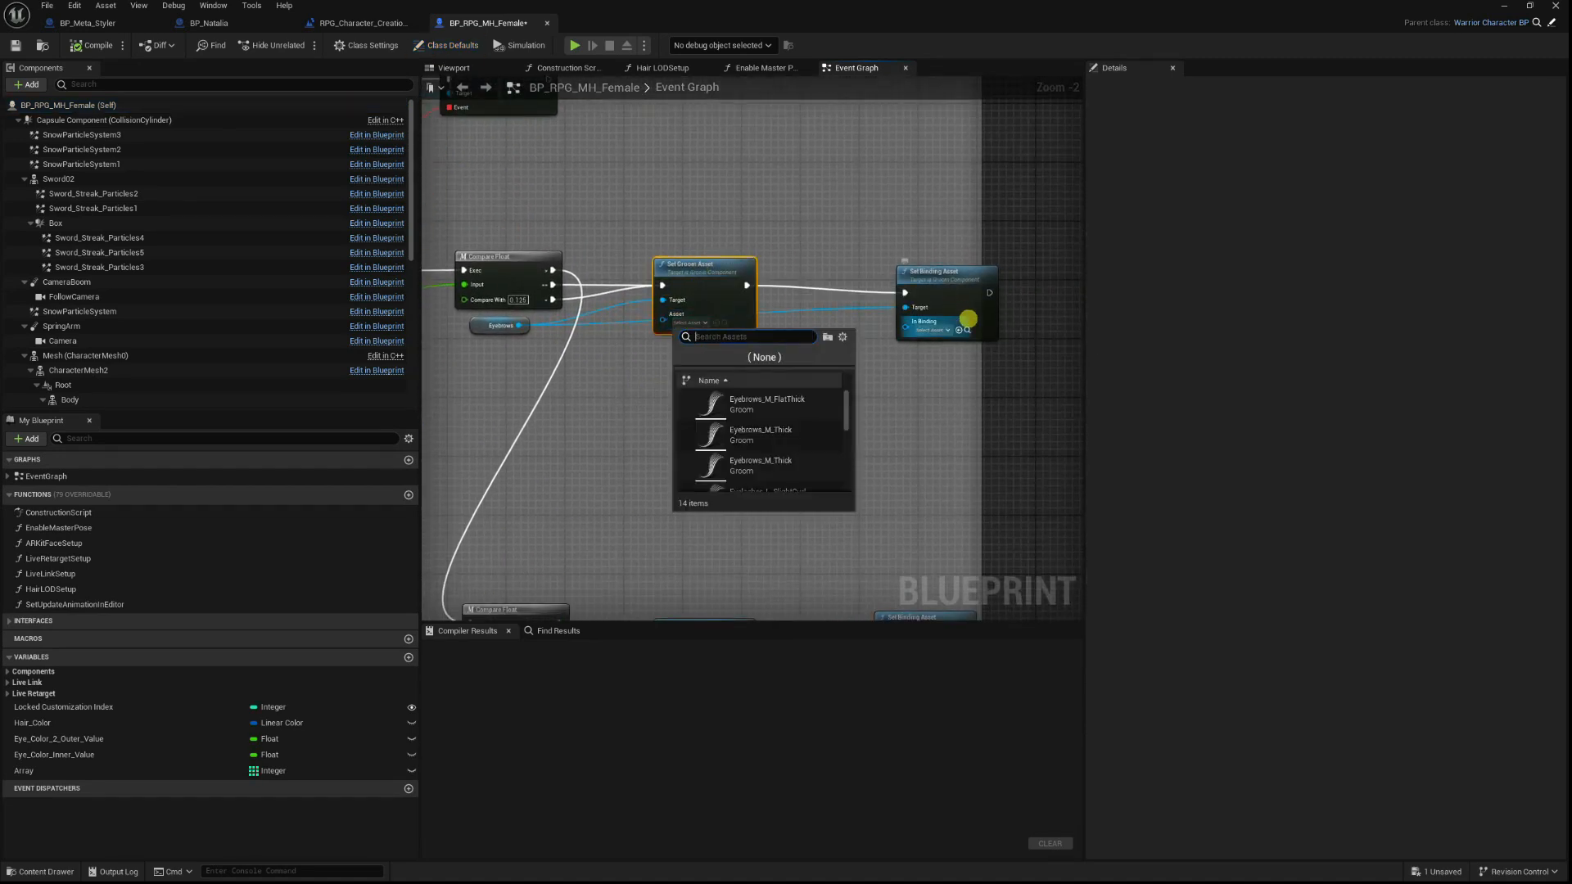
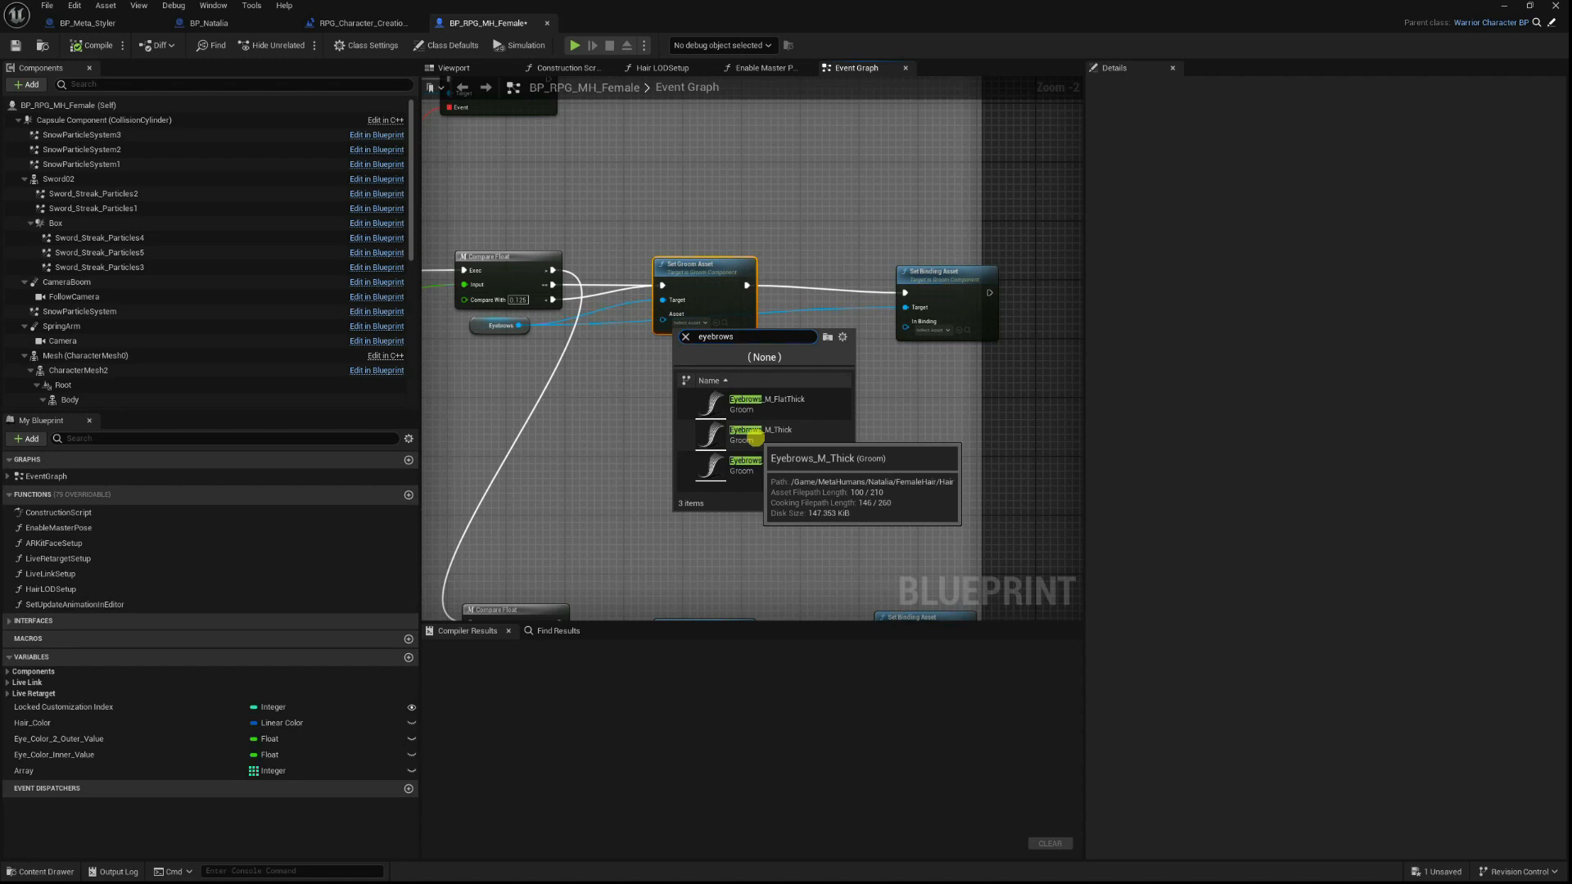
pyautogui.moveTo(751, 460)
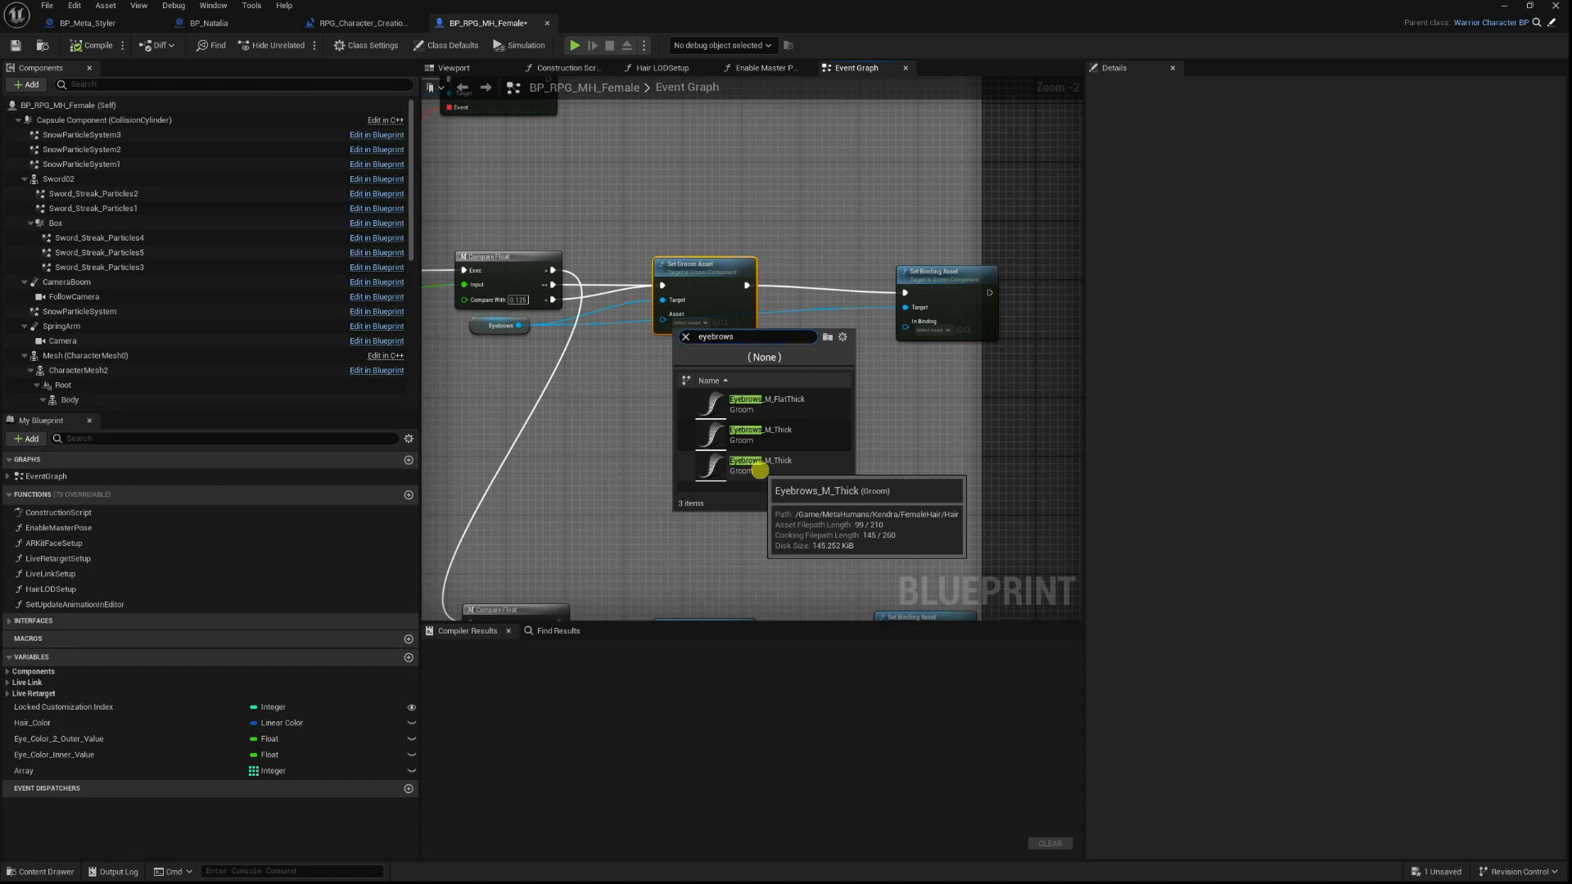
pyautogui.click(759, 470)
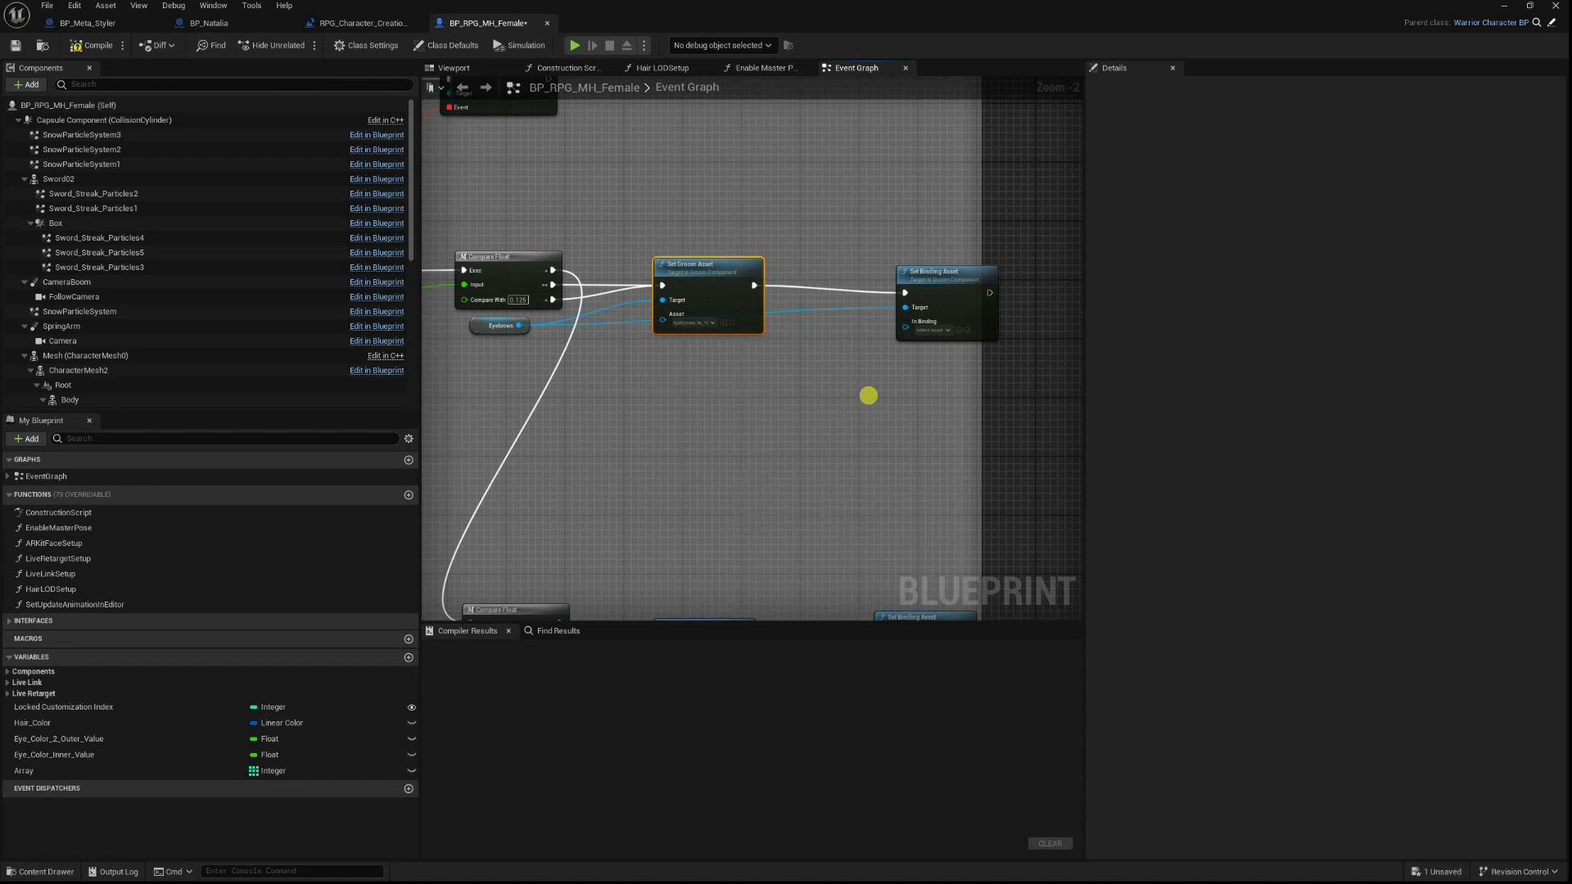
pyautogui.click(933, 329)
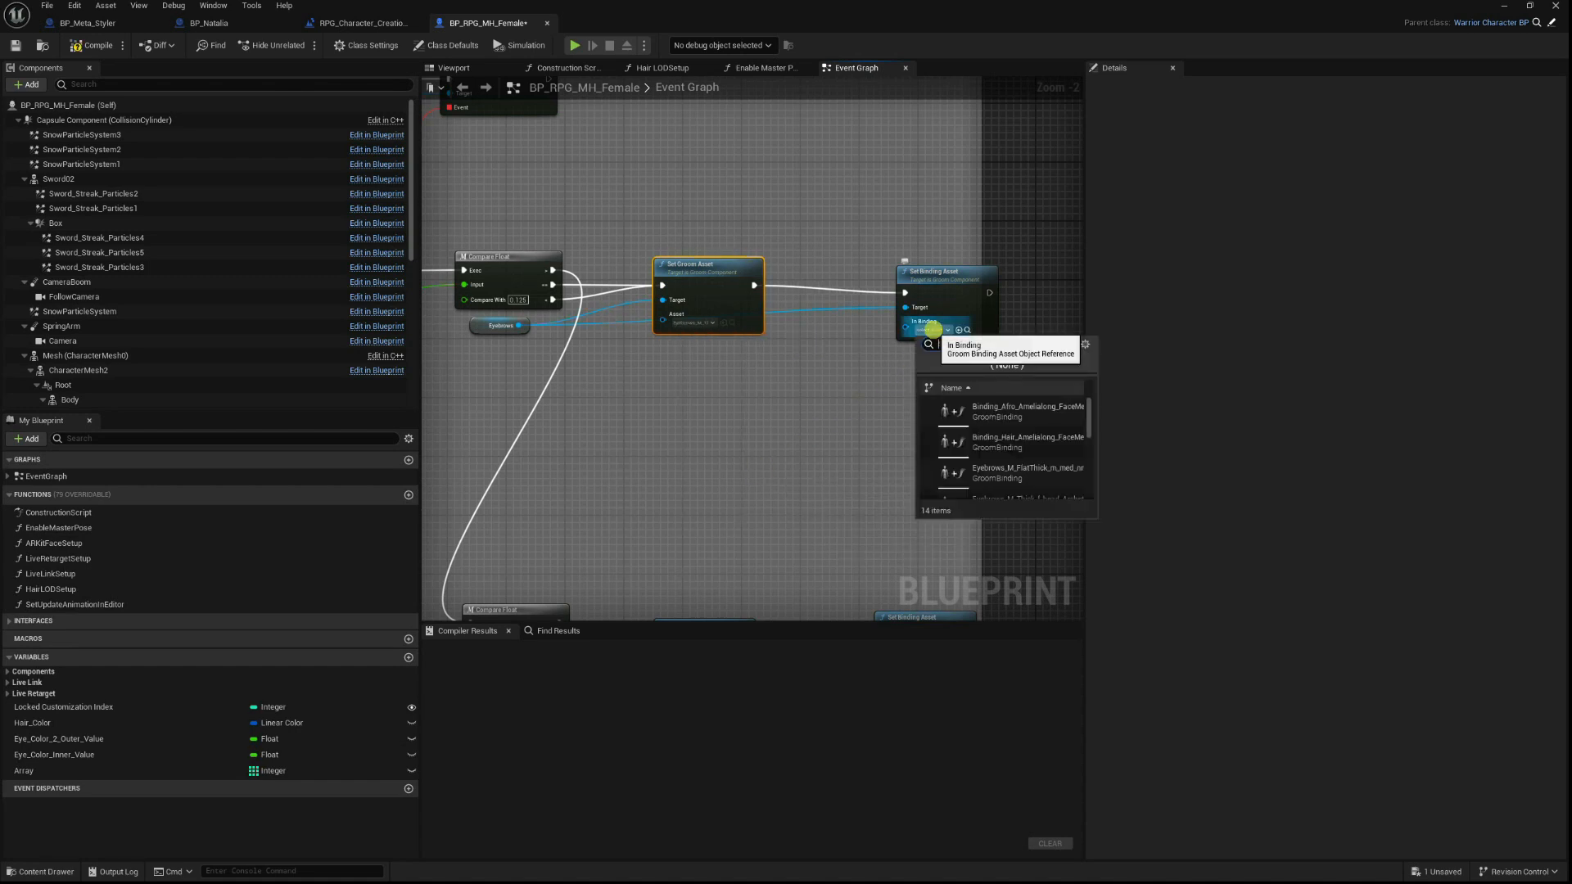
pyautogui.write('Eye')
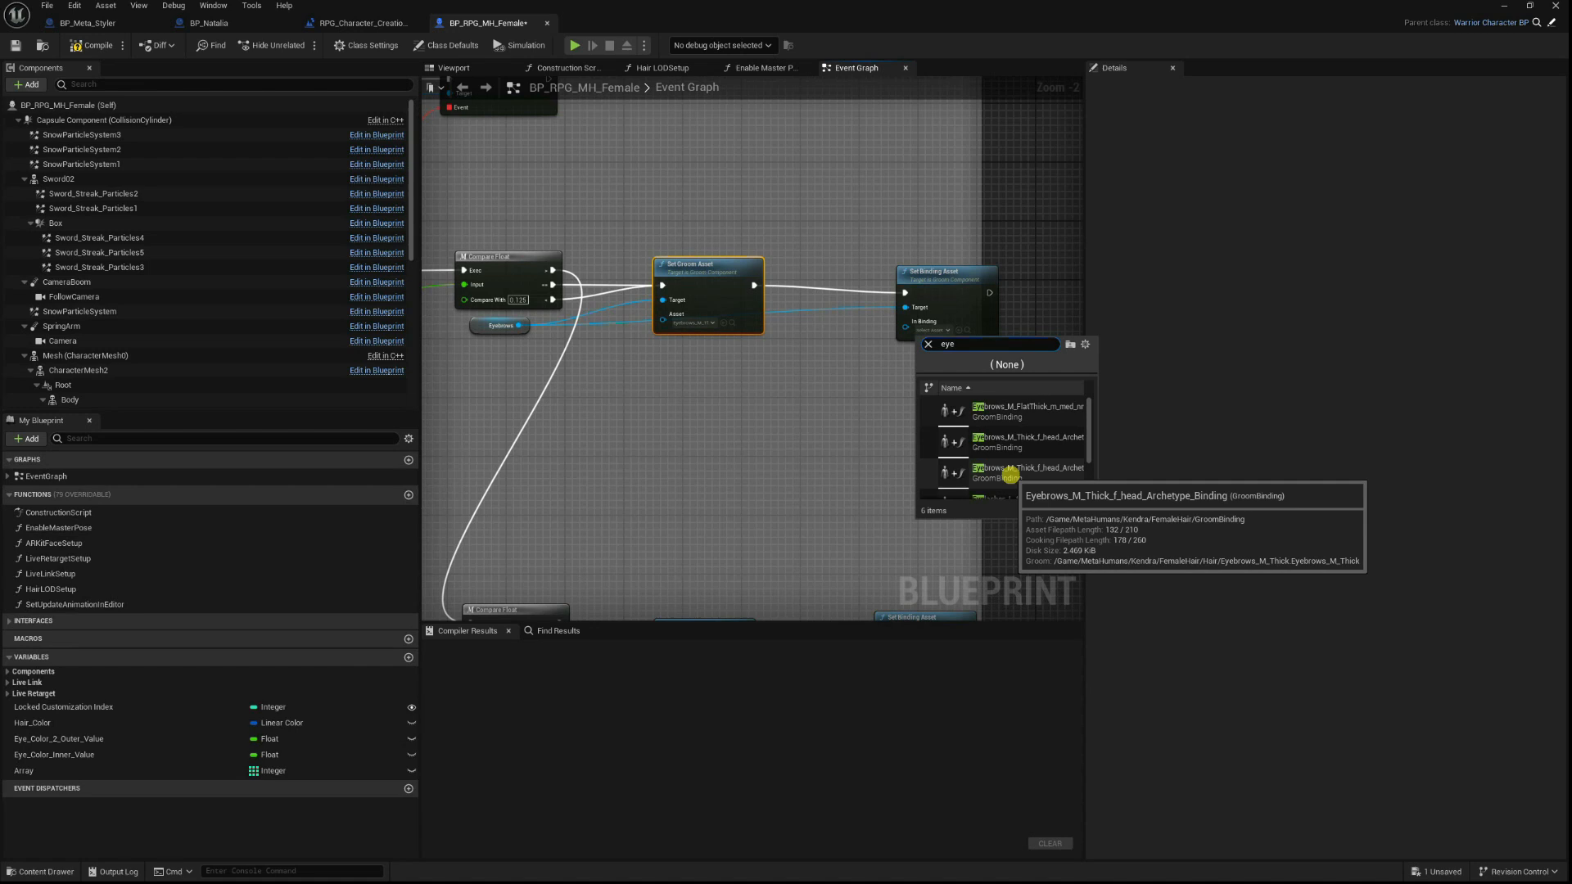
pyautogui.click(1009, 474)
# In the second eyebrow branch, assign Natalia's Eyebrows_M_Thick groom and its Eyebrows_M_Thick_f_head_Archetype_Binding to the groom and binding nodes.
pyautogui.moveTo(825, 501); pyautogui.dragTo(835, 162, button='right')
pyautogui.click(695, 344)
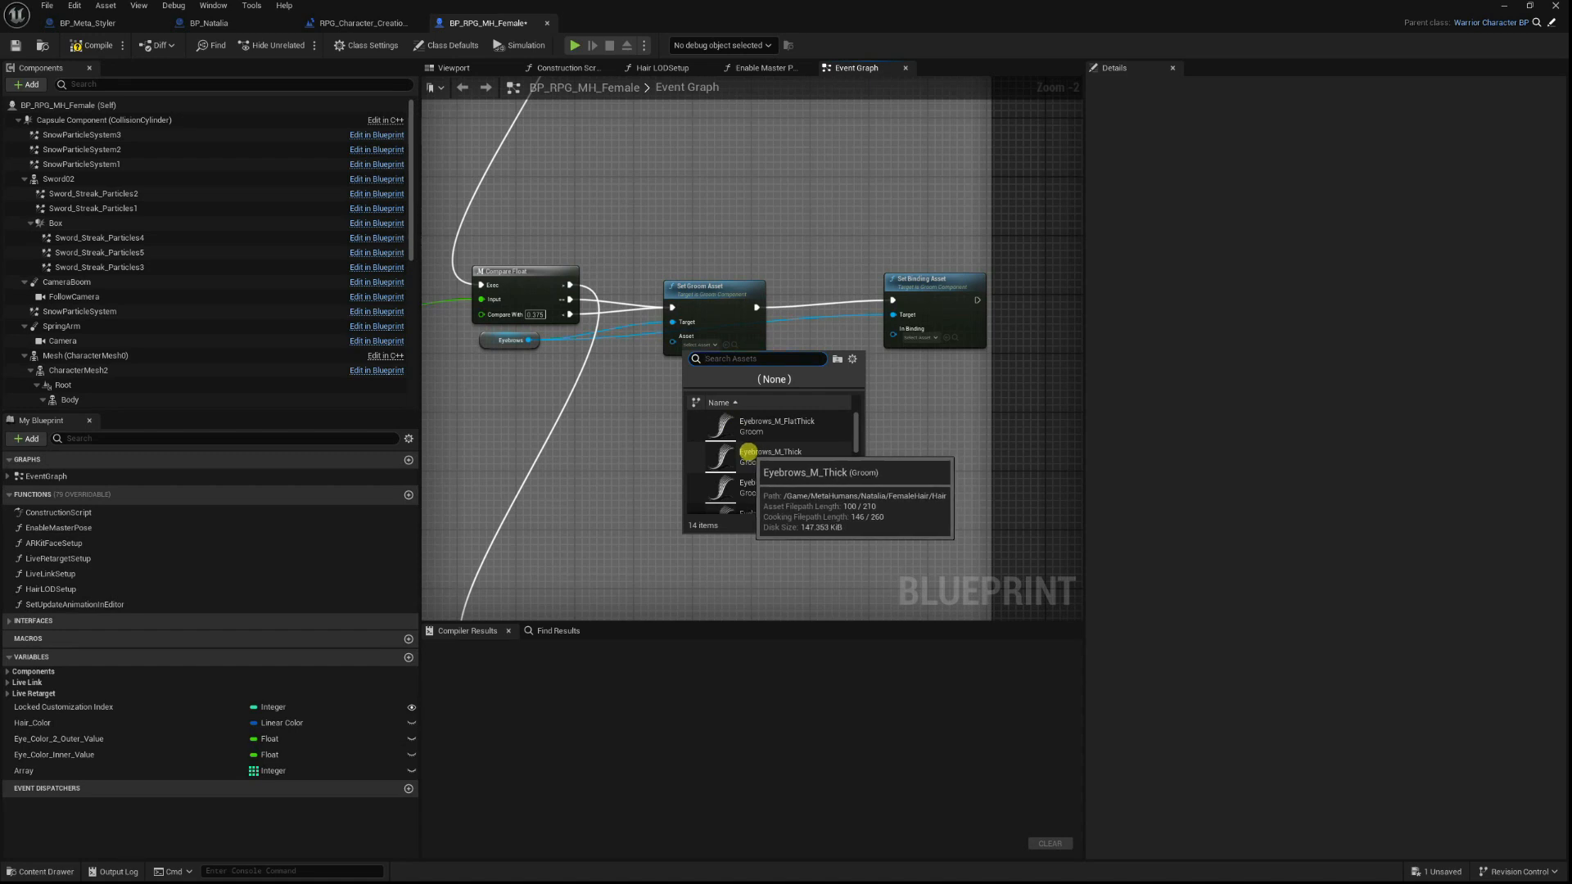
pyautogui.click(749, 452)
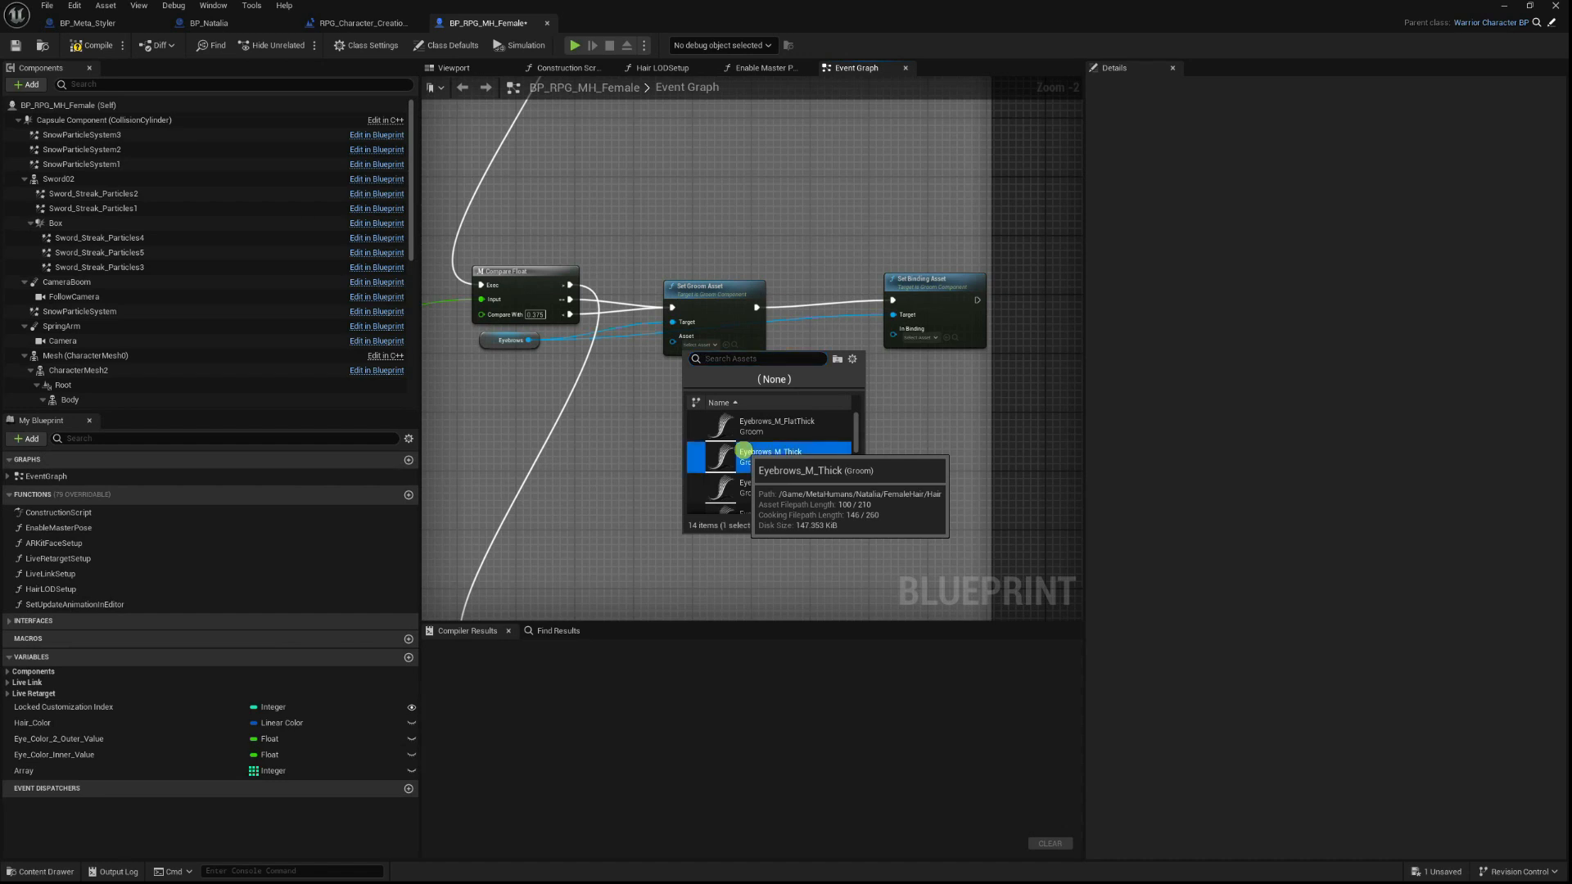
pyautogui.click(917, 336)
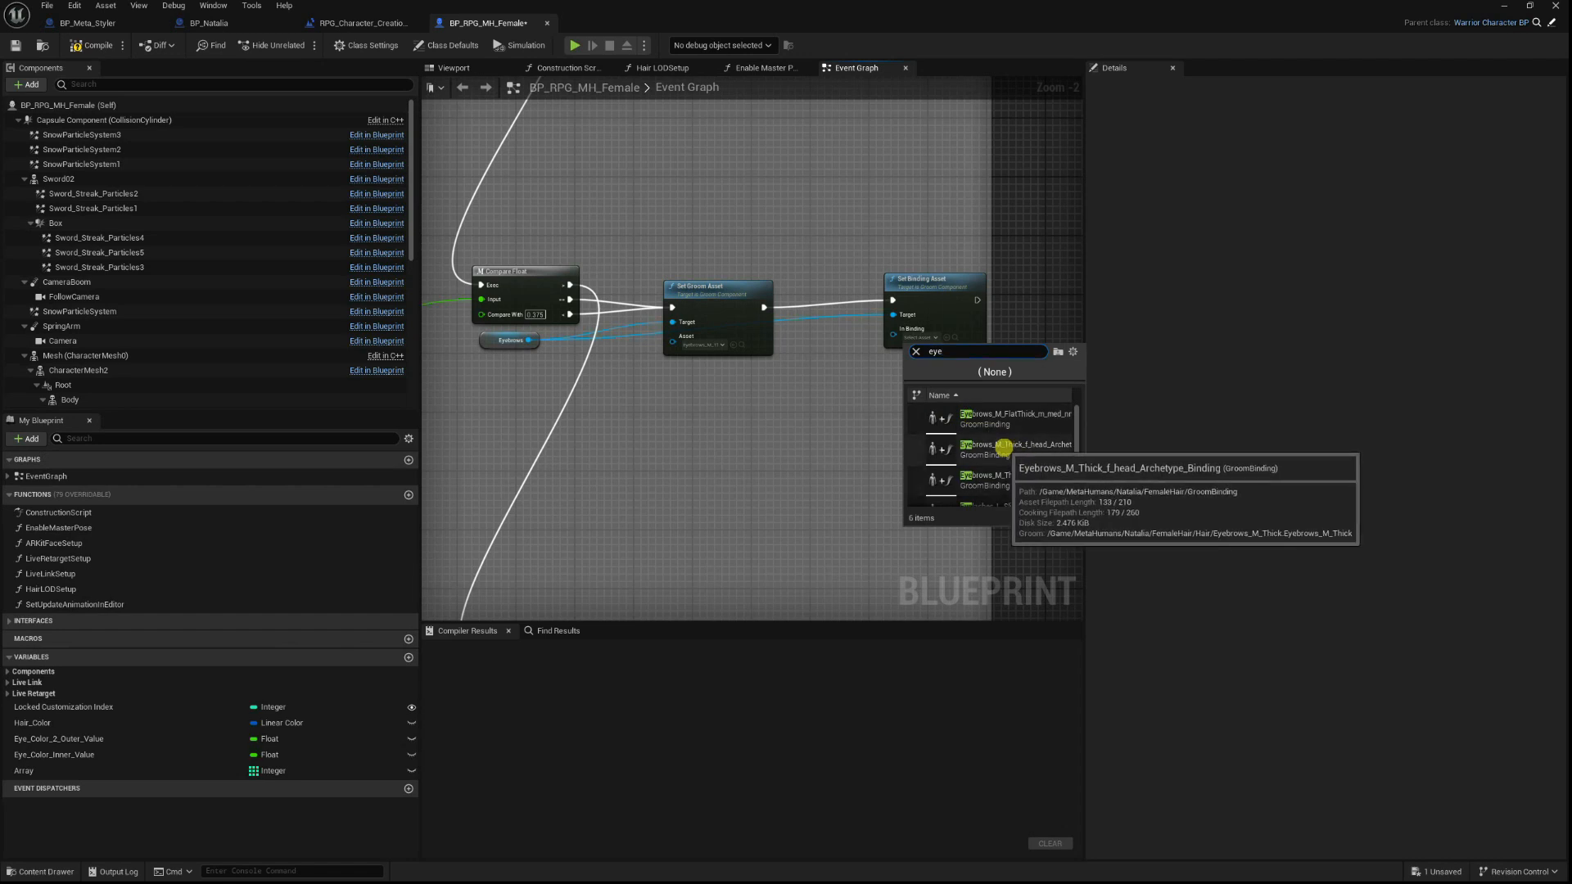
pyautogui.click(1004, 446)
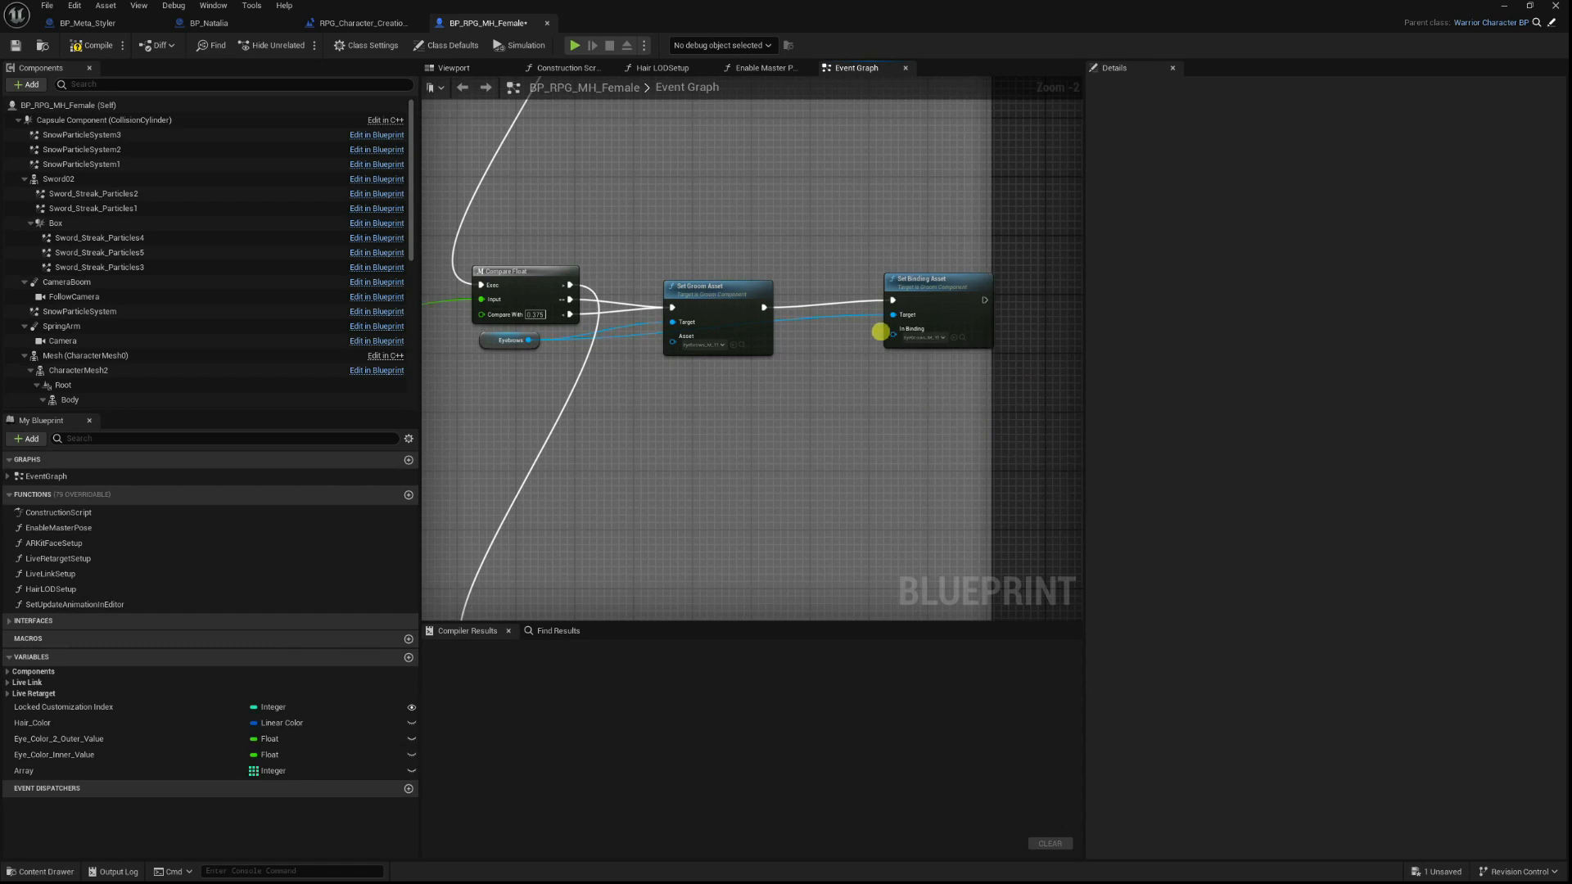
# Look over the remaining eyebrow branches with their groom and binding nodes in the Eye Brow Grooms section.
pyautogui.scroll(-2, 900, 352)
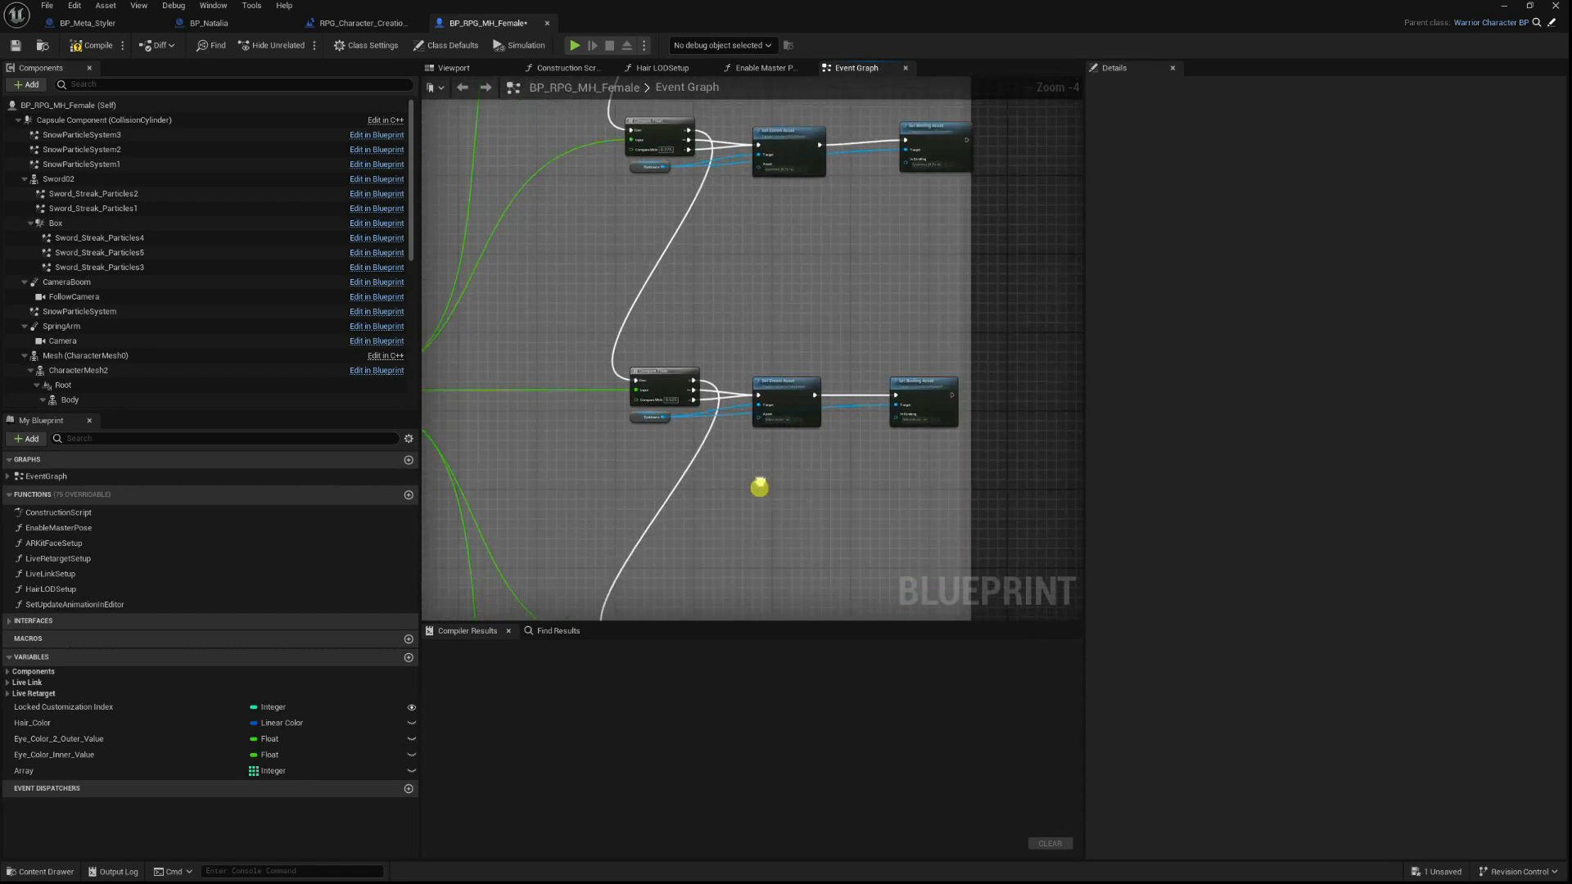
pyautogui.click(876, 259)
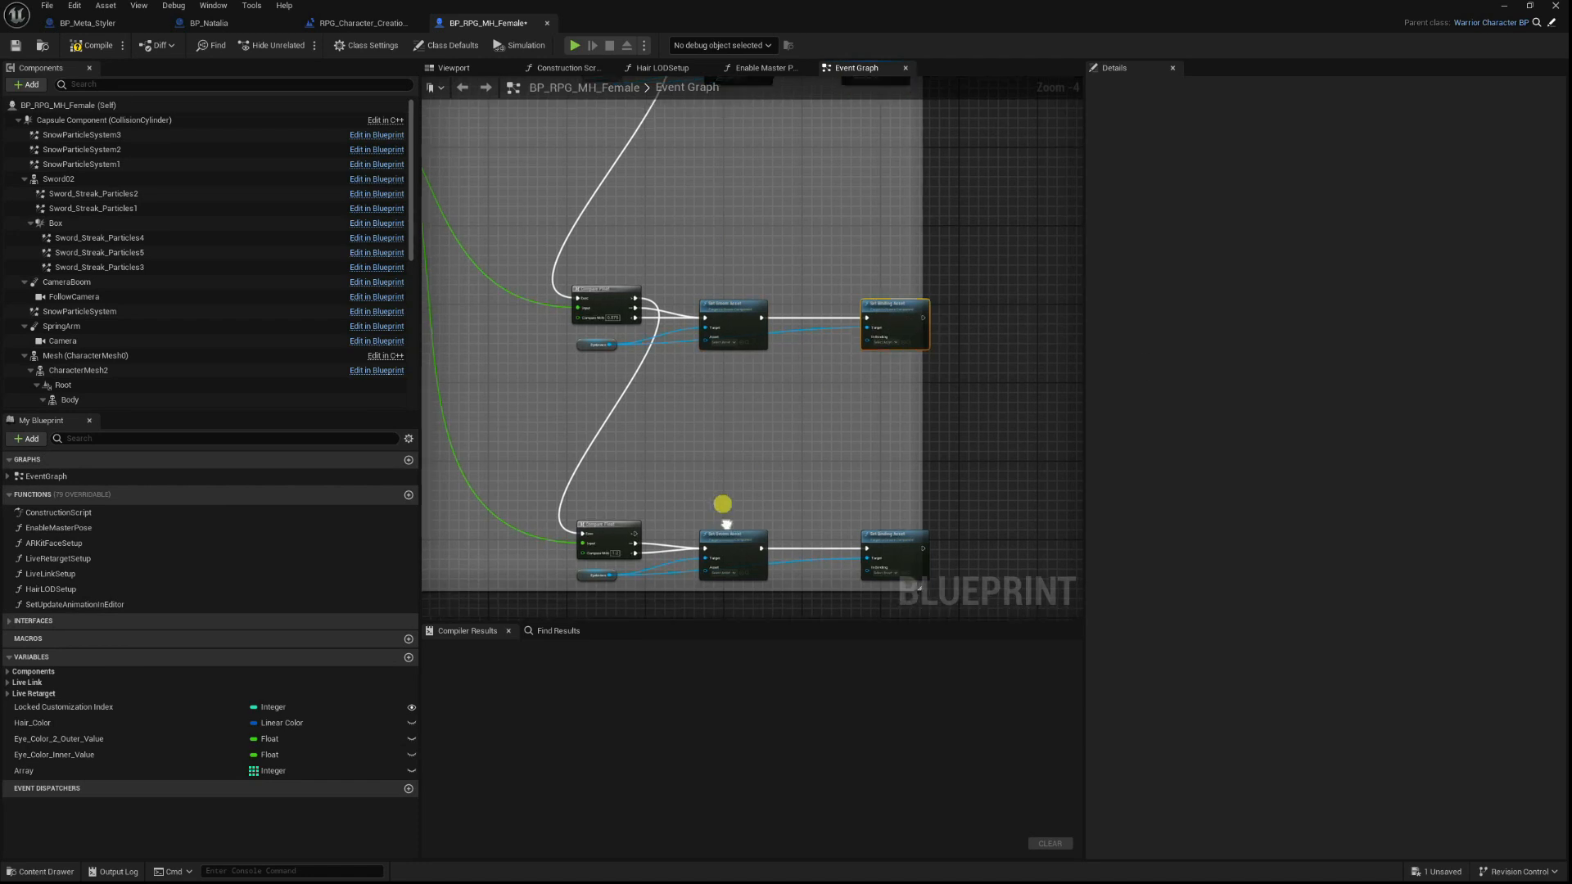
pyautogui.click(859, 409)
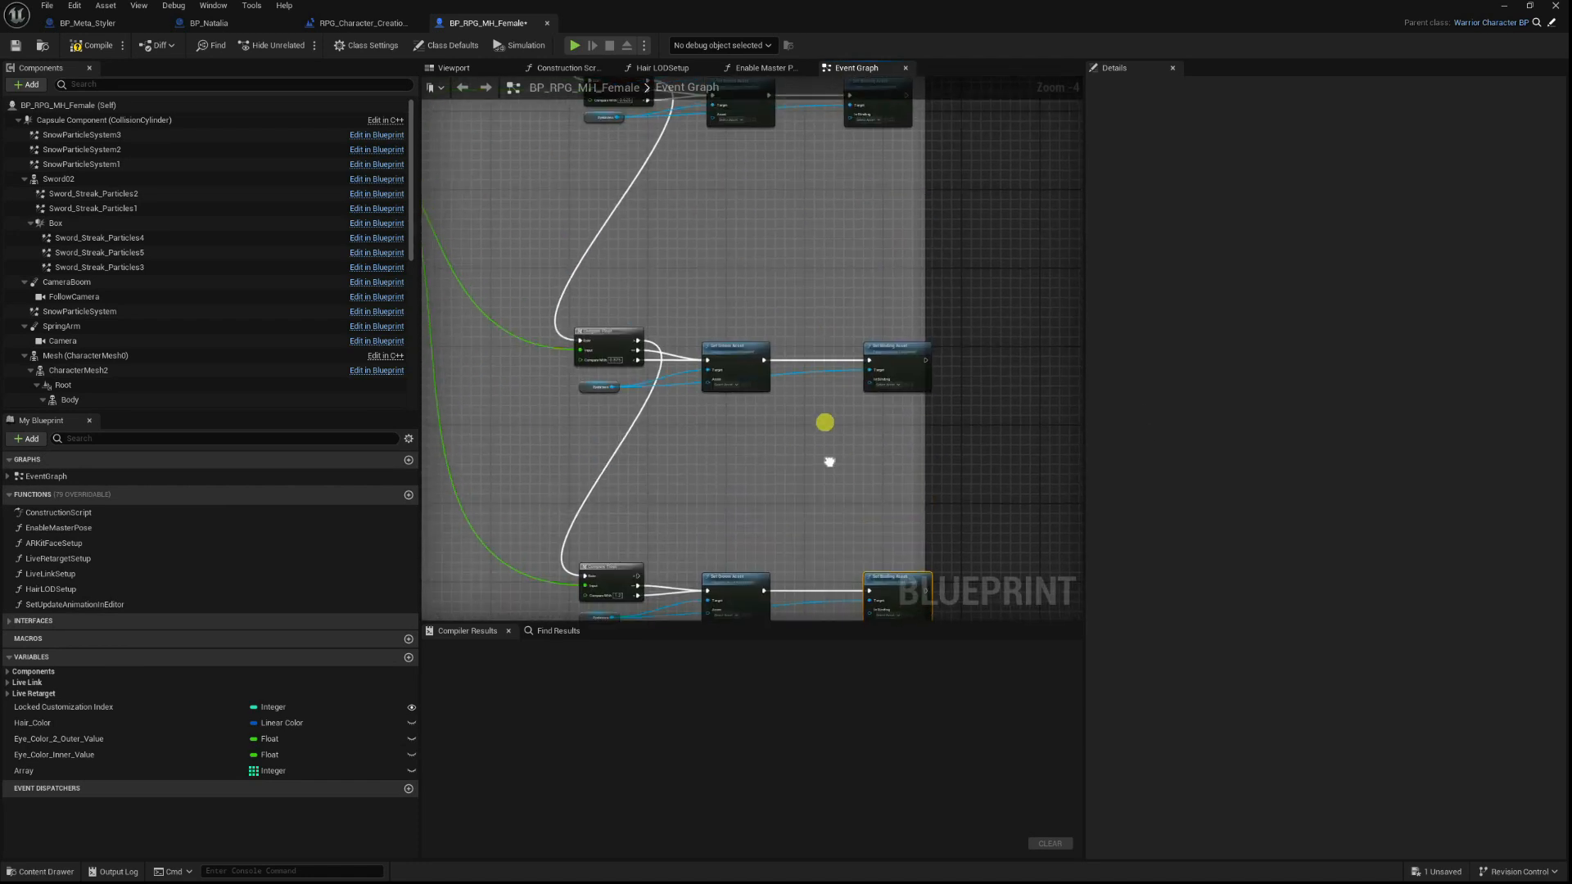
pyautogui.scroll(-6, 824, 421)
pyautogui.scroll(5, 772, 410)
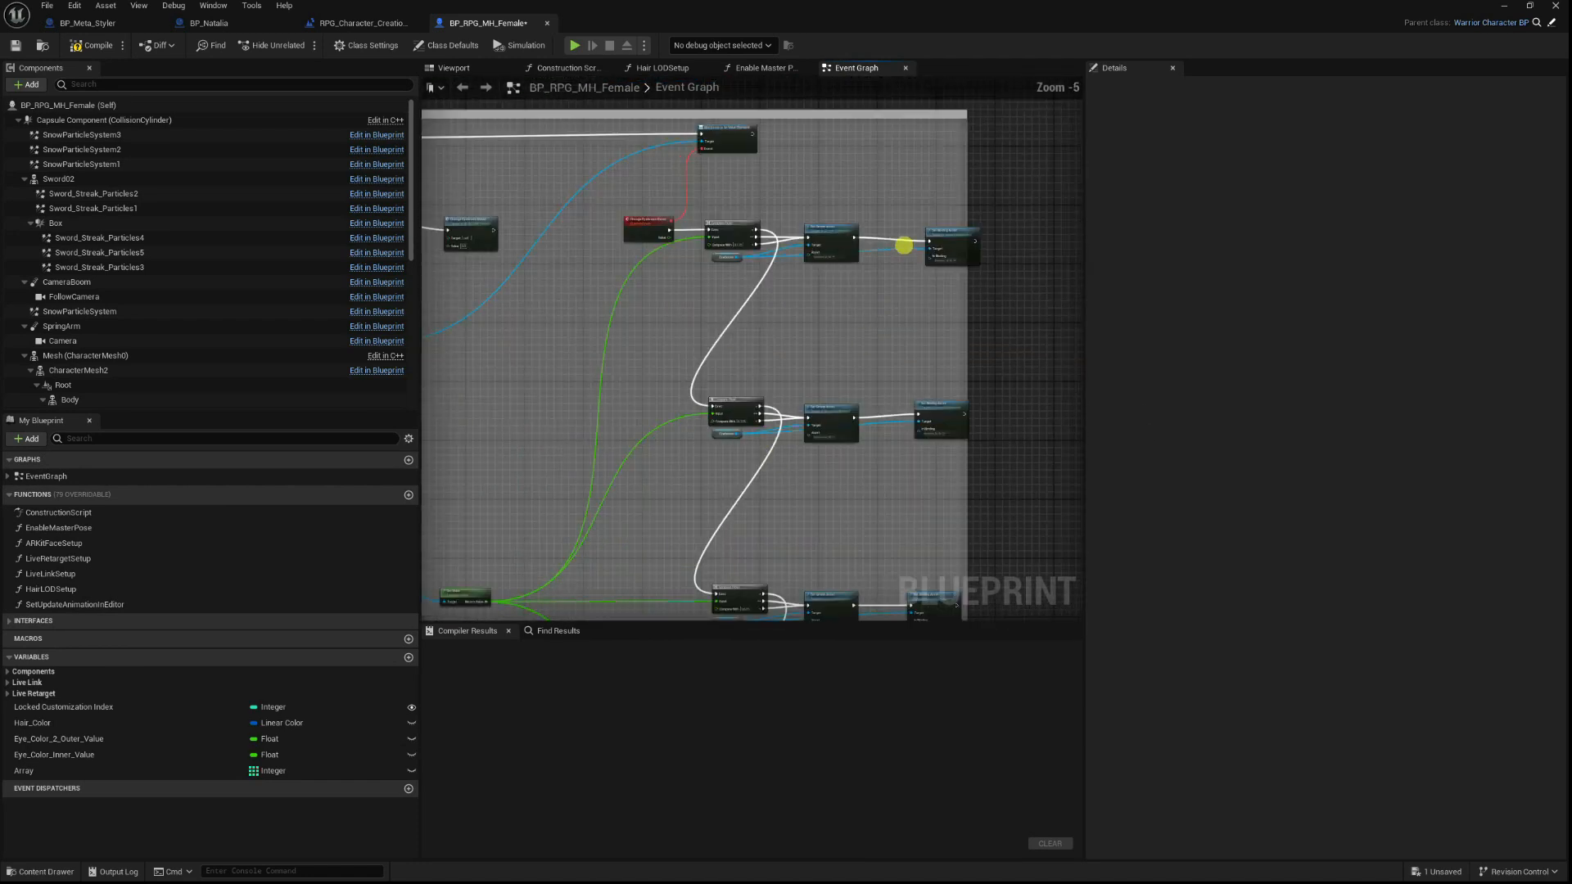
pyautogui.scroll(1, 903, 245)
# Play the level in full screen, test the Eyebrows slider under Facial Customization, and stop the play session.
pyautogui.moveTo(1117, 1); pyautogui.dragTo(1039, 695)
pyautogui.click(300, 45)
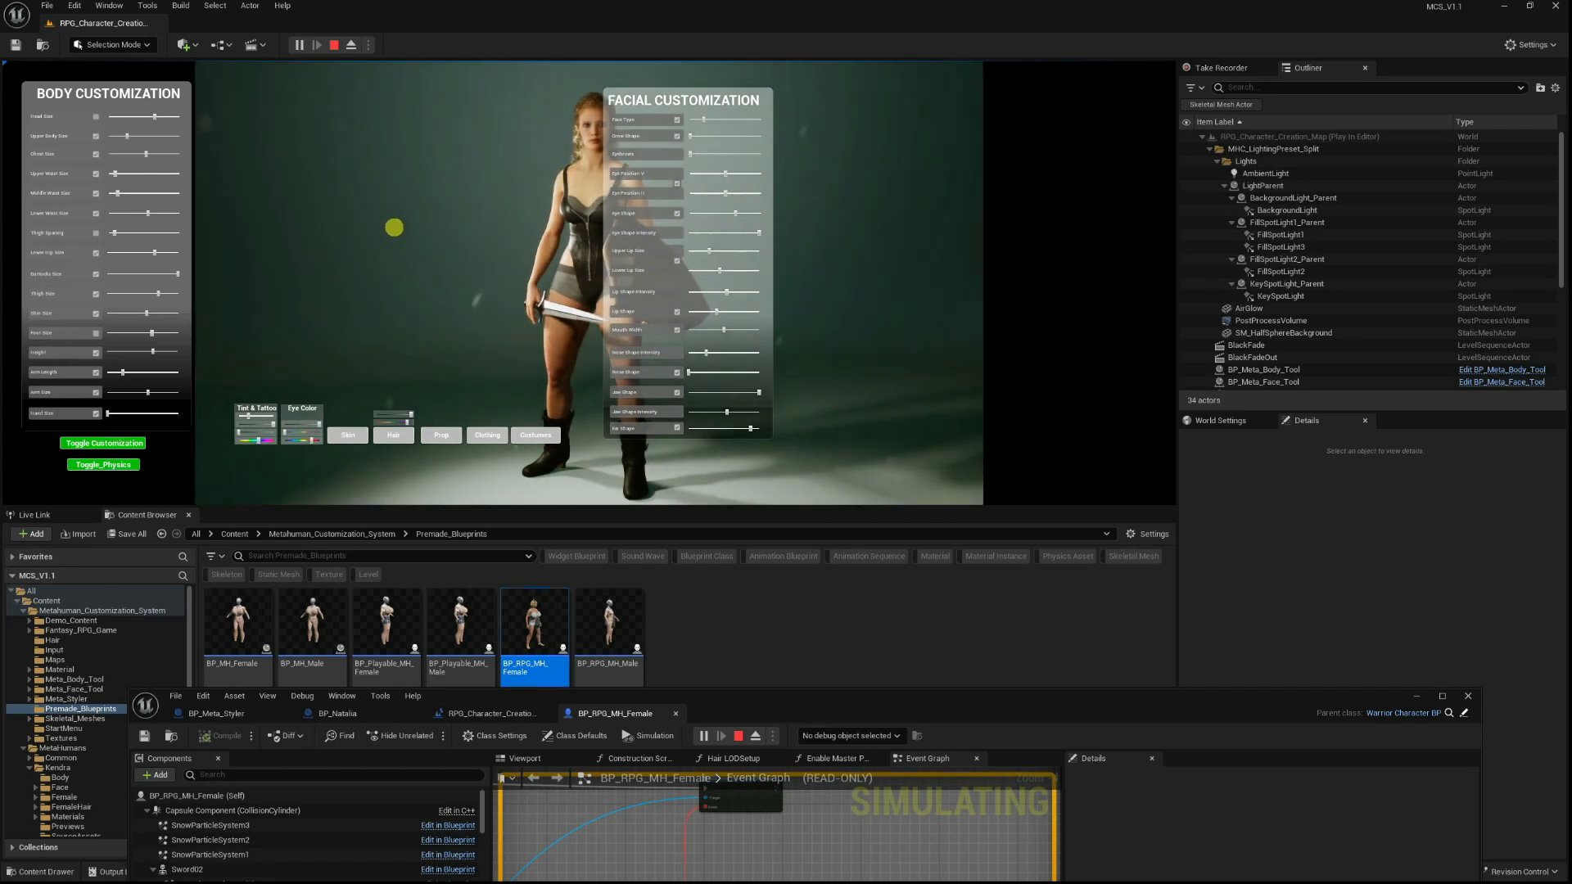
pyautogui.press('F11')
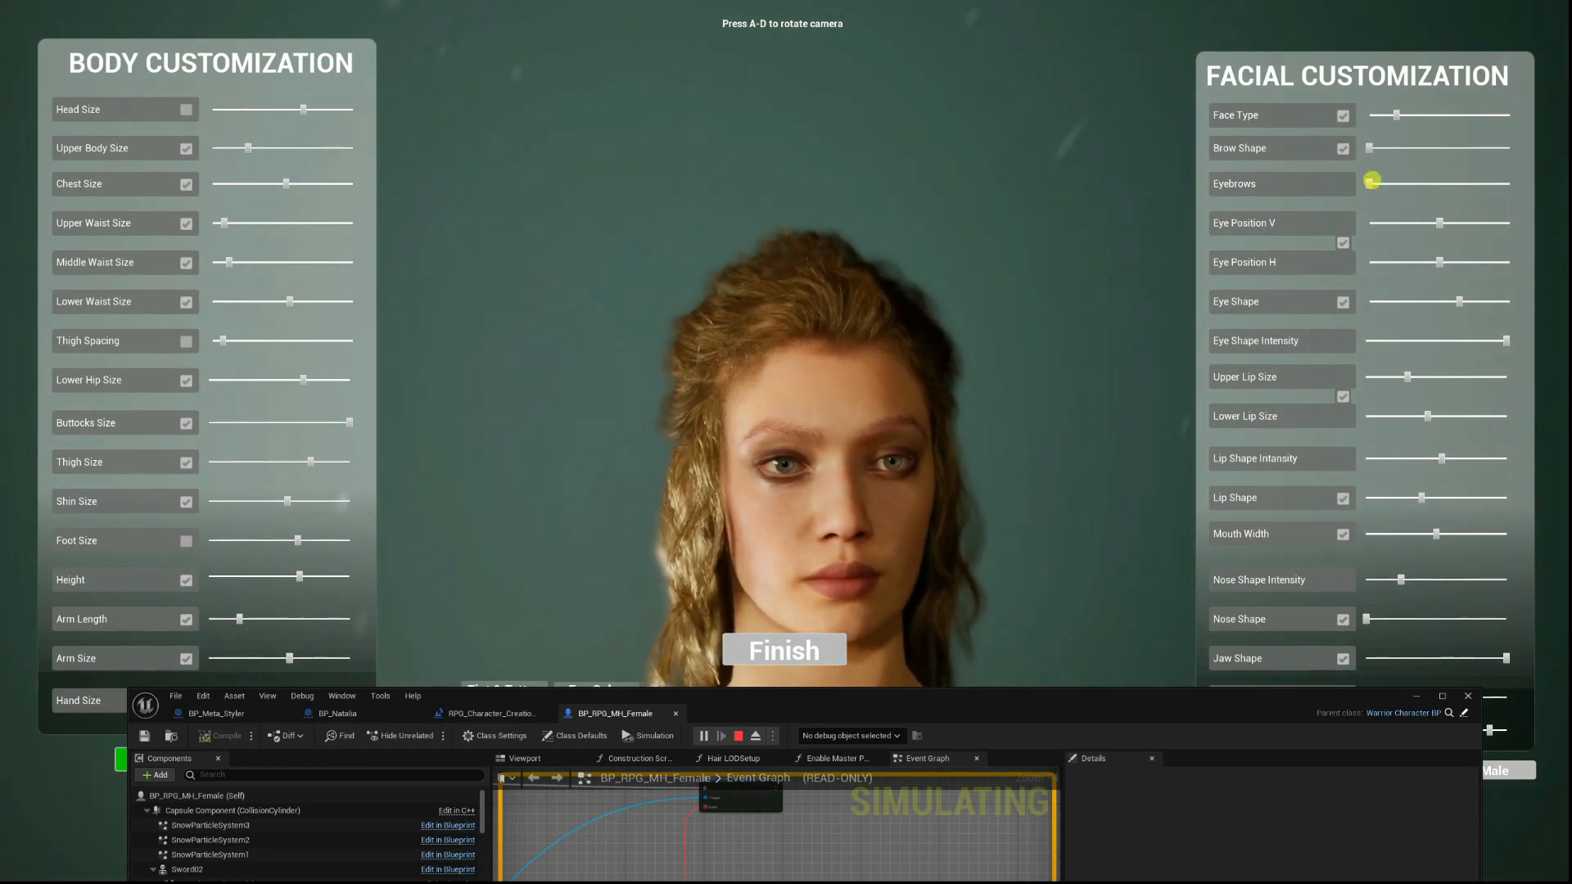
pyautogui.moveTo(1371, 181)
pyautogui.mouseDown()
pyautogui.moveTo(1431, 193)
pyautogui.moveTo(1343, 185)
pyautogui.mouseUp()
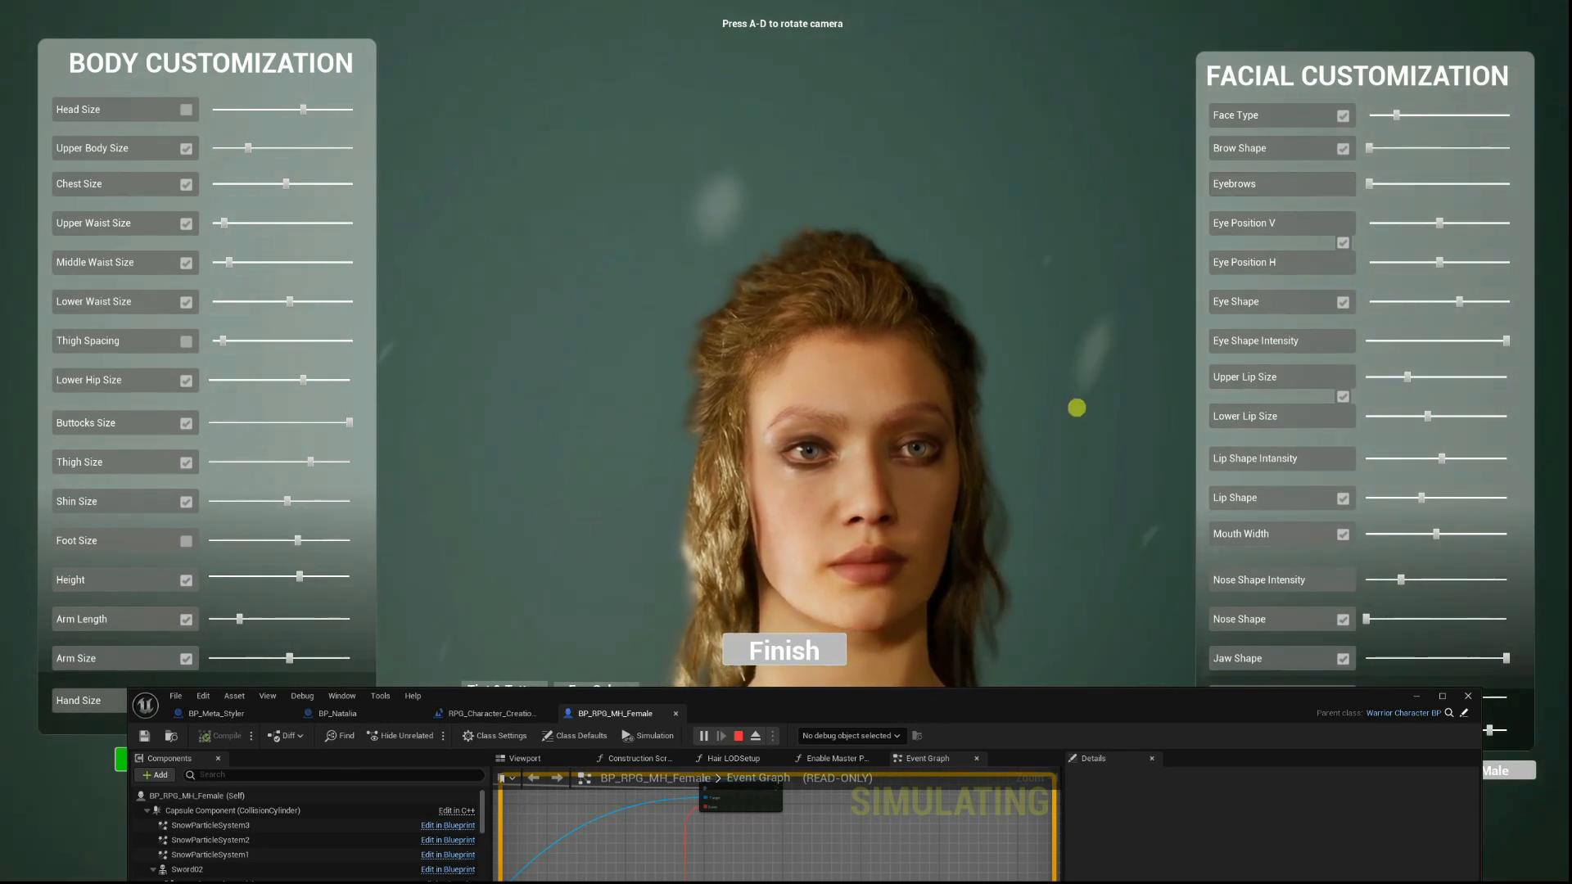
pyautogui.press('Escape')
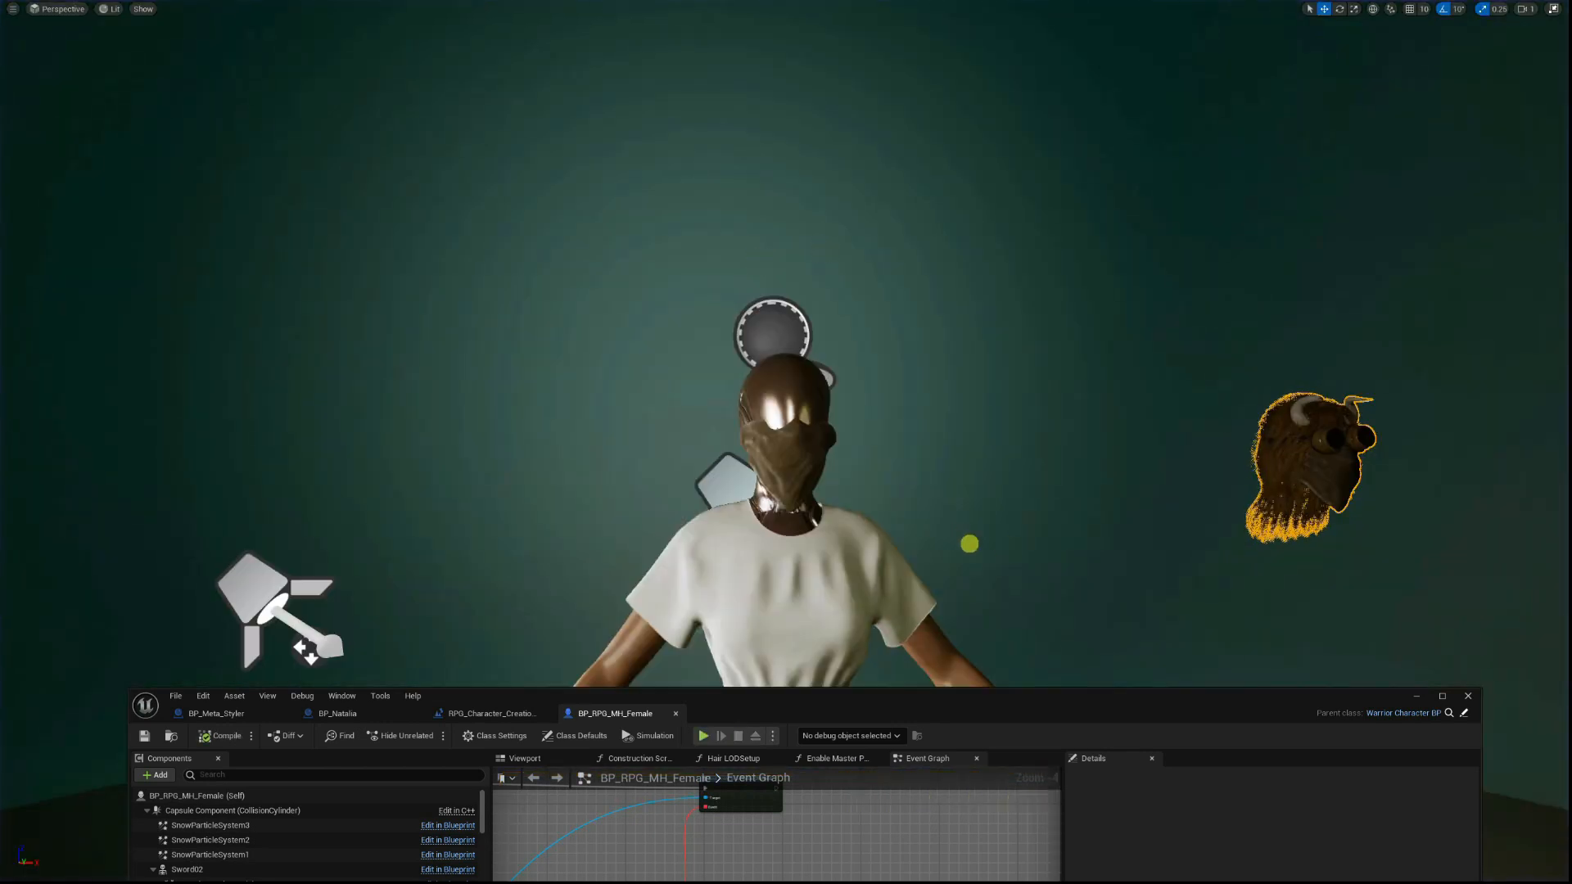
pyautogui.press('F11')
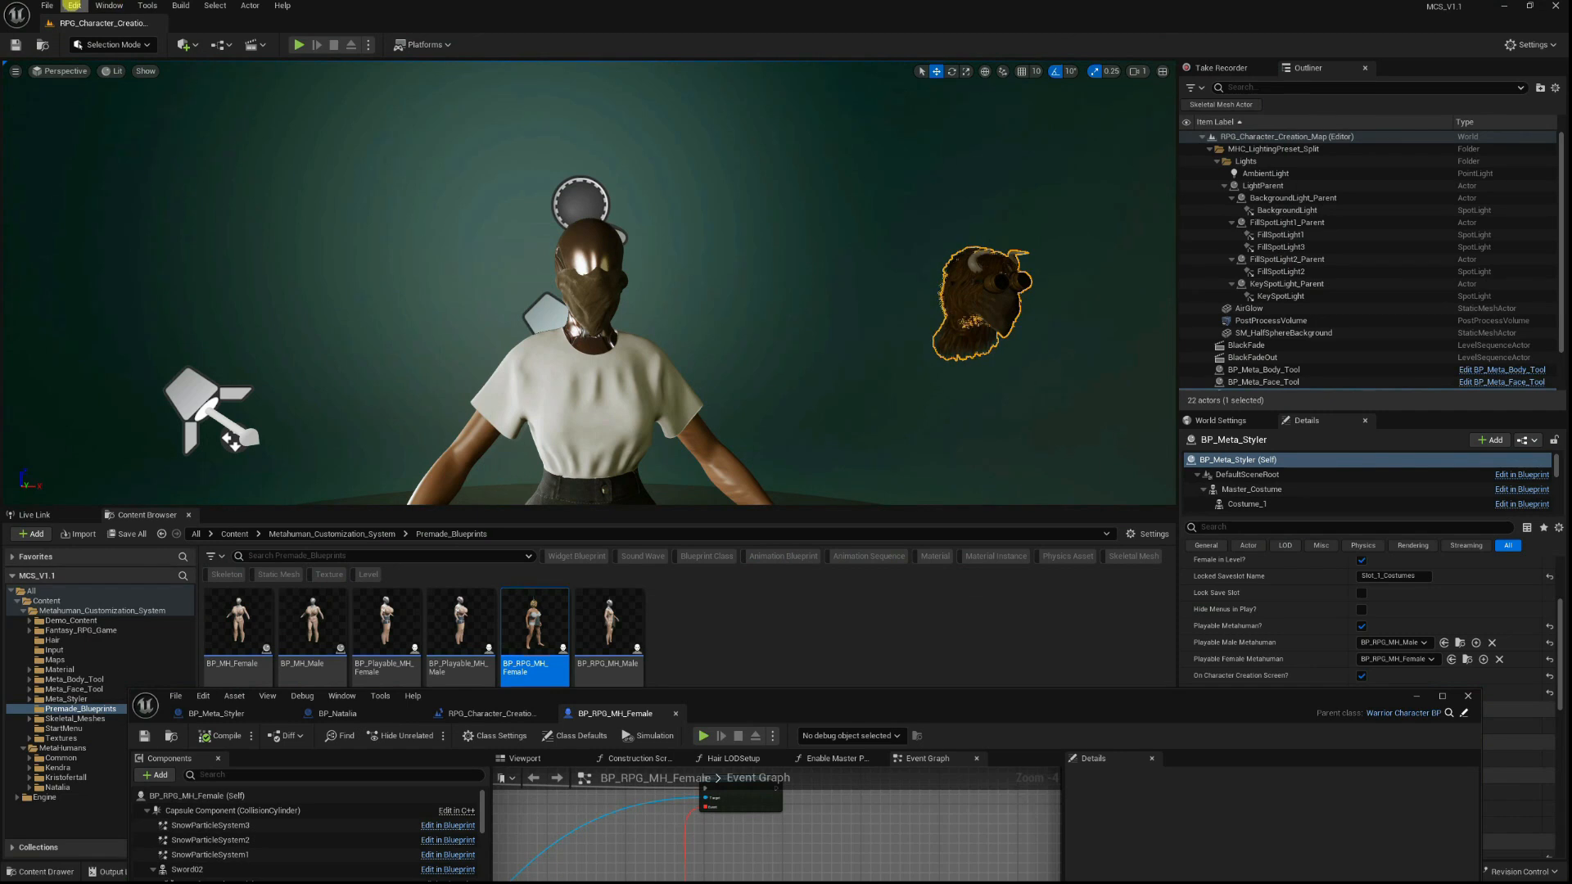
# Open Quixel Bridge from the level editor.
pyautogui.click(73, 6)
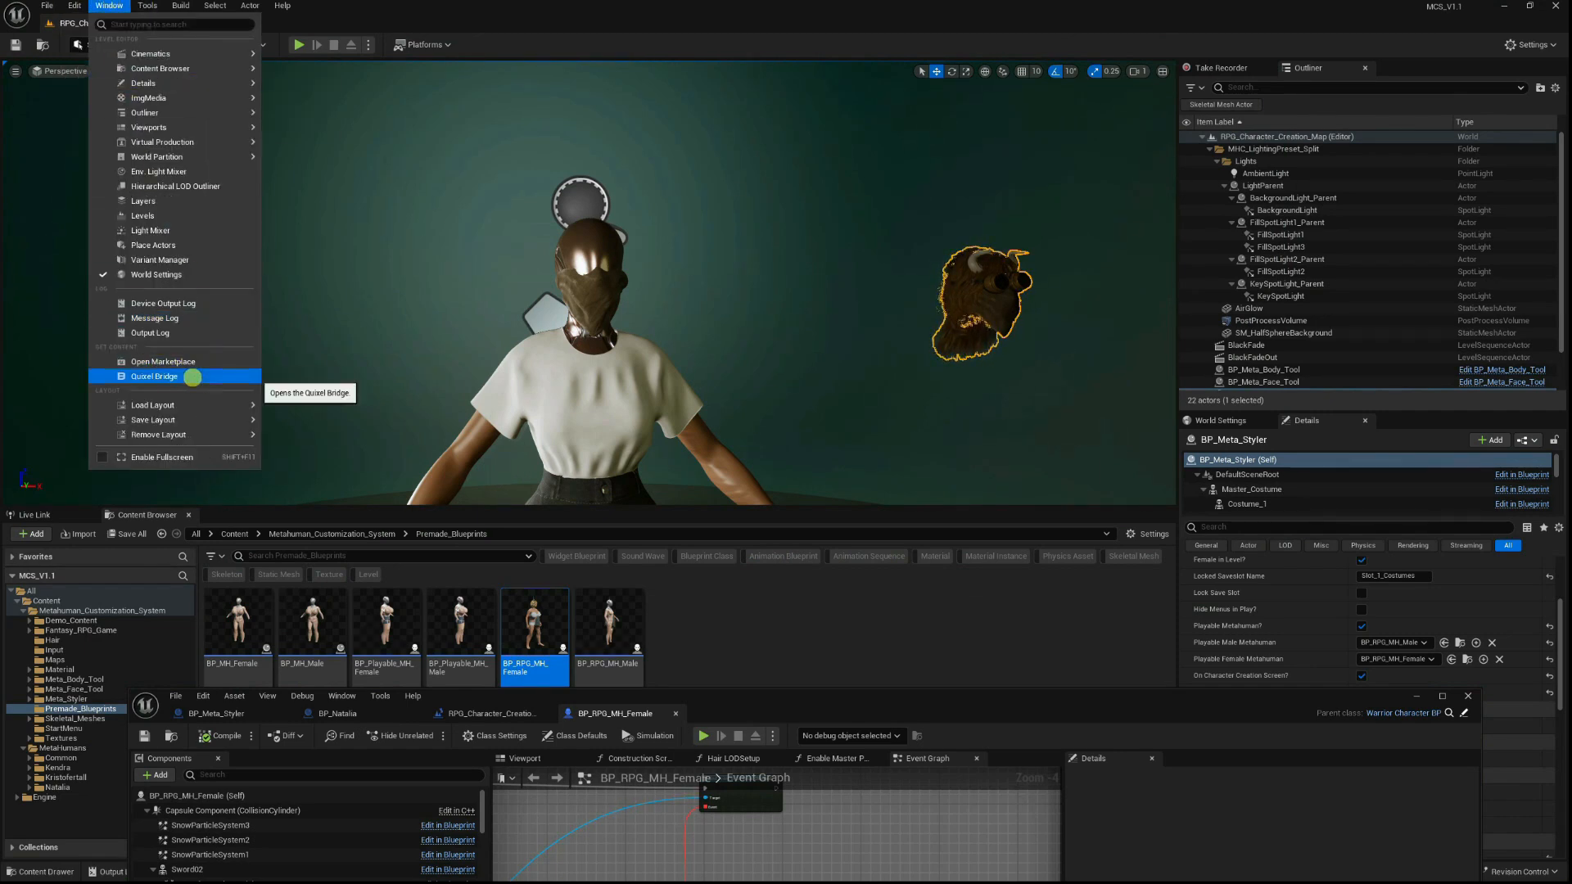
pyautogui.click(192, 377)
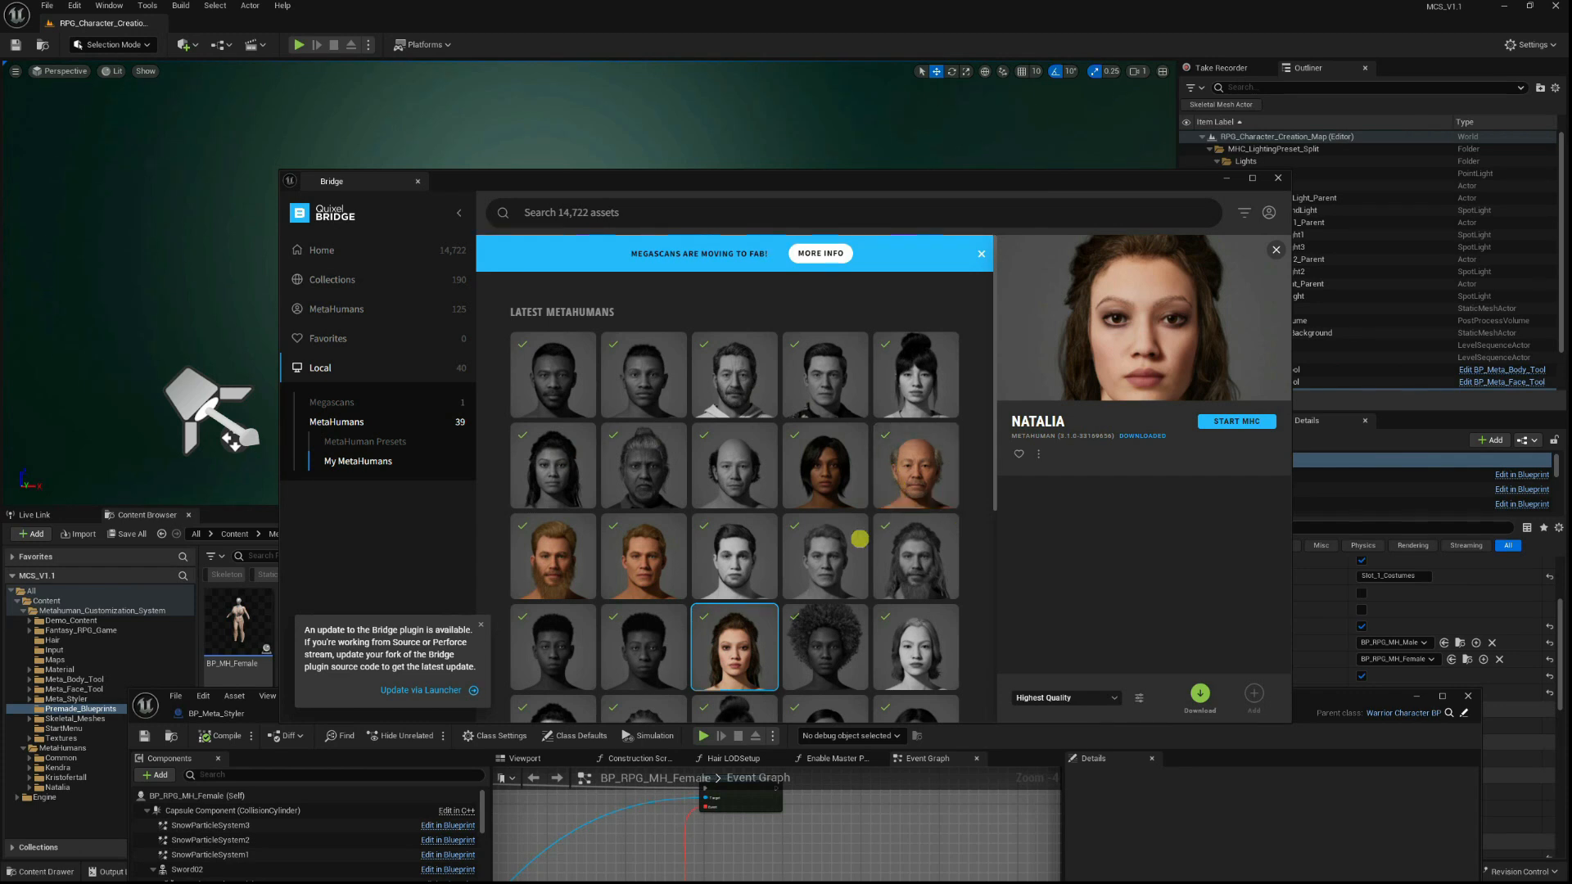
# Look through the downloaded MetaHumans in Quixel Bridge and minimise the Bridge window.
pyautogui.scroll(-1, 682, 558)
pyautogui.scroll(-3, 696, 554)
pyautogui.scroll(2, 736, 536)
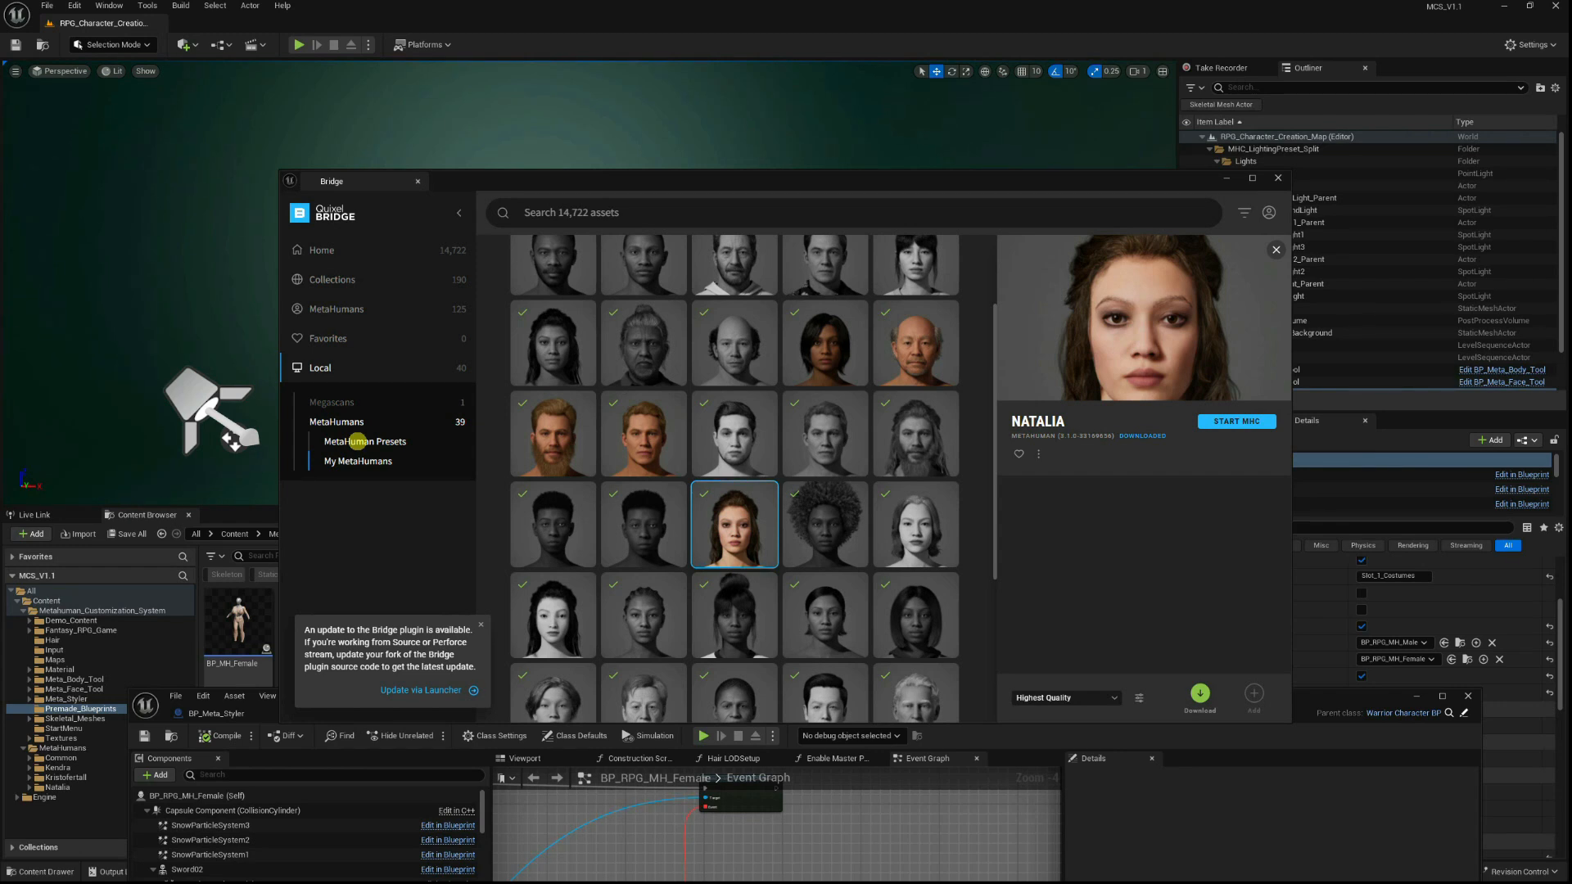
pyautogui.click(1233, 182)
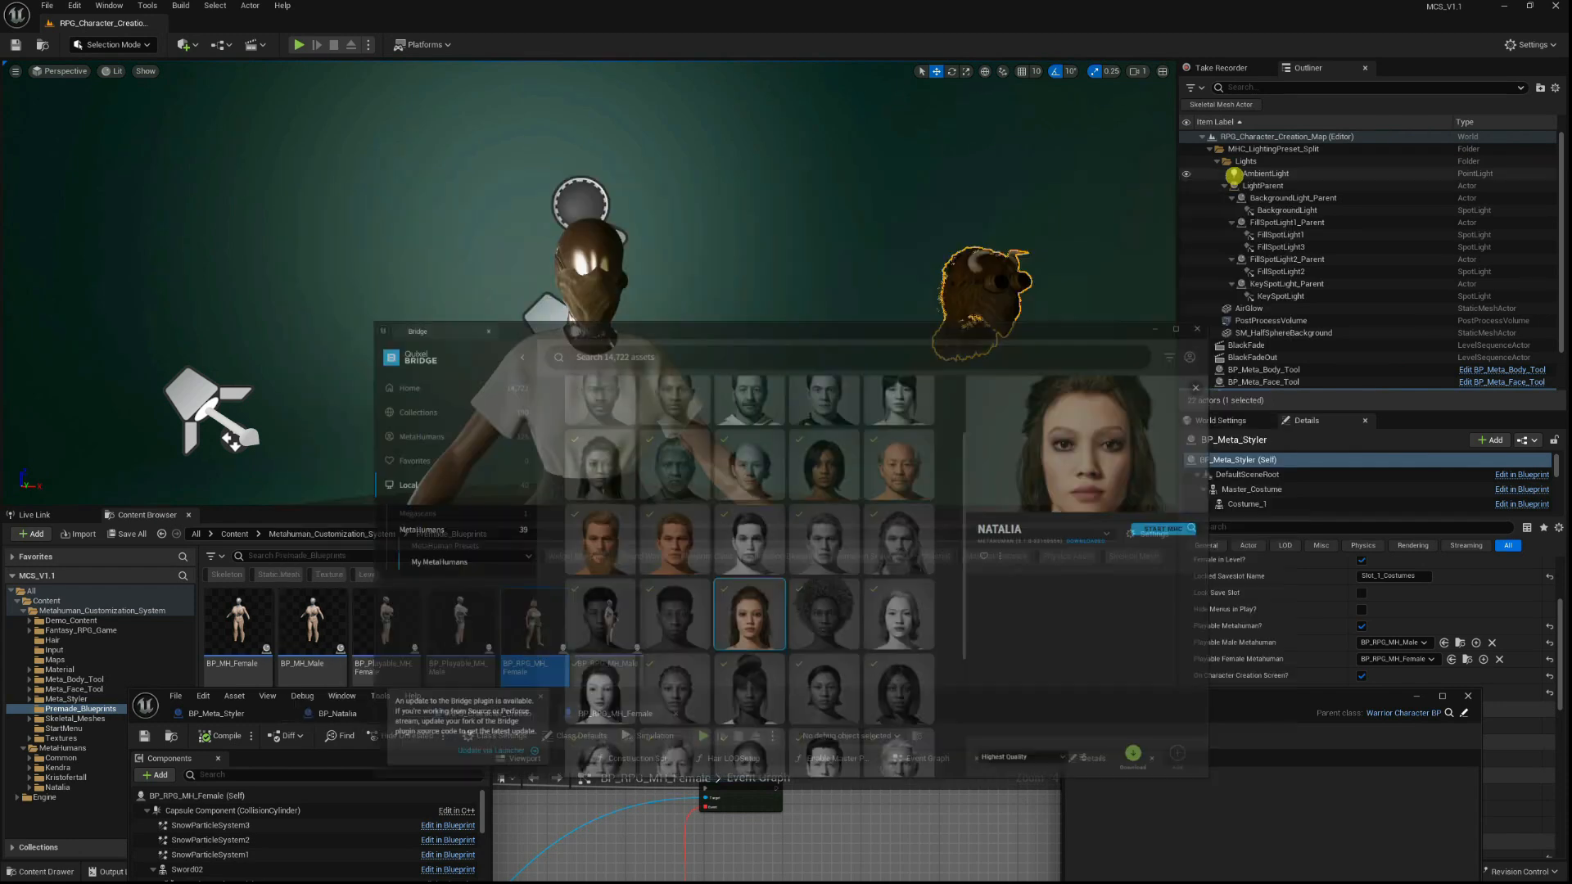
# In BP_RPG_MH_Female's Eye Brow Grooms section, locate the Eyebrows_M_Thick groom used by the 0.375 branch in the content browser.
pyautogui.moveTo(867, 709); pyautogui.dragTo(905, 164)
pyautogui.doubleClick(905, 165)
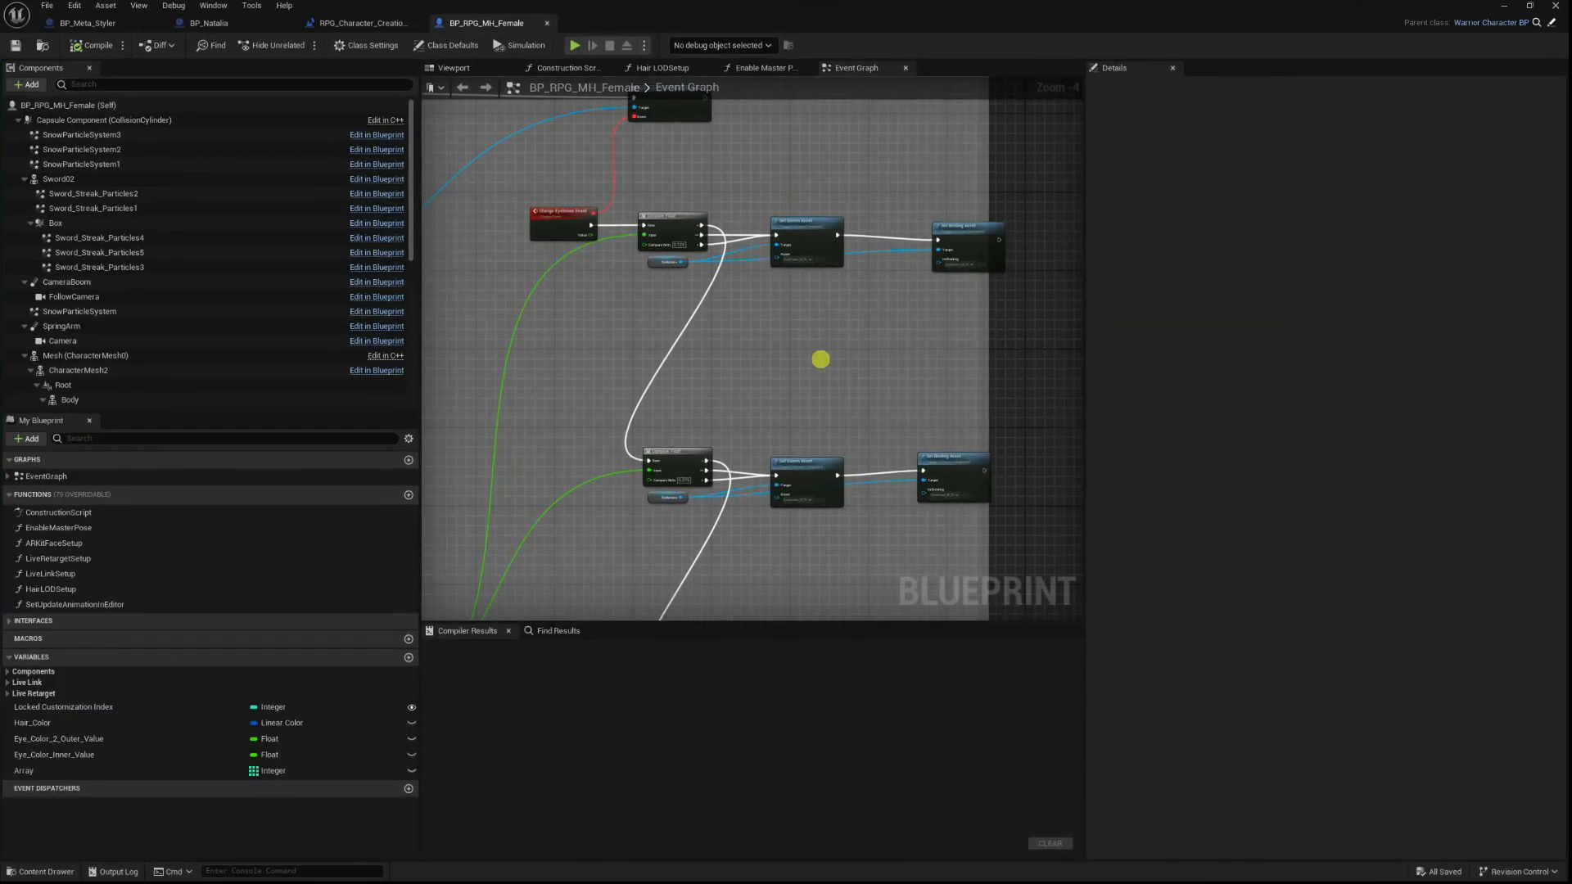
pyautogui.scroll(-3, 825, 377)
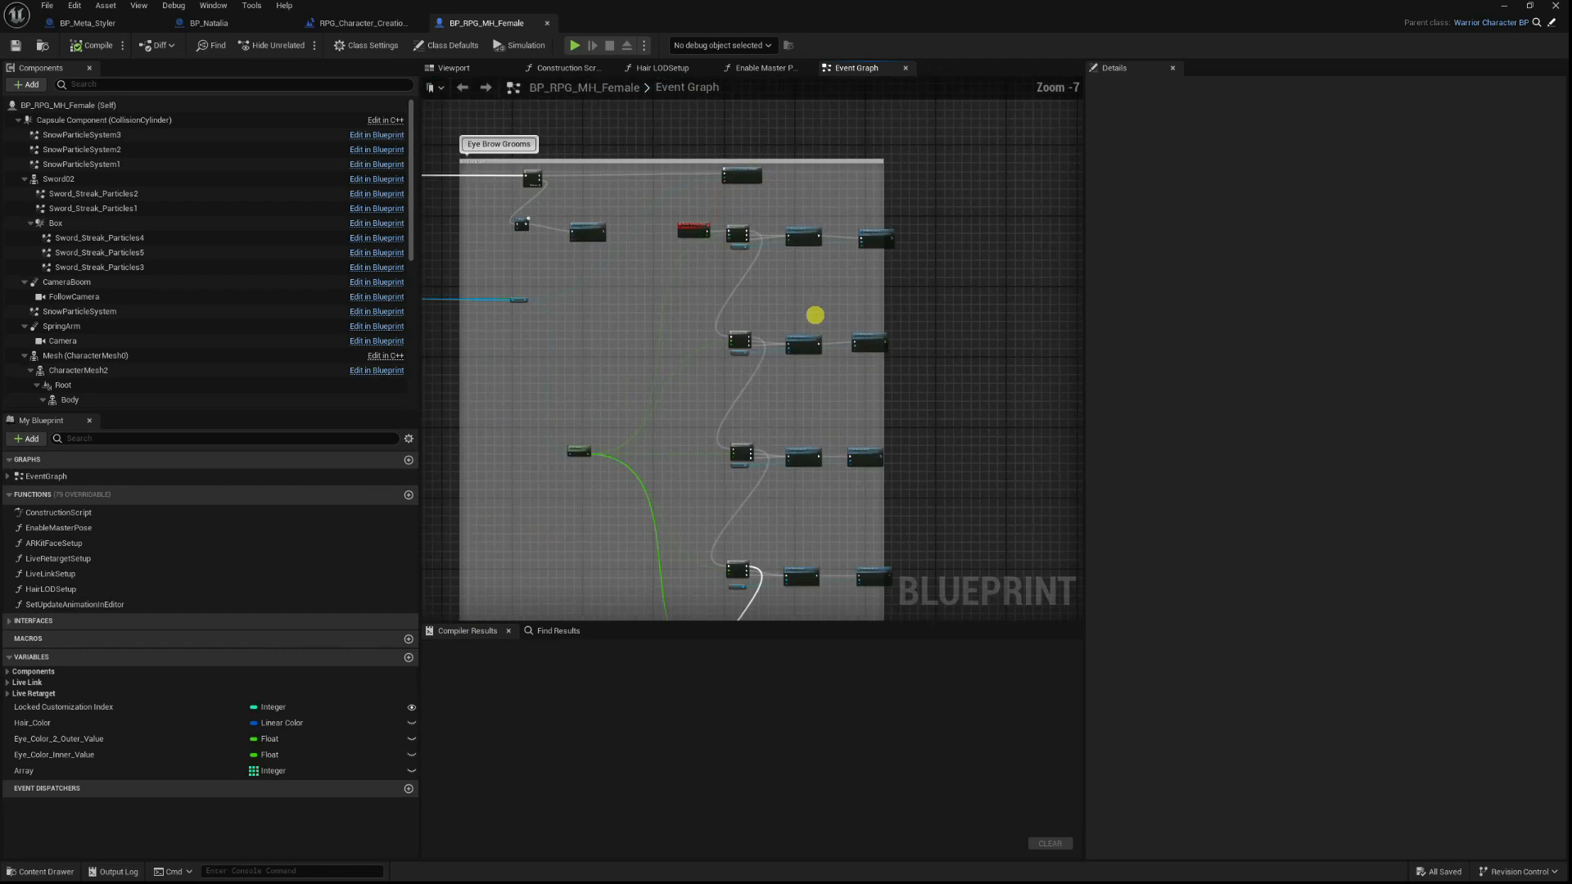
pyautogui.scroll(2, 875, 462)
pyautogui.moveTo(878, 473); pyautogui.dragTo(874, 558, button='right')
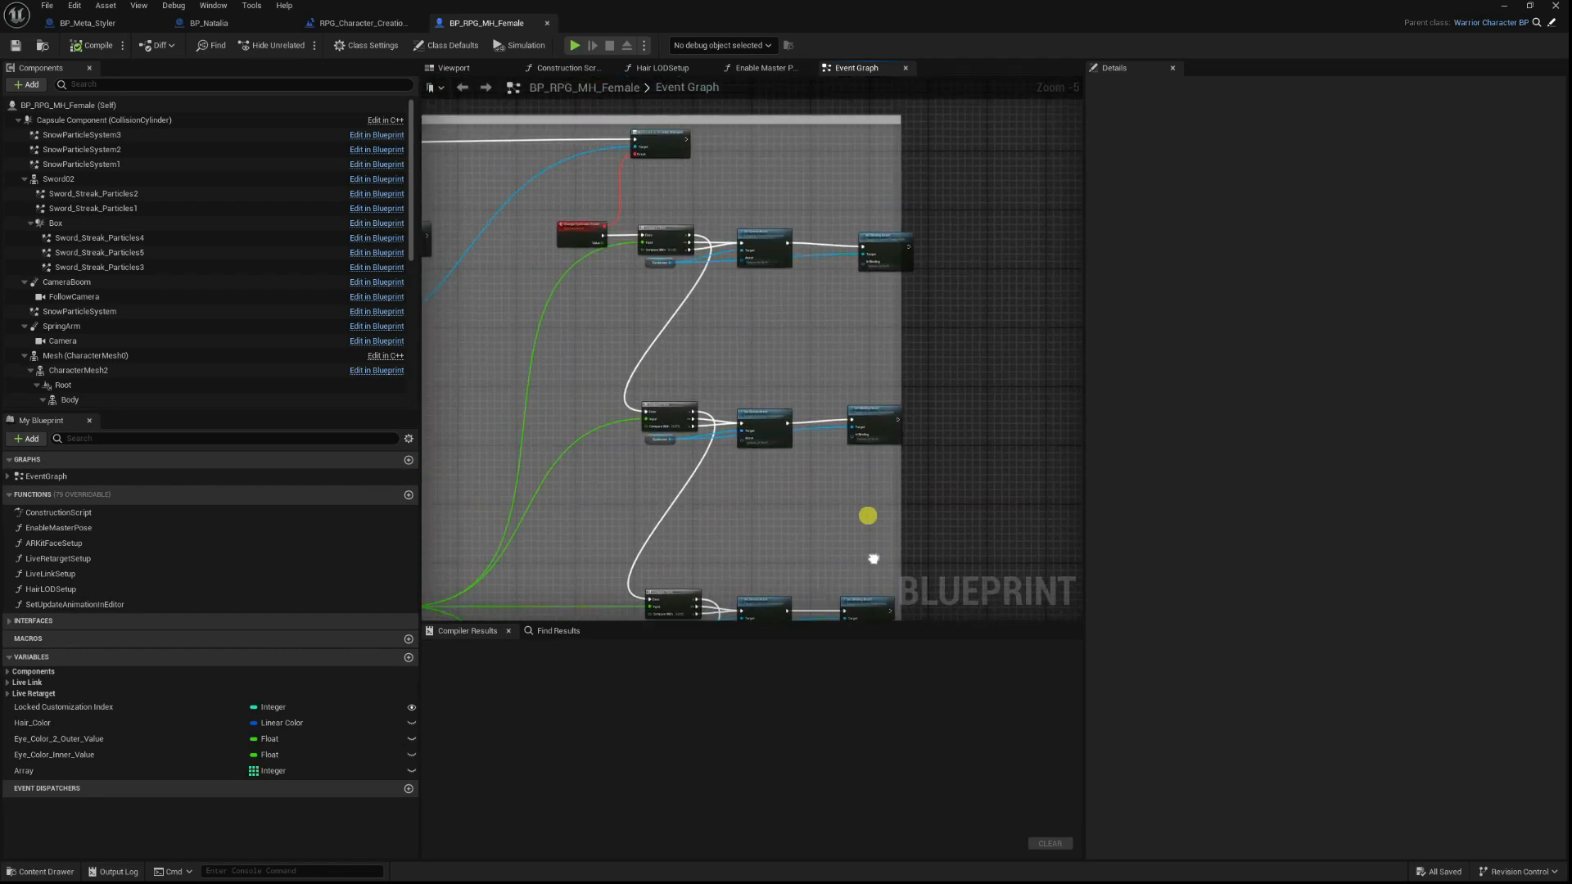
pyautogui.scroll(2, 841, 481)
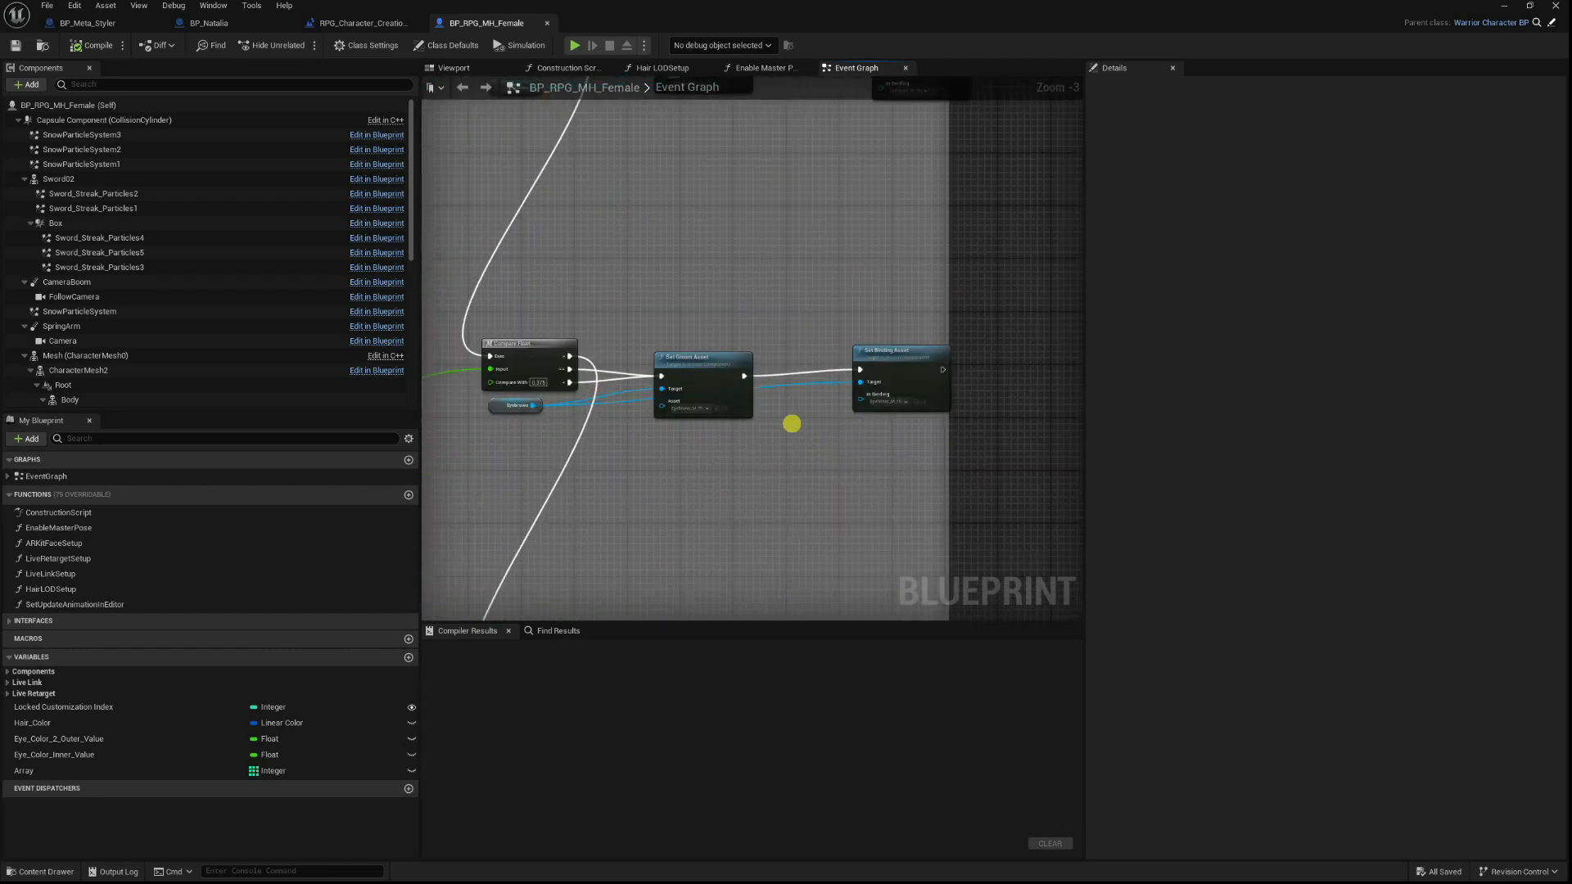
pyautogui.scroll(3, 744, 415)
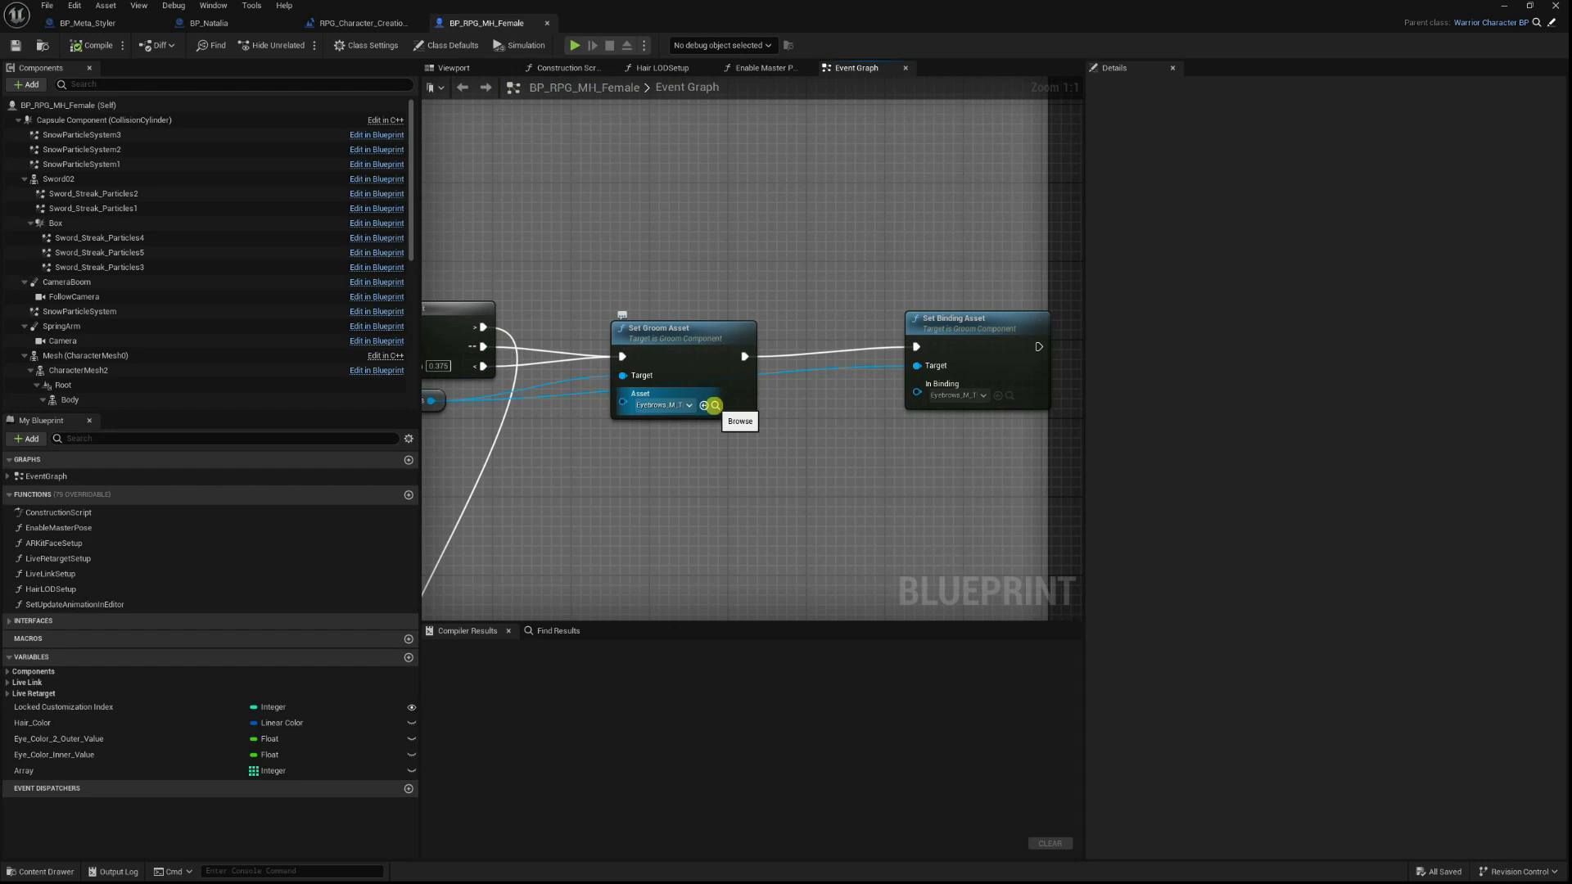
pyautogui.scroll(-5, 713, 412)
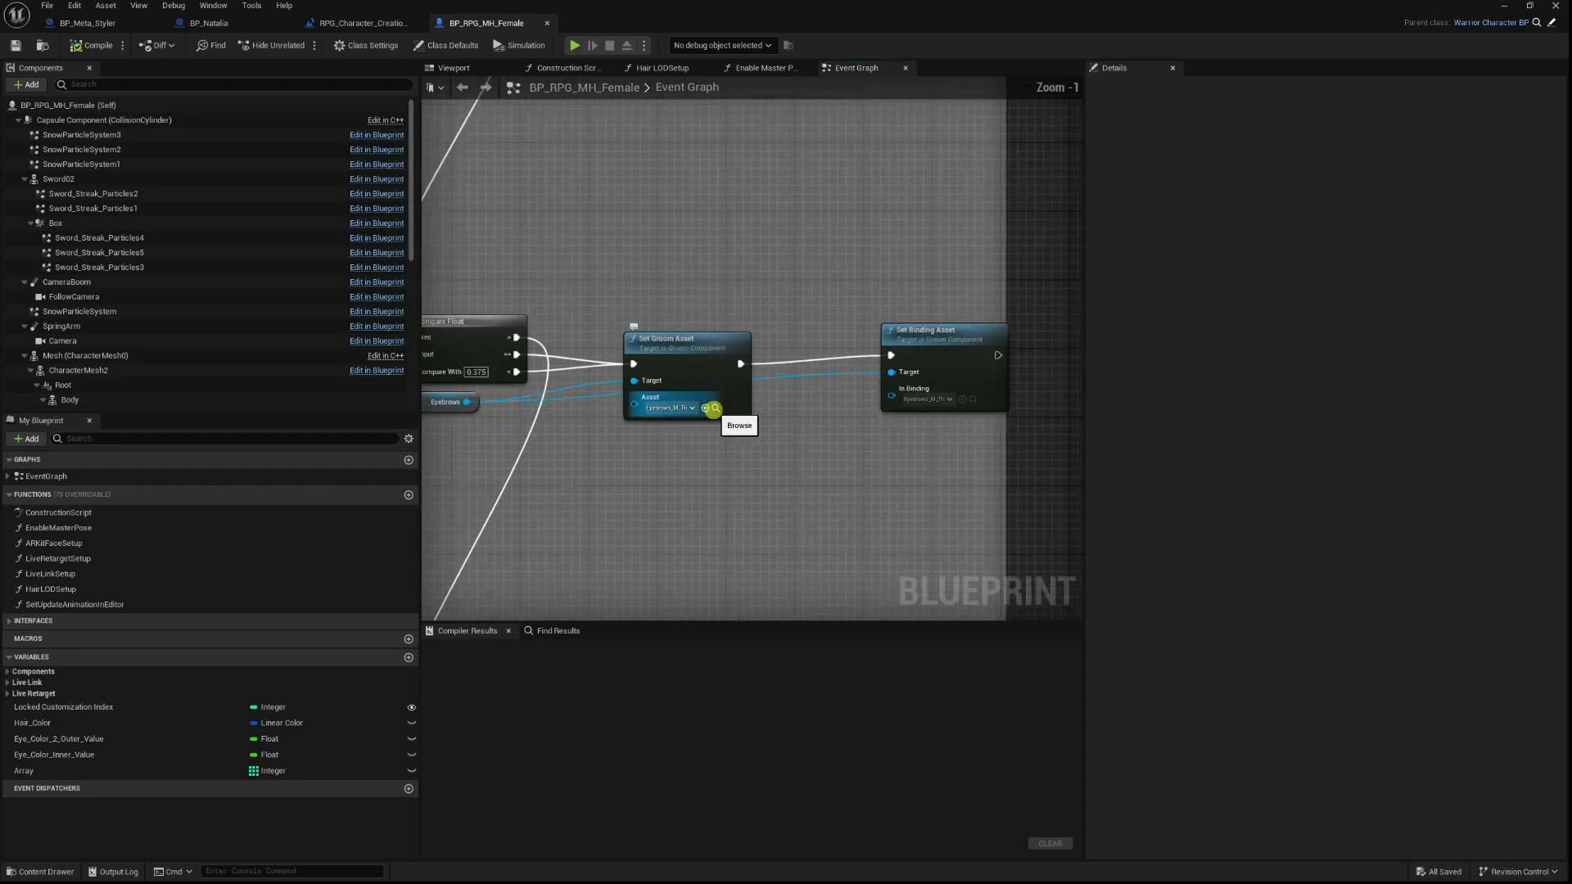
pyautogui.scroll(2, 710, 442)
pyautogui.scroll(3, 720, 451)
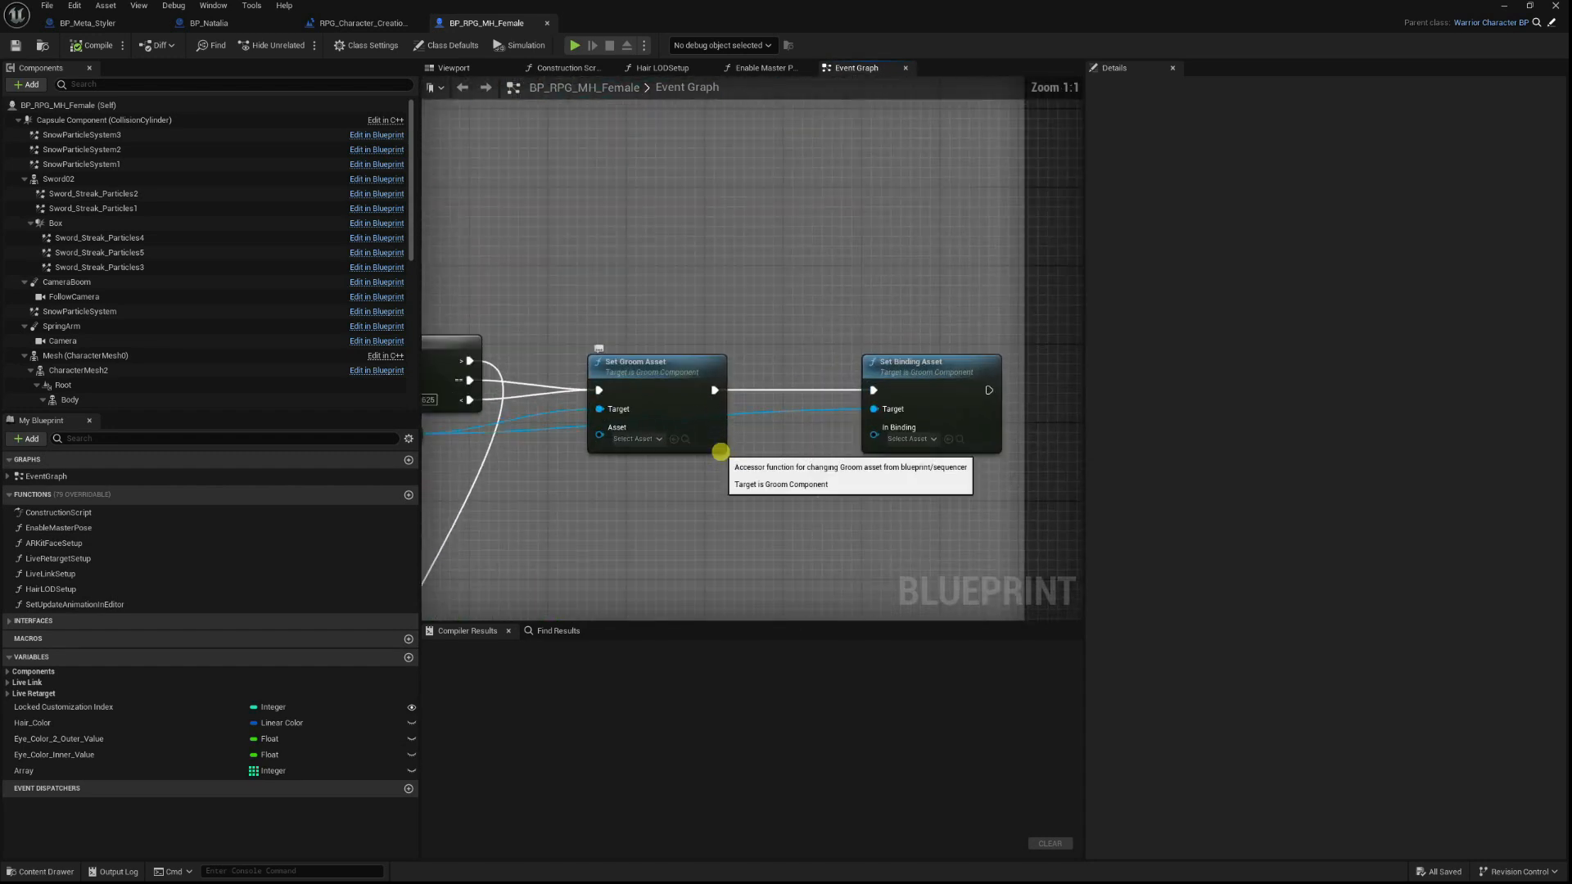
pyautogui.doubleClick(1075, 4)
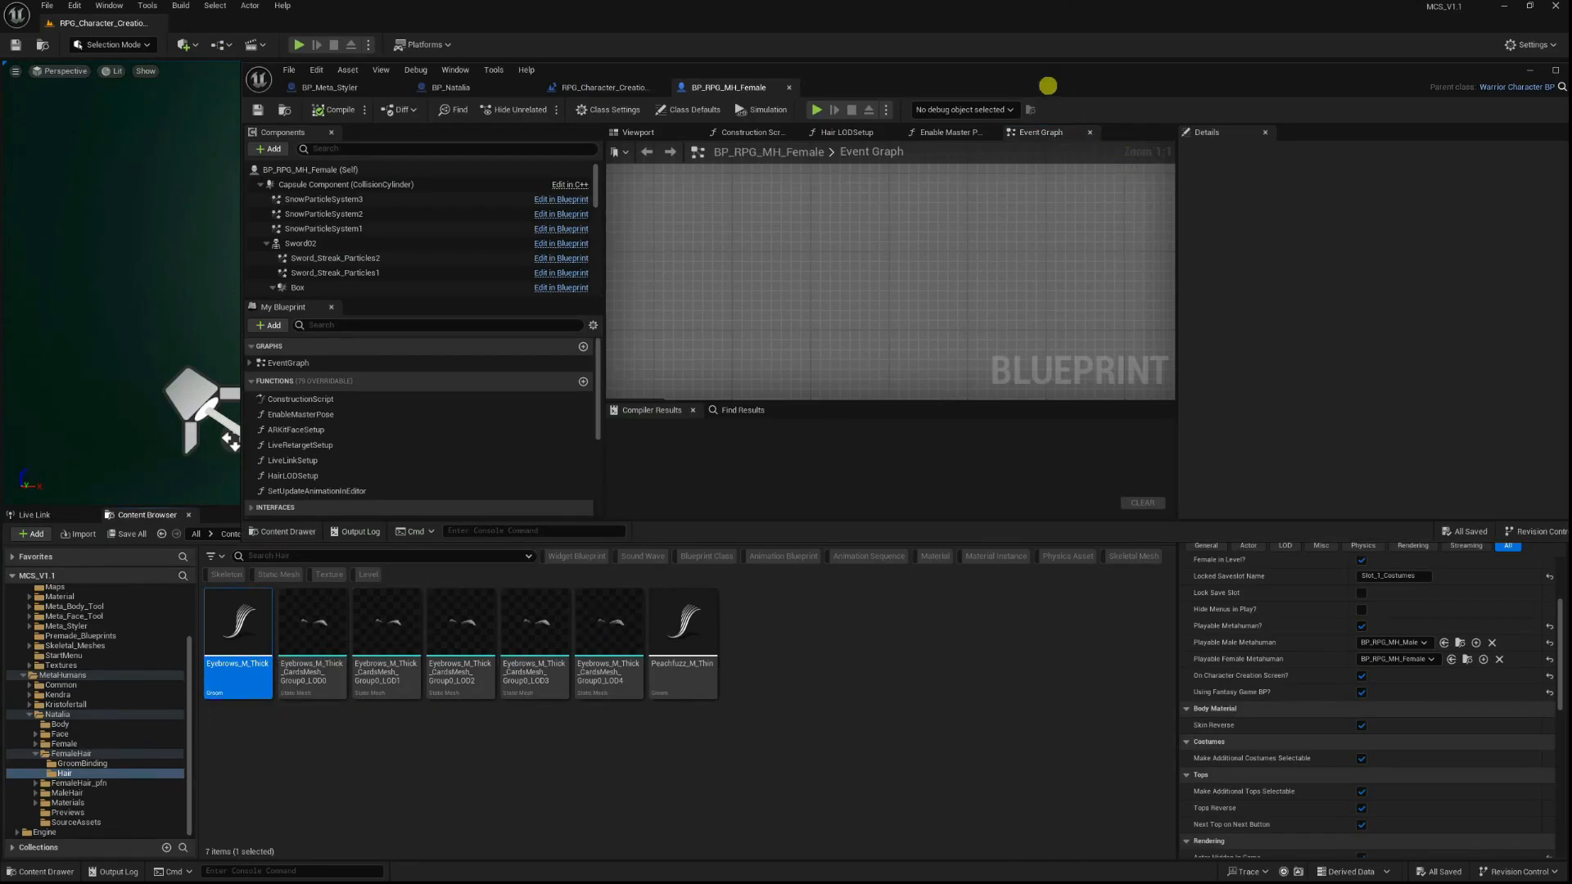
# Assign the Eyebrows_M_Thick groom to the empty Set Groom Asset nodes in the remaining eyebrow branches.
pyautogui.doubleClick(1048, 85)
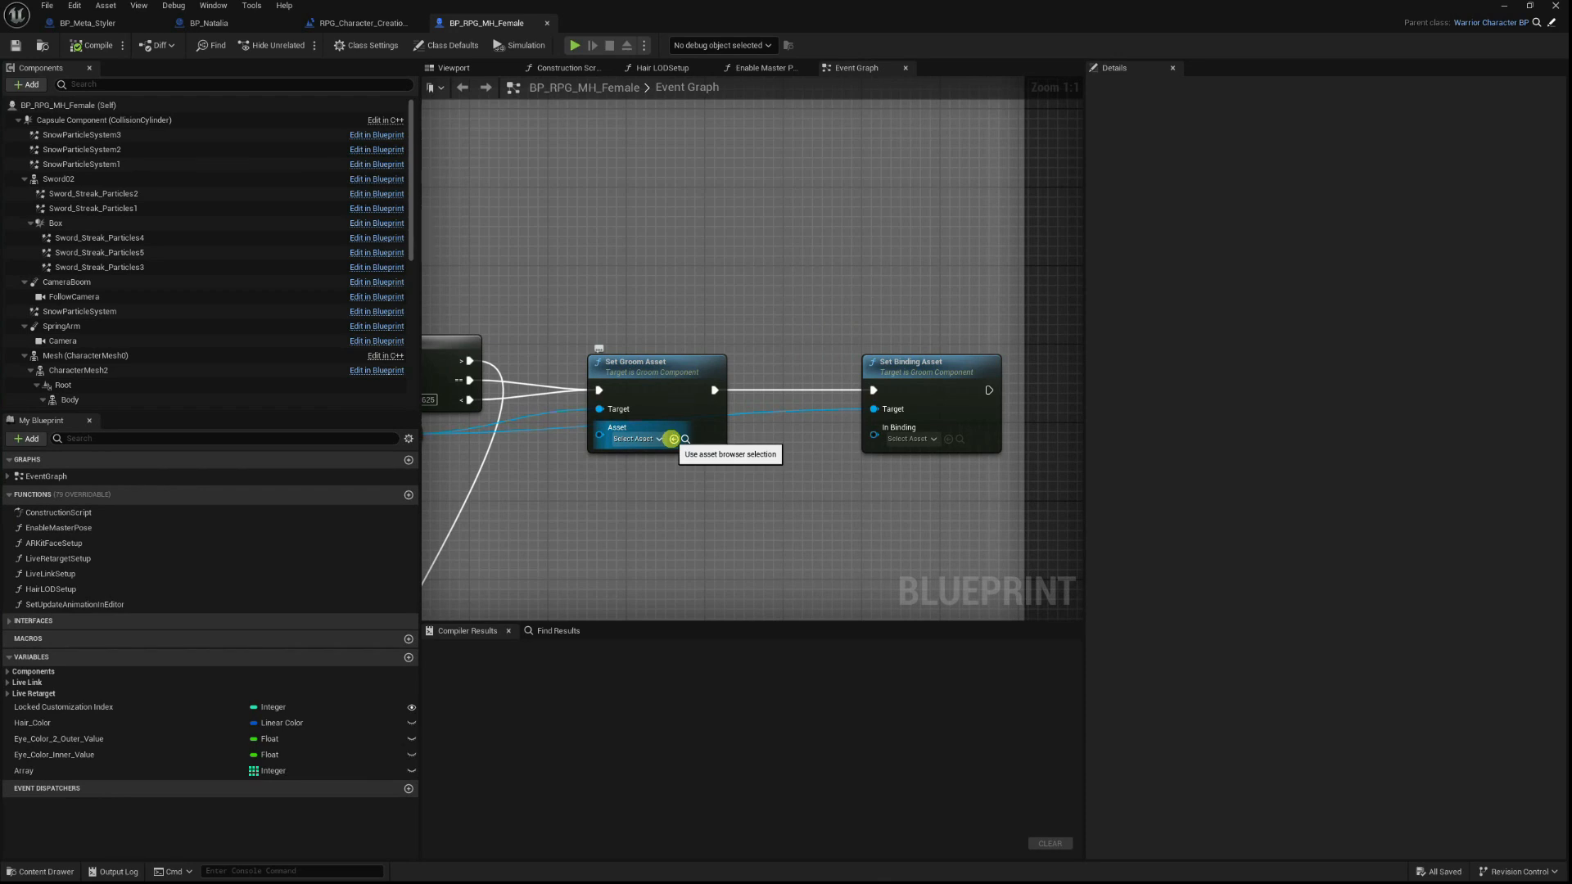
pyautogui.moveTo(652, 522); pyautogui.dragTo(772, 502, button='right')
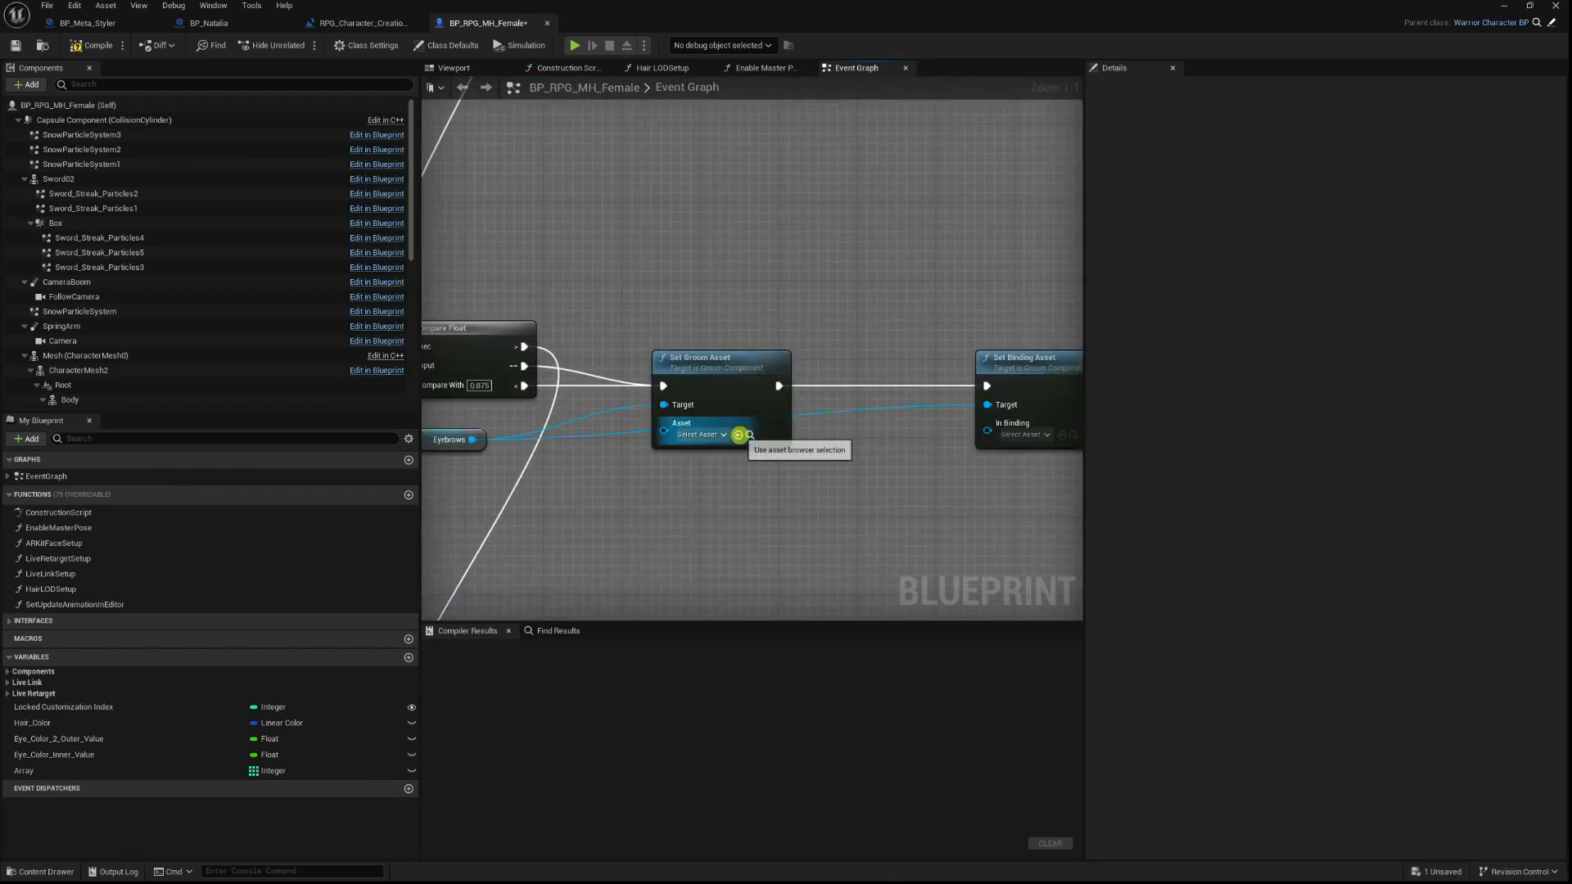
pyautogui.moveTo(705, 571); pyautogui.dragTo(699, 275, button='right')
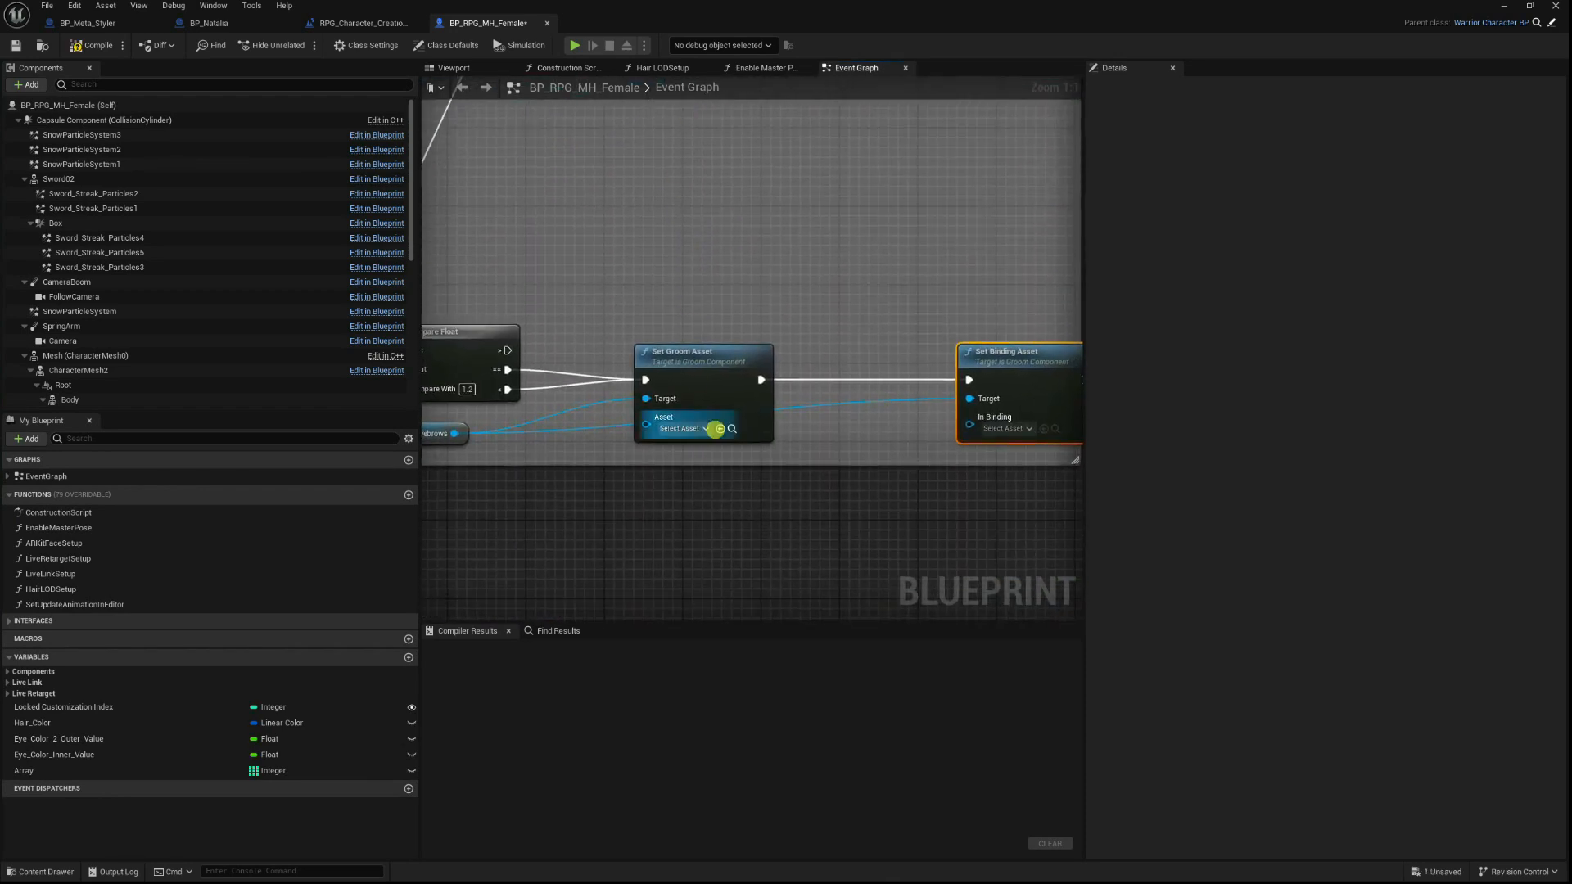
pyautogui.click(719, 428)
# Assign Eyebrows_M_Thick_f_head_Archetype_Binding to the remaining branches' Set Binding Asset nodes and save the blueprint.
pyautogui.moveTo(996, 123); pyautogui.dragTo(928, 388, button='right')
pyautogui.click(883, 375)
pyautogui.doubleClick(1011, 4)
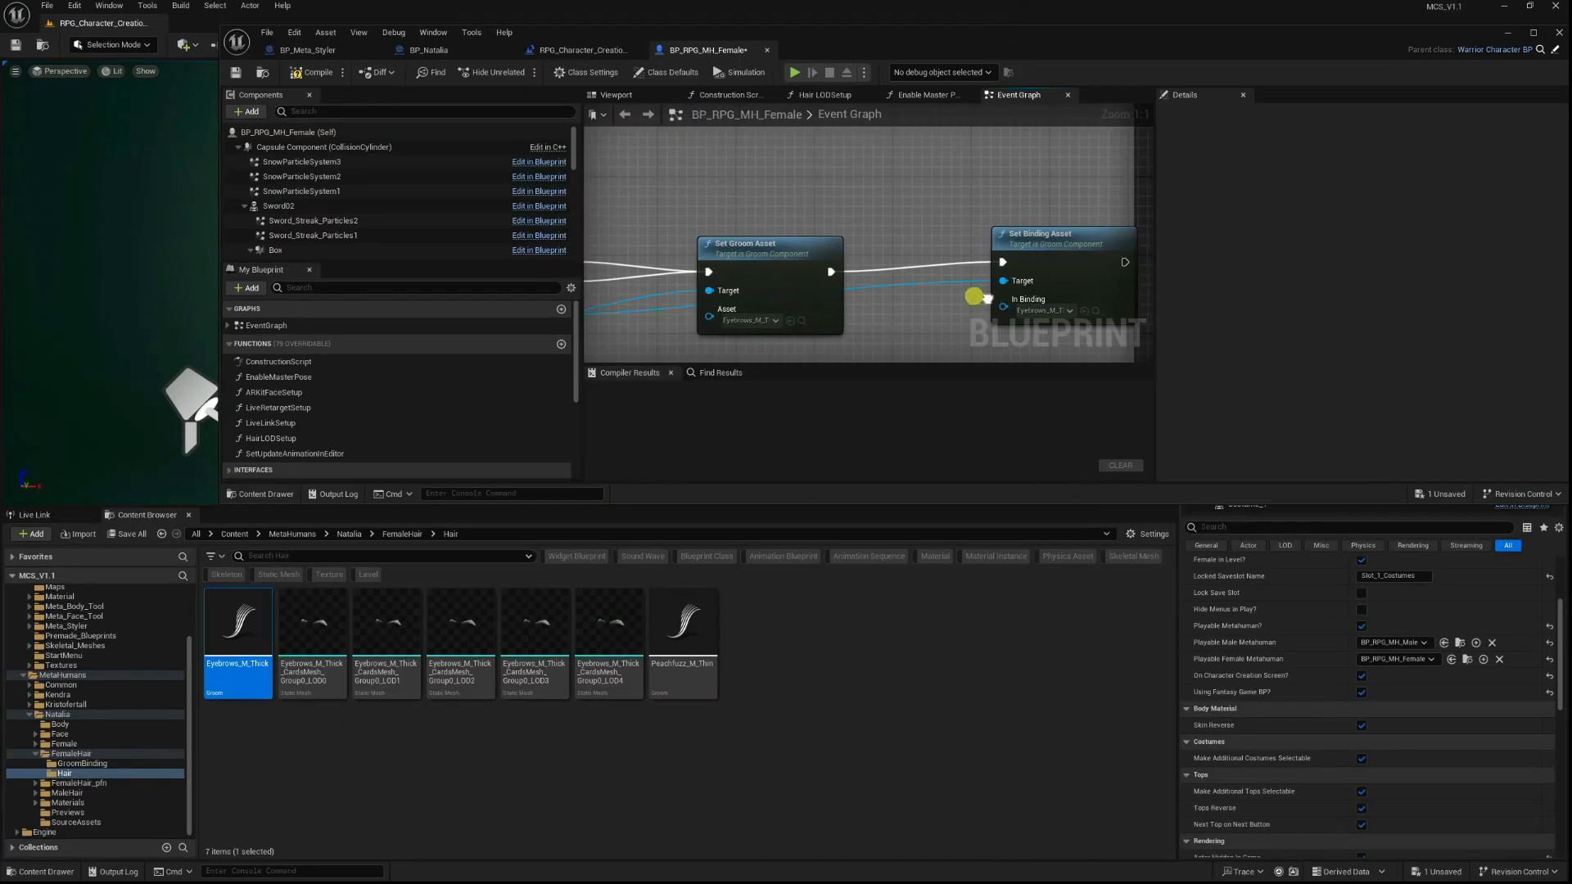
pyautogui.click(959, 257)
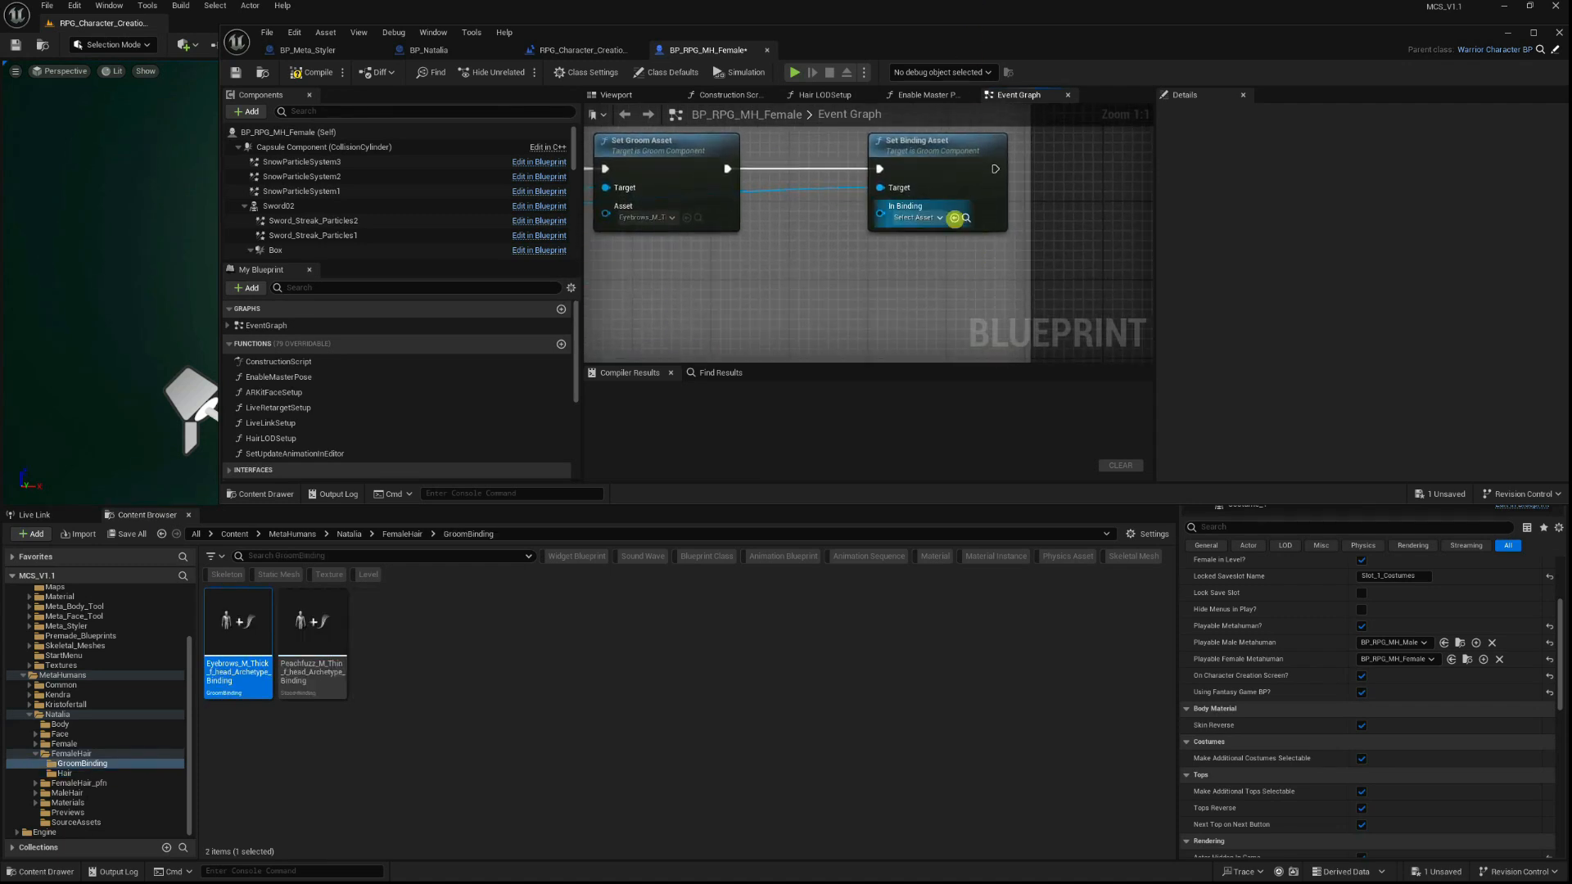
pyautogui.click(992, 334)
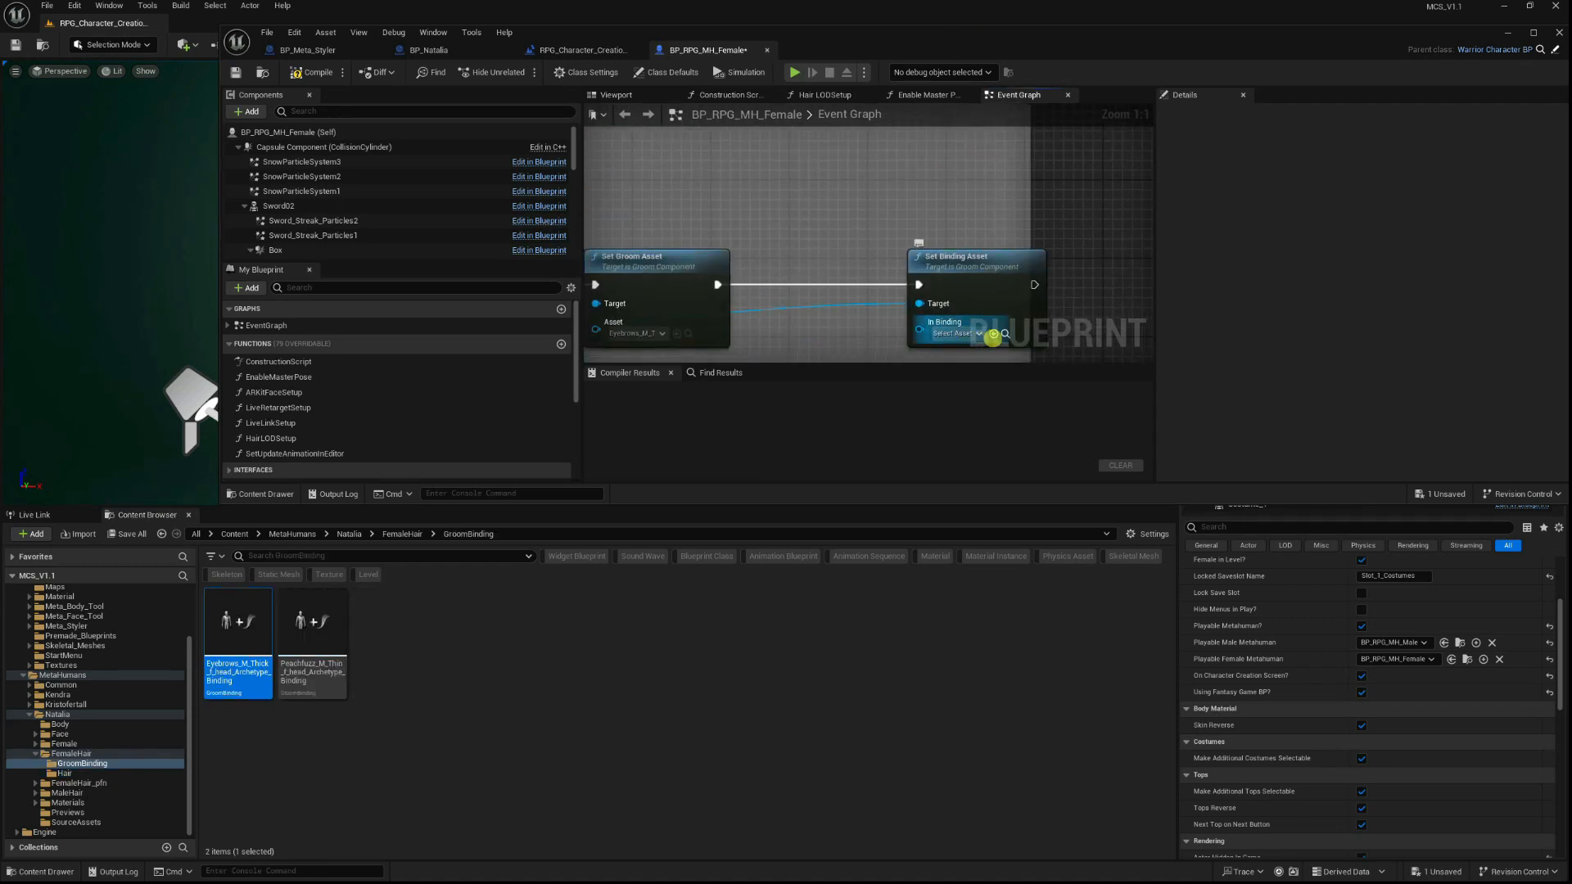
pyautogui.moveTo(976, 354); pyautogui.dragTo(921, 294, button='right')
pyautogui.click(939, 275)
pyautogui.click(939, 275)
pyautogui.scroll(-5, 906, 238)
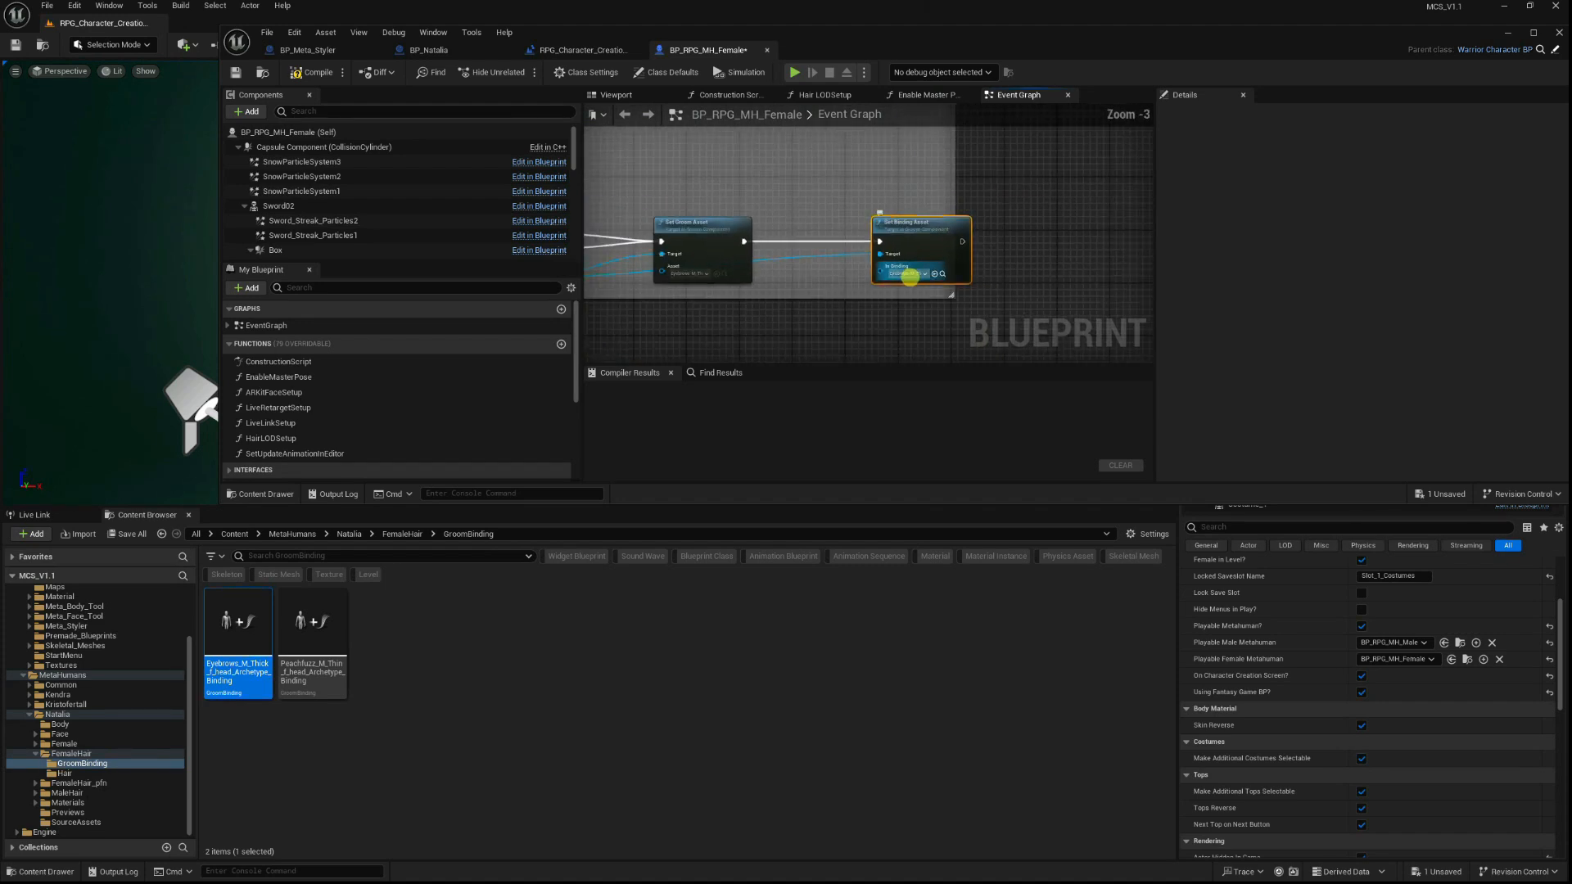
pyautogui.hotkey('ctrl', 's')
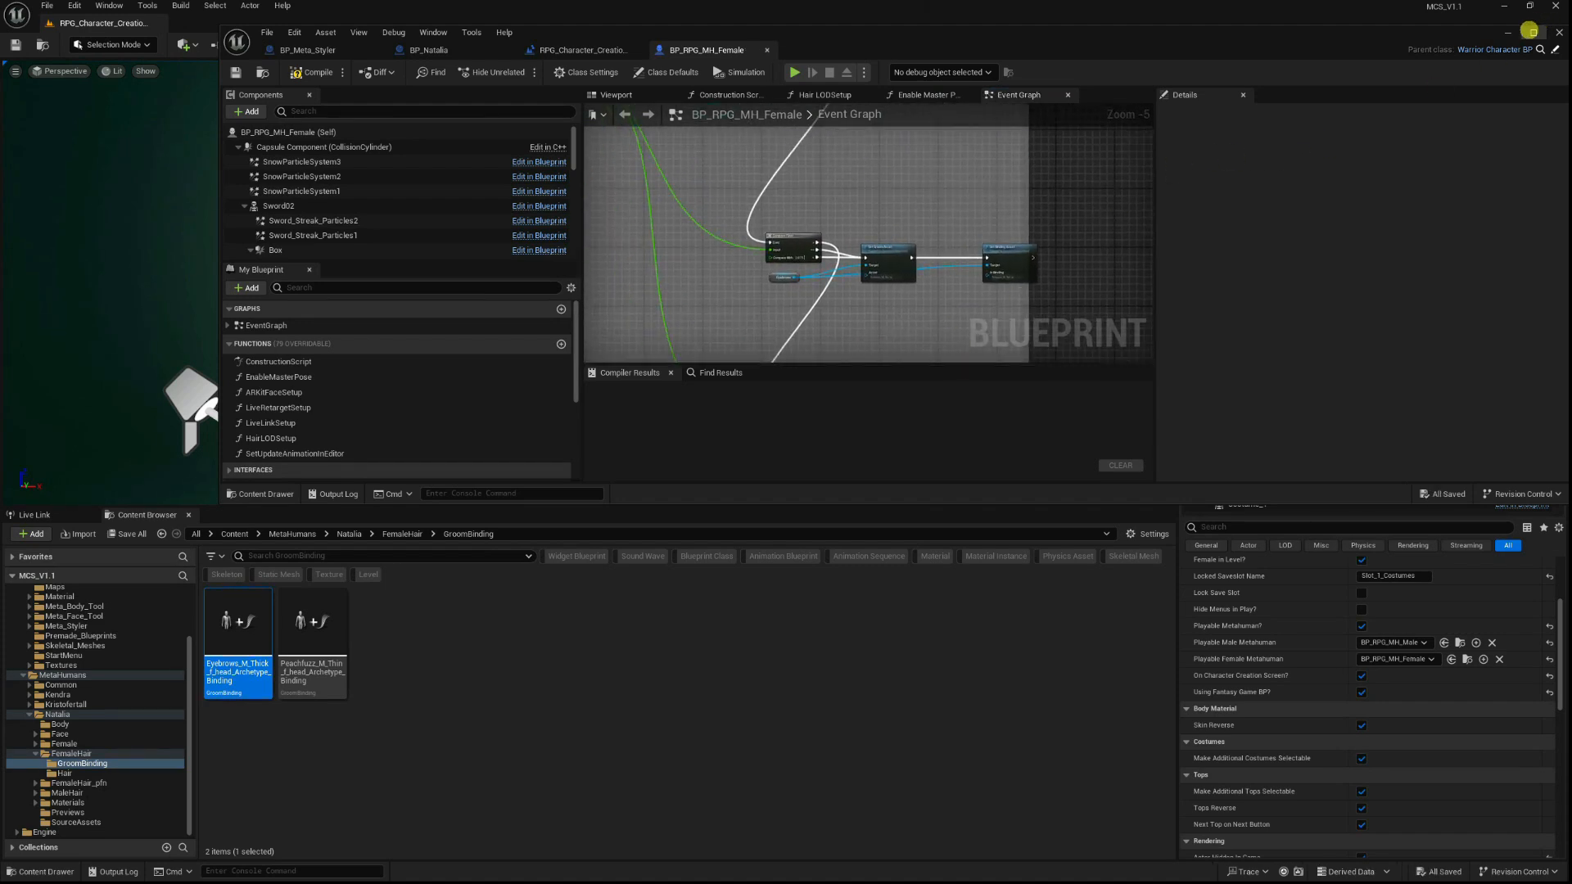
# Play the level in full screen, move the Eyebrows slider to its maximum, and finish the character customization.
pyautogui.click(1503, 33)
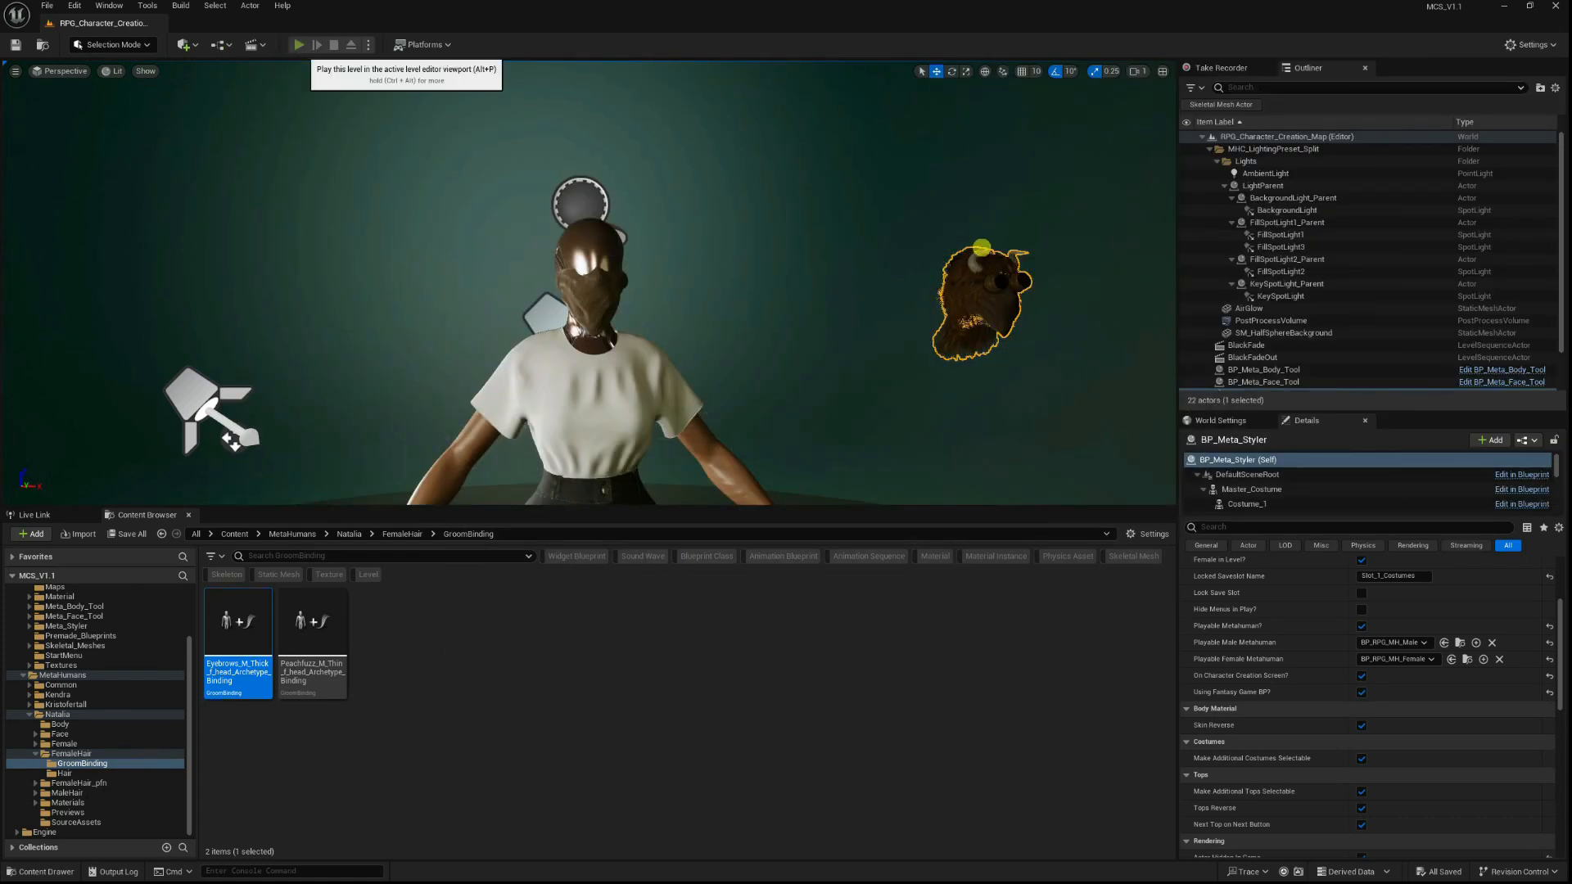
pyautogui.hotkey('alt', 'p')
pyautogui.press('F11')
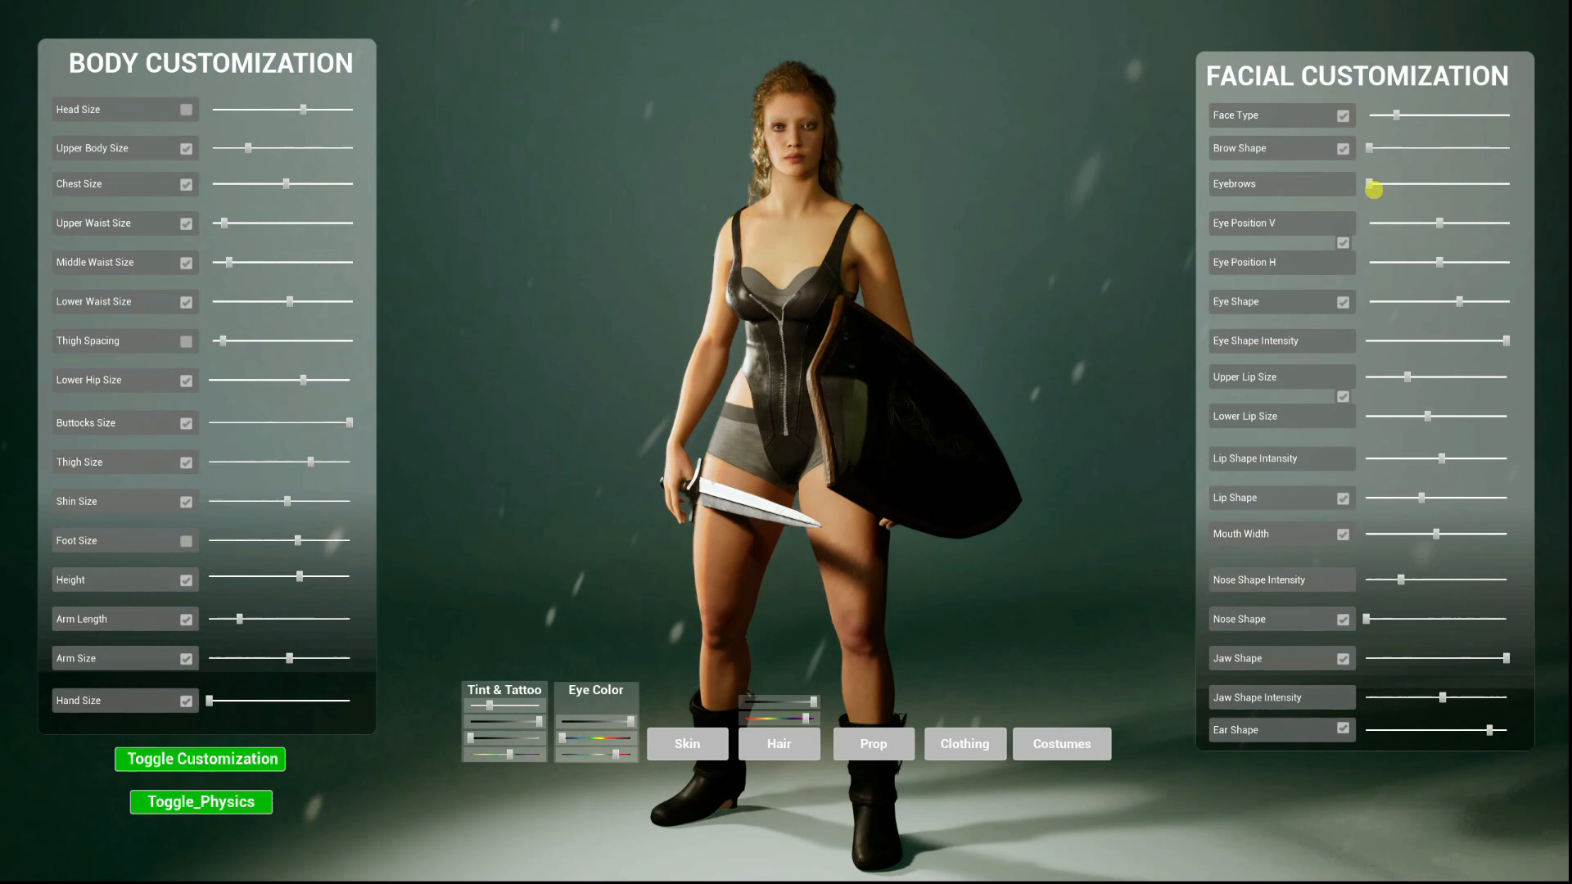
pyautogui.moveTo(1374, 189); pyautogui.dragTo(1515, 187)
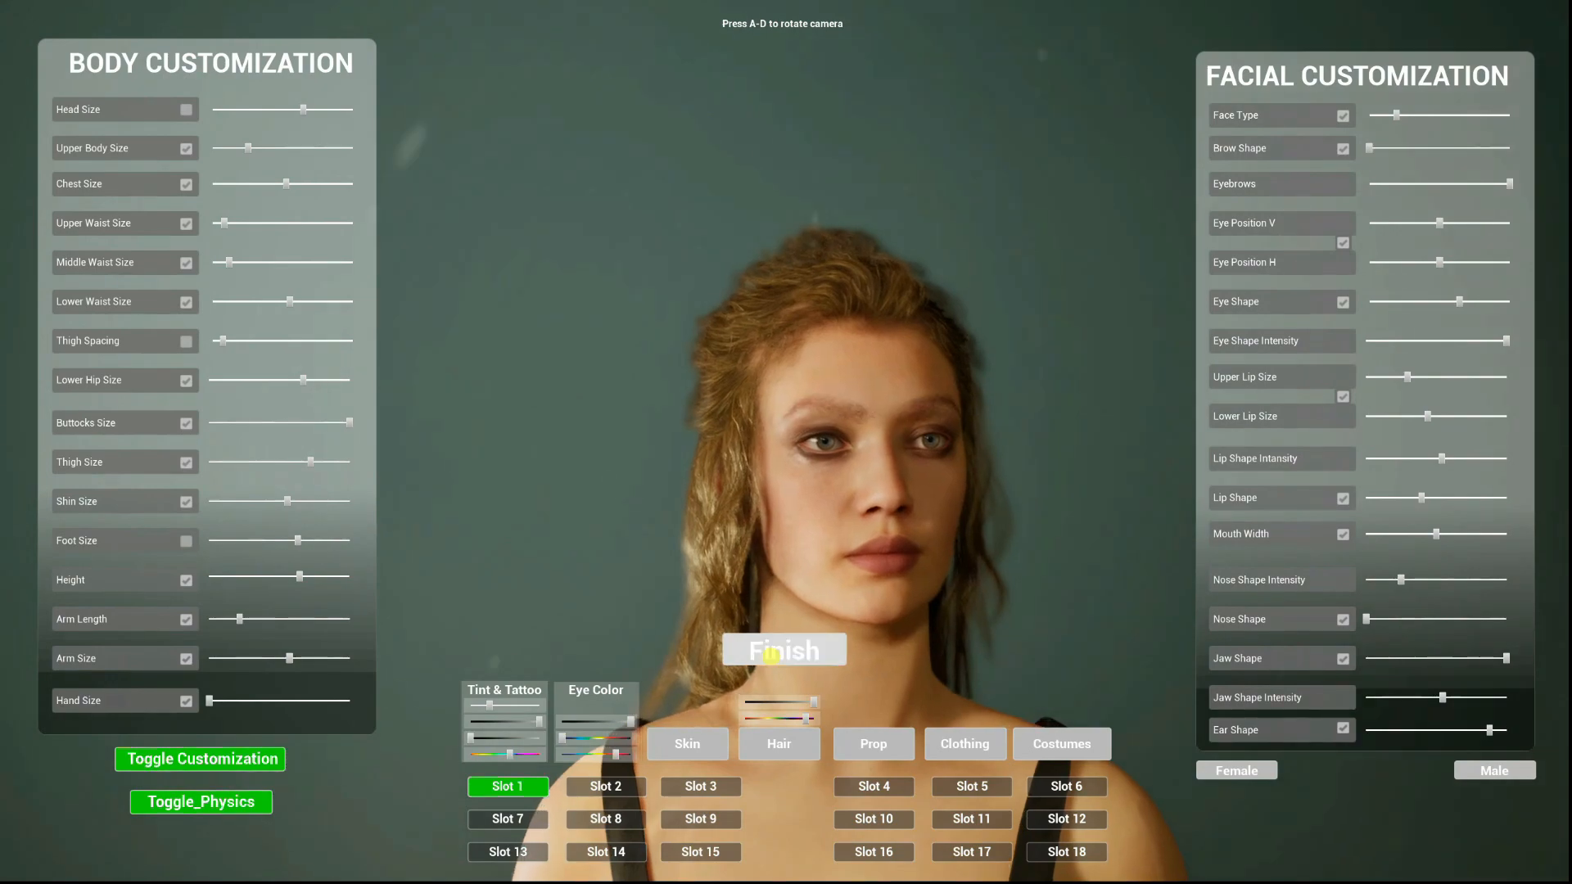
pyautogui.click(778, 651)
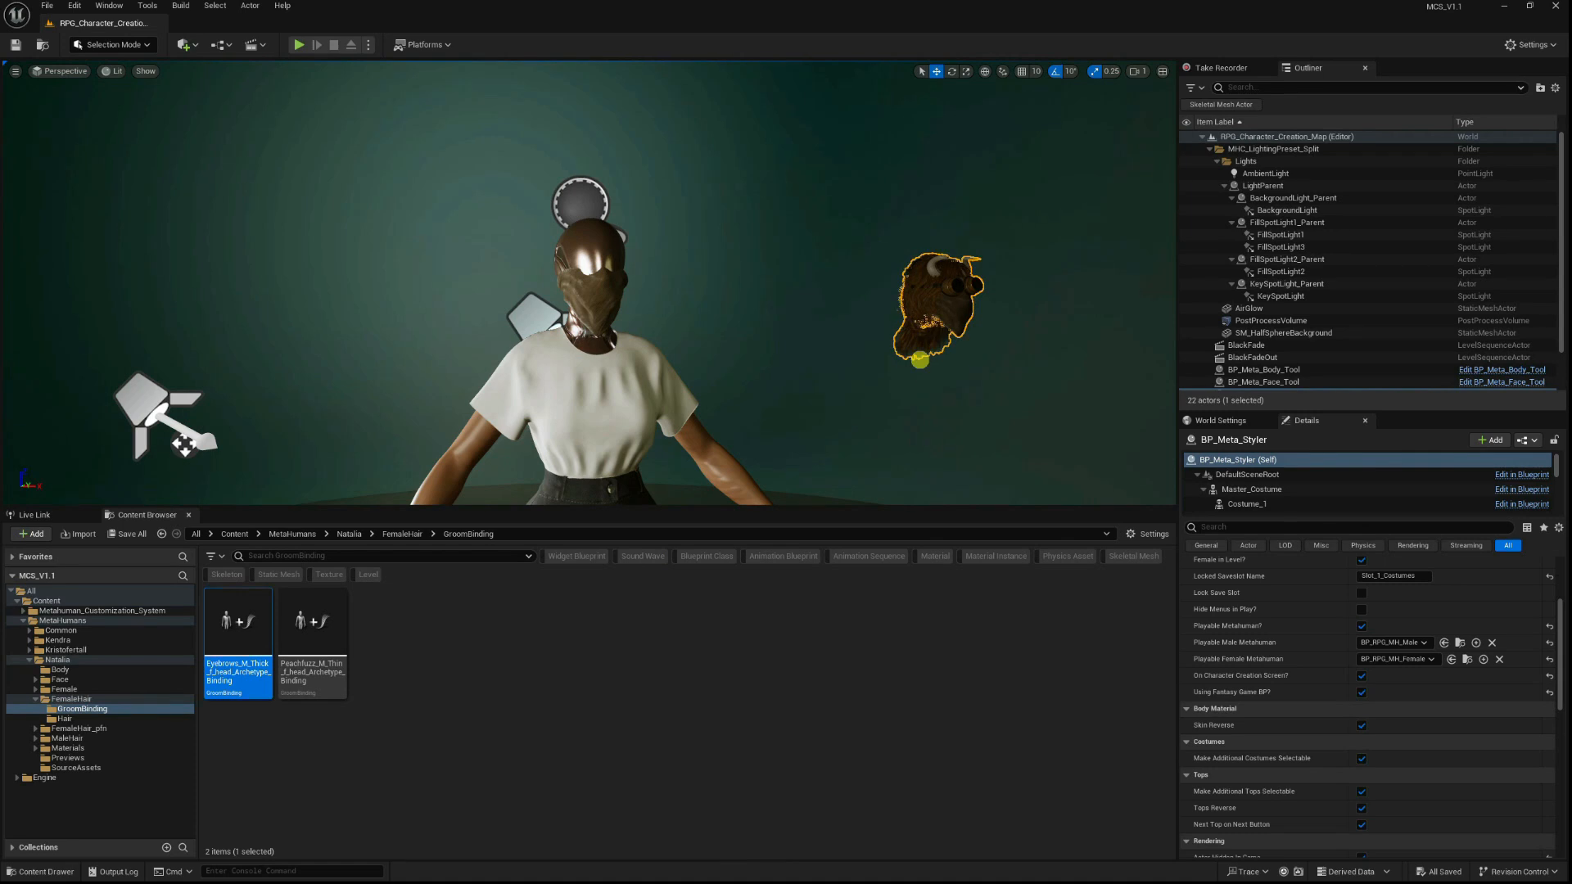
# Return to BP_RPG_MH_Female and show the Eyelashes component's groom and binding asset settings.
pyautogui.rightClick(951, 306)
pyautogui.click(1018, 360)
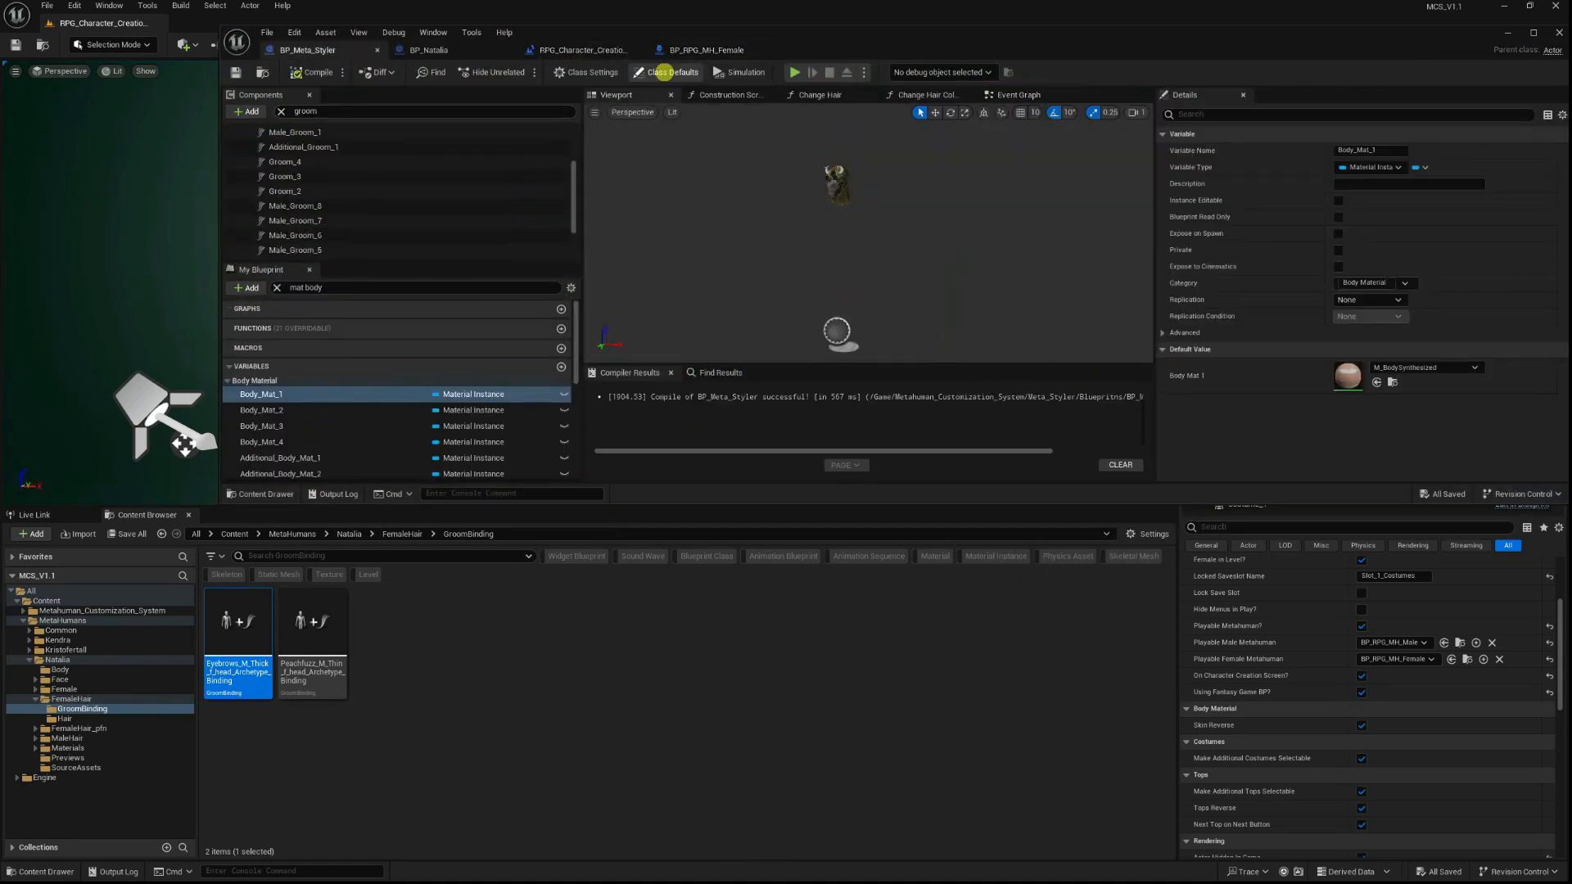
pyautogui.click(693, 49)
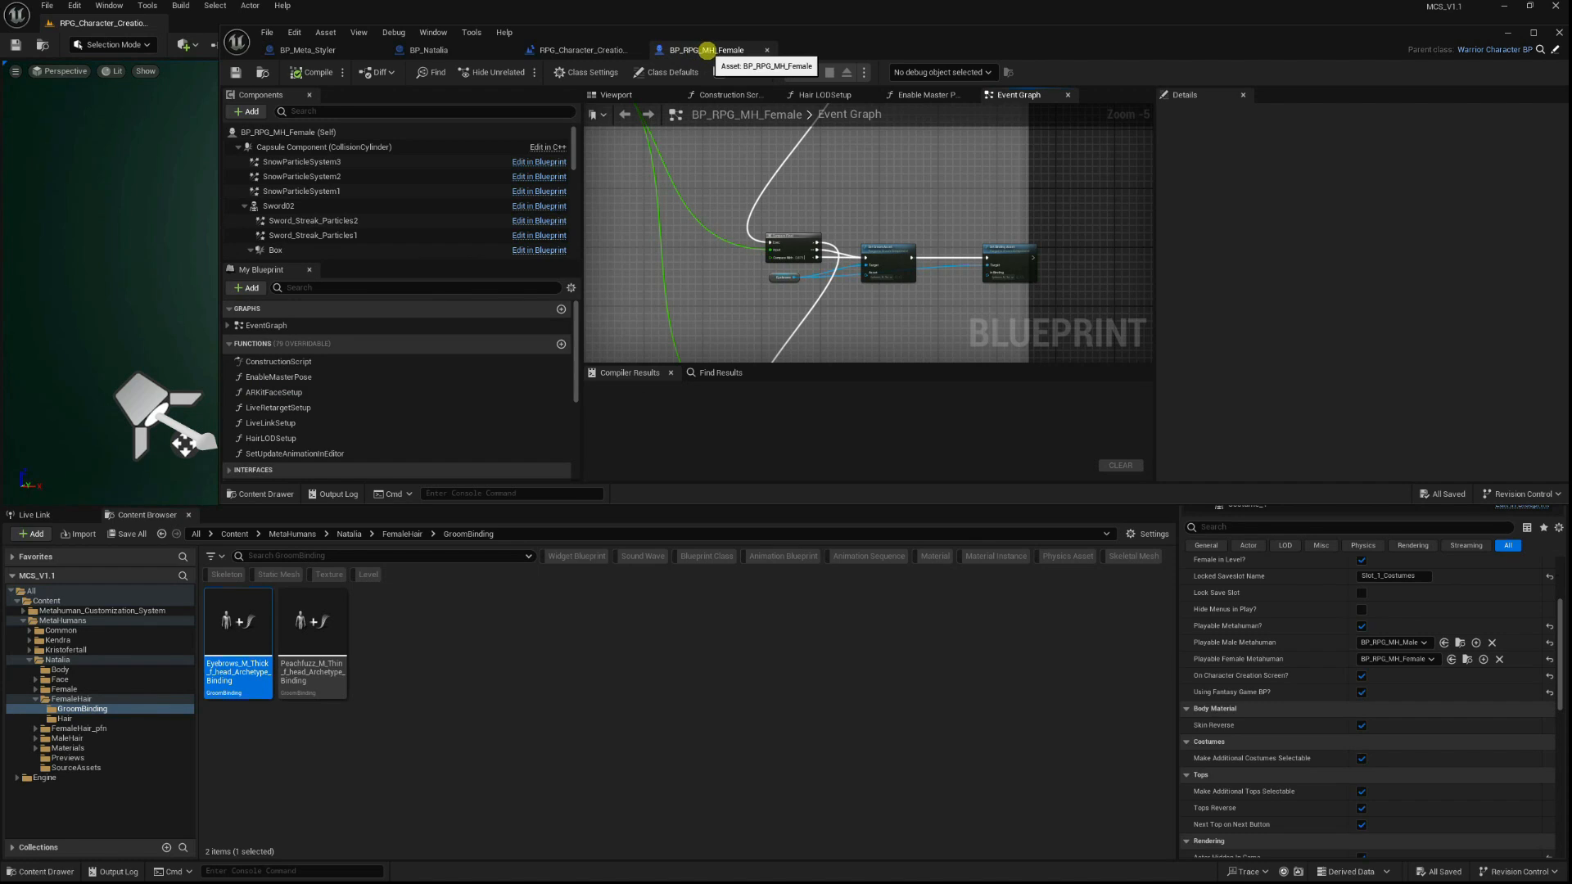
pyautogui.moveTo(860, 44); pyautogui.dragTo(318, 196)
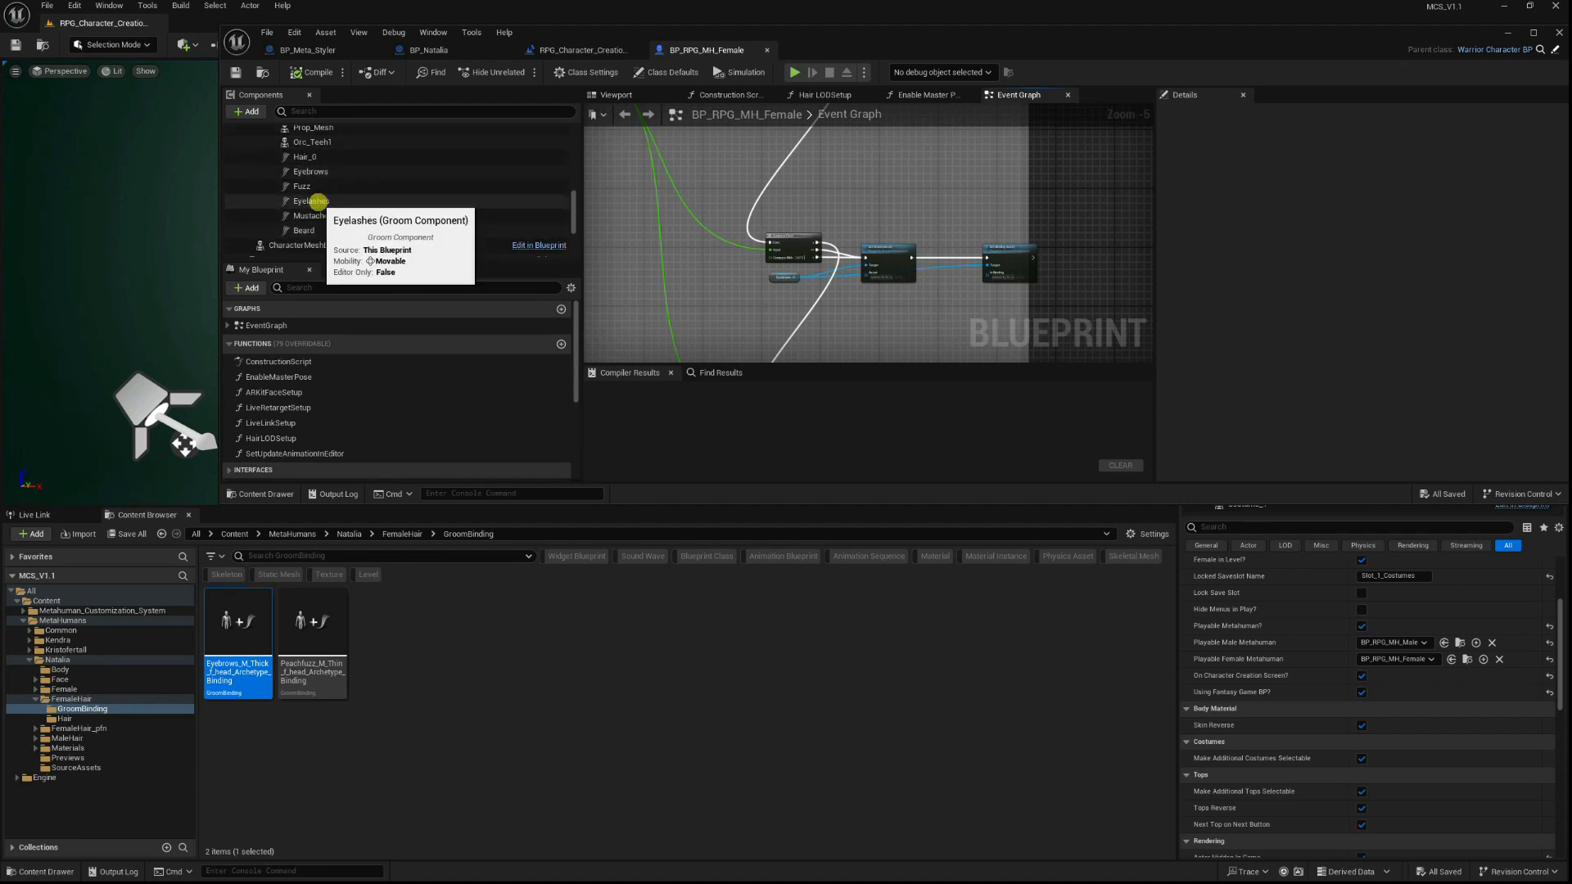
pyautogui.click(315, 201)
pyautogui.scroll(-6, 1429, 397)
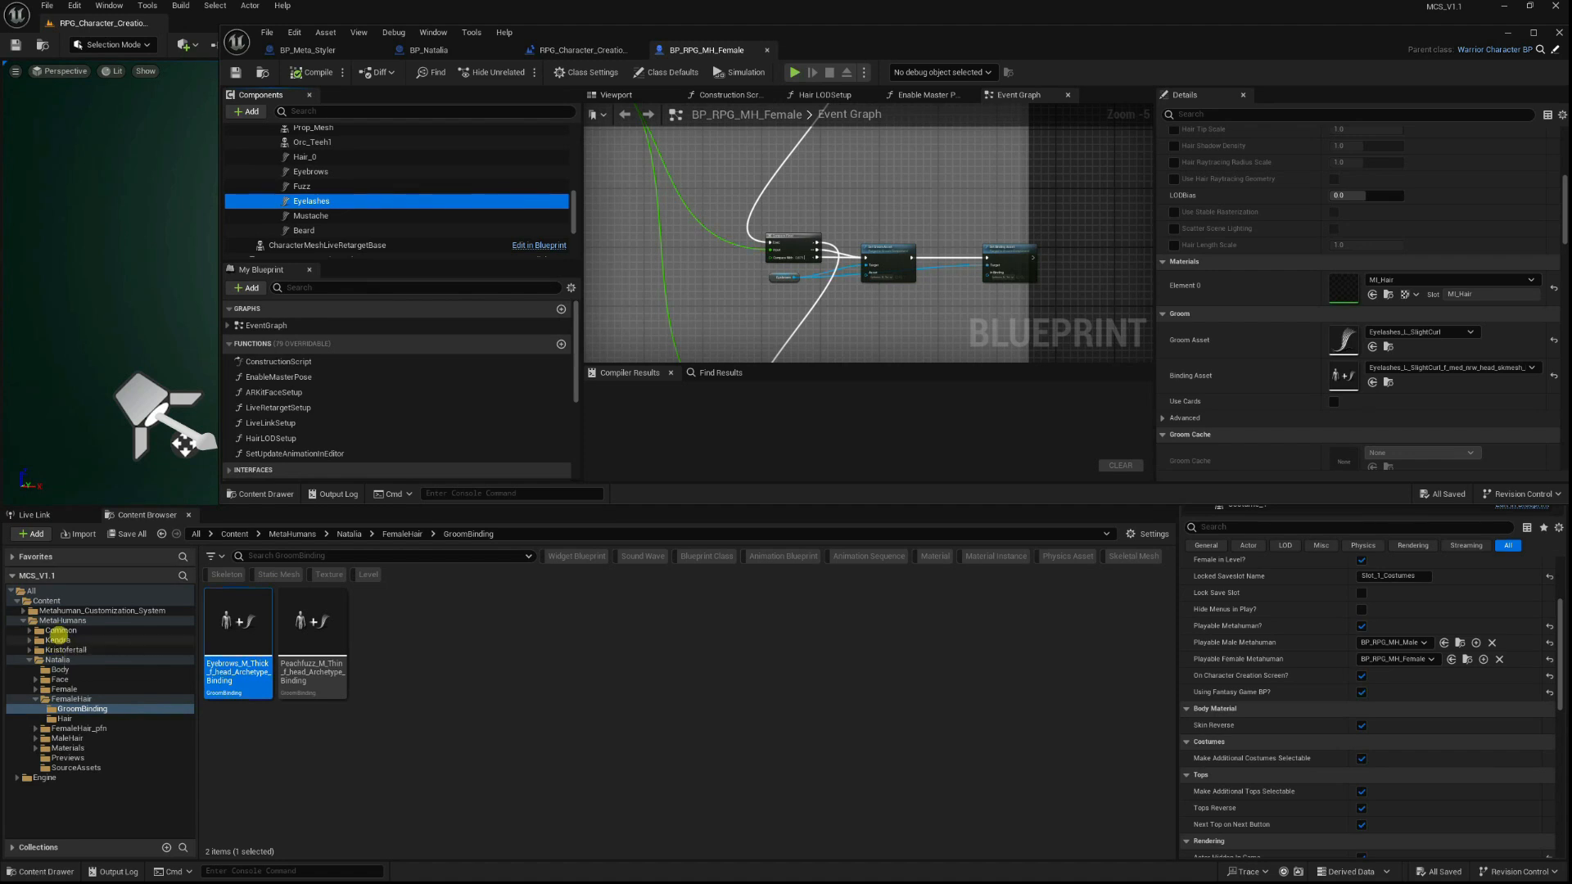
# Search the Kendra MetaHuman folder for "eye lashes" and examine its eyelash groom and groom binding.
pyautogui.click(72, 640)
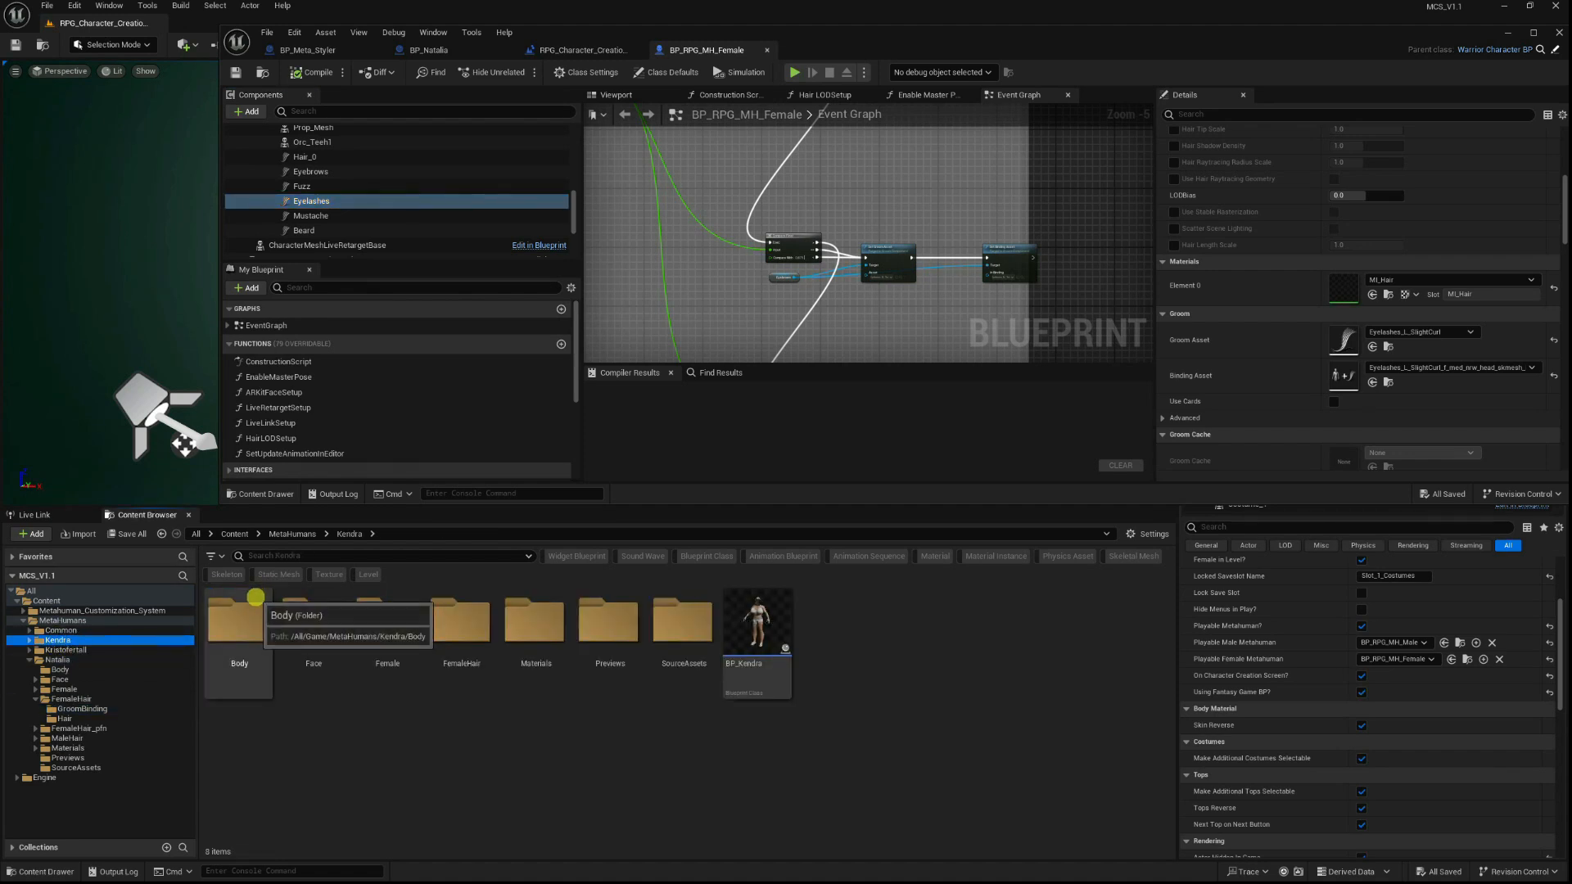
pyautogui.click(371, 555)
pyautogui.write('eye lashes')
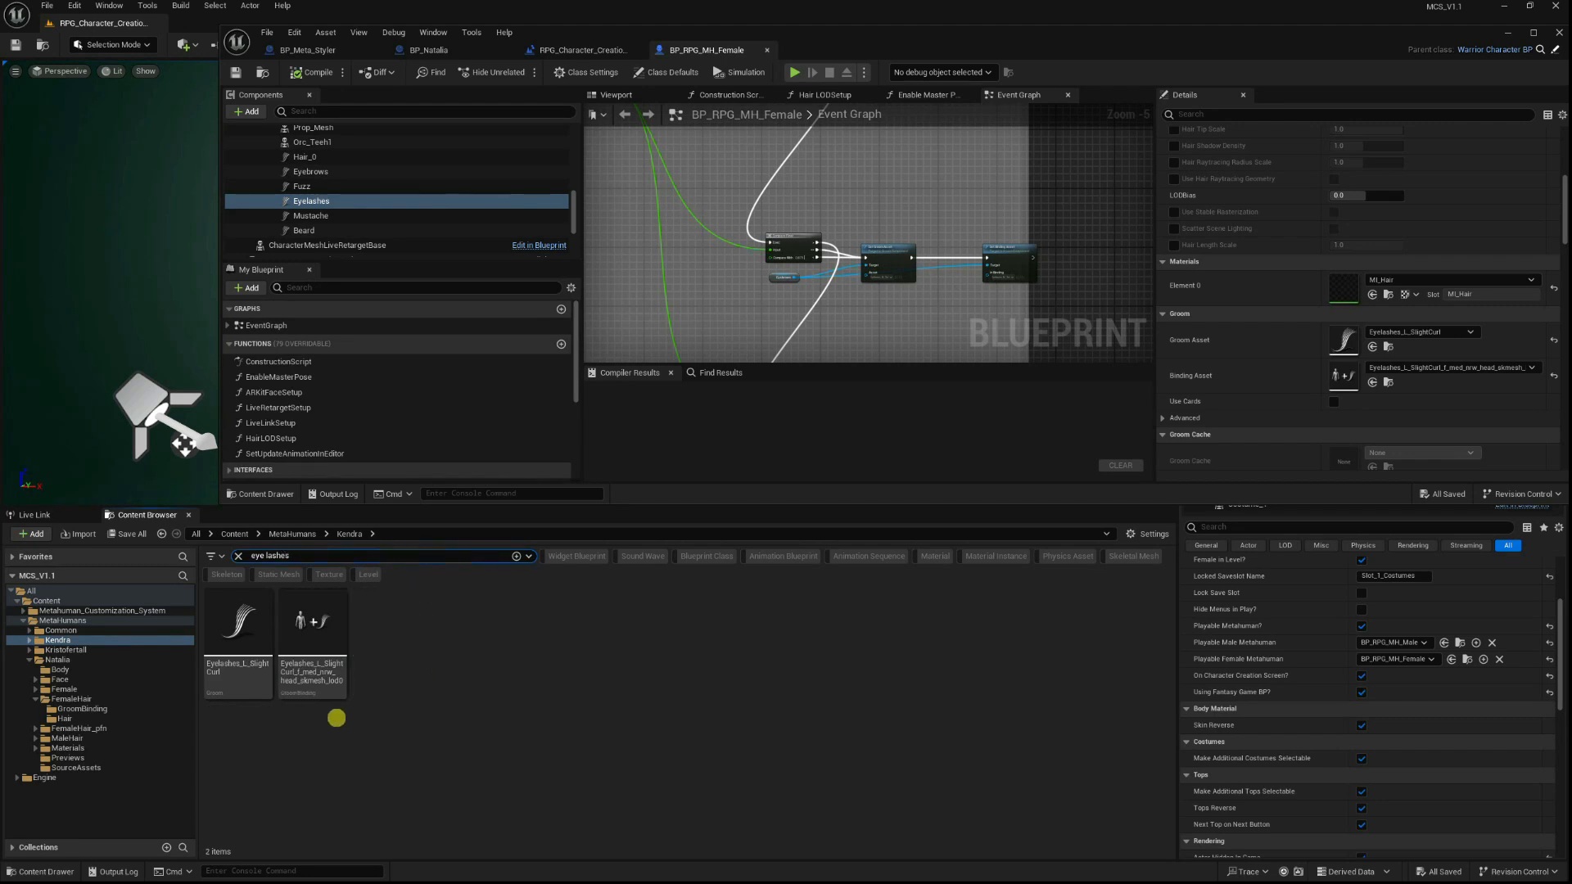
pyautogui.click(318, 676)
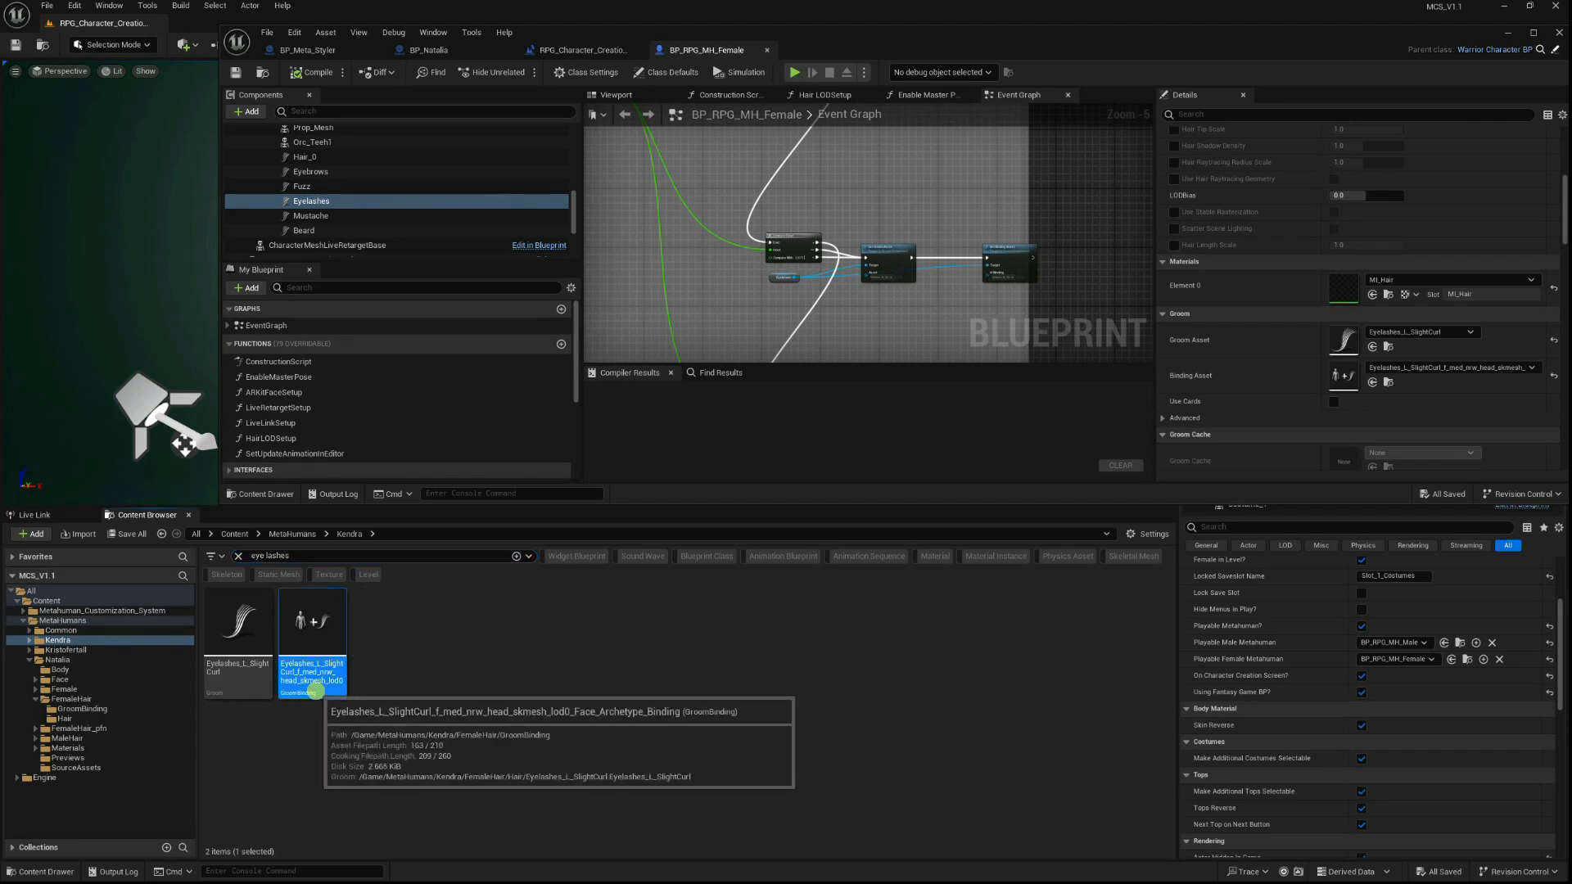
pyautogui.click(238, 672)
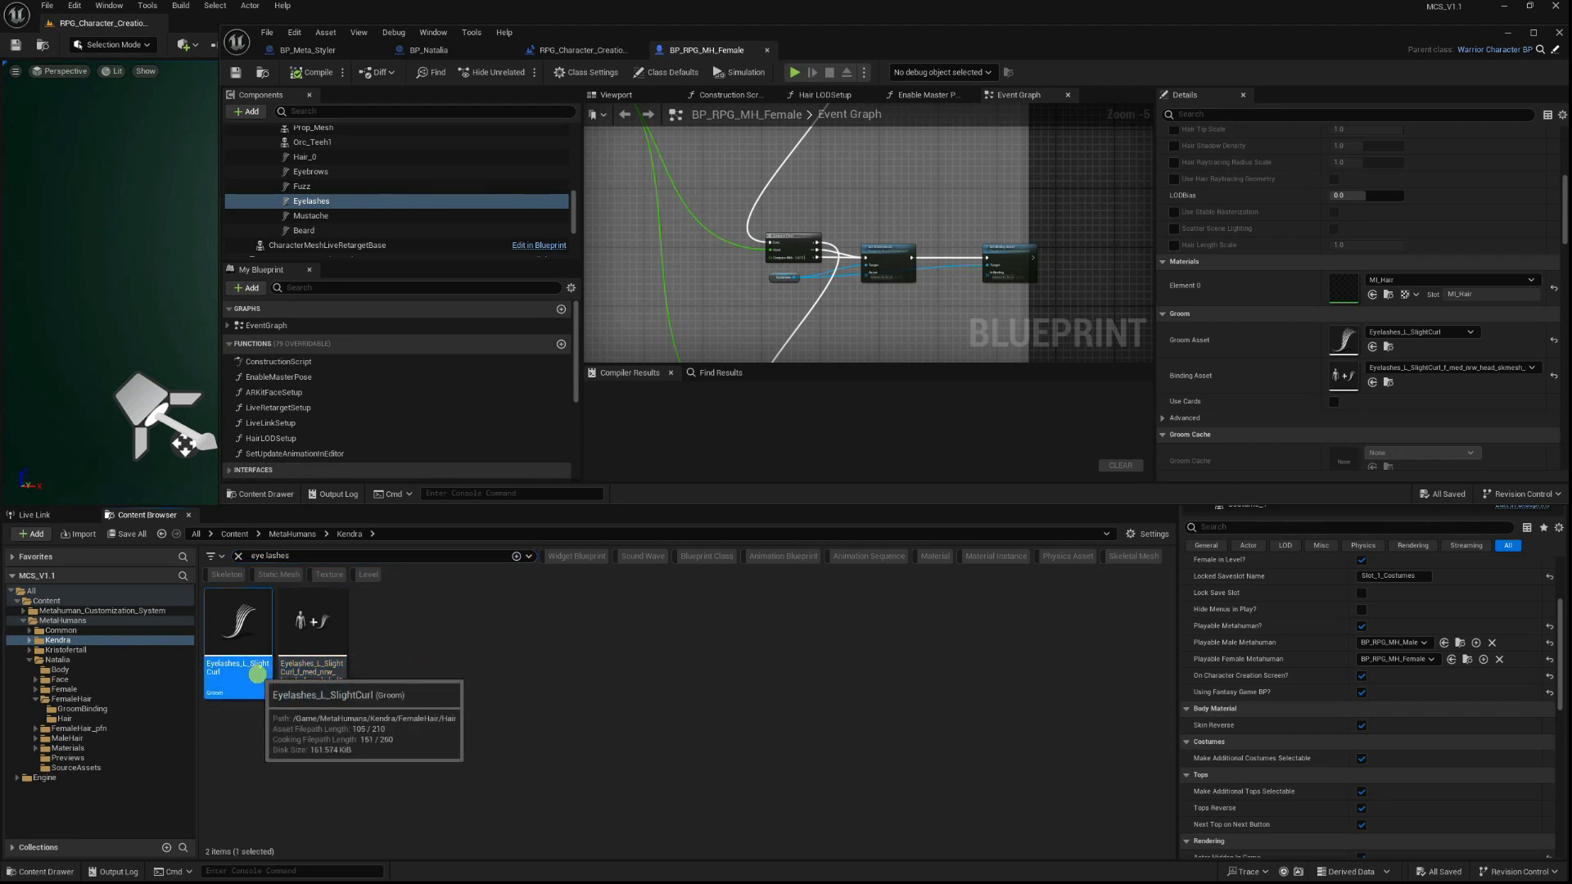
pyautogui.click(287, 667)
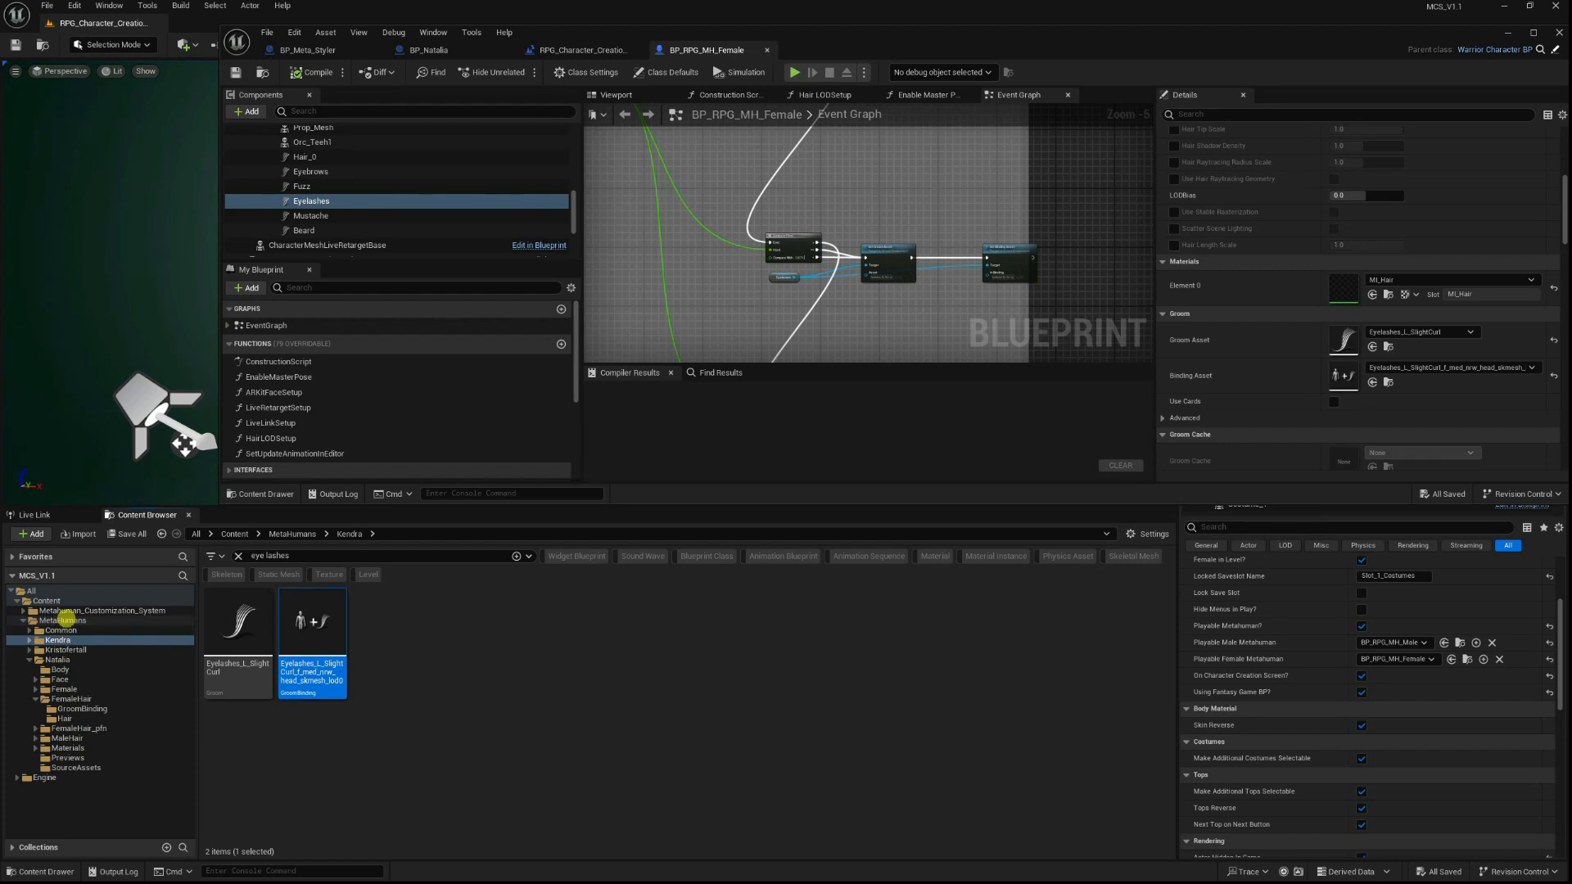
# Assign Natalia's Eyelashes_S_Thin groom and its face archetype binding to the Eyelashes component.
pyautogui.click(59, 660)
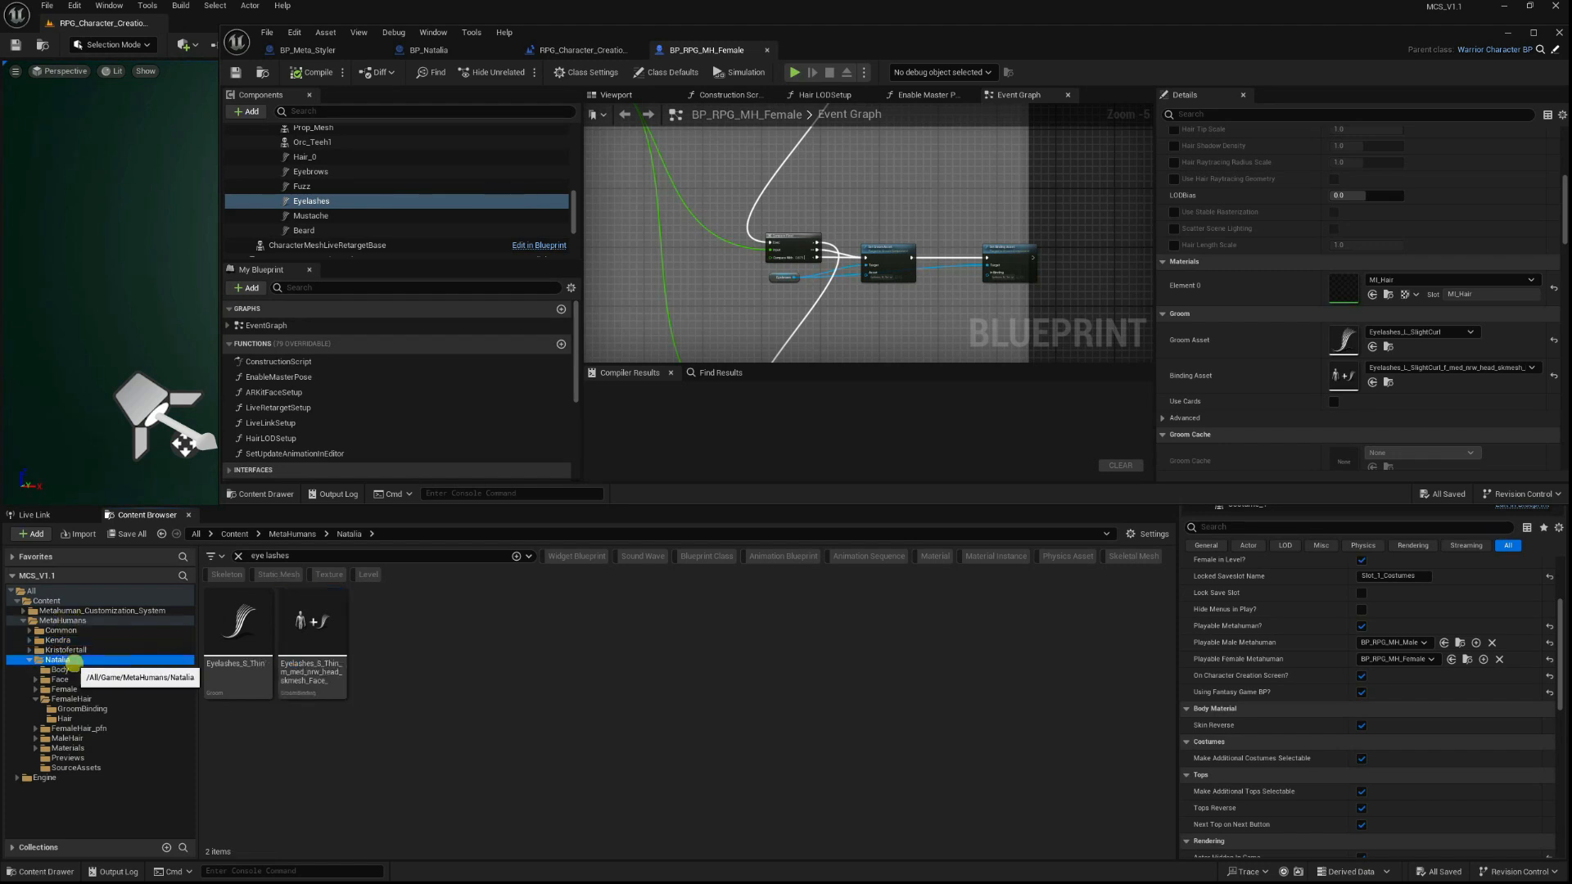
pyautogui.click(237, 645)
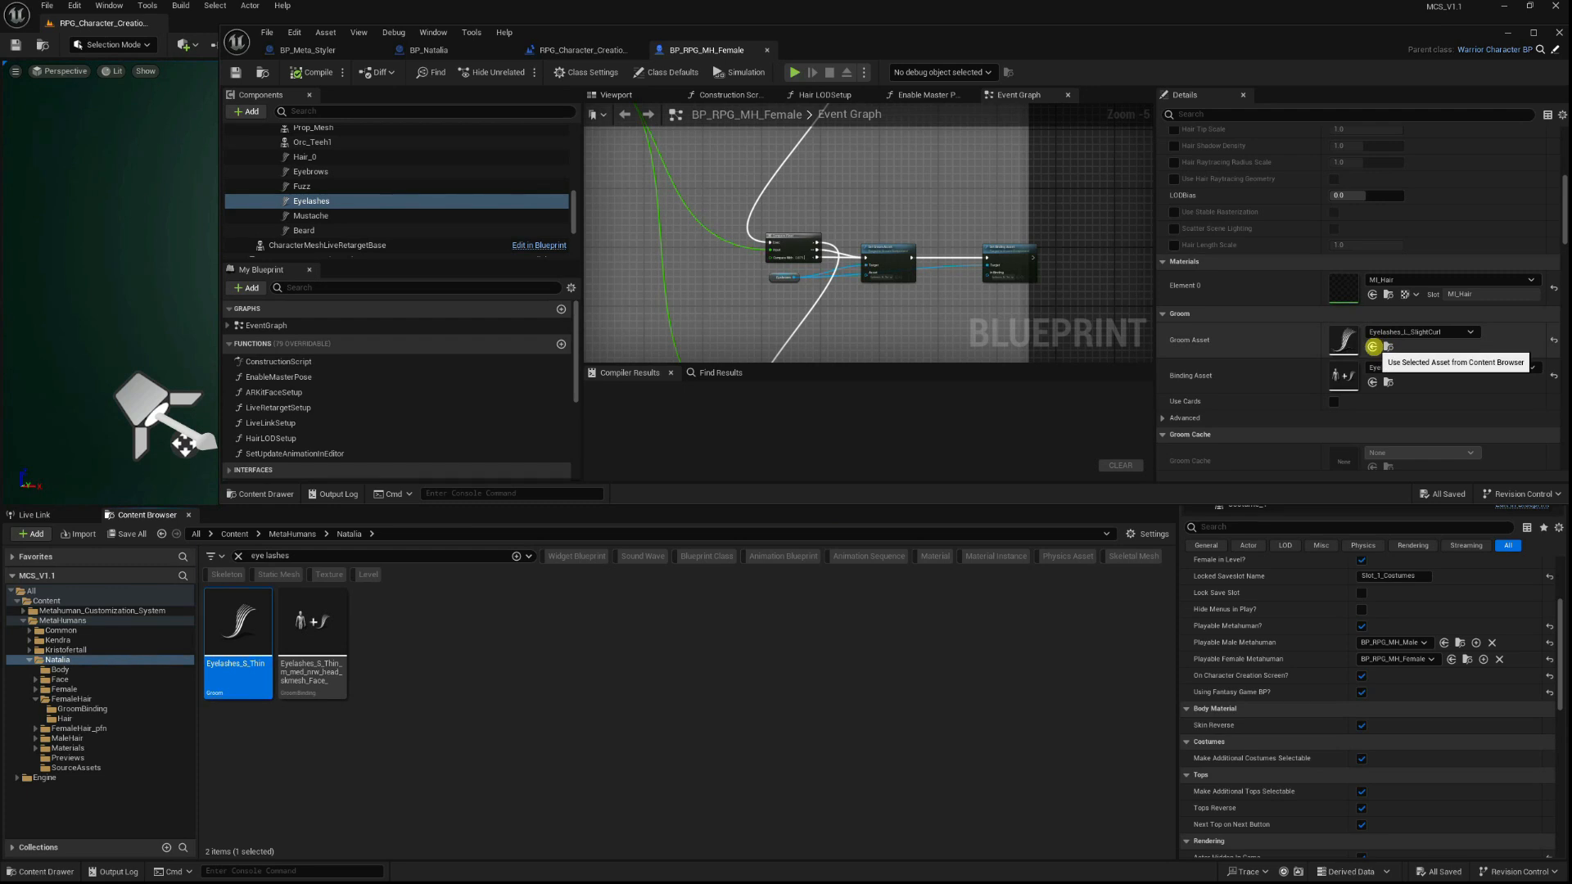
pyautogui.click(1373, 346)
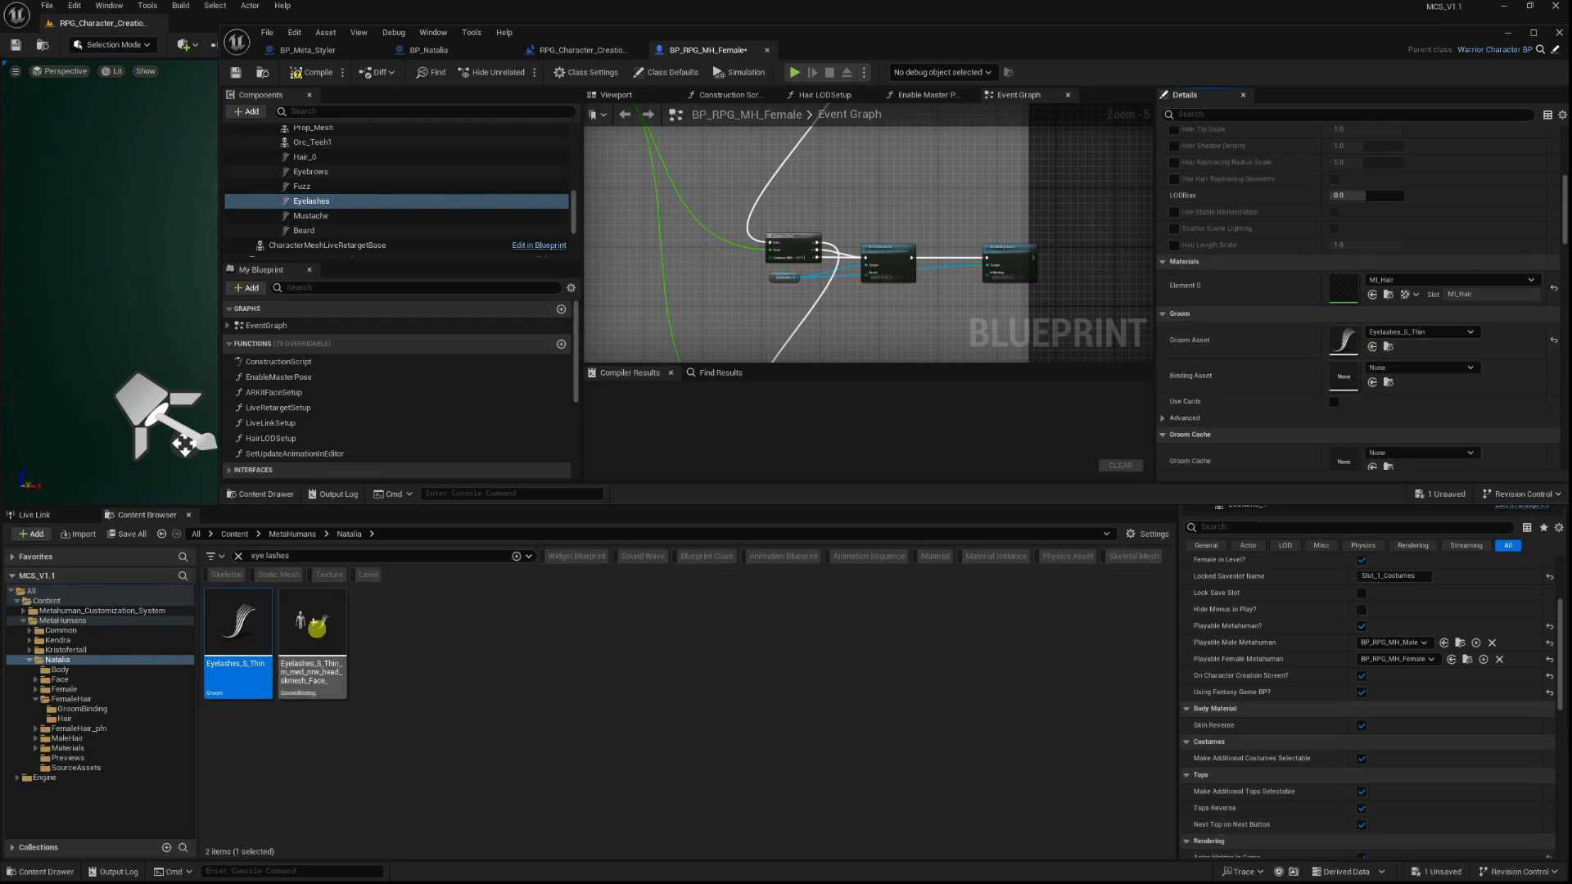
pyautogui.click(312, 623)
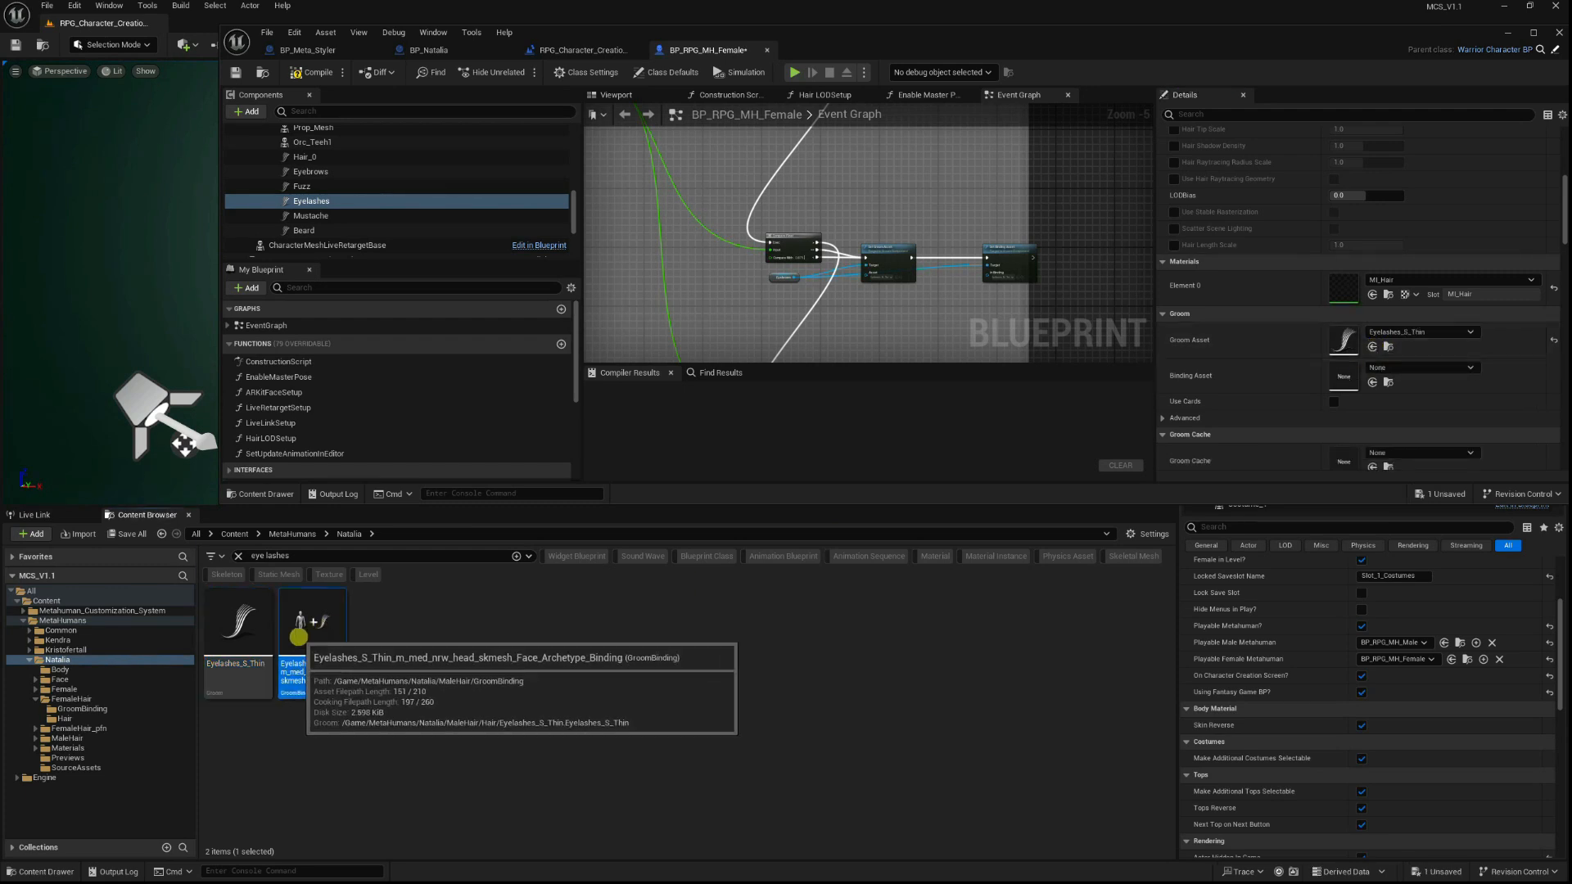
pyautogui.click(1371, 381)
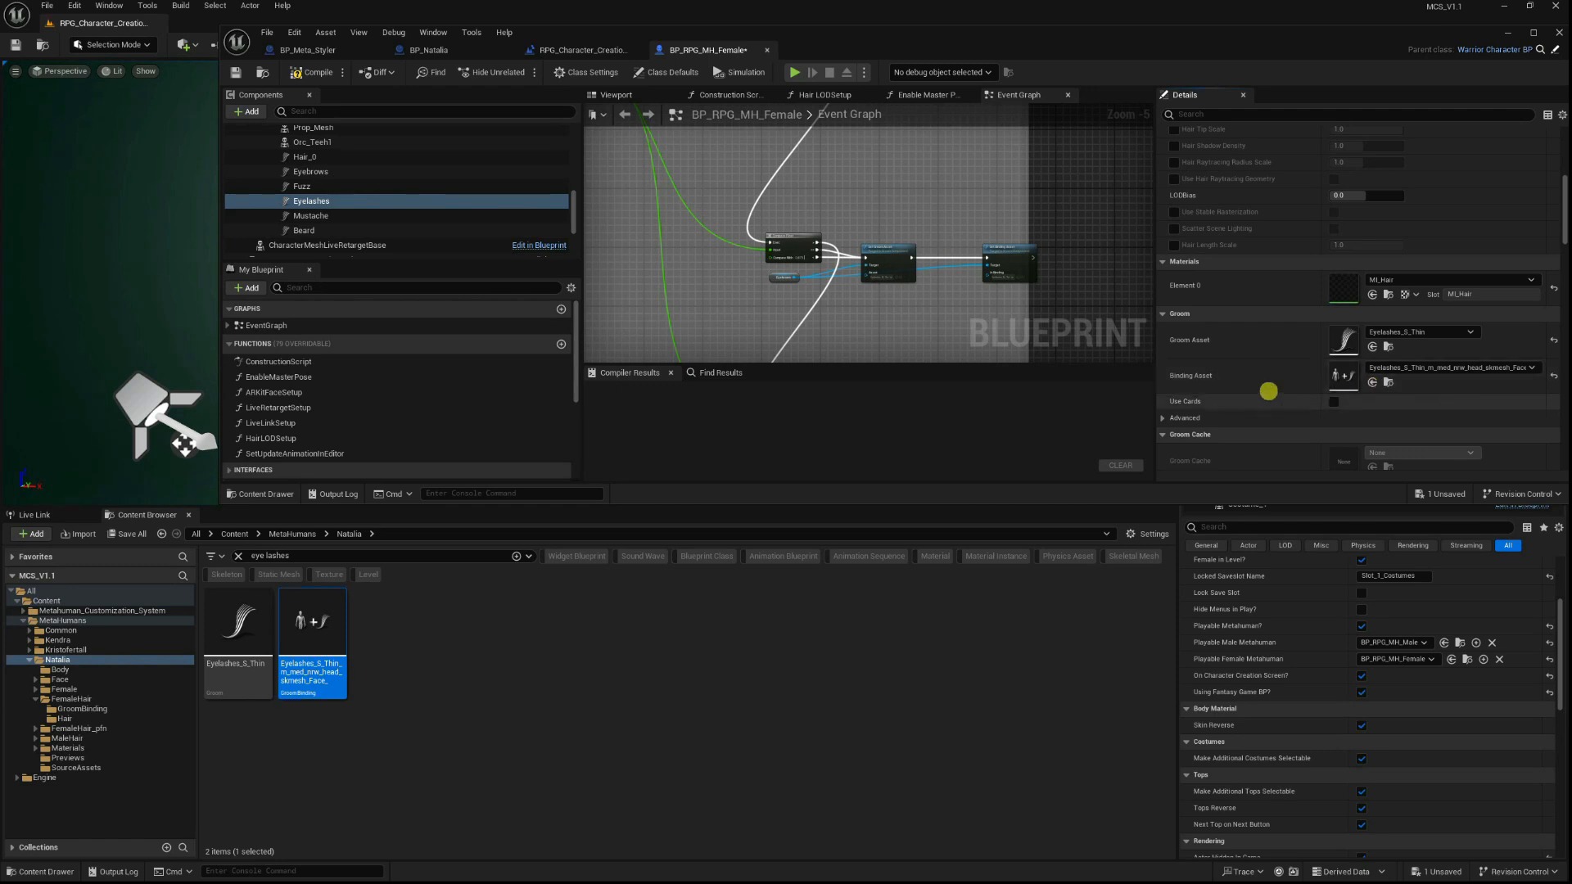
# Play the level in full screen, detach the camera to inspect the character's eyelashes up close, and stop the session.
pyautogui.moveTo(974, 33); pyautogui.dragTo(823, 532)
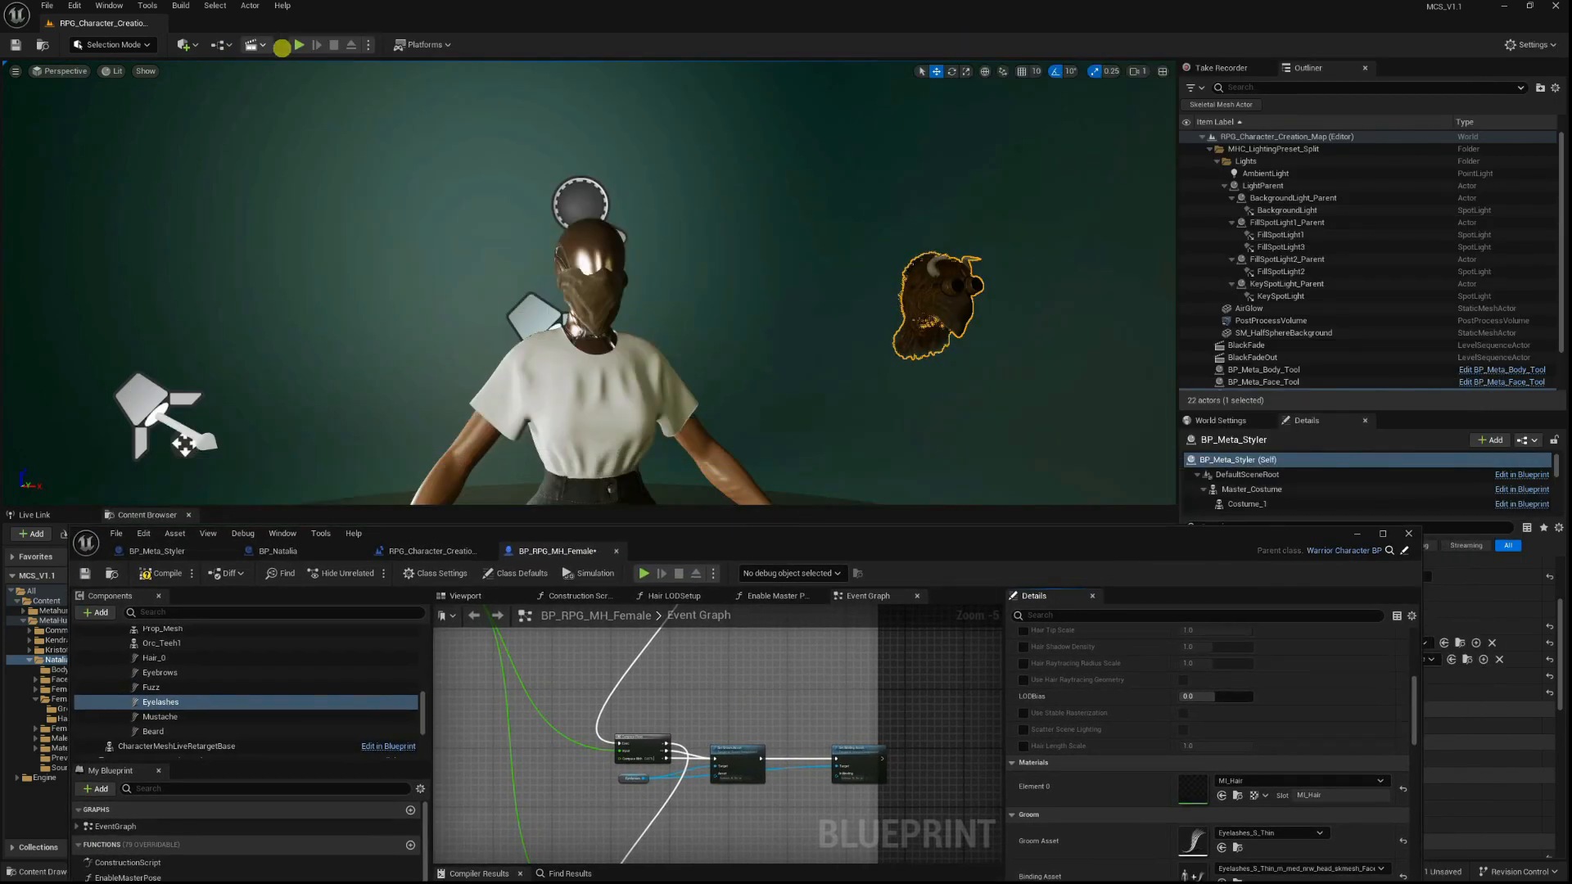
pyautogui.hotkey('alt', 'p')
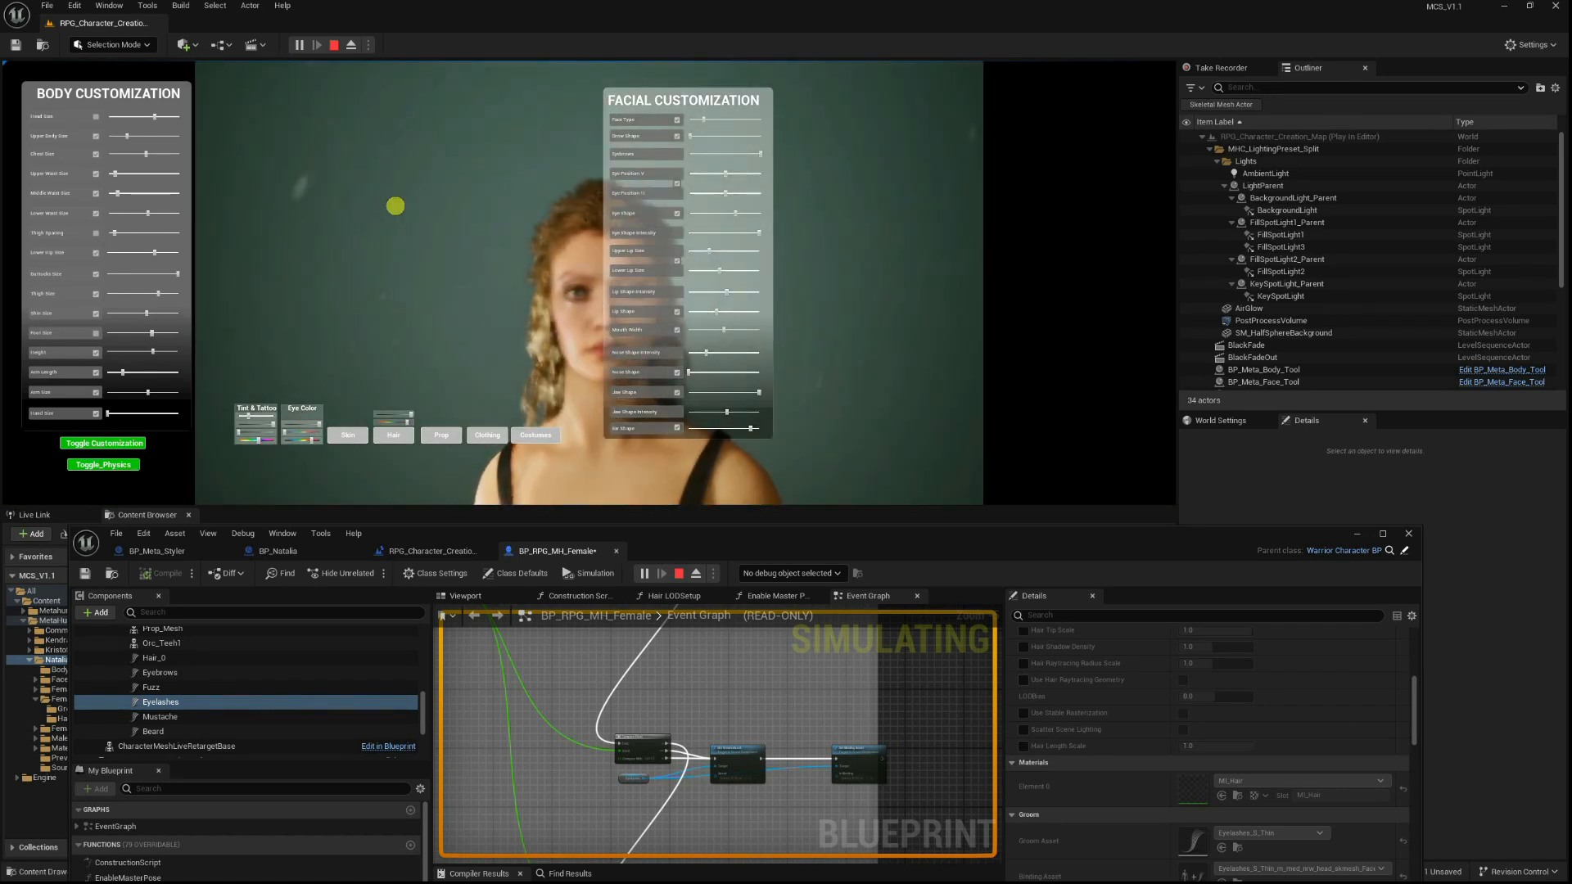
pyautogui.press('F11')
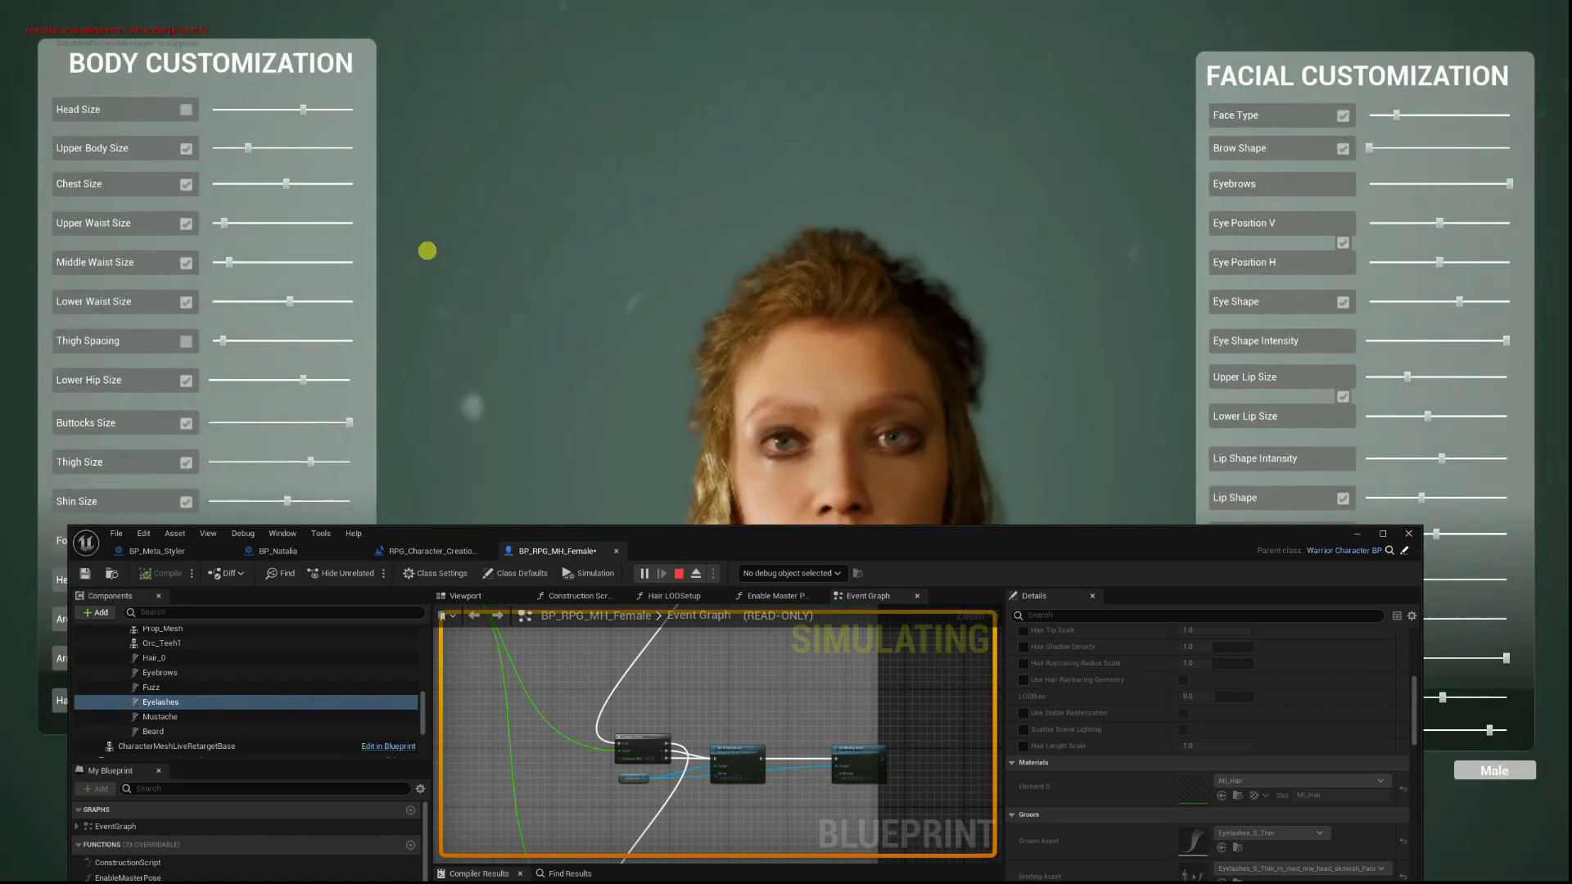
pyautogui.press('F8')
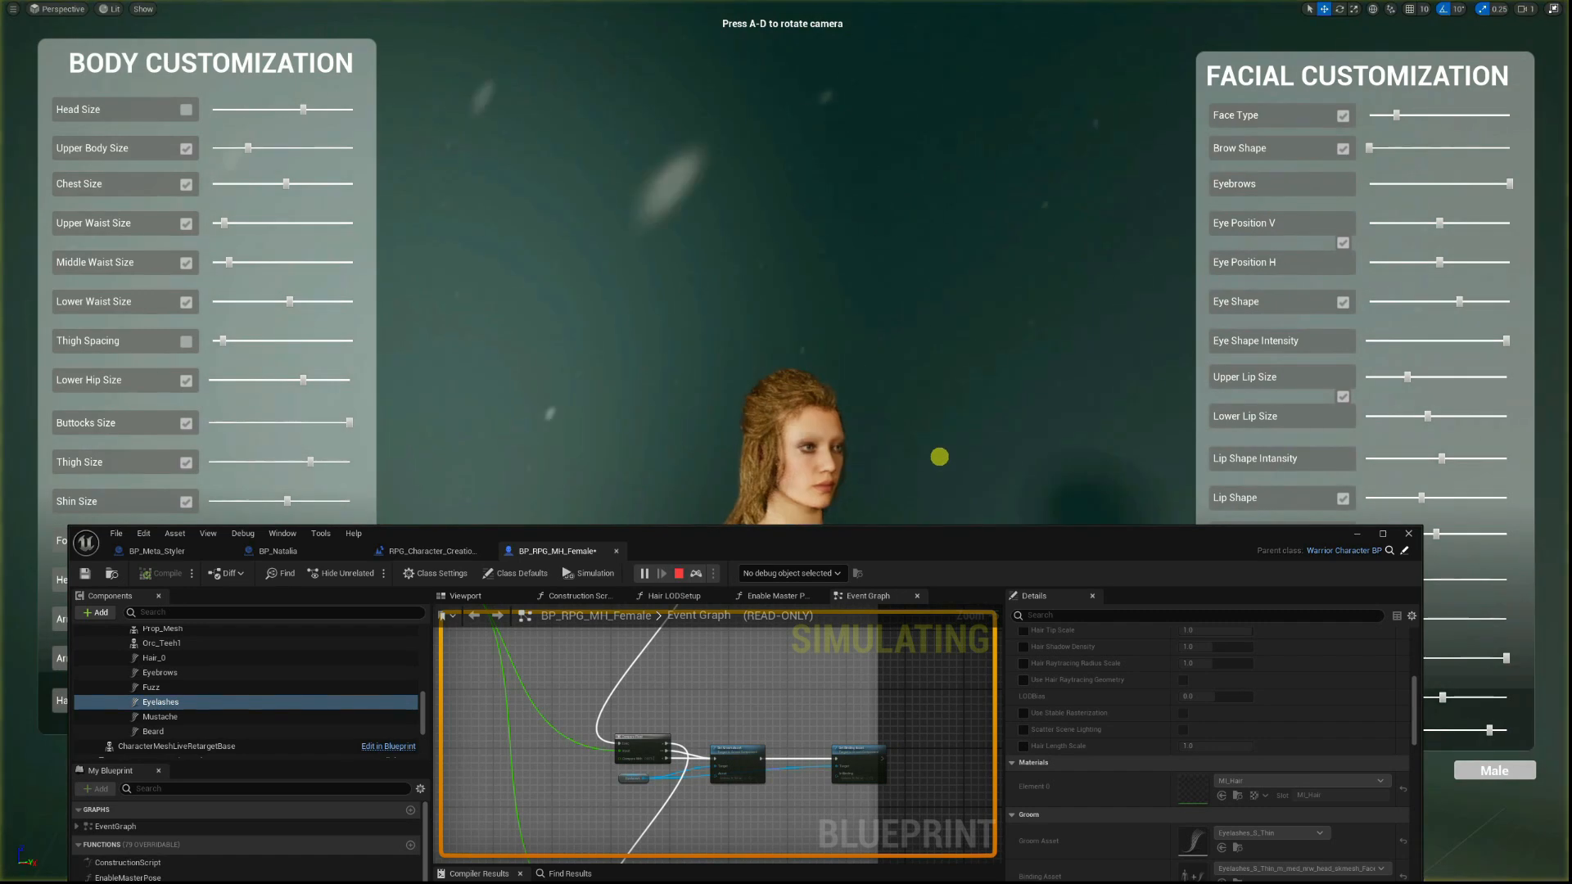
pyautogui.scroll(5, 940, 327)
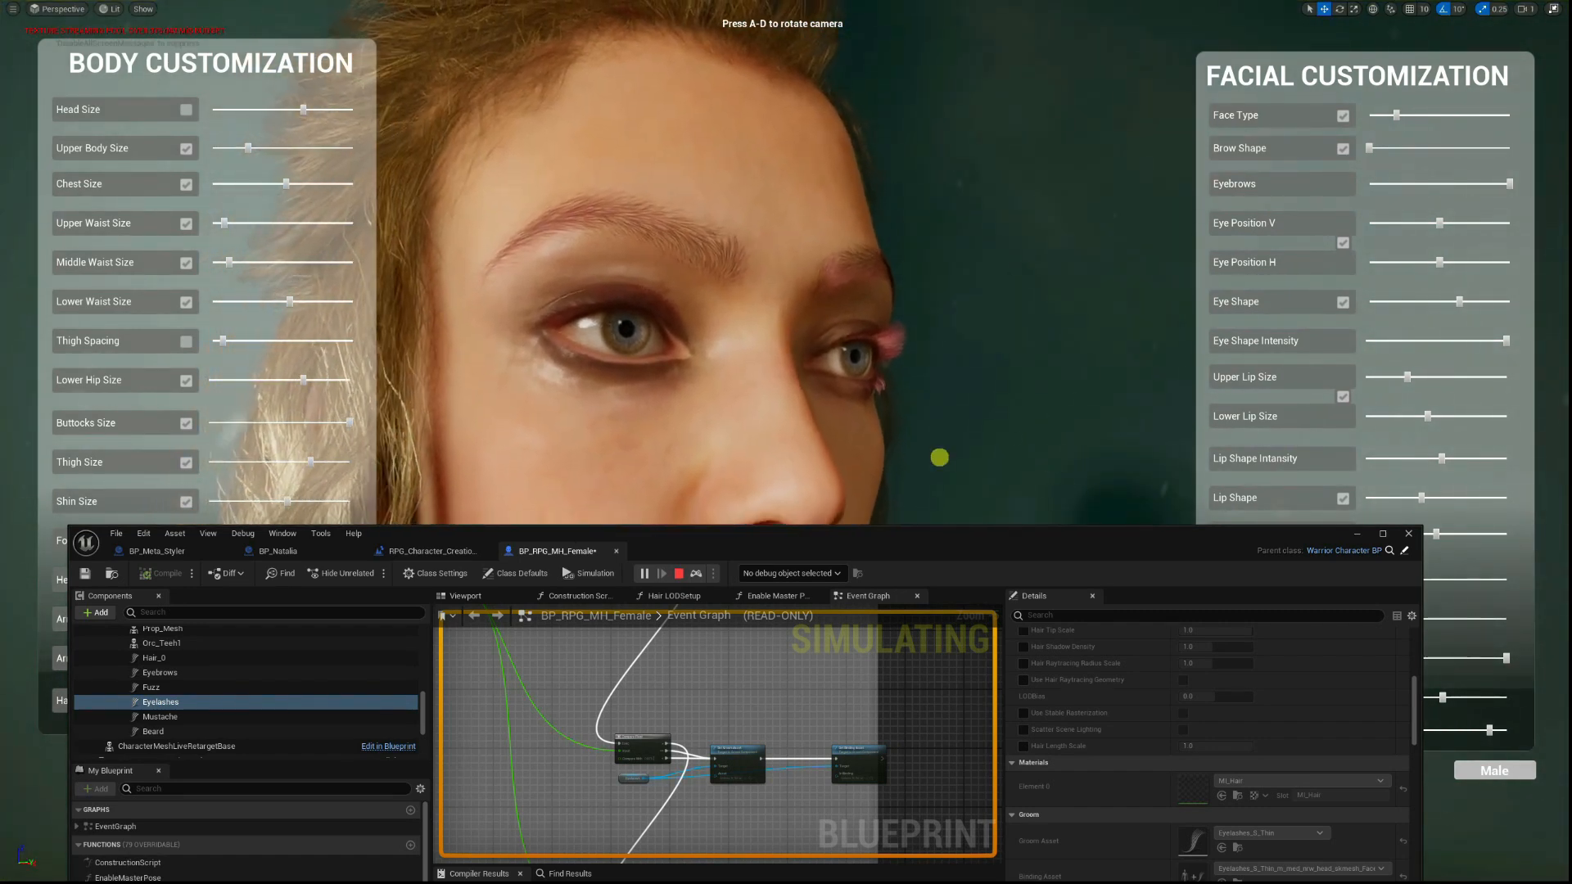
pyautogui.scroll(-5, 884, 394)
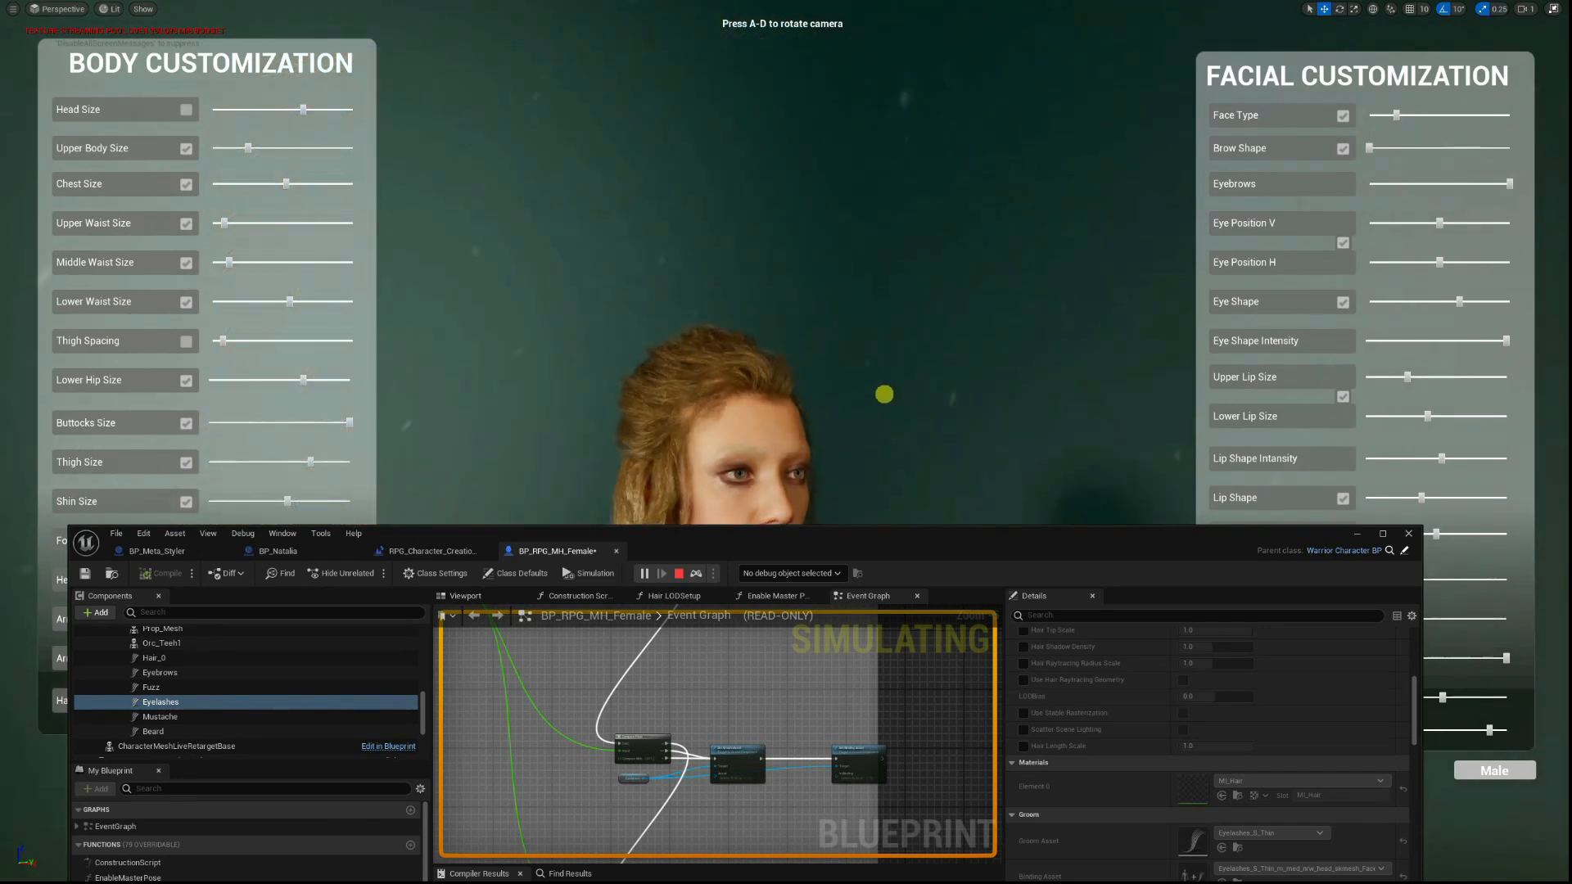
pyautogui.scroll(5, 884, 393)
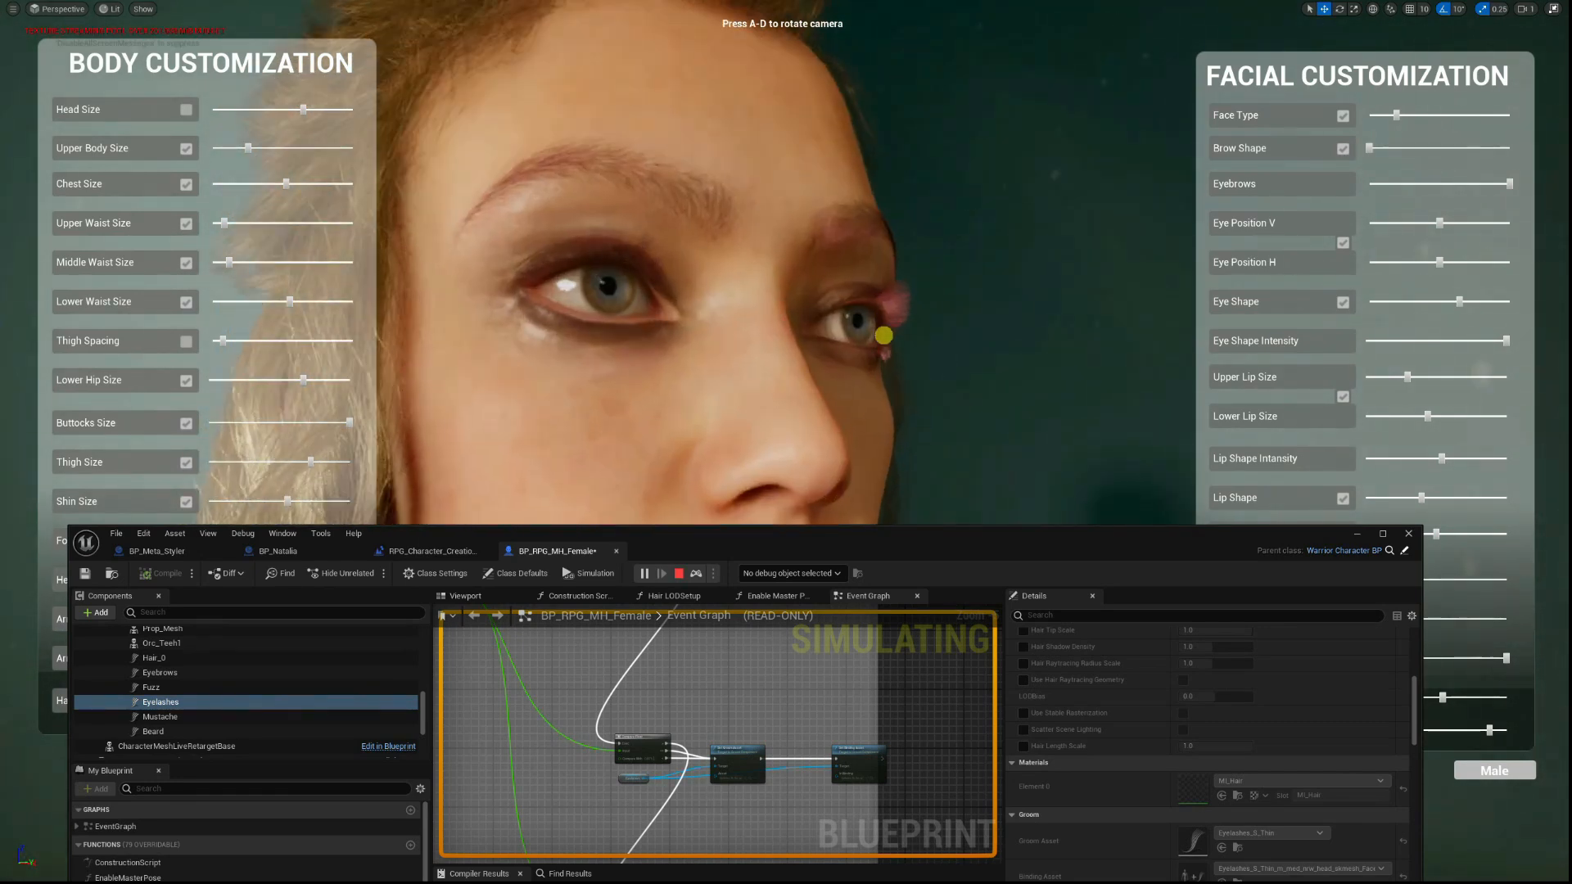
pyautogui.scroll(-5, 884, 335)
pyautogui.scroll(5, 882, 361)
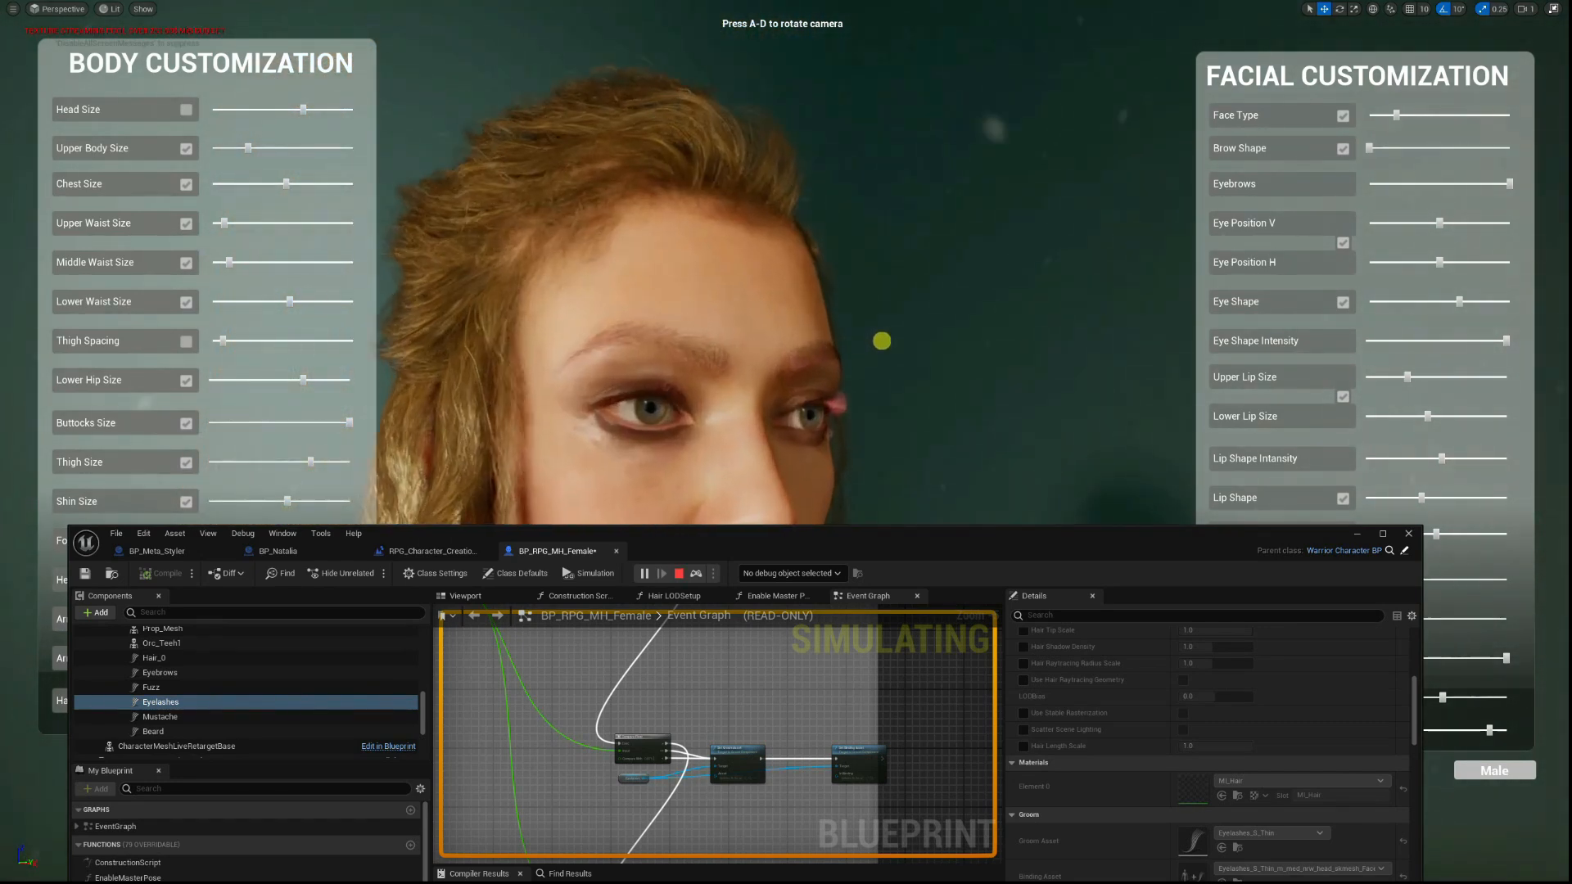
pyautogui.scroll(-5, 881, 341)
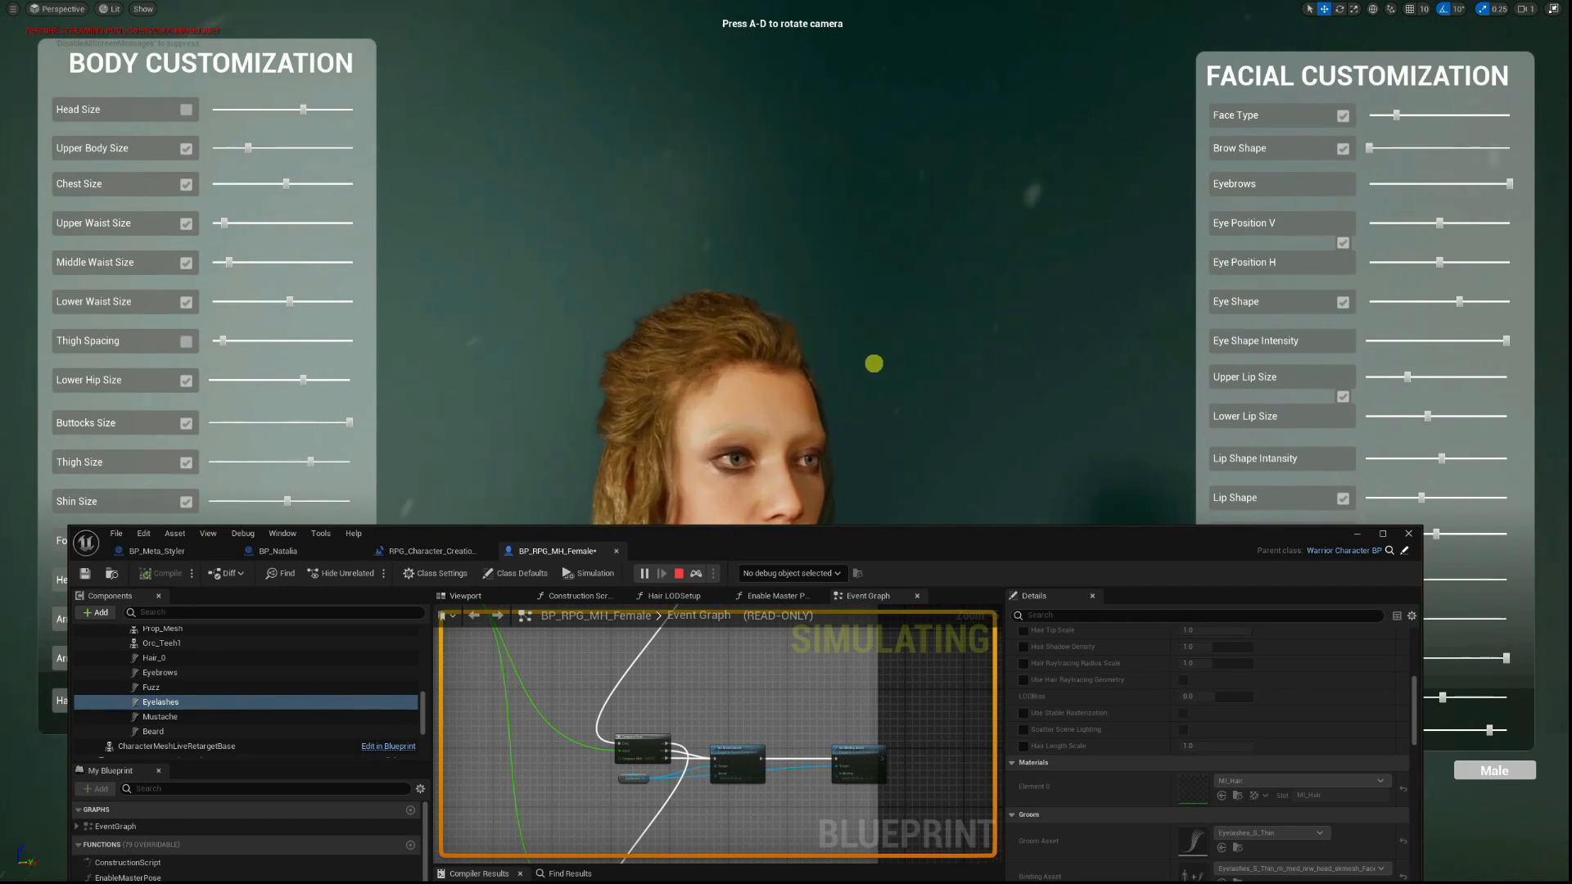
pyautogui.scroll(5, 874, 356)
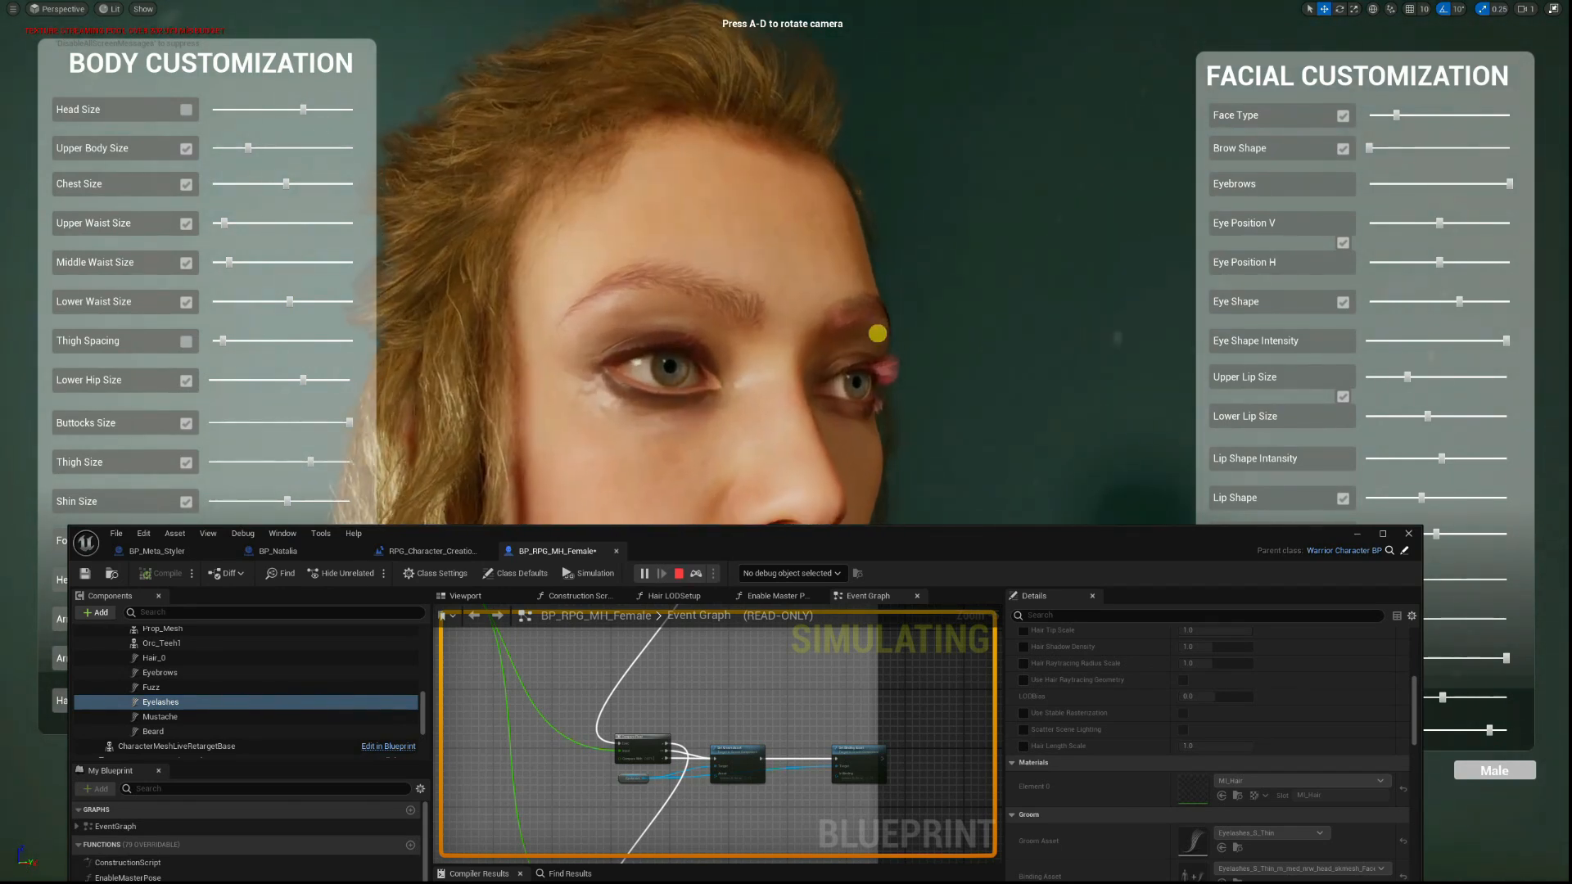
pyautogui.press('Escape')
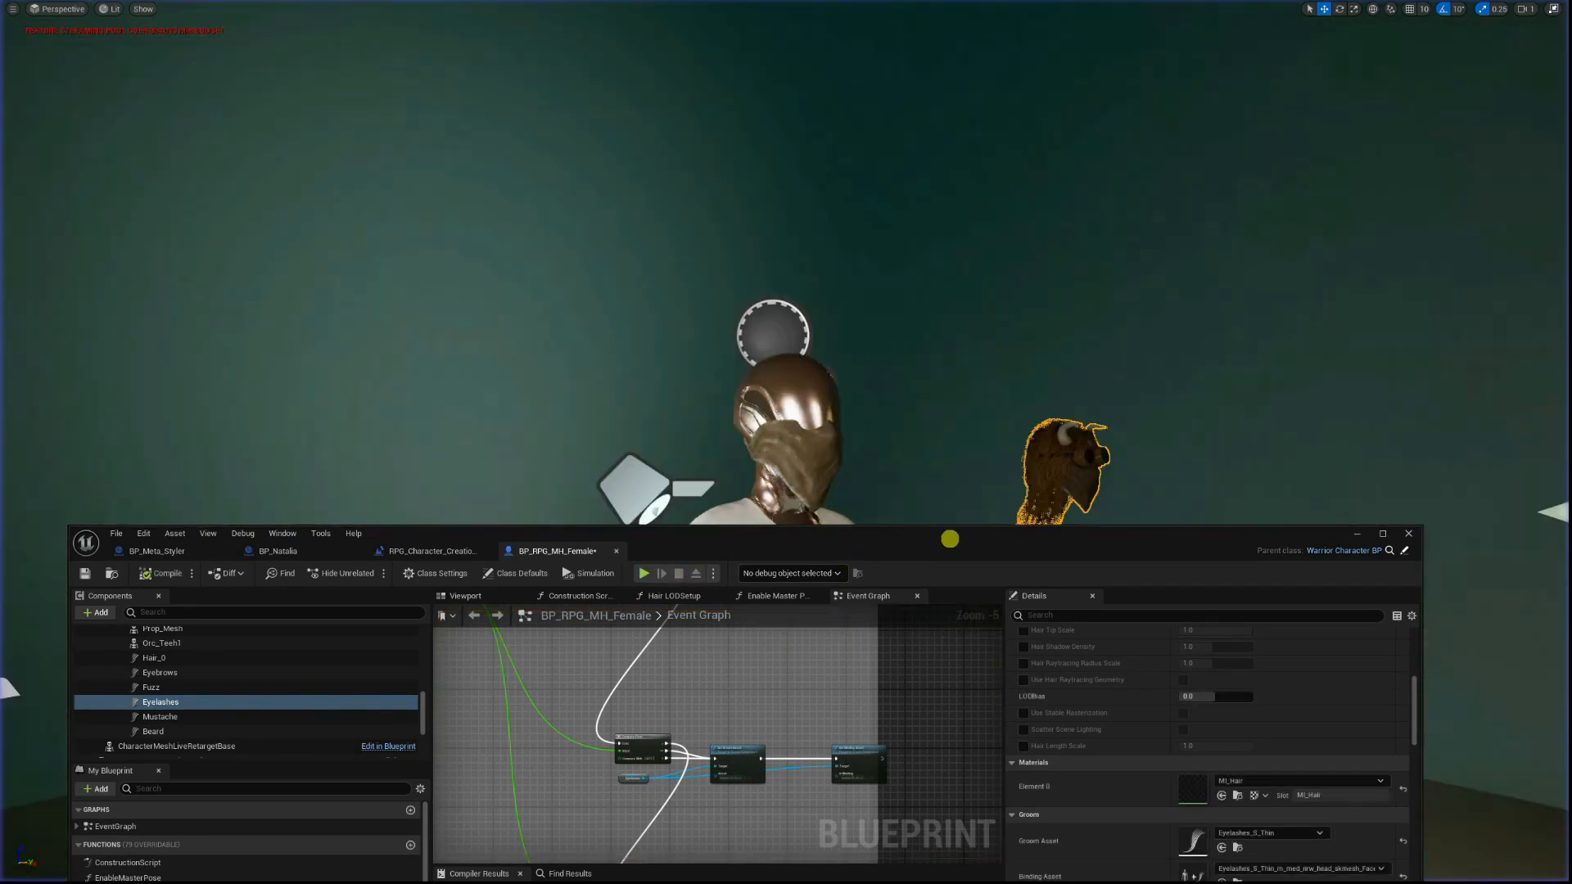
# Save BP_RPG_MH_Female, leave full screen, and undo the Eyelashes component's binding and groom asset assignments.
pyautogui.moveTo(951, 538); pyautogui.dragTo(852, 135)
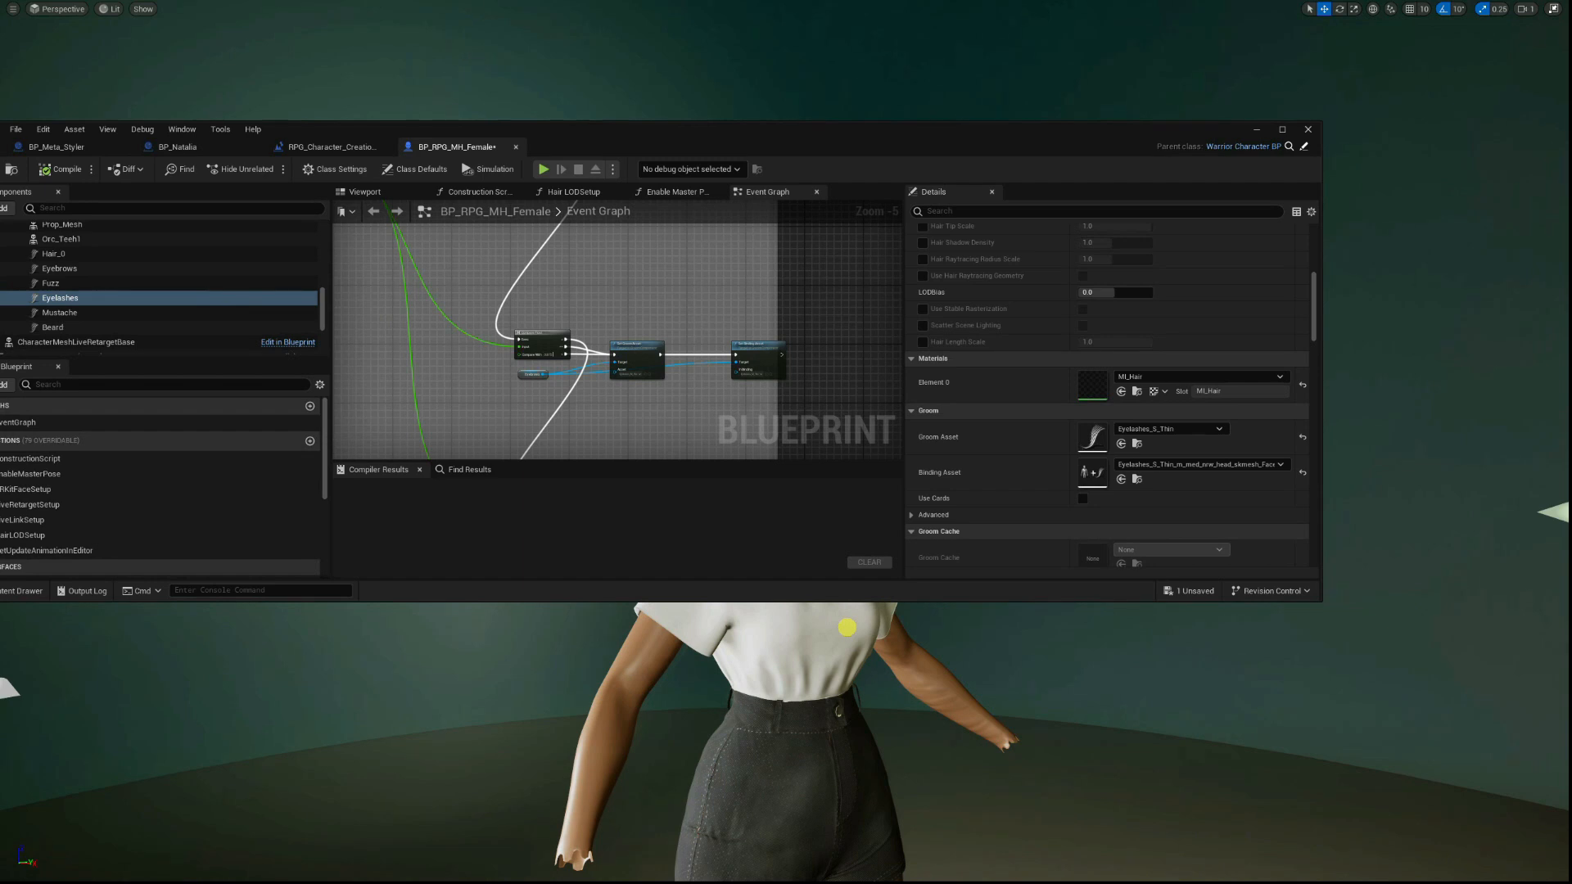
pyautogui.hotkey('ctrl', 's')
pyautogui.press('F11')
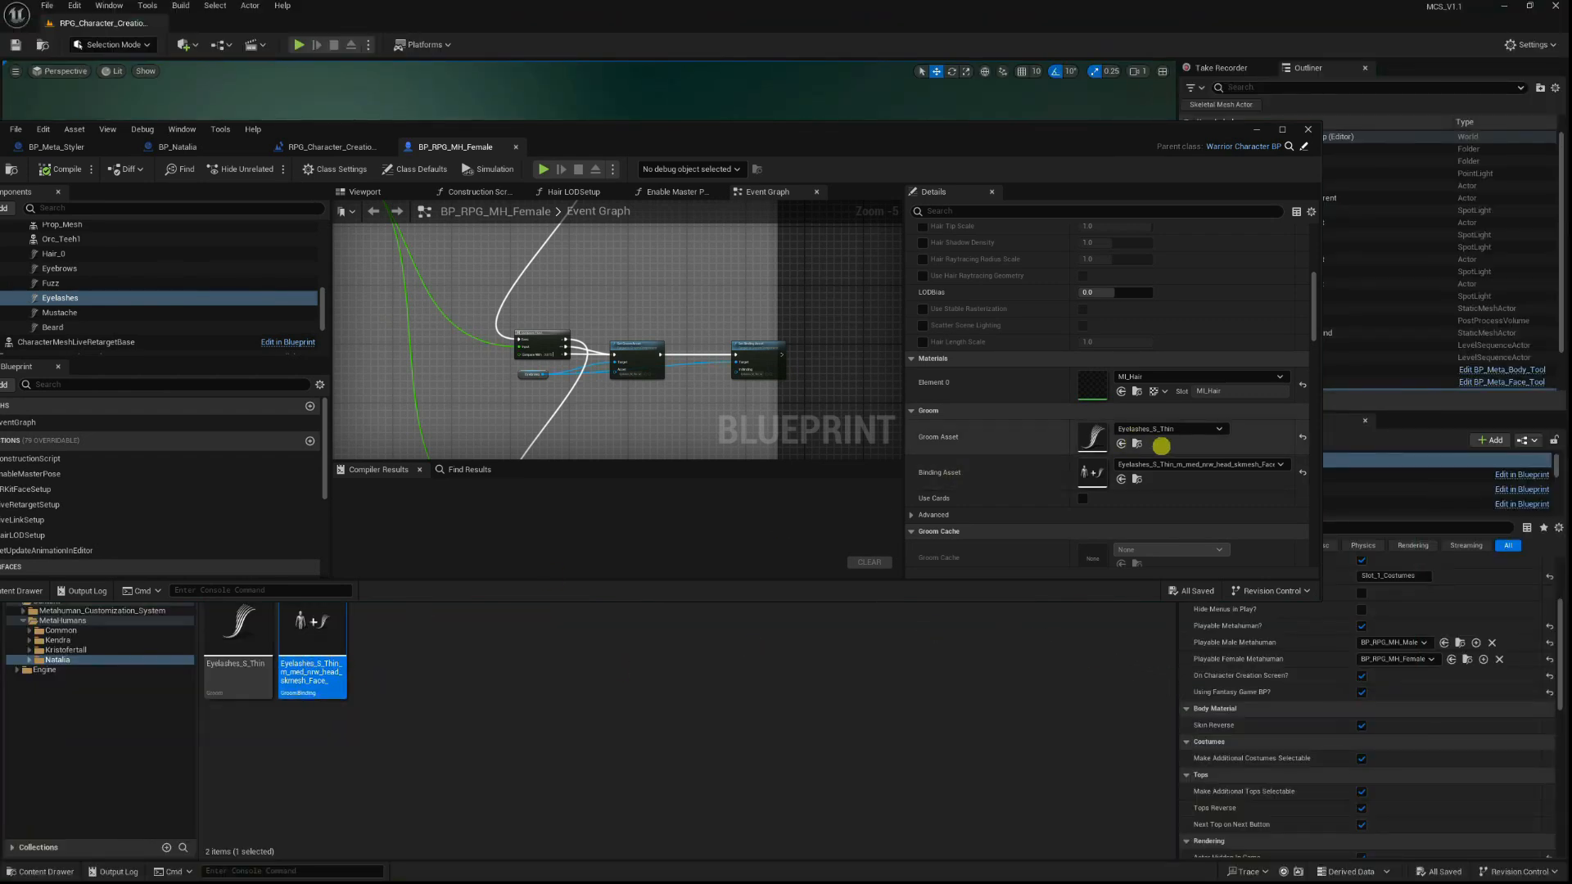
pyautogui.hotkey('ctrl', 'z')
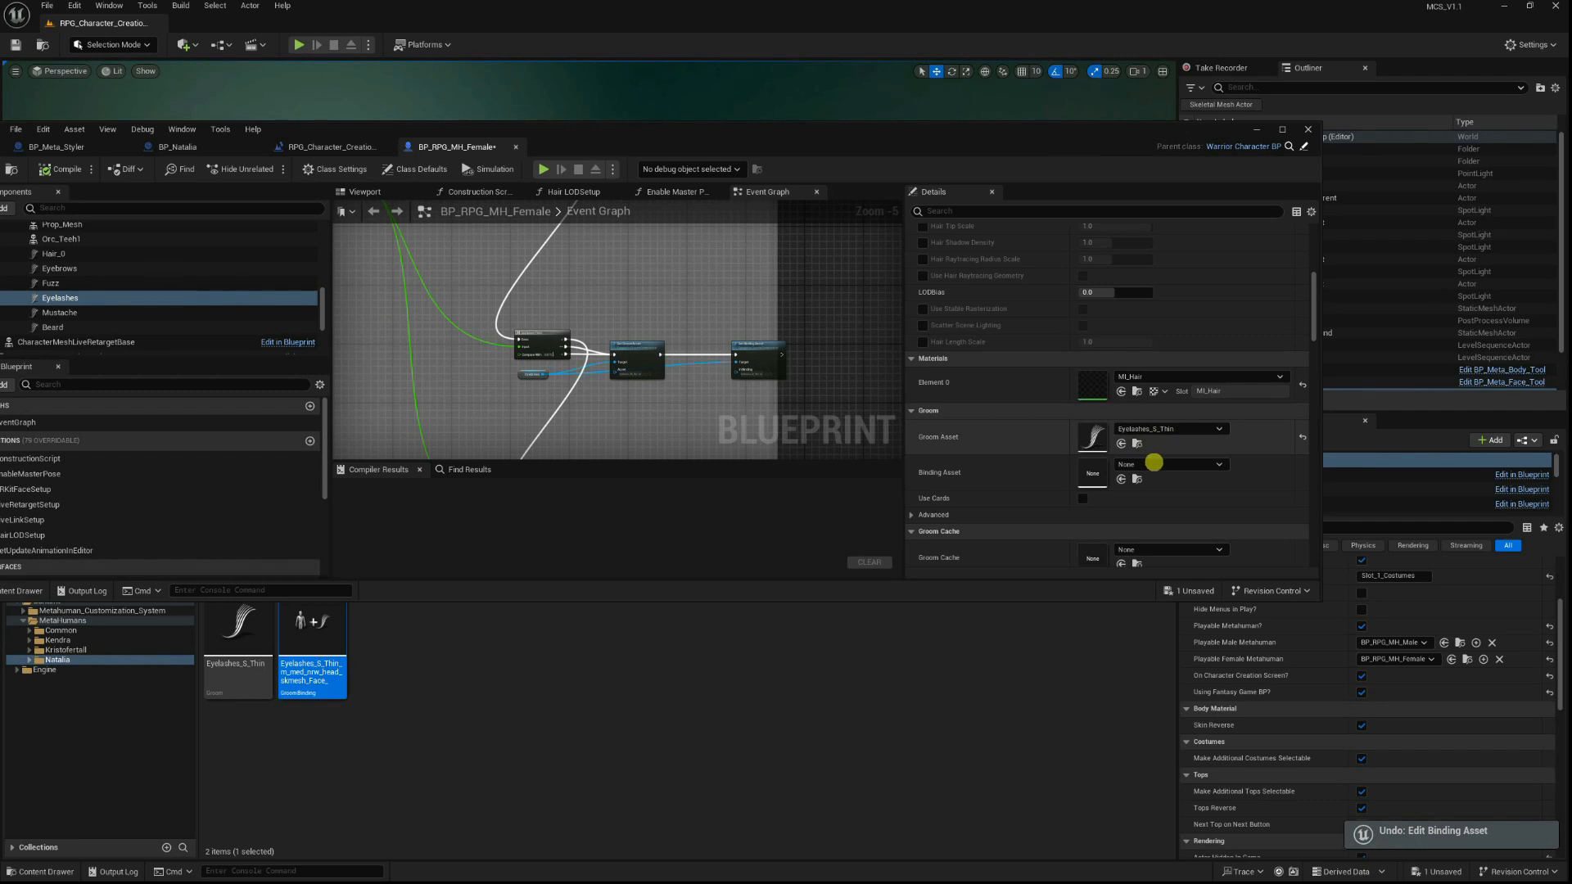
pyautogui.hotkey('ctrl', 'z')
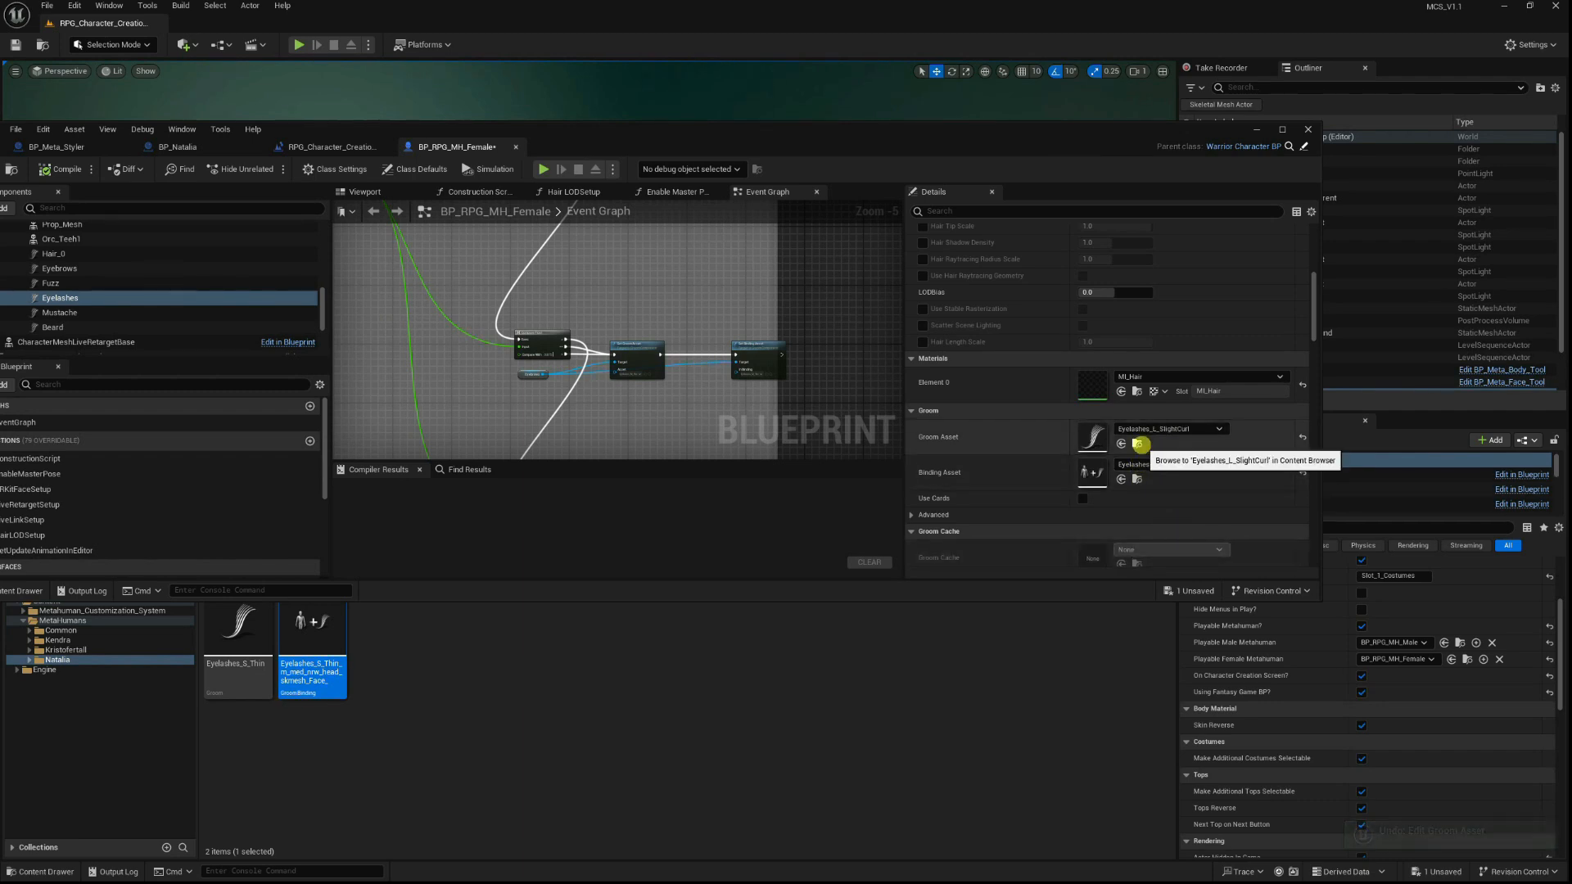
# Play the level in full screen with the Eyelashes_L_SlightCurl groom, inspect the eyelashes up close, and return to the blueprint.
pyautogui.moveTo(1028, 140); pyautogui.dragTo(1055, 461)
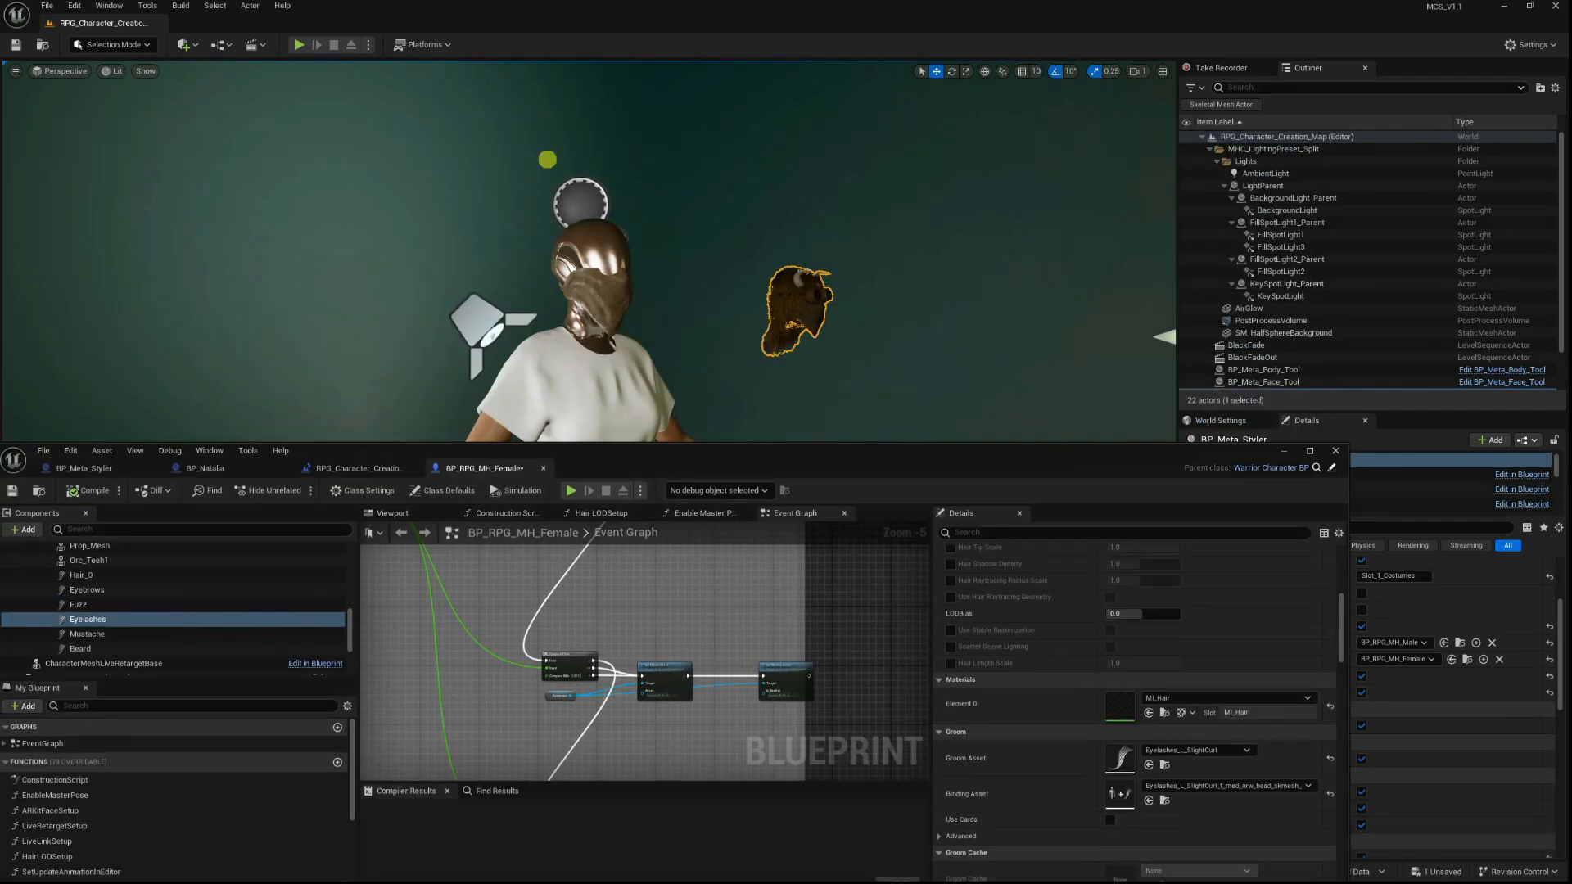
pyautogui.click(297, 44)
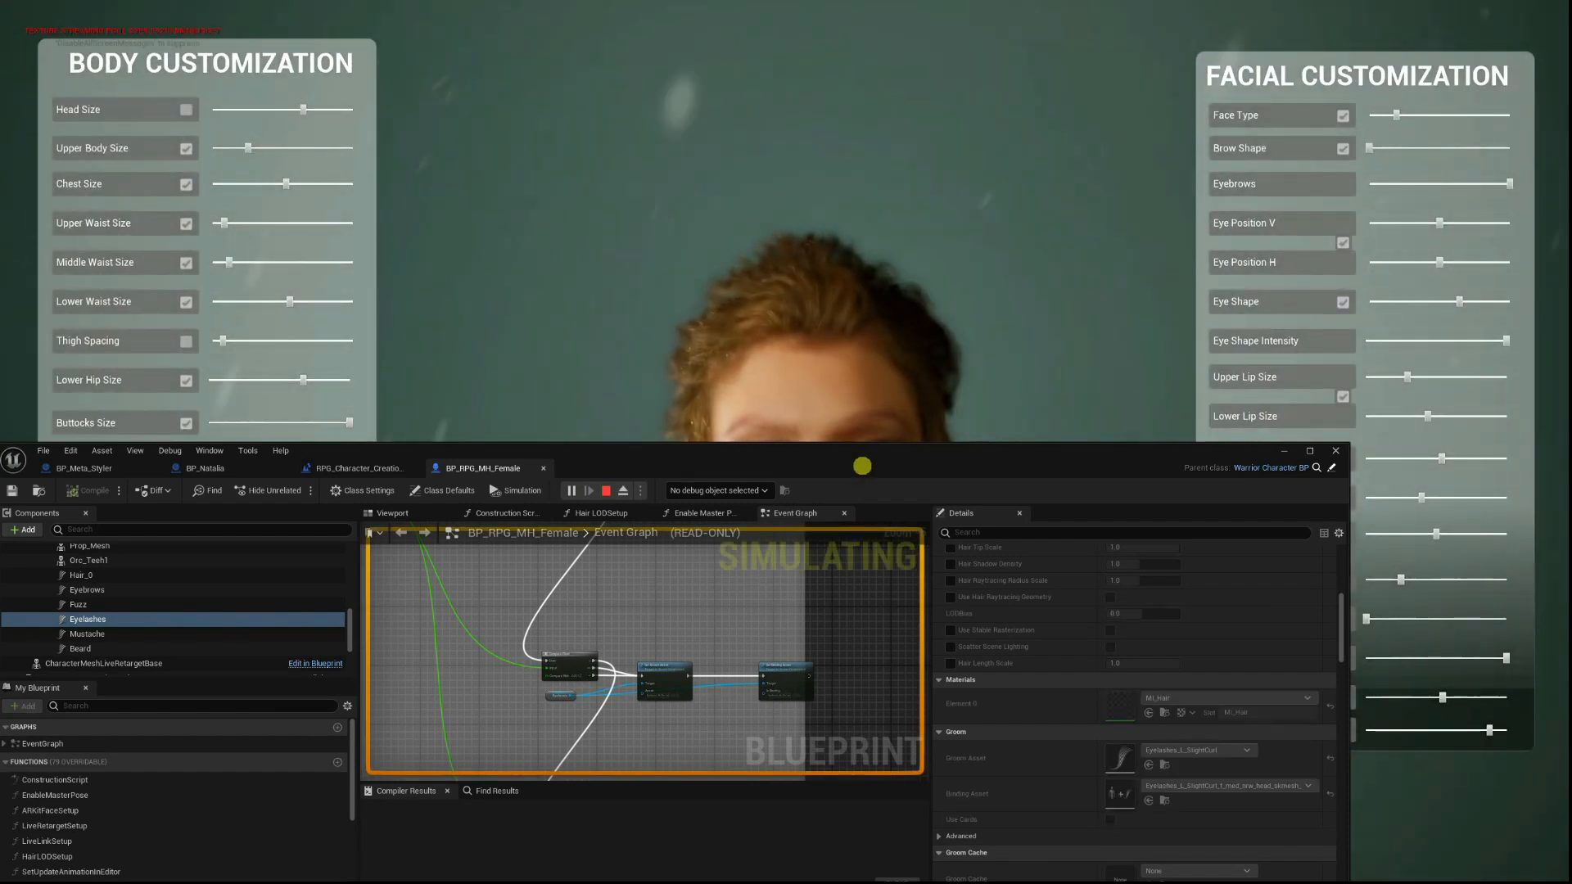
pyautogui.moveTo(859, 467); pyautogui.dragTo(828, 680)
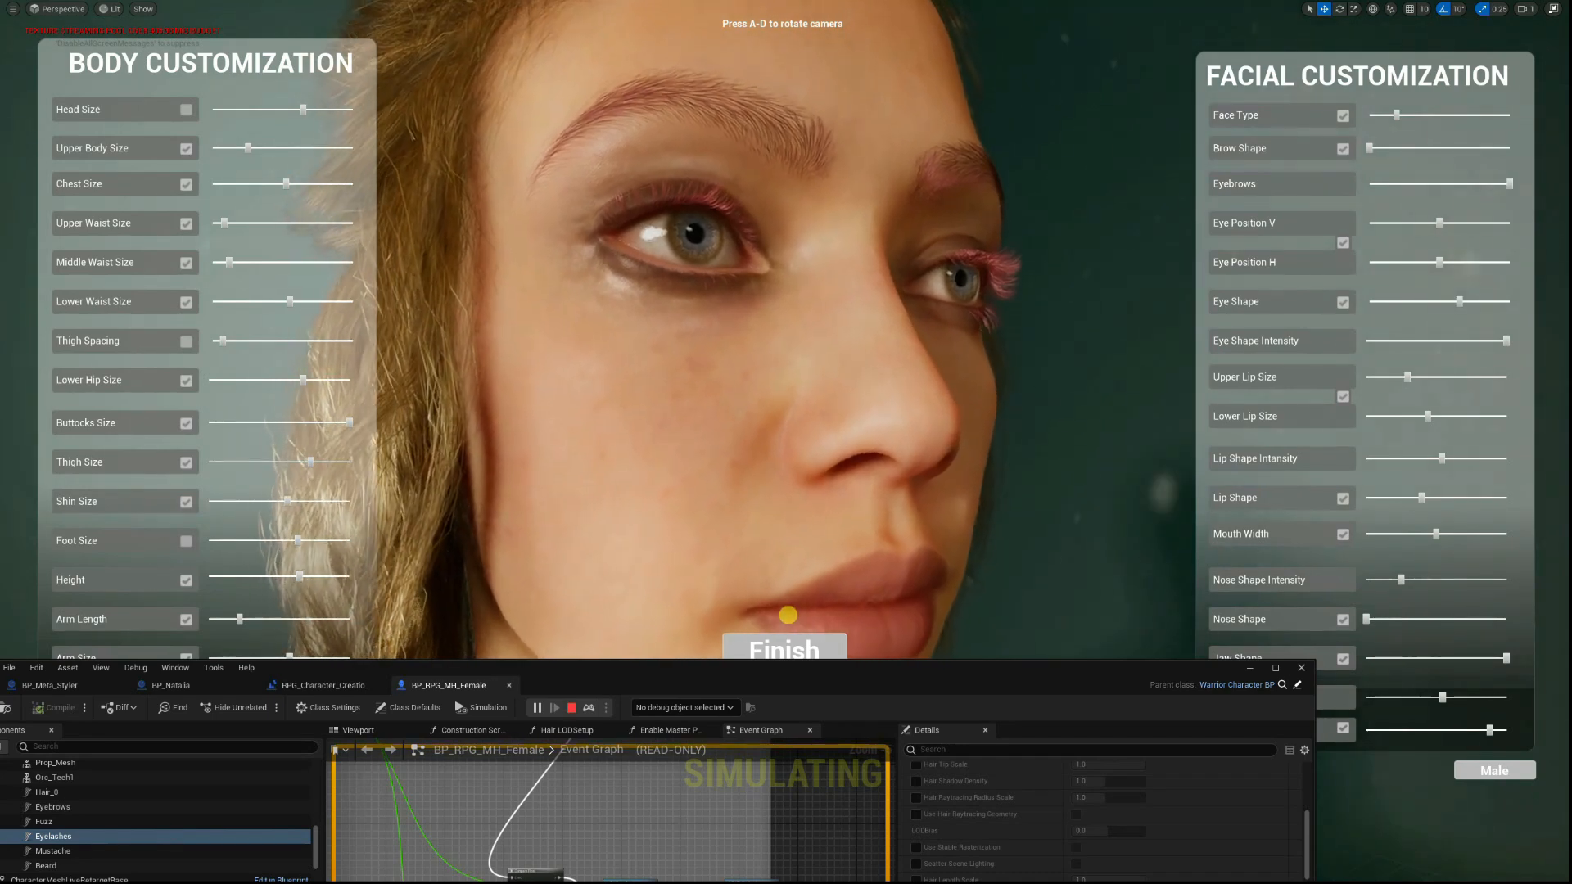
pyautogui.press('Escape')
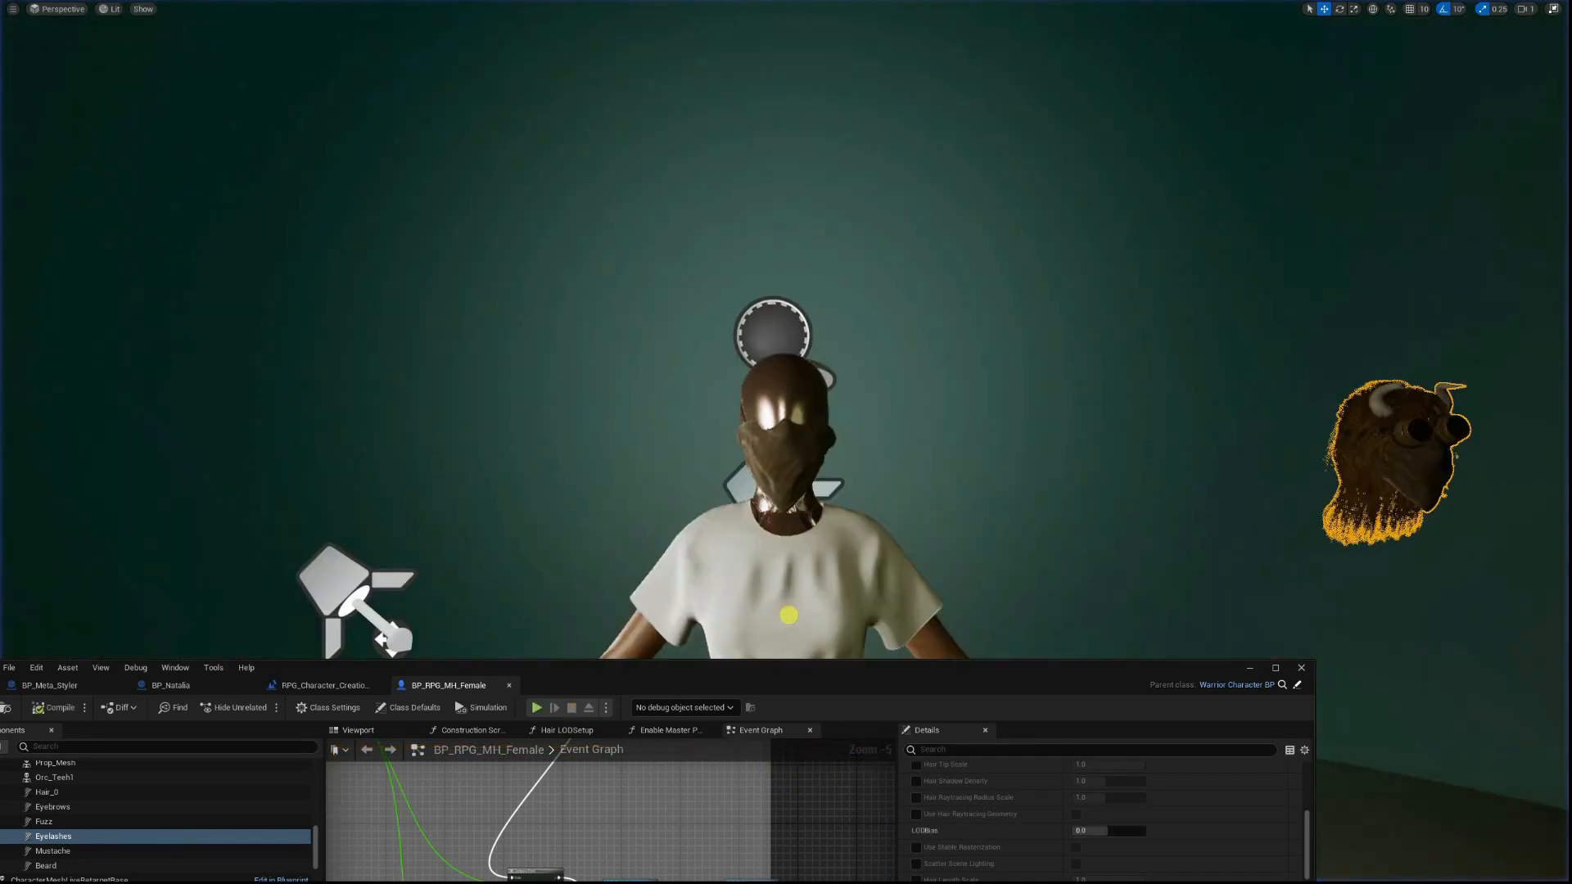
pyautogui.moveTo(905, 668); pyautogui.dragTo(888, 193)
pyautogui.press('F11')
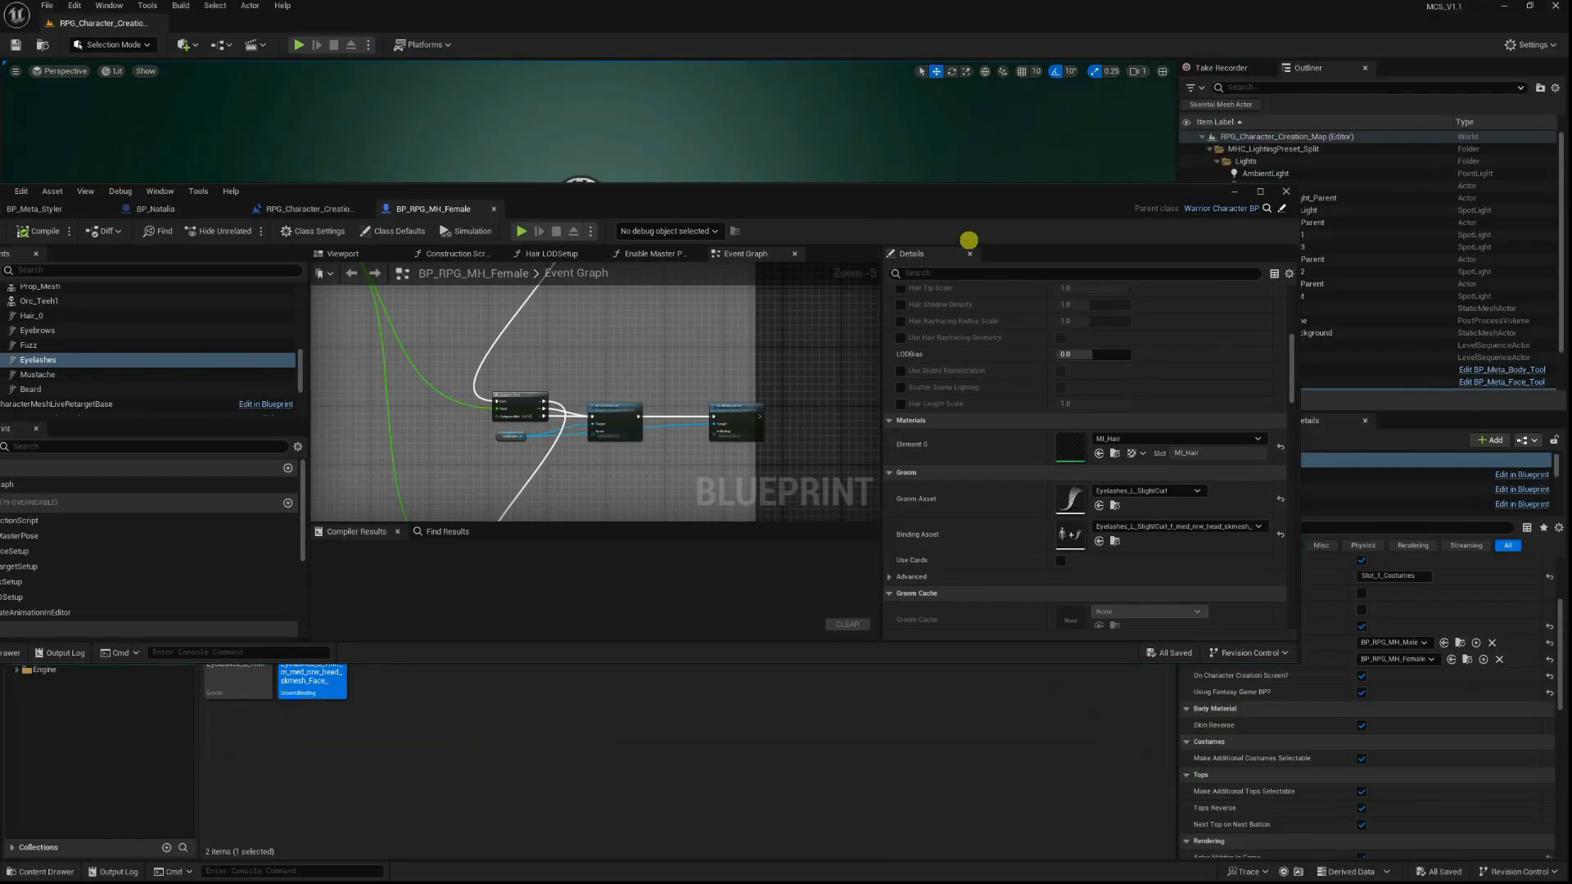
# Locate the Eyelashes component's groom asset in the project content, open it in its own maximized editor, and examine its strands.
pyautogui.click(1114, 505)
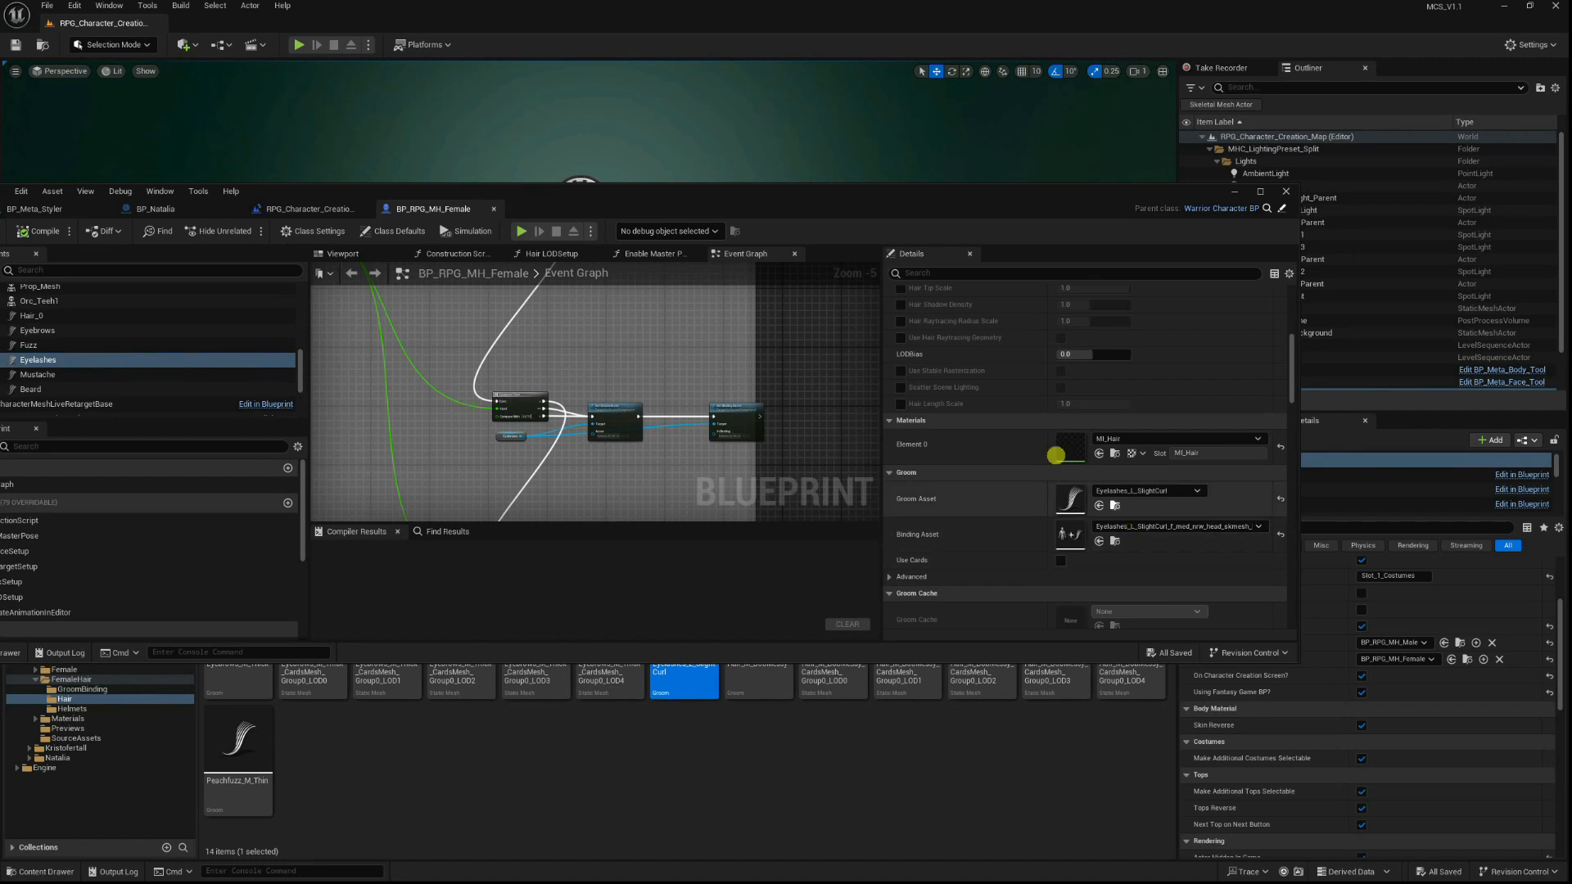
pyautogui.moveTo(781, 189); pyautogui.dragTo(786, 91)
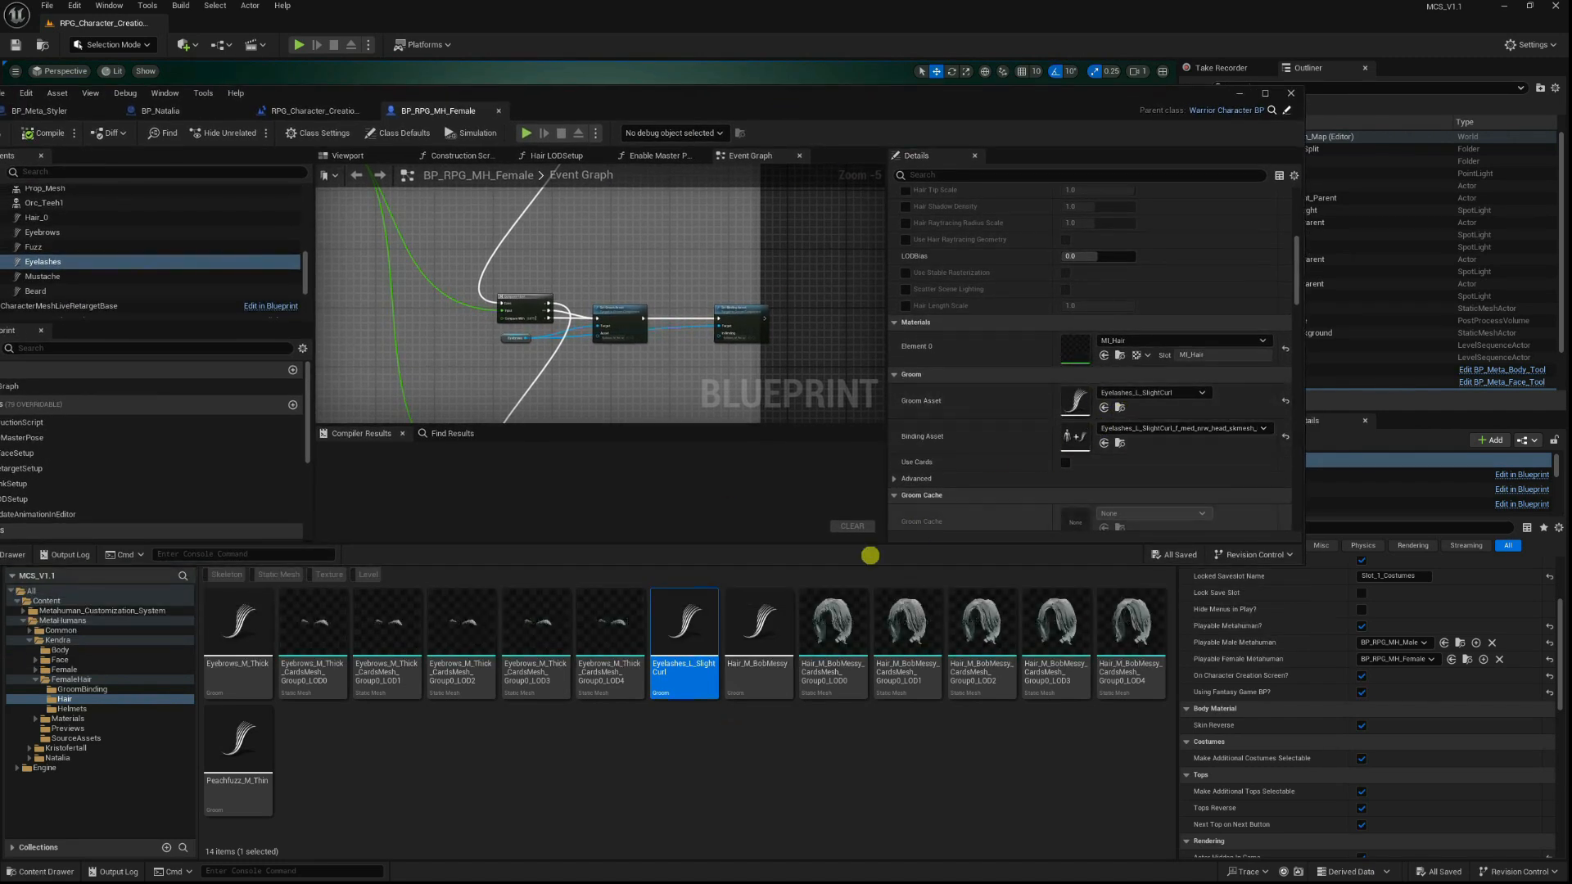
pyautogui.doubleClick(672, 639)
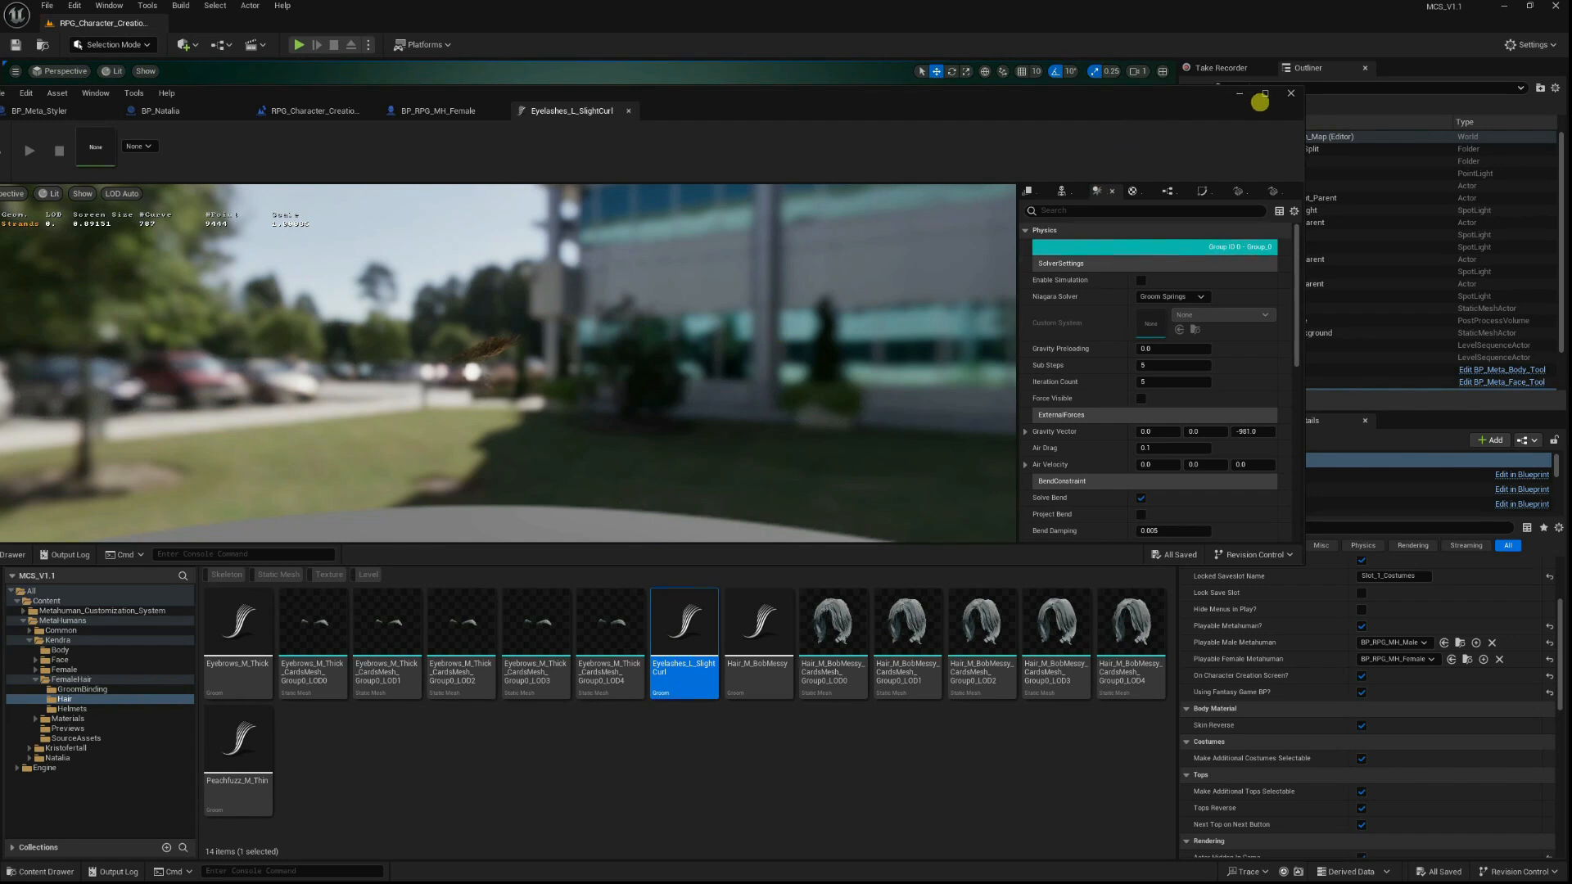
pyautogui.click(1262, 97)
pyautogui.moveTo(739, 571); pyautogui.dragTo(663, 577)
pyautogui.scroll(10, 657, 577)
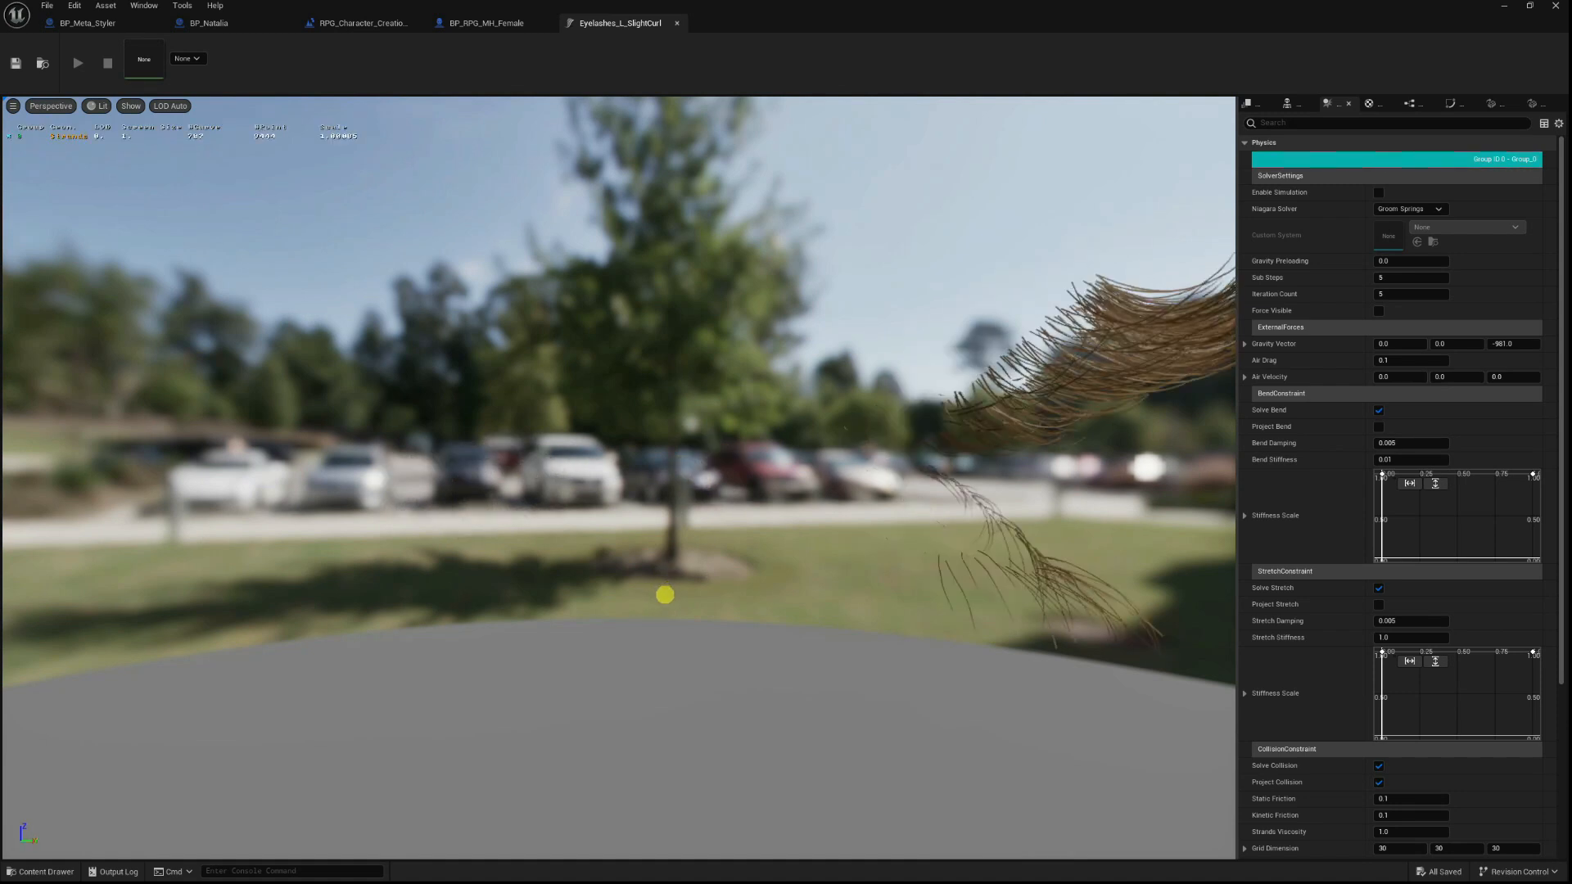
pyautogui.press('f')
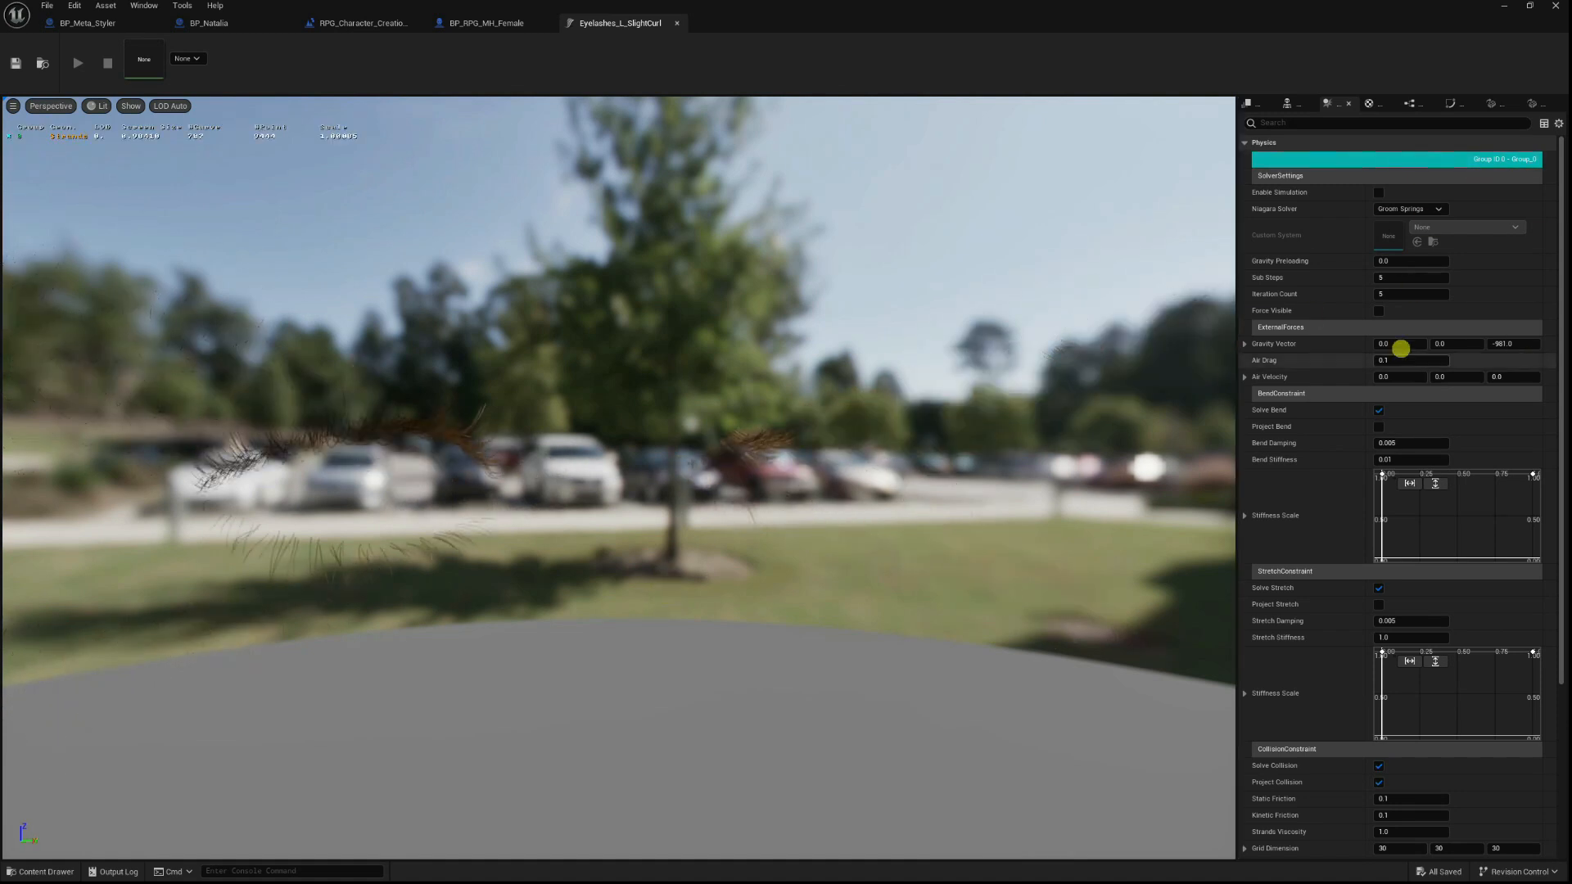
# Review the Eyelashes_L_SlightCurl groom's physics settings and delete its LOD 6 through LOD 1, keeping only LOD 0.
pyautogui.scroll(-3, 1335, 554)
pyautogui.scroll(-10, 1334, 553)
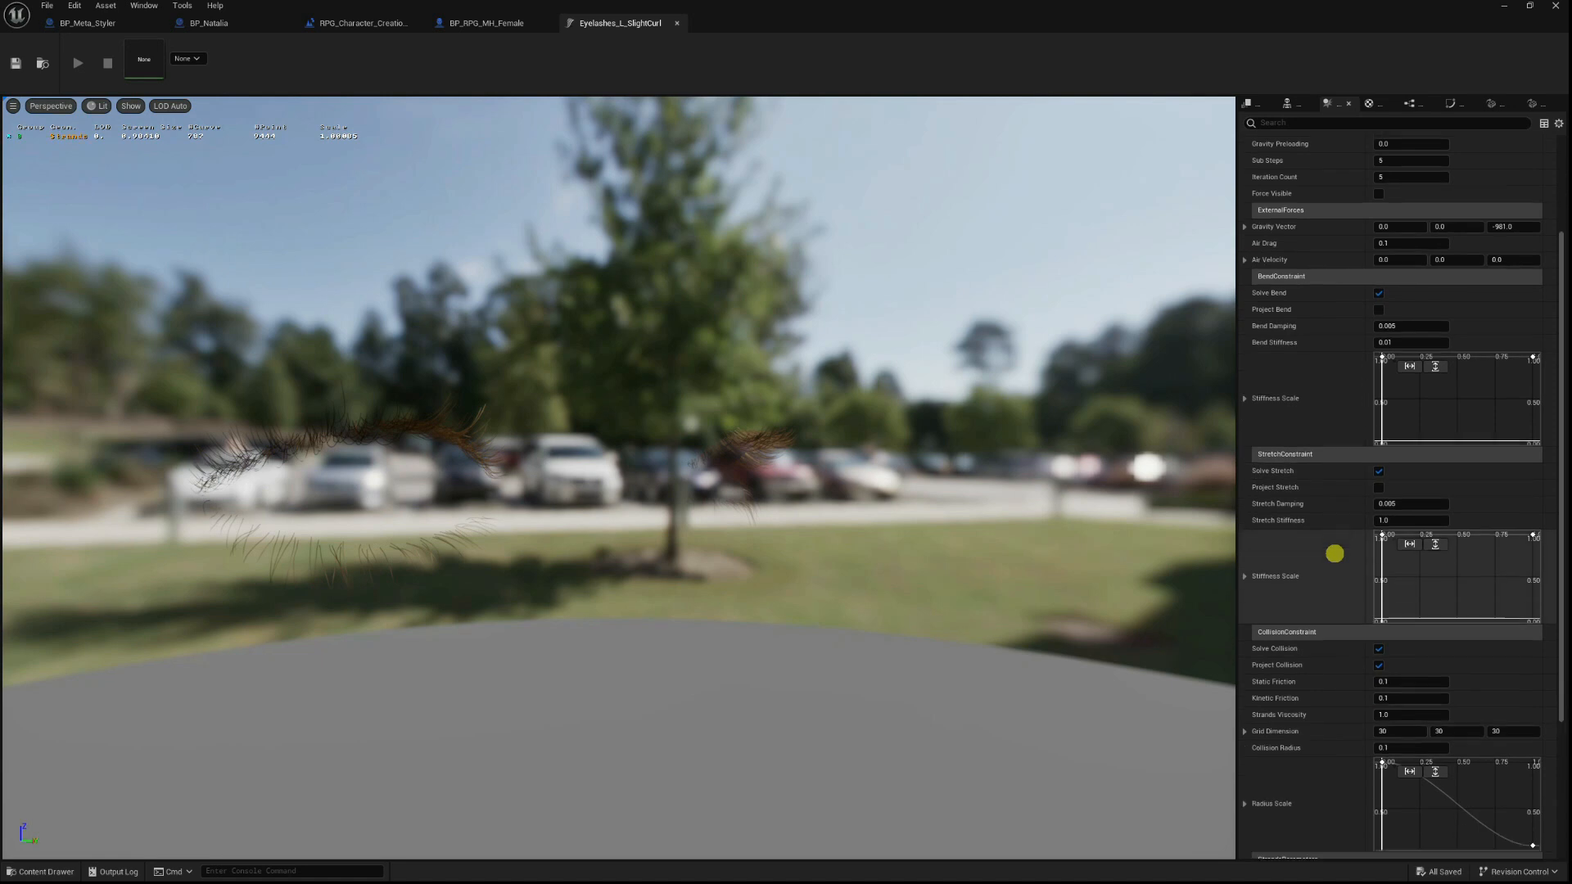
pyautogui.scroll(12, 1317, 563)
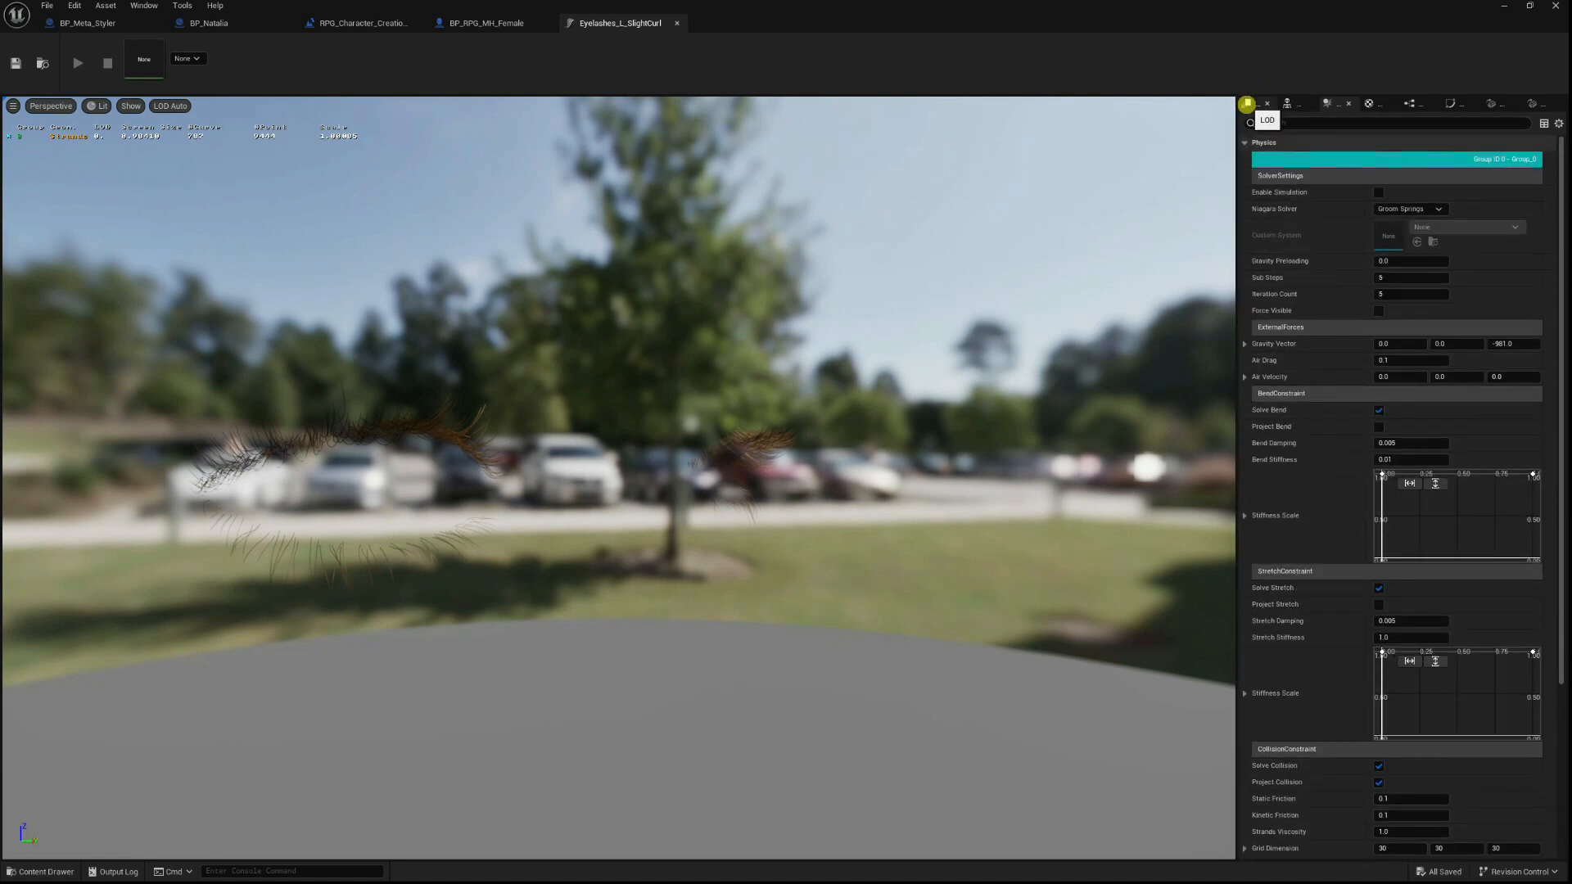
pyautogui.click(1245, 103)
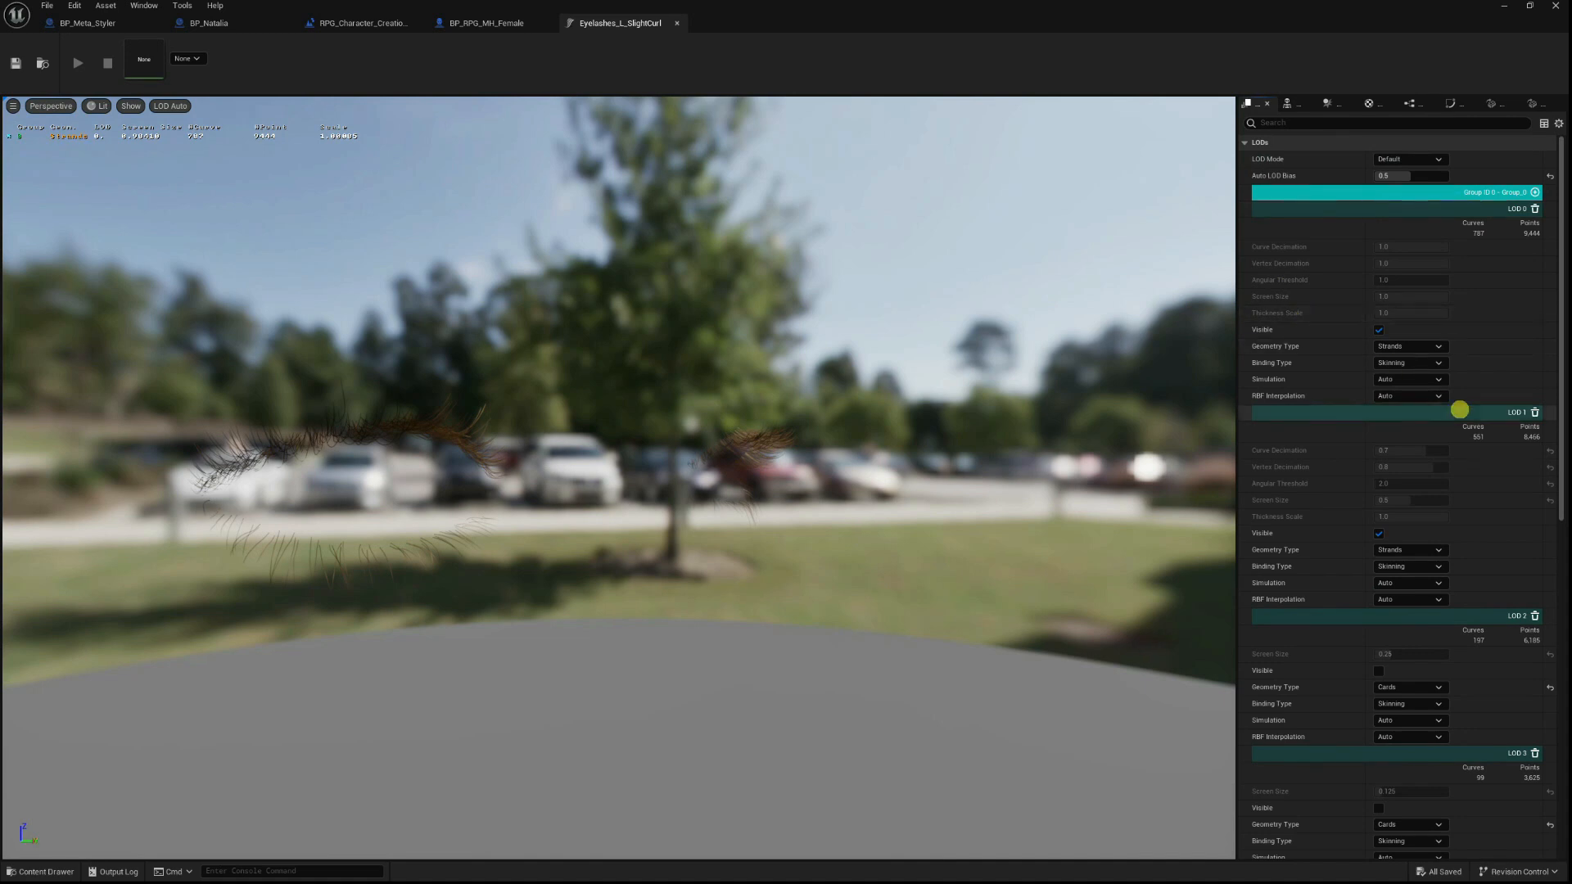
pyautogui.scroll(-8, 1502, 537)
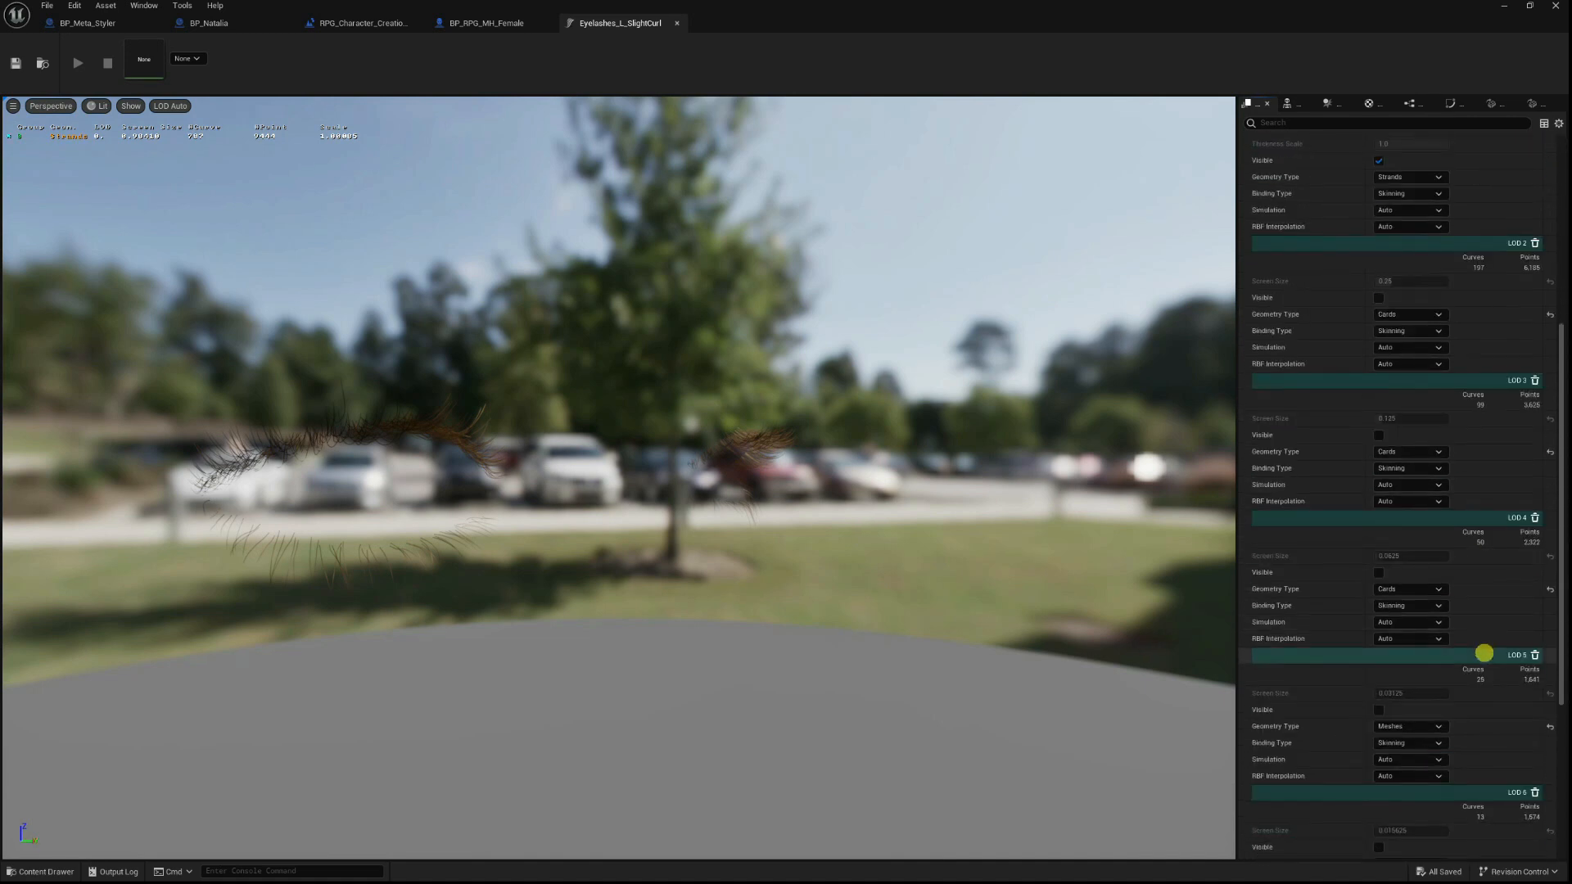
pyautogui.scroll(-3, 1498, 696)
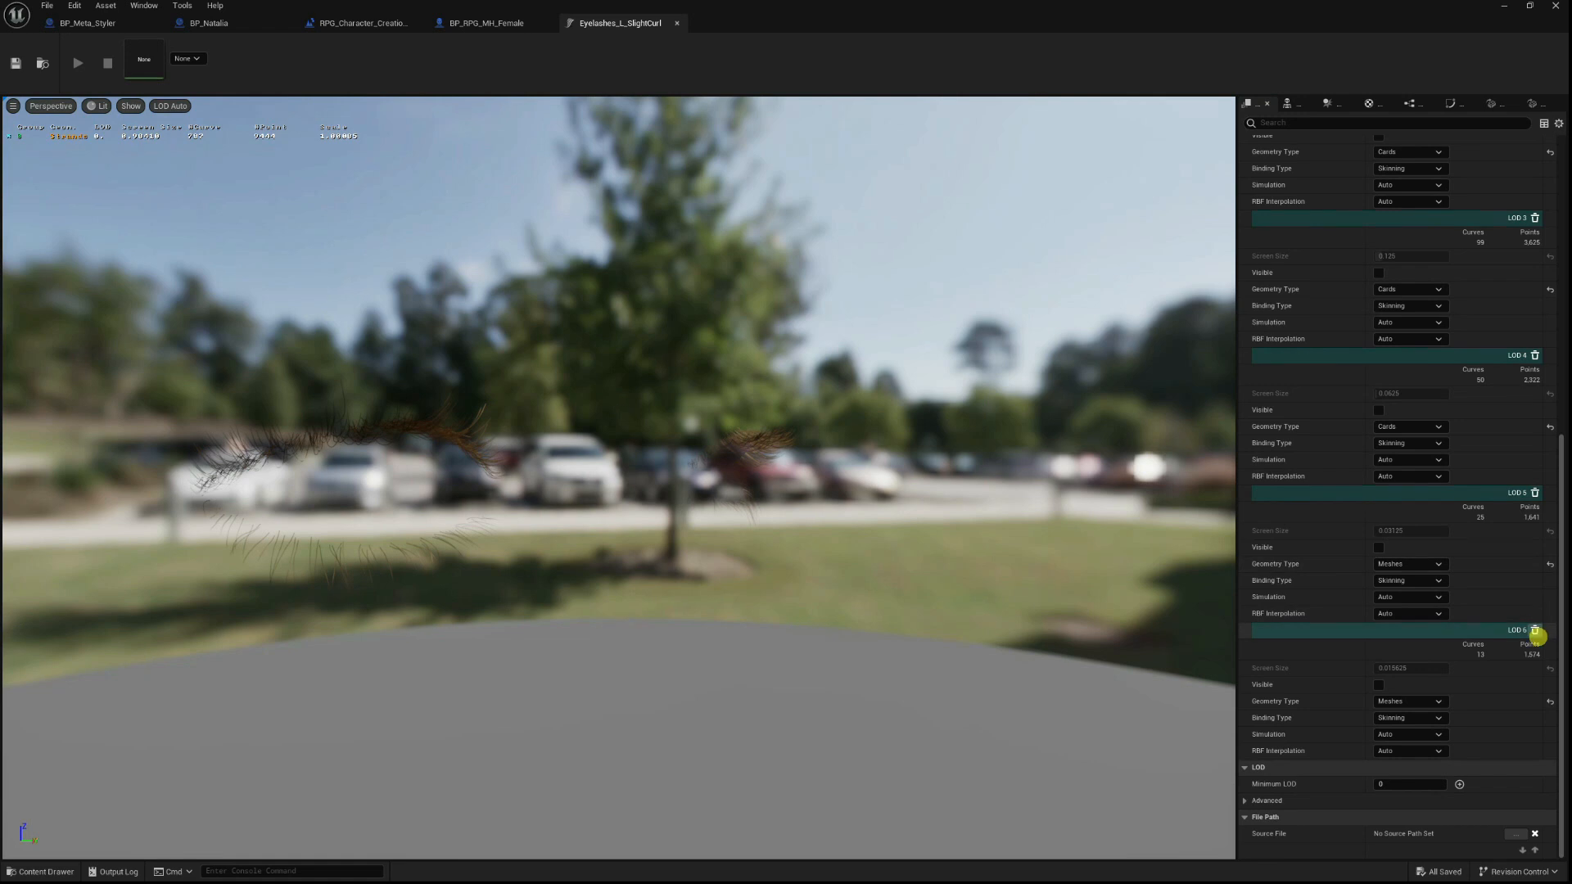
pyautogui.click(1533, 628)
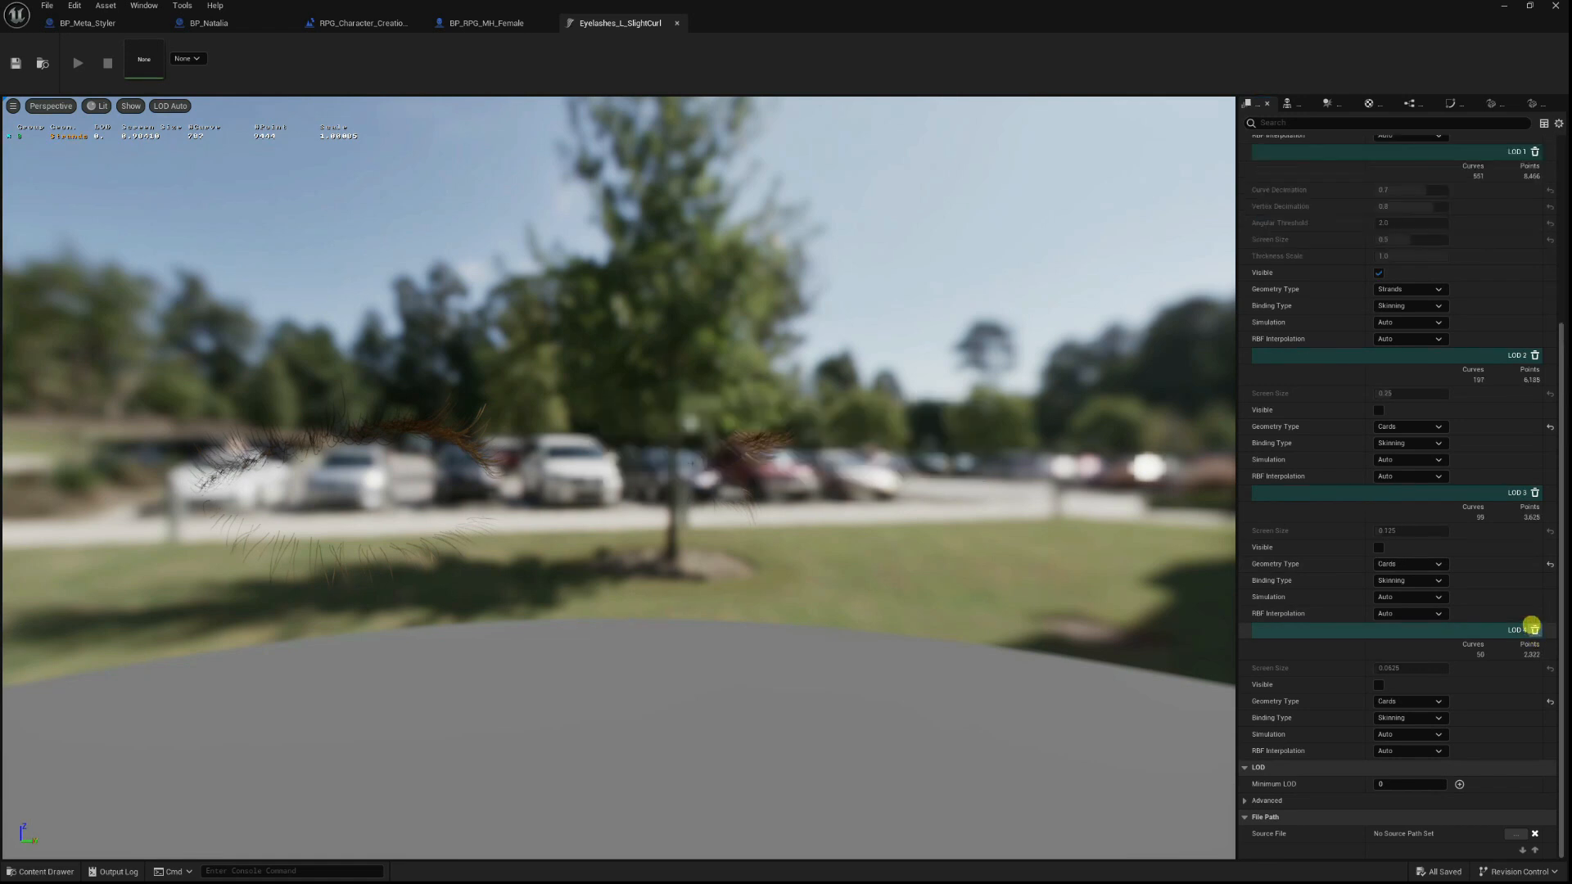
pyautogui.click(1533, 629)
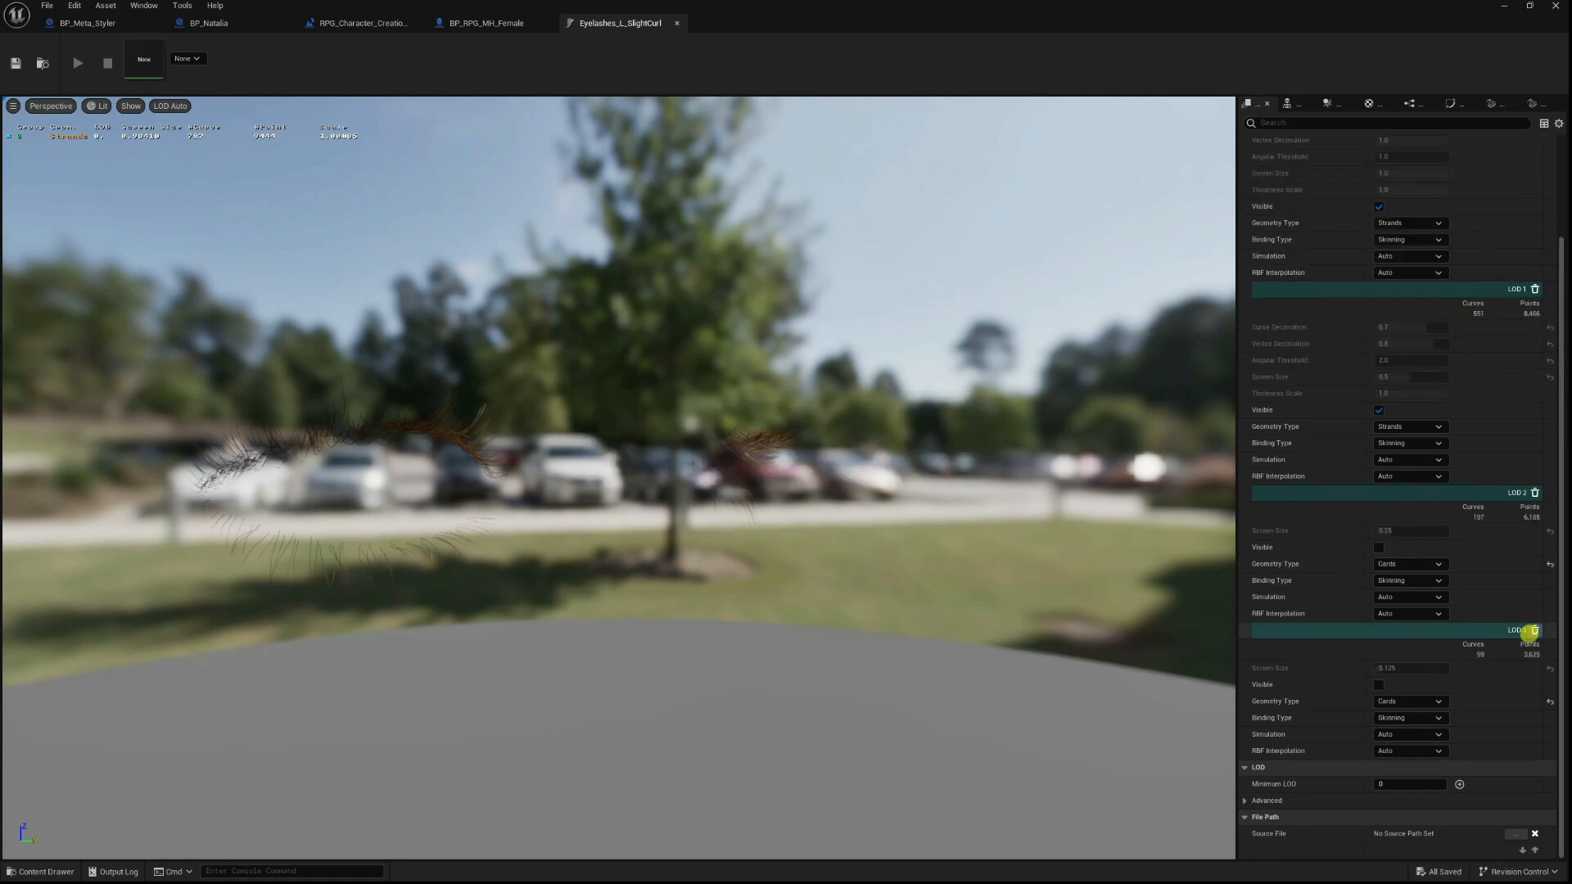
pyautogui.click(1532, 631)
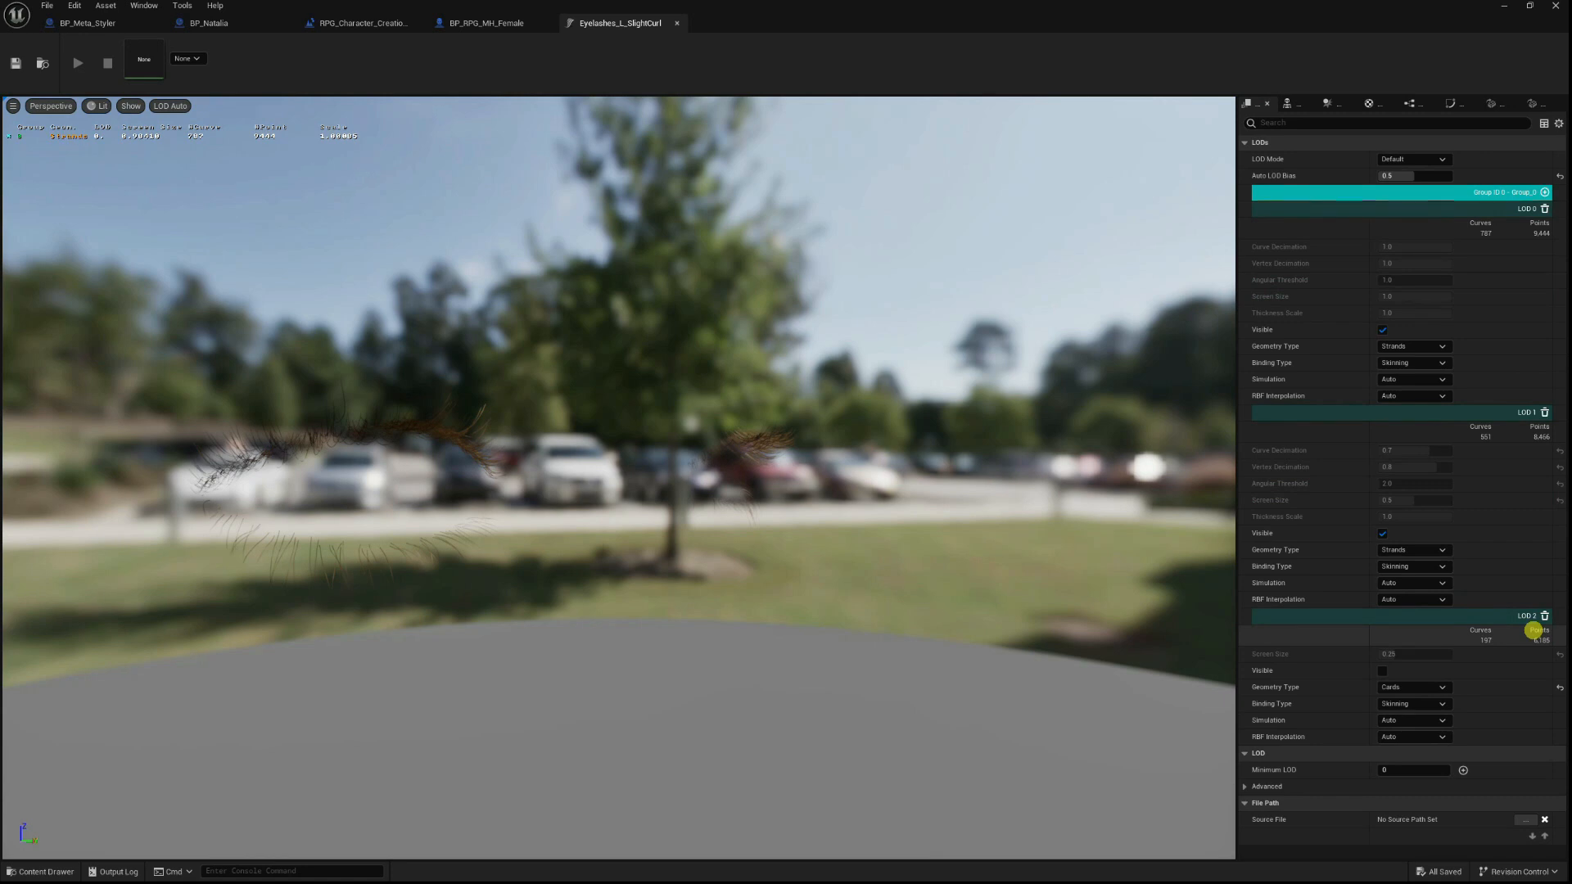
pyautogui.click(1543, 615)
pyautogui.click(1543, 412)
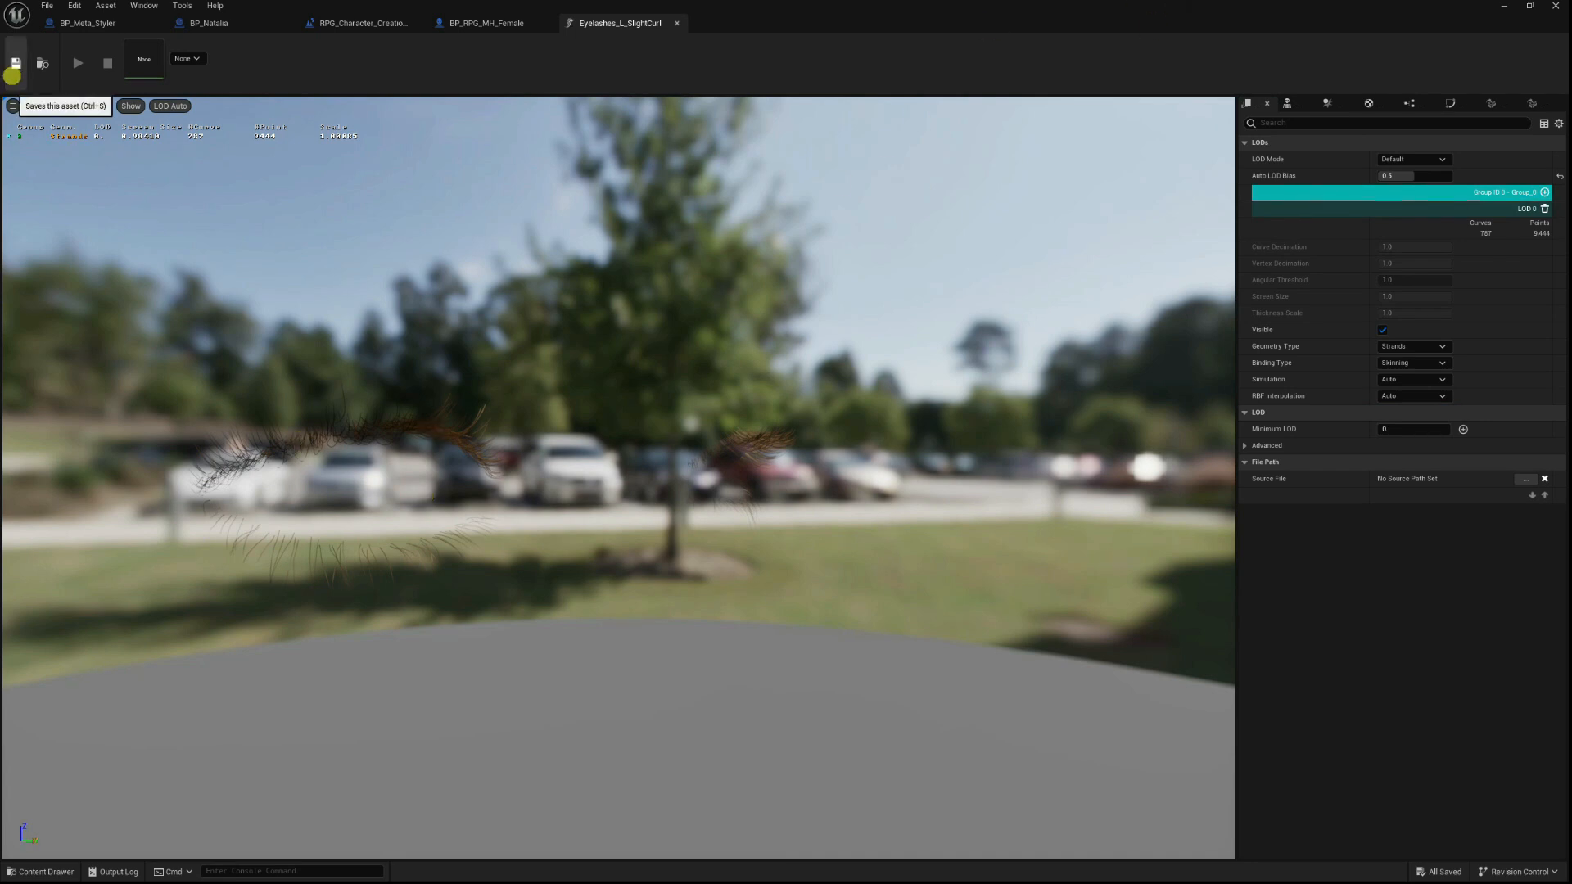
# Move the groom editor window aside and play the level in full screen to check the eyelashes.
pyautogui.moveTo(1116, 4); pyautogui.dragTo(1041, 711)
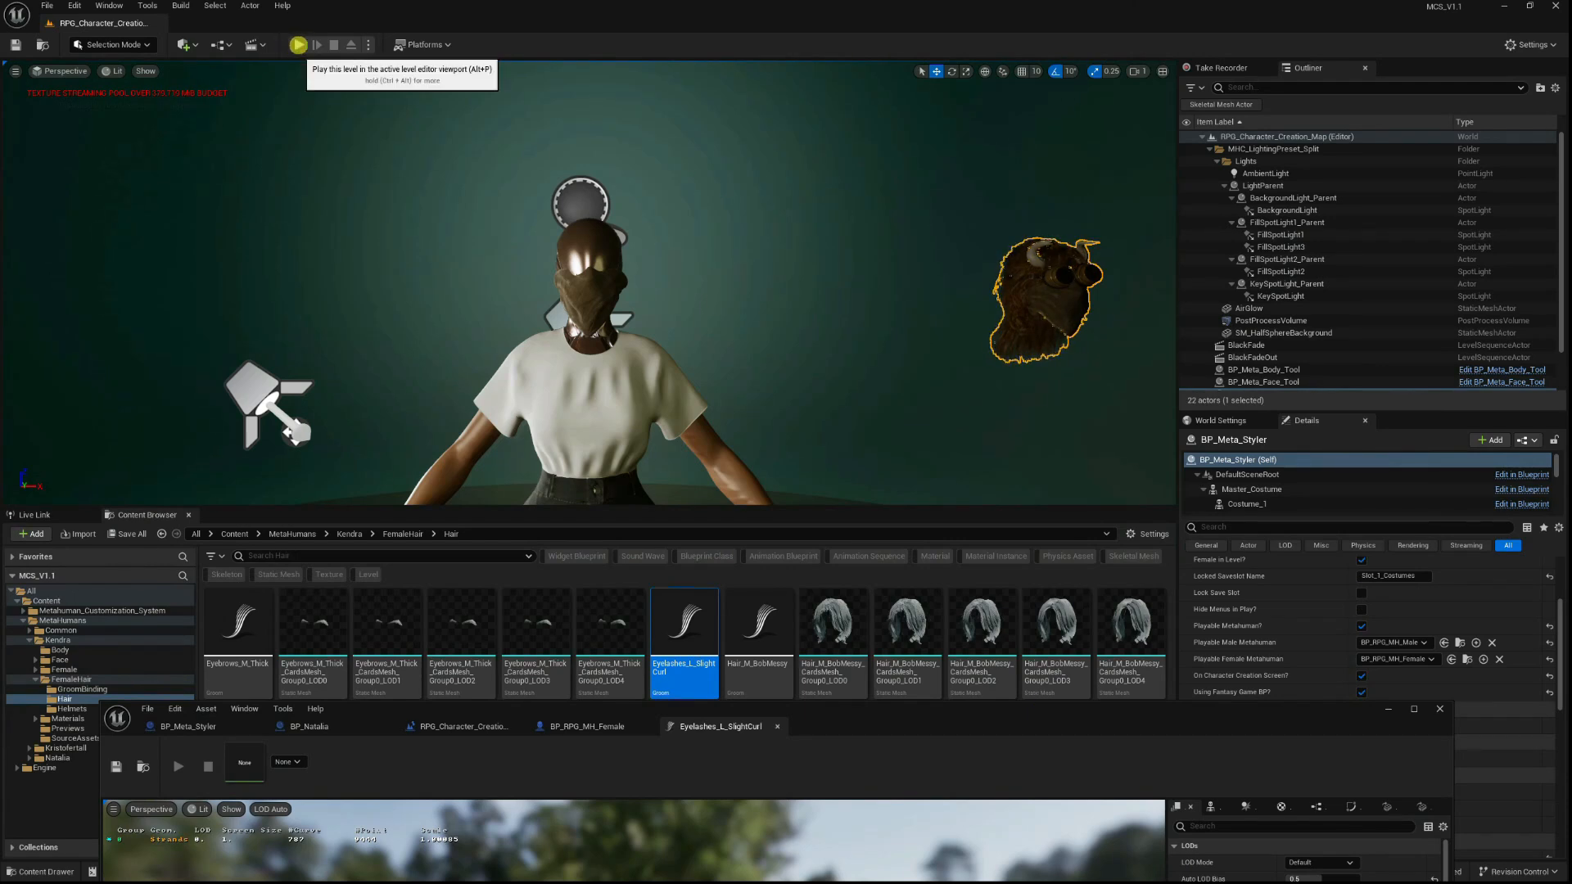
pyautogui.click(300, 45)
pyautogui.press('F11')
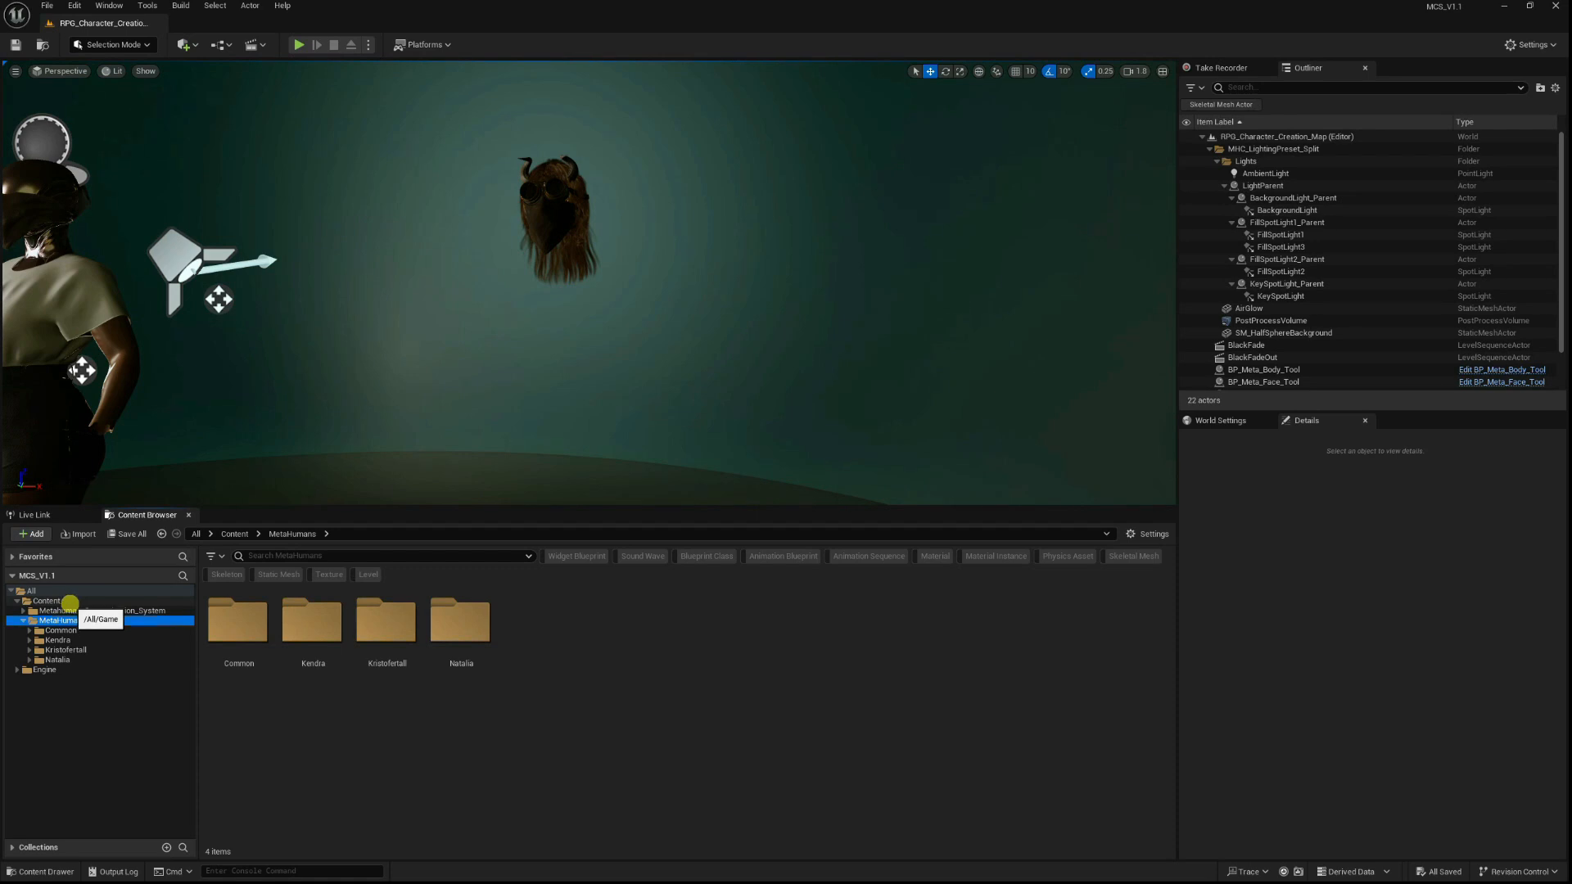
# Open the M_Body_Customization_Mate material from Metahuman_Customization_System/Material/Metahuman_Skin and move its window off the content folders.
pyautogui.click(77, 610)
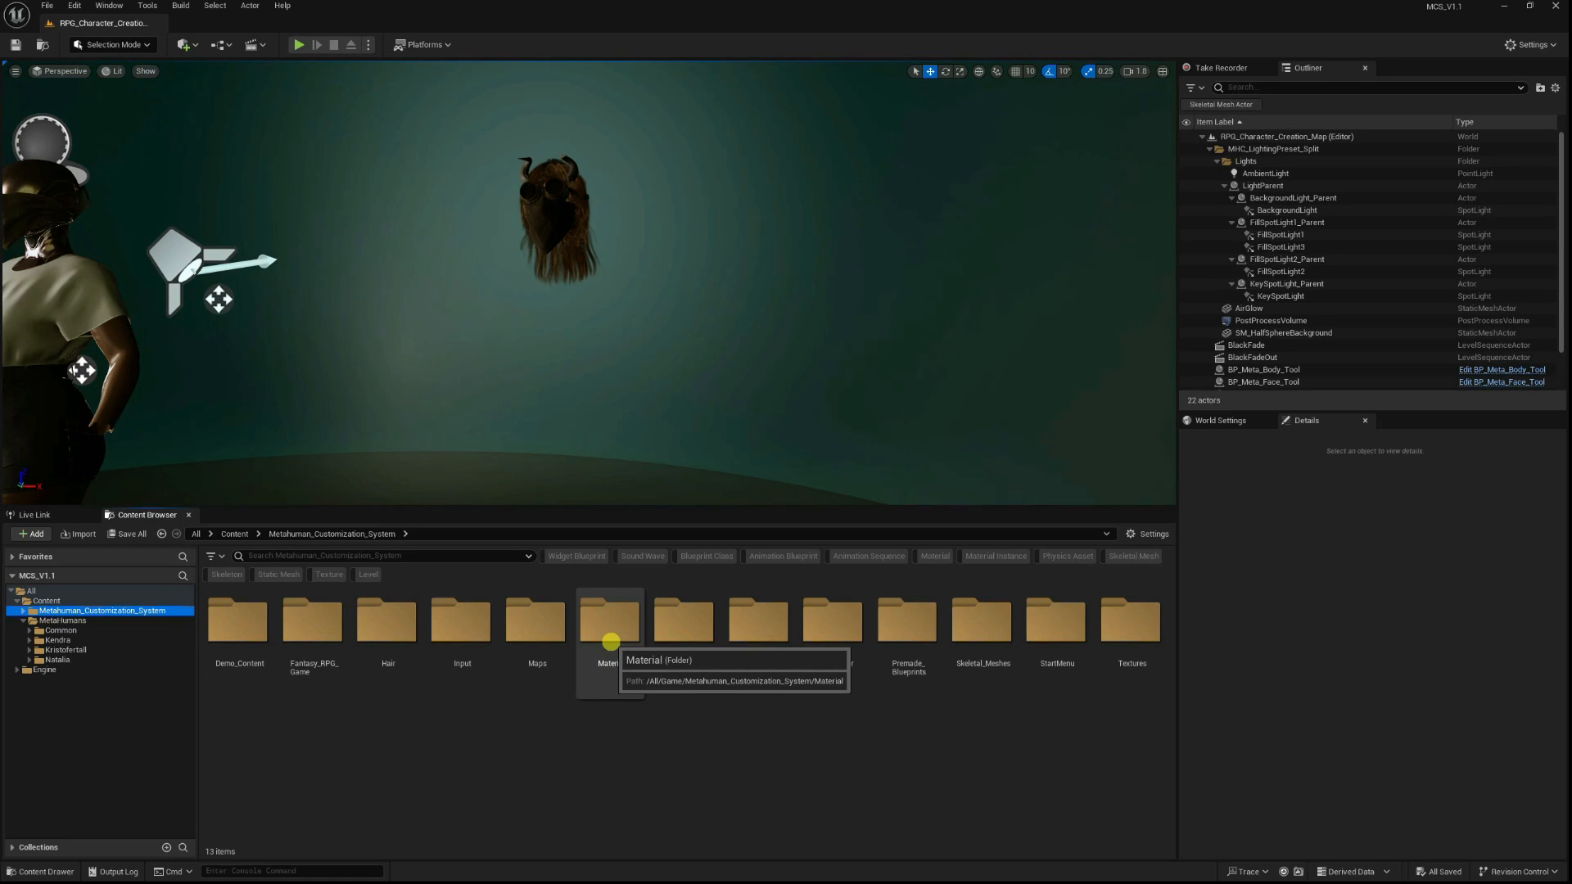
pyautogui.doubleClick(611, 630)
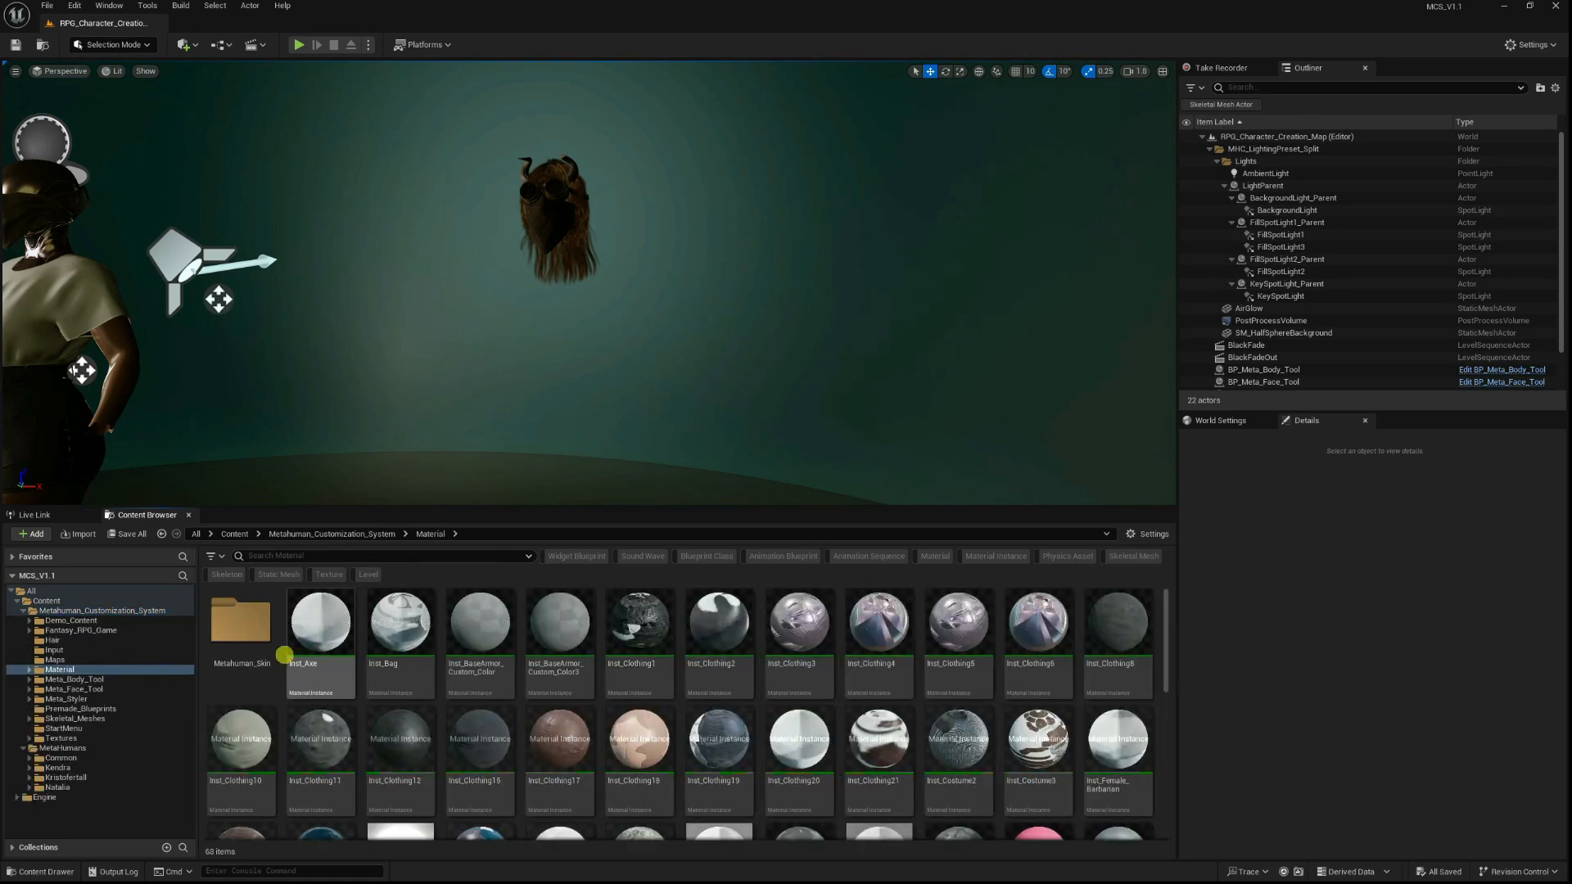
pyautogui.doubleClick(241, 634)
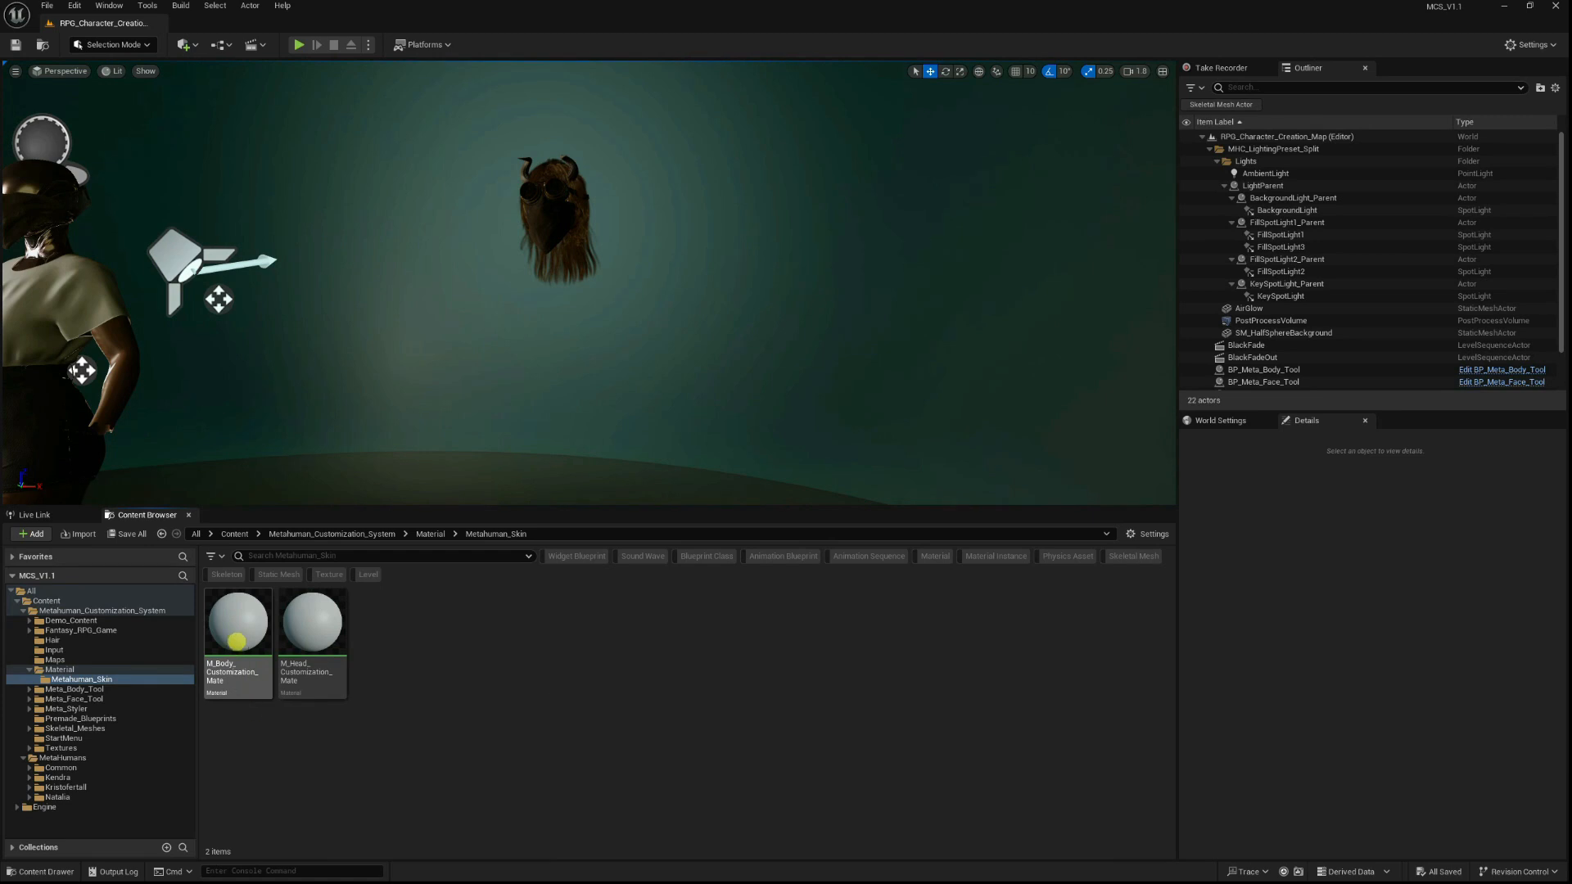
pyautogui.click(237, 638)
pyautogui.doubleClick(236, 638)
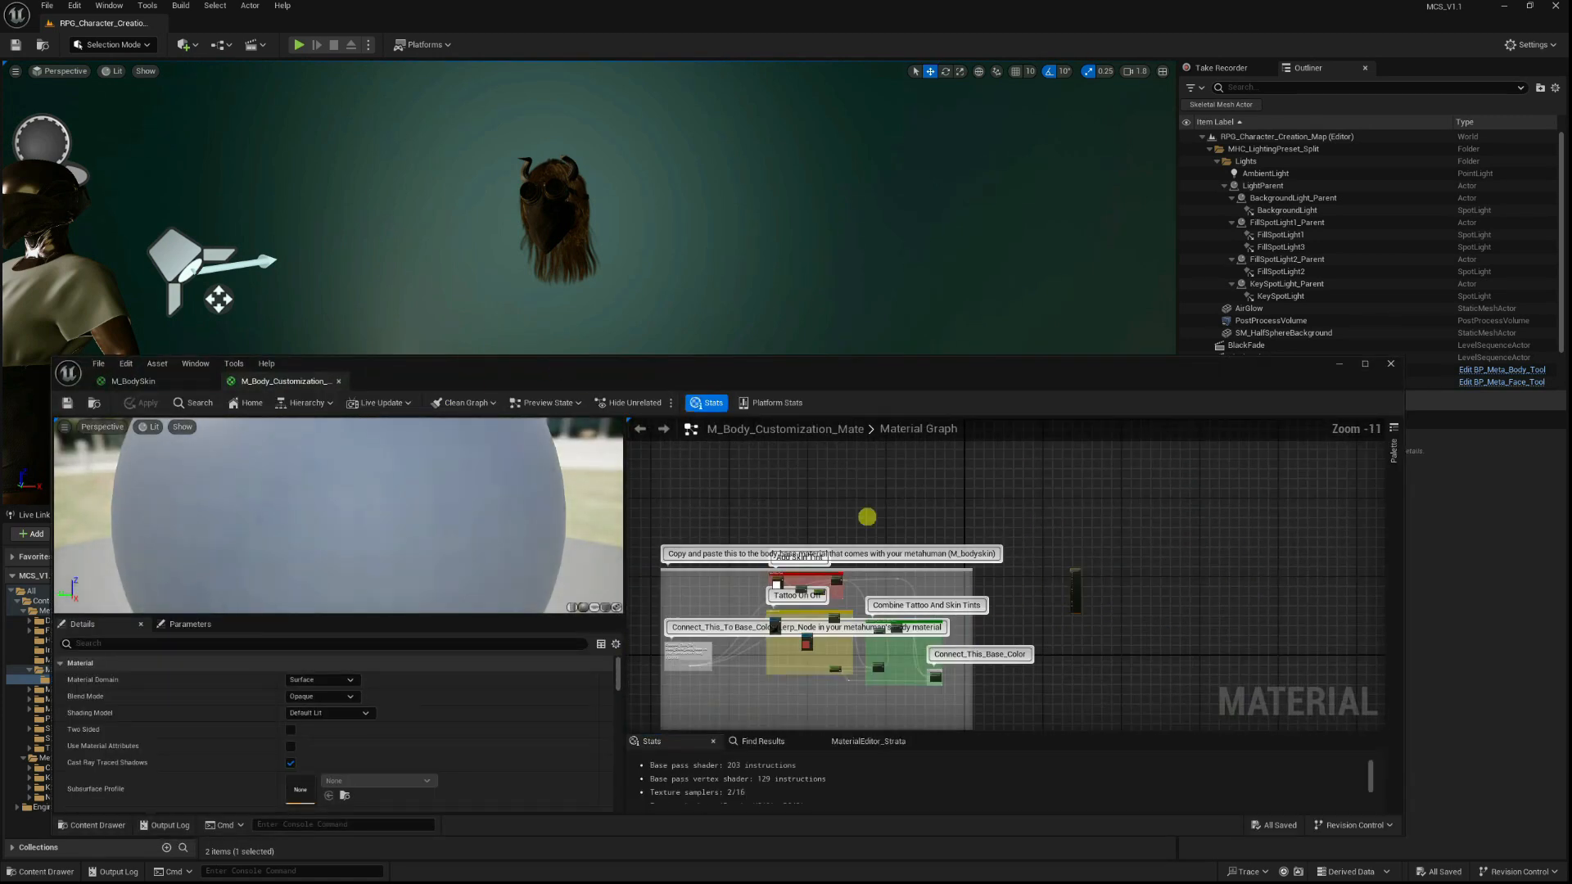
pyautogui.moveTo(613, 374); pyautogui.dragTo(1497, 432)
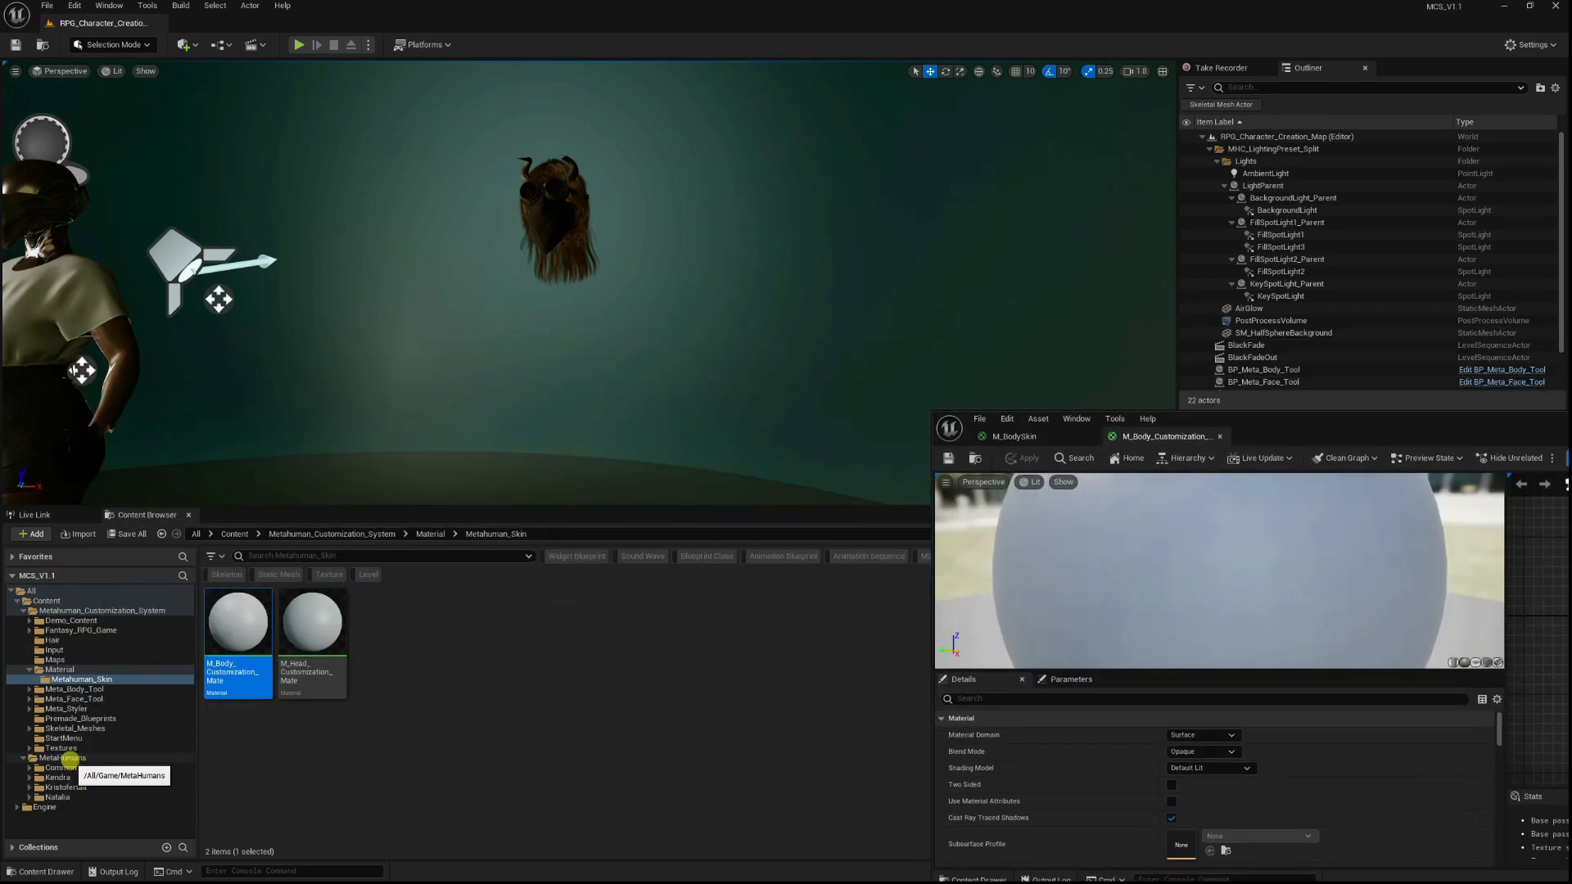
# Open the M_BodySkin material from MetaHumans/Common/Materials and maximize its editor window.
pyautogui.click(69, 758)
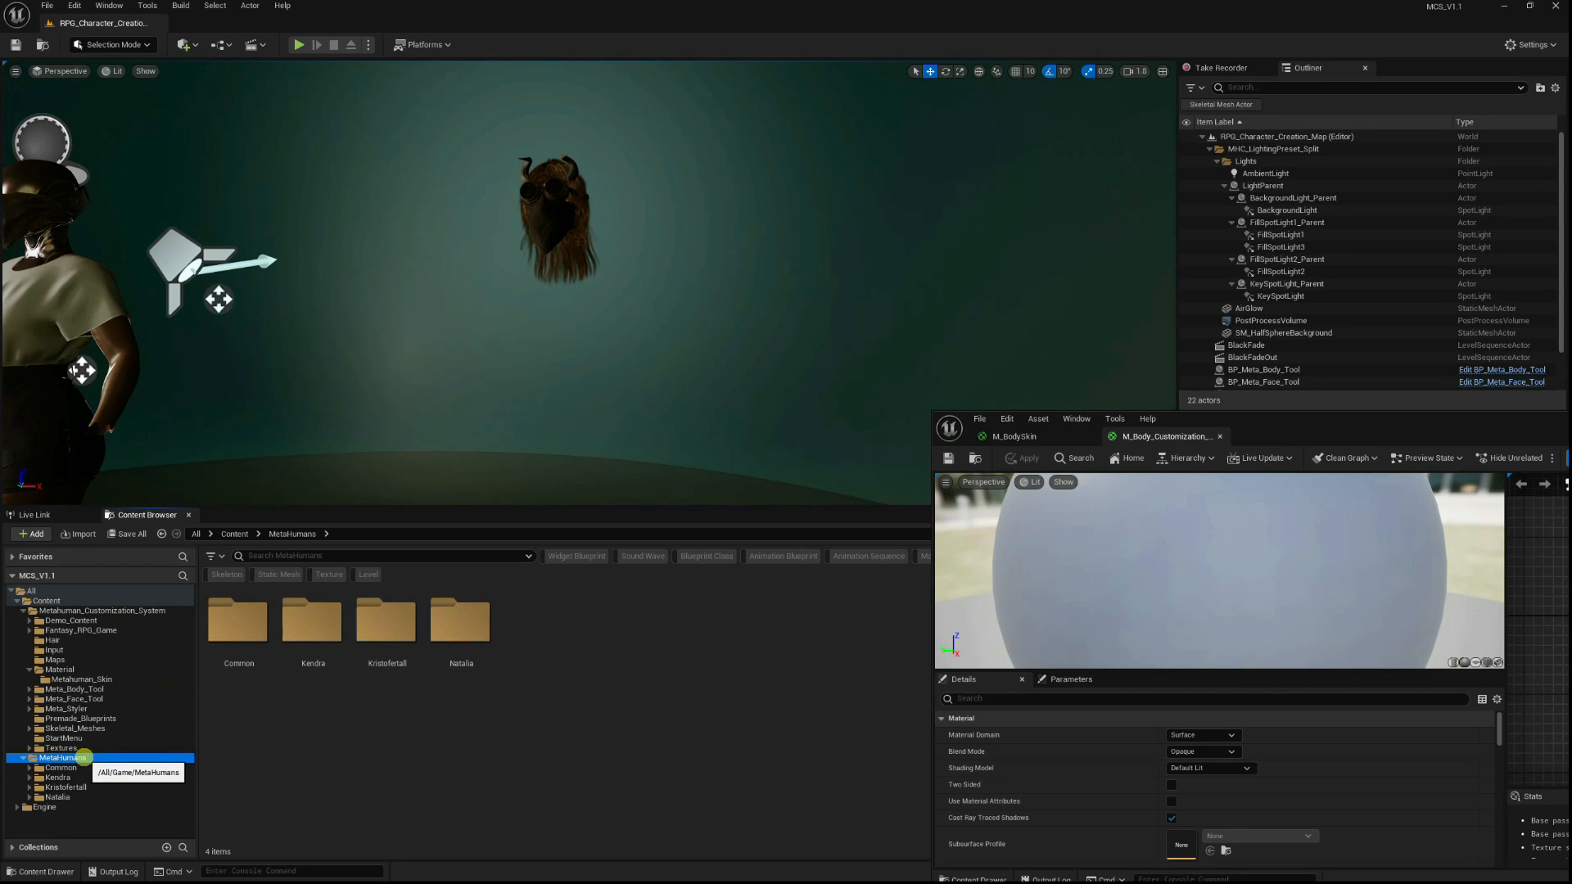
pyautogui.click(269, 661)
pyautogui.doubleClick(269, 661)
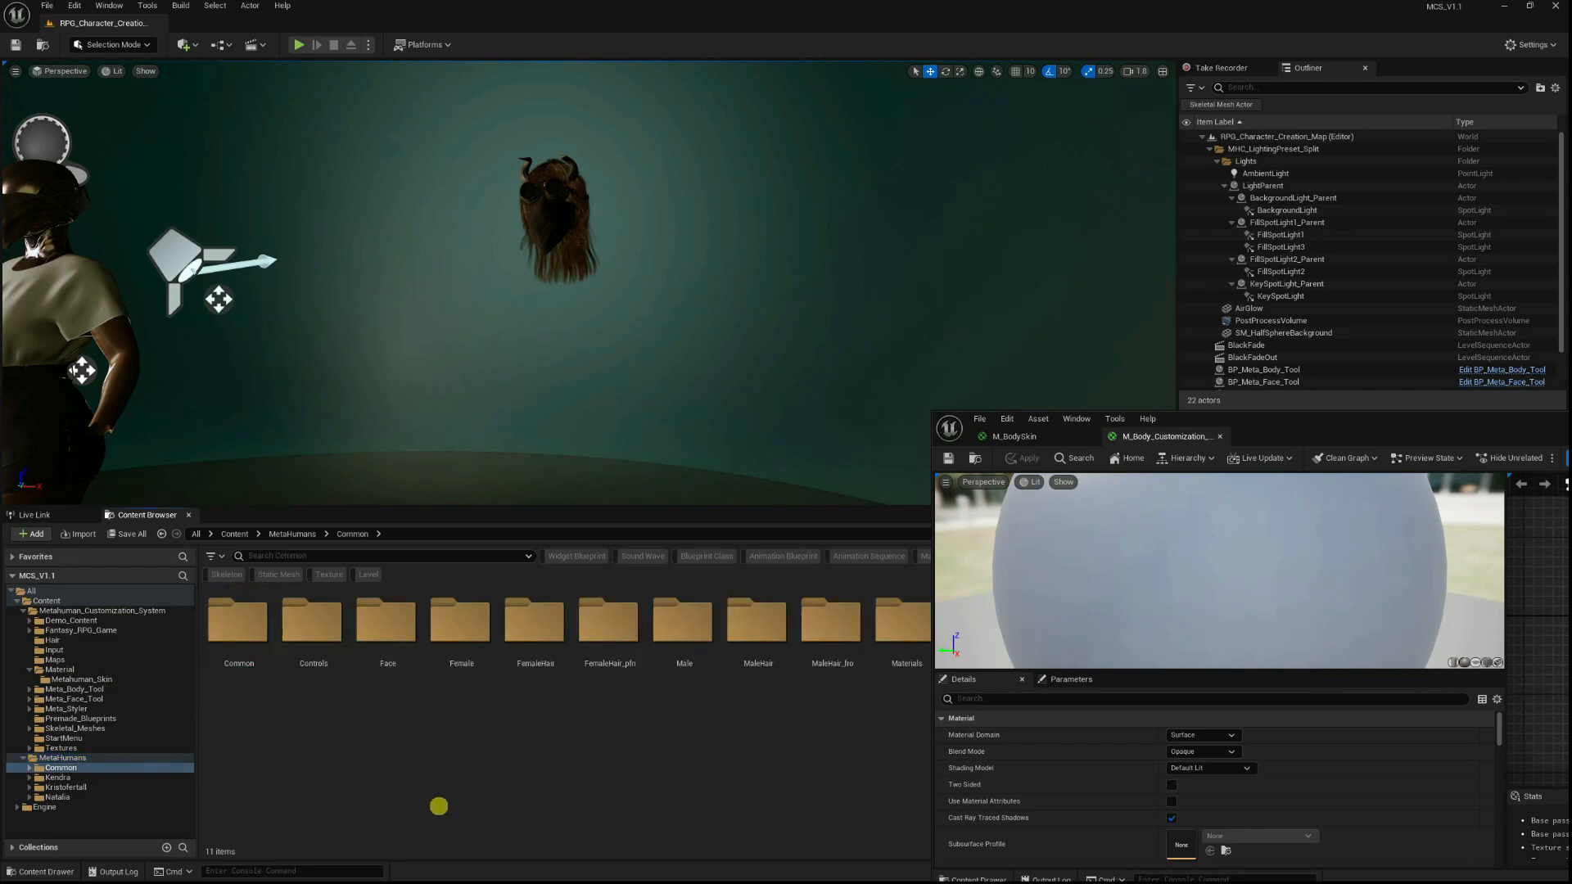
pyautogui.doubleClick(905, 651)
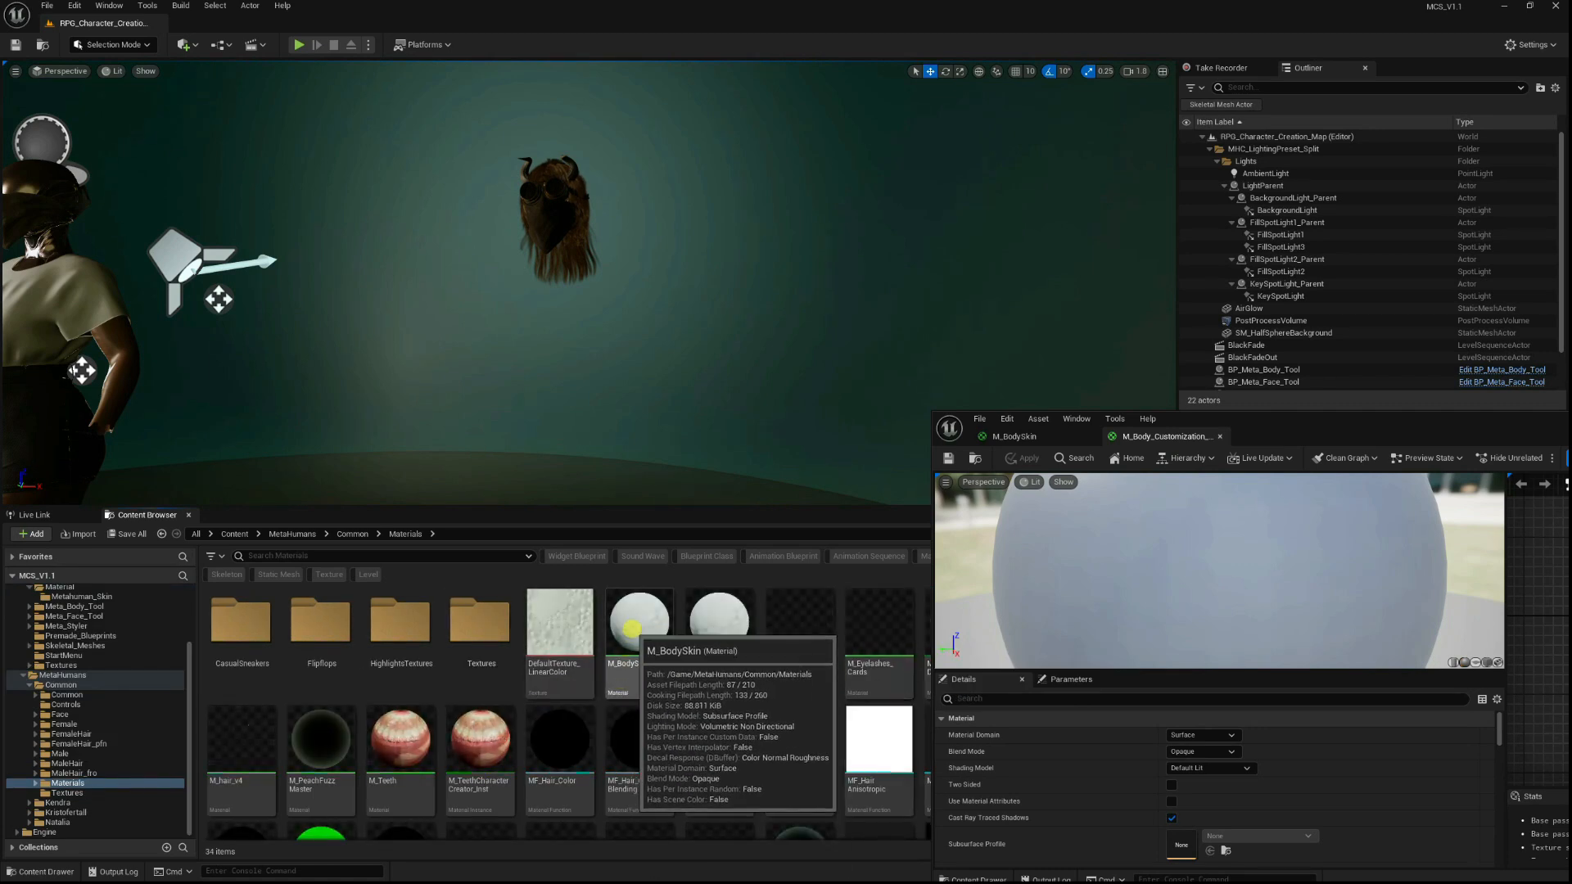
pyautogui.doubleClick(631, 628)
pyautogui.doubleClick(1391, 425)
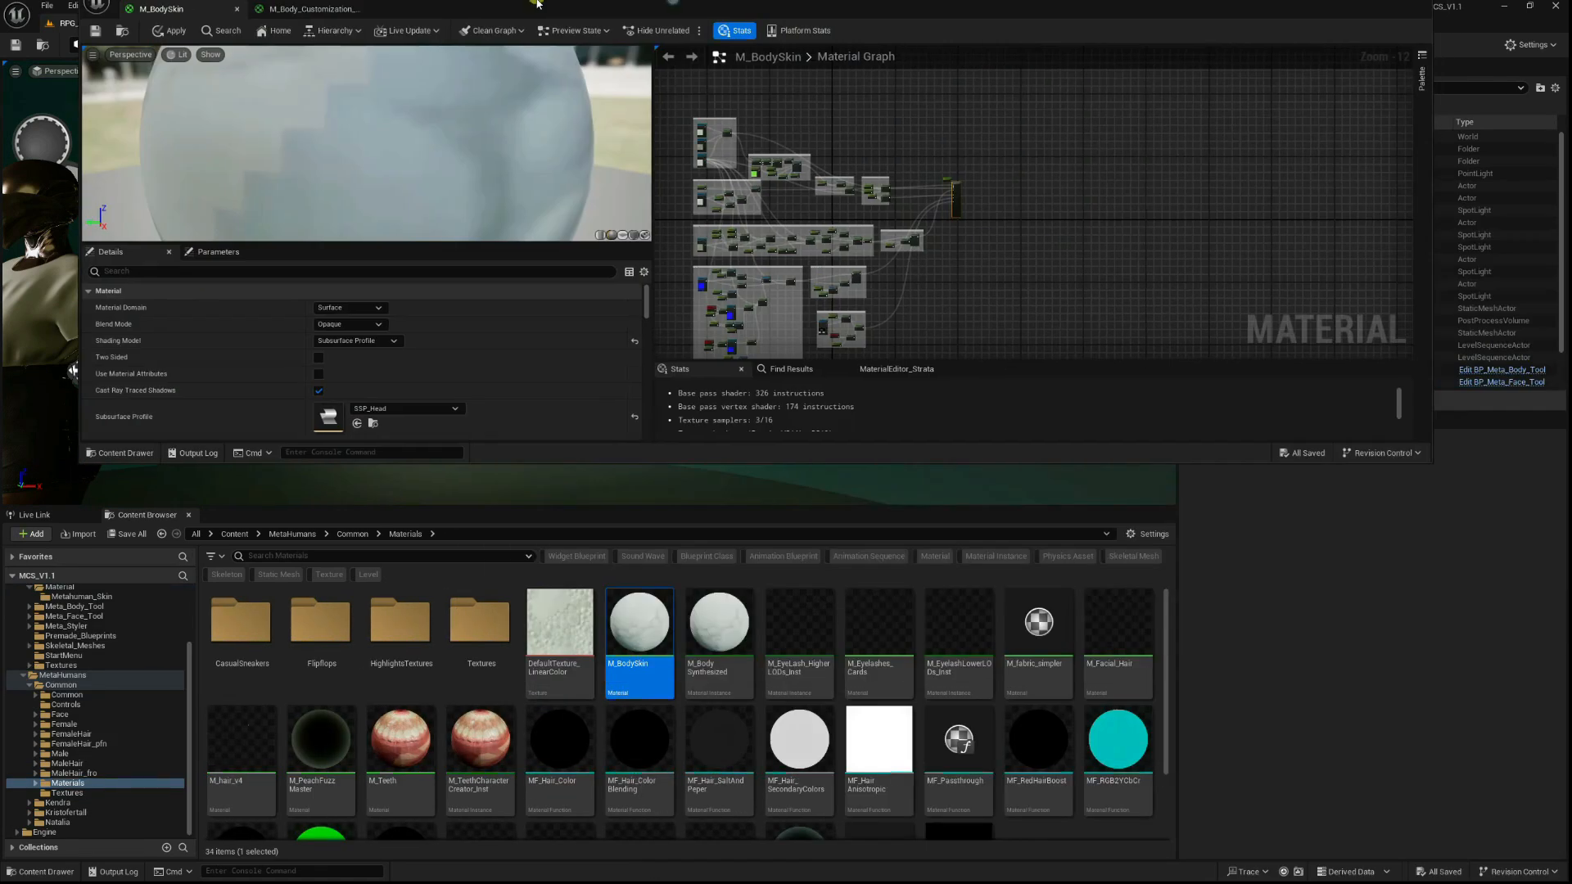
# Examine the M_BodySkin material graph around its main output node and the node groups feeding it.
pyautogui.moveTo(705, 334); pyautogui.dragTo(968, 554, button='right')
pyautogui.scroll(3, 1148, 469)
pyautogui.scroll(1, 1148, 468)
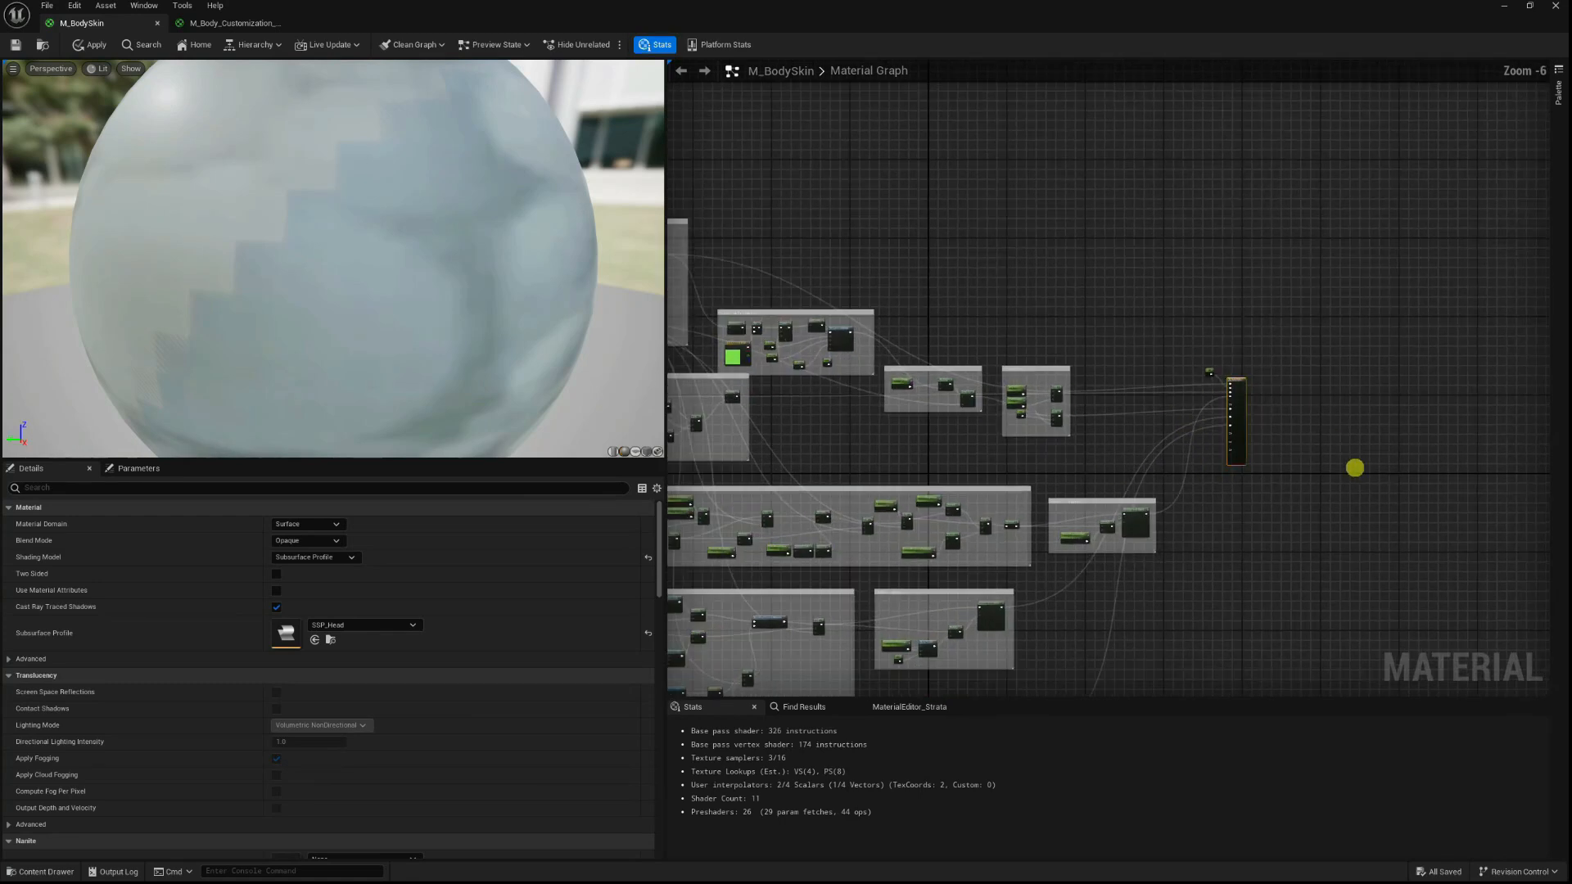
pyautogui.scroll(4, 1231, 543)
pyautogui.moveTo(1056, 603); pyautogui.dragTo(790, 204)
pyautogui.scroll(-5, 1154, 432)
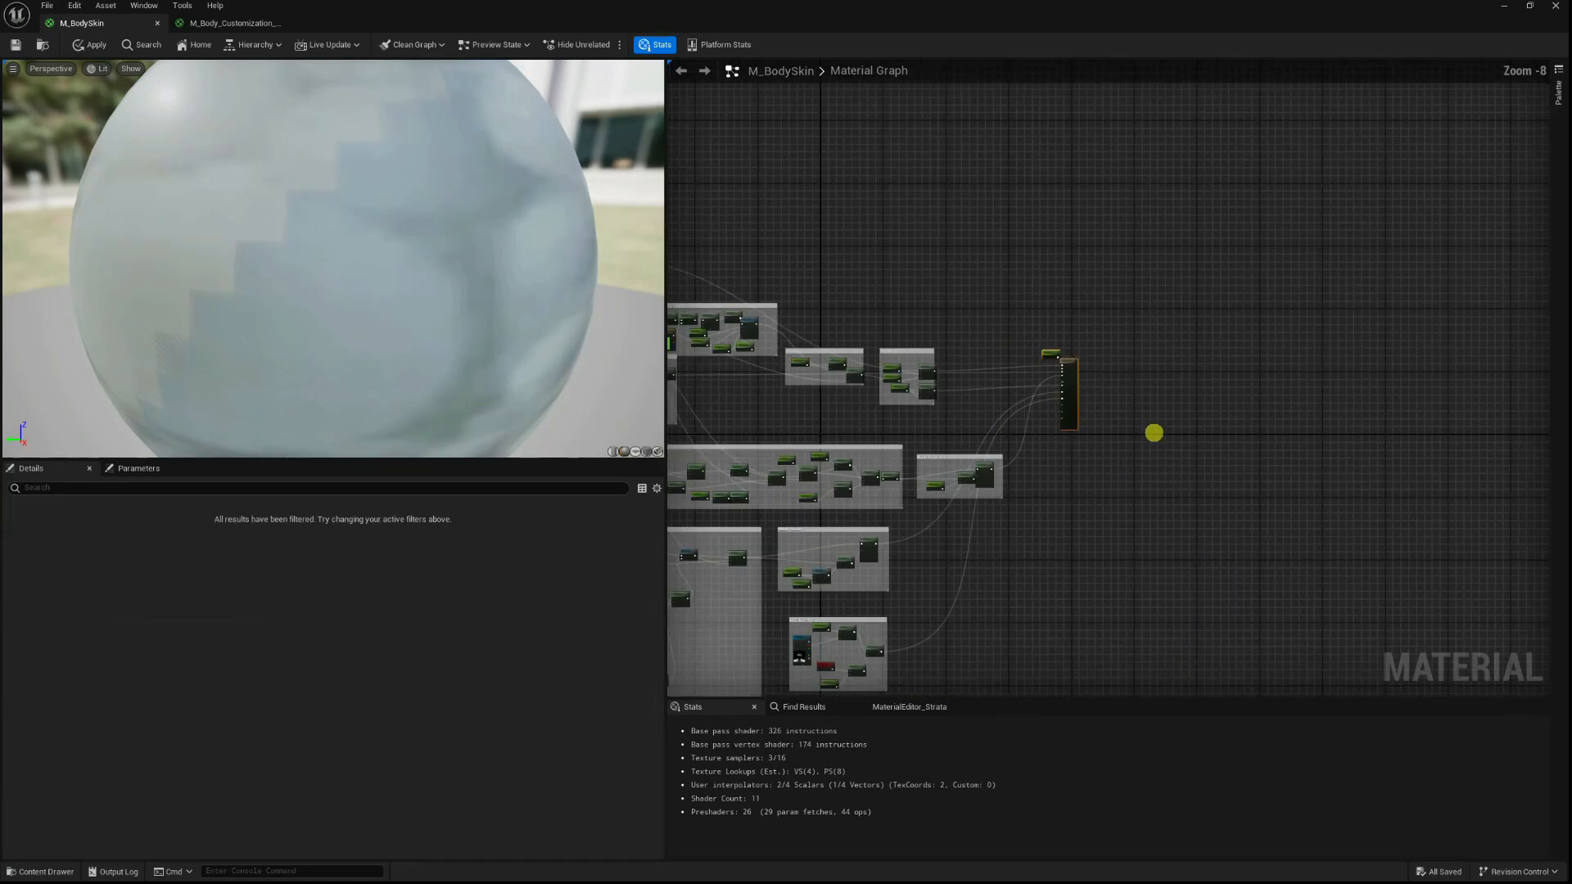
pyautogui.moveTo(1127, 478); pyautogui.dragTo(1010, 457, button='right')
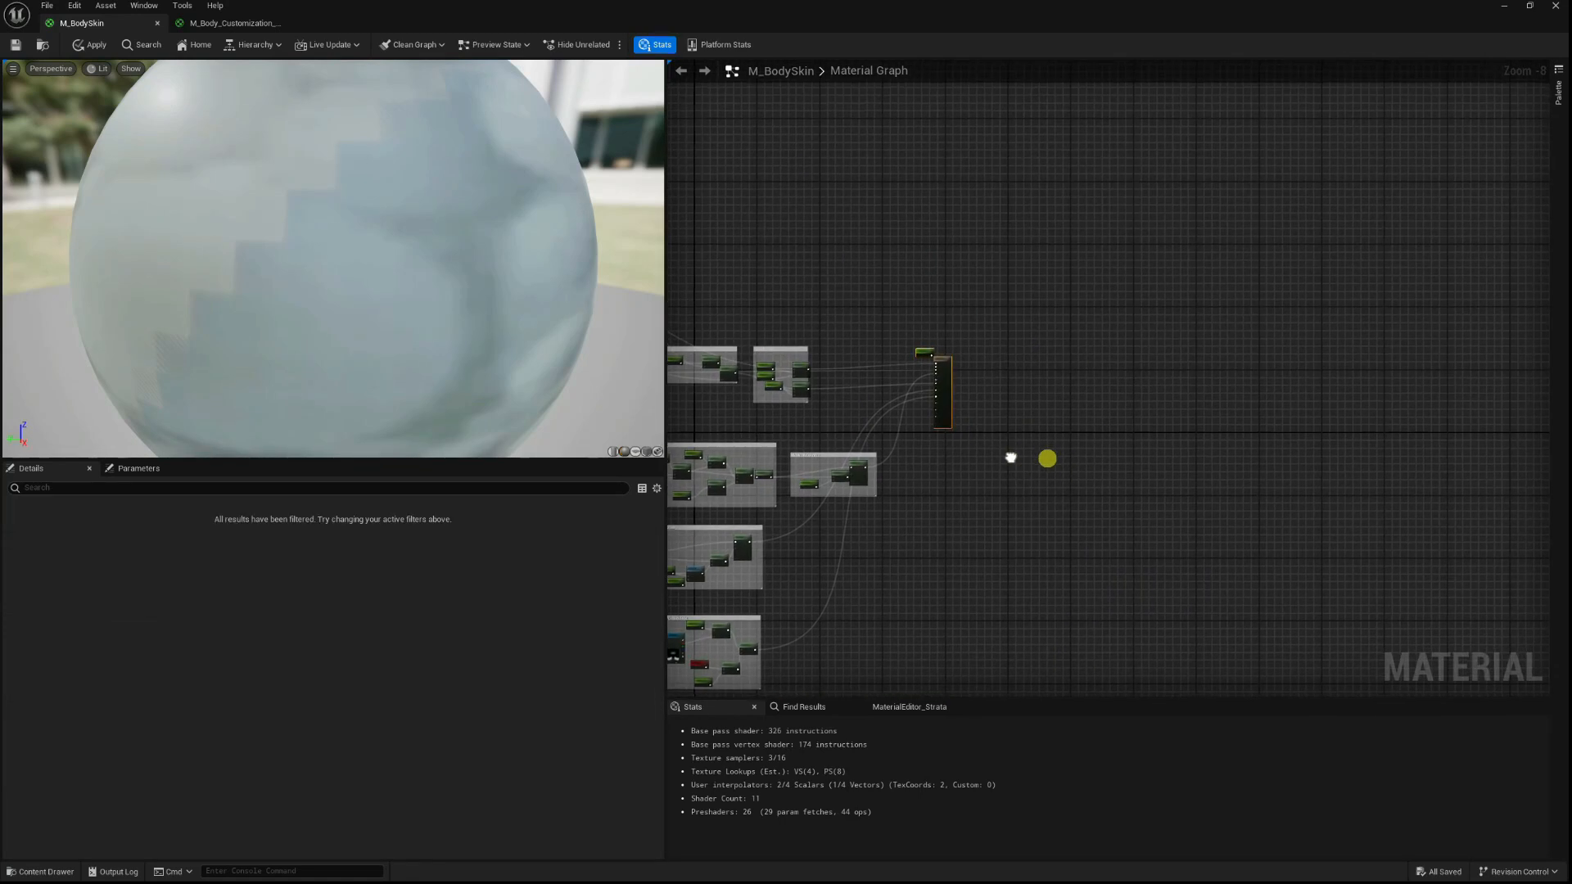
# Select and copy the whole commented skin tint and tattoo node group in the M_Body_Customization_Mate graph.
pyautogui.click(256, 22)
pyautogui.moveTo(760, 385); pyautogui.dragTo(1040, 645, button='right')
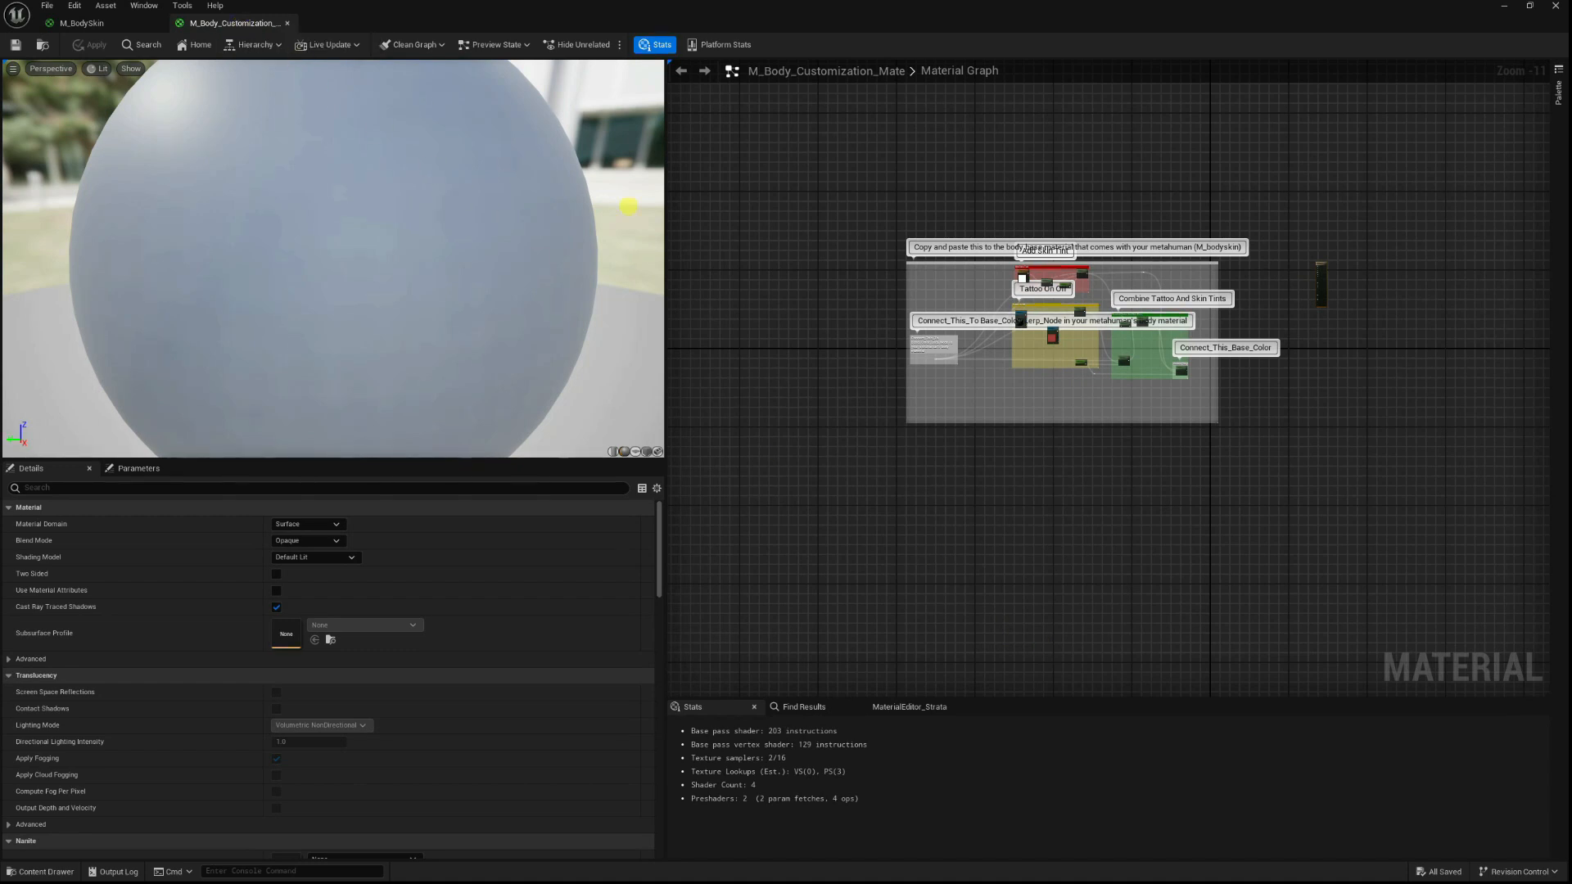
pyautogui.moveTo(802, 229); pyautogui.dragTo(1277, 544)
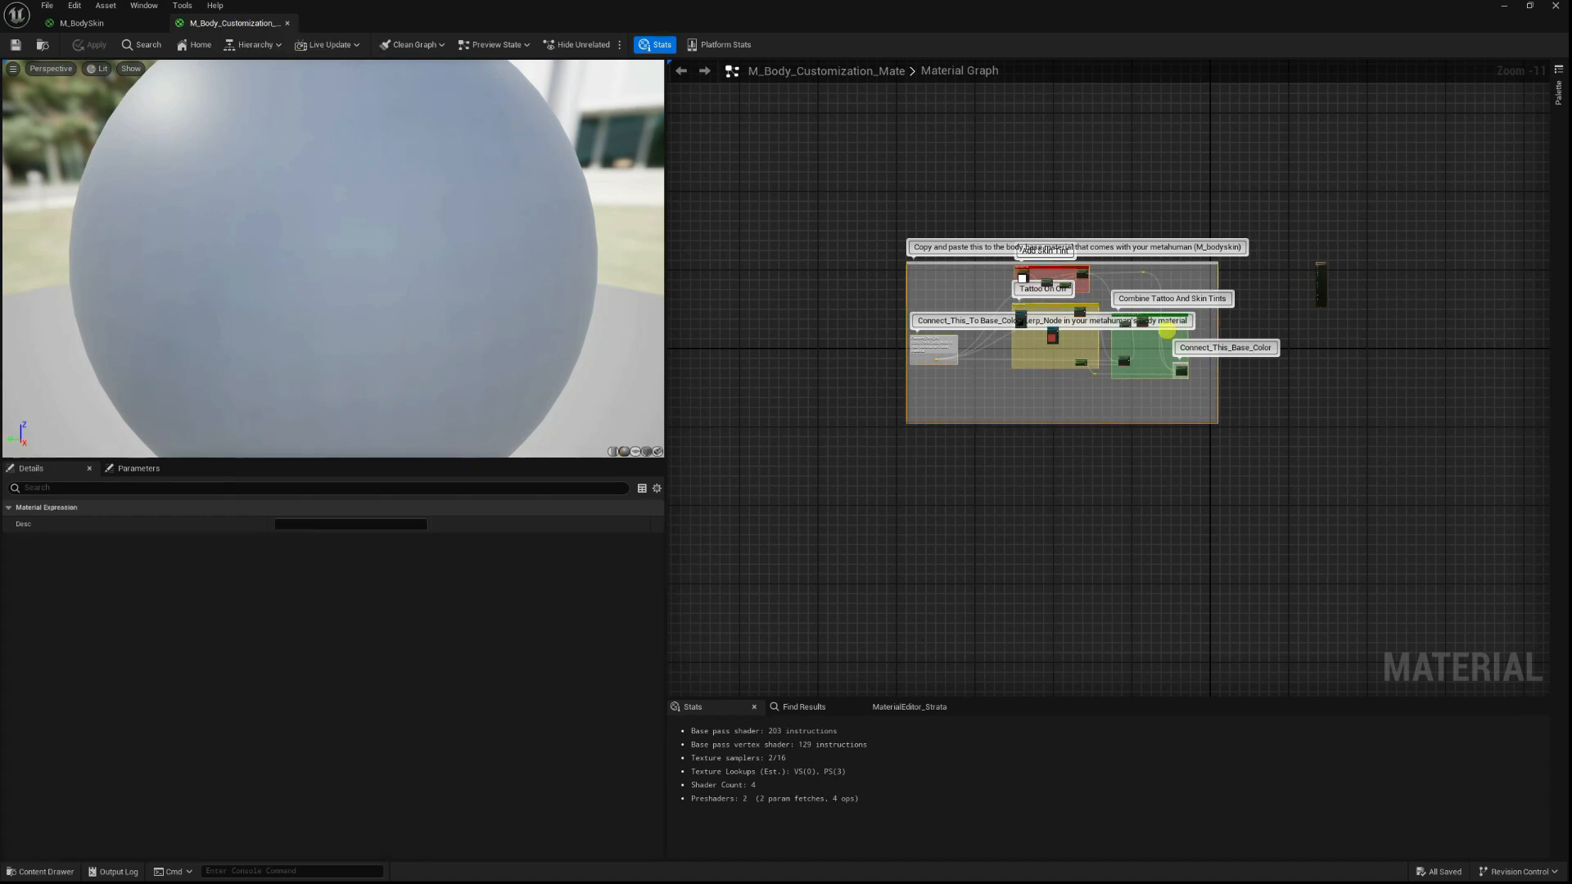
pyautogui.scroll(2, 1162, 332)
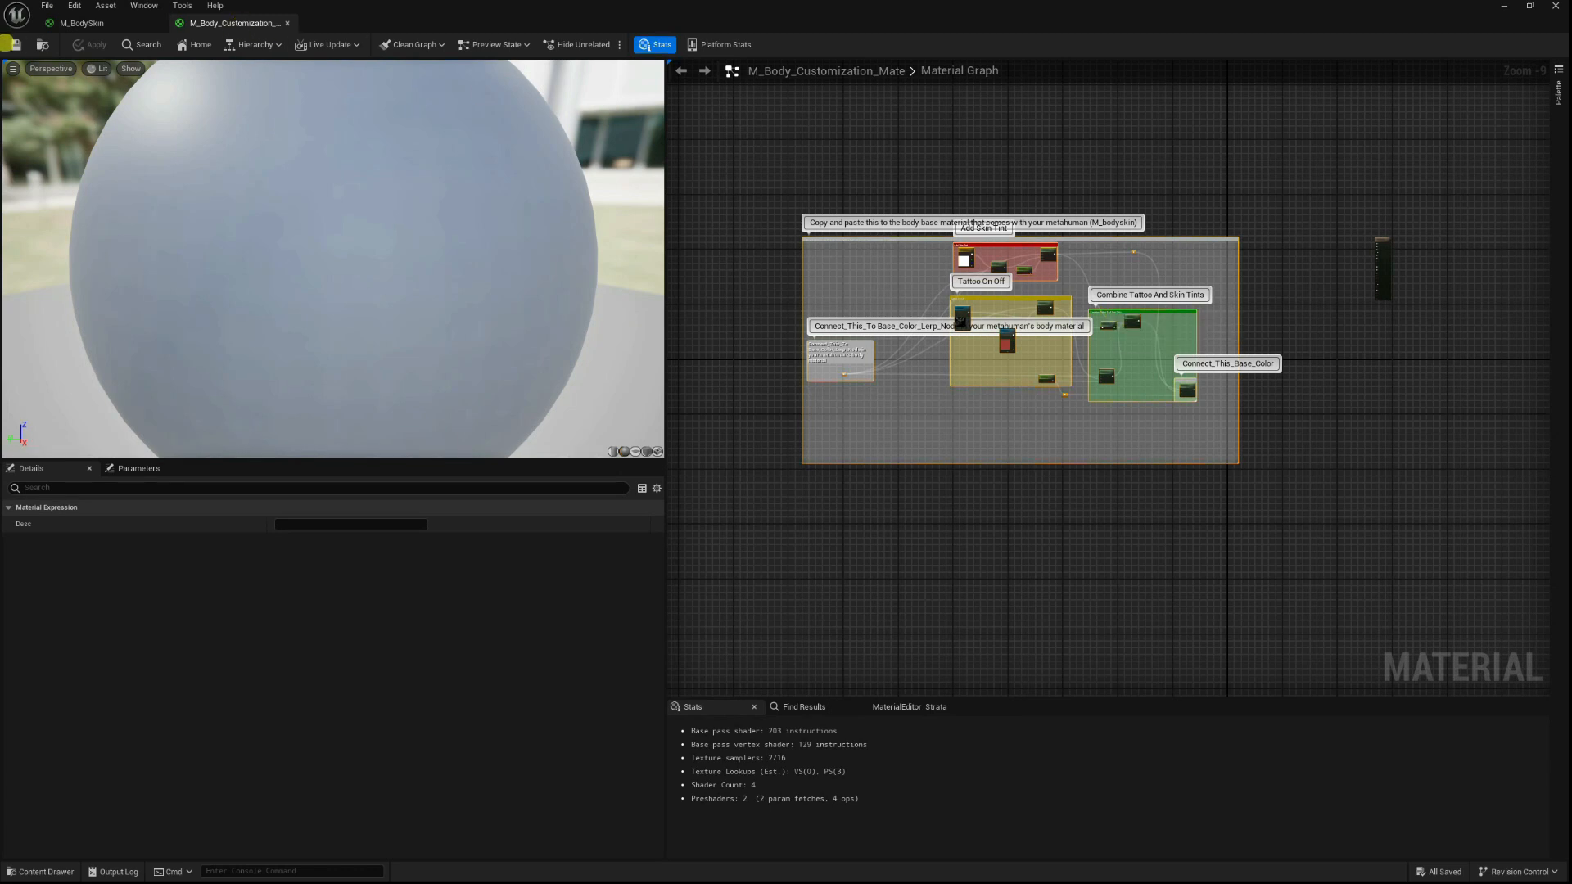
# Move M_BodySkin's main output node farther to the right of its input groups to make room in the graph.
pyautogui.click(67, 23)
pyautogui.doubleClick(1053, 23)
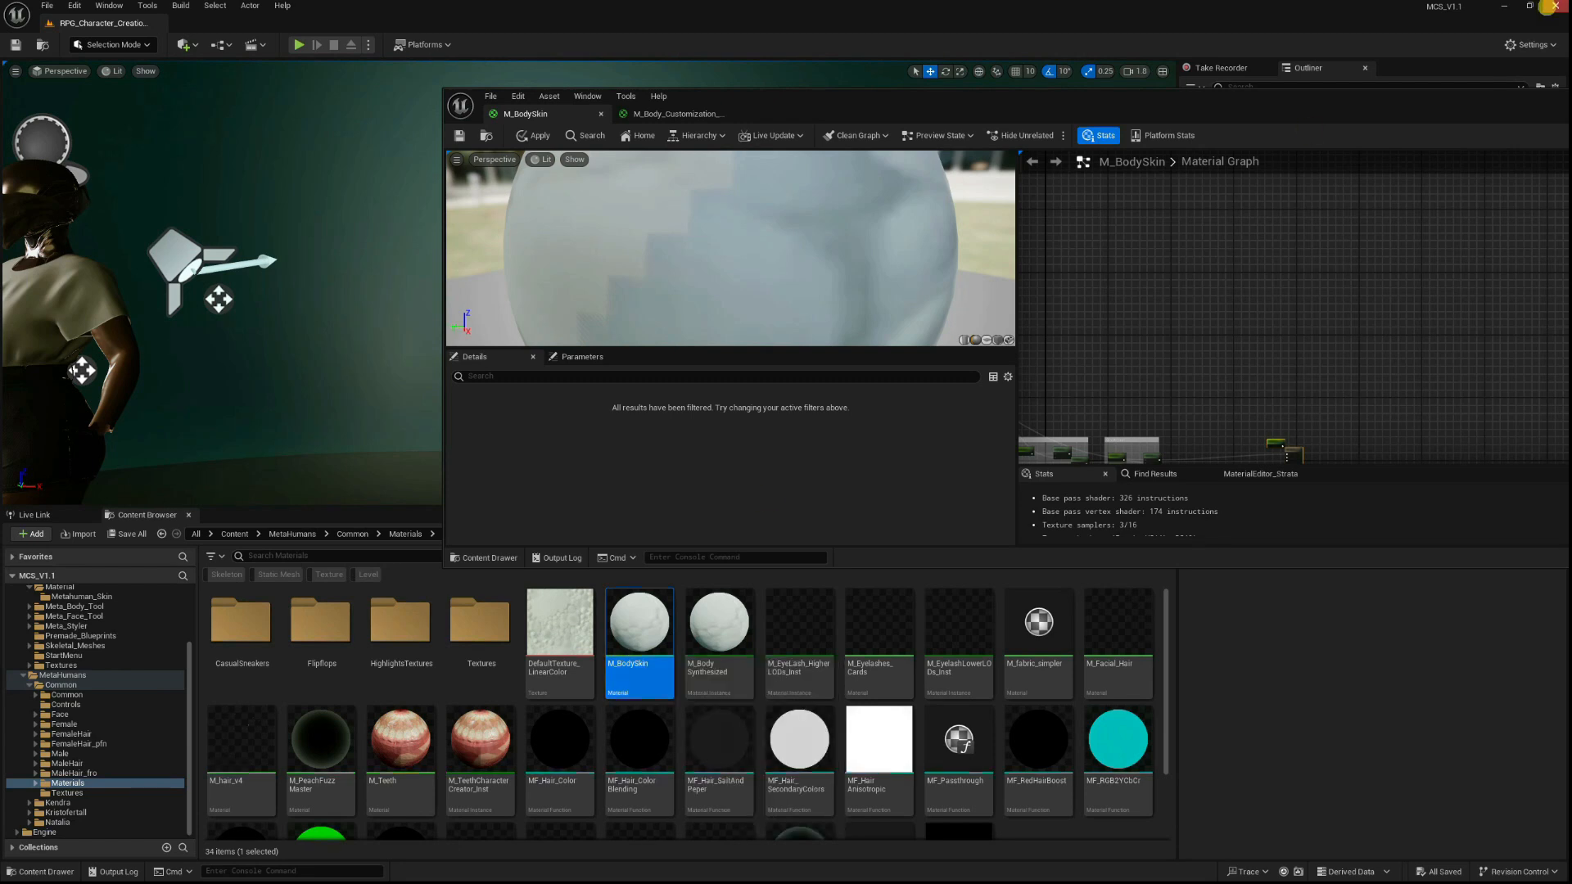
pyautogui.doubleClick(1318, 106)
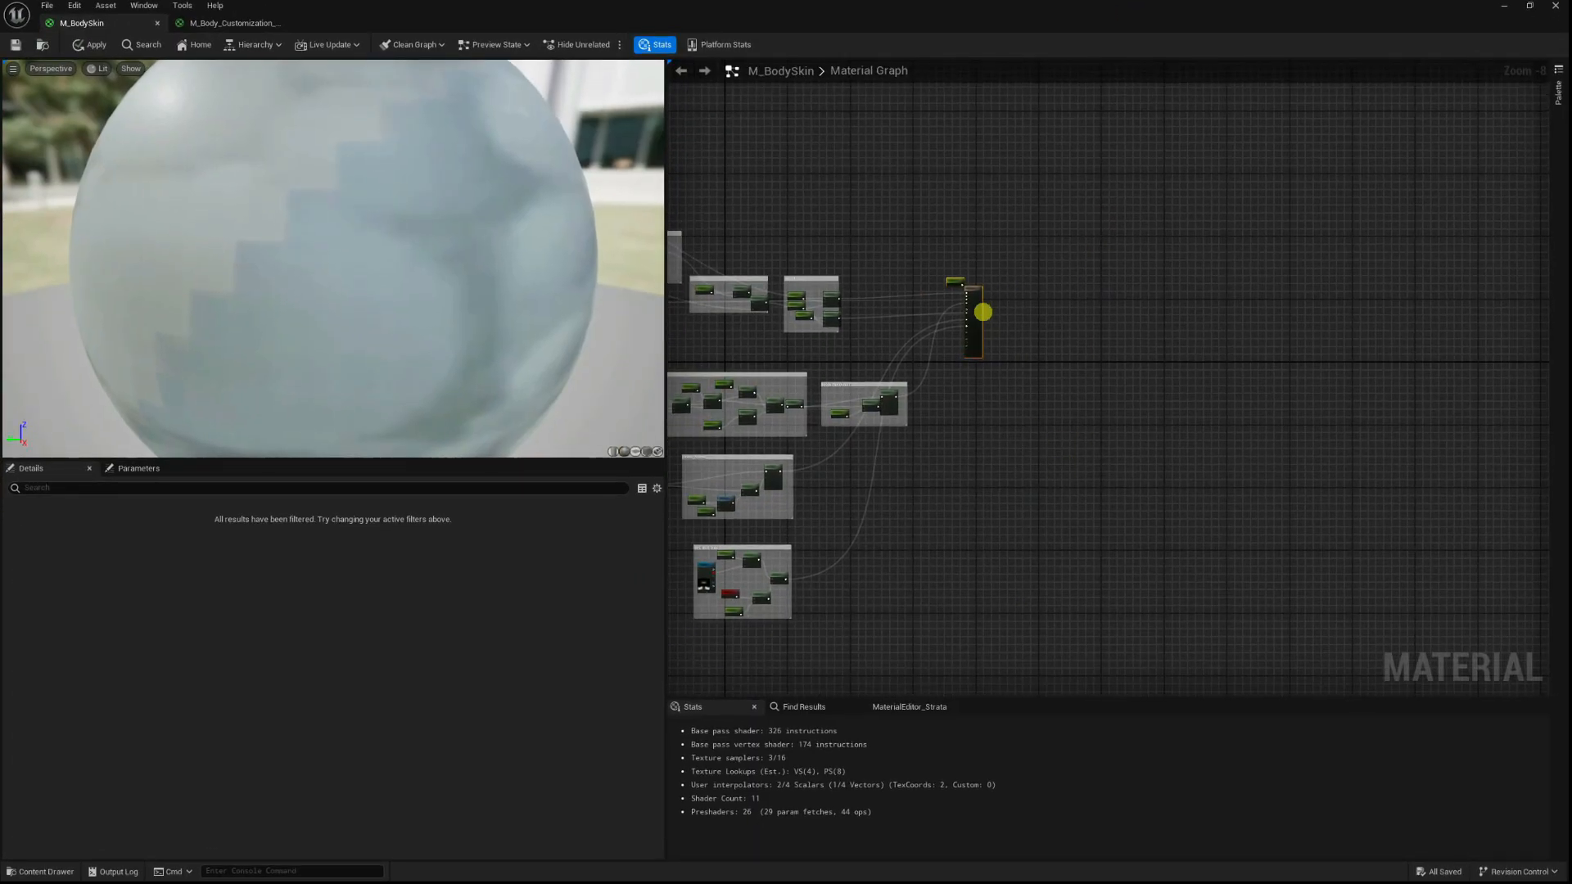
pyautogui.moveTo(980, 307); pyautogui.dragTo(1495, 309)
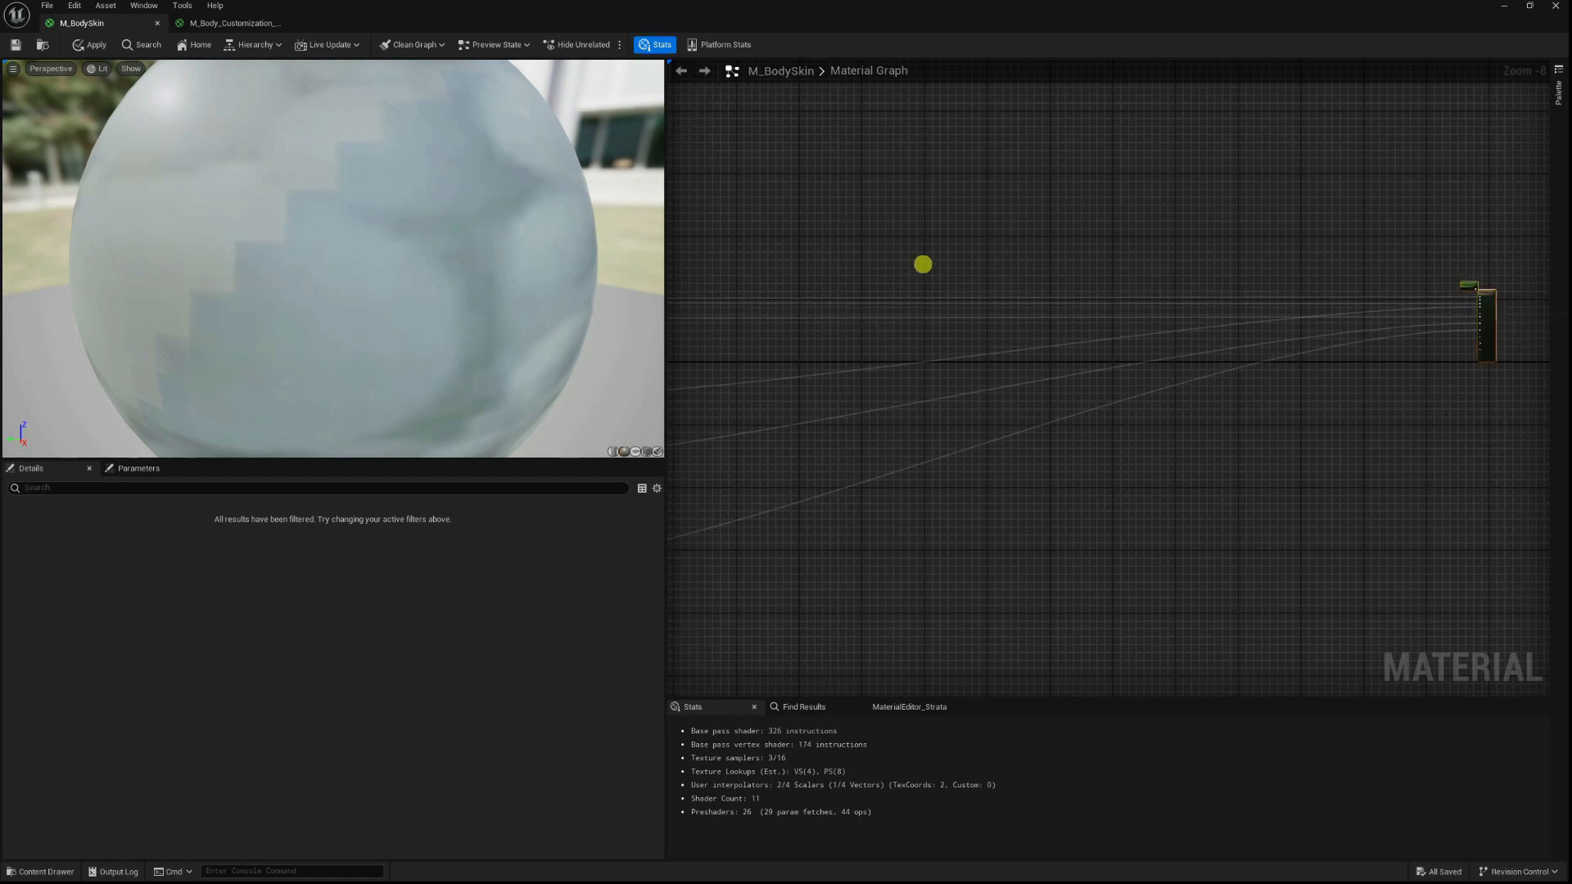
# Paste the copied customization group into M_BodySkin and place it between the existing node groups and the output node.
pyautogui.moveTo(880, 286); pyautogui.dragTo(1110, 500, button='right')
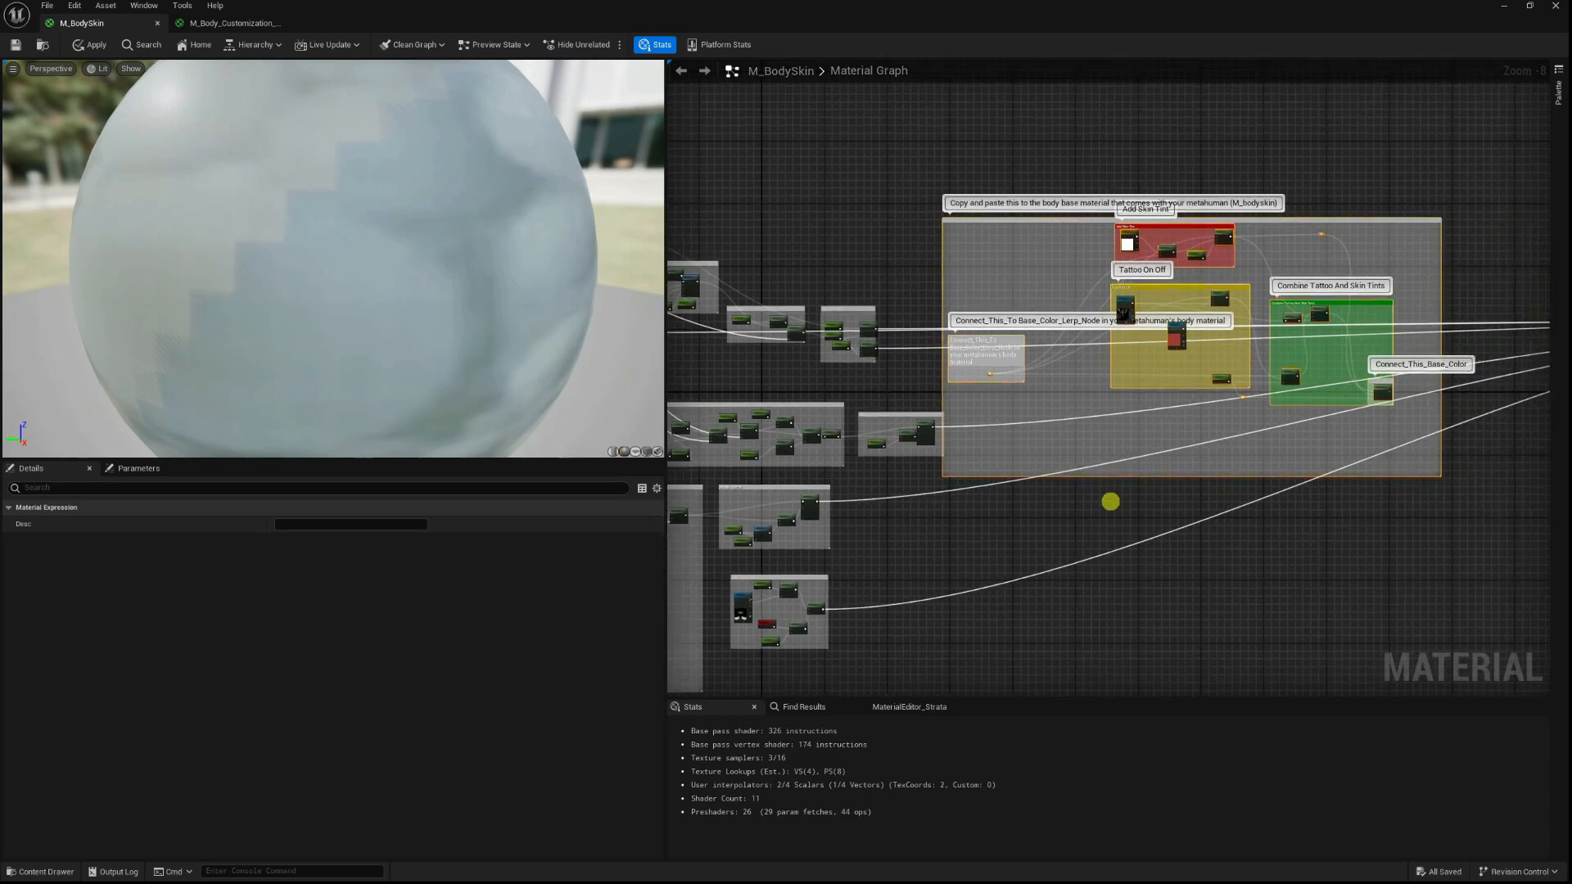
pyautogui.scroll(6, 907, 452)
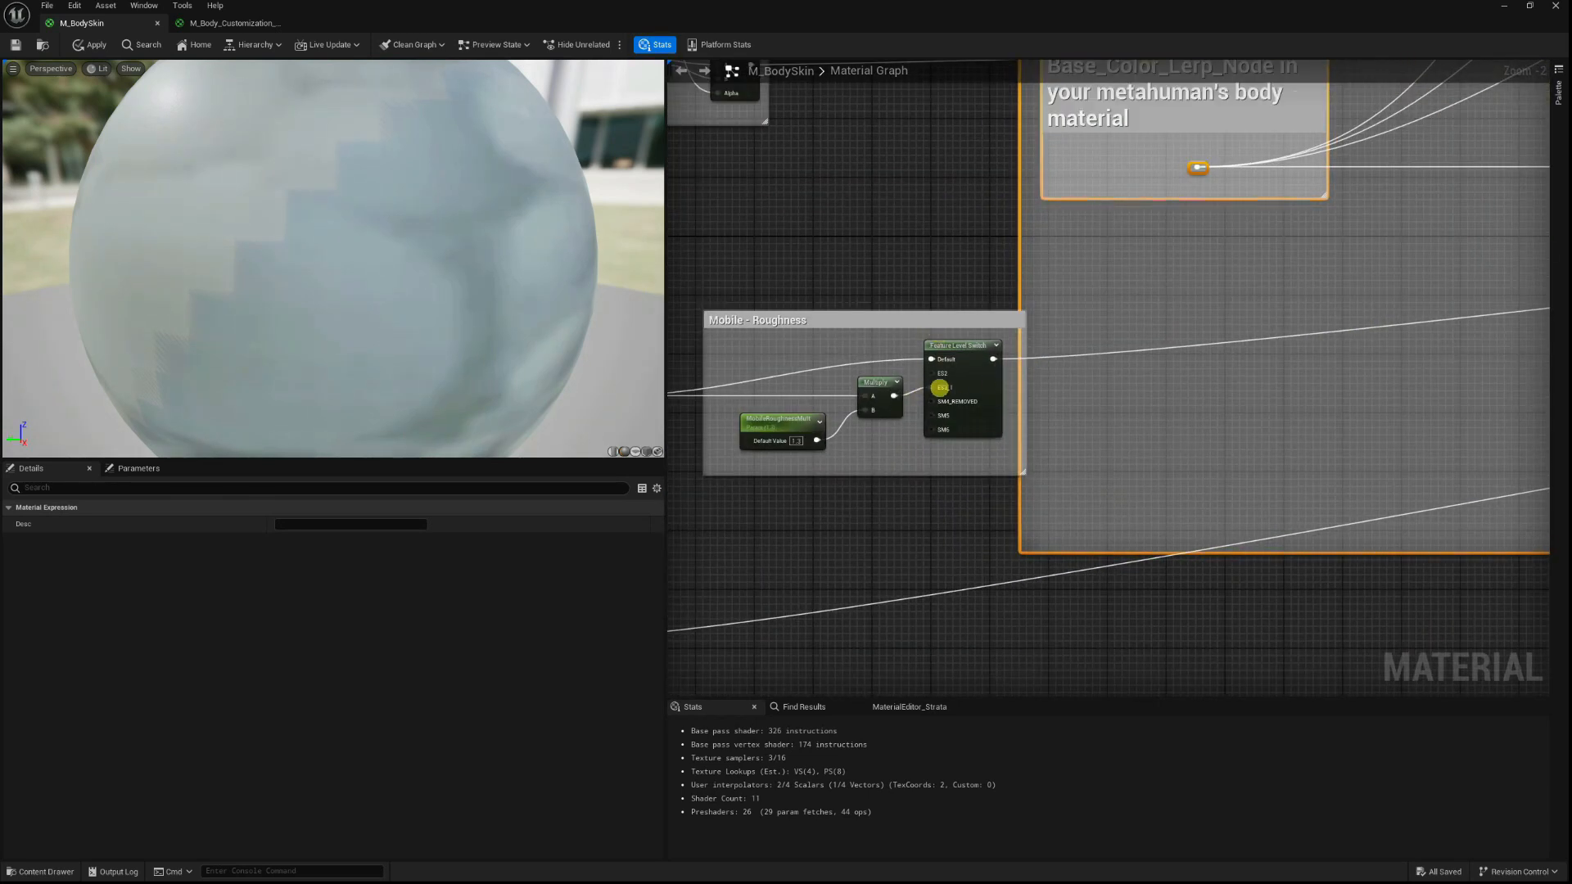
pyautogui.scroll(-6, 794, 446)
pyautogui.scroll(-1, 963, 501)
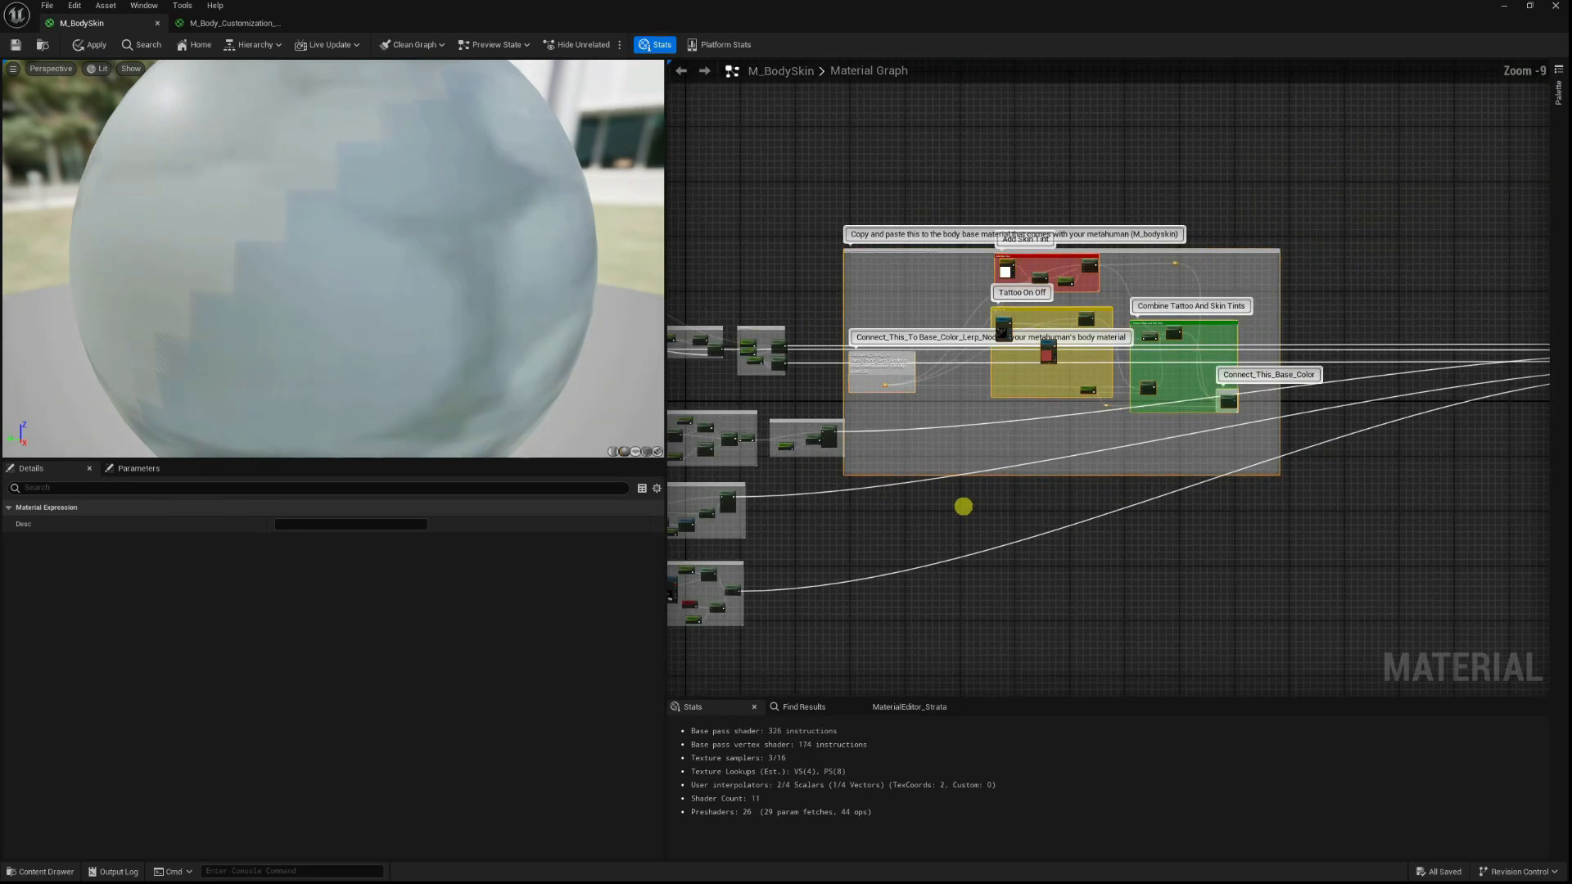
pyautogui.moveTo(1238, 401); pyautogui.dragTo(1391, 453)
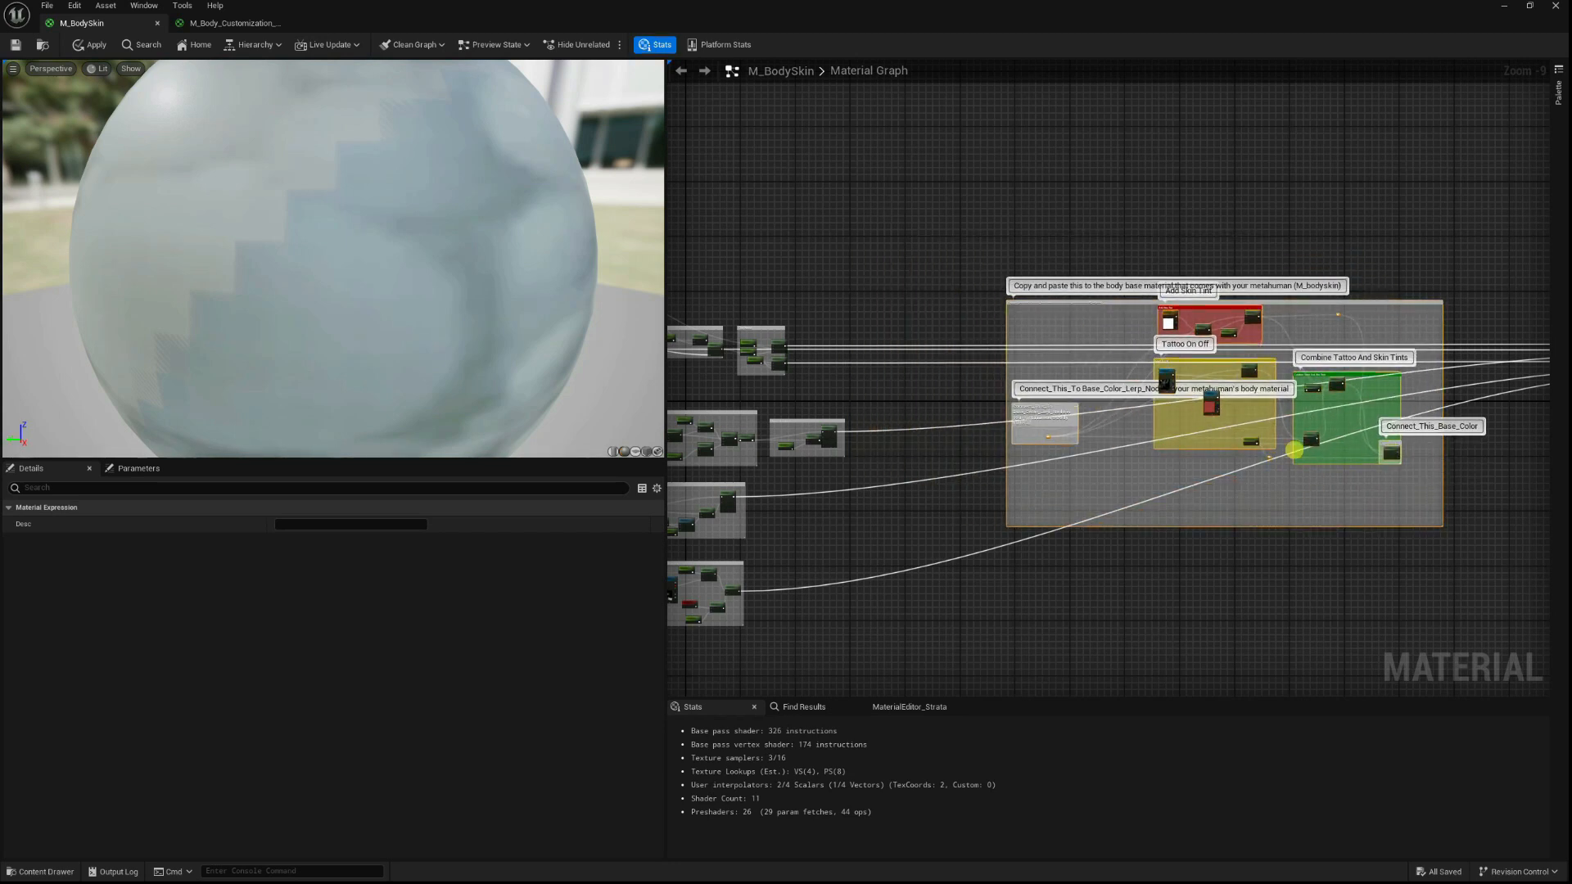
# Connect the pasted Connect_This_To Base_Color_Lerp_Node reroute's input to the BaseColor Lerp output in the Clay Material group.
pyautogui.scroll(4, 991, 407)
pyautogui.scroll(5, 1081, 435)
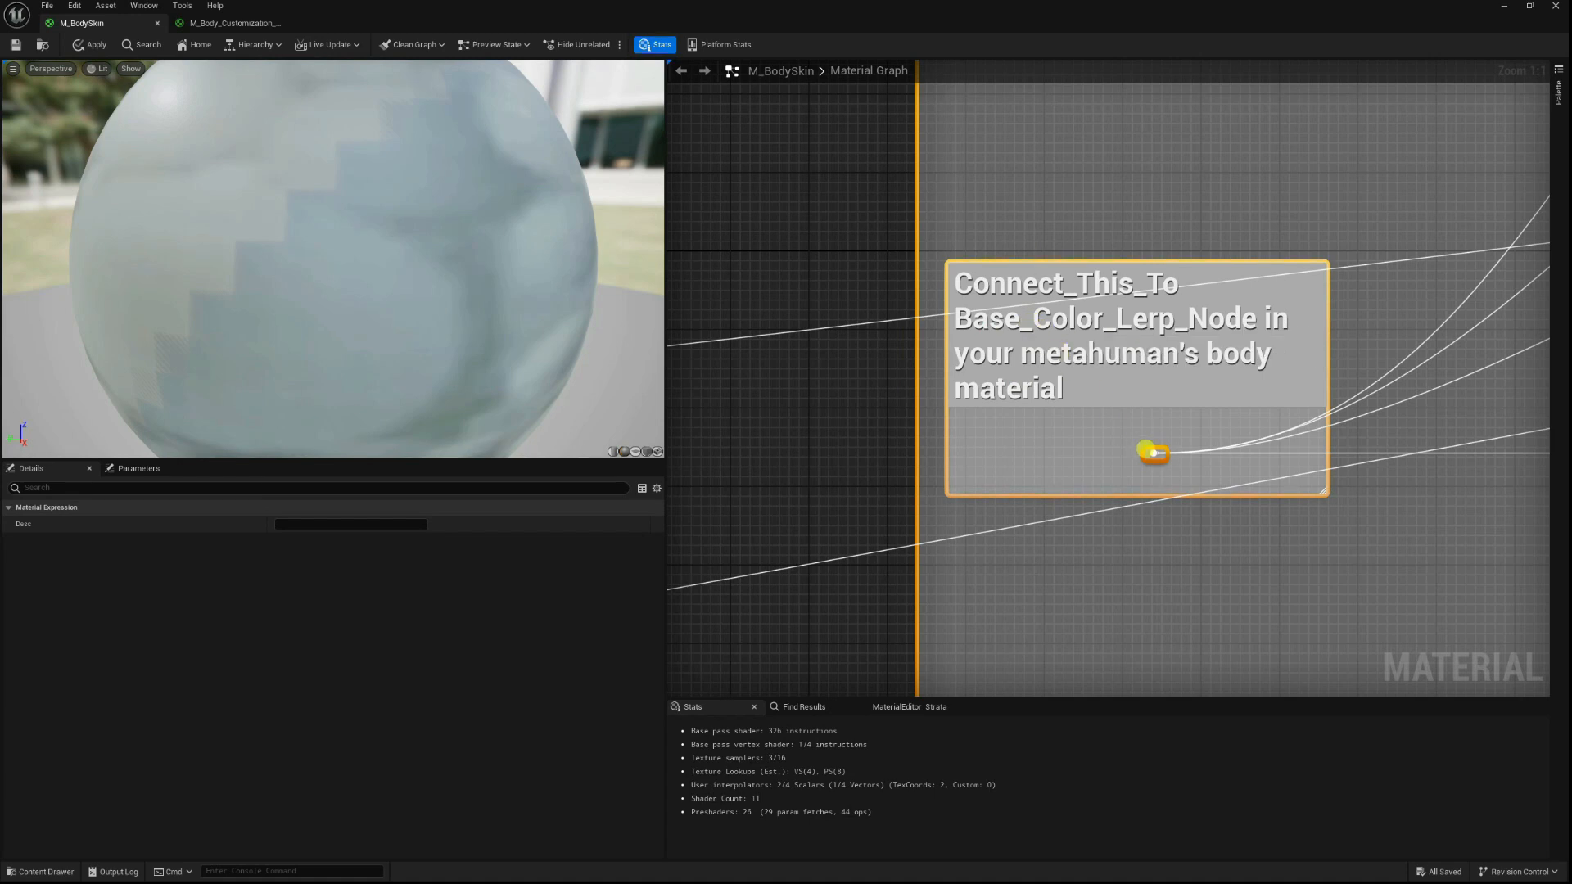
pyautogui.scroll(-5, 1154, 452)
pyautogui.moveTo(1188, 606); pyautogui.dragTo(905, 393)
pyautogui.scroll(2, 778, 446)
pyautogui.scroll(3, 877, 439)
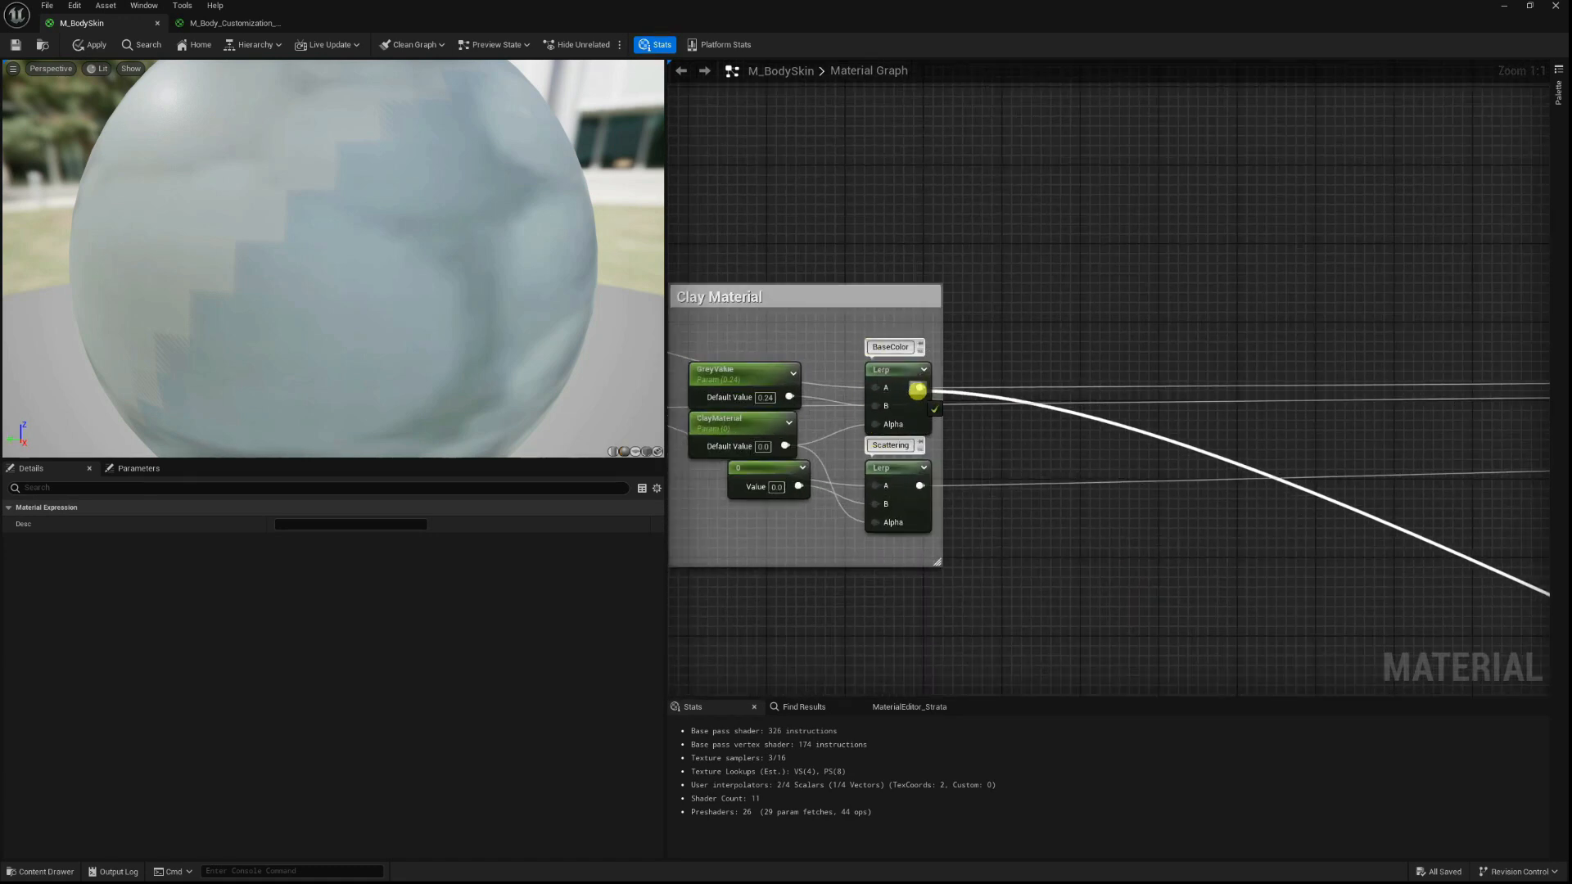
# Connect the output of the pasted group's Connect_This_Base_Color Lerp node to the Base Color input of M_BodySkin's main output node.
pyautogui.scroll(-6, 1157, 581)
pyautogui.moveTo(1158, 582); pyautogui.dragTo(905, 467, button='right')
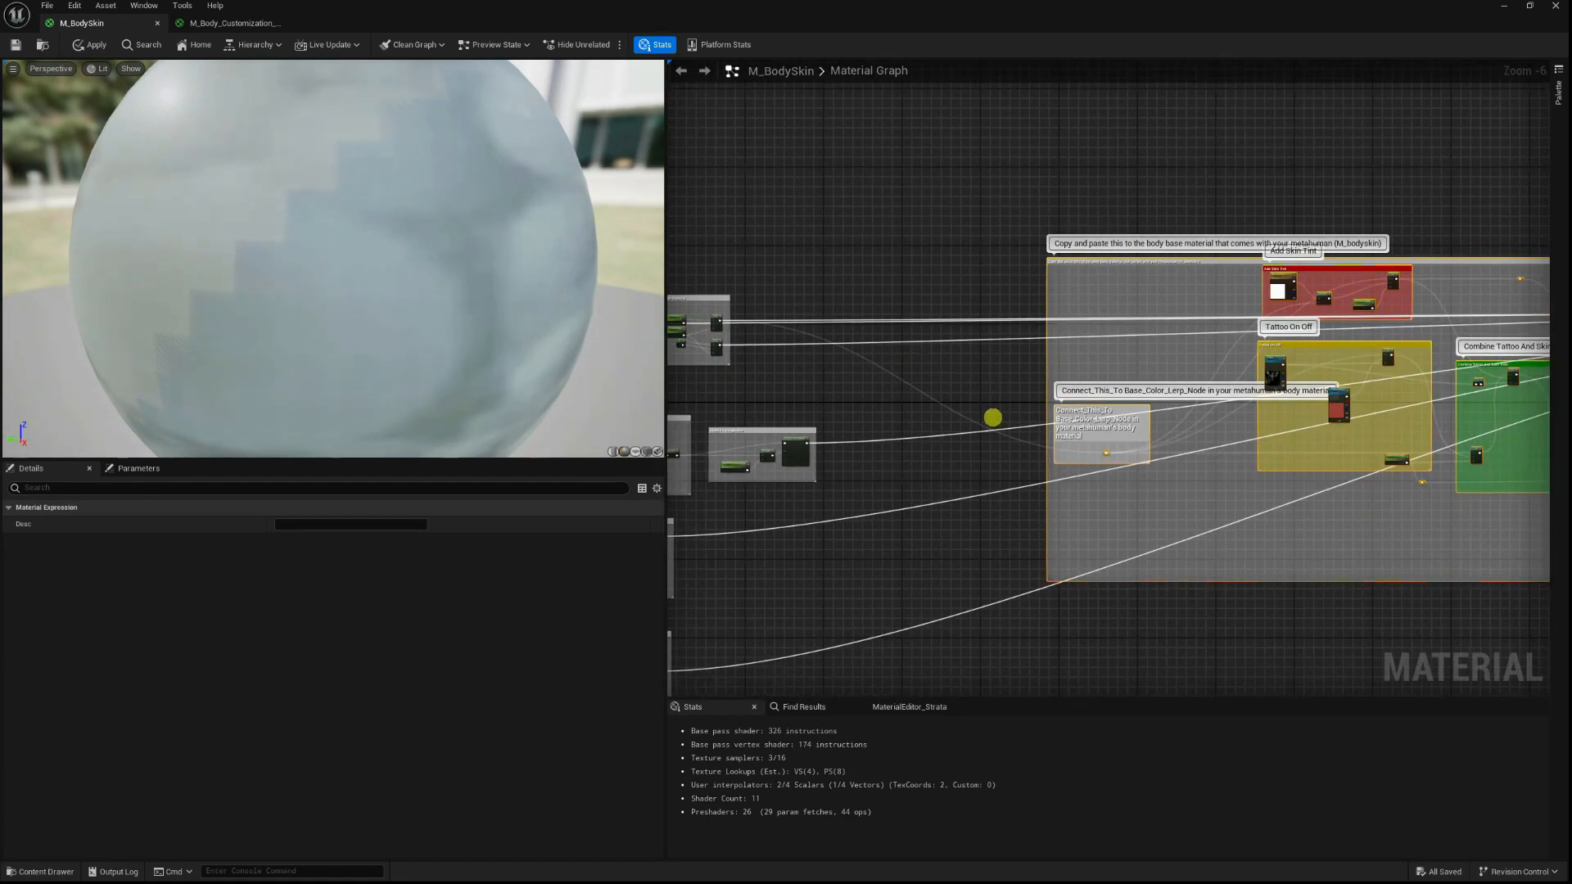
pyautogui.moveTo(1276, 484); pyautogui.dragTo(673, 519, button='right')
pyautogui.scroll(2, 947, 491)
pyautogui.scroll(2, 1045, 575)
pyautogui.moveTo(1045, 576); pyautogui.dragTo(832, 501, button='right')
pyautogui.scroll(-4, 745, 454)
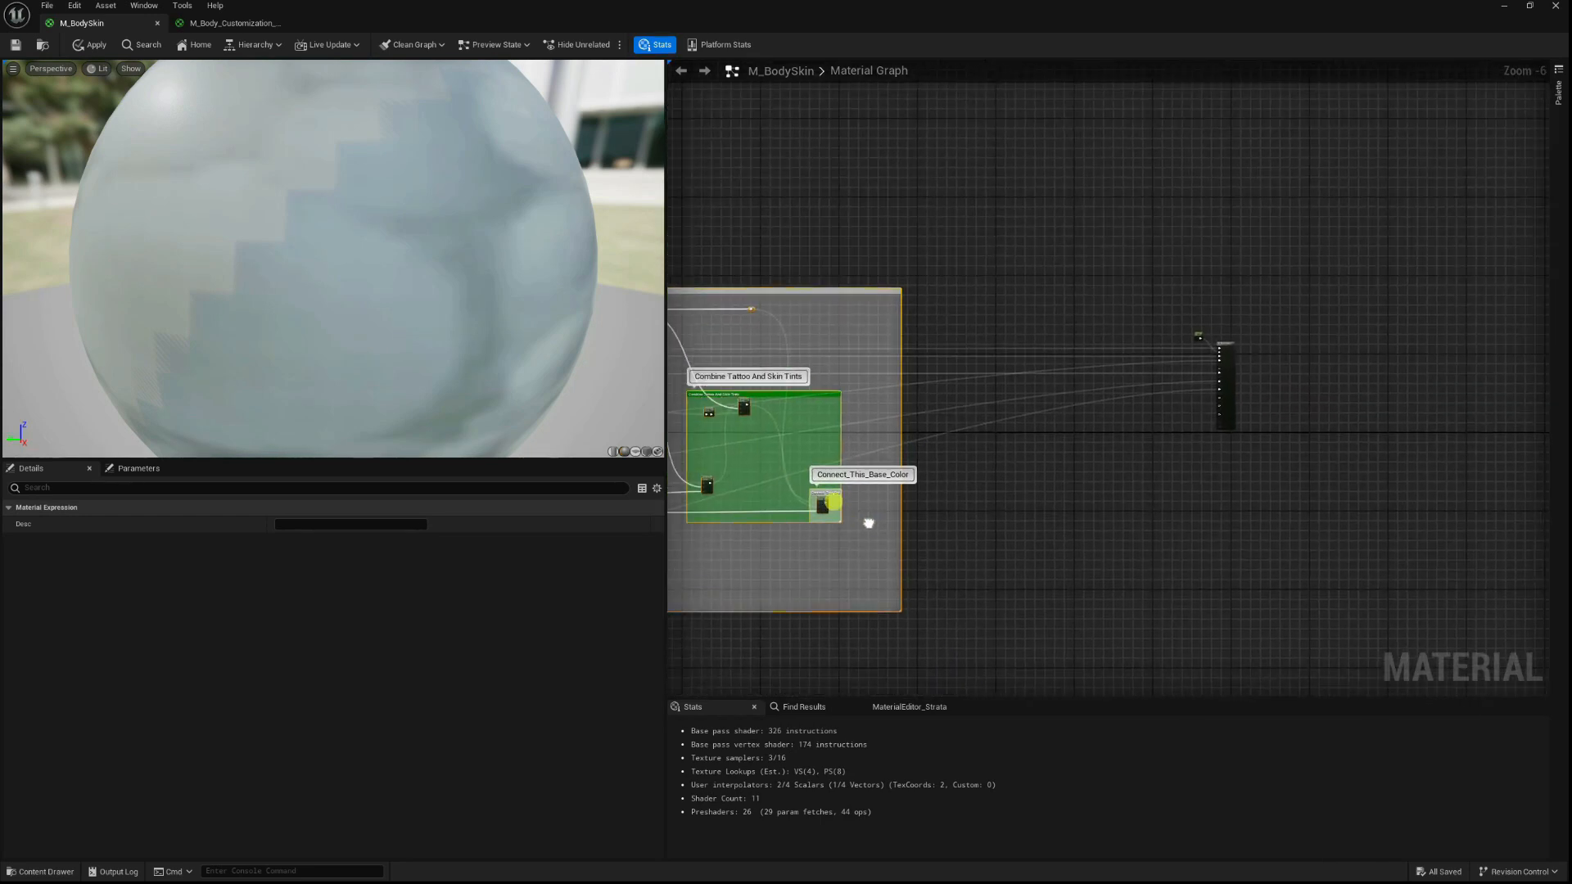
pyautogui.scroll(4, 1224, 336)
pyautogui.moveTo(1203, 407); pyautogui.dragTo(952, 624)
pyautogui.scroll(-1, 1020, 499)
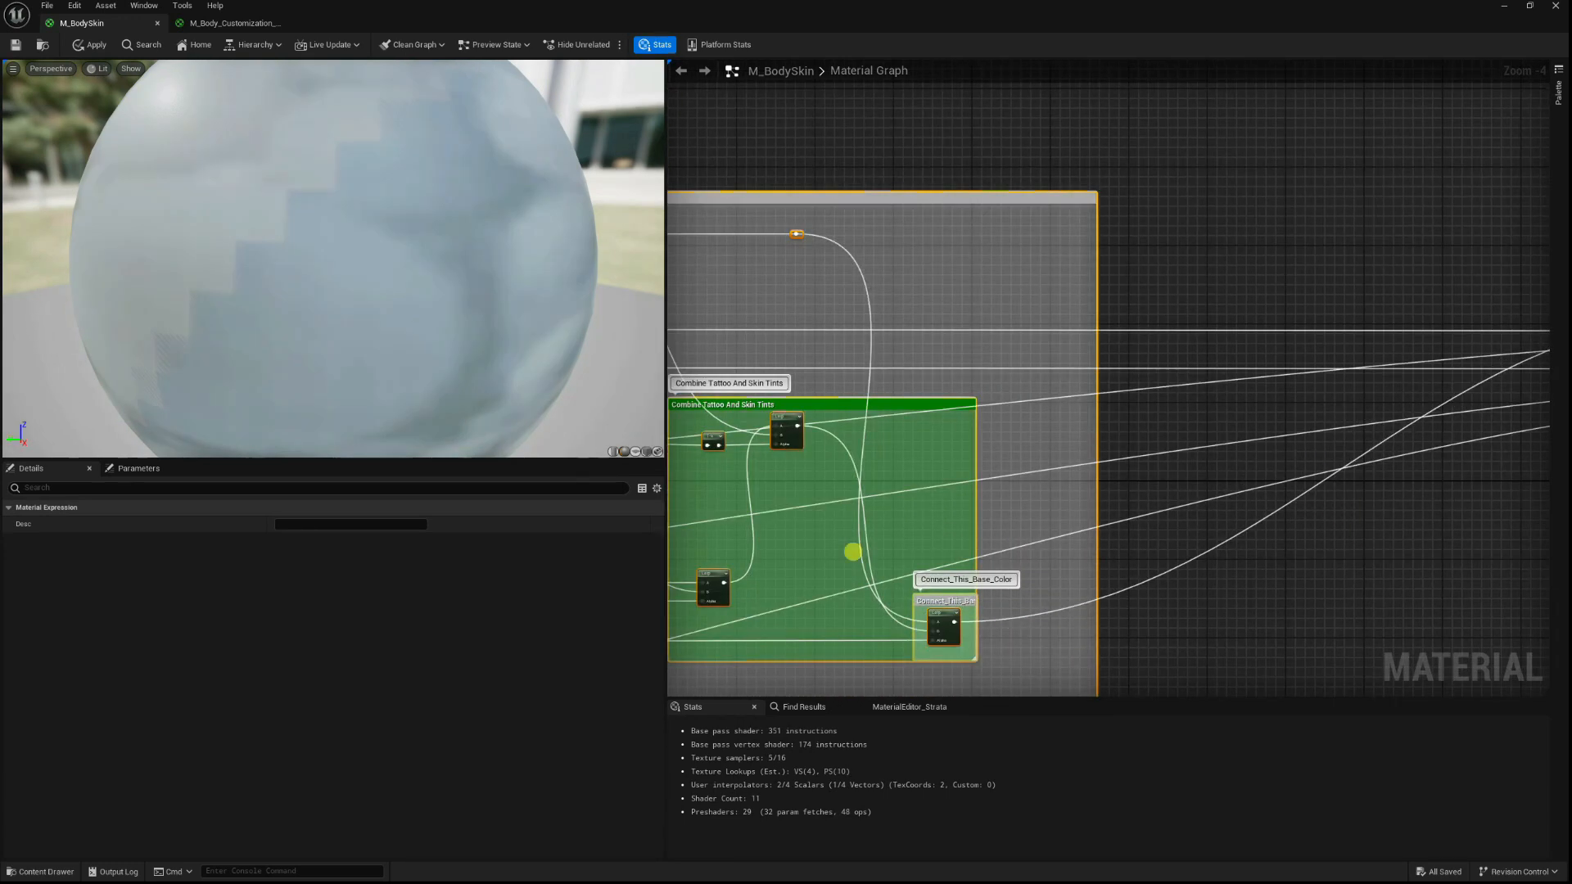
# Apply the changes to the M_BodySkin material and save it.
pyautogui.click(91, 48)
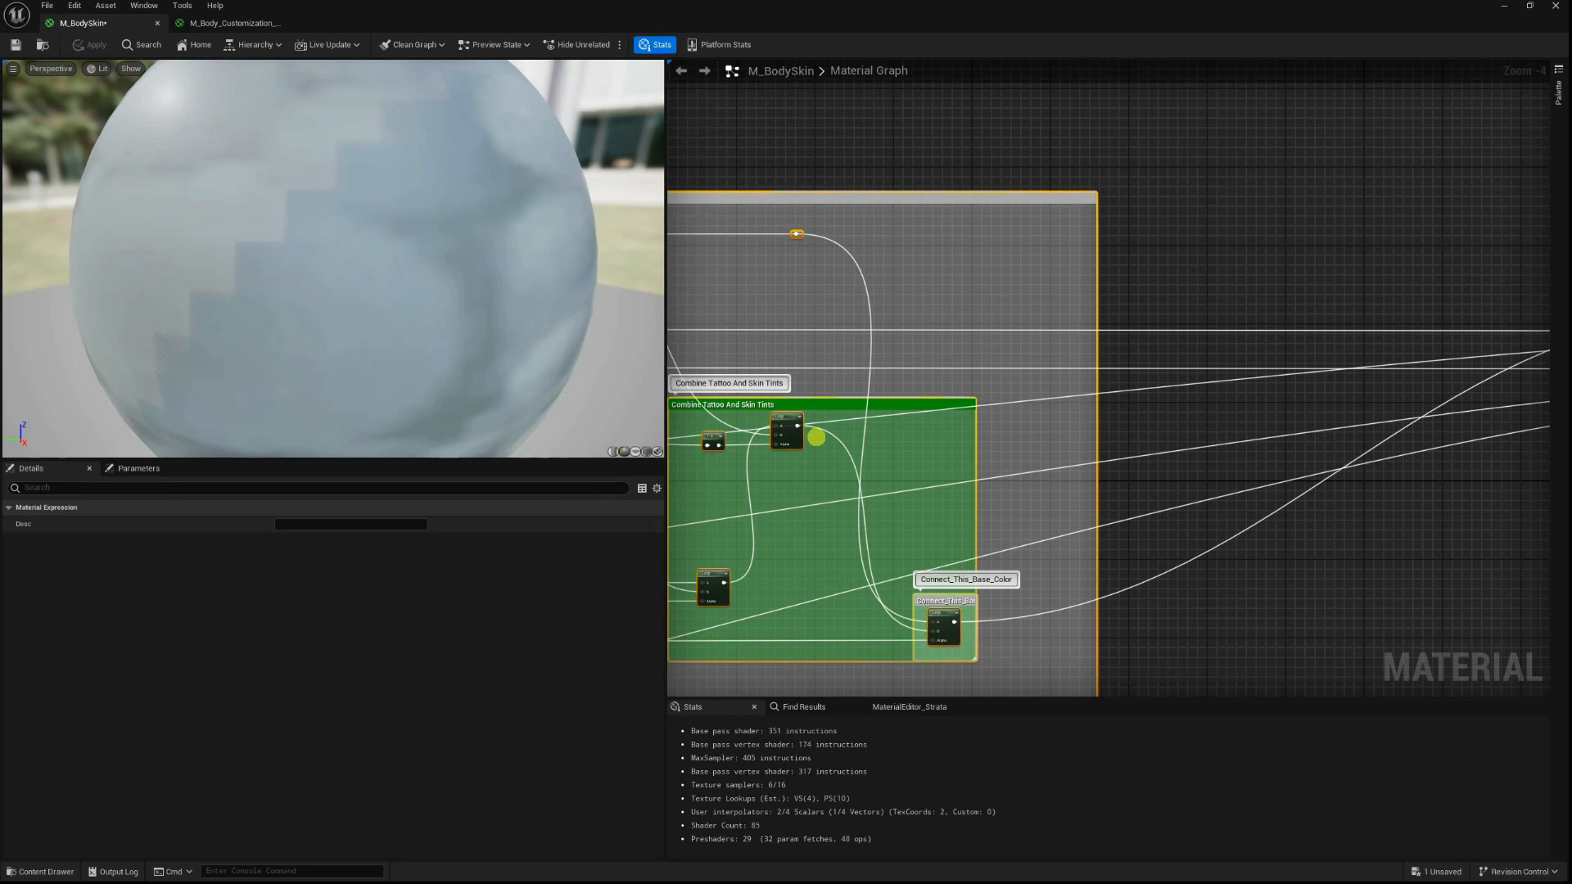
pyautogui.moveTo(1066, 2); pyautogui.dragTo(1064, 54)
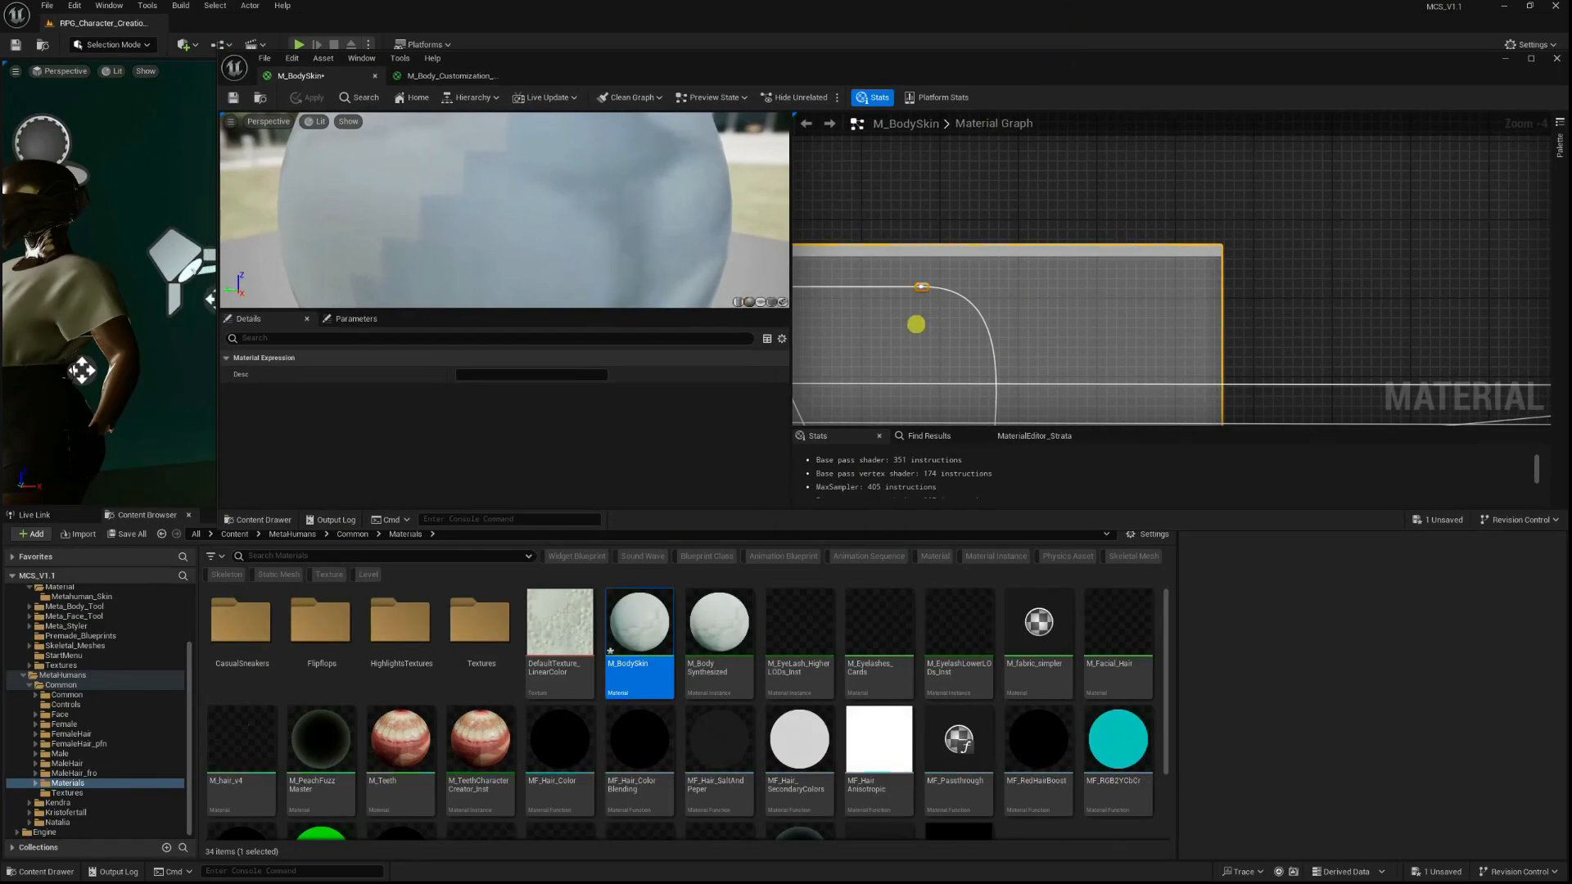
pyautogui.scroll(-8, 1102, 271)
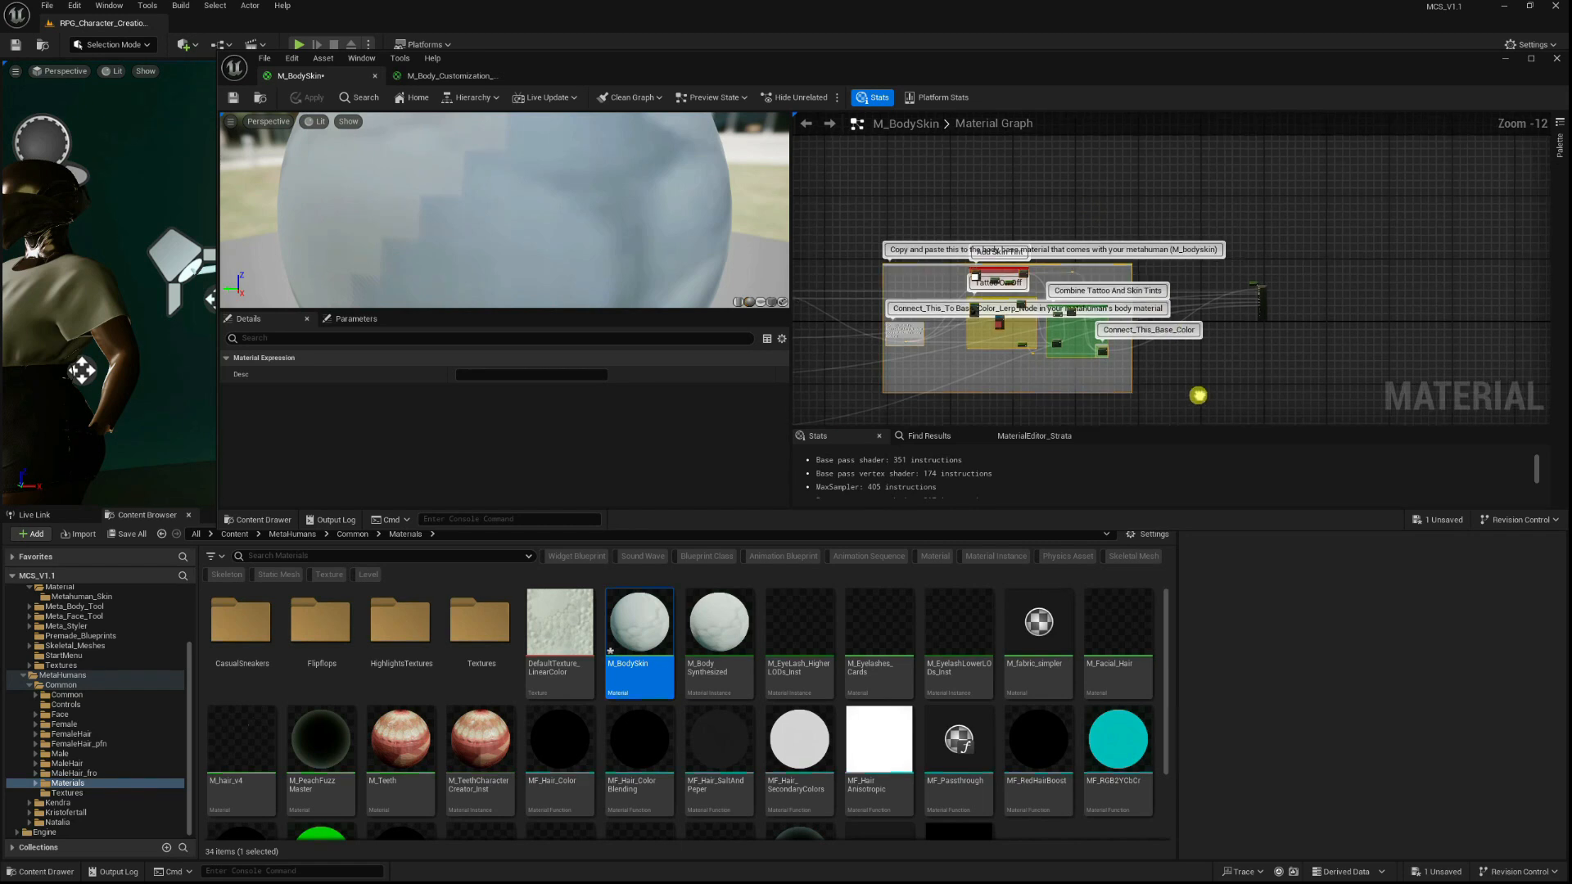
pyautogui.click(233, 97)
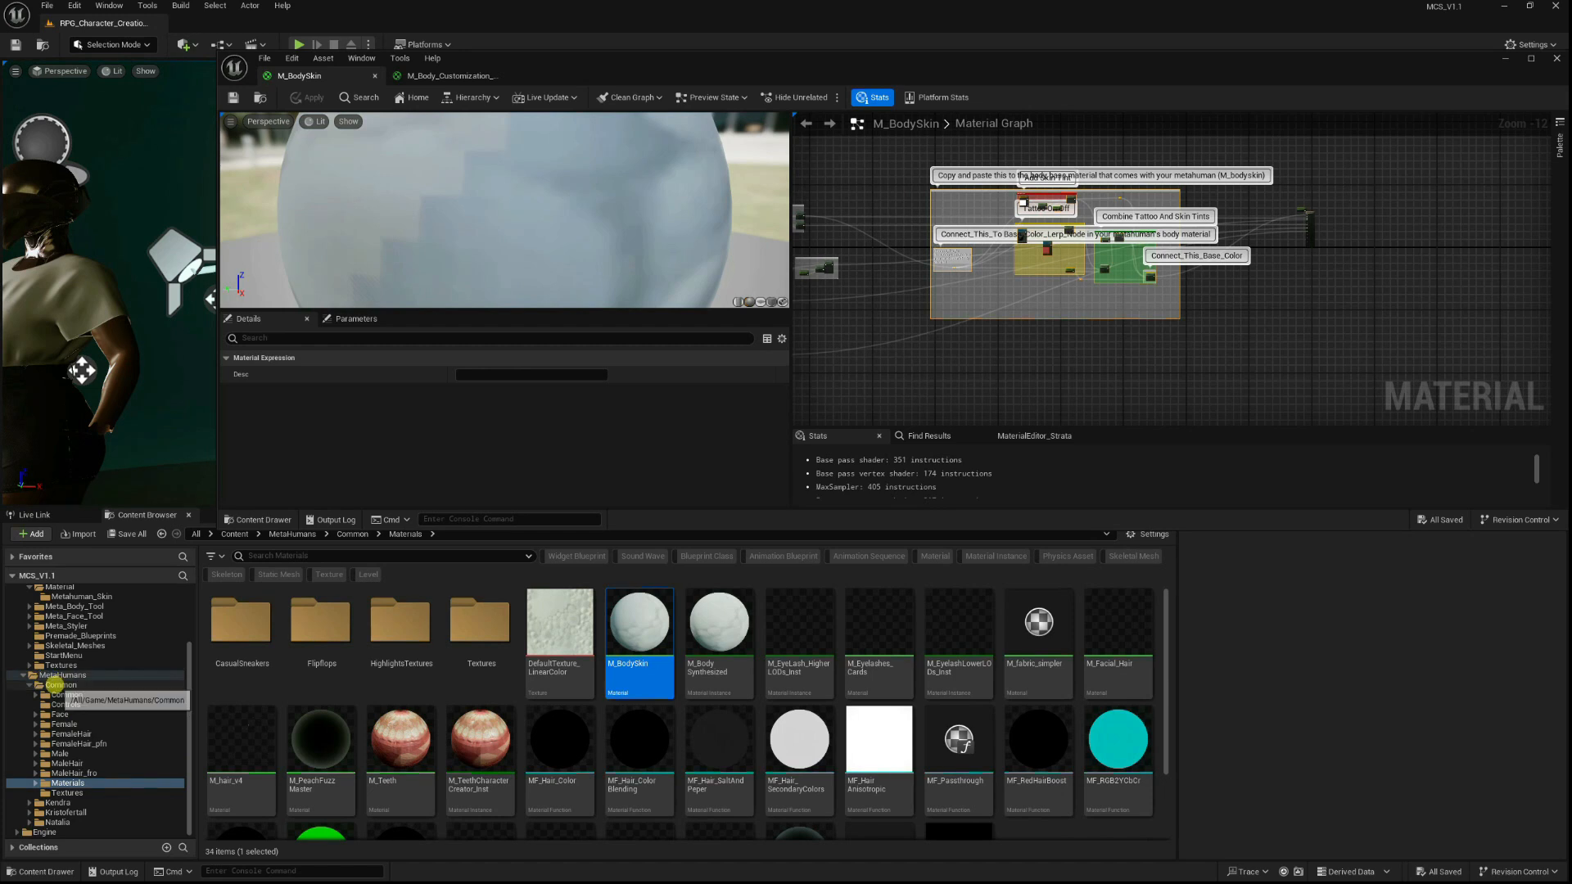
# Open M_Head_Baked from the MetaHumans/Common/Face/Materials/Baked folder and examine its head customization group and output connections.
pyautogui.click(54, 715)
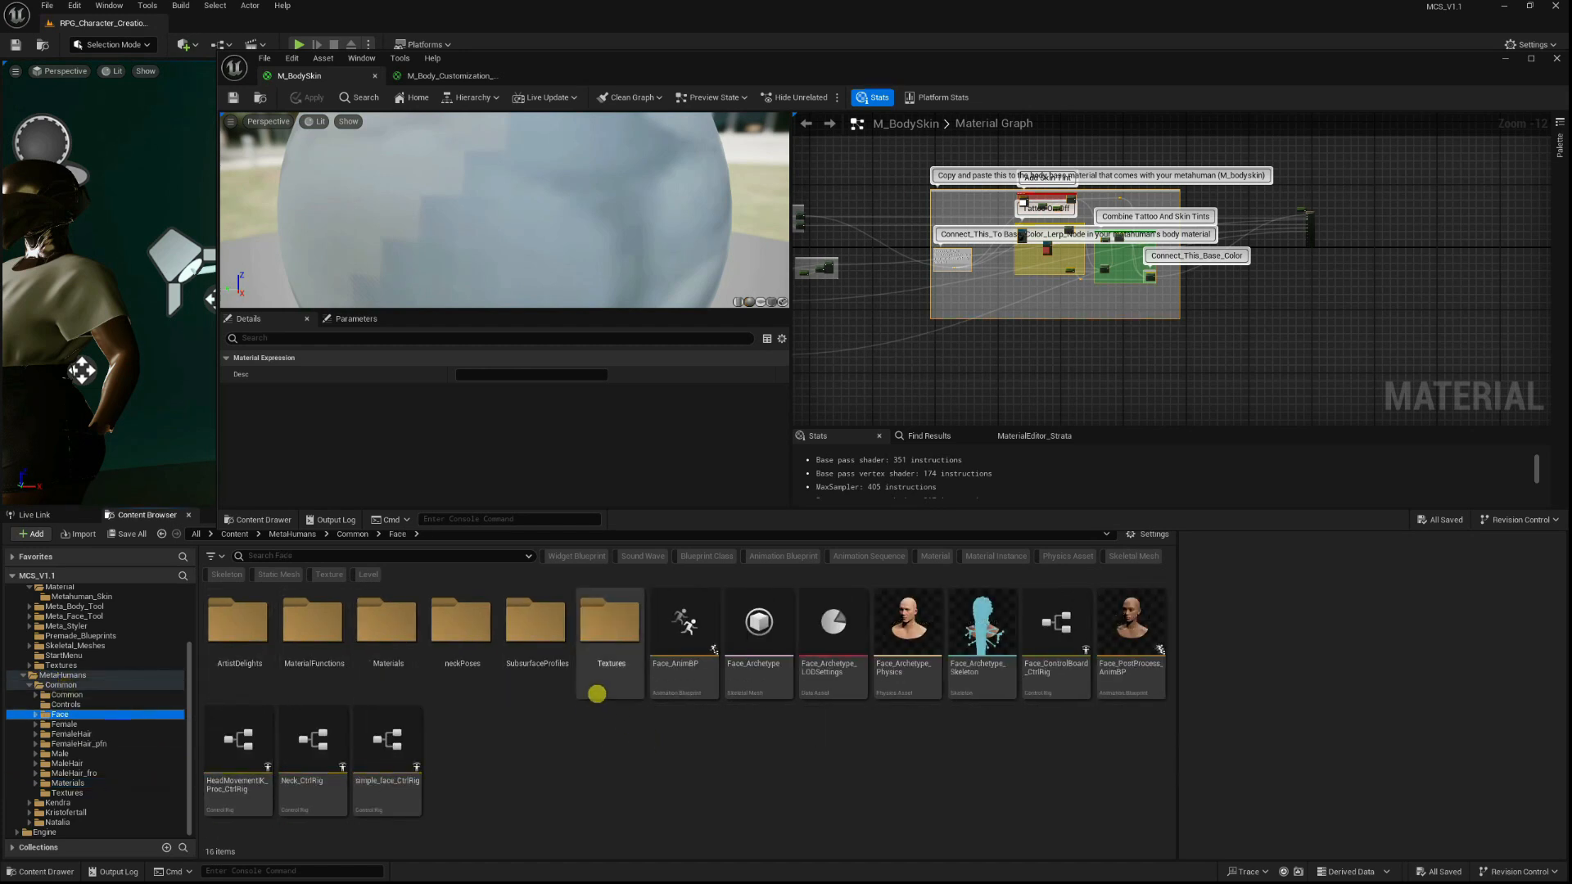
pyautogui.doubleClick(380, 655)
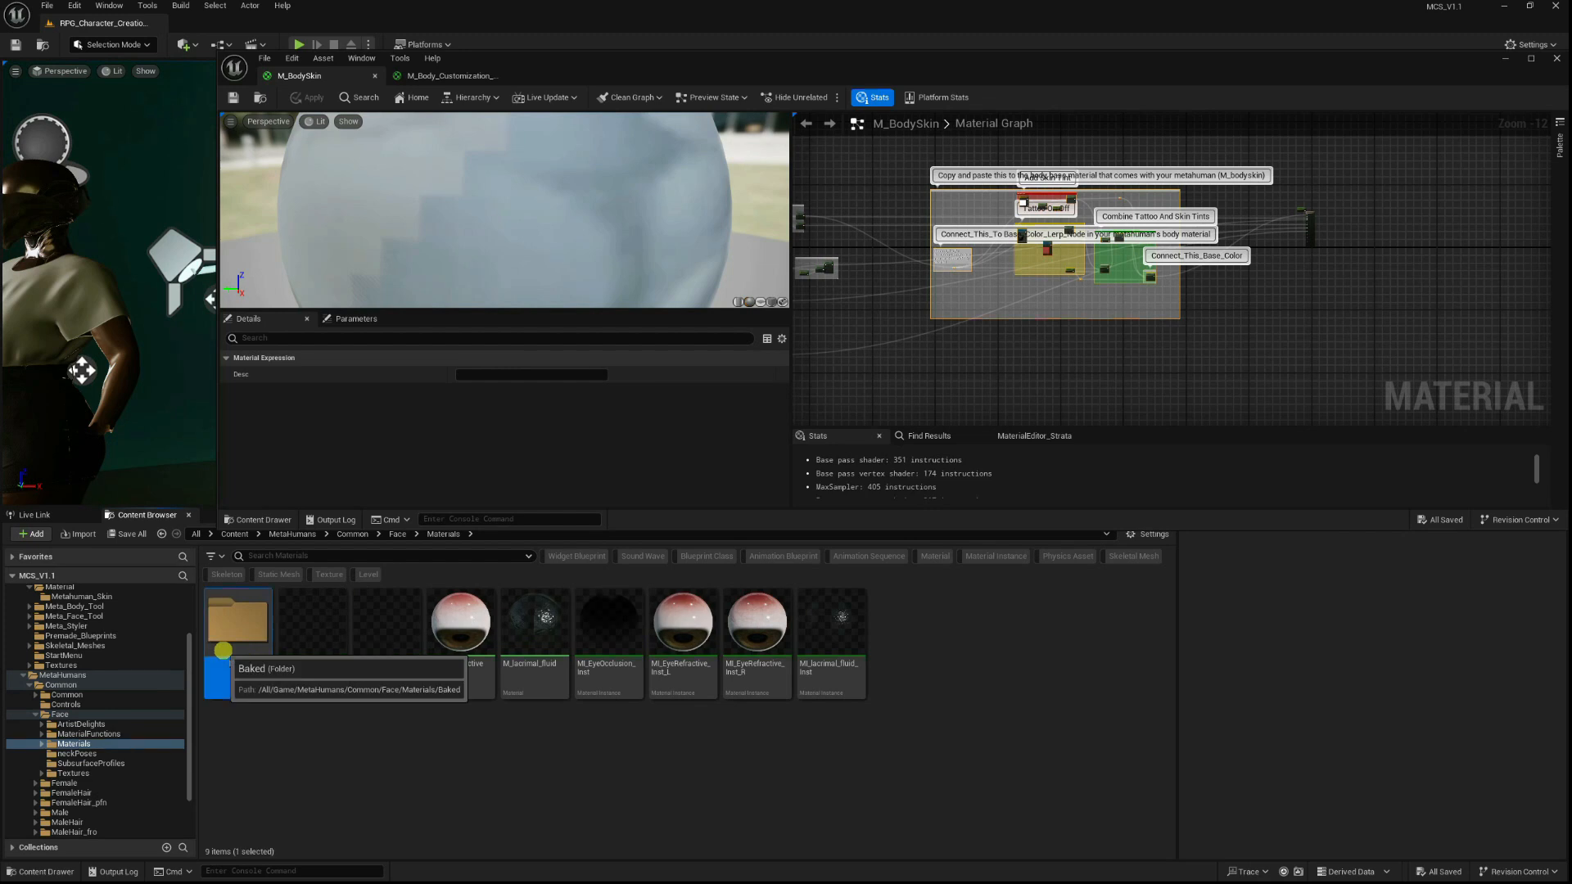
pyautogui.doubleClick(264, 670)
pyautogui.click(231, 650)
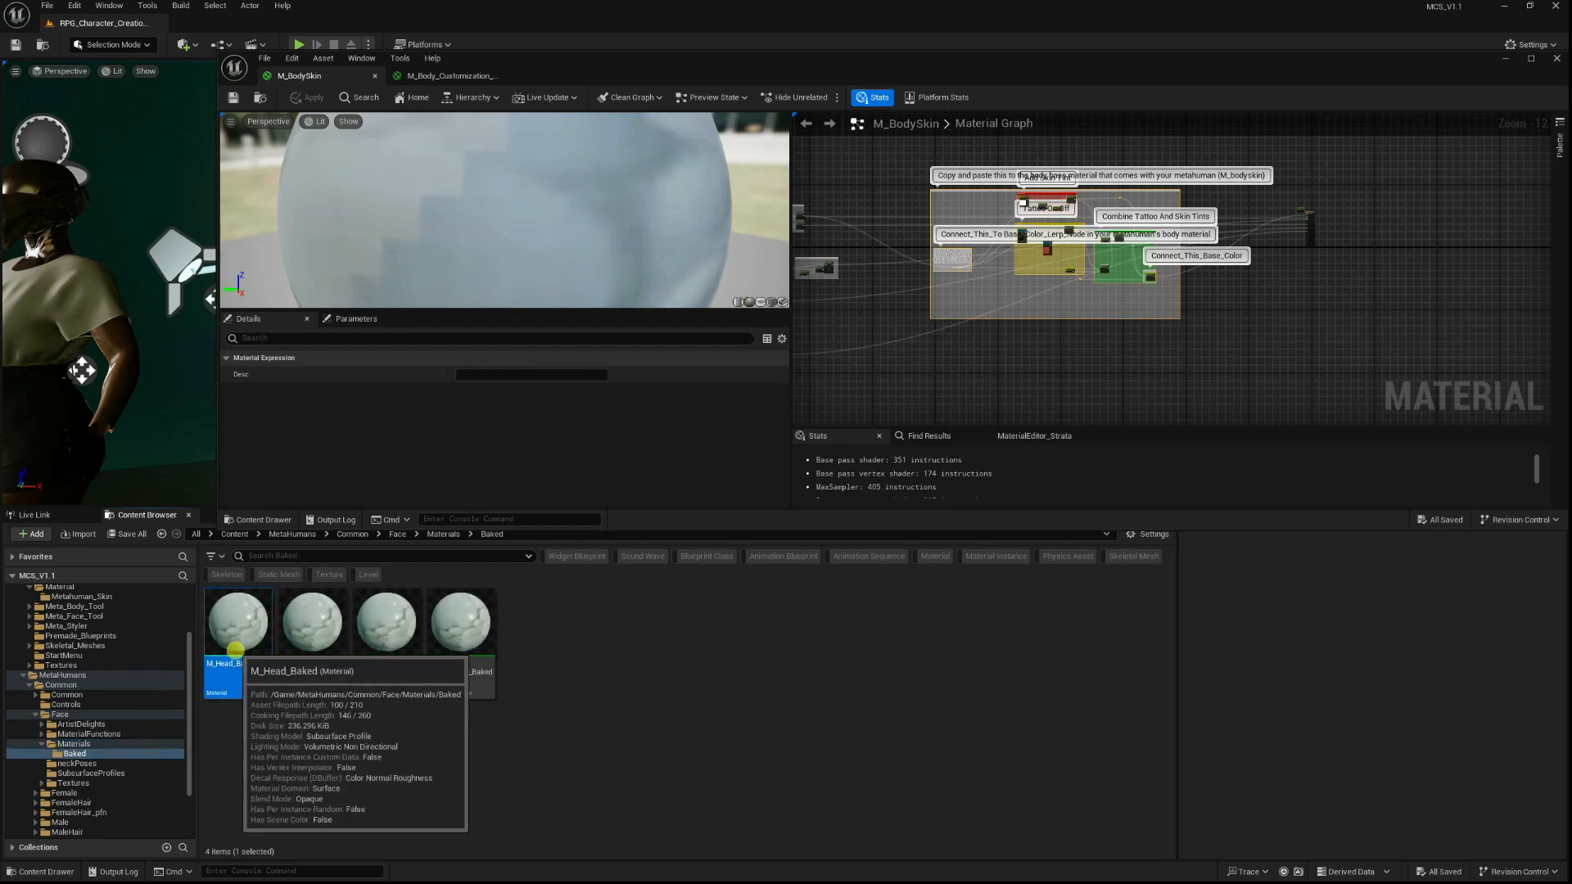
pyautogui.doubleClick(231, 651)
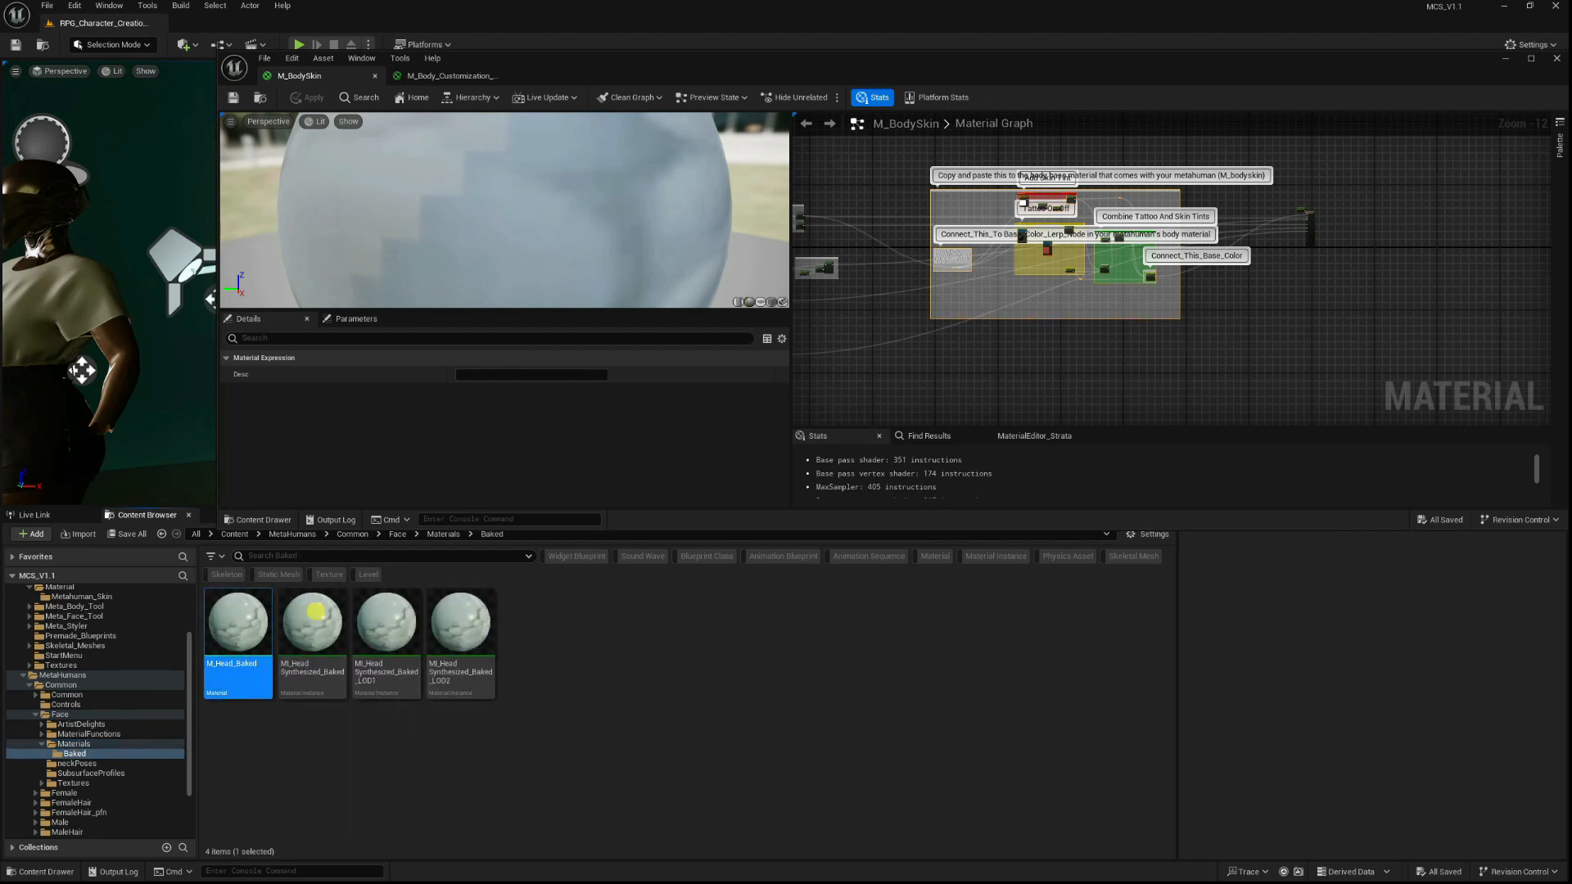
pyautogui.scroll(-3, 958, 359)
pyautogui.hotkey('ctrl', 'v')
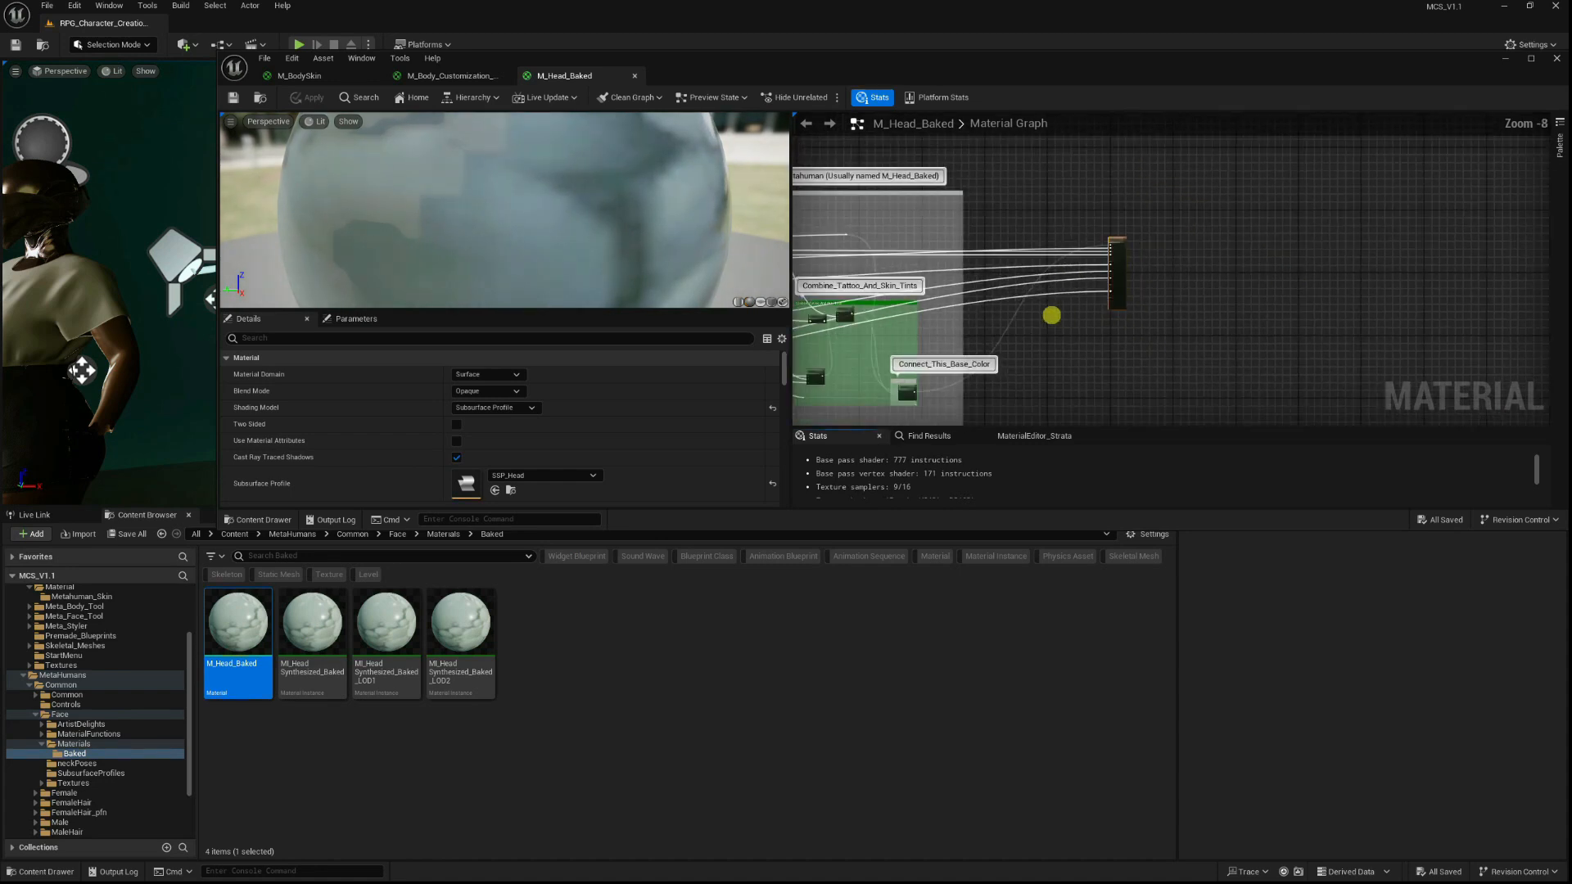
pyautogui.scroll(-3, 1049, 316)
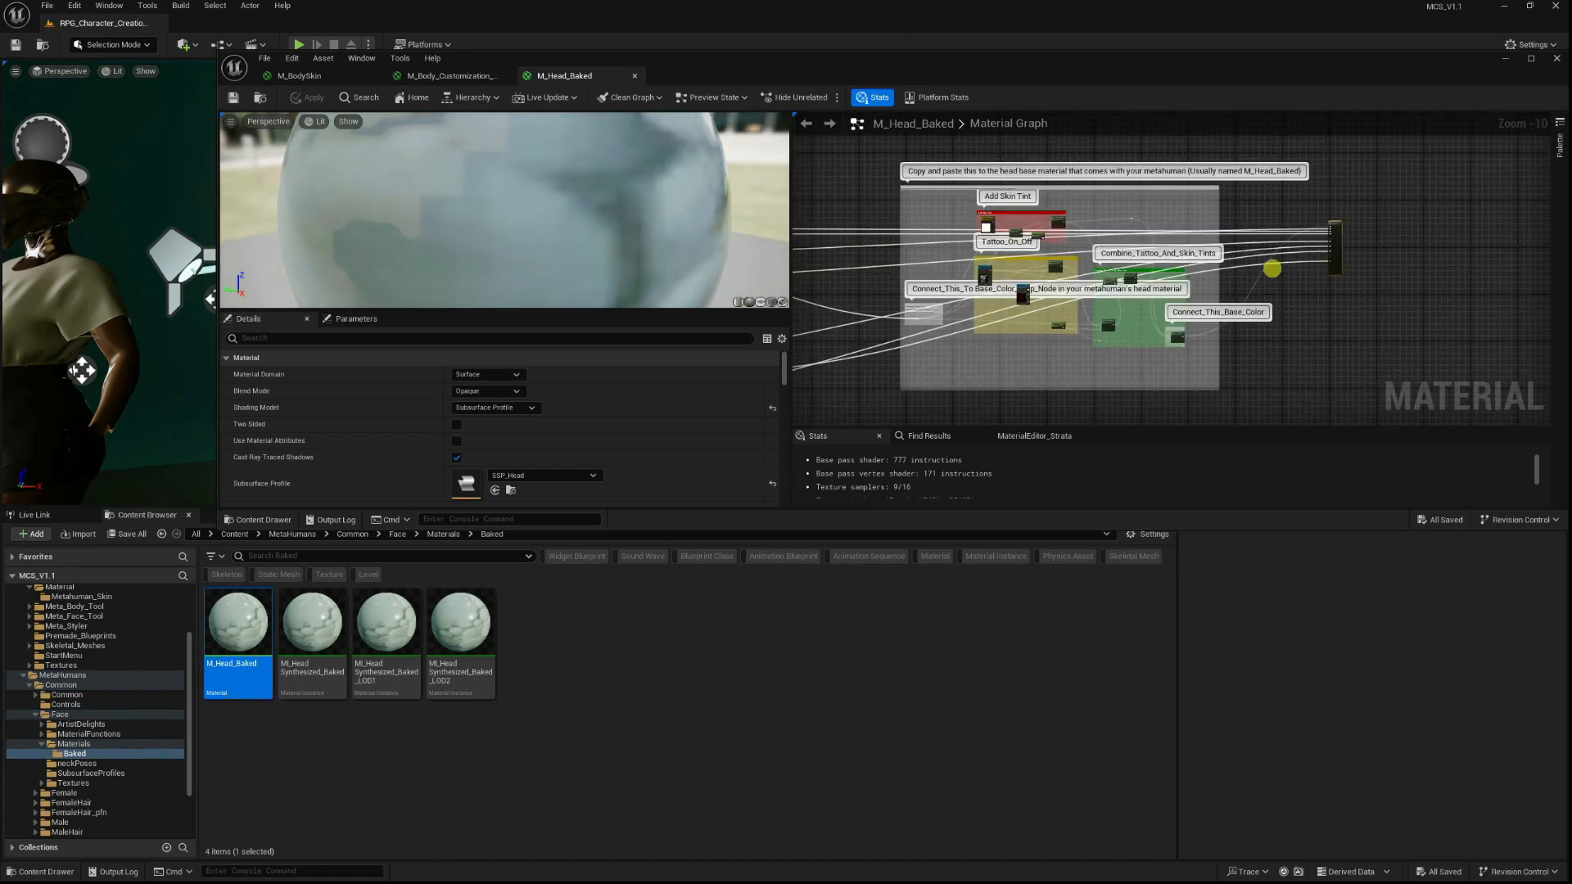
pyautogui.moveTo(1316, 66); pyautogui.dragTo(1193, 77)
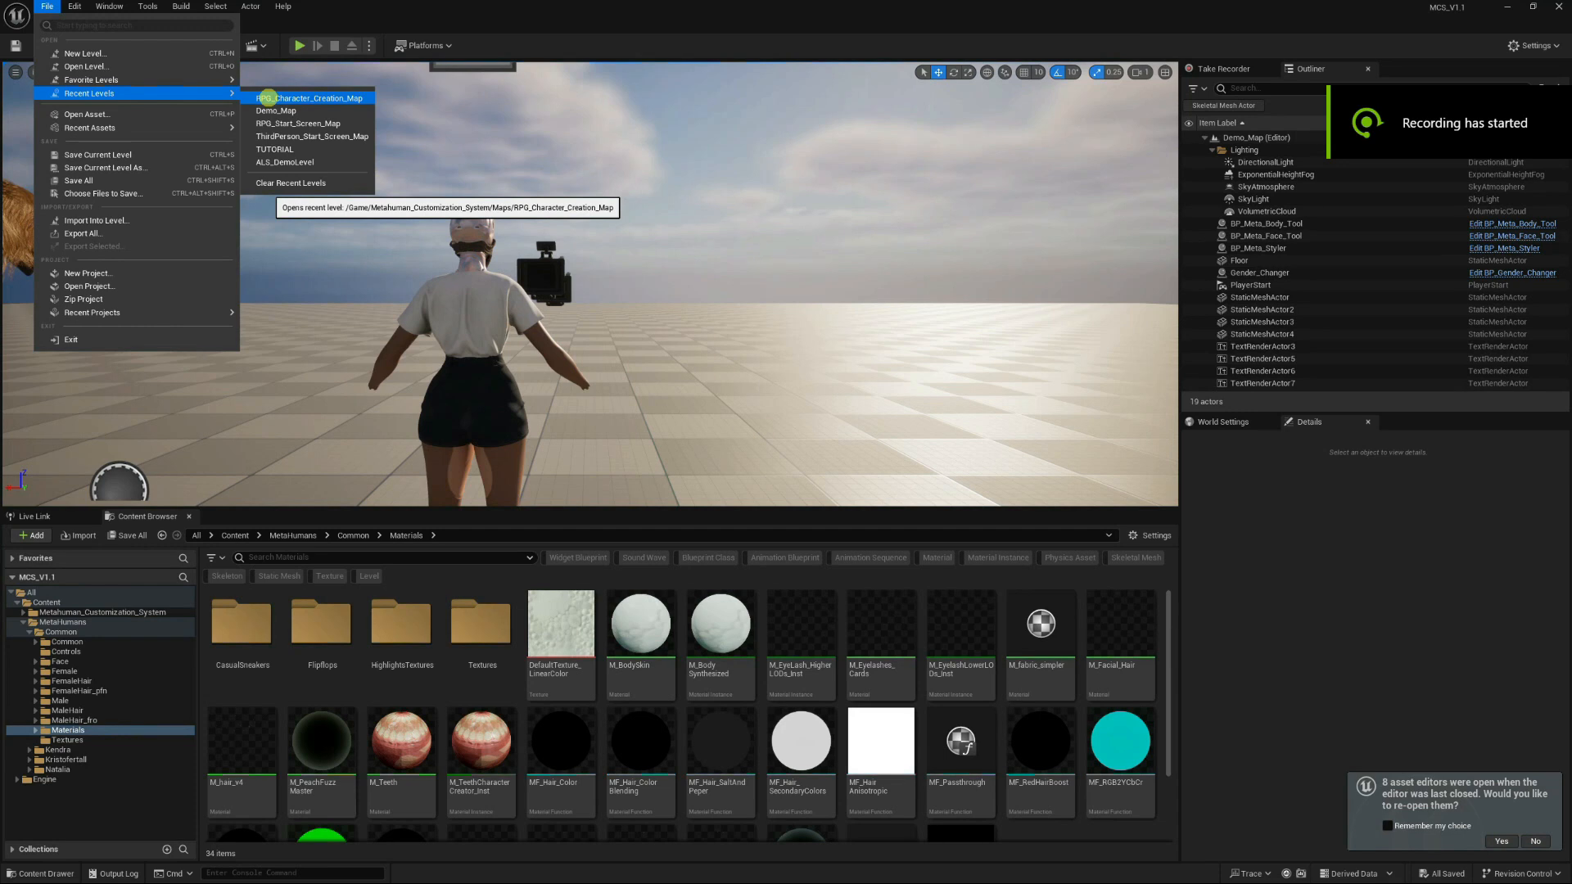
# Open the recent level RPG_Character_Creation_Map and review how the customization group connects to the output in the M_BodySkin graph.
pyautogui.click(295, 98)
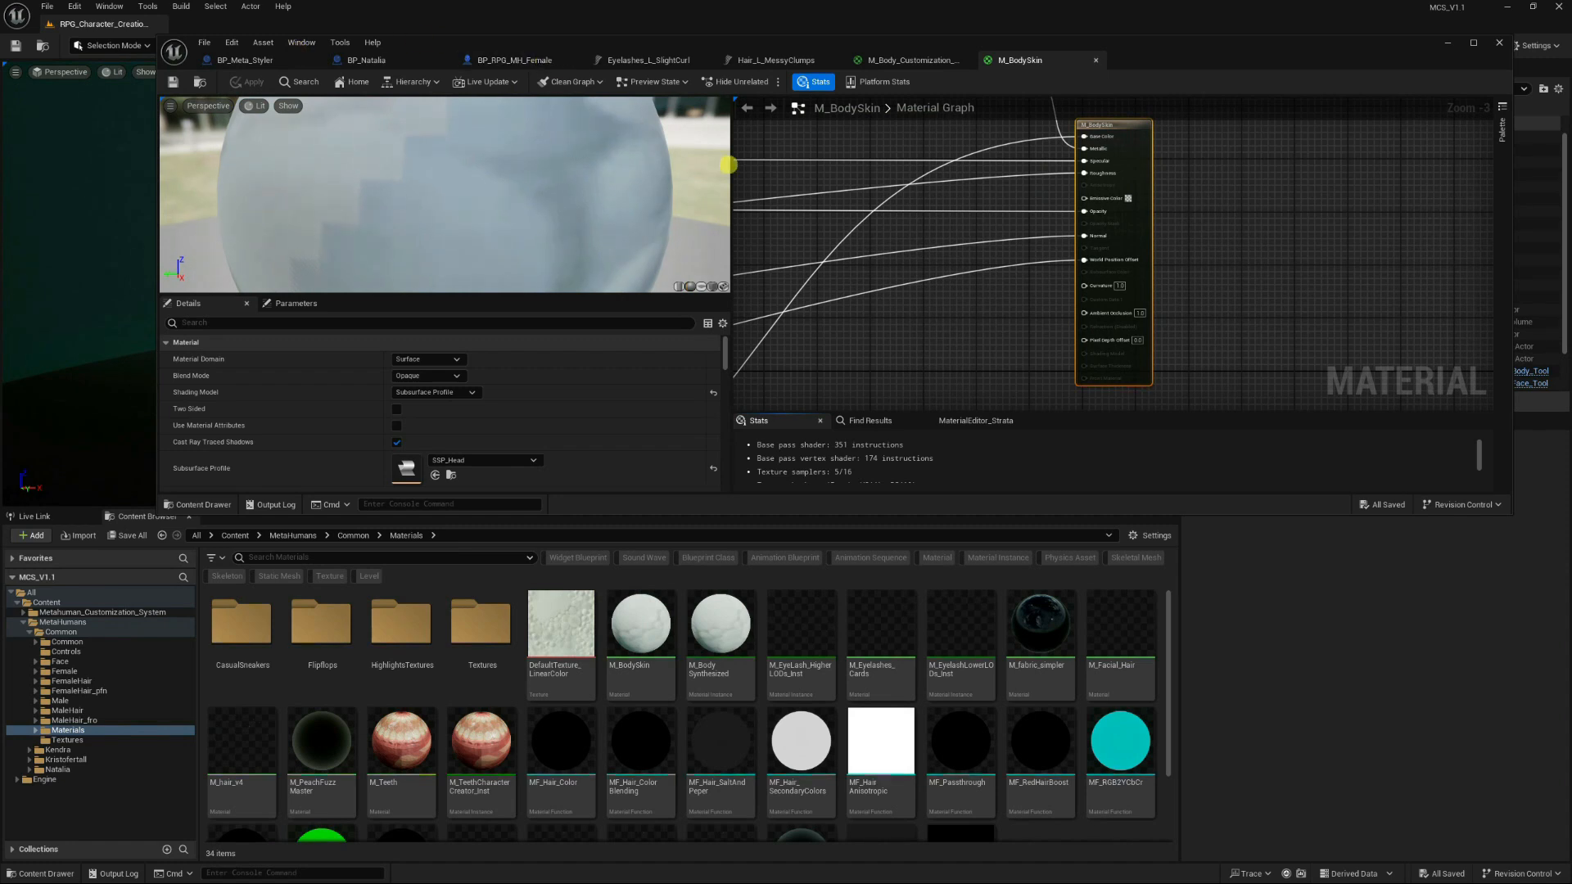
pyautogui.scroll(-6, 958, 312)
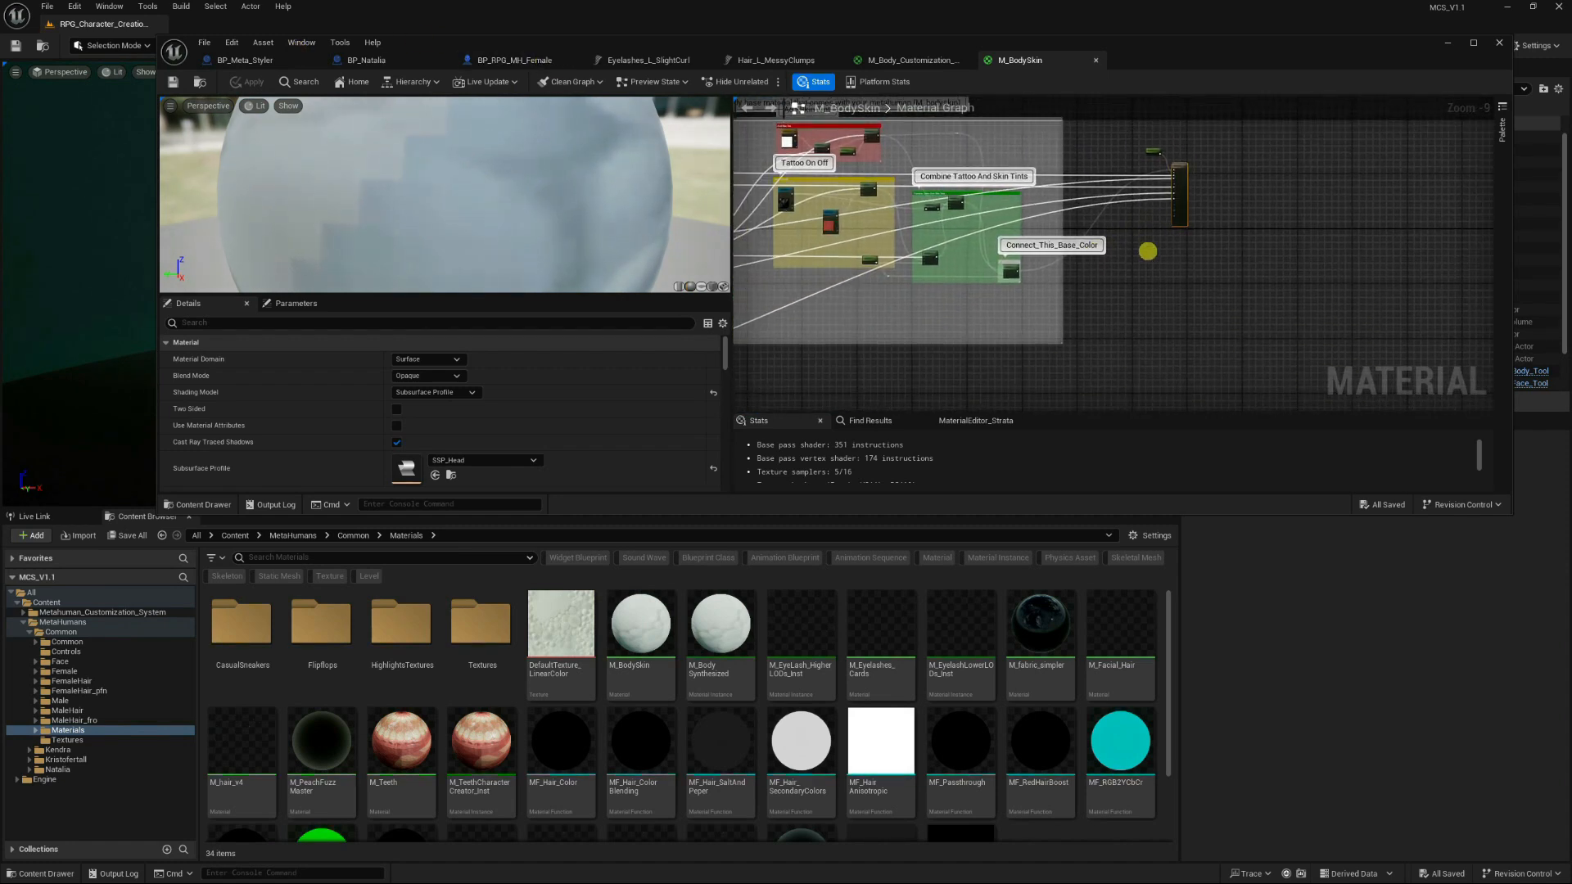
pyautogui.scroll(-3, 1147, 251)
pyautogui.scroll(9, 1152, 344)
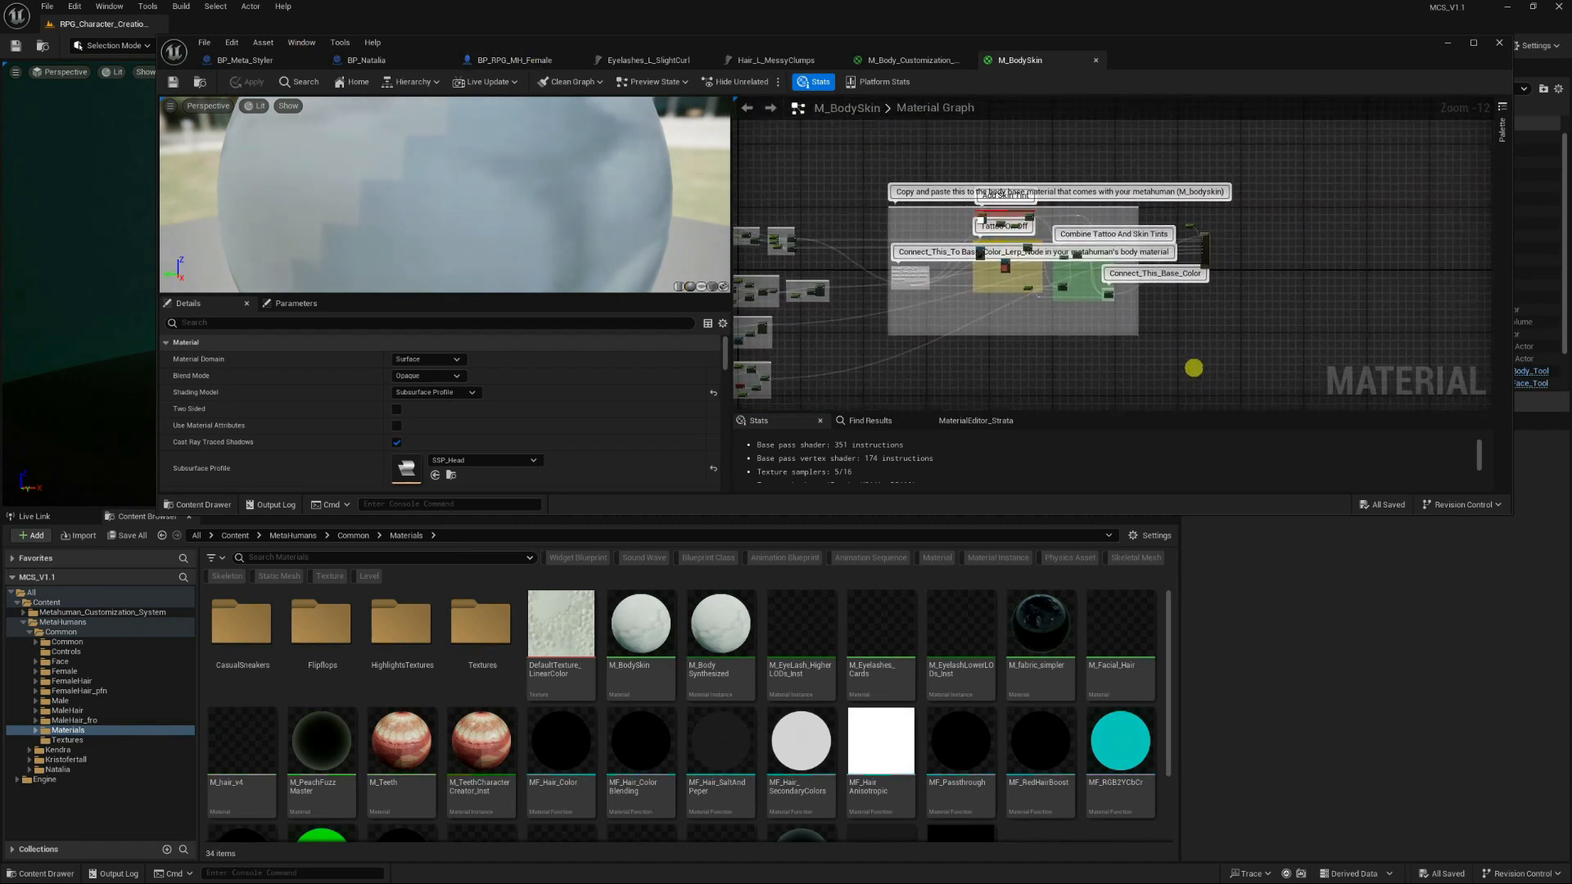
pyautogui.scroll(1, 1162, 267)
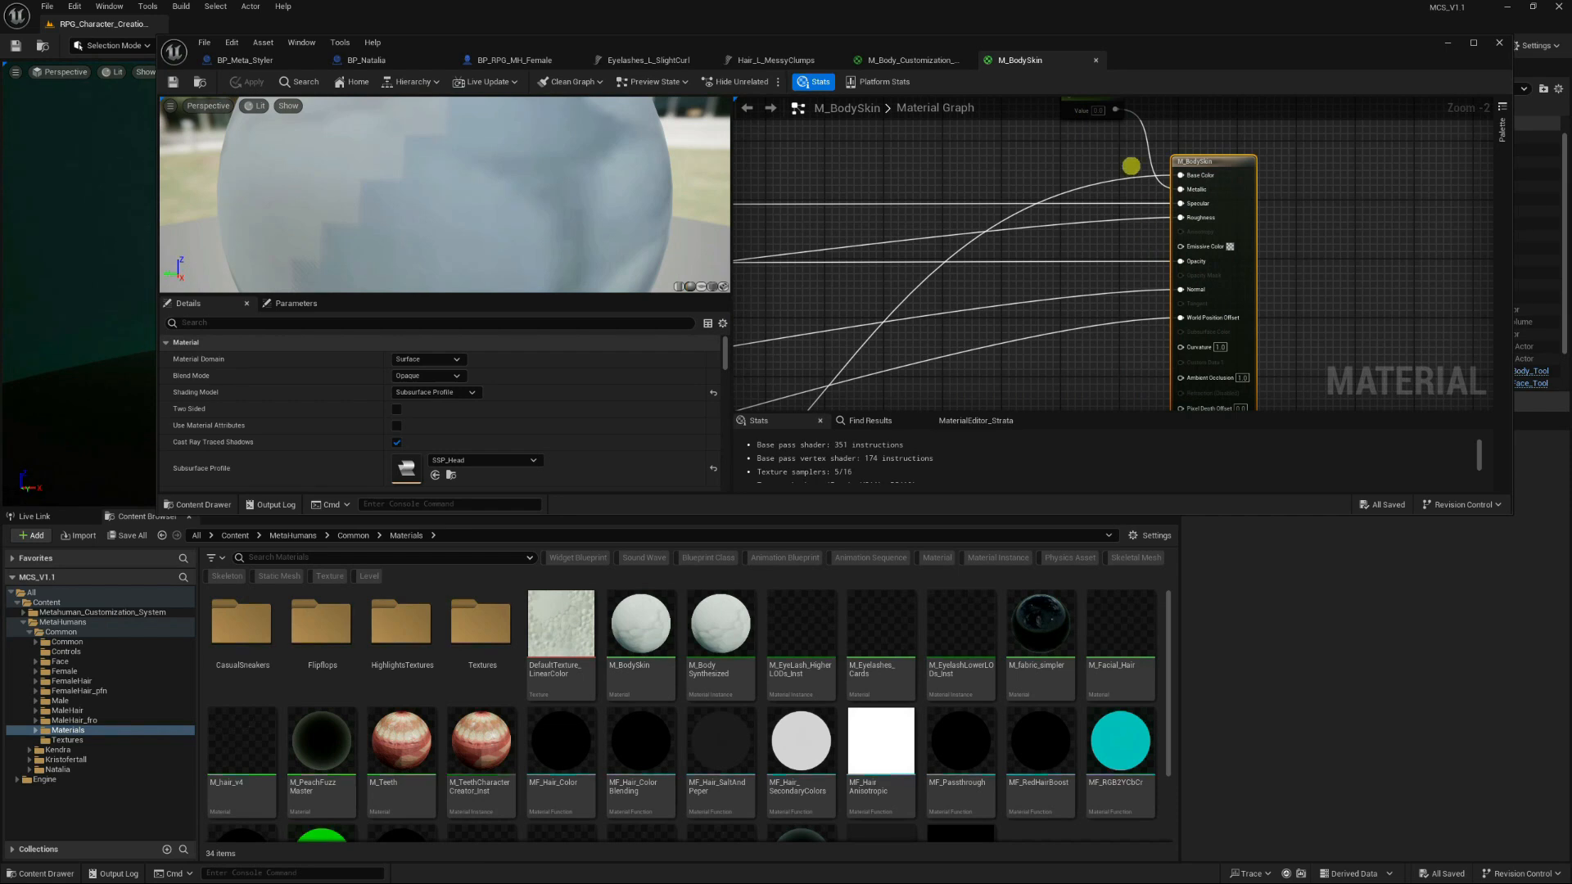
# Open the M_Head_Baked material from MetaHumans/Common/Face/Materials/Baked and position the editor window so the asset folders stay accessible.
pyautogui.moveTo(1162, 42); pyautogui.dragTo(1346, 262)
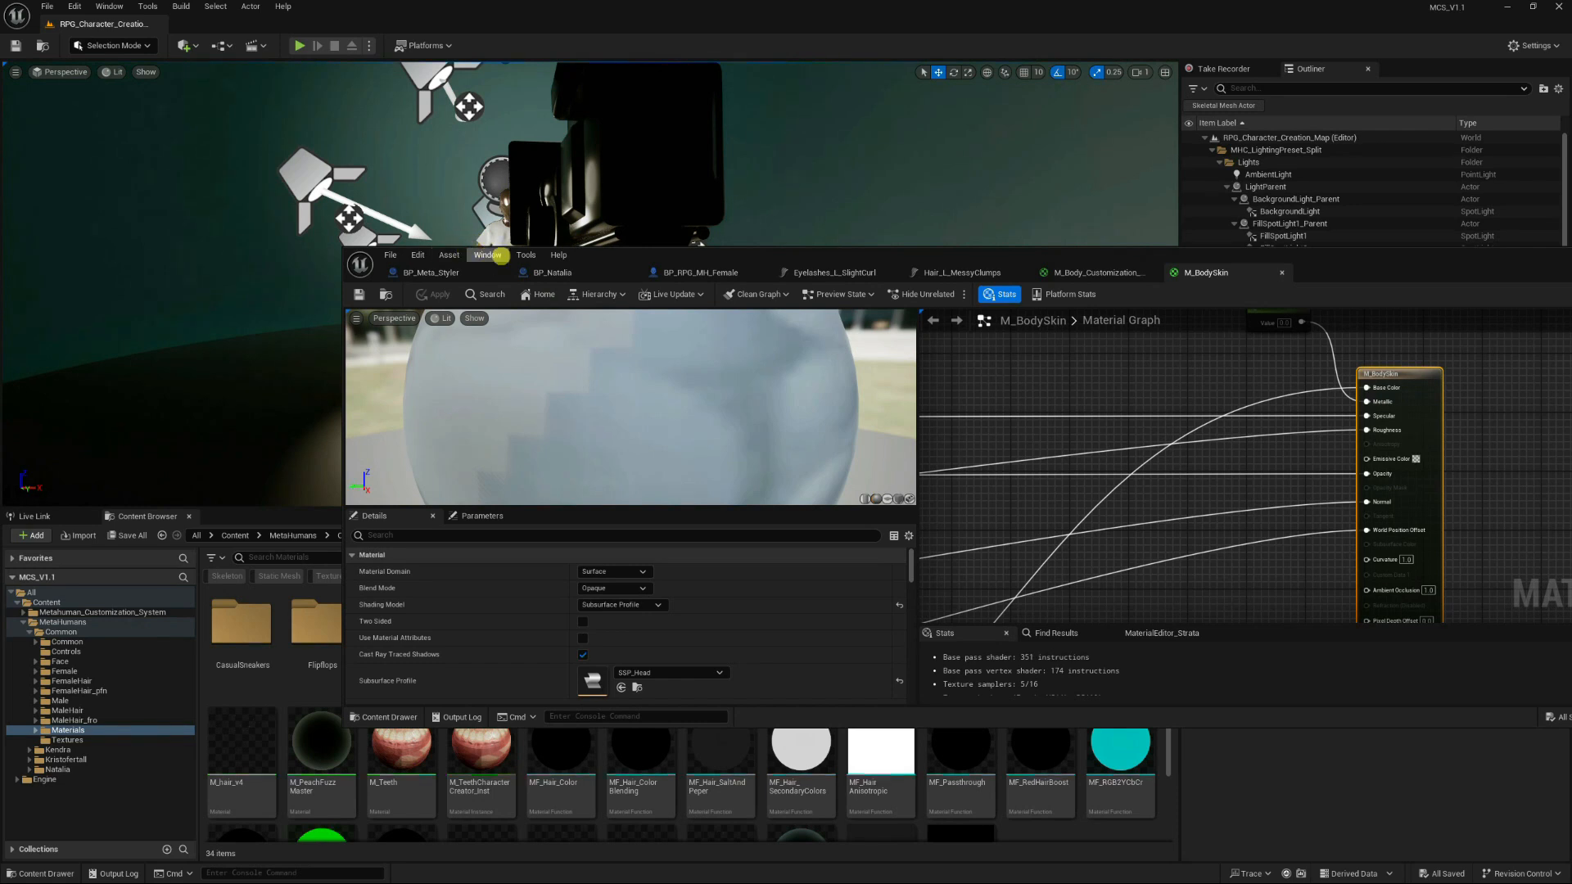
pyautogui.moveTo(653, 257); pyautogui.dragTo(1230, 406)
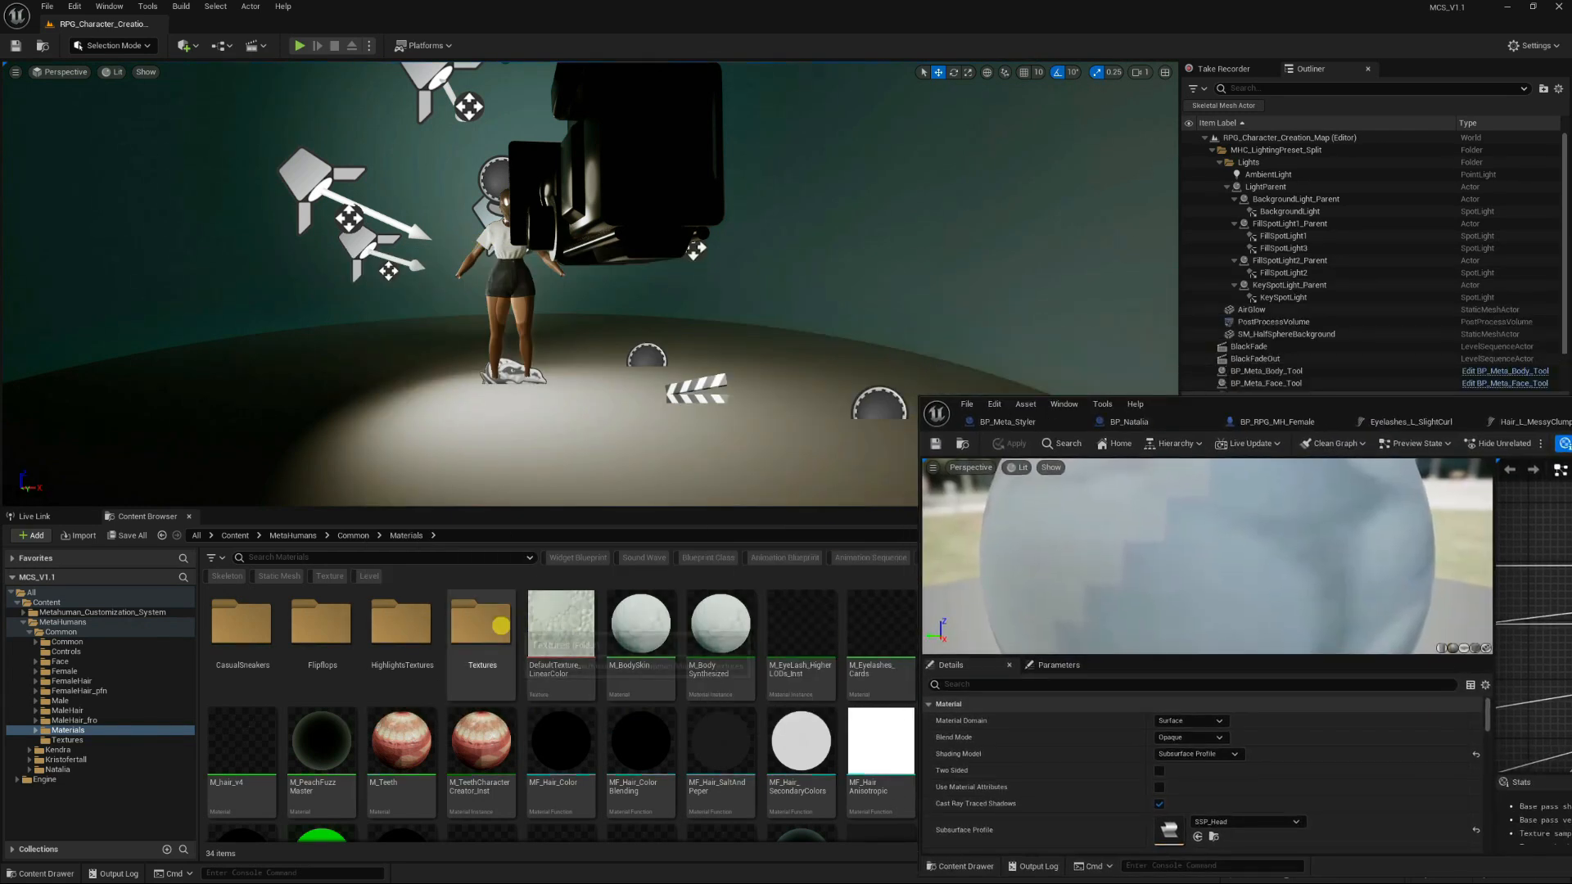
pyautogui.scroll(-2, 462, 651)
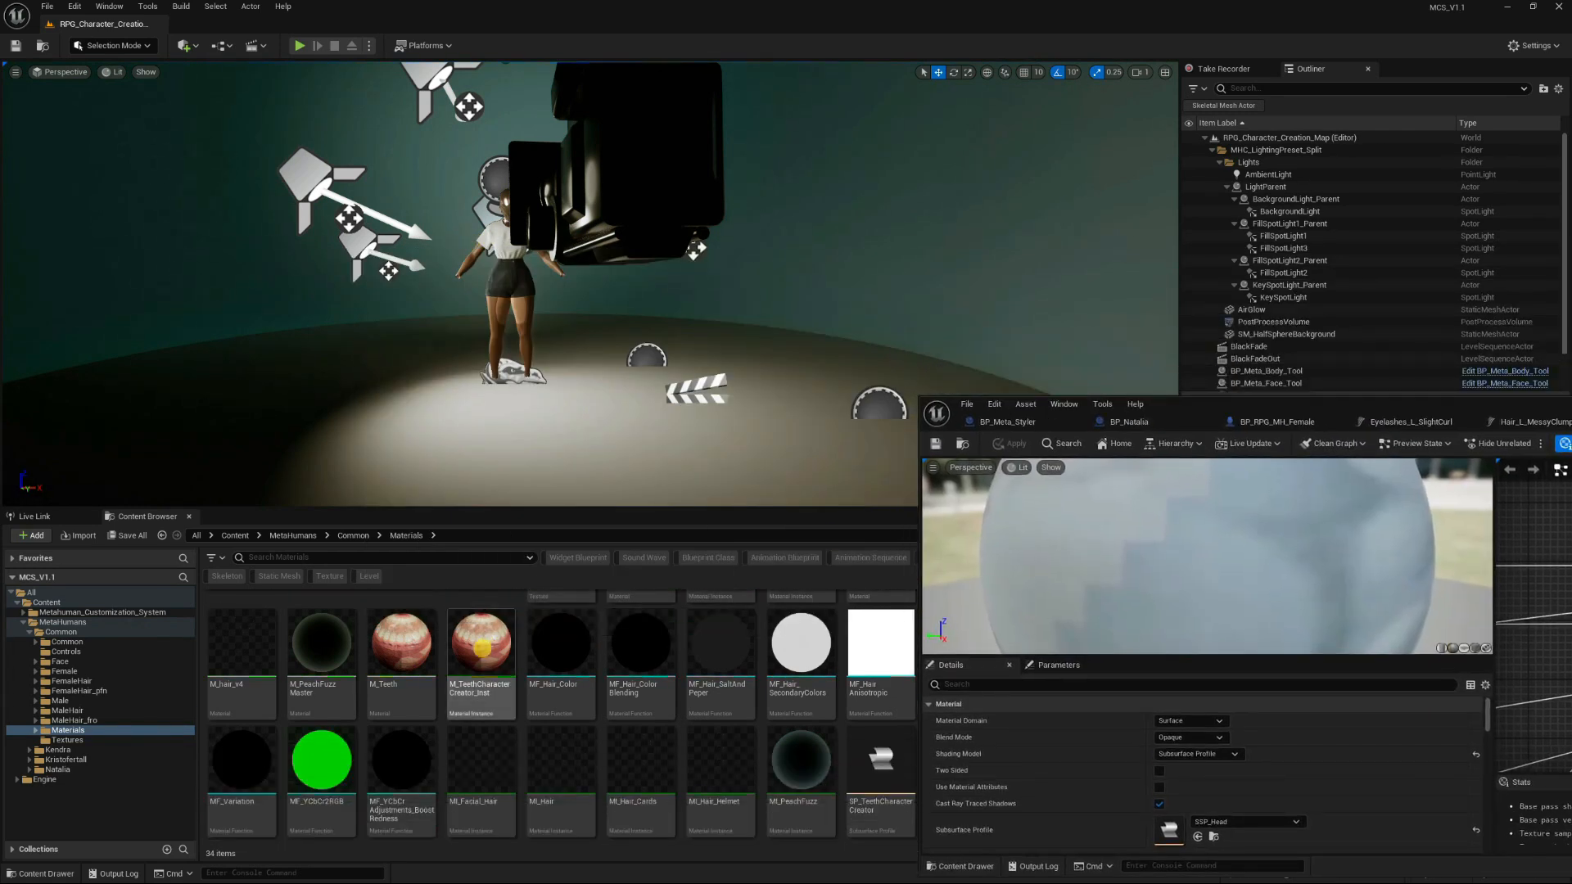
pyautogui.scroll(2, 631, 772)
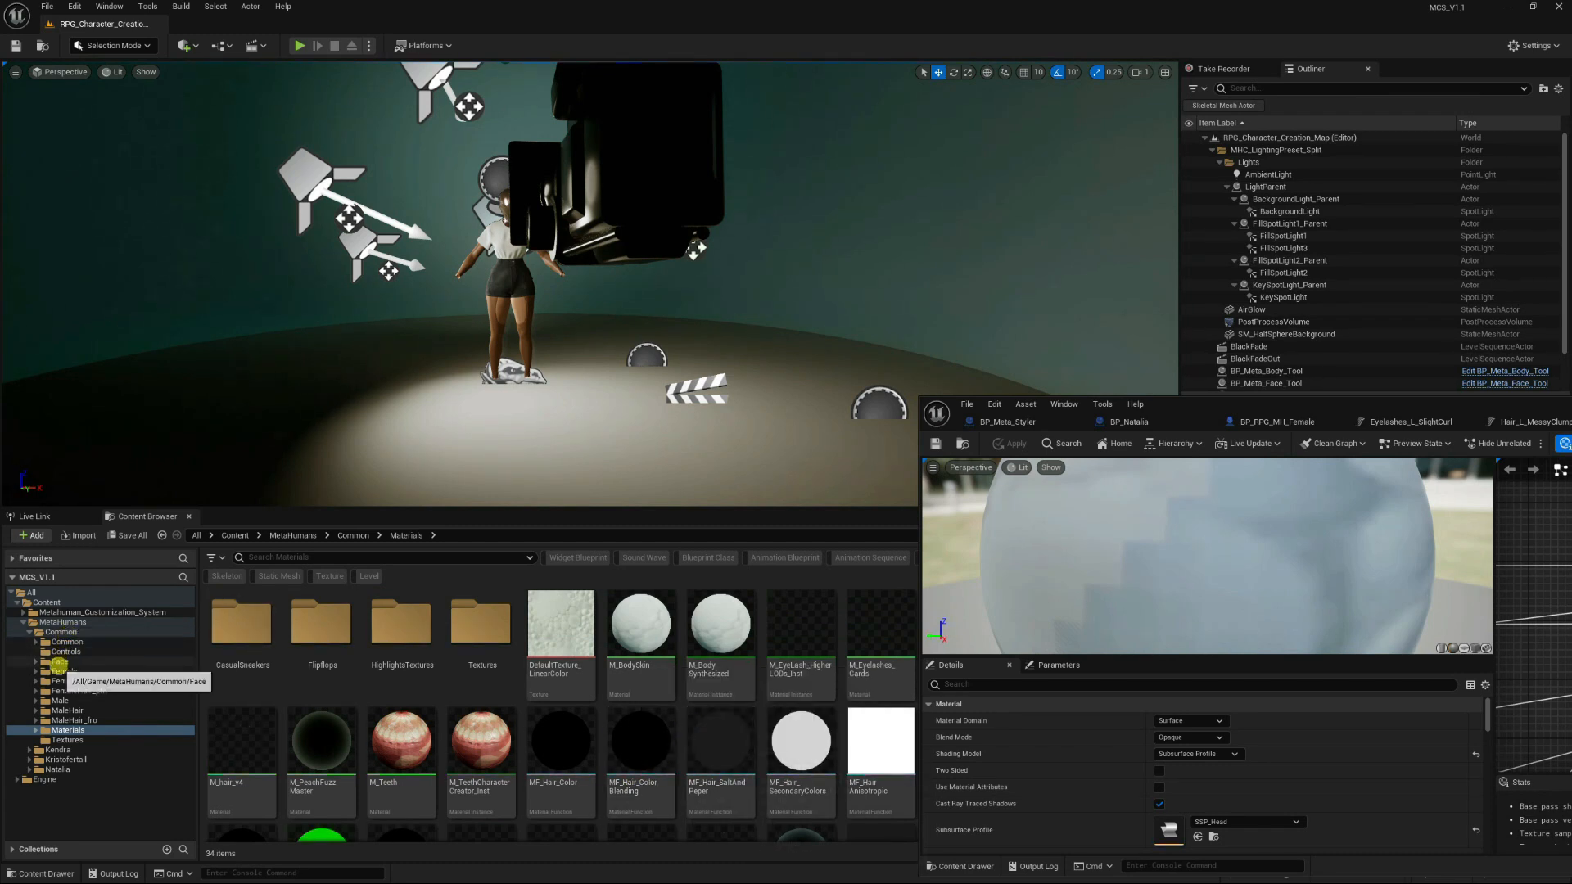
pyautogui.click(60, 661)
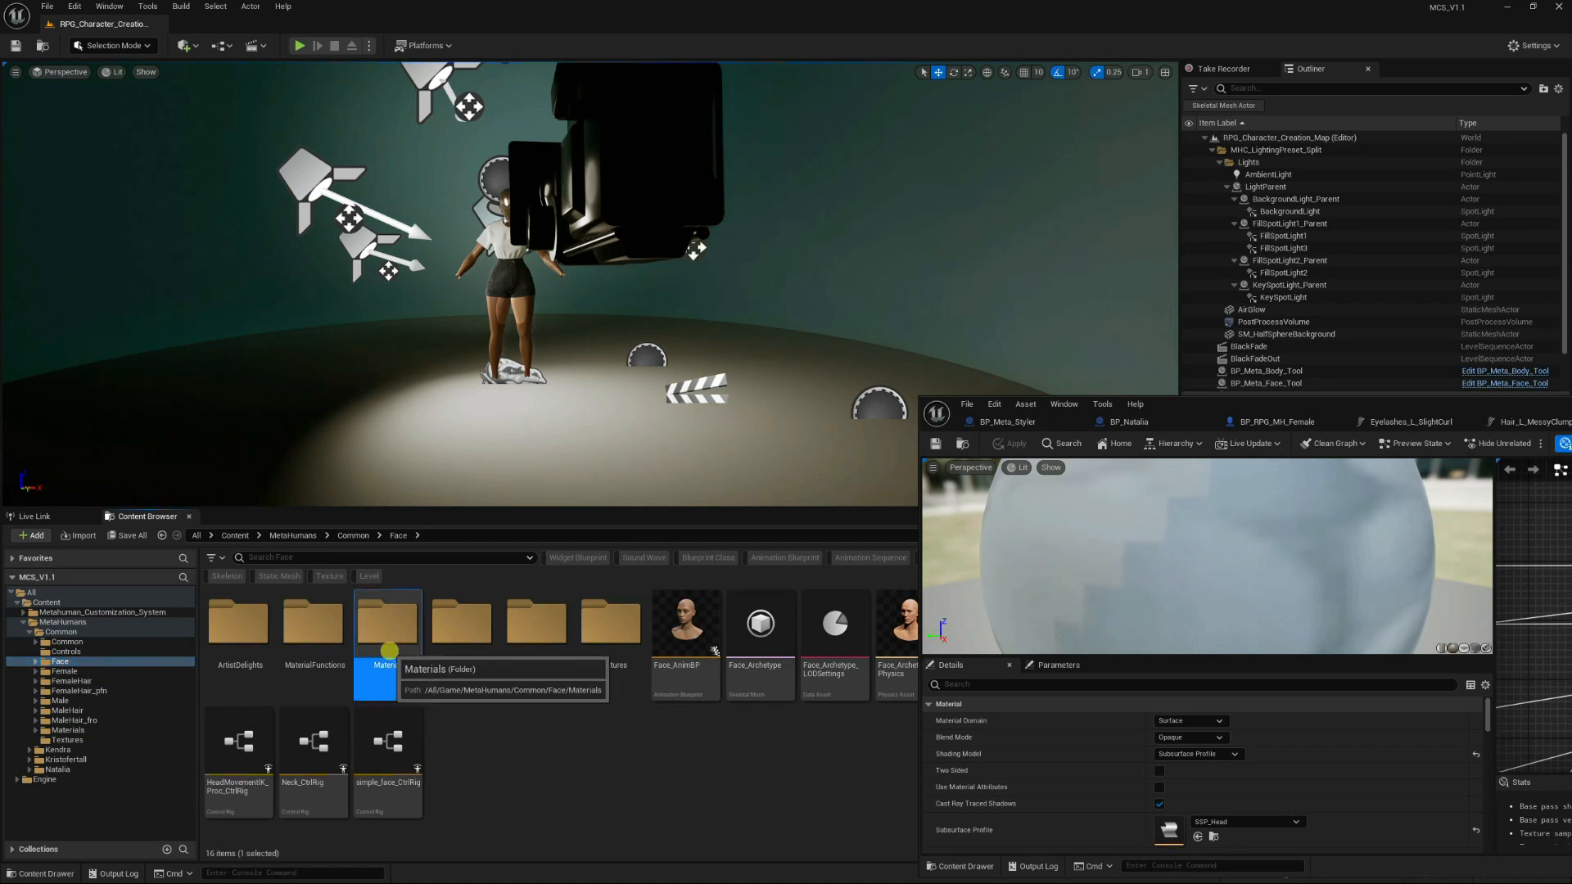
pyautogui.doubleClick(404, 687)
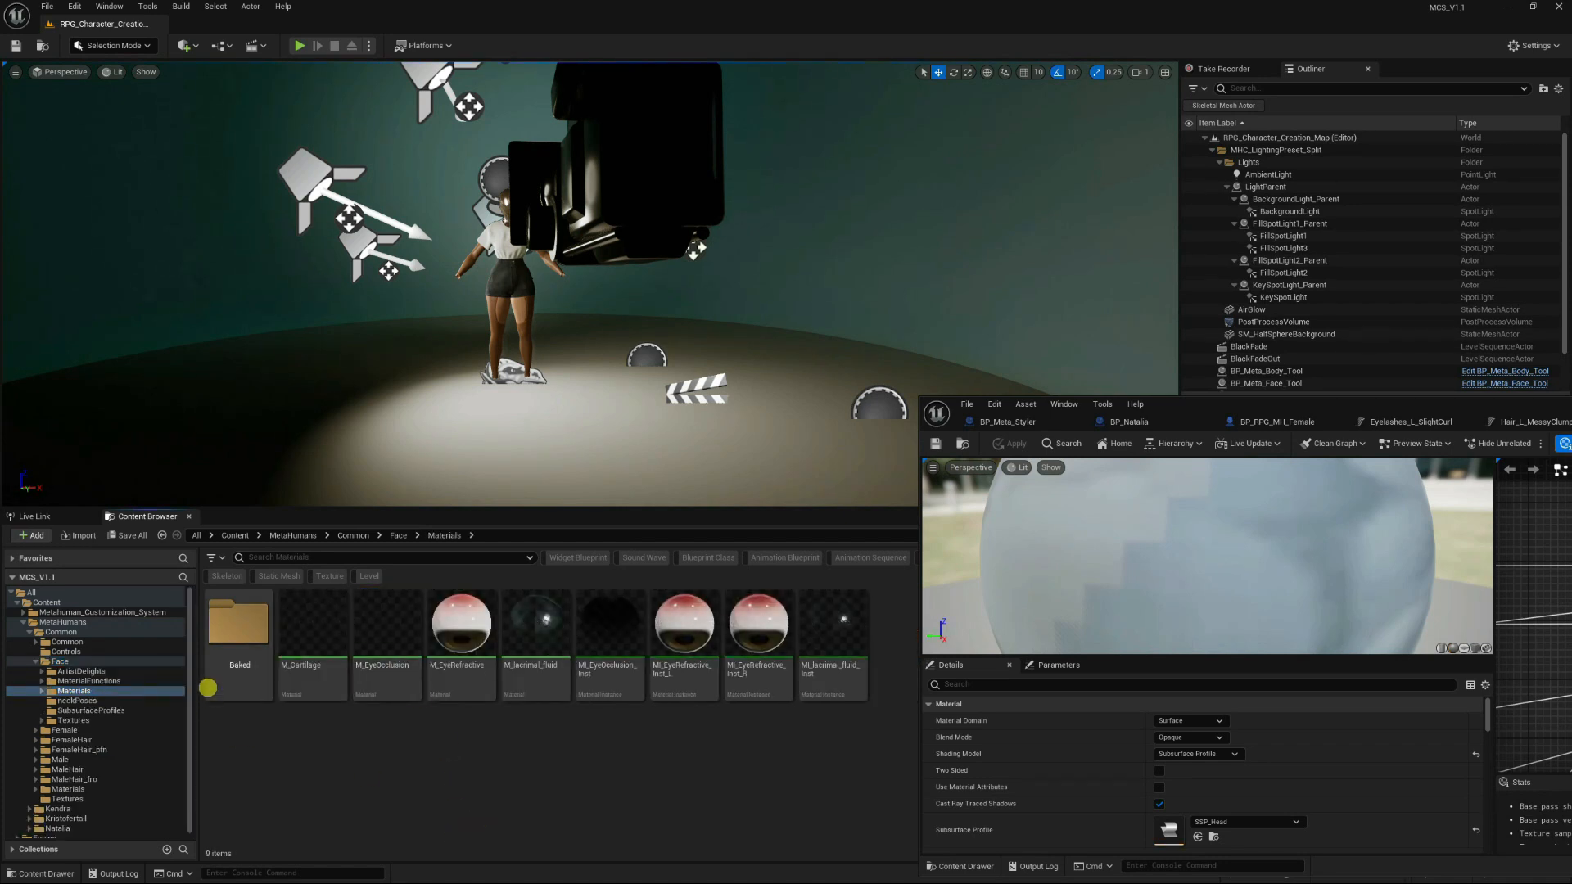
pyautogui.doubleClick(236, 641)
pyautogui.click(239, 654)
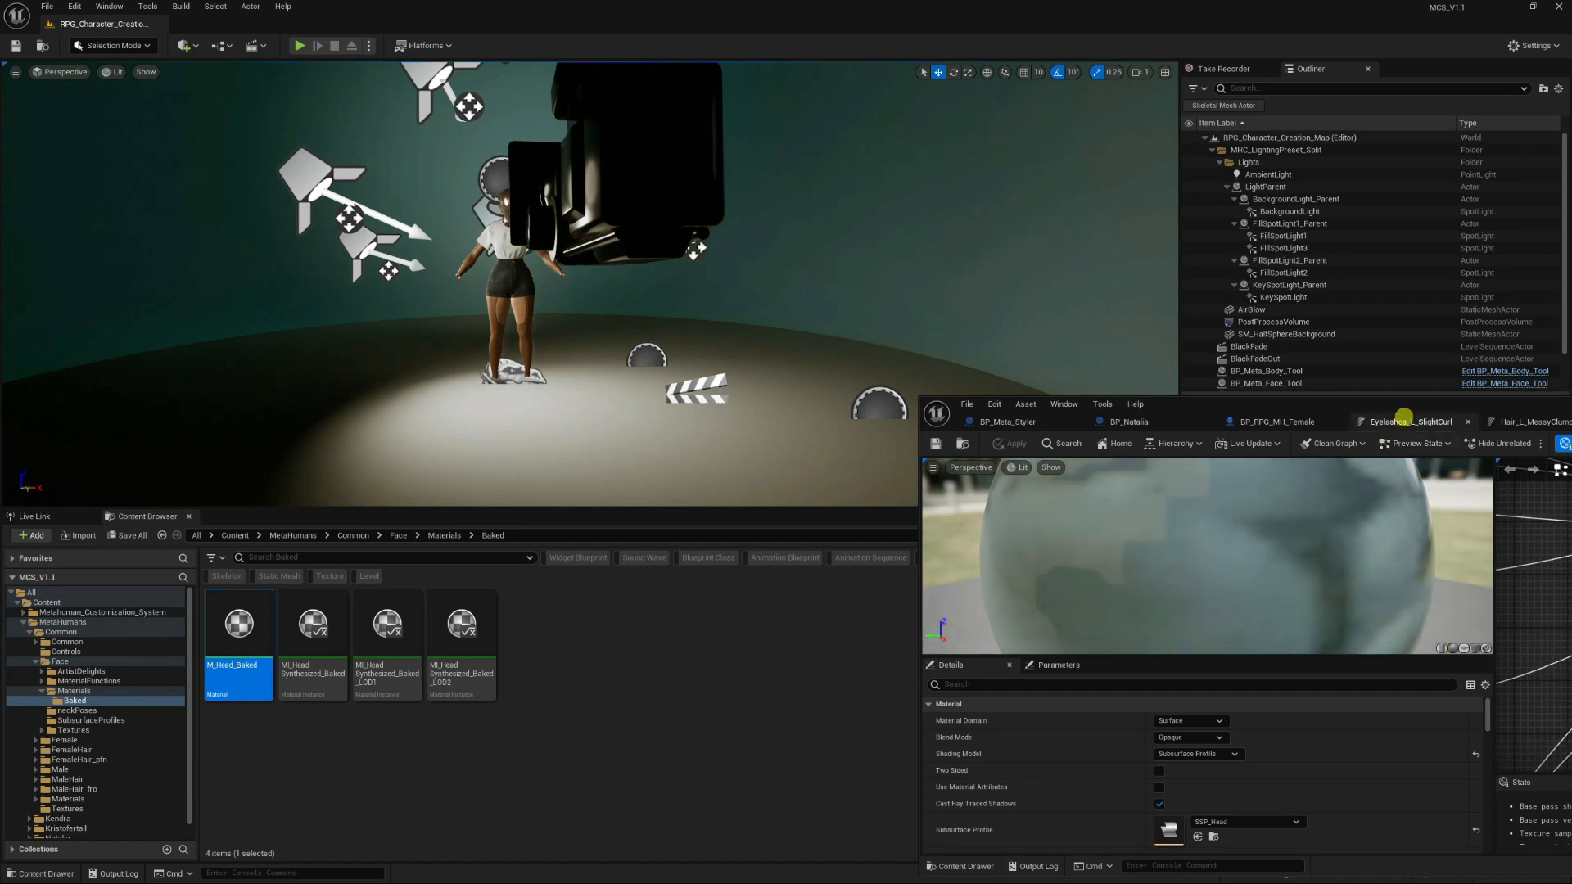
pyautogui.moveTo(1390, 404); pyautogui.dragTo(517, 201)
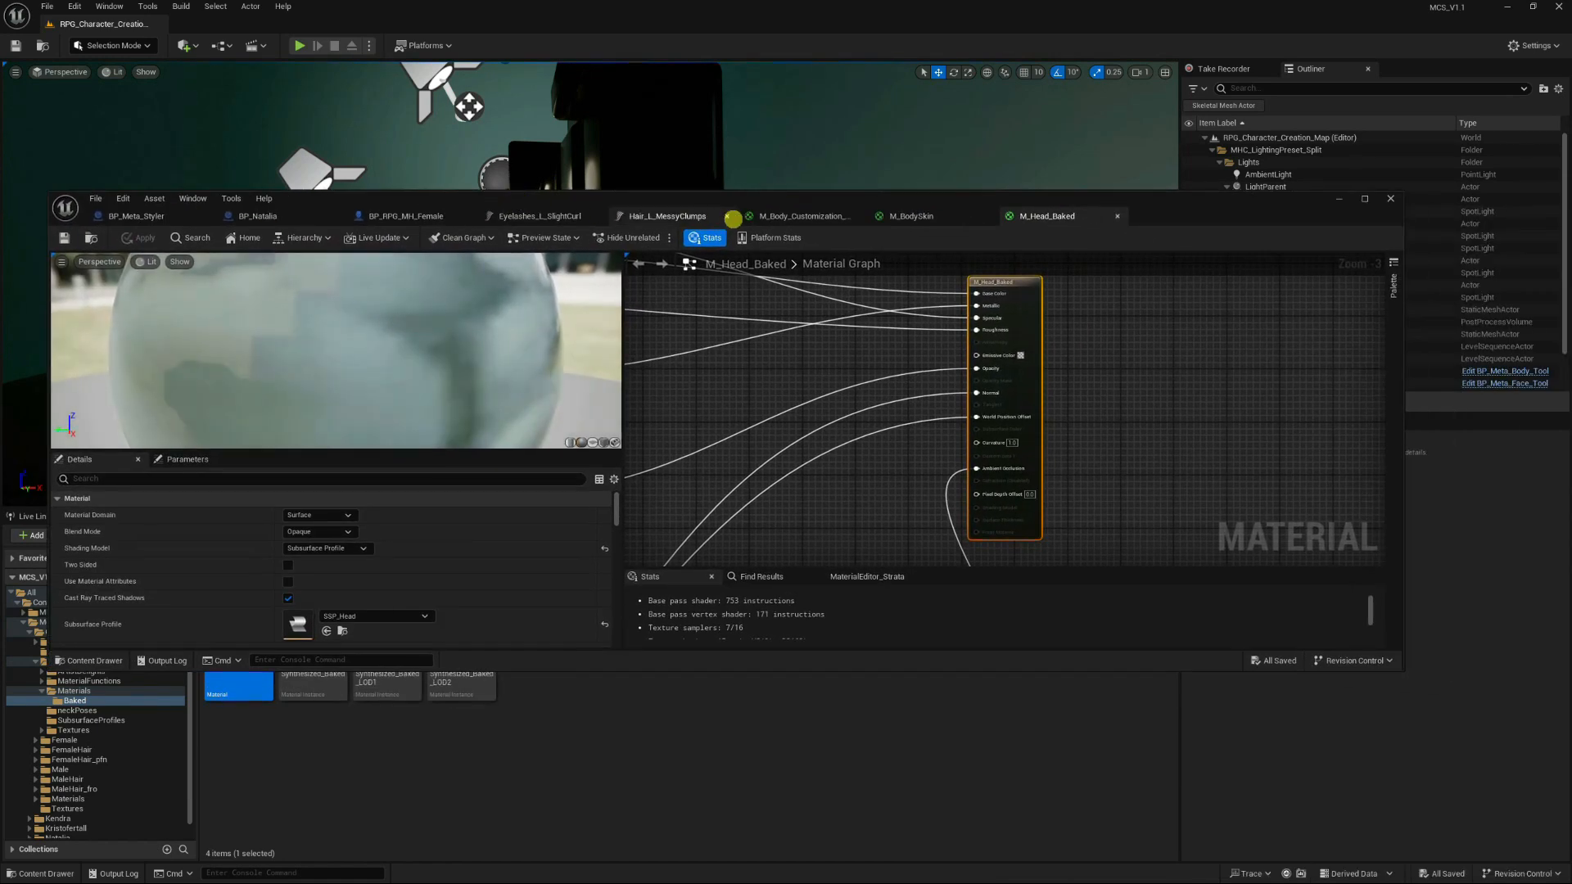
pyautogui.moveTo(994, 203); pyautogui.dragTo(1021, 120)
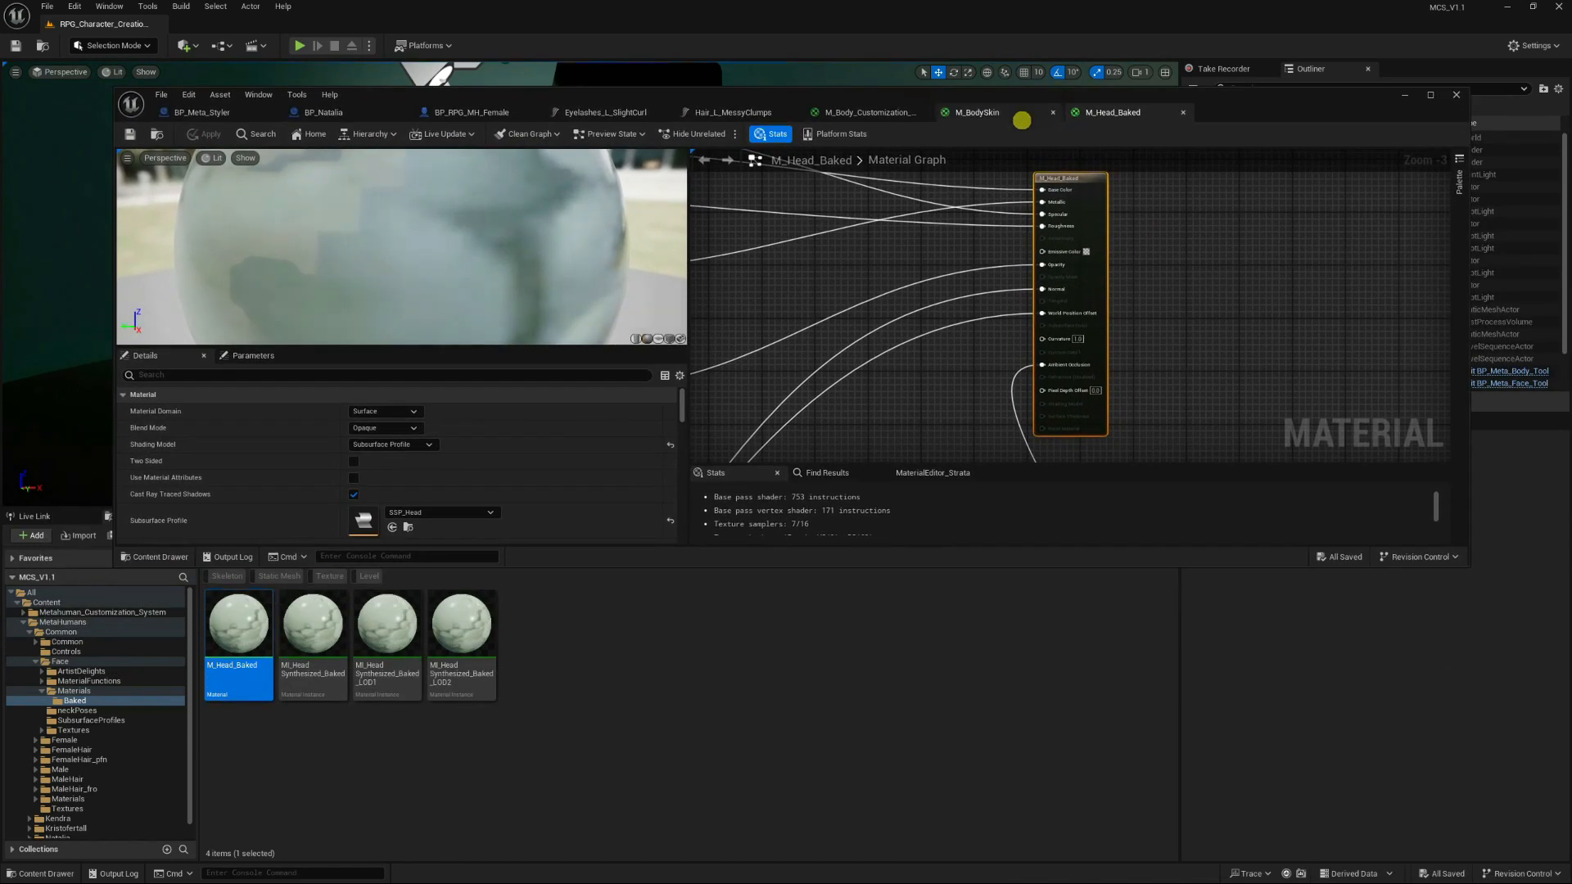
# Open M_Head_Customization_Mate from Metahuman_Customization_System/Material/Metahuman_Skin and select its whole commented skin tint and tattoo group.
pyautogui.doubleClick(86, 612)
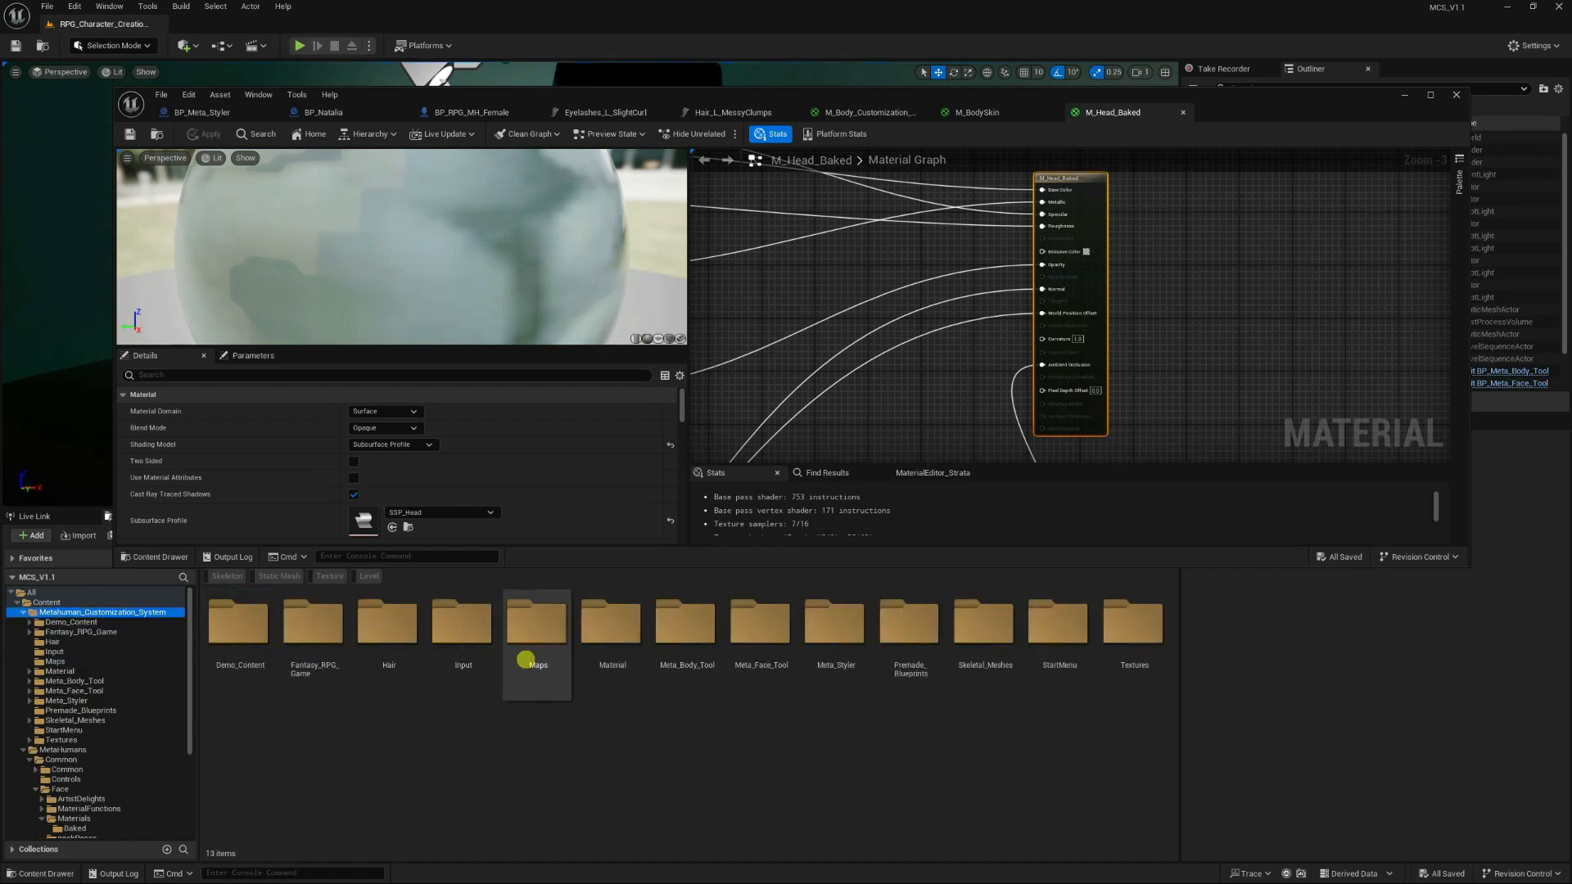
pyautogui.doubleClick(610, 647)
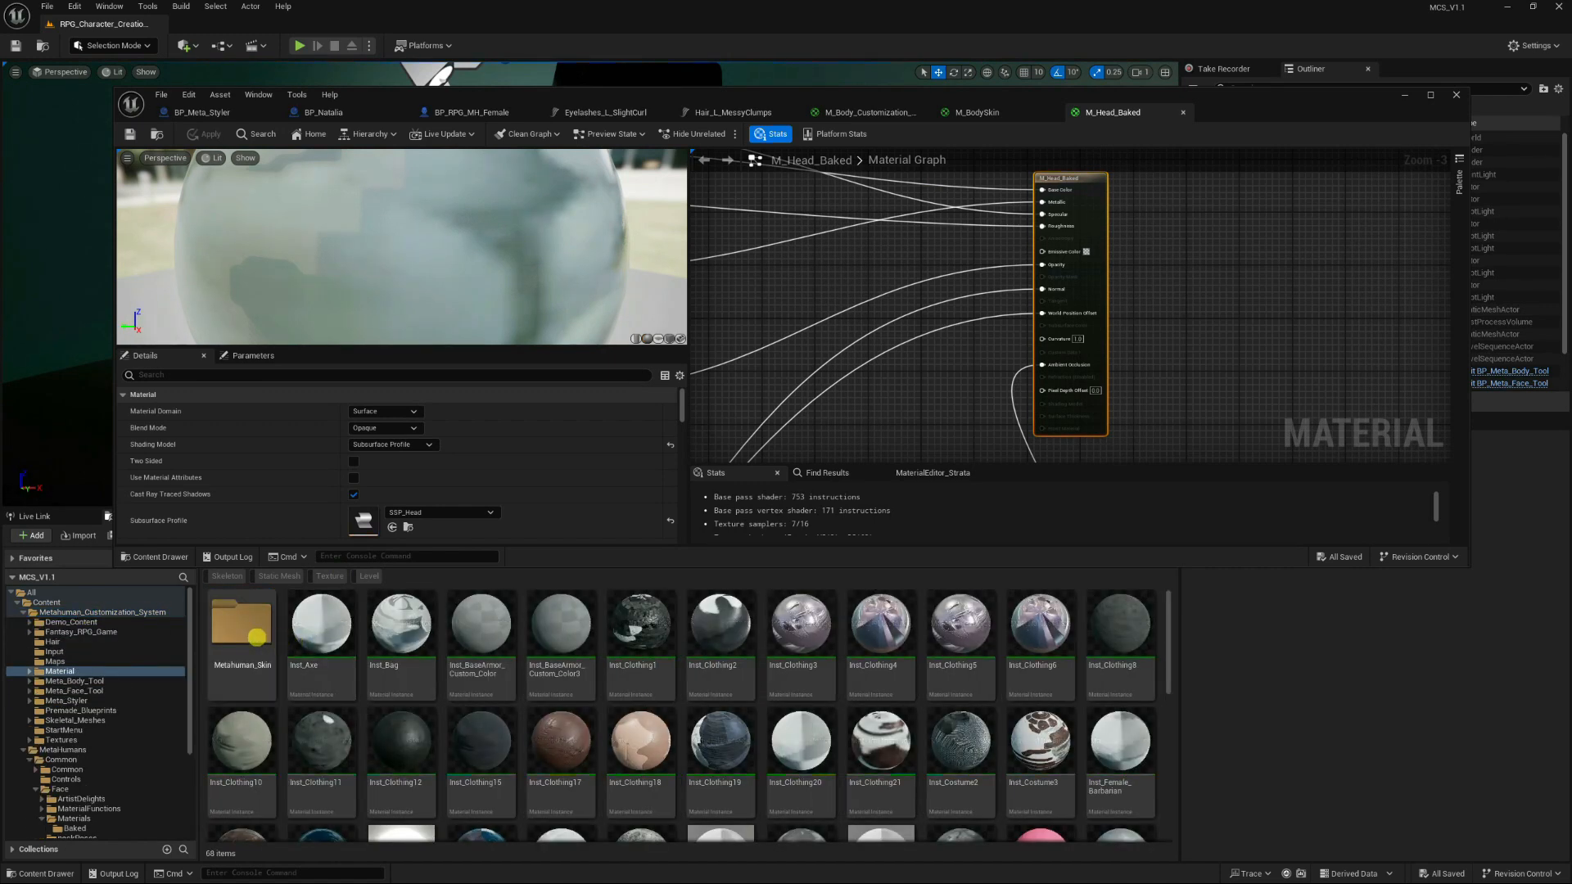
pyautogui.doubleClick(240, 628)
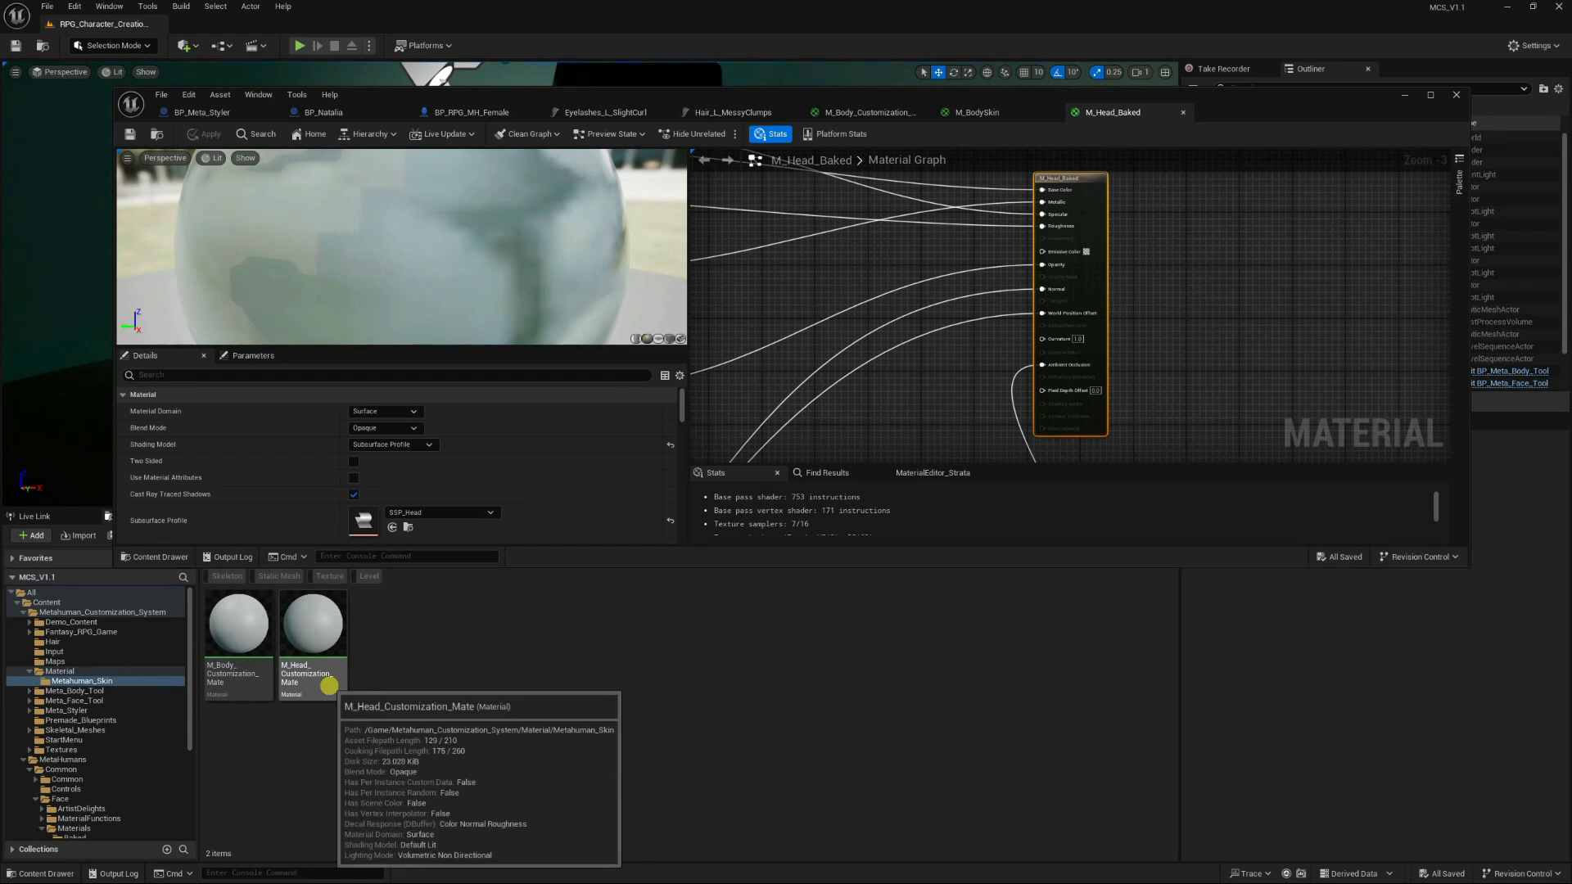
pyautogui.doubleClick(328, 686)
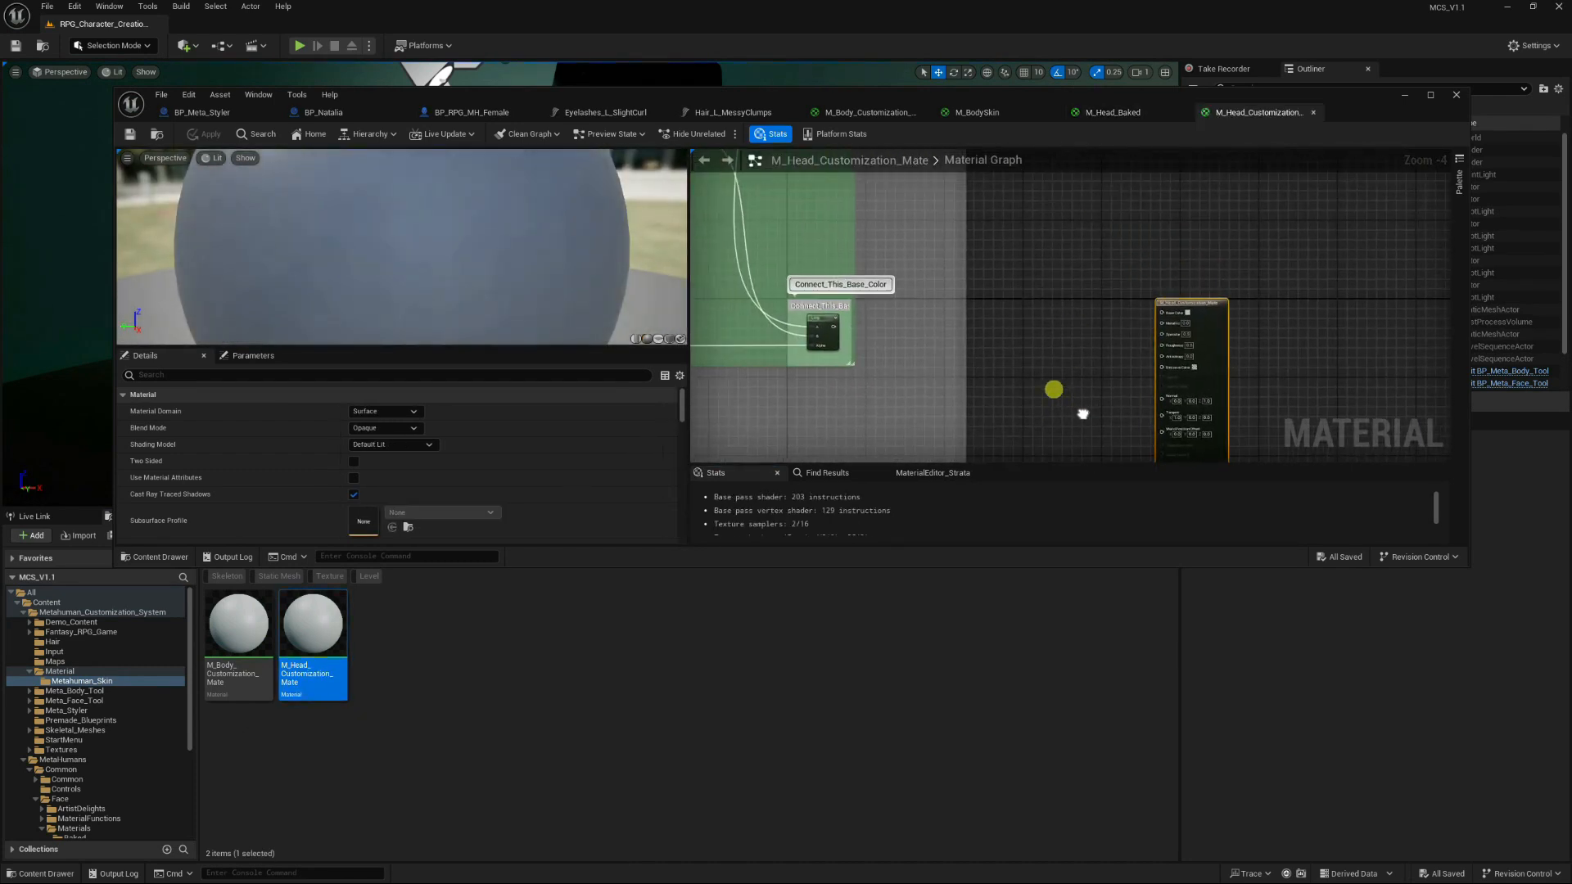
pyautogui.click(774, 230)
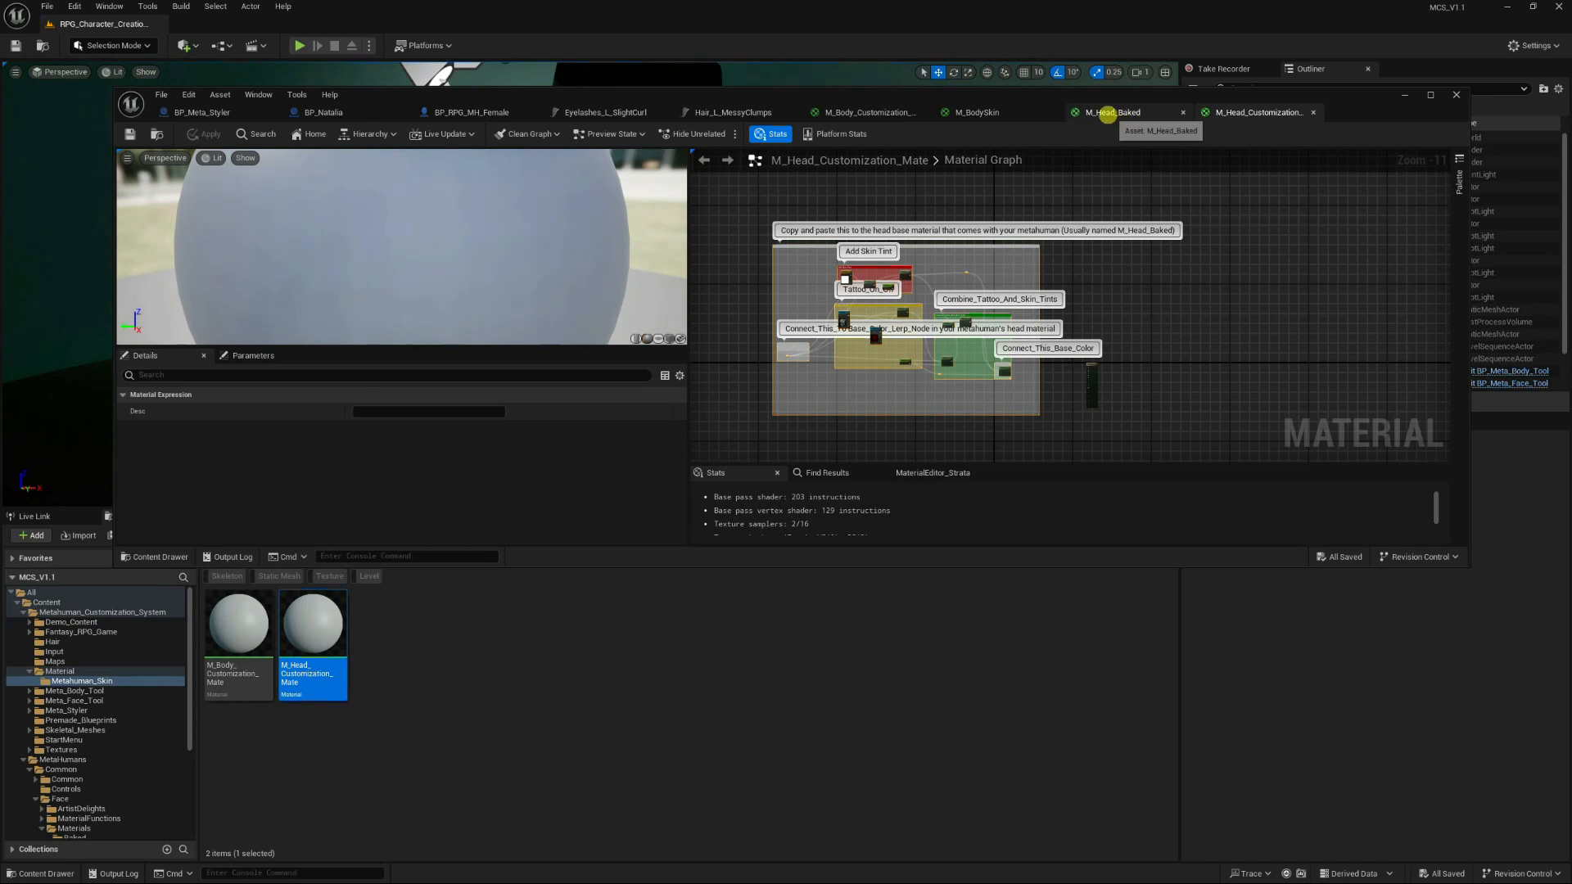
# In the maximized M_Head_Baked graph, move the main output node farther right of its input groups to make room.
pyautogui.click(1107, 115)
pyautogui.doubleClick(1347, 97)
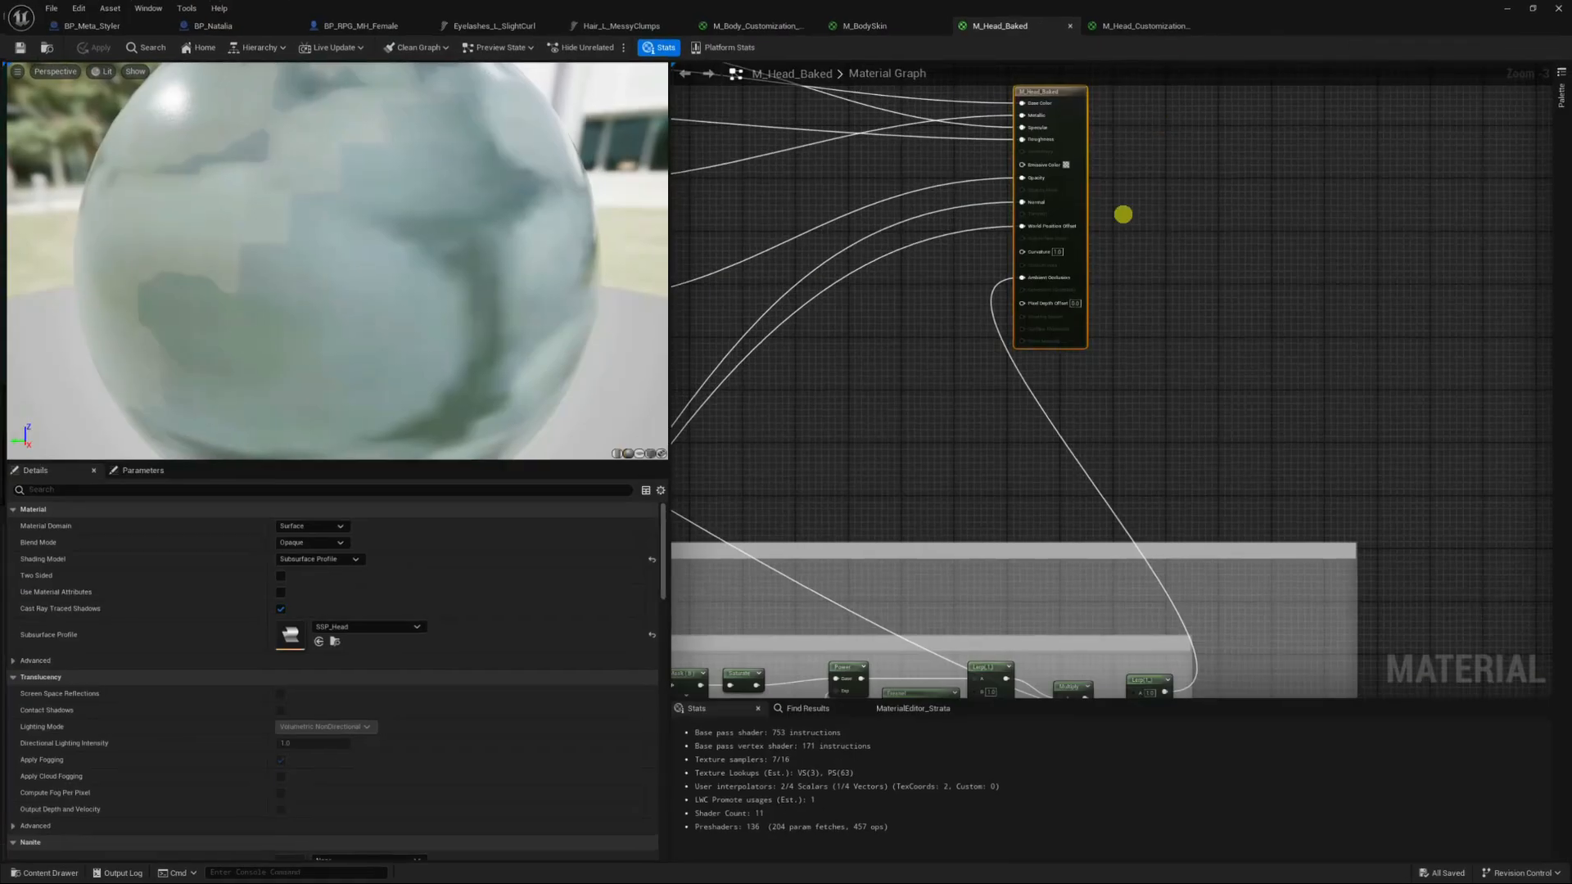
pyautogui.scroll(-7, 1110, 263)
pyautogui.moveTo(1096, 250); pyautogui.dragTo(1449, 228)
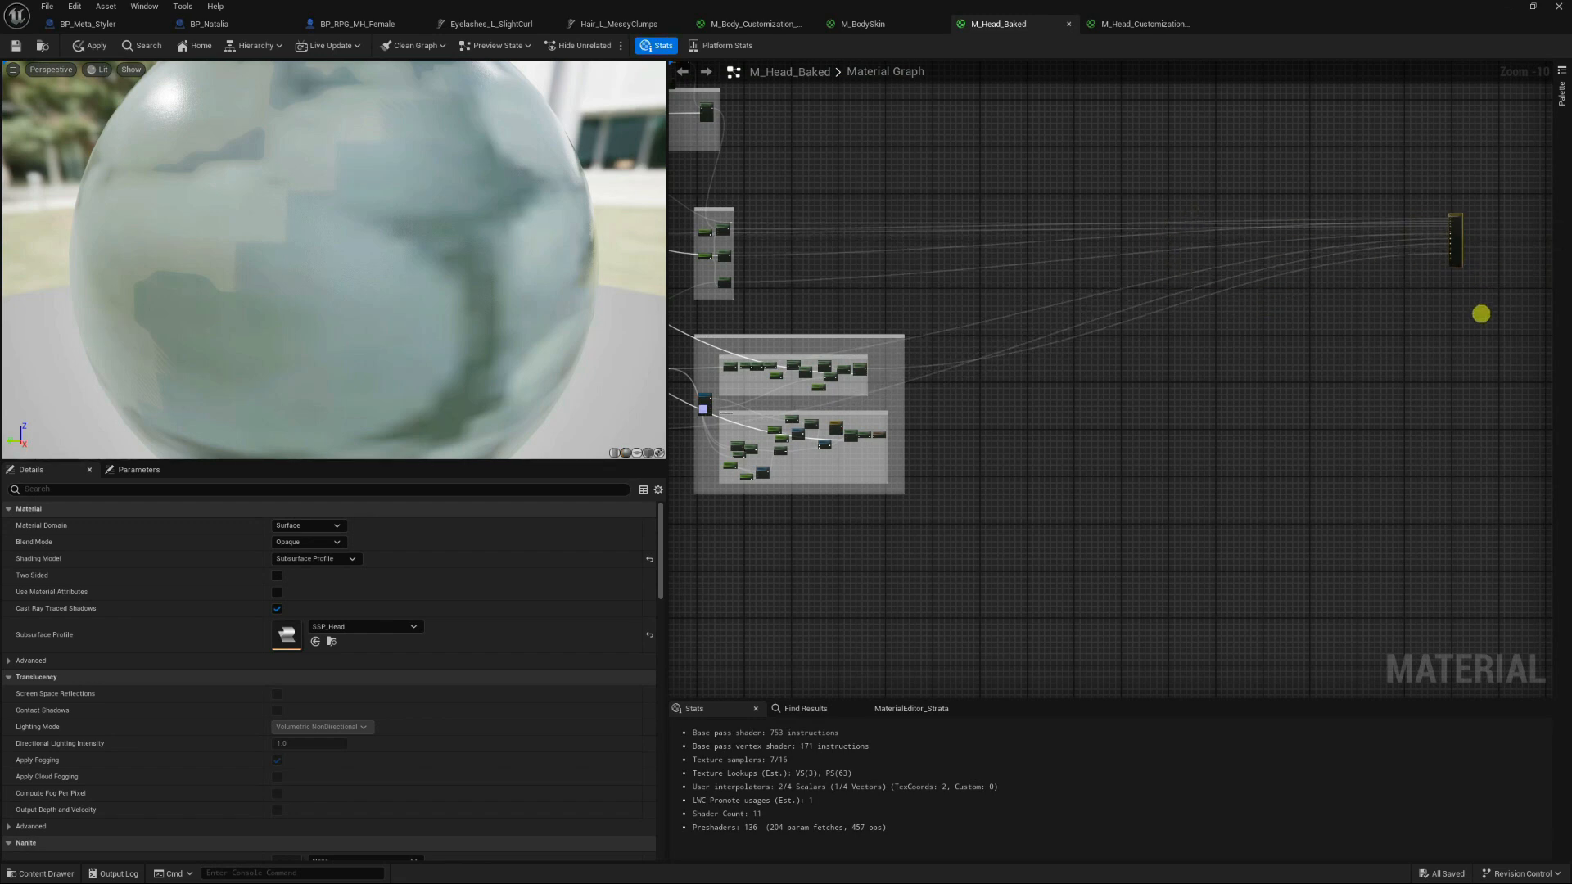
pyautogui.moveTo(1481, 314); pyautogui.dragTo(1154, 389, button='right')
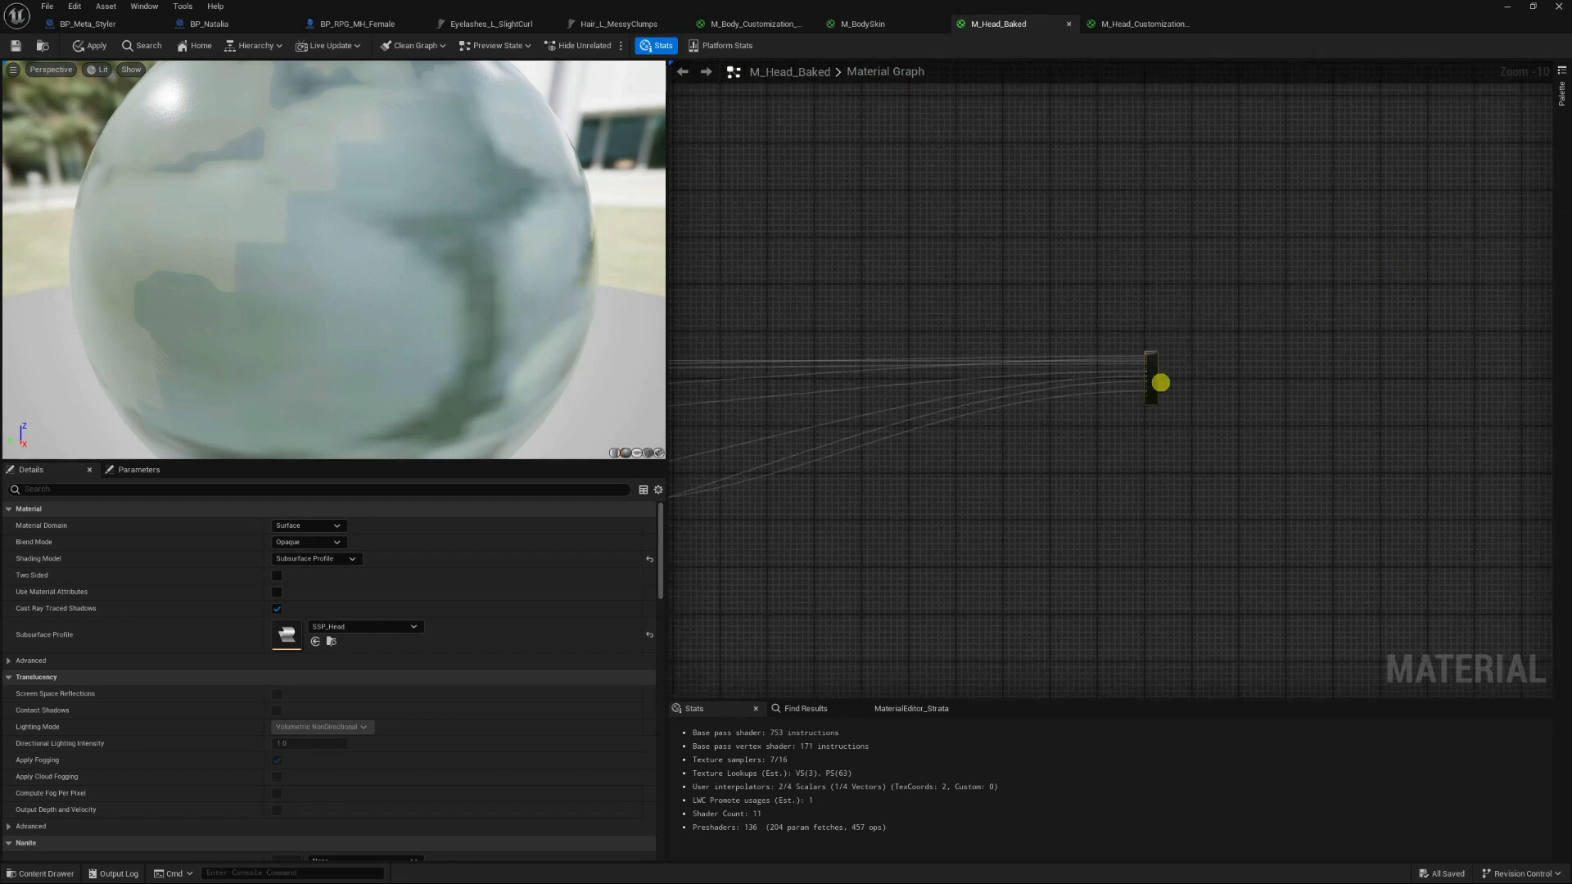
# Paste the copied skin tint and tattoo group into the M_Head_Baked graph, placing it between the input groups and the output node.
pyautogui.moveTo(1010, 474); pyautogui.dragTo(1099, 436, button='right')
pyautogui.hotkey('ctrl', 'v')
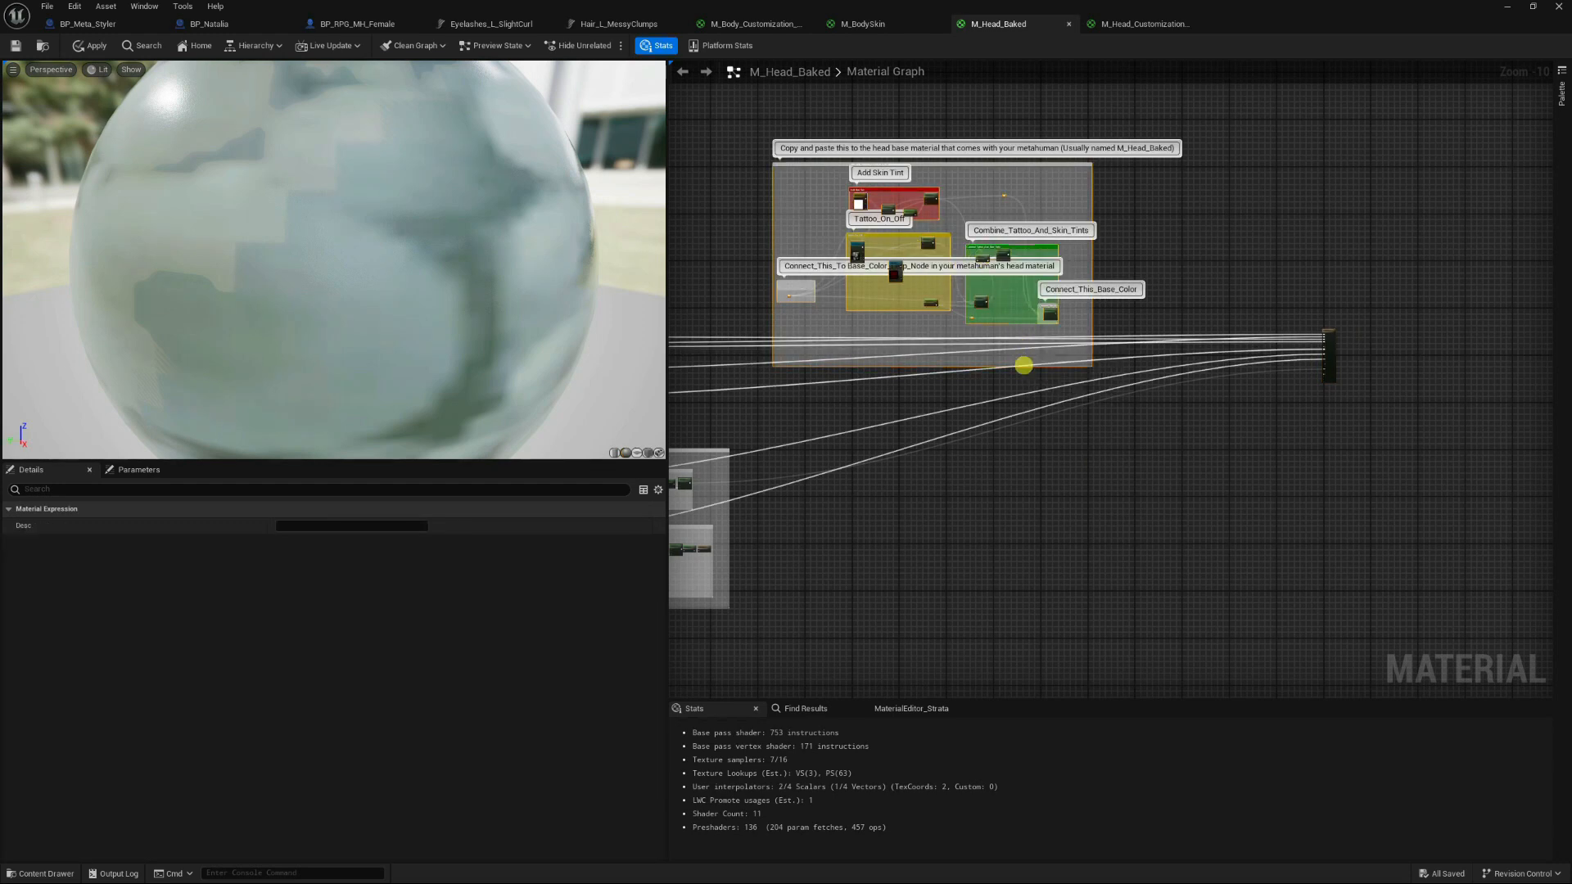
pyautogui.moveTo(1052, 311); pyautogui.dragTo(1173, 442)
pyautogui.scroll(7, 1255, 377)
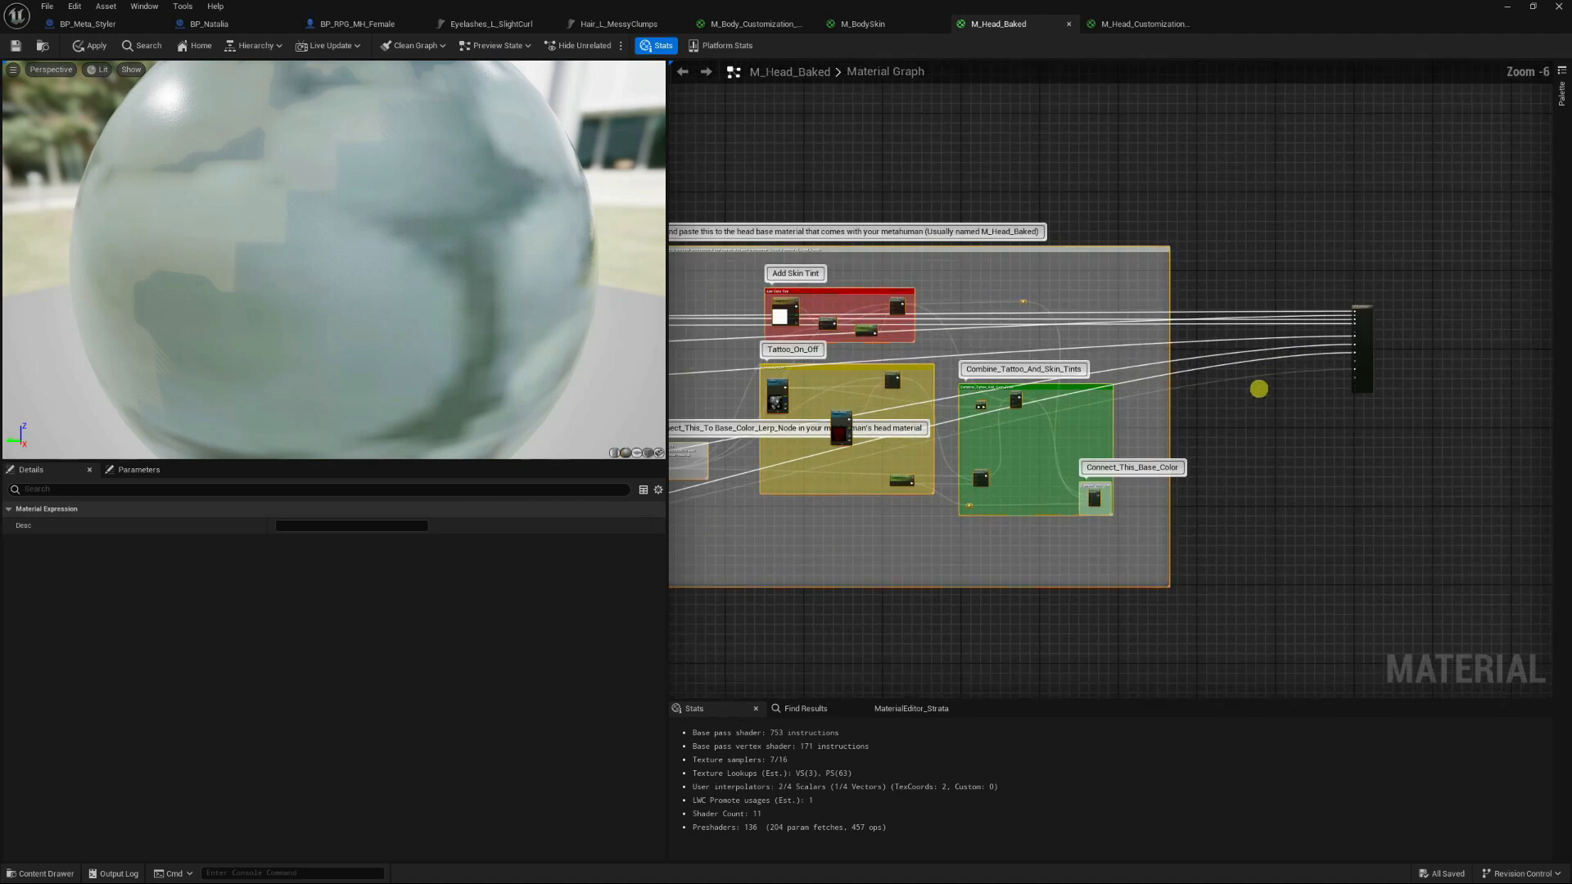
pyautogui.scroll(-4, 1143, 456)
pyautogui.scroll(3, 1102, 463)
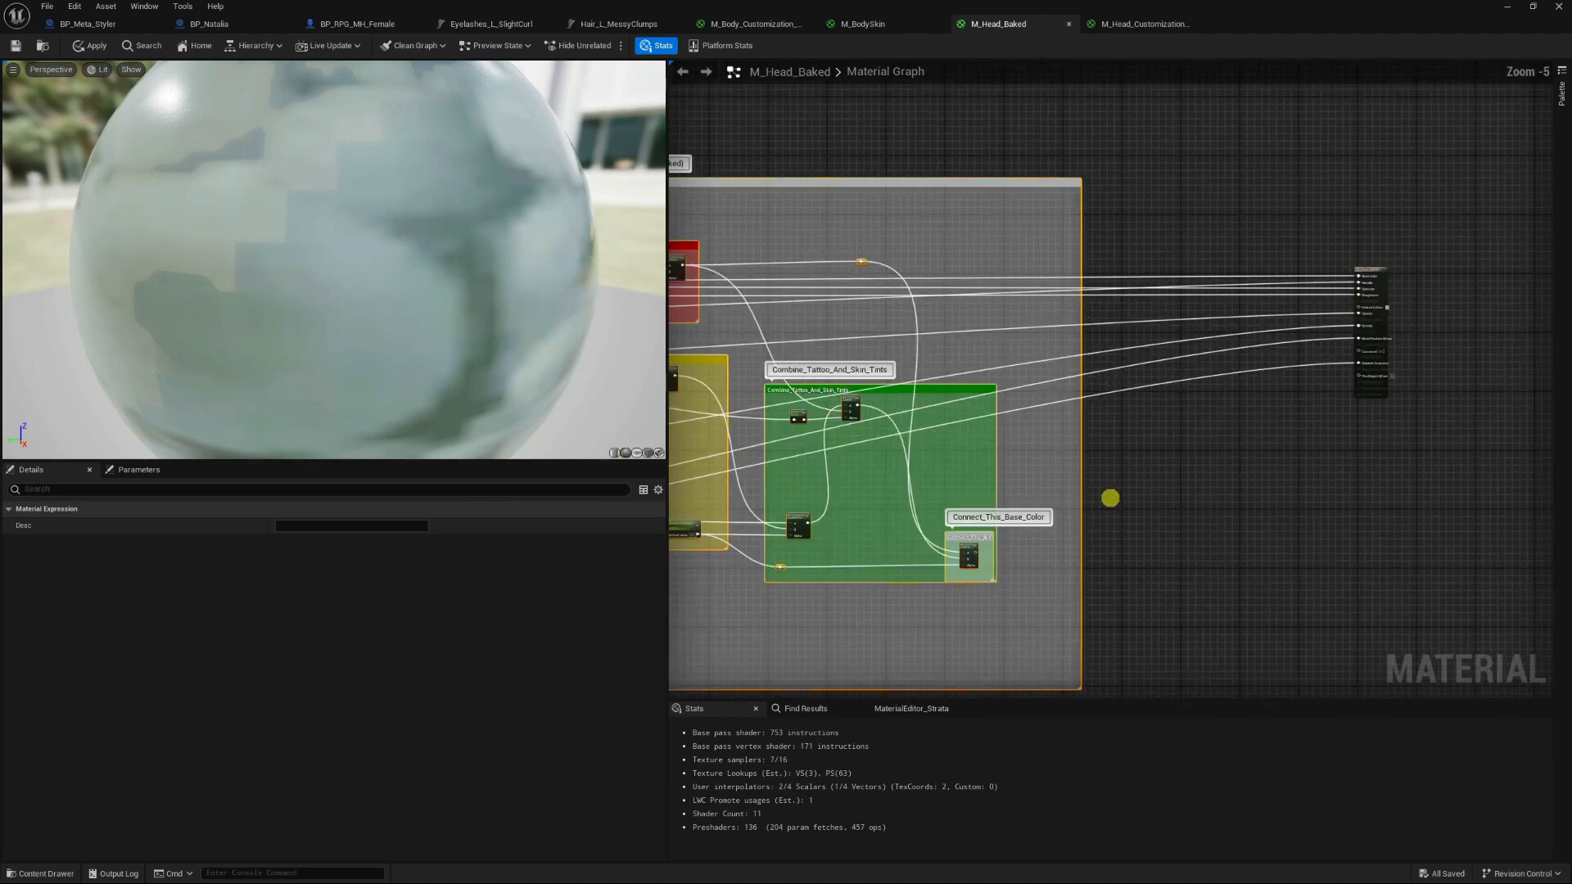
# Look through the M_Head_Baked node groups for the Base Color Lerp node inside the ClayMaterial group.
pyautogui.scroll(-6, 992, 443)
pyautogui.moveTo(947, 491); pyautogui.dragTo(1077, 477, button='right')
pyautogui.scroll(7, 941, 442)
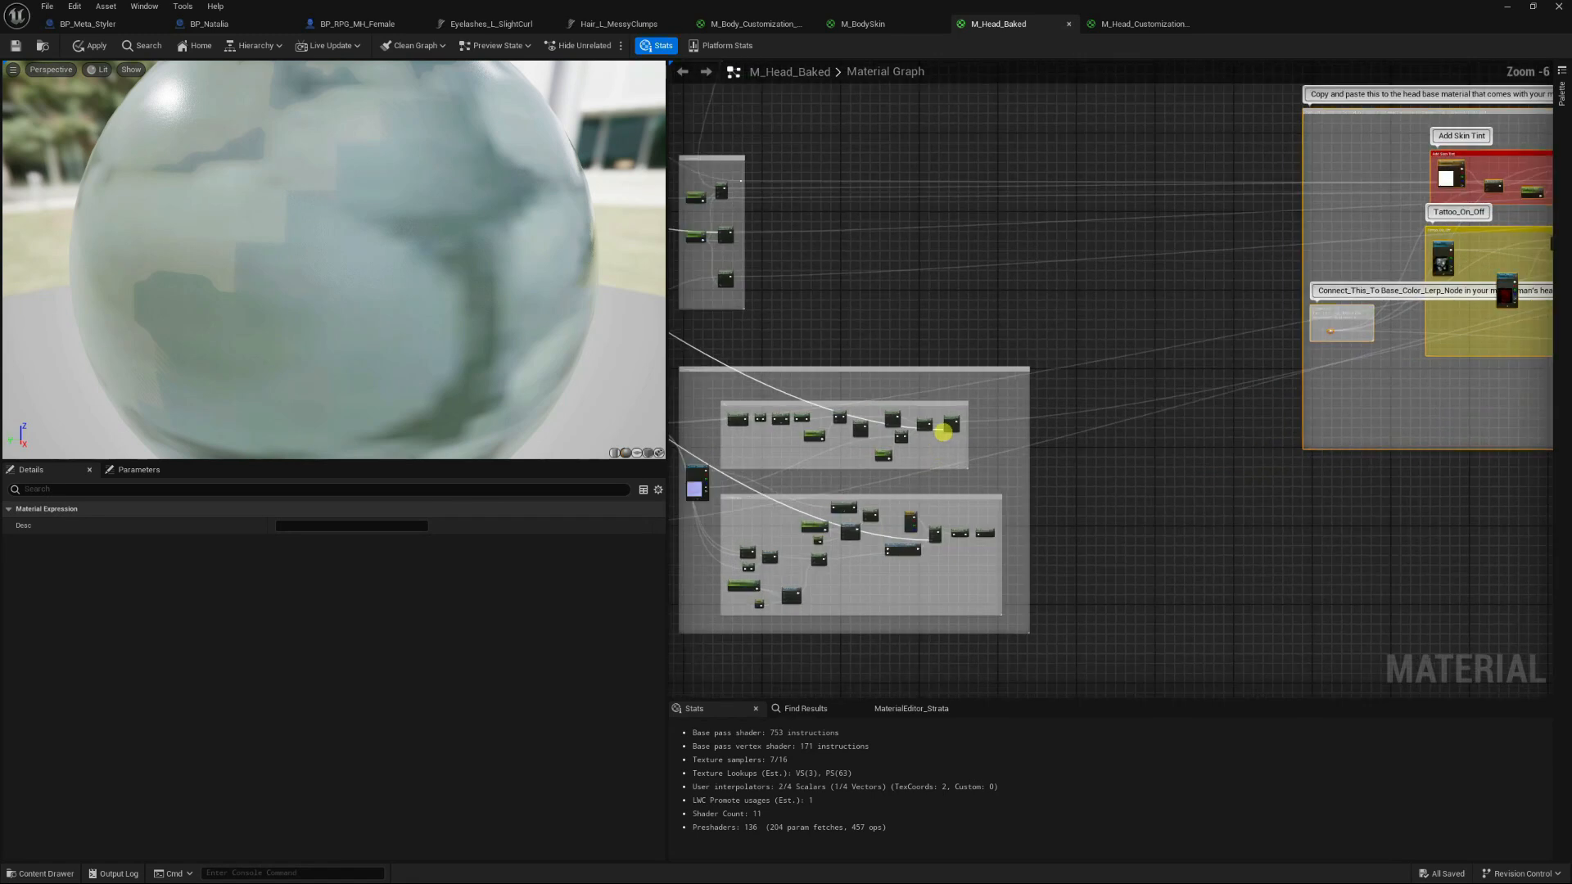
pyautogui.scroll(-5, 1121, 494)
pyautogui.scroll(3, 1137, 362)
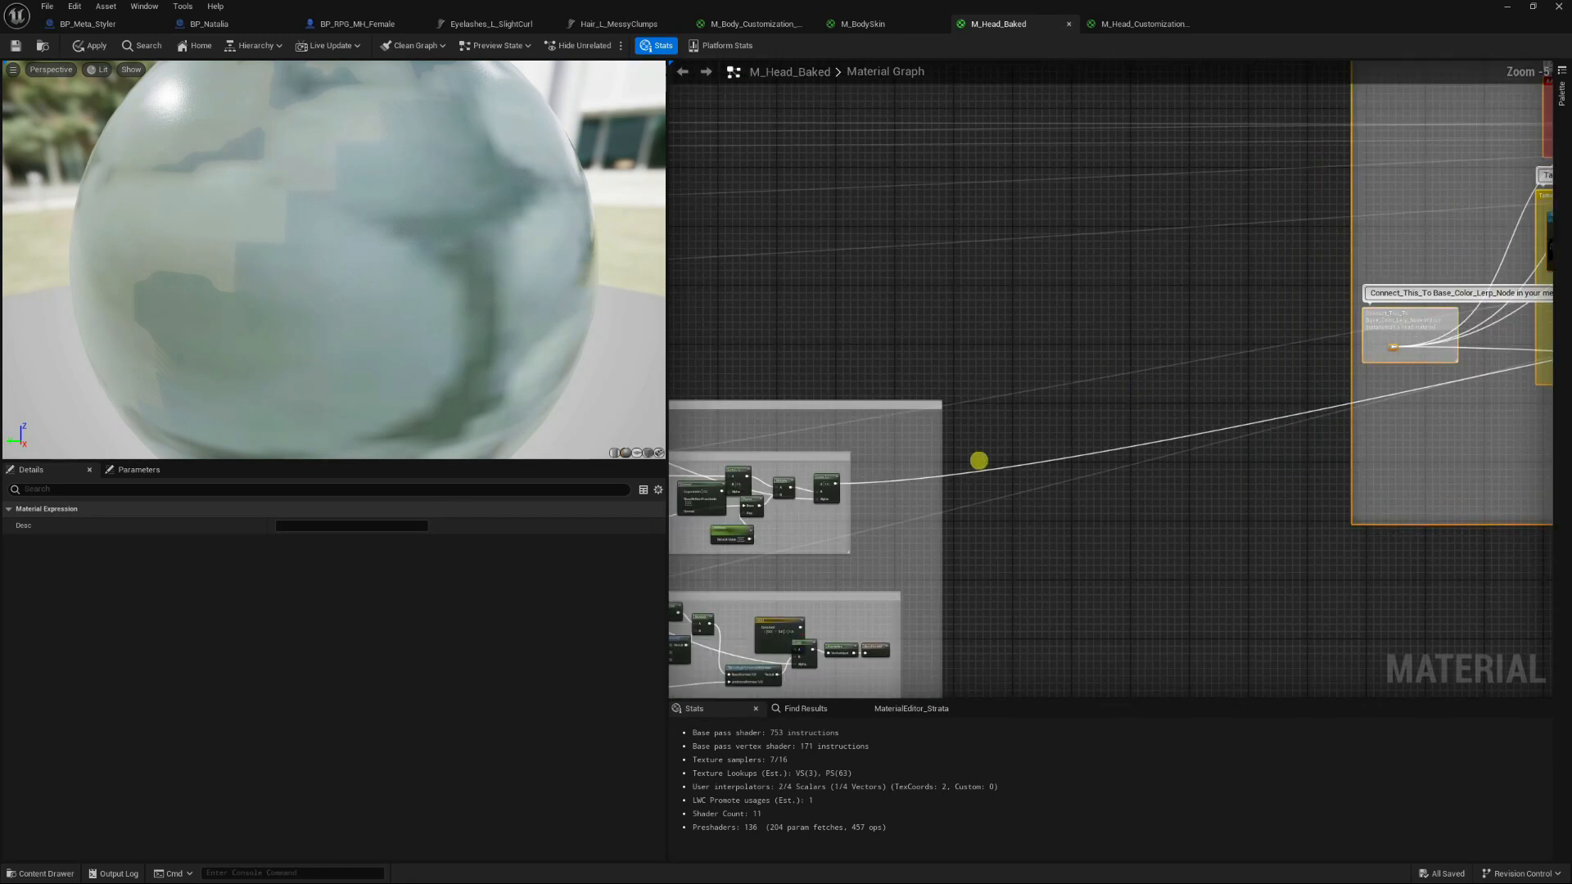
pyautogui.scroll(-5, 831, 509)
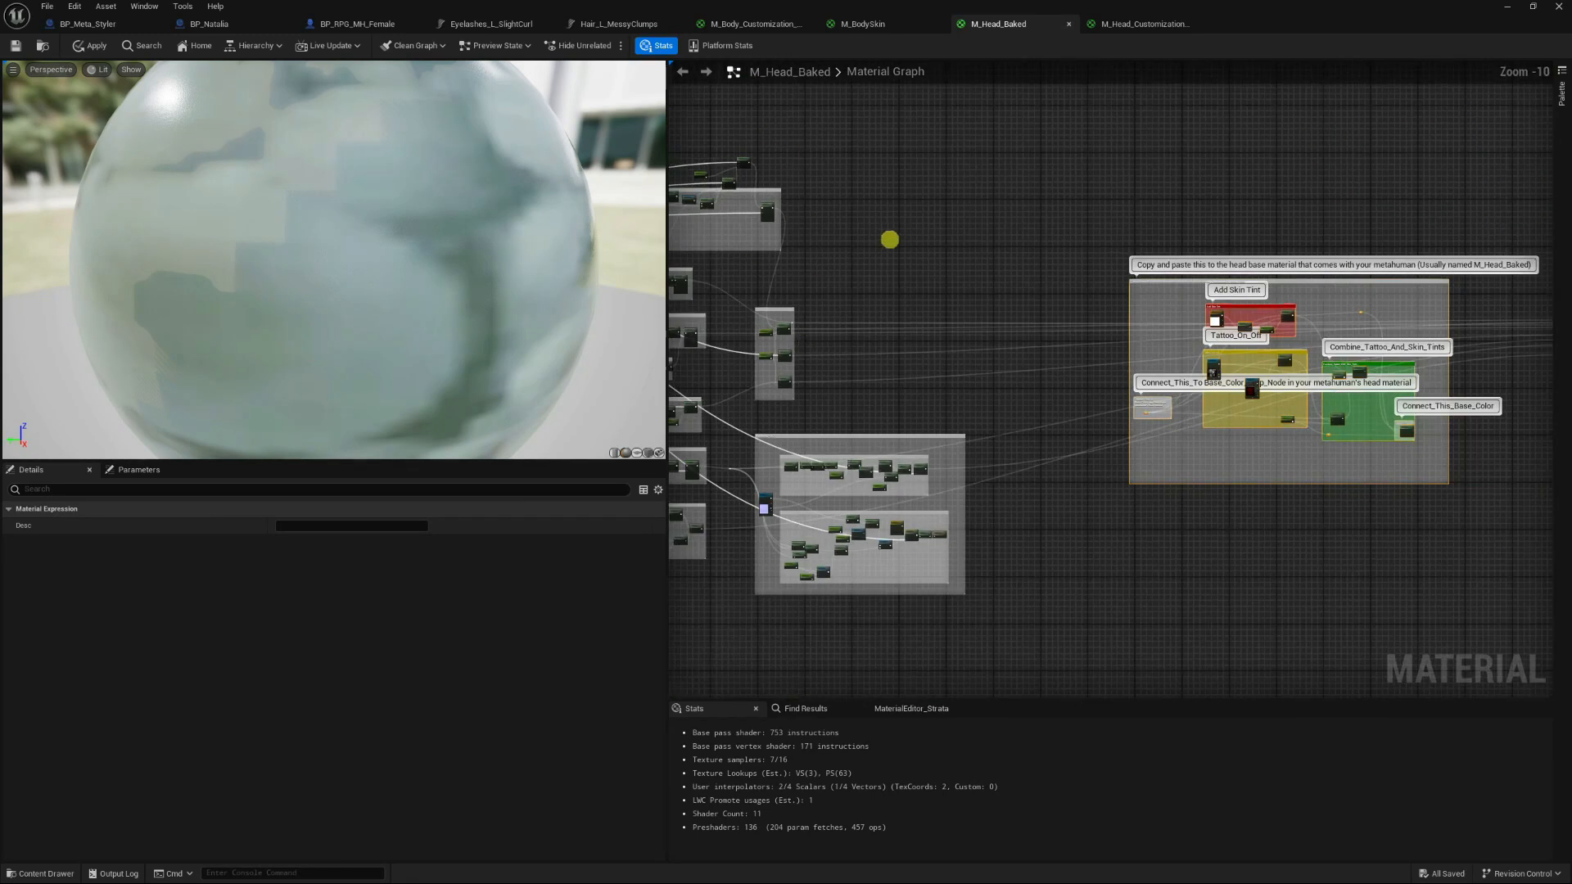
pyautogui.scroll(8, 941, 391)
pyautogui.scroll(-5, 955, 411)
pyautogui.scroll(5, 947, 445)
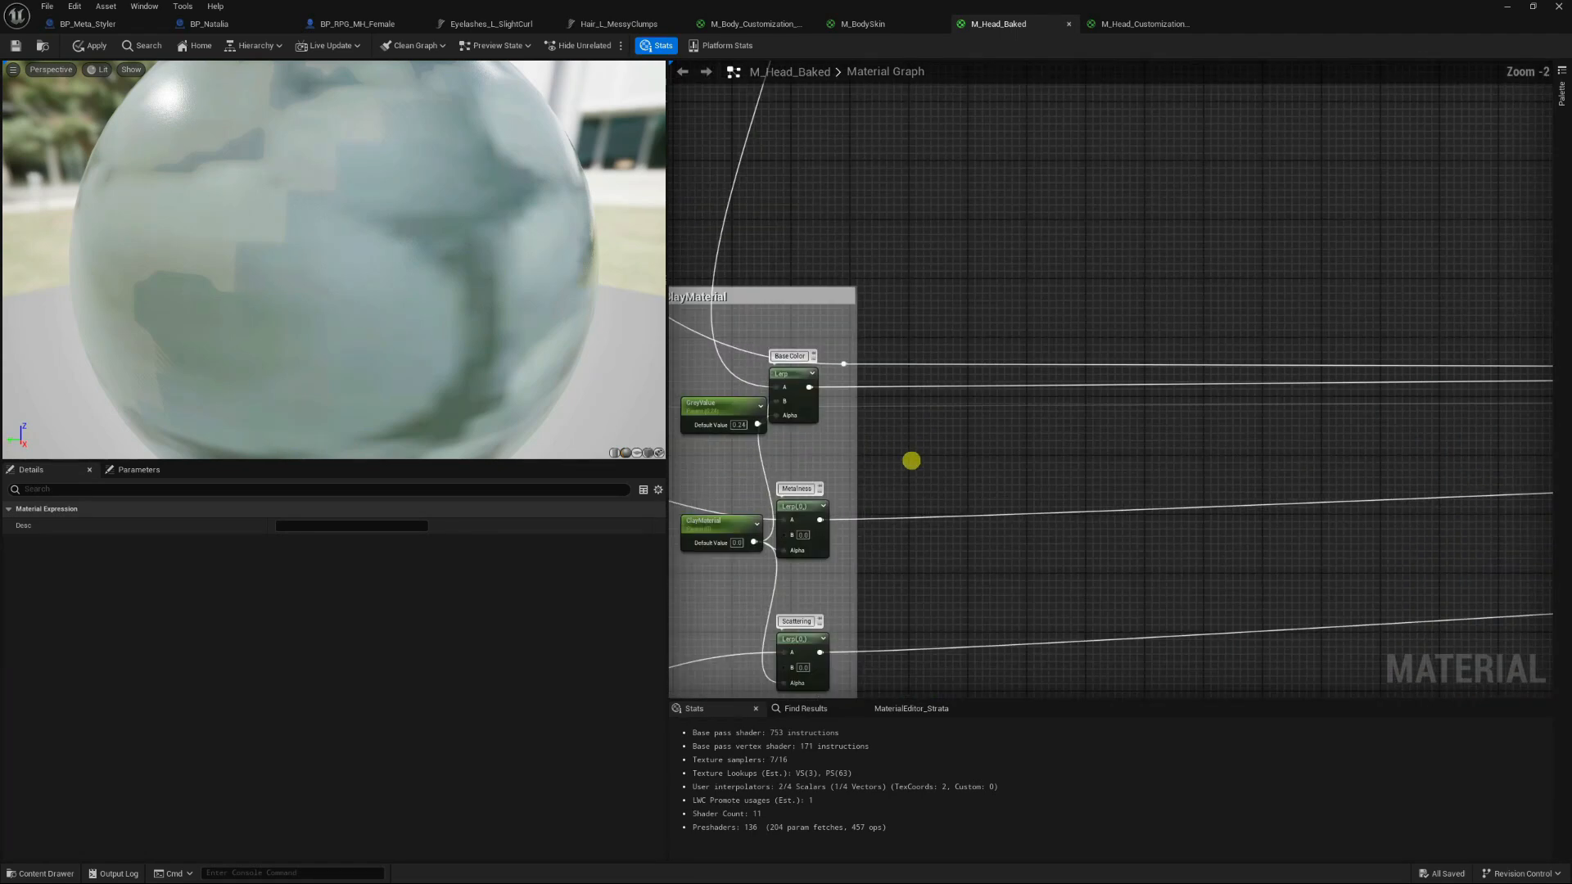
pyautogui.scroll(-3, 826, 406)
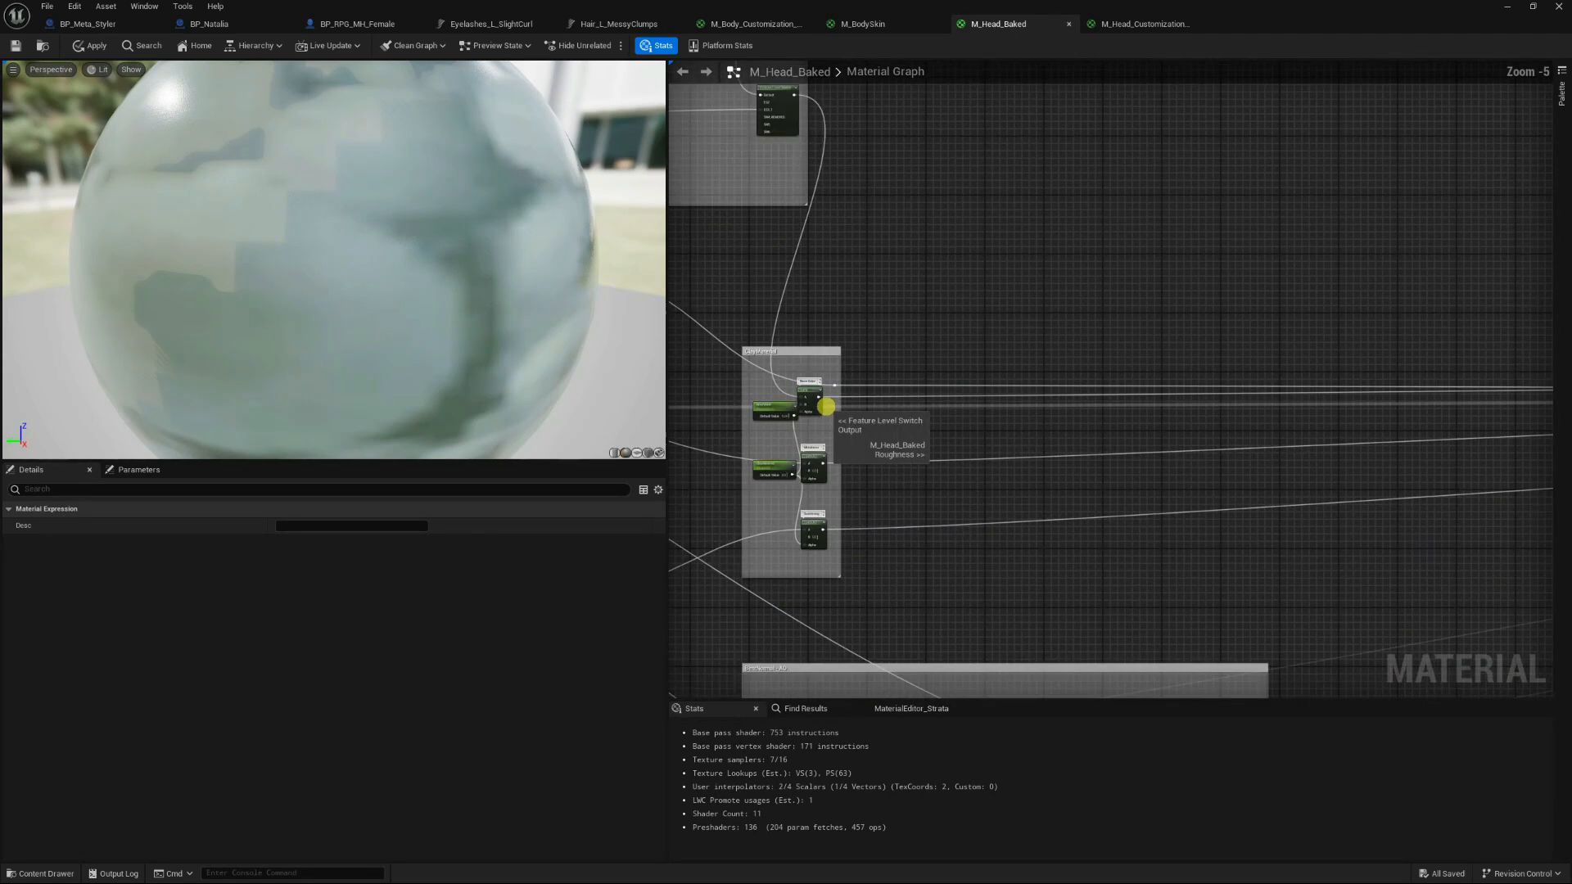
pyautogui.scroll(-2, 933, 442)
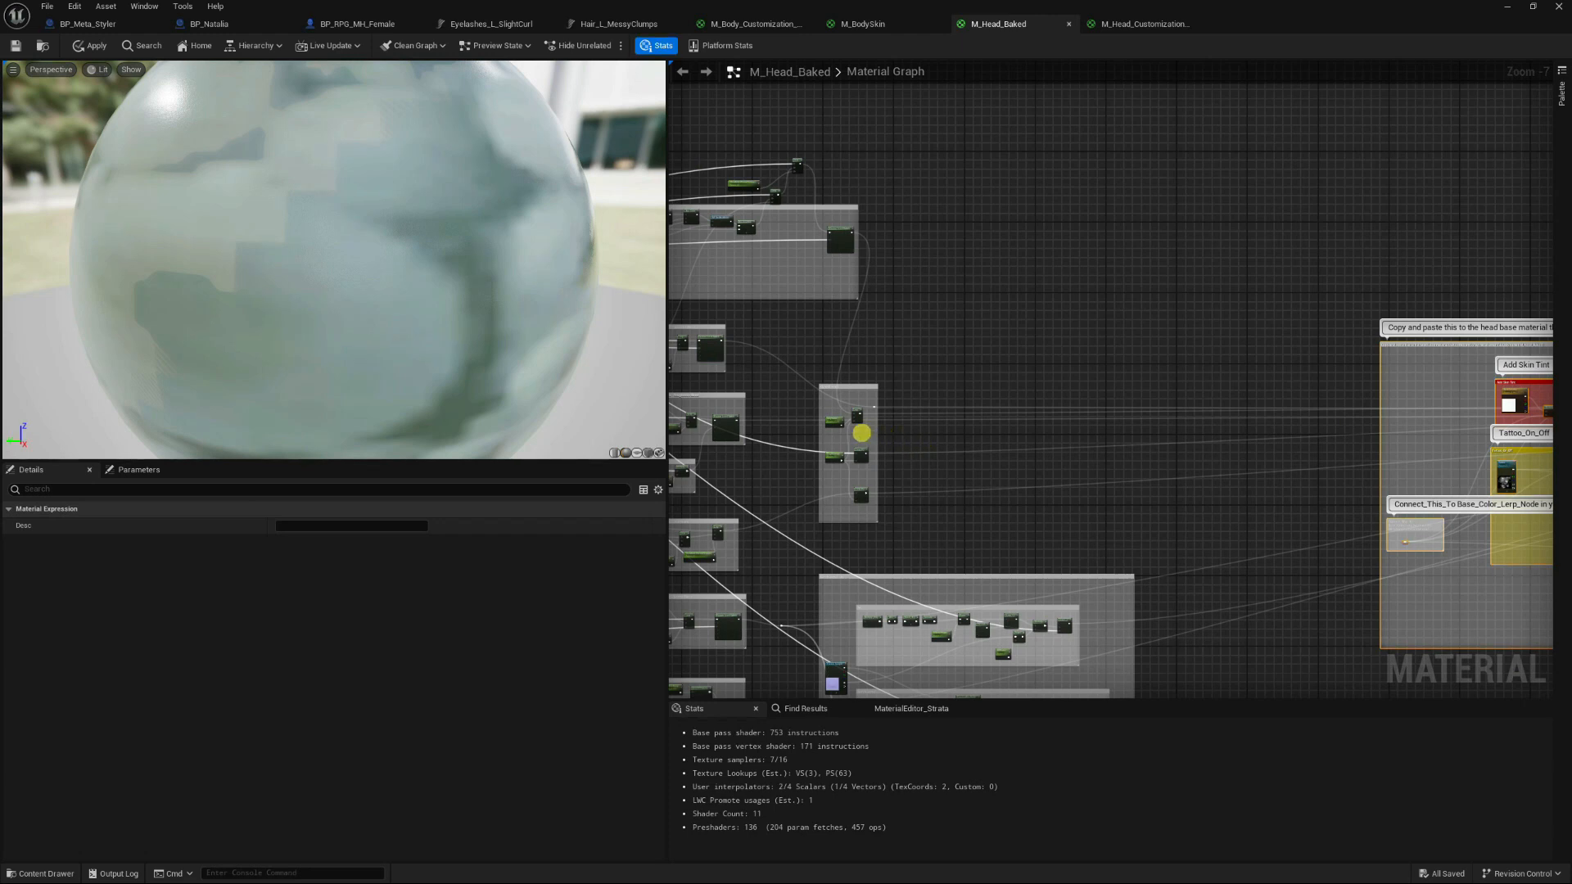
pyautogui.scroll(6, 861, 433)
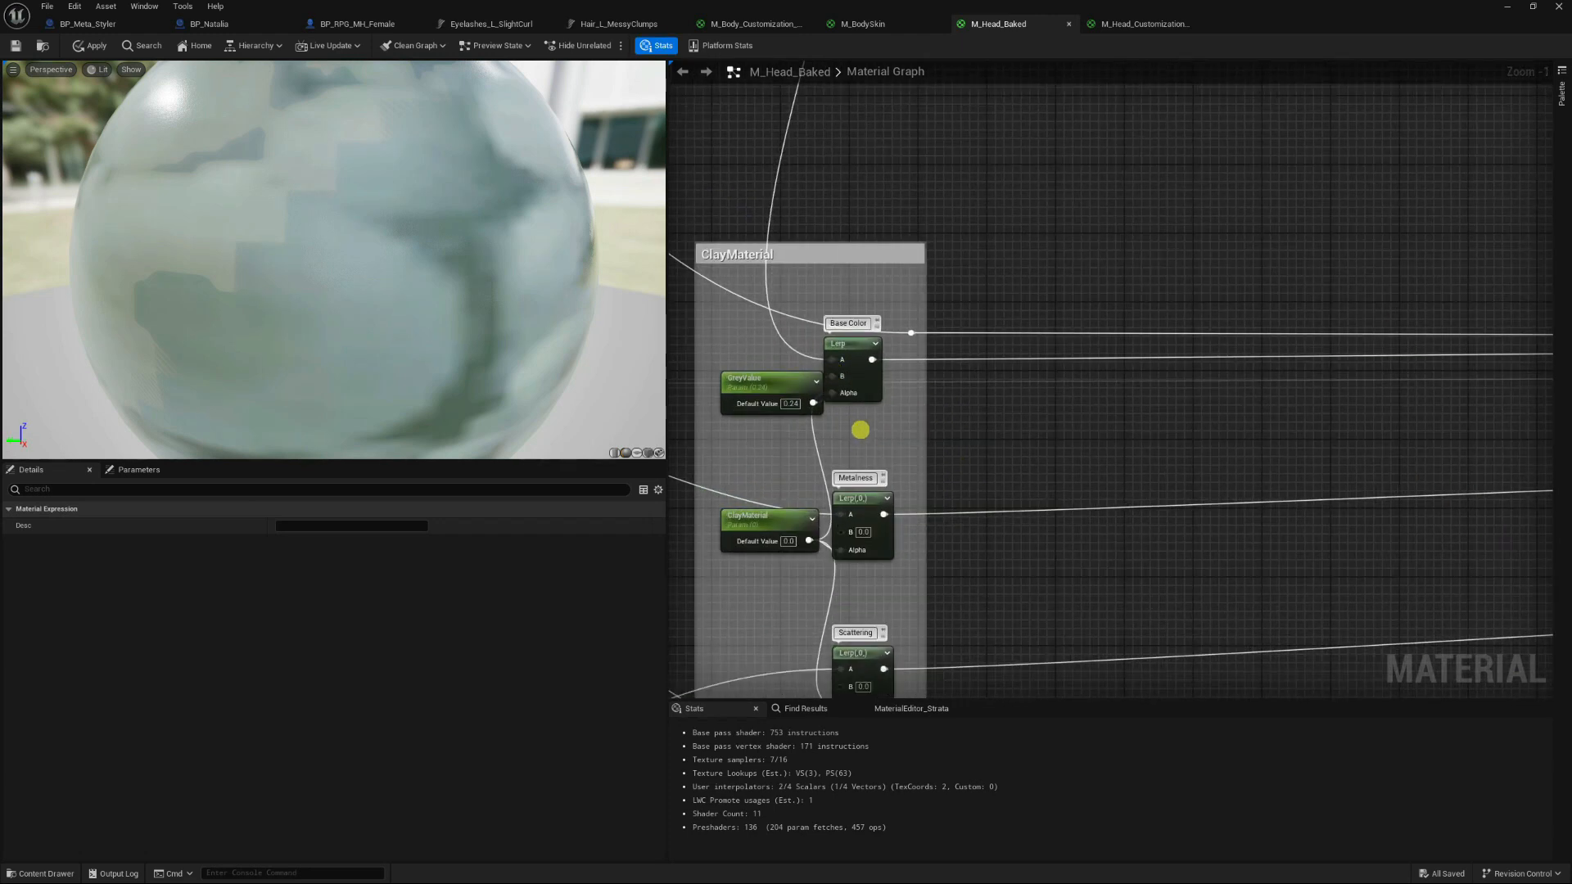
pyautogui.scroll(-6, 859, 430)
pyautogui.scroll(8, 860, 431)
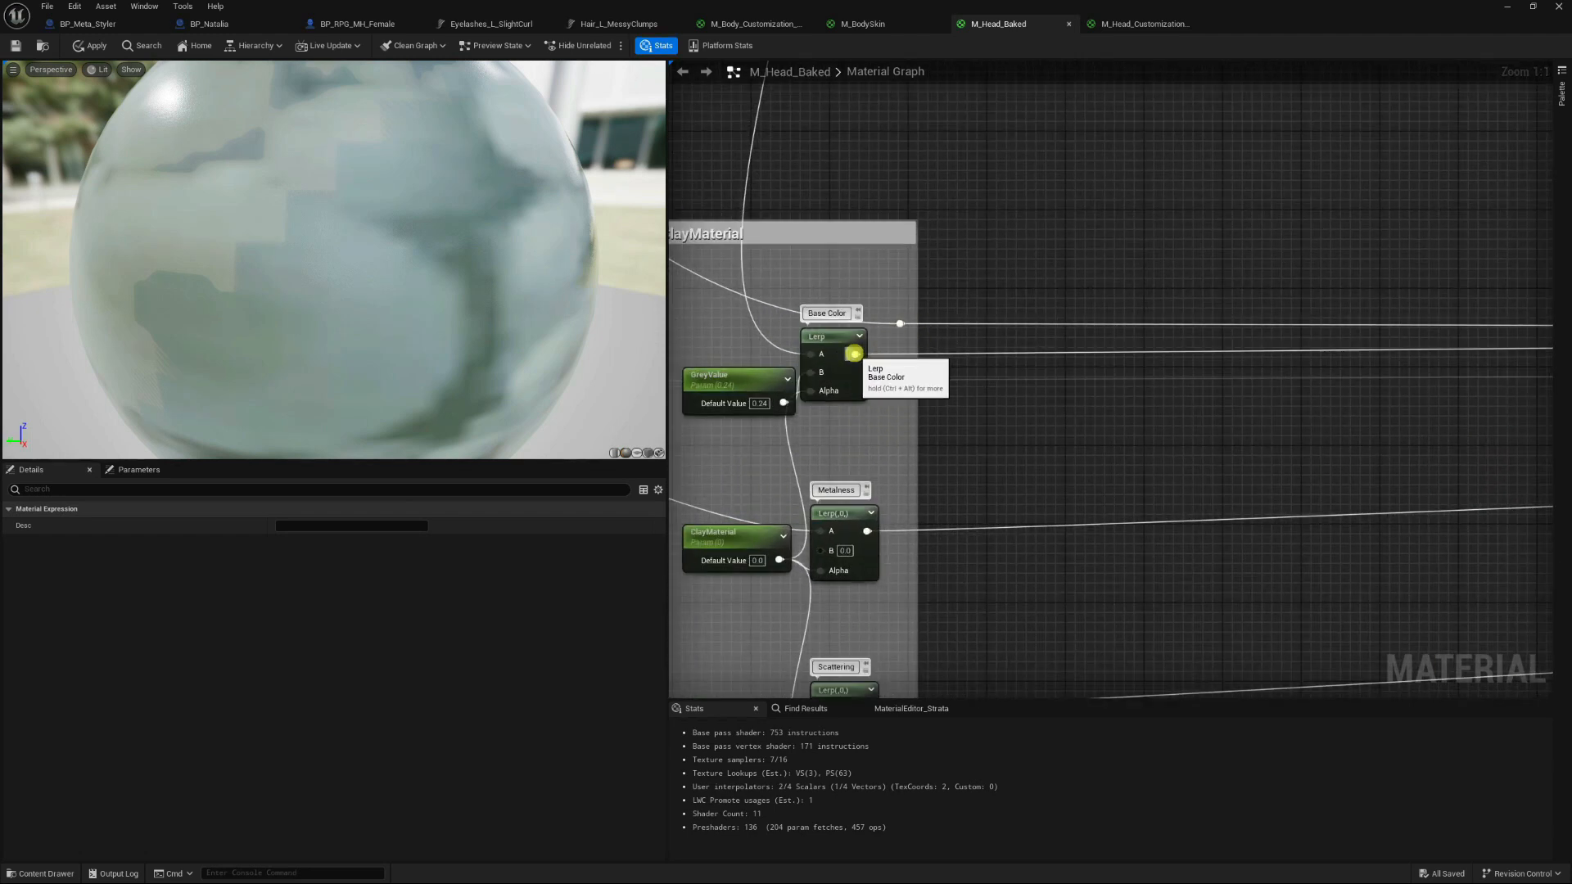
pyautogui.moveTo(853, 354); pyautogui.dragTo(998, 406)
pyautogui.scroll(-11, 941, 434)
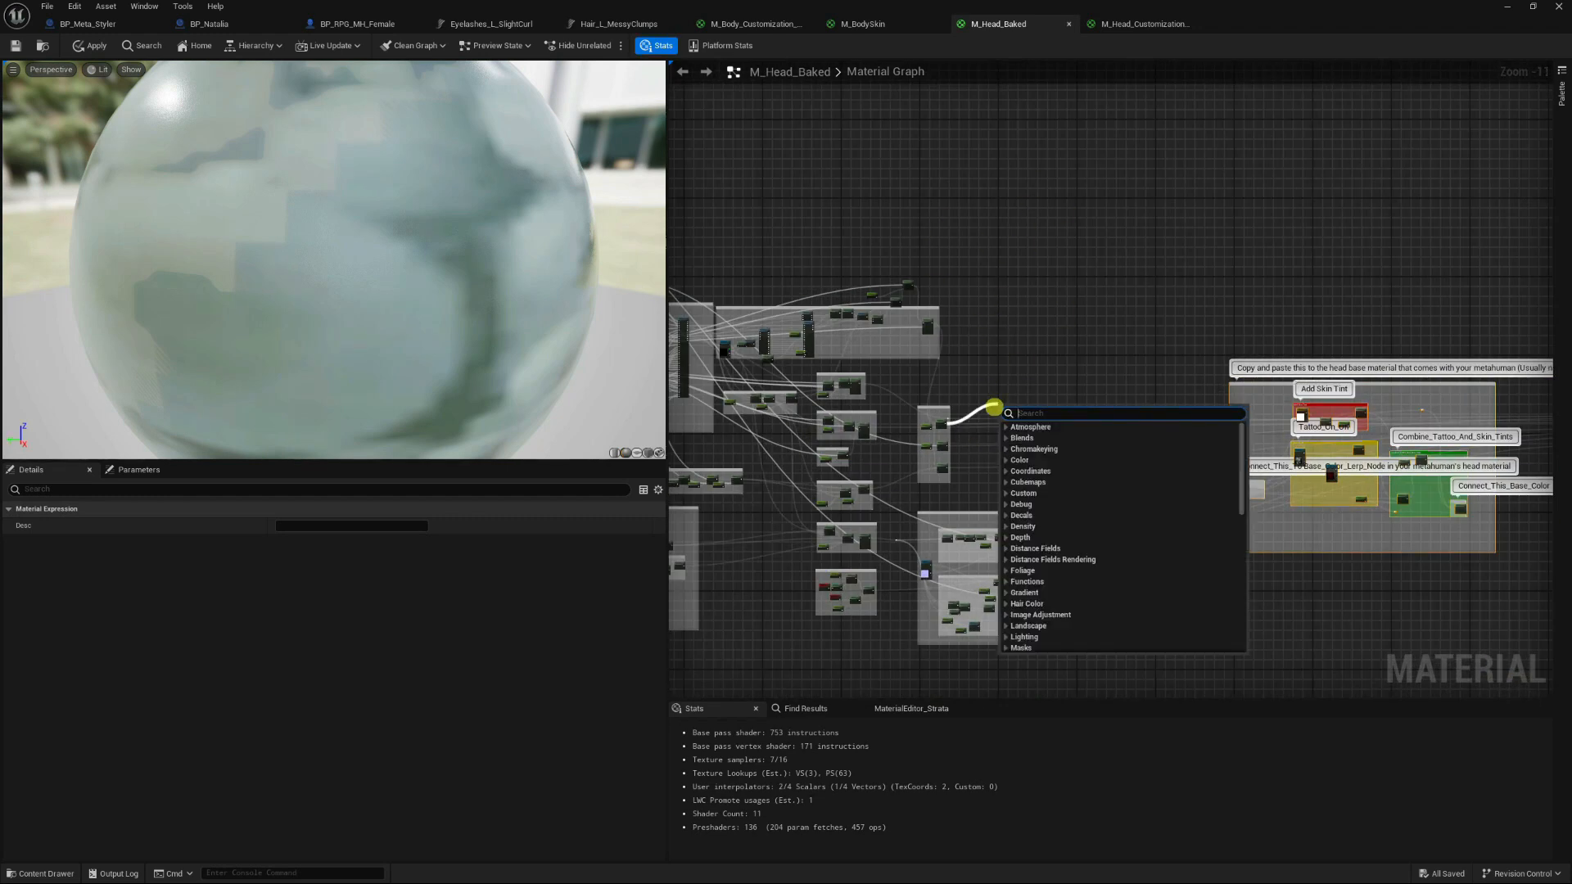
pyautogui.moveTo(975, 448); pyautogui.dragTo(1138, 455, button='right')
pyautogui.scroll(10, 1137, 455)
pyautogui.moveTo(1088, 305); pyautogui.dragTo(1034, 372, button='right')
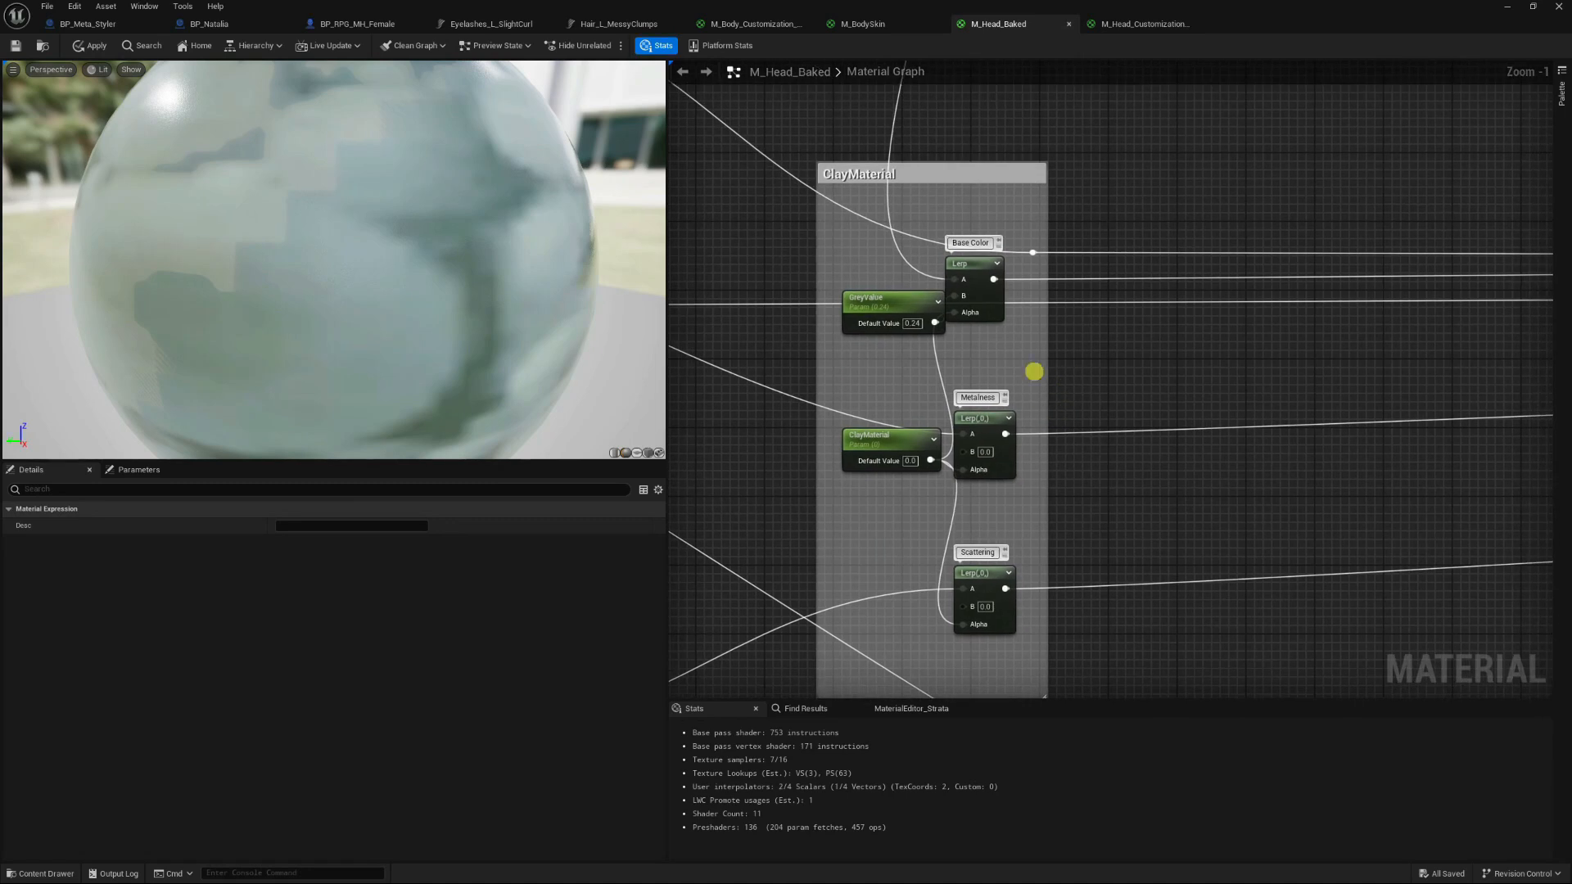
# Connect the ClayMaterial Base Color Lerp output to the reroute node labelled Connect_This_To Base_Color_Lerp_Node in the pasted group.
pyautogui.moveTo(992, 279); pyautogui.dragTo(986, 497)
pyautogui.scroll(-5, 1105, 302)
pyautogui.scroll(6, 1456, 421)
pyautogui.scroll(-8, 986, 499)
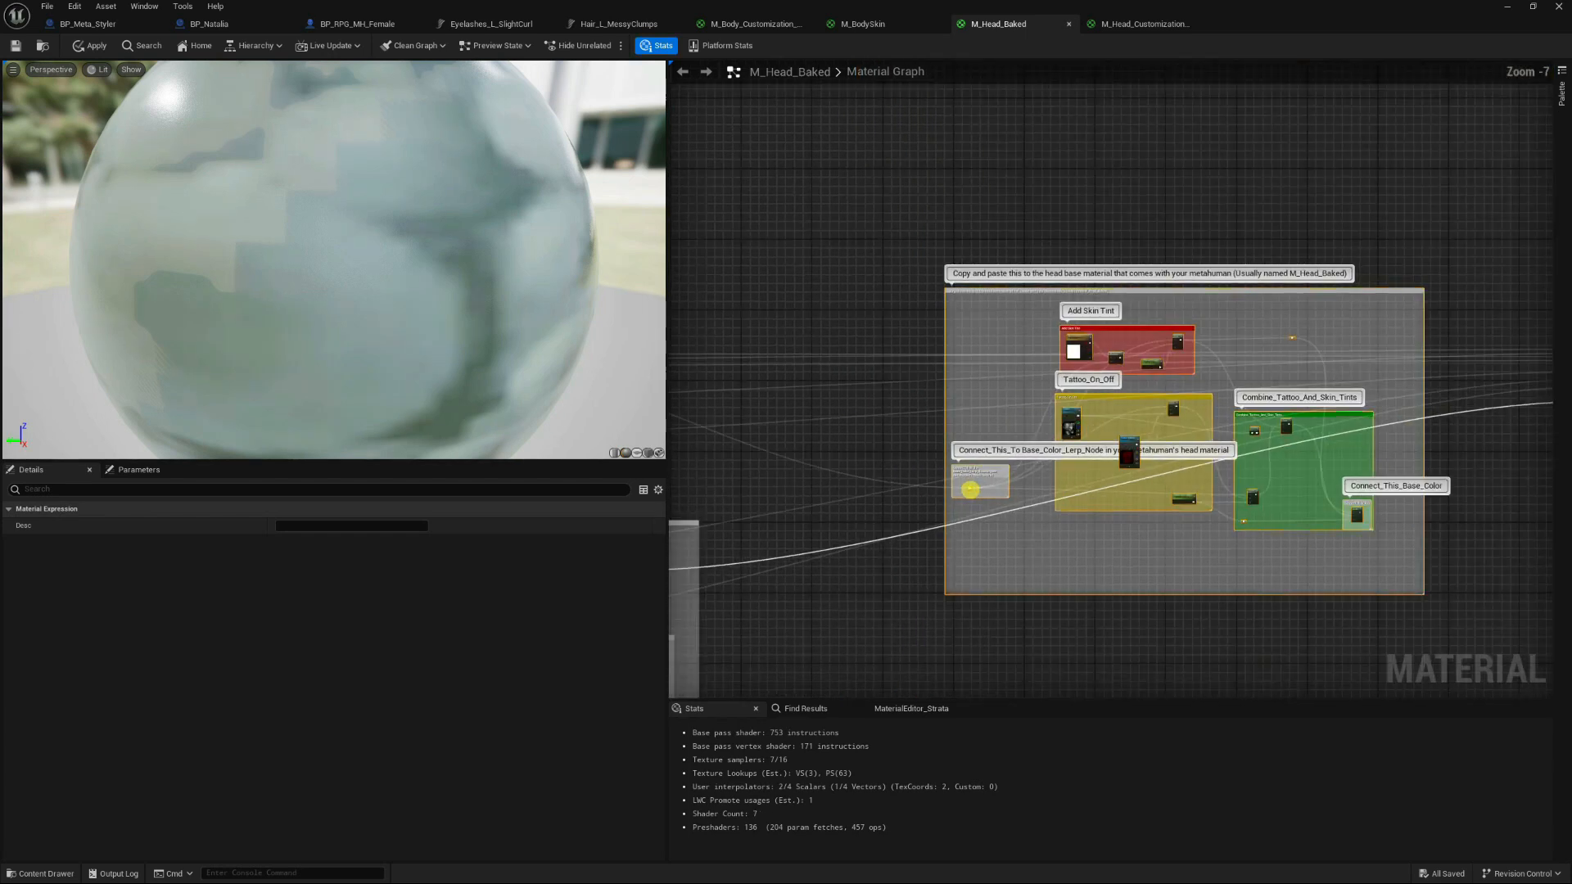
# Connect the Connect_This_Base_Color node to the Base Color input of the M_Head_Baked output and apply the material changes.
pyautogui.moveTo(1290, 595); pyautogui.dragTo(823, 591, button='right')
pyautogui.scroll(8, 874, 512)
pyautogui.moveTo(1057, 536); pyautogui.dragTo(939, 369)
pyautogui.scroll(-8, 1077, 540)
pyautogui.scroll(5, 1412, 304)
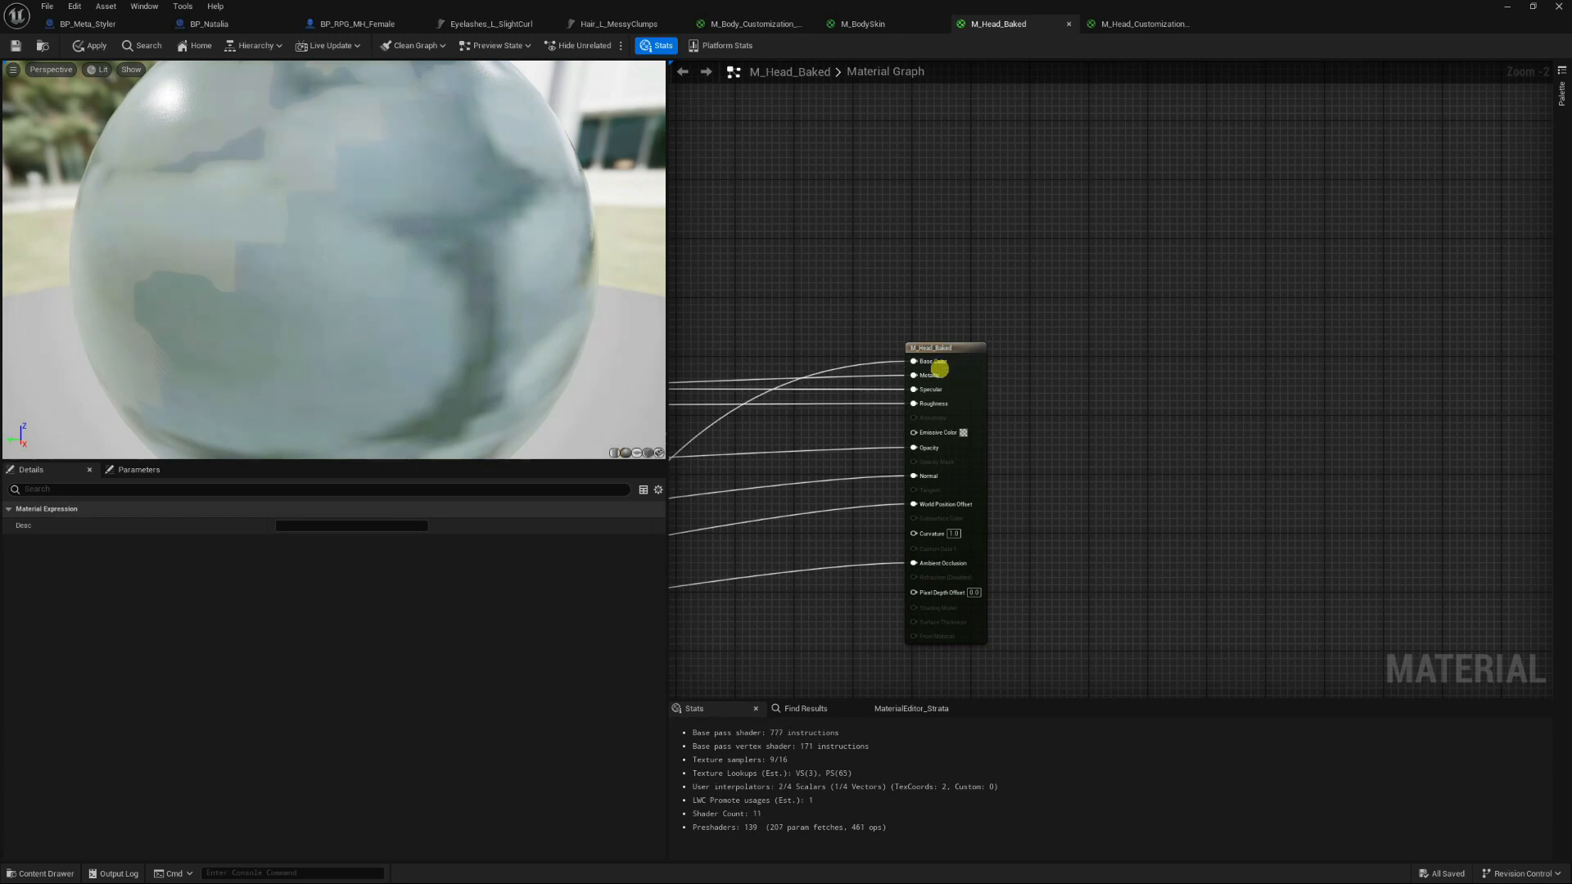
pyautogui.scroll(-7, 939, 370)
pyautogui.moveTo(958, 488); pyautogui.dragTo(1308, 421, button='right')
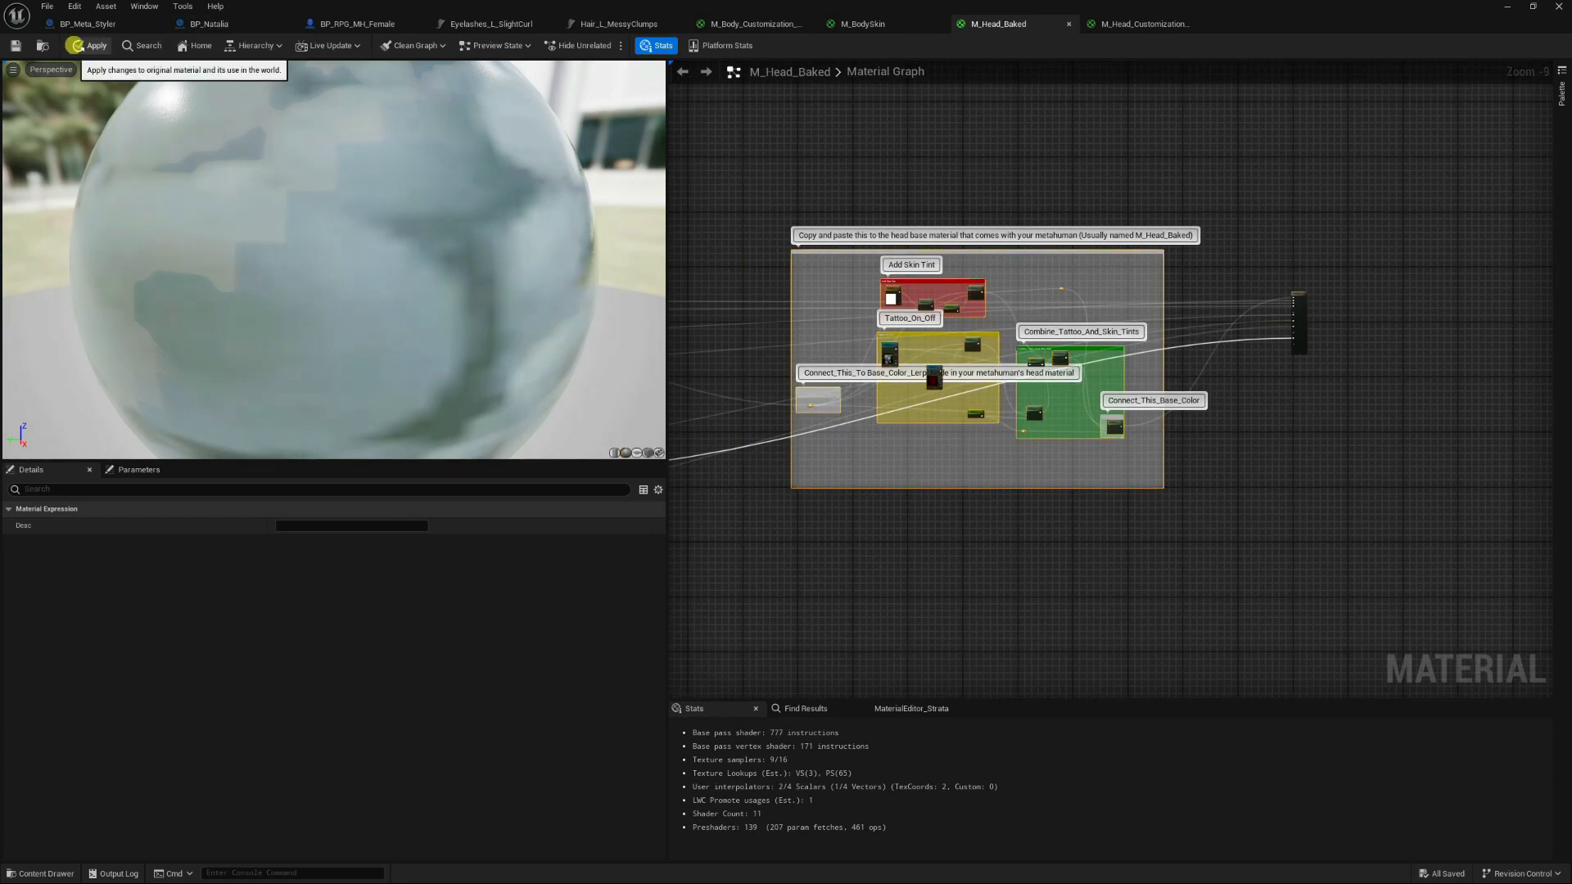
pyautogui.click(82, 46)
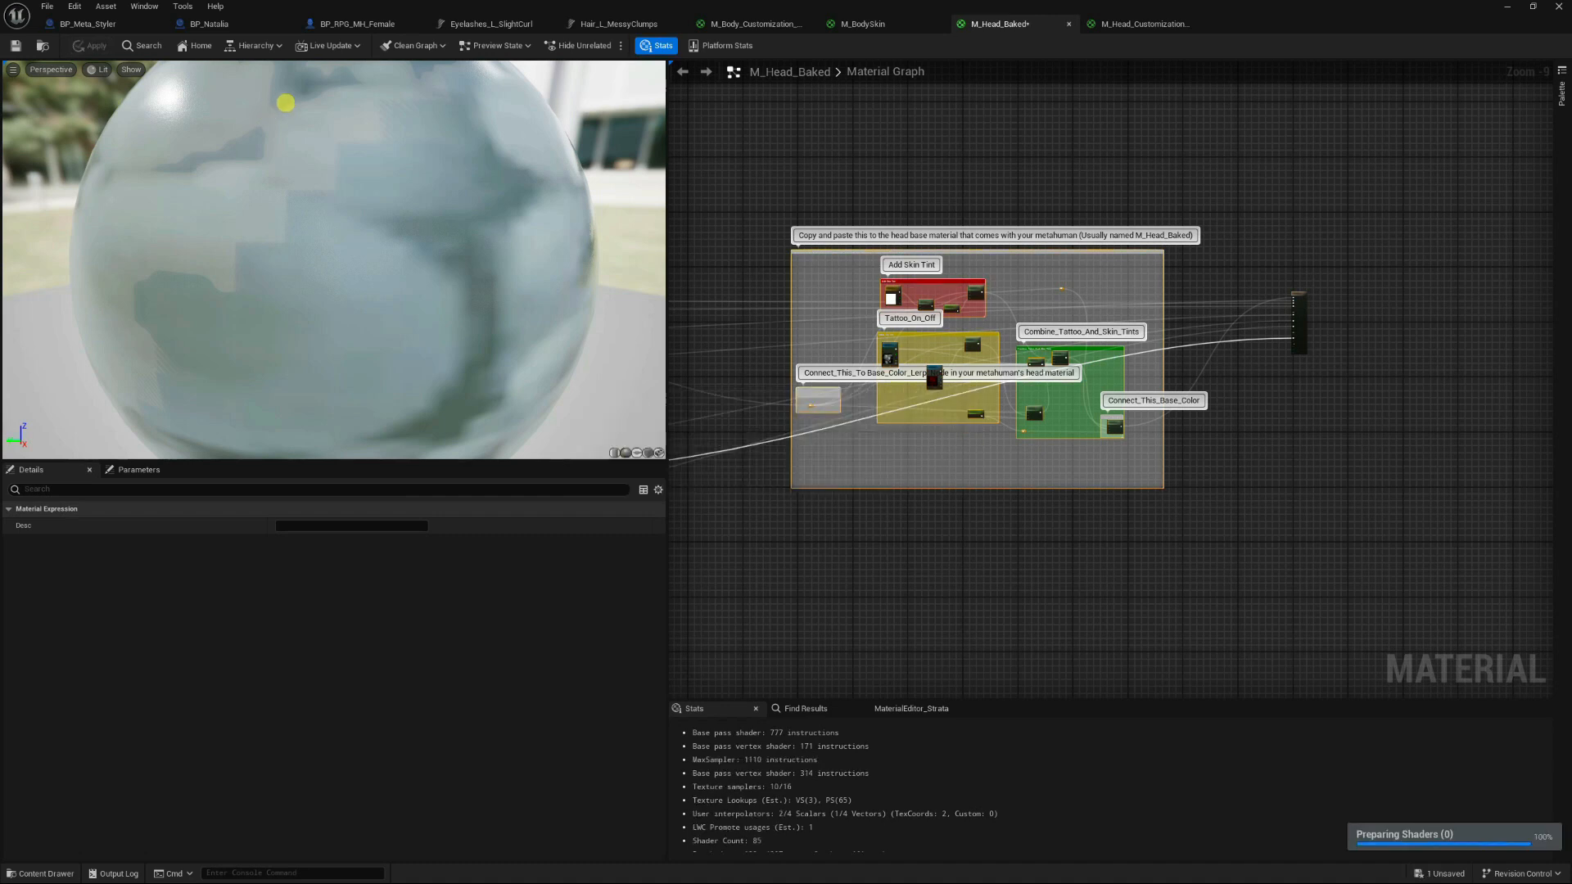
# Return to the RPG_Character_Creation_Map level, make its viewport full screen and start playing it.
pyautogui.click(1504, 6)
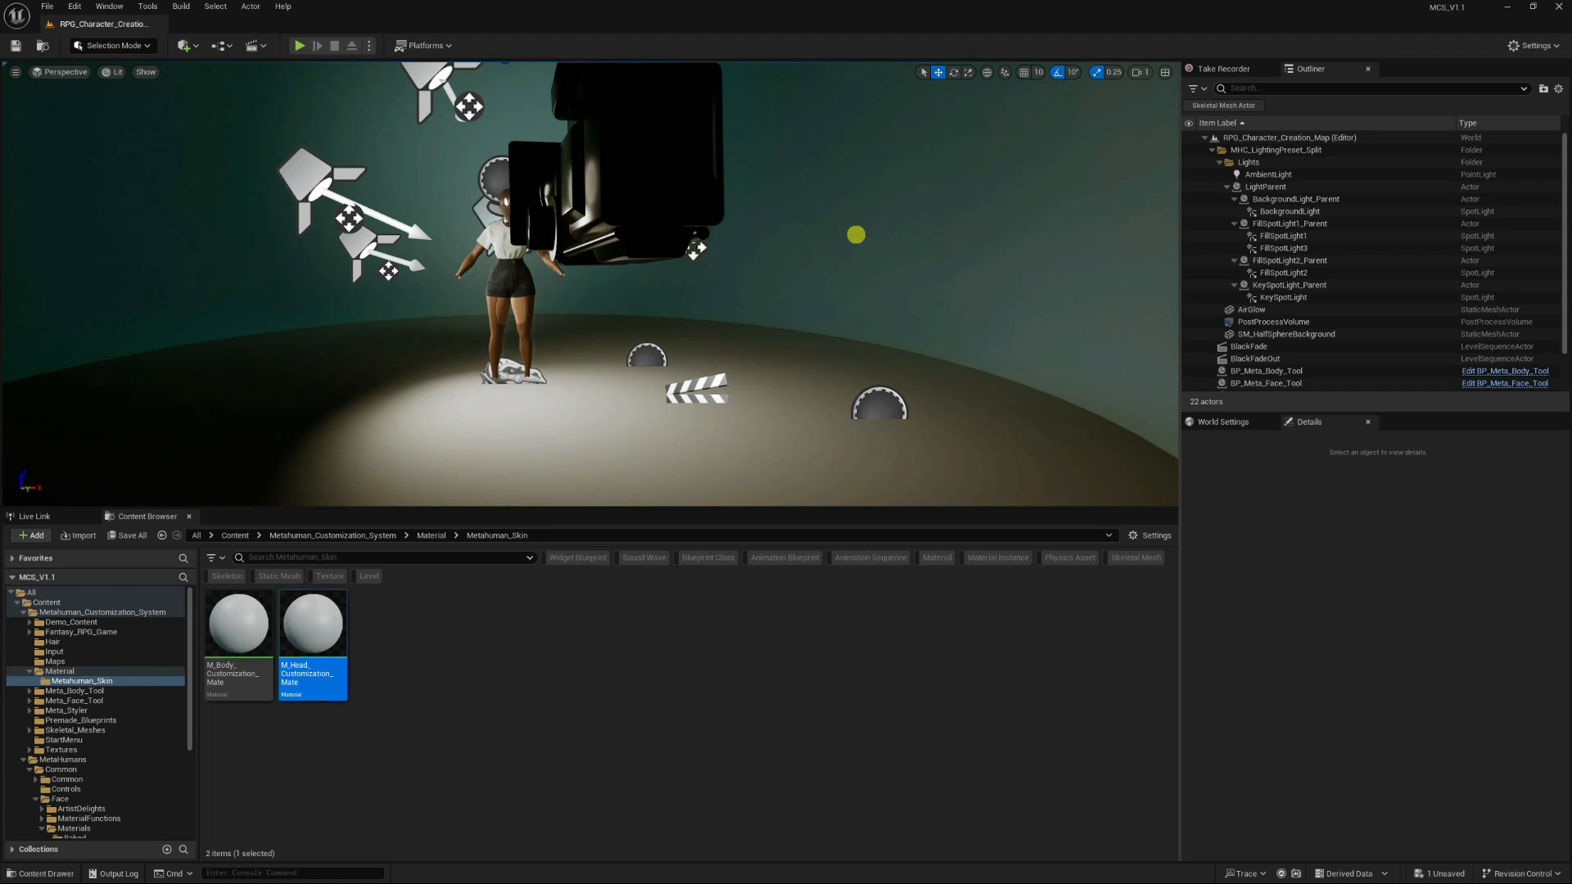
pyautogui.press('F11')
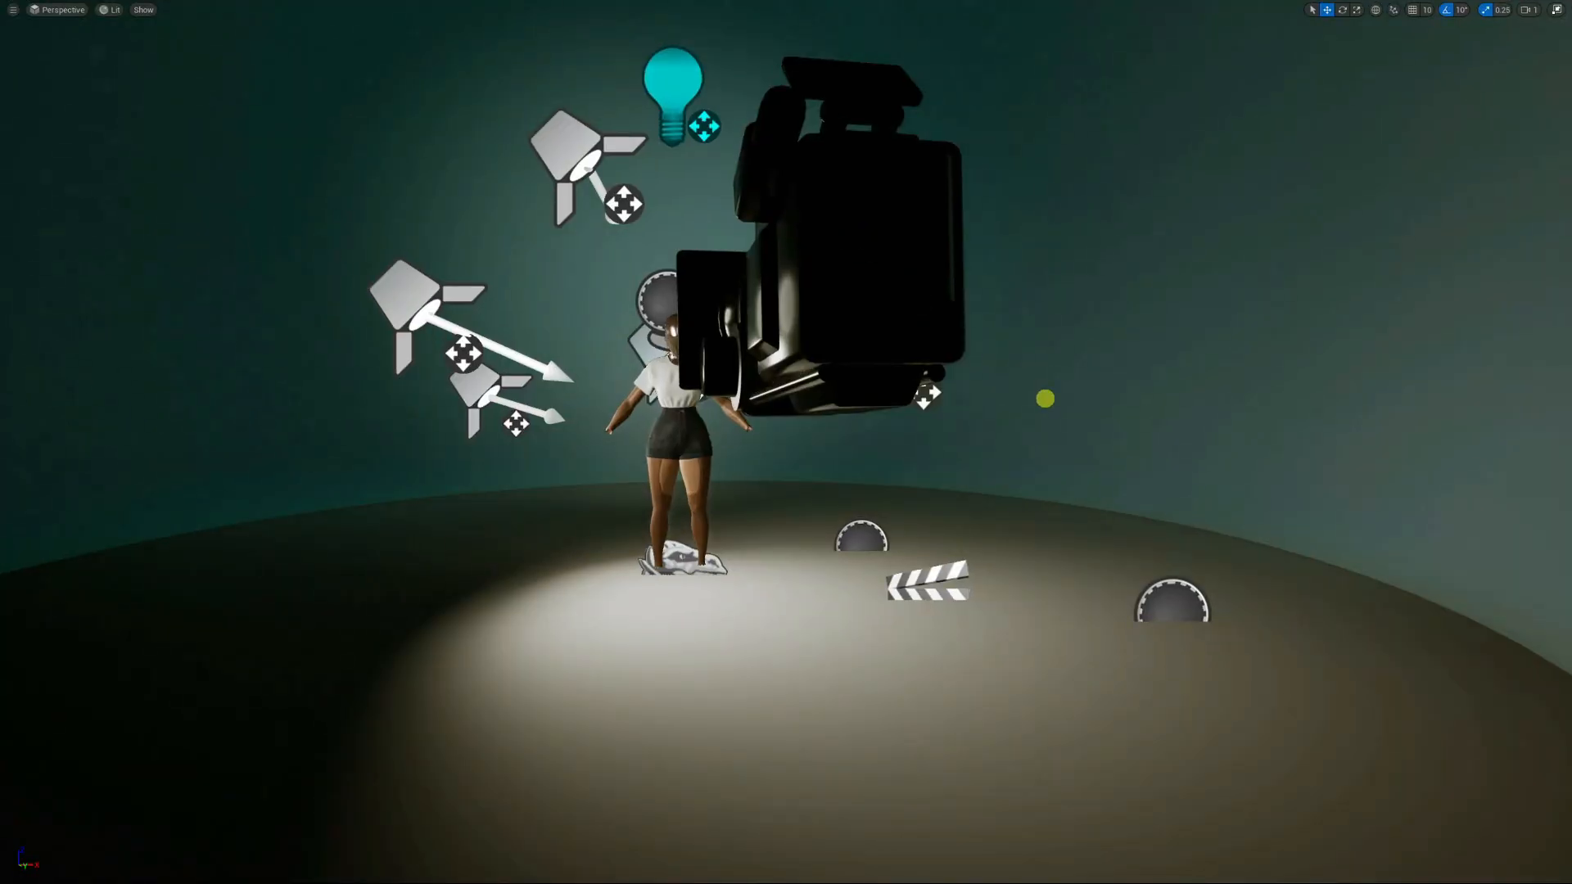
pyautogui.hotkey('alt', 'p')
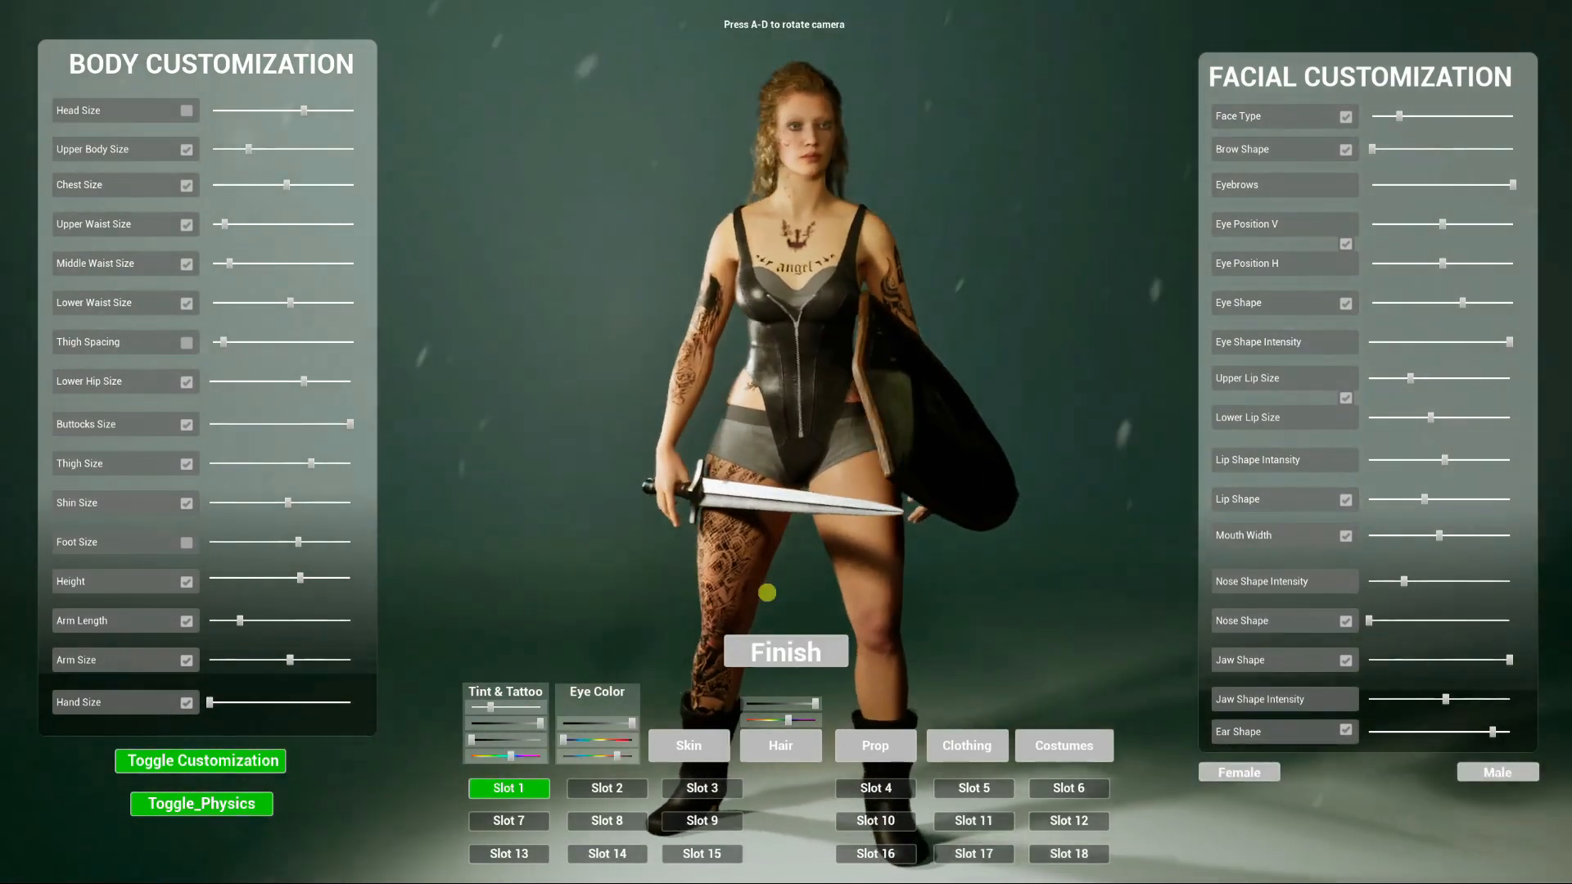
# Rotate the camera around the character and zoom in on the head to inspect the face and neck tattoos.
pyautogui.press('a')
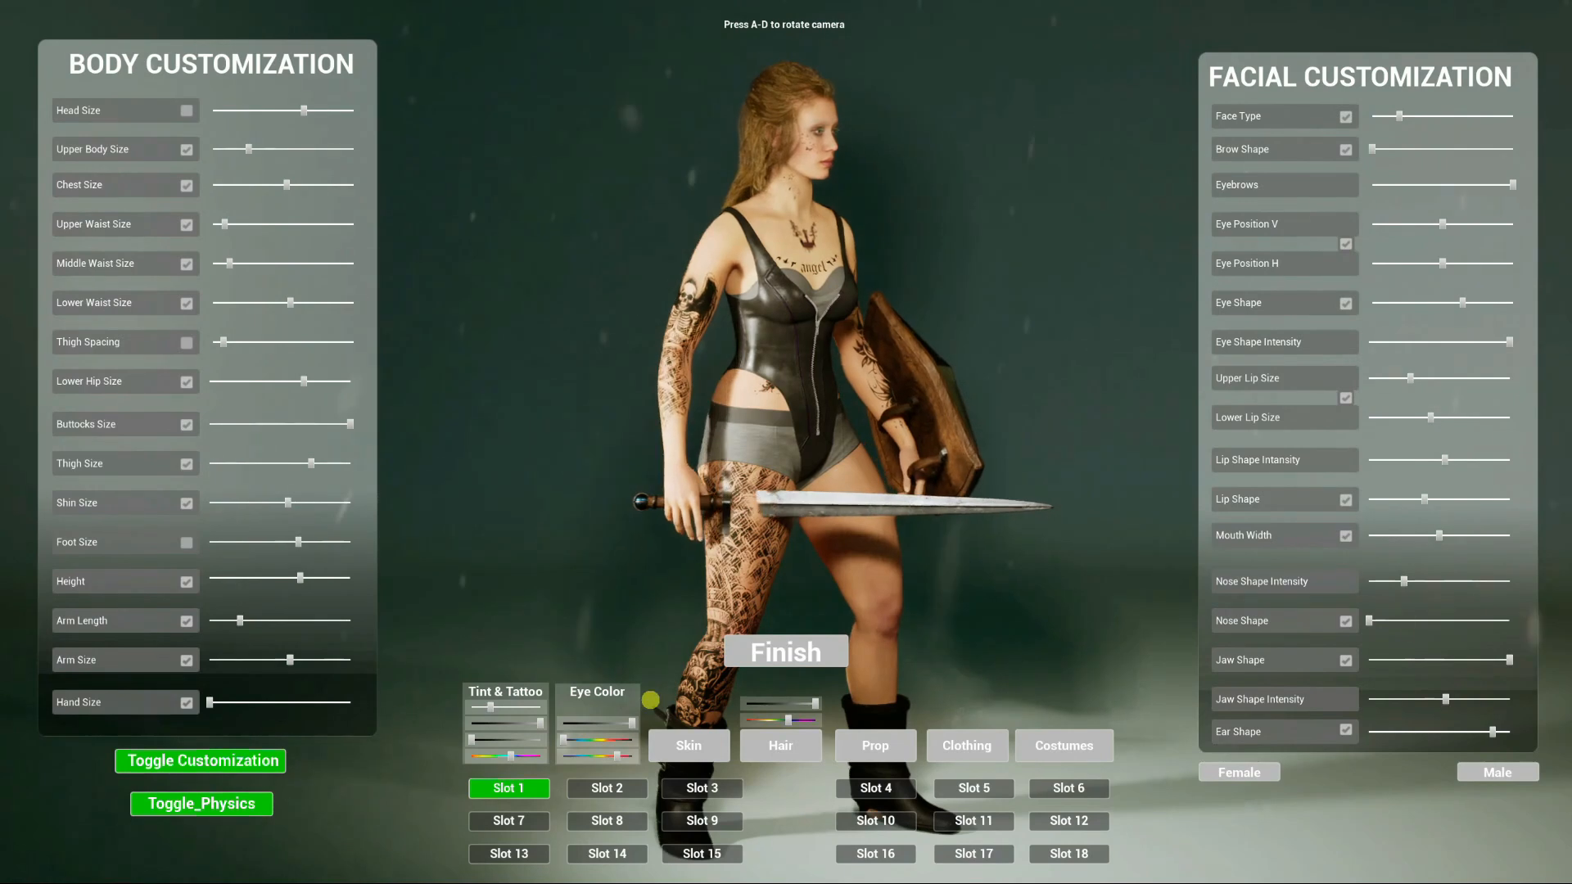
pyautogui.scroll(3, 810, 163)
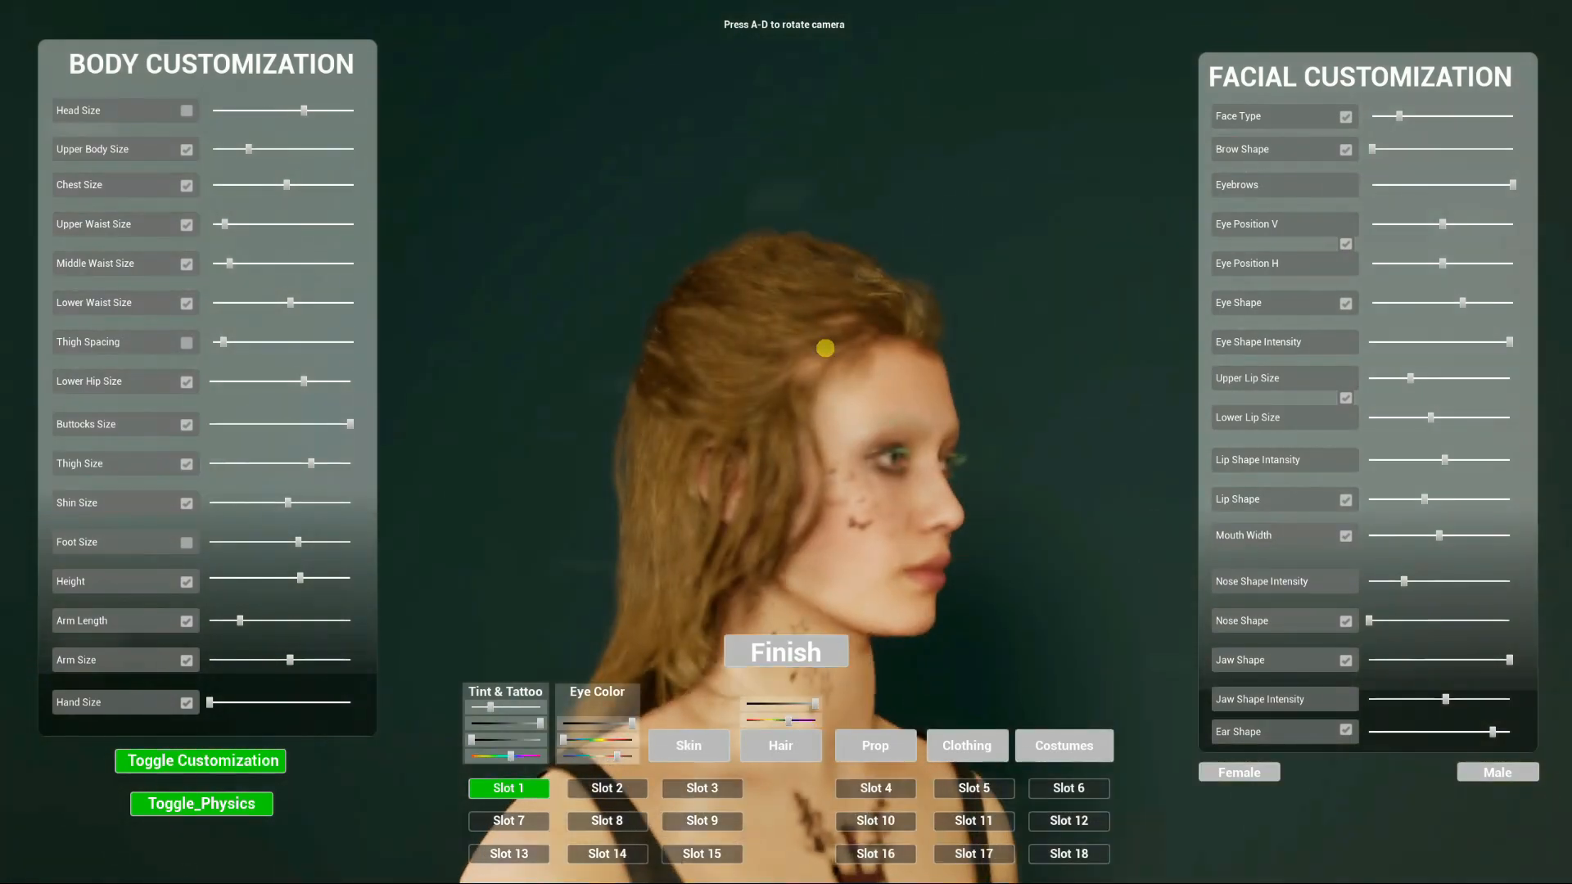
pyautogui.press('d')
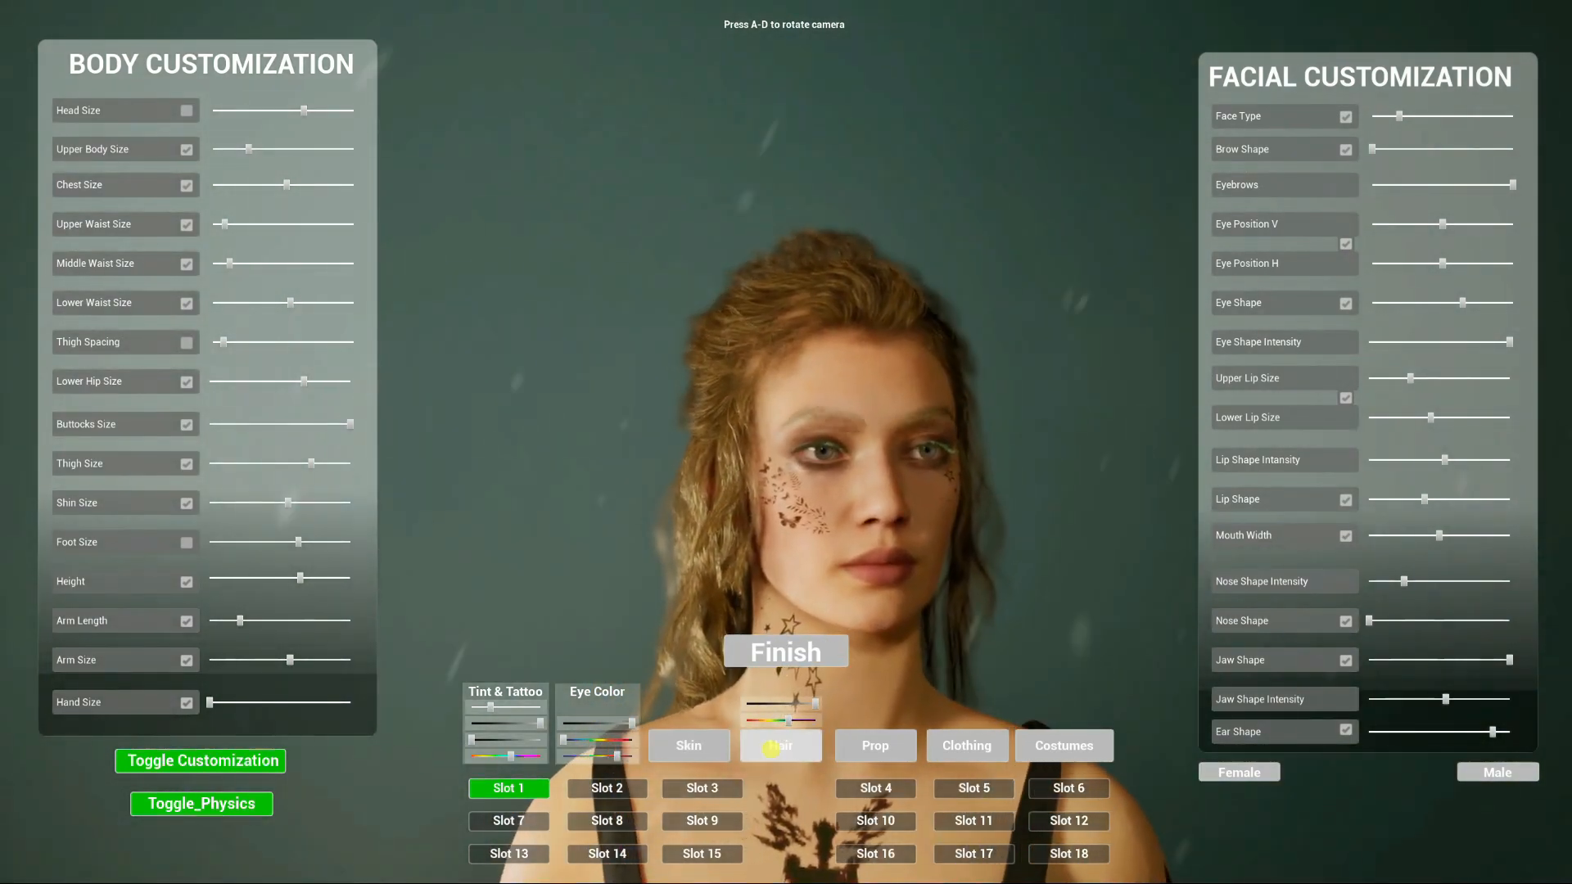
# Change the character's hair to the short green bob using hair option 1.
pyautogui.click(770, 746)
pyautogui.click(618, 541)
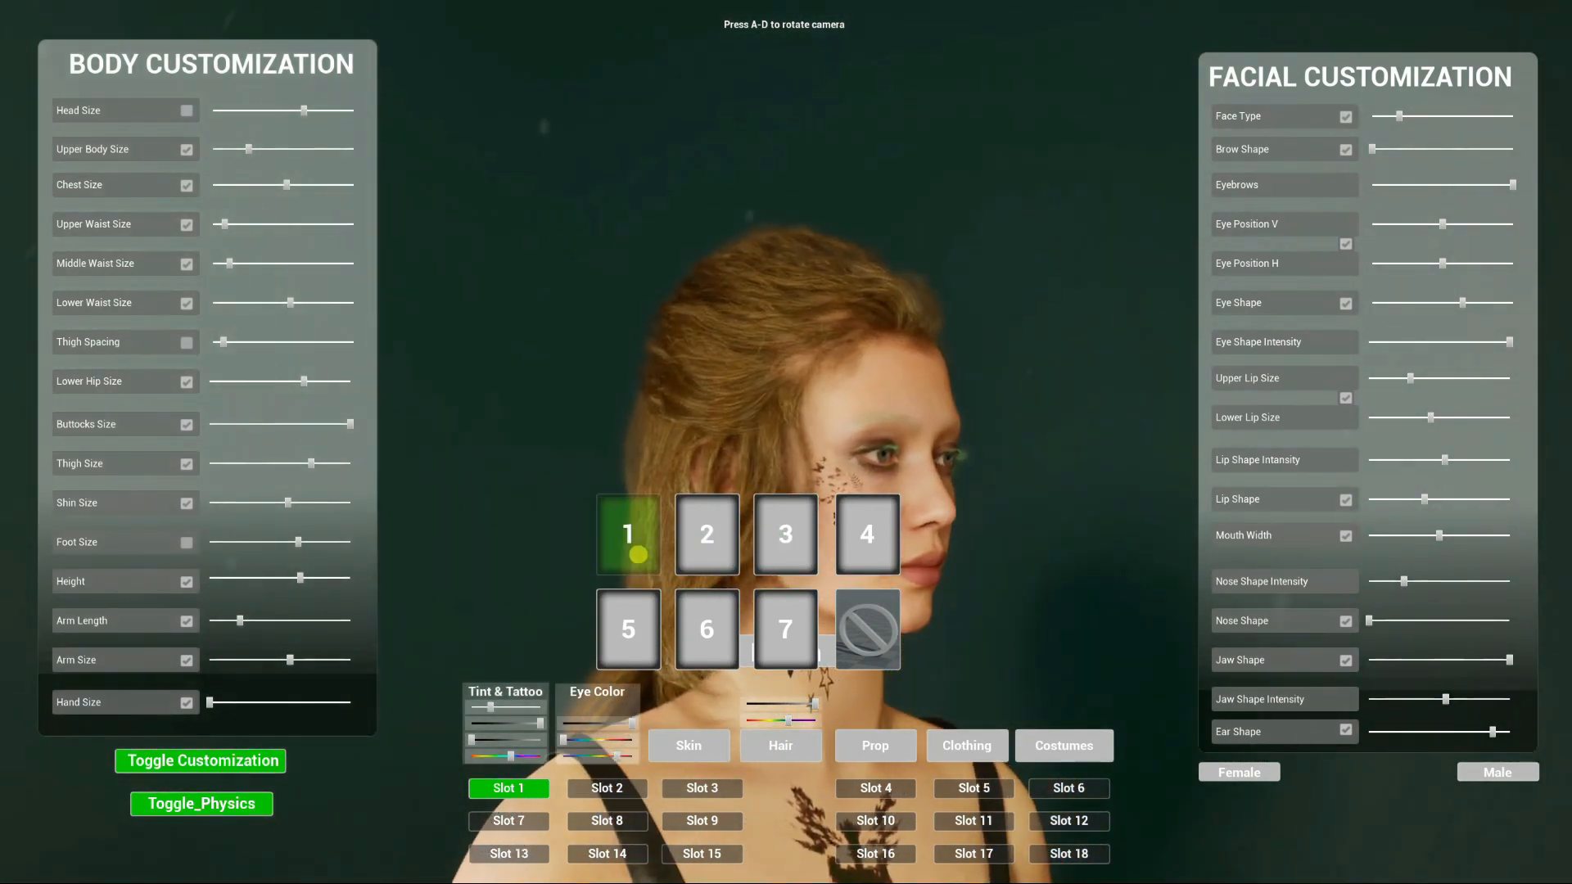
pyautogui.click(618, 529)
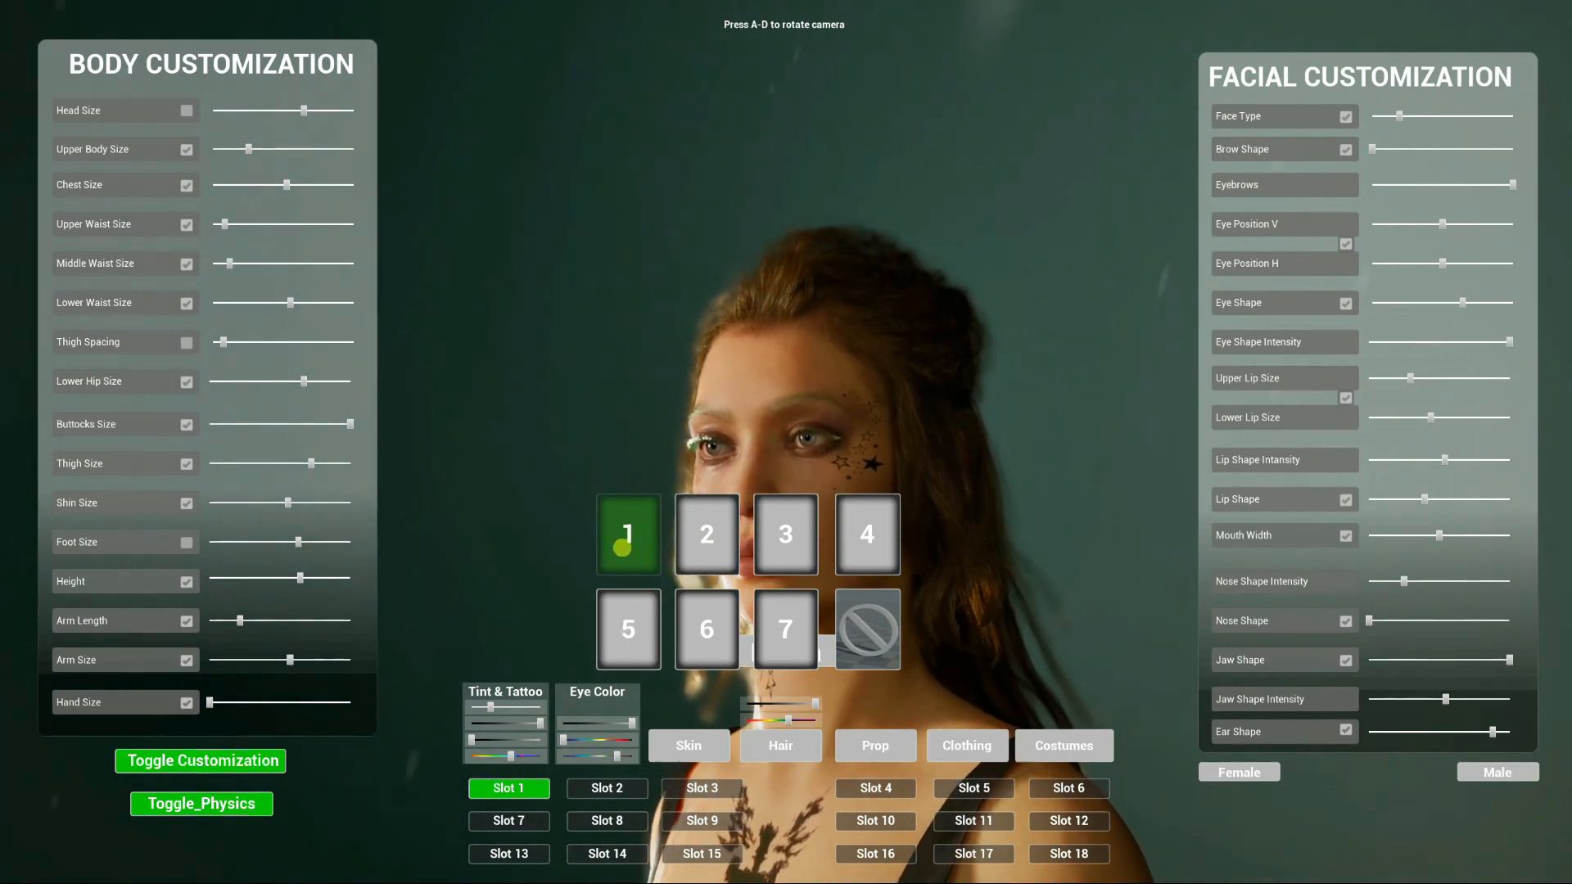
pyautogui.click(622, 546)
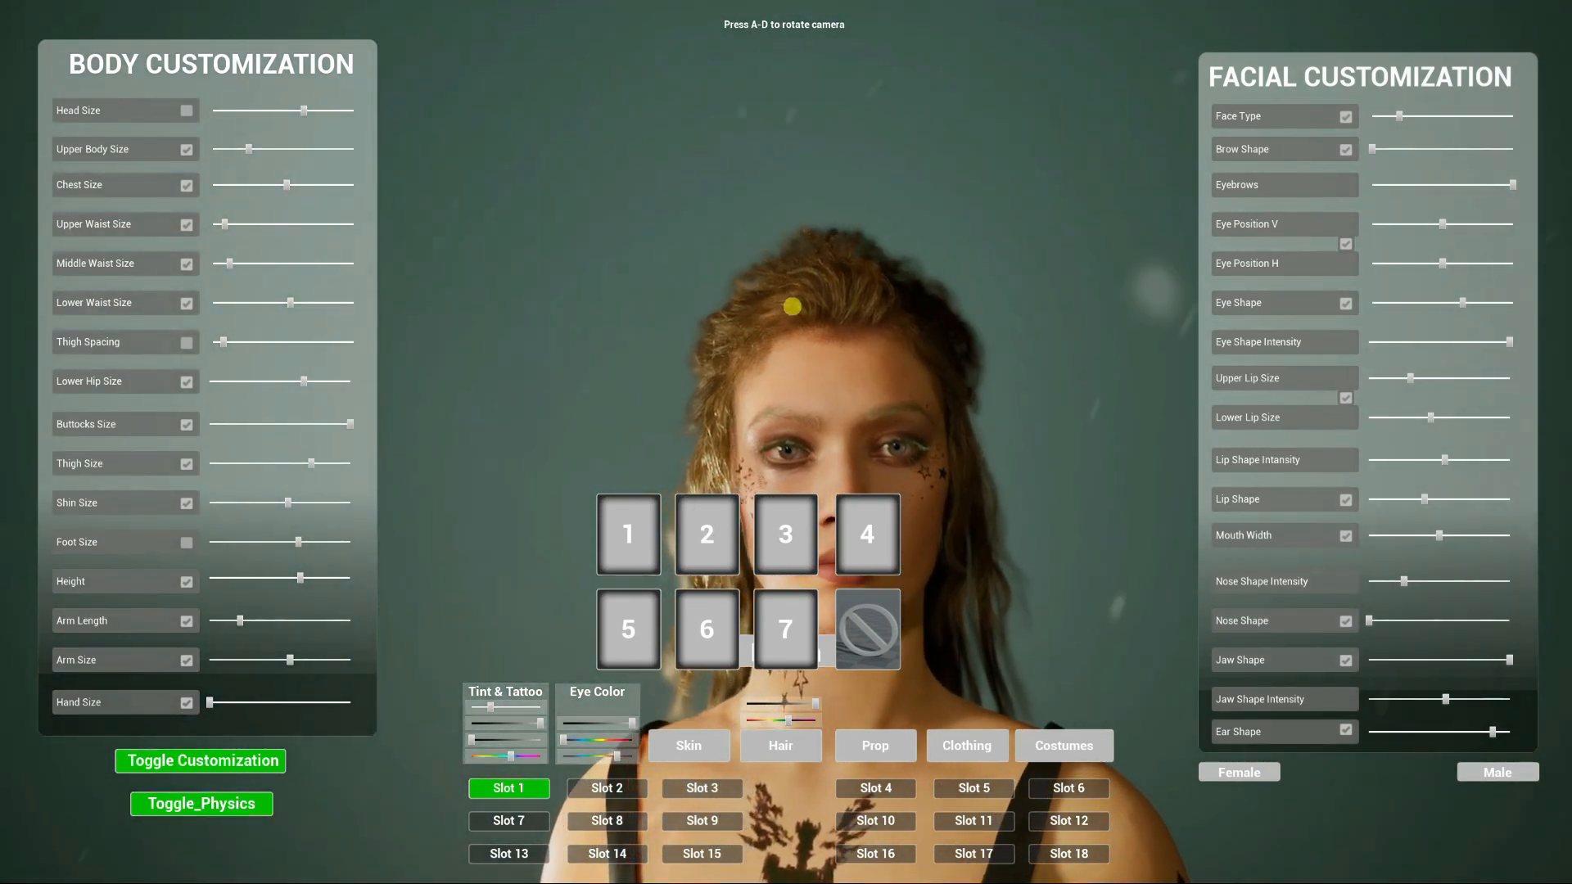
pyautogui.click(634, 529)
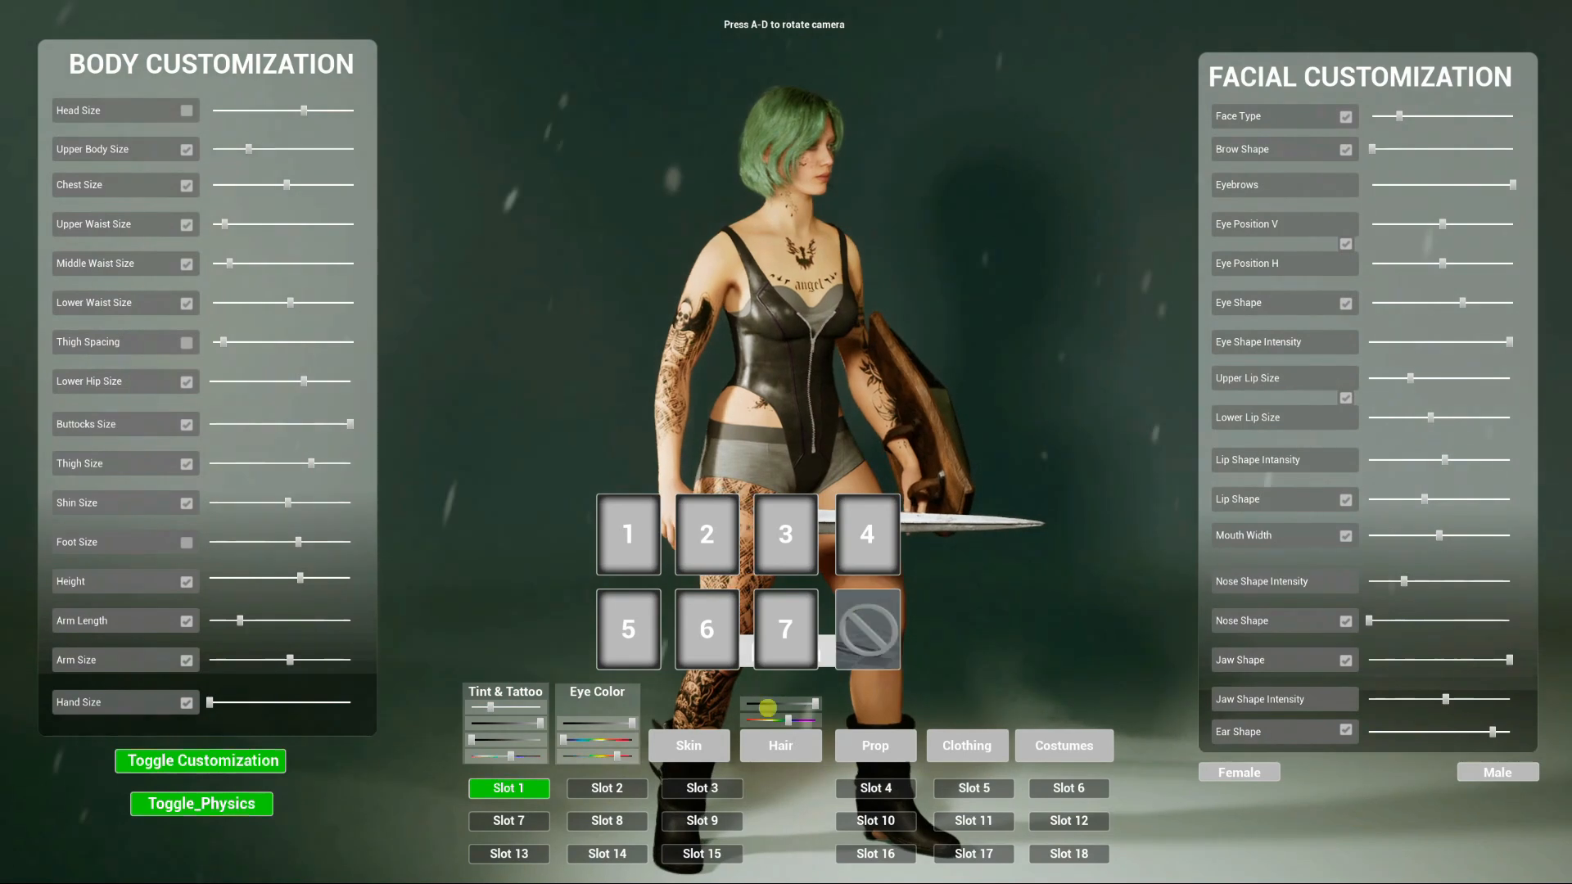
# Cycle the character's tattoo design and back, and lower the Face Type value to its minimum.
pyautogui.moveTo(490, 706); pyautogui.dragTo(488, 705)
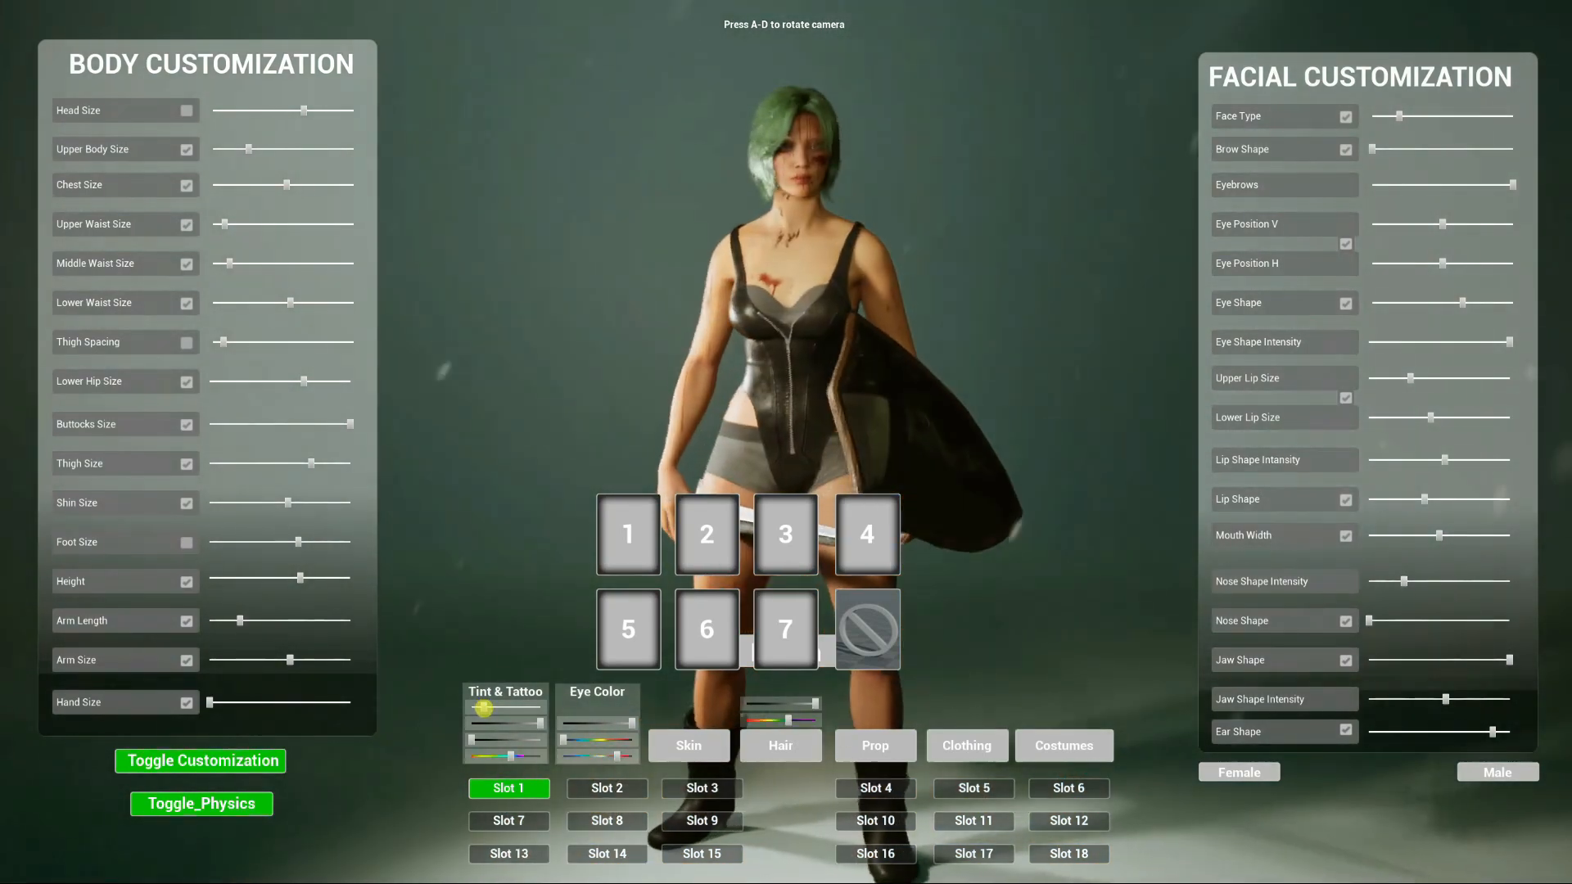
pyautogui.moveTo(483, 708); pyautogui.dragTo(491, 709)
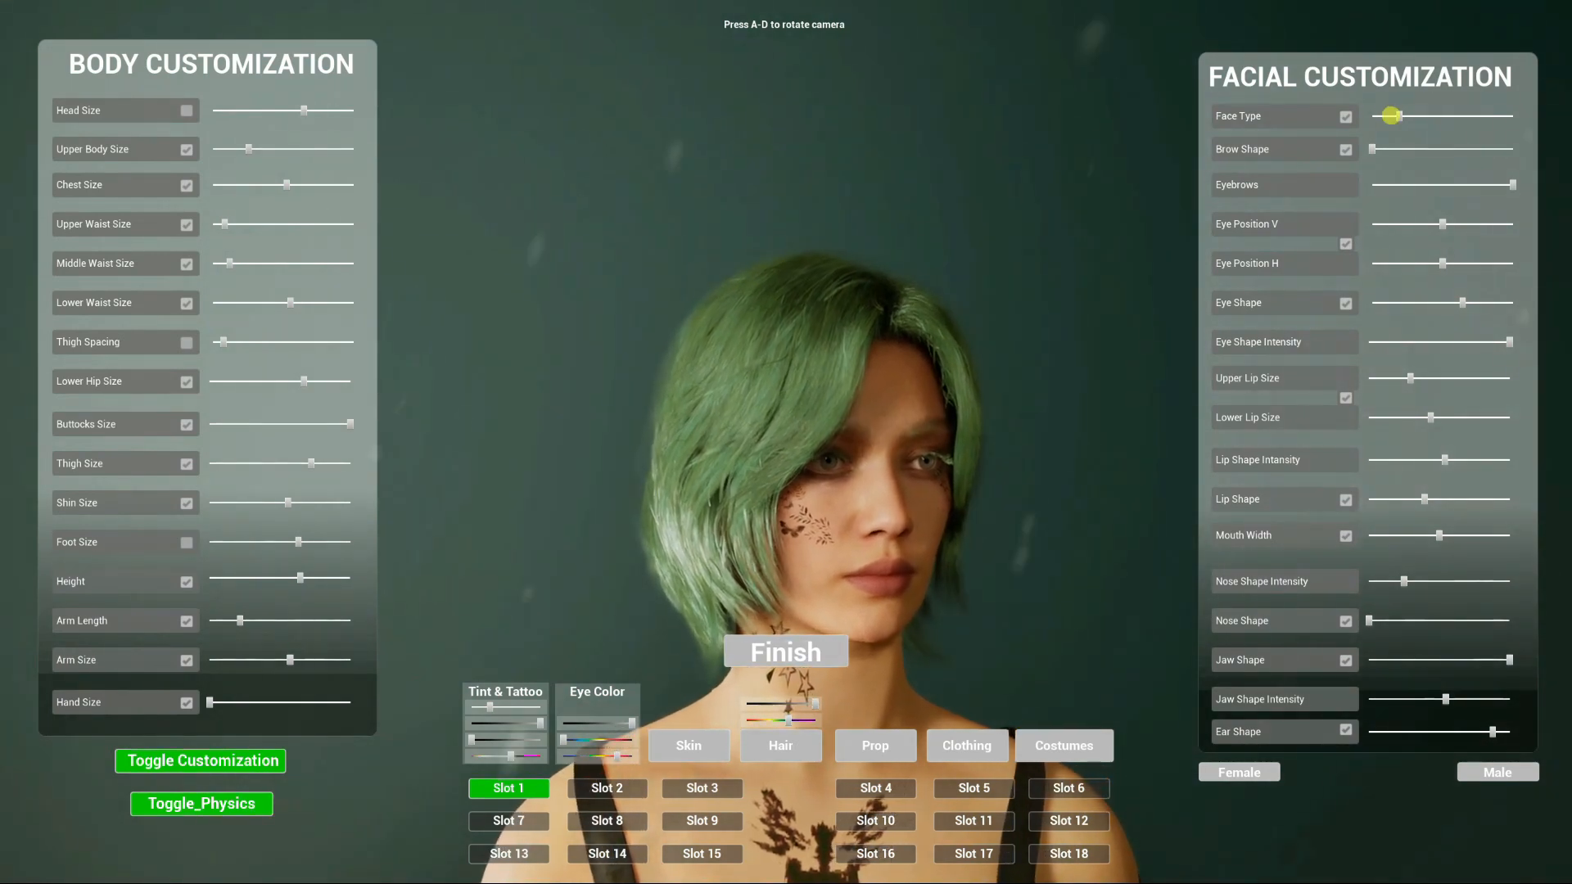
pyautogui.moveTo(1390, 116); pyautogui.dragTo(1371, 115)
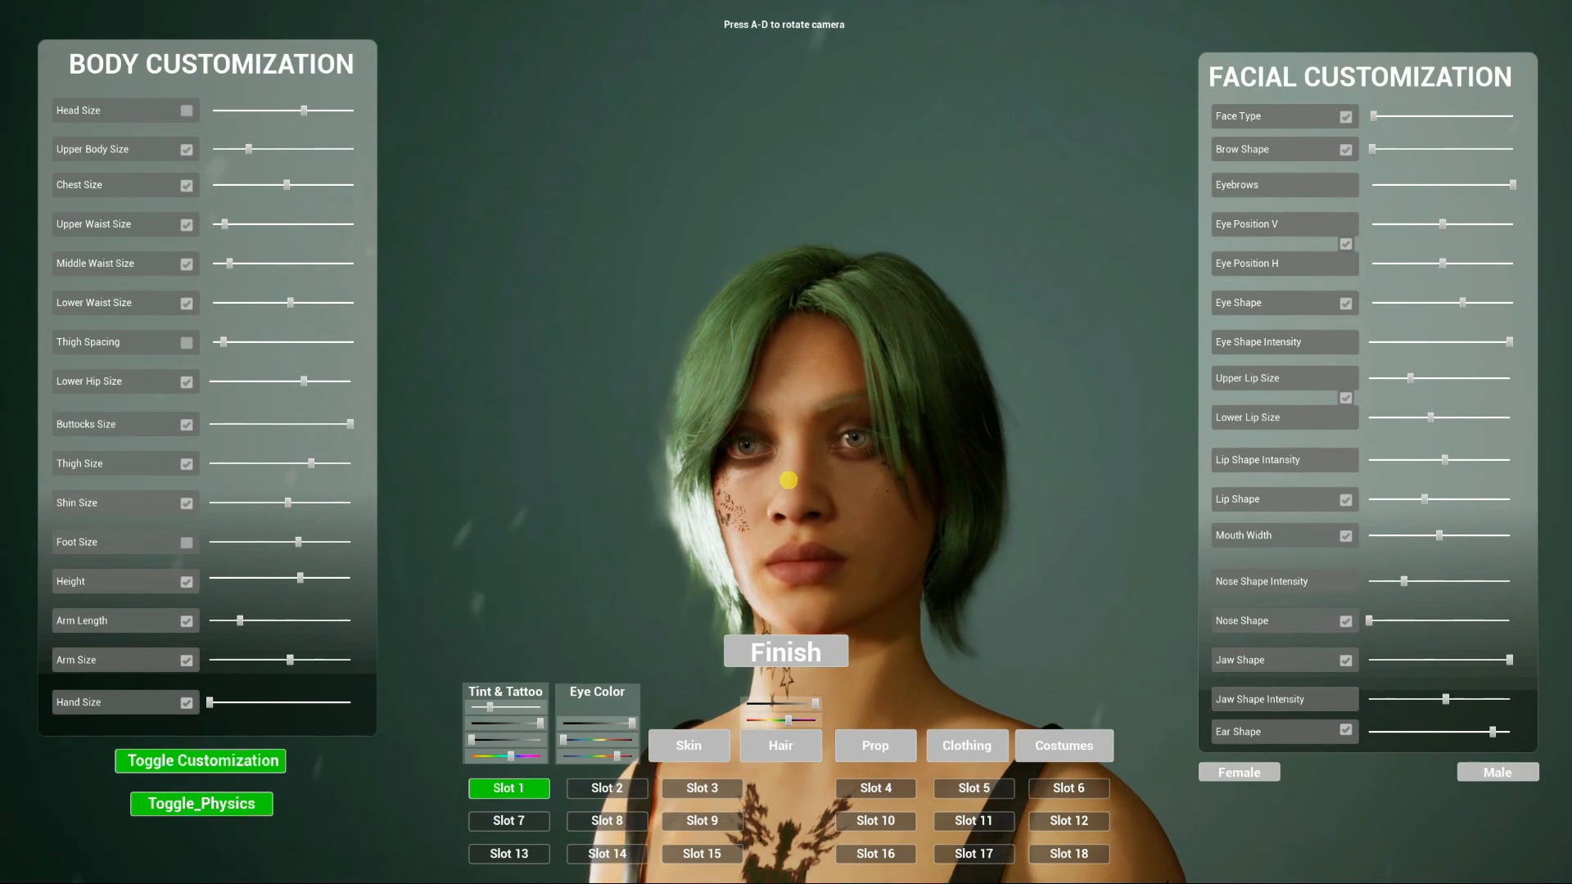
pyautogui.scroll(-3, 788, 480)
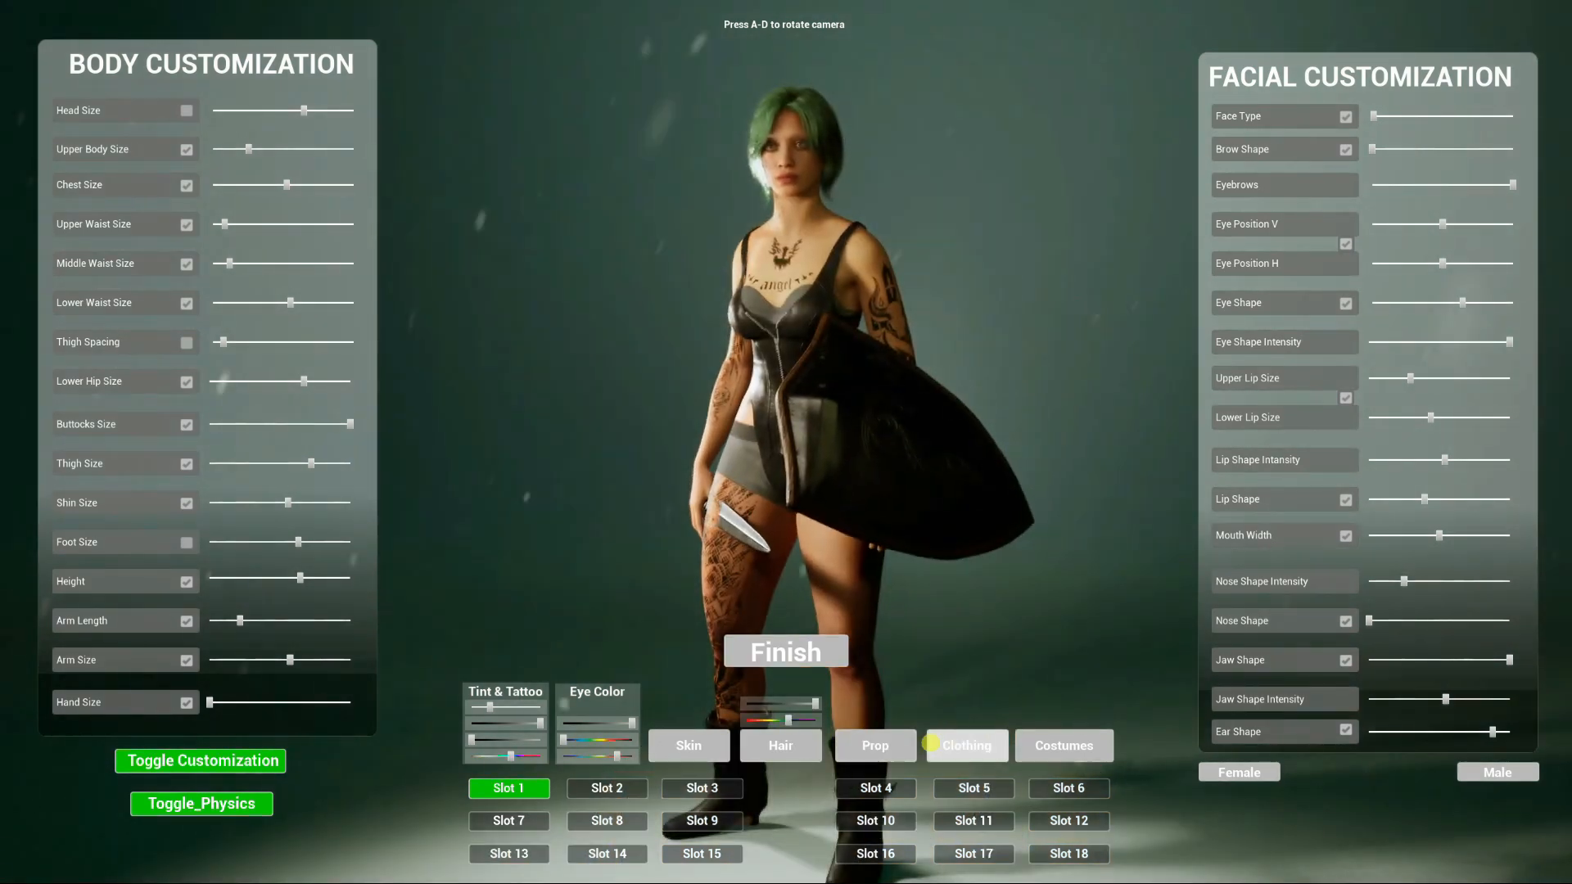
# Try the white halter top on the character and dress her in the pink sports top.
pyautogui.click(931, 742)
pyautogui.click(1064, 702)
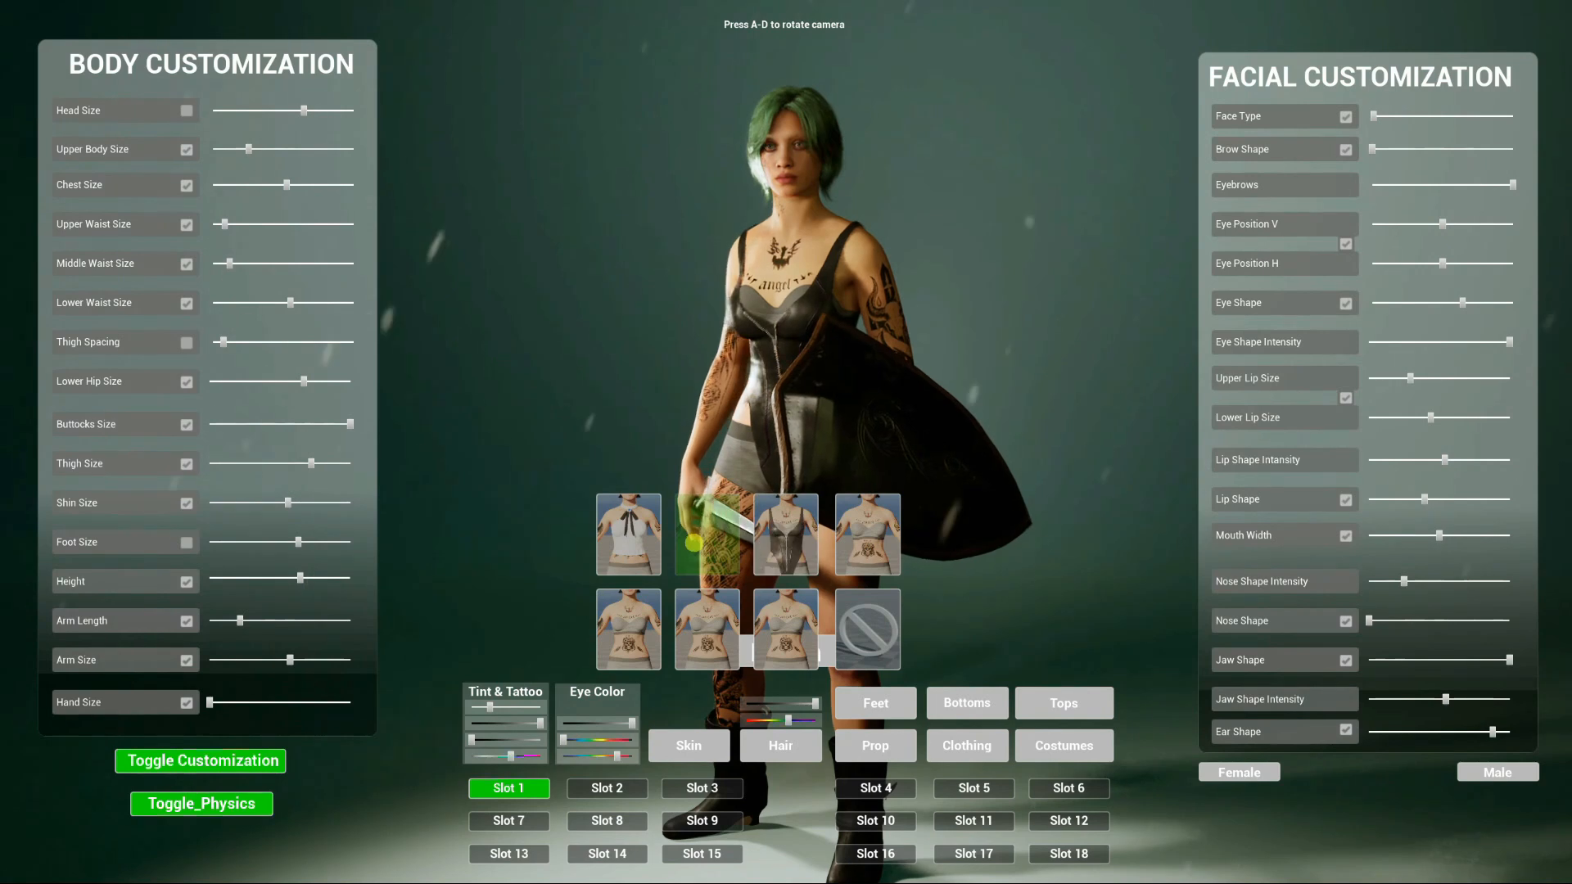
pyautogui.click(693, 542)
pyautogui.click(628, 536)
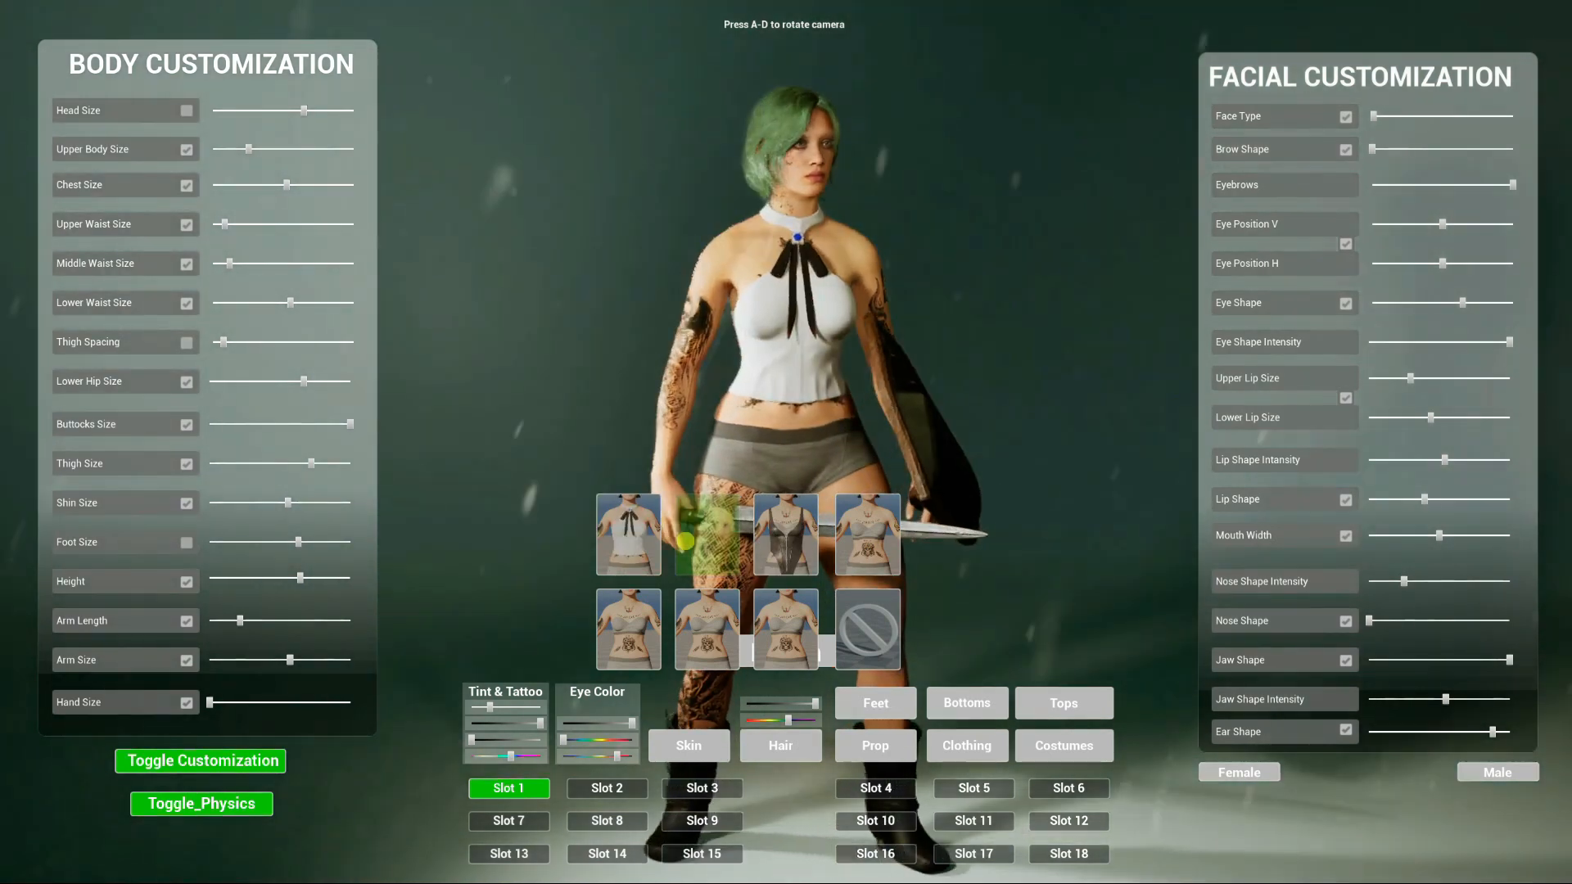
pyautogui.click(686, 541)
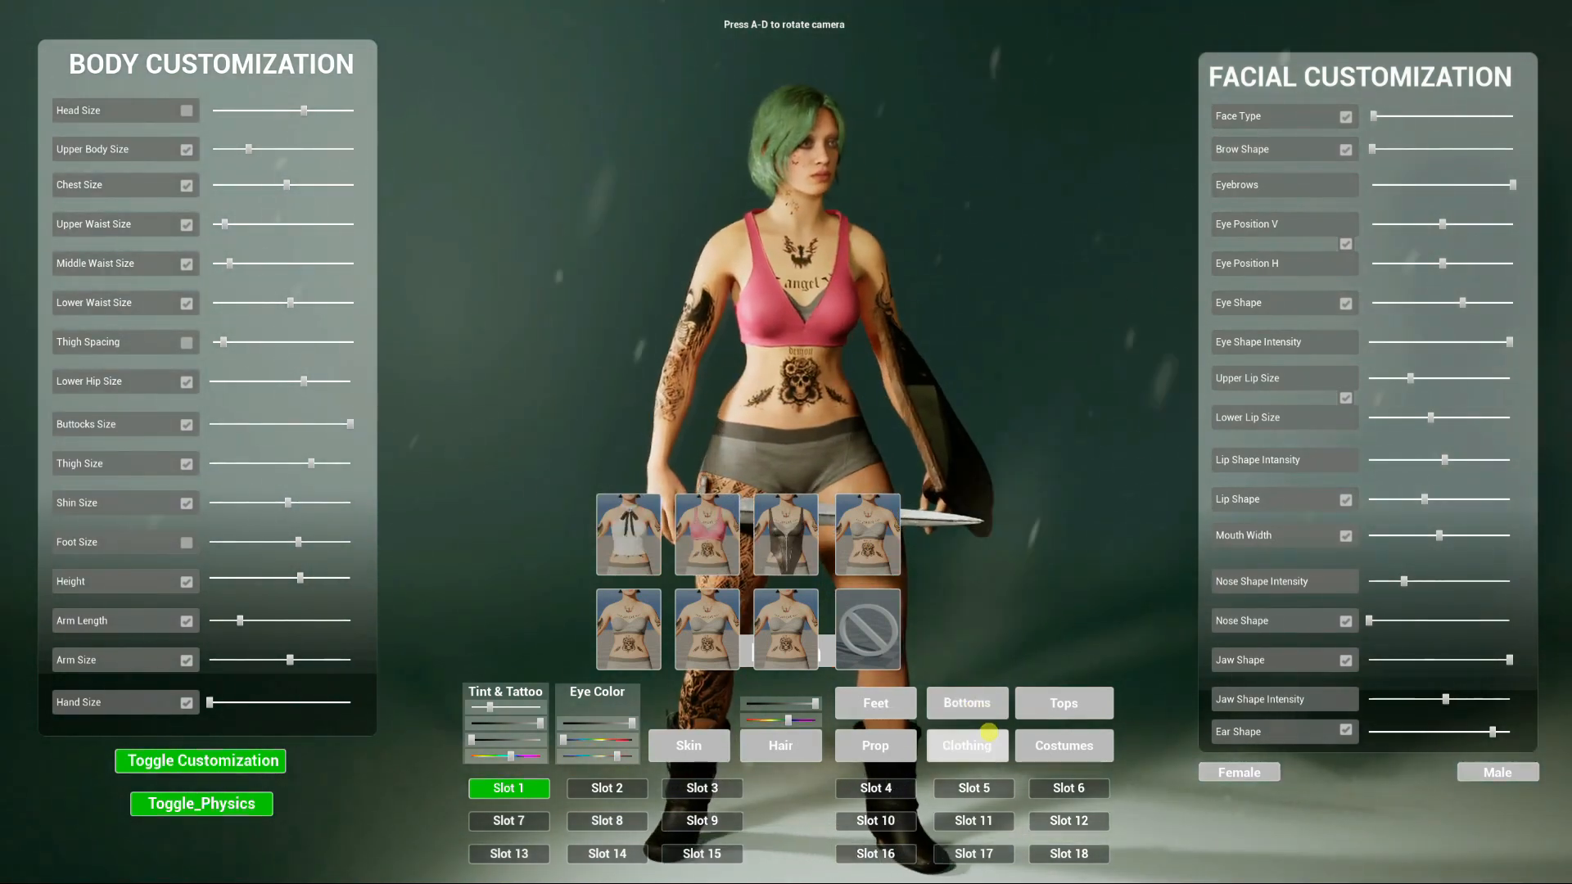
# Try the pink shorts on the character and dress her in the black belted trousers.
pyautogui.click(967, 702)
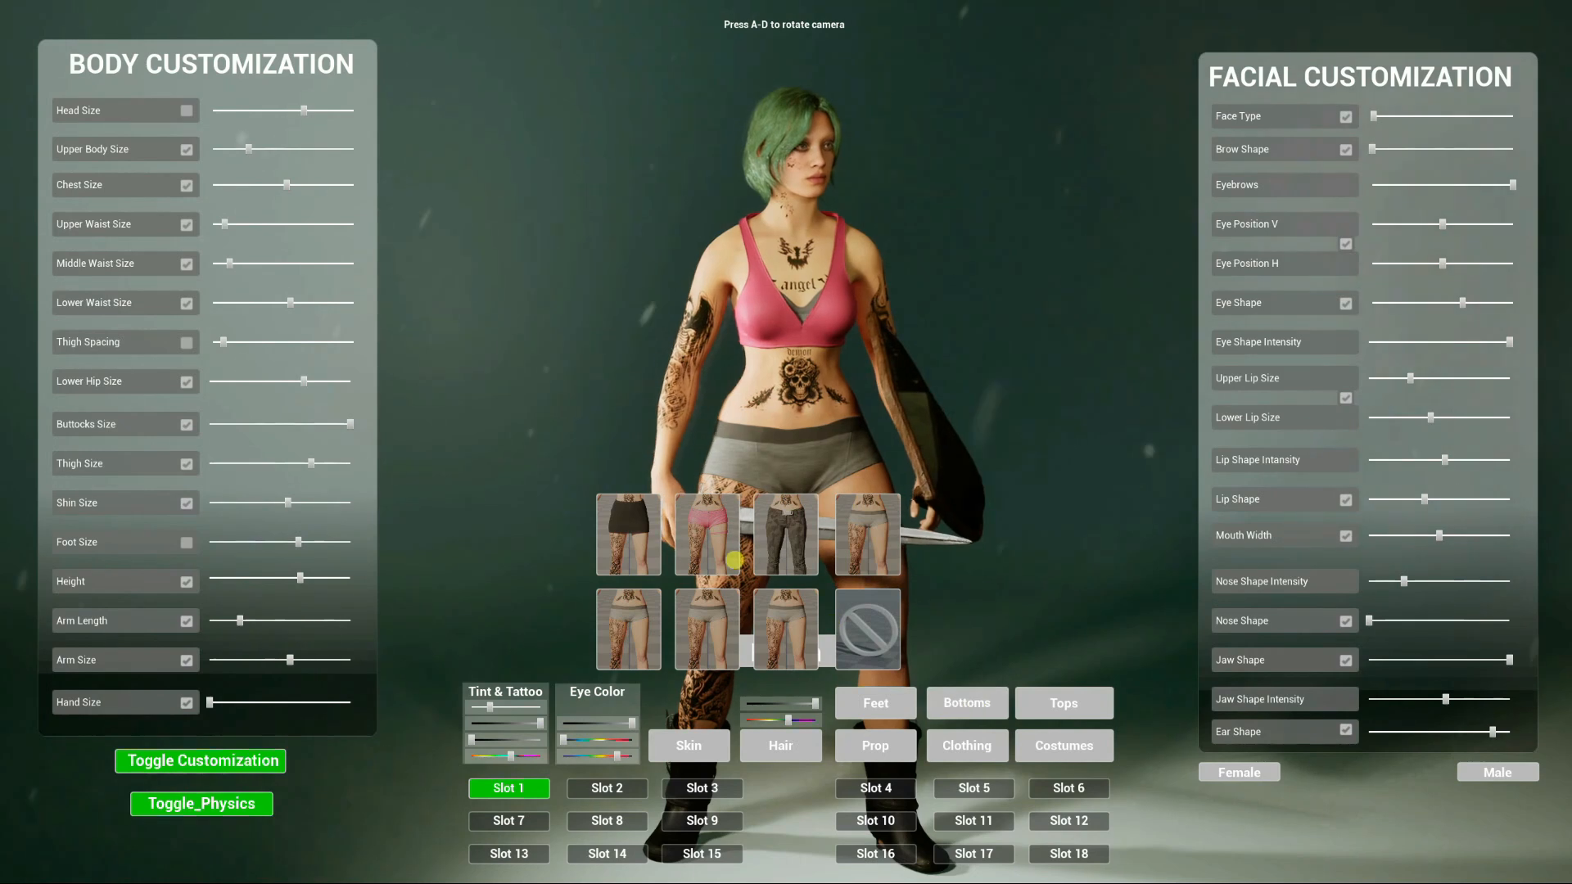
pyautogui.click(799, 528)
pyautogui.click(800, 530)
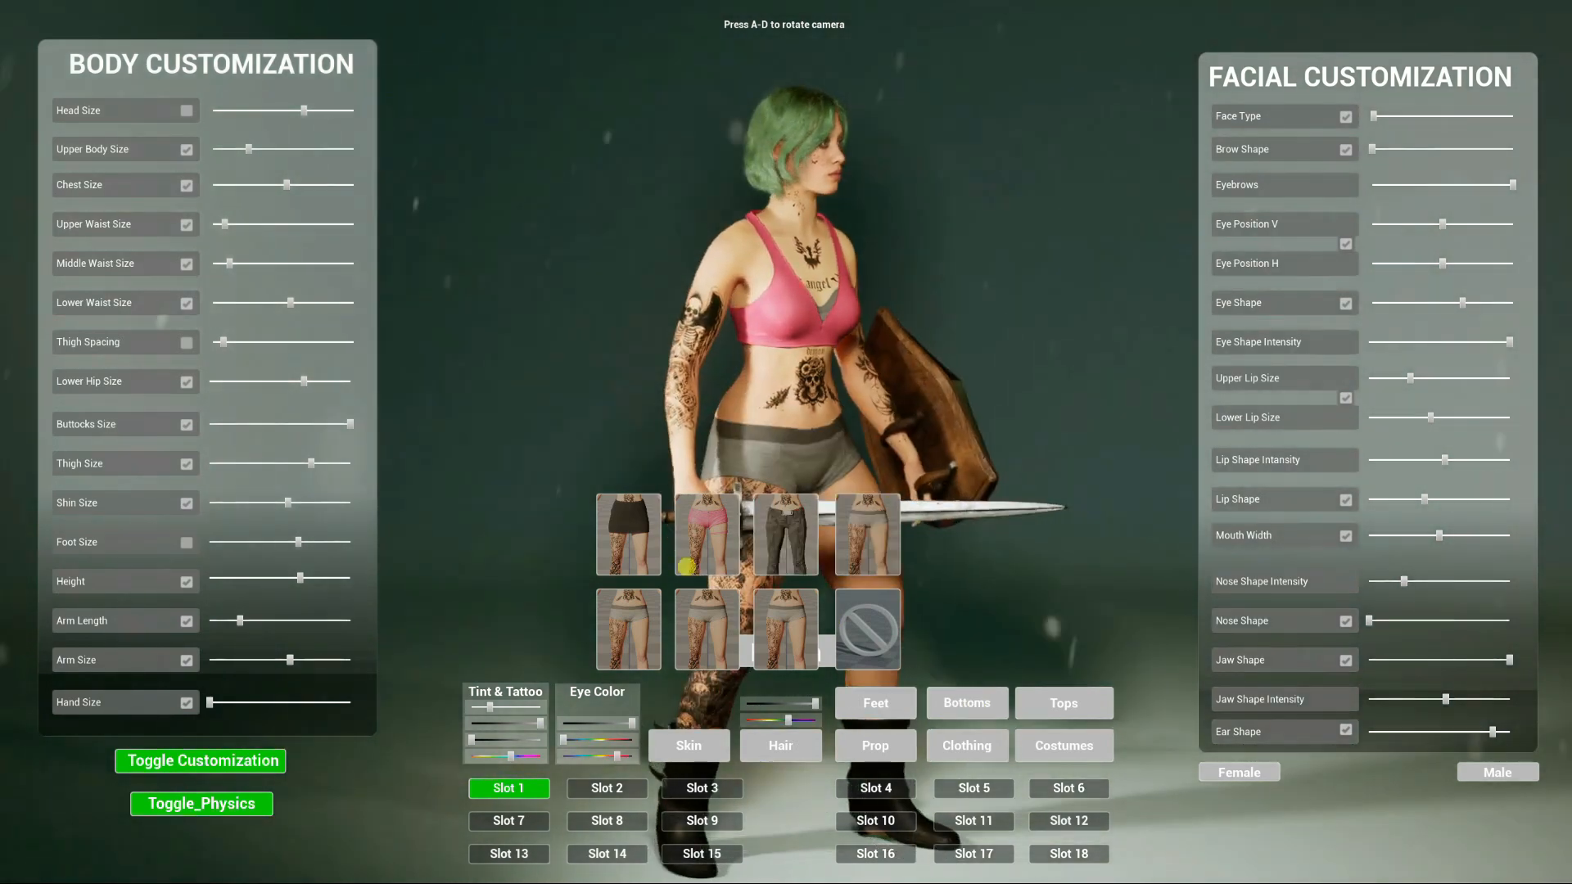
pyautogui.click(638, 566)
pyautogui.click(706, 537)
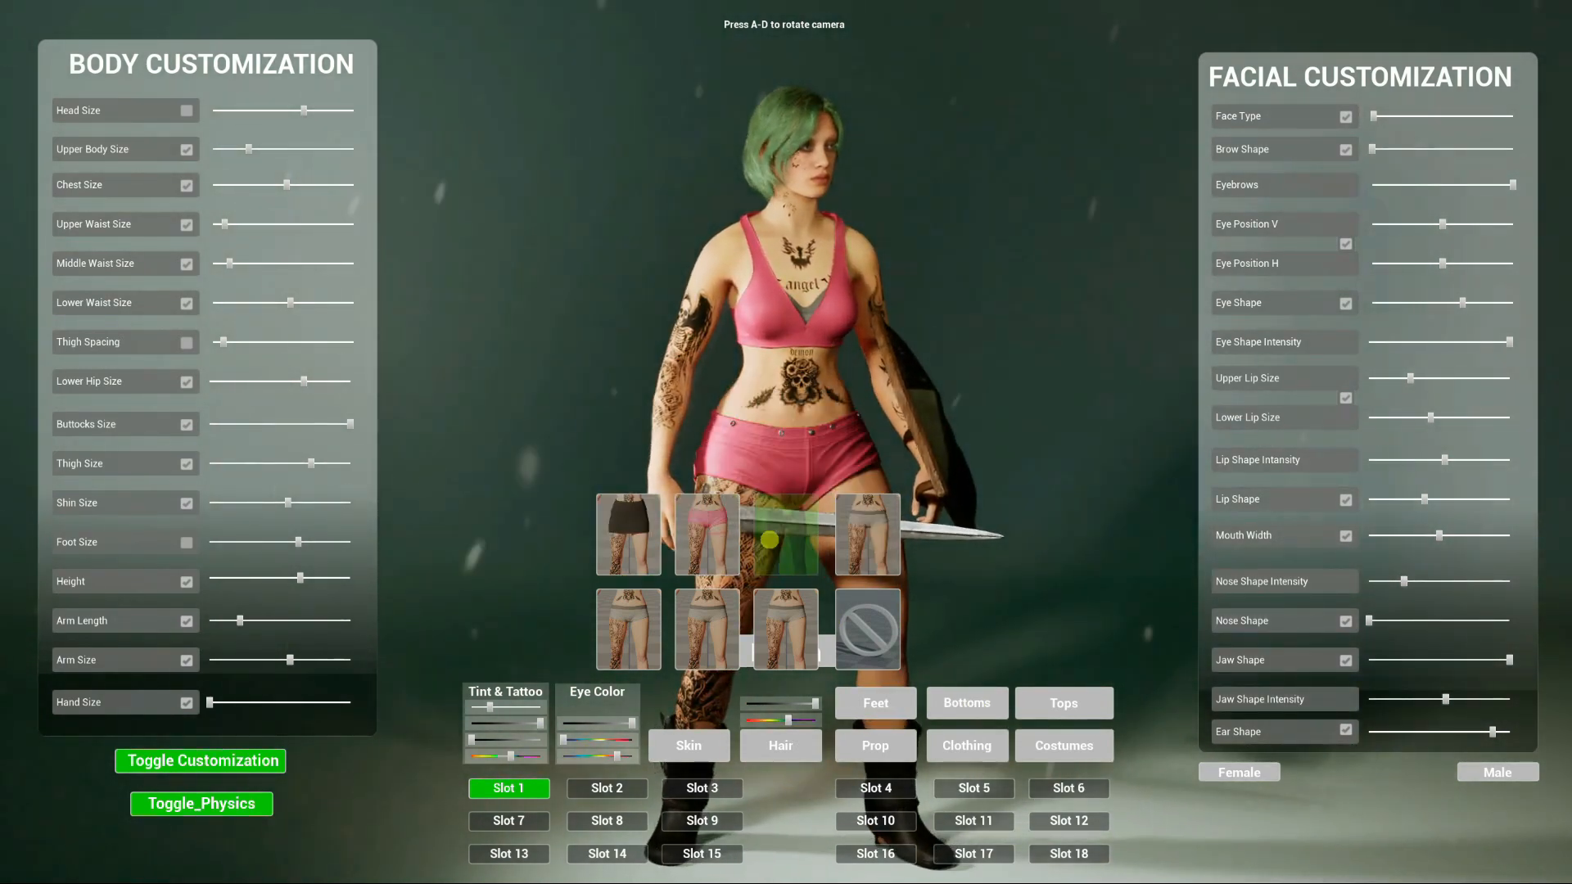
pyautogui.click(770, 540)
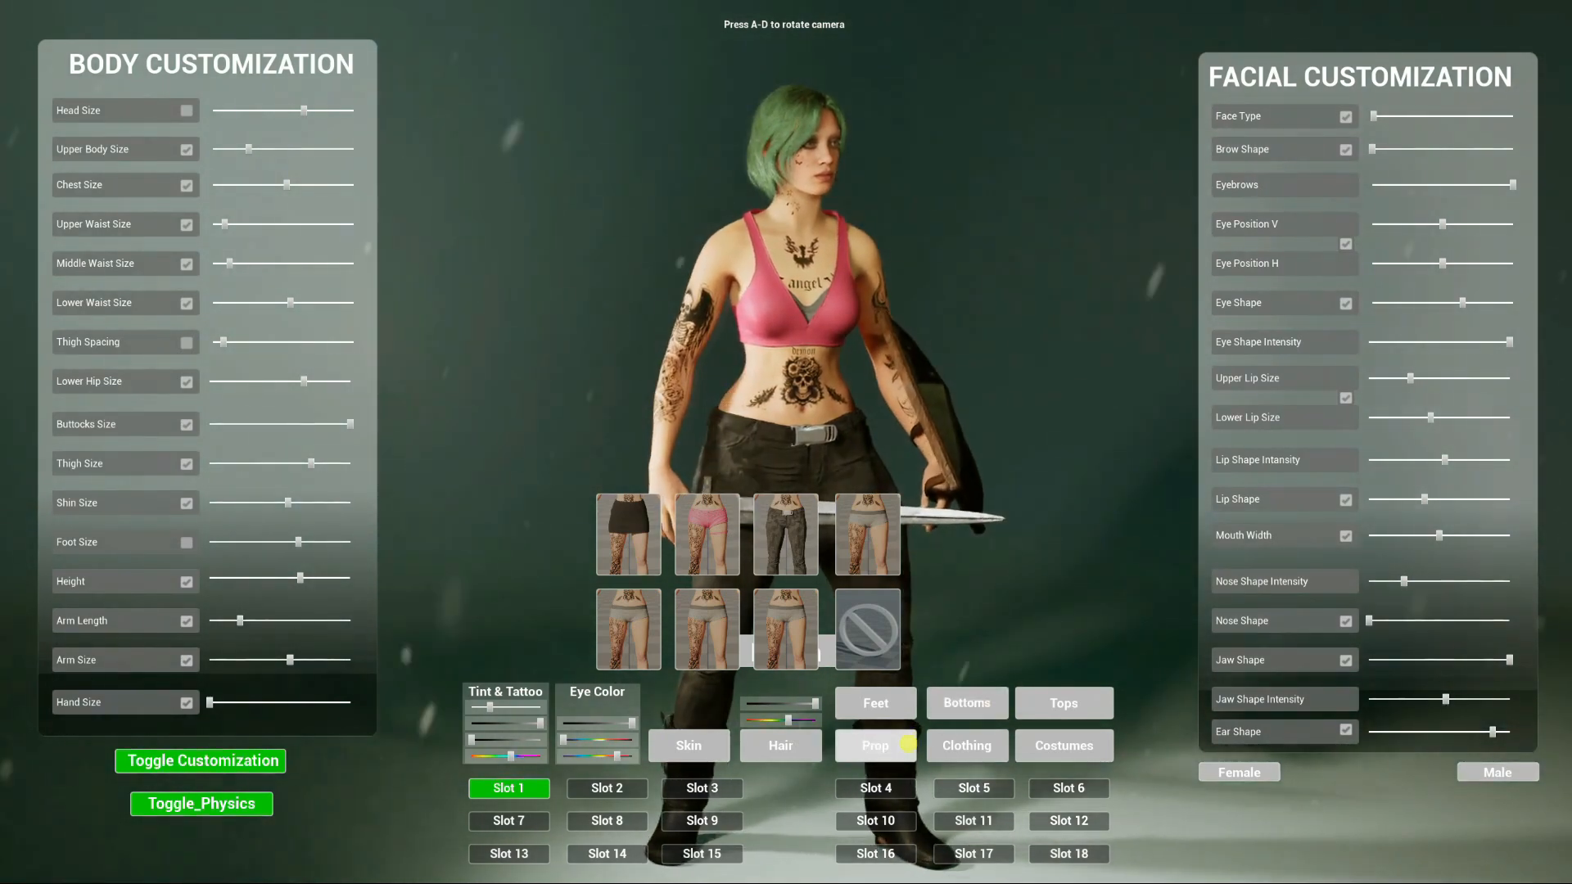
# Dress the character in the skull-belt armor costume with metal shoulder pads and slightly lower her Height value.
pyautogui.click(782, 746)
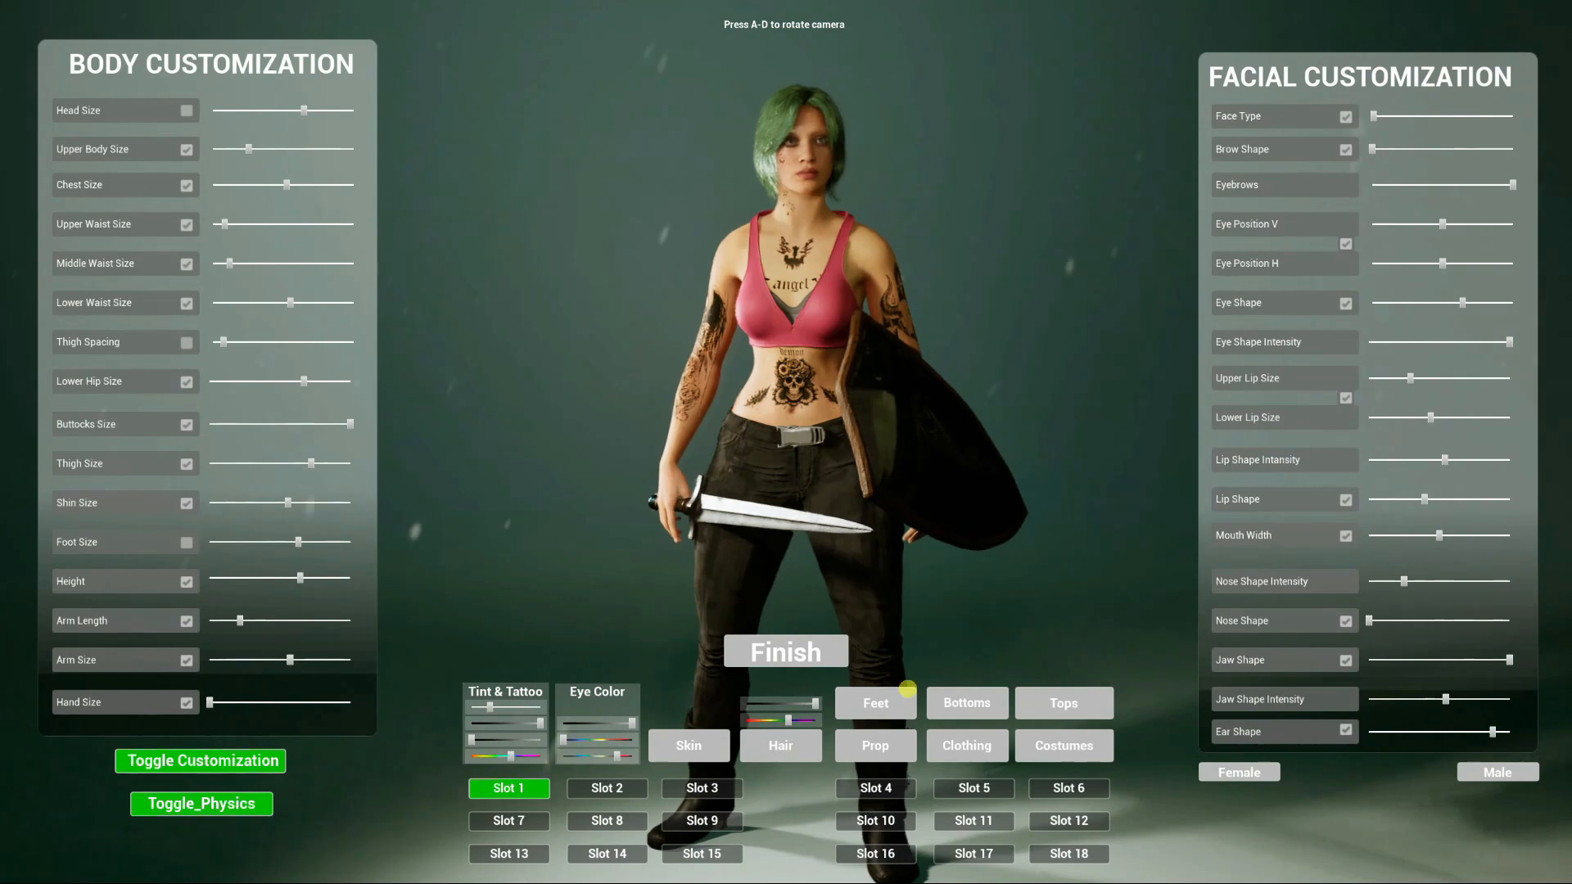
pyautogui.click(1056, 706)
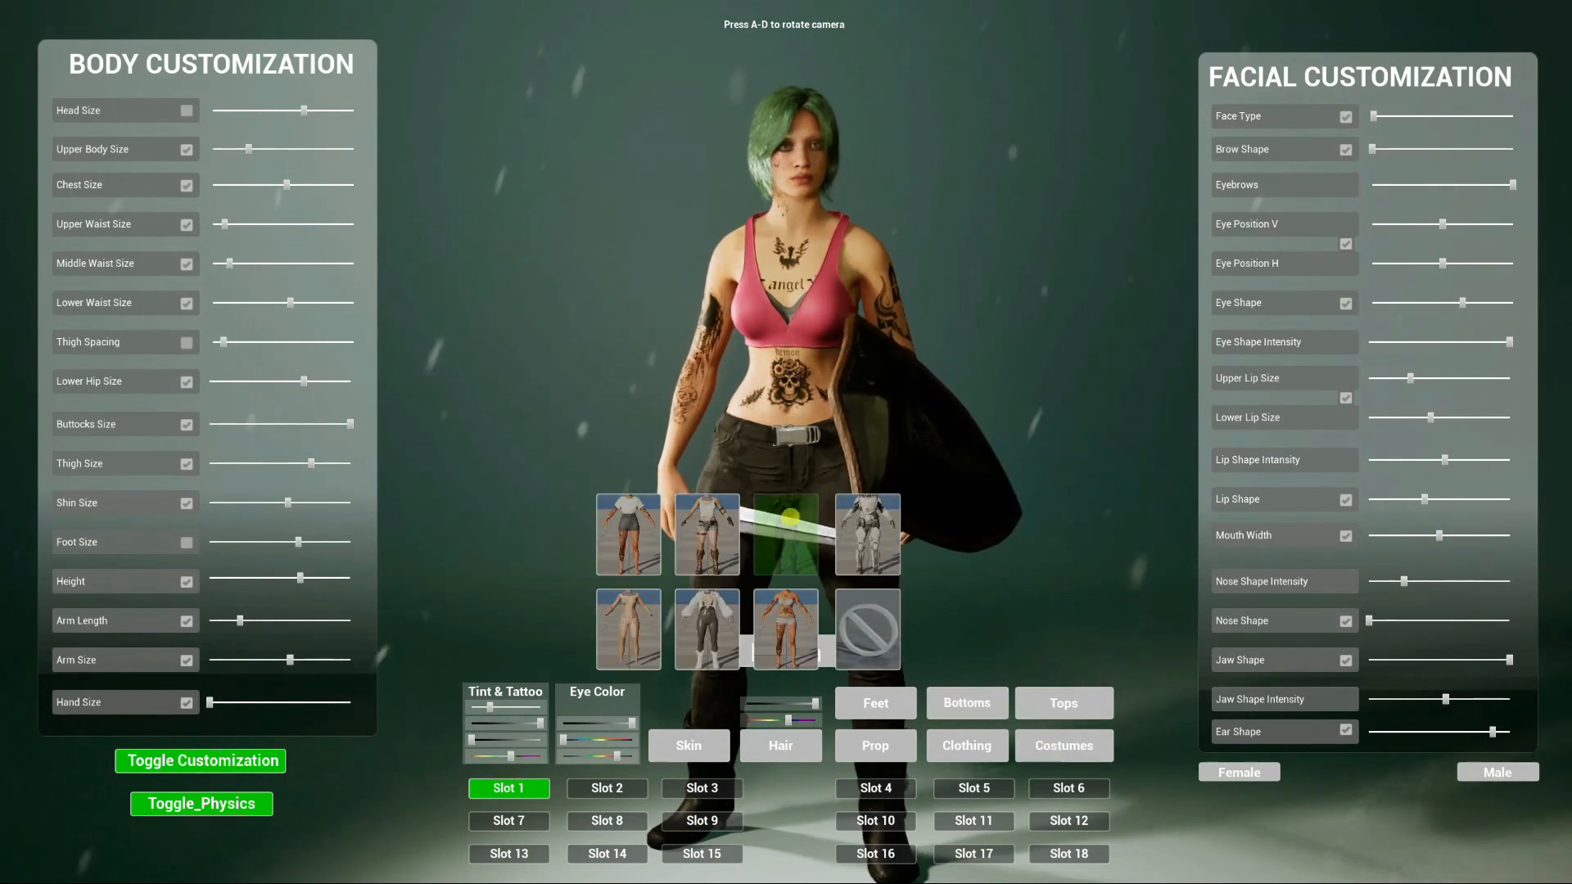
pyautogui.click(788, 517)
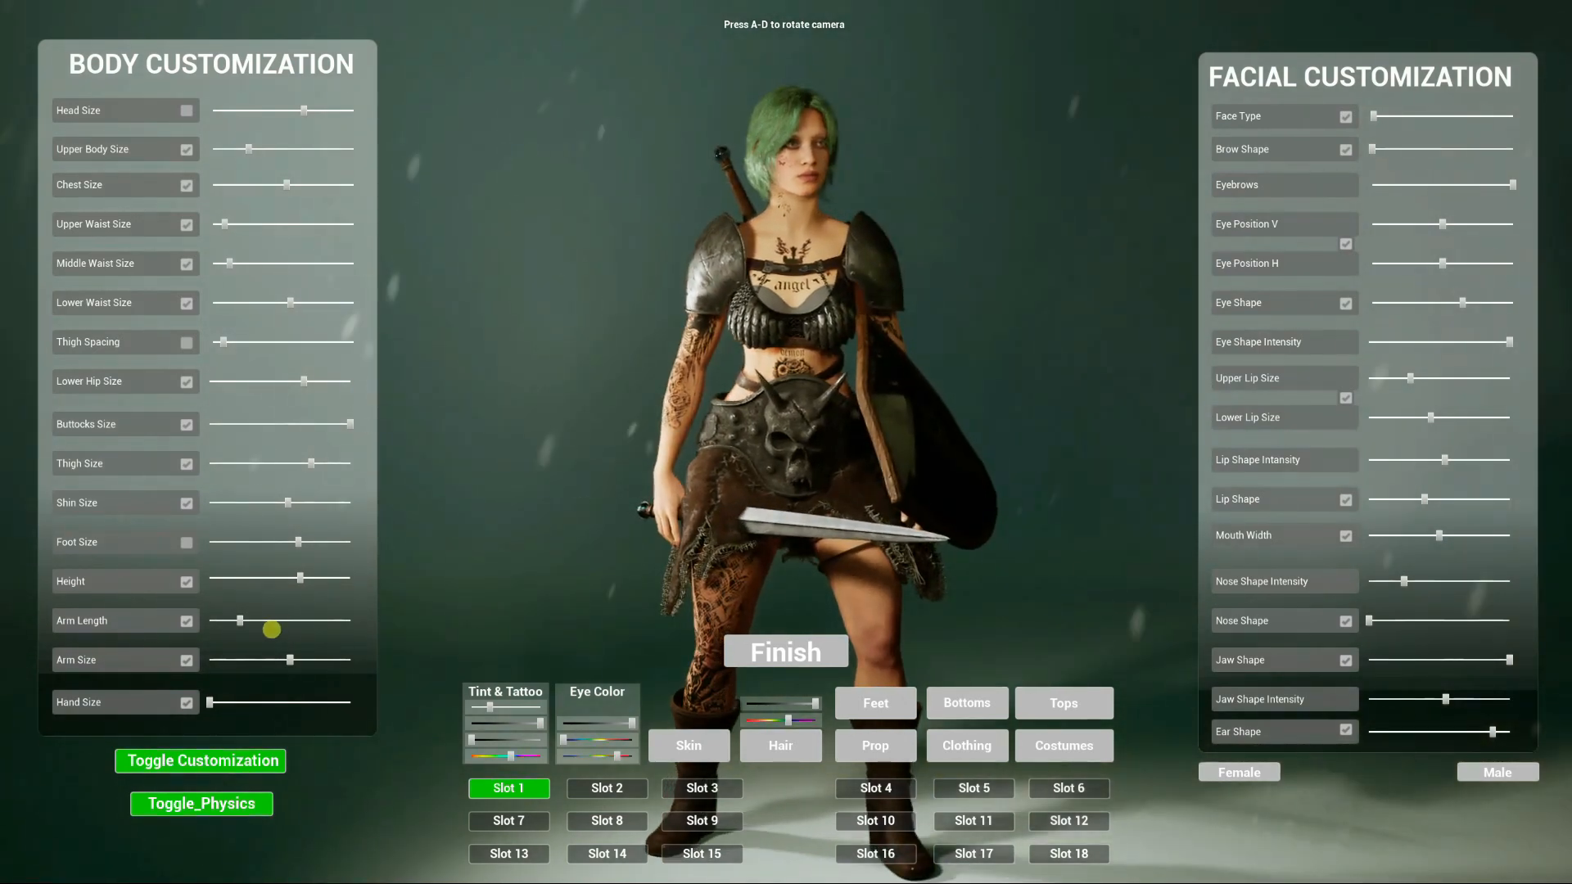
pyautogui.click(291, 578)
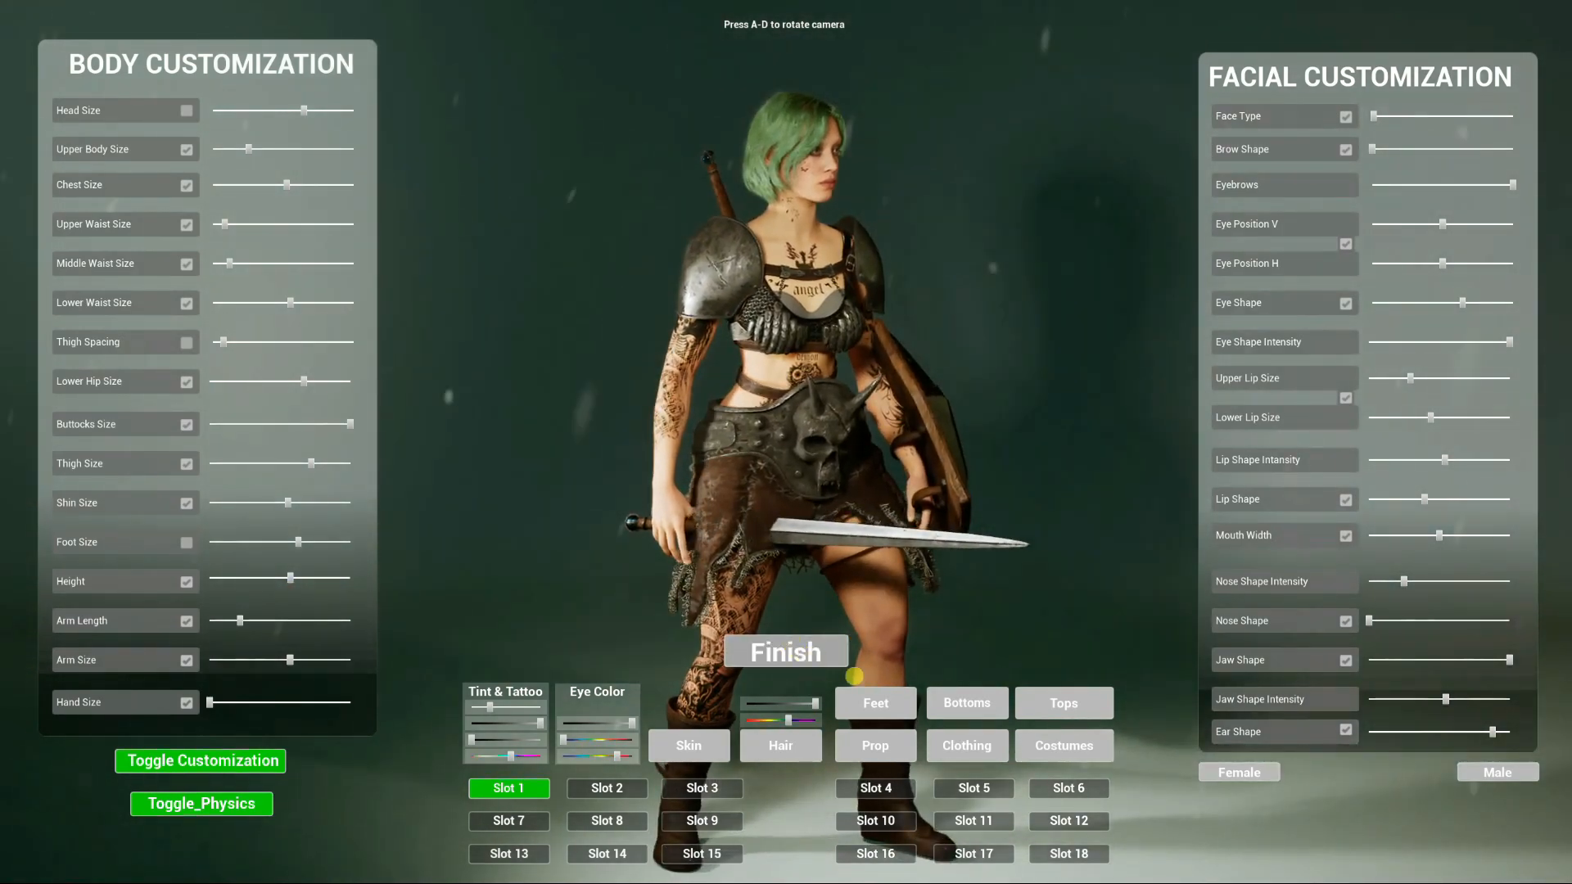
# Finish the customization, run the character through the game level to check her hair and armor, and stop the play session.
pyautogui.click(853, 675)
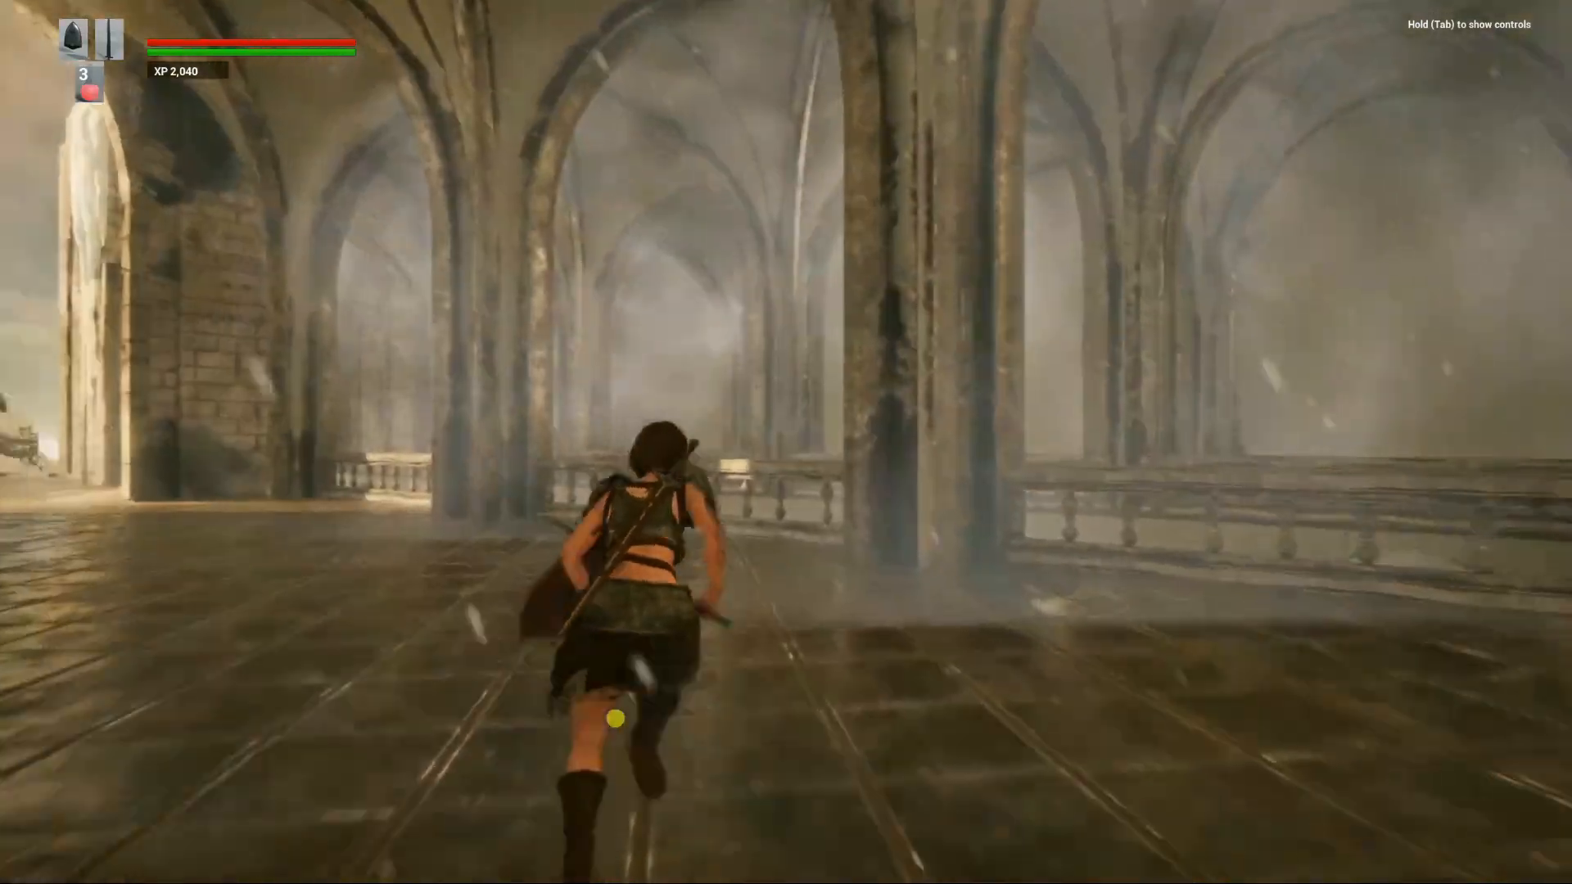
pyautogui.press('w')
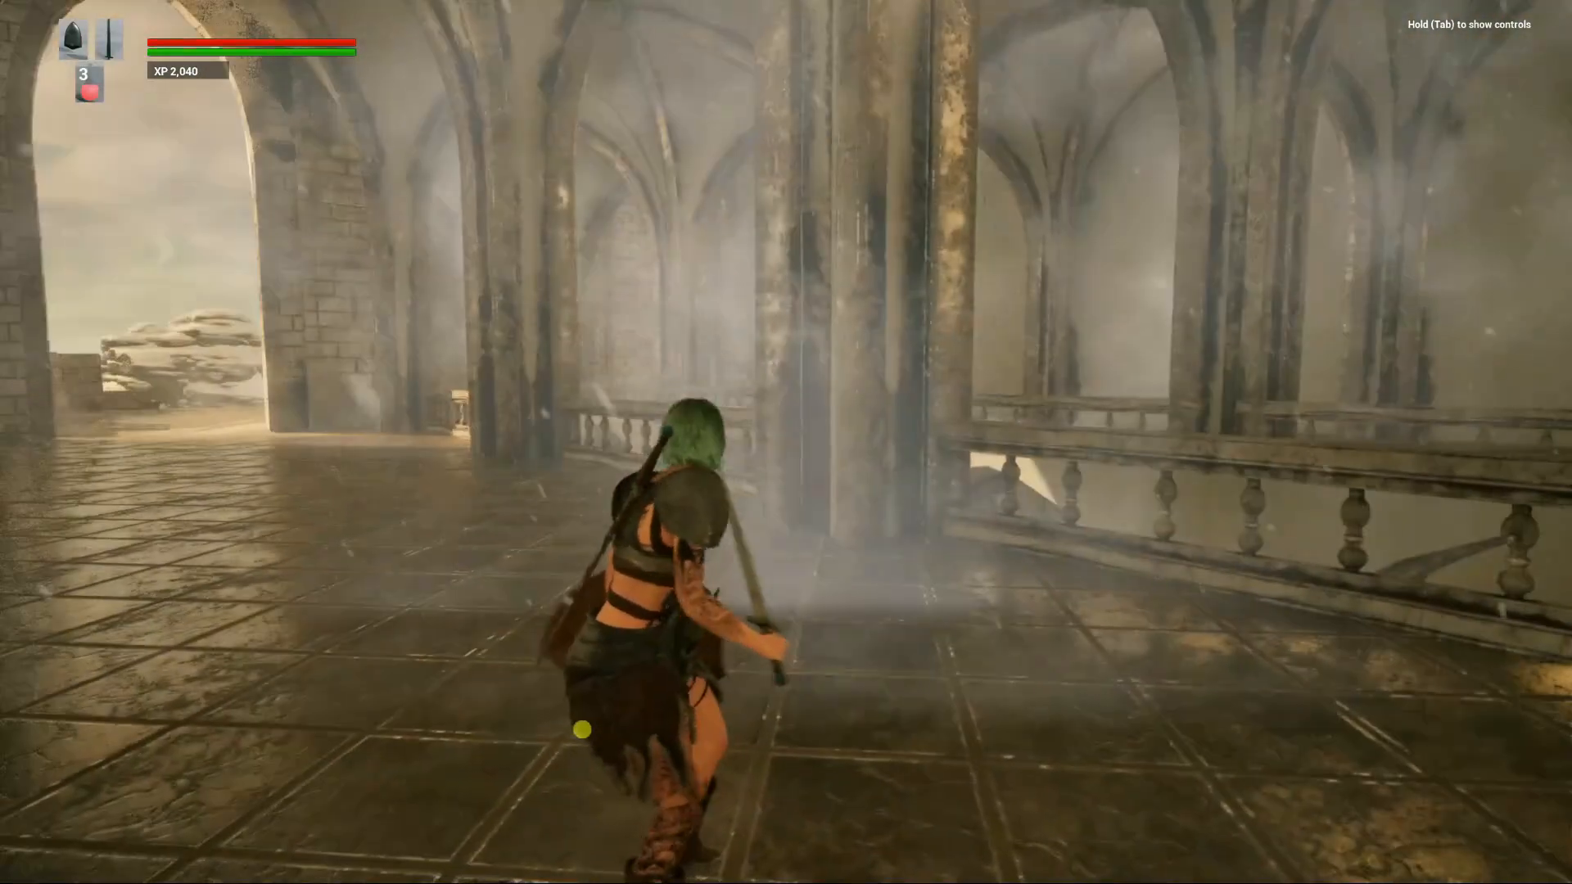
pyautogui.press('Escape')
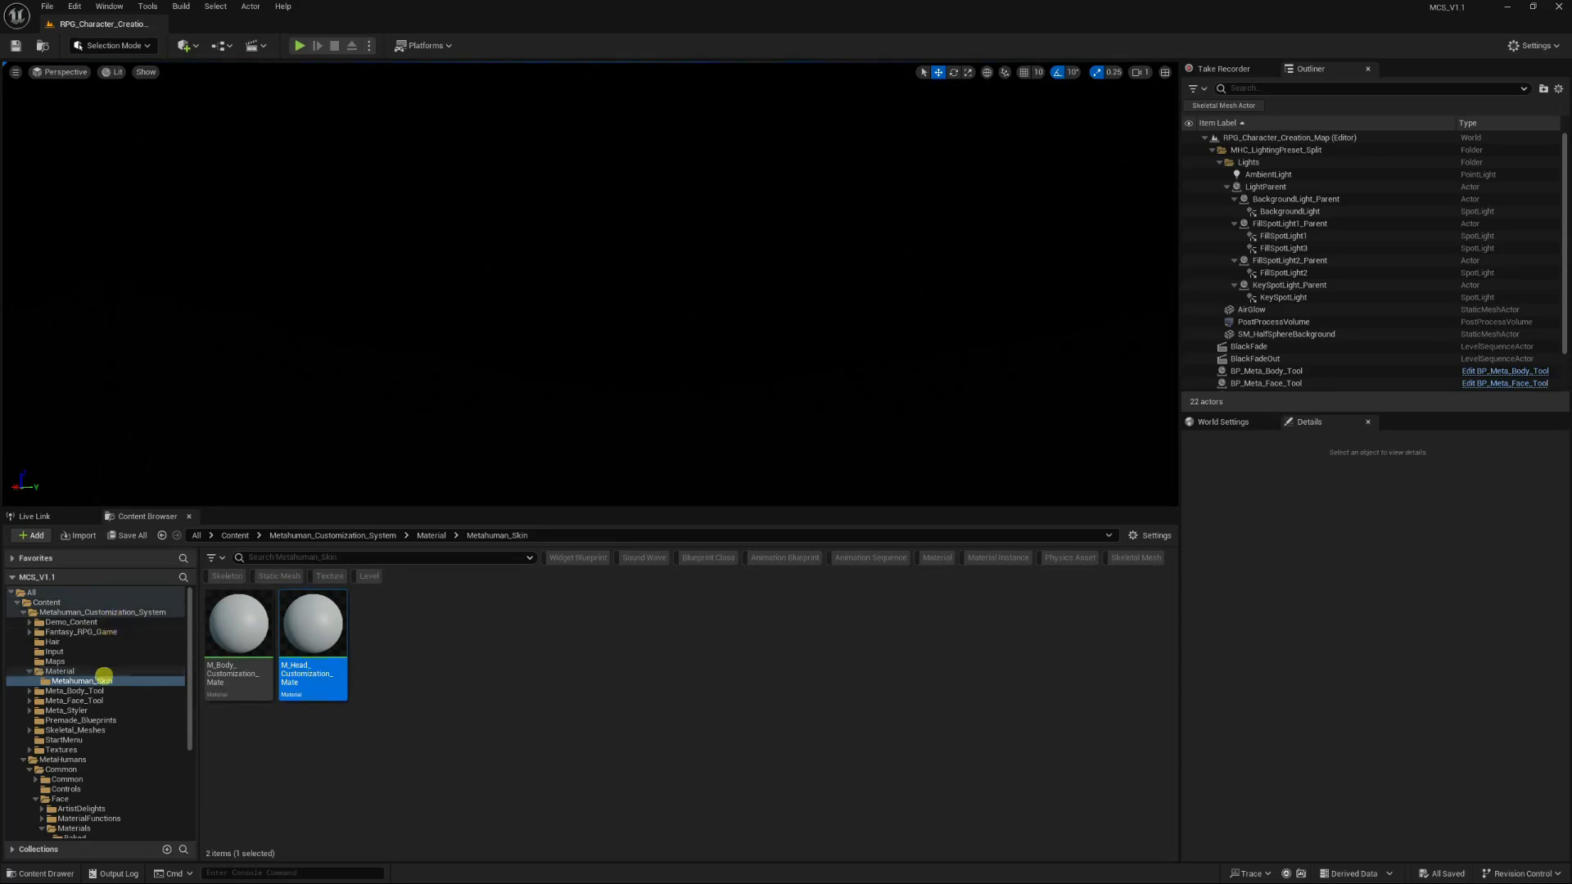
# Open the Hair_M_BobMessy groom asset from the MetaHumans/Kendra/FemaleHair/Hair folder.
pyautogui.scroll(-5, 90, 753)
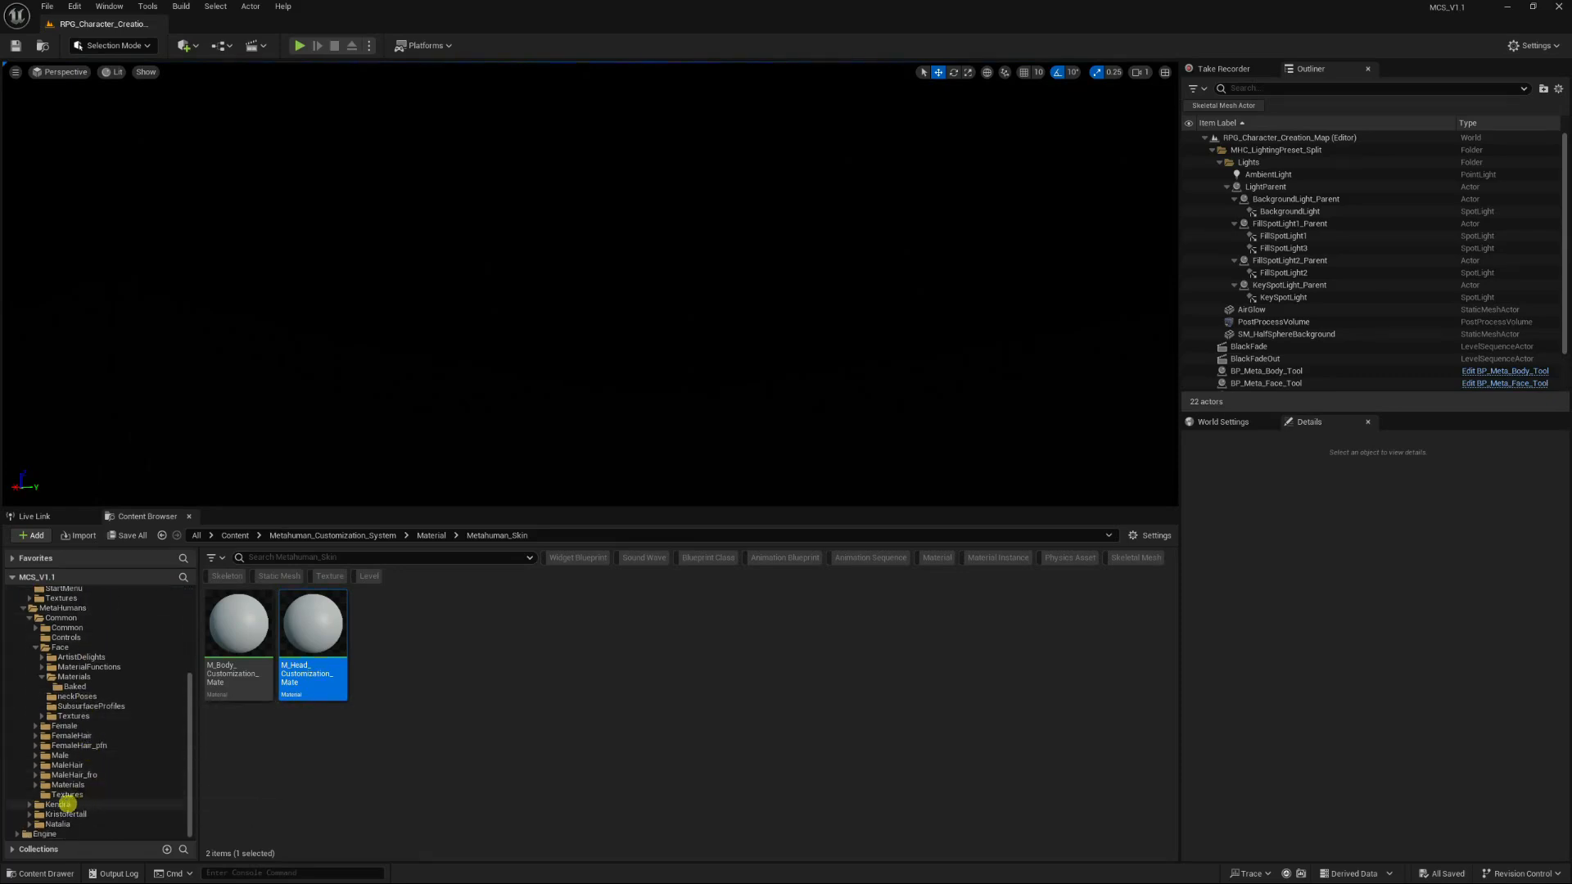
pyautogui.click(58, 804)
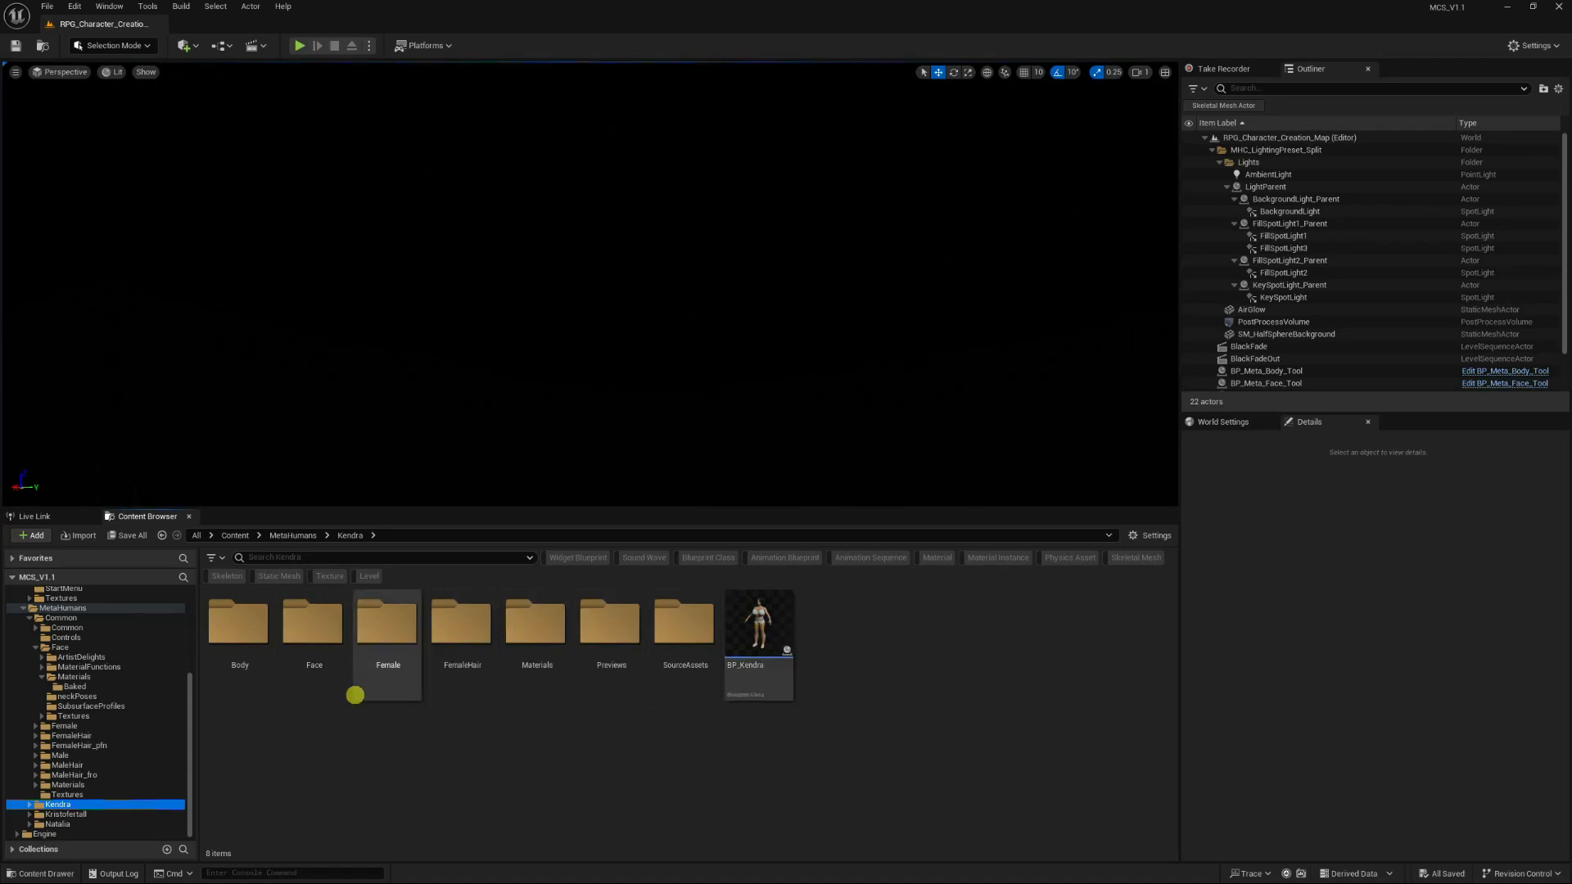
pyautogui.click(386, 643)
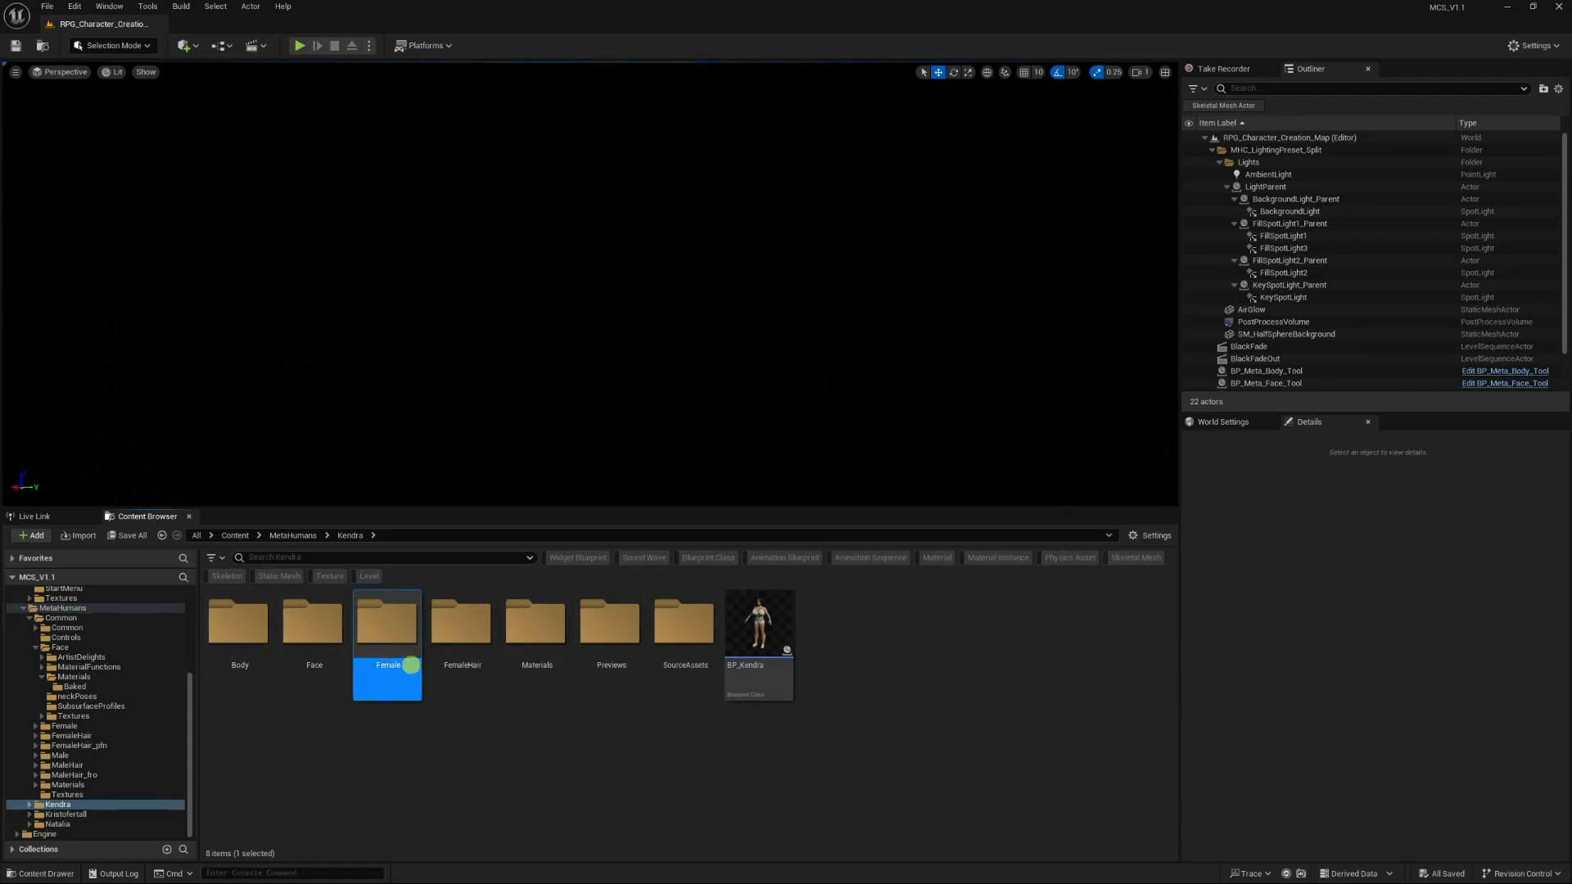
pyautogui.doubleClick(361, 629)
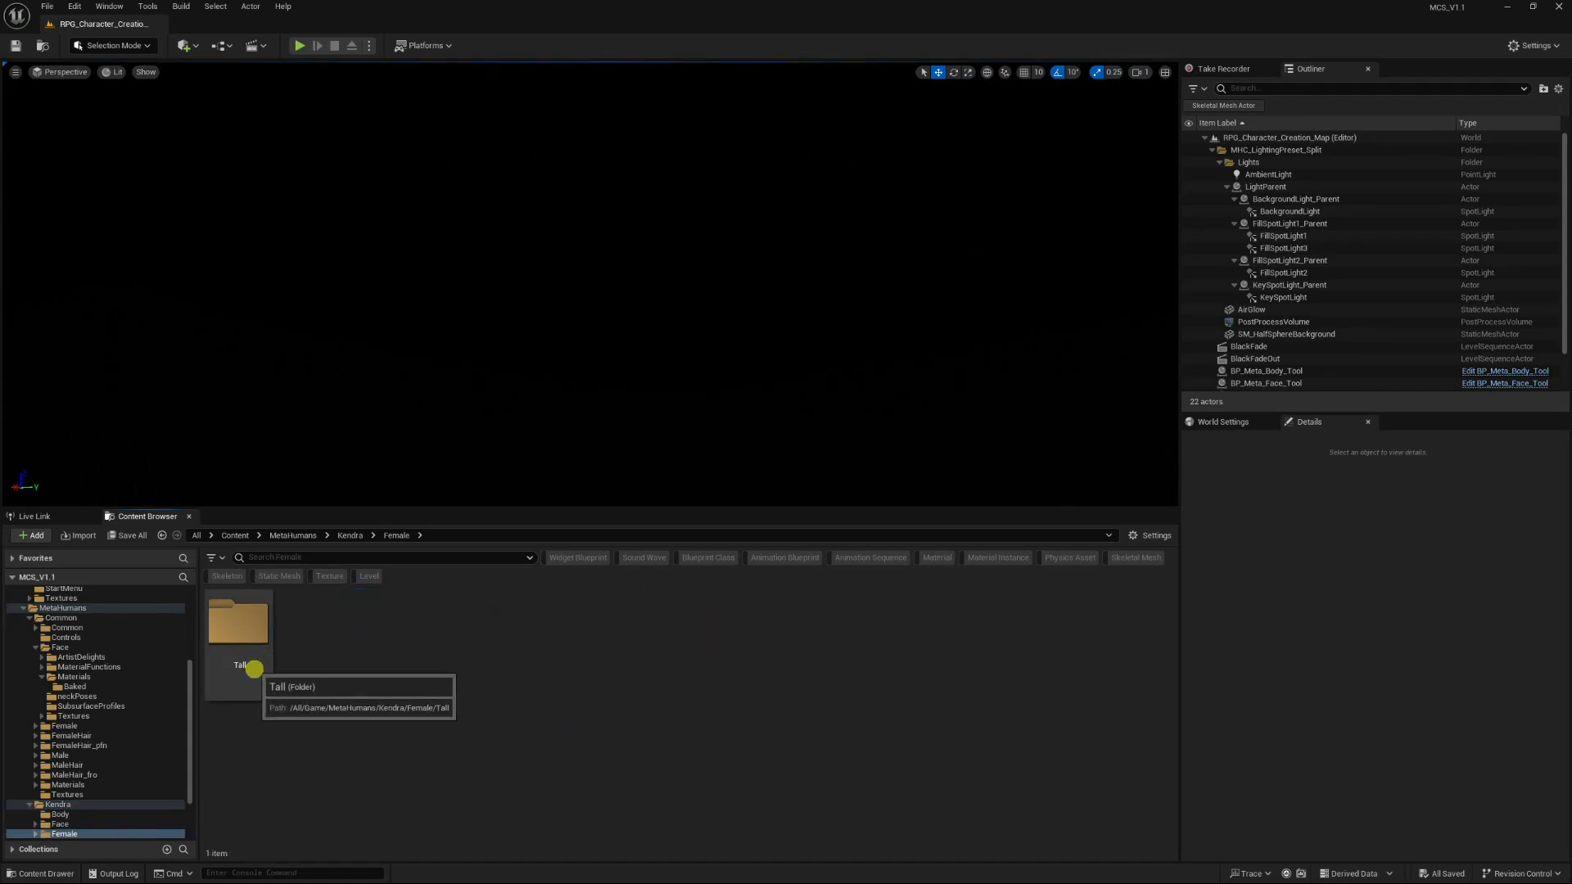
pyautogui.scroll(-3, 76, 832)
pyautogui.click(86, 784)
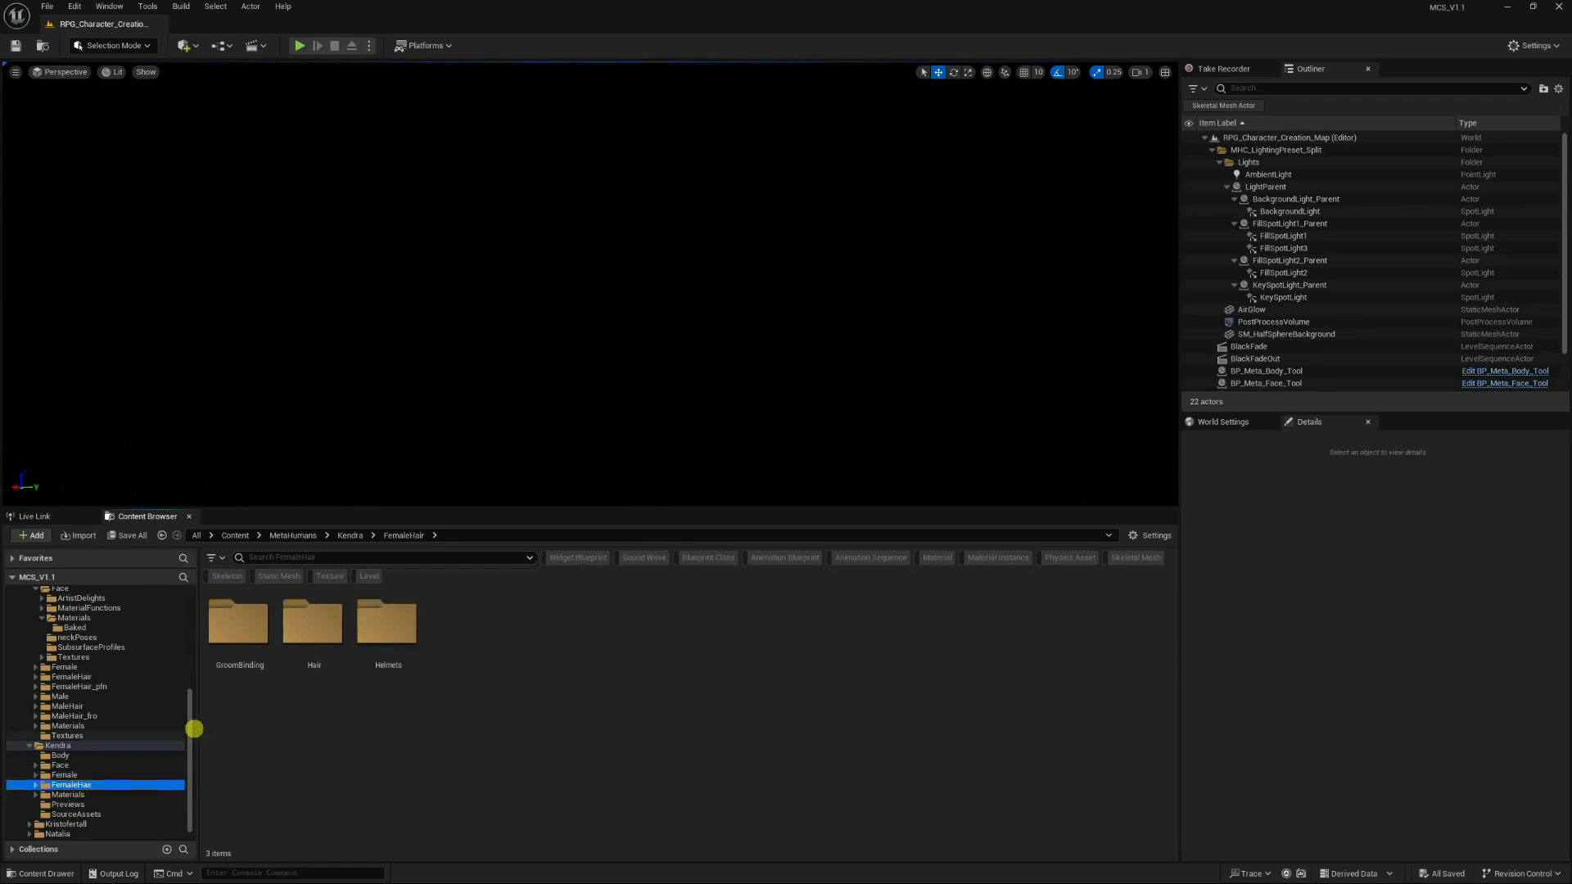
pyautogui.doubleClick(315, 622)
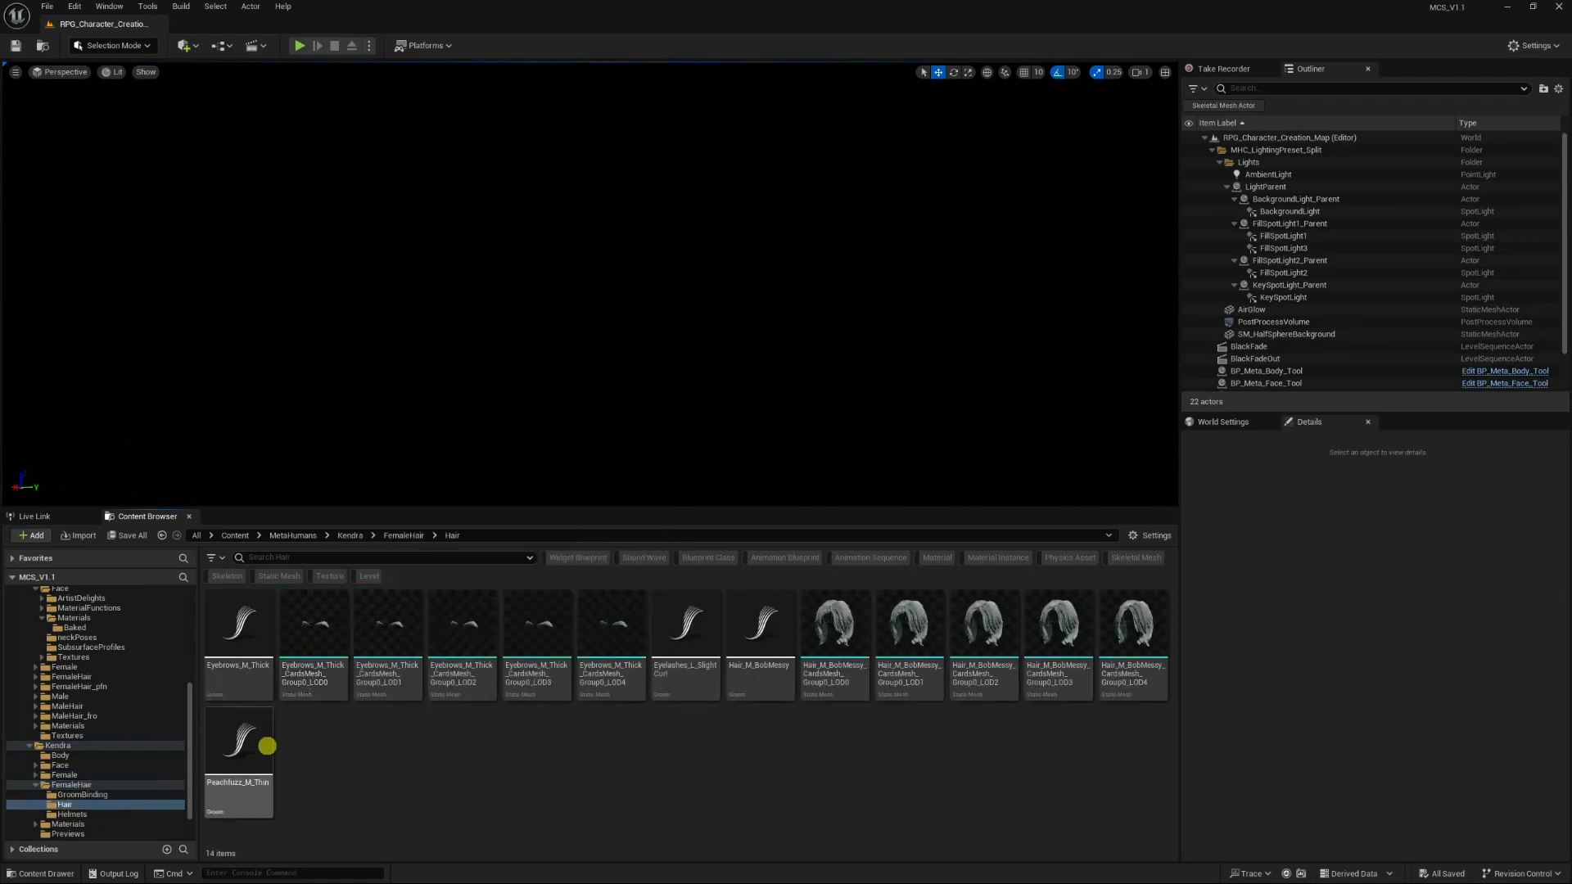
pyautogui.doubleClick(751, 628)
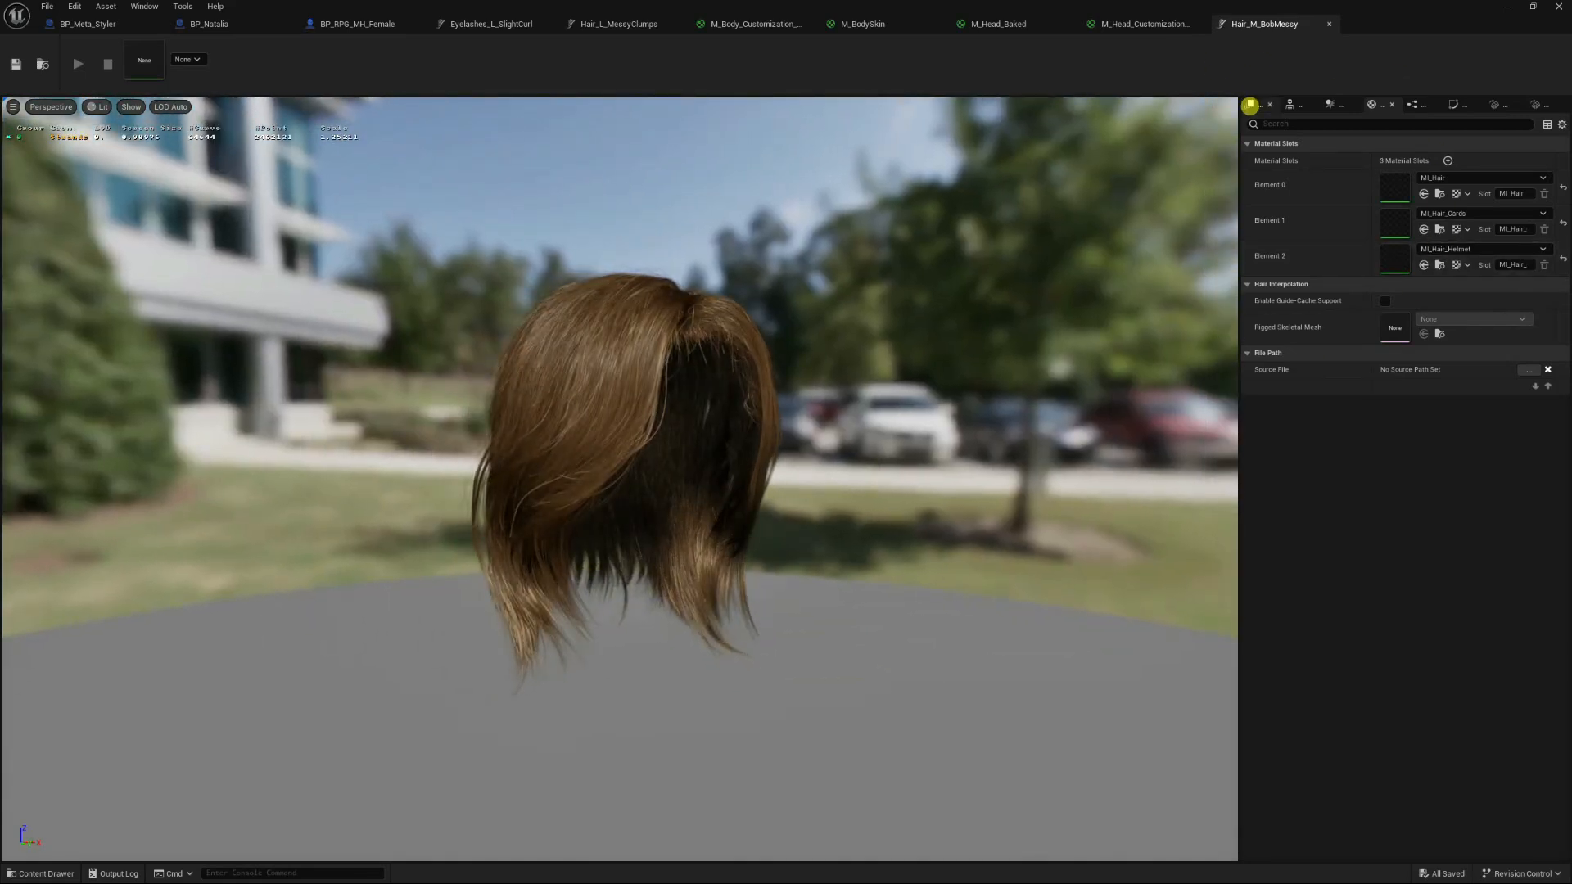
# Delete LOD 7 through LOD 1 from the Hair_M_BobMessy groom, keeping only LOD 0.
pyautogui.click(1250, 105)
pyautogui.scroll(-5, 1417, 590)
pyautogui.scroll(-5, 1422, 603)
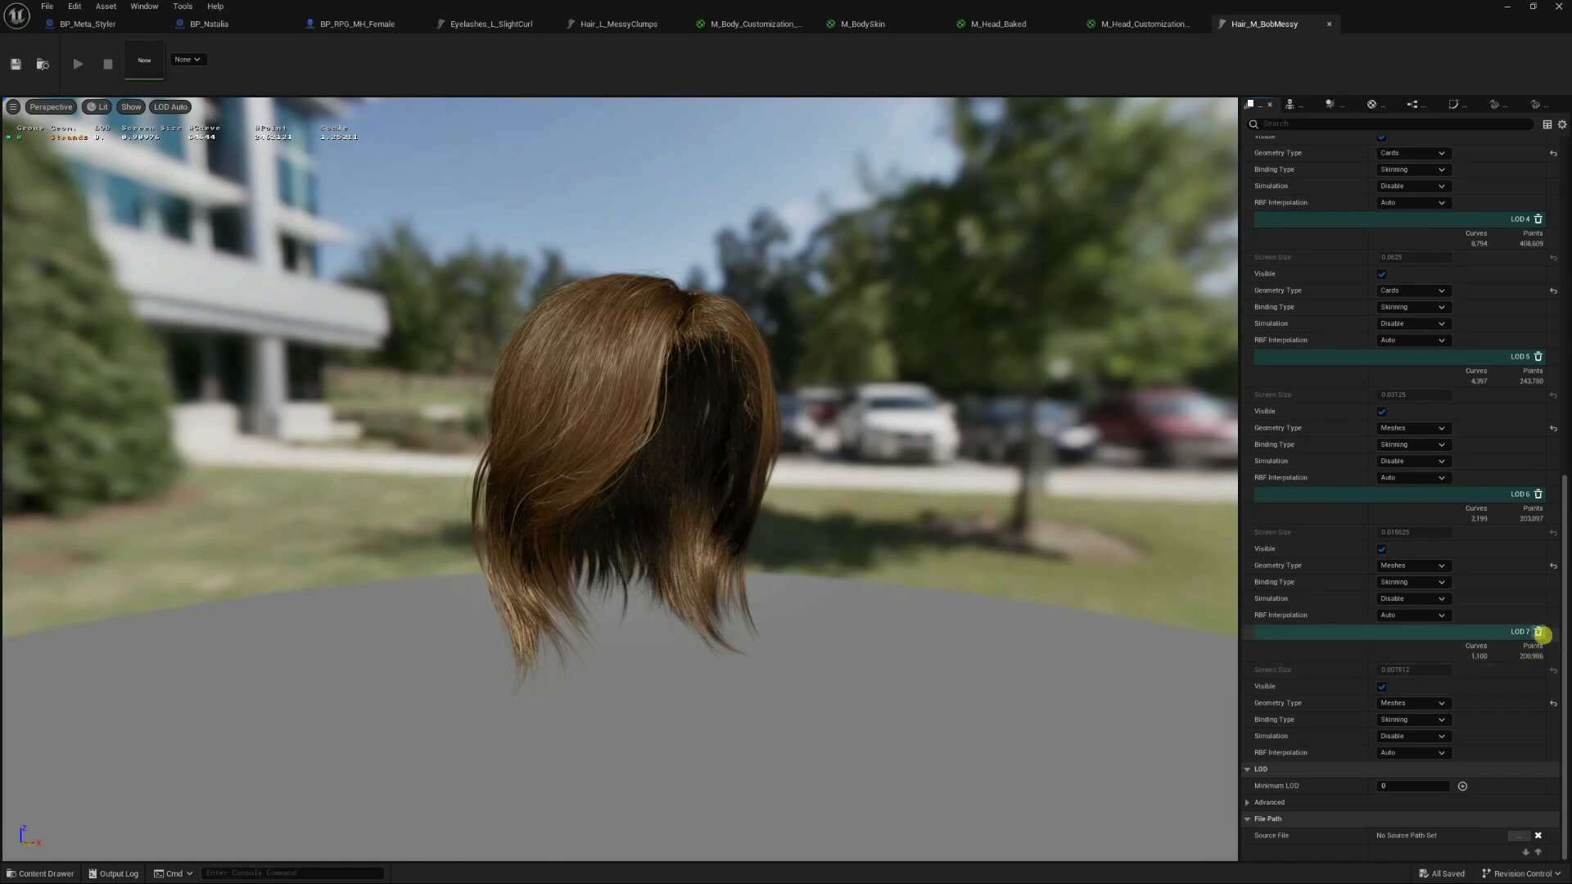
pyautogui.click(1537, 632)
pyautogui.click(1537, 495)
pyautogui.click(1535, 495)
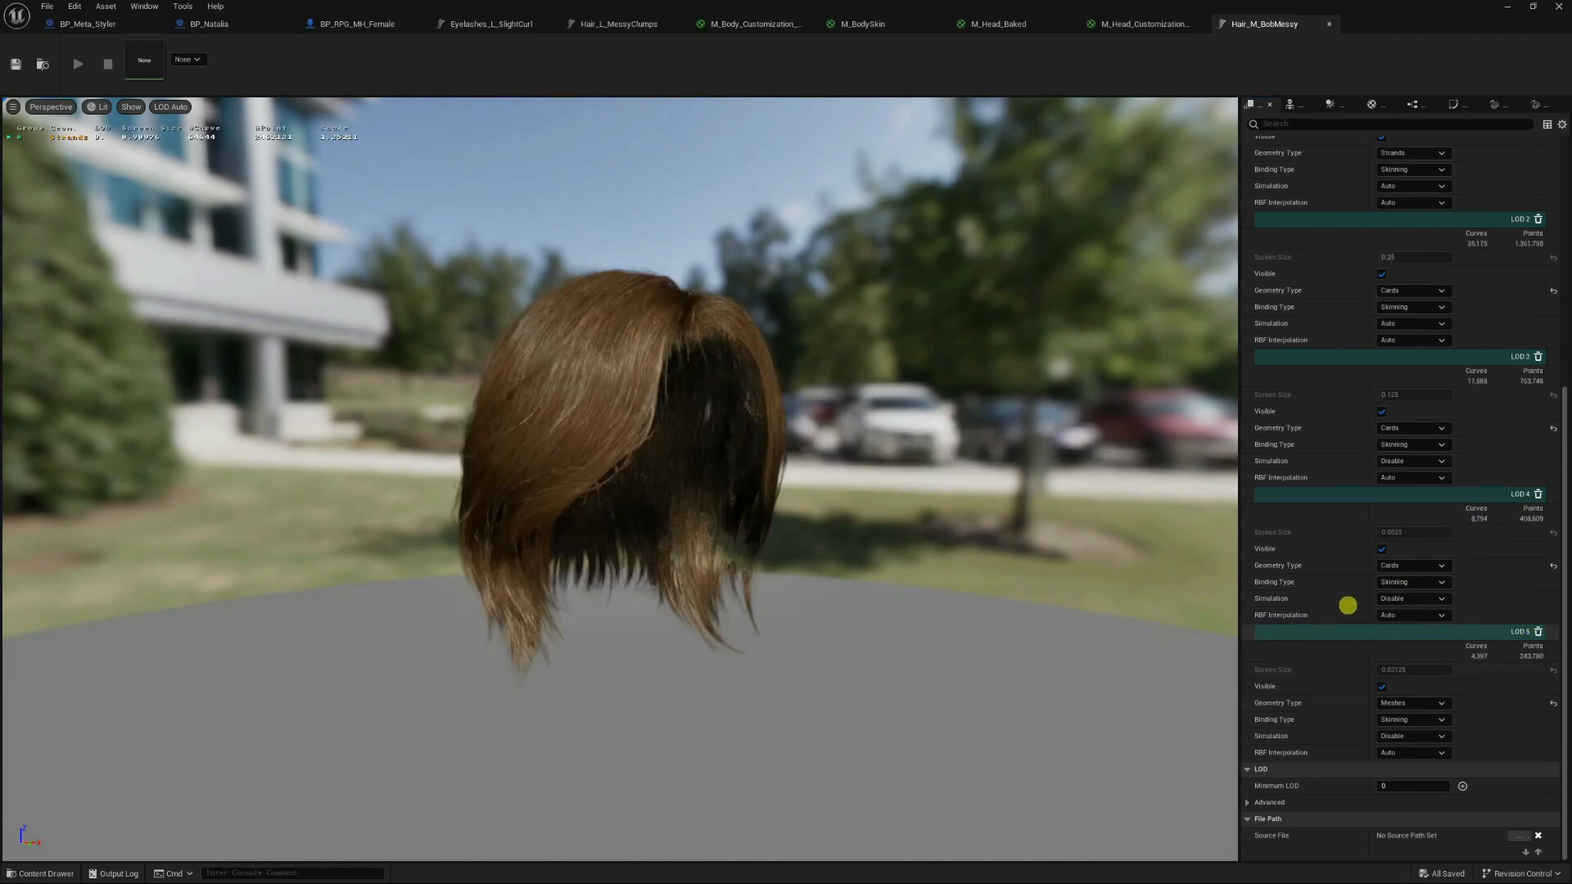
pyautogui.click(1532, 632)
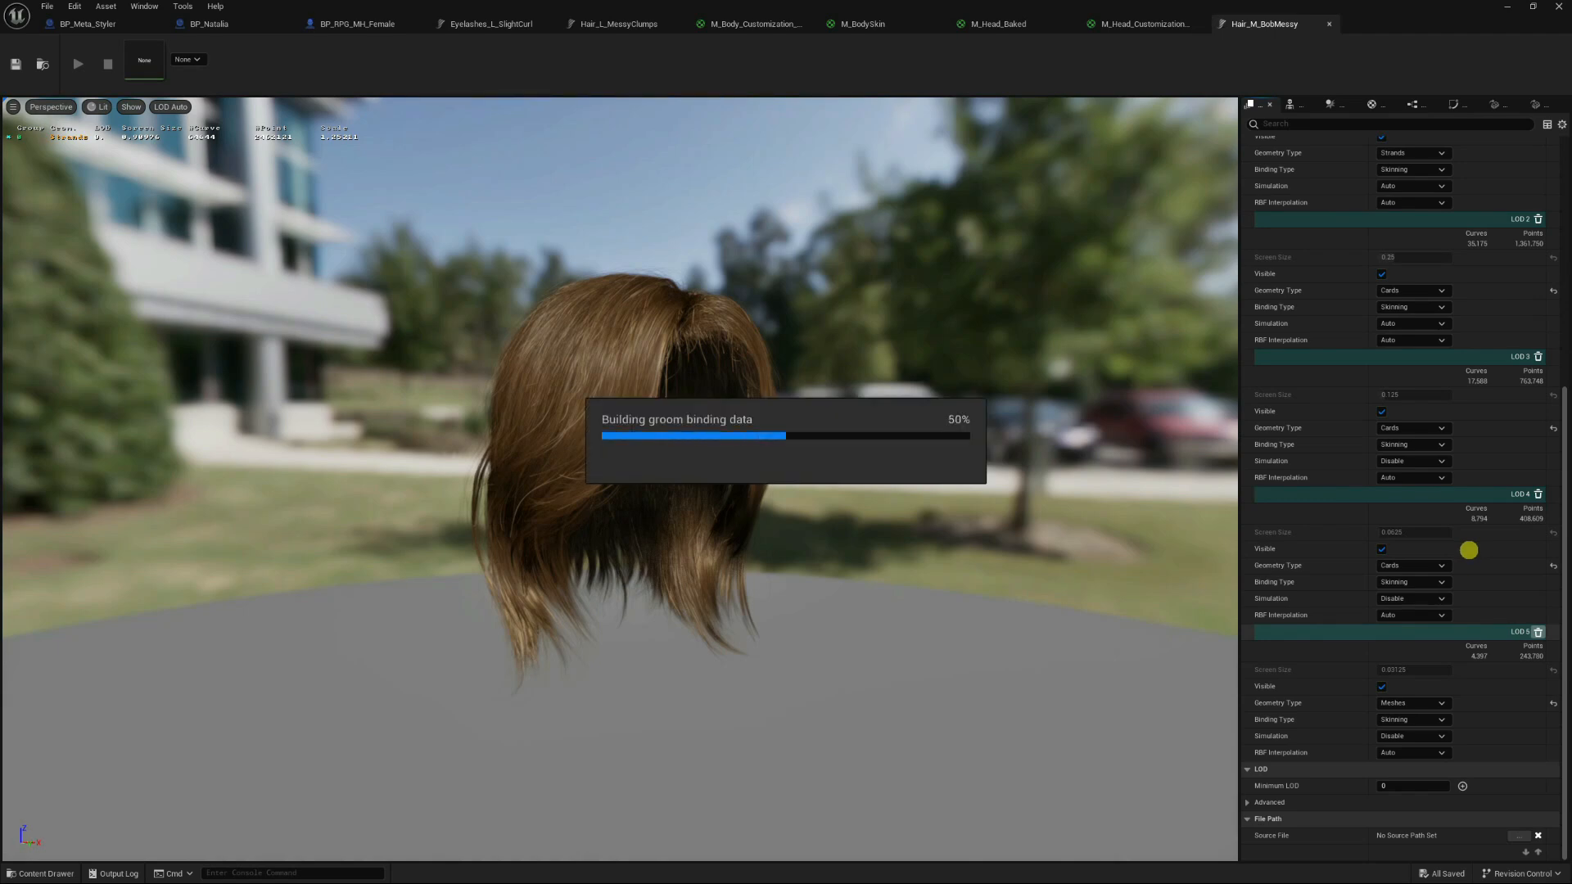
pyautogui.scroll(3, 1560, 628)
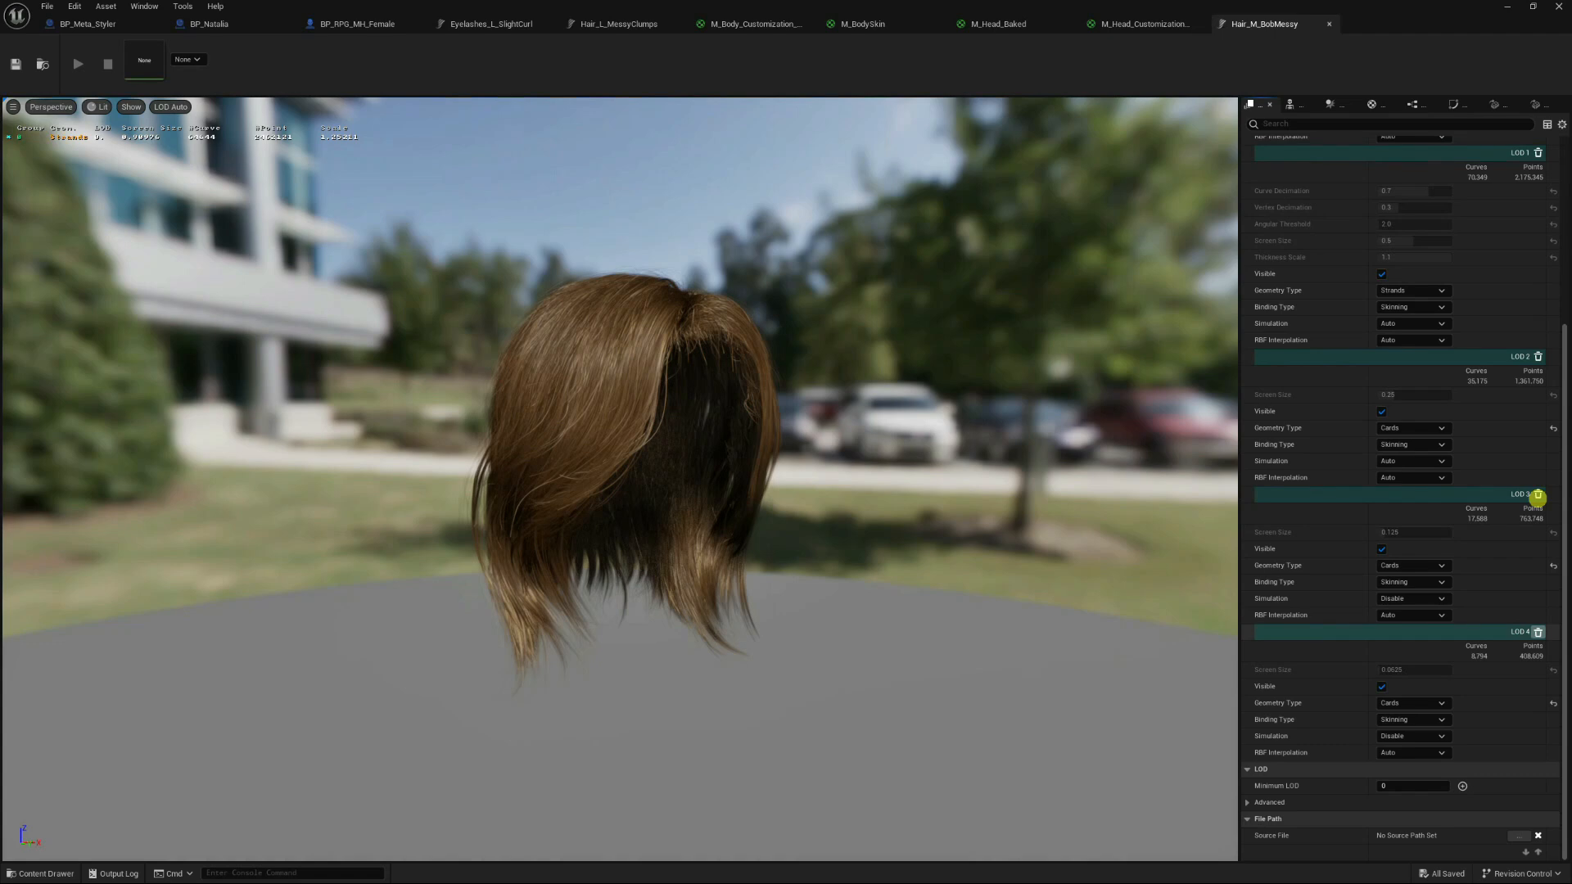
pyautogui.click(1538, 495)
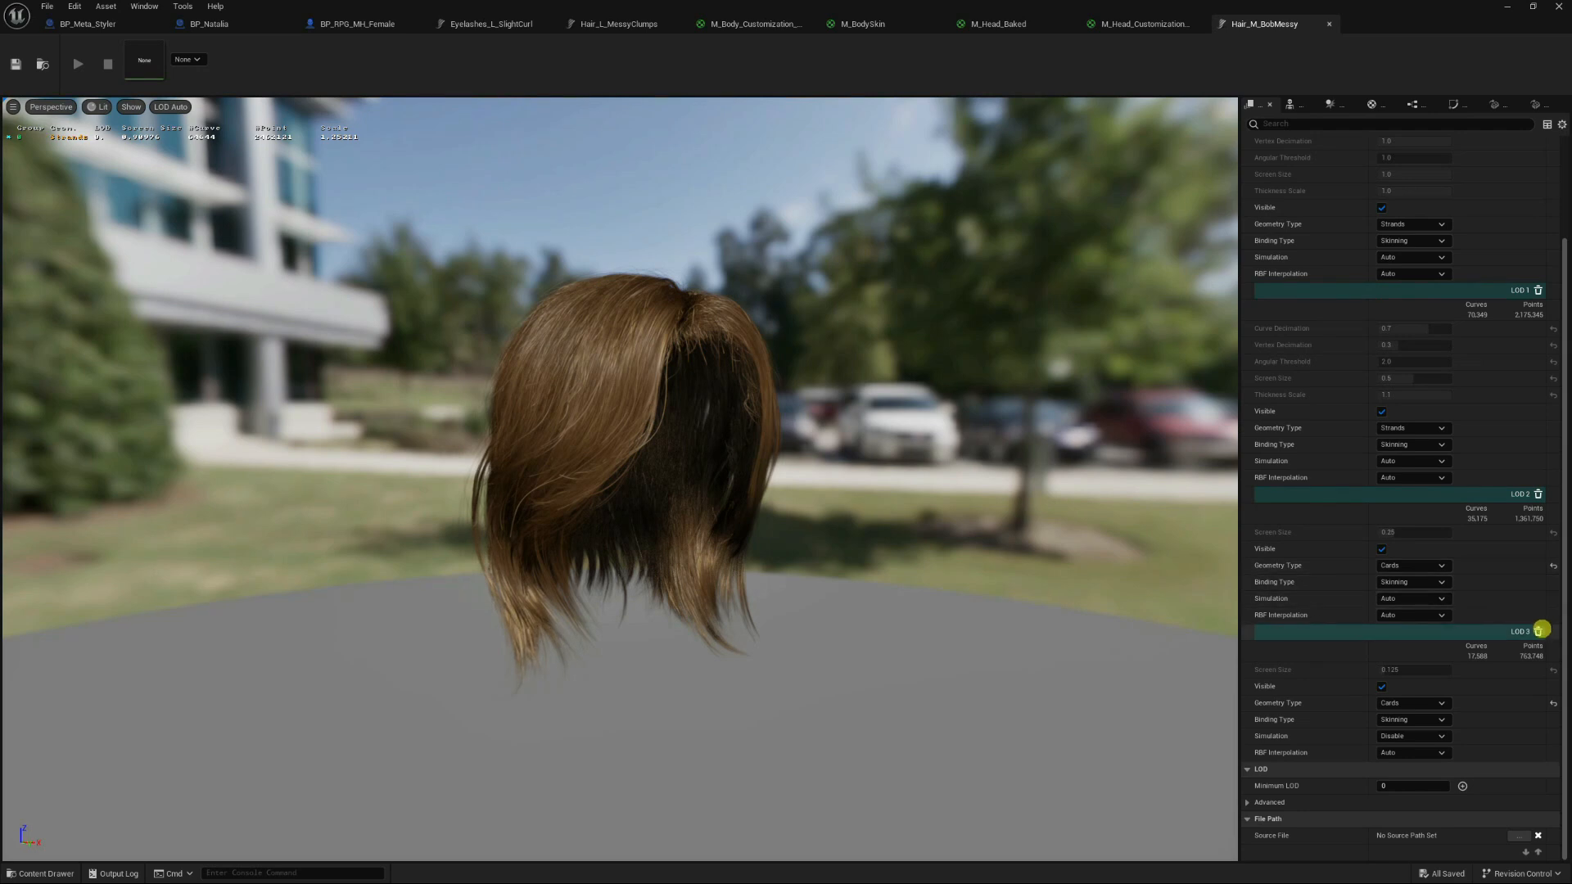
pyautogui.click(1538, 494)
pyautogui.click(1538, 494)
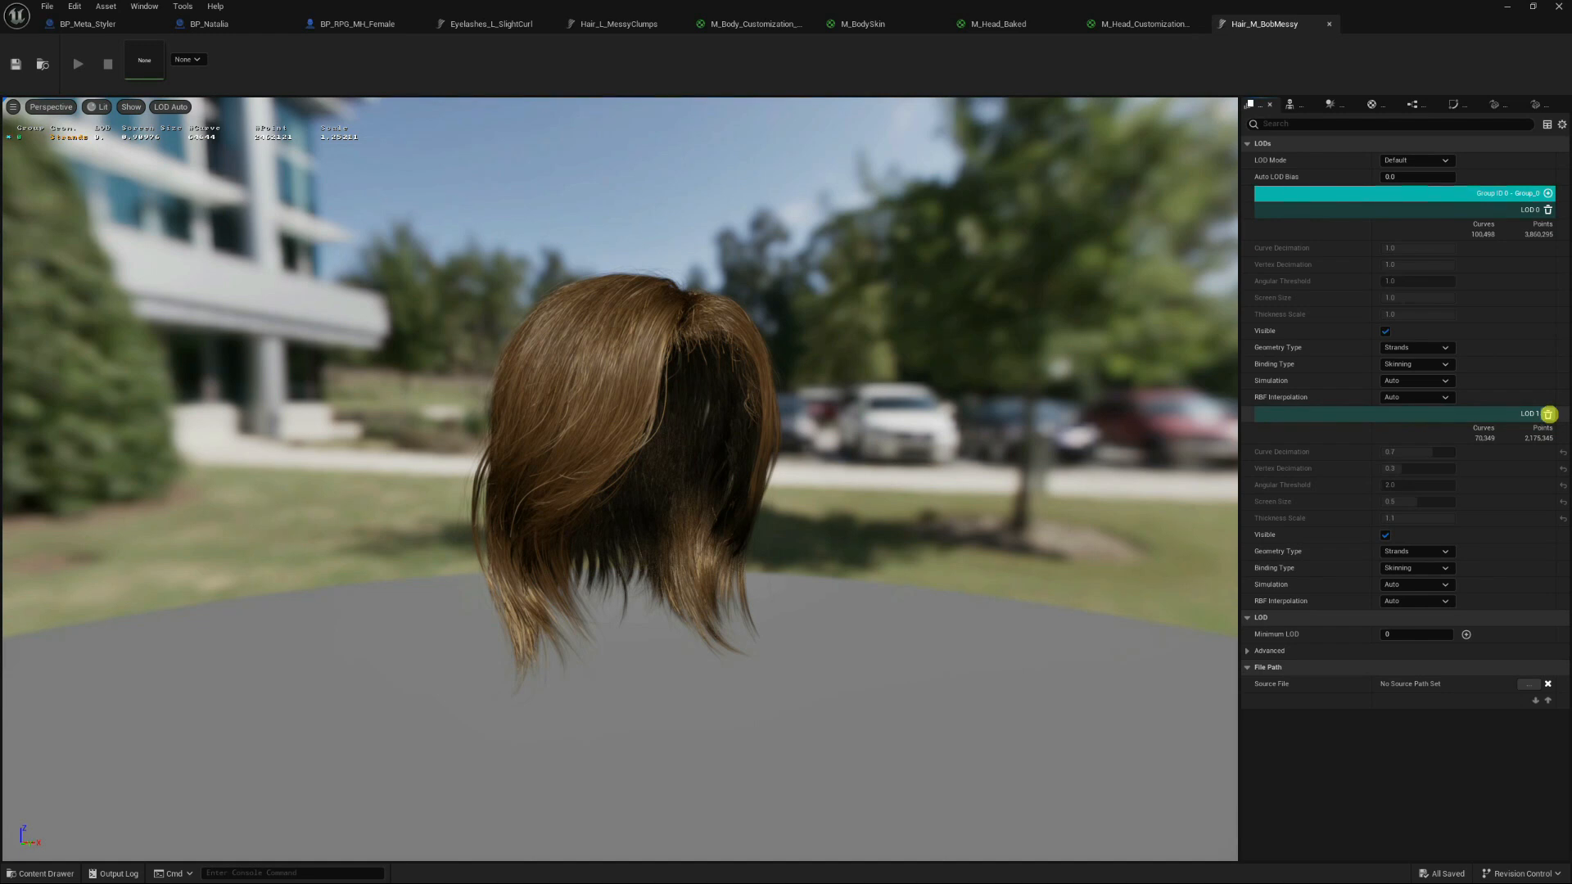
pyautogui.click(1547, 415)
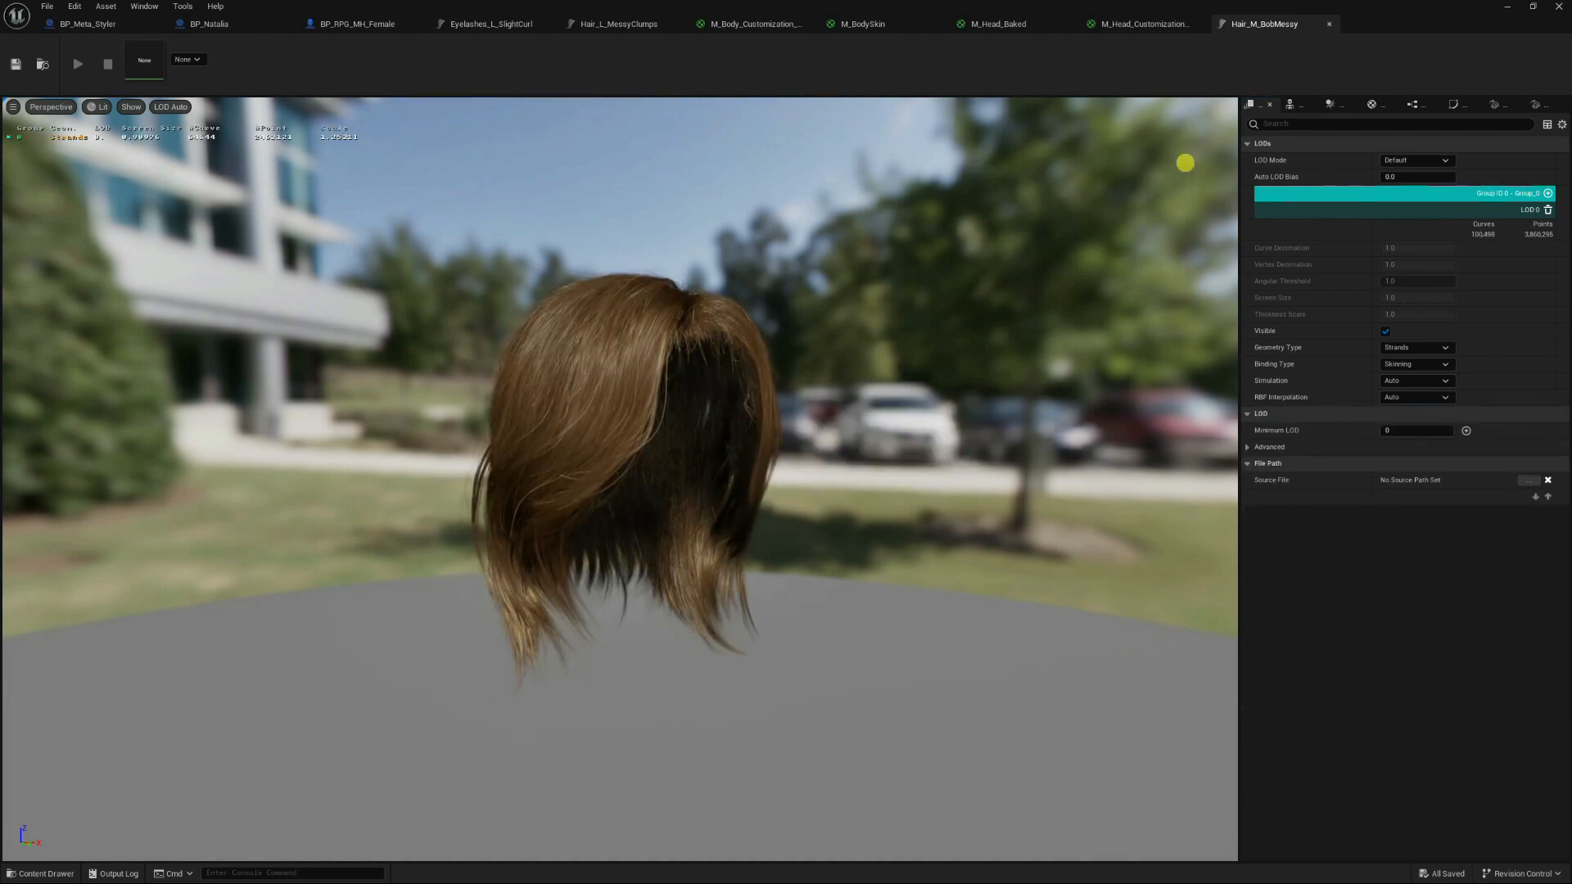
# Return to the level editor and save all unsaved levels and assets.
pyautogui.click(1507, 7)
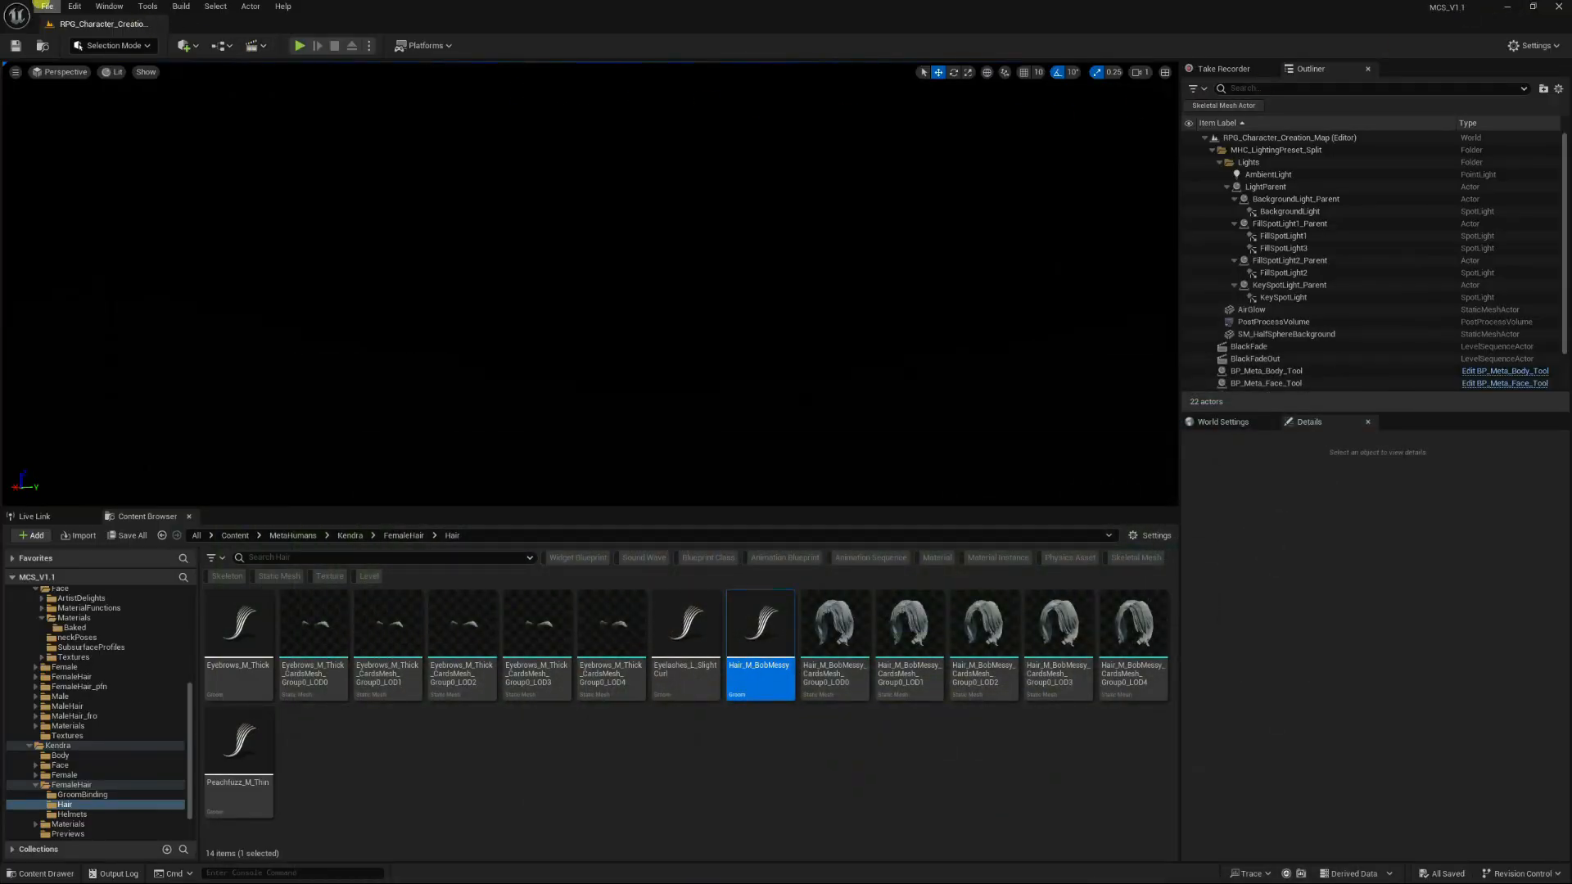
pyautogui.click(47, 6)
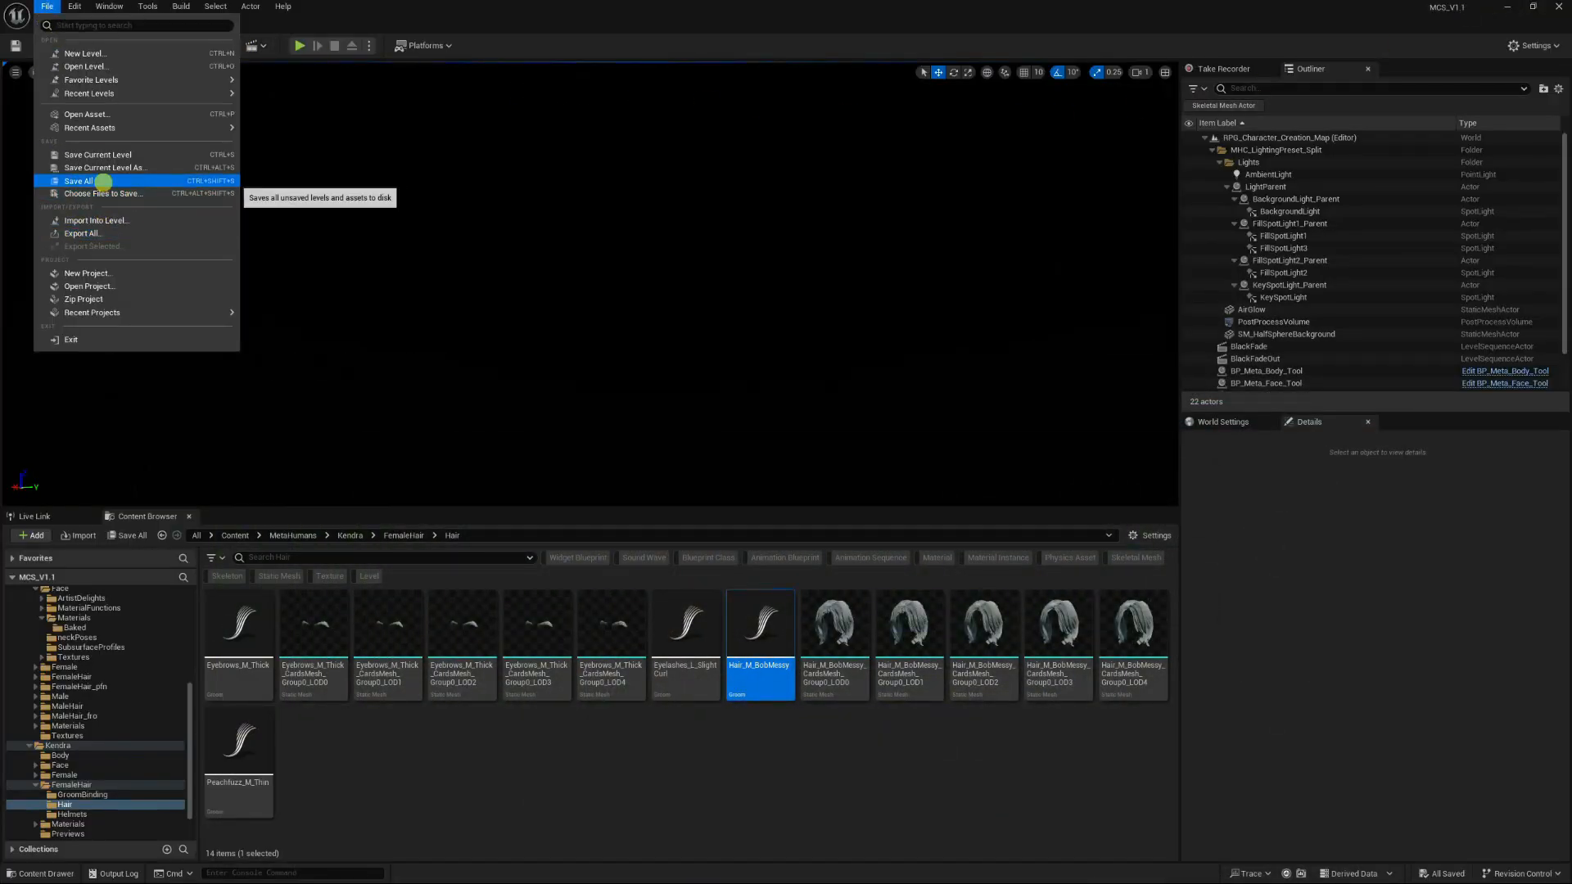
pyautogui.click(103, 181)
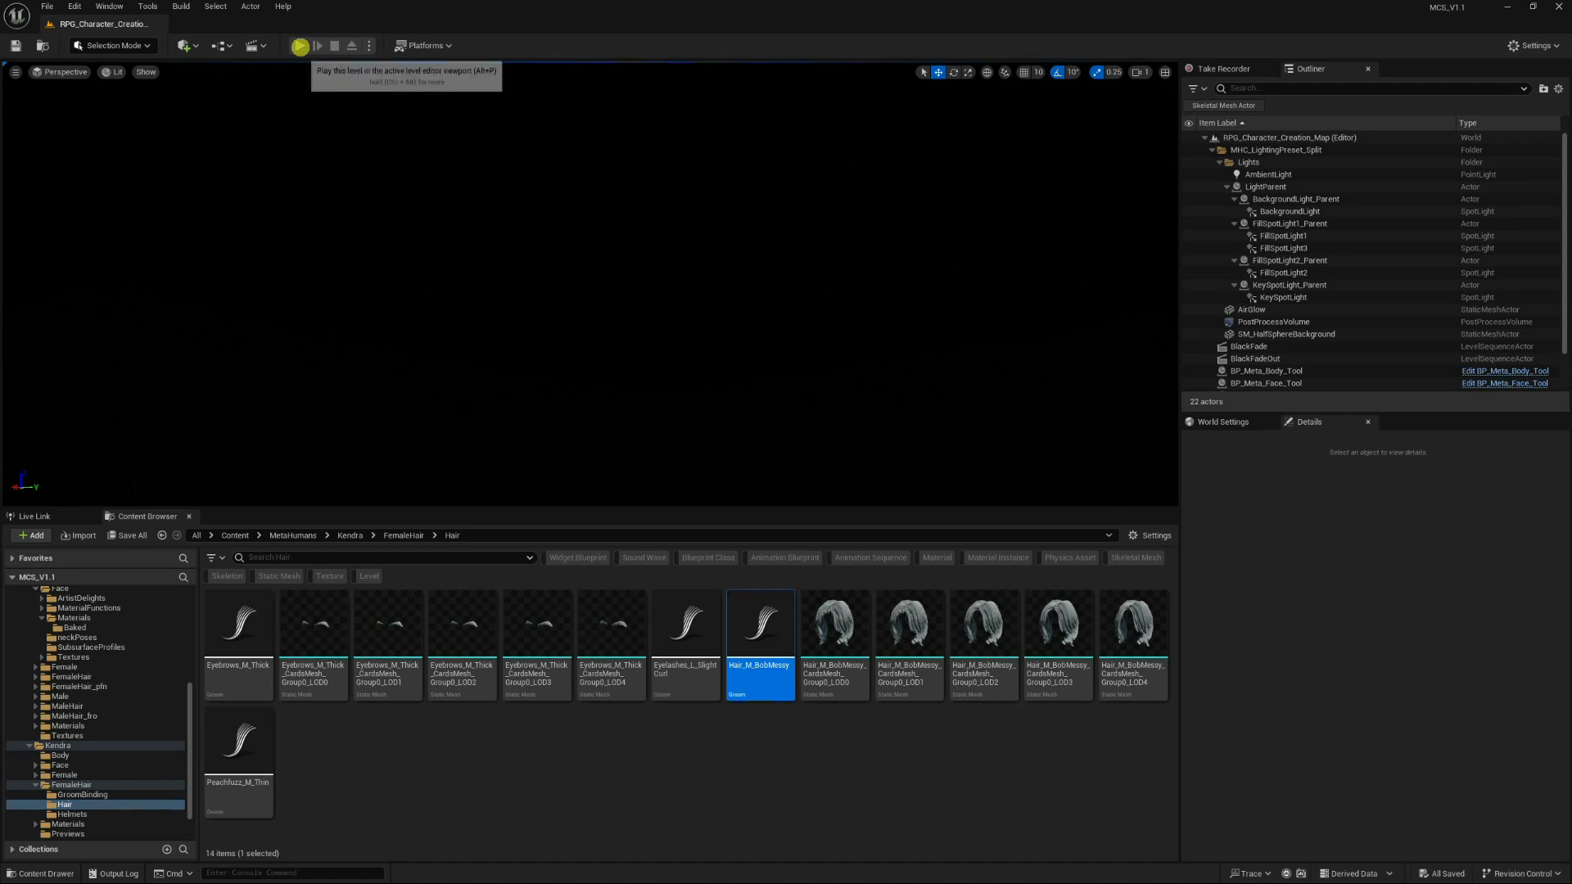
# Play the character creation map in full screen and finish the customization to enter the game level.
pyautogui.click(299, 46)
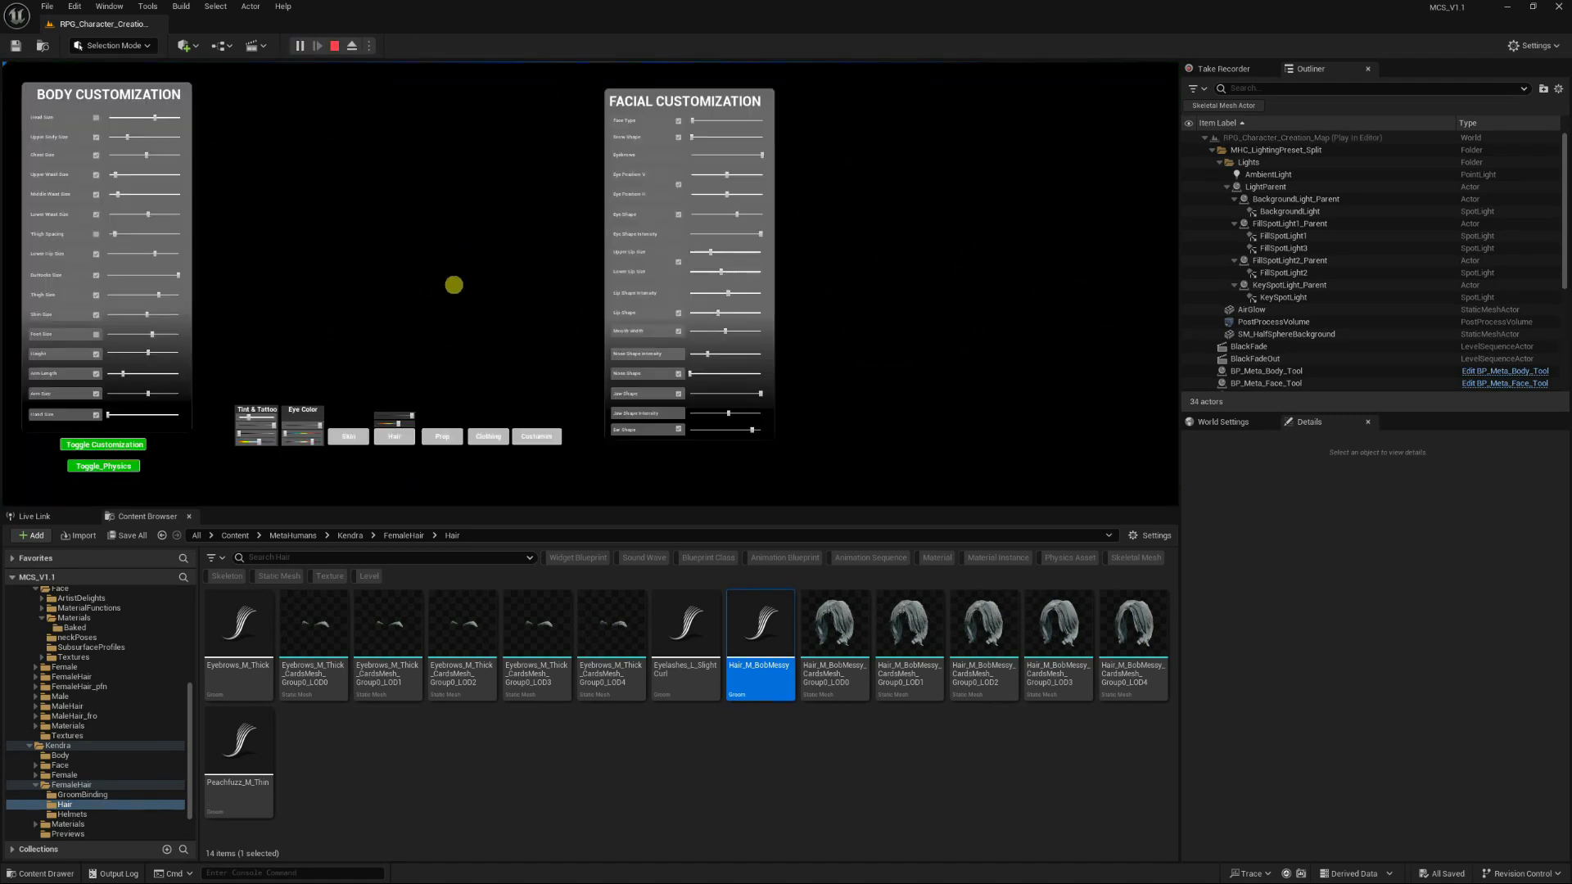
pyautogui.press('F11')
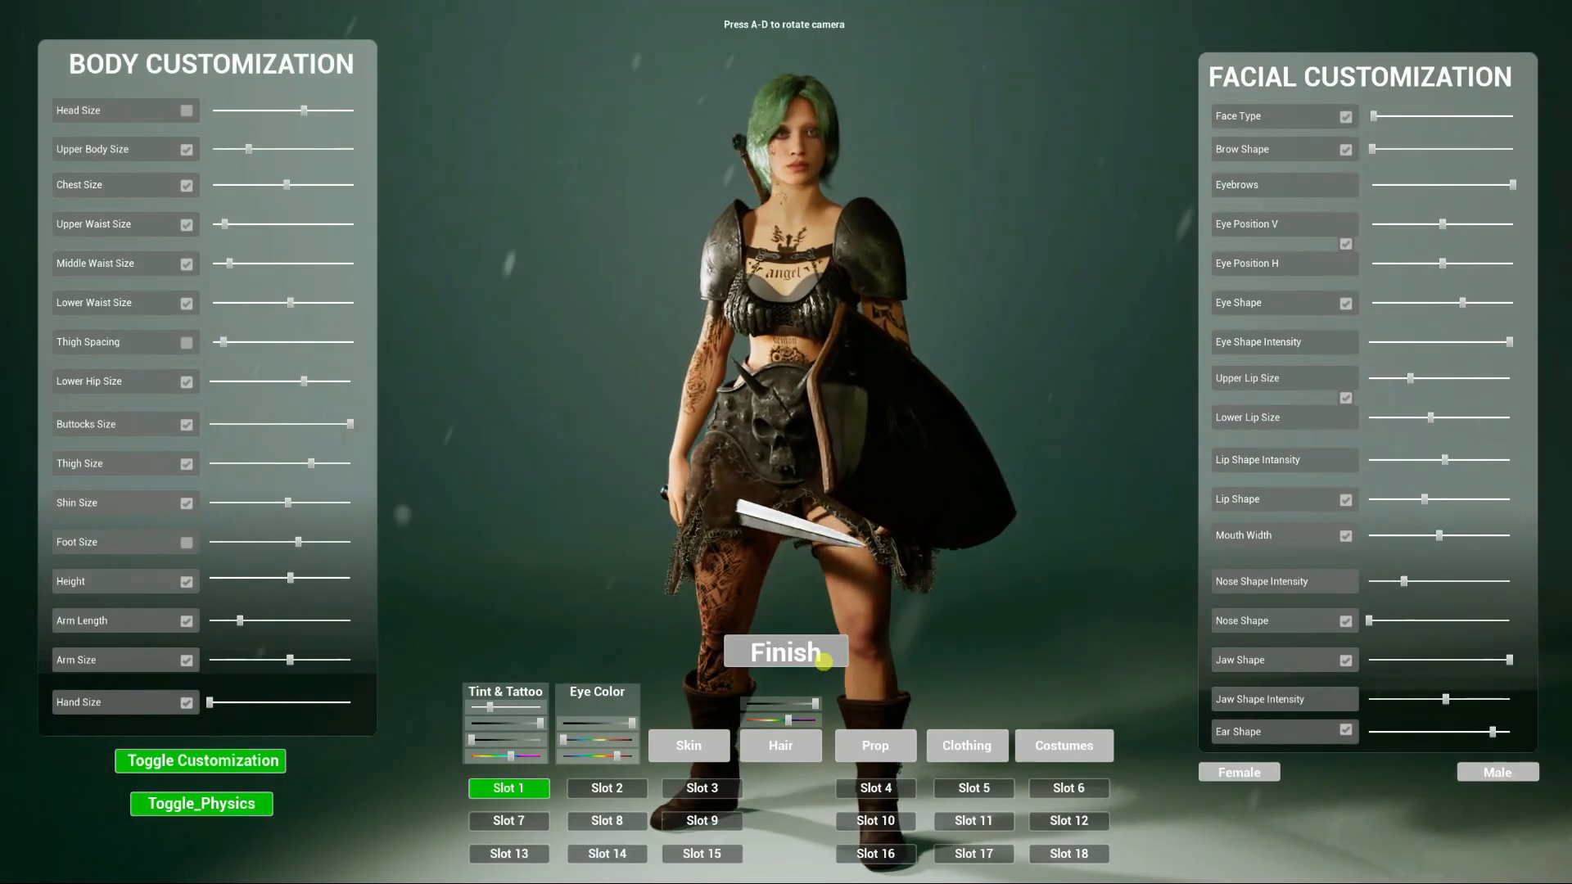
pyautogui.click(822, 655)
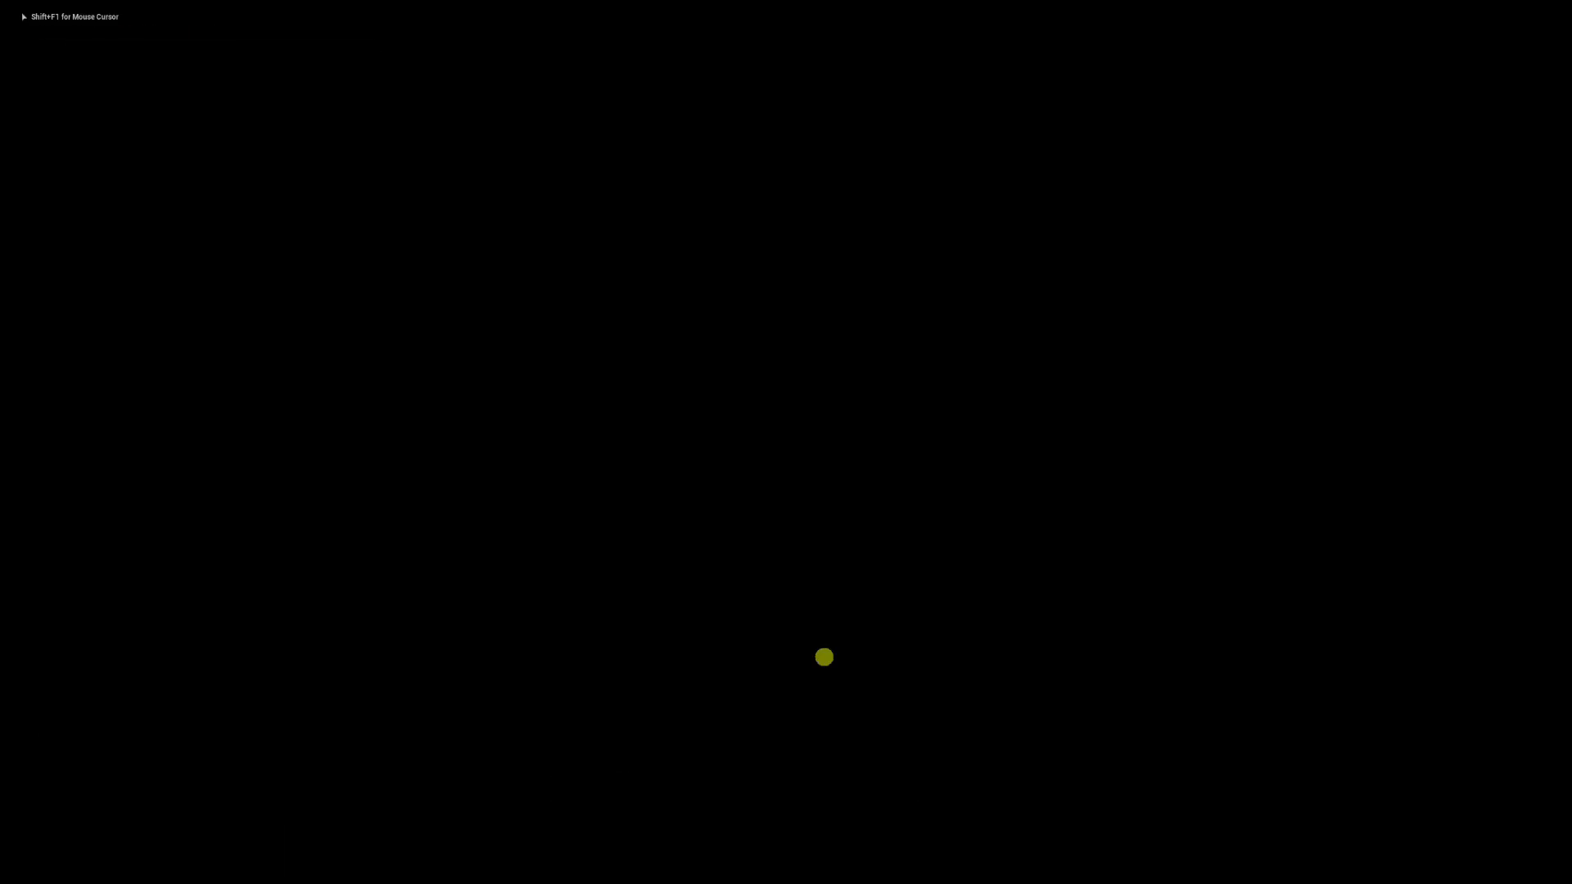